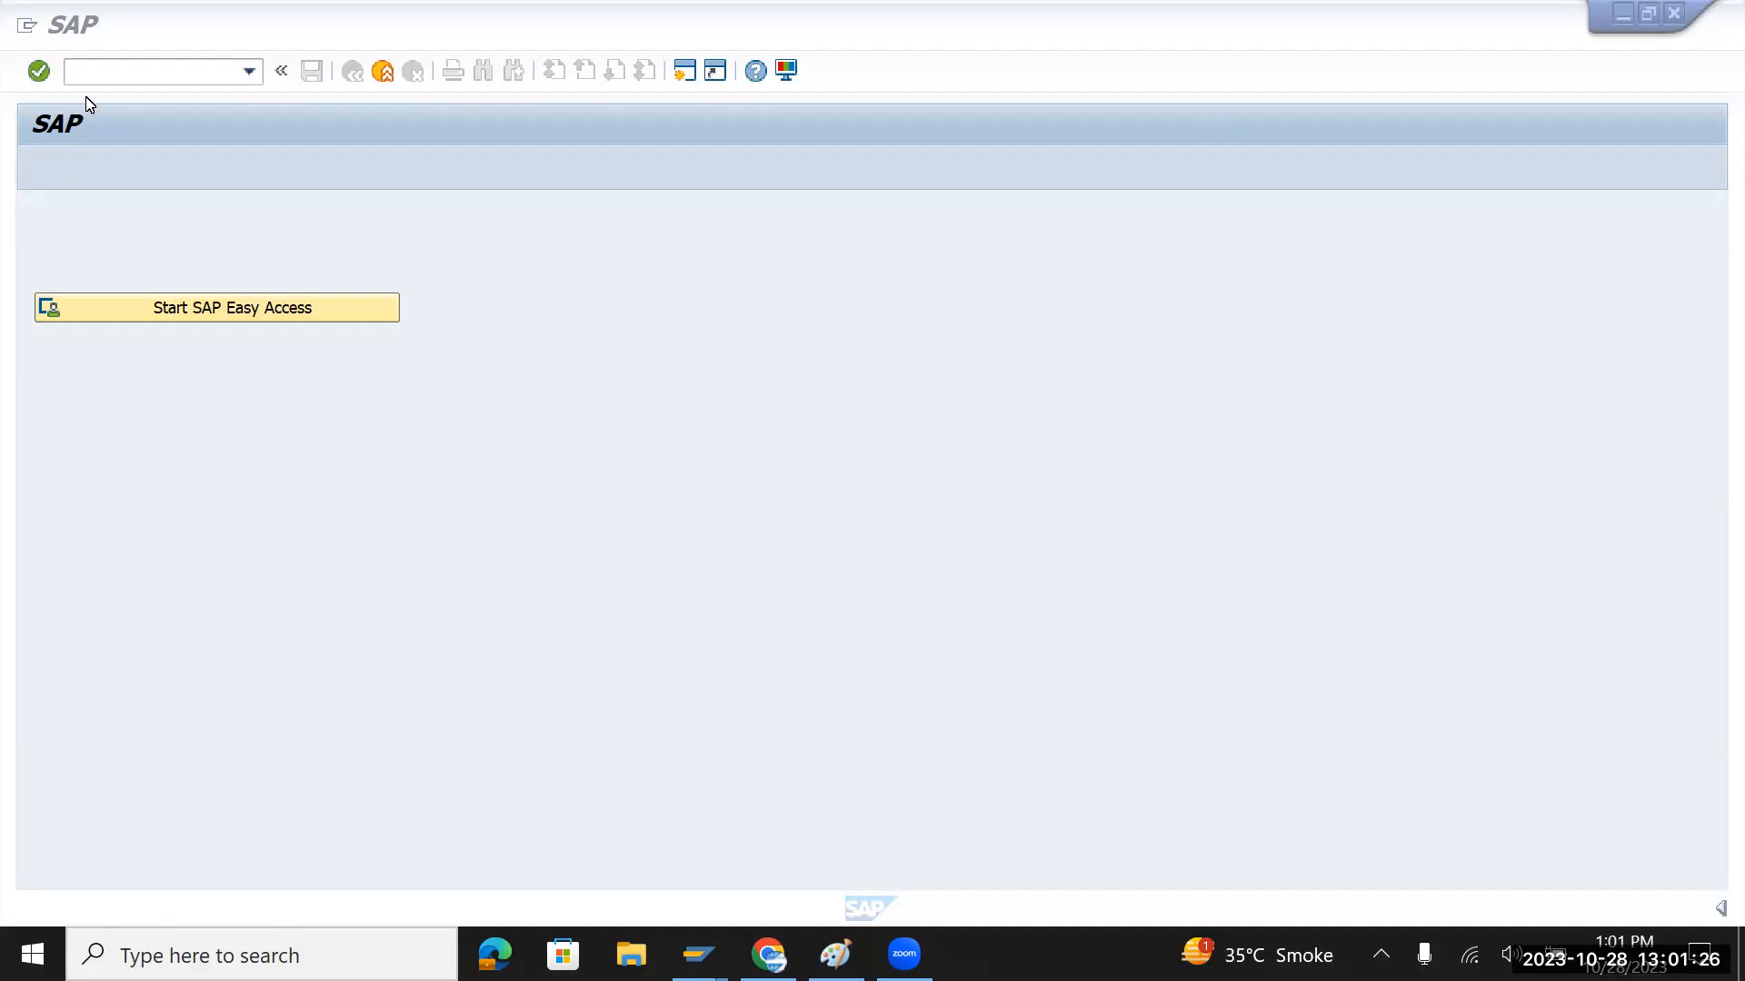
Start the Create Asset transaction and try to create one asset of class TMVEL in company code TMUS
left_click(97, 72)
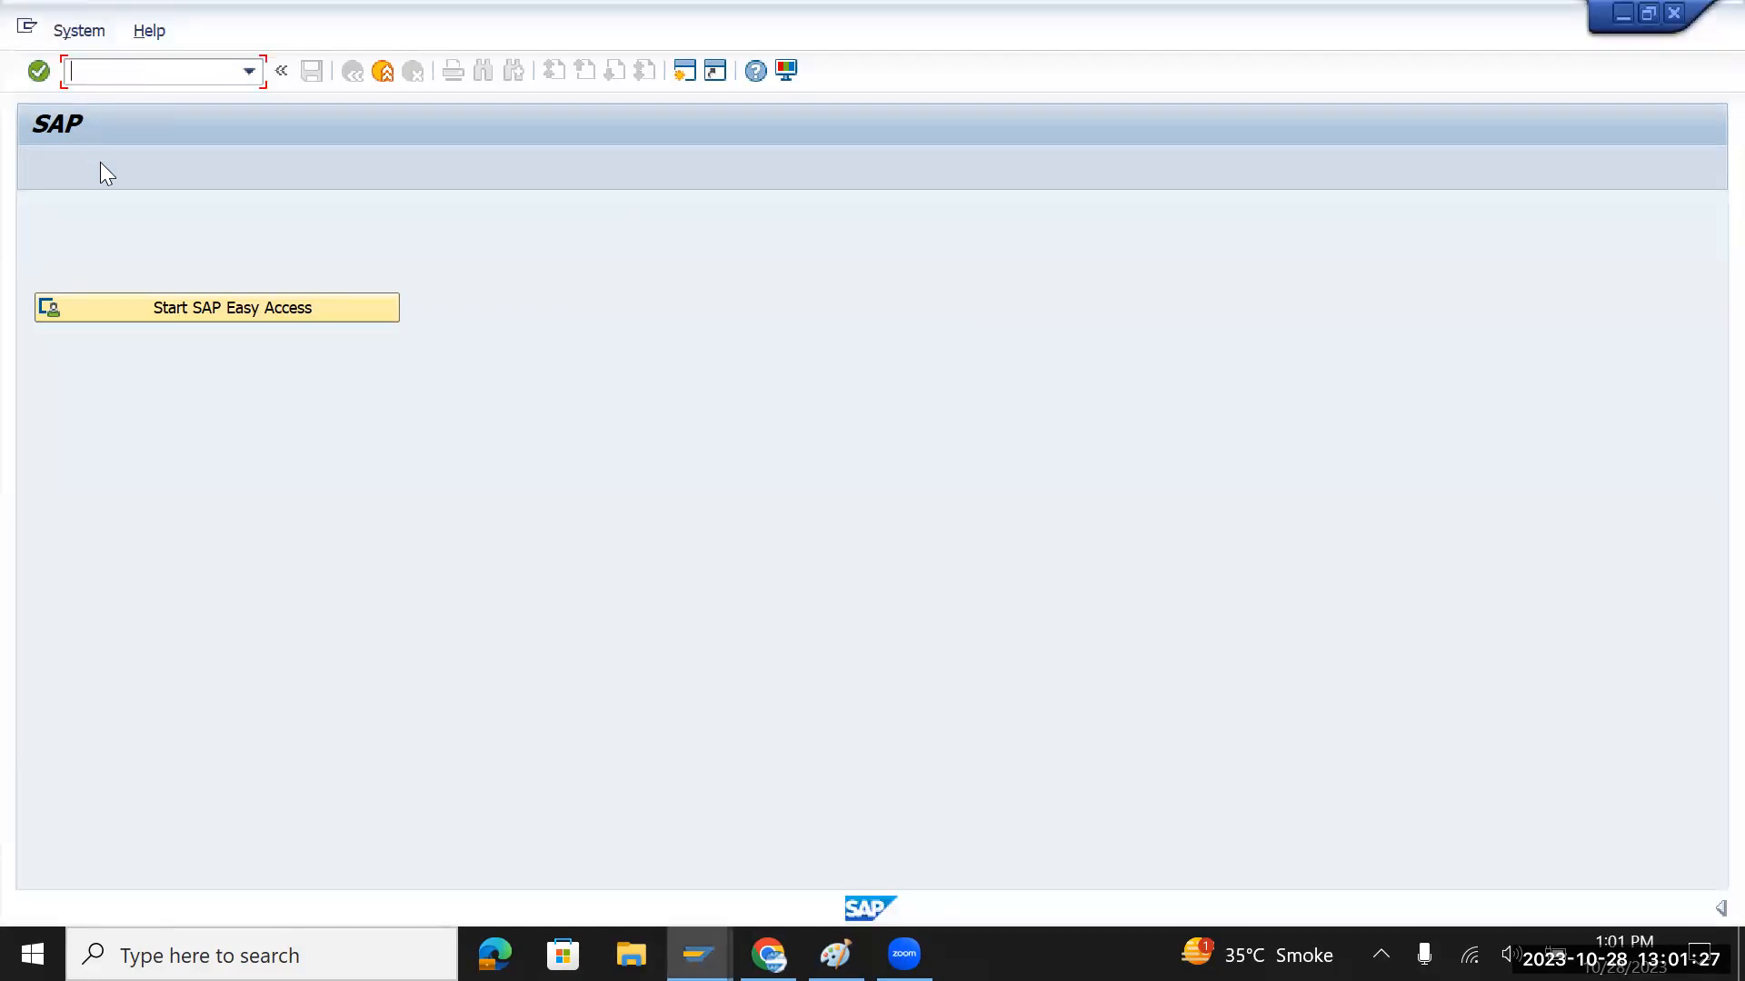
left_click(252, 72)
left_click(153, 114)
key("Return")
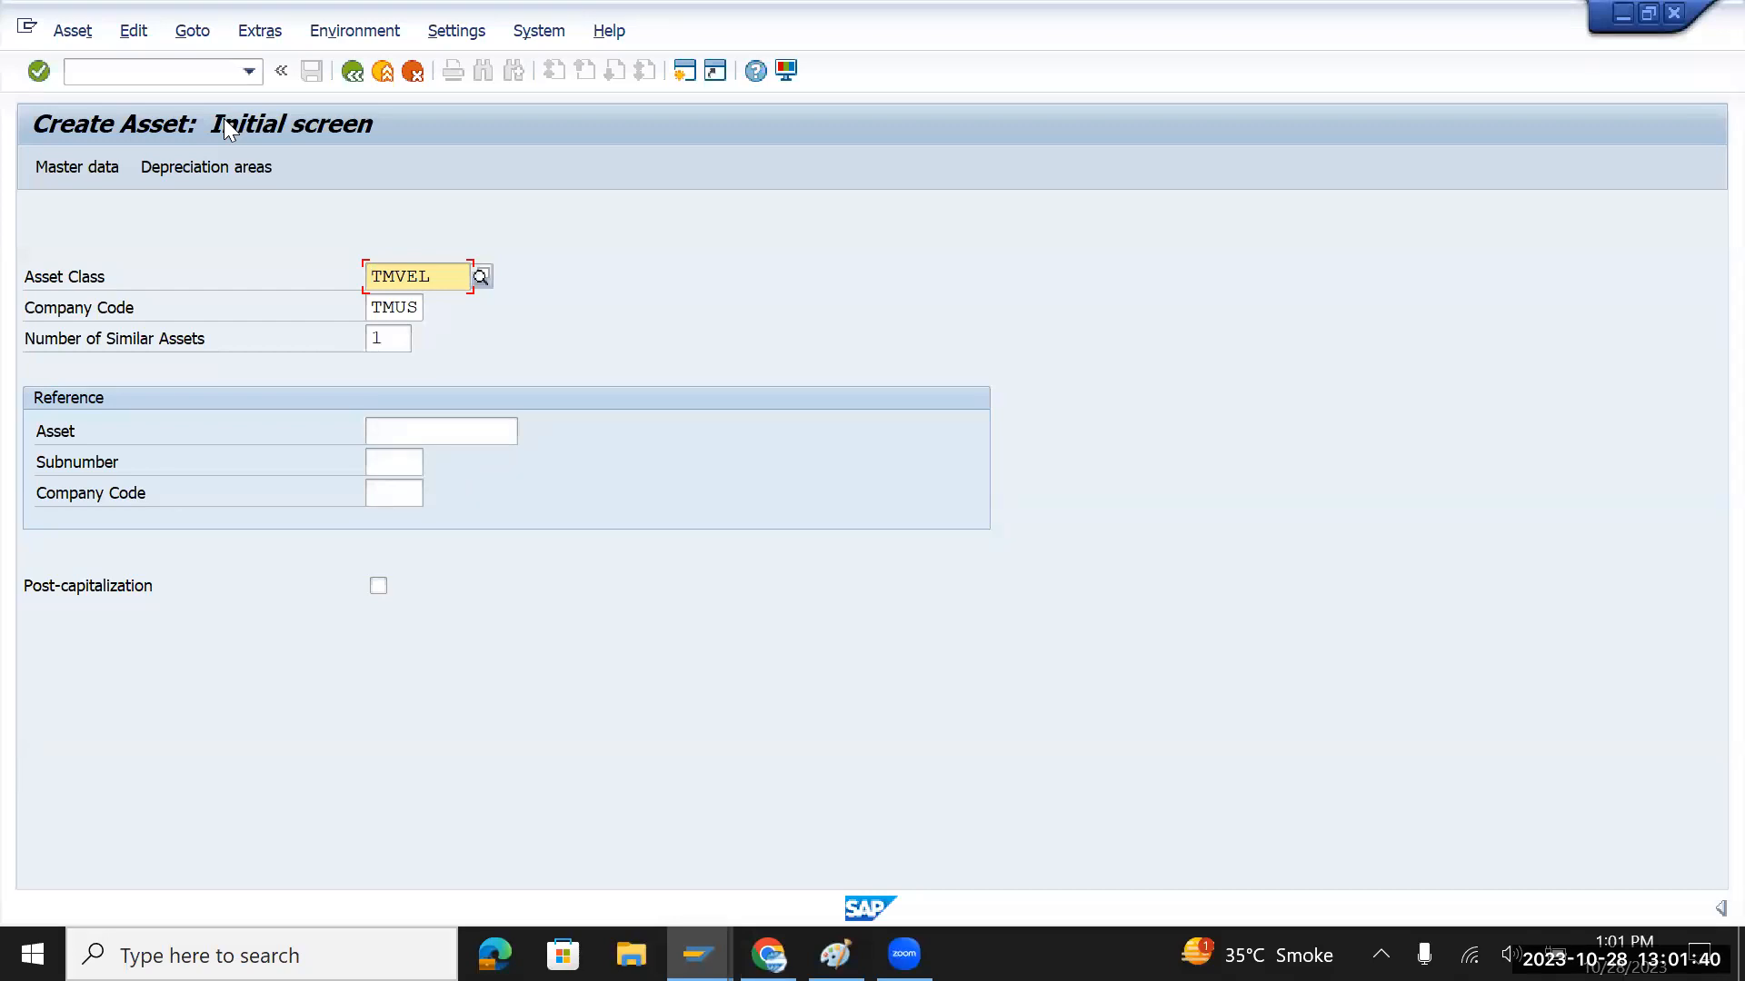
key("Return")
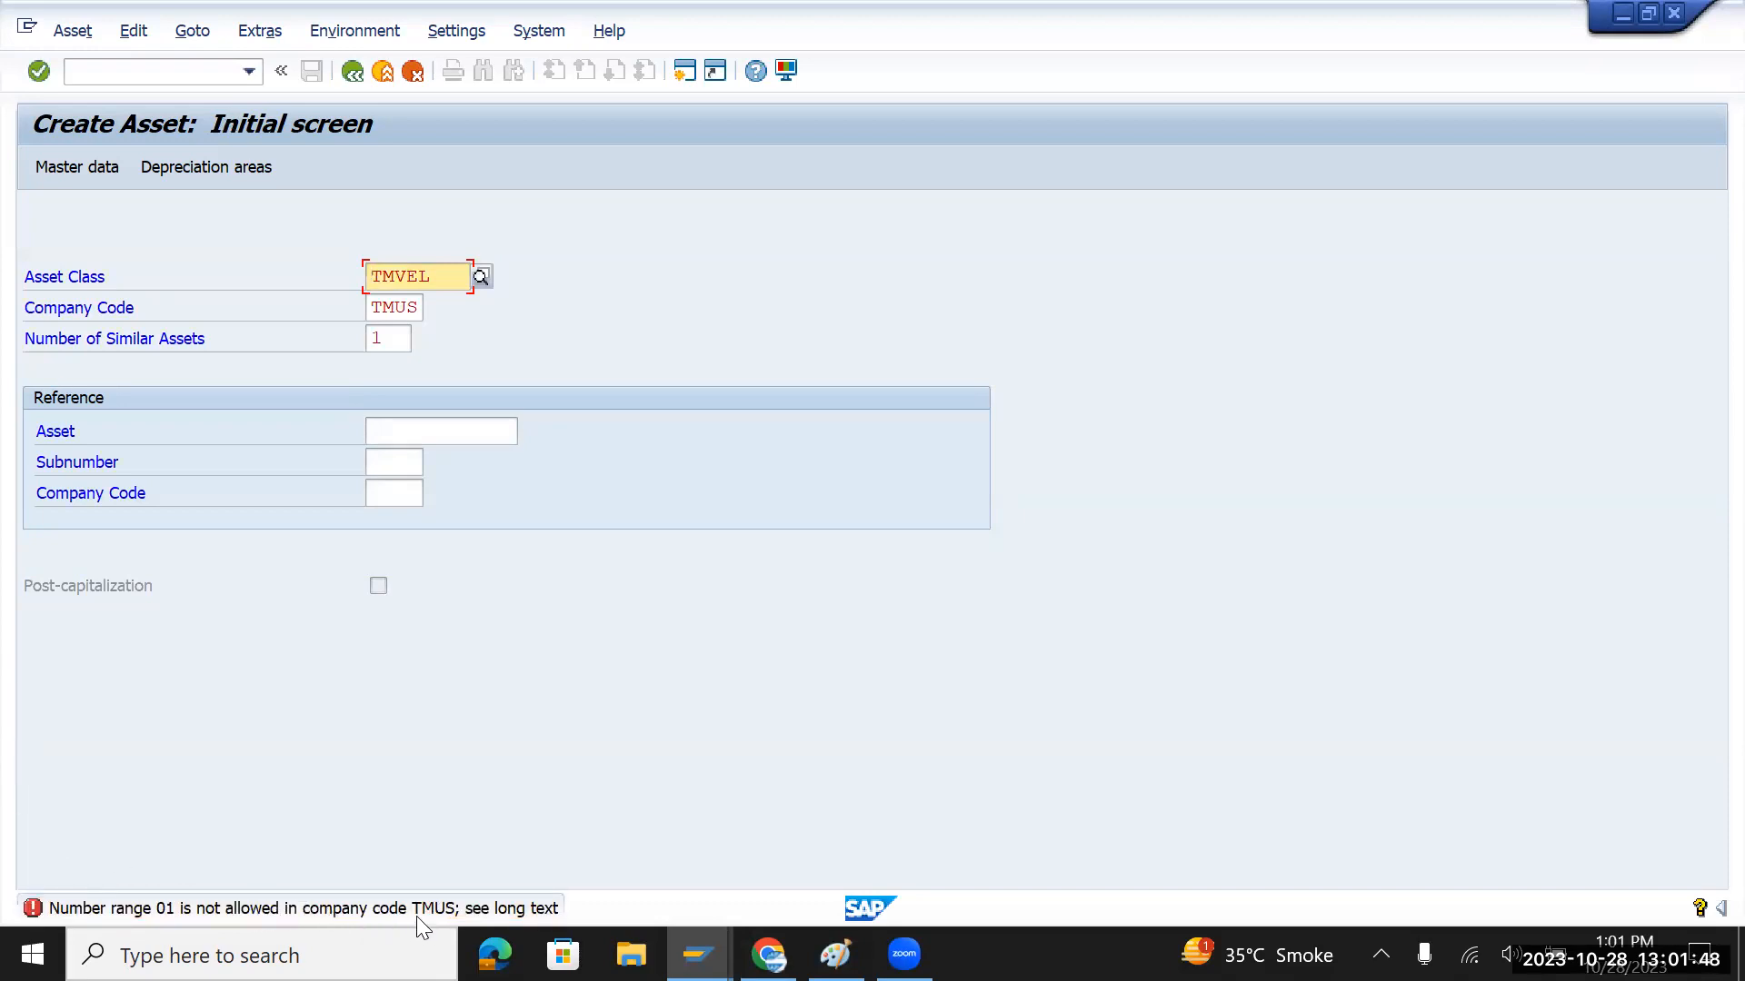
Open the long text of the number range error and go from it to the Define Number Range Interval activity
double_click(367, 904)
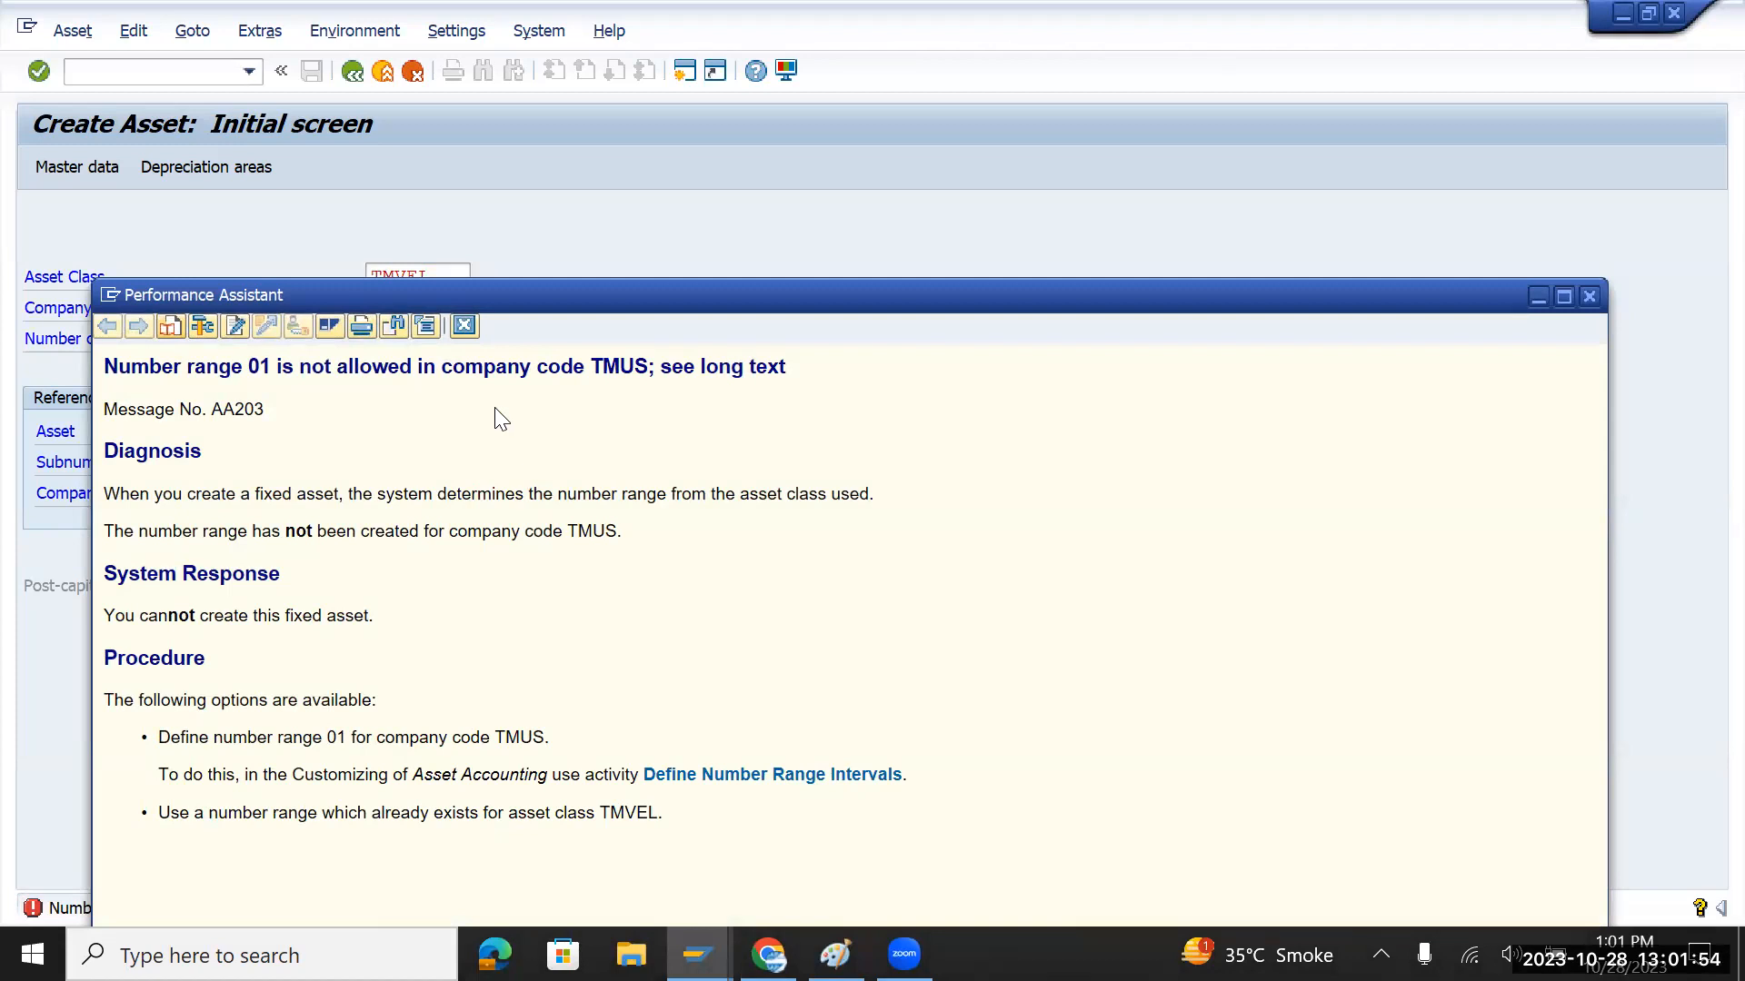
double_click(607, 375)
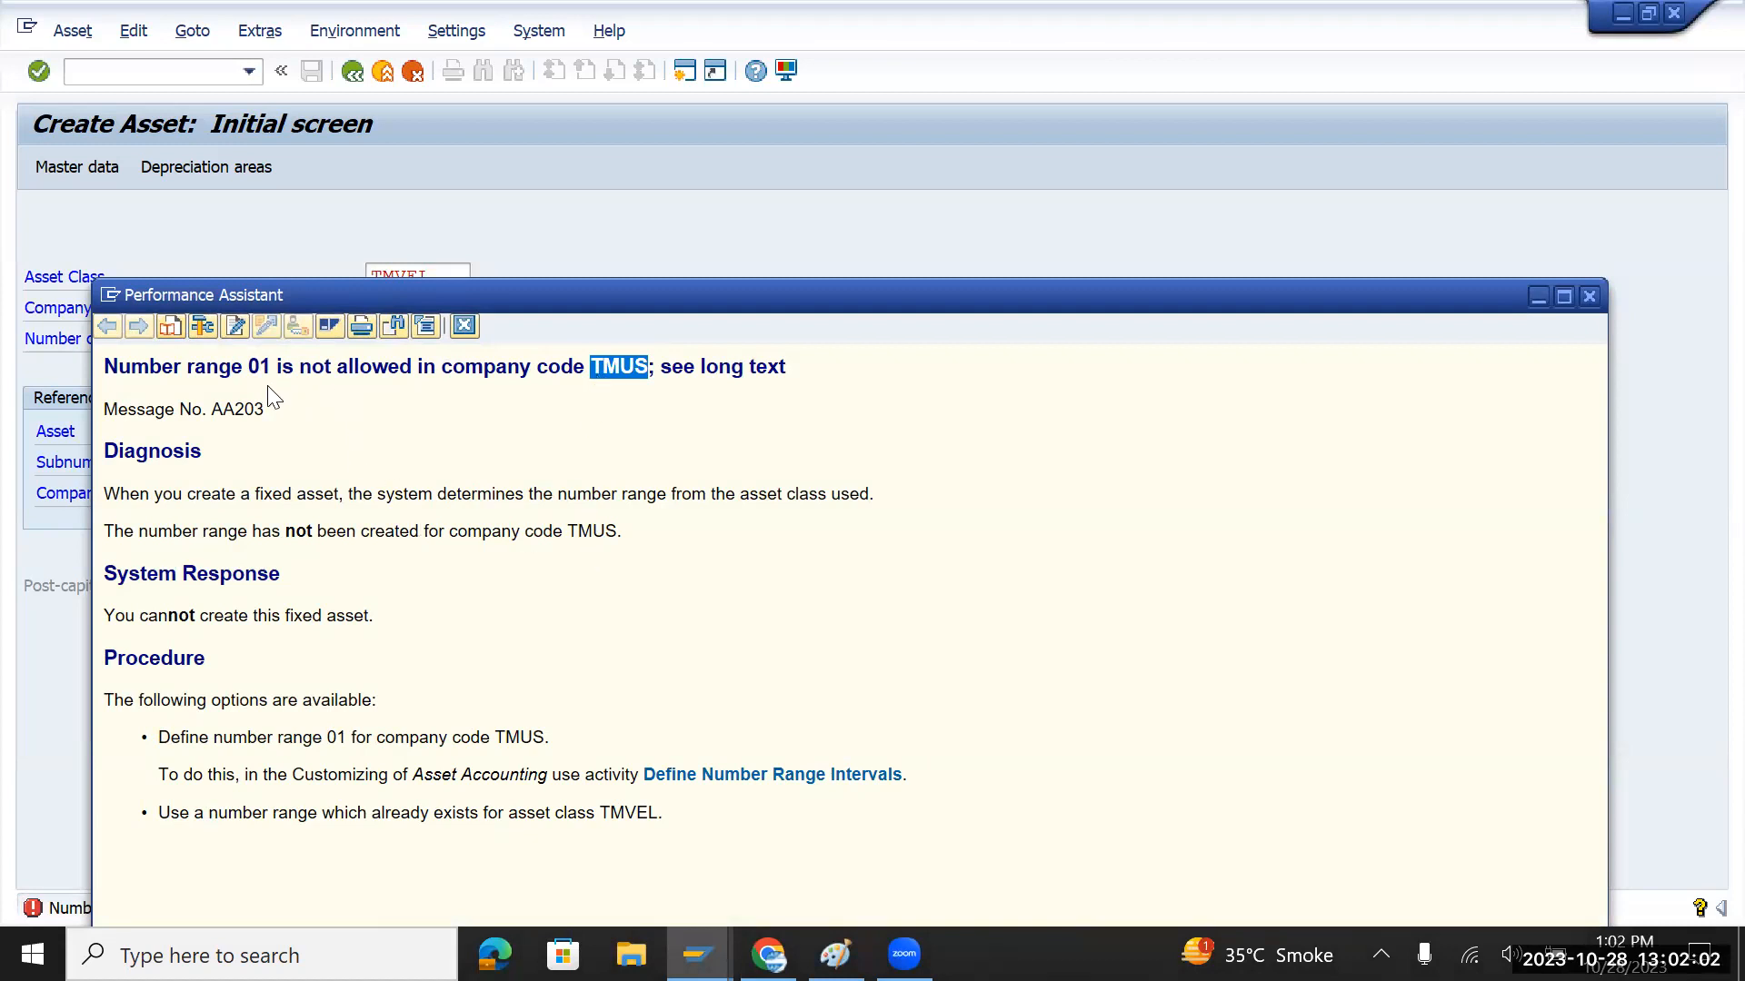
left_click(713, 781)
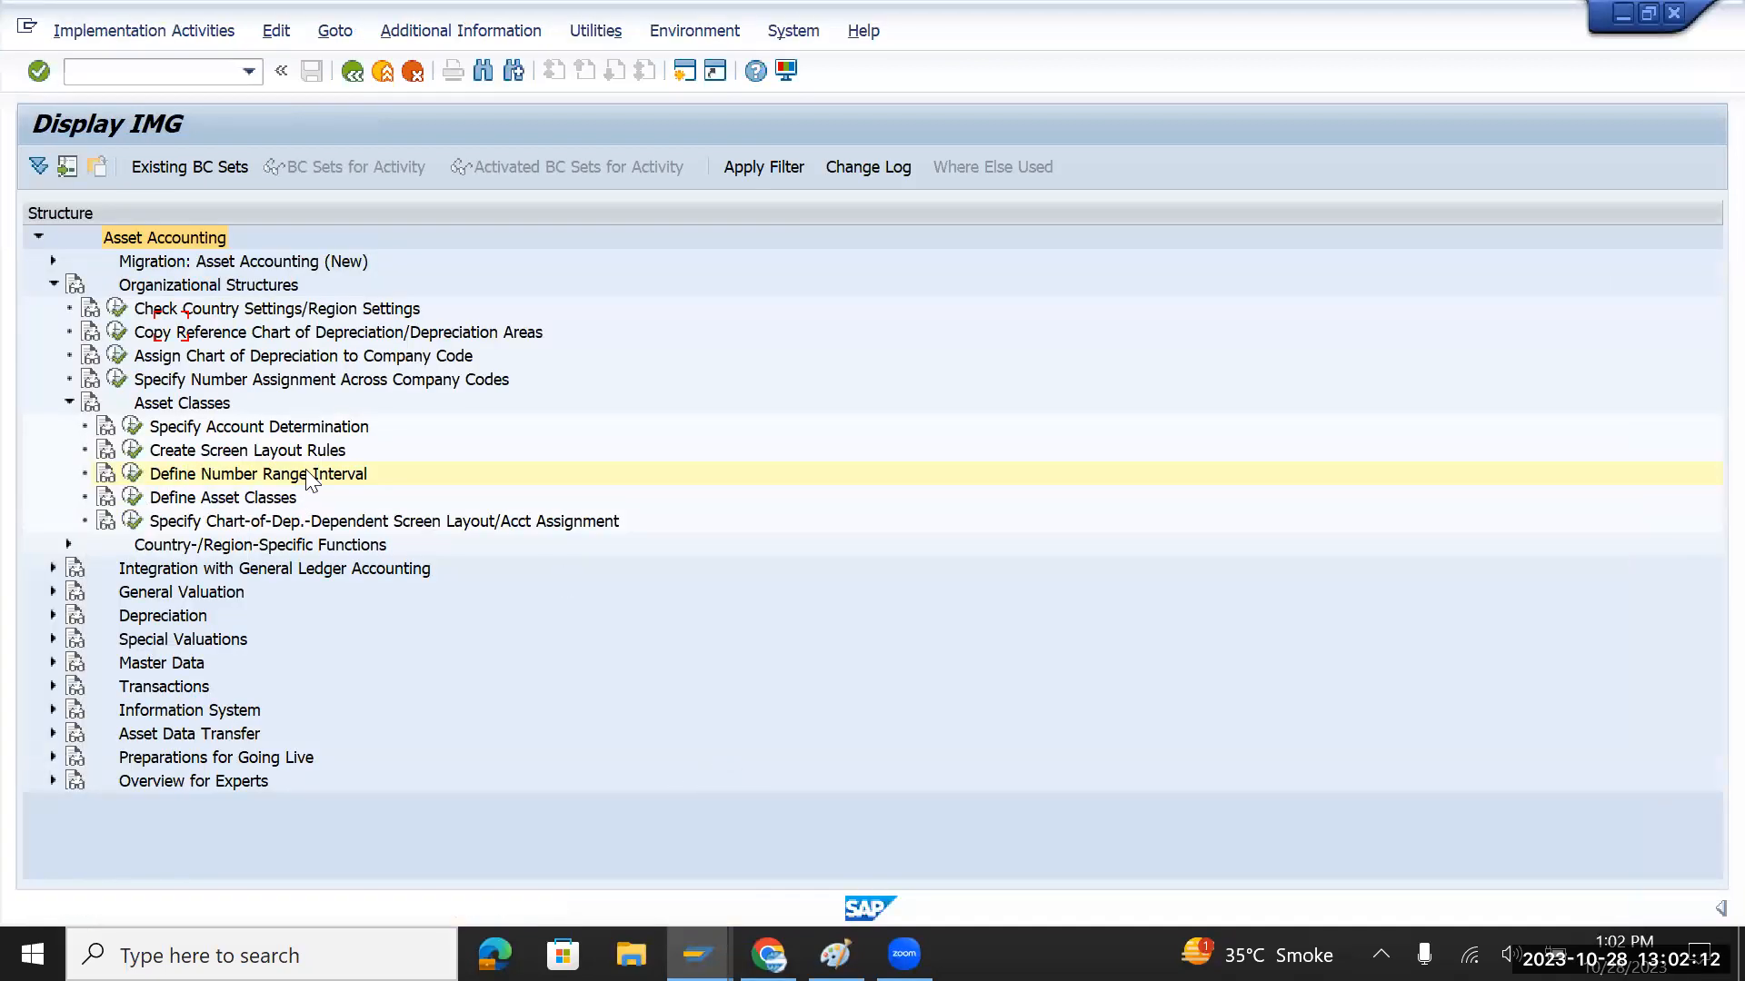
left_click(132, 475)
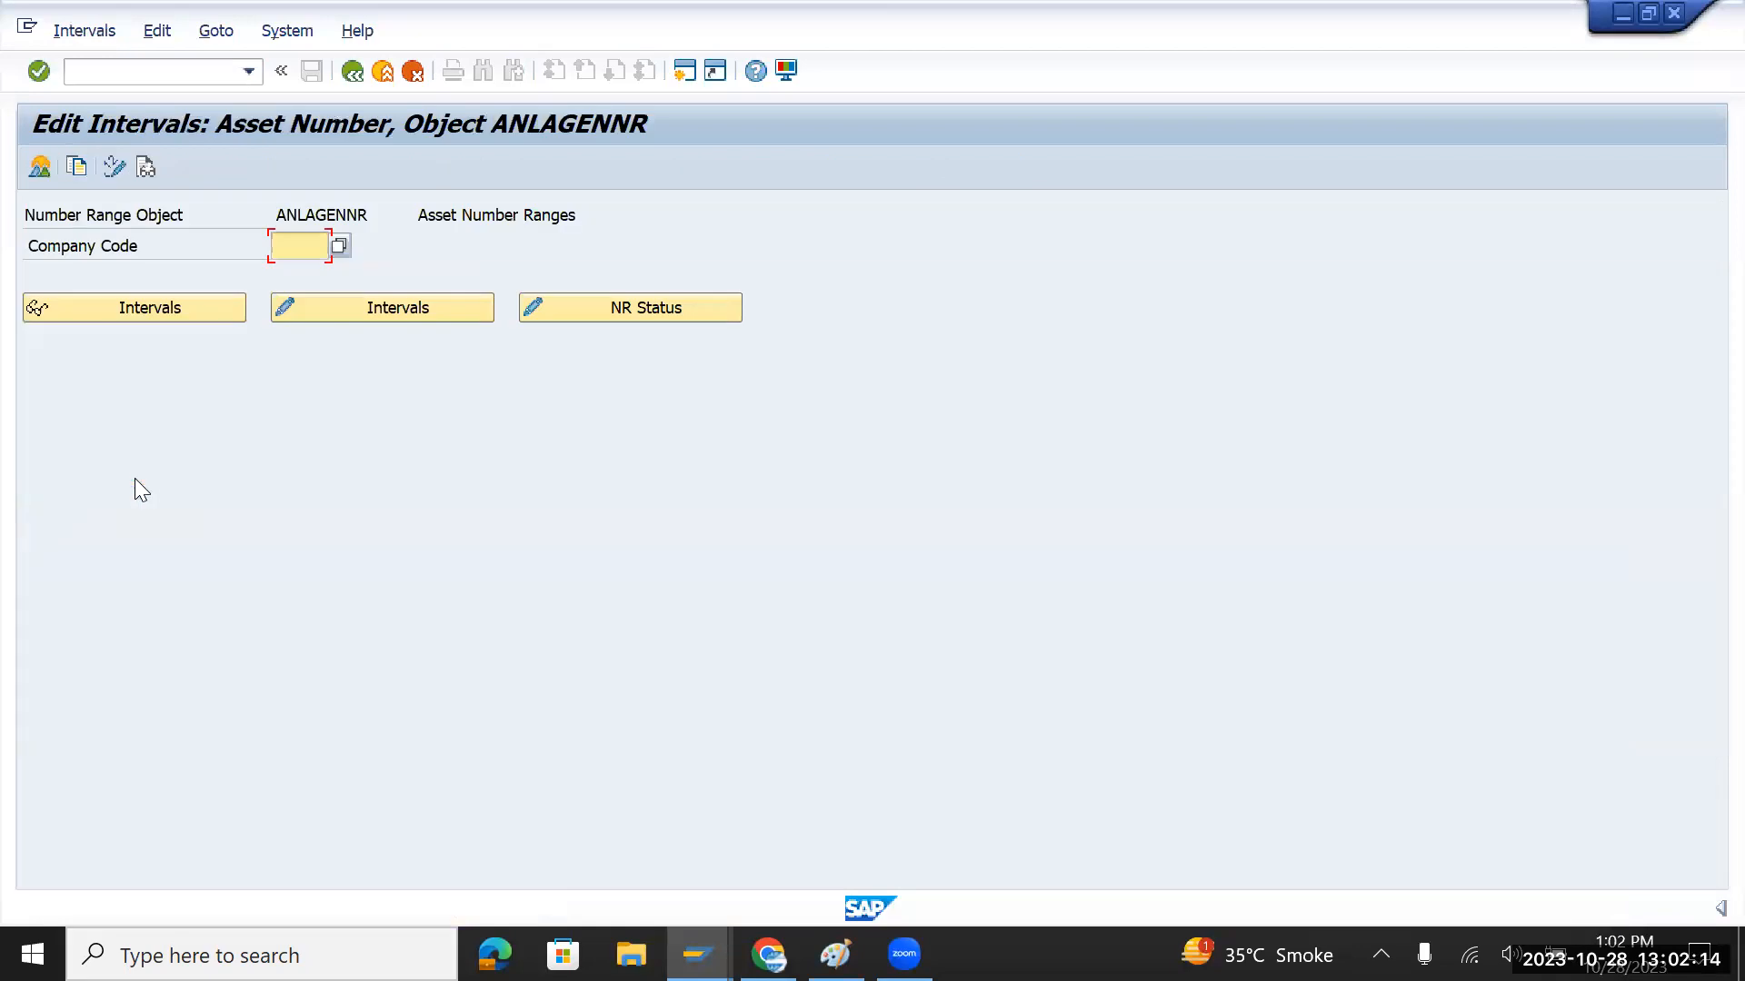
Copy the asset number range intervals from company code TMIN to company code TMUS, acknowledging the transport notice
left_click(69, 165)
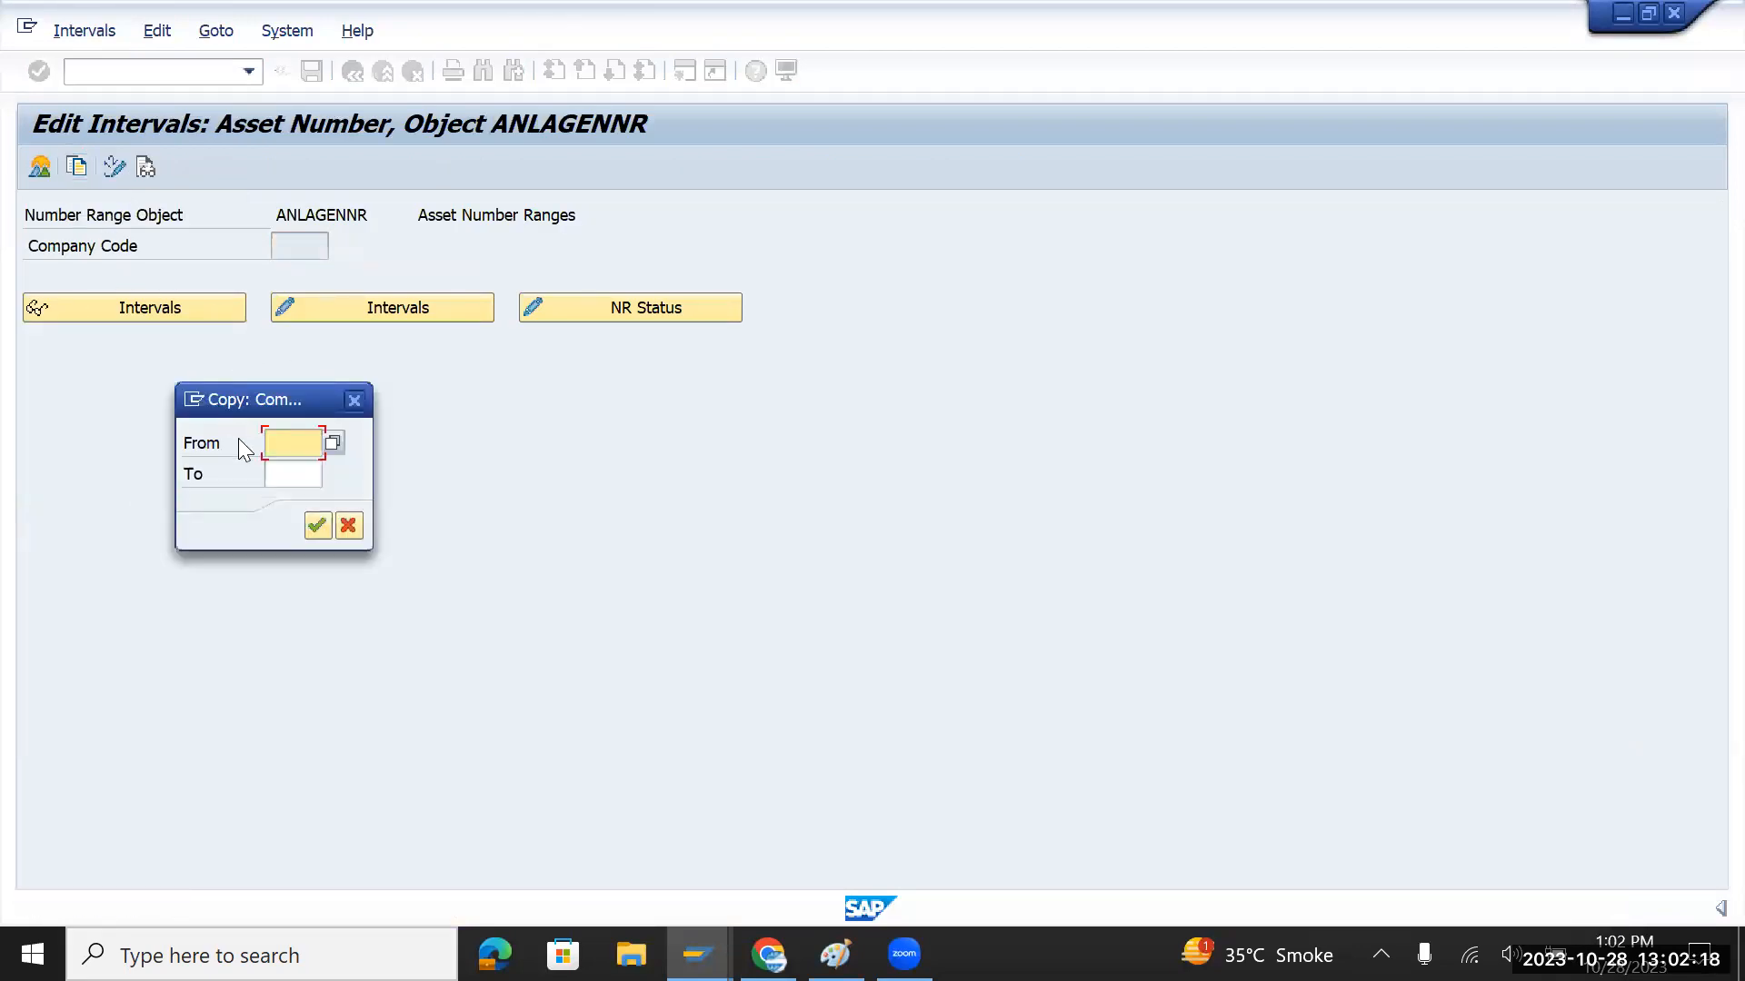
type("tmin")
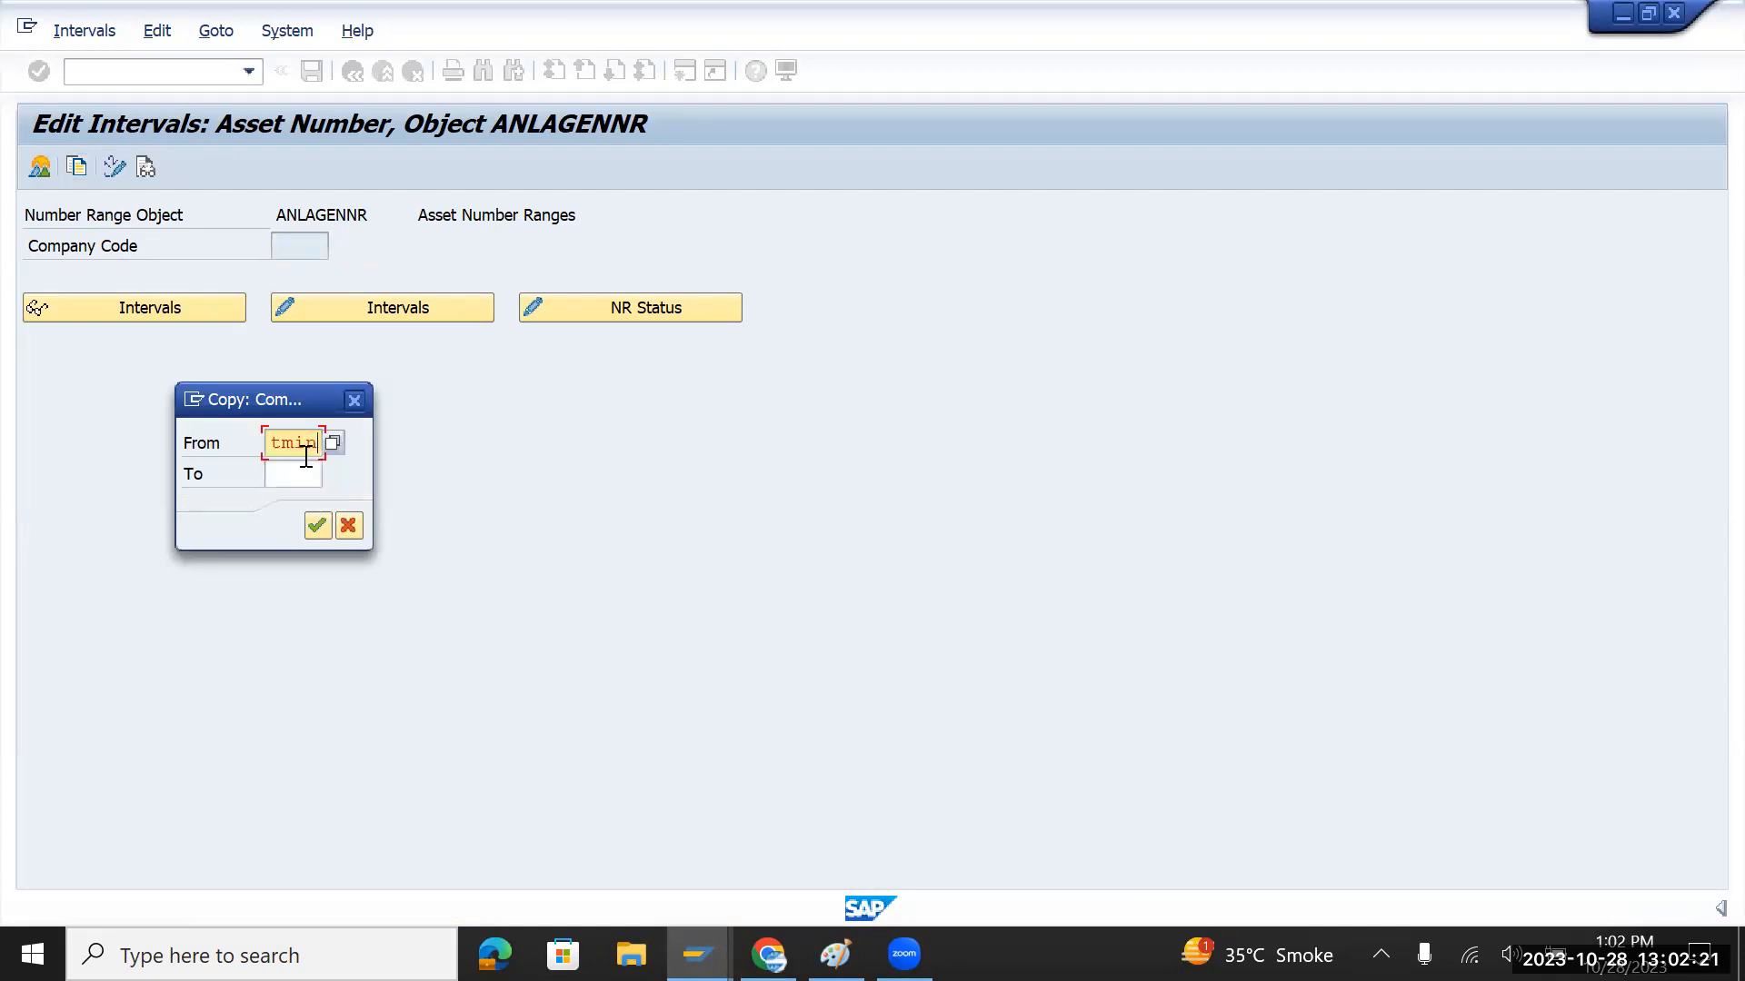
key("Tab")
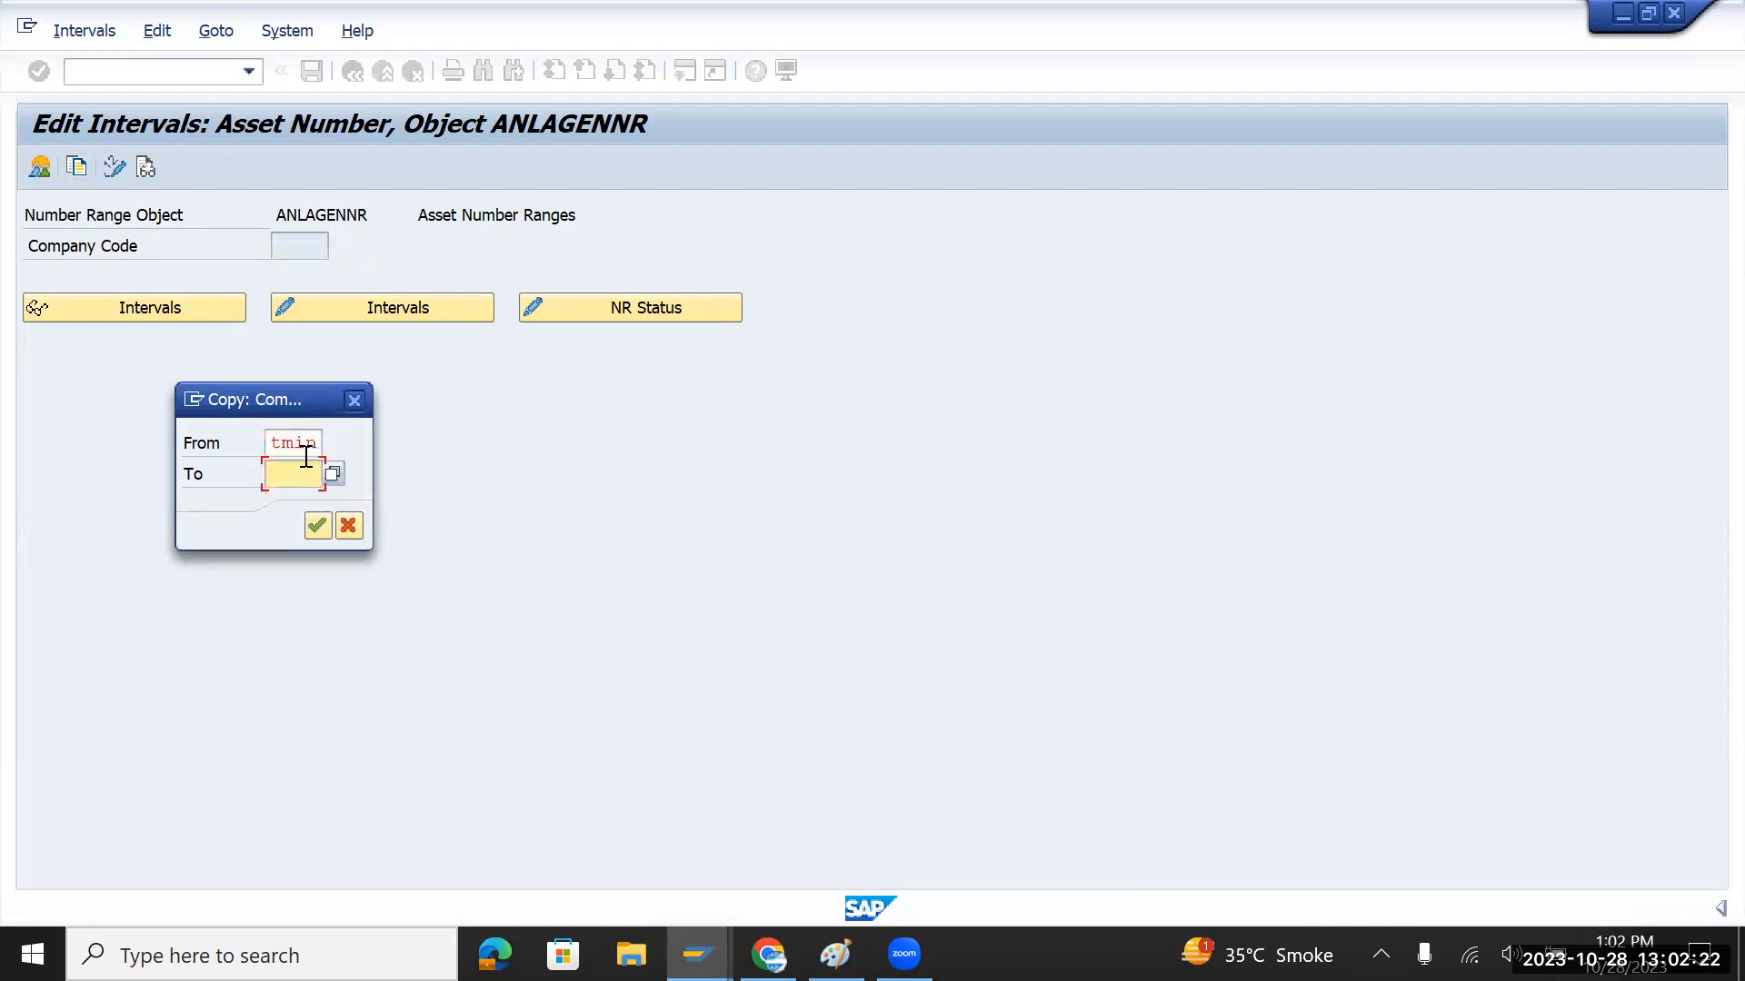
type("tm")
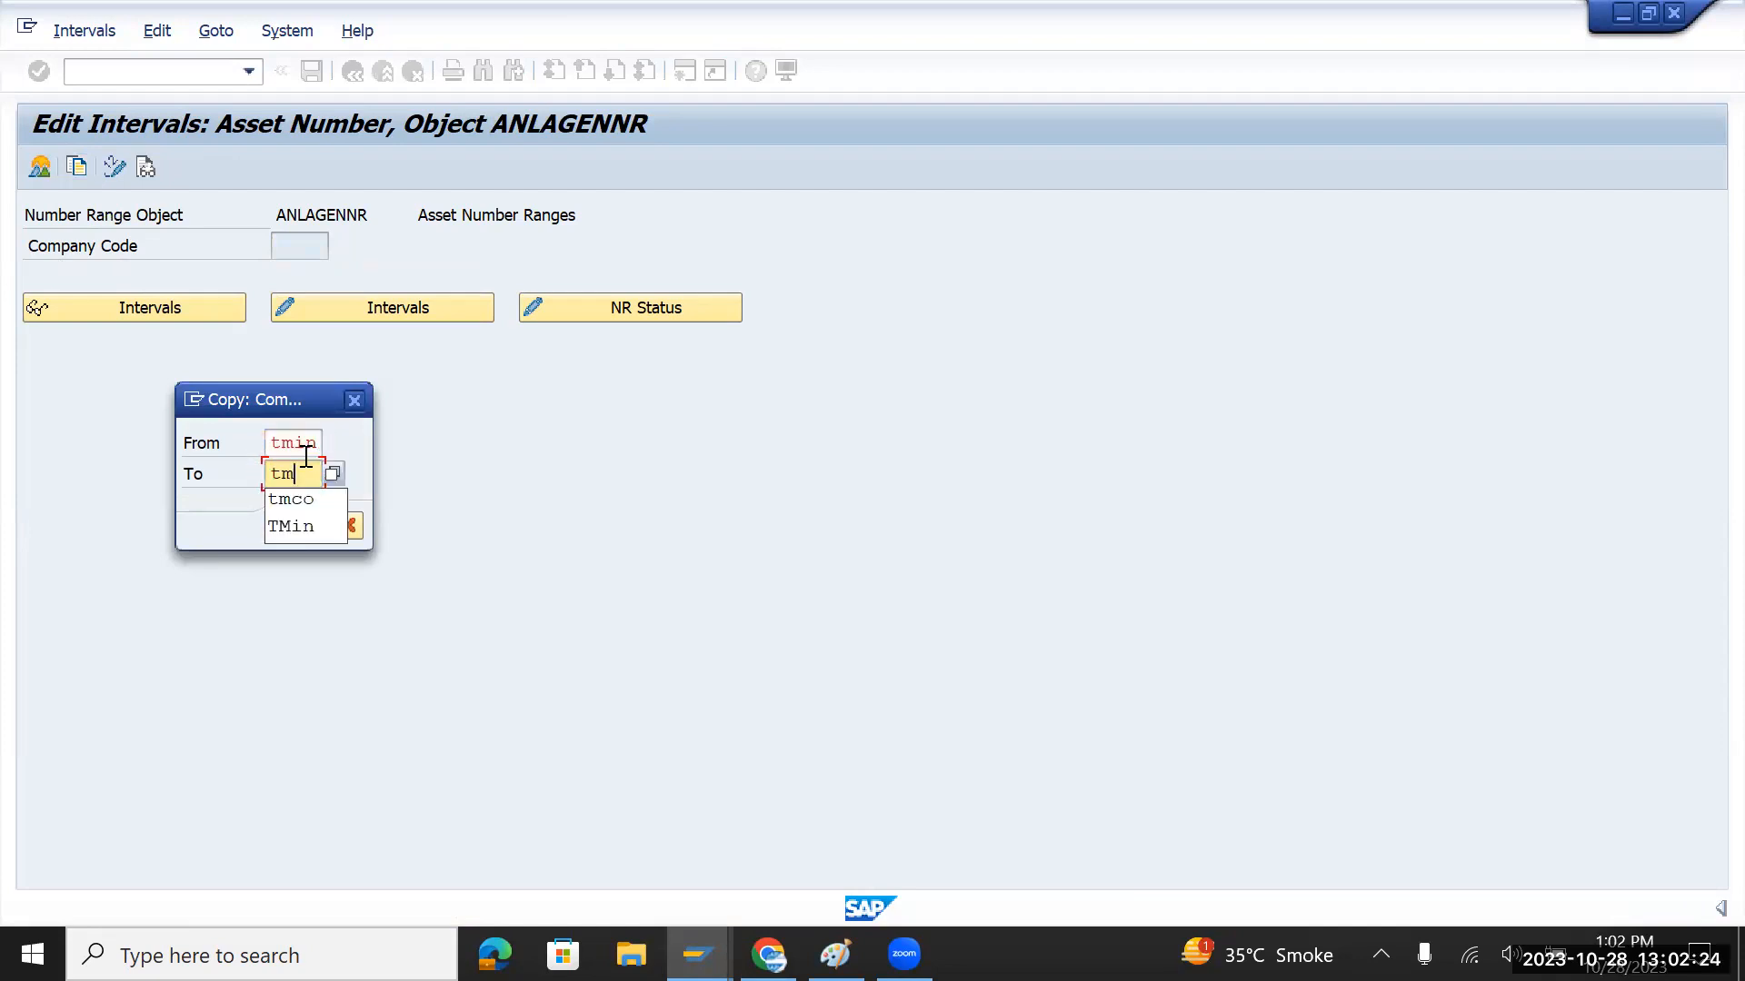
type("us")
key("Up")
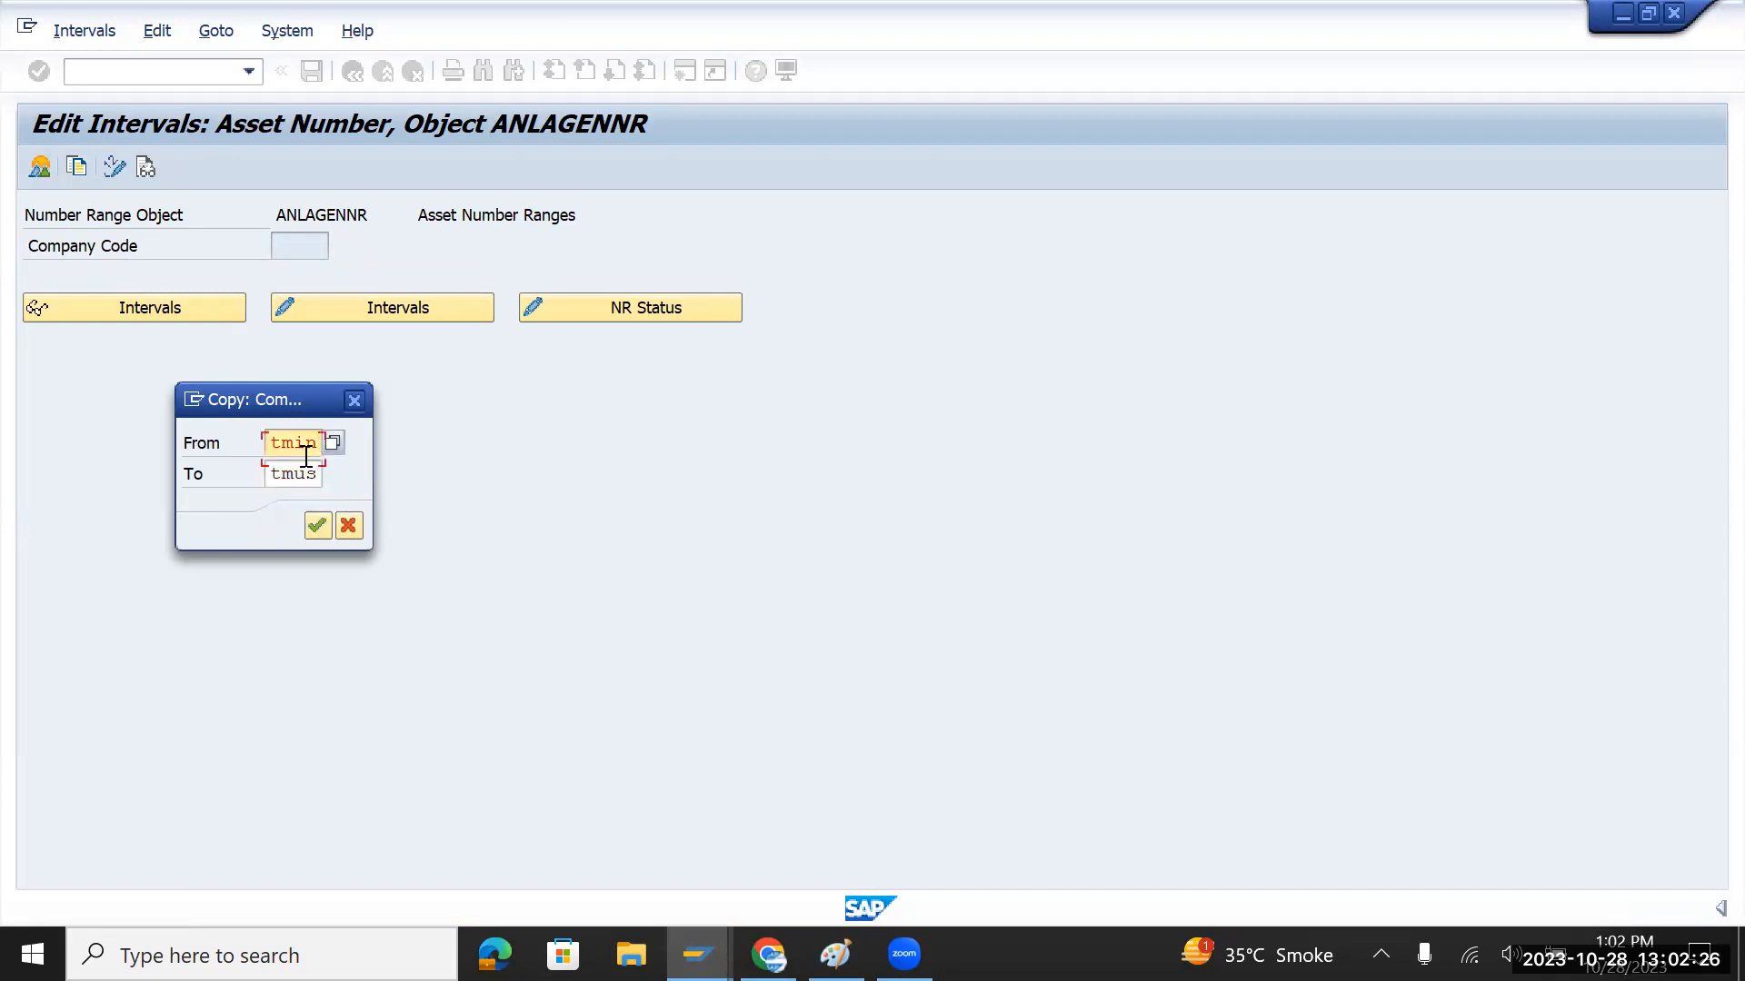
key("BackSpace")
key("BackSpace")
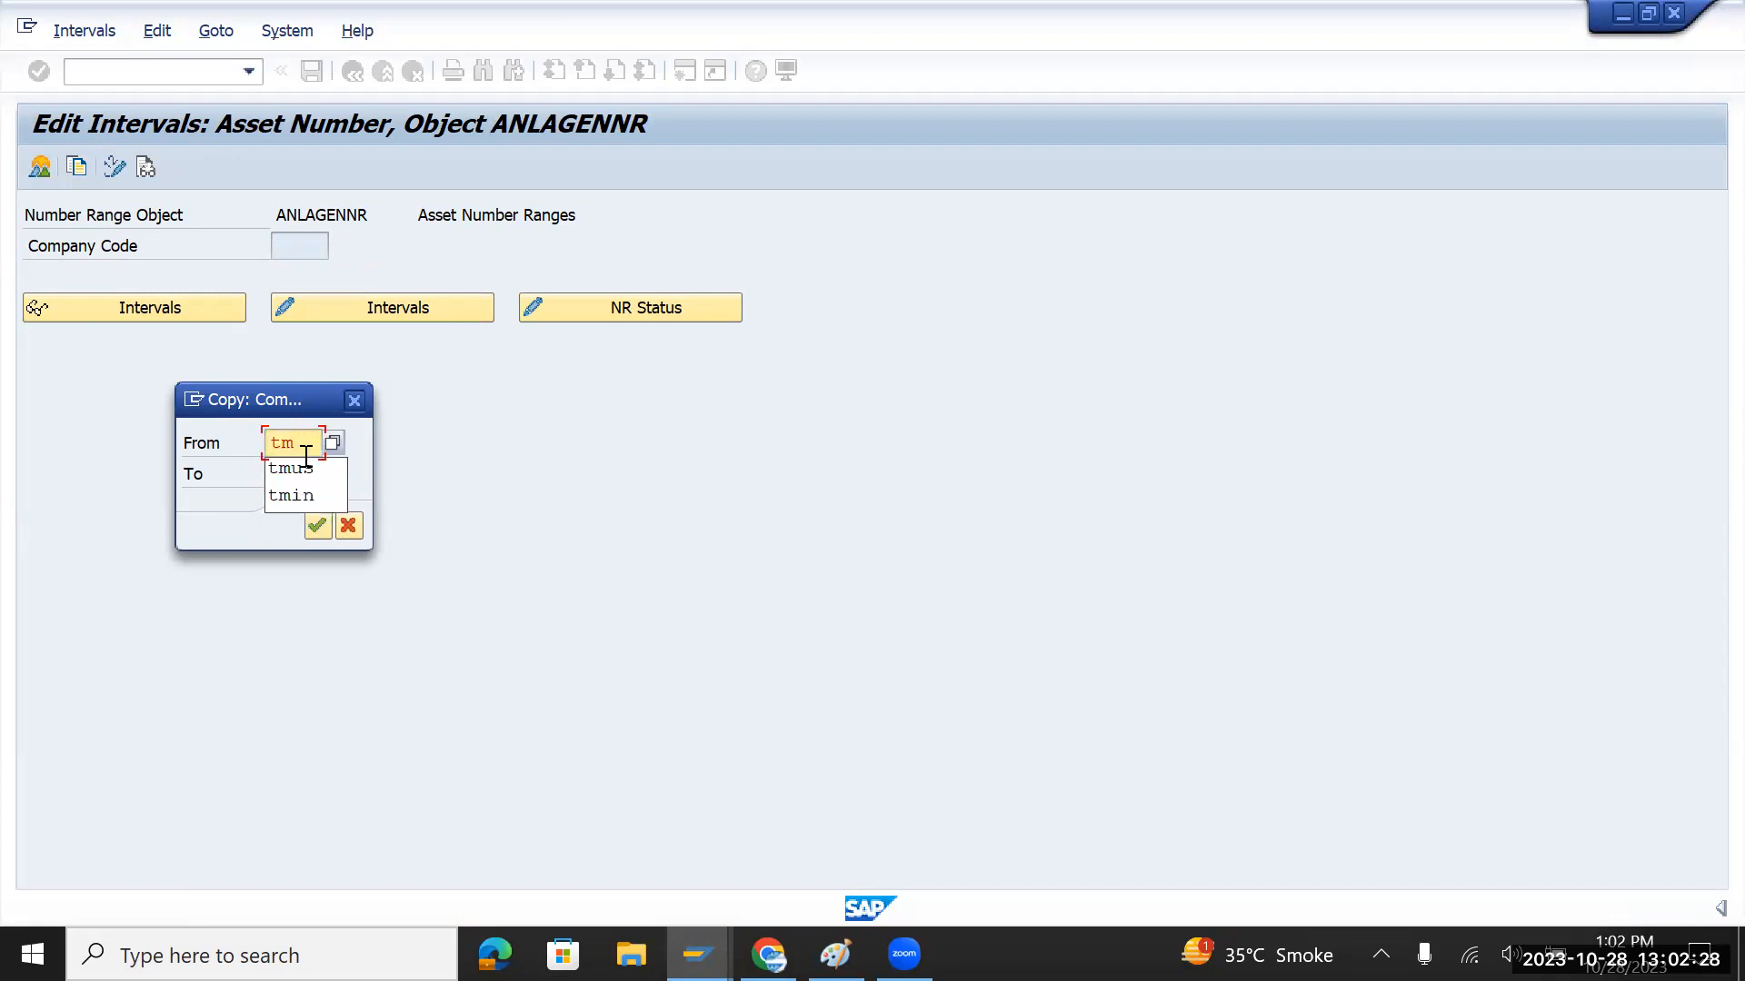
left_click(330, 445)
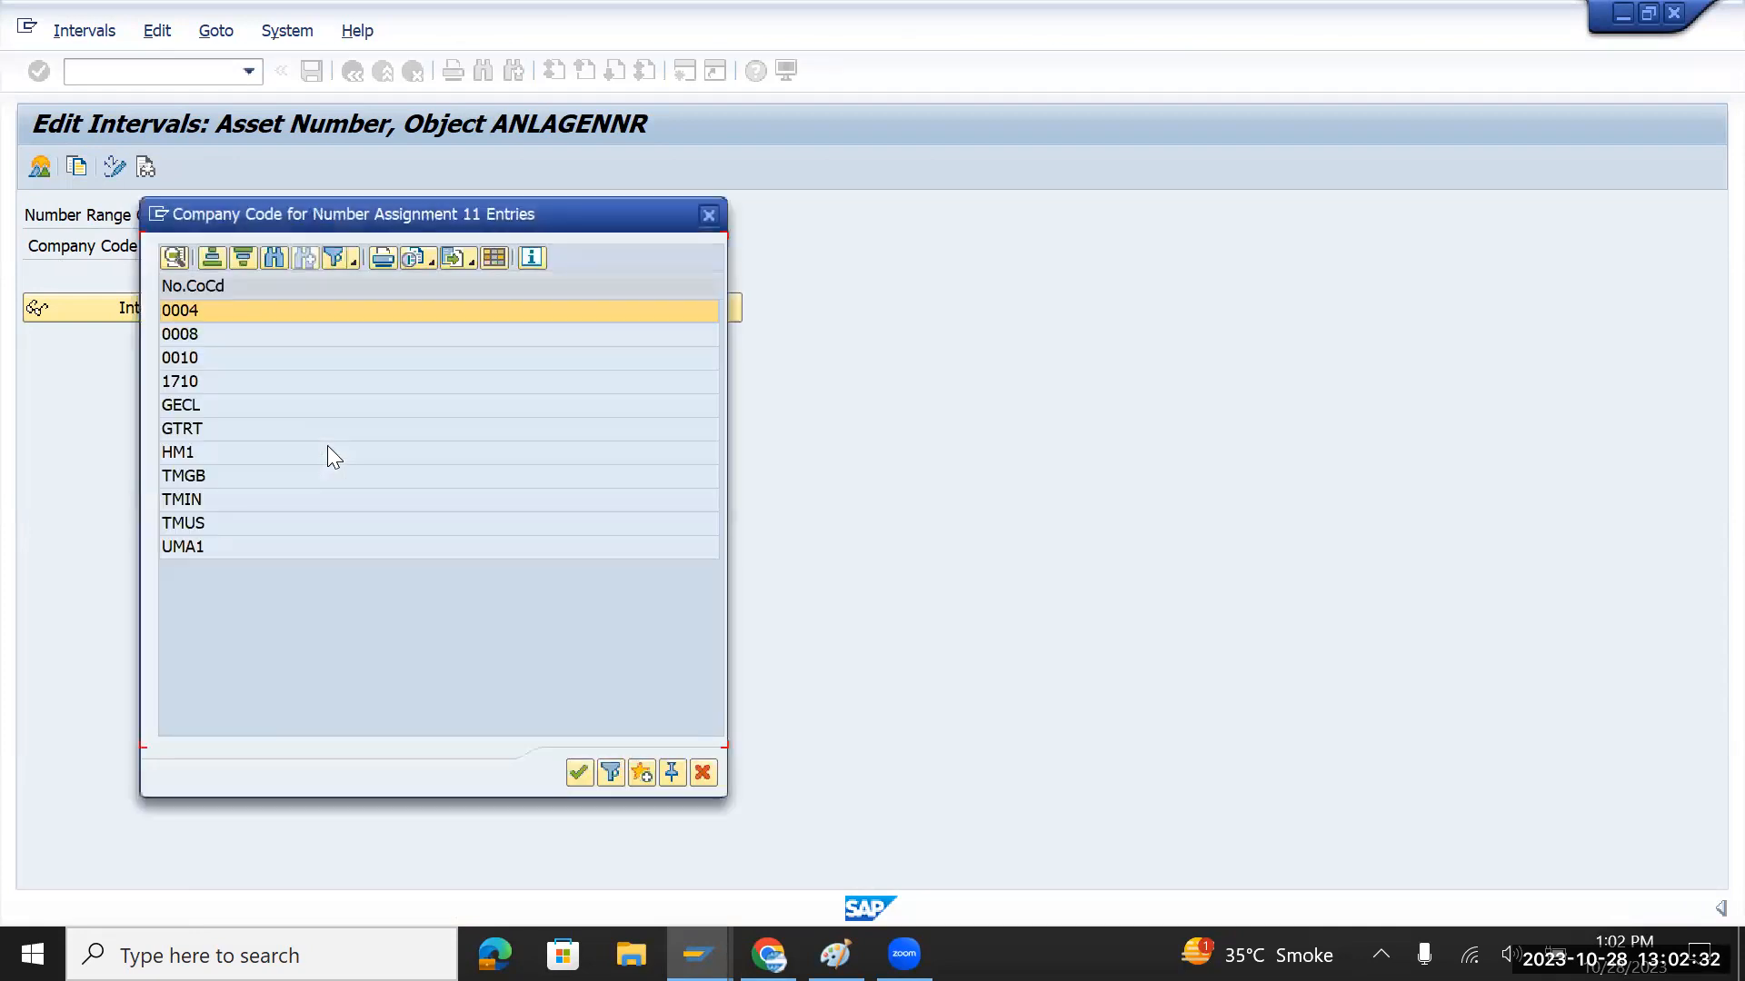
left_click(205, 501)
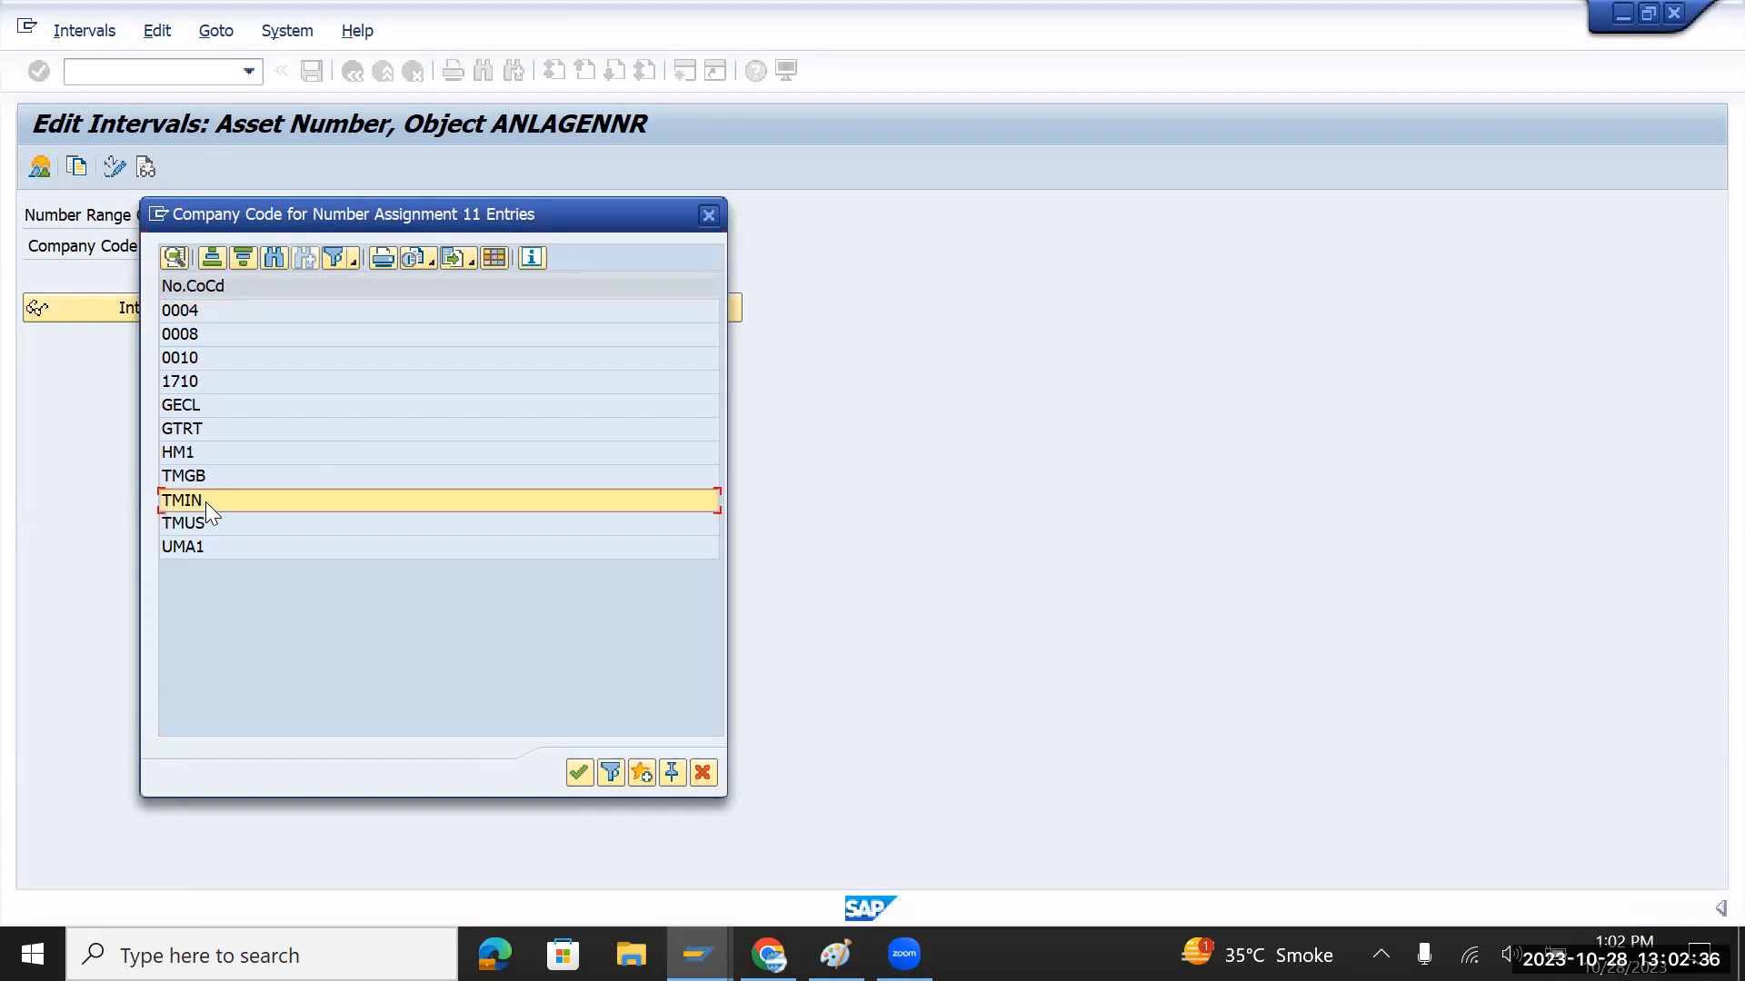
double_click(205, 501)
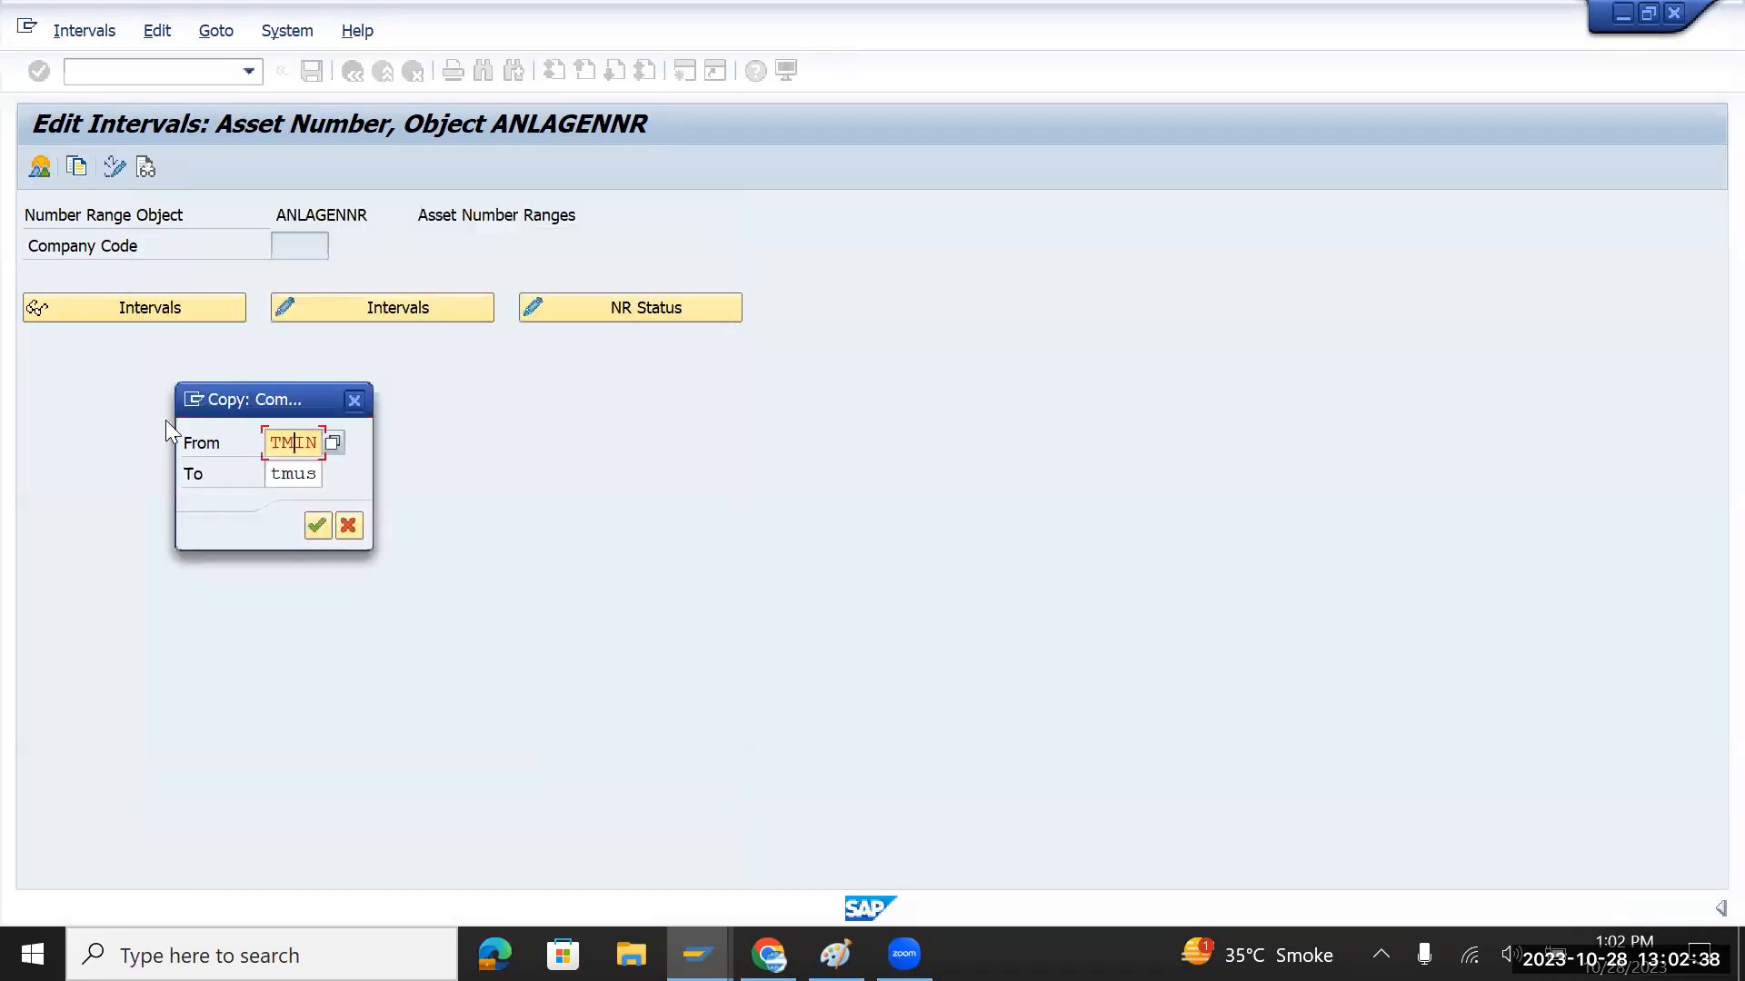
left_click(317, 525)
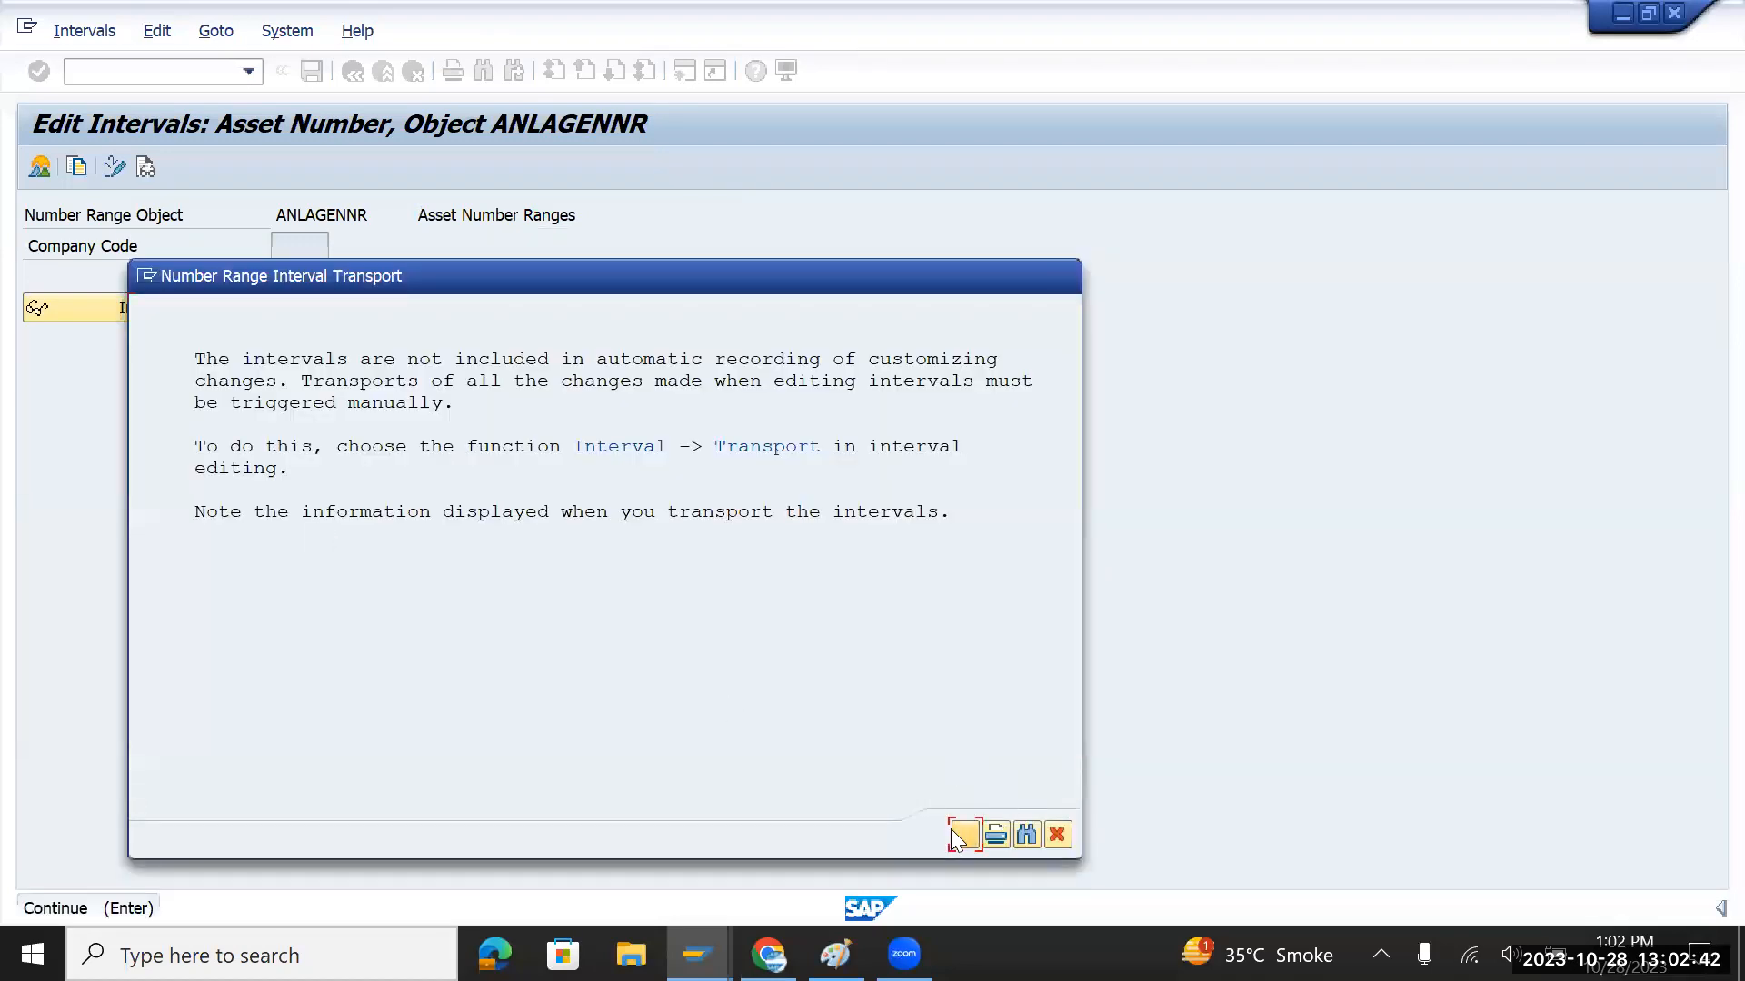
left_click(954, 828)
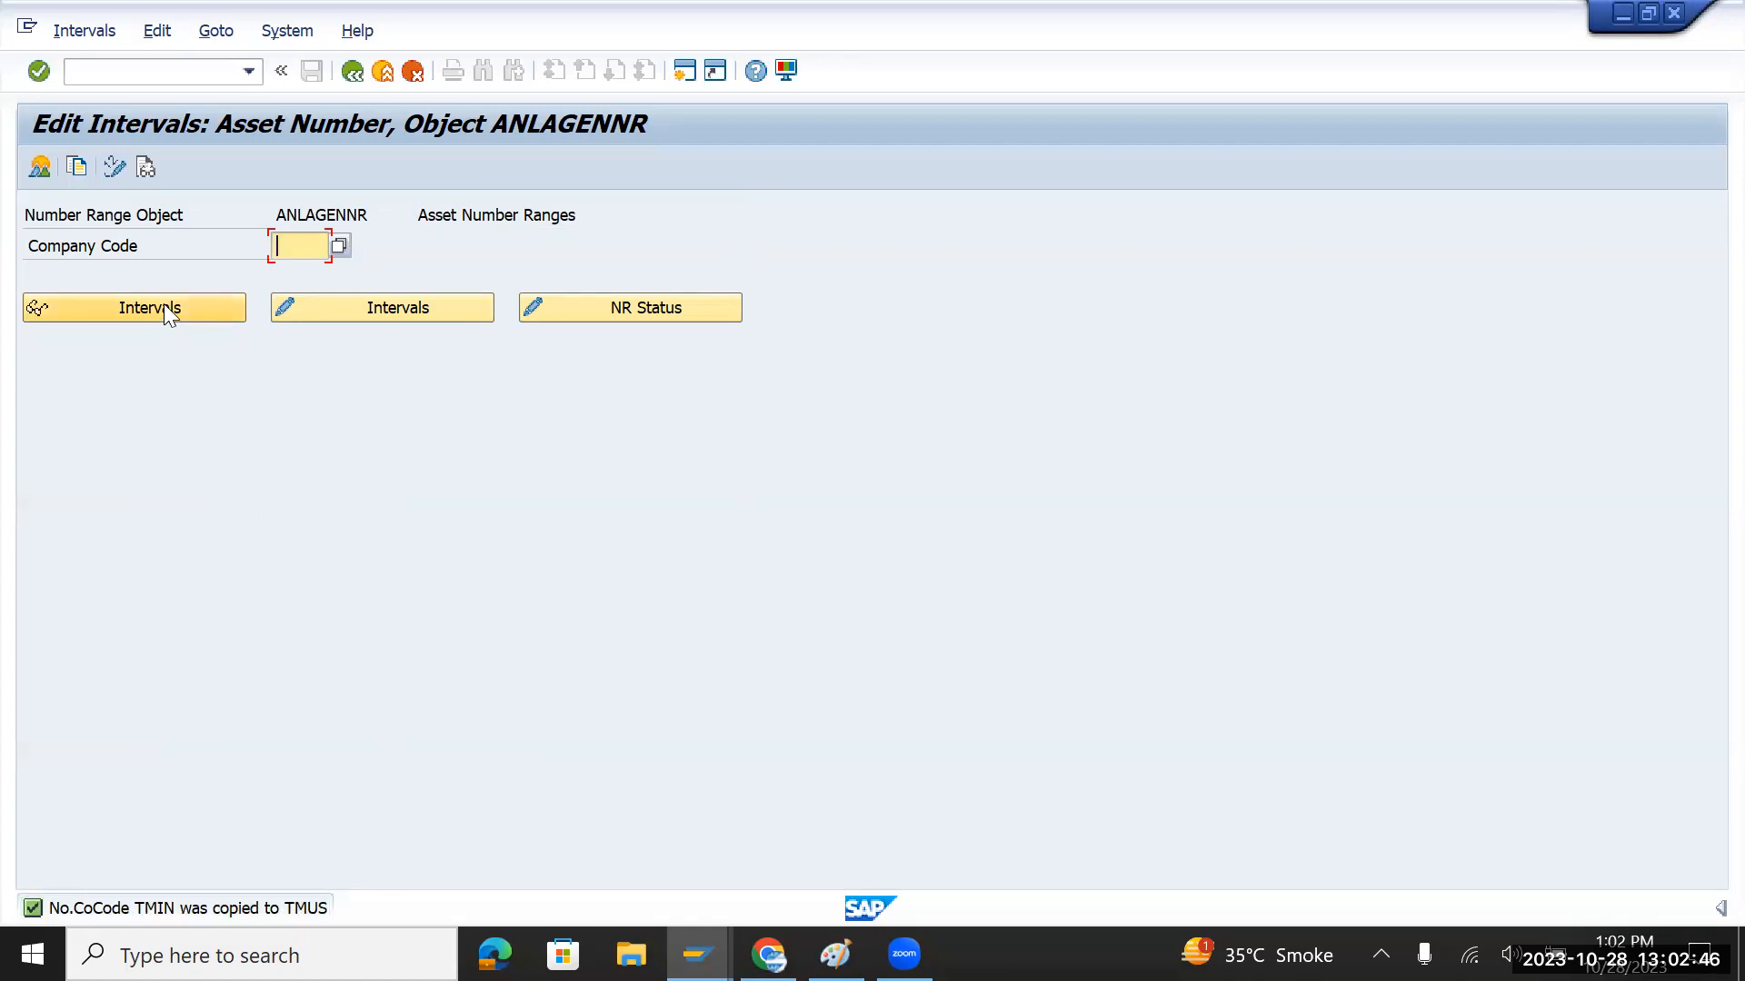
Display the asset number range intervals of company code TMUS and return to the interval selection
type("TMUS")
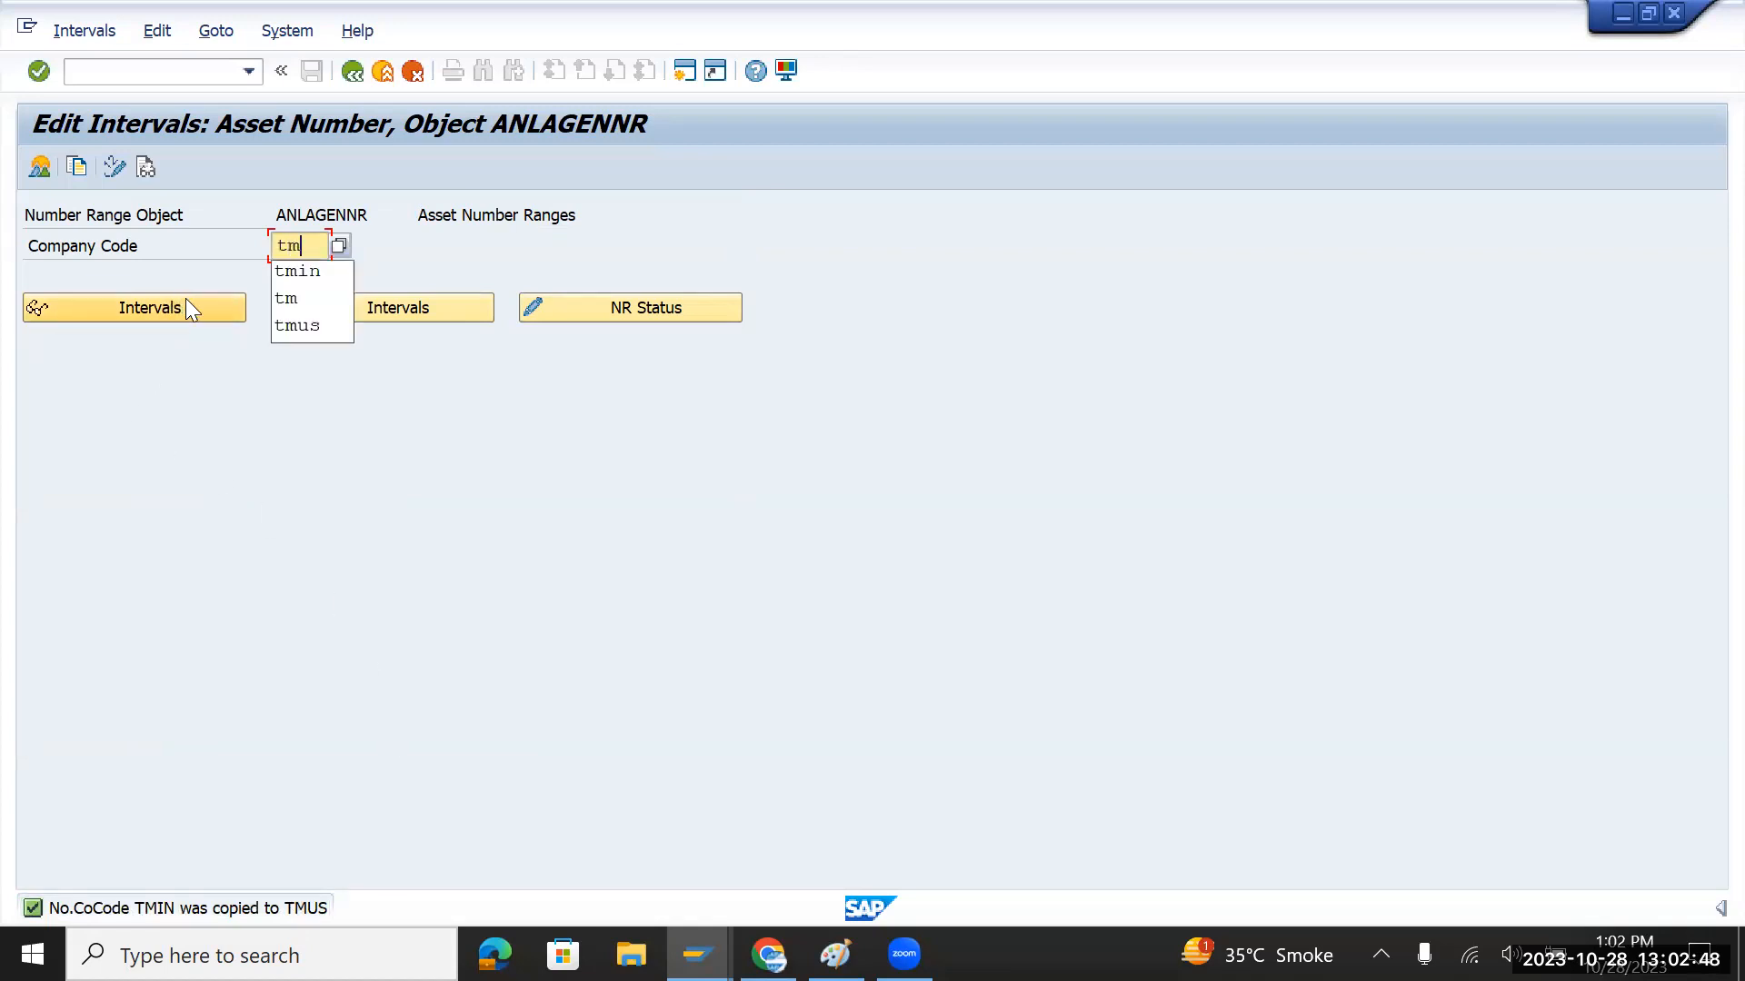
key("Return")
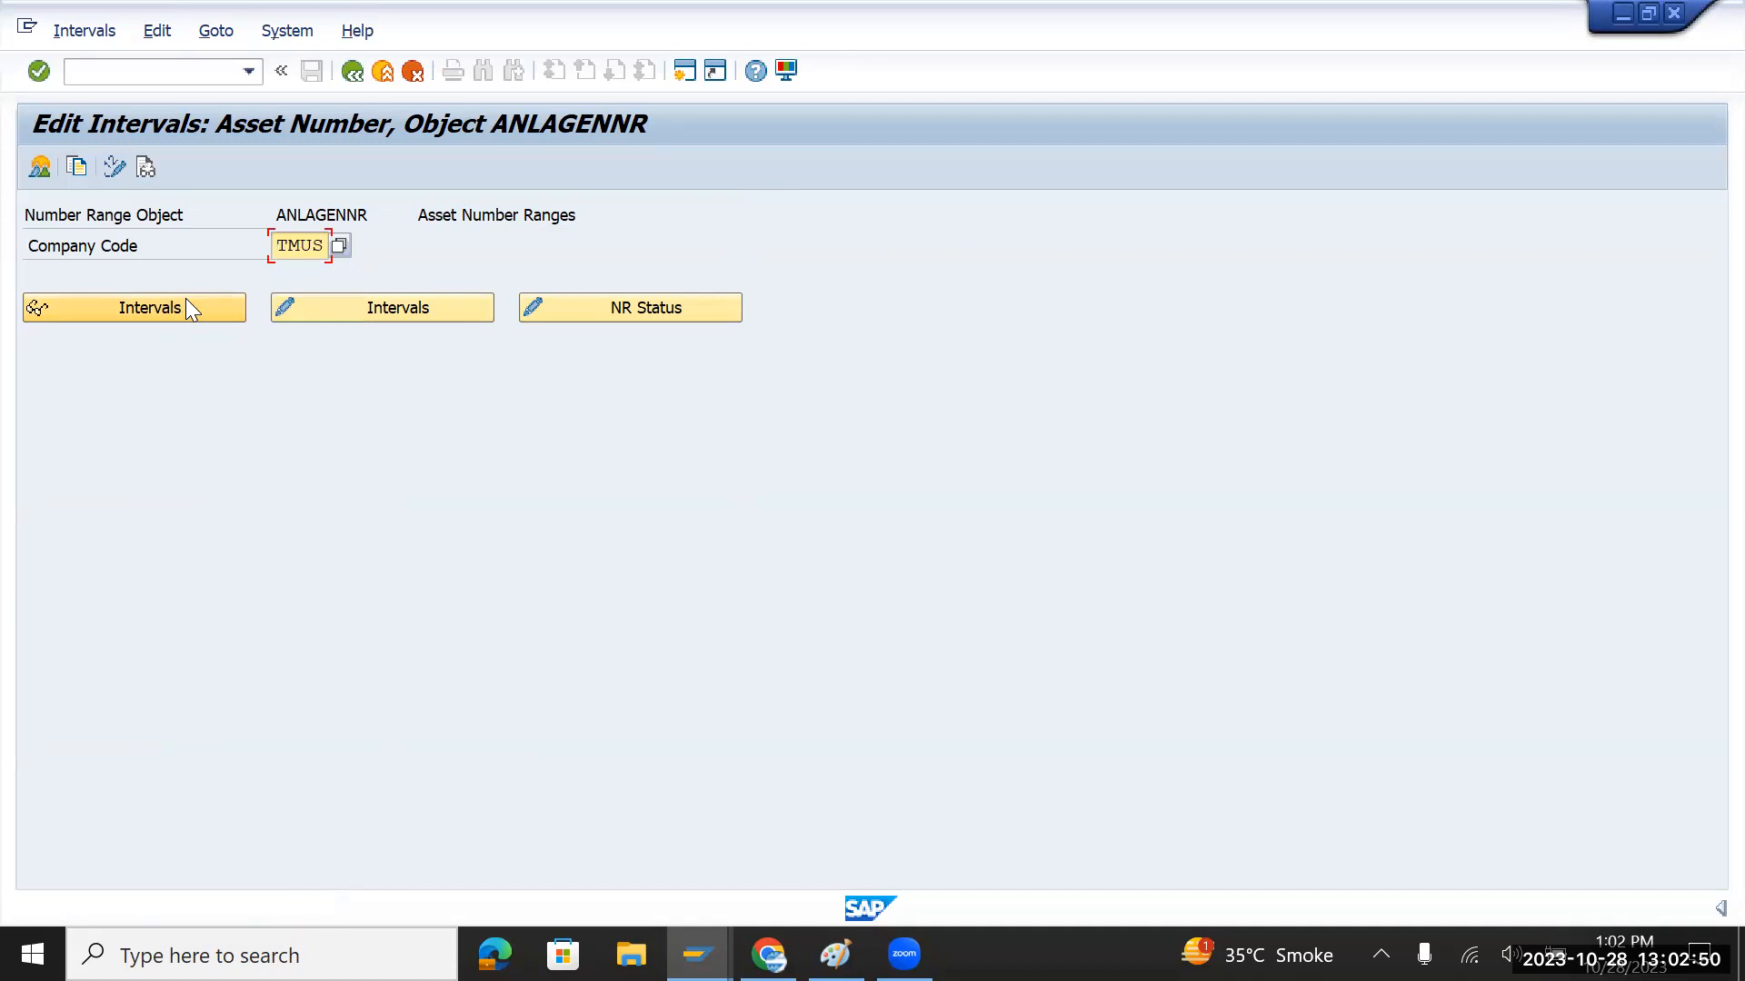
left_click(187, 303)
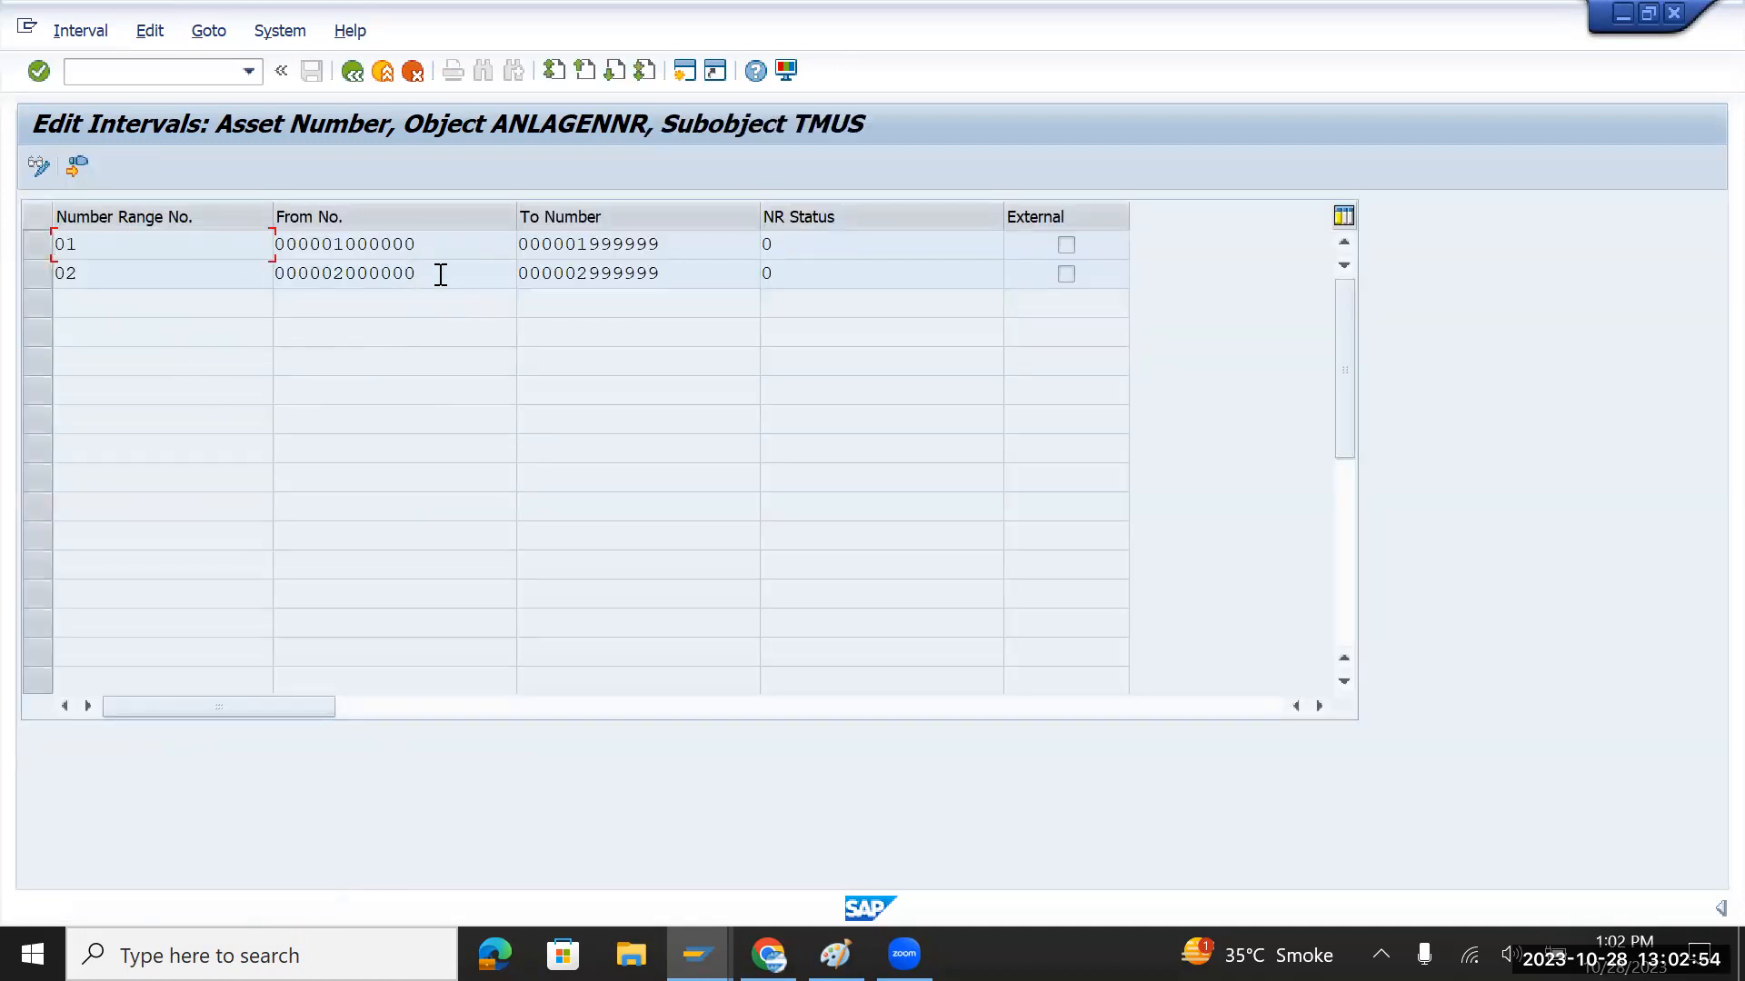
left_click(351, 71)
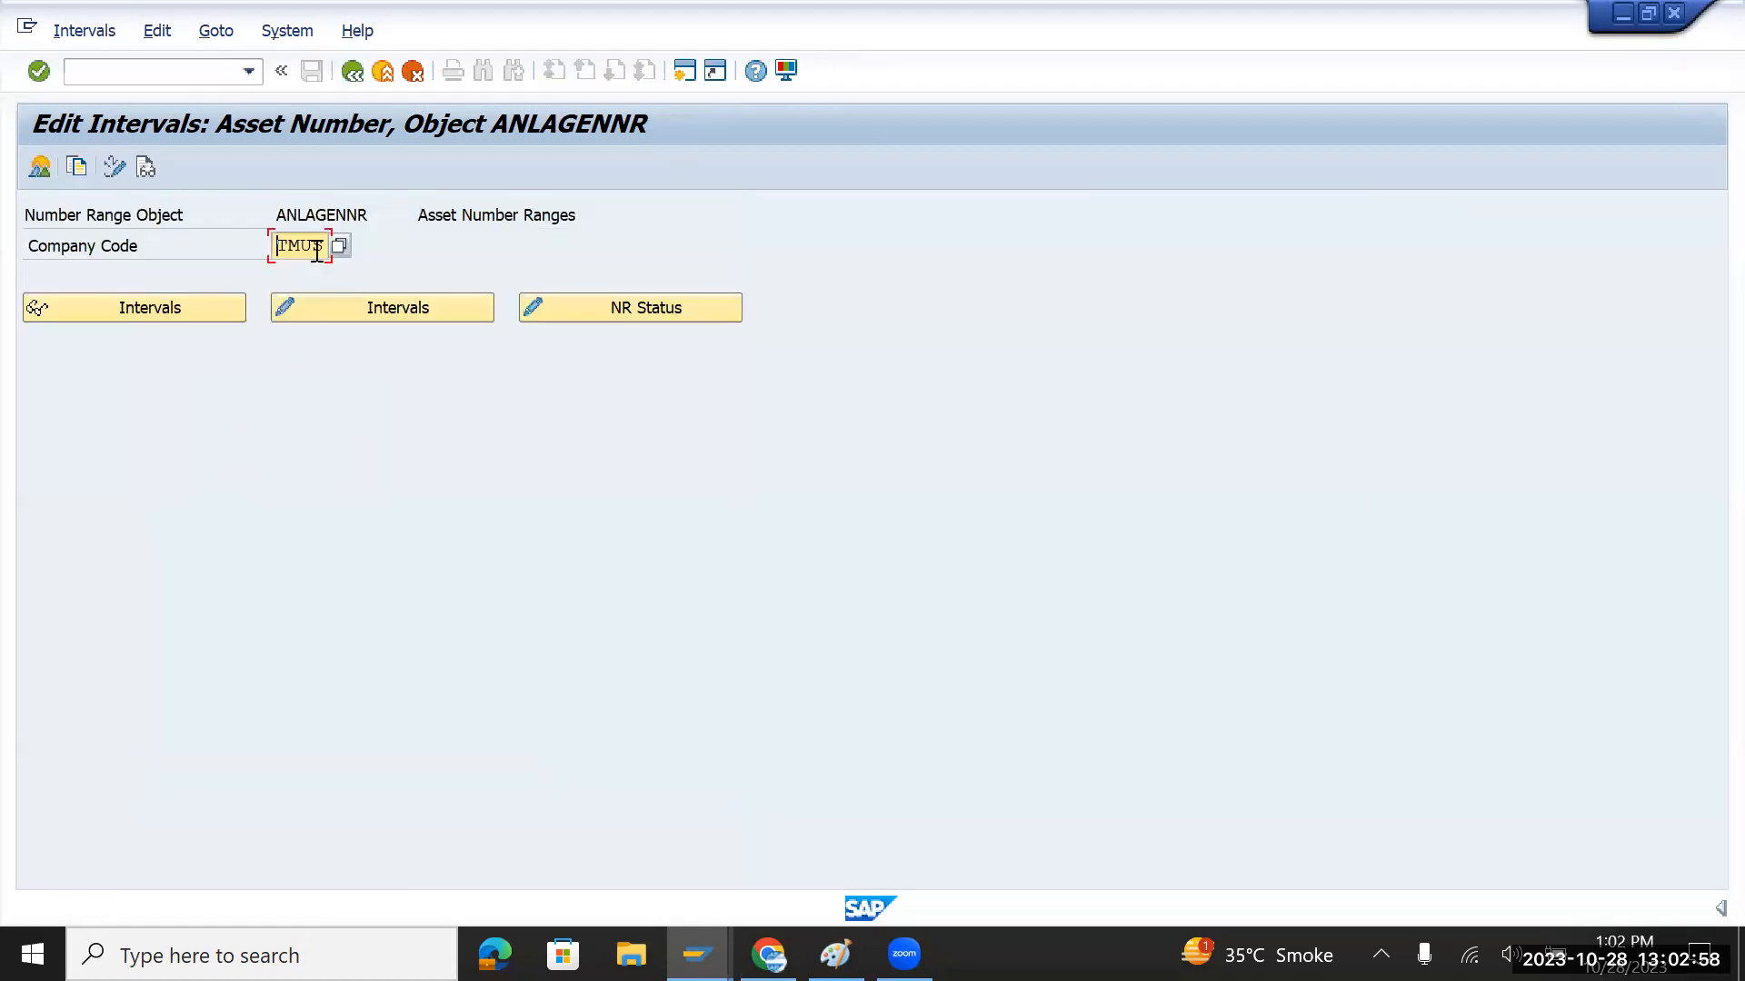
Copy the asset number range intervals from company code TMUS to company code TMGB
left_click(72, 167)
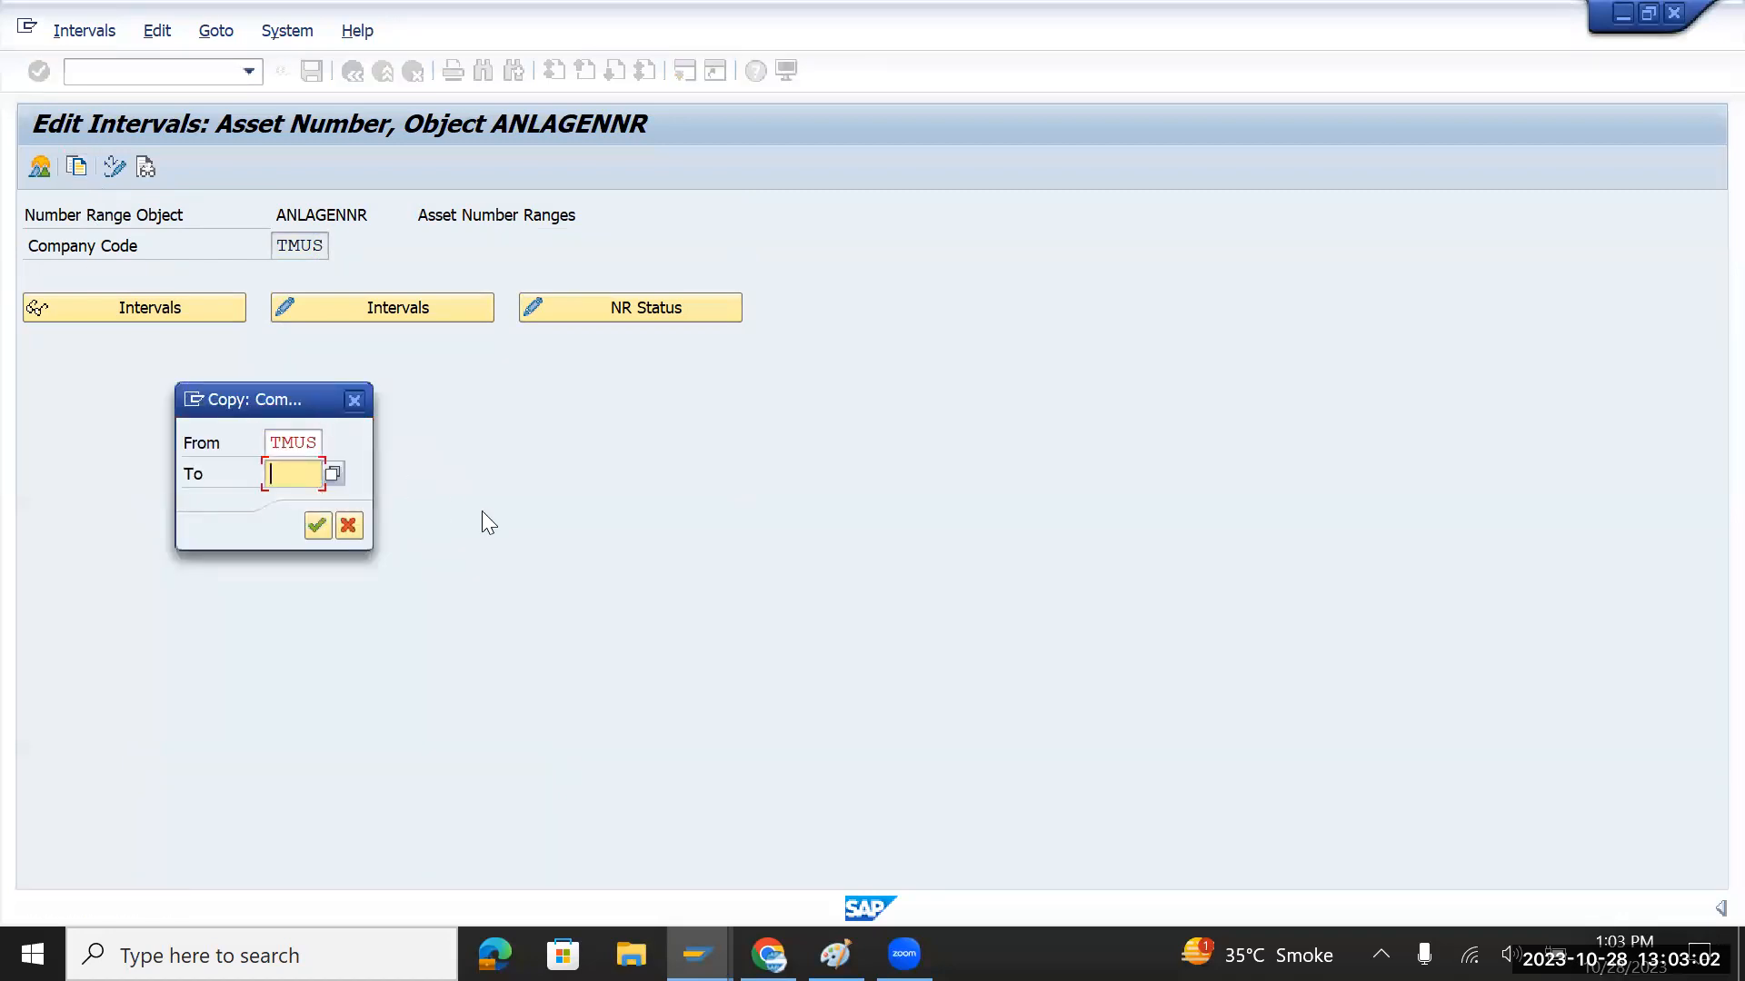
type("TMGB")
key("Return")
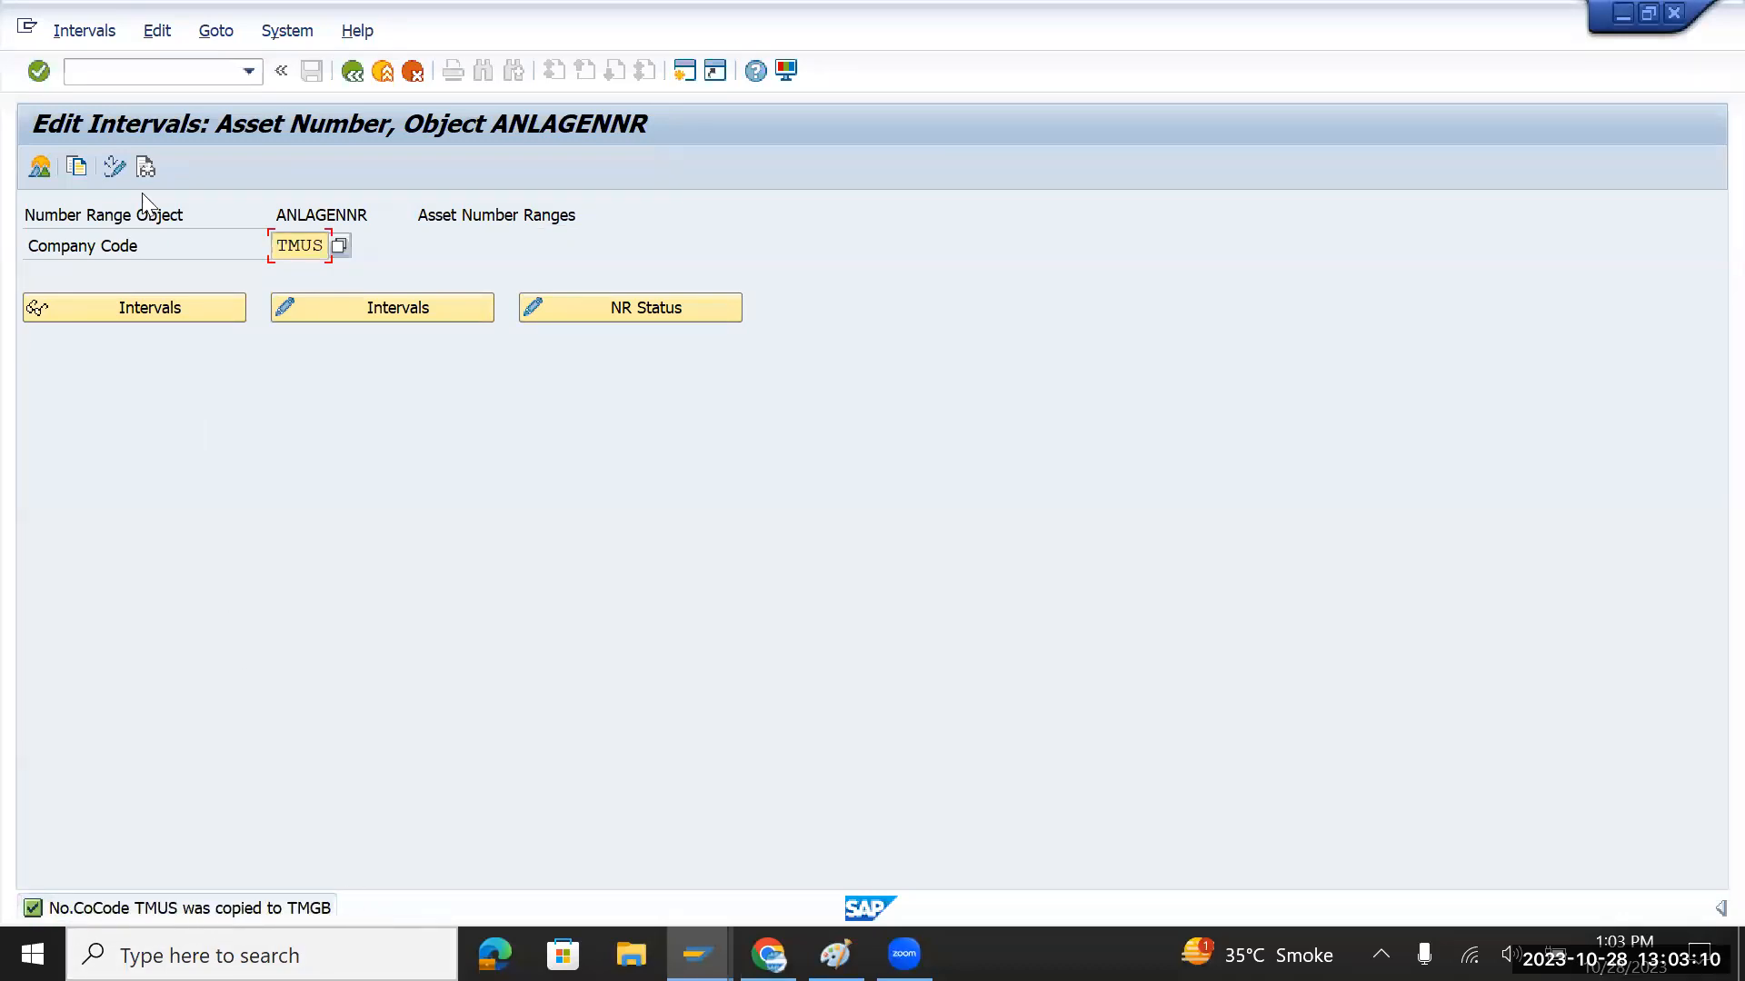
Return to Create Asset, close the error help, and continue to the master data for class TMVEL in TMUS
left_click(353, 71)
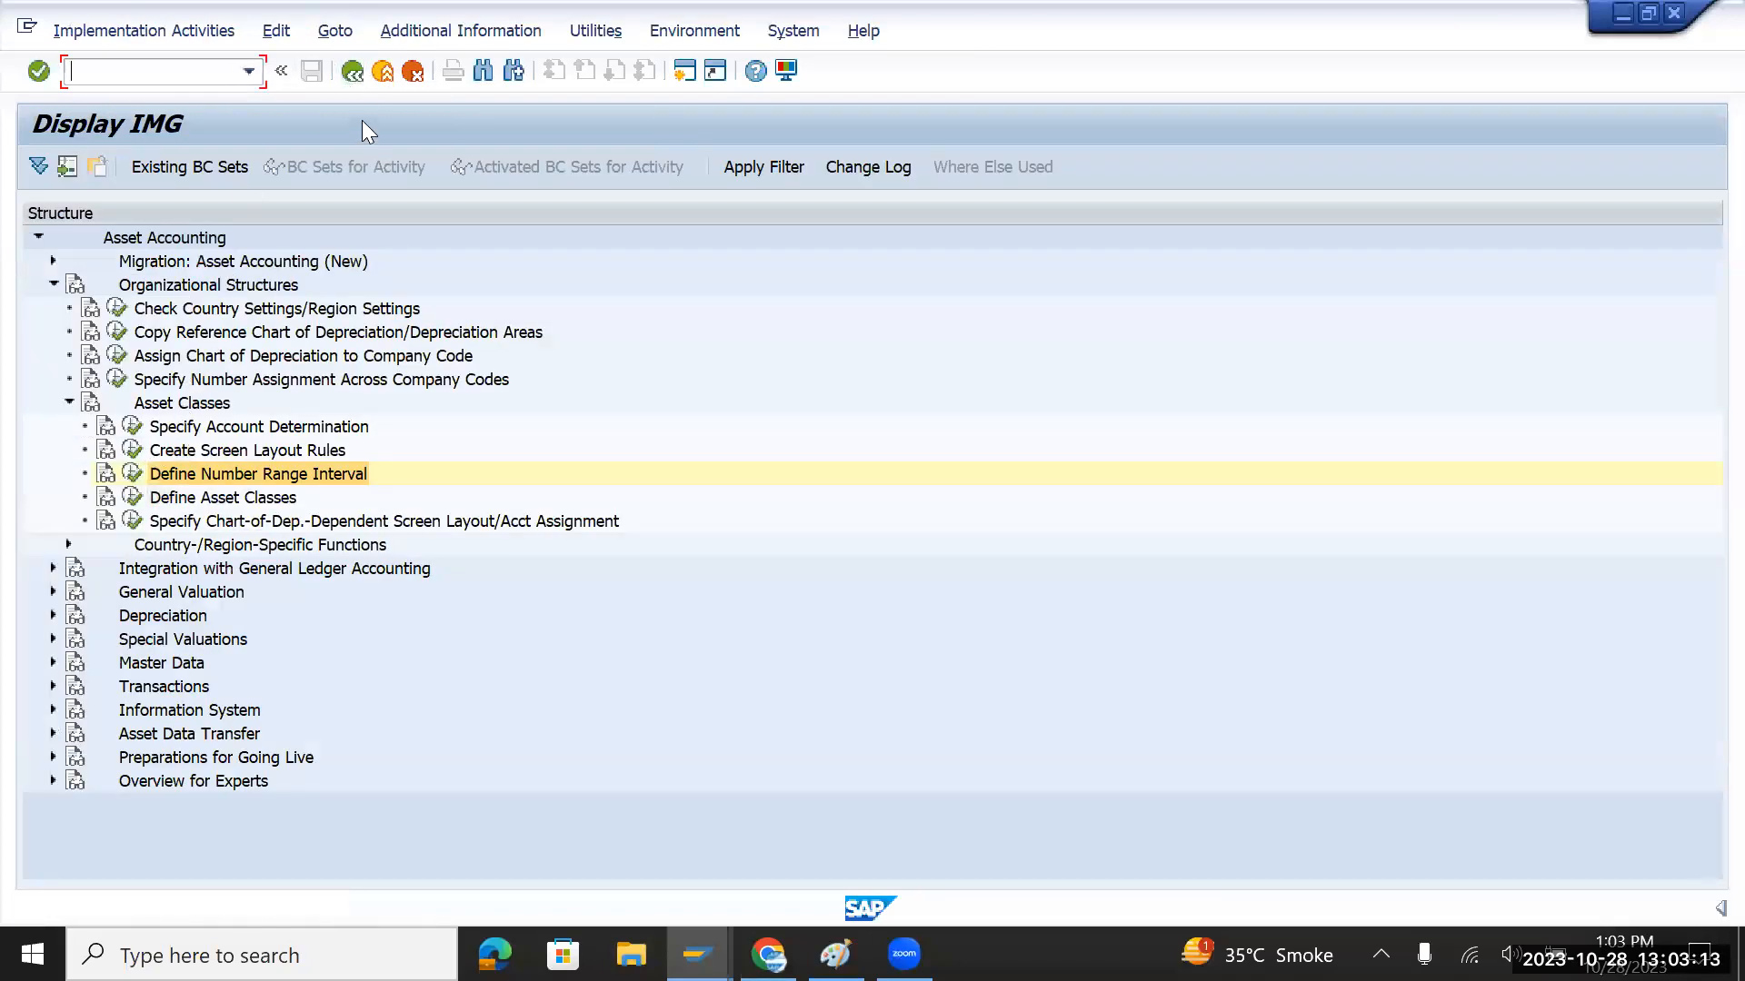
left_click(351, 72)
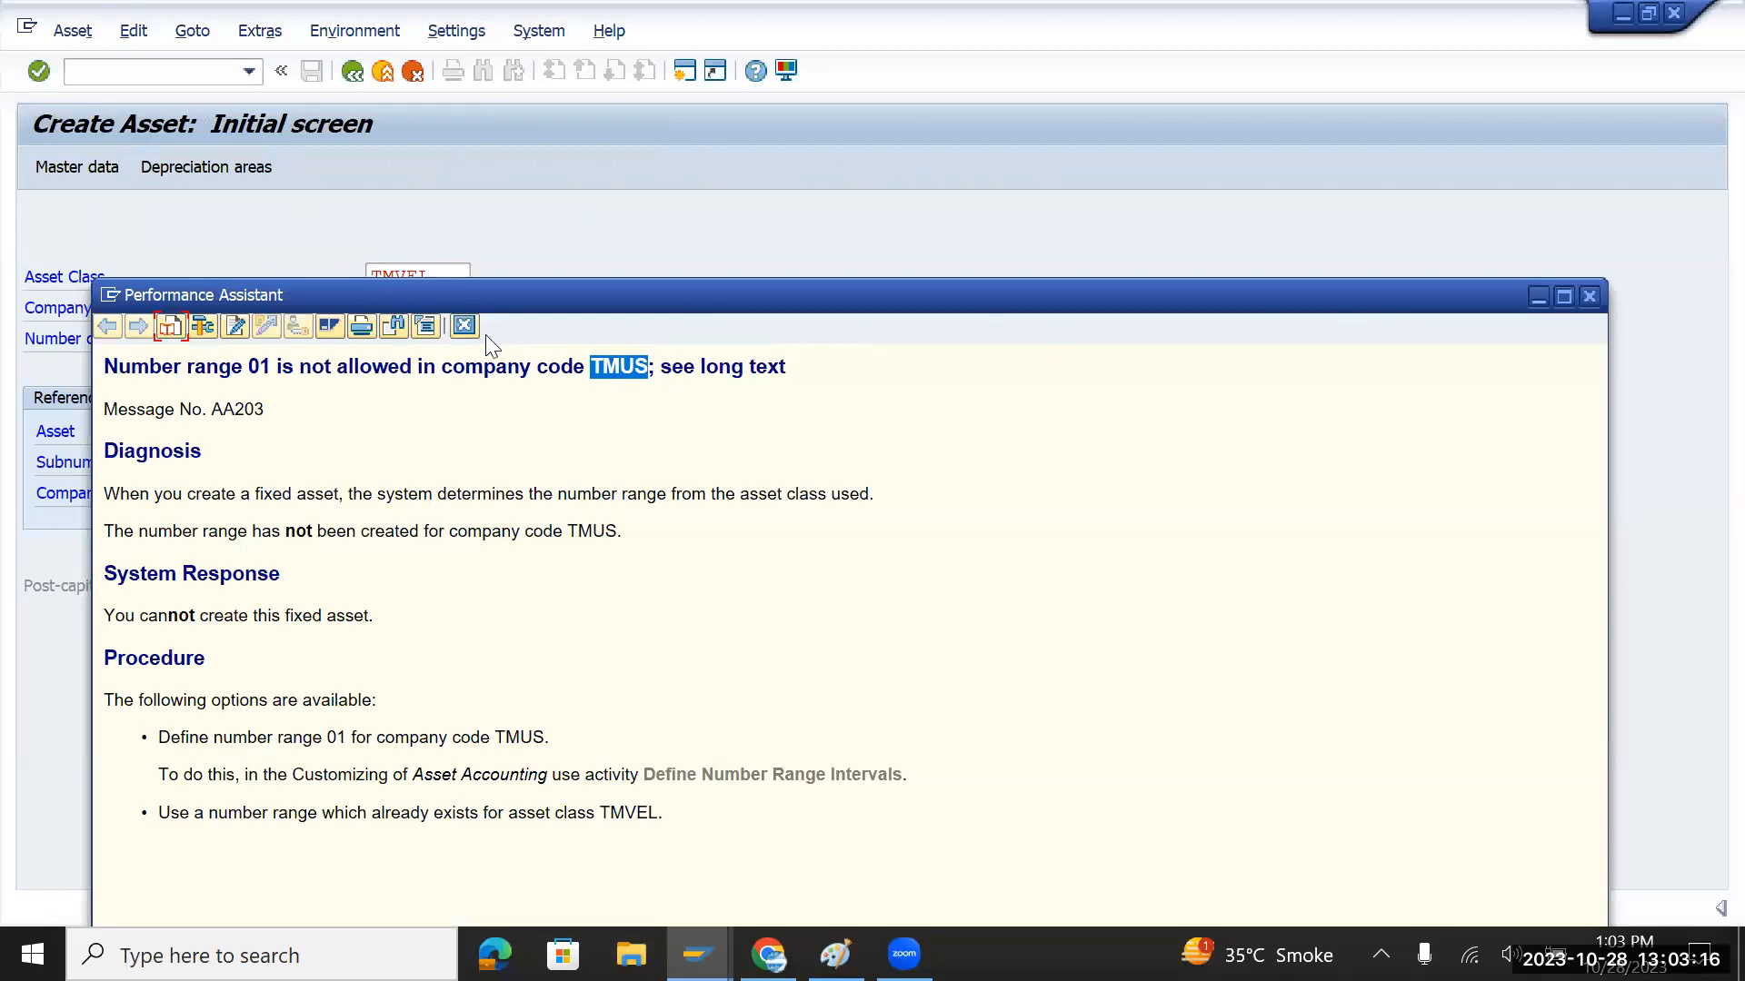
left_click(464, 325)
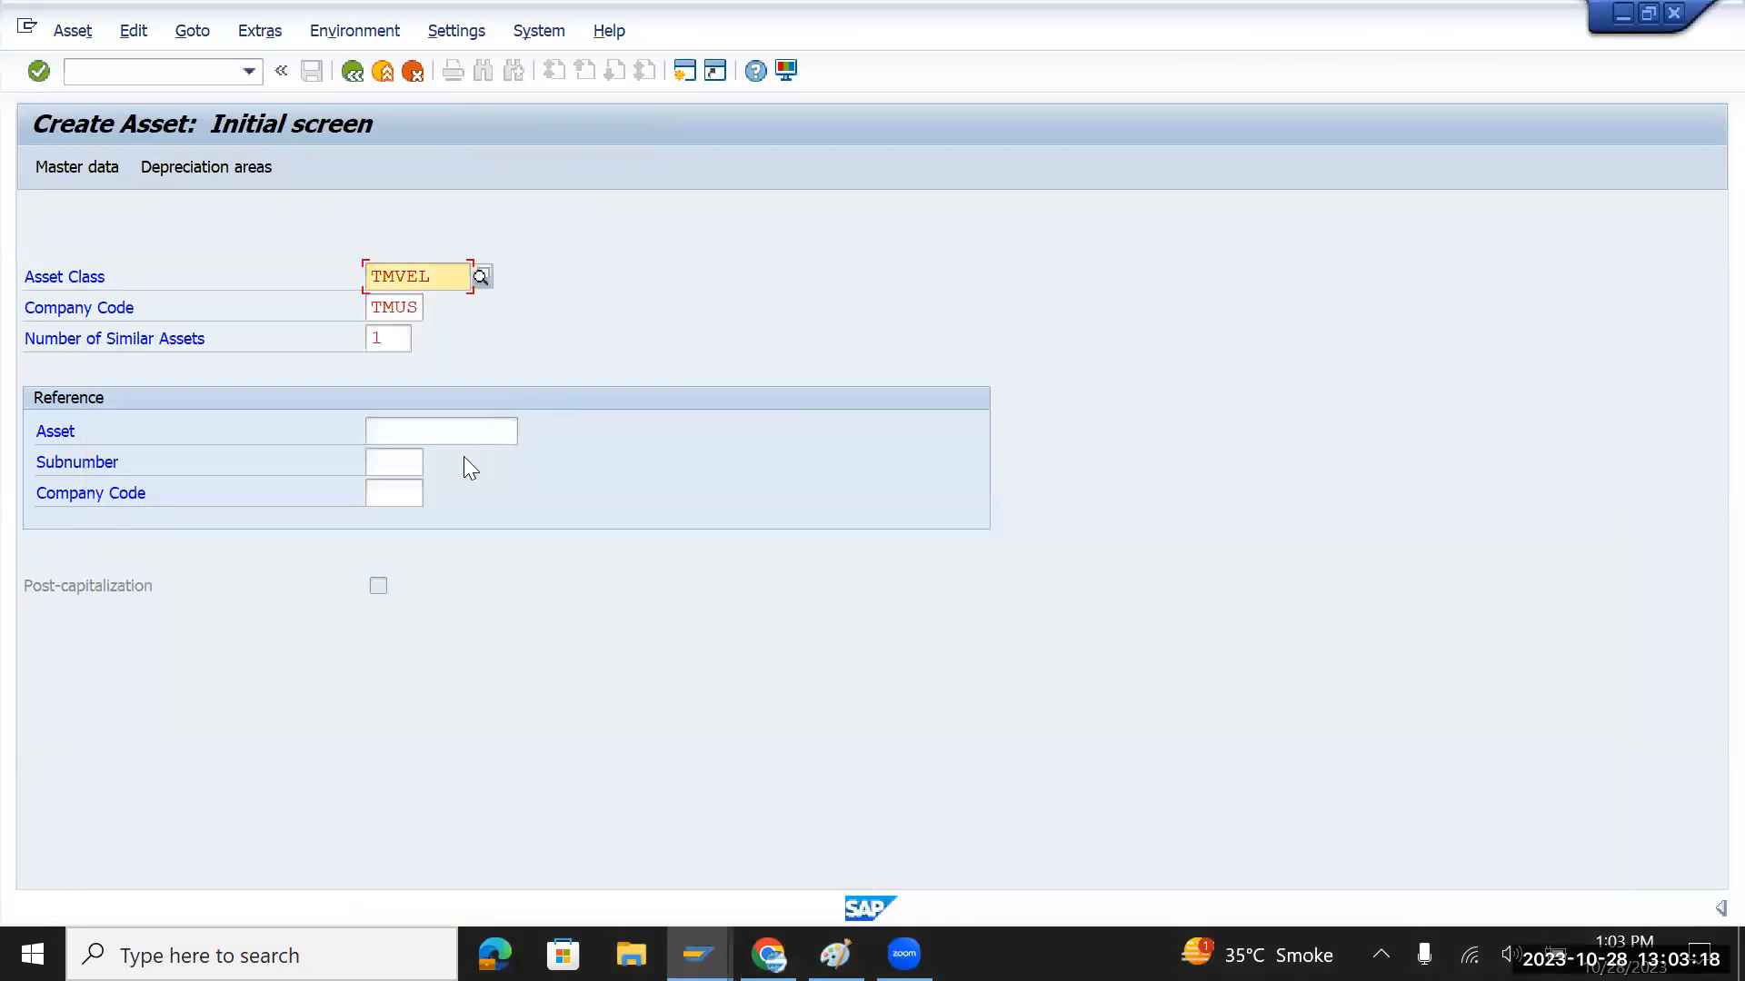
key("Return")
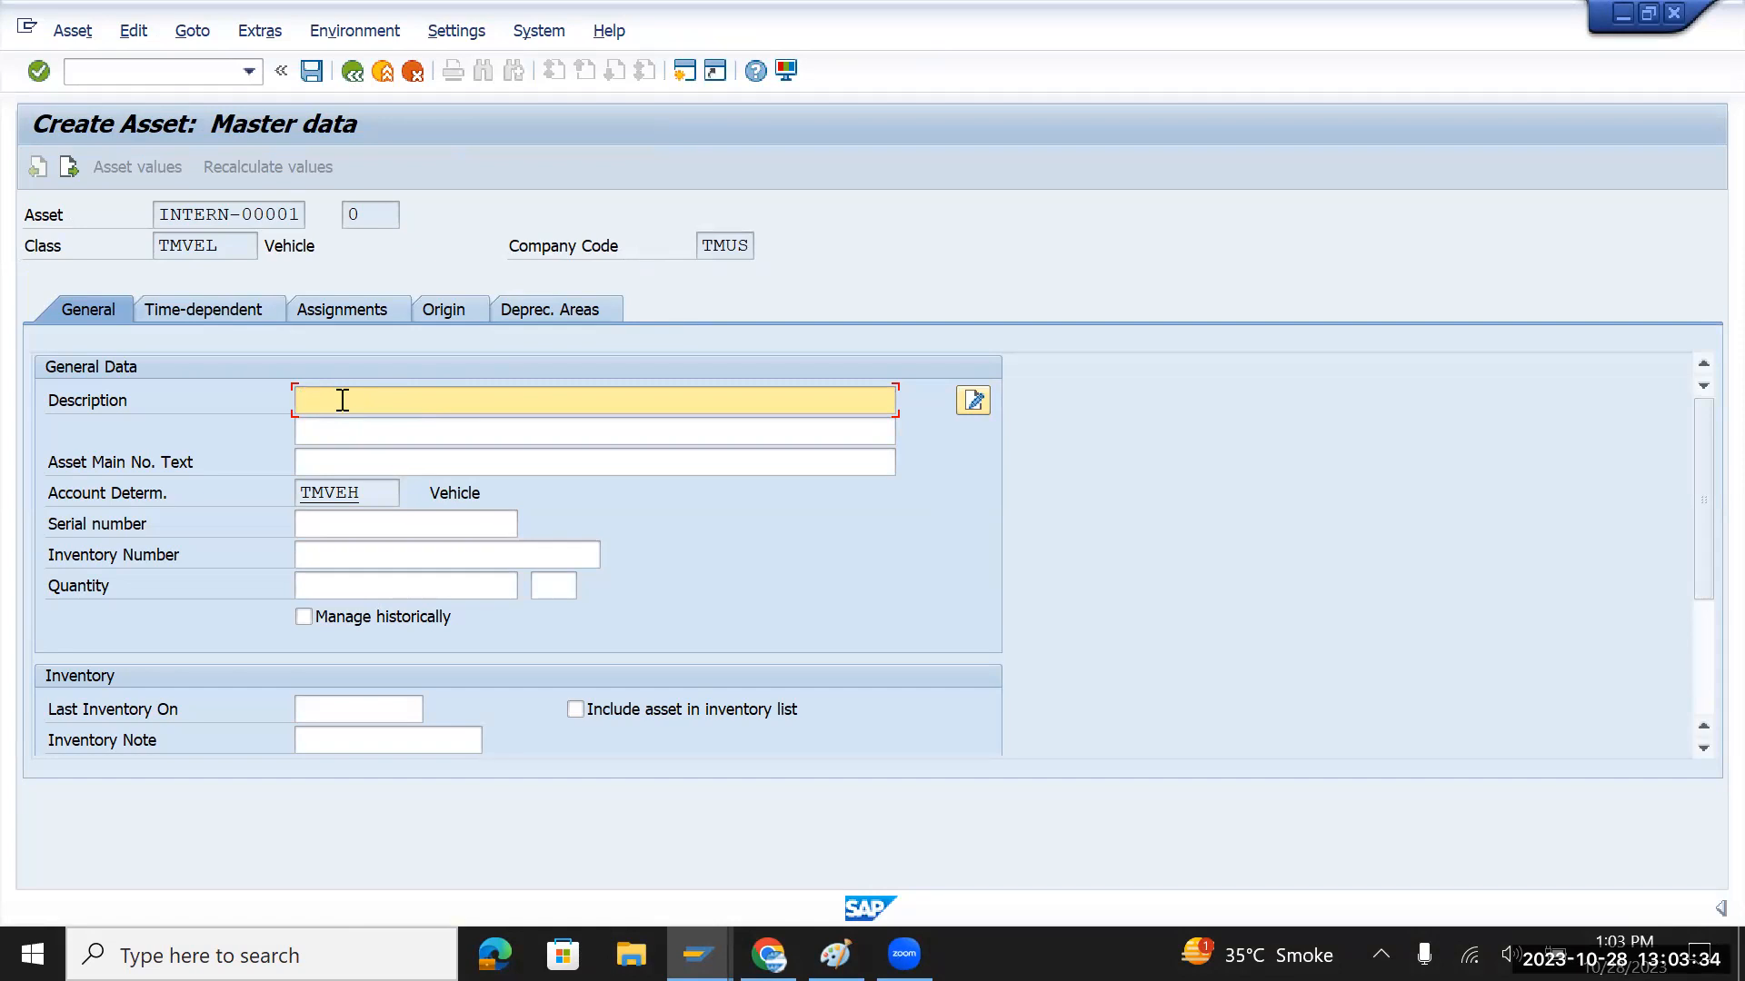
Enter Tata Indica as the asset description and assign cost center USRENT in the time-dependent data
type("T")
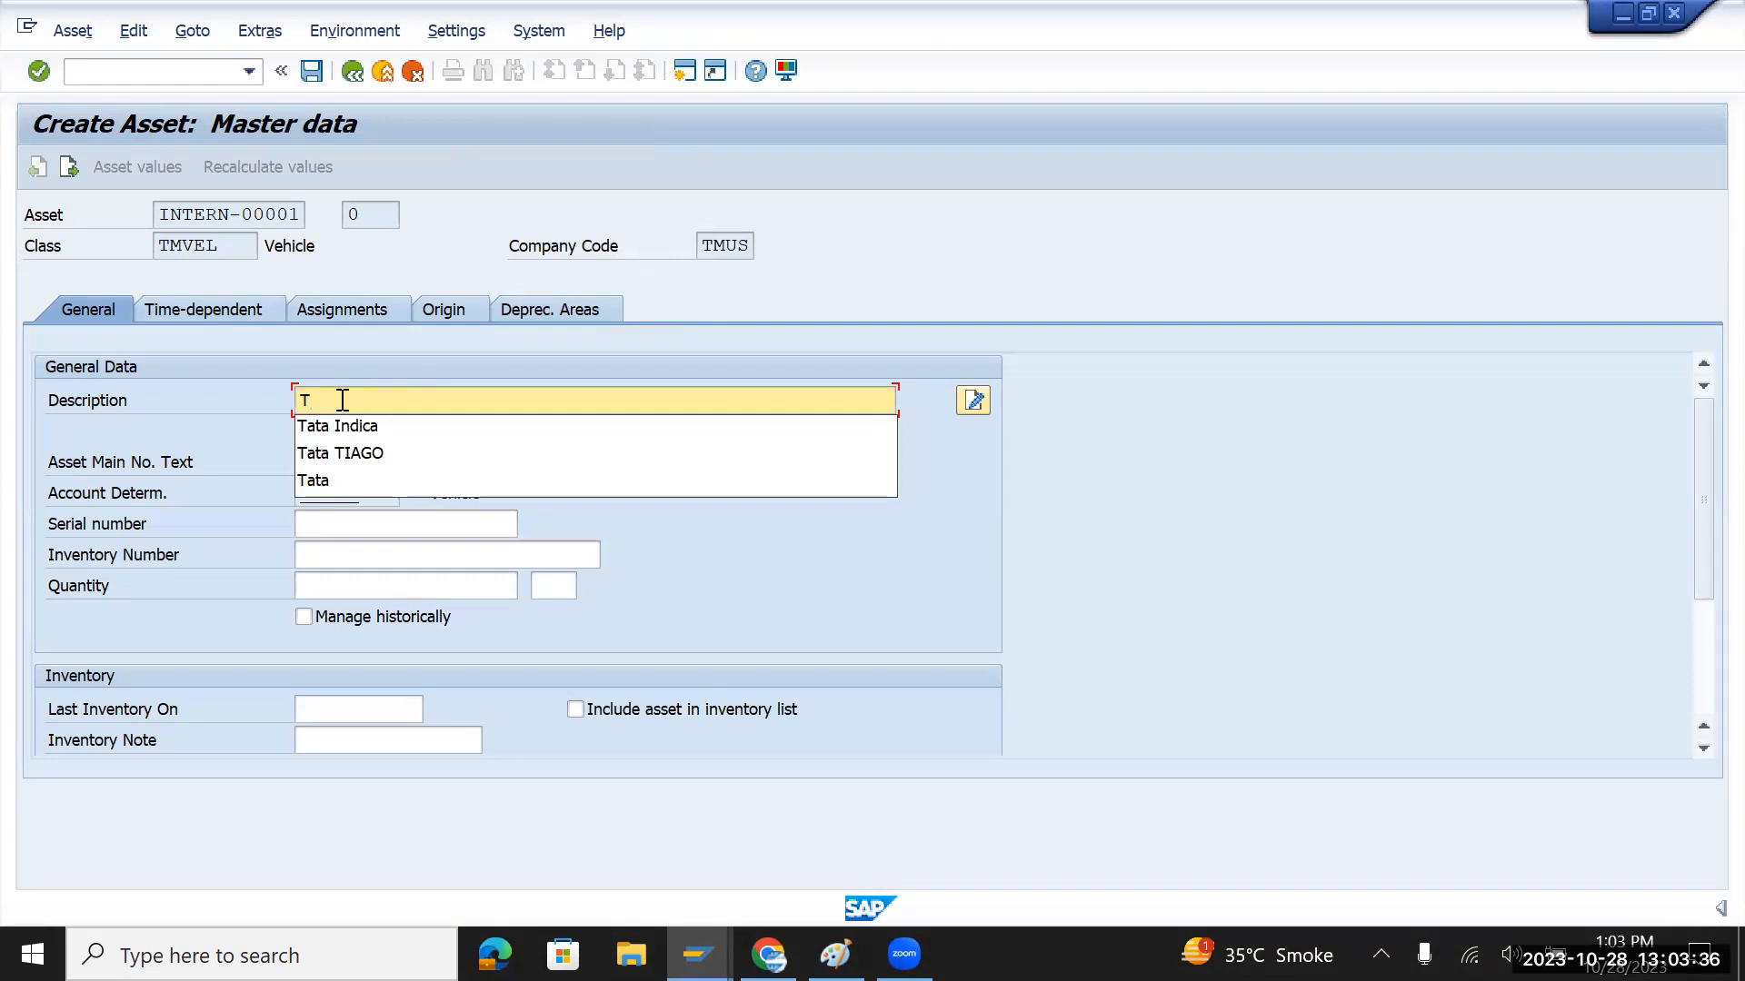
type("ata Indica")
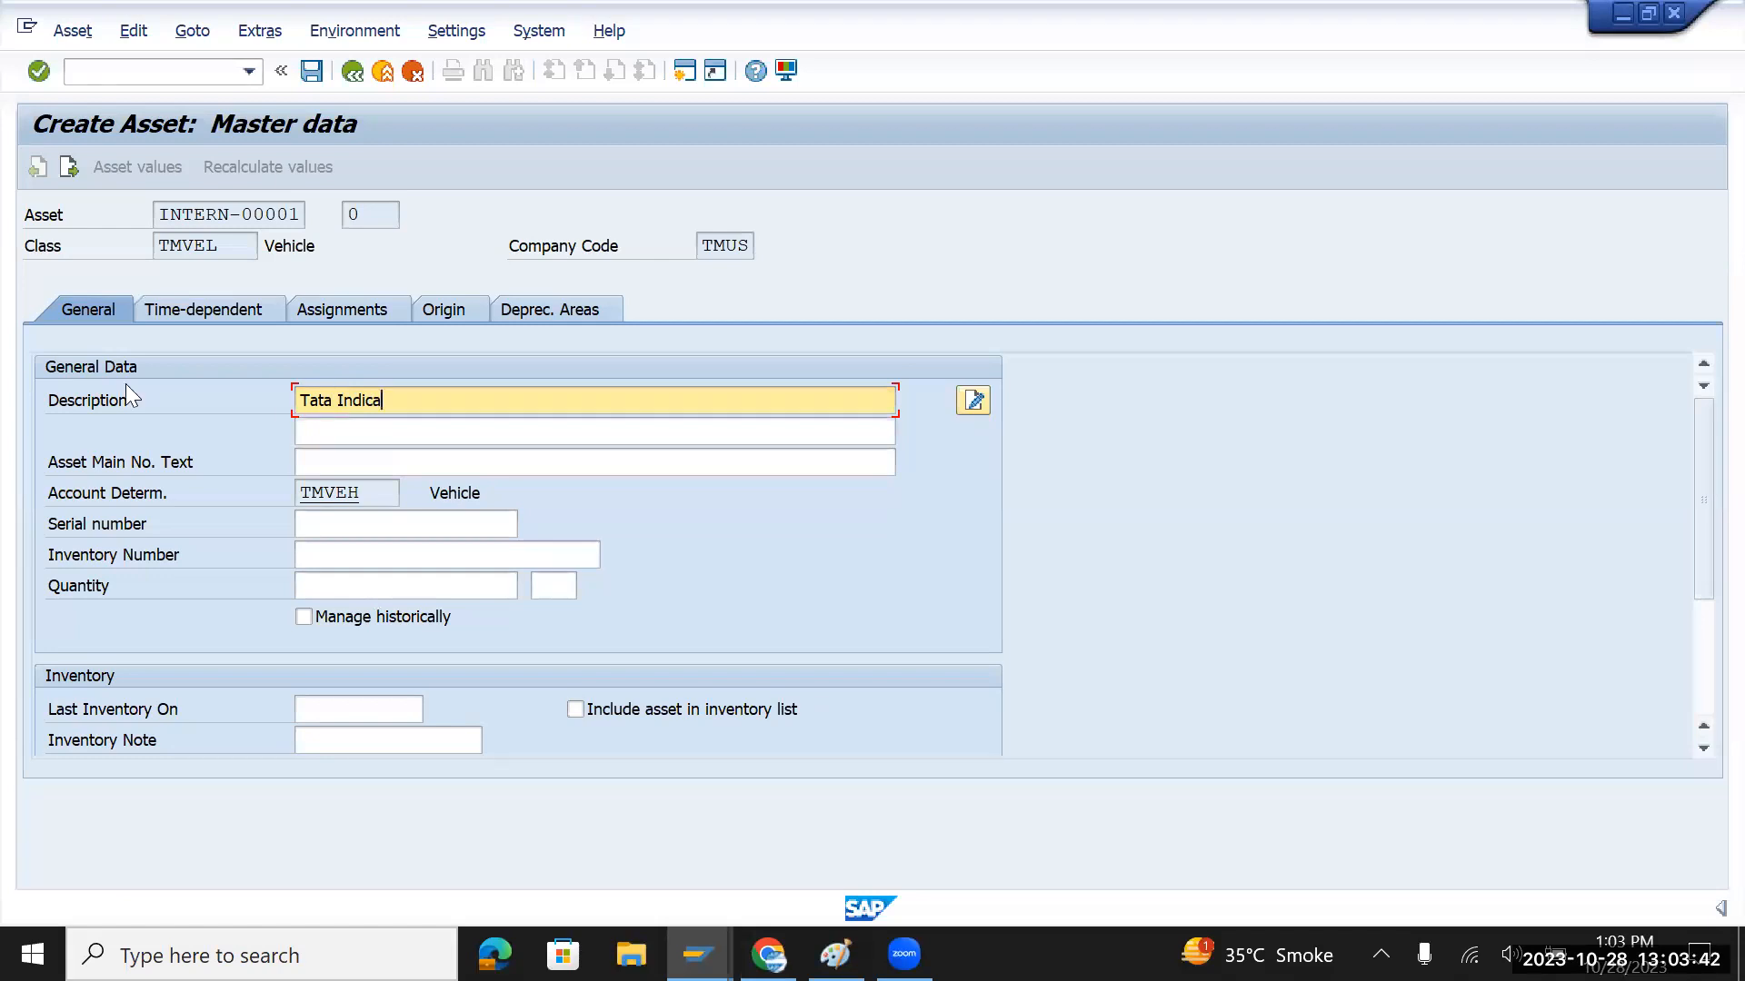
left_click(182, 306)
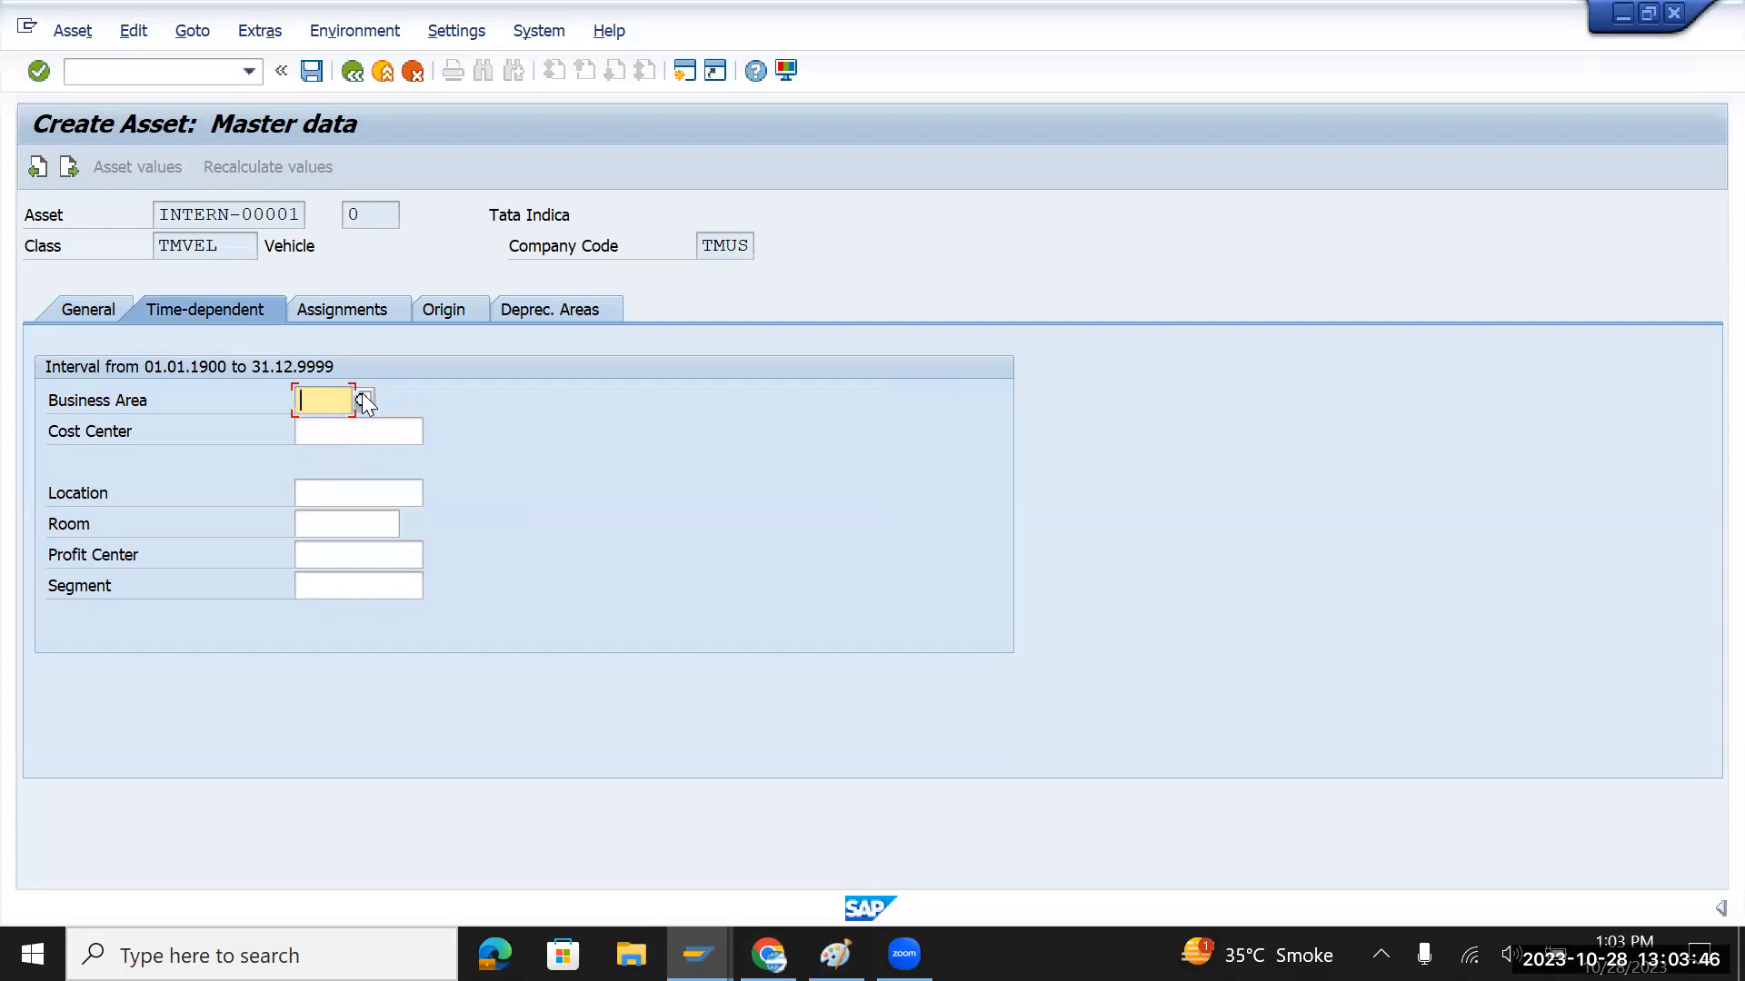
left_click(349, 423)
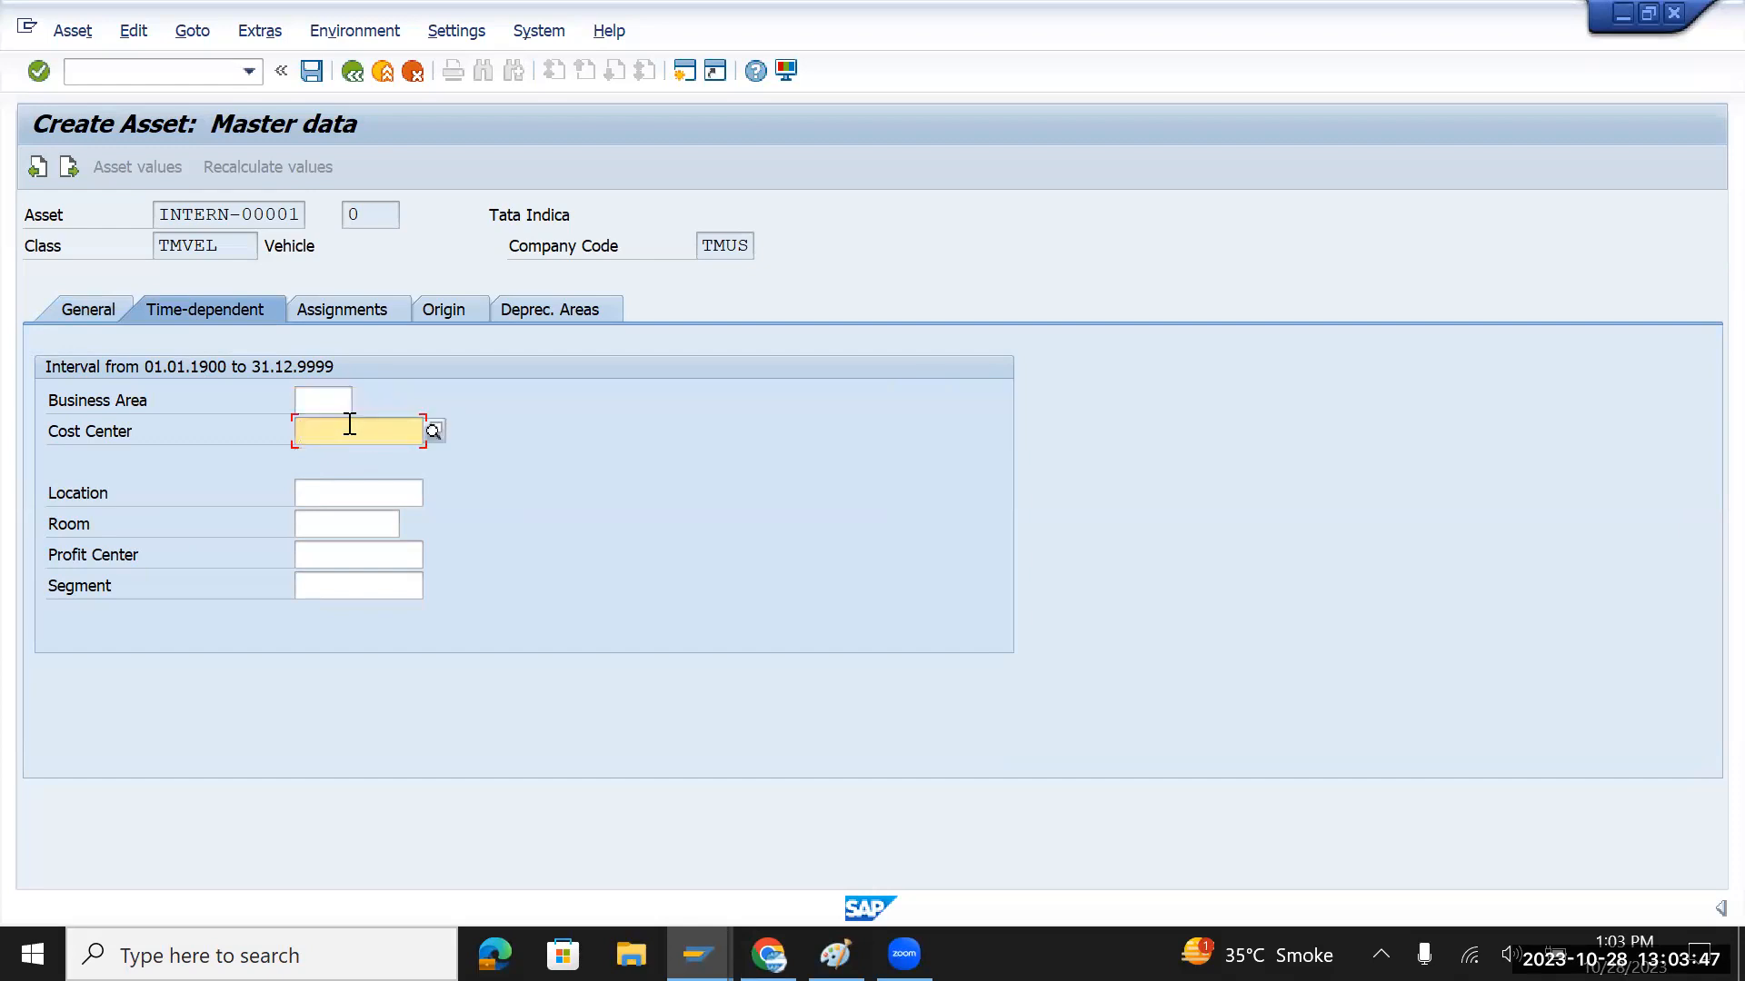
left_click(436, 433)
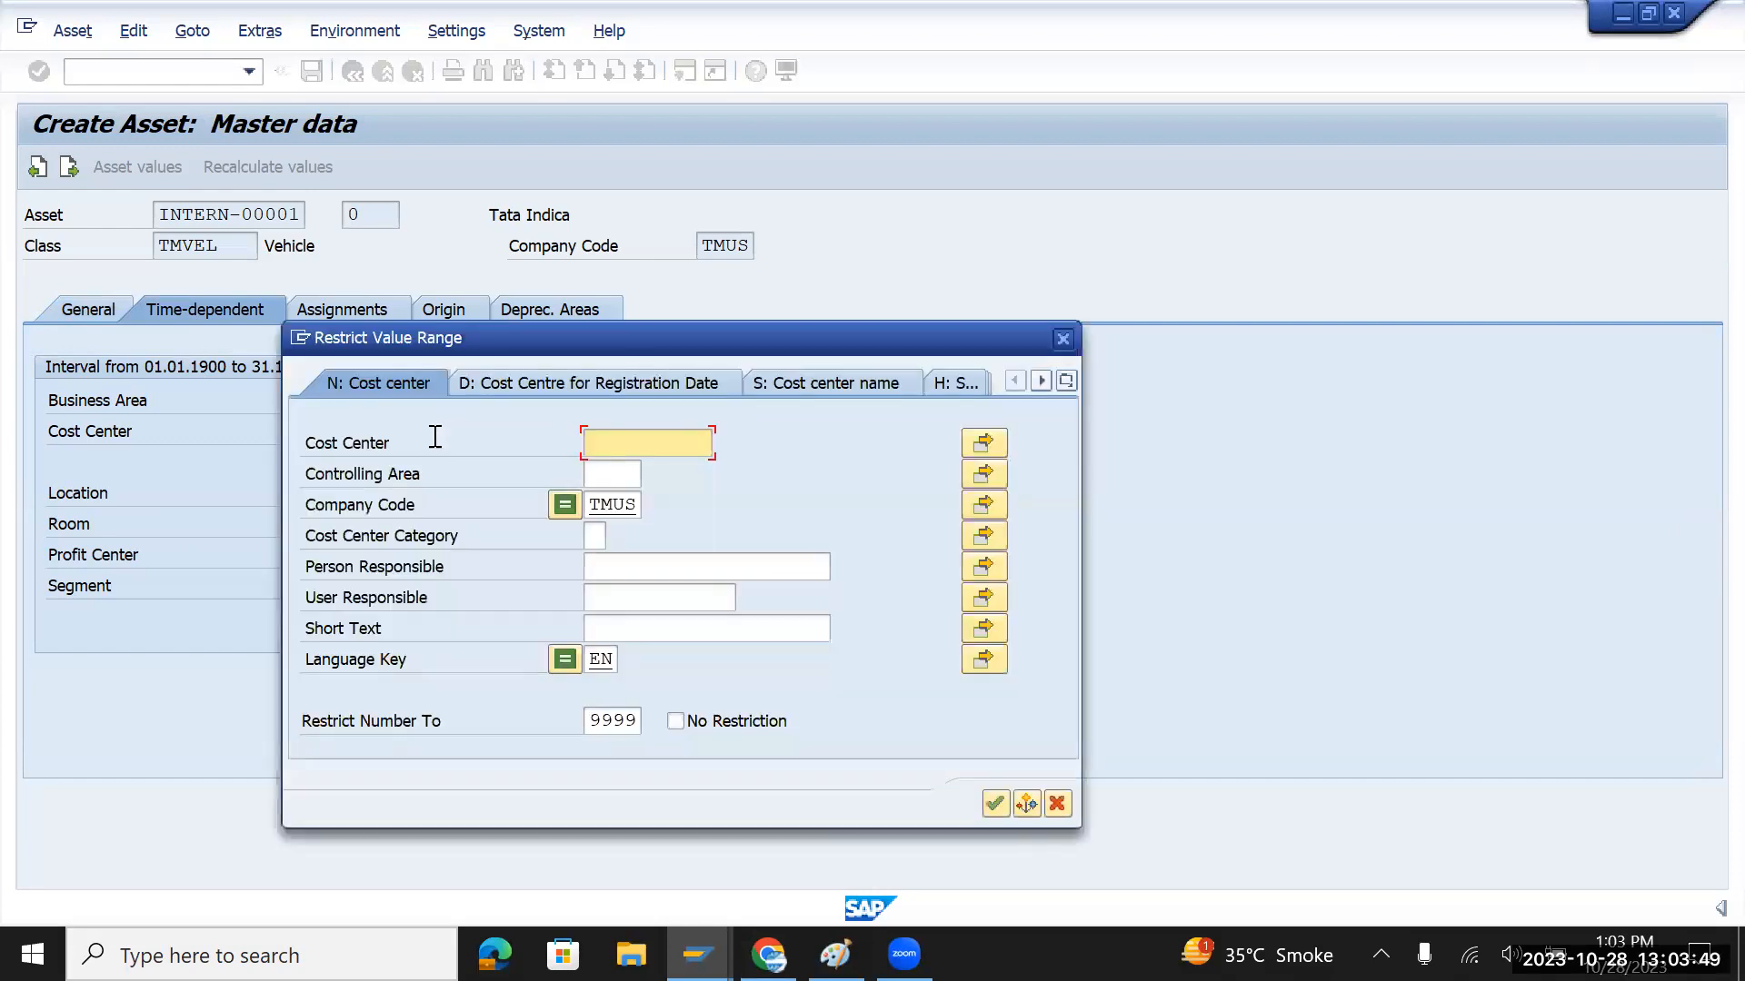
left_click(994, 804)
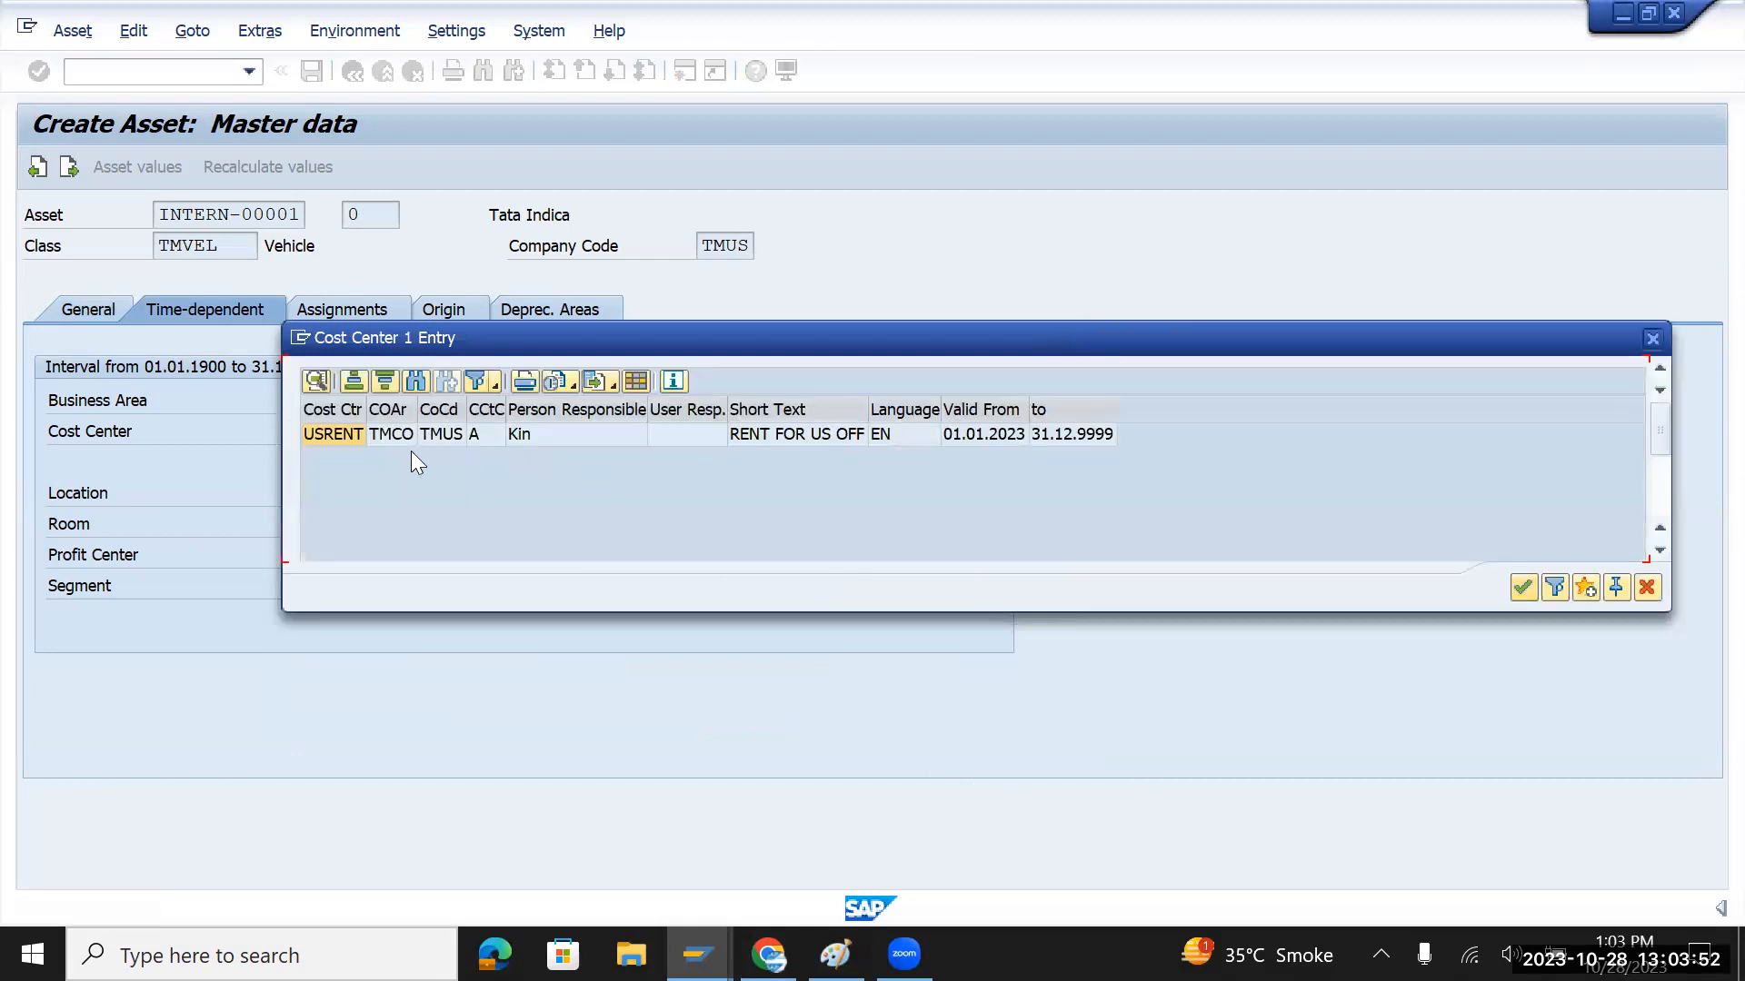
double_click(336, 435)
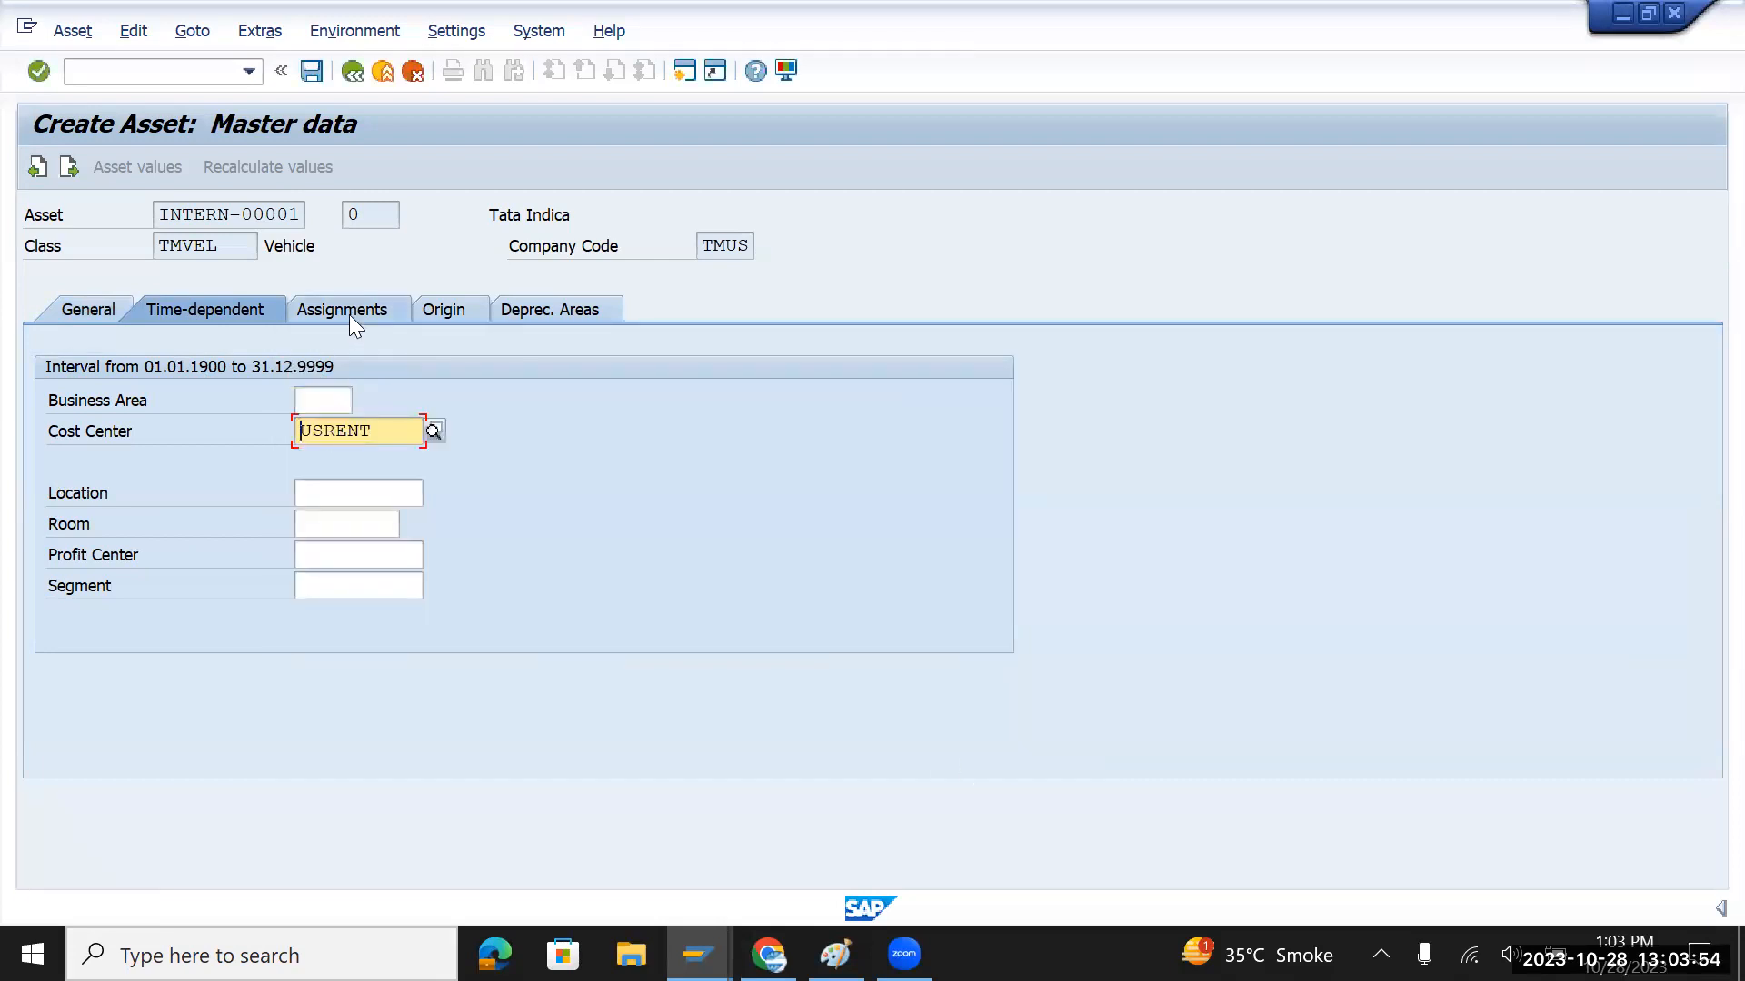
Examine the new asset's depreciation areas, widening the area number column and checking the depreciation key and useful life
left_click(515, 307)
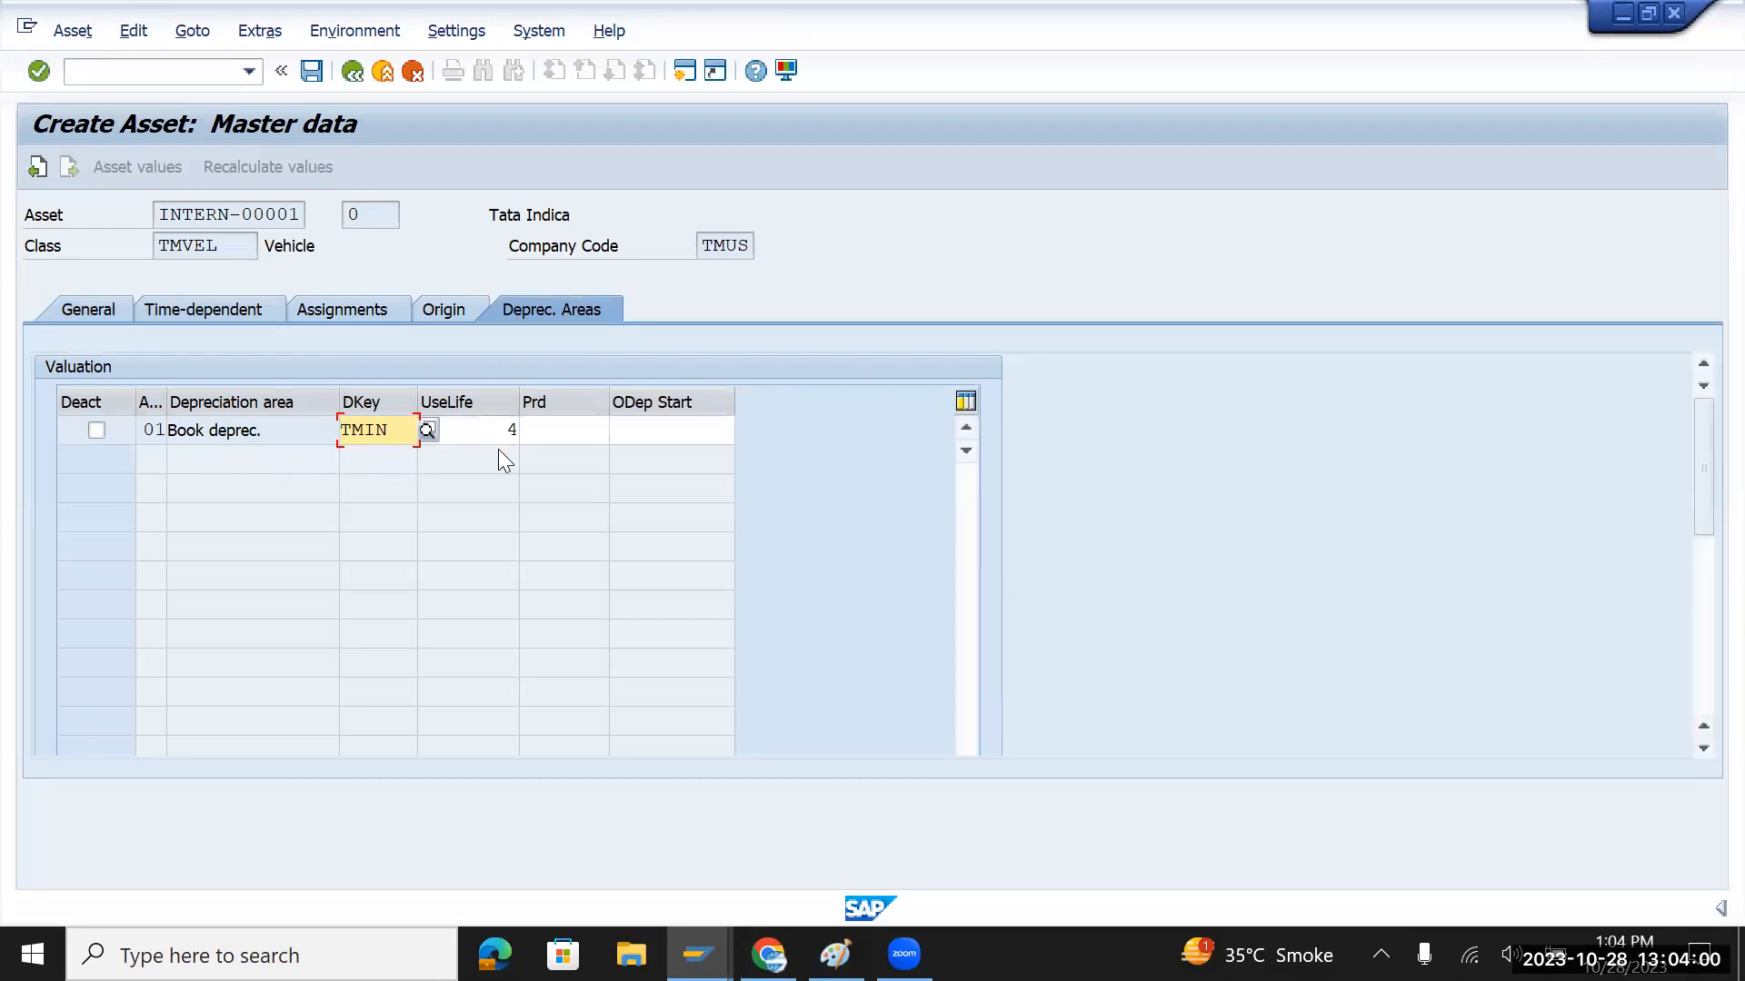
left_click(142, 430)
left_click_drag(143, 430, 171, 433)
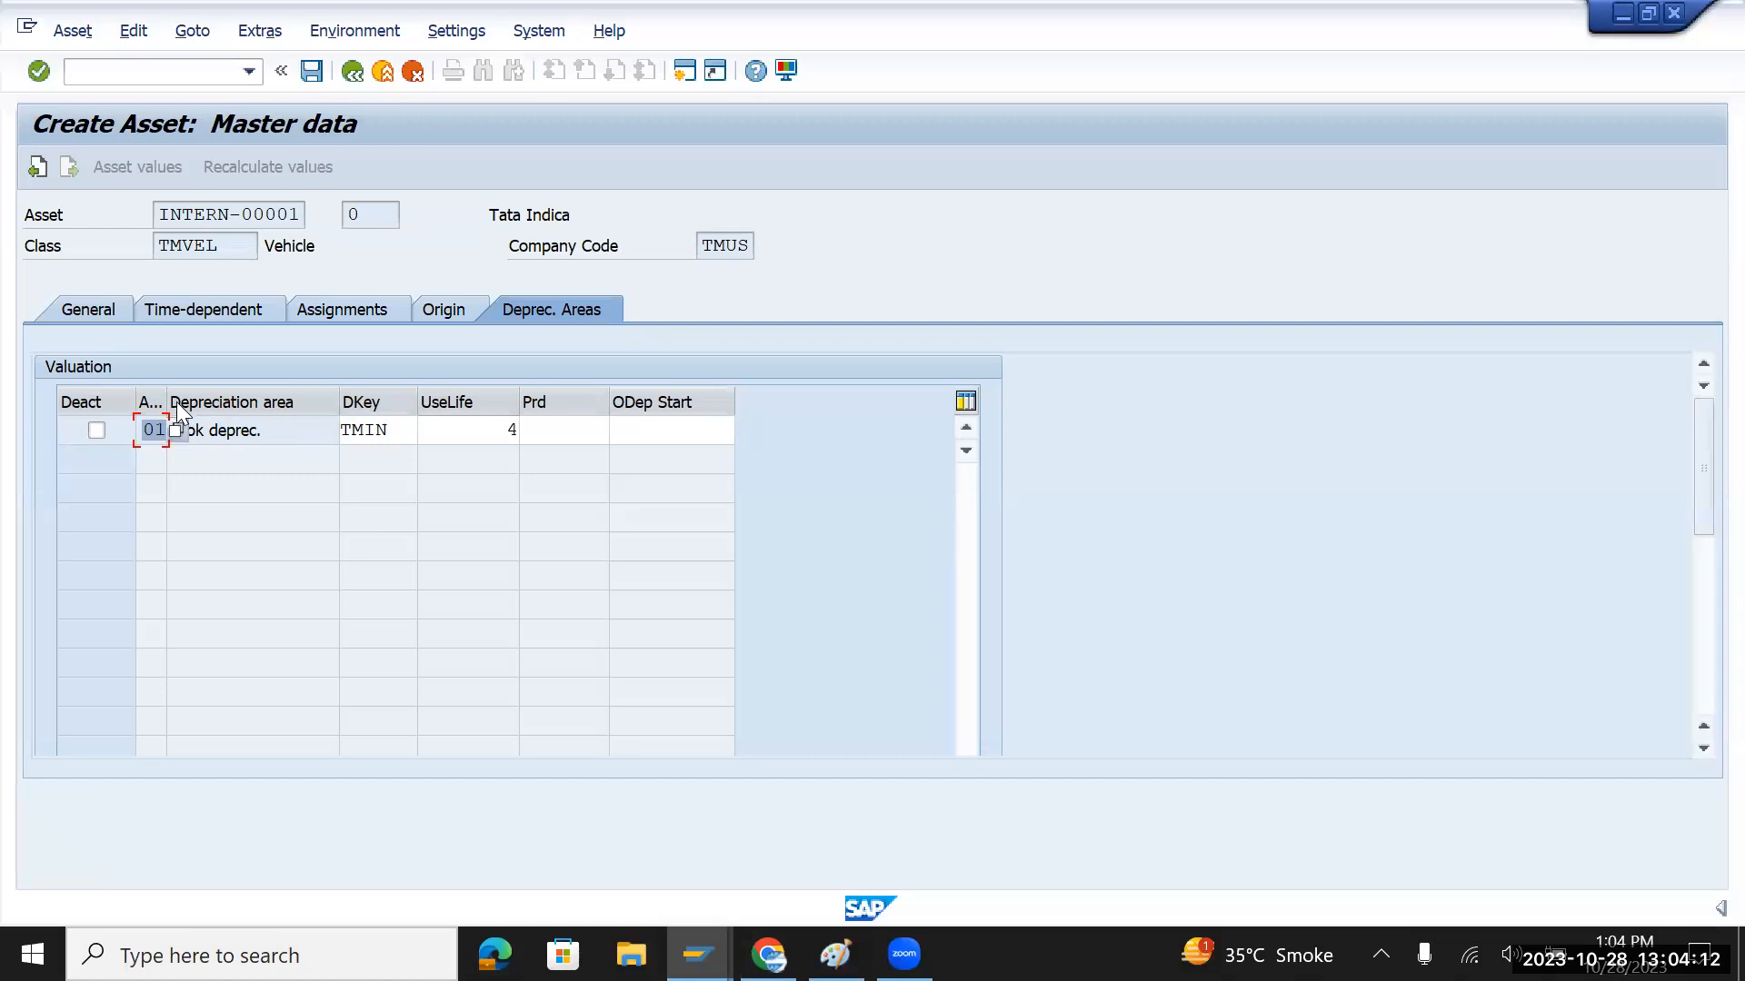
left_click_drag(164, 397, 241, 398)
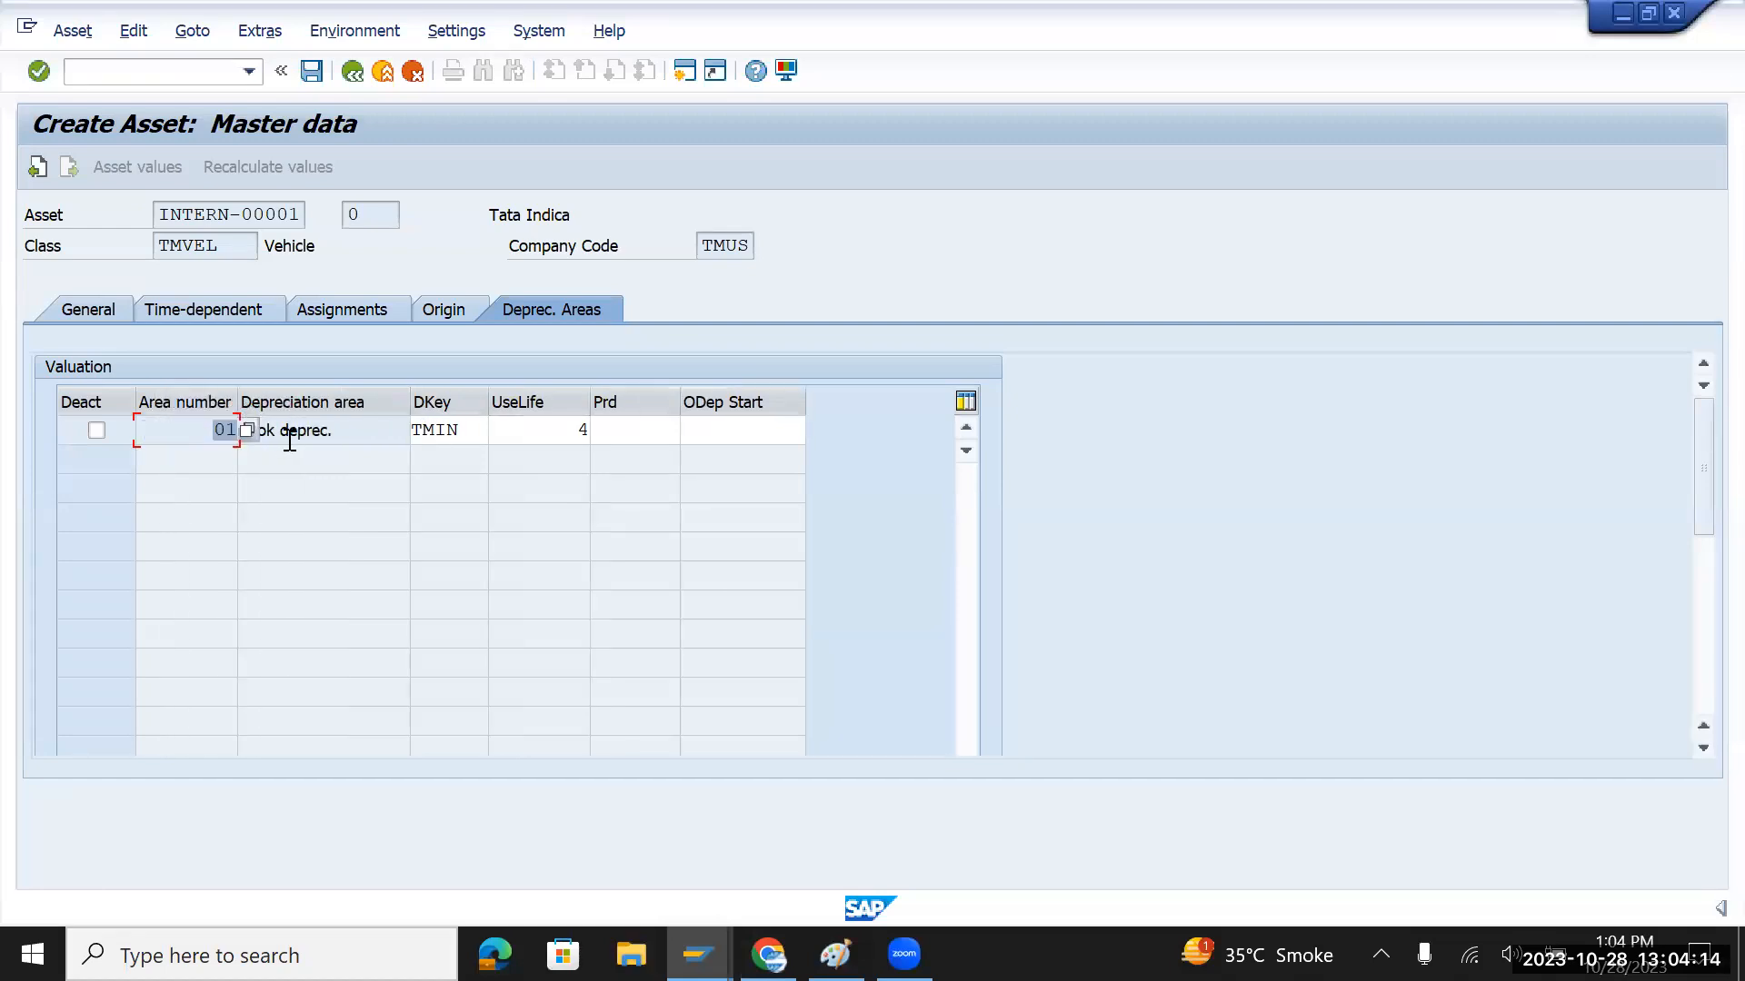
left_click(472, 427)
left_click_drag(472, 428, 389, 428)
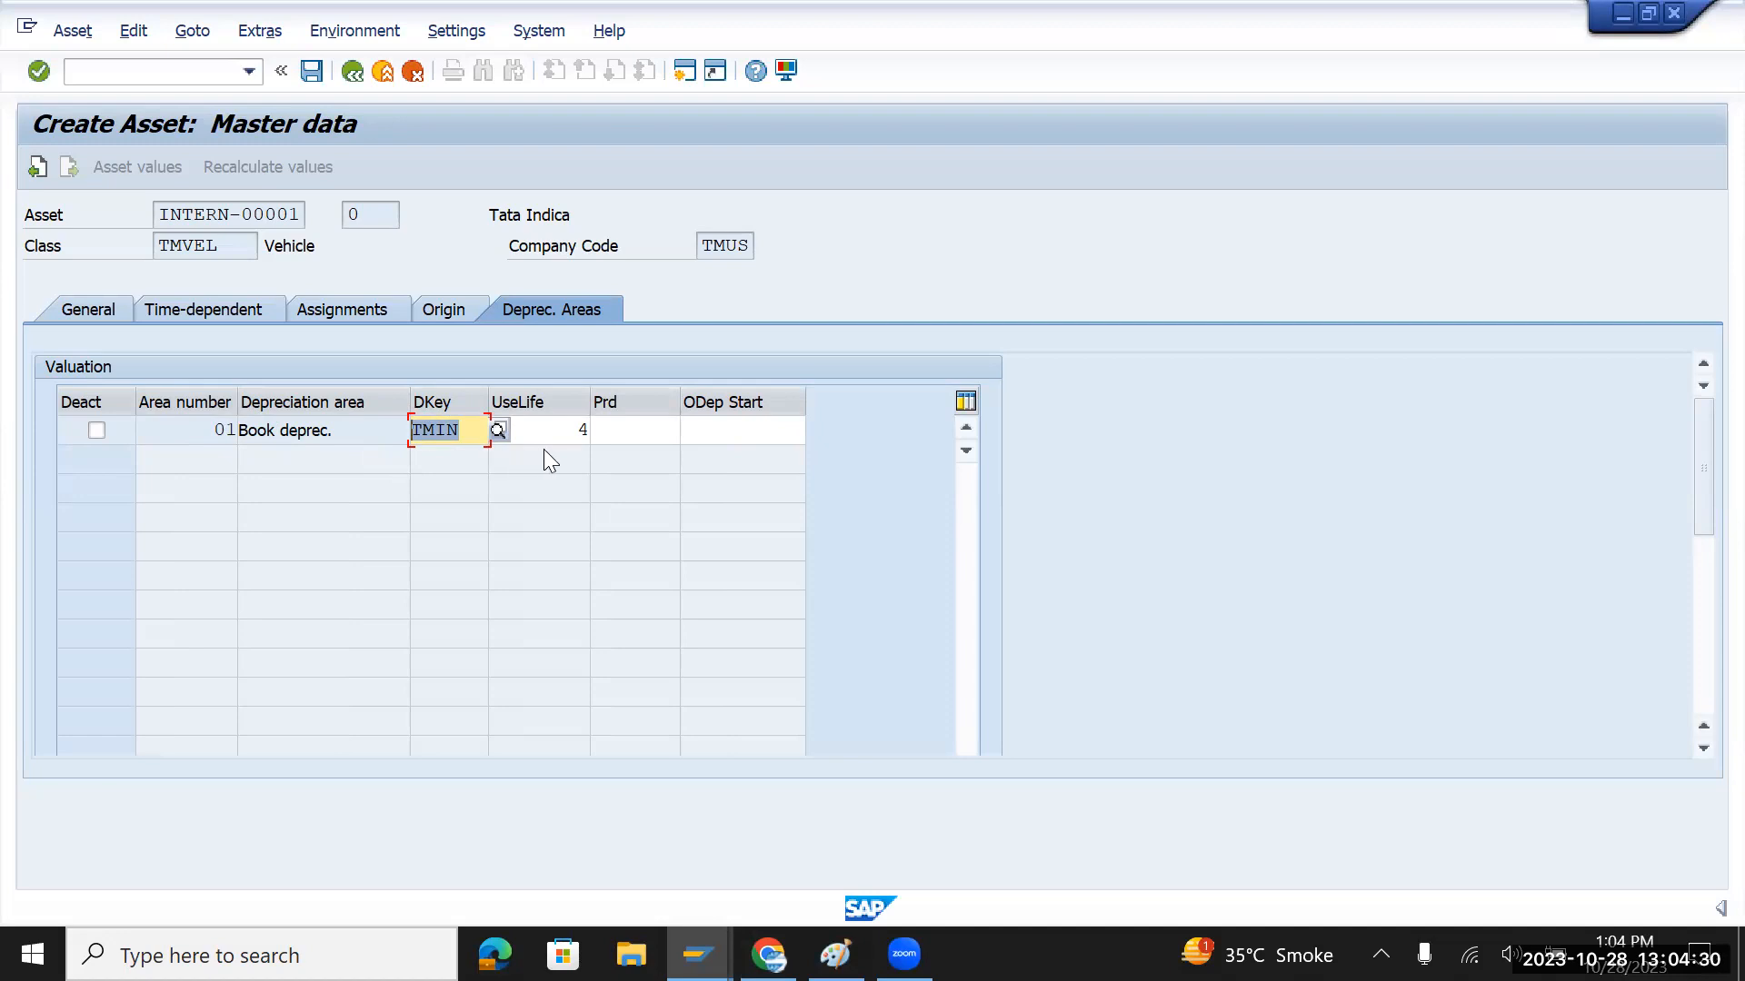
left_click_drag(563, 434, 605, 433)
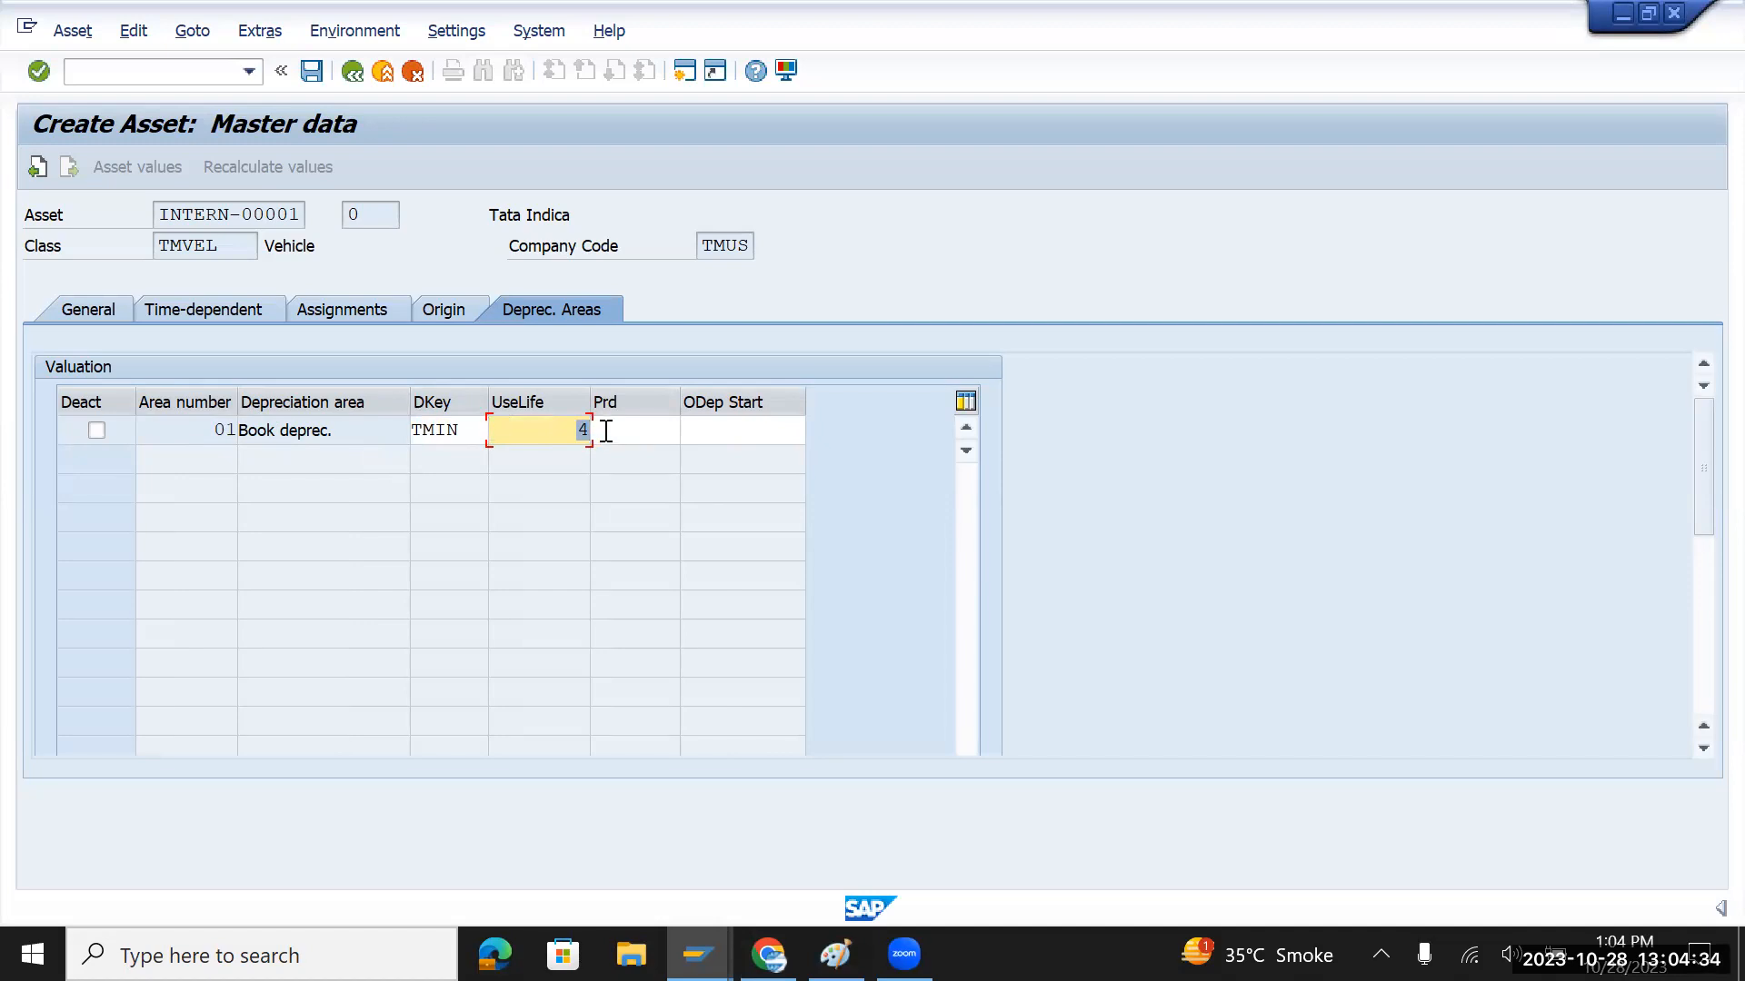
left_click(473, 433)
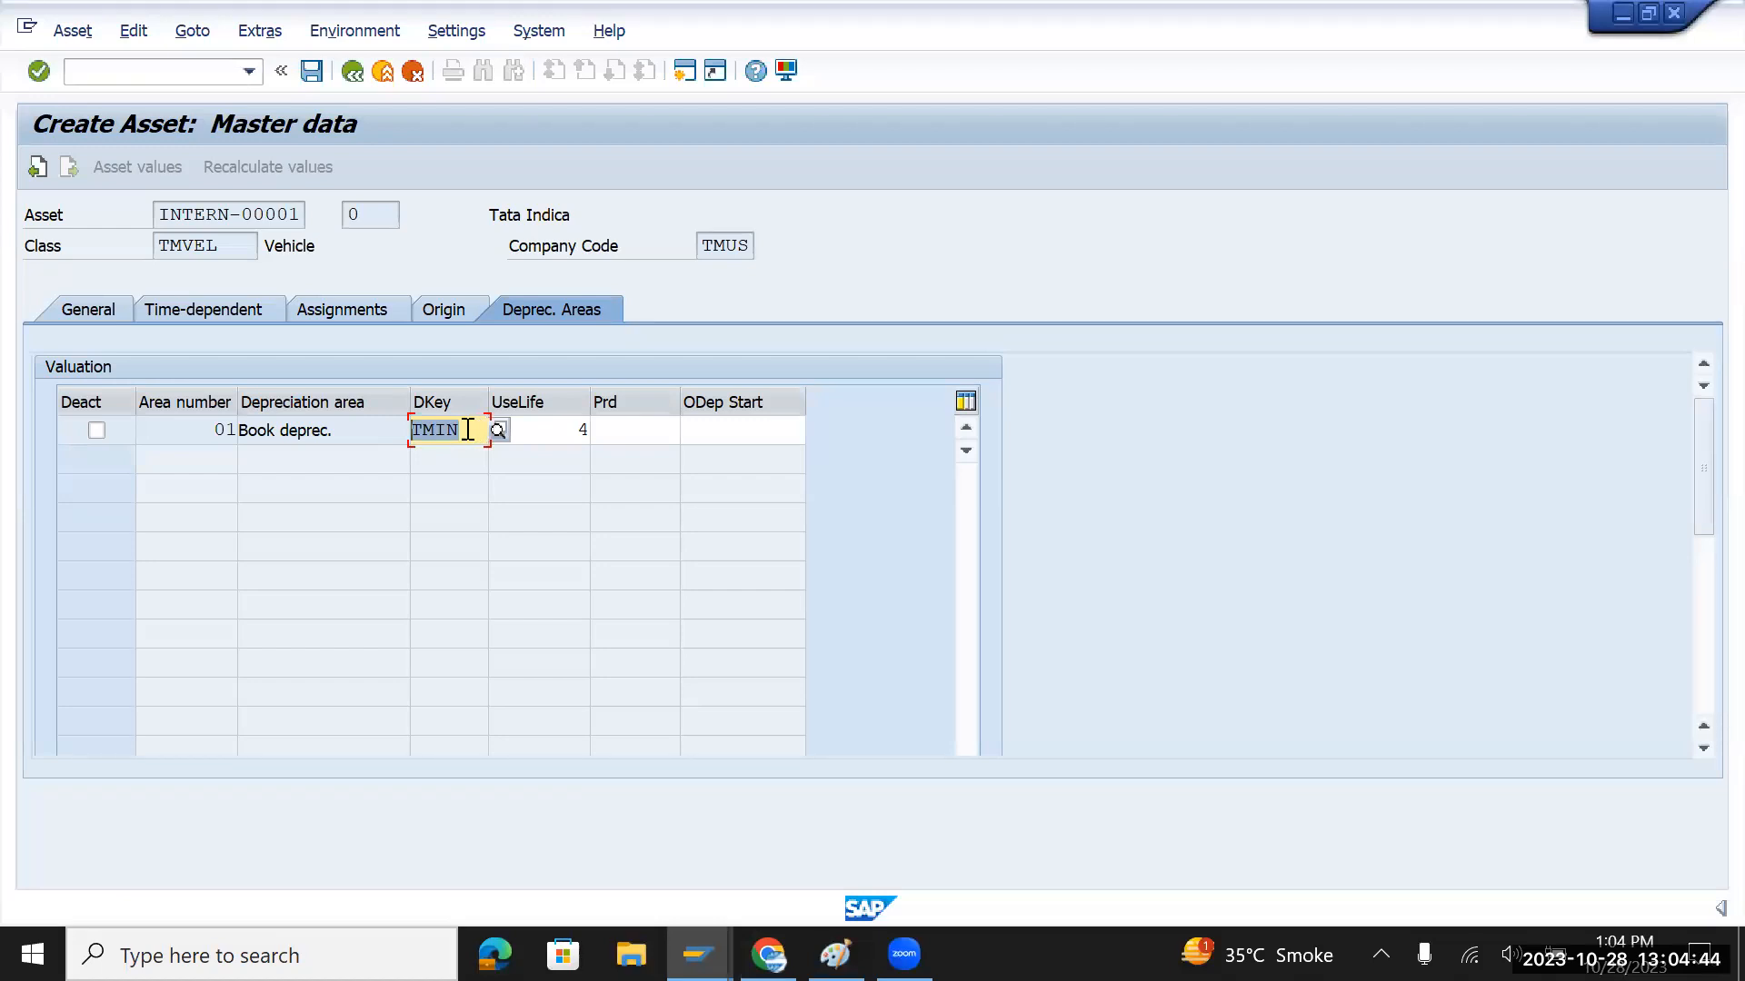
left_click_drag(553, 428, 597, 428)
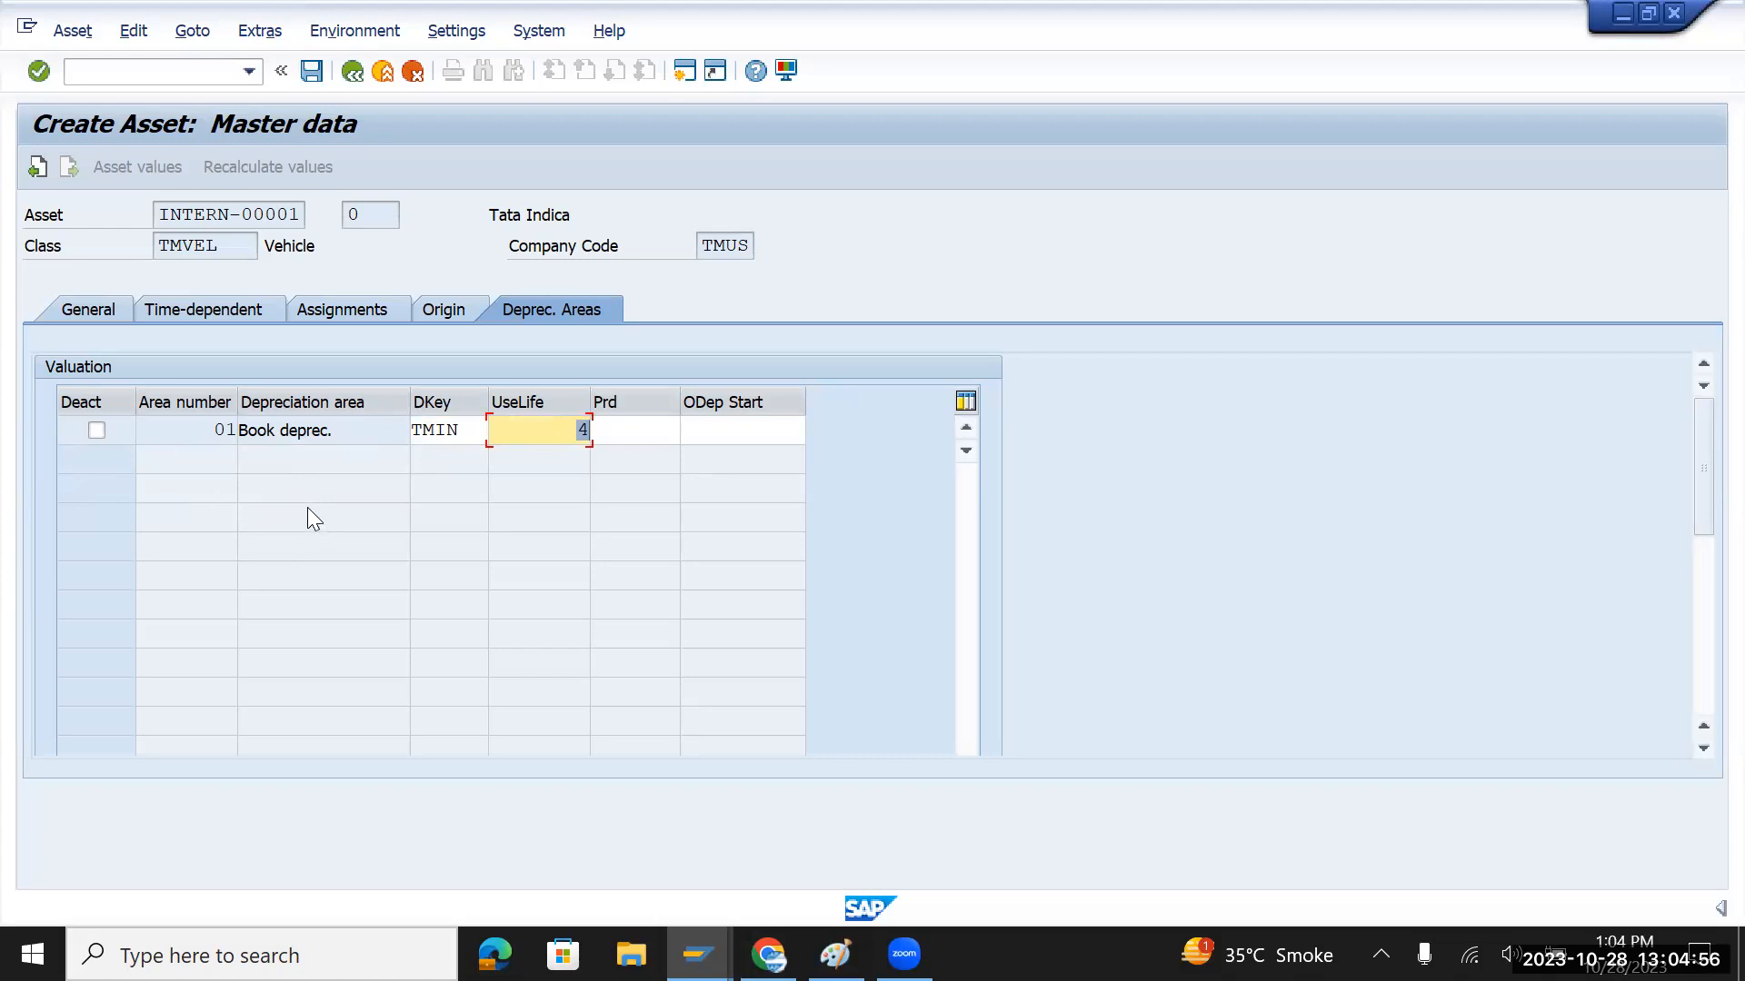
Leave the asset master data without saving the asset and end the Create Asset transaction with /n
left_click(352, 76)
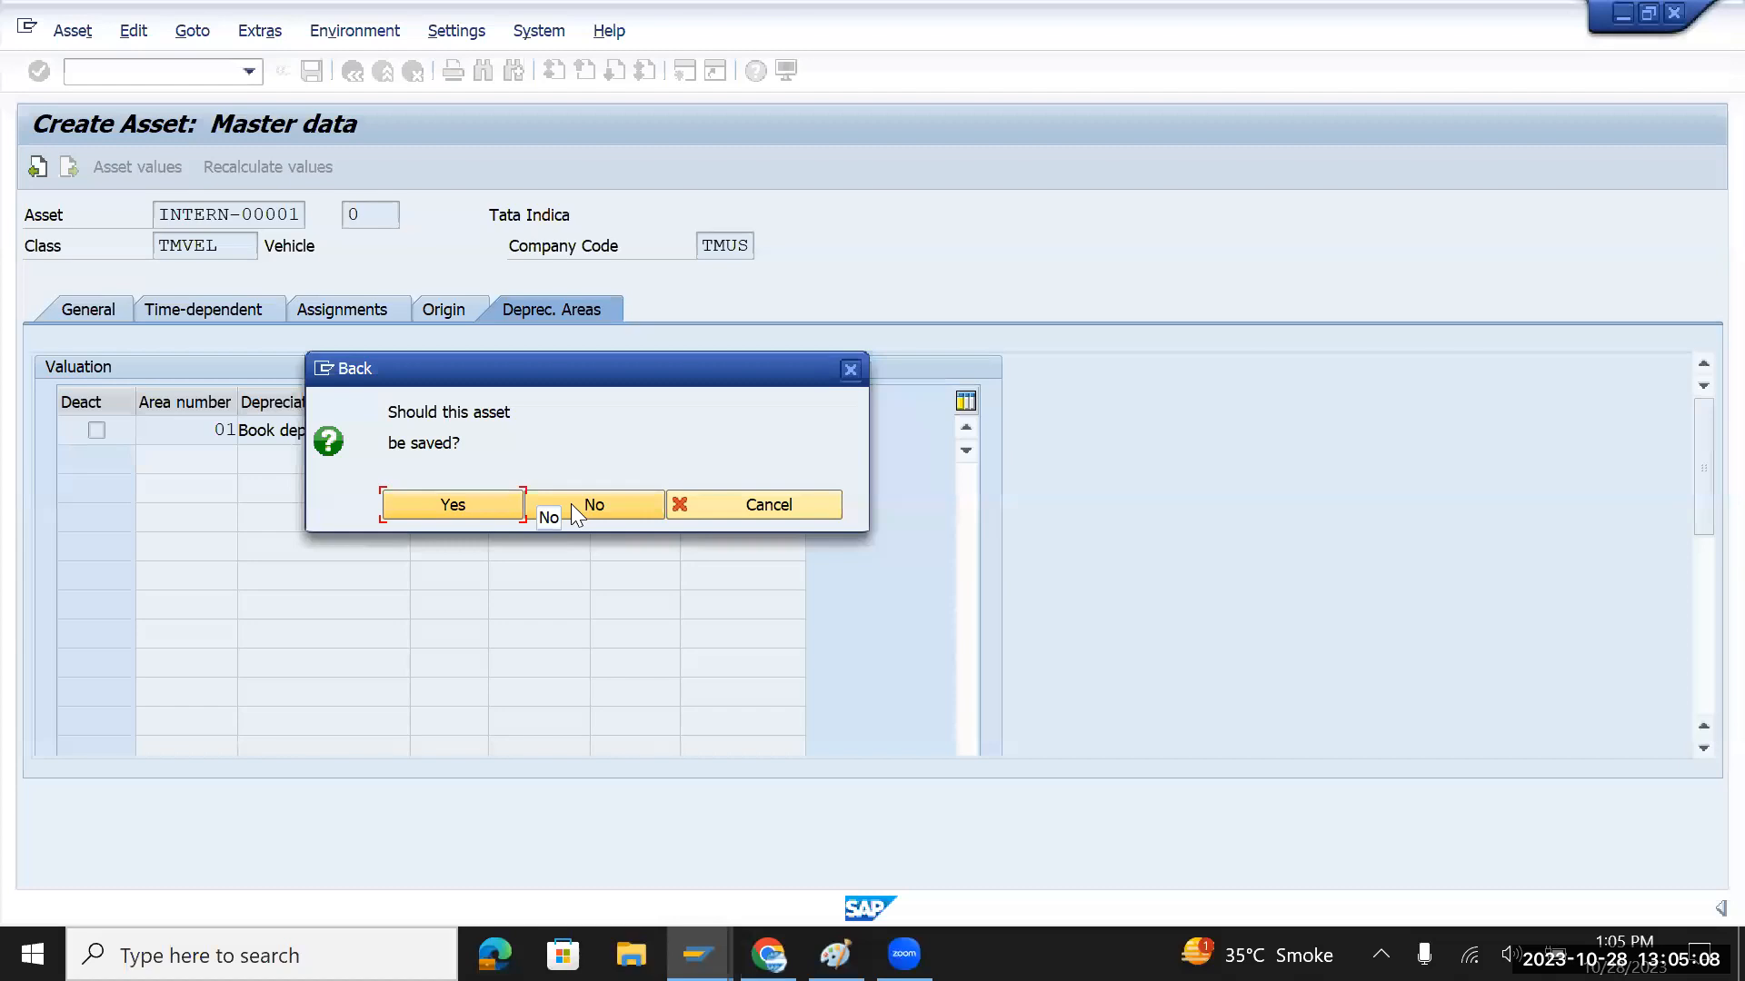
left_click(571, 503)
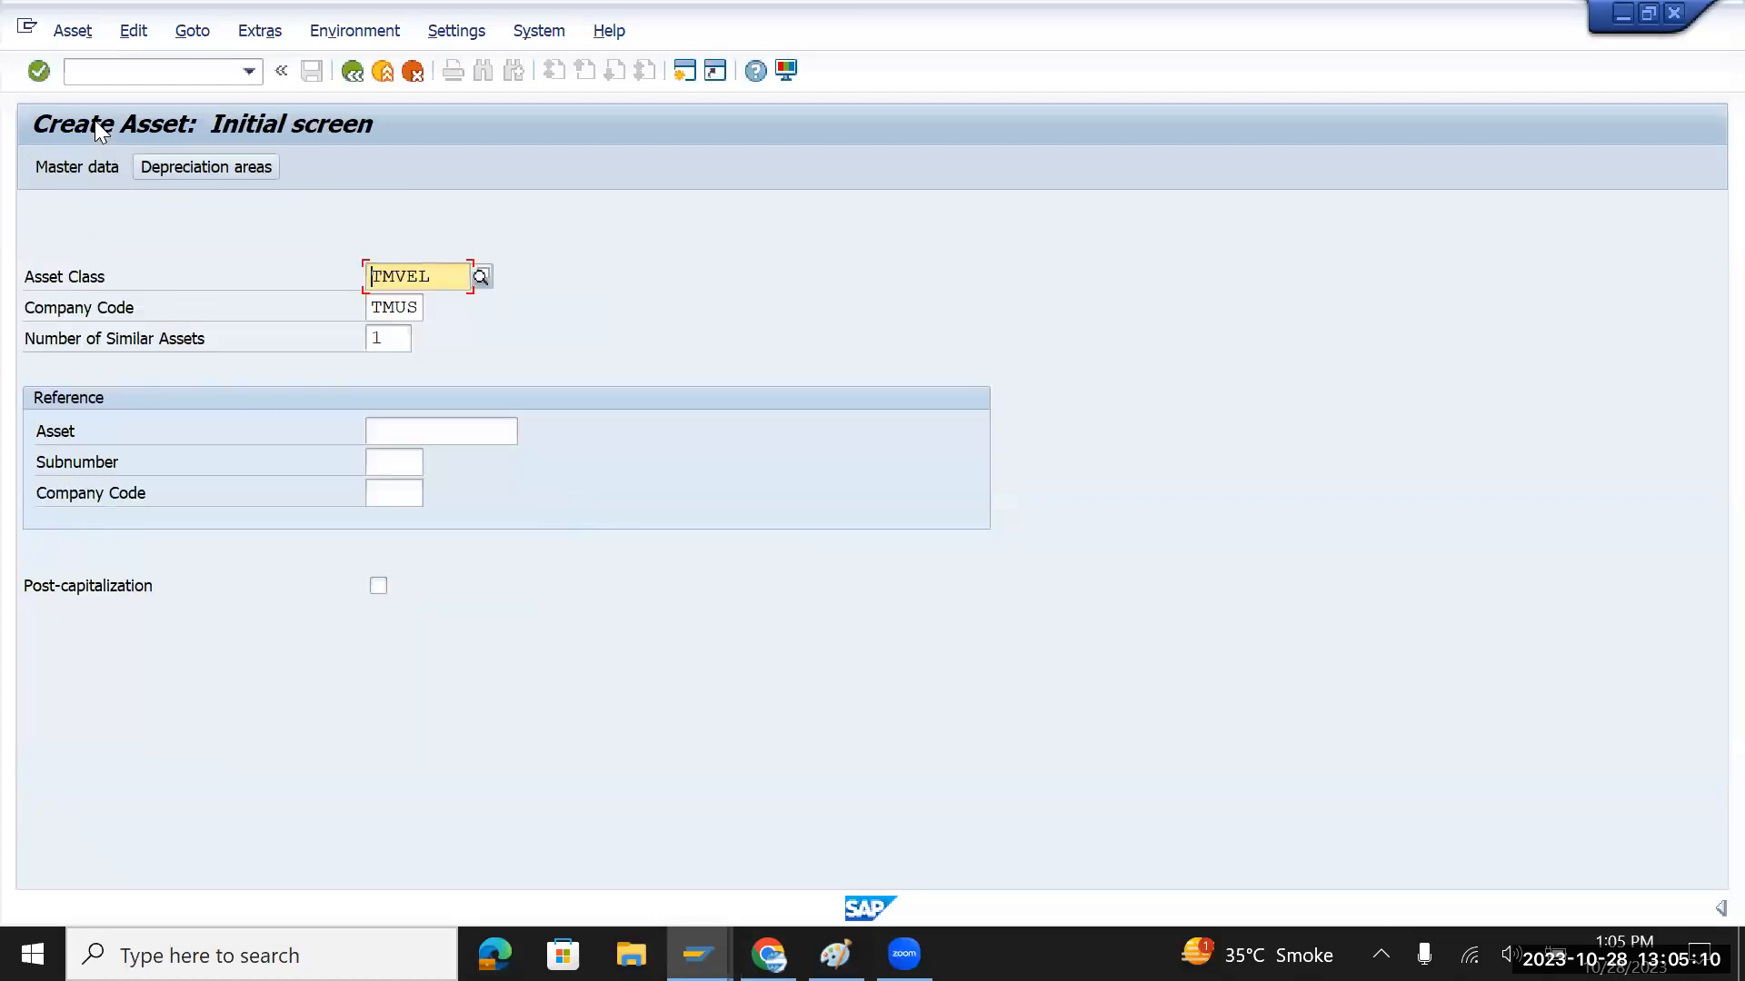
left_click(113, 72)
type("/n")
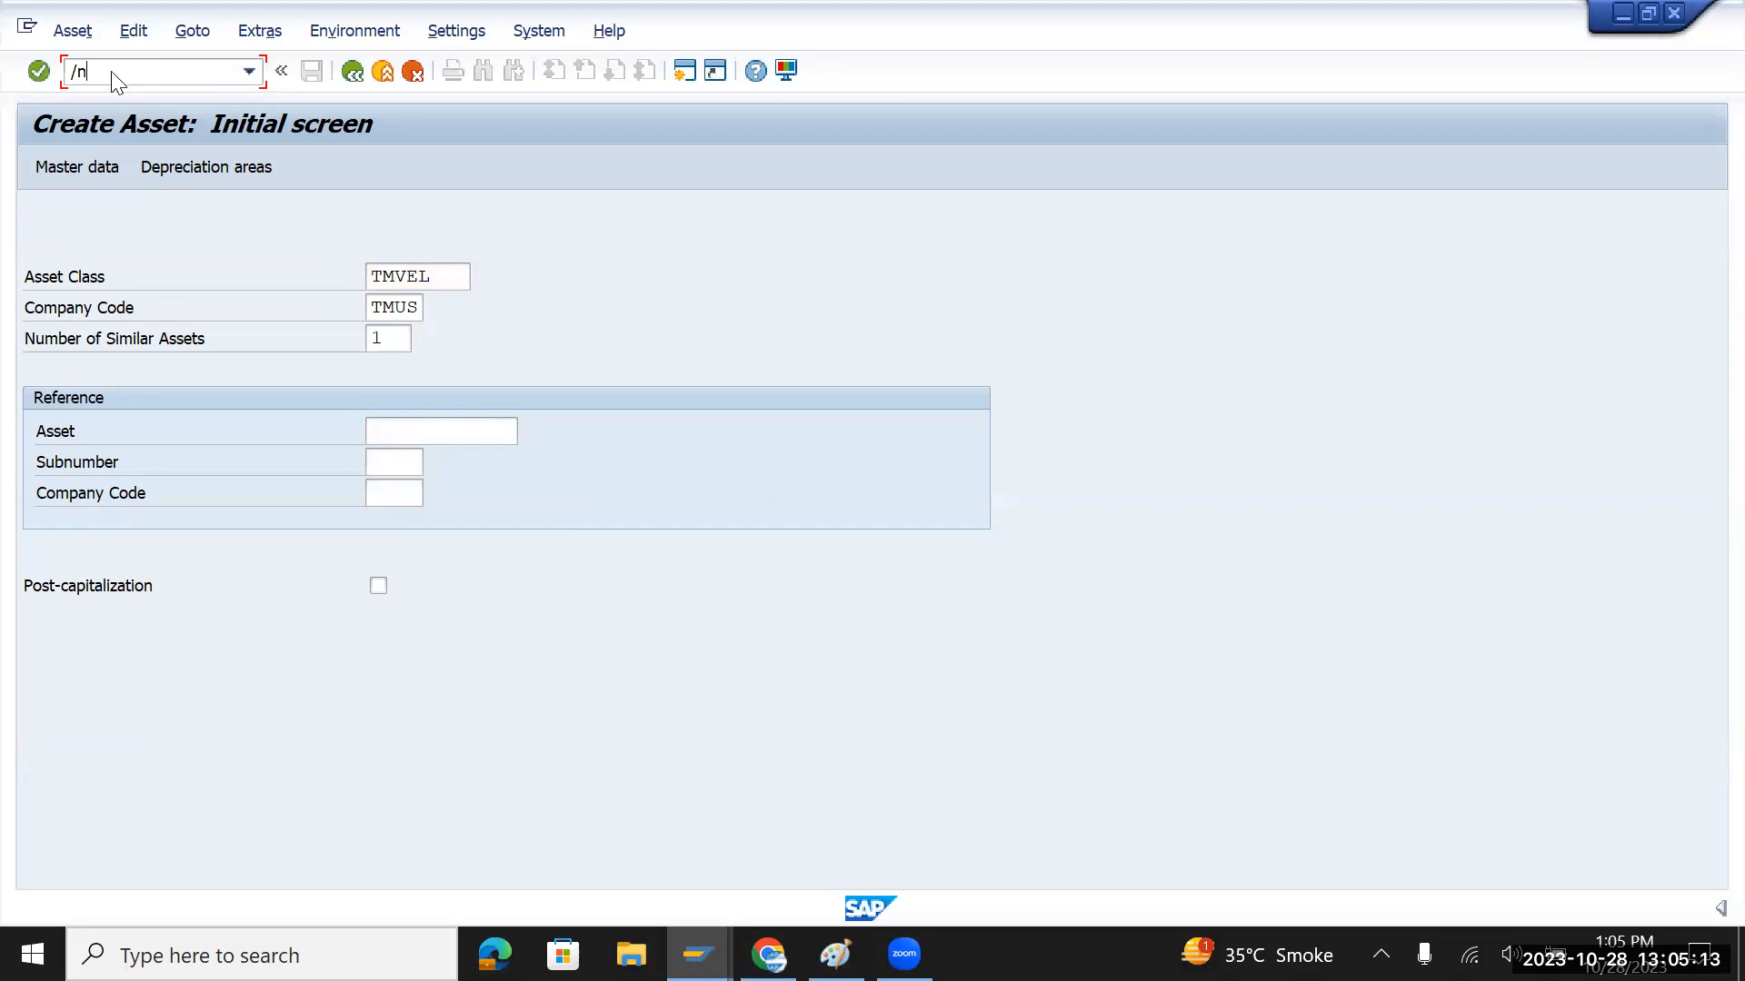
key("Return")
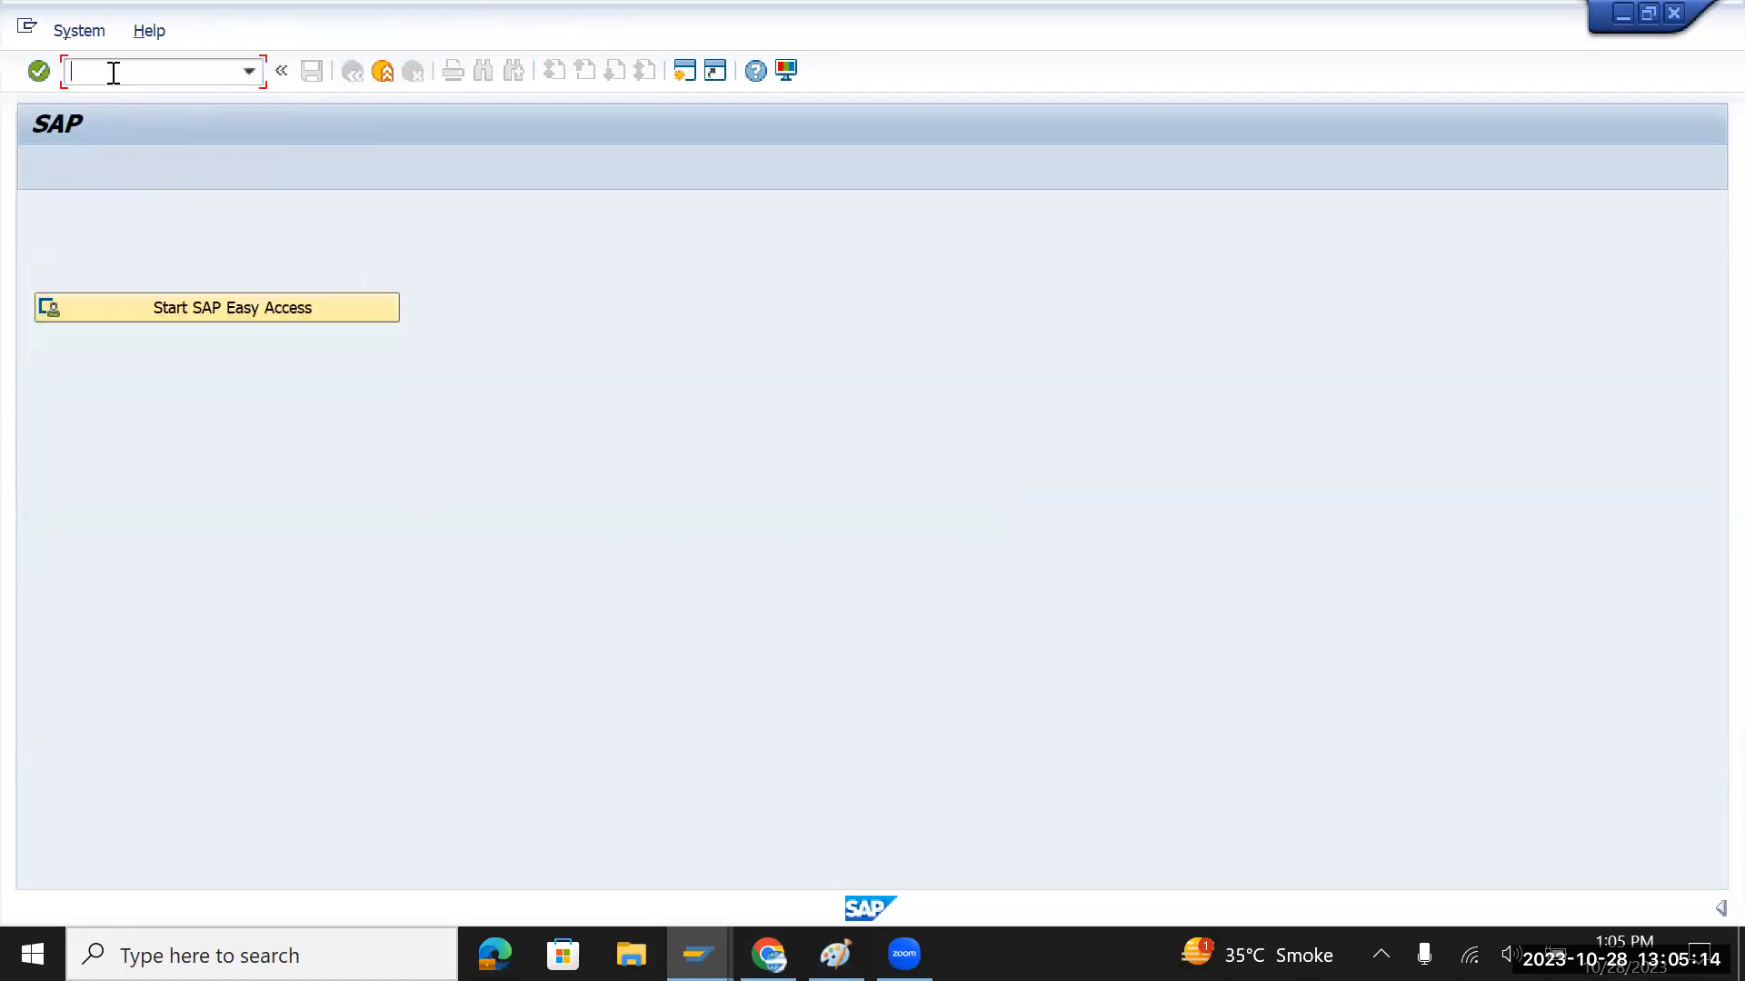
Run transaction spro, display the SAP Reference IMG and expand the Financial Accounting node
type("spro")
key("Return")
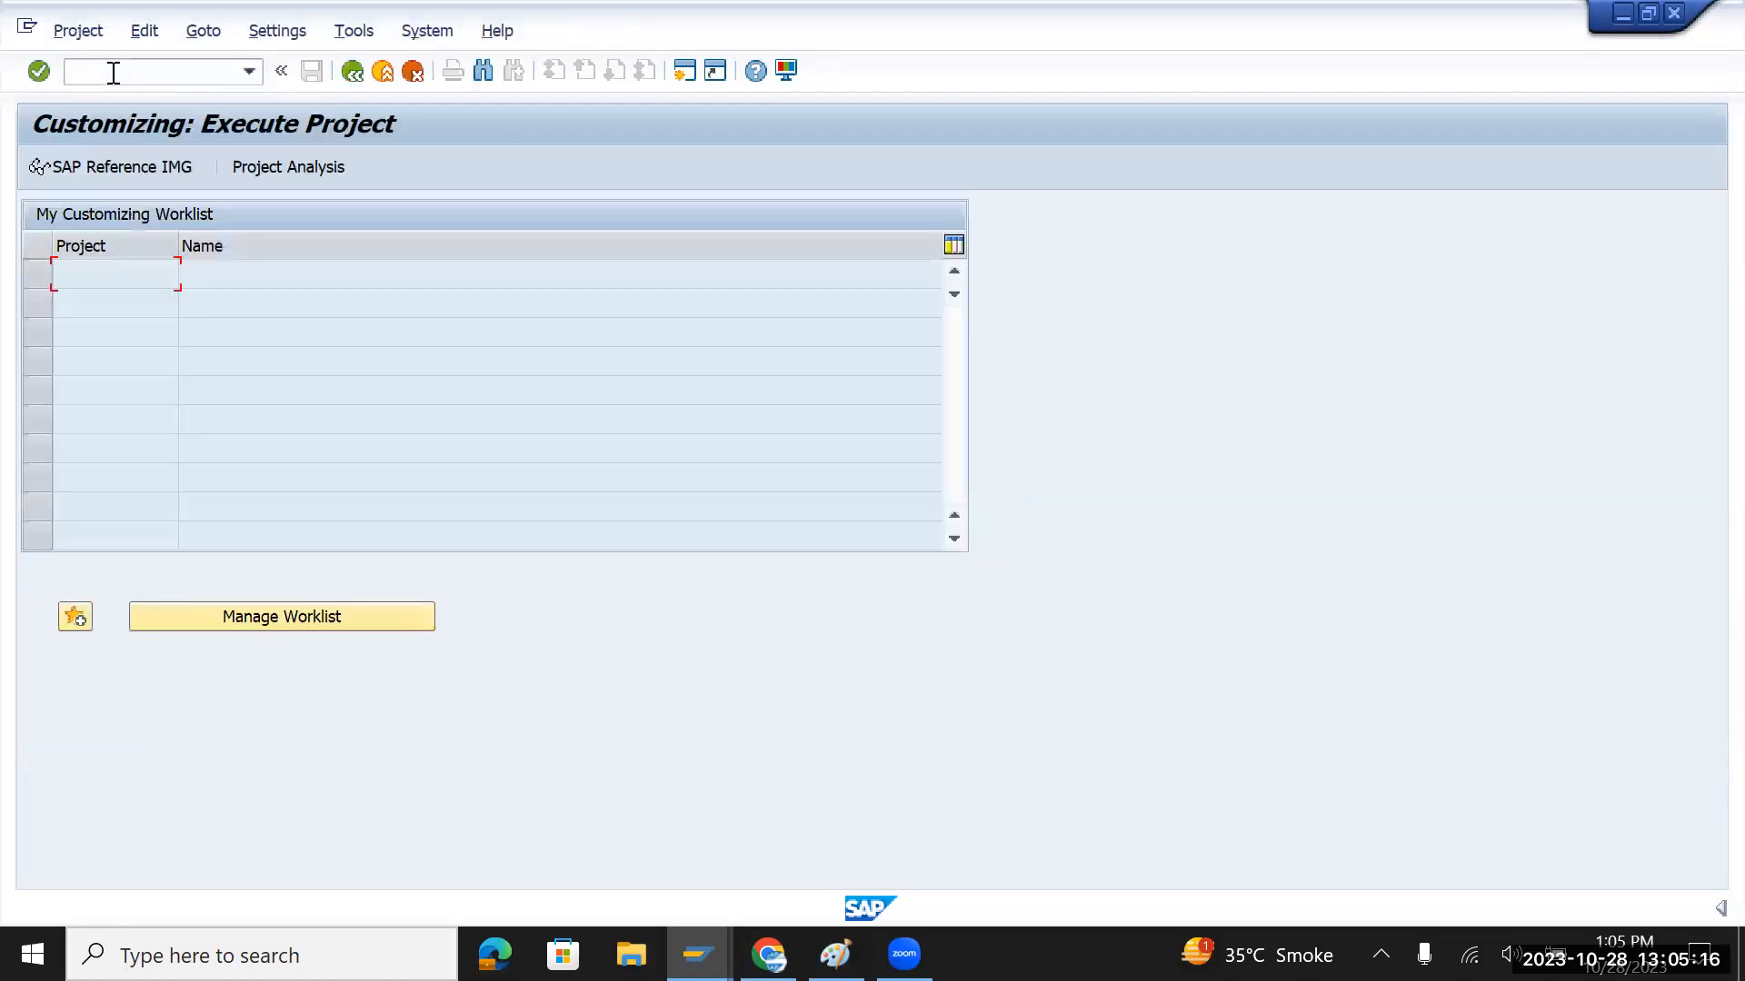
left_click(171, 173)
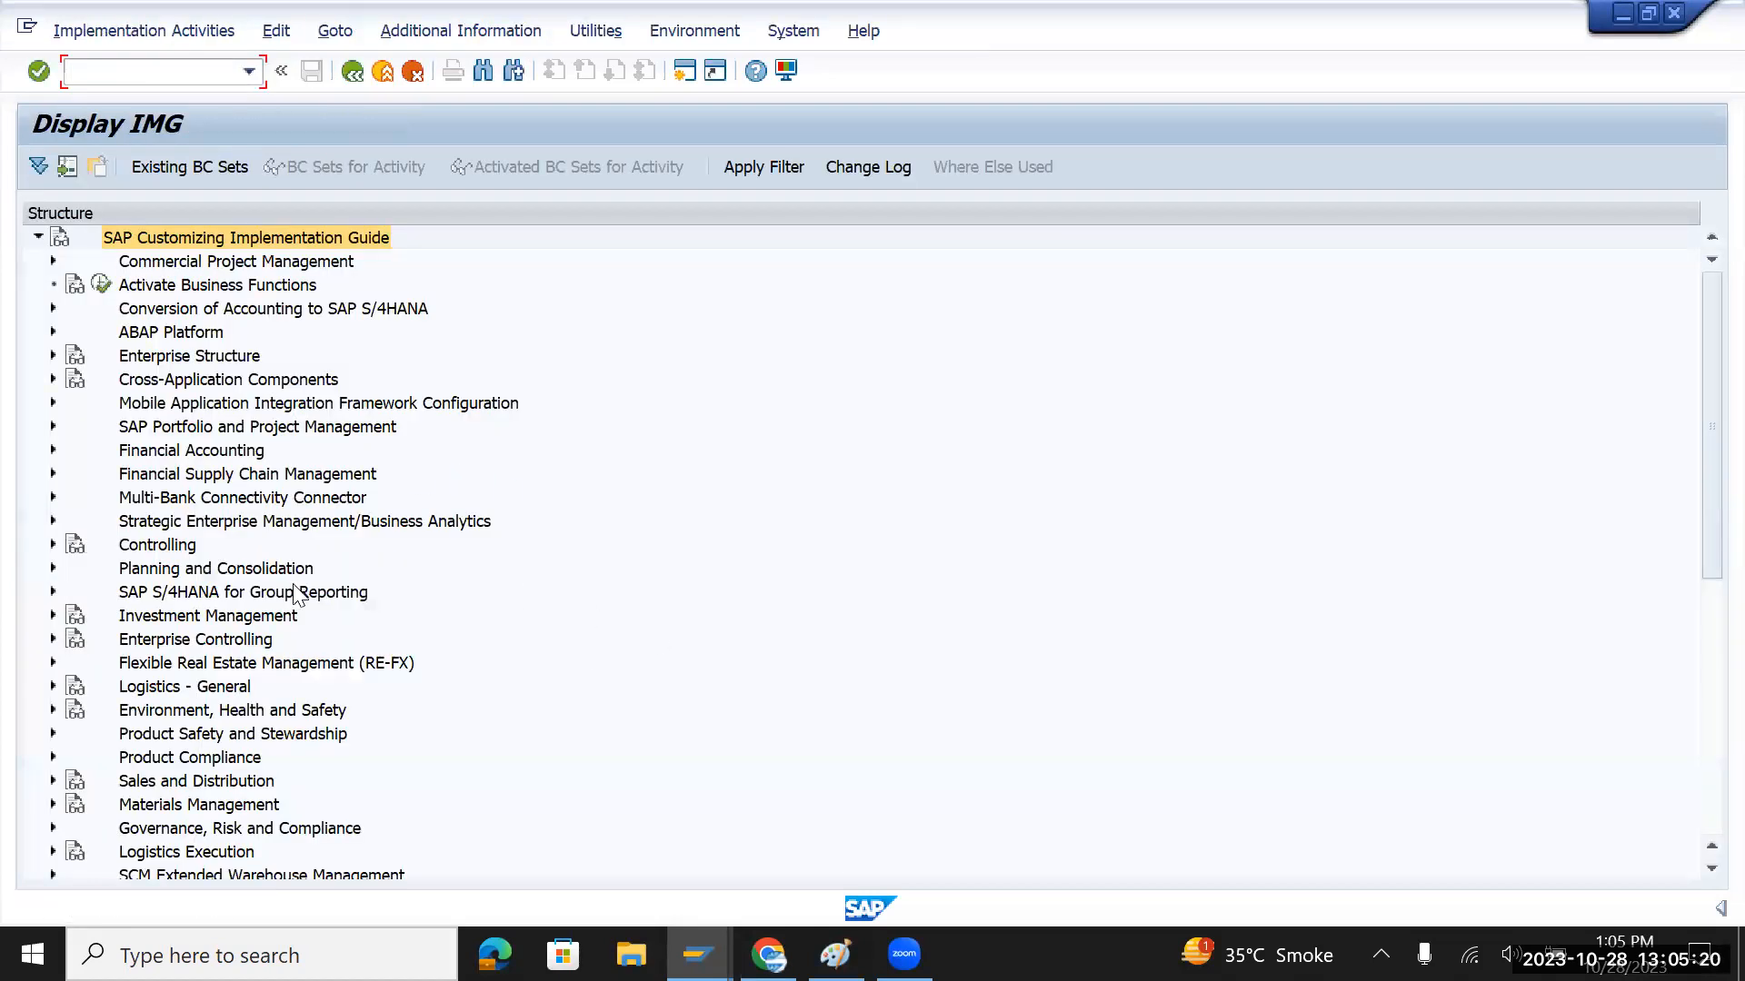
left_click(51, 452)
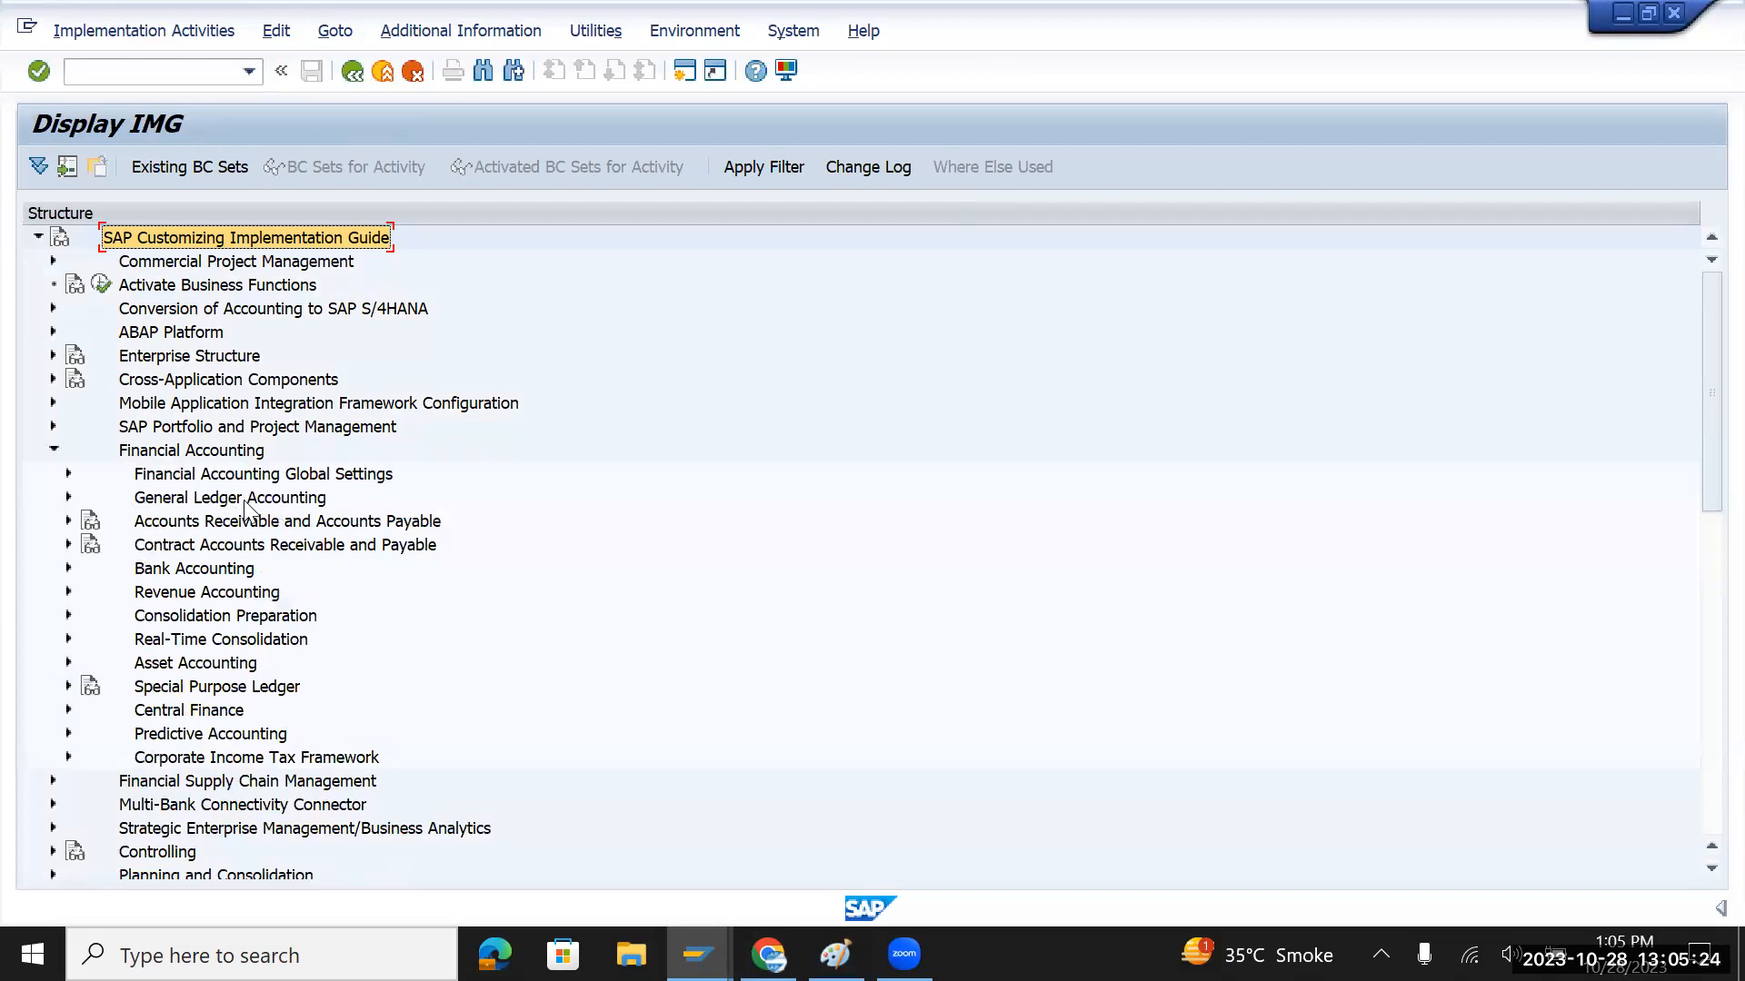
left_click(150, 505)
scroll(137, 518, "down", 1)
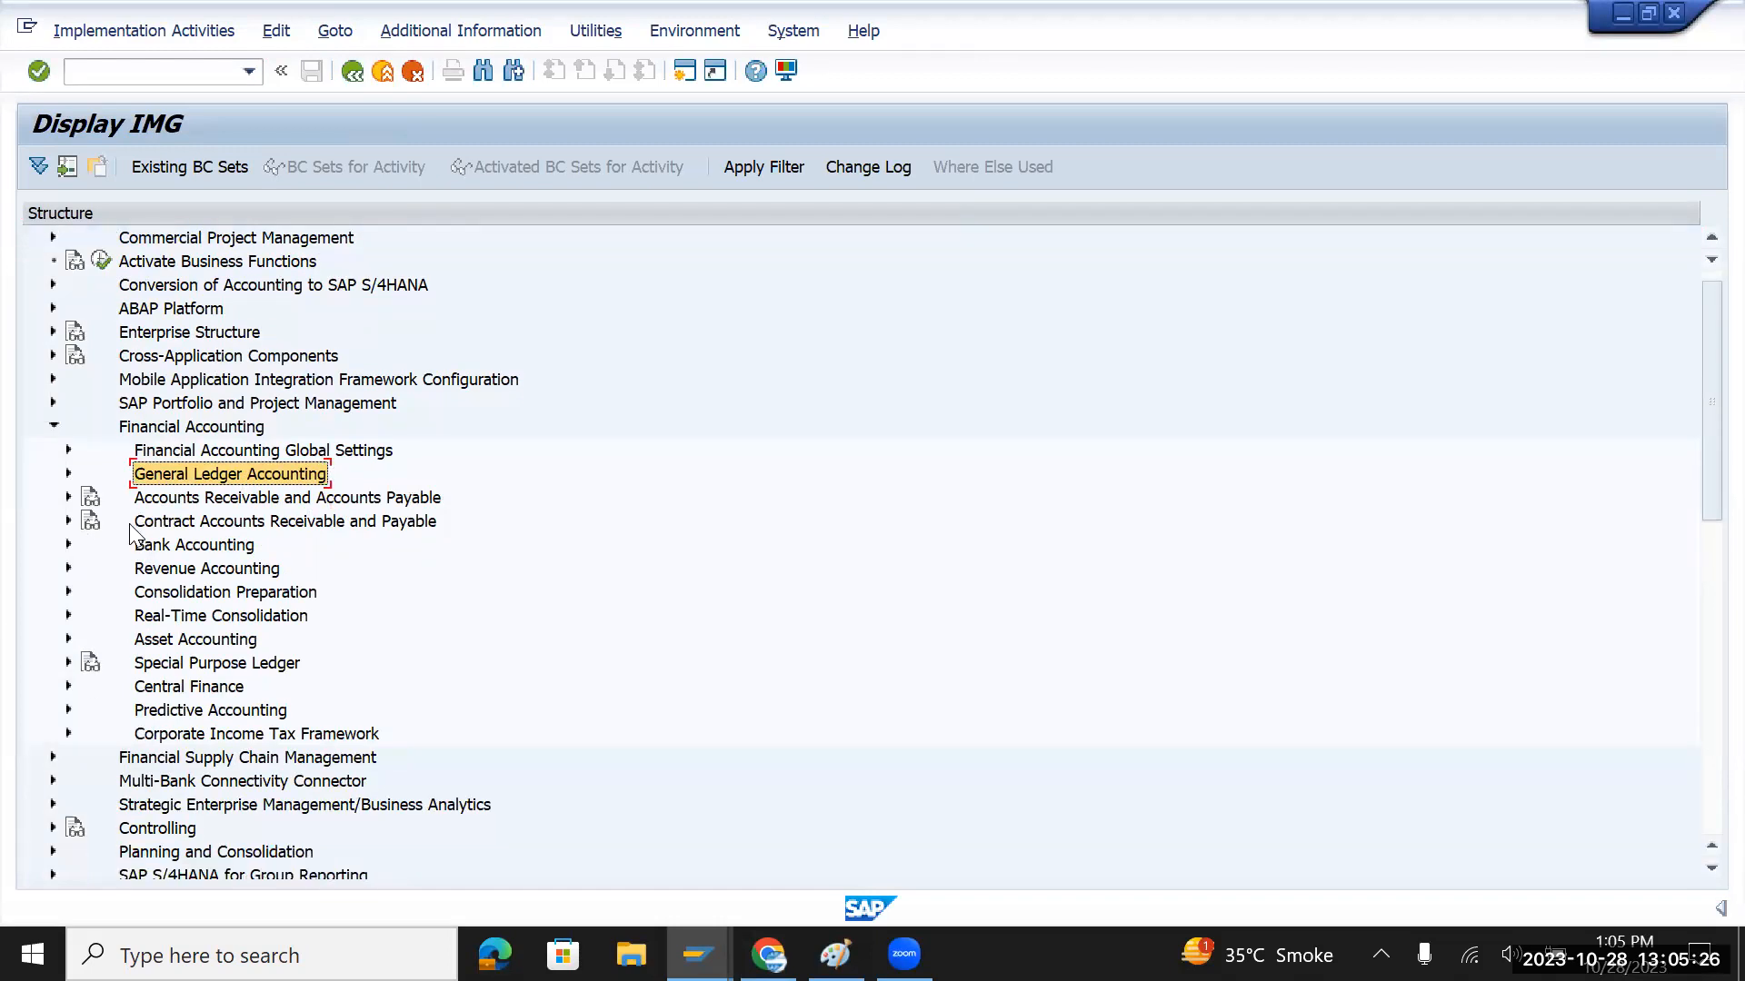
scroll(207, 636, "down", 2)
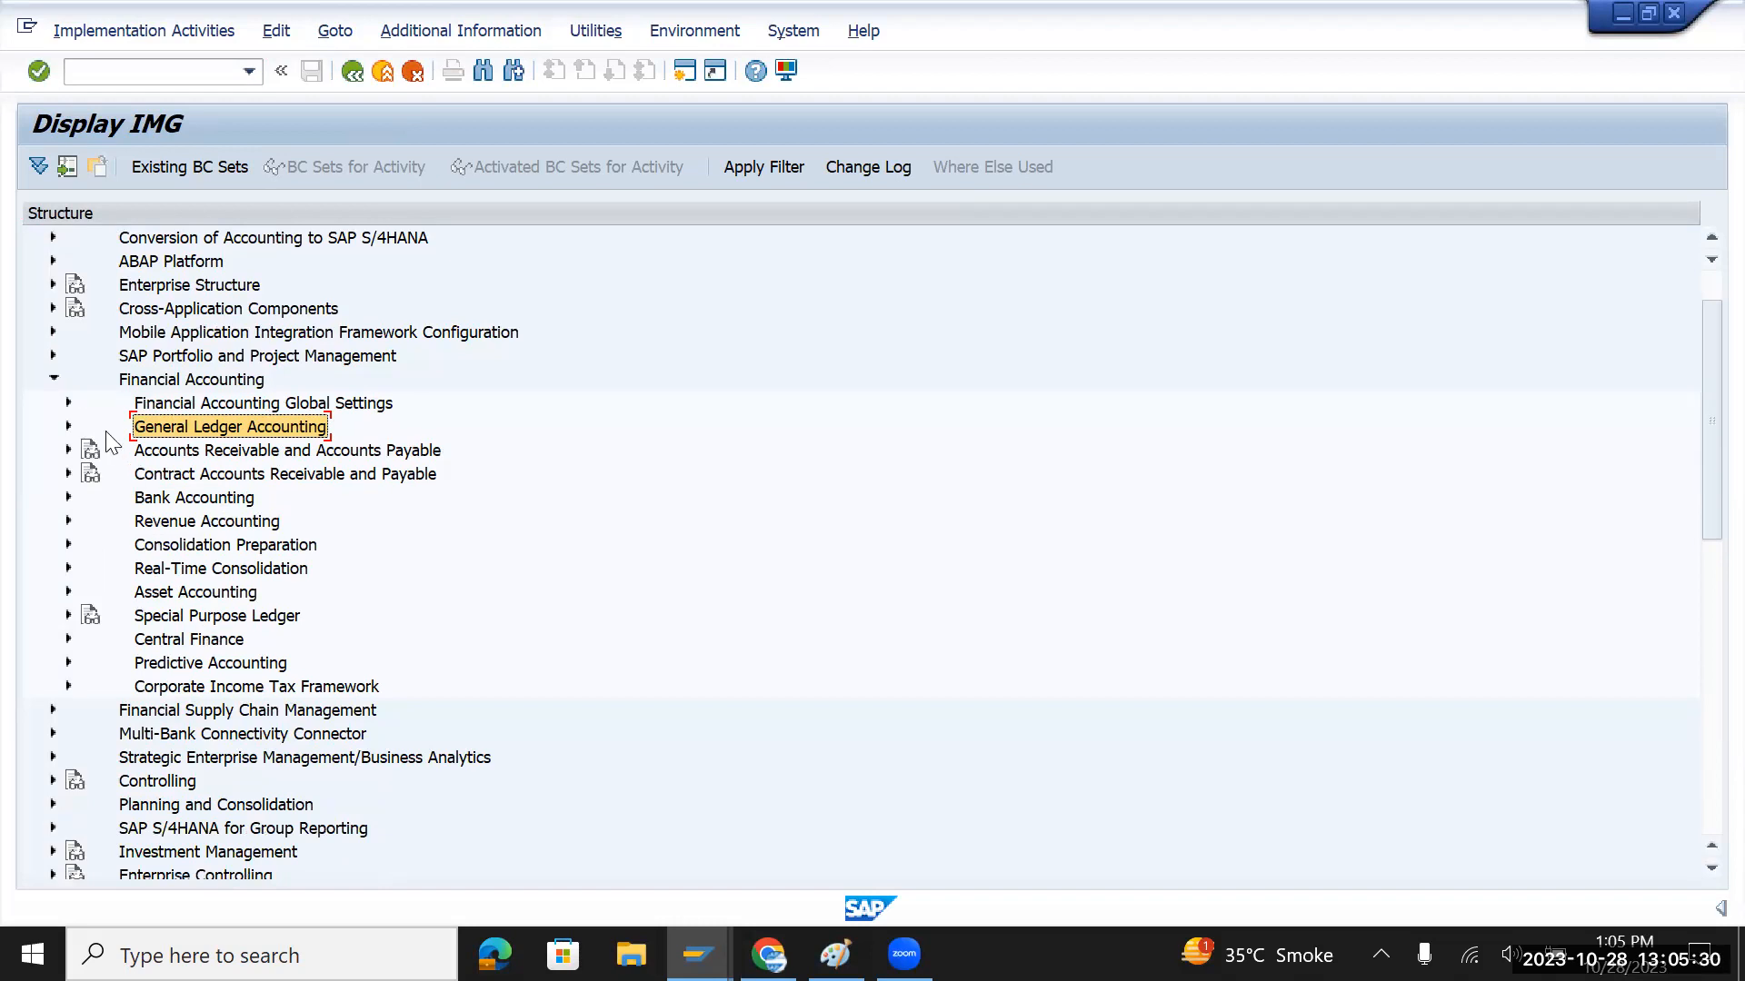
left_click(69, 403)
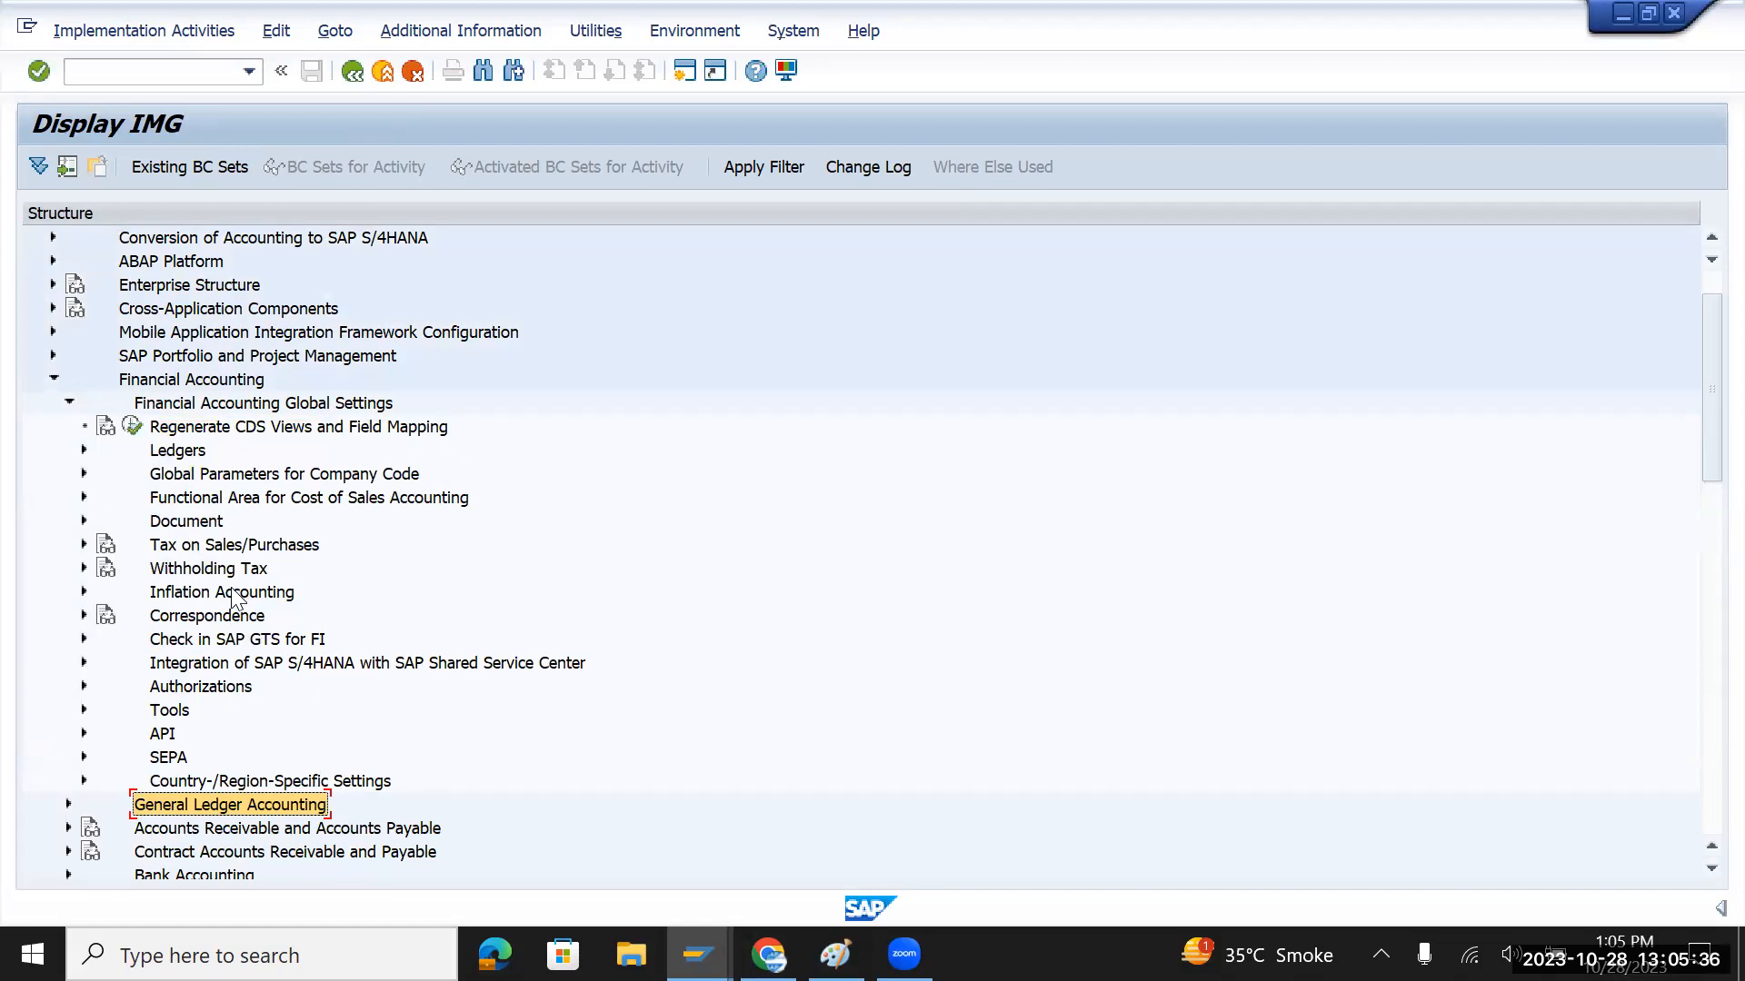
scroll(234, 599, "down", 1)
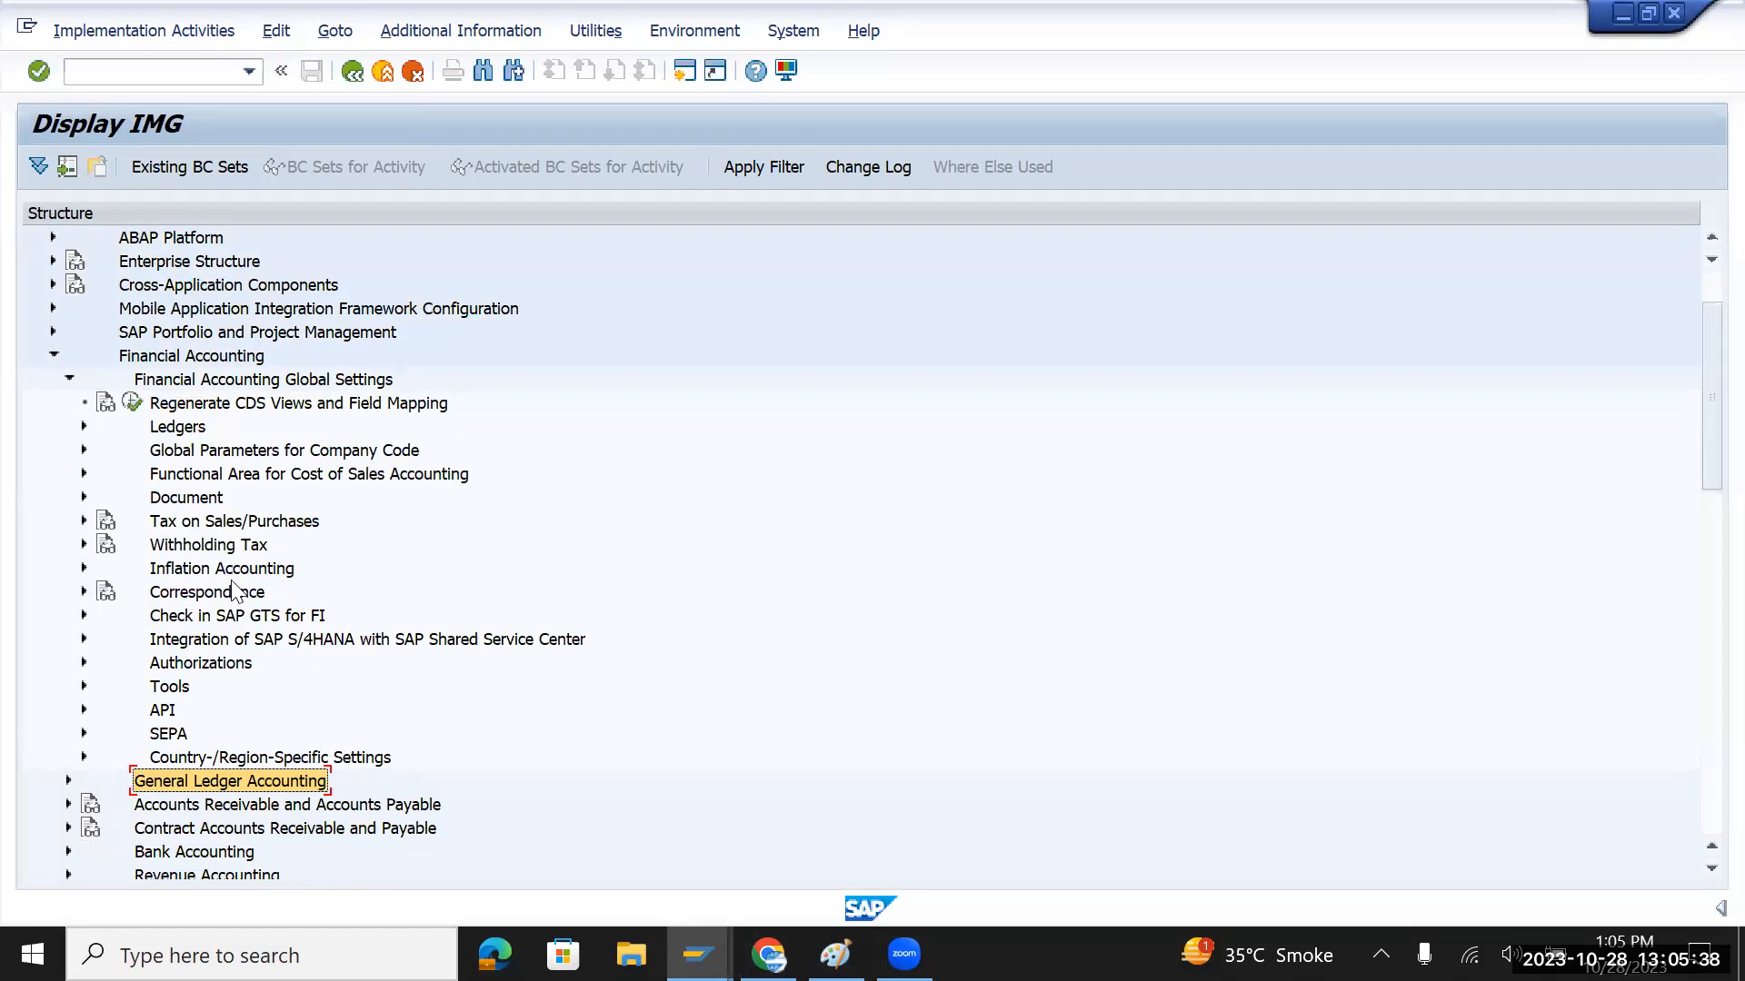
scroll(182, 596, "up", 2)
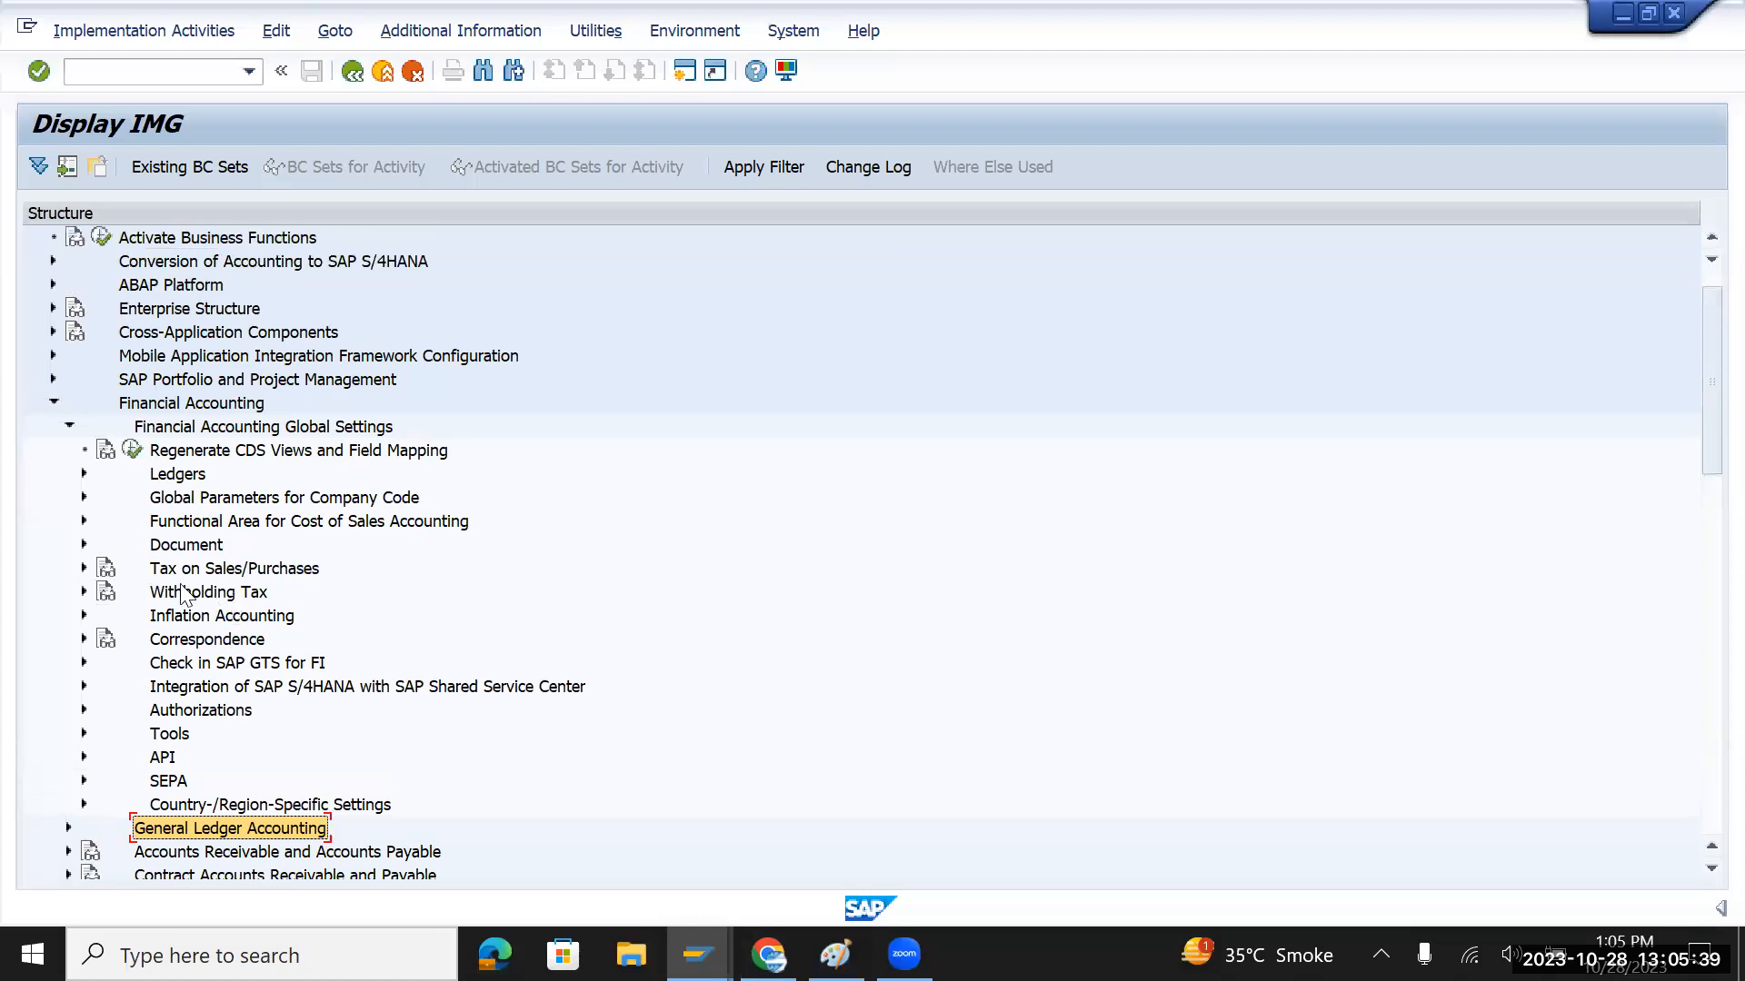
left_click(69, 426)
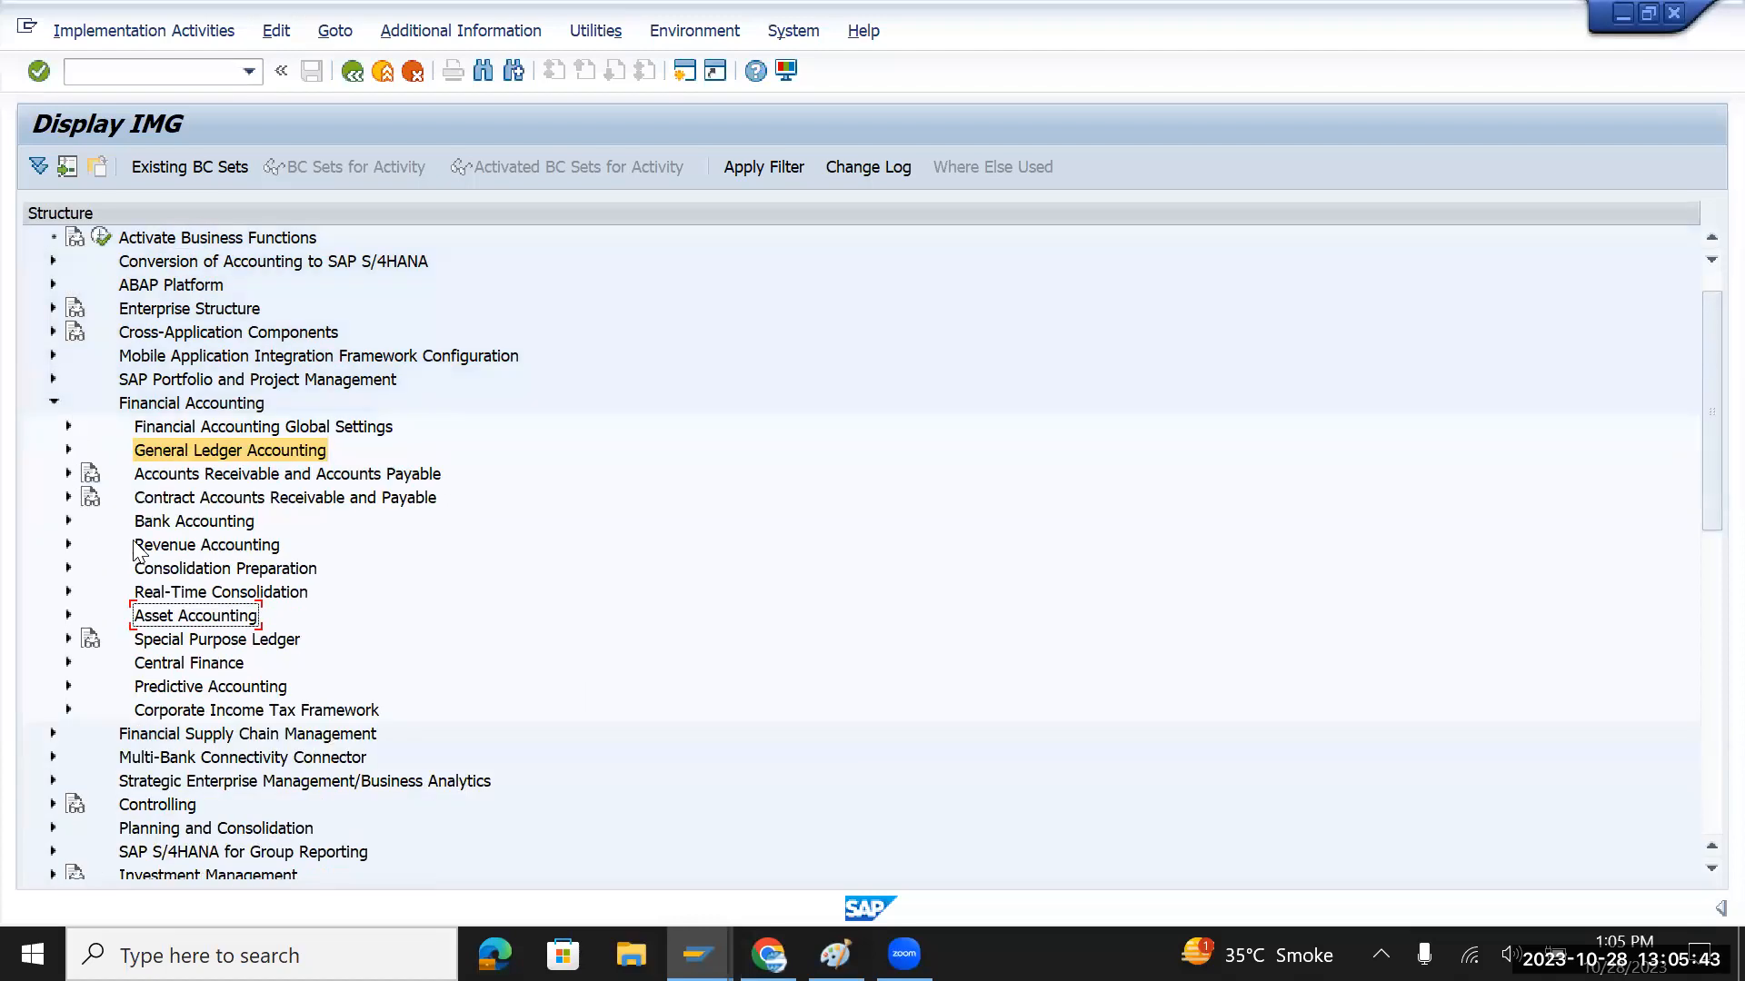
Expand Asset Accounting under Financial Accounting, and its General Valuation node
left_click(69, 615)
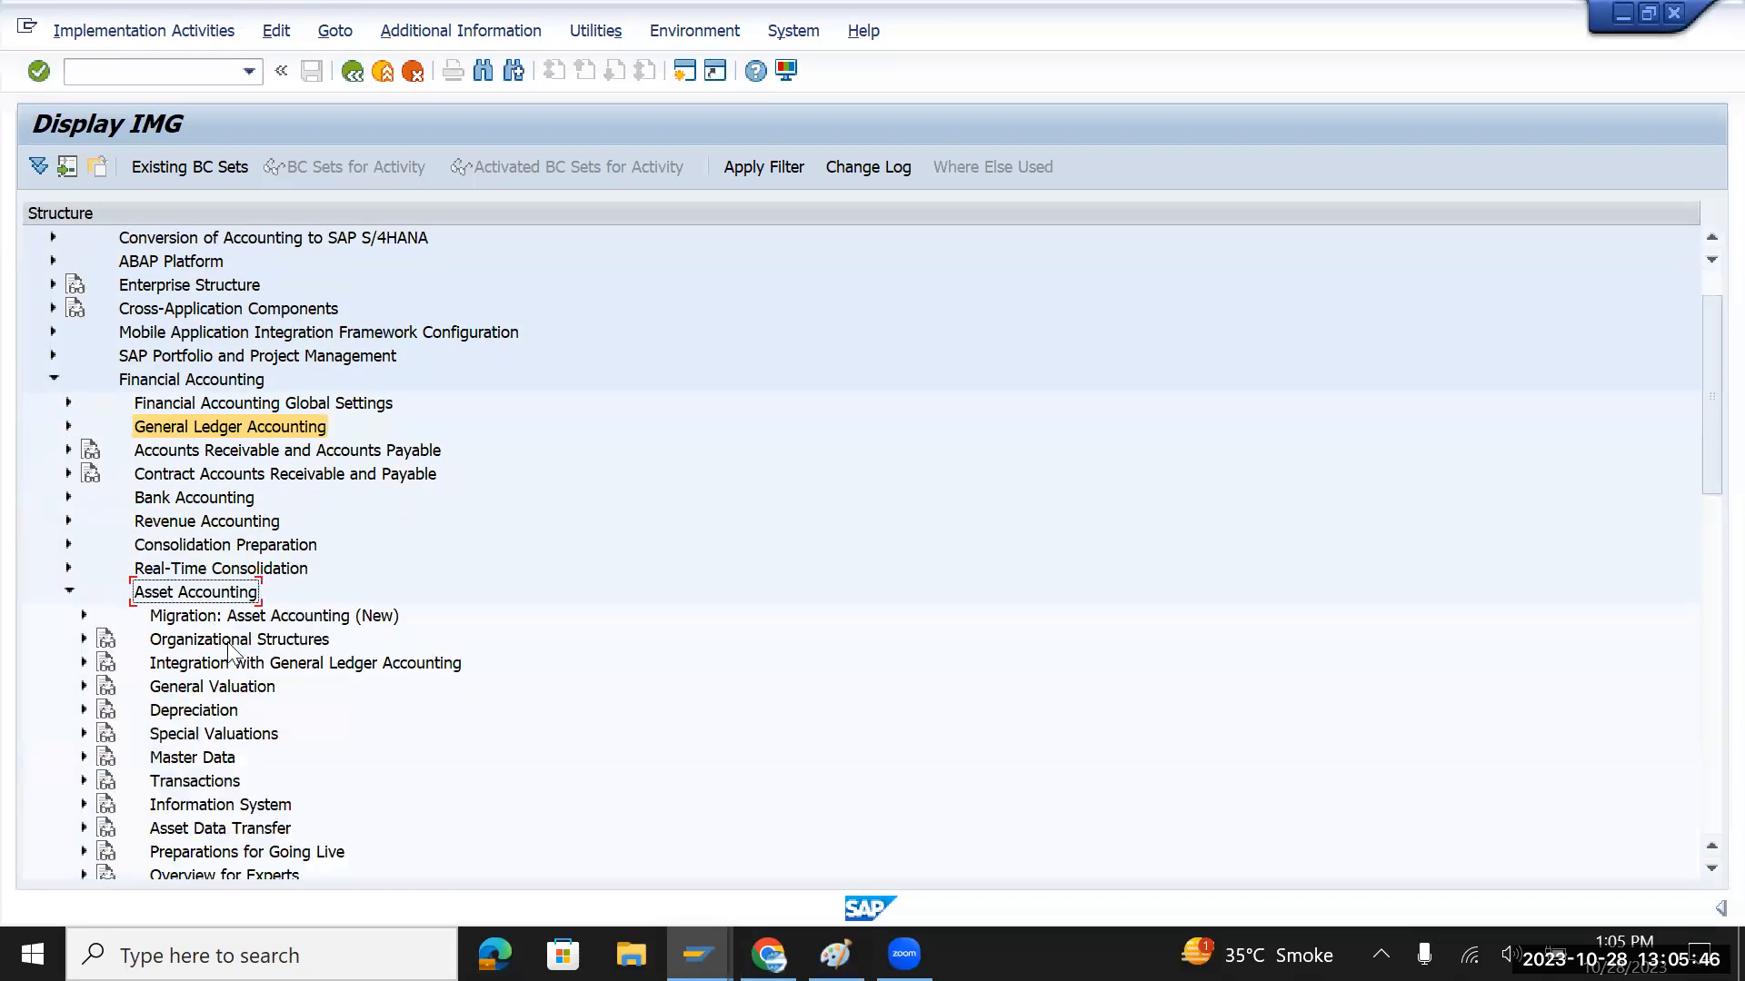
left_click(234, 643)
scroll(98, 661, "down", 2)
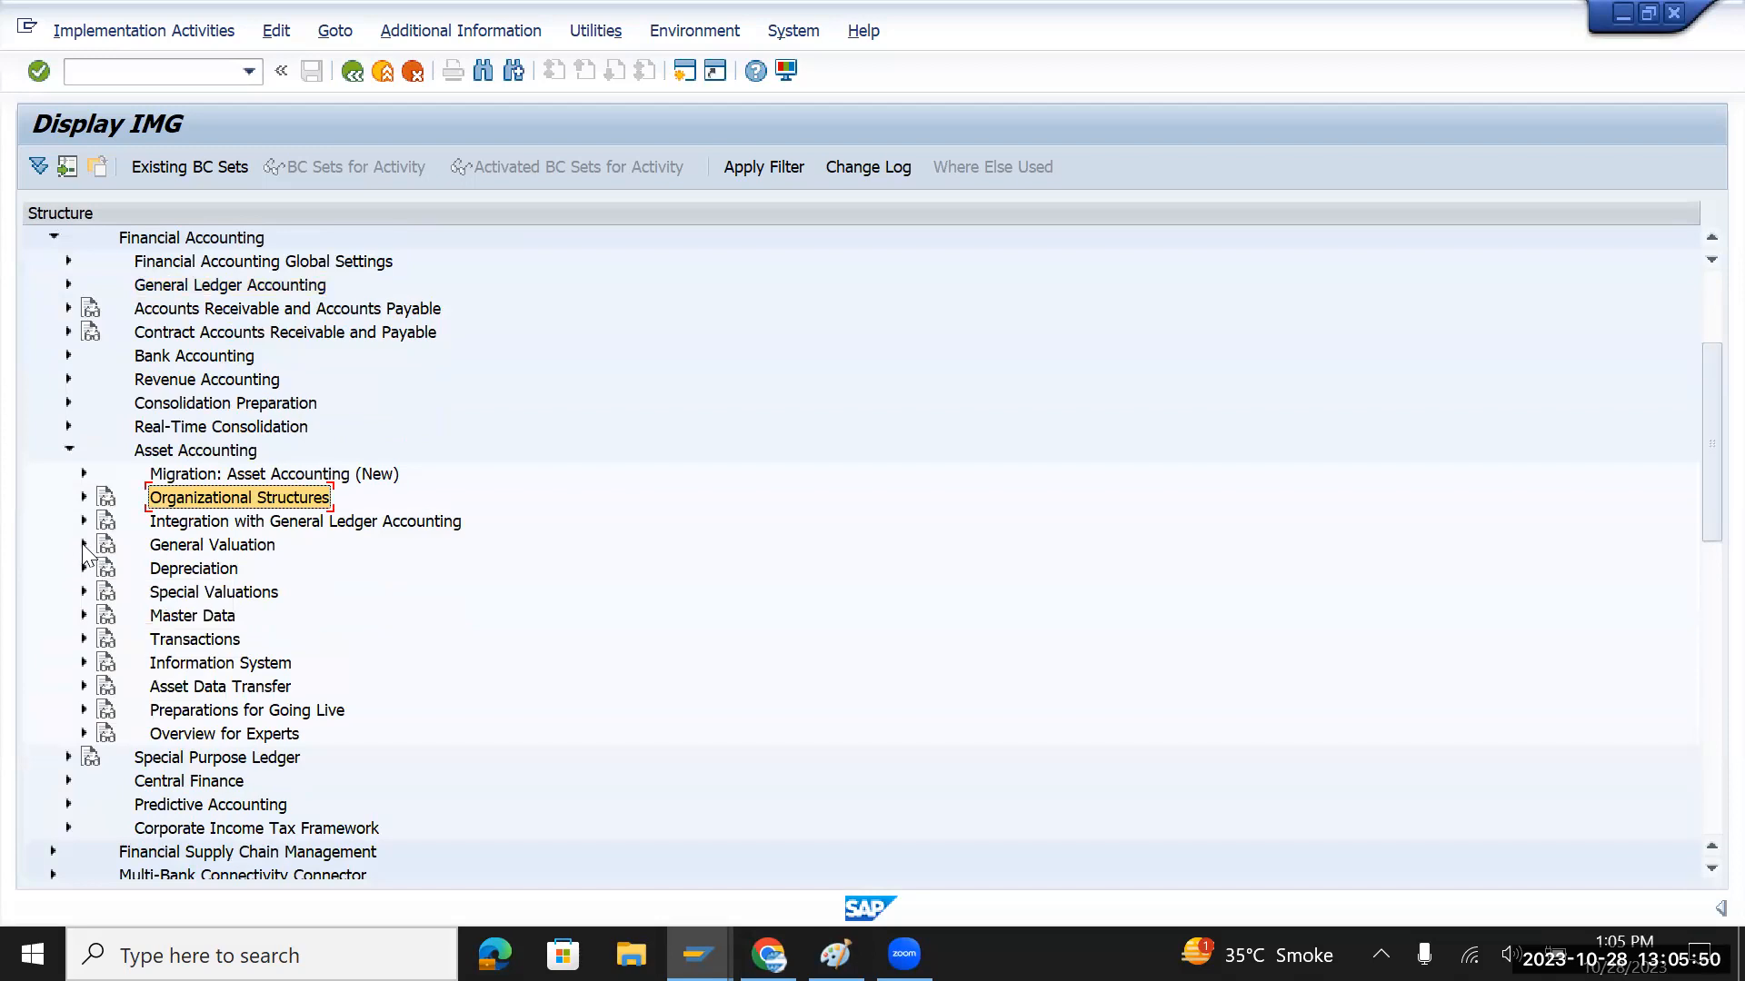
left_click(84, 544)
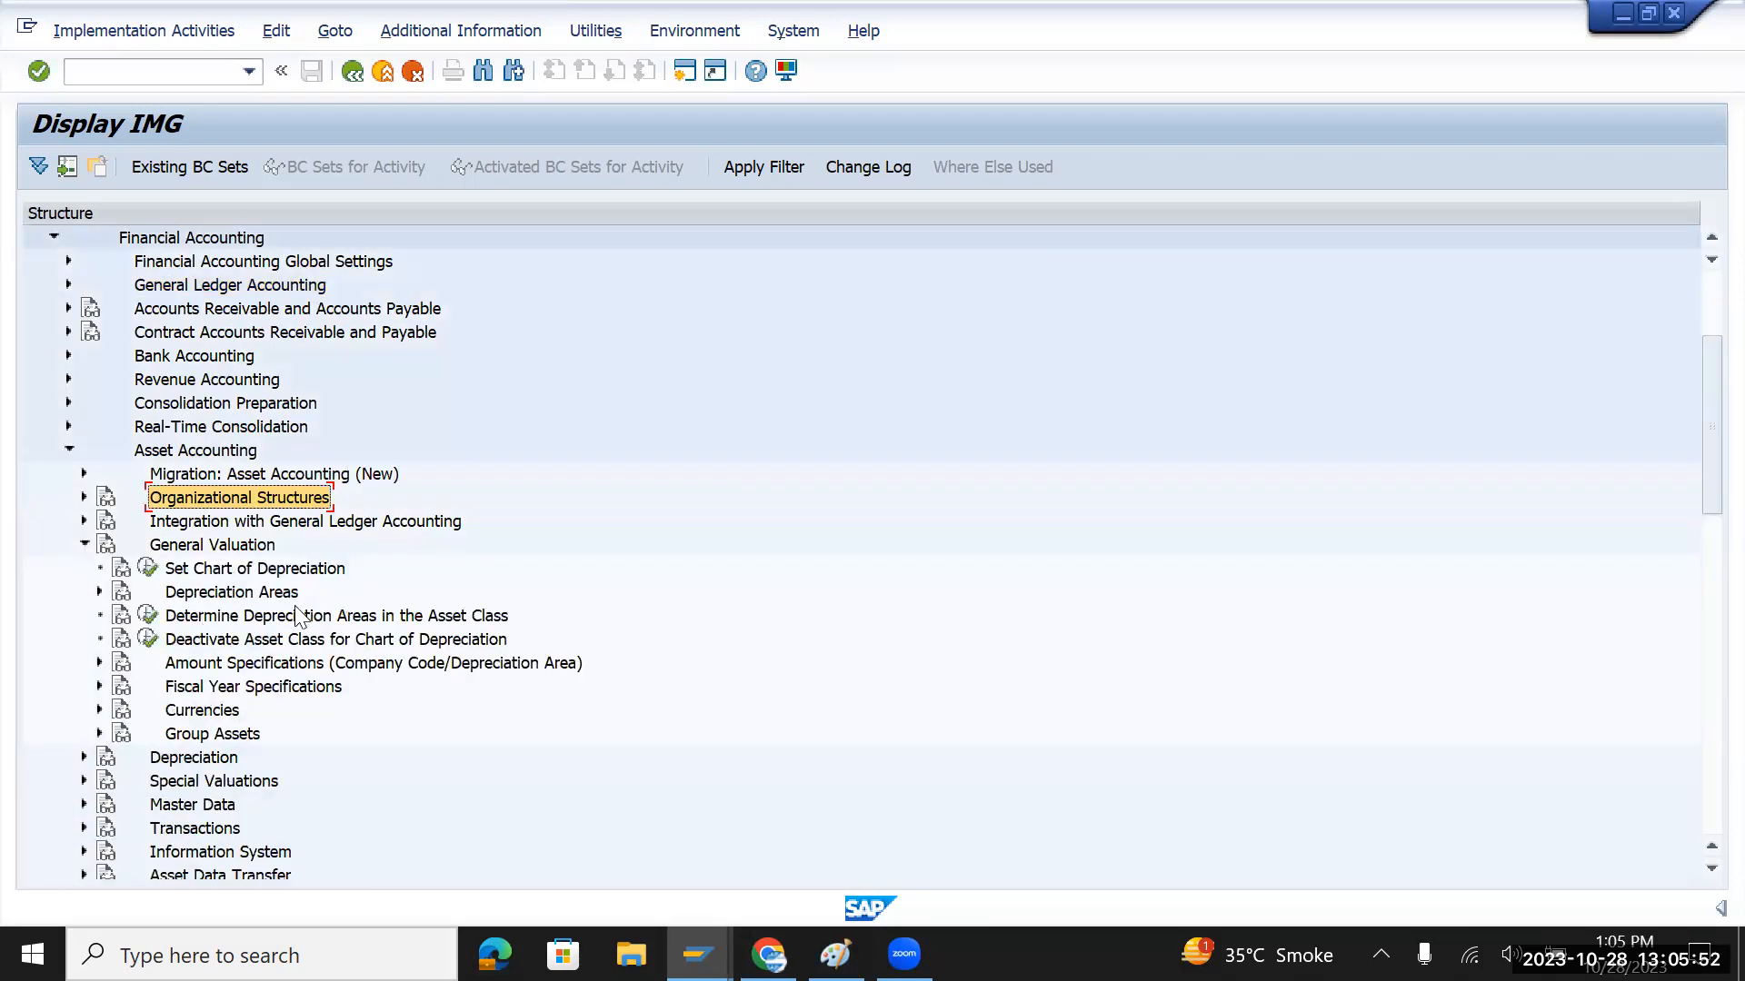
Set the chart of depreciation to TMUS (Tata motors USA) with the Set Chart of Depreciation activity
left_click(148, 570)
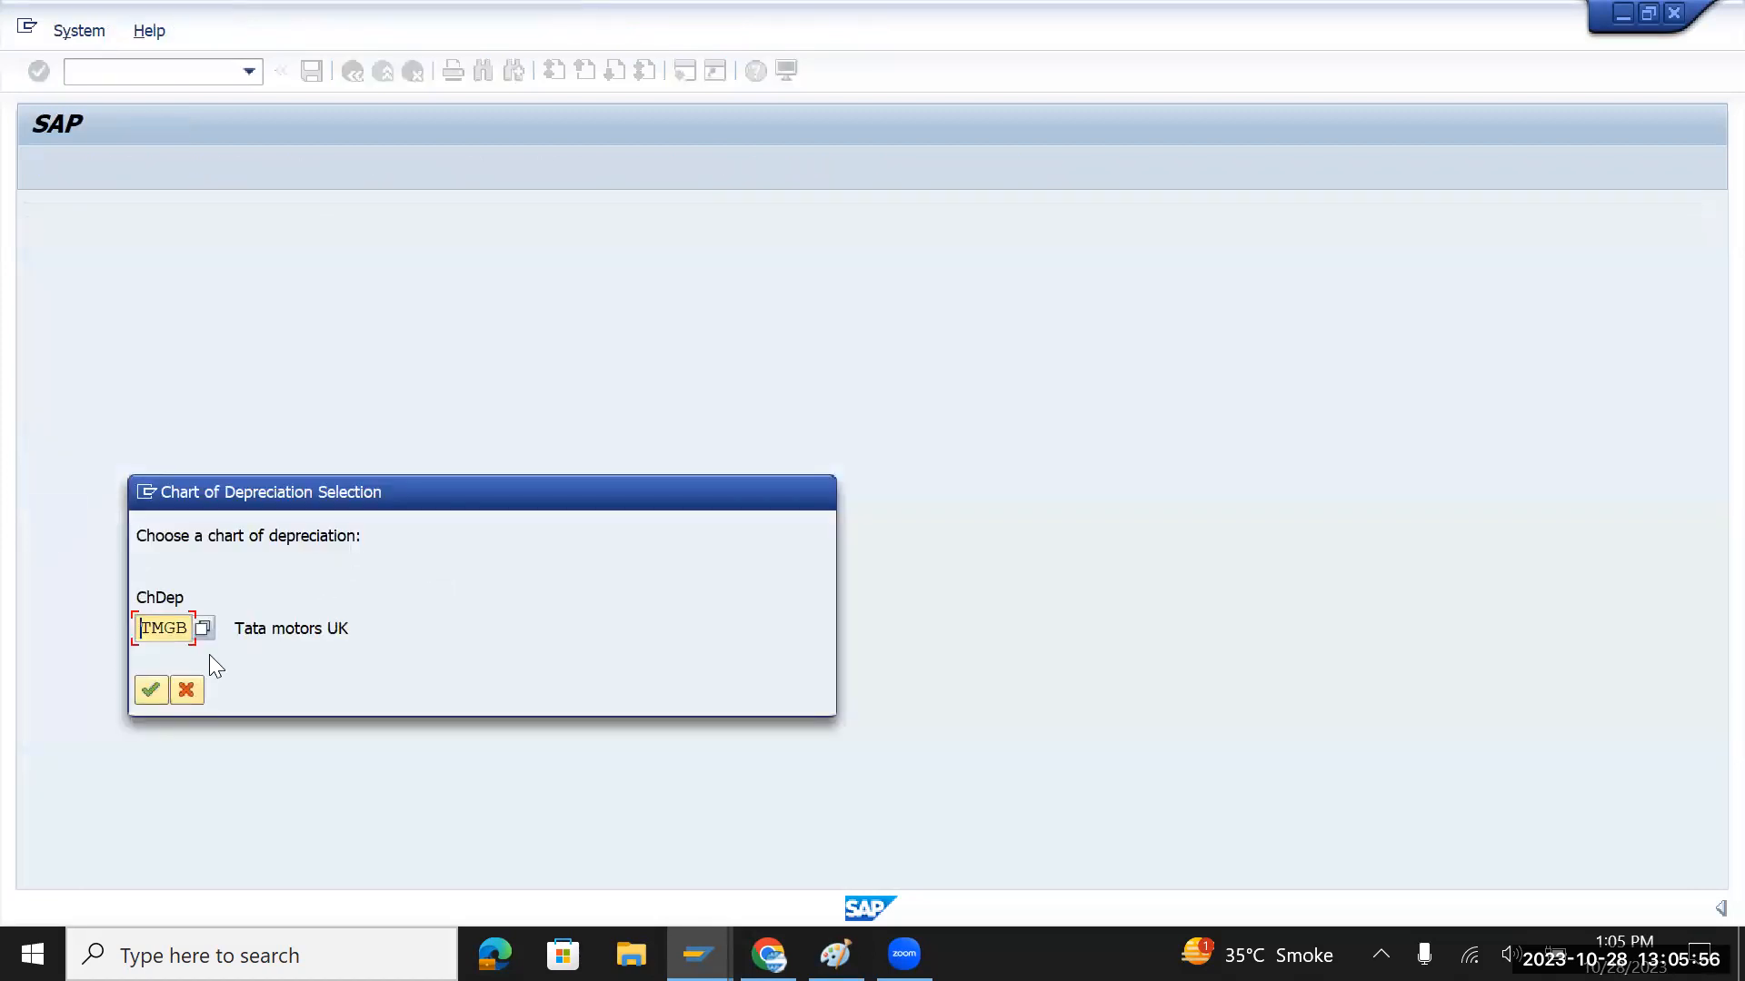
left_click(203, 628)
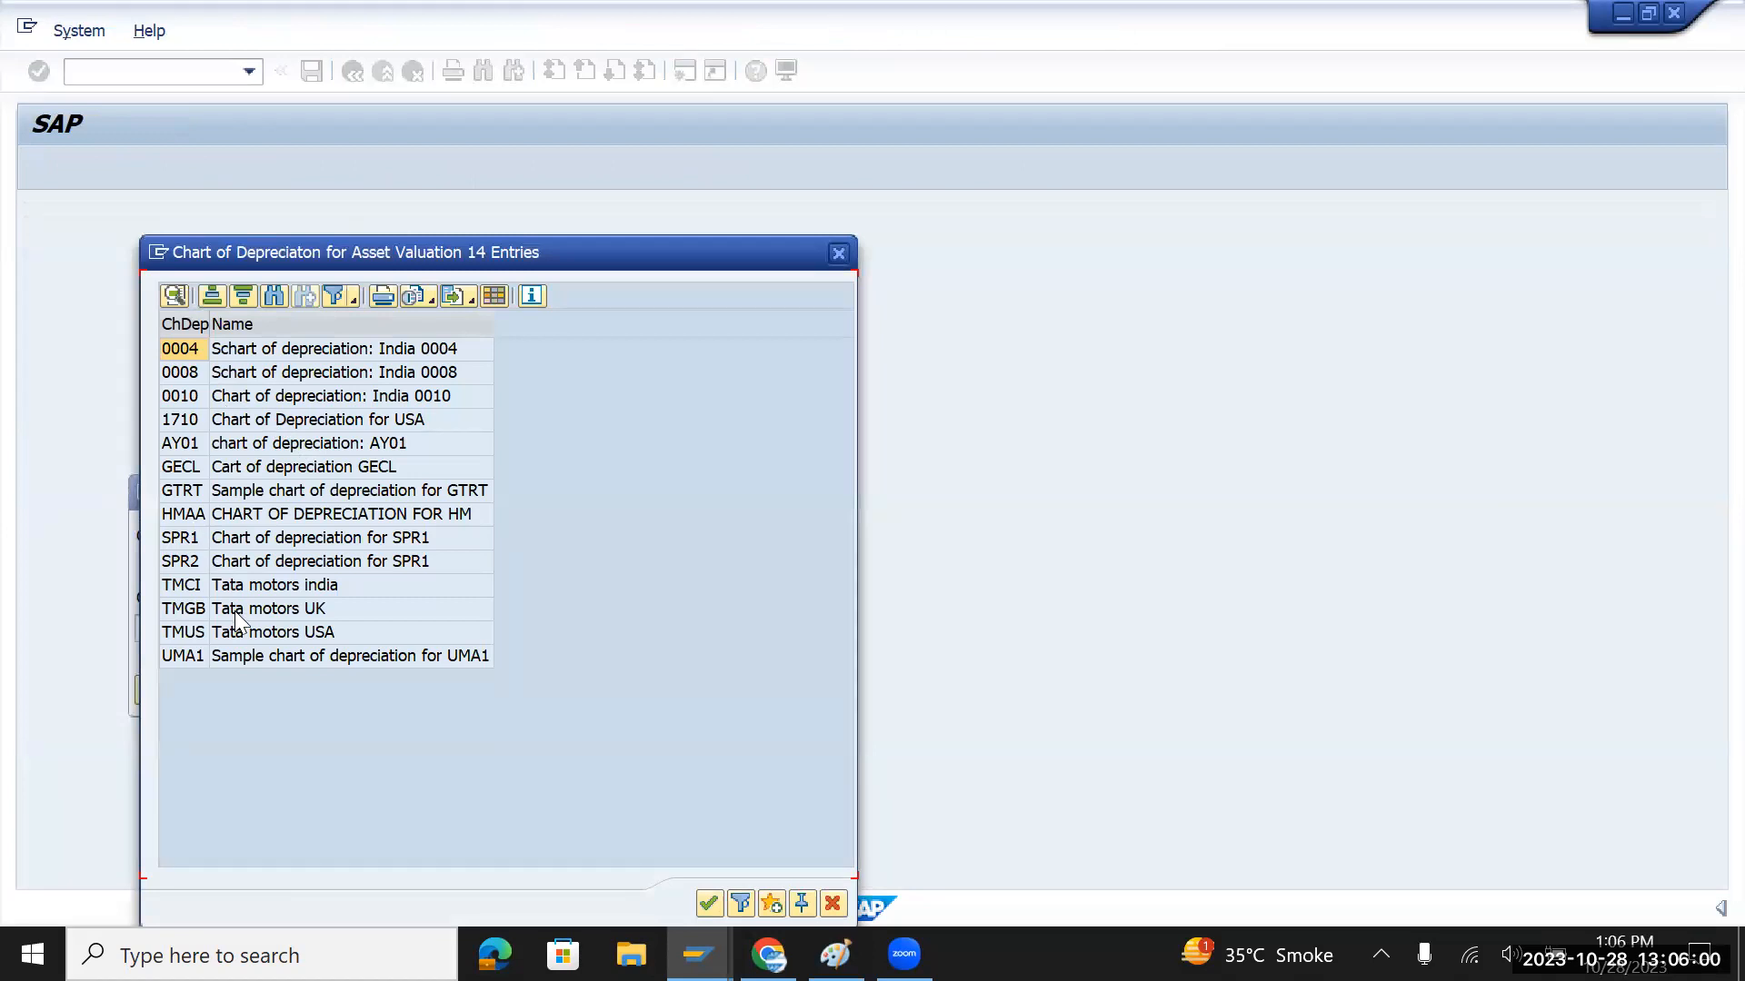
double_click(232, 633)
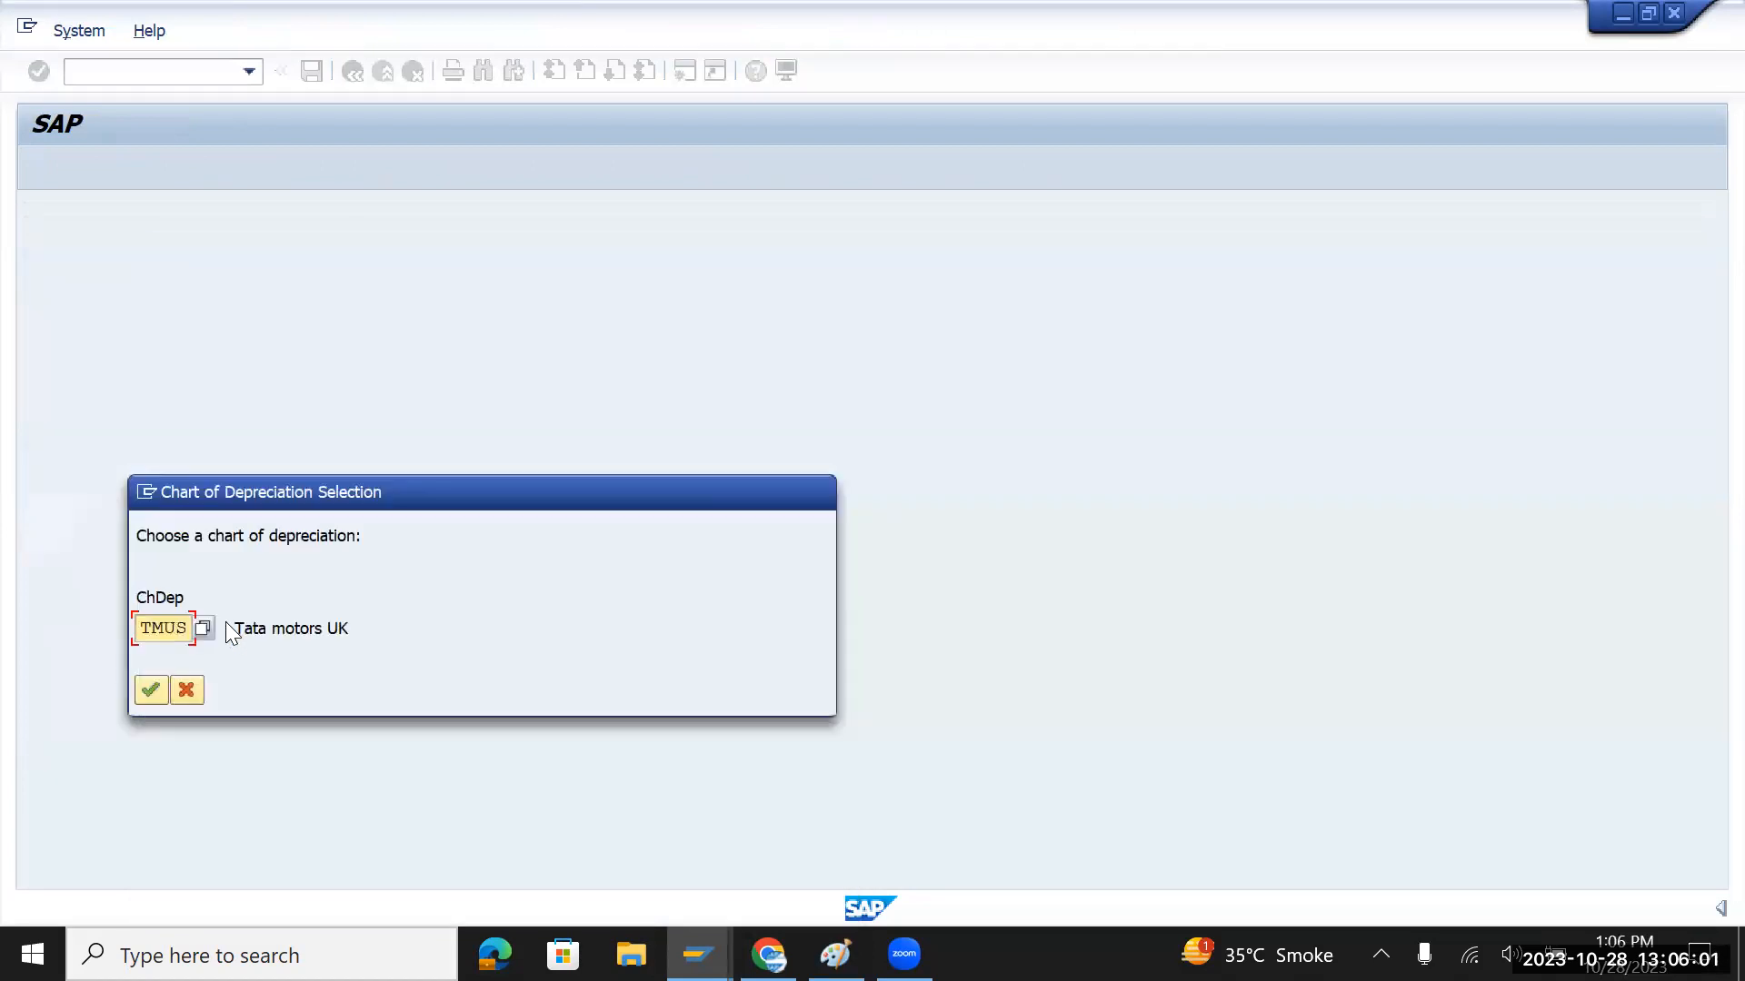
left_click(152, 691)
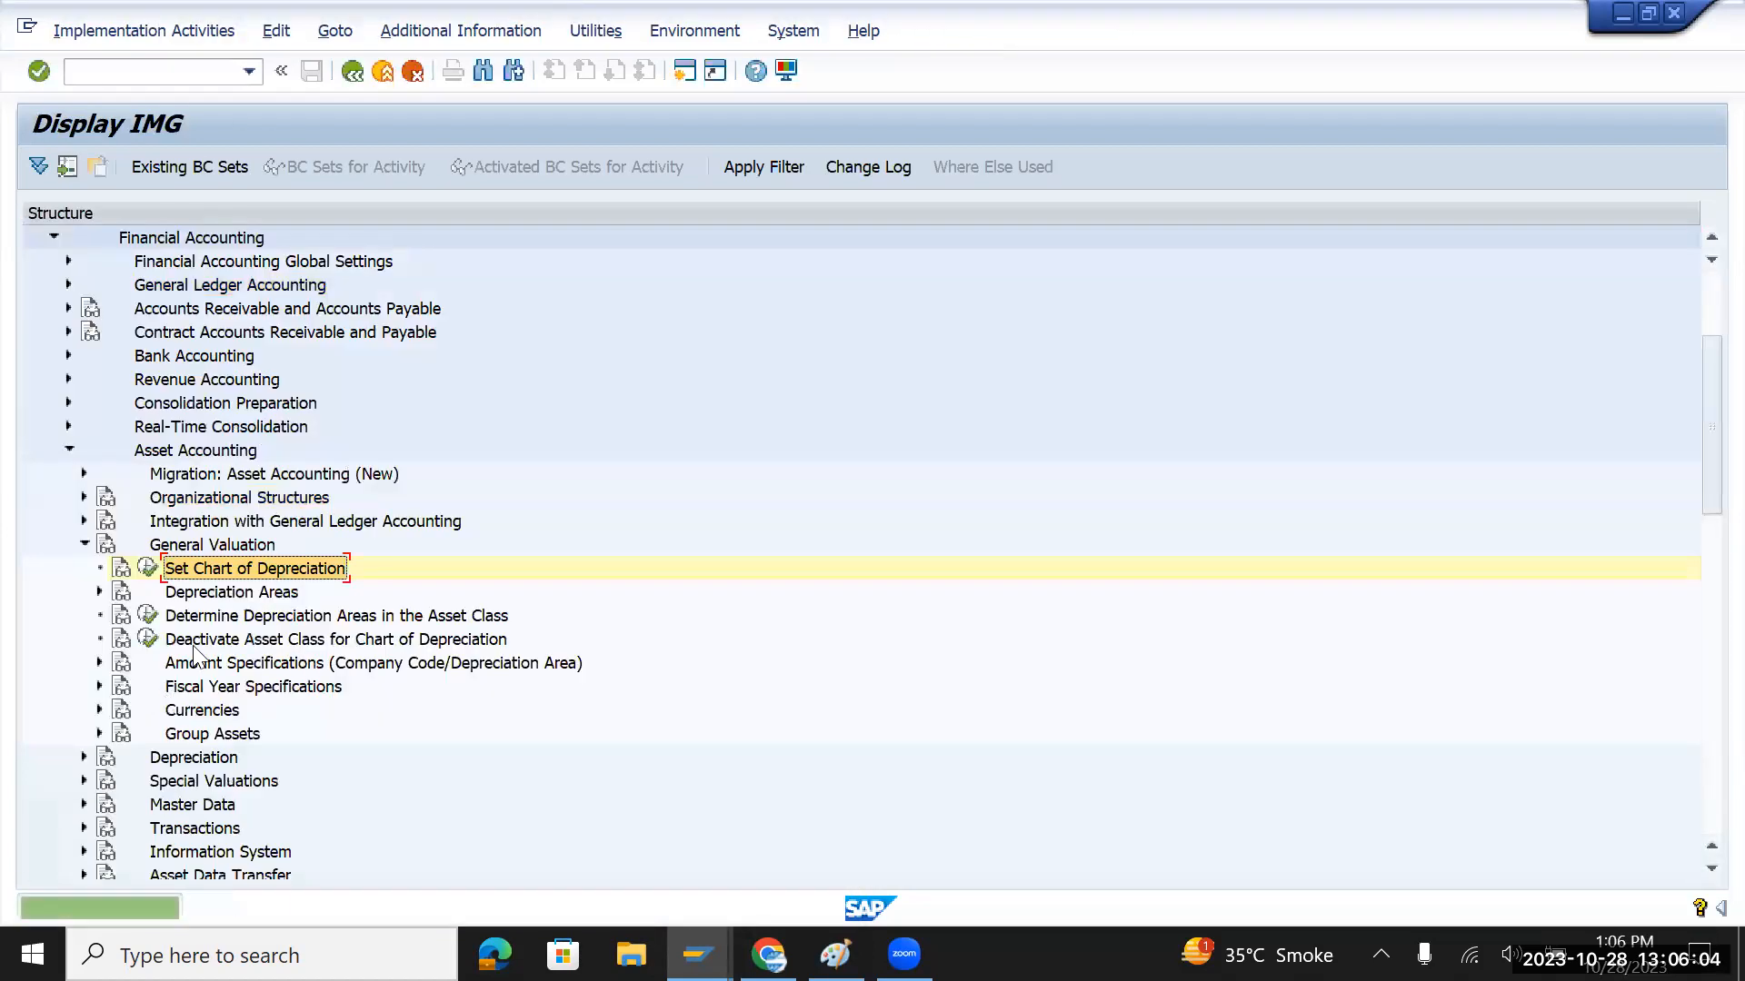
Open the activity Determine Depreciation Areas in the Asset Class and select only asset class TMVEL in the overview
left_click(198, 621)
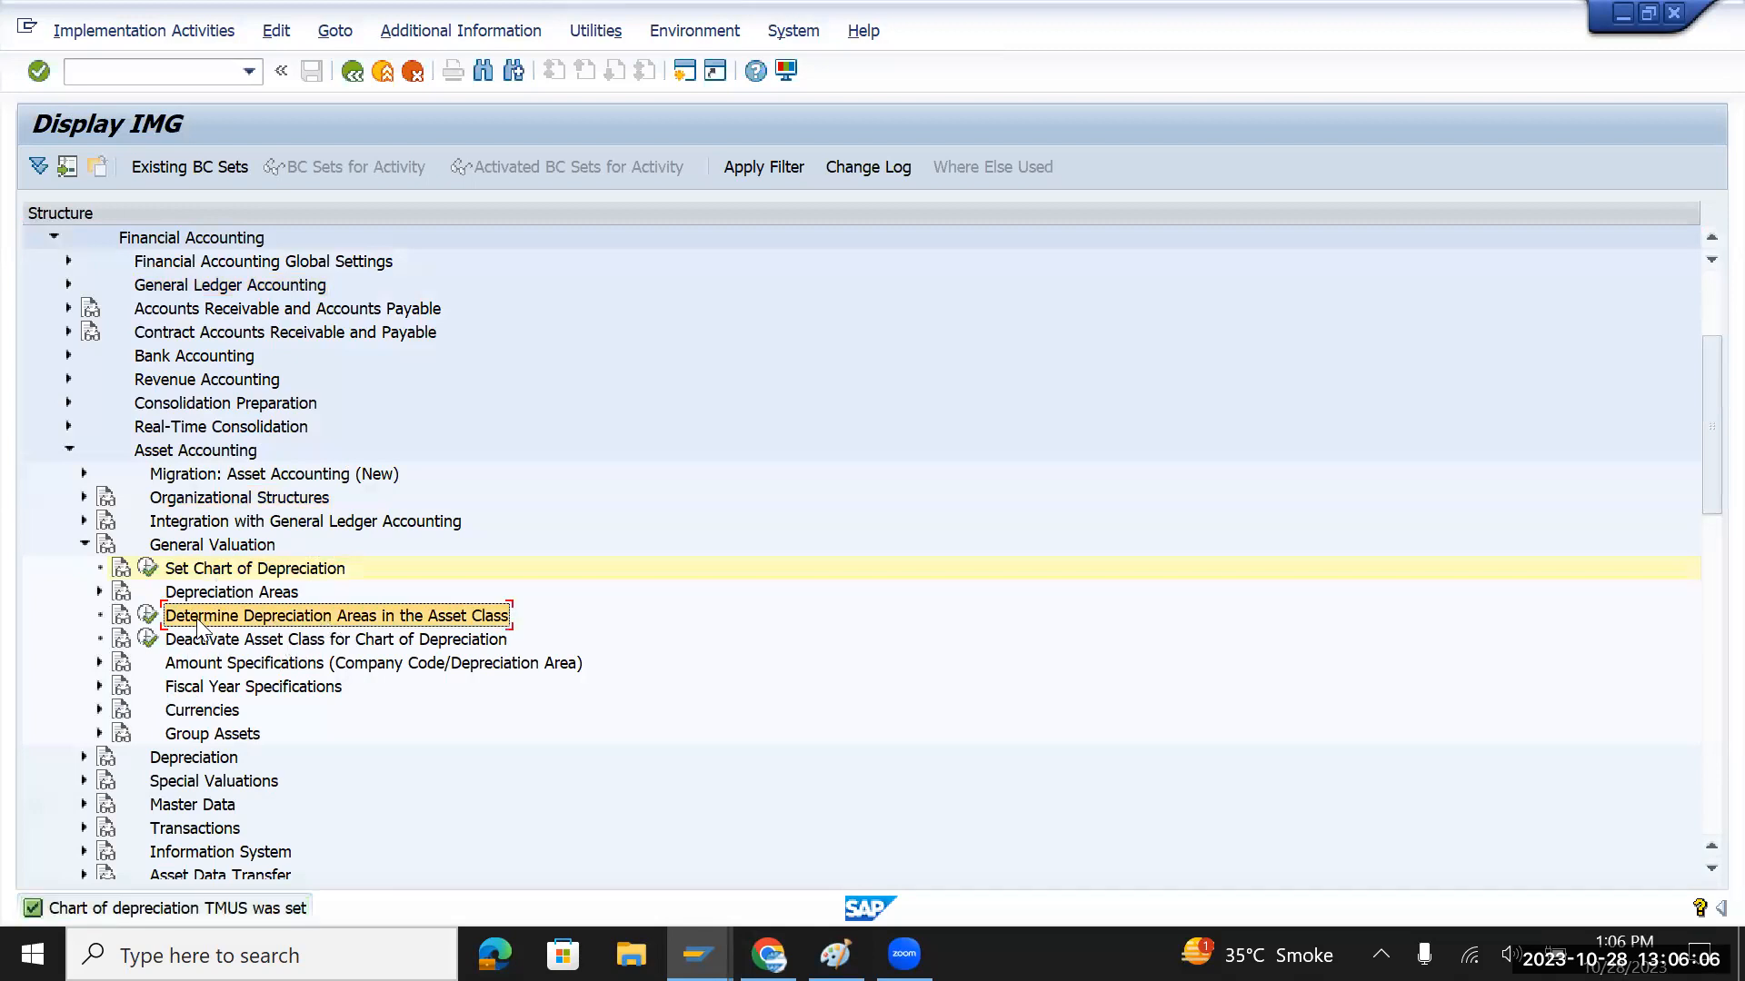
left_click(149, 616)
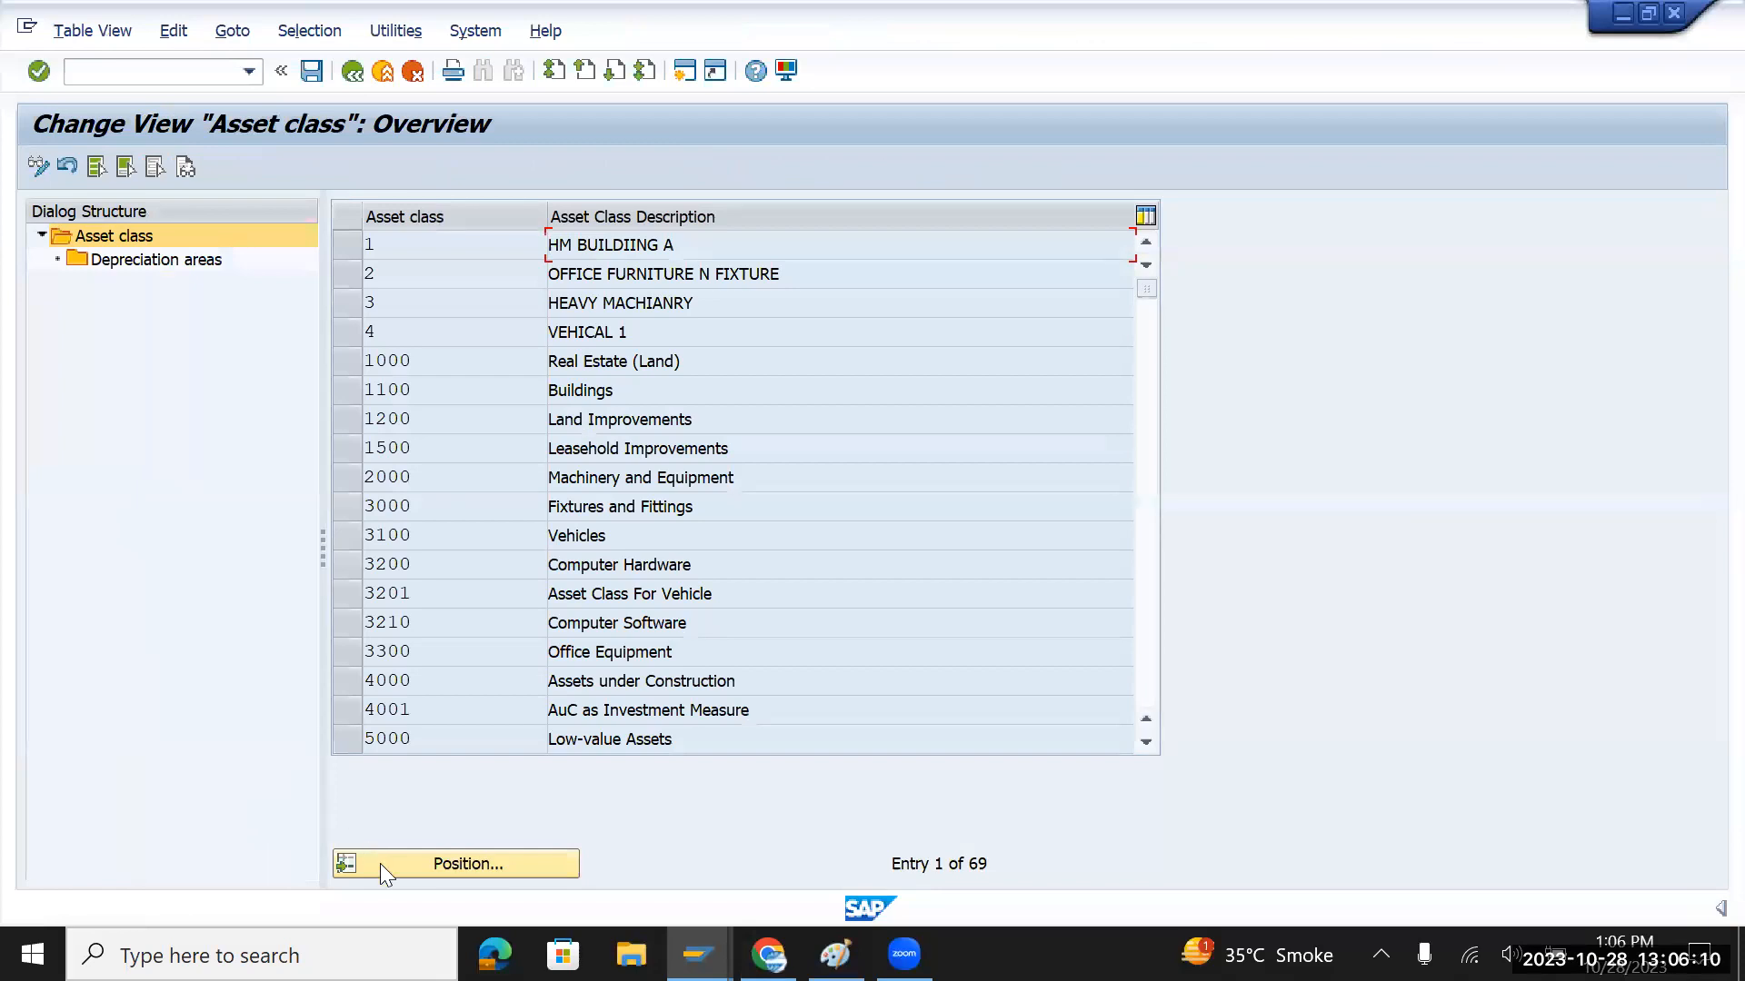
scroll(667, 740, "down", 8)
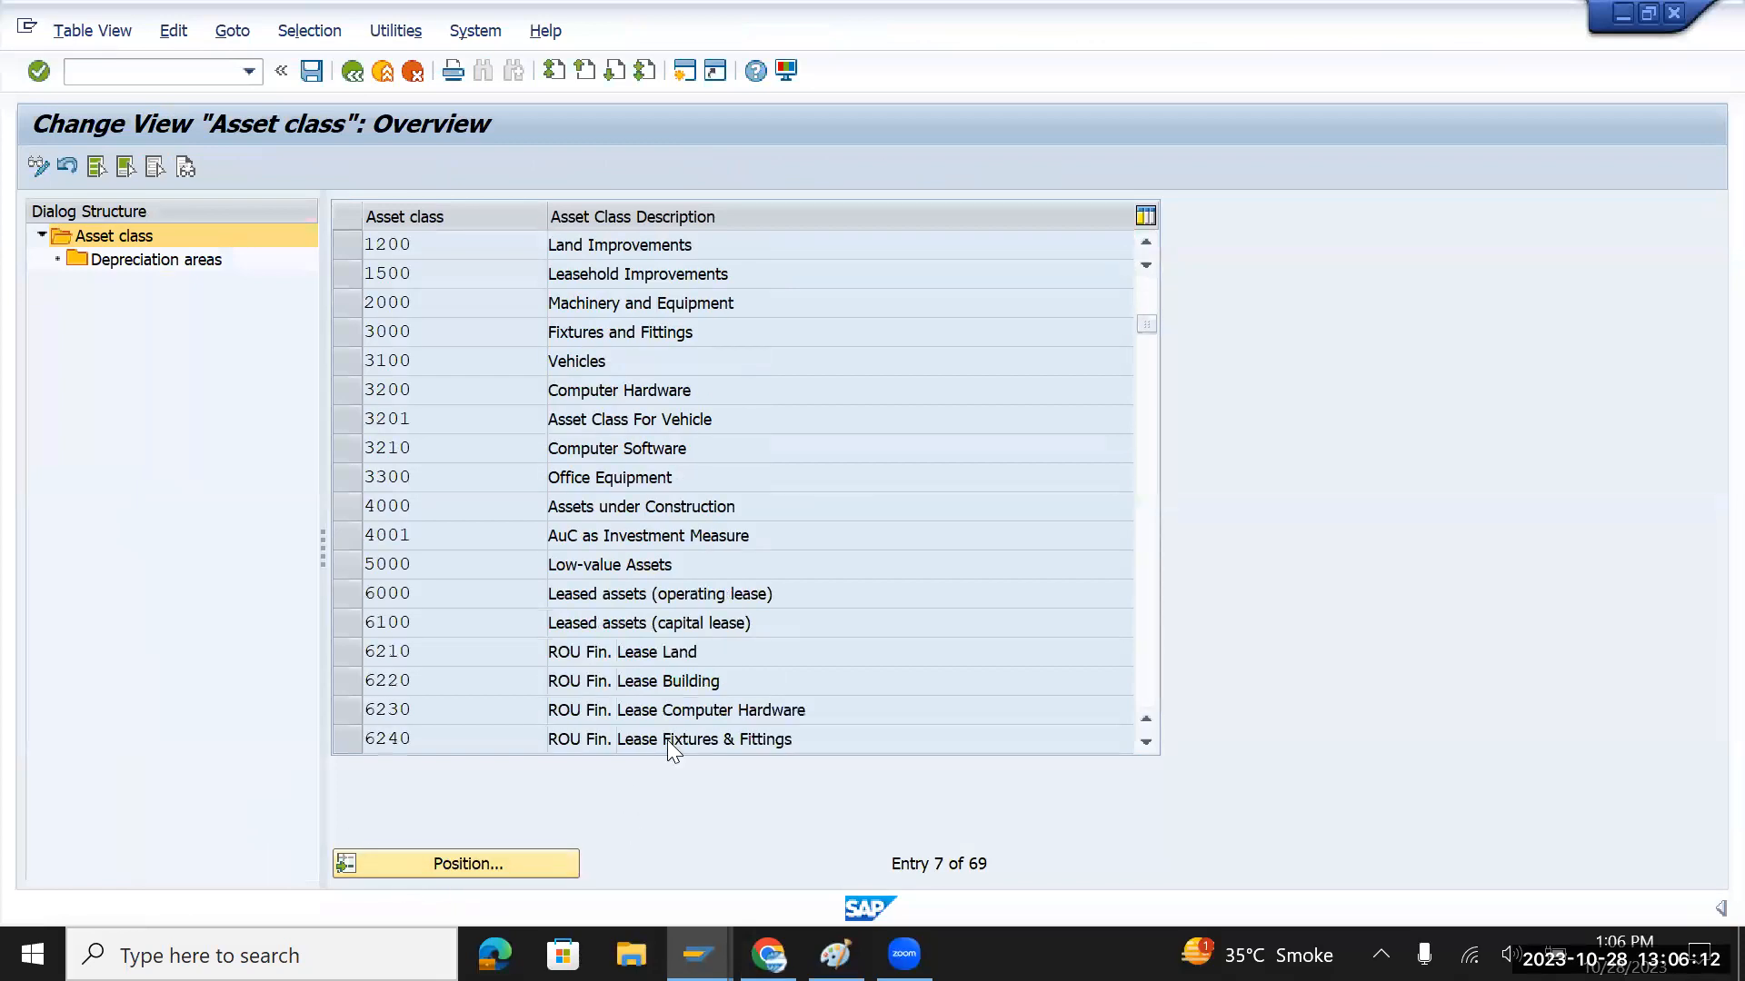
scroll(667, 739, "down", 9)
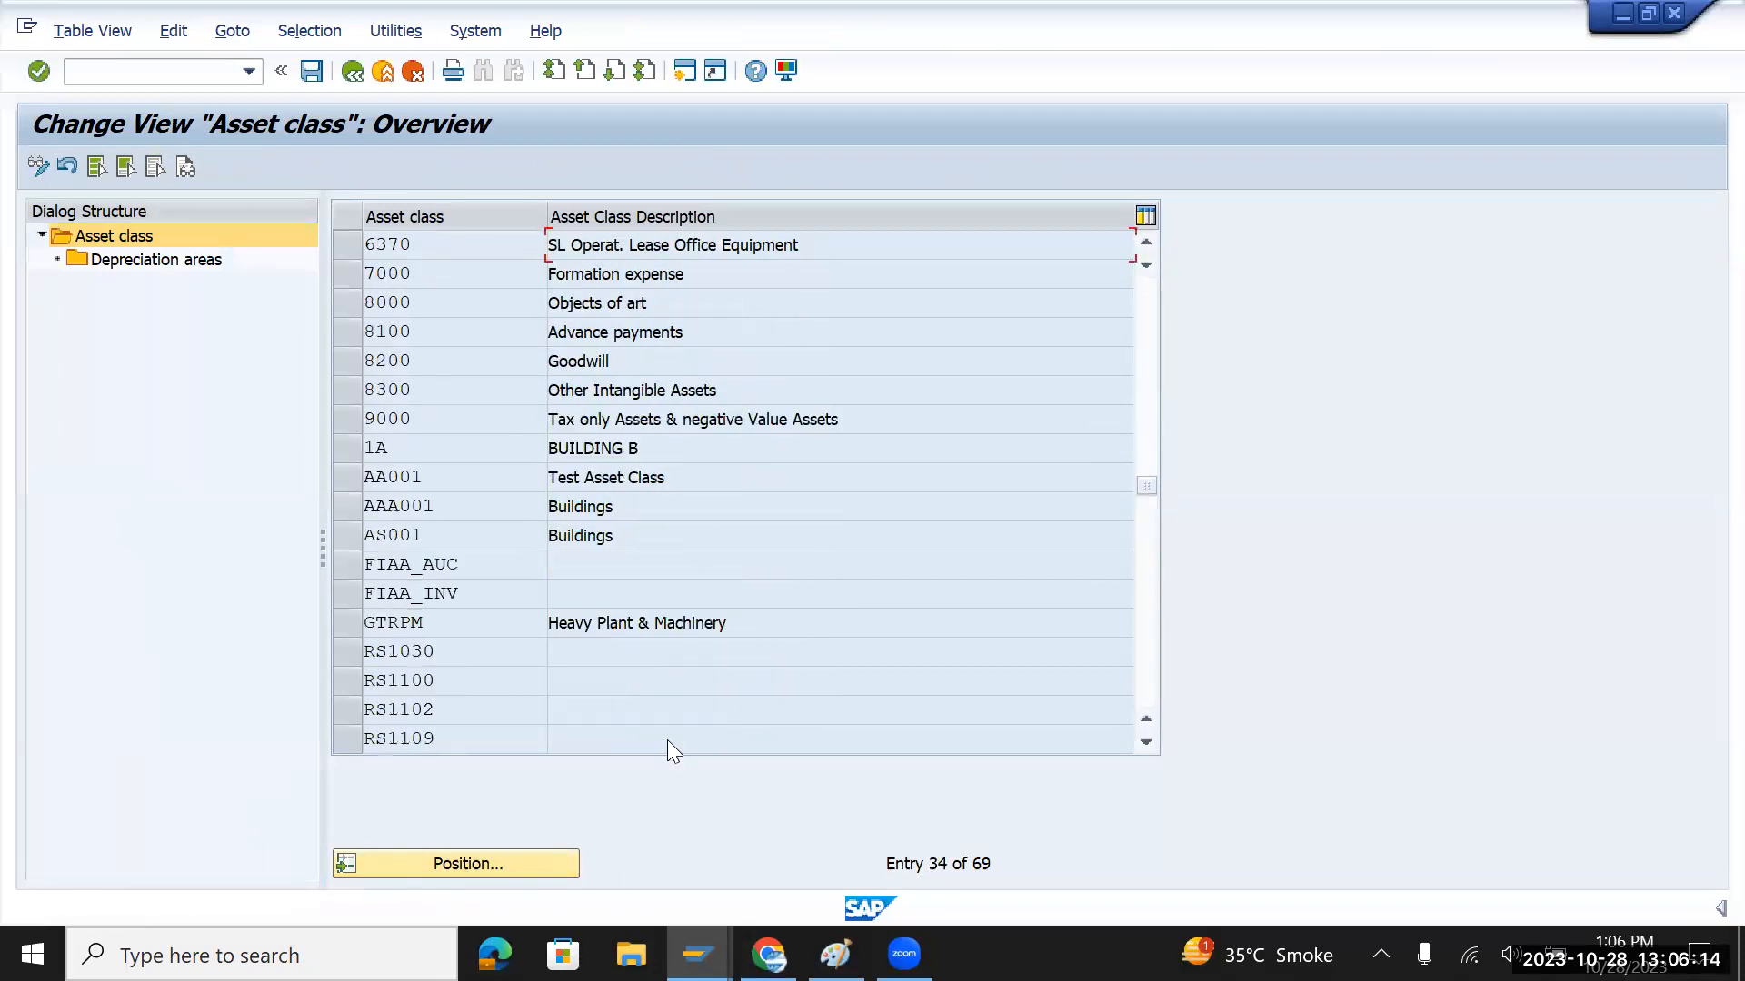
scroll(666, 740, "down", 2)
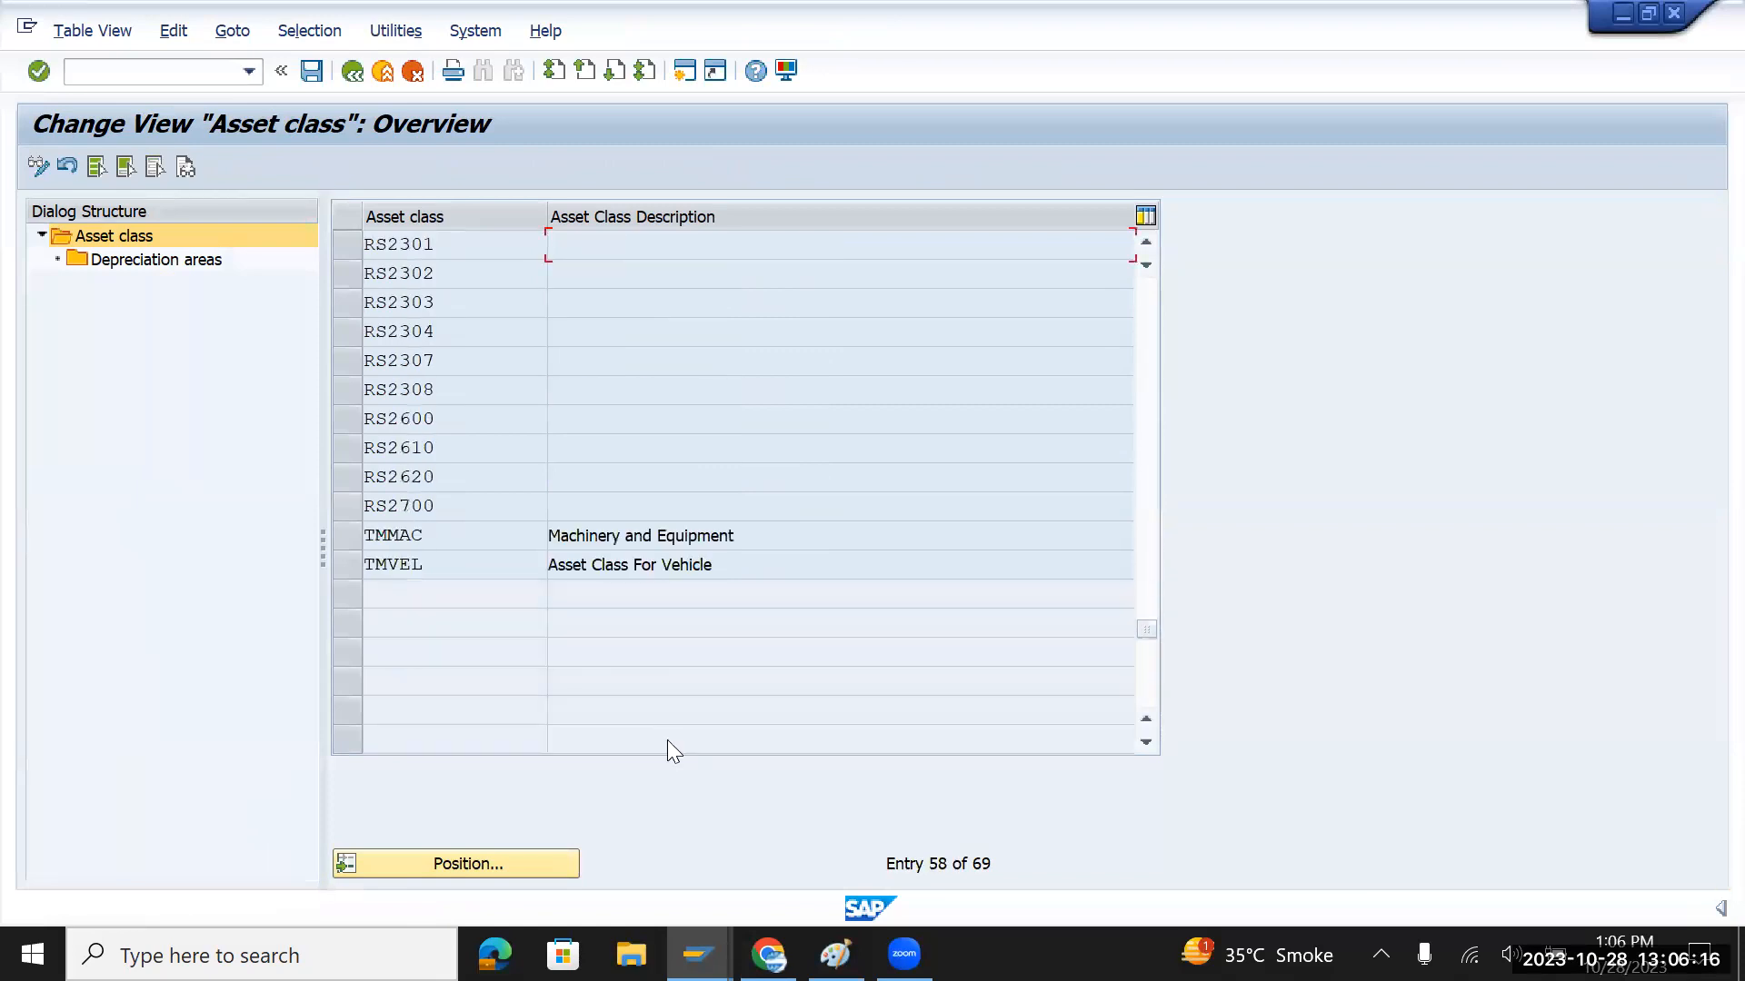
left_click(348, 531)
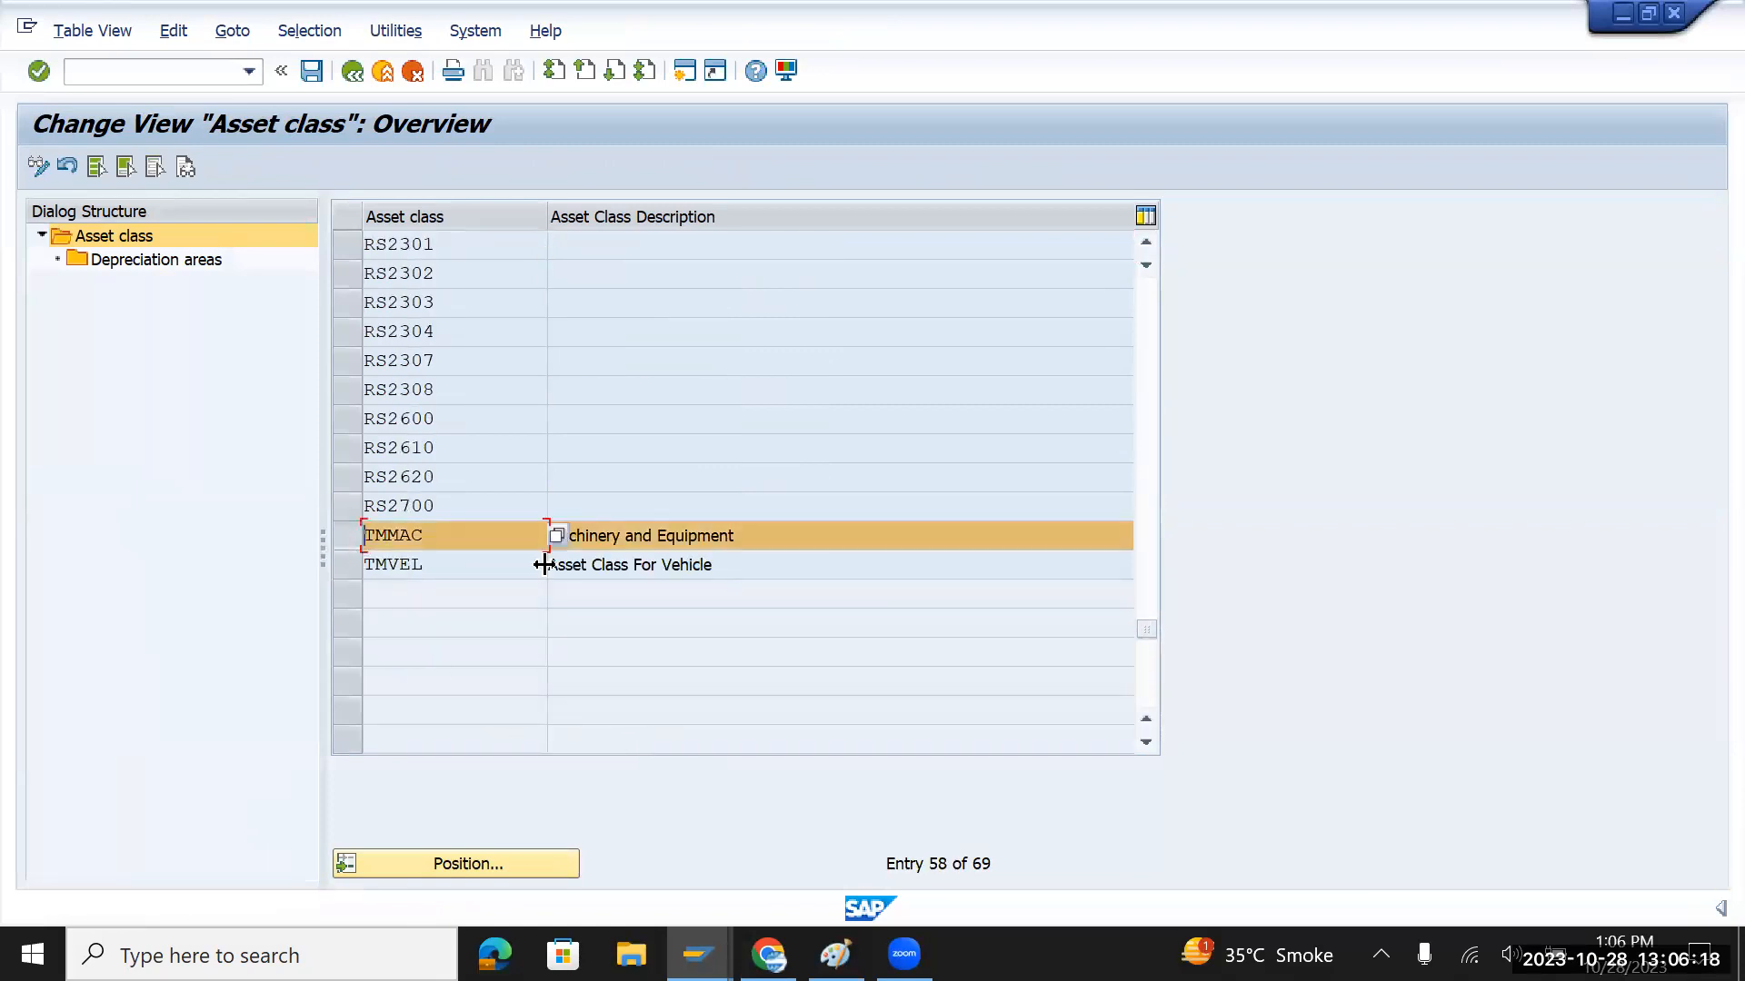
left_click_drag(776, 536, 540, 545)
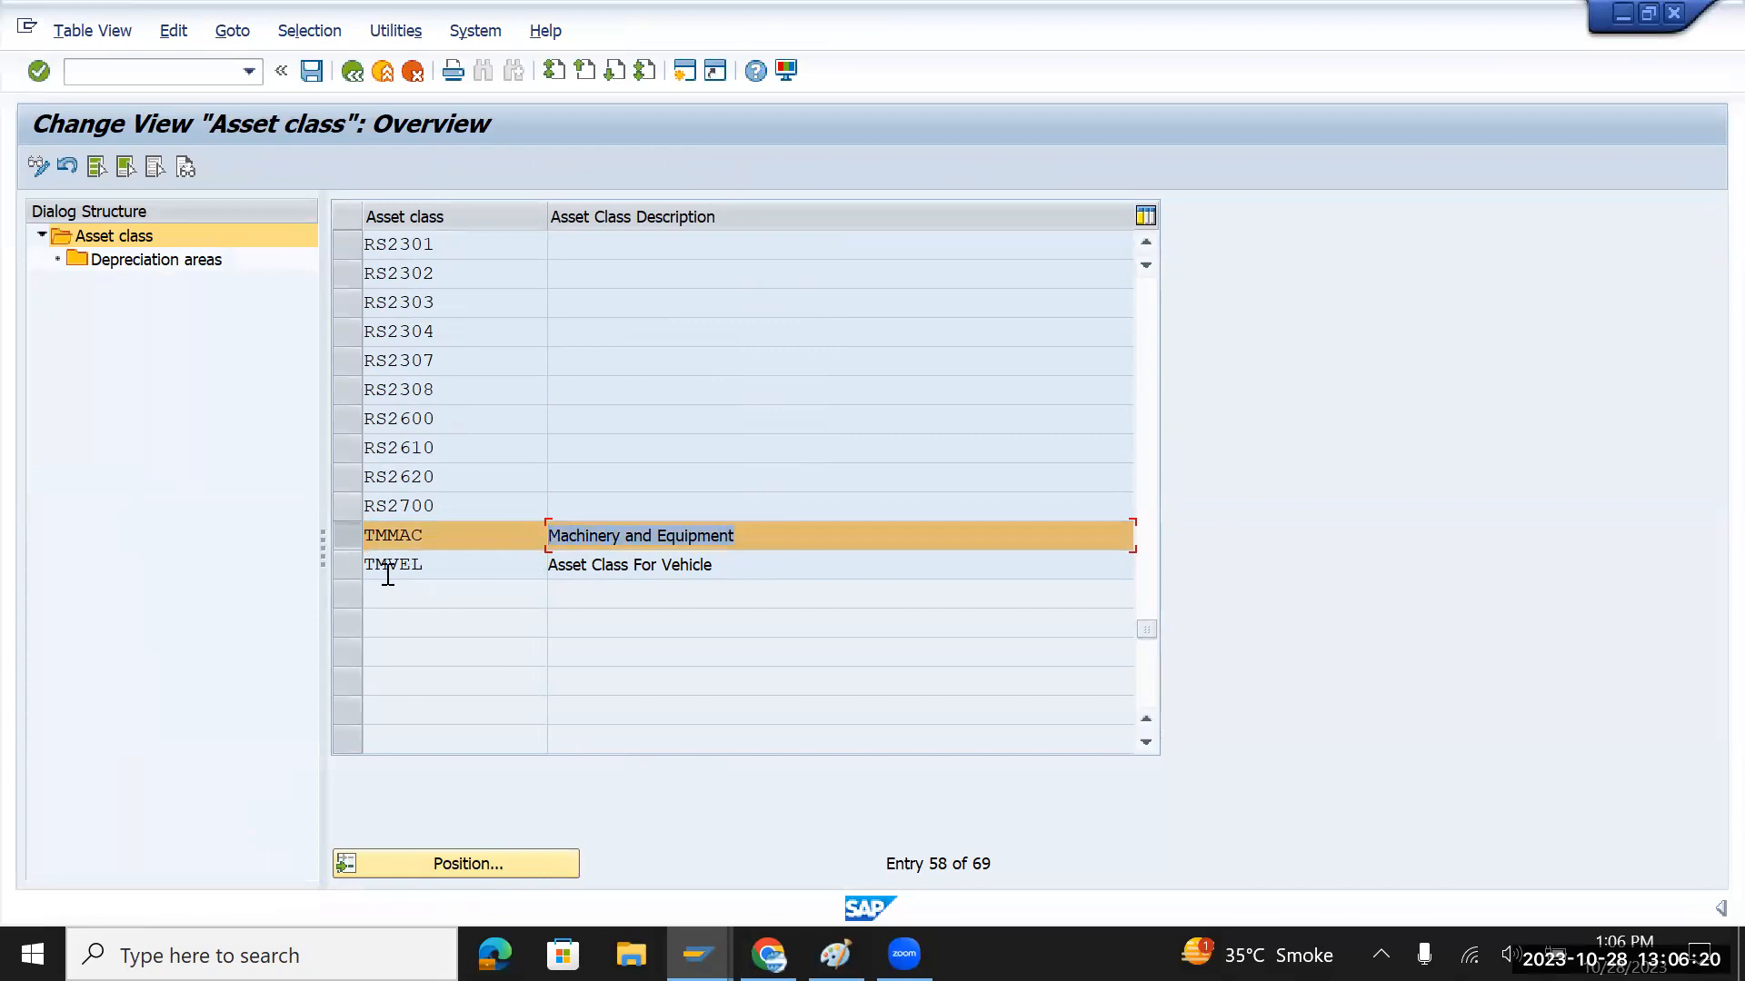
left_click(346, 563)
left_click(347, 536)
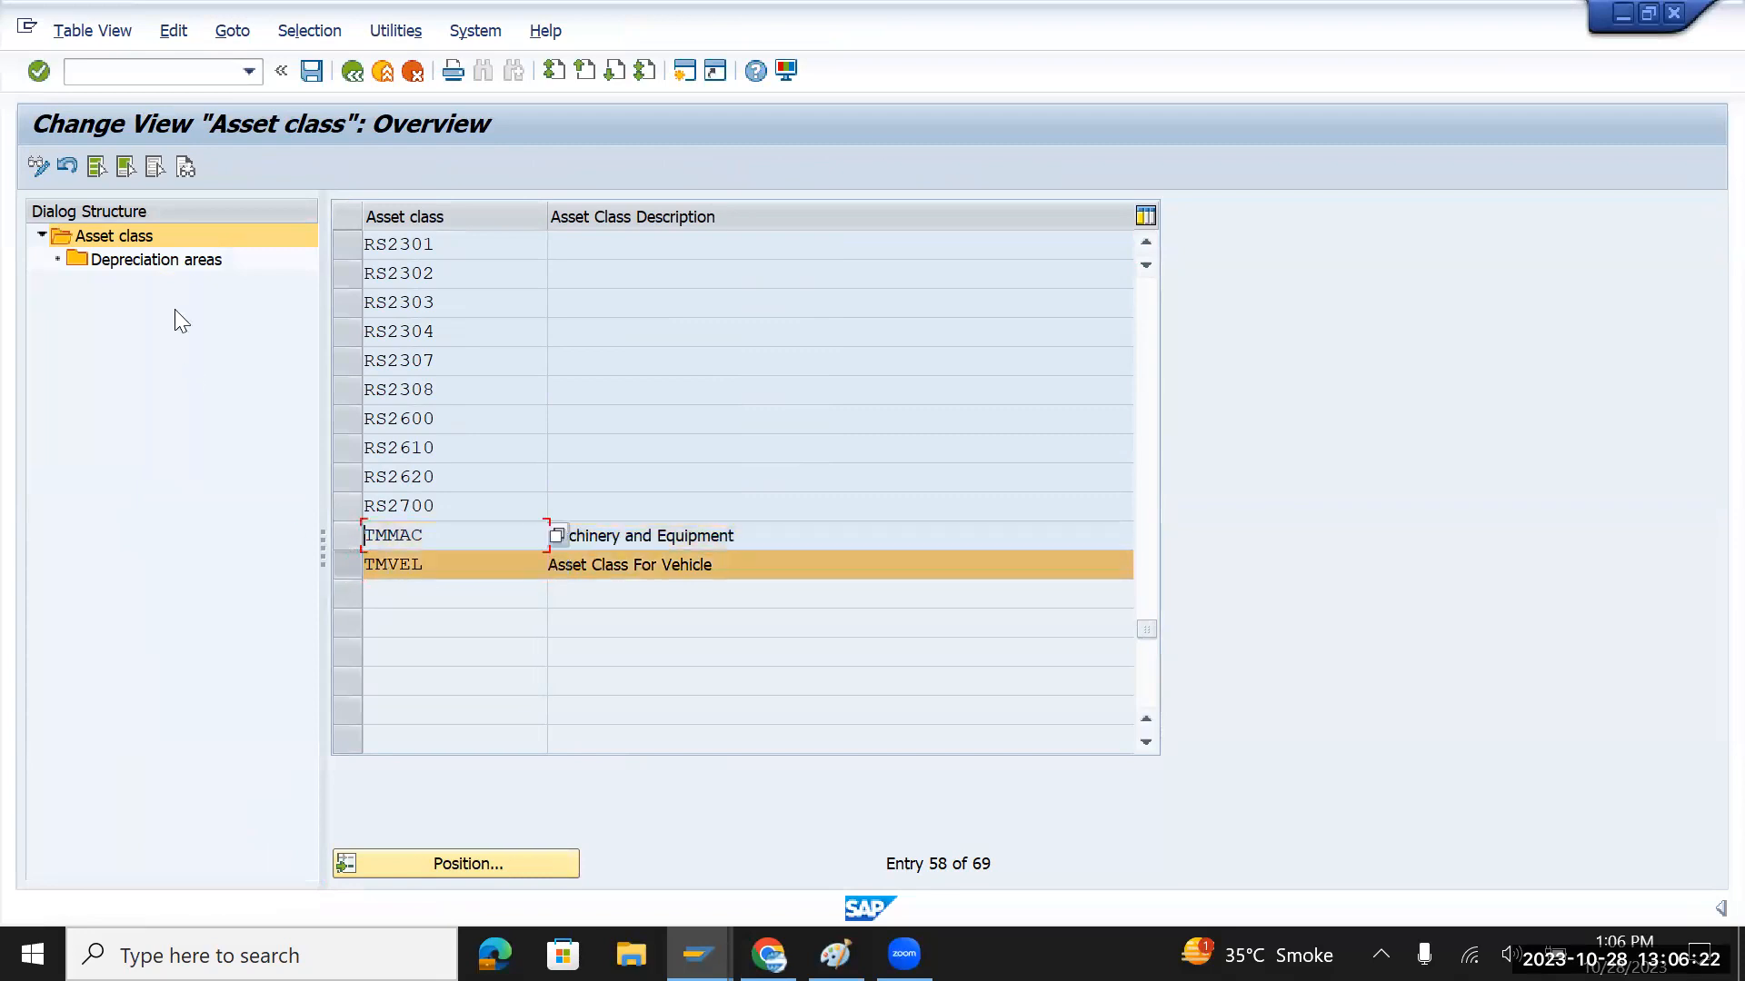
Open the depreciation areas of asset class TMVEL, activate areas 02, 31 and 32, and save in customizing request WALK902687
double_click(150, 260)
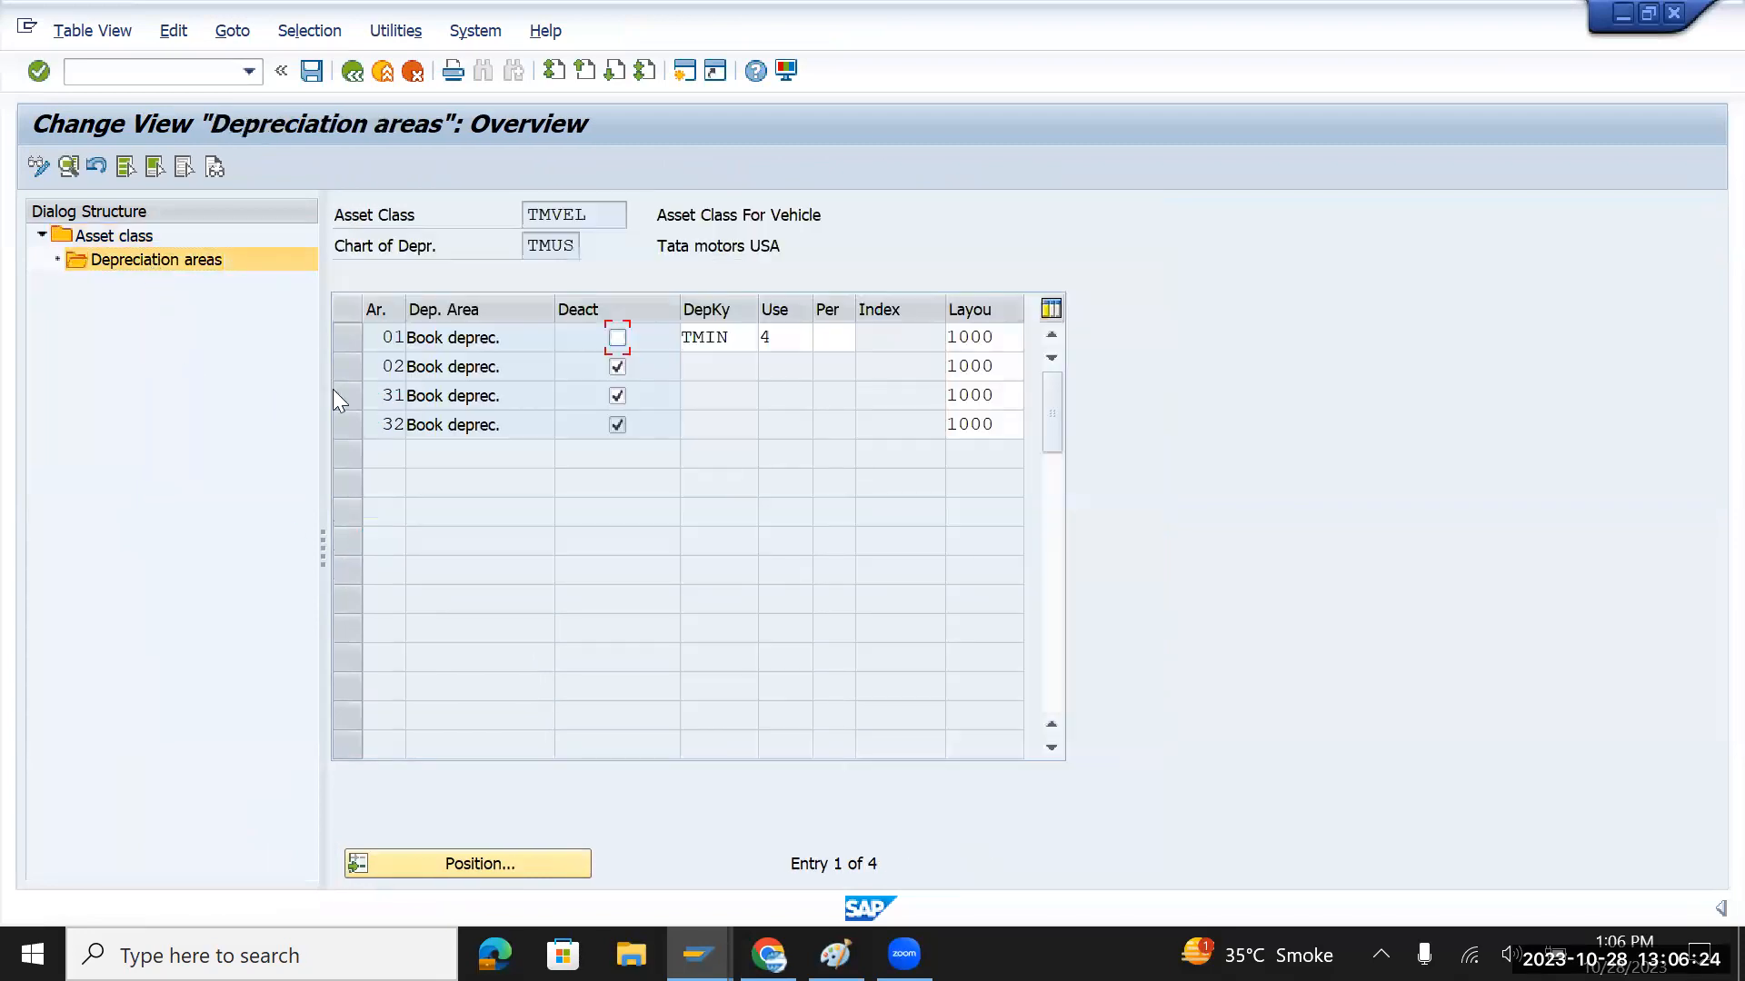
left_click(616, 367)
key("Return")
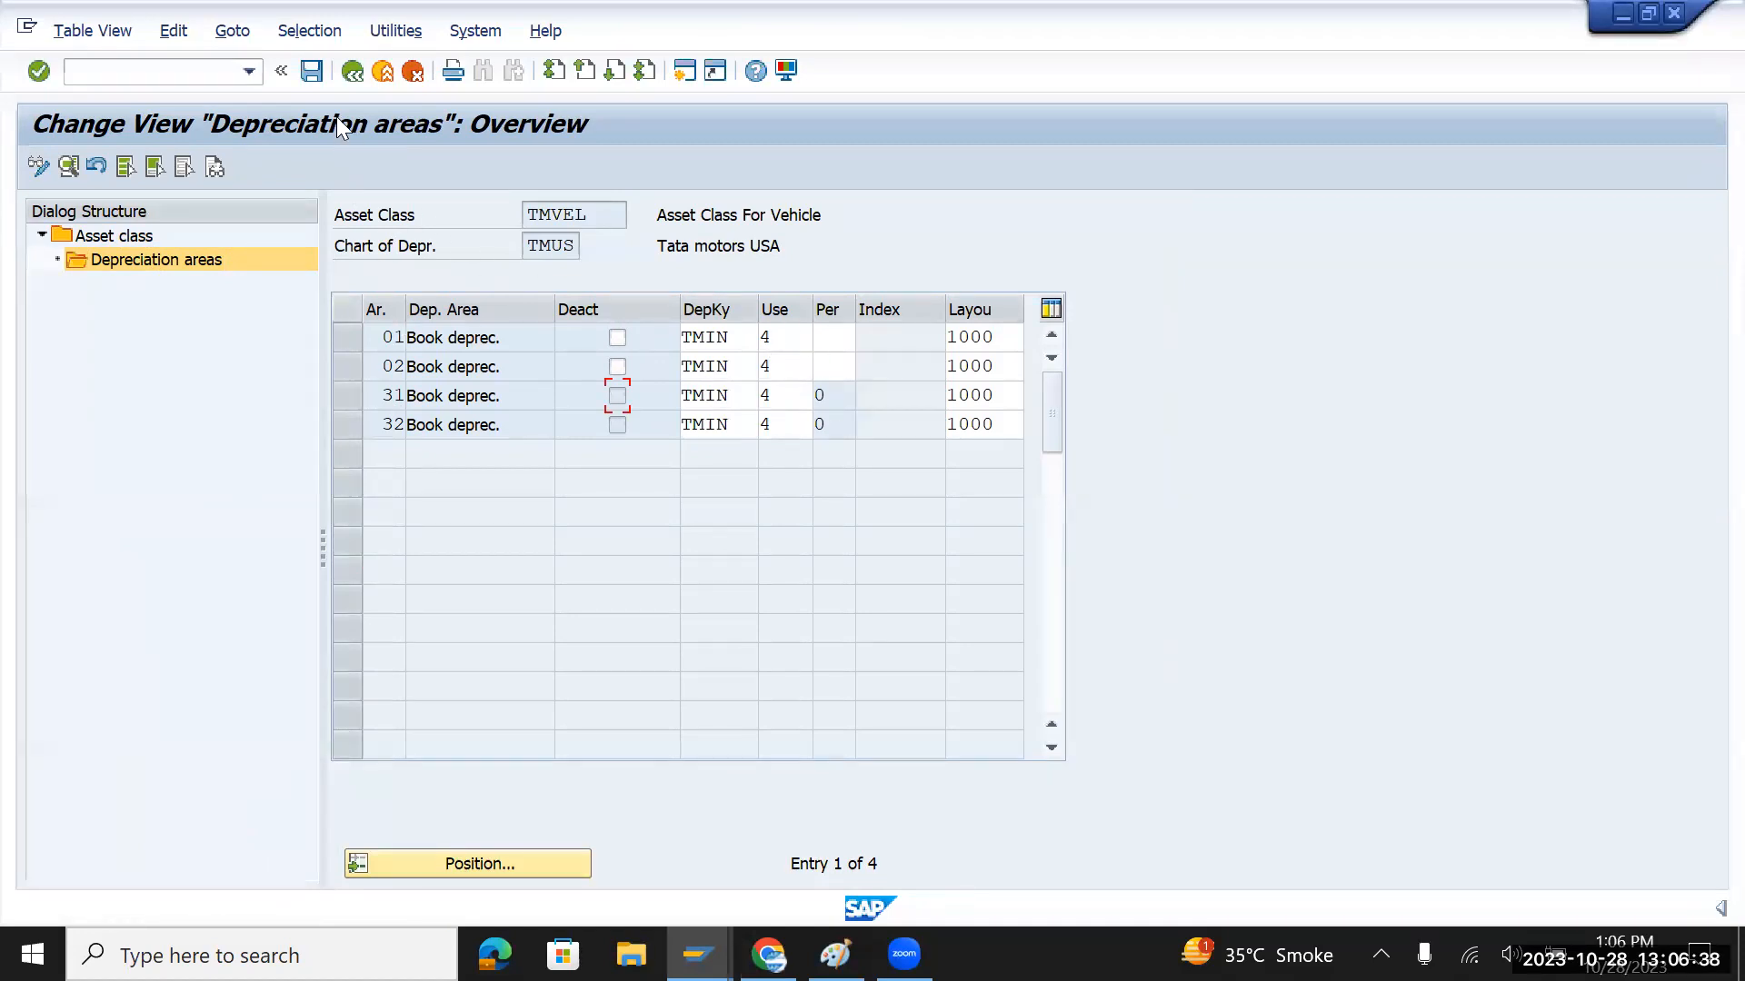
left_click(312, 70)
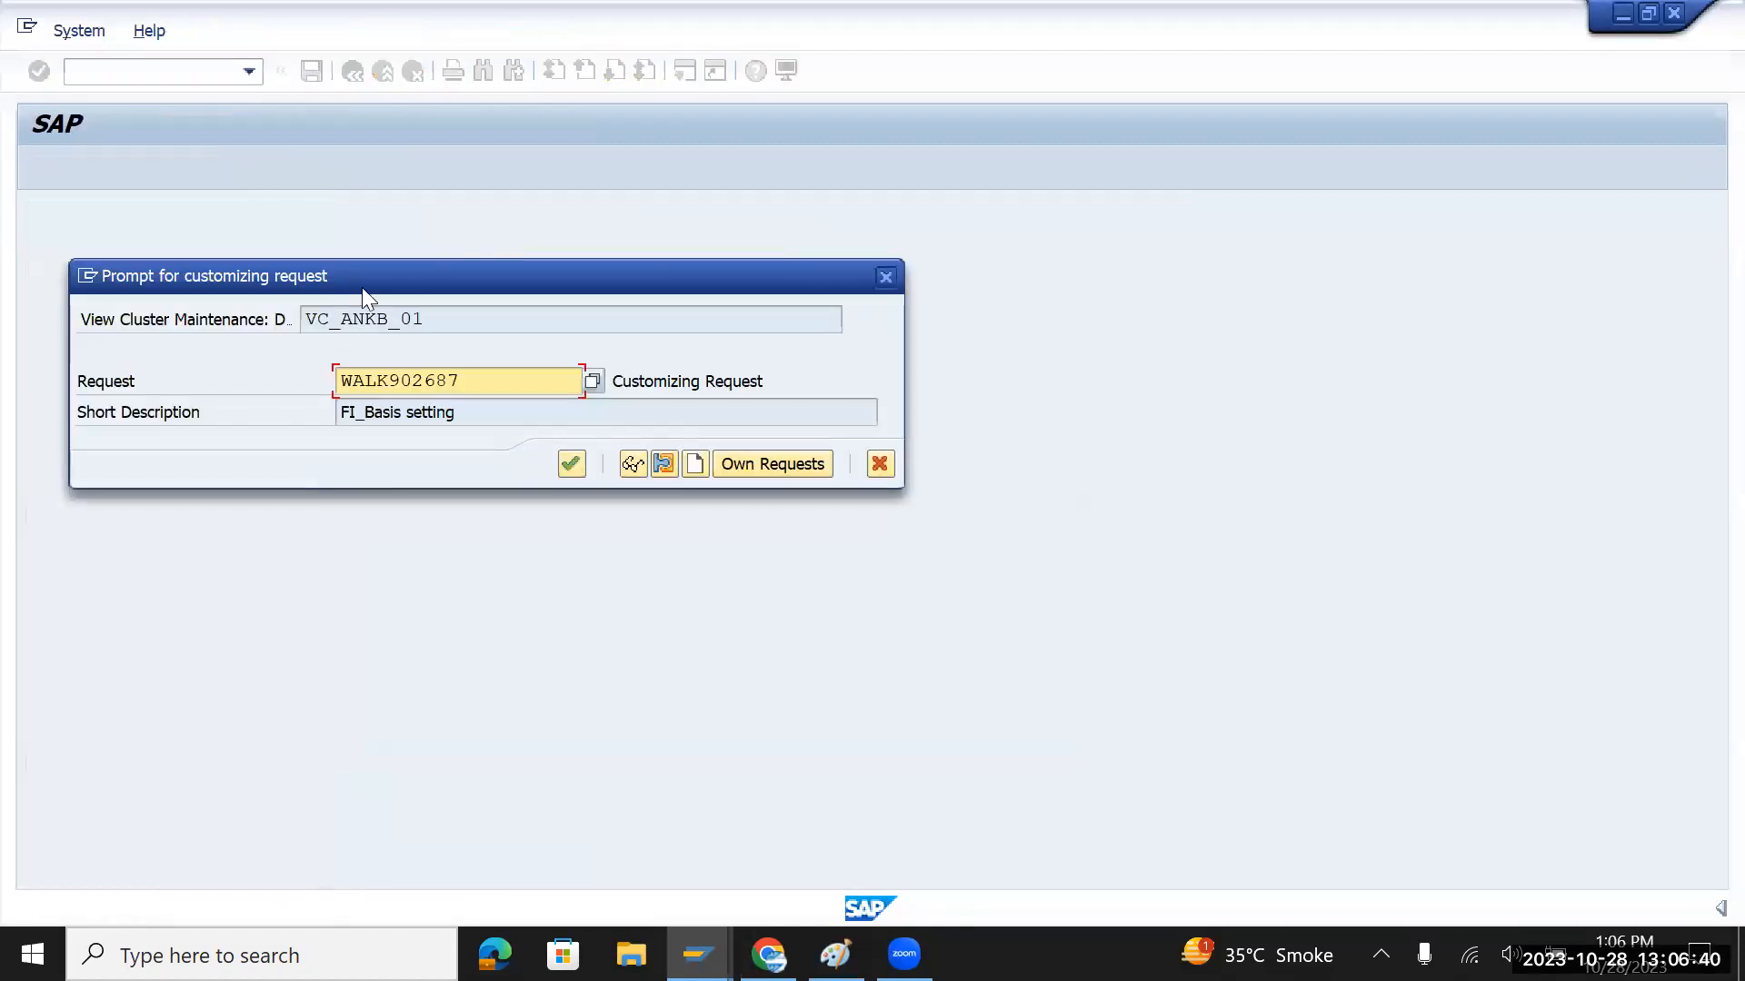
left_click(570, 464)
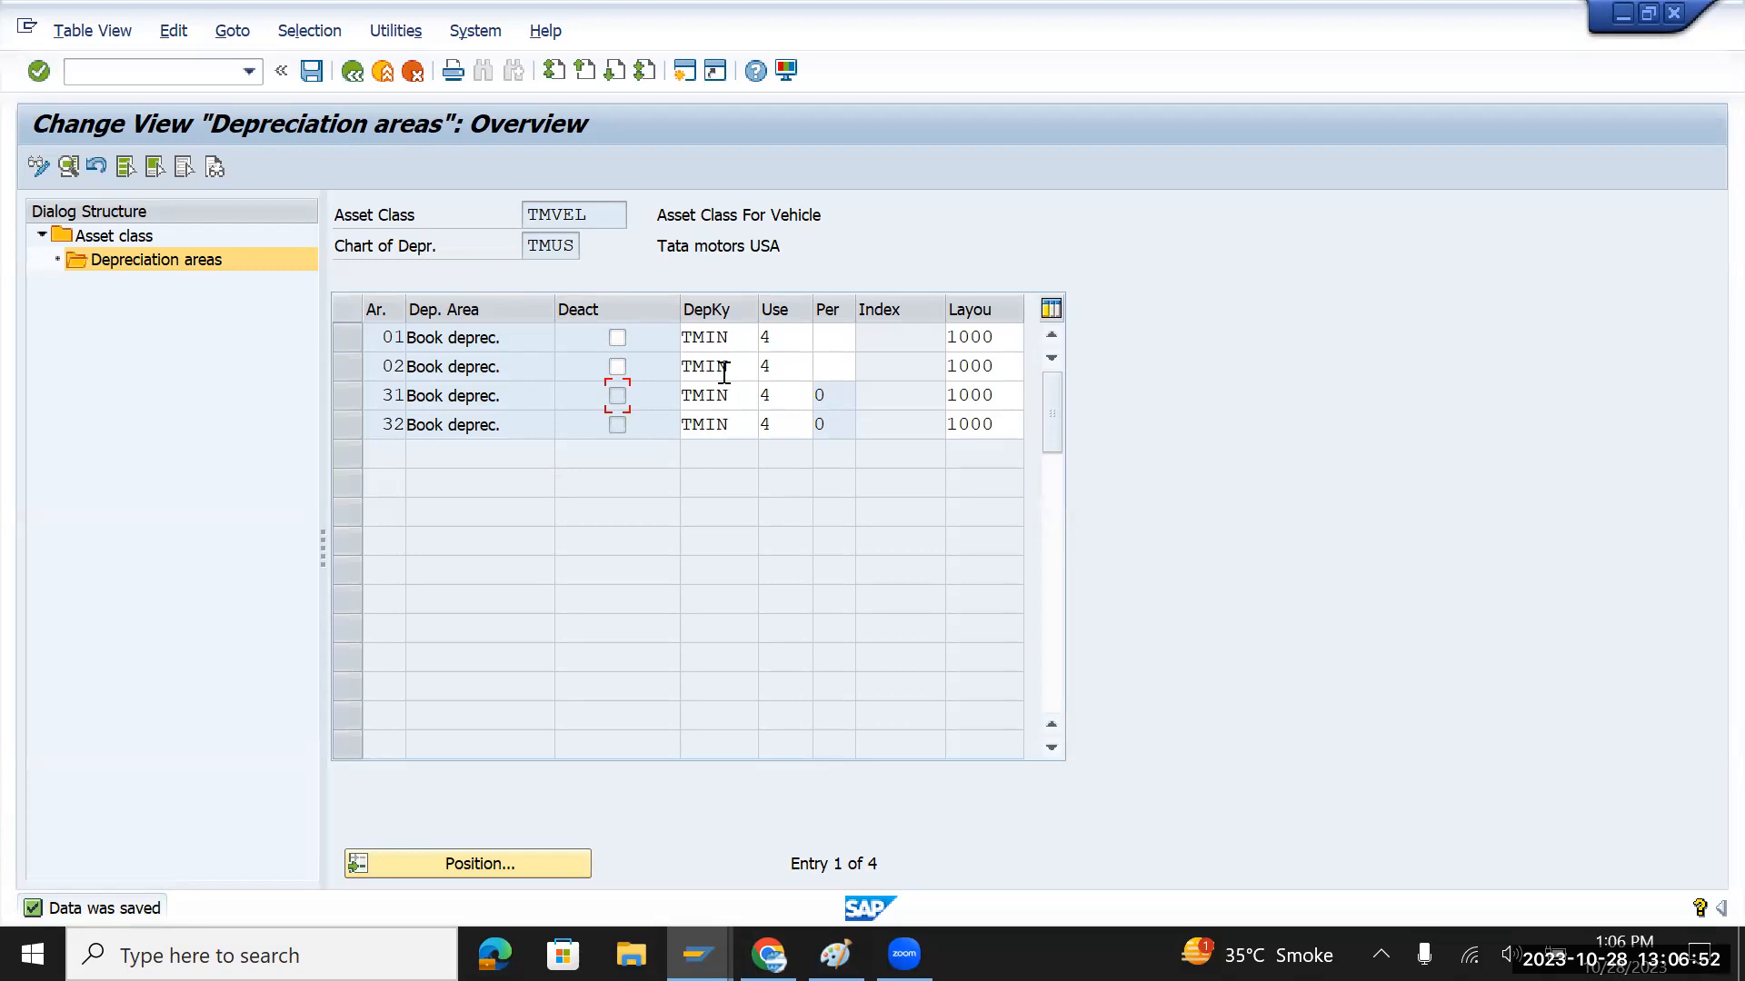
Set the useful life of TMVEL's depreciation area 02 to 5 years, save, and return to the asset class overview
double_click(789, 341)
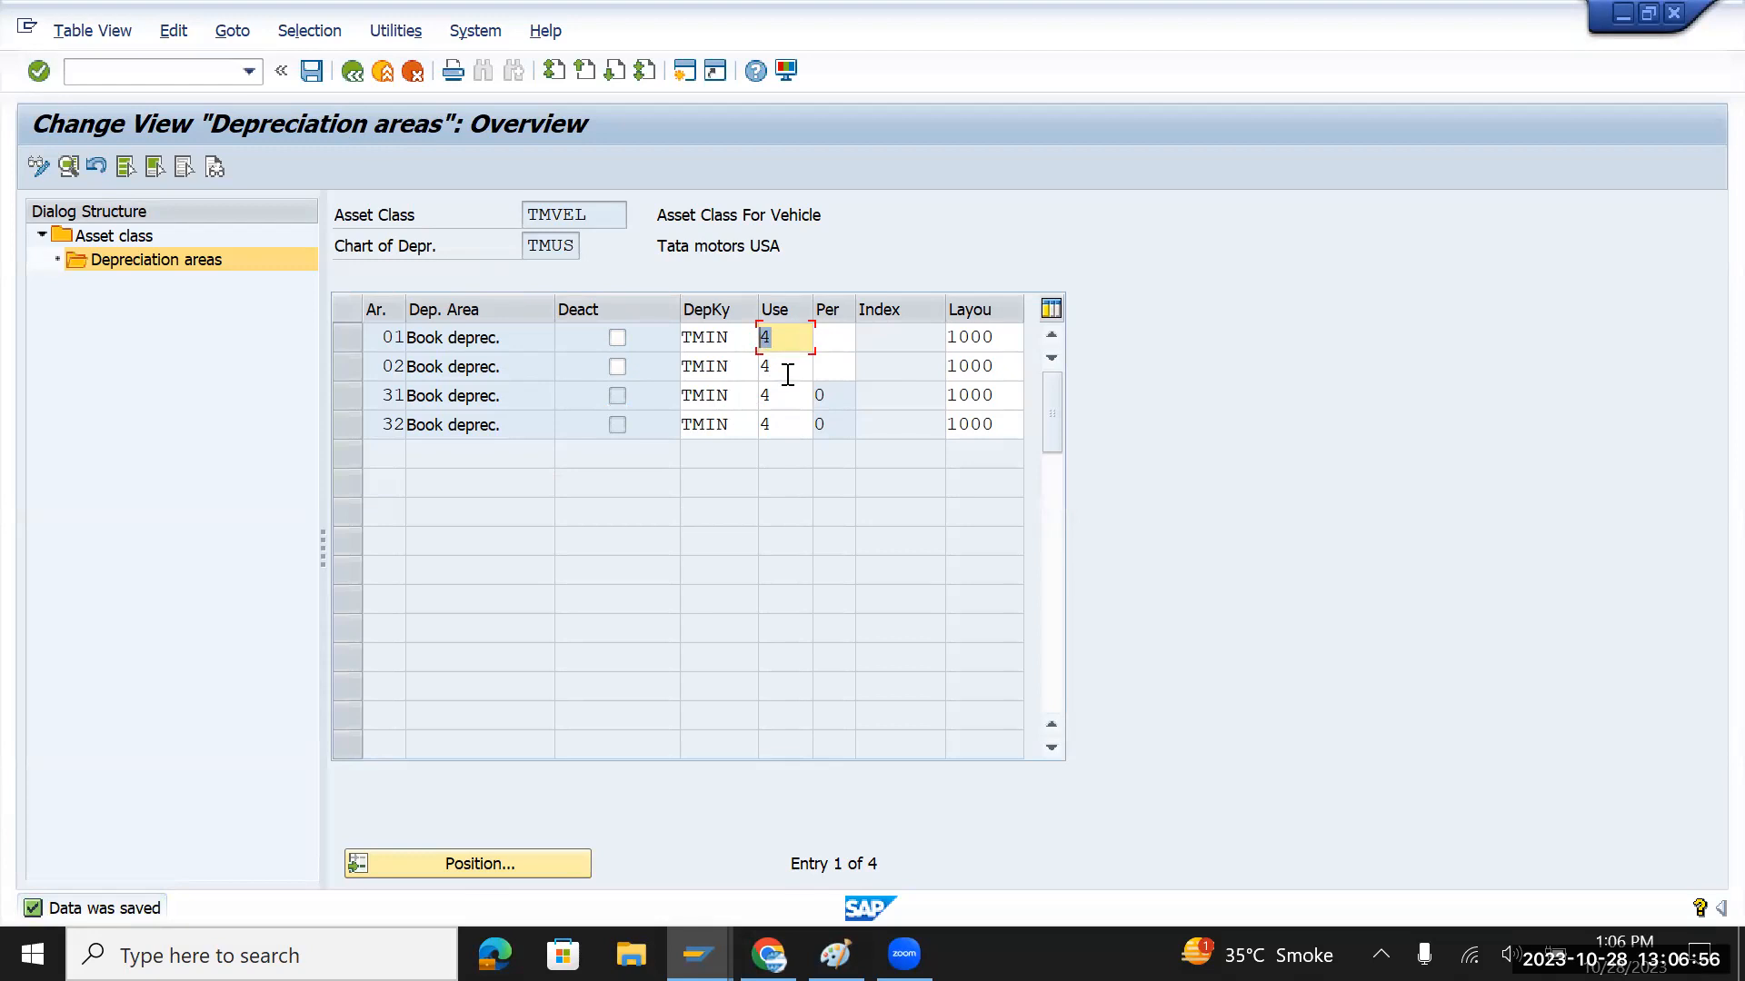
double_click(788, 368)
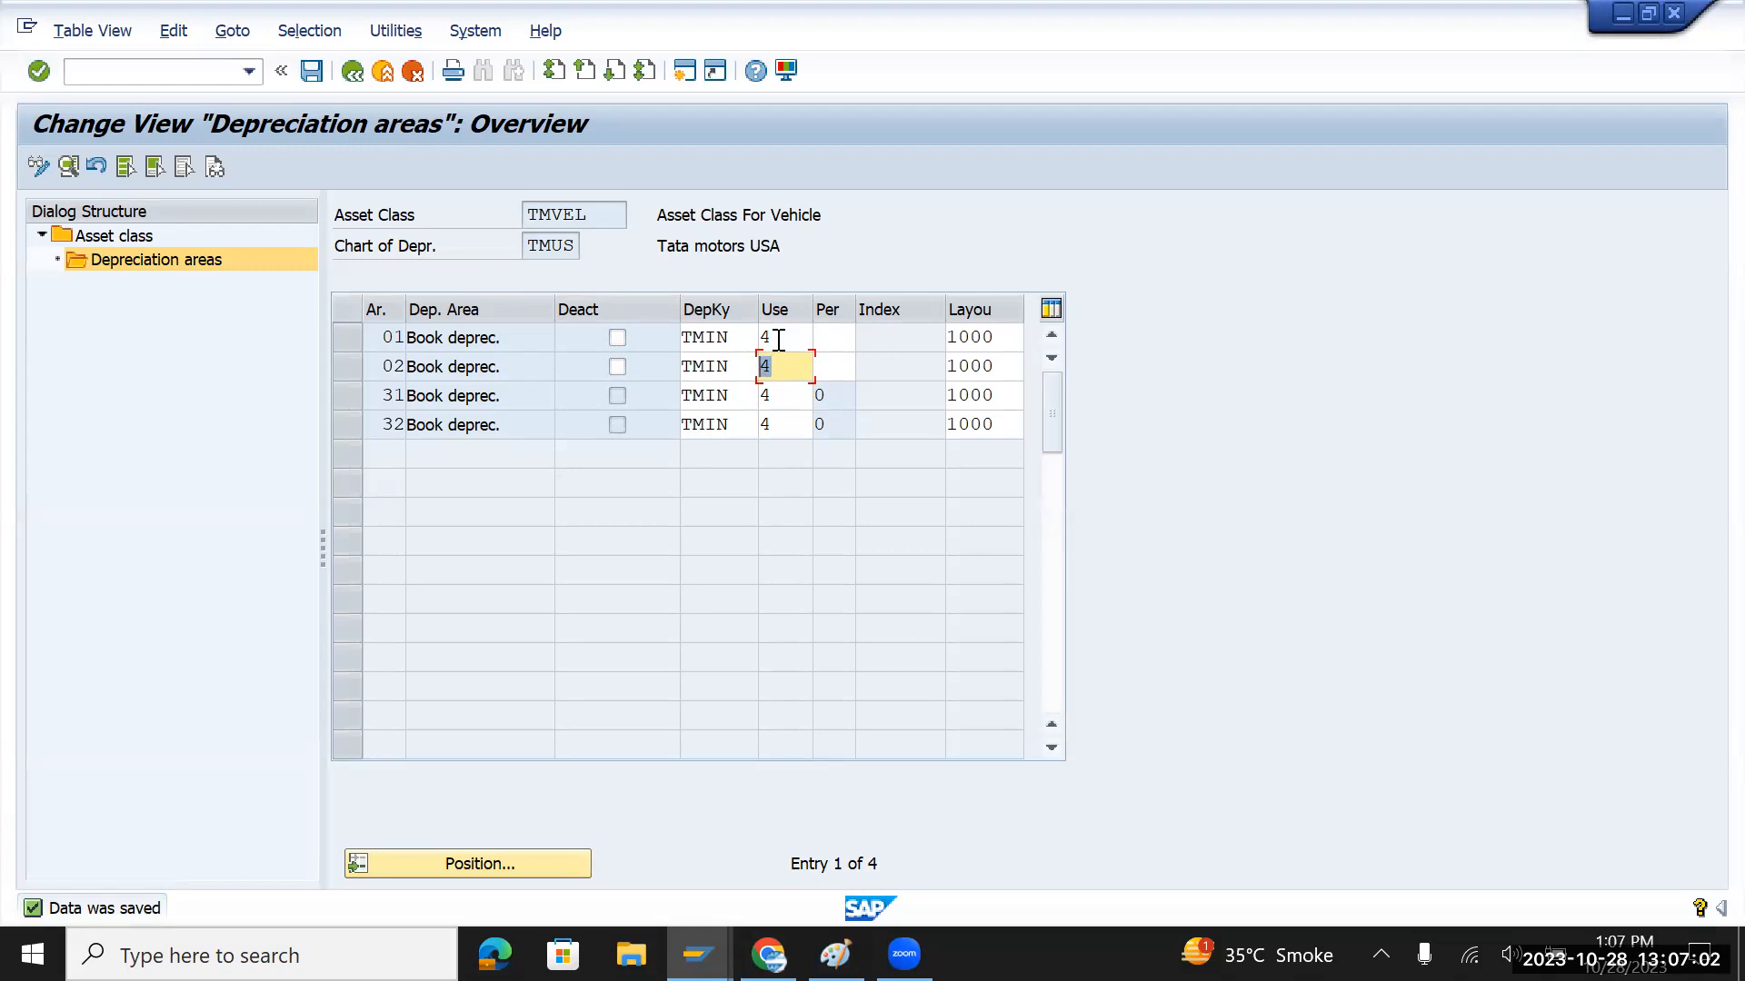
double_click(778, 339)
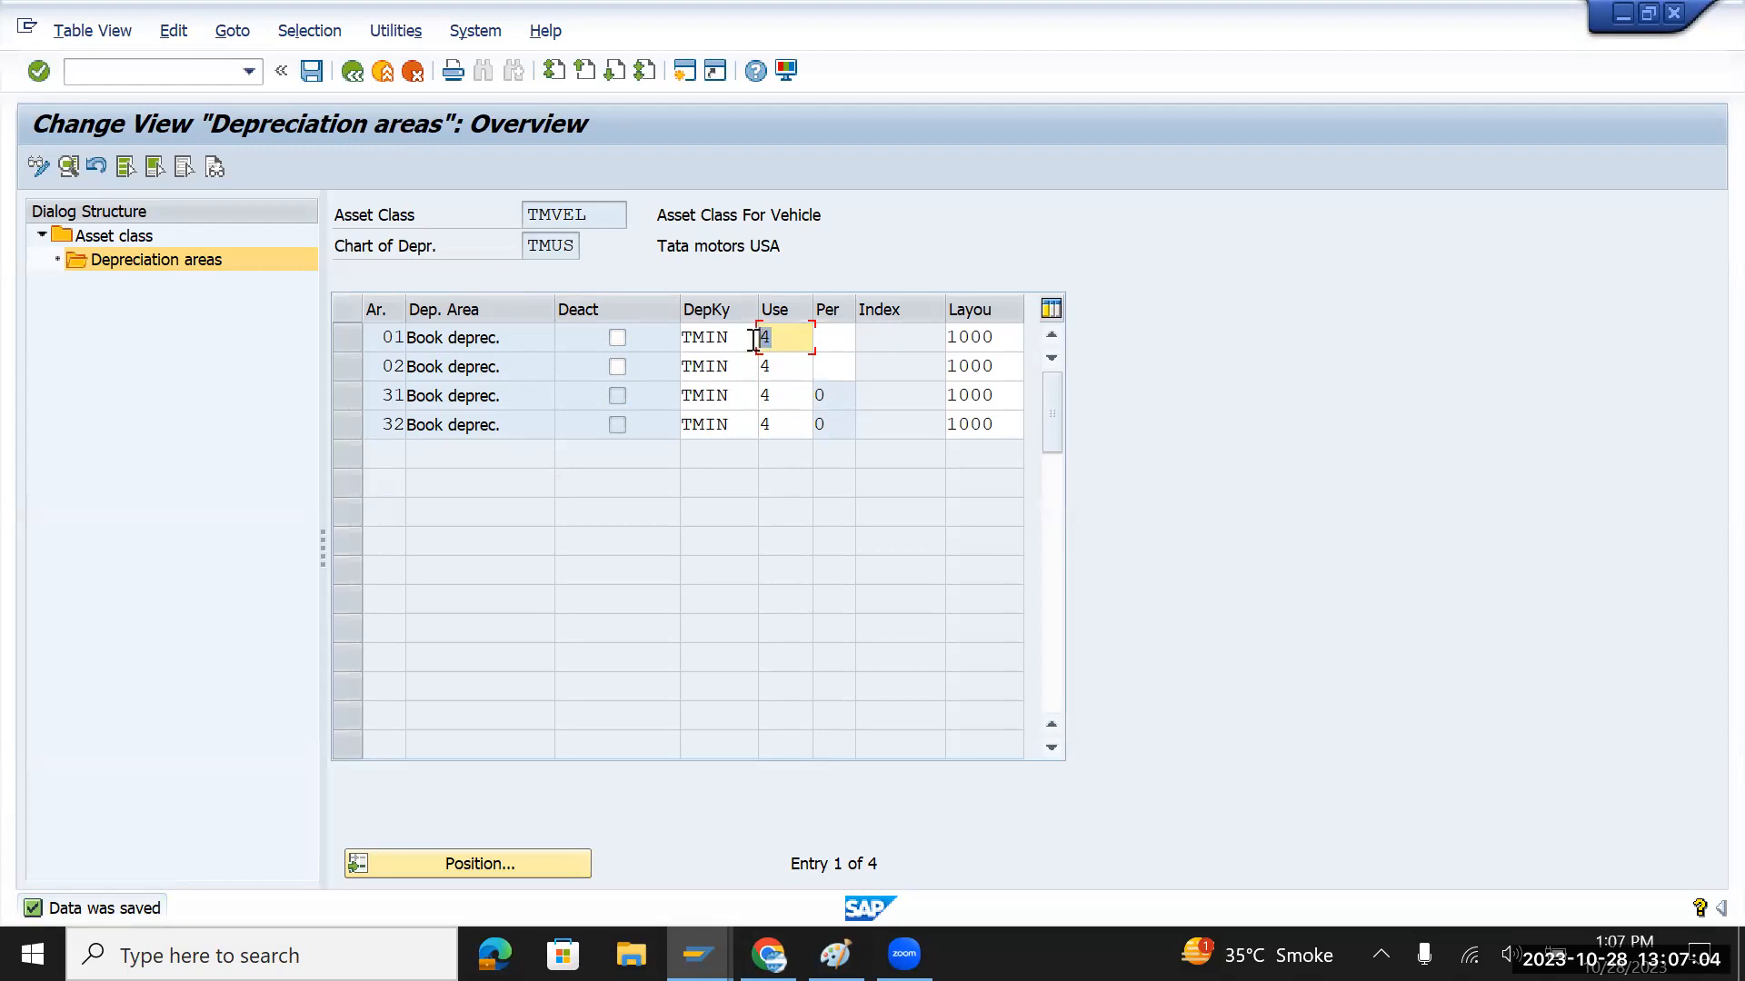
left_click(781, 369)
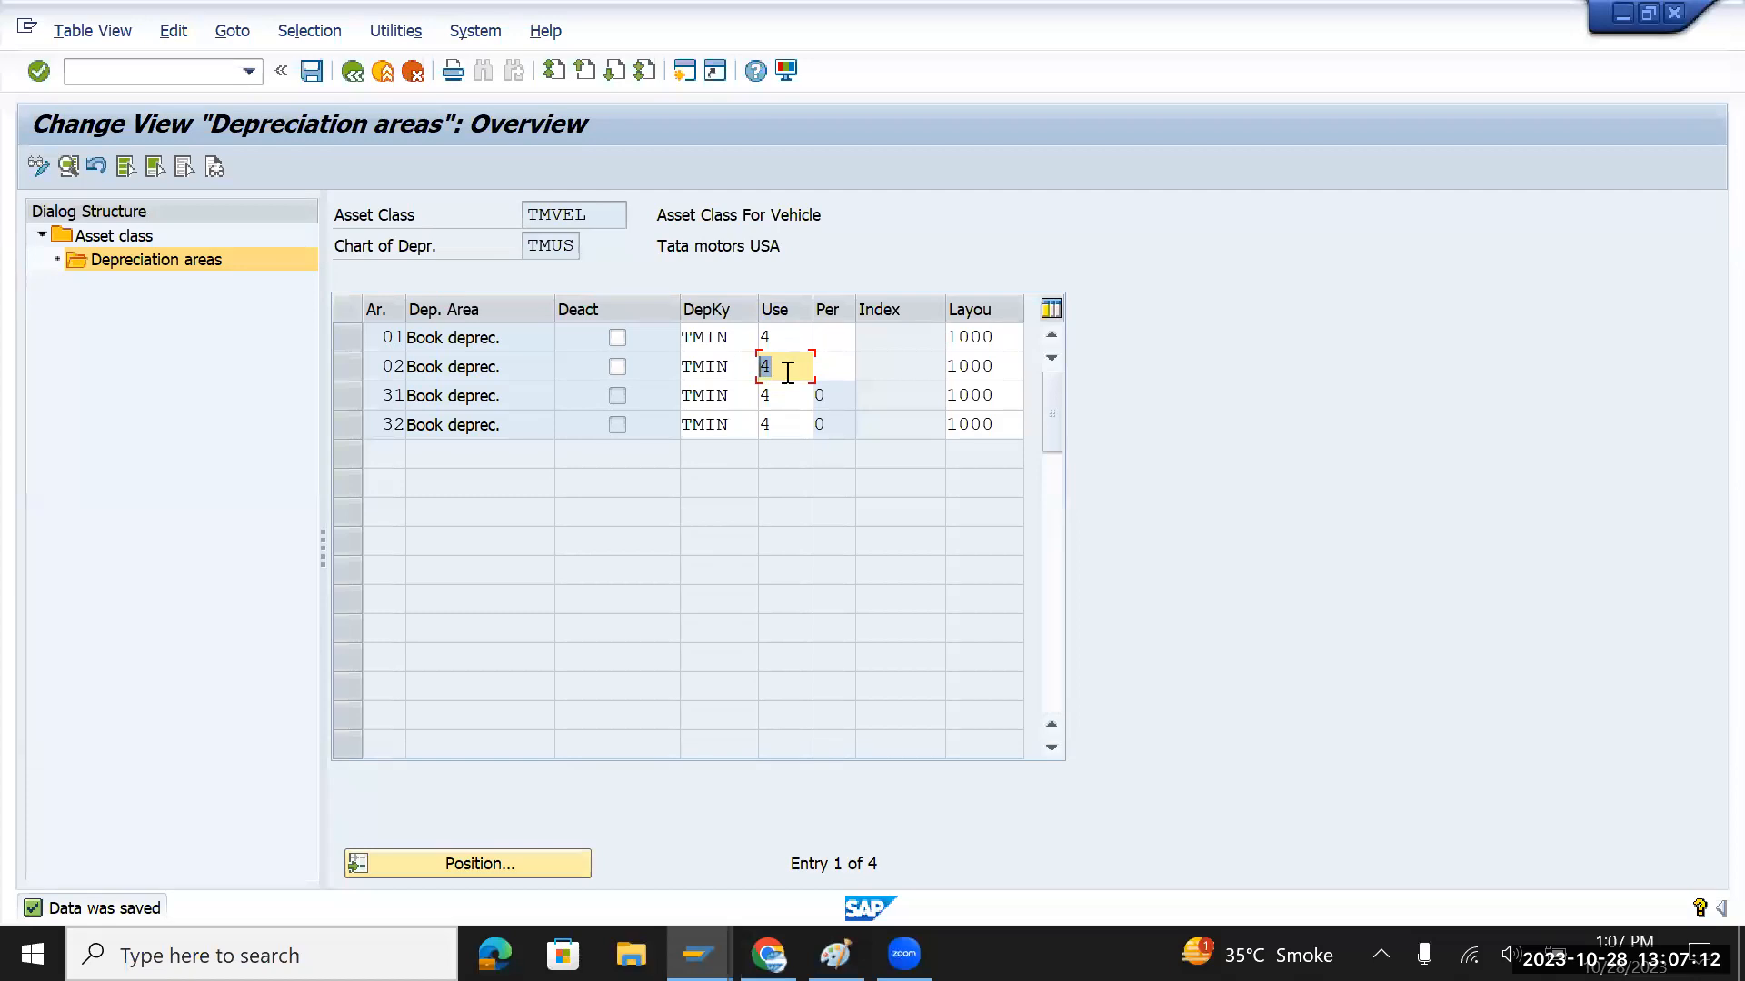
key("Return")
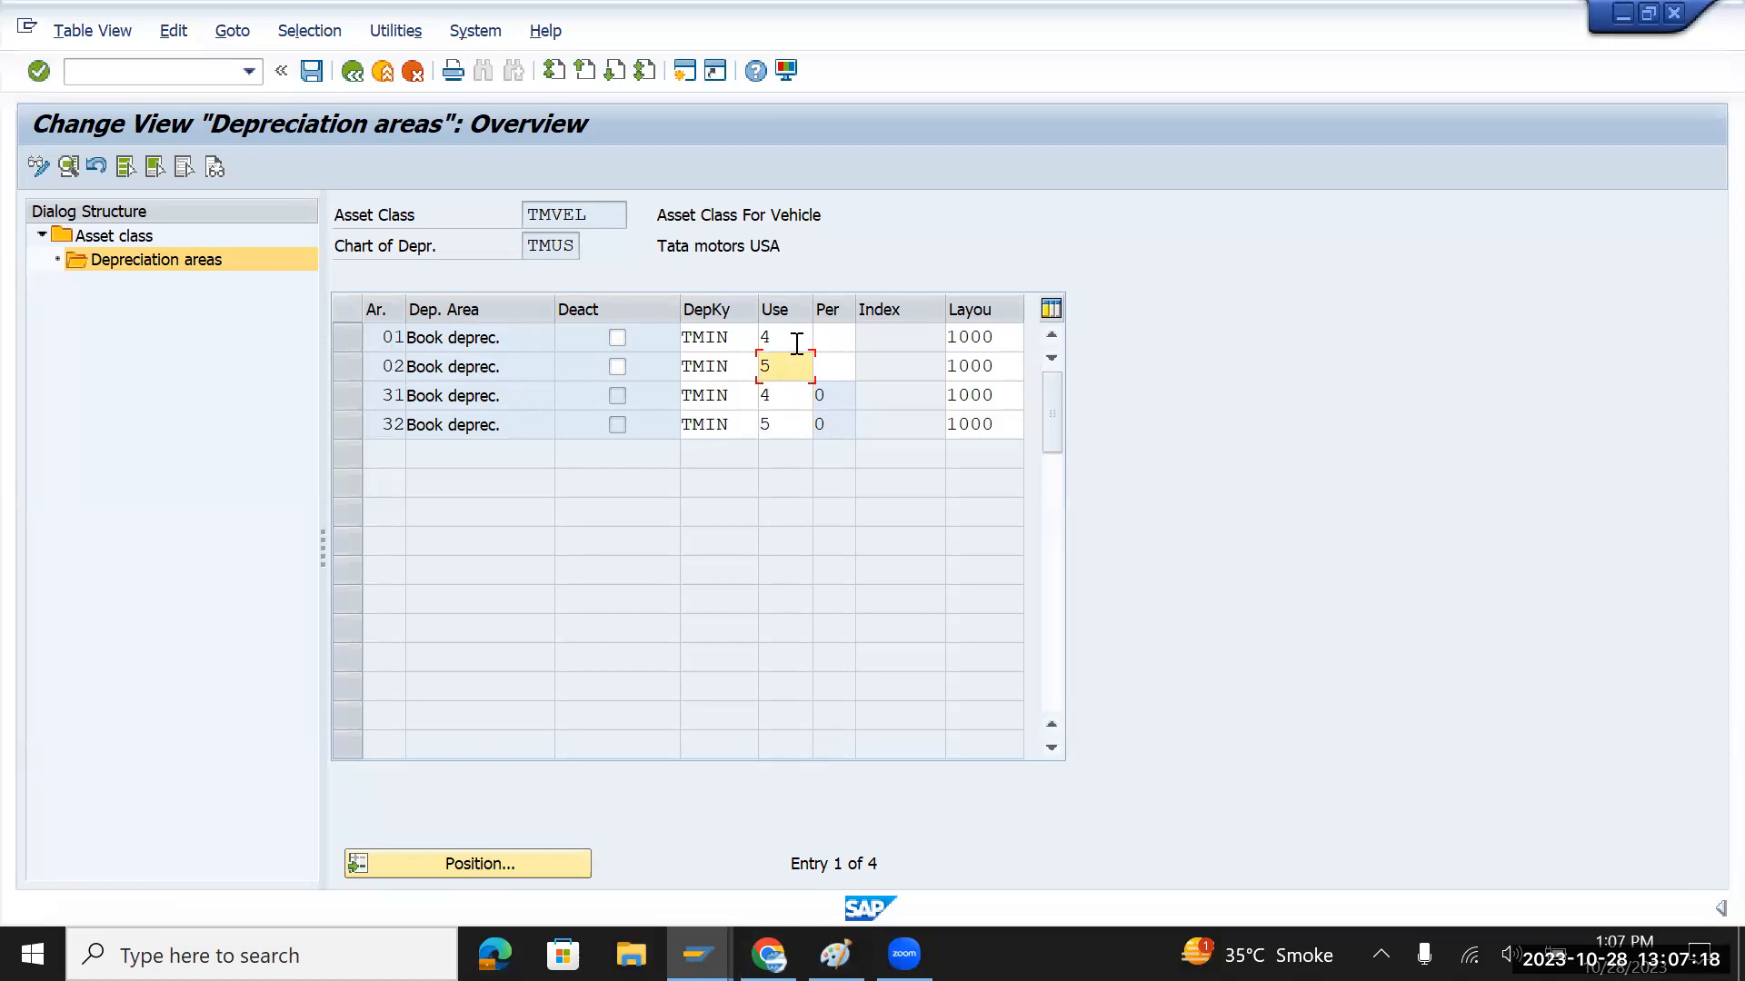
left_click_drag(796, 340, 751, 338)
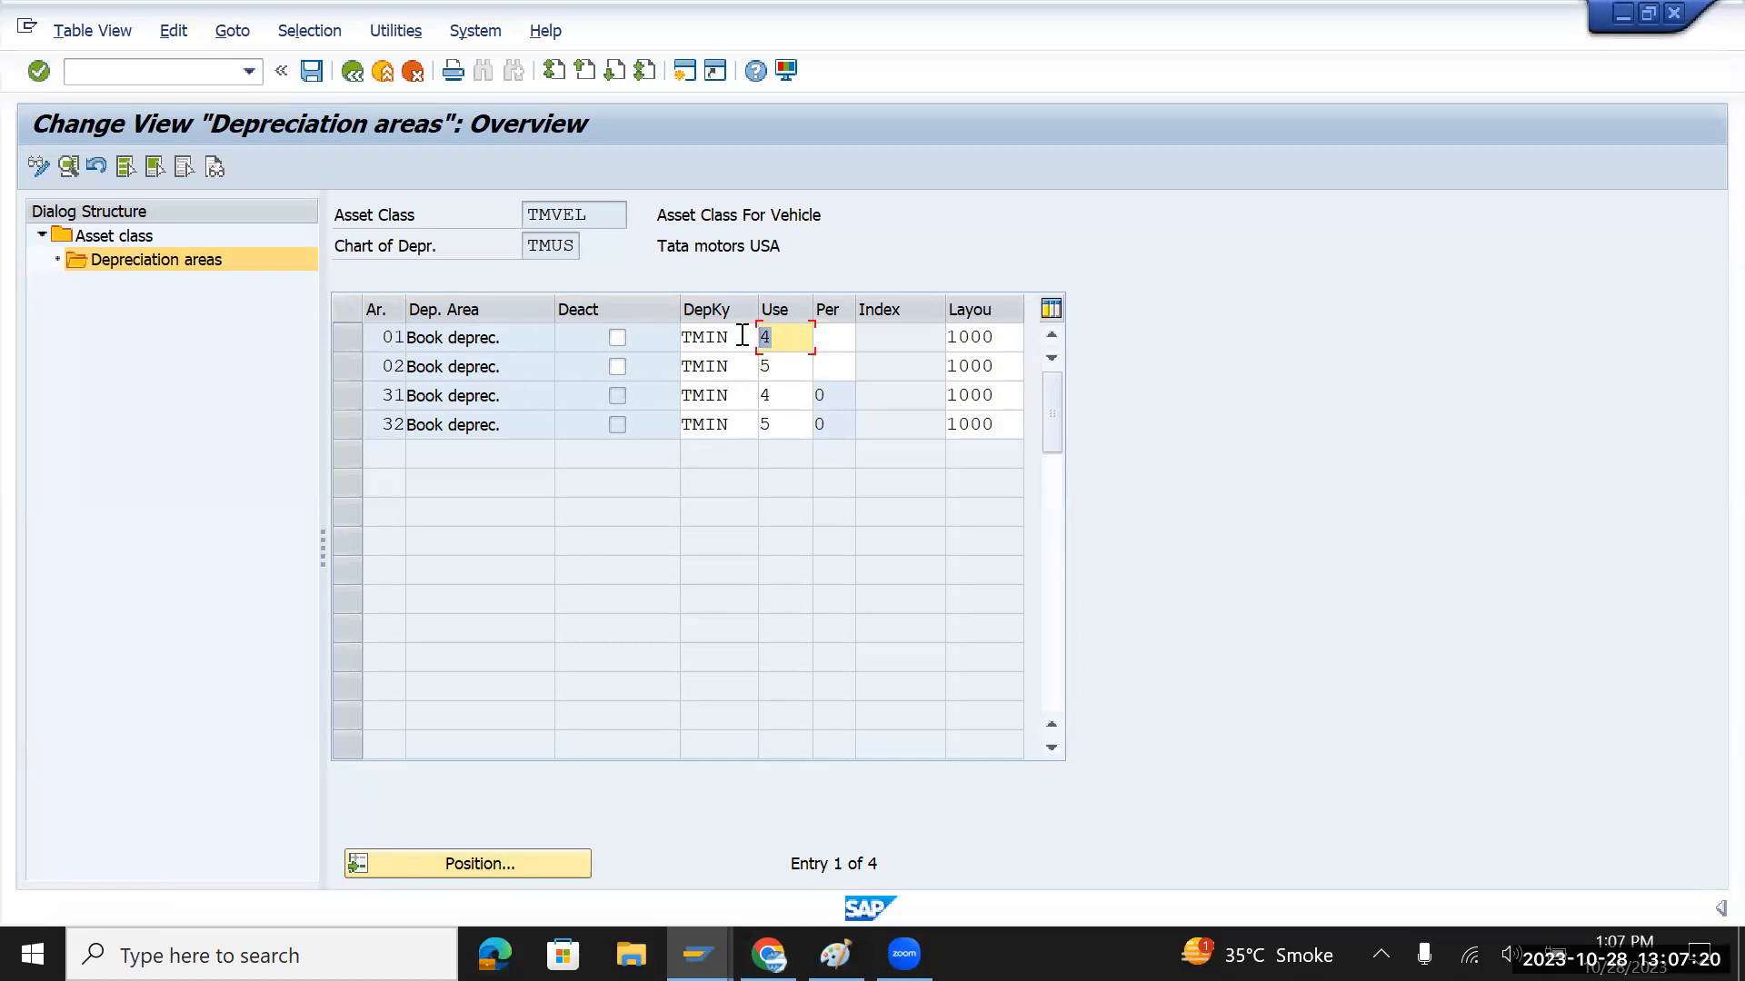
left_click_drag(792, 372, 752, 364)
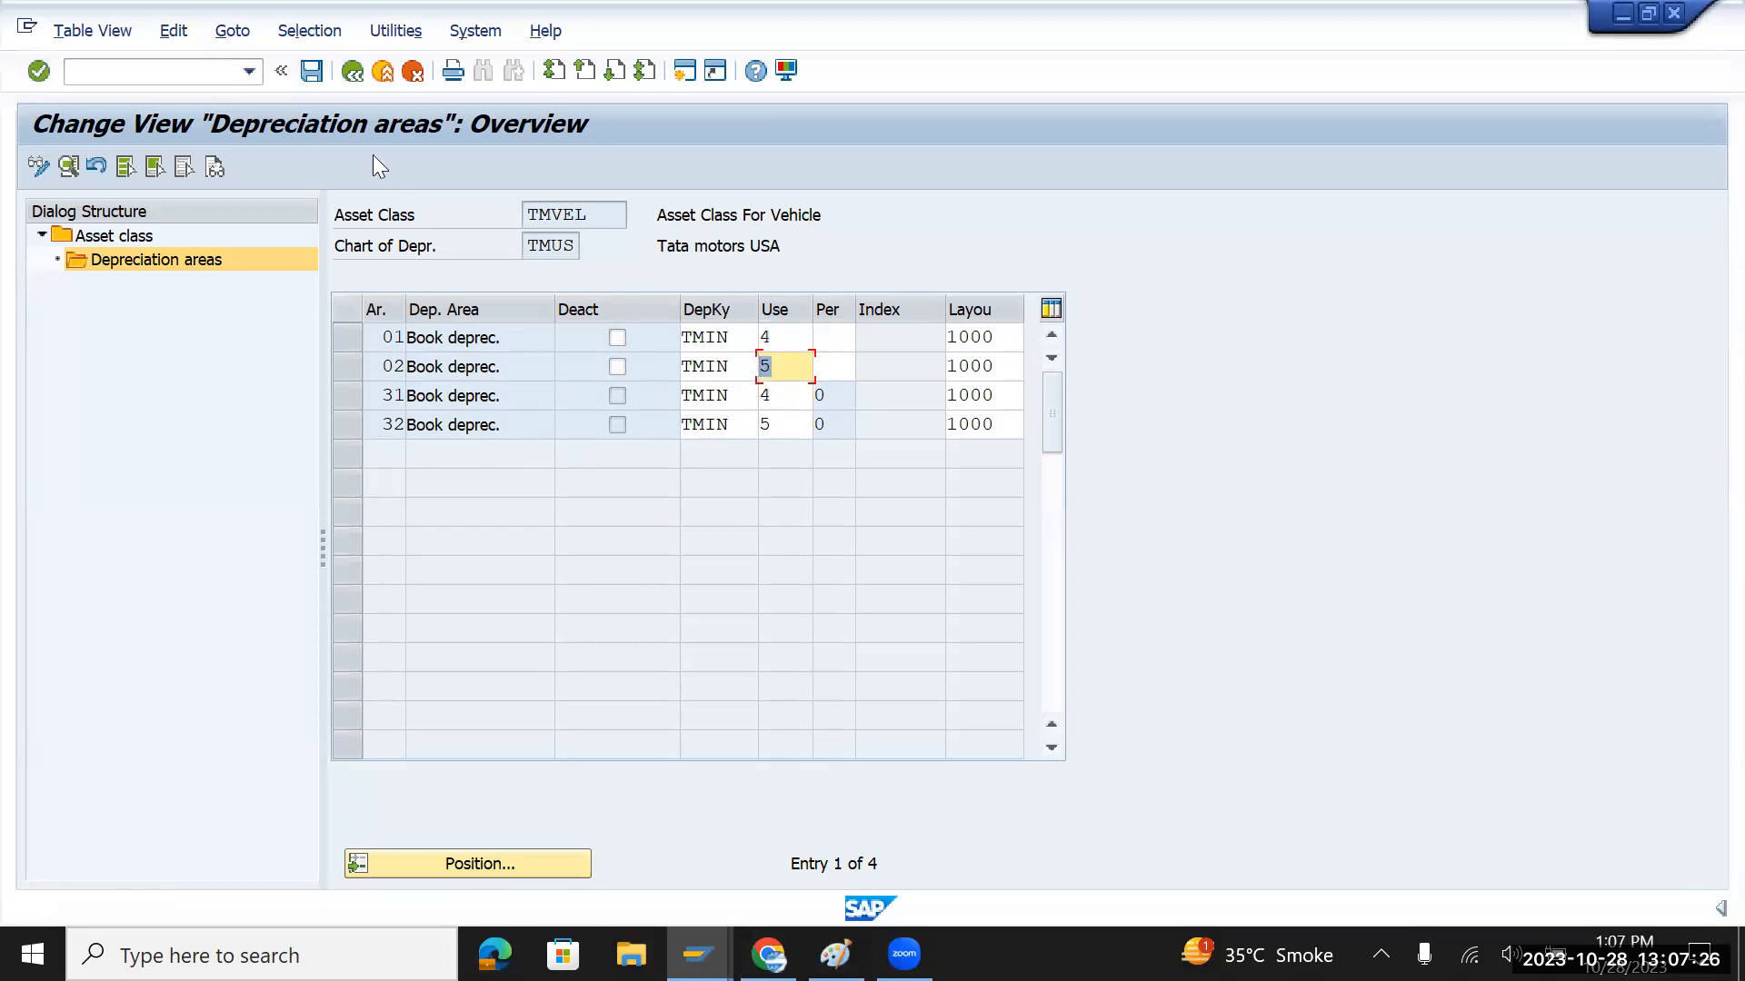
left_click(308, 77)
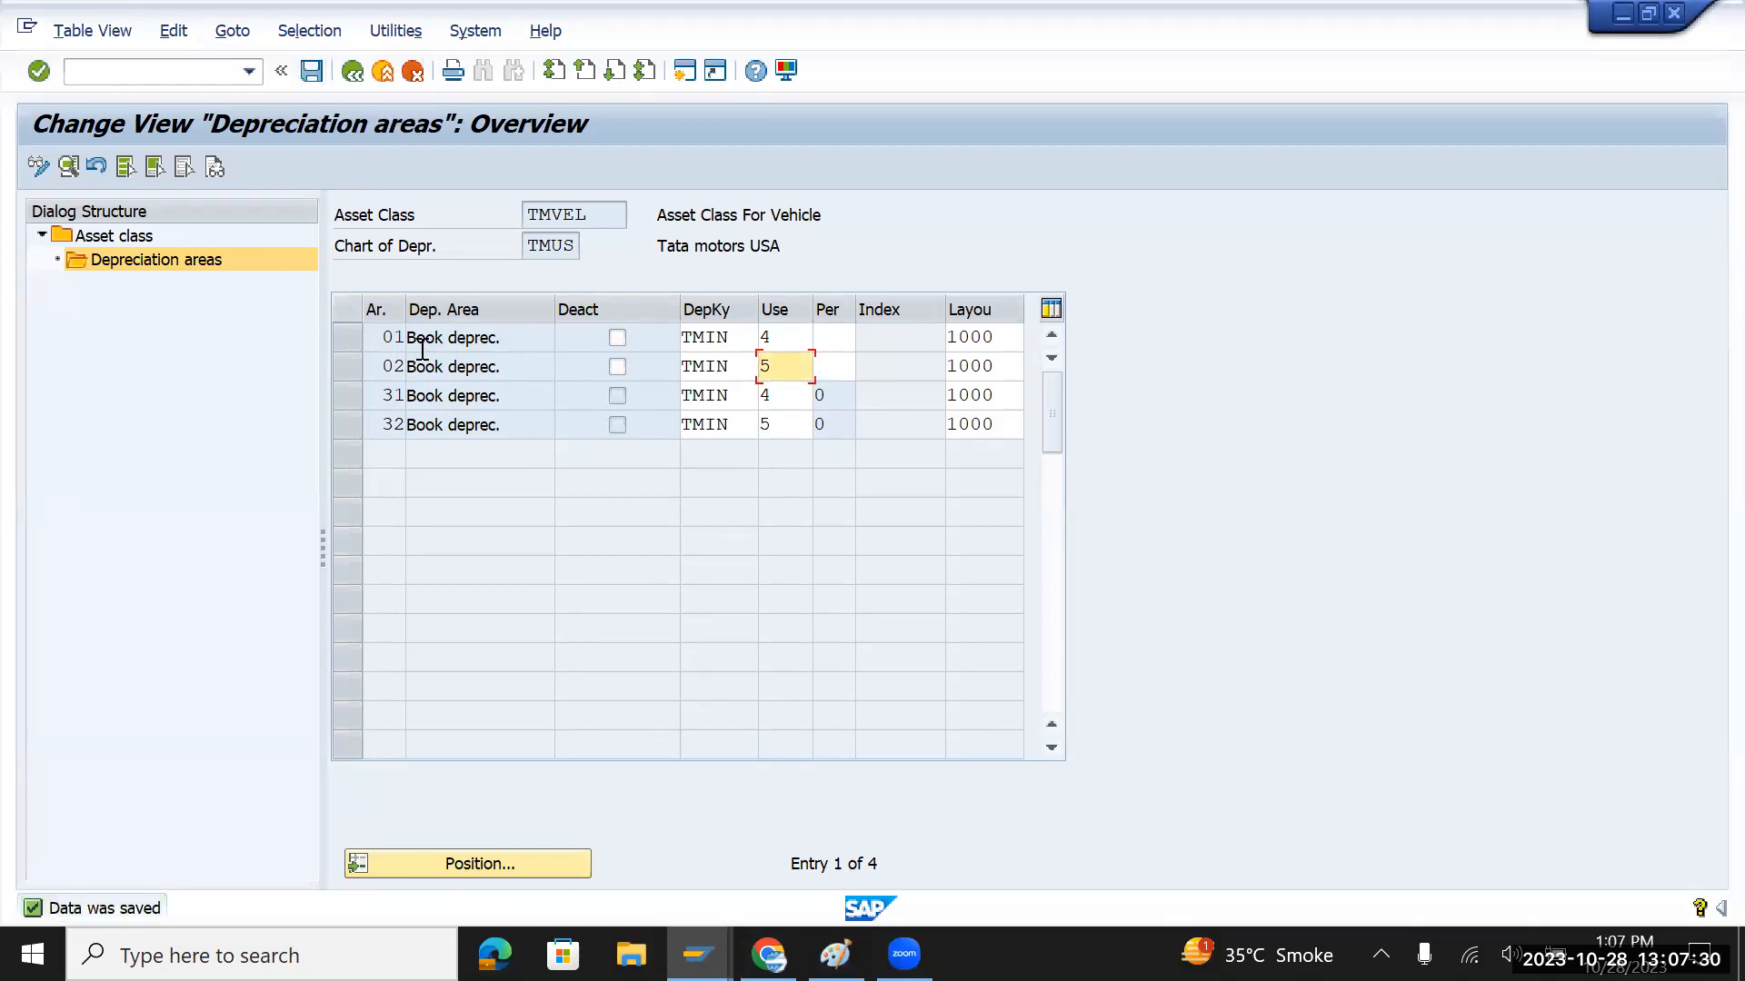
left_click(354, 72)
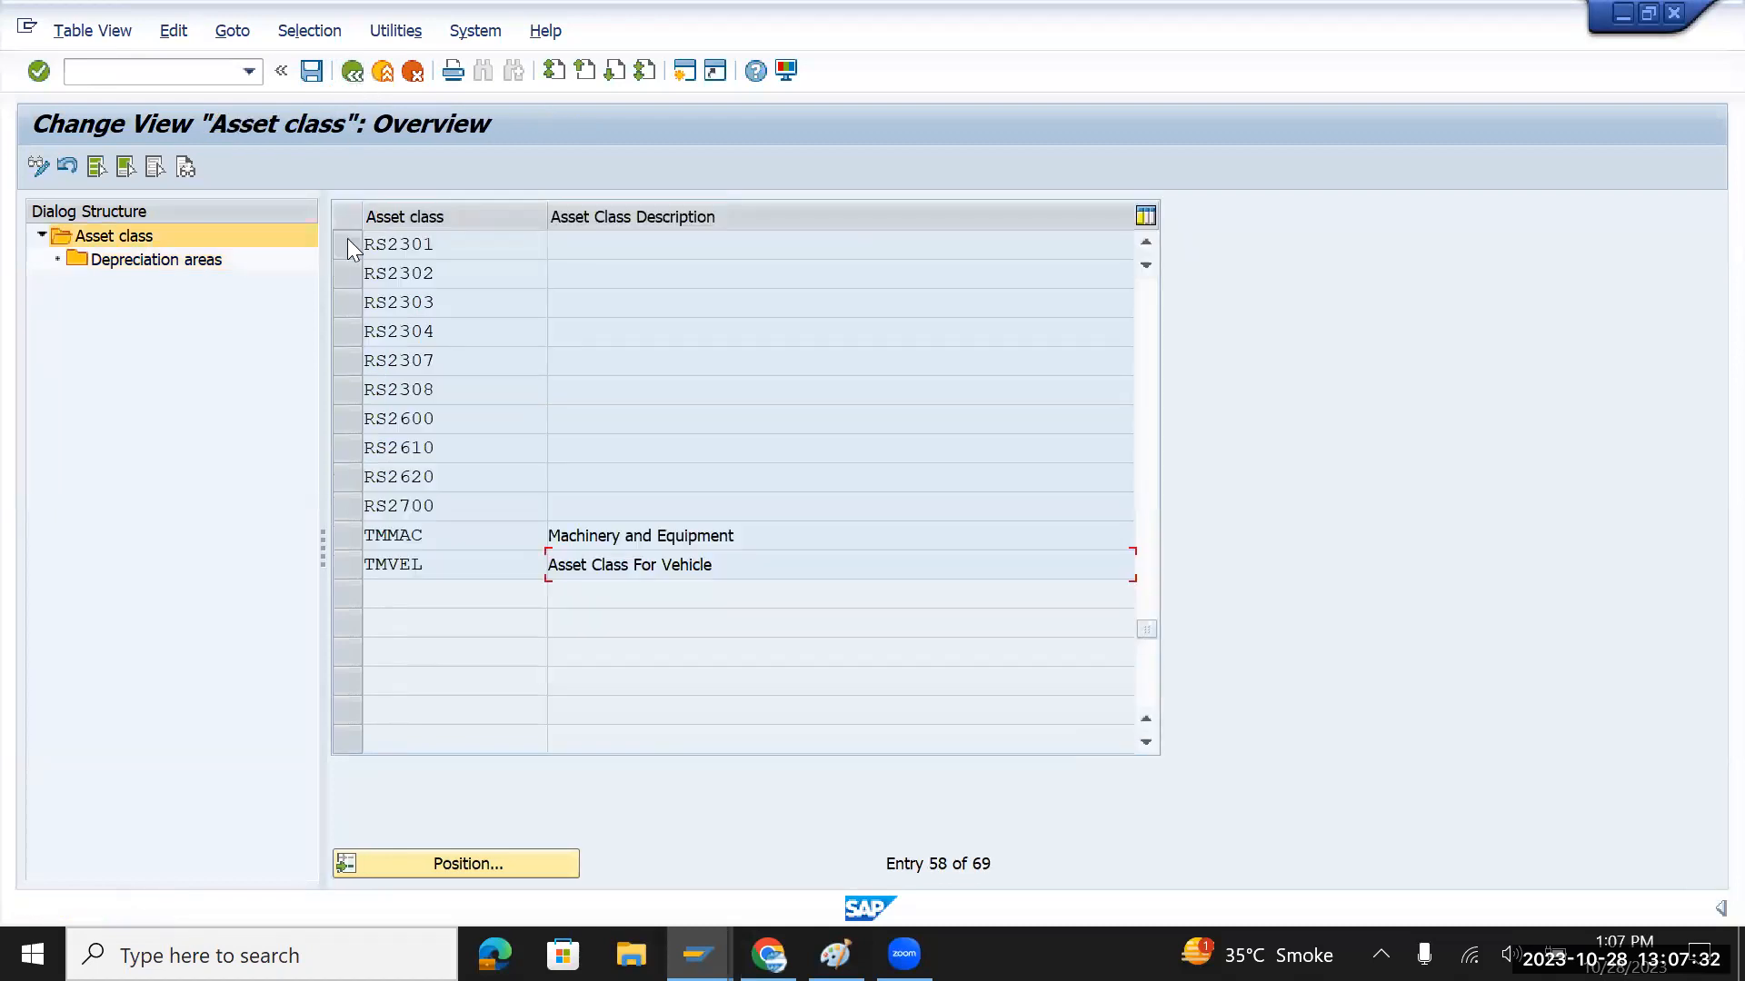
Activate depreciation areas 02, 31 and 32 for asset class TMMAC, save, and return to the IMG structure
double_click(443, 532)
left_click(358, 530)
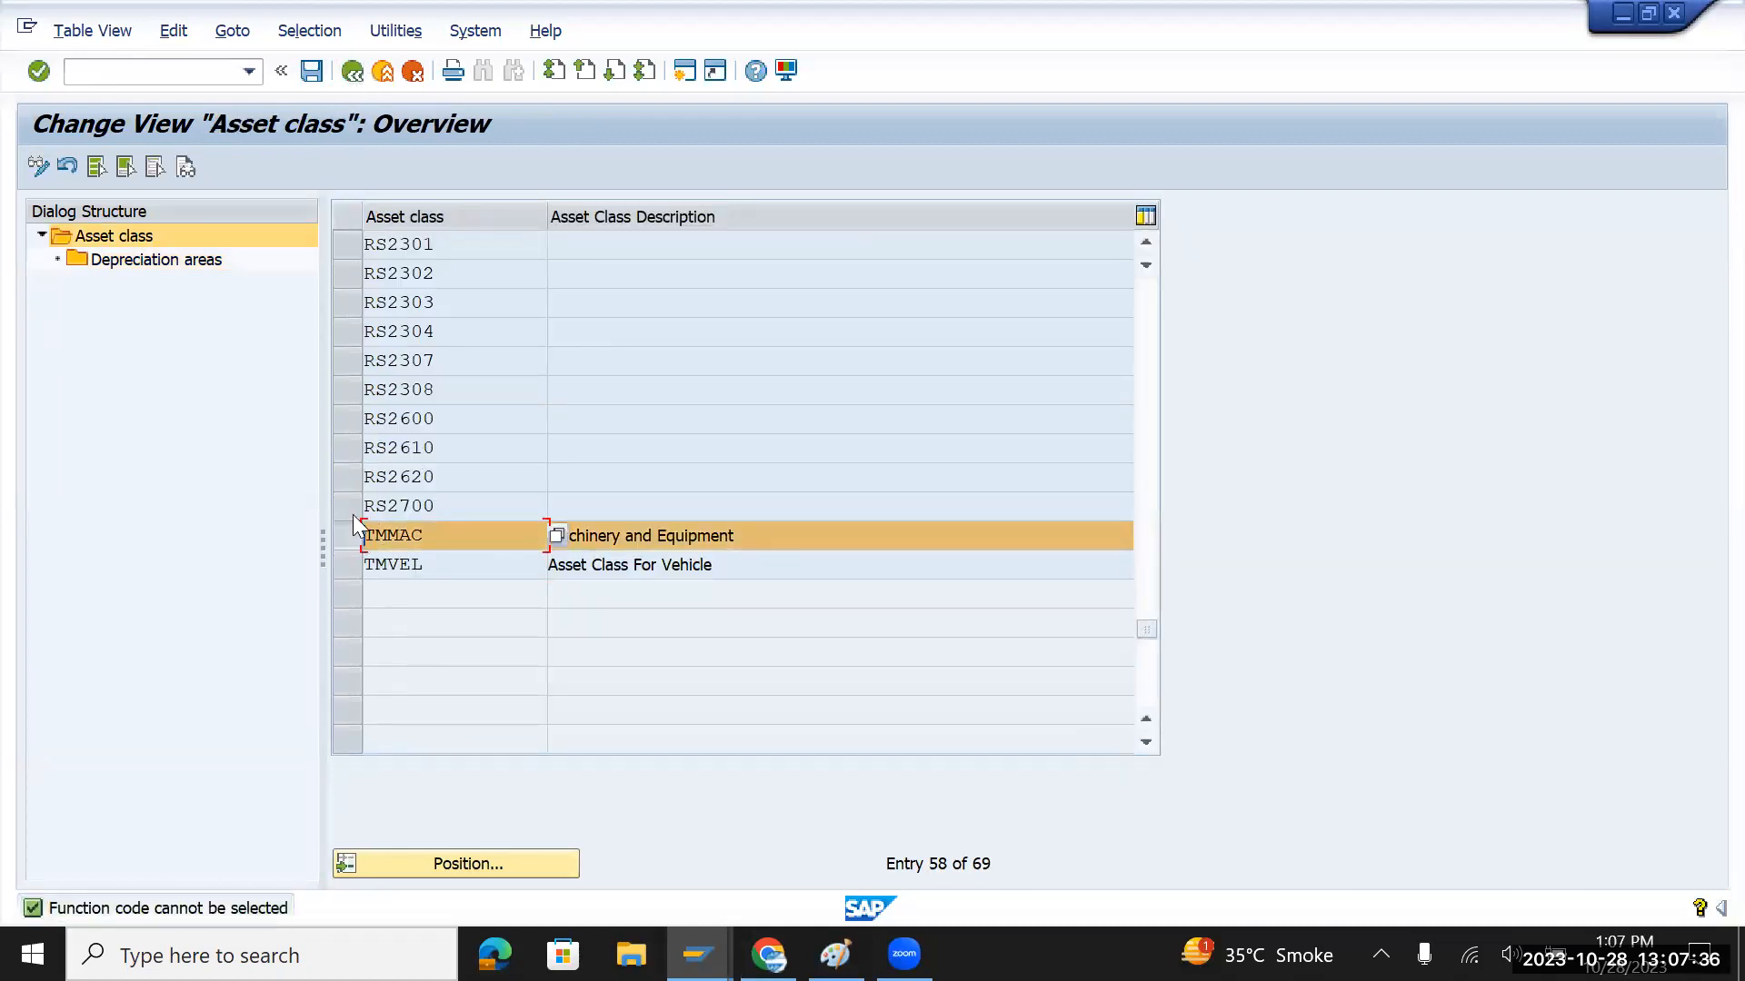
double_click(184, 264)
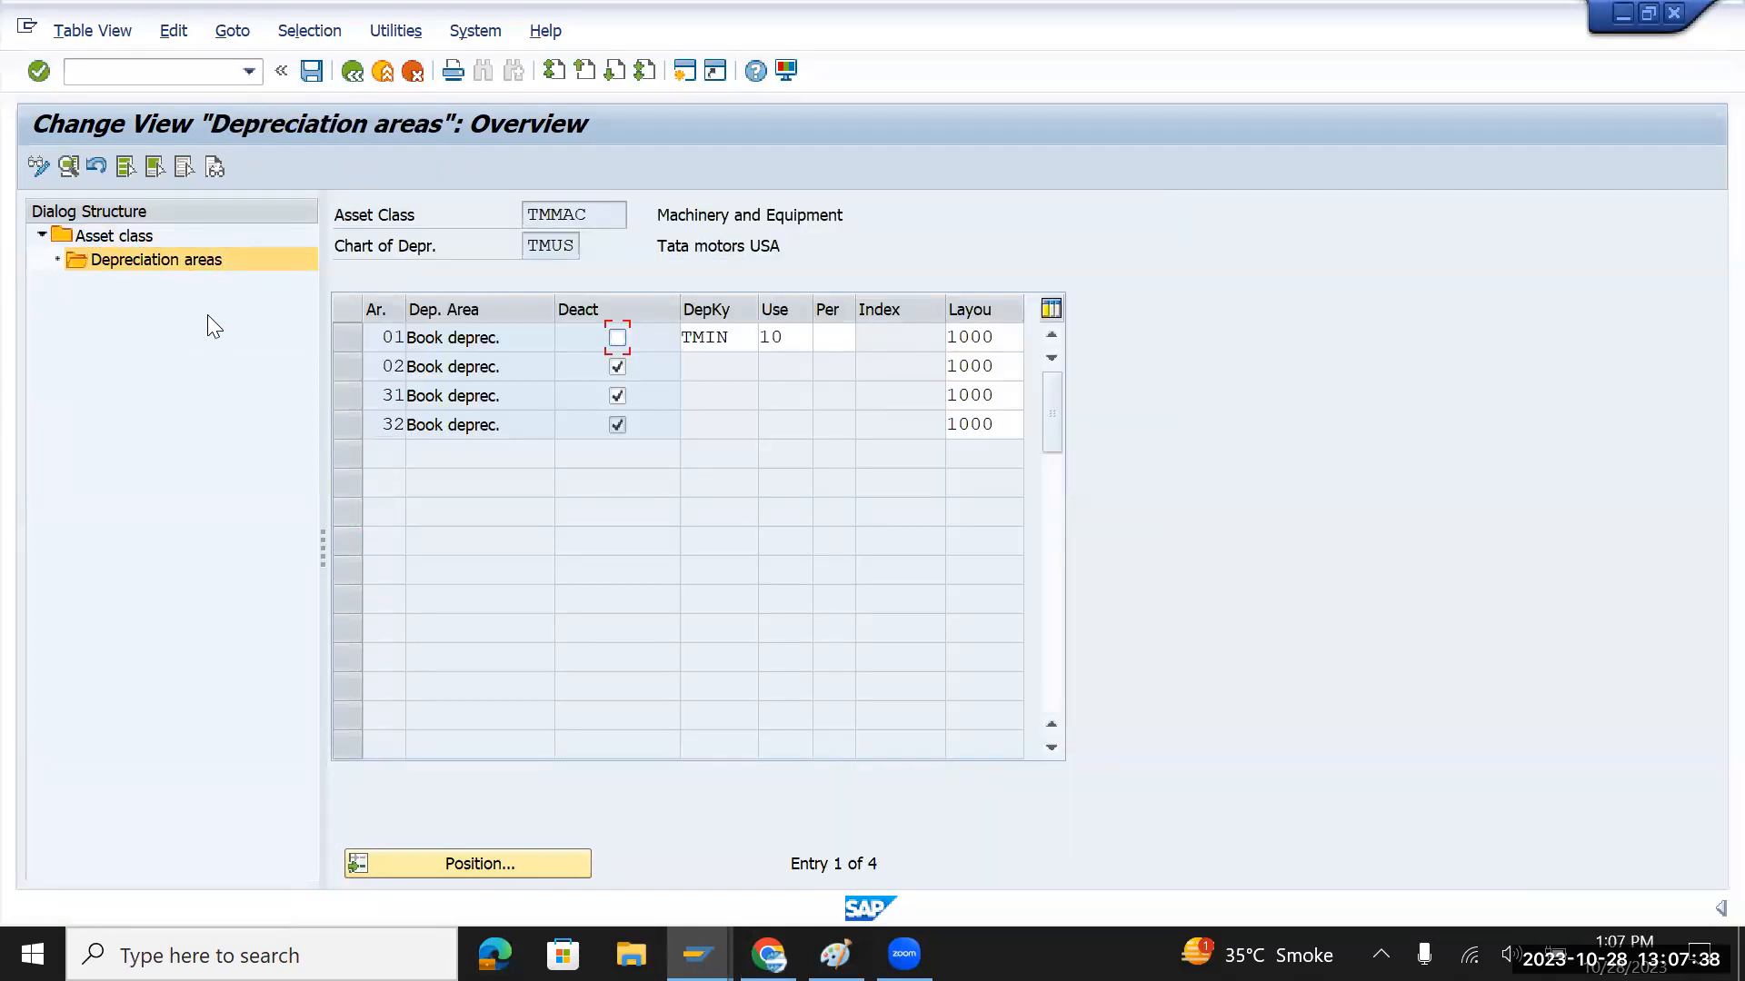
left_click(616, 366)
left_click(617, 395)
key("Return")
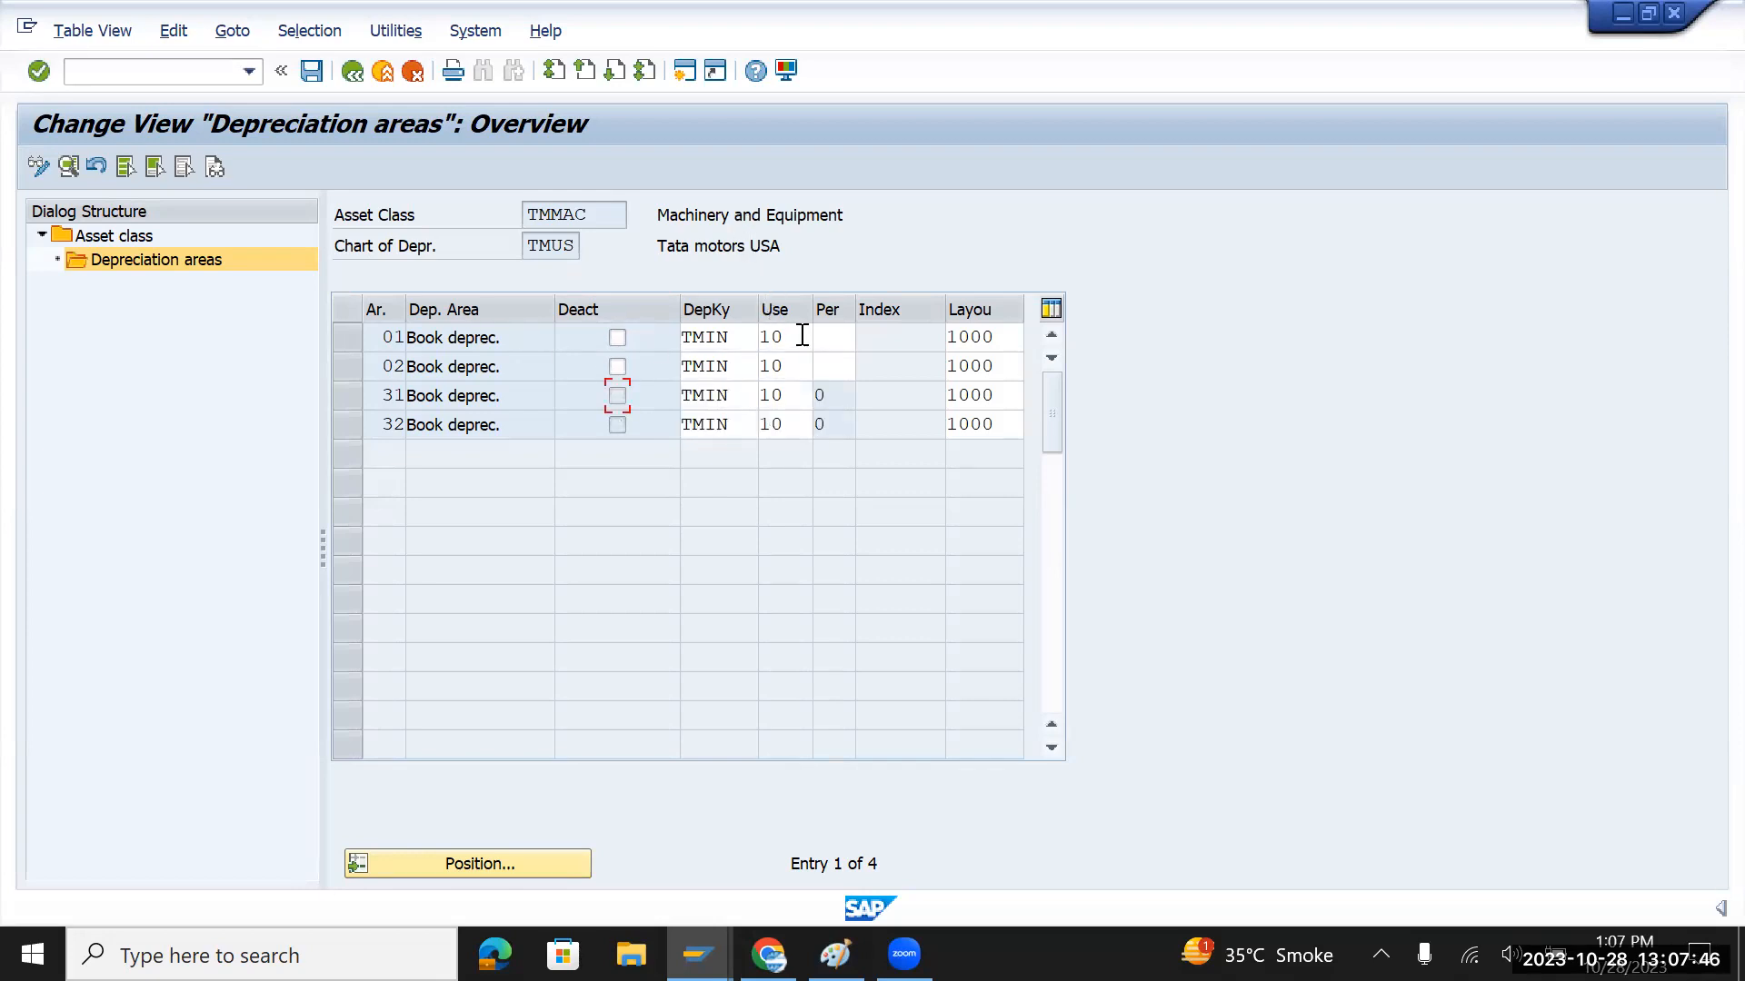
left_click_drag(800, 337, 743, 368)
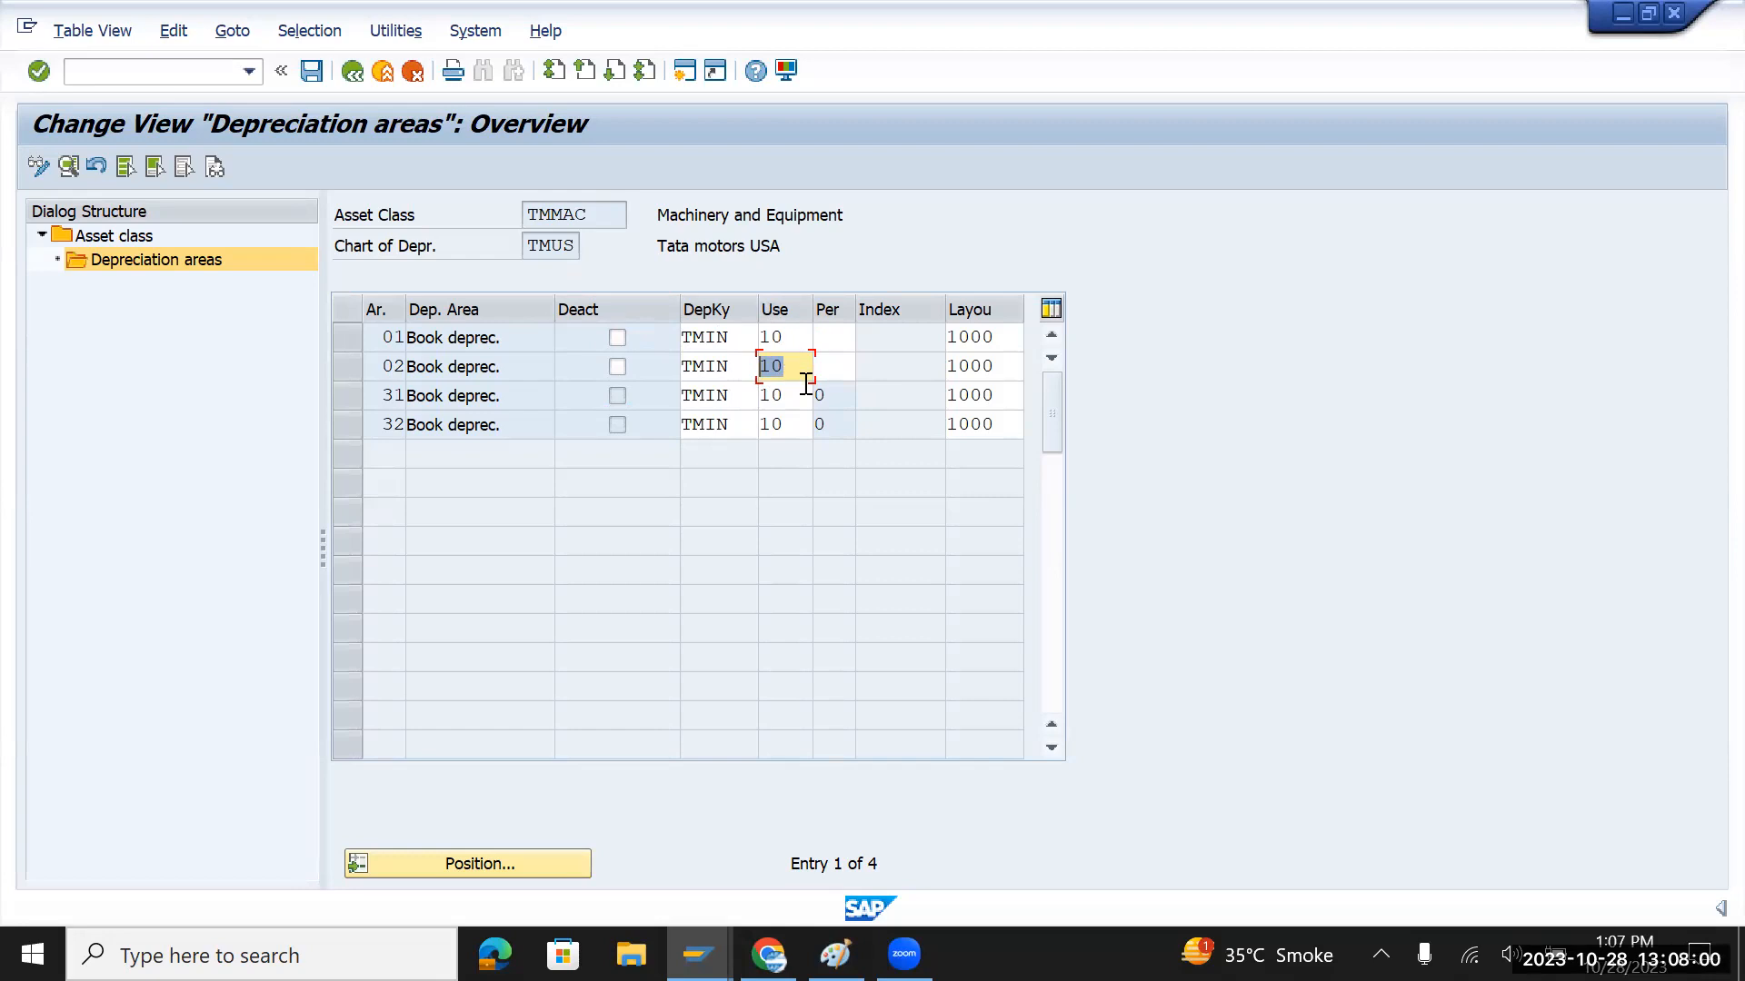
left_click(312, 71)
left_click(353, 72)
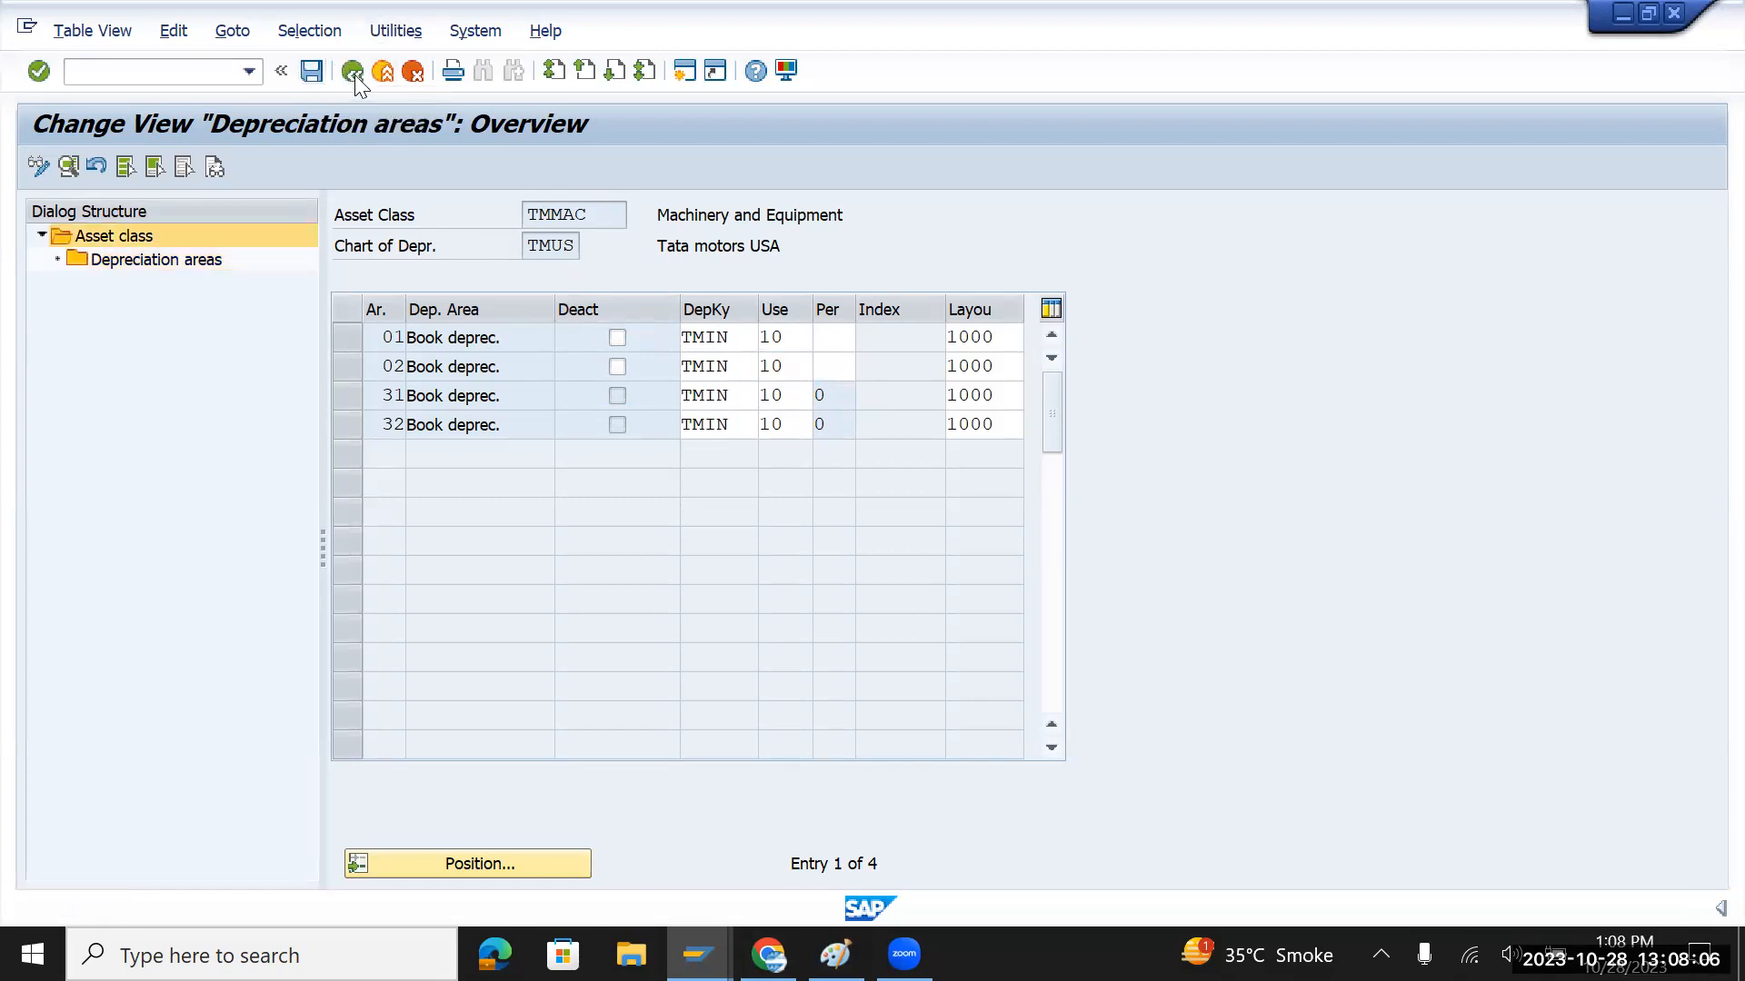
left_click(352, 72)
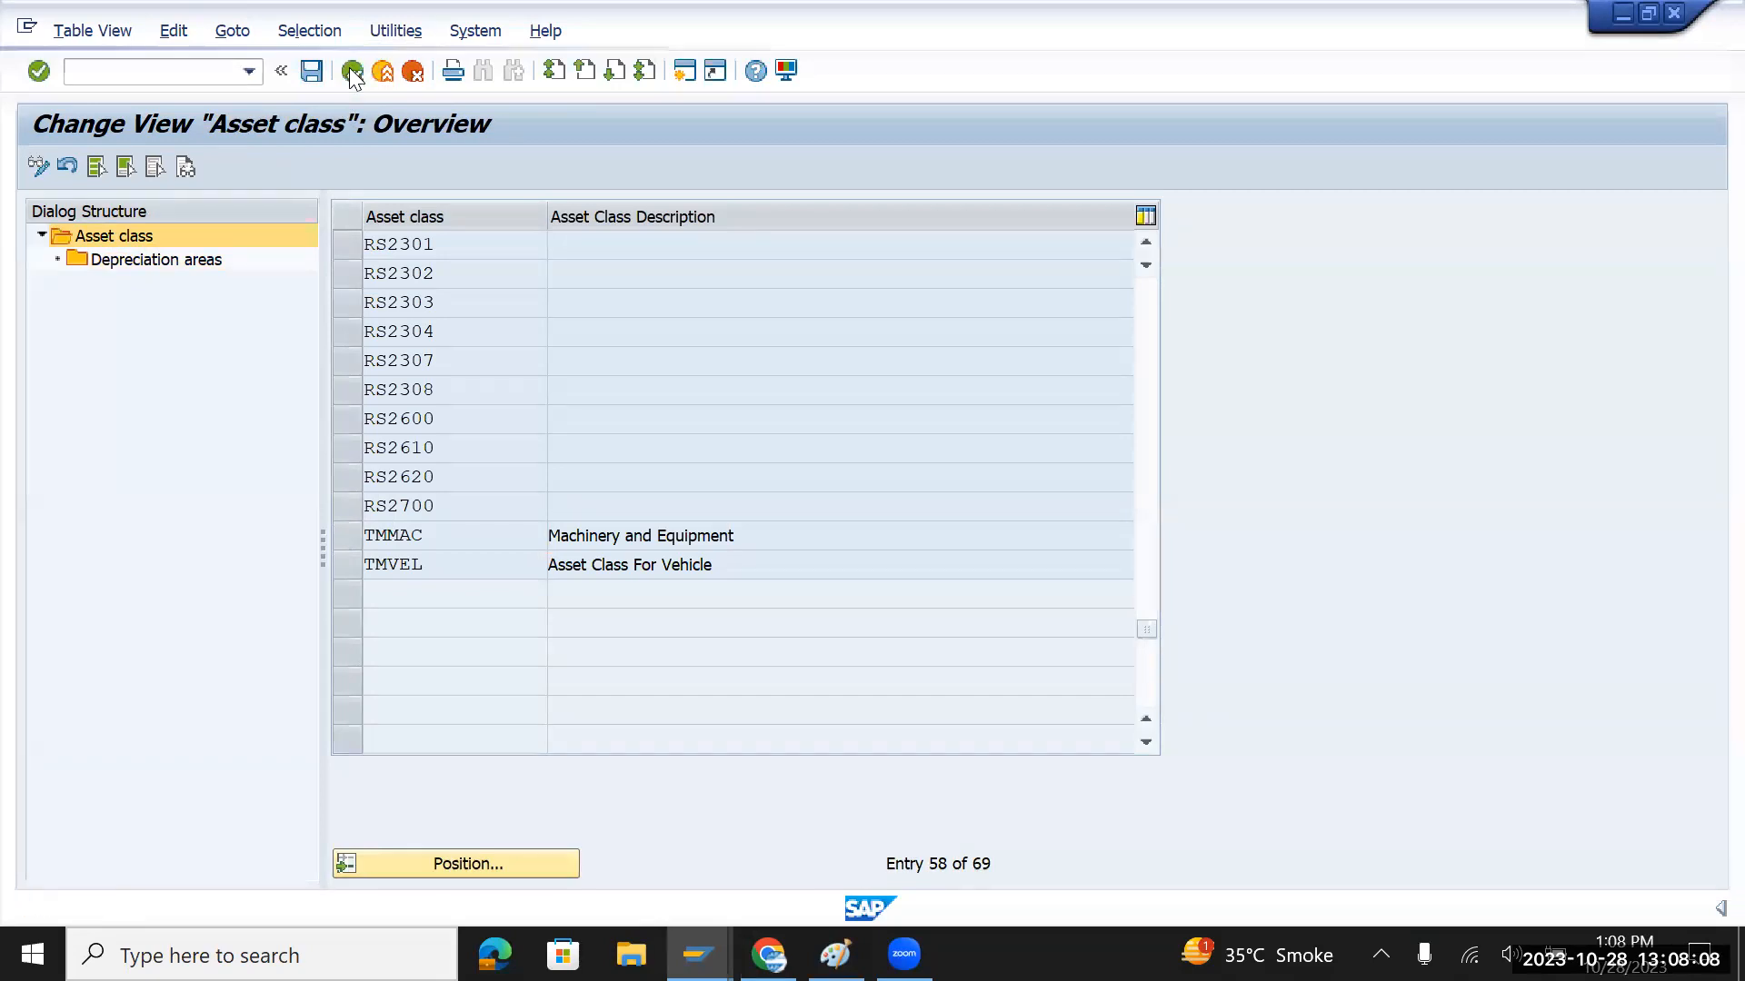
Open an additional SAP session and switch back to the Display IMG session
left_click(259, 647)
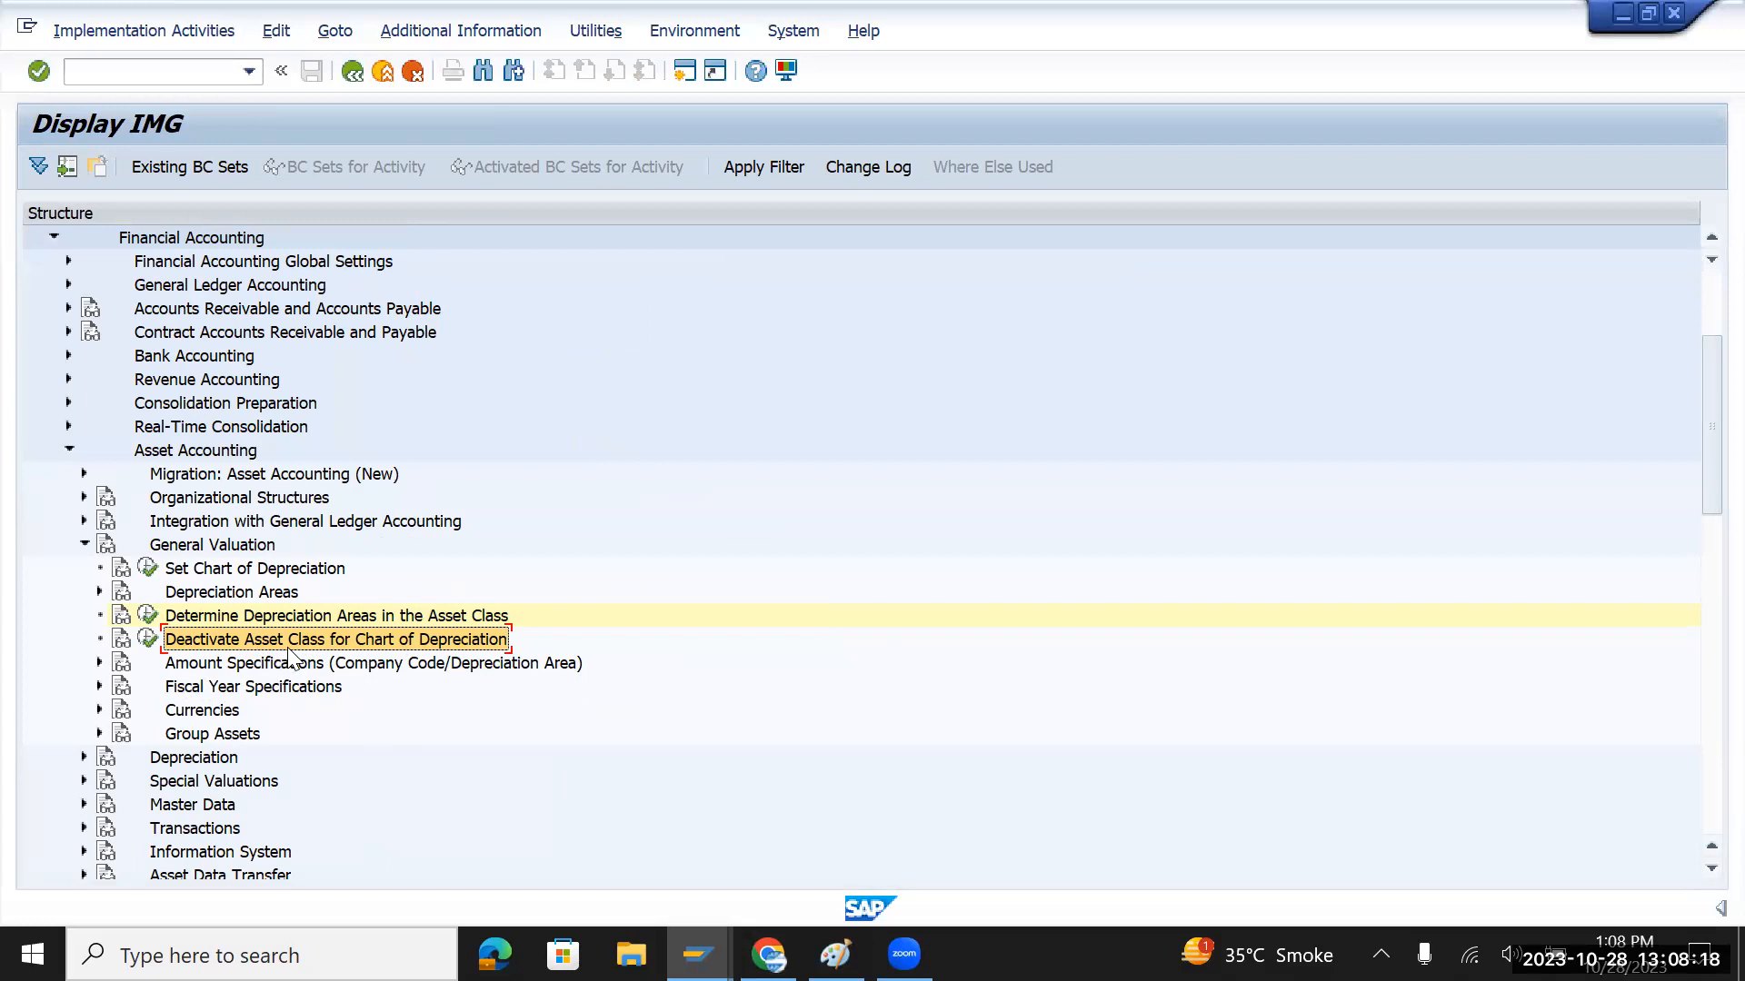
key("ctrl+n")
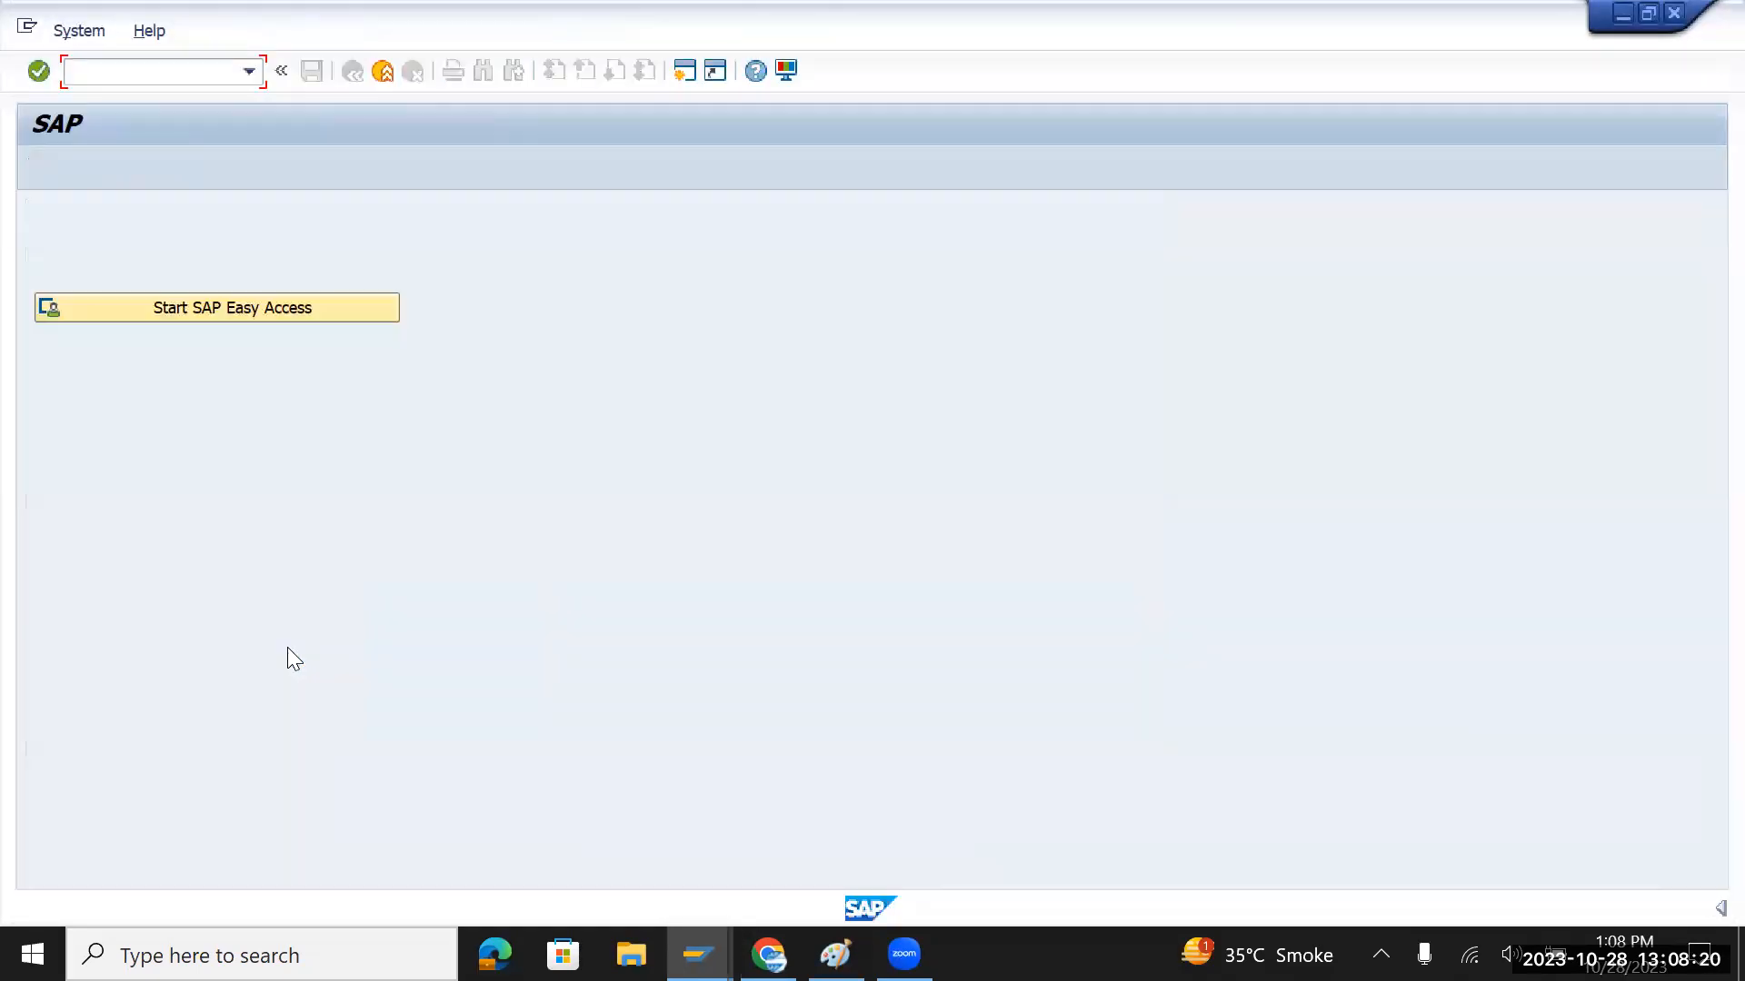
key("alt+Tab")
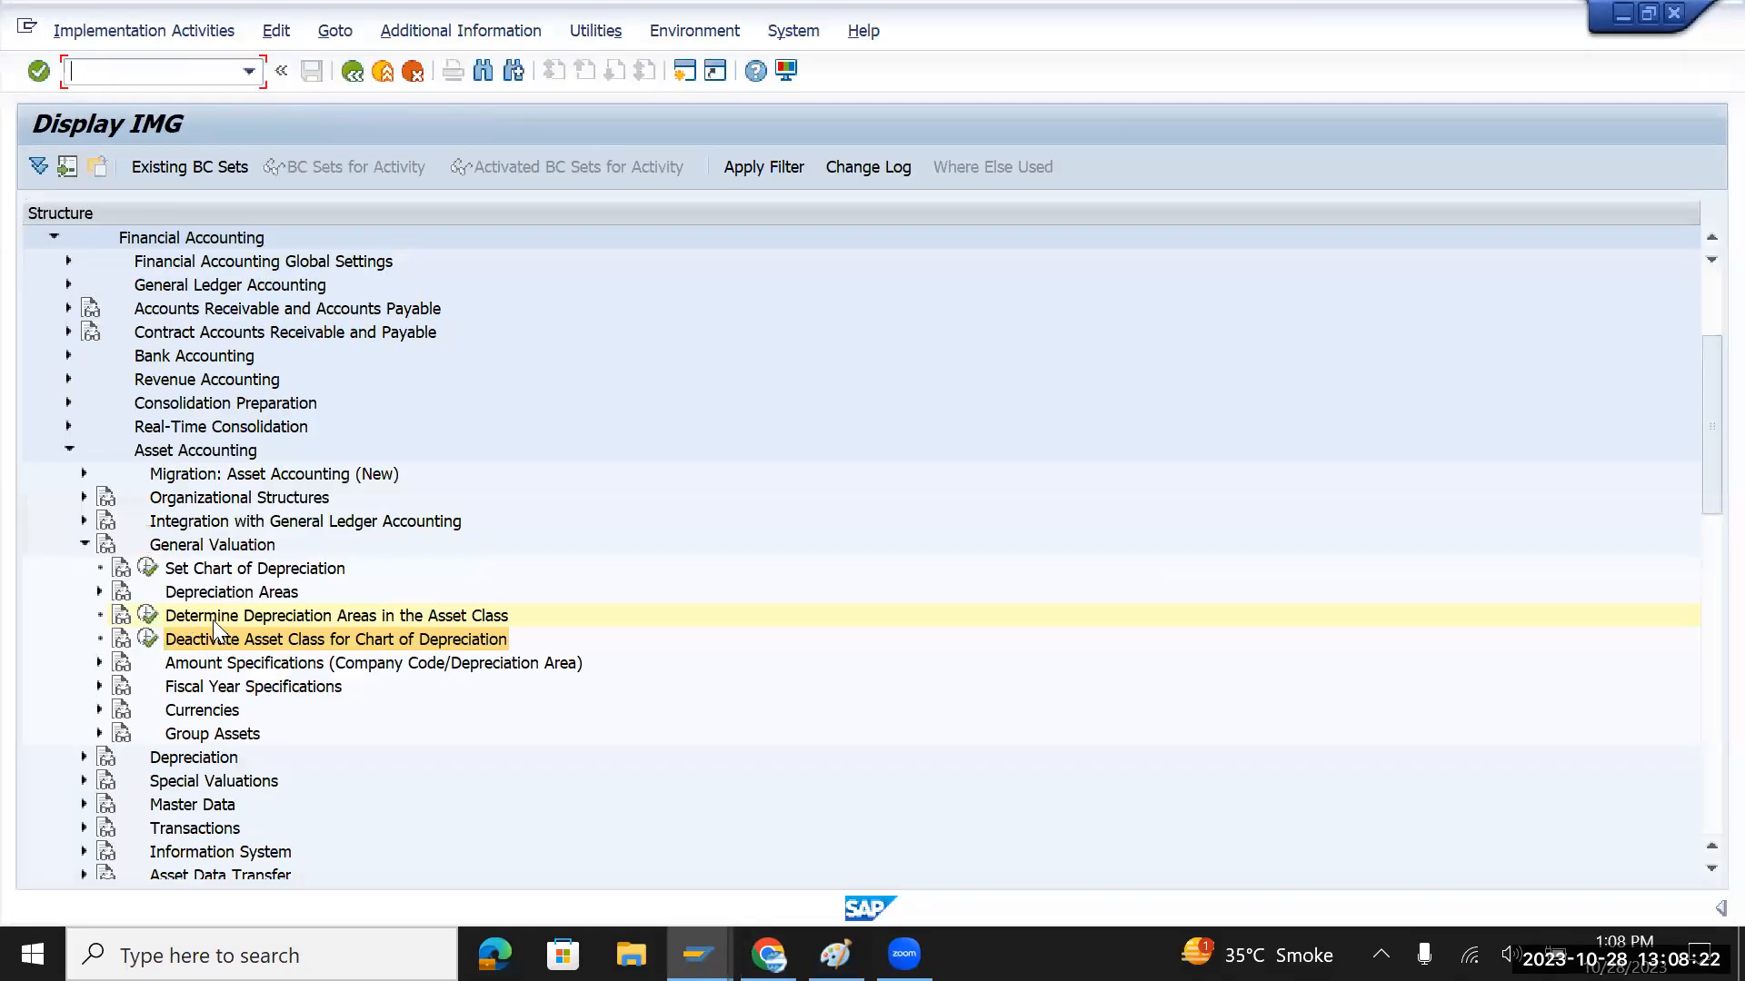
Expand Integration with General Ledger Accounting under Asset Accounting and open the Assign G/L Accounts activity
left_click(84, 497)
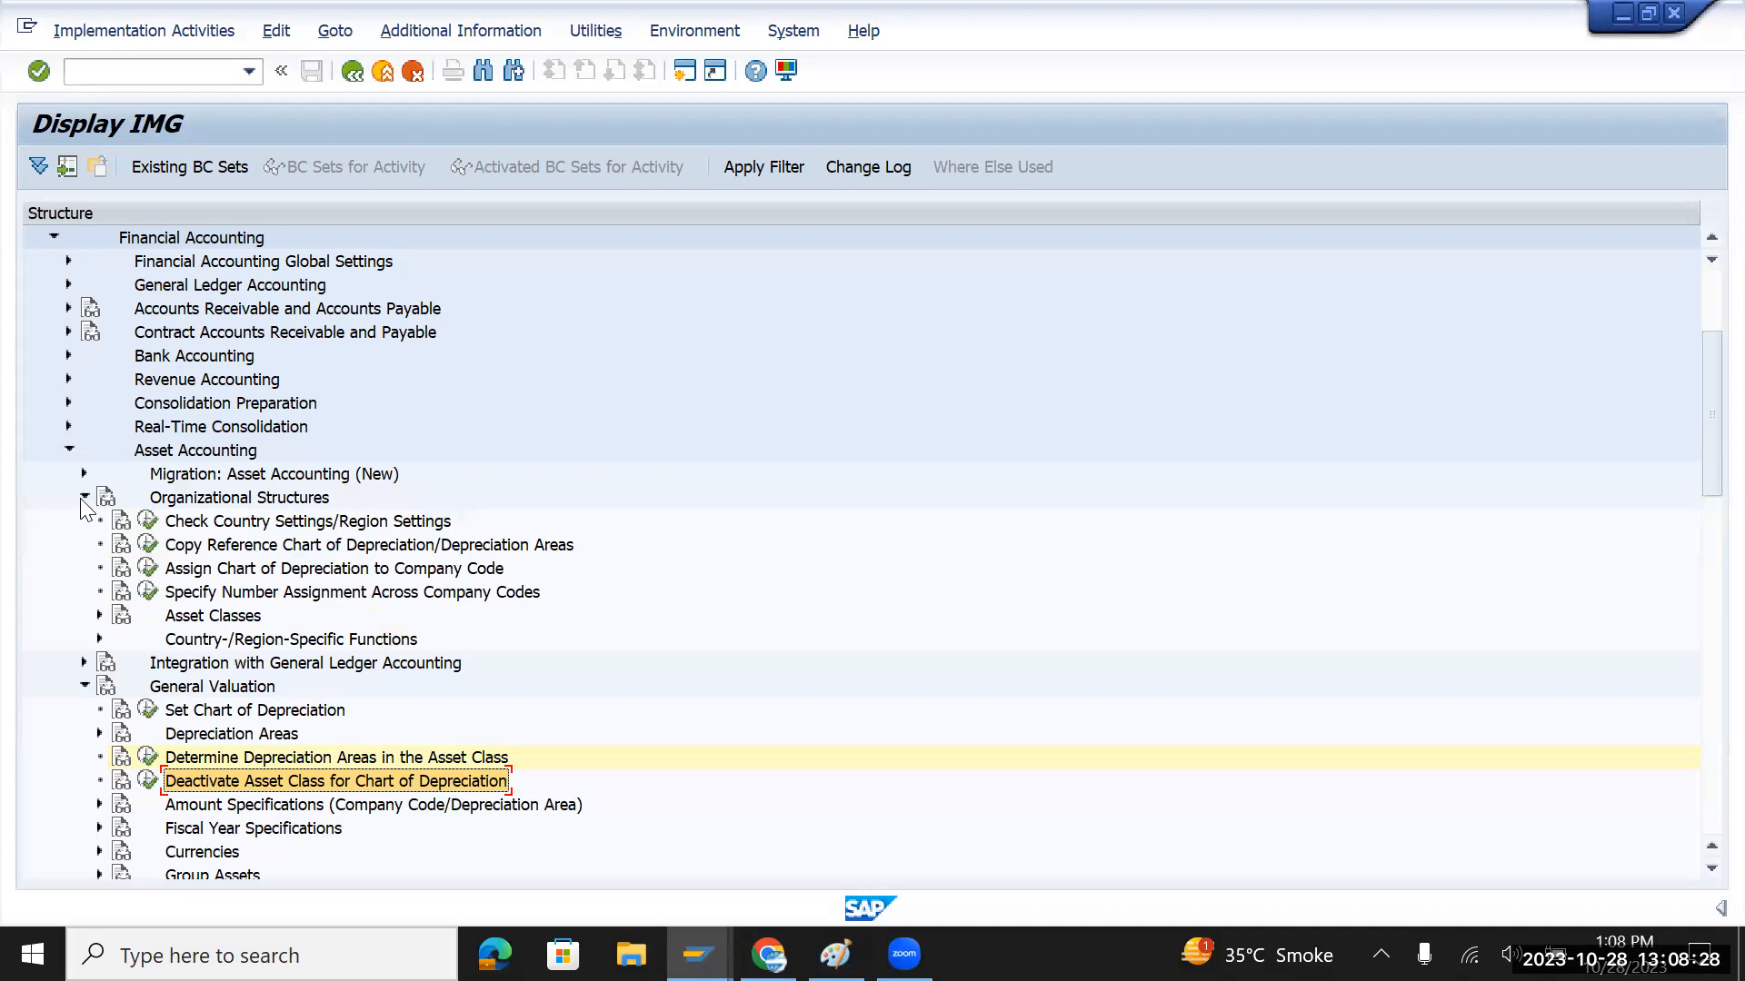
left_click(81, 497)
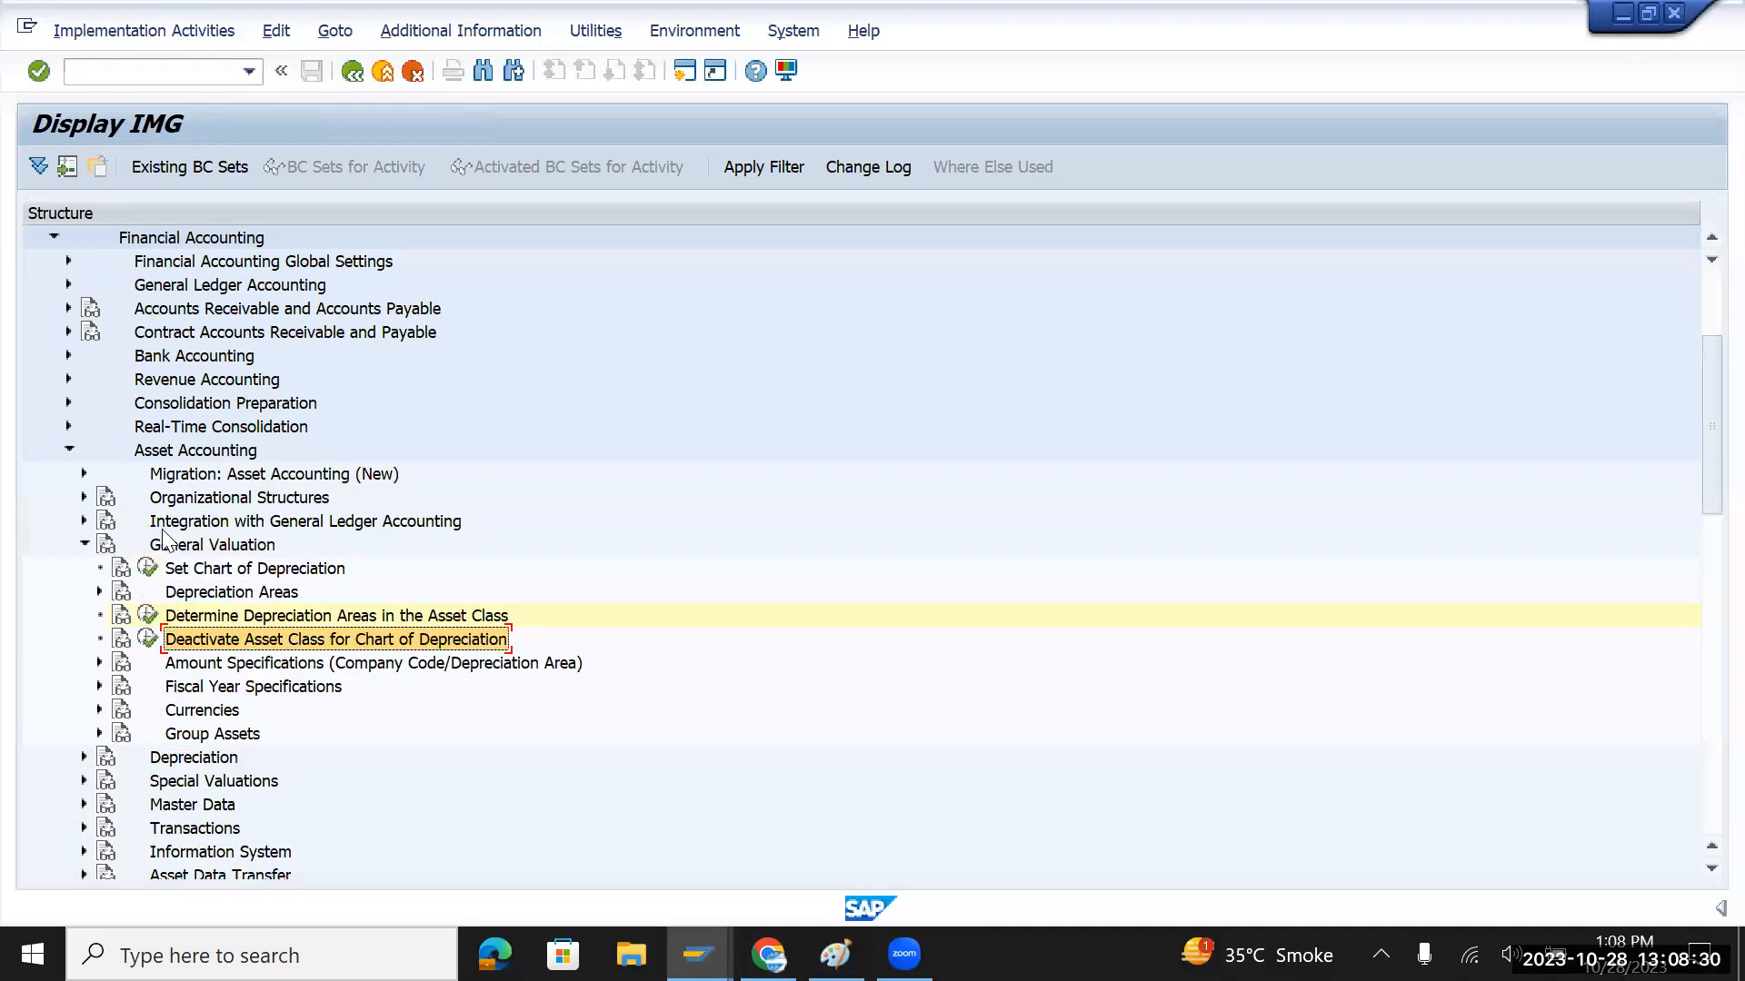
left_click(169, 525)
left_click(81, 519)
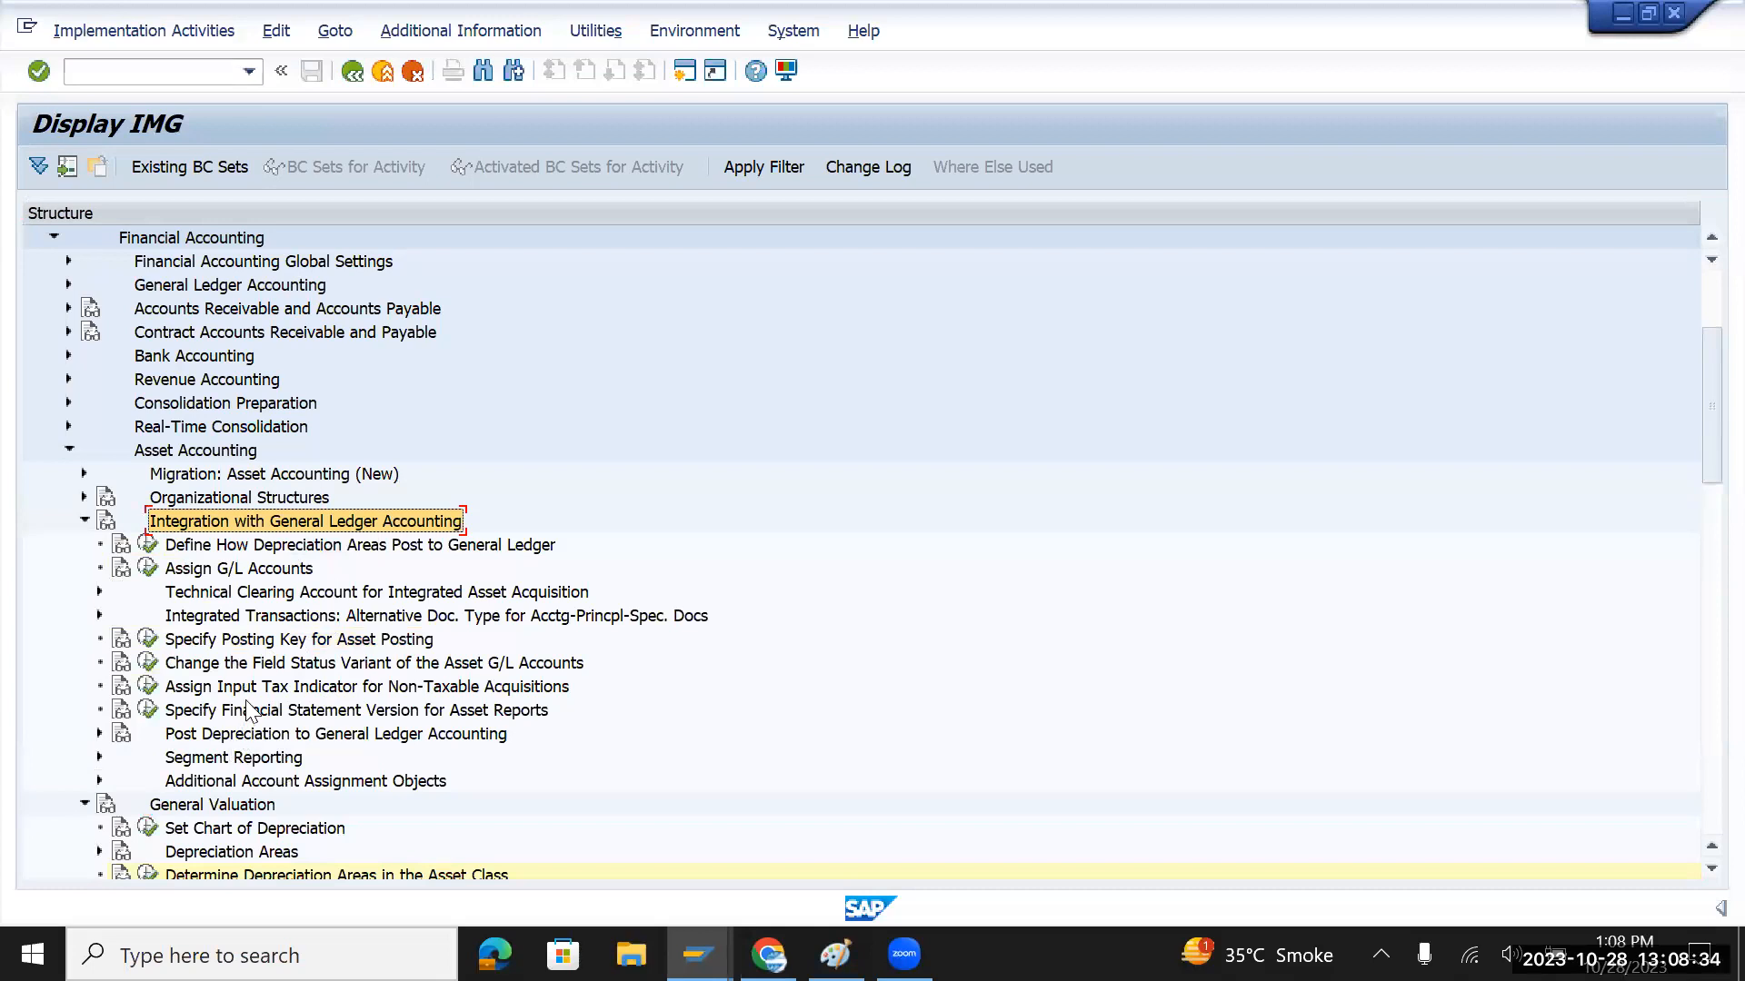
left_click(250, 570)
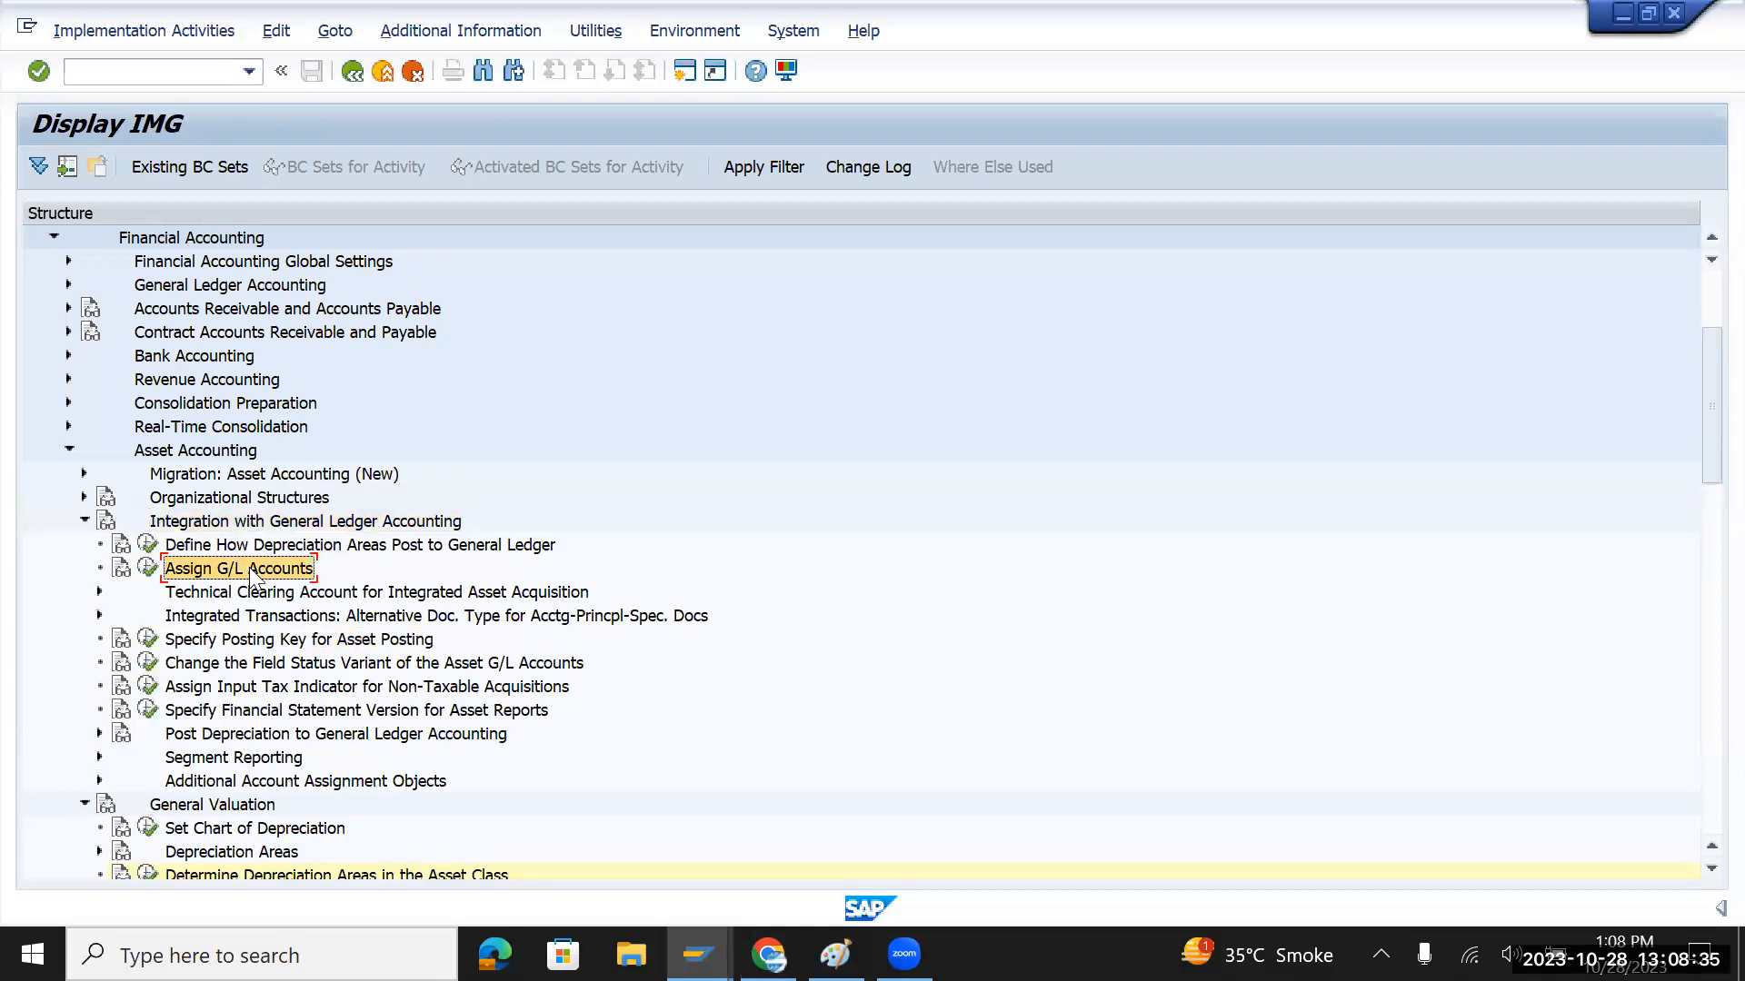
left_click(147, 568)
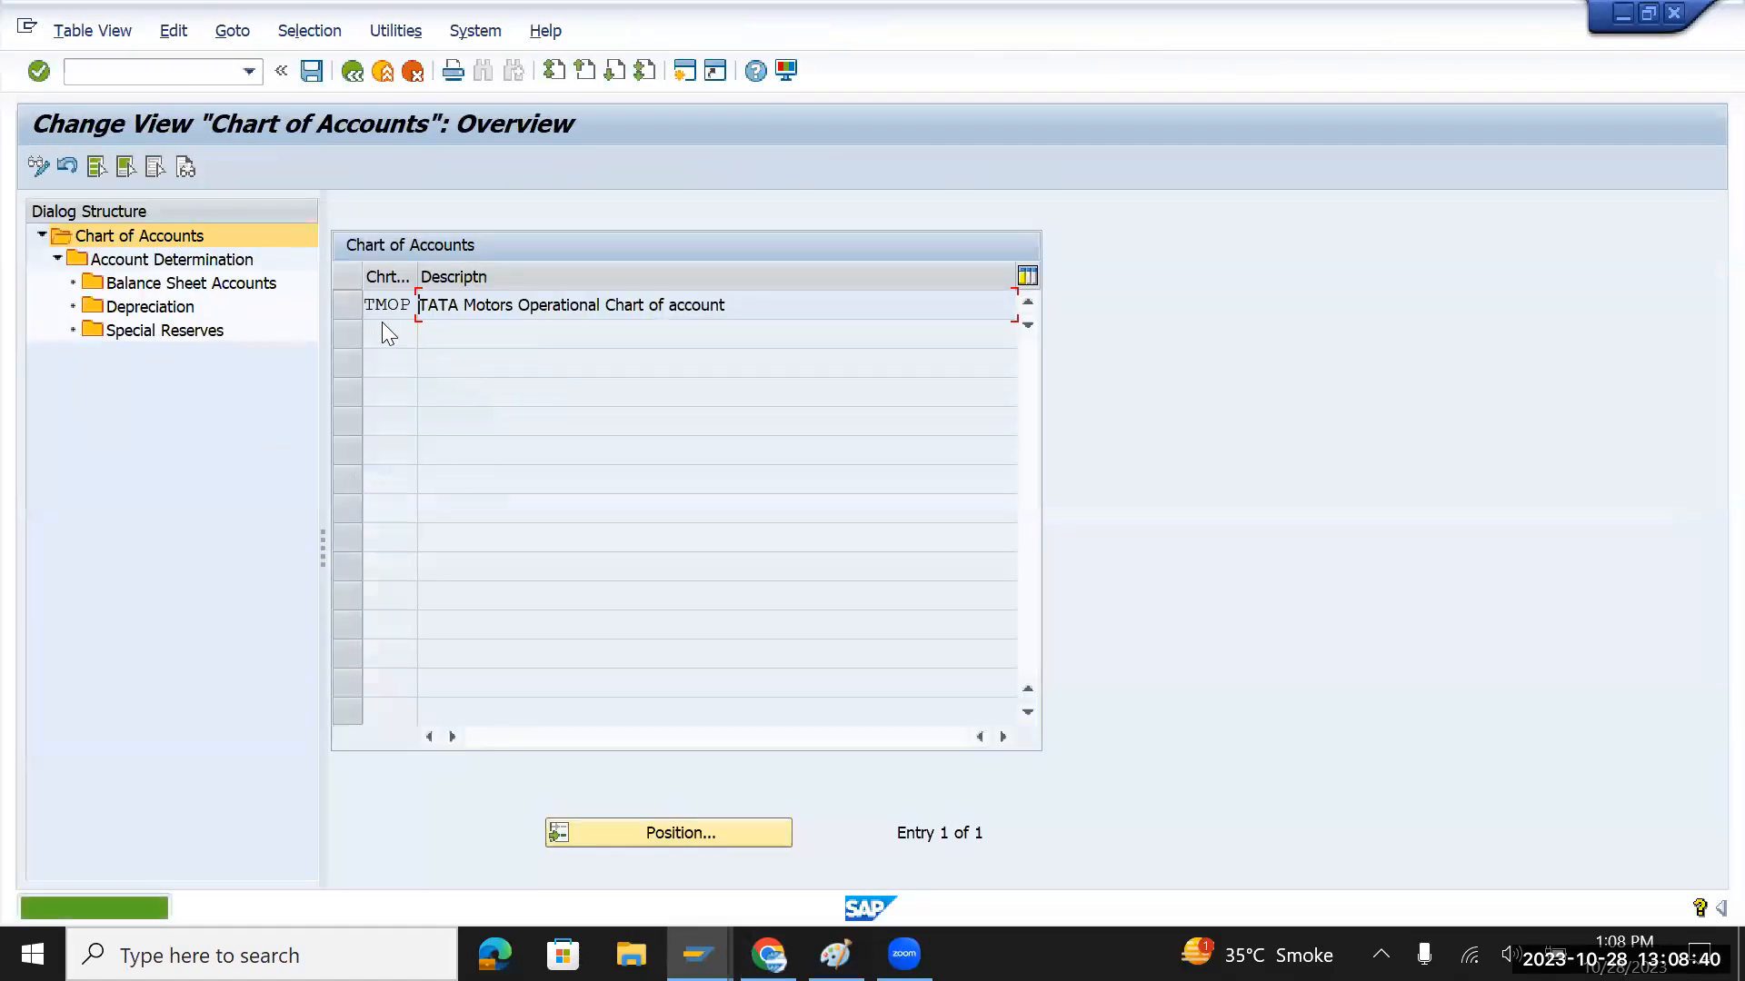
Open Account Determination for chart of accounts TMOP and locate the account determination entries TMMAC and TMVEH
left_click(347, 301)
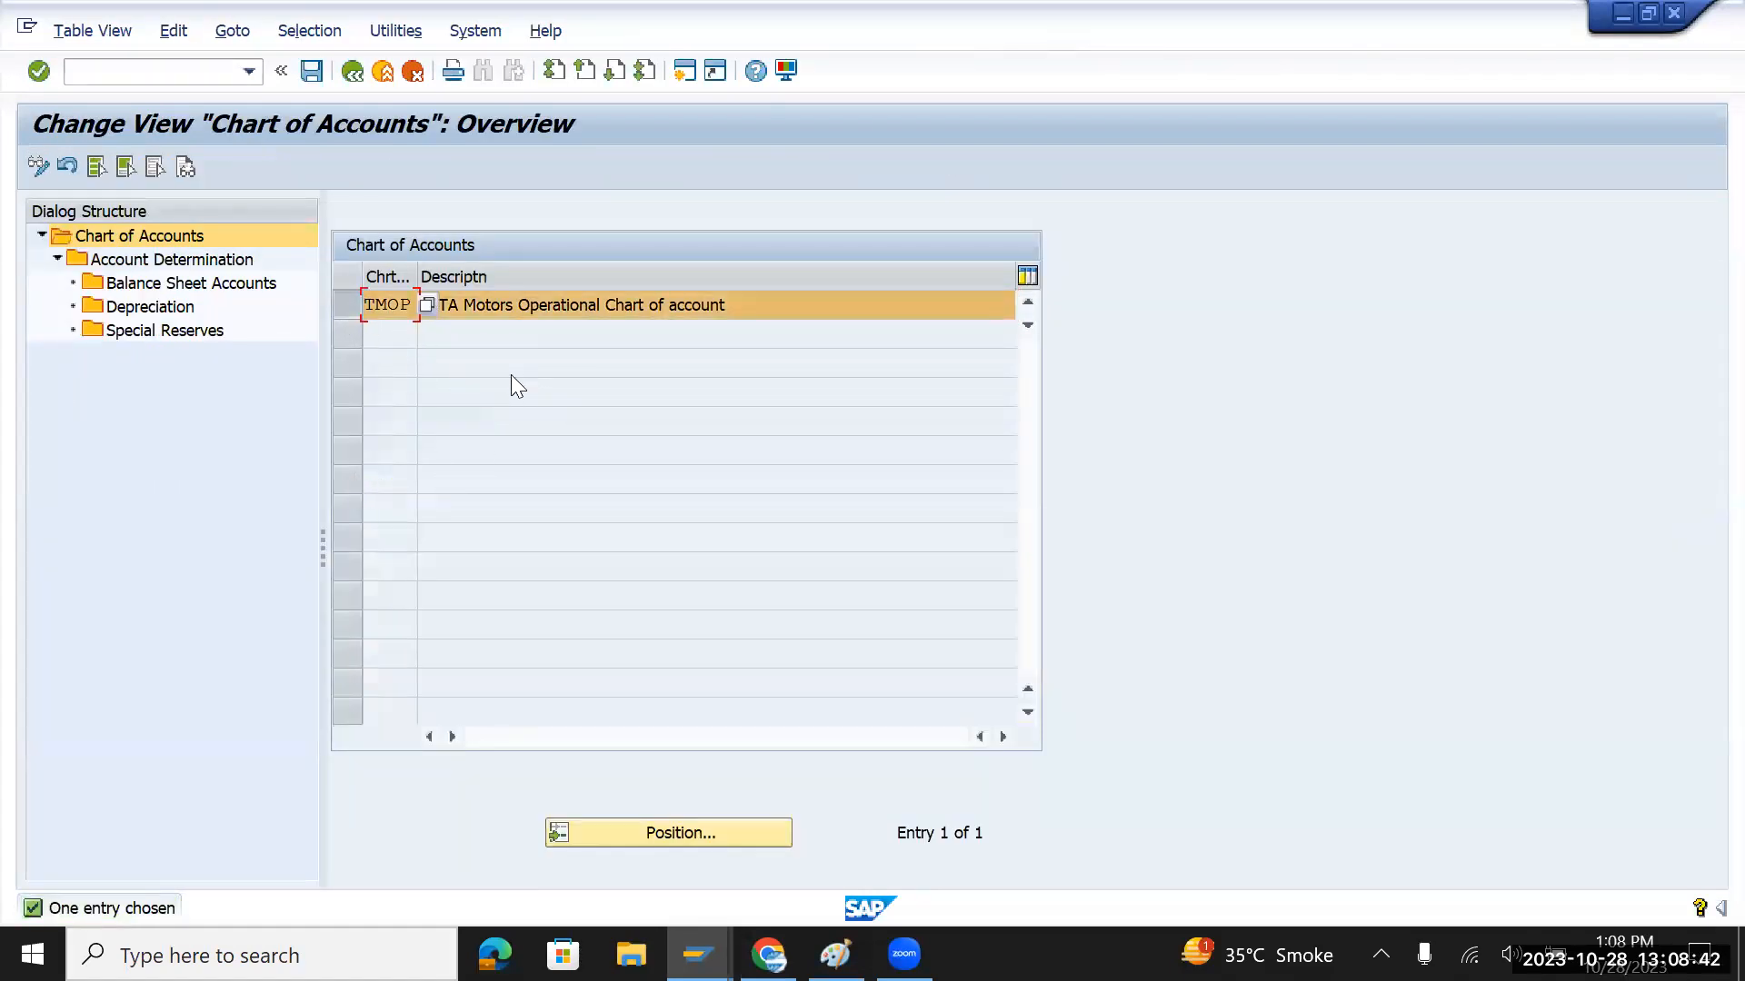
double_click(173, 259)
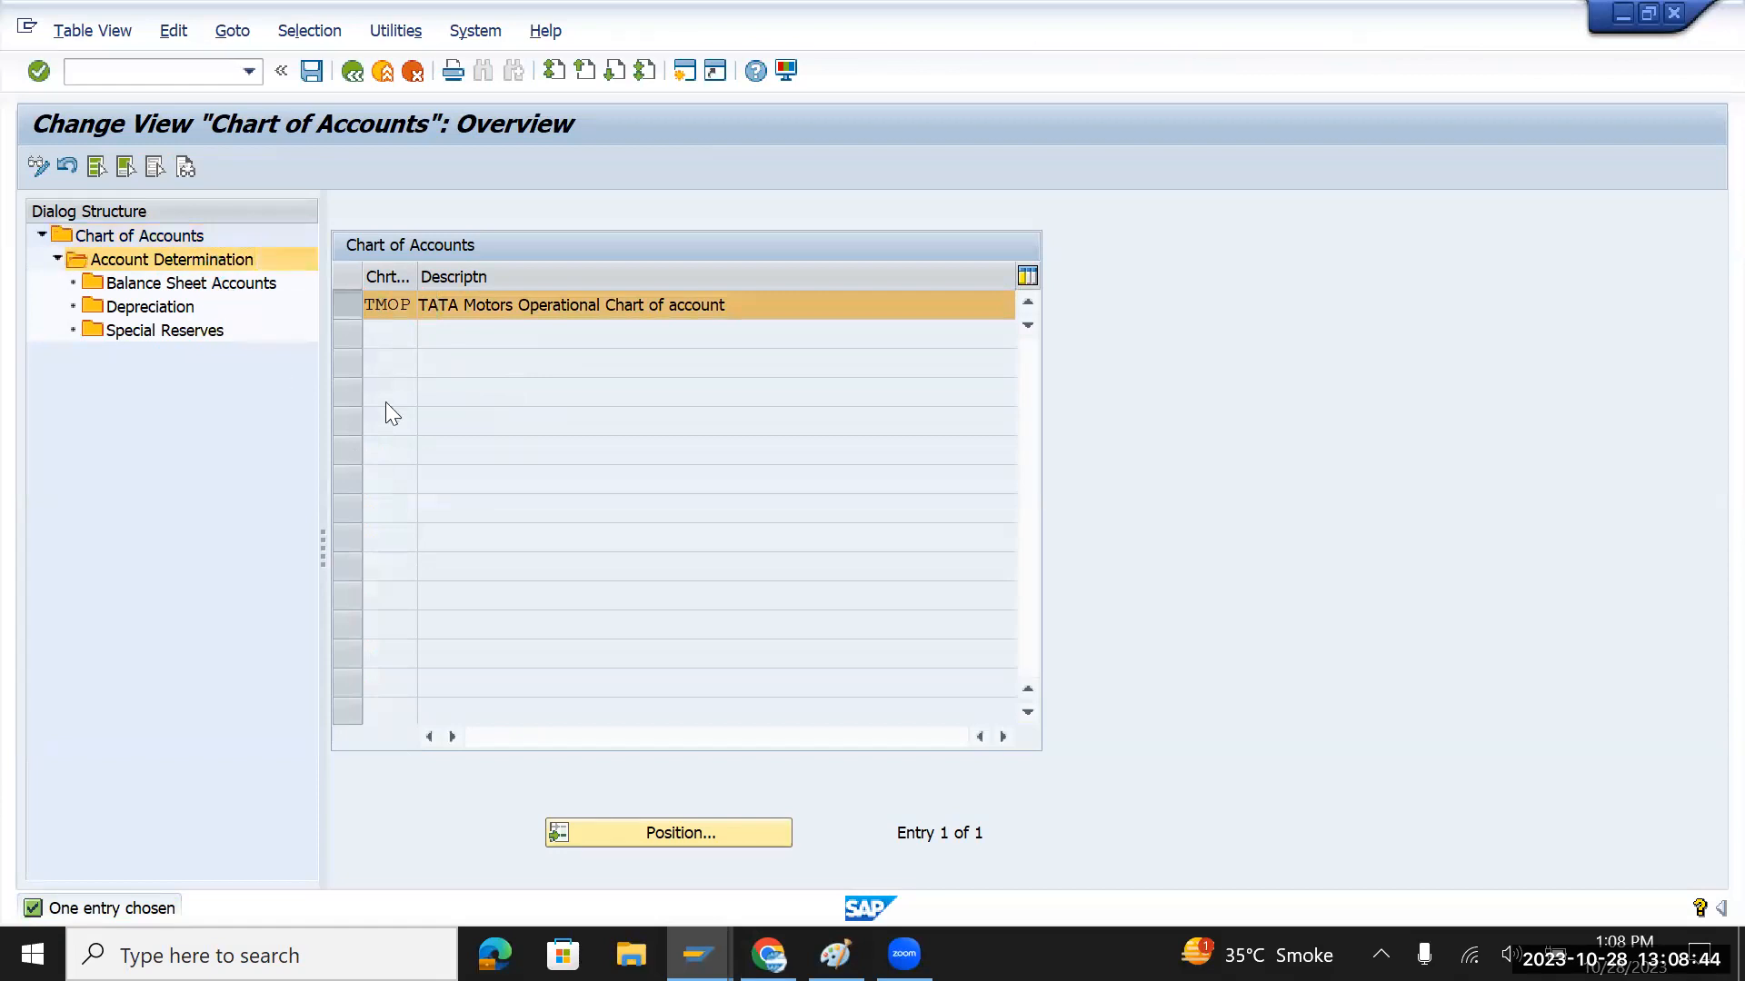
scroll(551, 518, "down", 8)
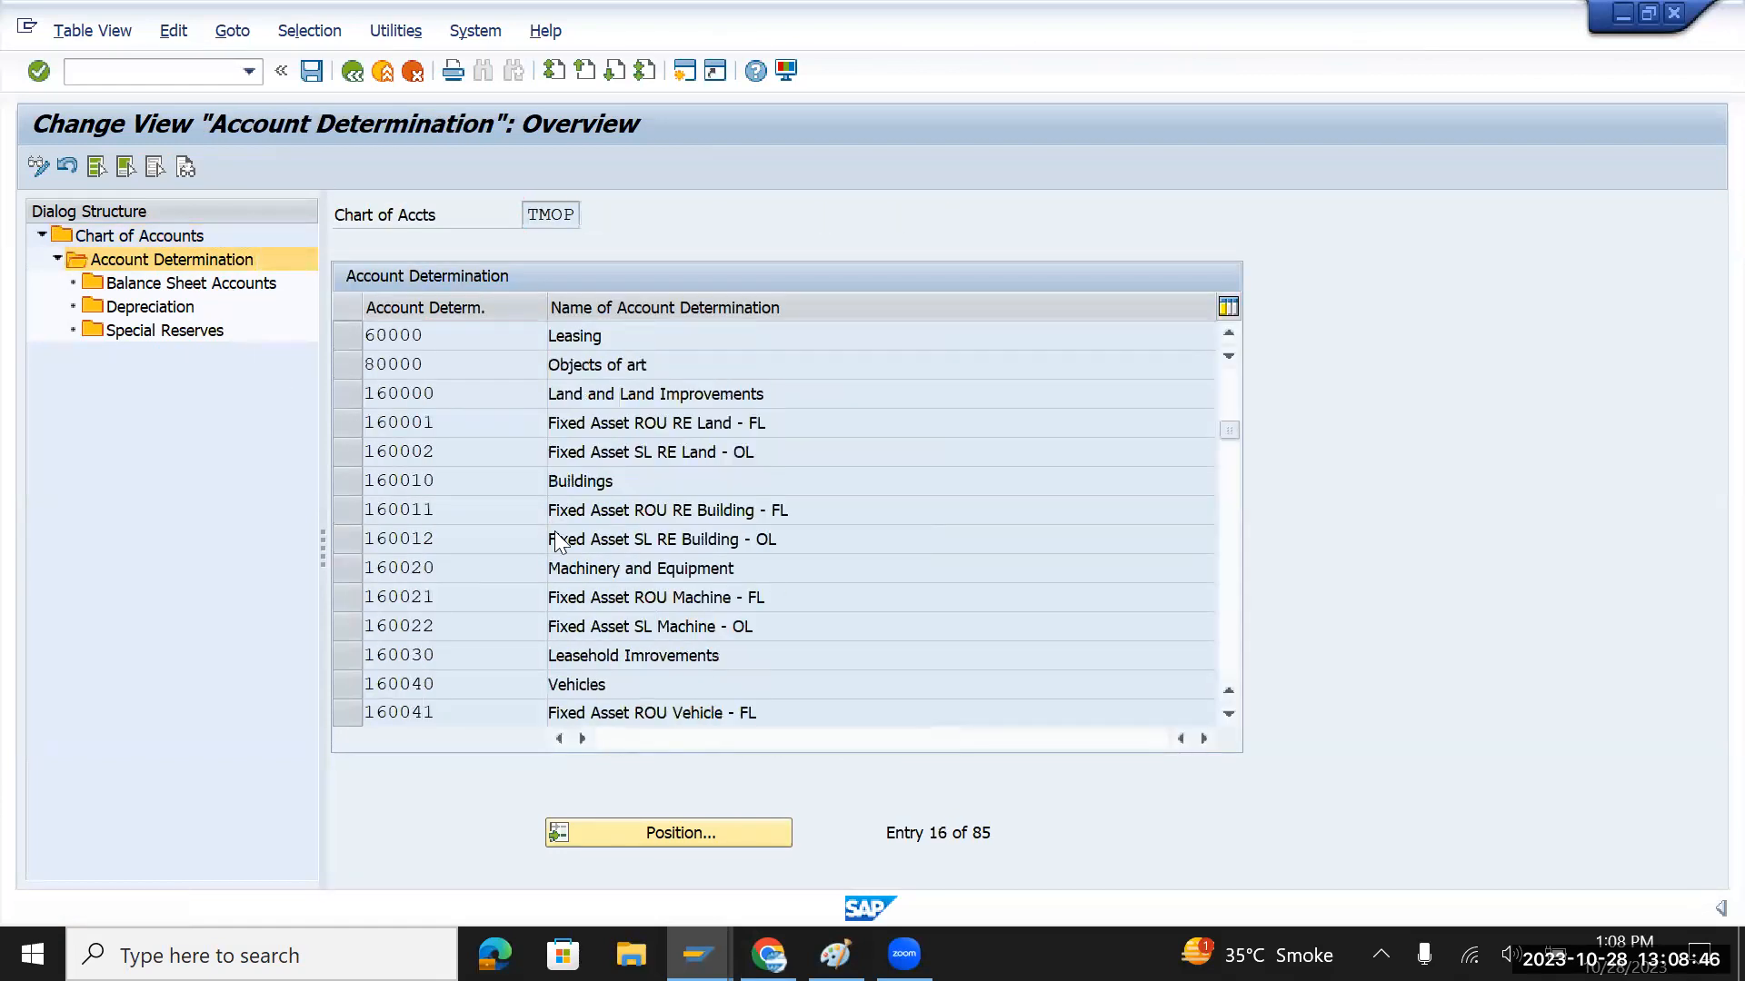
scroll(557, 529, "down", 8)
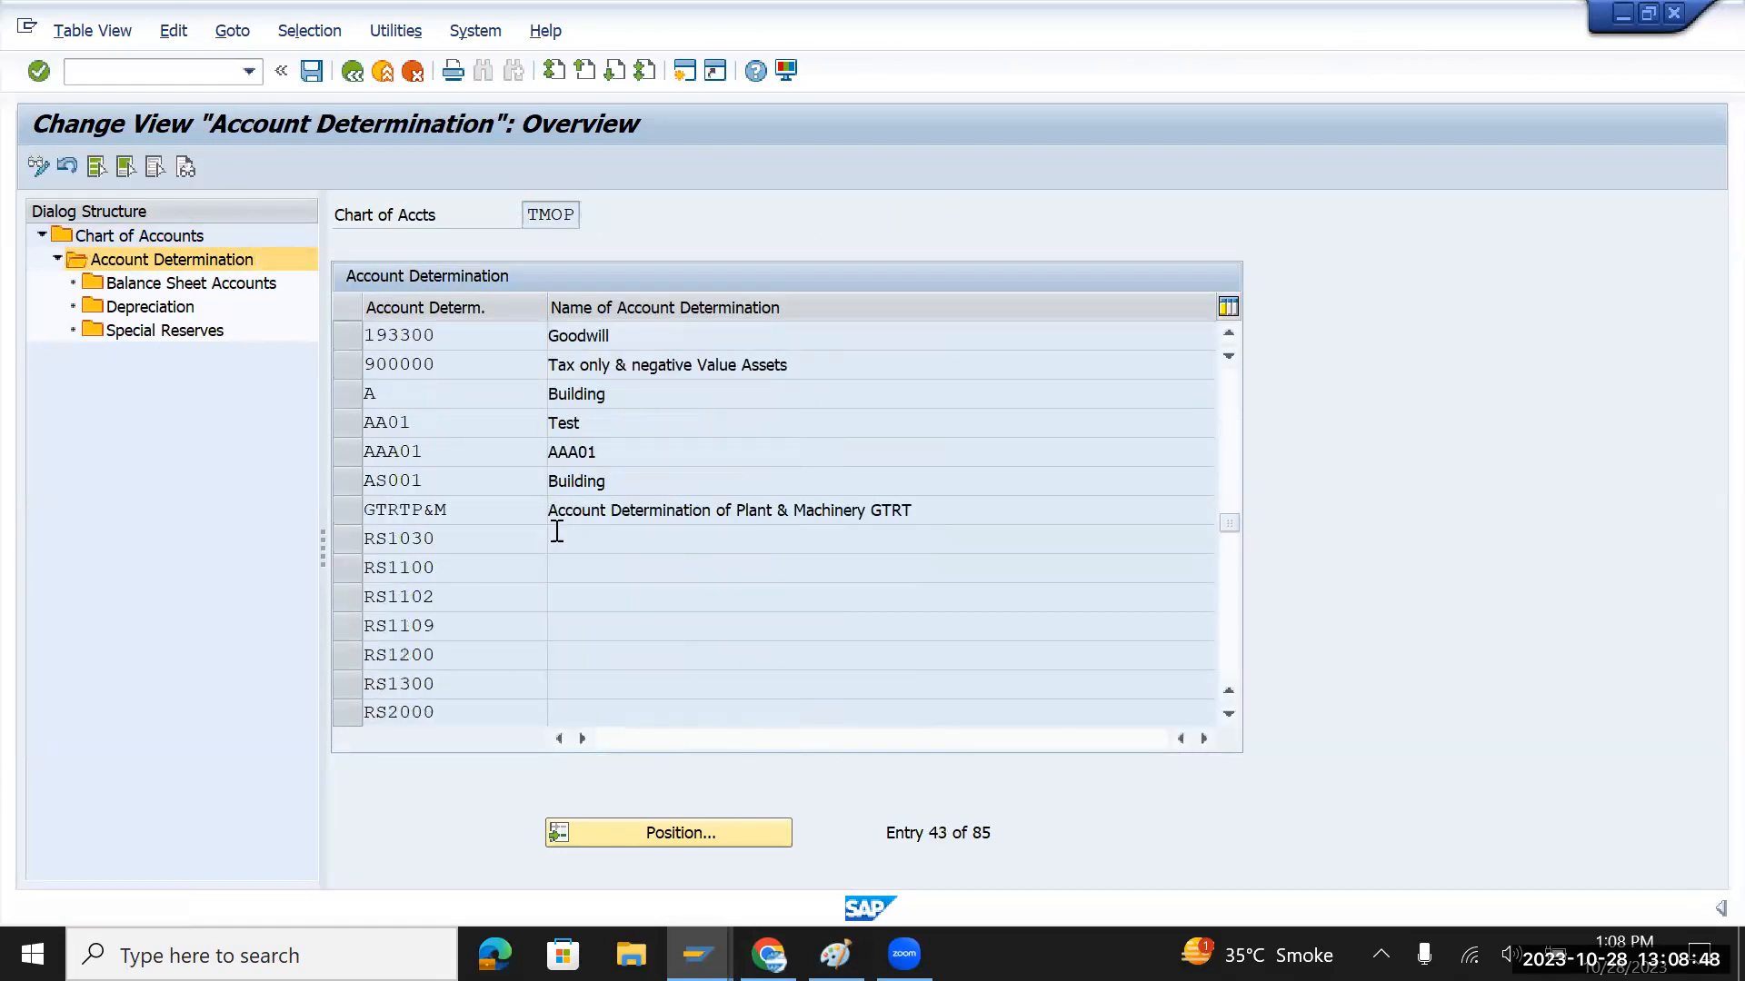
scroll(561, 543, "down", 10)
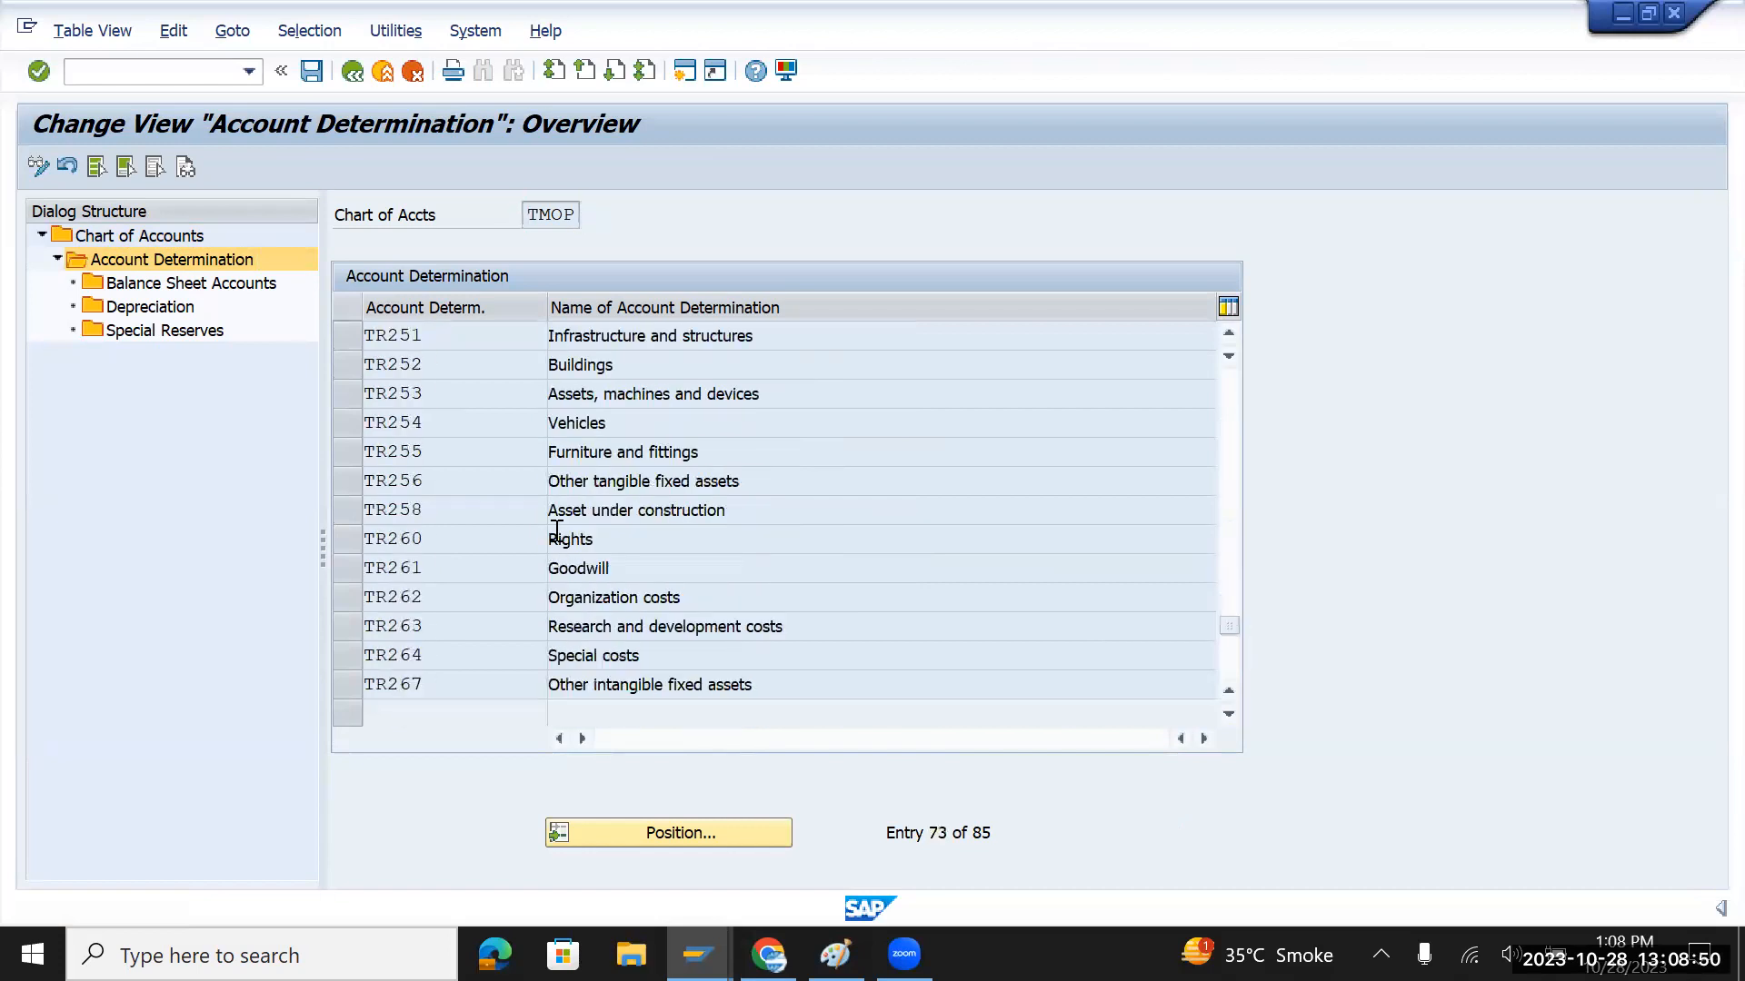
scroll(556, 536, "up", 4)
scroll(556, 536, "up", 2)
left_click_drag(443, 508, 335, 515)
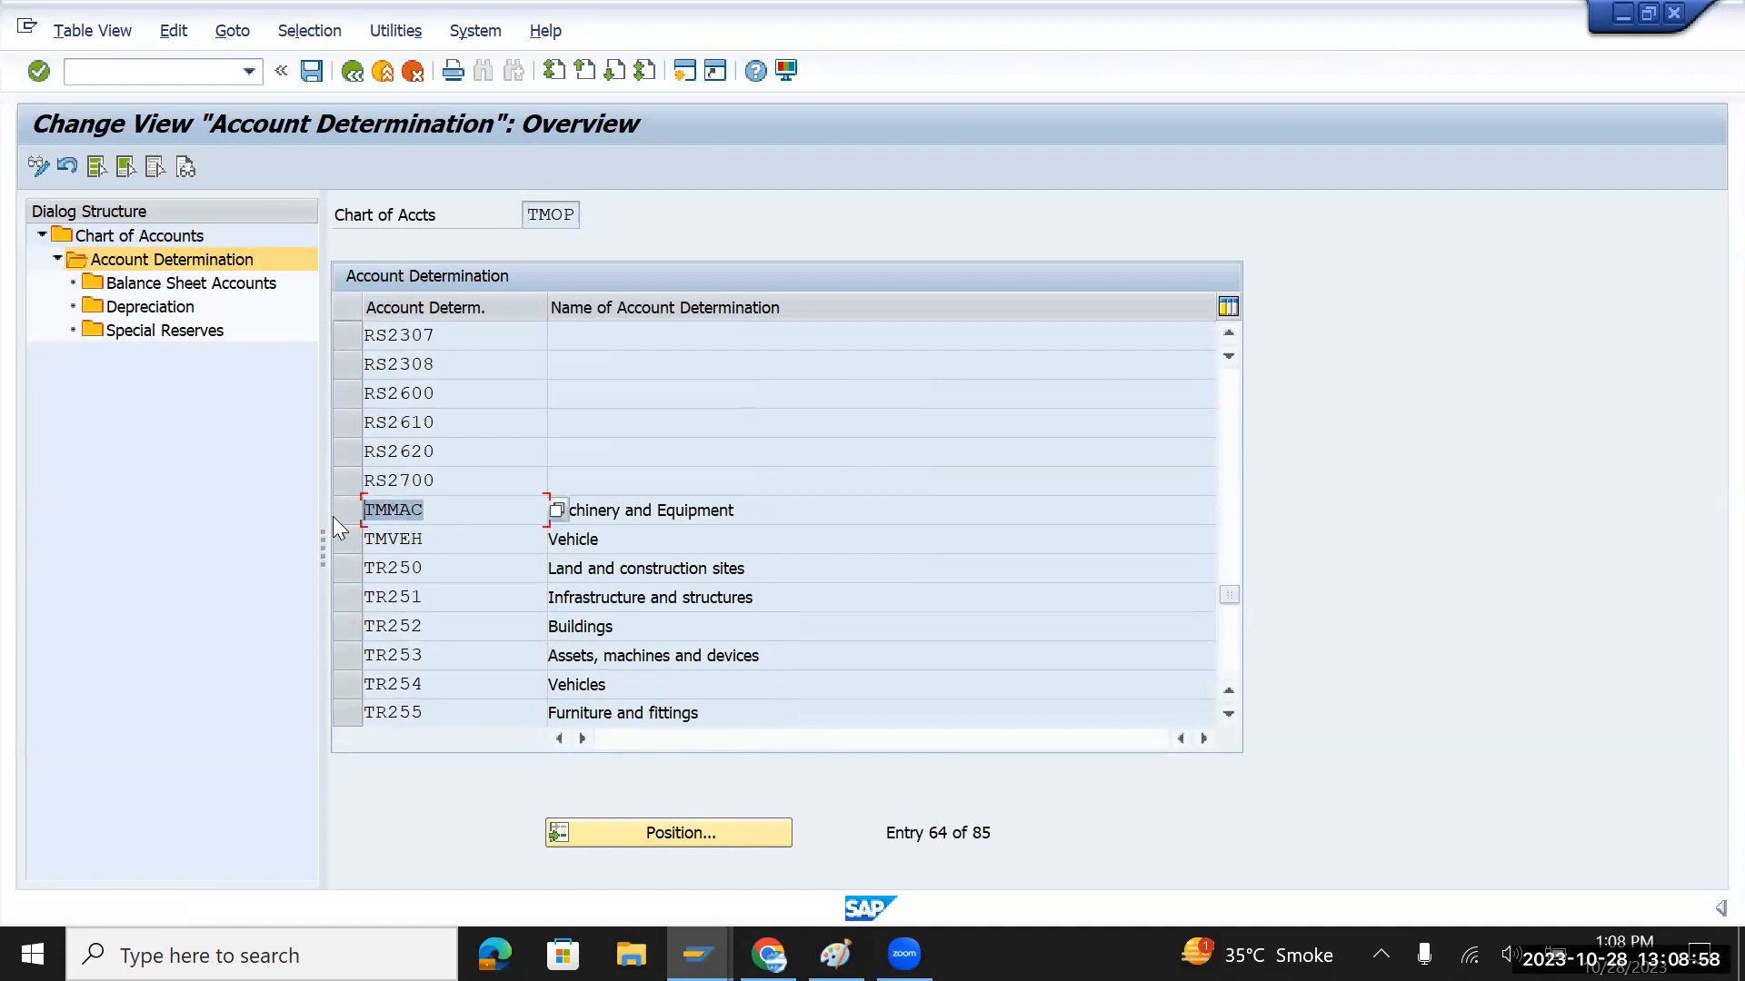
left_click_drag(459, 538, 344, 549)
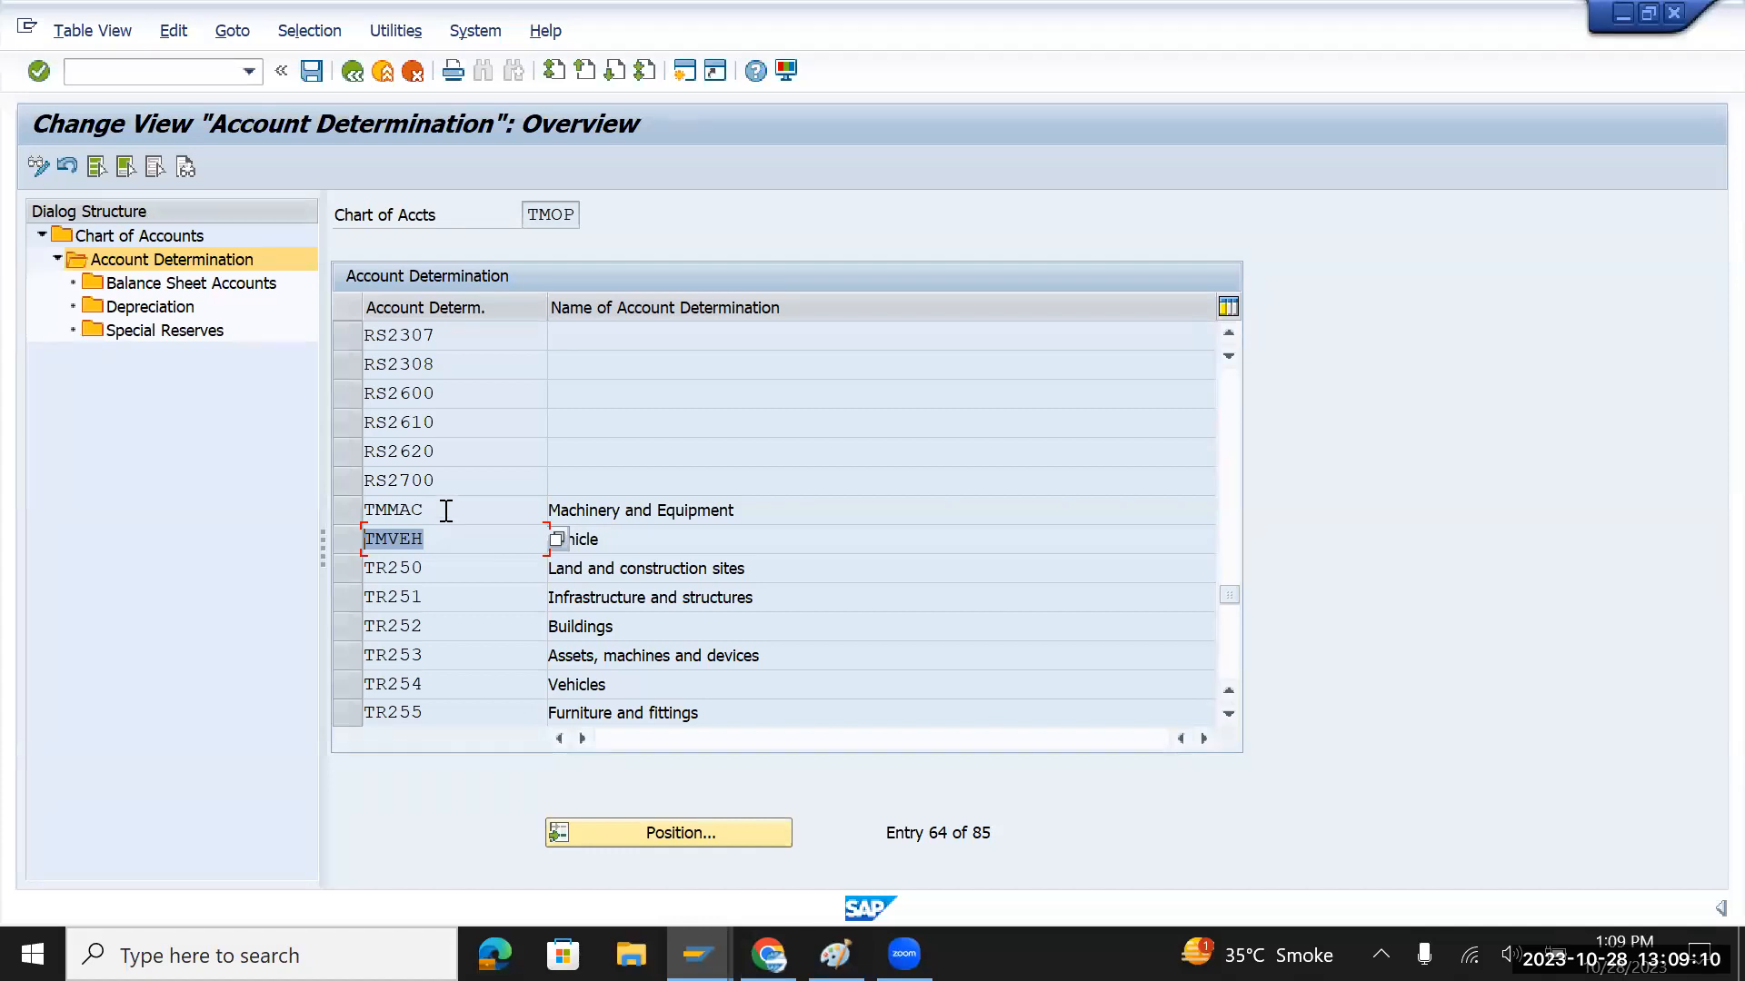
left_click_drag(446, 510, 333, 520)
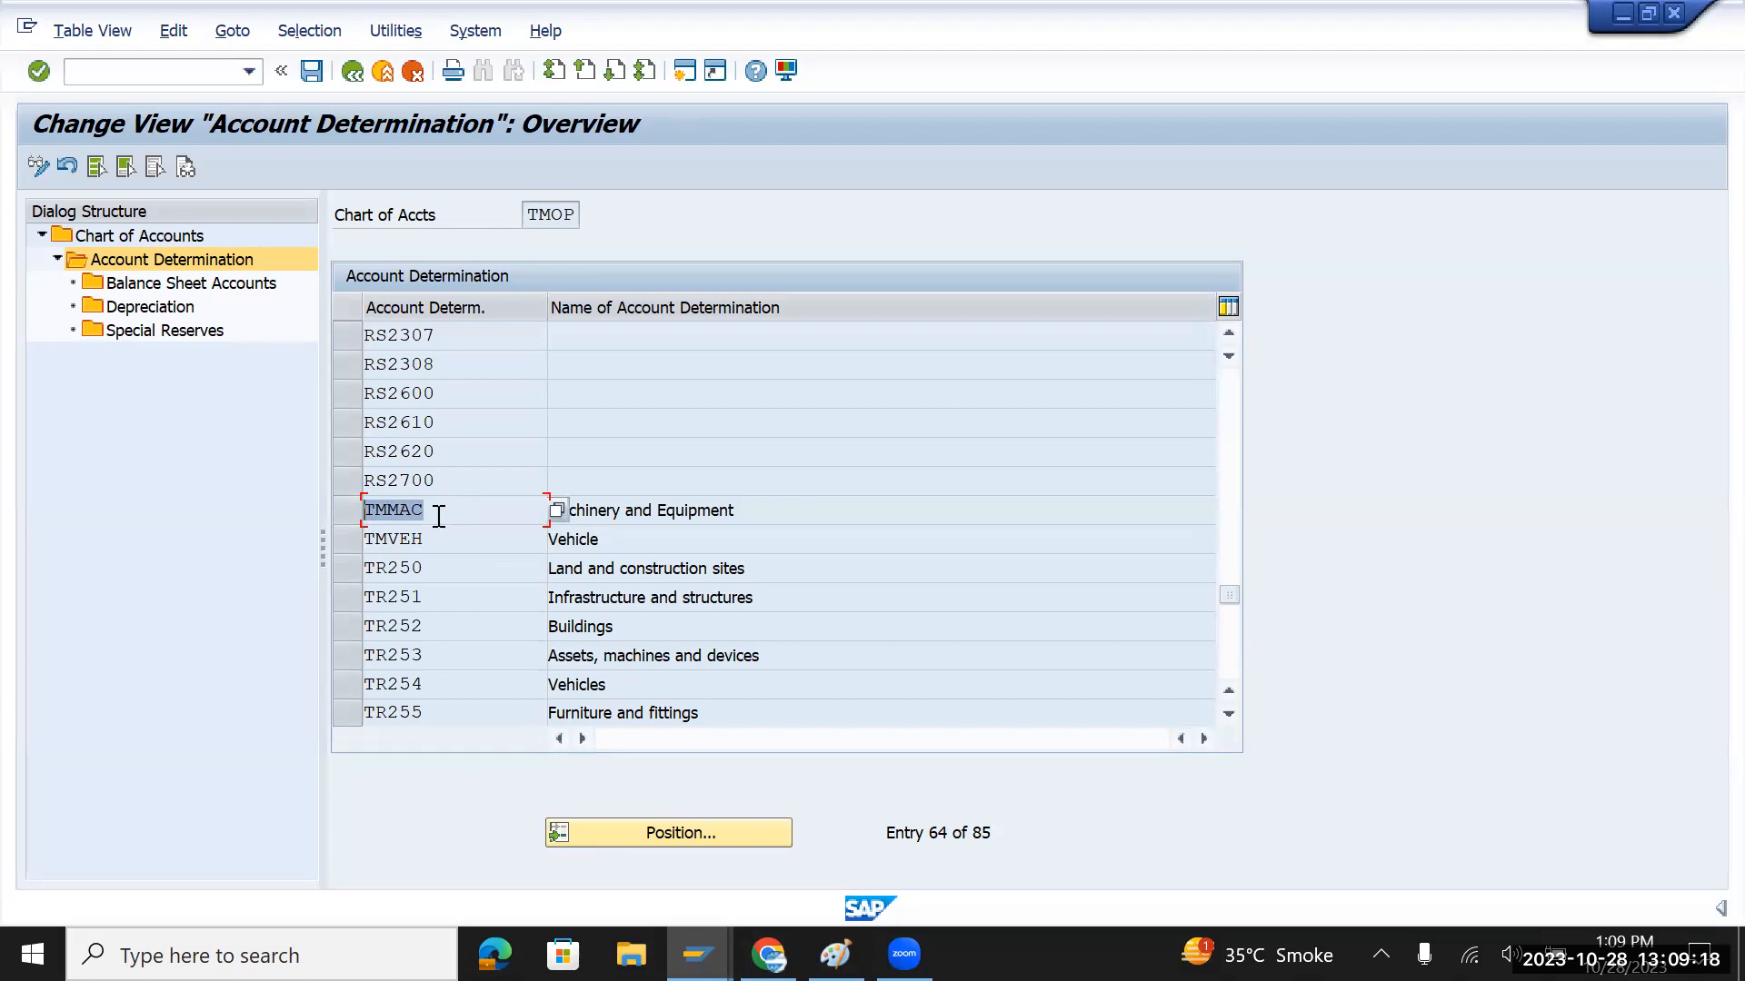
Open the balance sheet account details of account determination TMMAC for depreciation area 1
left_click_drag(459, 512, 349, 526)
left_click(348, 511)
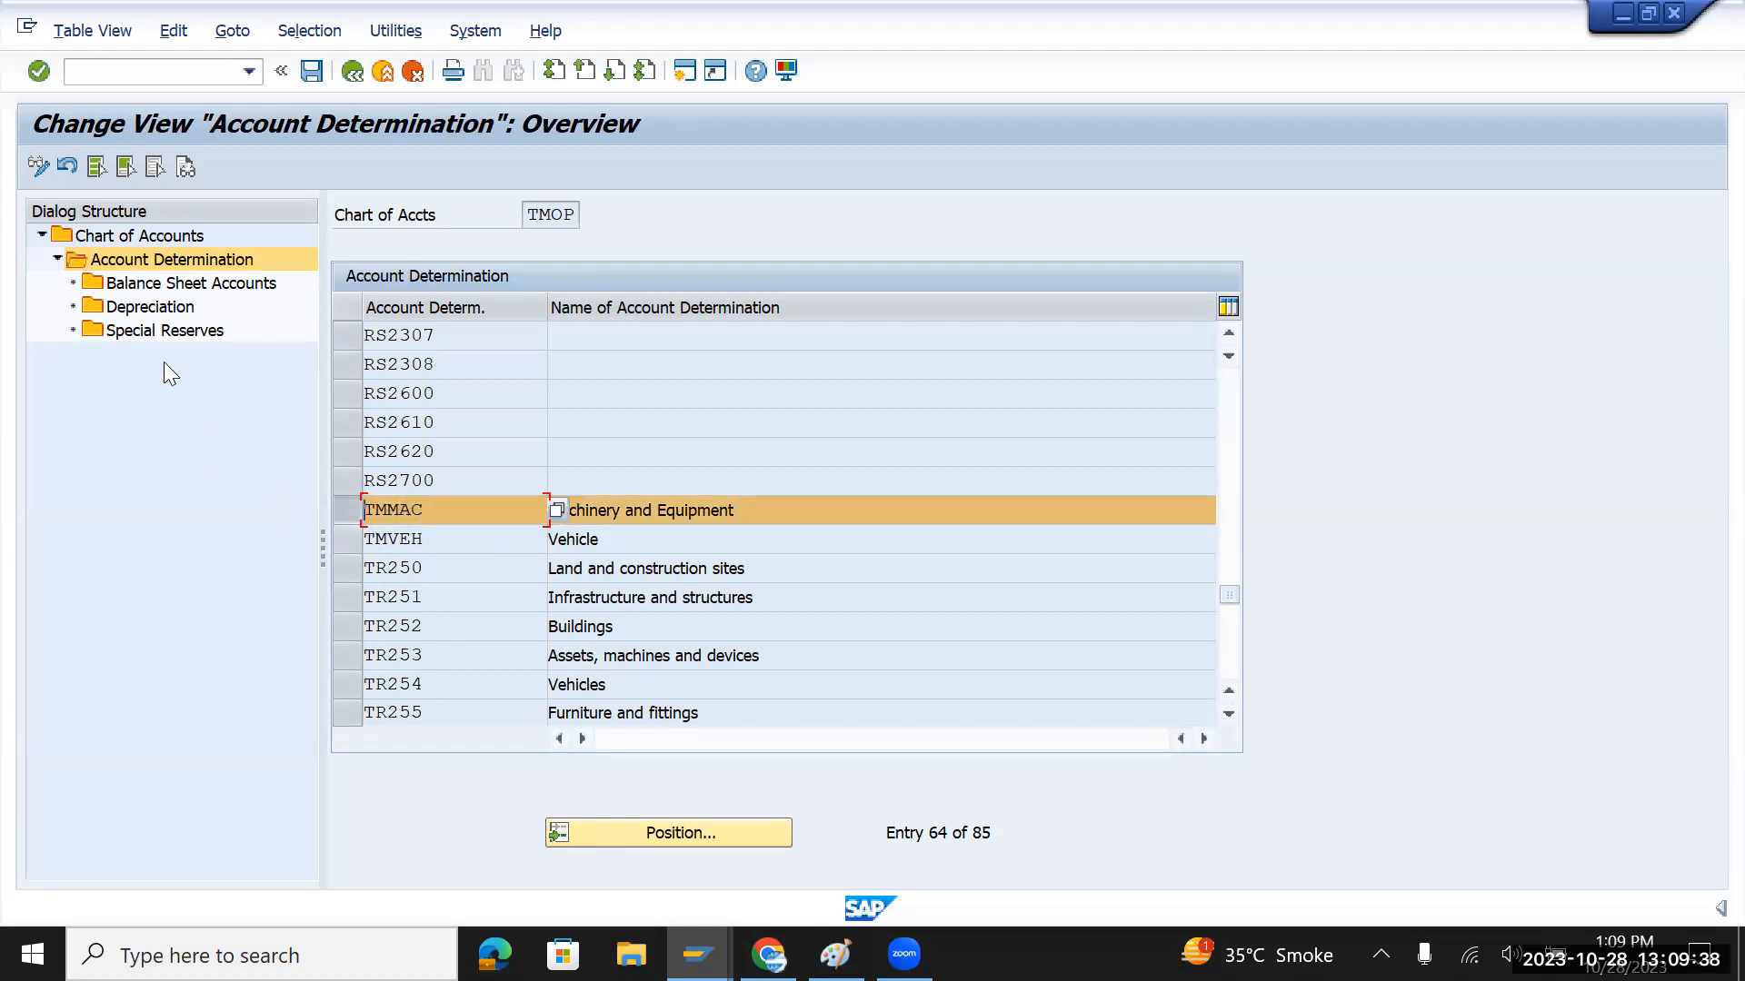
double_click(167, 280)
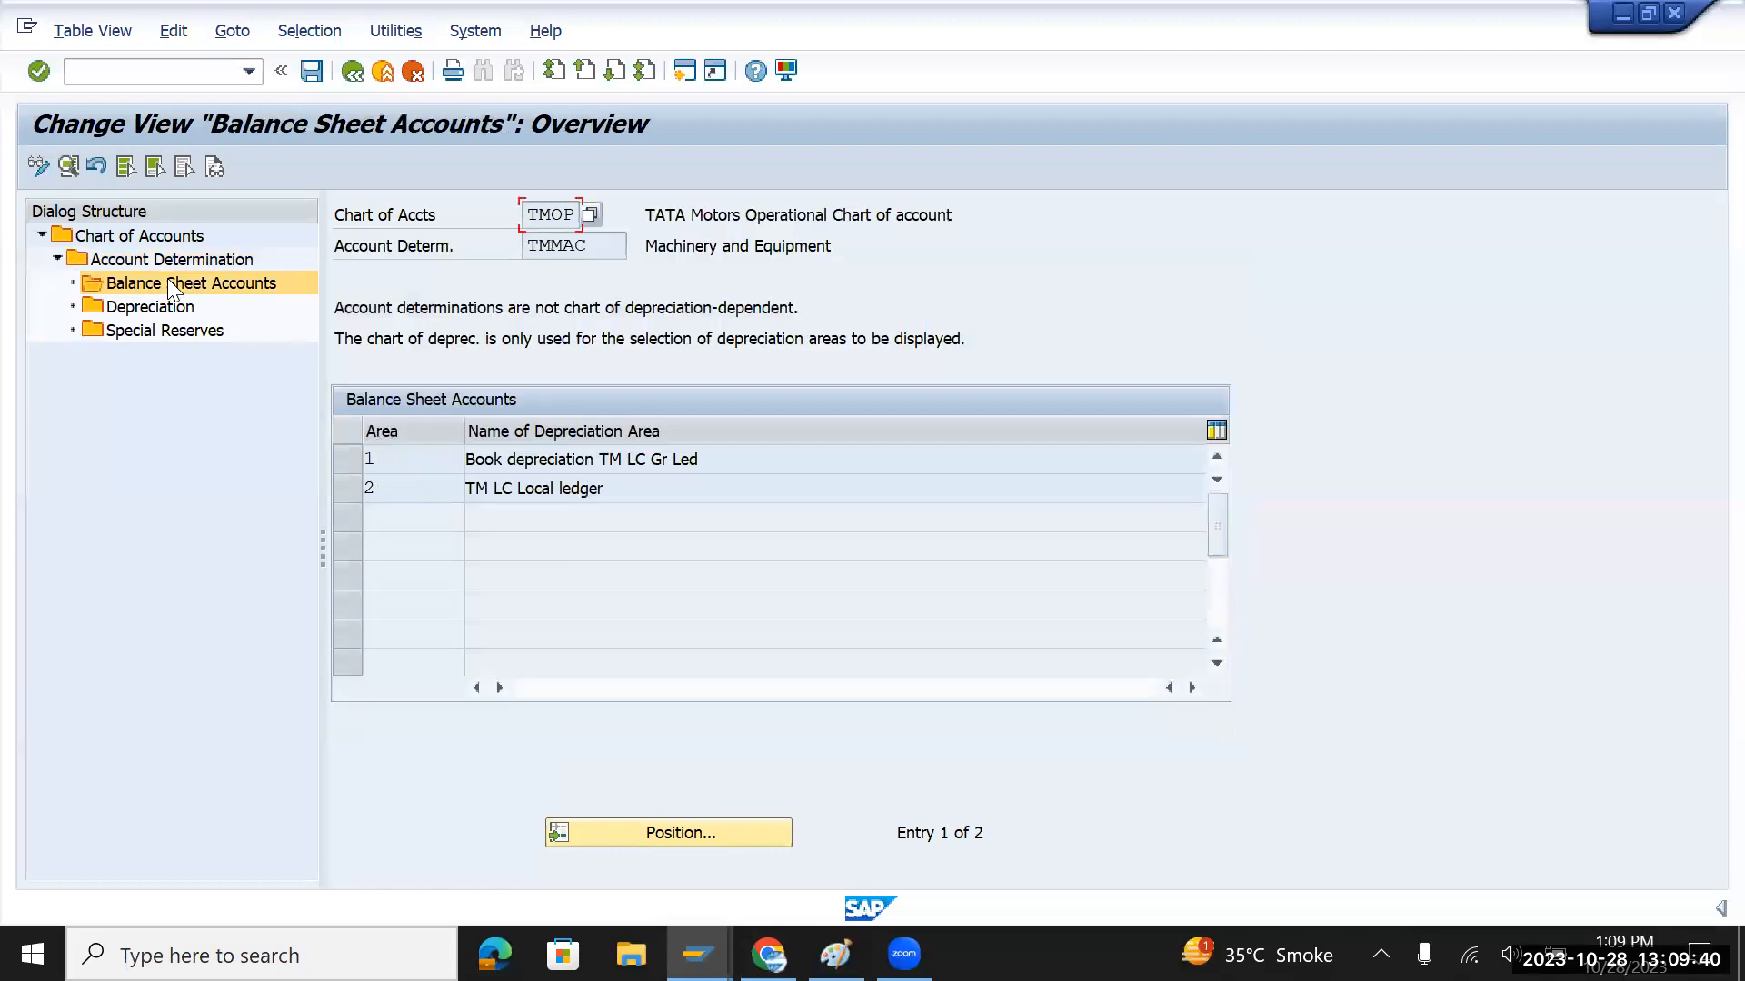
left_click(359, 461)
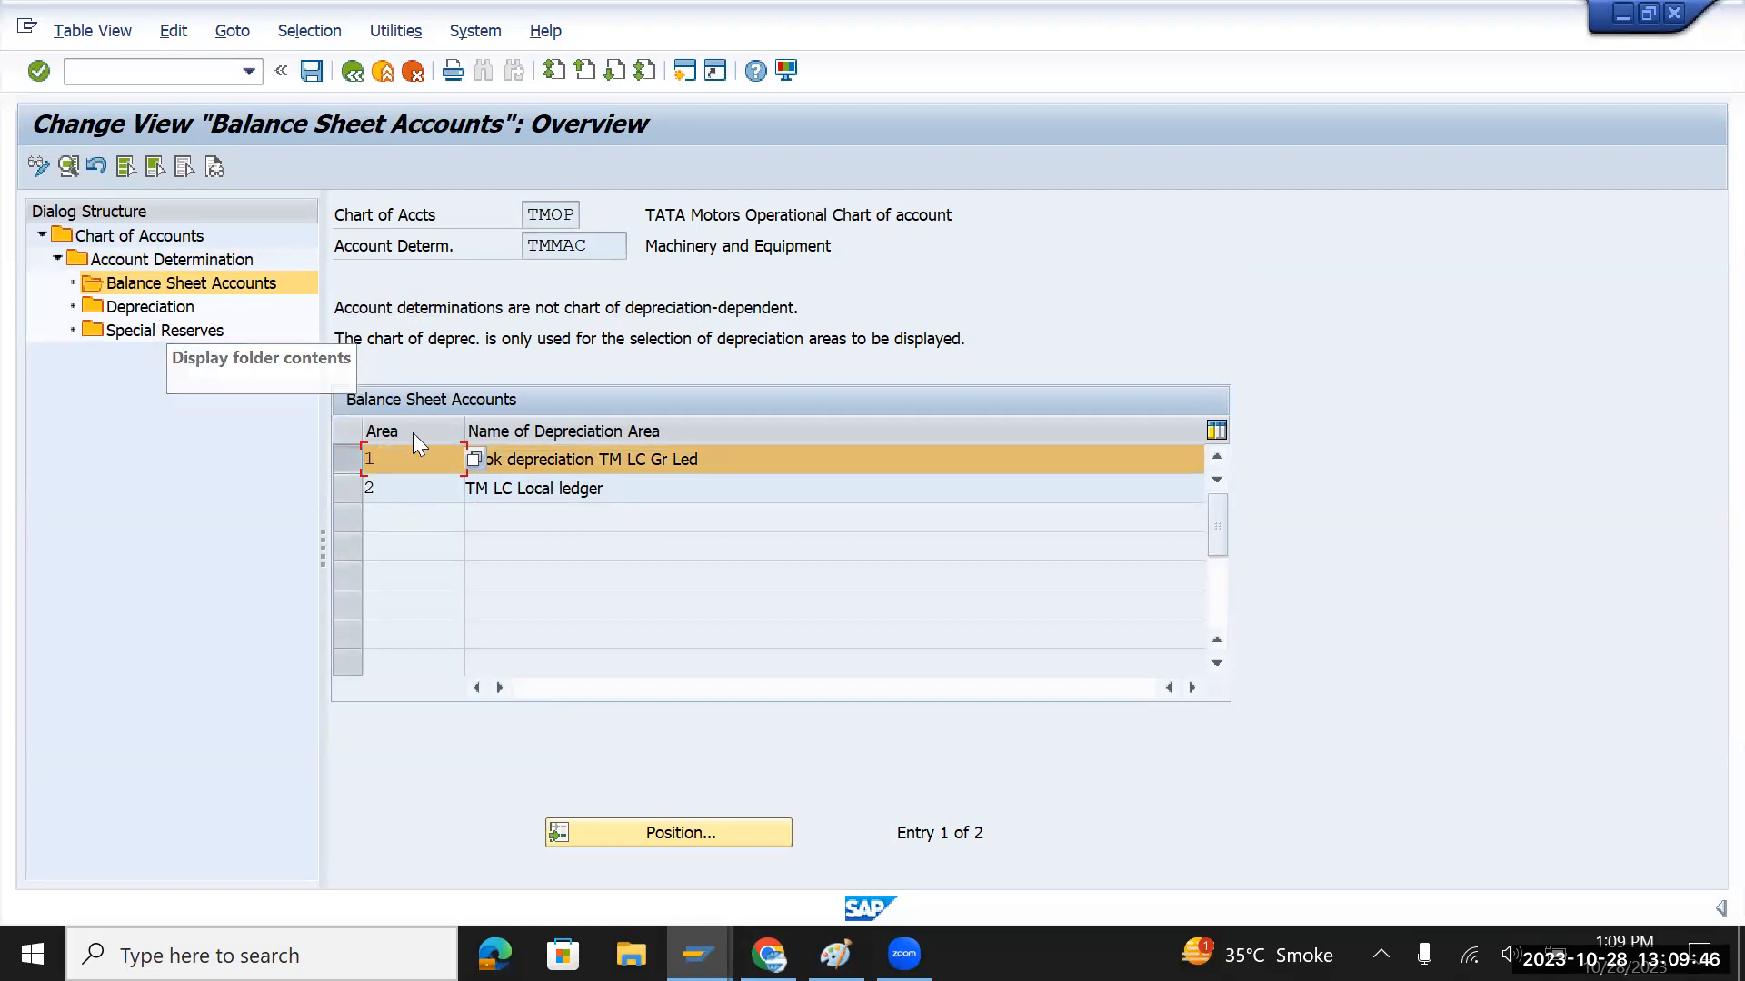
left_click(520, 459)
double_click(519, 459)
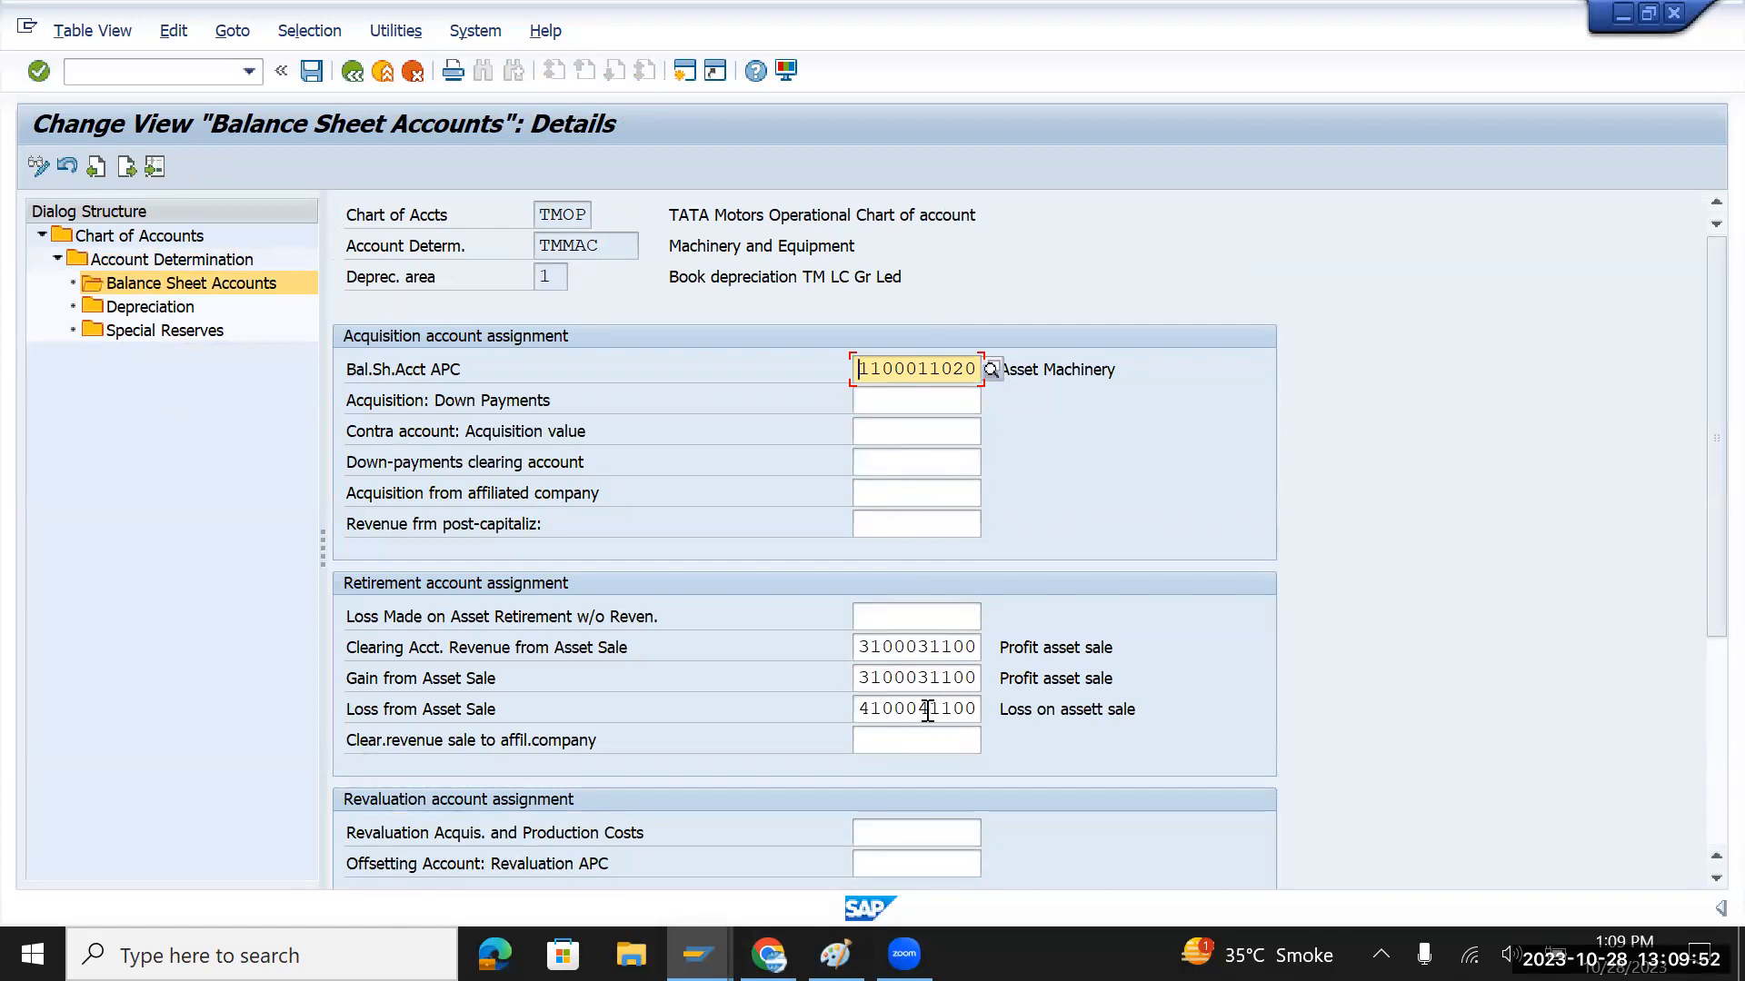
key("super+shift+s")
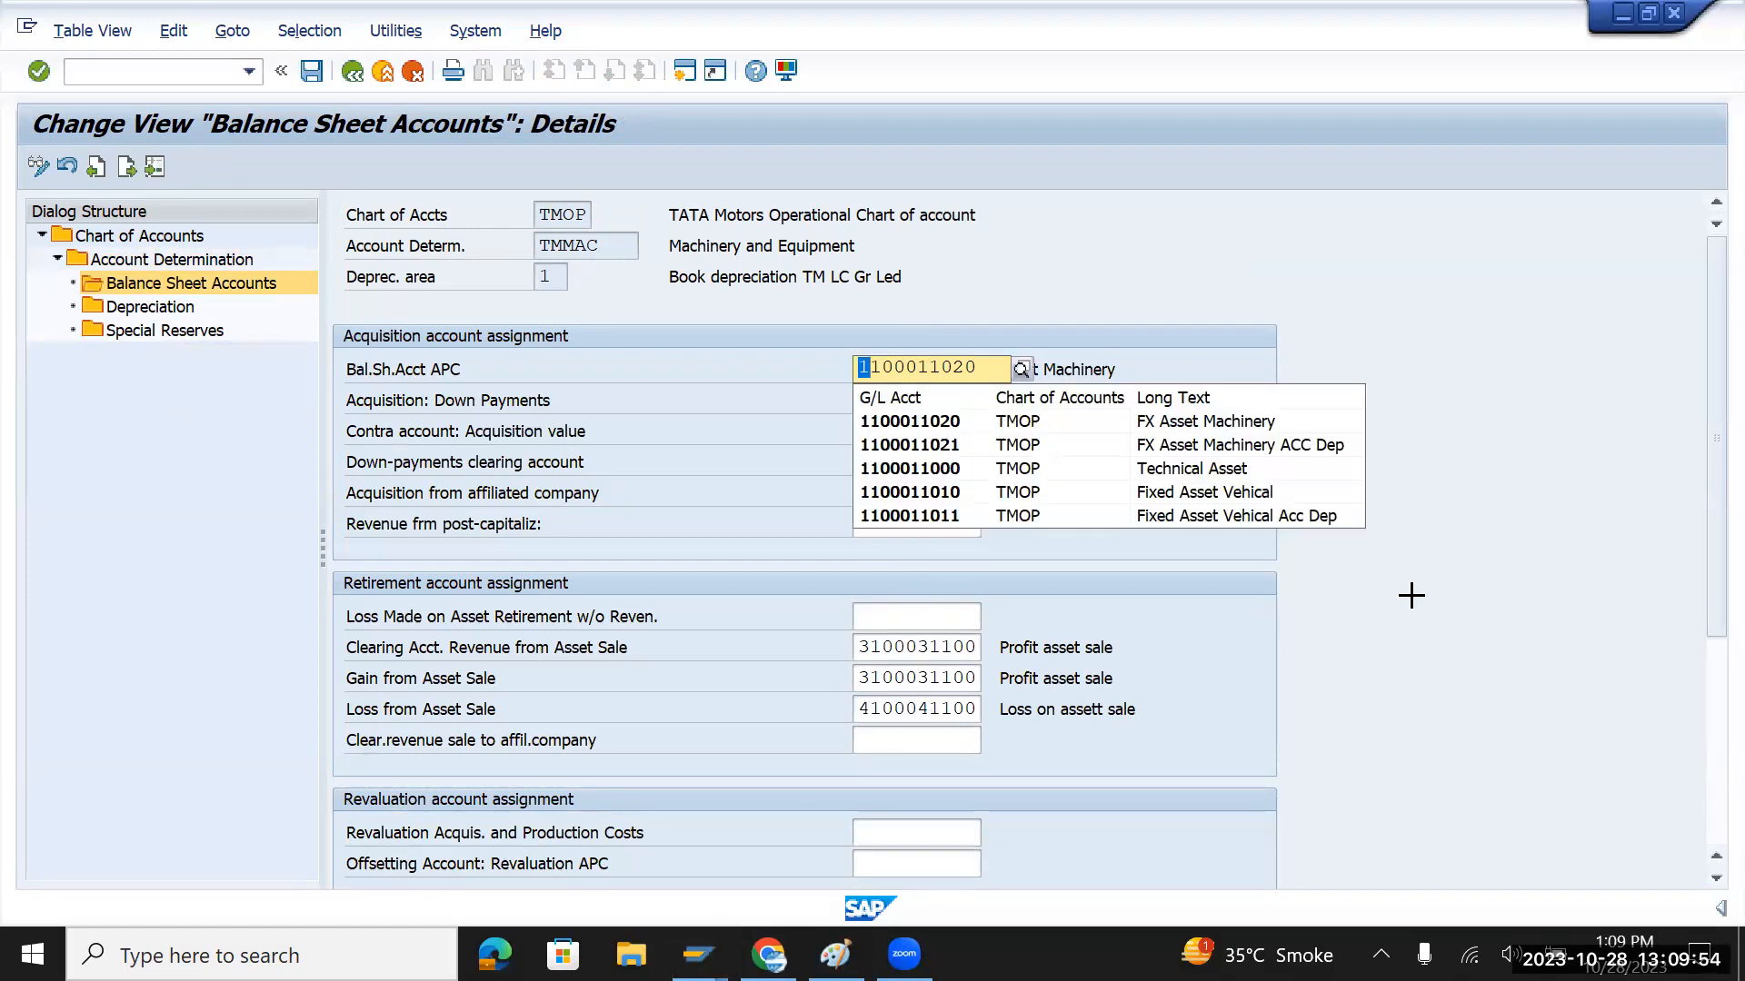
left_click(1412, 595)
key("ctrl+y")
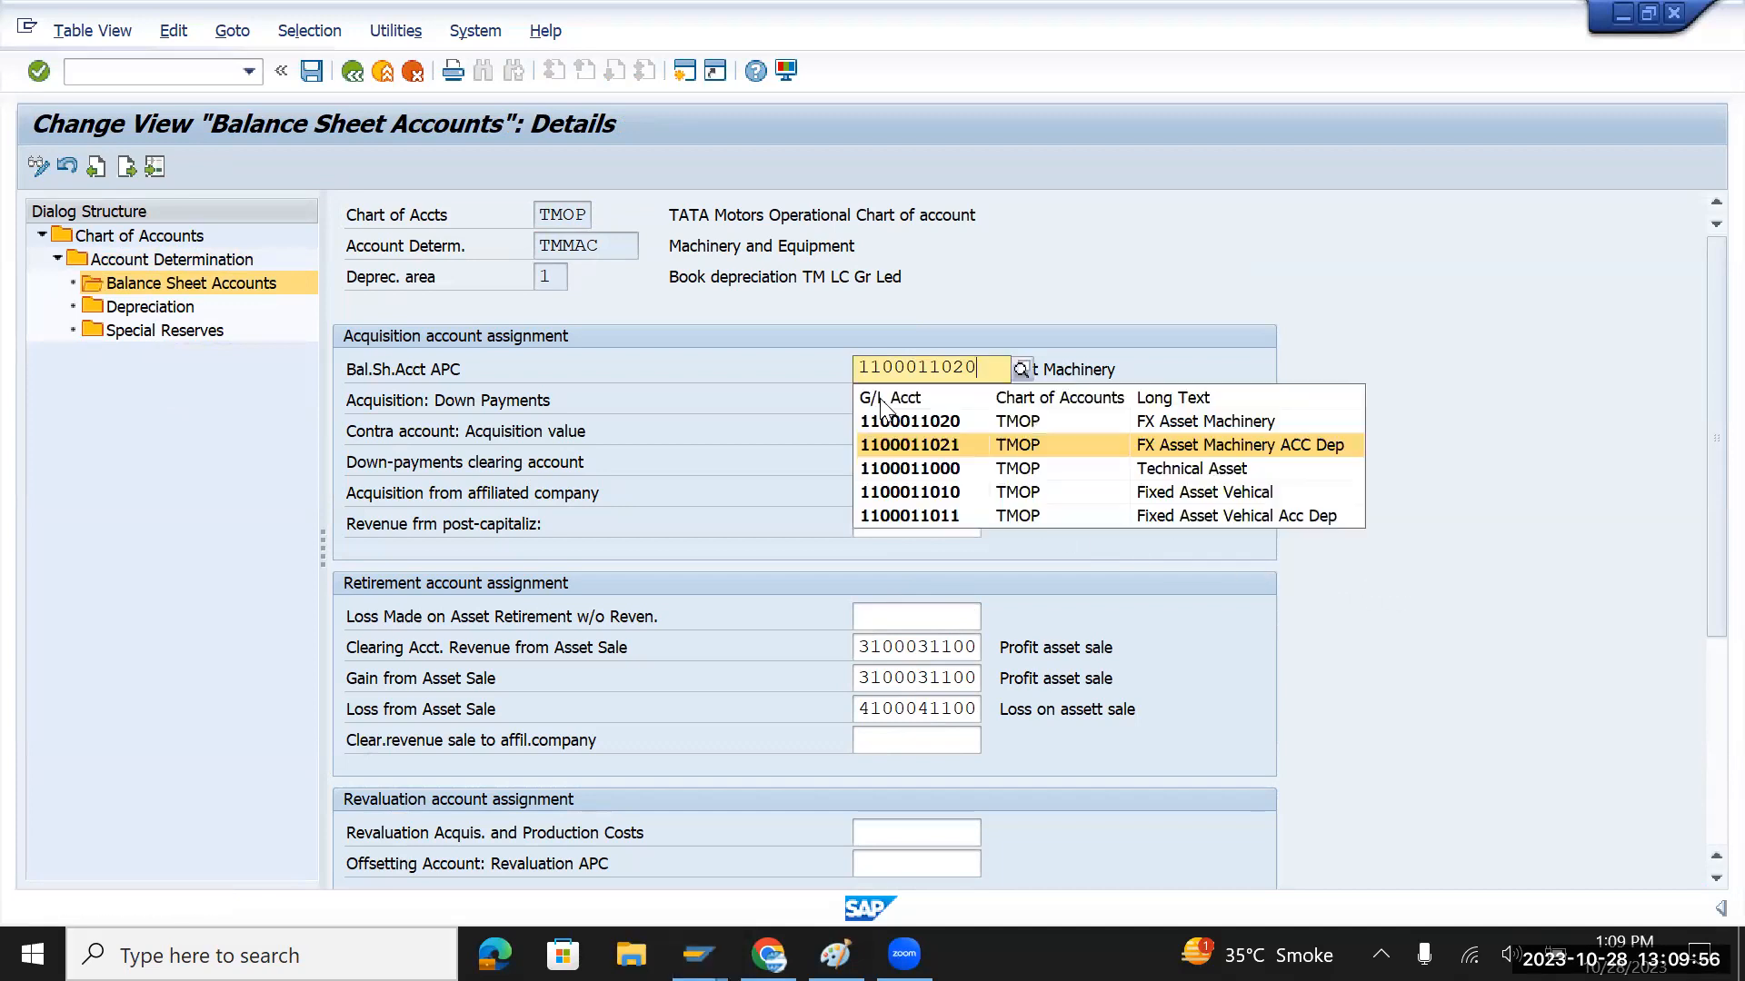
left_click_drag(859, 357, 881, 371)
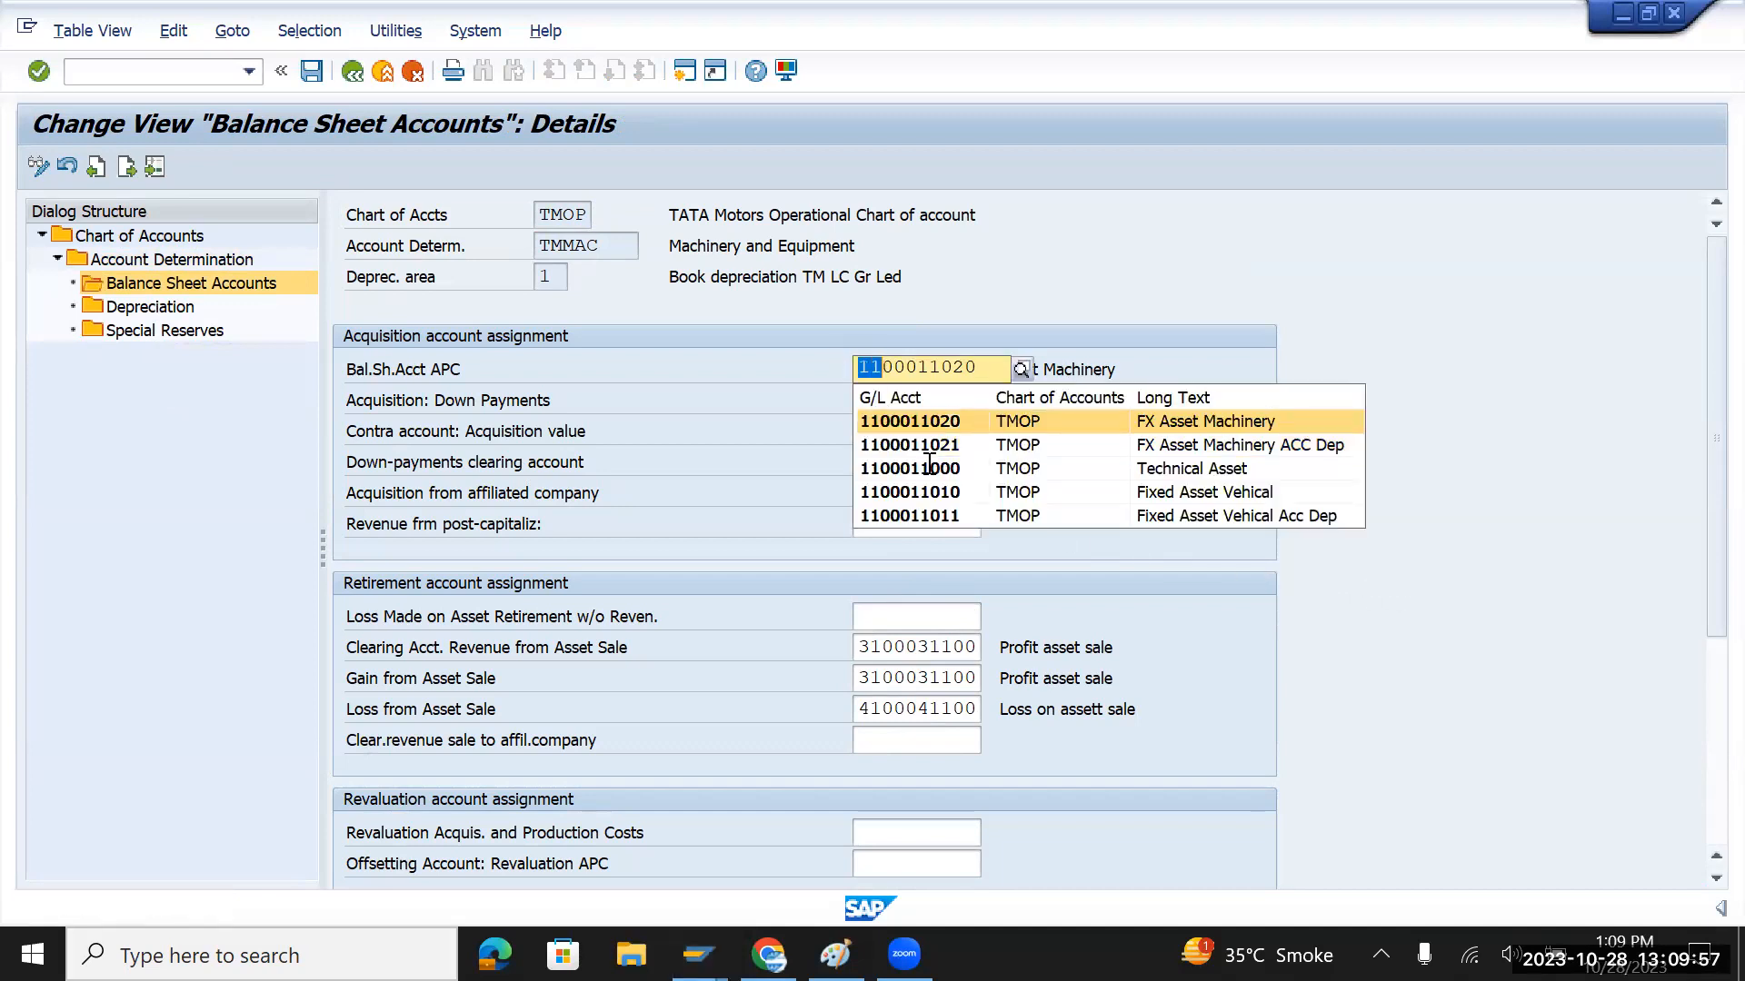
left_click(1182, 586)
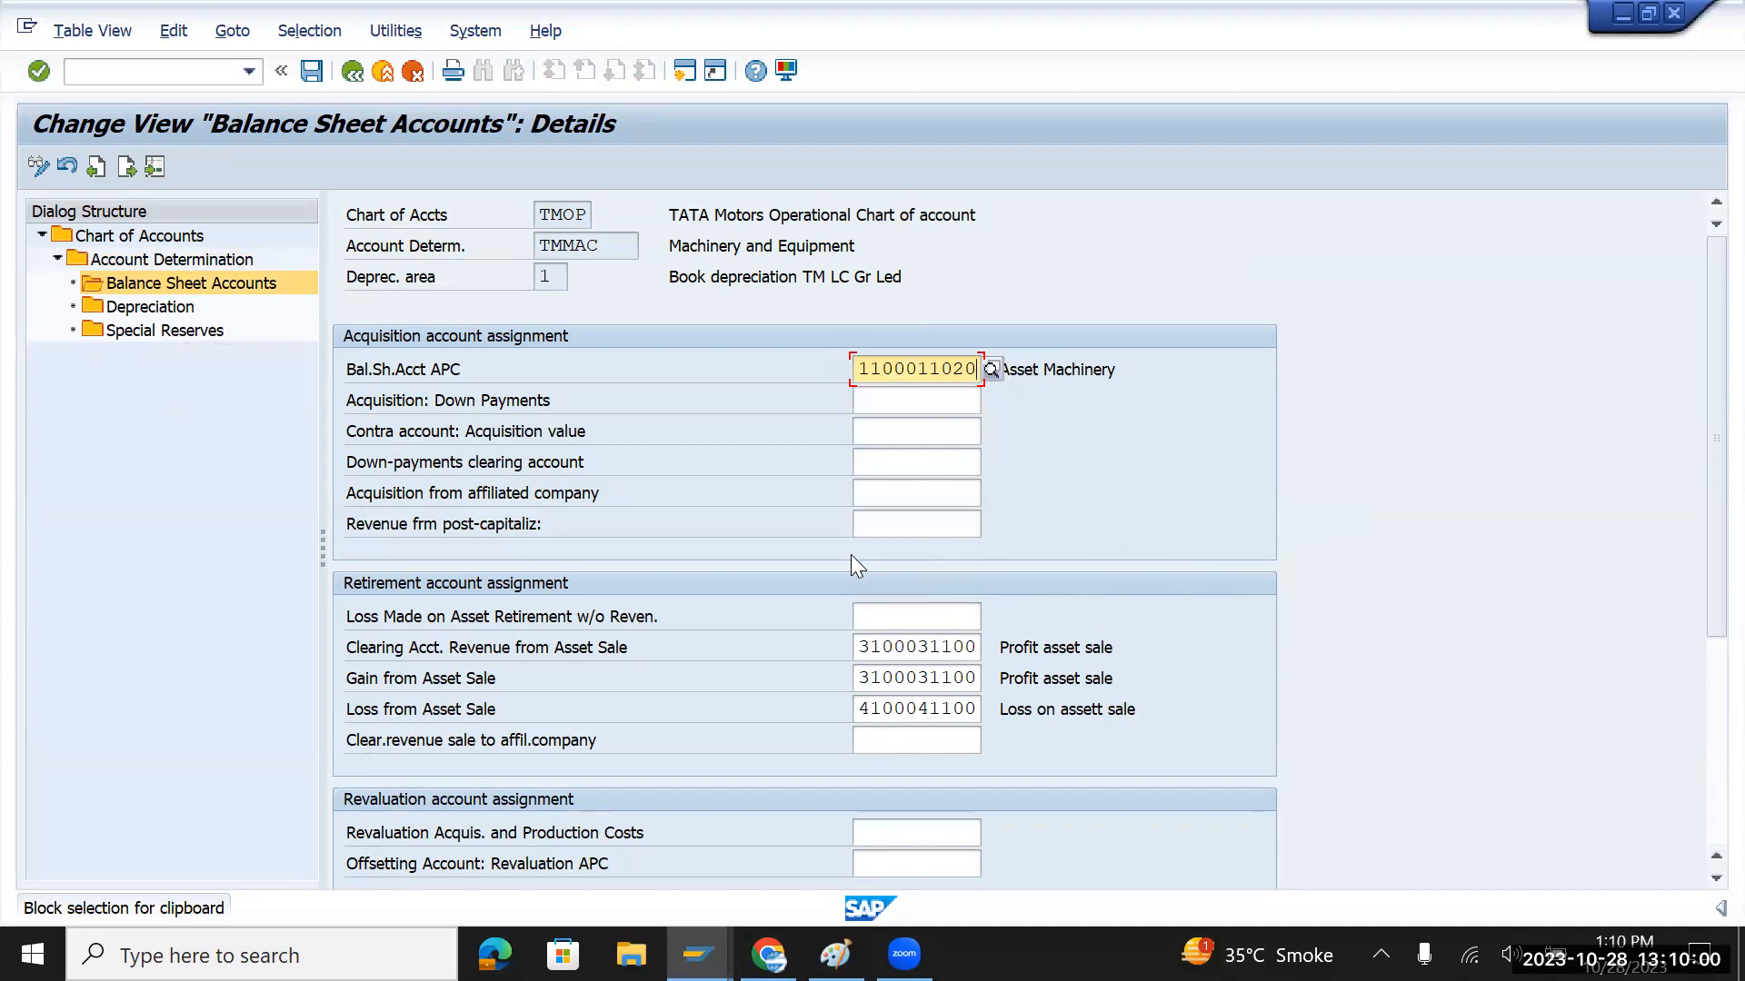
Copy the block of area 1 accounts from Bal.Sh.Acct APC through Loss from Asset Sale and return to the Balance Sheet Accounts overview
key("ctrl+y")
left_click_drag(980, 717, 847, 350)
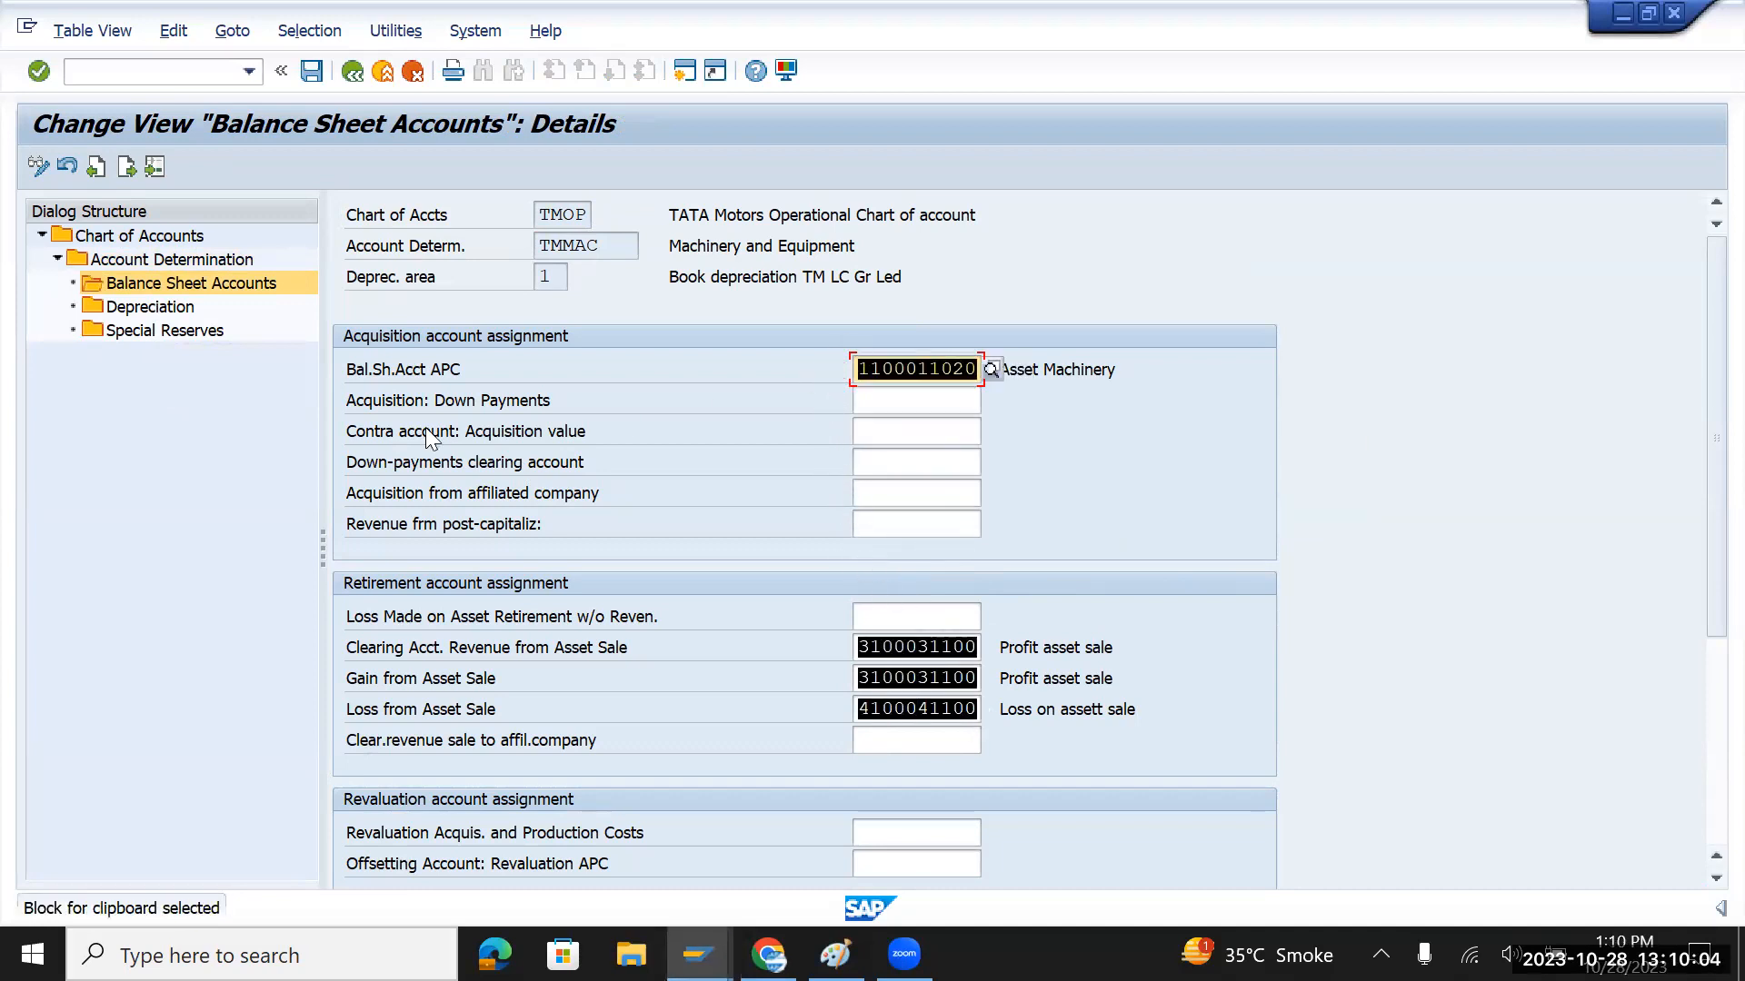
key("ctrl+c")
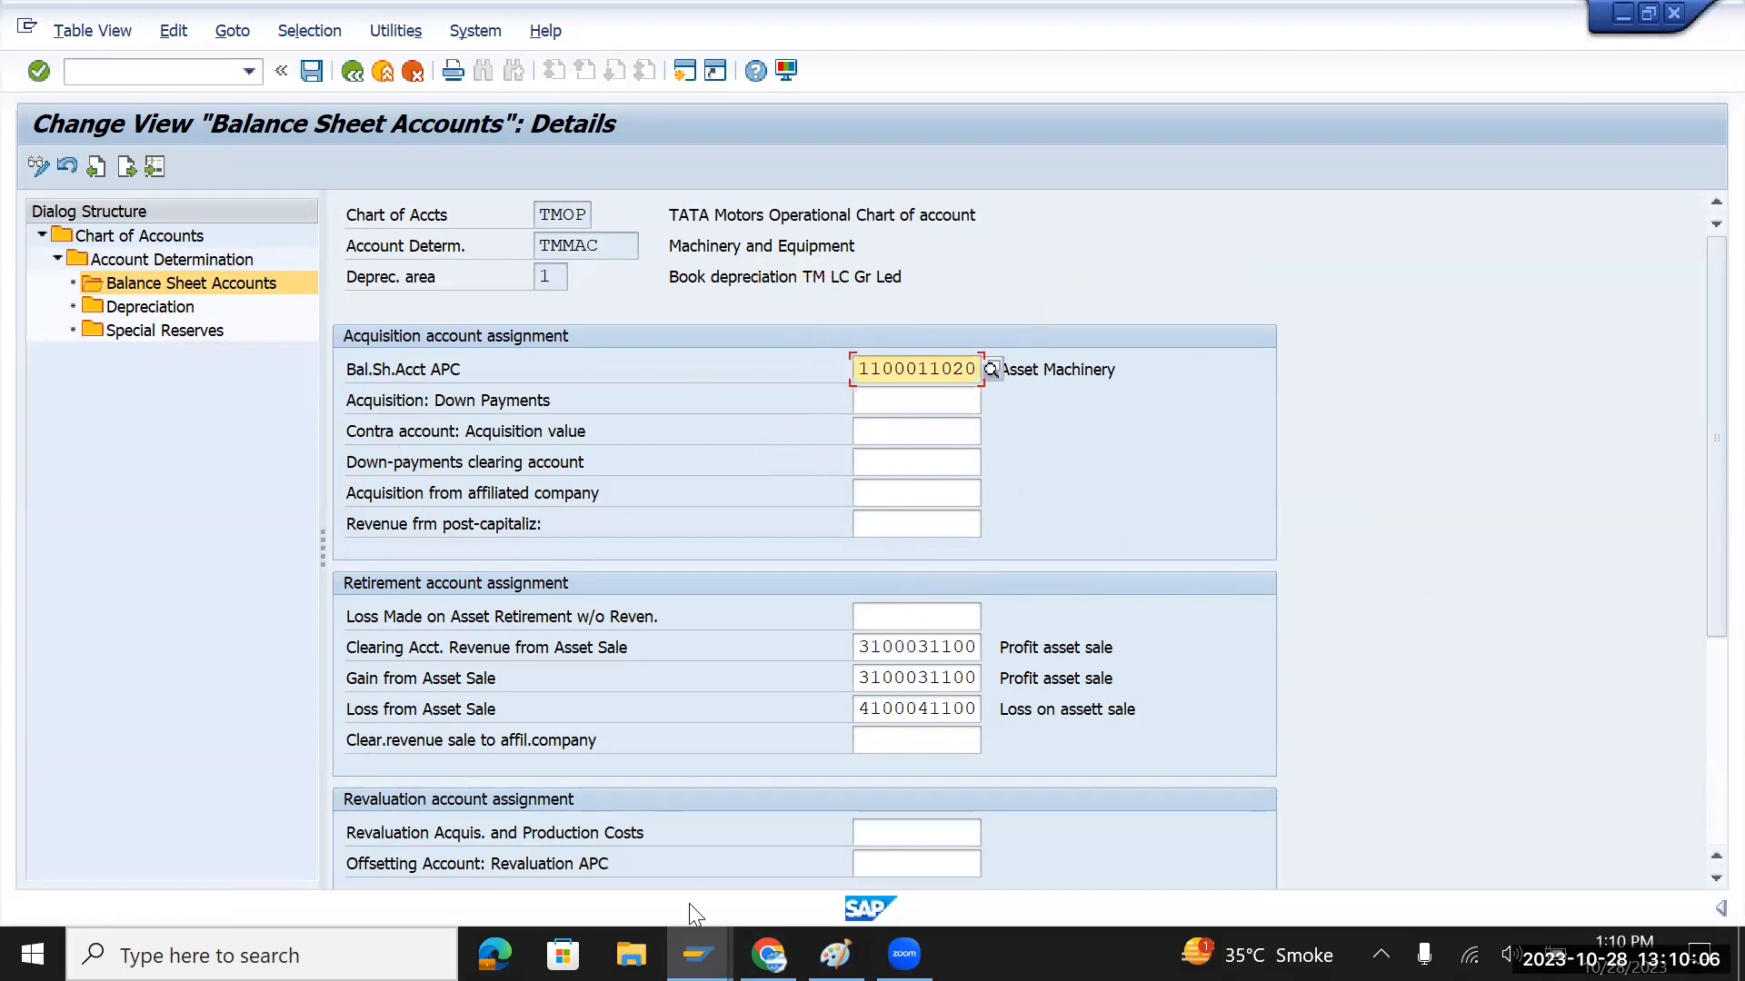
key("ctrl+y")
left_click_drag(987, 717, 833, 363)
key("ctrl+c")
left_click(351, 75)
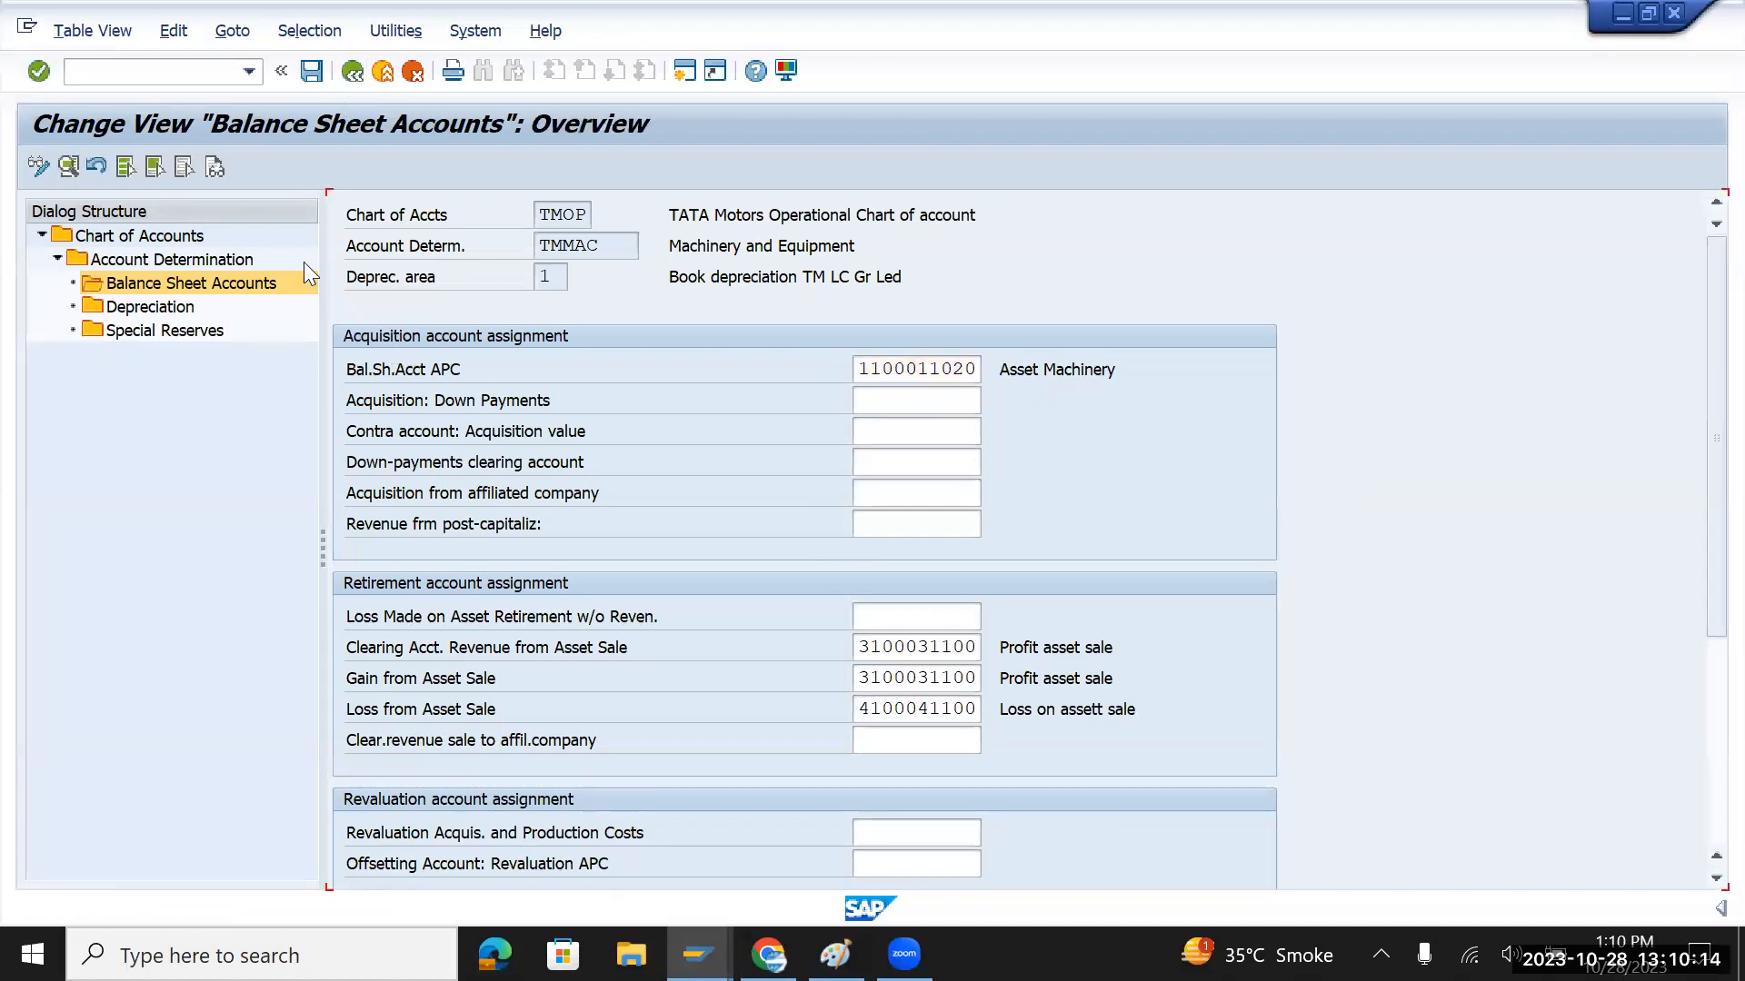
Paste the copied balance sheet accounts into TMMAC depreciation area 2 and save them under customizing request WALK902687
left_click(350, 490)
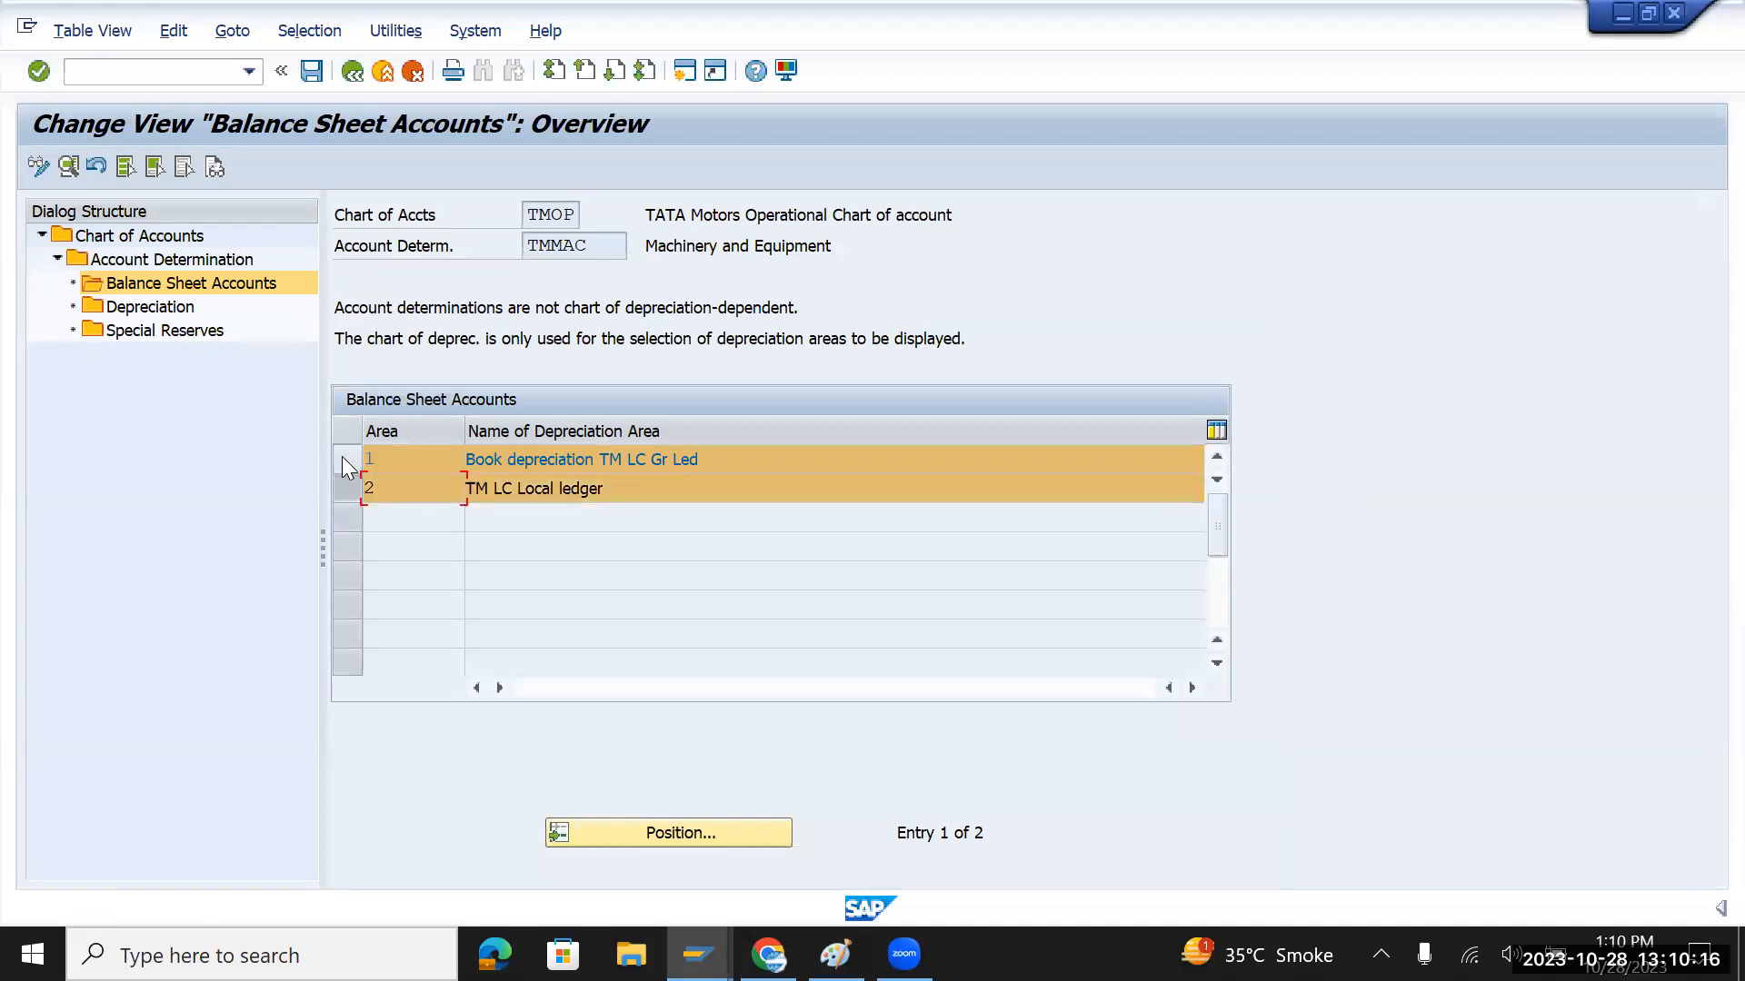
left_click(215, 288)
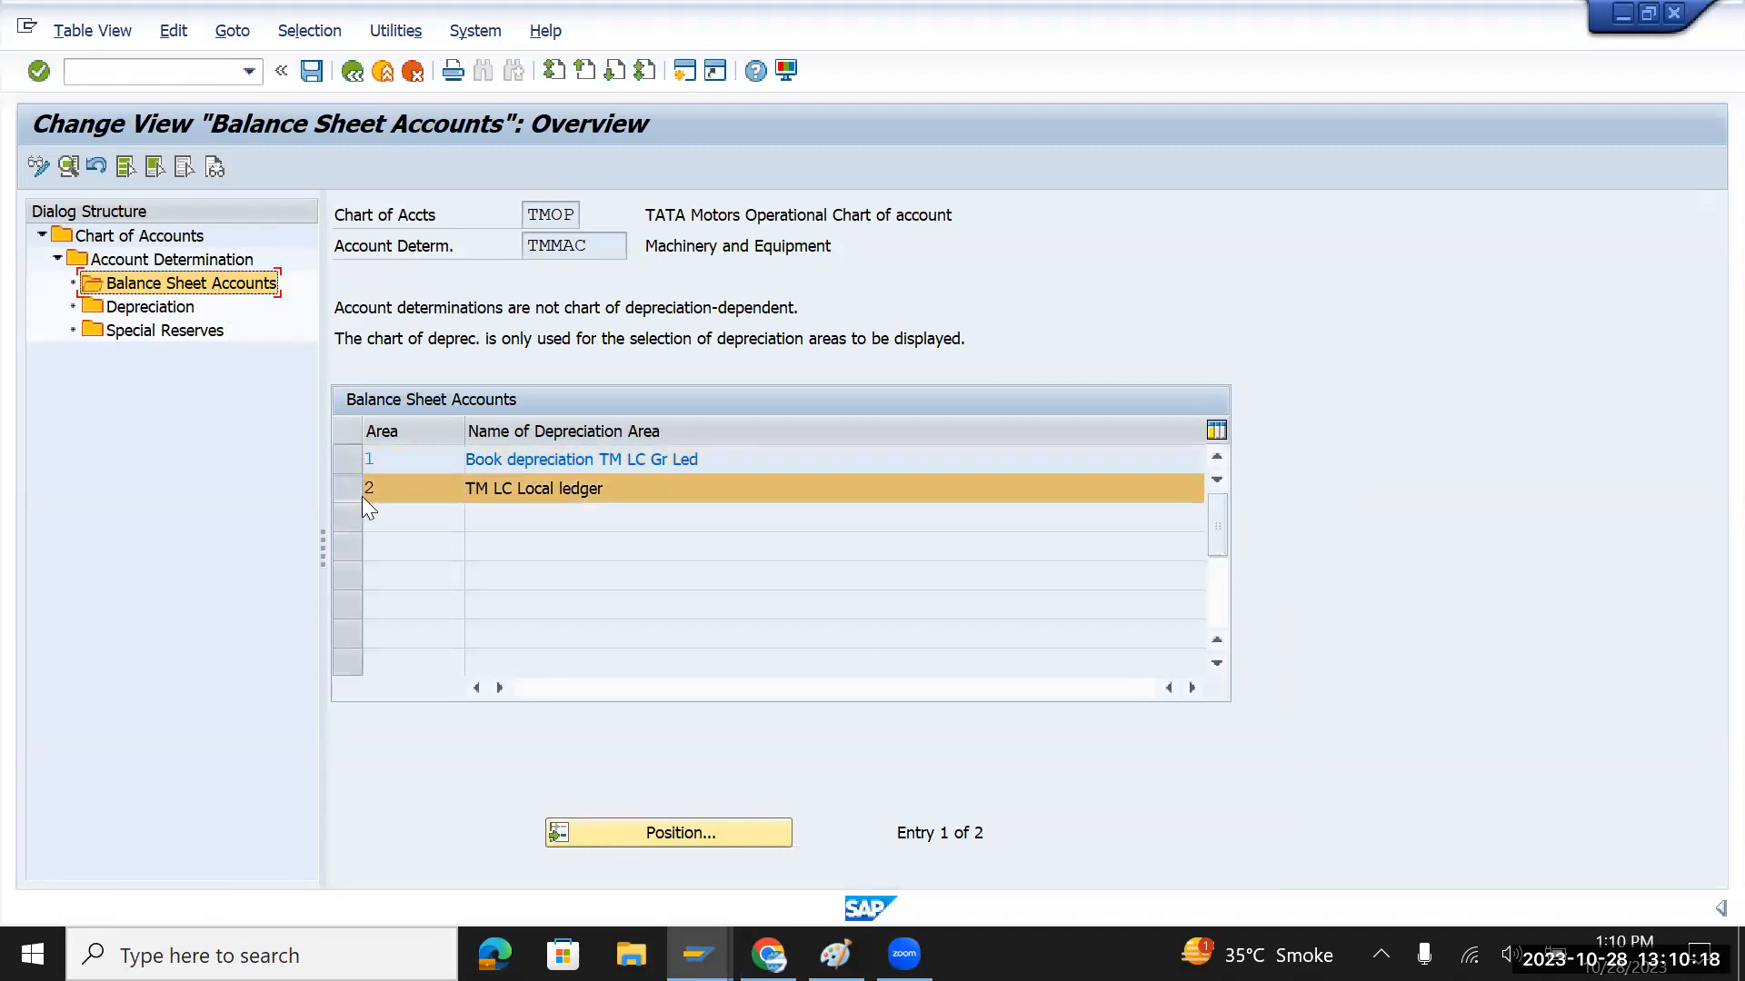
double_click(406, 495)
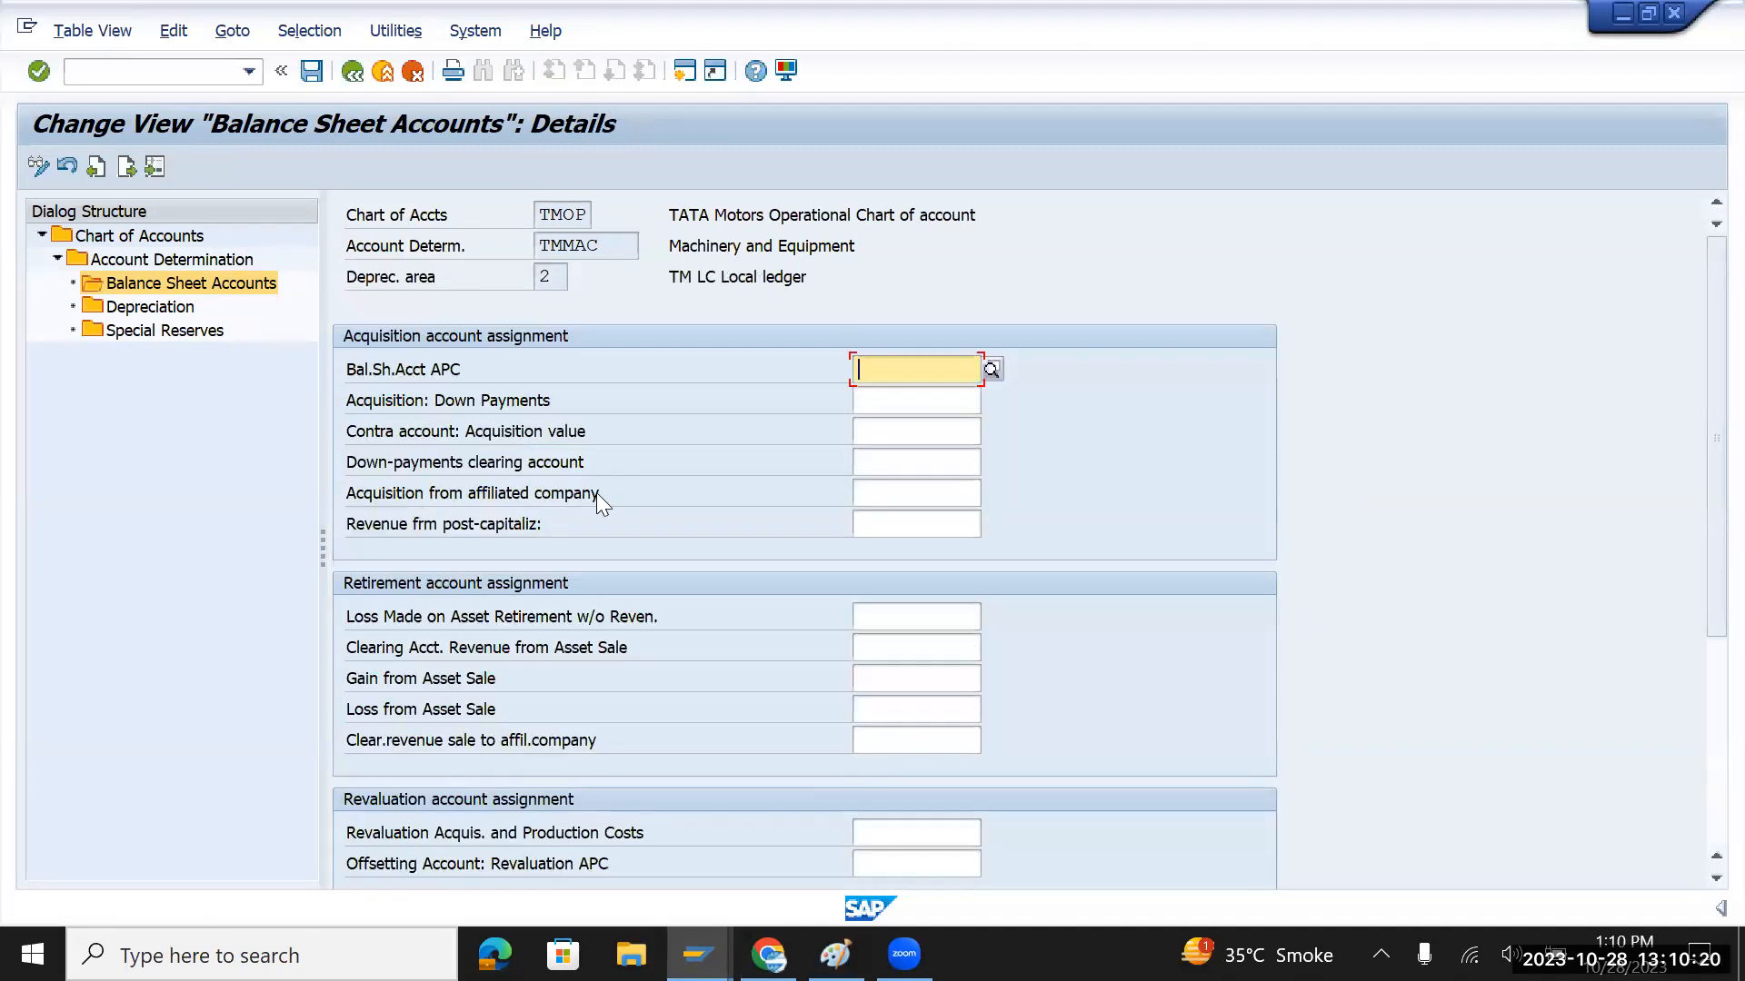
key("ctrl+v")
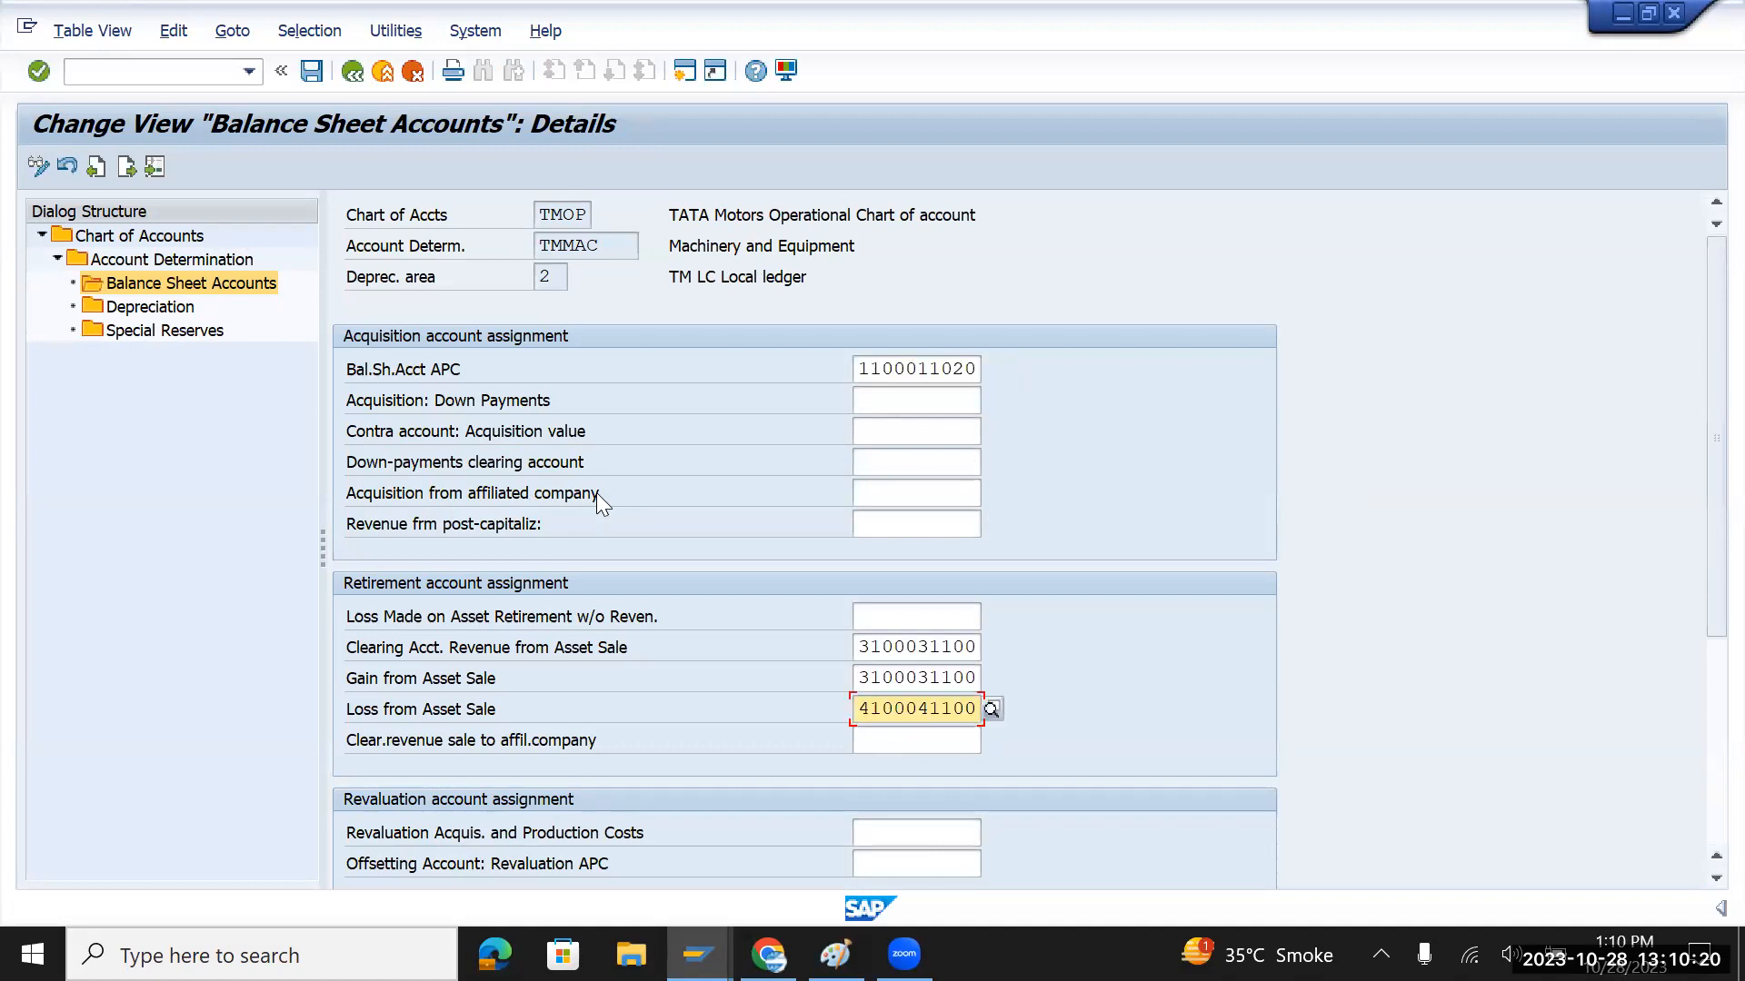
left_click(312, 72)
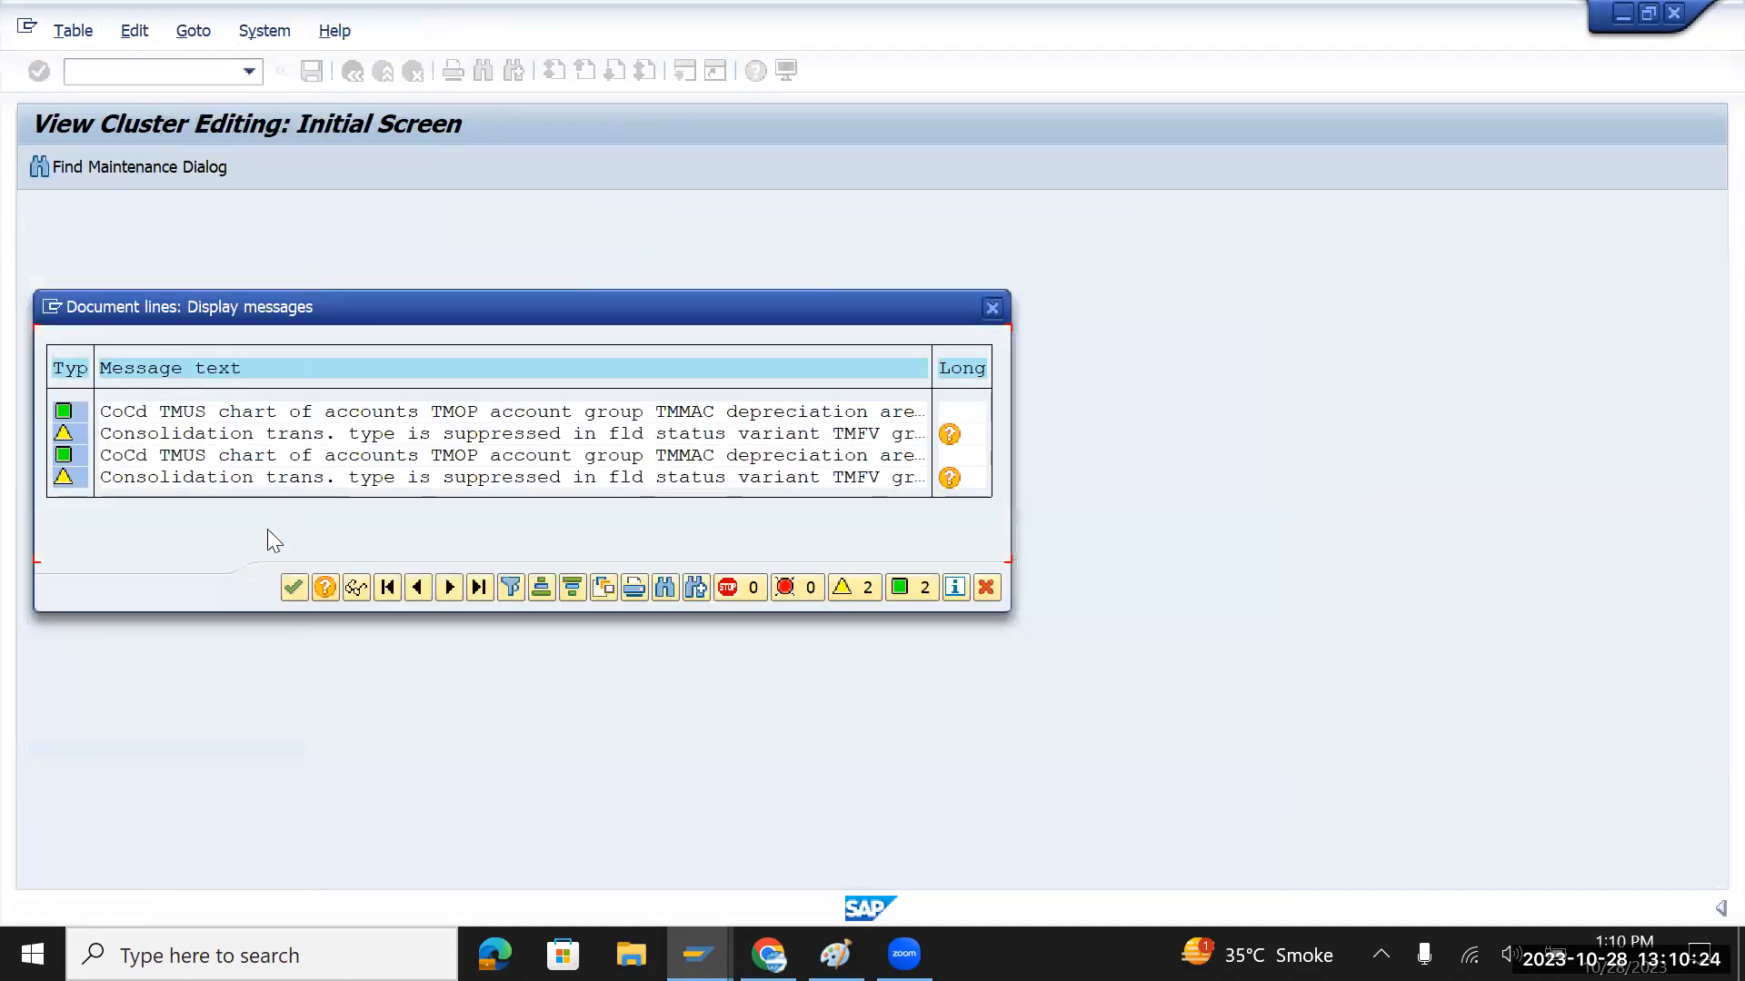
left_click(292, 587)
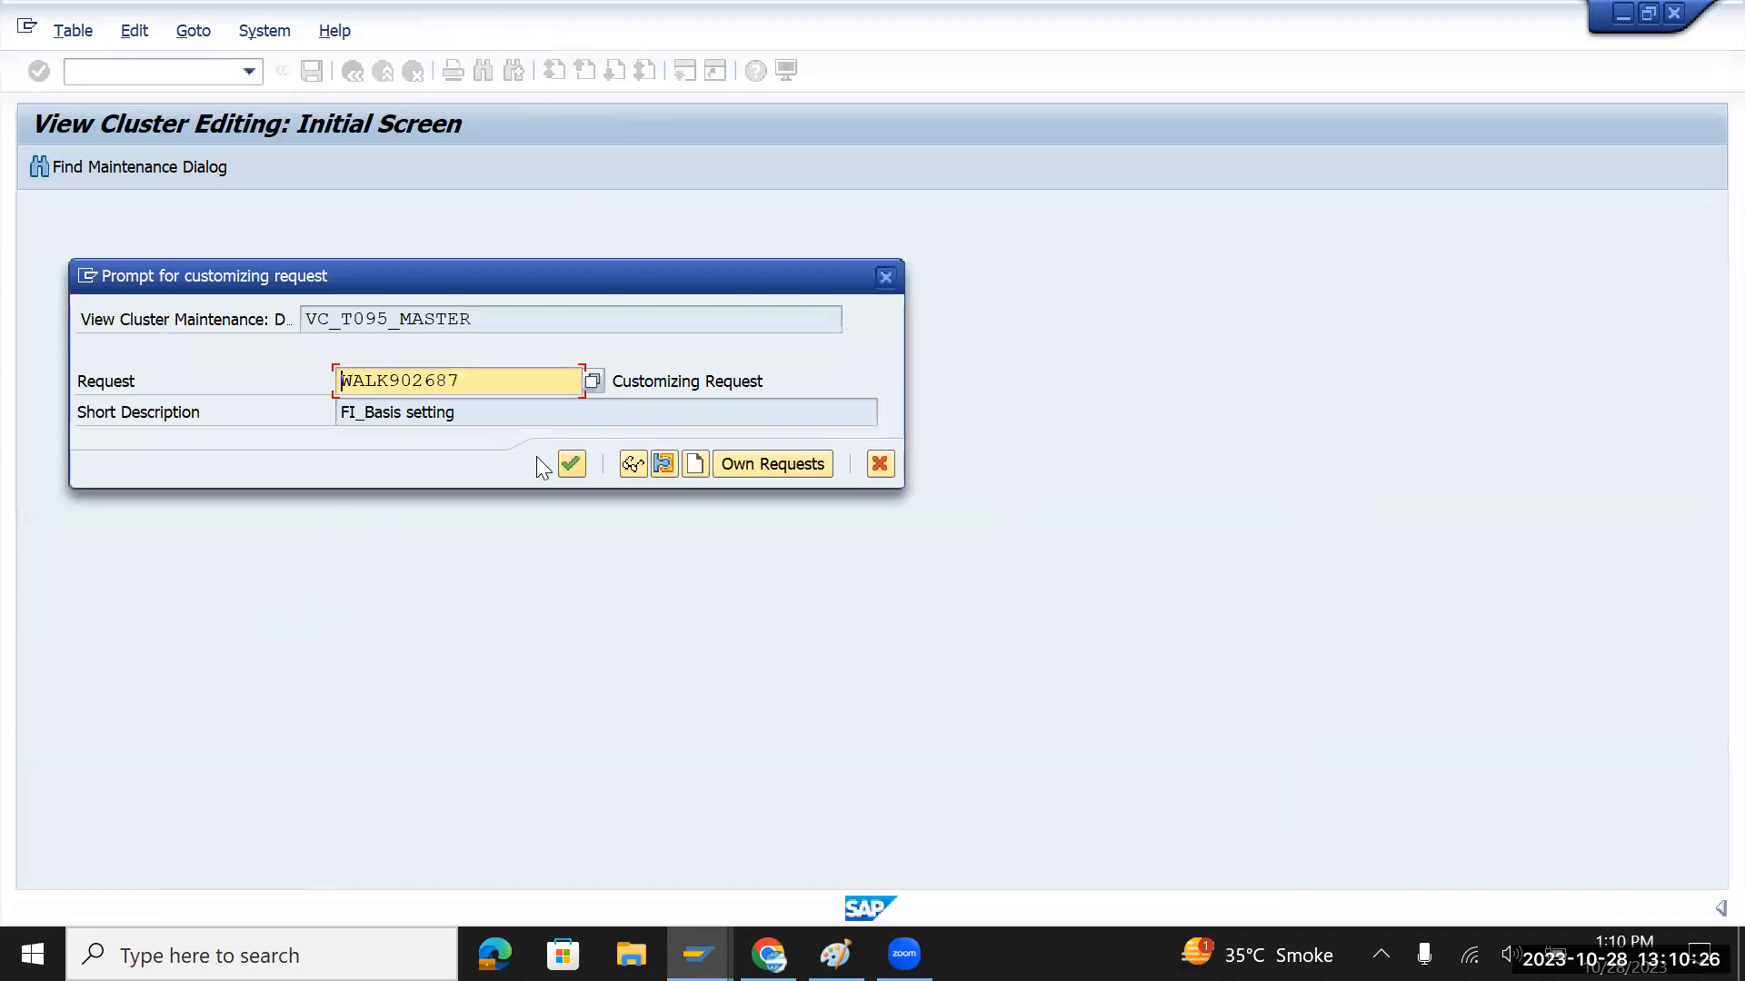
left_click(571, 466)
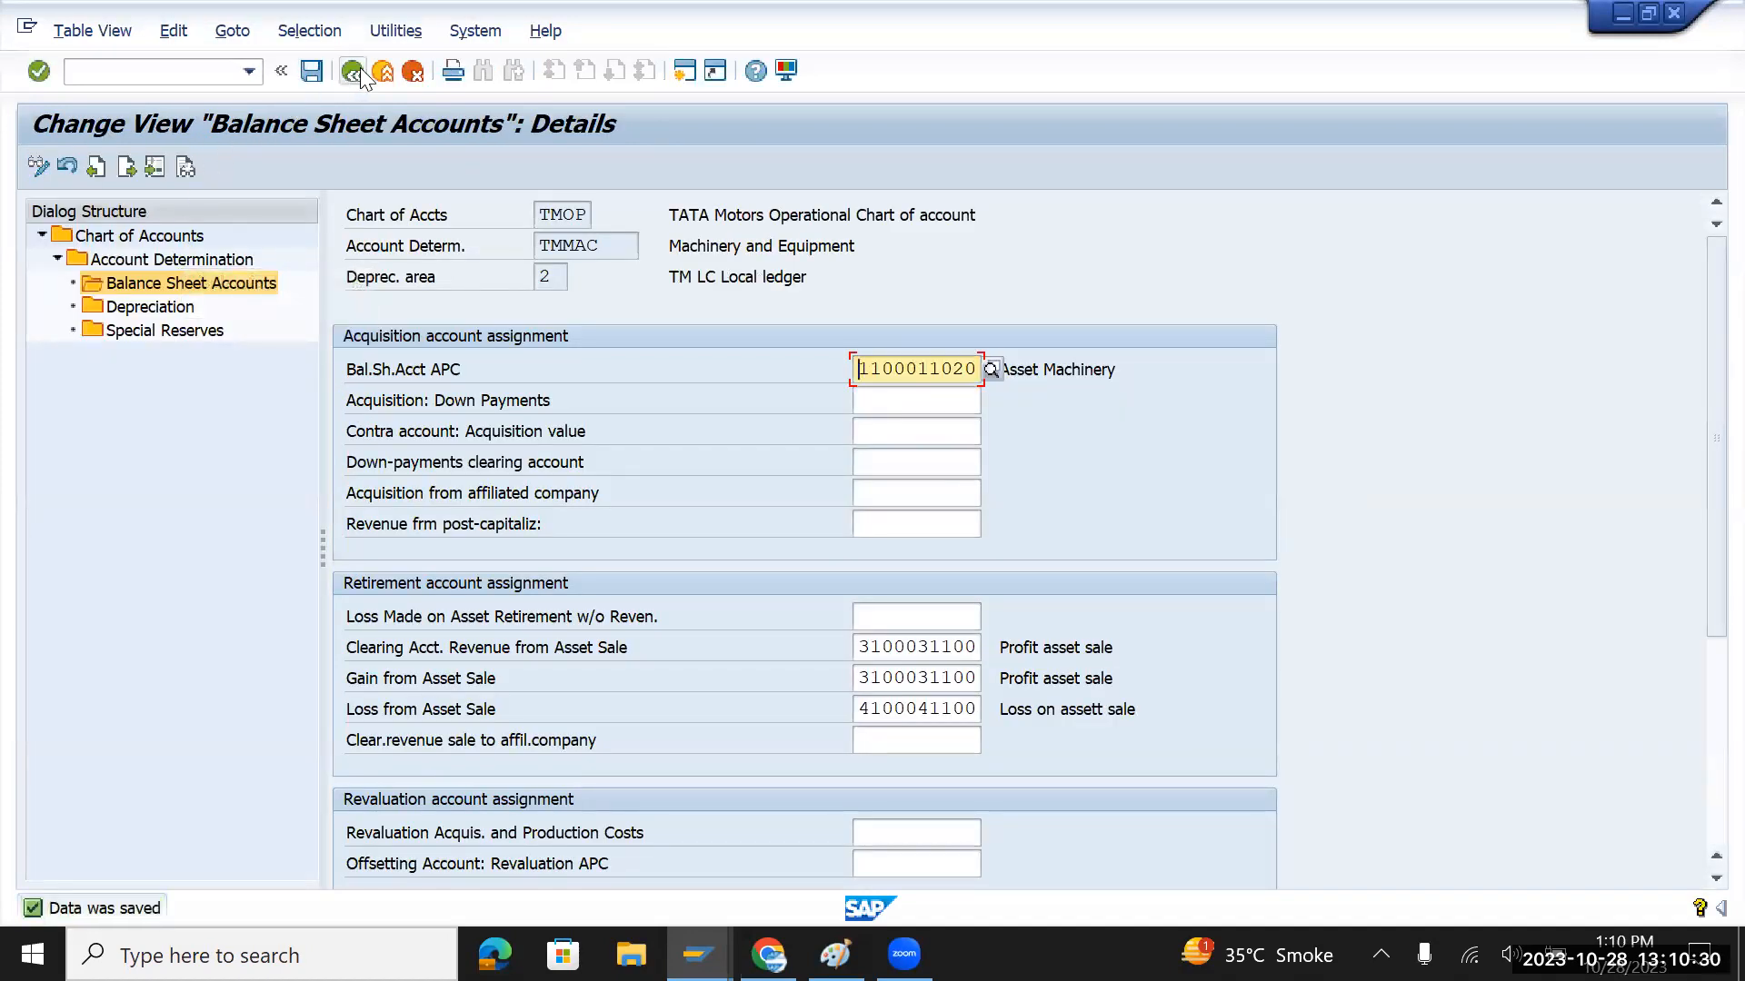
Copy TMMAC's area 1 depreciation accounts, from ordinary through unplanned depreciation, and return to the Depreciation overview
double_click(175, 310)
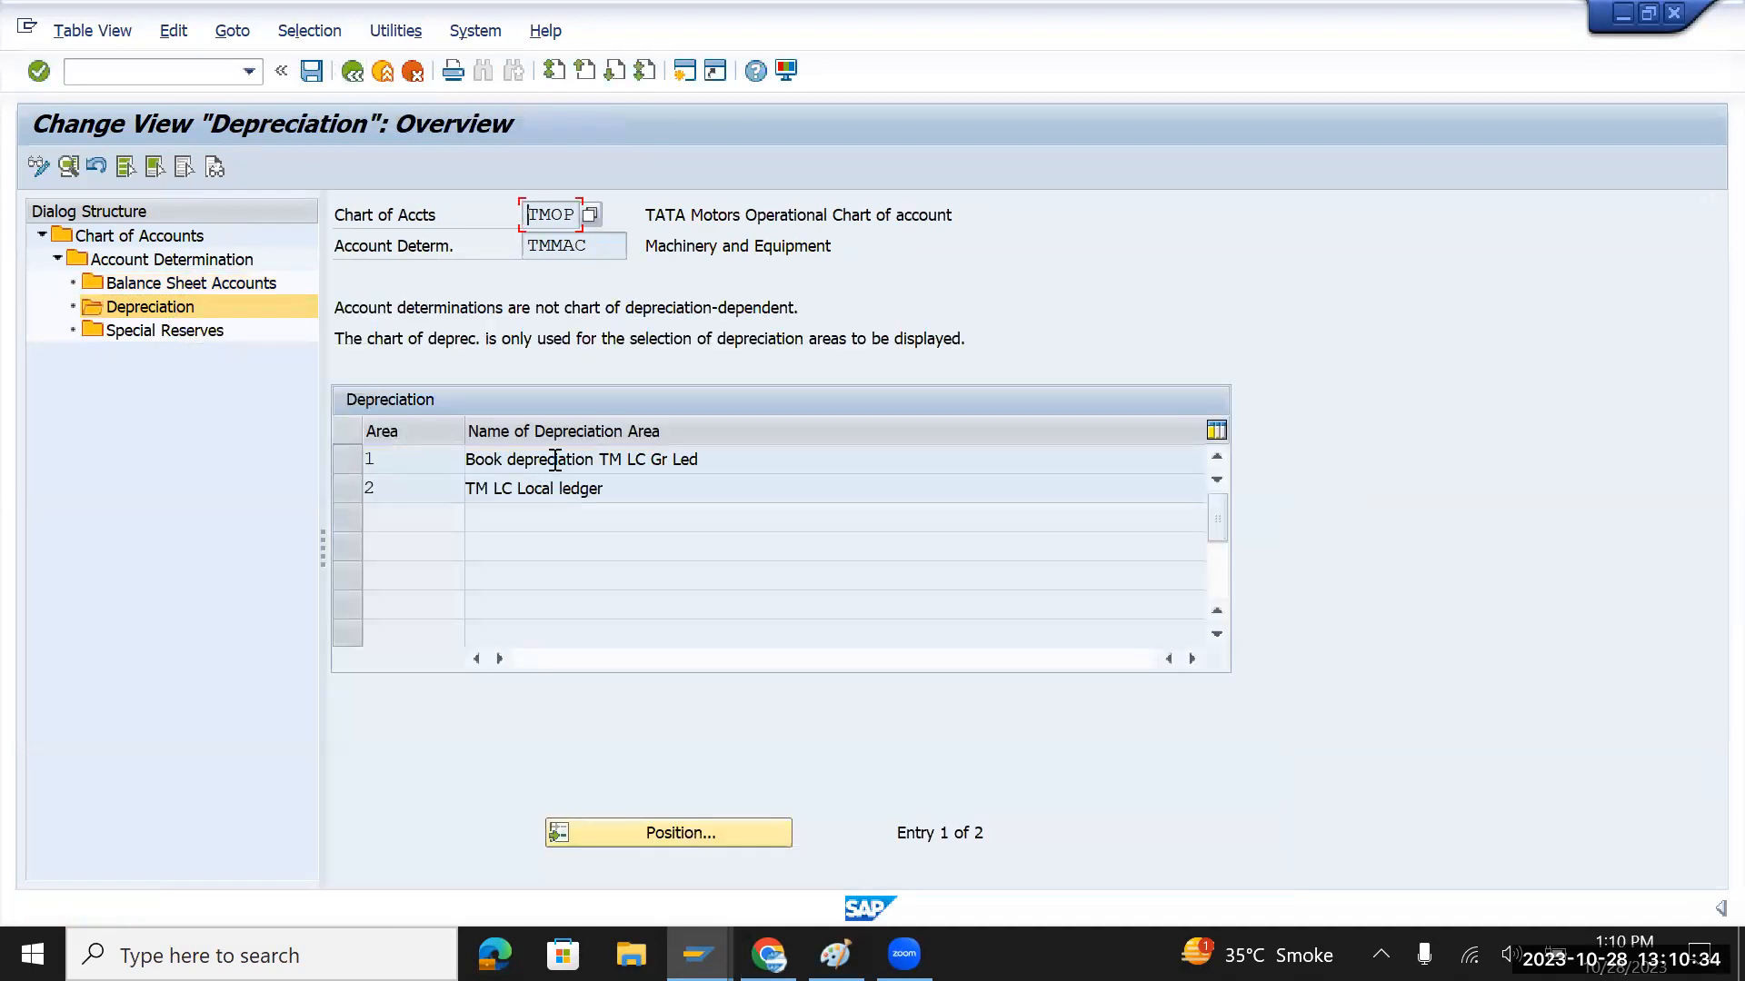
double_click(552, 458)
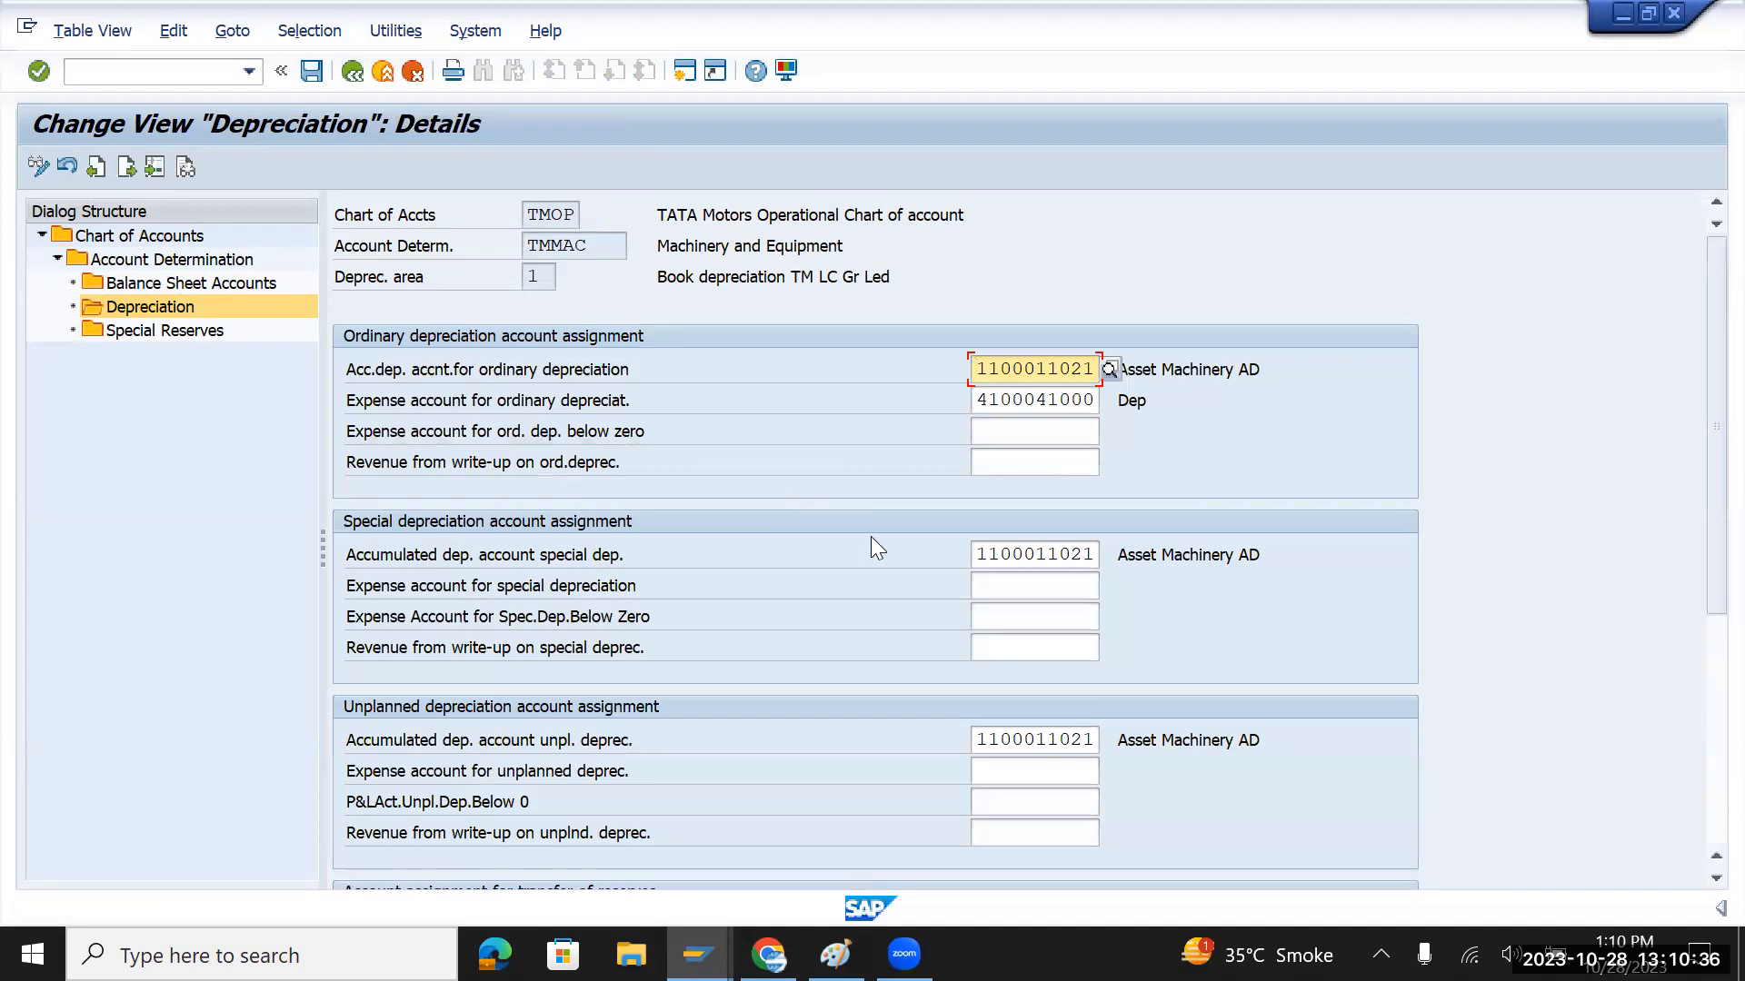
key("Tab")
key("Tab")
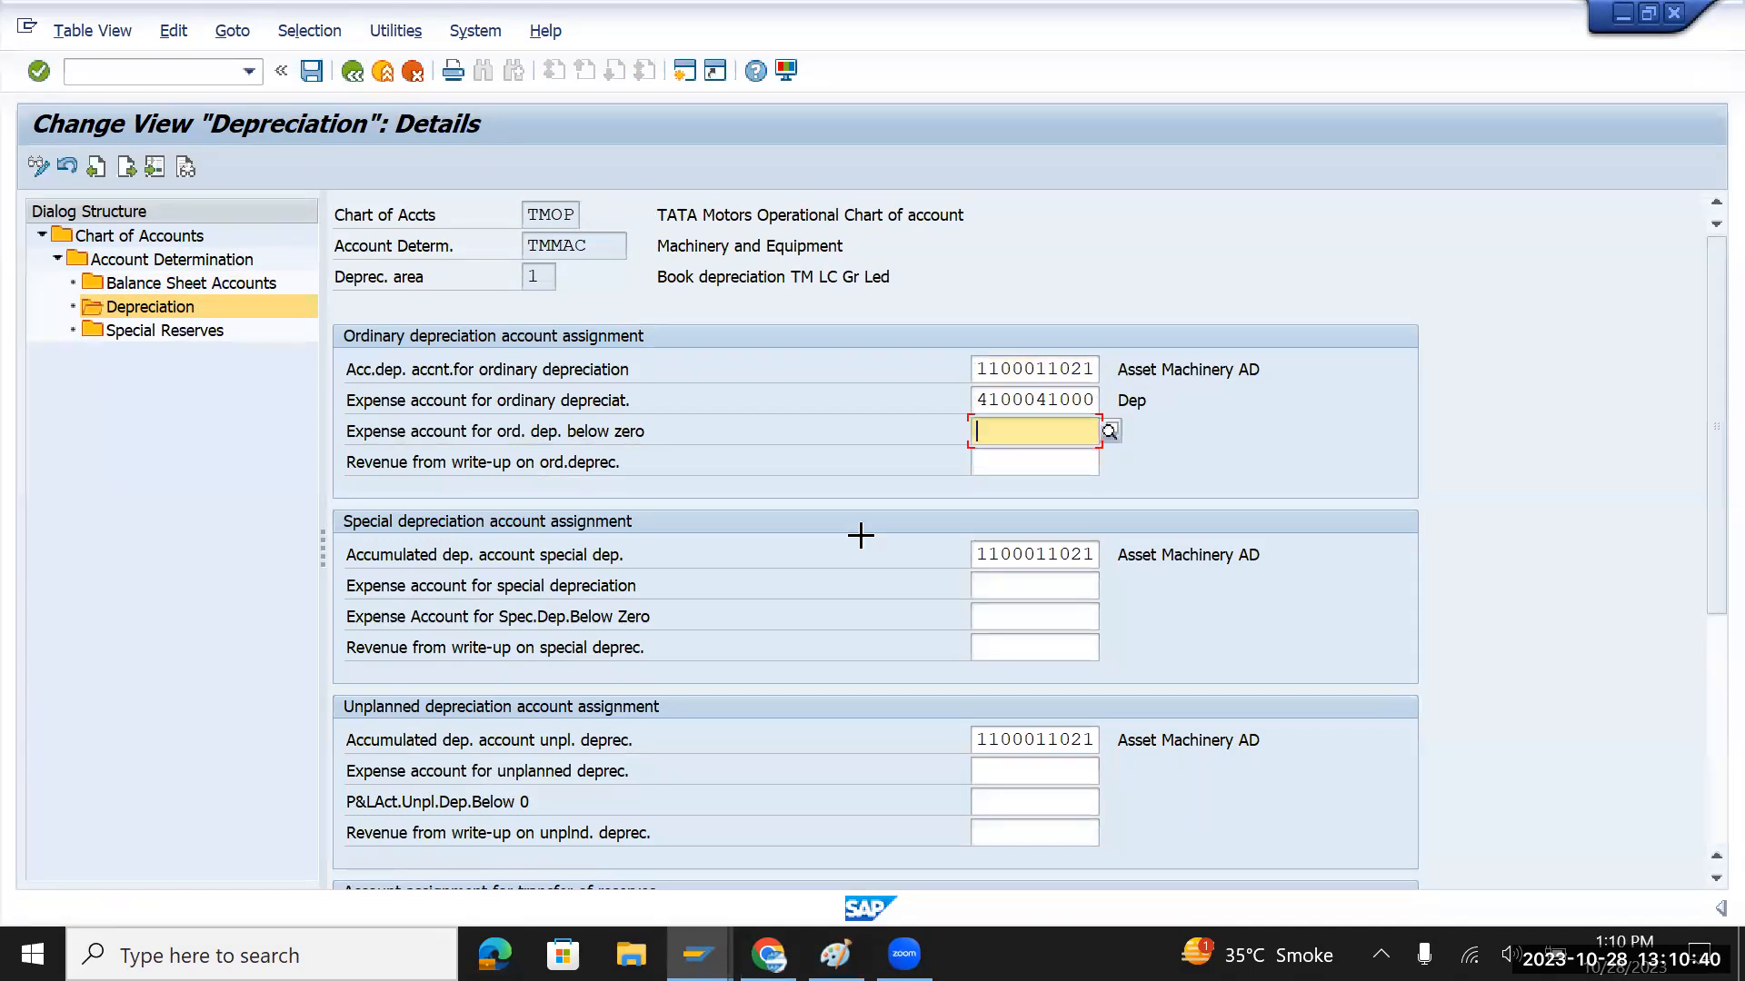
left_click_drag(1096, 745, 968, 373)
key("ctrl+c")
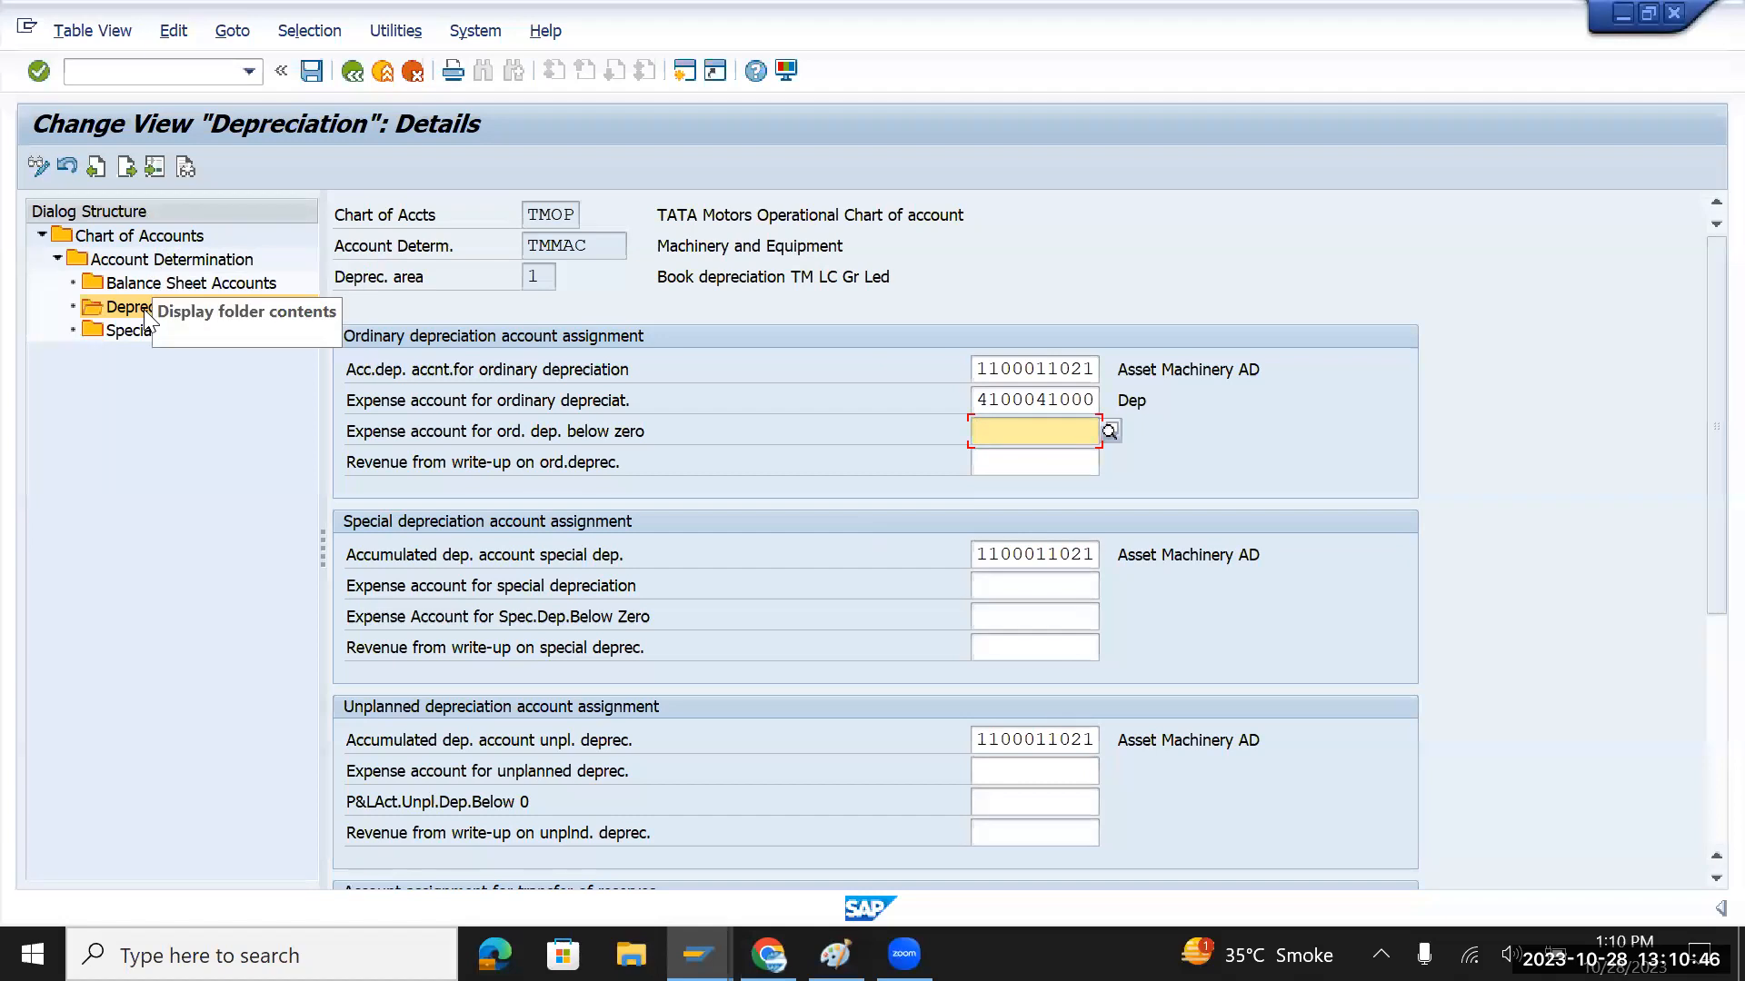
left_click(352, 73)
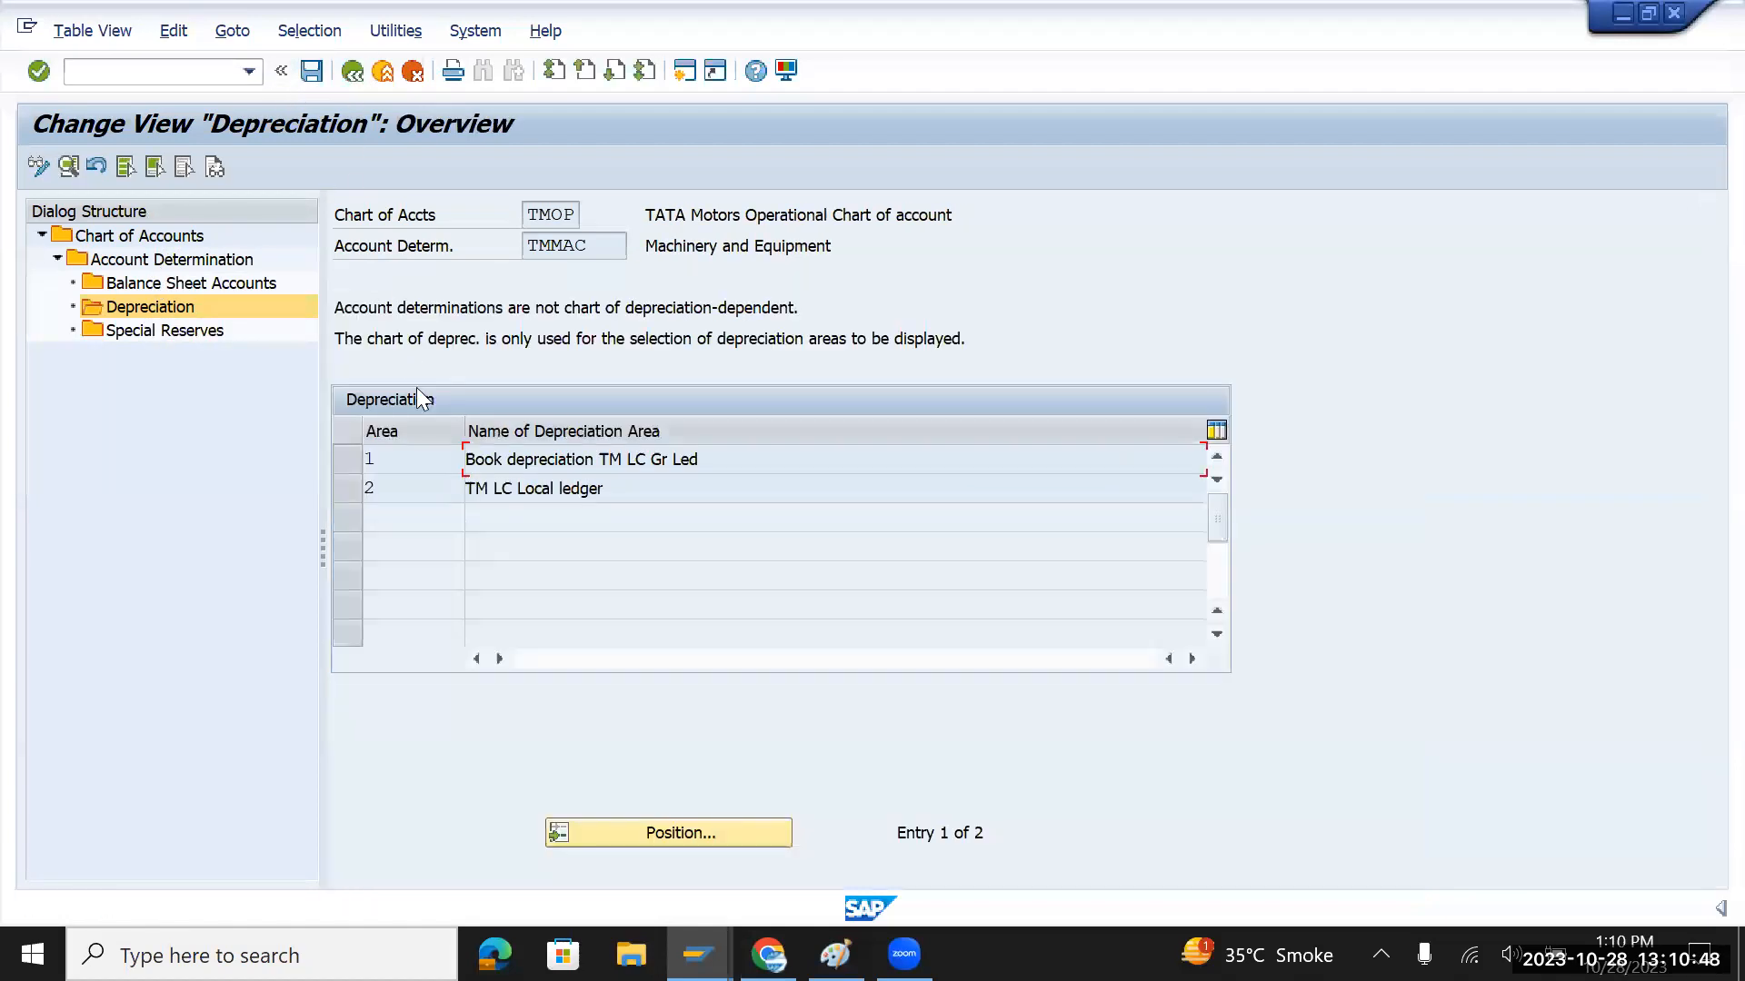
double_click(488, 491)
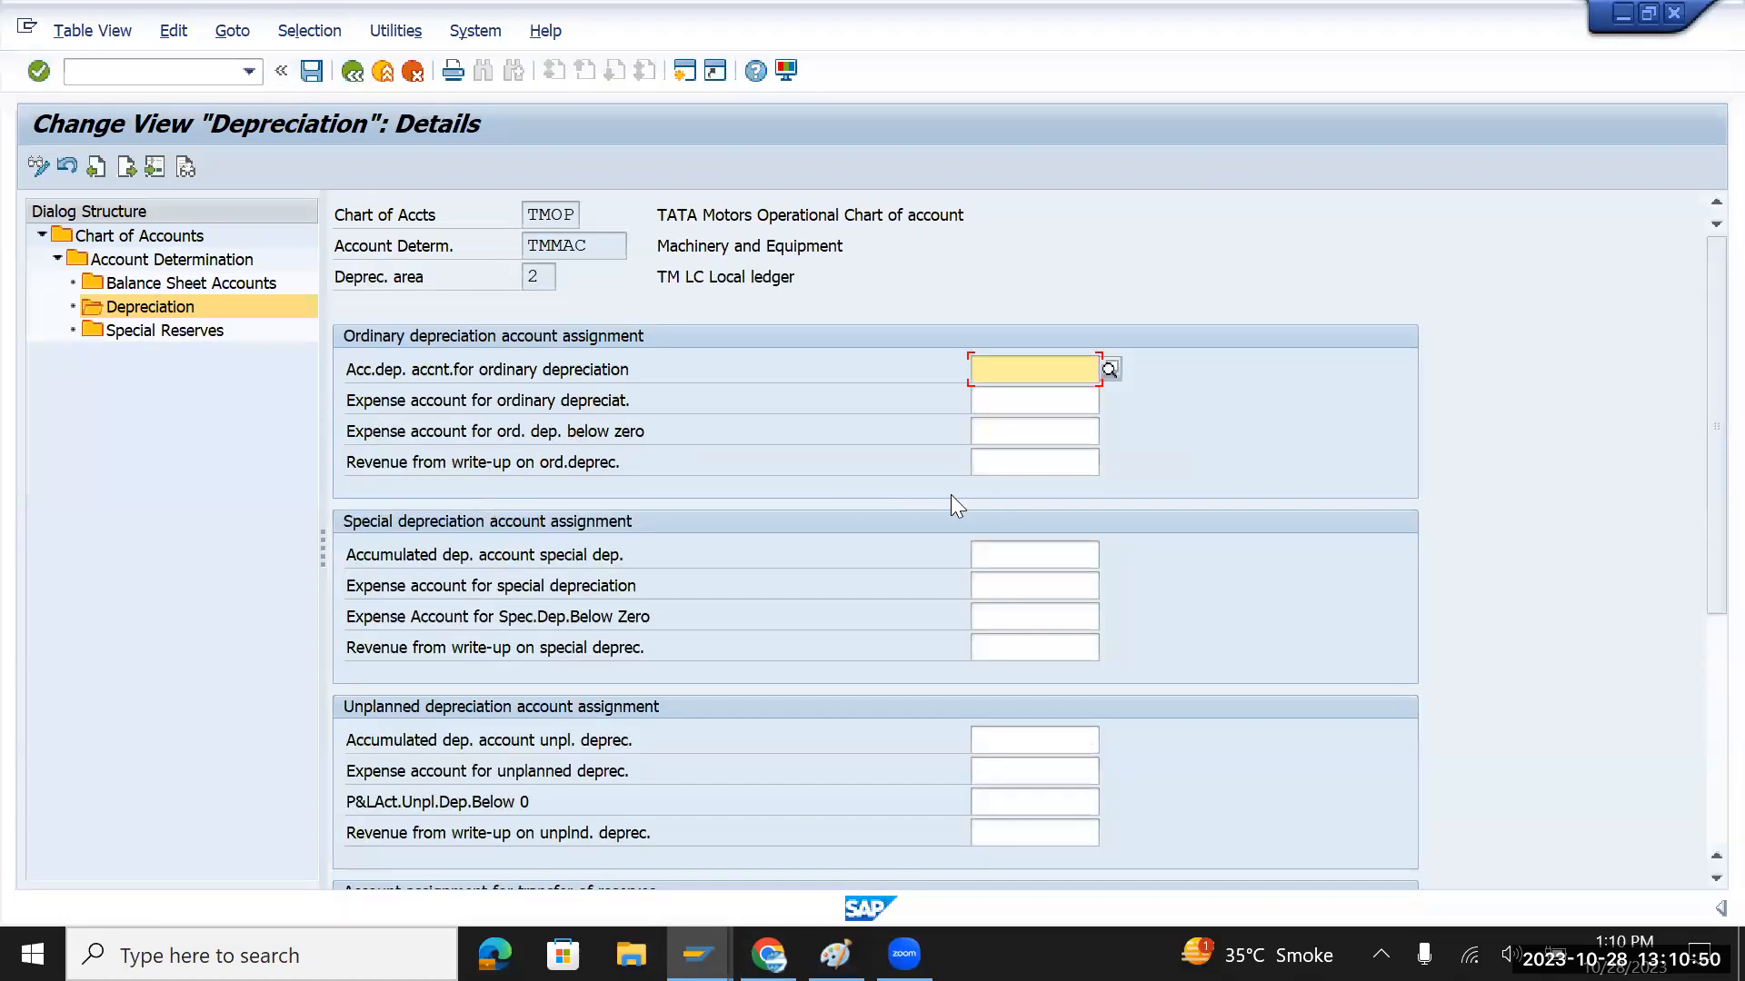
key("ctrl+v")
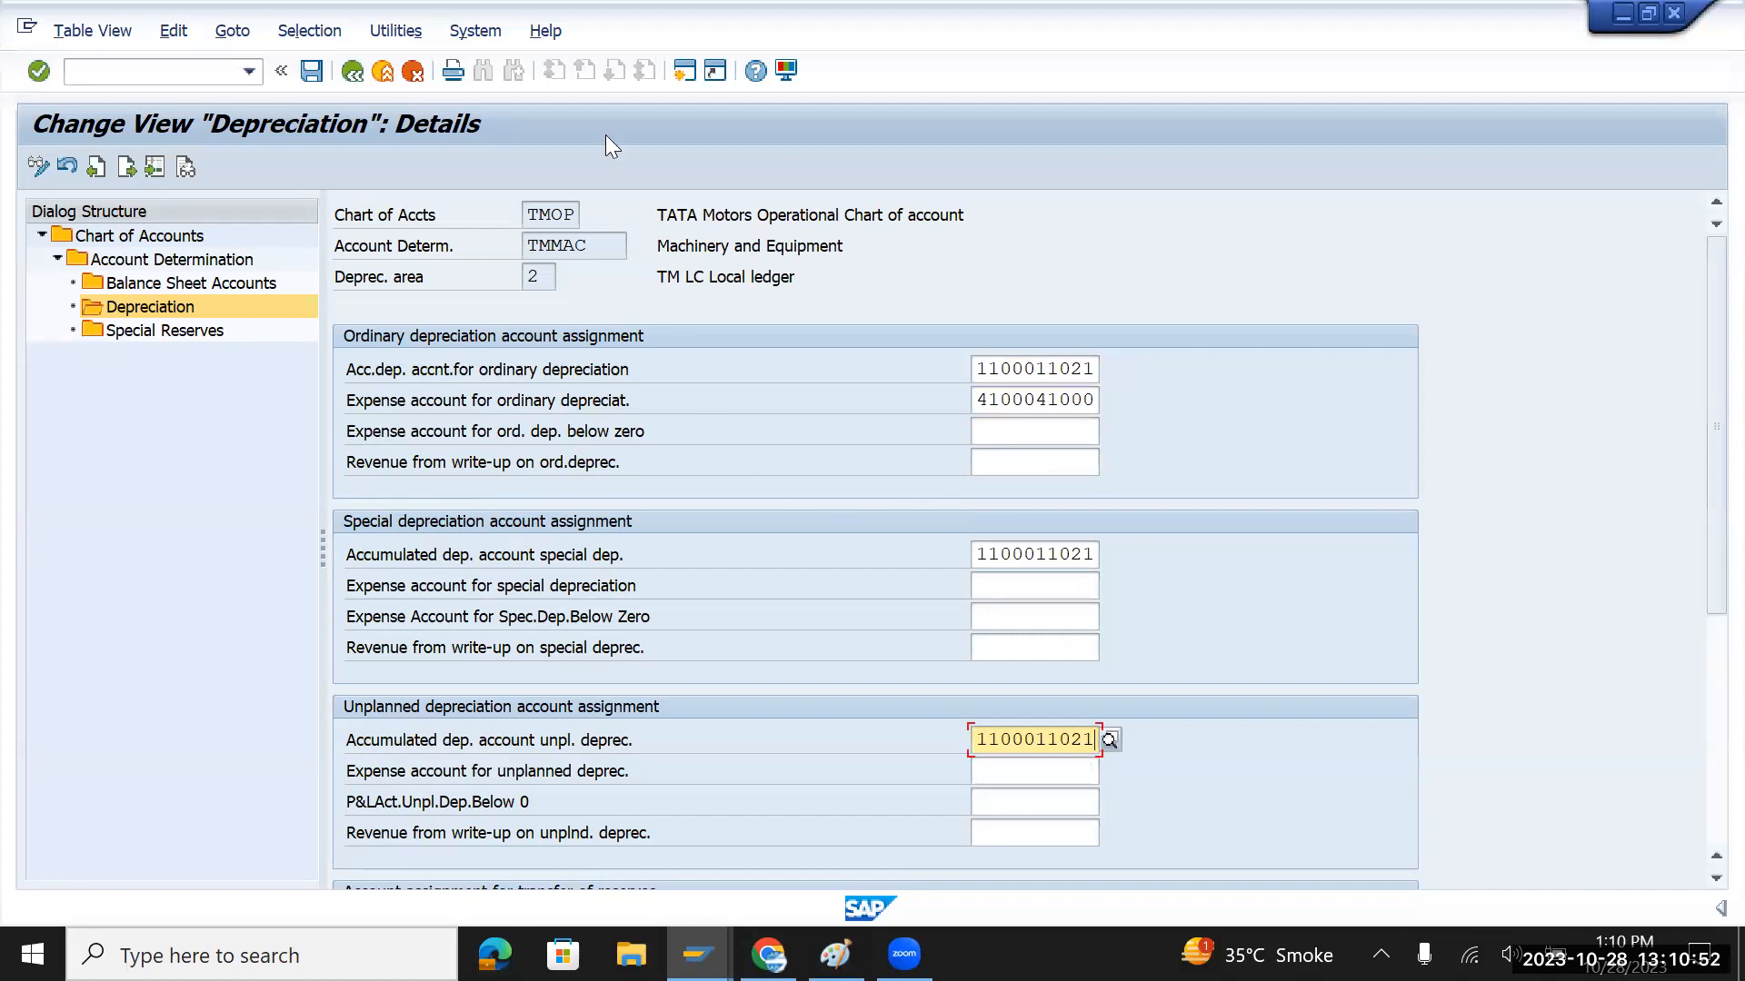
left_click(354, 73)
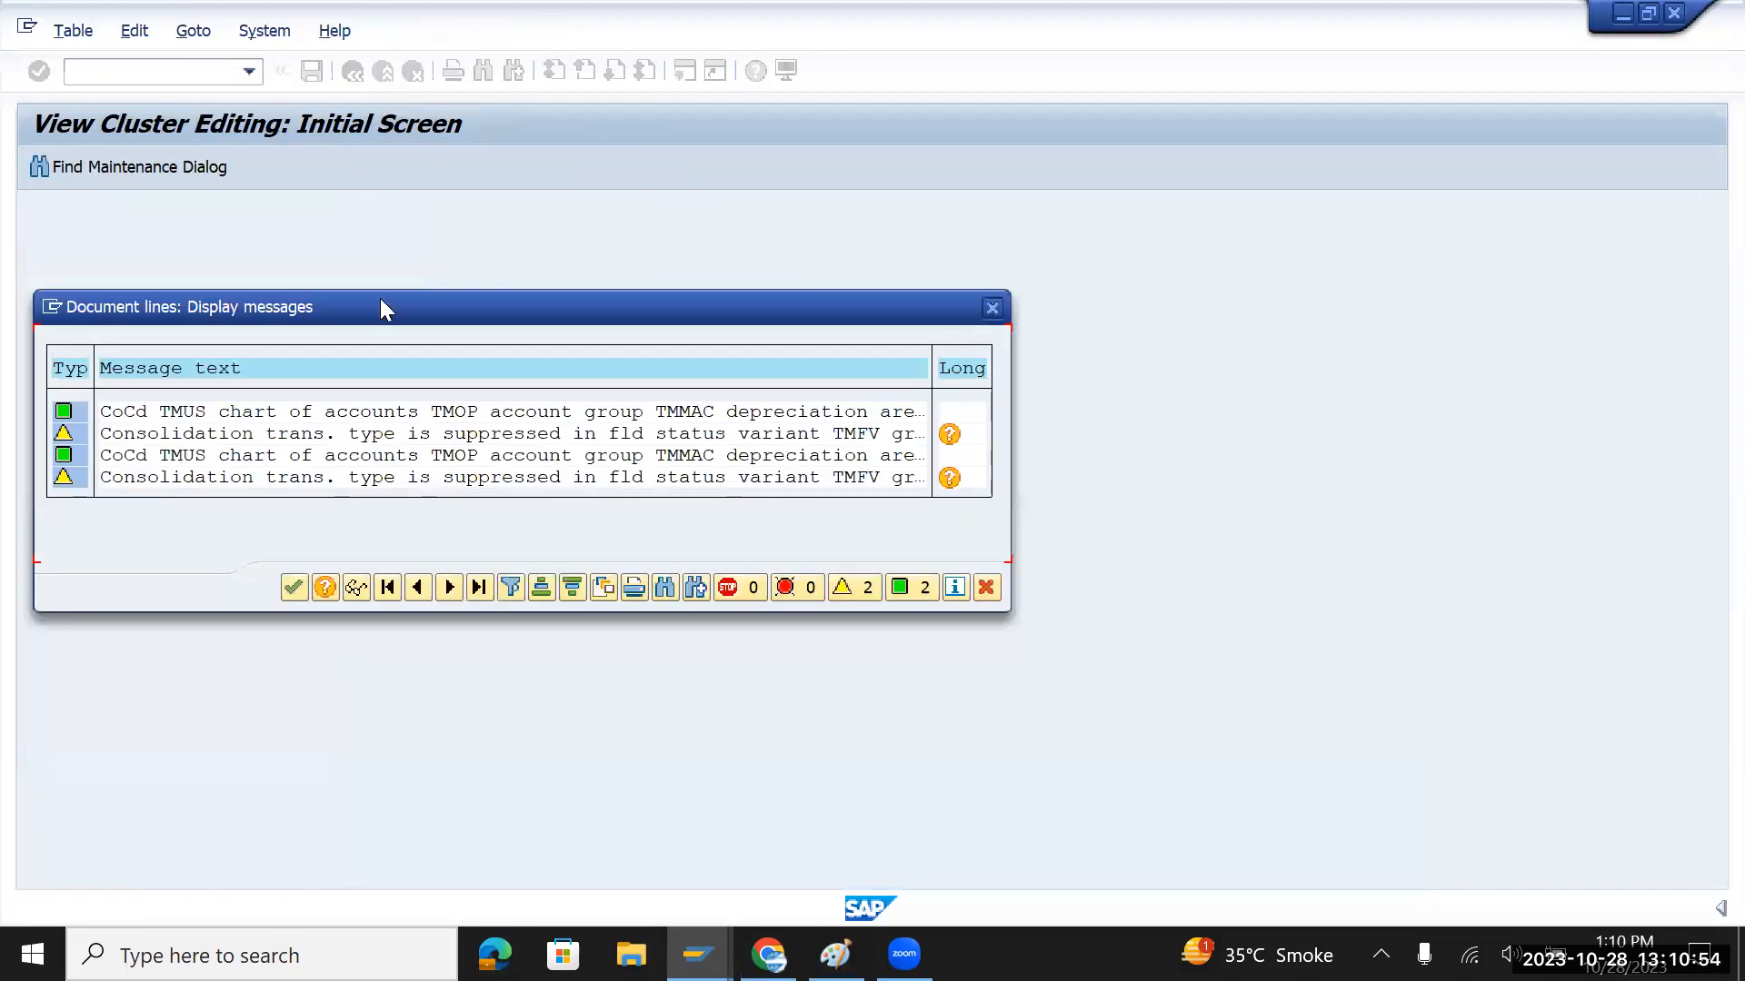
left_click(289, 588)
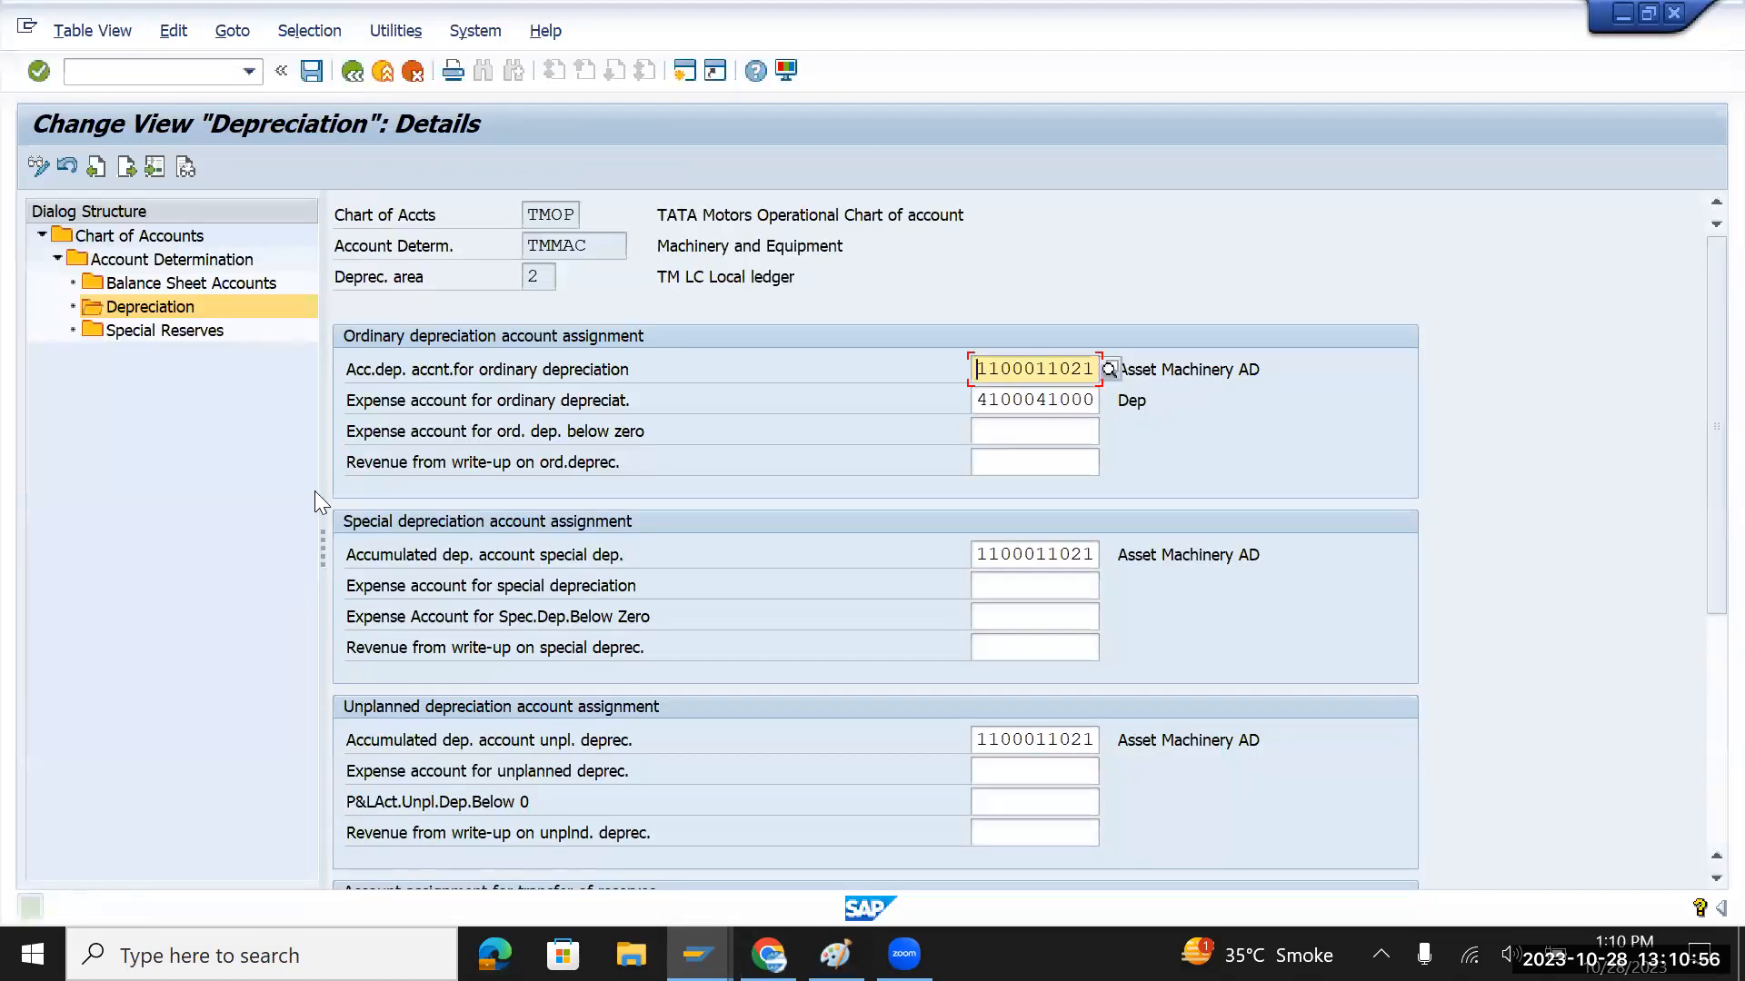
left_click(352, 74)
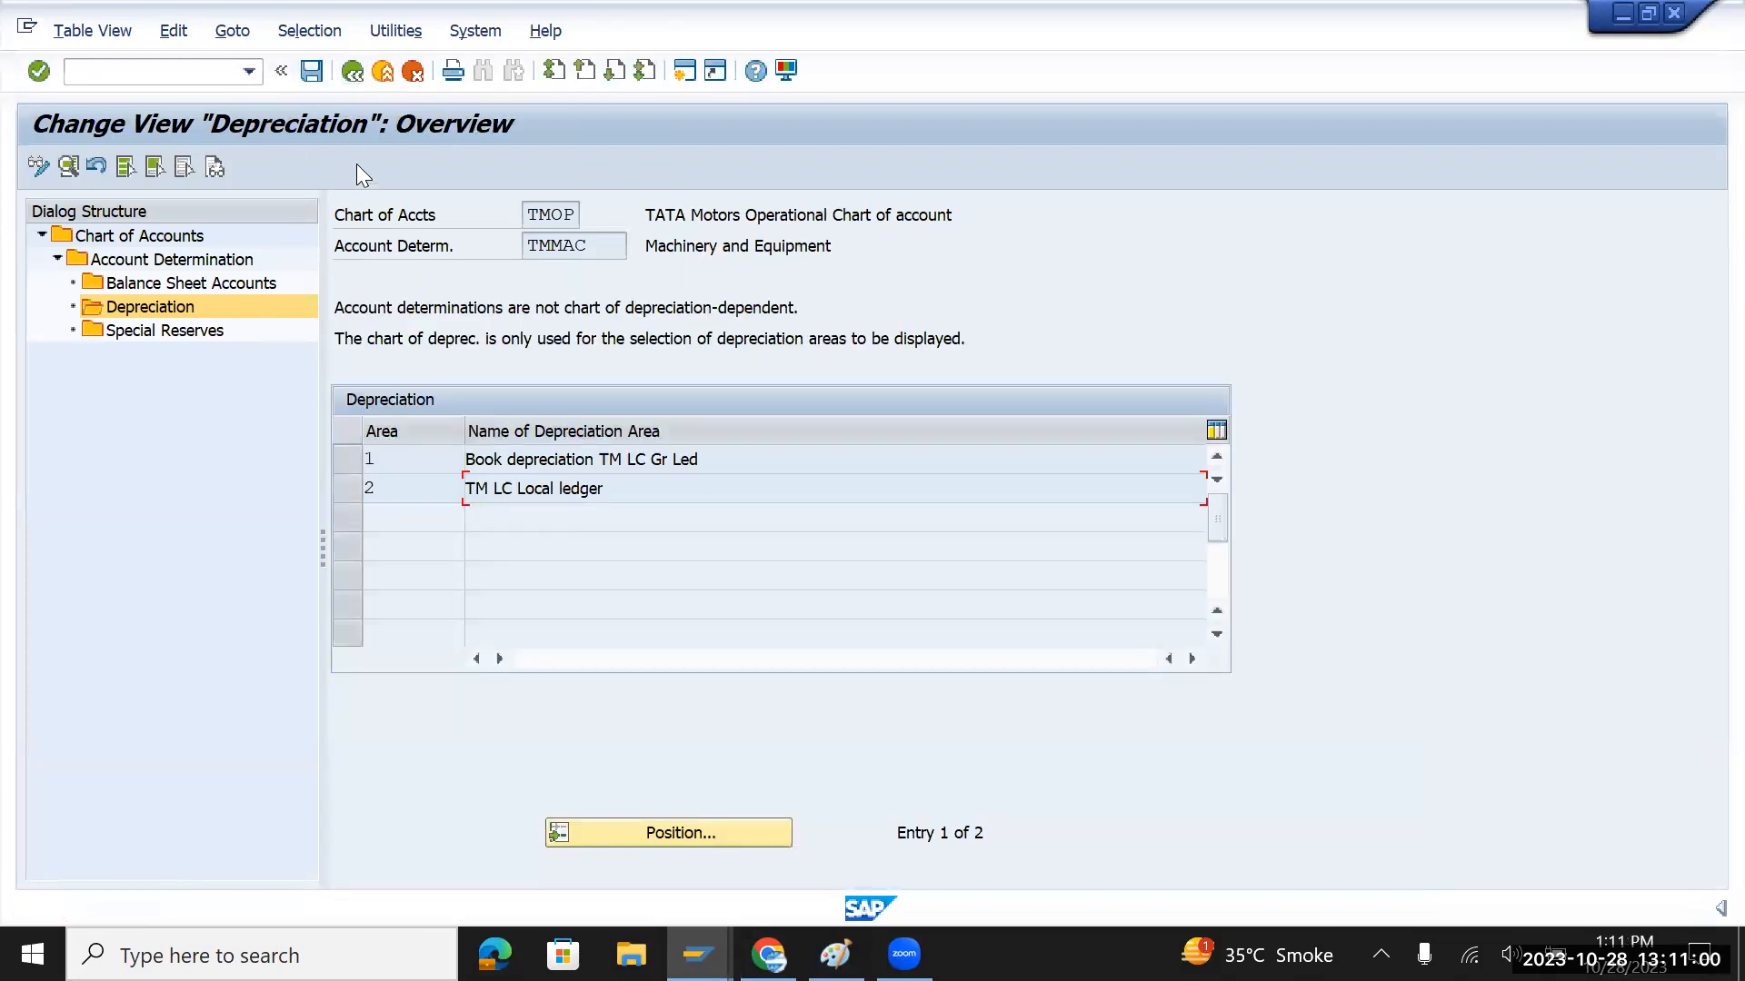
left_click(352, 73)
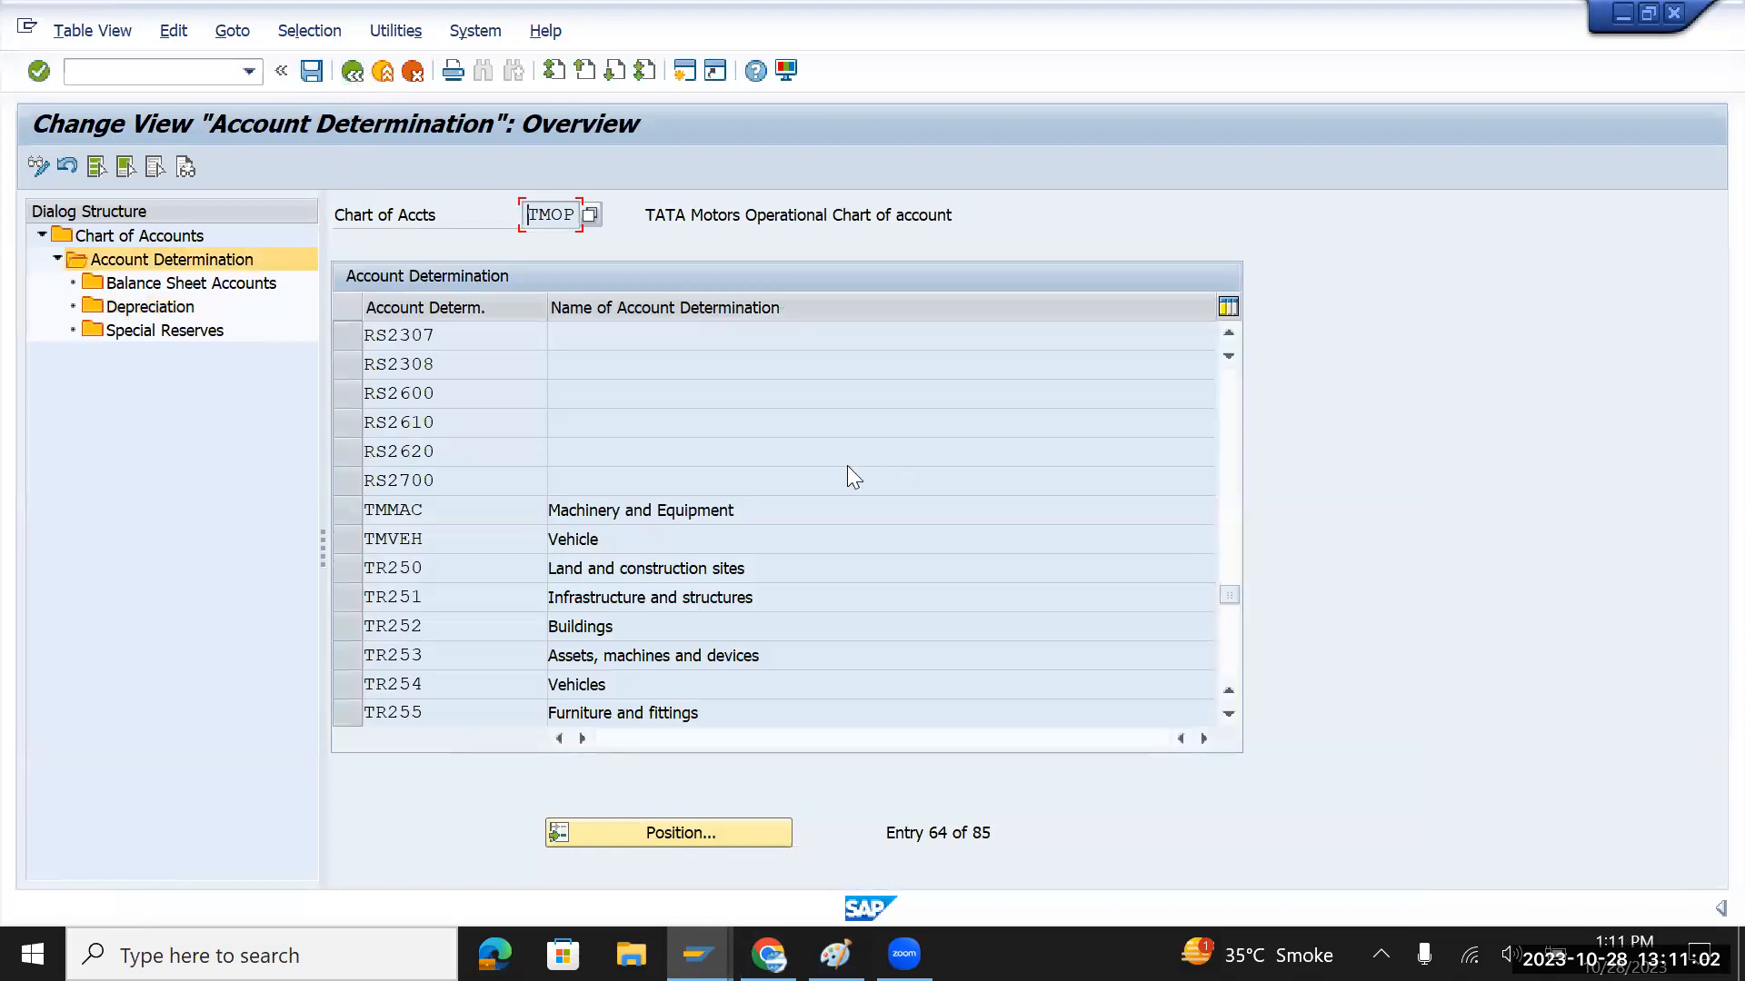
left_click(345, 543)
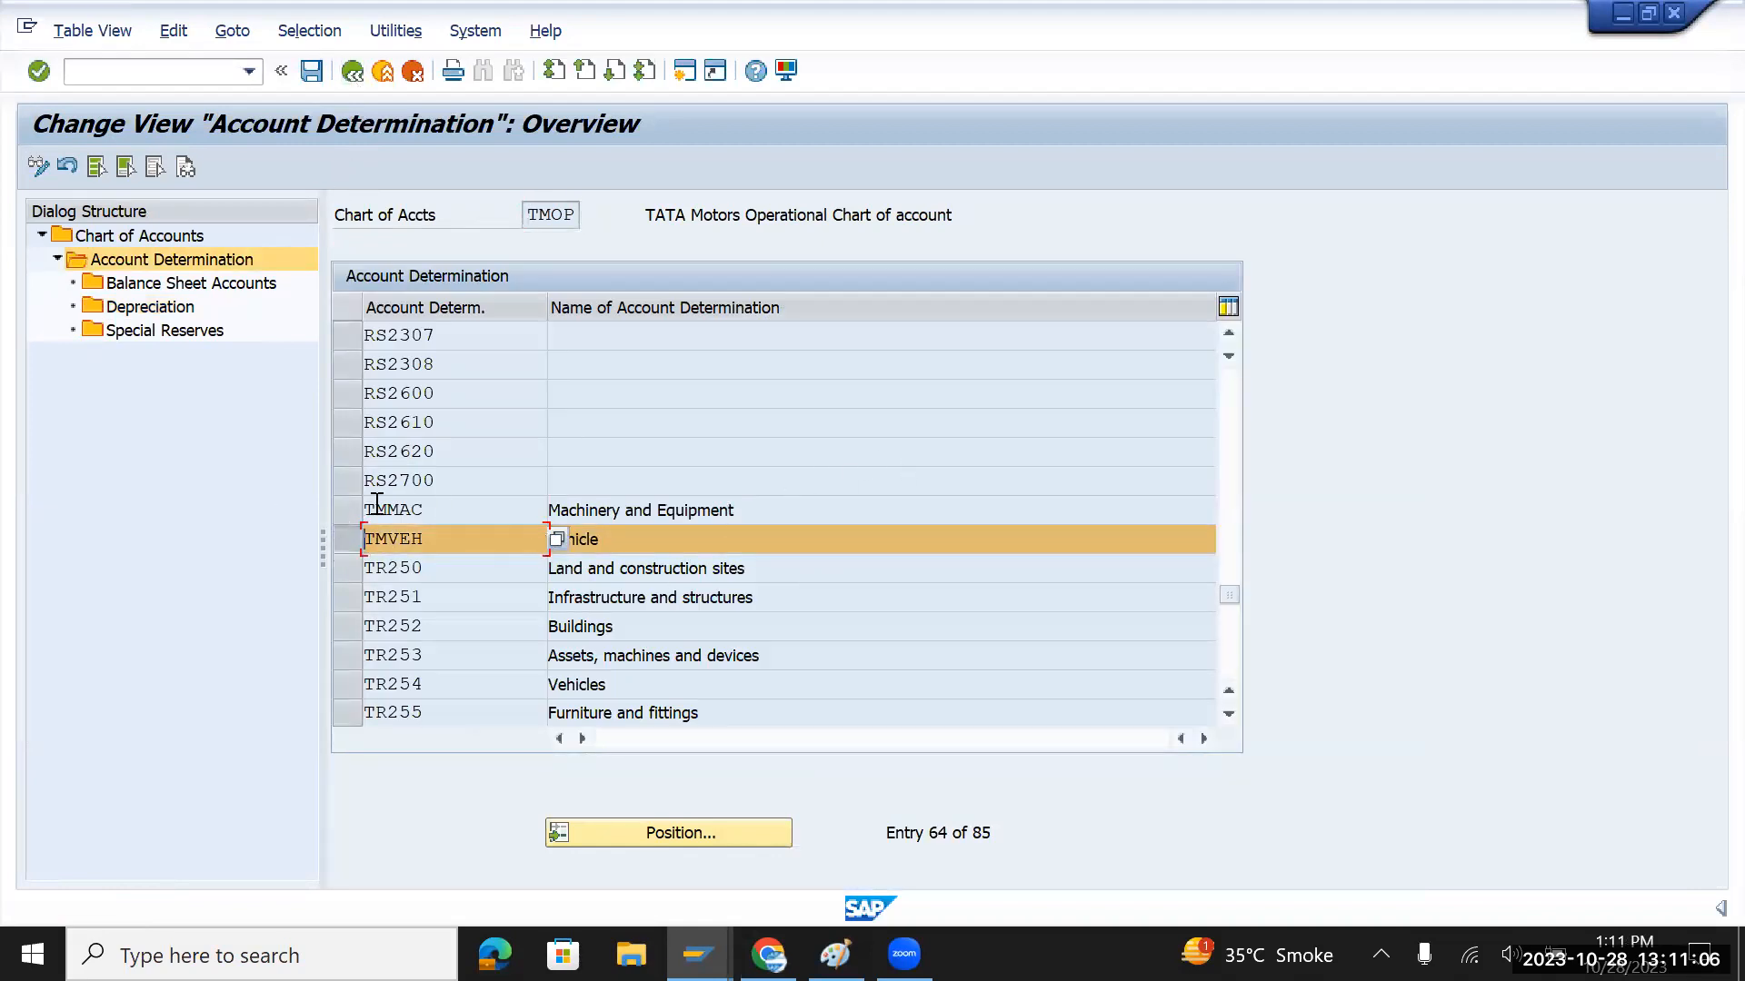
left_click(167, 307)
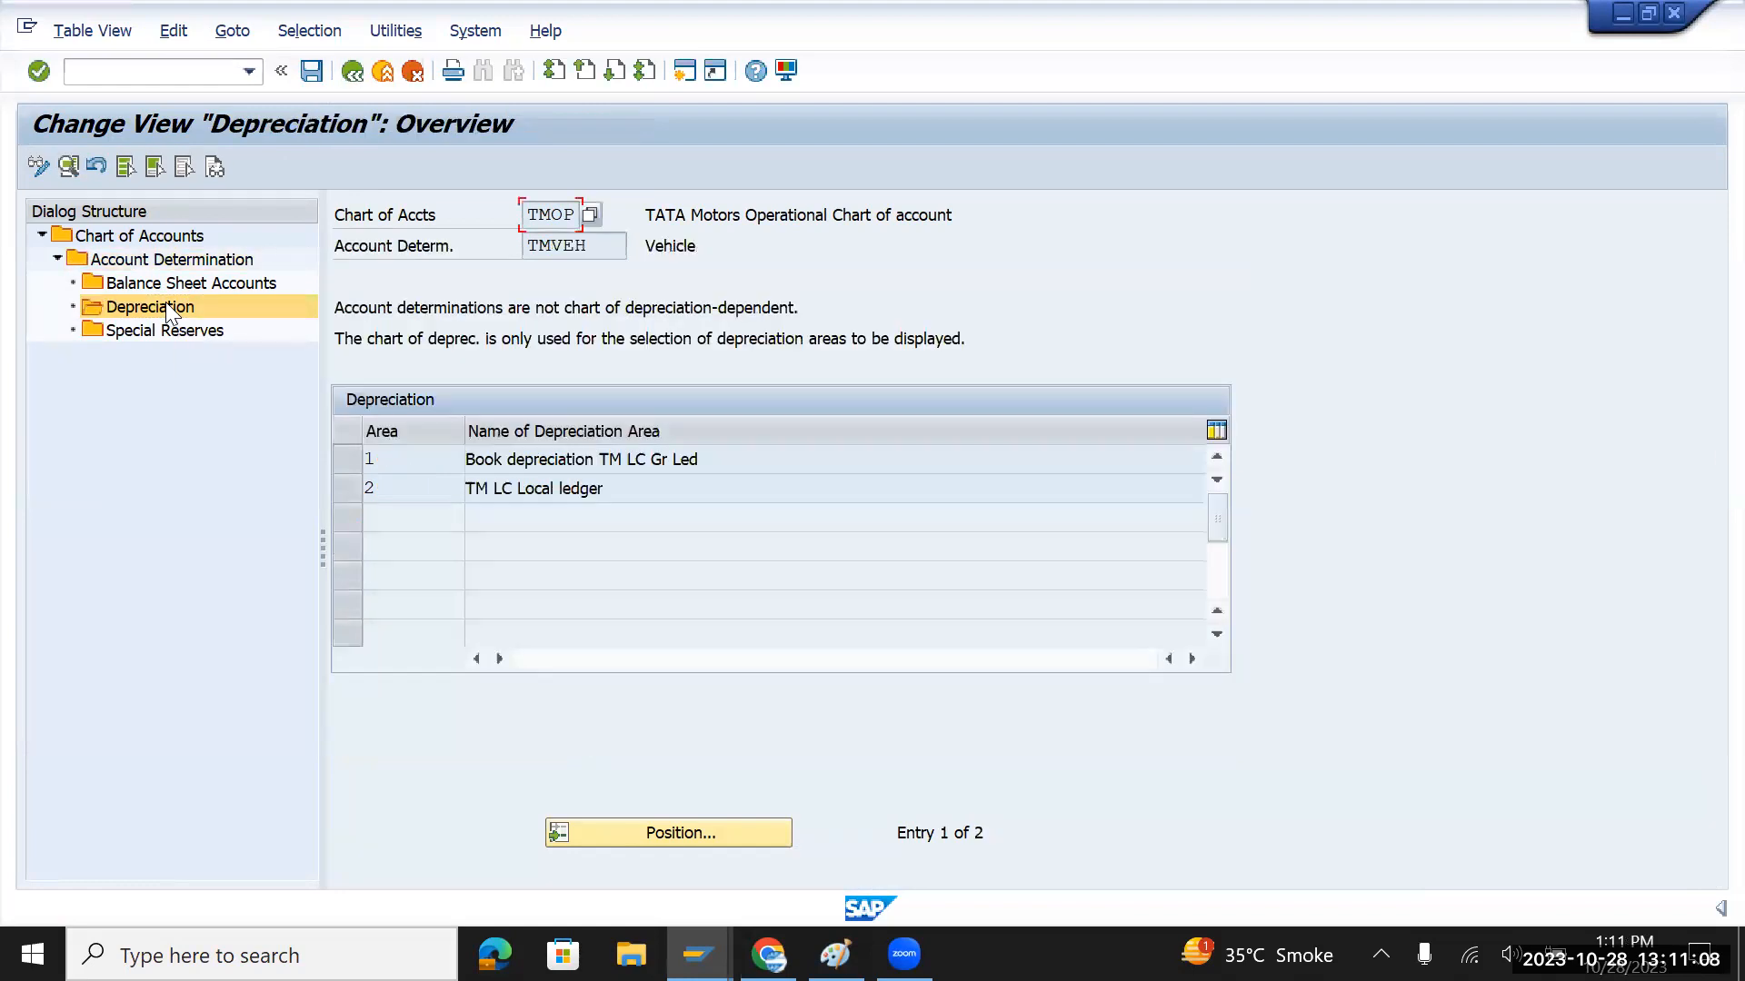
double_click(406, 487)
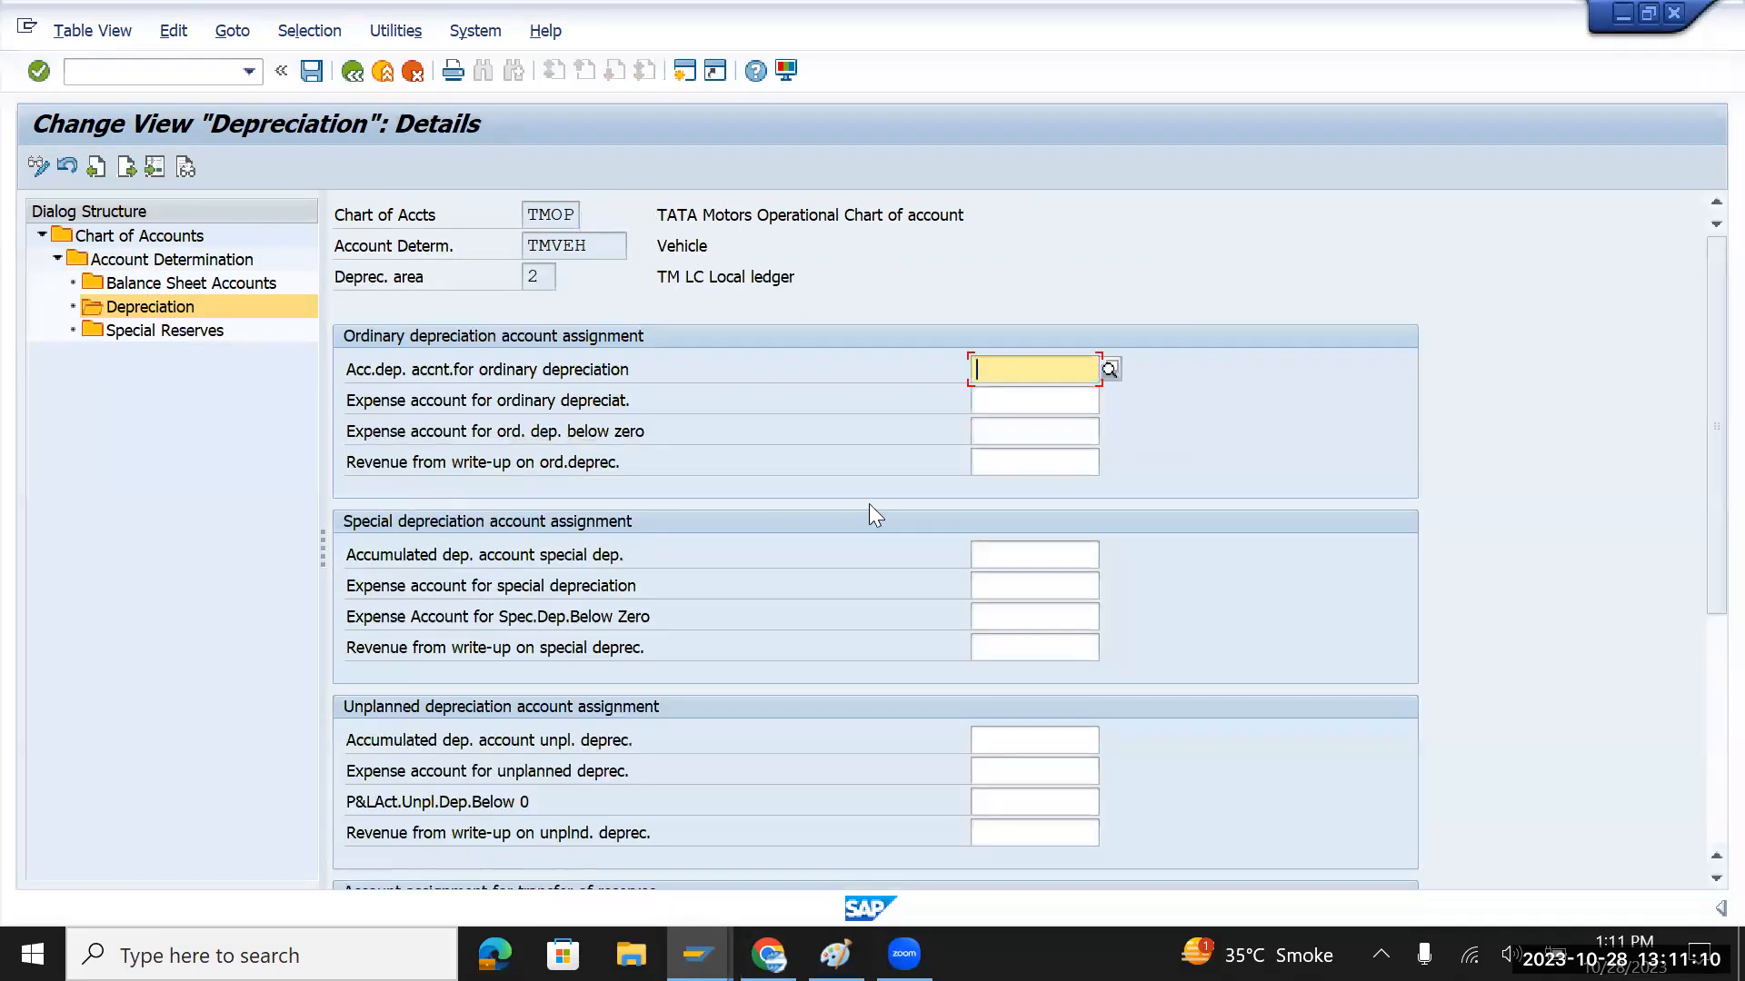
key("ctrl+v")
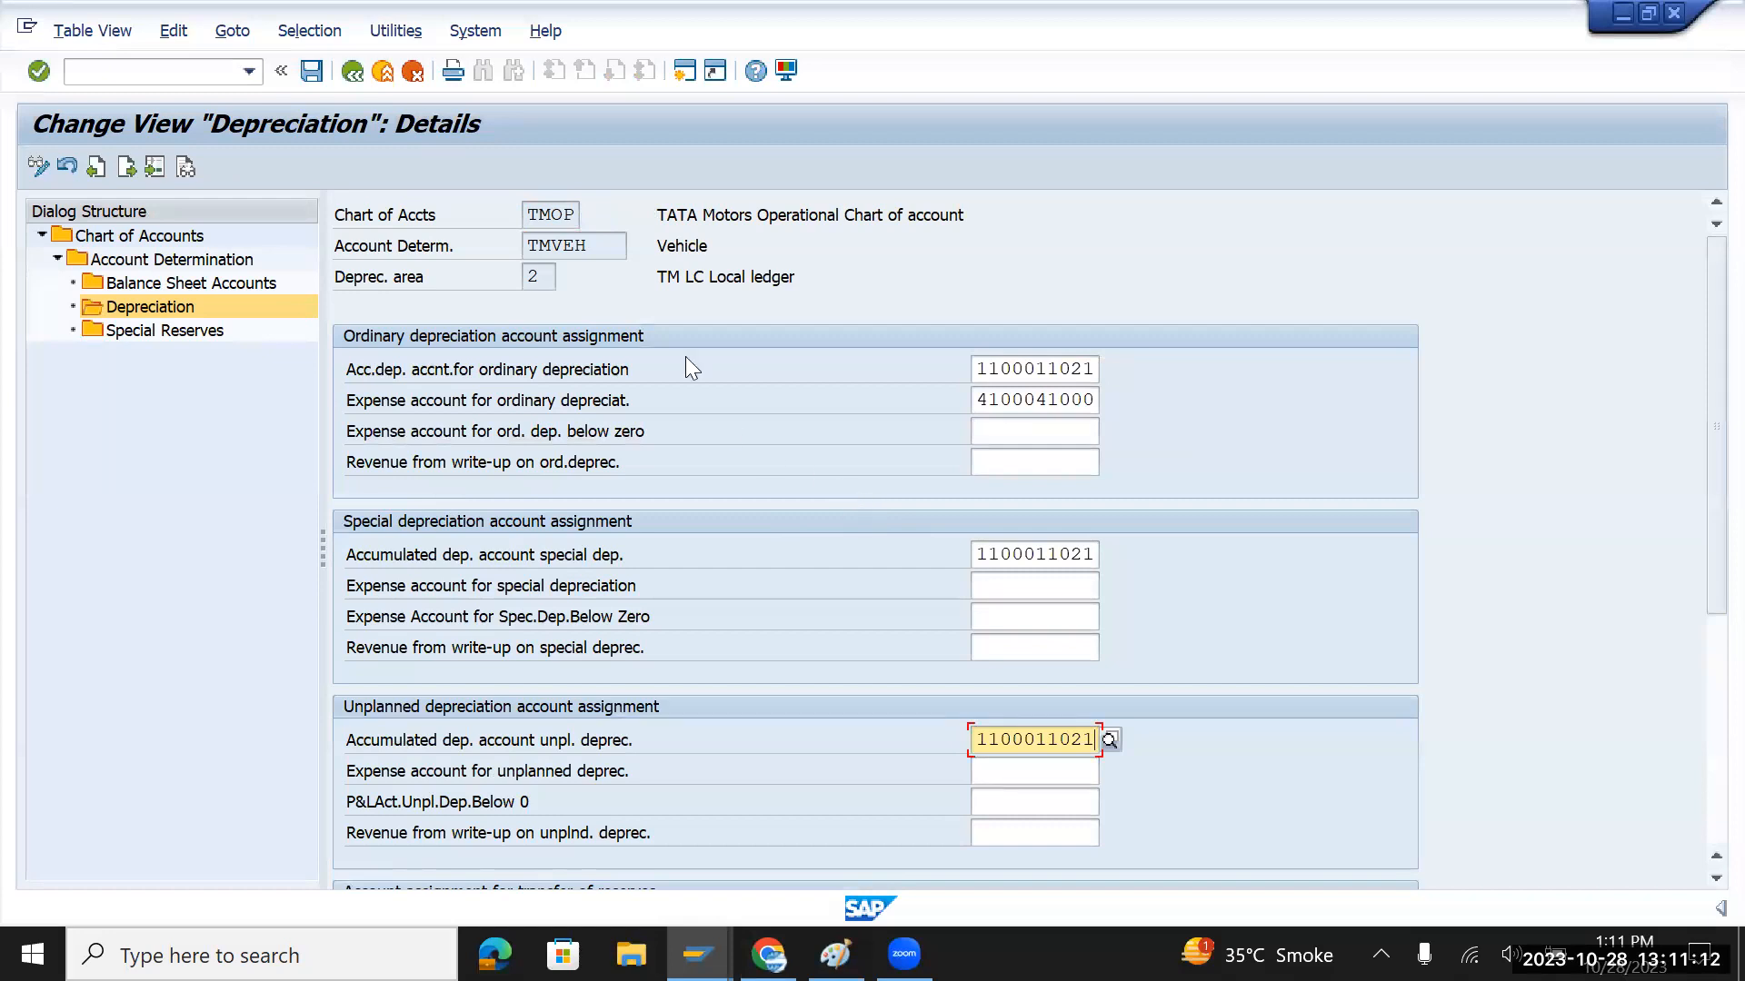
left_click(312, 71)
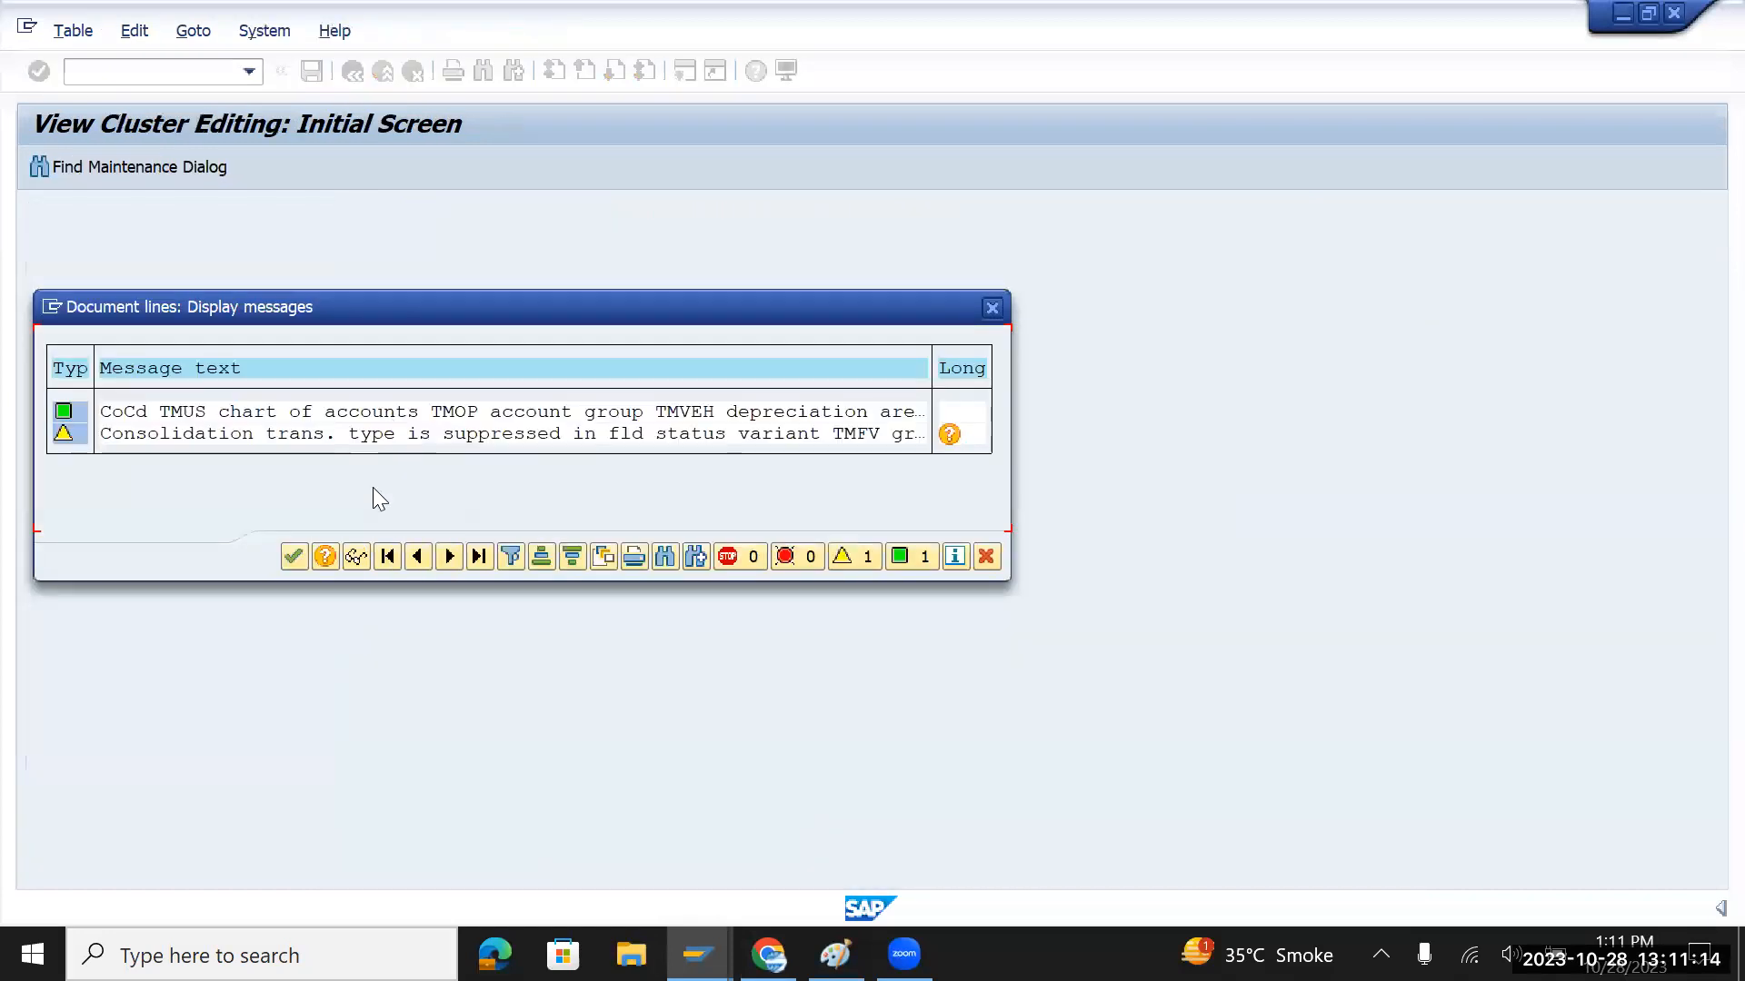
left_click(293, 556)
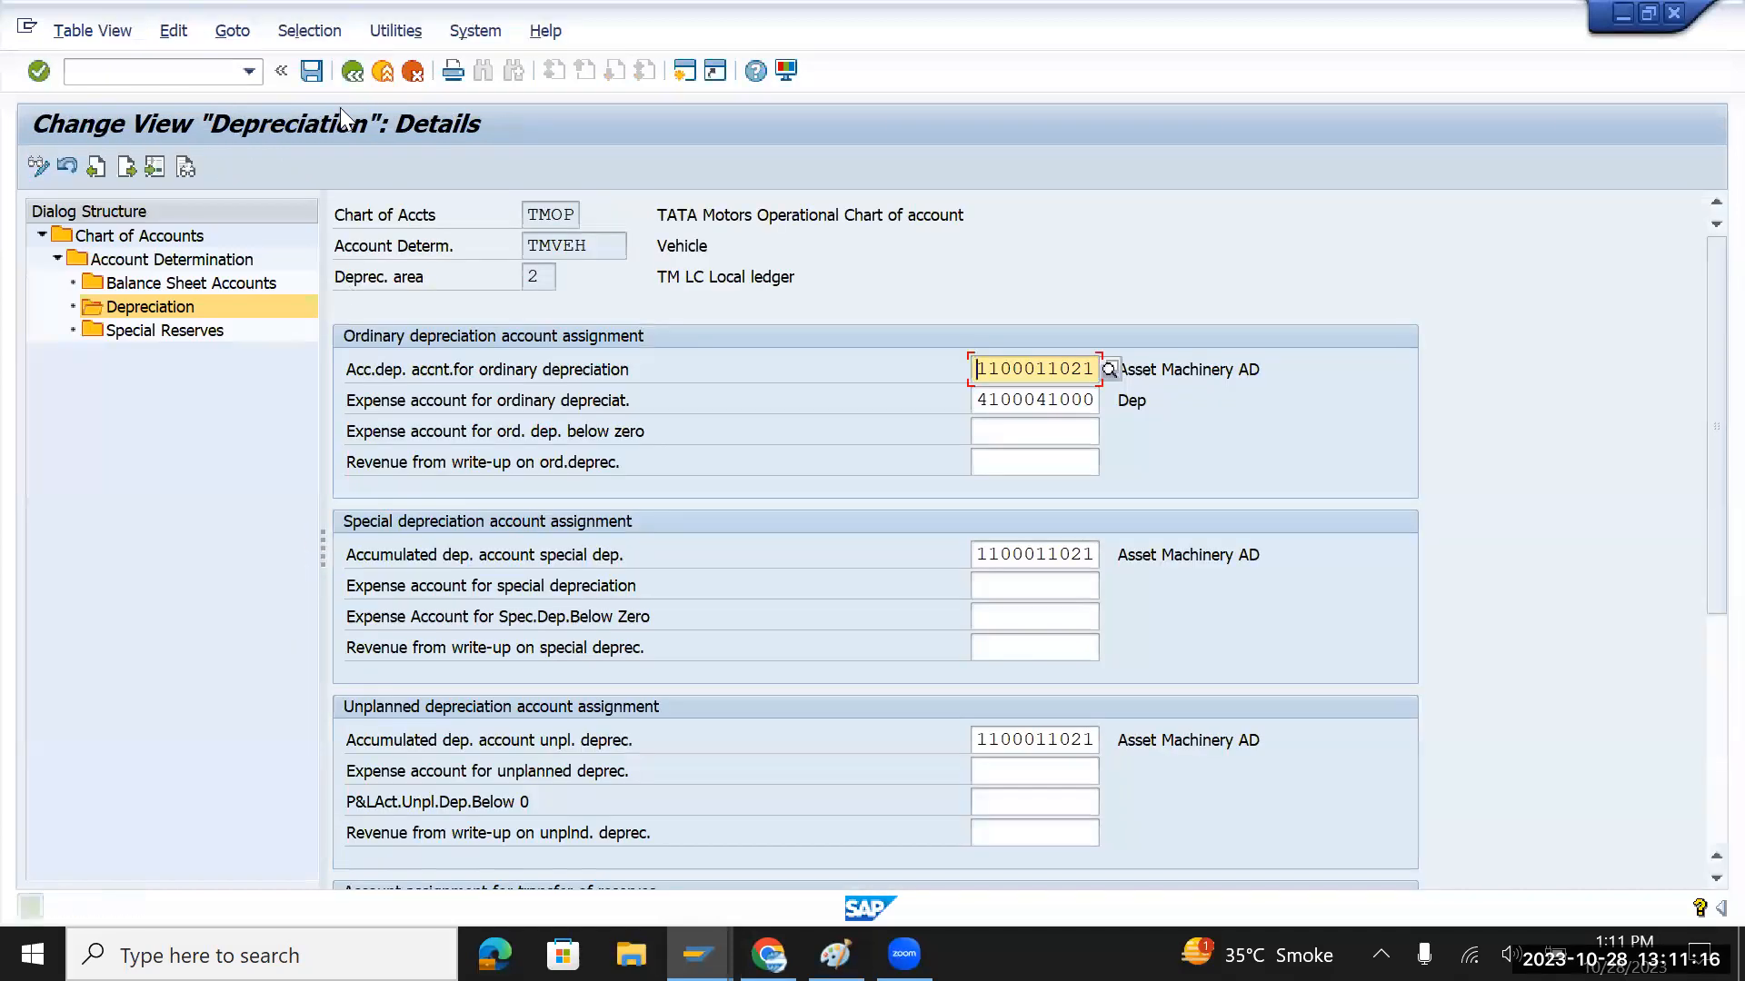
Copy TMVEH's area 1 balance sheet accounts, from the APC account through the loss from asset sale account
left_click(358, 74)
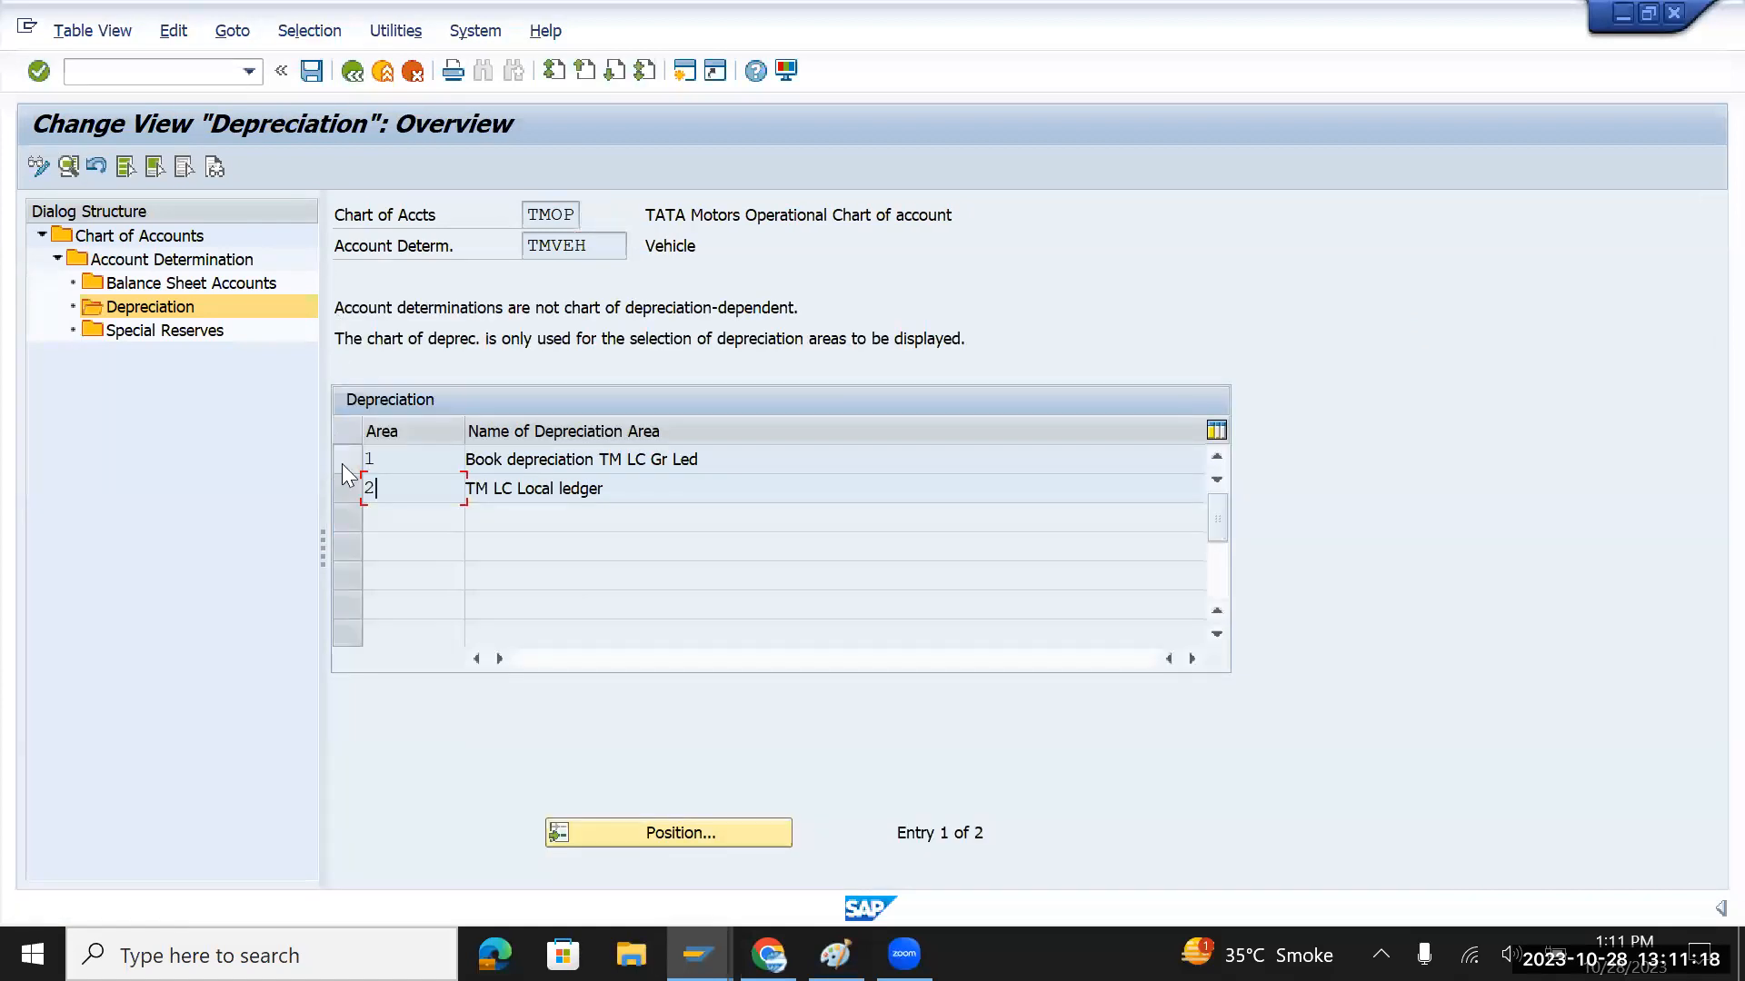
left_click(343, 465)
left_click(169, 287)
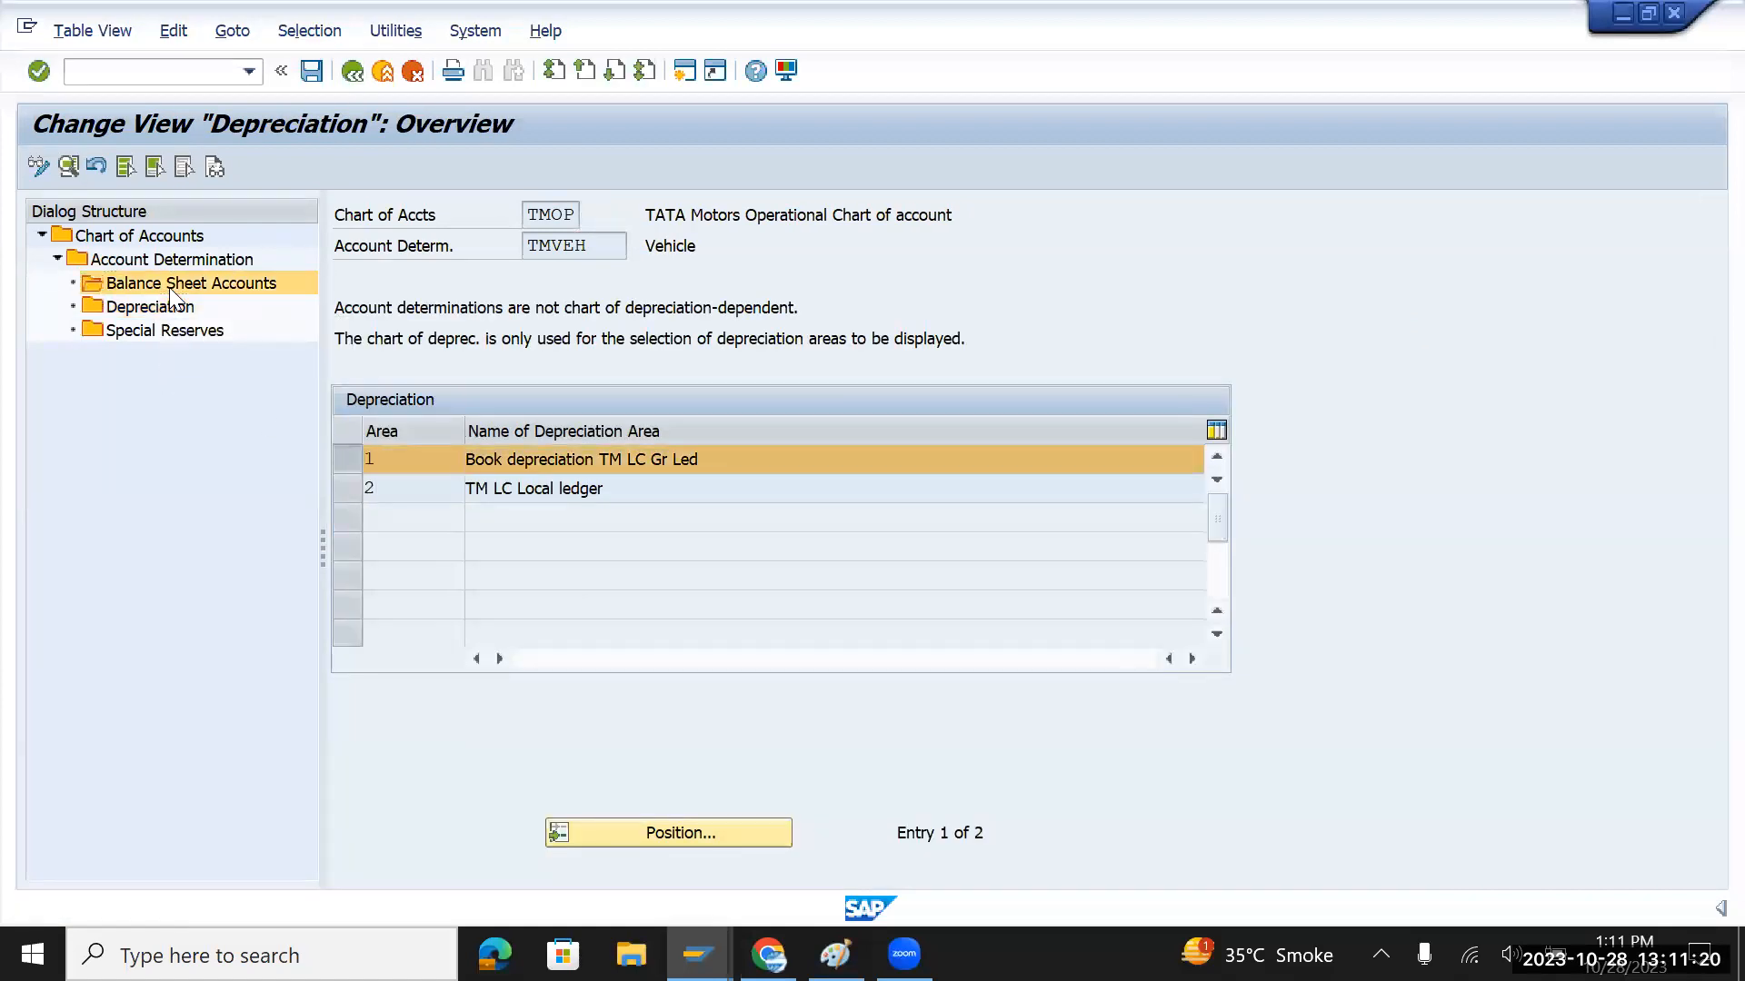
double_click(444, 454)
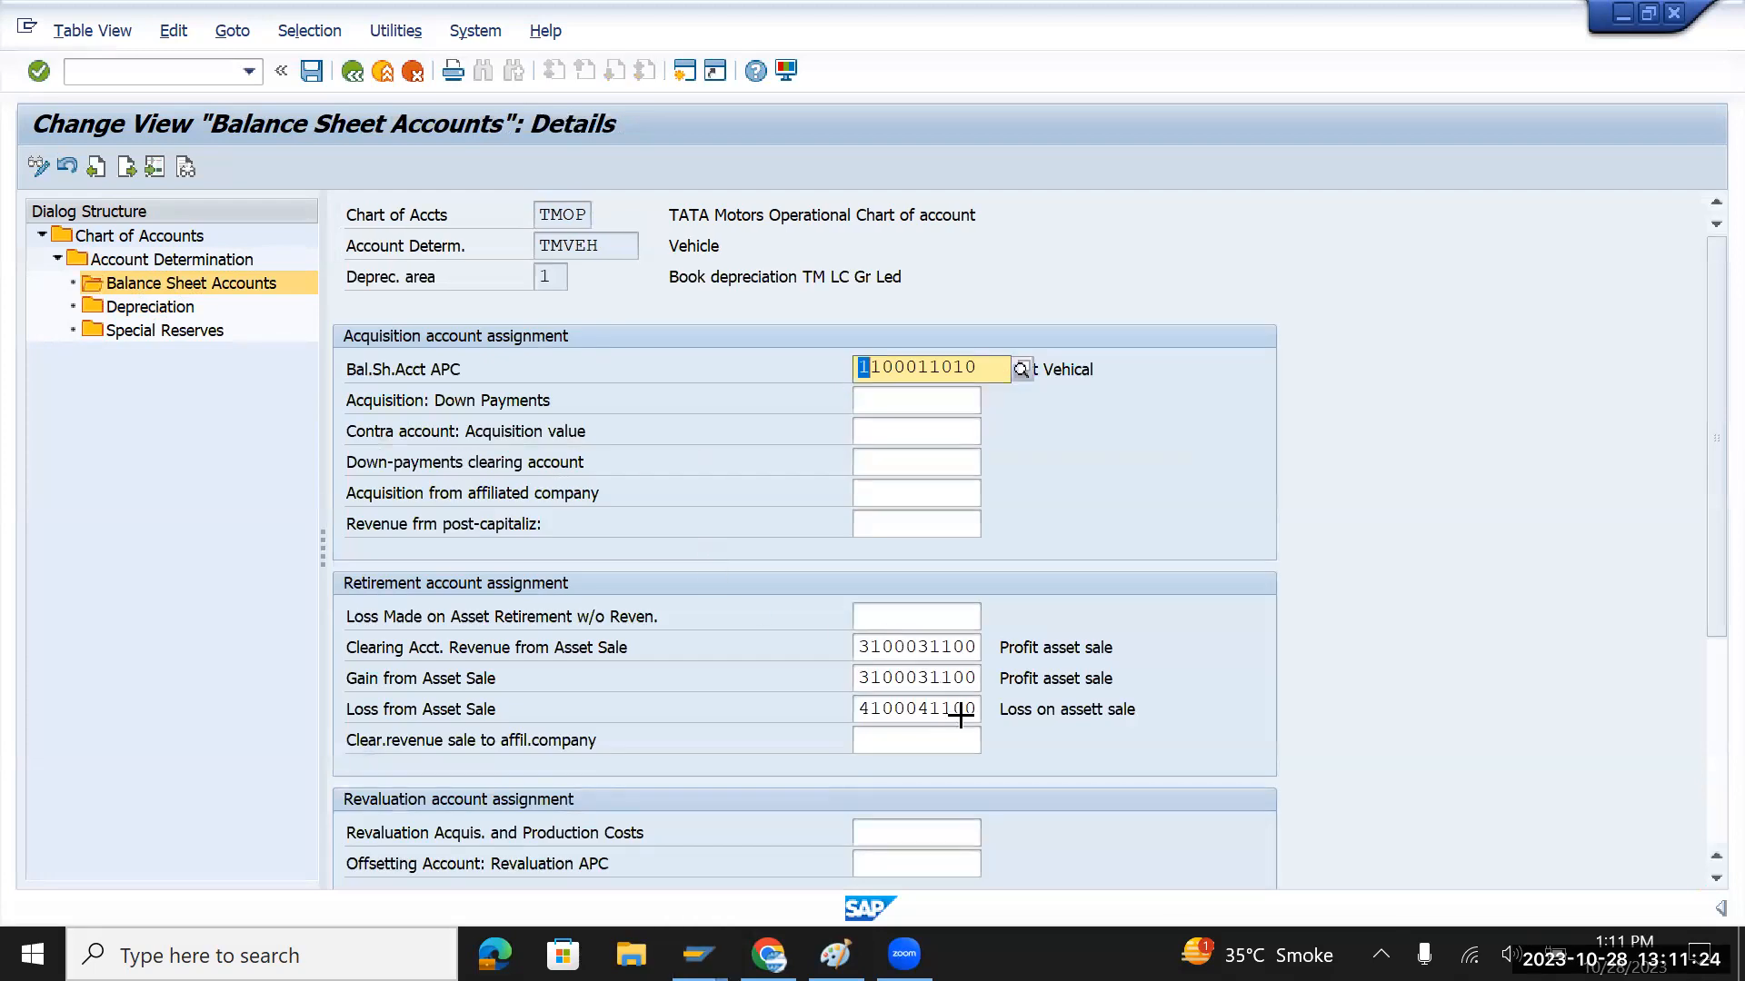
key("ctrl+y")
left_click_drag(960, 717, 845, 359)
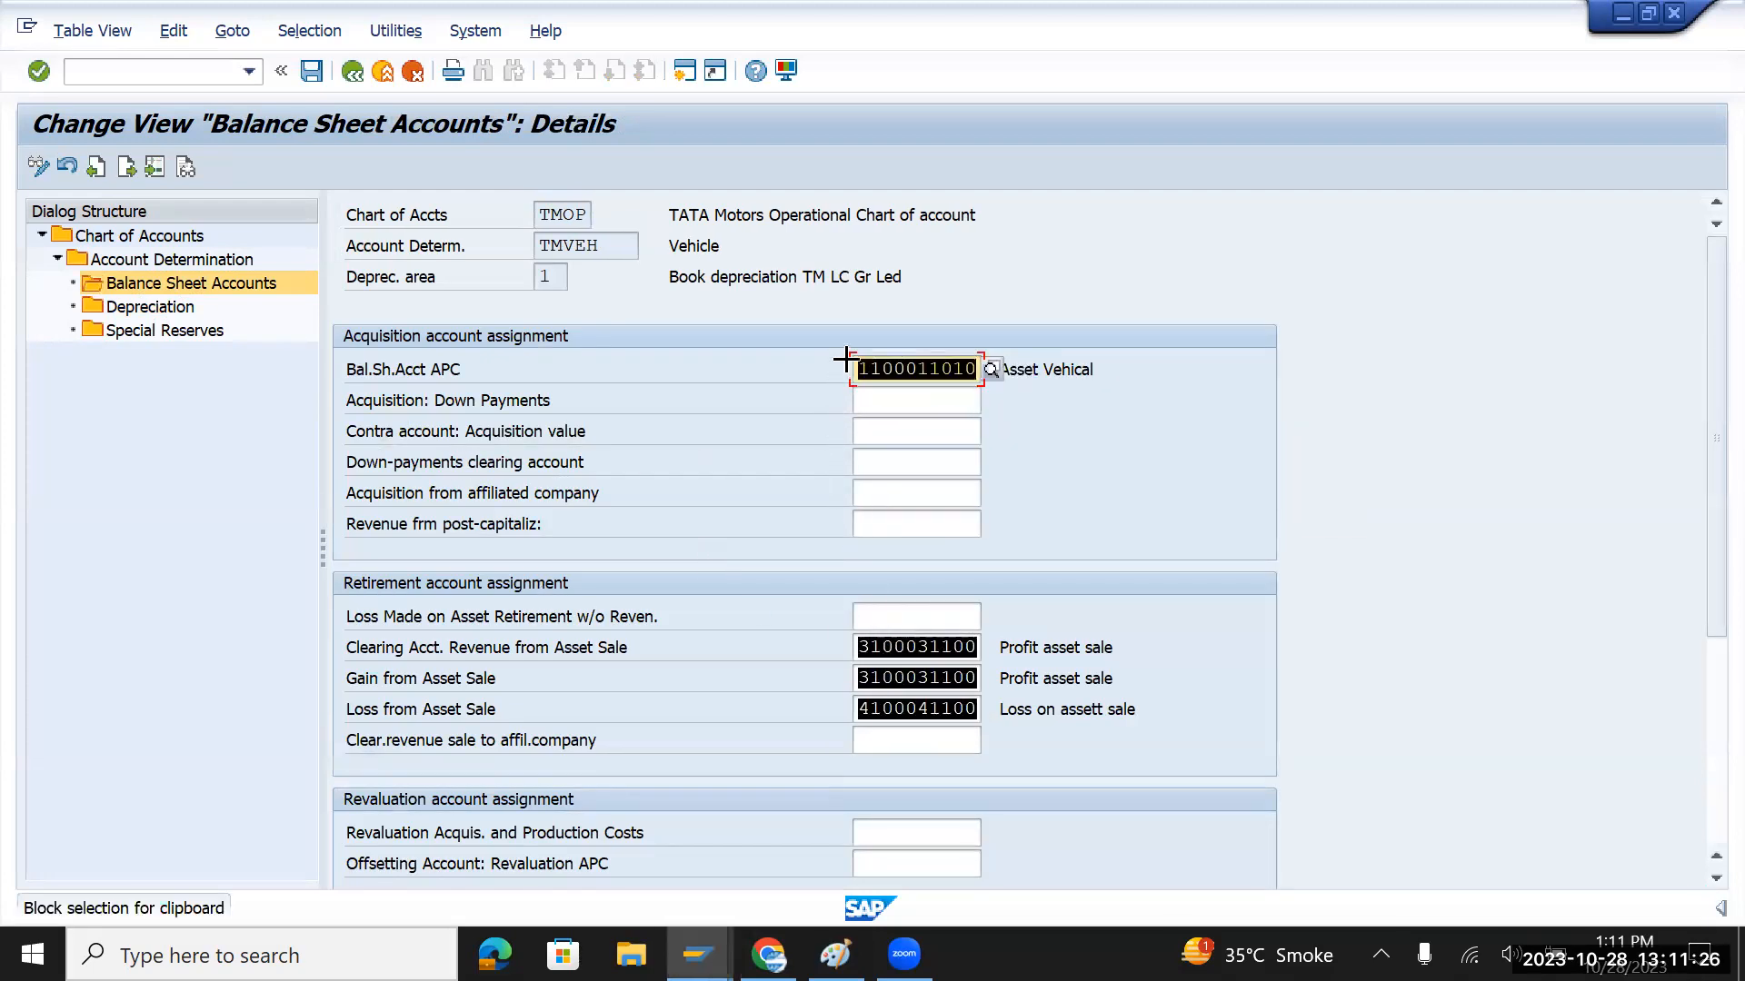
key("ctrl+c")
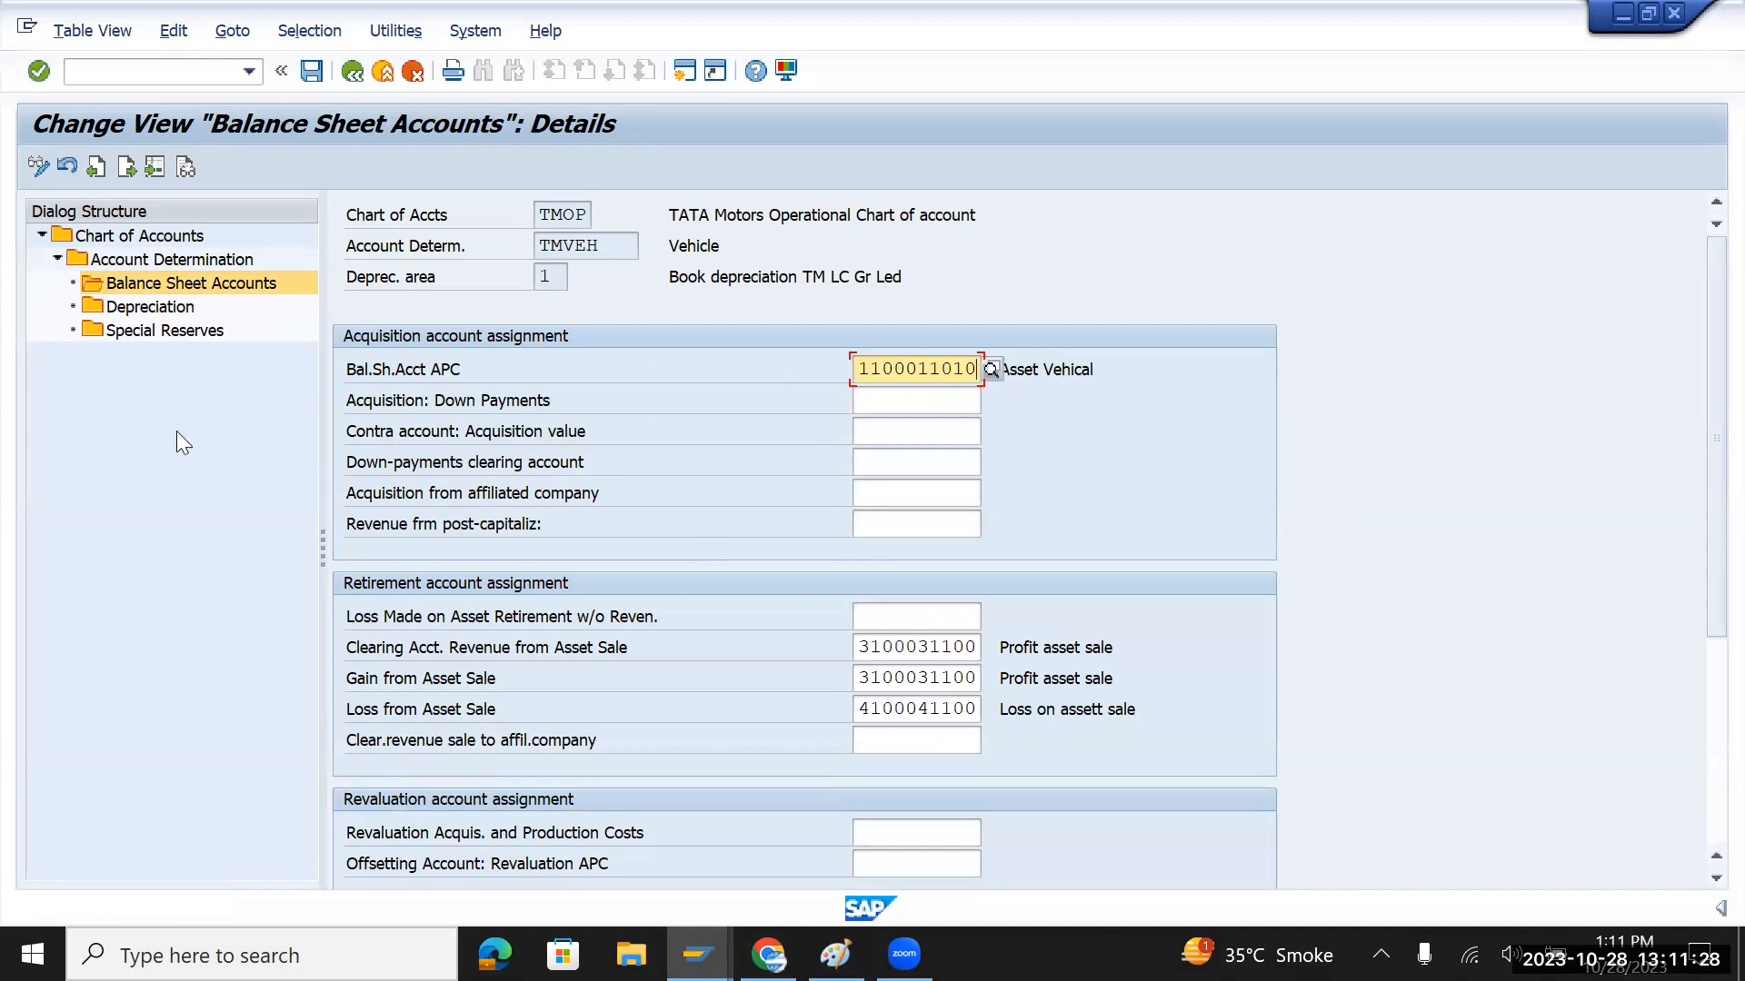
left_click(178, 282)
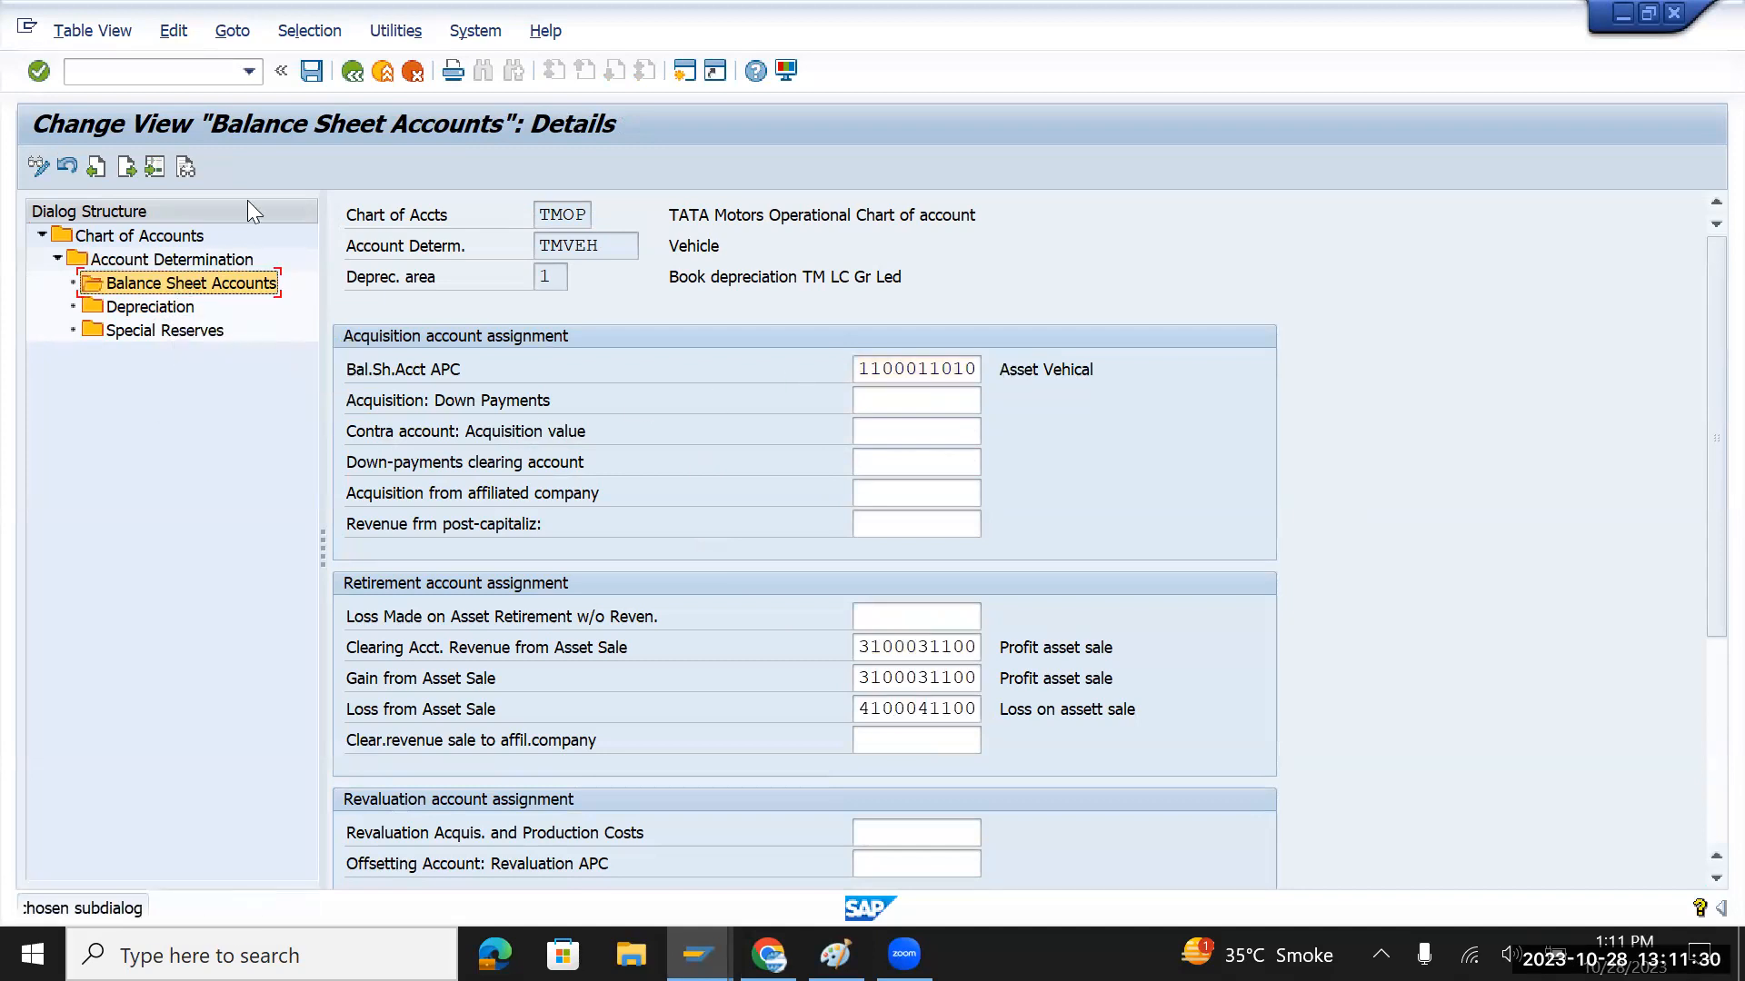
left_click(351, 71)
left_click(395, 499)
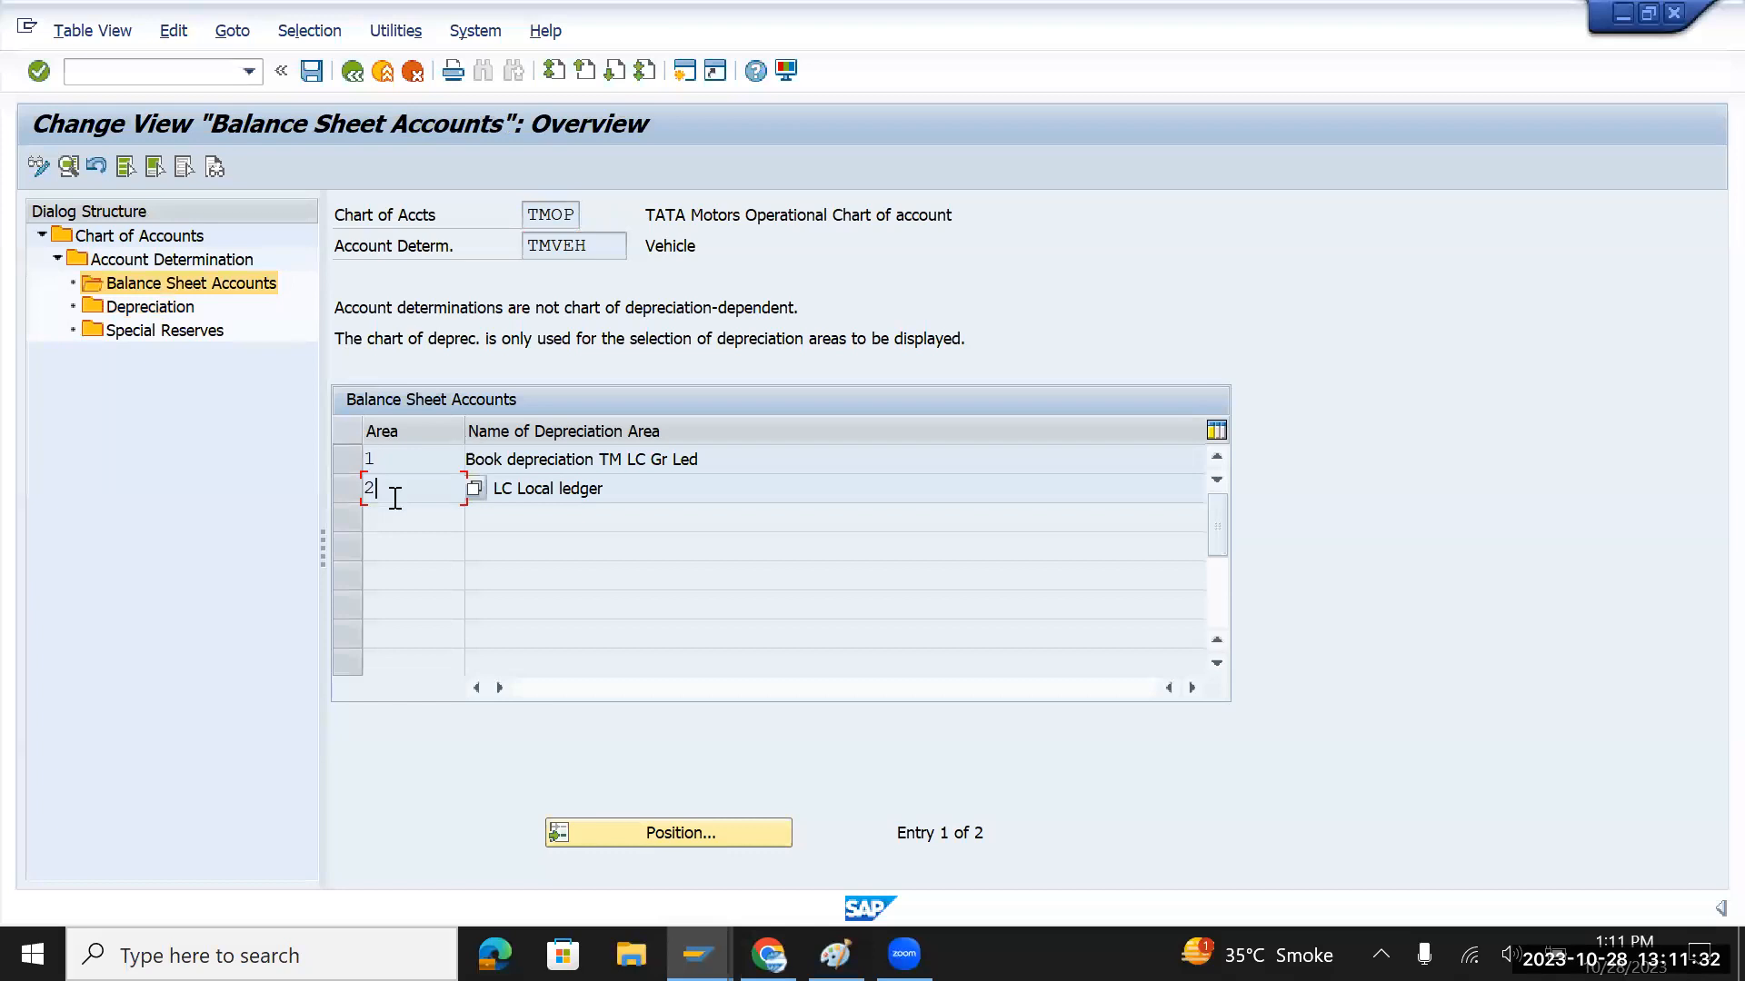
double_click(396, 498)
key("ctrl+v")
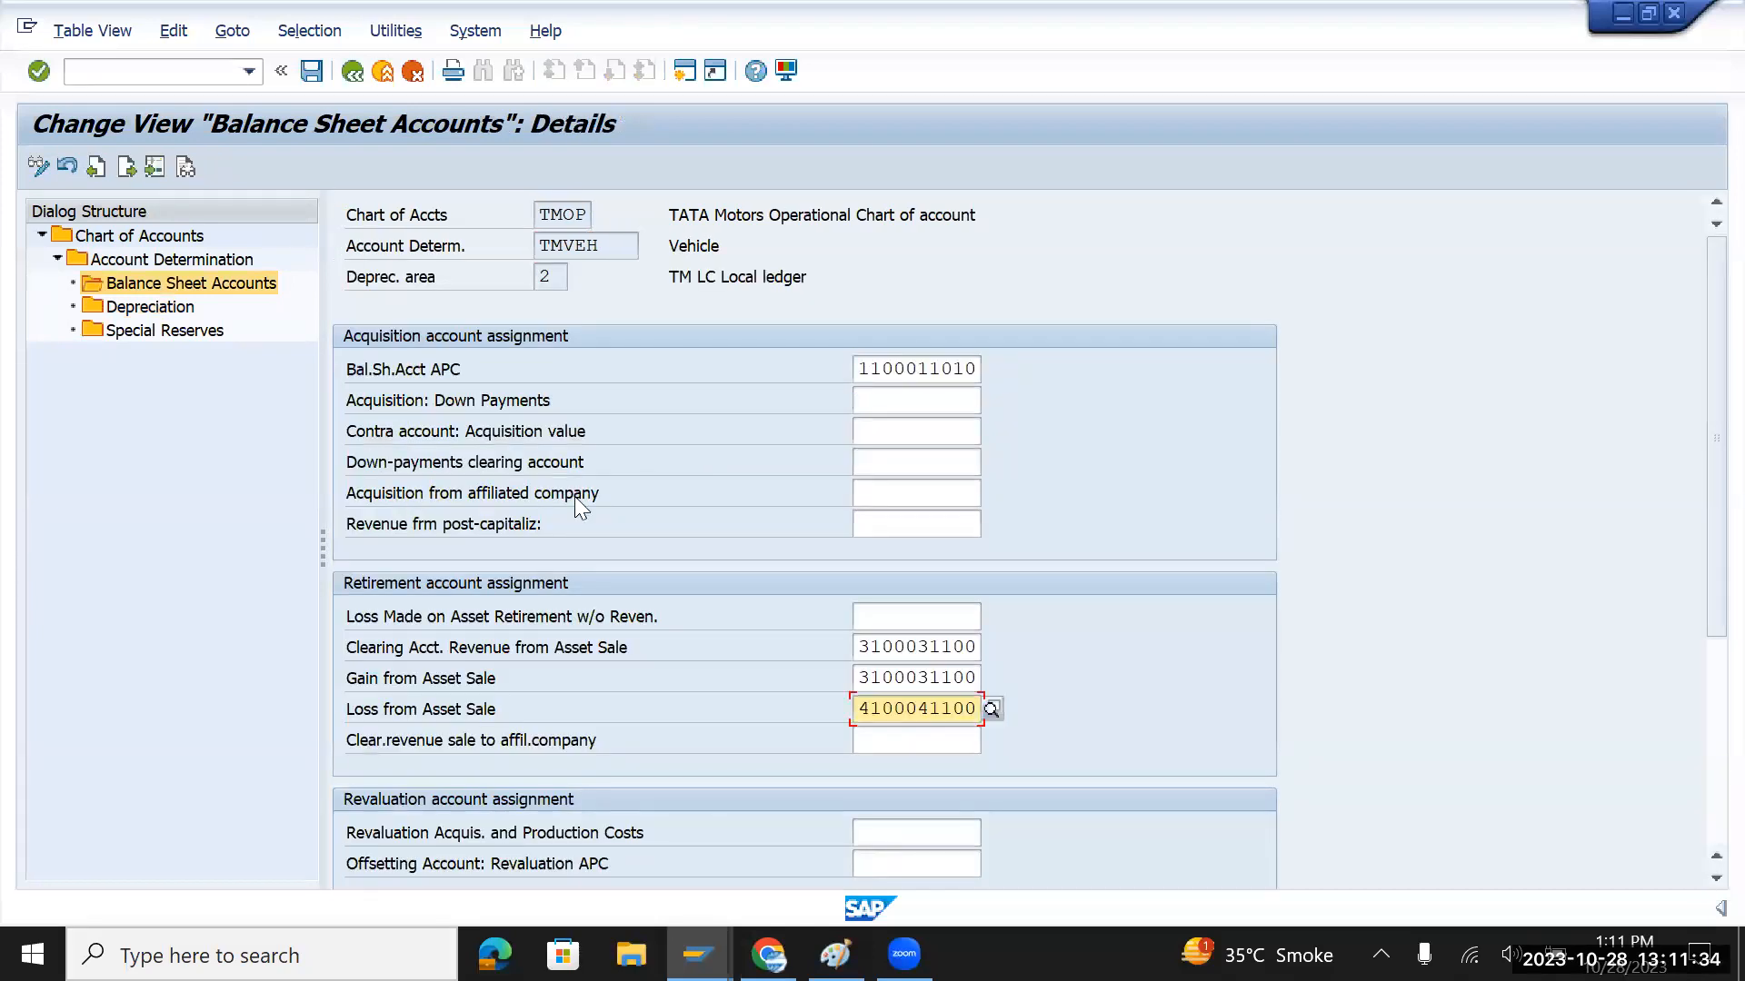
key("Return")
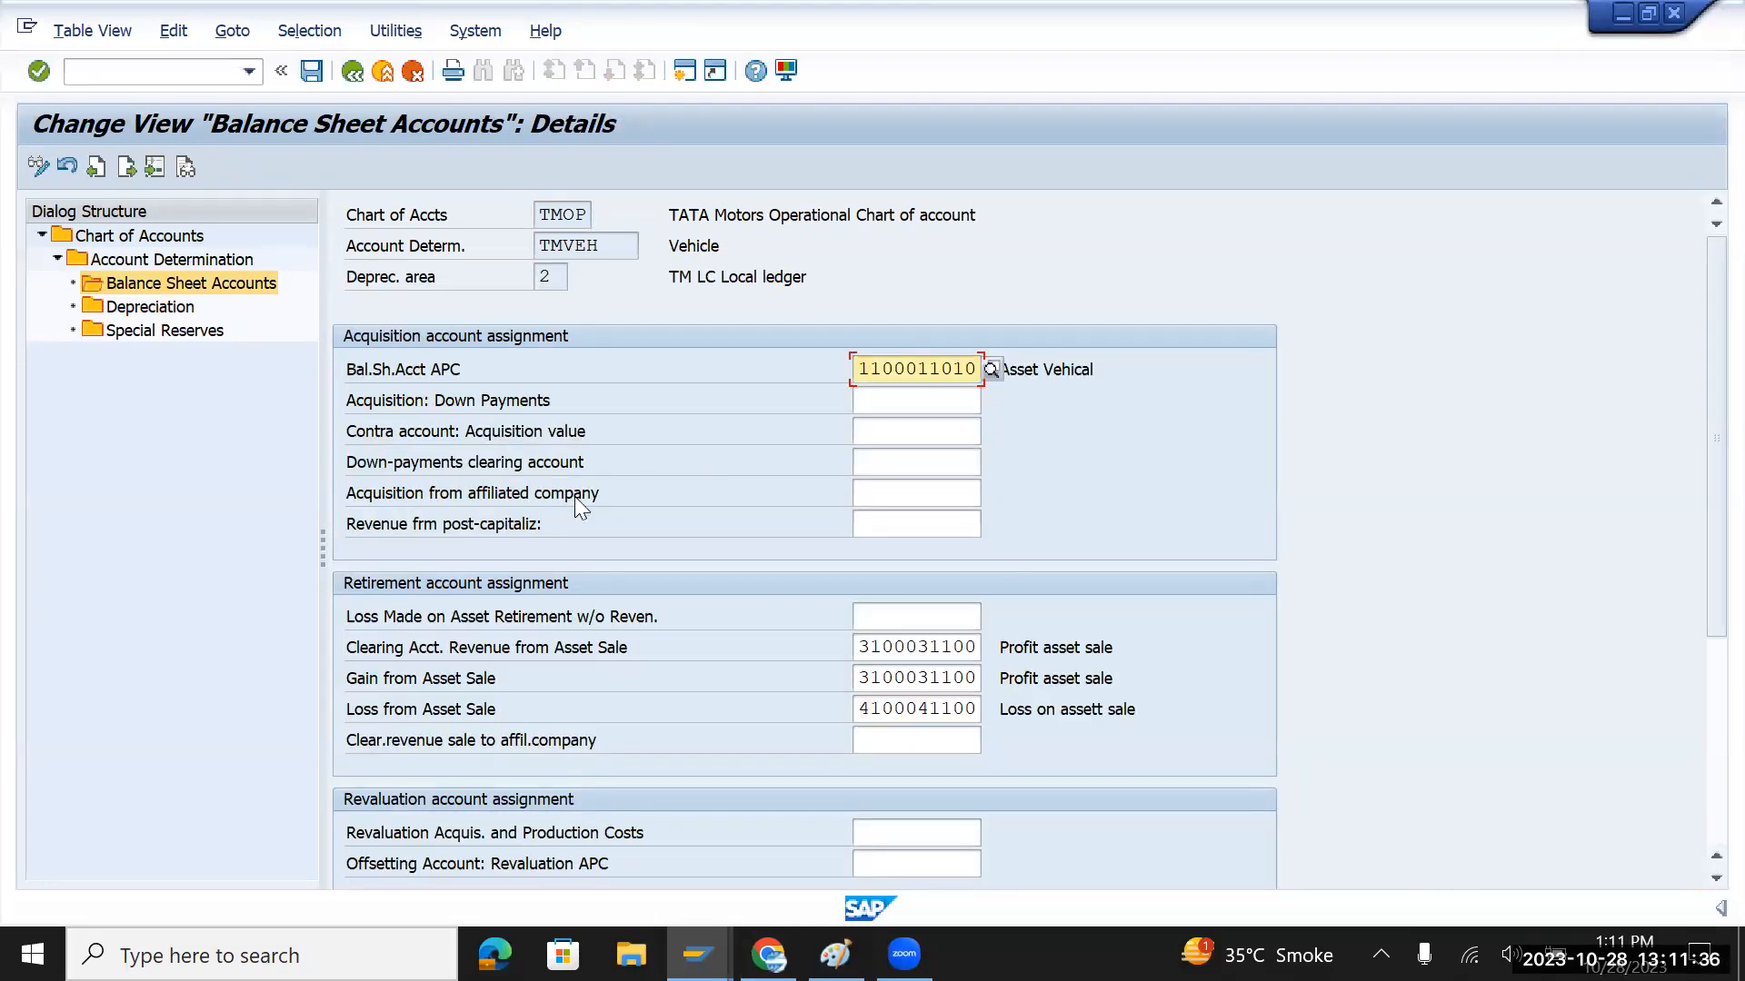
left_click(311, 71)
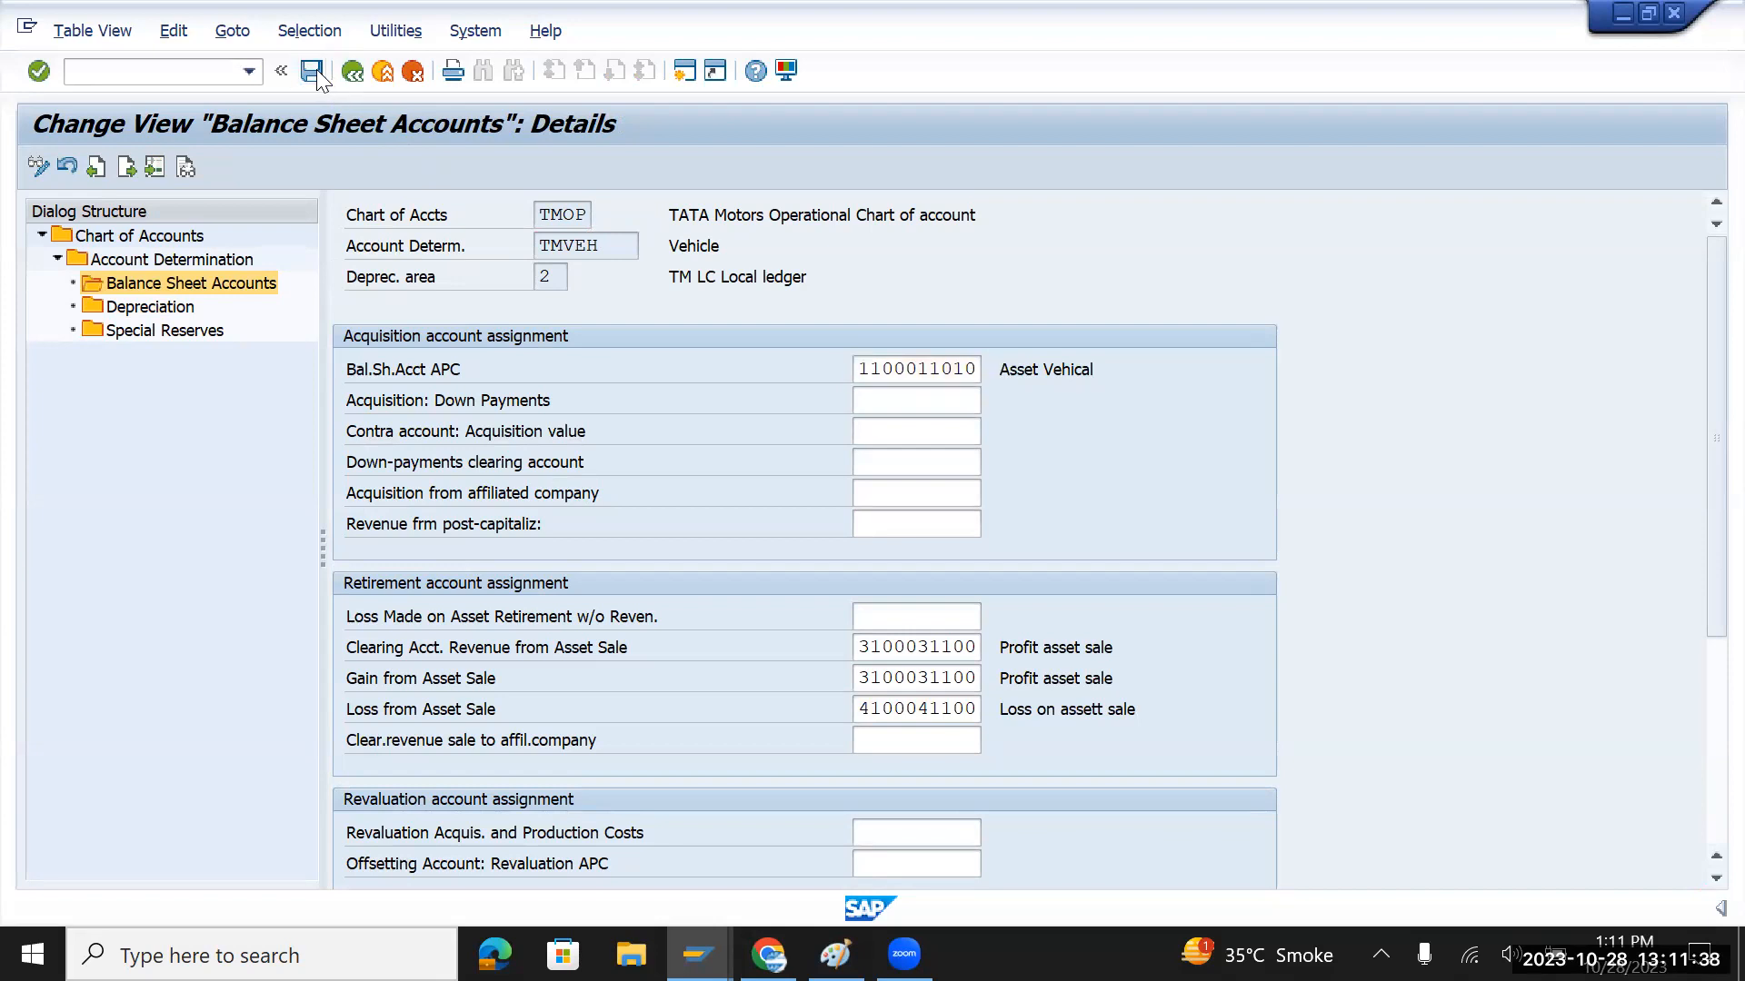
left_click(291, 588)
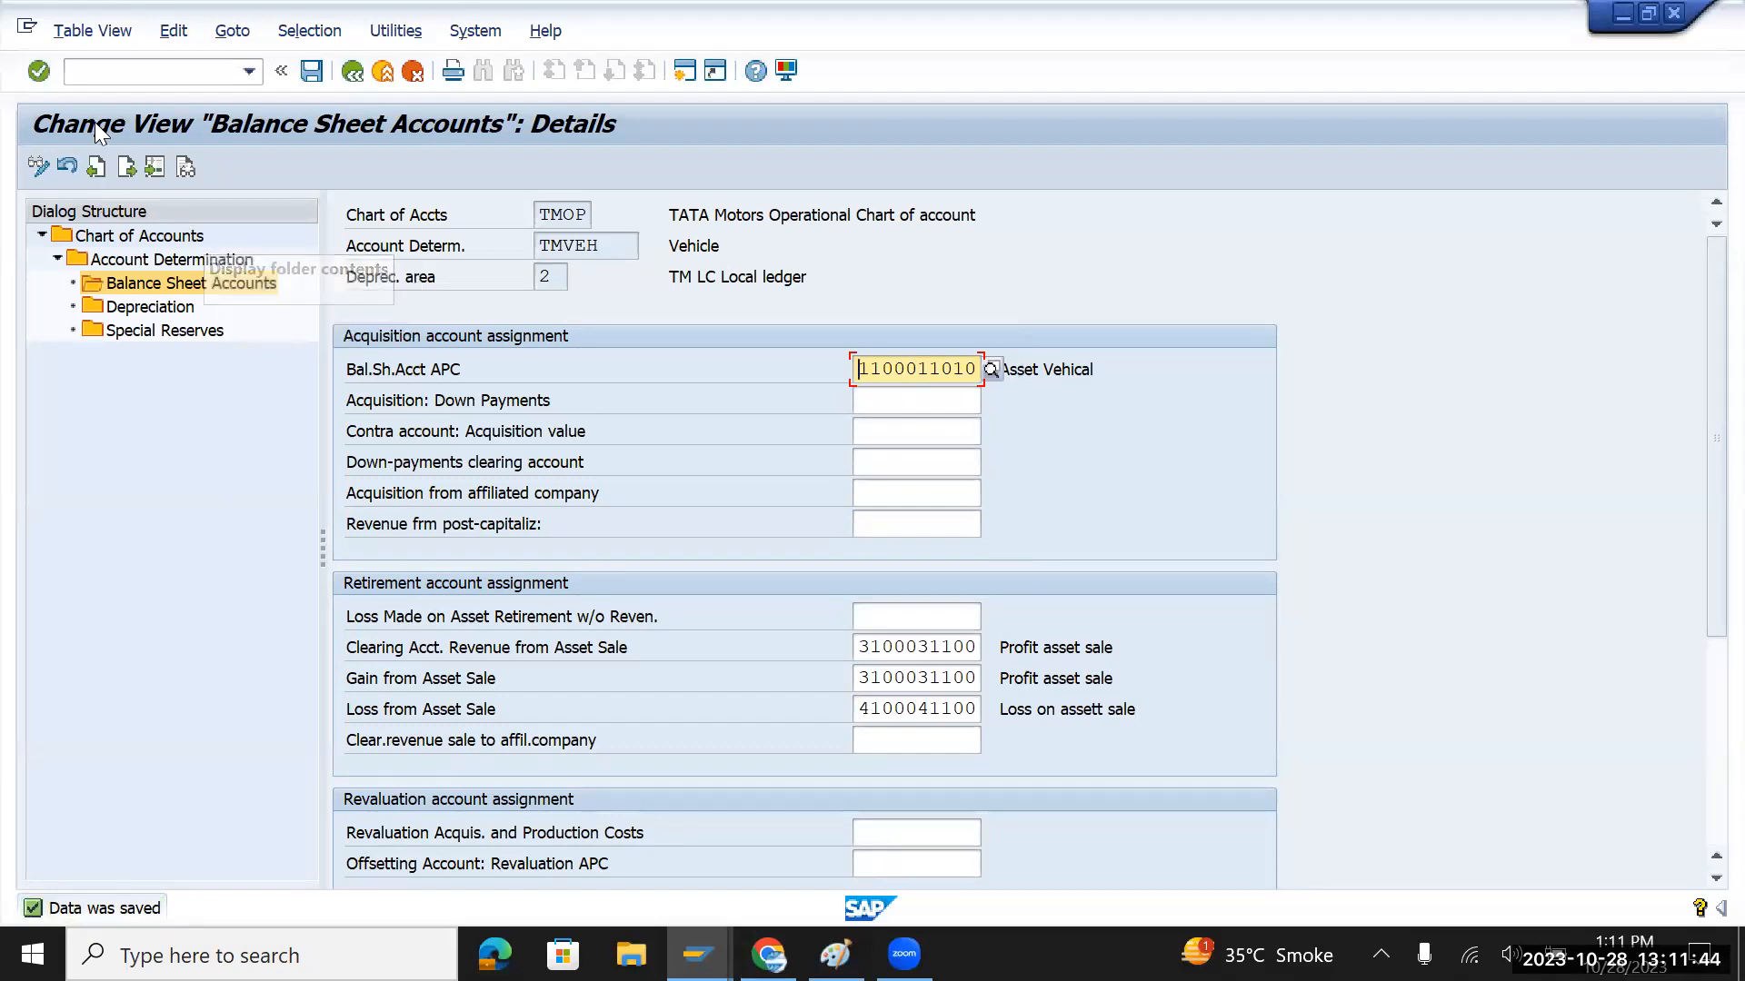
Start transaction AS01 for asset class TMVEL in company code TMUS and describe the asset as Tata Indica
left_click(132, 75)
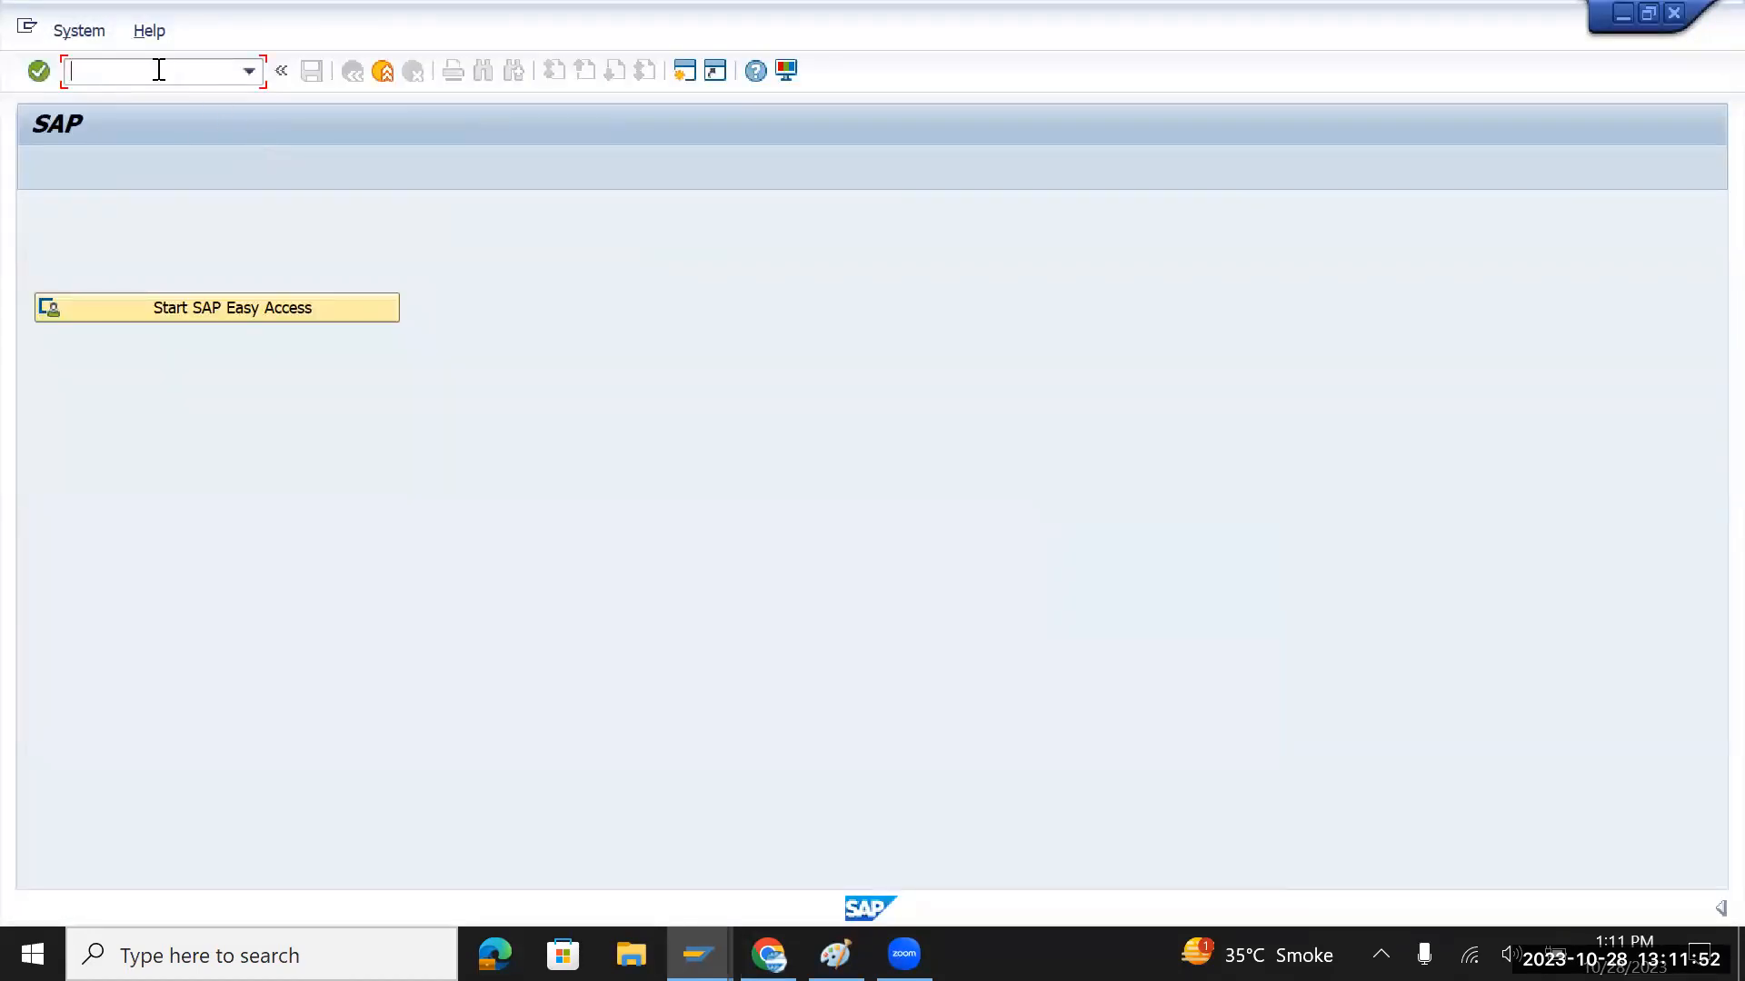
type("f")
key("BackSpace")
type("as01")
key("Return")
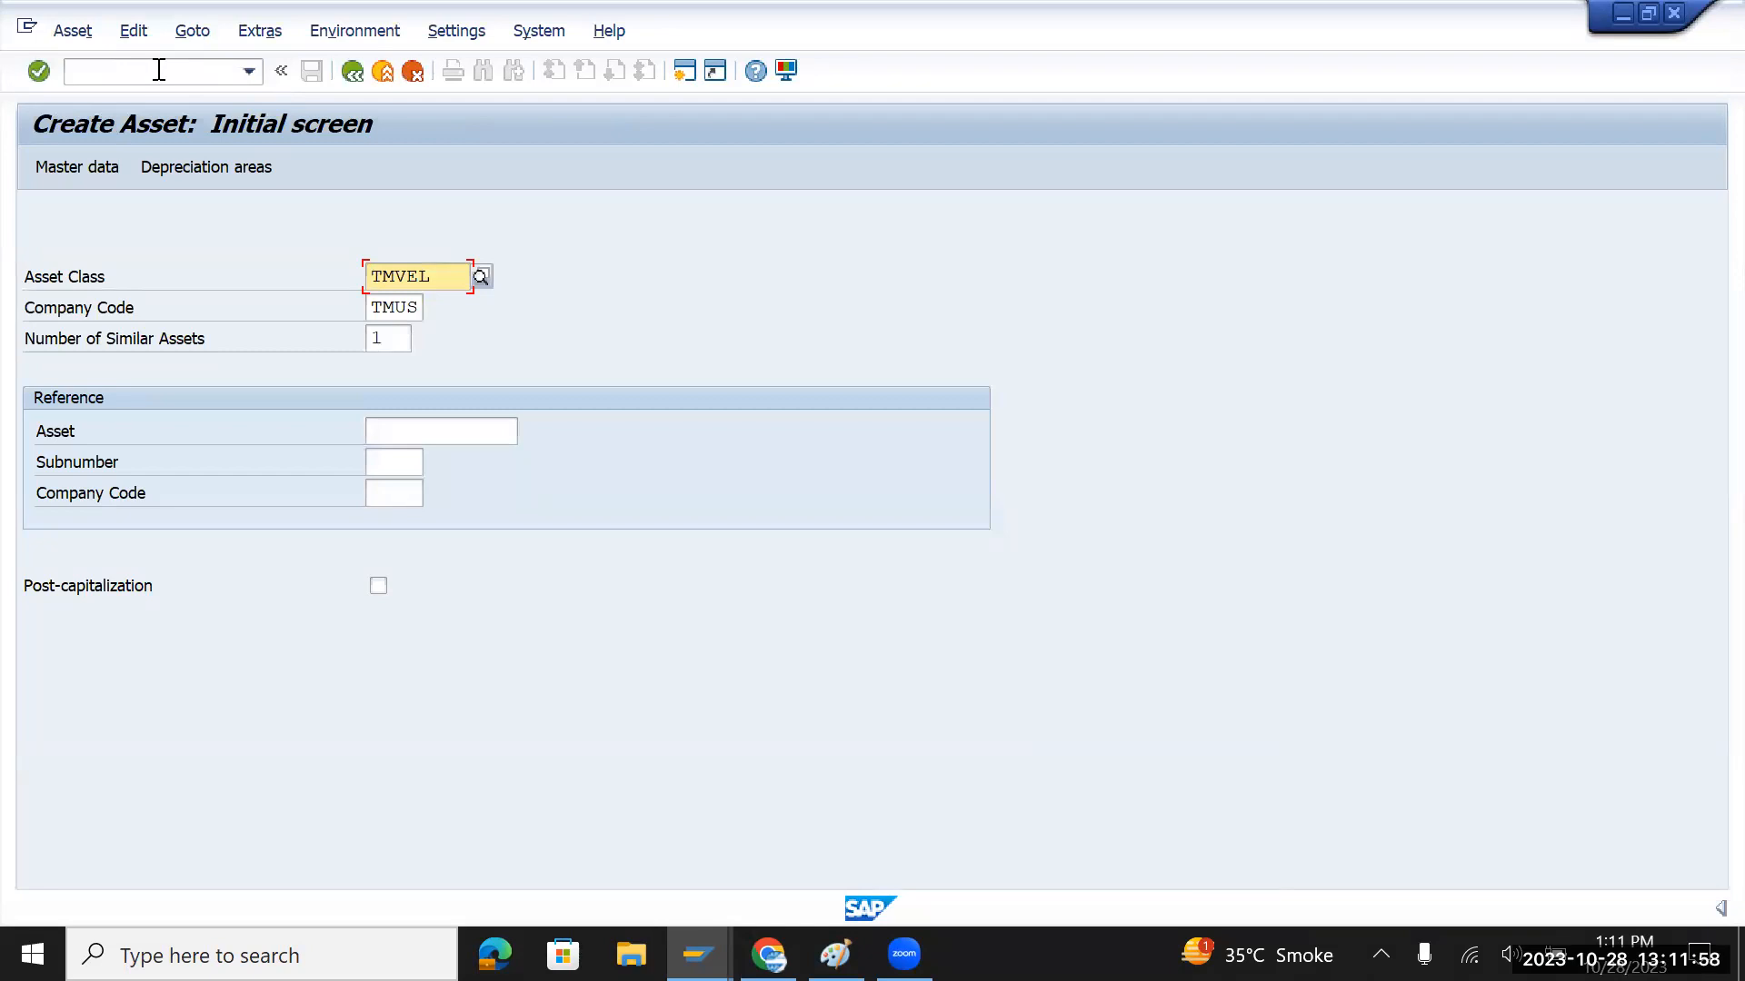
key("Return")
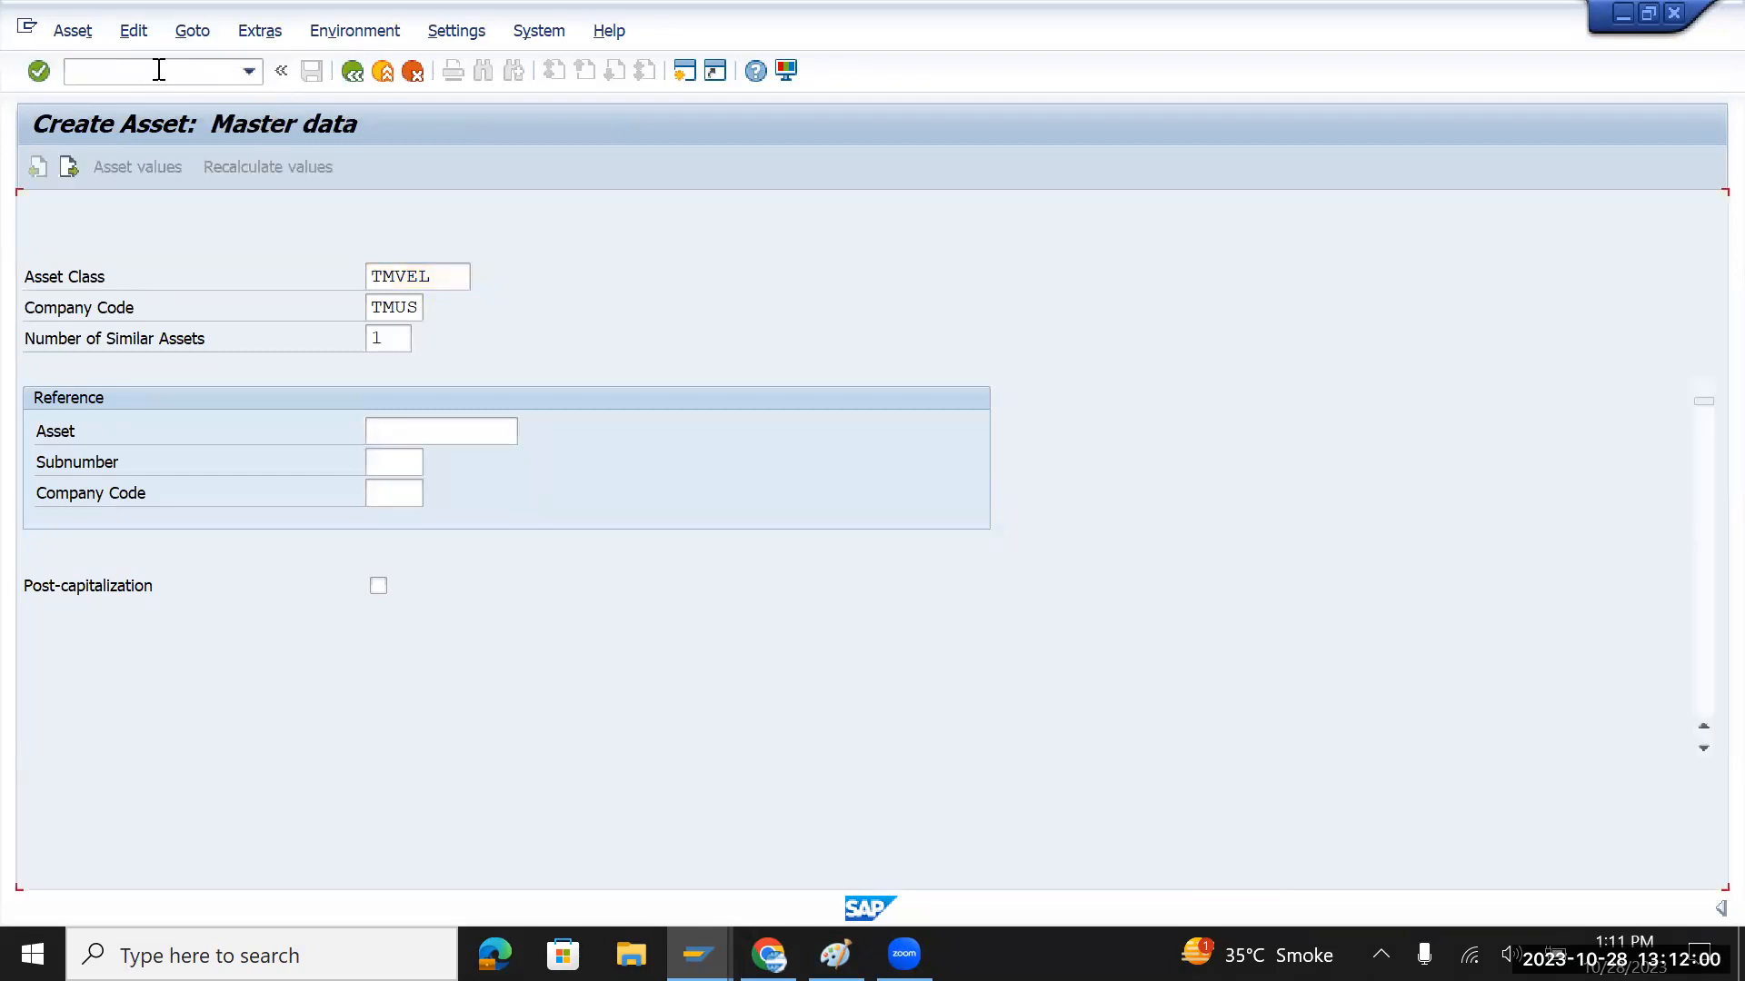
key("Down")
key("Tab")
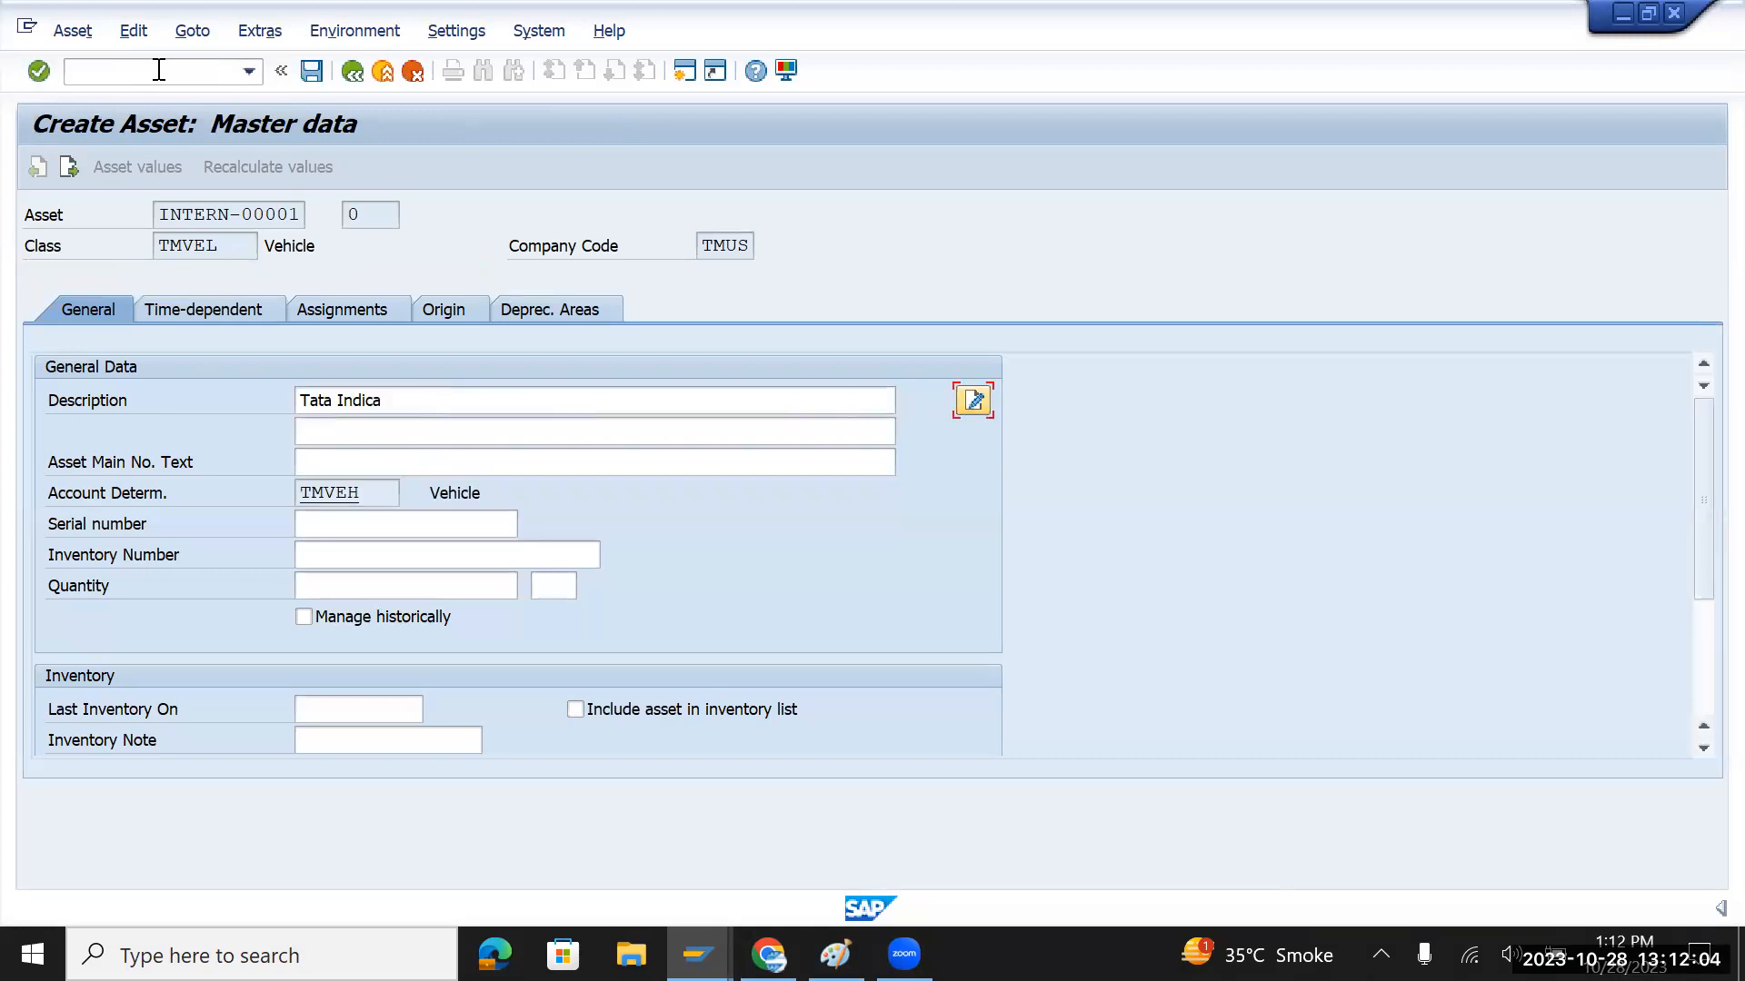
Assign cost center USRENT in the asset's time-dependent data
left_click(209, 310)
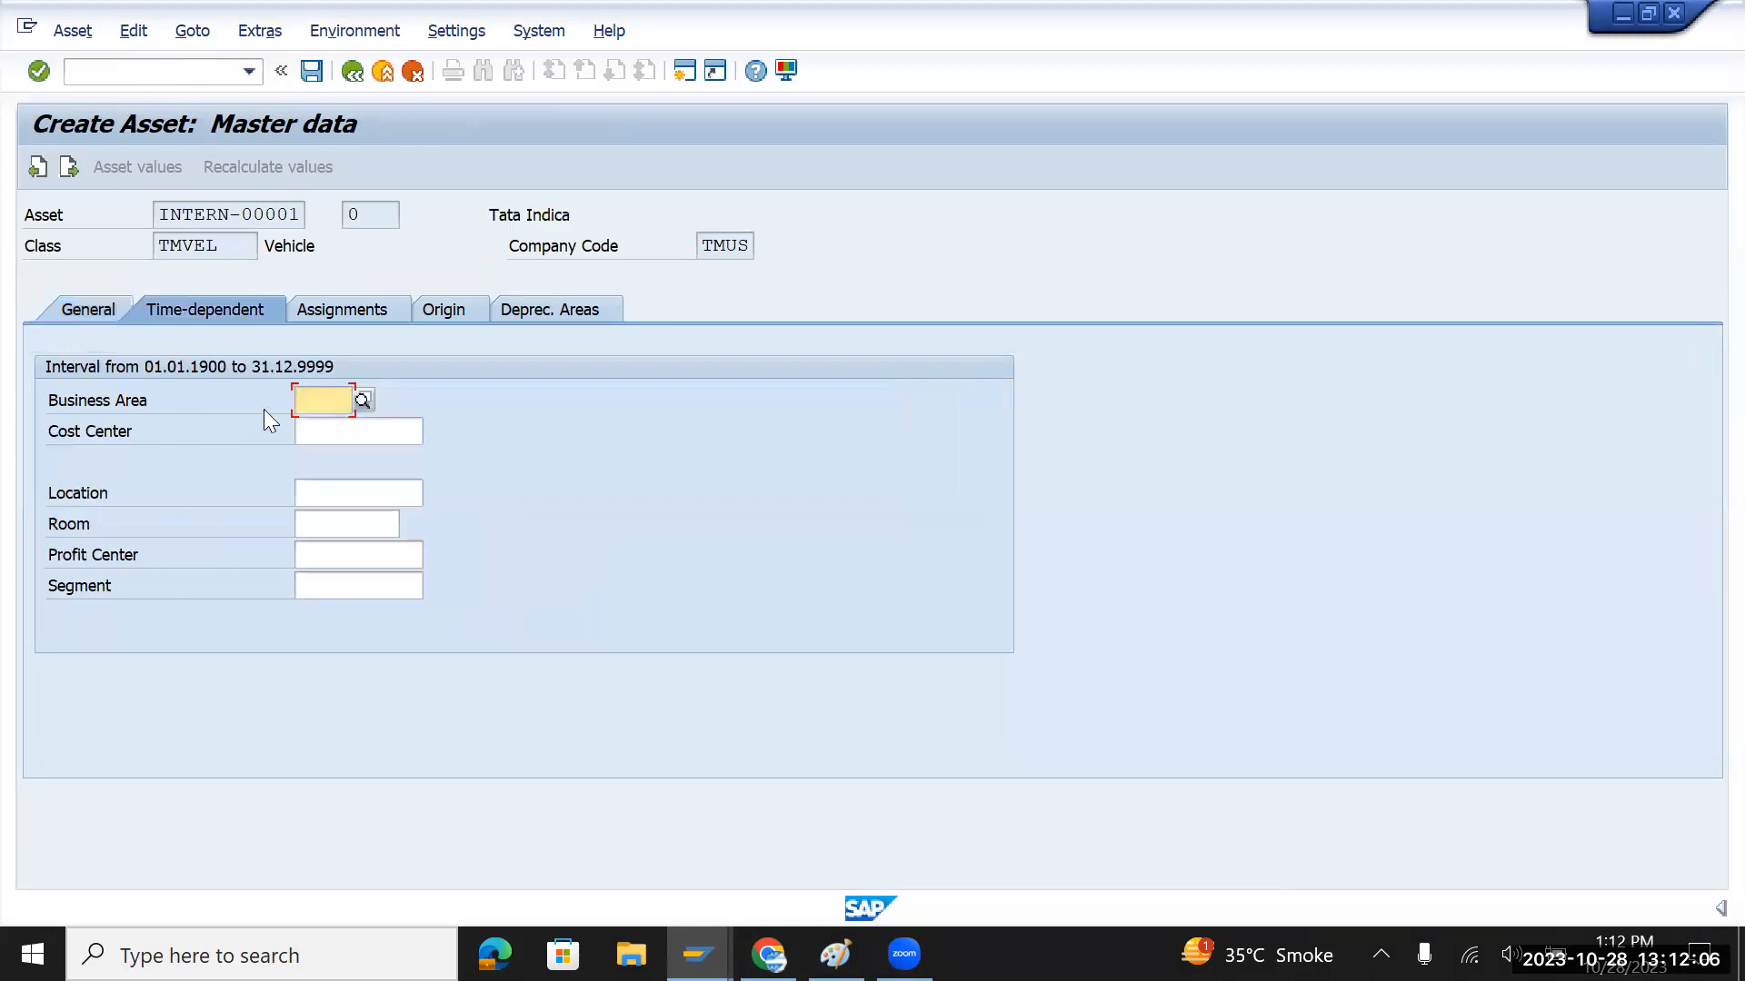
left_click(354, 435)
key("Down")
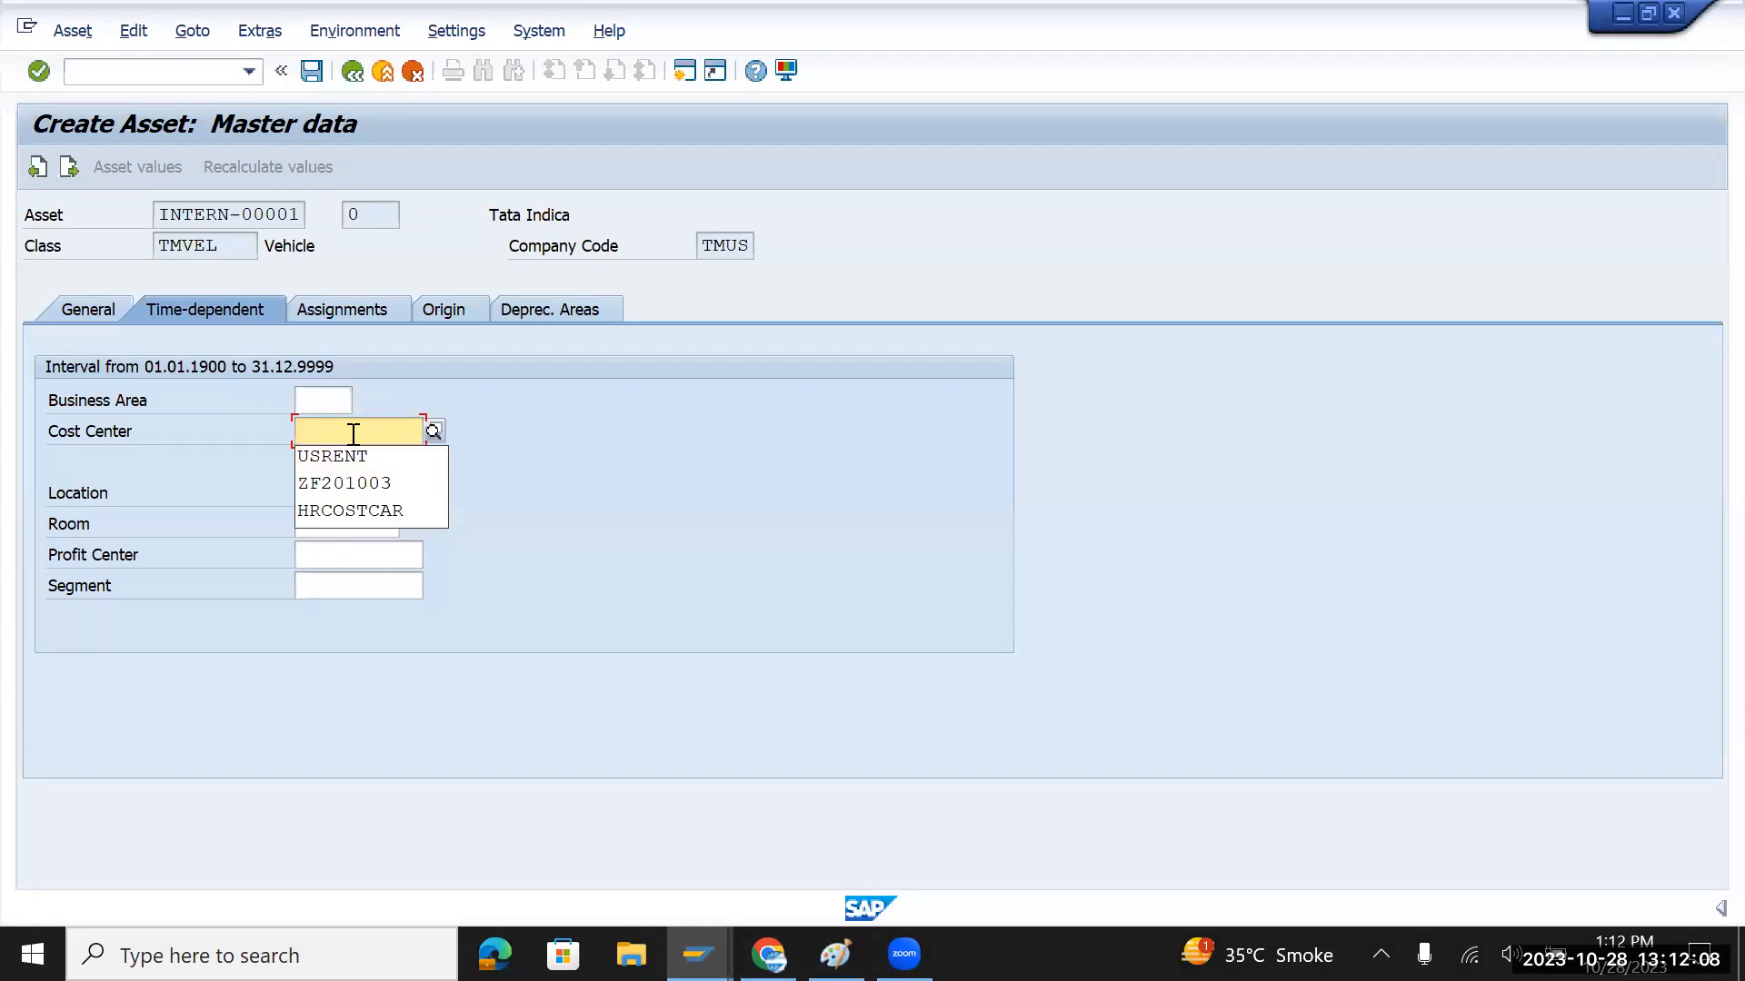
key("Tab")
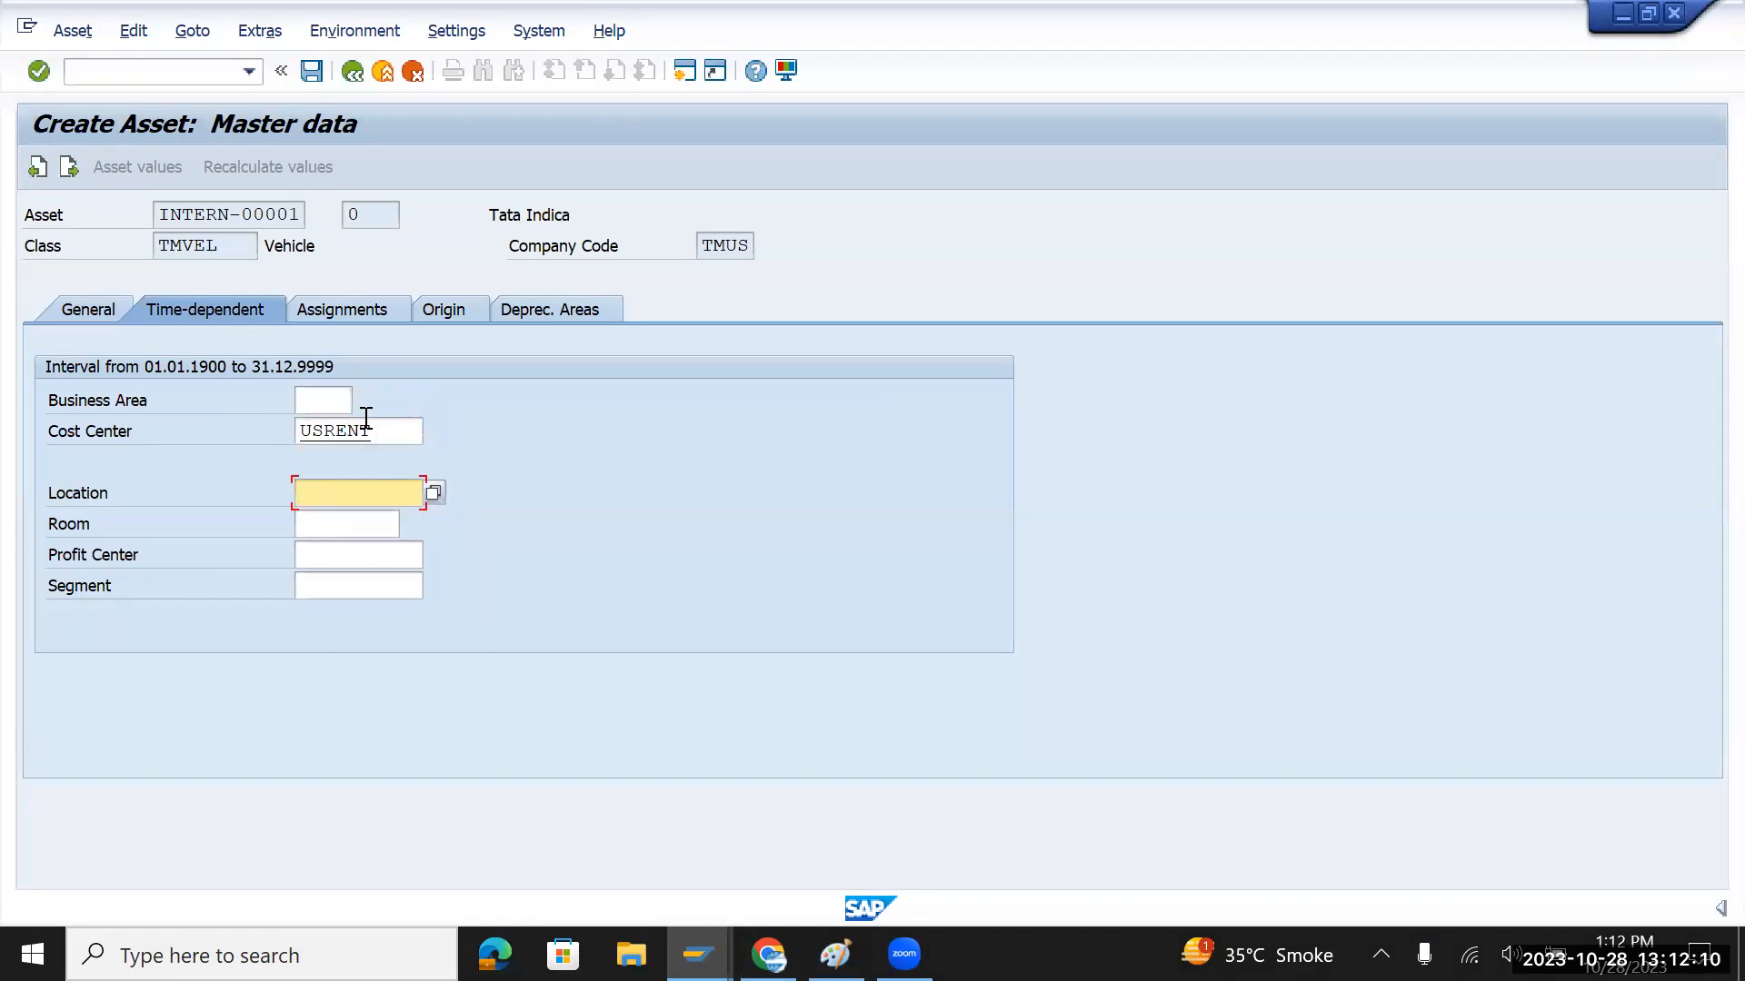
Set the ordinary depreciation start date to 01.10.2023 for depreciation areas 01 and 02
left_click(549, 307)
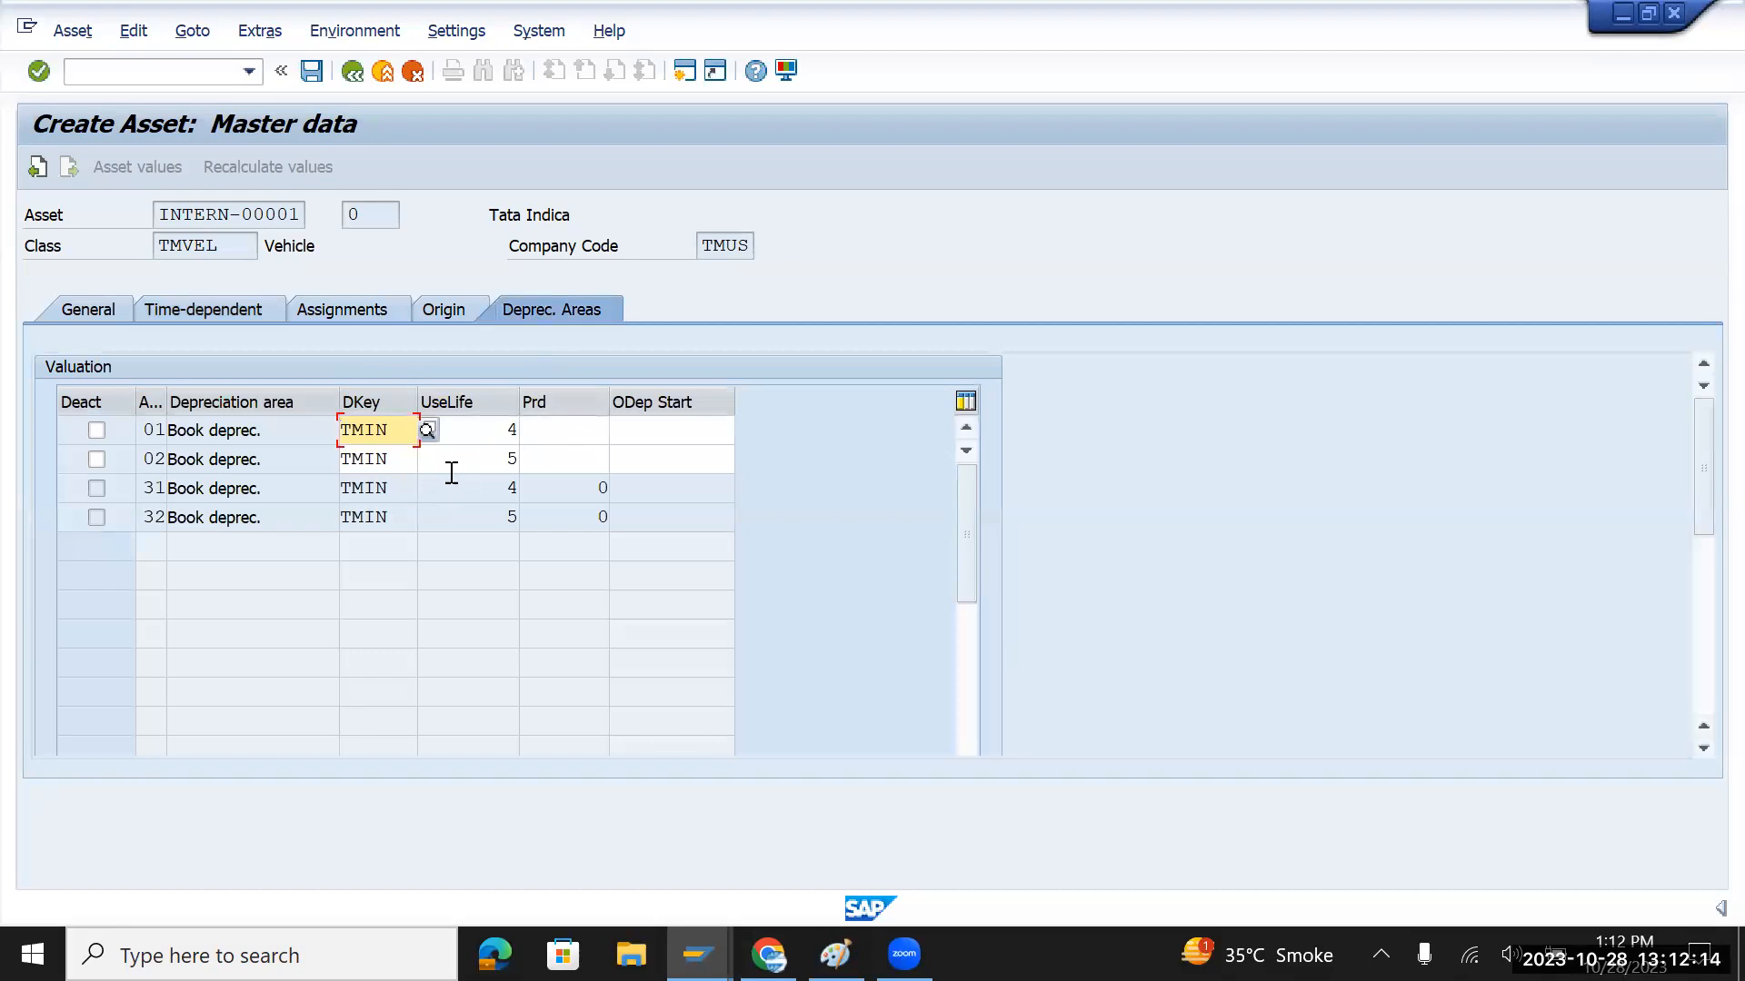
left_click(506, 432)
double_click(509, 459)
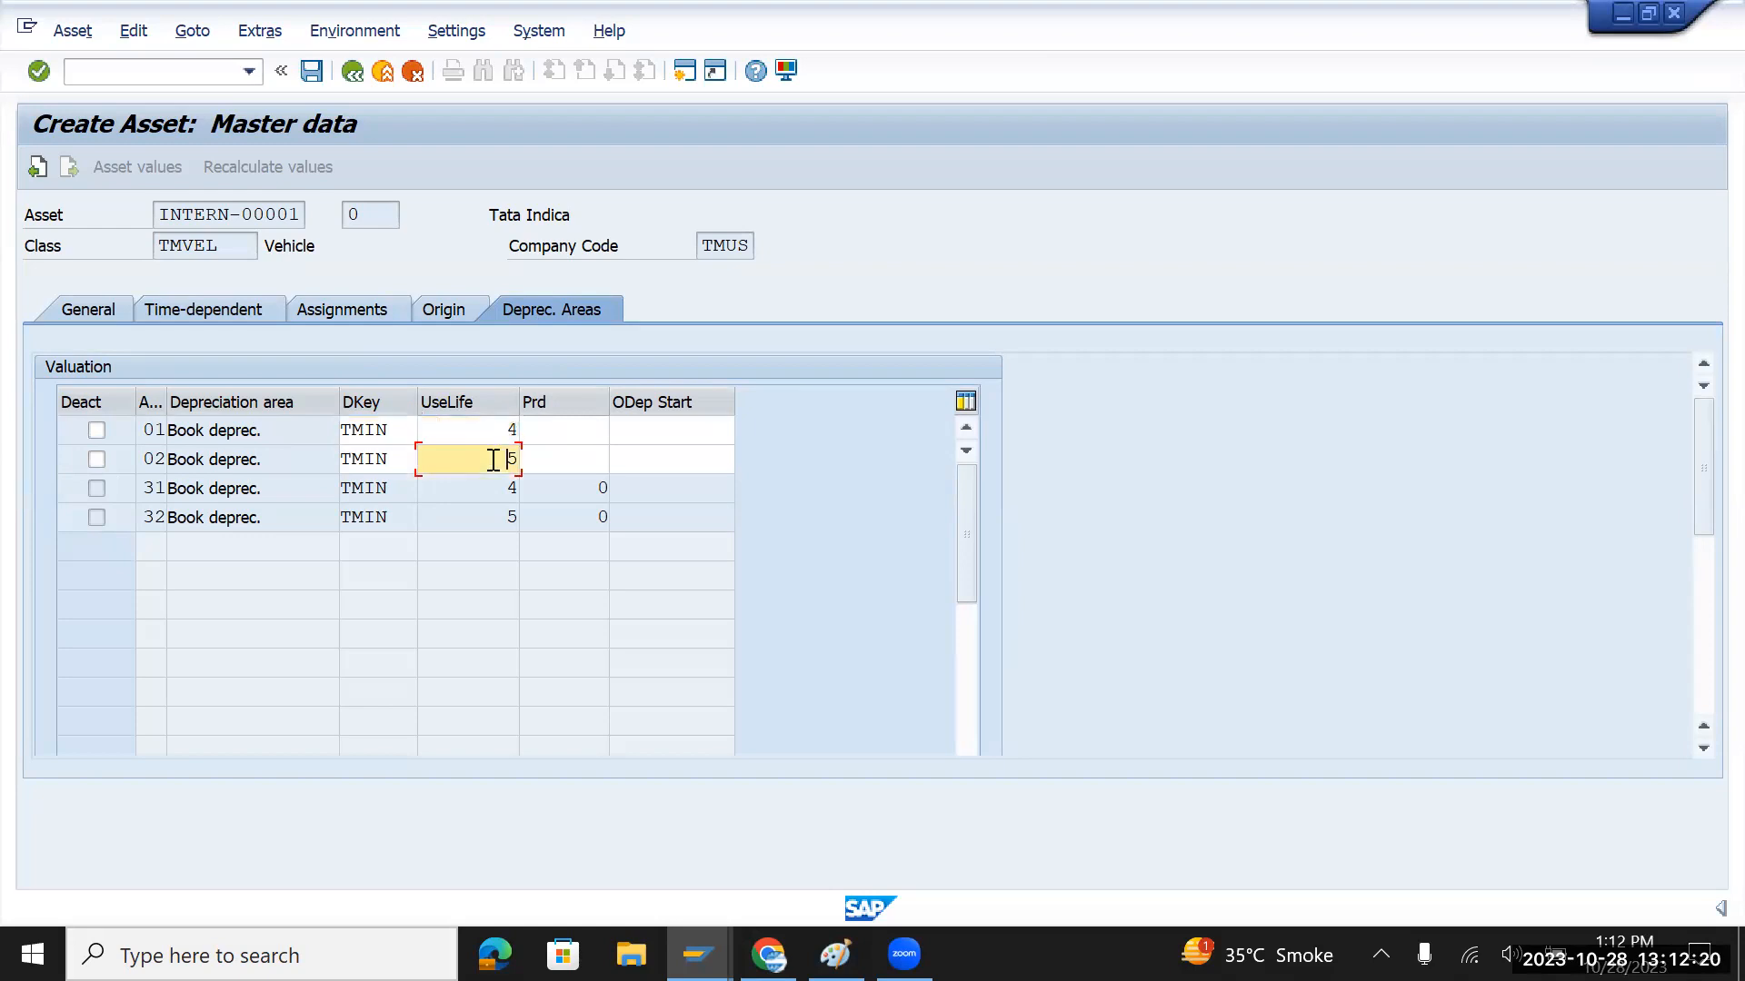
left_click(691, 428)
left_click(744, 430)
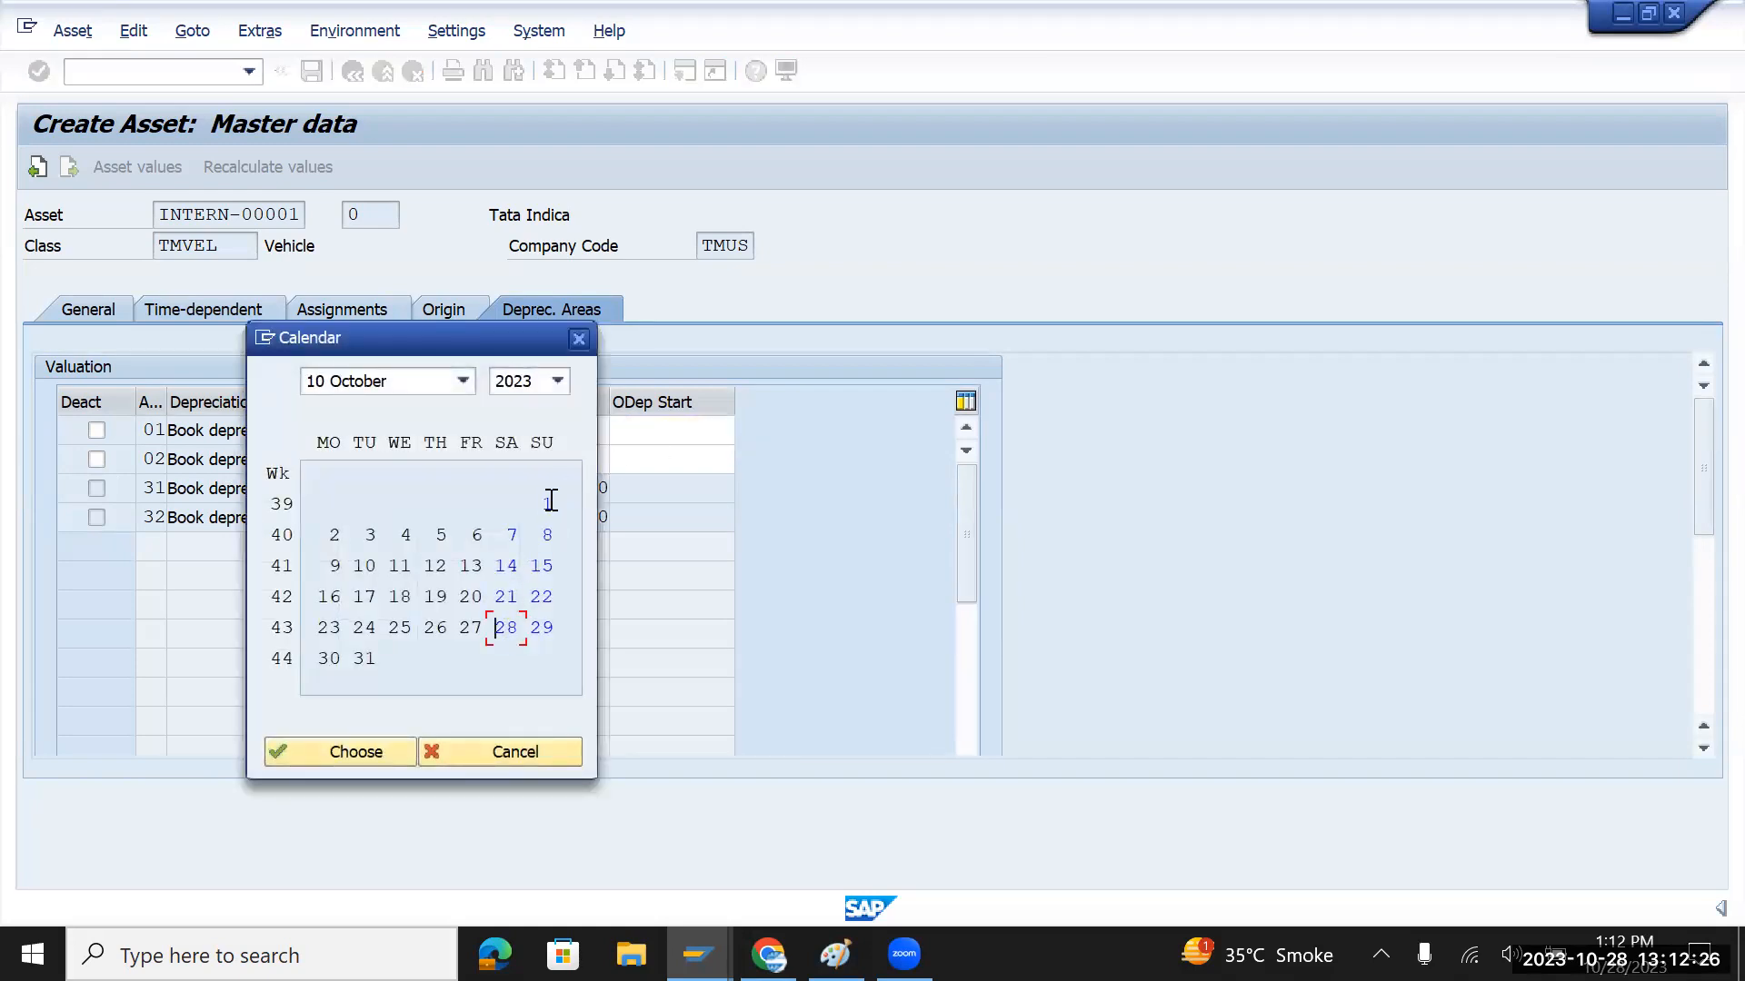
double_click(551, 500)
left_click_drag(614, 436, 739, 443)
key("ctrl+c")
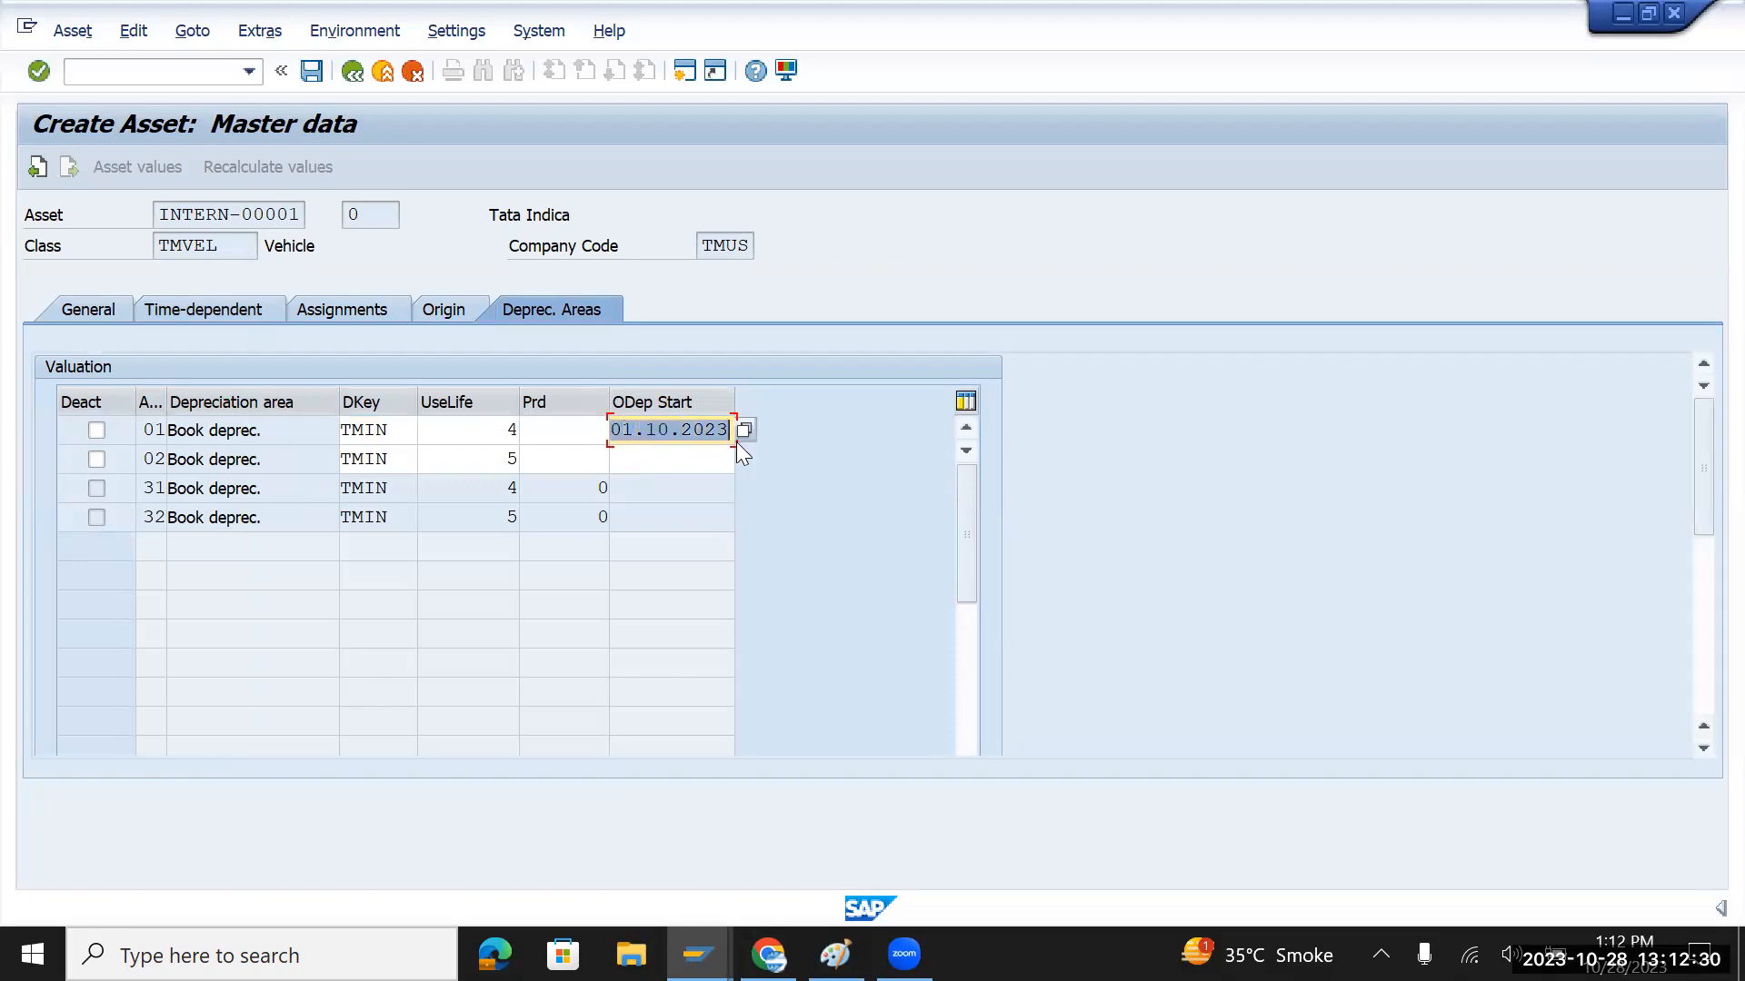
left_click(674, 463)
key("ctrl+v")
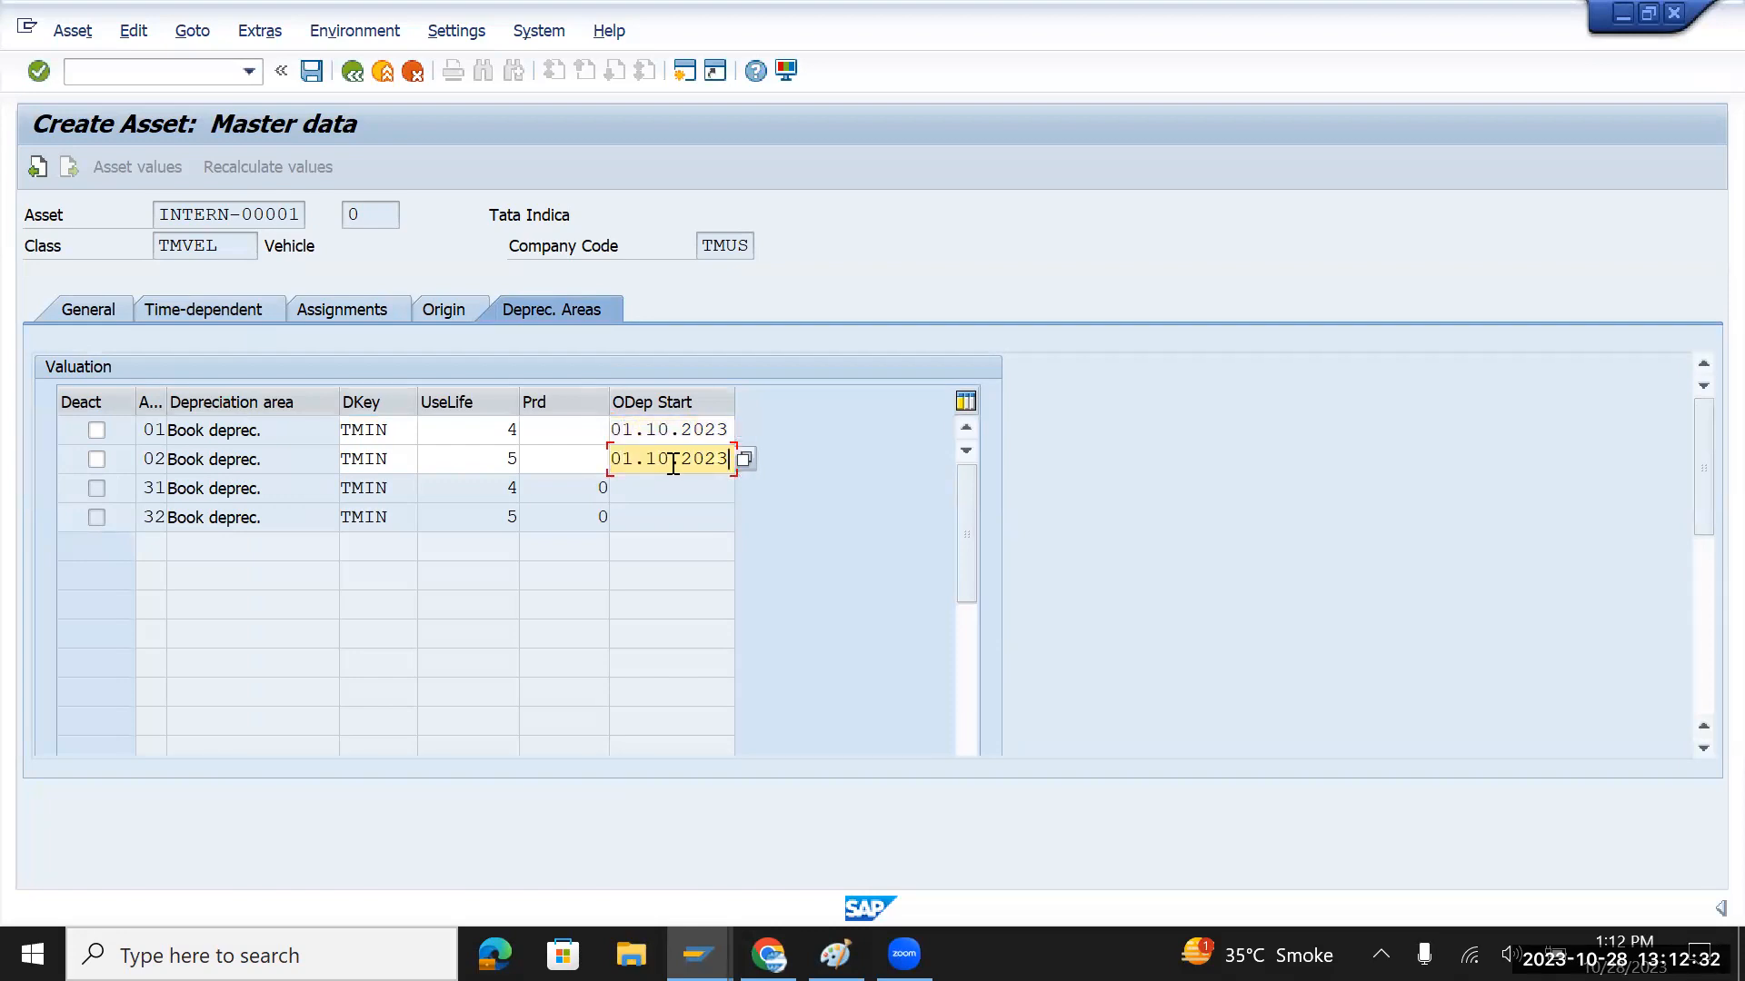
left_click_drag(611, 459, 731, 460)
Validate the Tata Indica master data, acknowledge the messages, and save the asset
key("Return")
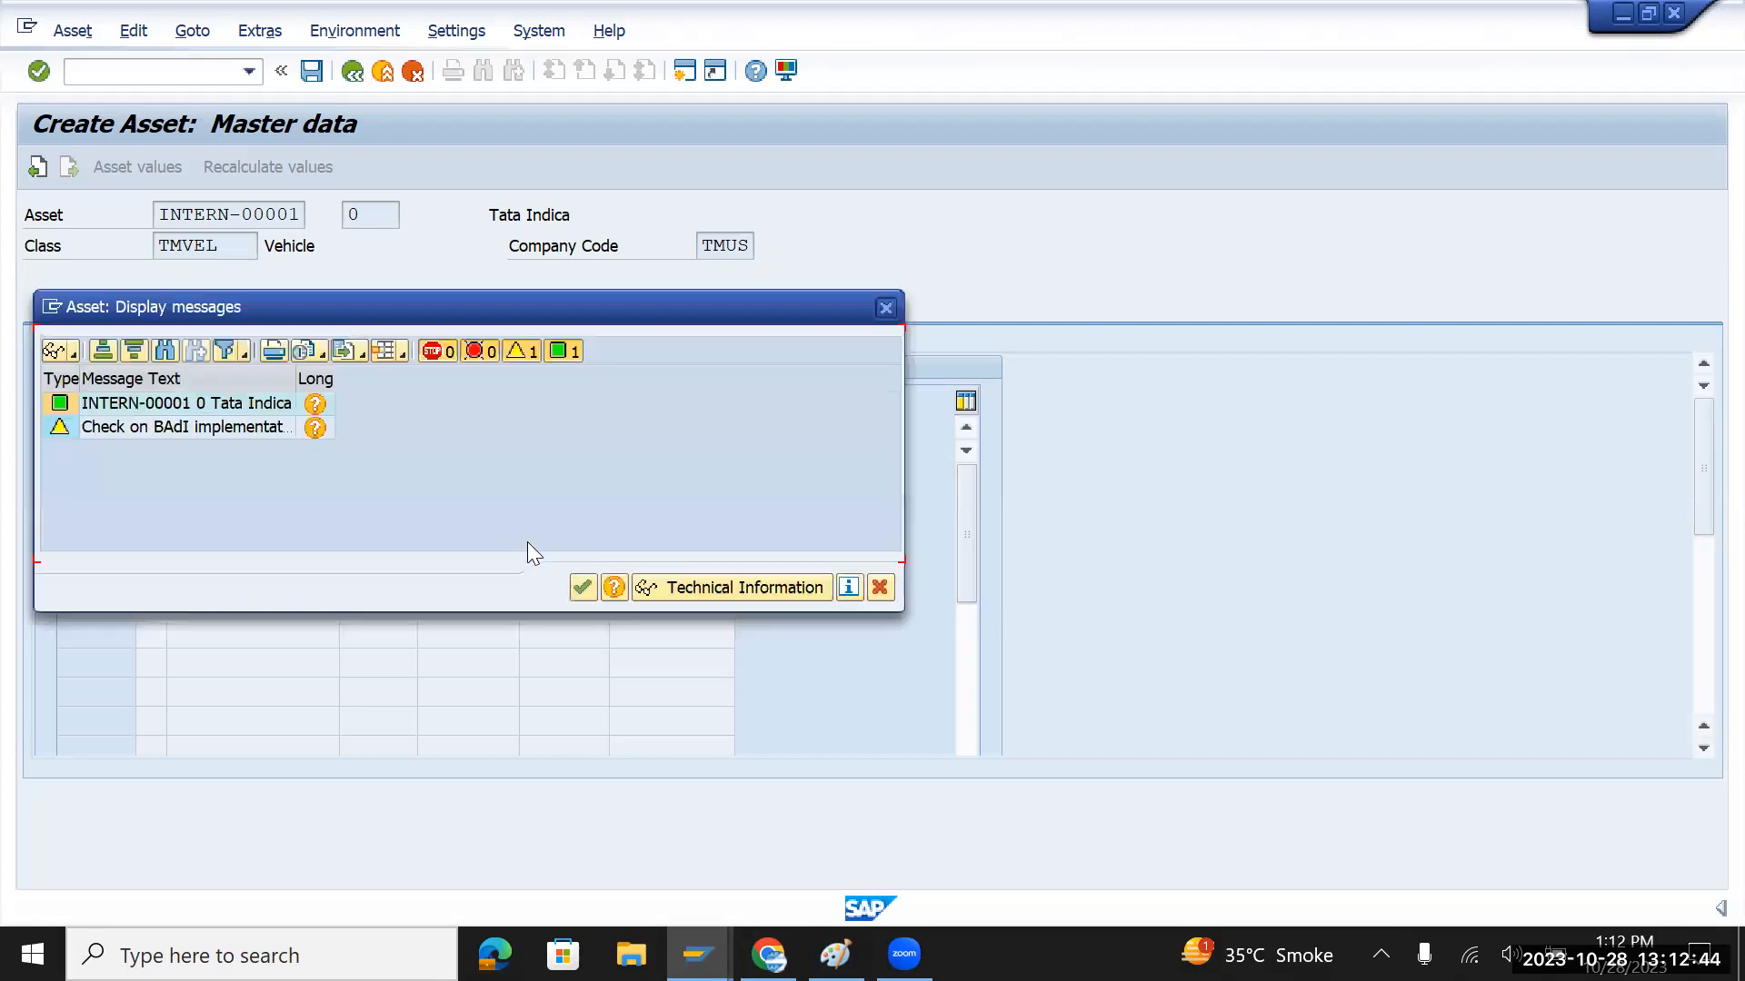
left_click(585, 586)
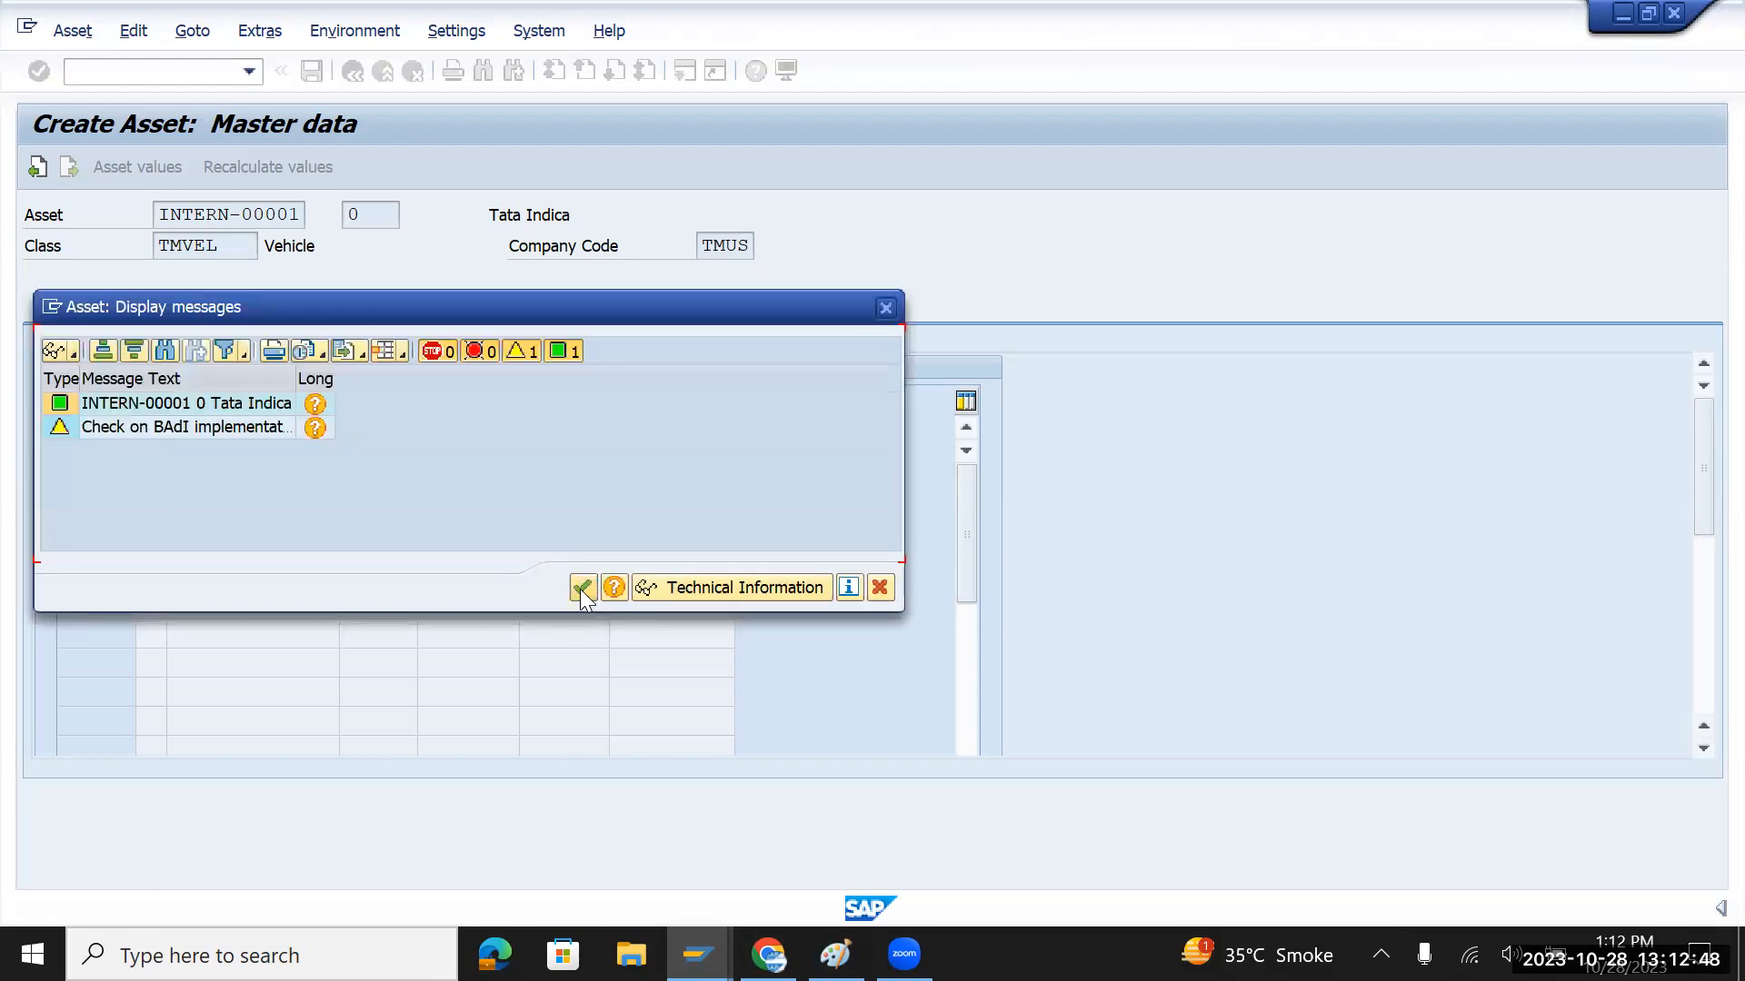
left_click(581, 591)
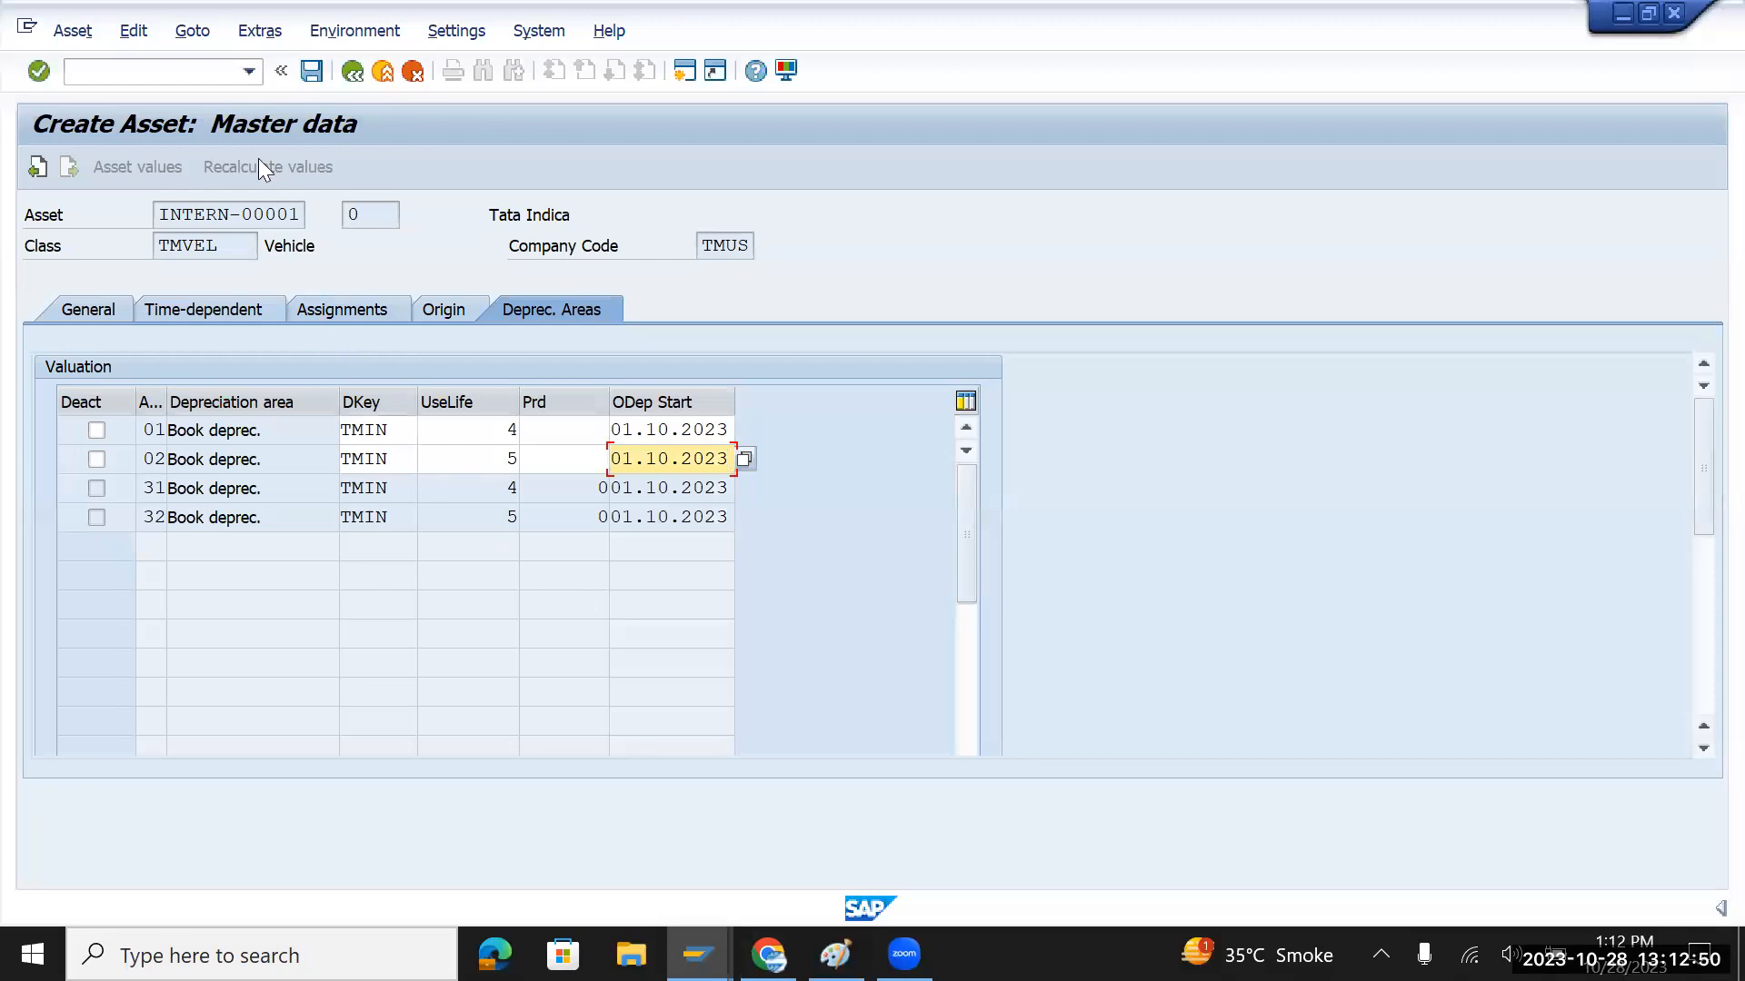
left_click(307, 78)
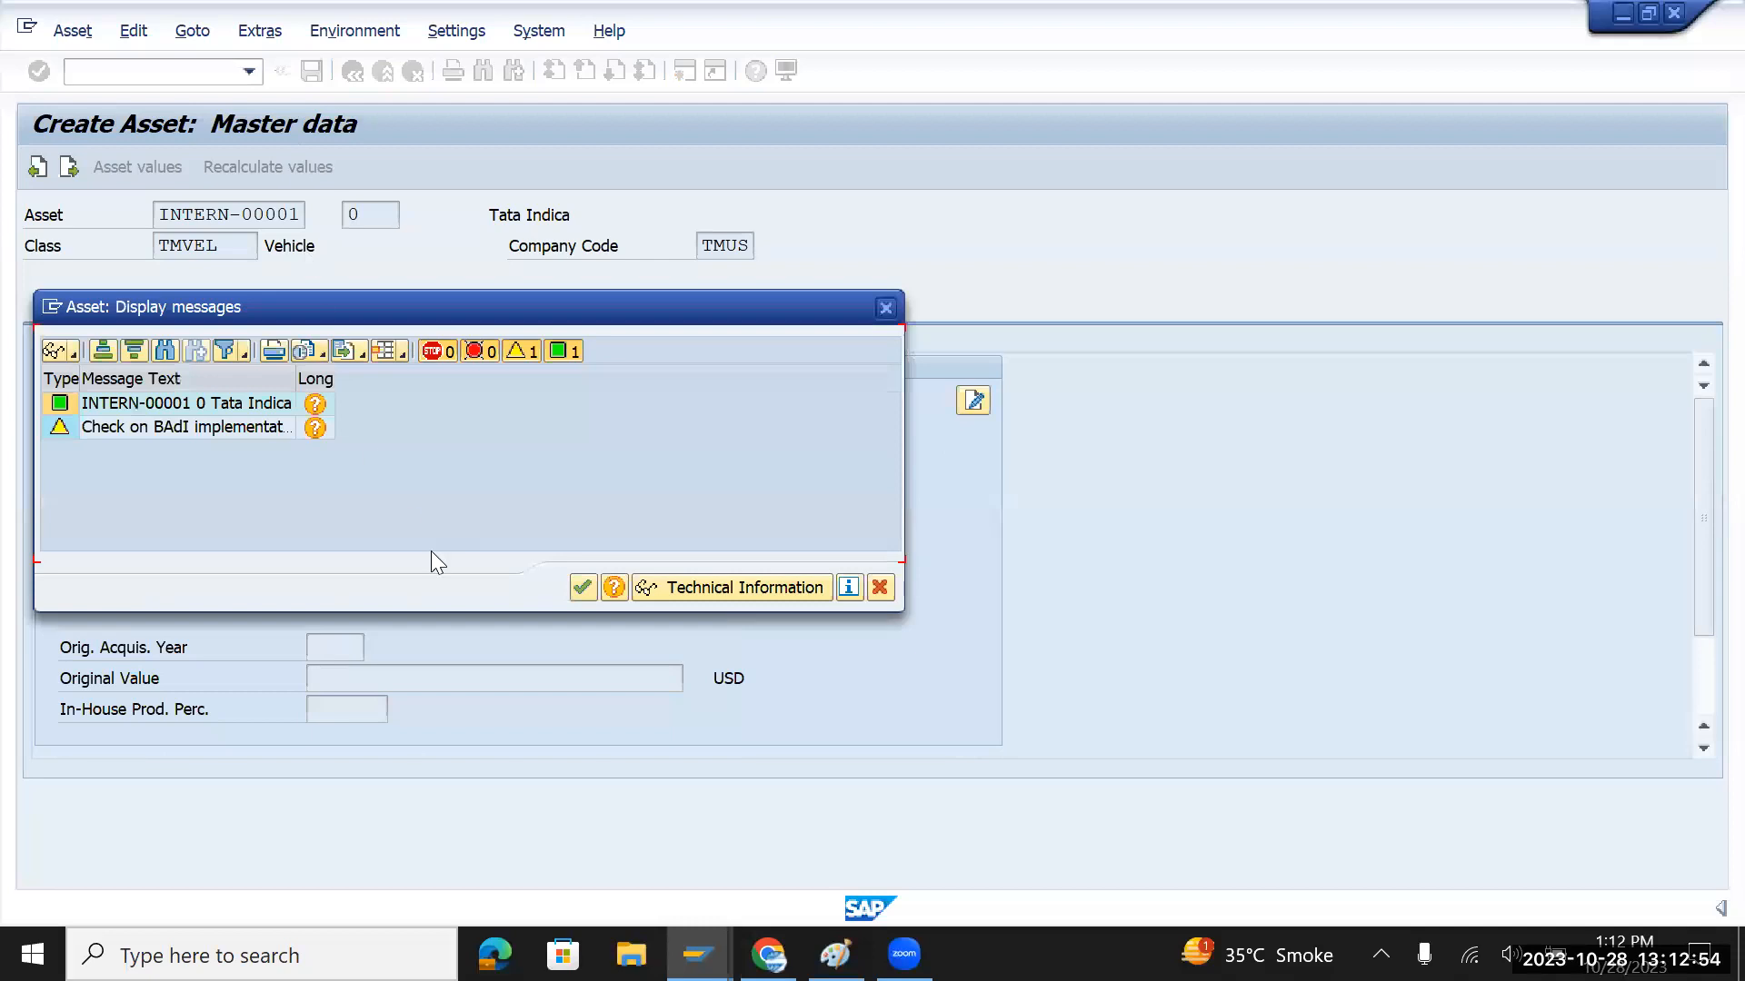
left_click(581, 586)
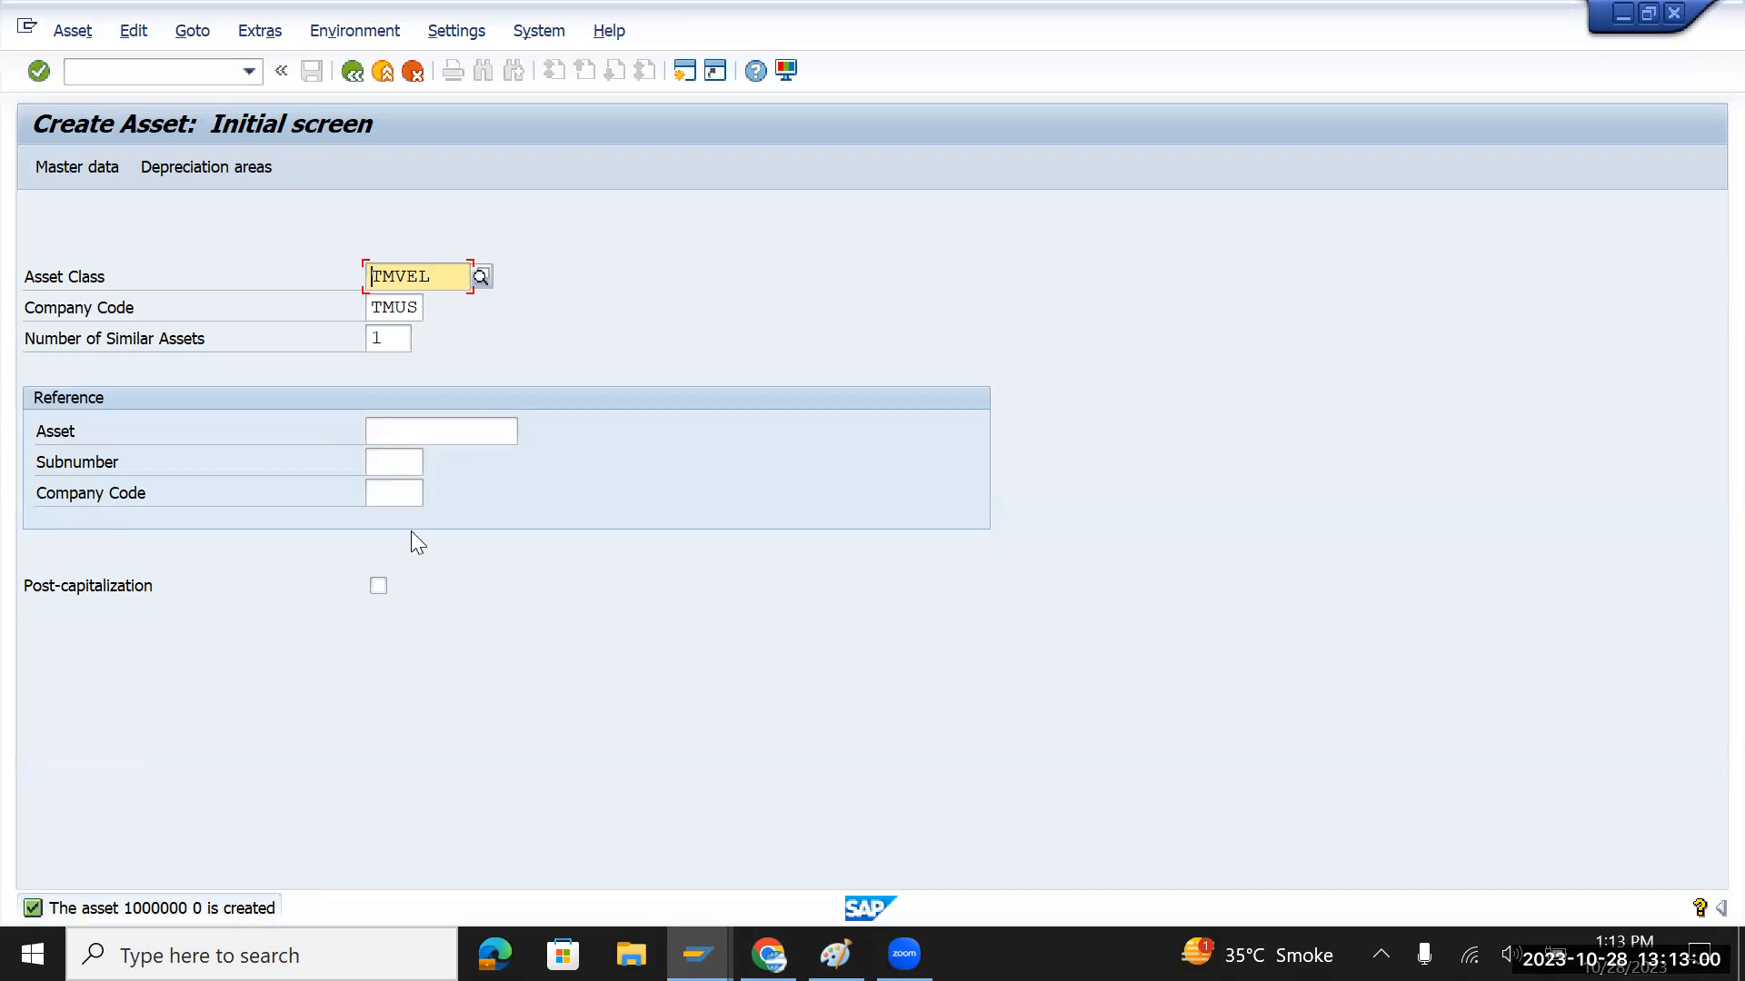
Start another TMVEL asset for company code TMGB
left_click(418, 309)
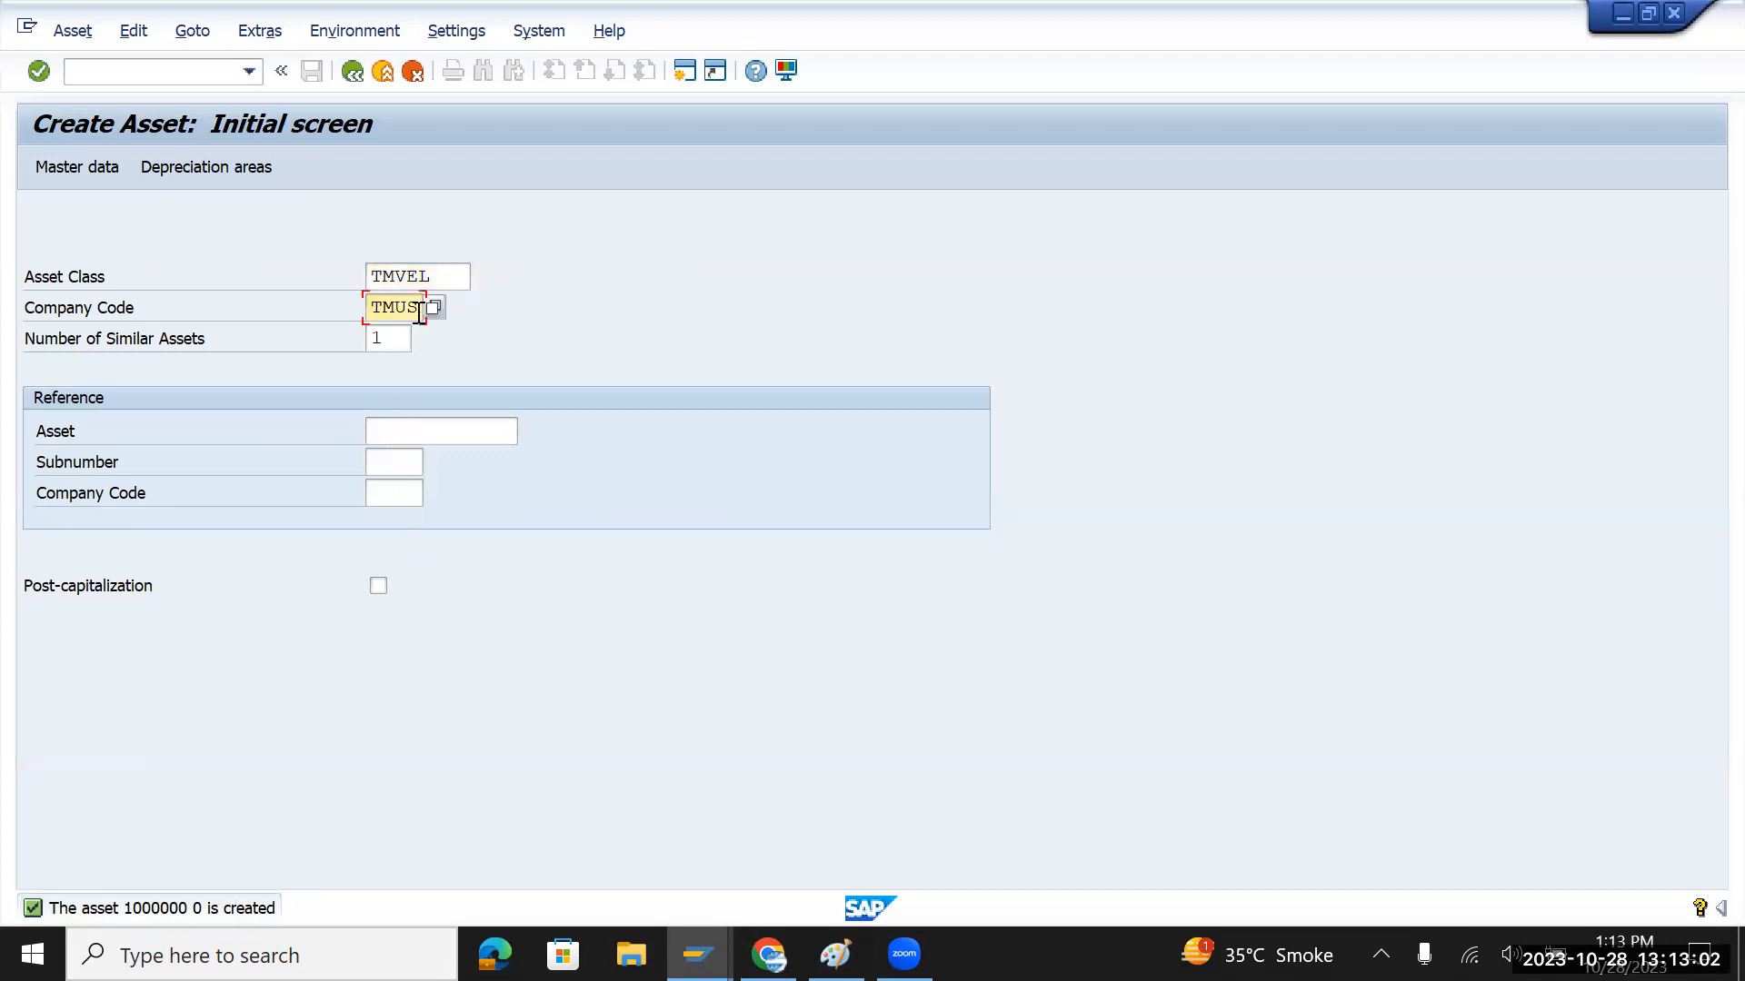
key("BackSpace")
key("BackSpace")
type("gb")
key("Return")
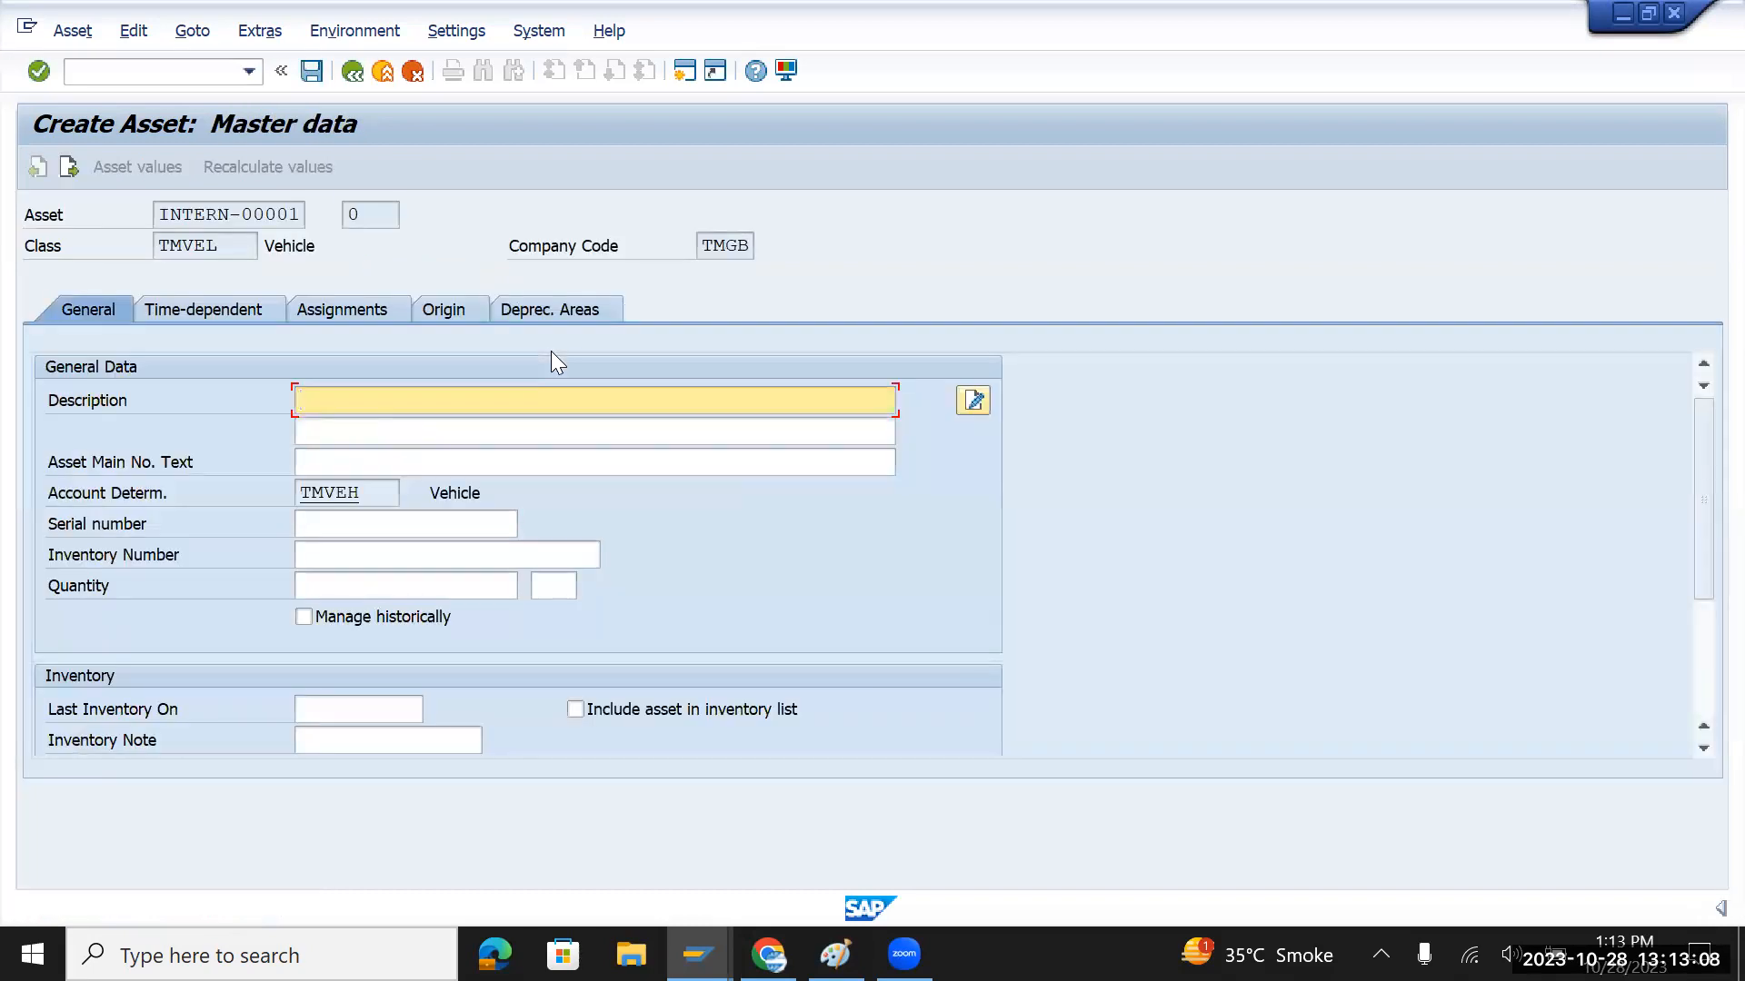
Enter Tata Indica GB as the new asset's description
key("BackSpace")
key("Down")
key("Tab")
key("shift+Tab")
type("GB")
key("Tab")
key("Tab")
key("Tab")
key("Tab")
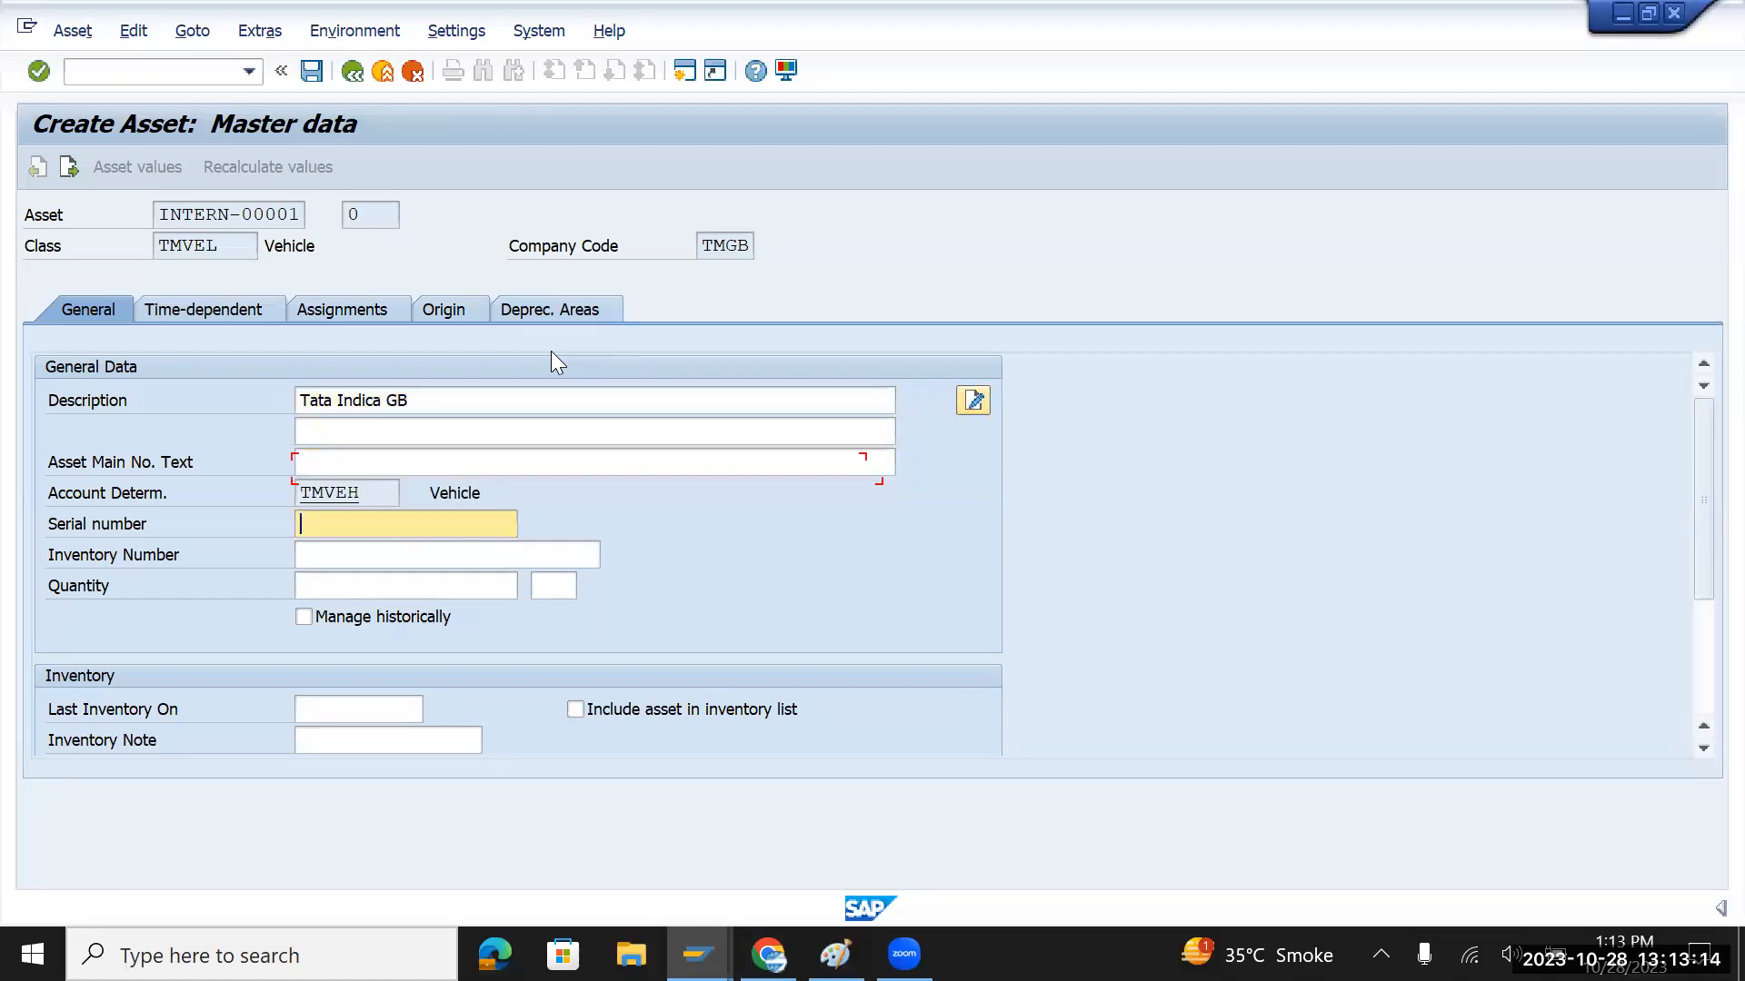
key("shift+Tab")
Assign cost center GBRENT to the Tata Indica GB asset in its time-dependent data
left_click(178, 311)
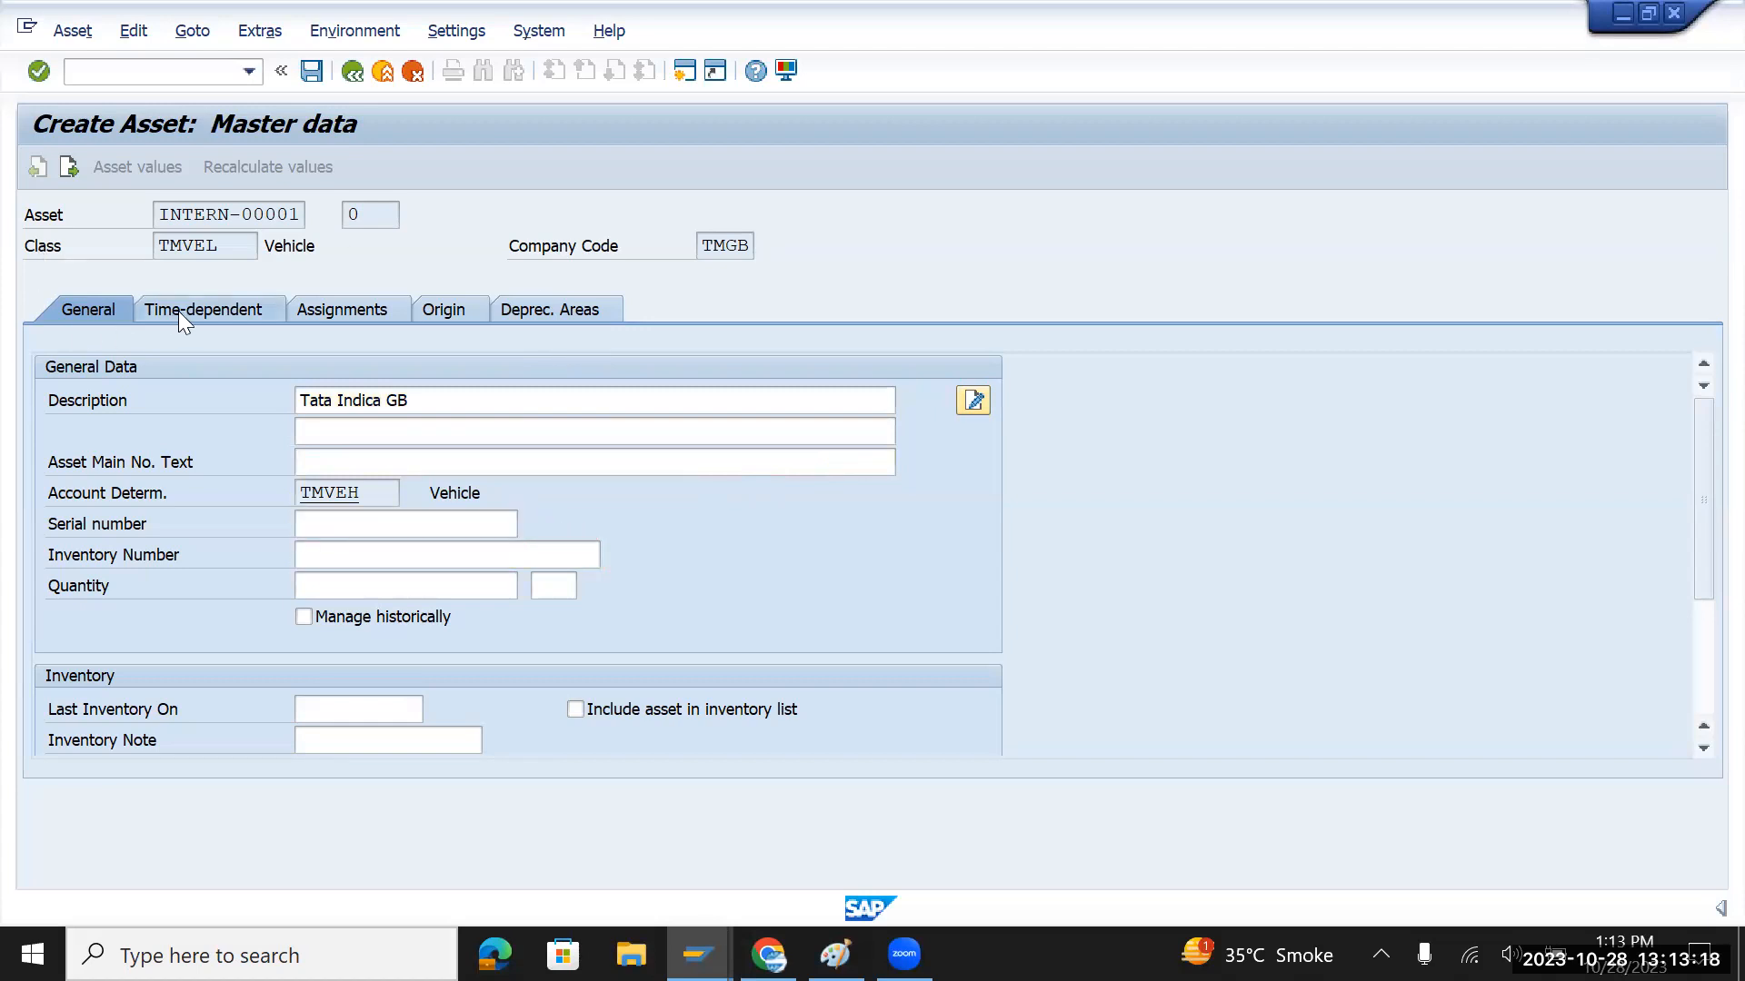
left_click(350, 423)
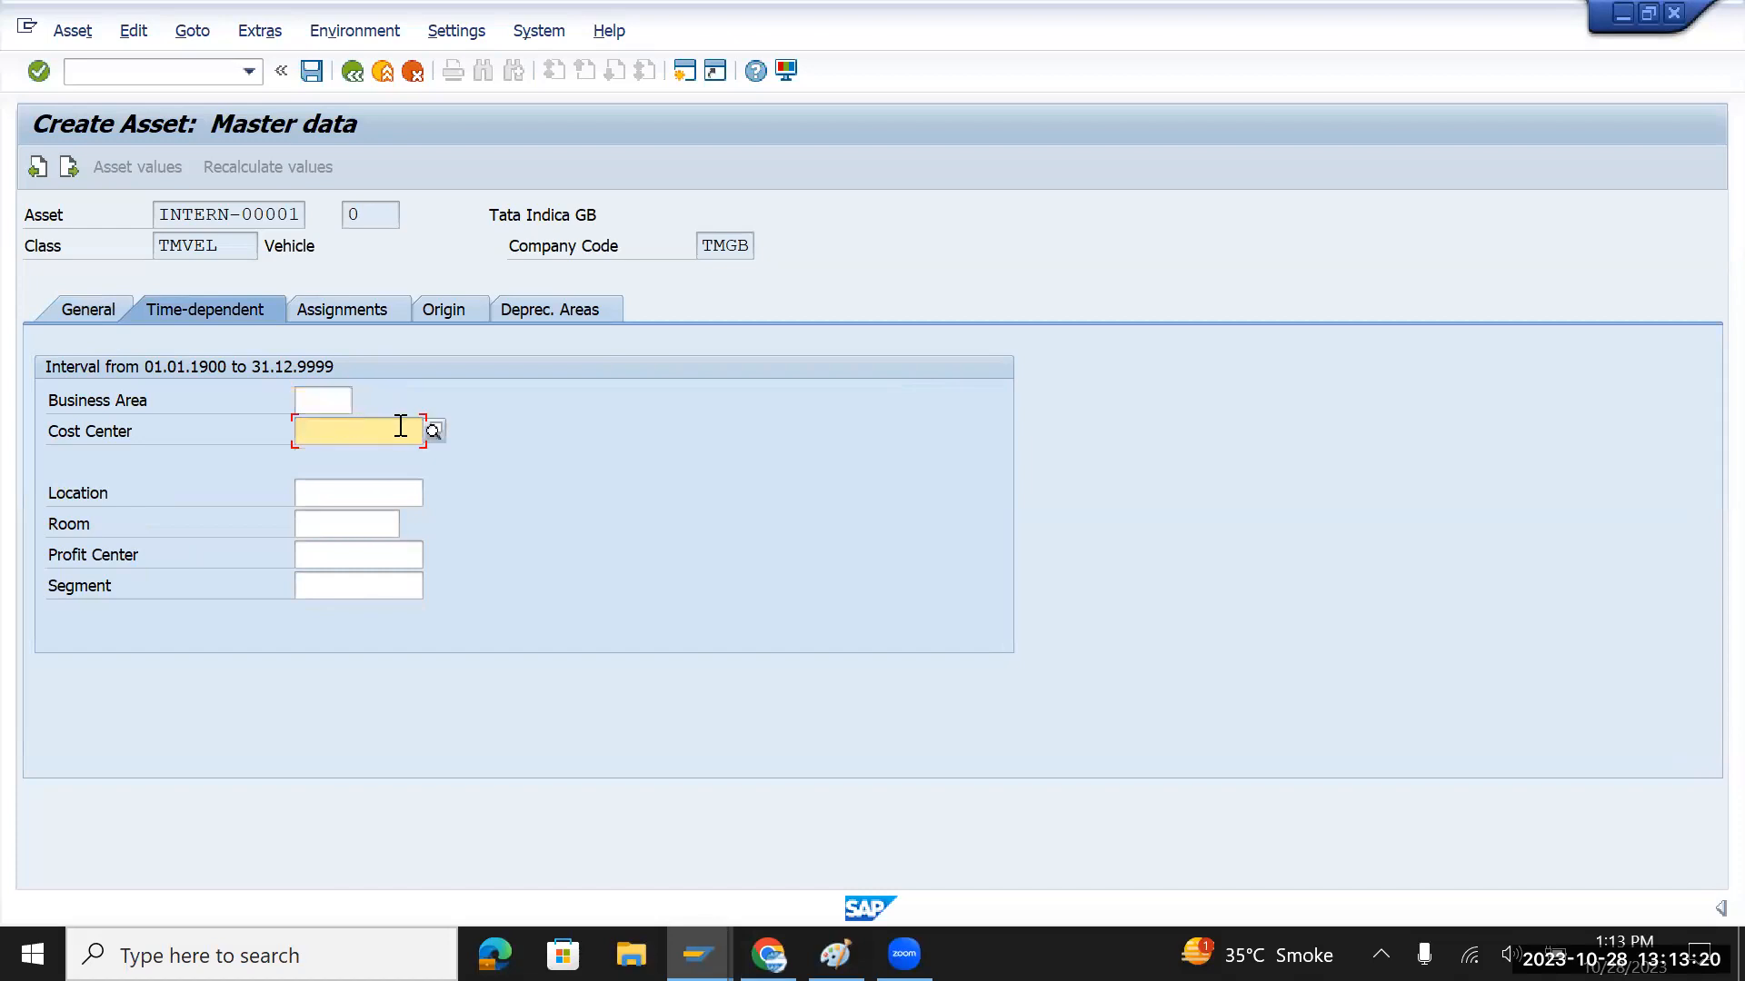
left_click(430, 431)
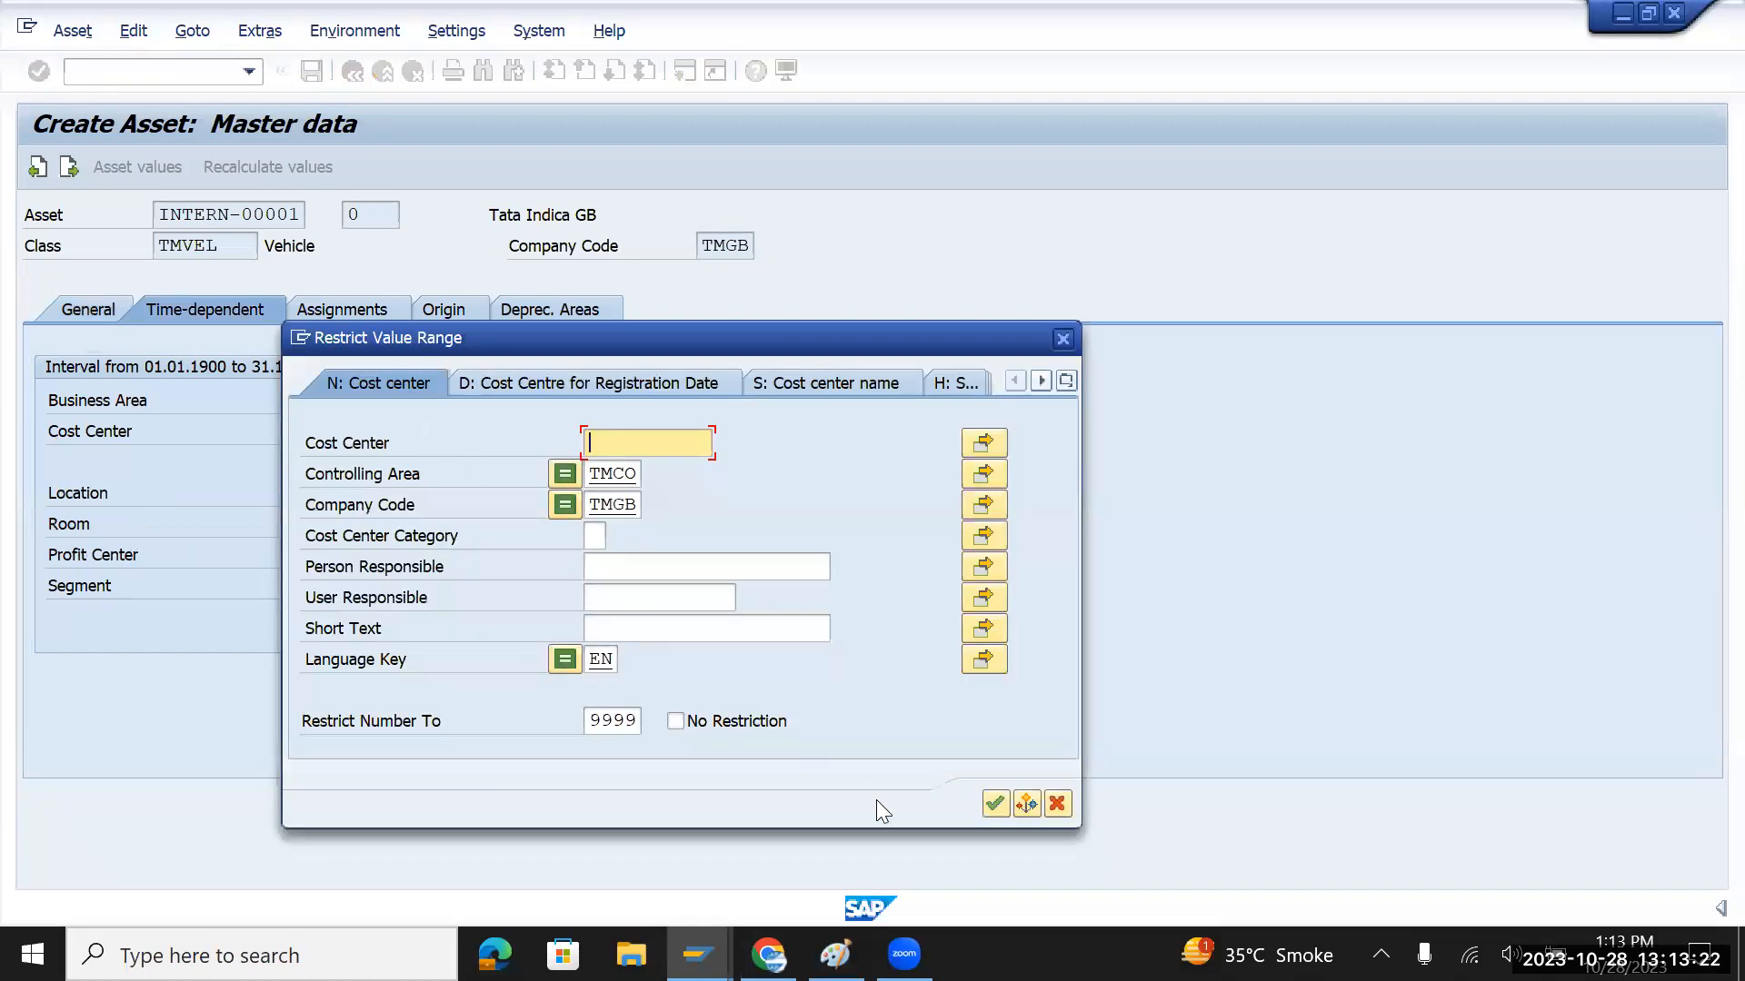
left_click(995, 803)
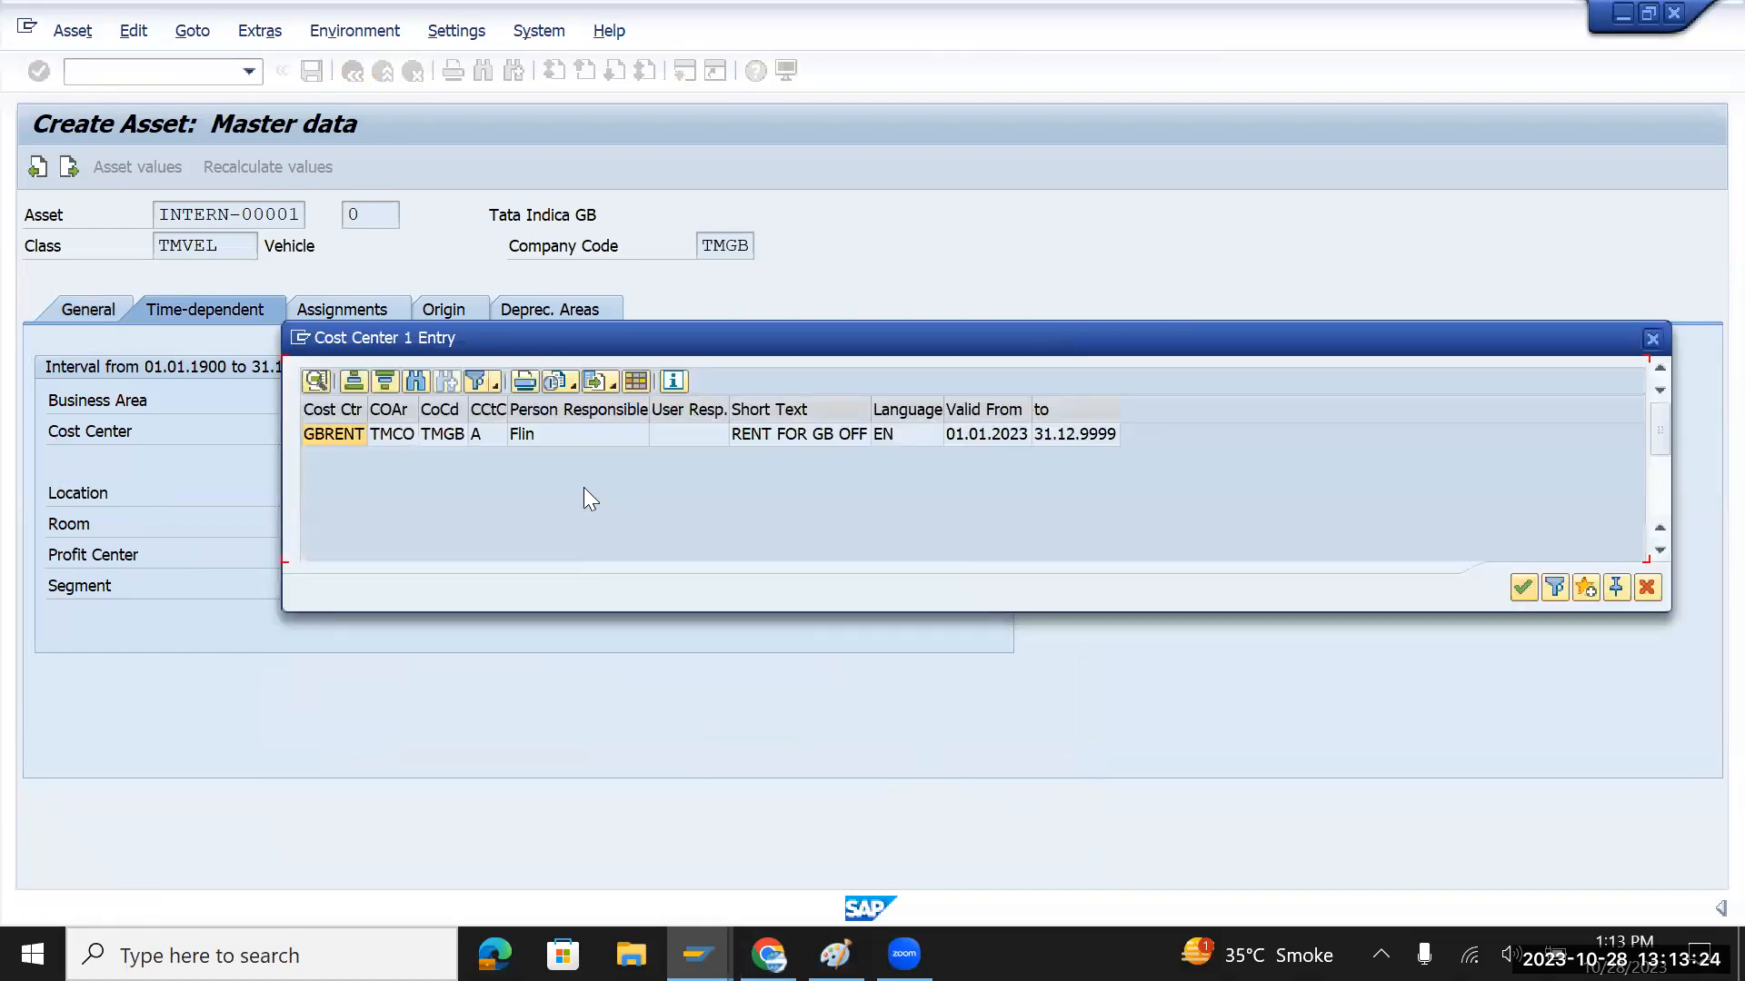
double_click(332, 434)
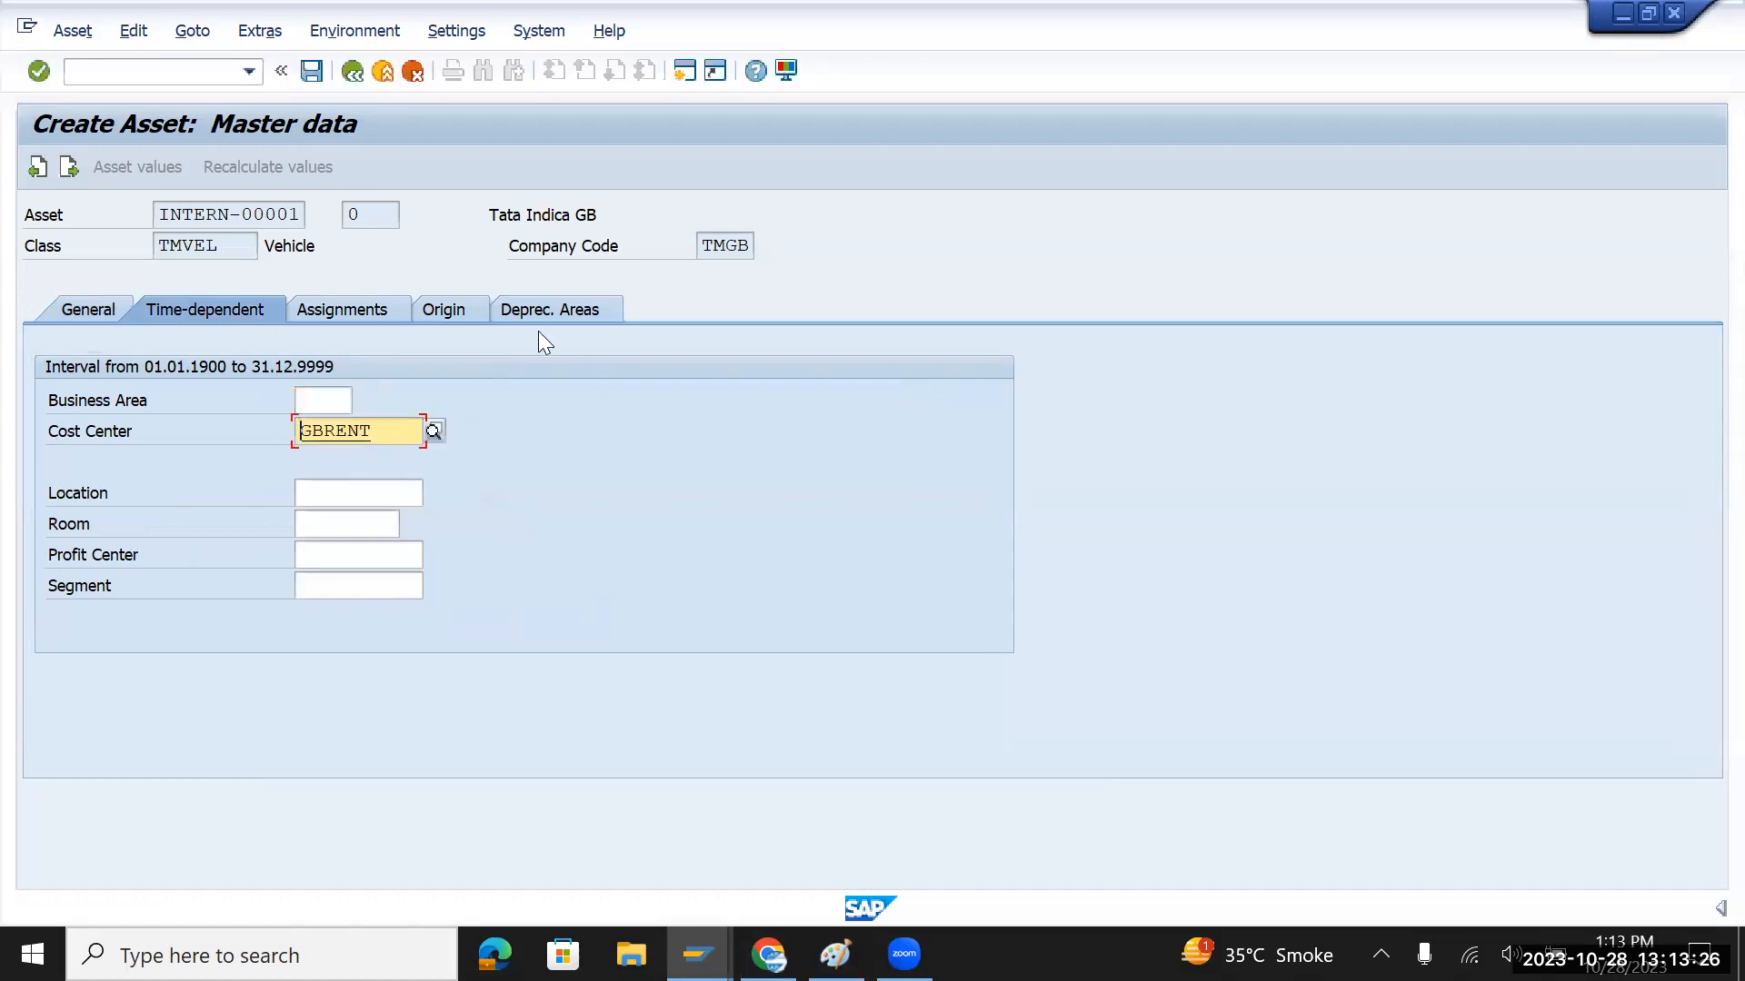
Review the new asset's depreciation areas, checking the useful life against its asset class and company code
left_click(554, 311)
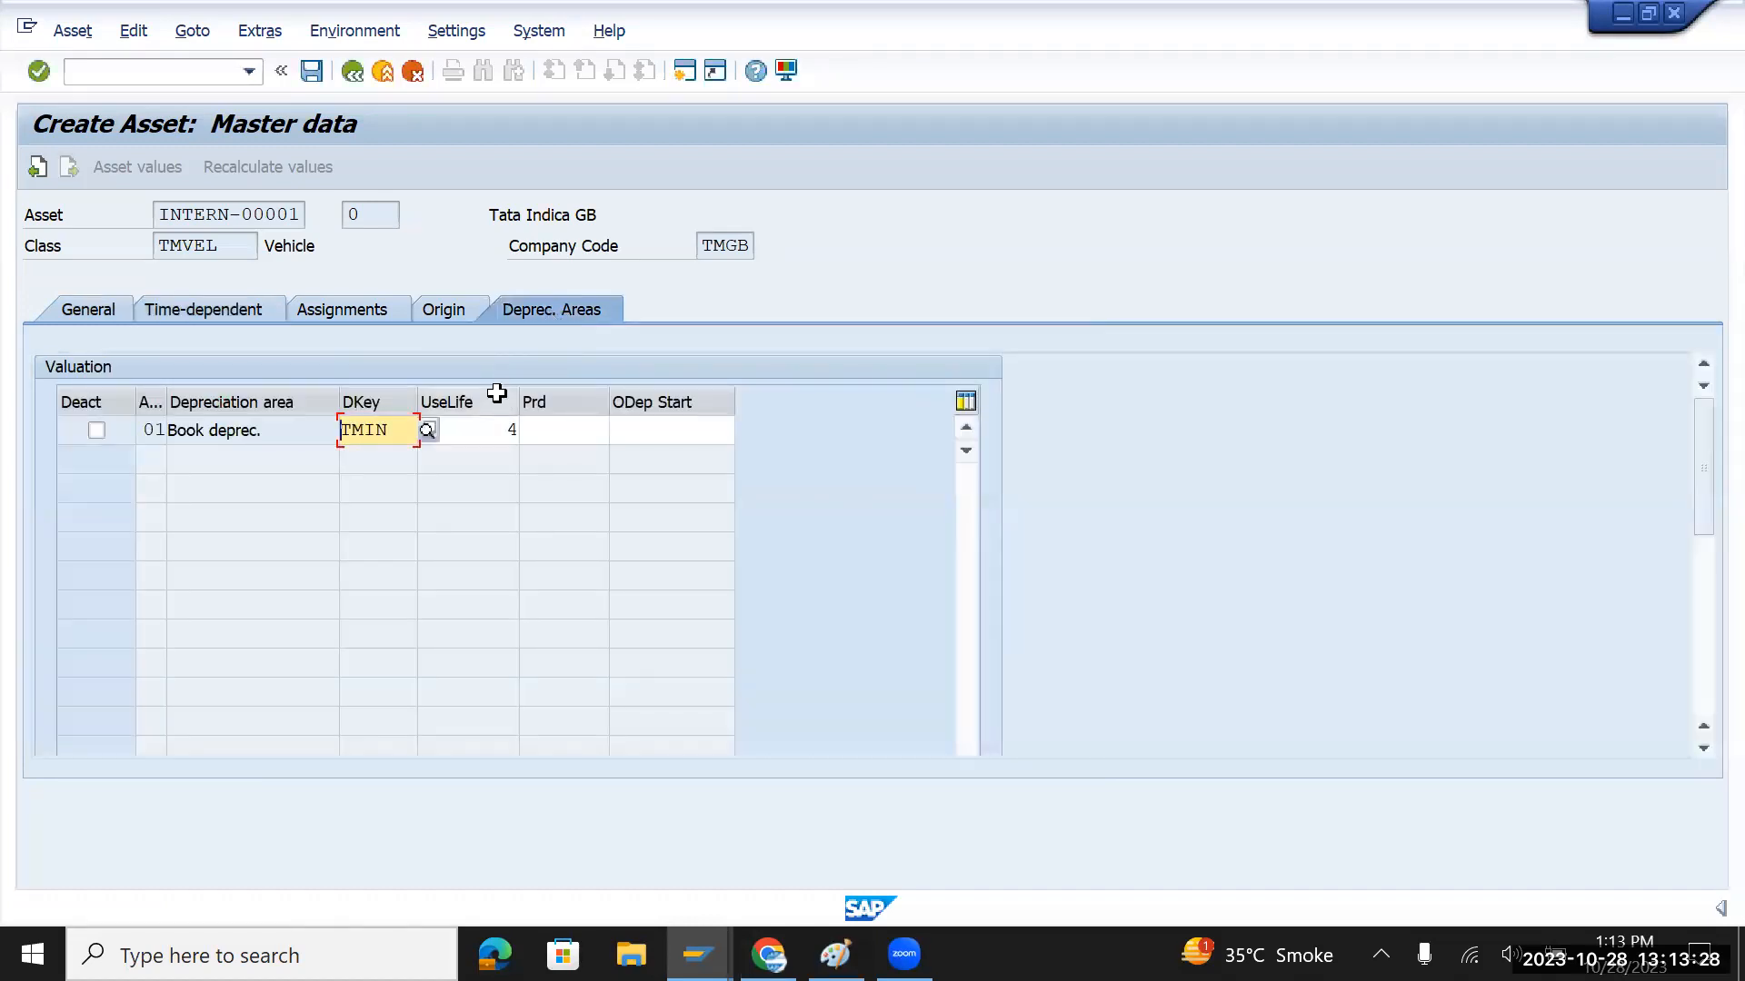
left_click(532, 431)
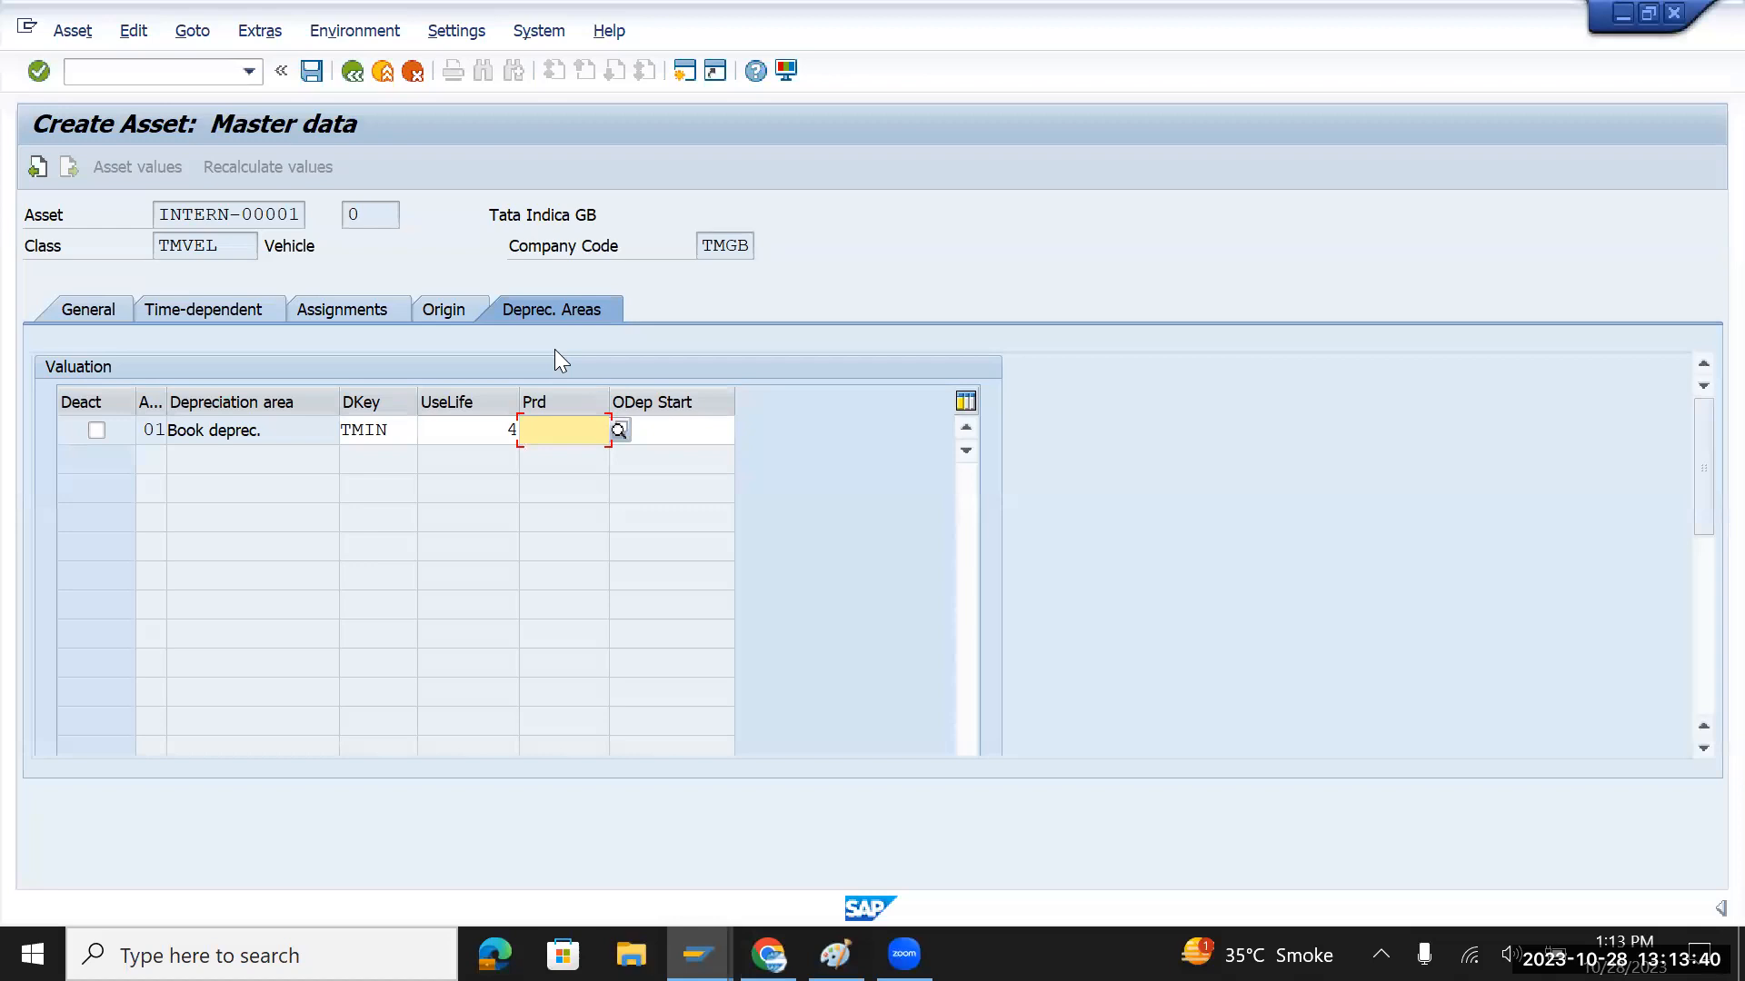
double_click(697, 244)
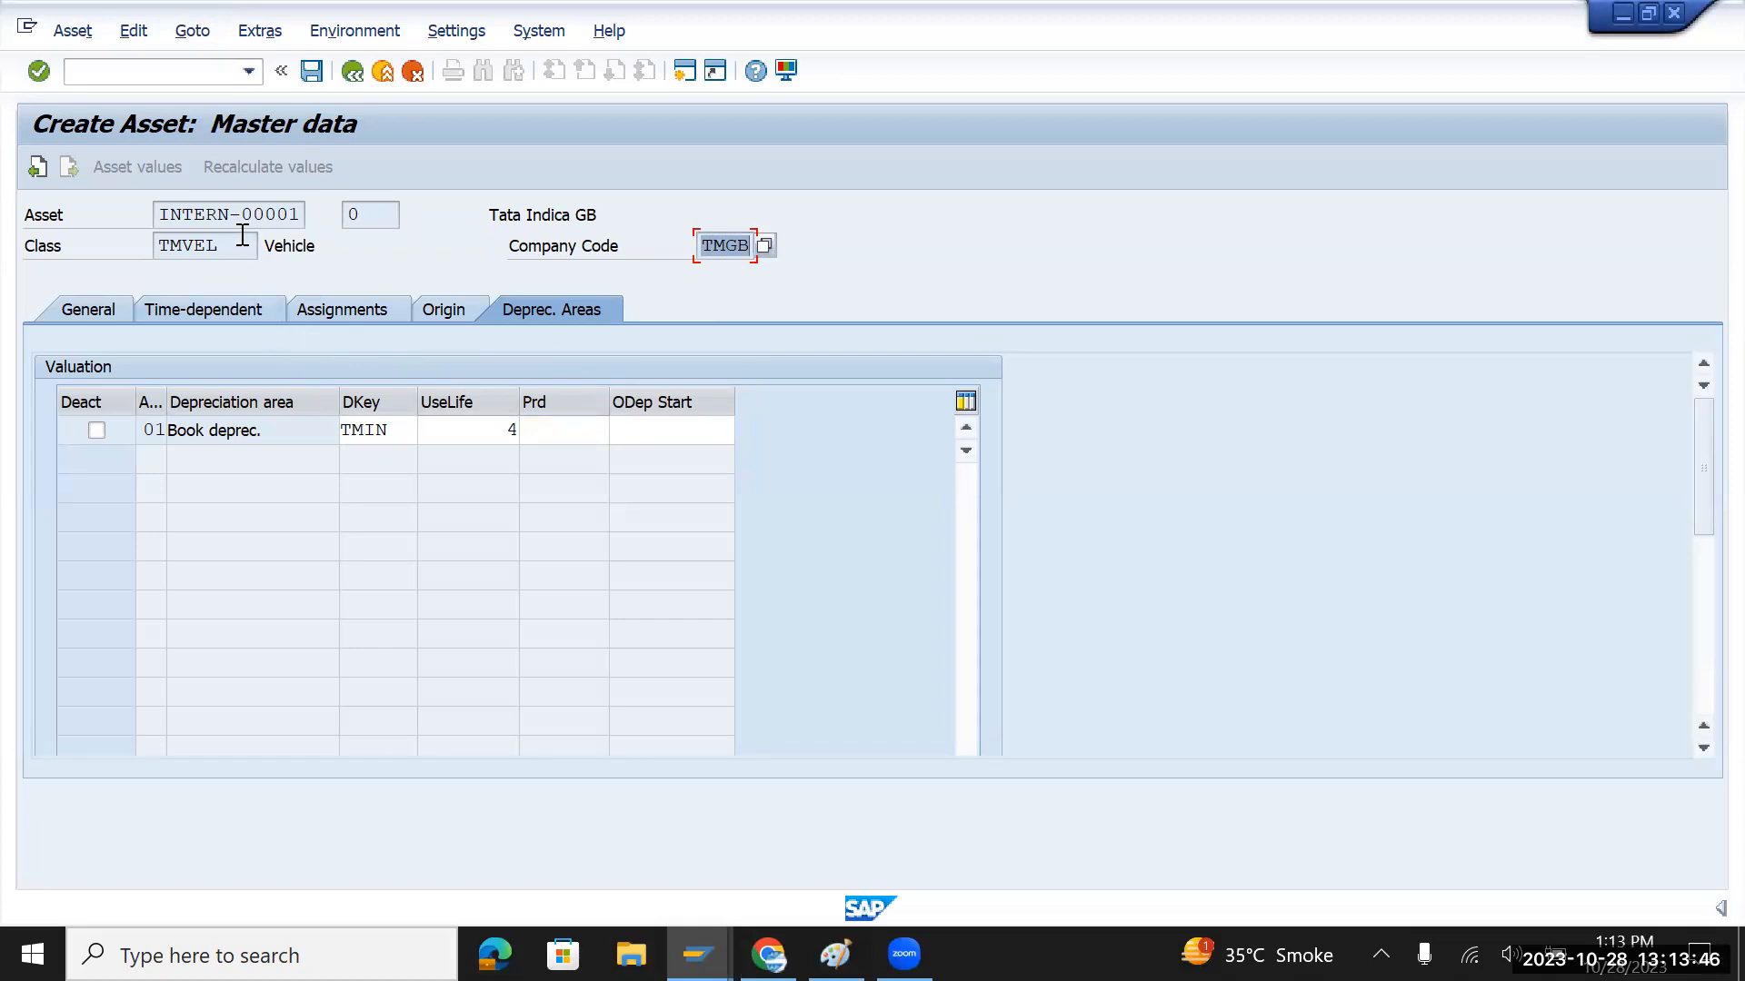
left_click_drag(229, 248, 128, 249)
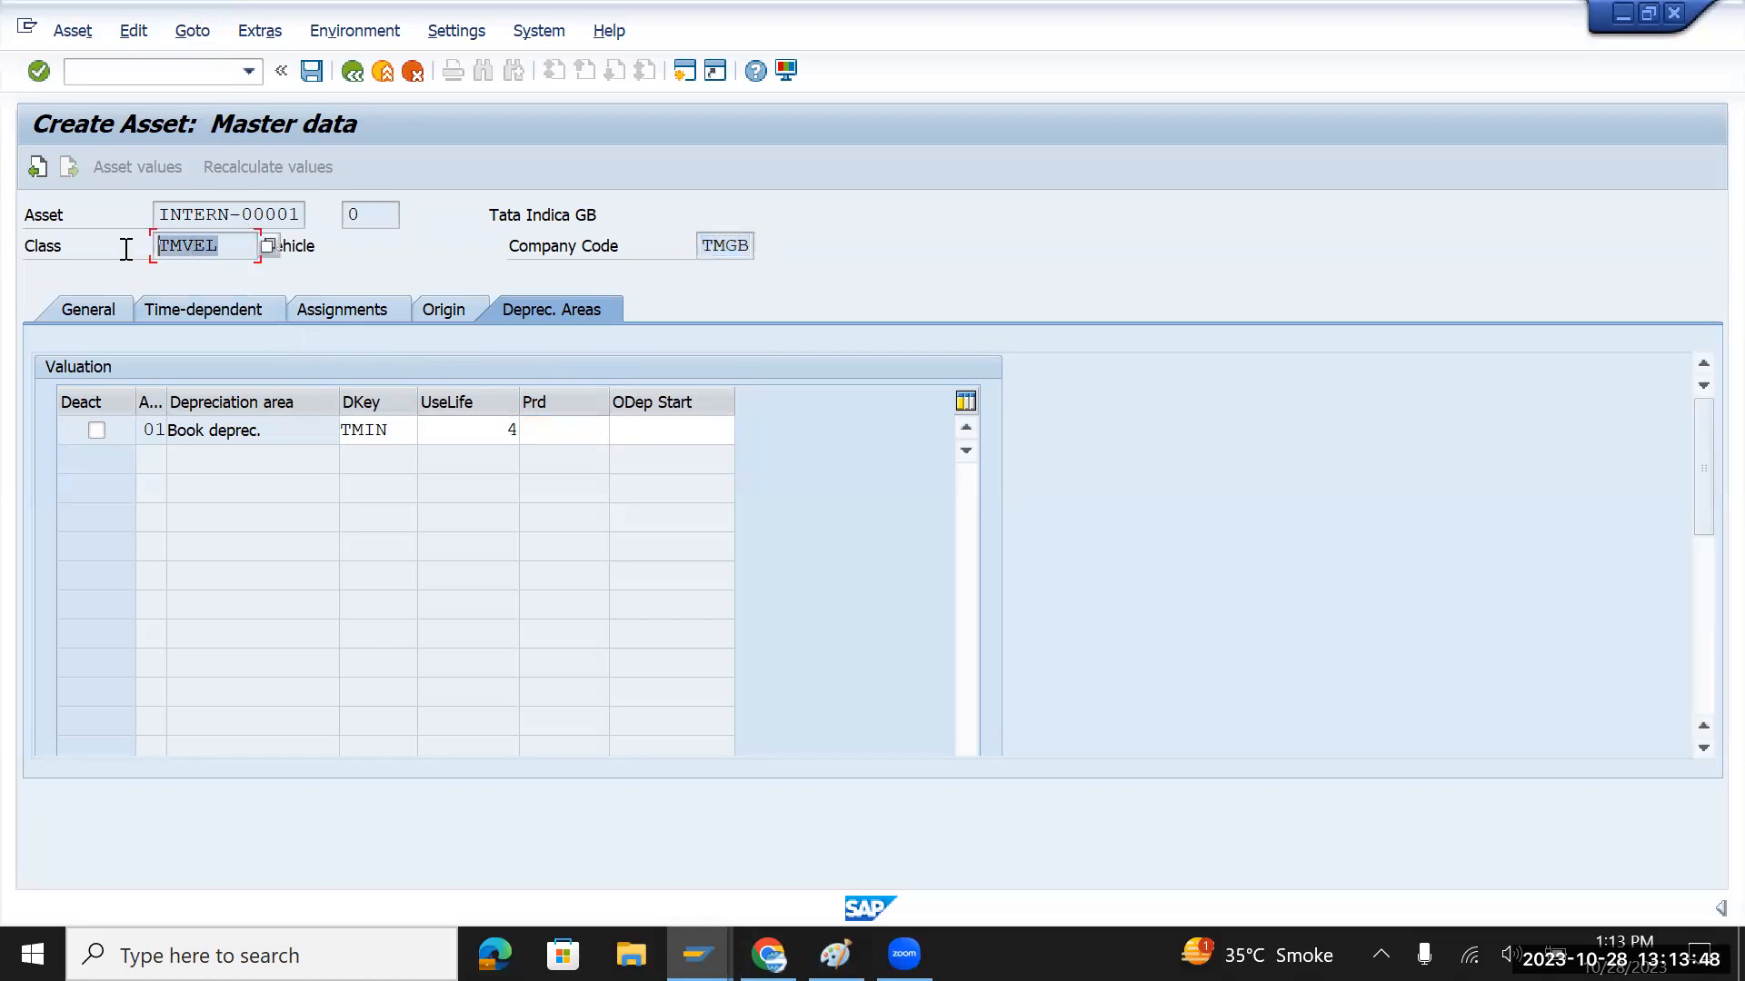
double_click(511, 431)
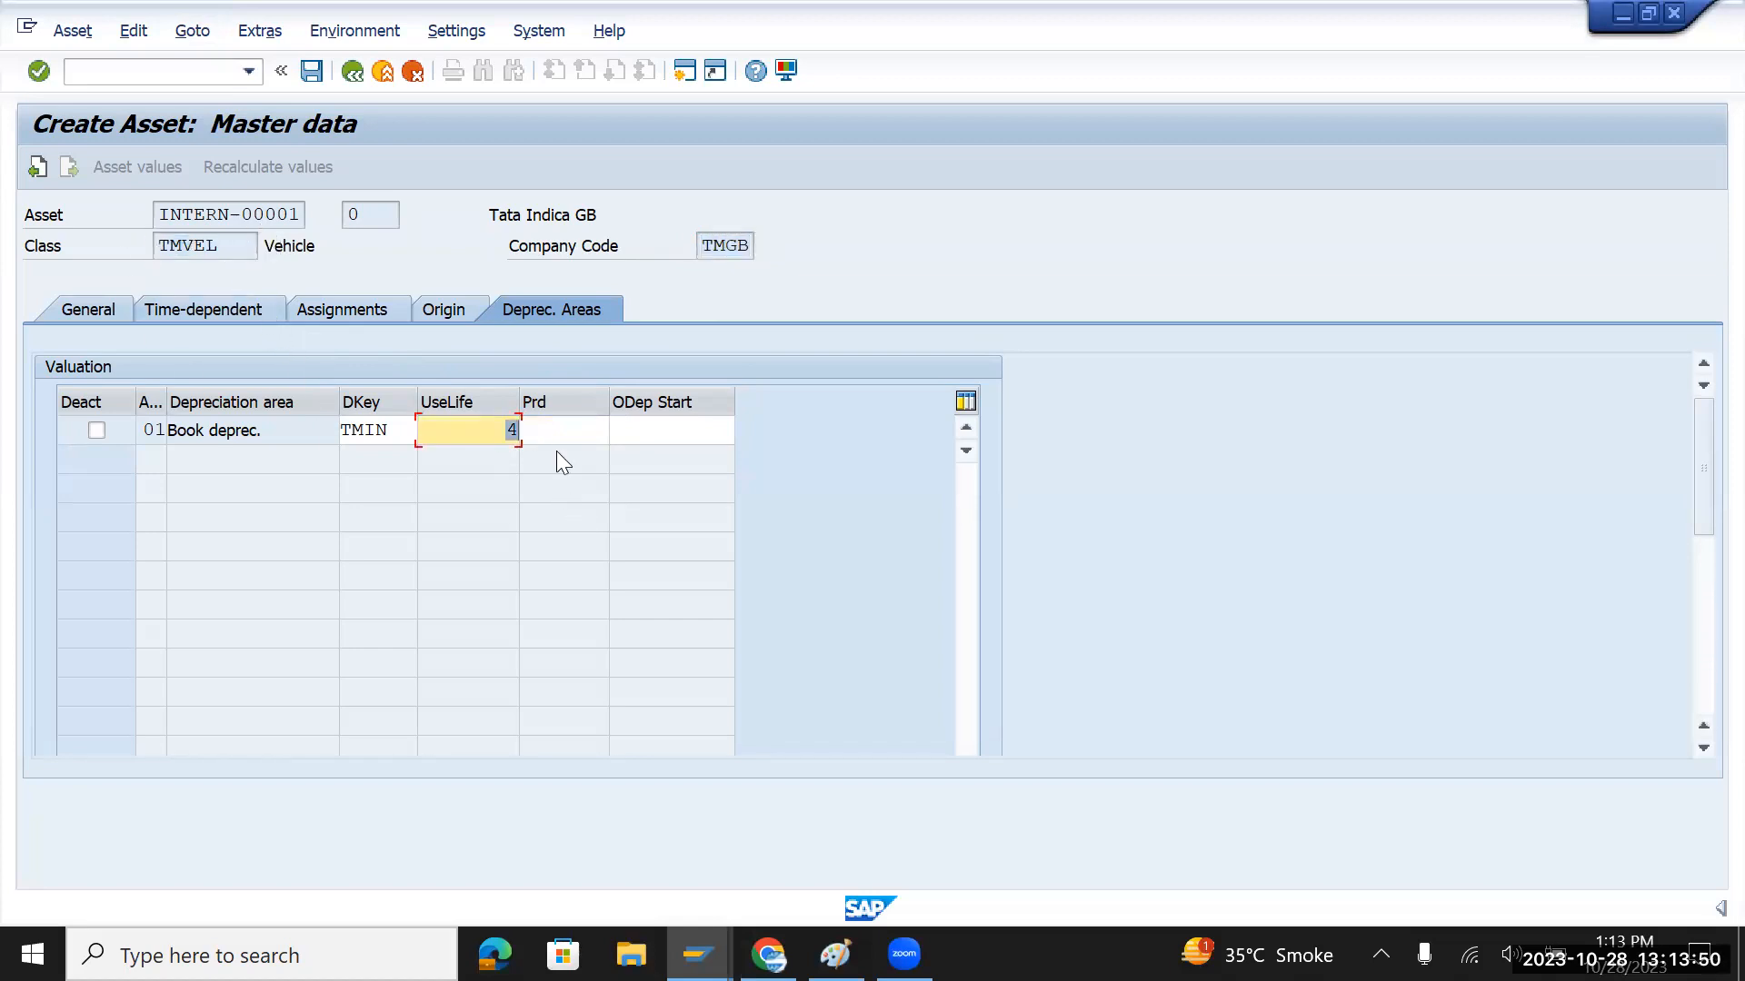
Switch to the Balance Sheet Accounts configuration session and leave it to return to the IMG structure
key("alt+Tab")
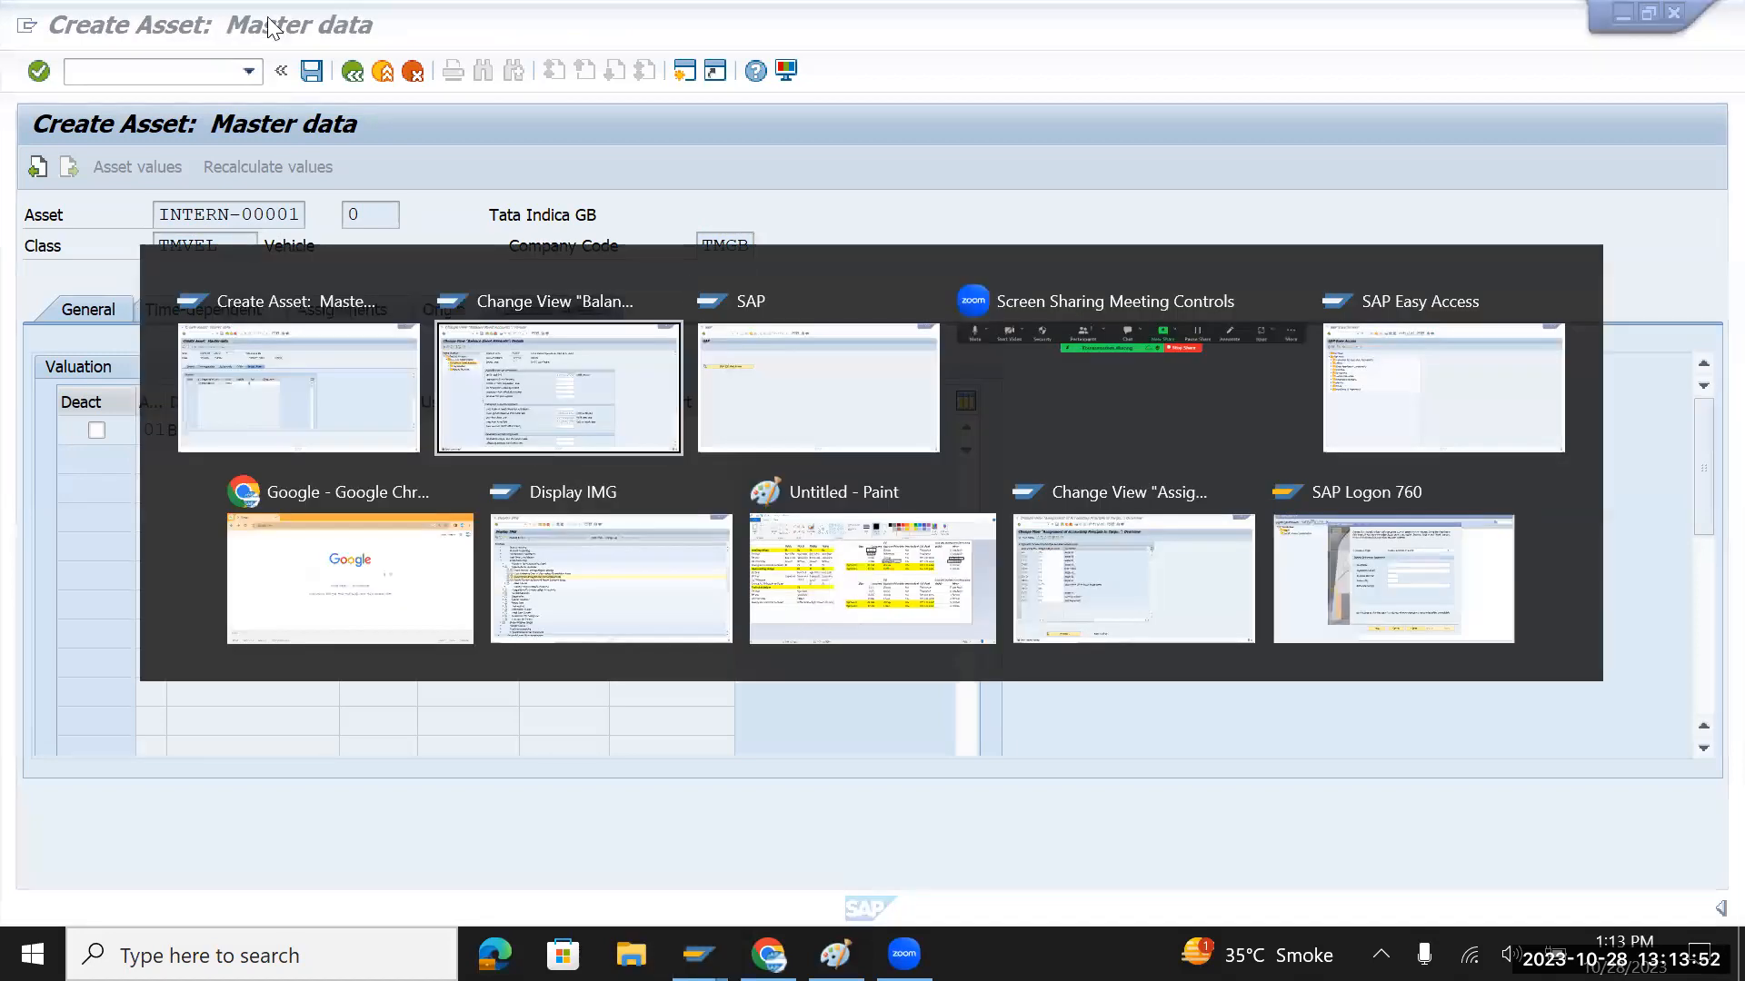
left_click(351, 73)
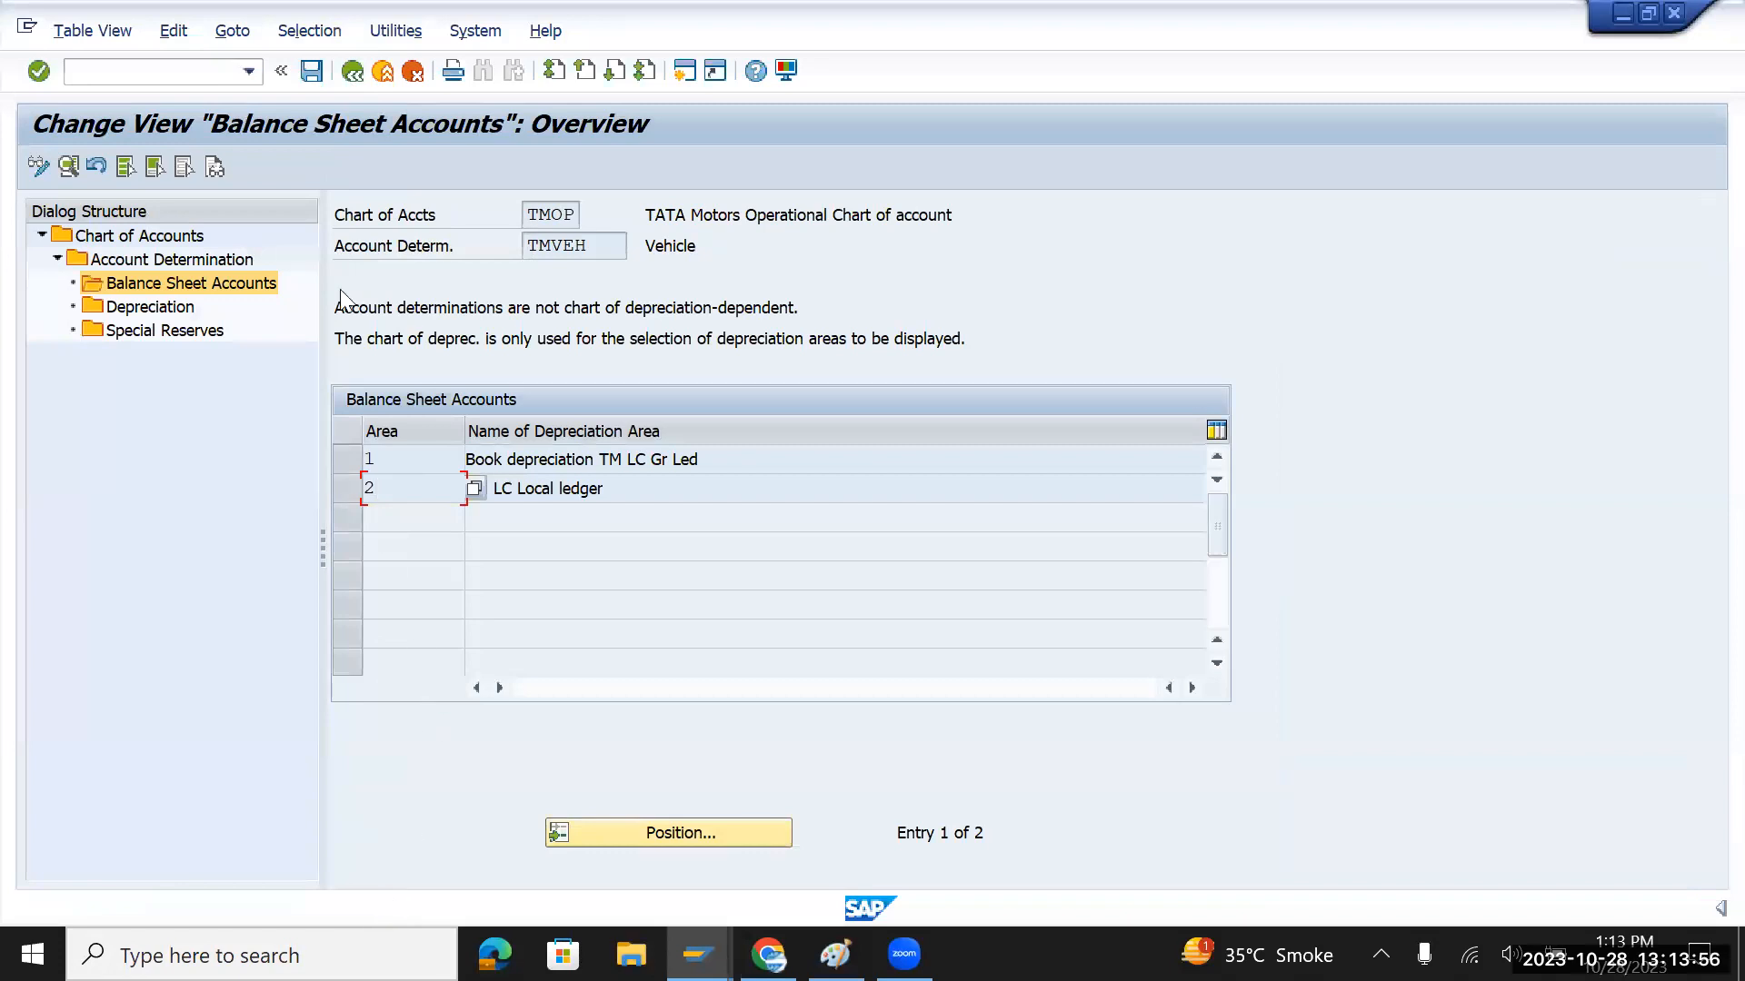
left_click(351, 71)
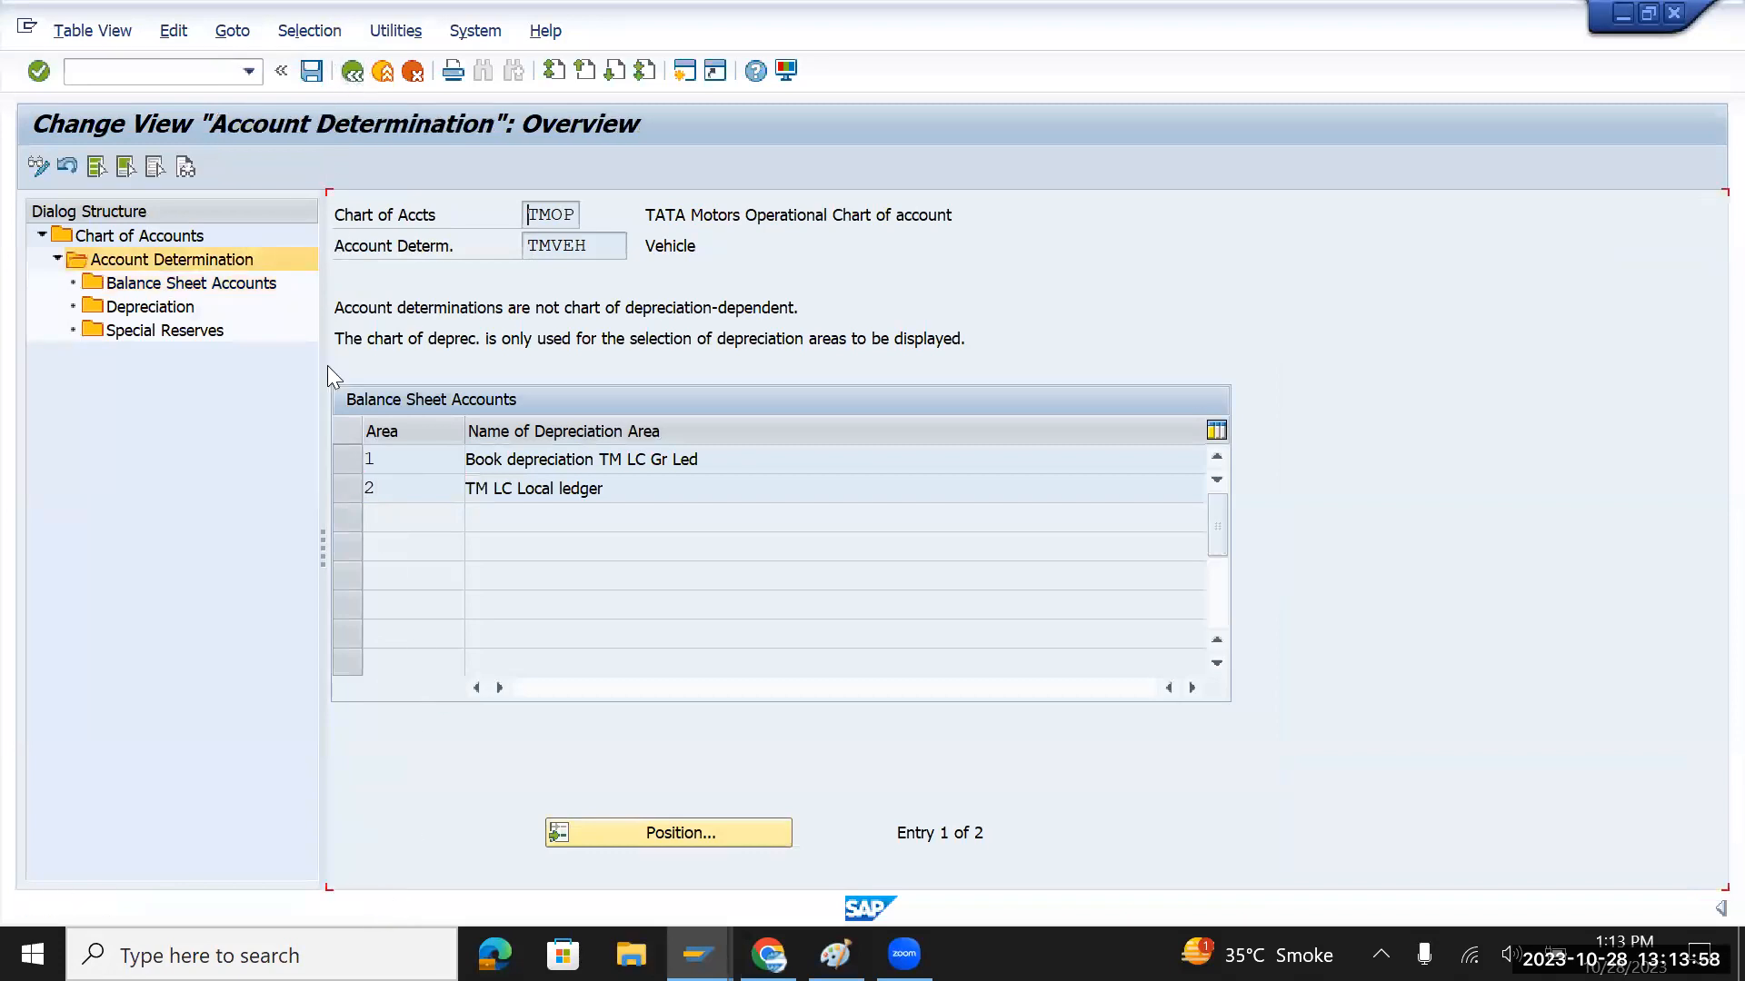
left_click(352, 77)
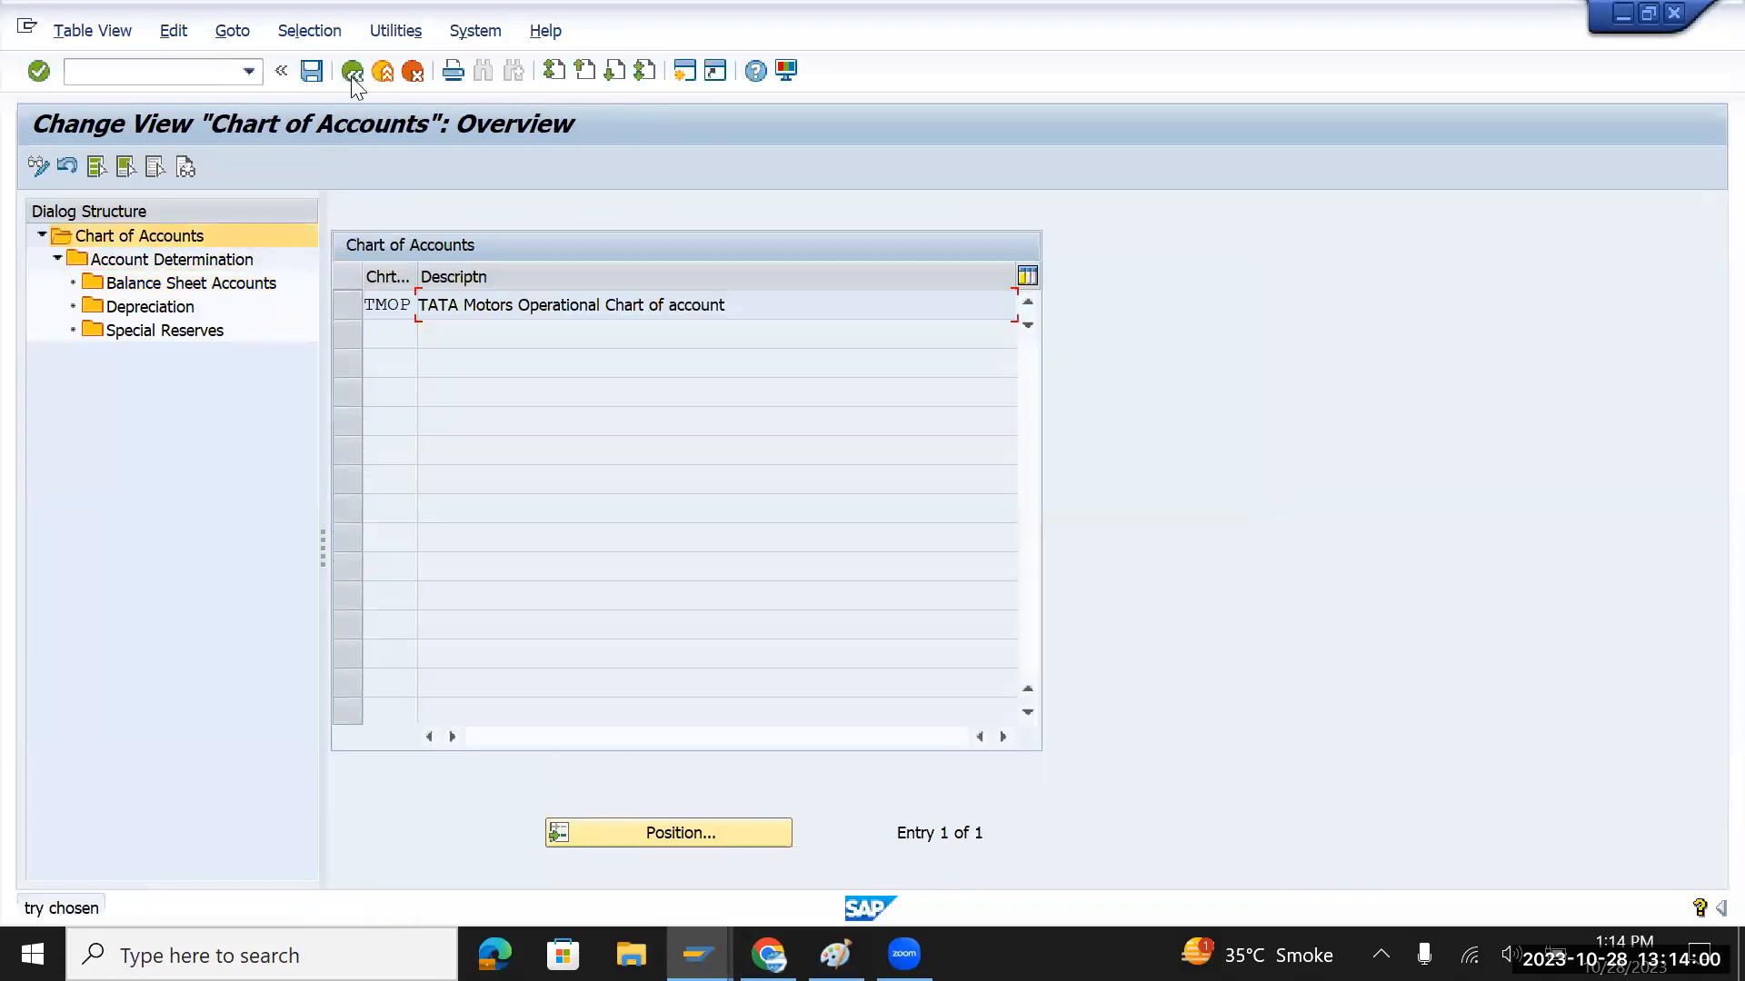
left_click(351, 76)
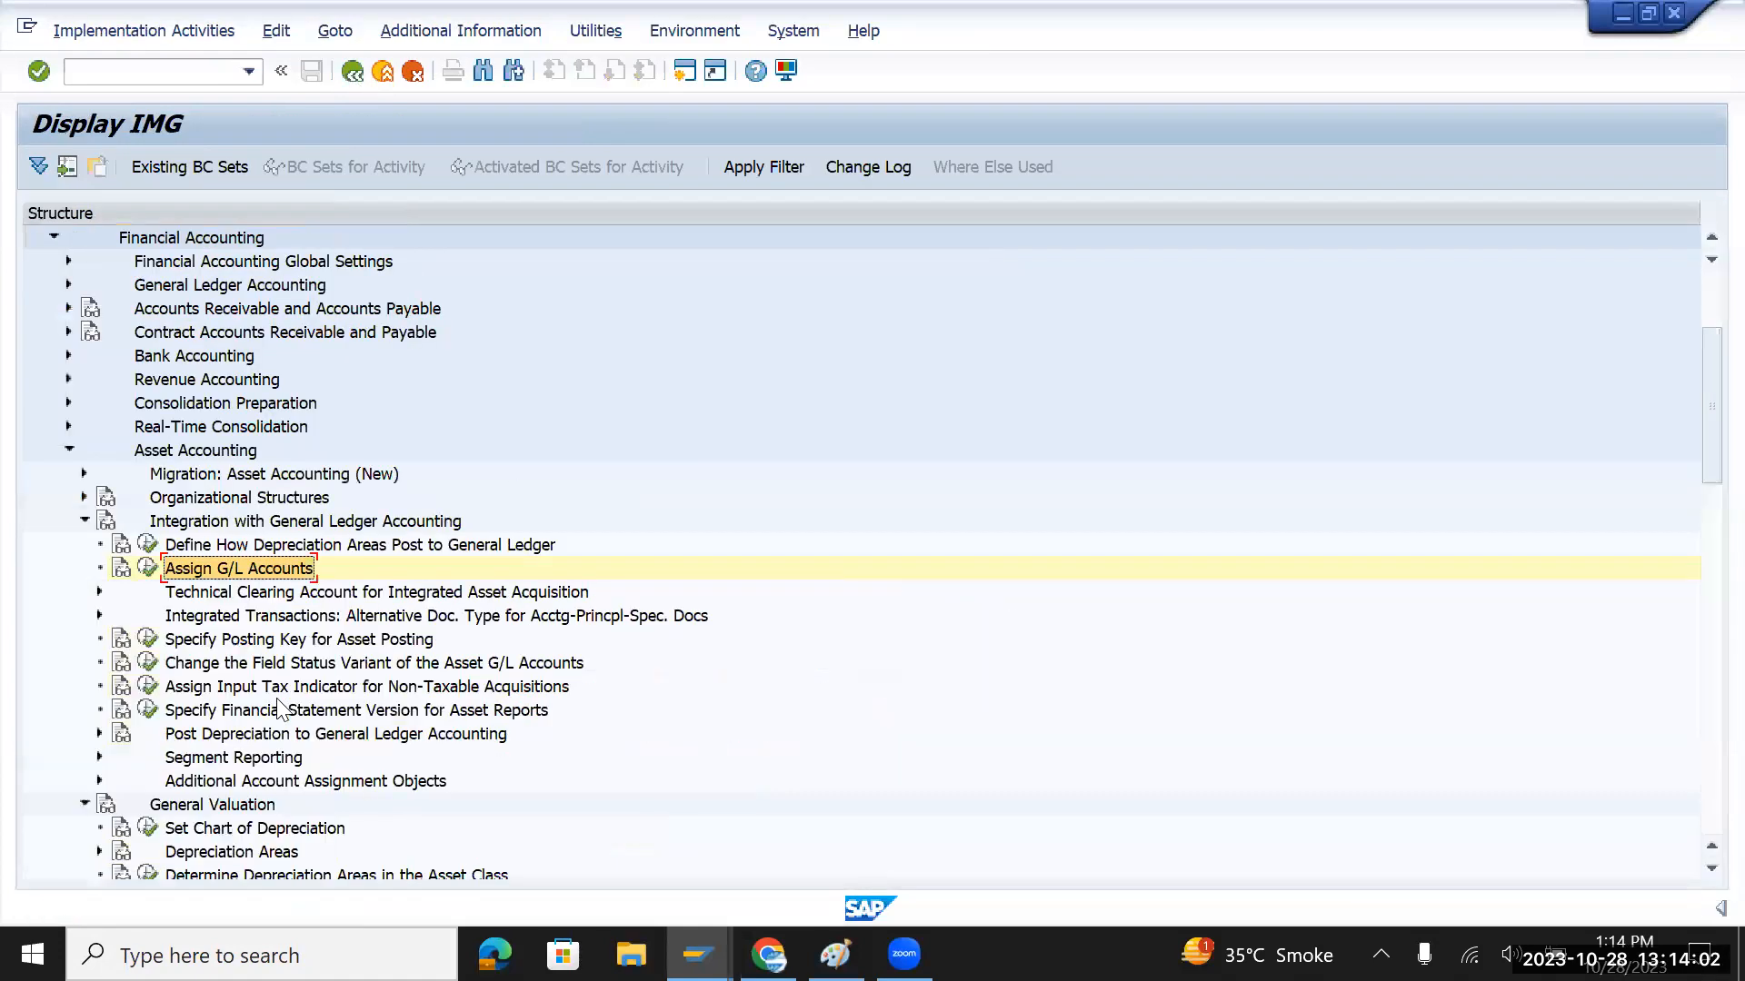
Open the depreciation areas of asset class TMVEL through Determine Depreciation Areas in the Asset Class
scroll(393, 767, "down", 2)
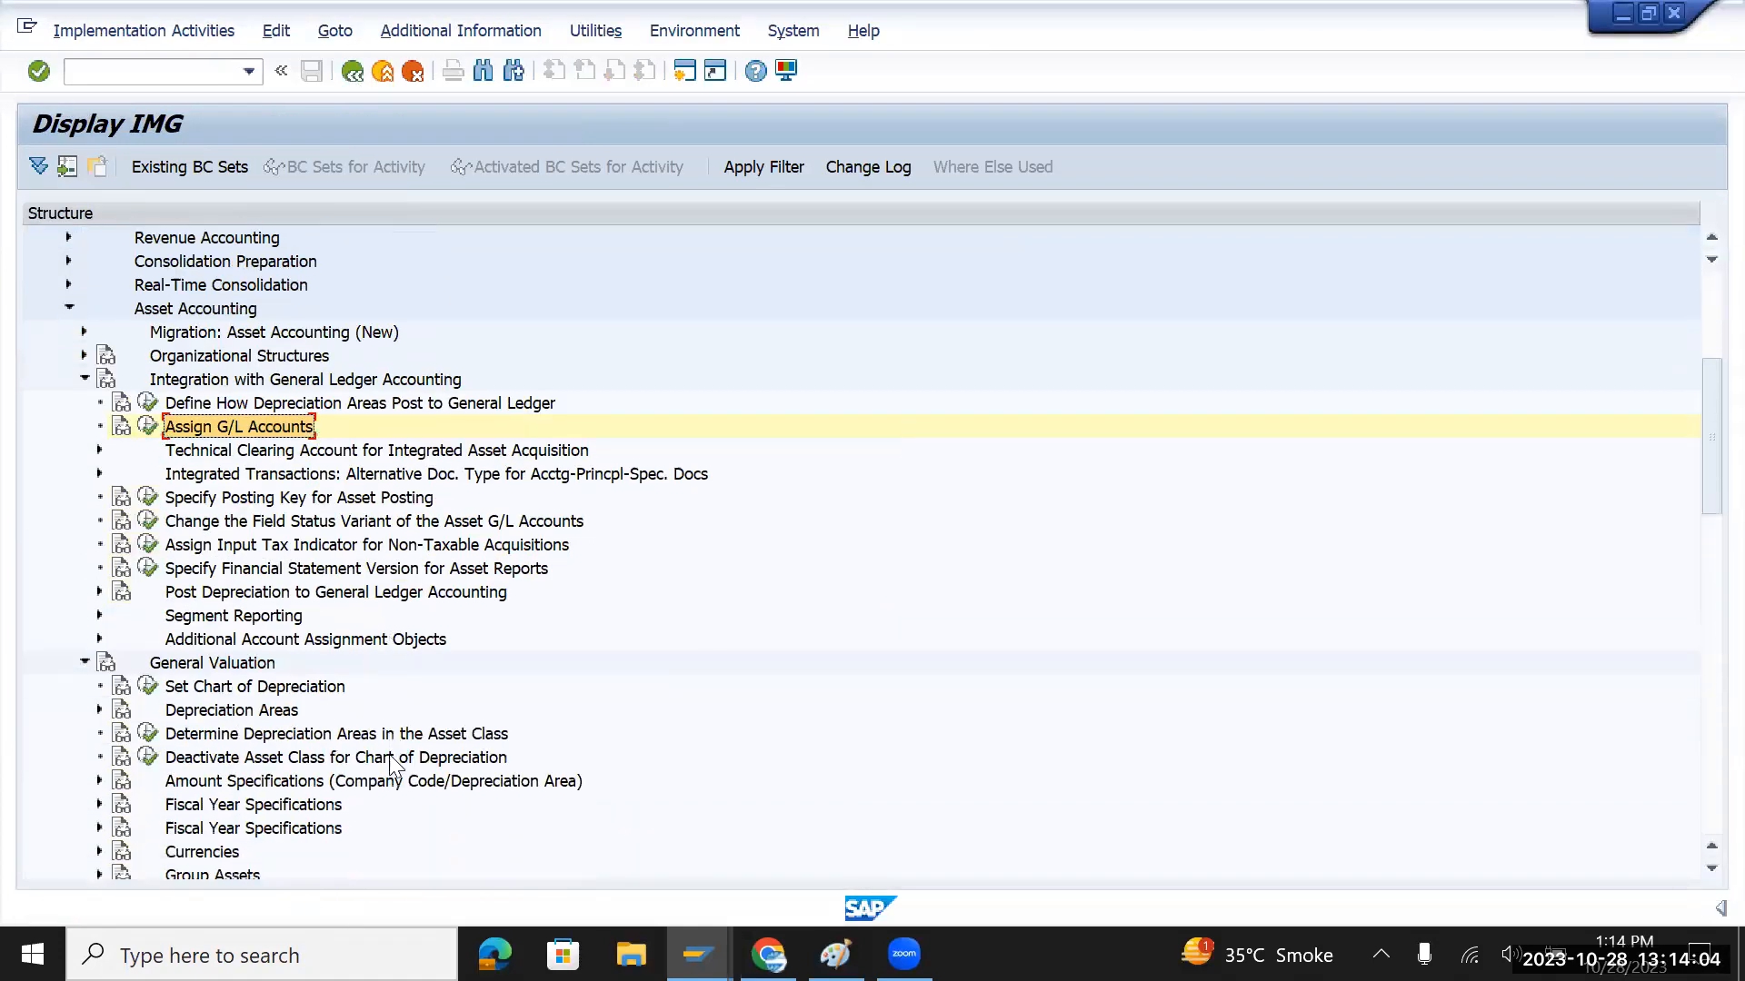
left_click(399, 738)
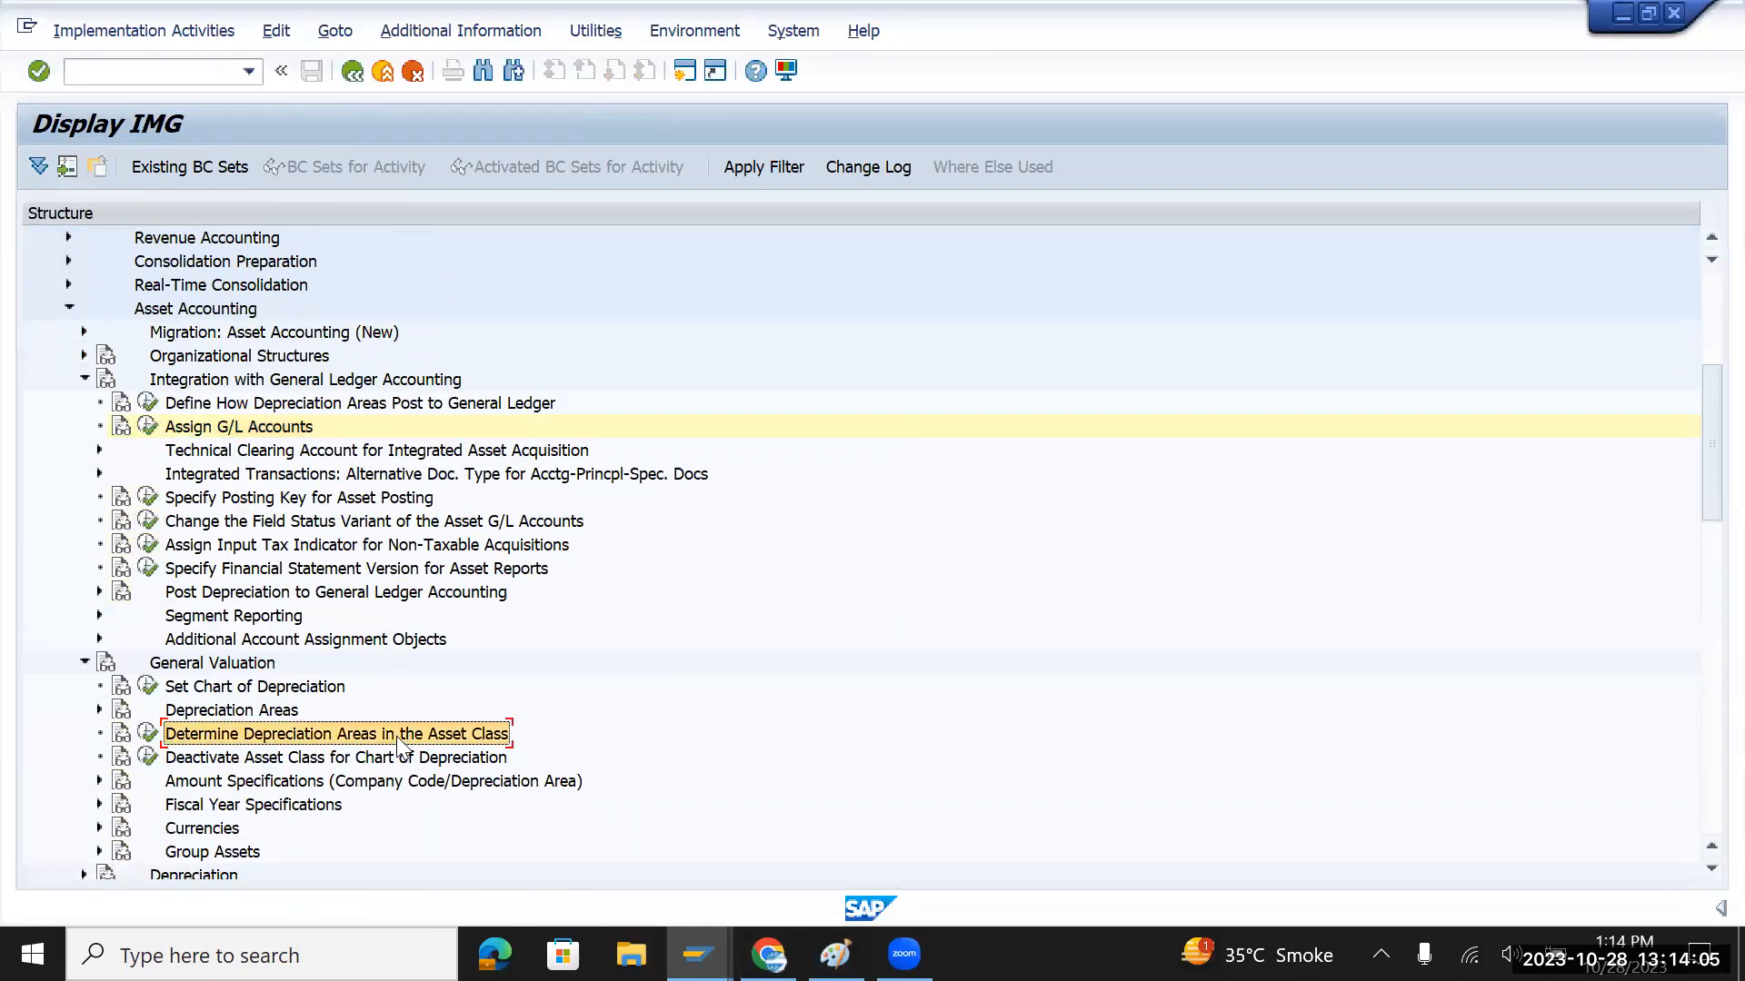
left_click(149, 735)
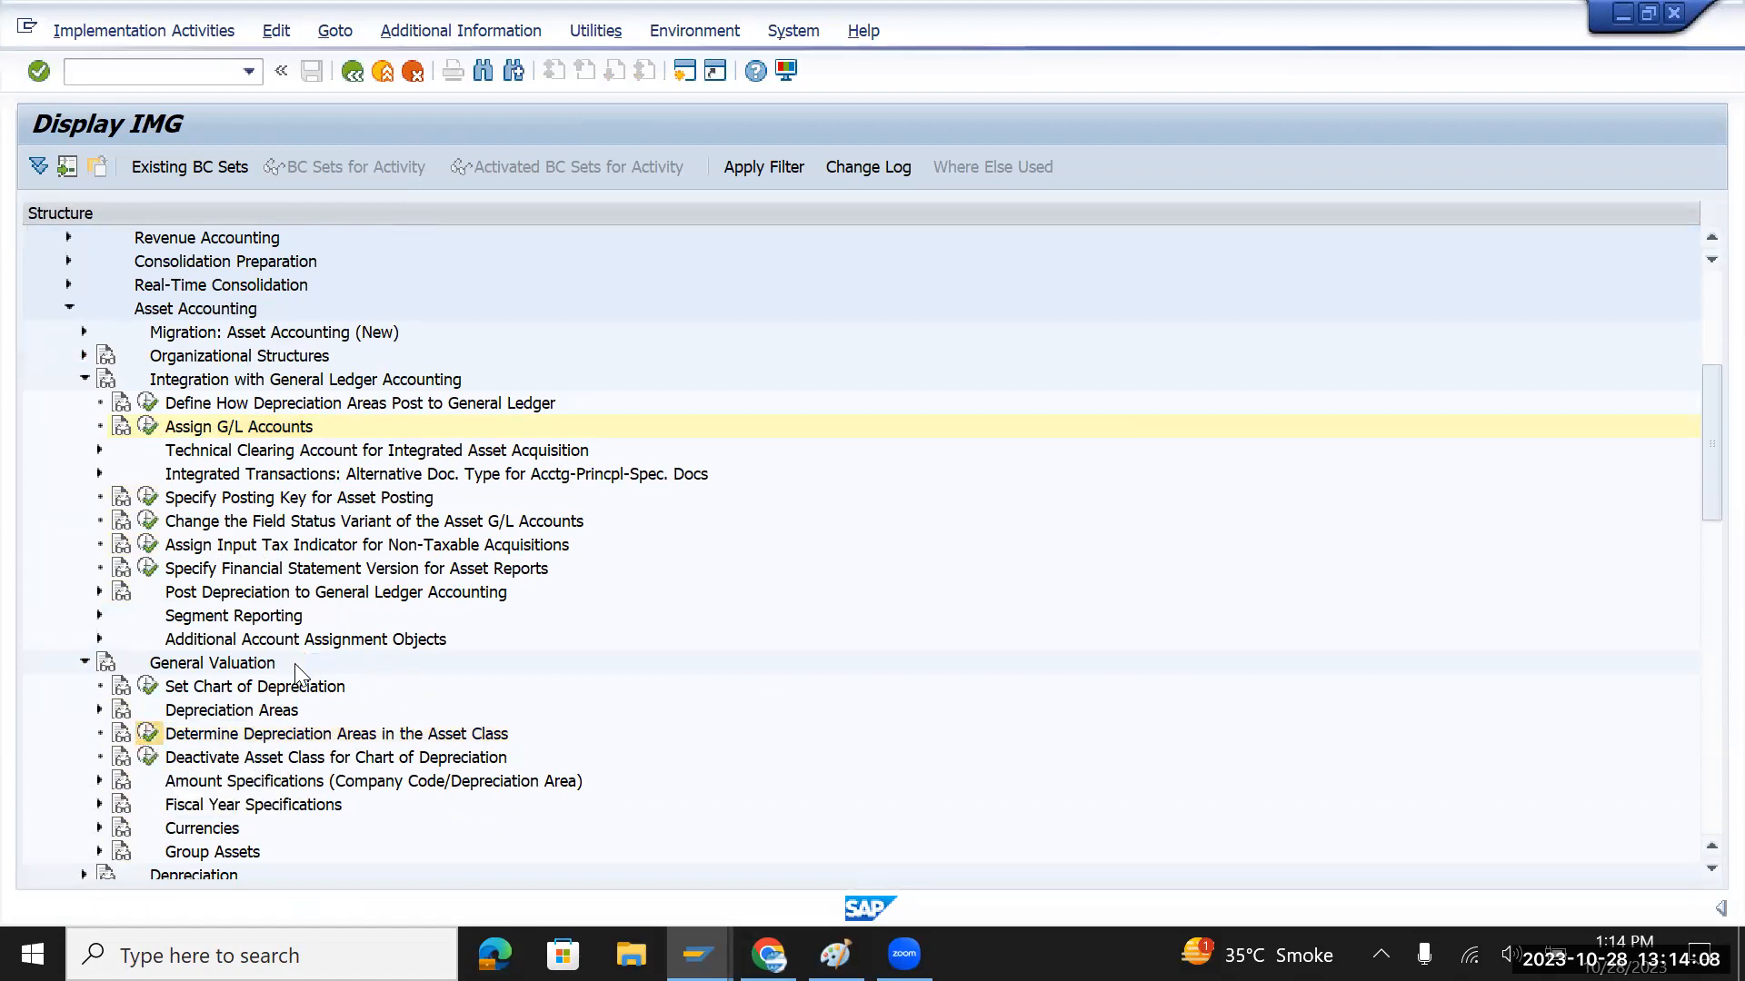
scroll(427, 654, "down", 8)
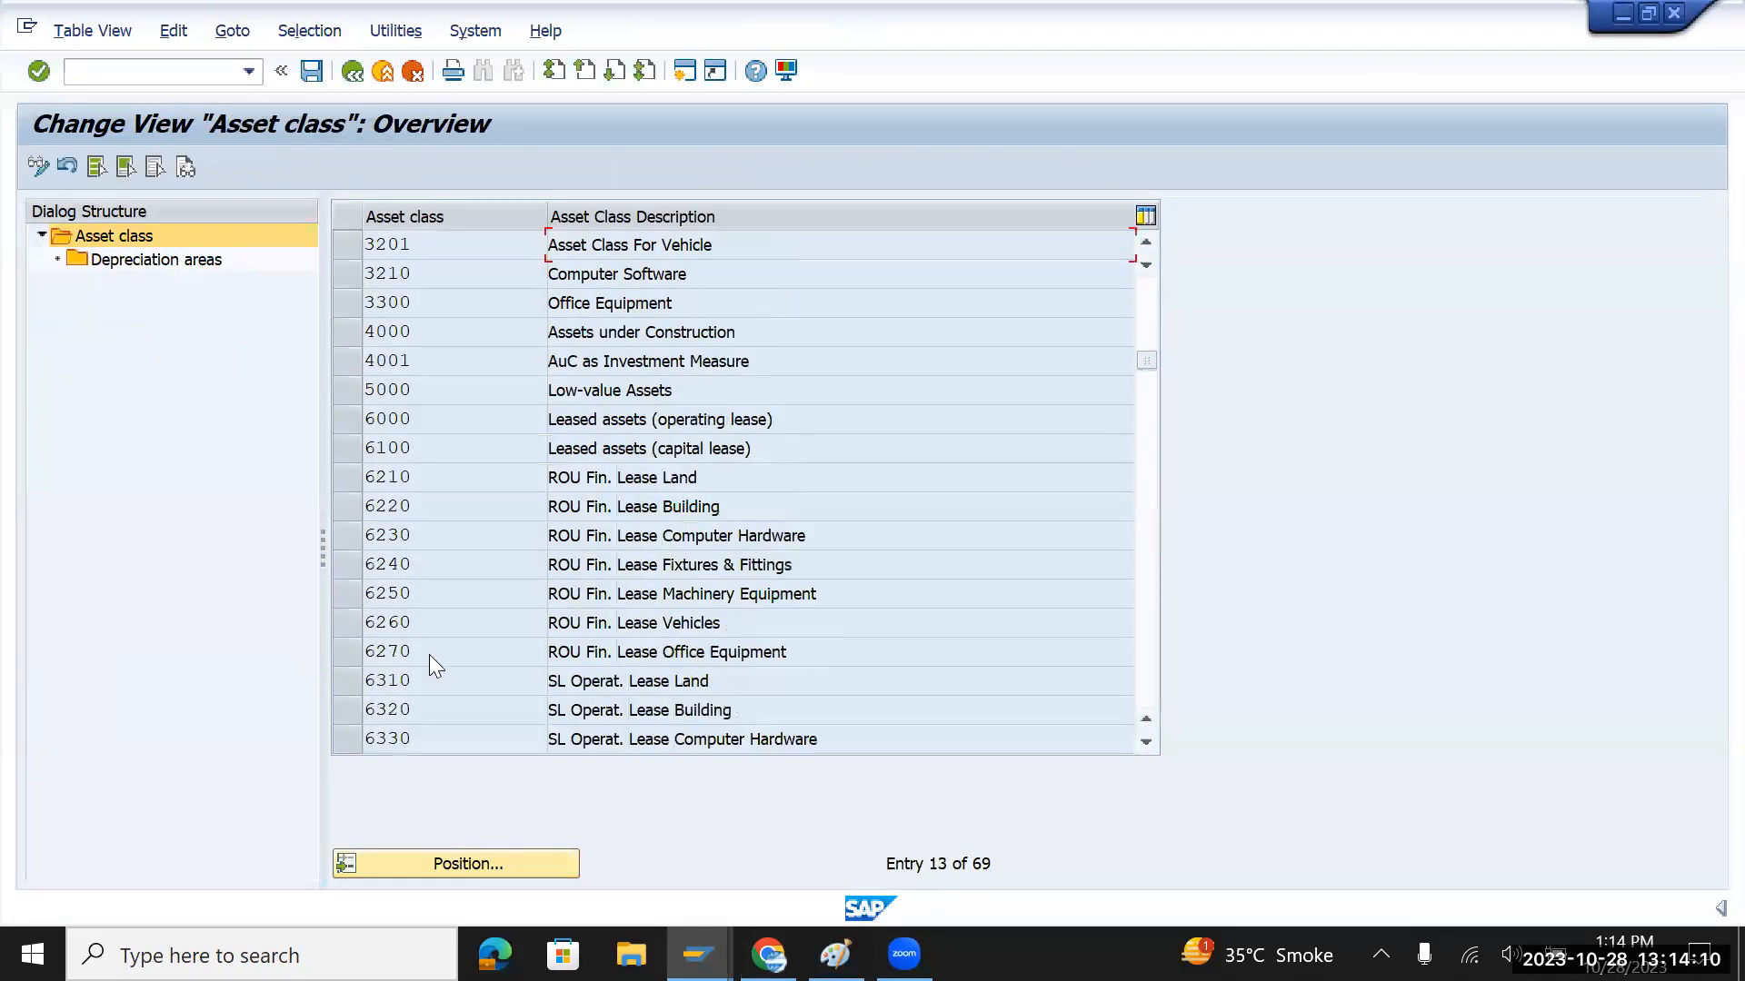
scroll(433, 656, "down", 4)
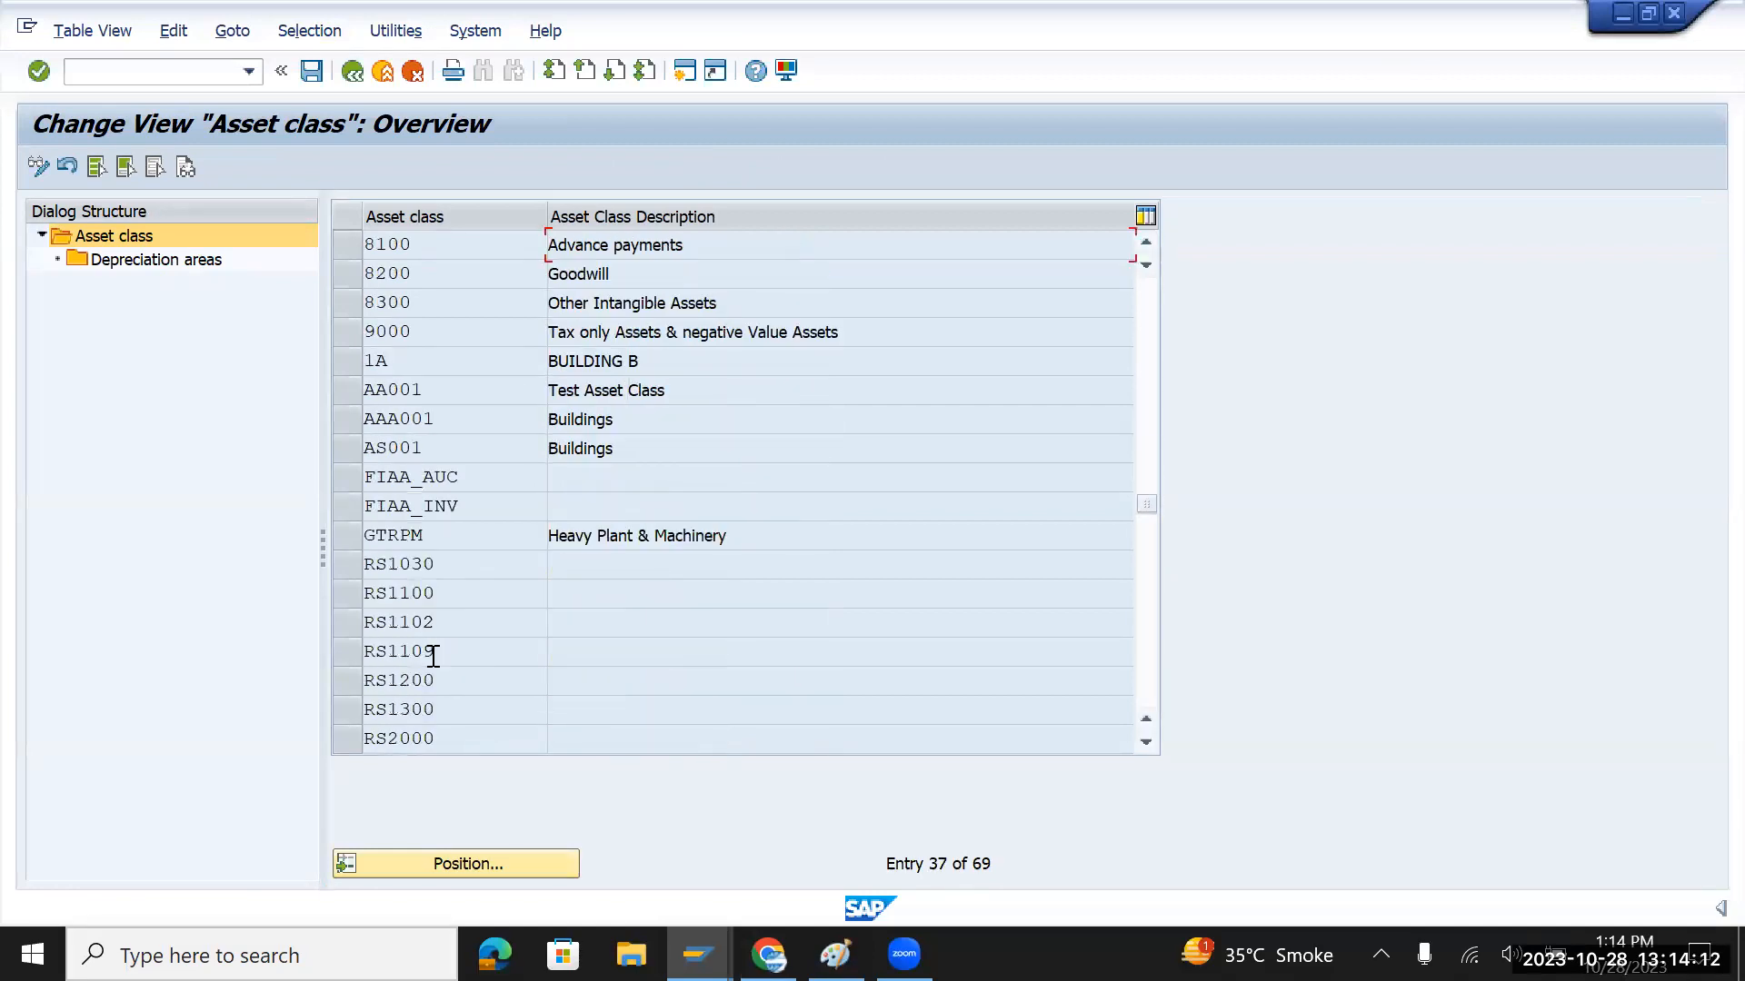
scroll(427, 655, "down", 5)
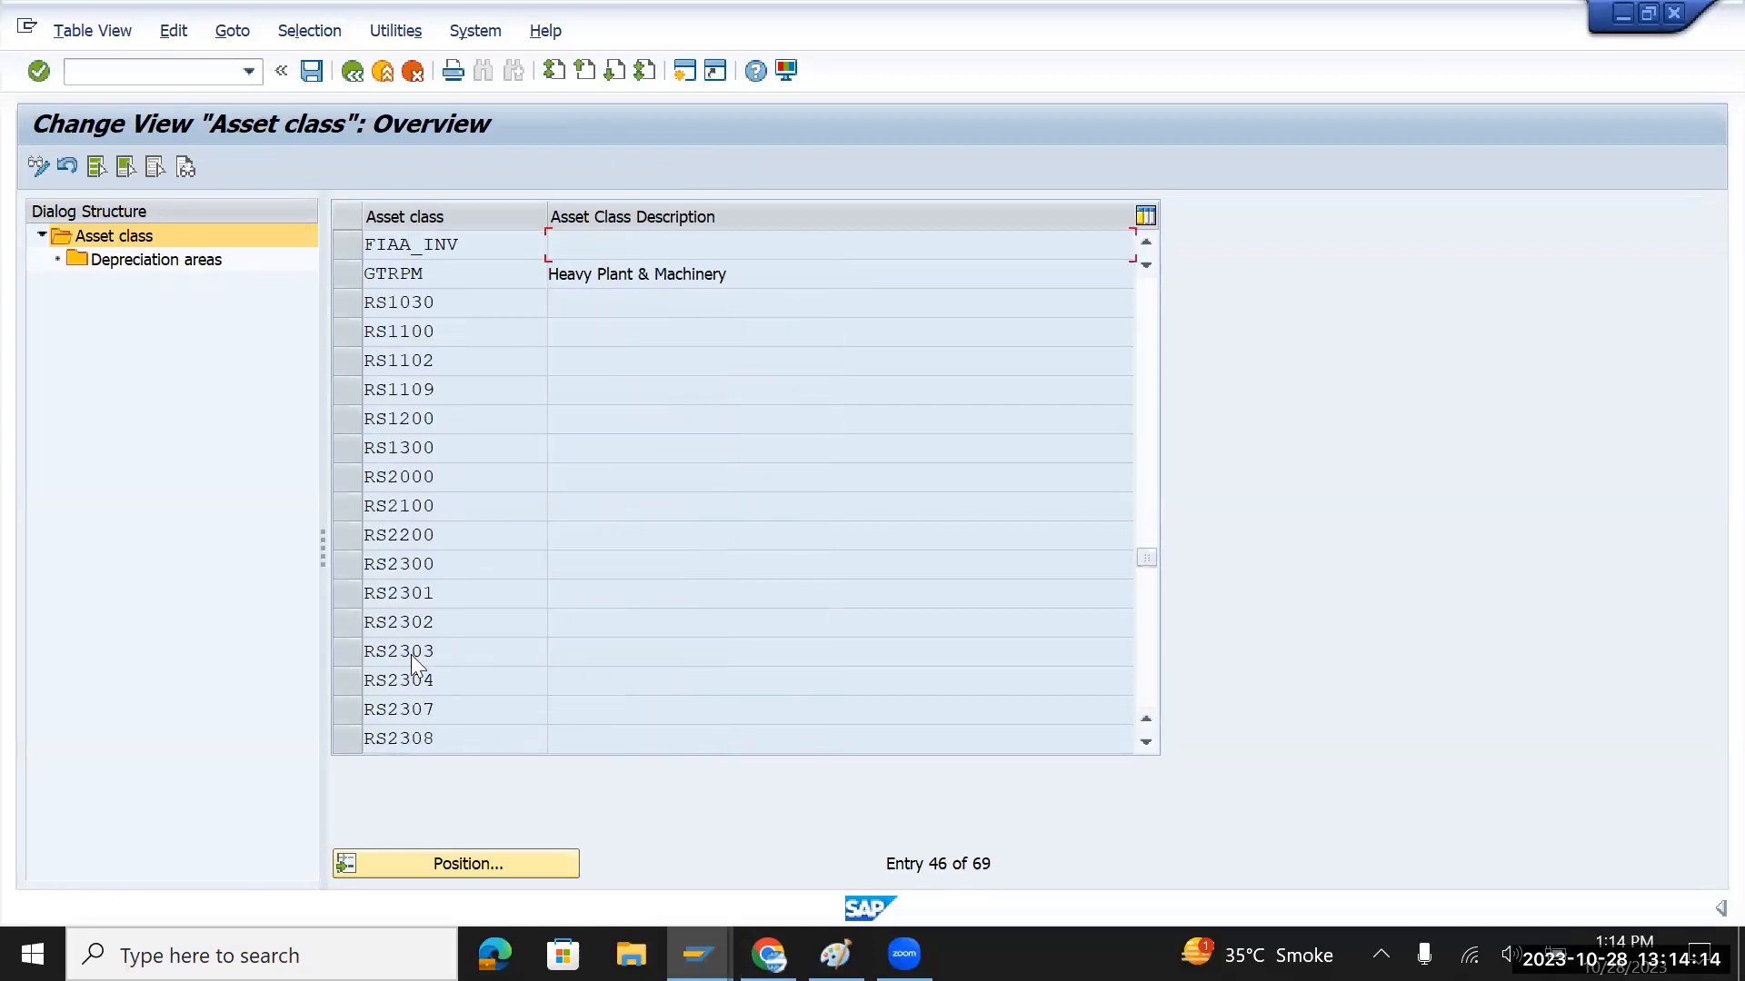
scroll(413, 655, "down", 1)
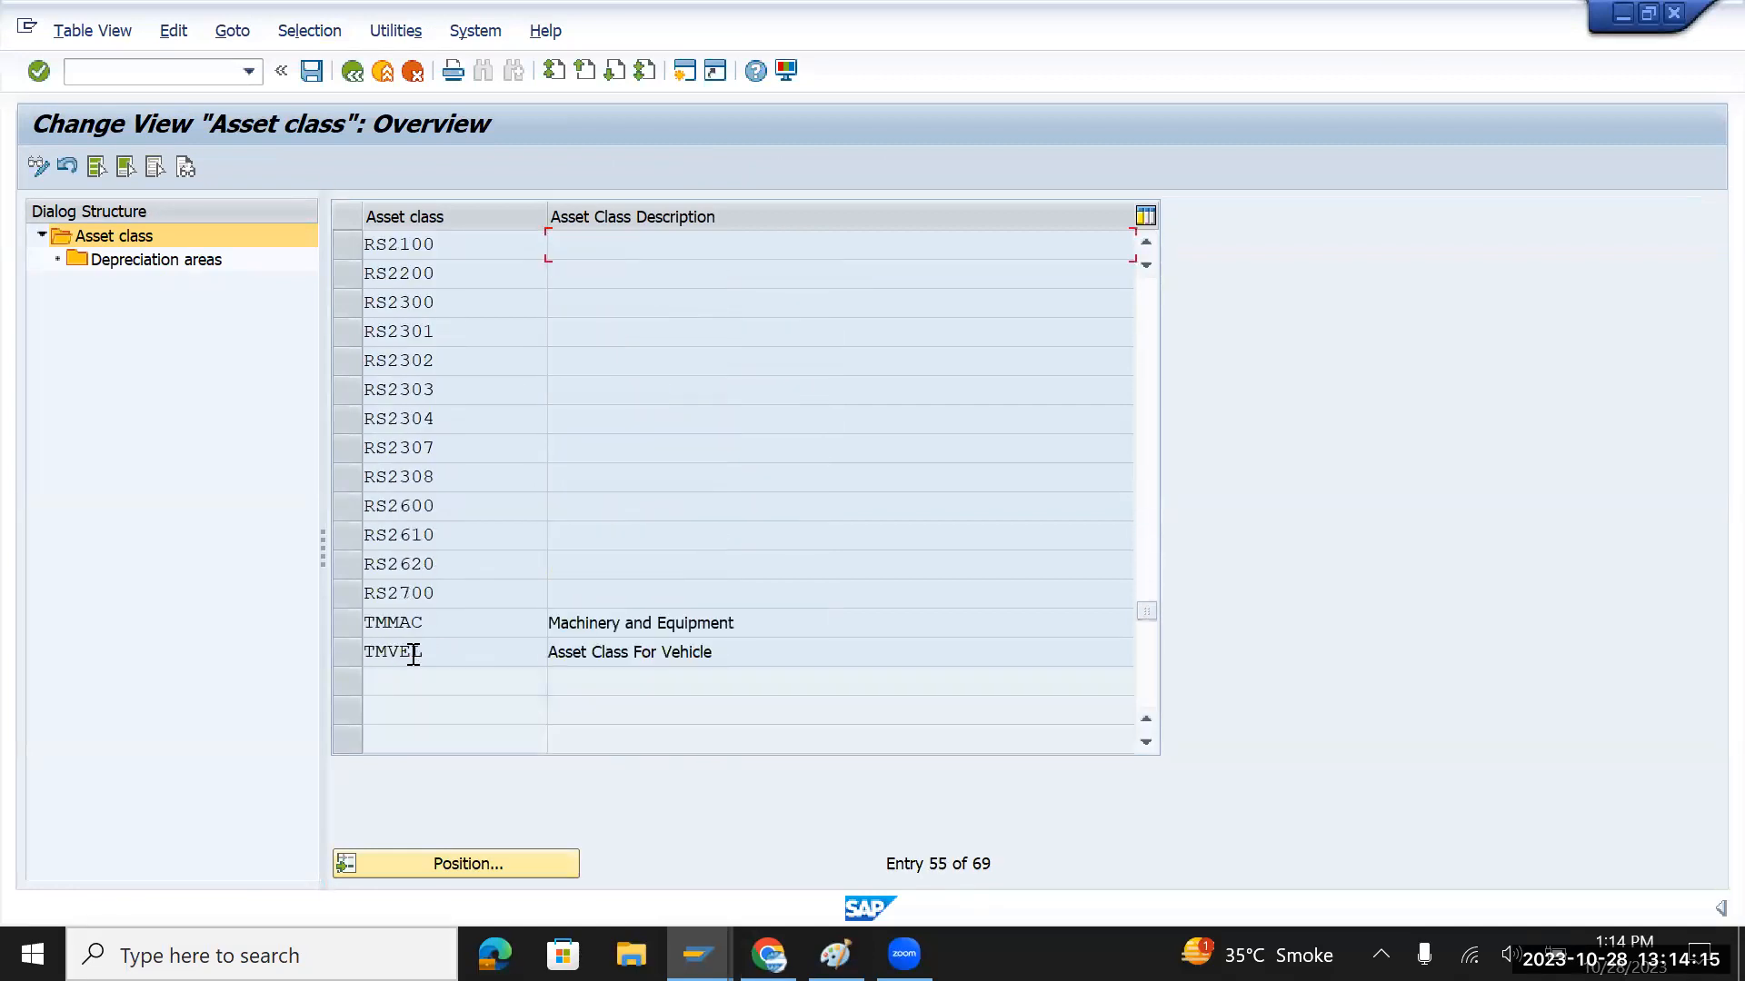
left_click(347, 652)
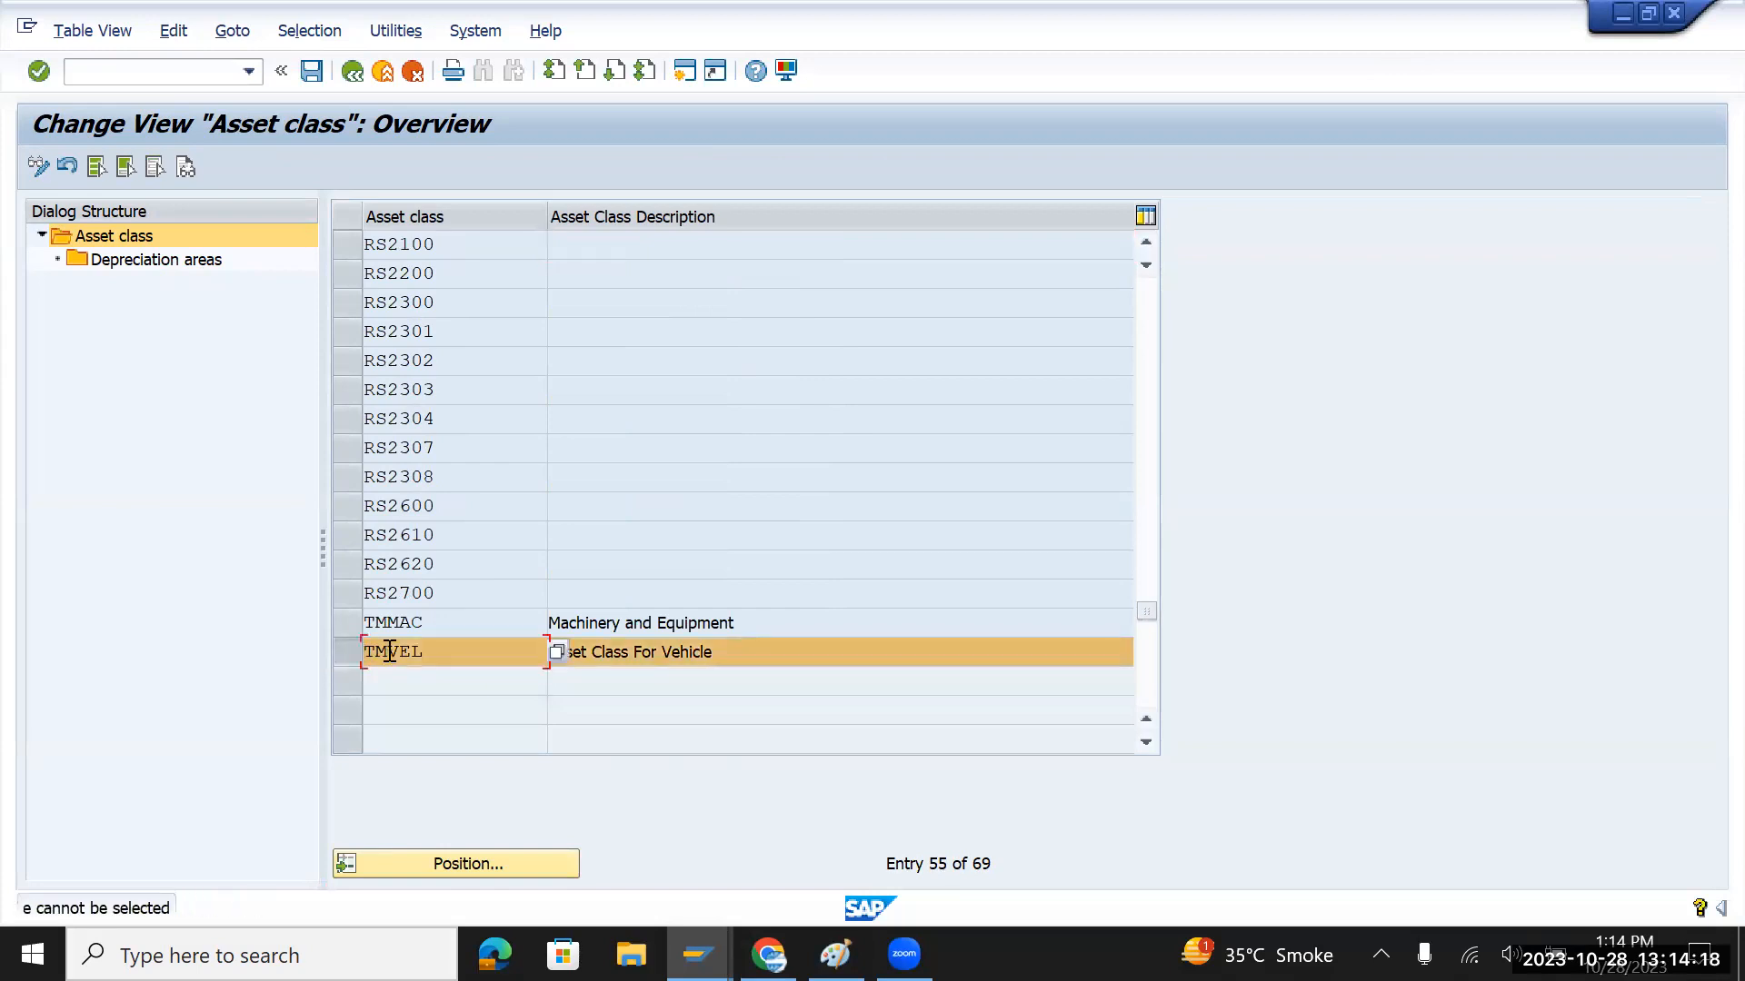
left_click(169, 263)
double_click(169, 263)
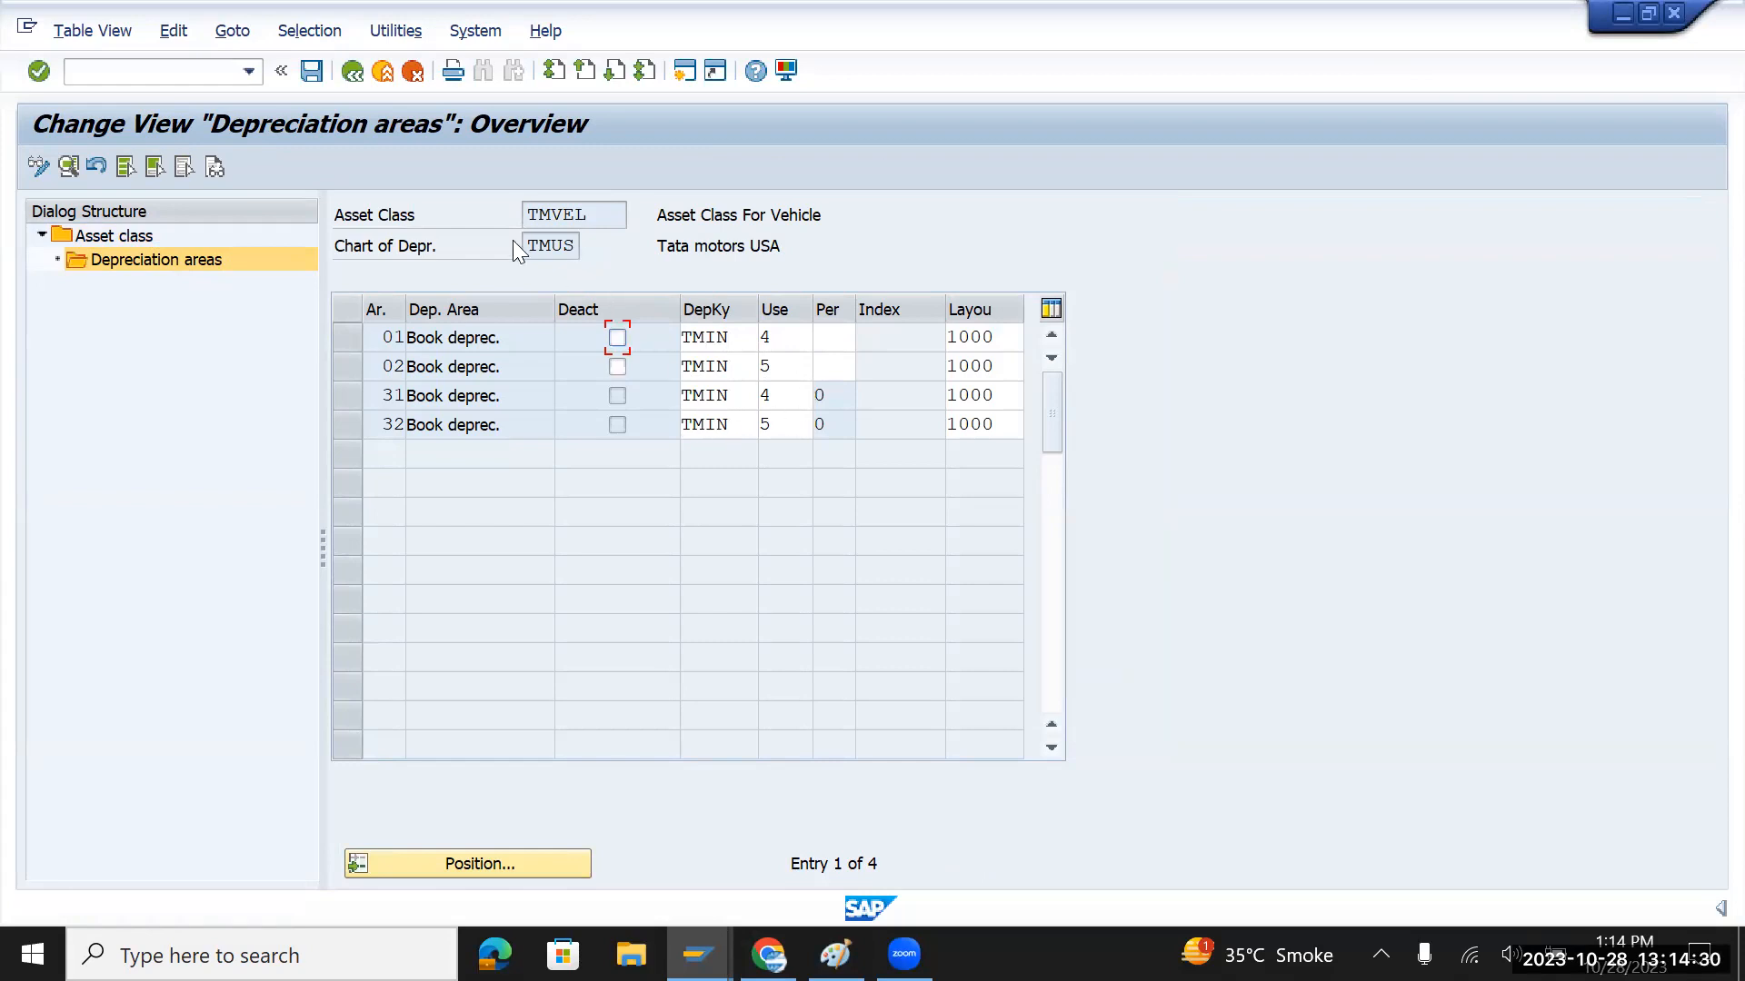
Check which chart of depreciation the TMVEL depreciation areas belong to, and return to the IMG structure
left_click_drag(526, 246, 588, 252)
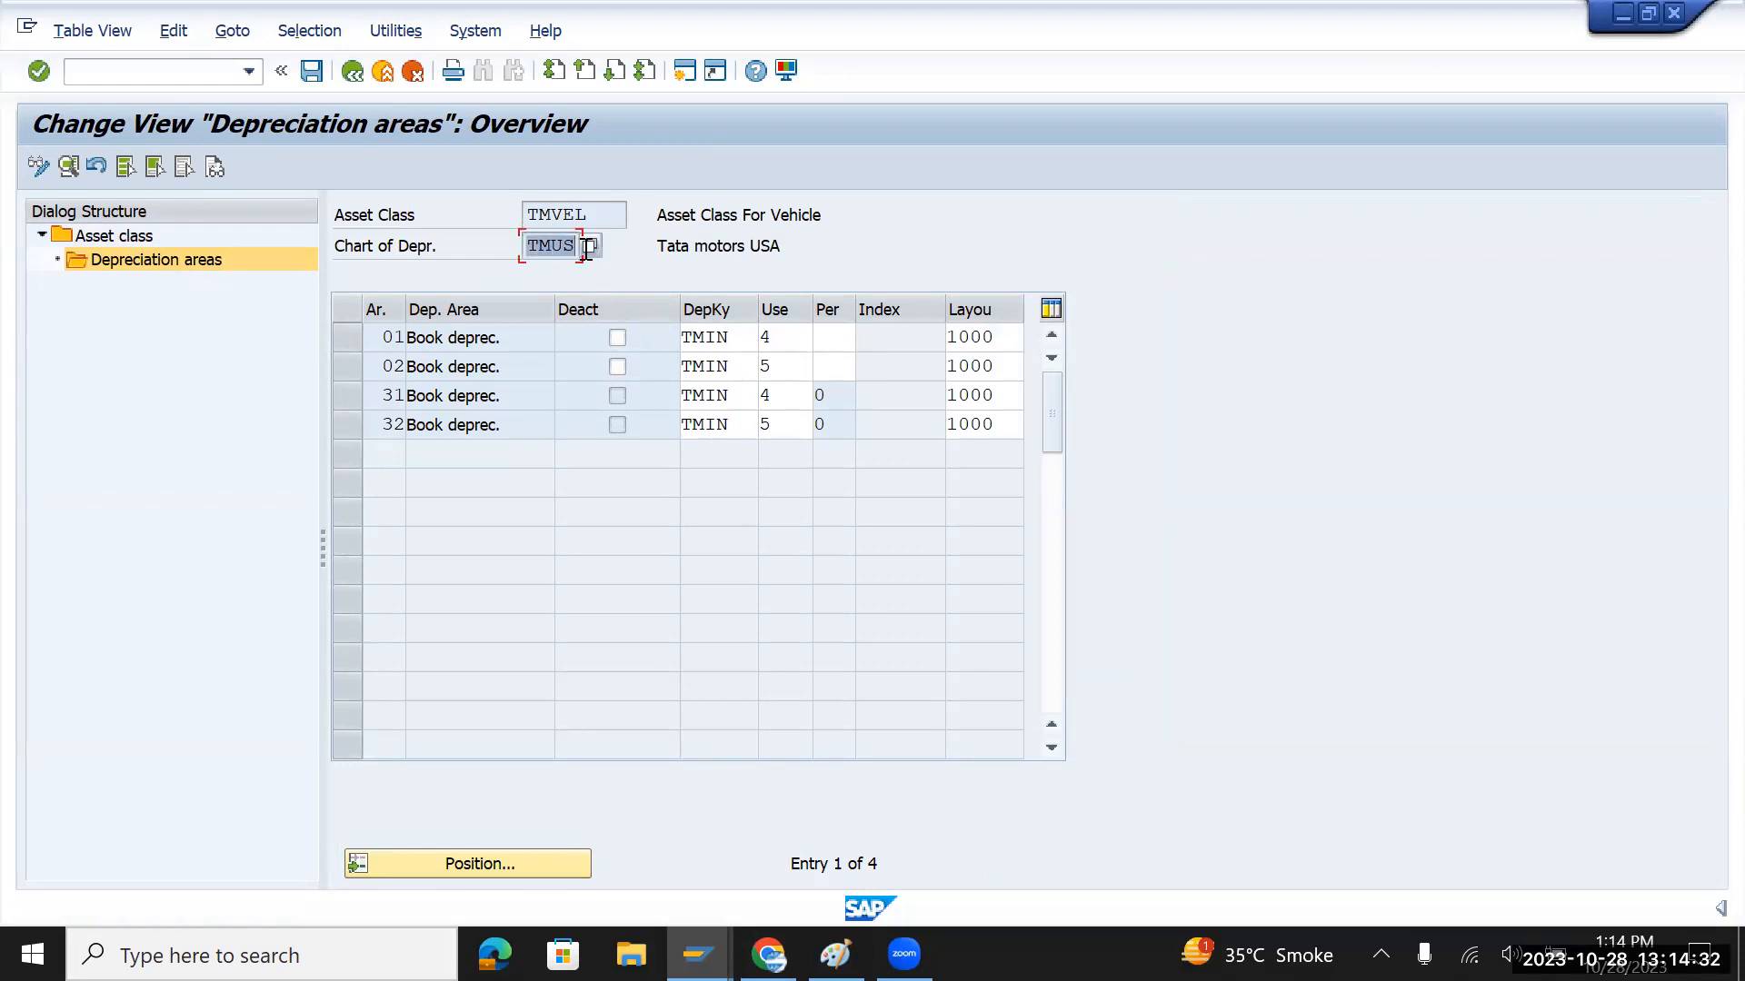
double_click(529, 245)
left_click(353, 73)
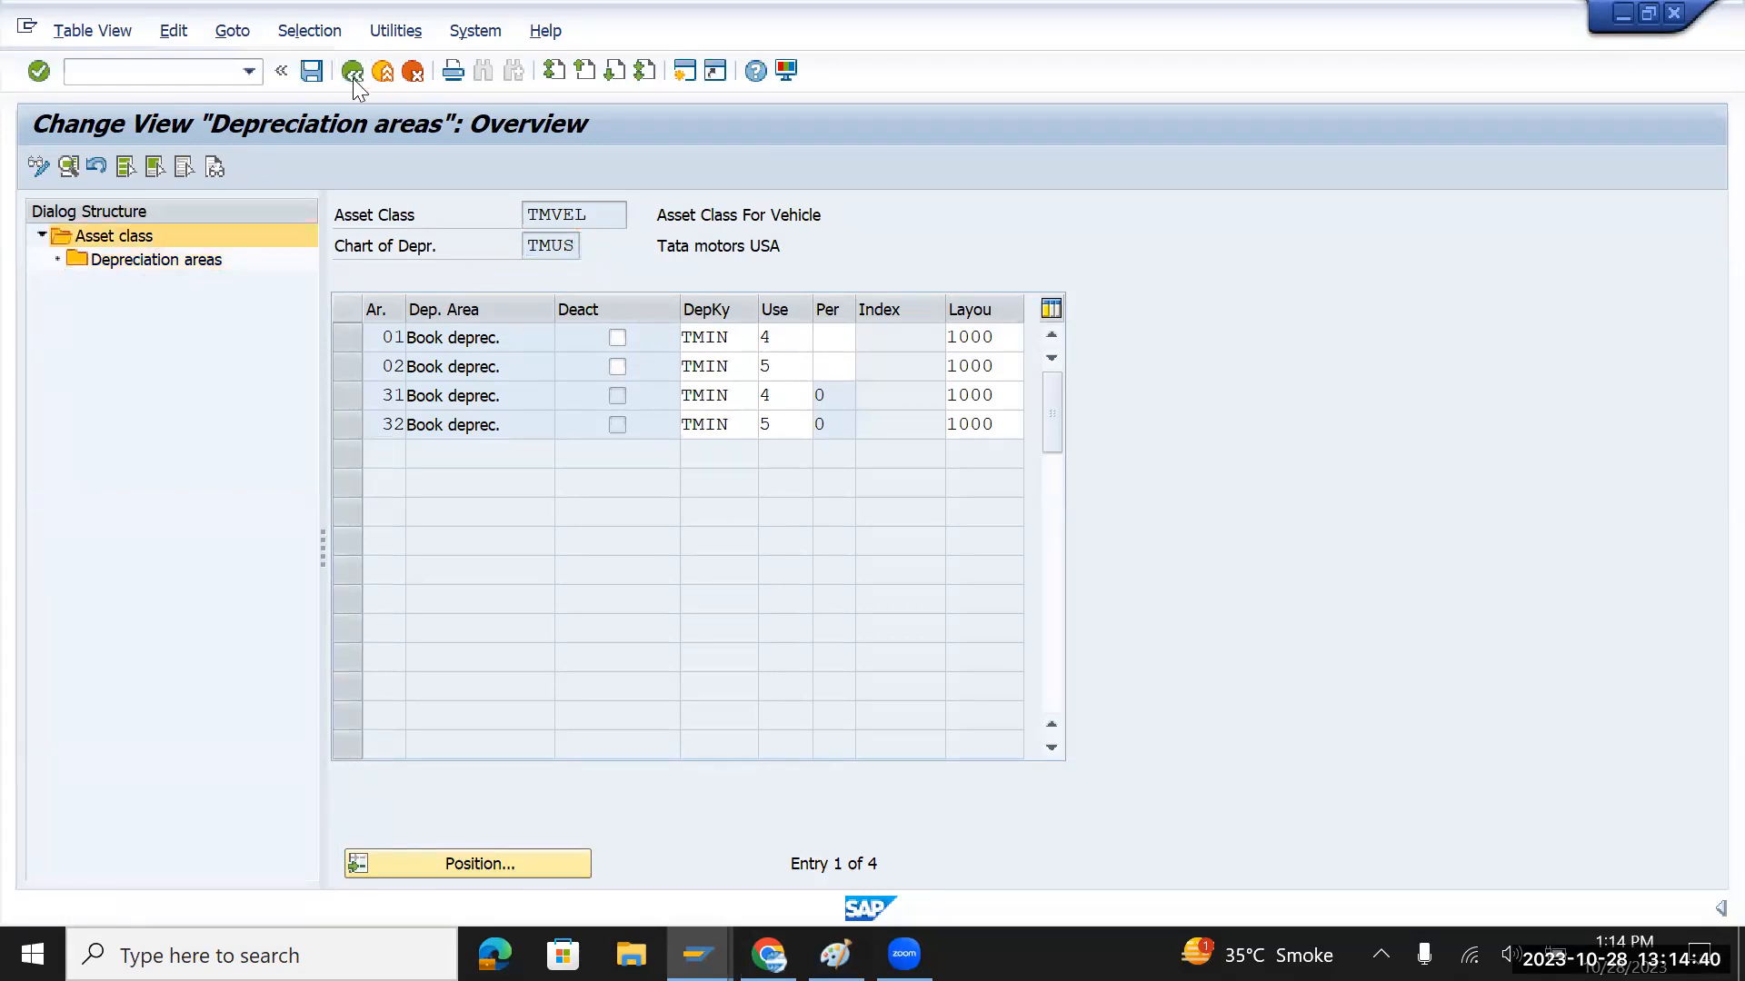
left_click(352, 73)
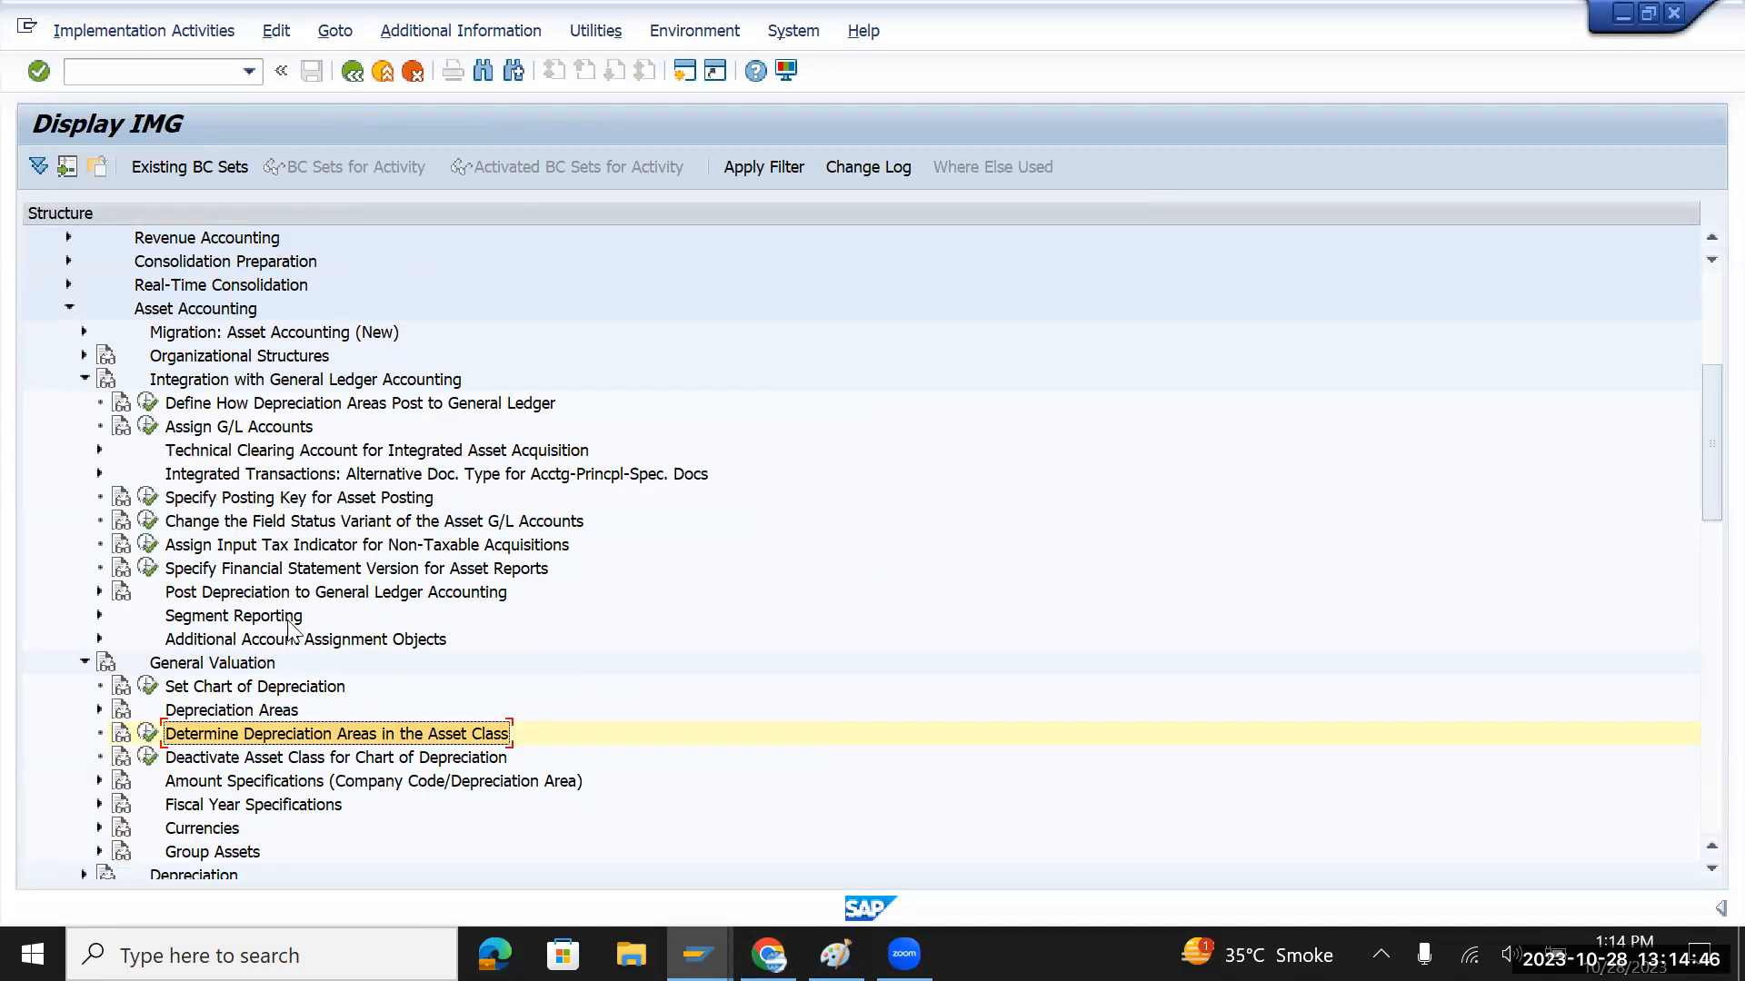
Set the active chart of depreciation to TMGB
left_click(259, 689)
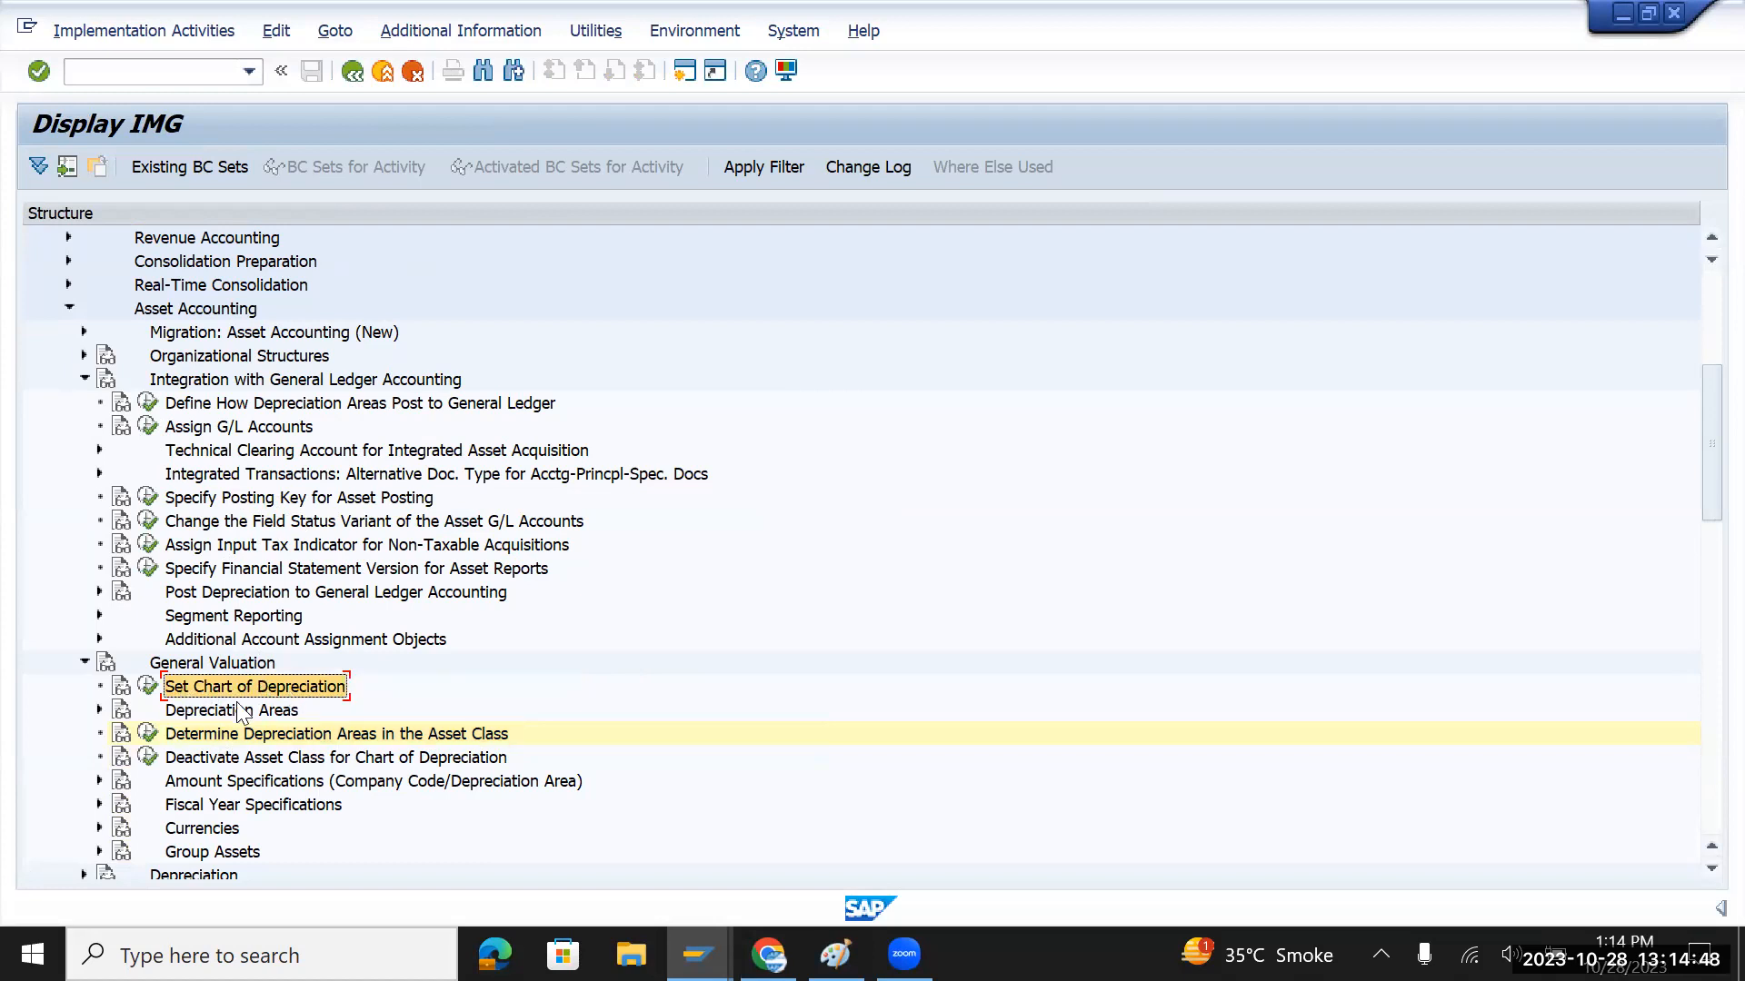
double_click(237, 686)
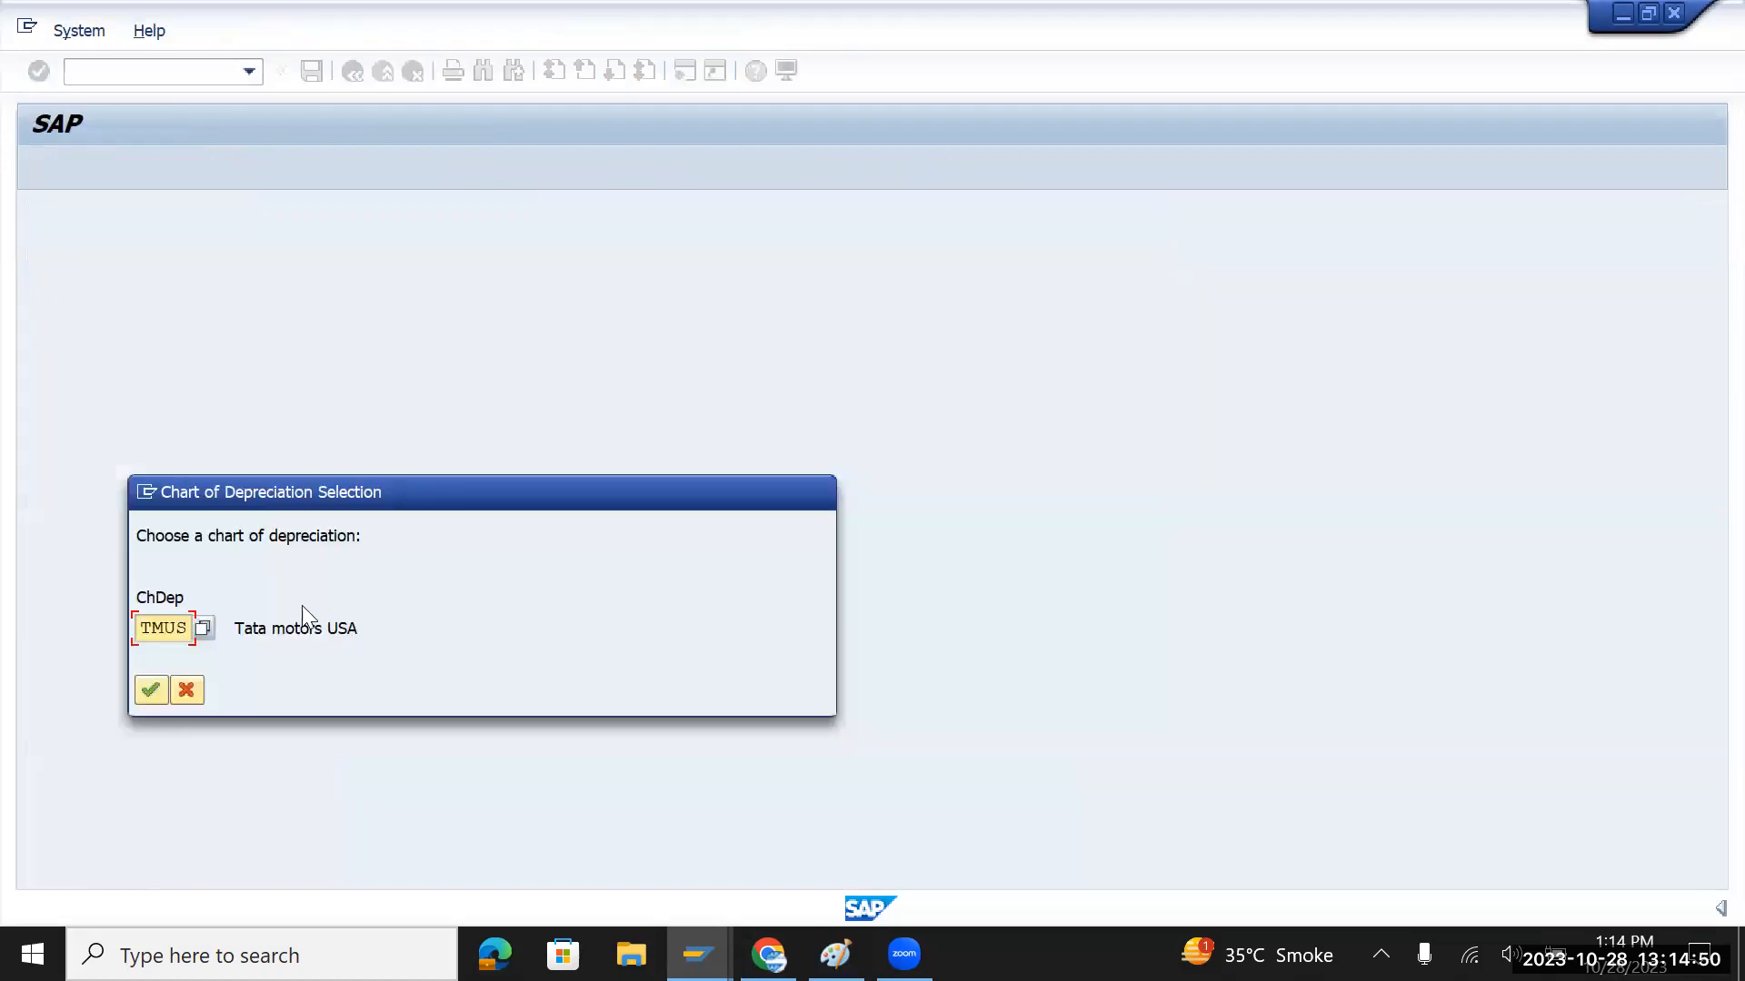
type("tm")
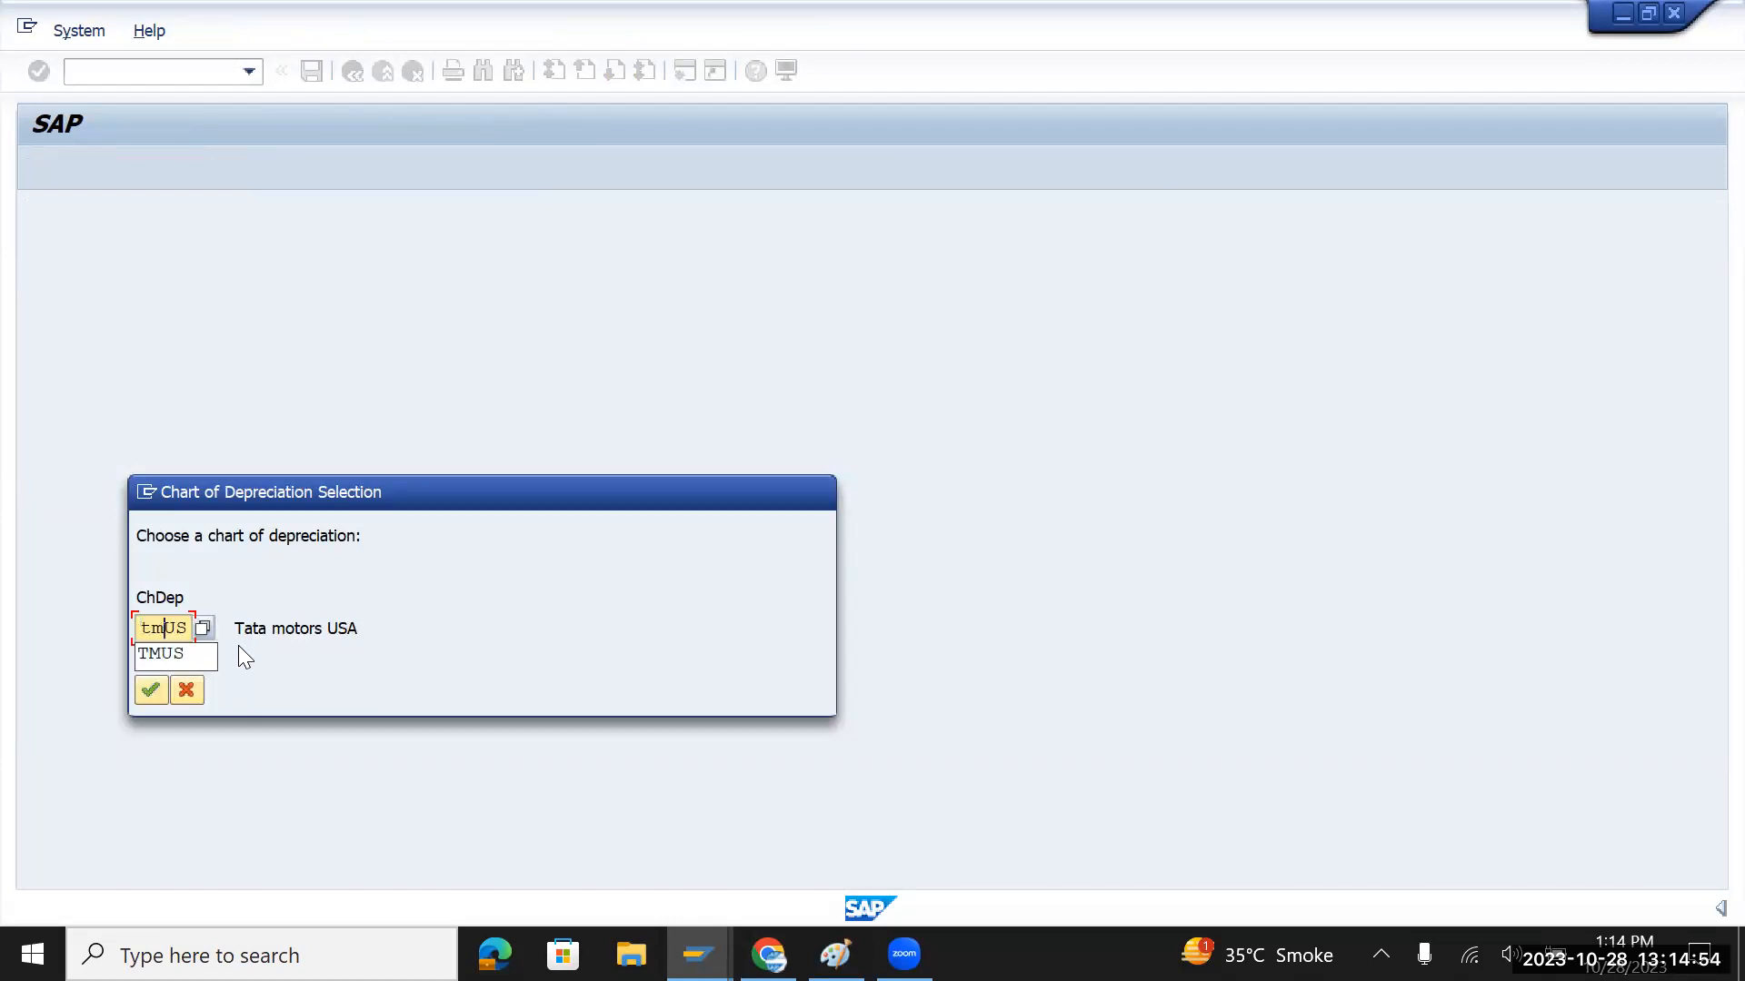
key("Return")
key("Return")
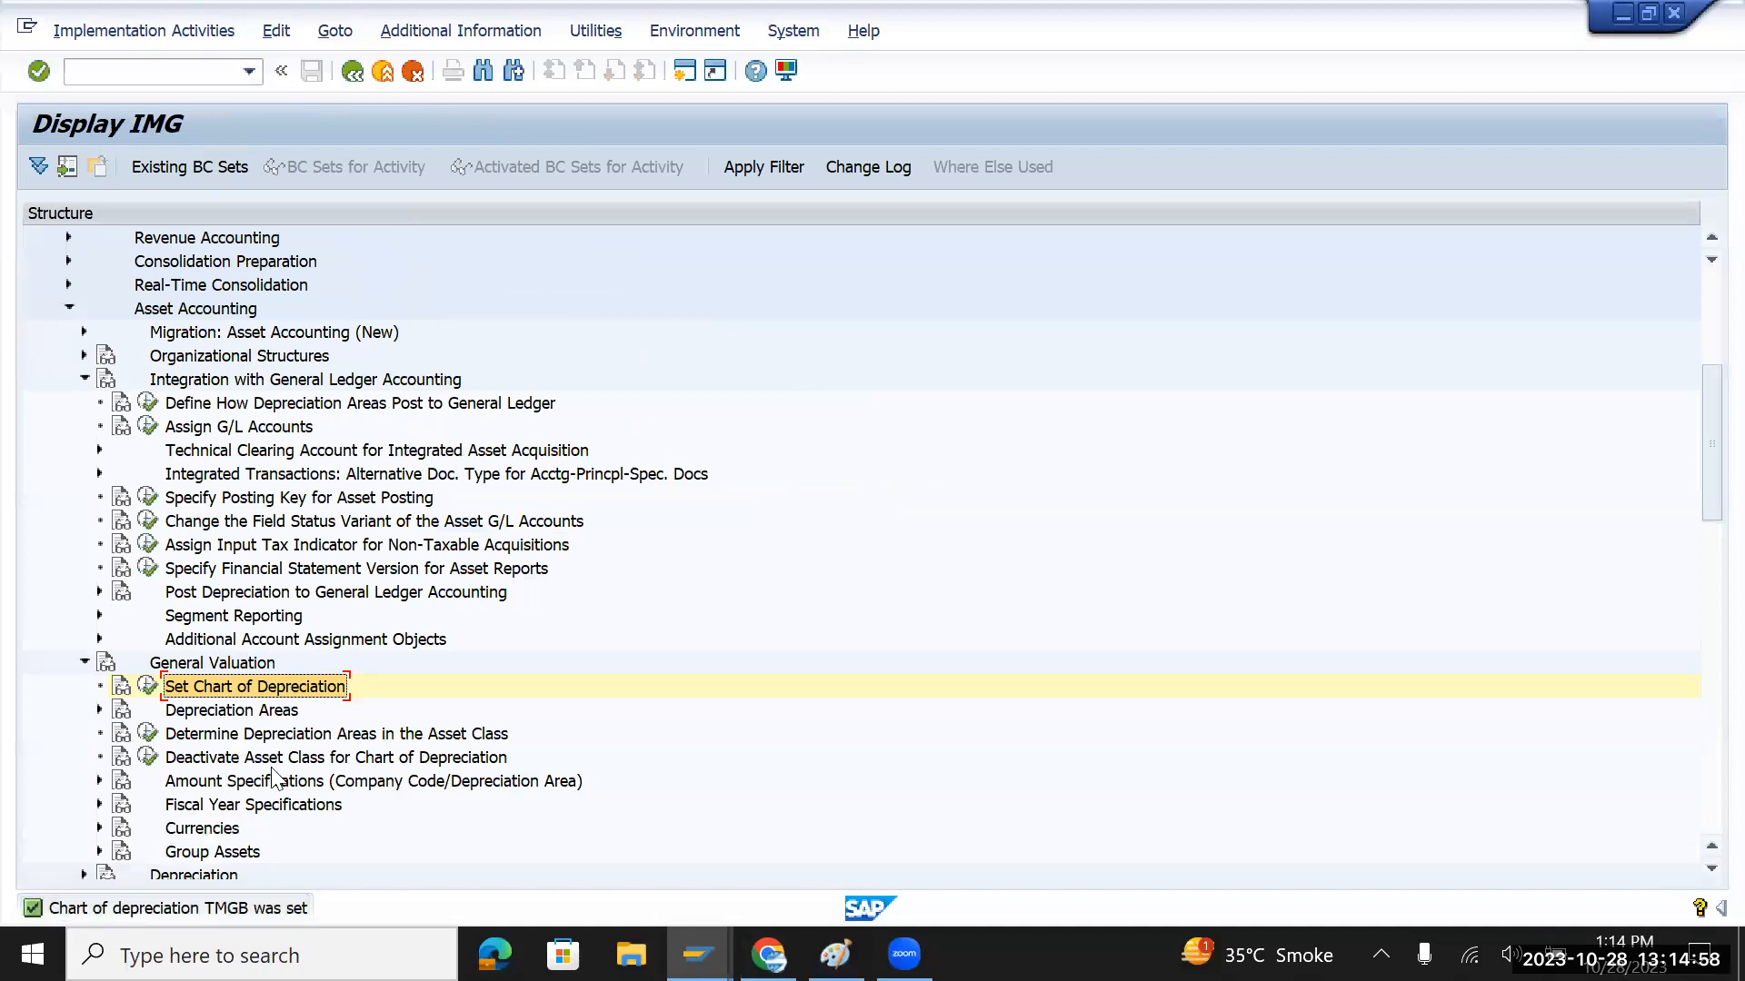
Open the depreciation areas of asset class TMMAC through Determine Depreciation Areas in the Asset Class
left_click(148, 736)
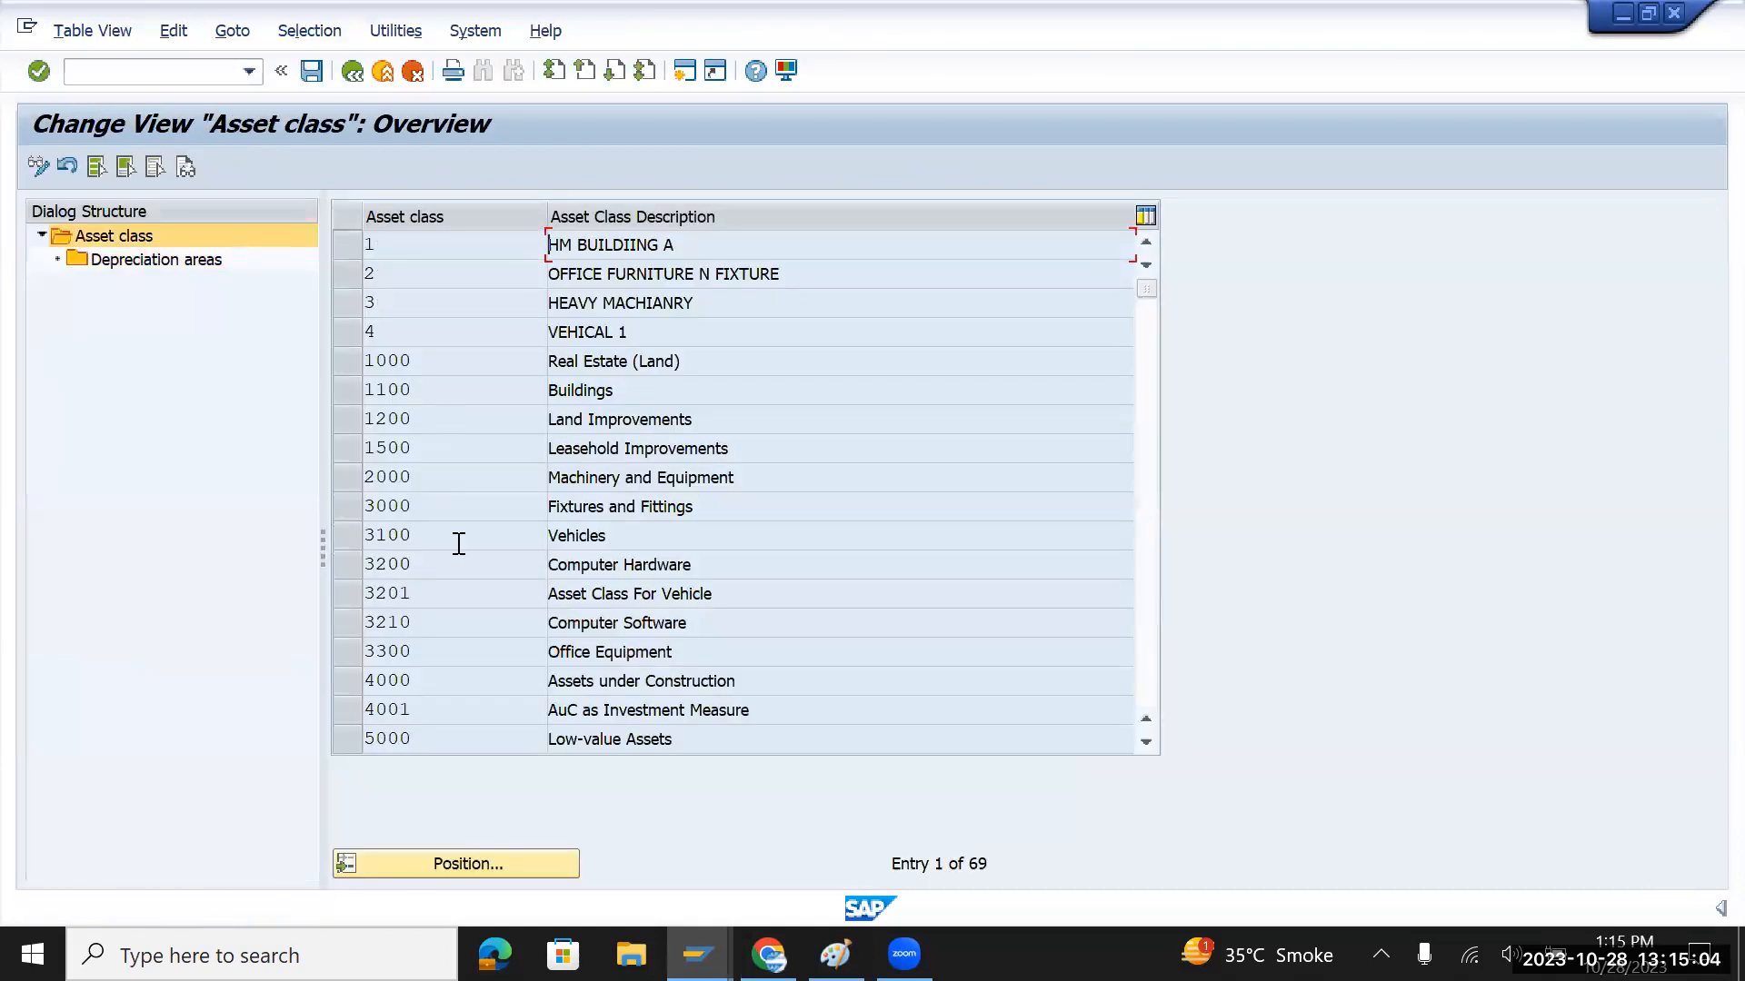
left_click_drag(1146, 289, 1147, 569)
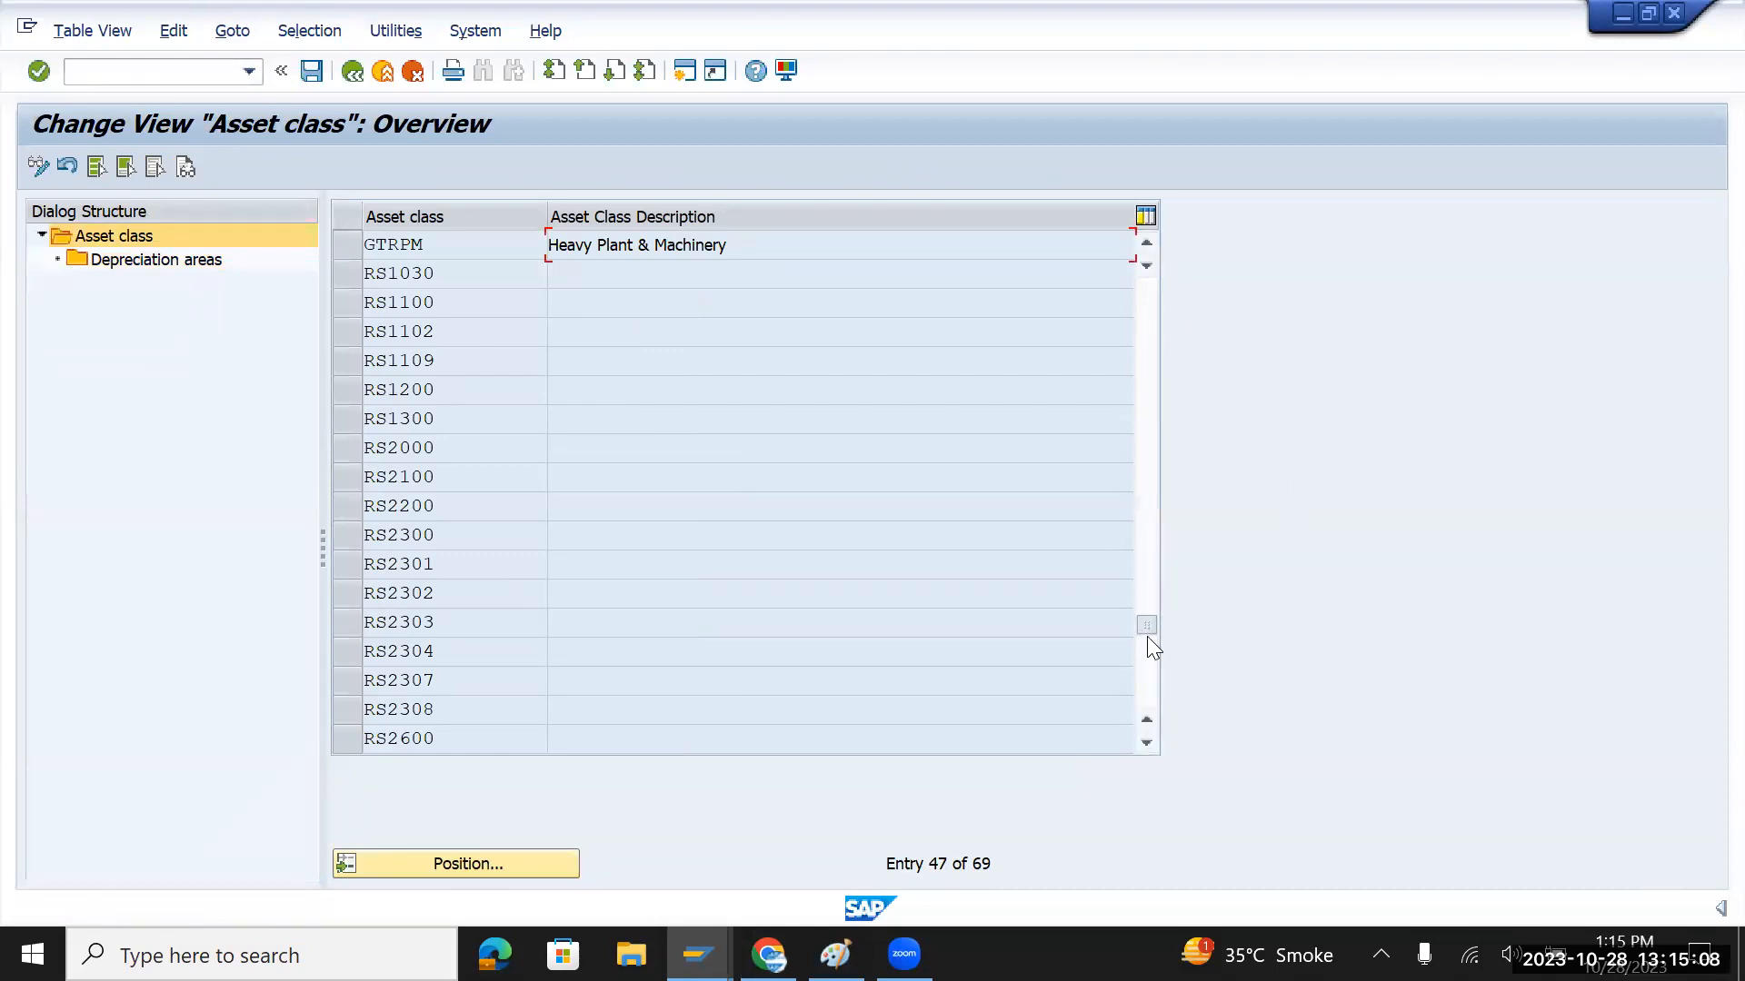
left_click_drag(1146, 636, 1147, 636)
left_click(347, 540)
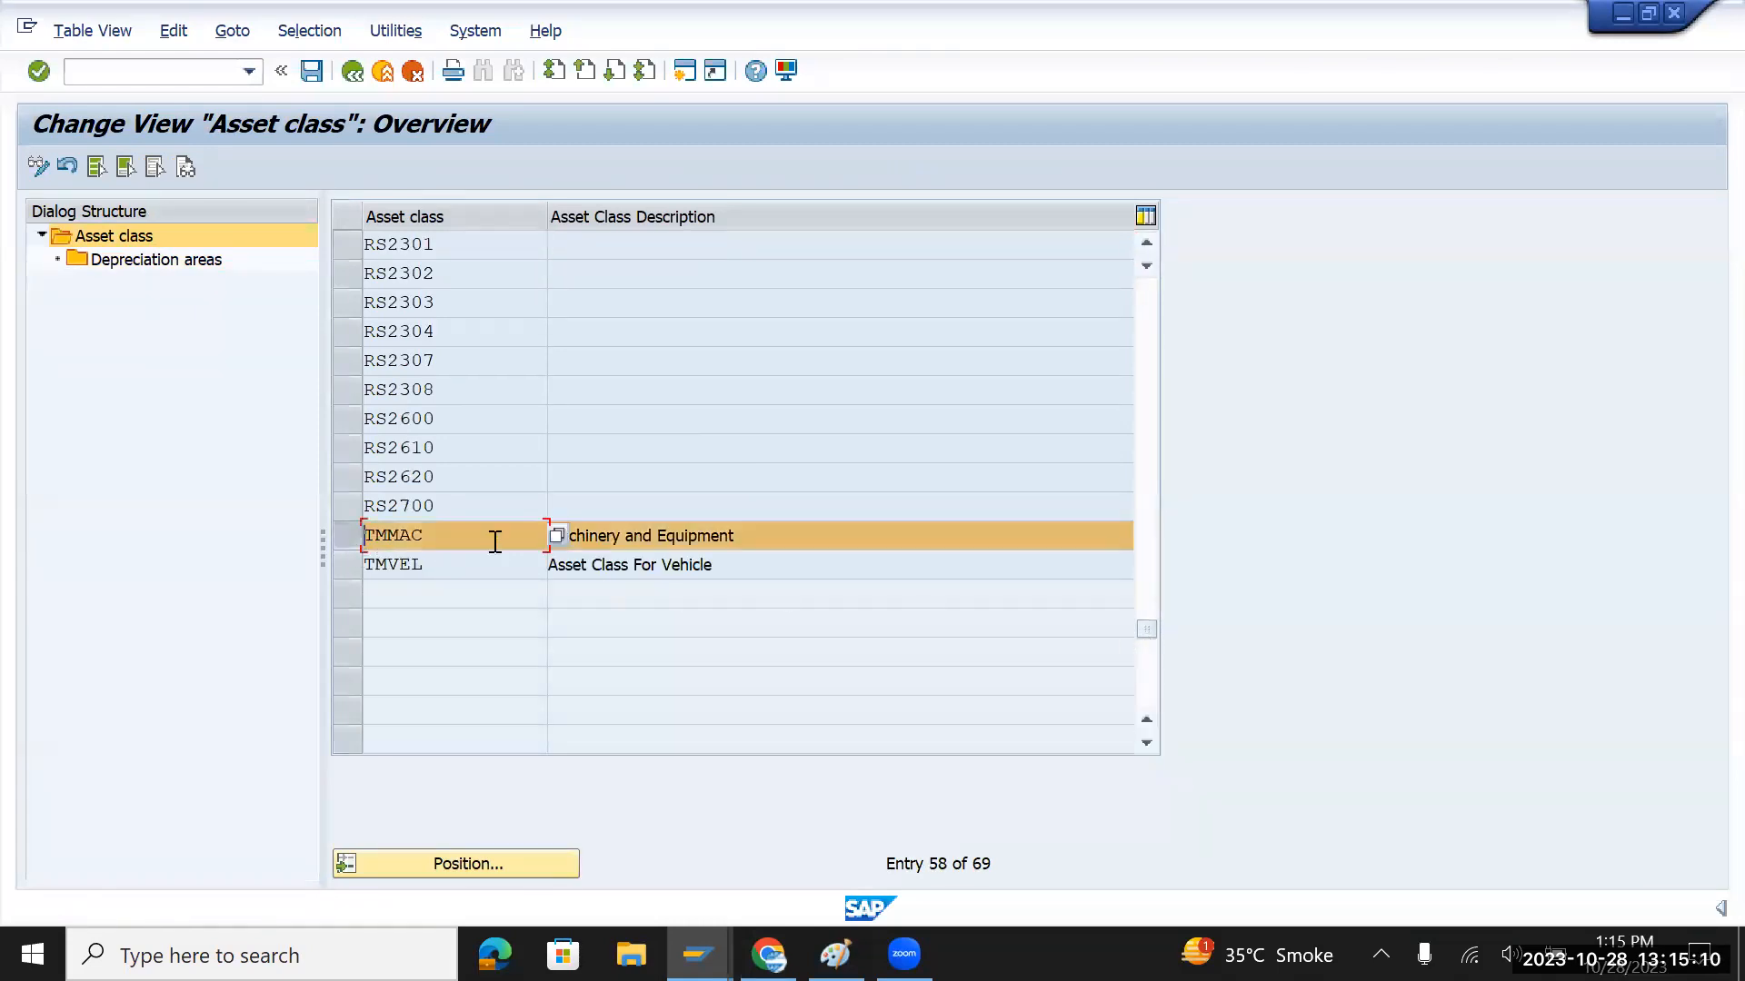
double_click(140, 260)
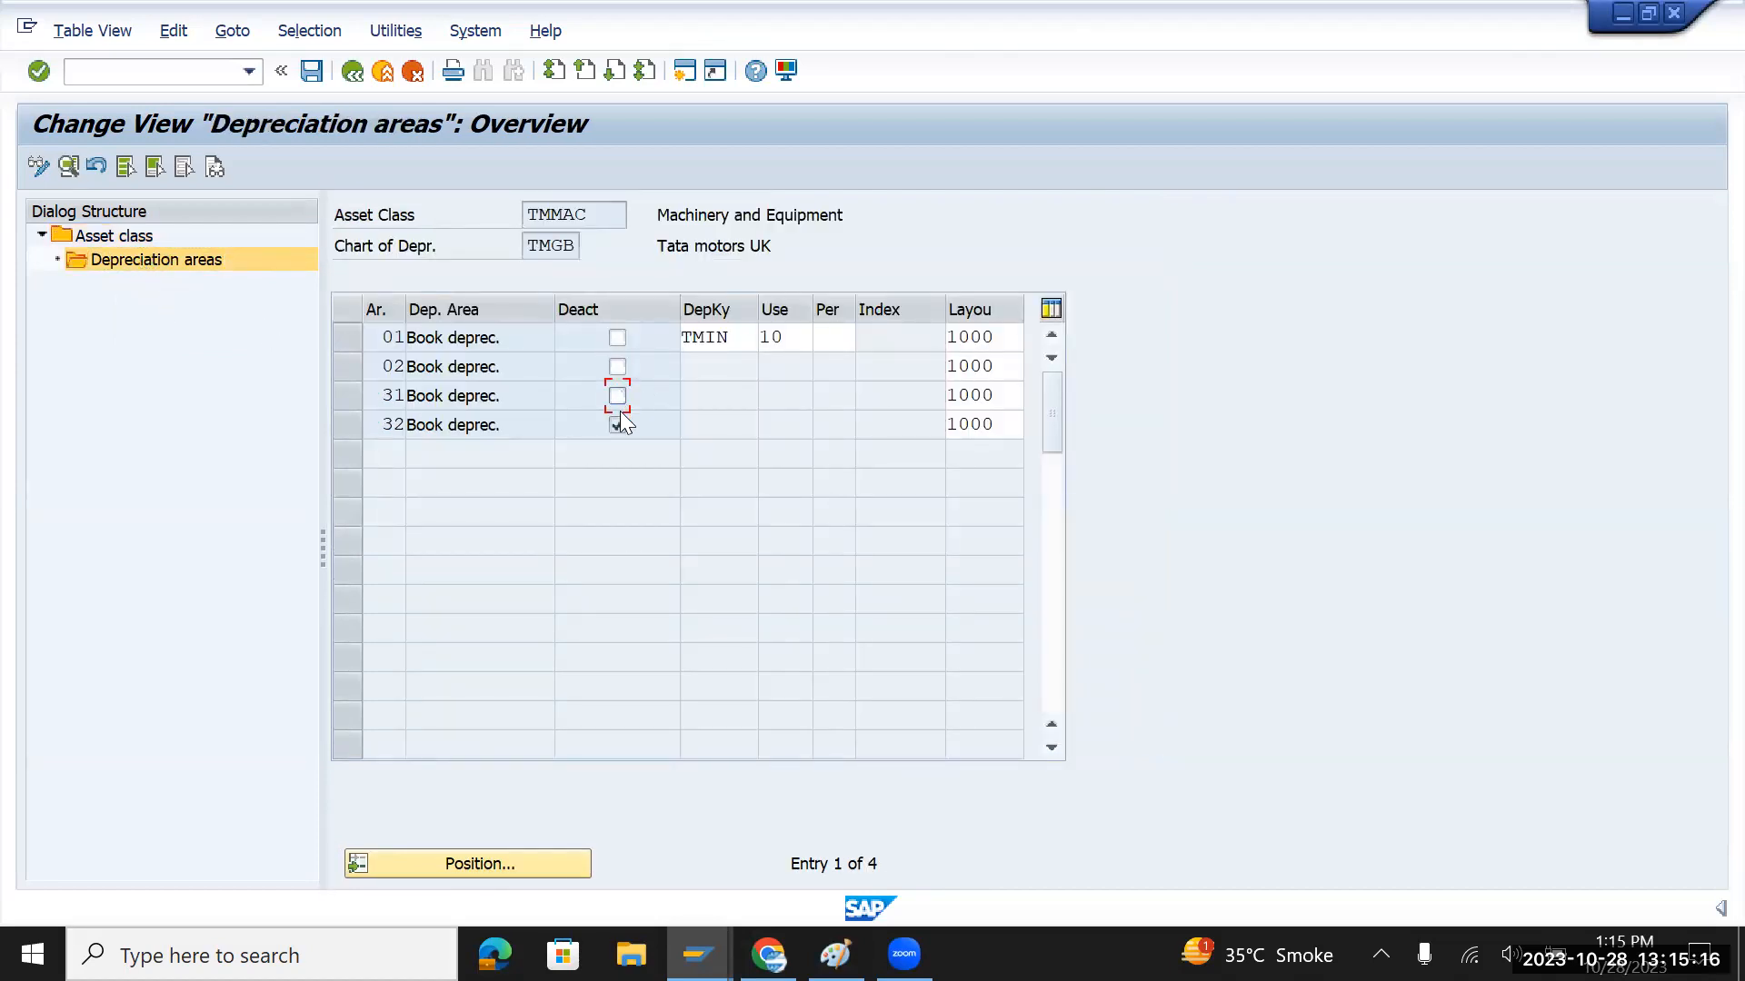
Activate the depreciation areas of TMMAC, set area 02's useful life to 12 years, and save to the proposed customizing request
left_click(793, 338)
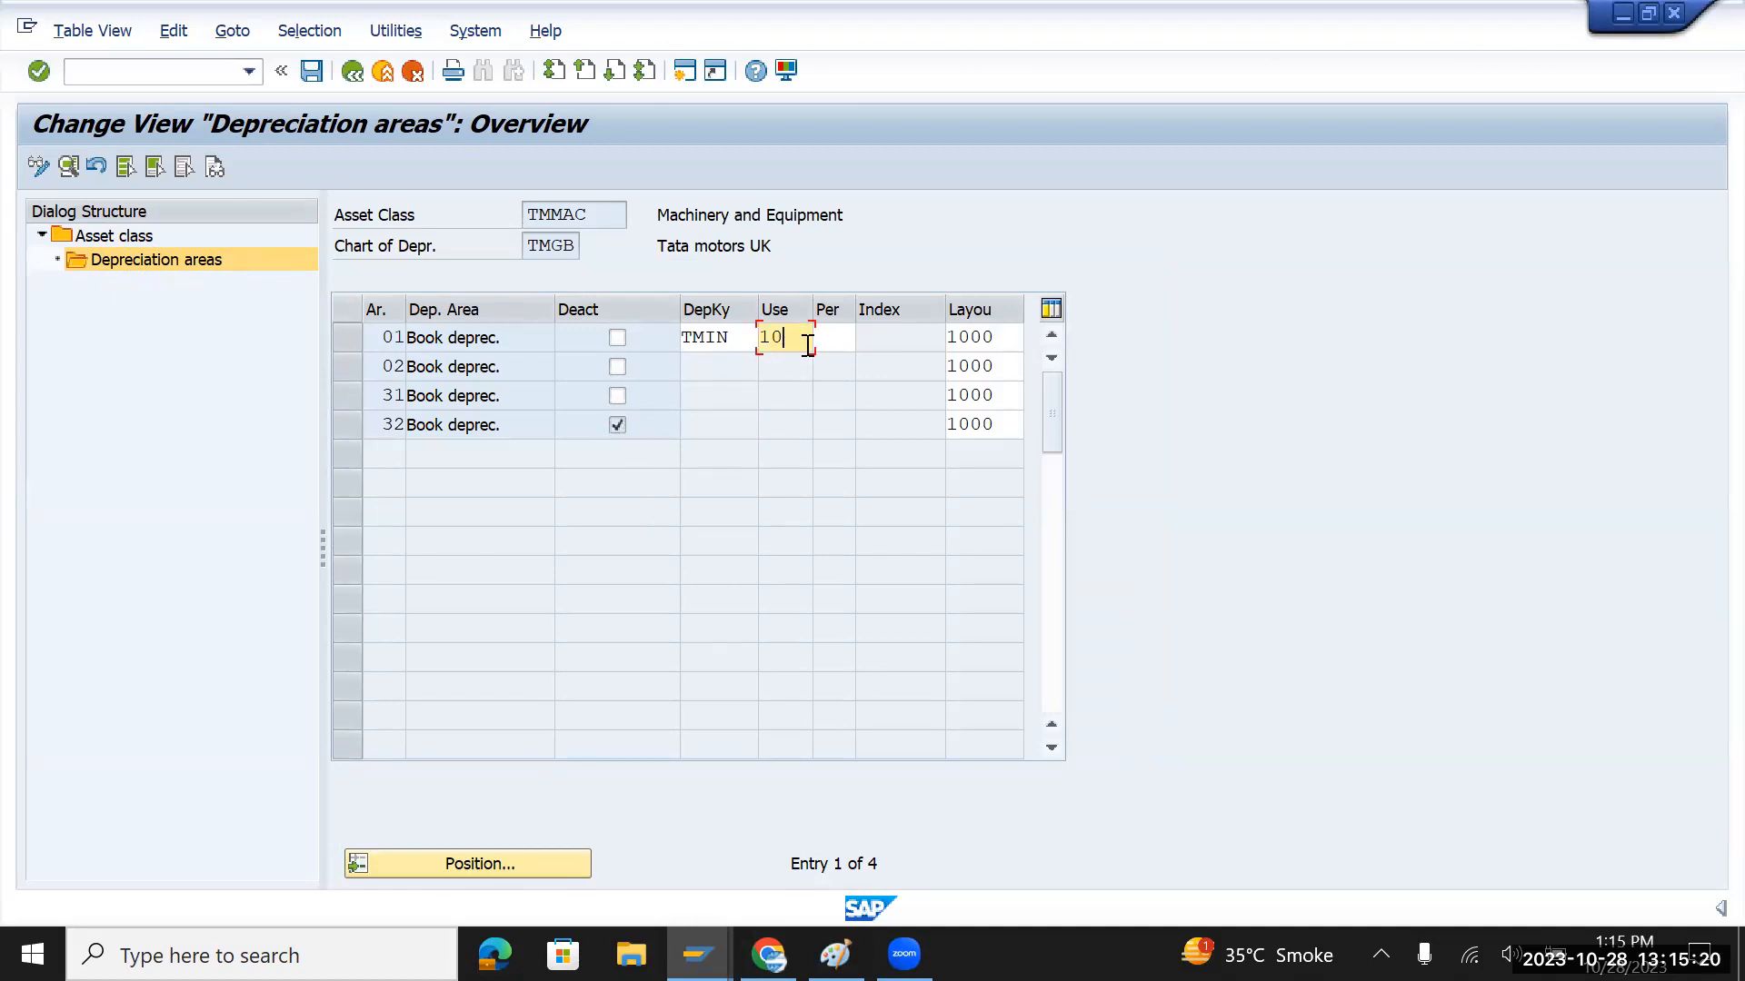
key("Return")
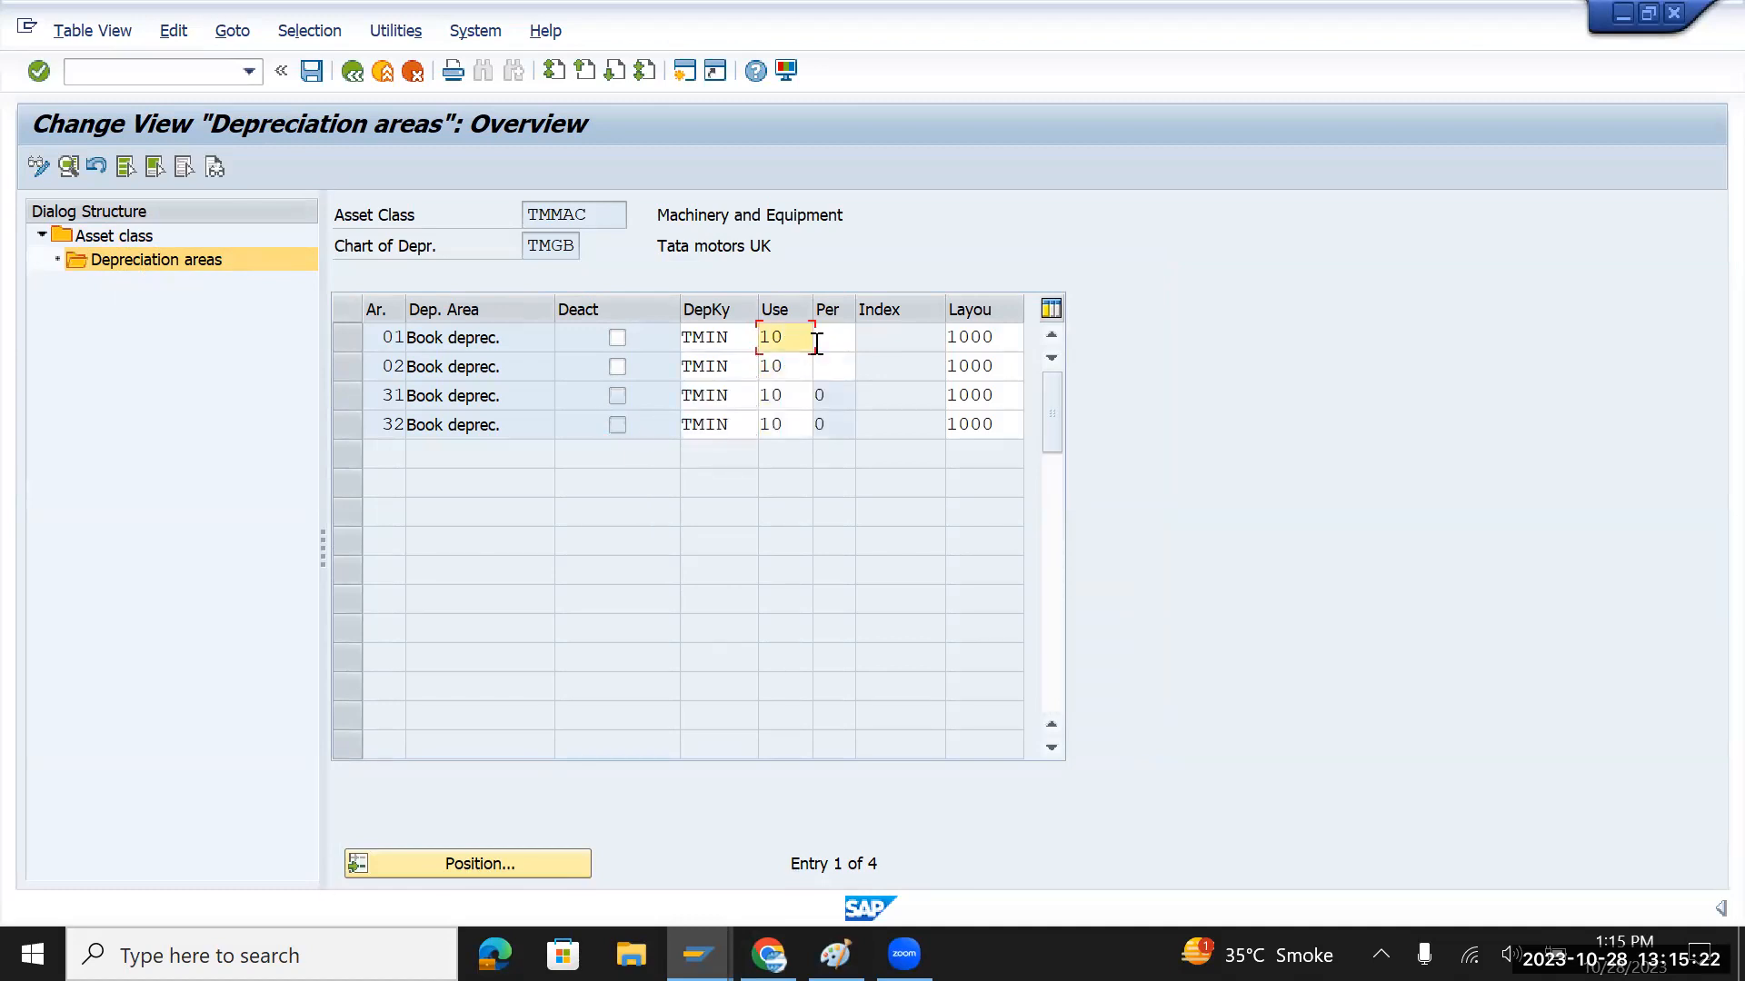
left_click_drag(785, 368, 758, 377)
type("12")
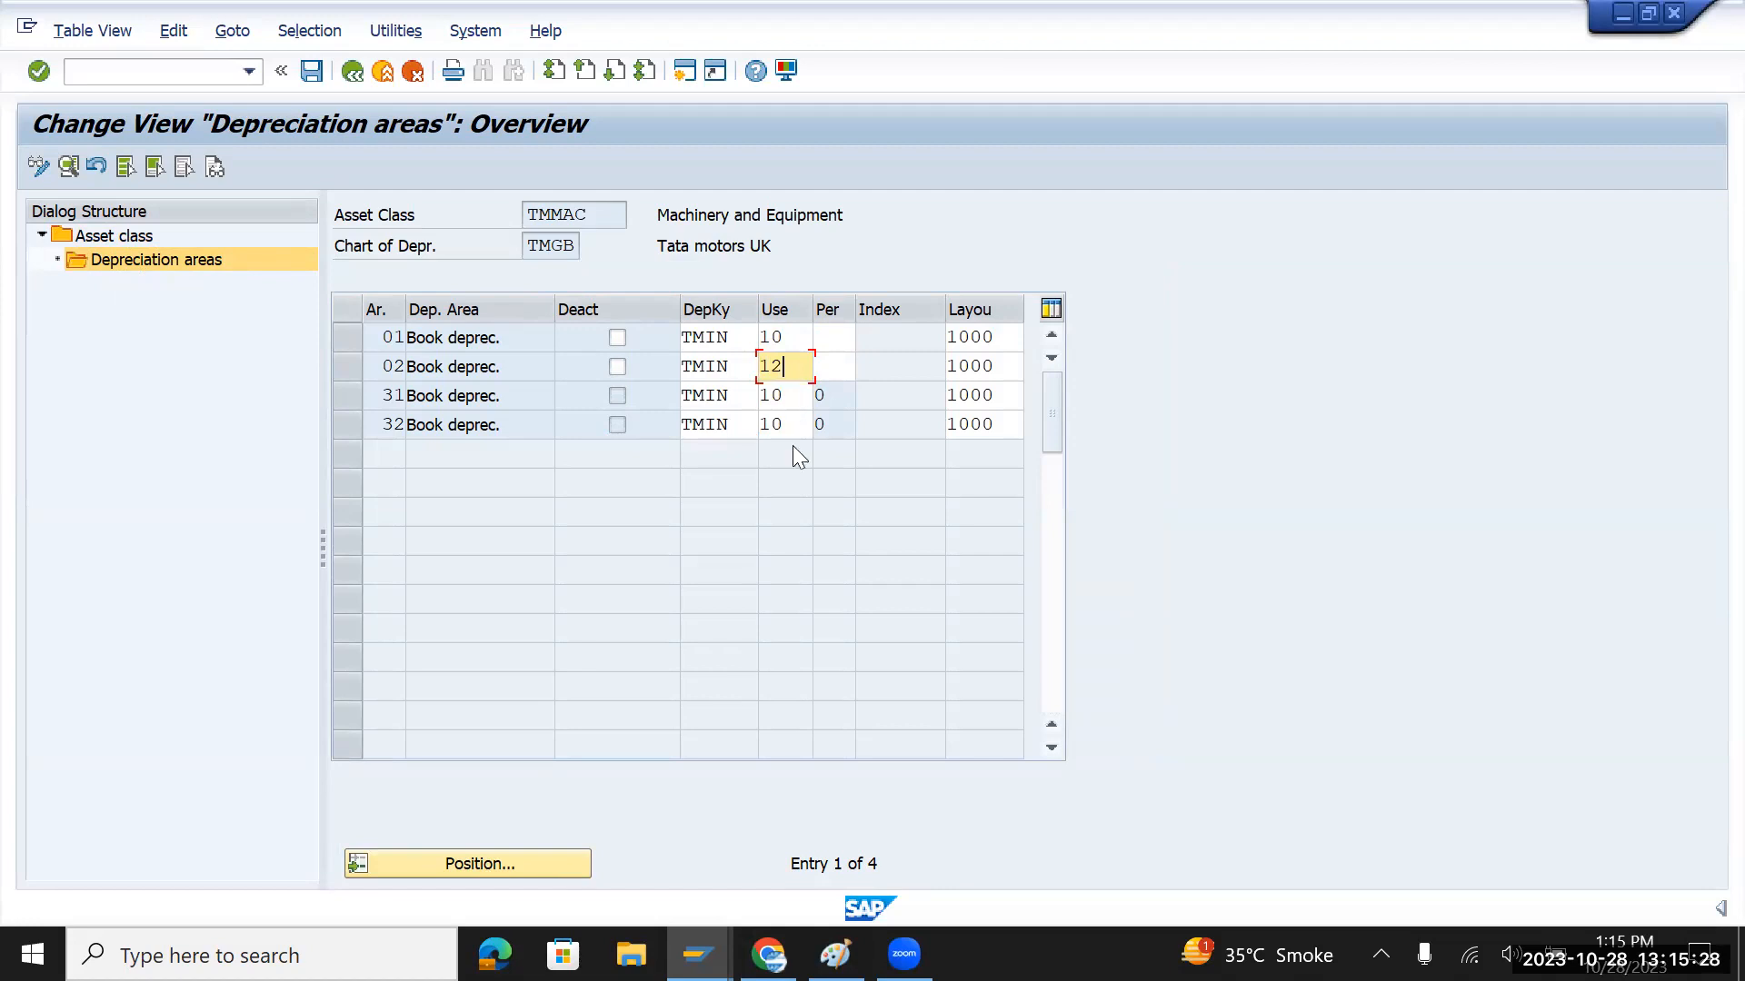
key("Return")
left_click_drag(796, 372, 753, 374)
left_click(313, 72)
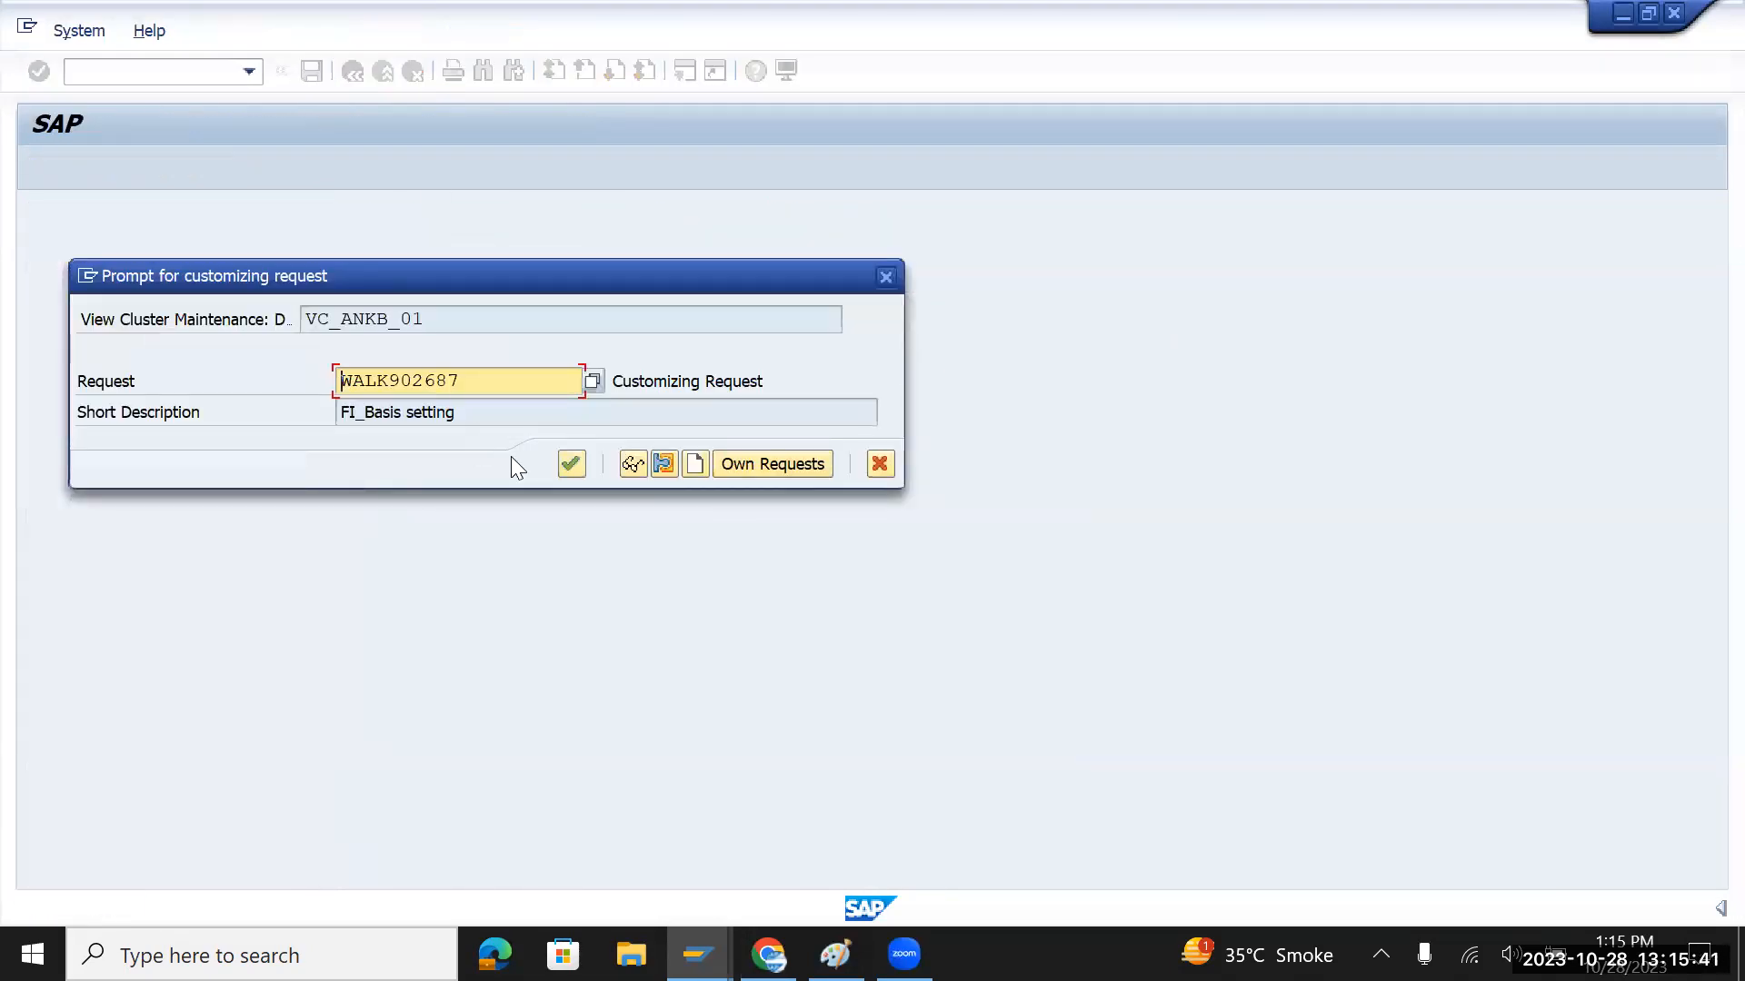
left_click(571, 463)
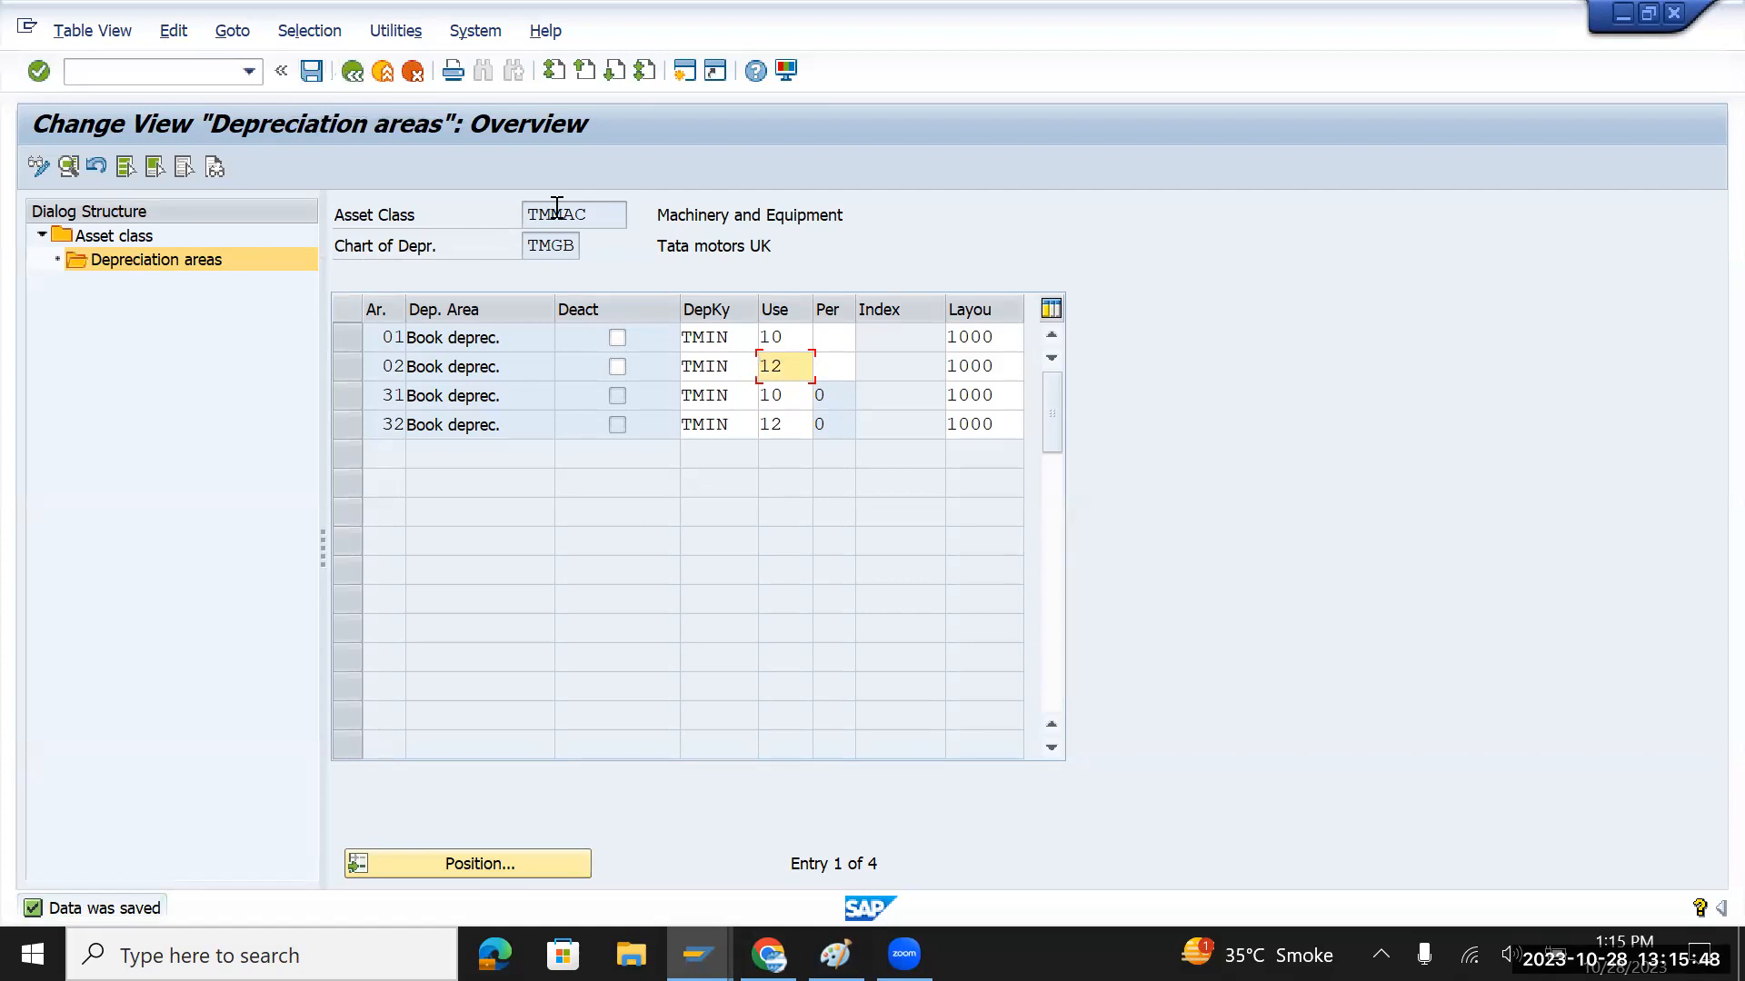
left_click_drag(610, 218, 511, 221)
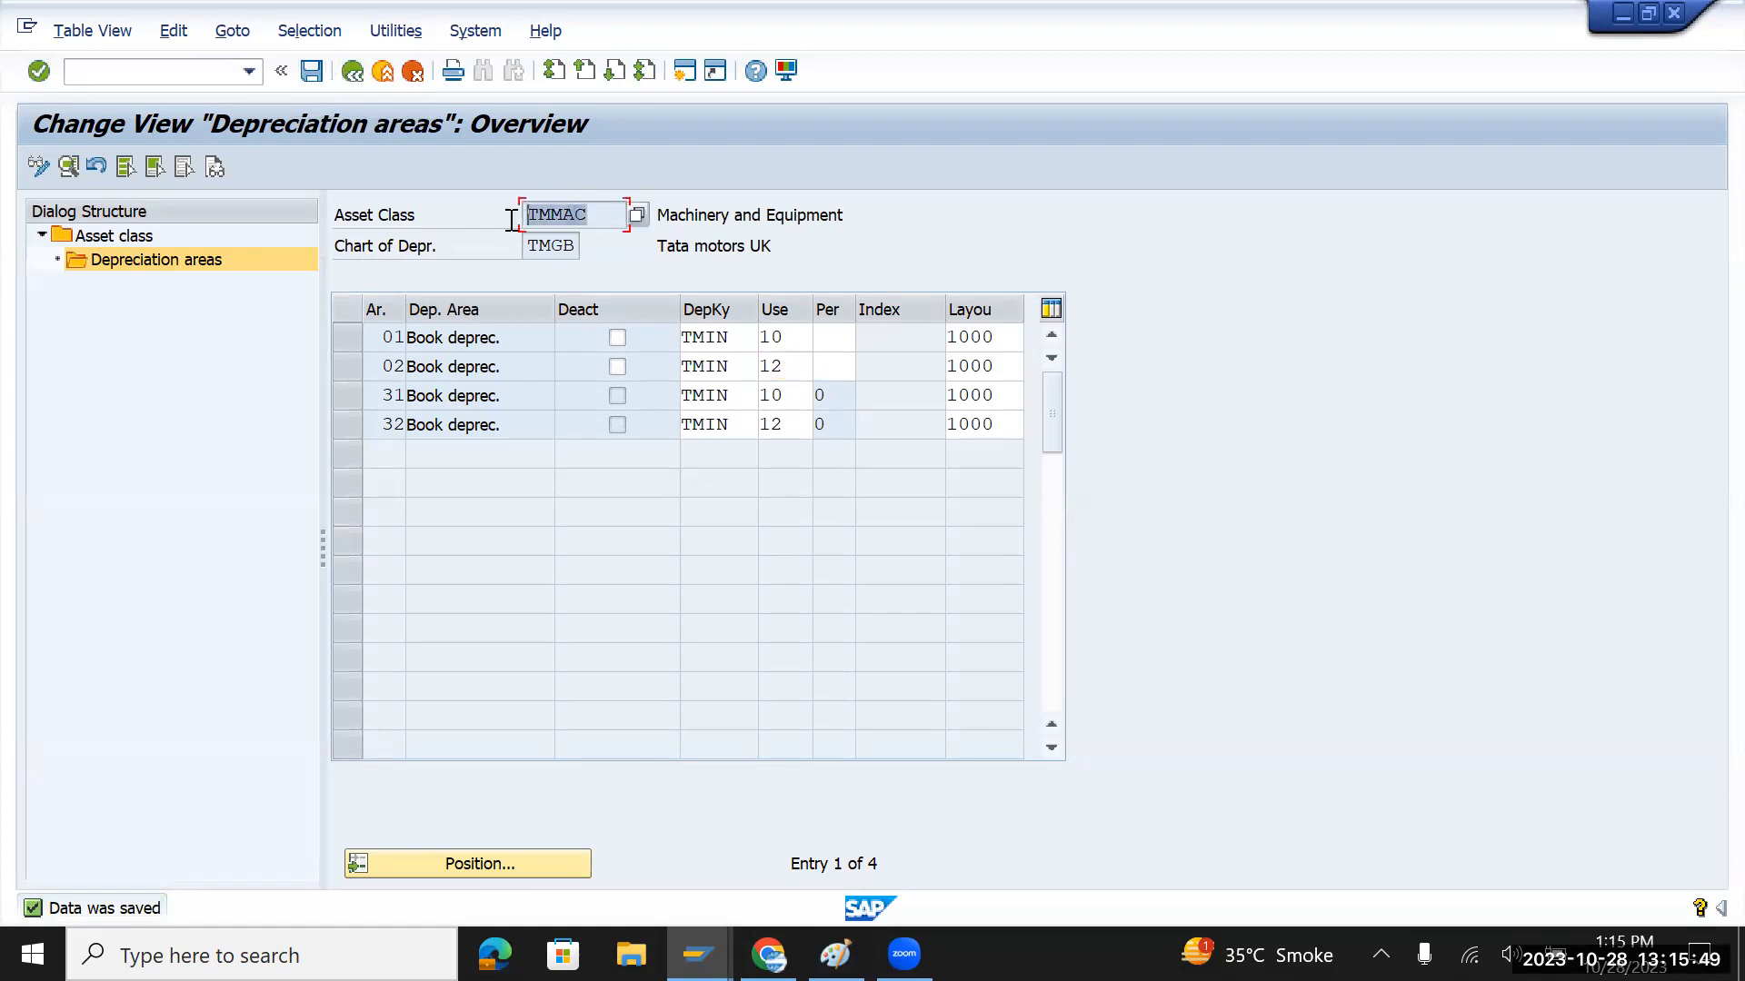
left_click(311, 71)
Open the depreciation areas of asset class TMVEL, activate areas 02, 31 and 32, and save
left_click(351, 73)
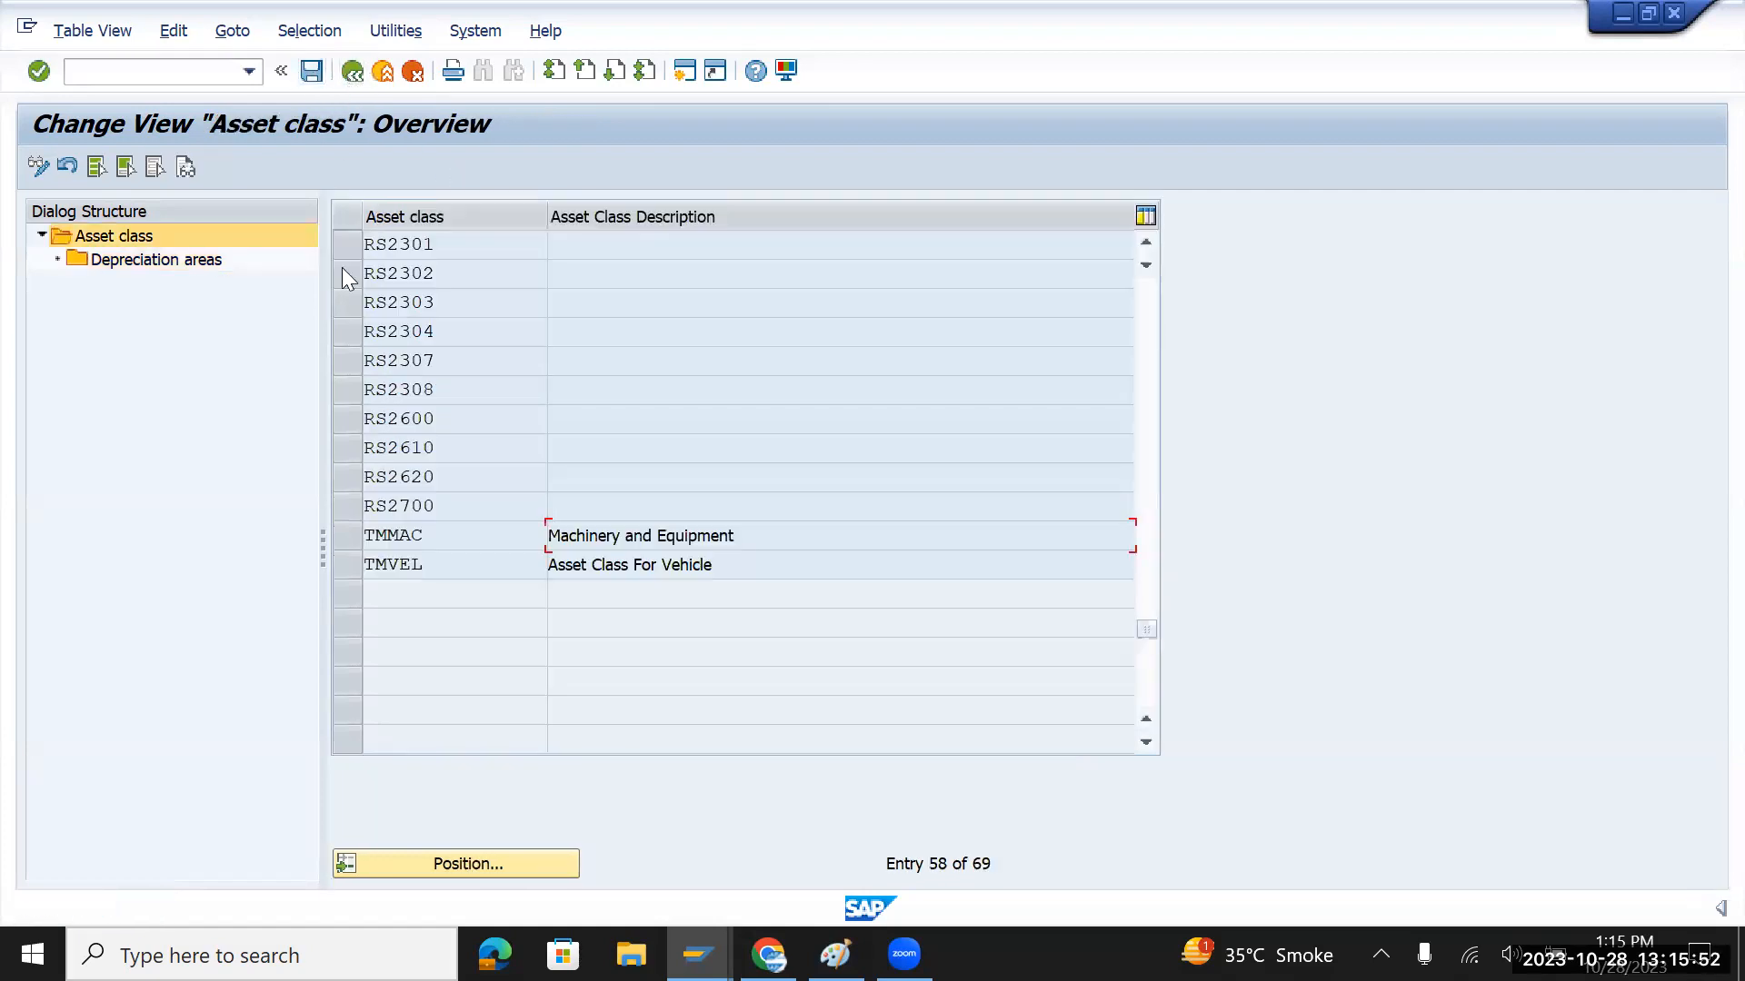
left_click(352, 563)
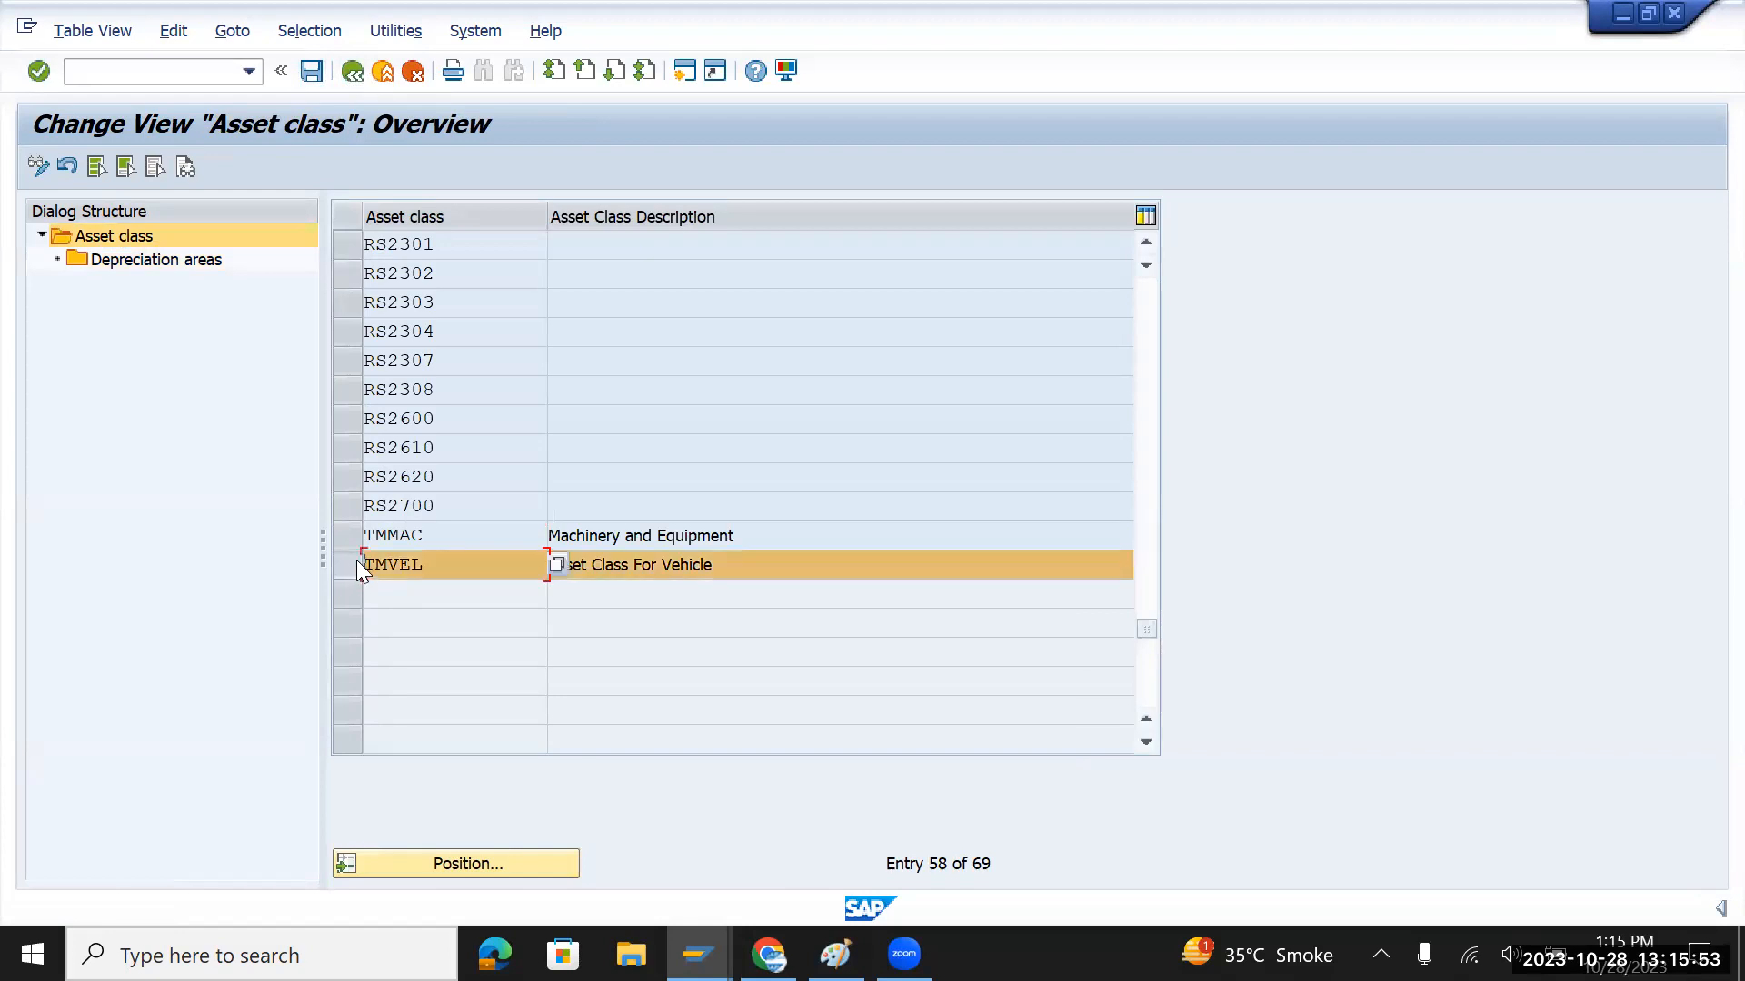
double_click(160, 259)
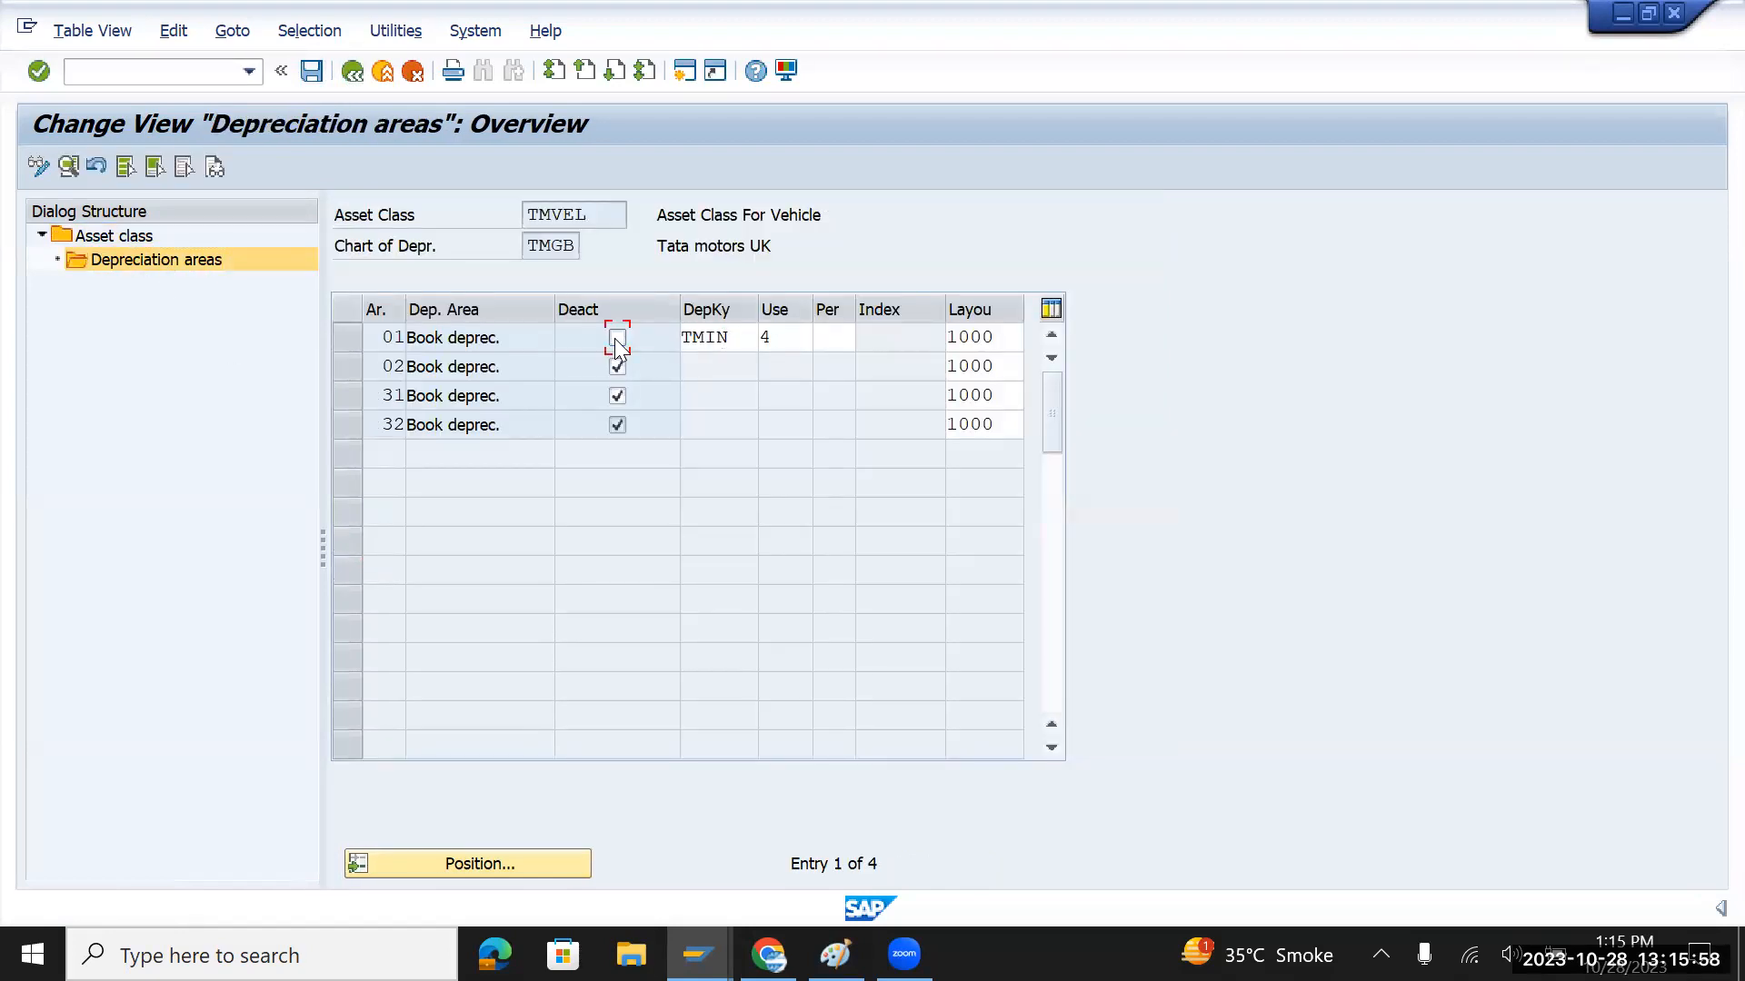
left_click(617, 396)
key("Return")
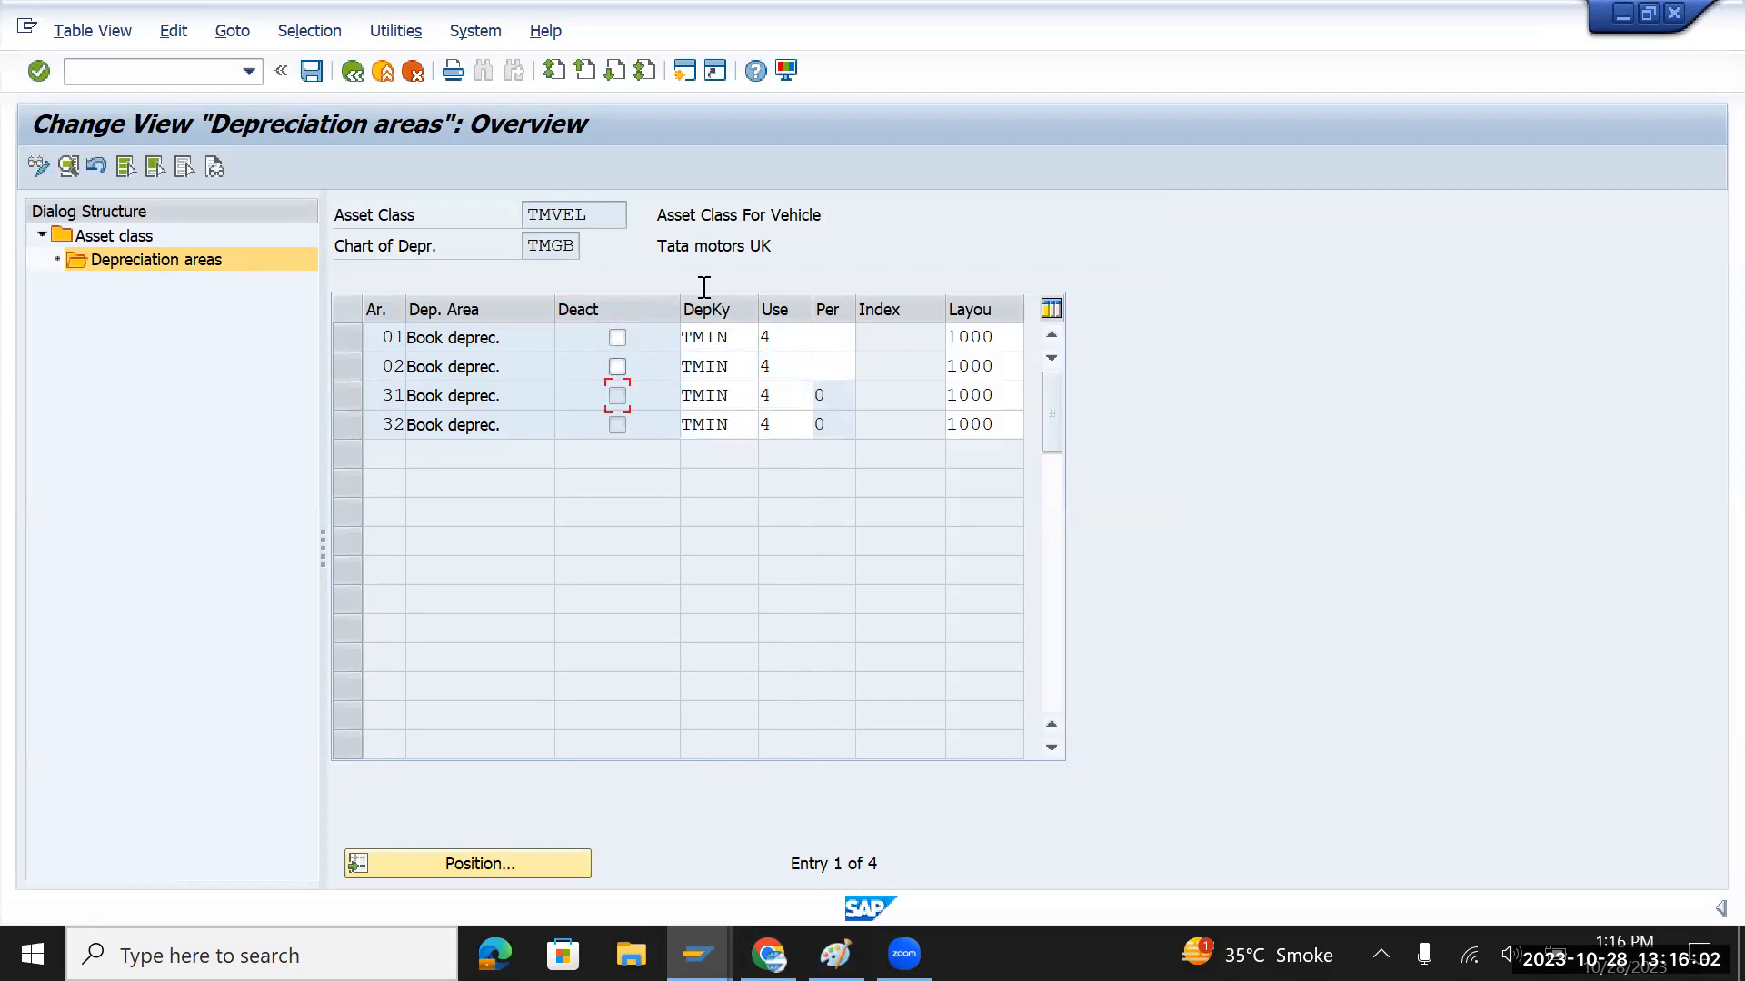
left_click_drag(781, 372, 742, 375)
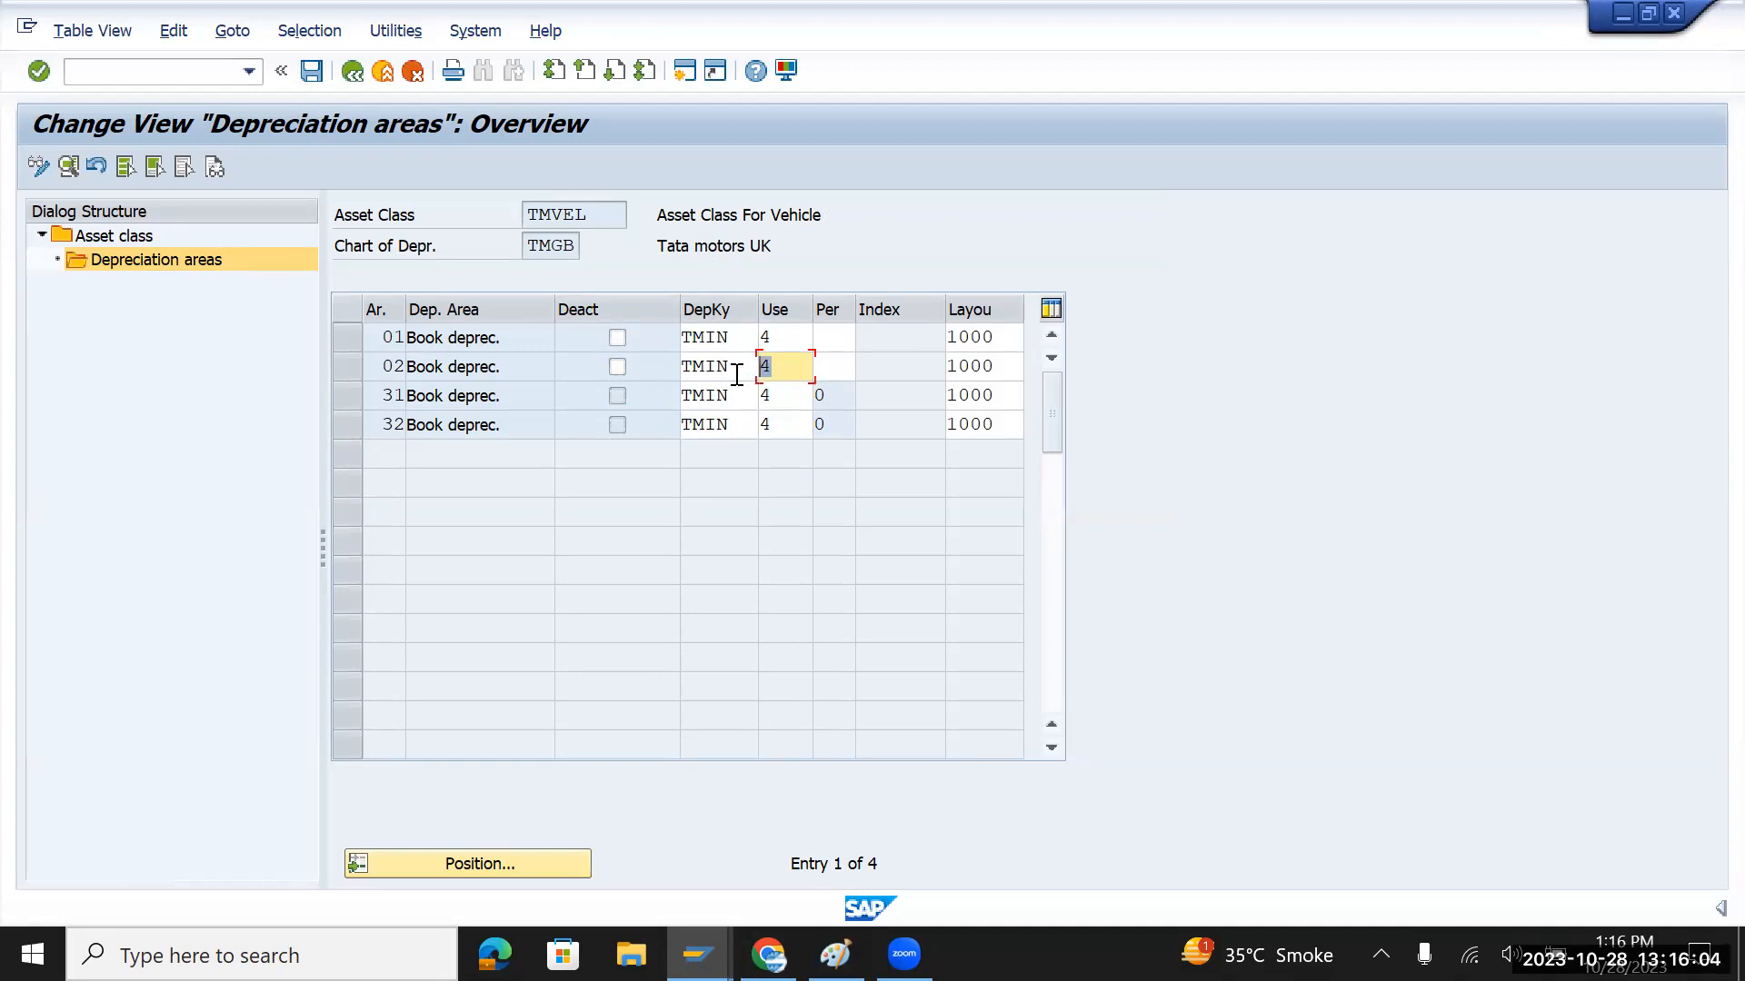
left_click(312, 72)
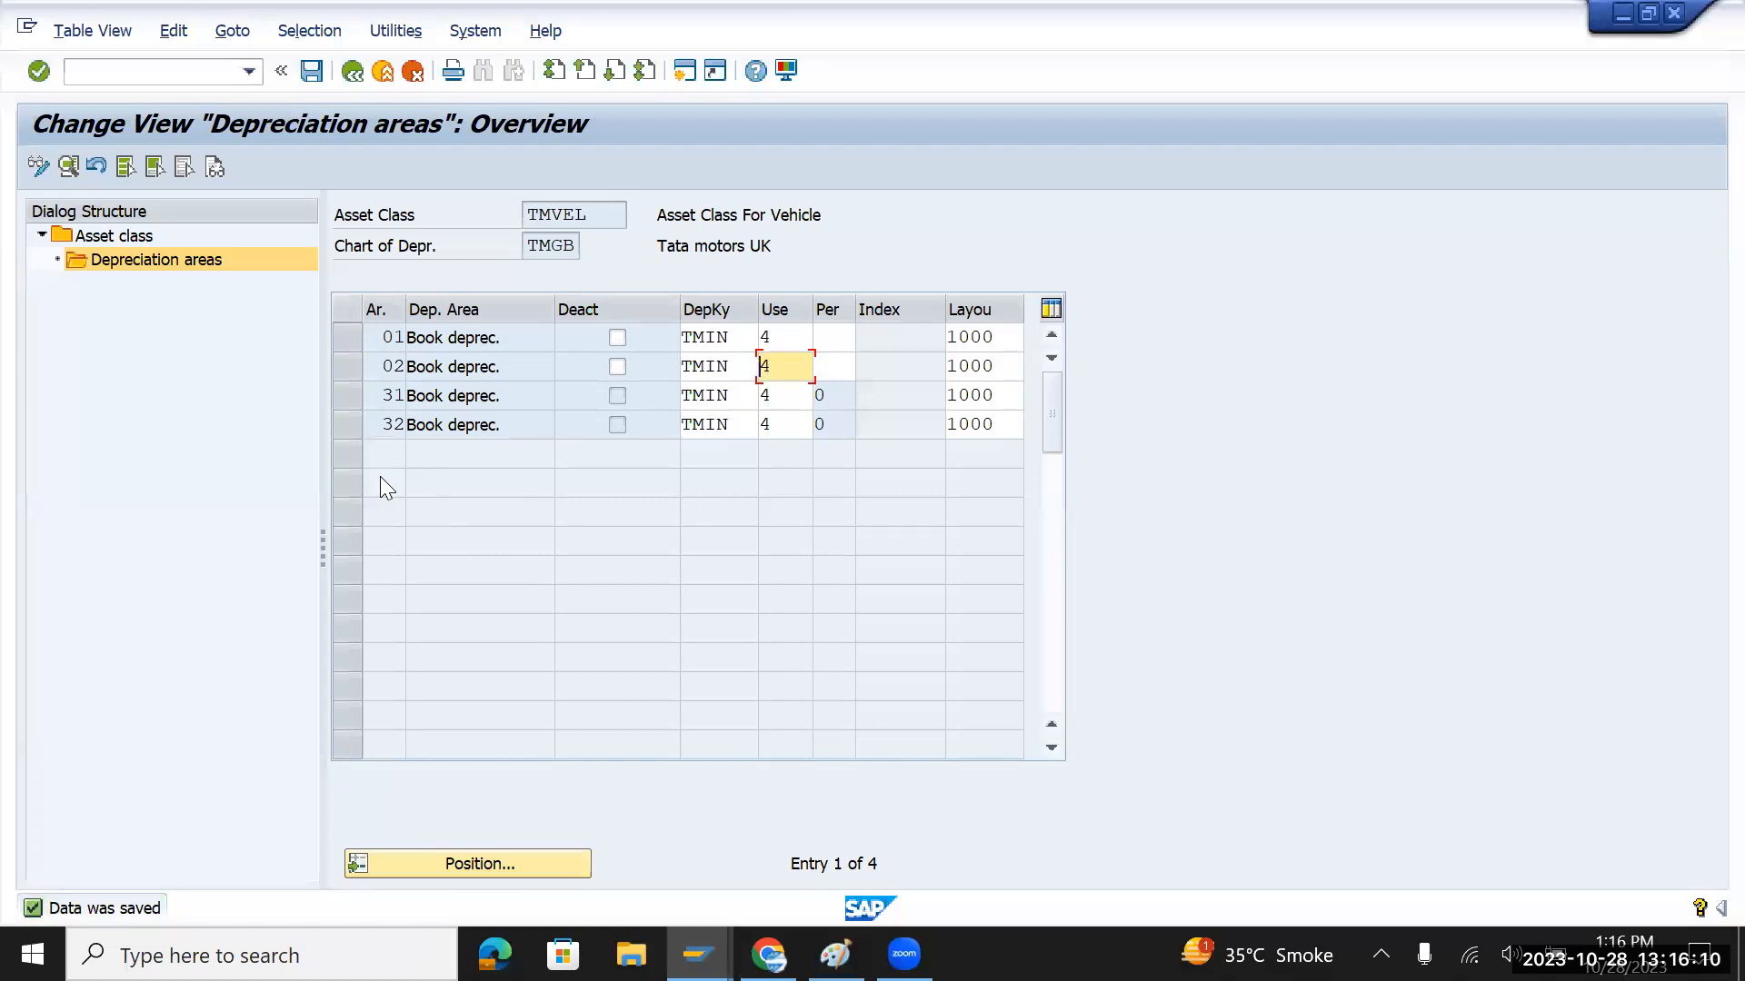
left_click(312, 72)
Return to the IMG structure and open the account determinations of chart of accounts TMOP through Assign G/L Accounts
left_click(351, 72)
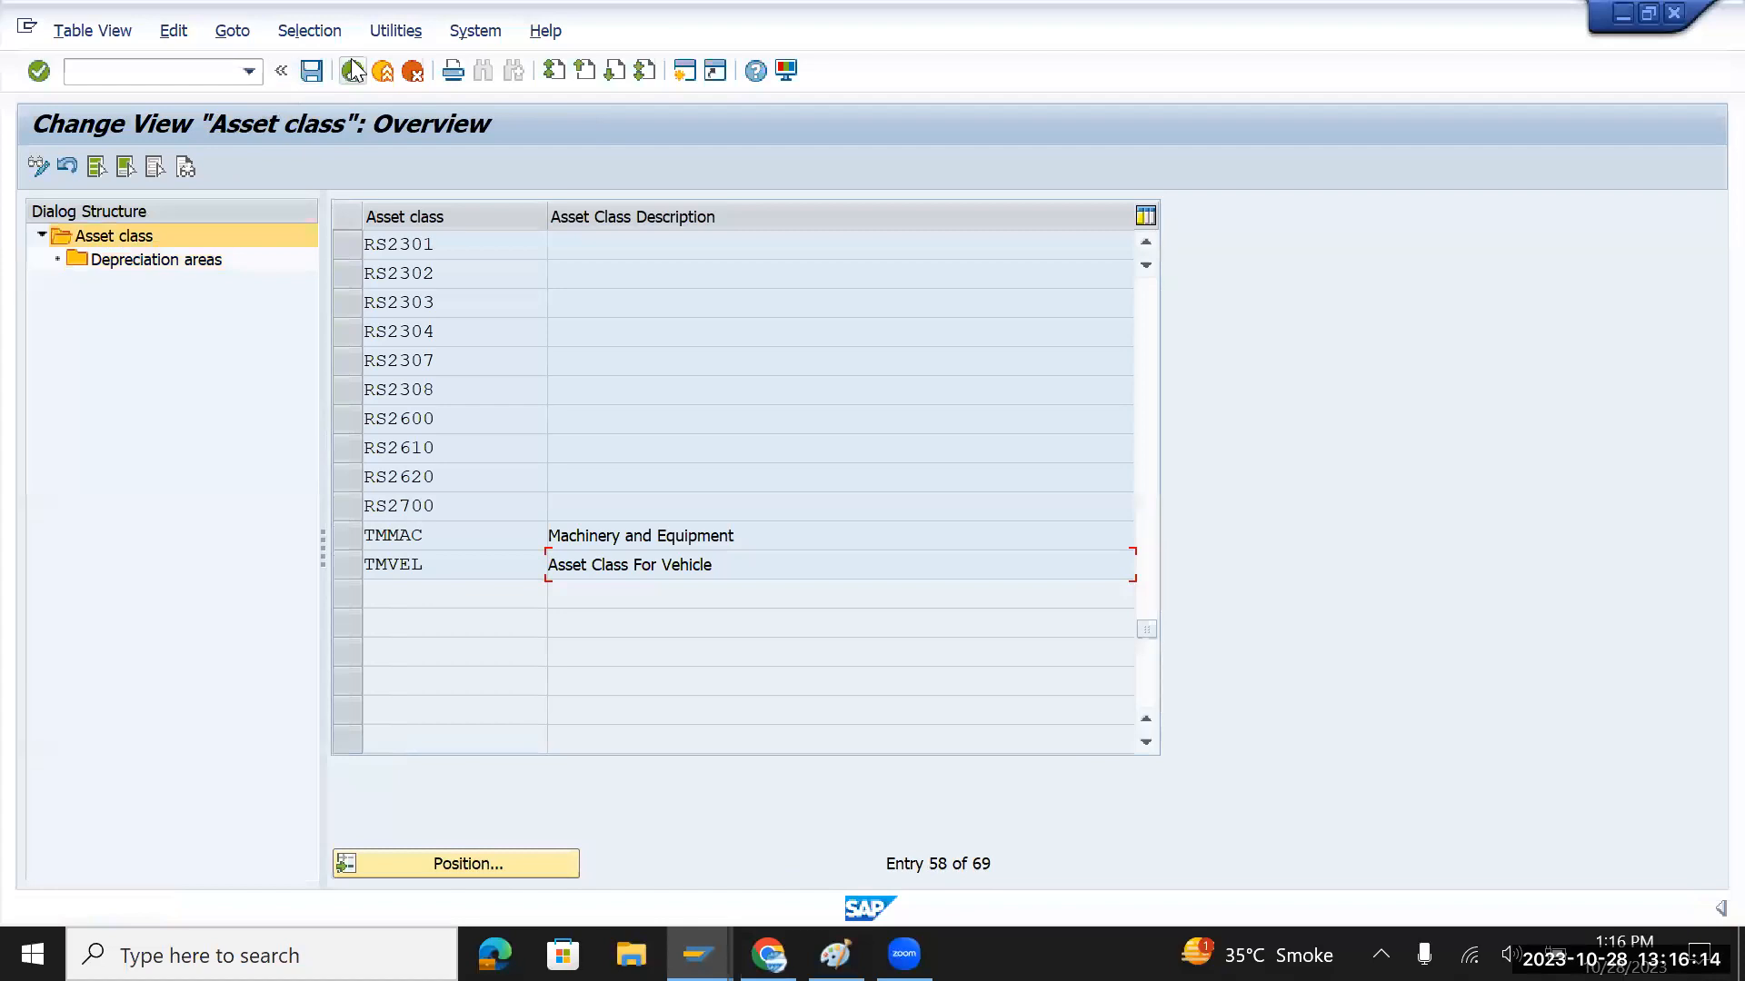
left_click(353, 72)
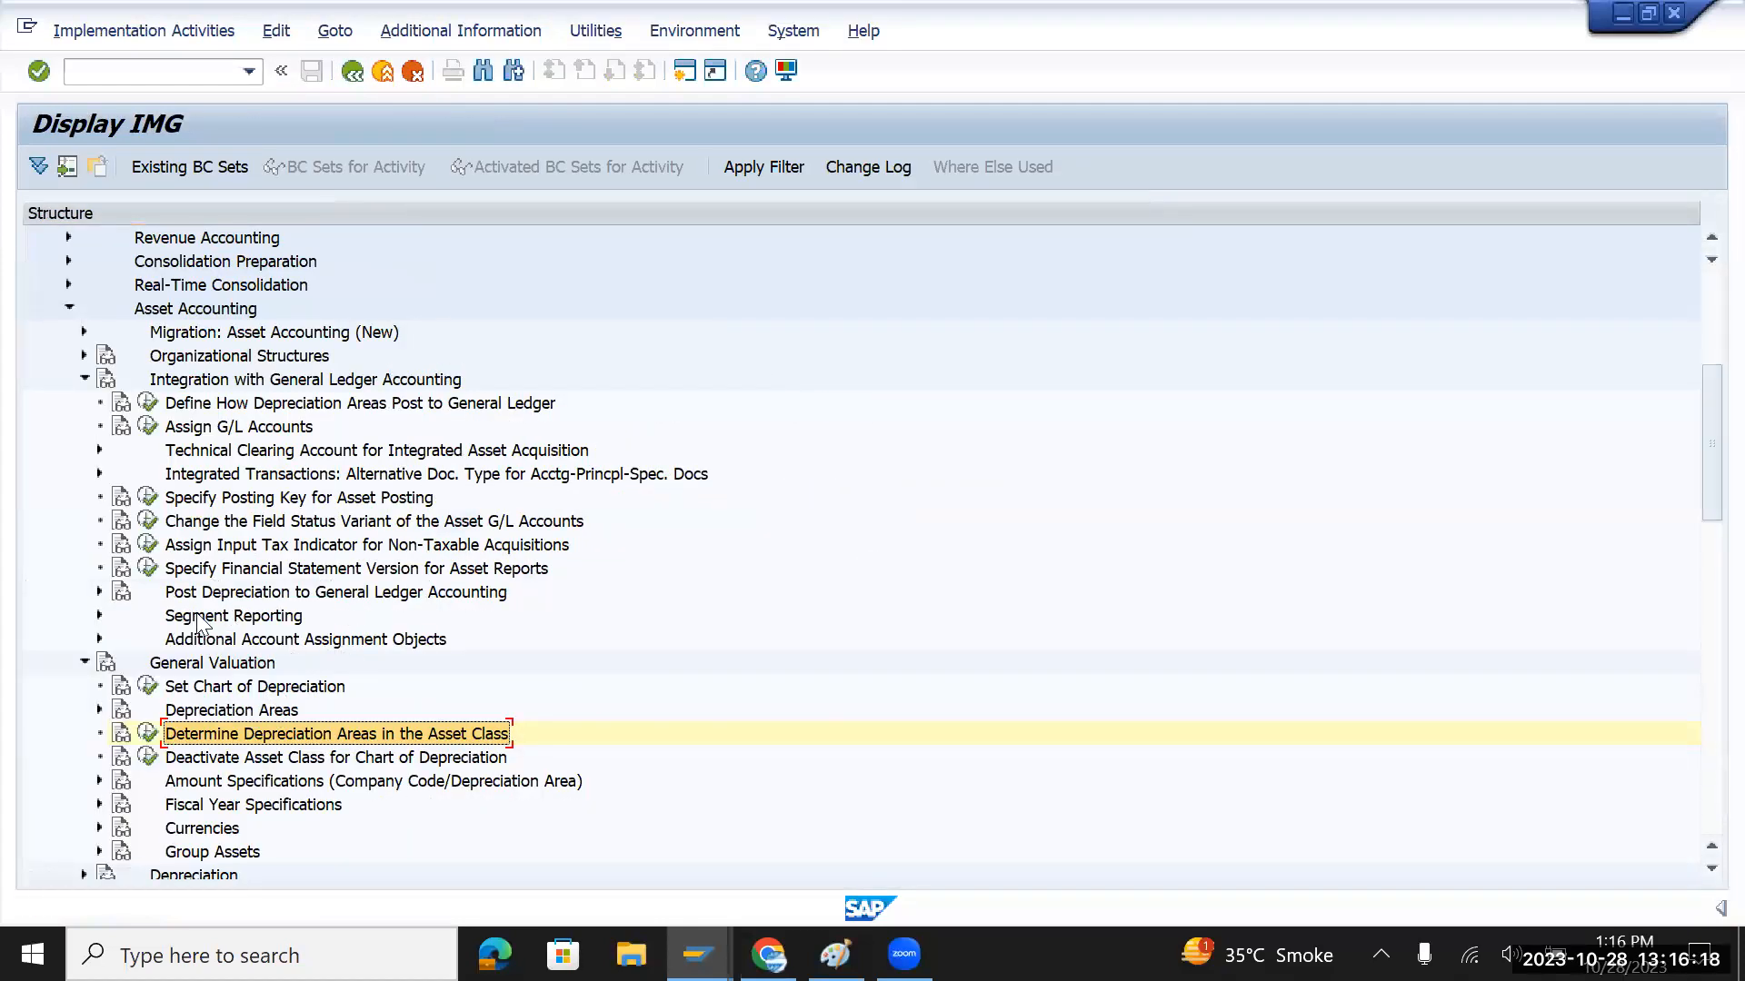
left_click(149, 428)
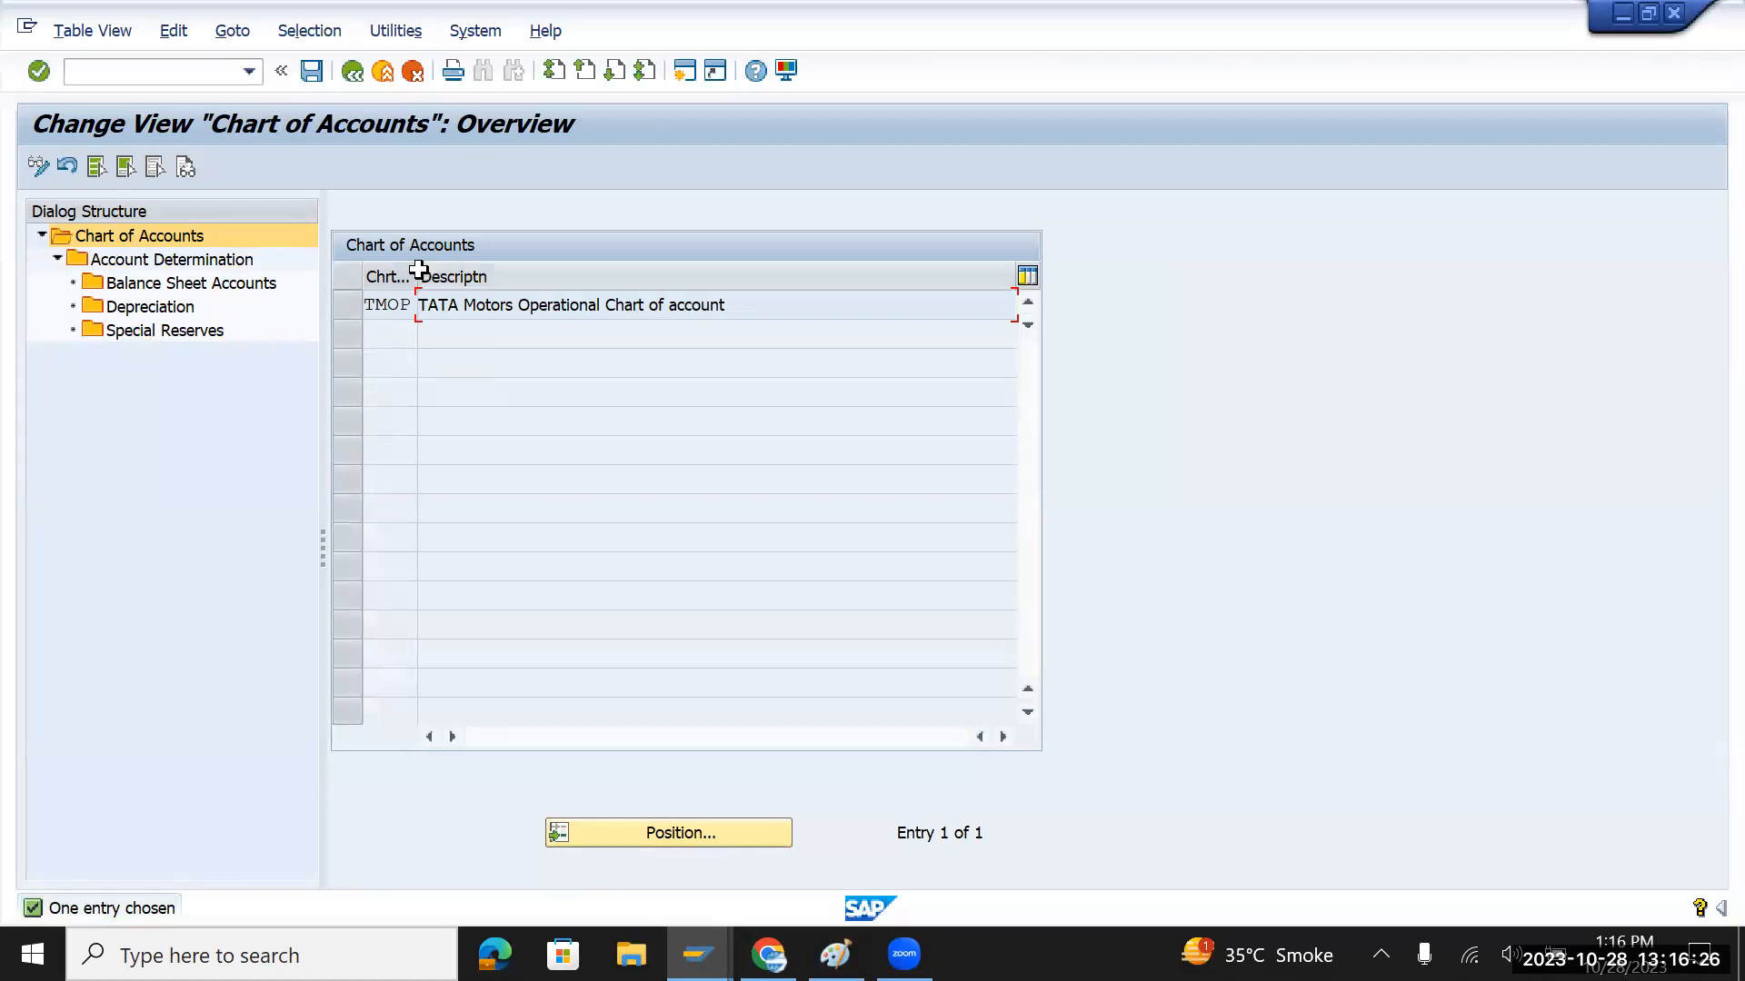
left_click_drag(417, 270, 360, 309)
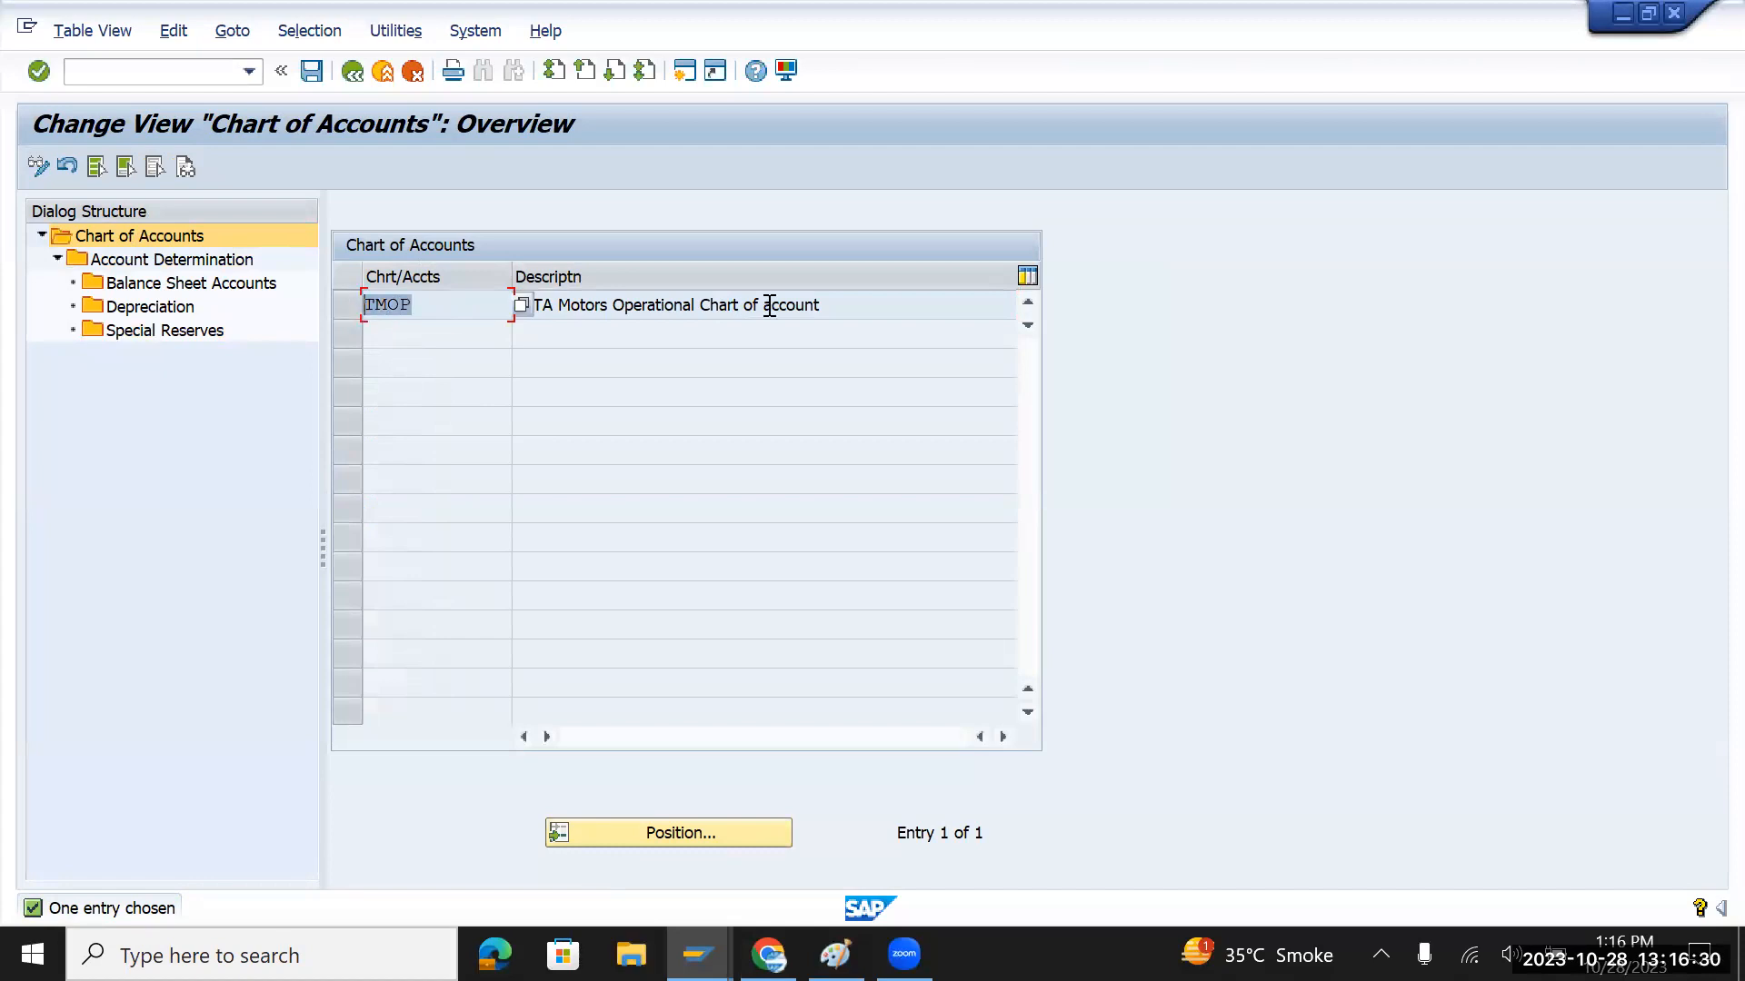
left_click_drag(849, 305, 363, 307)
left_click(348, 306)
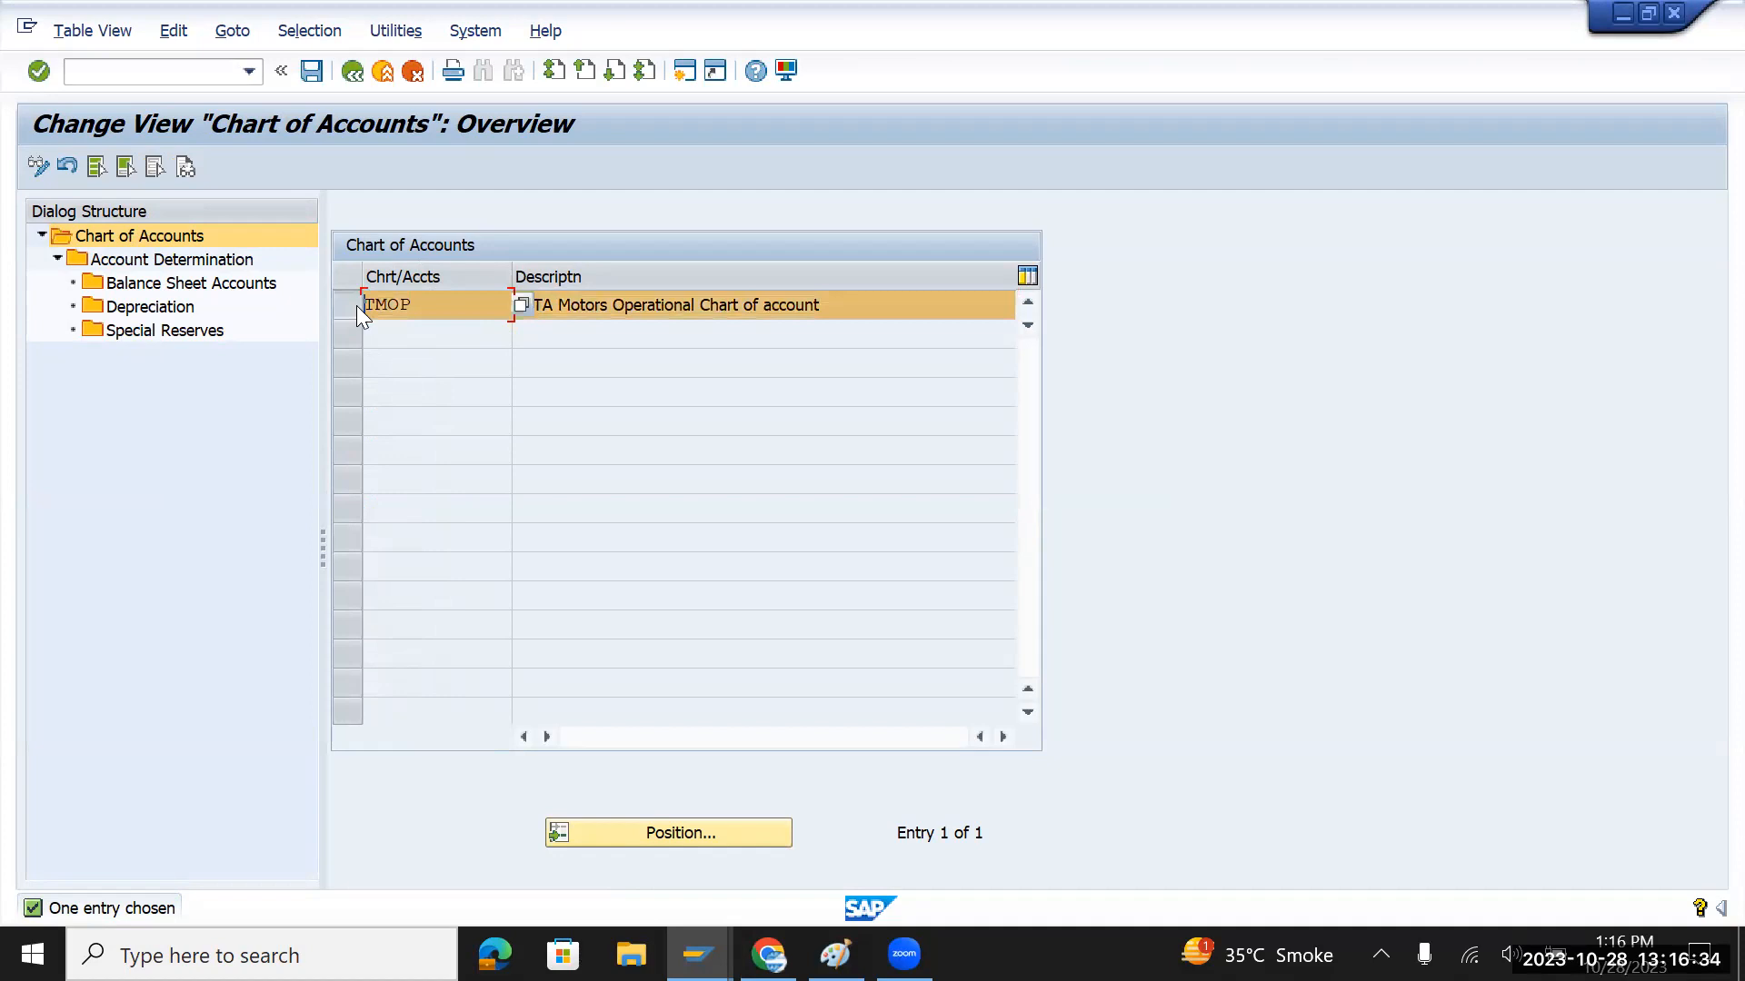
double_click(186, 261)
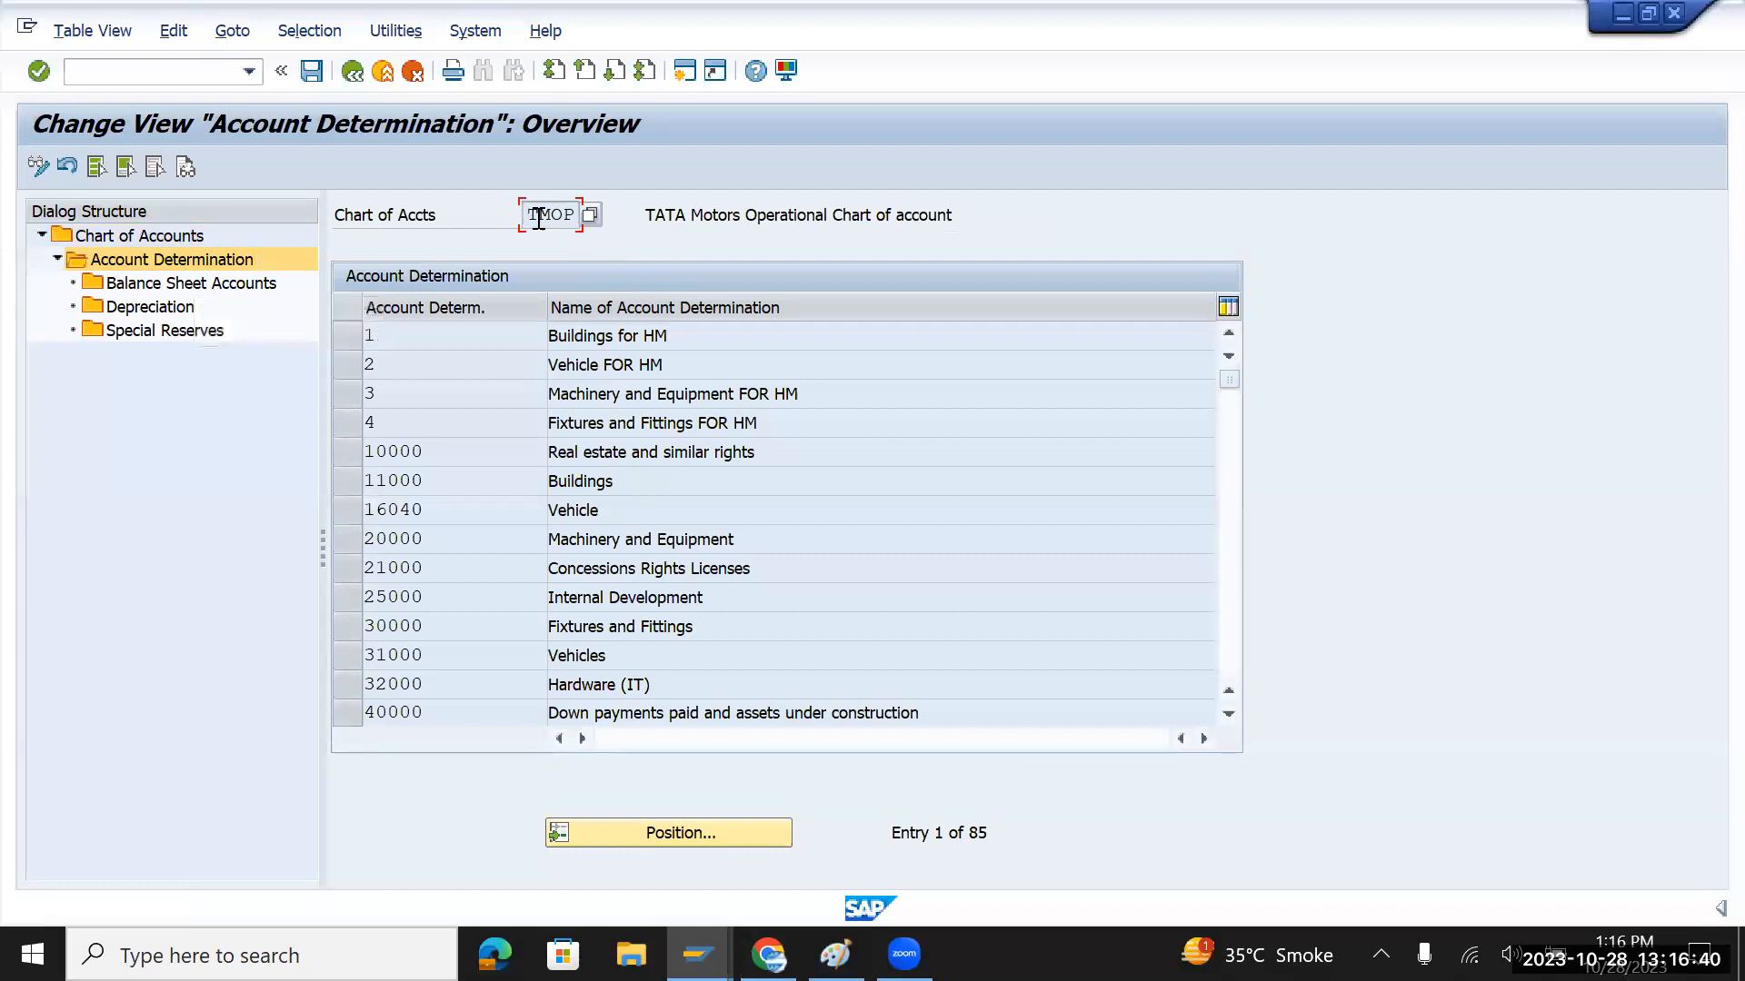
Find account determination TMVEH and open the depreciation account assignment of its depreciation area 2
left_click_drag(526, 216, 574, 218)
left_click(540, 217)
left_click(434, 217)
scroll(516, 424, "down", 6)
scroll(516, 424, "down", 4)
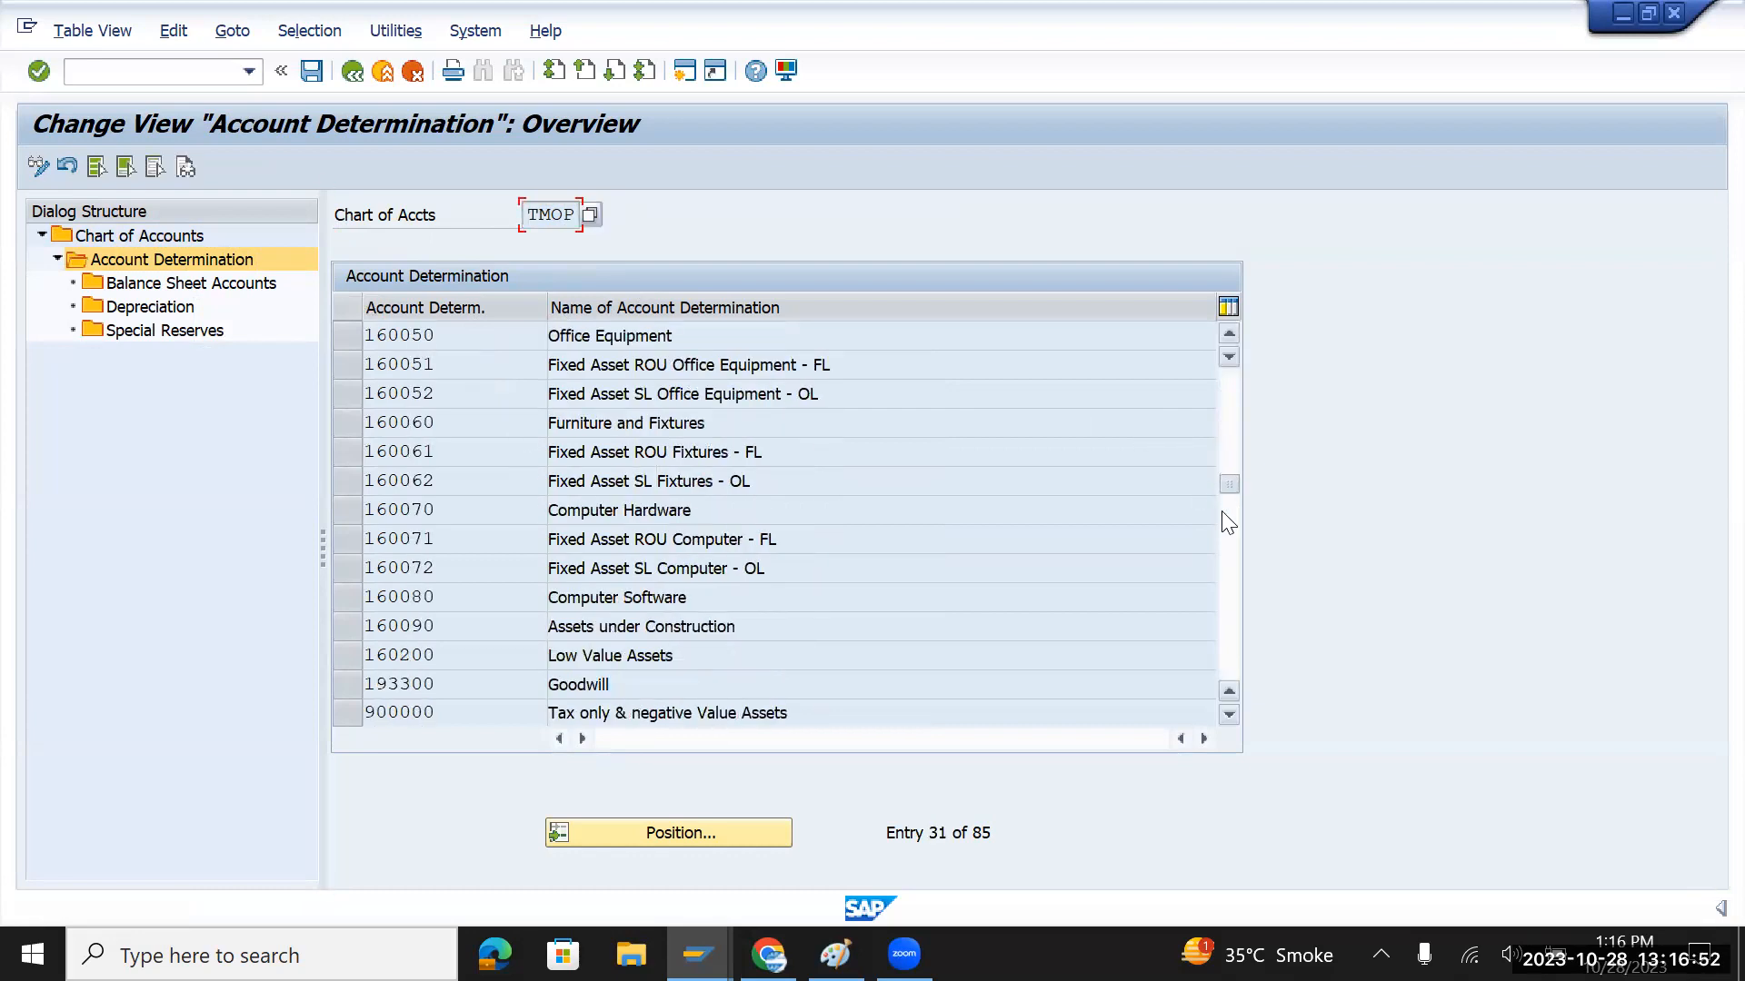
left_click_drag(1228, 484, 1223, 623)
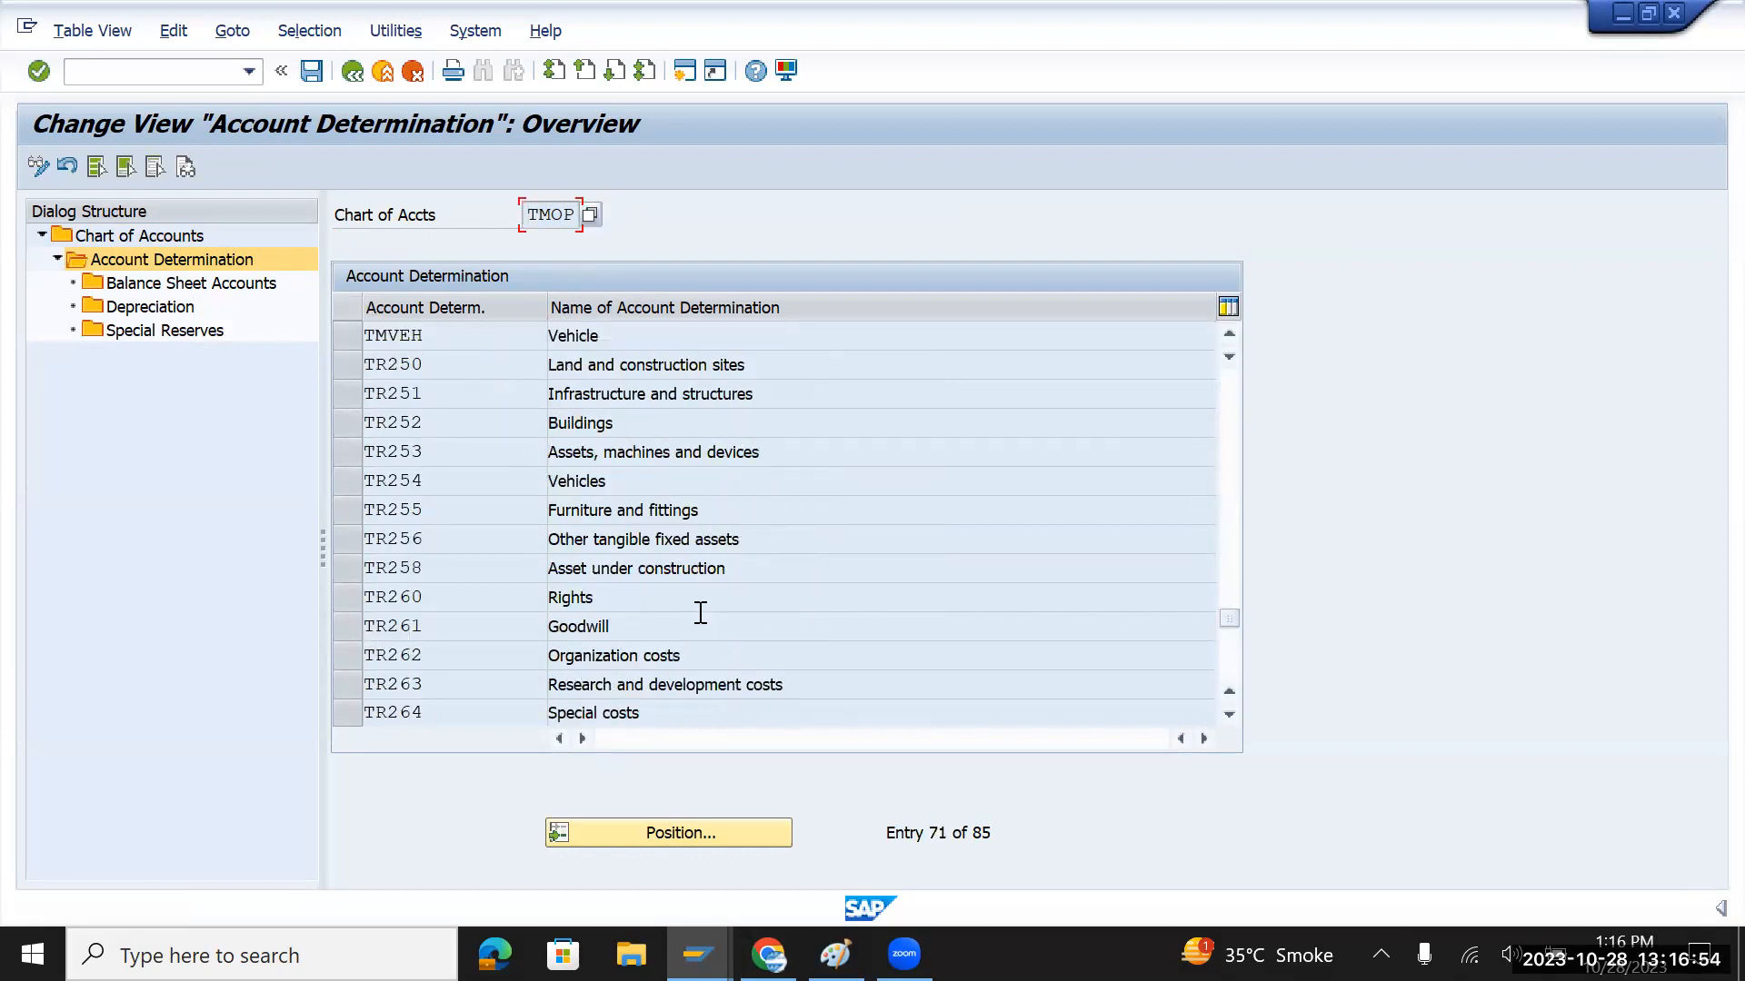
scroll(698, 614, "down", 2)
scroll(701, 611, "up", 2)
scroll(701, 614, "up", 2)
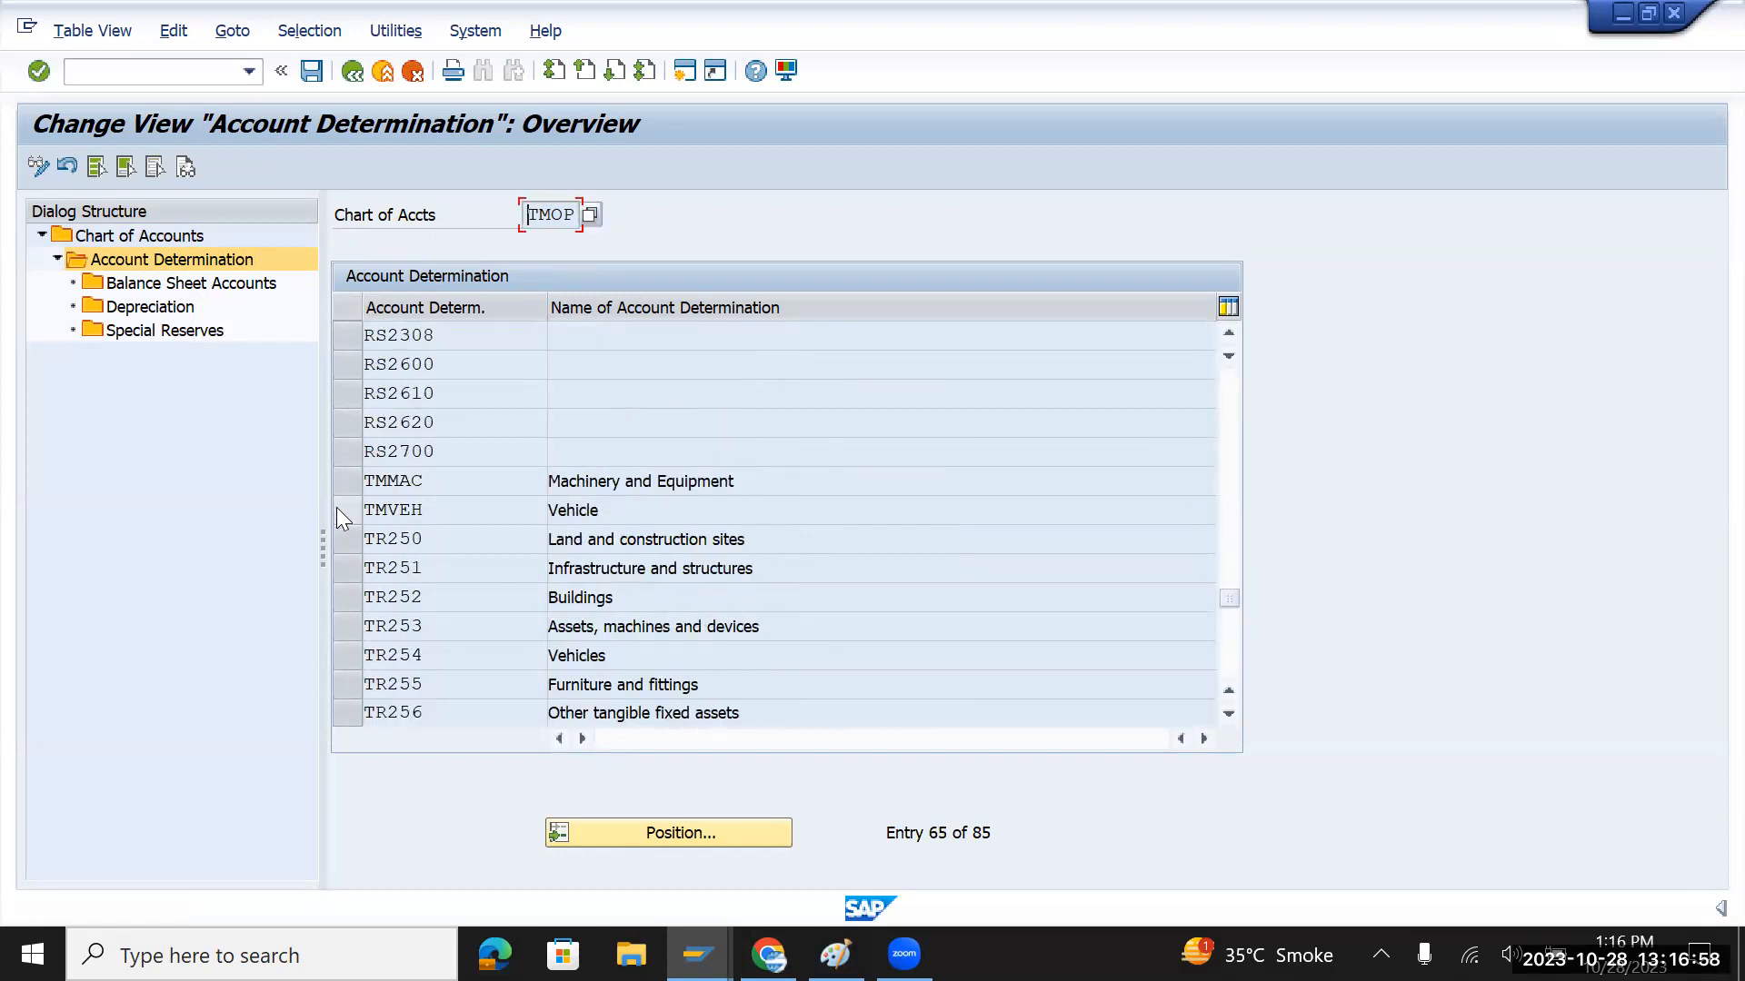
left_click(339, 507)
double_click(181, 309)
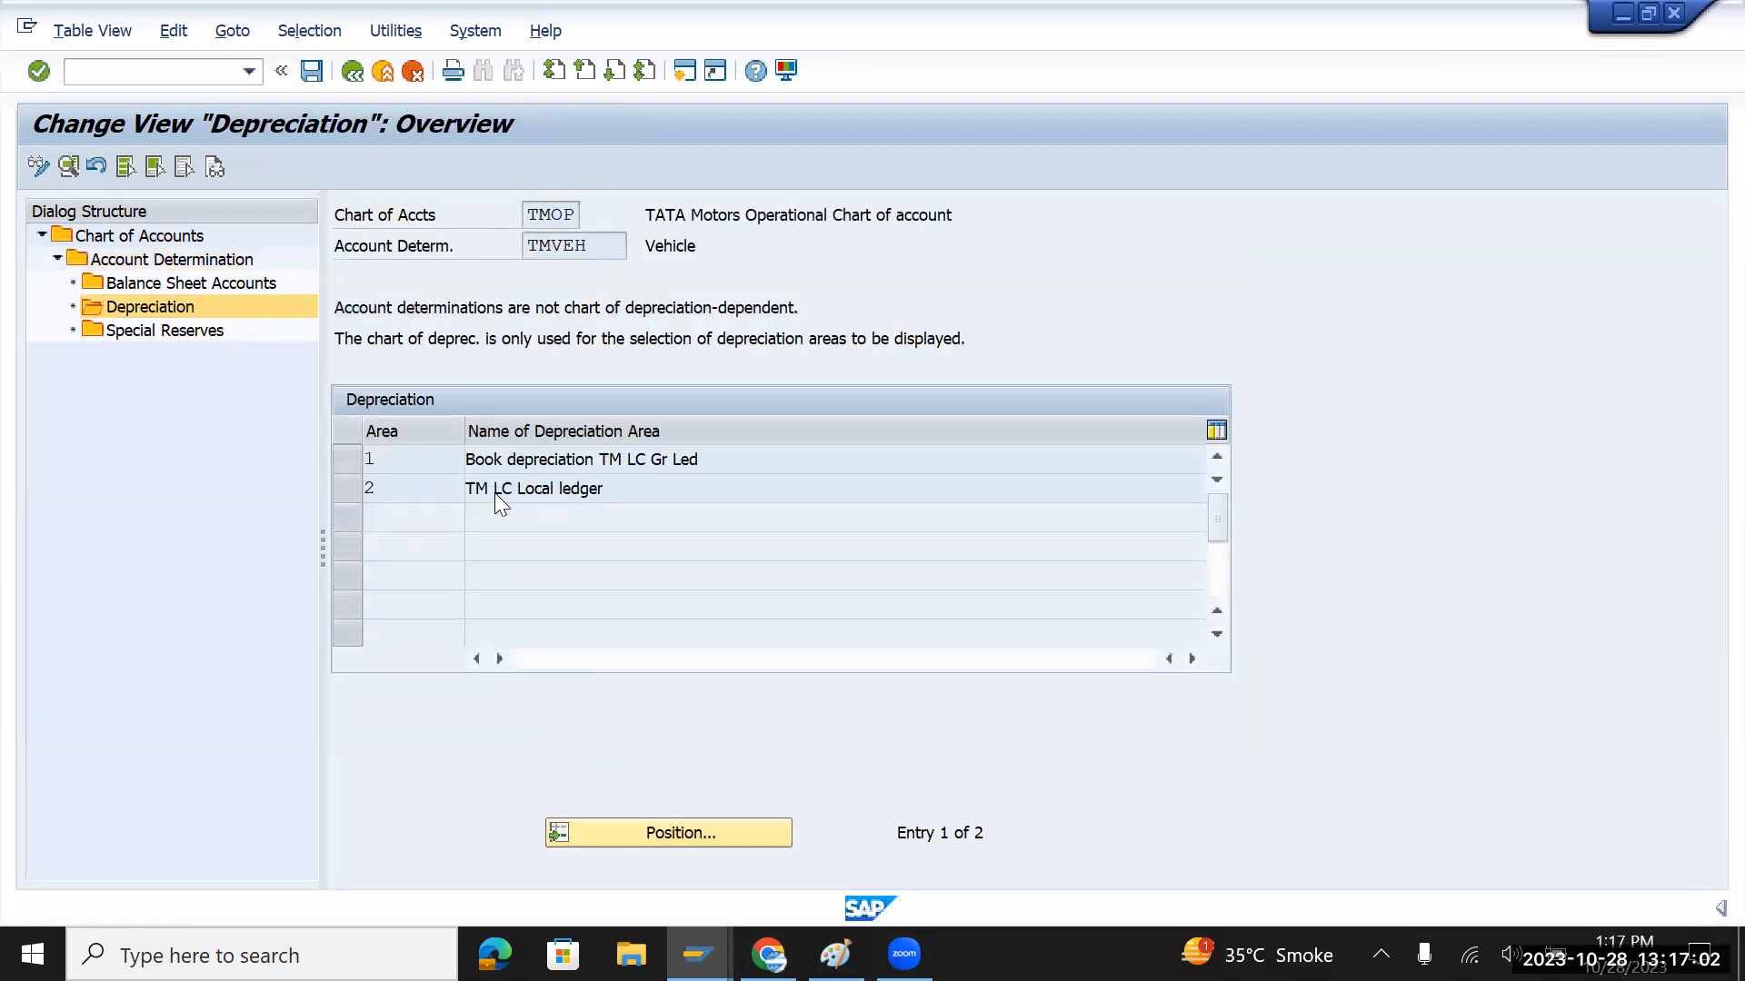
double_click(494, 492)
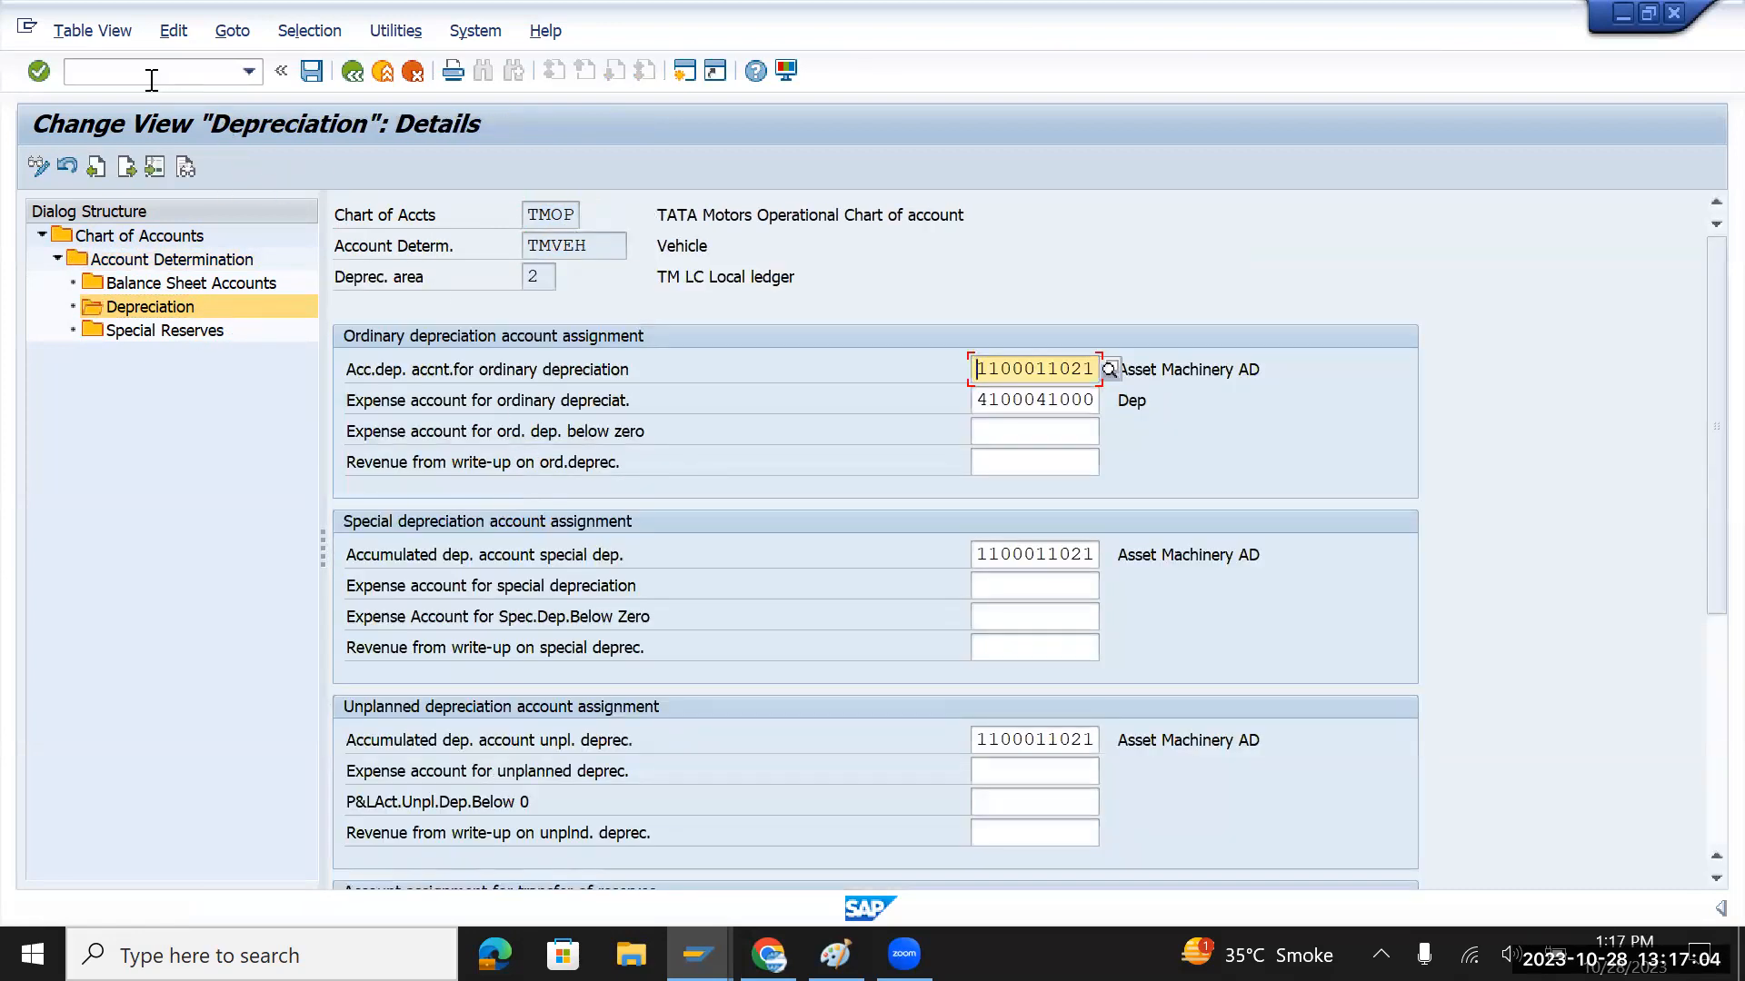
Switch to the asset creation session, discard the open entry, and restart AS01 for asset class TMVEL in company code TMGB
key("alt+Tab")
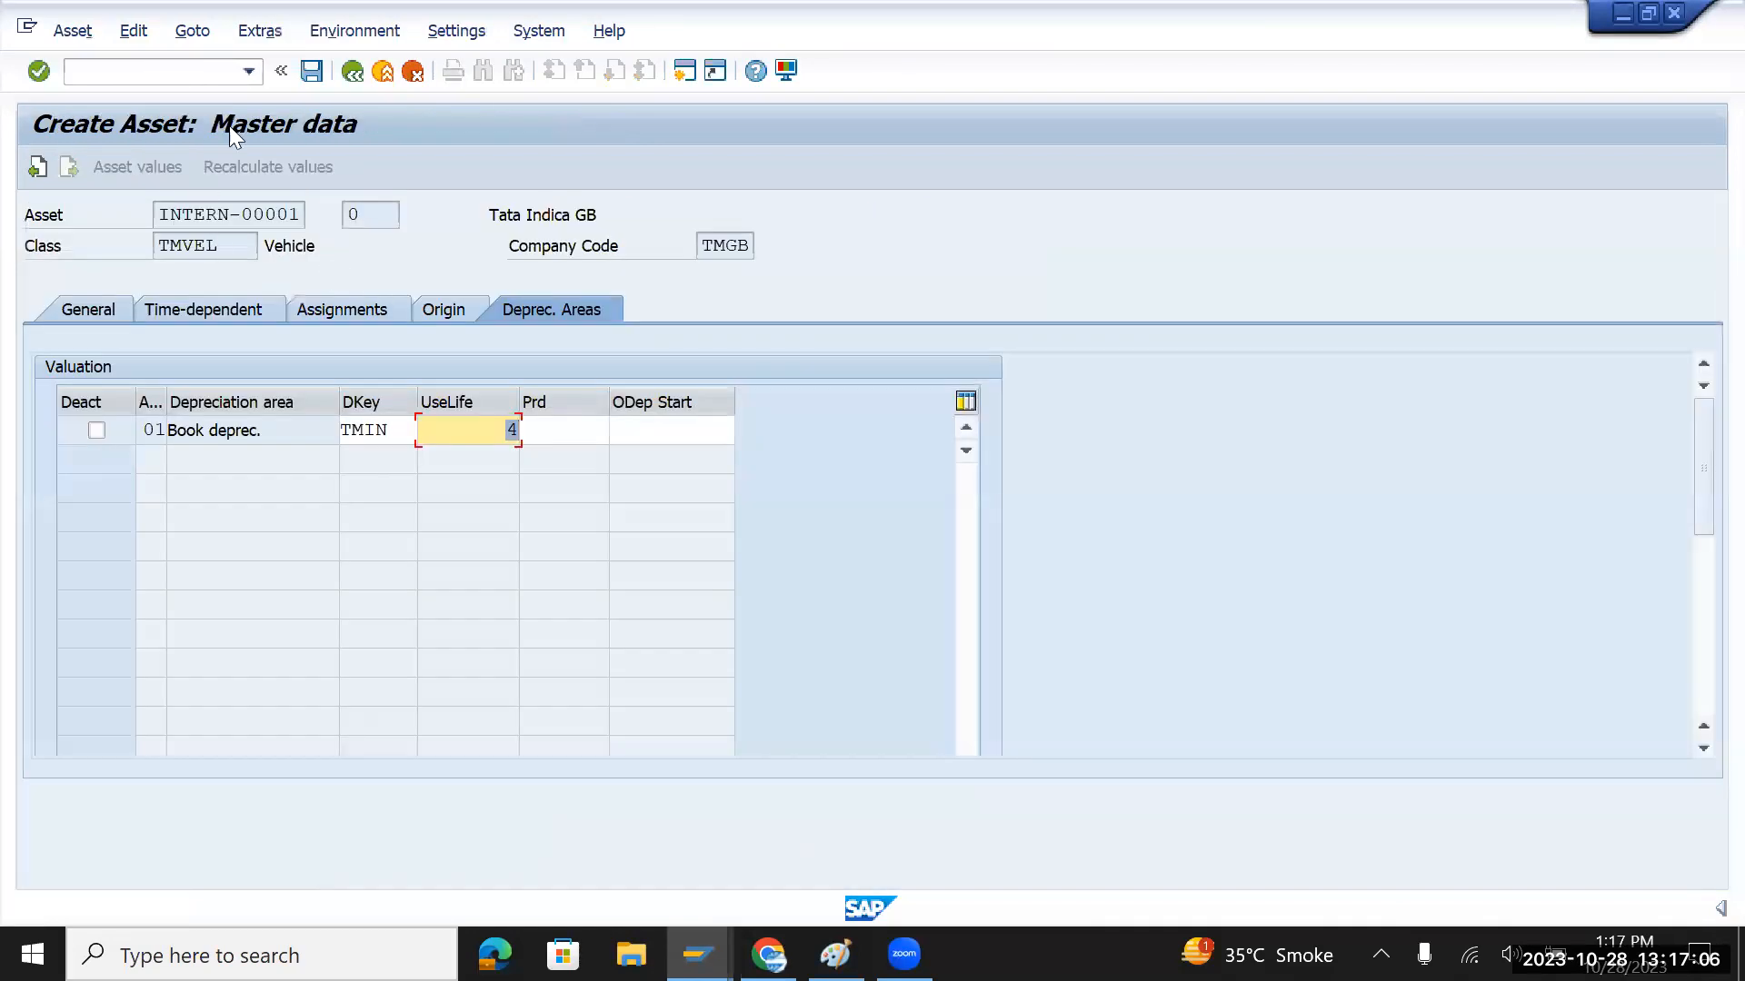
left_click(180, 72)
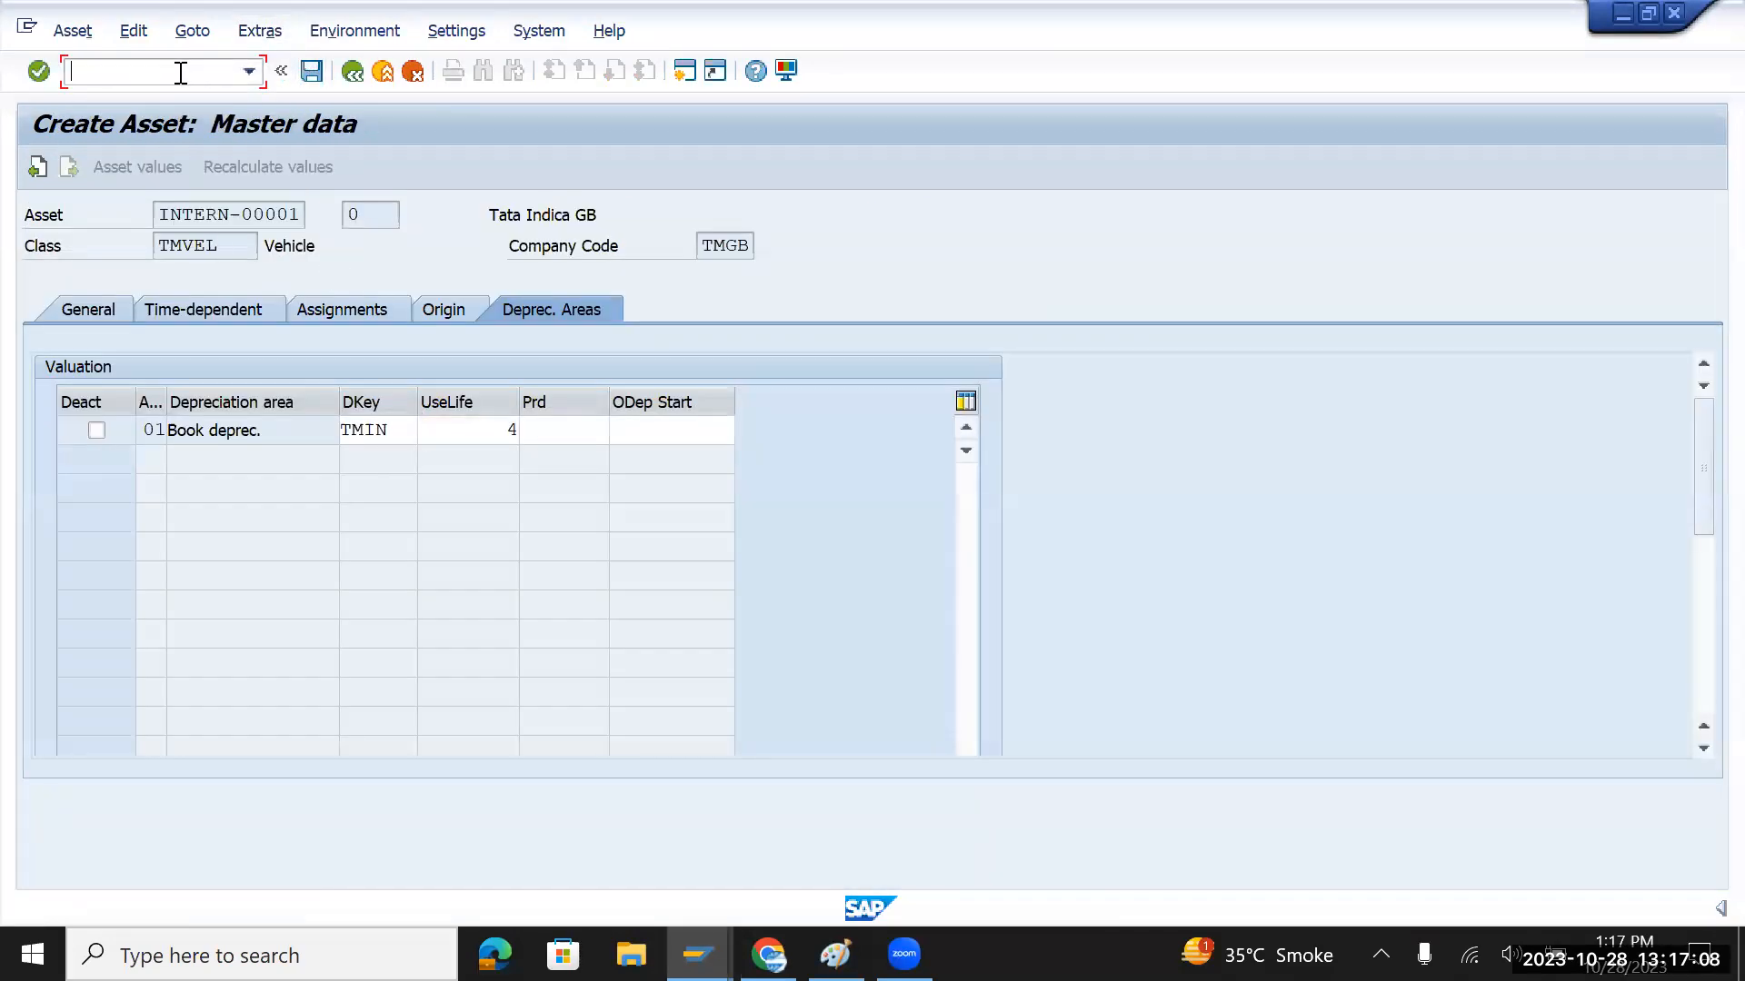
type("/n")
key("Return")
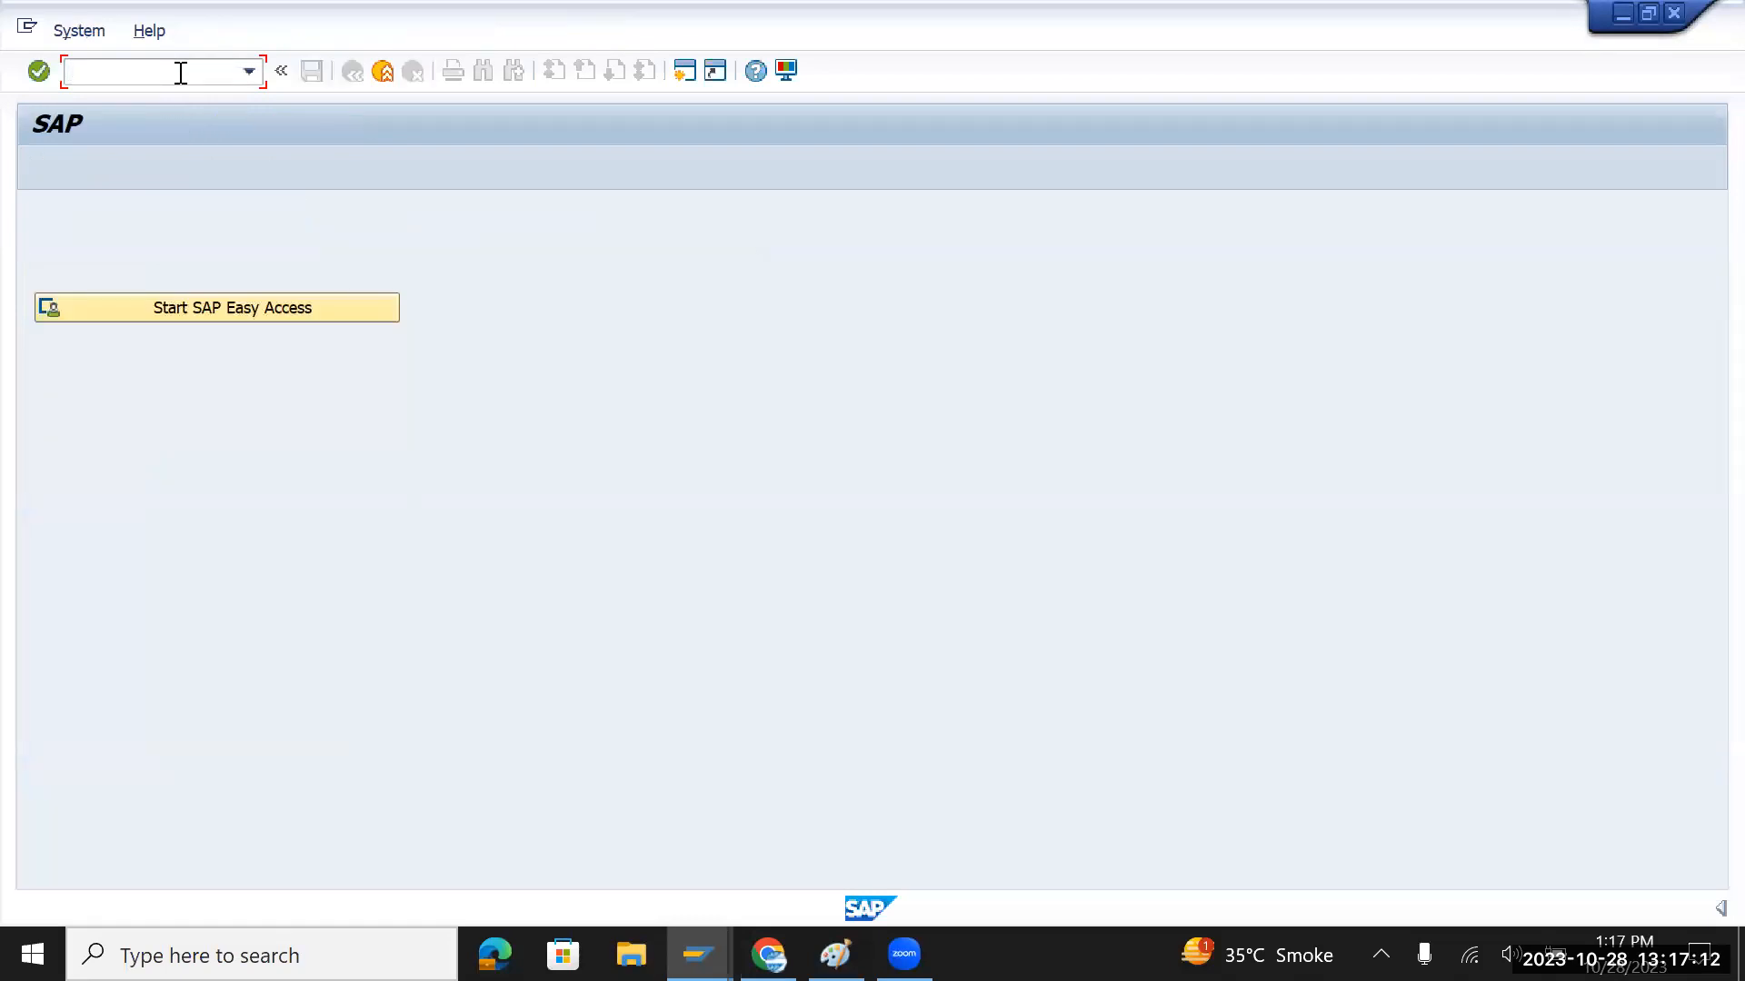
type("as01")
key("Return")
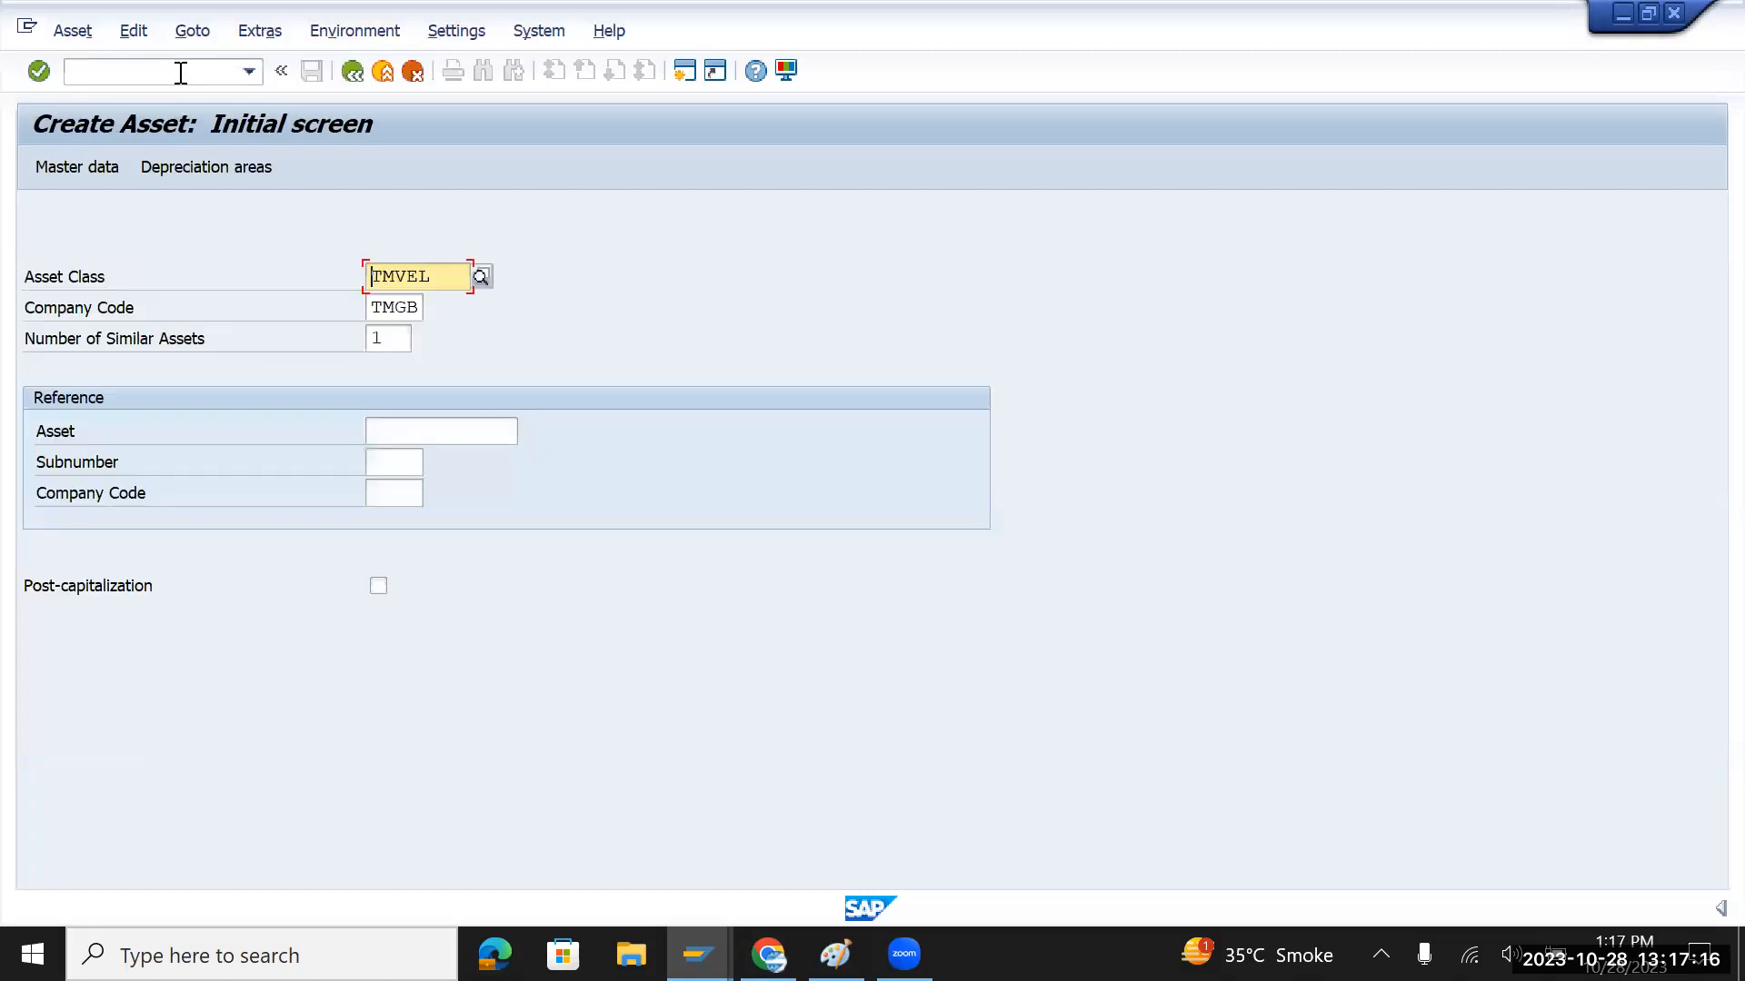
key("Return")
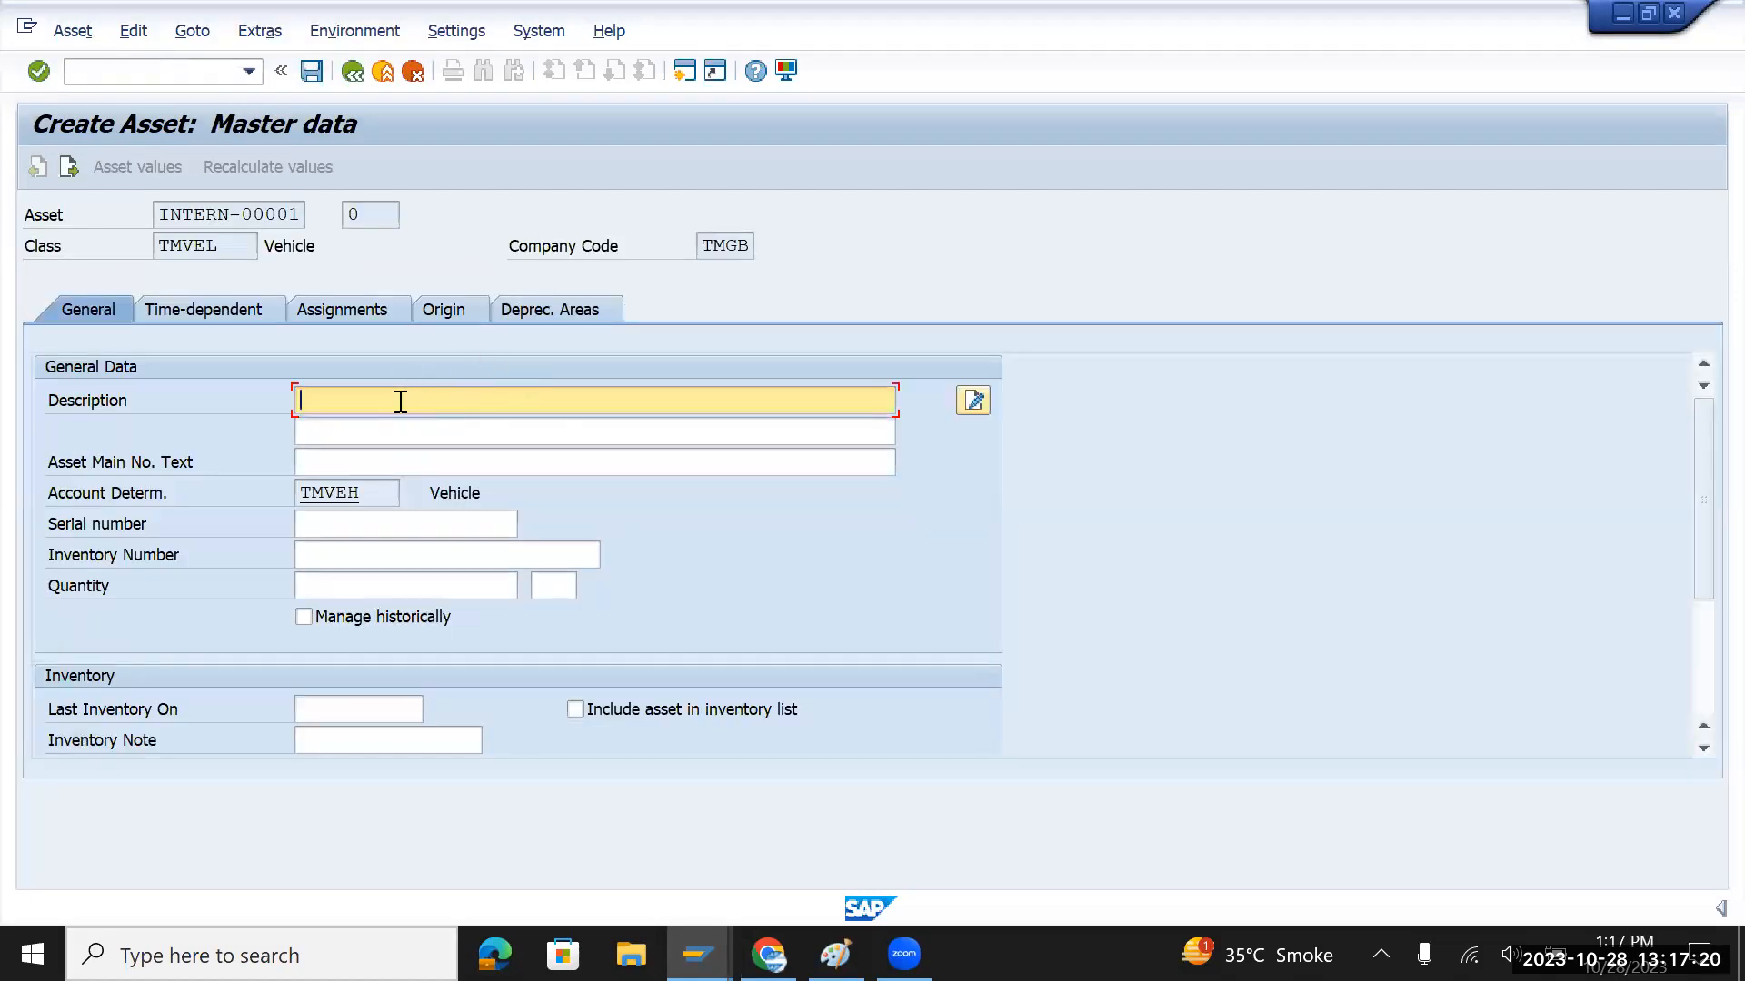
Describe the new asset as Tata Indica GB and assign it to cost center GBRENT
type("T")
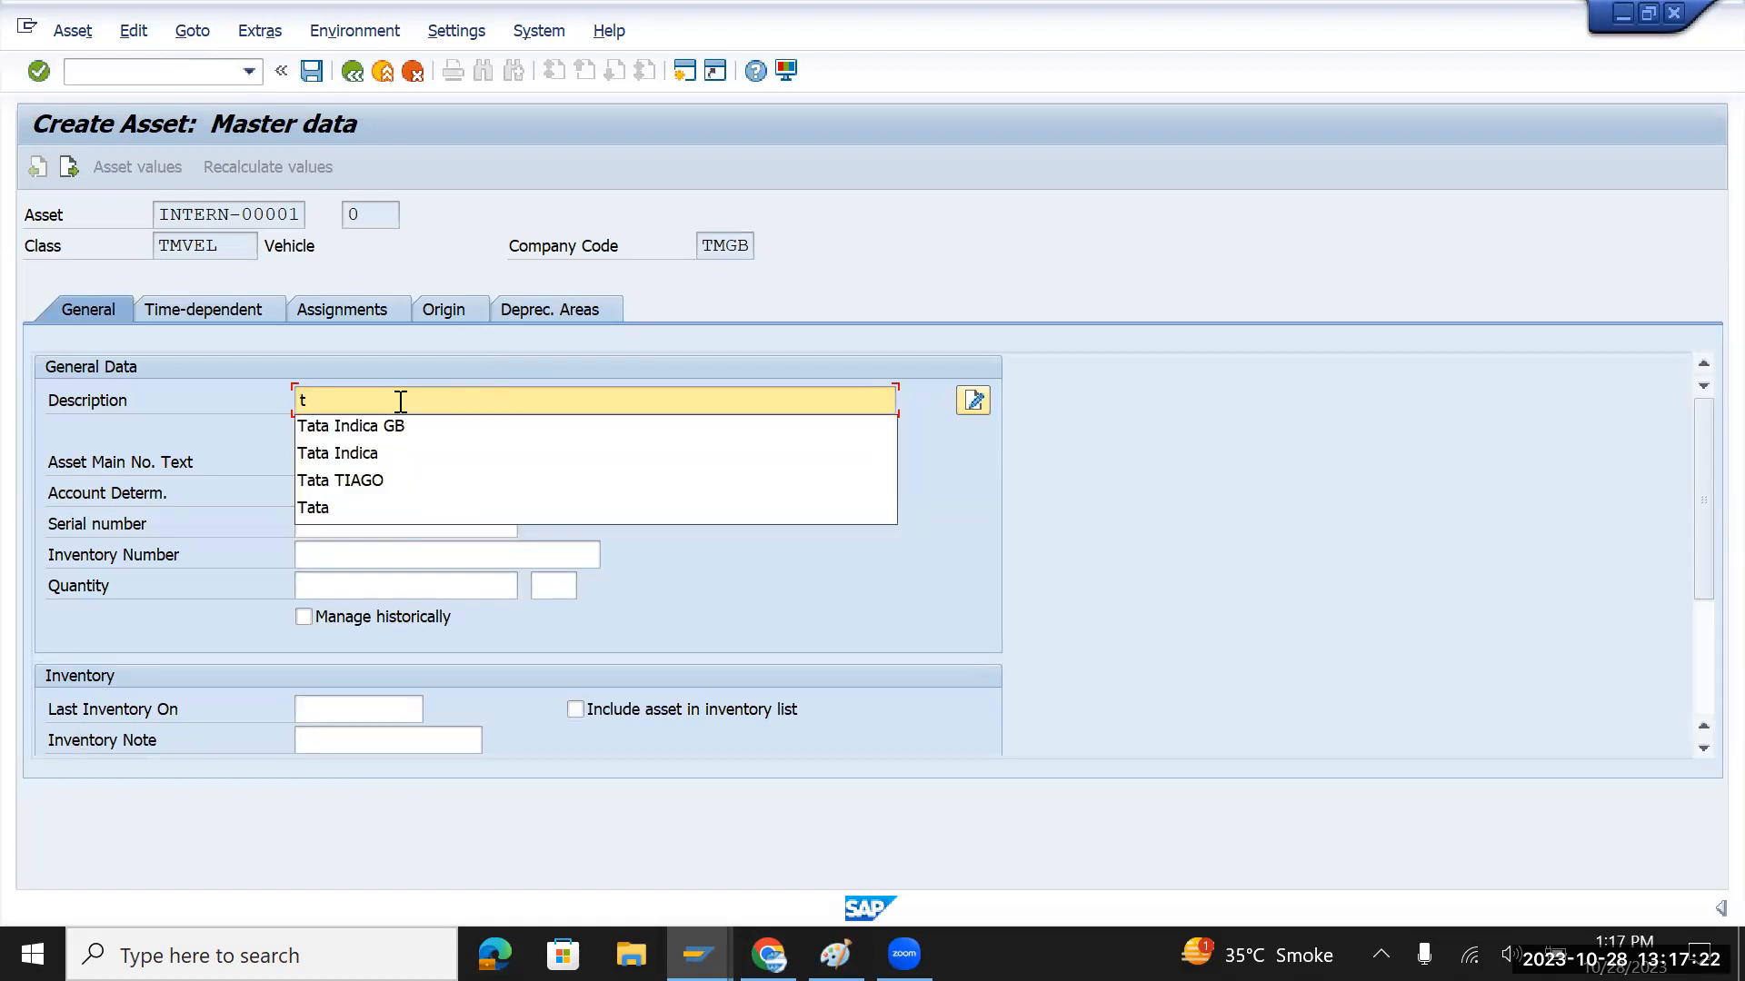
left_click(391, 424)
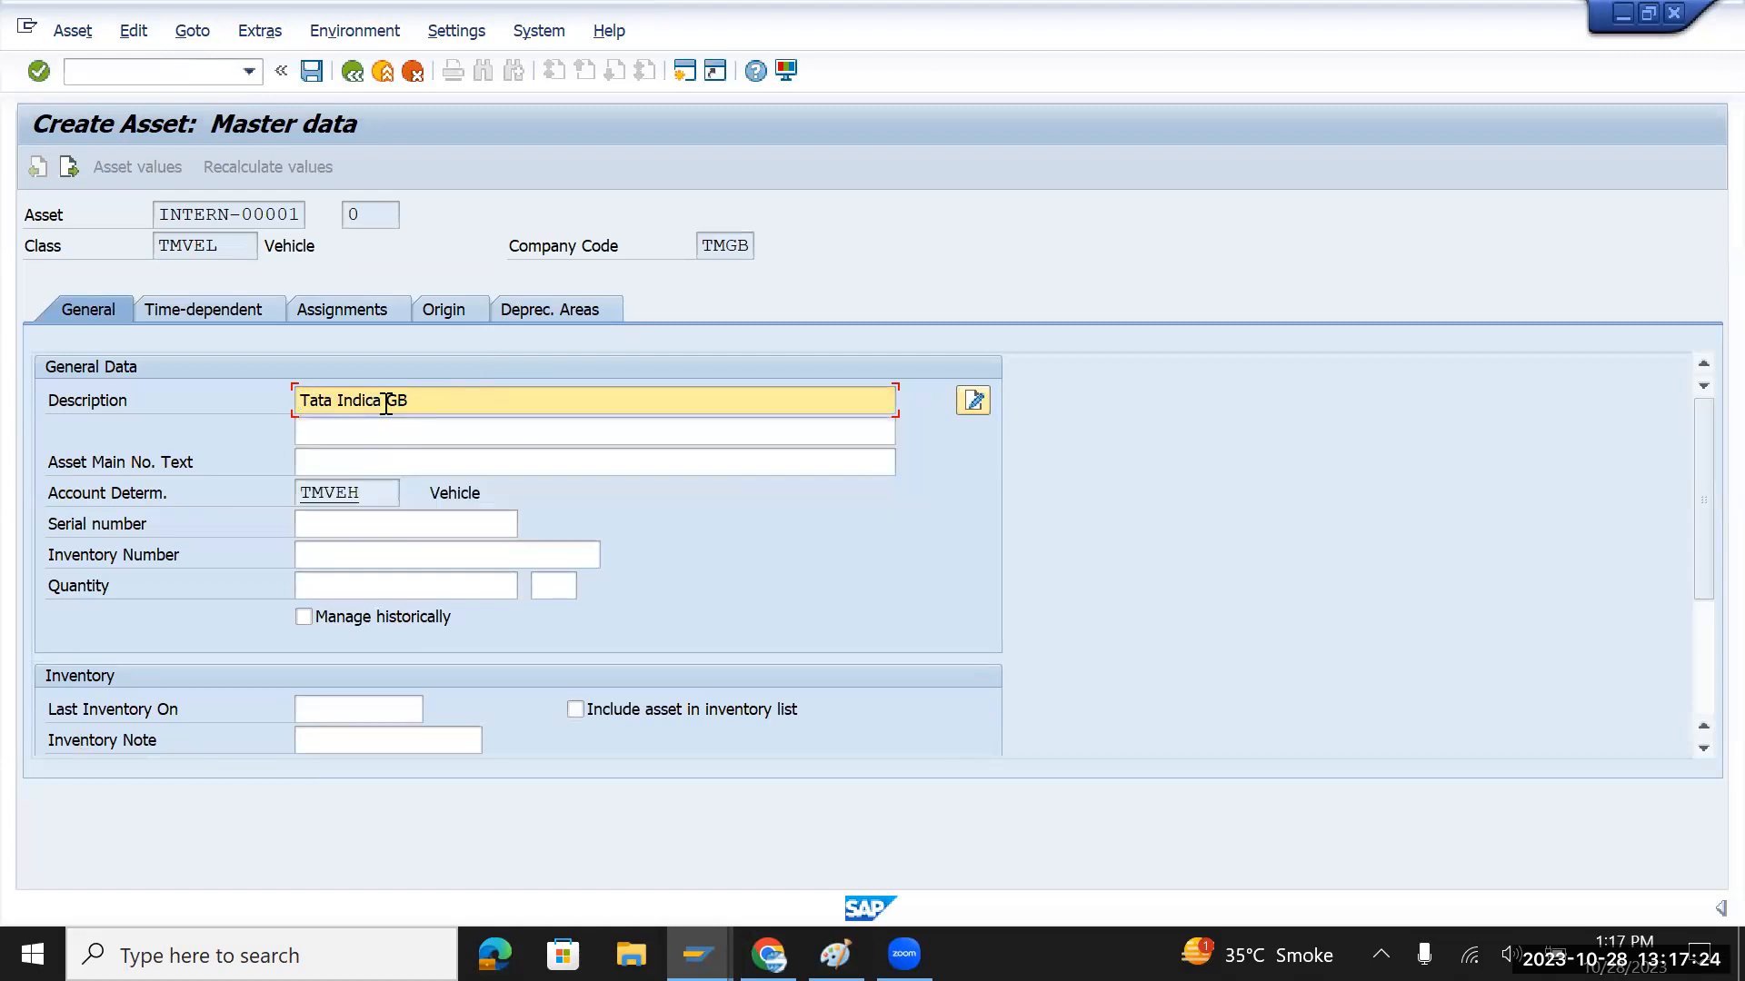
left_click(248, 310)
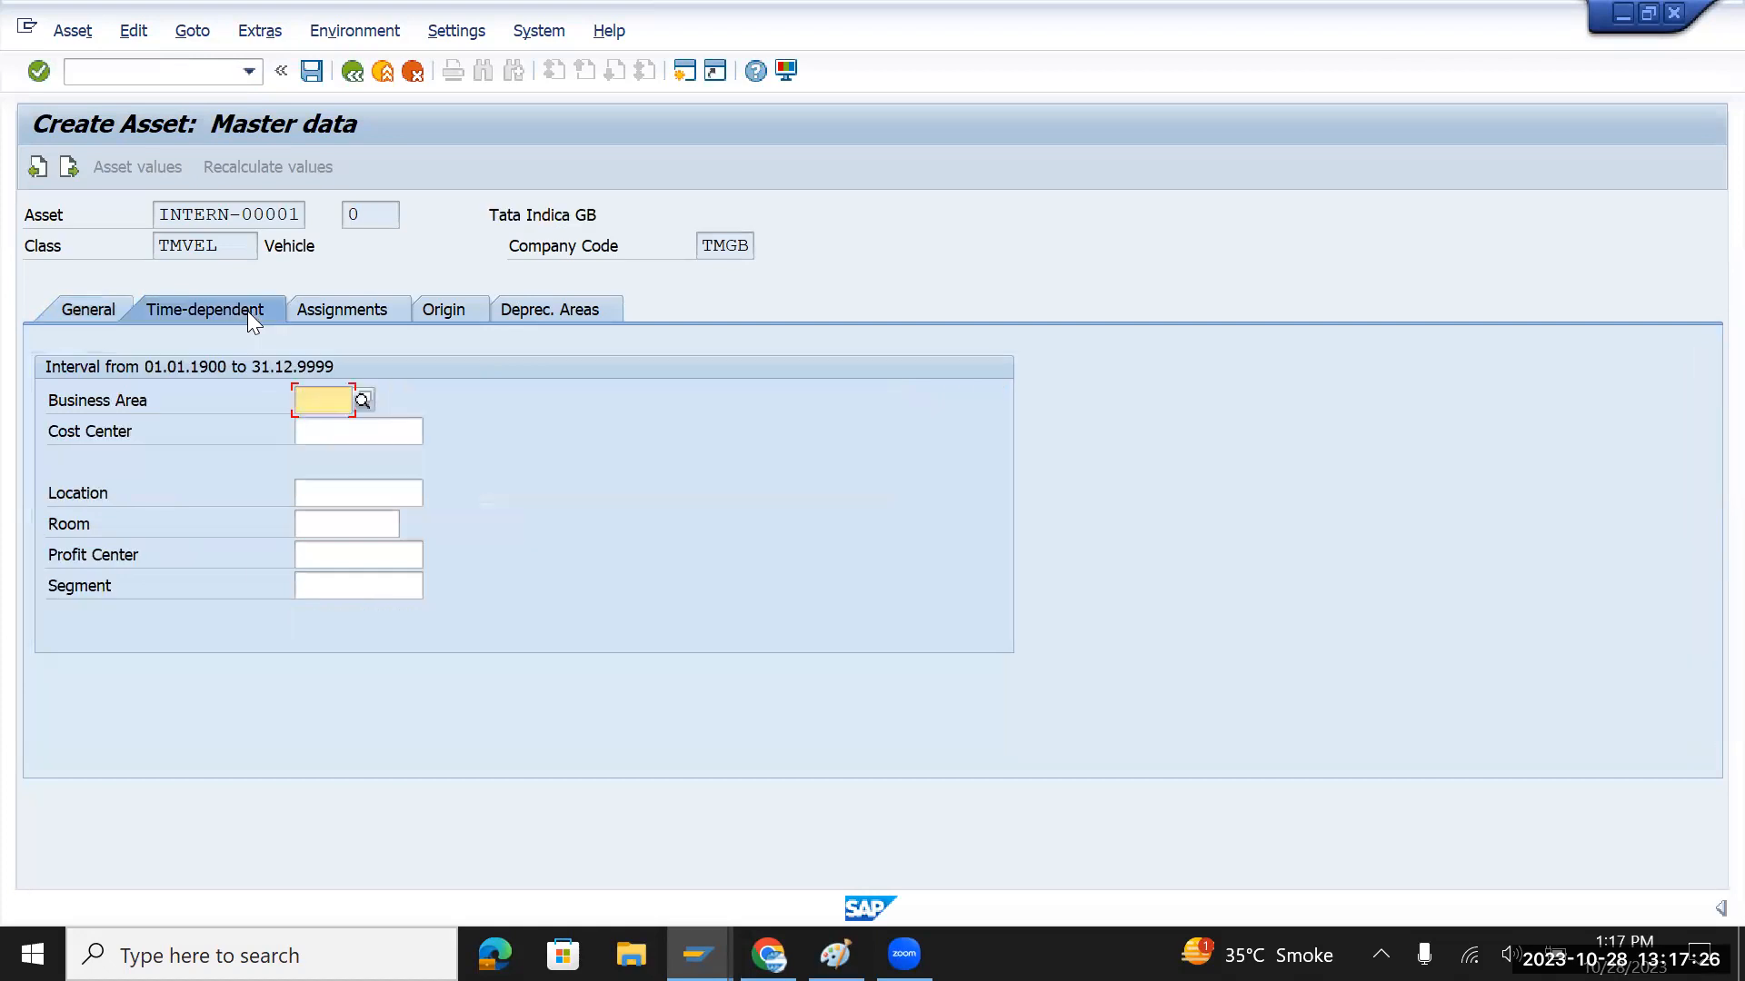
left_click(346, 436)
left_click(434, 432)
left_click(994, 803)
double_click(405, 438)
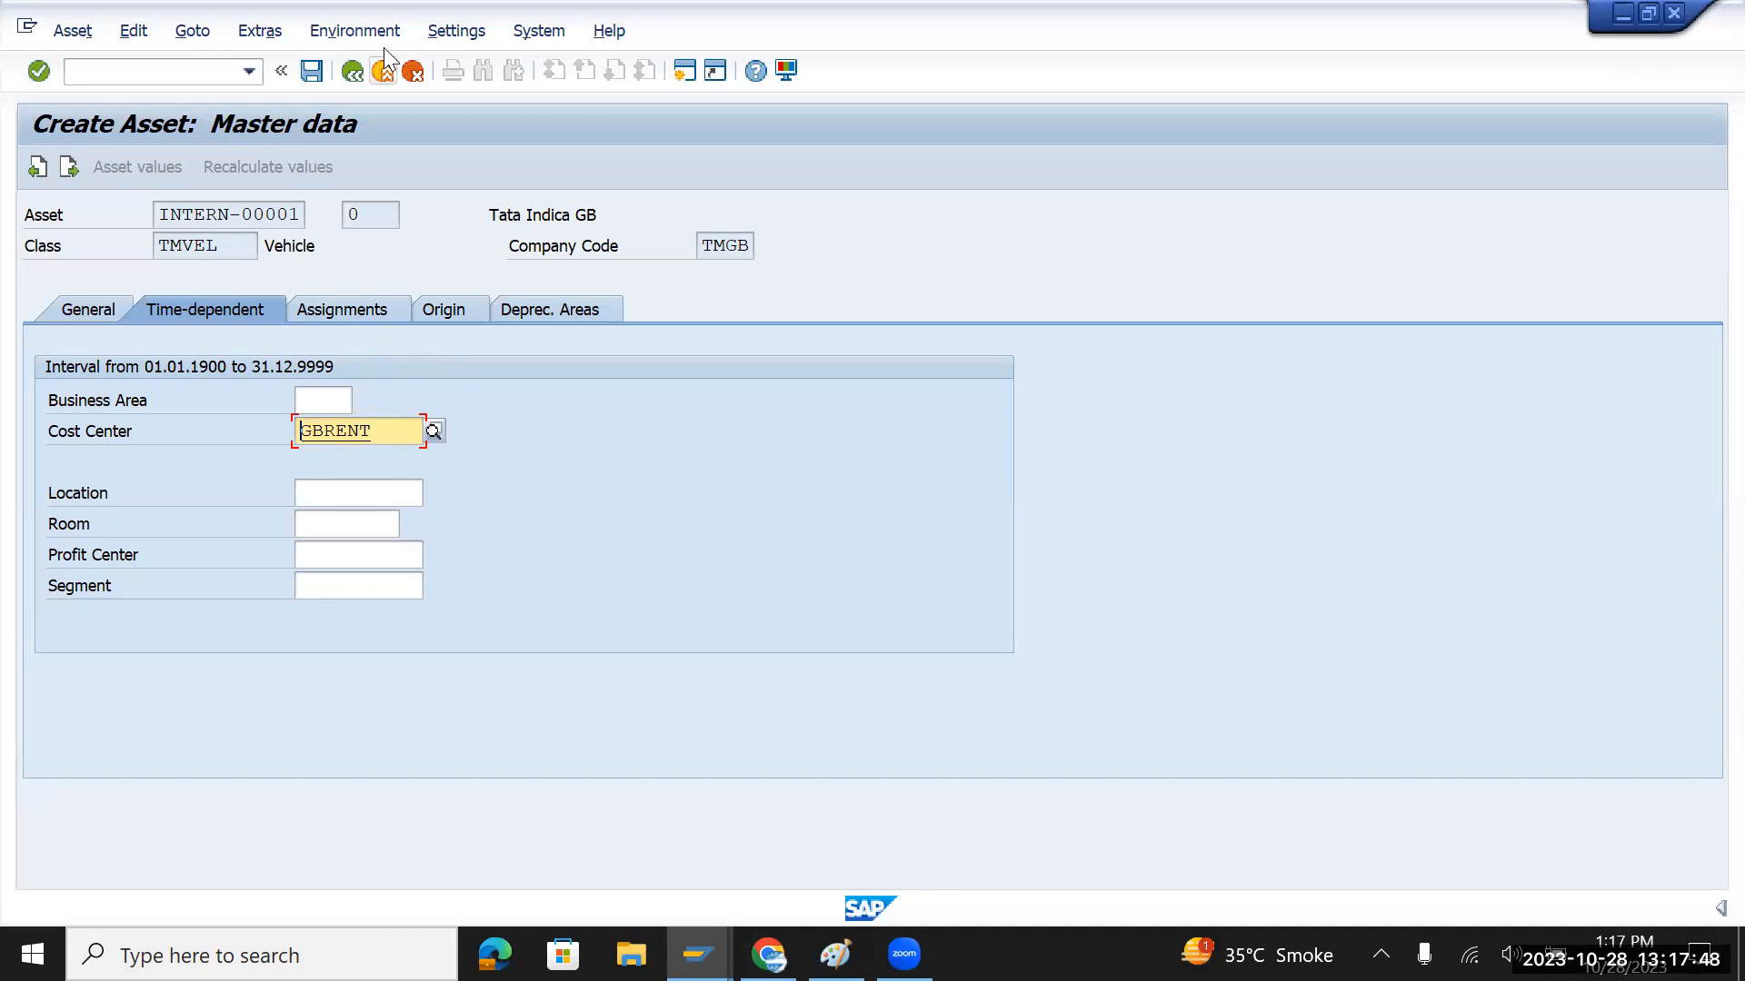
Check the useful life of depreciation areas 01 and 02 for the new asset
left_click(570, 307)
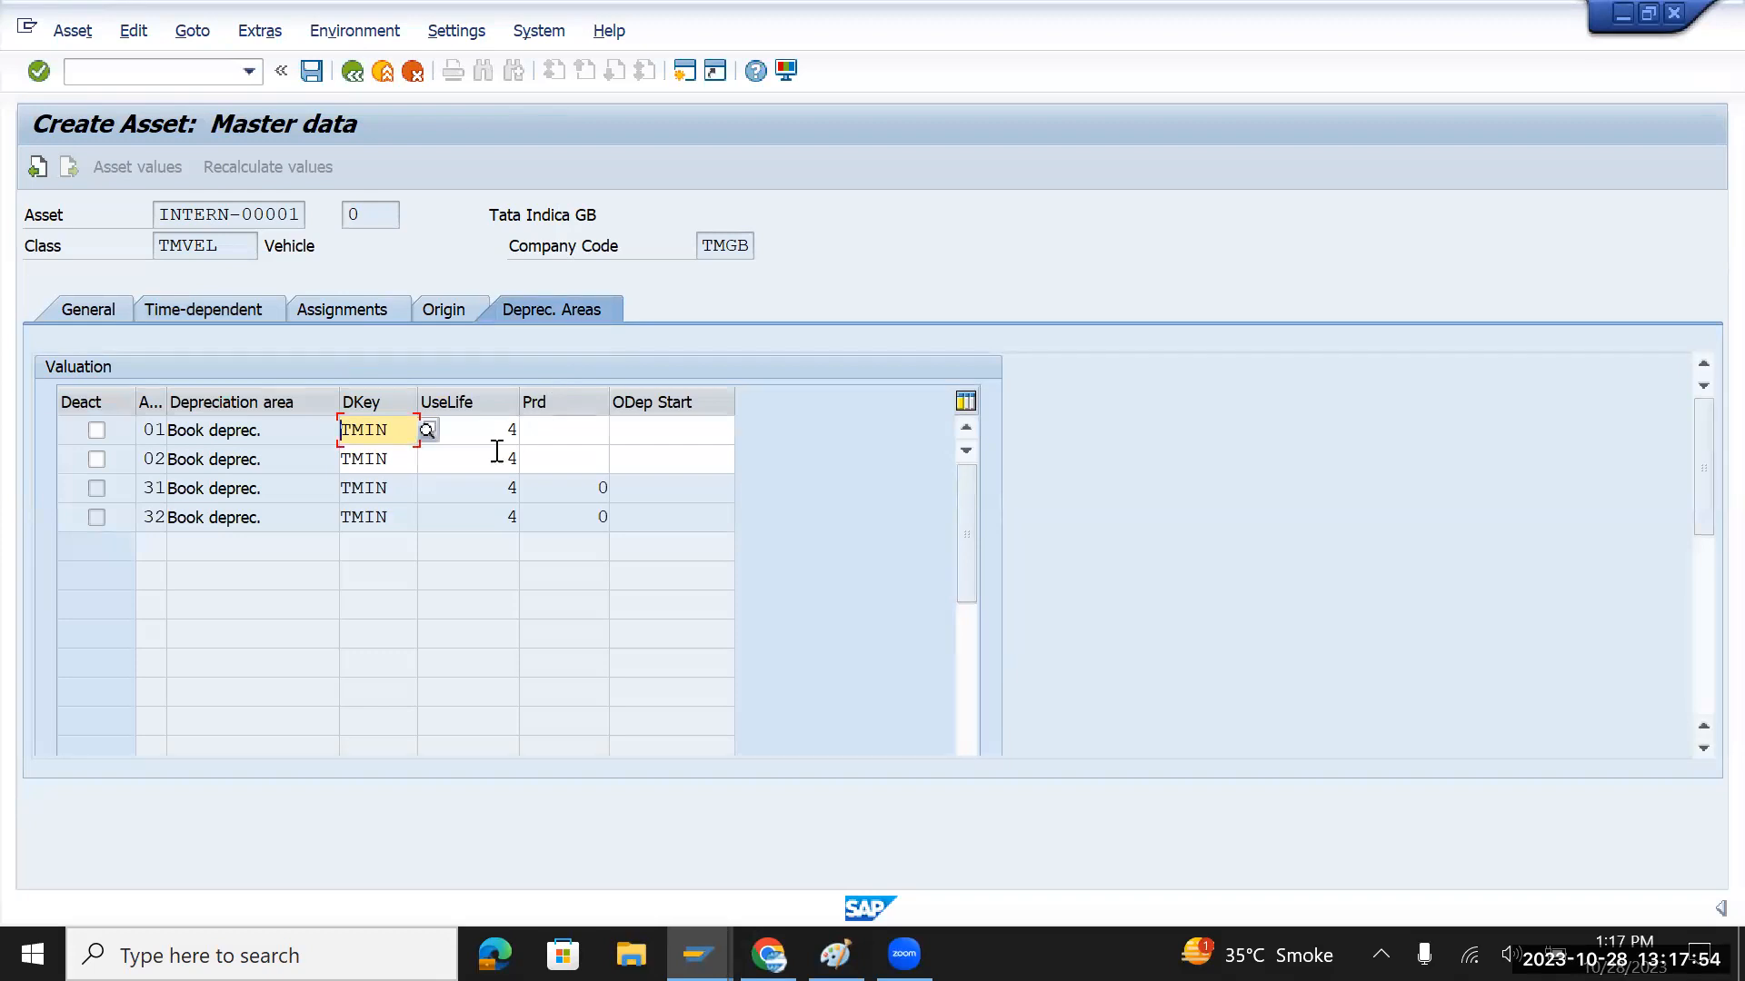
left_click_drag(506, 431, 522, 463)
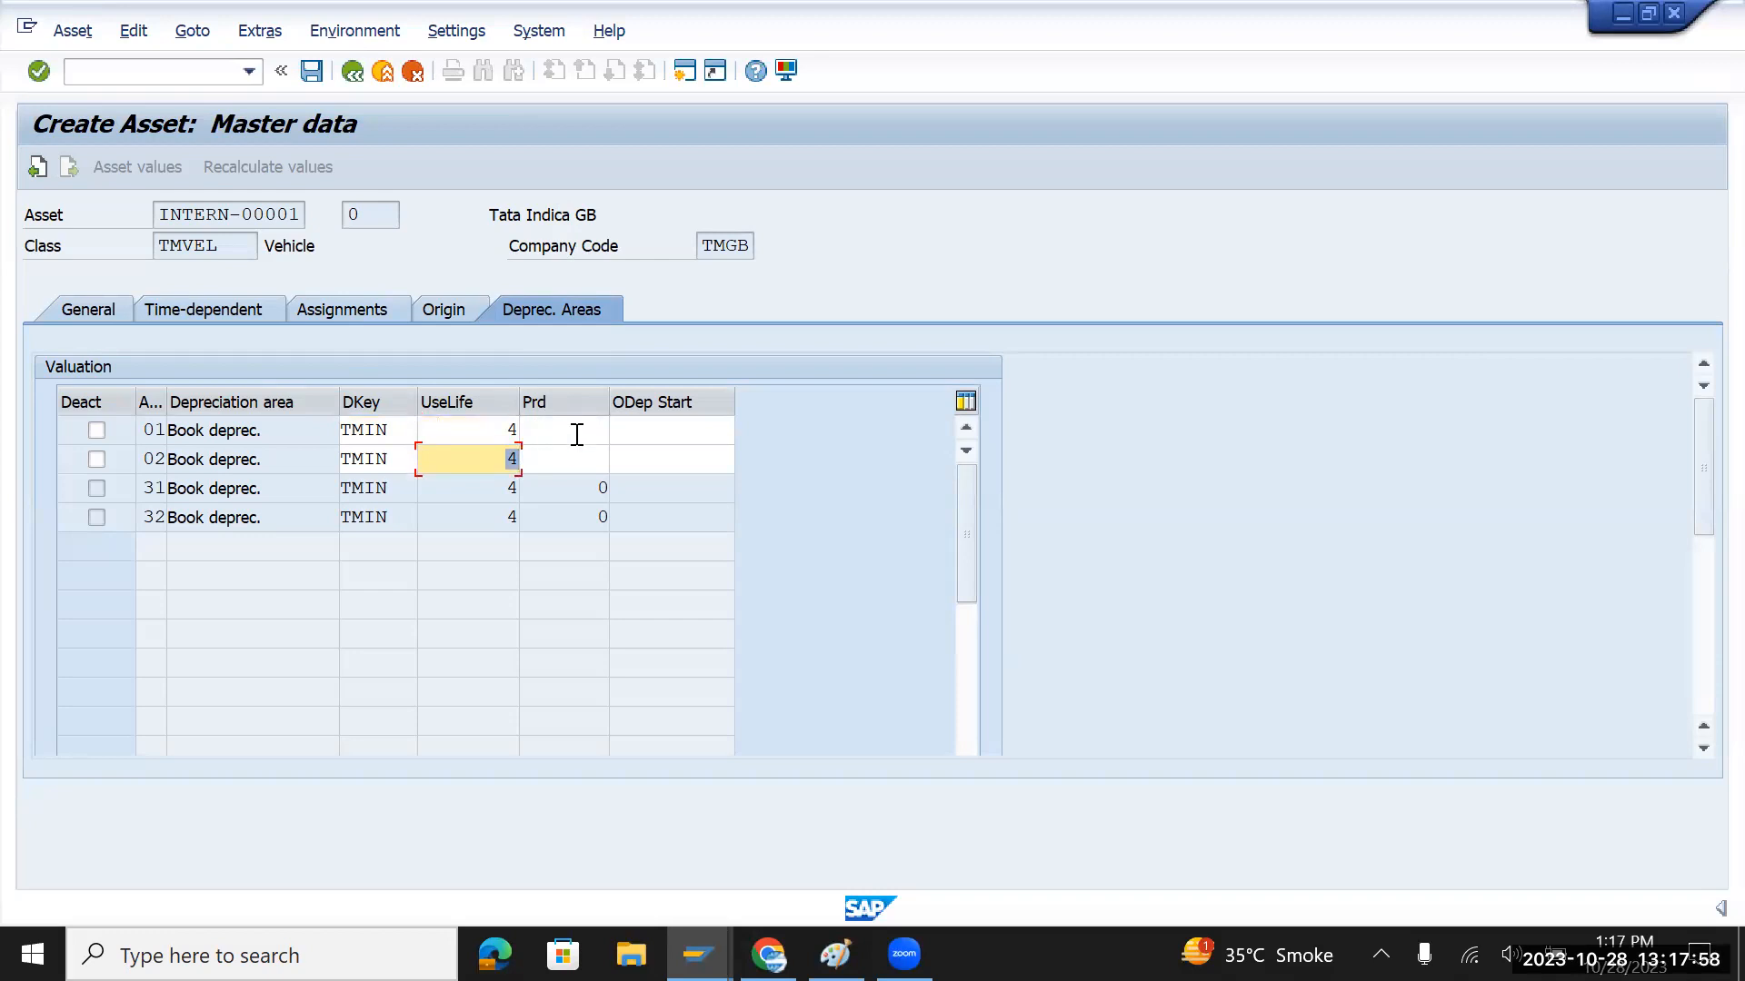
left_click(498, 432)
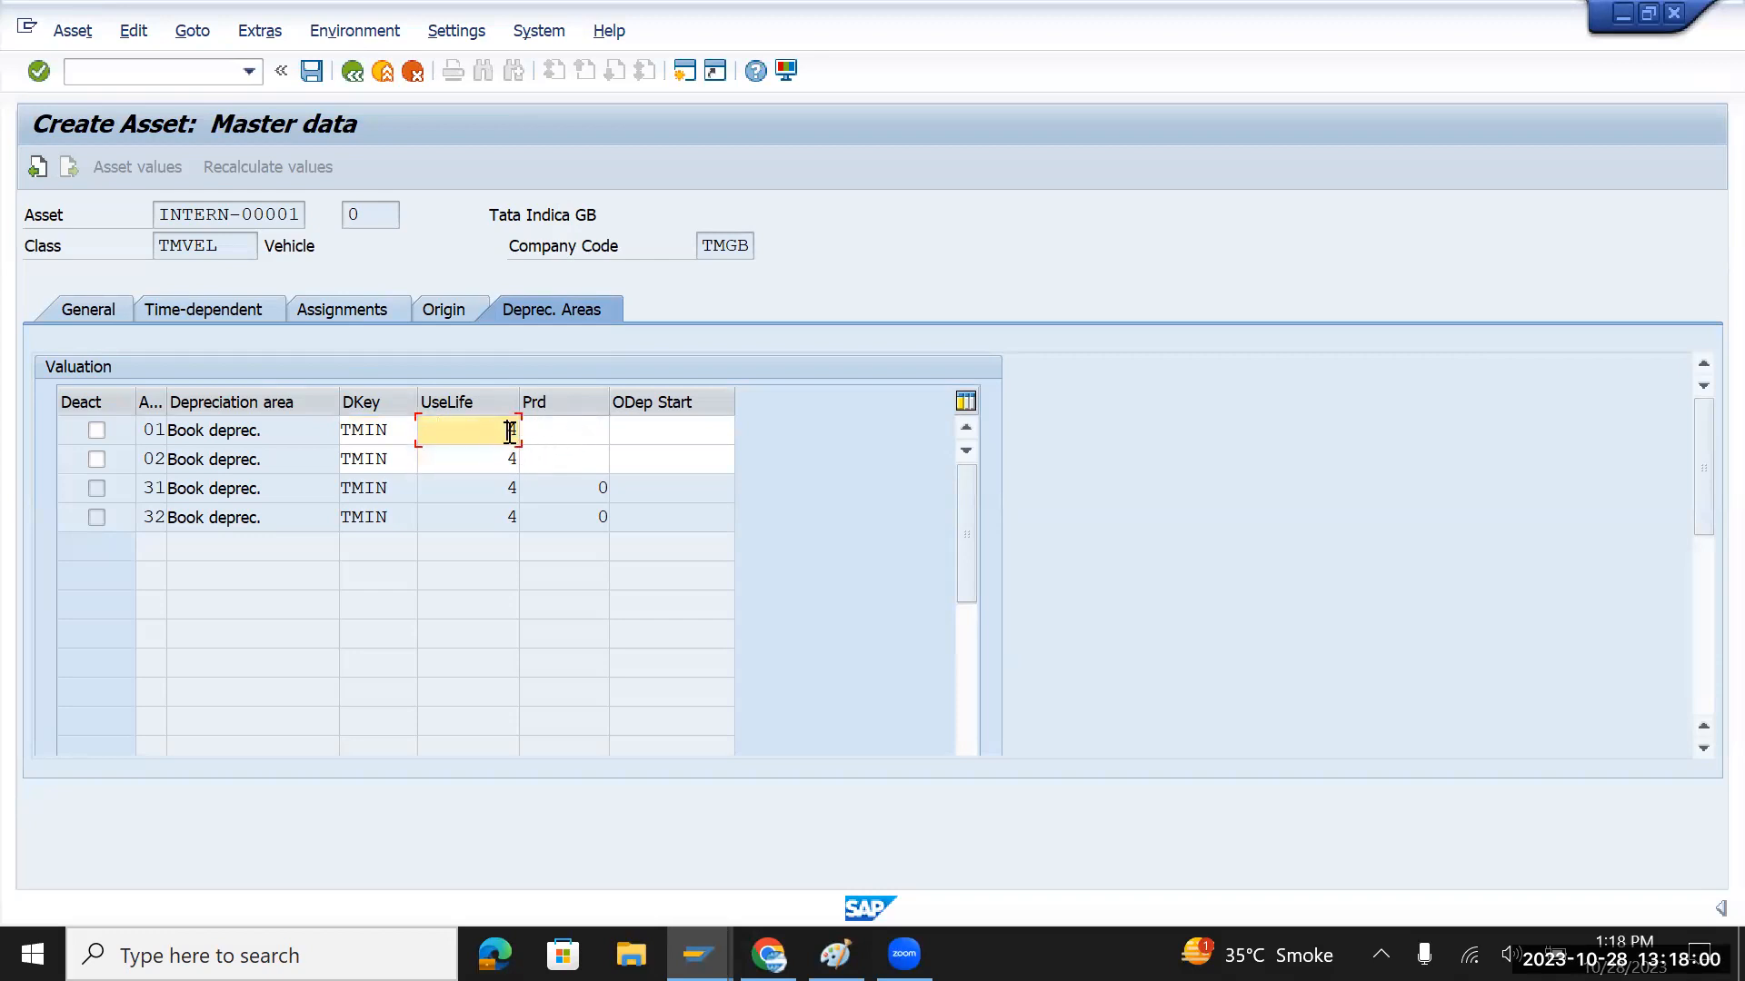
Set the ordinary depreciation start date of depreciation area 01 to 01.10.2023 for the new vehicle asset
double_click(510, 432)
double_click(513, 461)
left_click(516, 435)
left_click(557, 432)
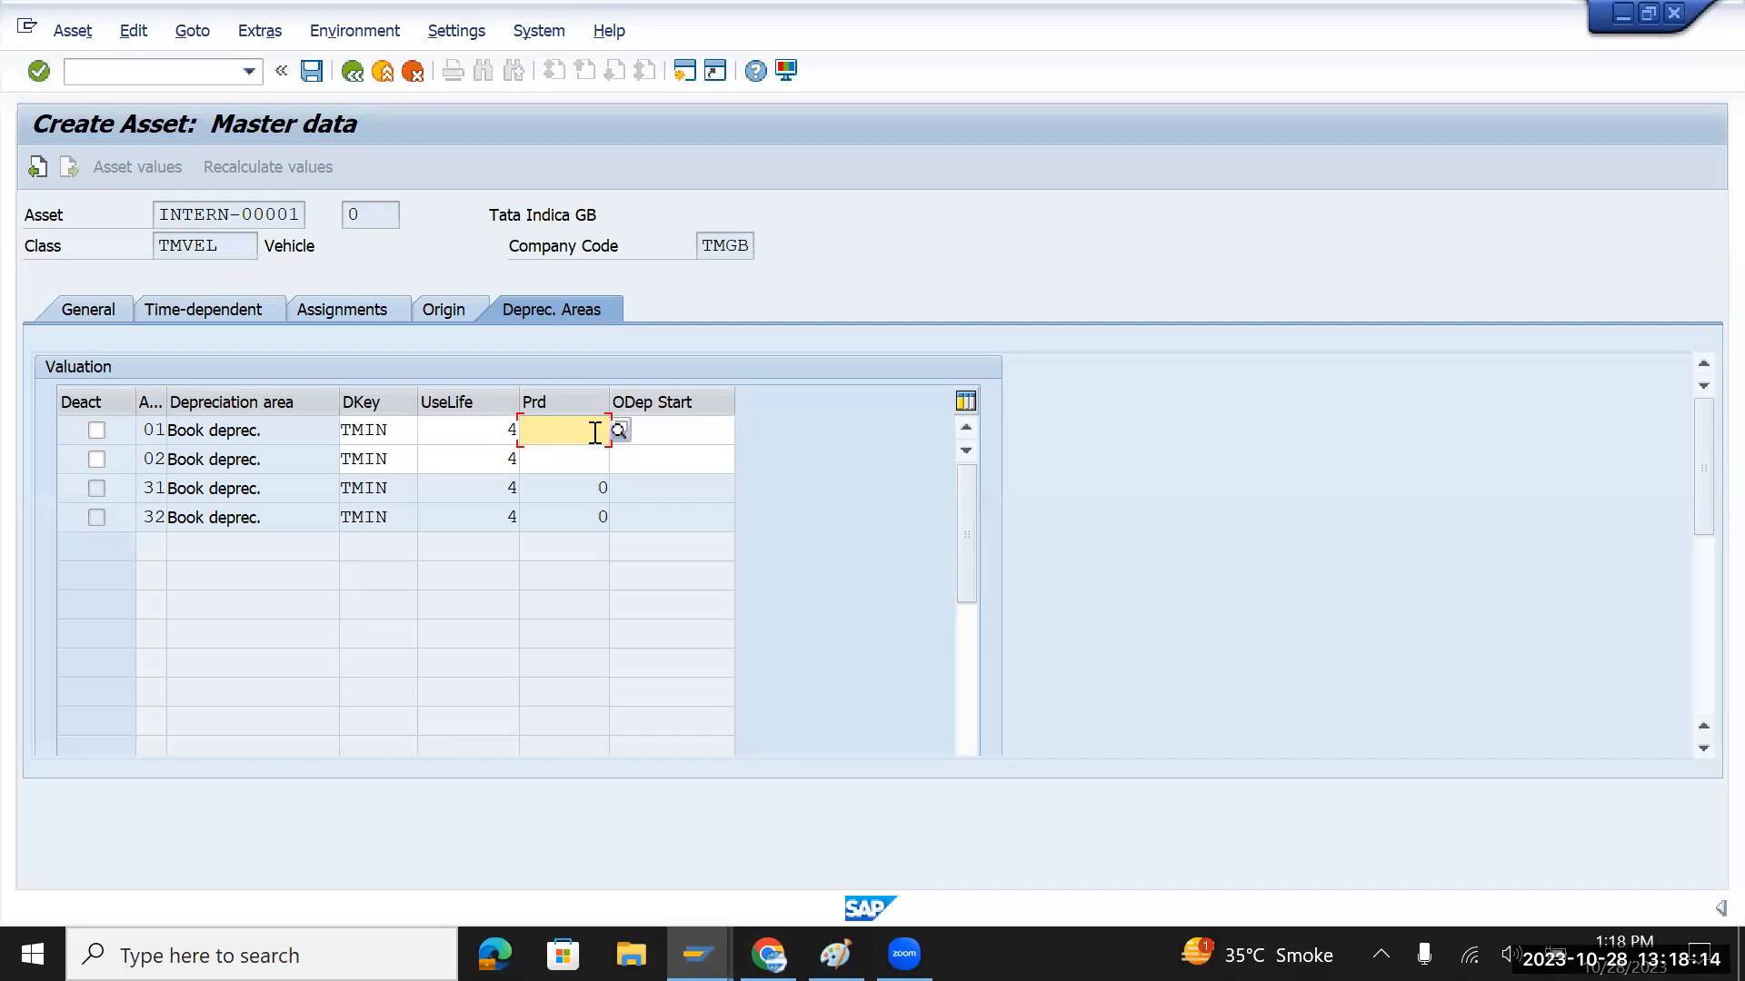
left_click(664, 428)
left_click(745, 429)
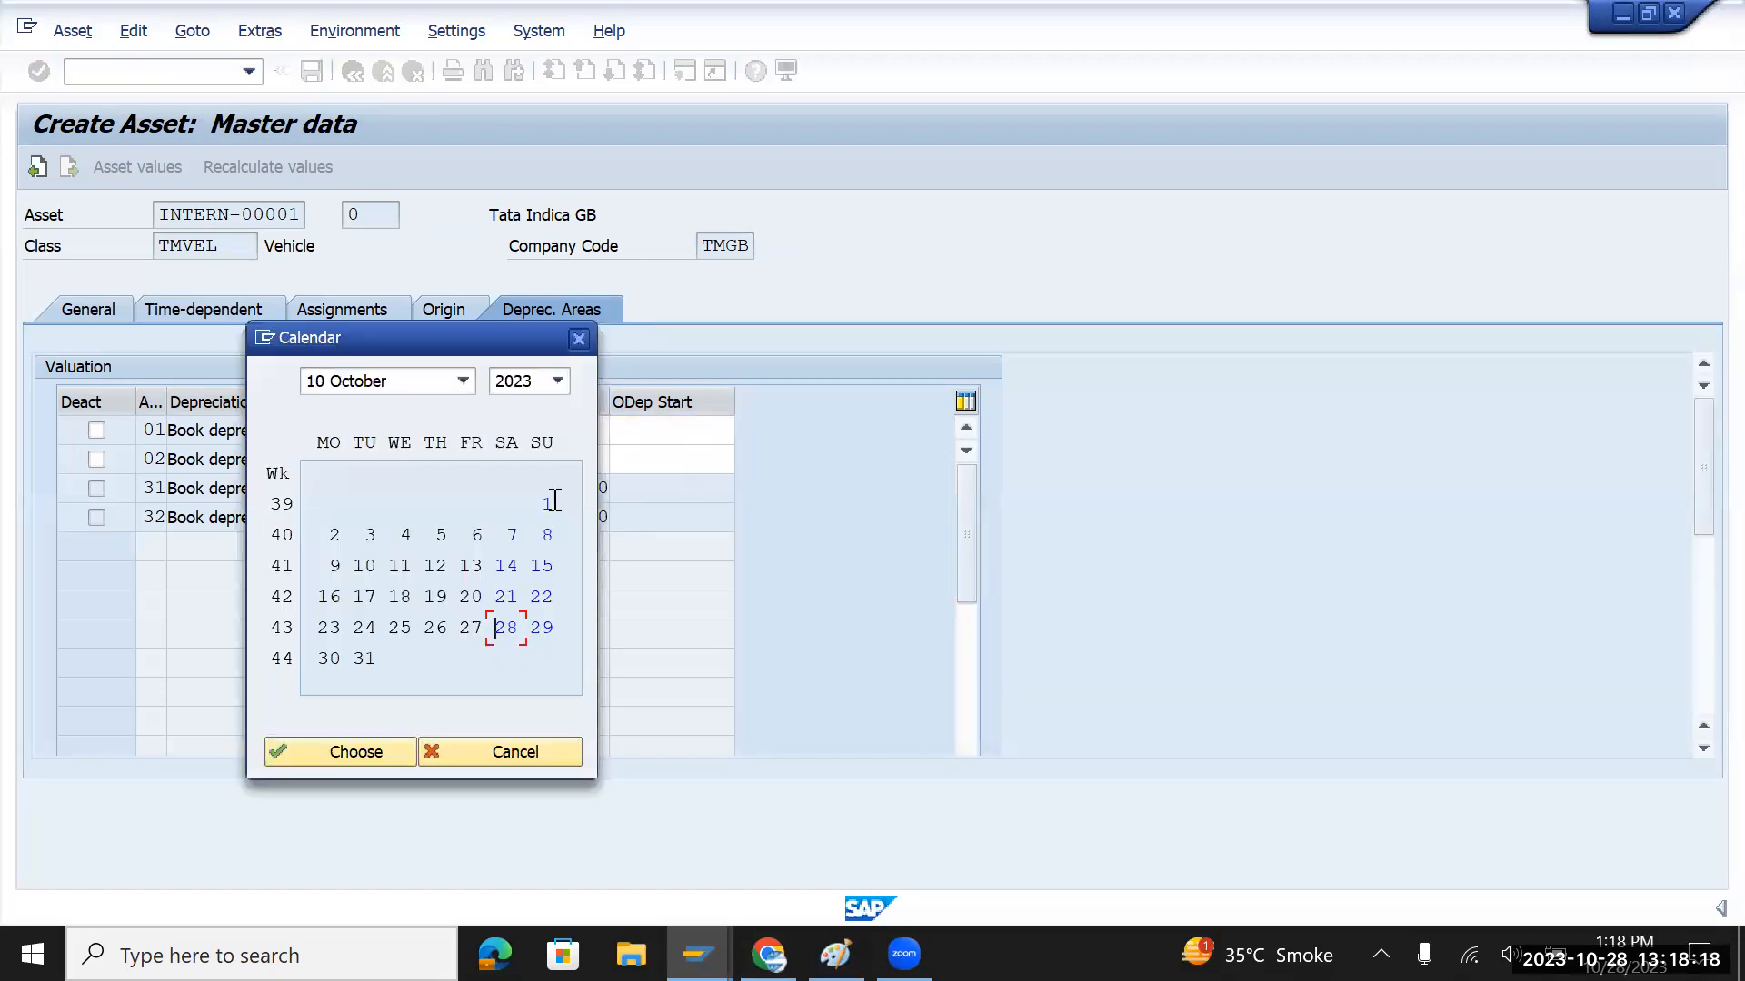
double_click(547, 503)
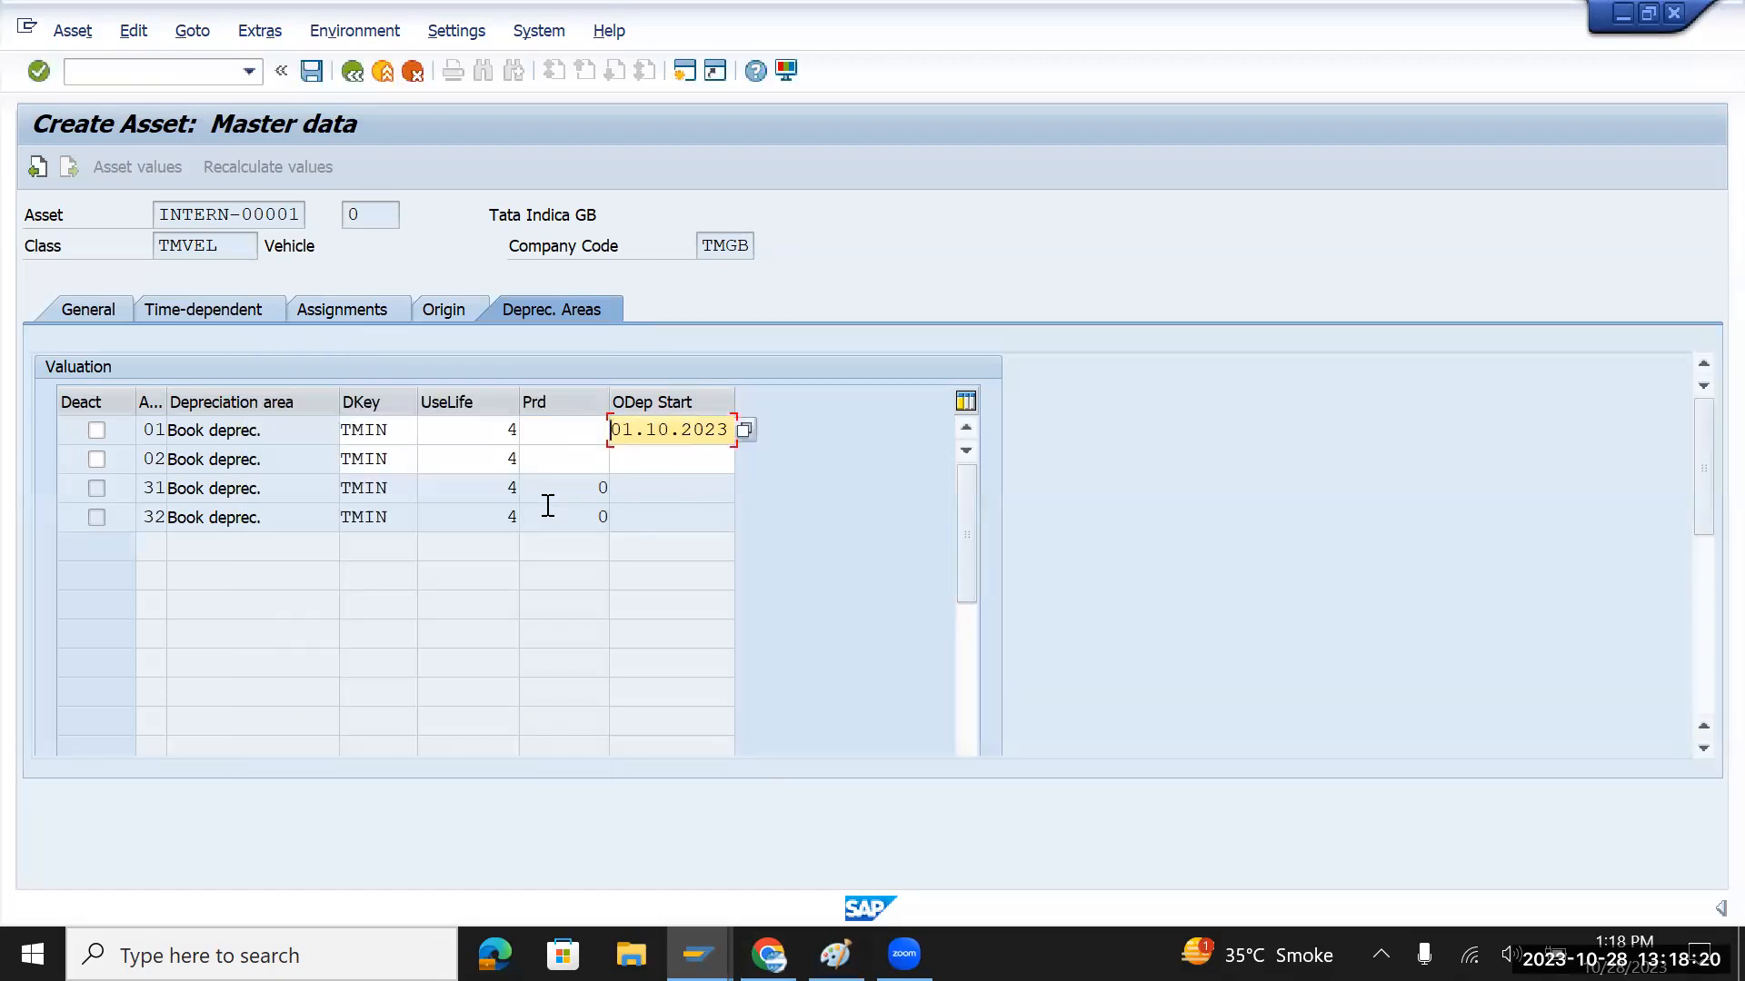
key("ctrl+s")
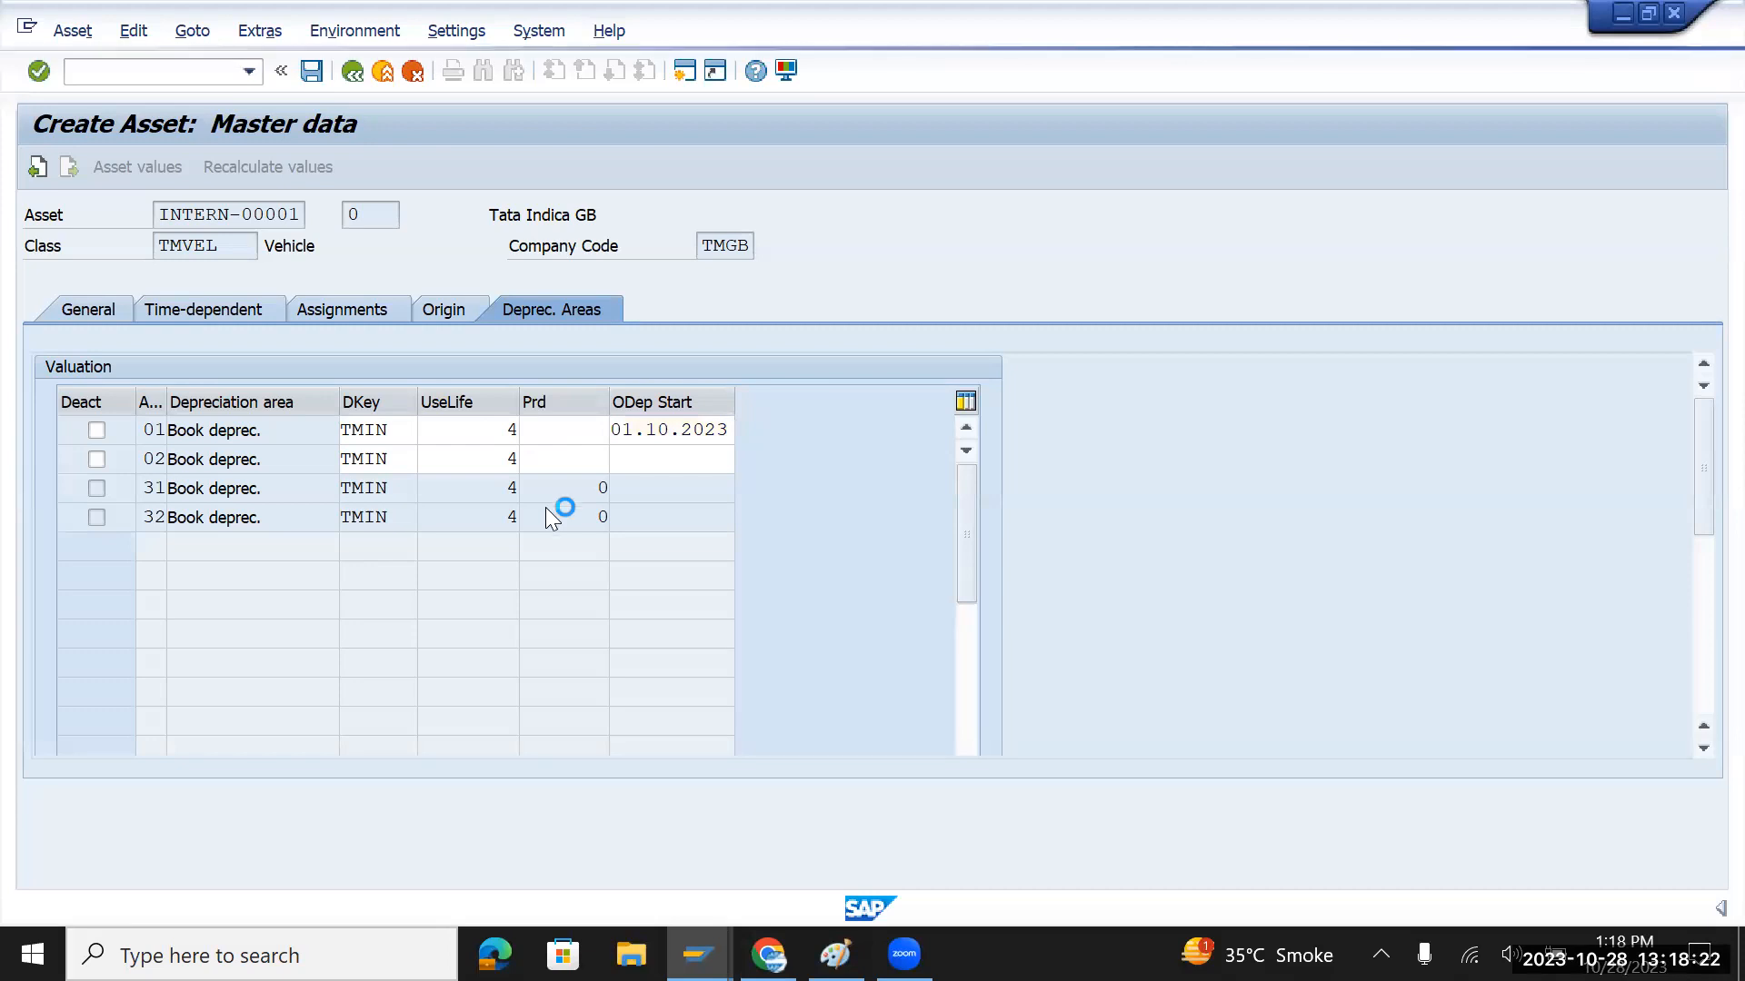
left_click(583, 587)
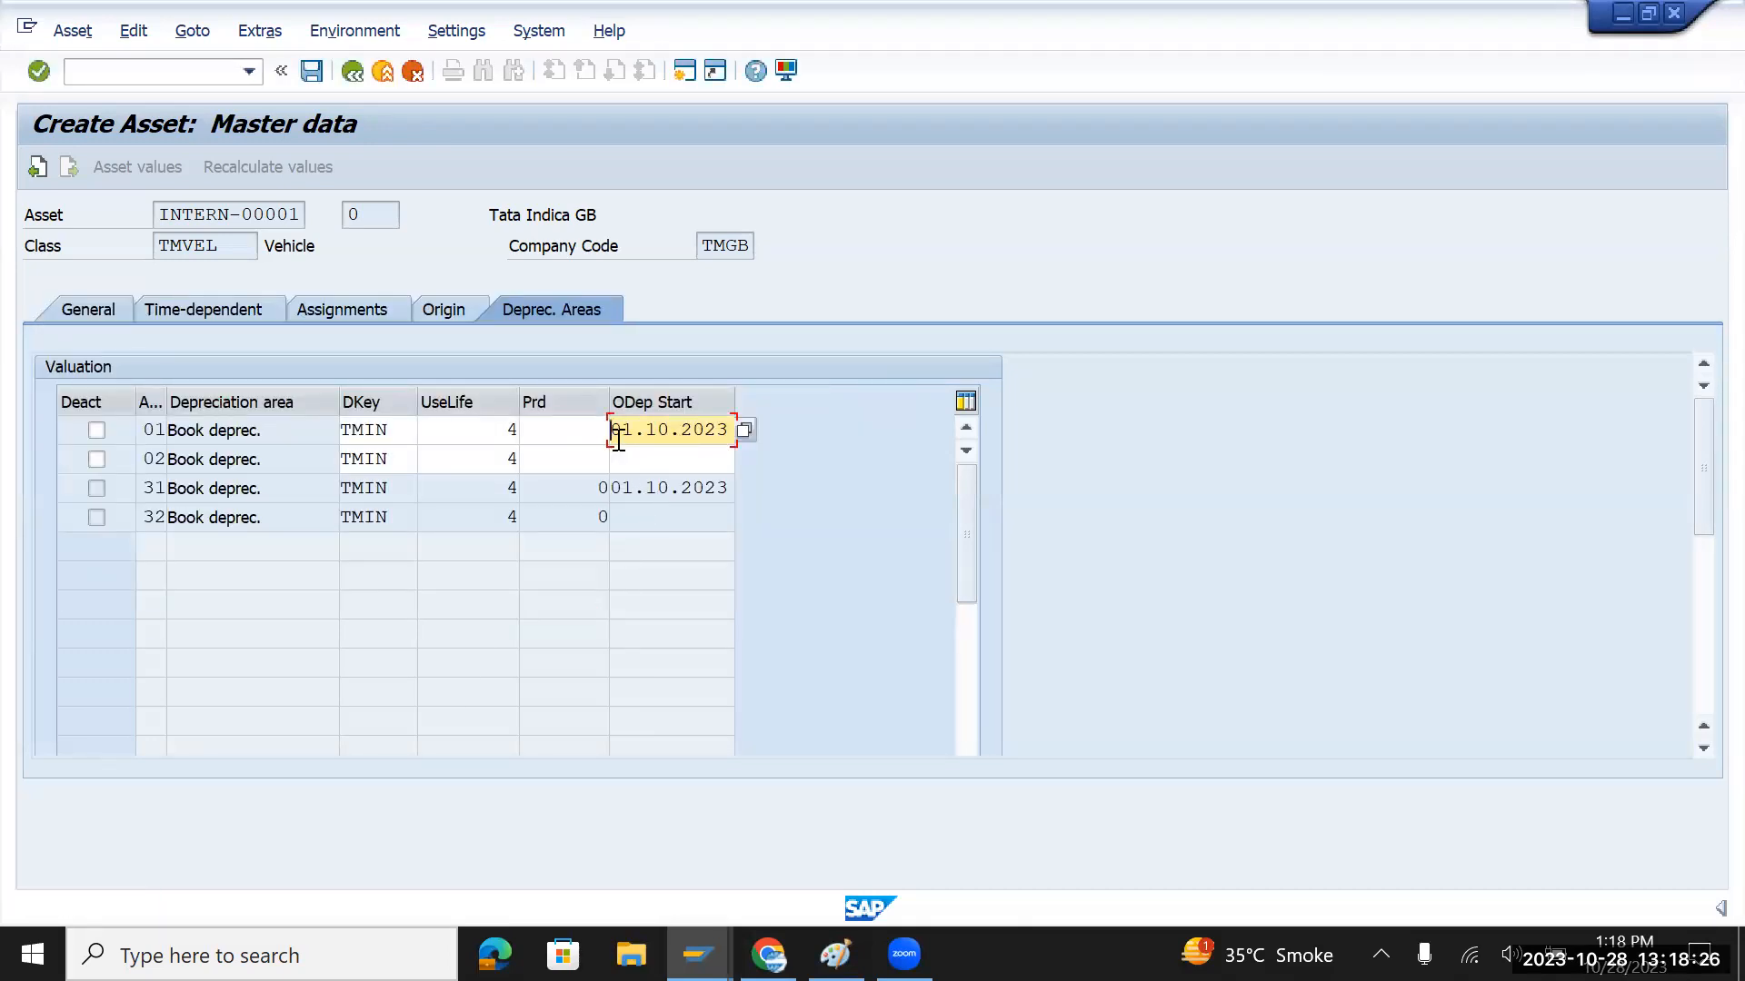
Copy the start date 01.10.2023 from depreciation area 01 to area 02 and save the Tata Indica GB asset
left_click_drag(612, 435, 734, 433)
key("ctrl+c")
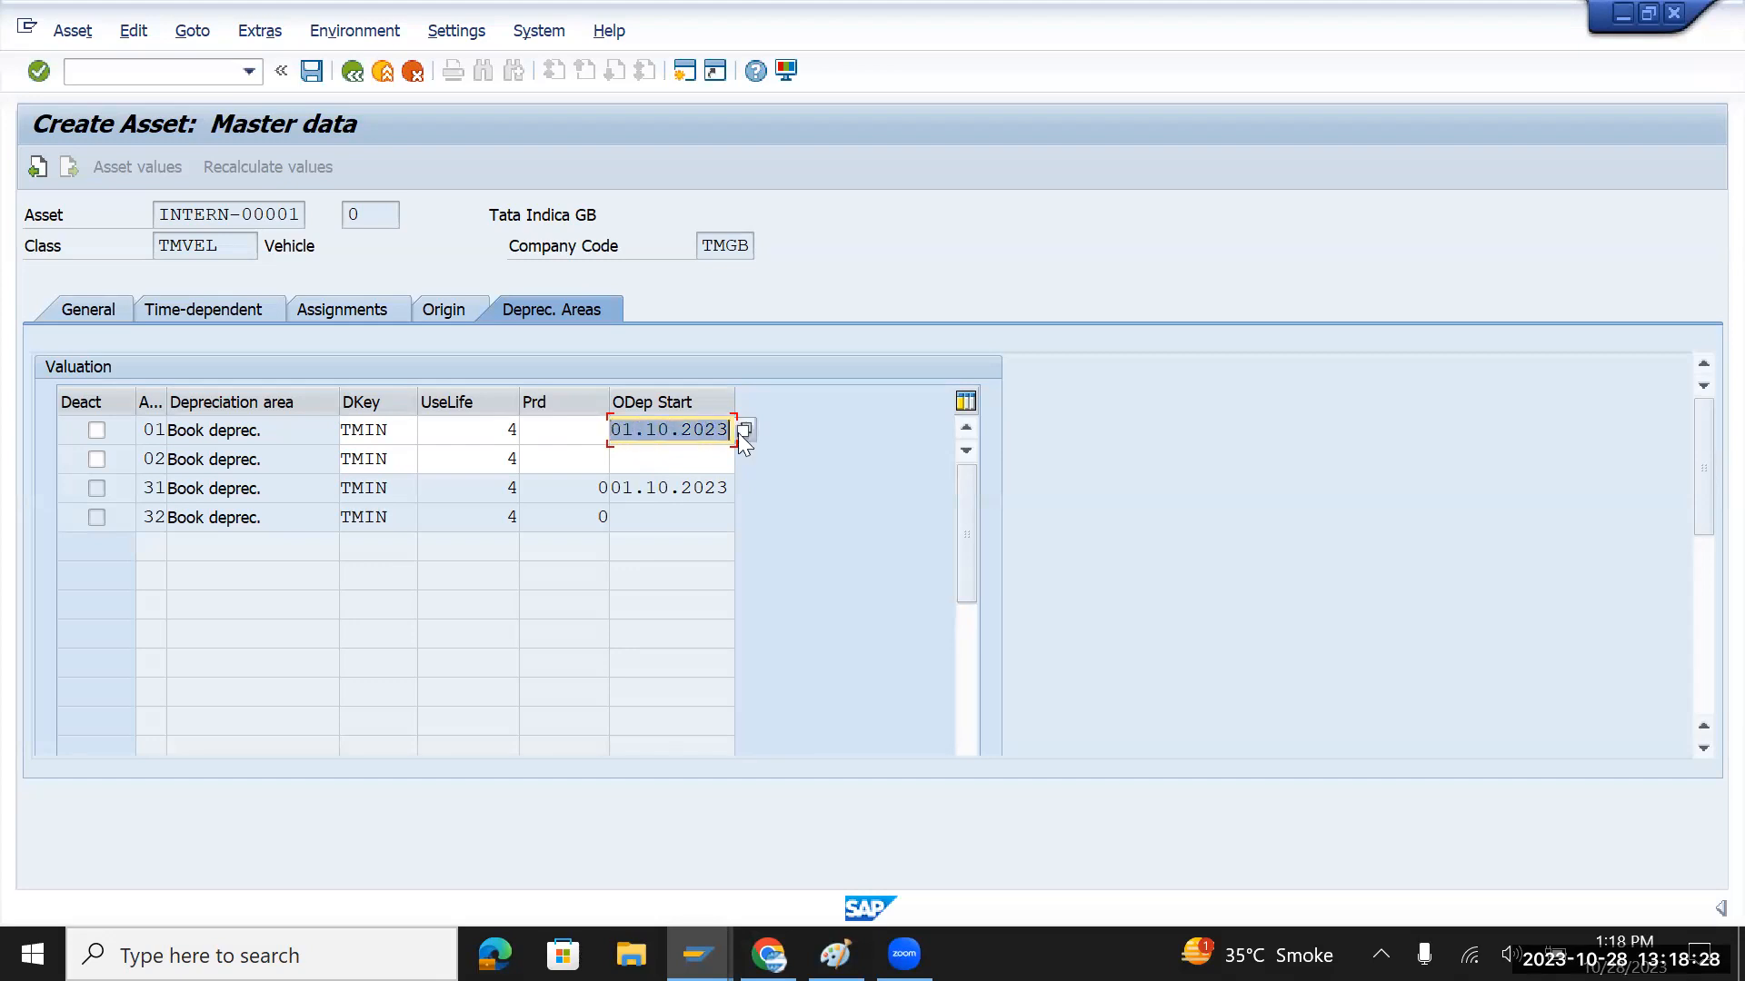
left_click(702, 462)
key("ctrl+v")
key("Return")
key("Return")
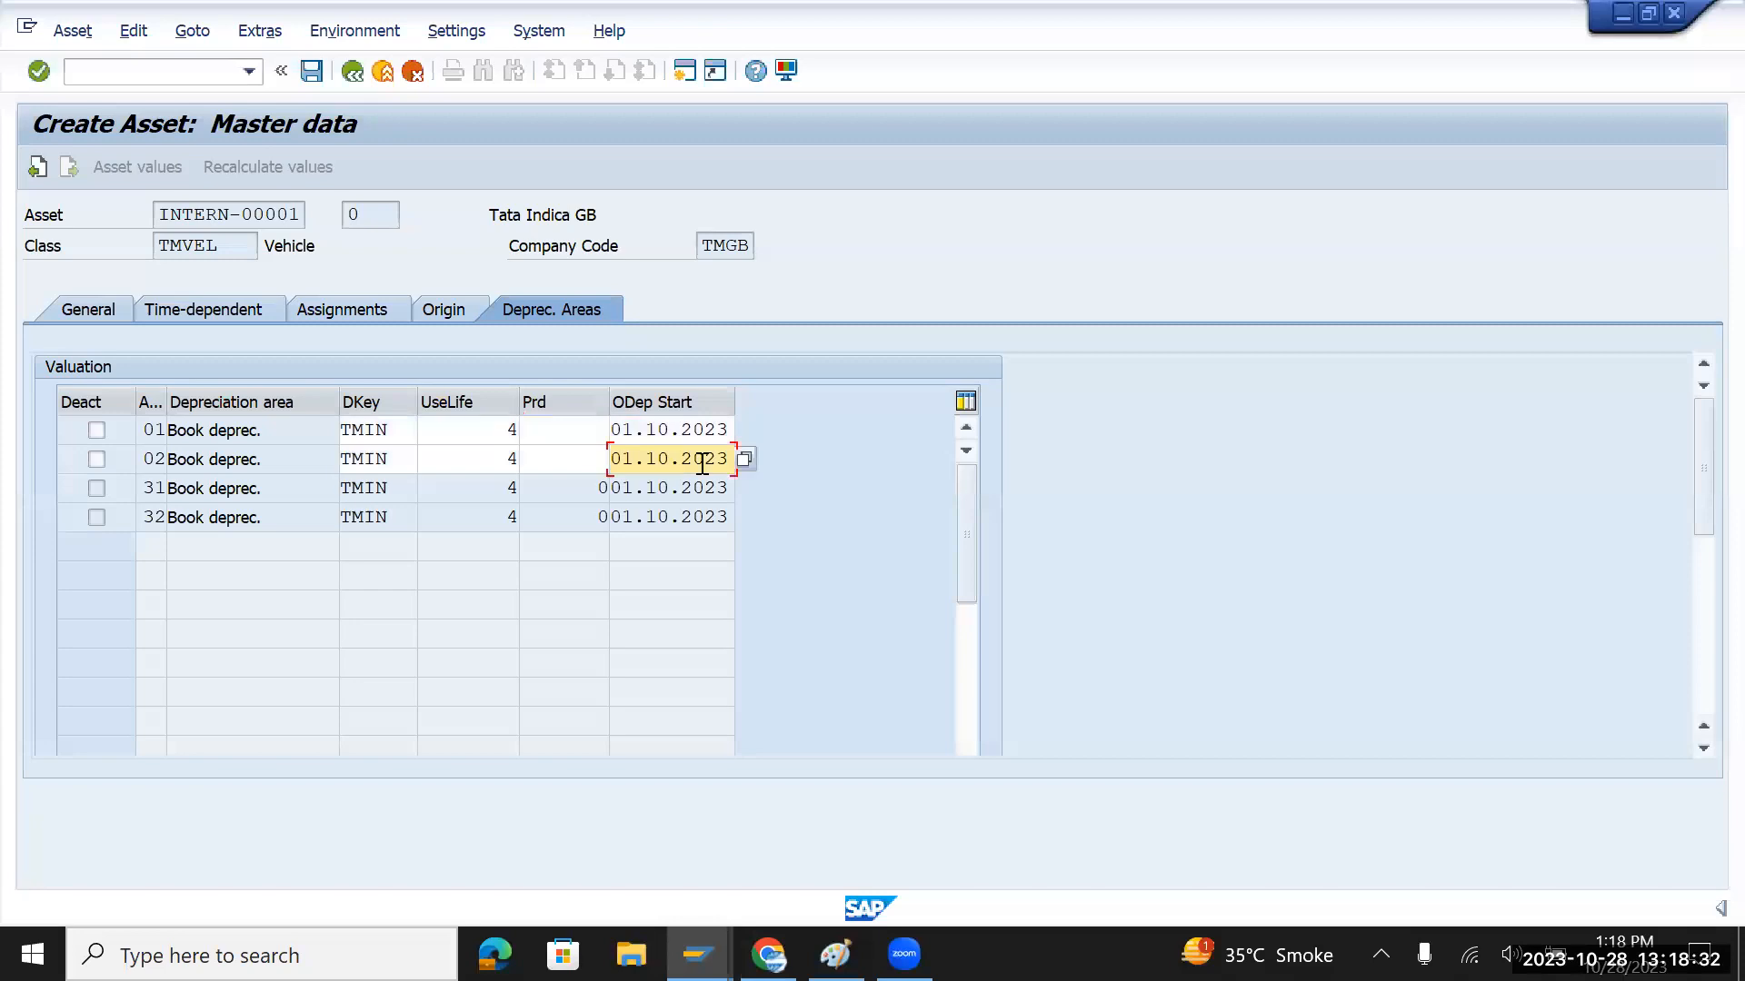
left_click(312, 77)
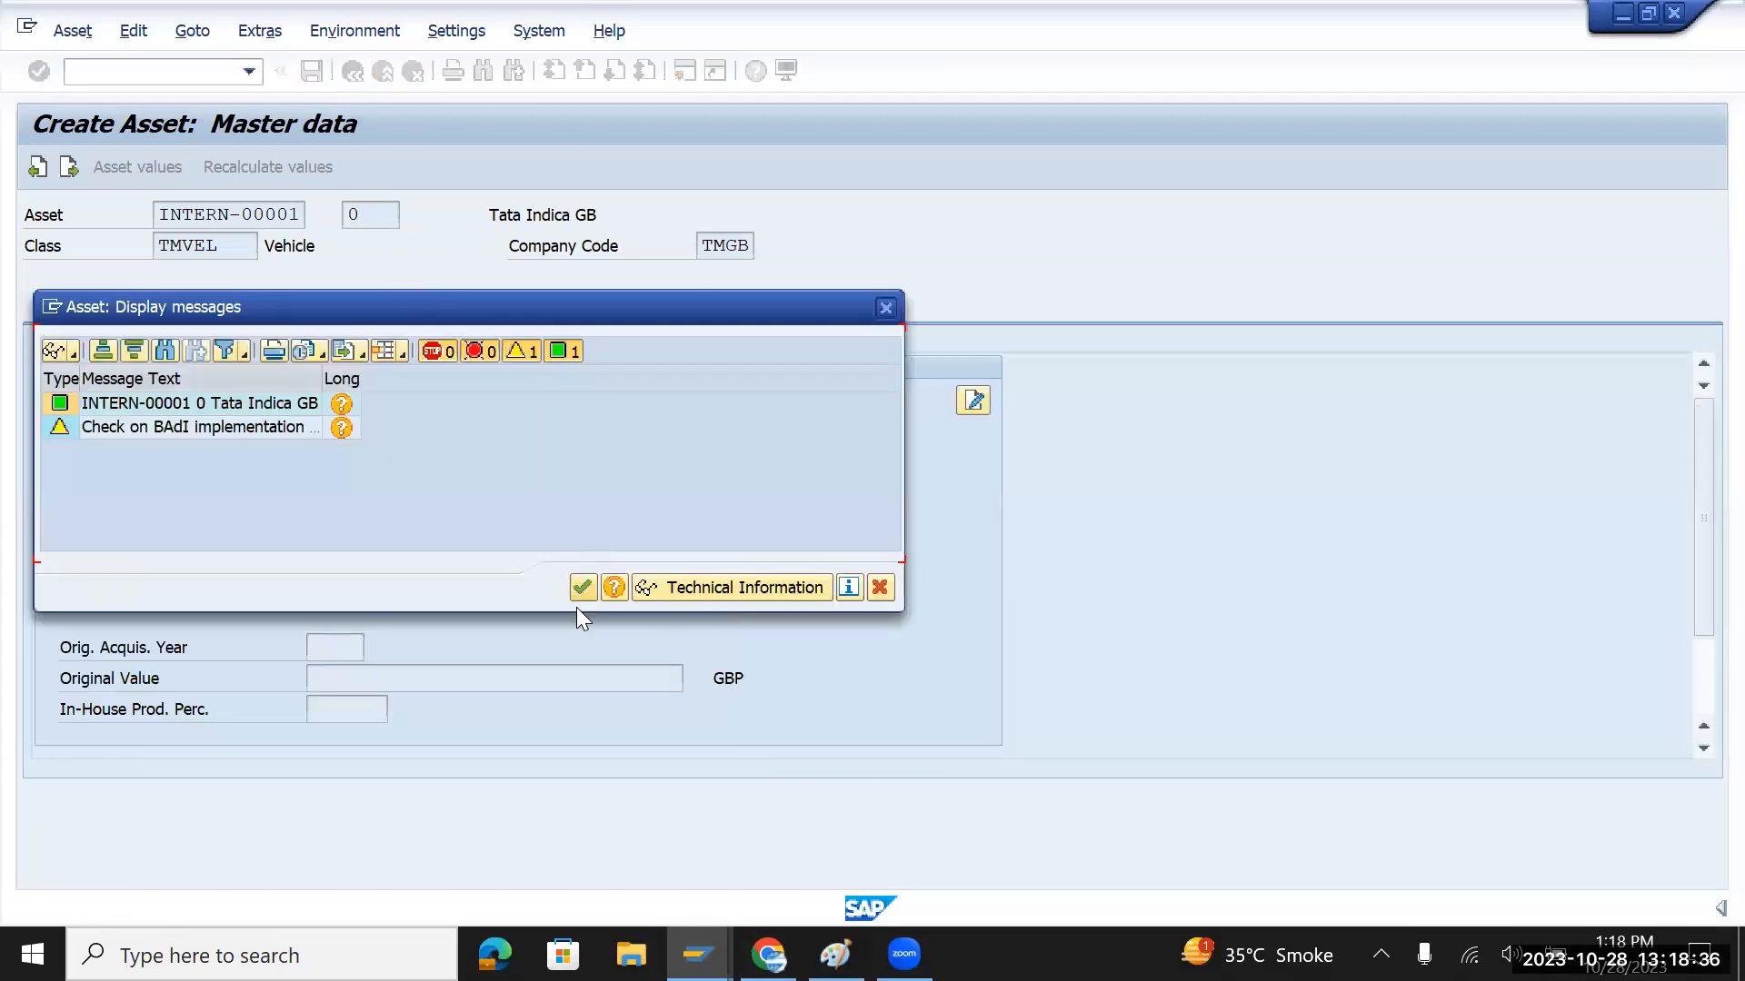
left_click(582, 588)
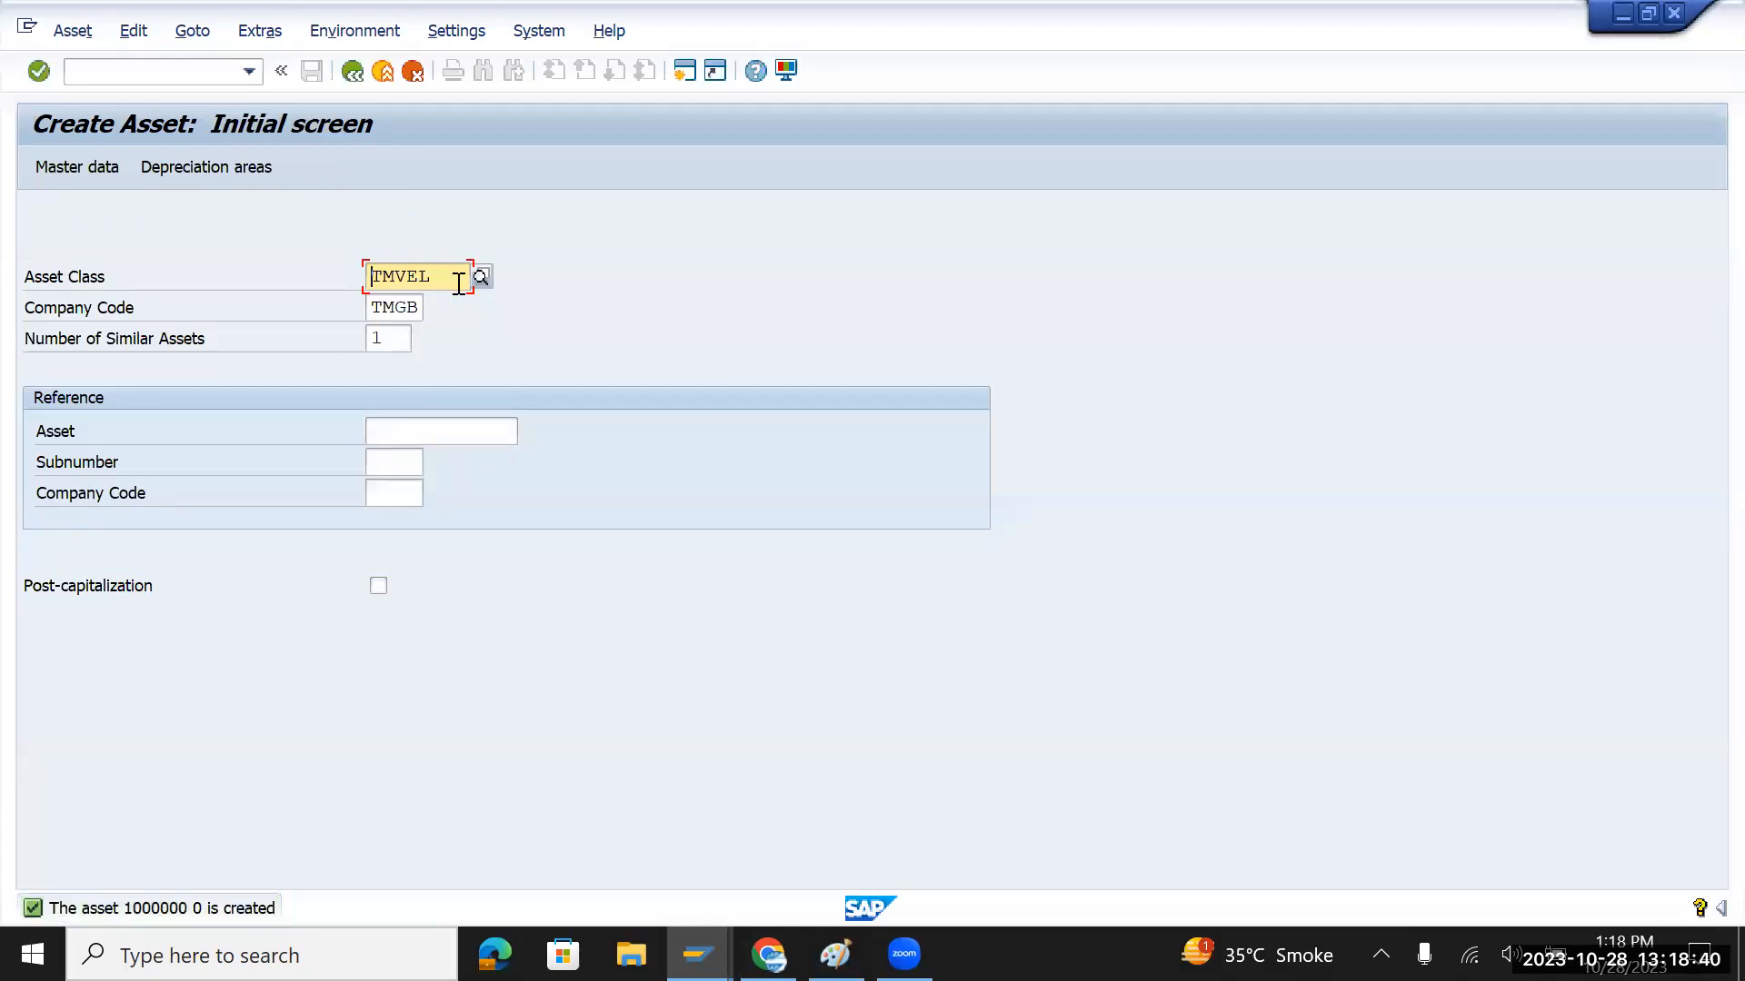
Start creating another asset with asset class TMMAC in company code TMGB
key("Down")
key("Down")
key("Down")
key("Down")
key("Down")
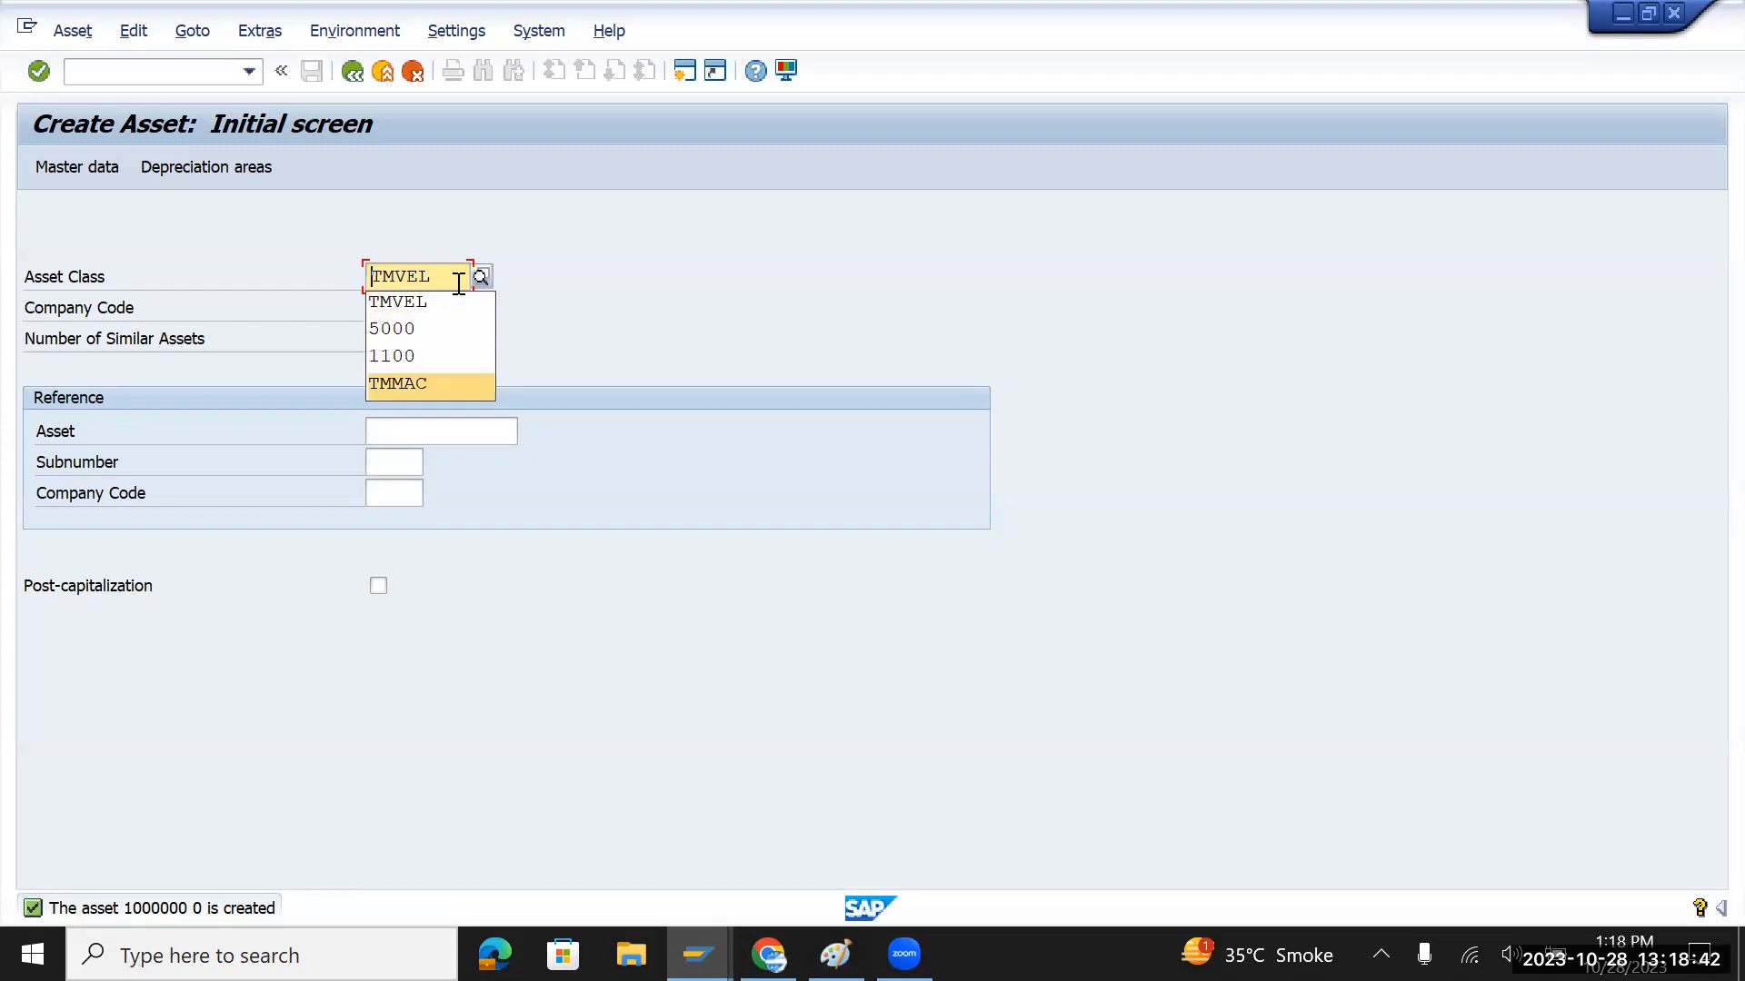
key("Tab")
key("Return")
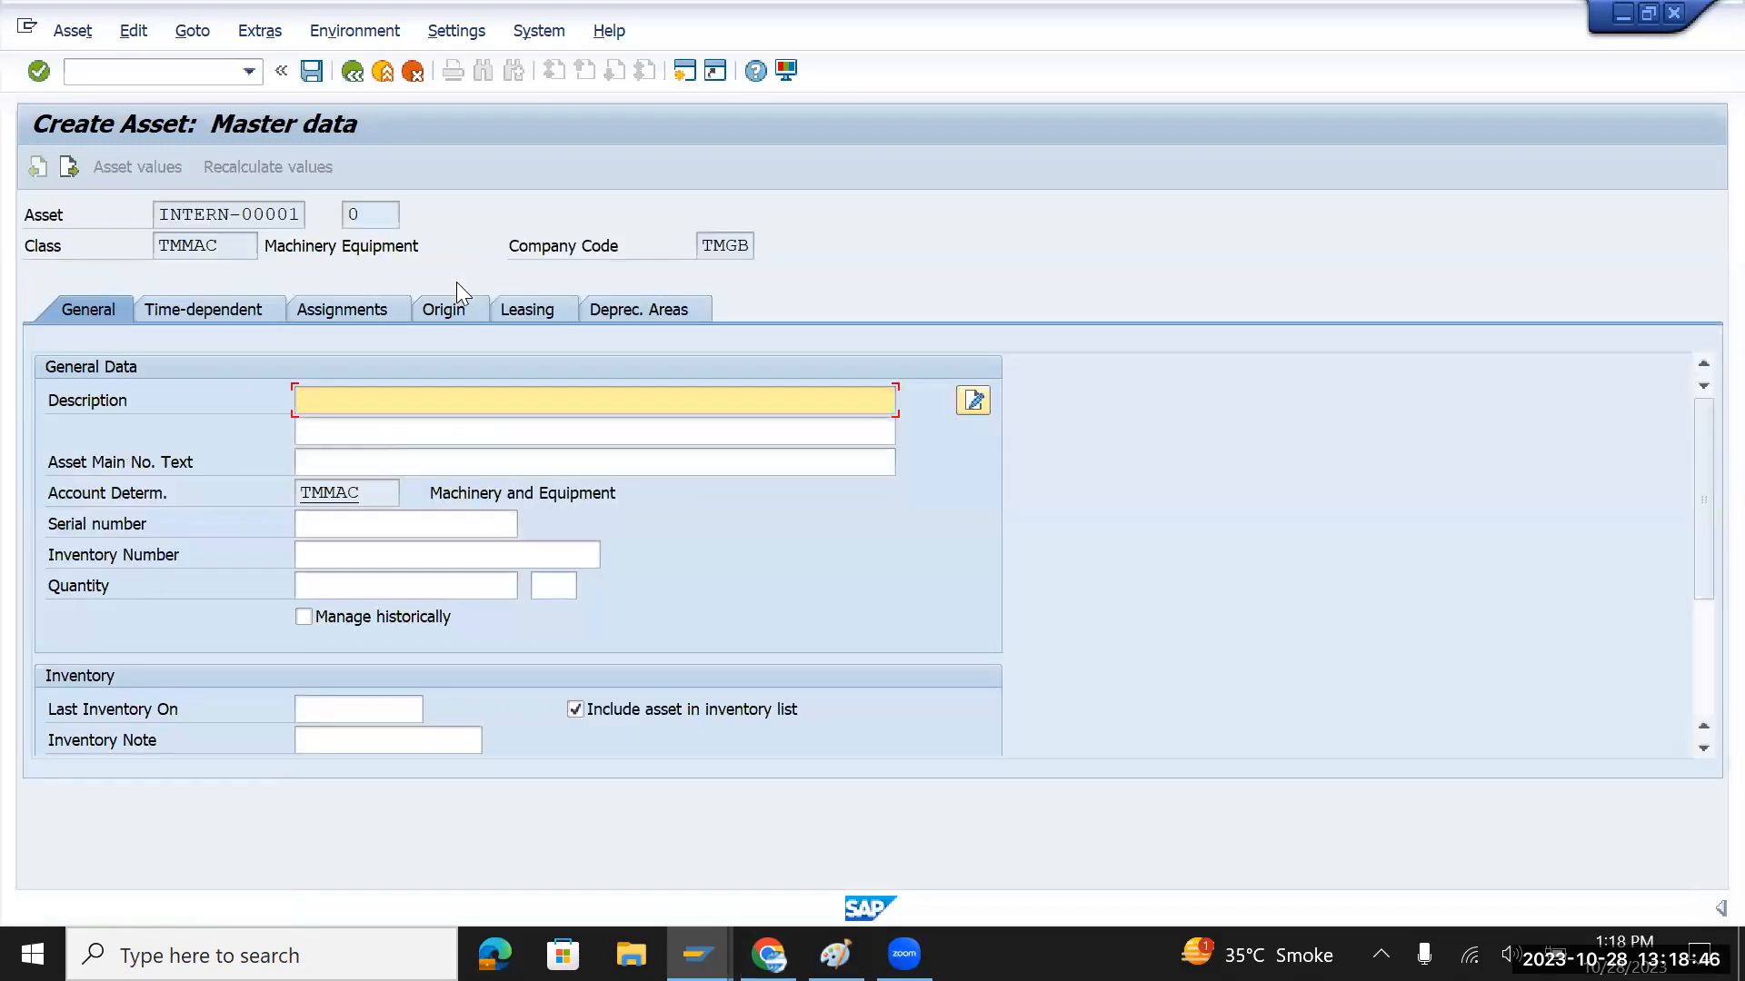
Describe the new machinery asset as MAC digital Machin printer GB, extending the earlier printer description
key("Down")
key("Down")
key("Down")
key("Down")
key("Down")
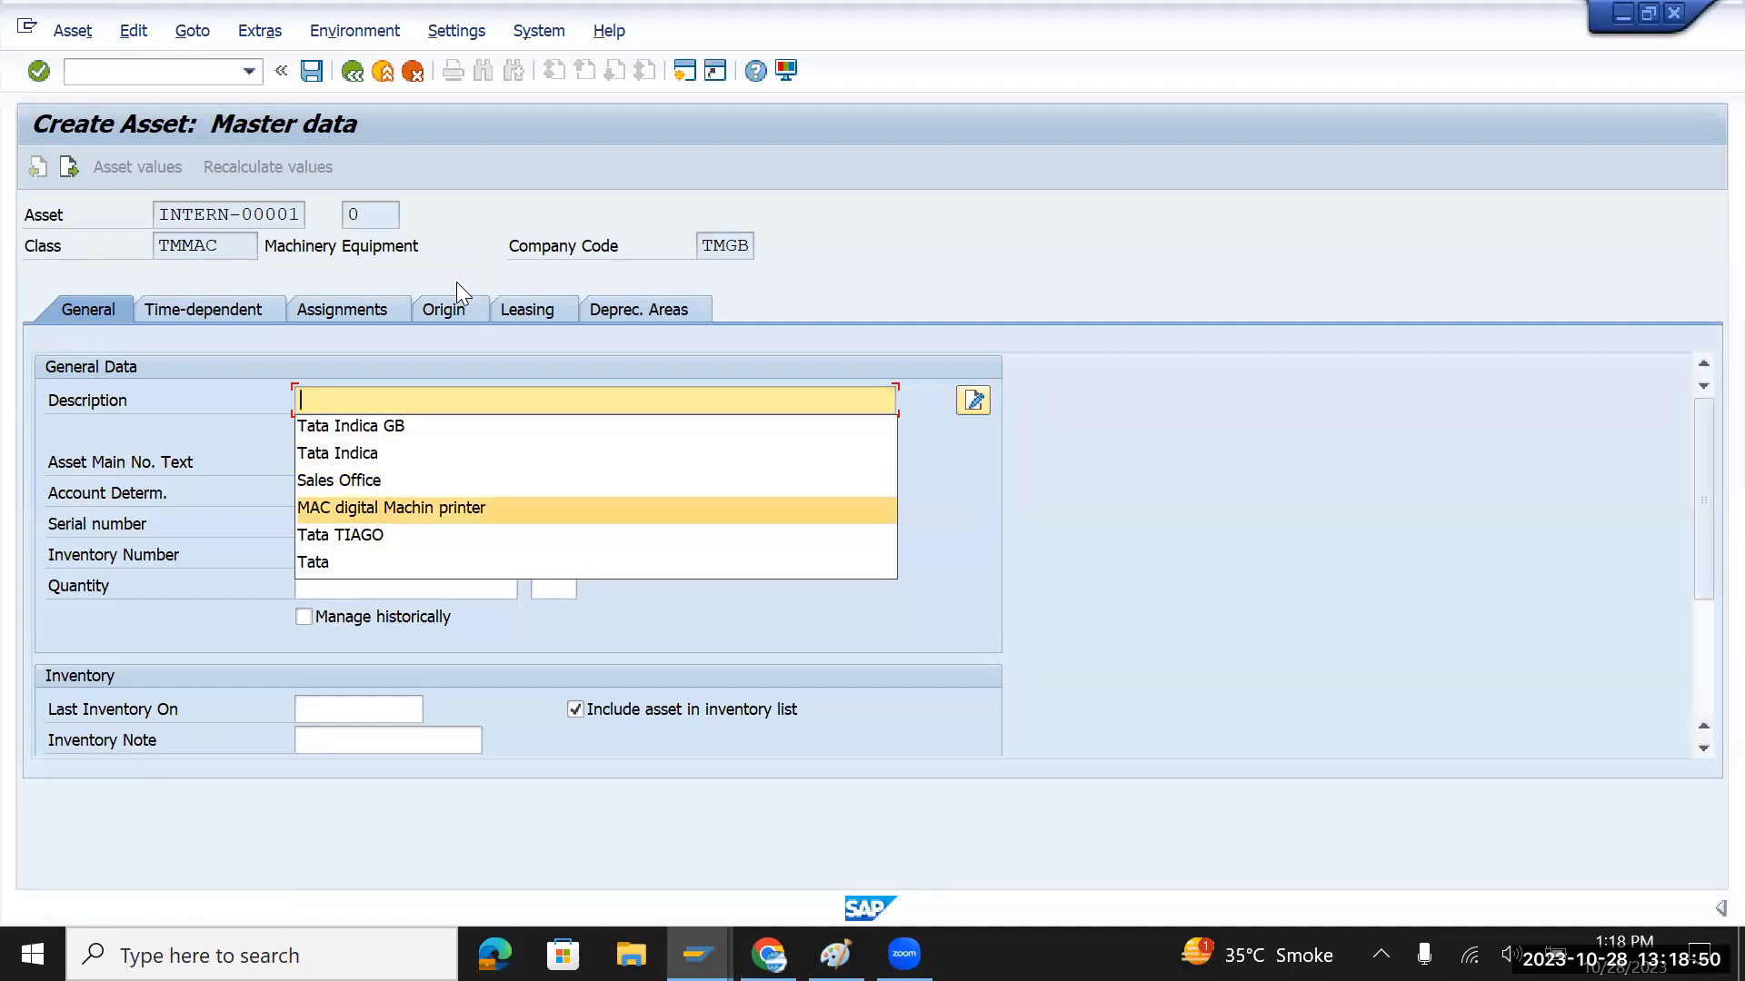
key("Return")
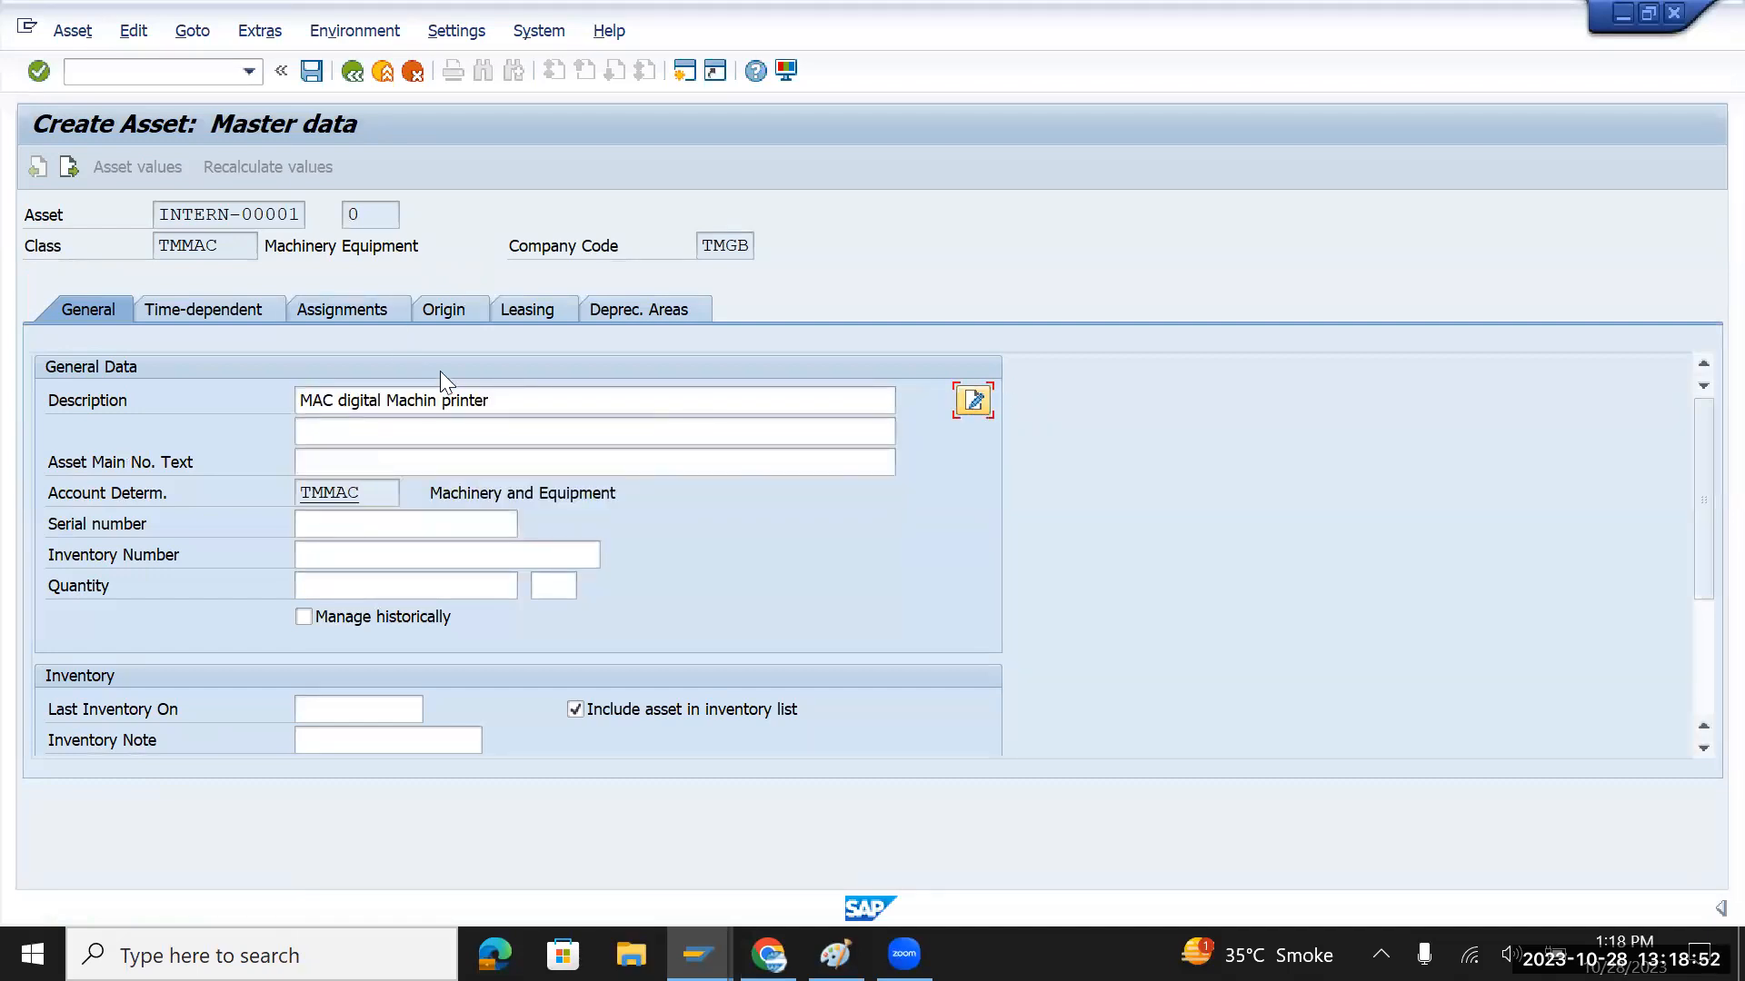
left_click(529, 397)
type("GB")
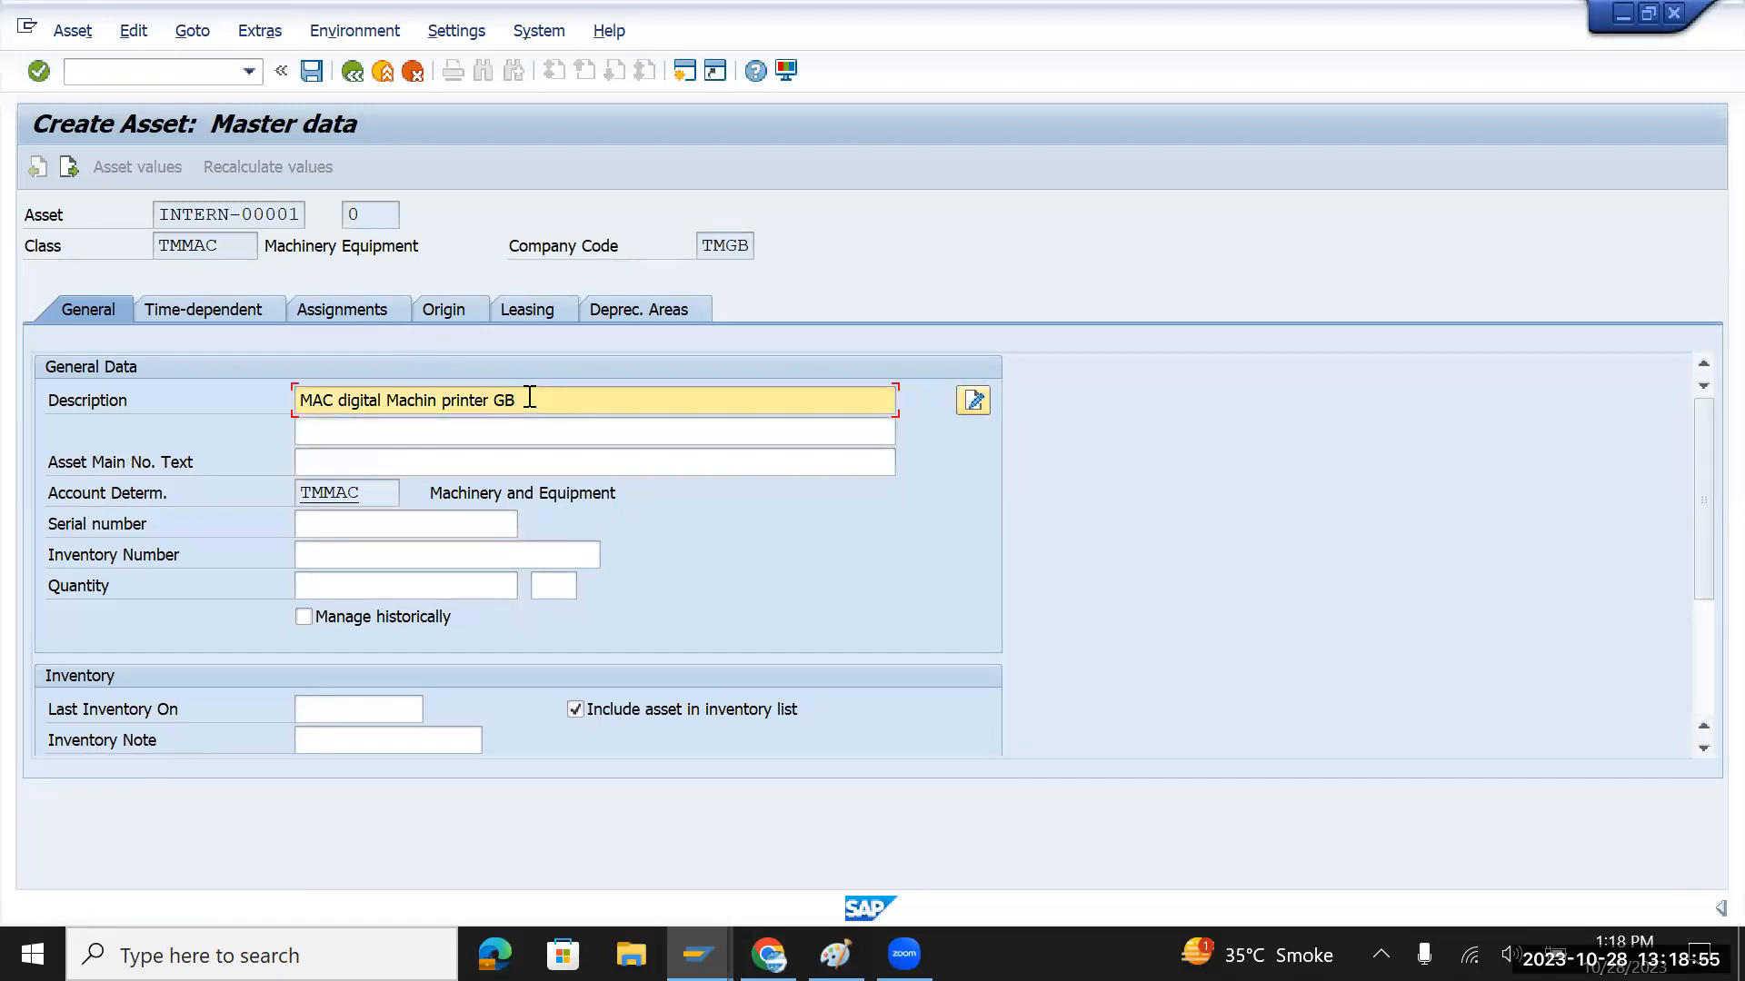
Assign cost center GBRENT to the machinery asset's time-dependent data
left_click(187, 309)
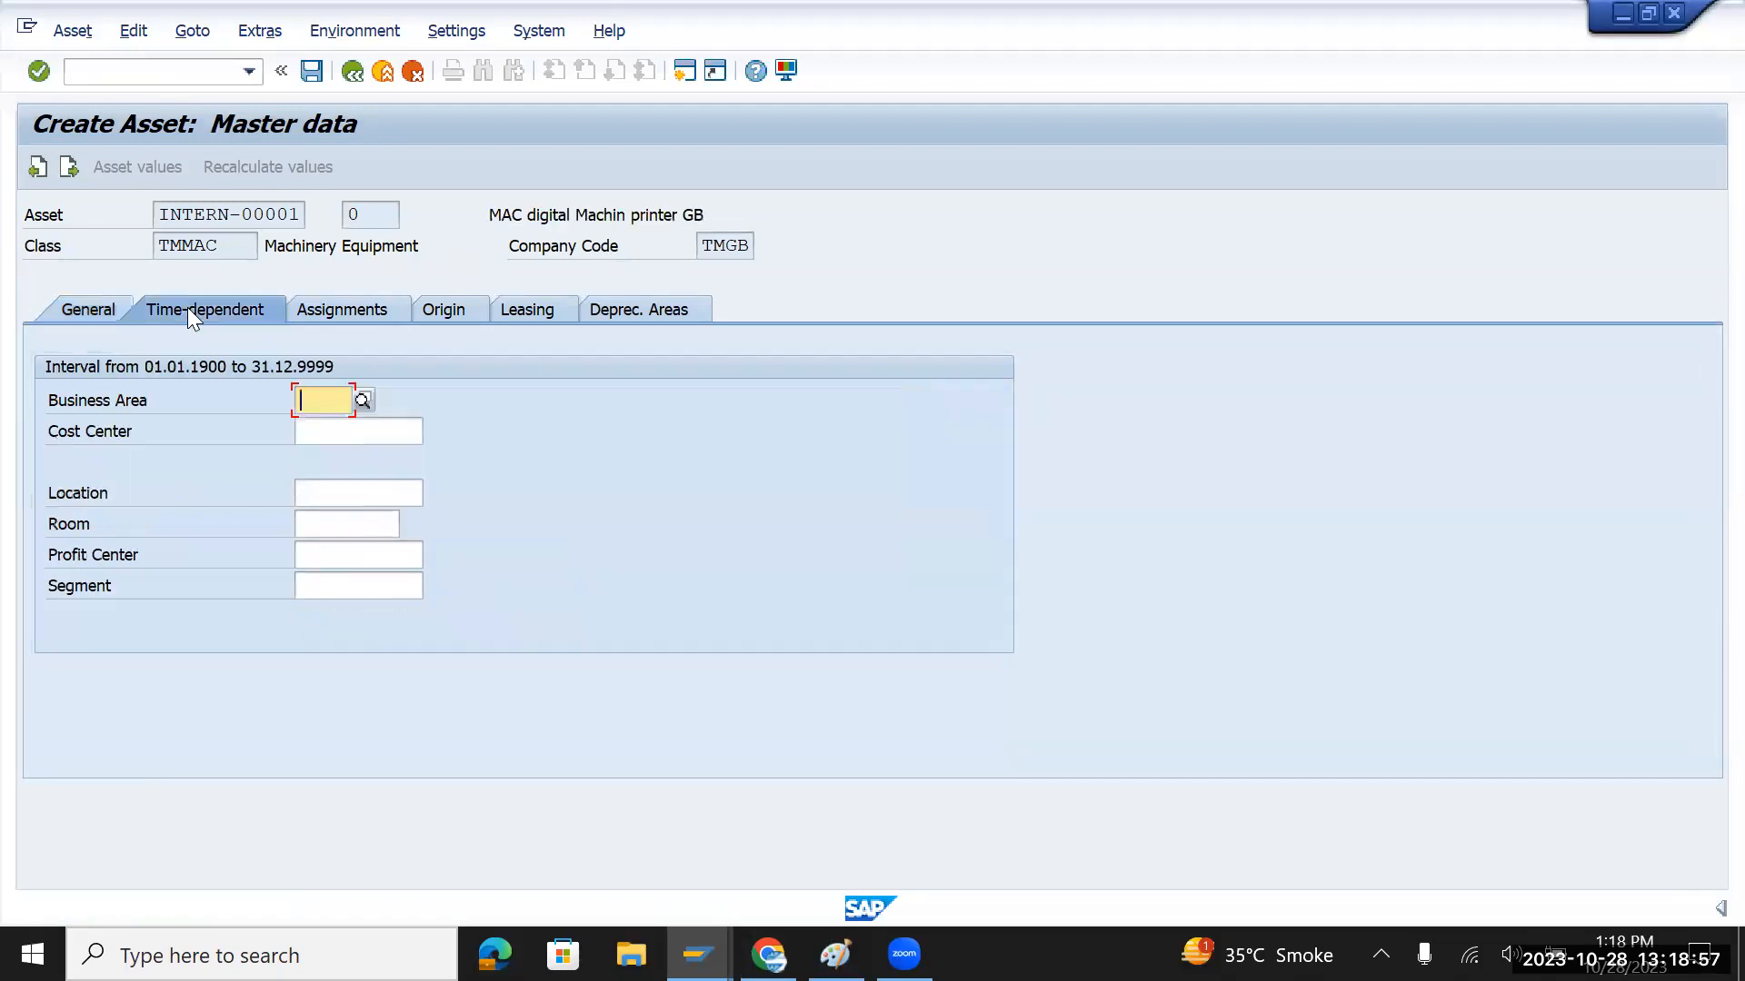
left_click(397, 433)
left_click(432, 434)
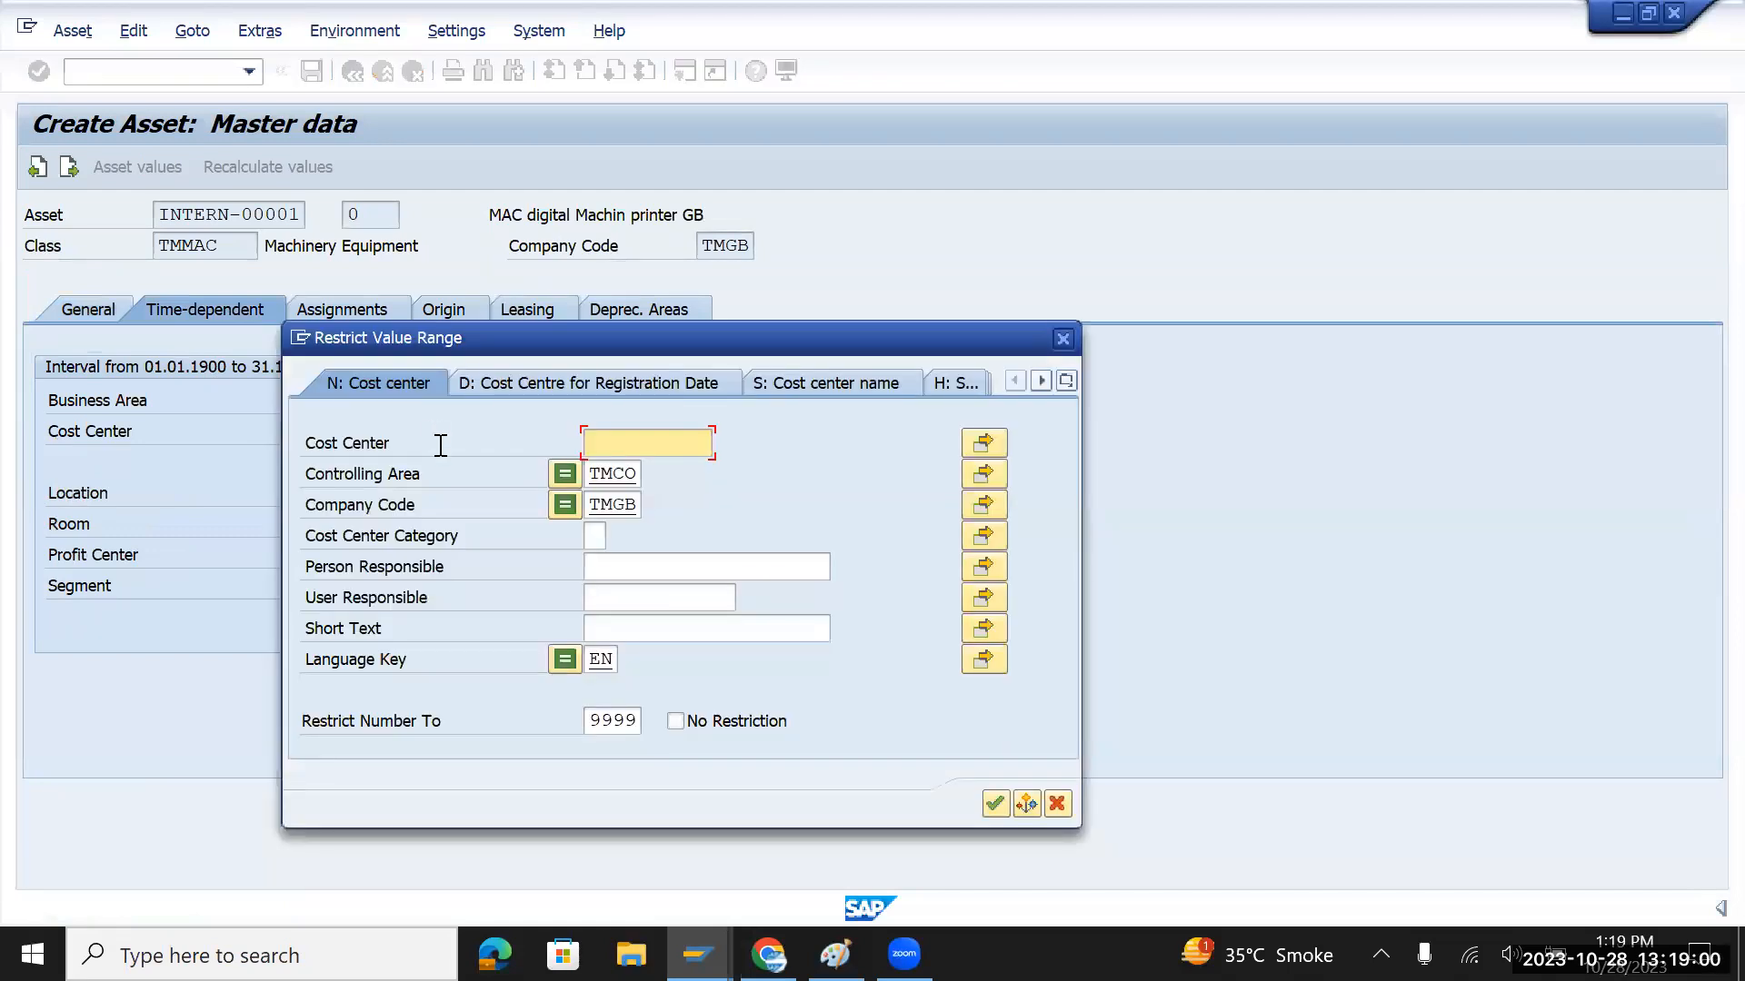
left_click(995, 803)
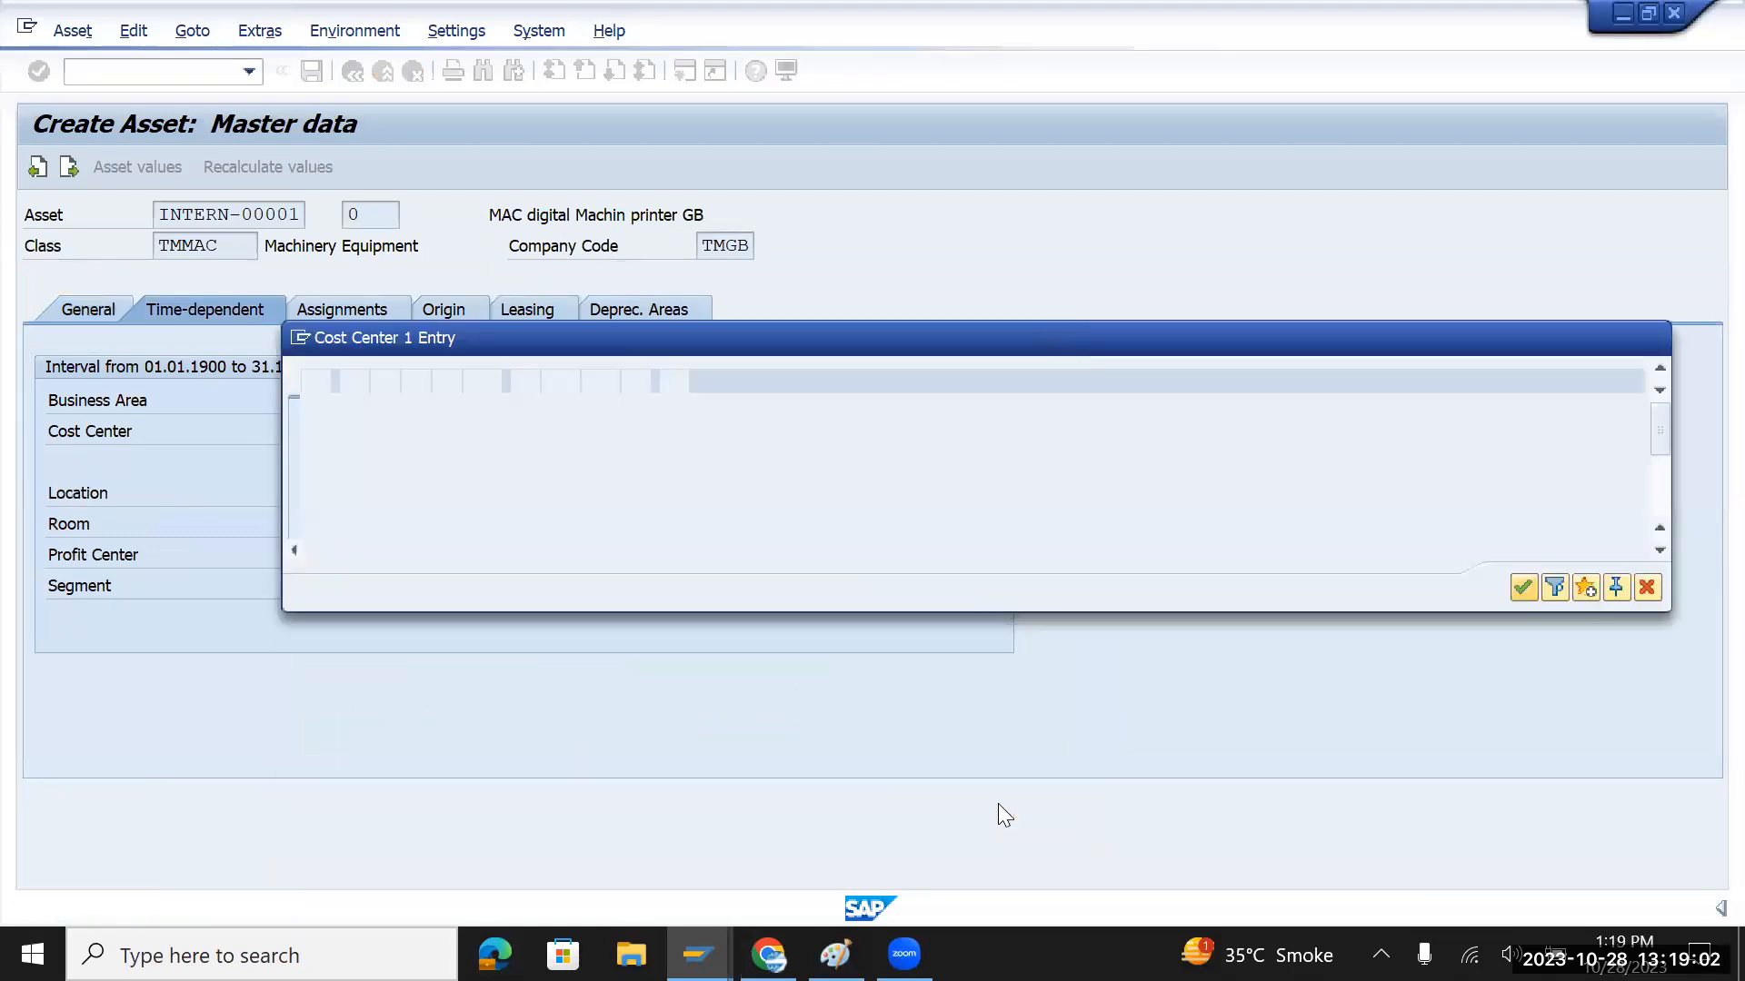
double_click(314, 435)
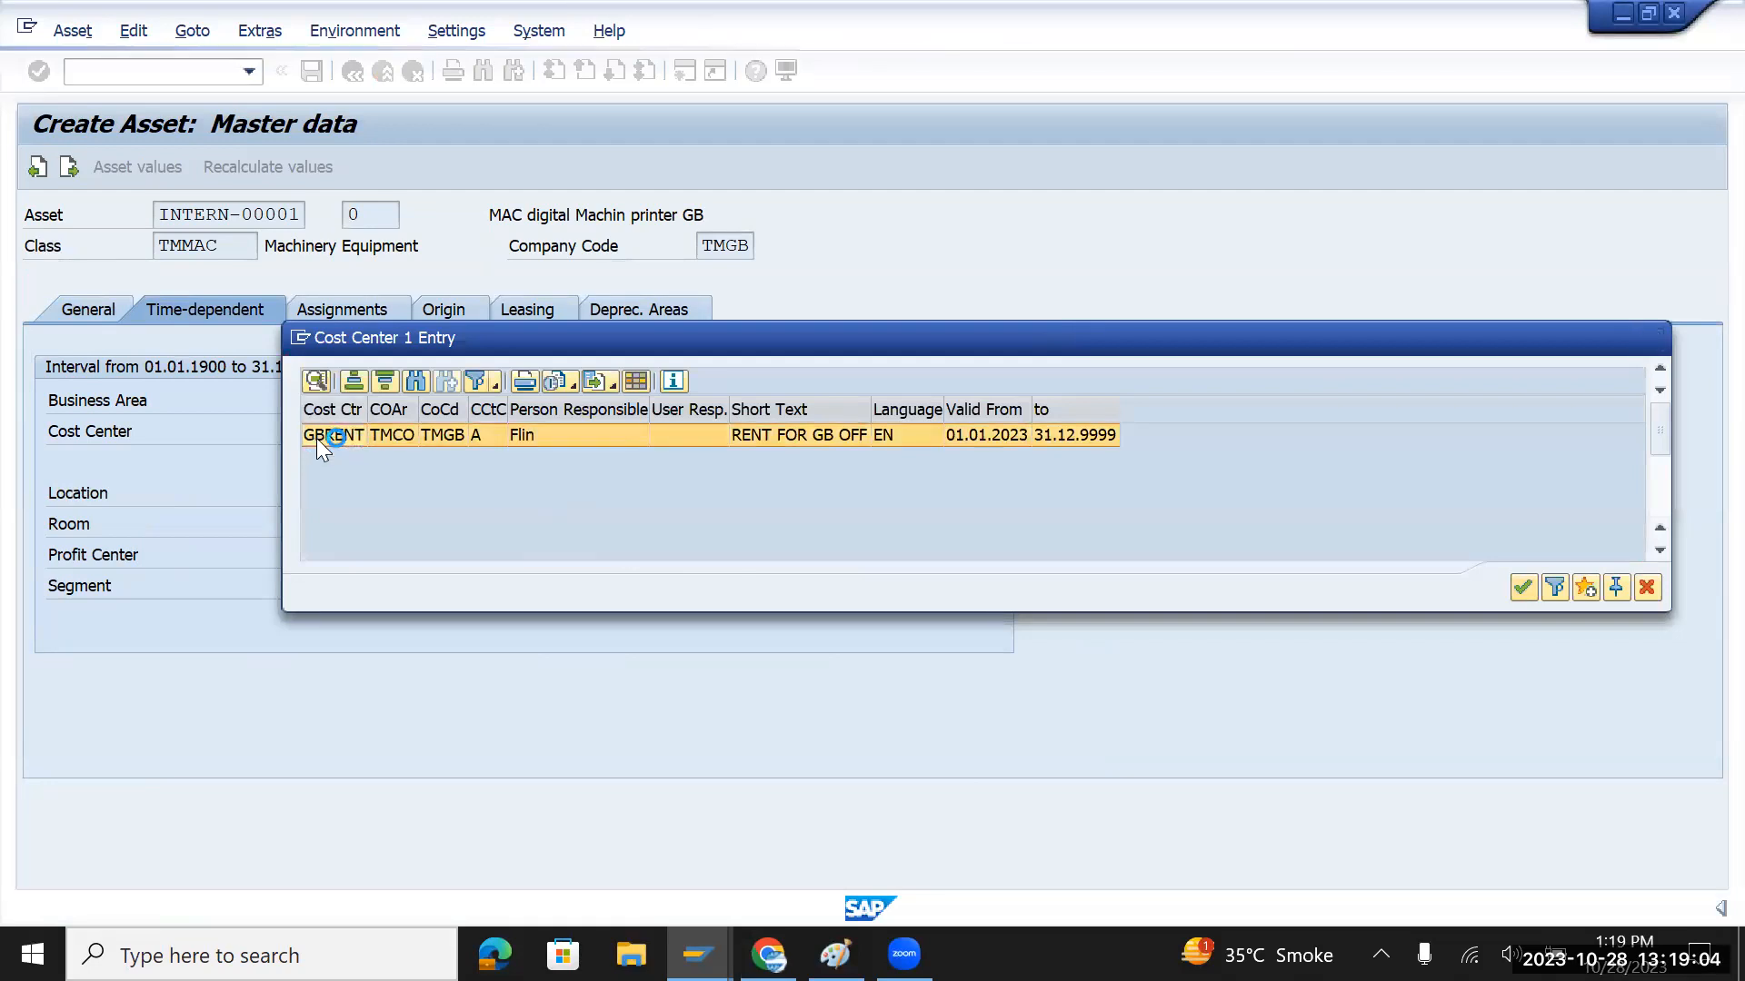
Check the machinery asset's useful lives and set depreciation area 01's ordinary depreciation start date to 01.10.2023
left_click(647, 312)
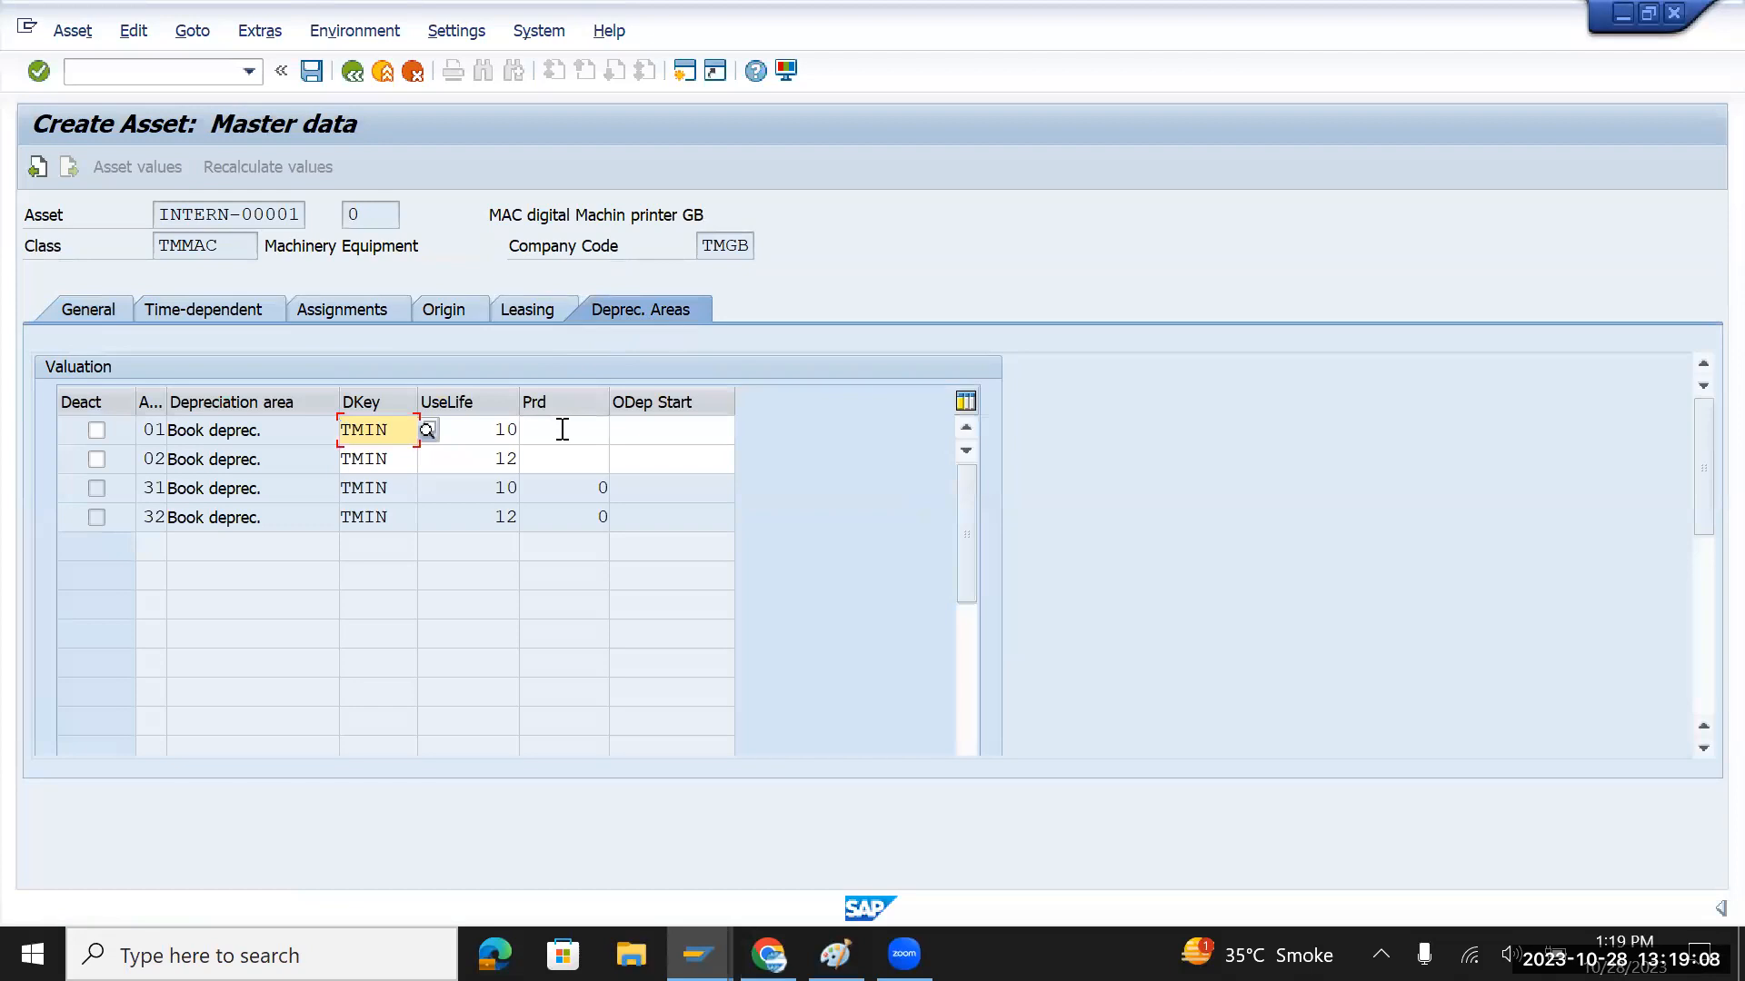
left_click(562, 430)
left_click_drag(482, 433, 526, 460)
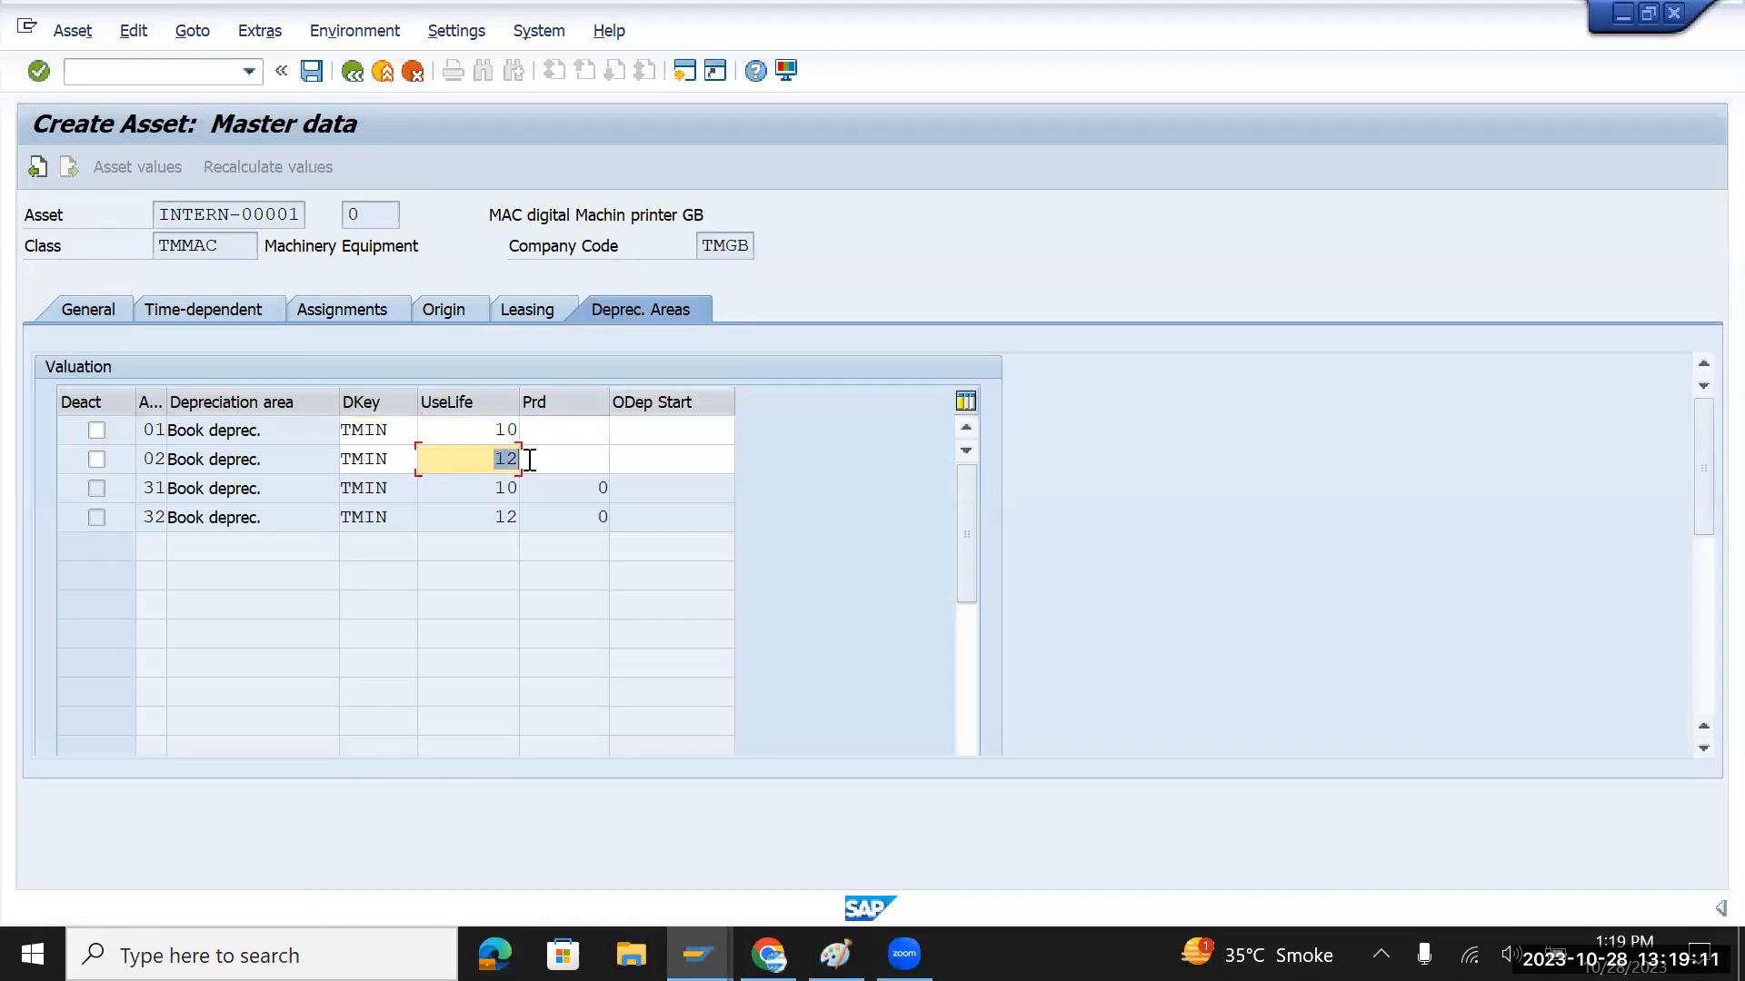
left_click(662, 432)
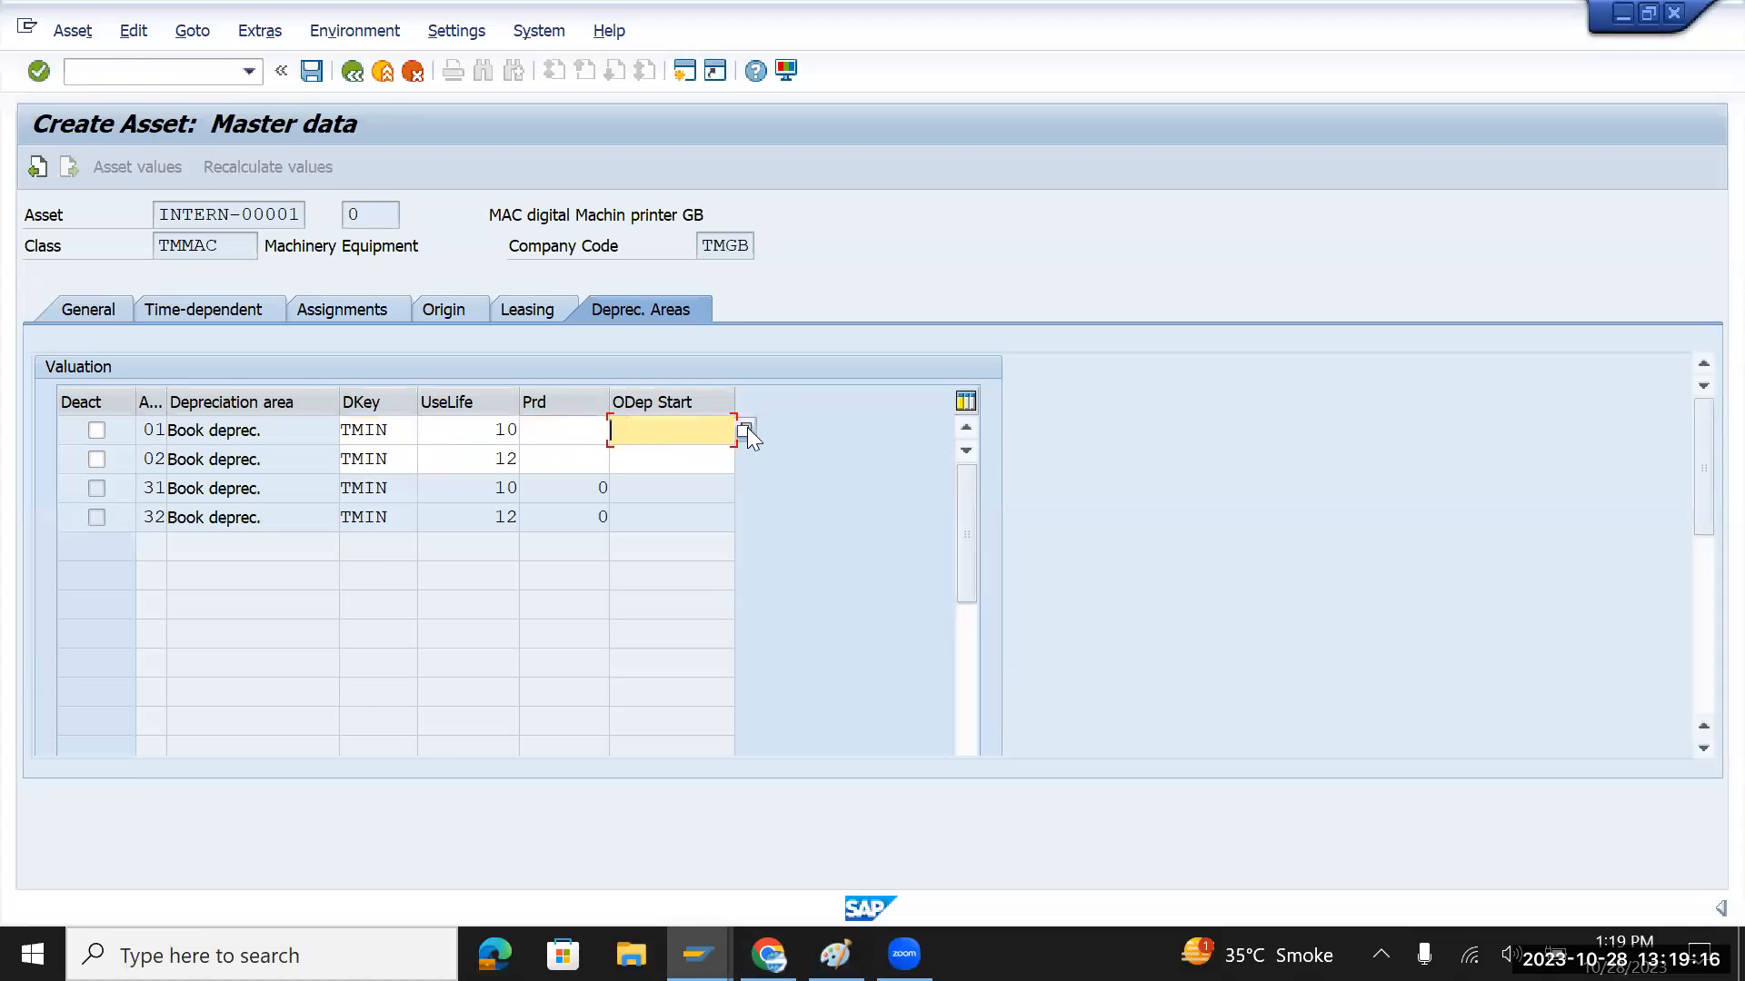
key("BackSpace")
Set depreciation area 02's ordinary depreciation start date to 01.10.2023 and save the machinery asset
left_click(712, 459)
left_click(711, 459)
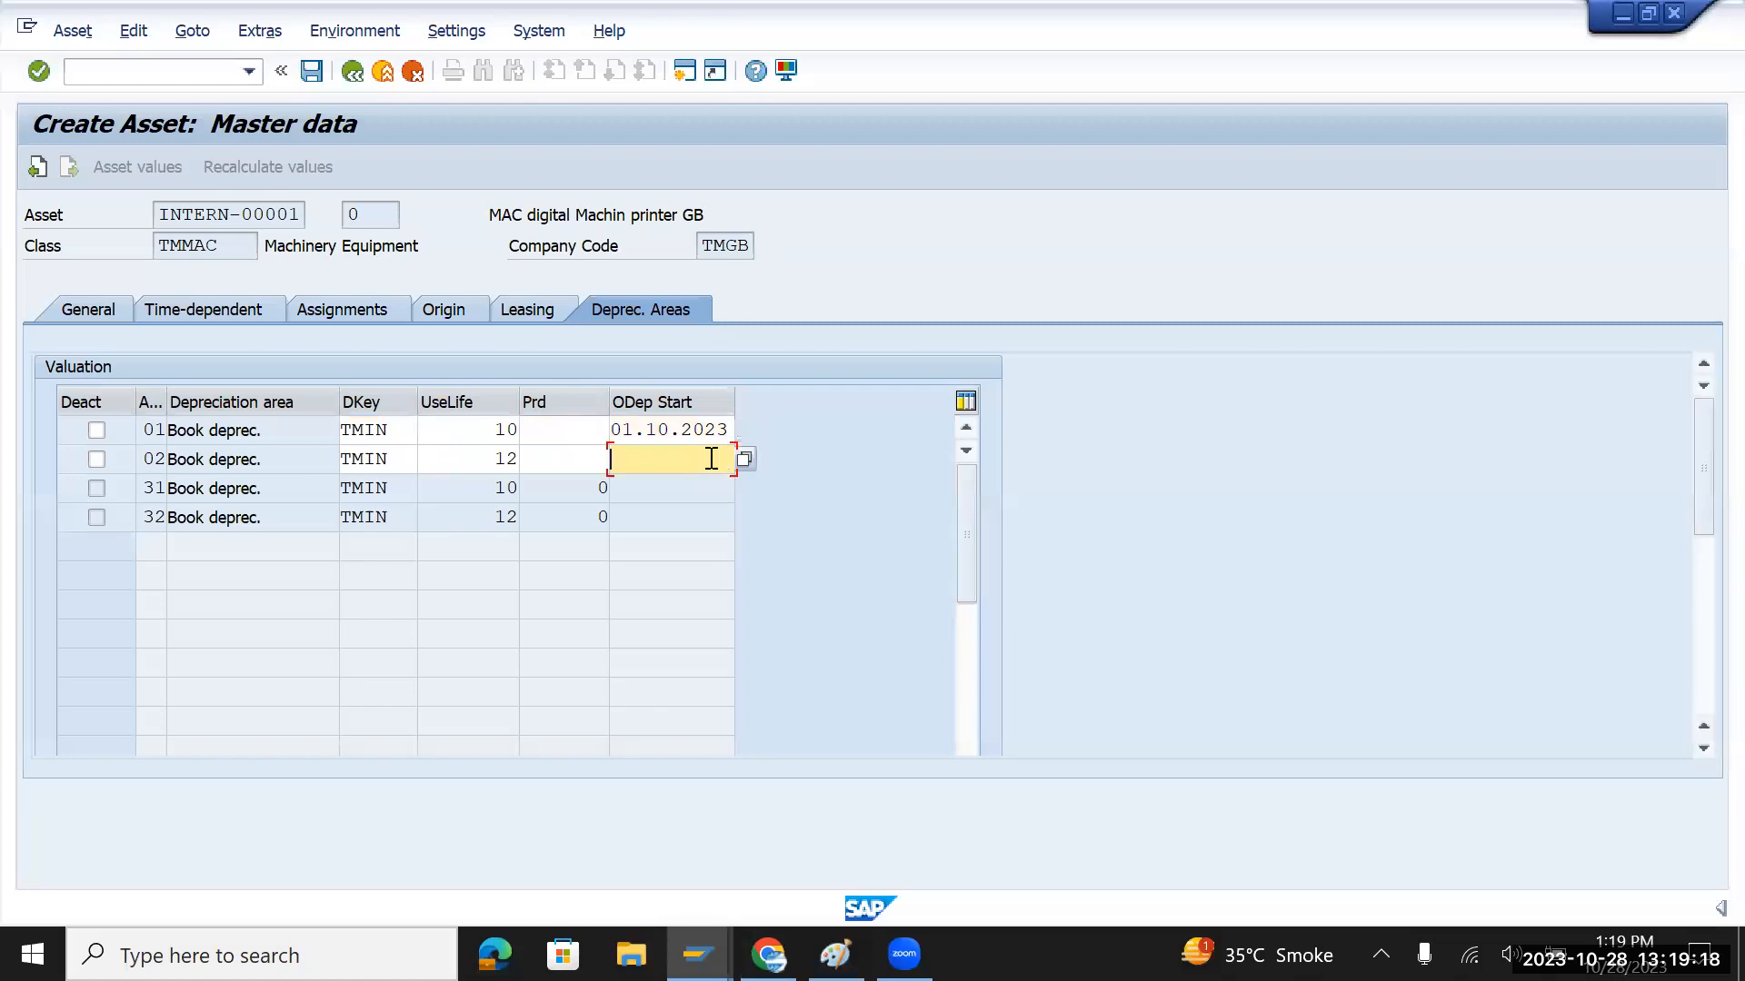
key("BackSpace")
left_click(707, 486)
key("Return")
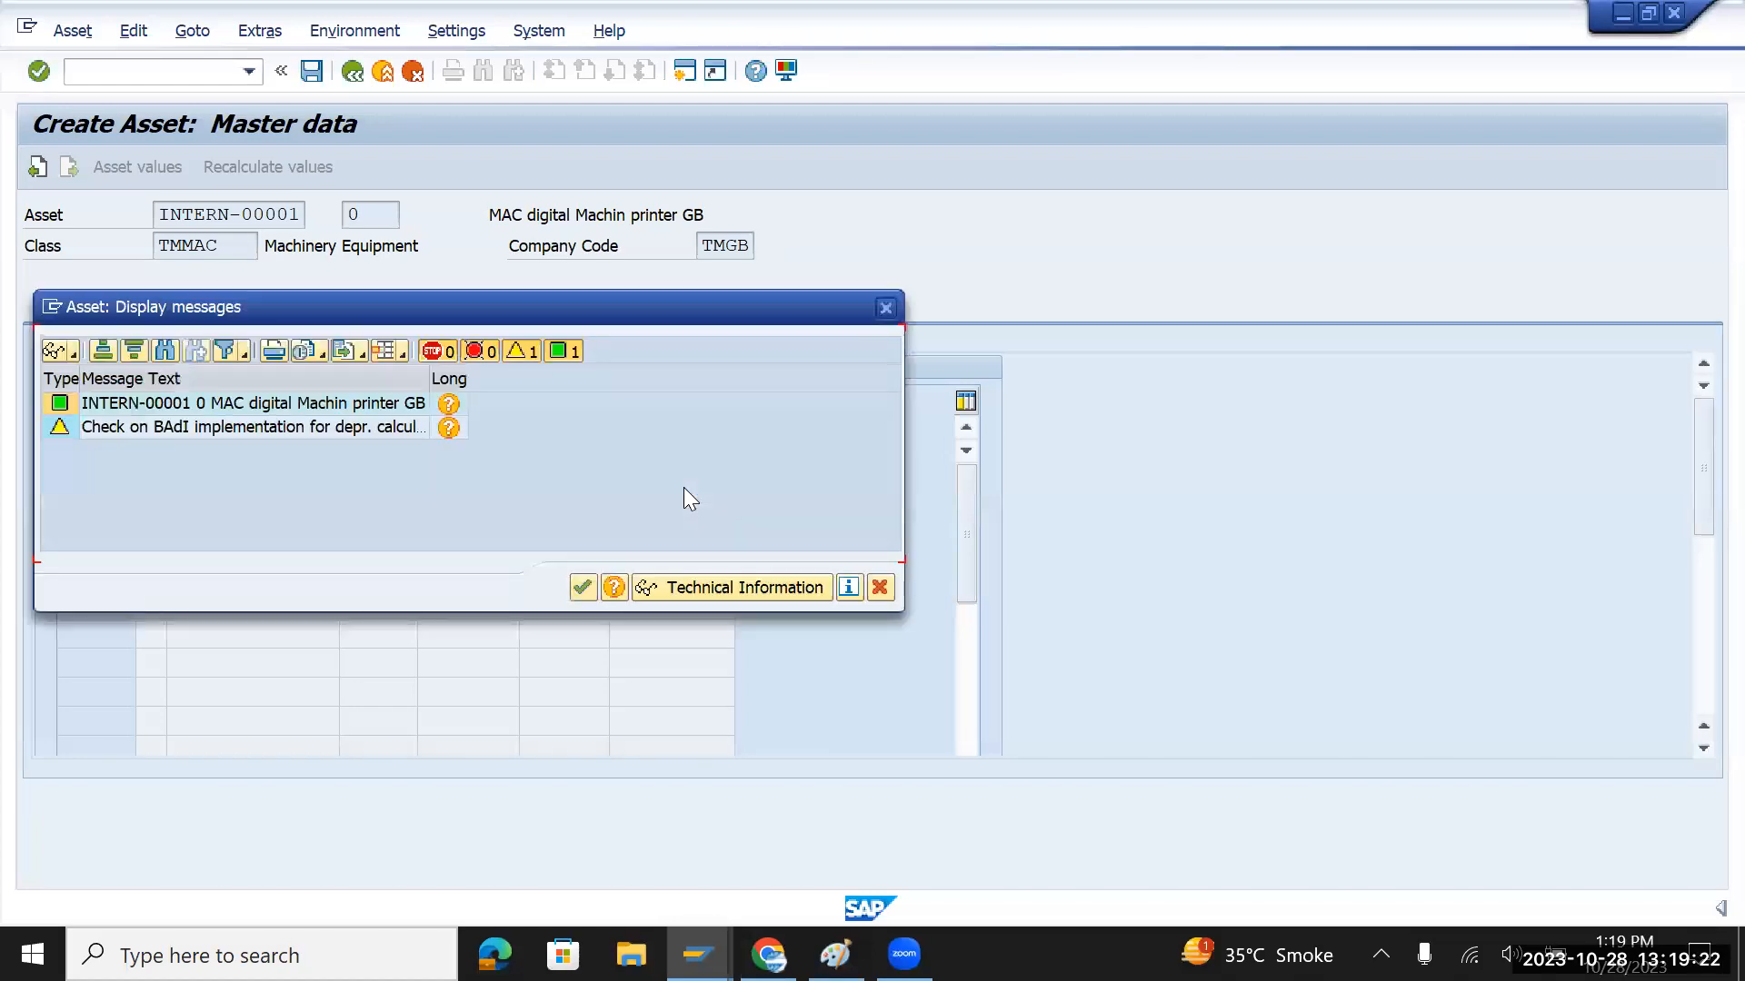
left_click(582, 588)
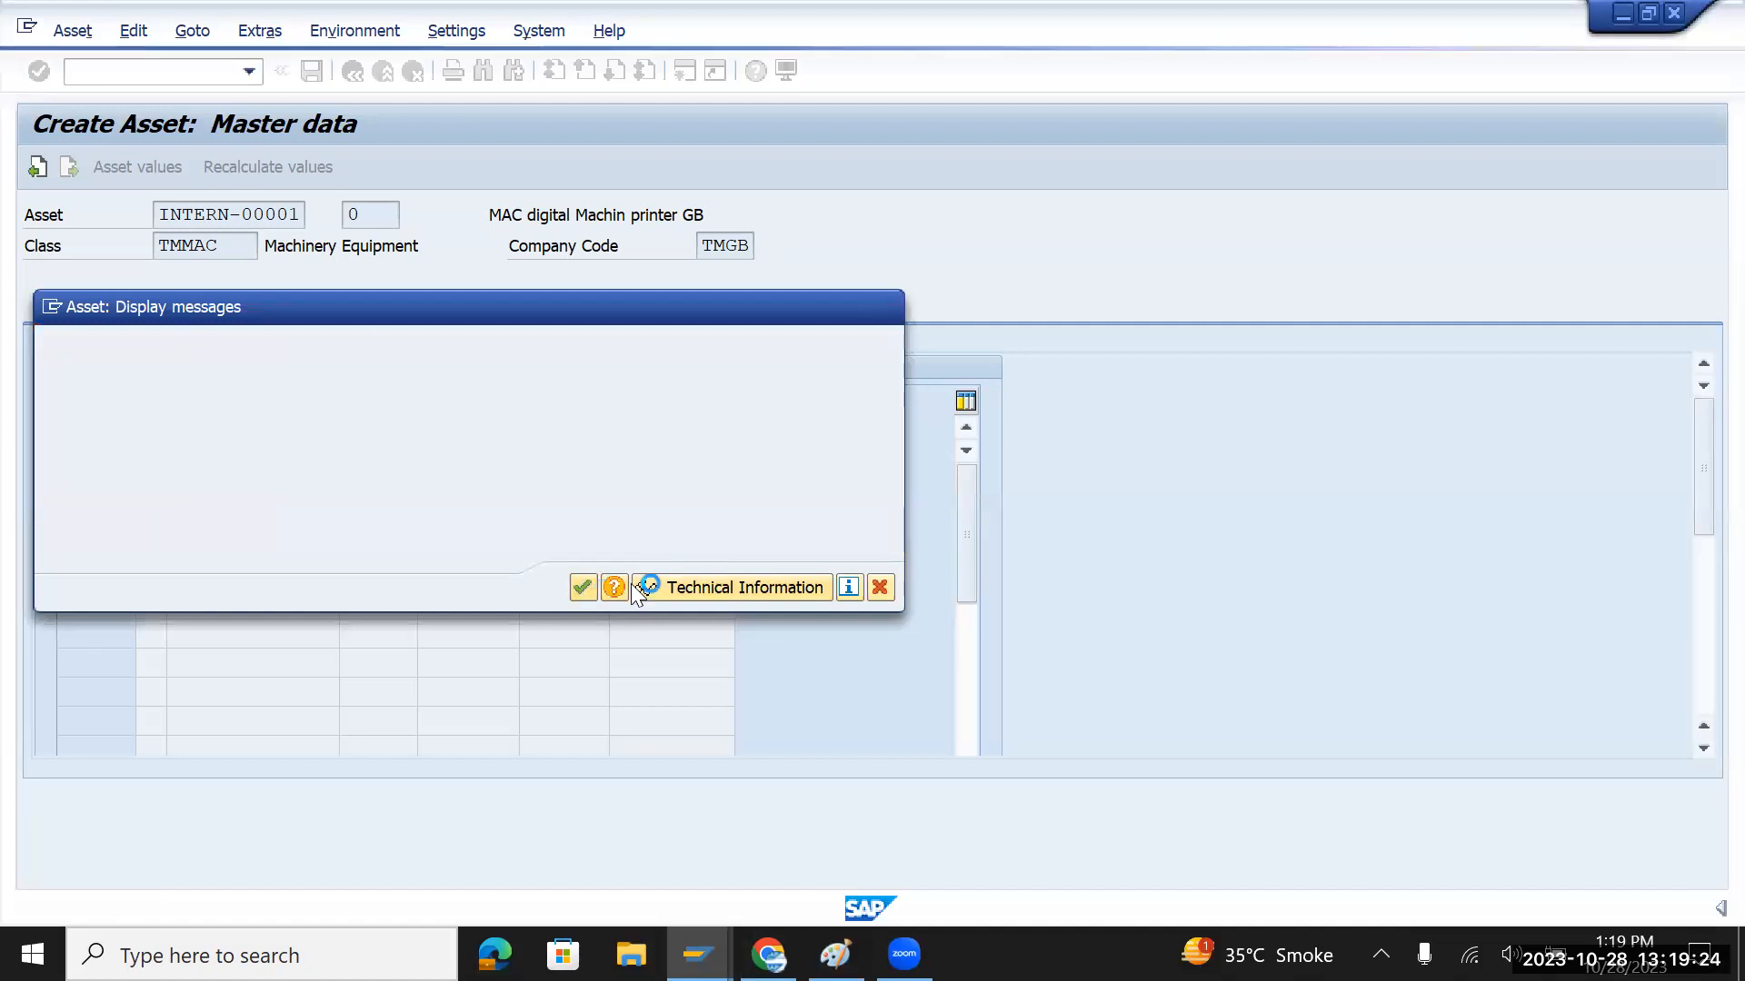
left_click(584, 586)
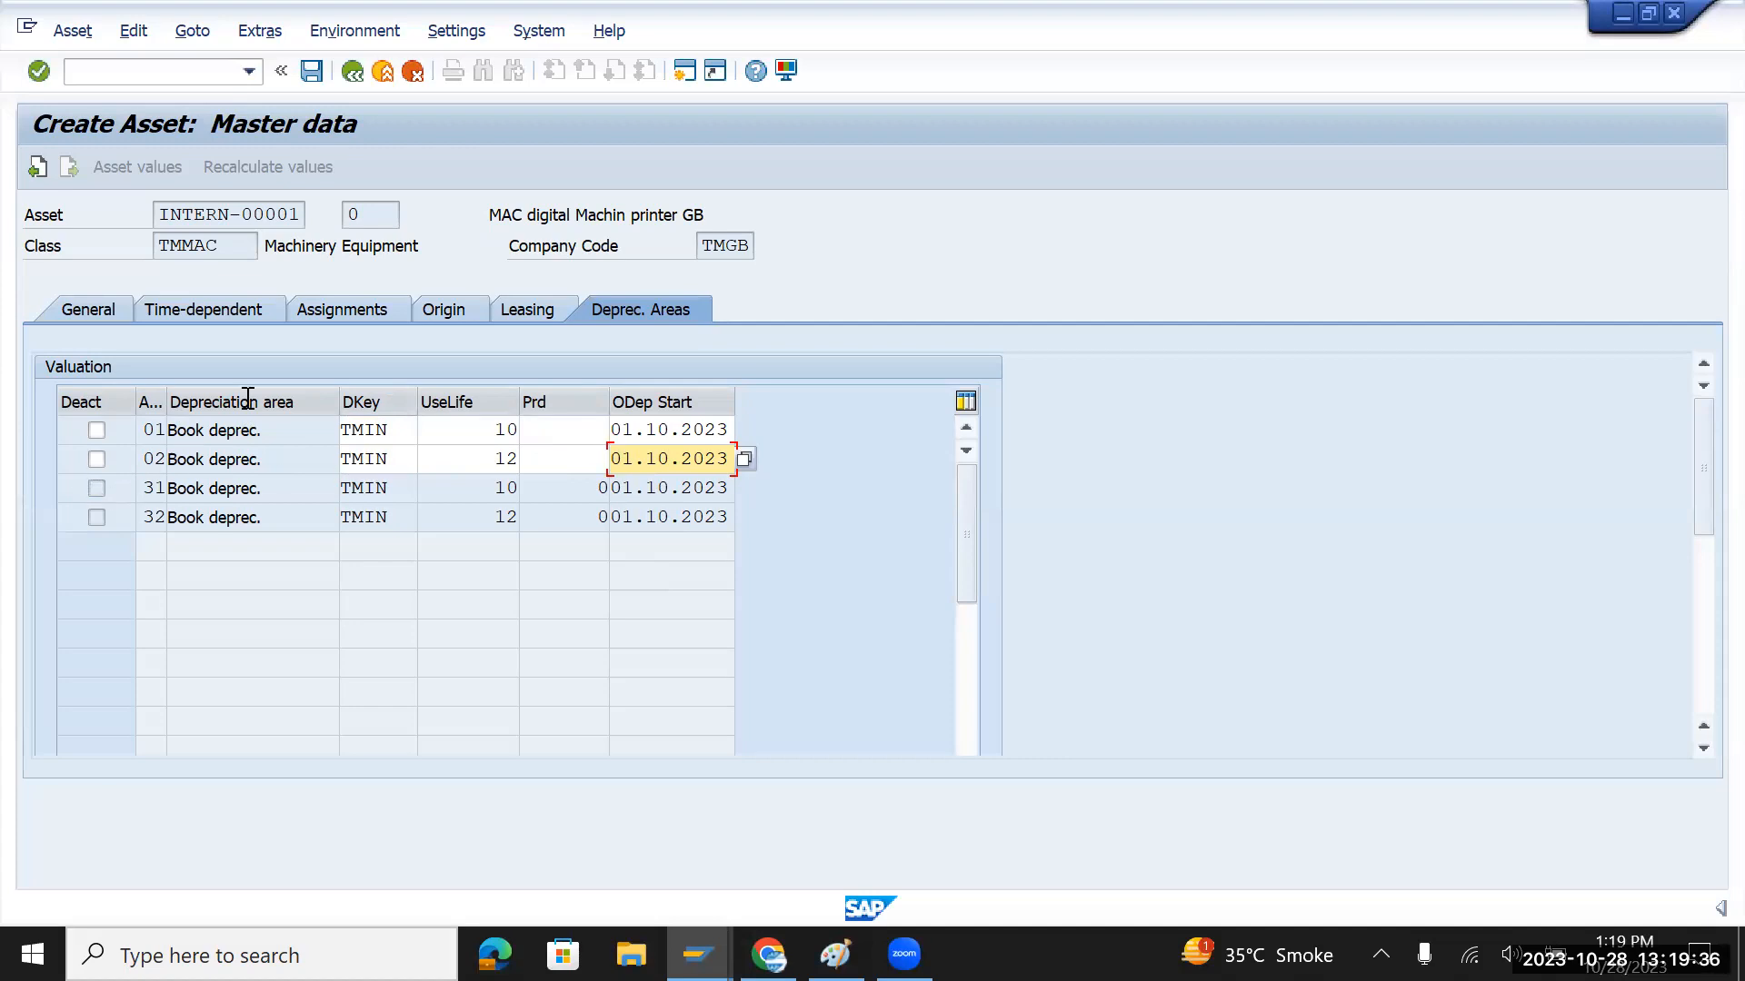
left_click(311, 72)
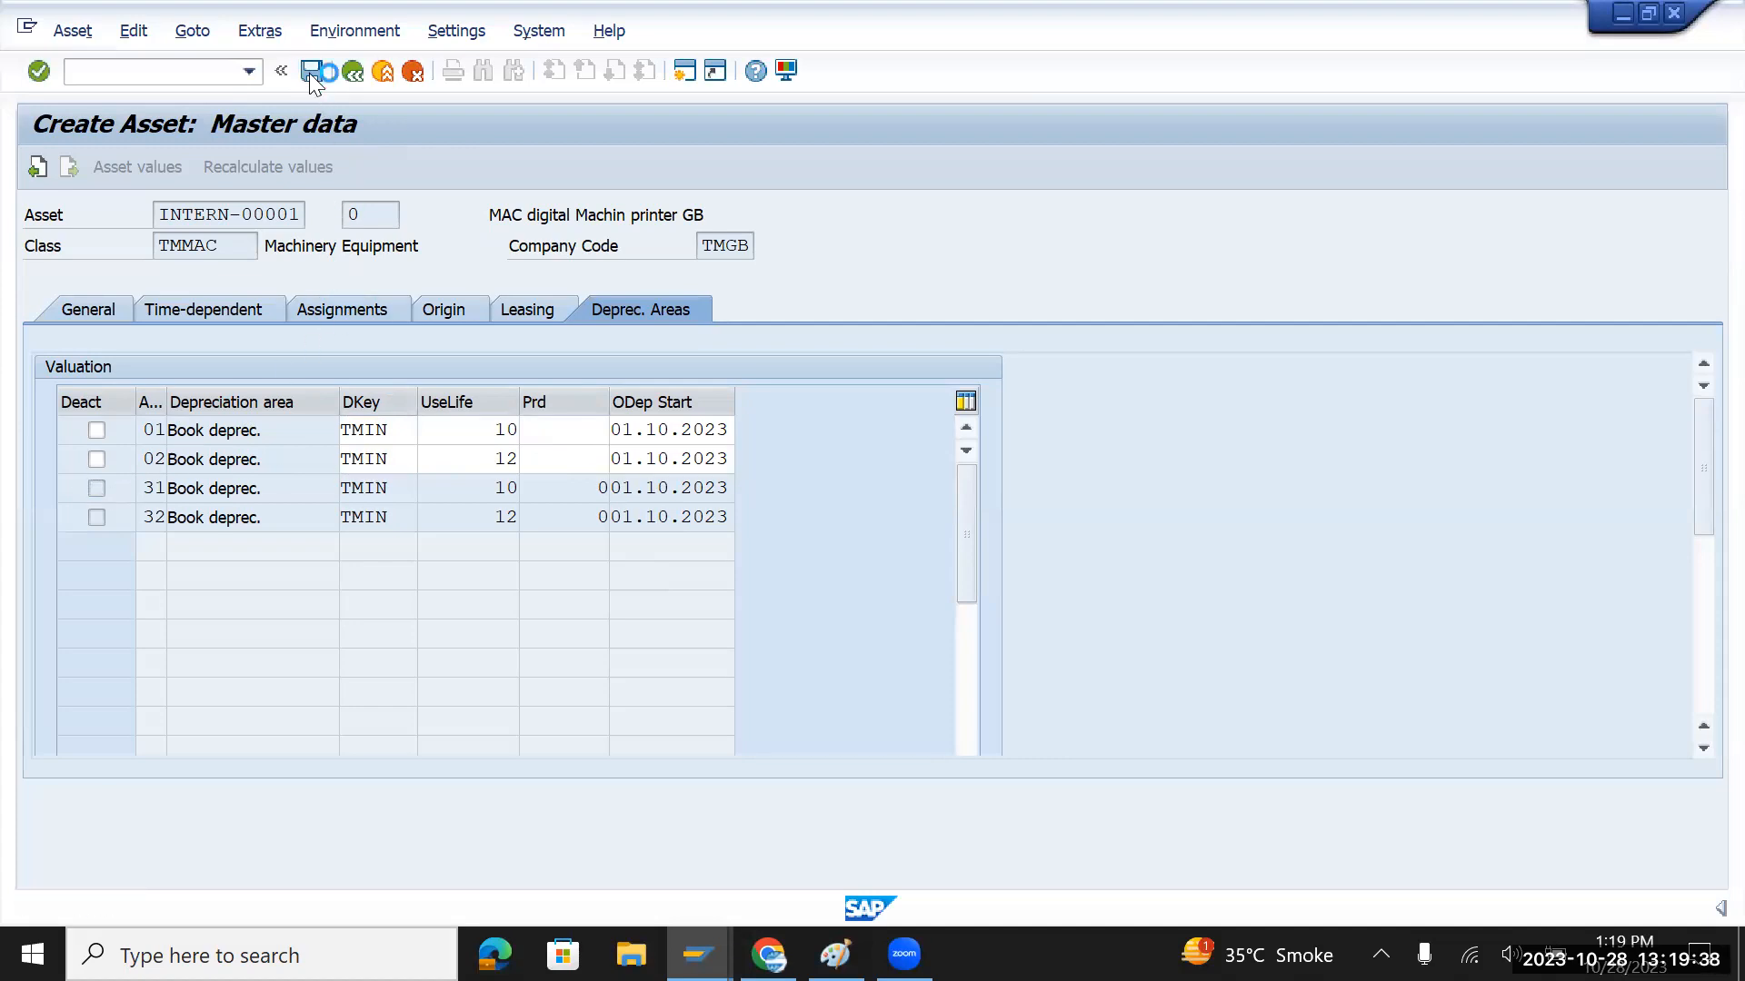
left_click(576, 587)
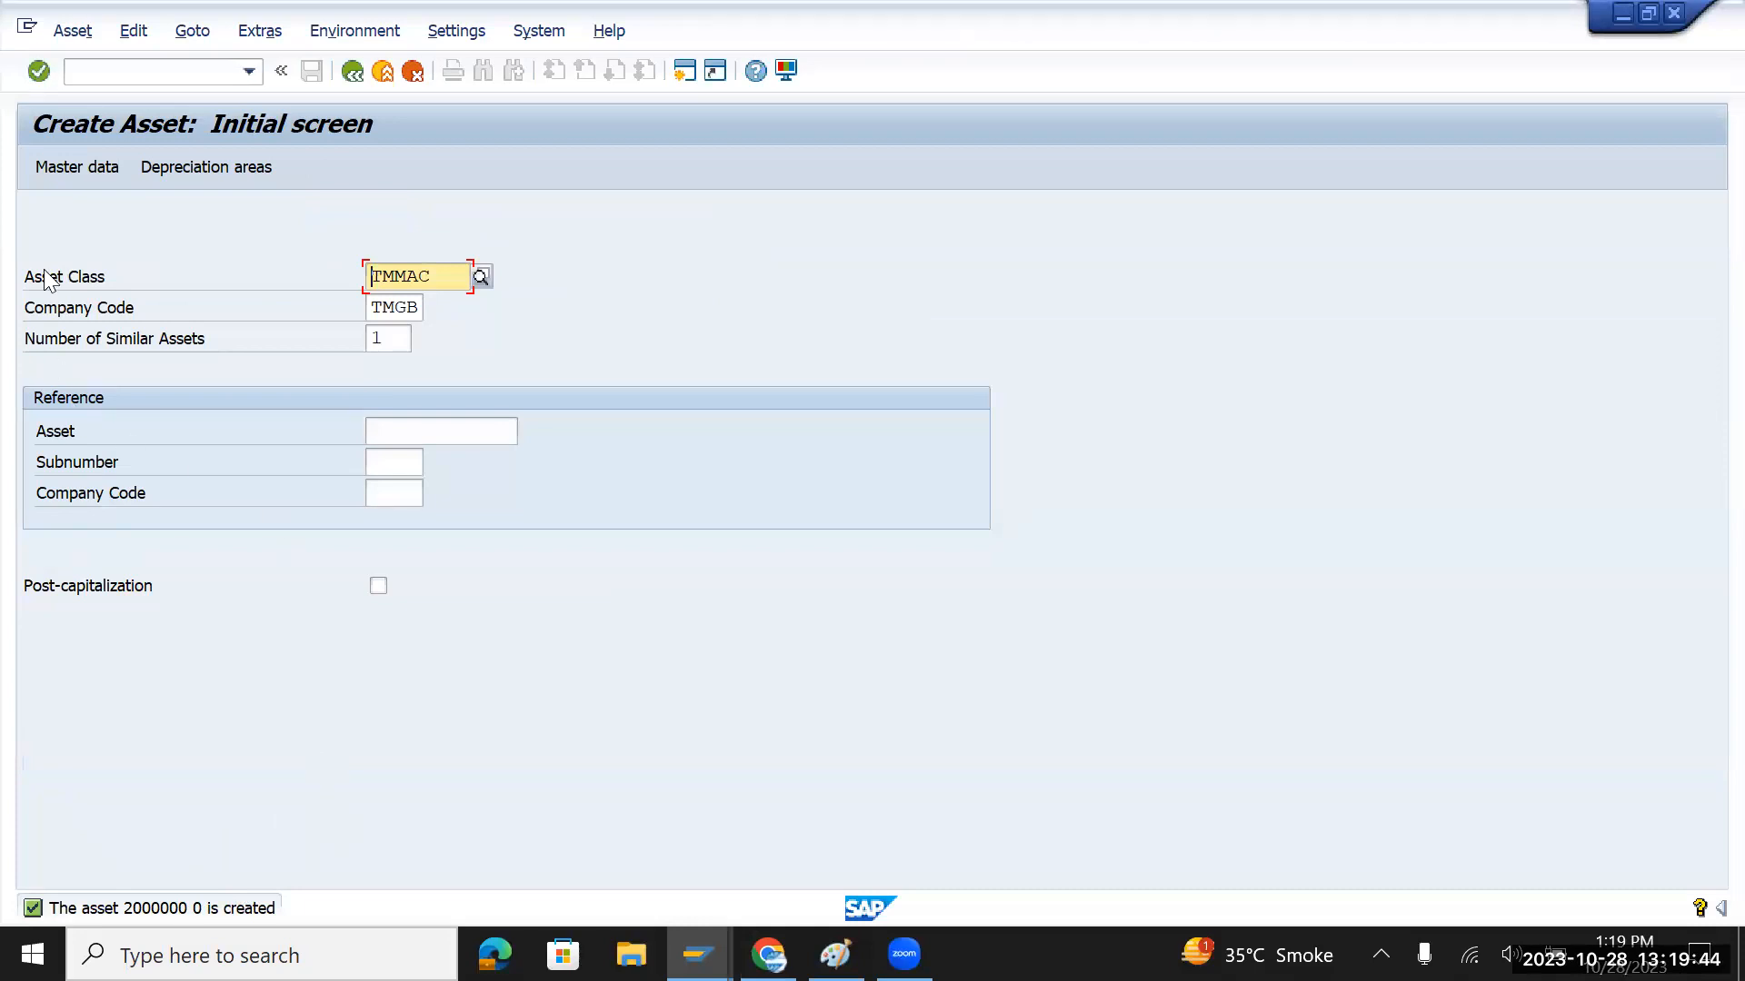
left_click(146, 73)
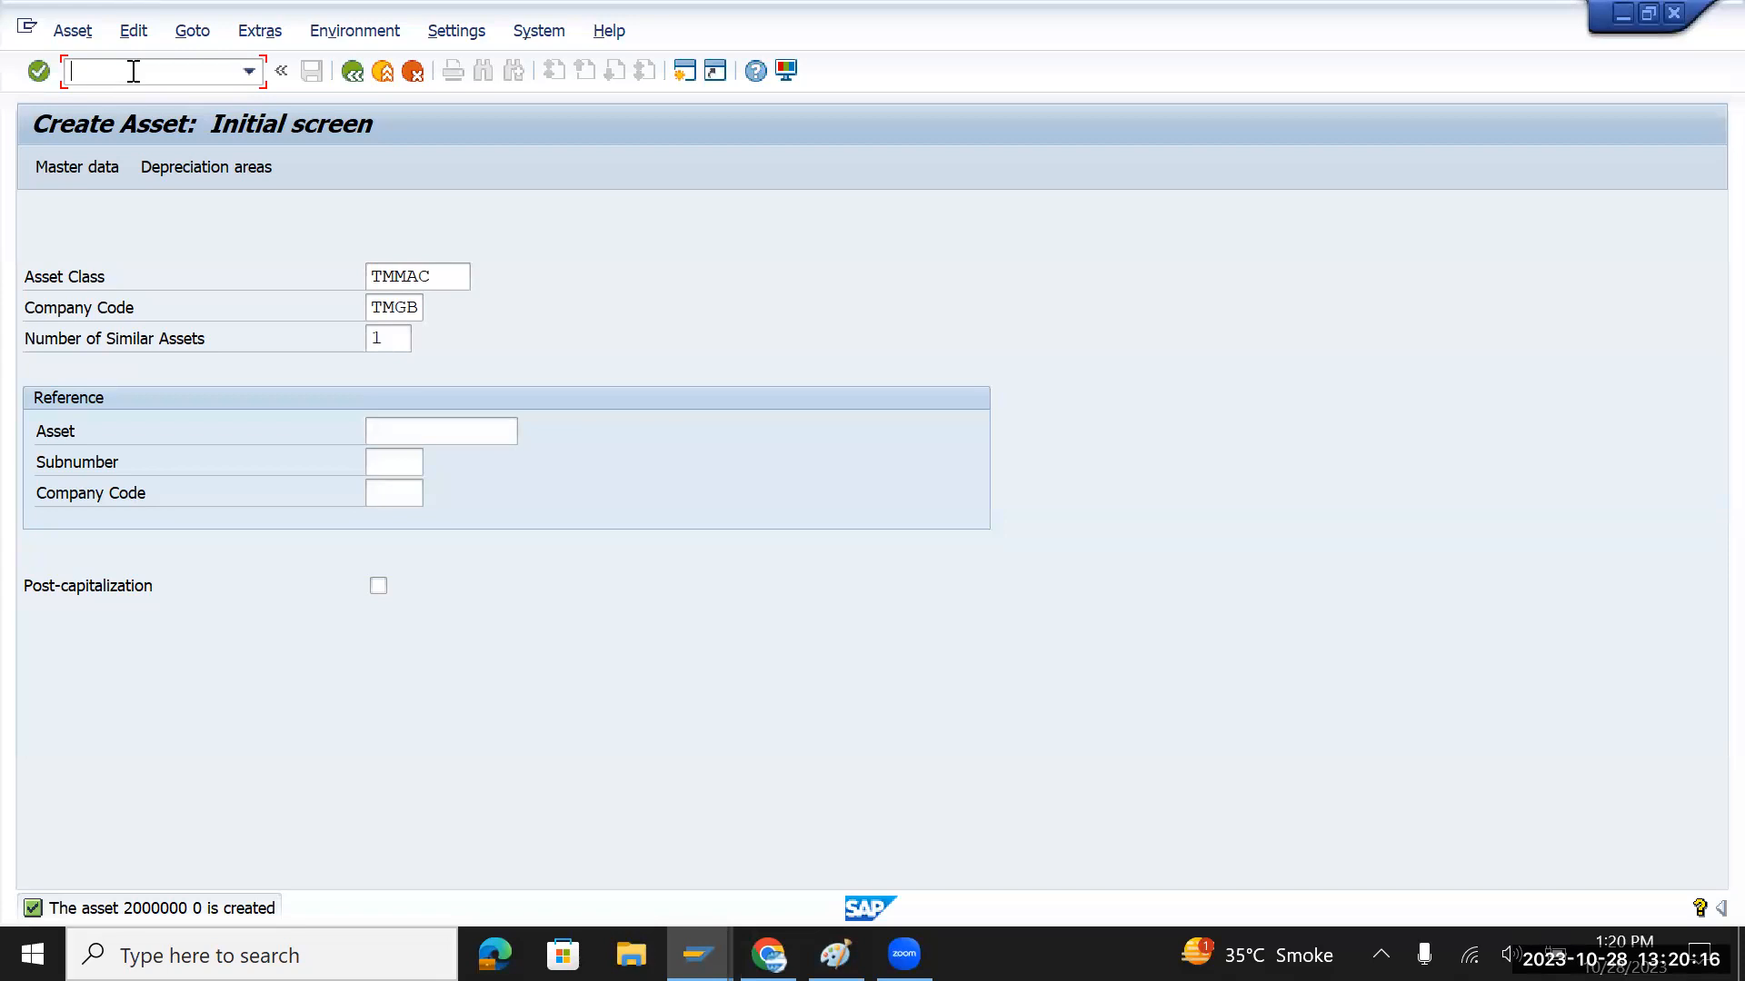
type("spro")
key("Return")
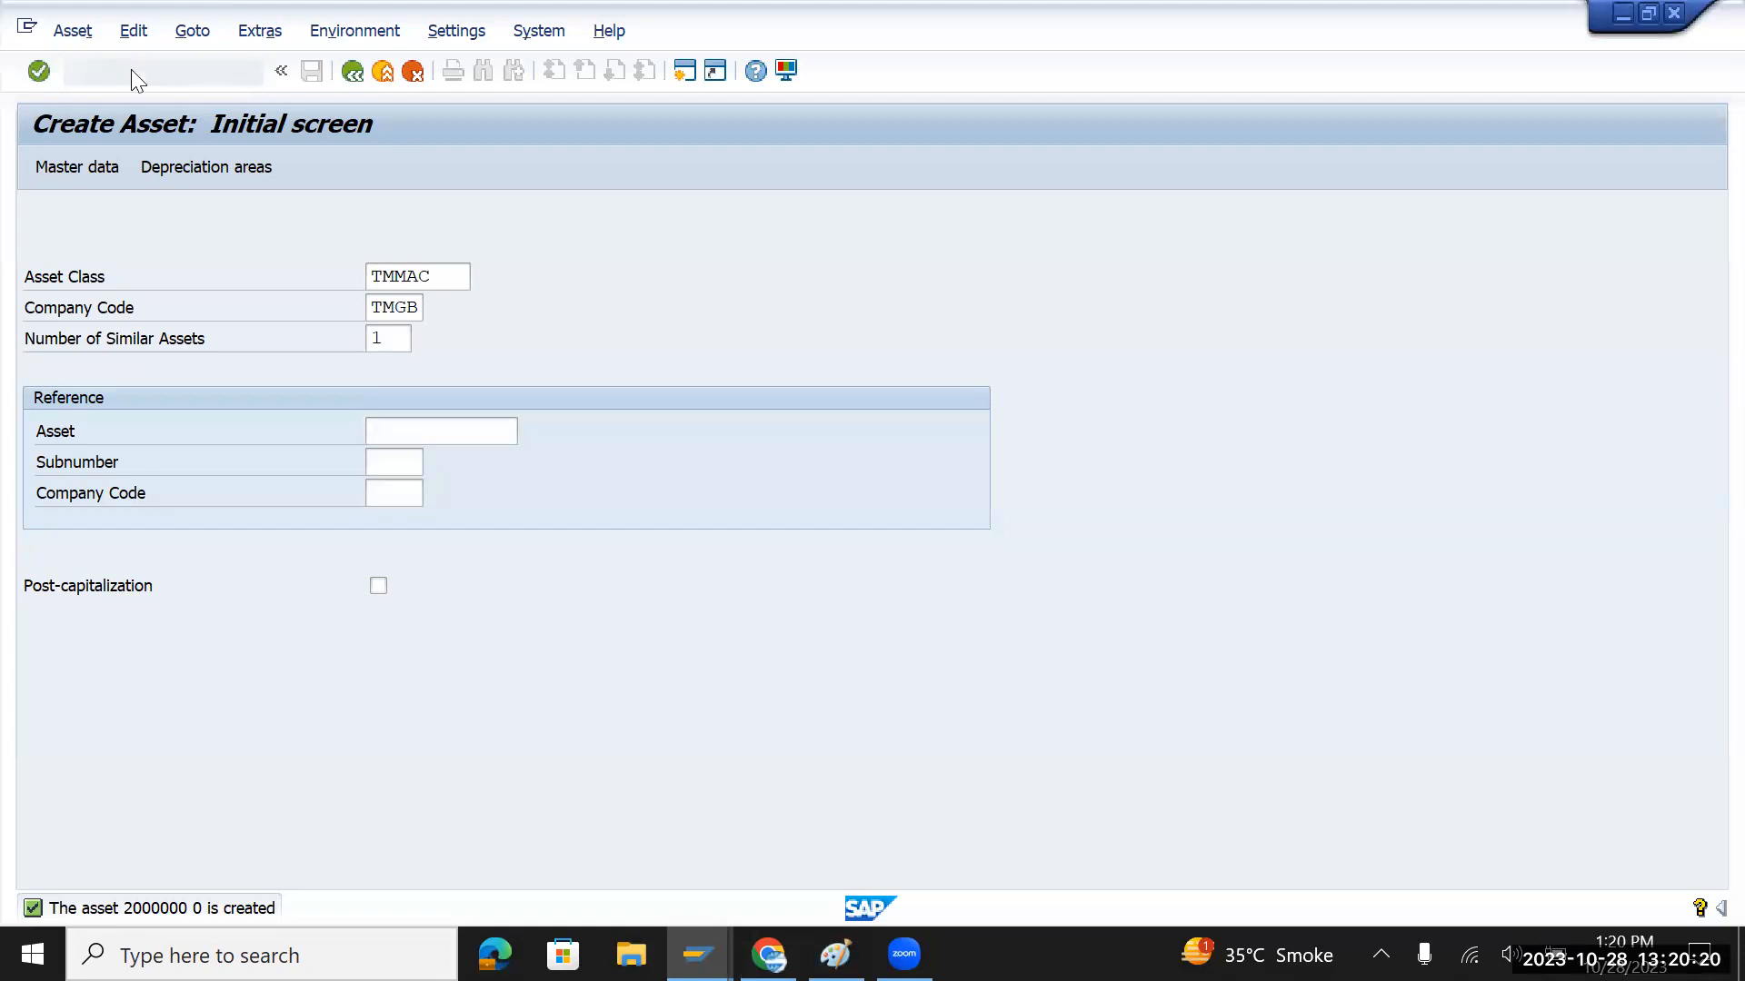
Leave asset creation with /n, run SPRO, and open the SAP reference implementation guide
left_click(136, 82)
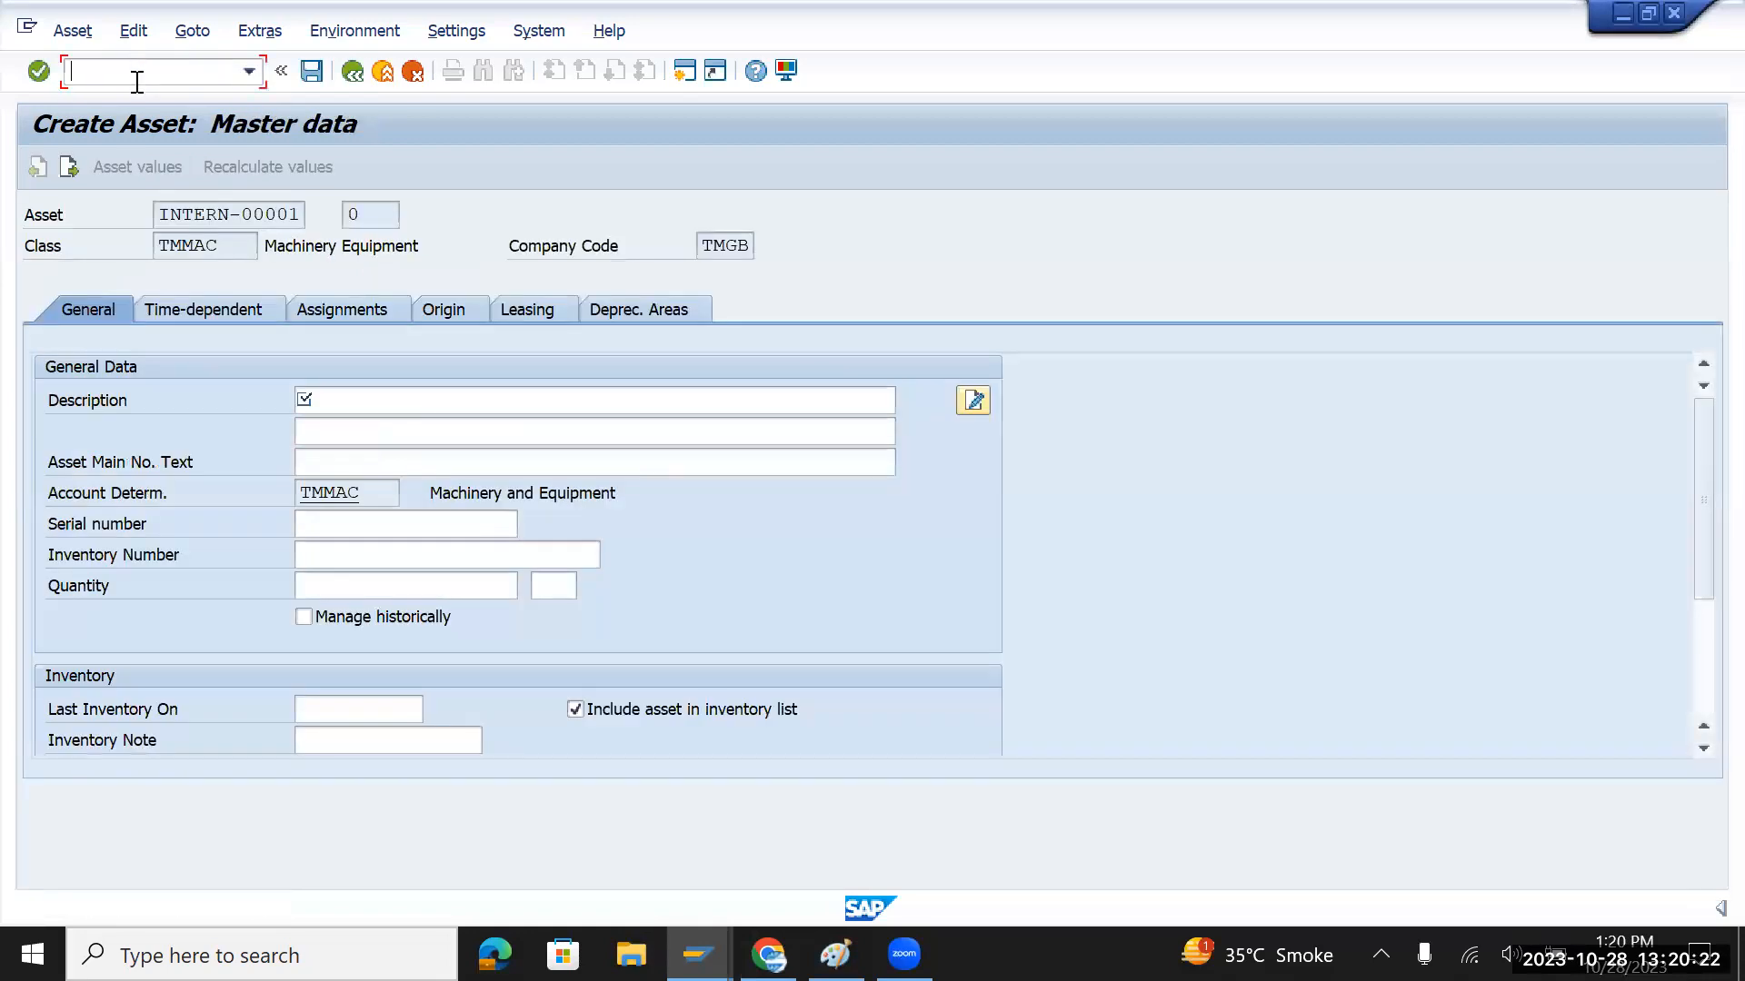
type("/n")
key("Return")
type("spro")
key("Return")
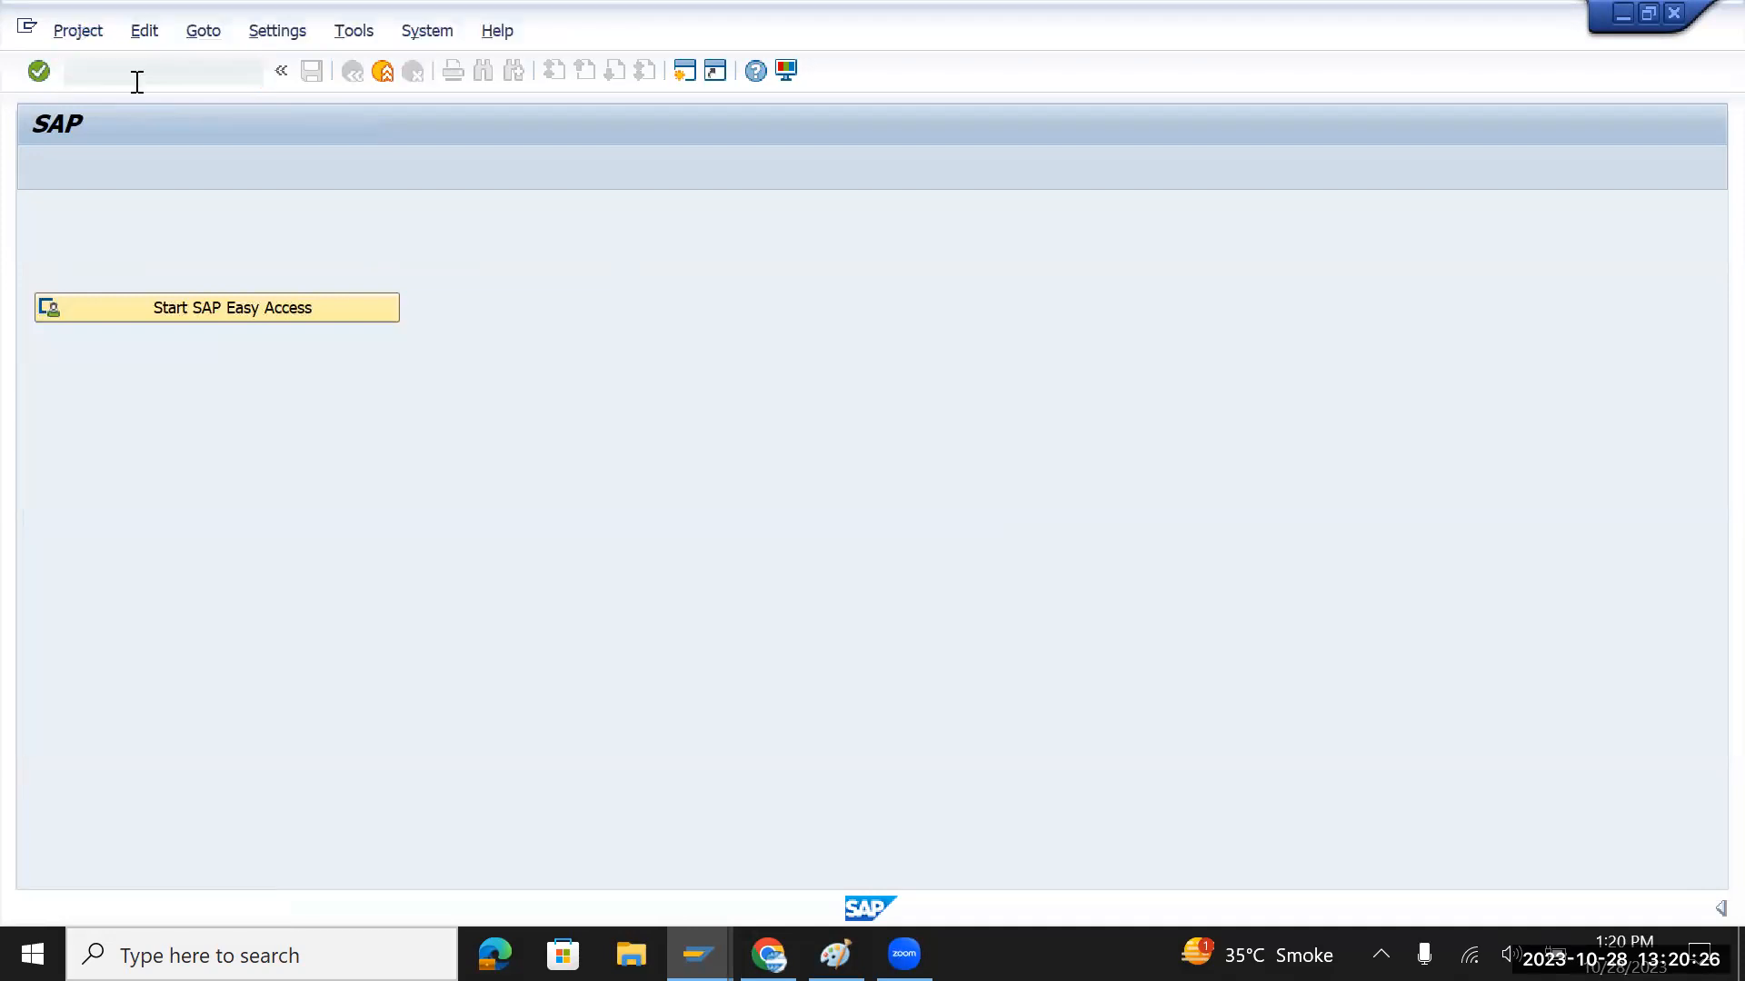
left_click(140, 169)
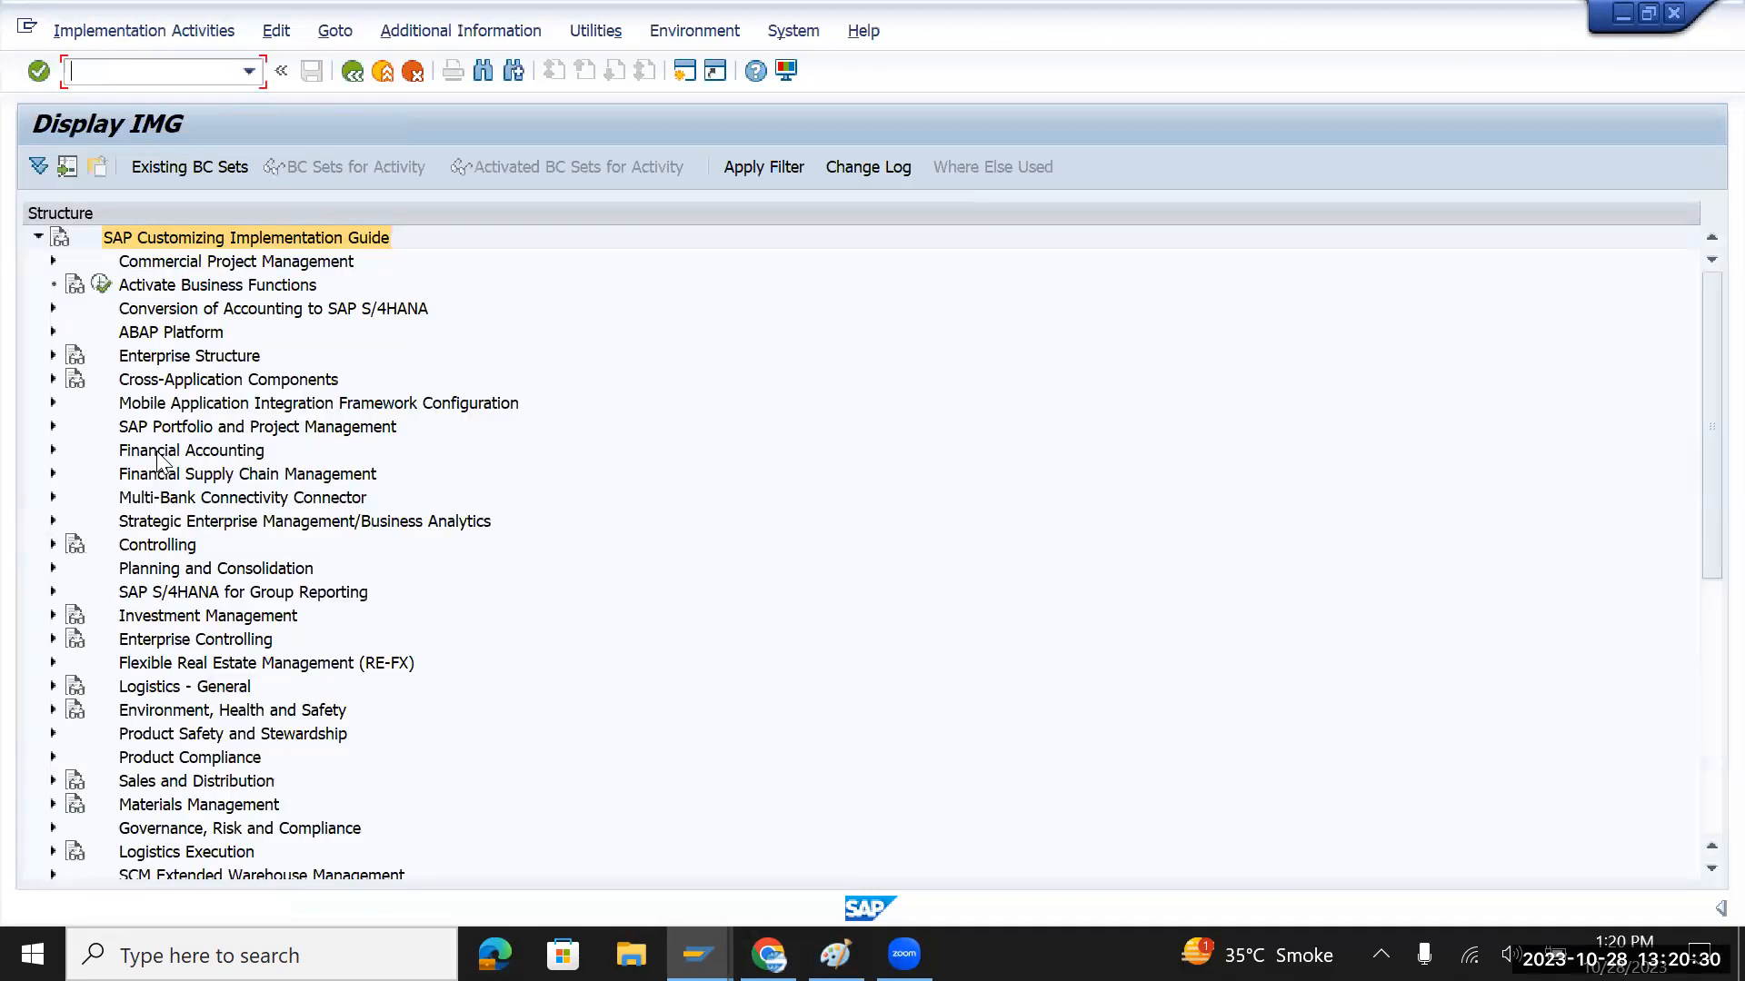
Expand Financial Accounting, Financial Accounting Global Settings and Document in the implementation guide
left_click(99, 454)
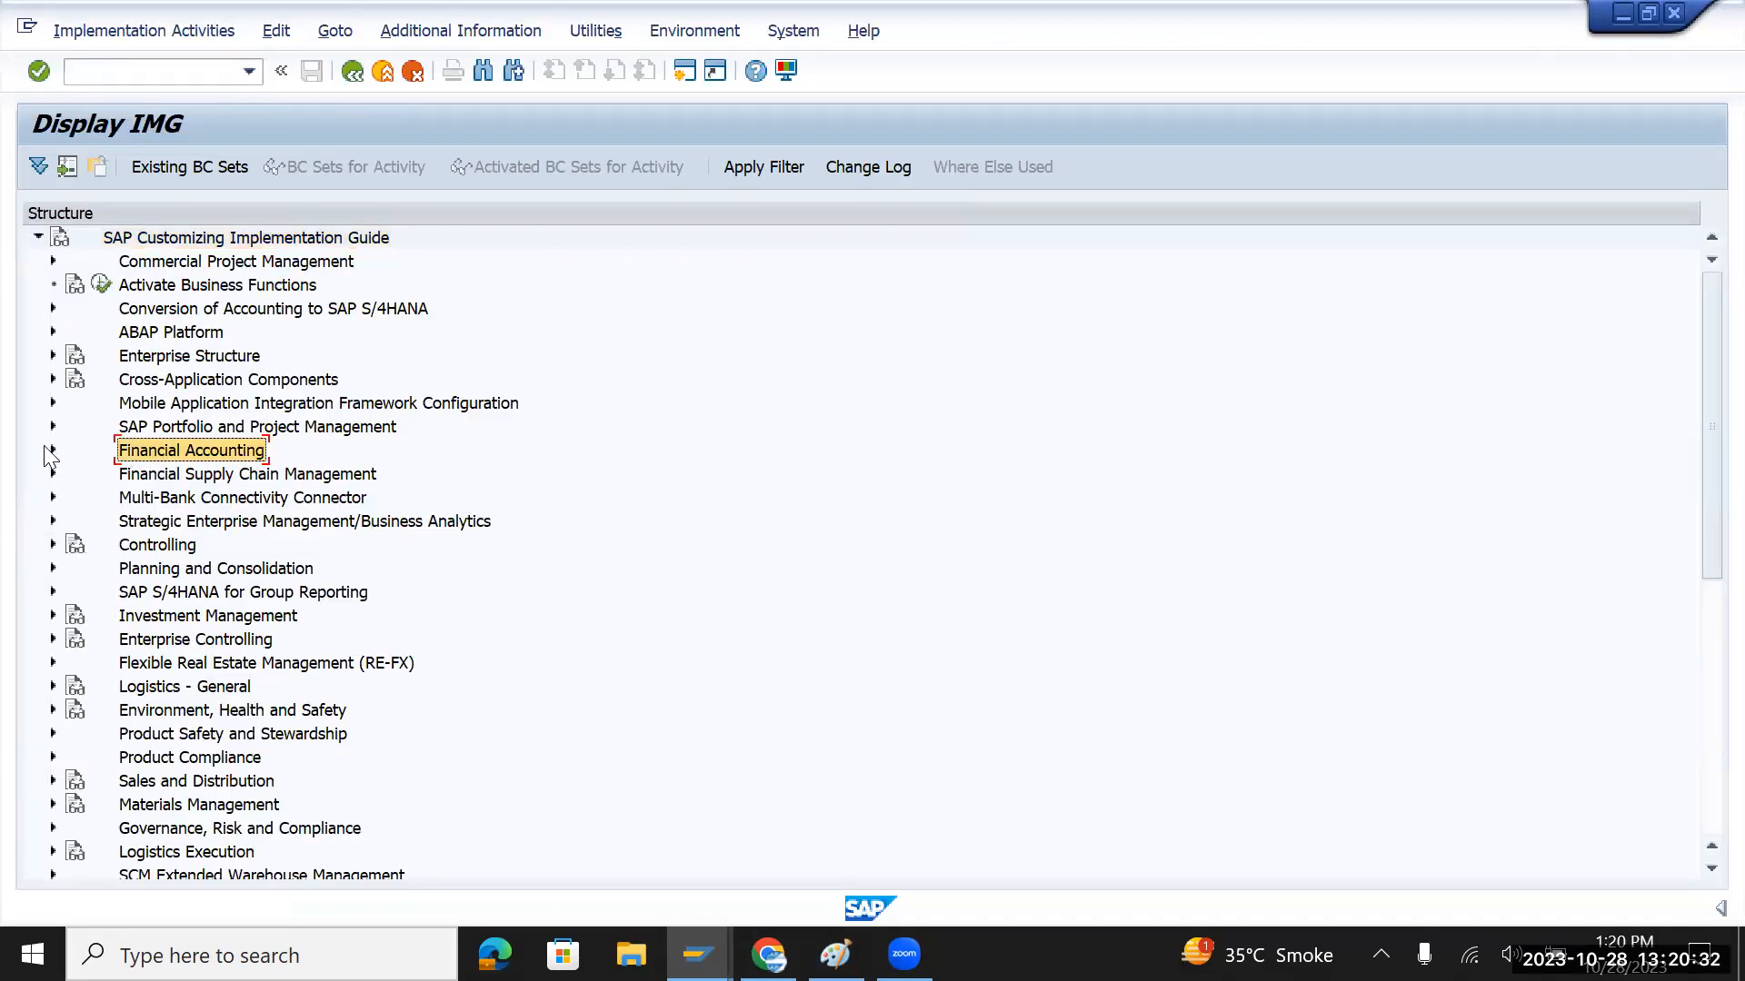
left_click(53, 450)
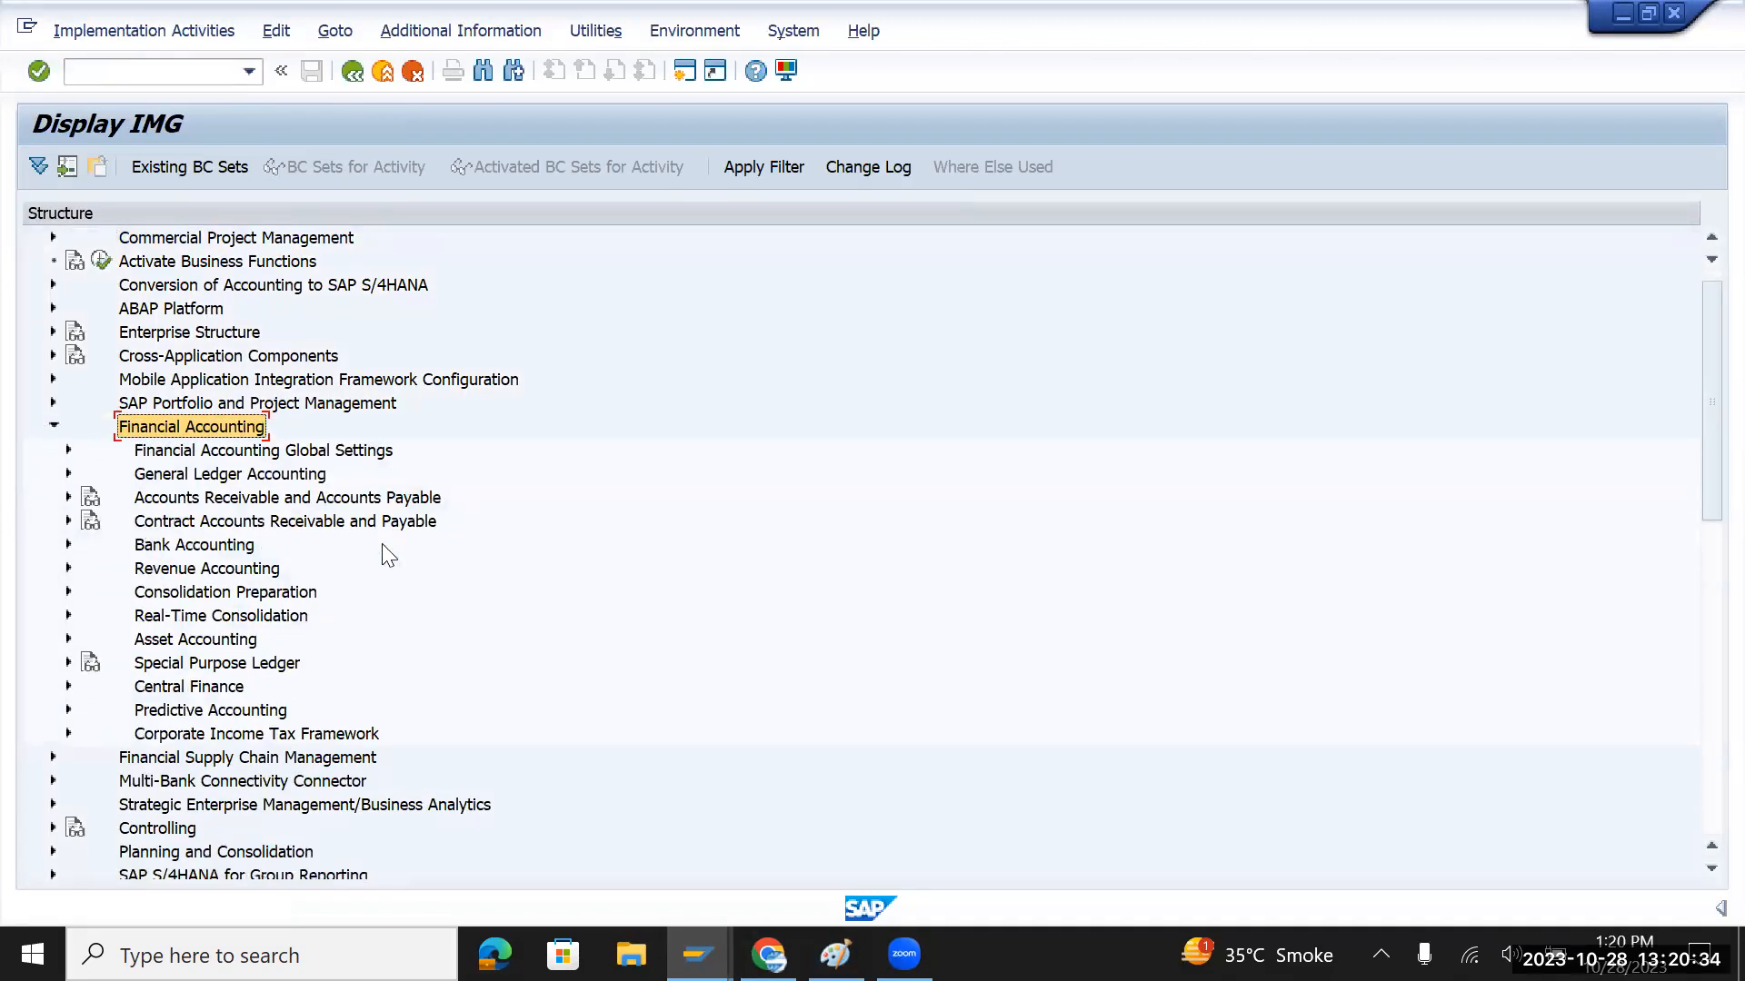
left_click(68, 426)
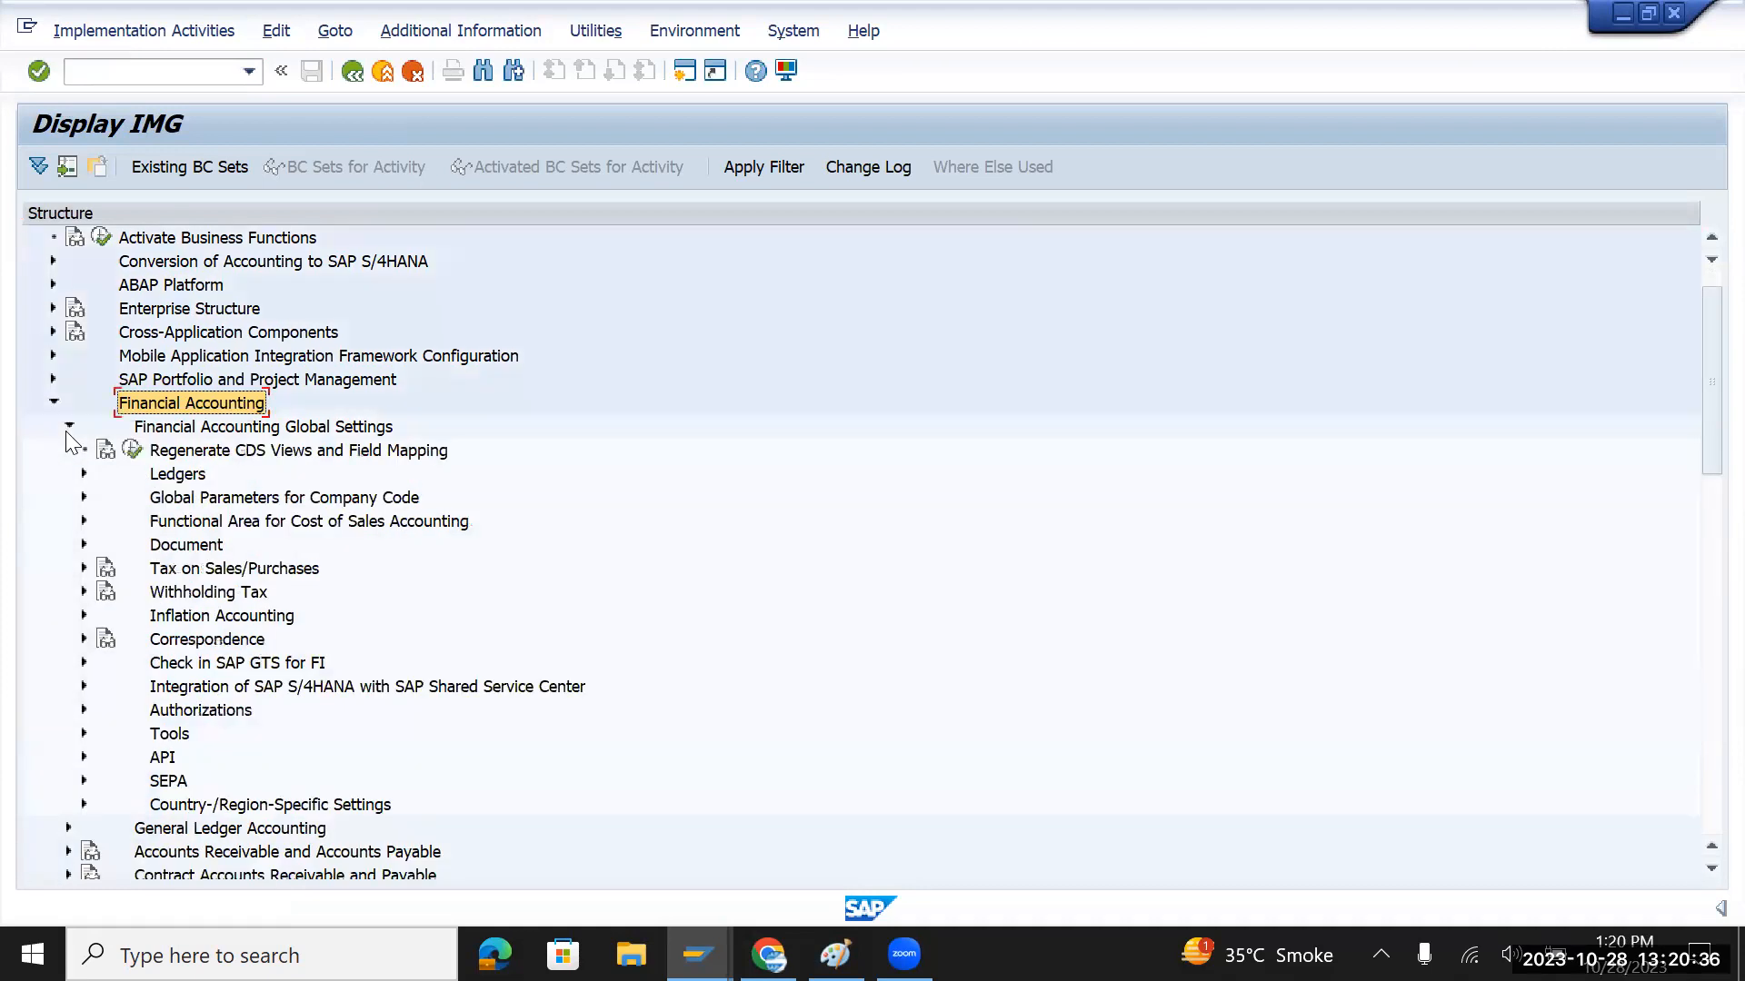
left_click(190, 546)
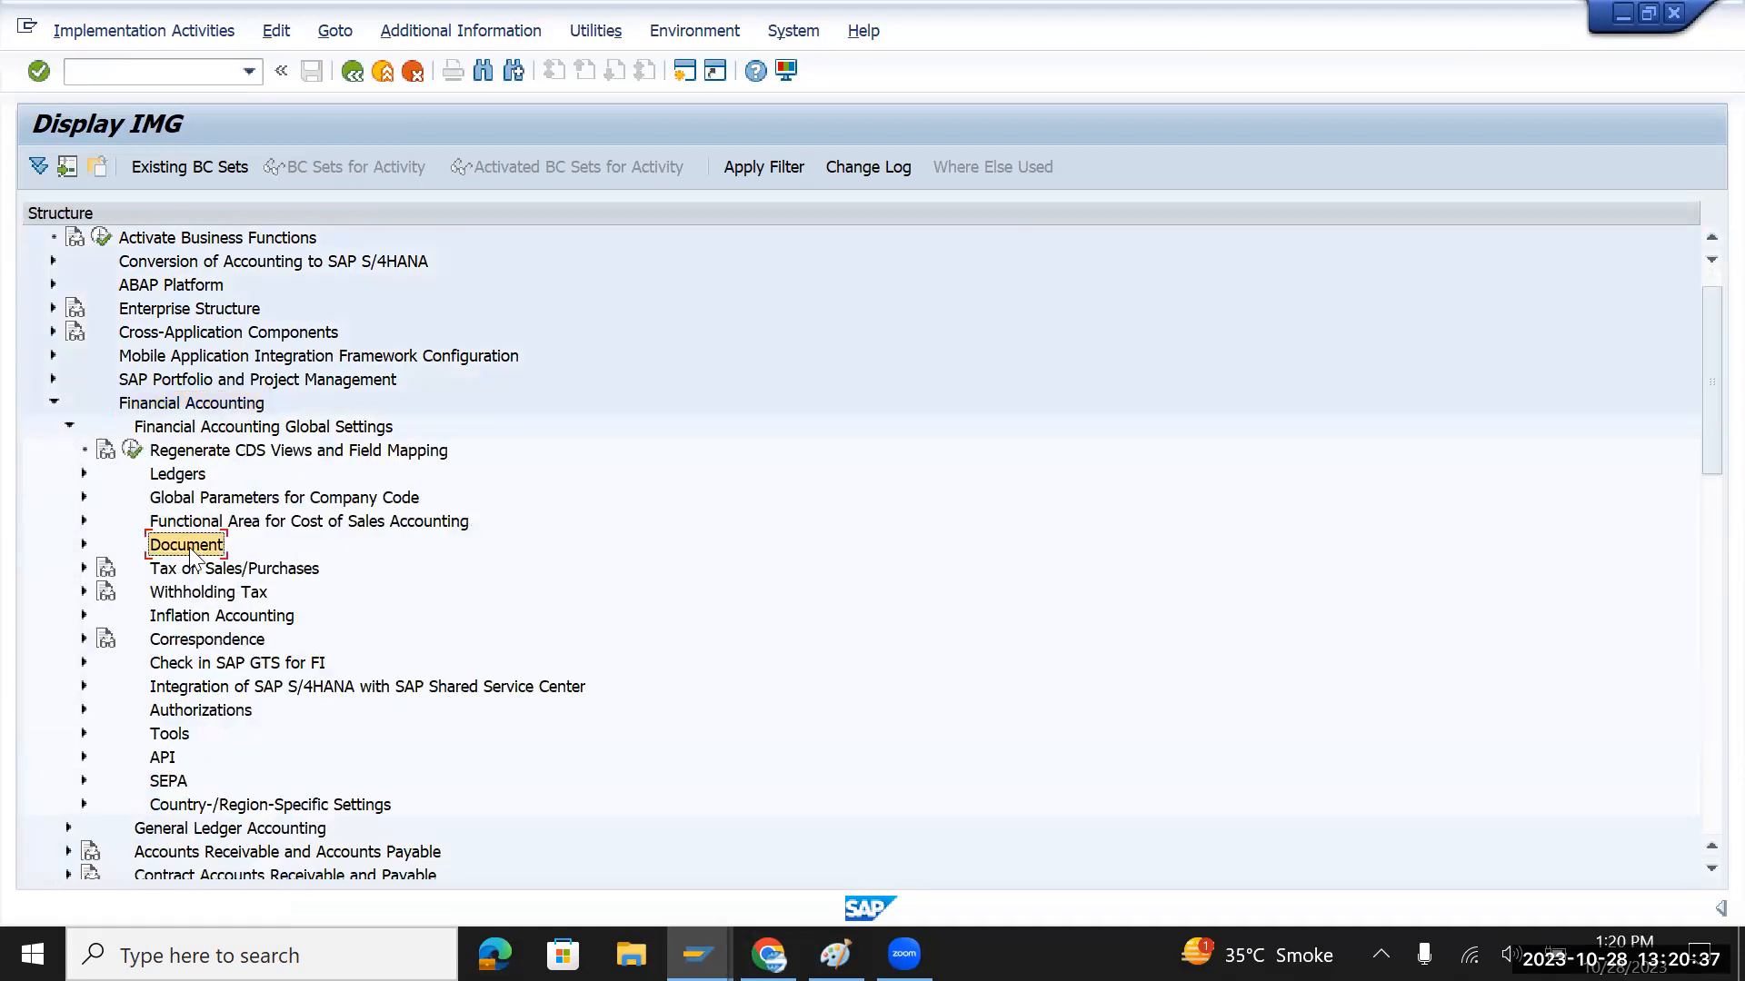
left_click(84, 545)
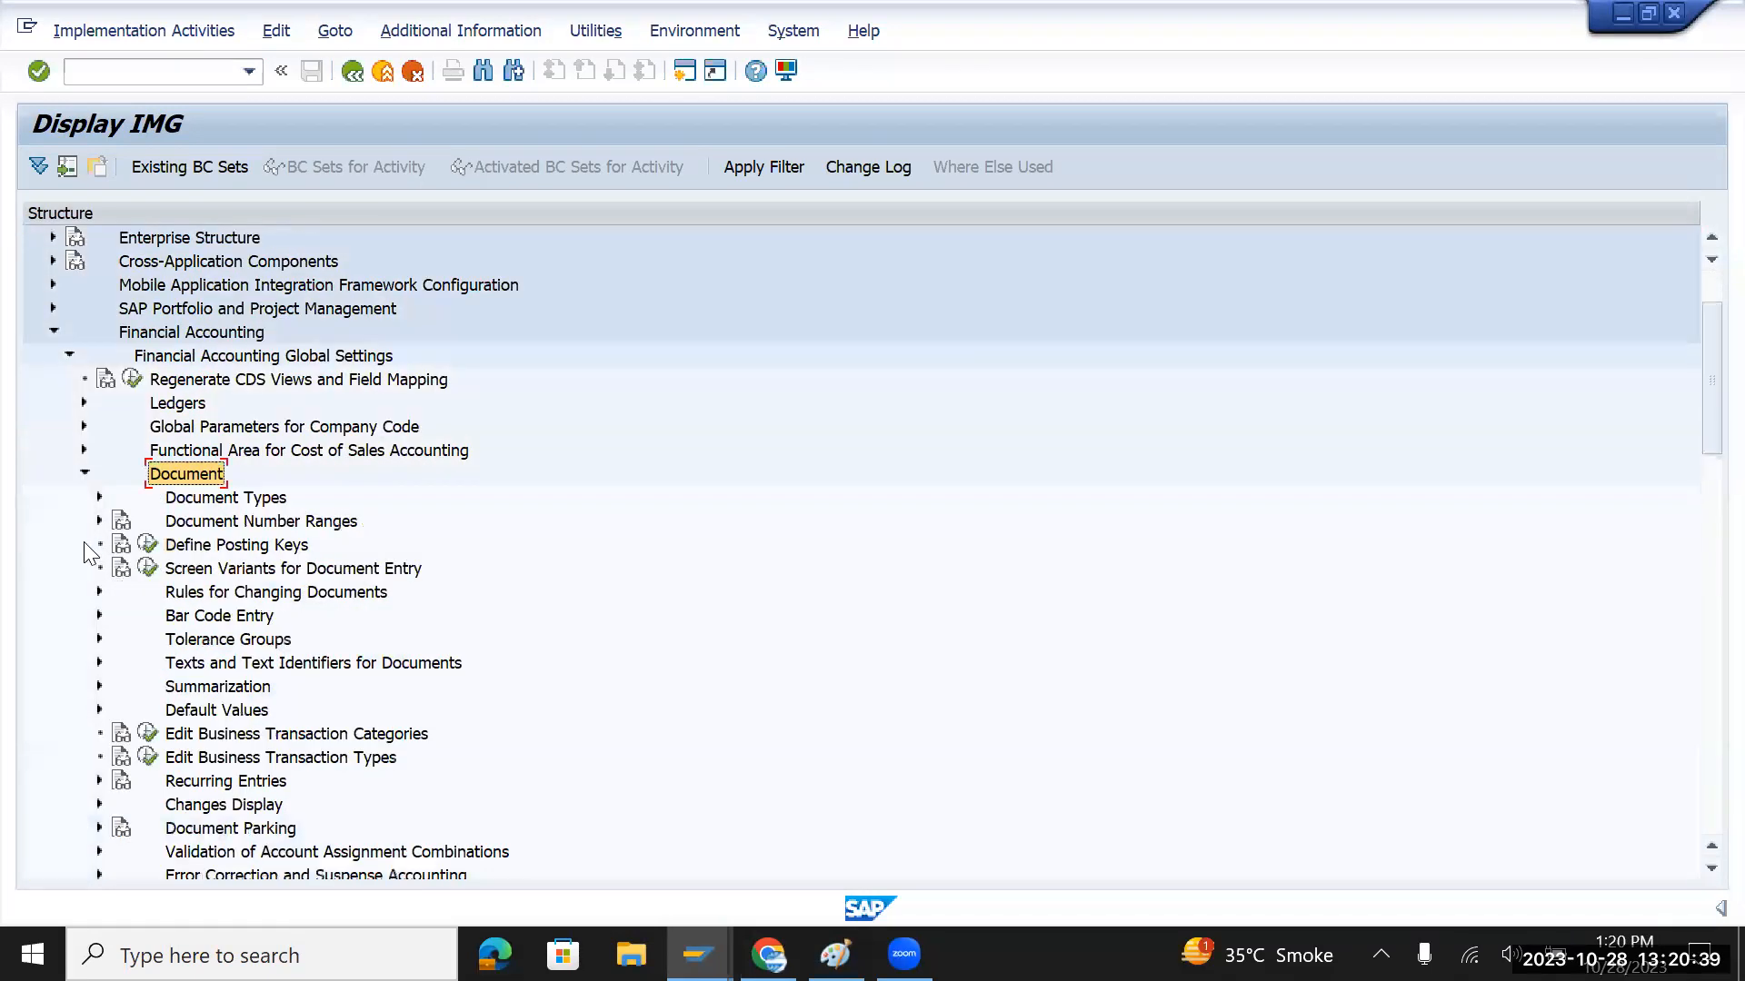
Check the activities under Document Number Ranges, collapse that node, and expand Document Types to select Define Document Types in a Ledger
left_click(253, 526)
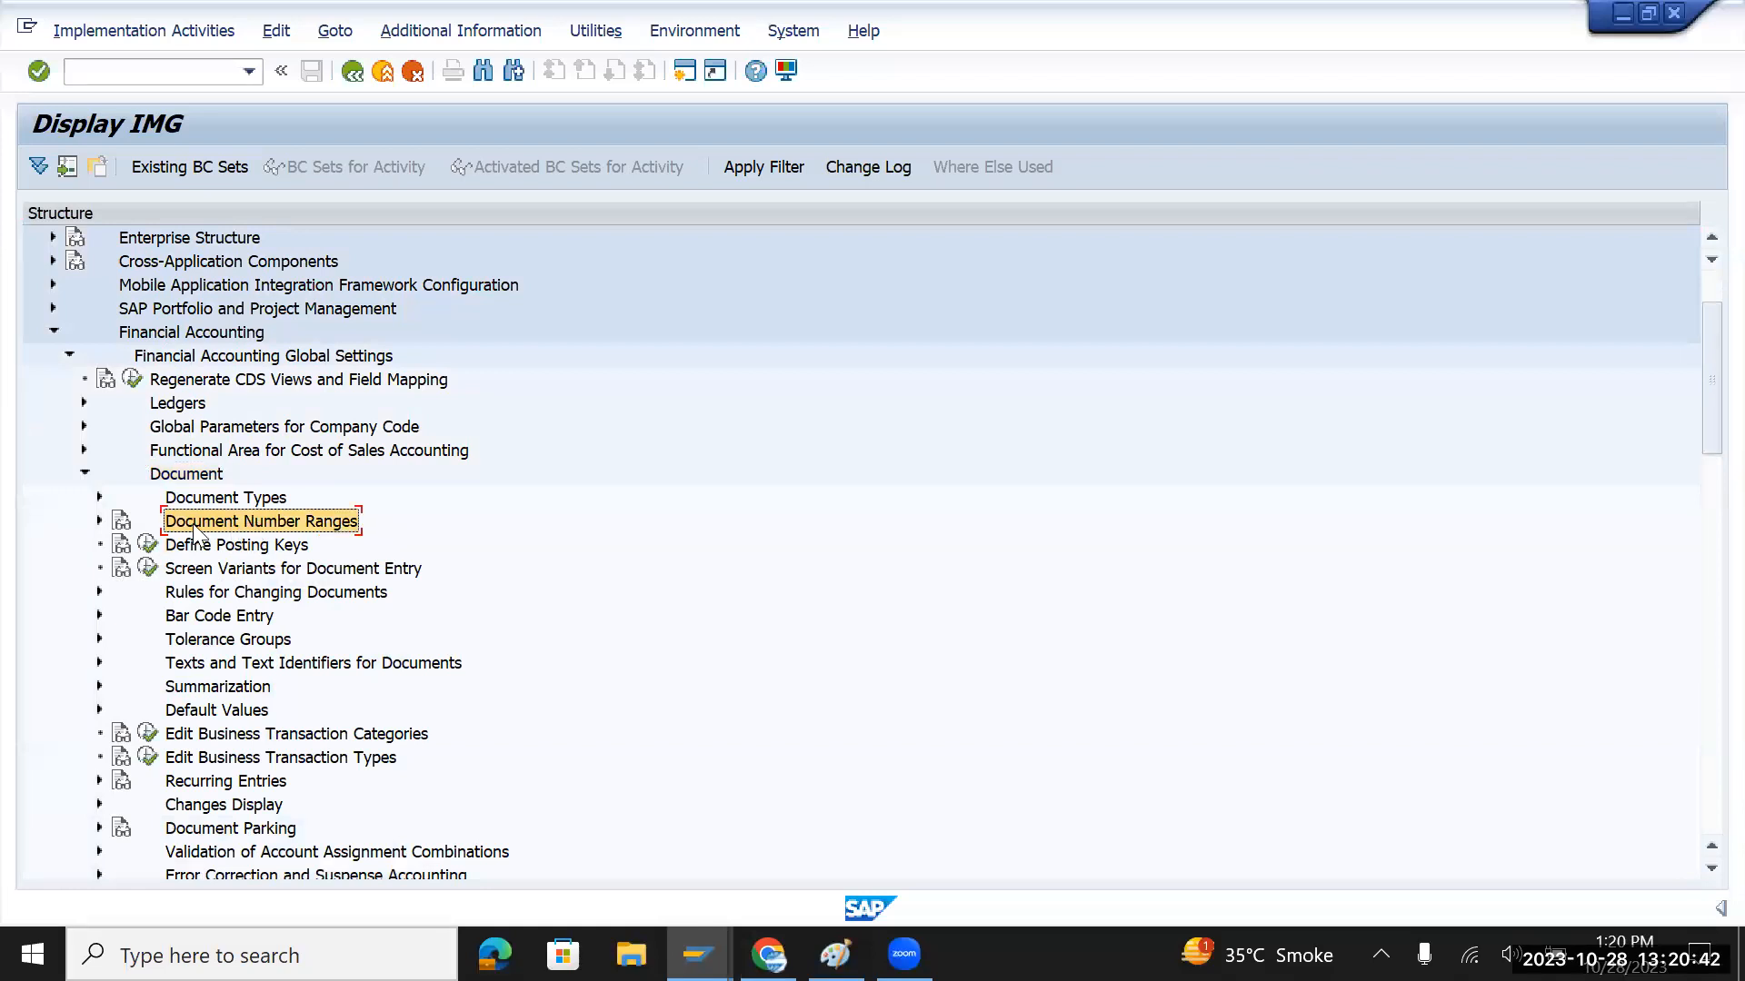
left_click(101, 522)
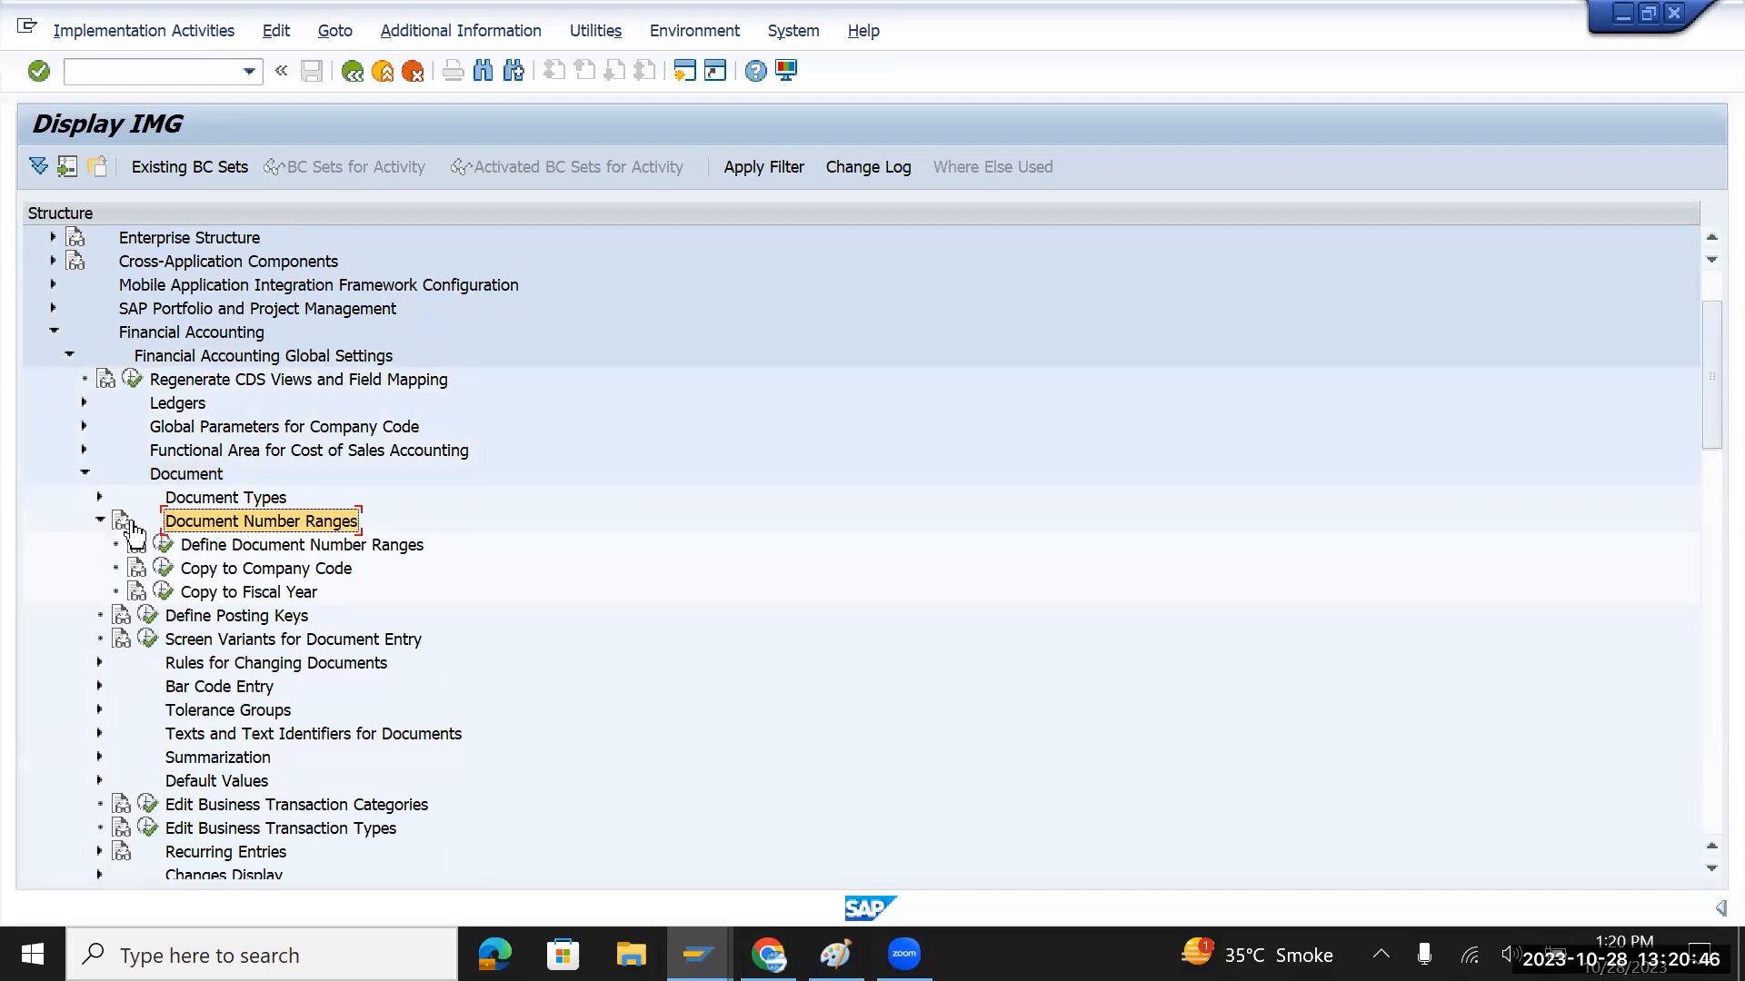
left_click(101, 522)
left_click(98, 498)
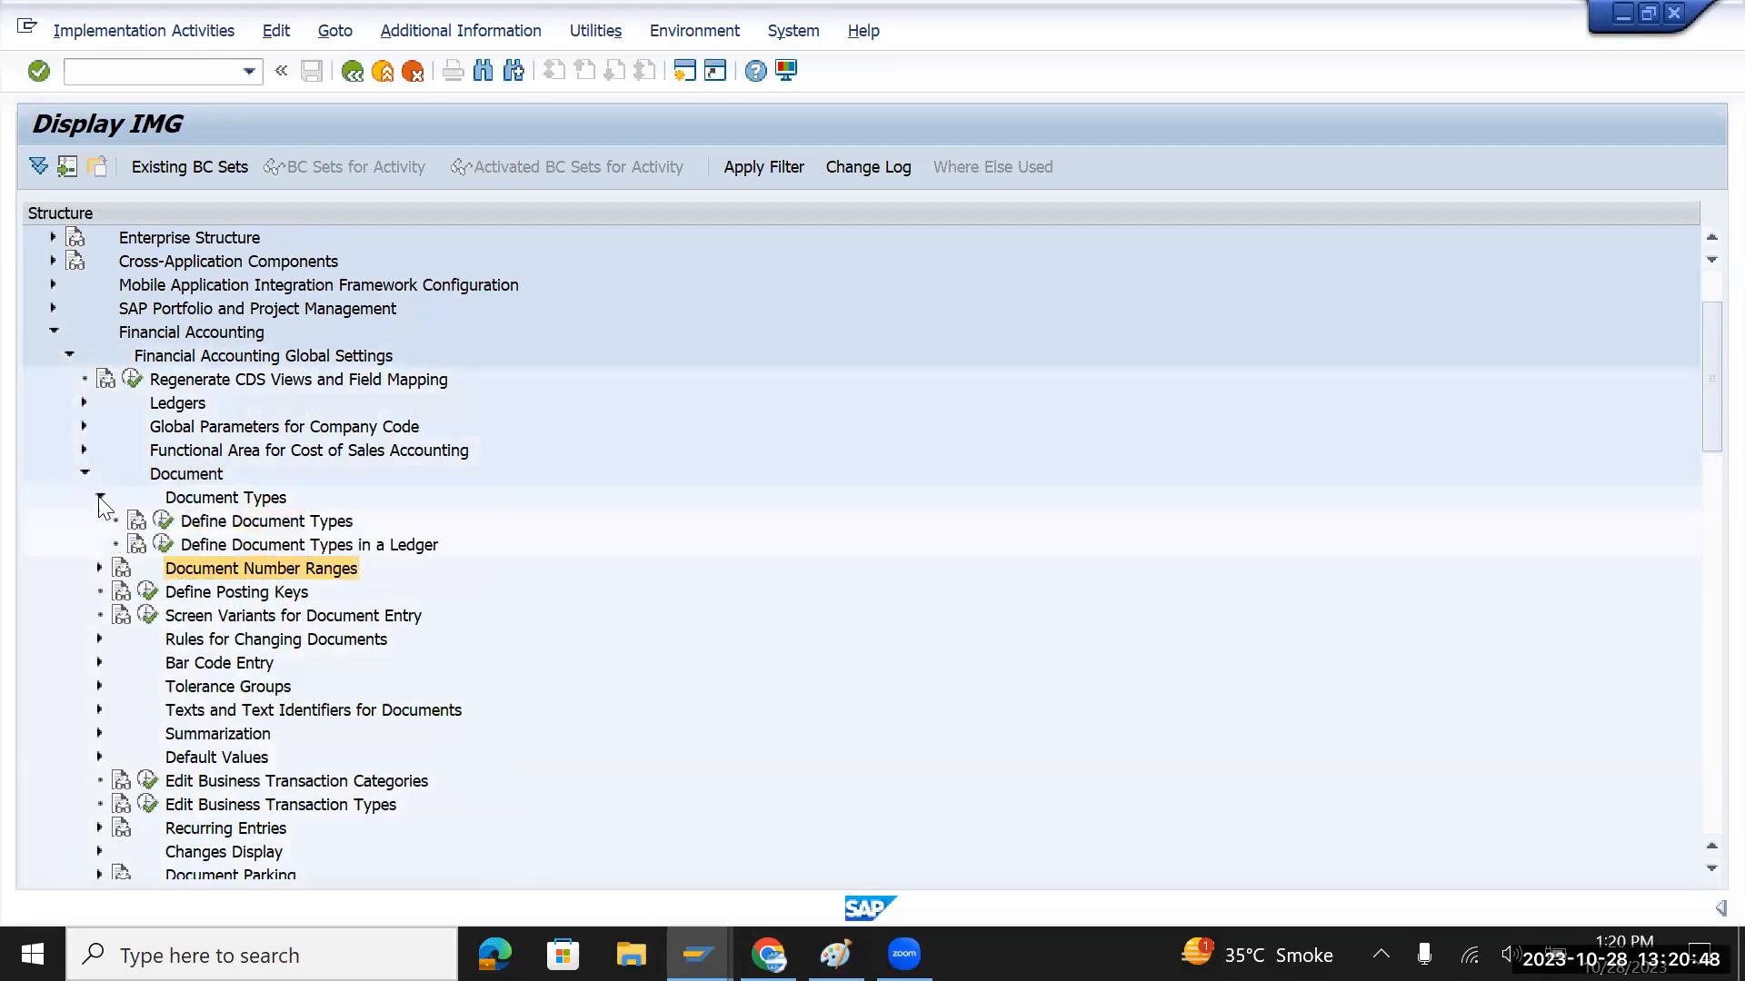
left_click(288, 548)
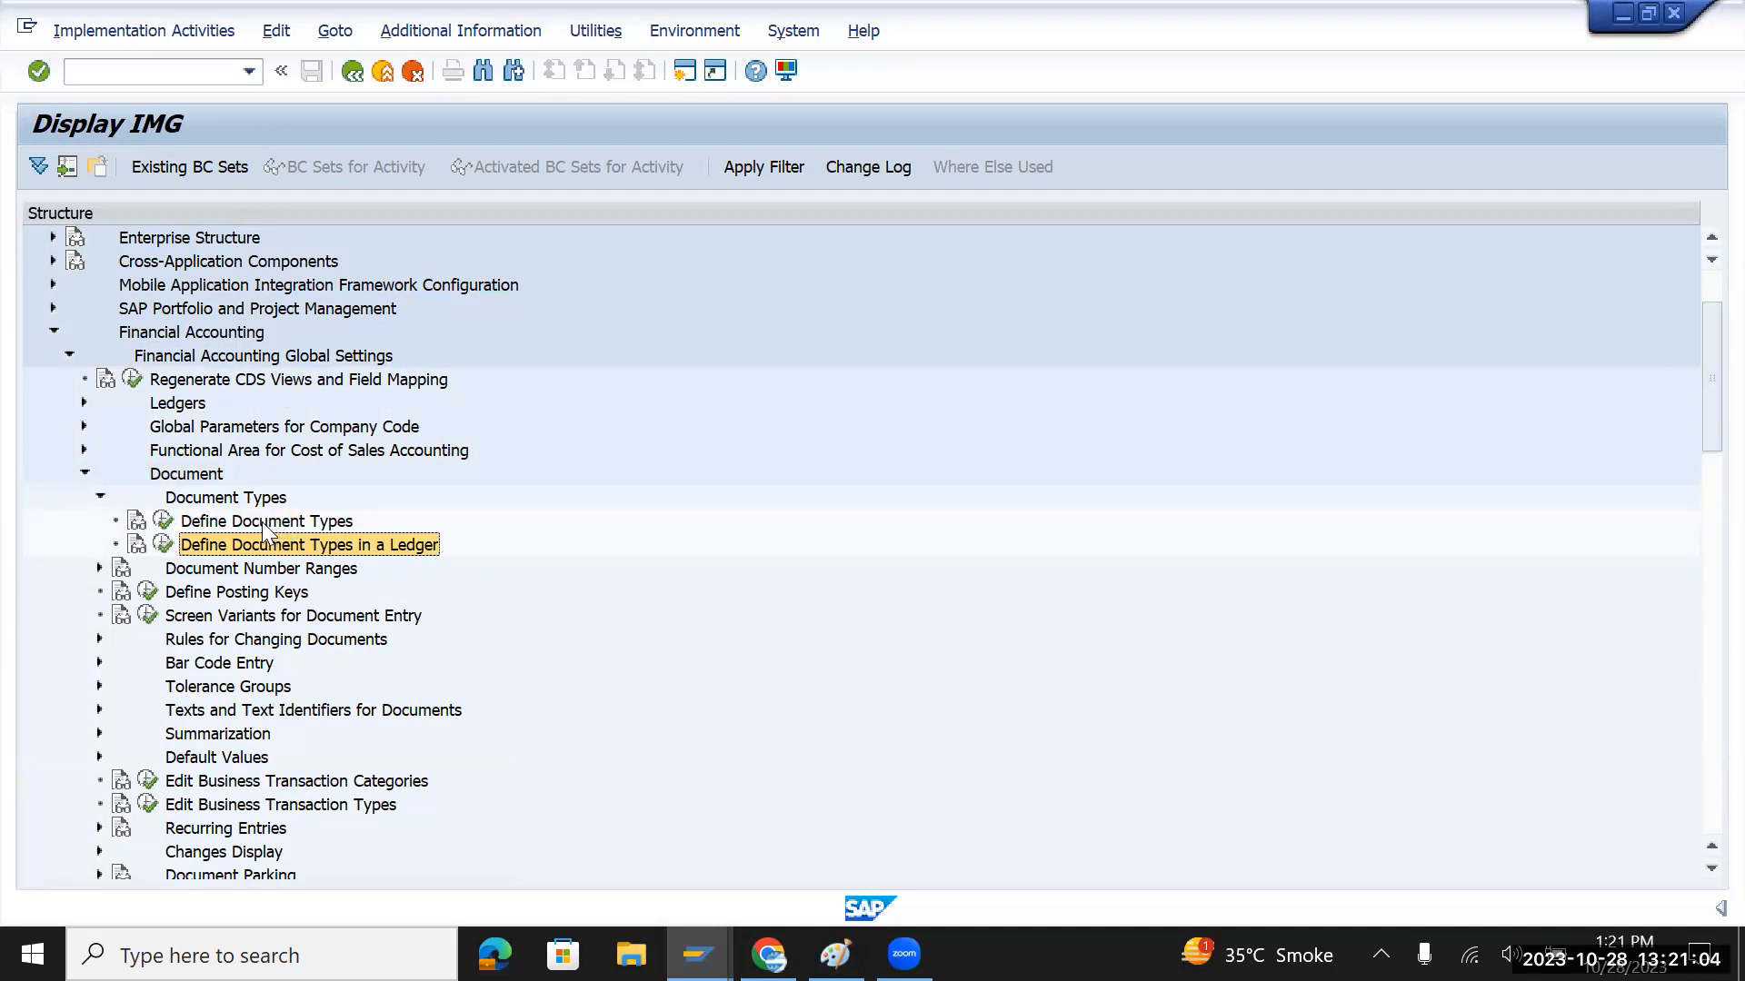
Switch to Paint and undo the most recent rectangle marks drawn on the ledger and depreciation area table
key("alt+Tab")
key("alt+Tab")
key("alt+Tab")
key("alt+Tab")
key("alt+Tab")
key("alt+Tab")
key("alt+Tab")
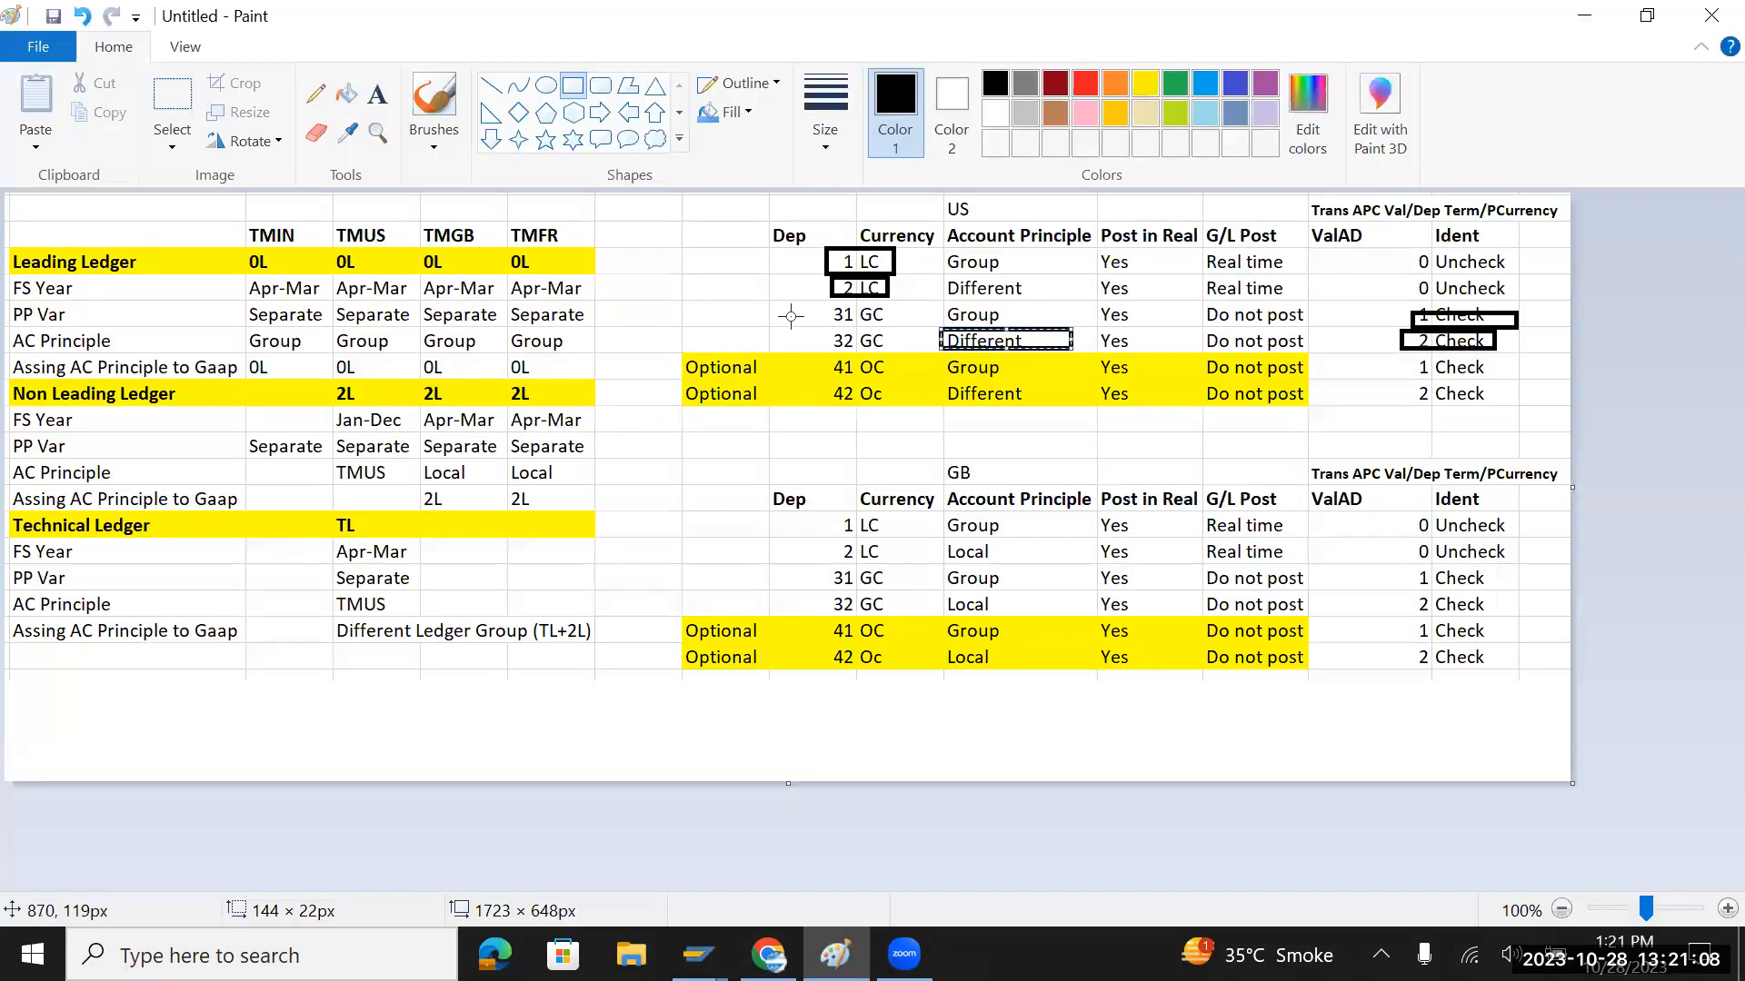
key("ctrl+z")
key("ctrl+z")
key("ctrl+z")
key("ctrl+z")
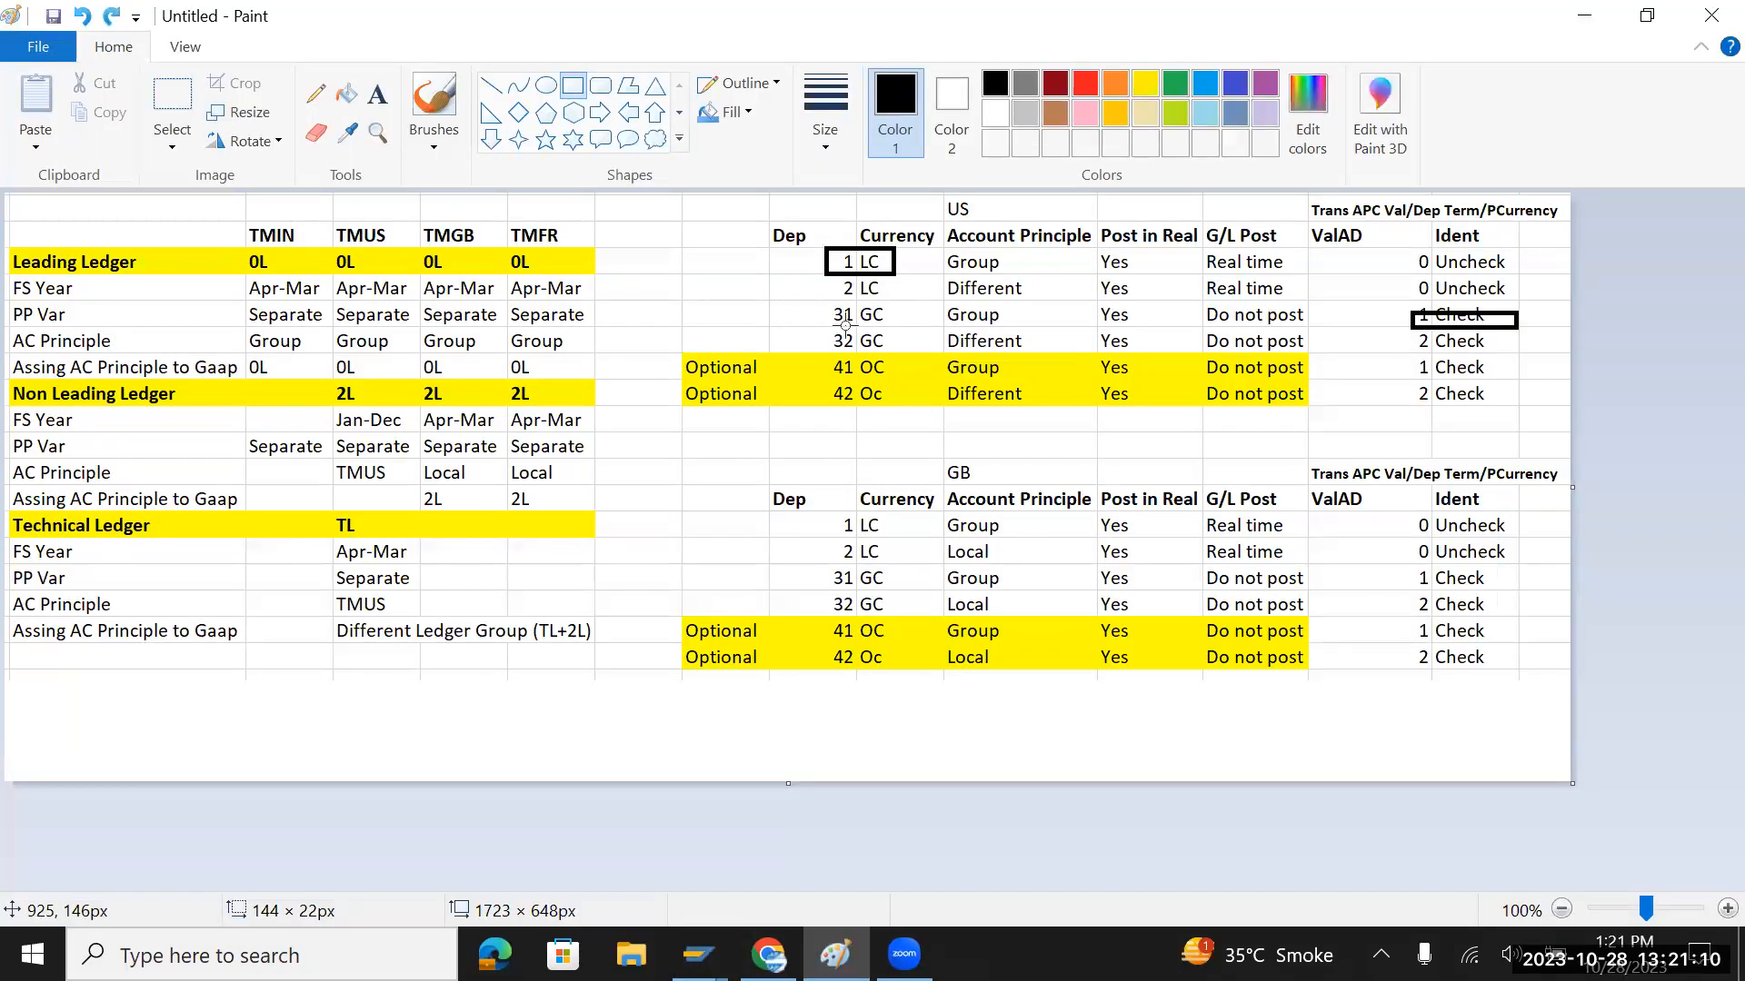
Draw rectangles around TMGB's 2L non-leading ledger, TMUS's TL technical ledger and TMIN's 0L leading ledger
left_click_drag(415, 381, 470, 407)
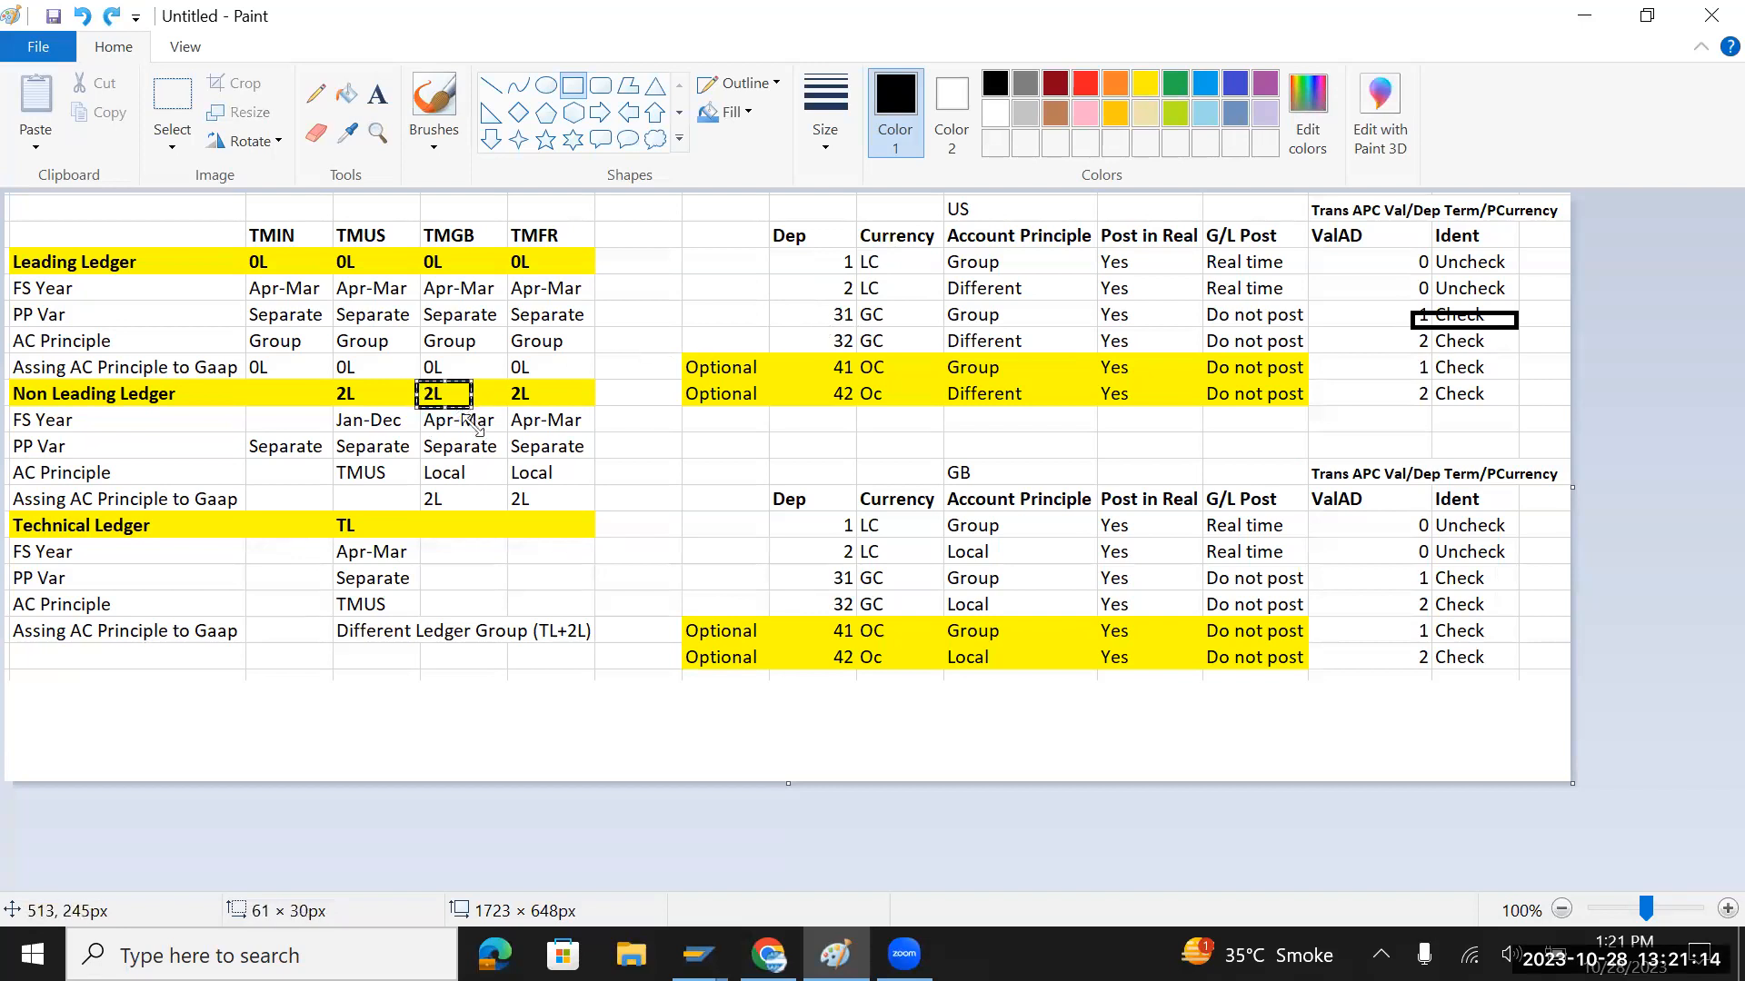
left_click_drag(327, 513, 383, 535)
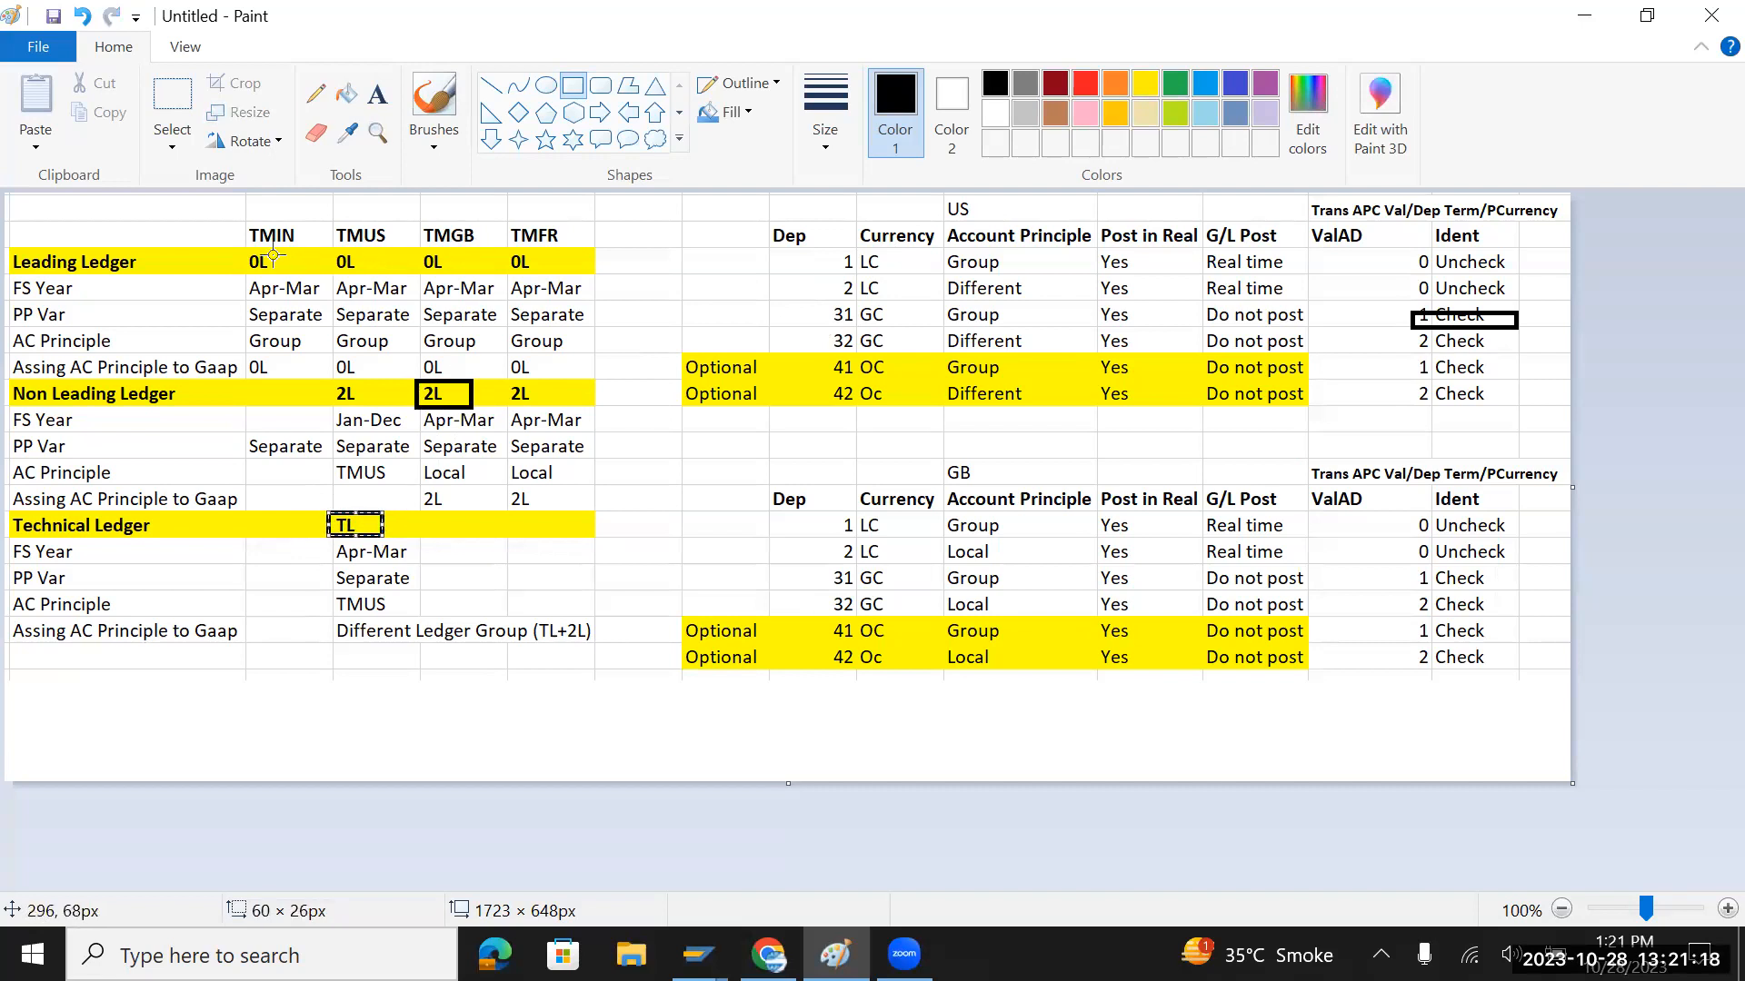
left_click_drag(236, 252, 292, 270)
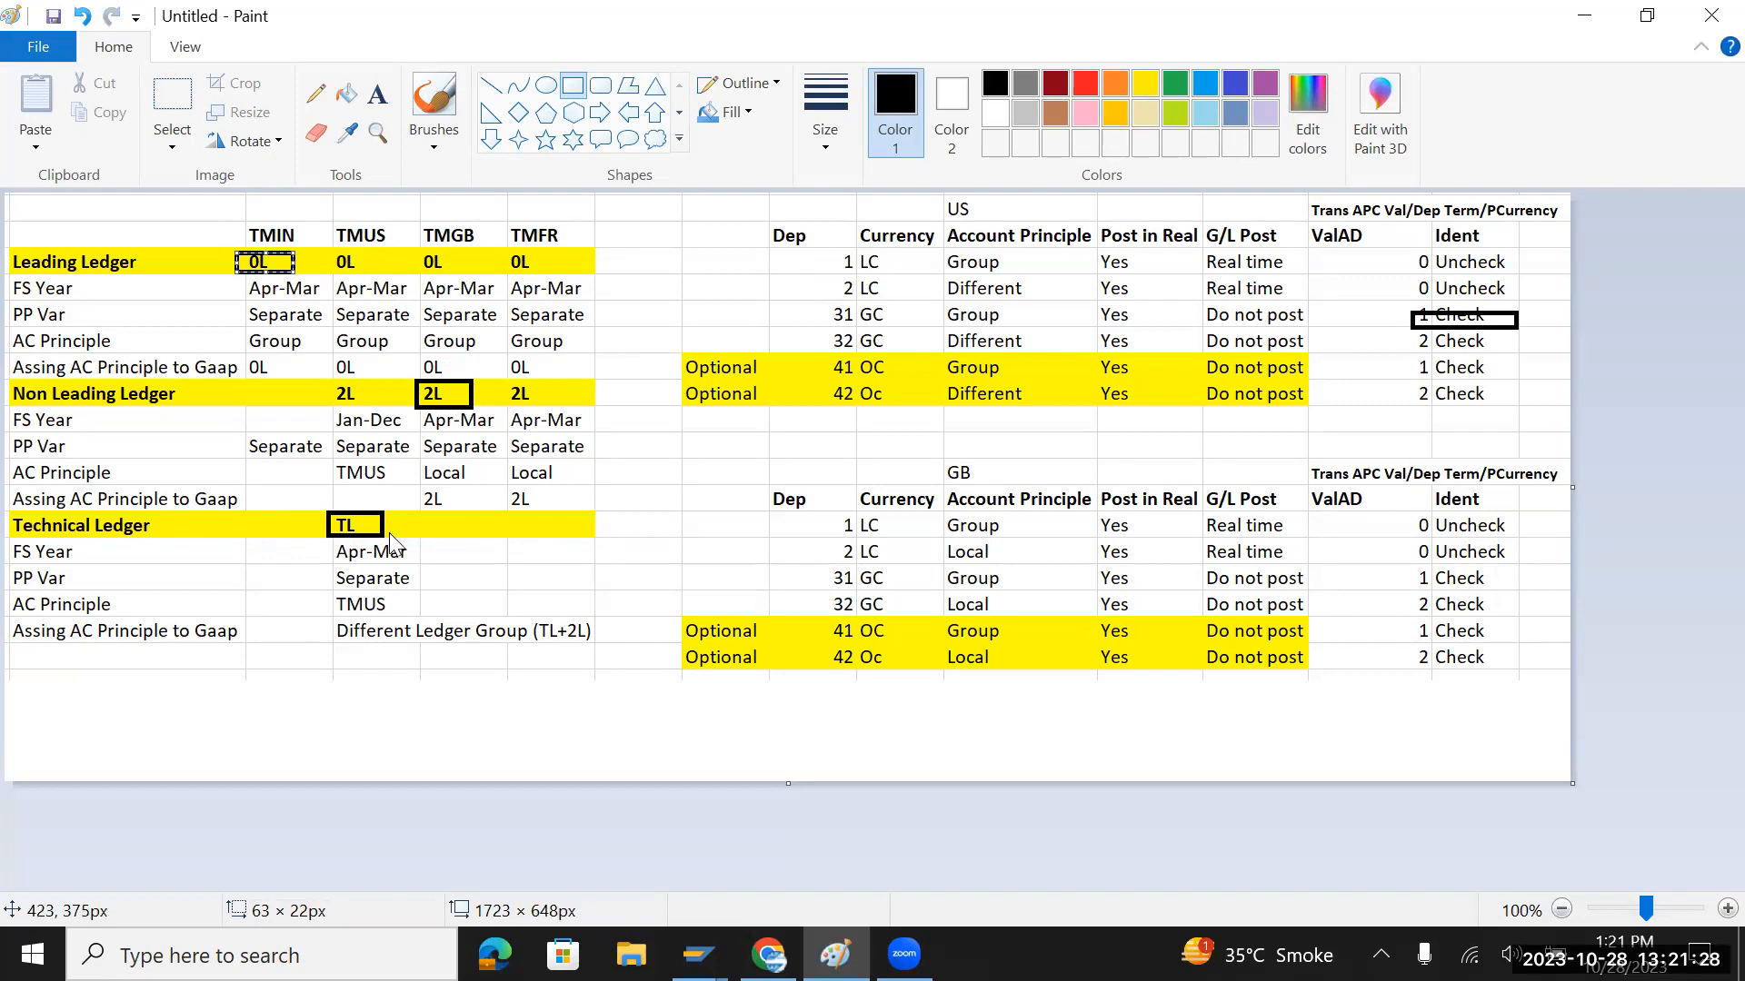
Switch back to SAP and open Define Document Types in a Ledger with ledger 2L as the work area
key("alt+Tab")
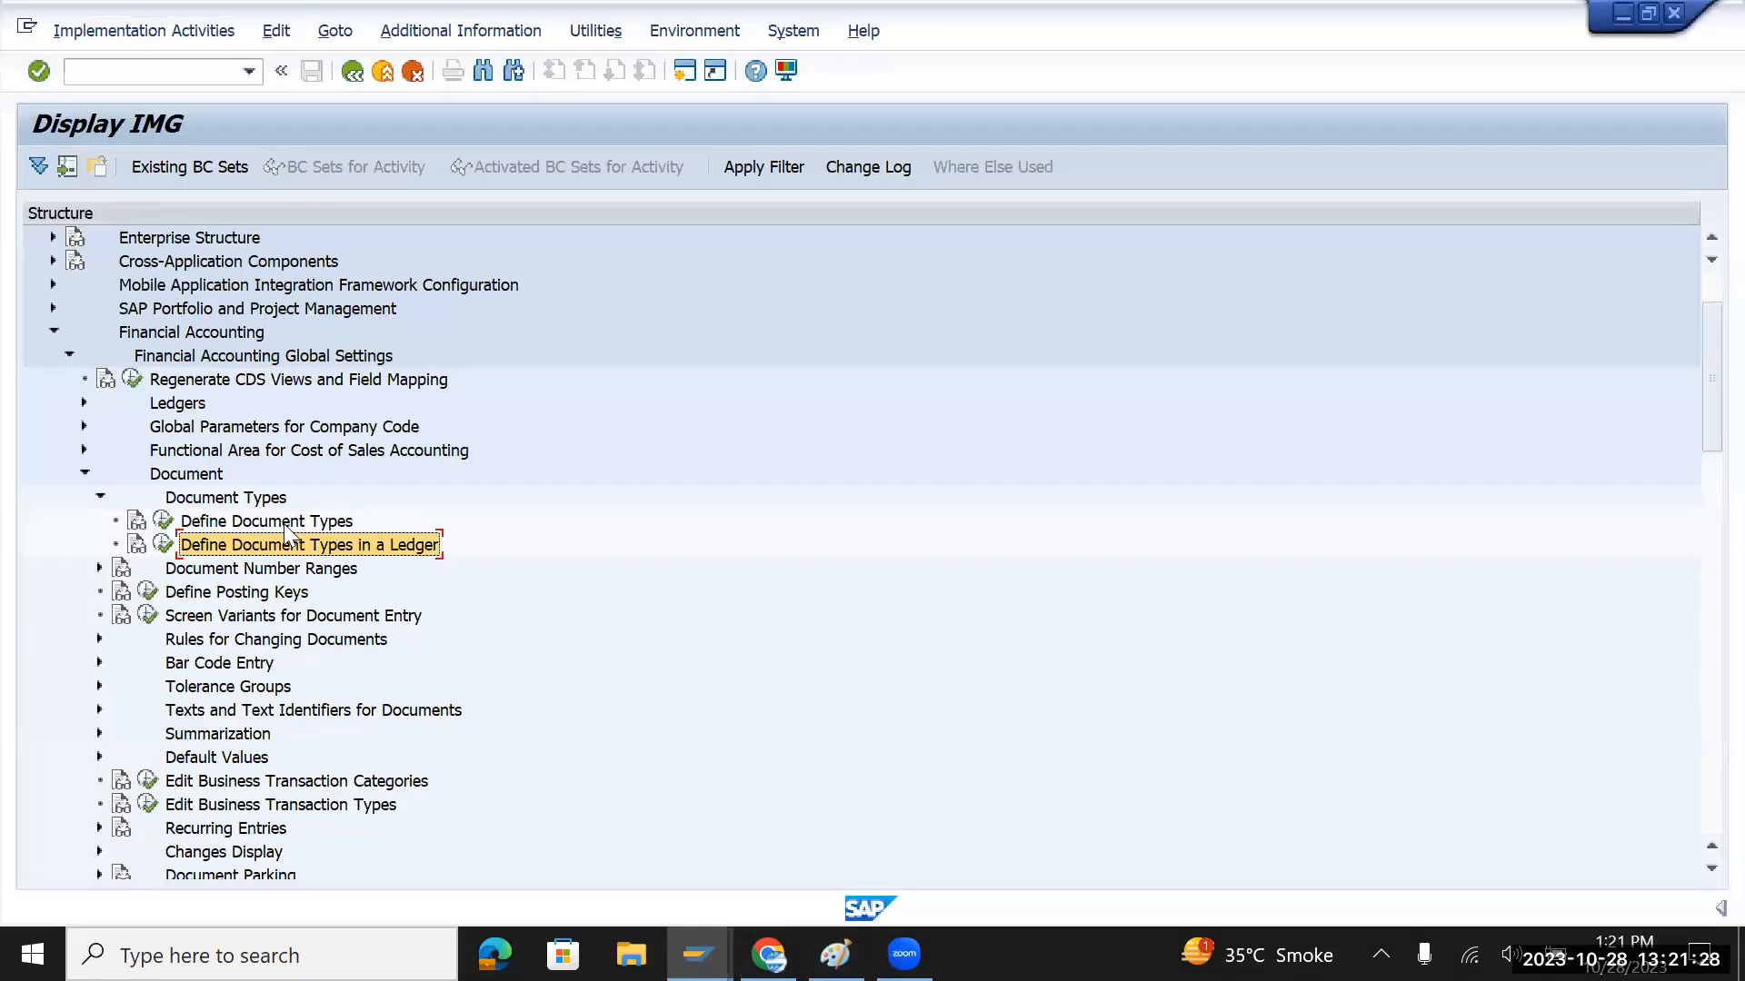
left_click(165, 544)
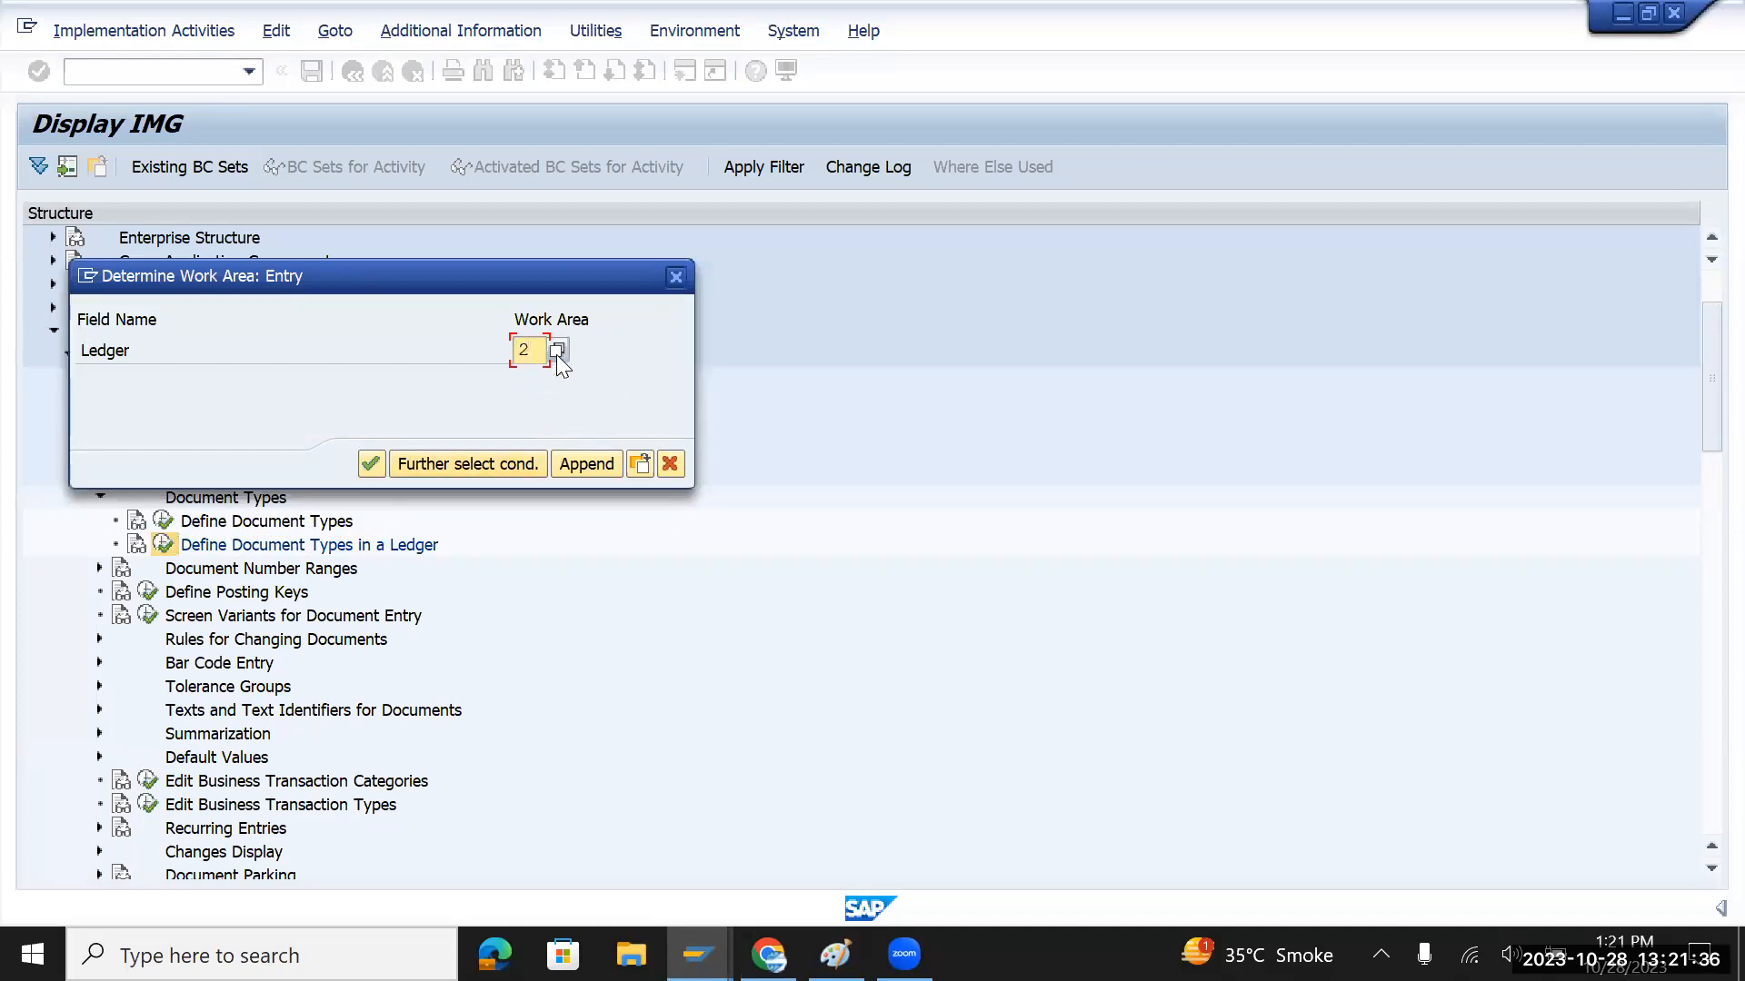
type("2L")
key("Return")
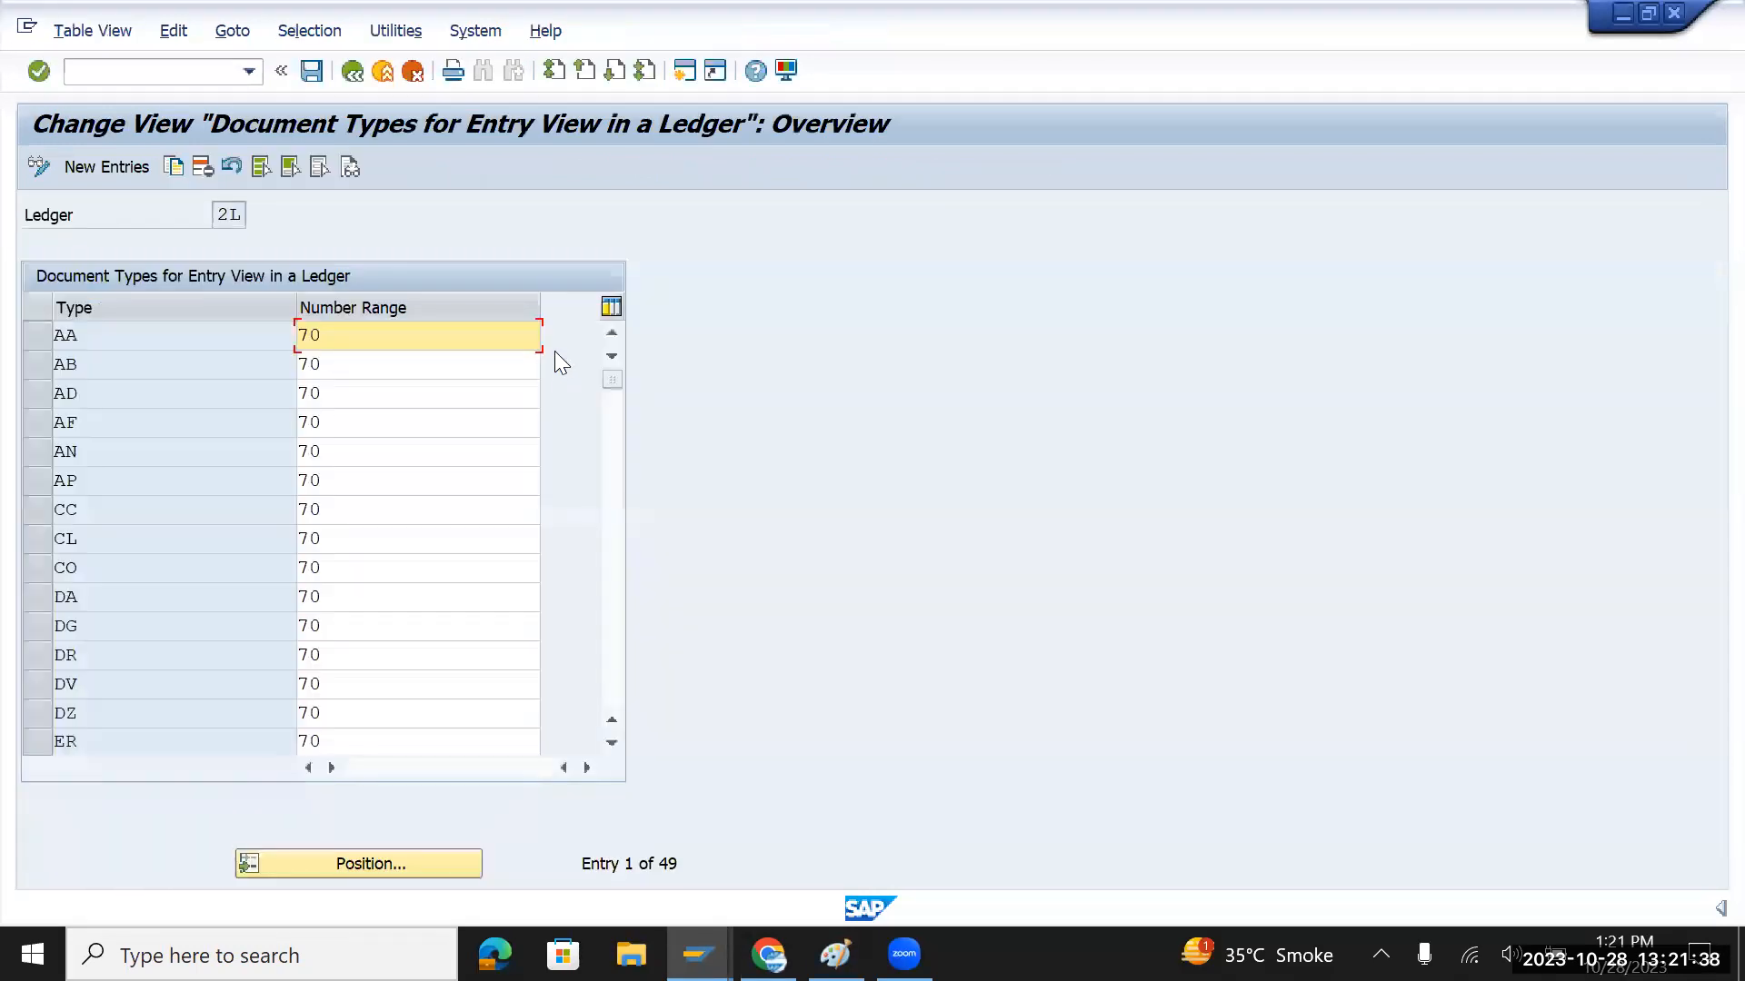
Examine the document types listed for ledger 2L and the number range assigned to each
scroll(354, 481, "down", 2)
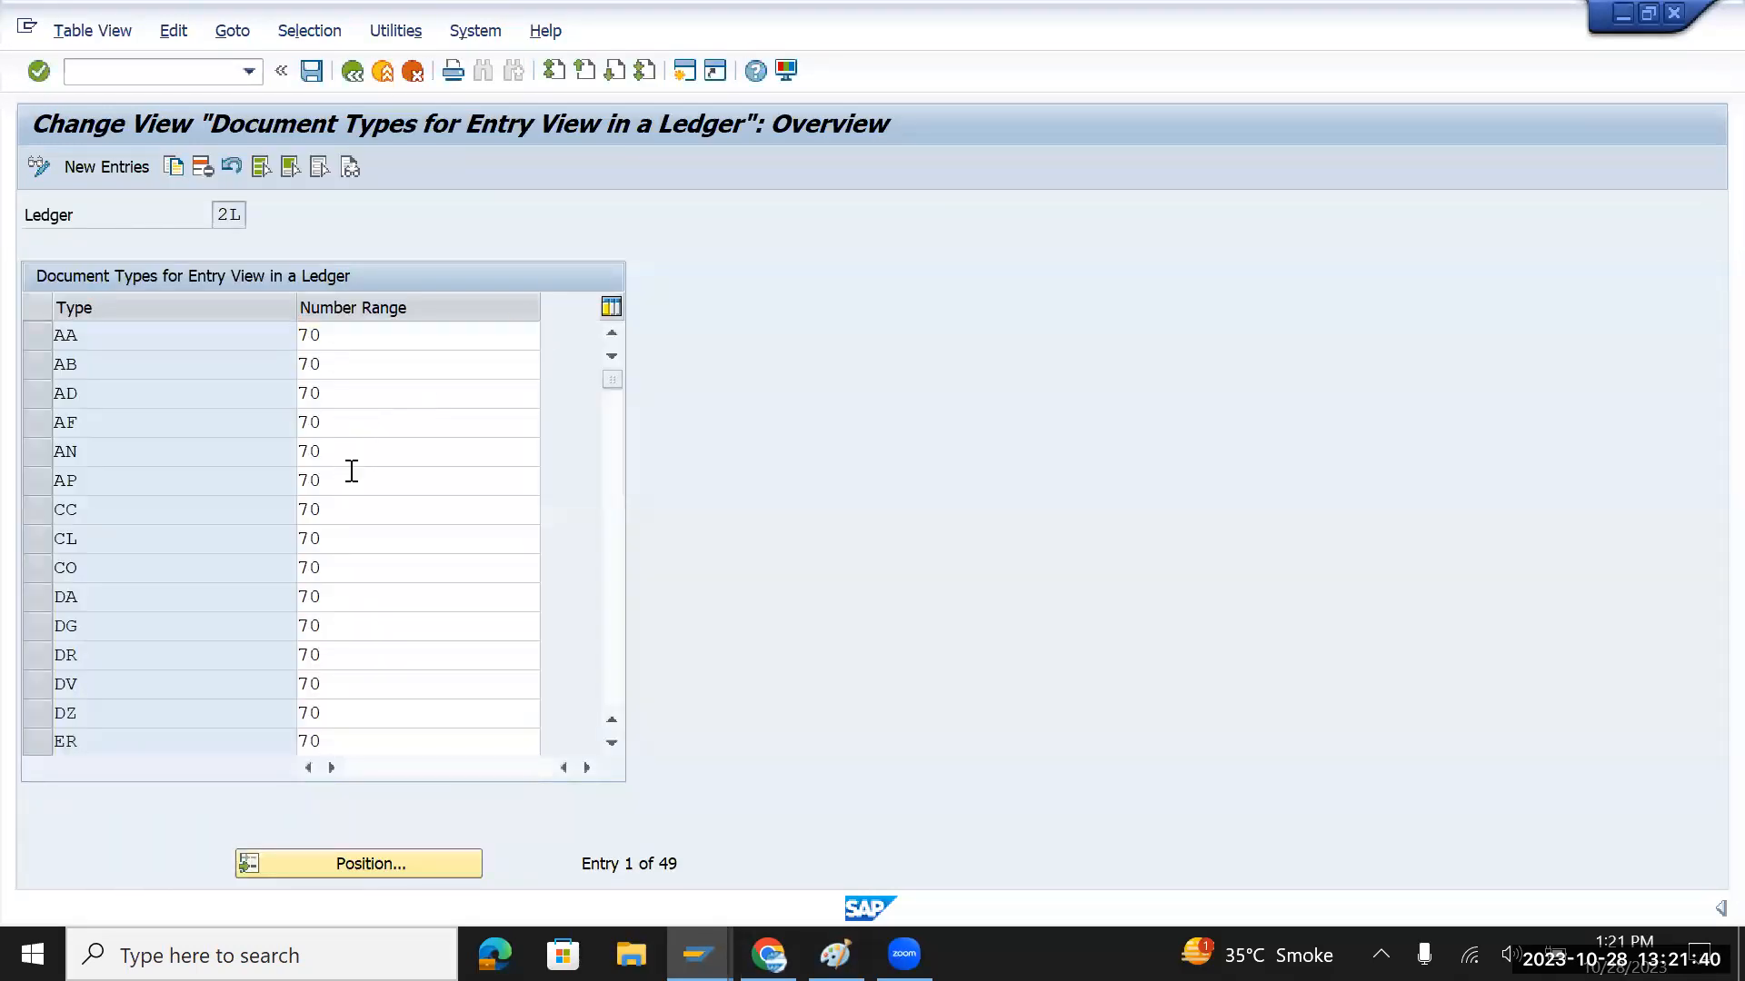
scroll(354, 481, "down", 7)
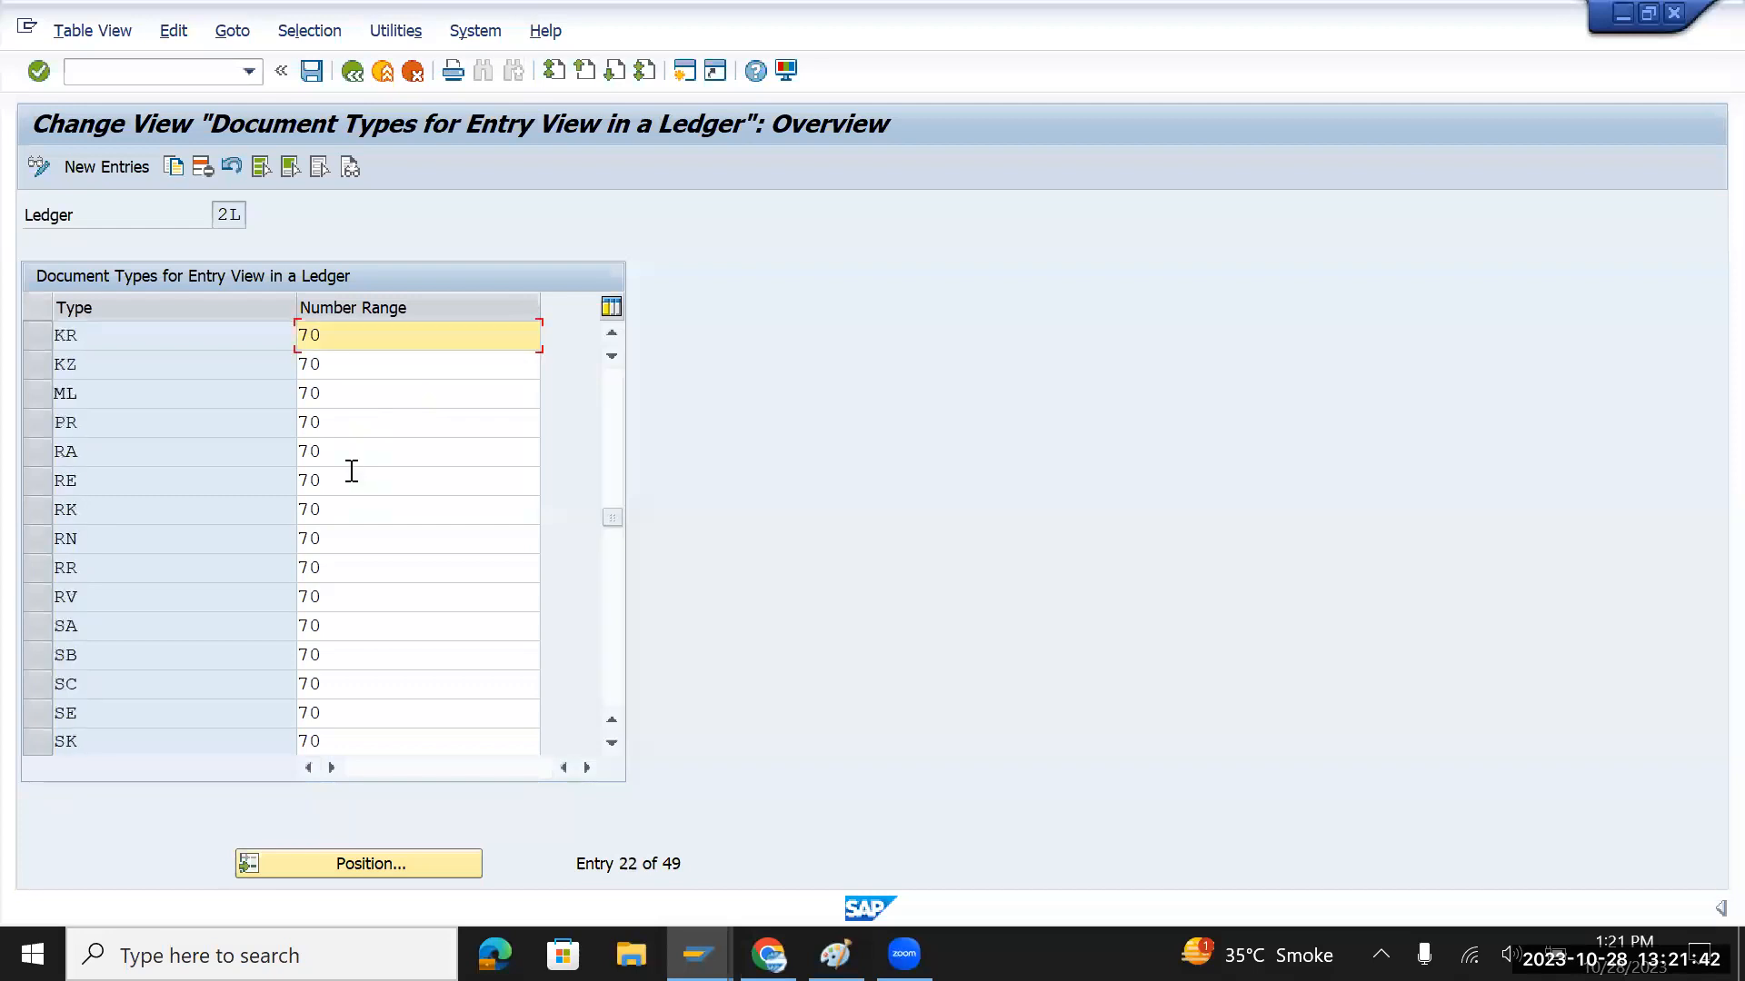
scroll(354, 481, "down", 5)
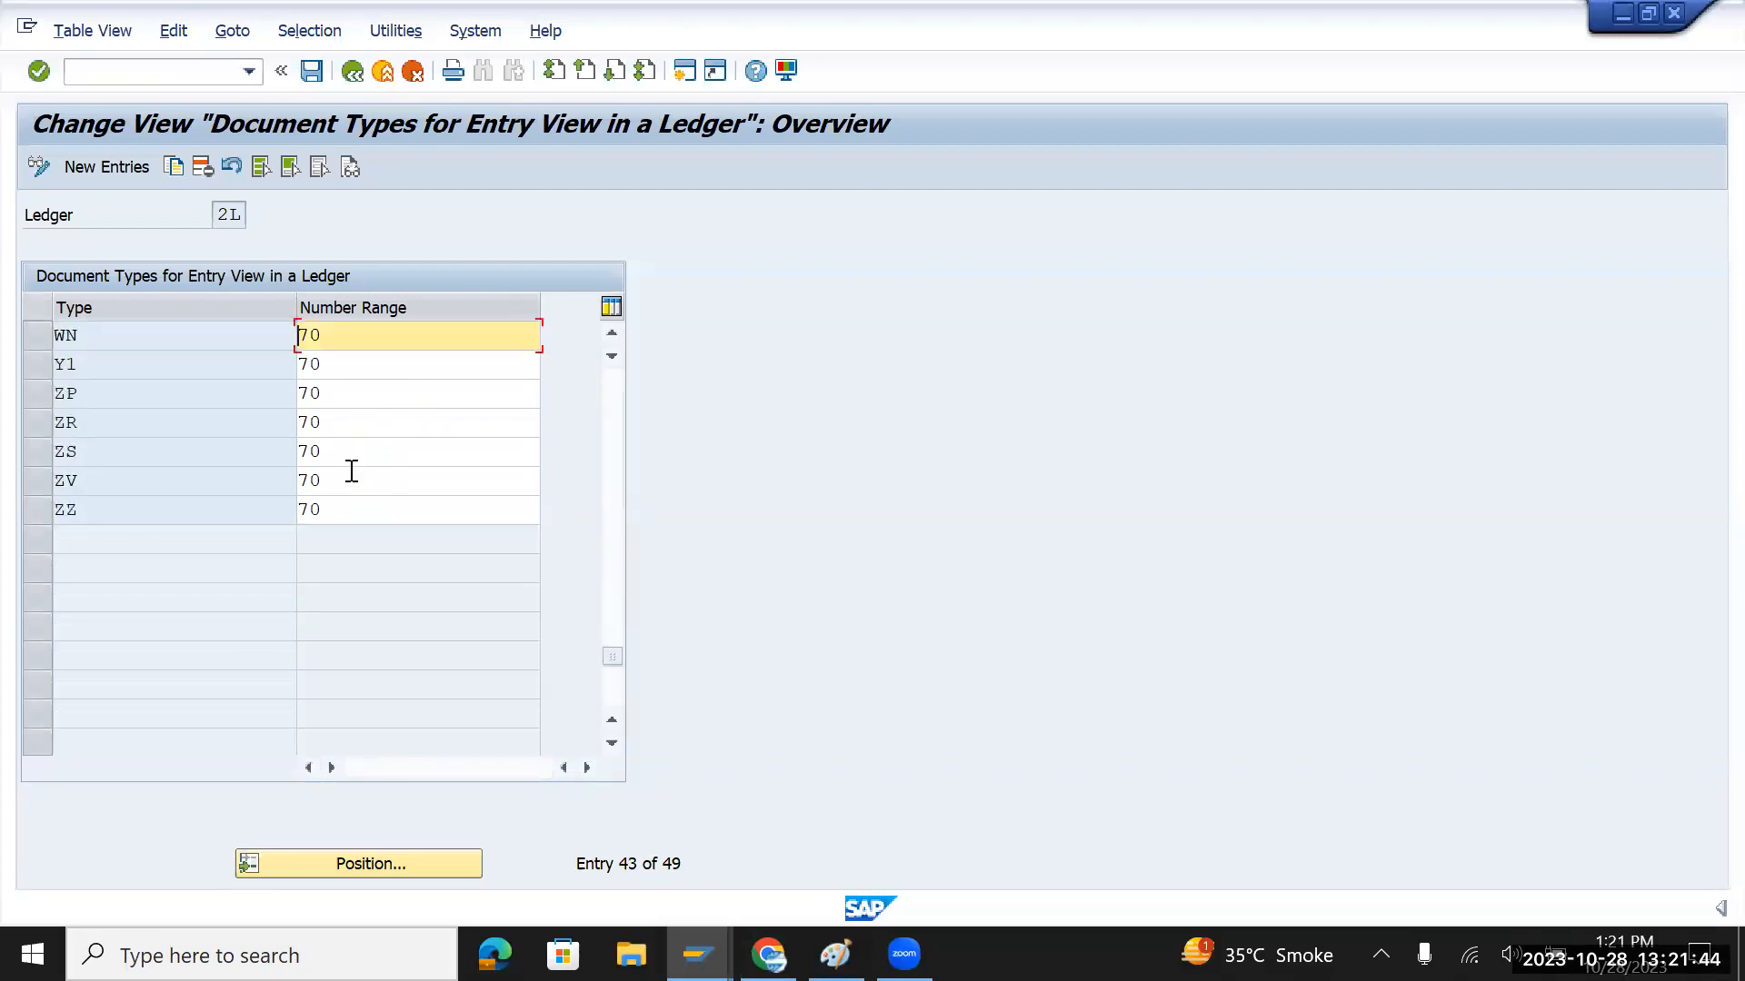
scroll(352, 472, "up", 6)
scroll(355, 481, "up", 7)
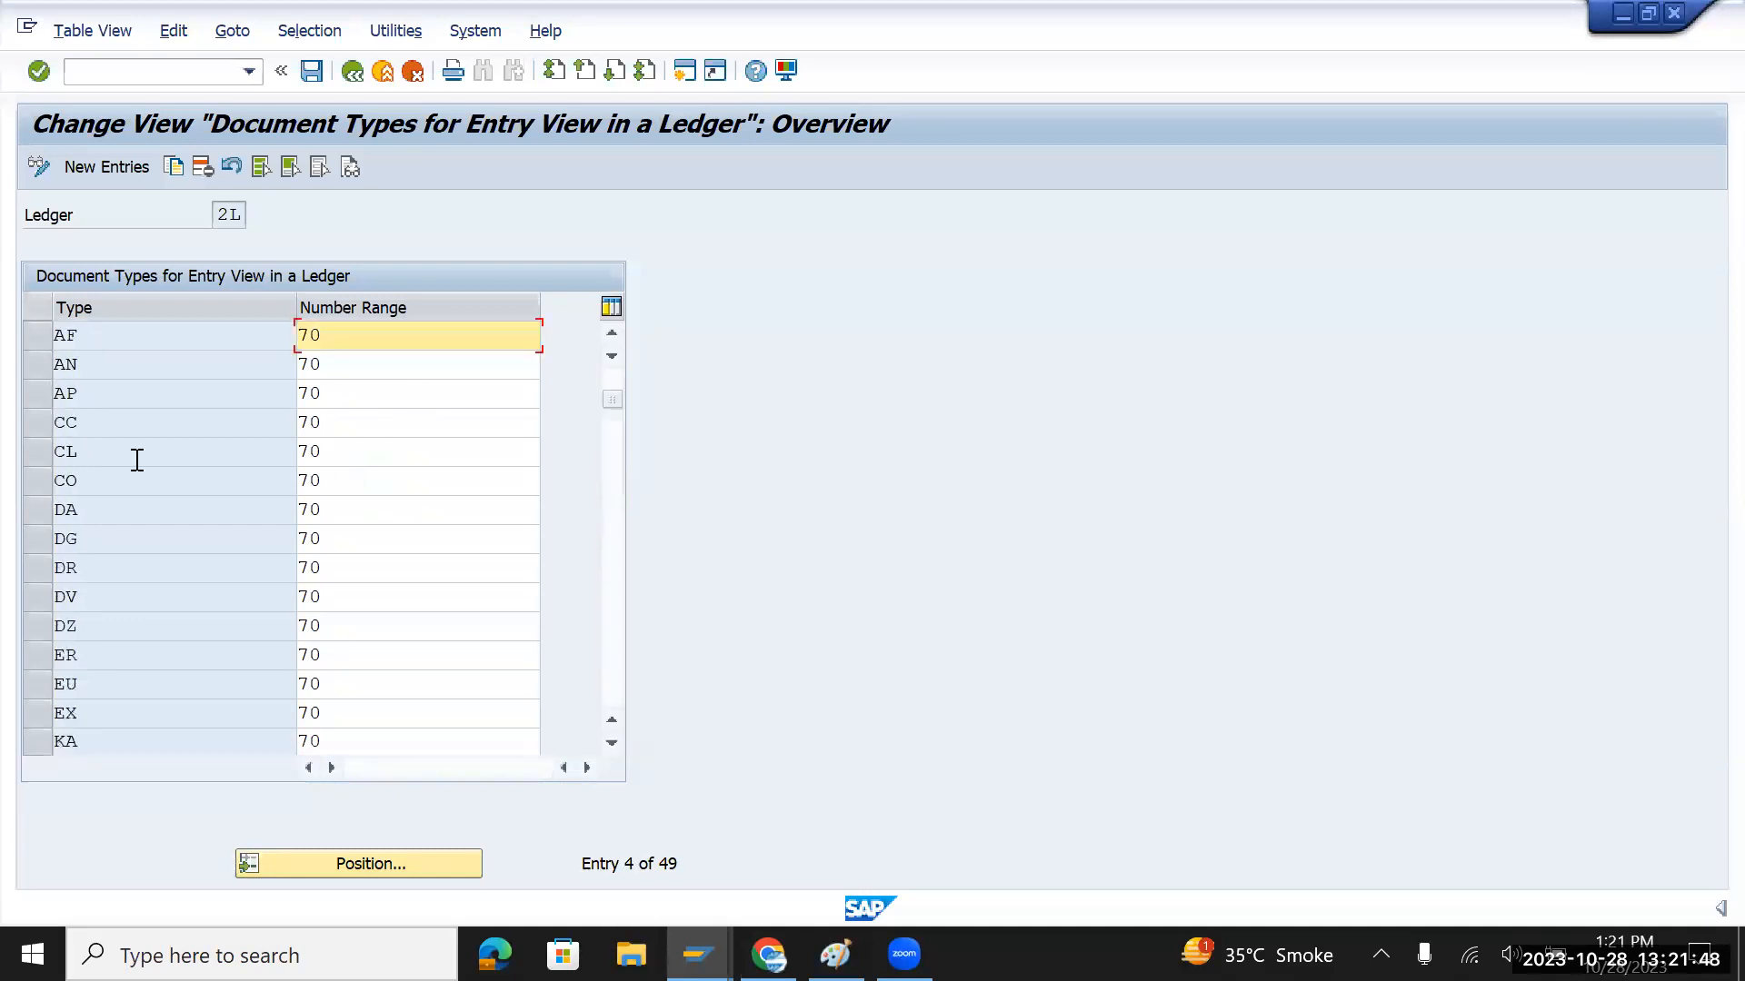
left_click(36, 509)
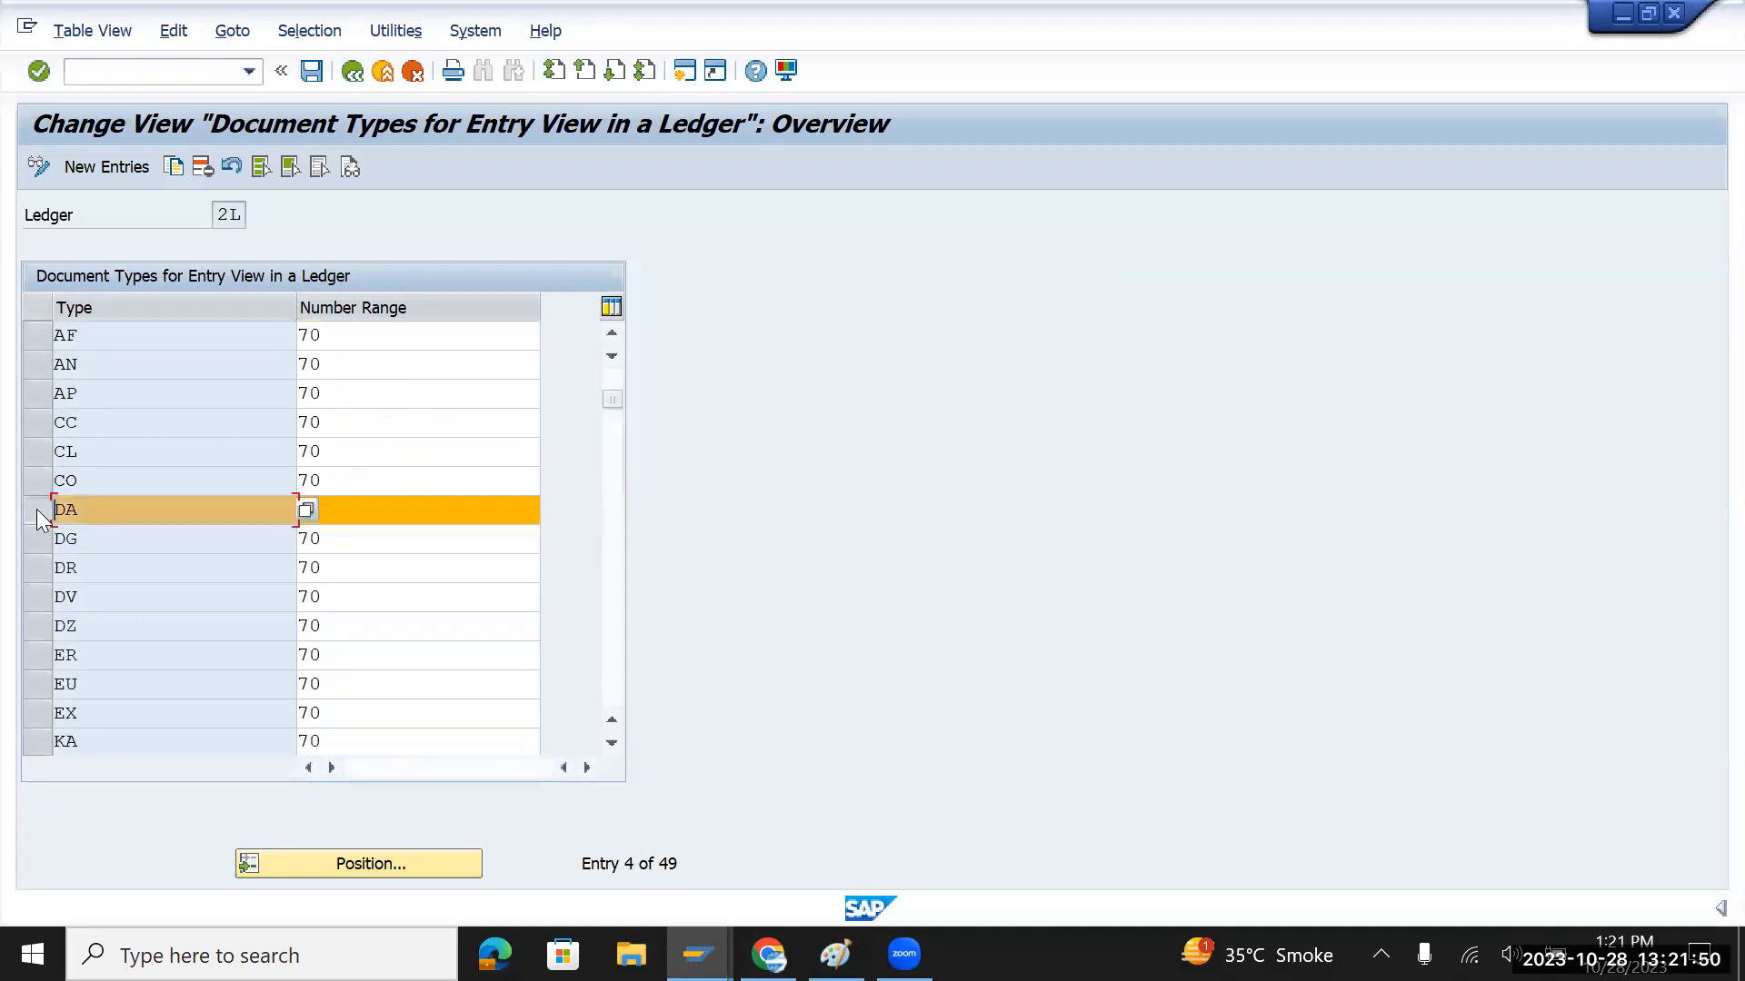
left_click_drag(117, 336, 48, 338)
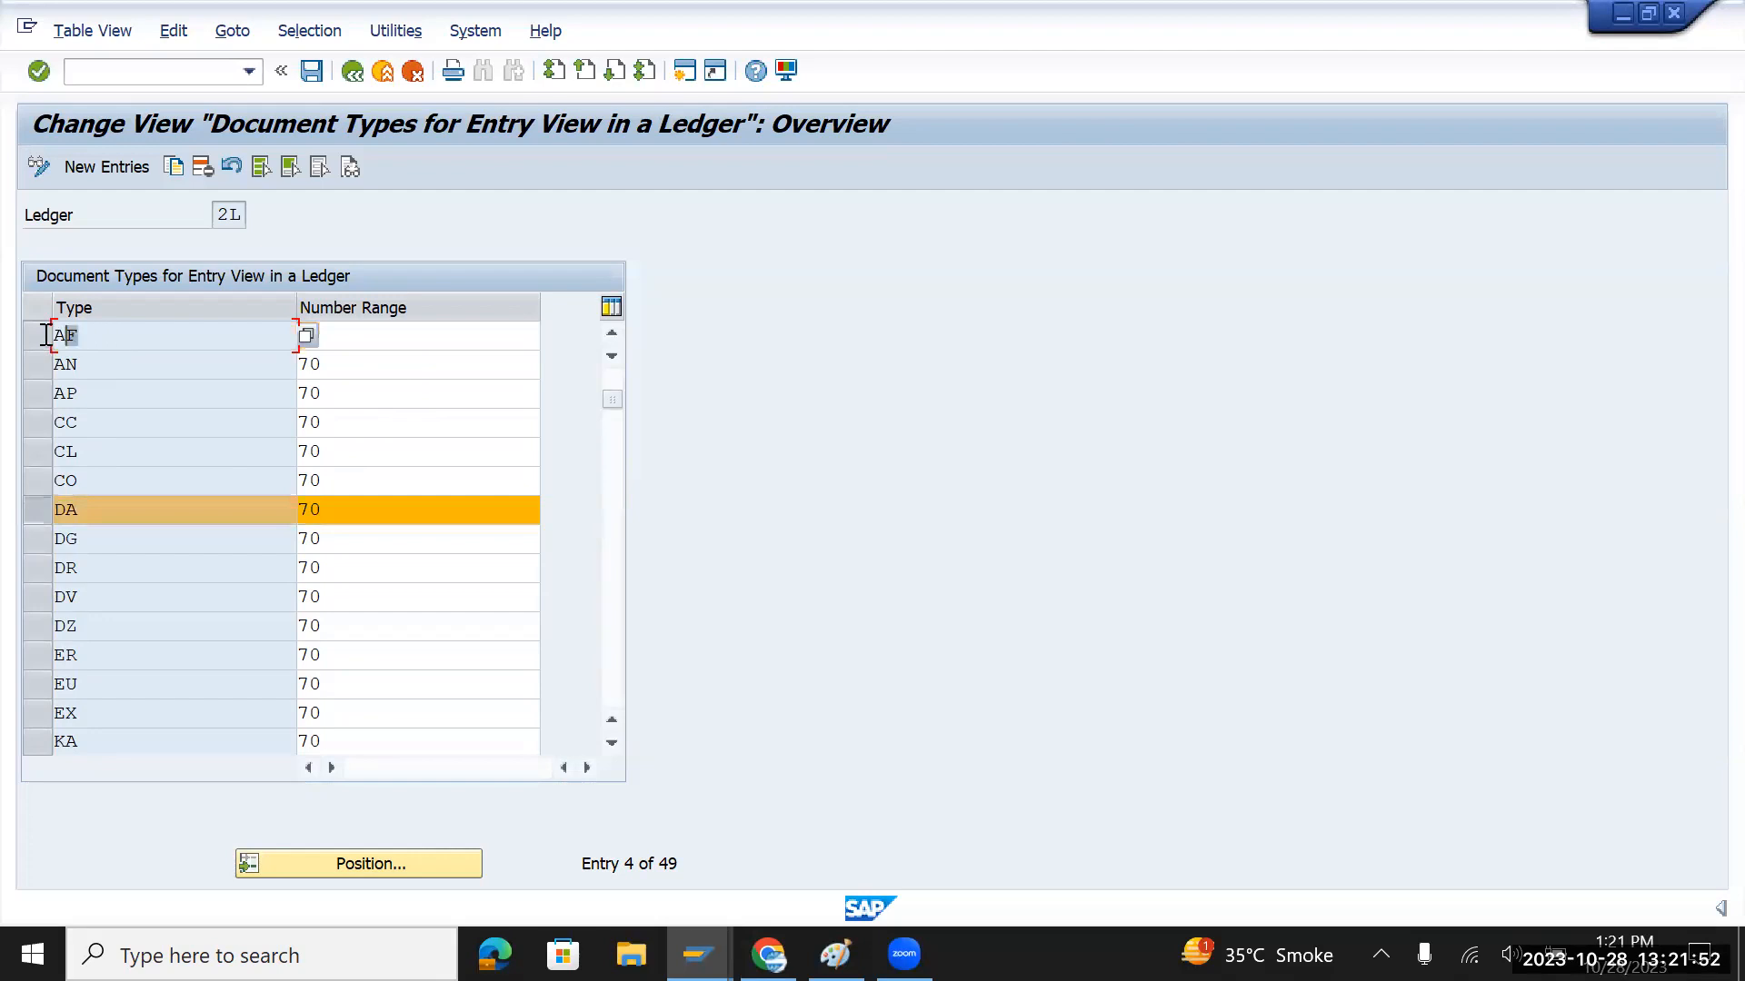
left_click(110, 339)
left_click_drag(340, 339, 299, 339)
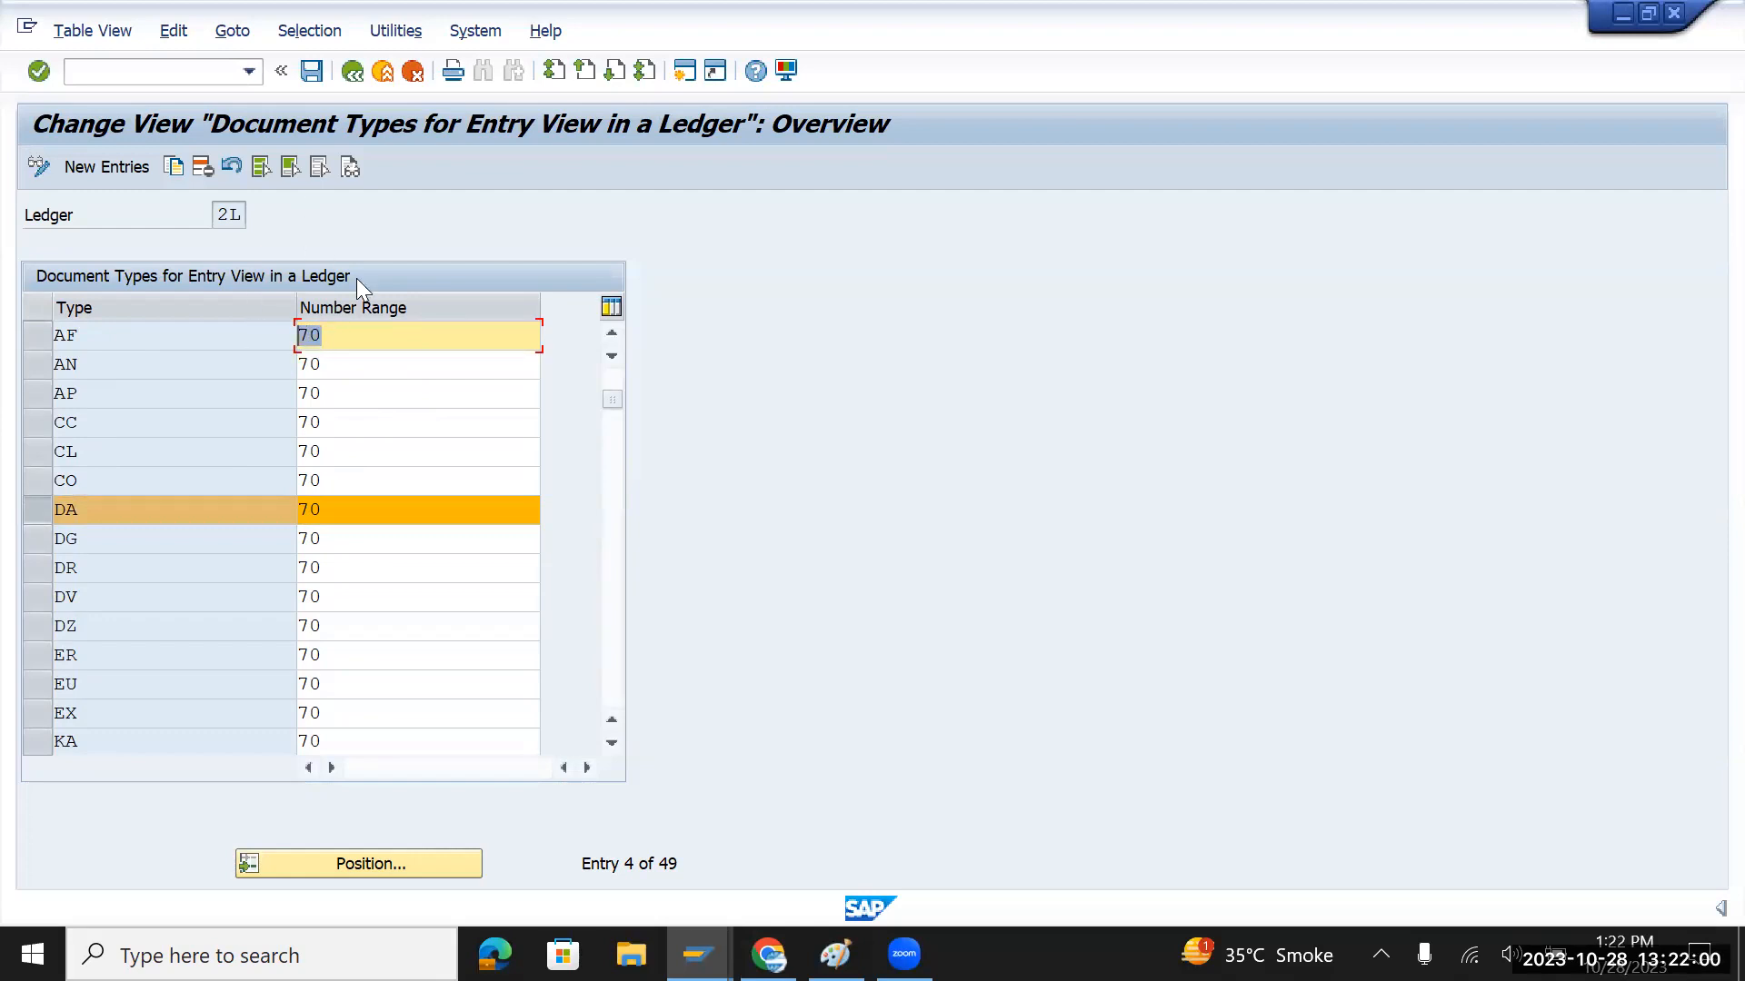
Open the accounting document number range maintenance in a new session with transaction FBN1
key("ctrl+n")
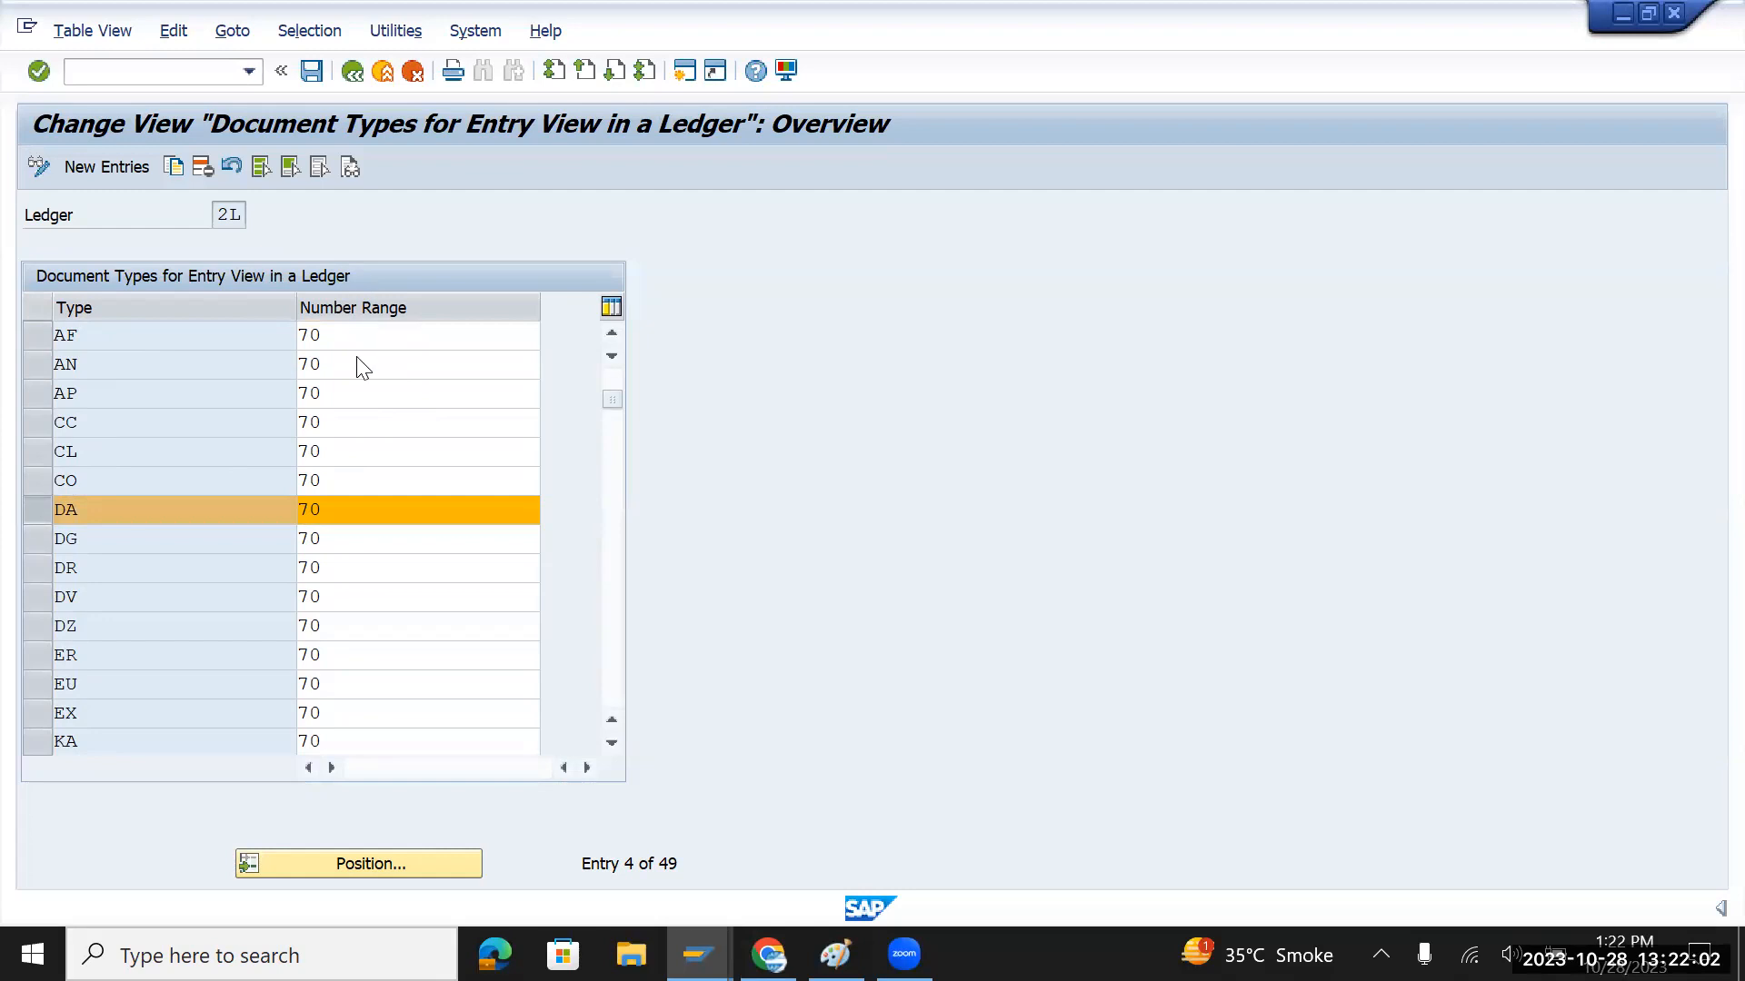
type("fbn1")
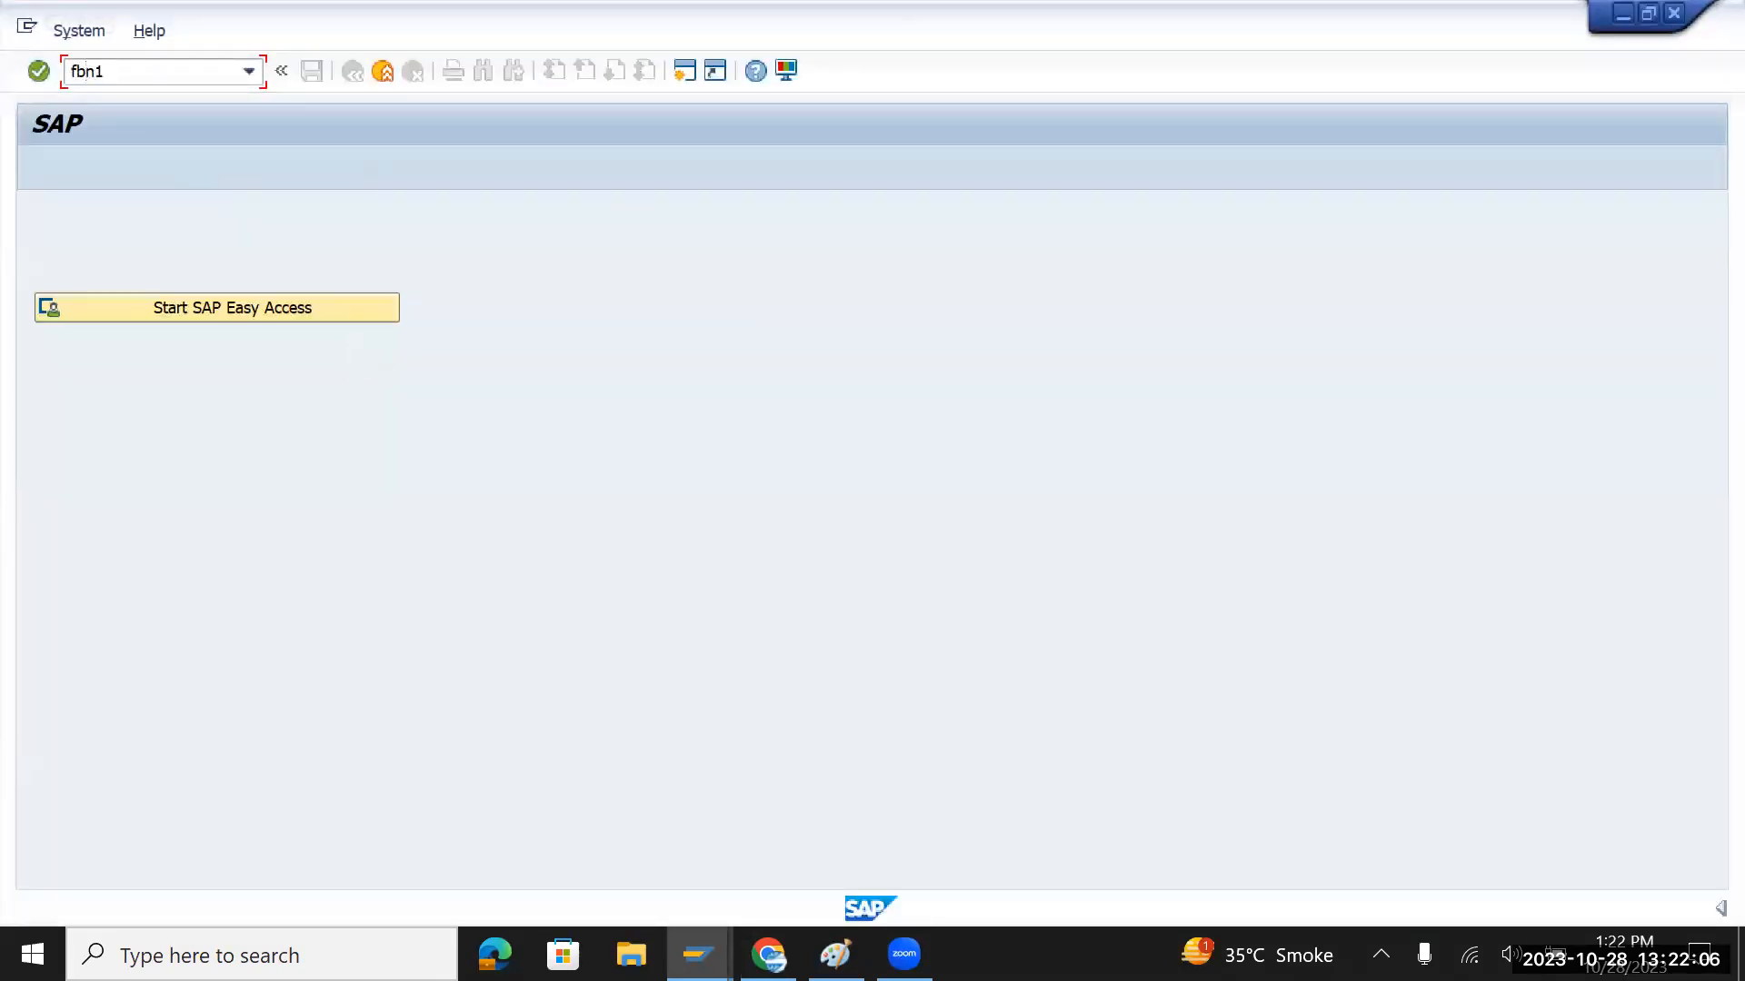
key("Return")
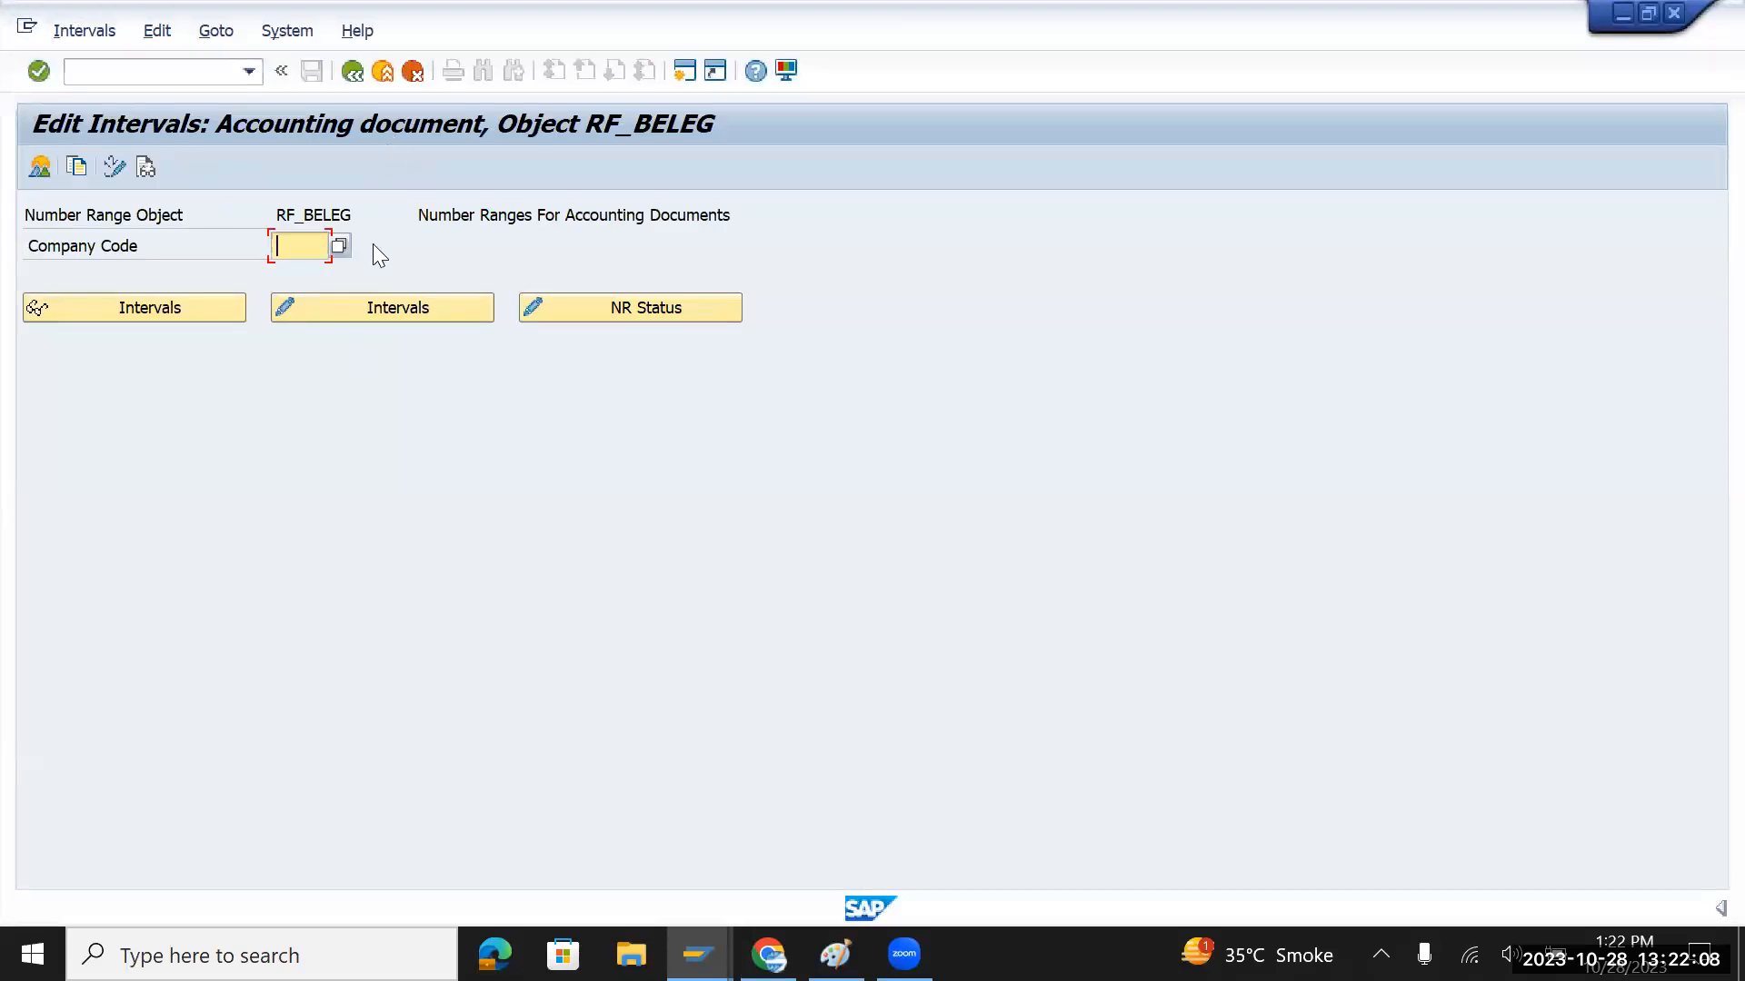
left_click(339, 245)
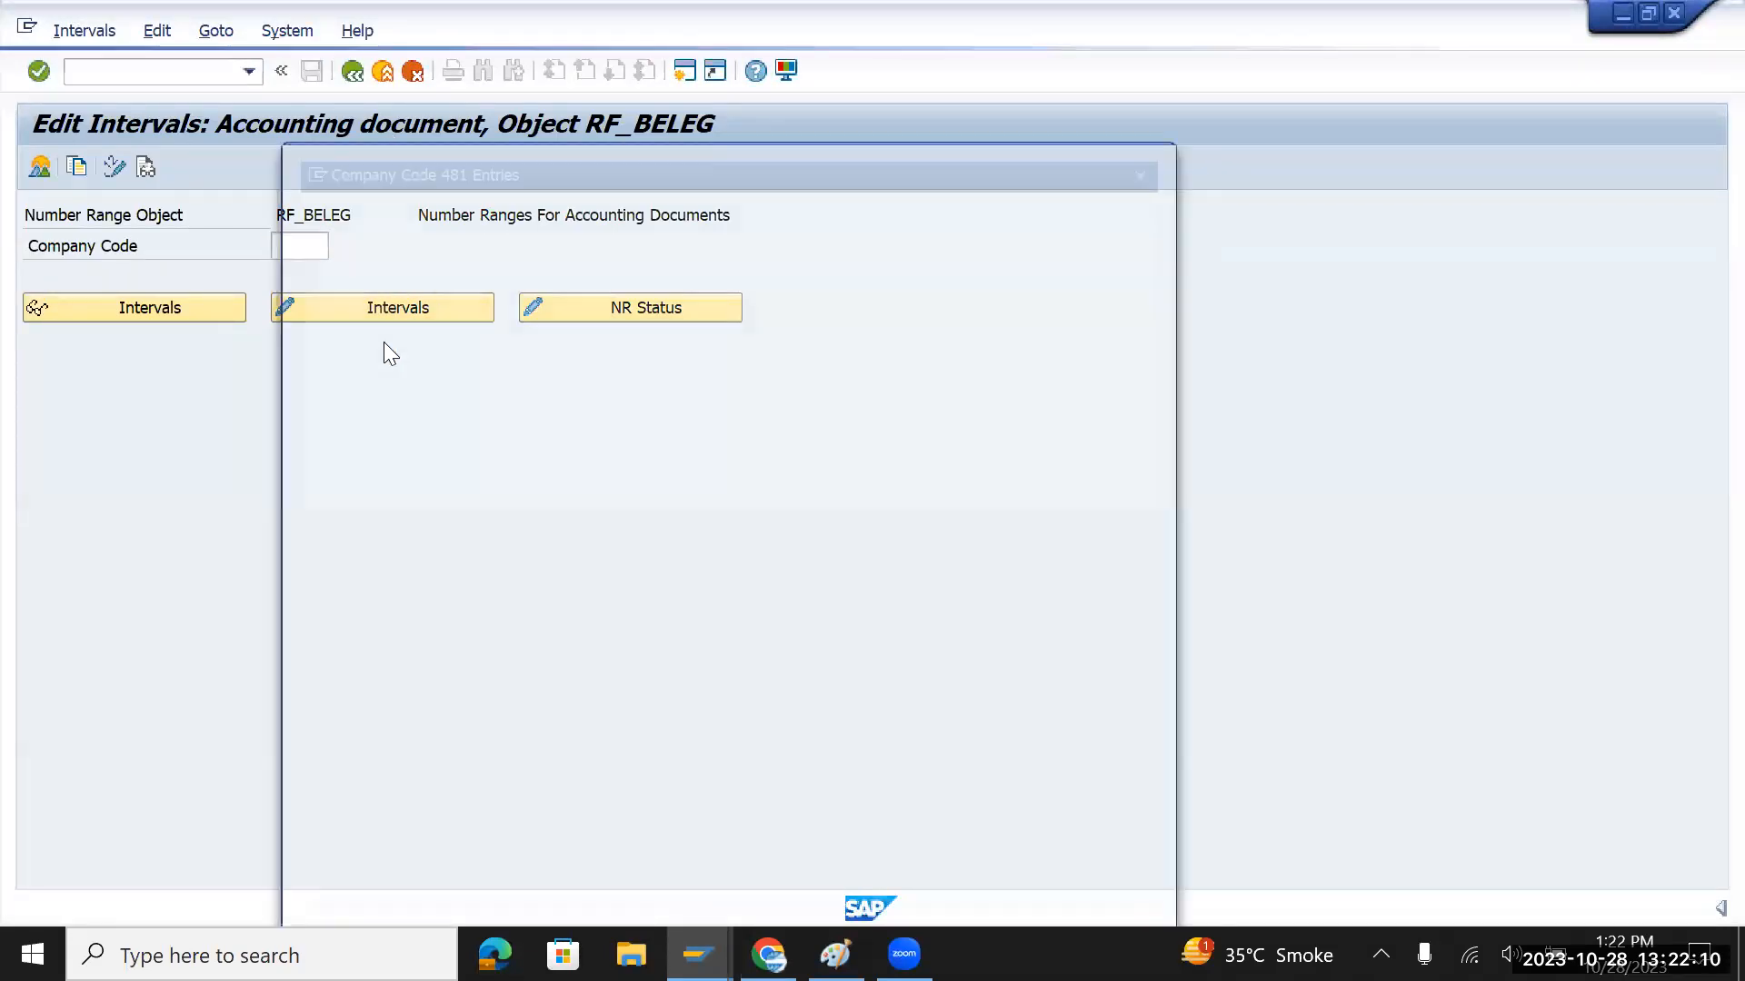
scroll(914, 282, "down", 5)
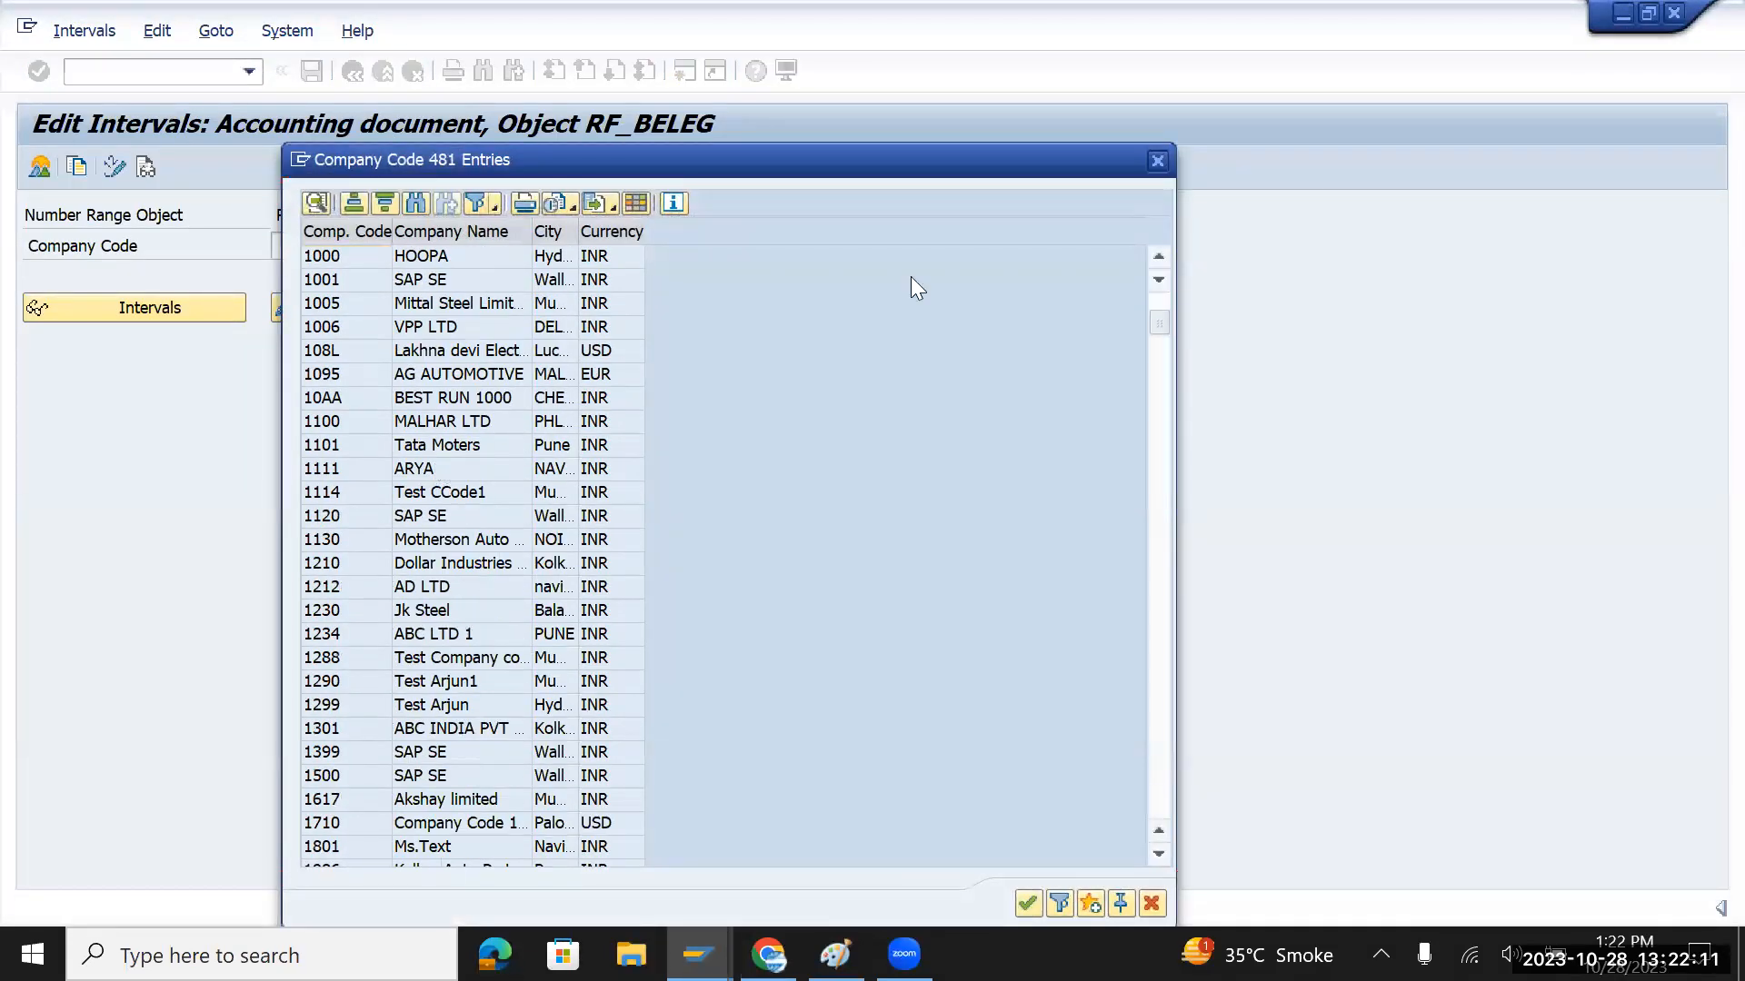
left_click(1156, 162)
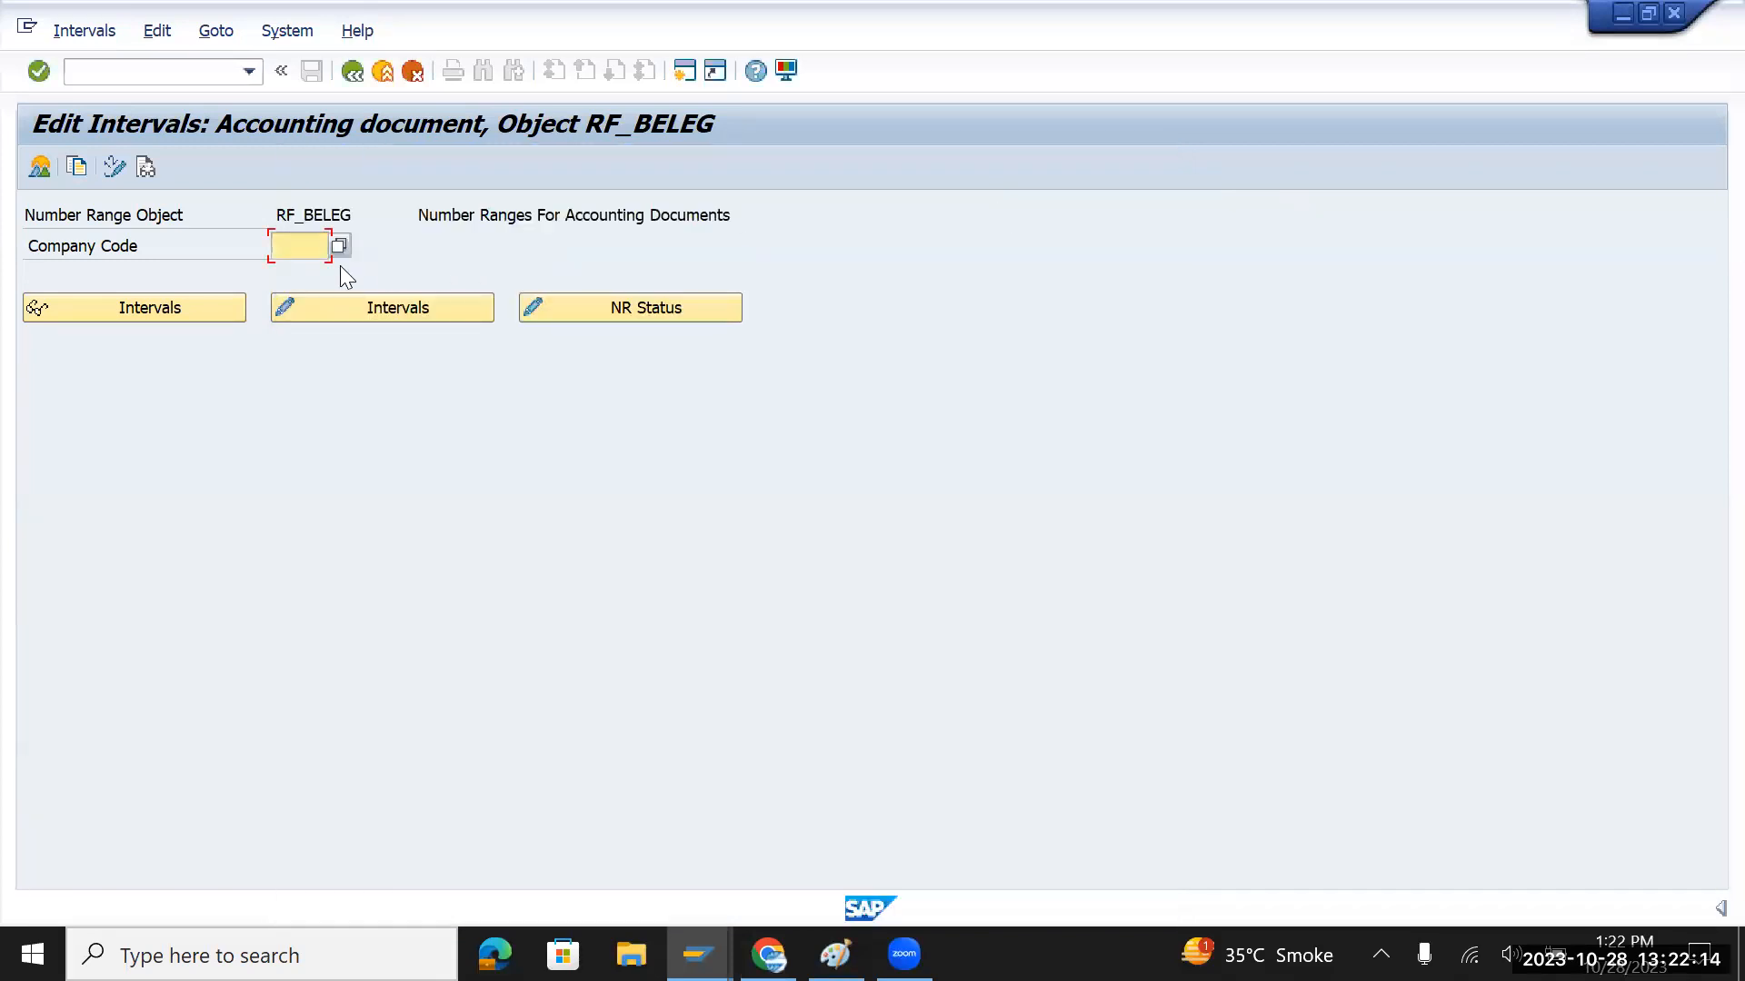
Display the document number range intervals of company code TMUS and look through the list
type("tmus")
key("Return")
left_click(198, 304)
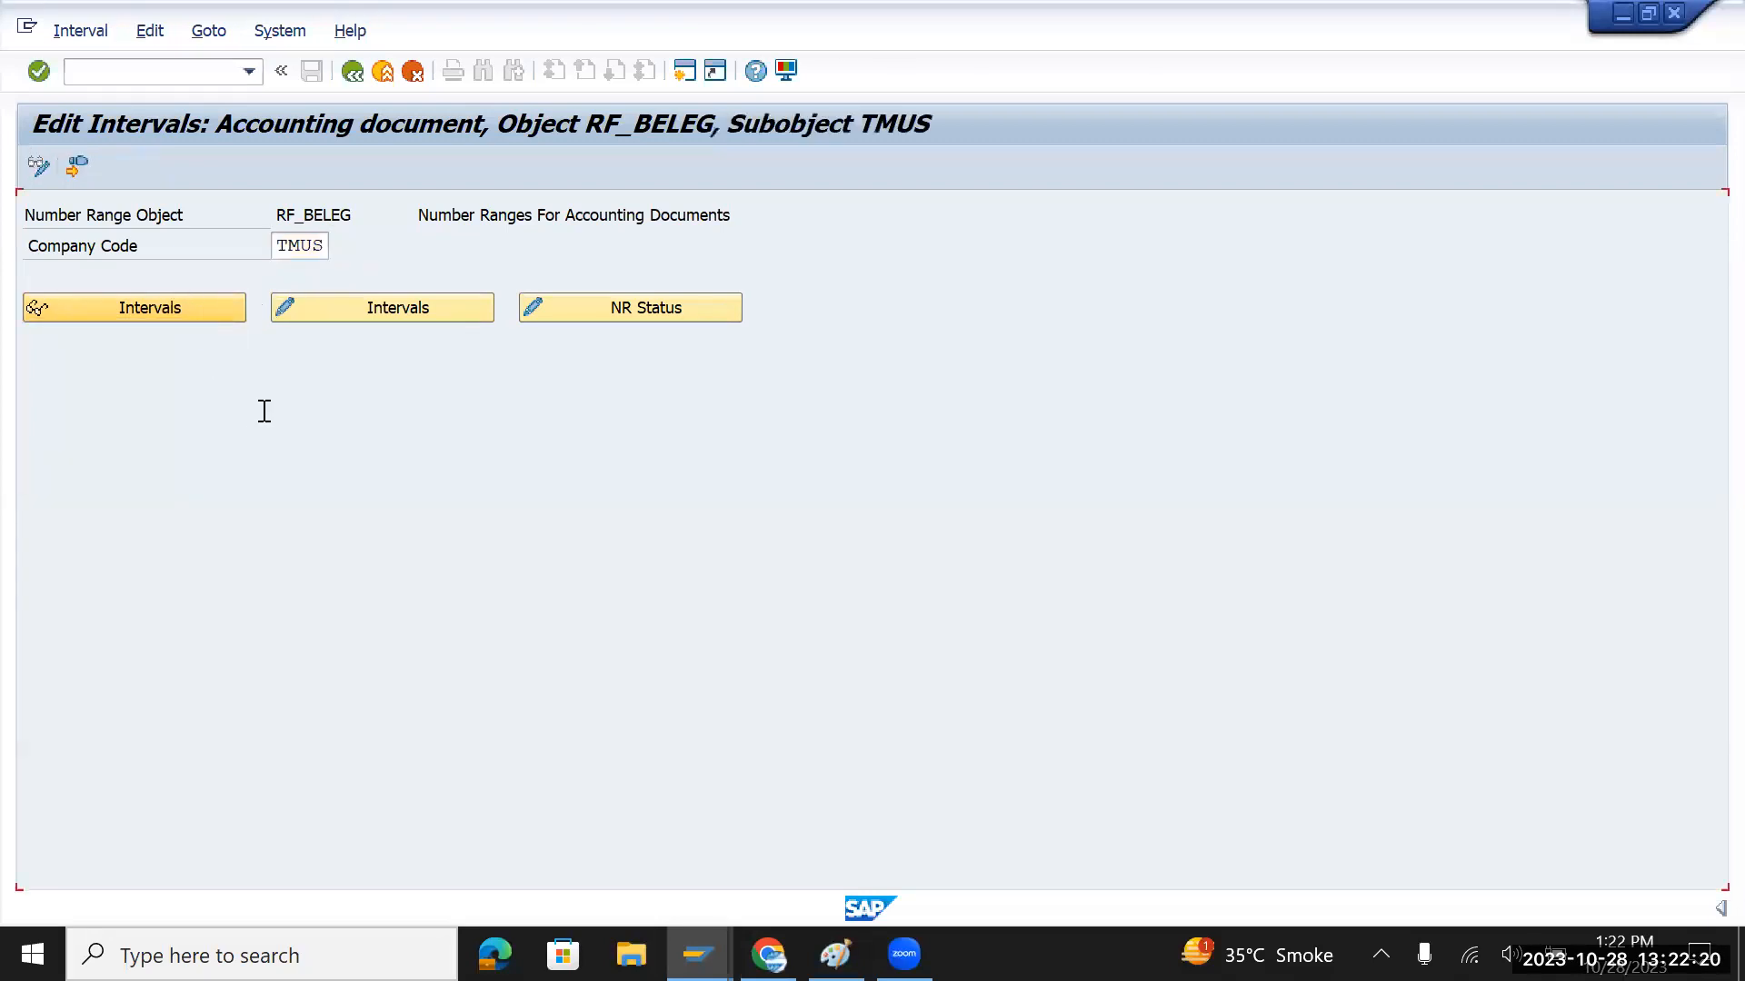
scroll(334, 453, "down", 3)
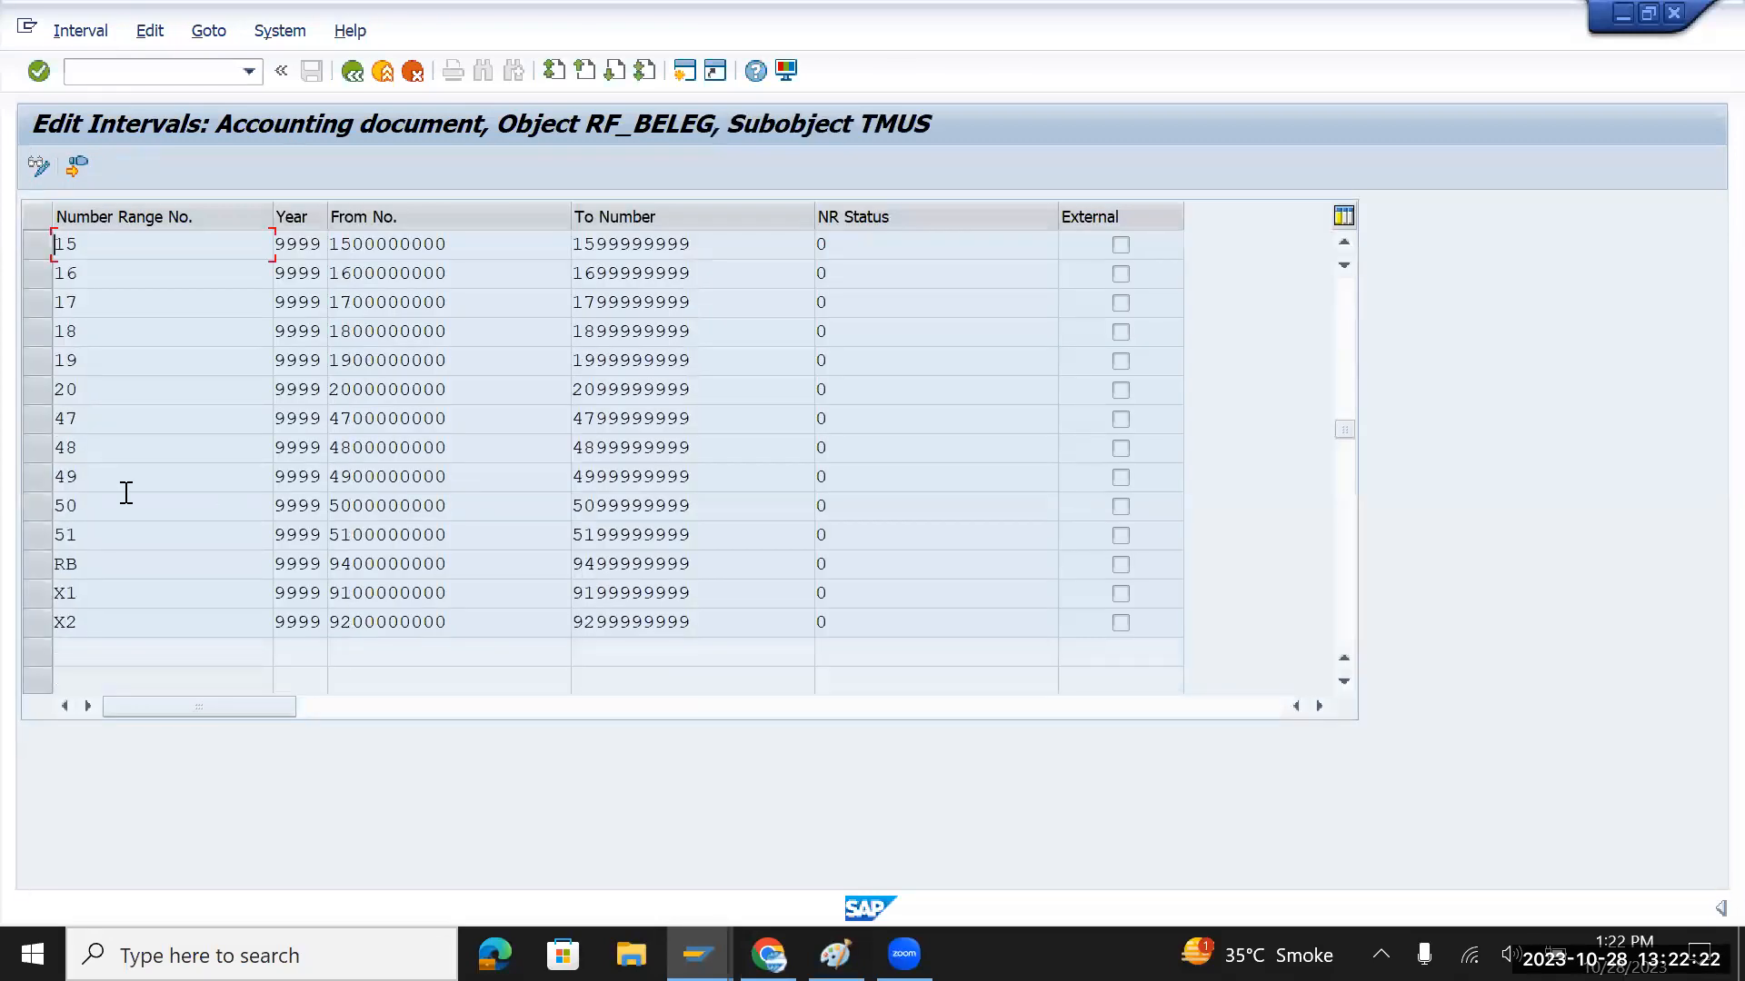
double_click(111, 505)
Return to the ledger 2L document types and check their number range assignments down to the end of the list
key("alt+Tab")
left_click_drag(357, 342, 276, 338)
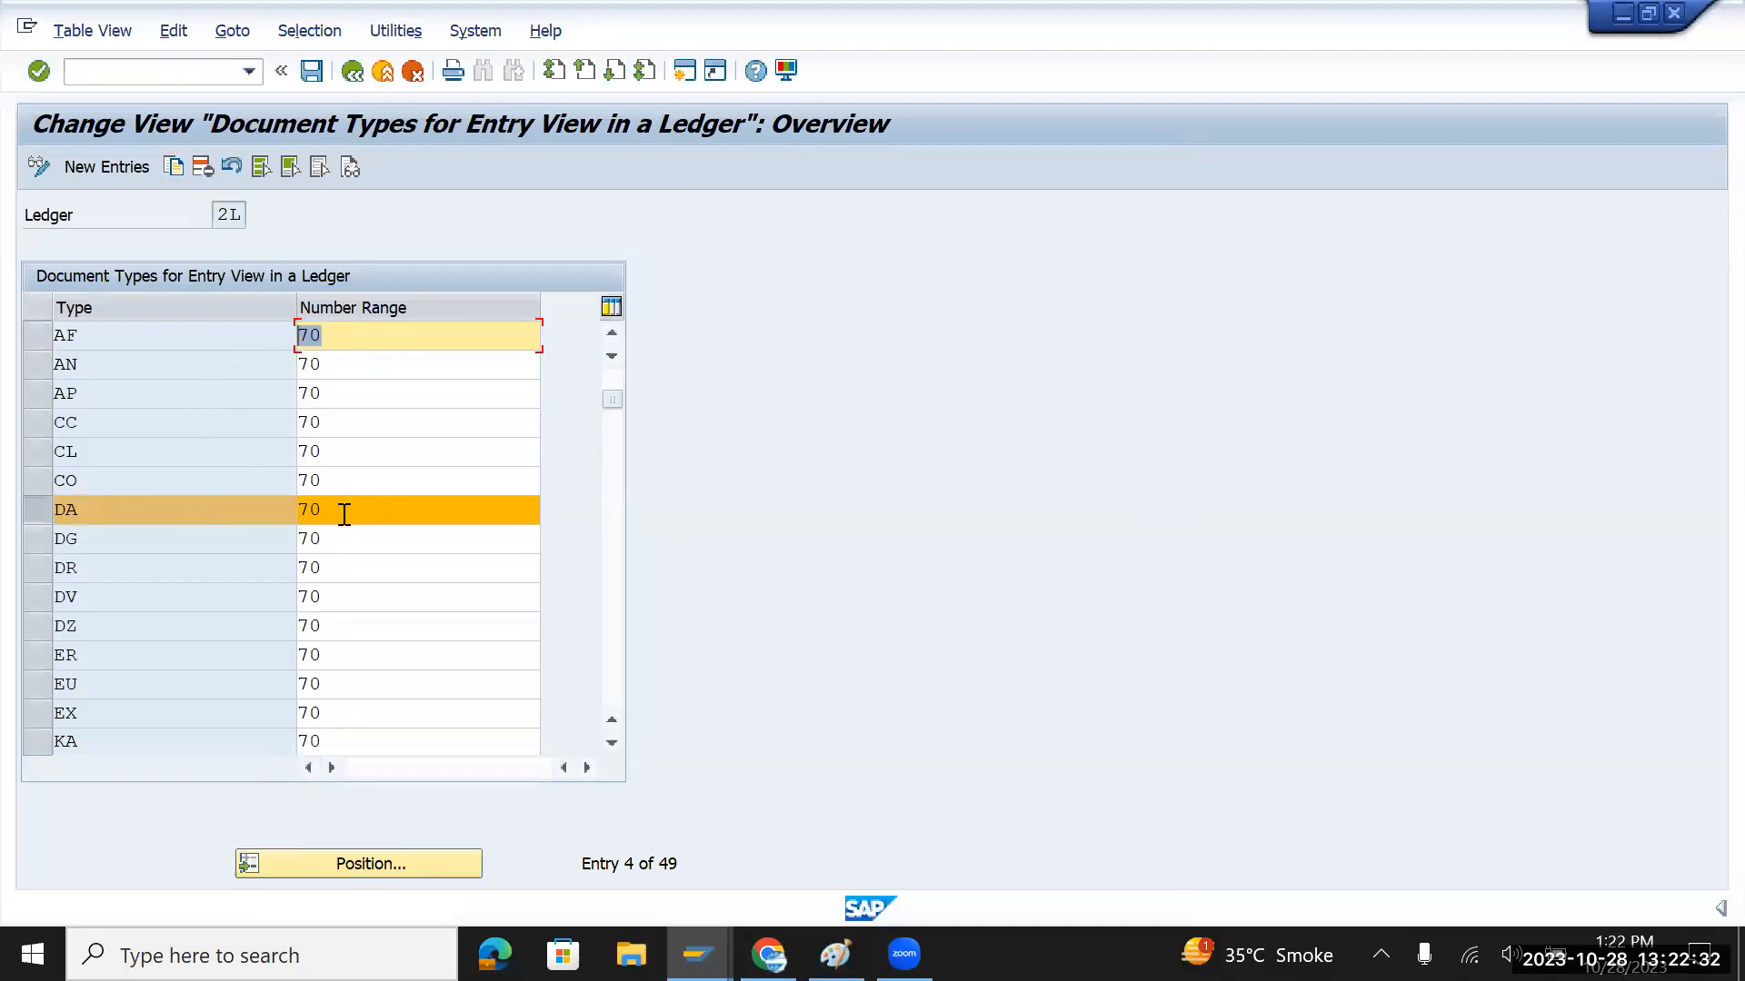
scroll(343, 514, "down", 7)
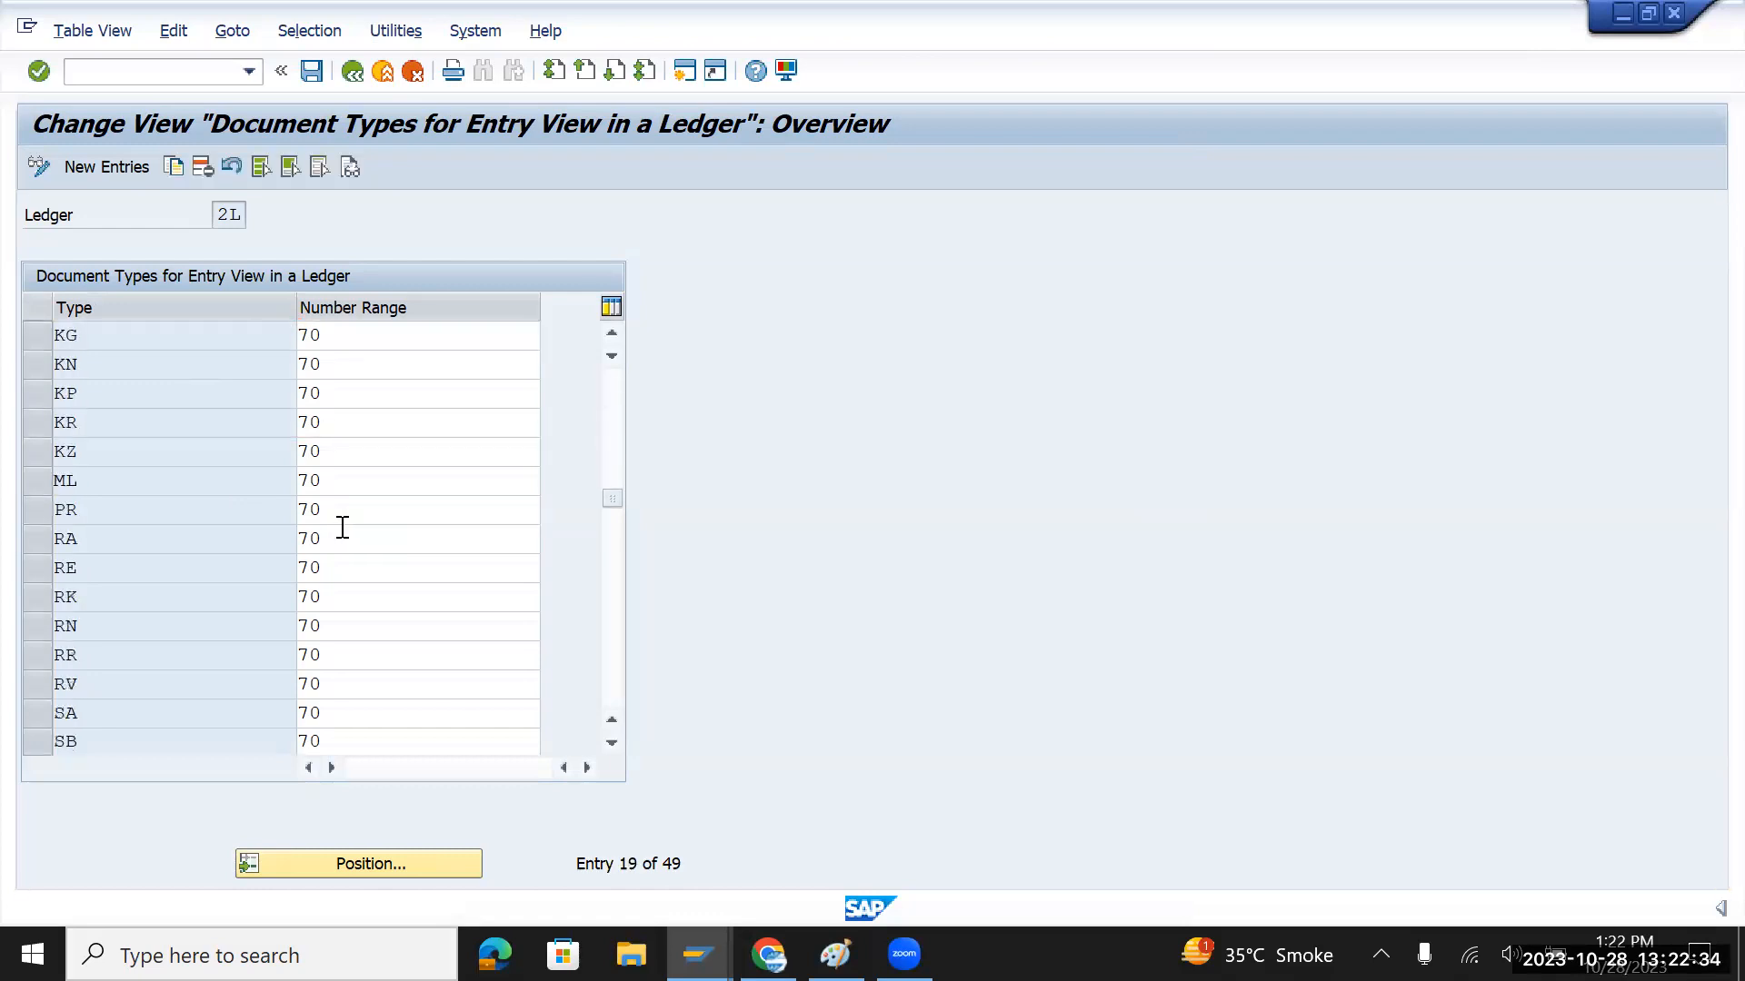
scroll(342, 527, "down", 6)
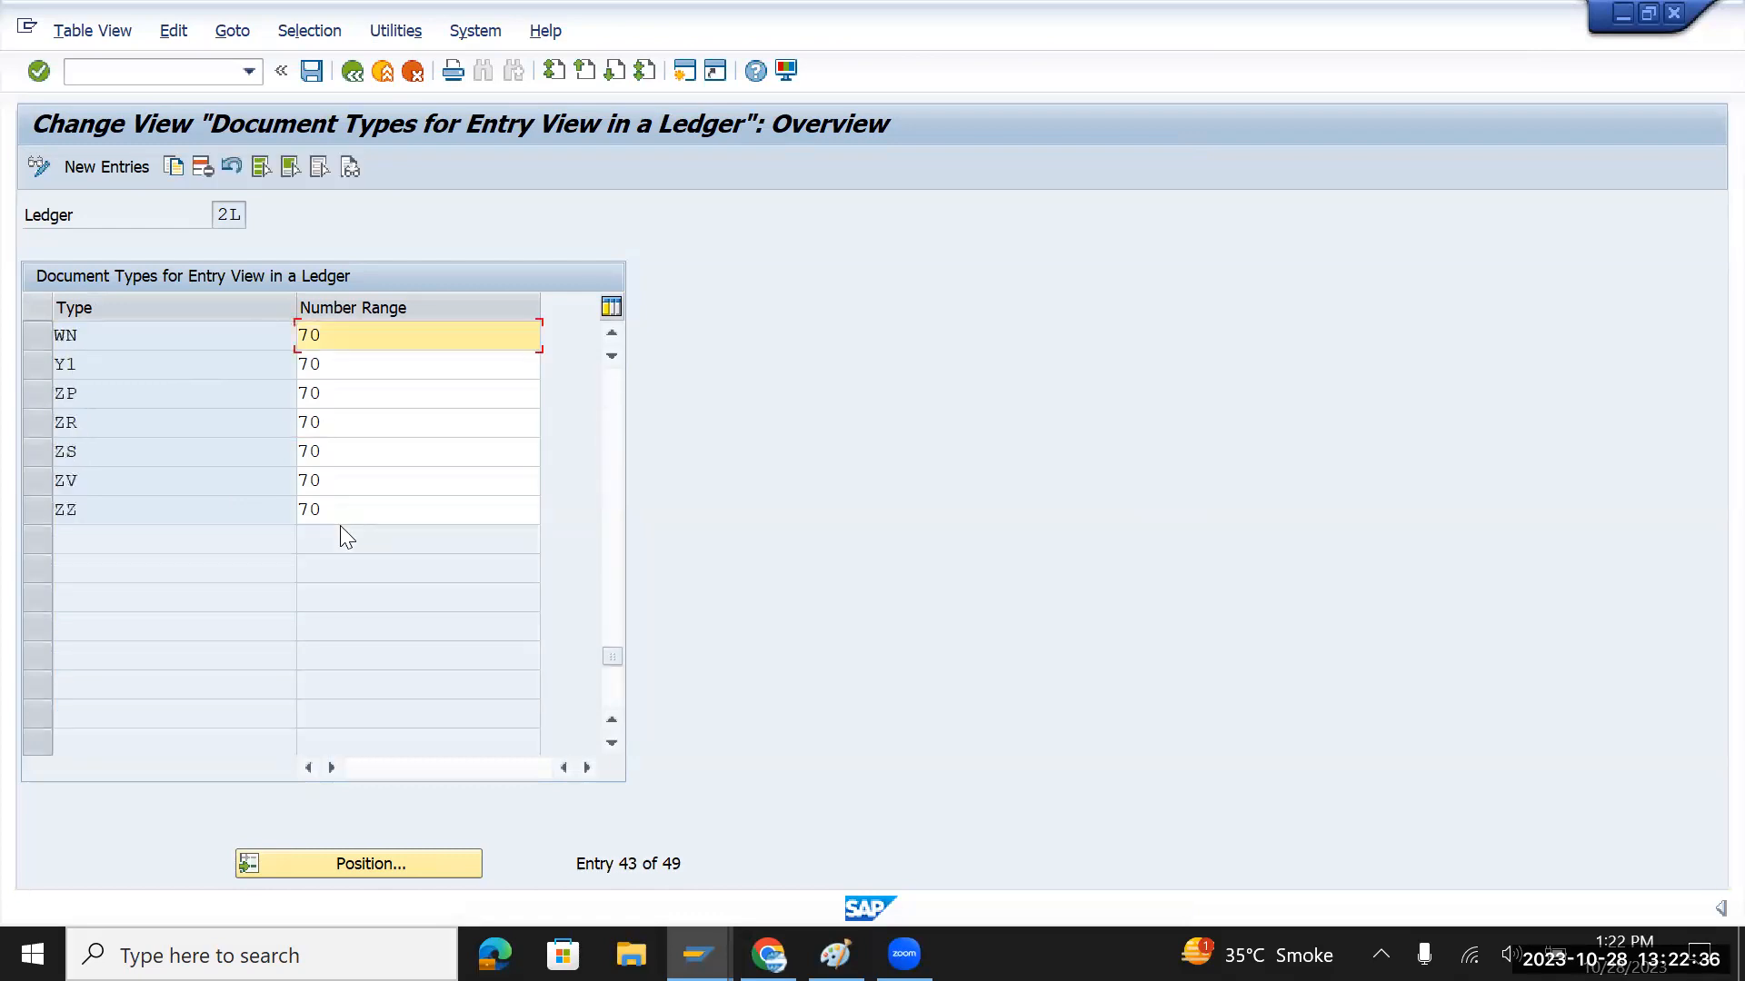
Return to the number range maintenance and open company code TMUS's document intervals for editing
scroll(344, 531, "up", 9)
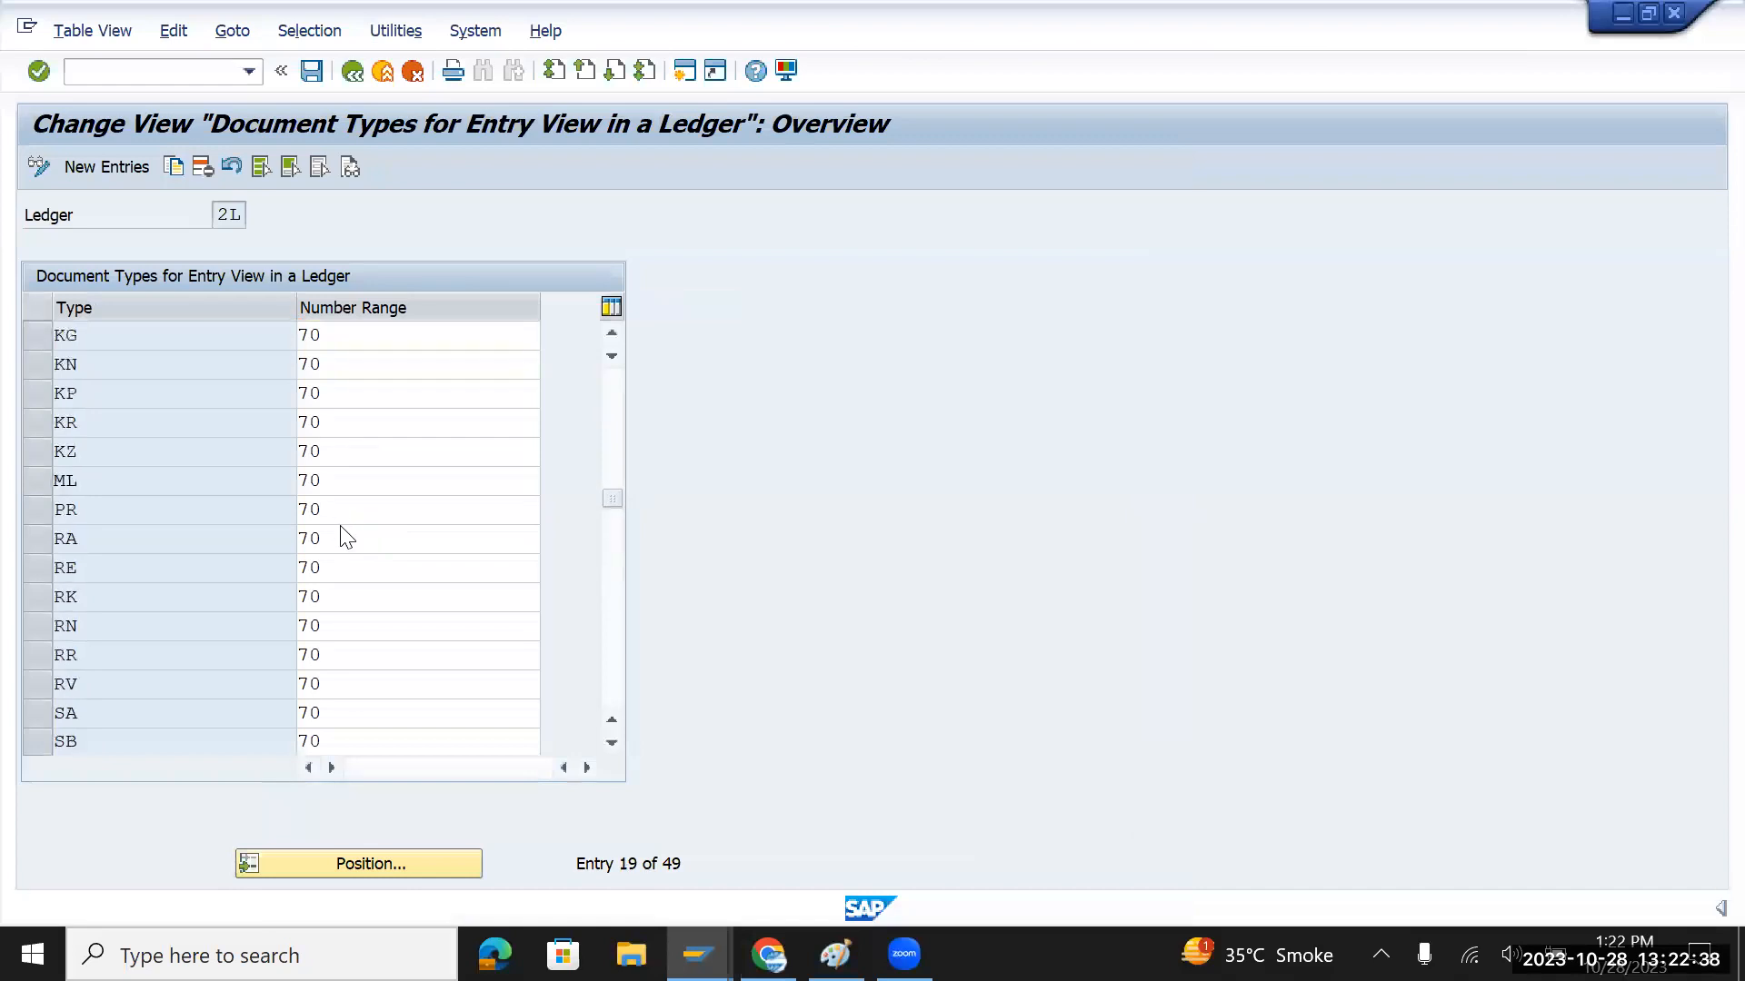
scroll(342, 527, "up", 3)
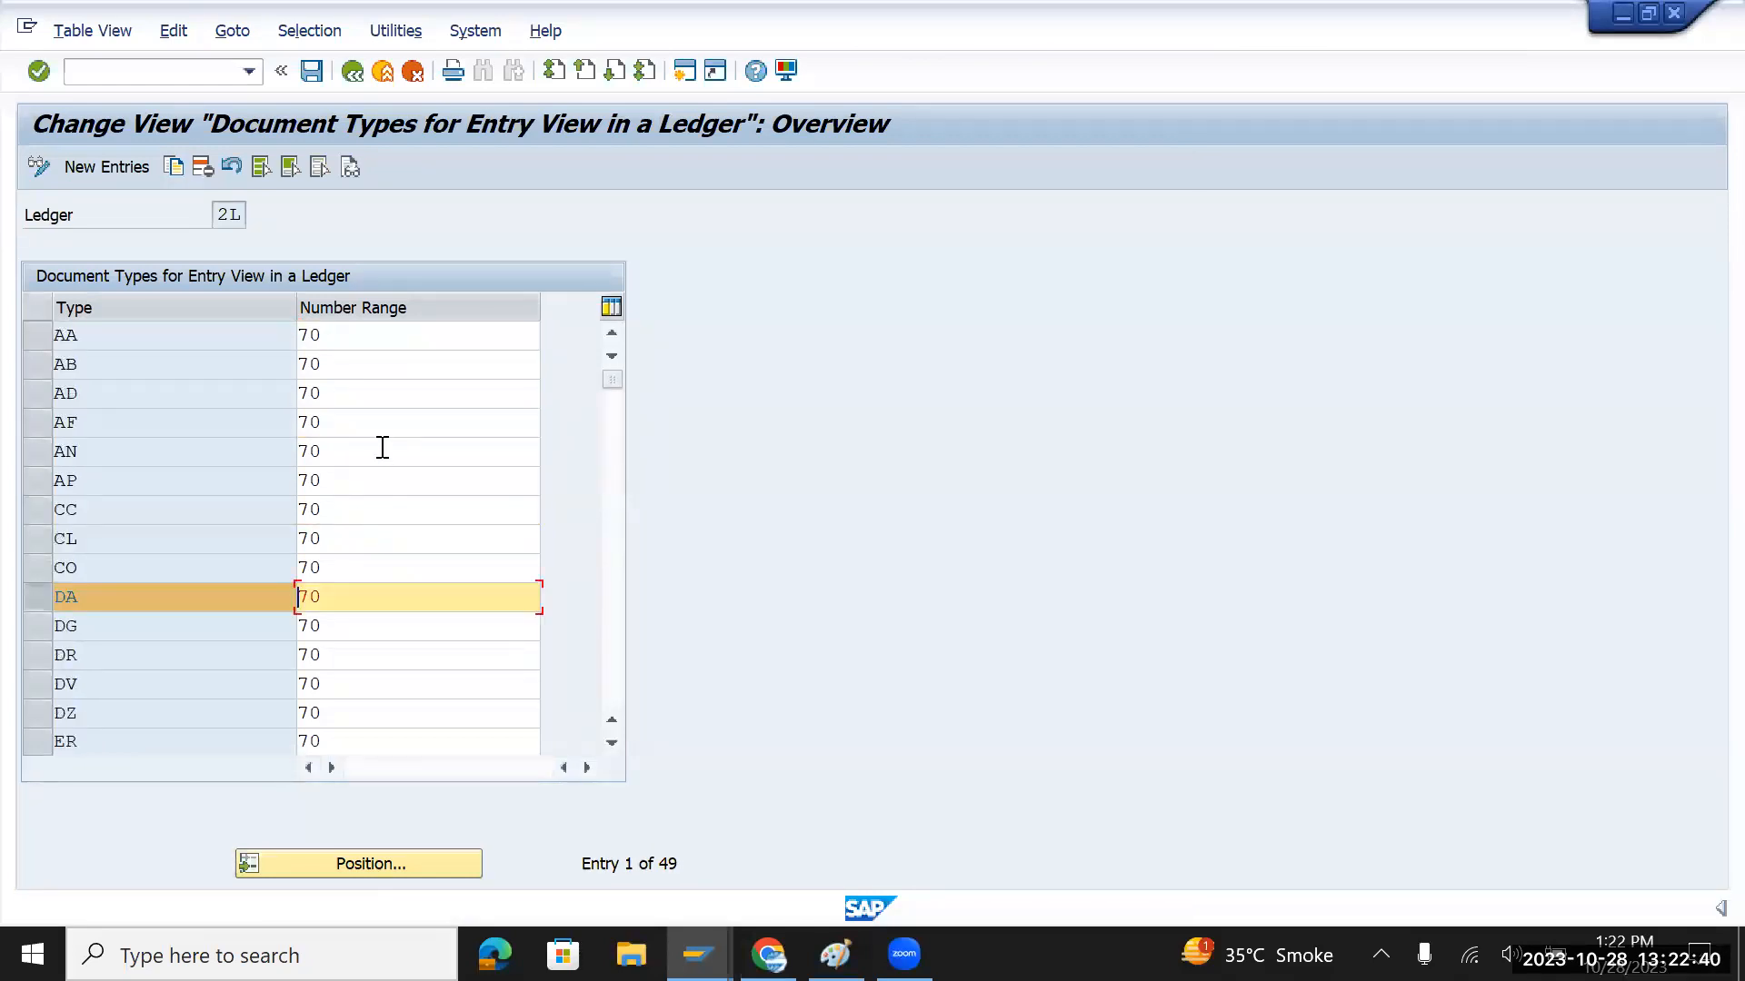
key("alt+Tab")
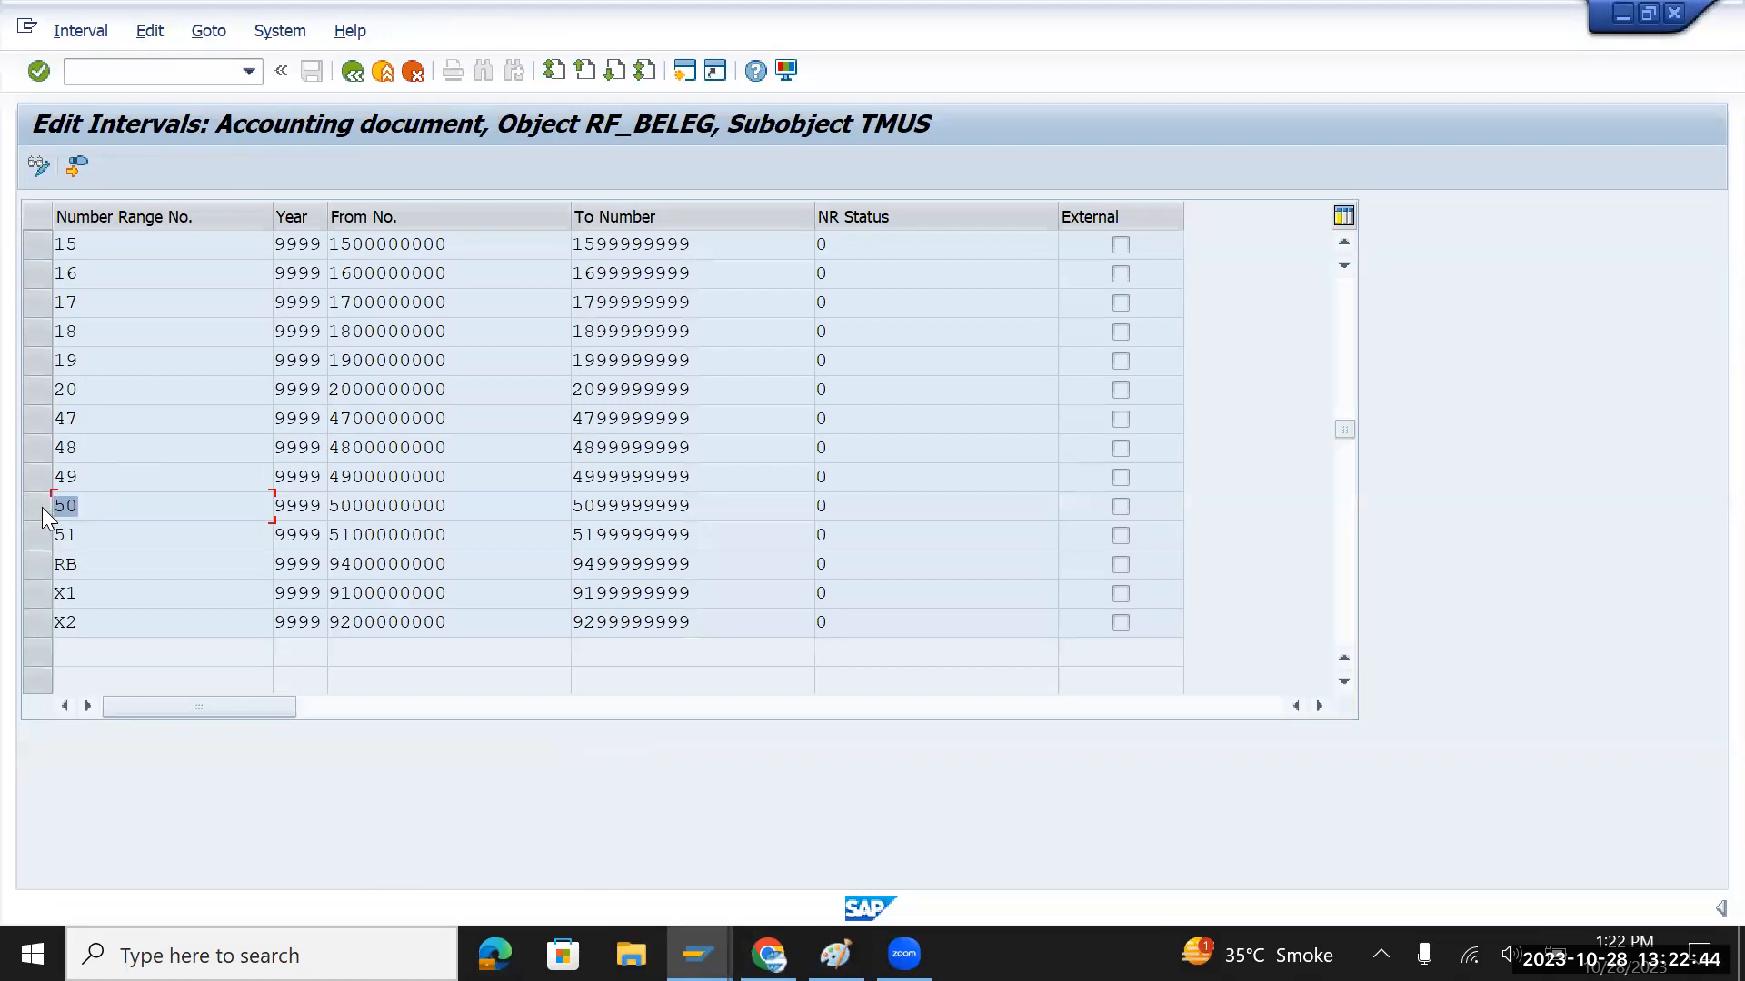
left_click(344, 75)
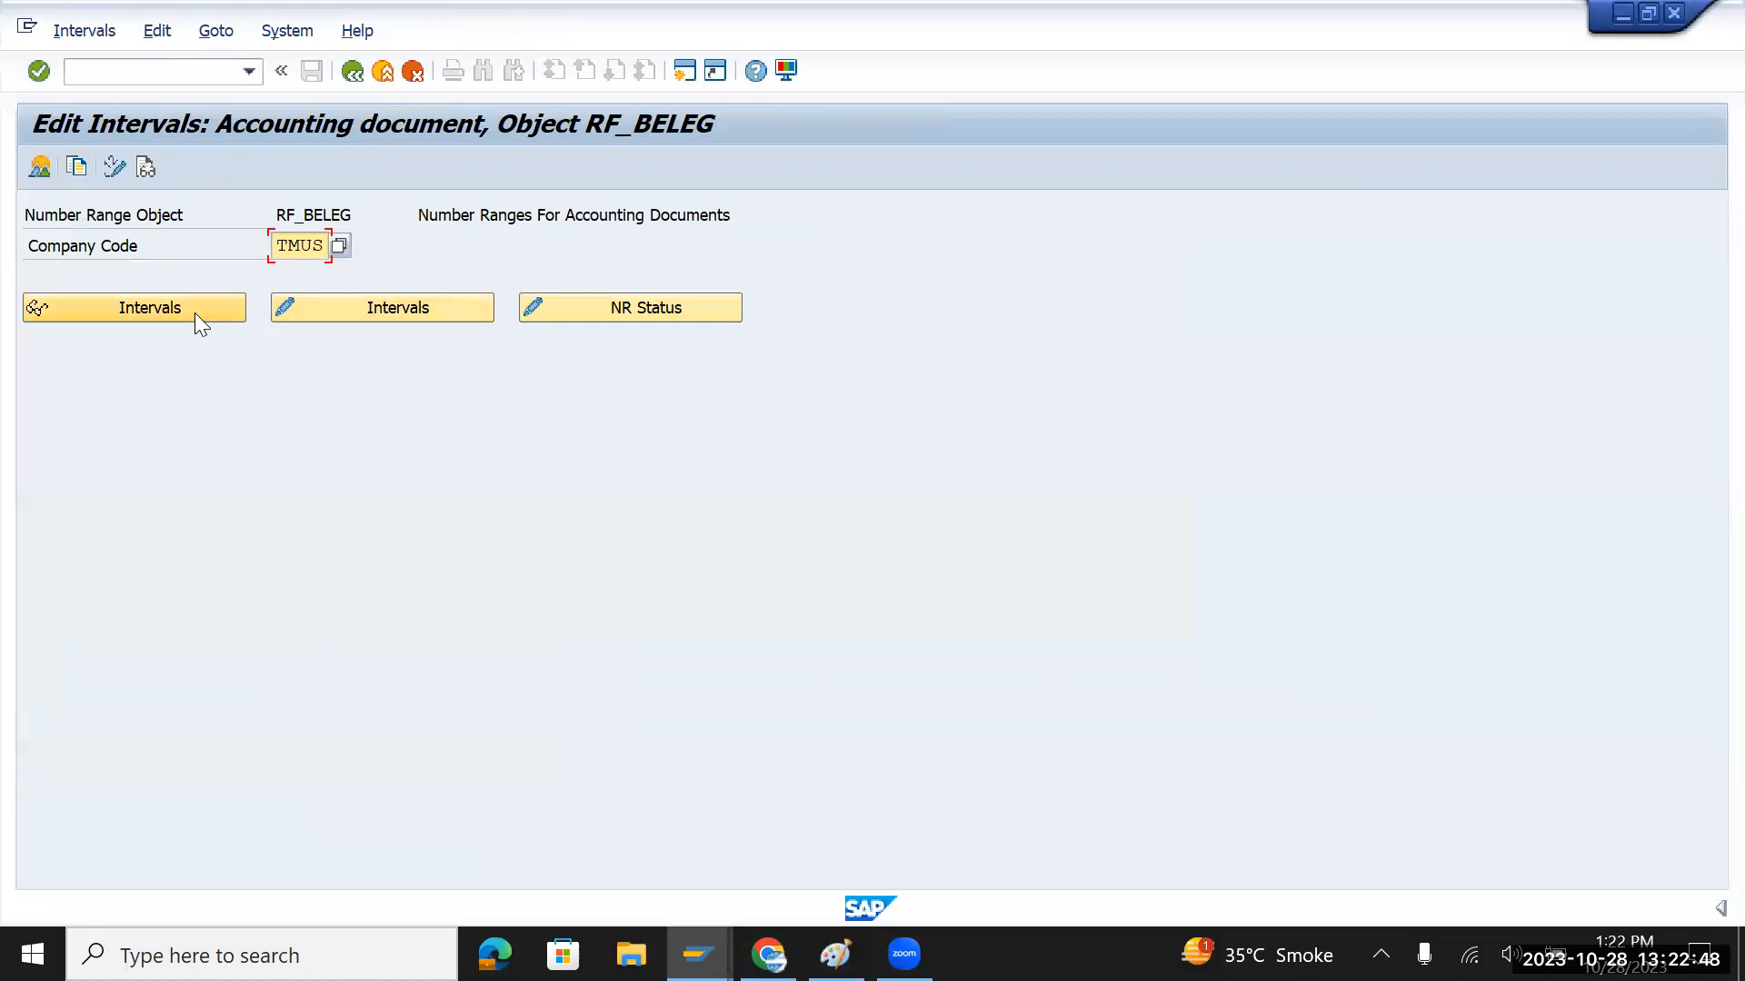
left_click(316, 307)
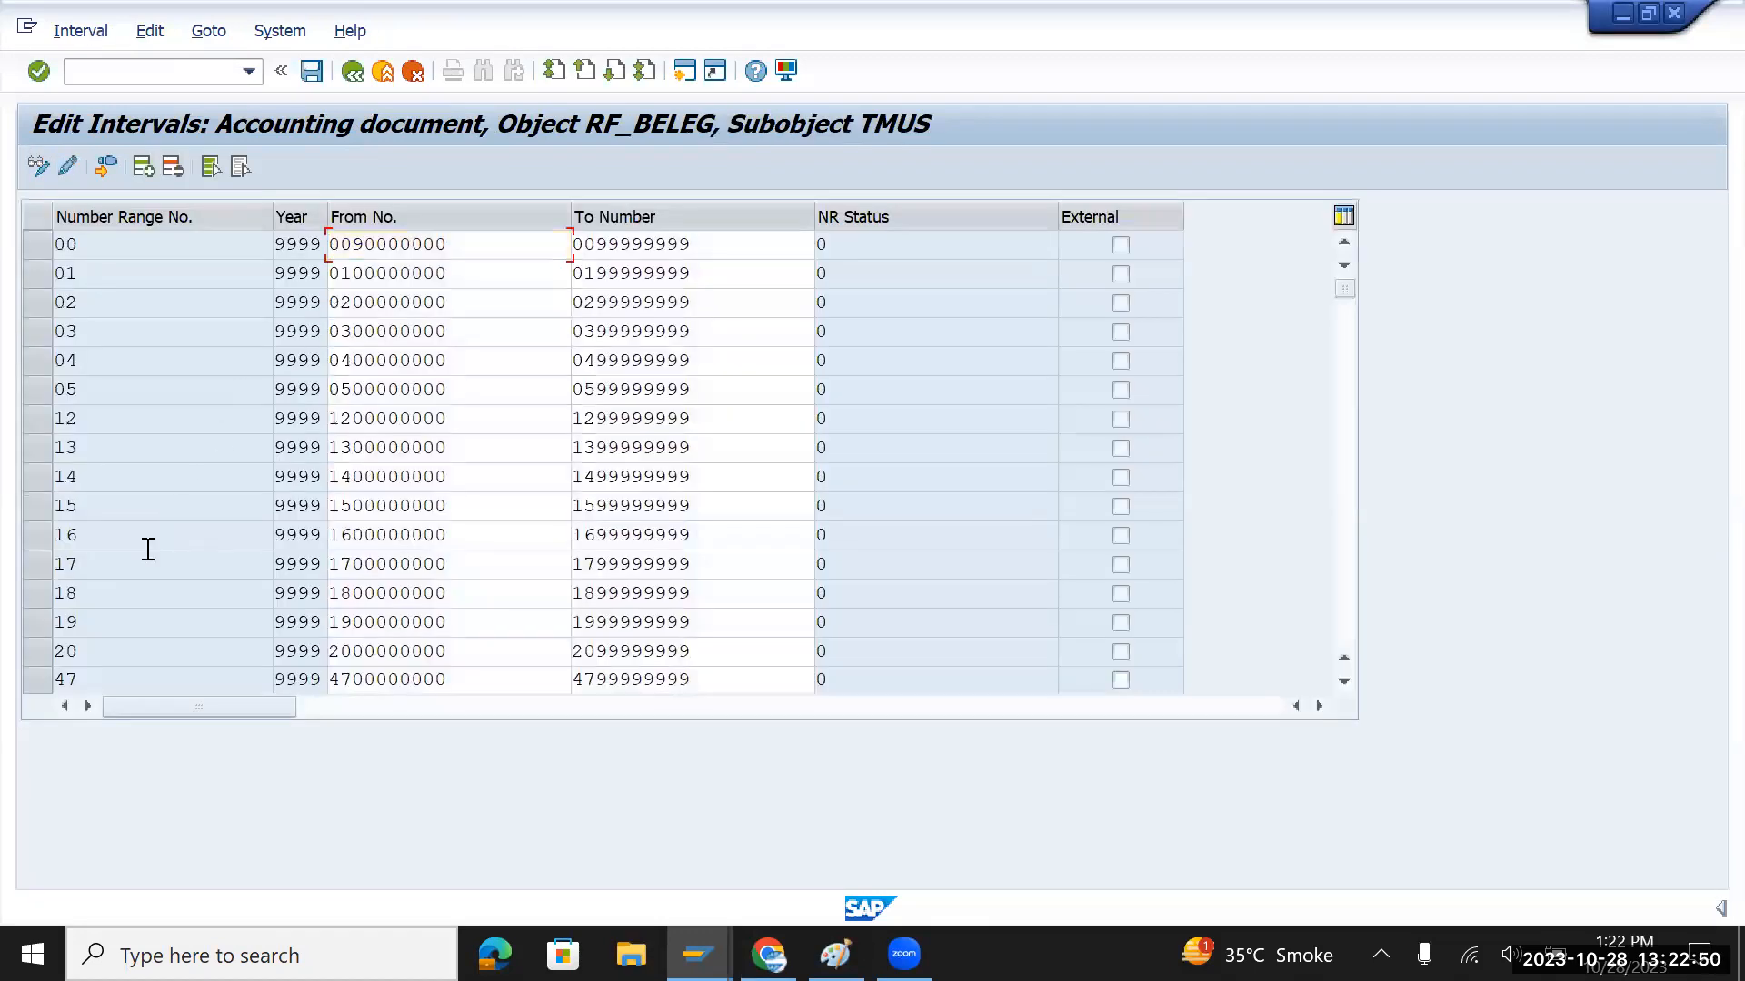
scroll(148, 549, "down", 1)
left_click(49, 569)
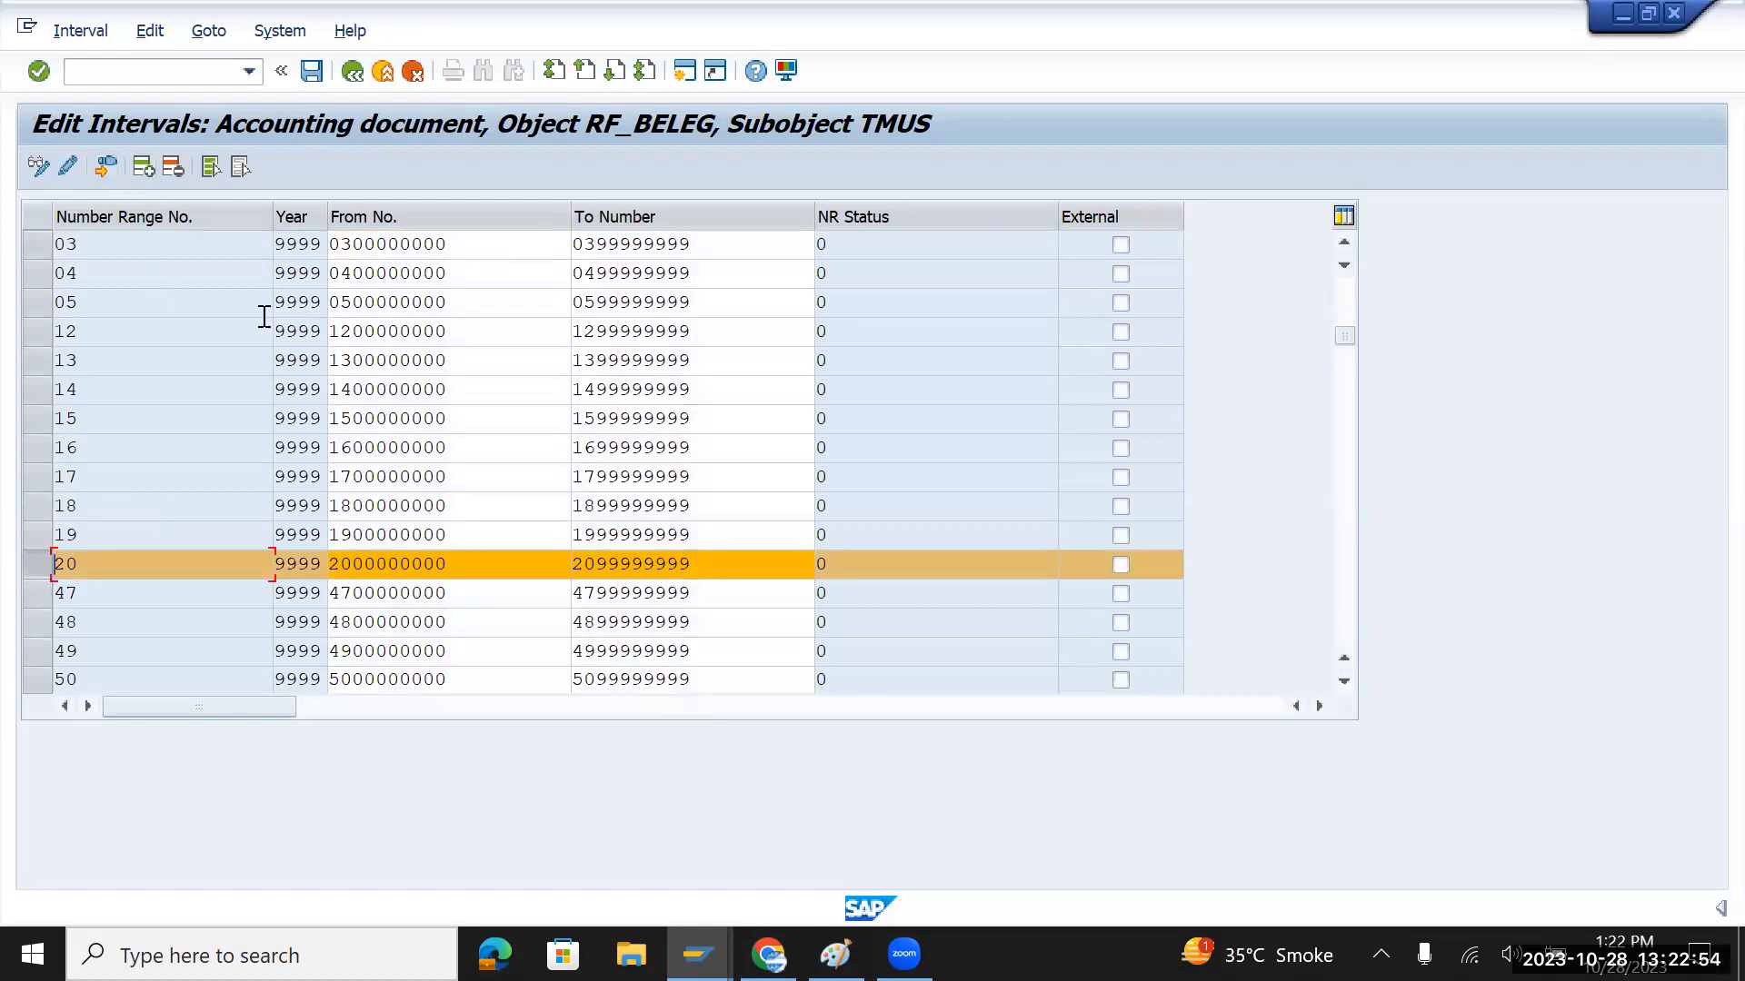
scroll(790, 277, "up", 1)
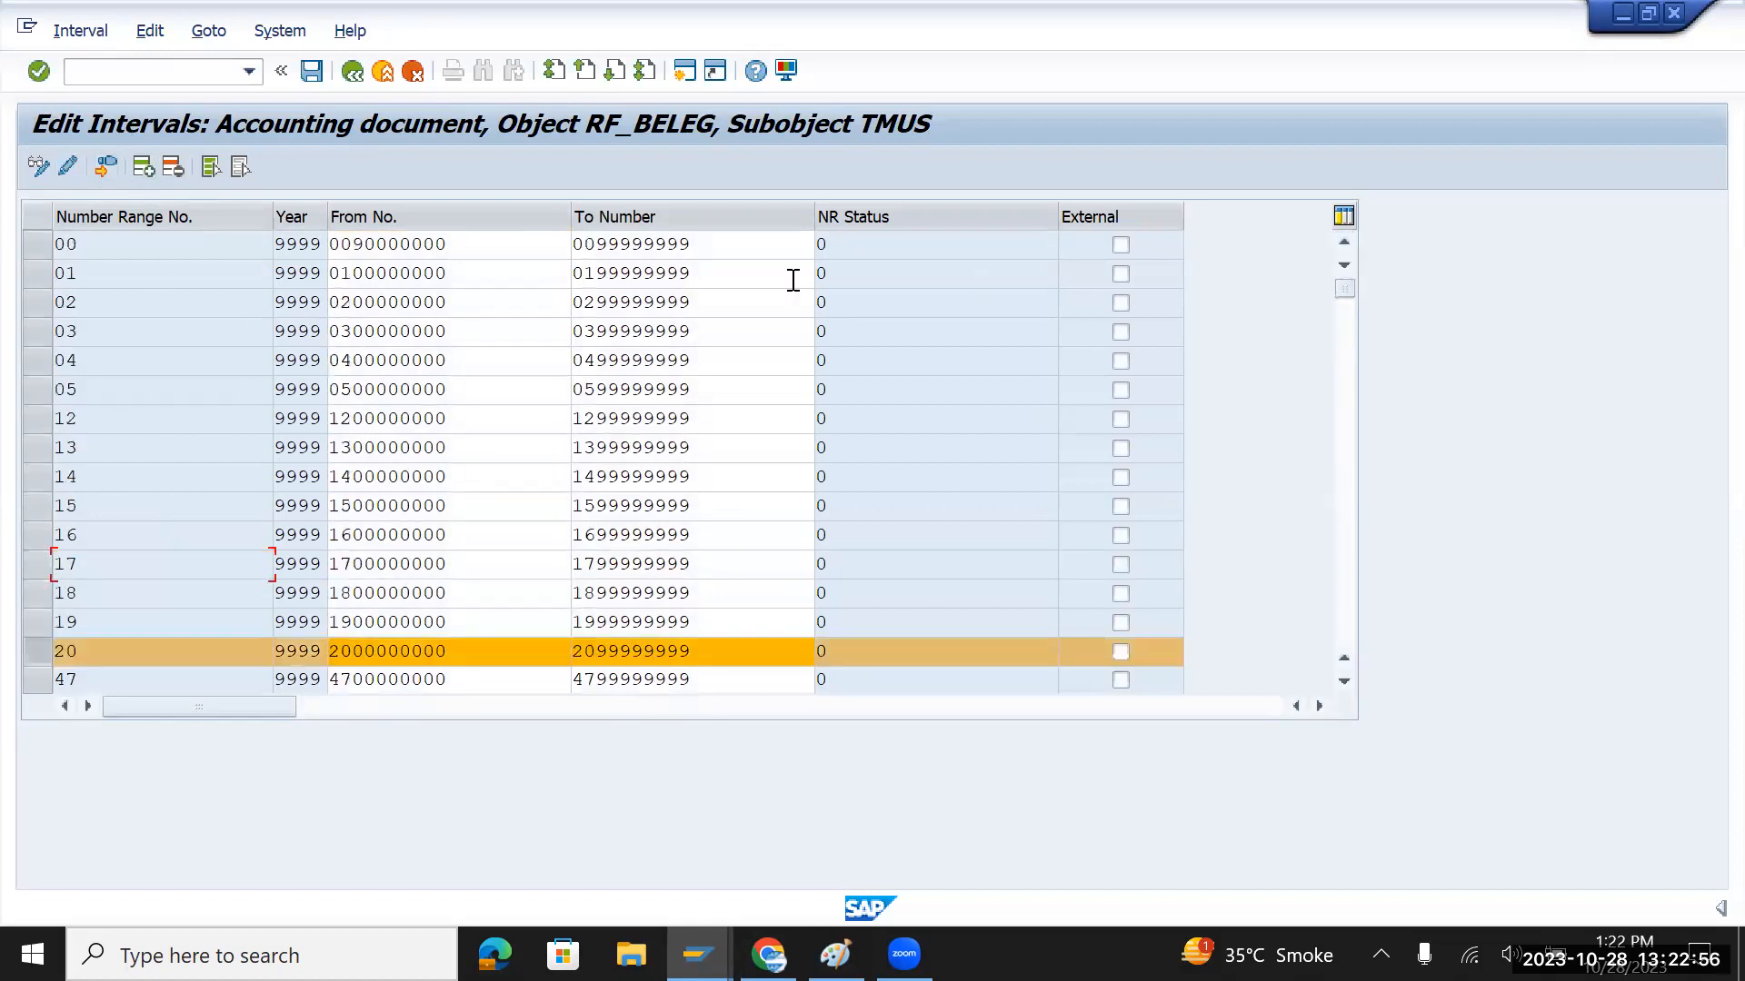
left_click(155, 174)
type("70")
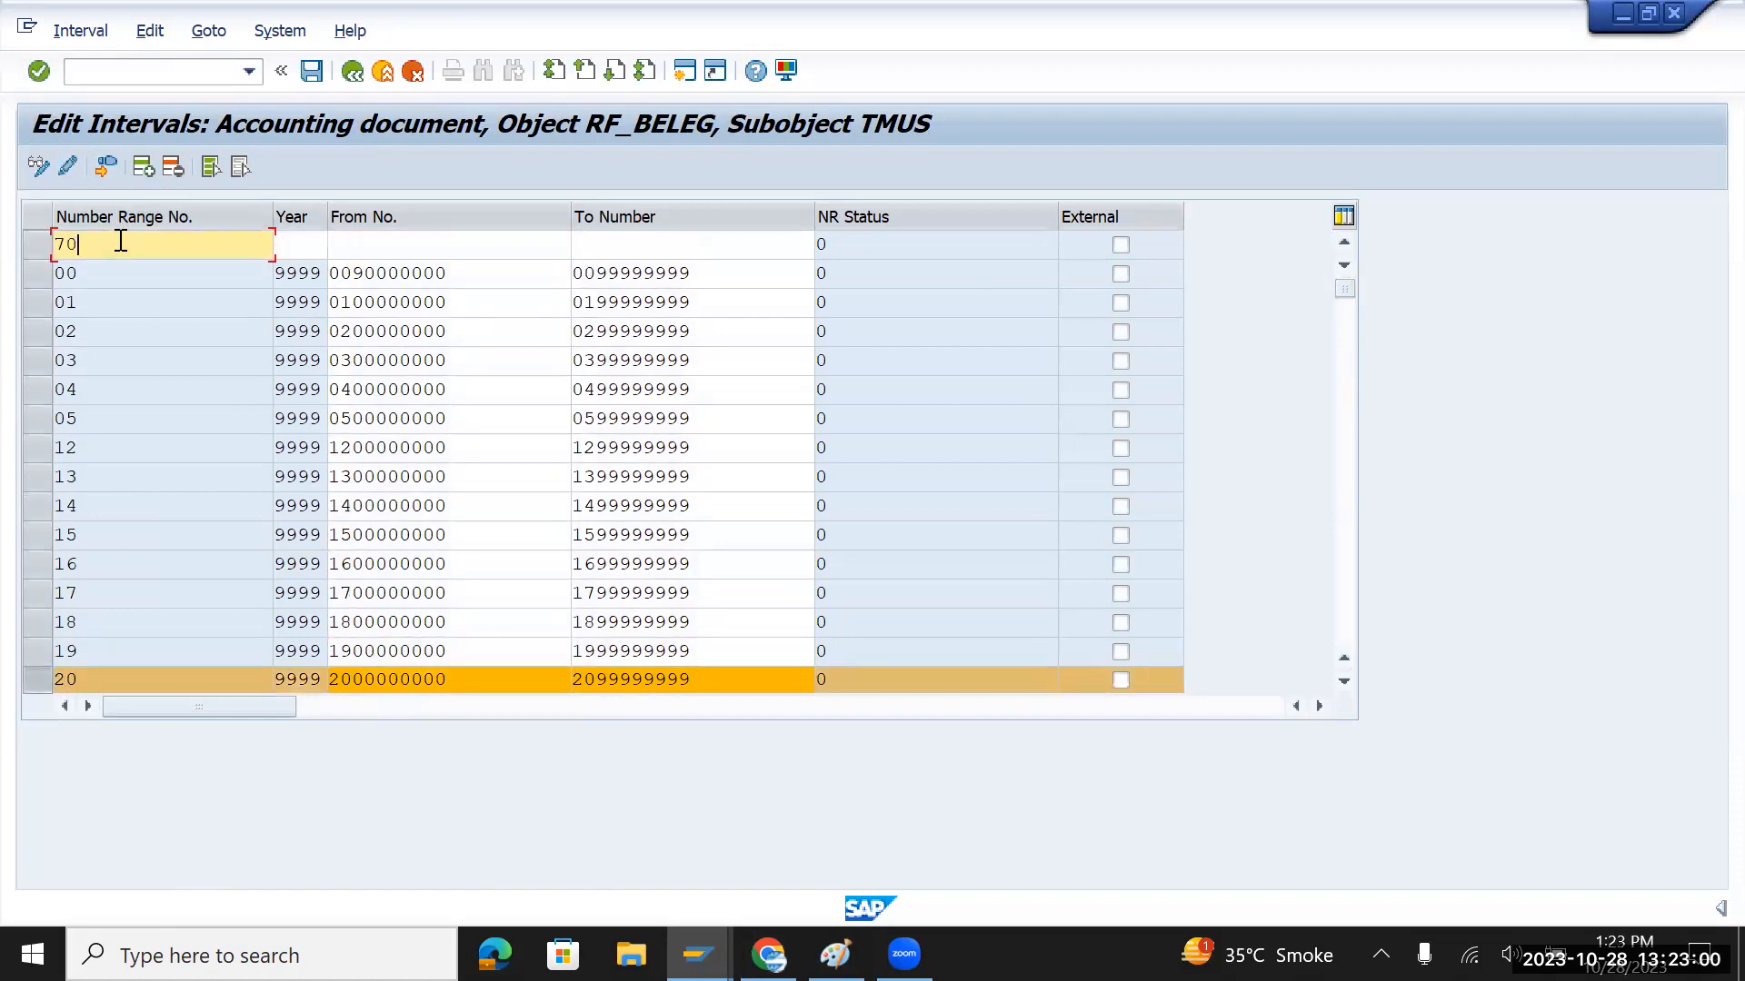
key("Tab")
type("9999")
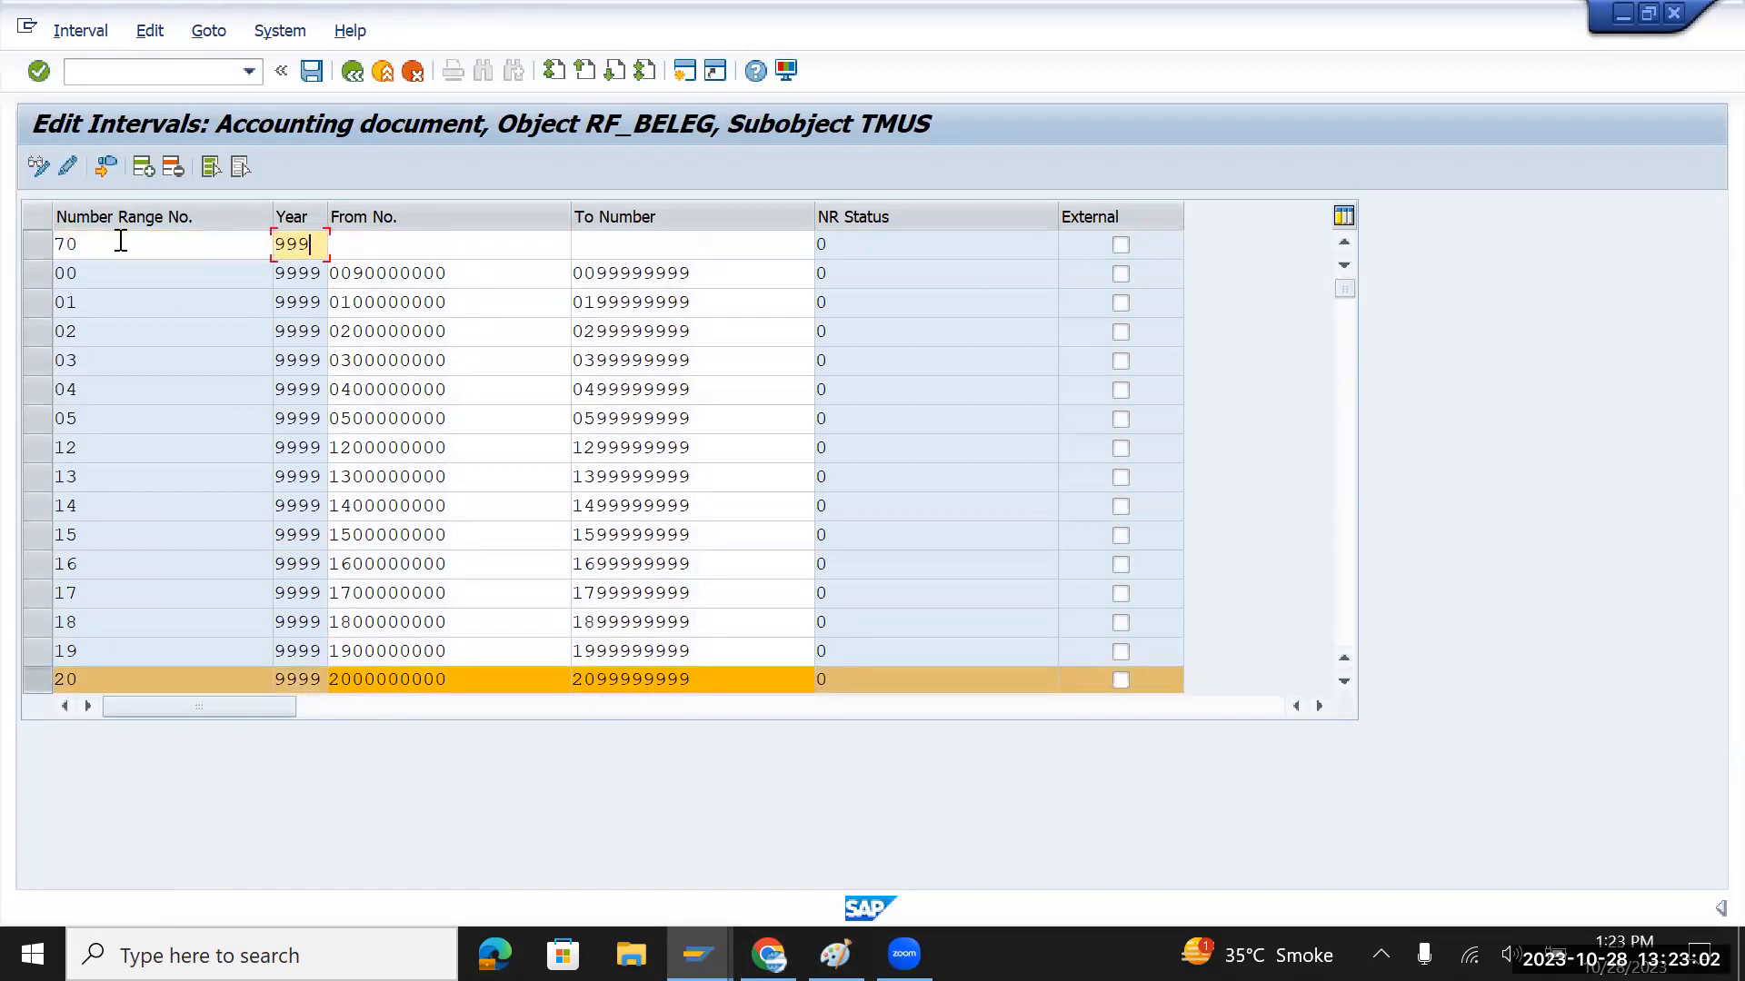
key("Tab")
type("700000000")
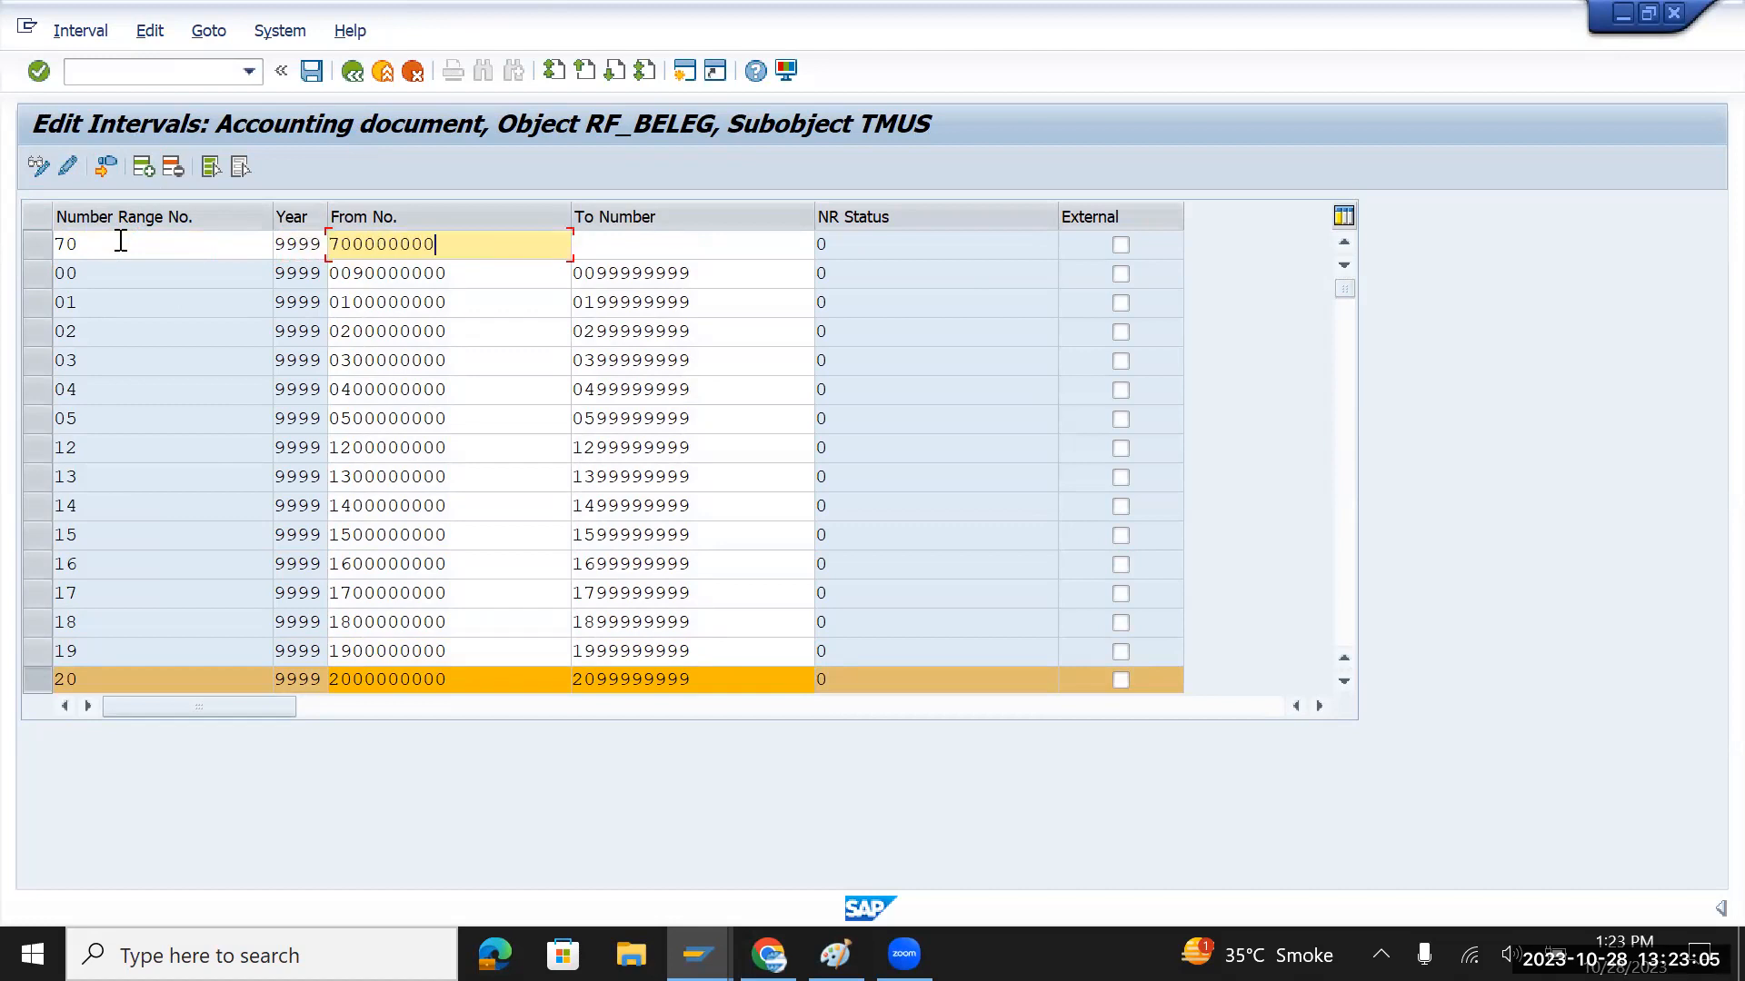
key("Tab")
type("7999999999")
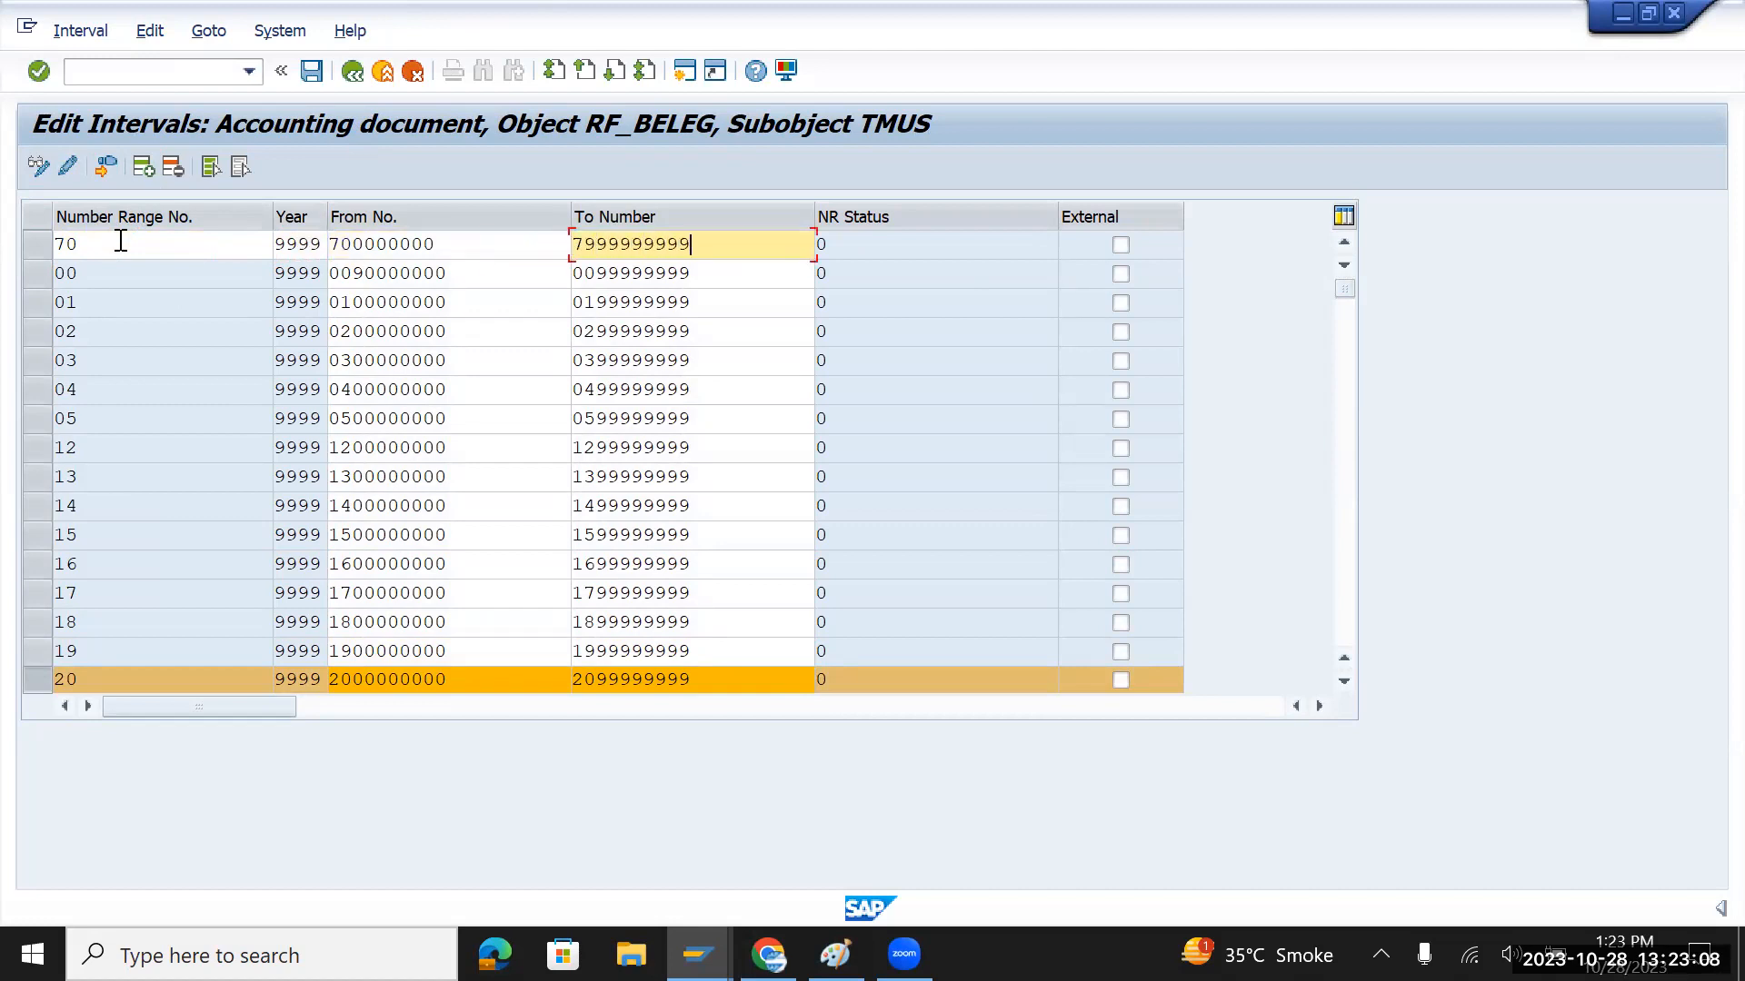
left_click(313, 71)
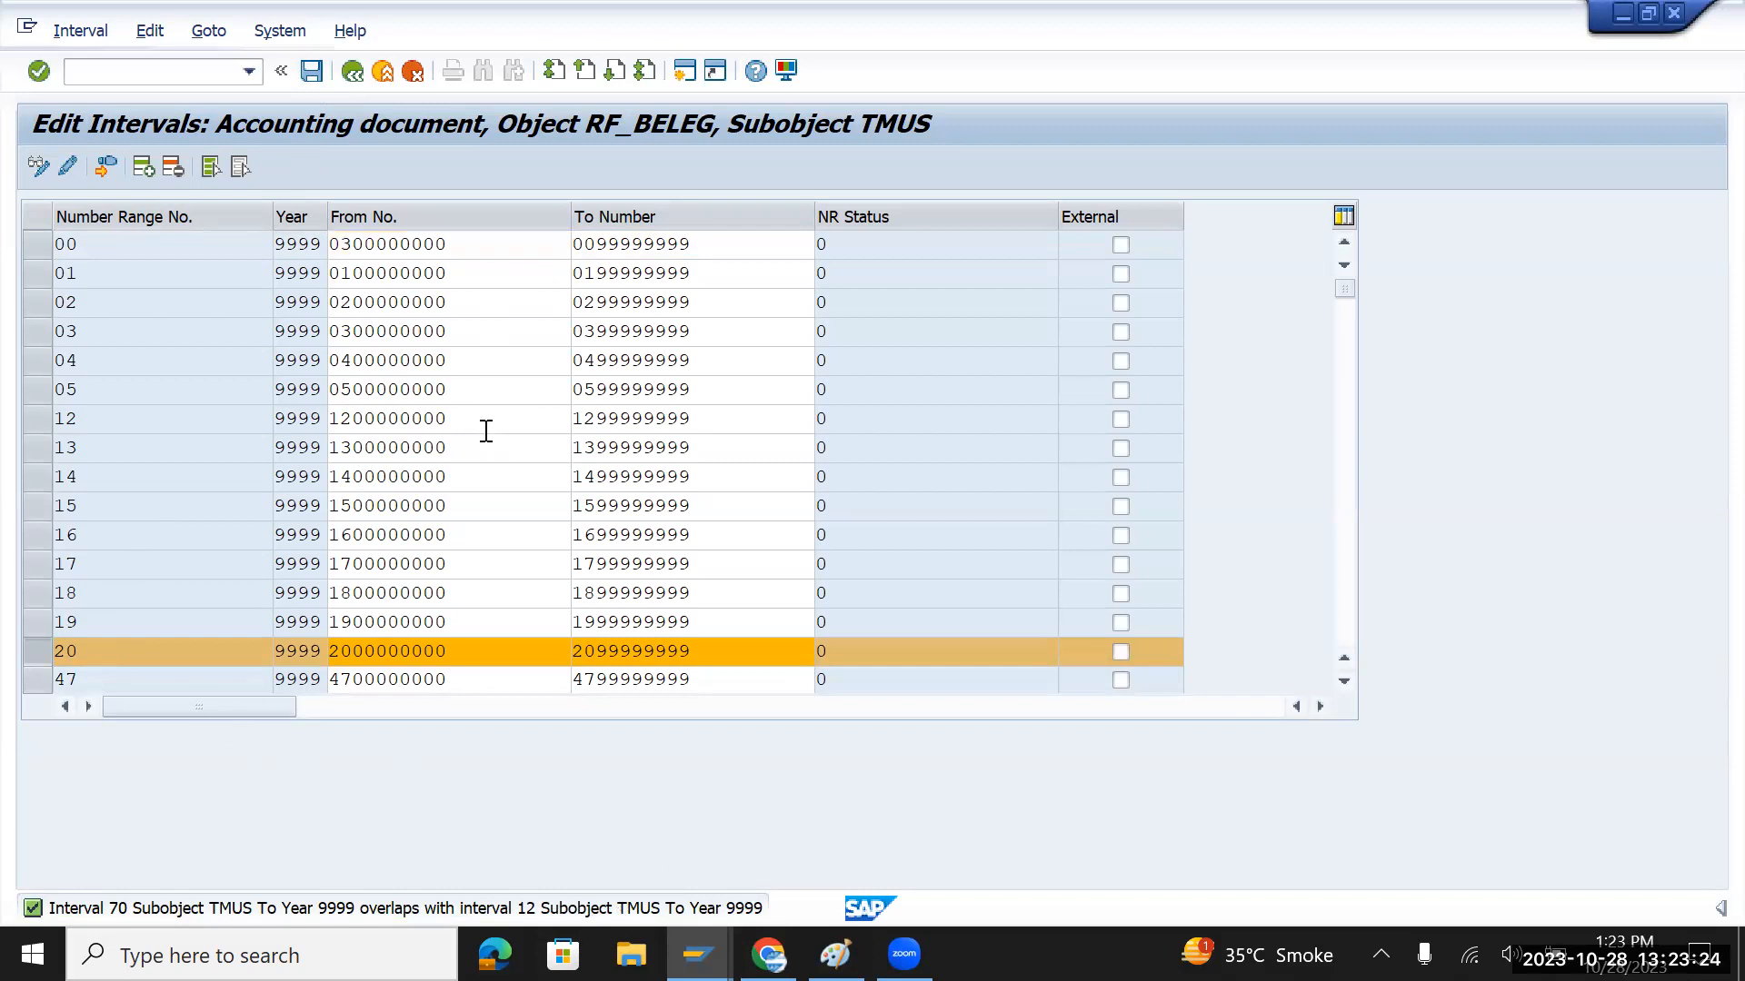
Review the TMUS interval list including interval 70, and leave interval editing without saving the changes
scroll(486, 426, "down", 5)
scroll(486, 432, "up", 1)
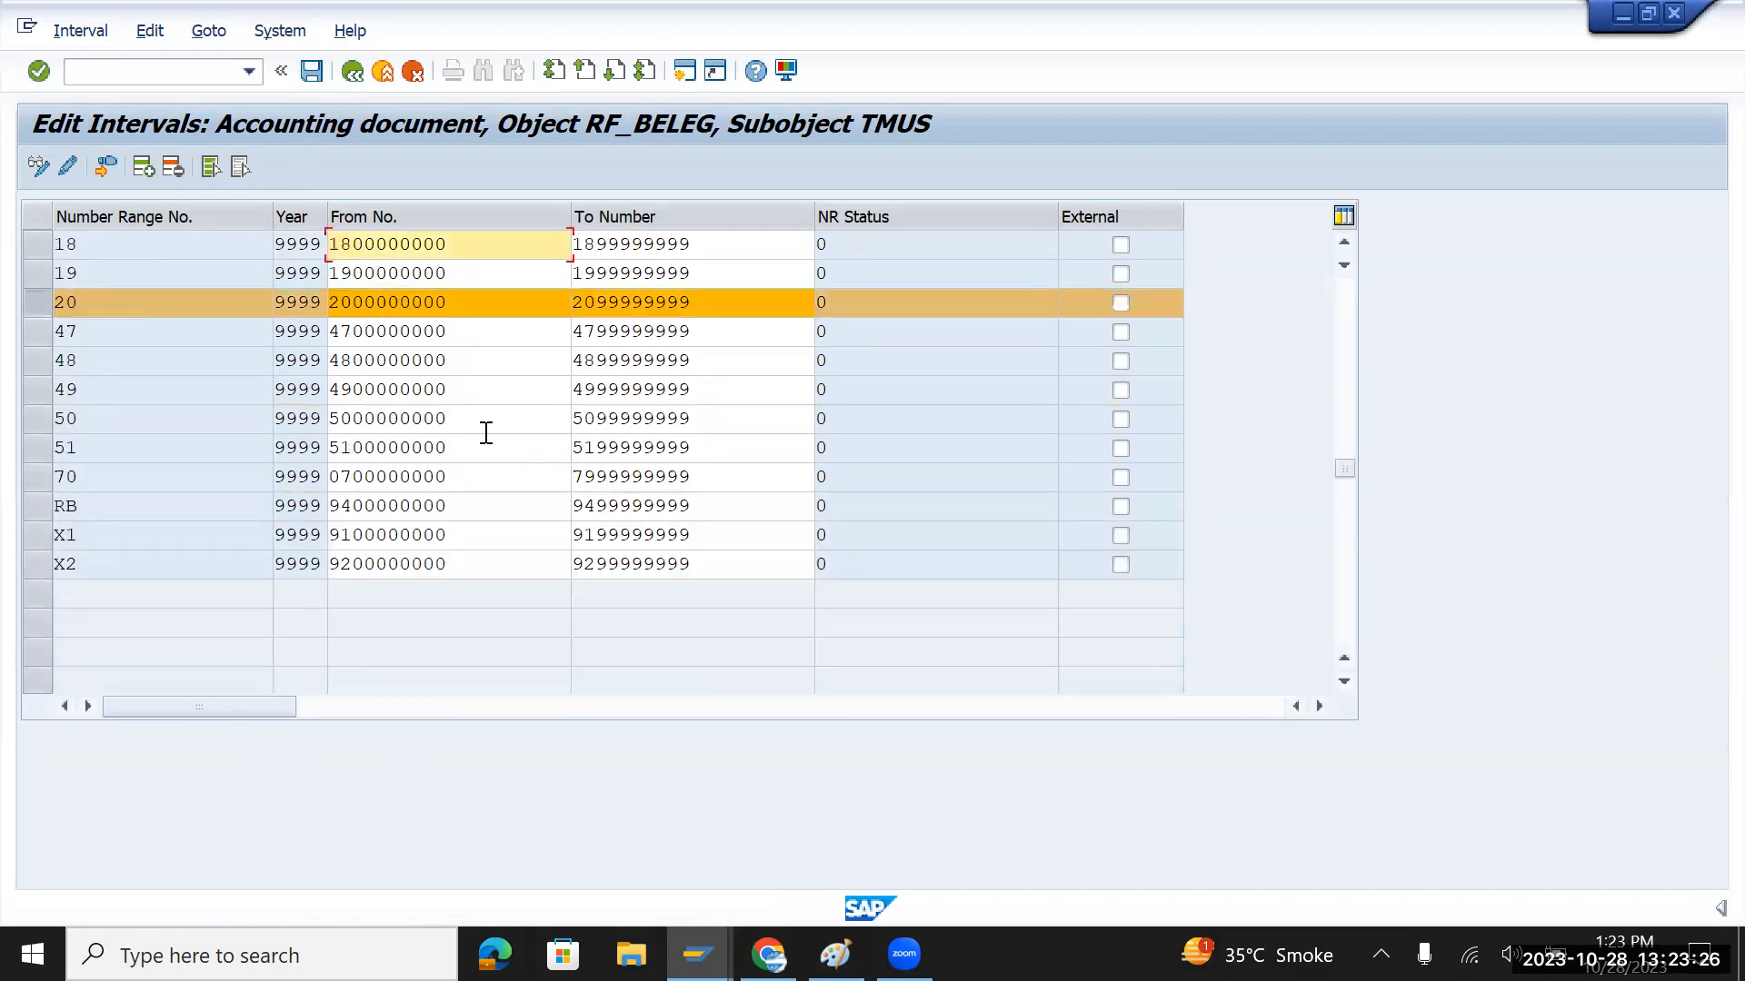
scroll(486, 433, "up", 1)
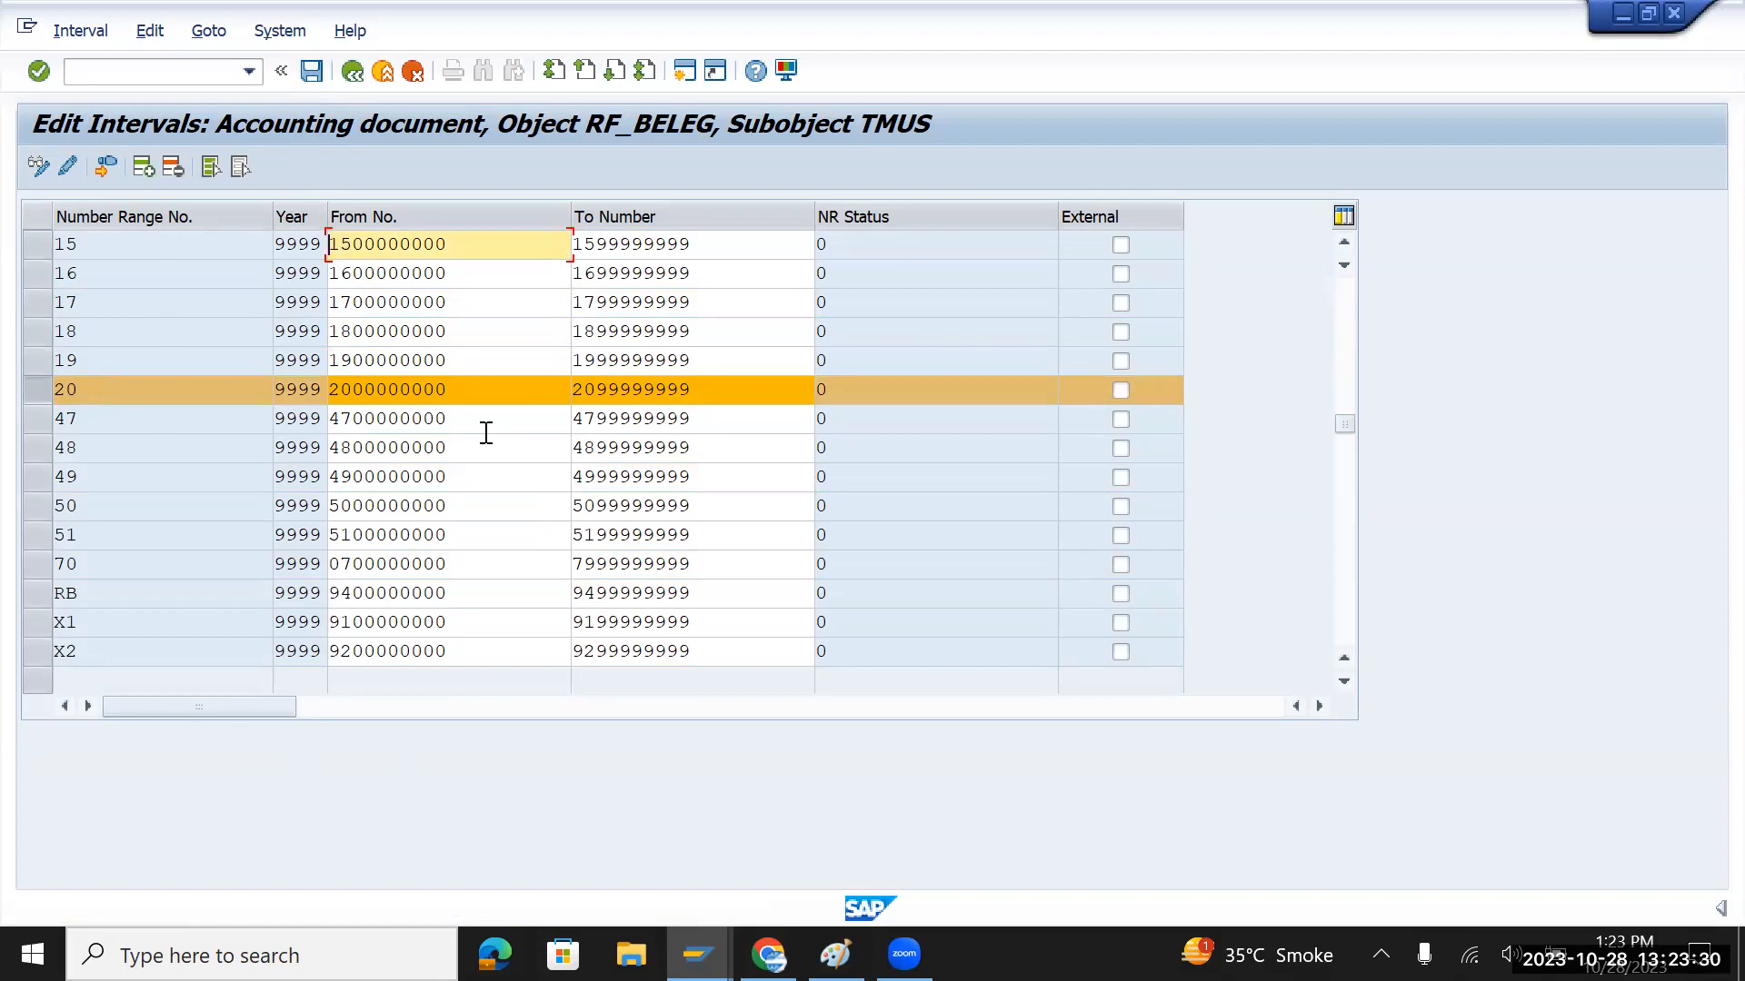
left_click(354, 73)
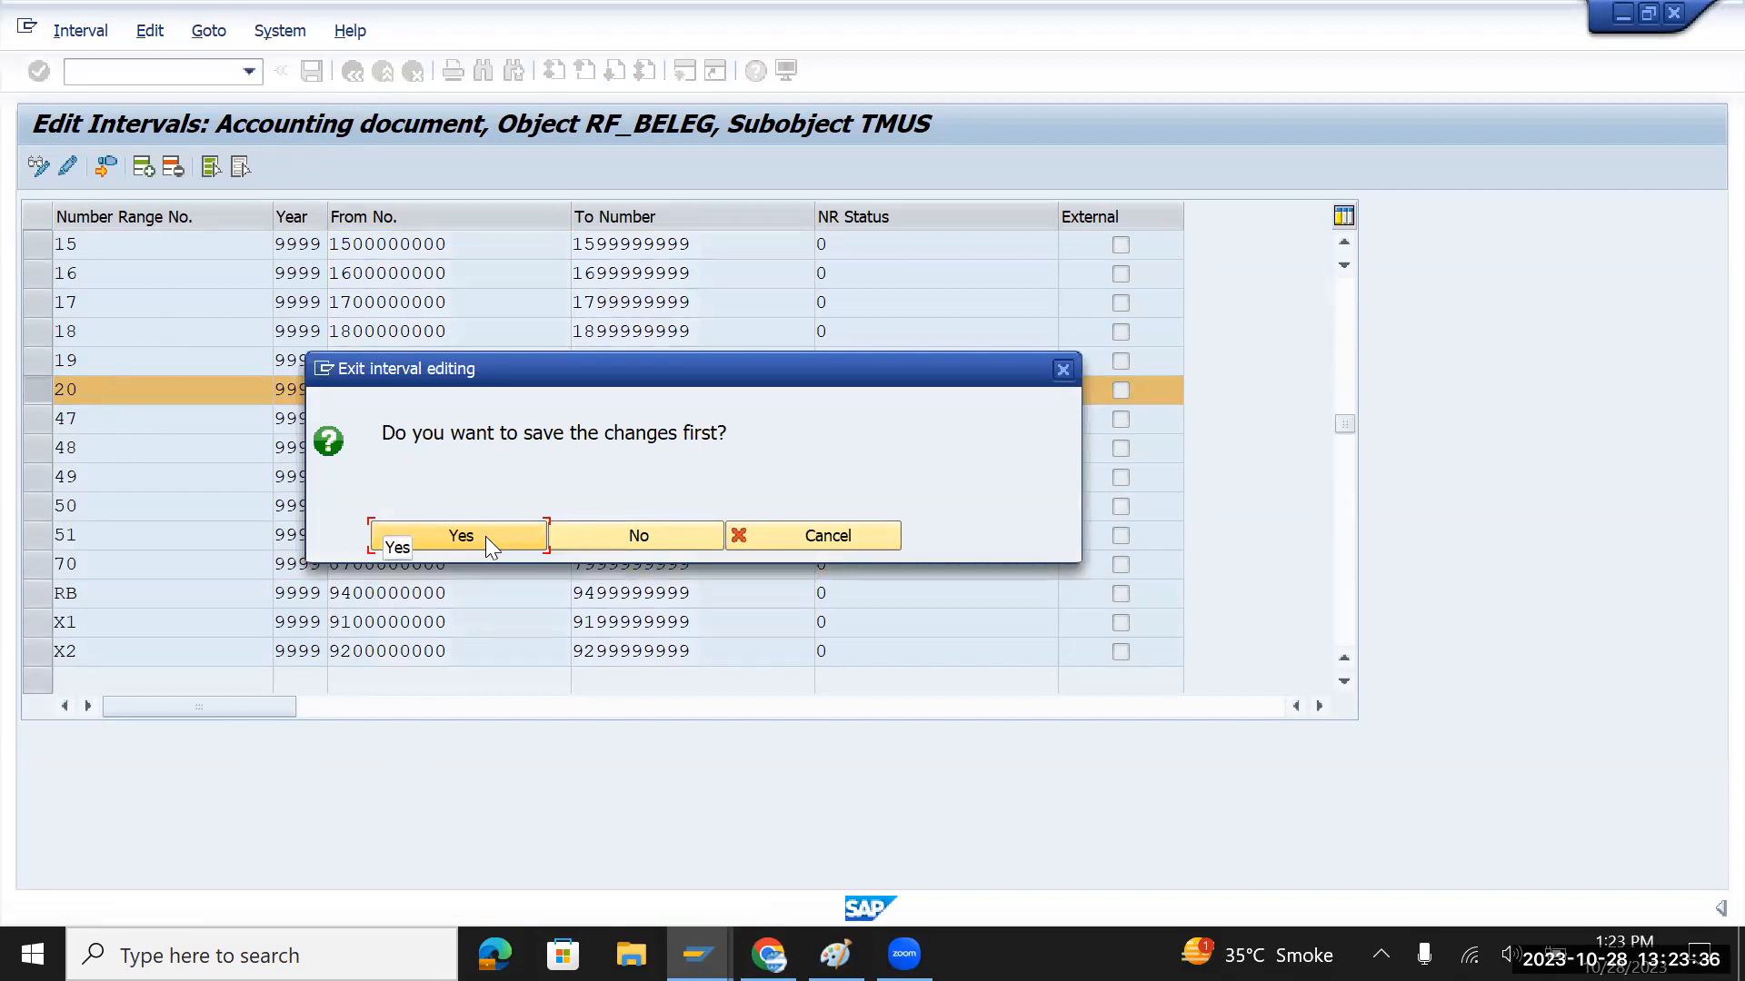
left_click(592, 536)
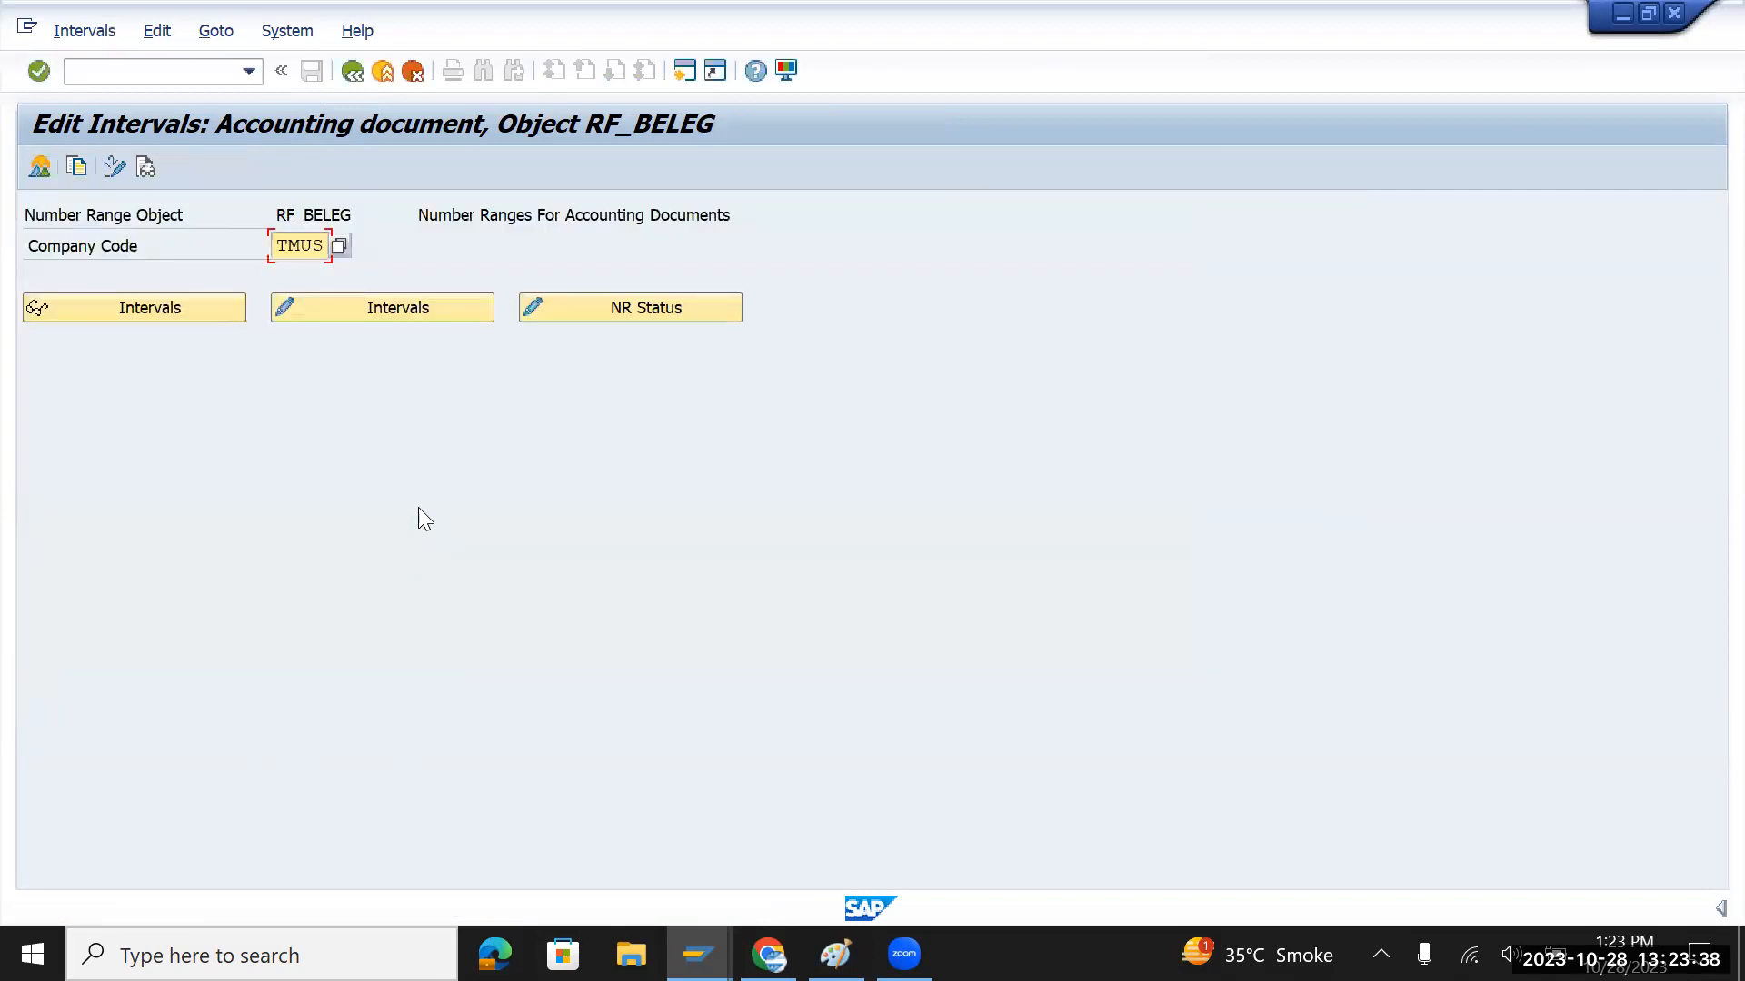
Reopen the TMUS intervals for editing and check the existing number ranges down to the end of the list
left_click(325, 305)
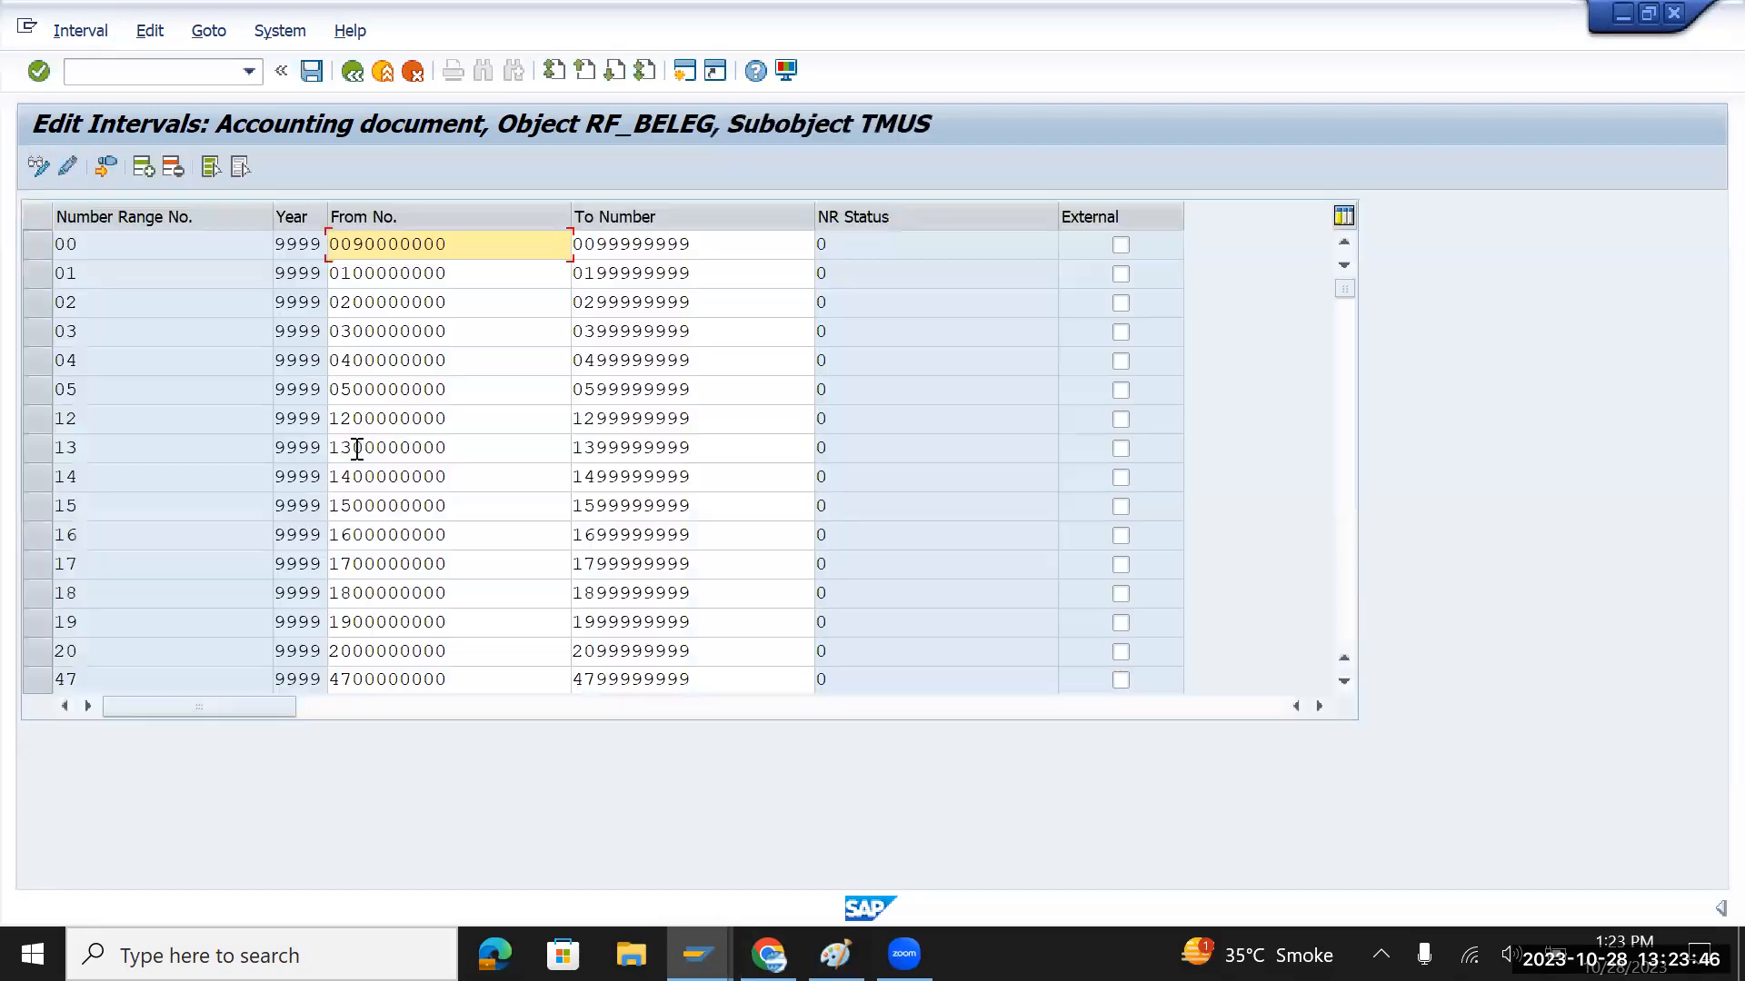
scroll(377, 452, "down", 1)
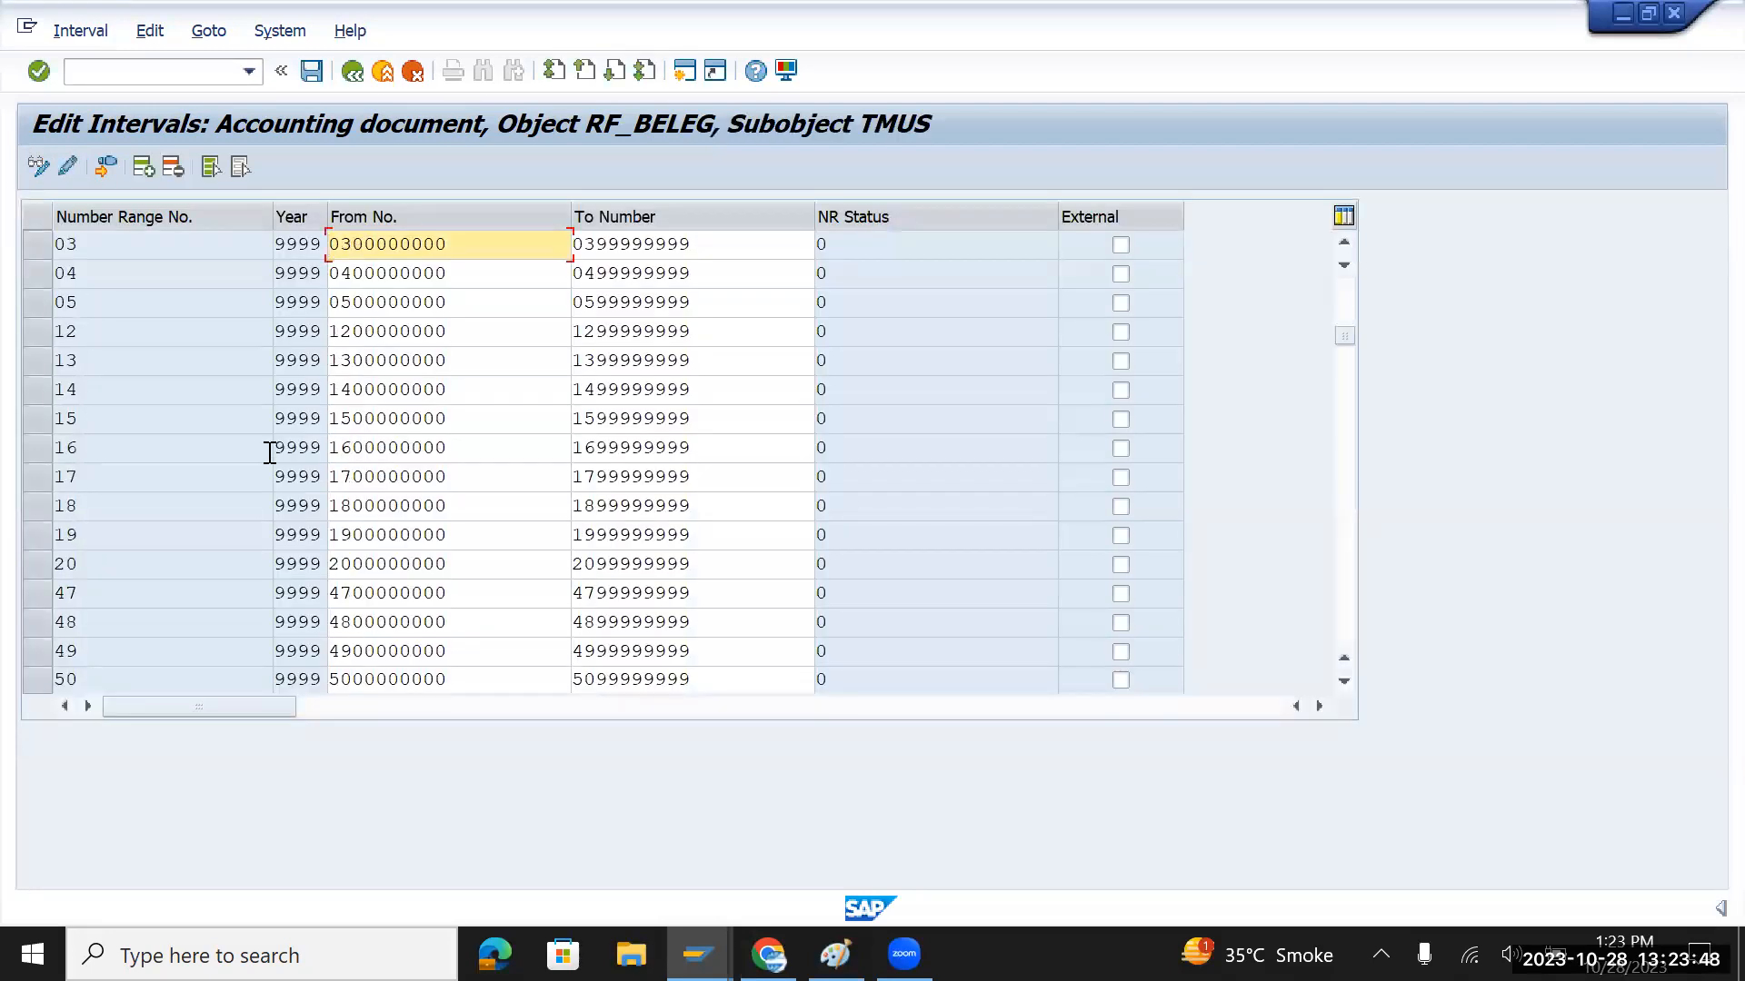
left_click(451, 333)
left_click_drag(451, 333, 363, 333)
left_click_drag(725, 332, 503, 333)
scroll(441, 416, "down", 1)
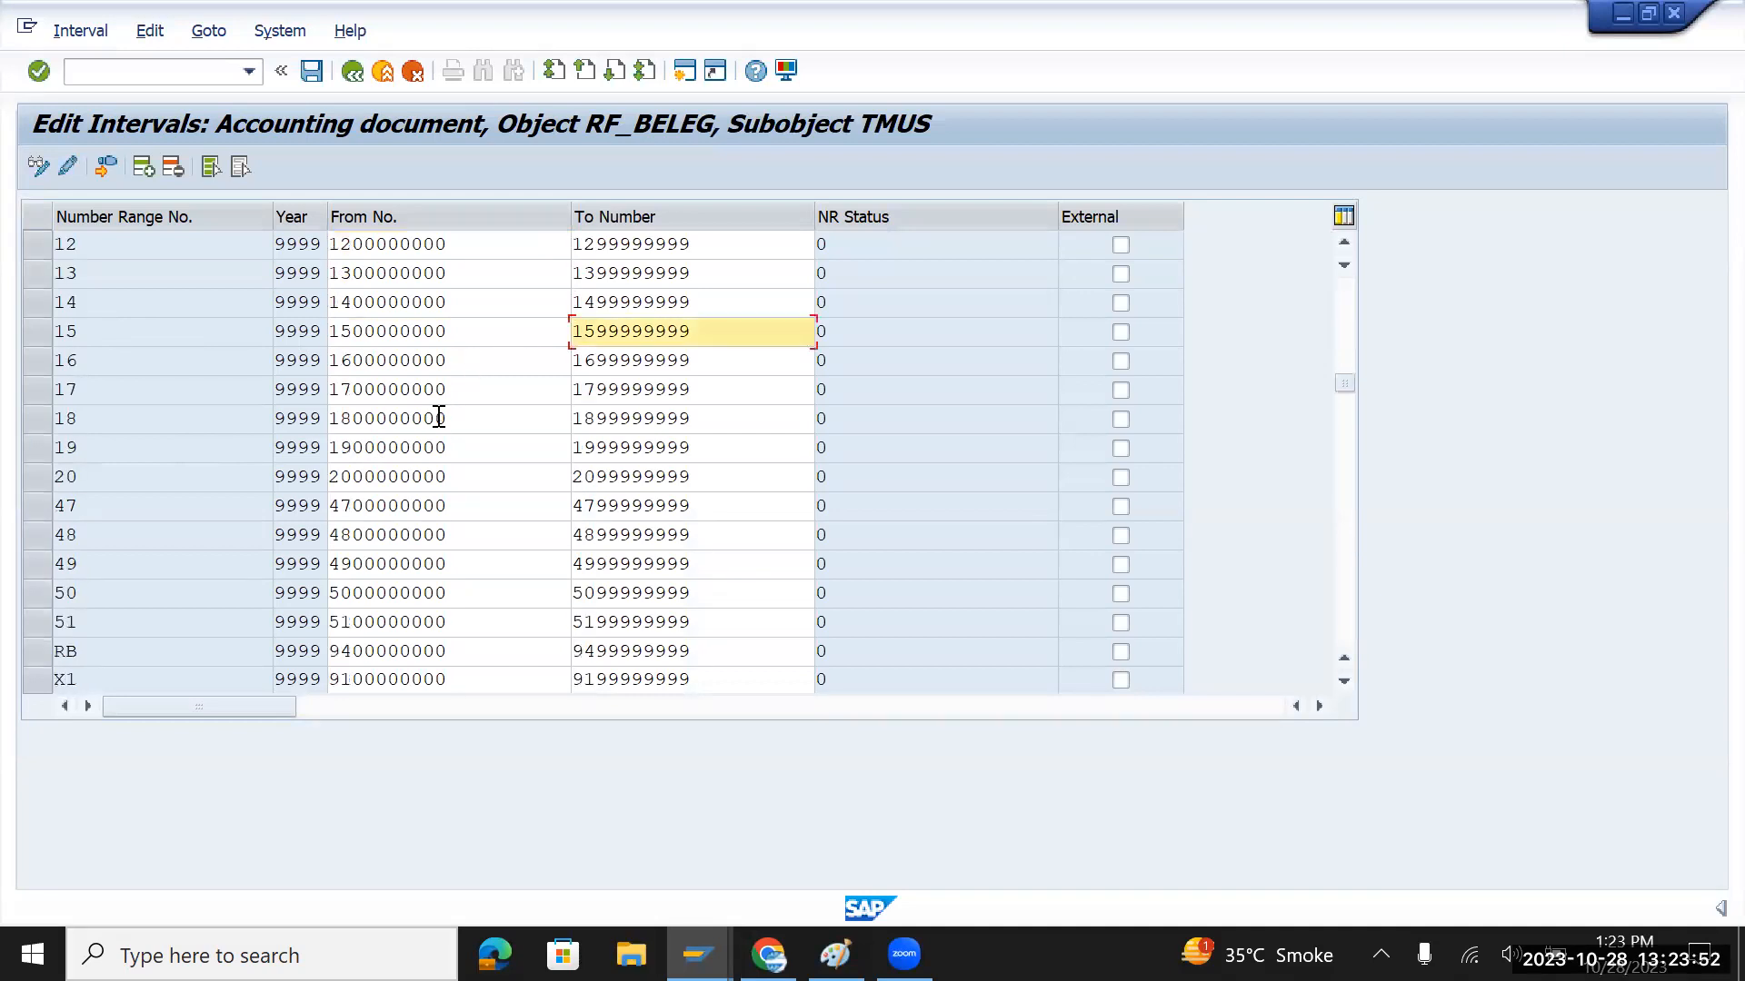
scroll(439, 417, "down", 2)
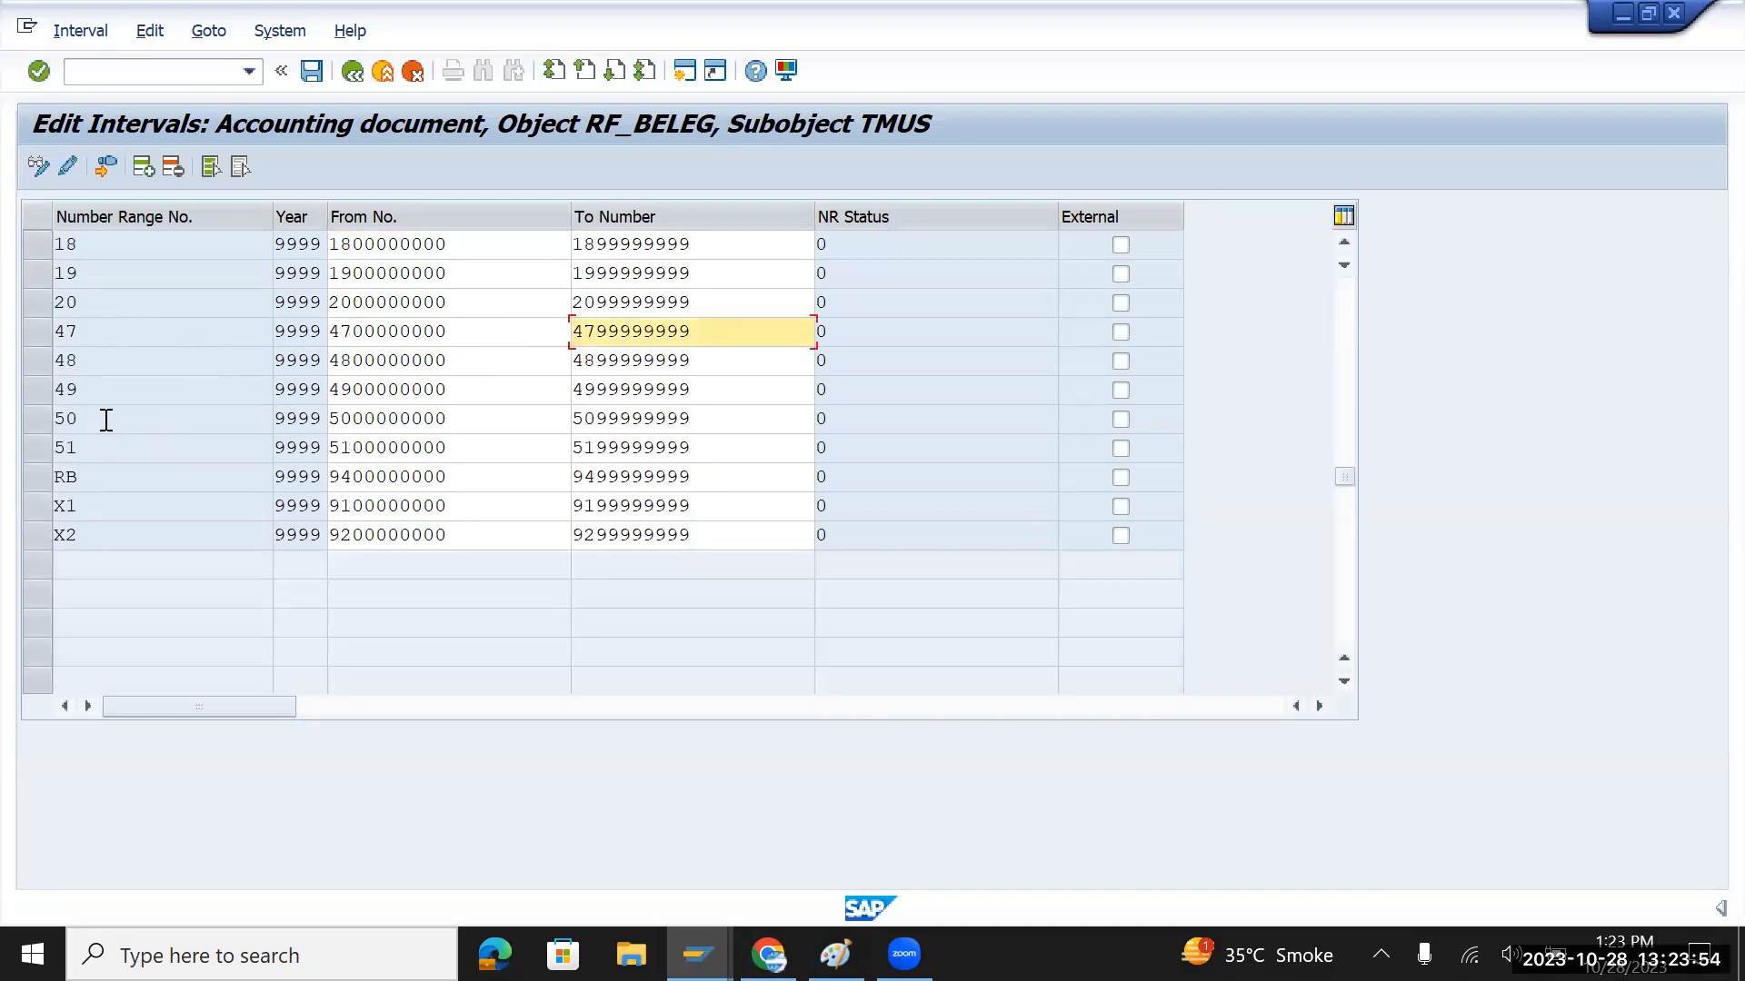
scroll(99, 422, "up", 2)
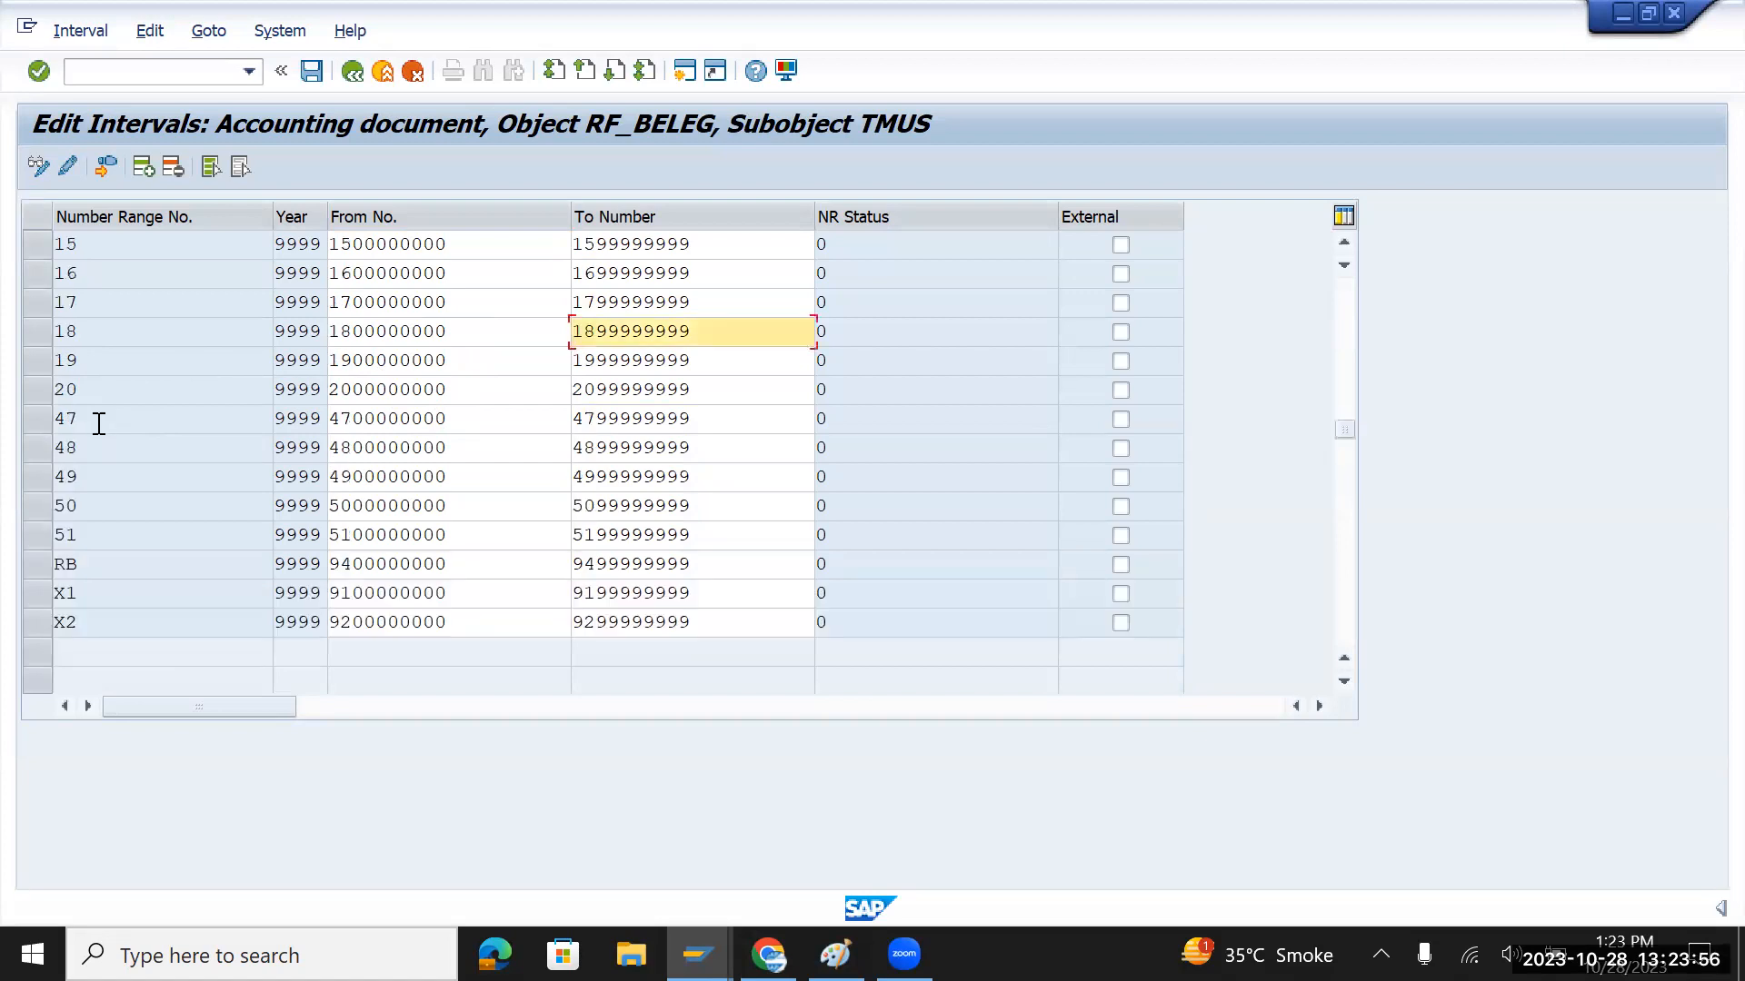
left_click(142, 166)
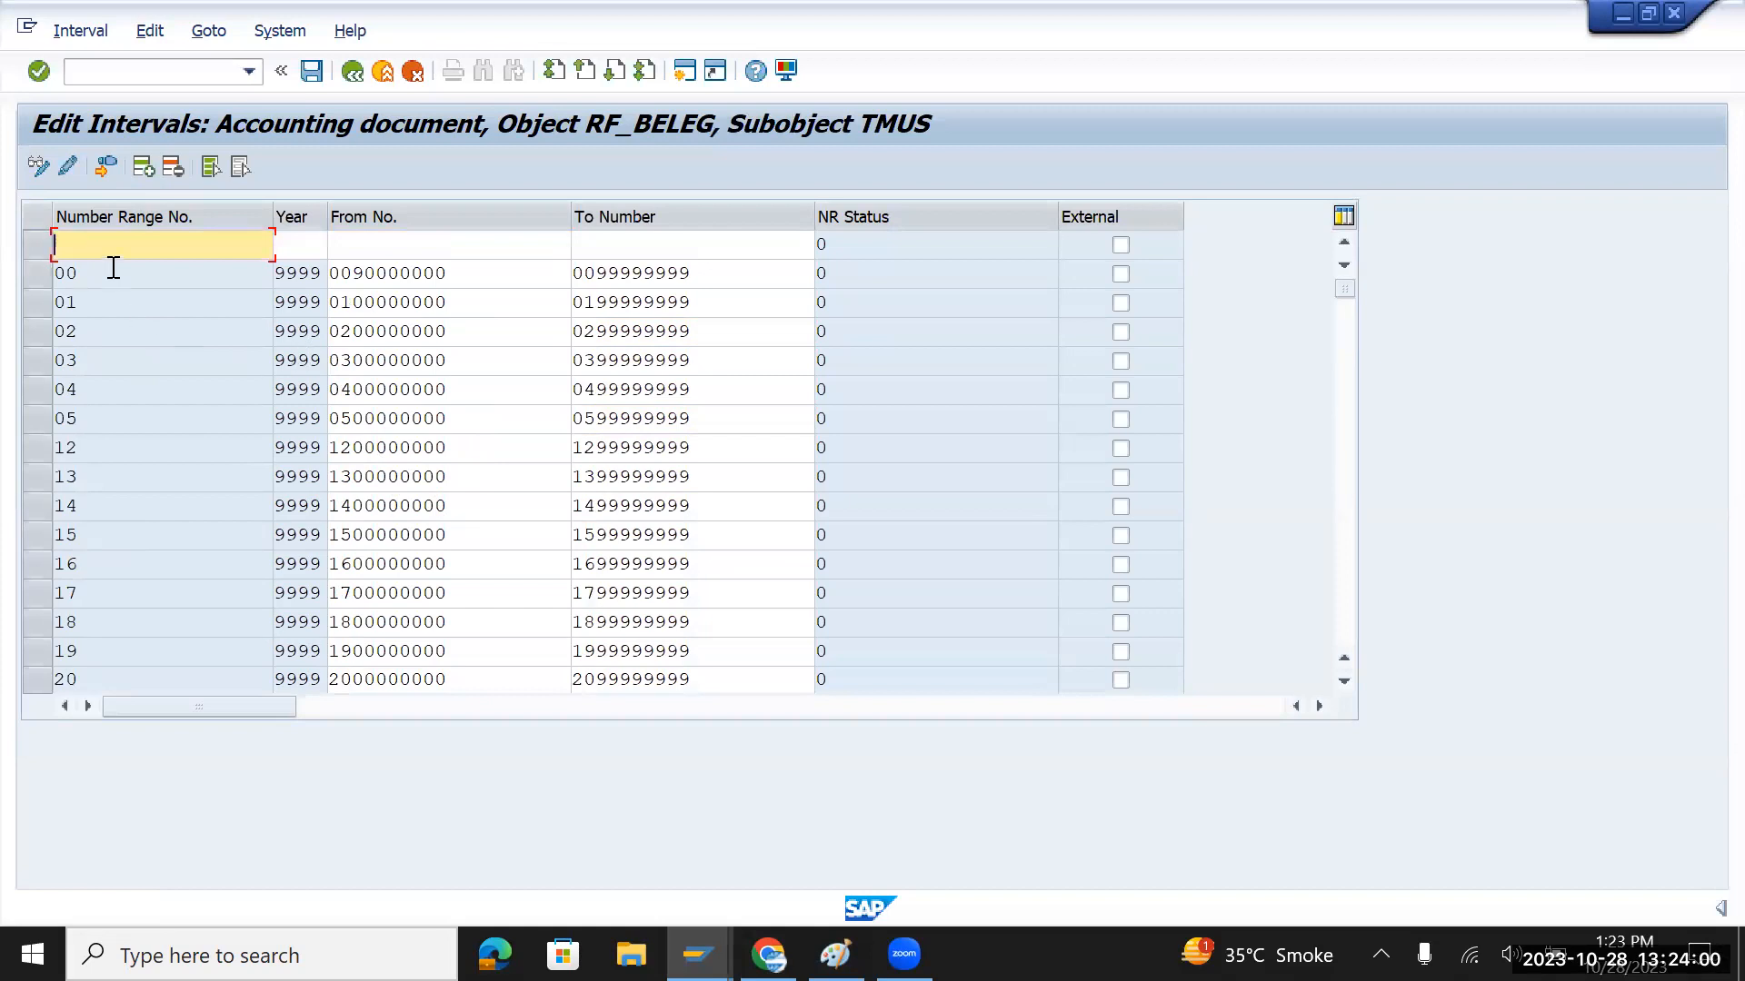
type("70")
key("Tab")
key("Down")
key("Down")
key("Tab")
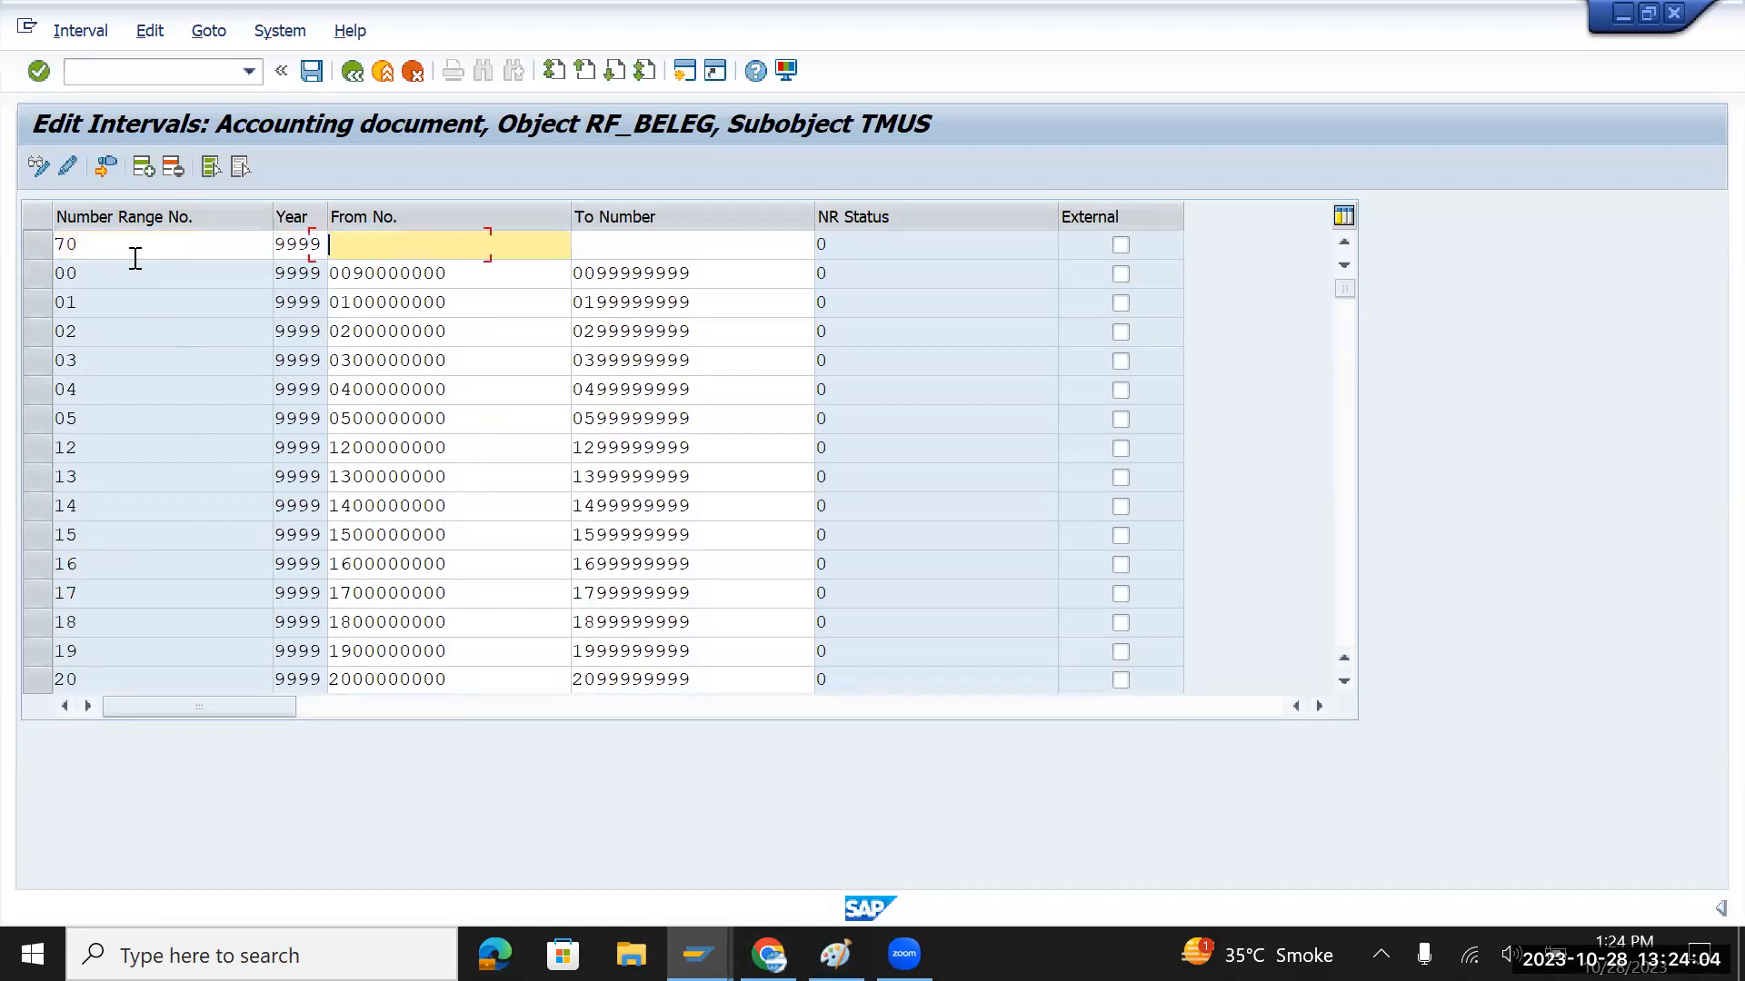
key("Down")
key("Down")
key("Tab")
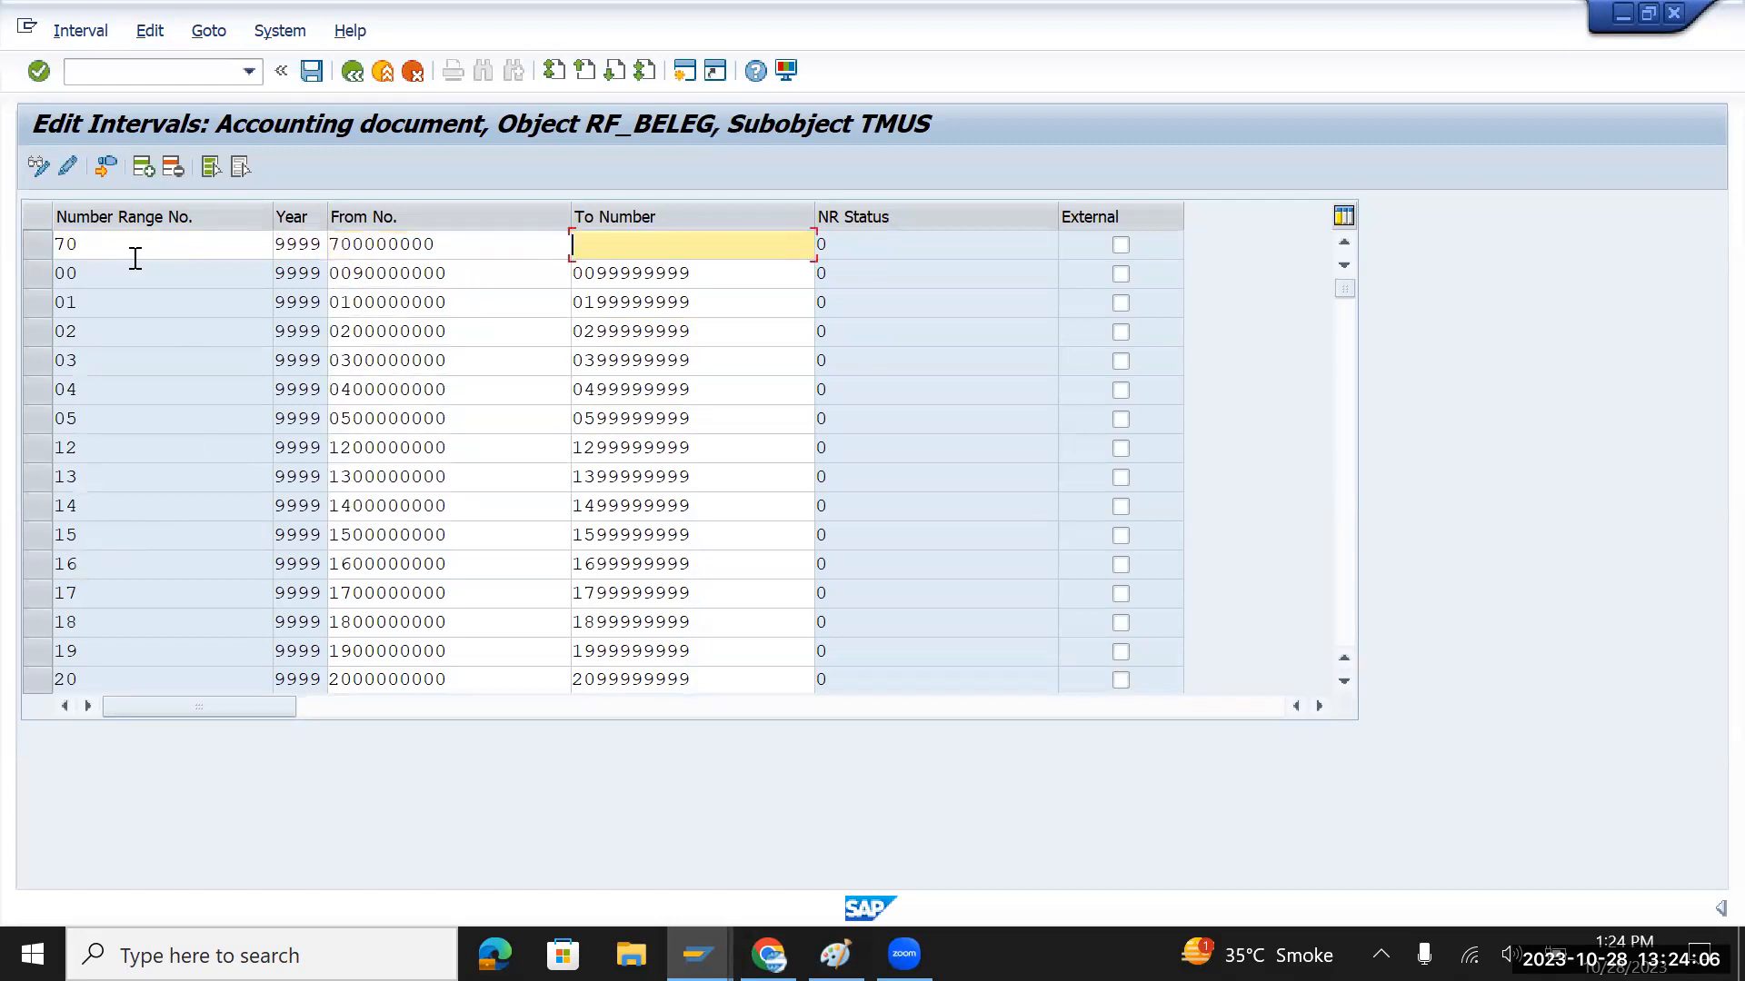
key("shift+Tab")
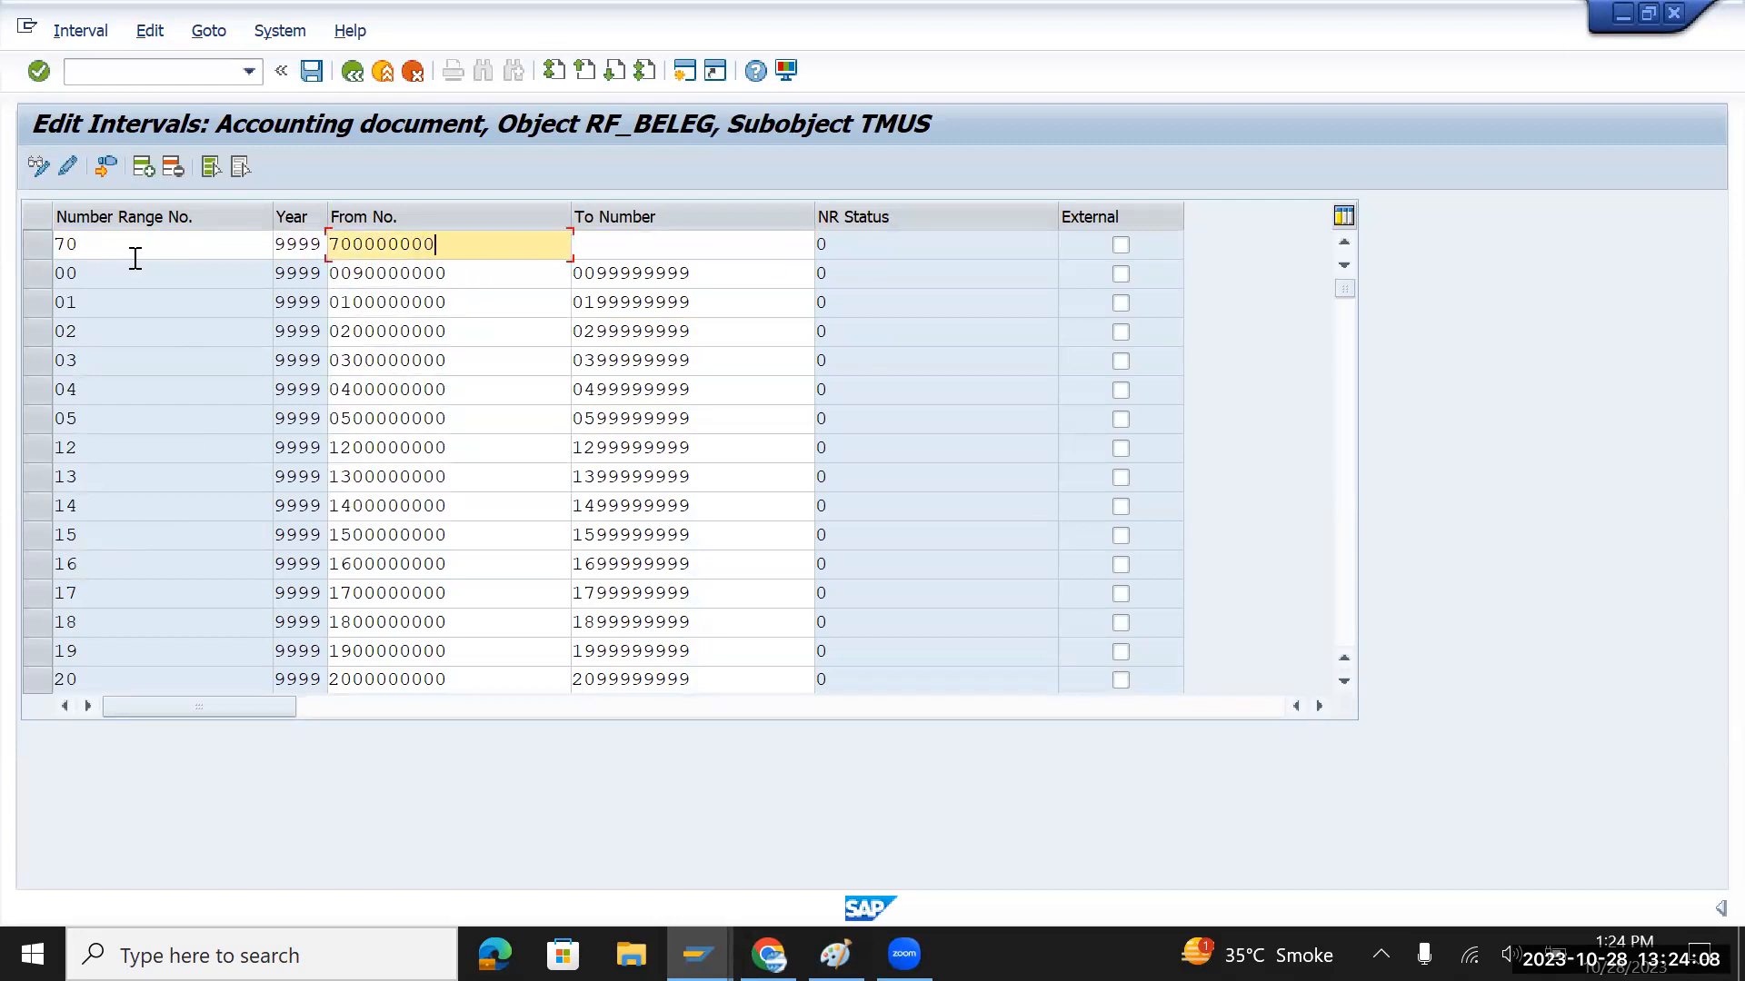
key("Tab")
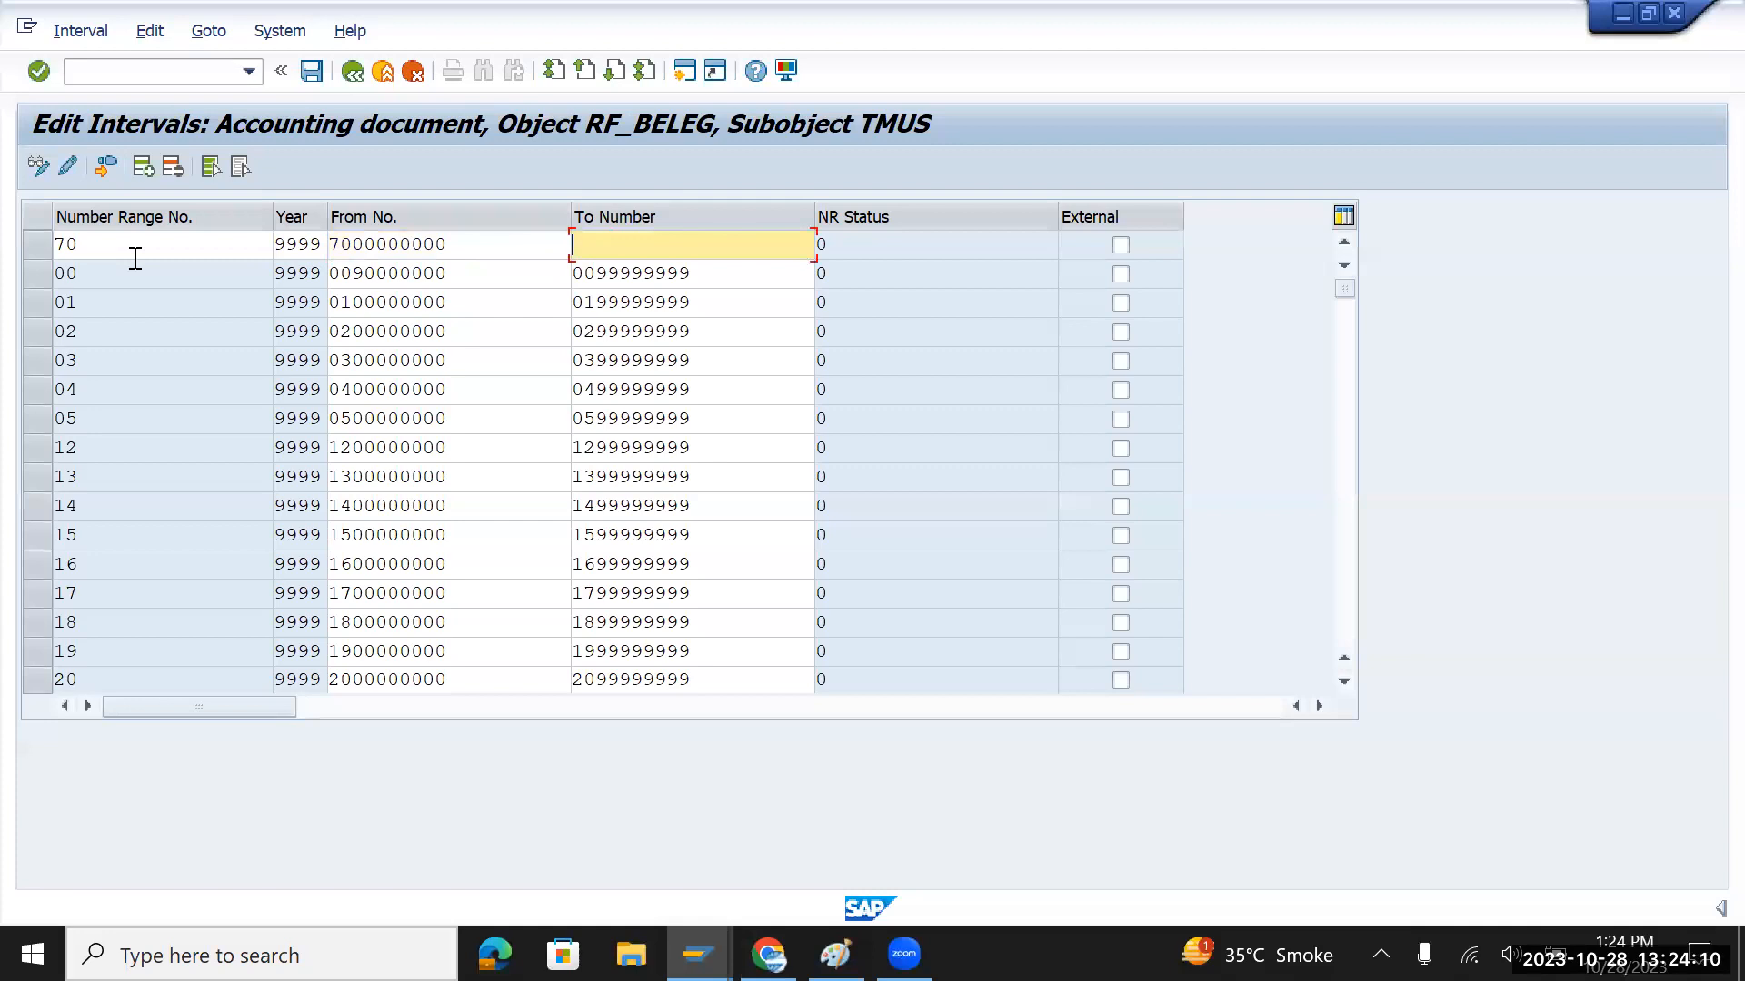
type("7999999999")
key("Down")
key("Tab")
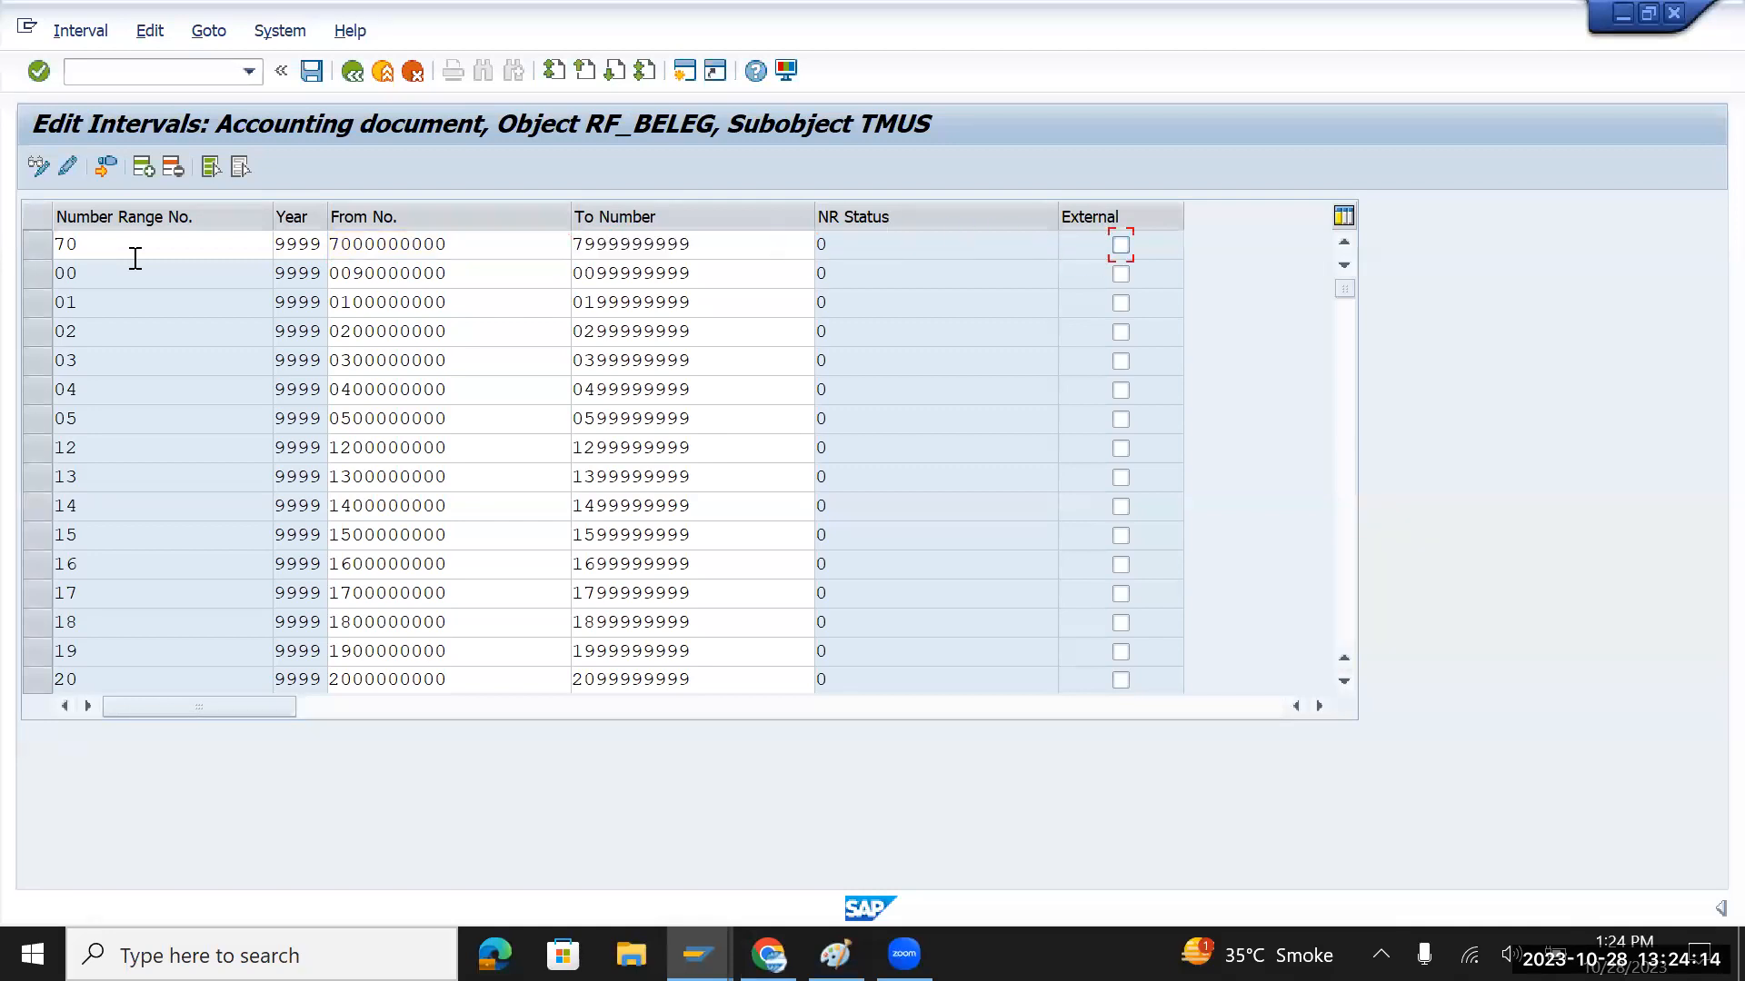
left_click(313, 71)
left_click(966, 835)
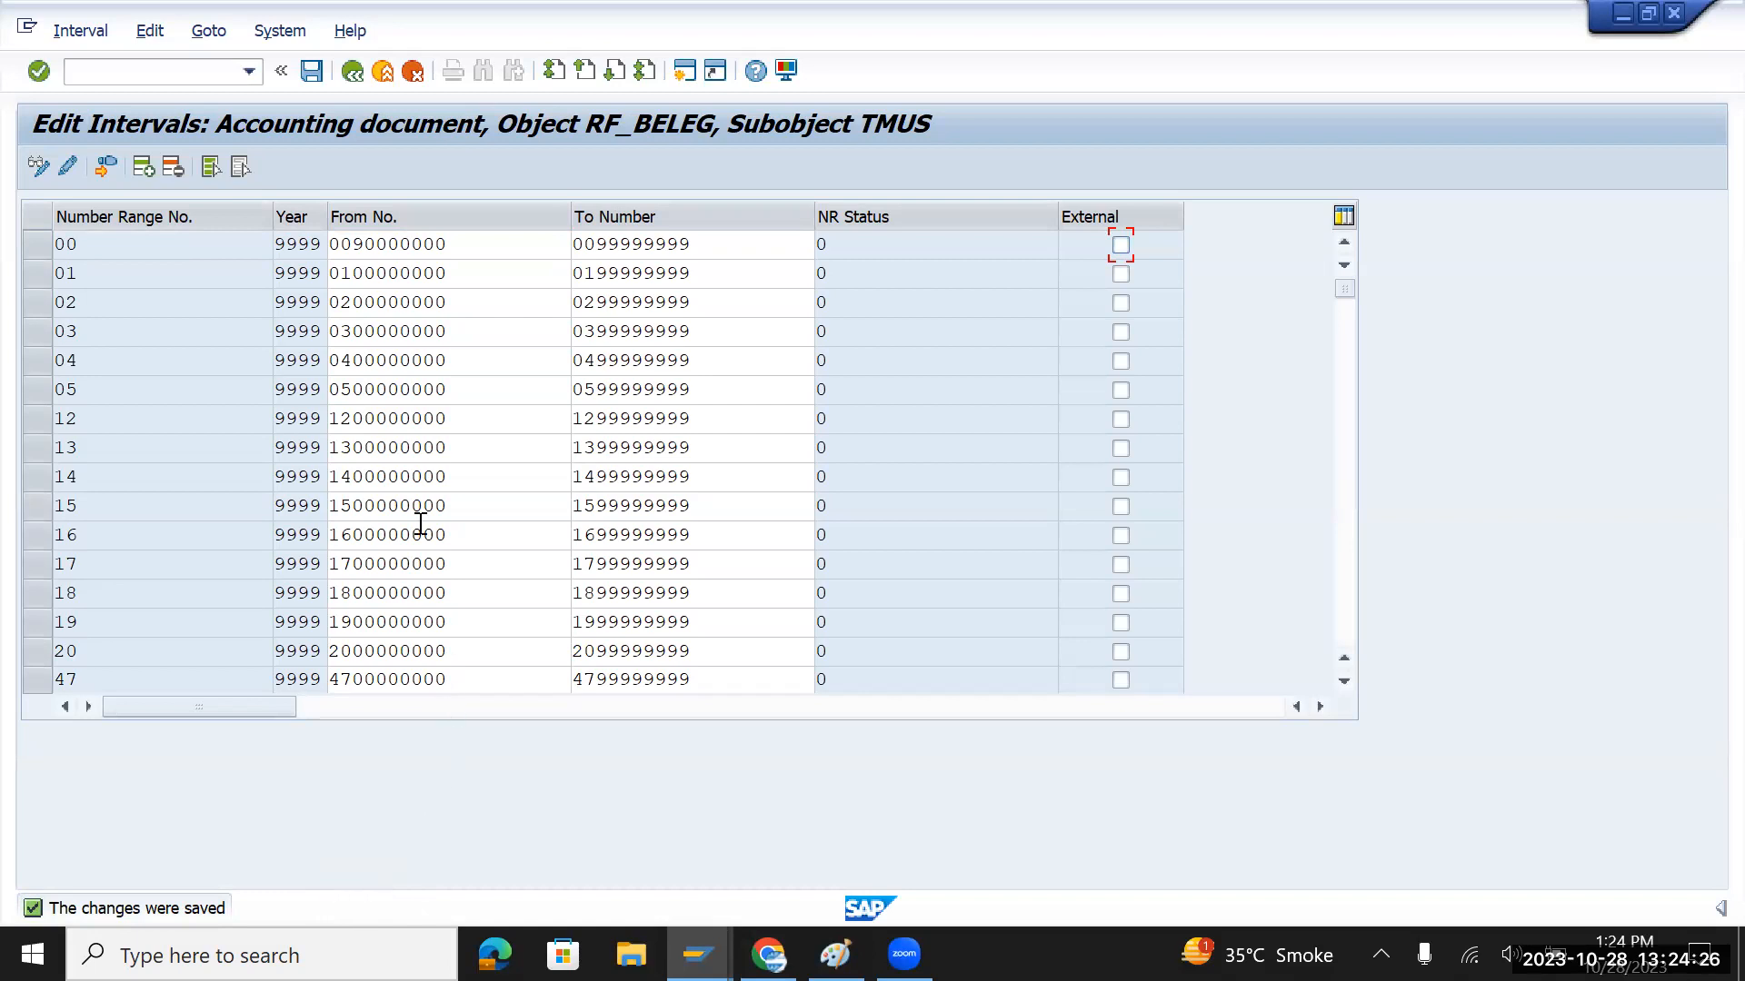
left_click(318, 79)
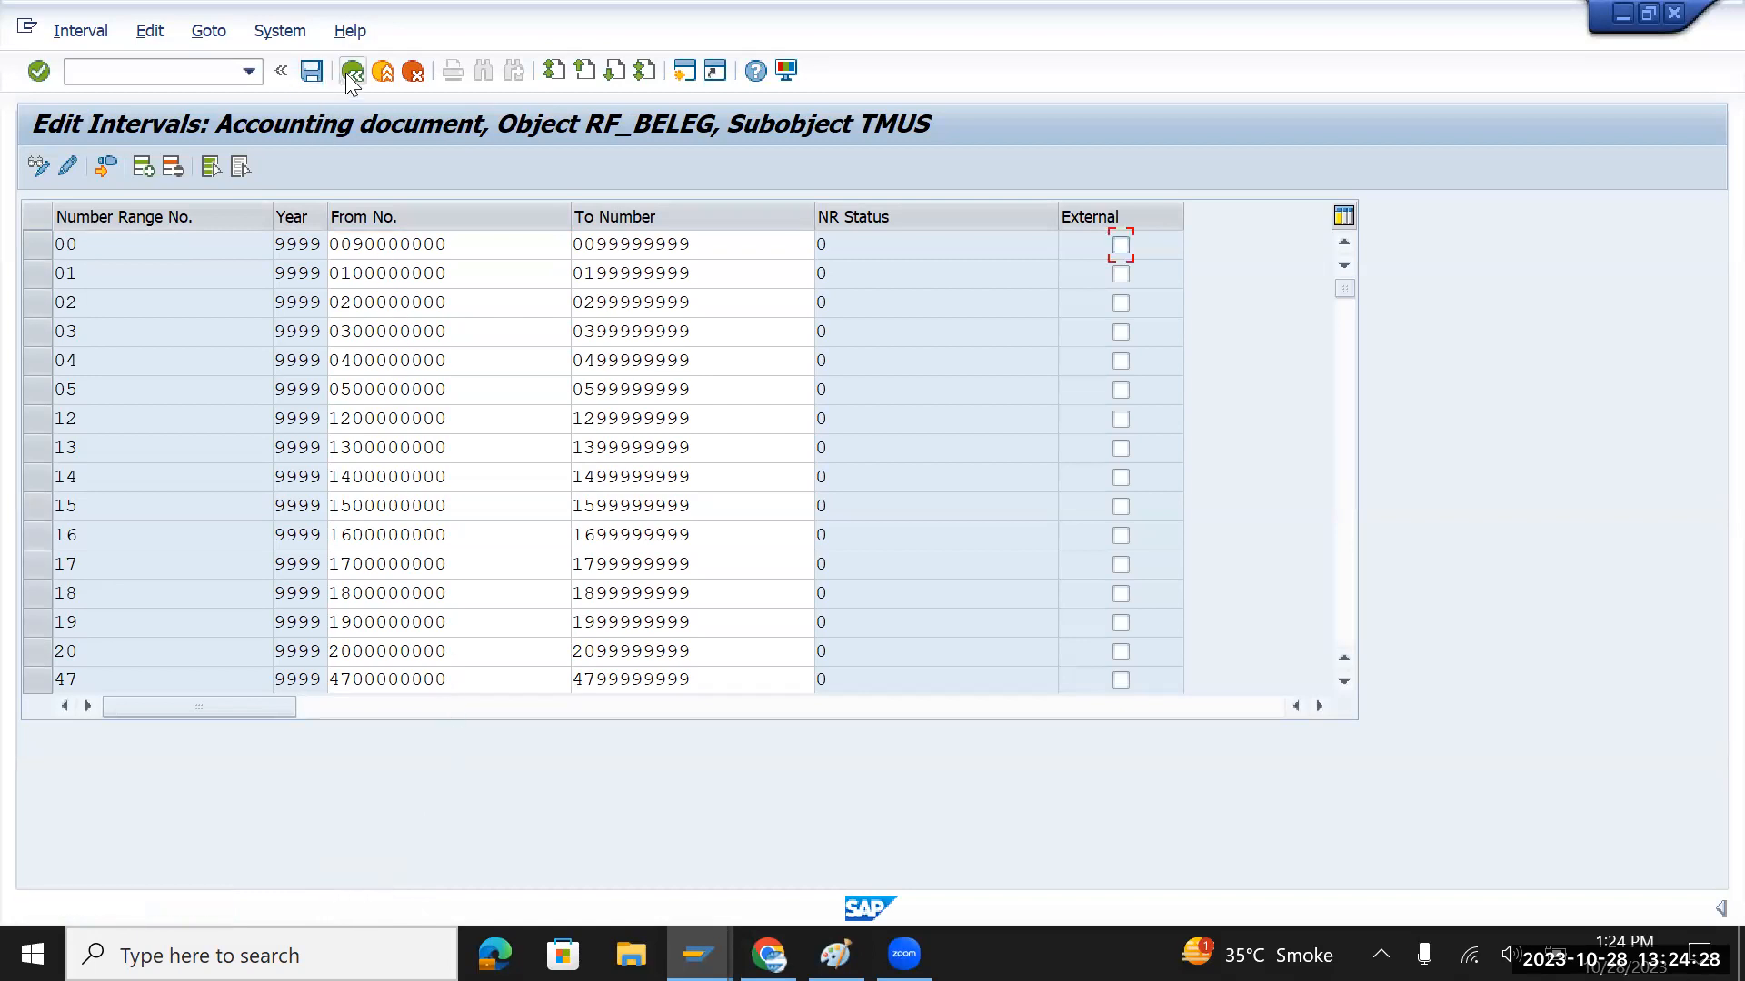
Switch to company code TMGB and open its document number intervals for editing
left_click(351, 73)
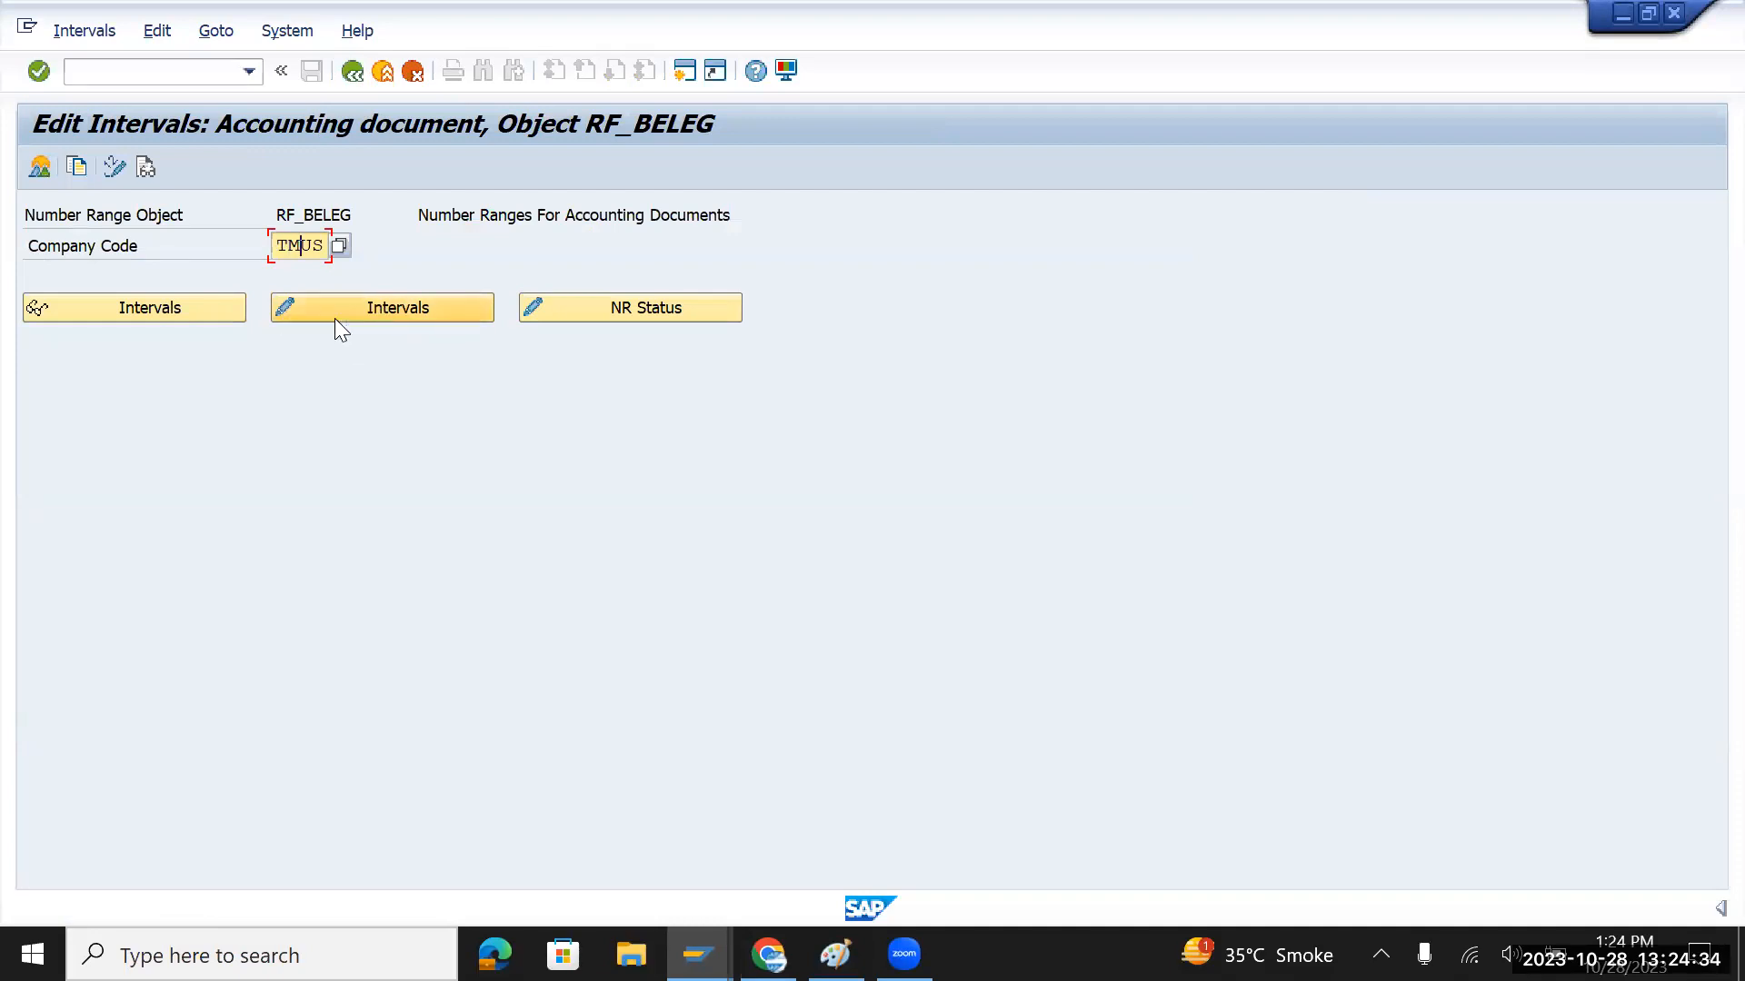
type("GB")
left_click(358, 313)
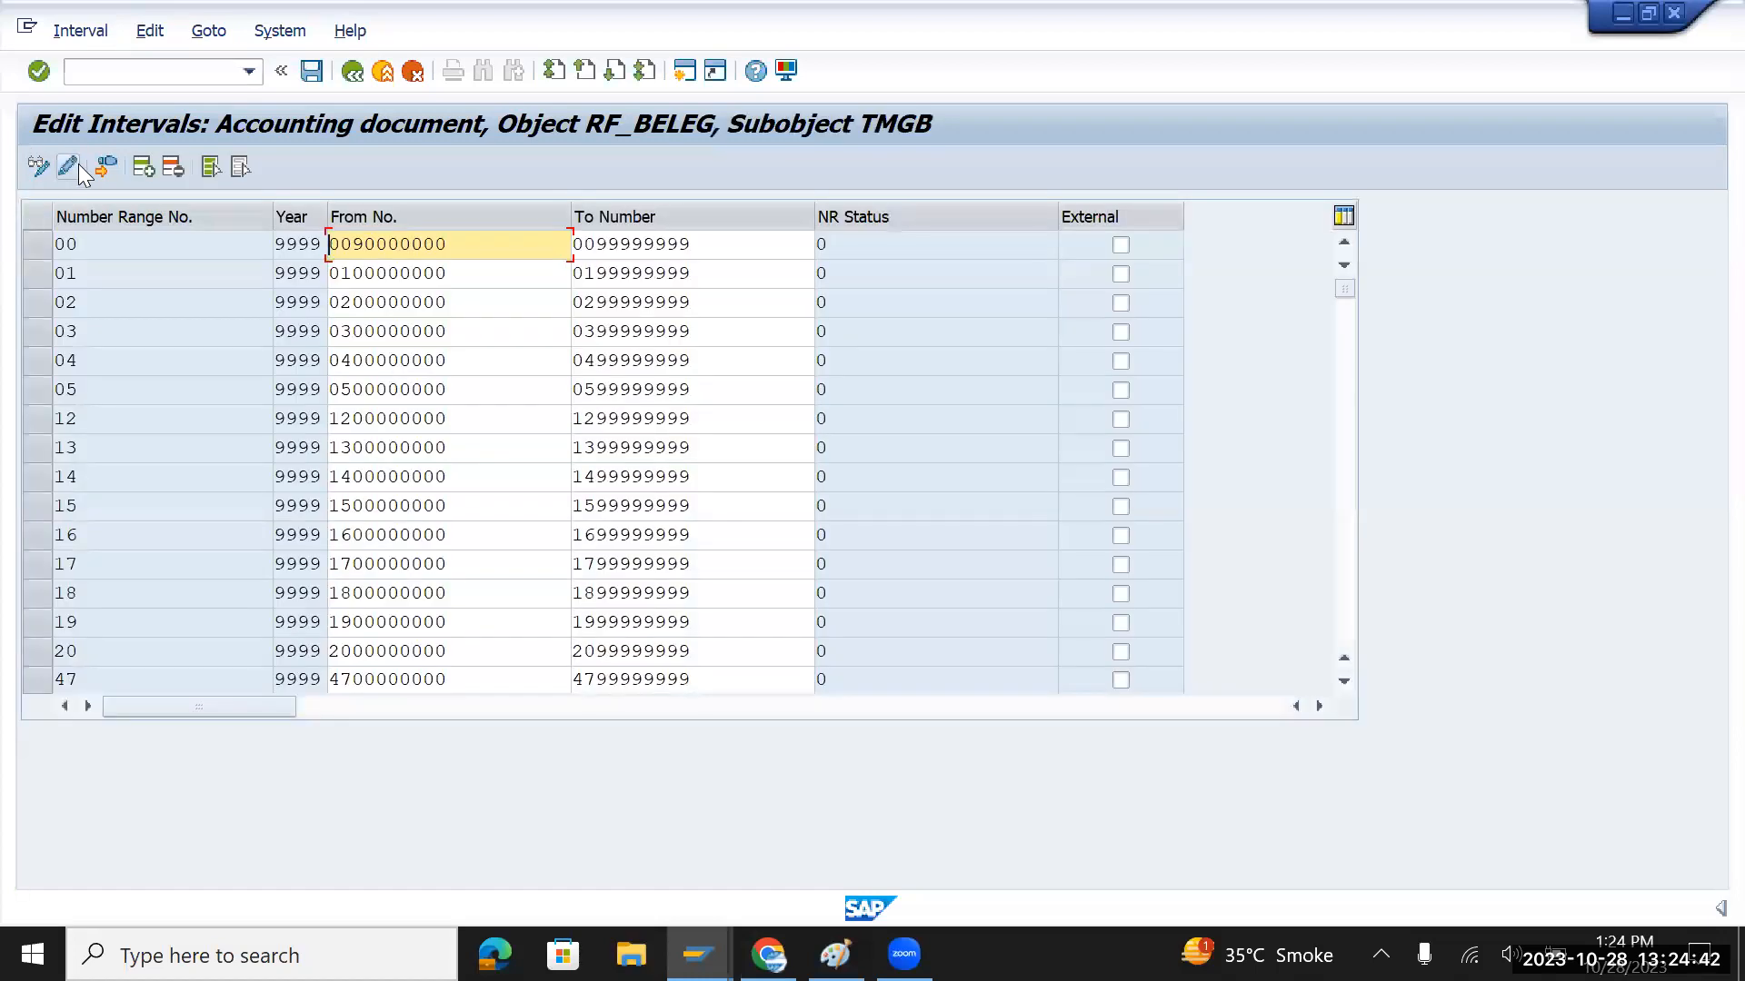
left_click(142, 167)
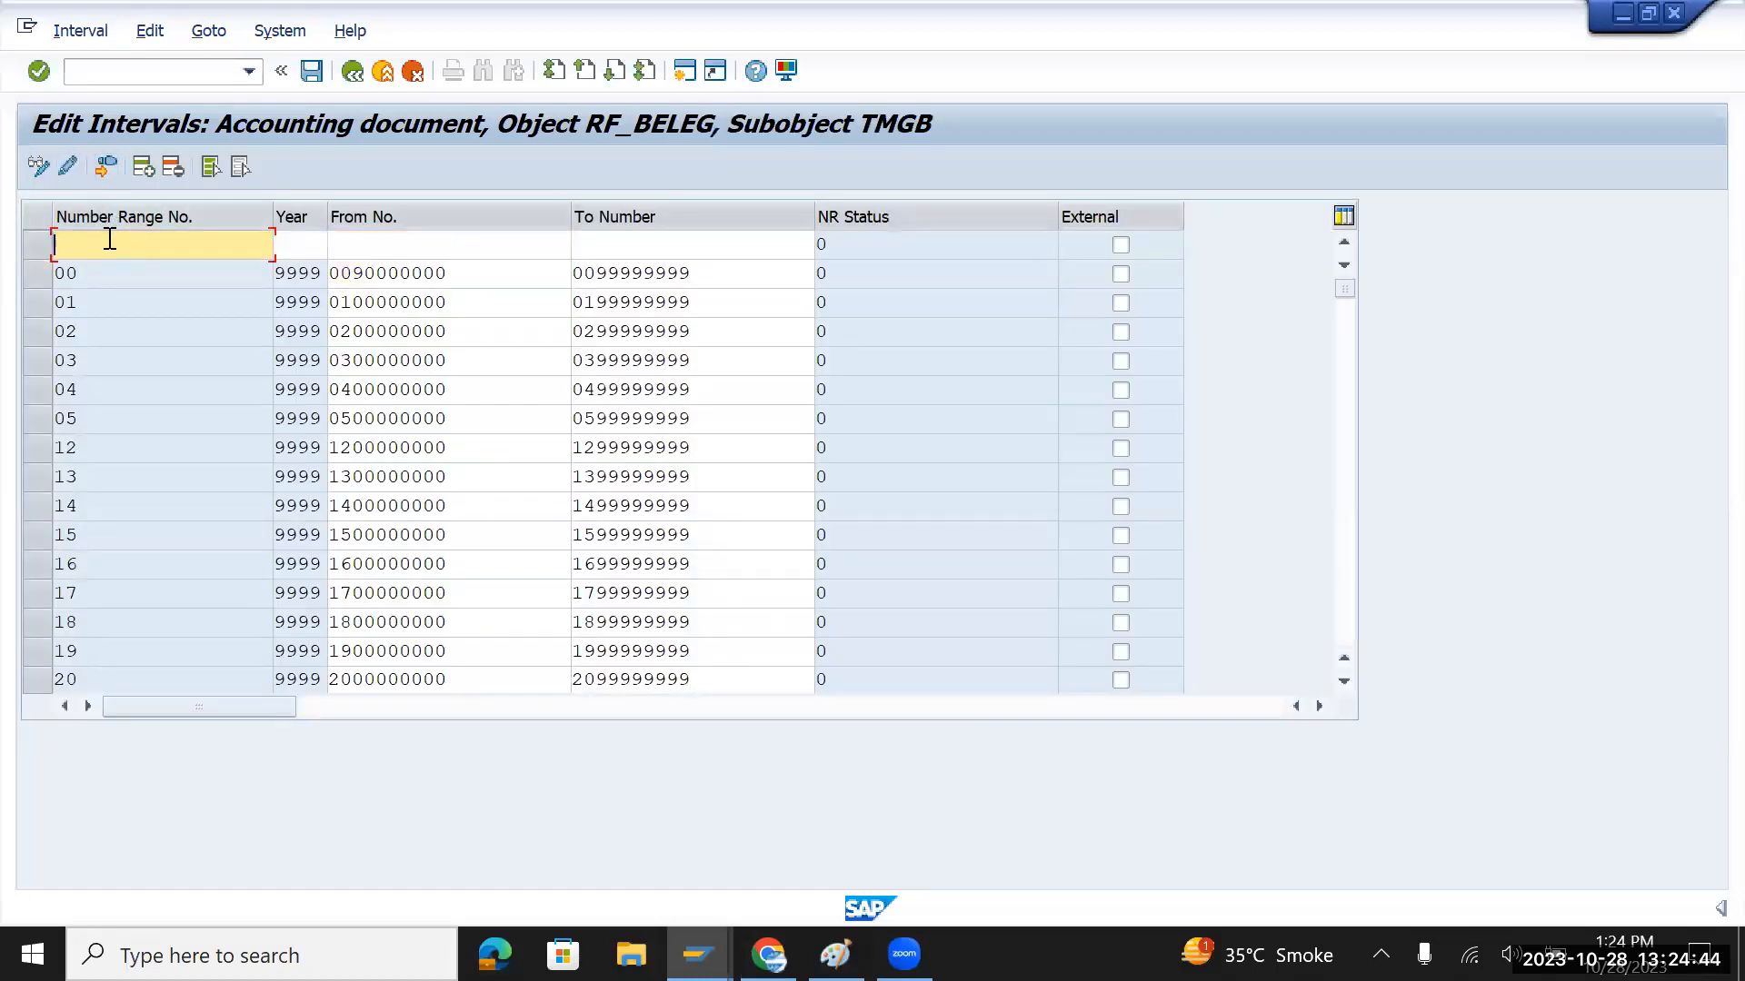
type("70")
key("Tab")
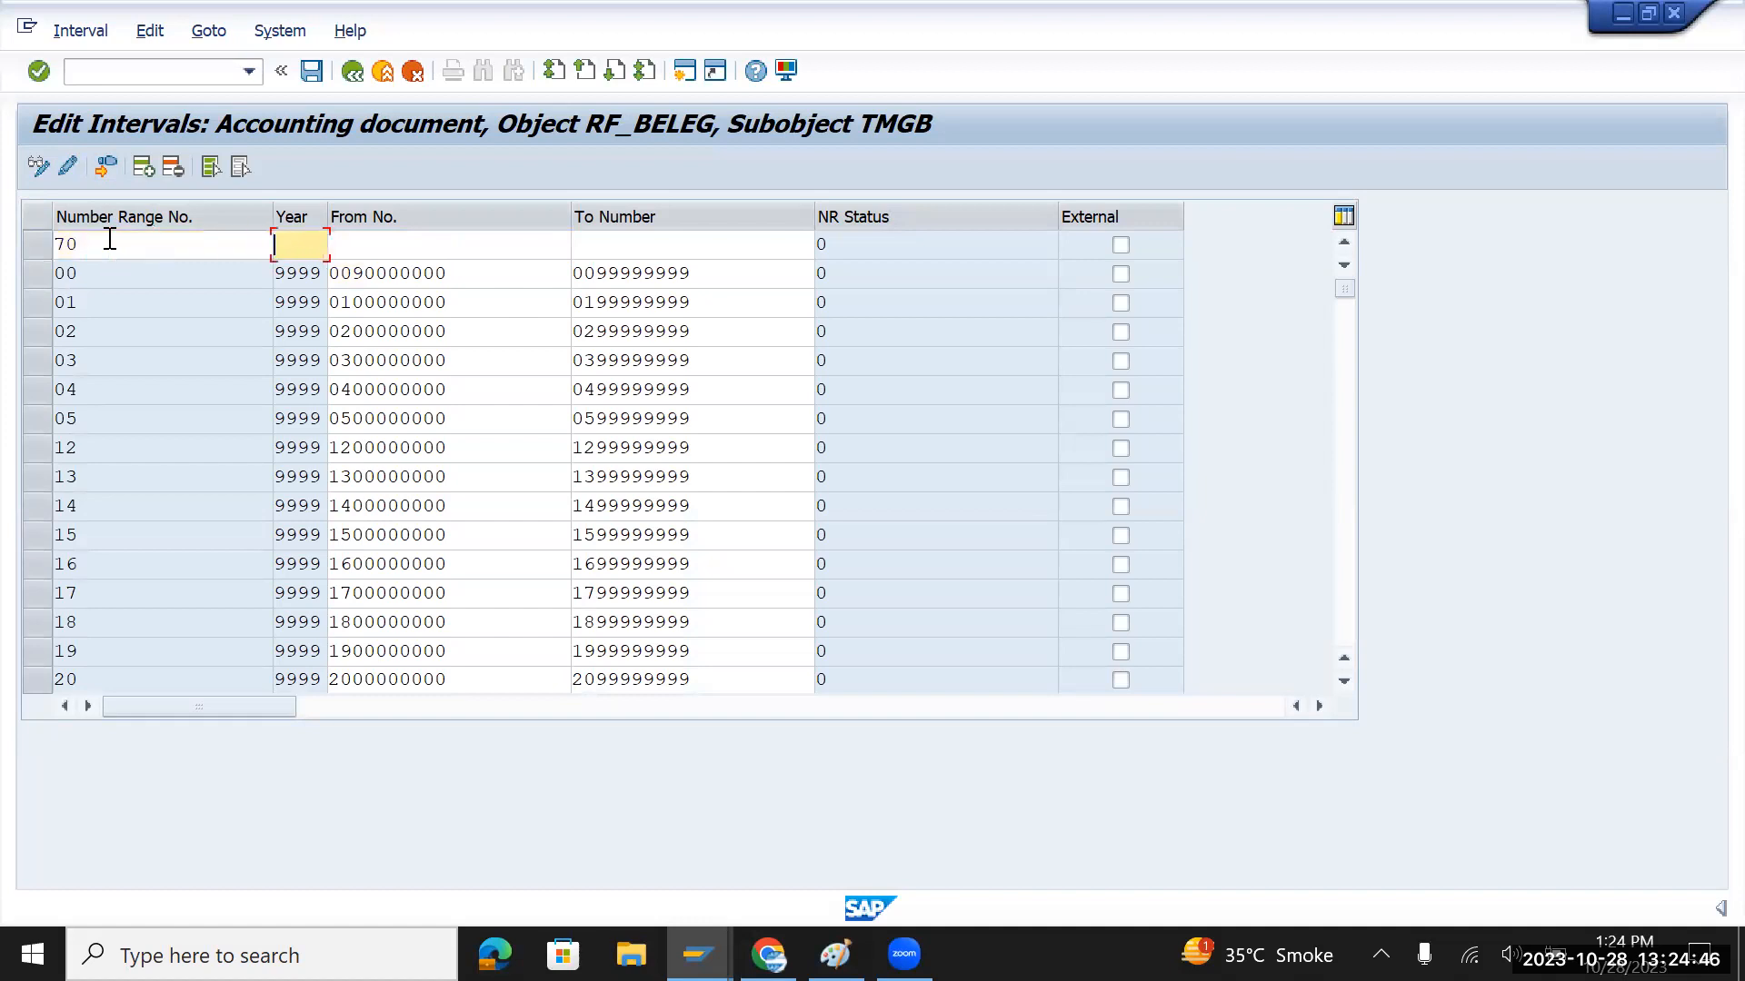
key("Down")
key("Tab")
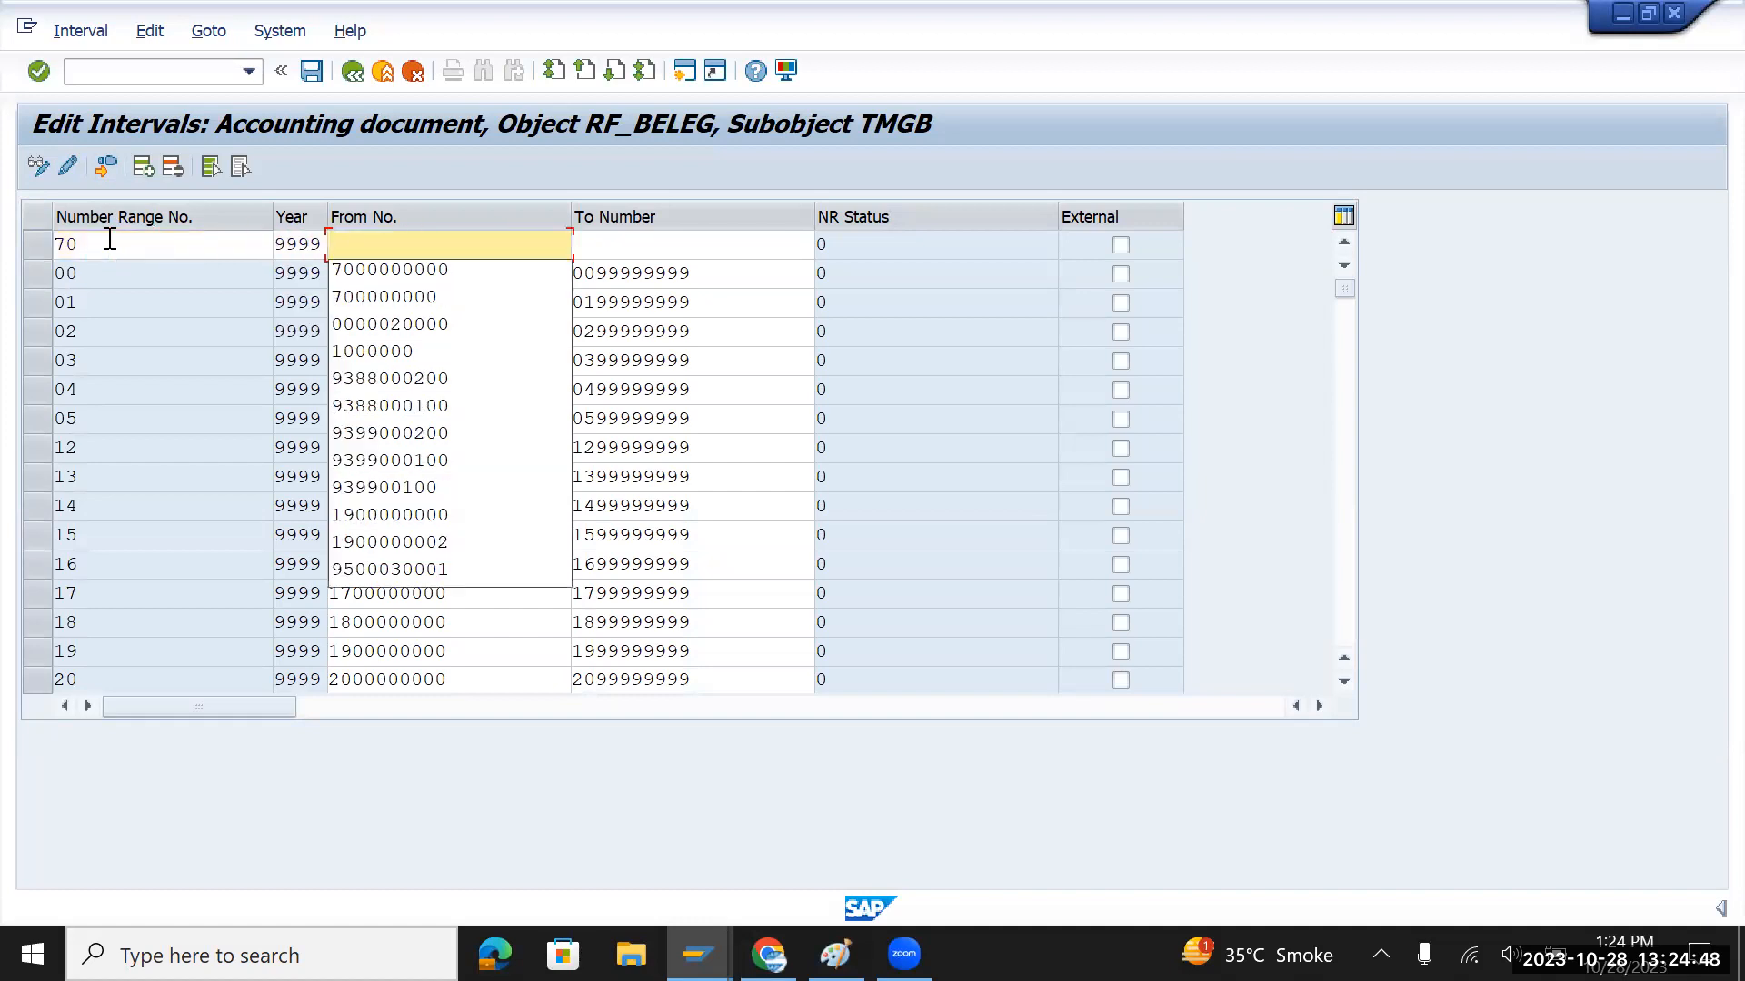
key("Down")
key("Tab")
key("Down")
key("Tab")
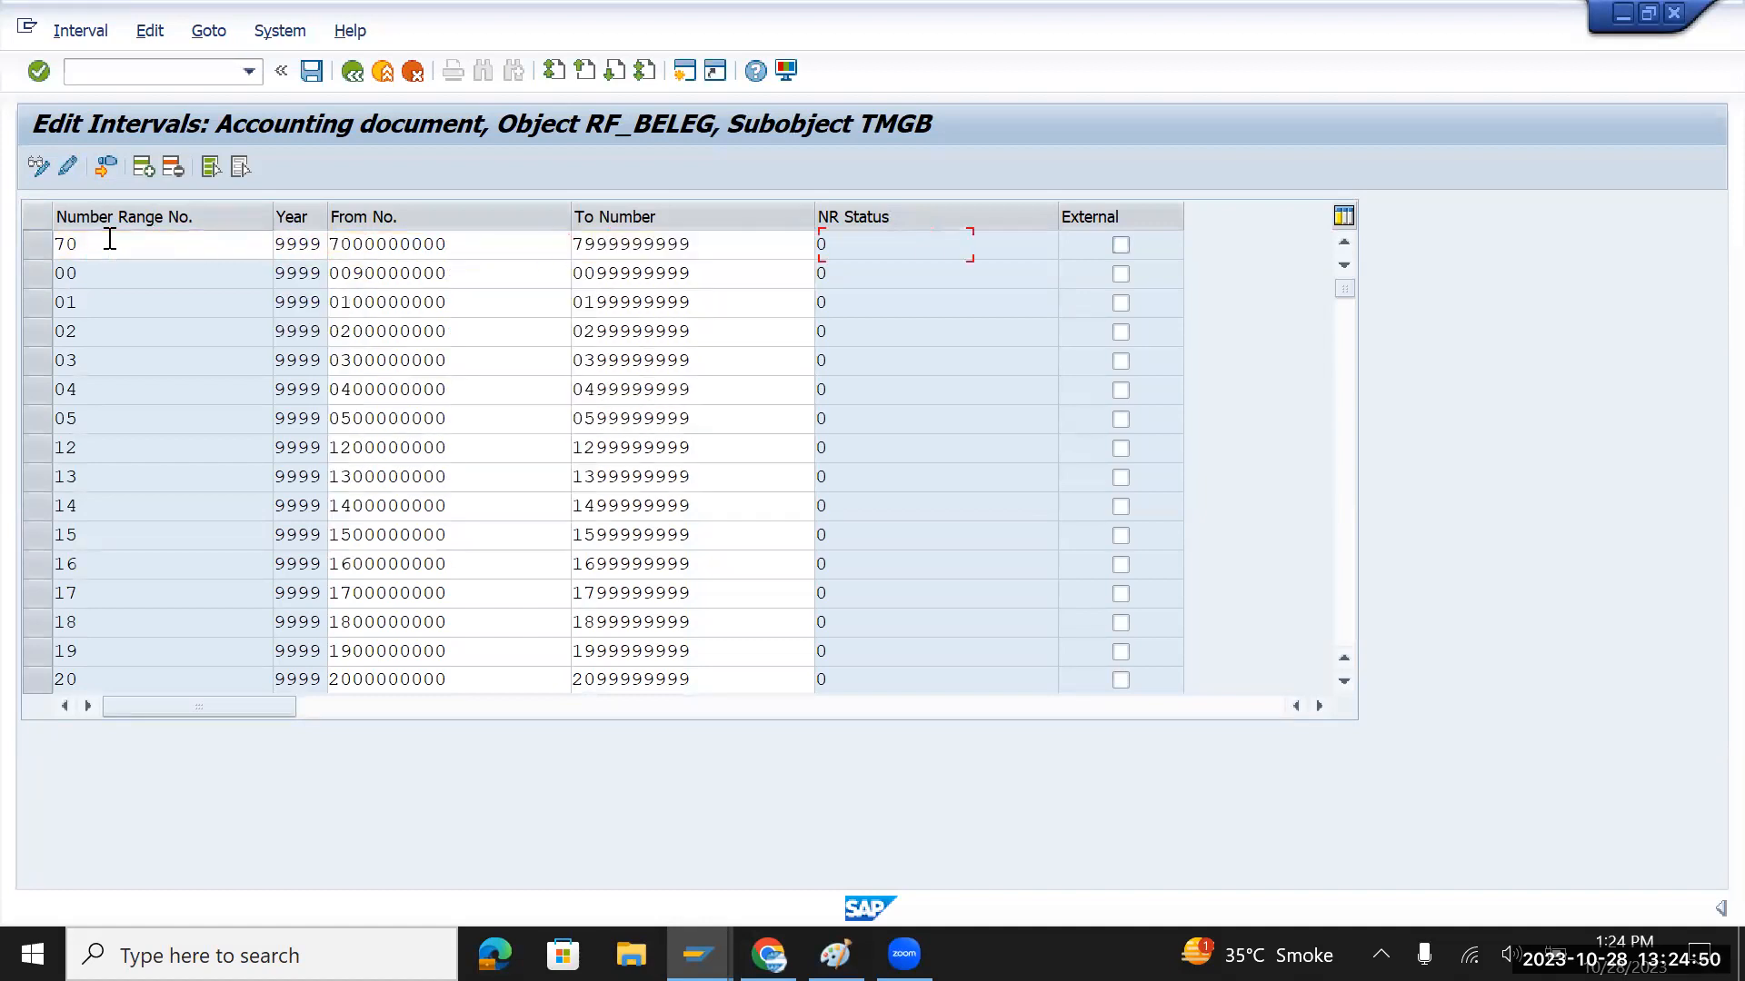
Save the number range intervals of company code TMGB
left_click(311, 71)
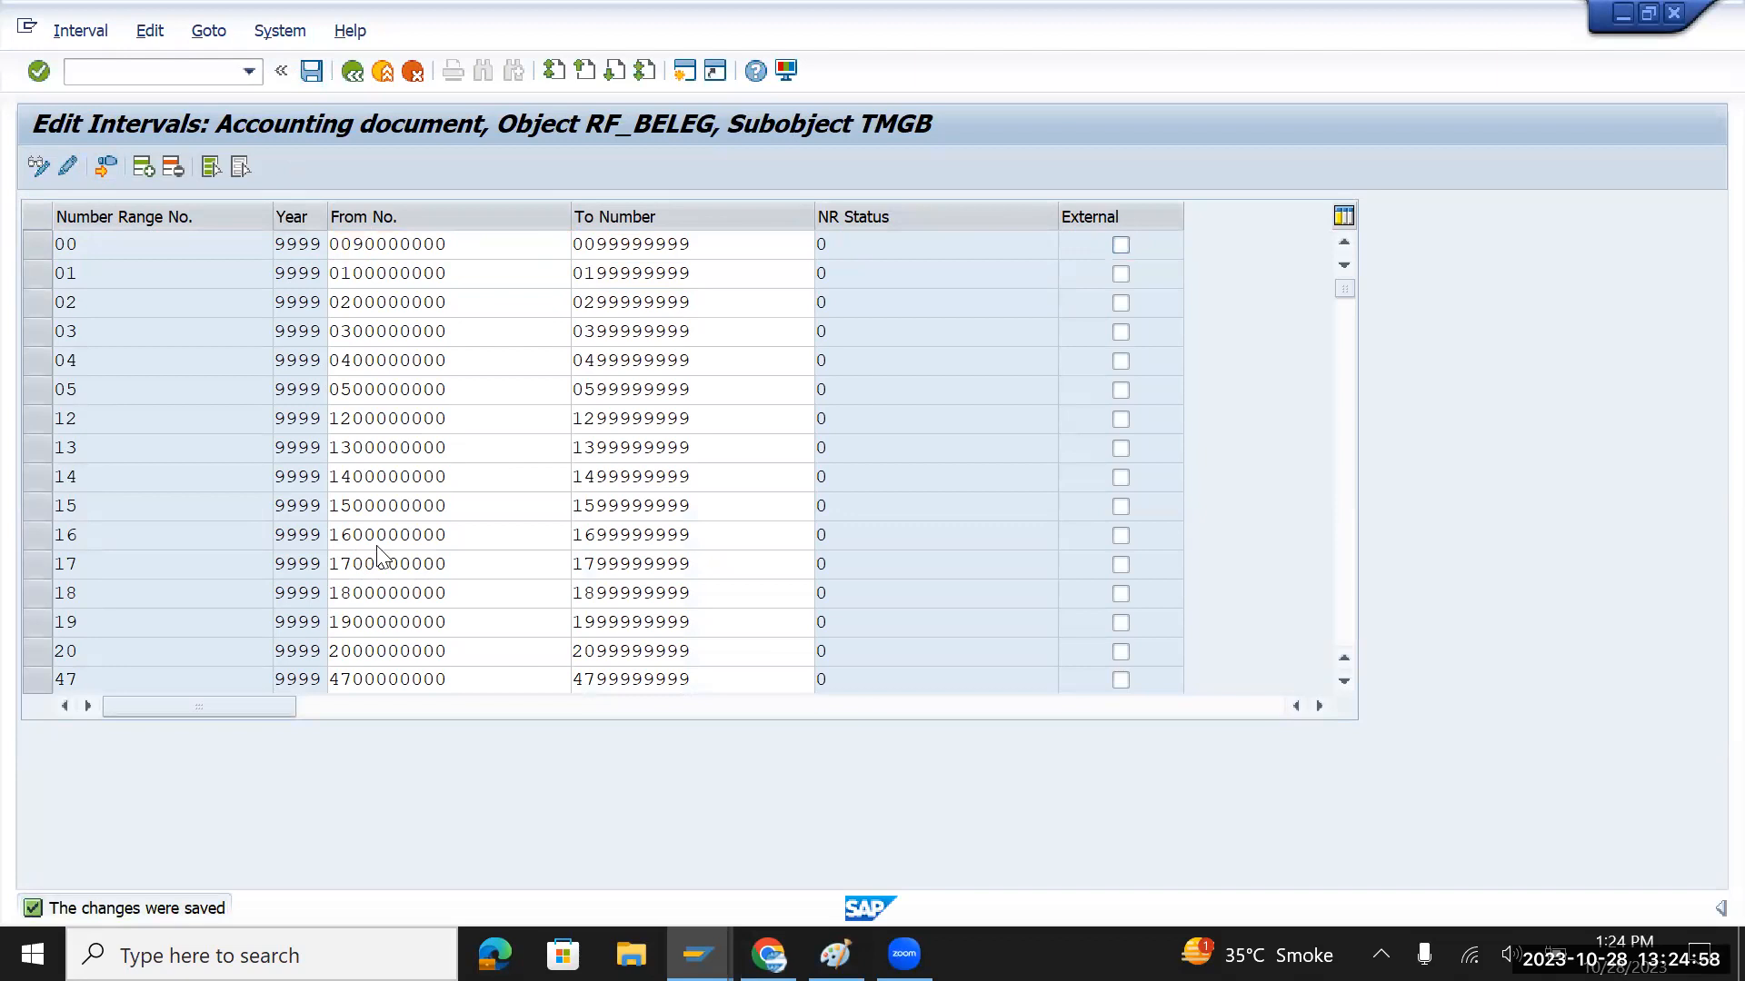
Switch to Paint and draw rectangles around TL, about 68x31 and 98x43 px, and one around TMGB's 2L, about 88x37 px
key("alt+Tab")
key("alt+Tab")
left_click_drag(326, 506, 386, 534)
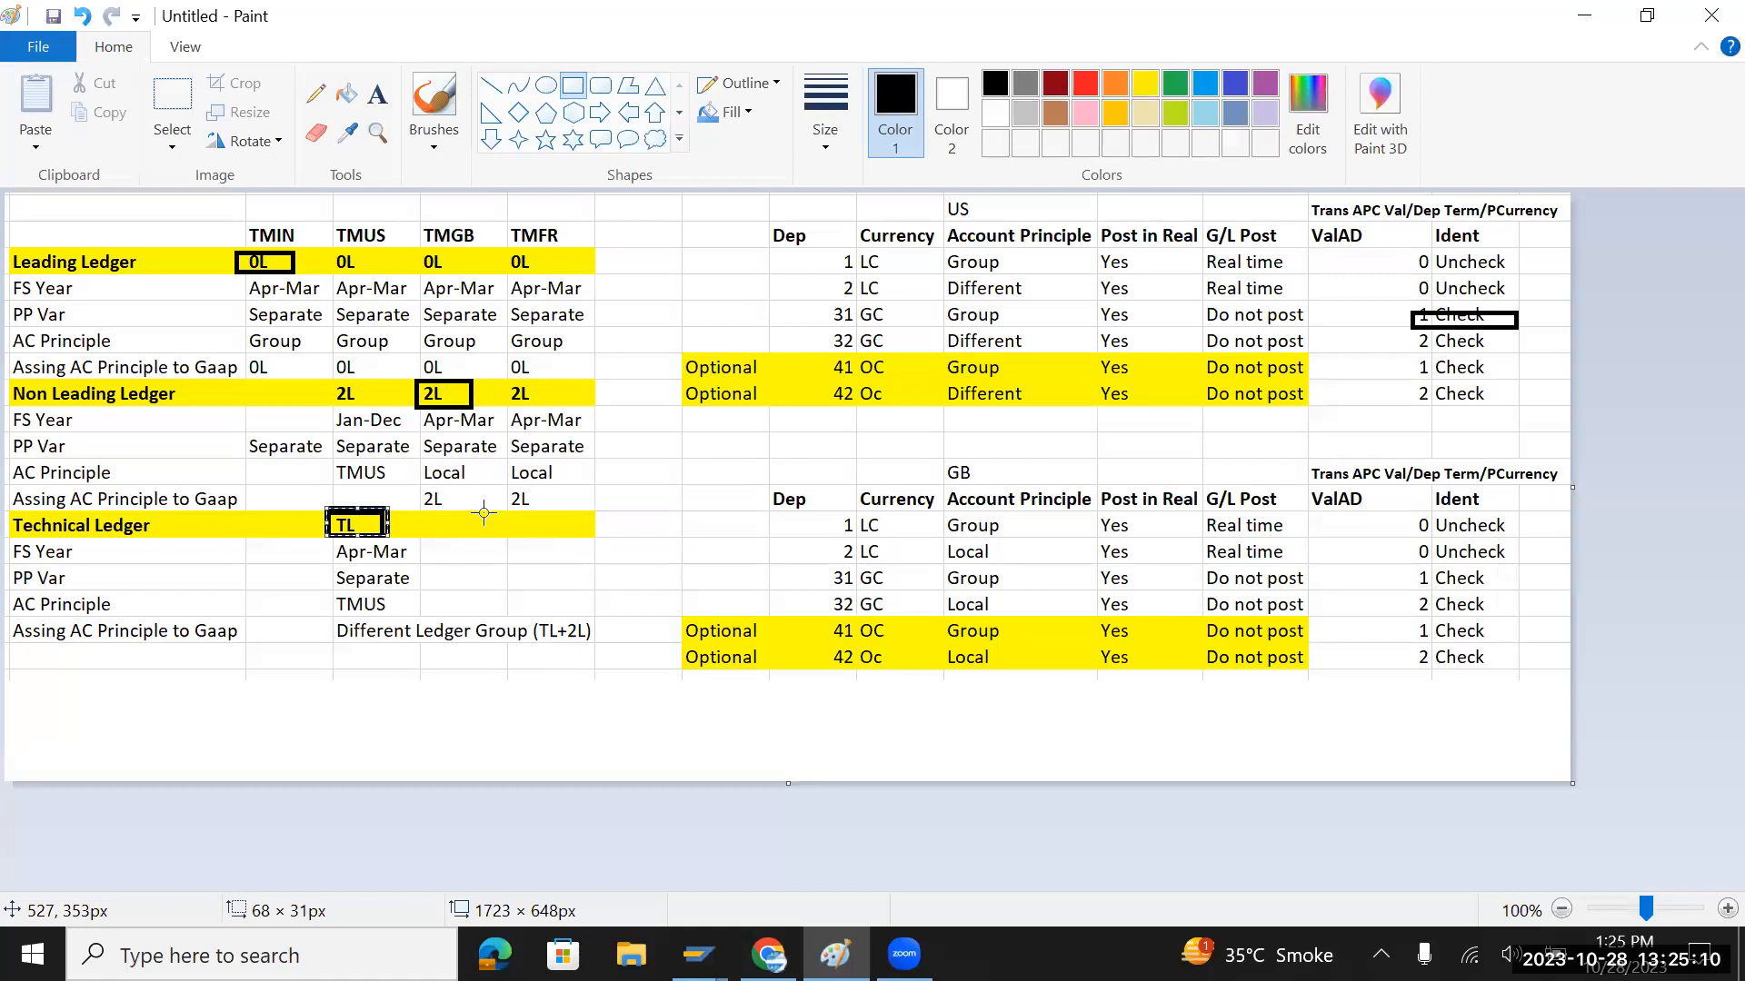
left_click_drag(408, 376, 487, 408)
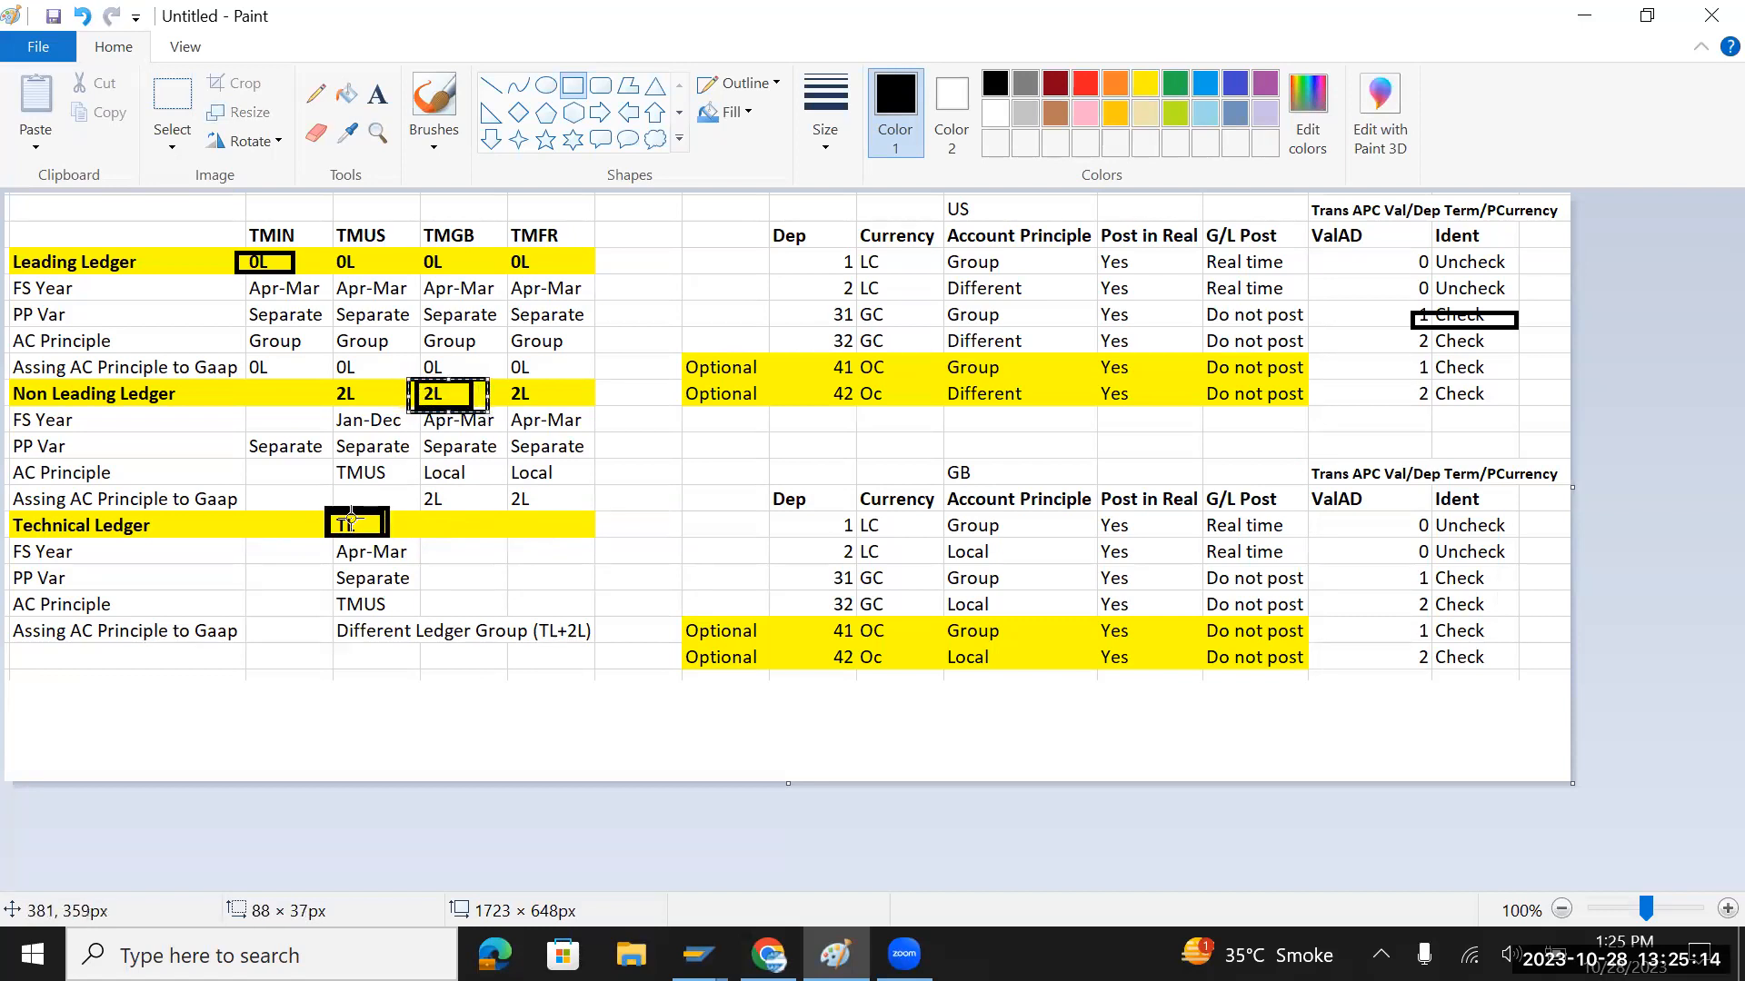
left_click_drag(311, 497, 400, 538)
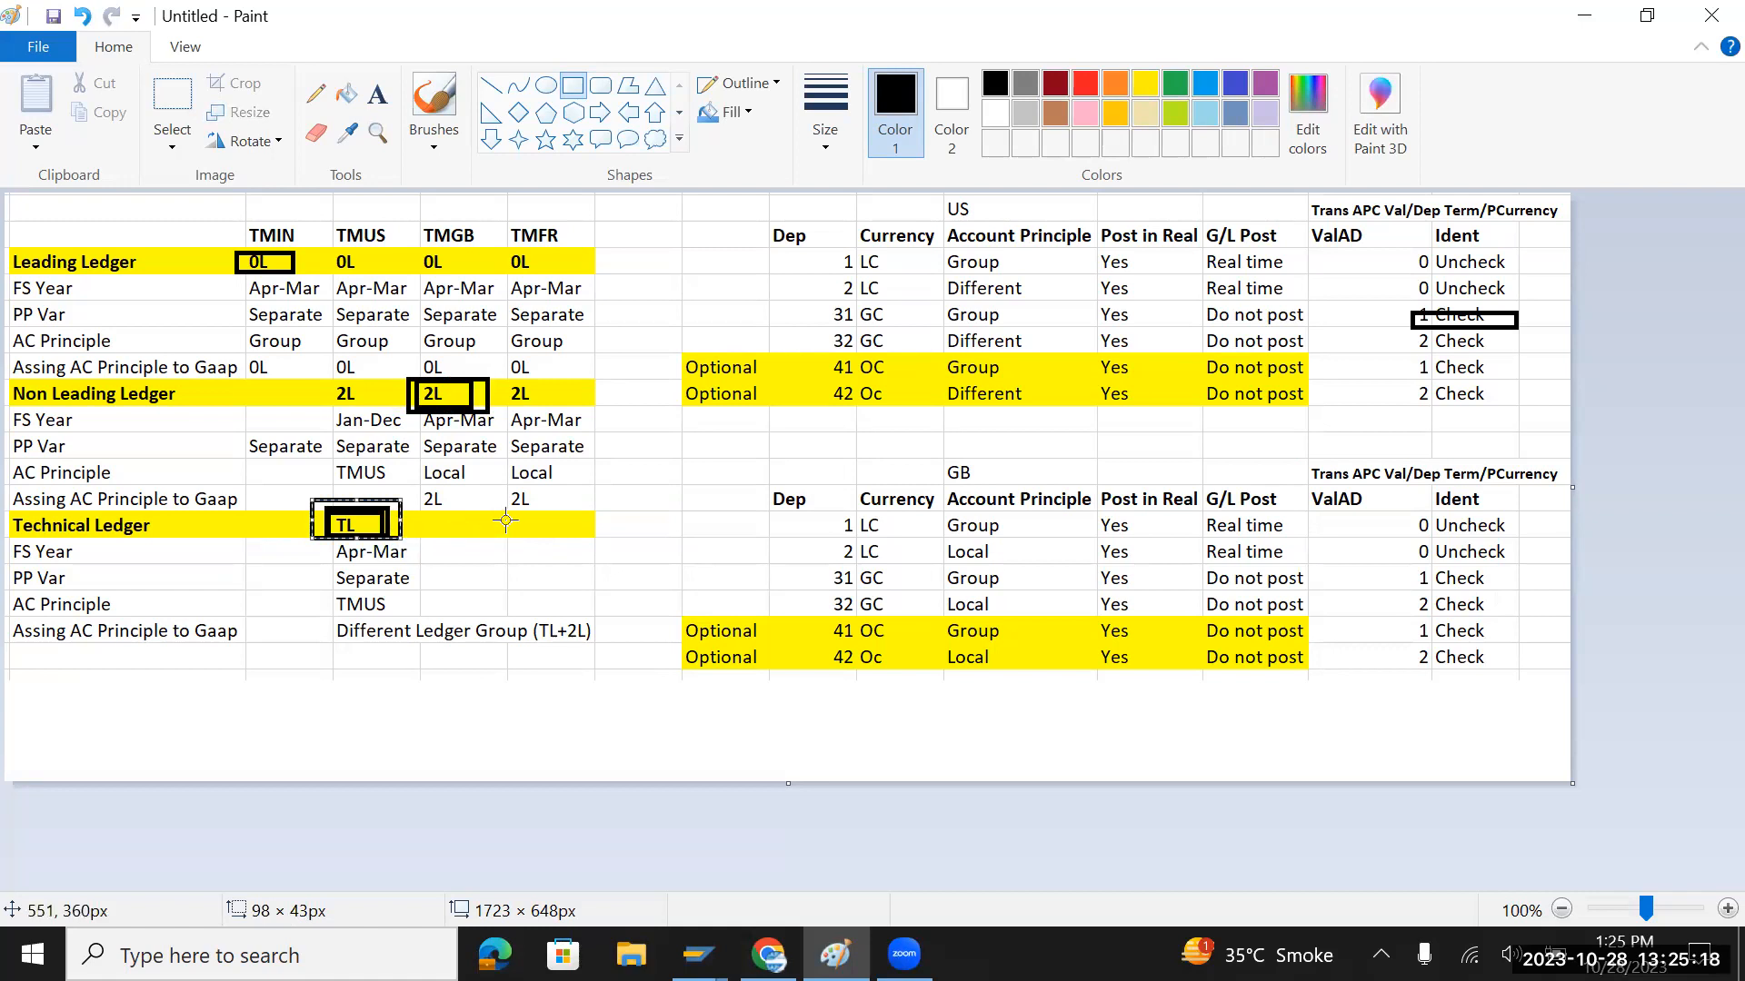
Return to the TMGB intervals in SAP, check the entry for number range 70 and leave the interval list
key("alt+Tab")
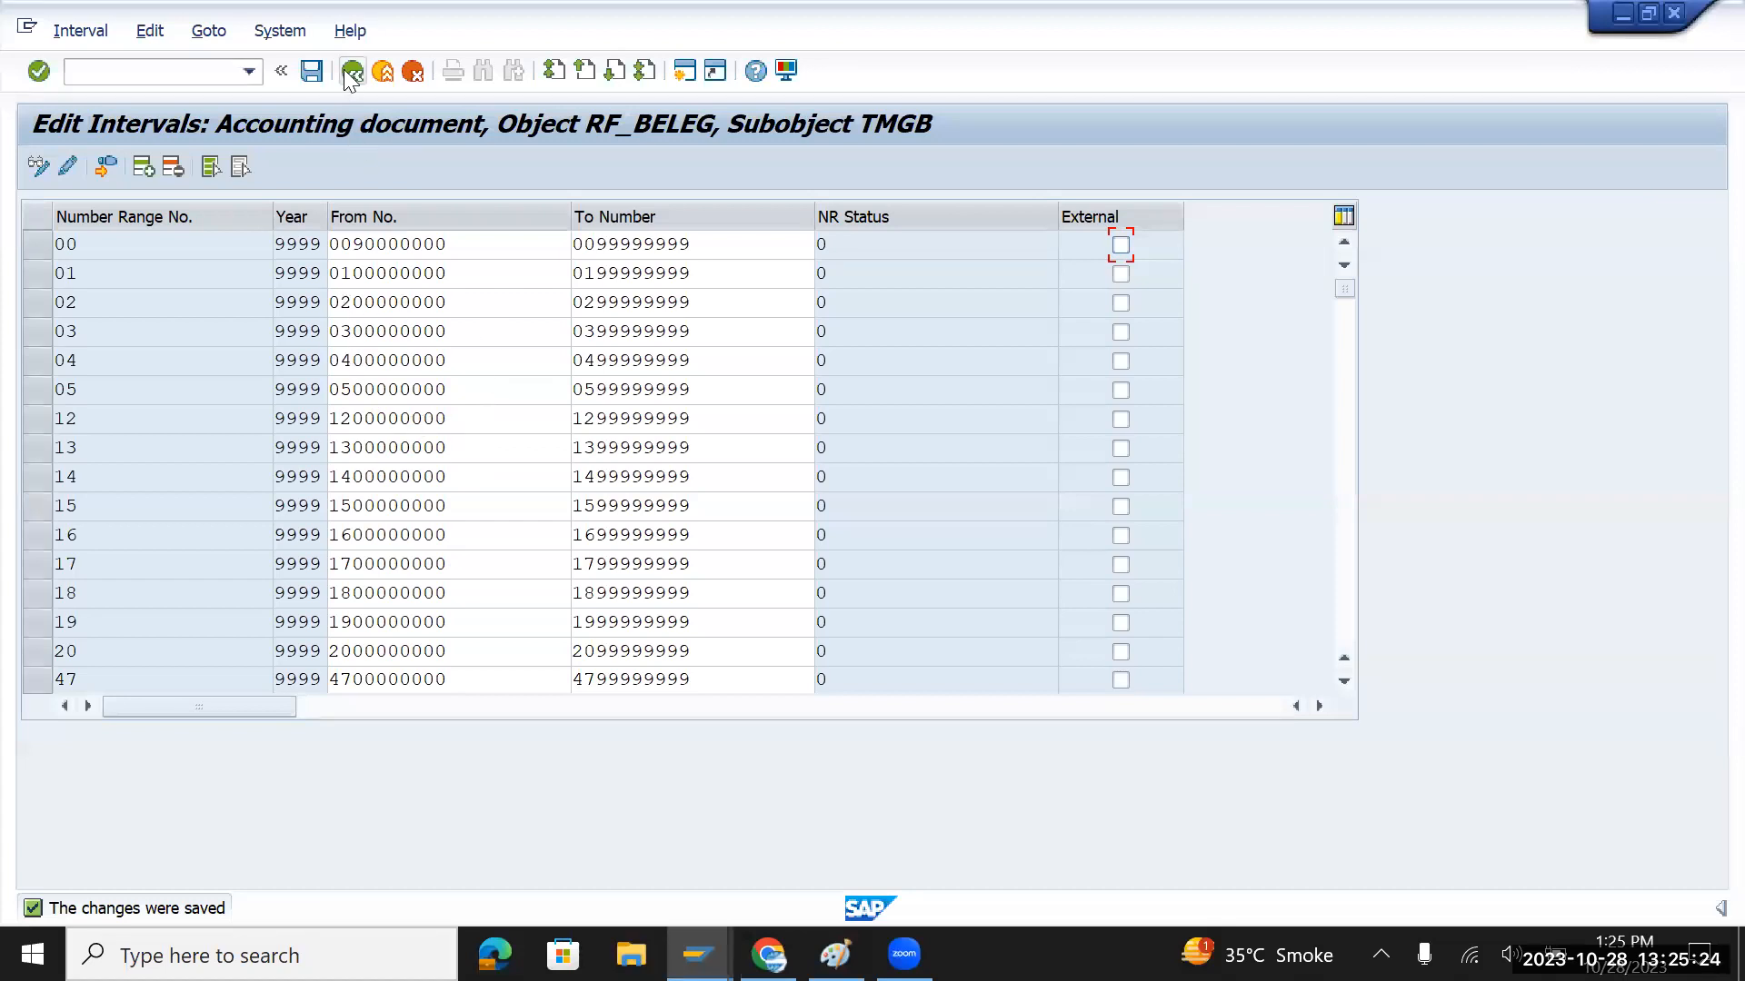
scroll(346, 386, "down", 4)
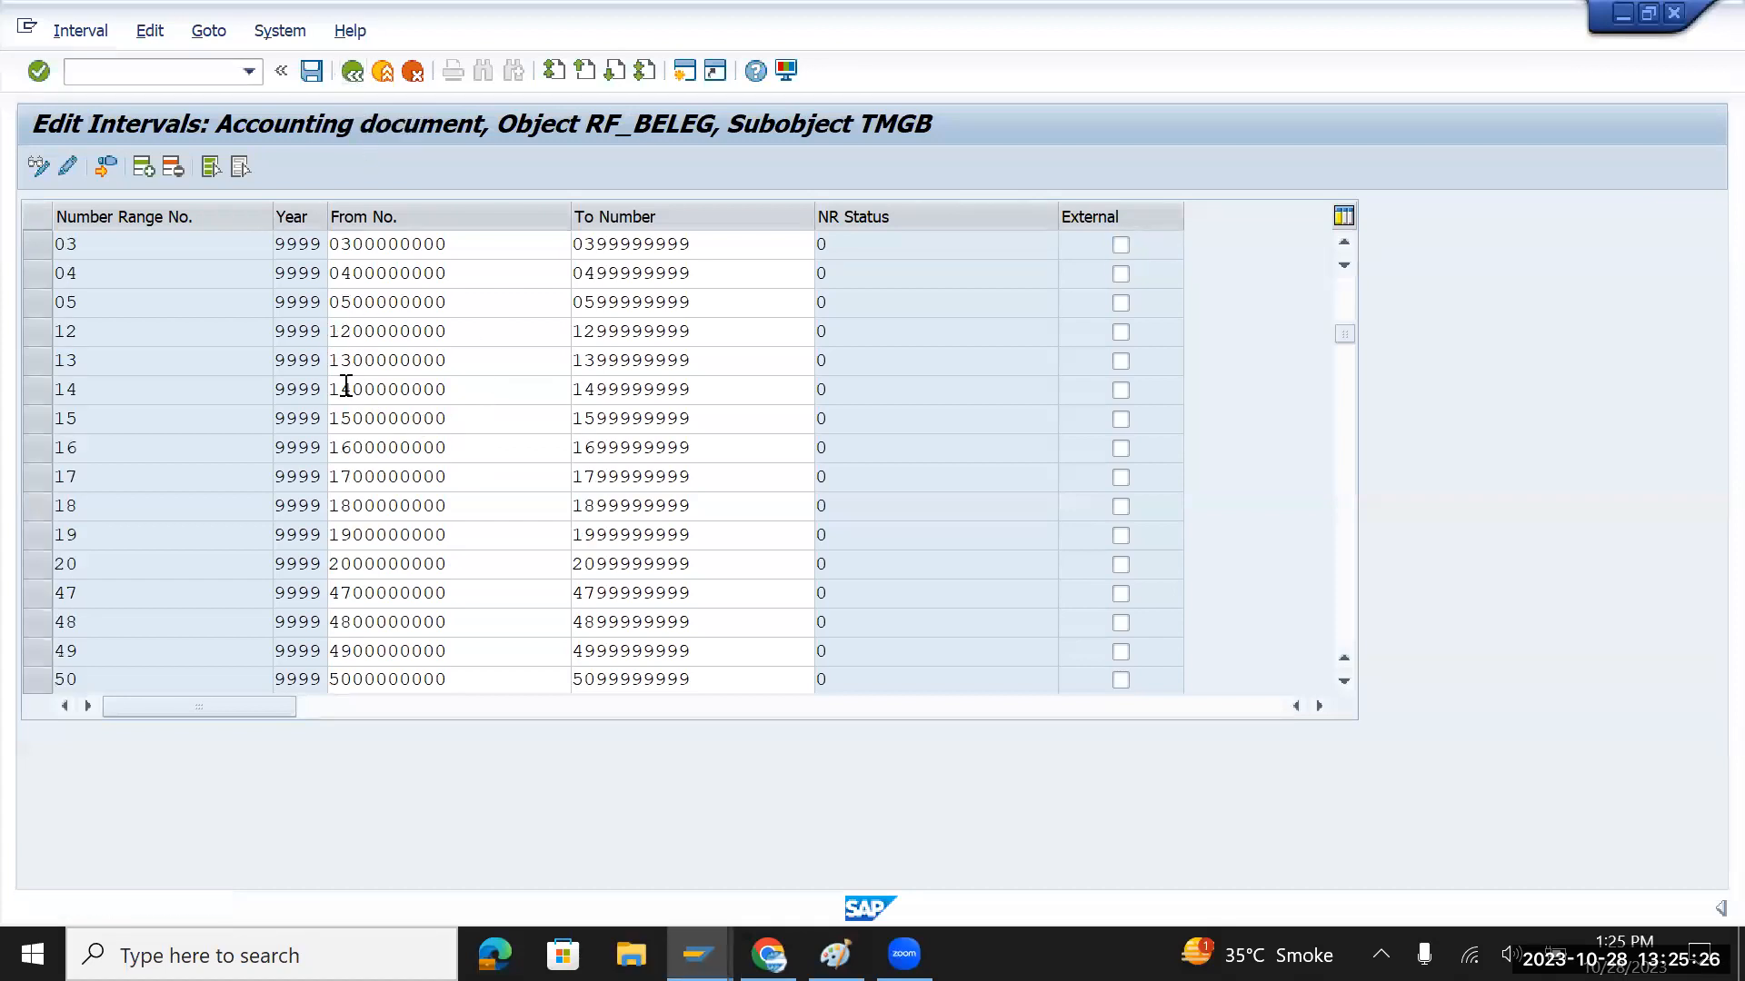
left_click_drag(100, 479, 48, 481)
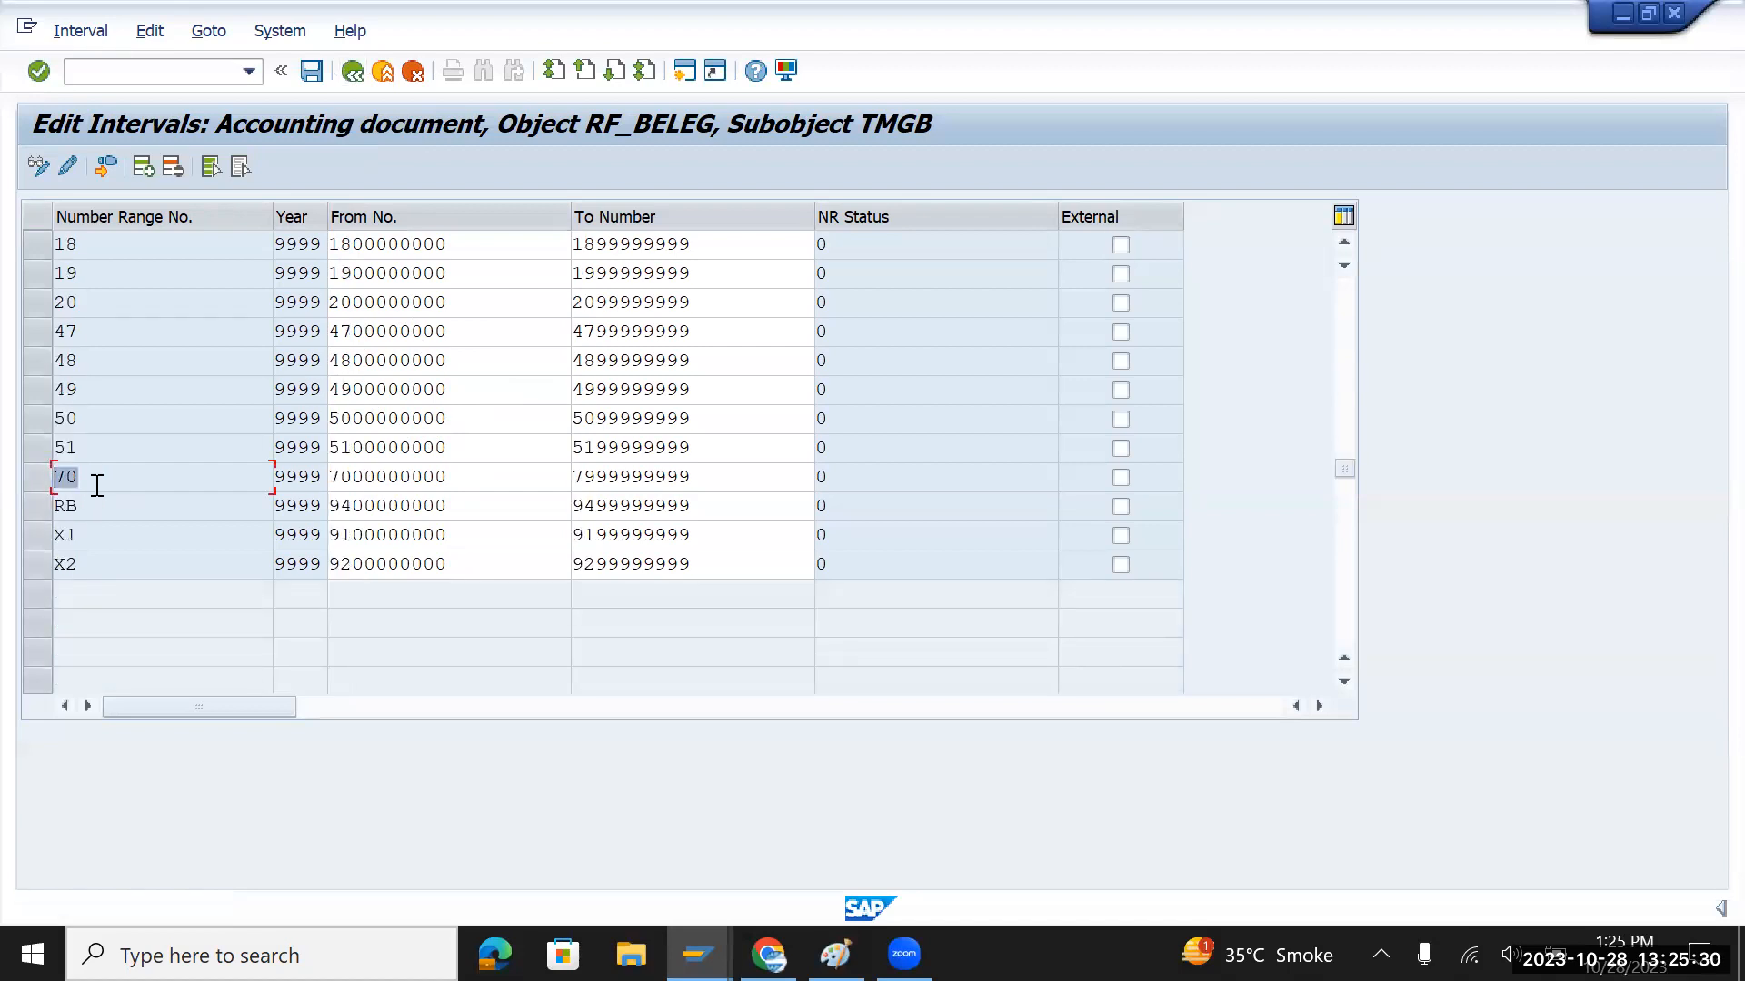
left_click(354, 72)
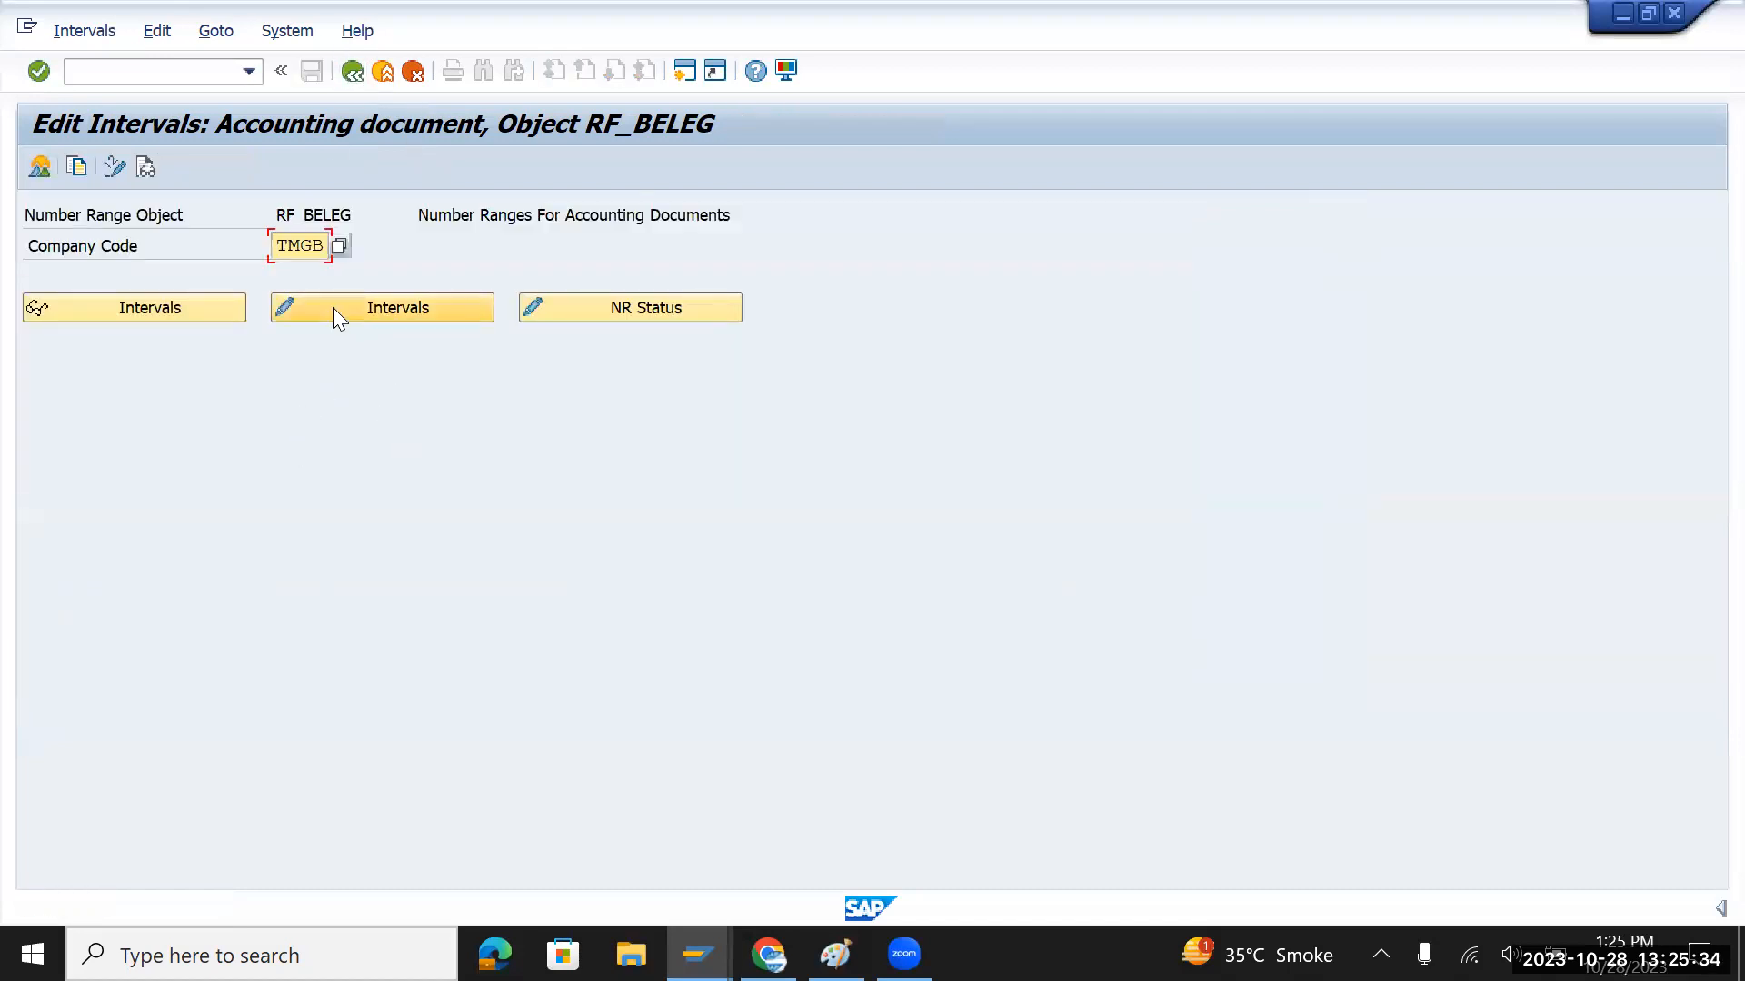
Switch to the session with ledger 2L's document types and review the number range assigned to each type
key("alt+Tab")
key("alt+Tab")
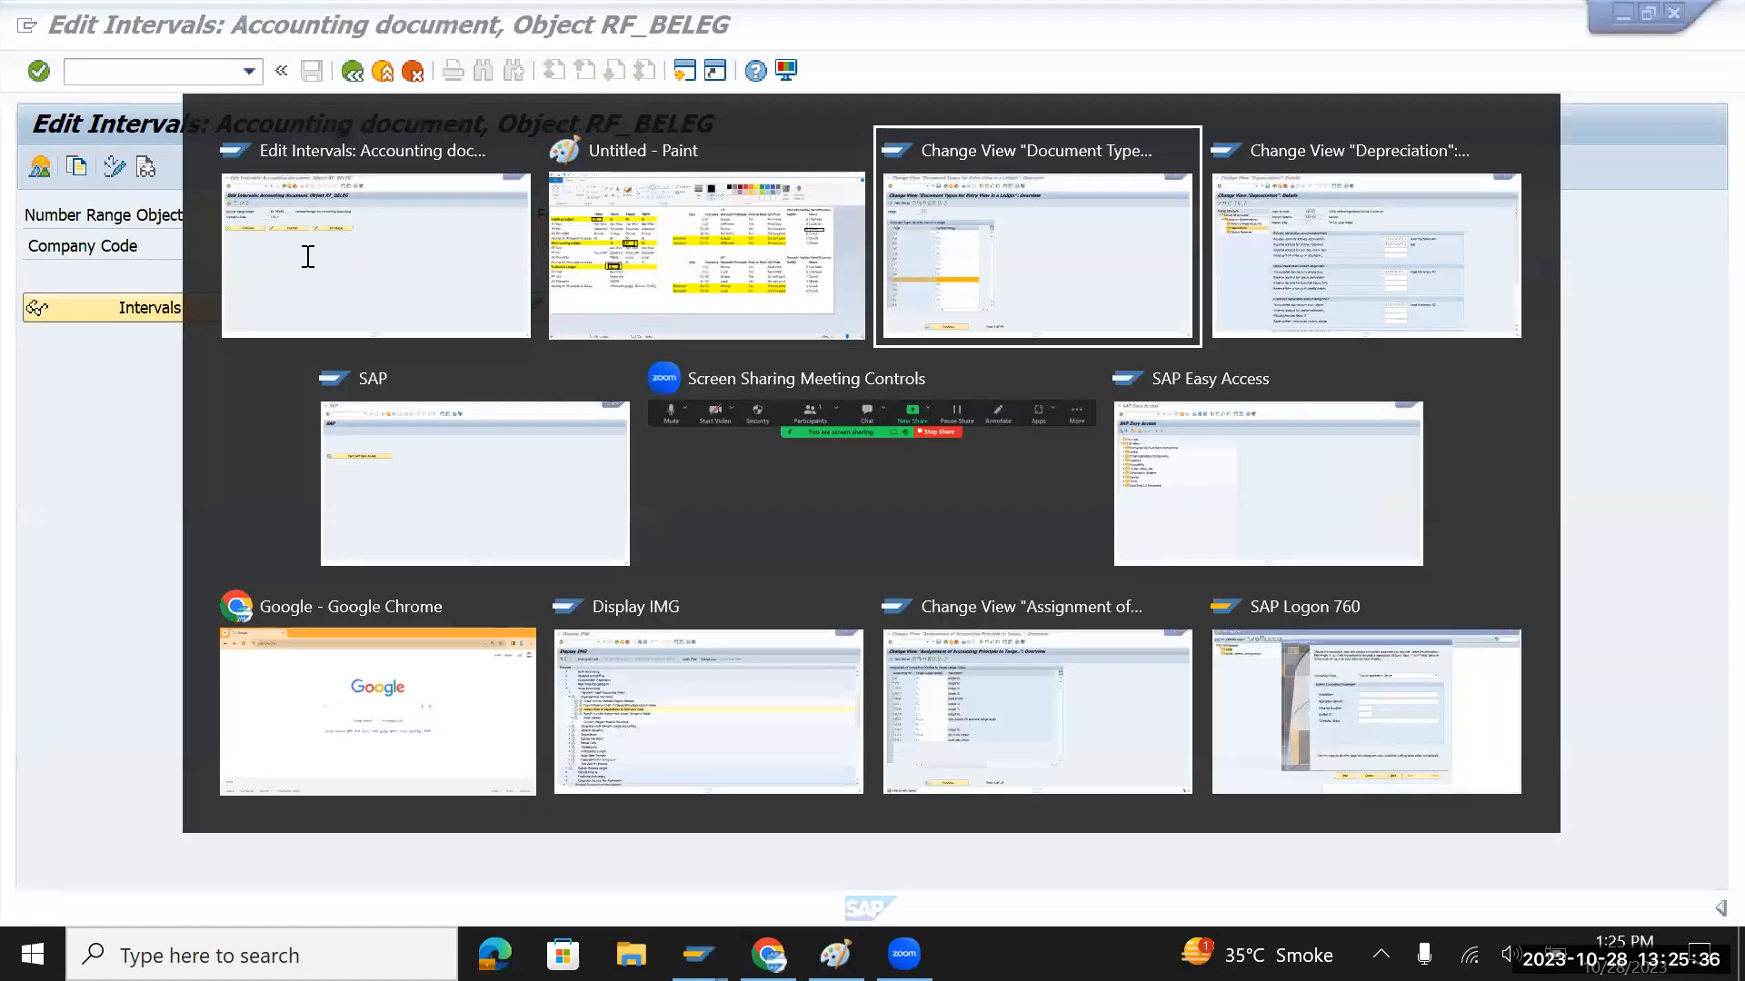
scroll(248, 407, "down", 6)
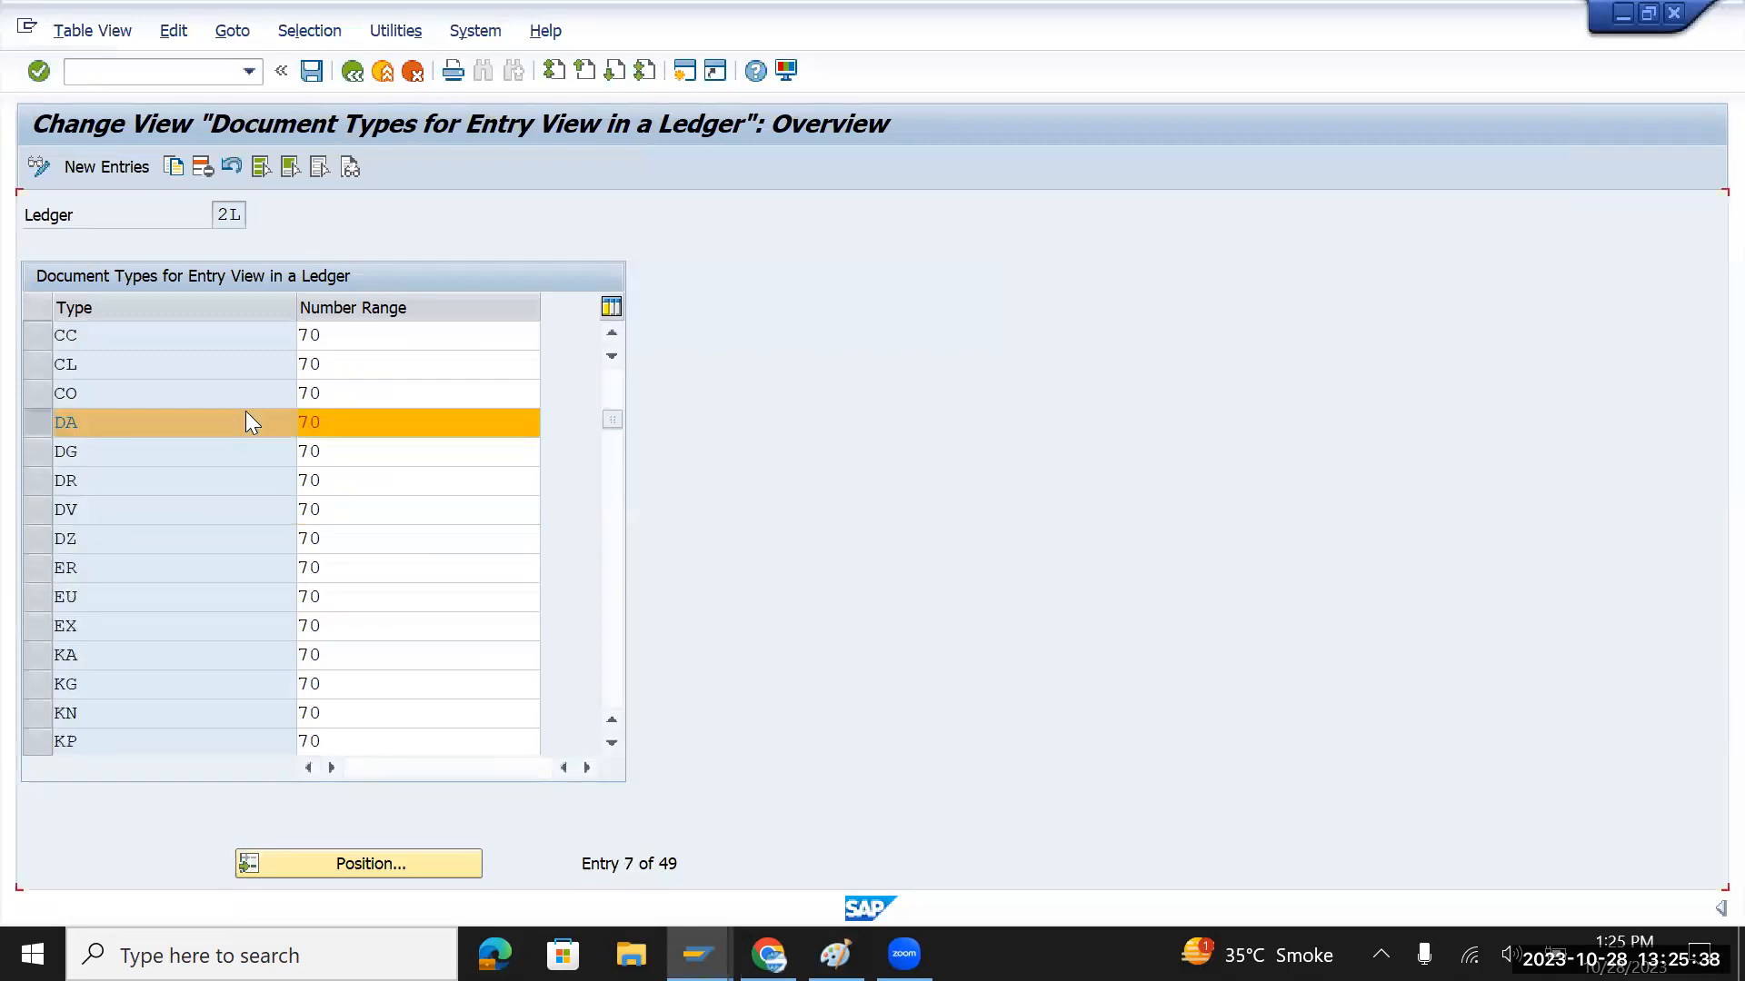
scroll(247, 418, "down", 6)
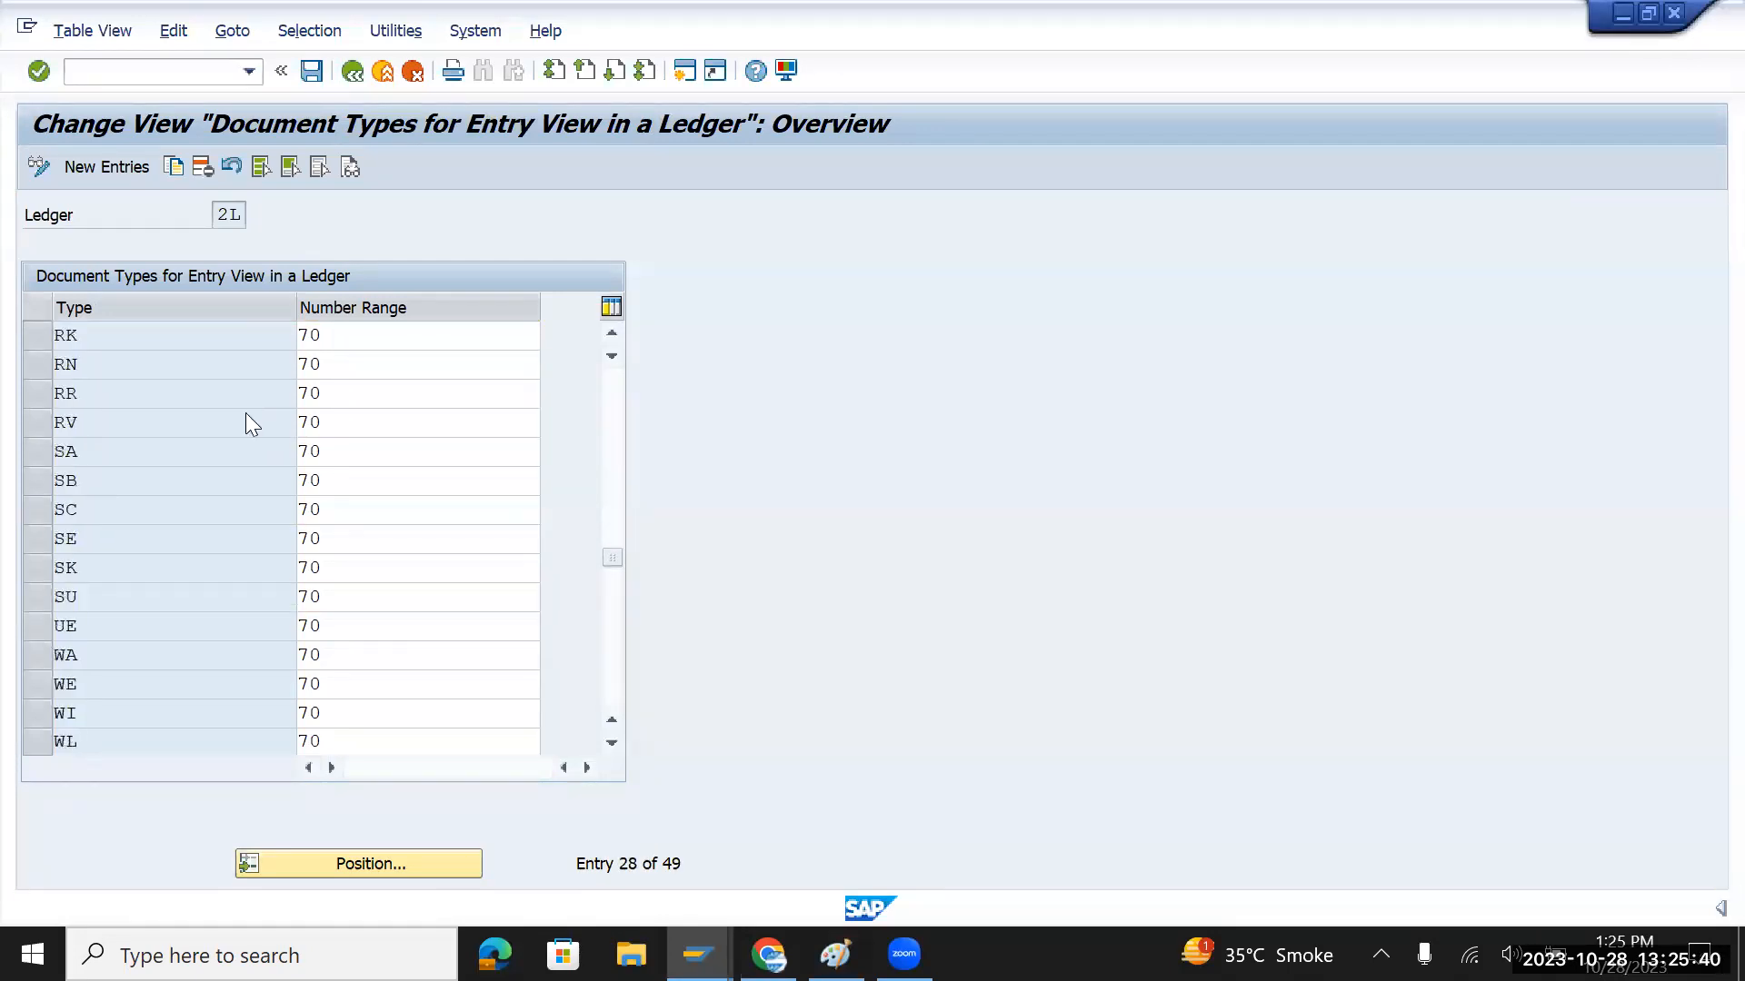
scroll(247, 413, "up", 7)
scroll(247, 414, "up", 5)
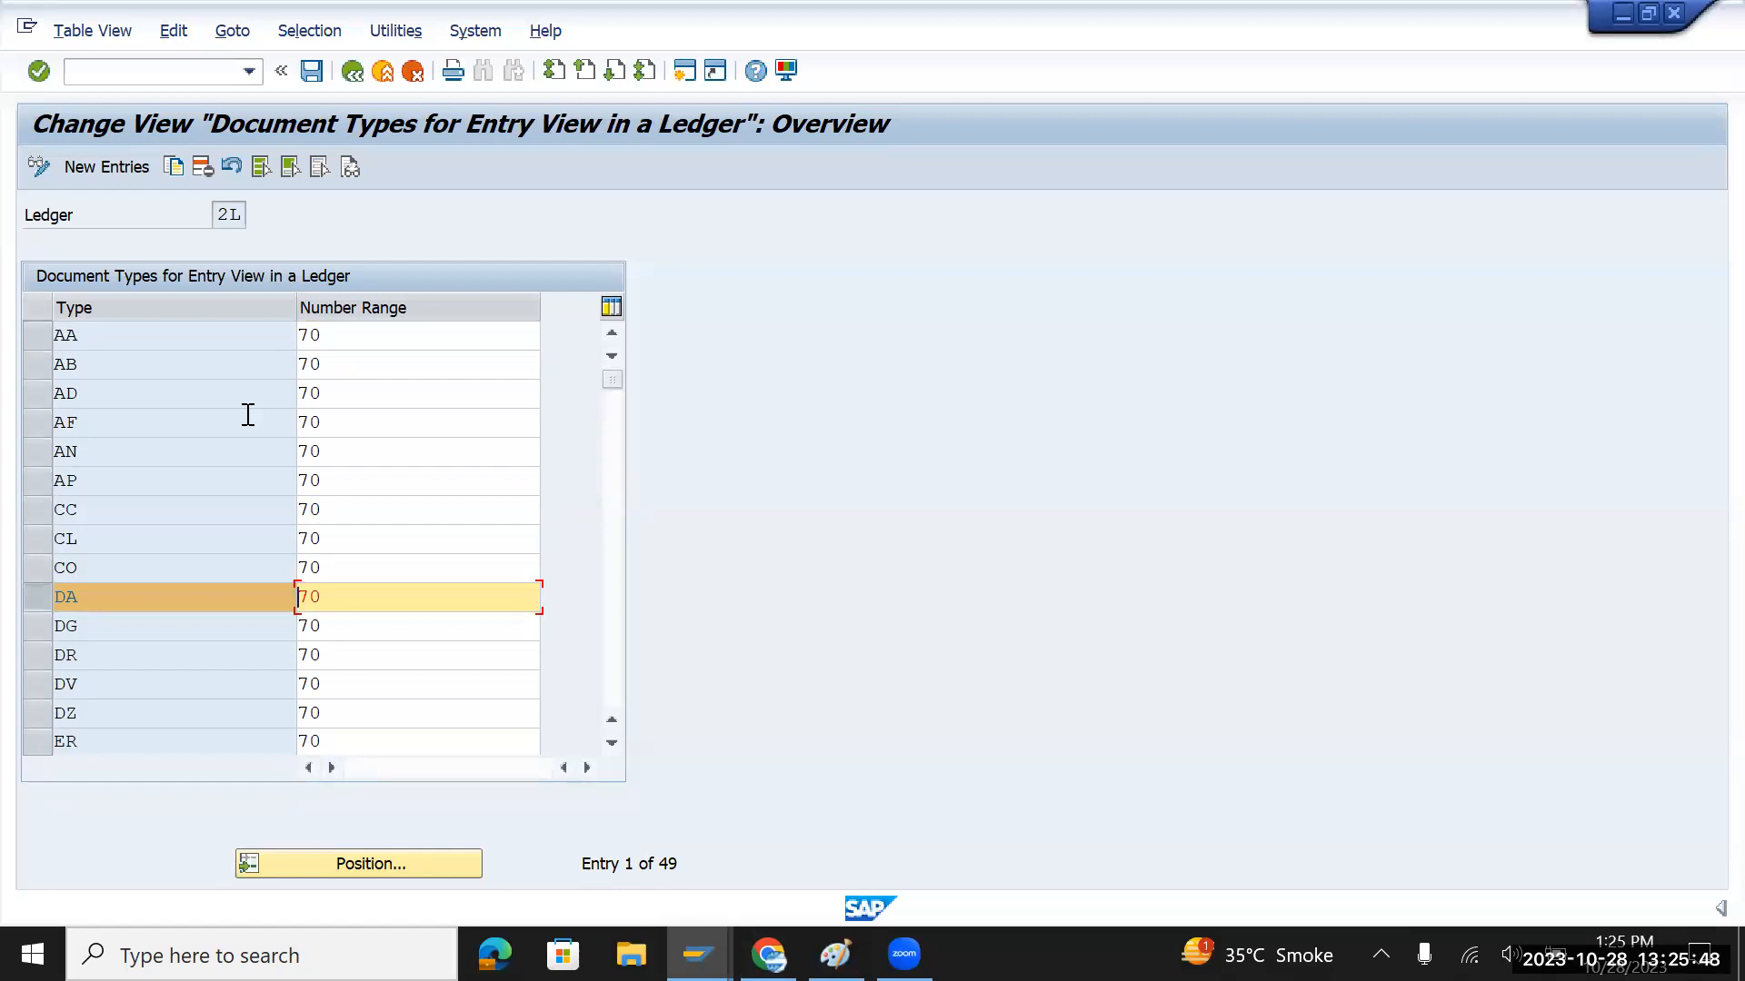
Switch back to the number range session and open the SAP Reference IMG through transaction spro
key("F3")
key("alt+Tab")
type("spro")
key("Return")
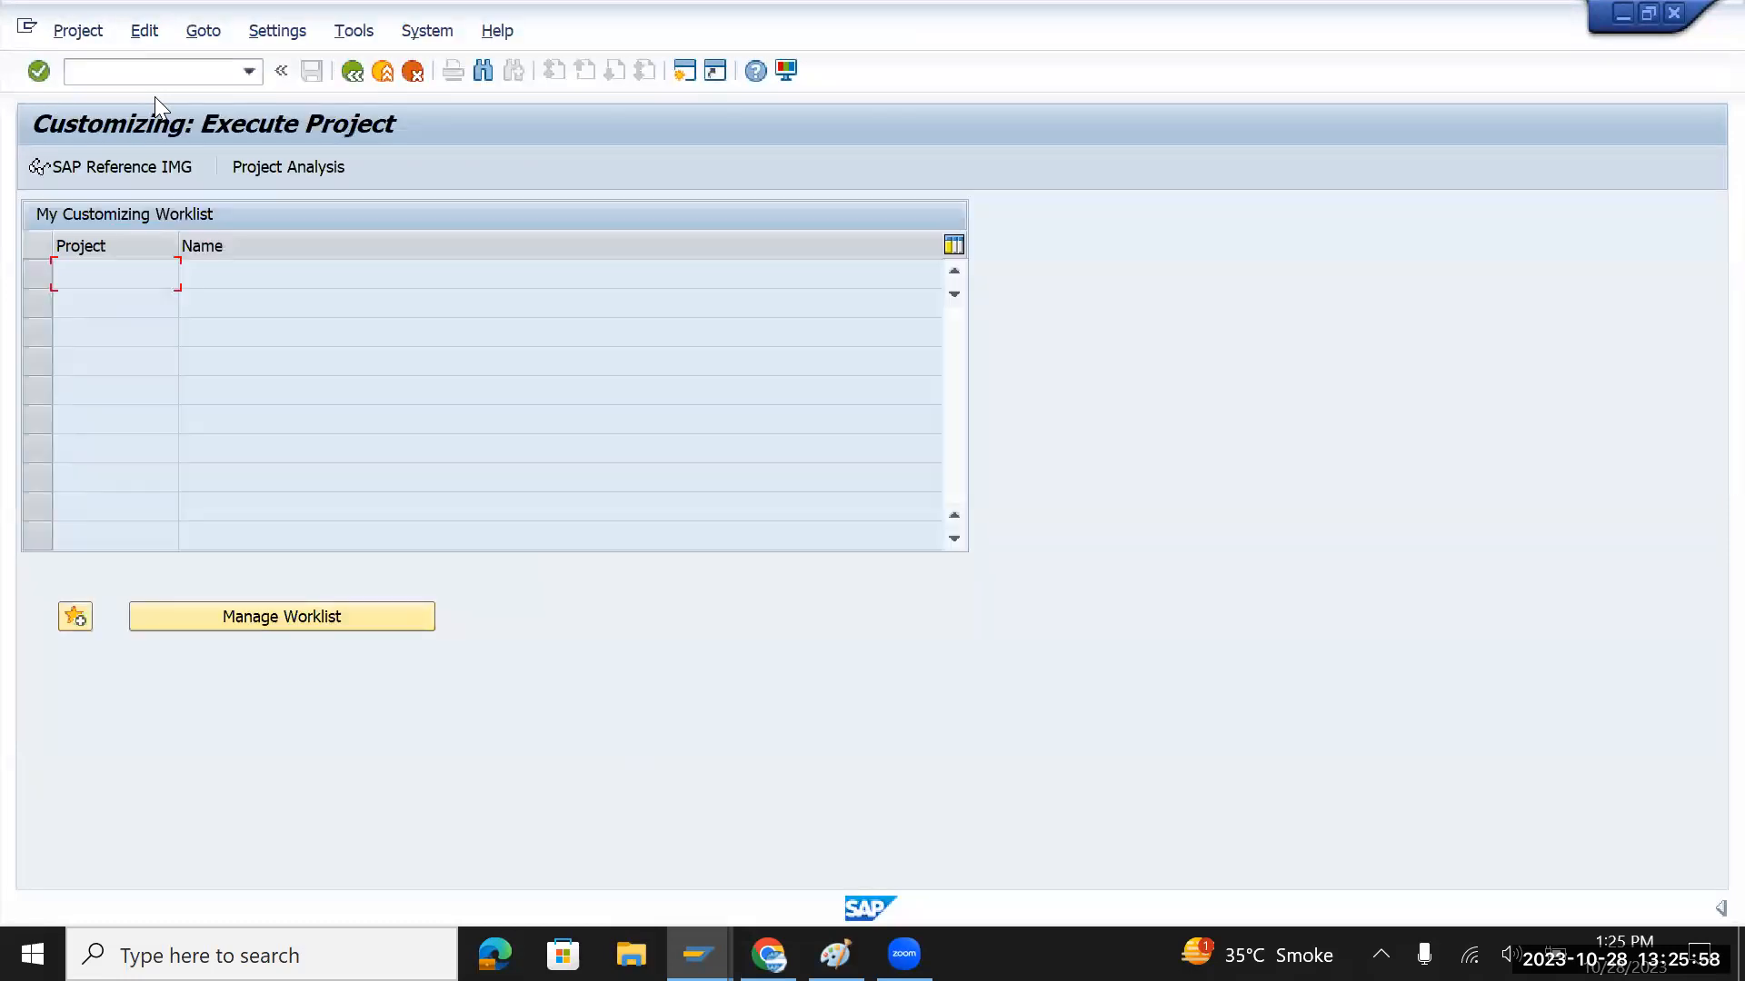
left_click(120, 167)
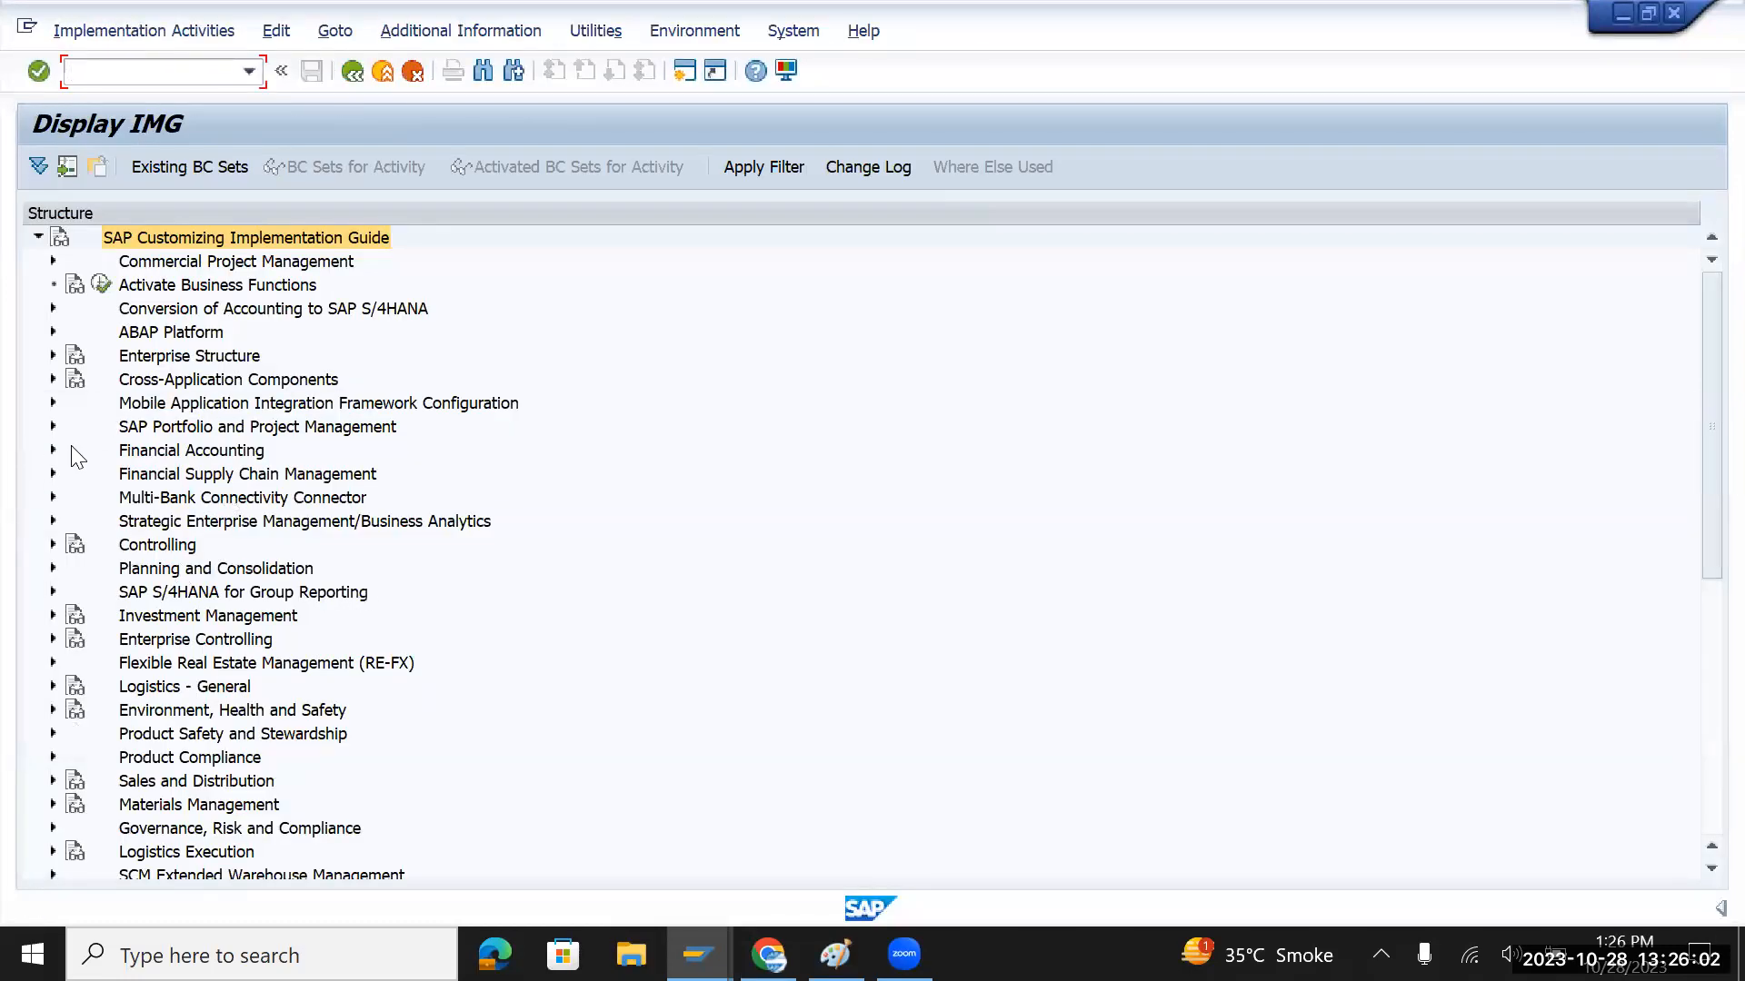
Start Define Document Types in a Ledger under Financial Accounting Global Settings, Document, Document Types
left_click(52, 450)
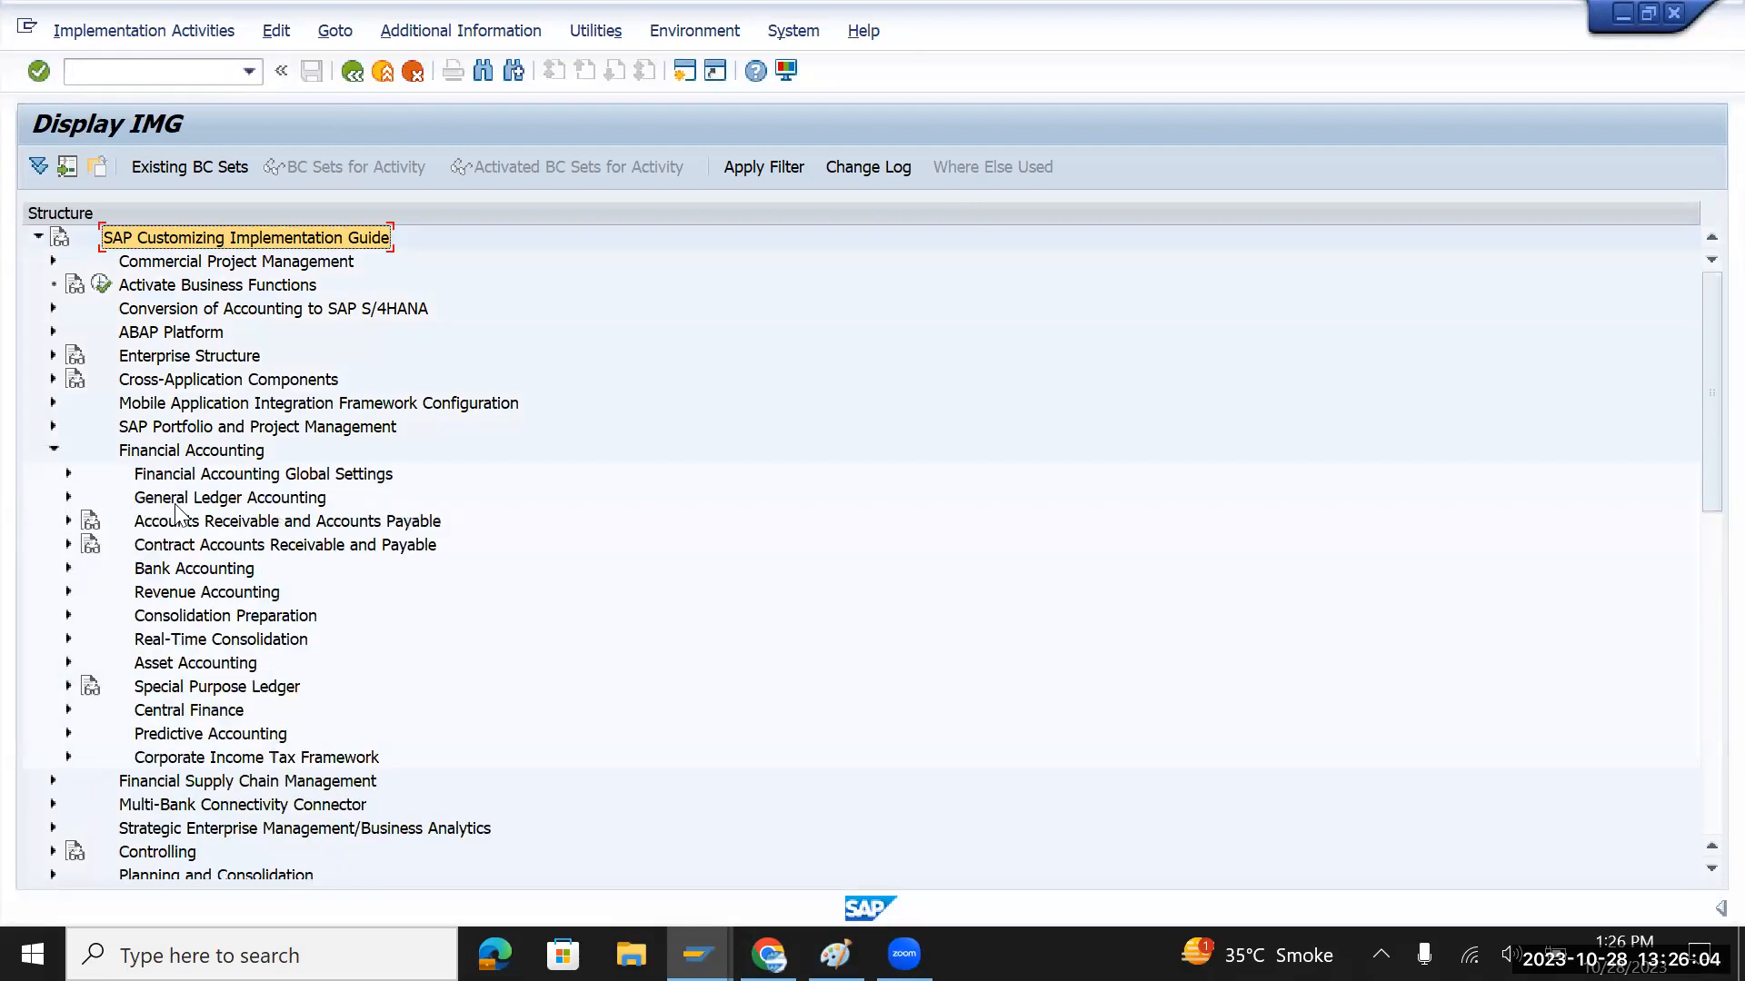
left_click(177, 474)
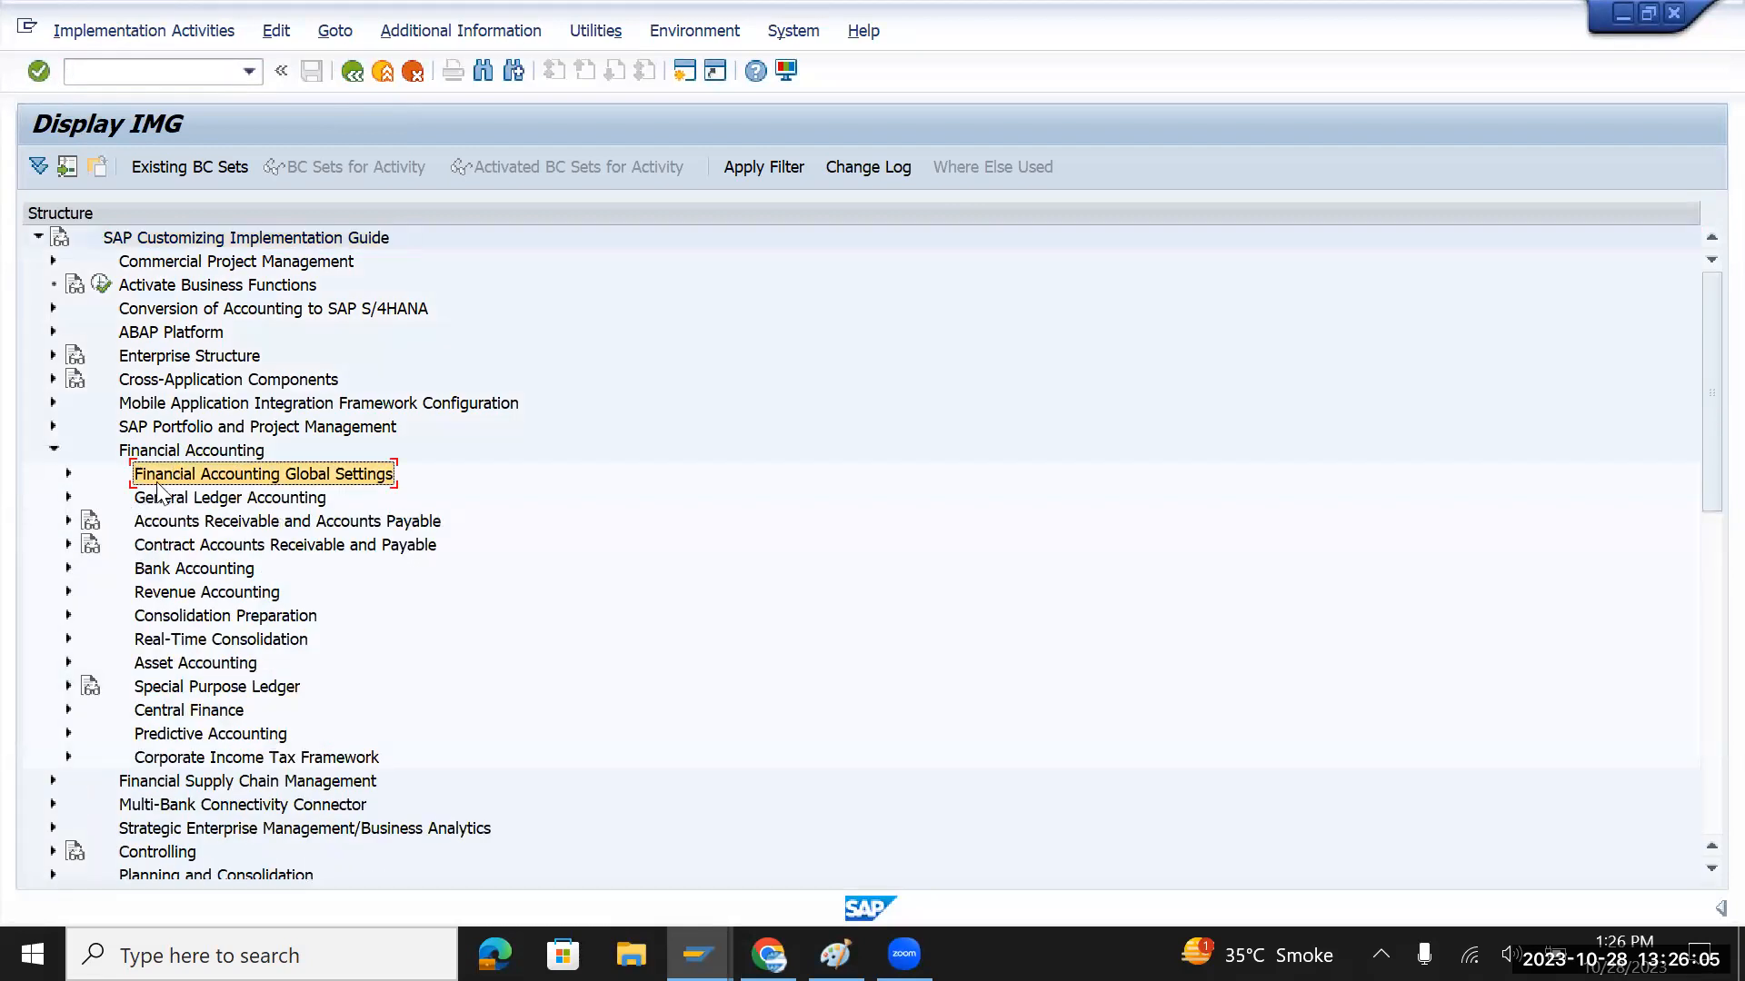
left_click(69, 474)
left_click(186, 593)
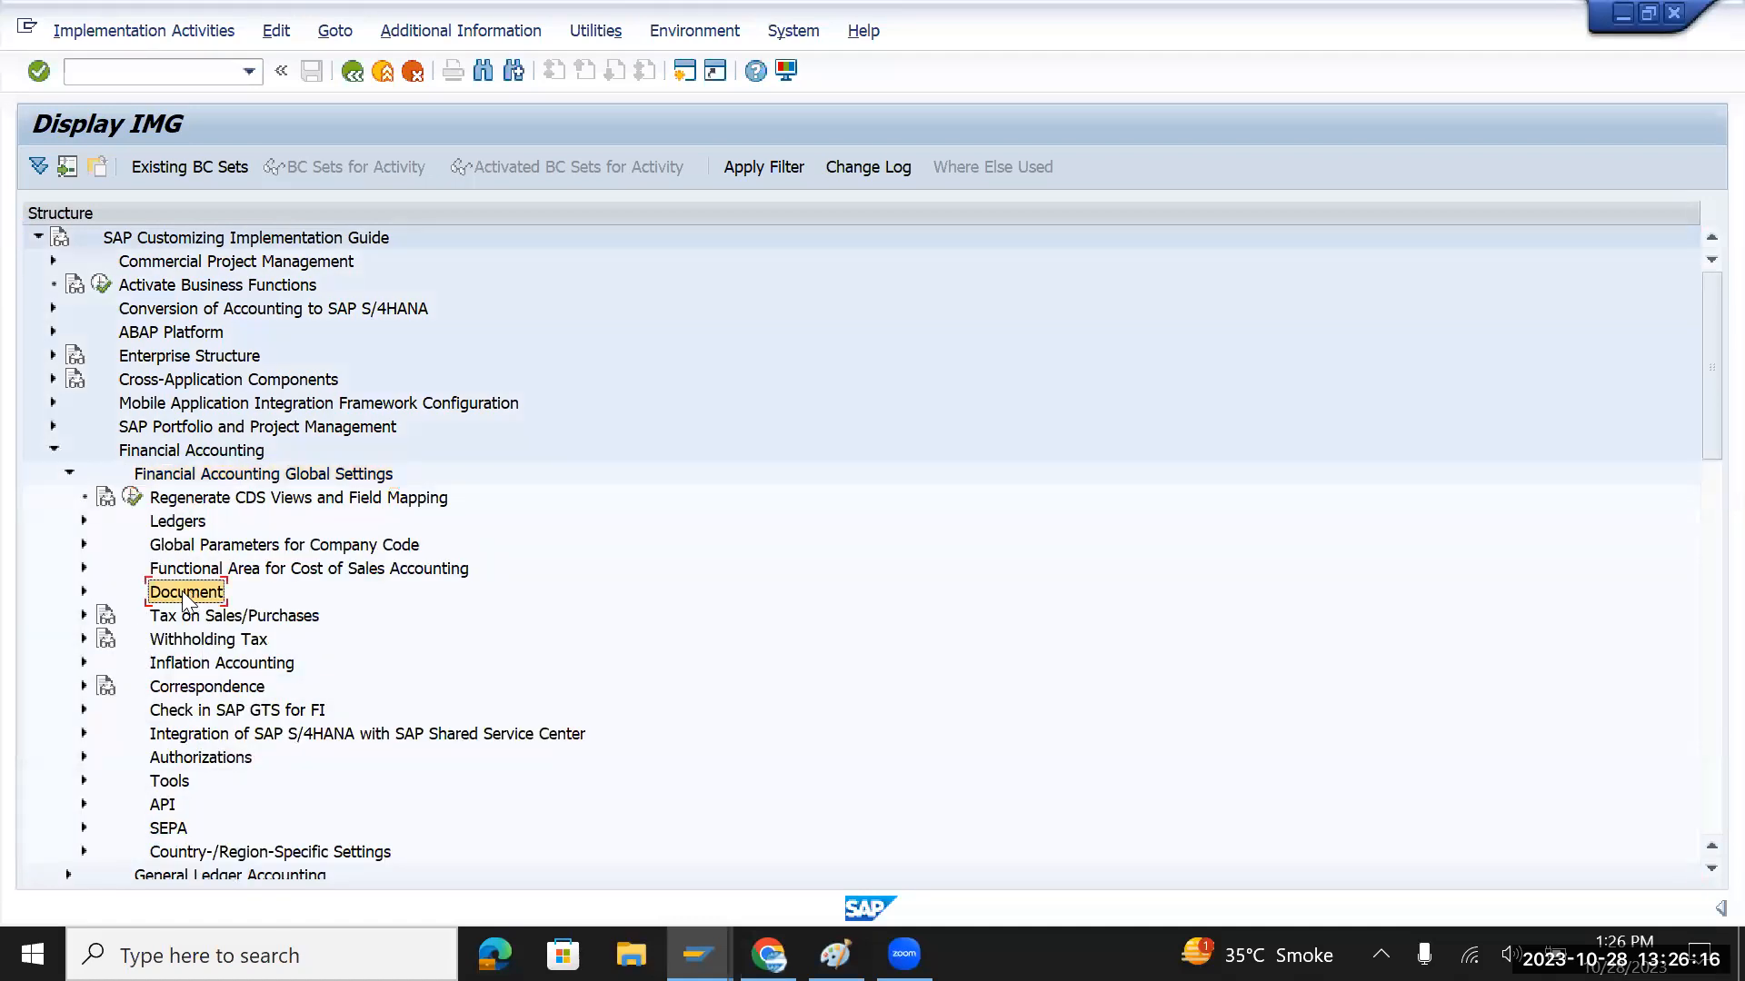
left_click(84, 591)
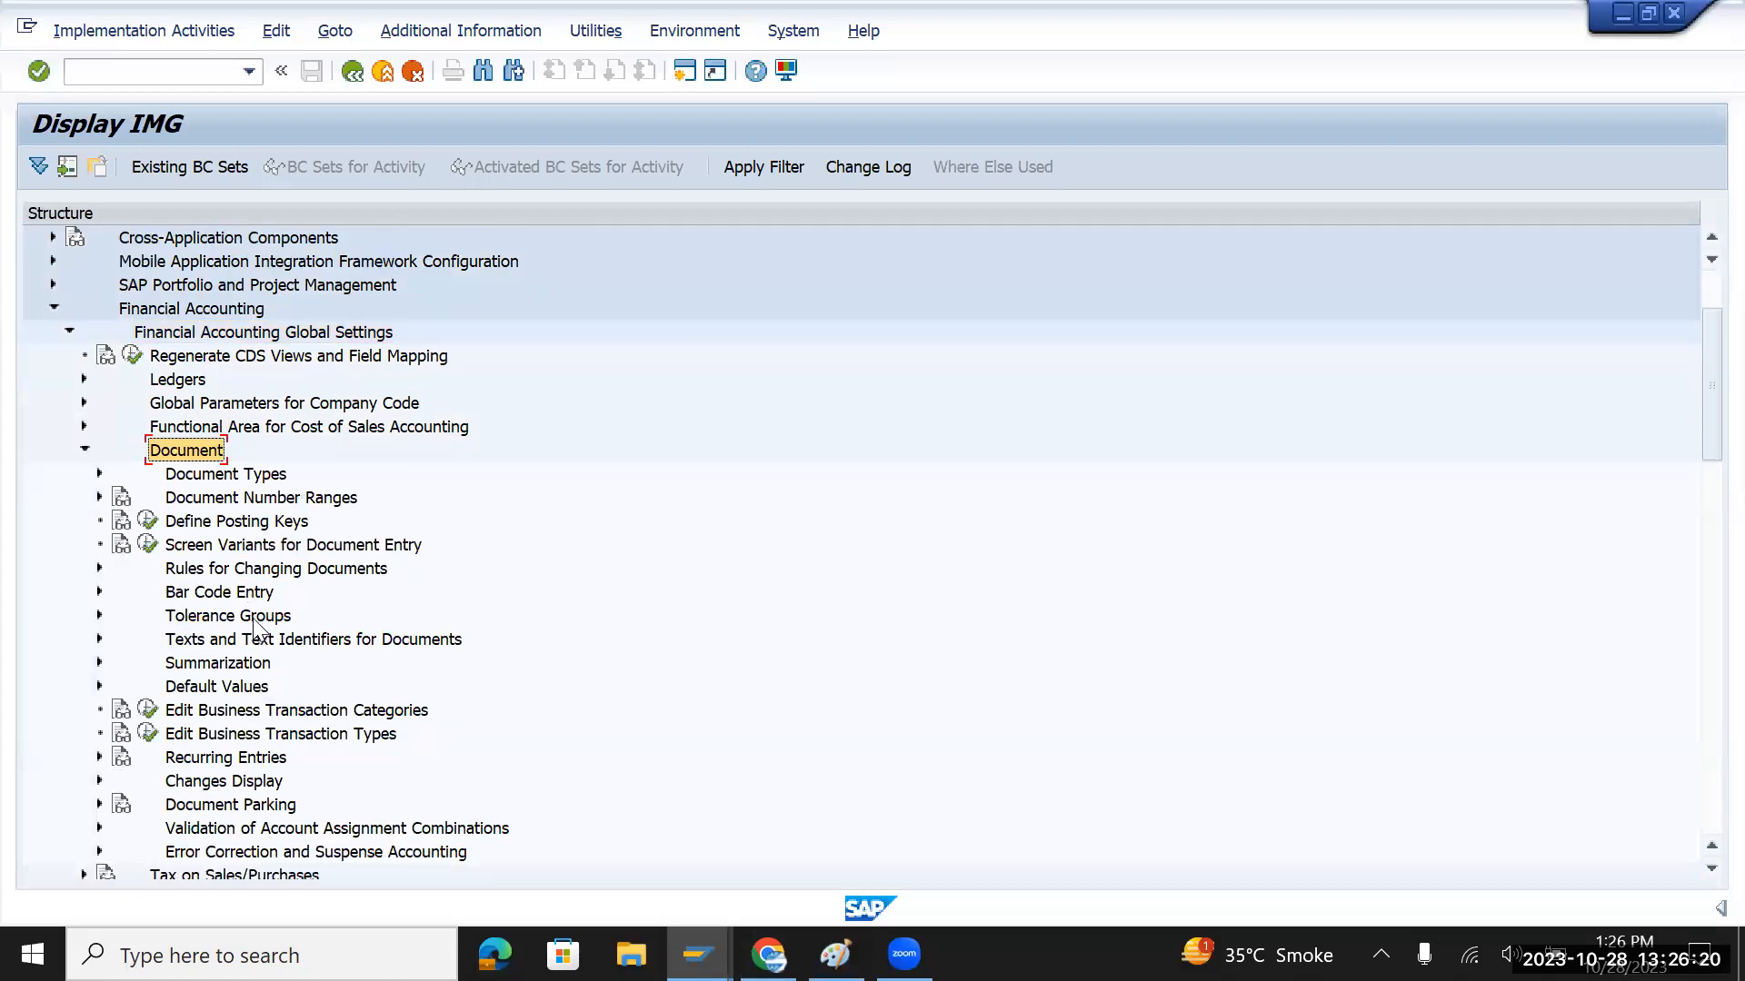
left_click(243, 478)
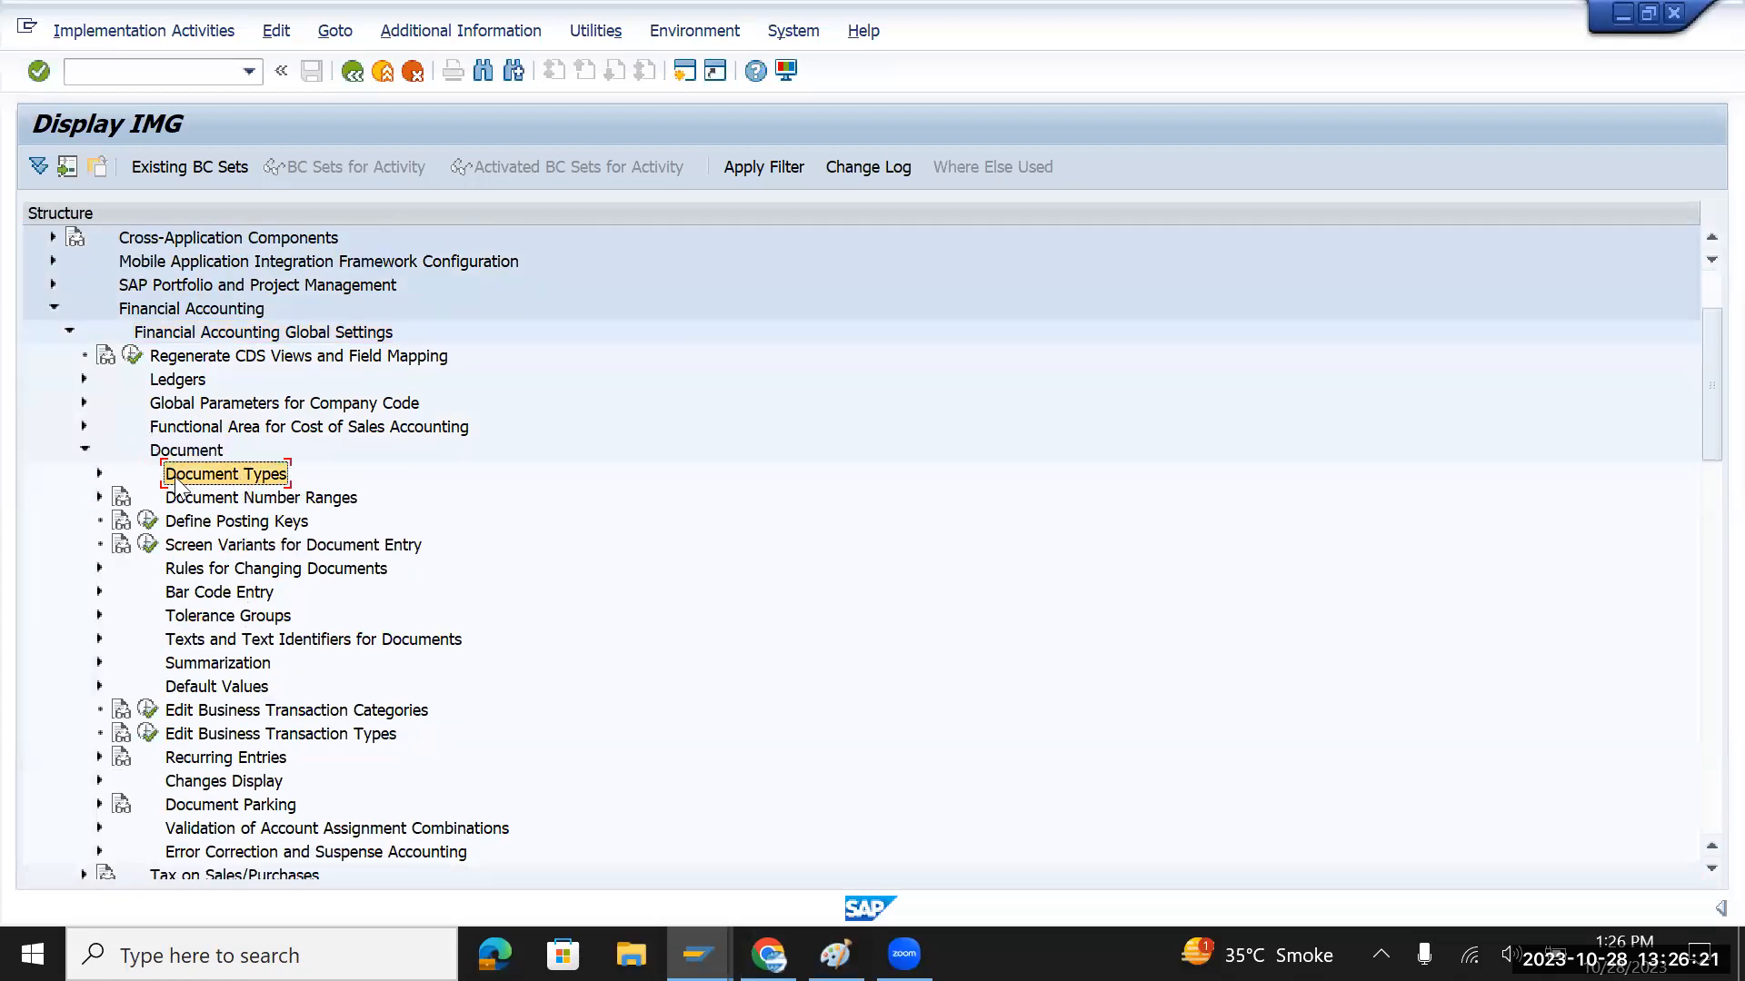
left_click(100, 474)
left_click(224, 521)
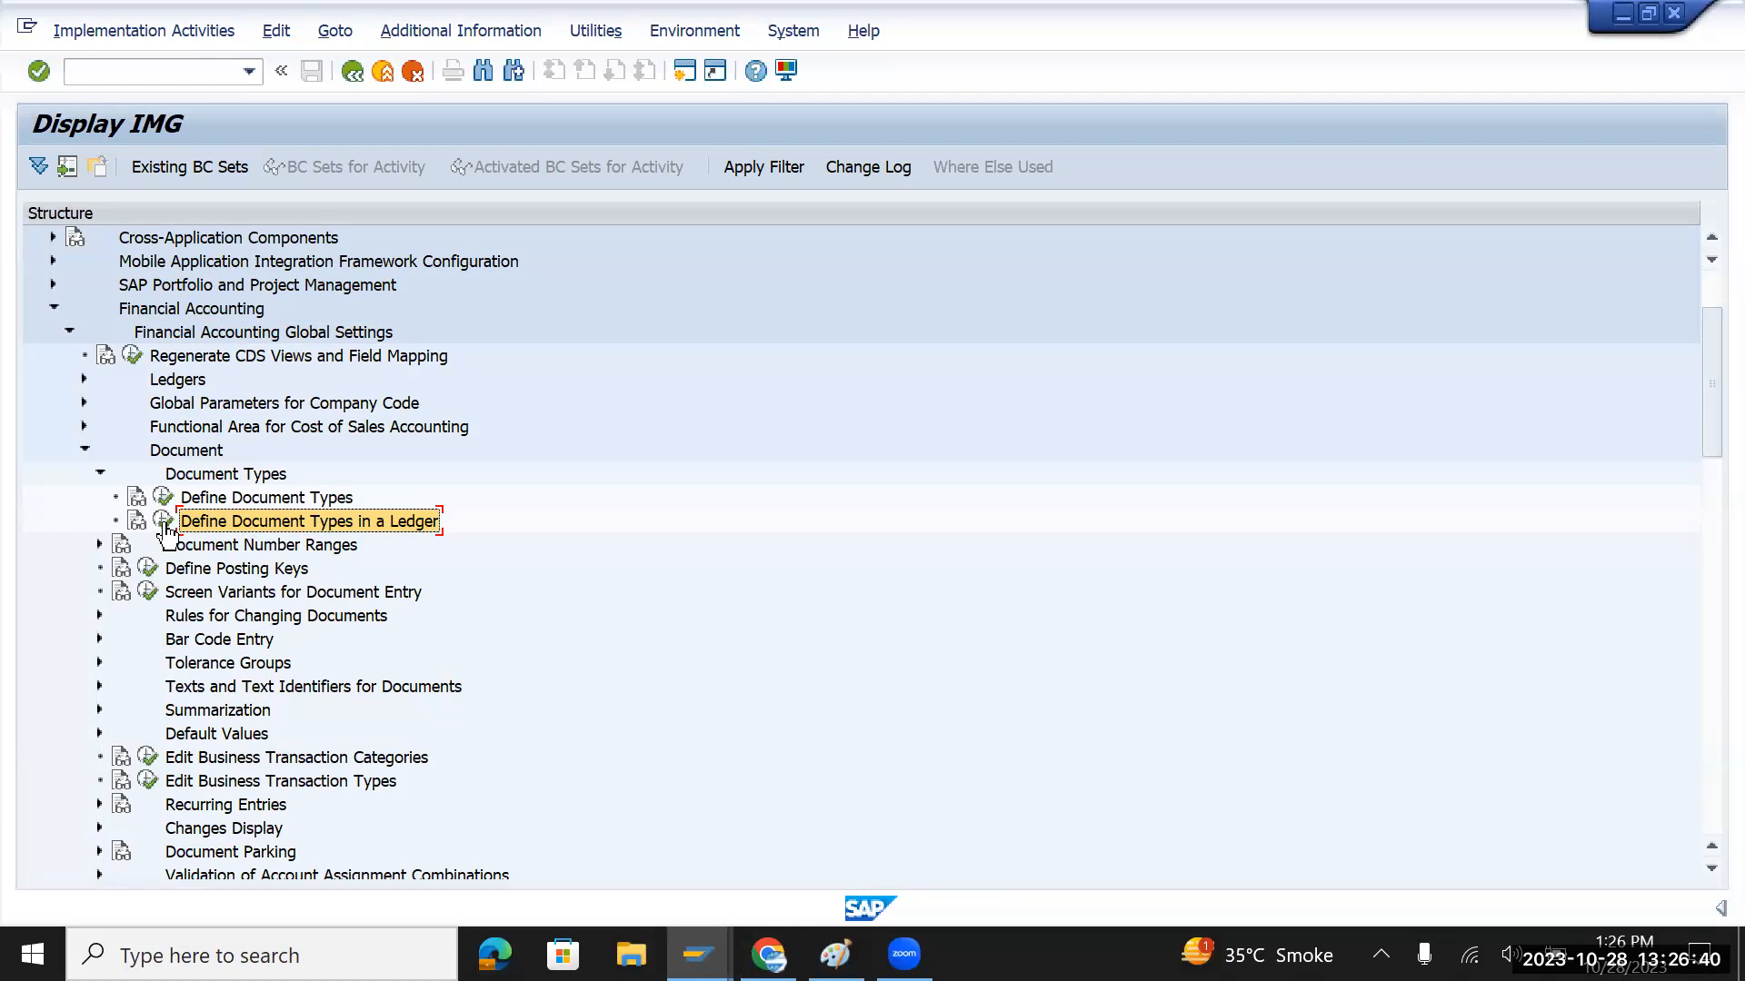
left_click(163, 521)
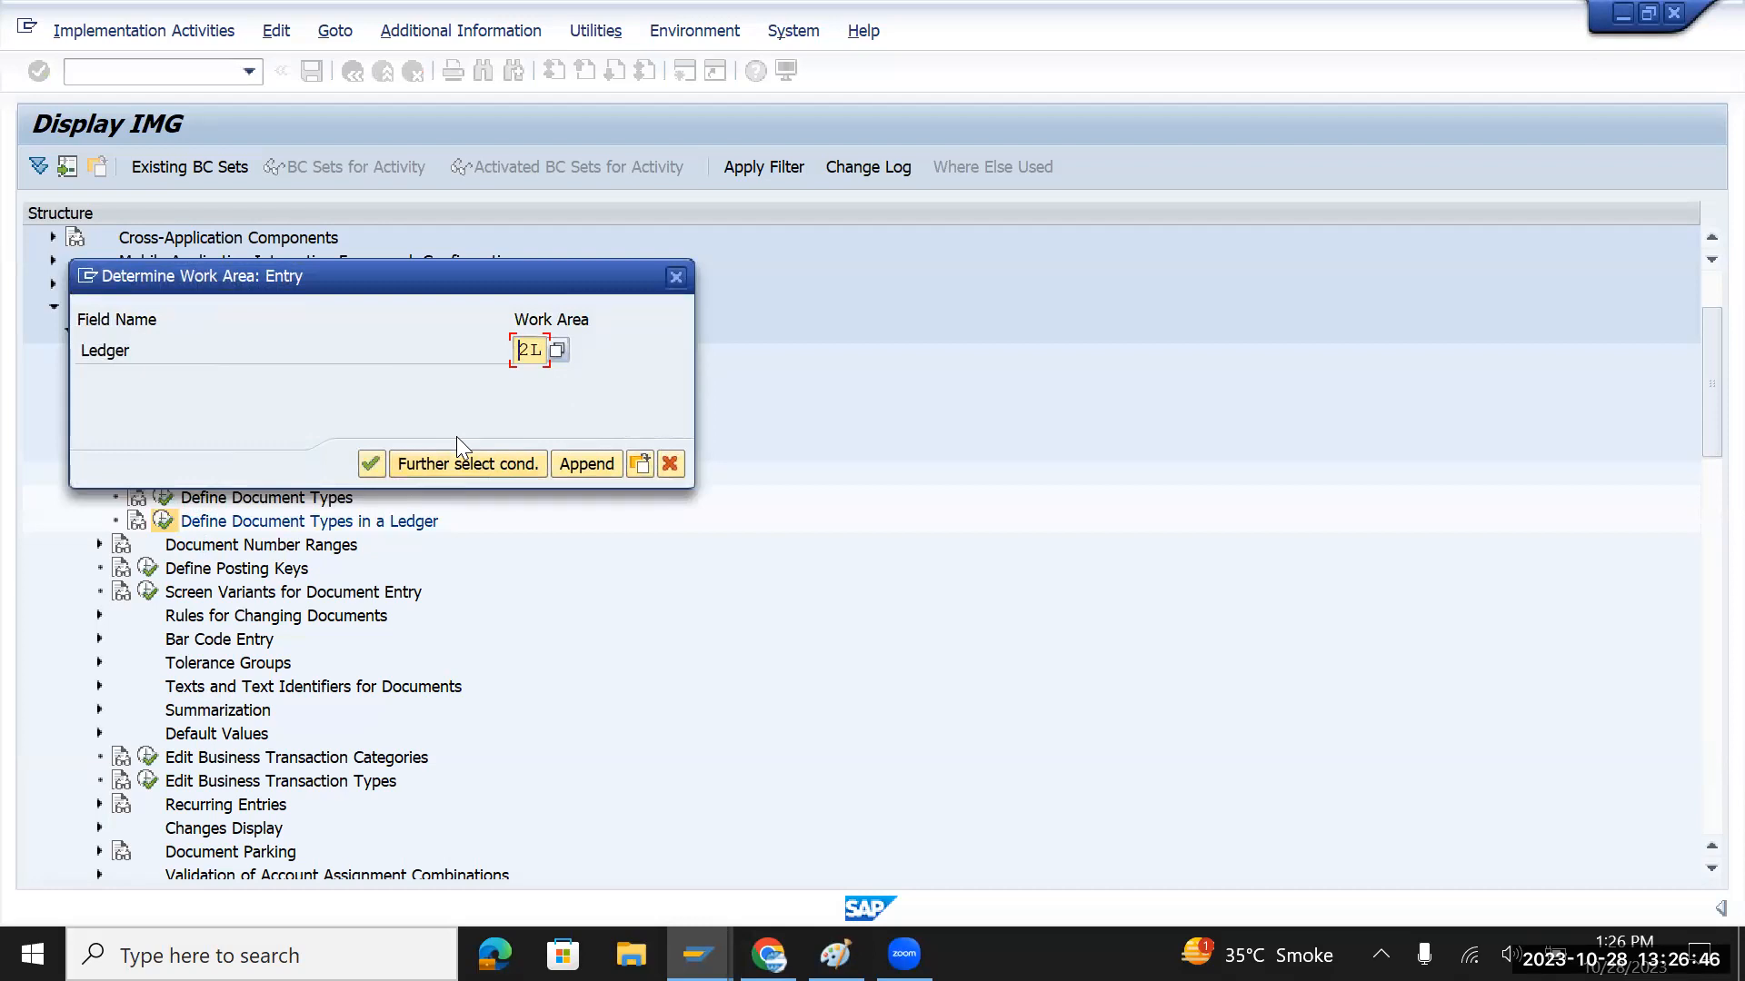
In the other session, leave the 2L view, reopen Define Document Types in a Ledger for ledger TL and start new entries
key("Return")
left_click(346, 73)
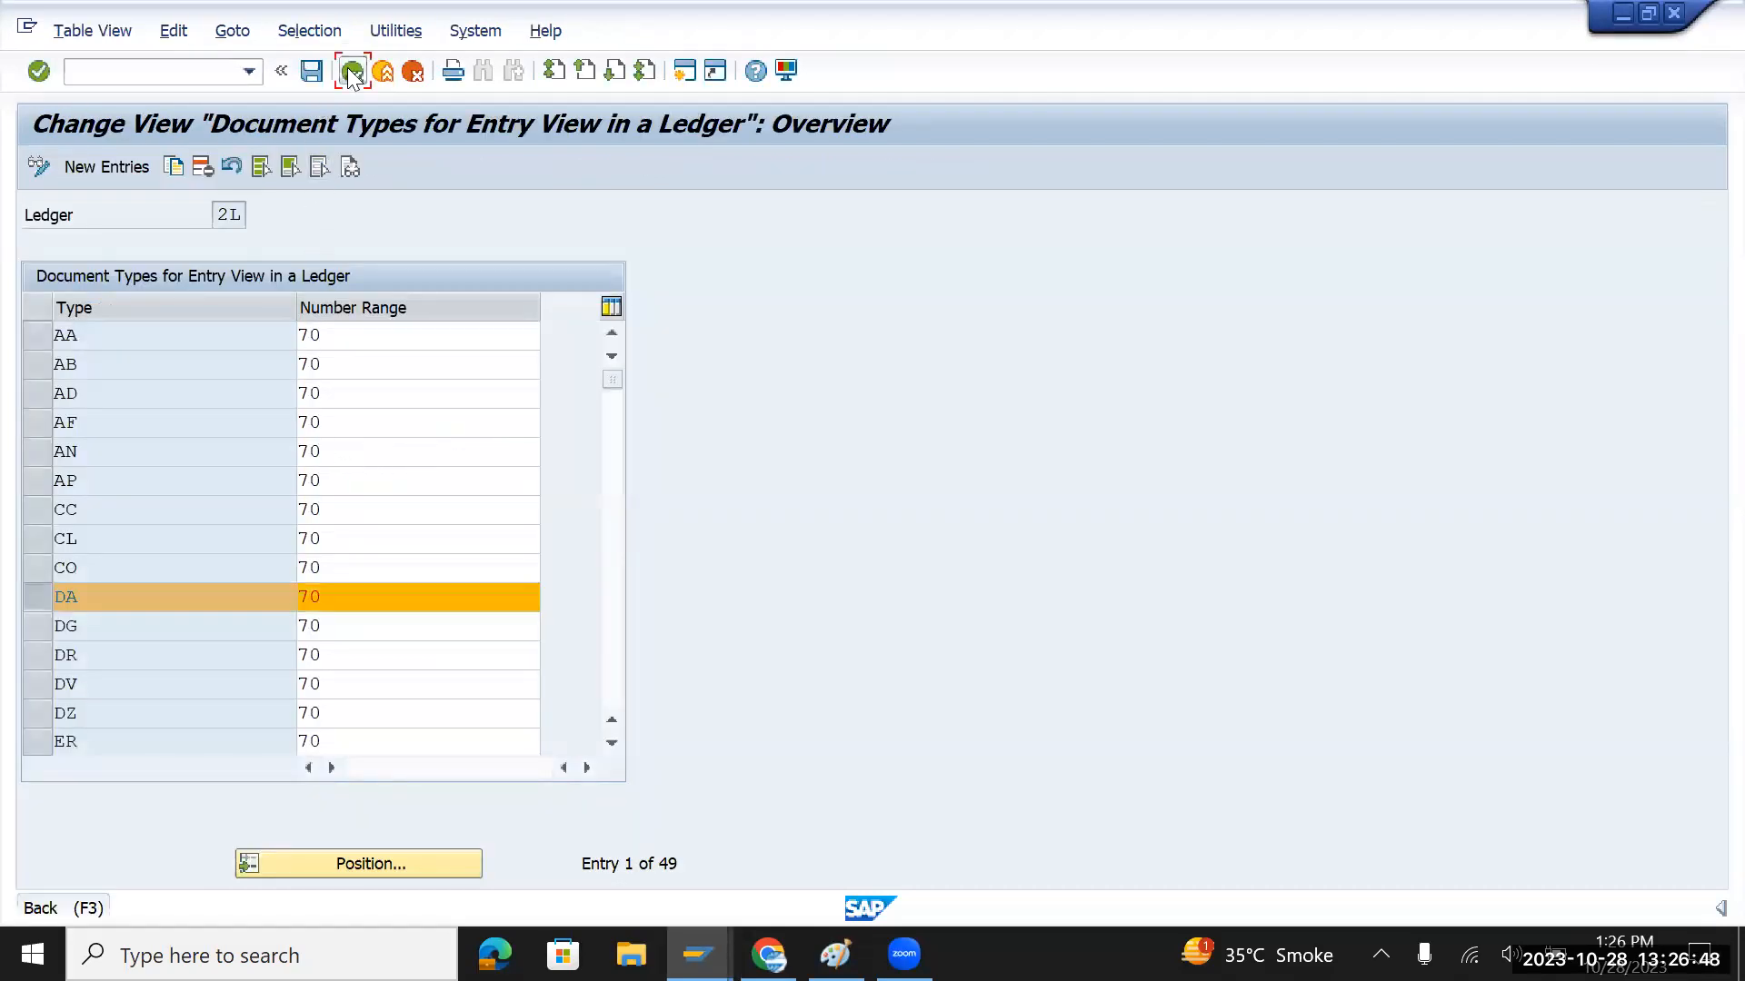
left_click(165, 545)
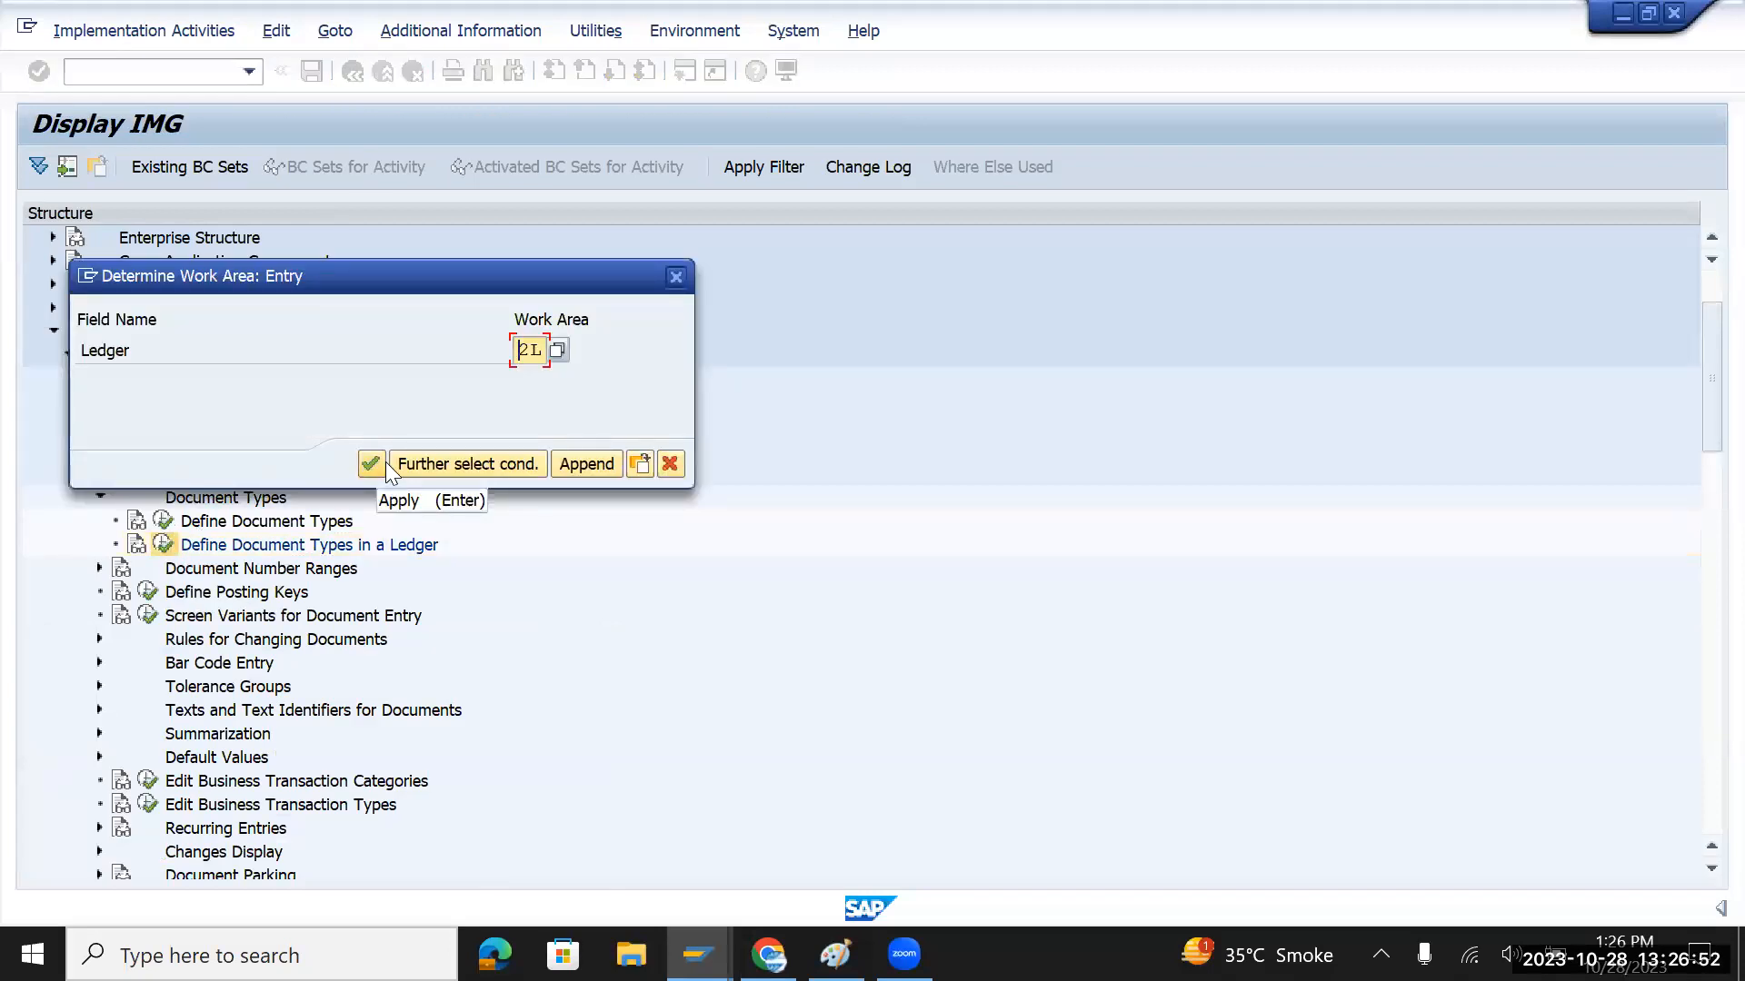
type("T")
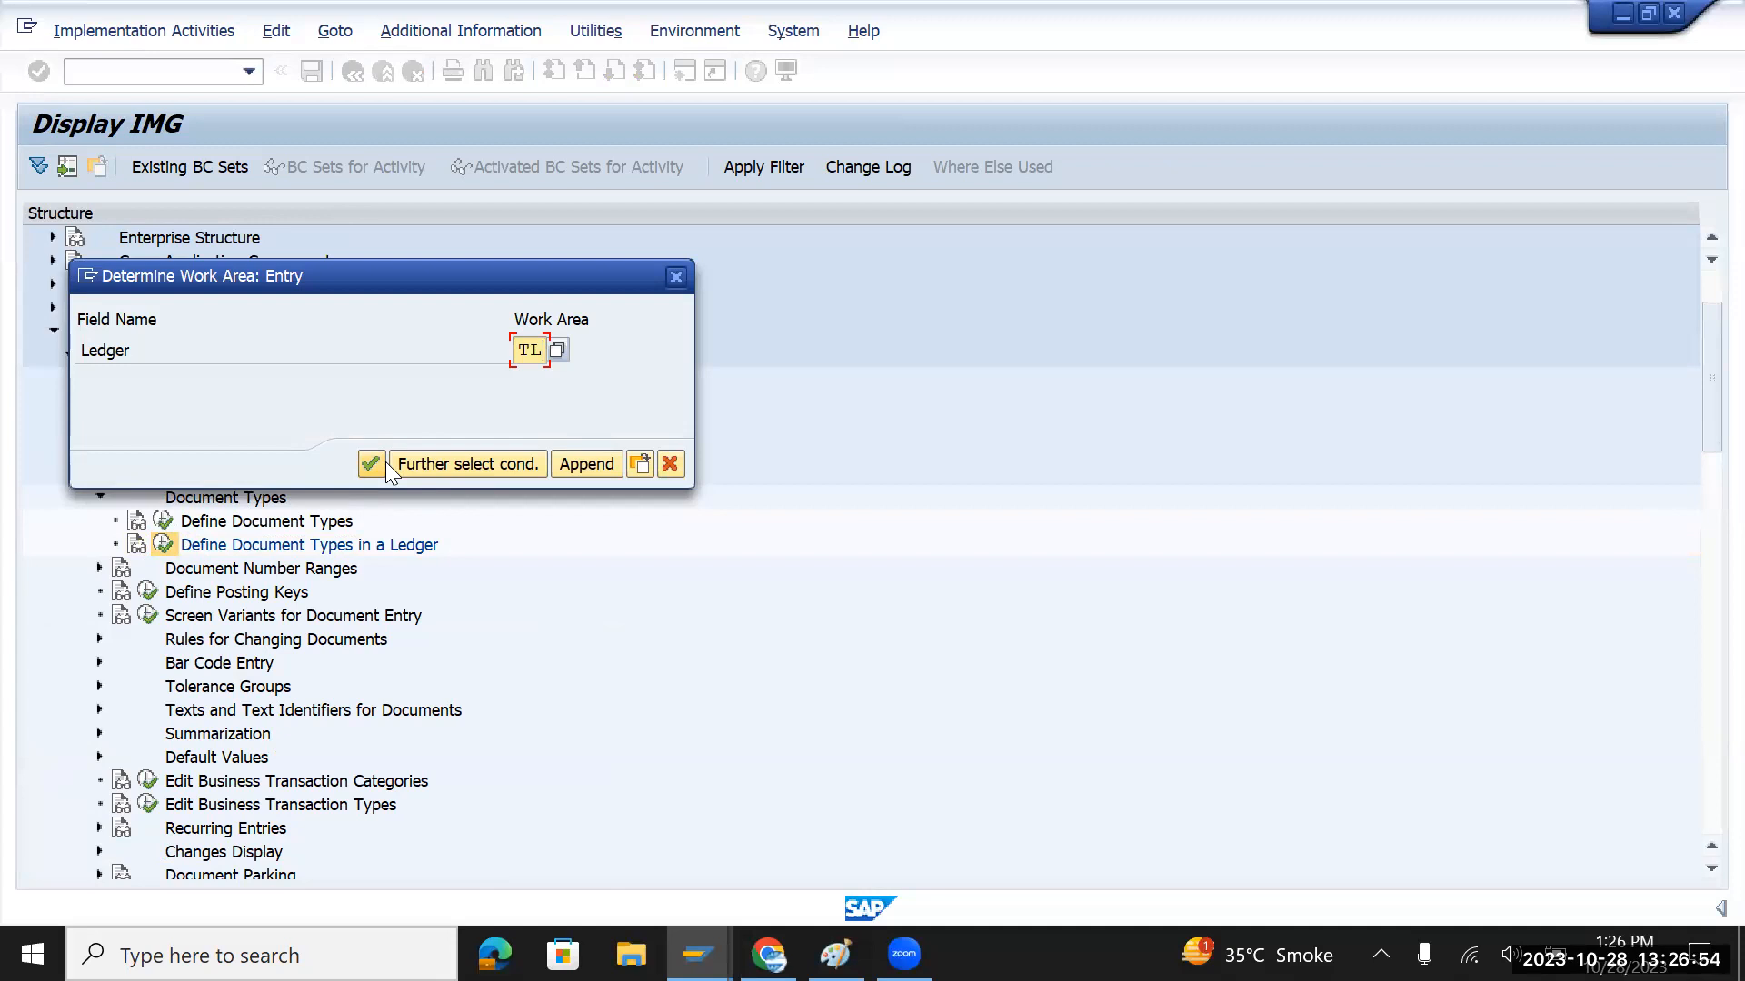
left_click(386, 461)
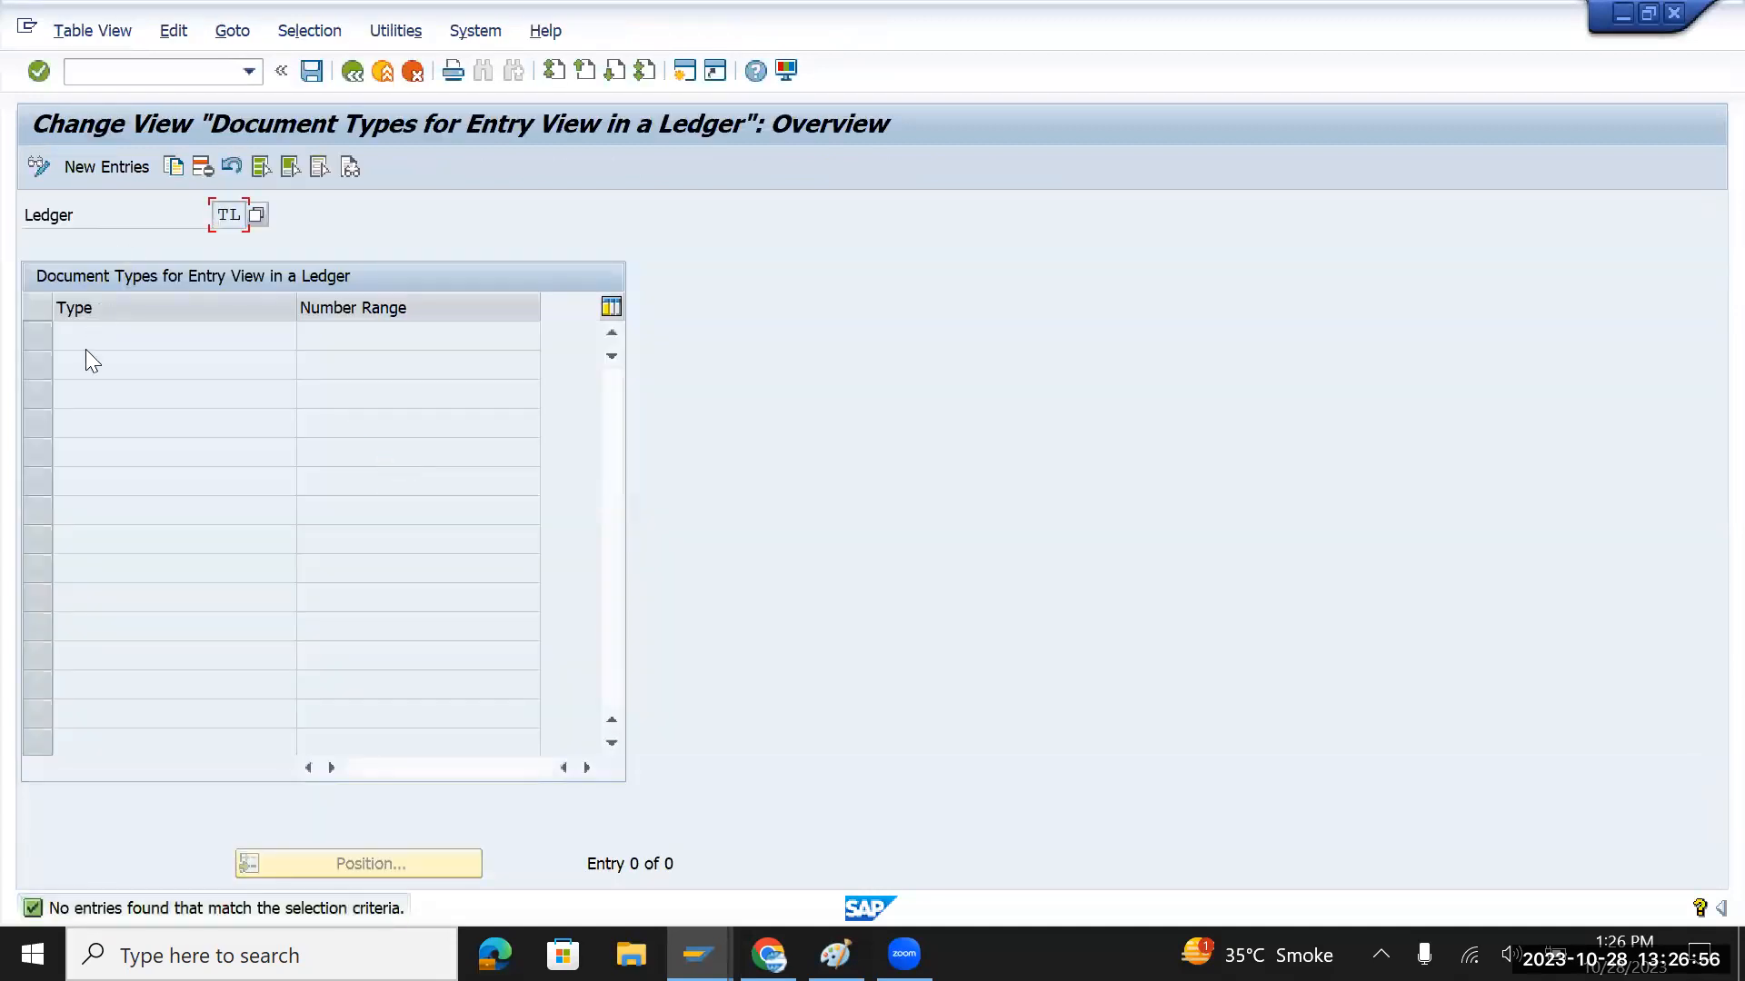
left_click(114, 167)
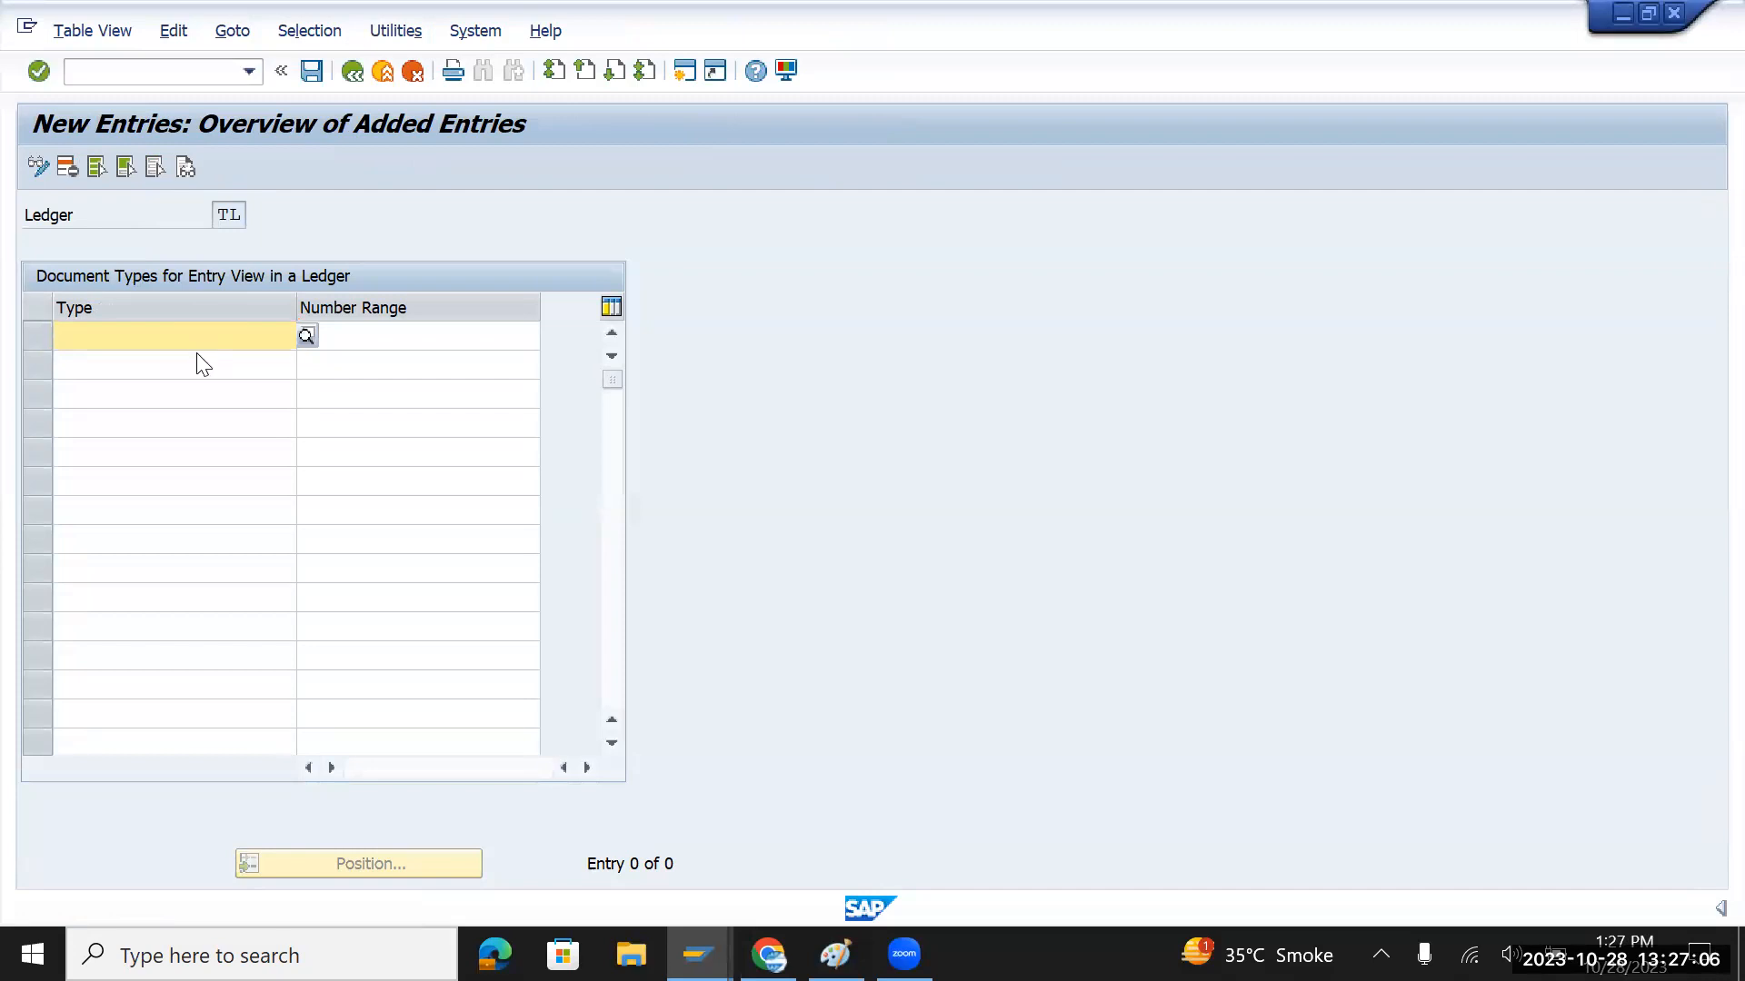
Switch to the other session and open the ledger document types for work area 2L
key("alt+Tab")
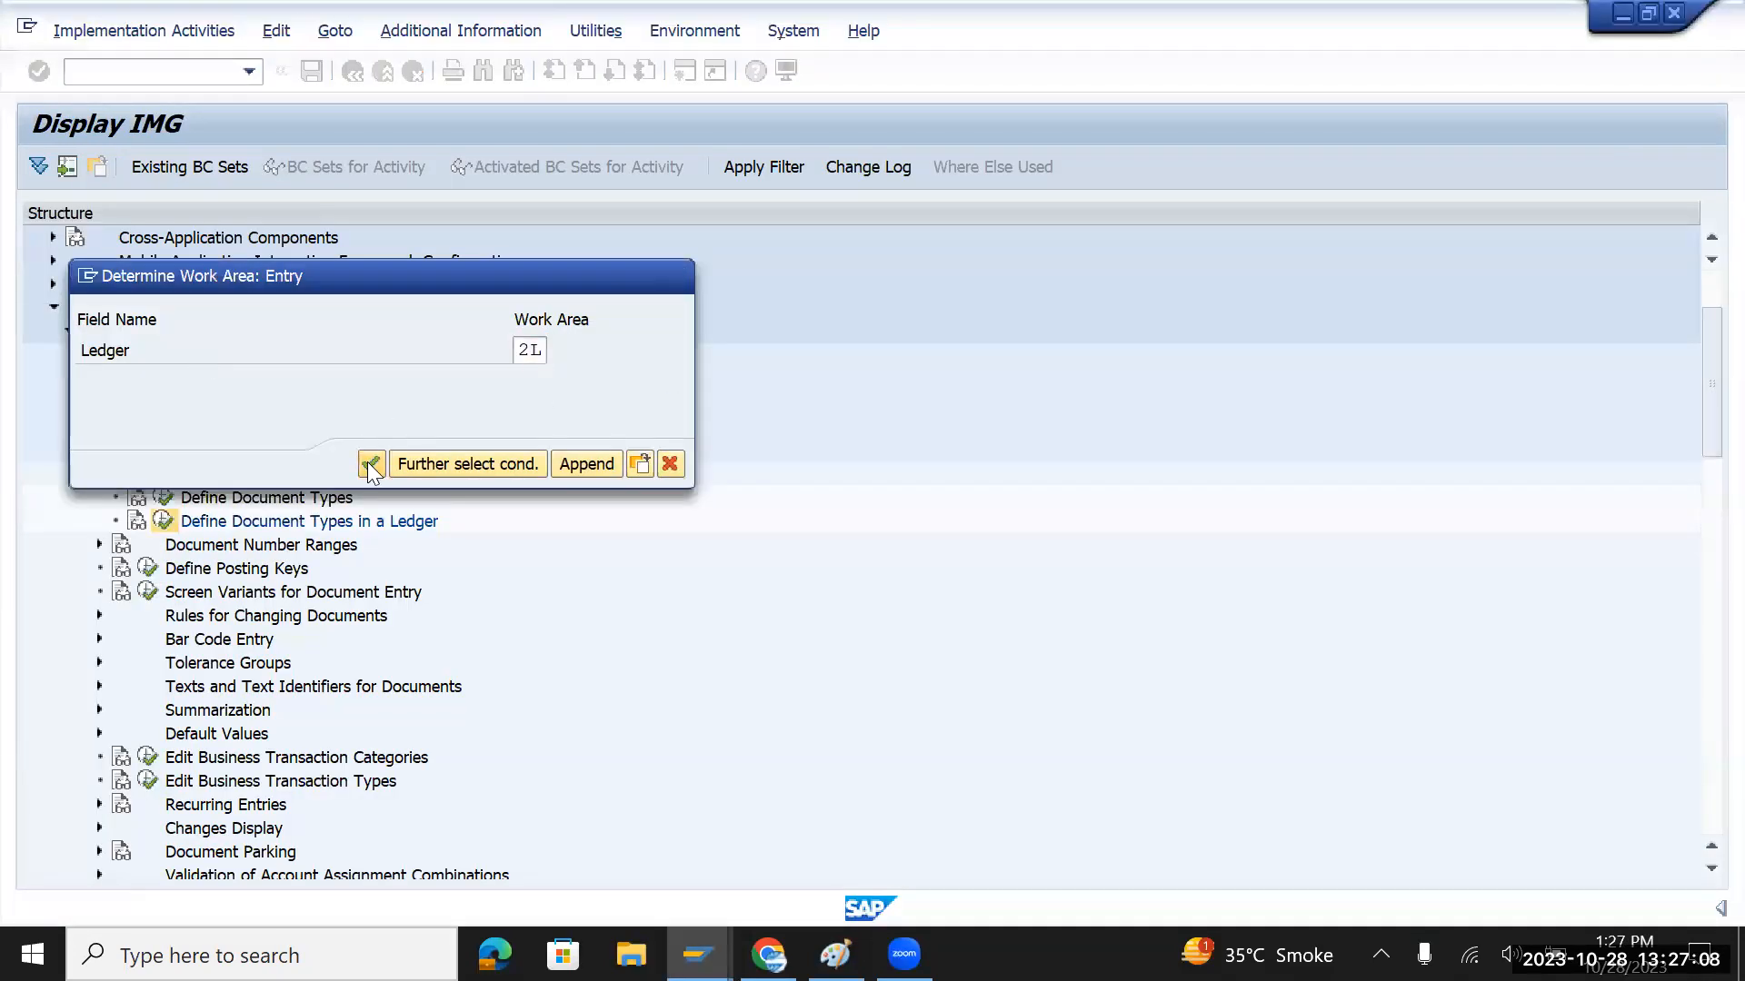
left_click(370, 465)
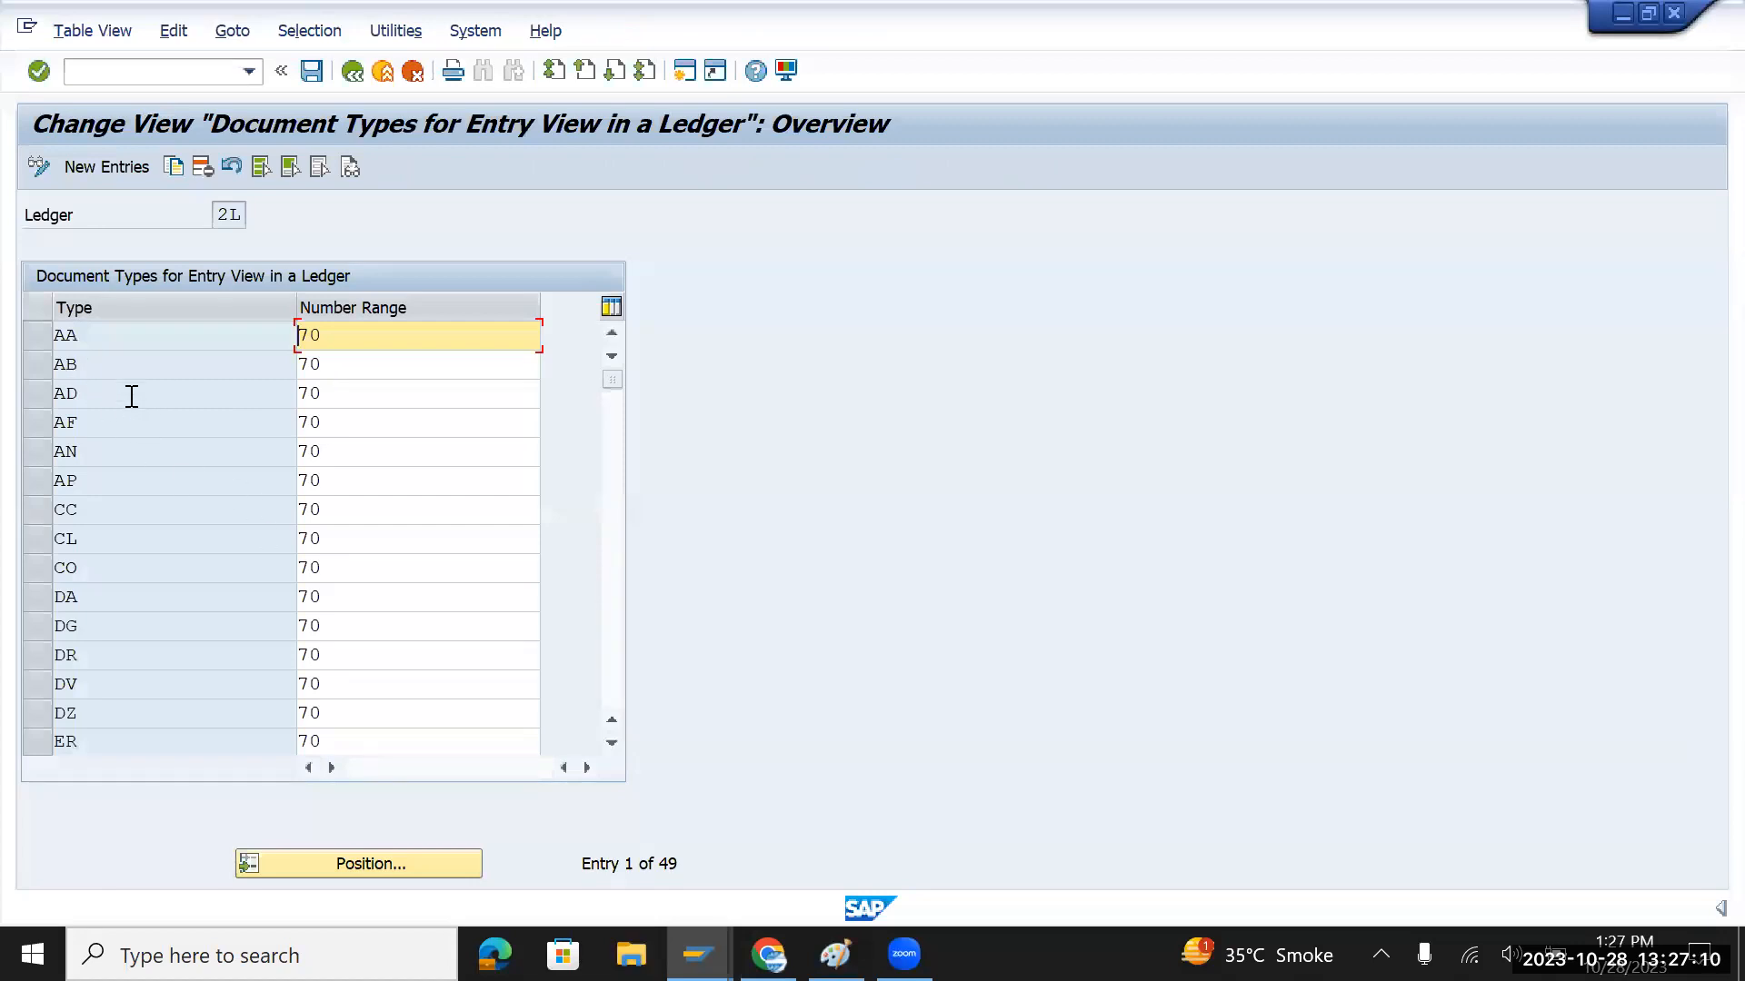
Examine the document types defined for ledger 2L, including AA, the K-types KG and KZ, and SA
left_click_drag(87, 344, 44, 348)
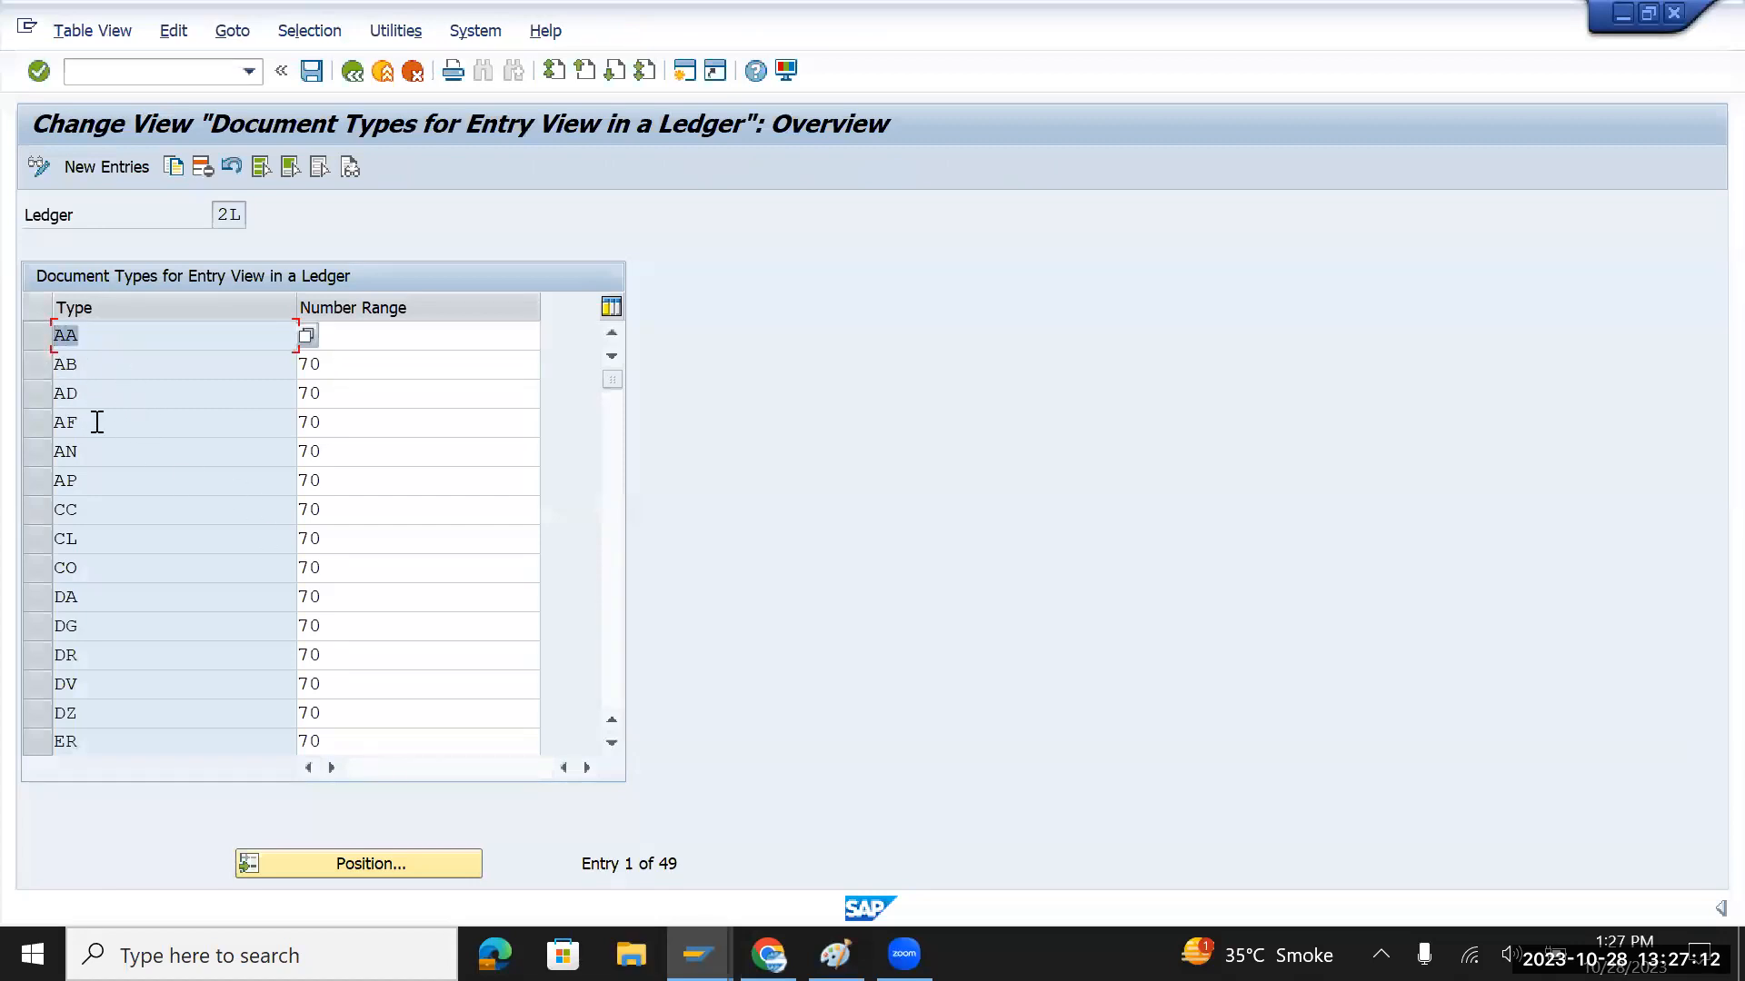
scroll(96, 509, "down", 1)
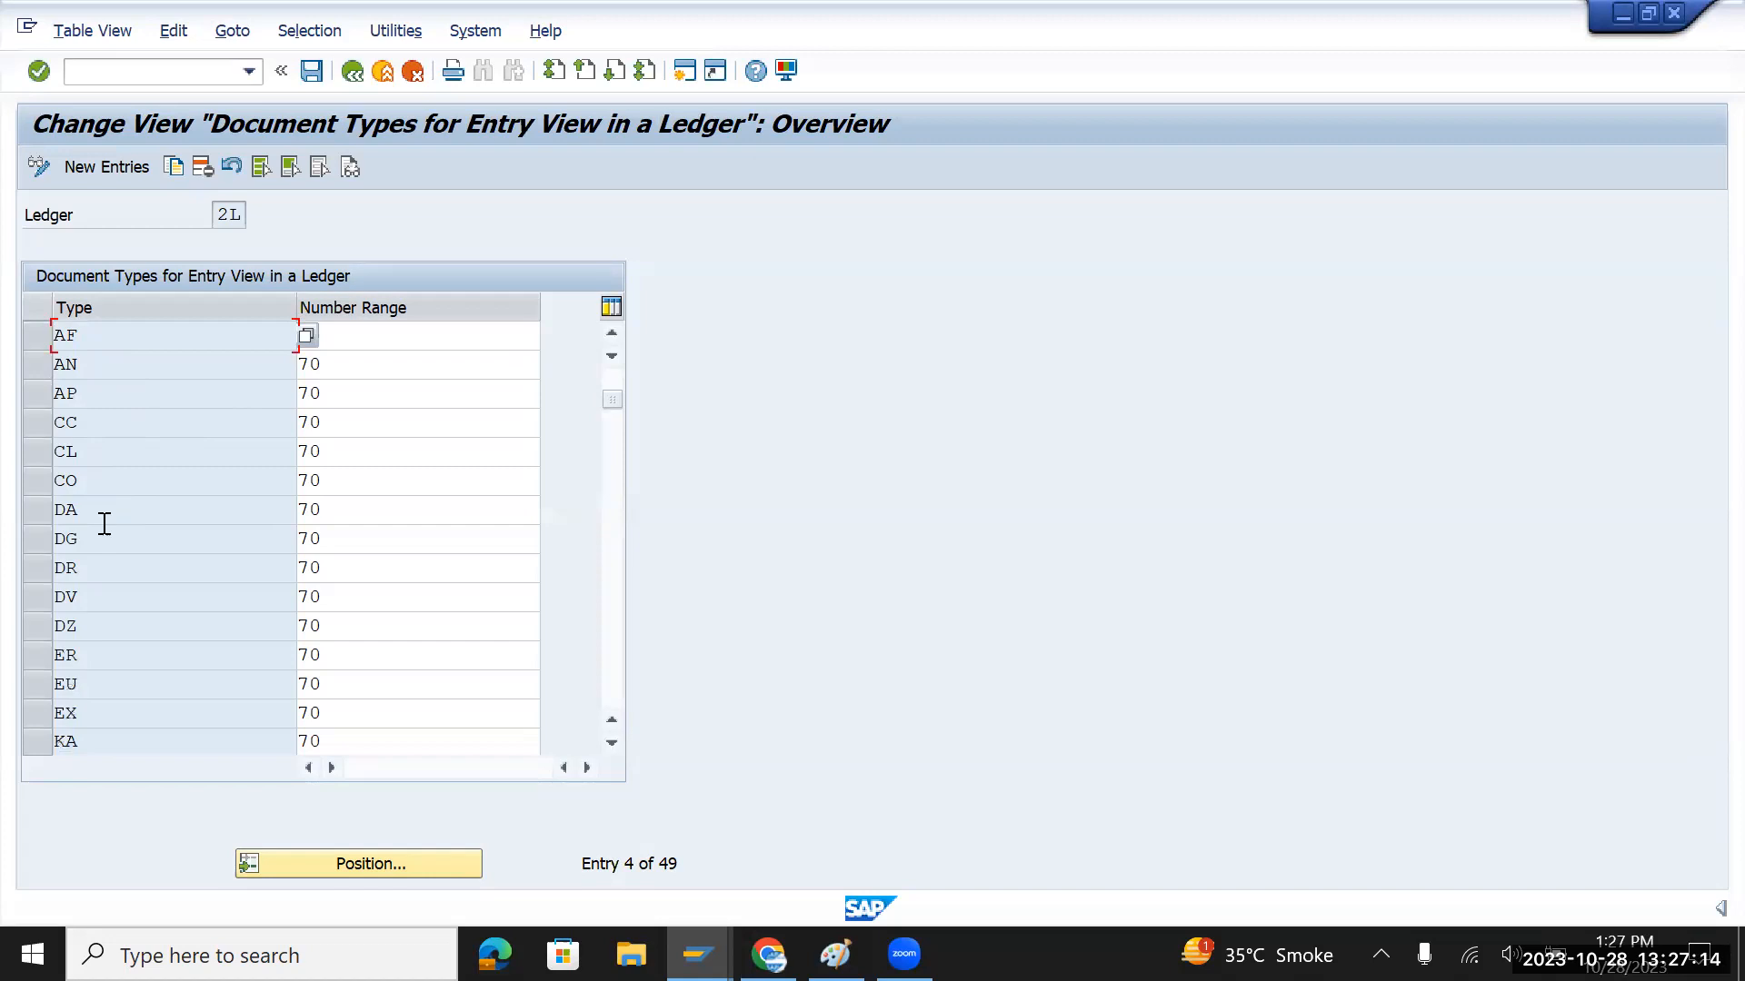
left_click_drag(103, 574, 48, 633)
scroll(95, 629, "down", 2)
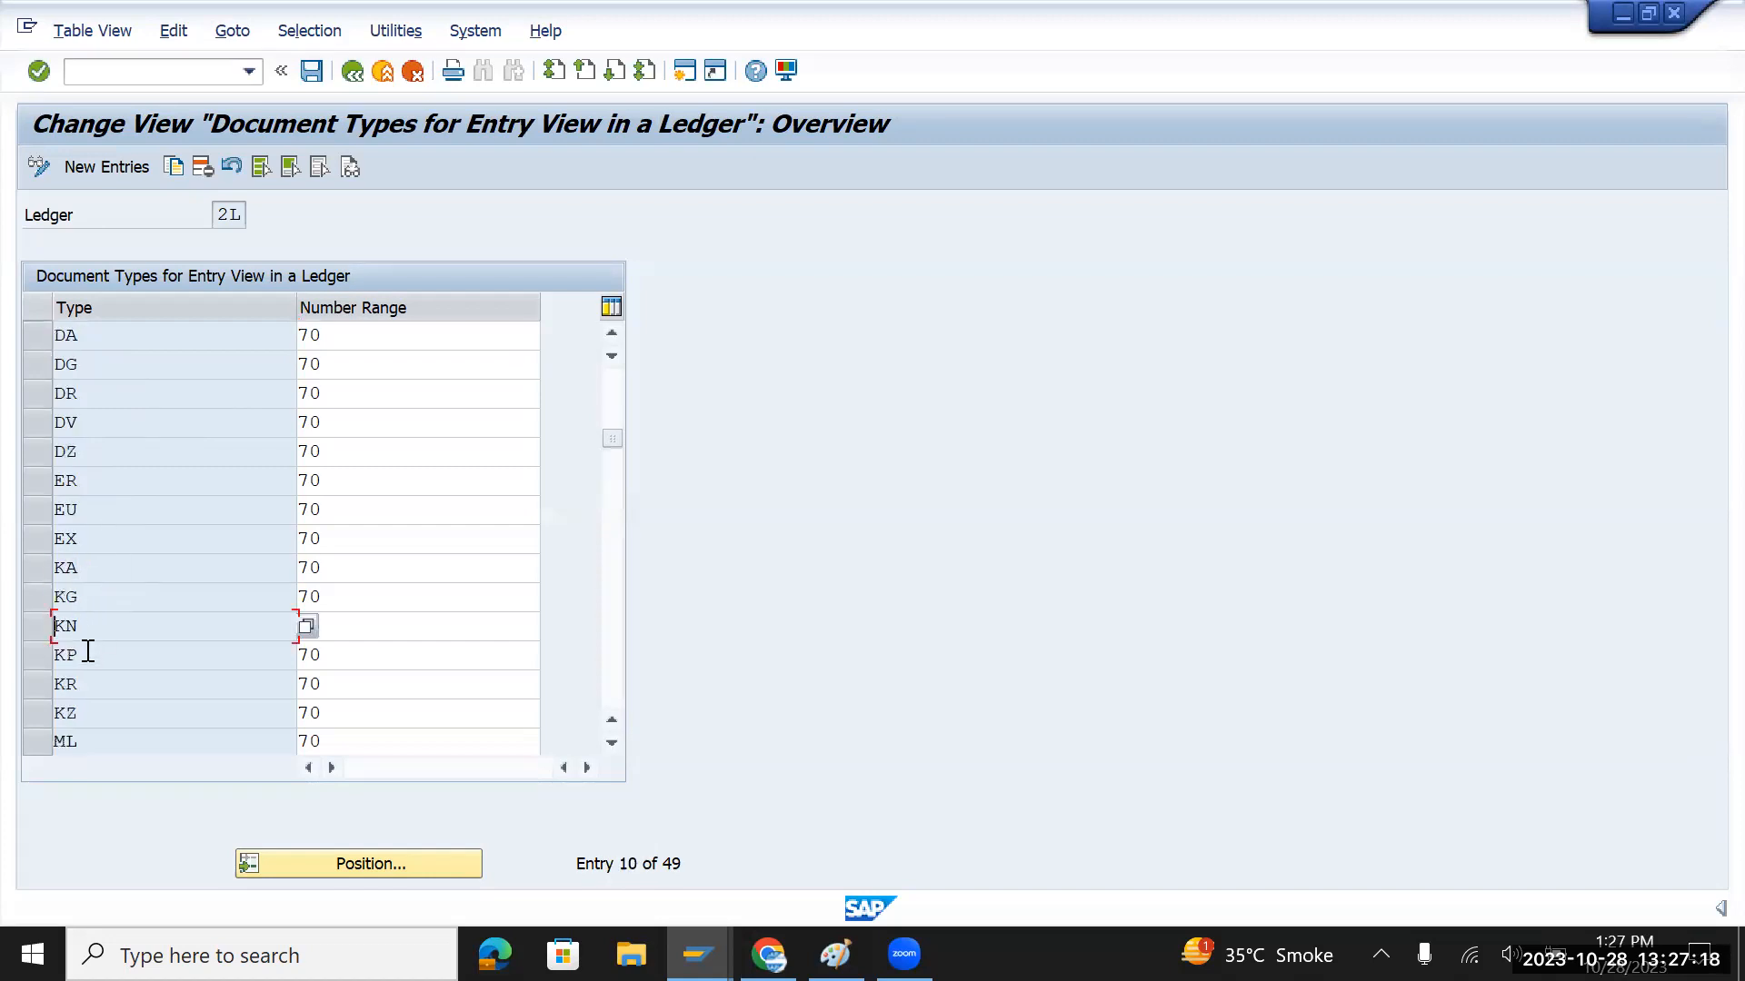
left_click_drag(112, 686, 41, 691)
scroll(57, 674, "down", 2)
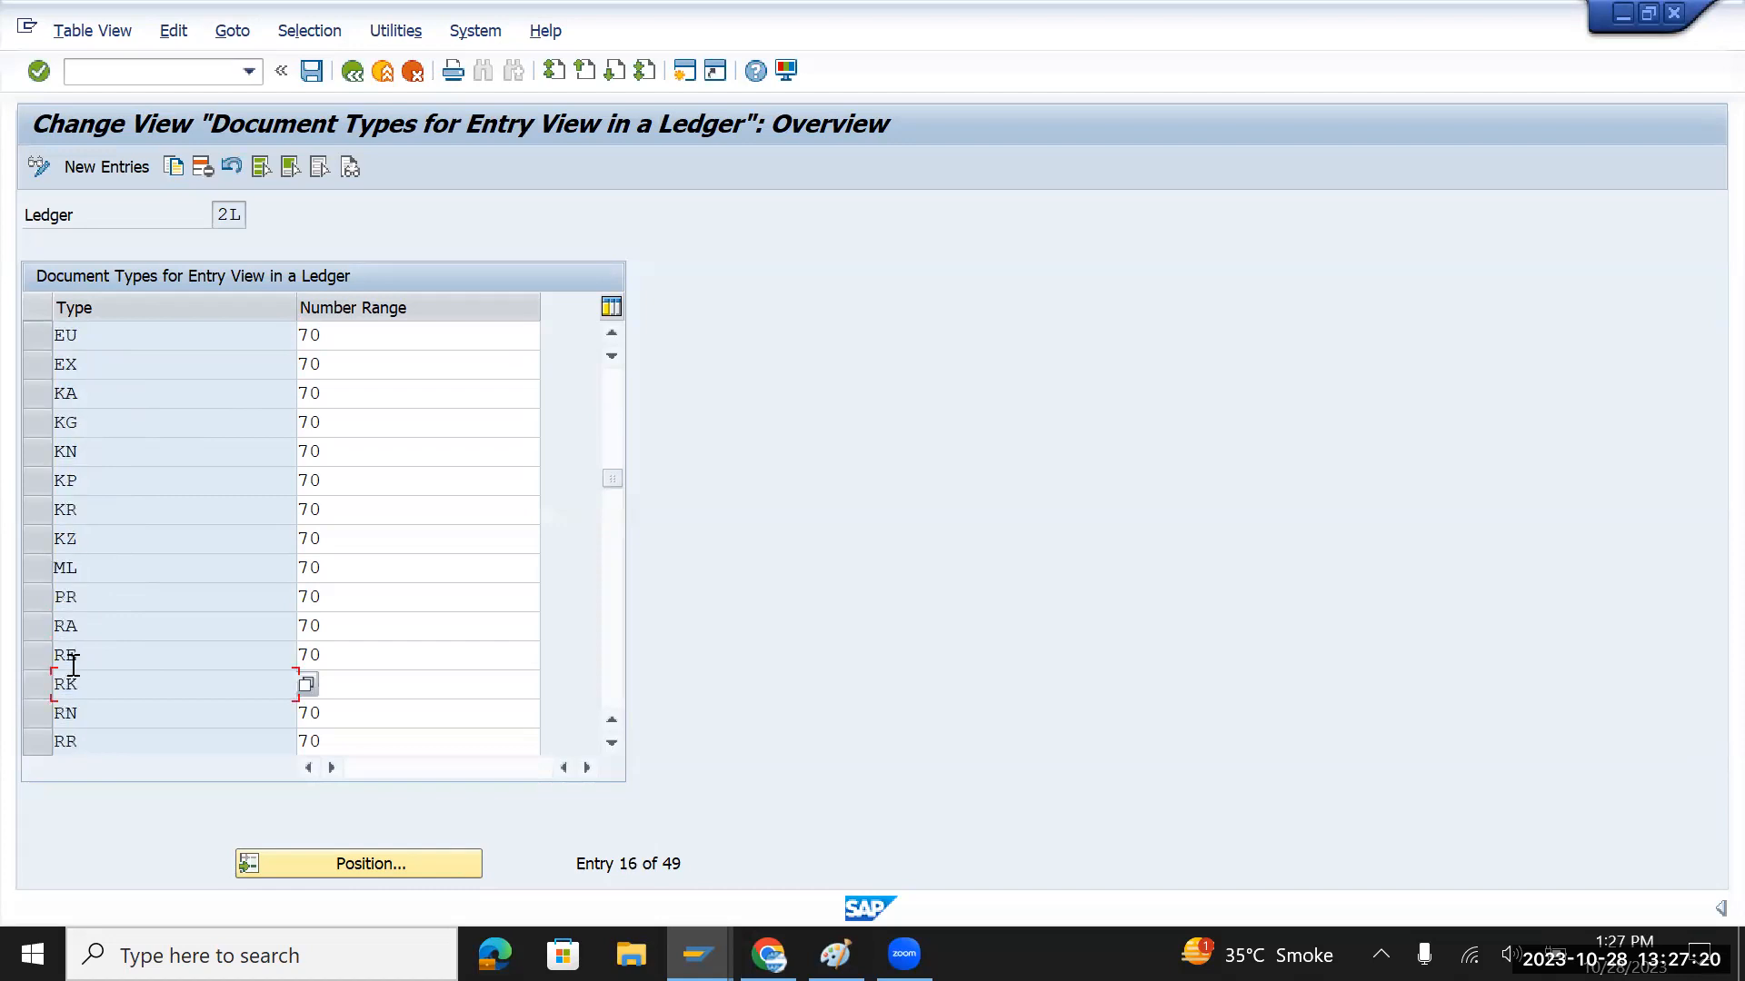
left_click_drag(112, 552, 43, 545)
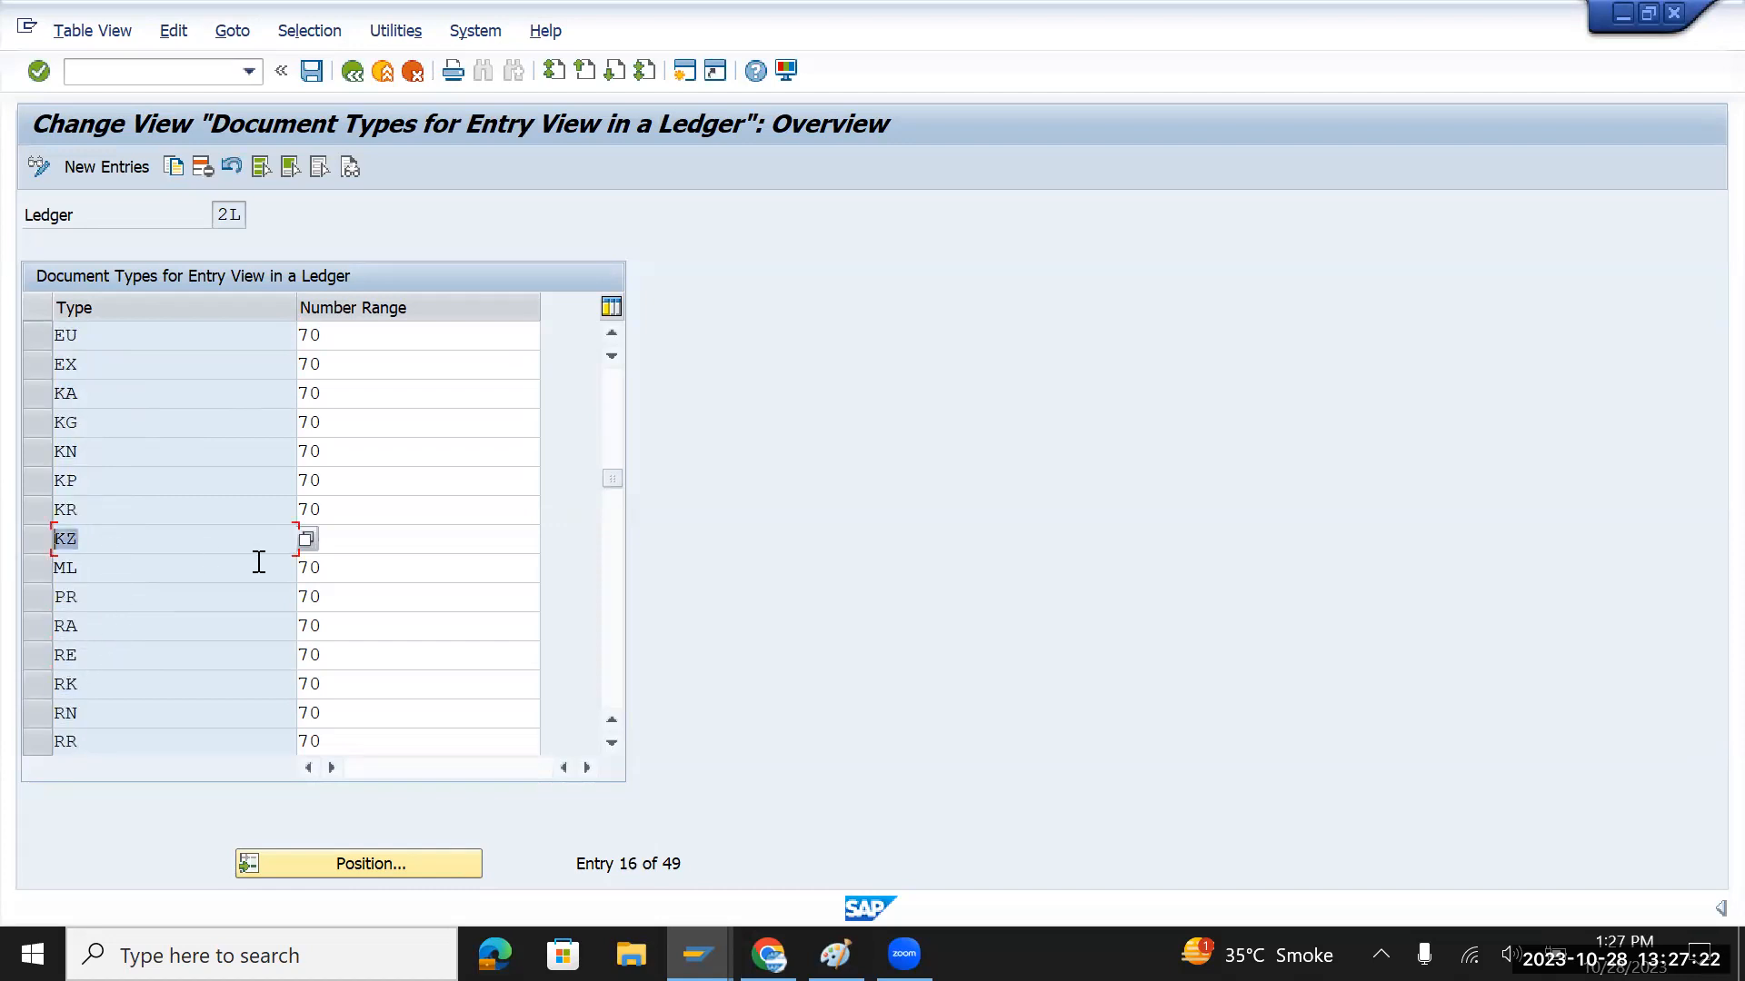
left_click_drag(100, 424, 48, 431)
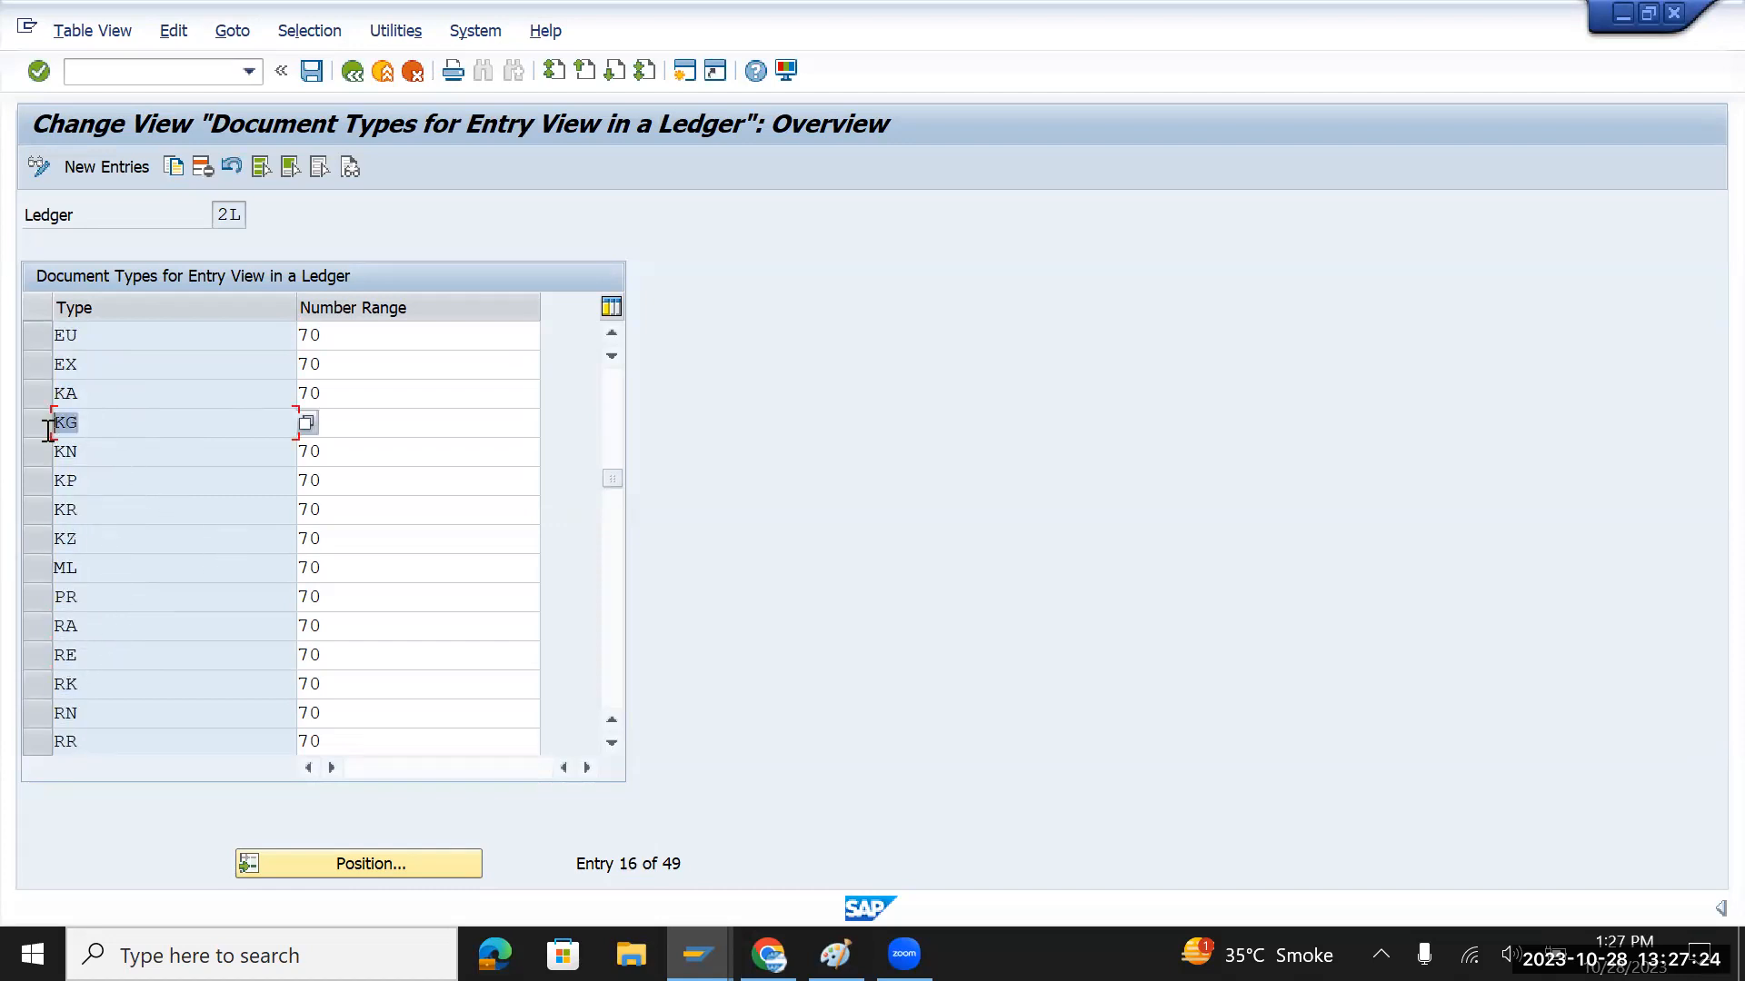
scroll(143, 587, "down", 1)
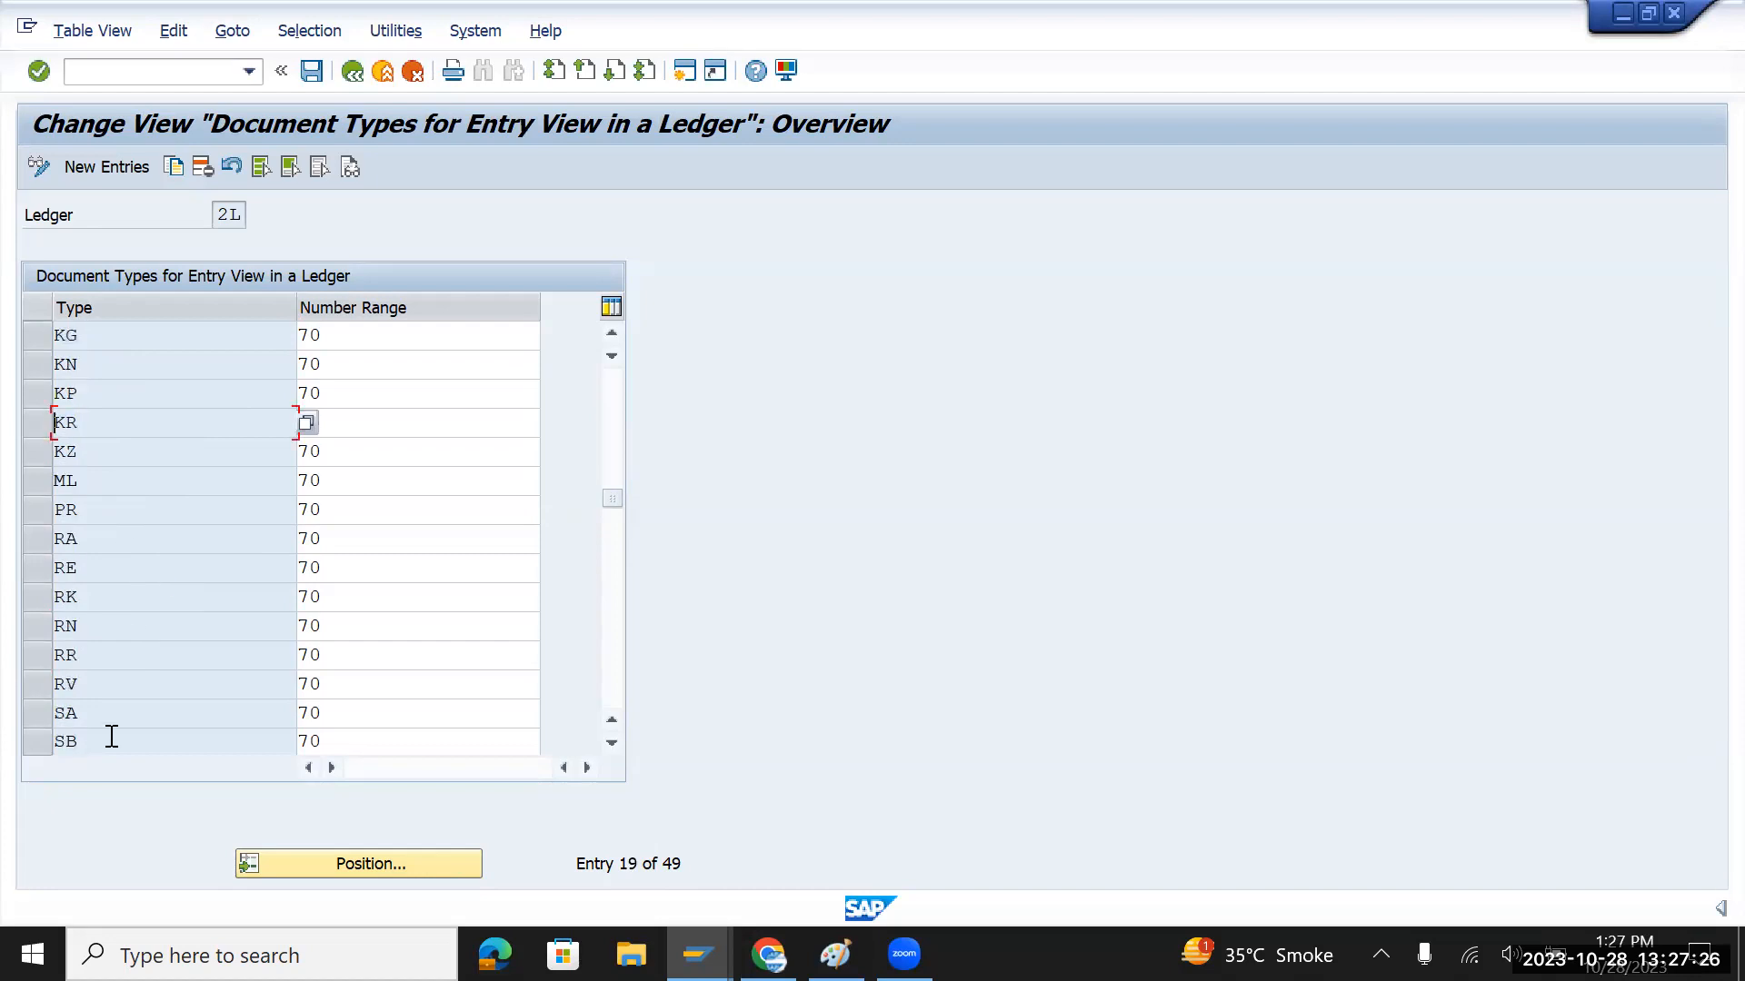
left_click_drag(107, 718, 34, 722)
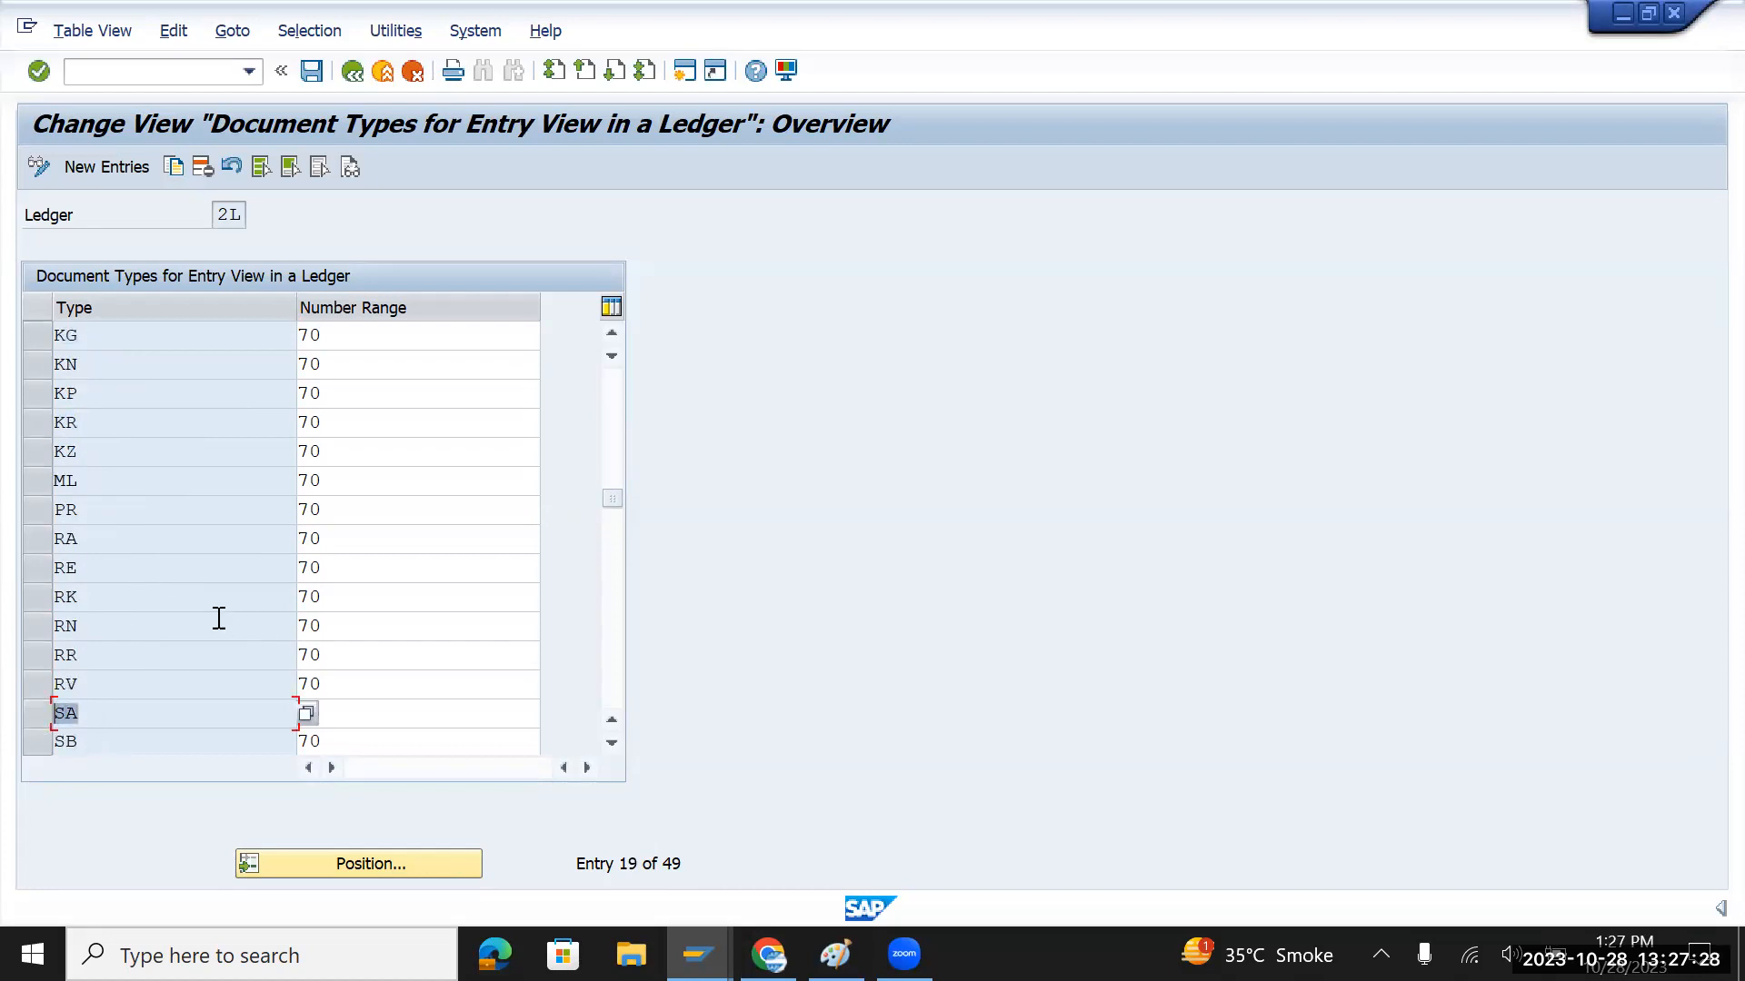
scroll(195, 536, "up", 6)
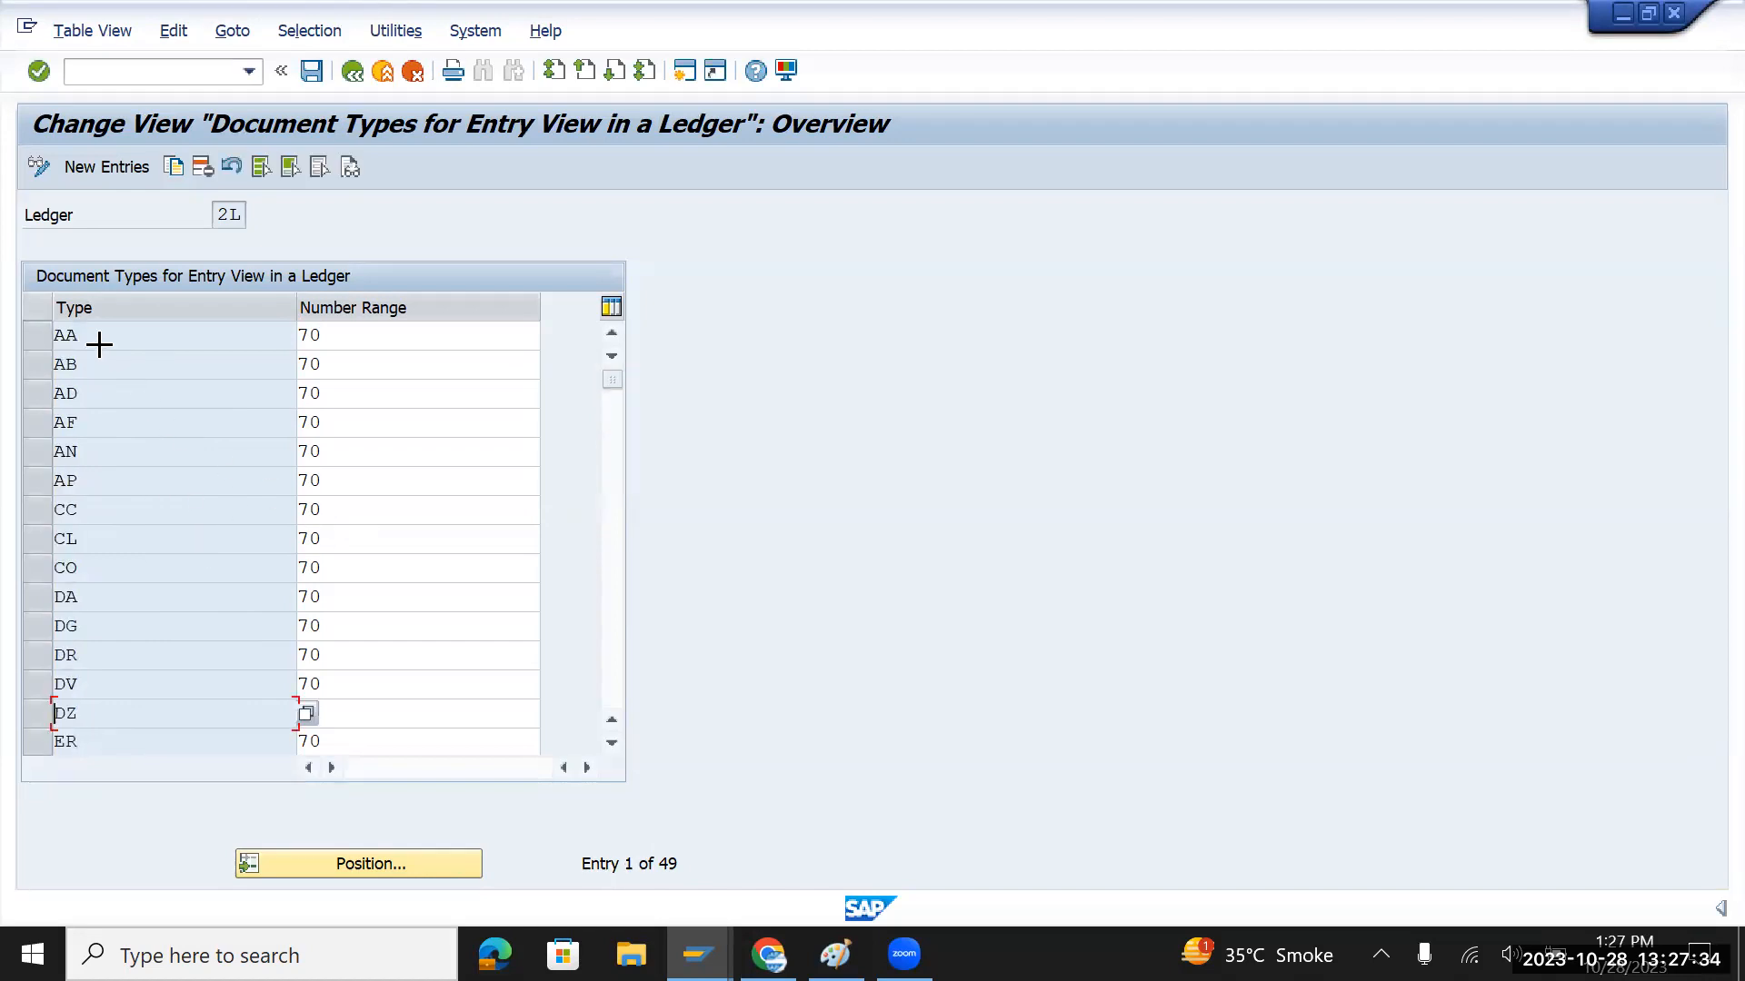
Copy document types AA through ER from ledger 2L and paste them into the new entries for ledger TL
key("ctrl+y")
left_click_drag(48, 334, 64, 727)
key("ctrl+c")
key("F5")
key("ctrl+v")
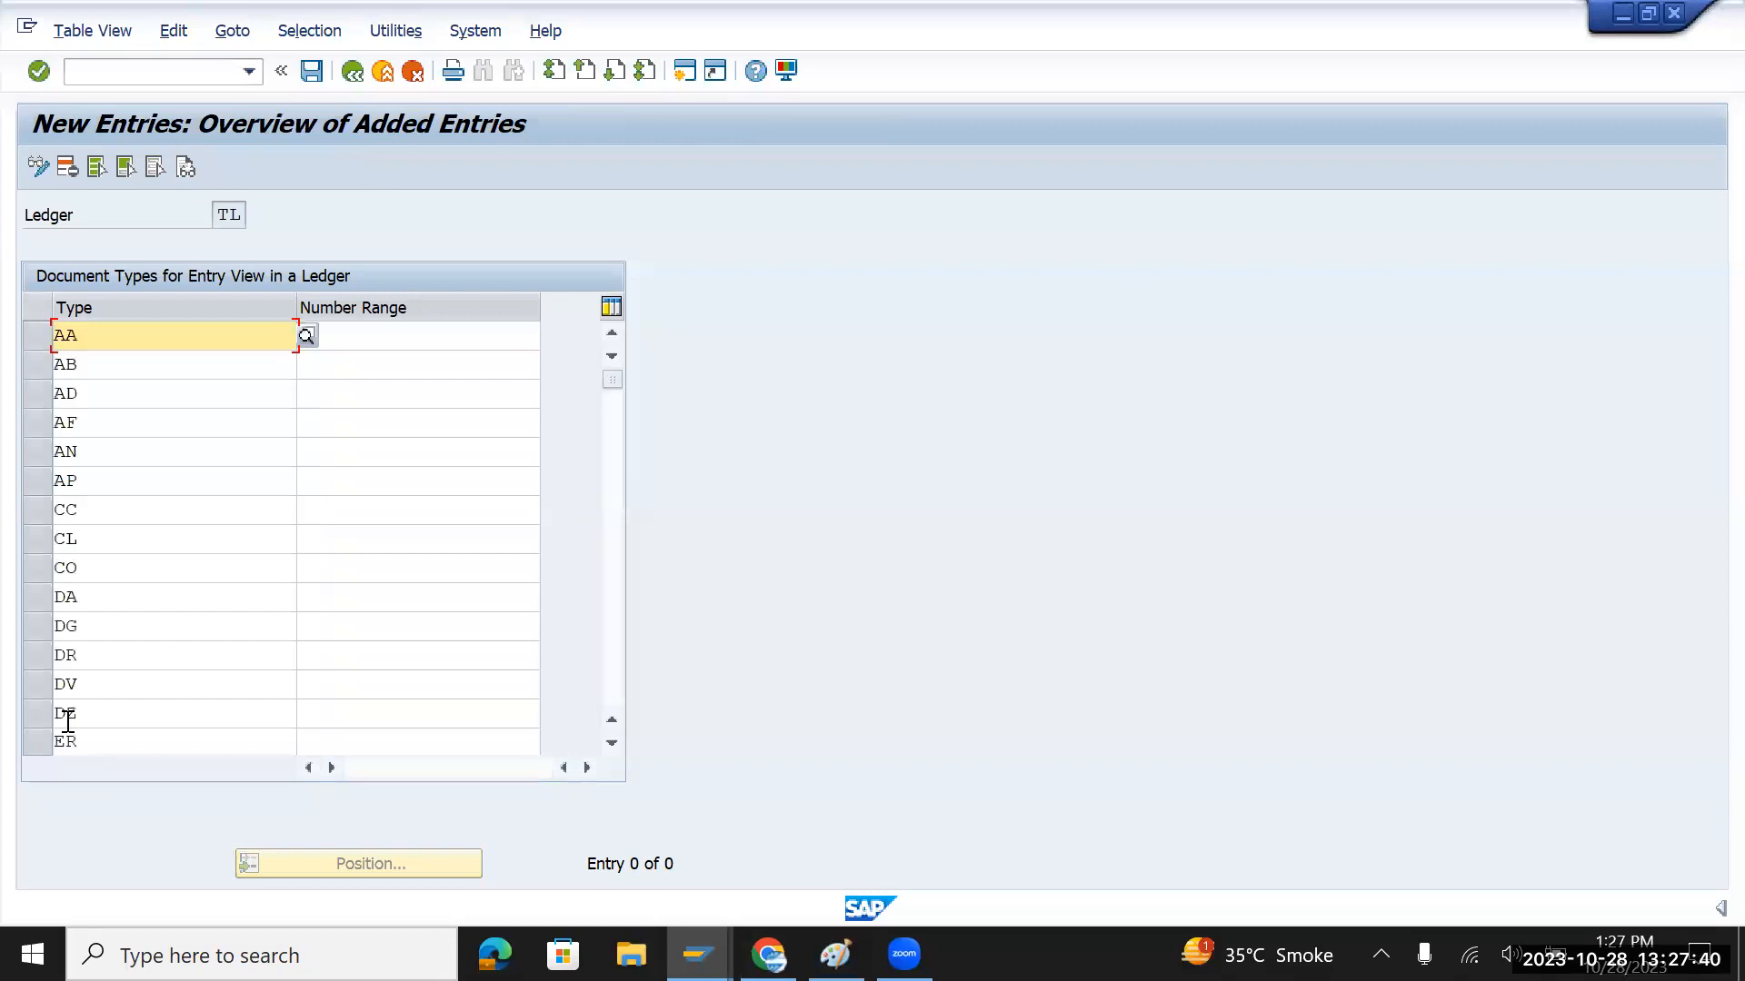
Assign number range 75 to the pasted document types AA through ER in ledger TL
key("Tab")
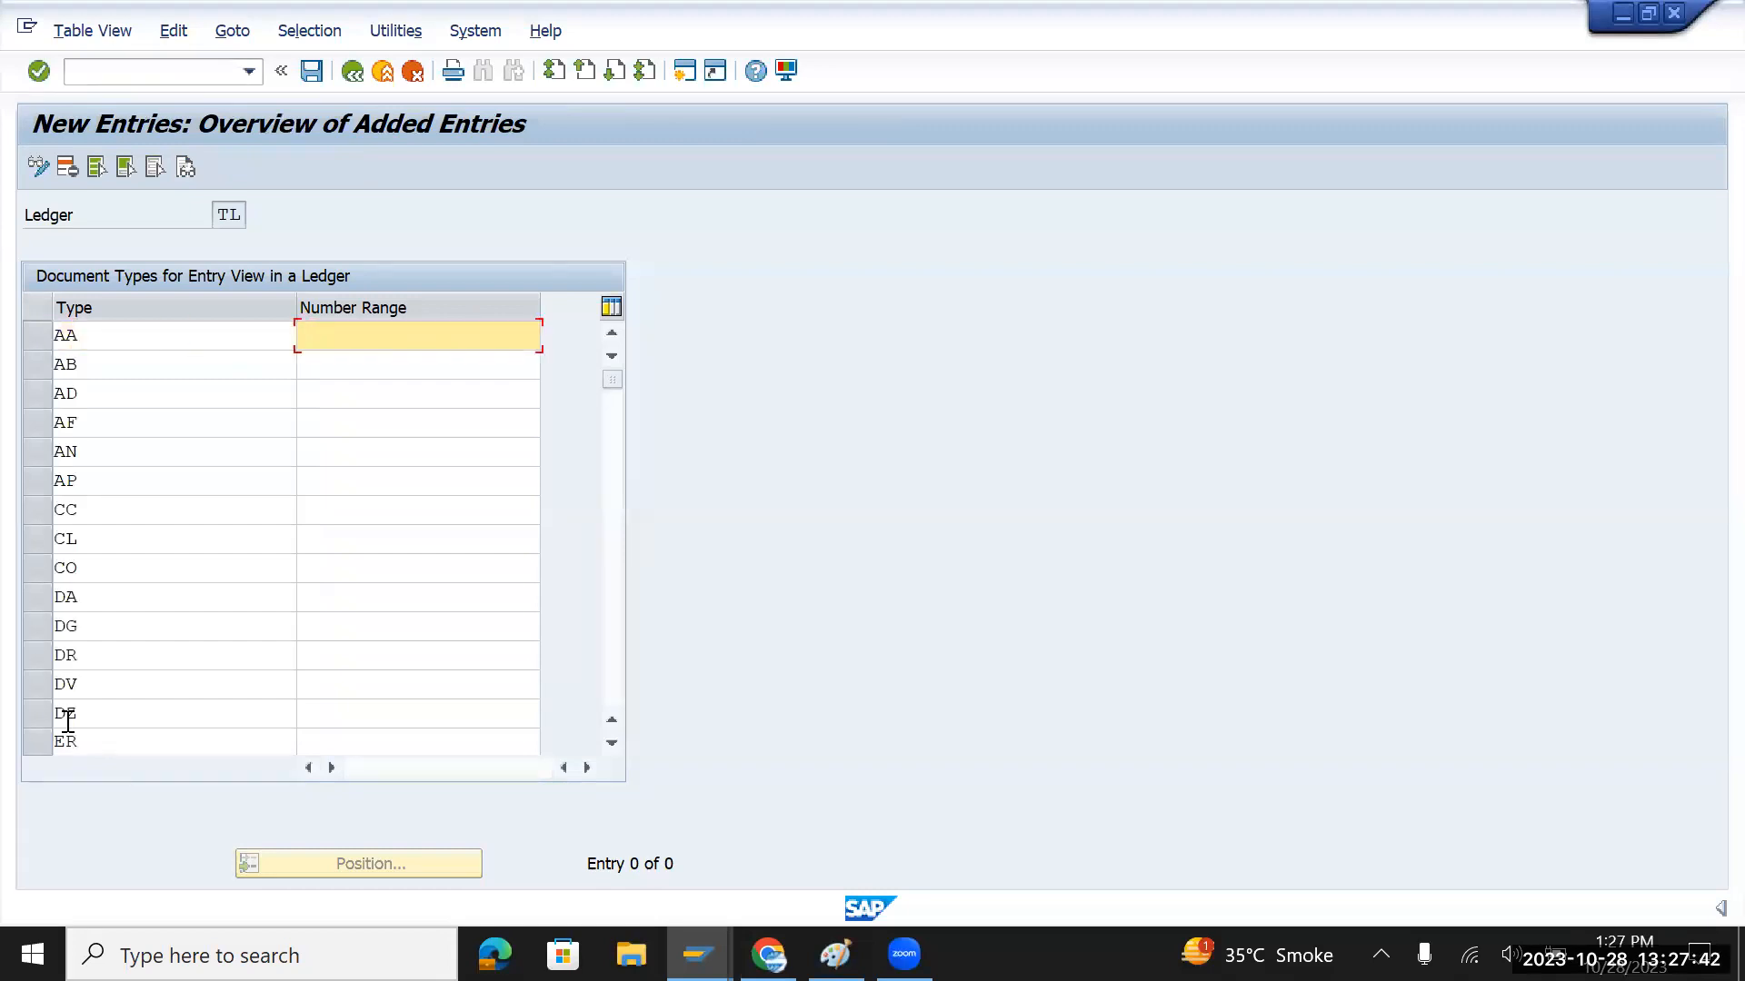
type("75")
left_click_drag(336, 338, 293, 338)
key("ctrl+c")
left_click(311, 363)
key("ctrl+v")
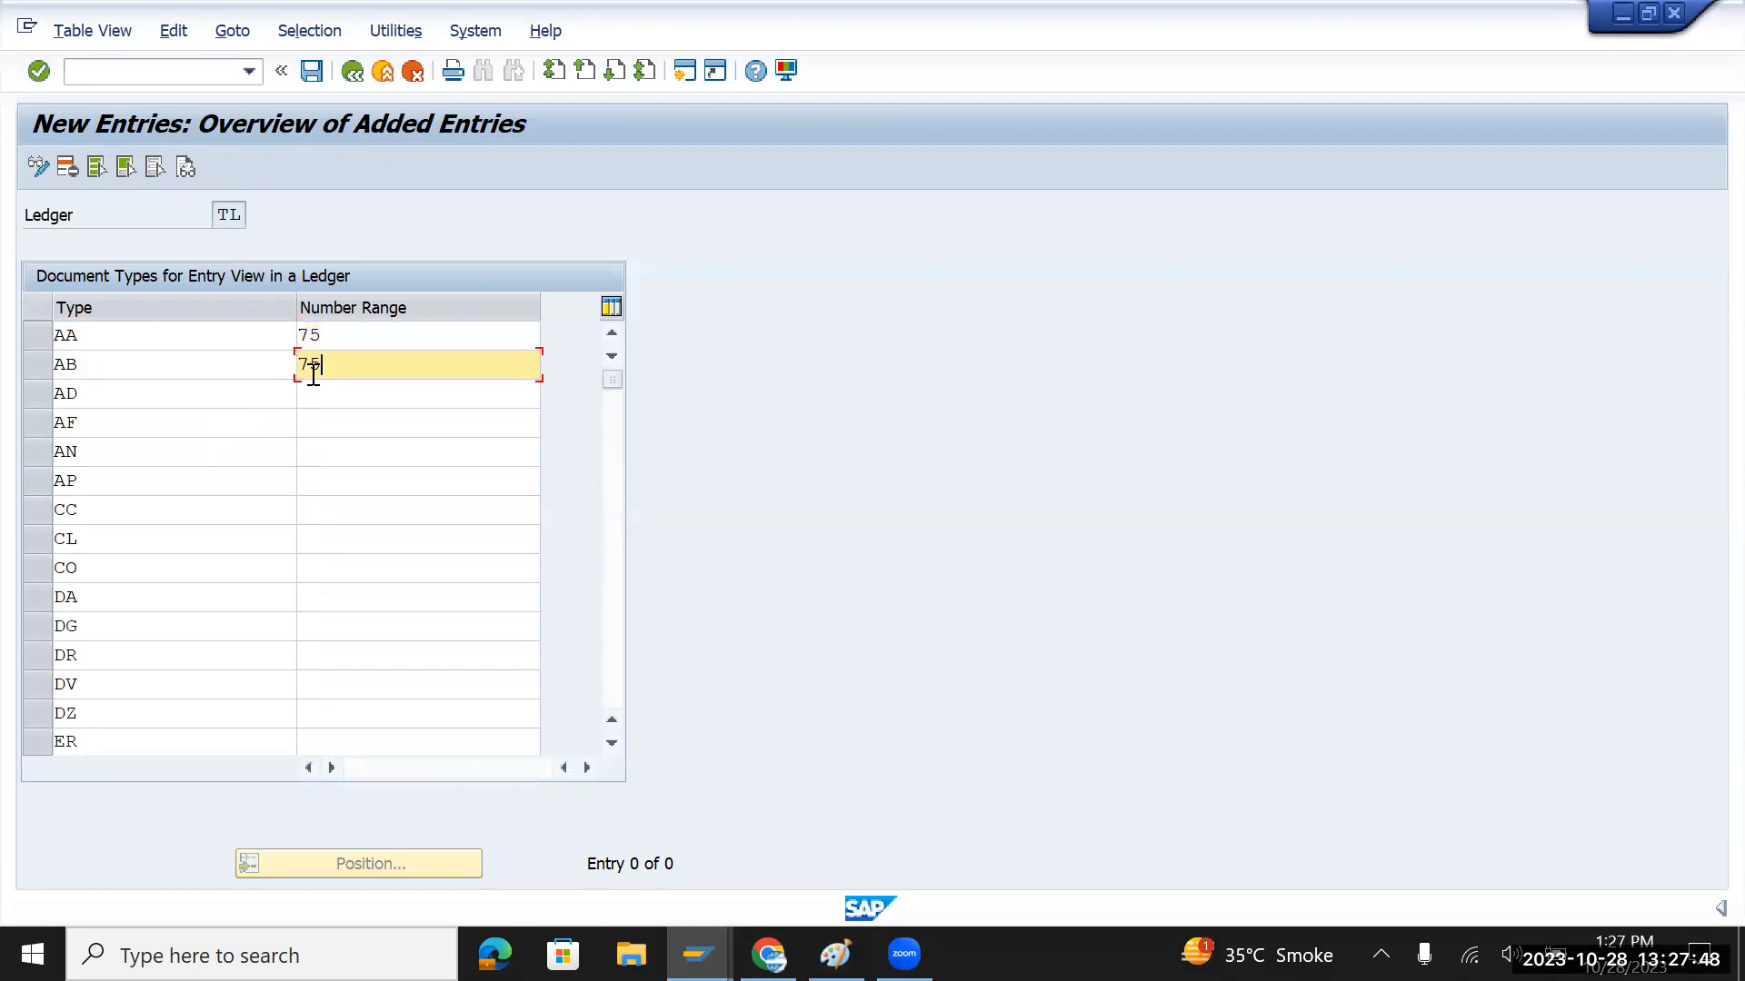
left_click(314, 389)
key("ctrl+v")
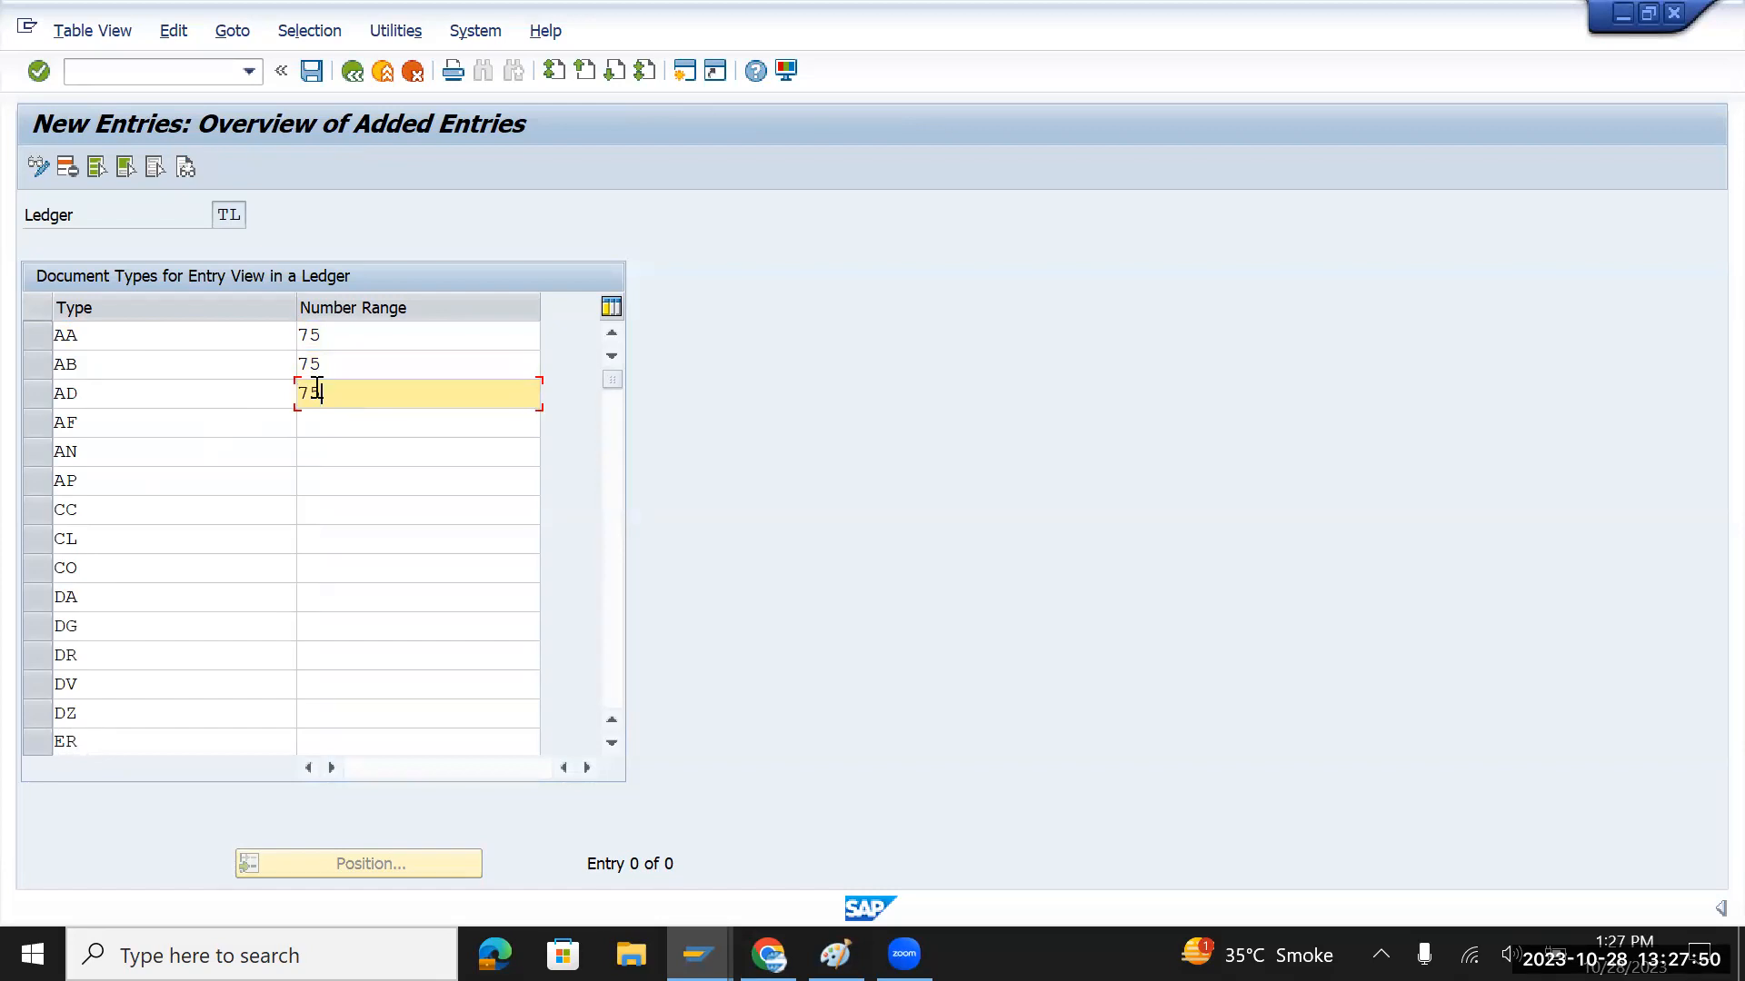
key("Down")
key("ctrl+v")
key("Down")
key("ctrl+v")
key("Down")
key("ctrl+v")
key("Down")
key("ctrl+v")
key("Down")
type("v")
key("Down")
key("ctrl+v")
key("Down")
key("ctrl+v")
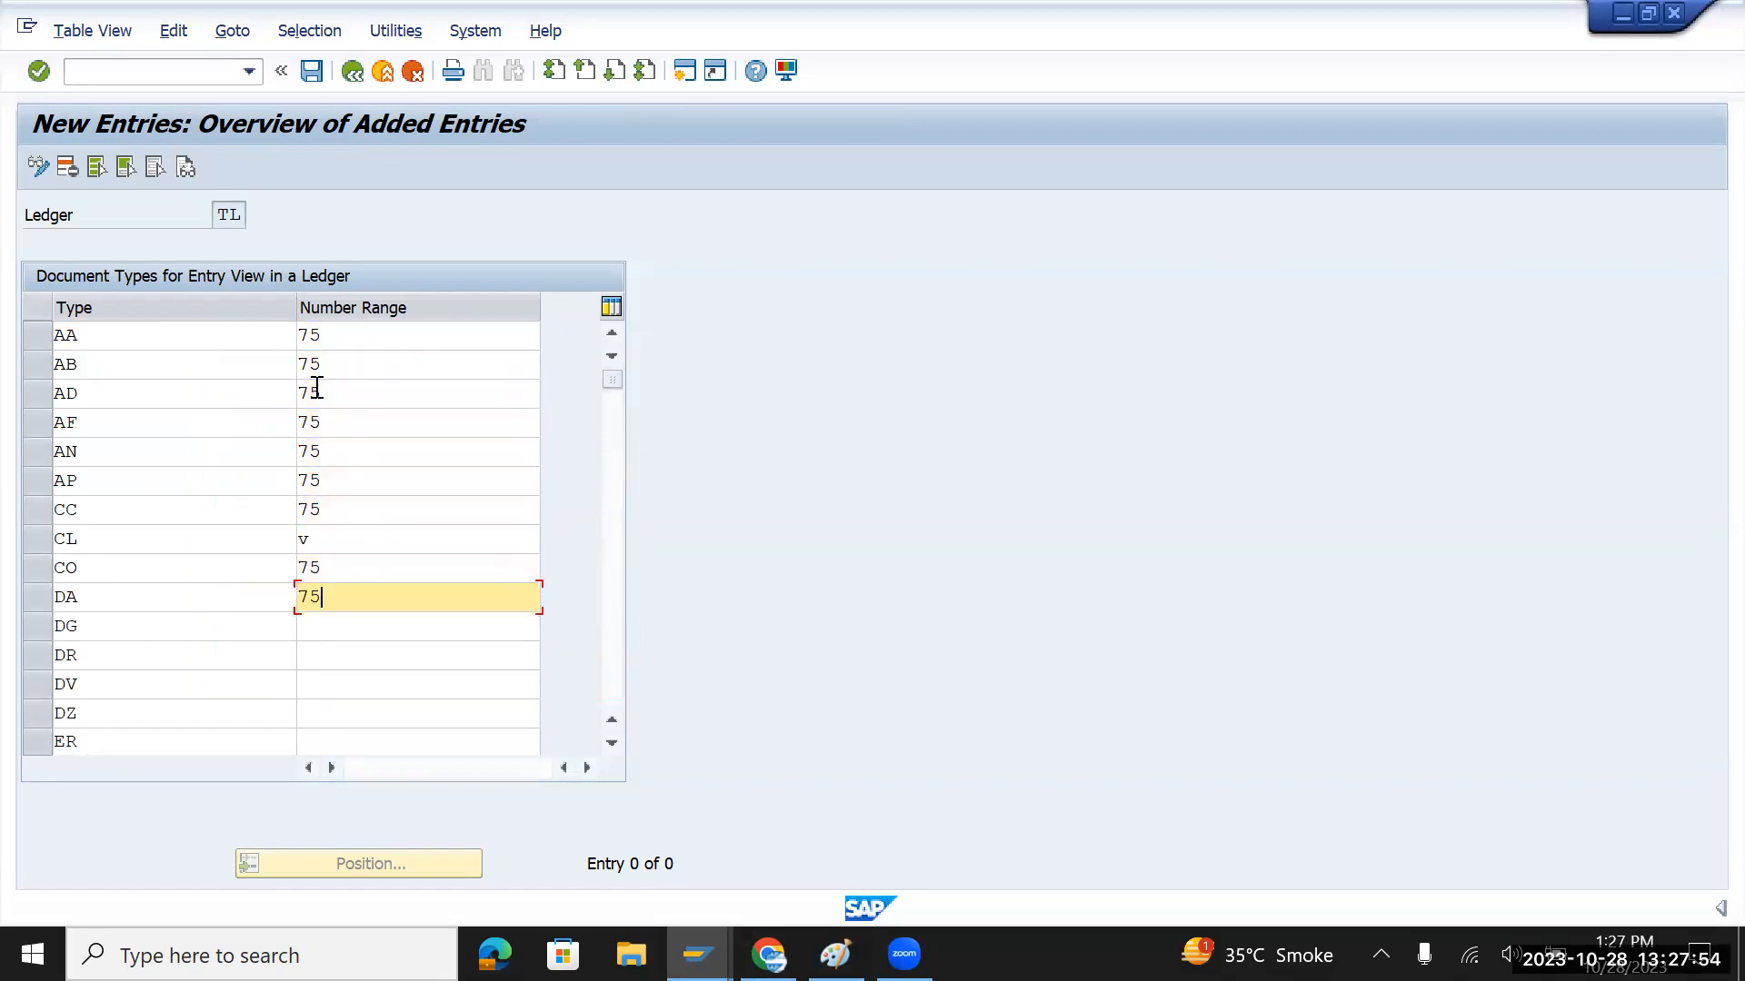
key("Down")
key("ctrl+v")
key("Down")
key("ctrl+v")
key("Down")
key("ctrl+v")
key("Down")
key("ctrl+v")
key("Down")
key("ctrl+v")
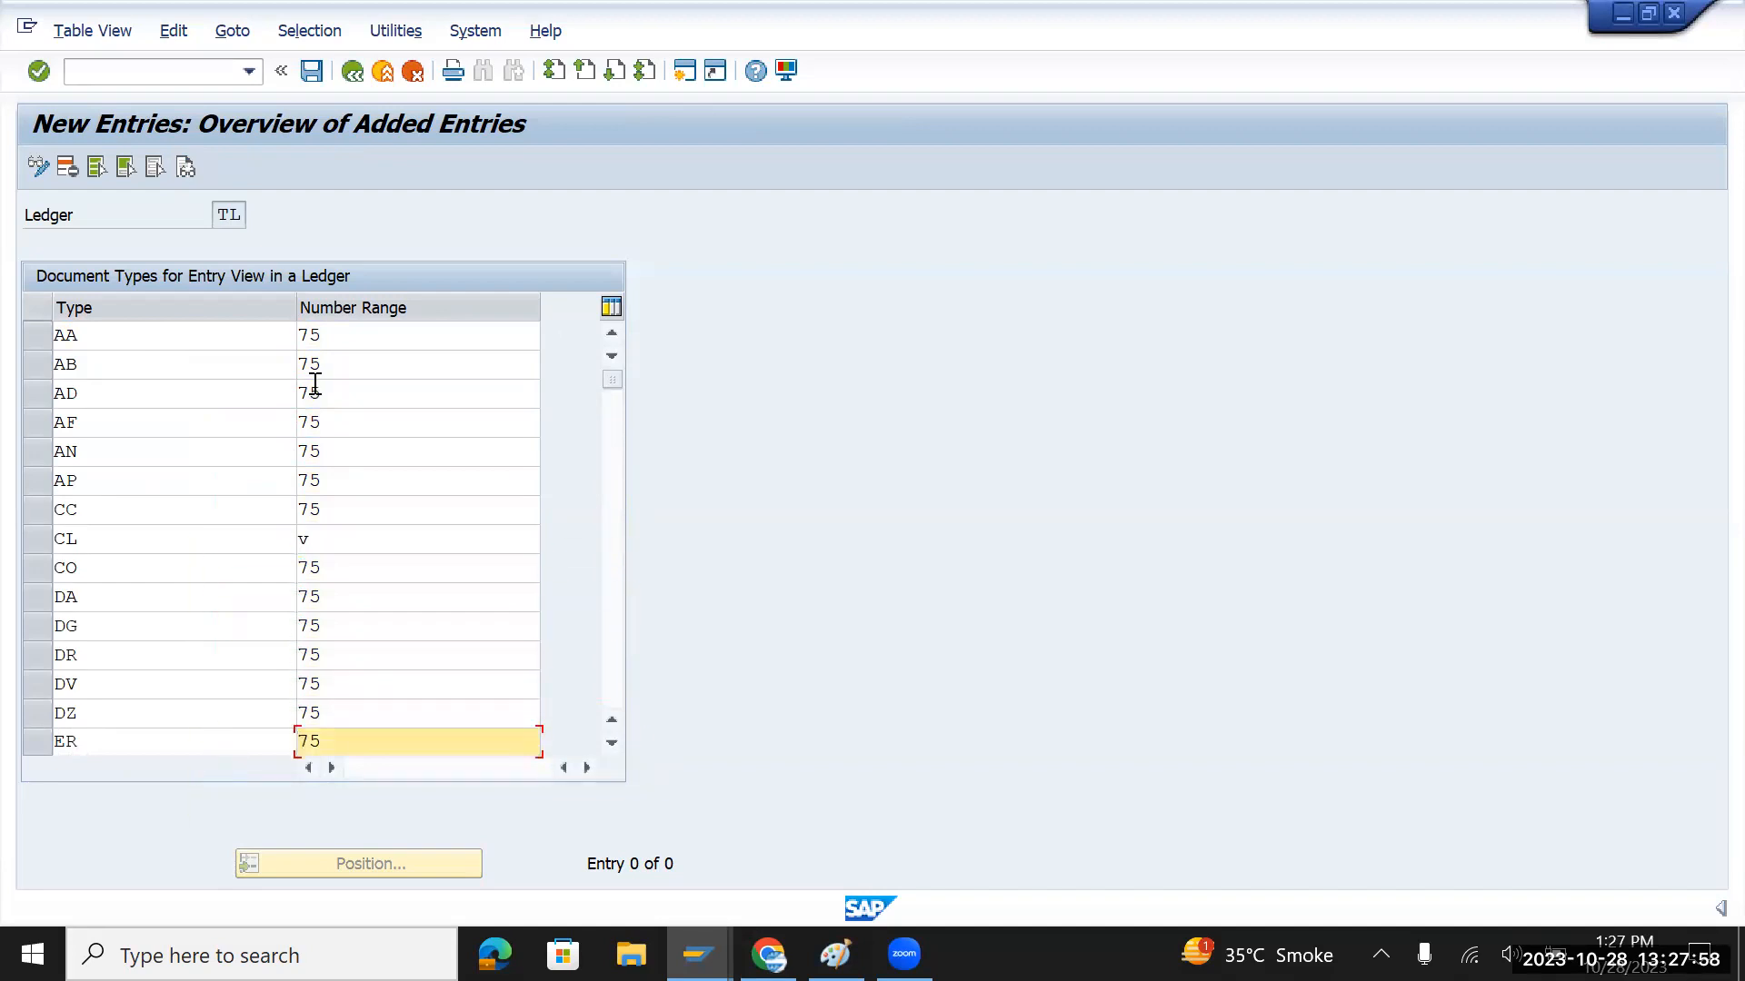
Correct the number range of document type CL to 75 and save the entries under customizing request WALK902687
left_click(345, 546)
key("BackSpace")
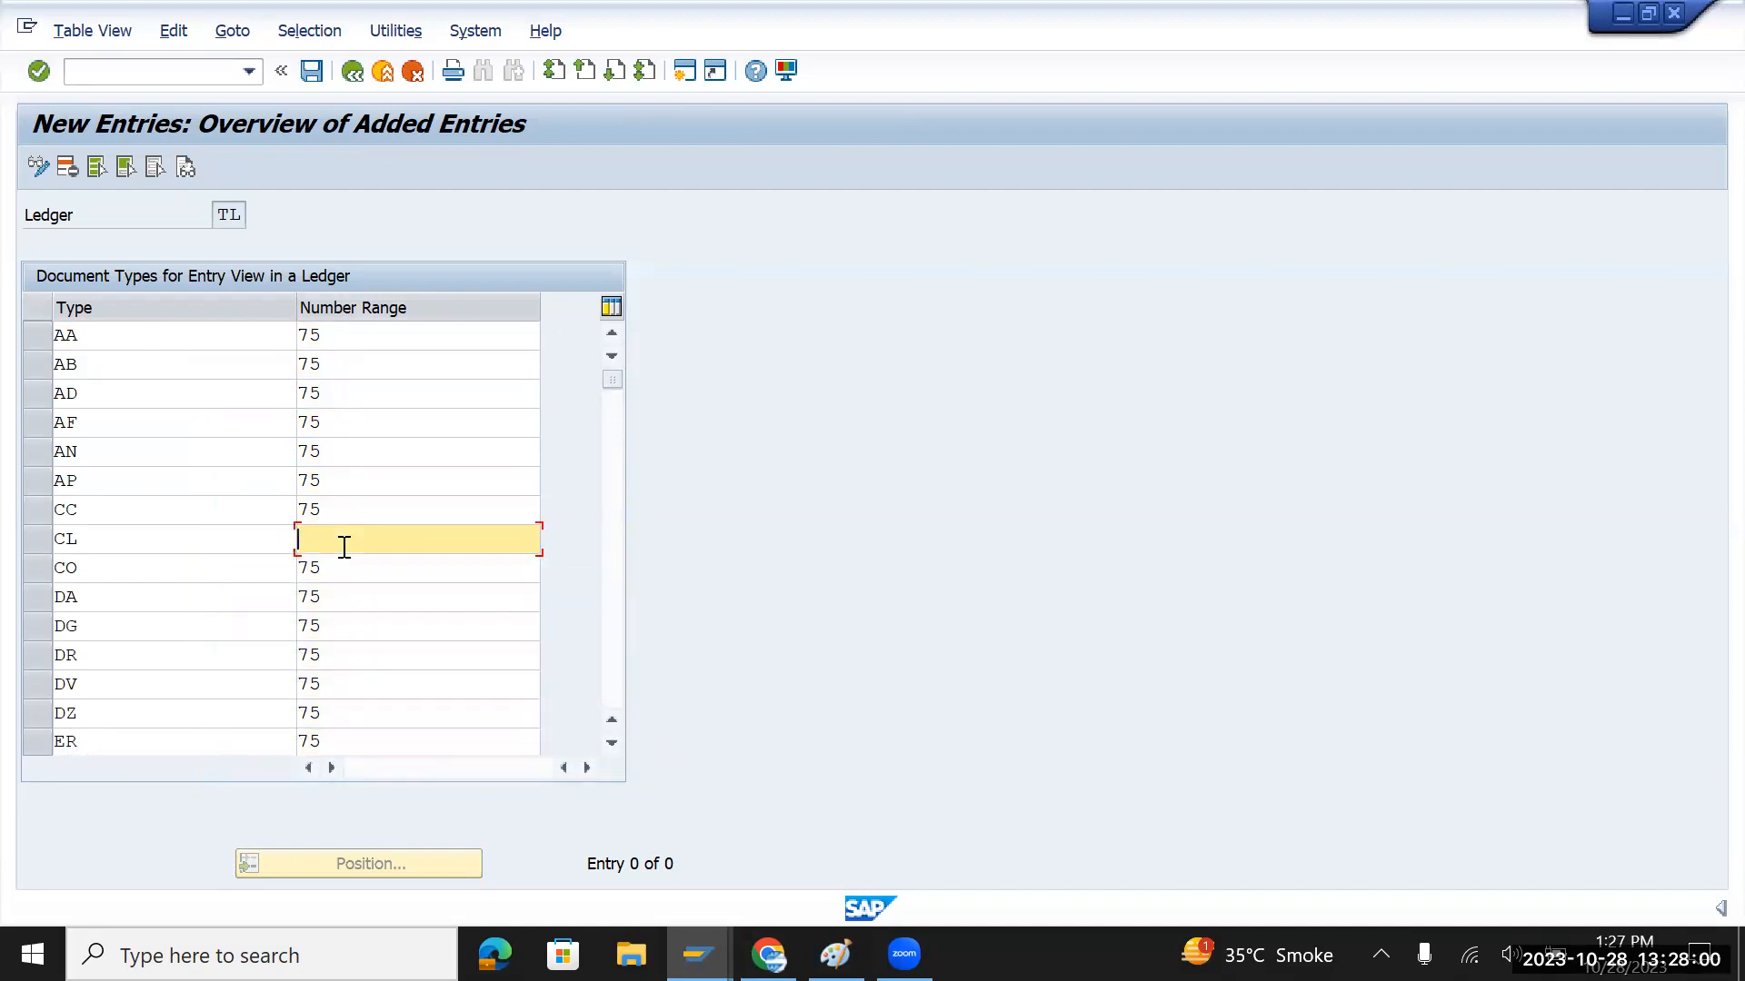
type("75")
left_click(312, 73)
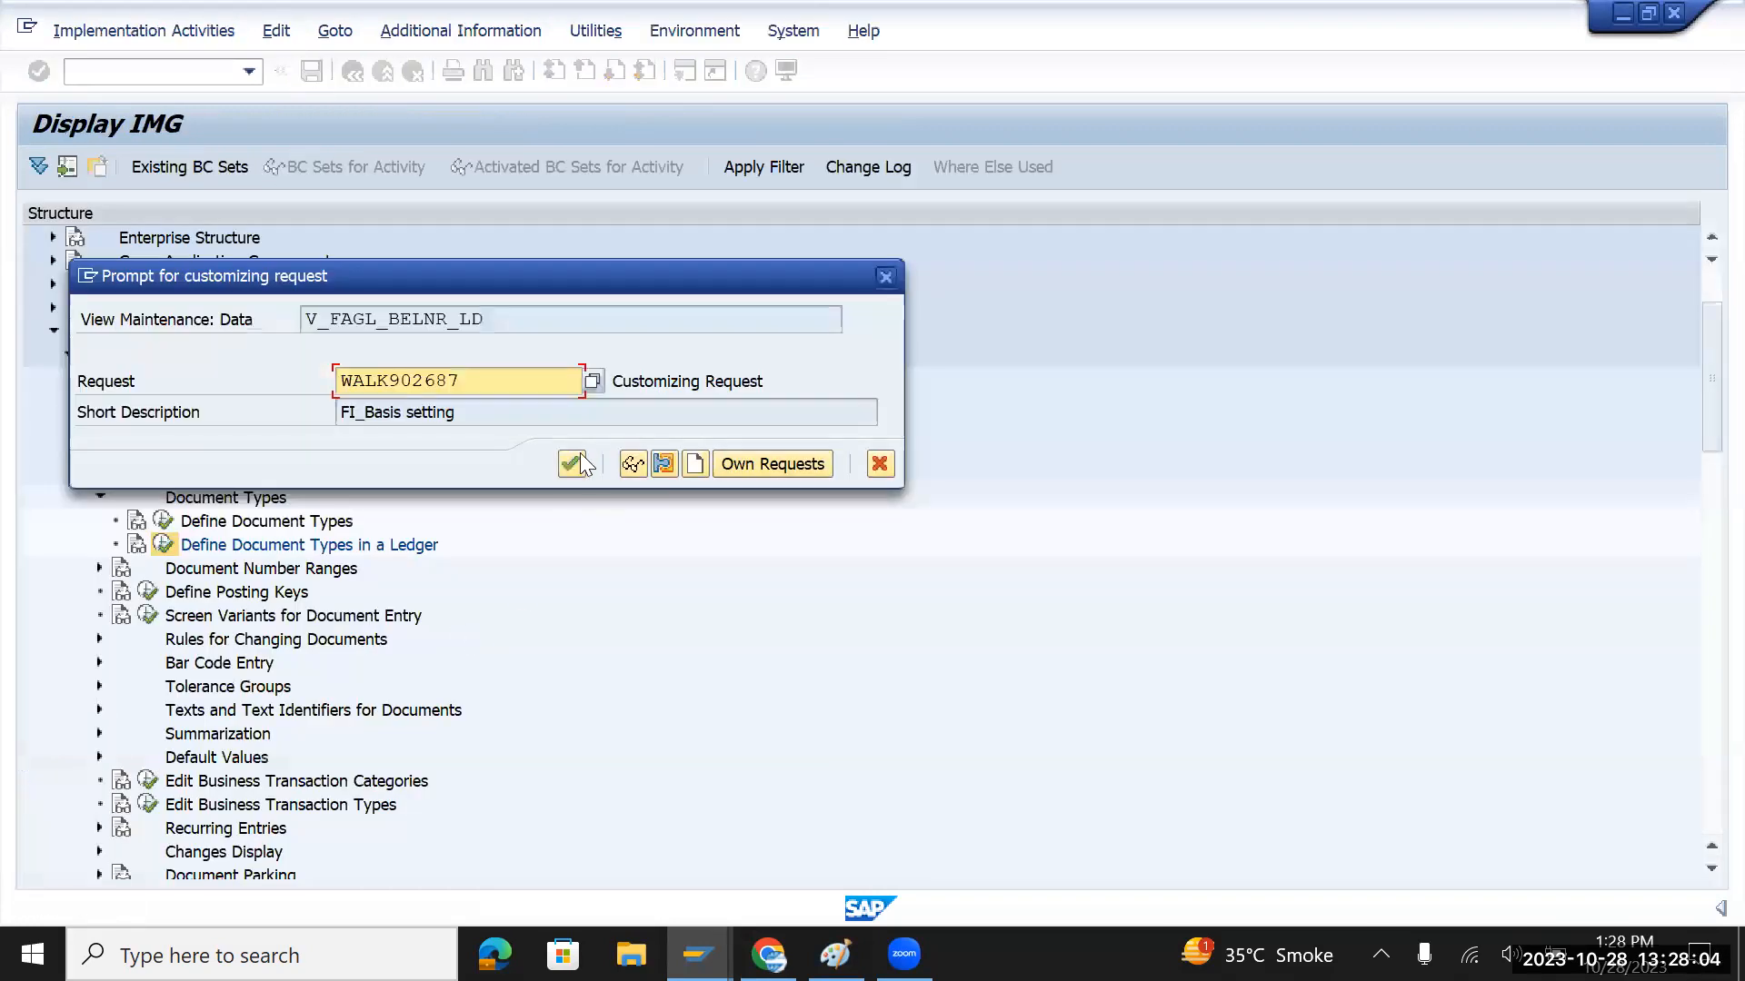
left_click(569, 462)
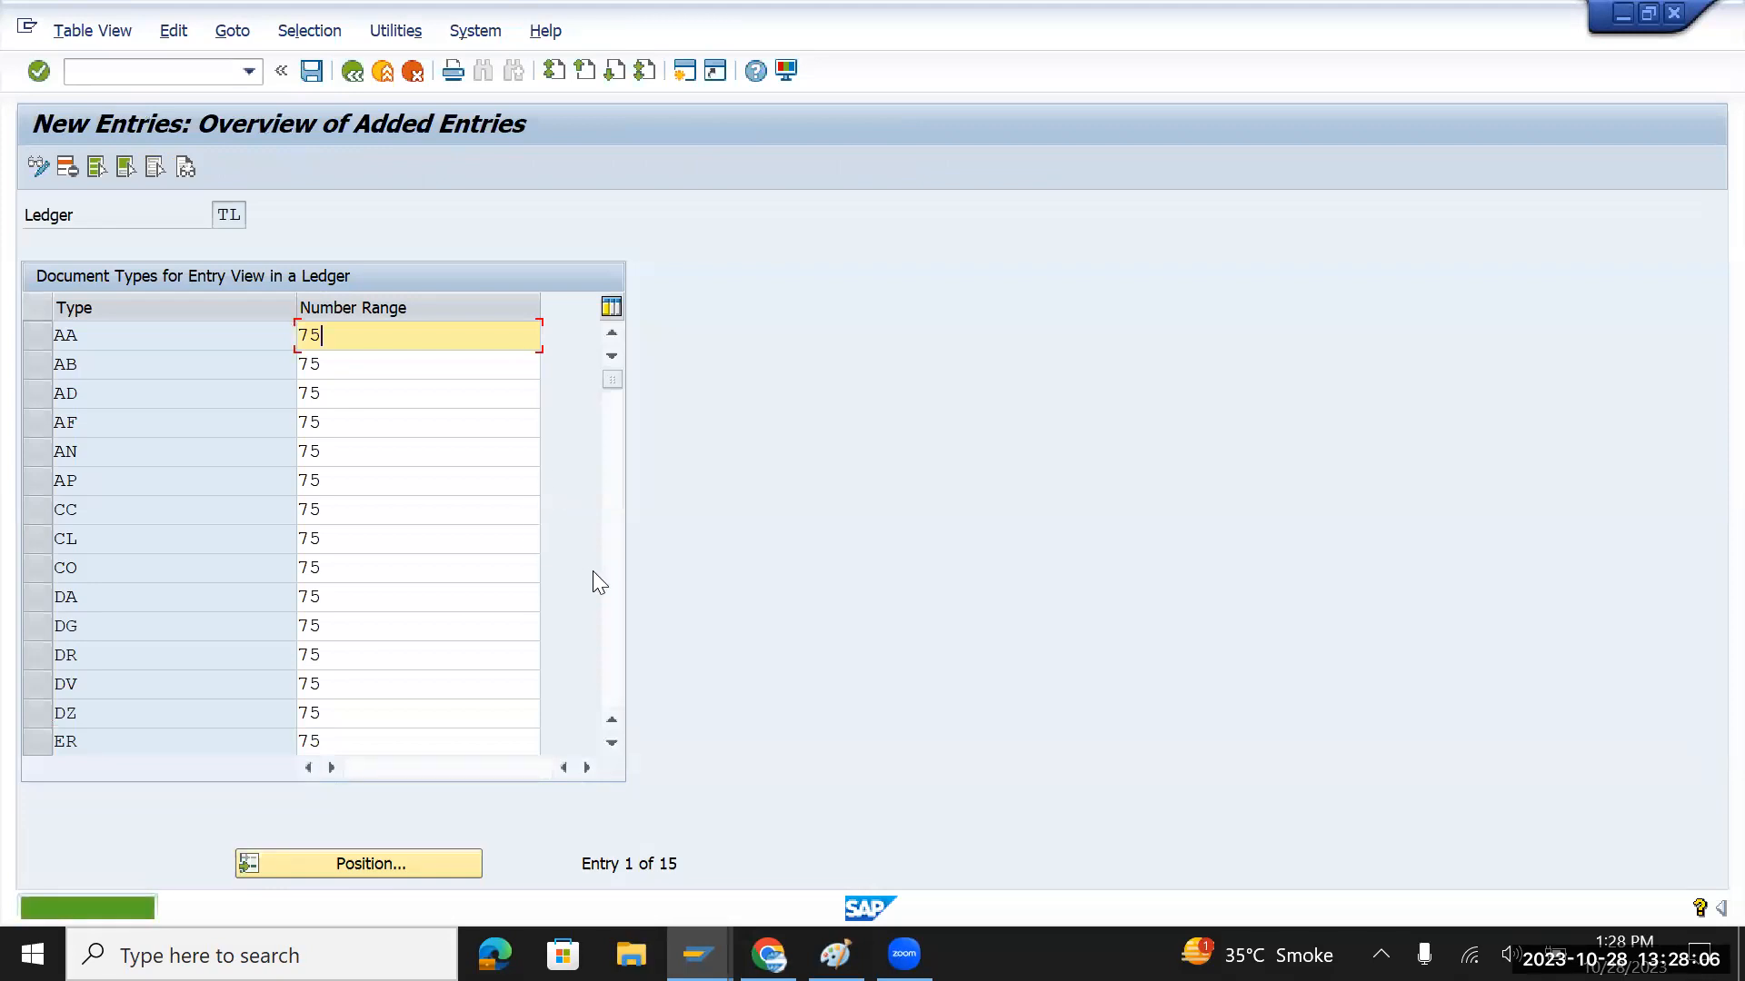
Copy document types EU through RR from ledger 2L and paste them into the next blank rows of ledger TL's new entries
left_click(607, 606)
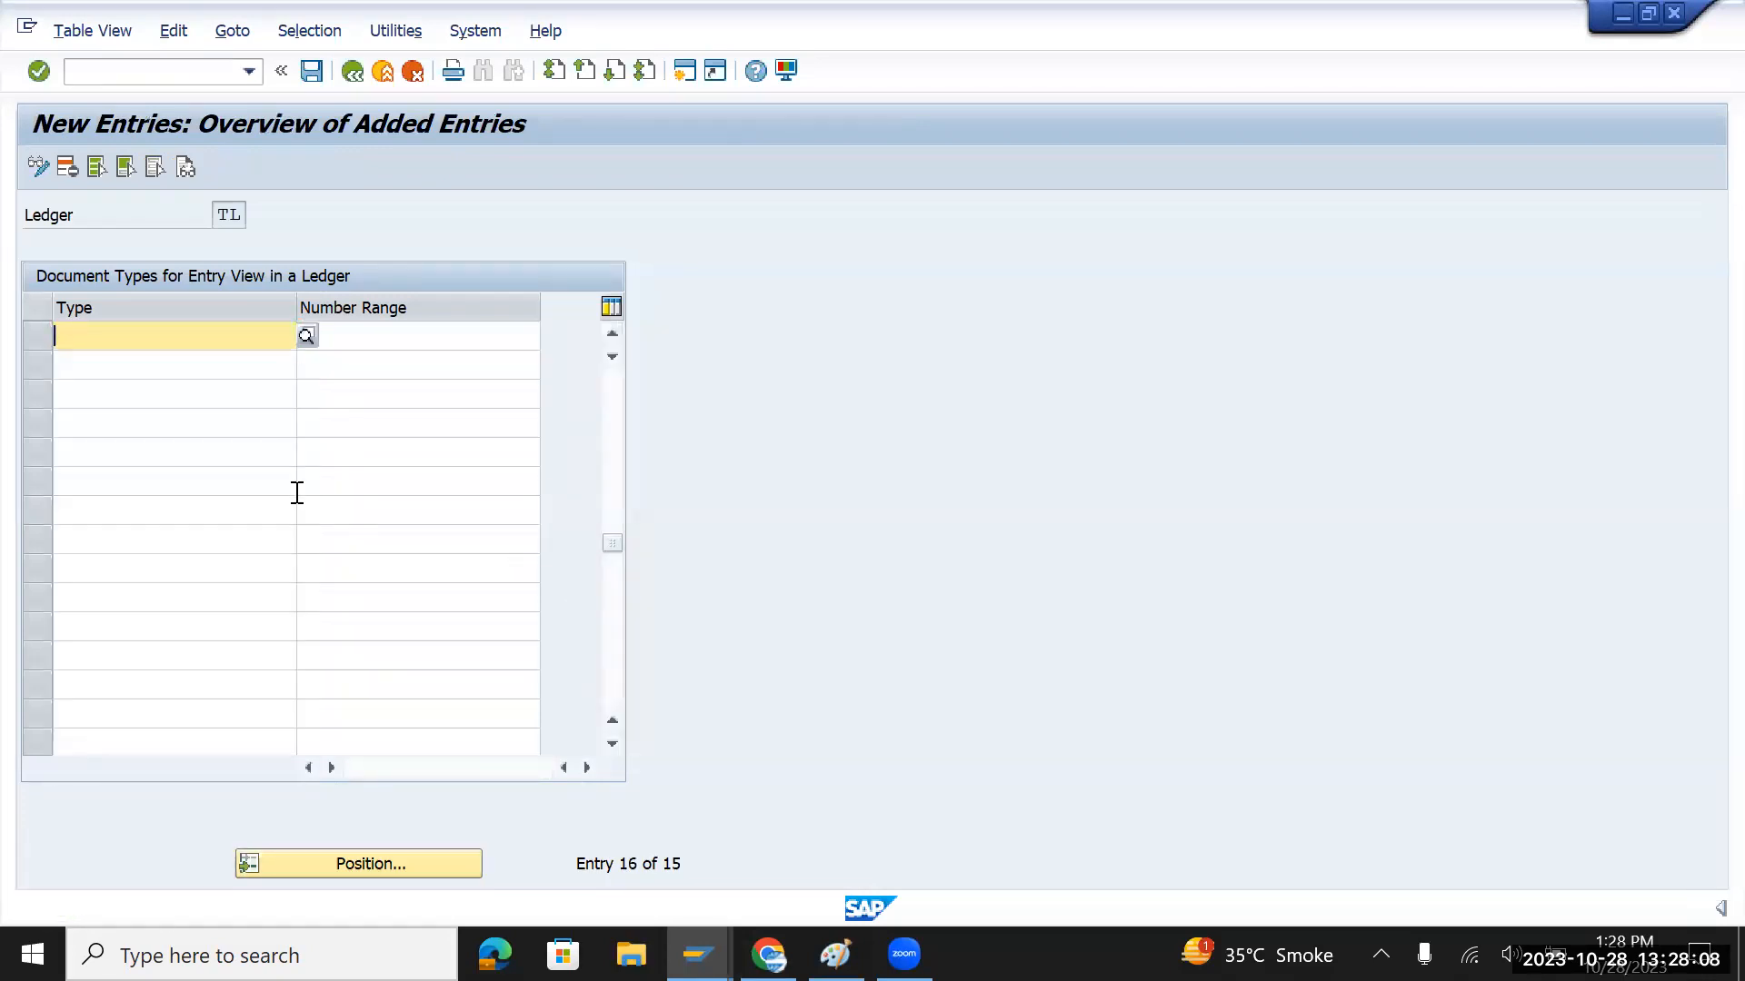
key("F3")
left_click(612, 652)
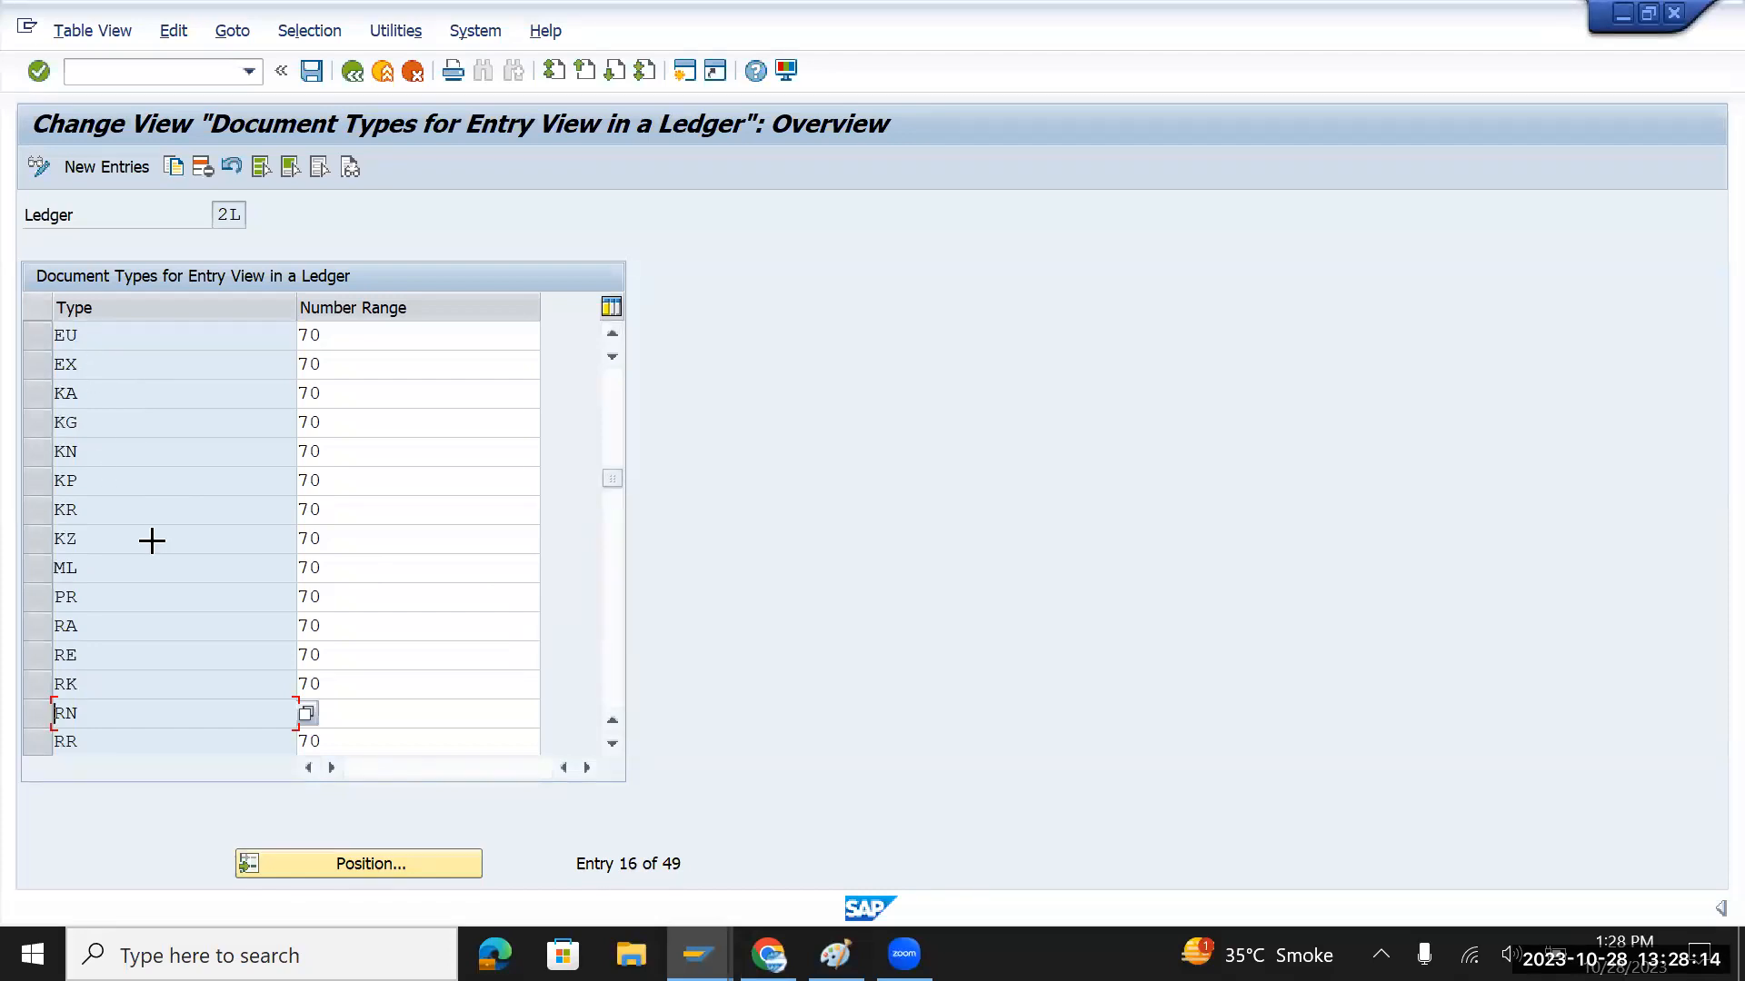
left_click_drag(56, 331, 99, 732)
key("F5")
key("ctrl+v")
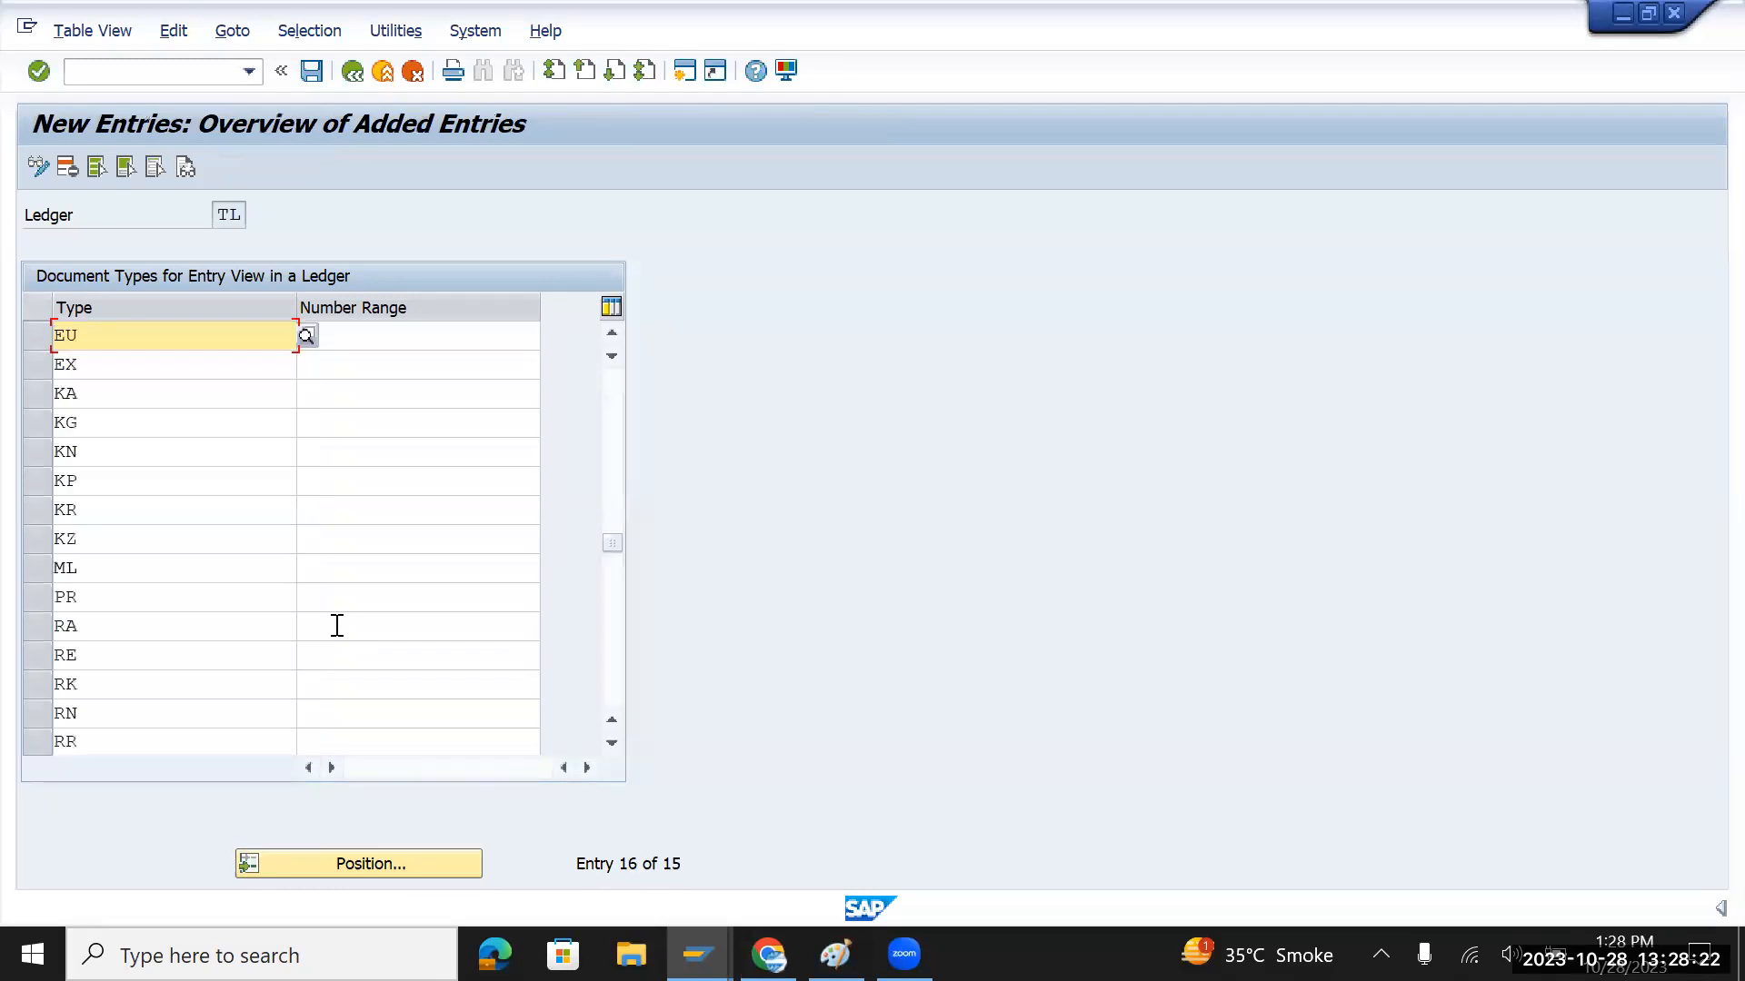
Assign number range 75 to each document type from EU through RR in ledger TL and save the entries
left_click(390, 345)
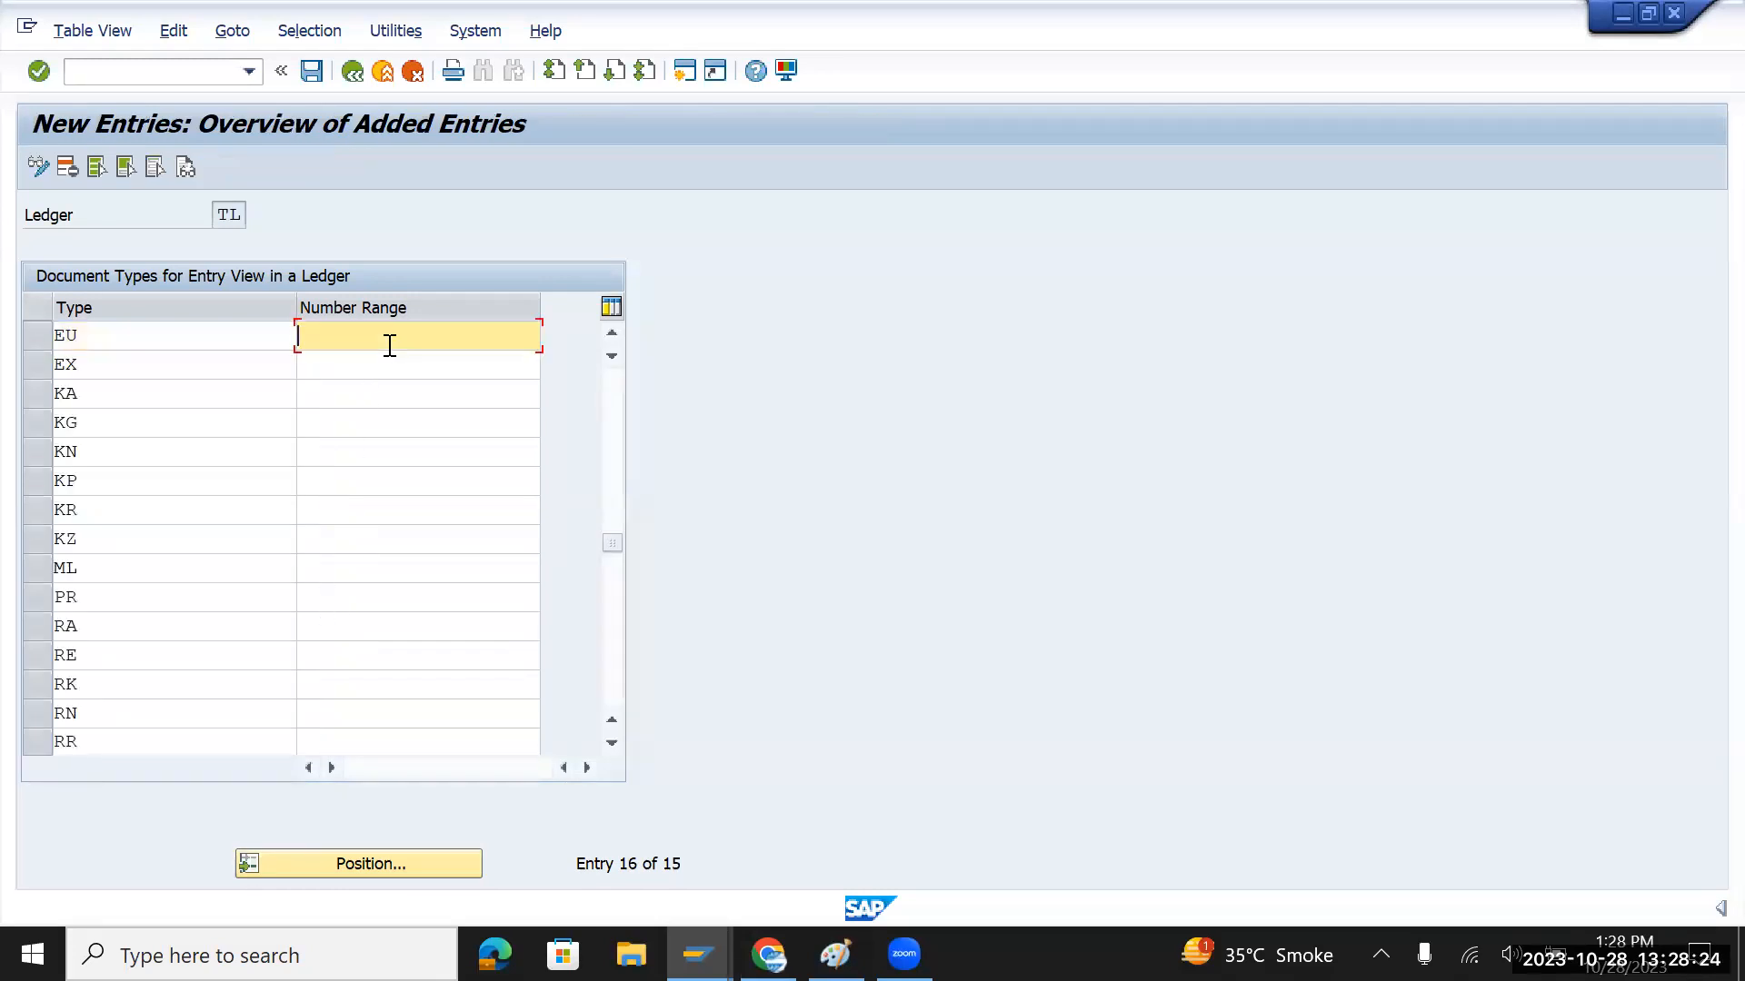
type("75")
key("Left")
key("Down")
type("75")
key("Down")
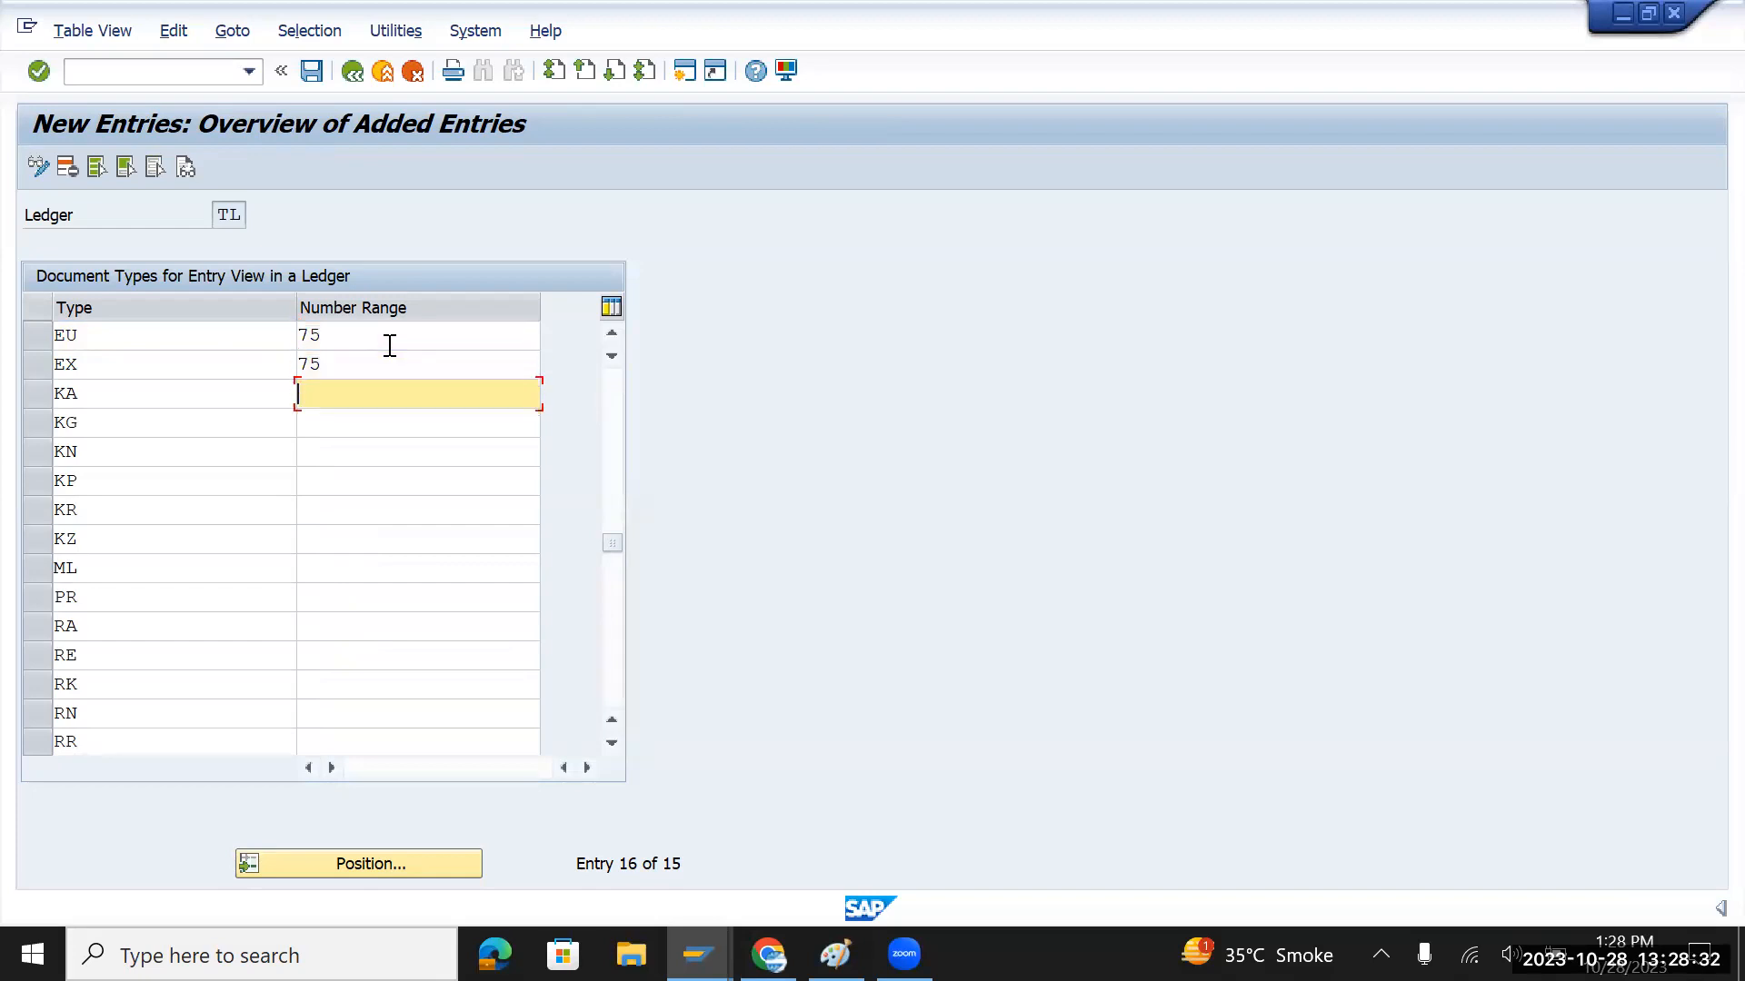
type("75")
key("Down")
type("75")
key("Down")
type("75")
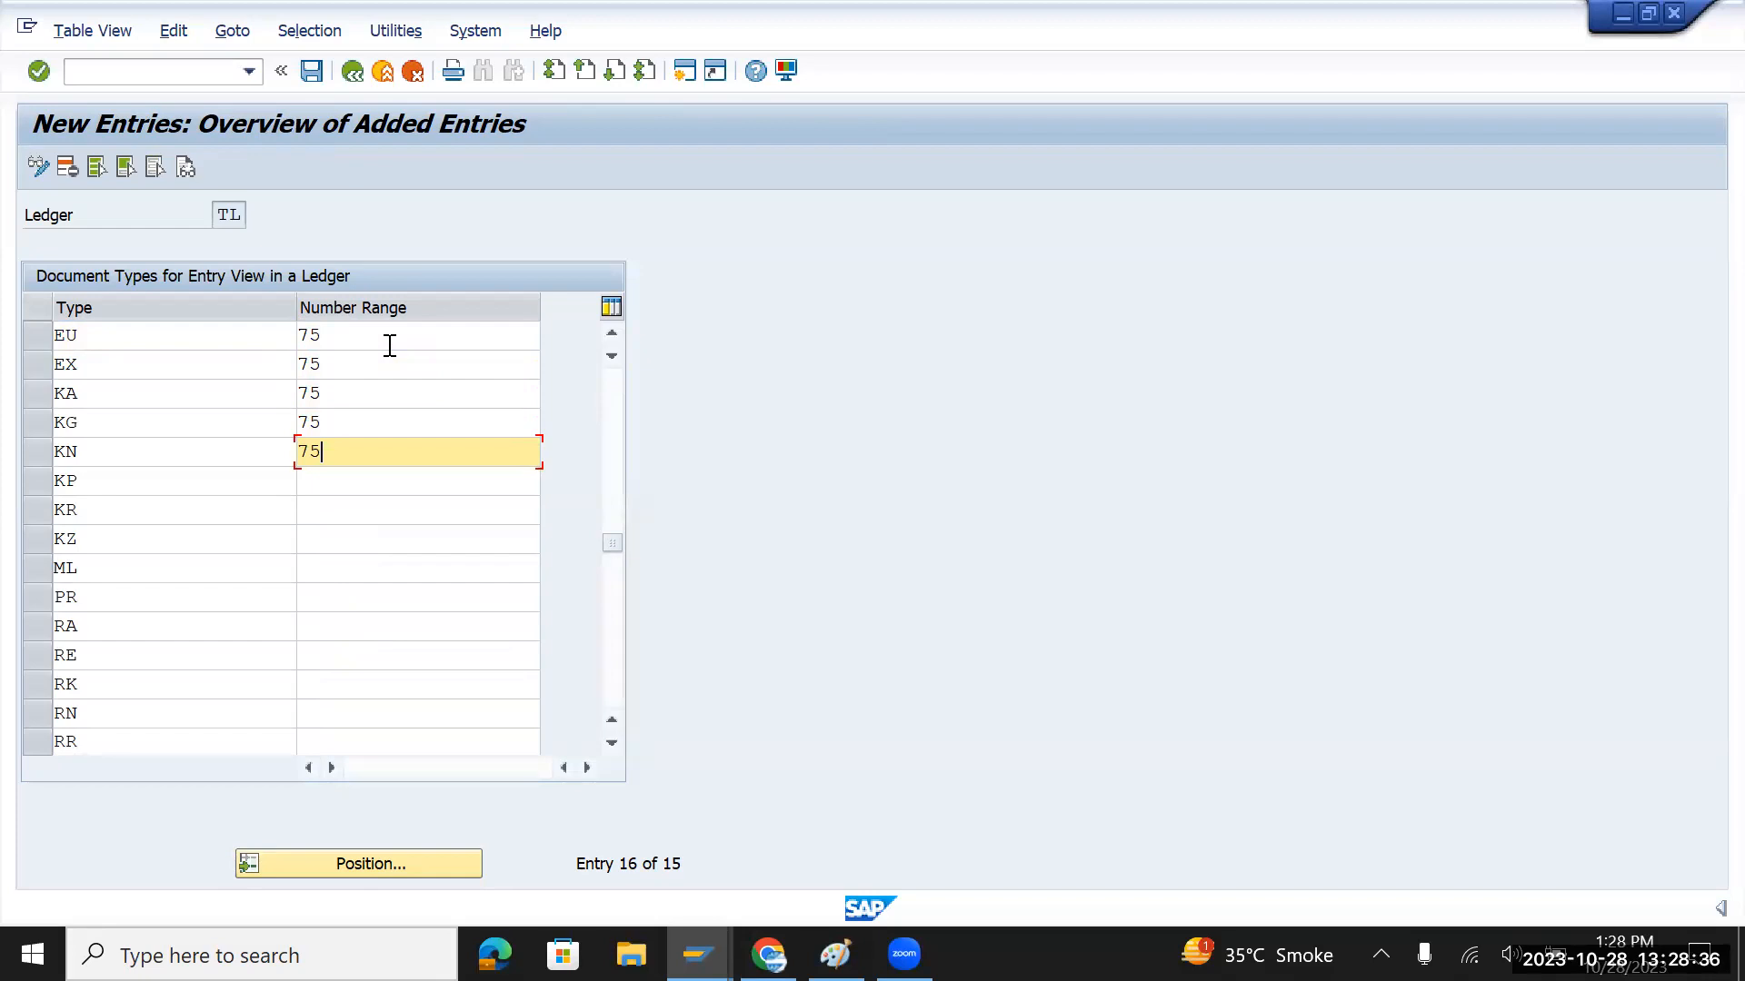
key("Down")
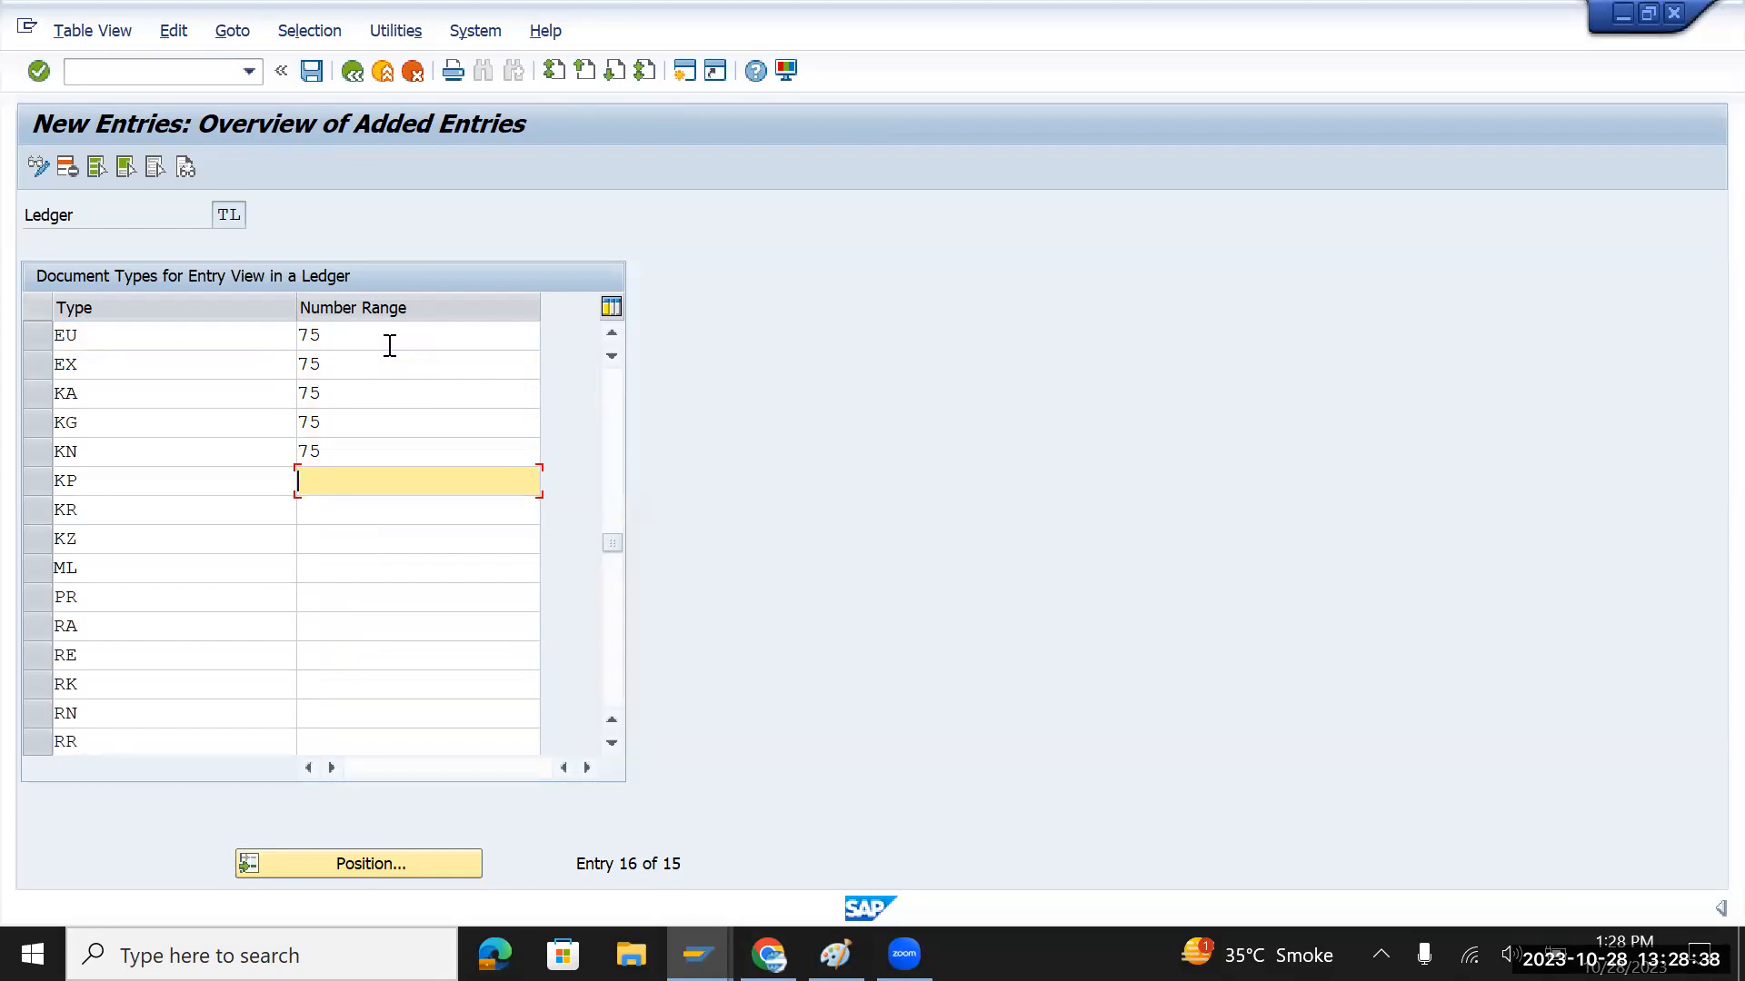
type("75")
key("Down")
type("75")
key("Down")
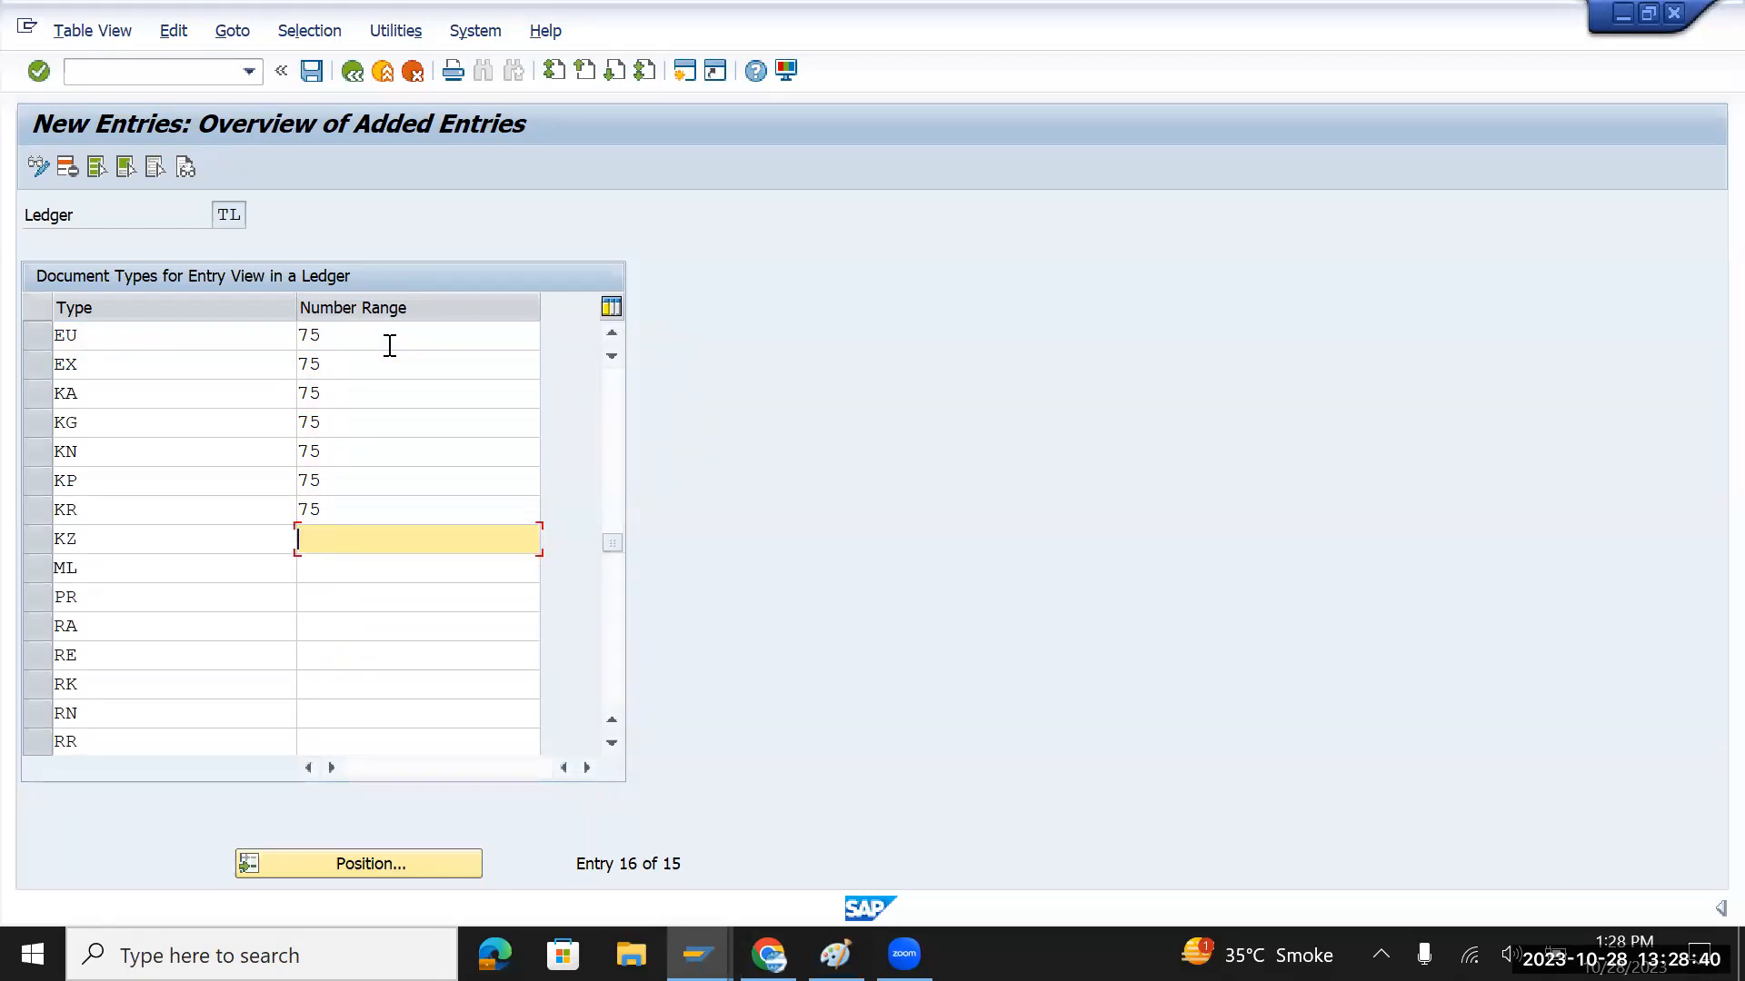
type("75")
key("Down")
type("75")
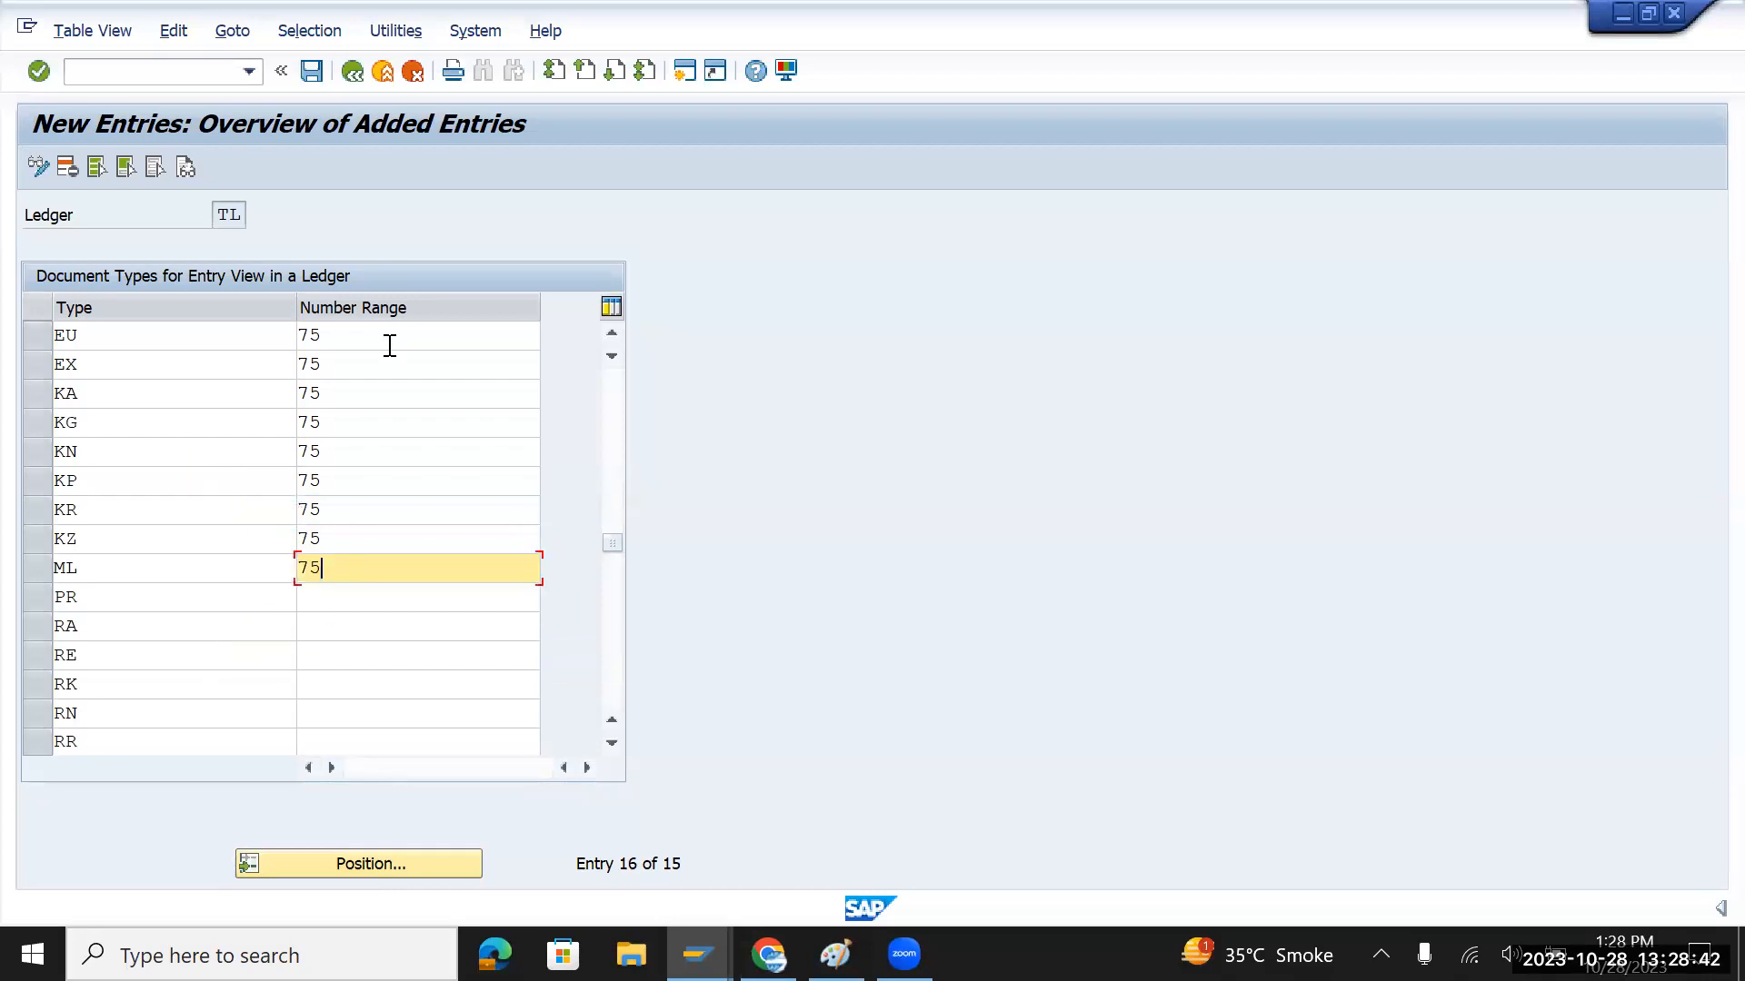
key("Down")
type("75")
key("Down")
type("75")
key("Down")
type("75")
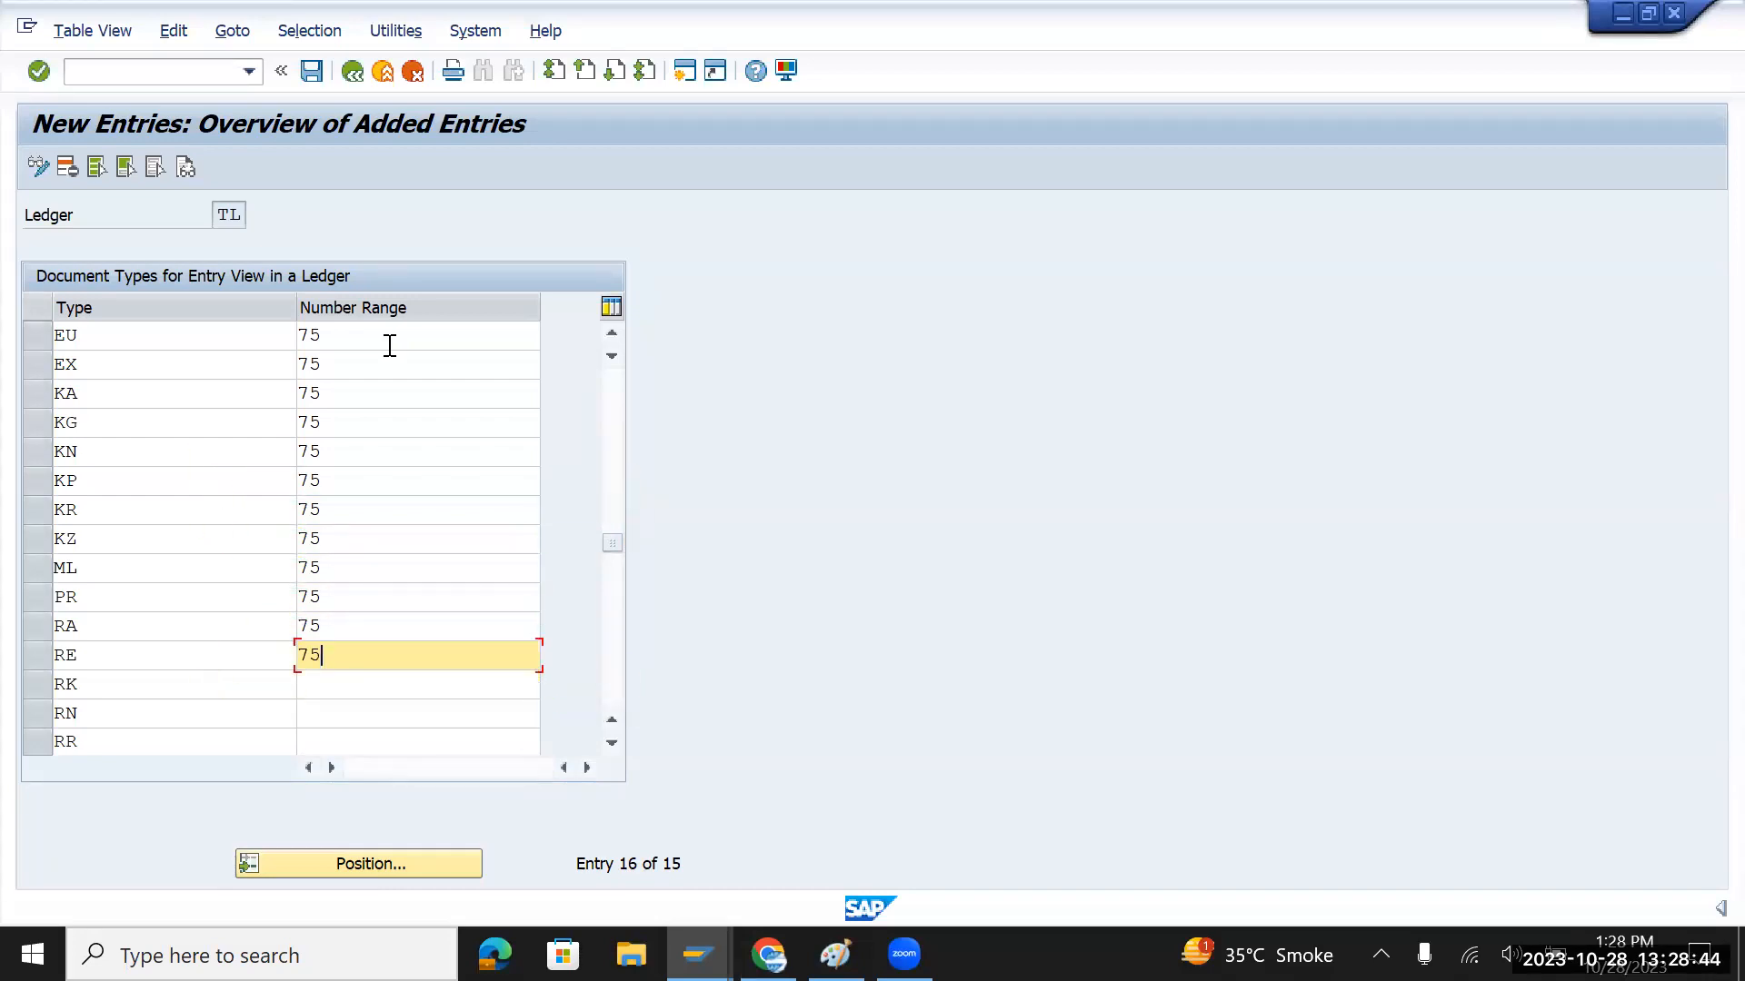
key("Down")
type("75")
key("Down")
type("75")
key("Down")
type("75")
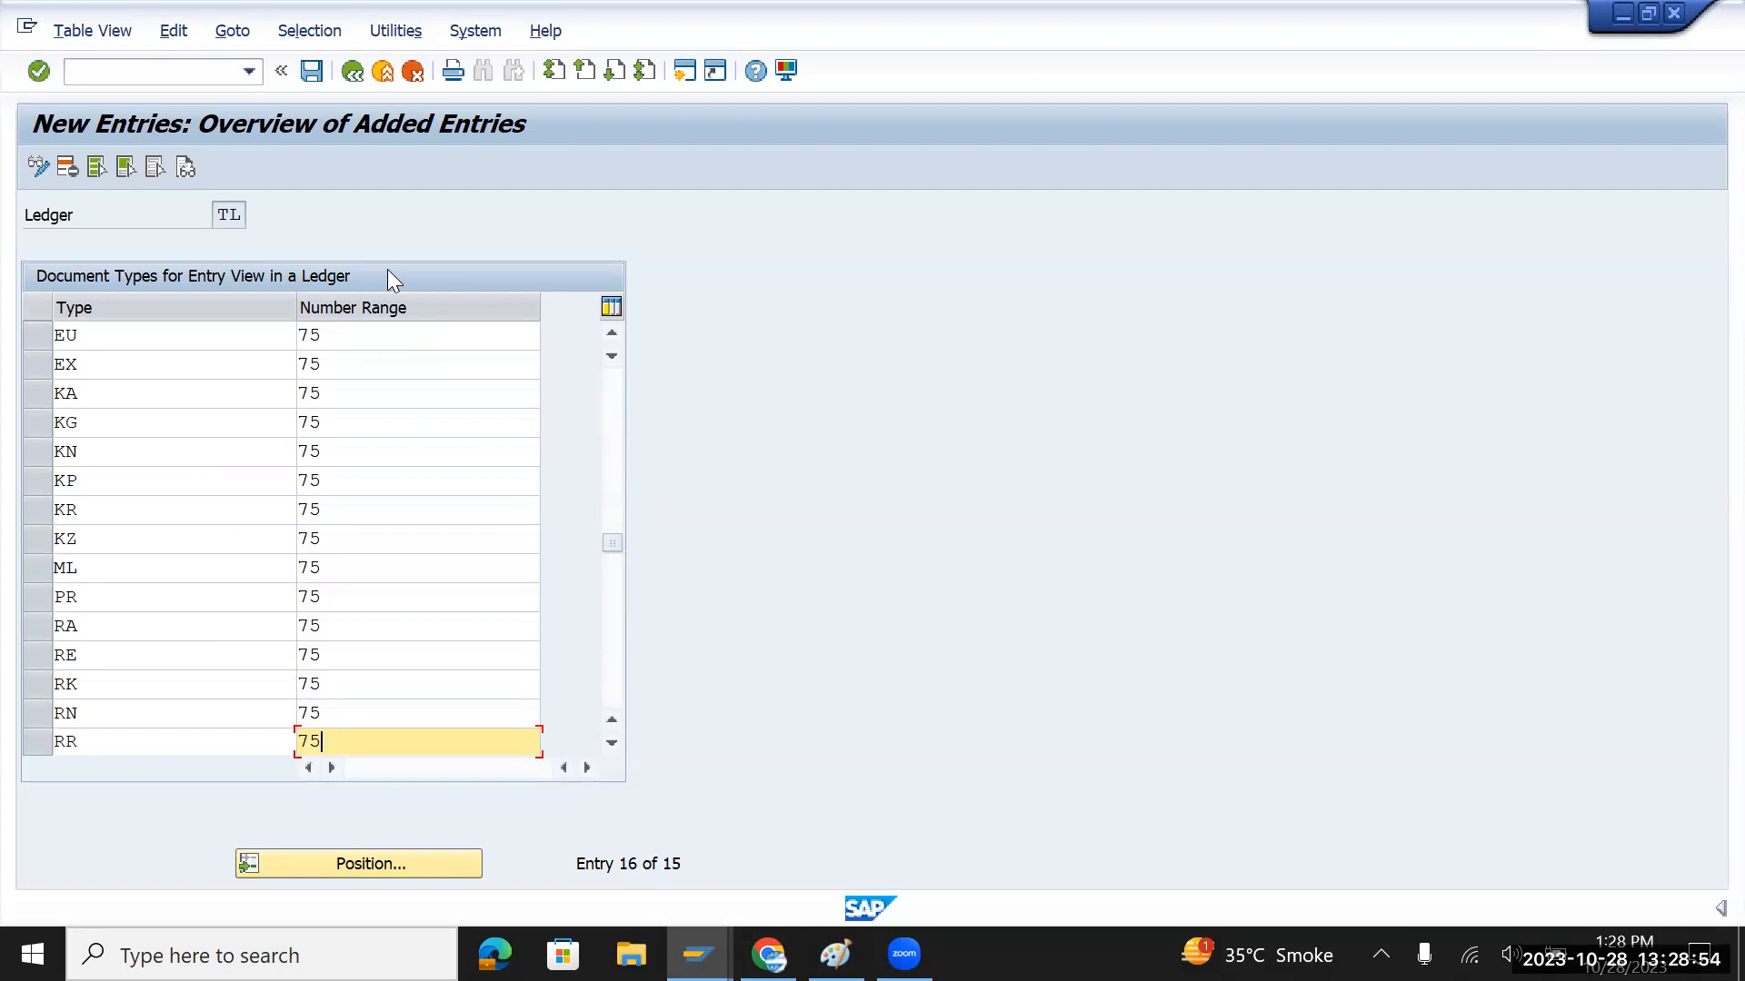
left_click(312, 73)
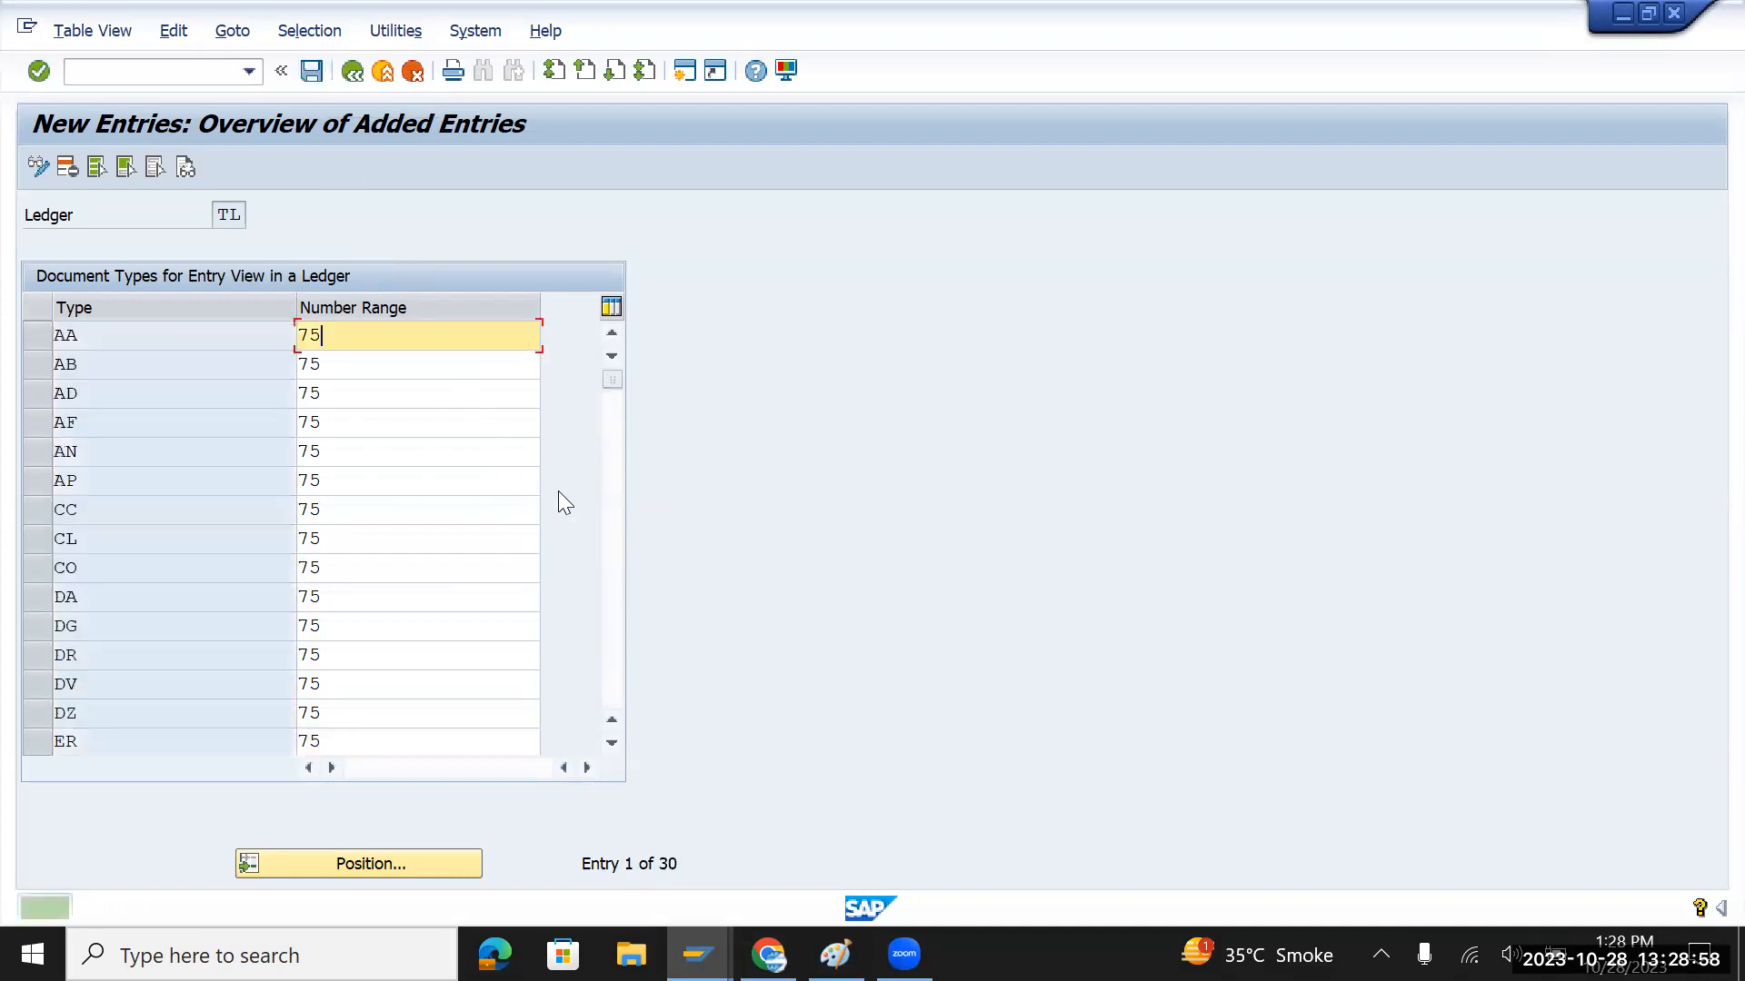
Copy document types RV through ZP from the ledger 2L list into the empty new-entry rows of ledger TL
left_click(616, 576)
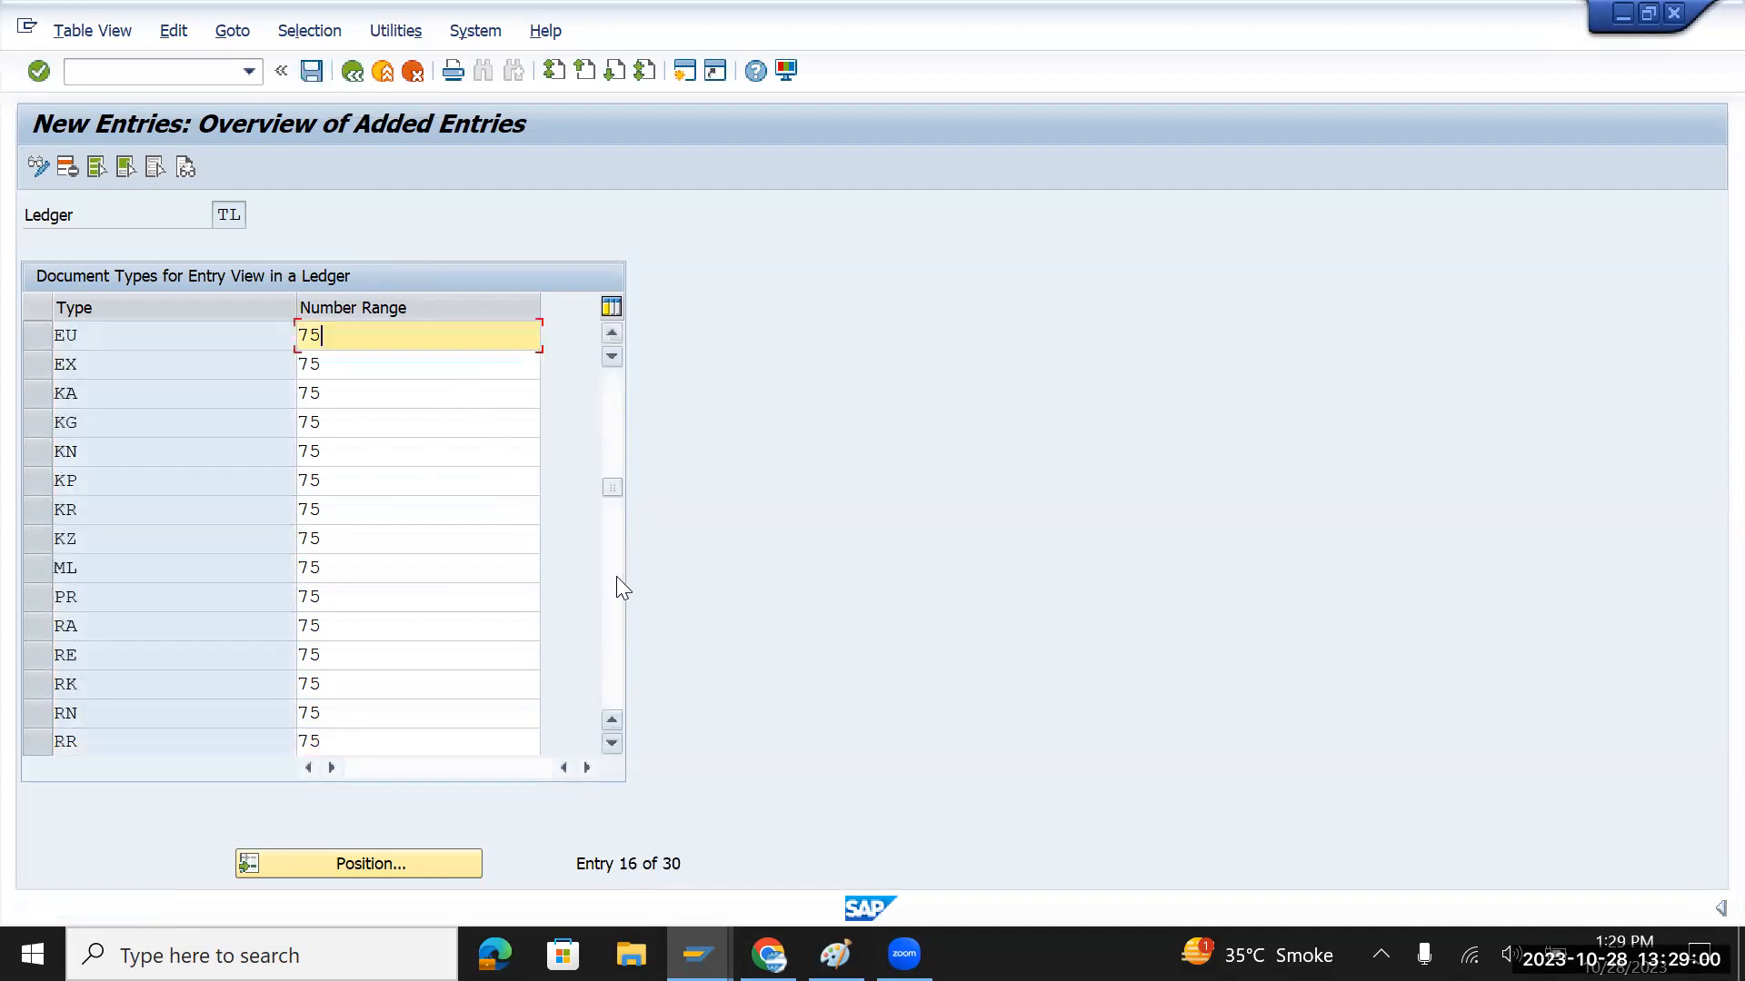
left_click(616, 576)
left_click(617, 577)
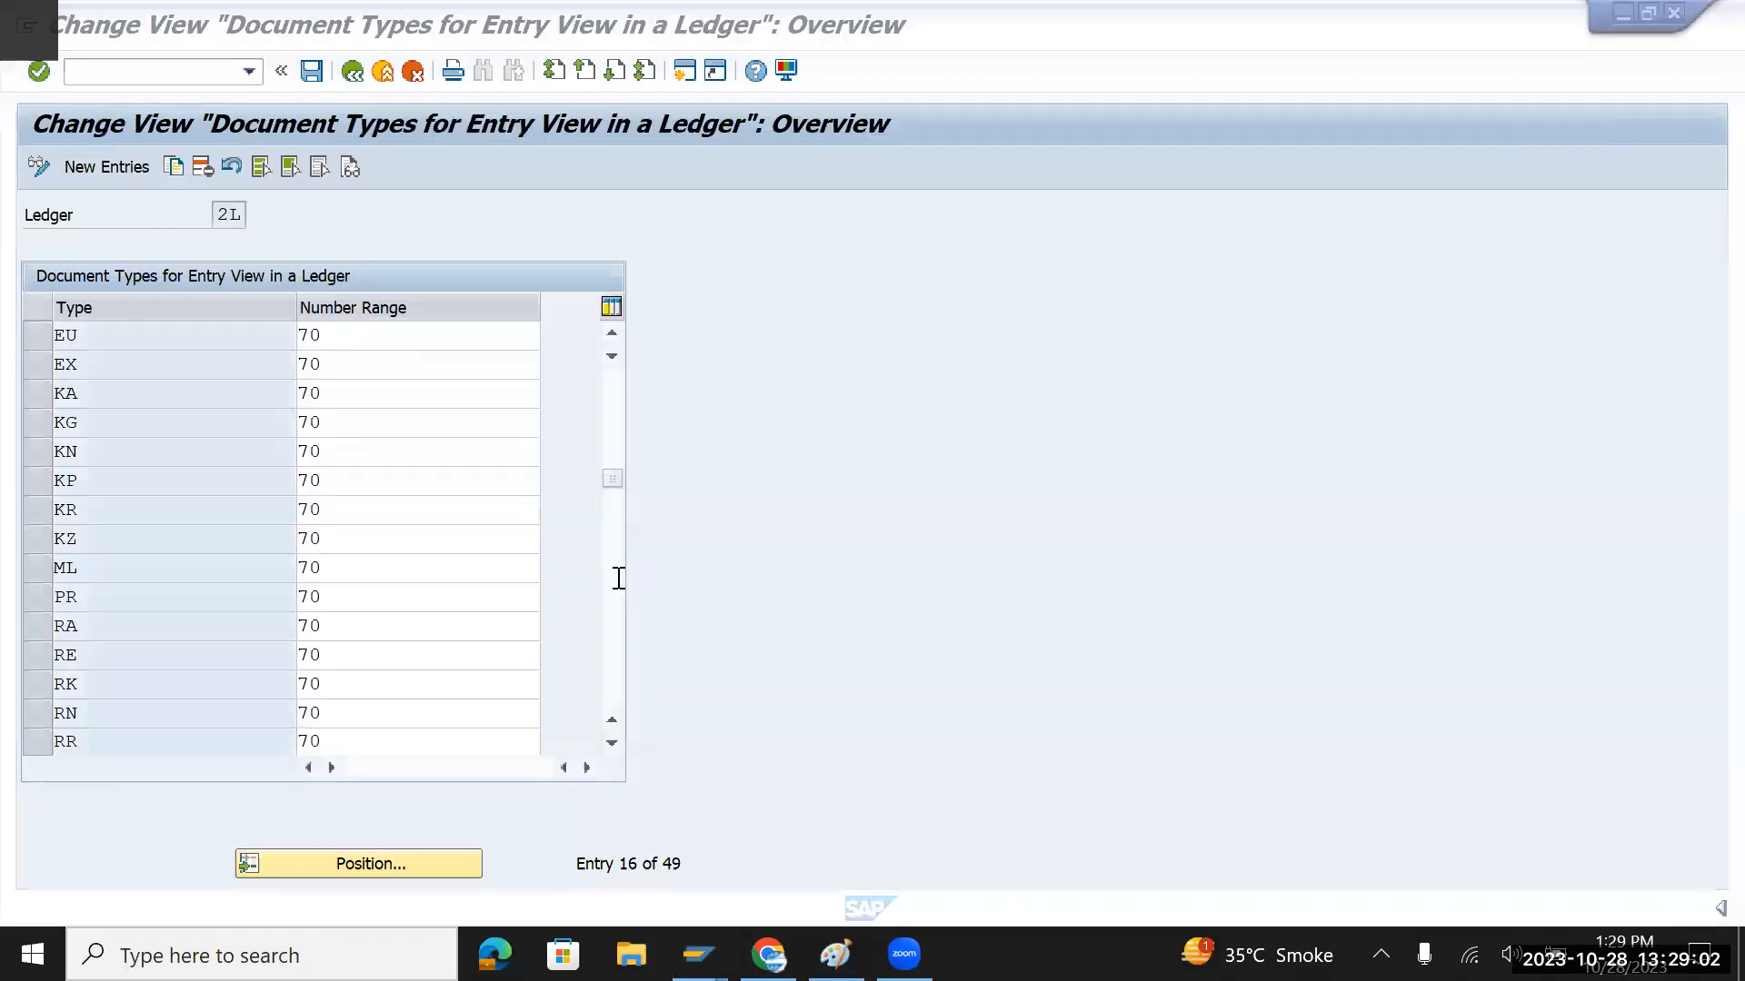
left_click(612, 578)
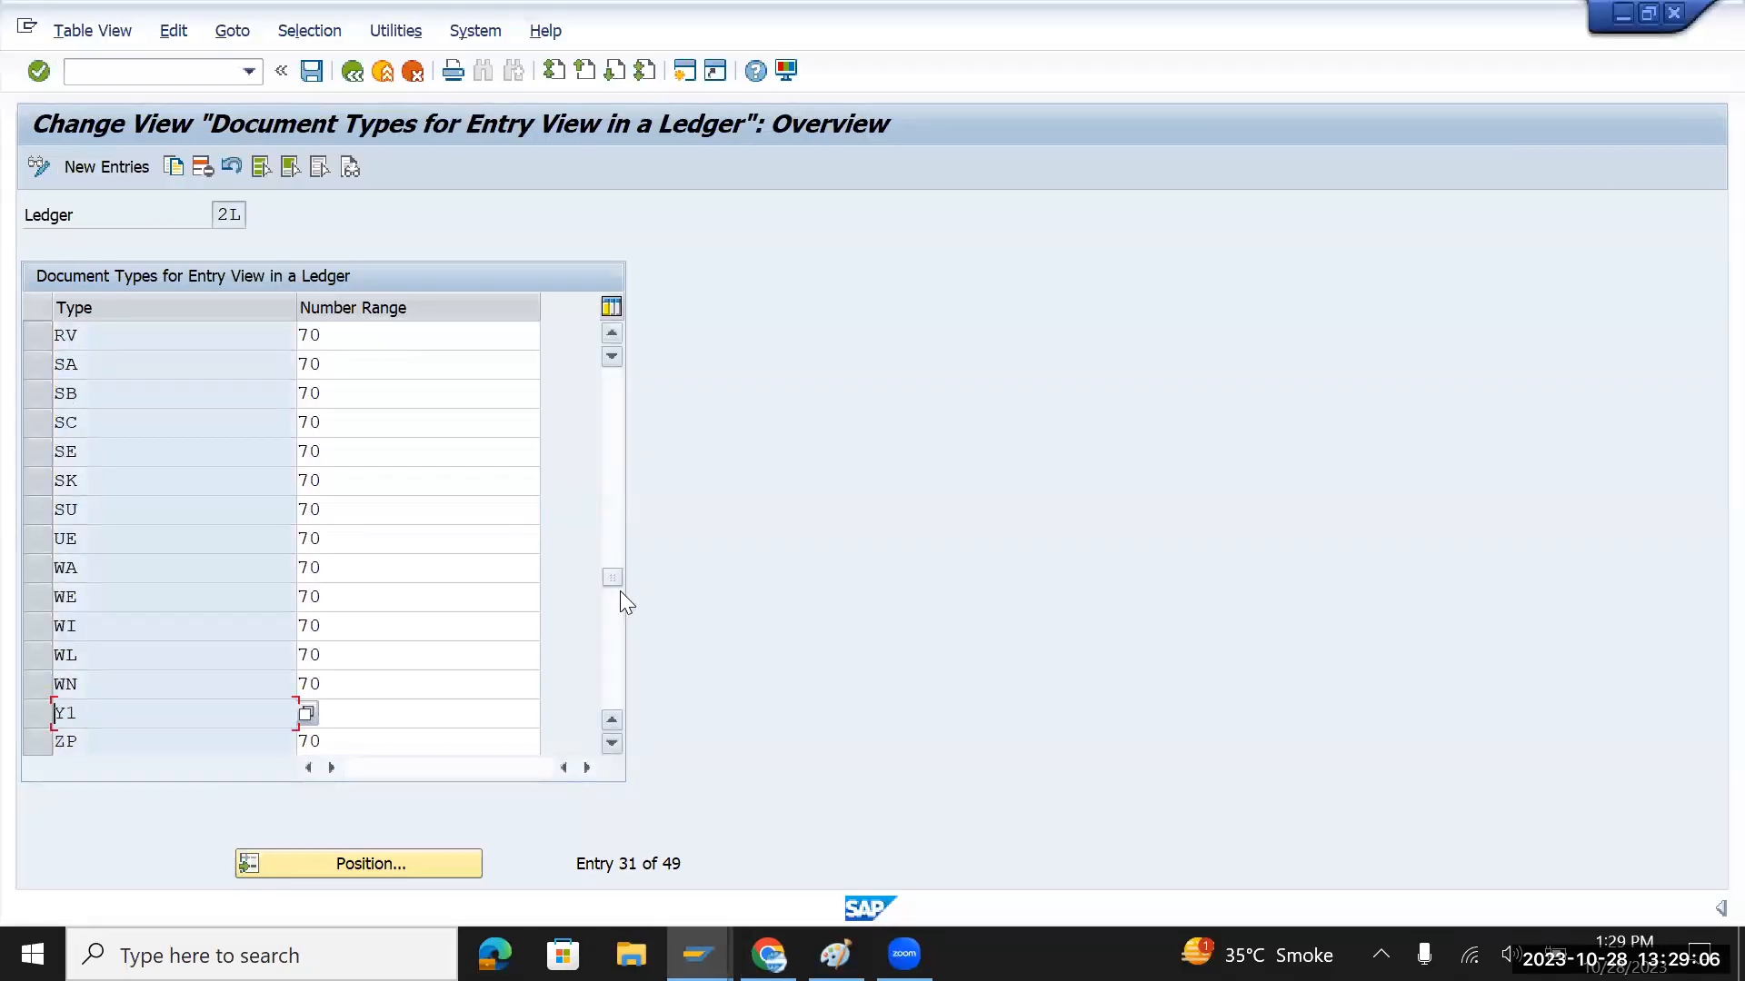
left_click_drag(56, 329, 107, 736)
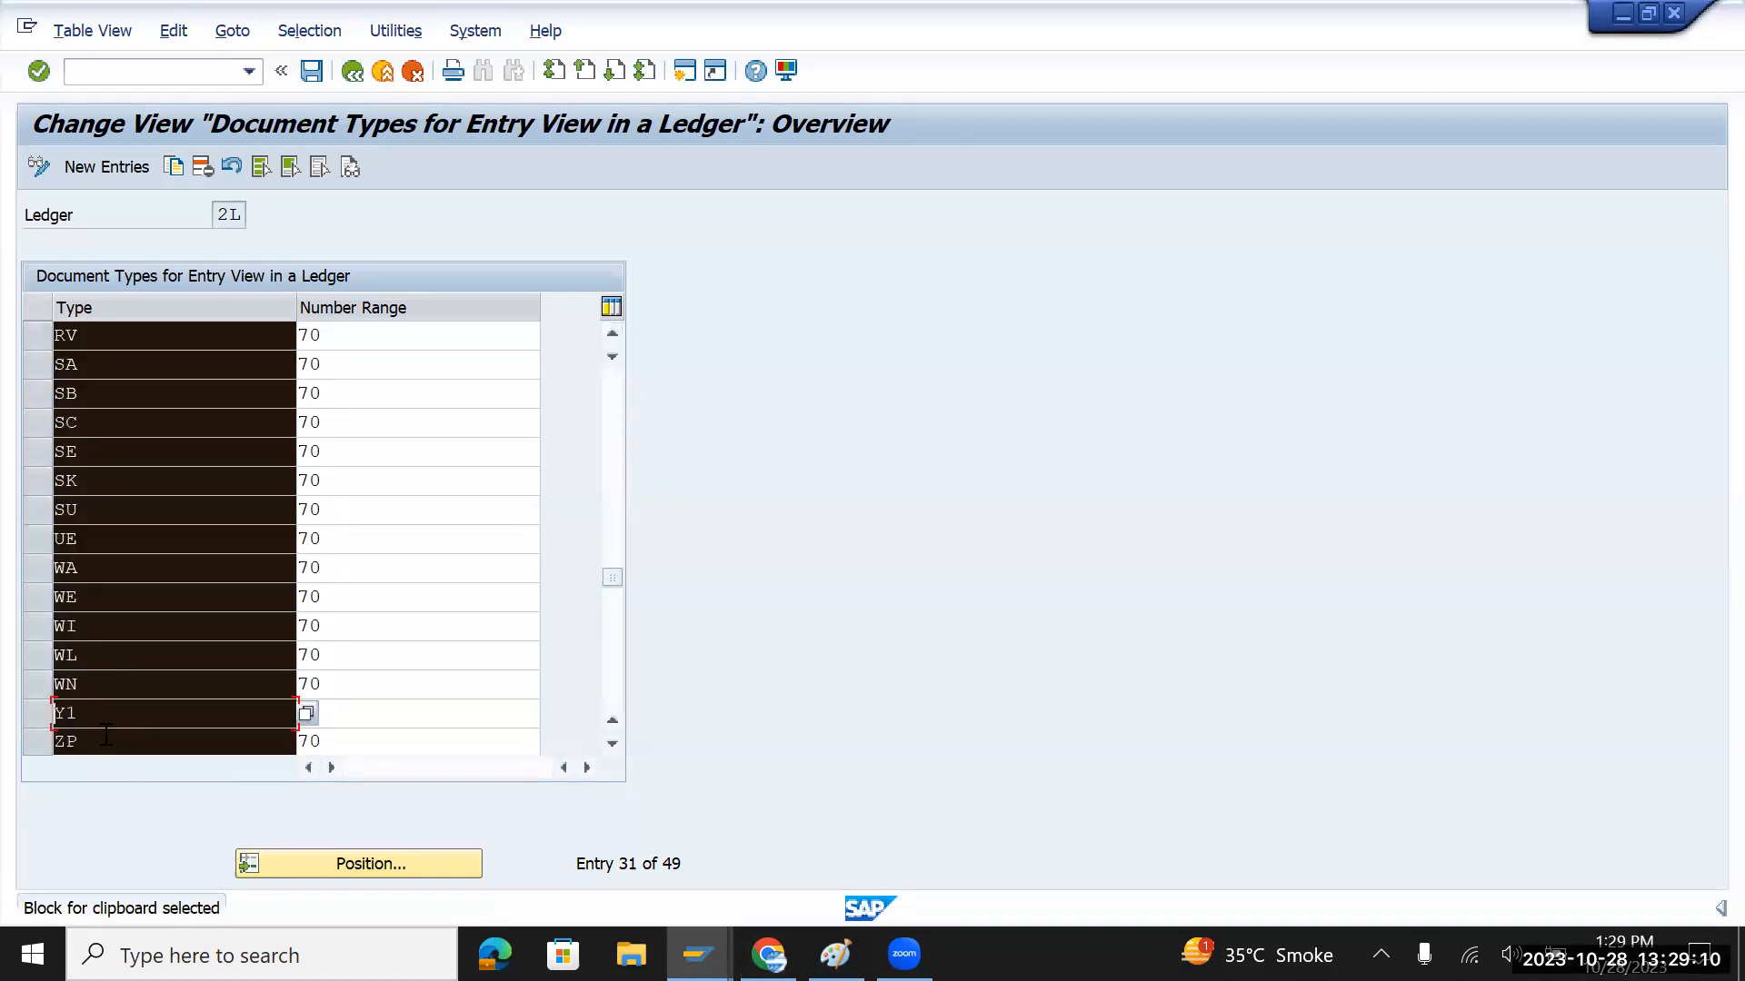
key("ctrl+c")
key("F5")
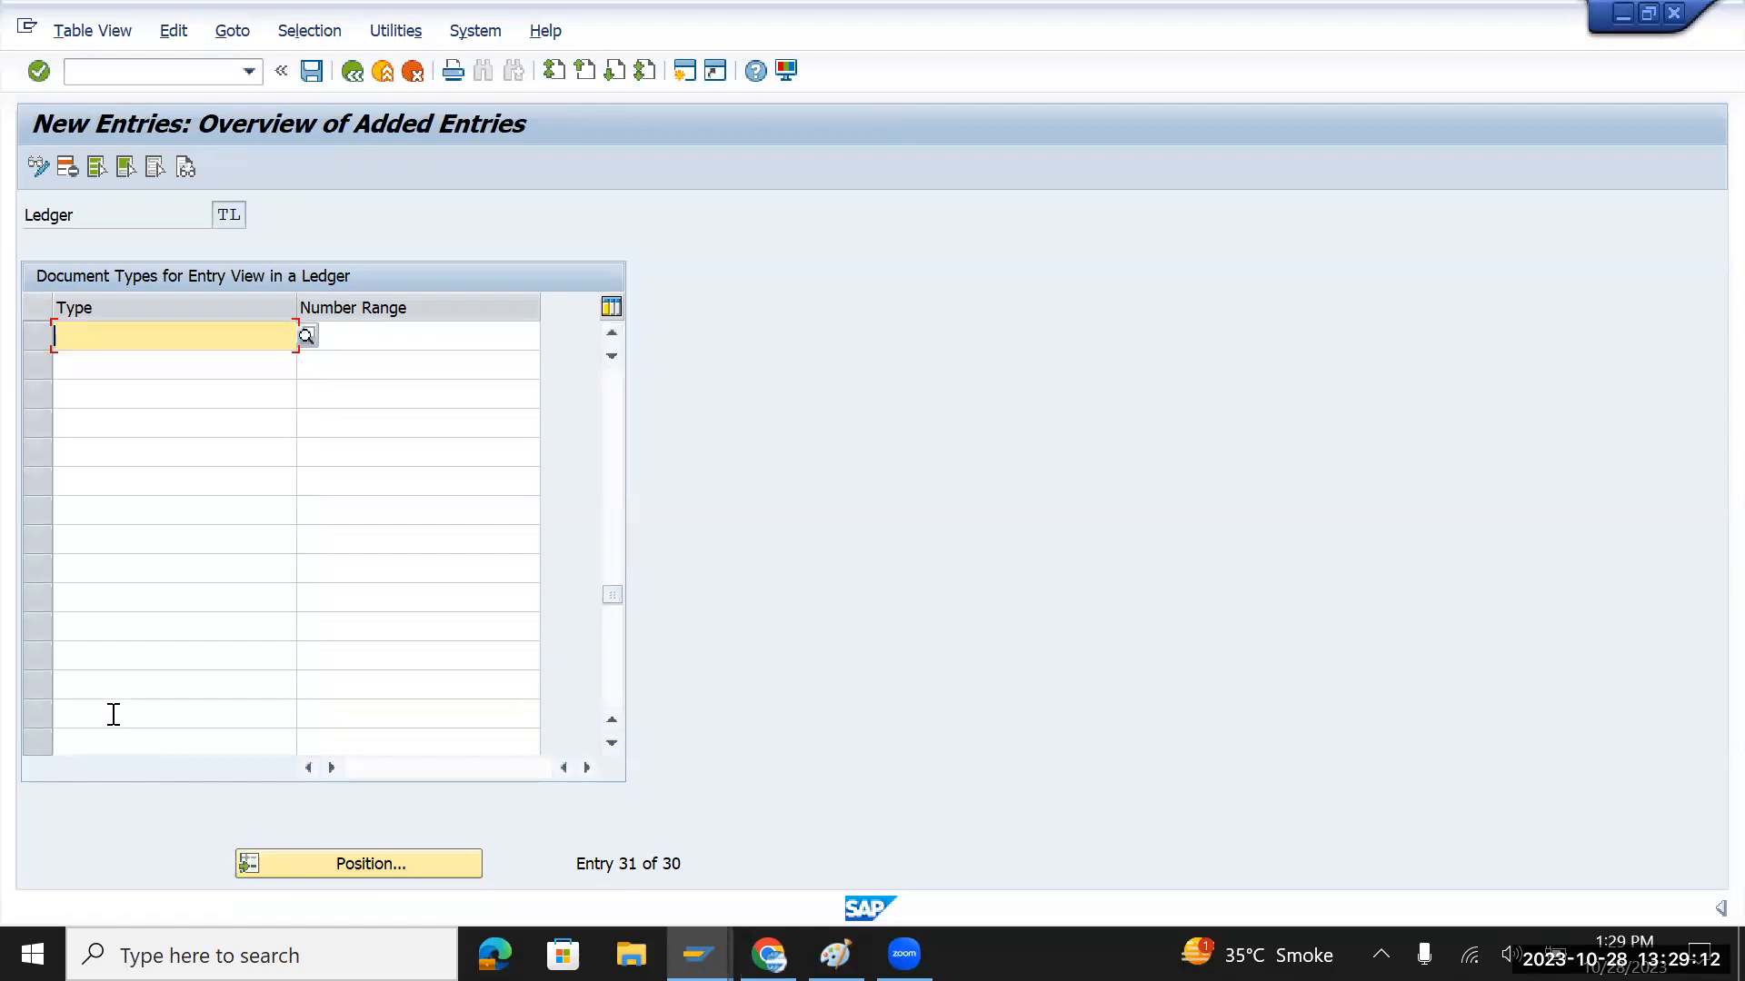
key("ctrl+v")
Assign number range 75 to each document type from RV through ZP in ledger TL and save the entries
left_click(368, 342)
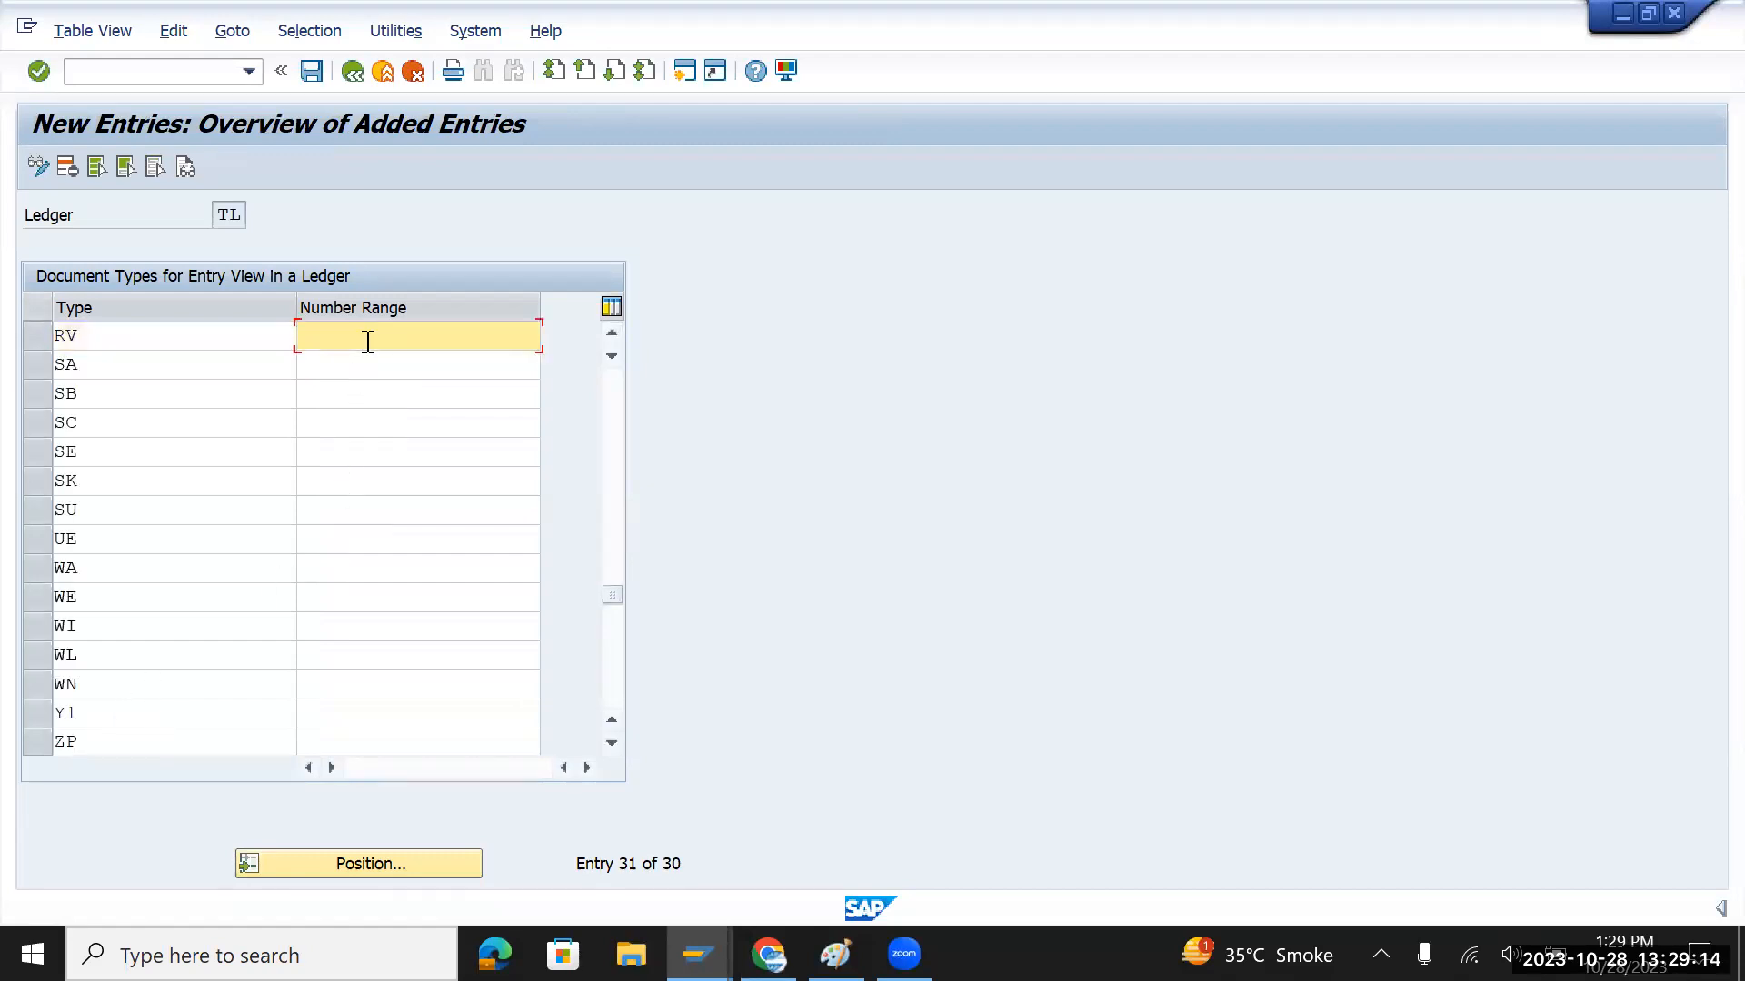
type("75")
key("shift+Left")
key("shift+Left")
key("Down")
key("ctrl+v")
key("Down")
key("ctrl+v")
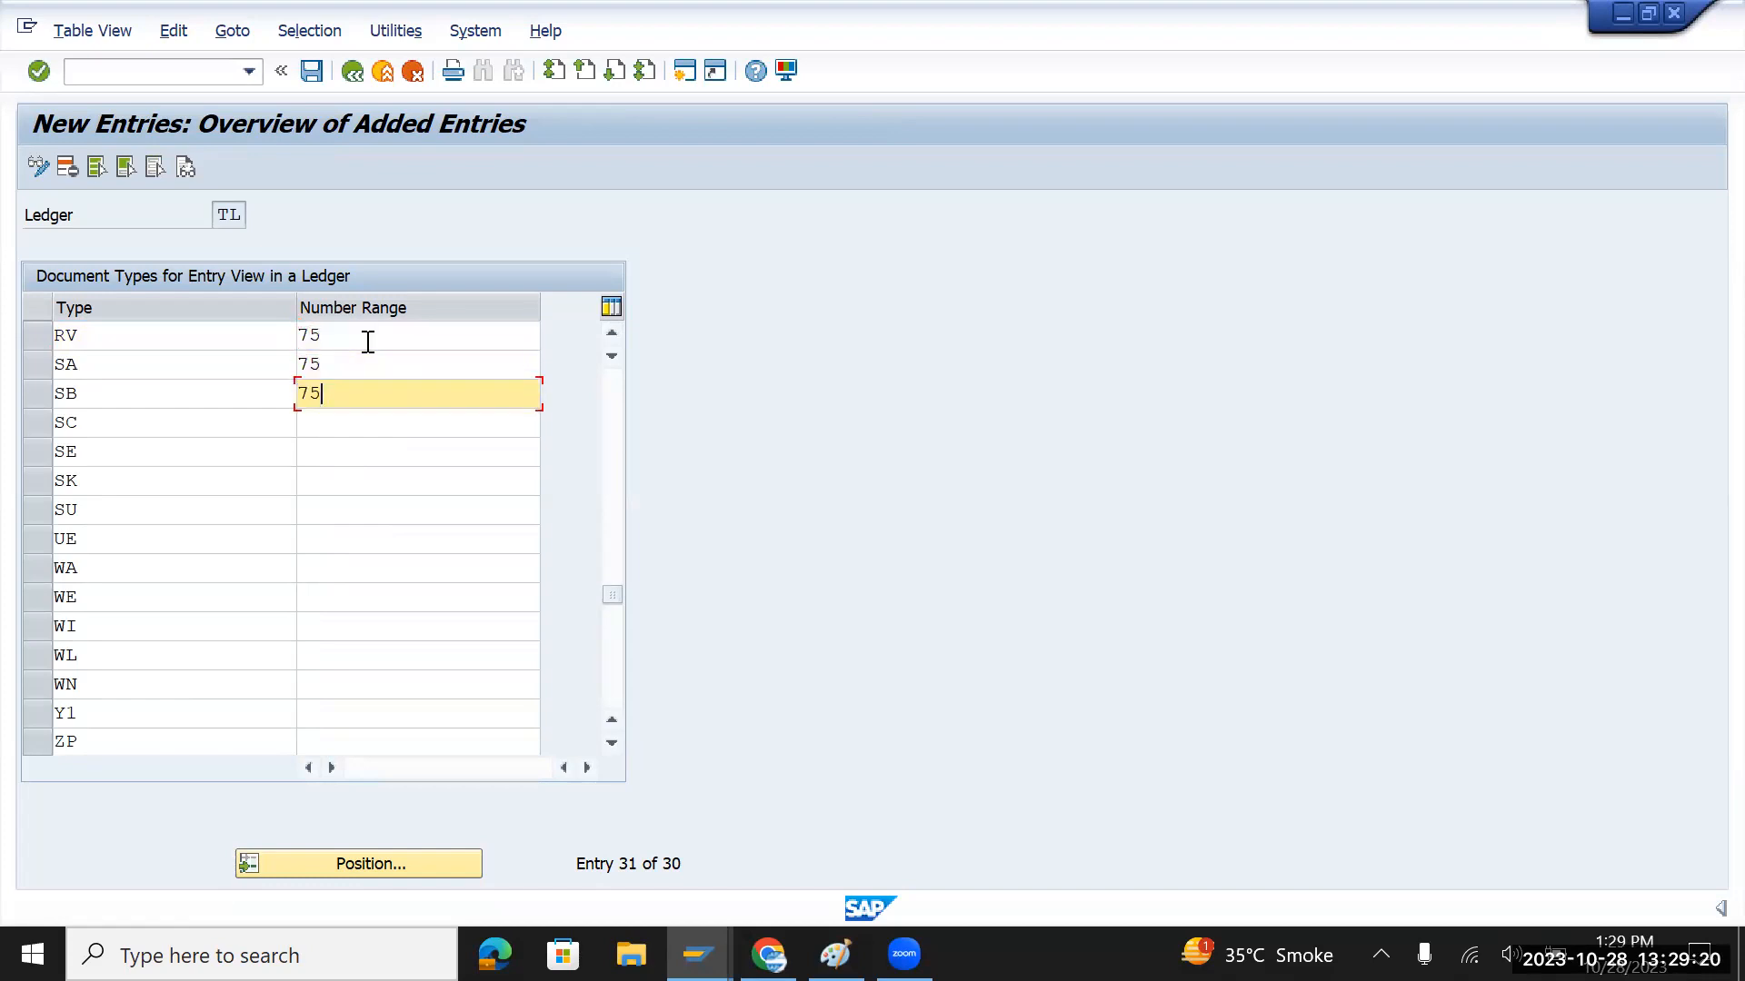
key("Down")
key("ctrl+v")
key("Down")
key("ctrl+v")
key("Down")
key("ctrl+v")
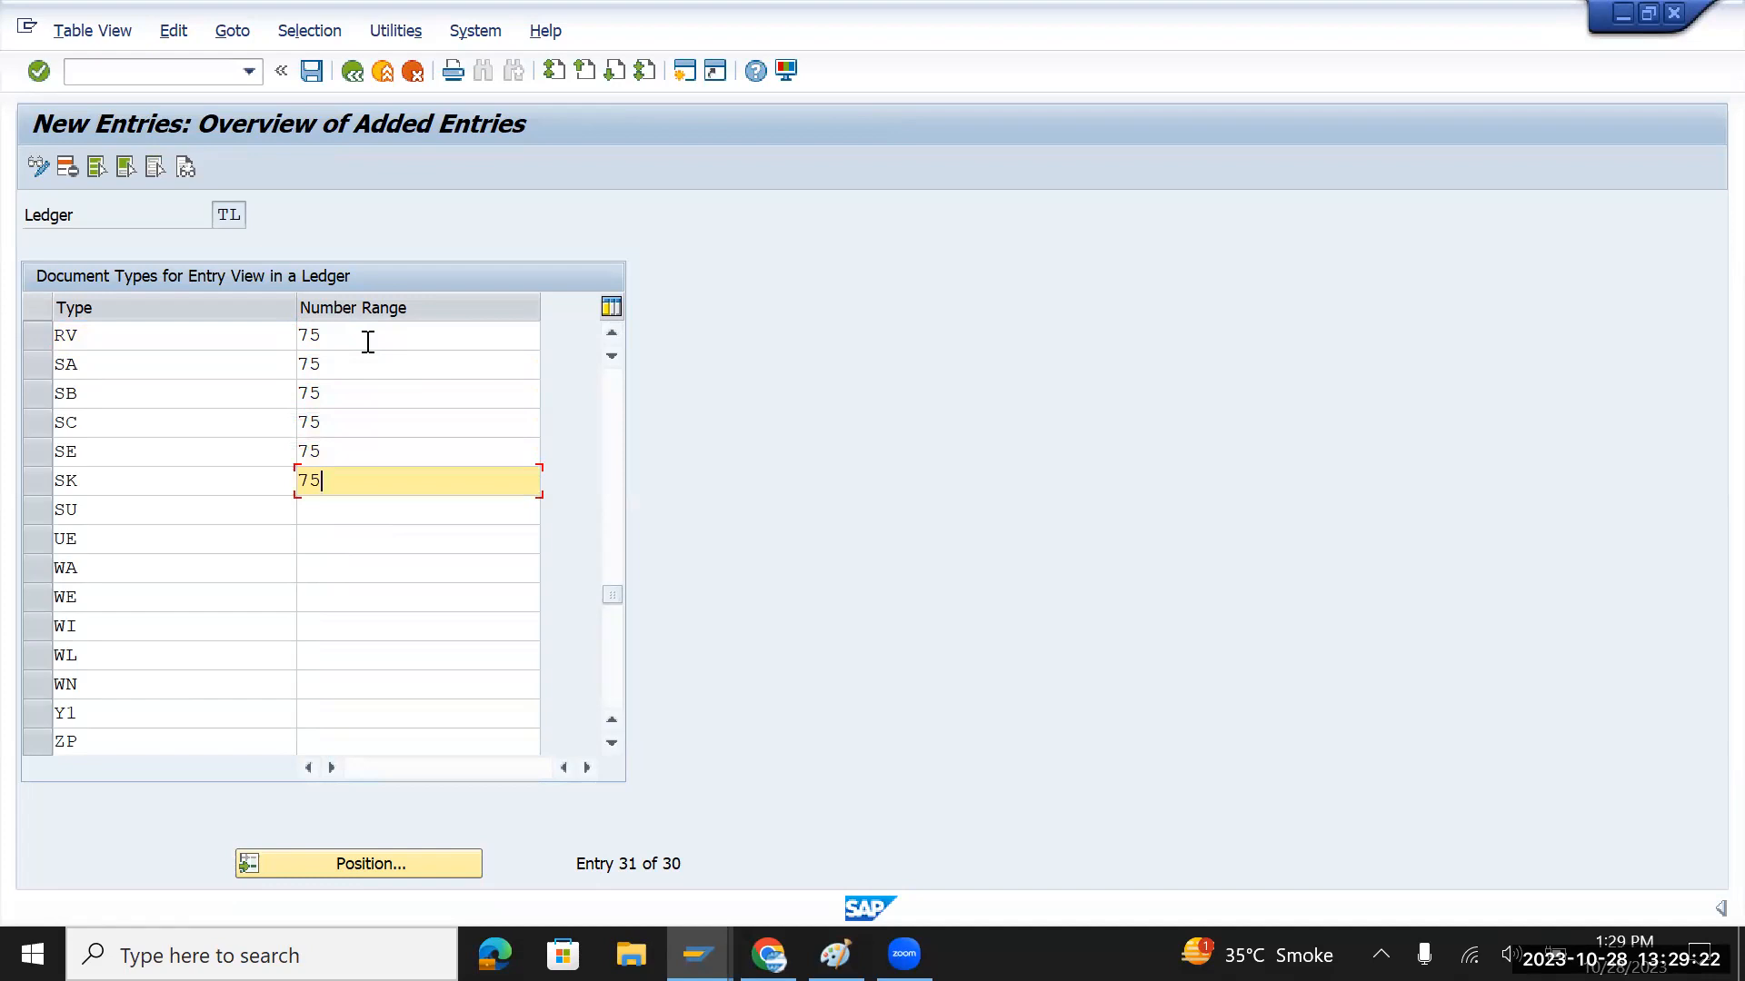
key("Down")
key("ctrl+v")
key("Down")
key("ctrl+v")
key("Down")
key("ctrl+v")
key("Down")
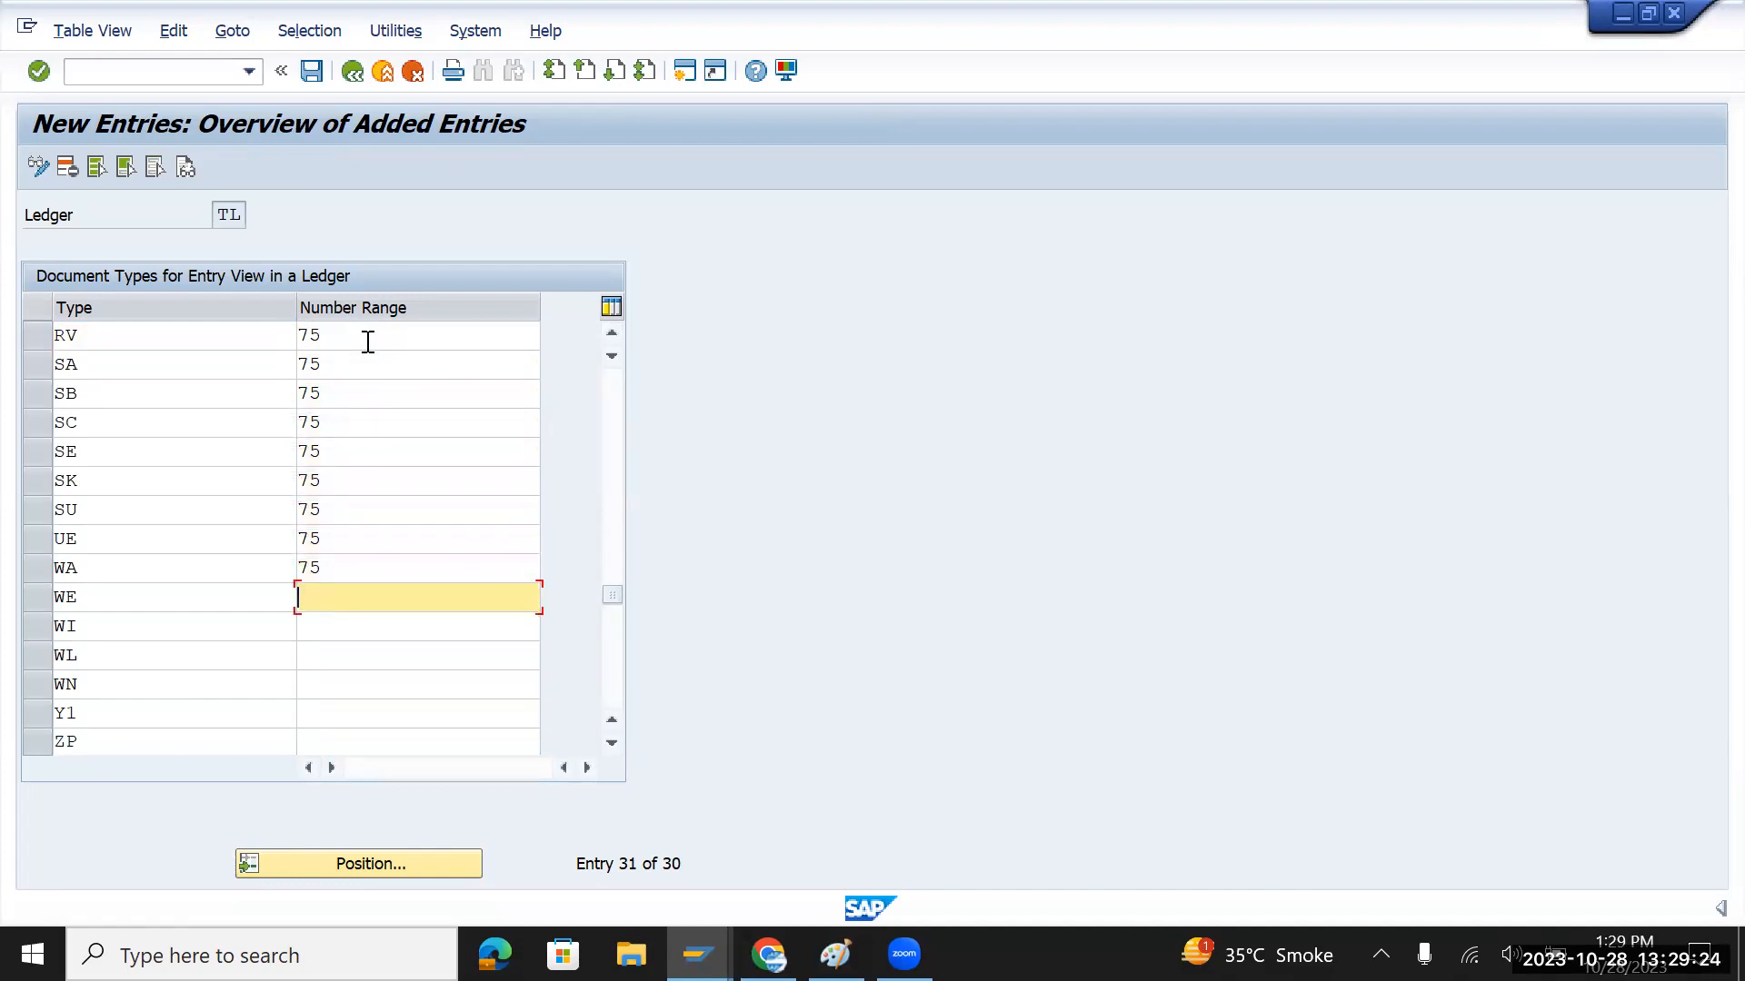
key("ctrl+v")
key("Down")
key("ctrl+v")
key("Down")
key("ctrl+v")
key("Down")
key("ctrl+v")
key("Down")
key("ctrl+v")
key("Down")
key("ctrl+v")
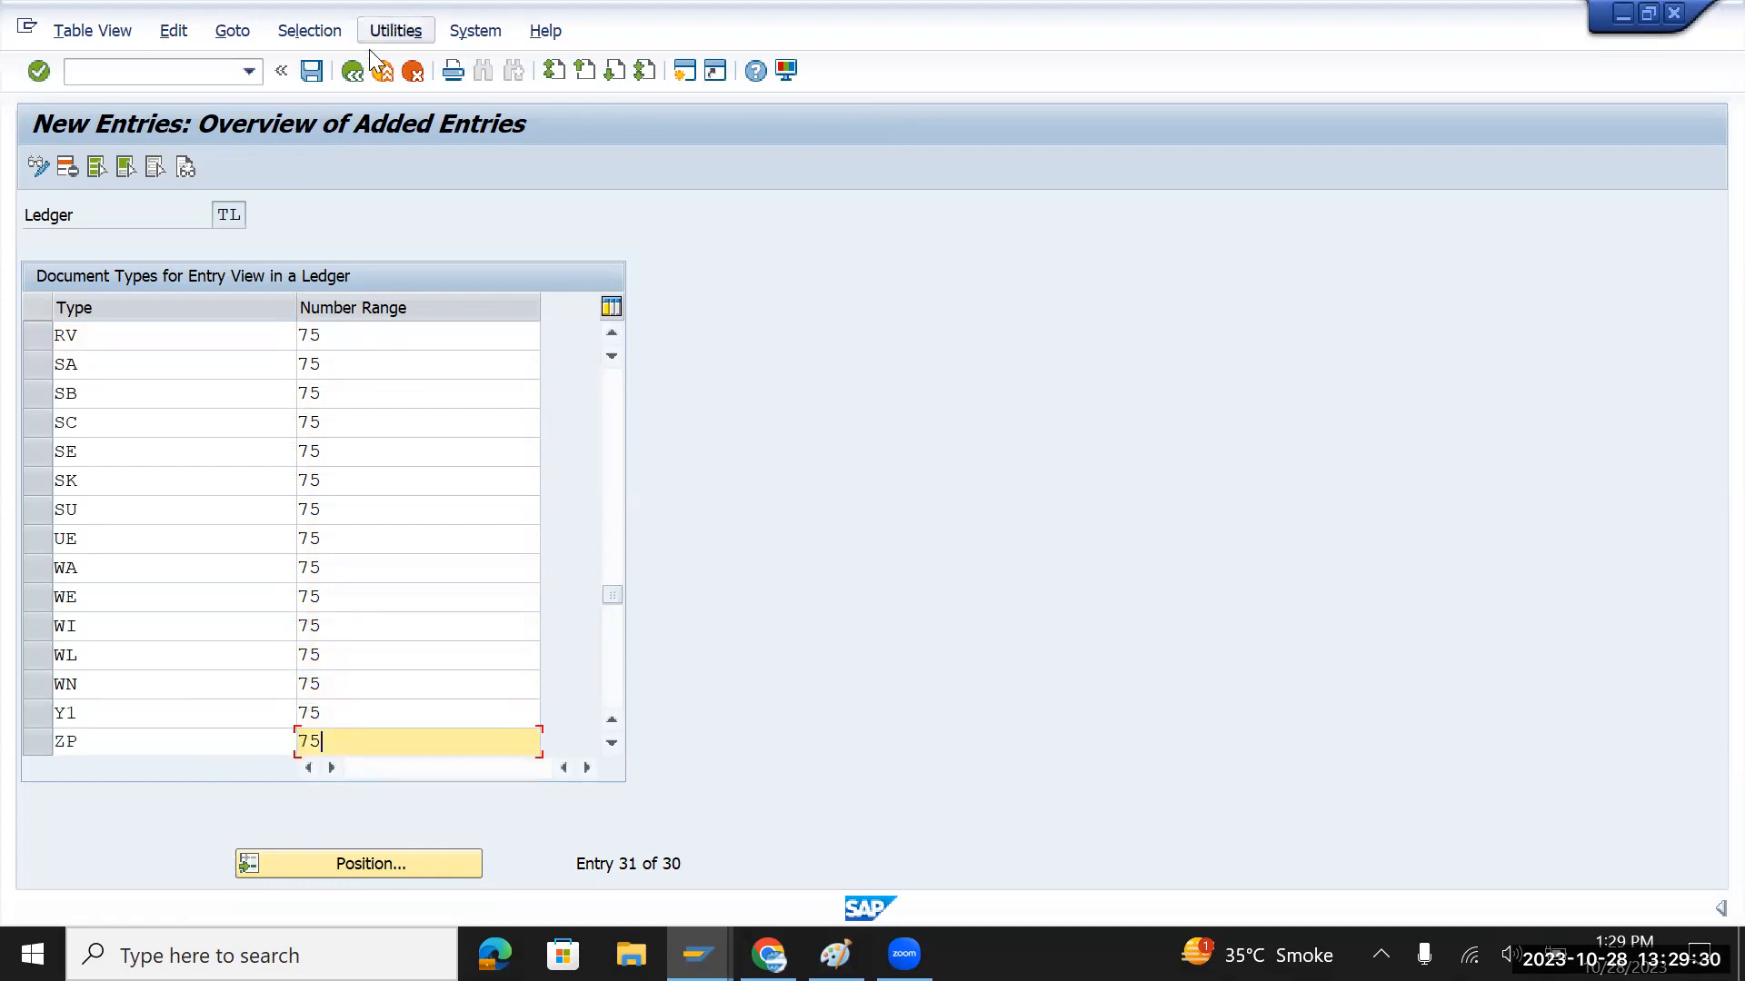
left_click(314, 71)
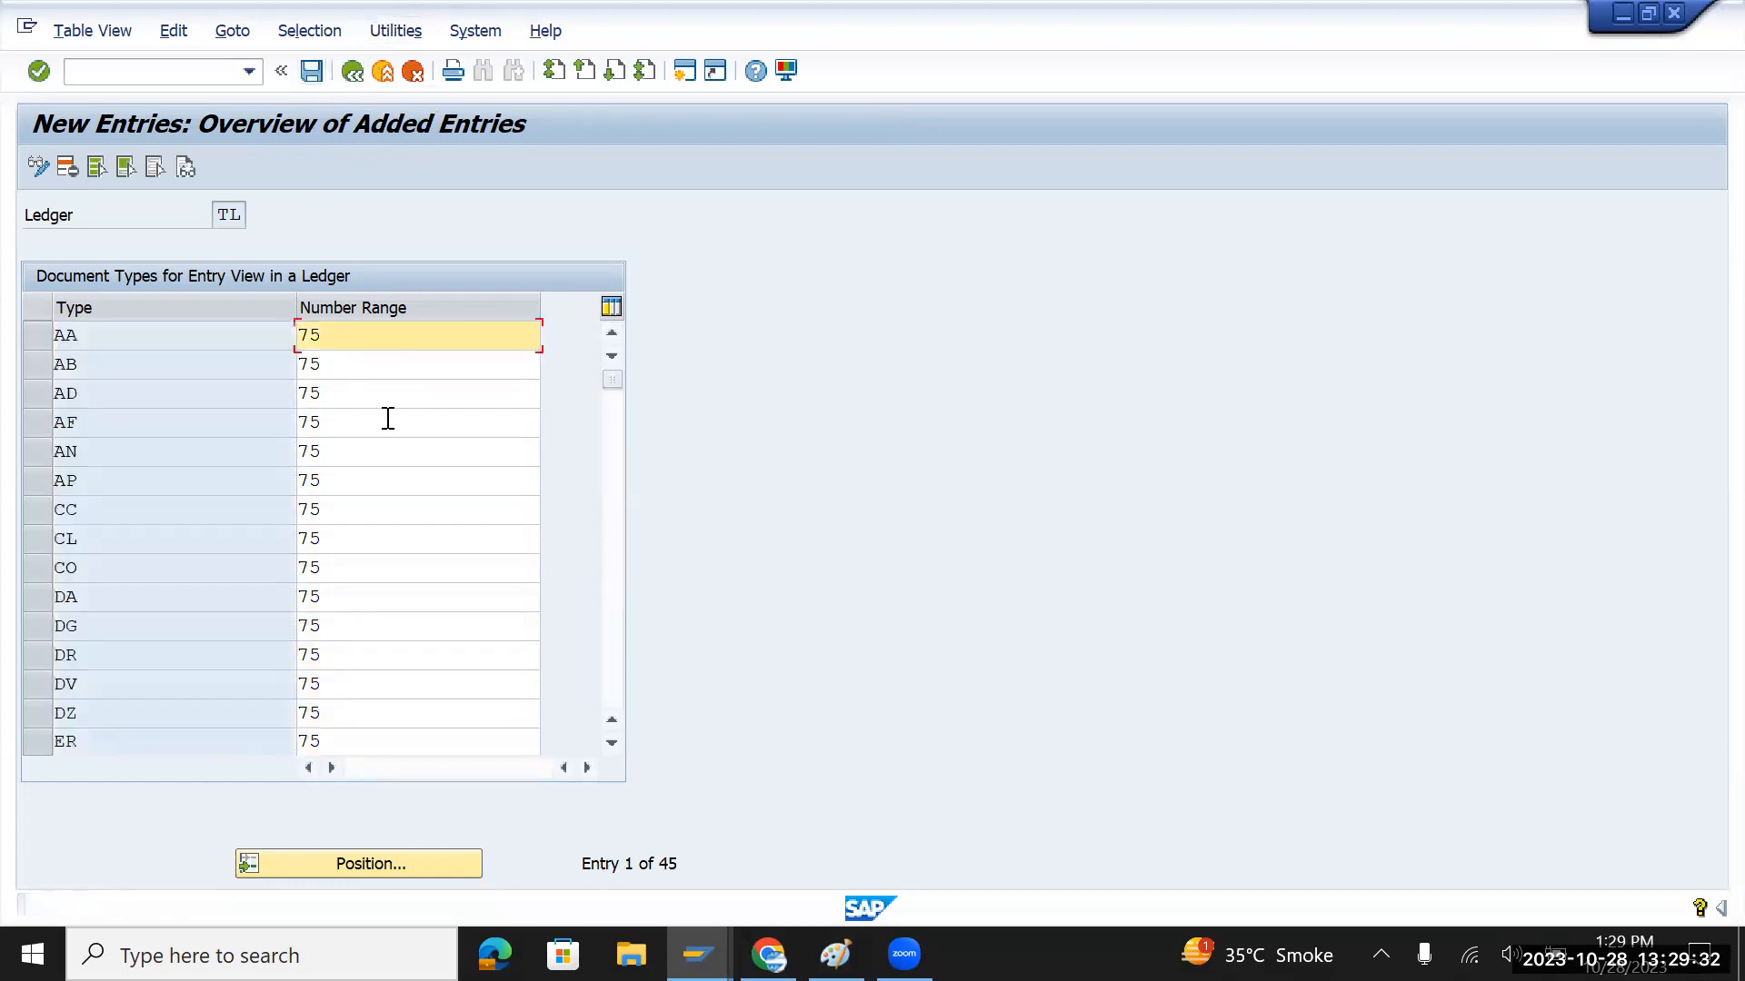
Copy the remaining document types ZR, ZS, ZV and ZZ from ledger 2L into the empty new-entry rows of ledger TL
left_click(612, 649)
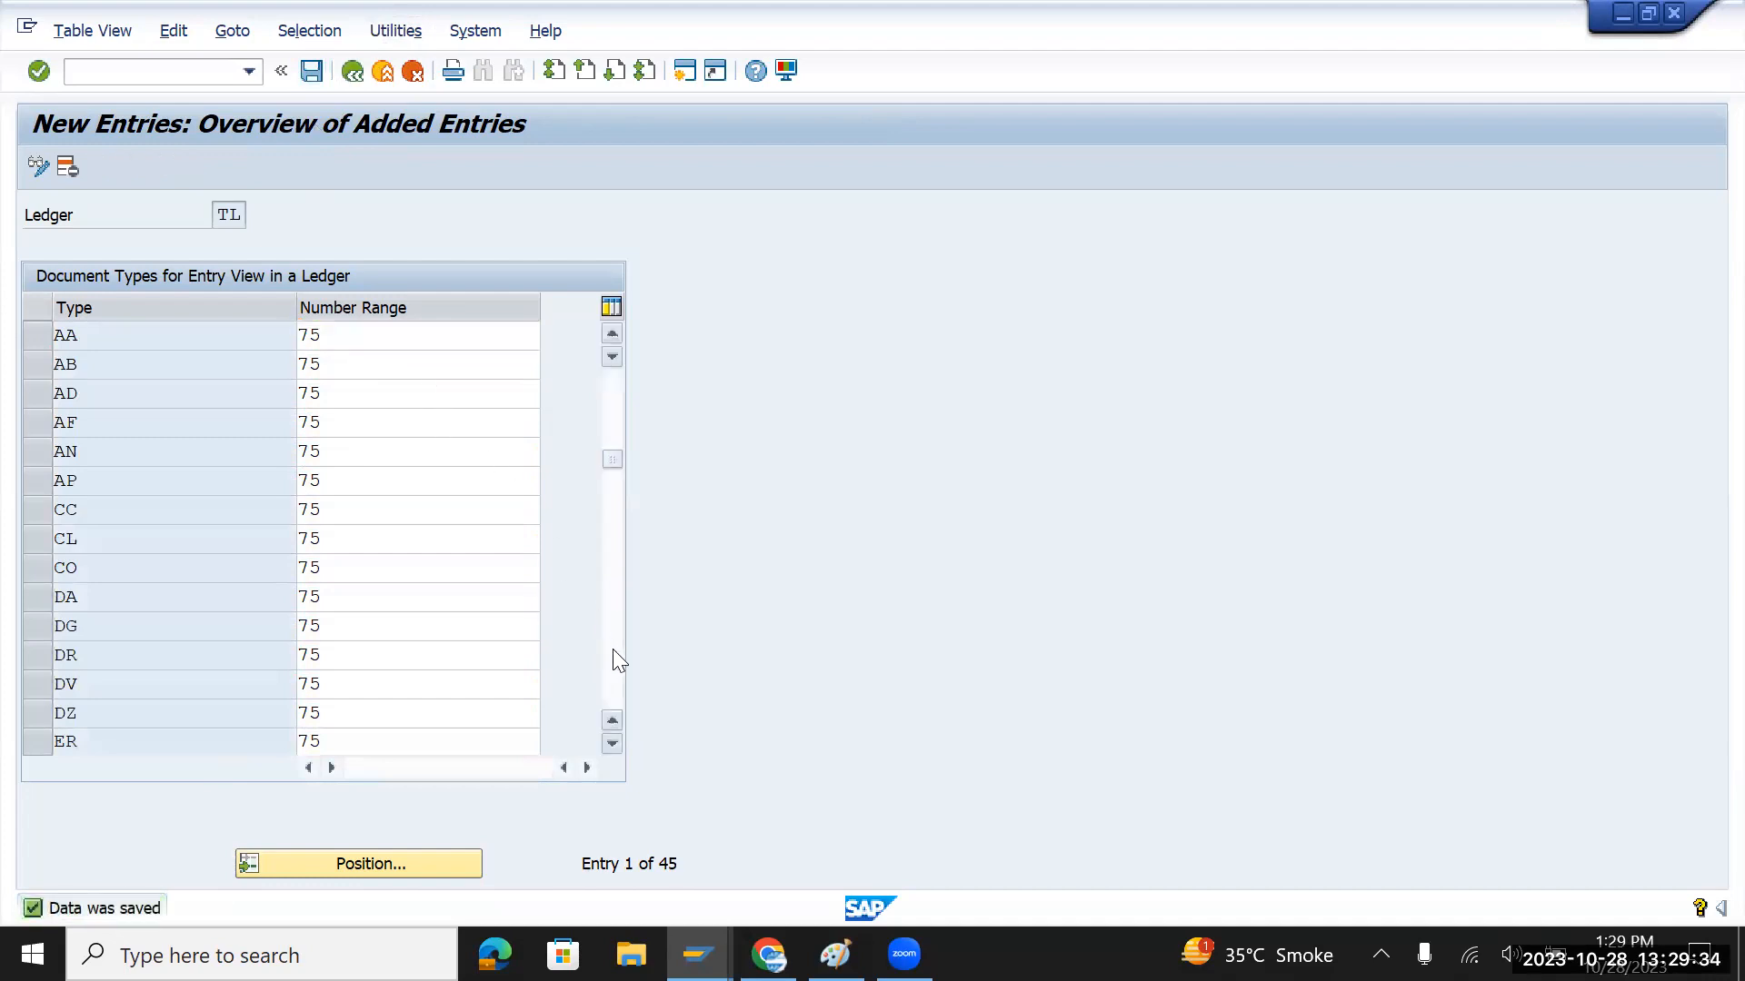
left_click(612, 649)
left_click(613, 649)
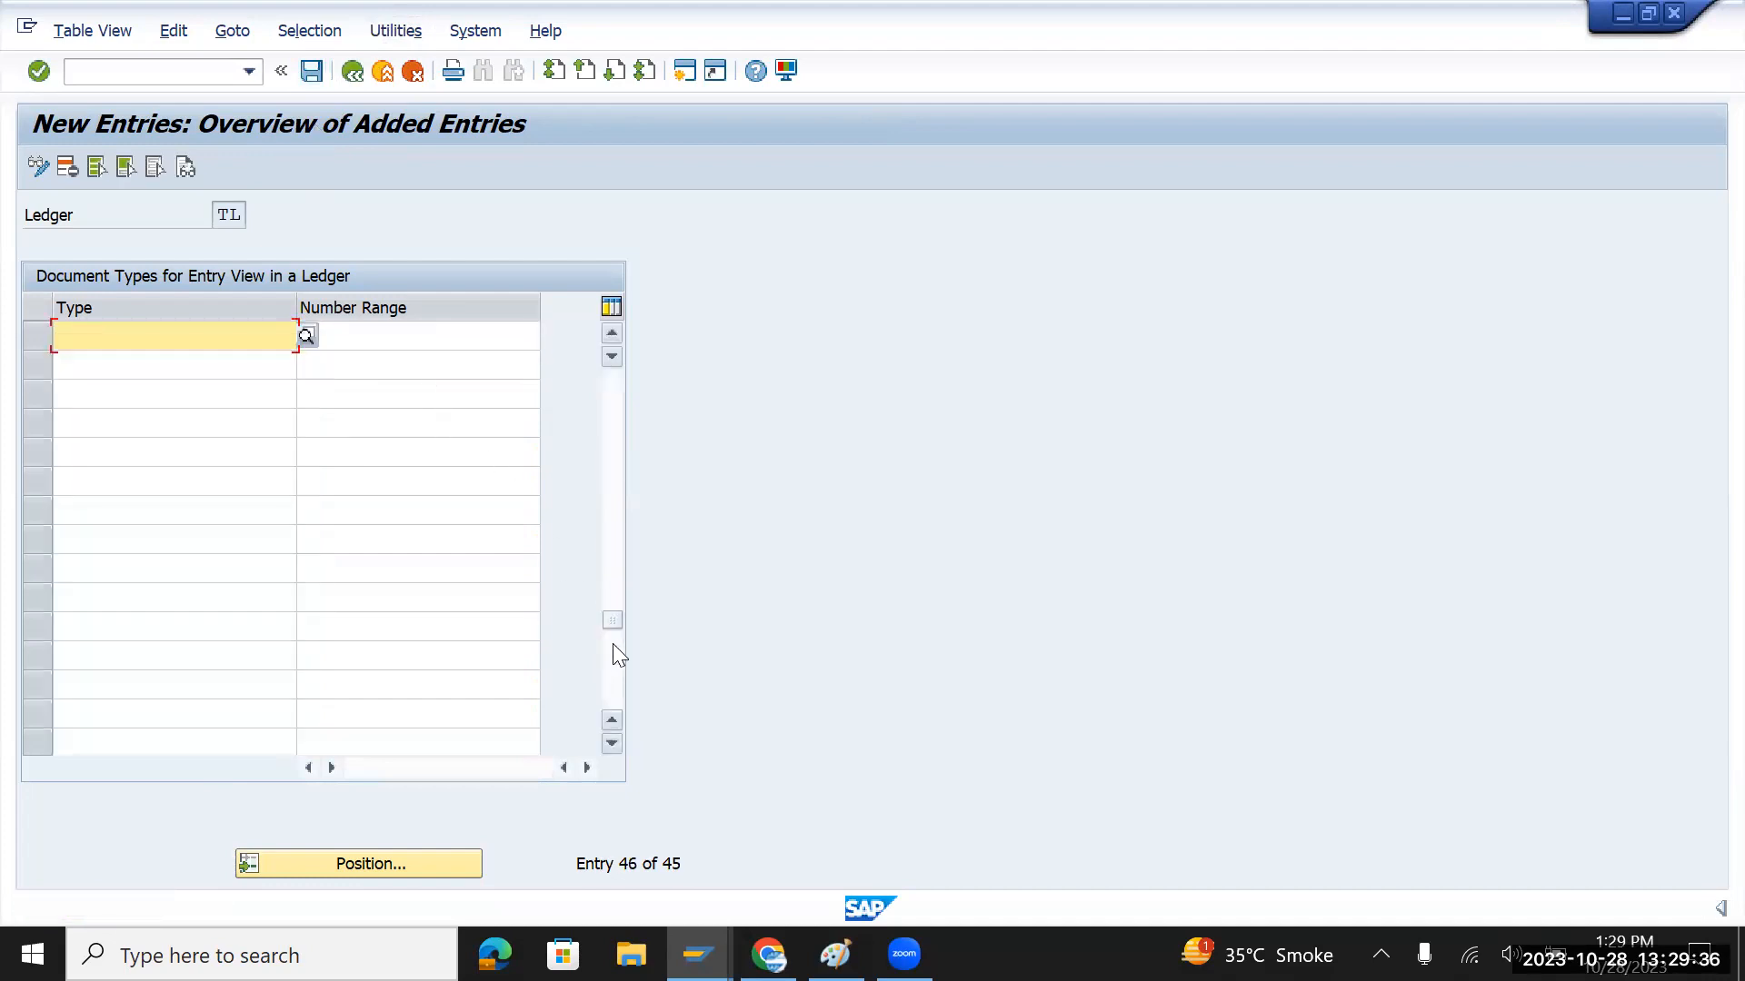
key("alt+Tab")
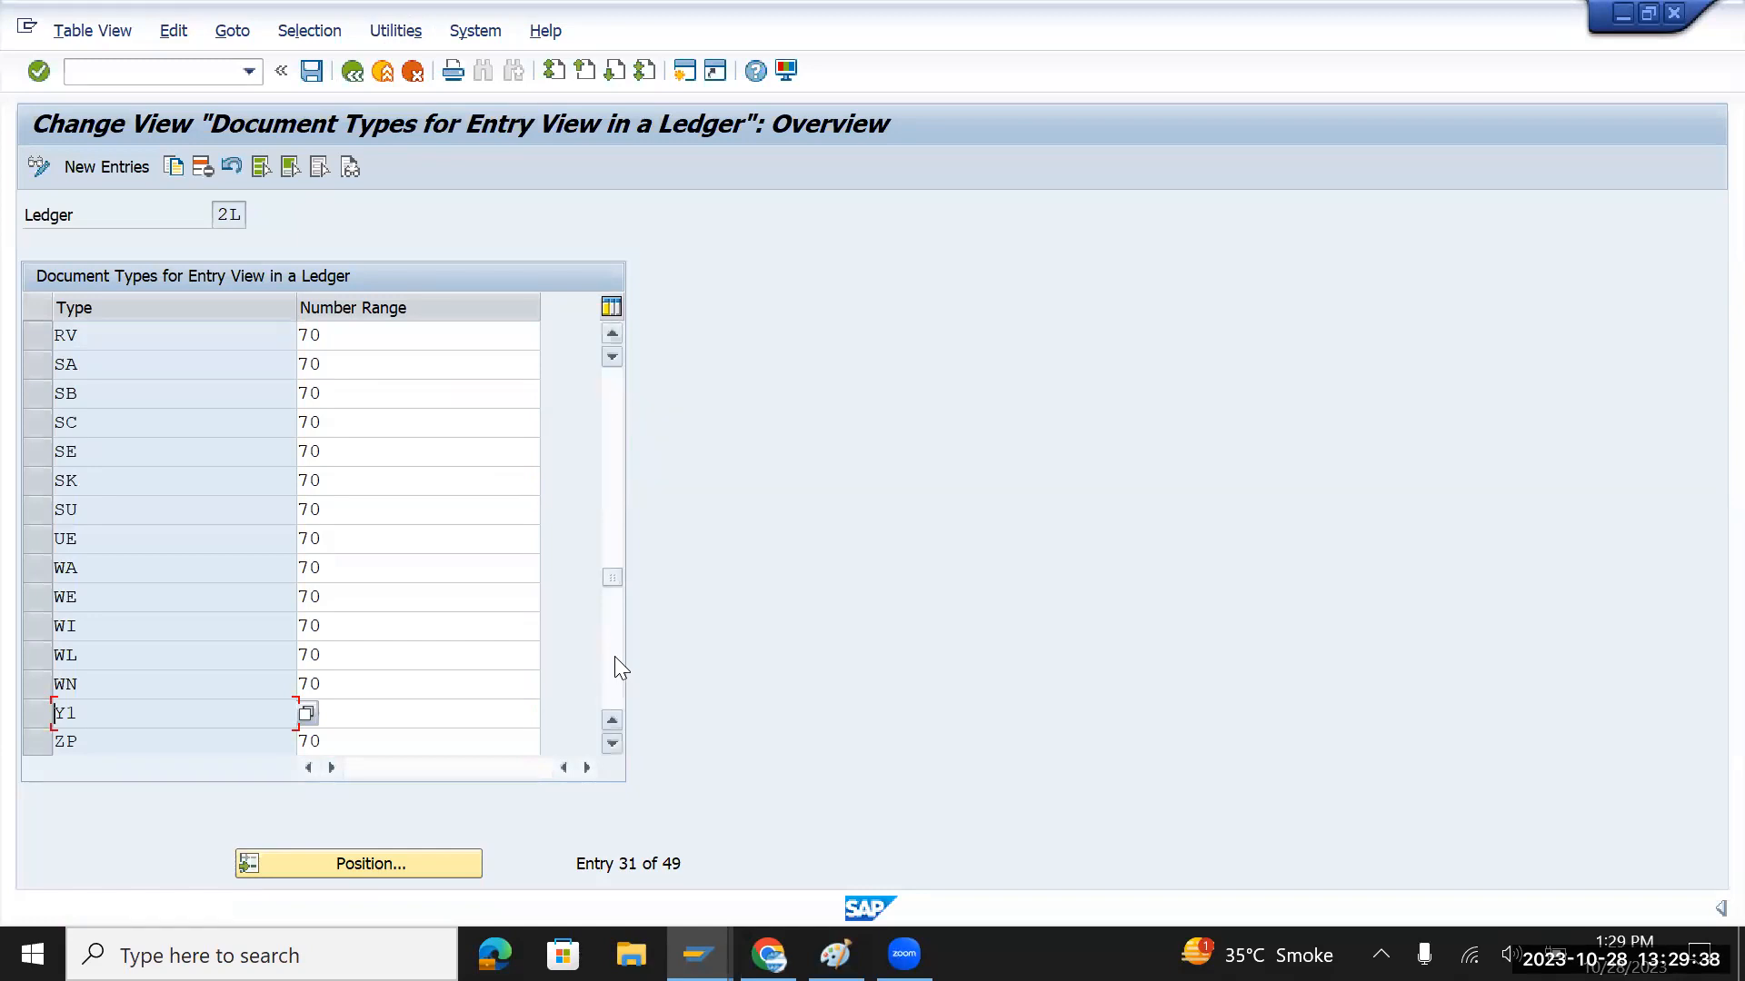
left_click(614, 656)
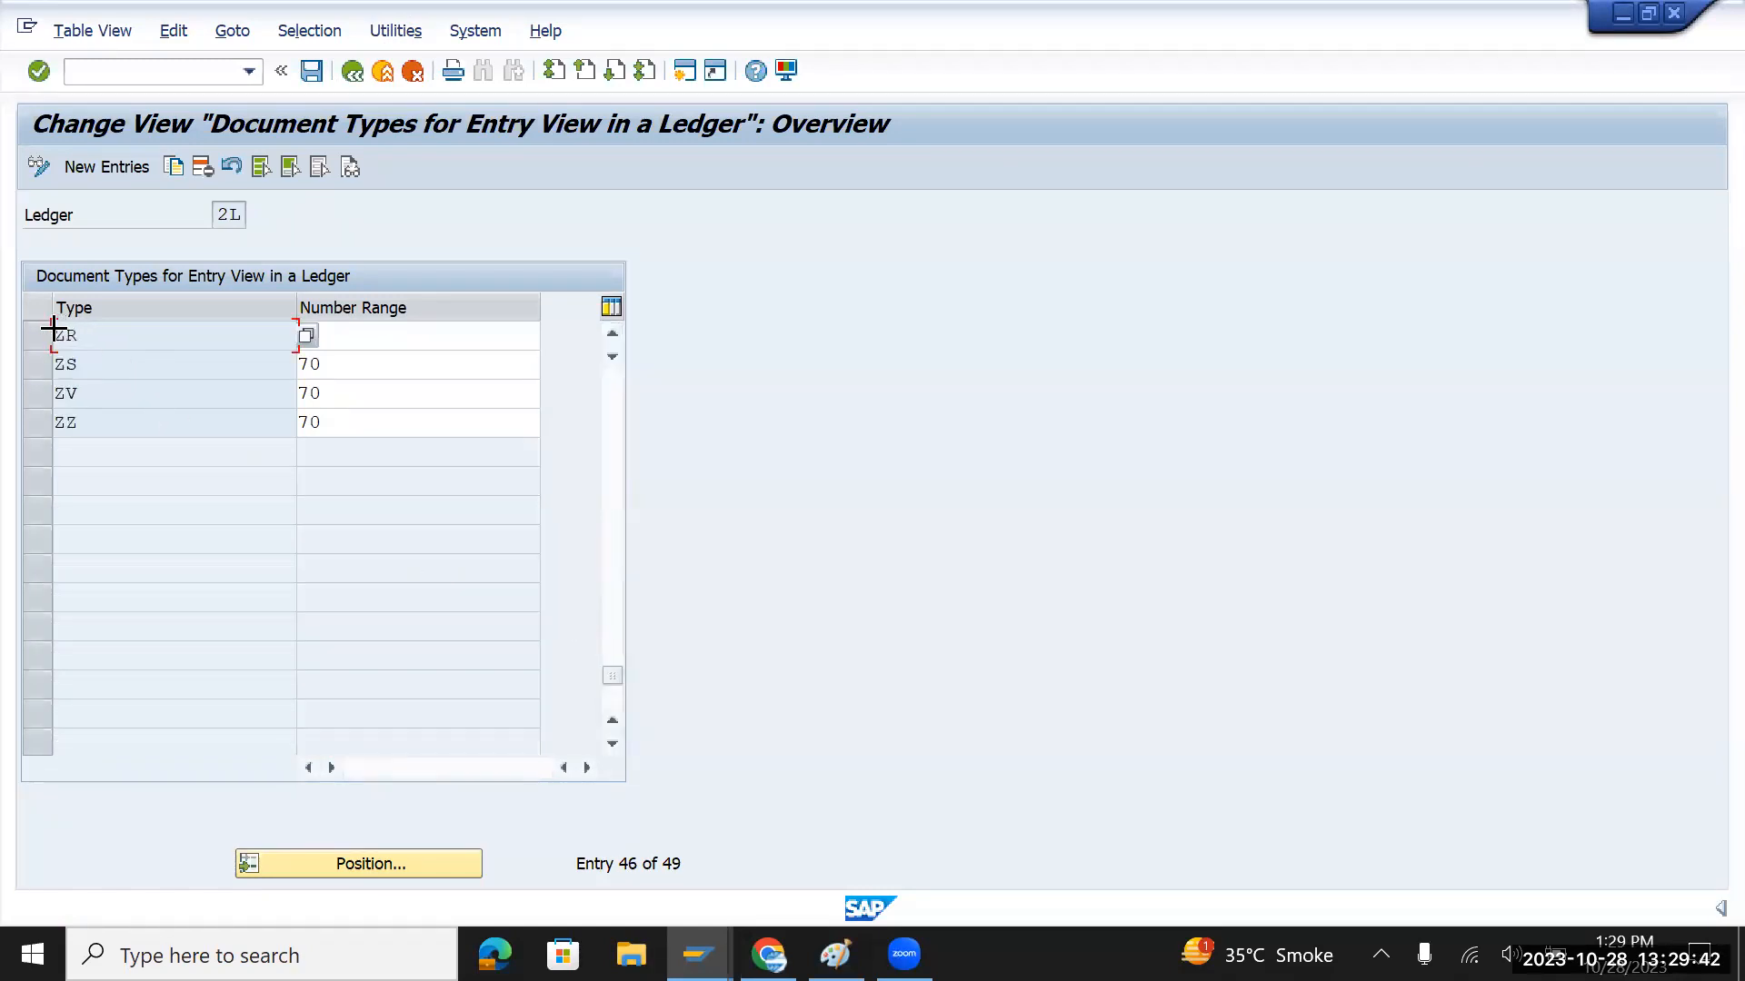
left_click_drag(53, 333, 94, 453)
key("ctrl+c")
key("alt+Tab")
key("ctrl+v")
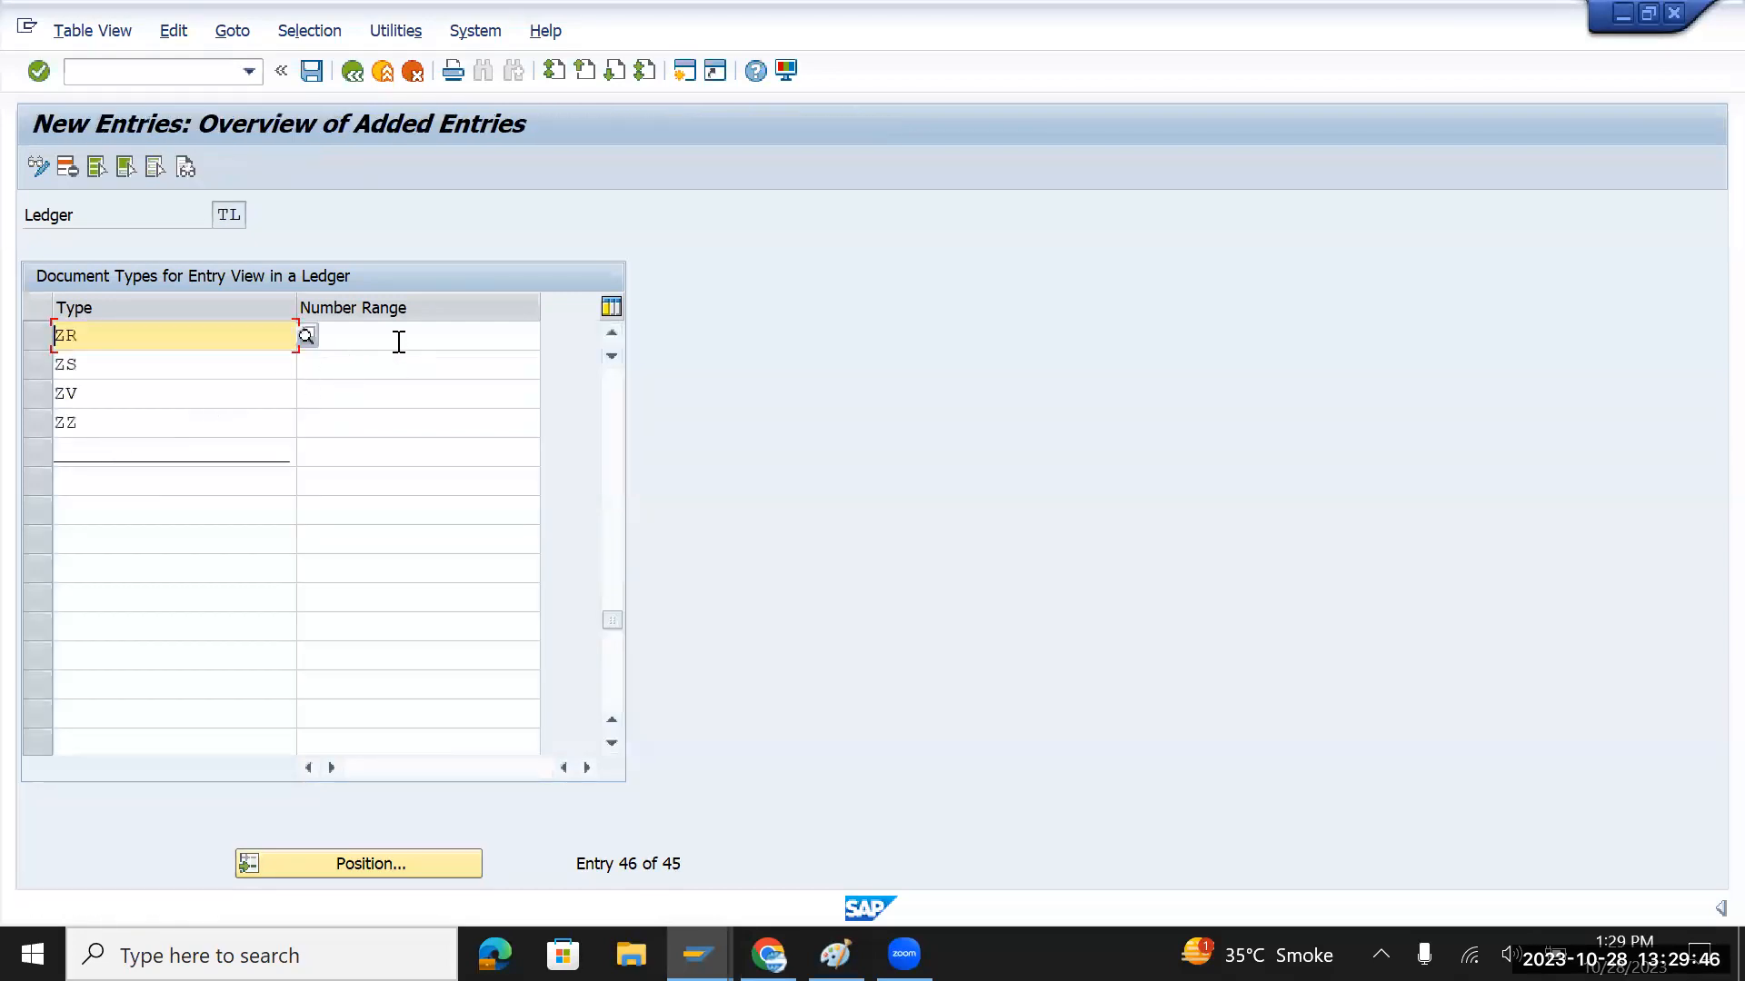
Delete the stray blank entry pasted below document type ZZ in ledger TL's new entries
left_click(398, 338)
left_click(285, 452)
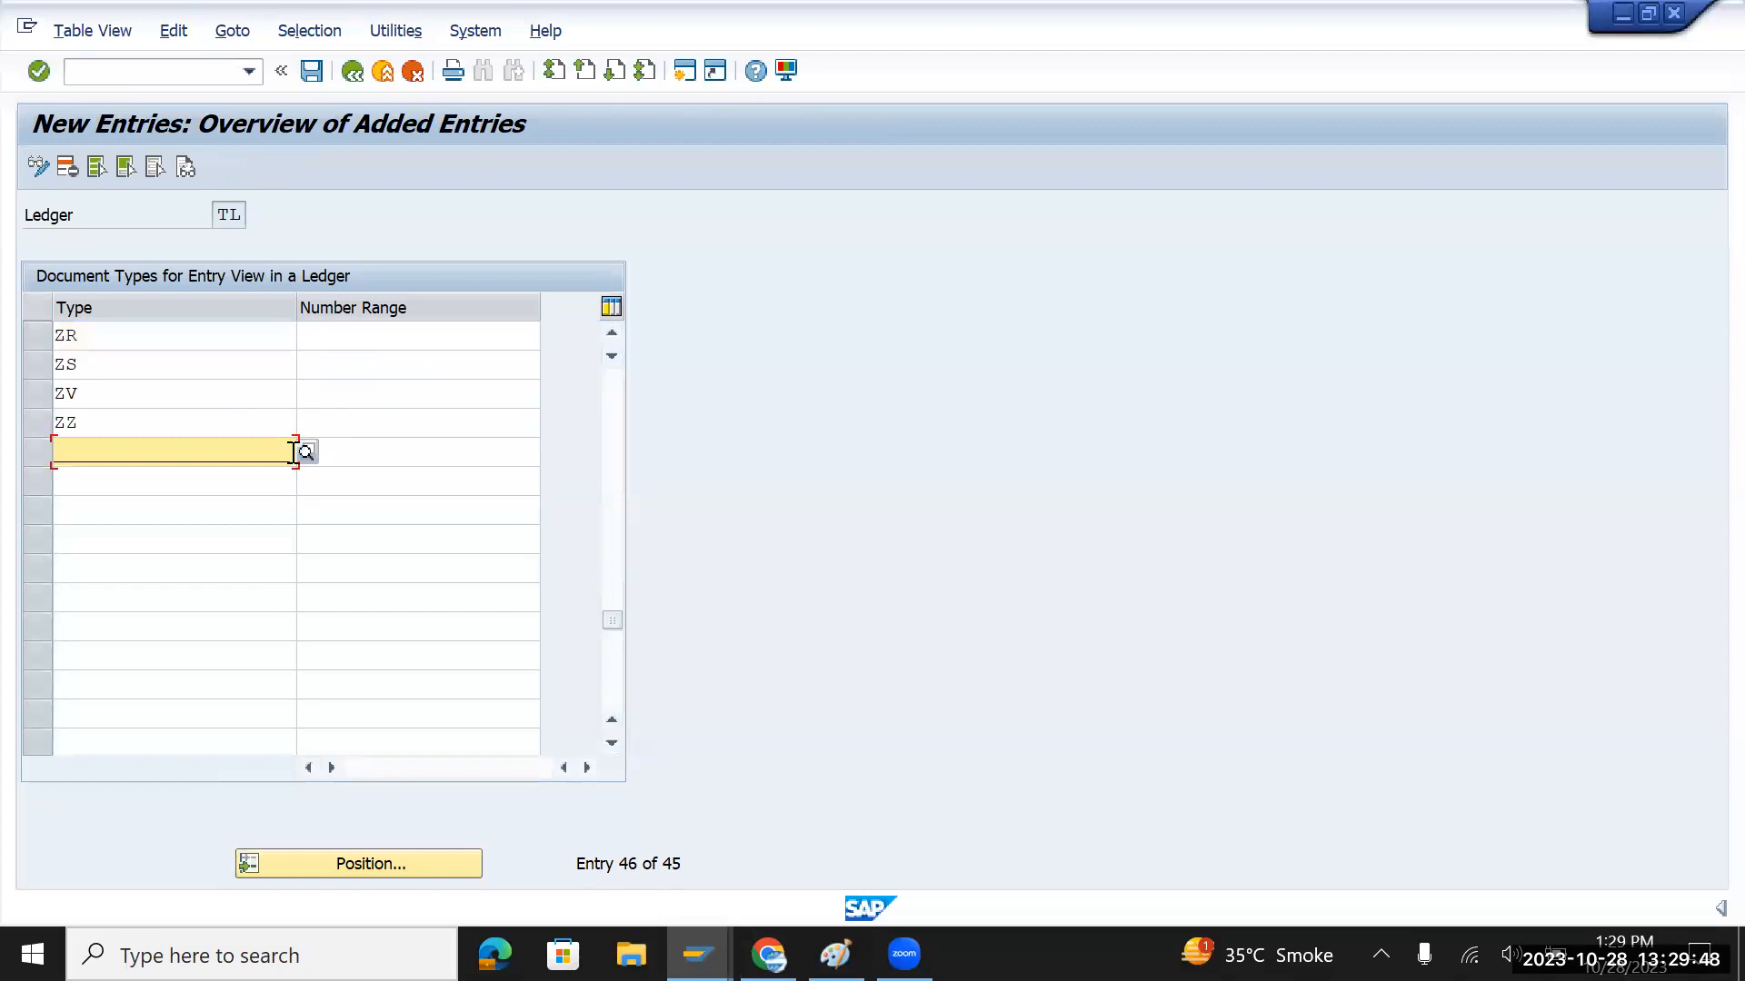
key("BackSpace")
key("BackSpace")
key("BackSpace")
key("BackSpace")
key("BackSpace")
key("BackSpace")
key("BackSpace")
key("BackSpace")
key("BackSpace")
key("BackSpace")
key("BackSpace")
key("BackSpace")
key("BackSpace")
key("BackSpace")
key("BackSpace")
key("BackSpace")
key("BackSpace")
key("BackSpace")
key("BackSpace")
key("BackSpace")
left_click(47, 457)
key("Return")
left_click(354, 332)
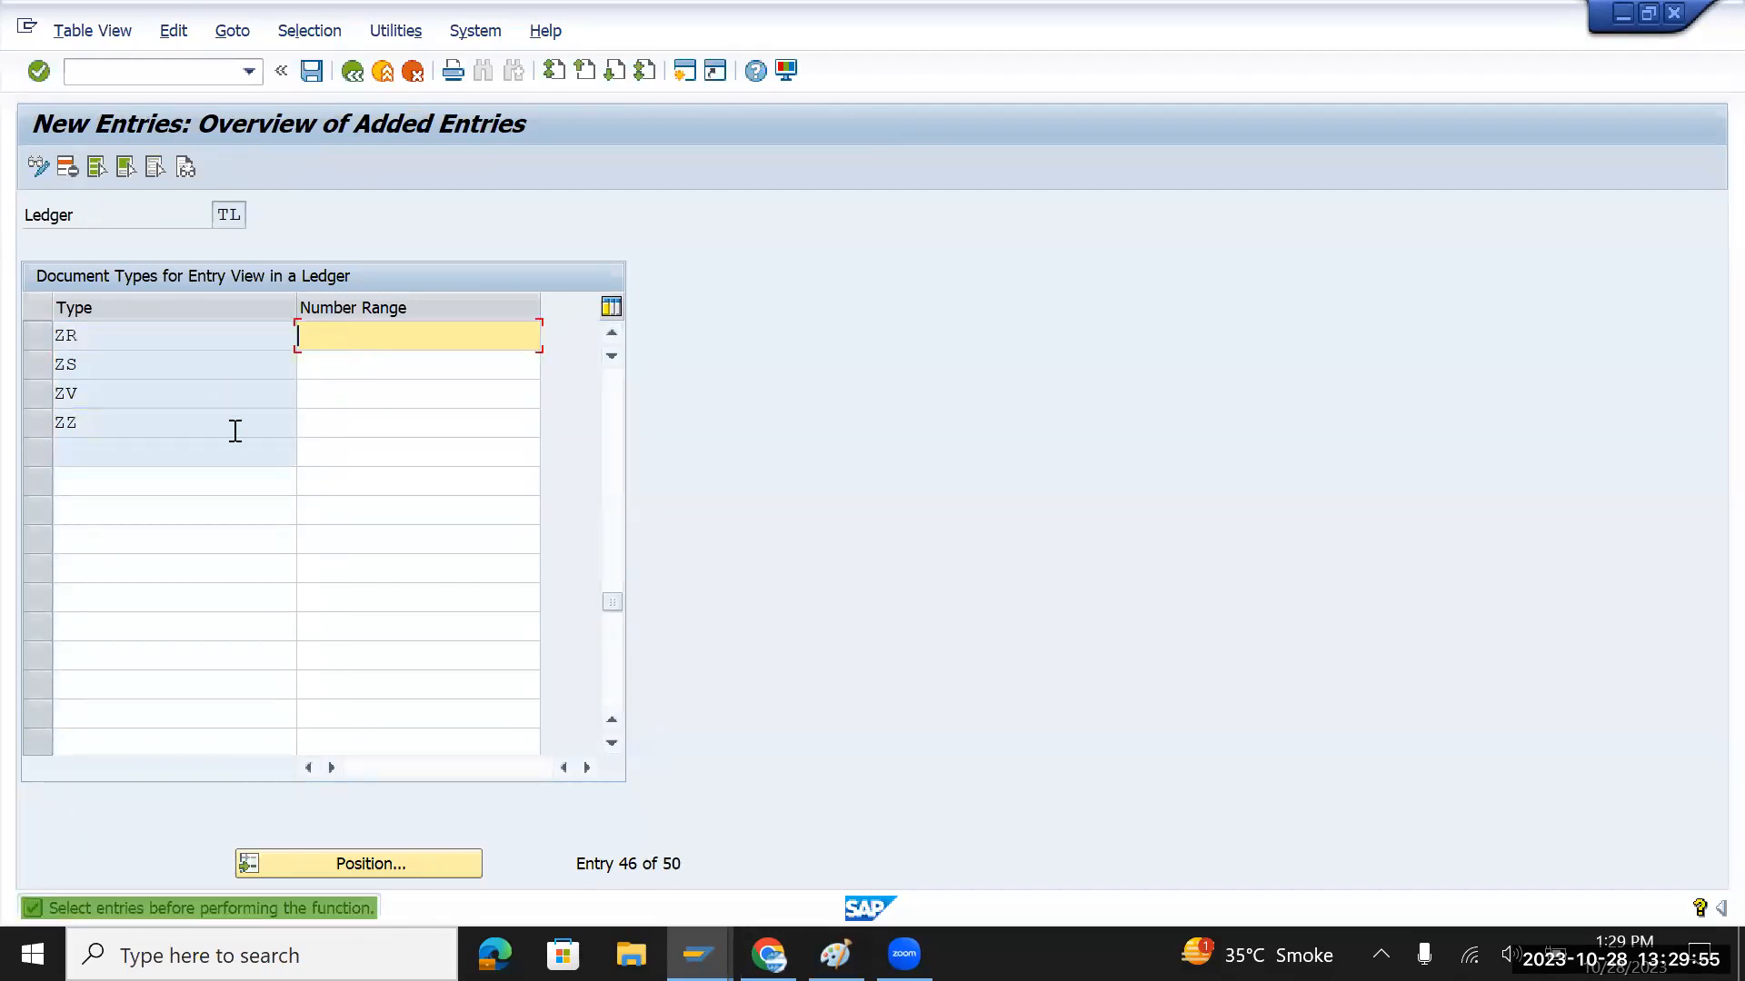
left_click(38, 451)
left_click(68, 167)
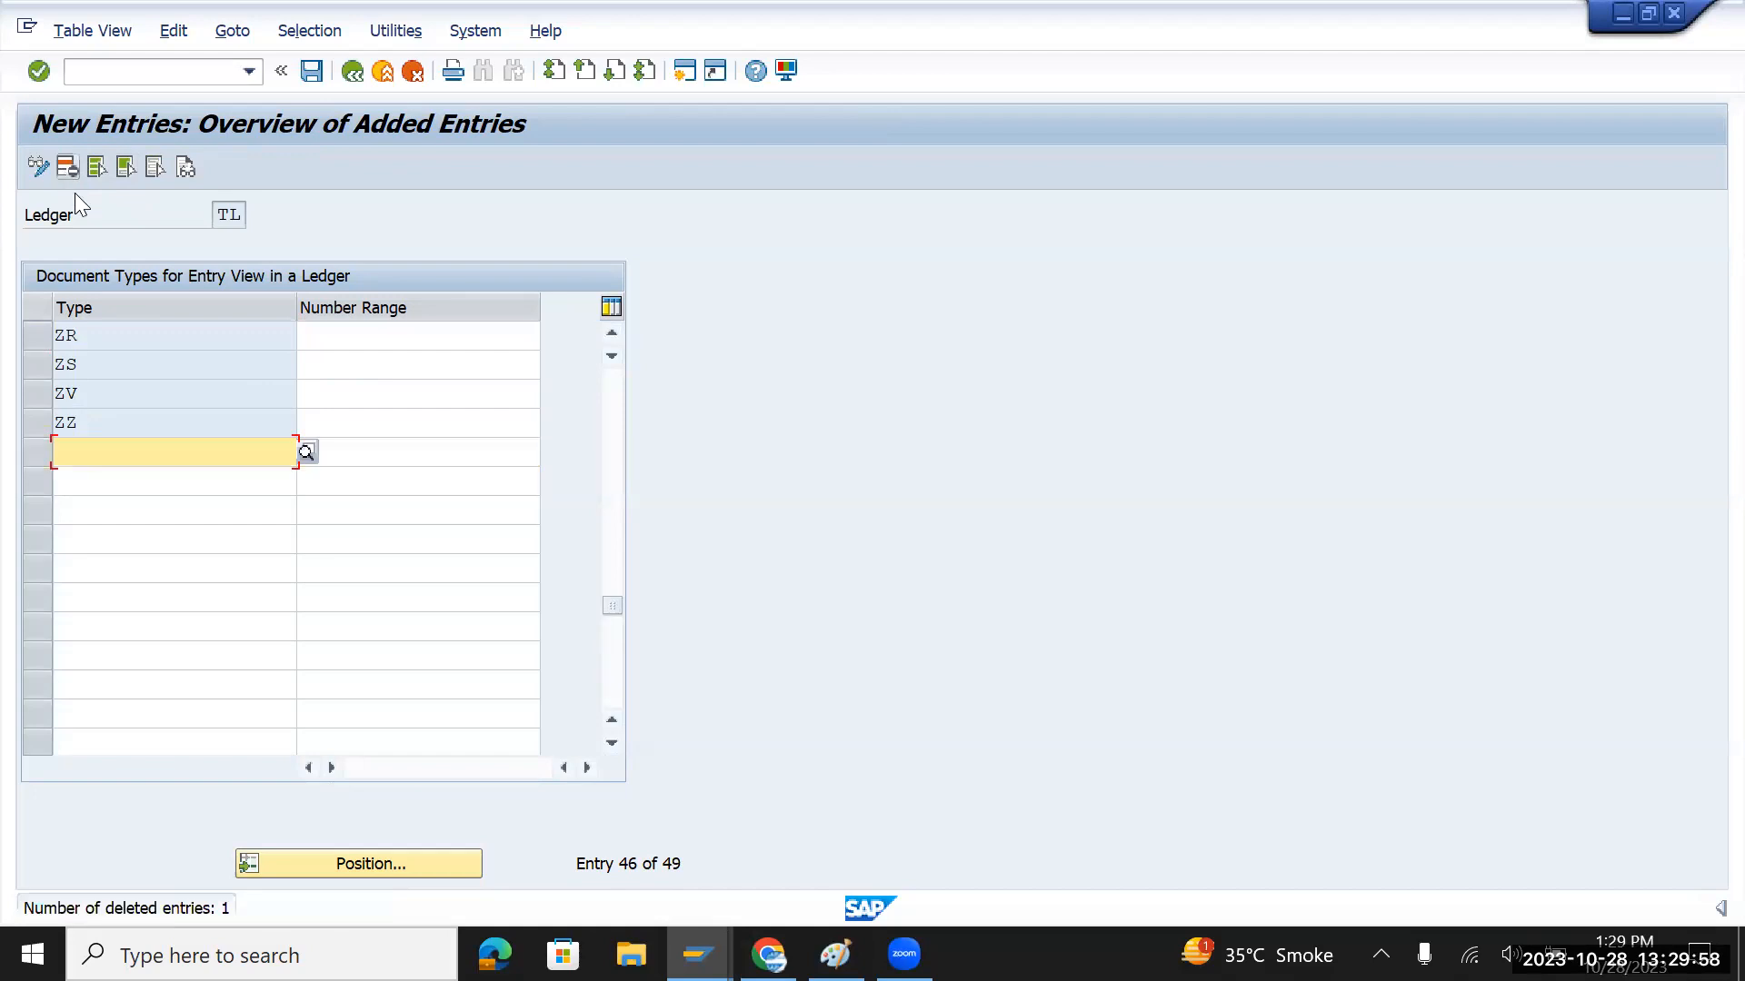
Assign number range 75 to document types ZR, ZS, ZV and ZZ in ledger TL and save the entries
left_click(361, 338)
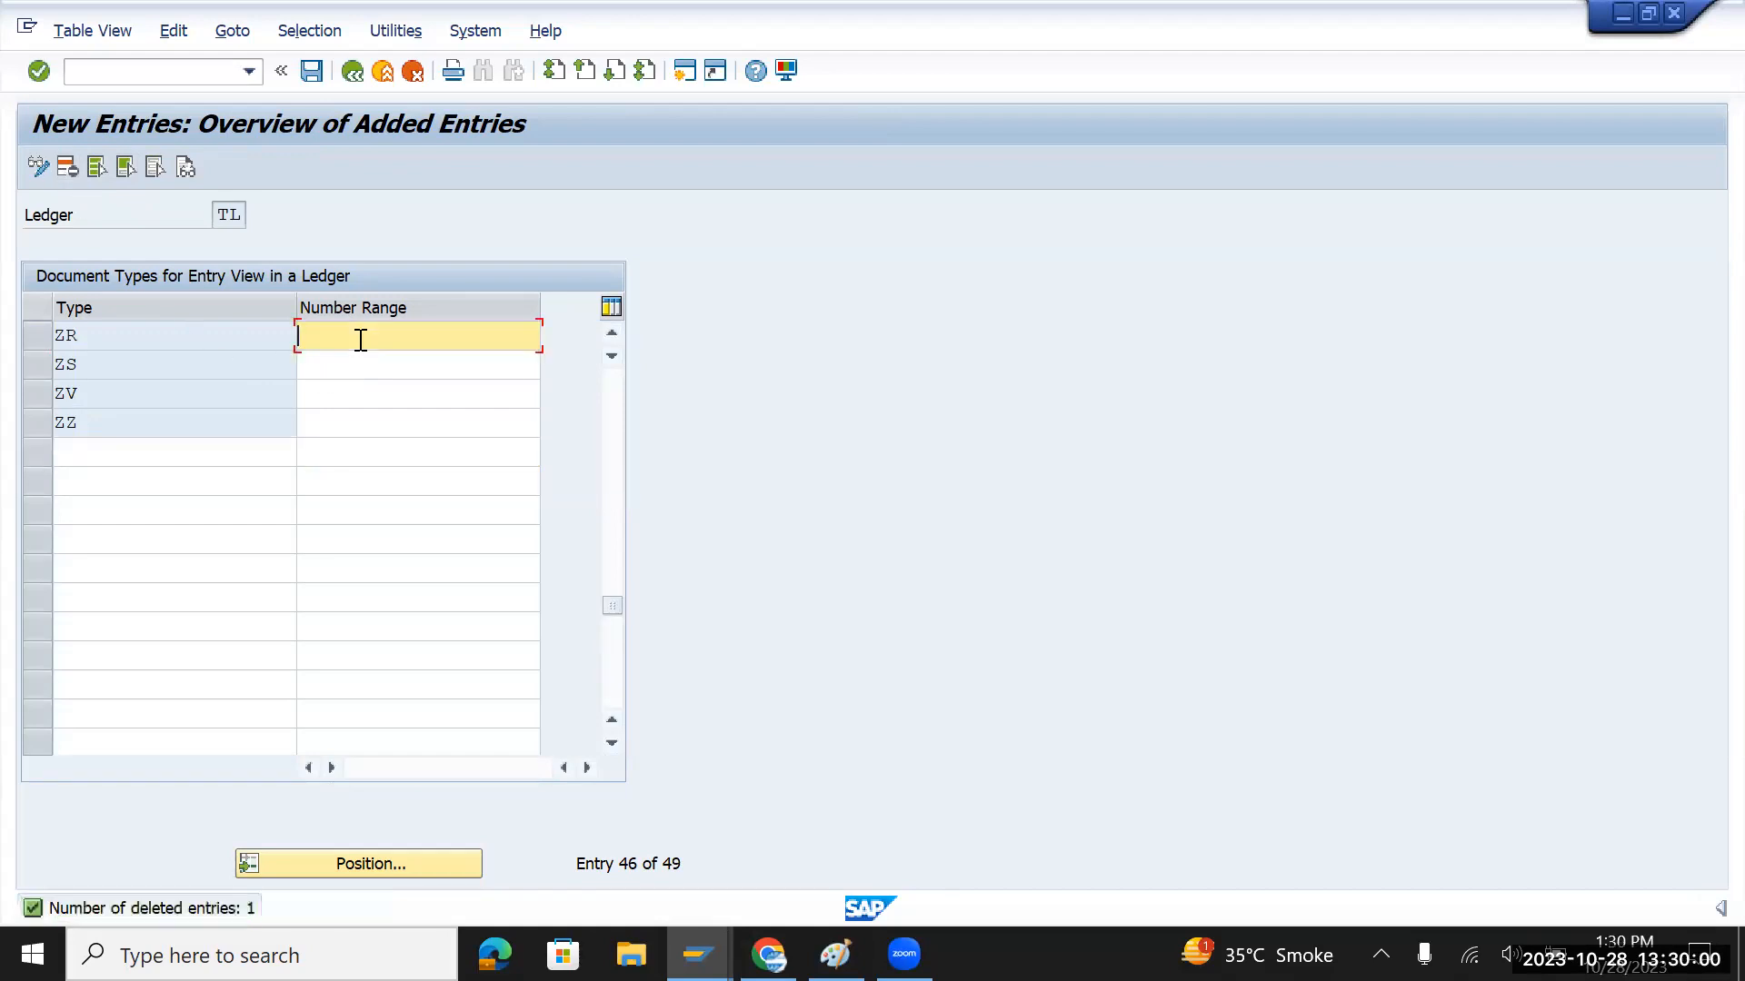
type("75")
key("shift+Left")
key("shift+Left")
key("Down")
key("ctrl+v")
key("Down")
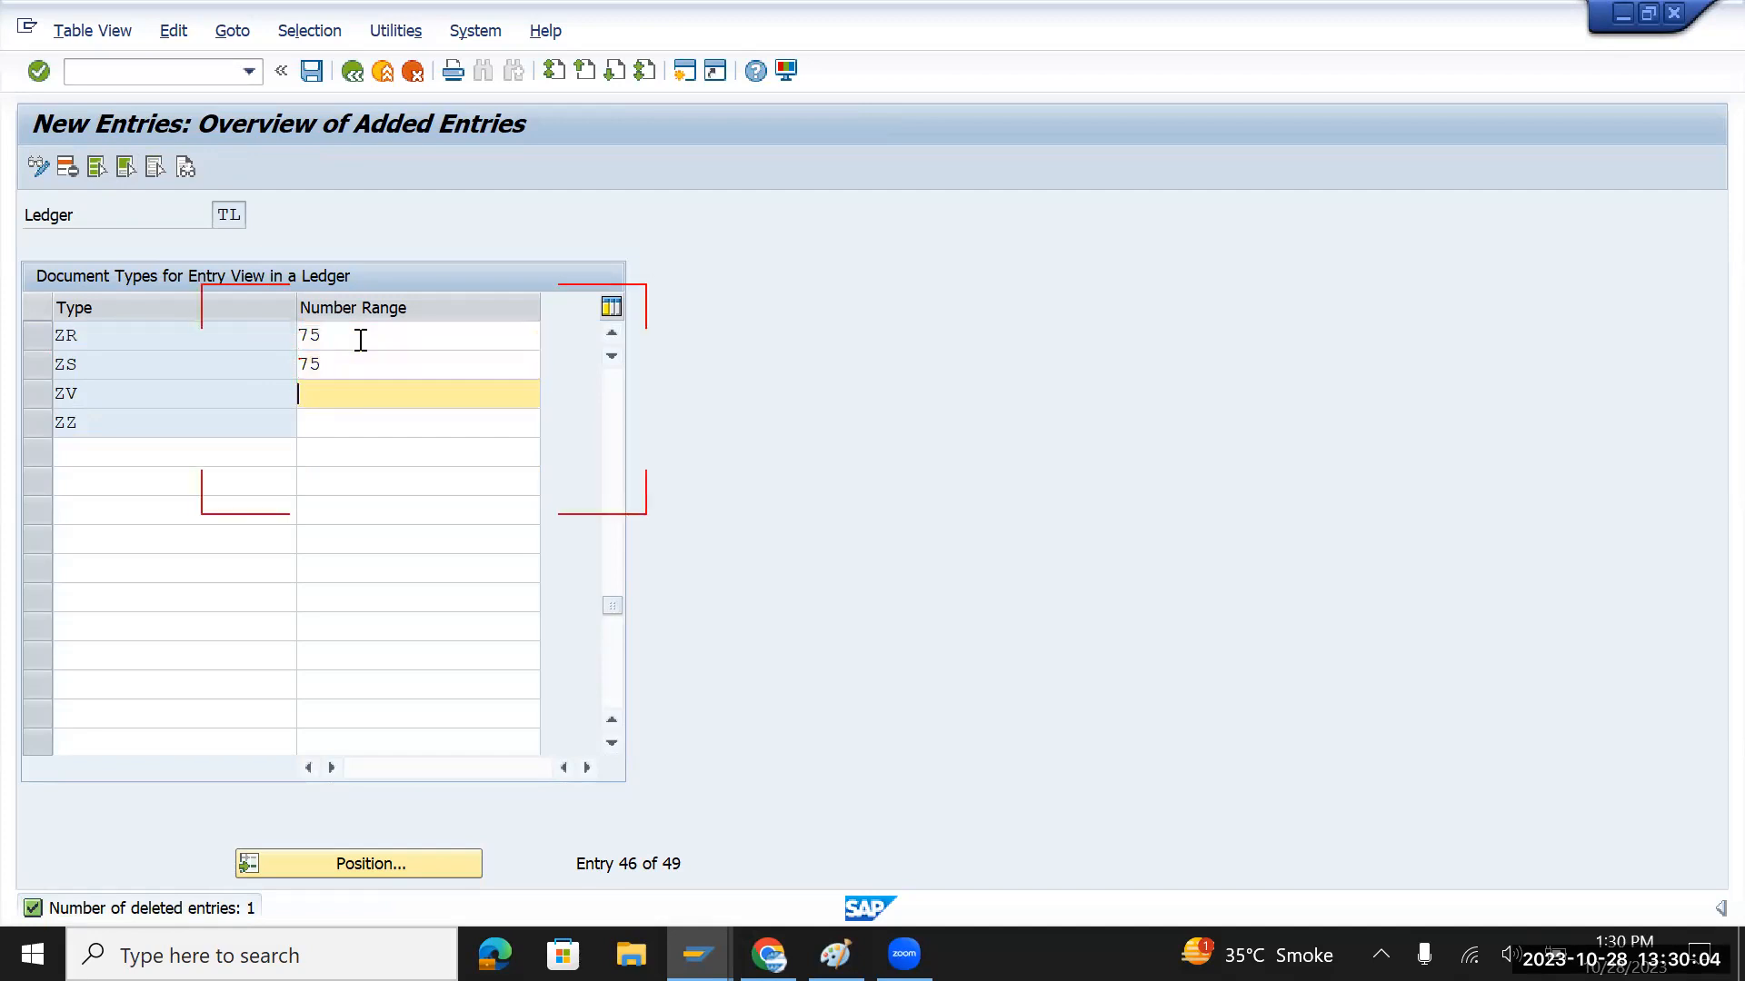
key("ctrl+v")
key("Down")
key("ctrl+v")
key("Return")
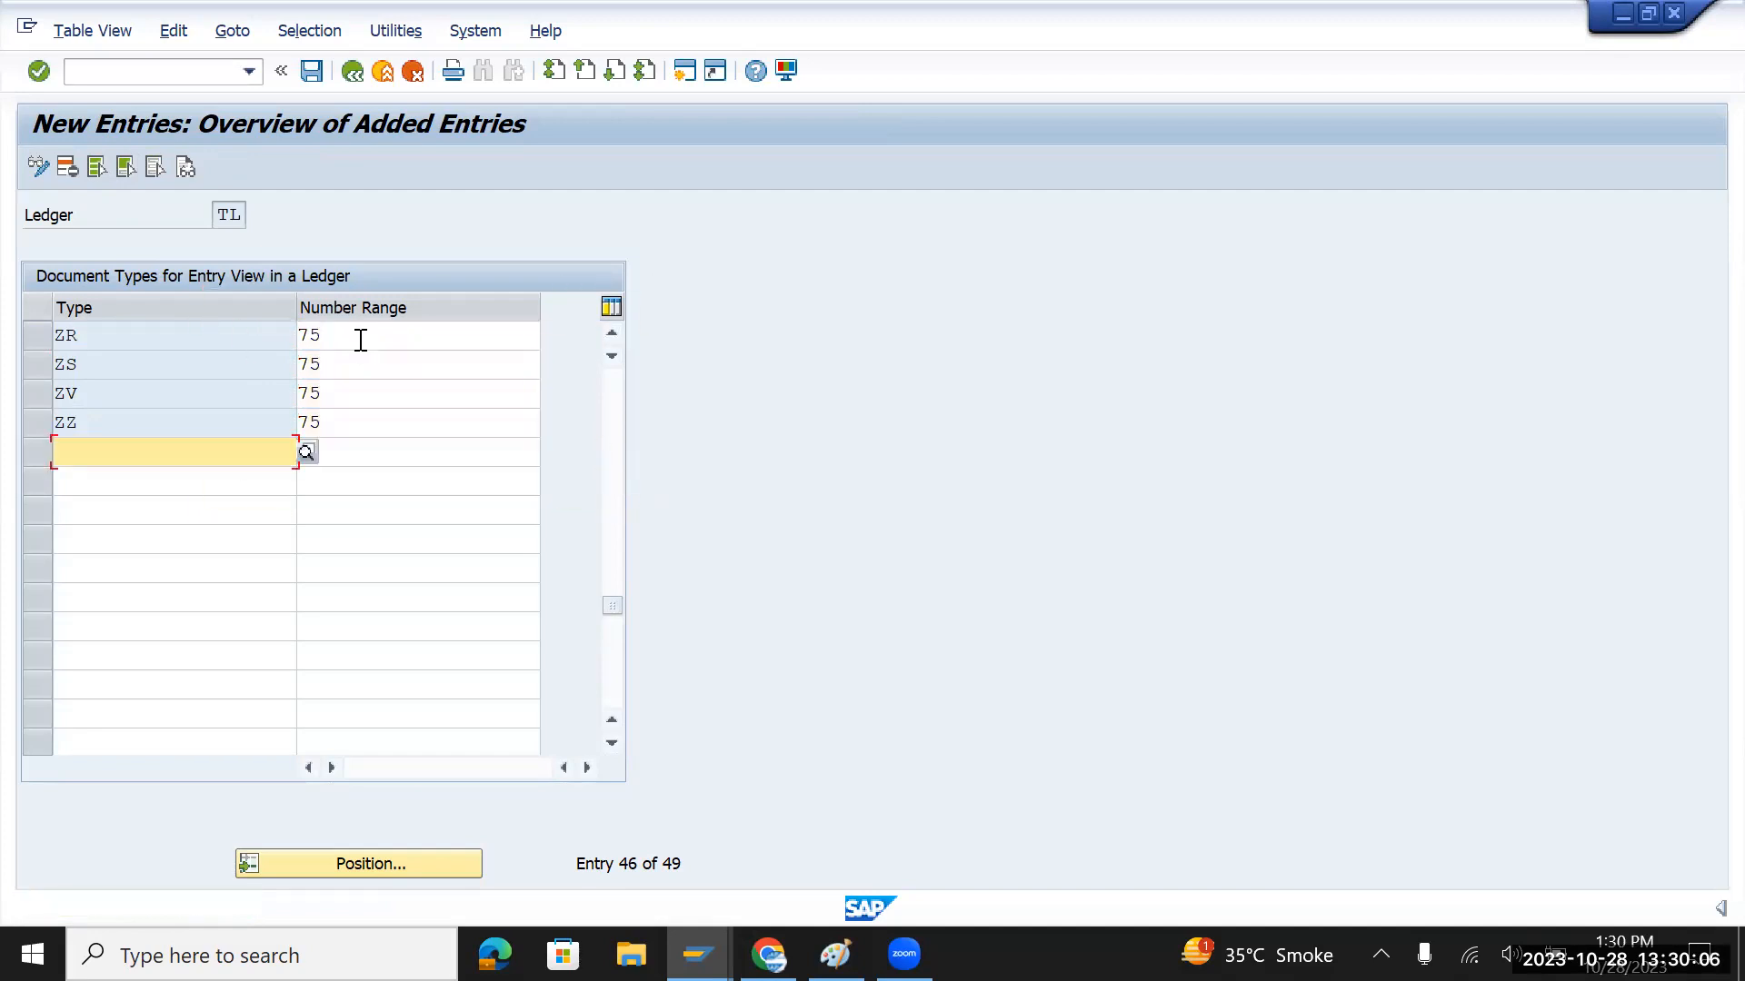
left_click(307, 75)
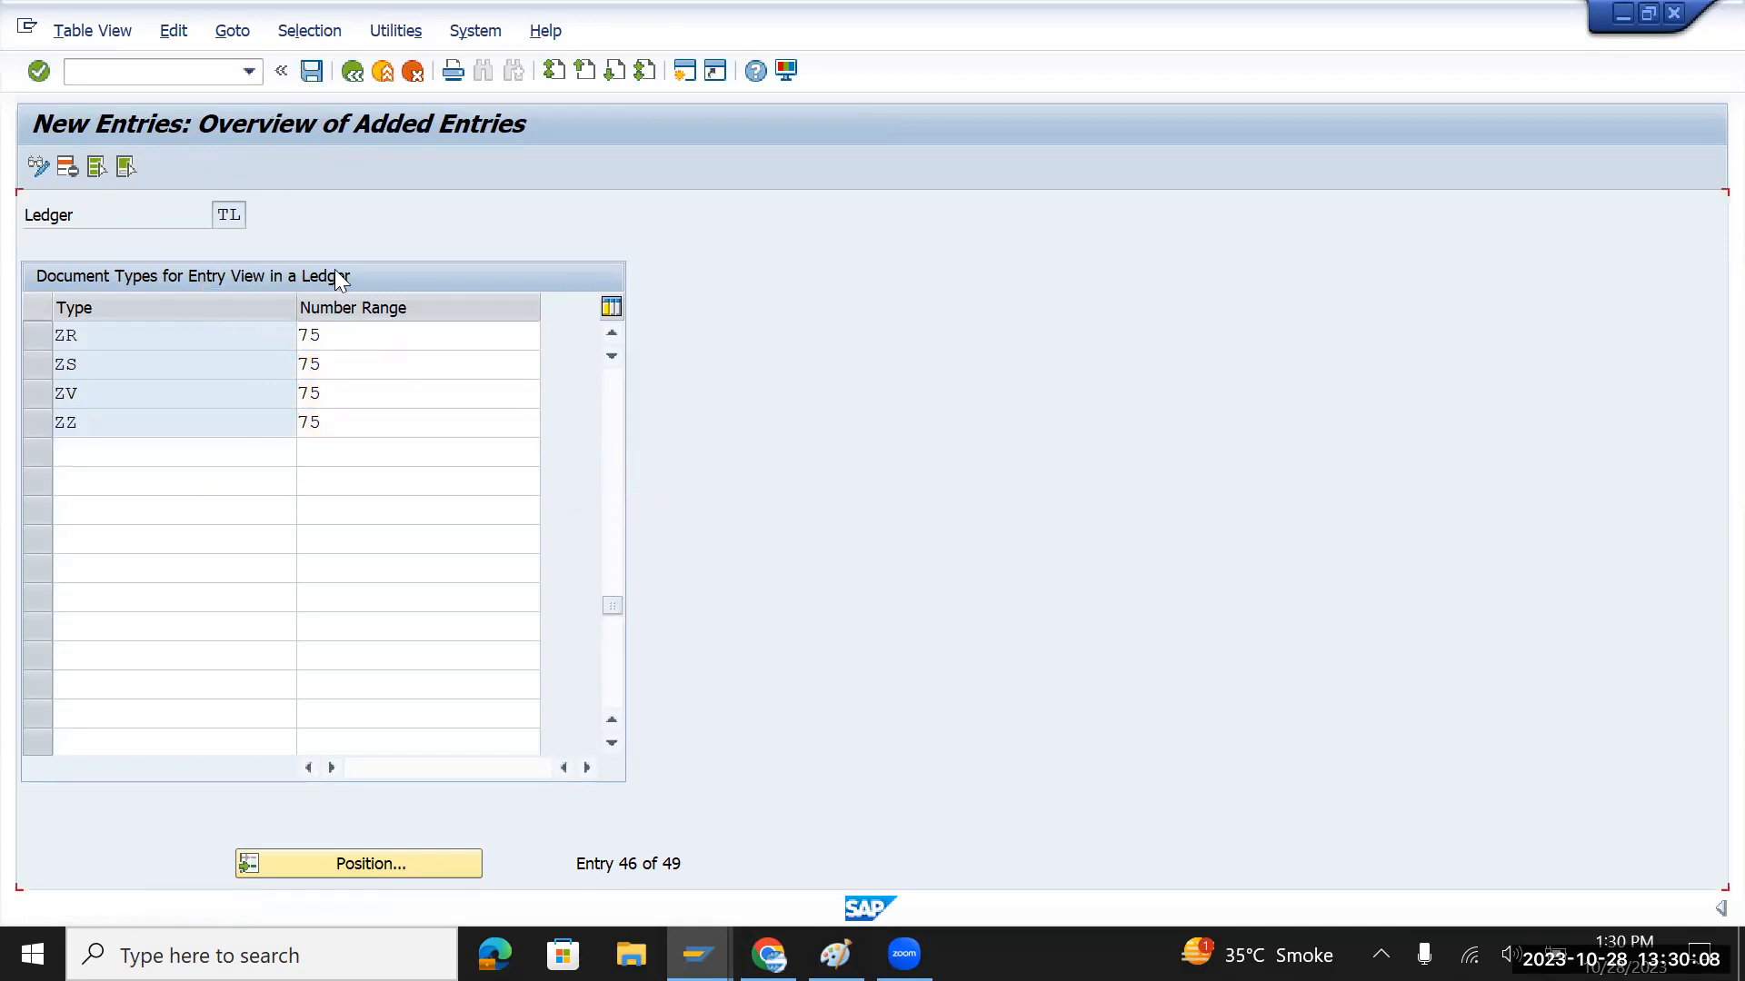
left_click(312, 73)
Go back to ledger TL's document type overview, save it again and return to the IMG structure
left_click(354, 73)
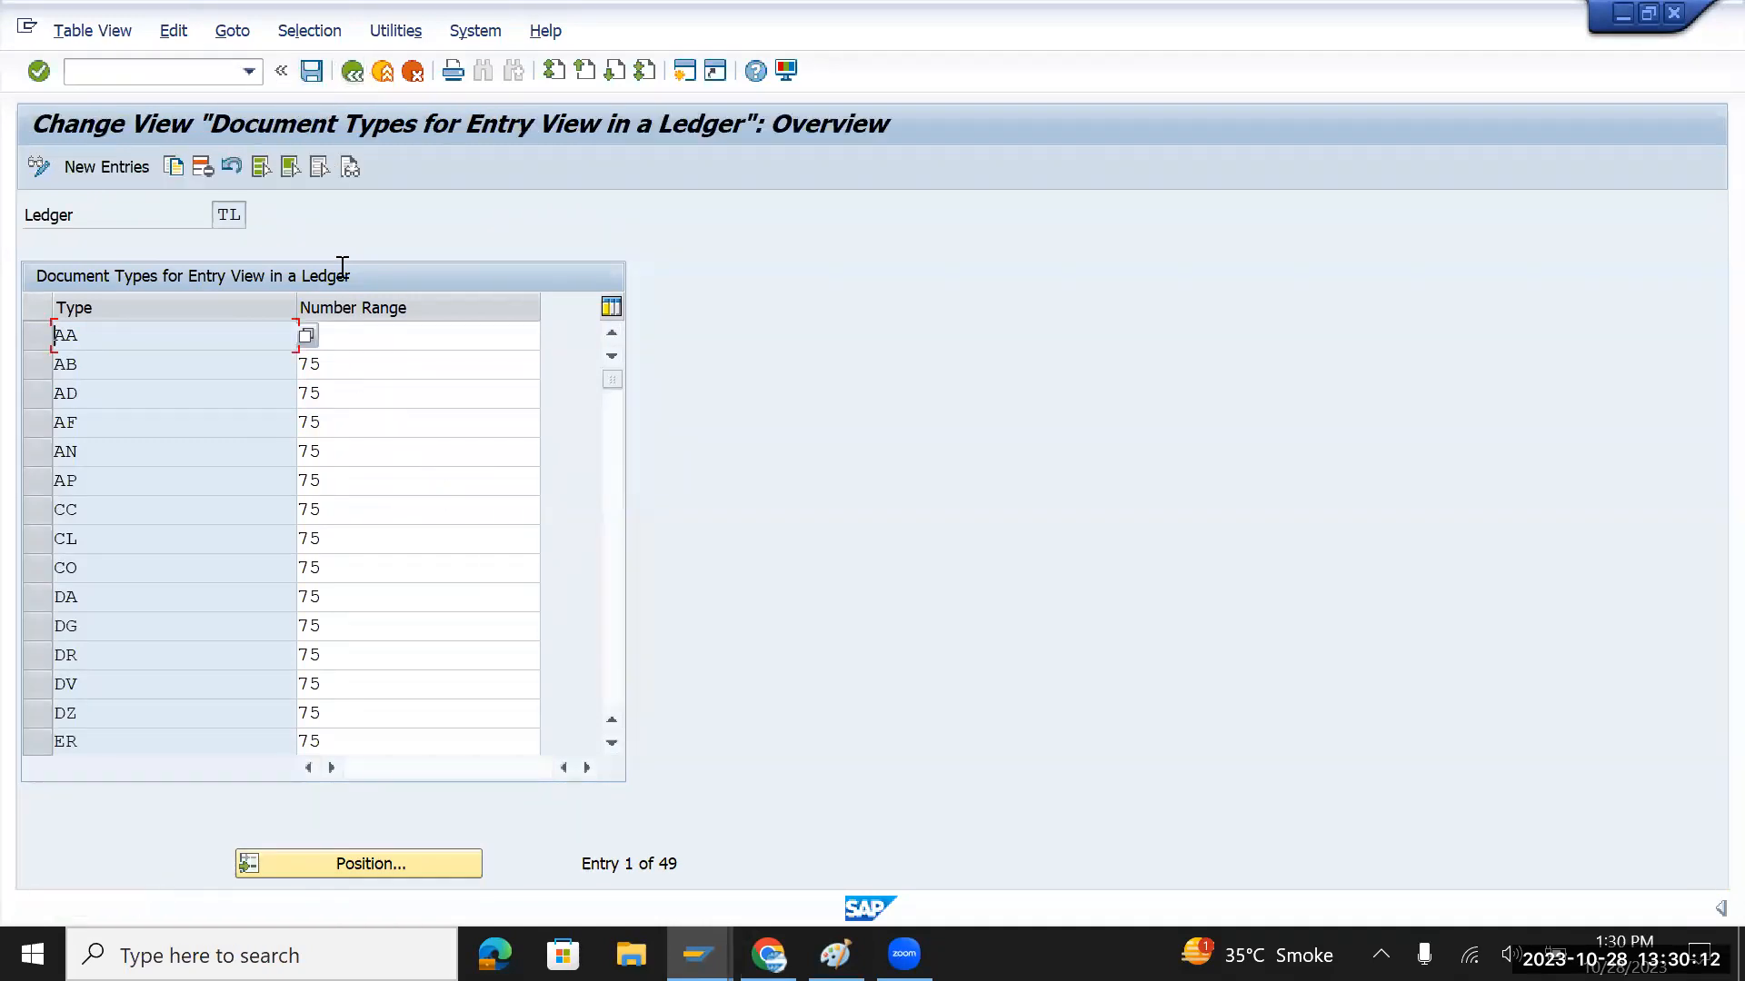
left_click(309, 74)
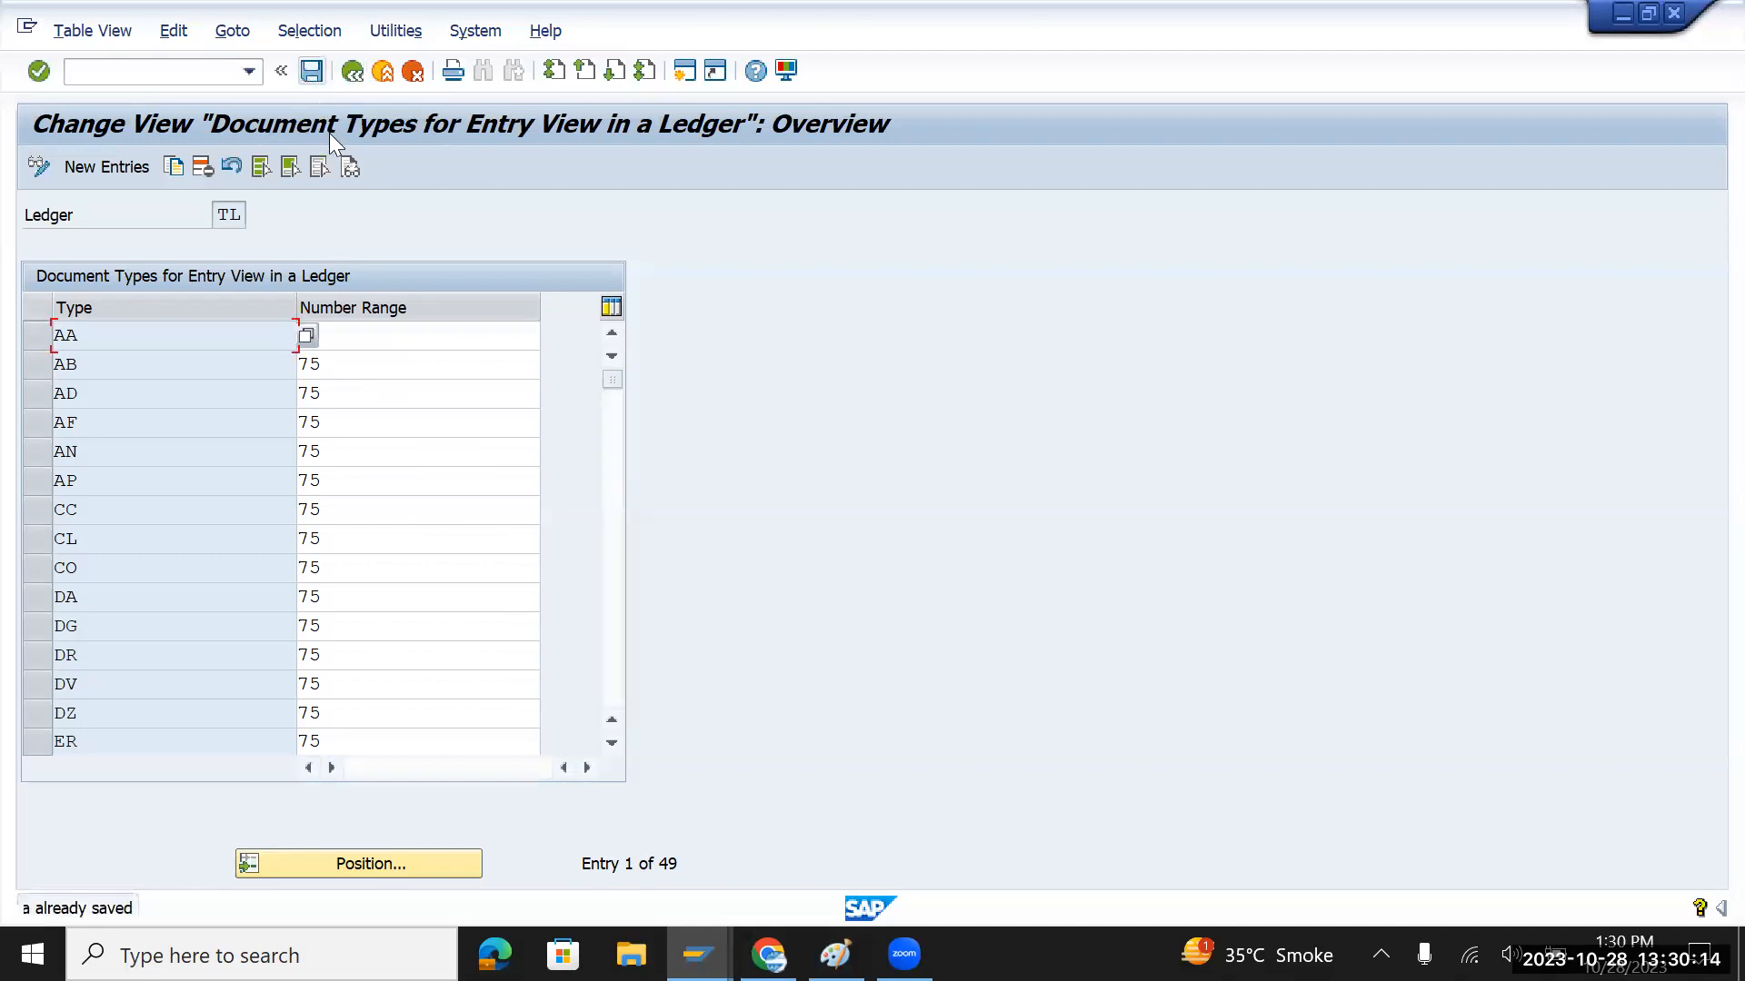
left_click(354, 72)
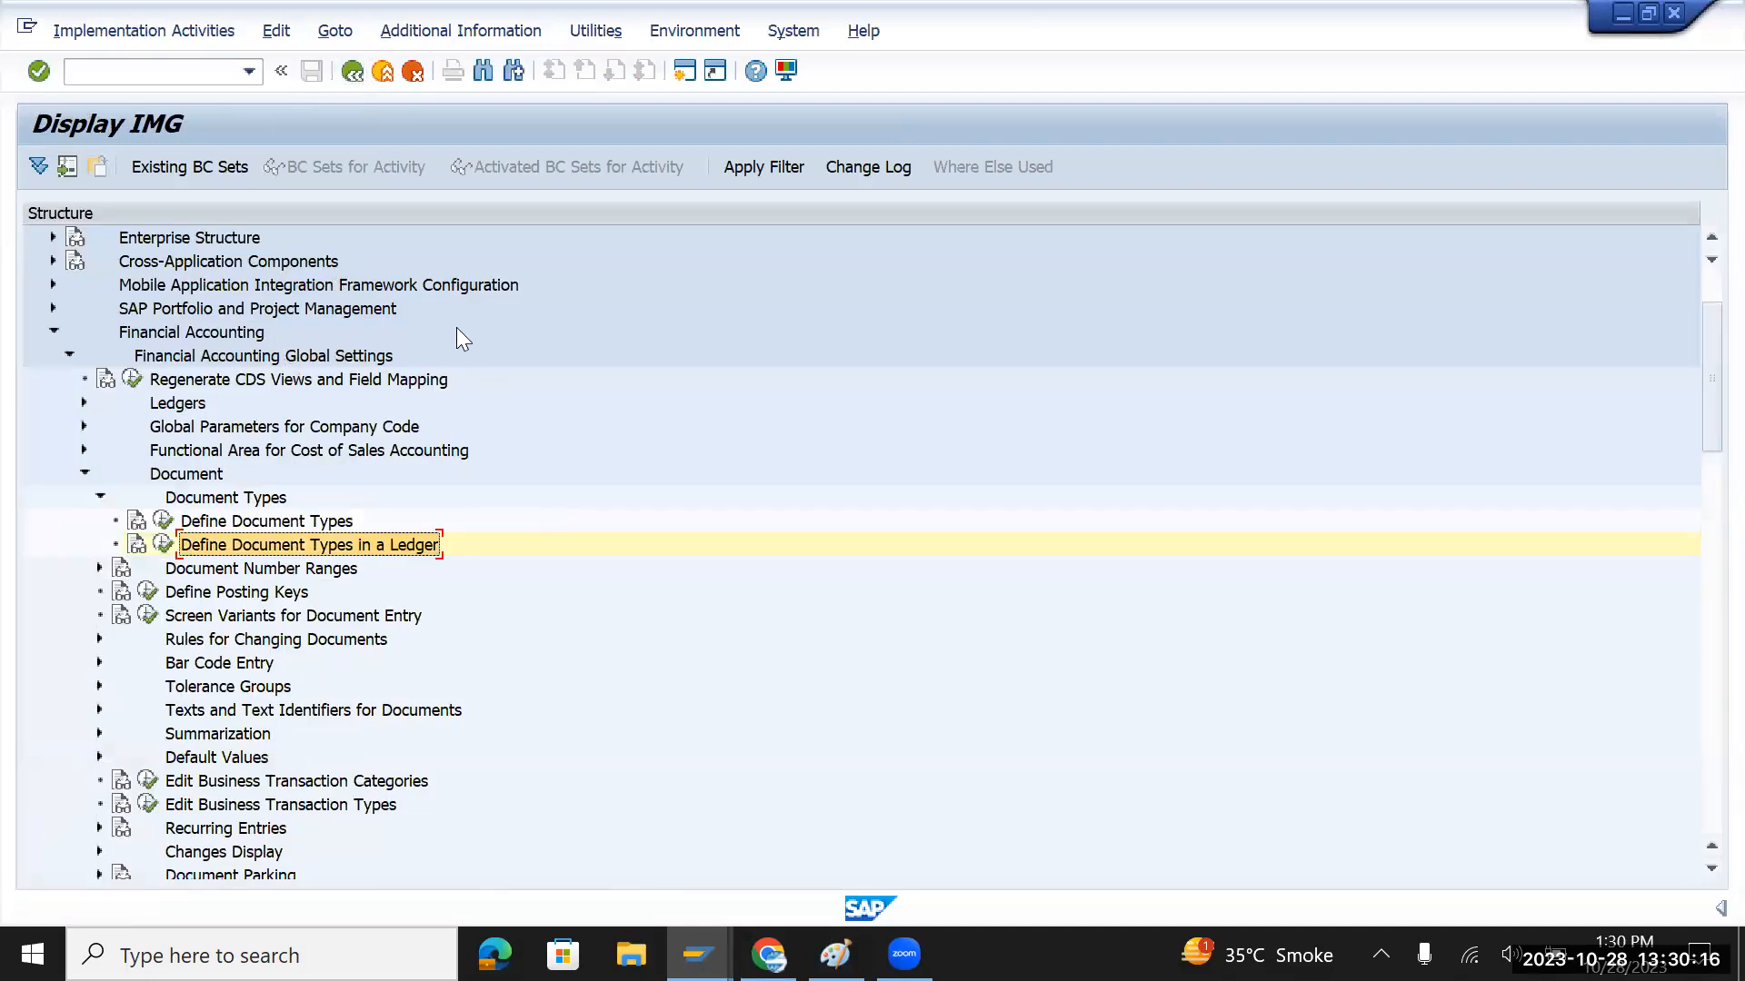
Leave the IMG and open transaction F-90 for an asset acquisition from purchase with vendor
left_click(136, 72)
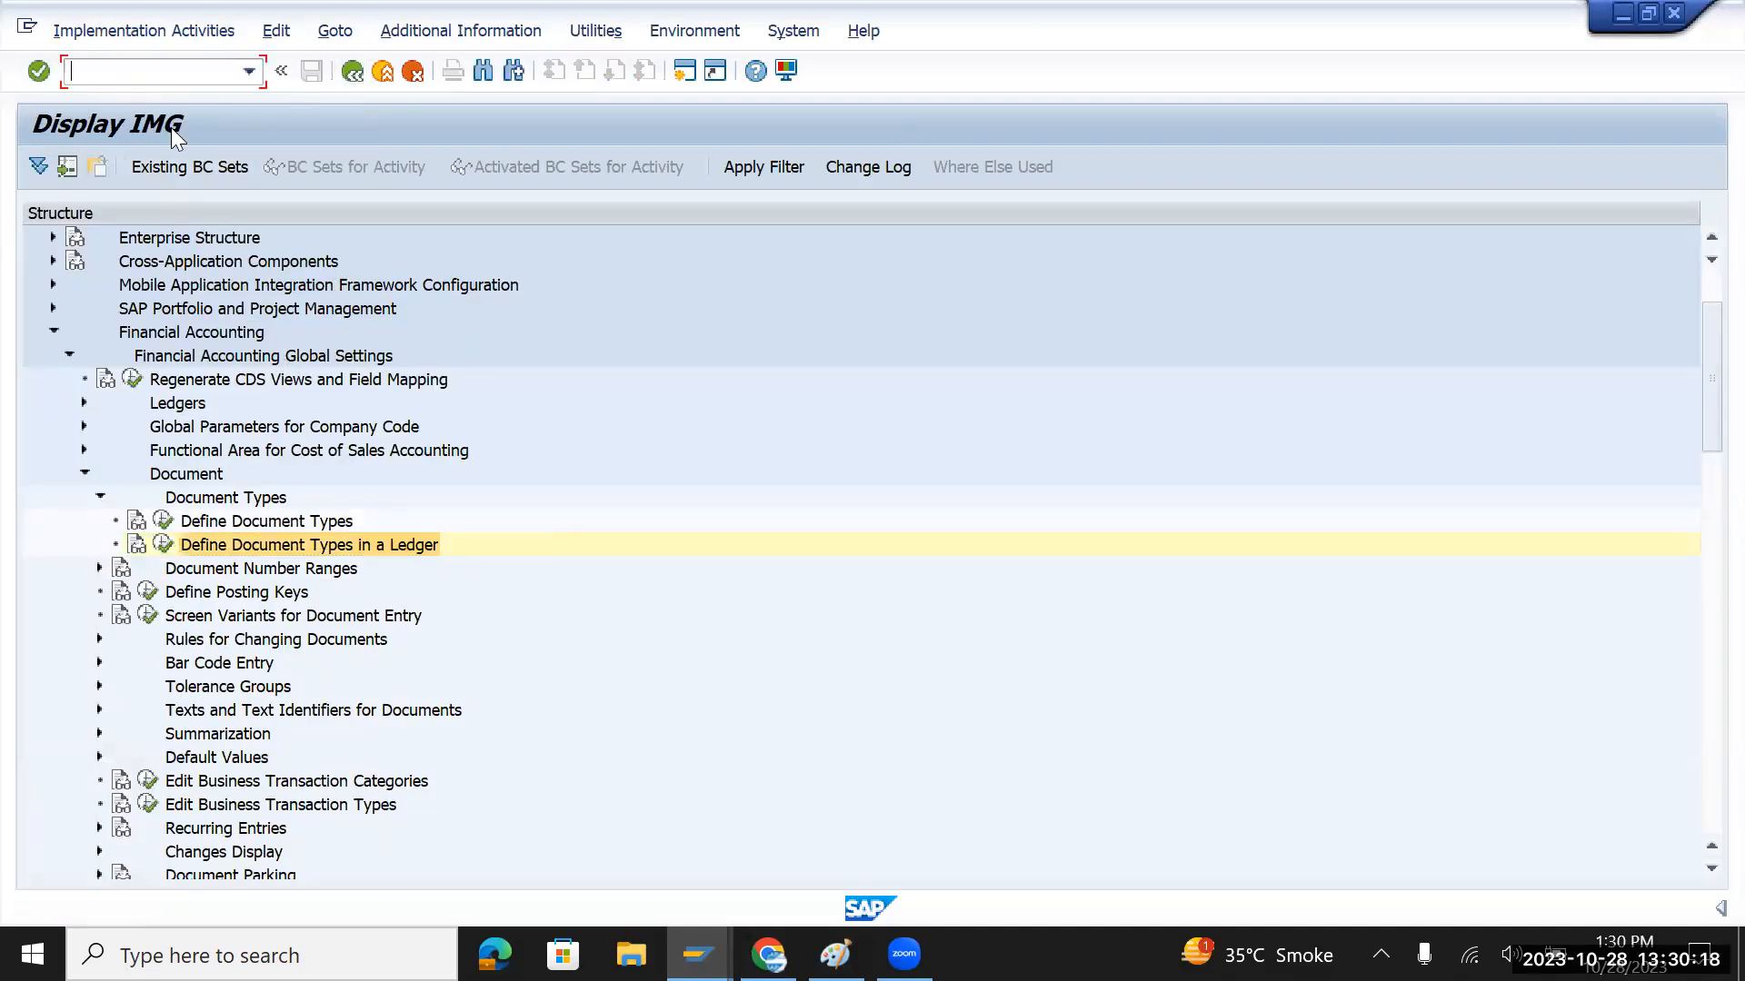
type("/n")
key("Return")
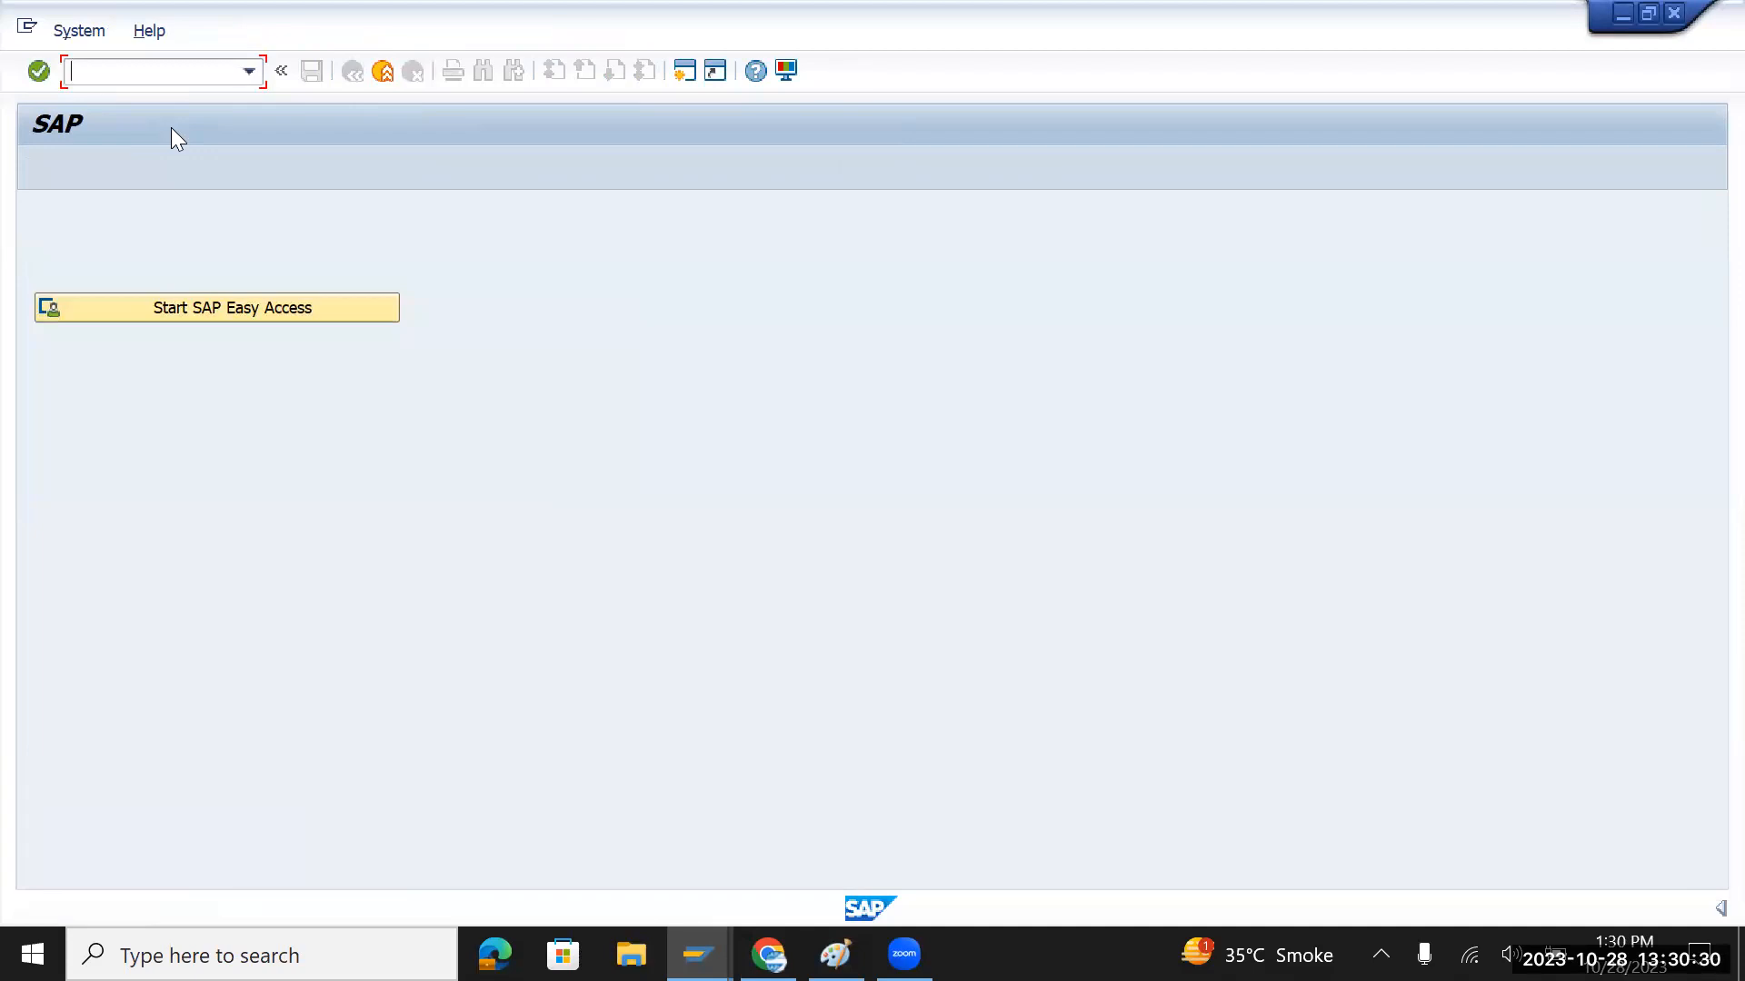
type("f-90")
key("Return")
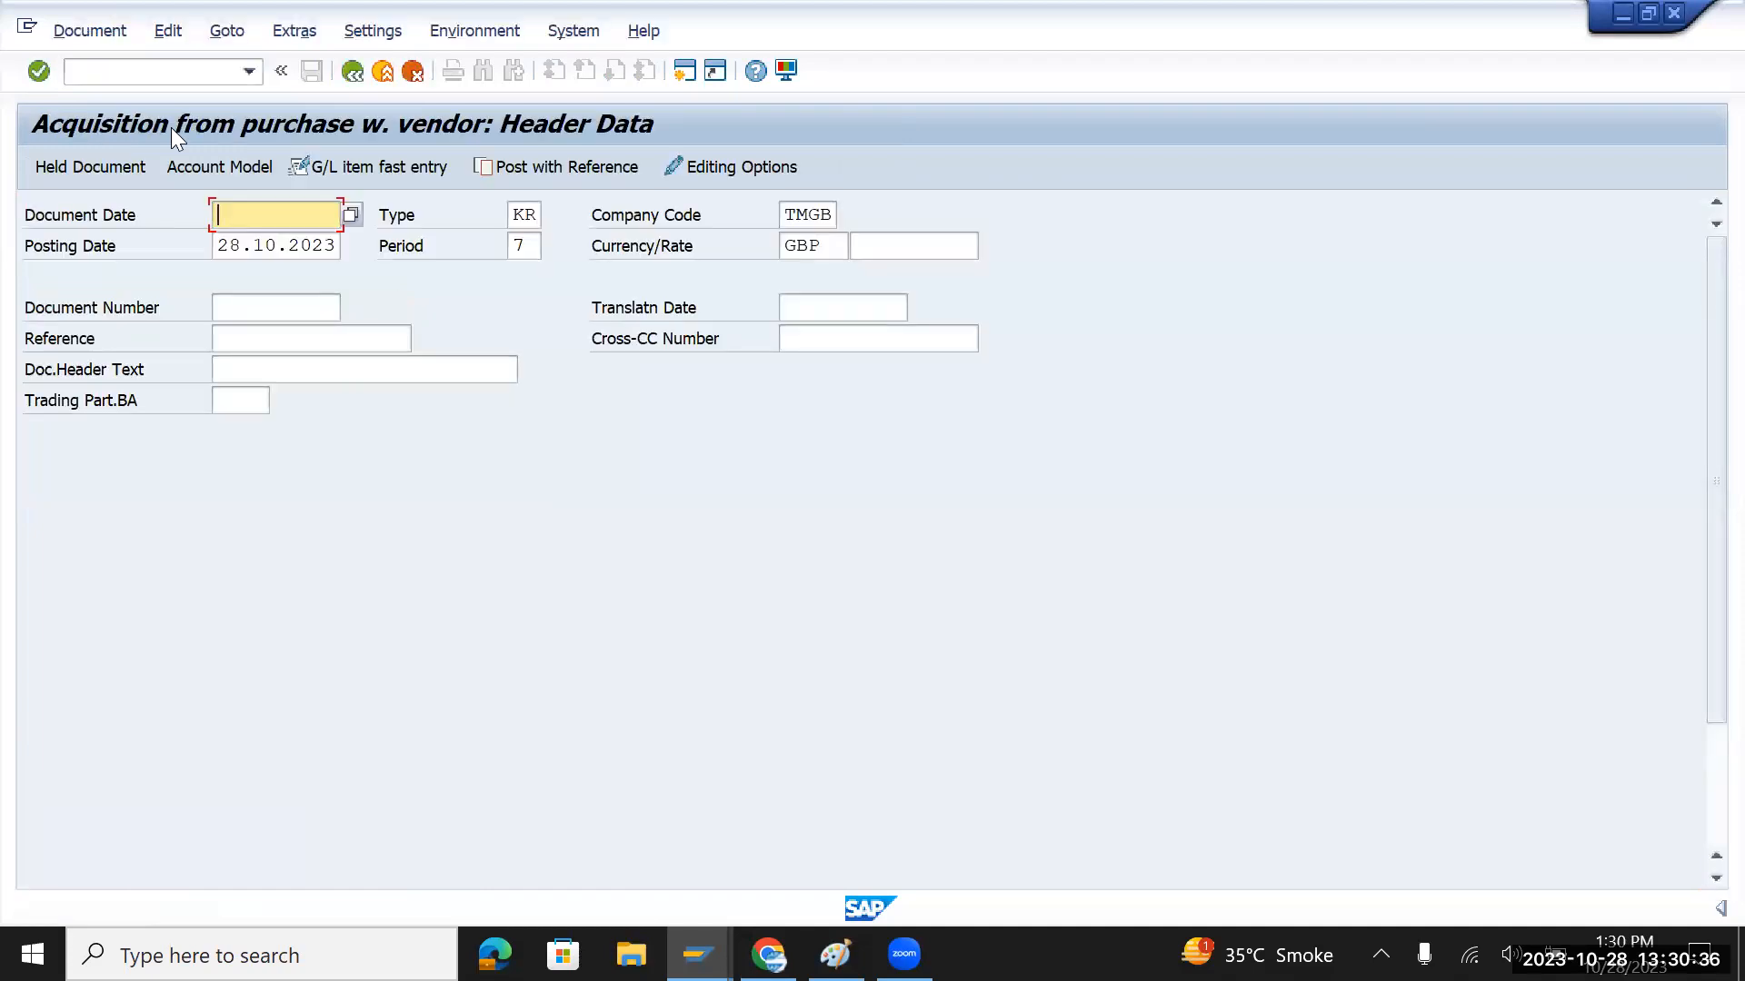
key("alt+Tab")
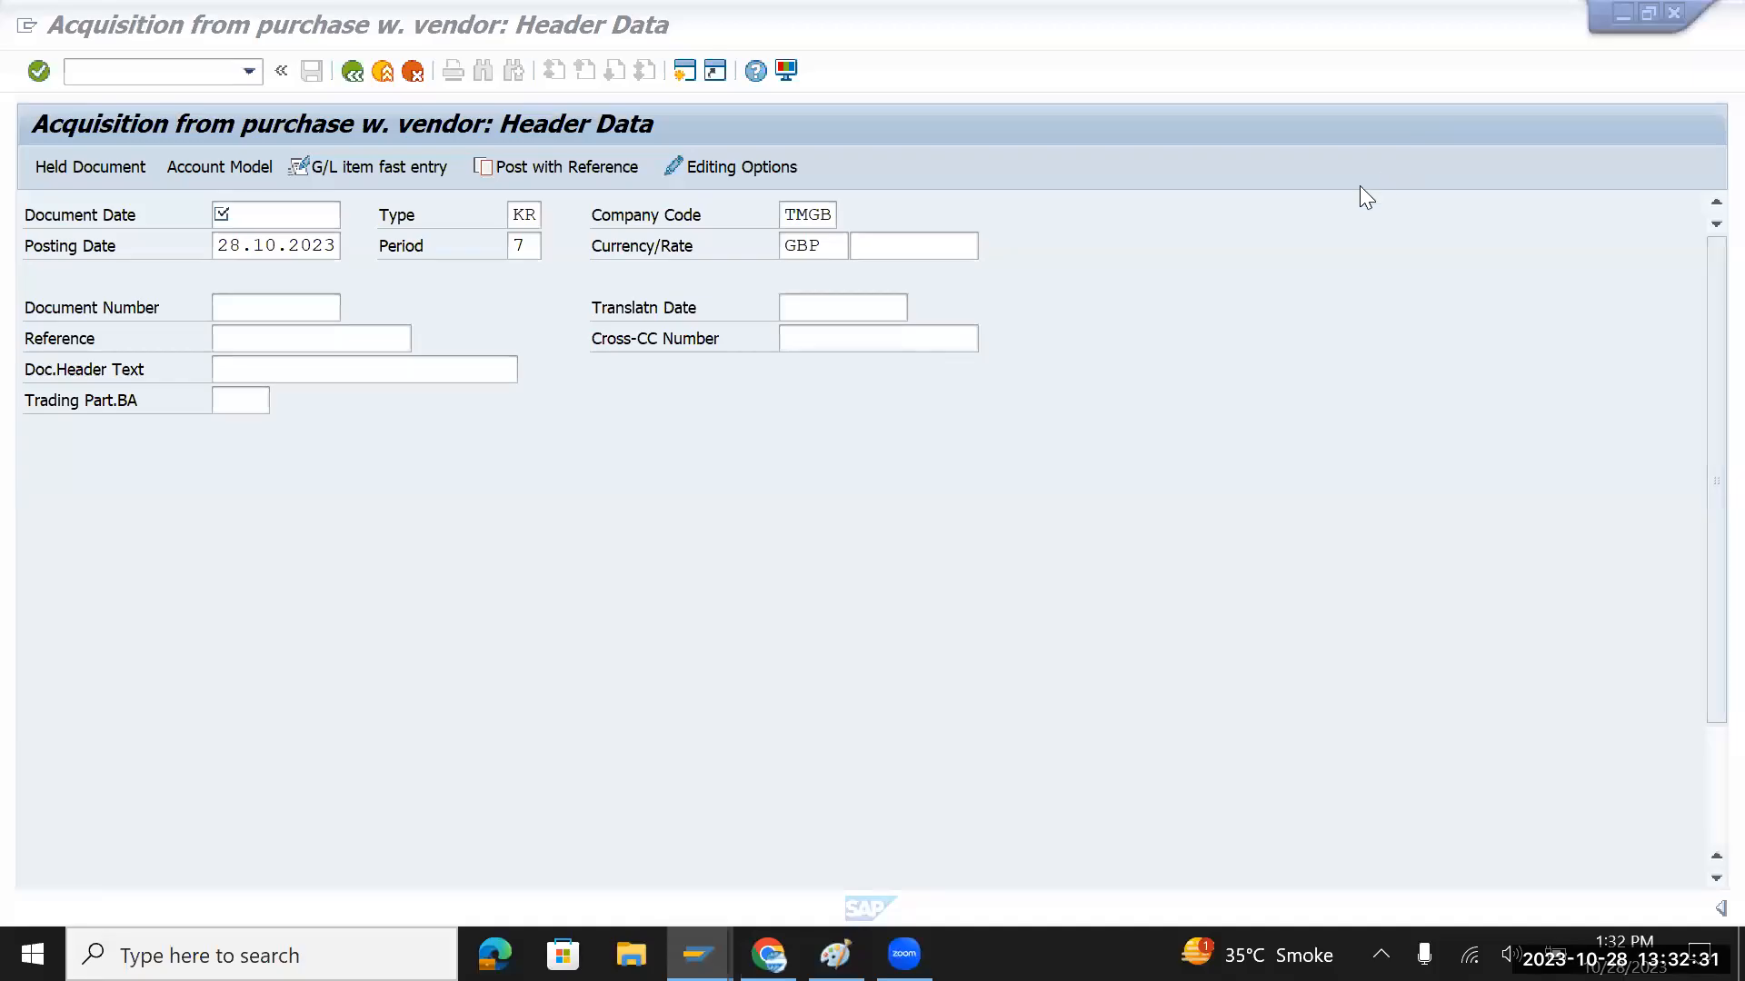
Copy the posting date 28.10.2023 into the document date of the acquisition header
left_click_drag(219, 247, 337, 250)
key("ctrl+c")
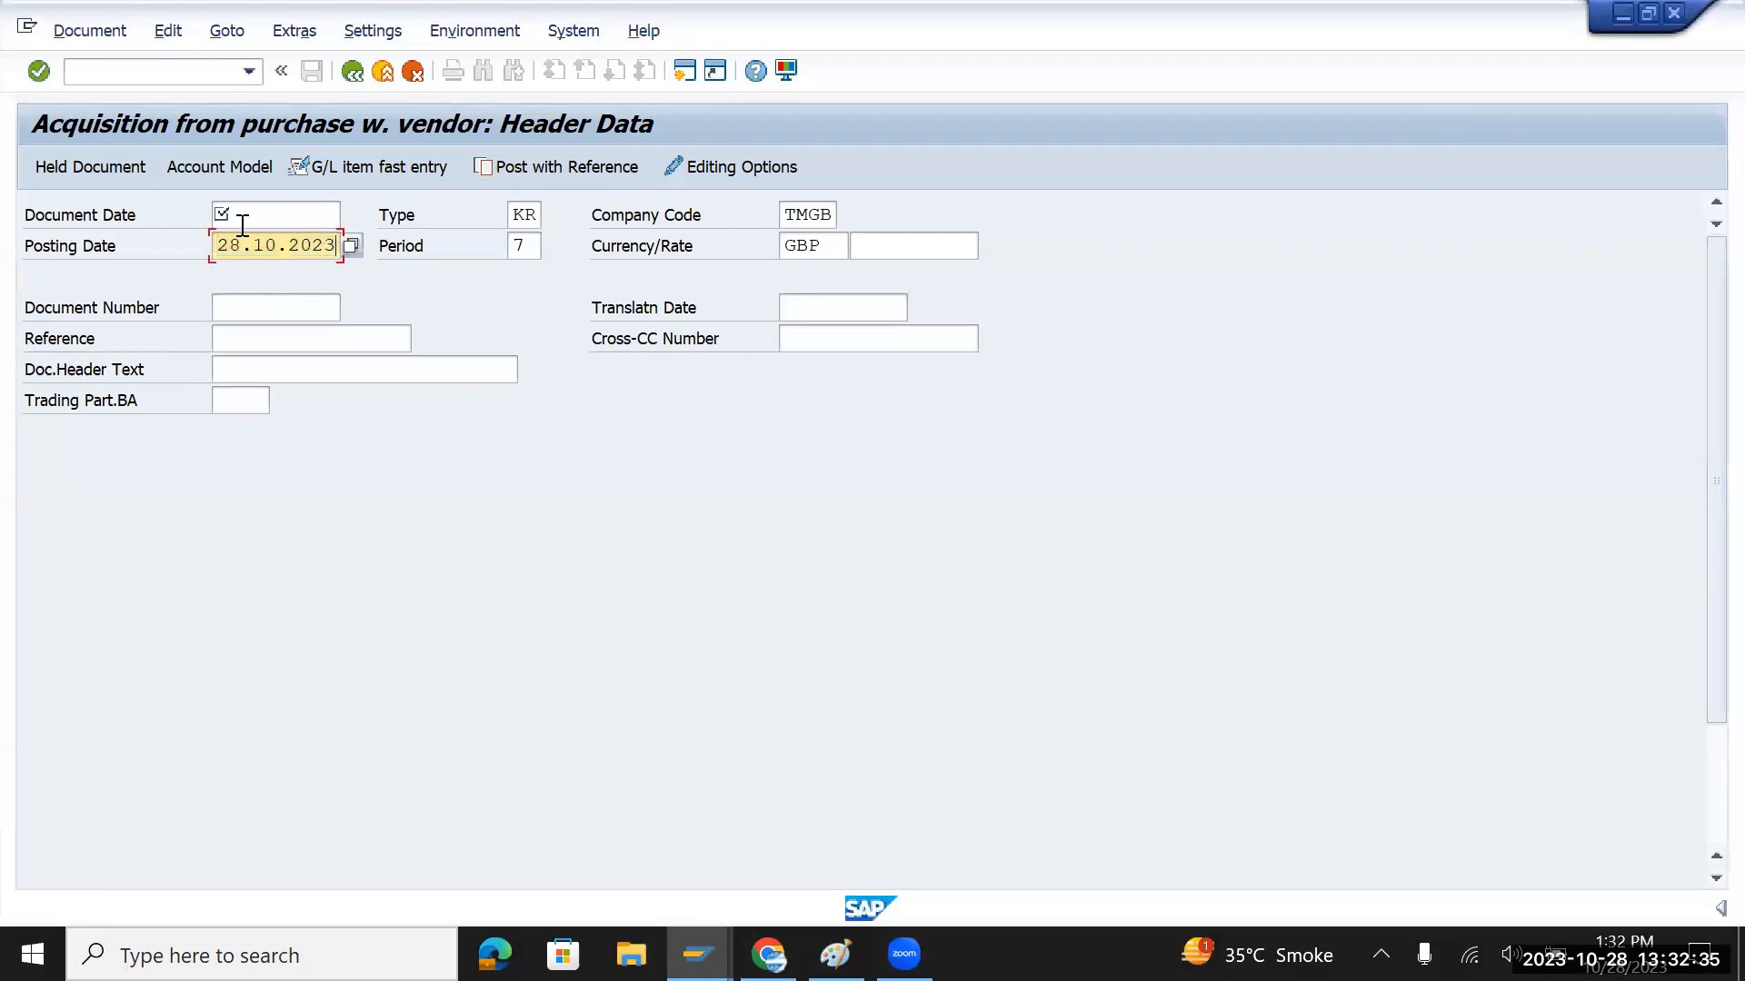
left_click(242, 214)
key("ctrl+v")
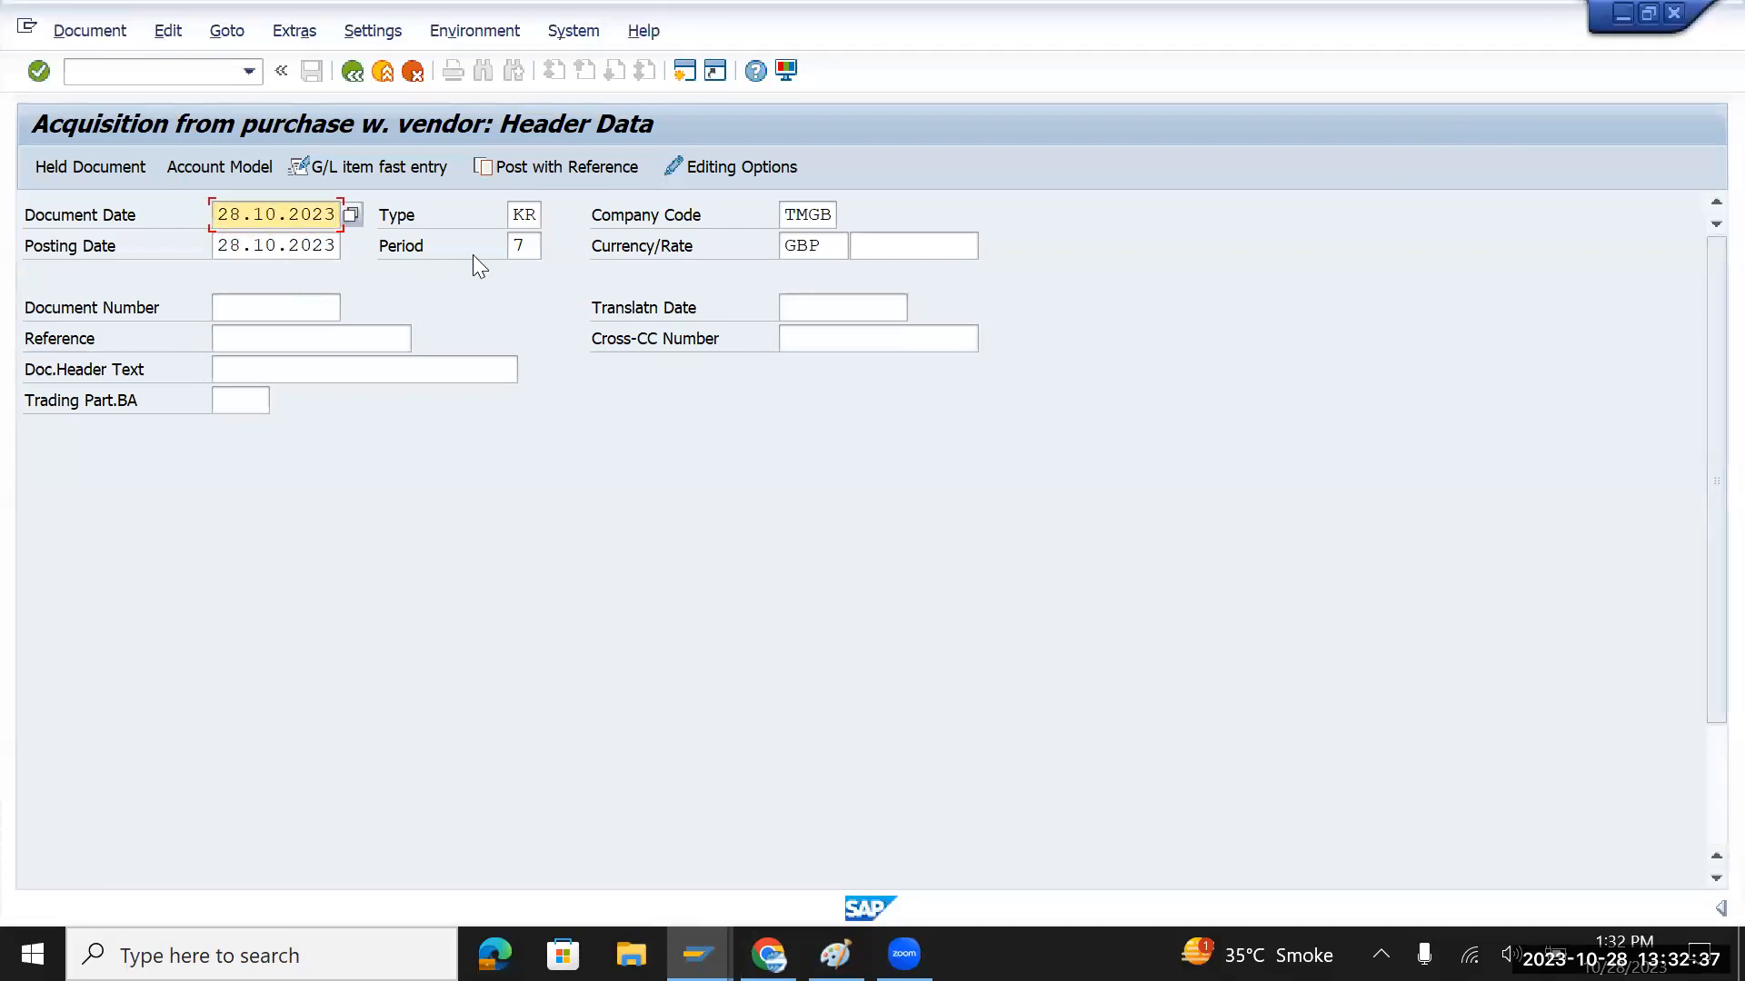
left_click(1339, 129)
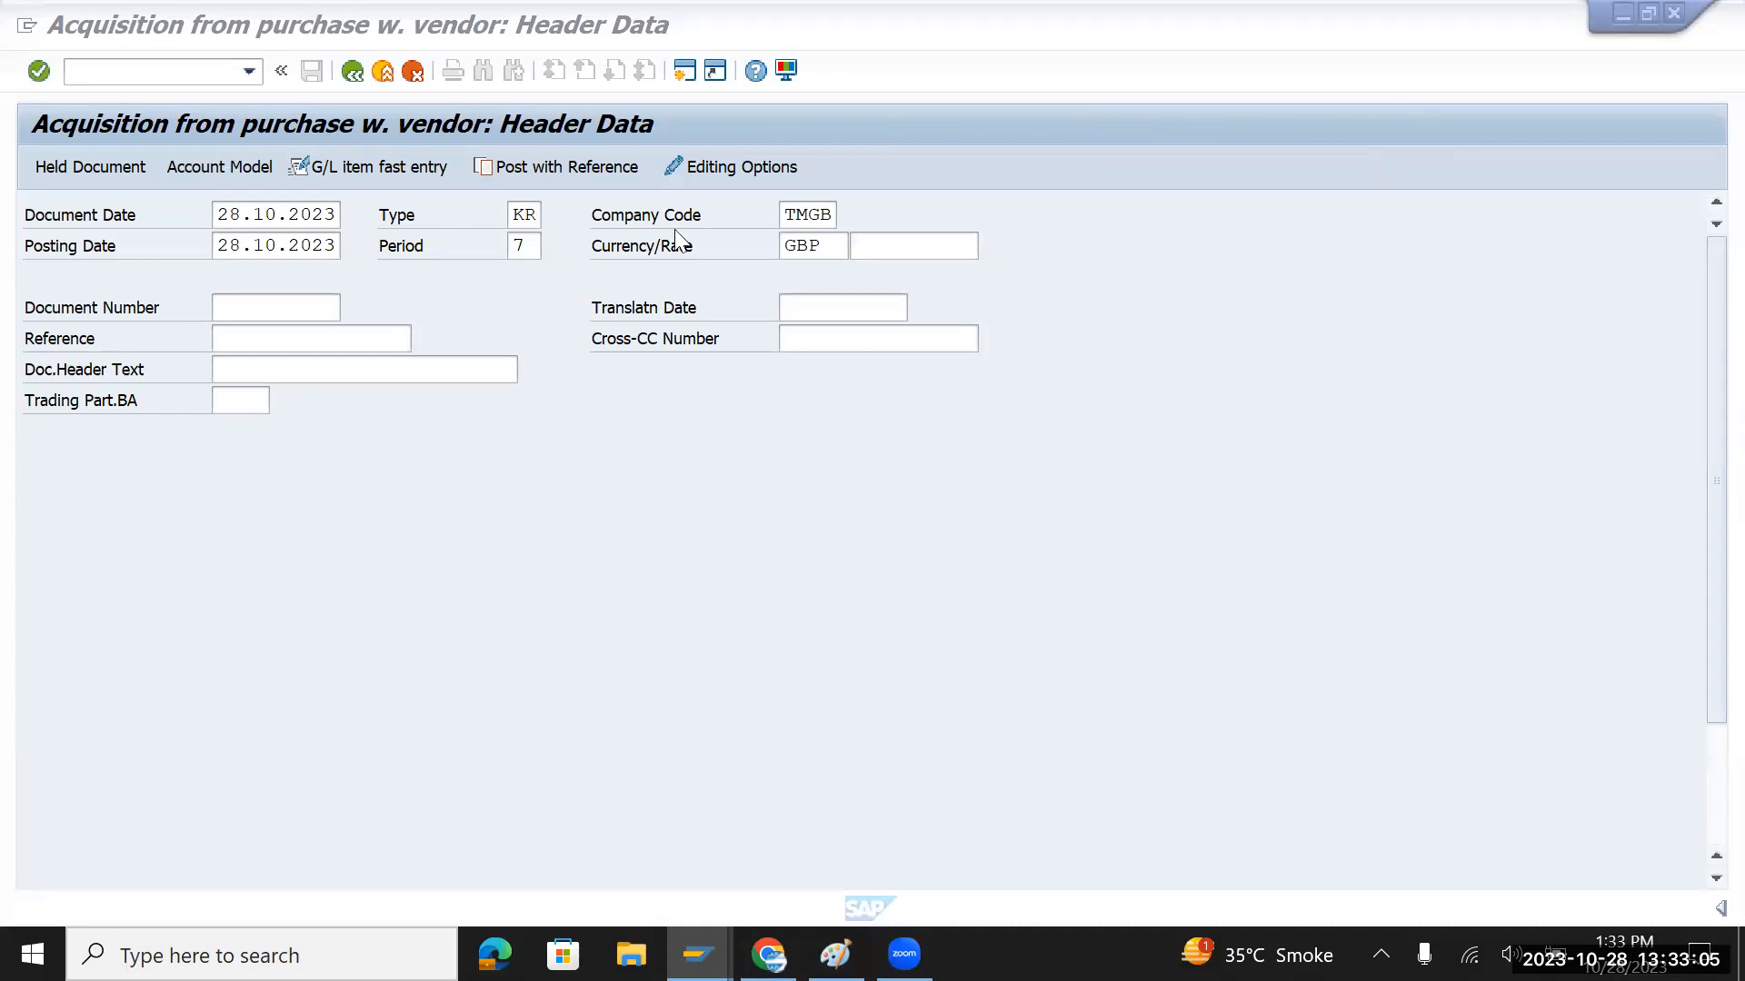
Enter "Asset Pur" as both the reference and the document header text
left_click(317, 338)
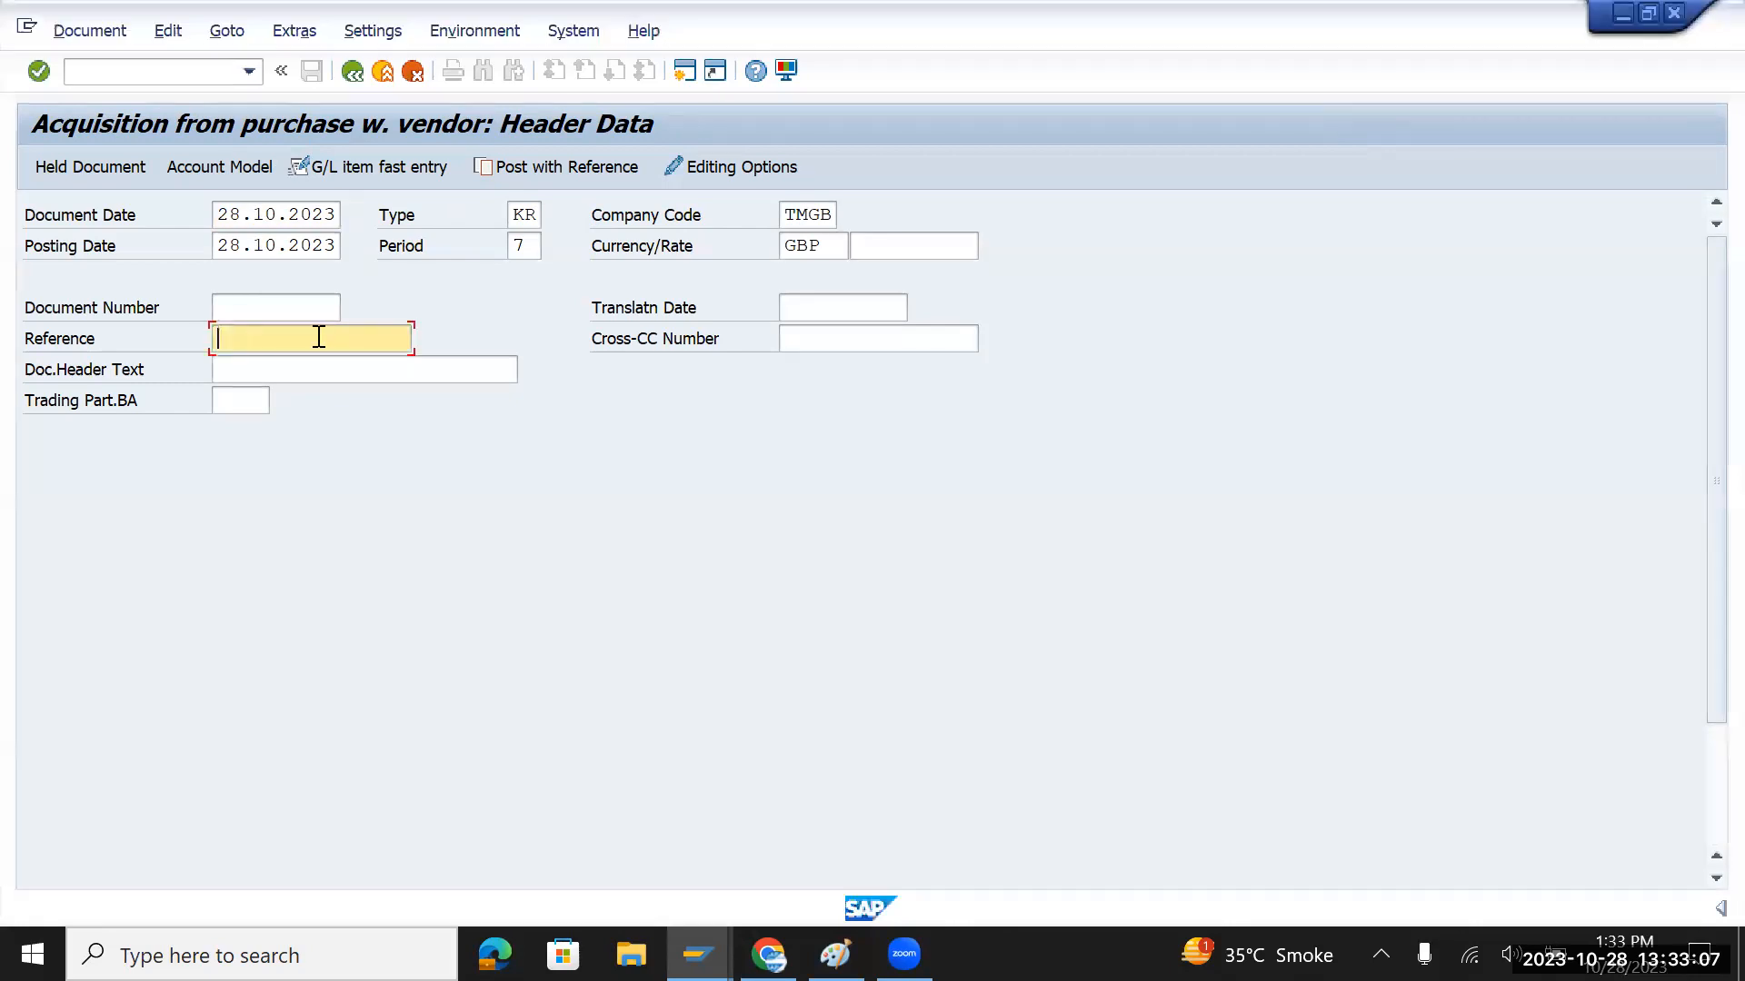
type("Asset Pur")
left_click_drag(351, 332, 173, 343)
key("ctrl+c")
left_click(236, 371)
key("ctrl+v")
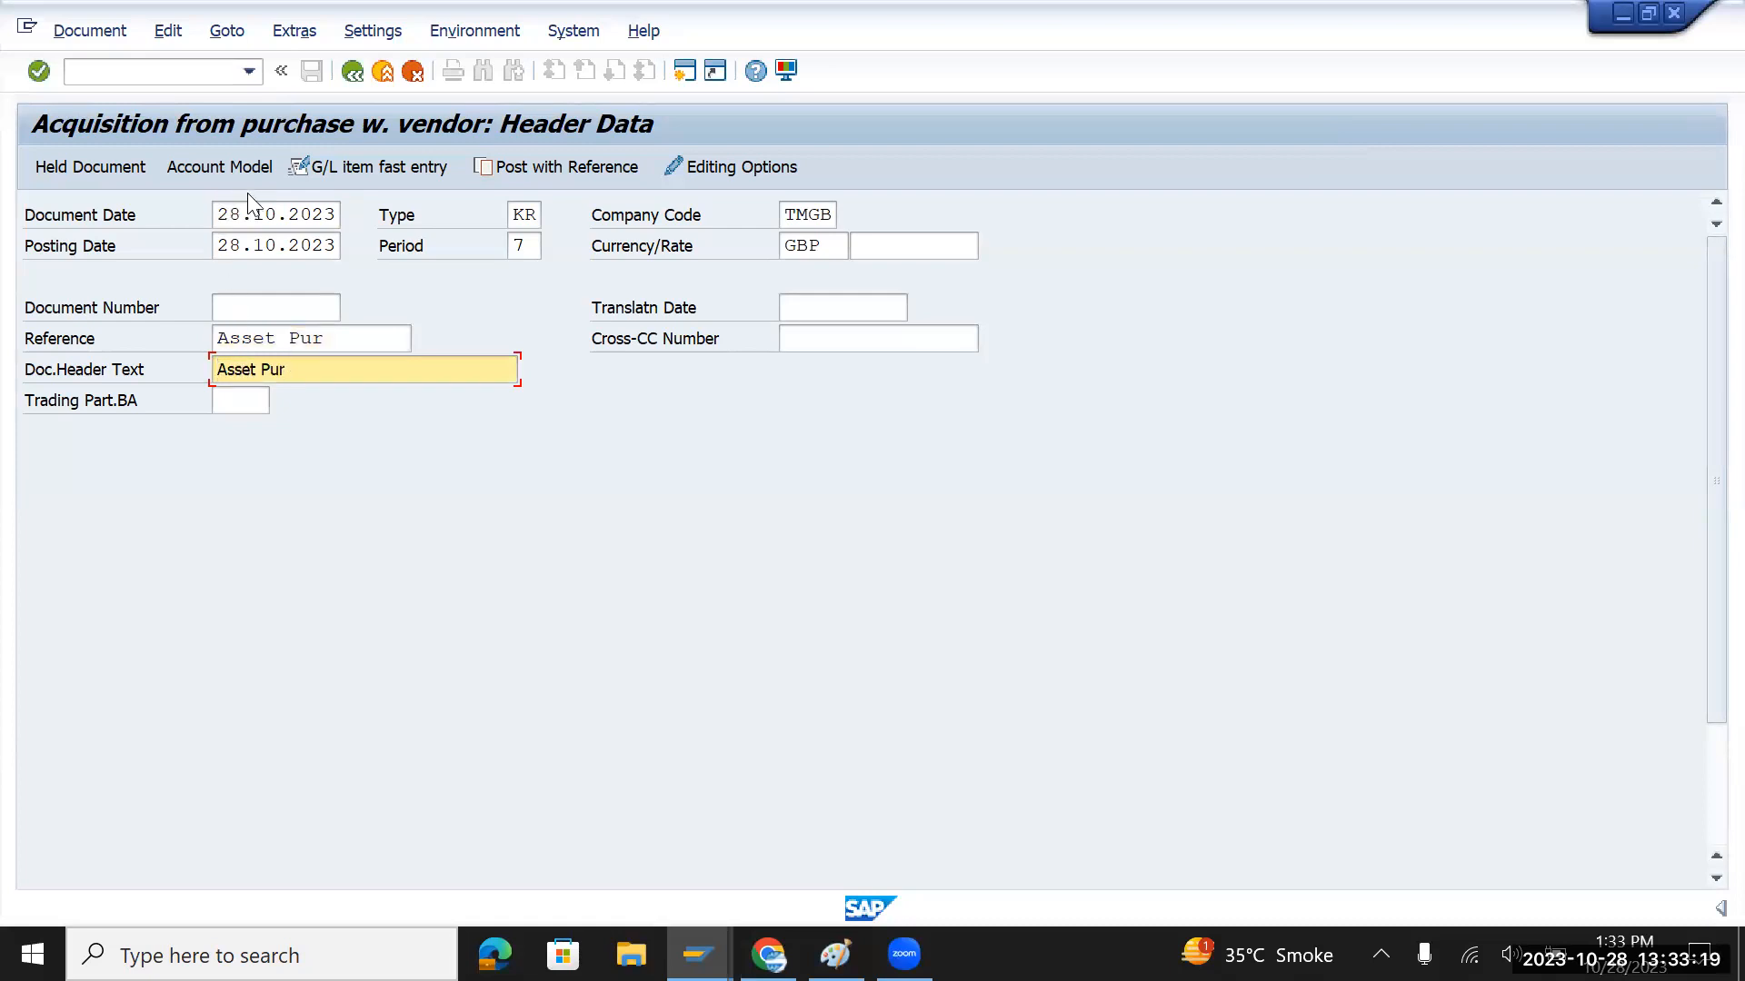
Look up supplier Twin Builder of company code TMGB as the first line item's account and continue to the vendor item
scroll(358, 507, "down", 5)
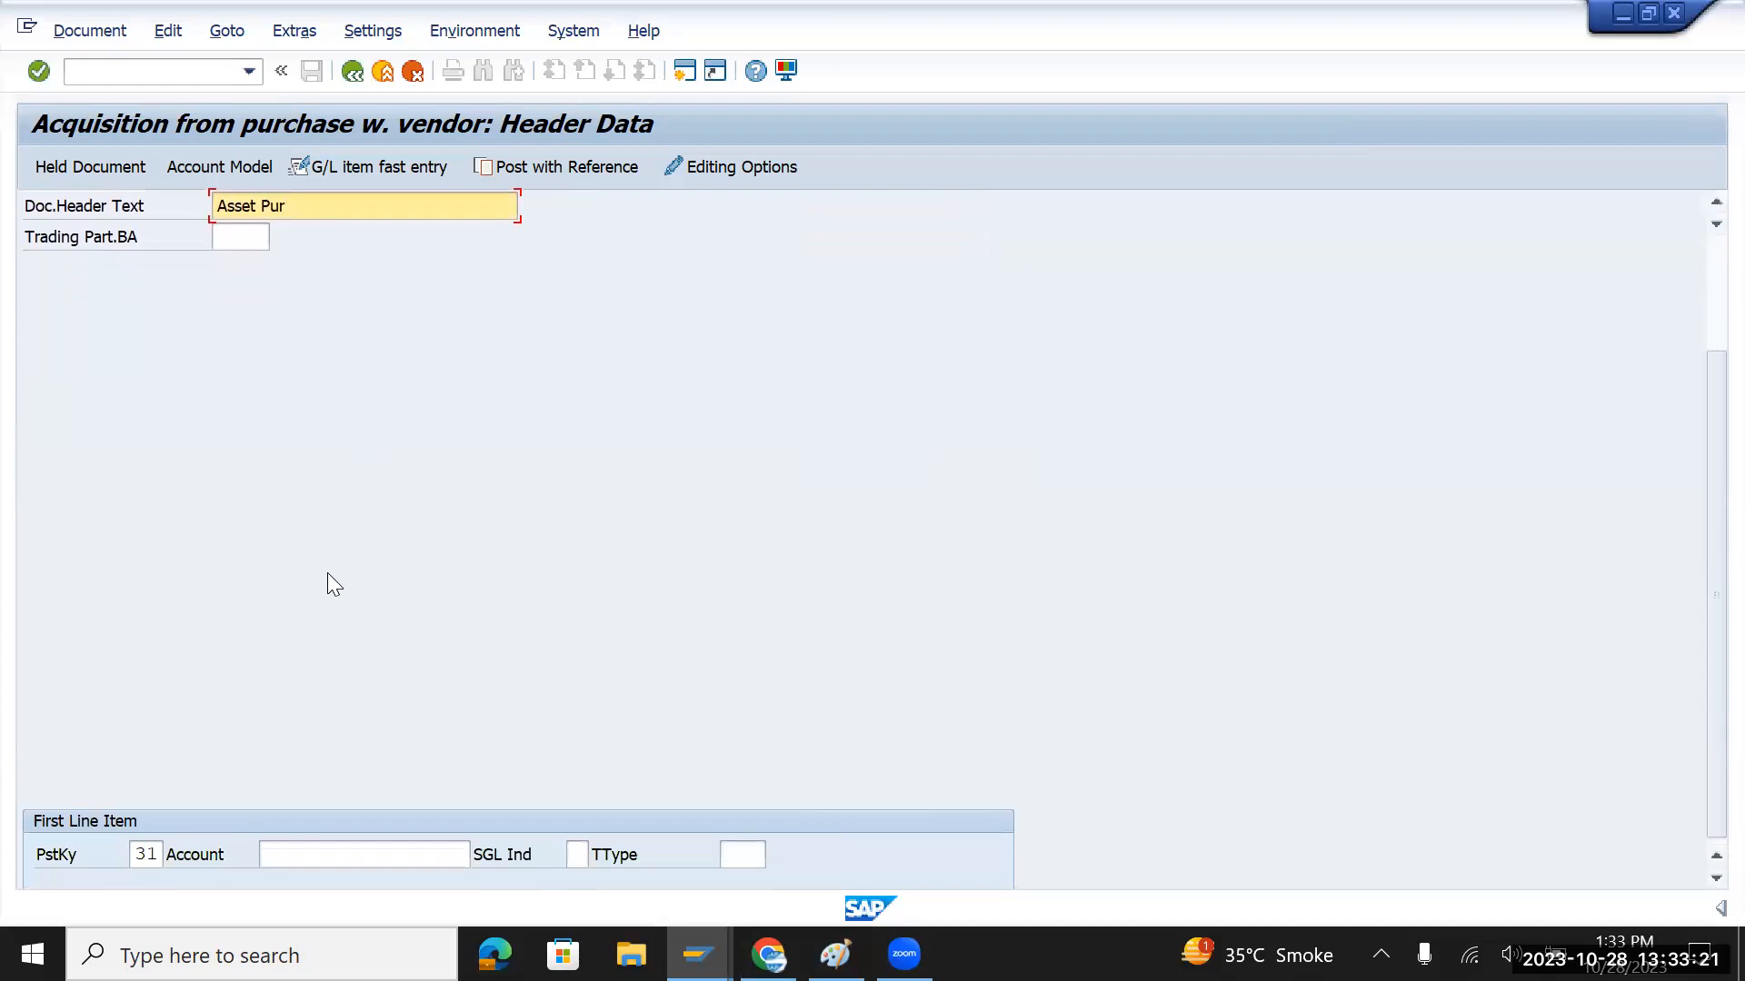
left_click(348, 842)
left_click(476, 850)
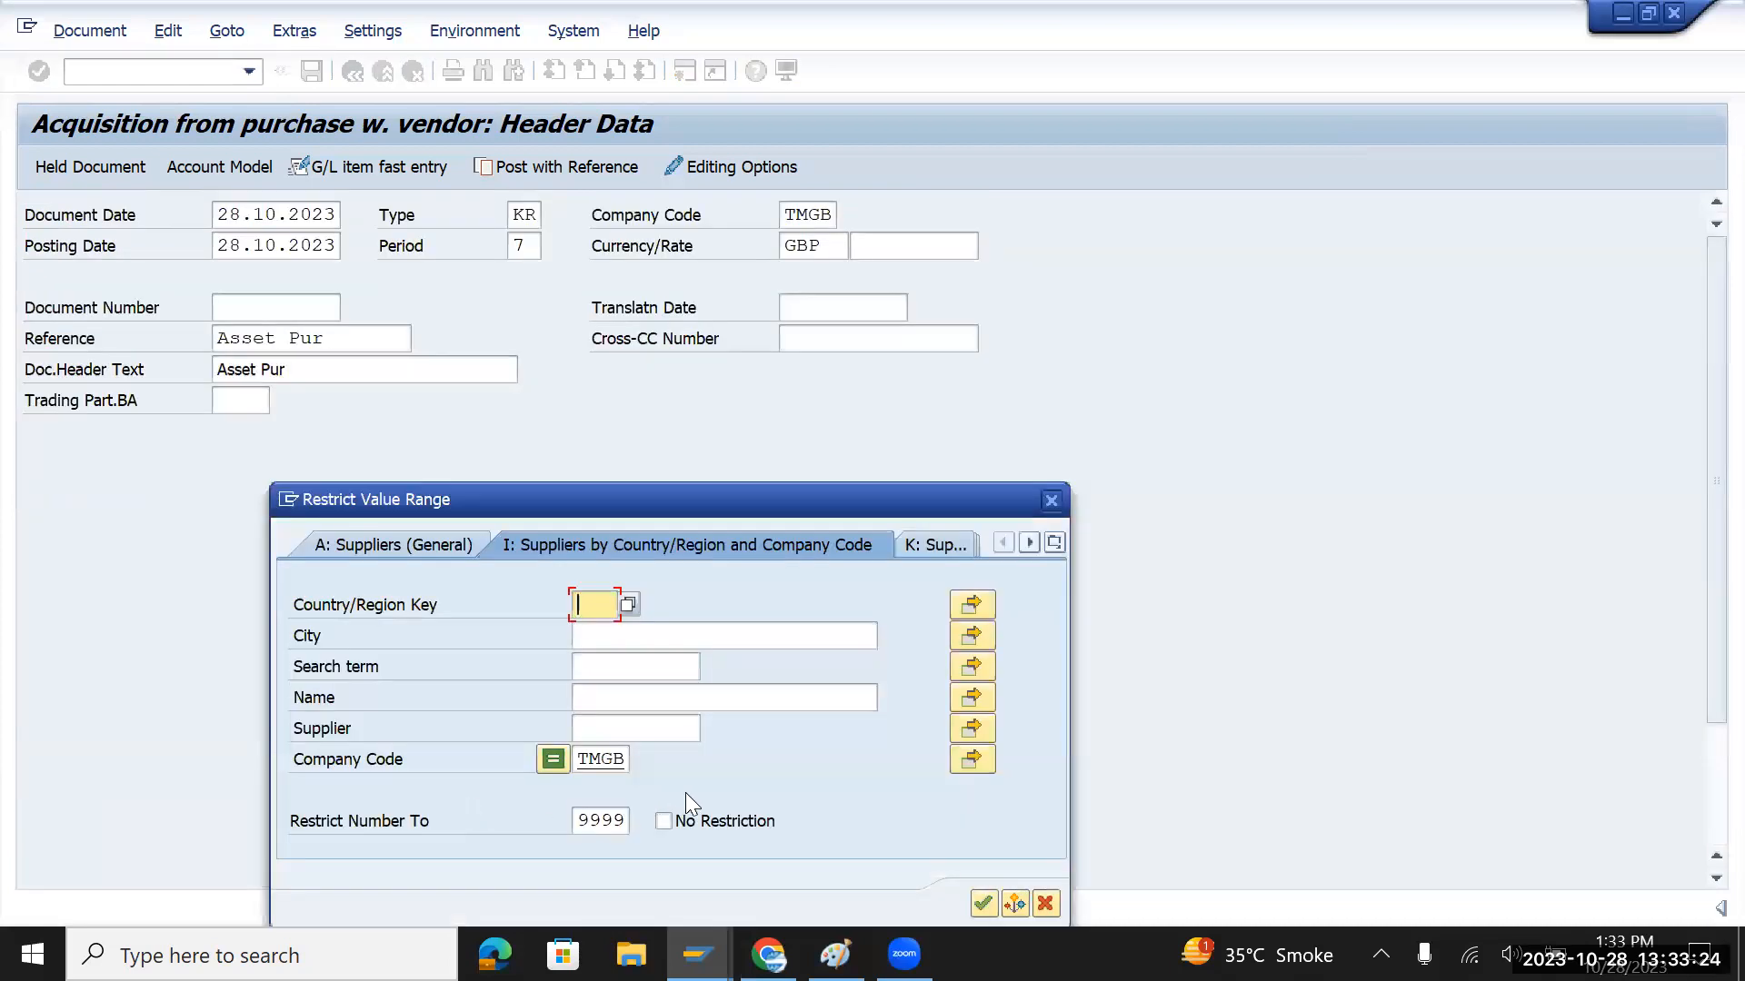
left_click(984, 904)
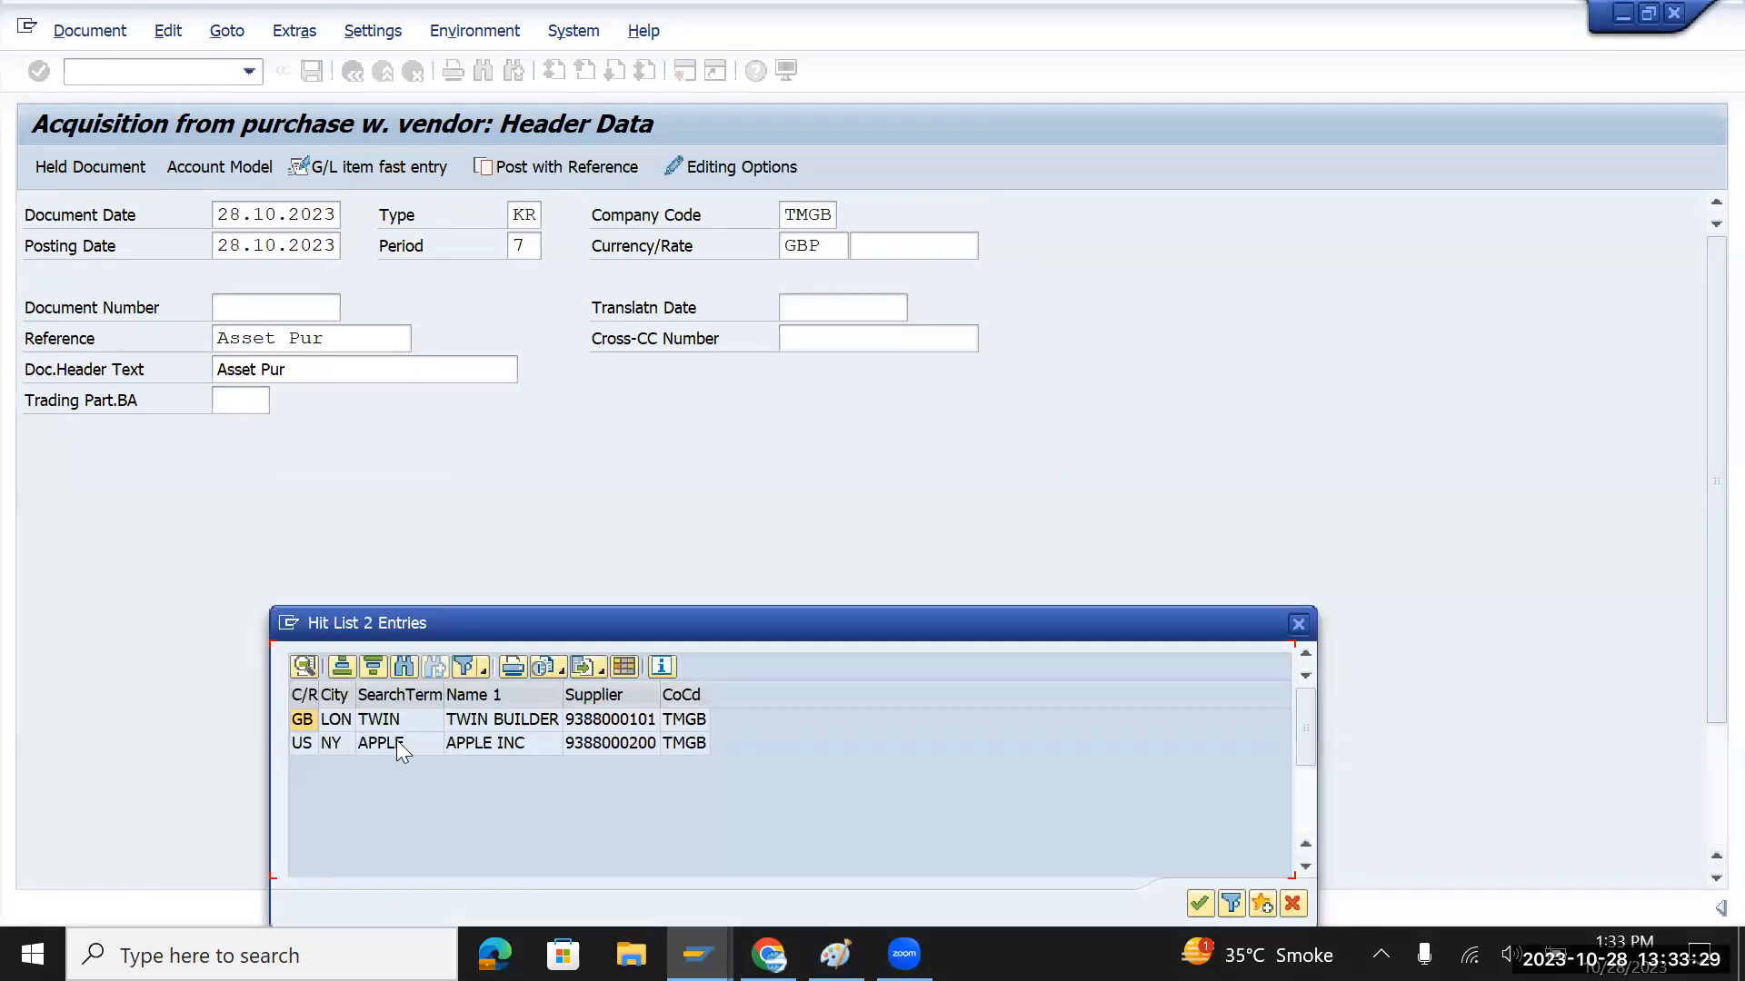
double_click(411, 719)
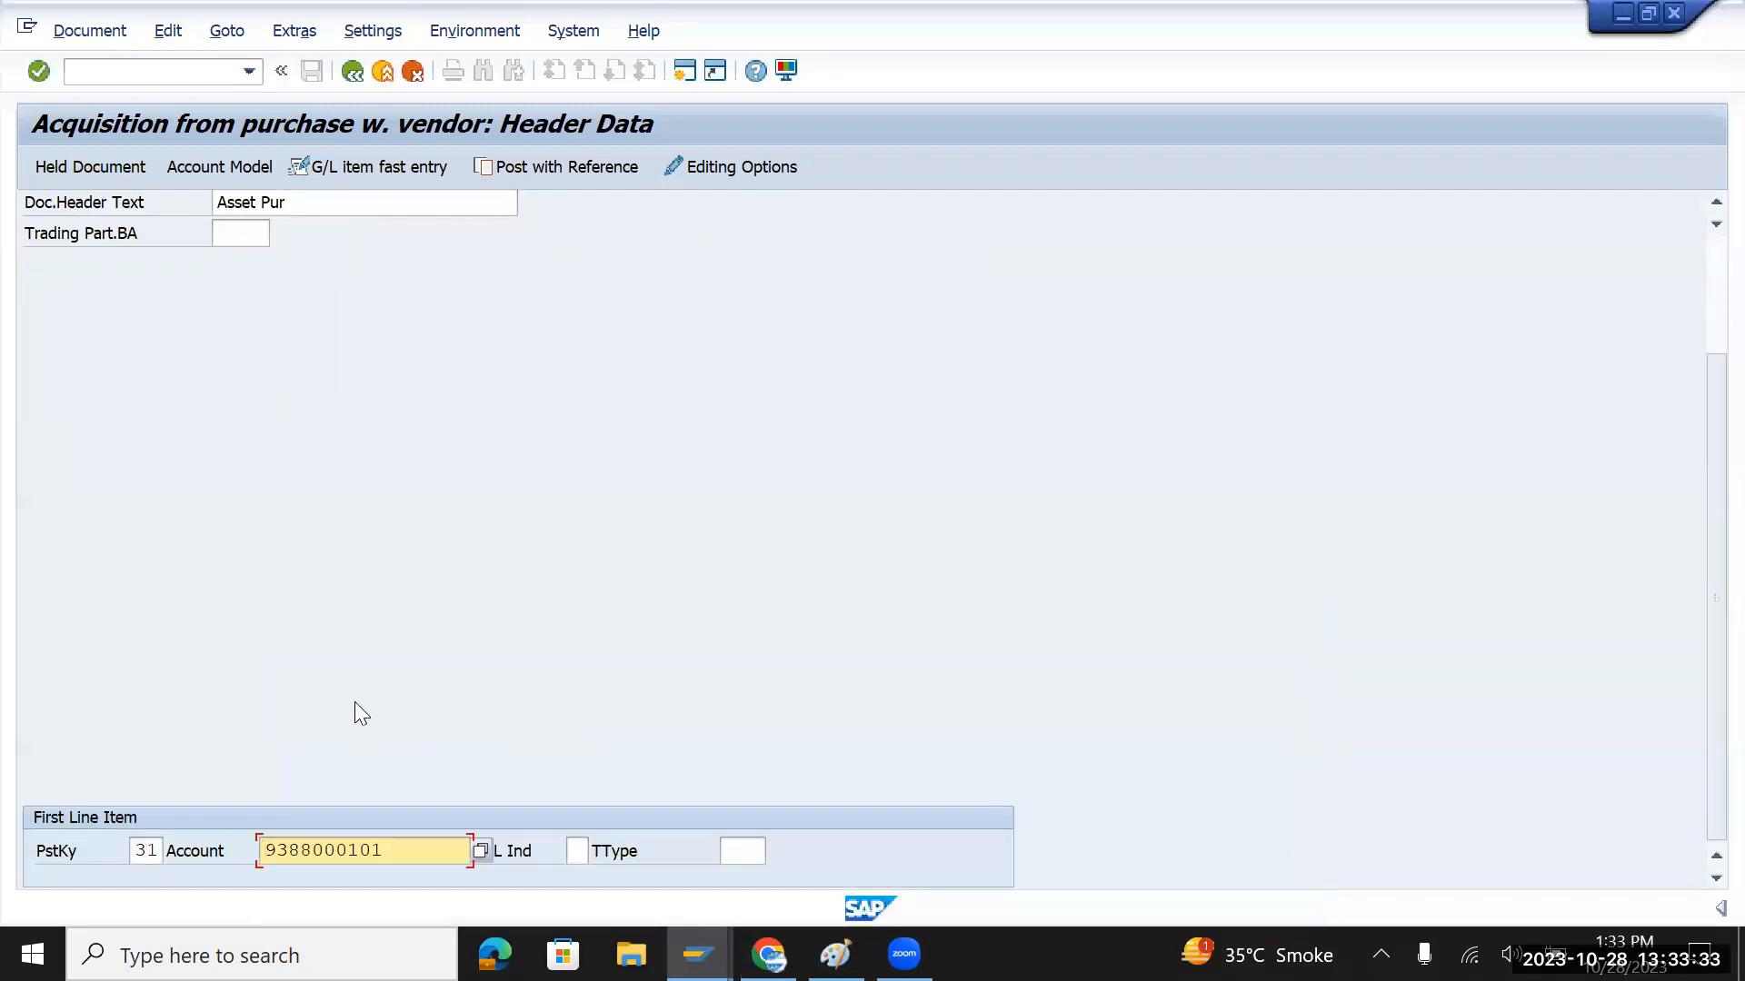
key("Return")
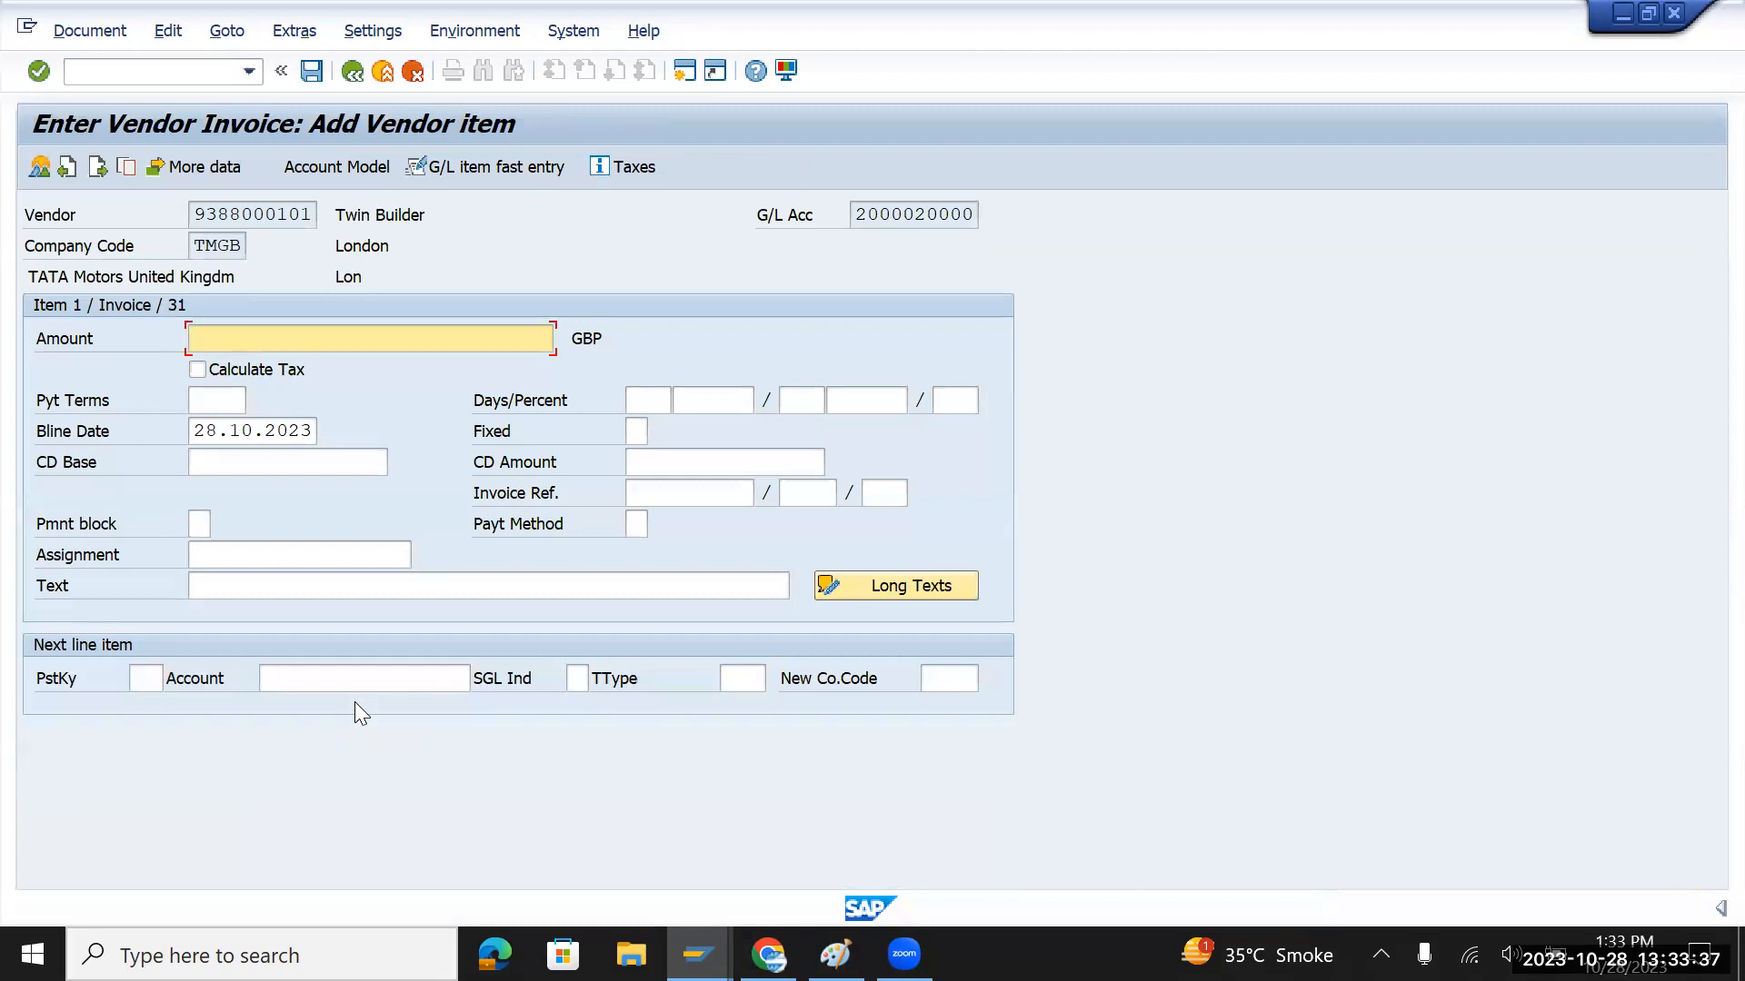
Set the vendor item amount to 50000 GBP and the next line item's posting key to 70
type("50000")
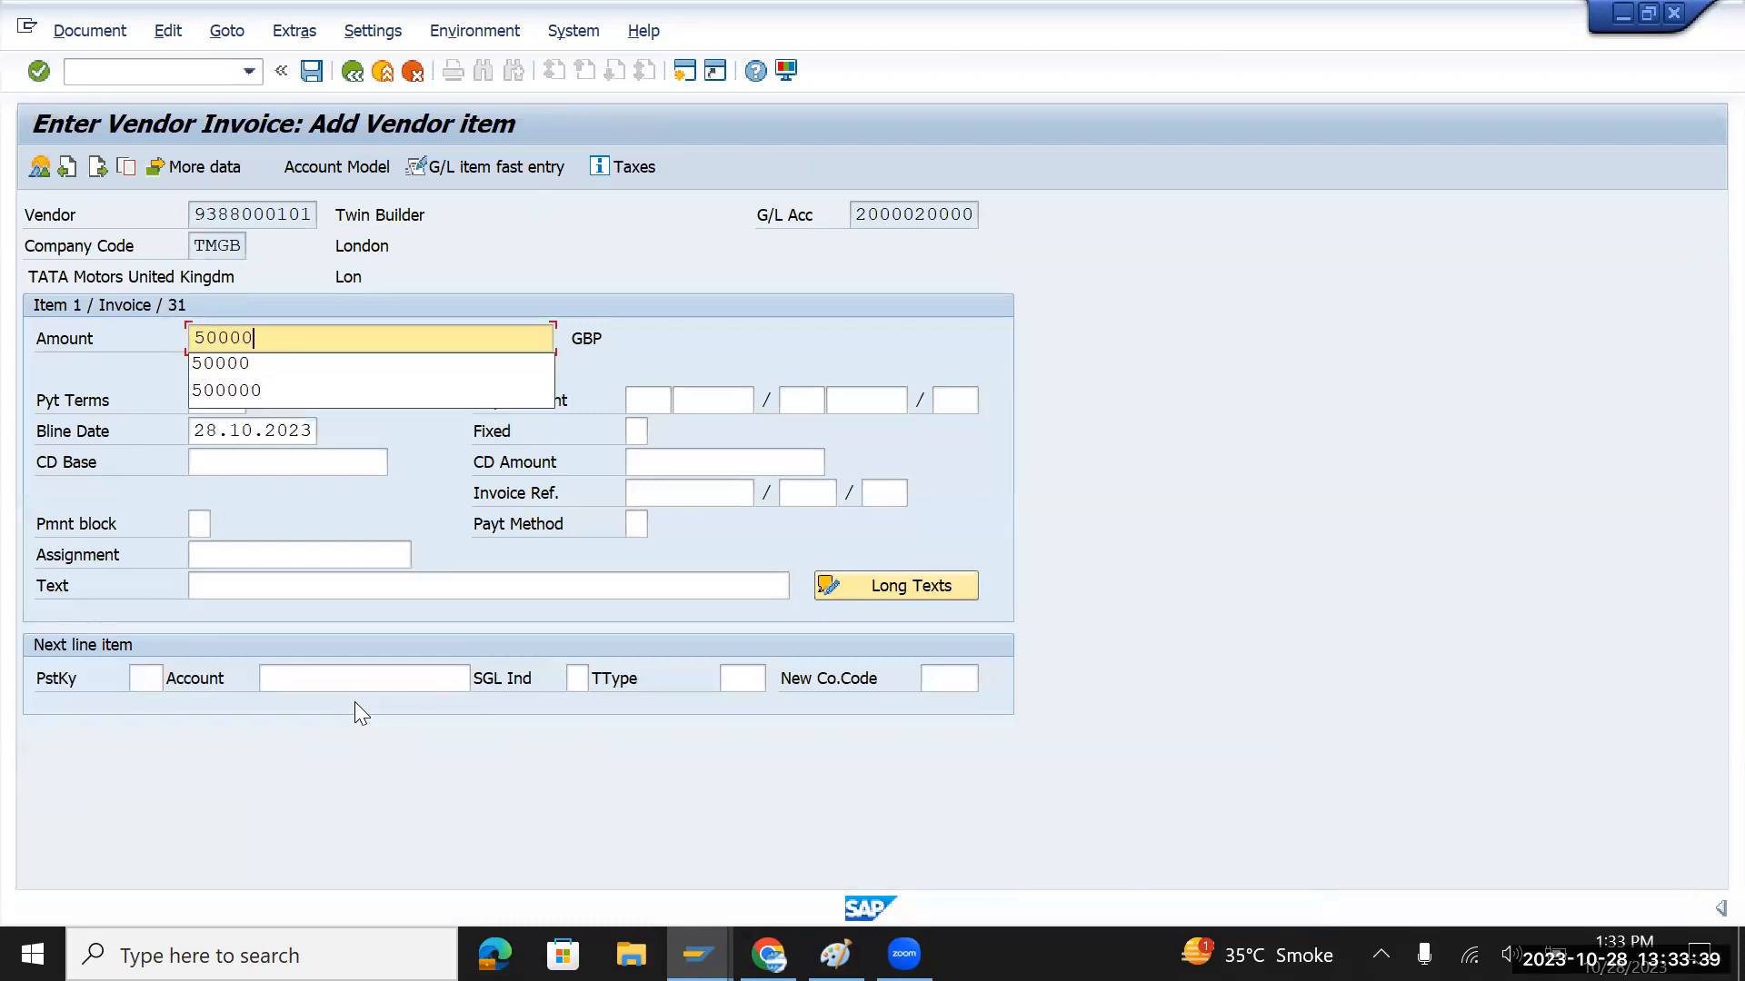
left_click(391, 524)
left_click(153, 680)
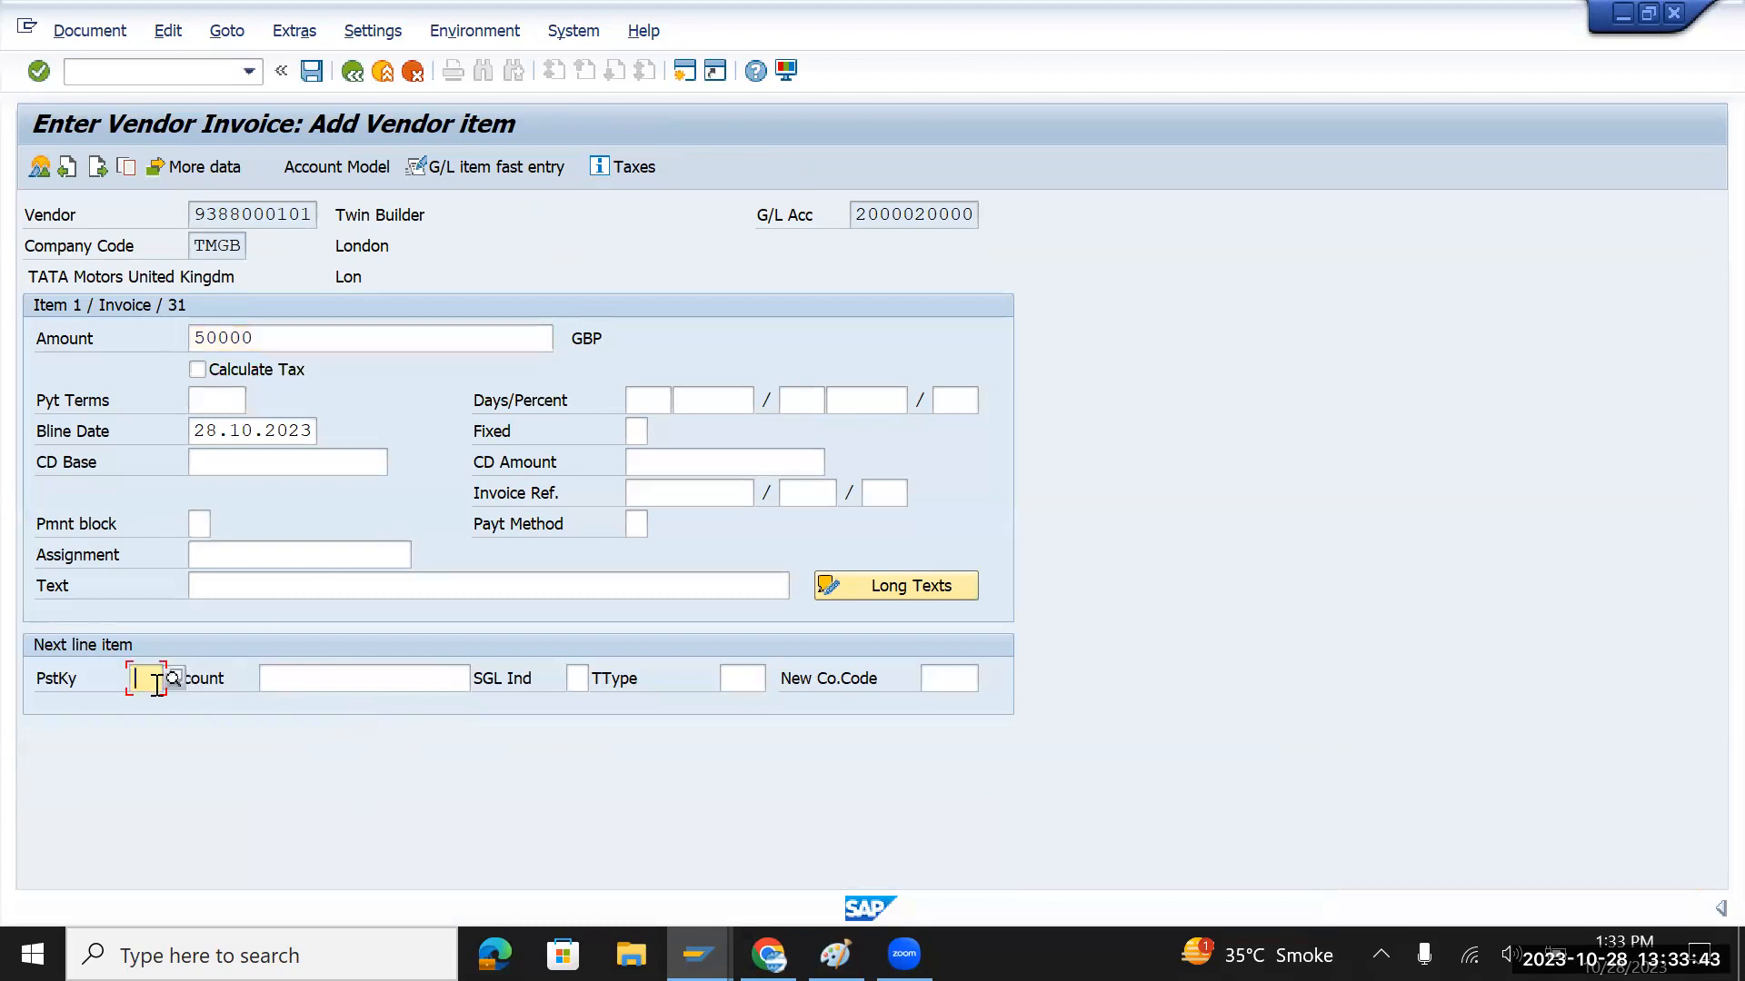
type("70")
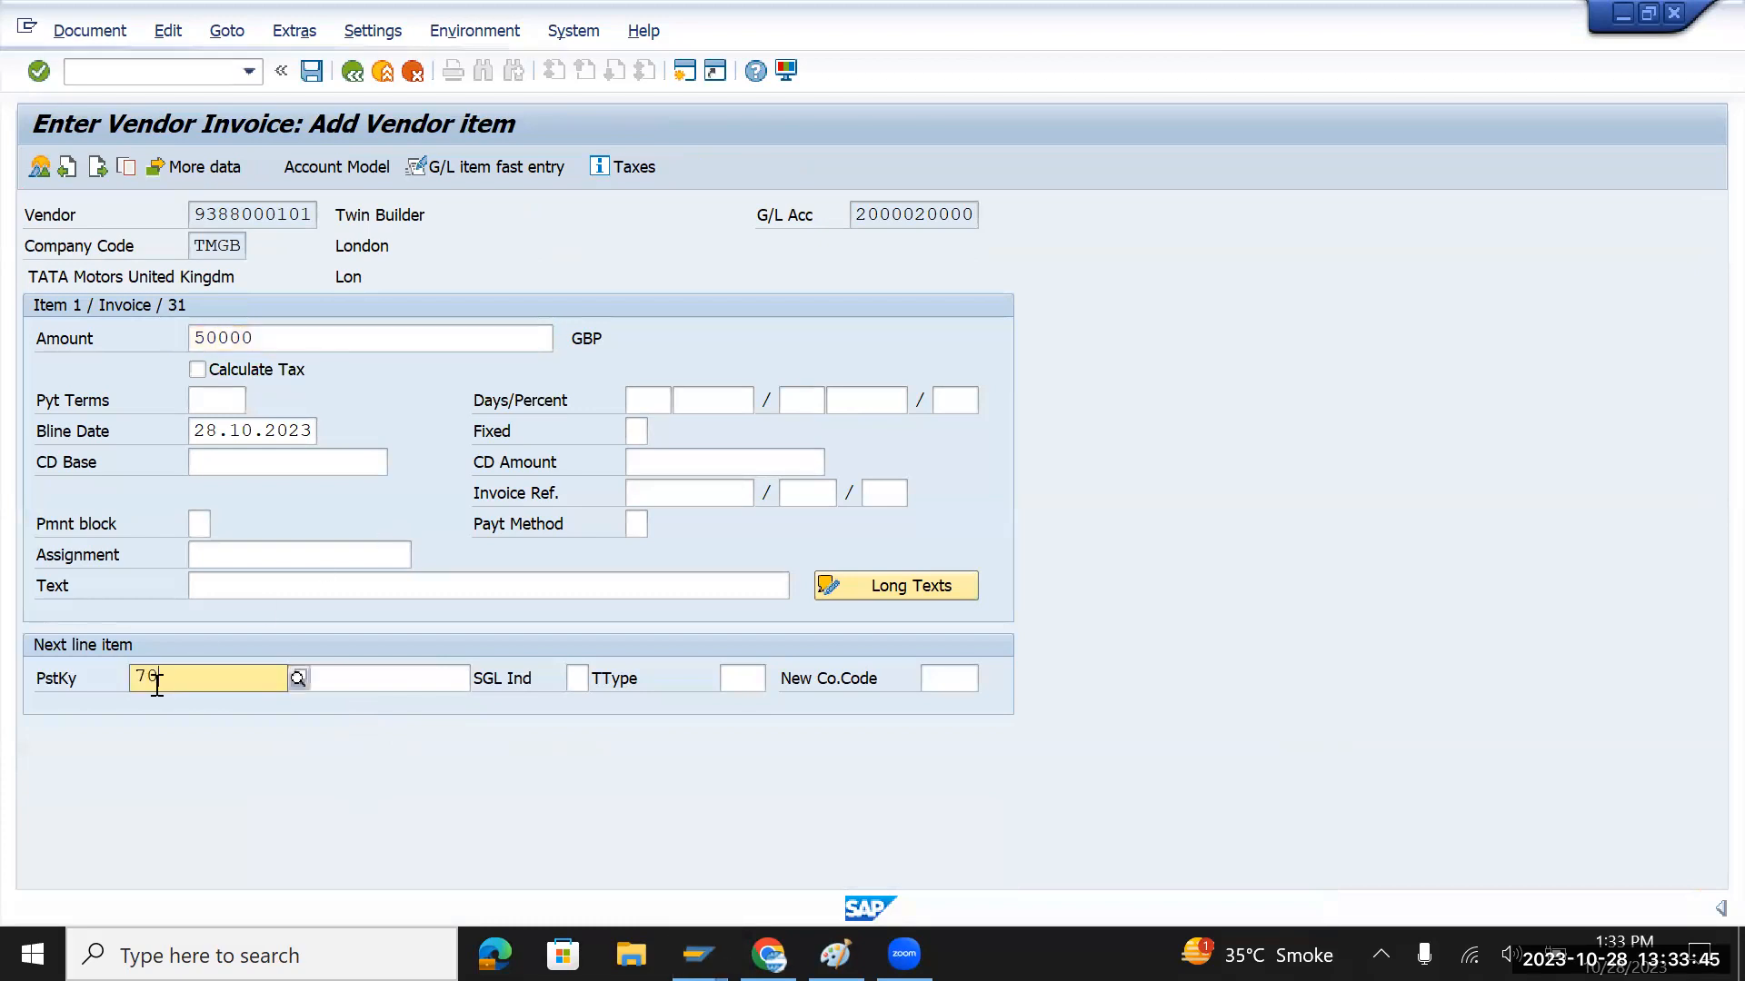
Choose company code TMGB's asset TATA INDICA GB as the next line item's account, set transaction type 100 and continue
key("Tab")
left_click(482, 678)
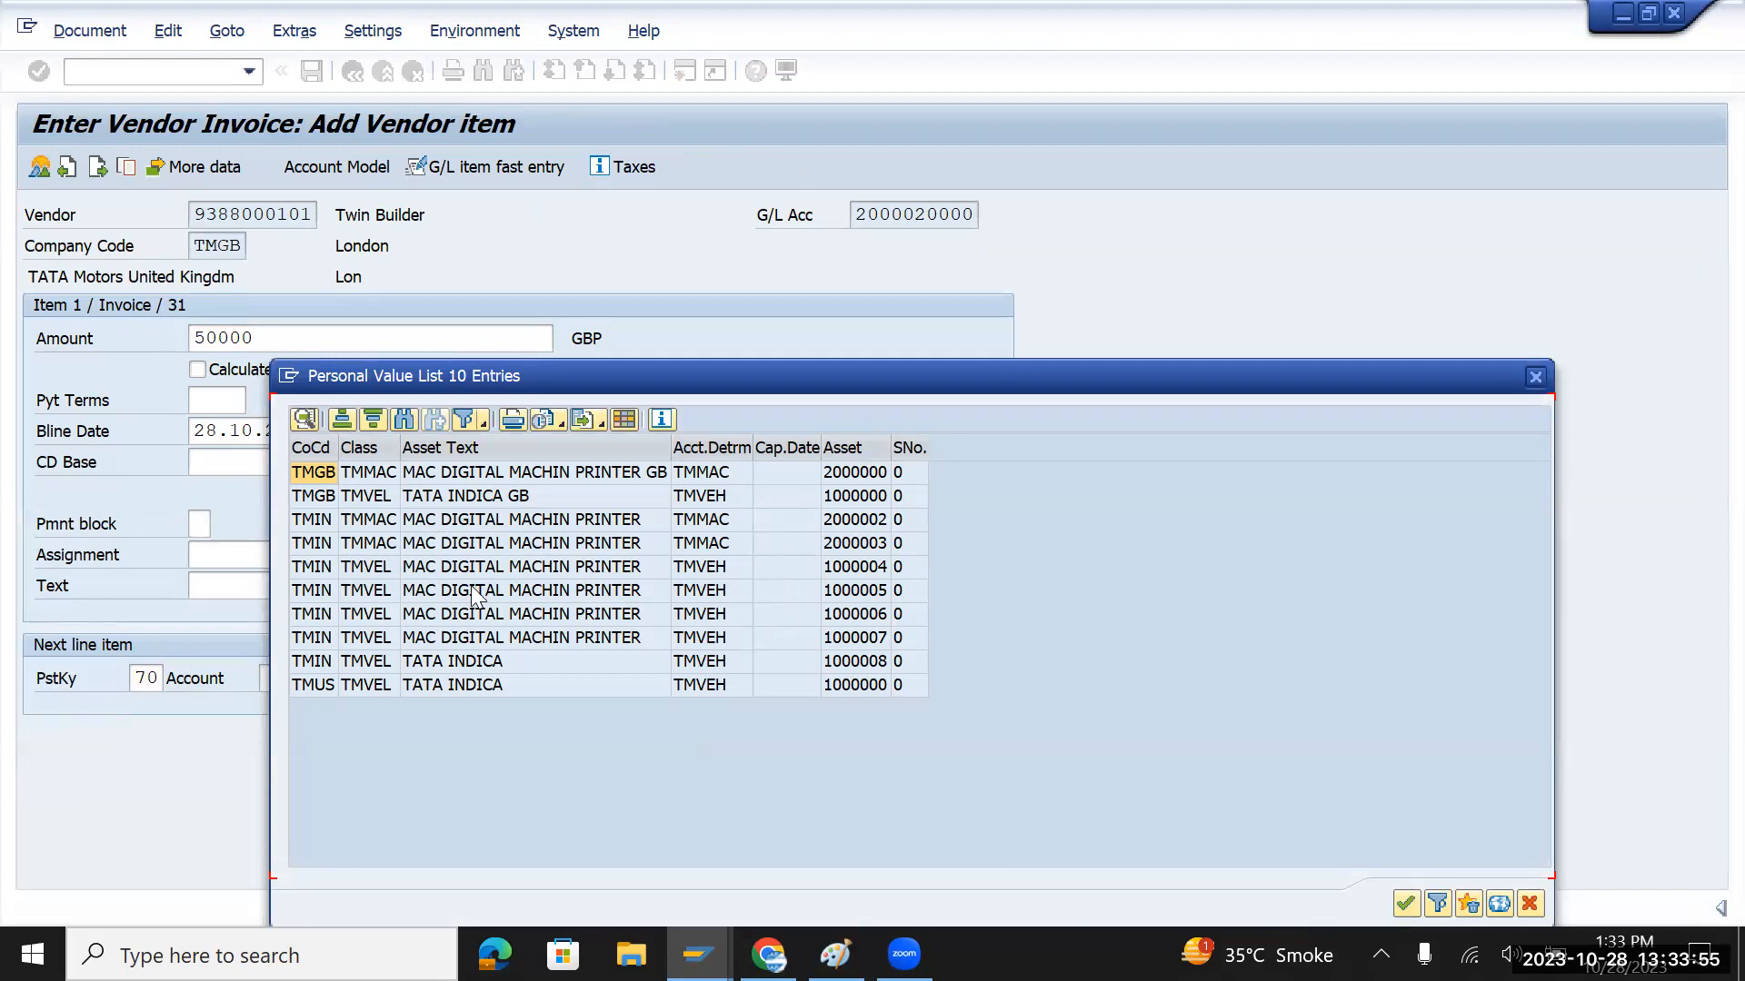
left_click(333, 498)
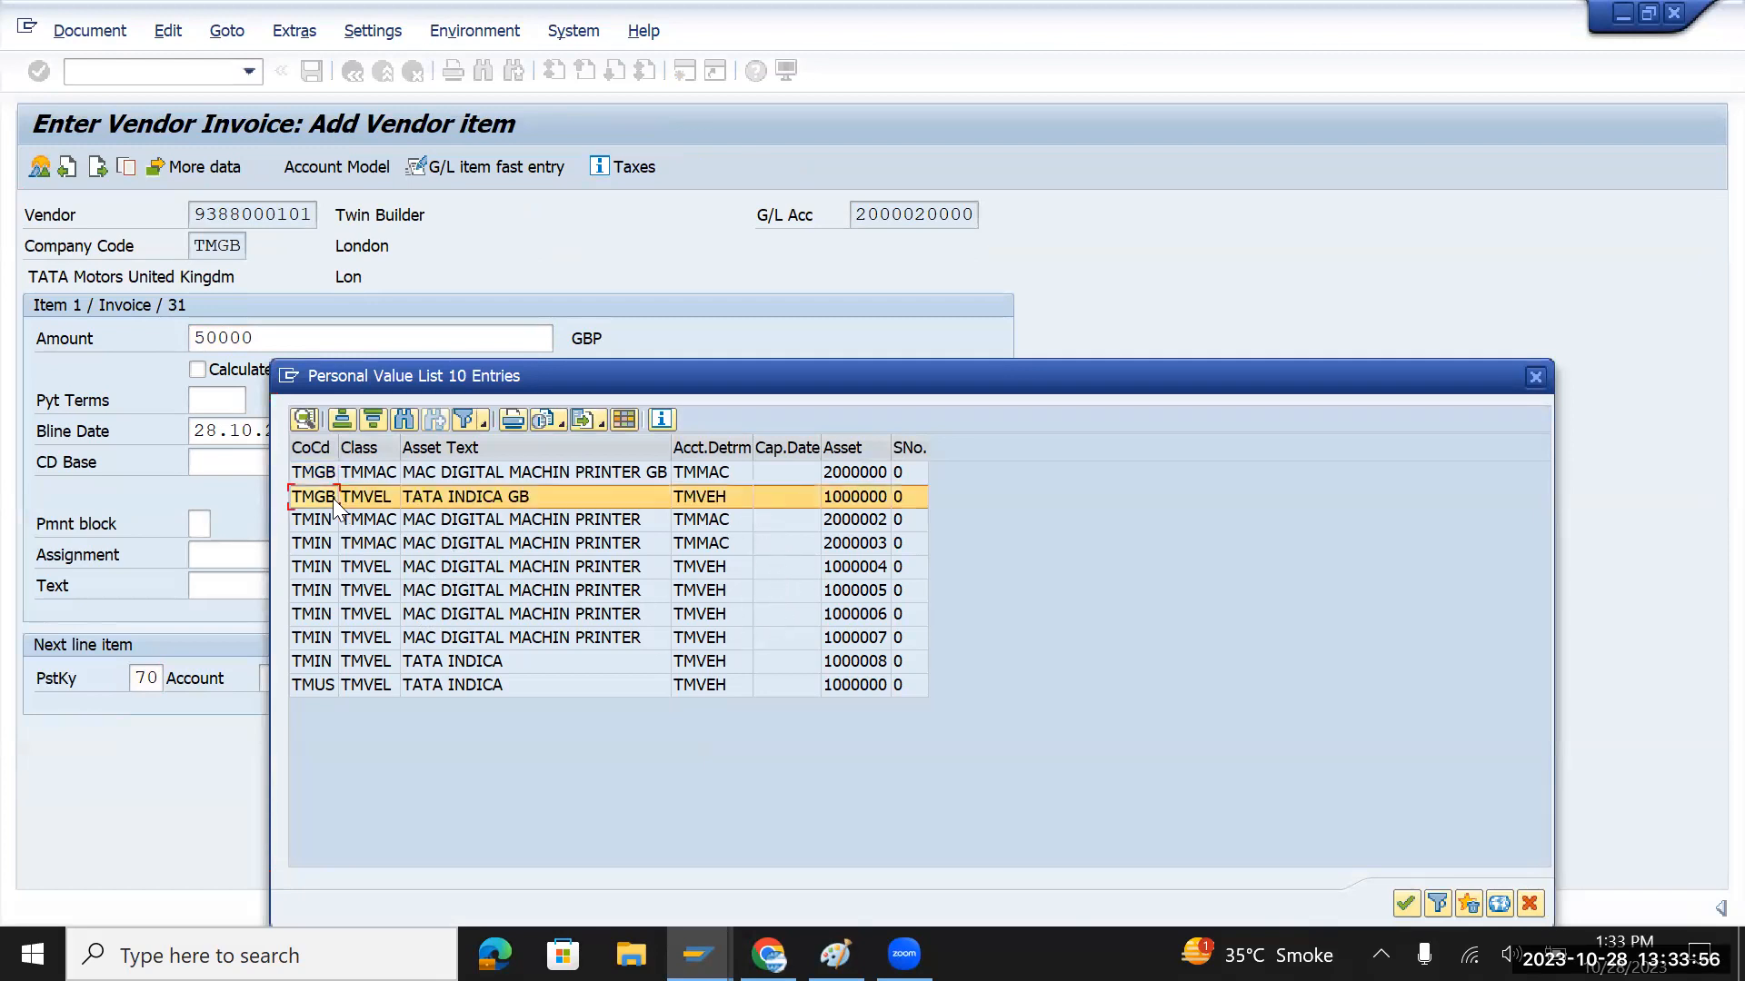
left_click(425, 497)
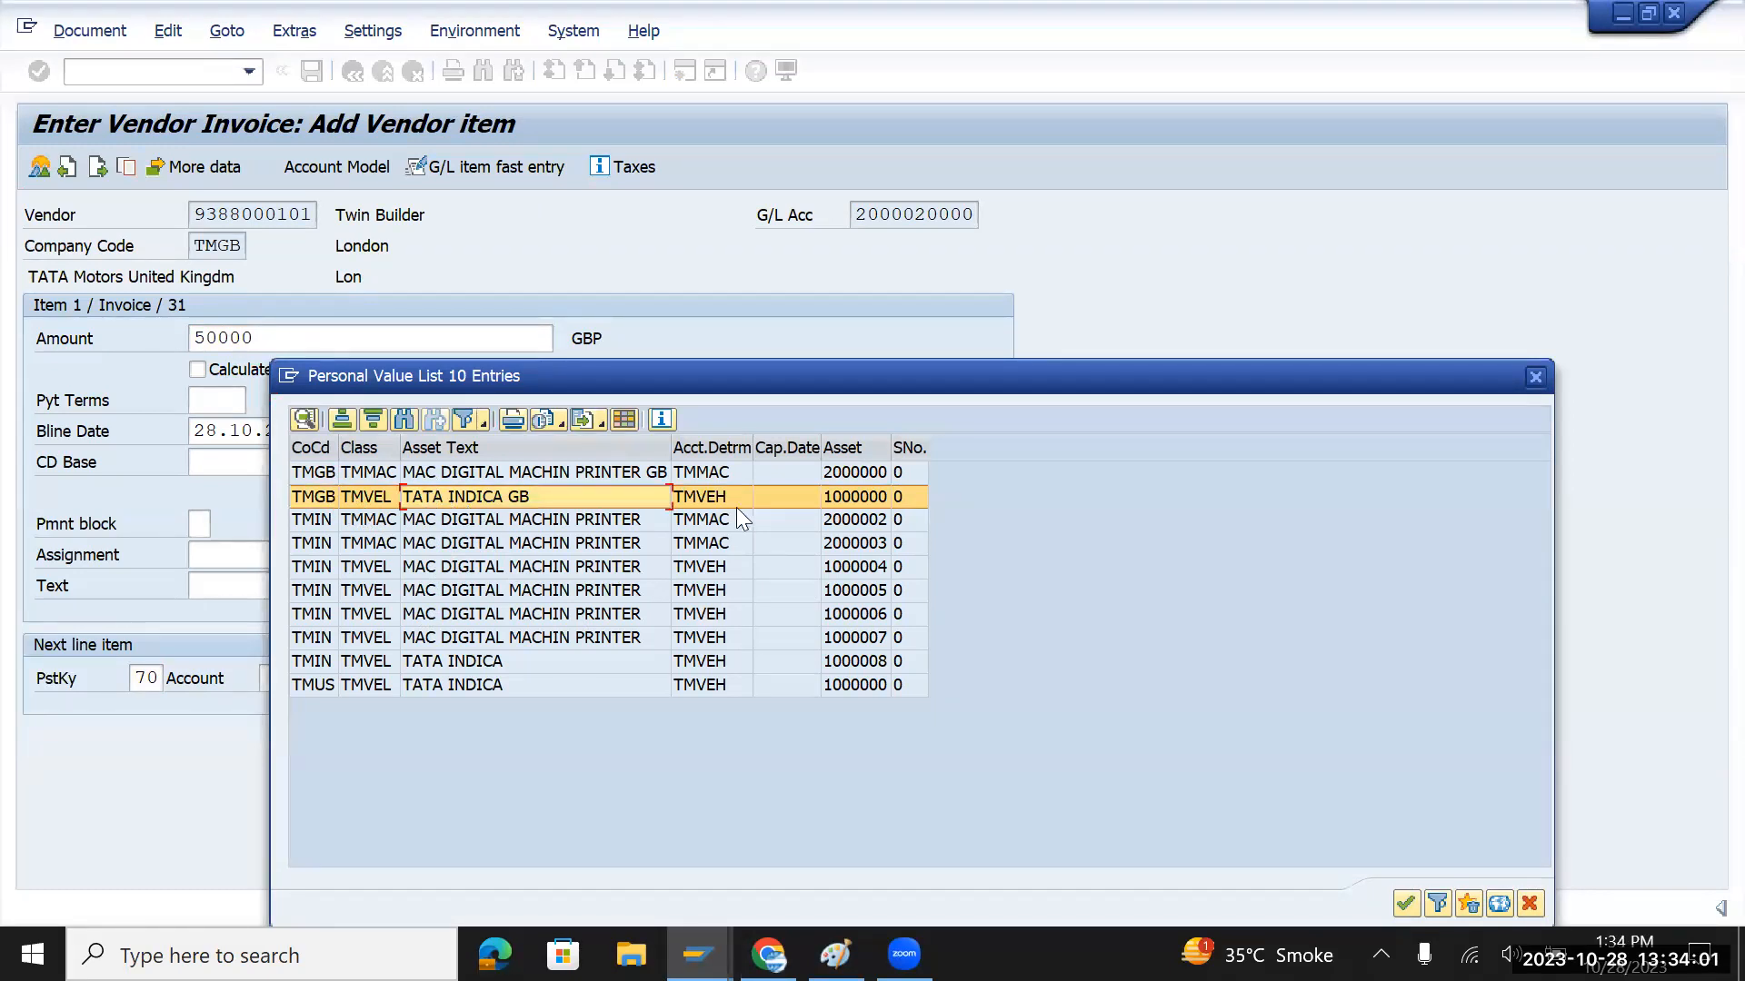
double_click(758, 496)
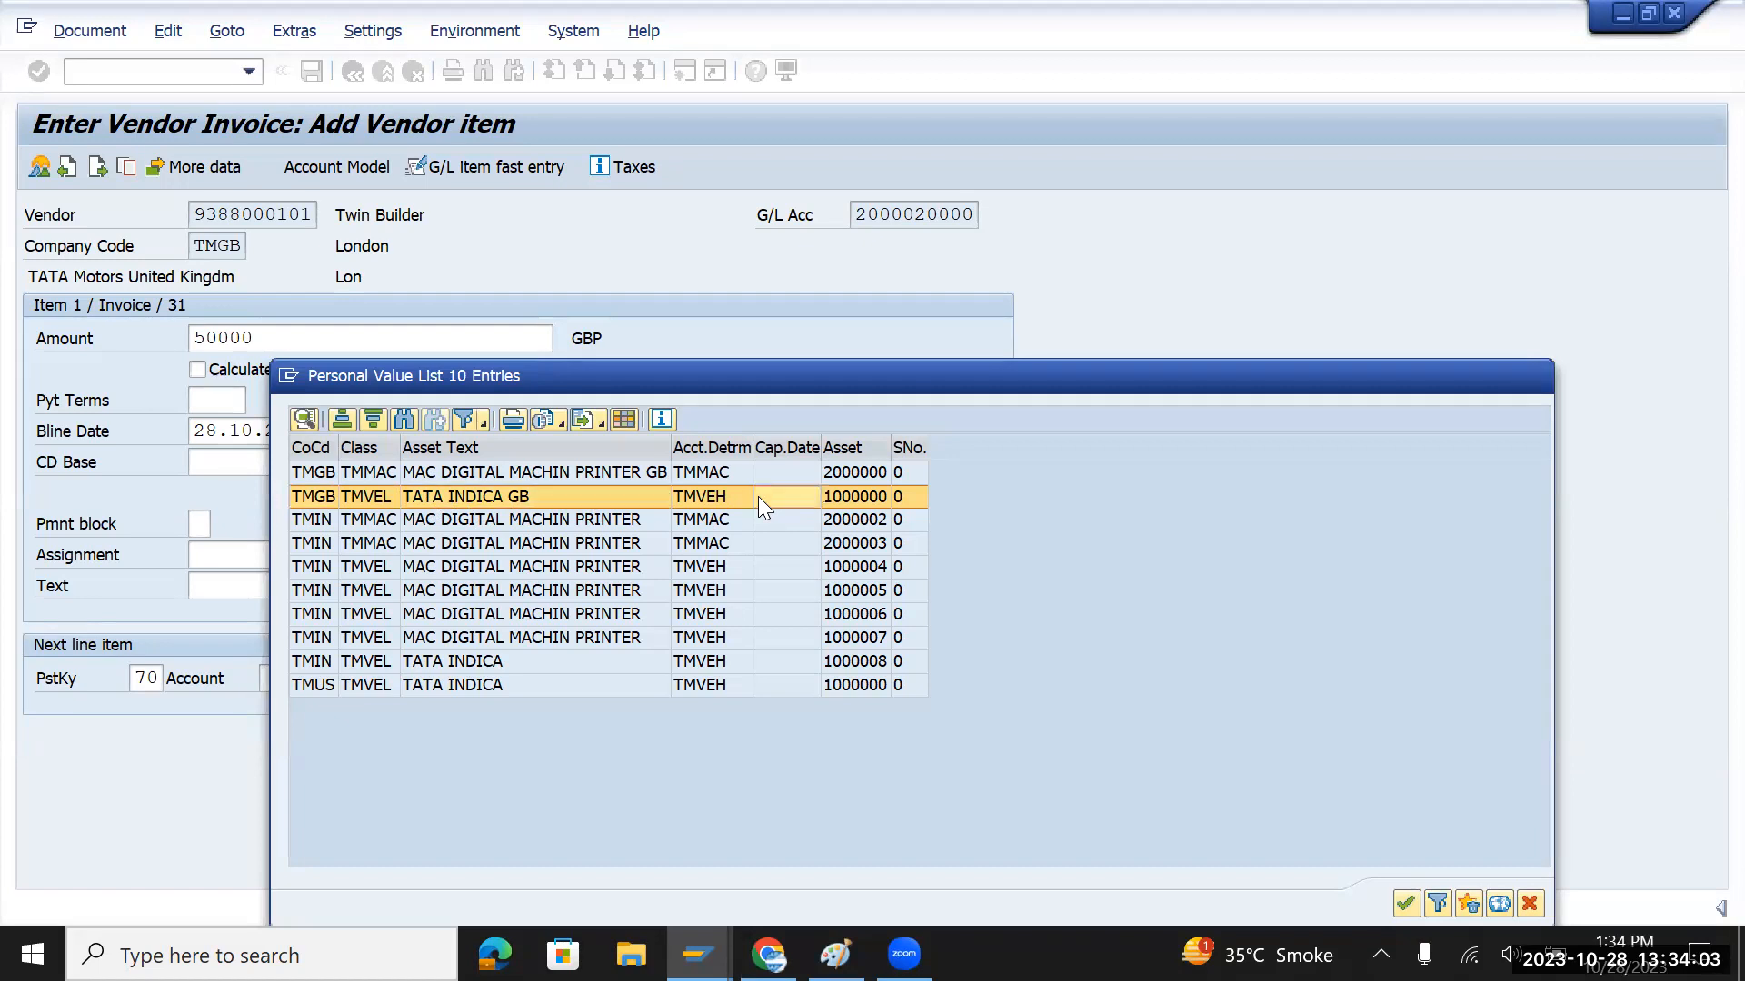
left_click(735, 681)
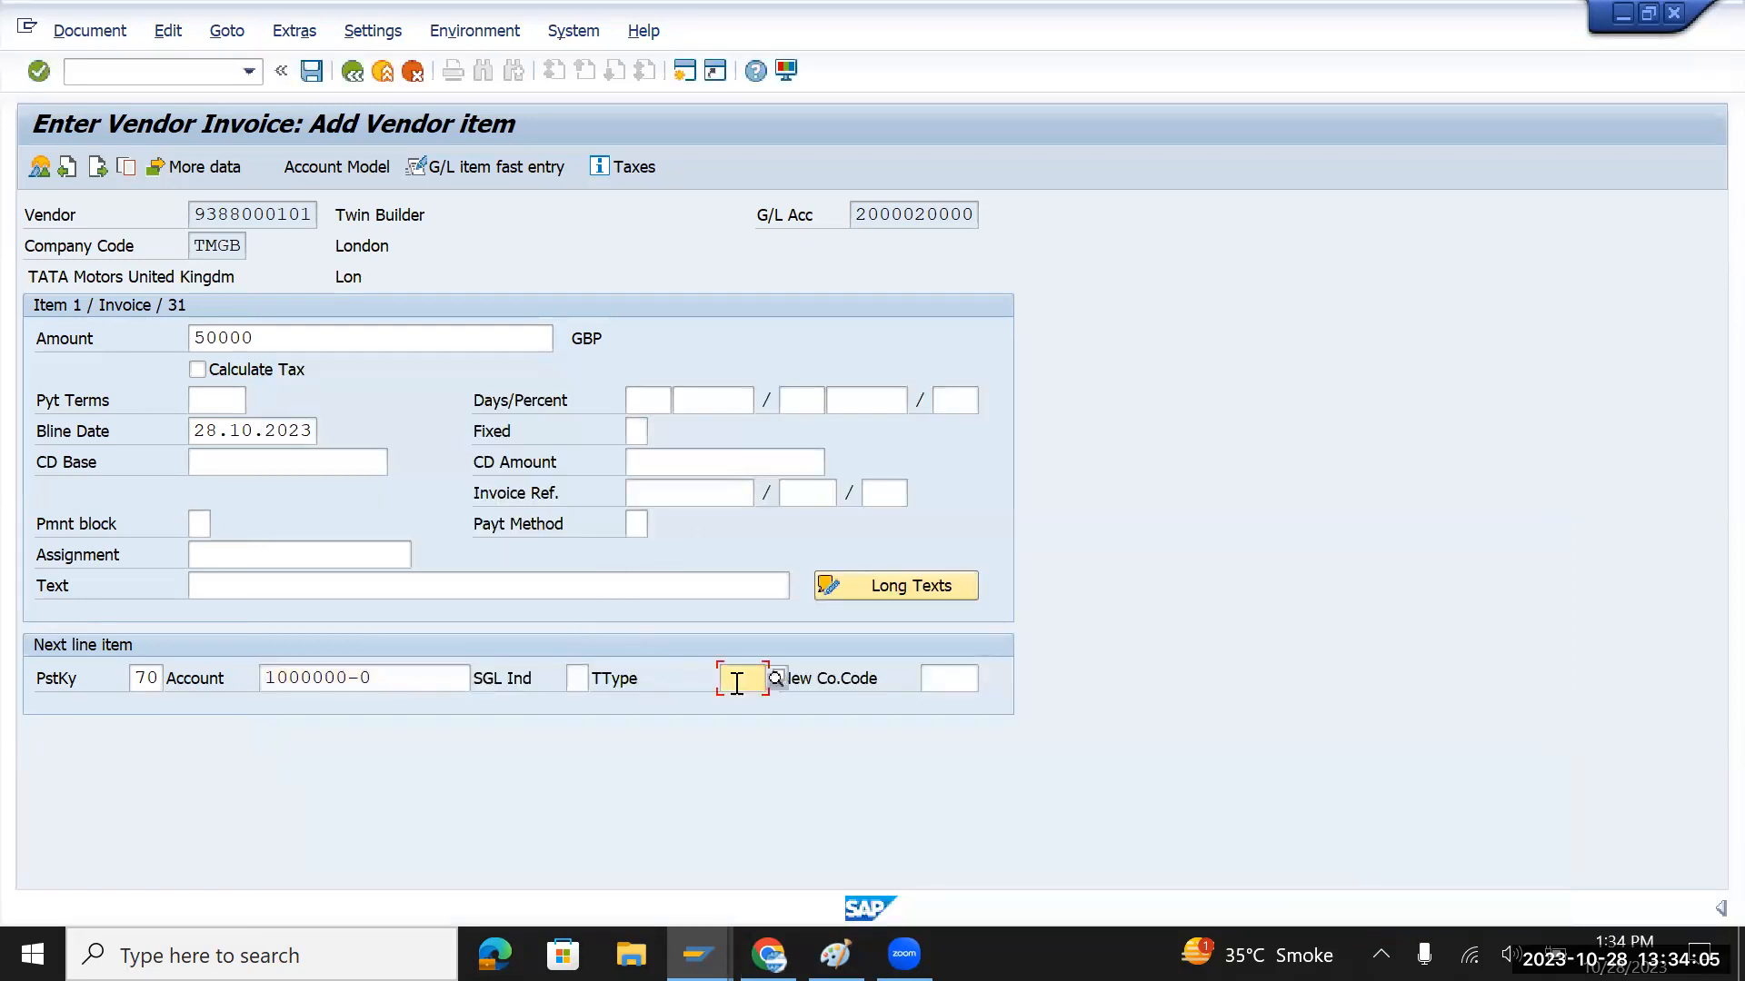
type("100")
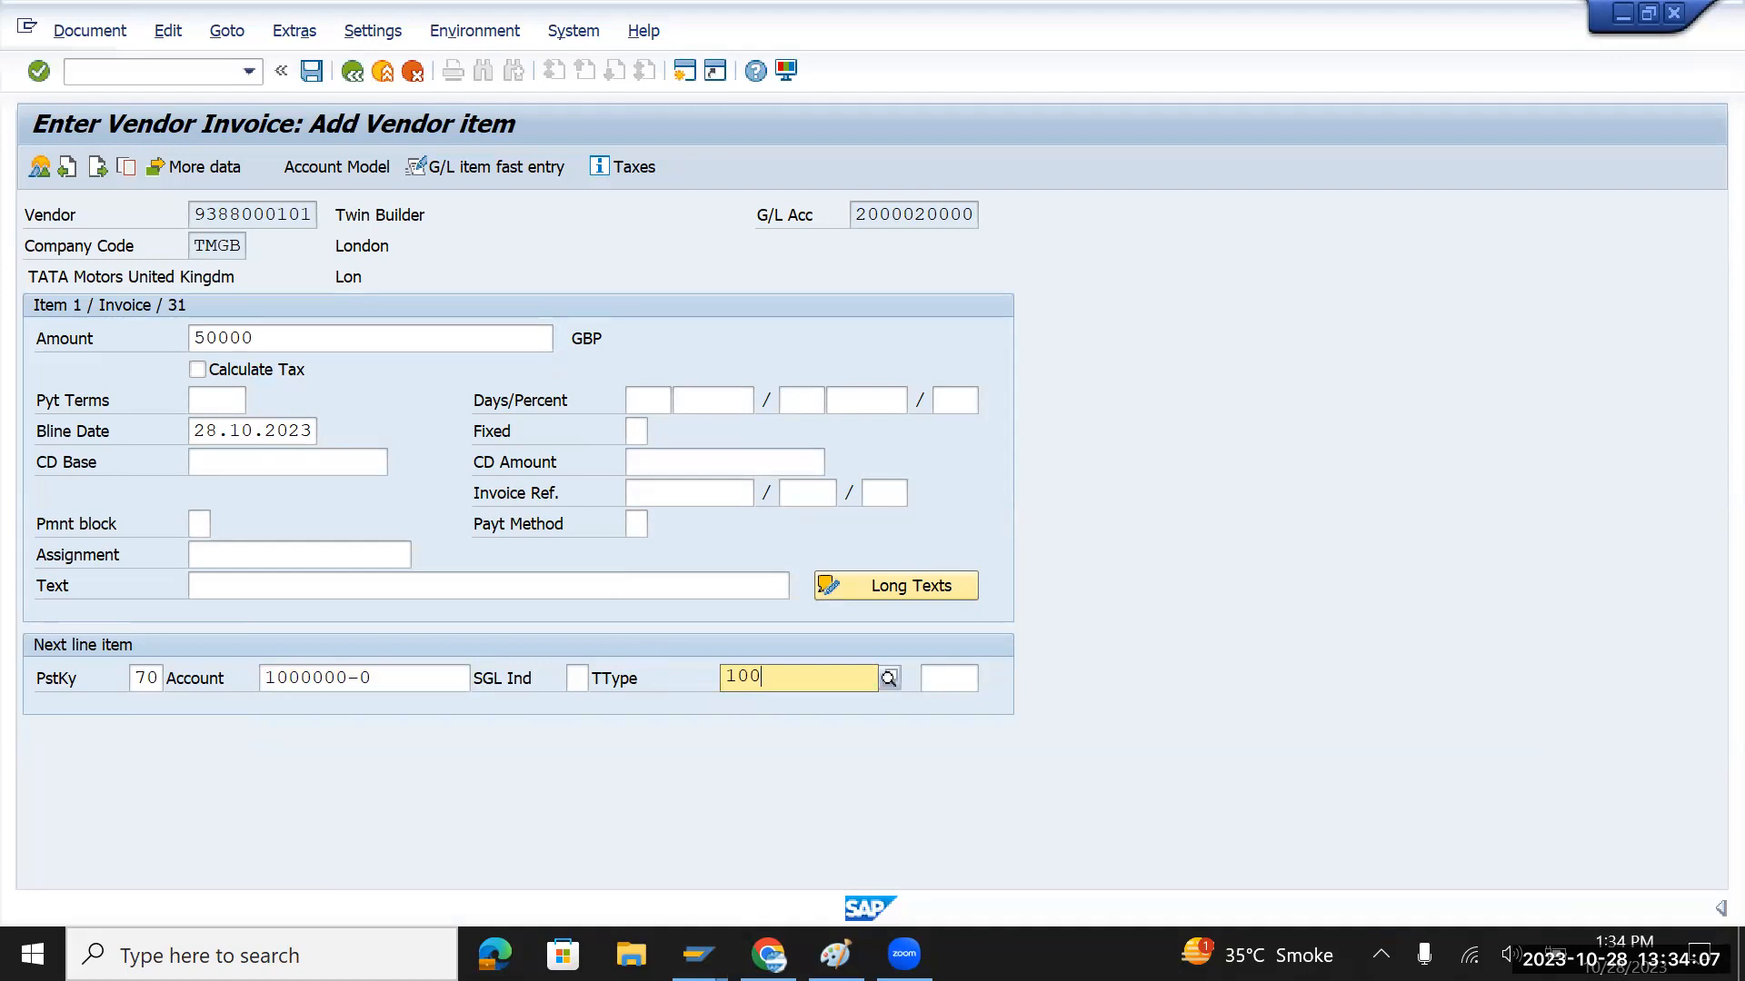
key("Return")
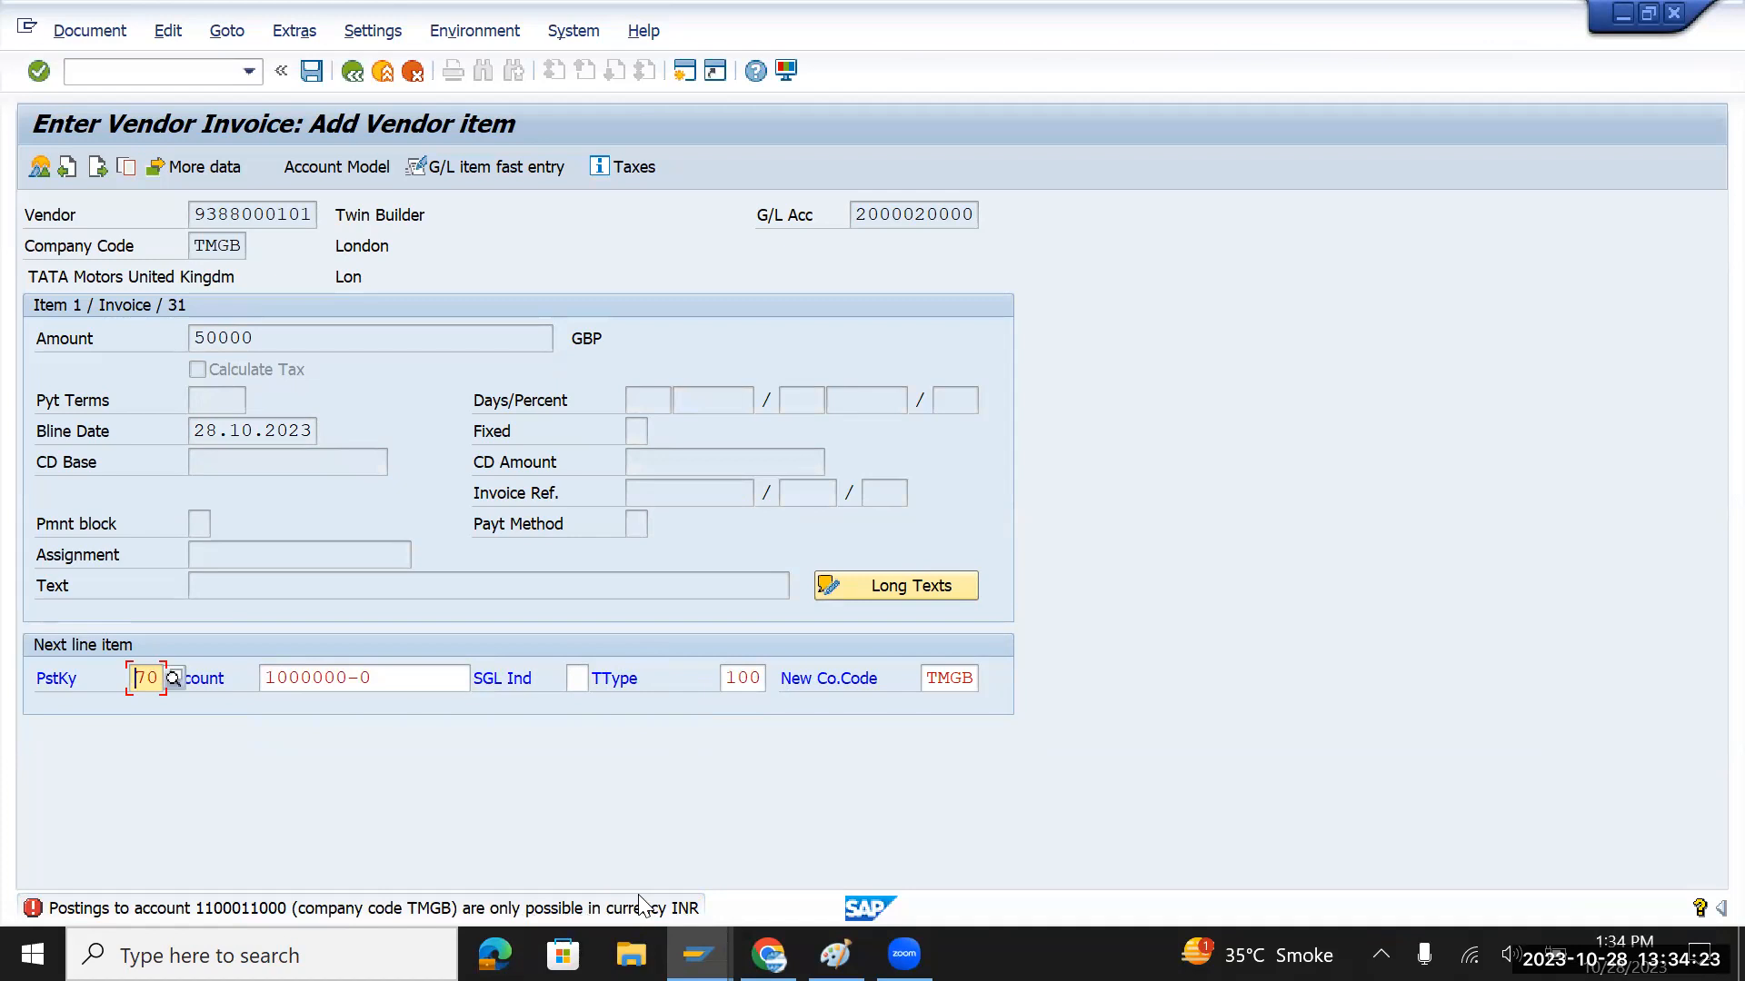
Start a new session and open transaction FS00 for central G/L account maintenance
key("ctrl+n")
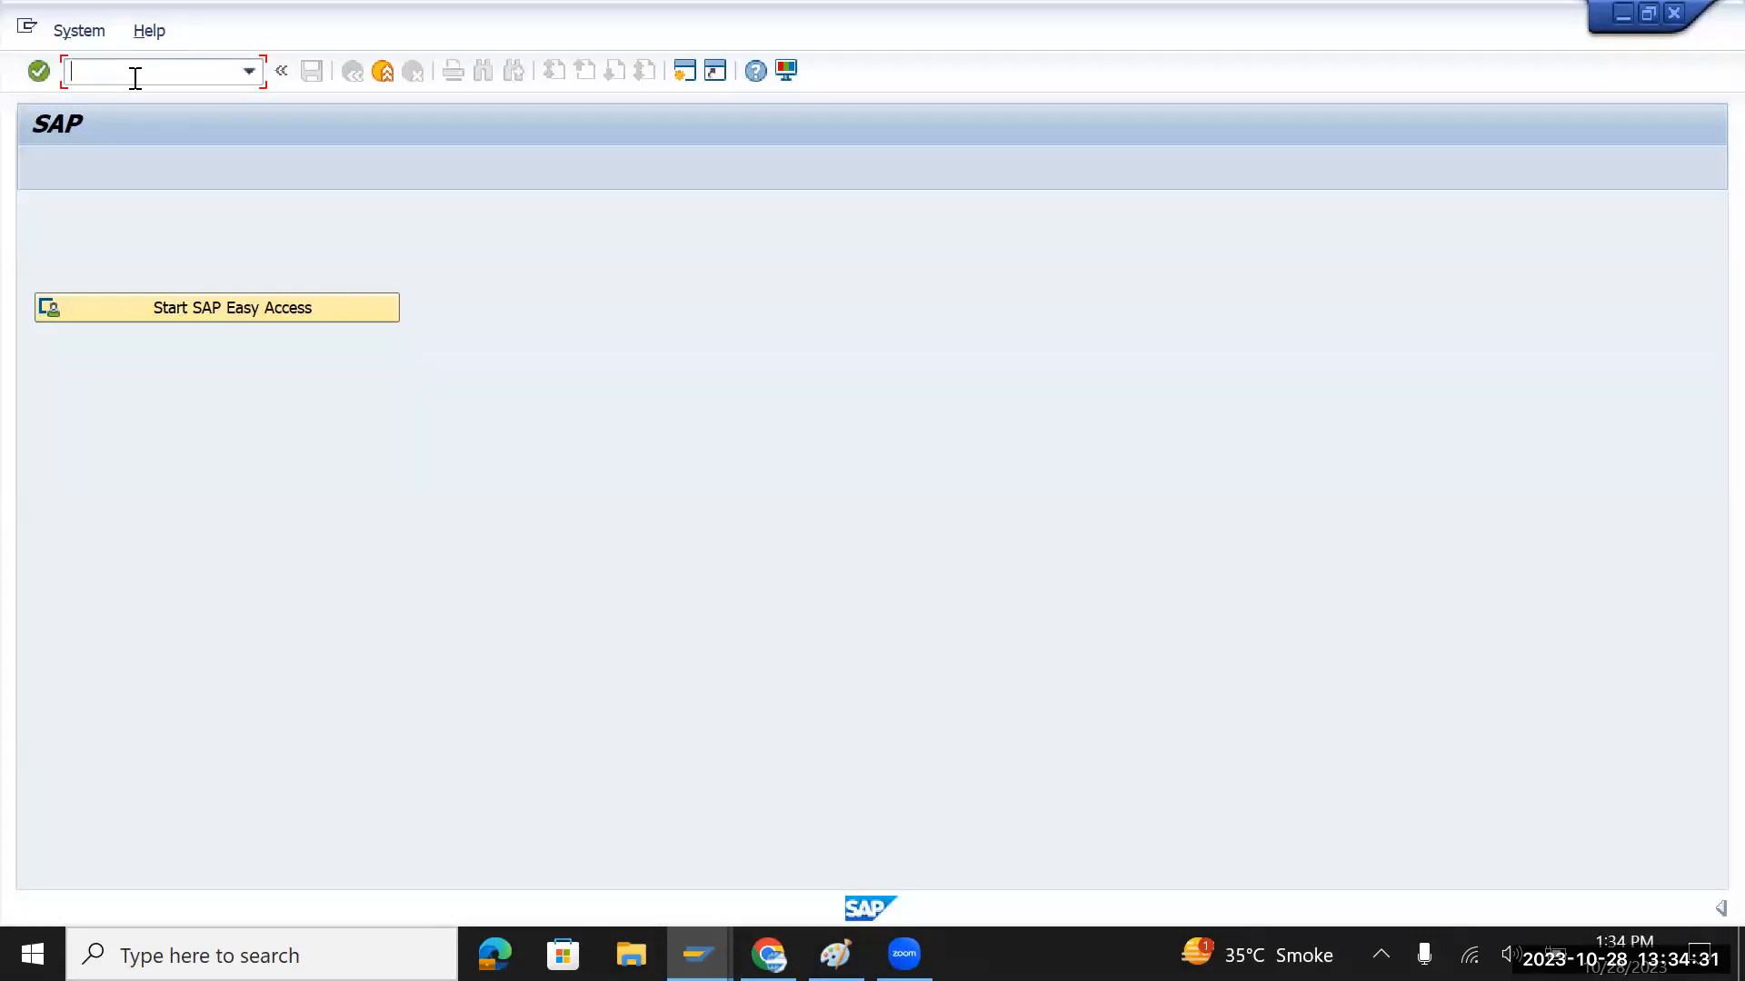
type("d")
key("BackSpace")
type("fs00")
key("Return")
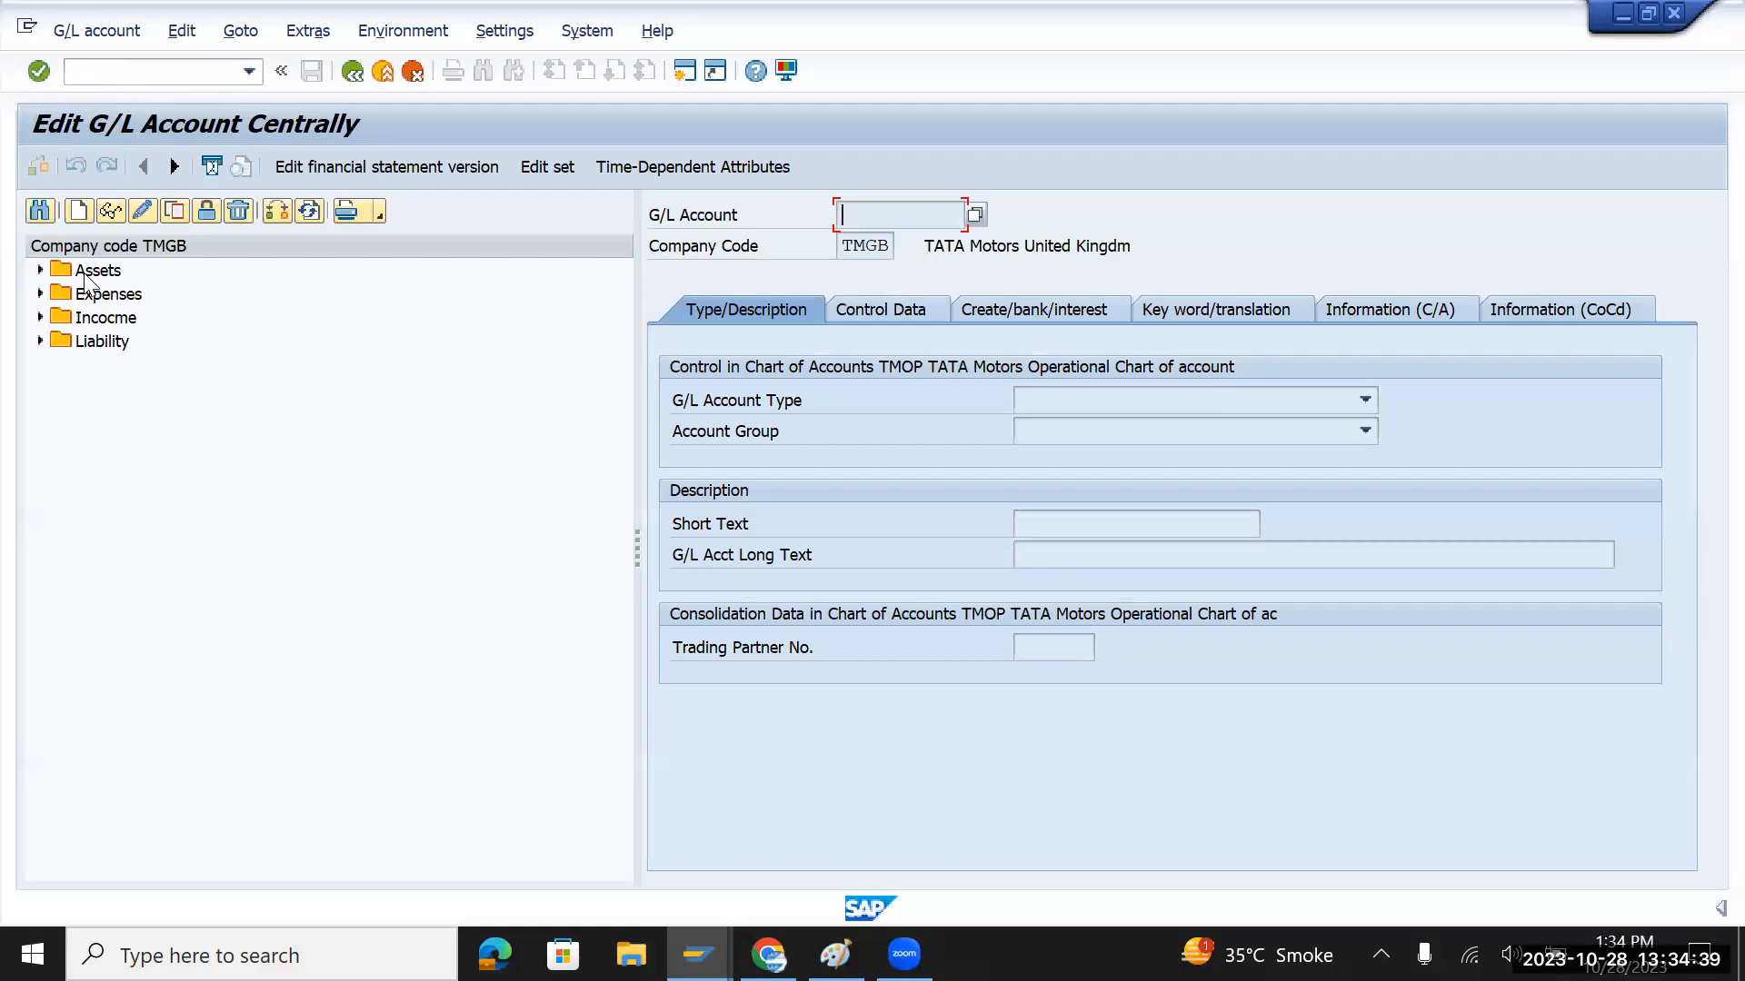
Check the account currency in the control data of the Cash and Customer Receivable accounts under Assets
left_click(40, 270)
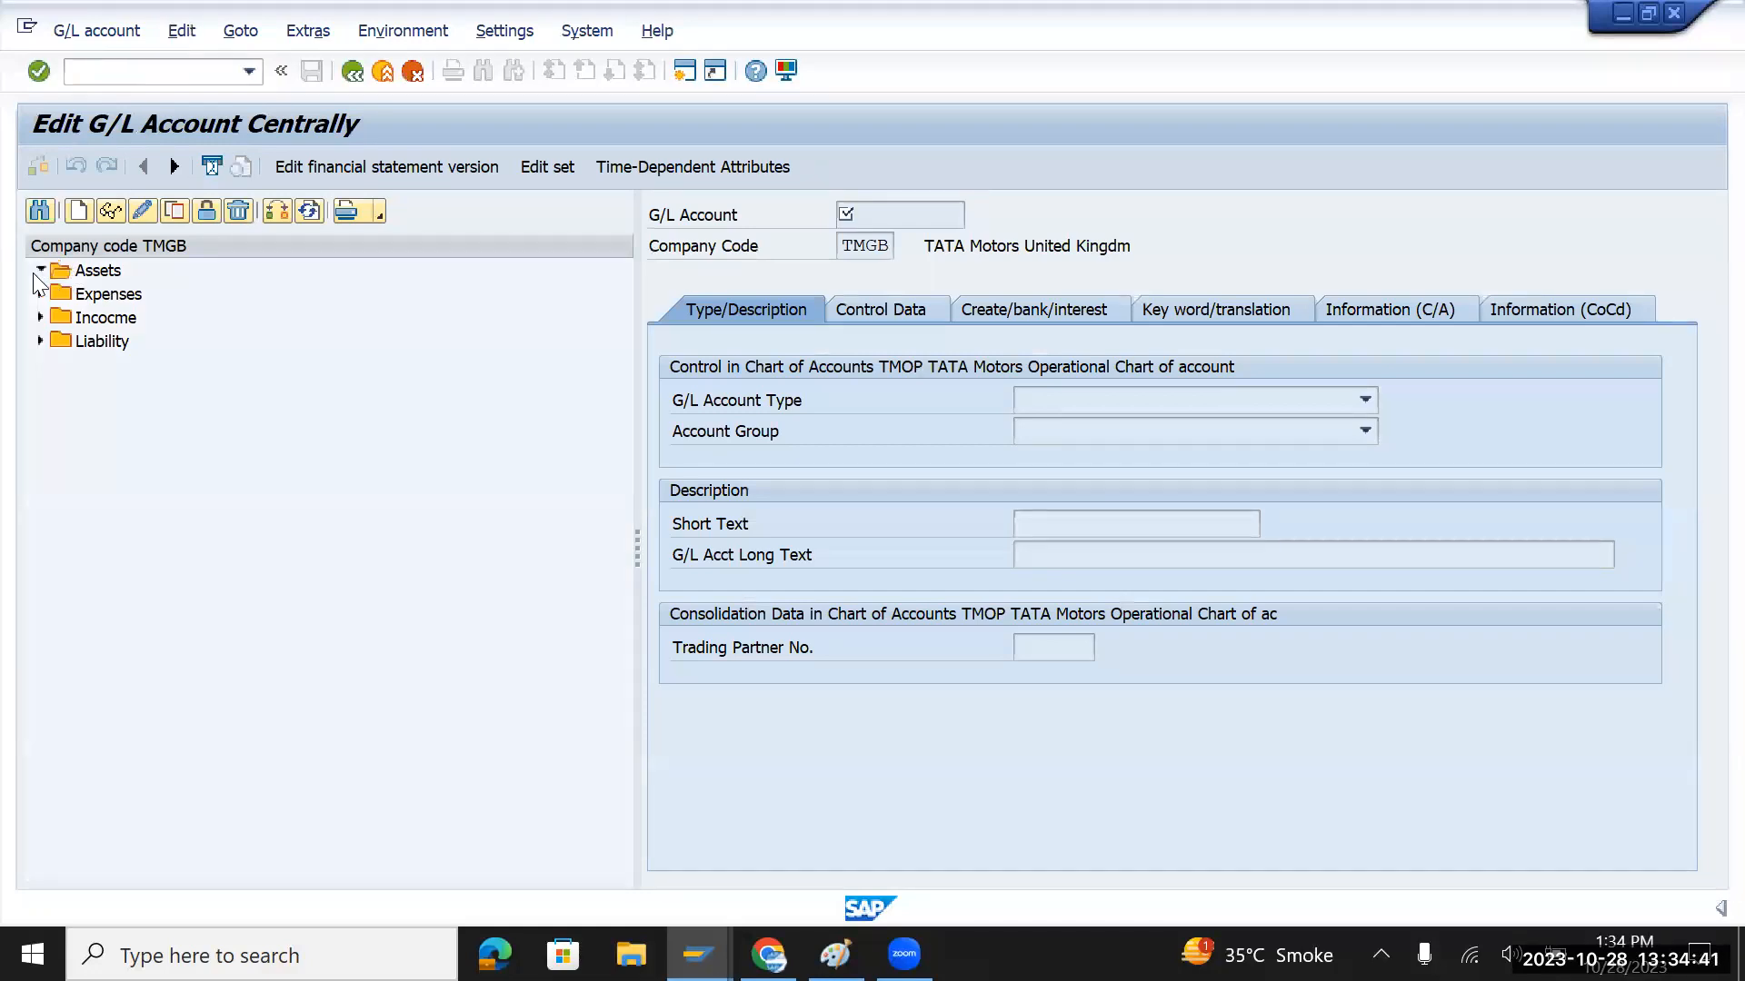
double_click(114, 295)
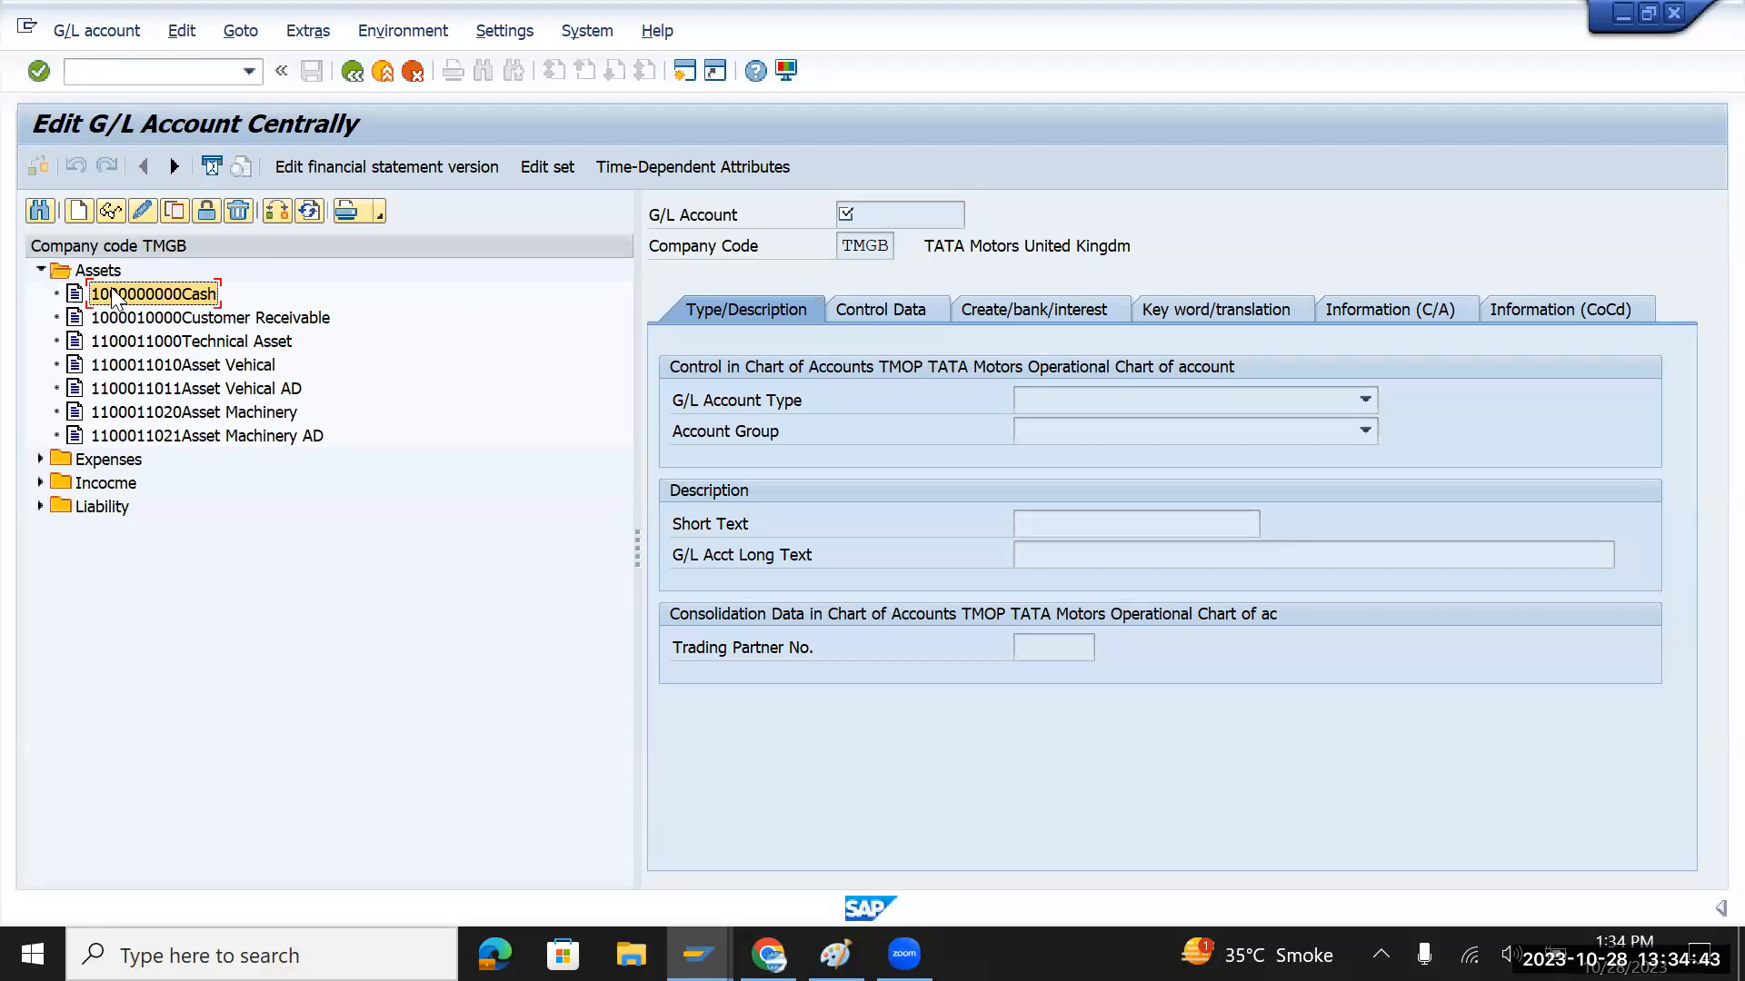
left_click(865, 306)
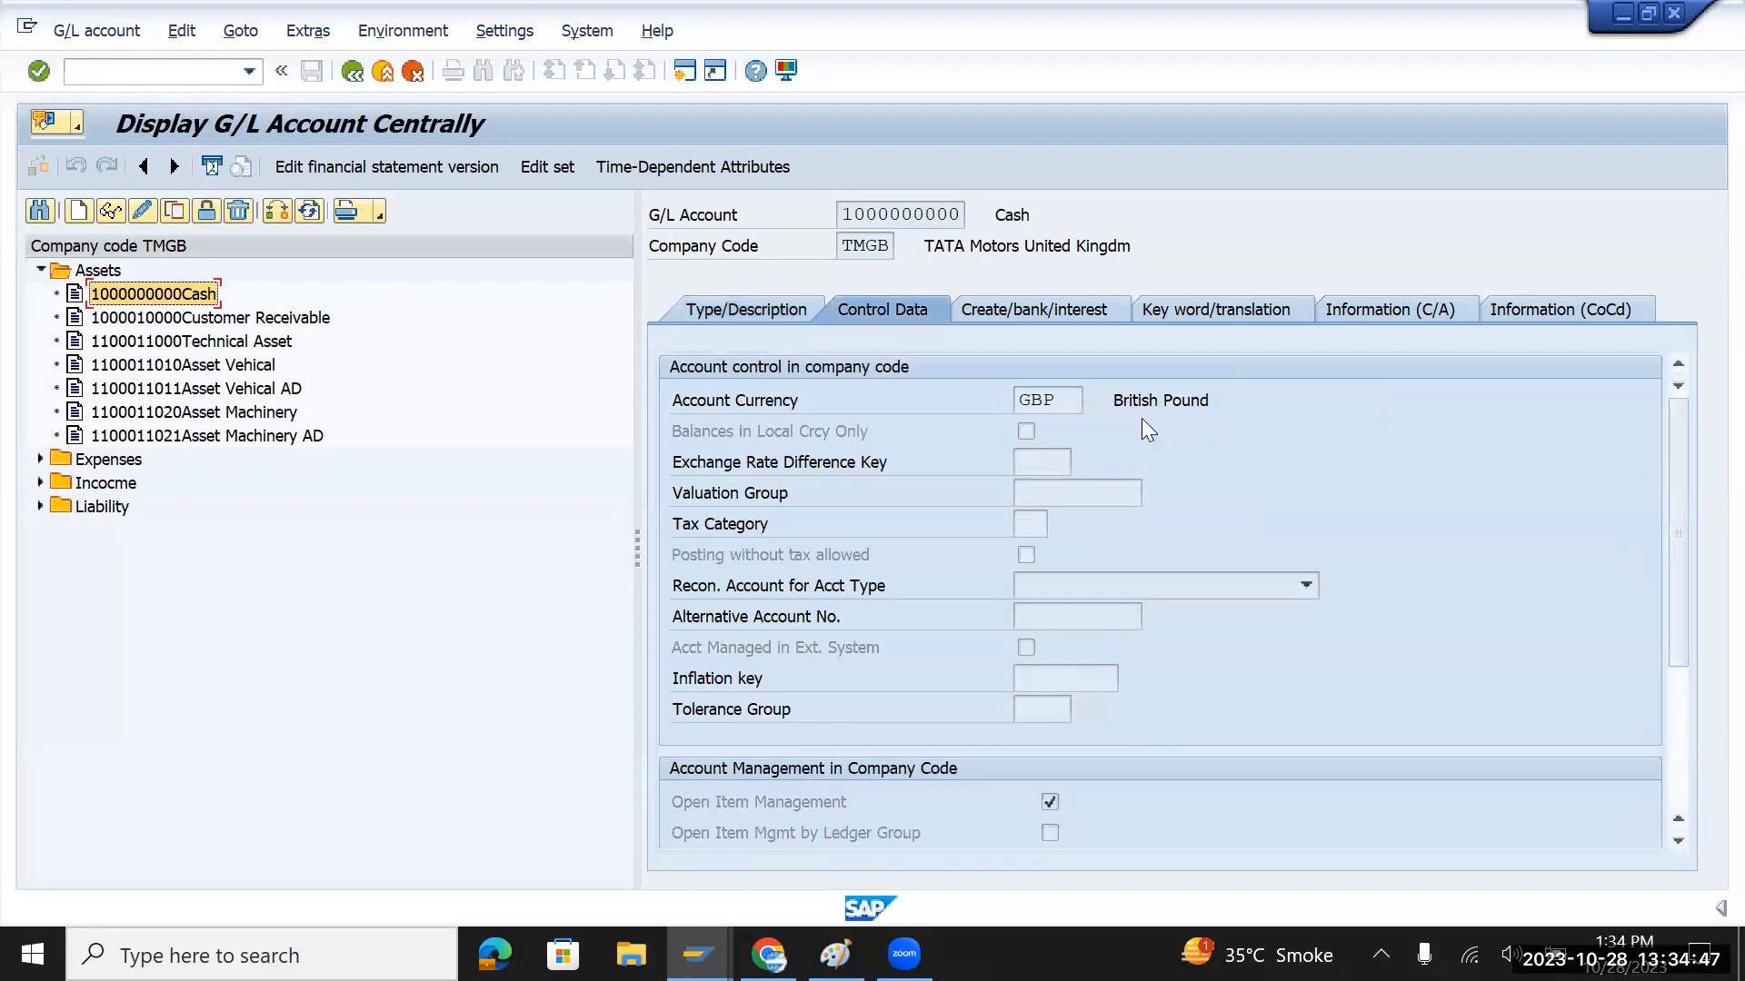
double_click(202, 318)
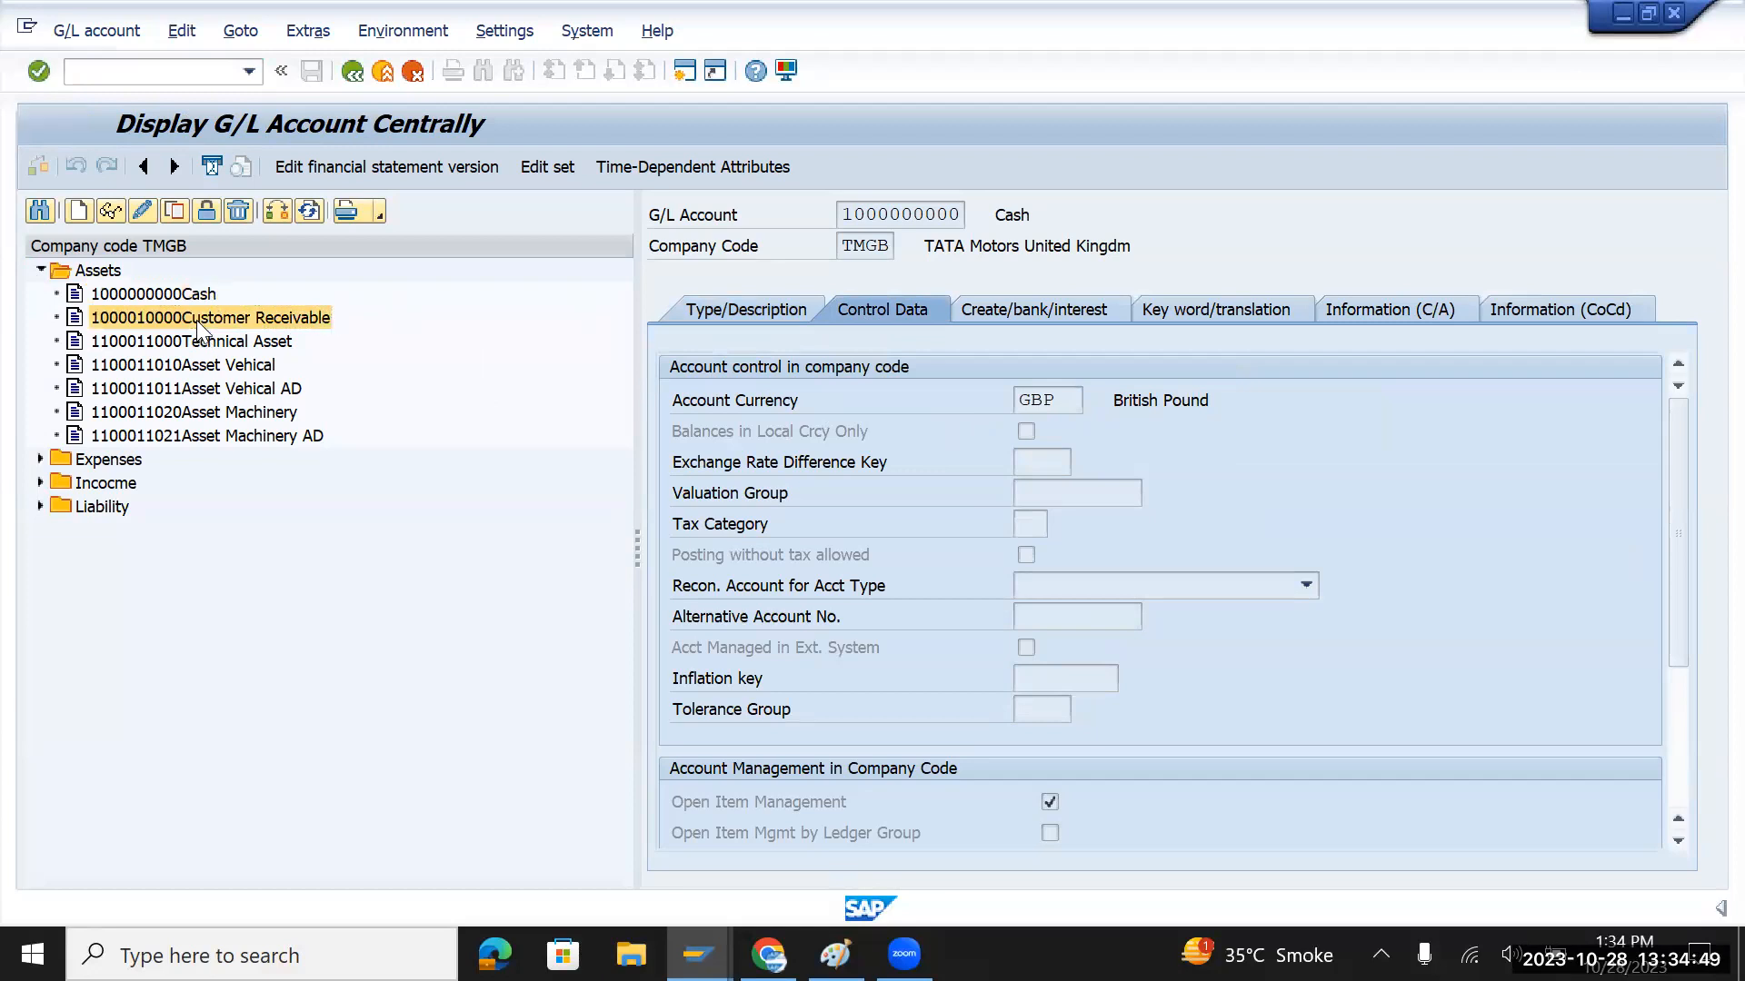
Open the Technical Asset account for changes and set its account currency to GBP
double_click(200, 342)
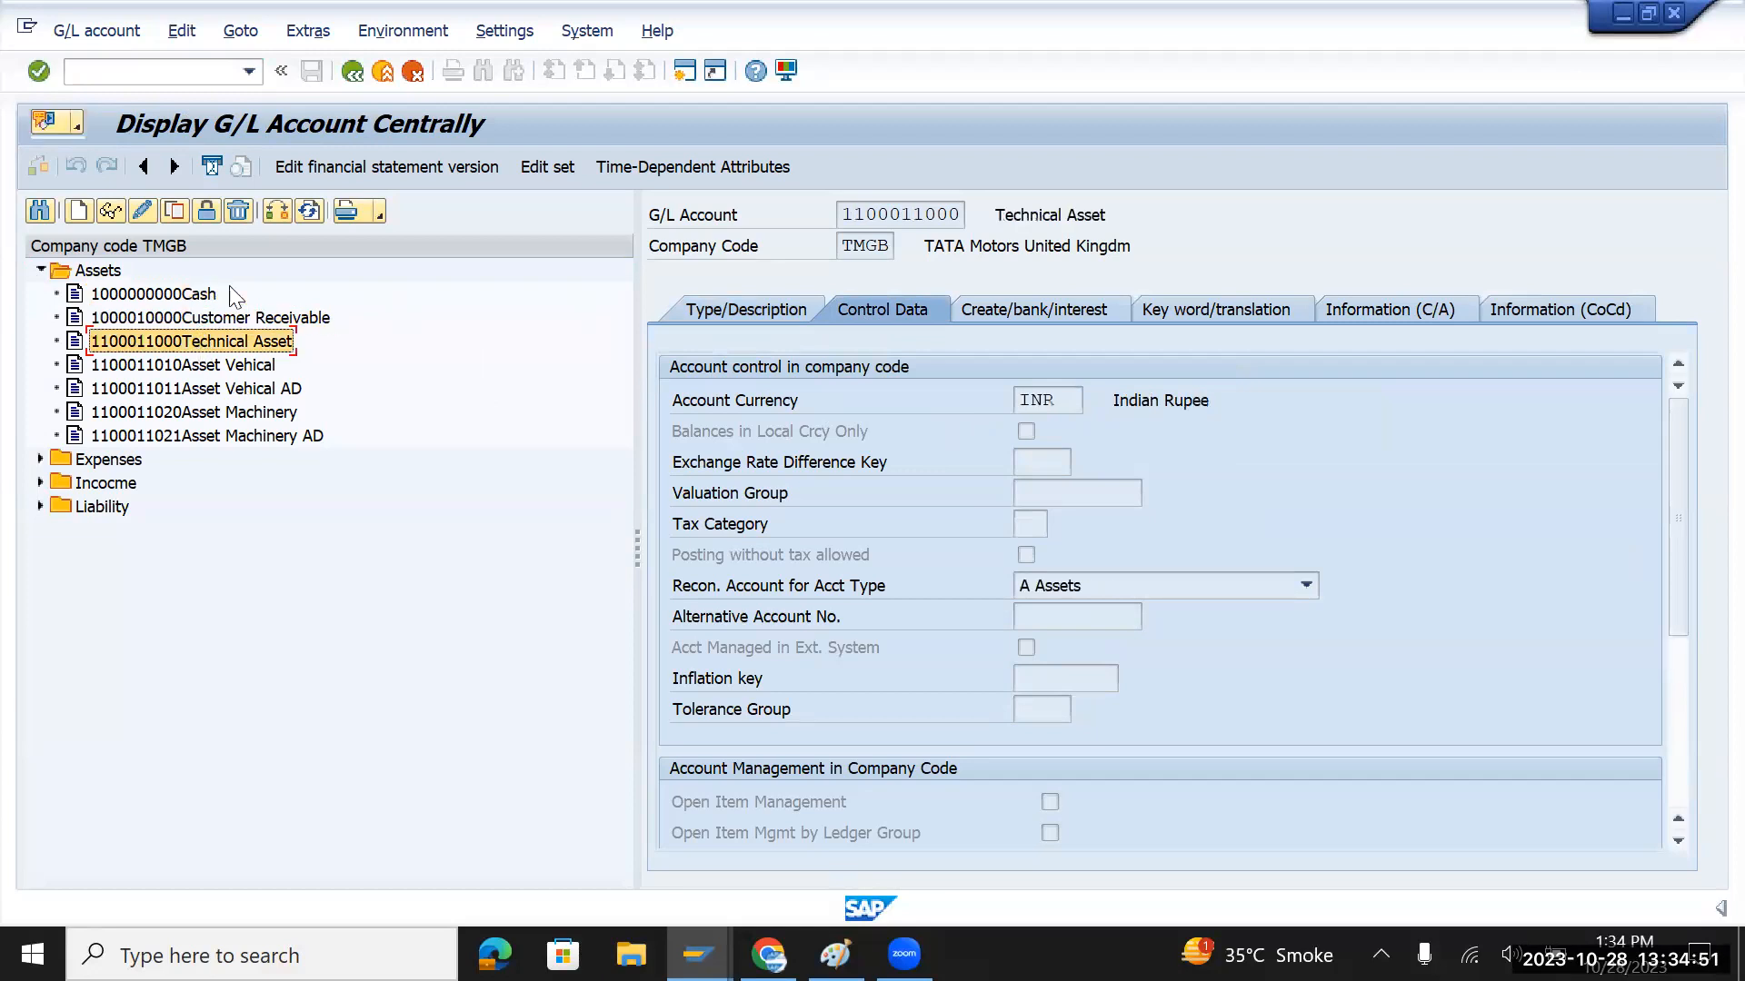
left_click(142, 211)
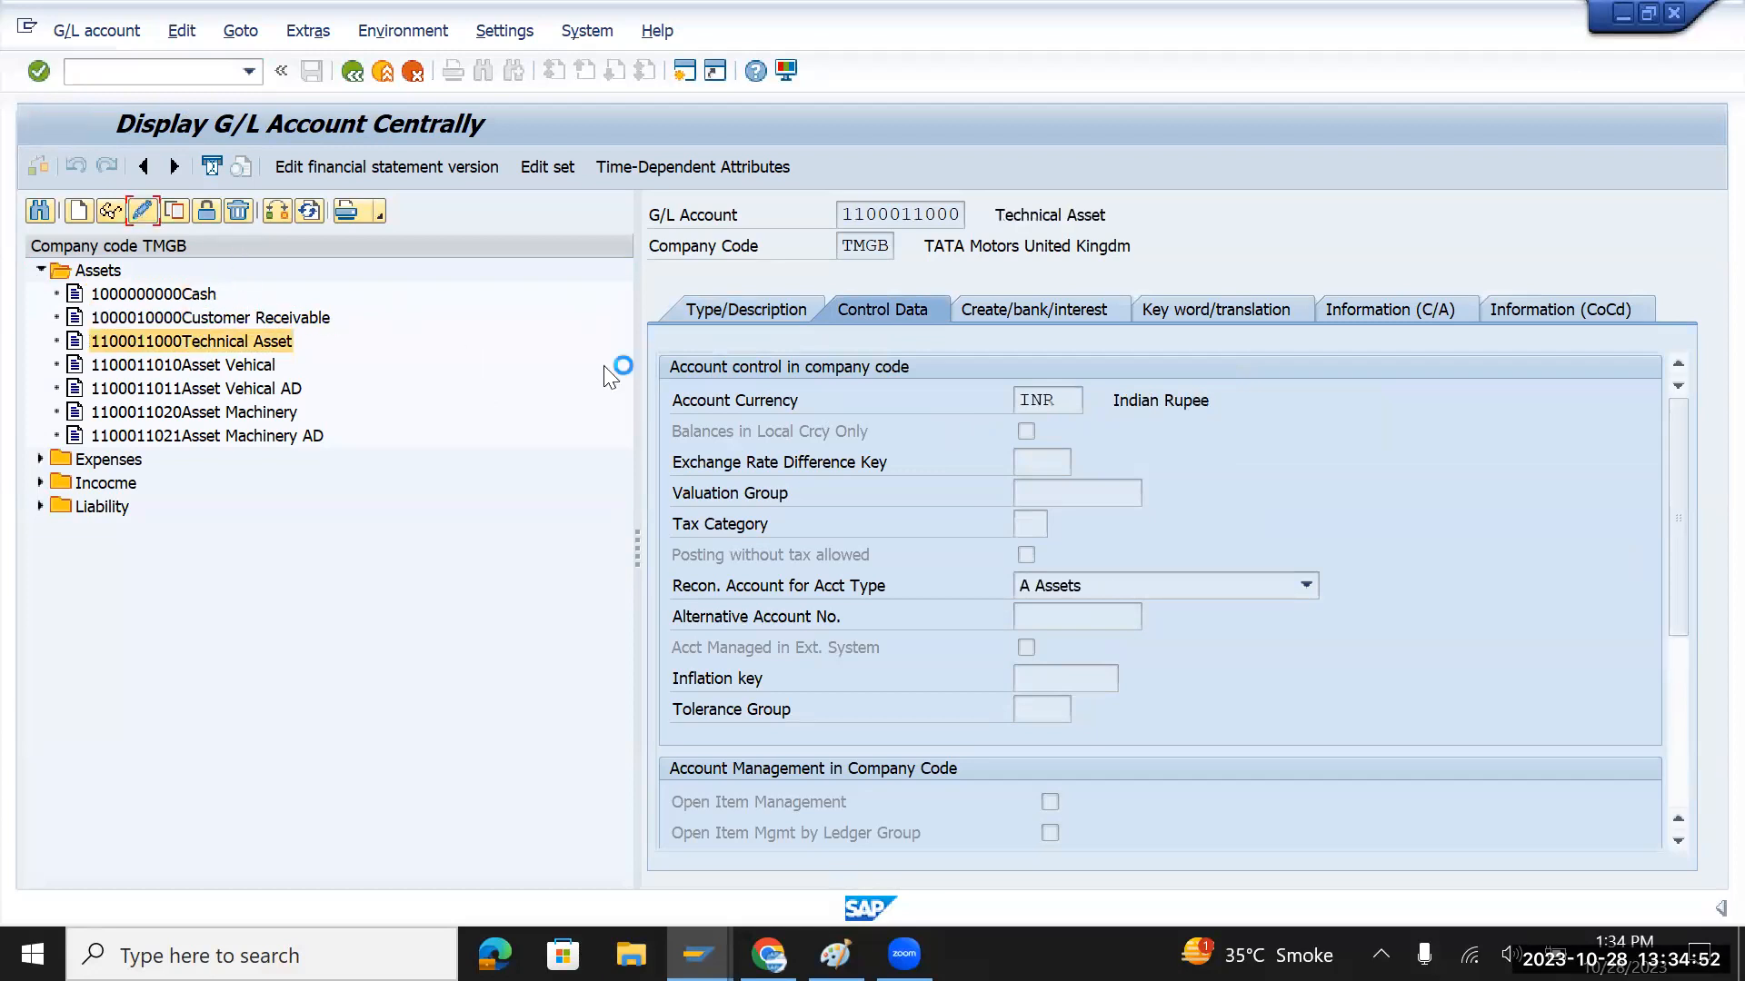
double_click(1072, 400)
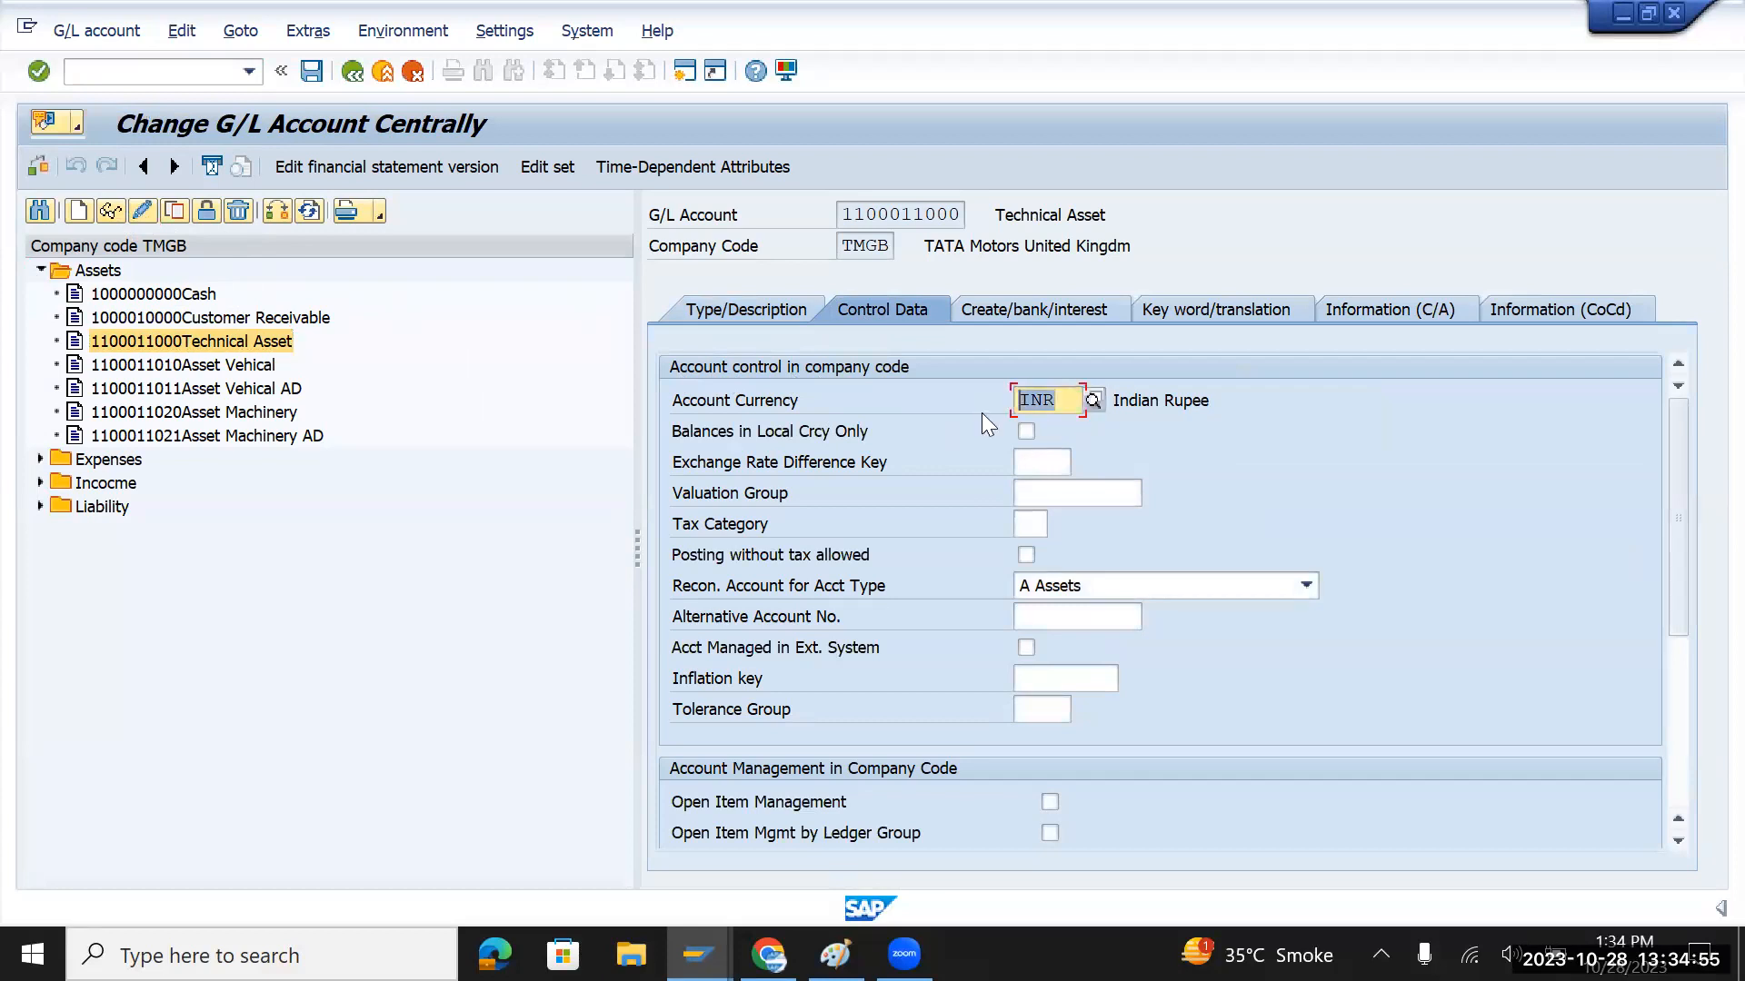
type("GBP")
key("Return")
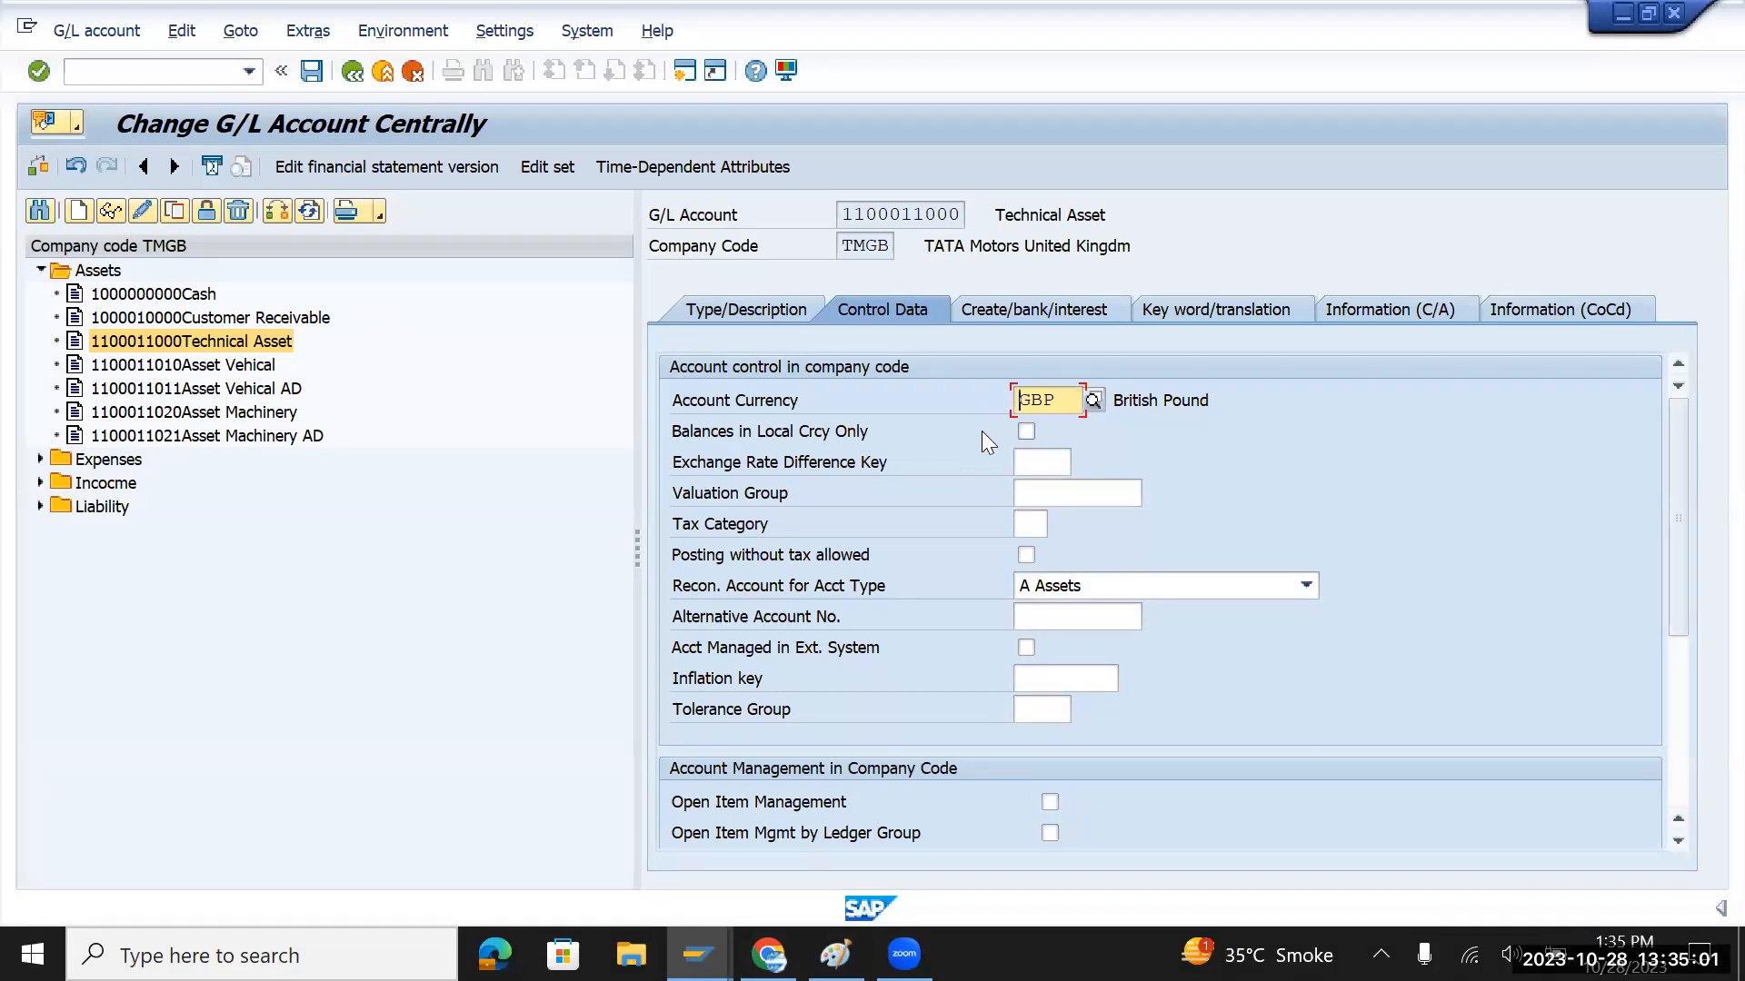
left_click(123, 756)
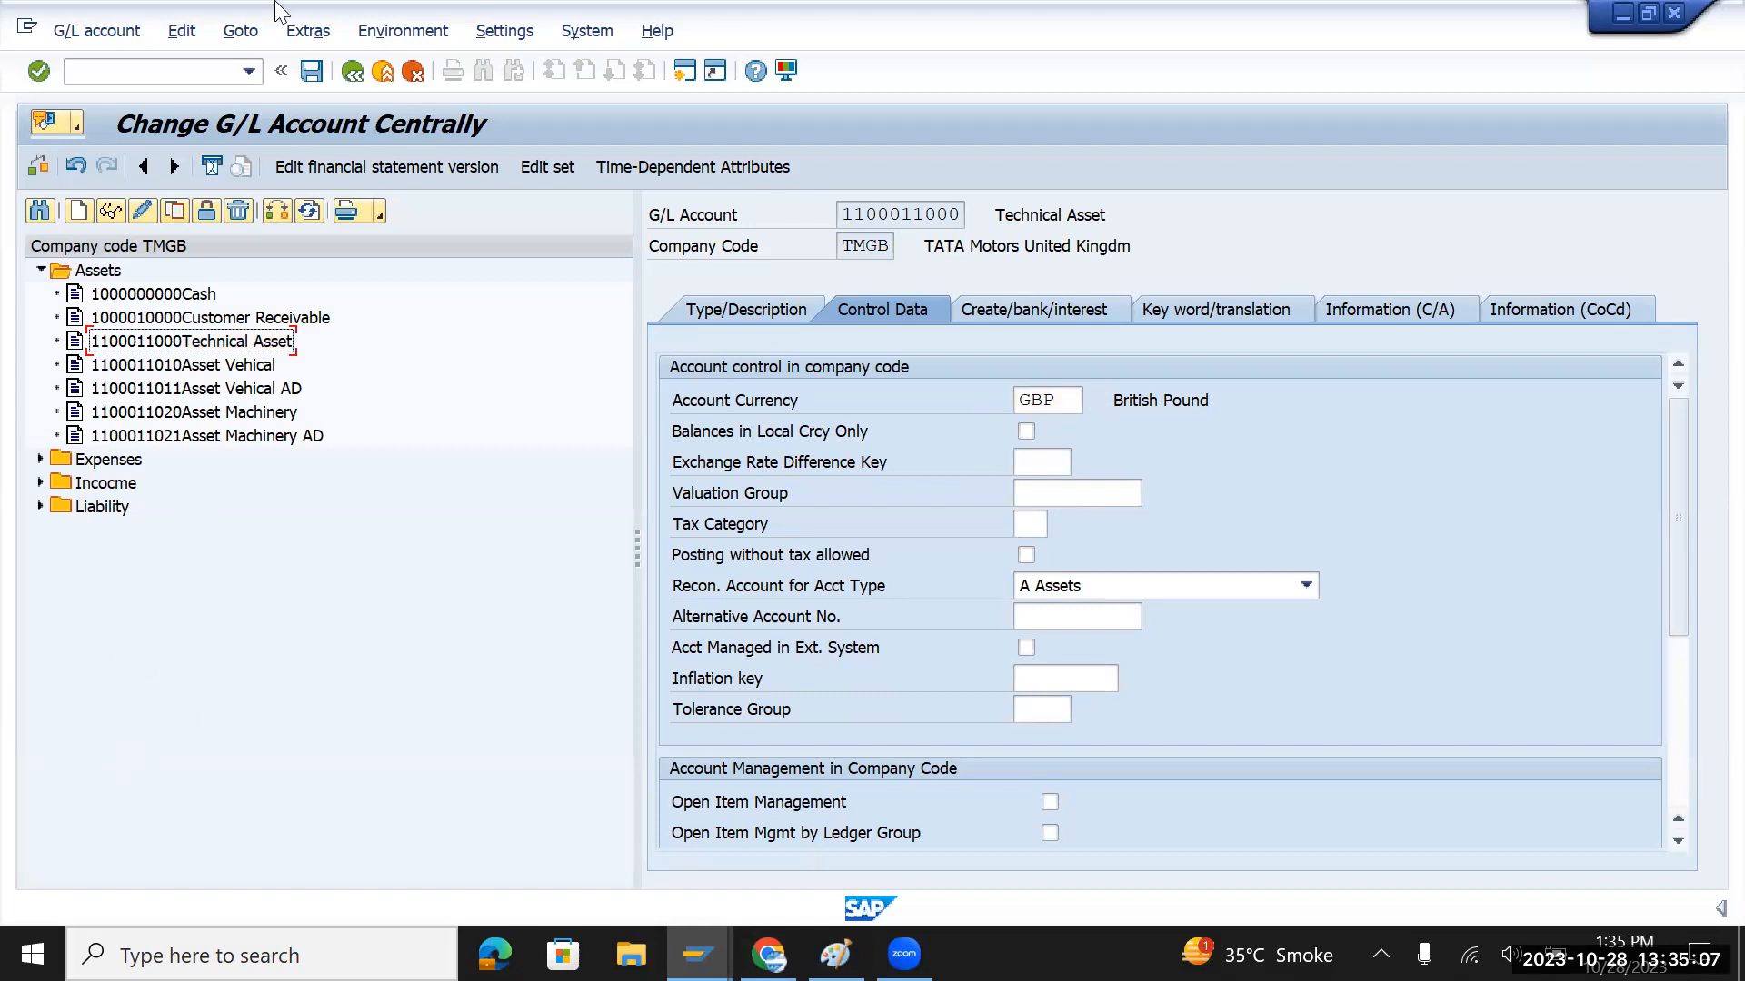
Save the Technical Asset account, then set the Asset Vehical account's currency to GBP and save it
left_click(310, 73)
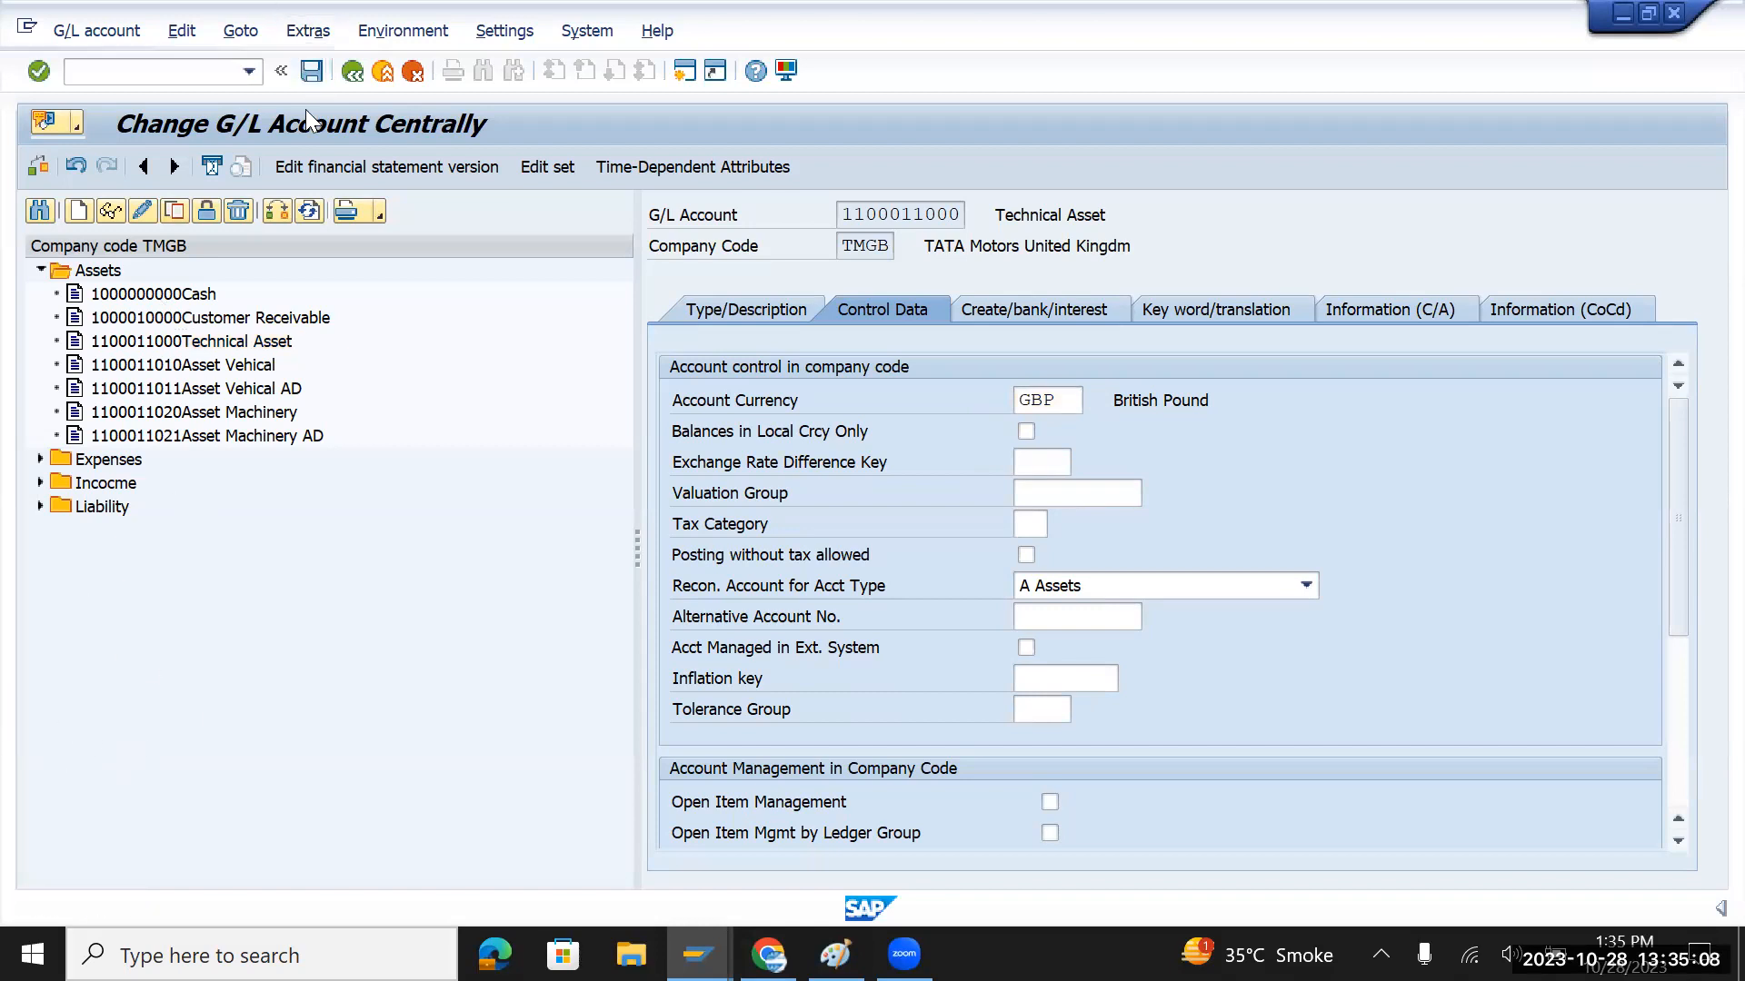
left_click(195, 366)
left_click_drag(1077, 402, 959, 403)
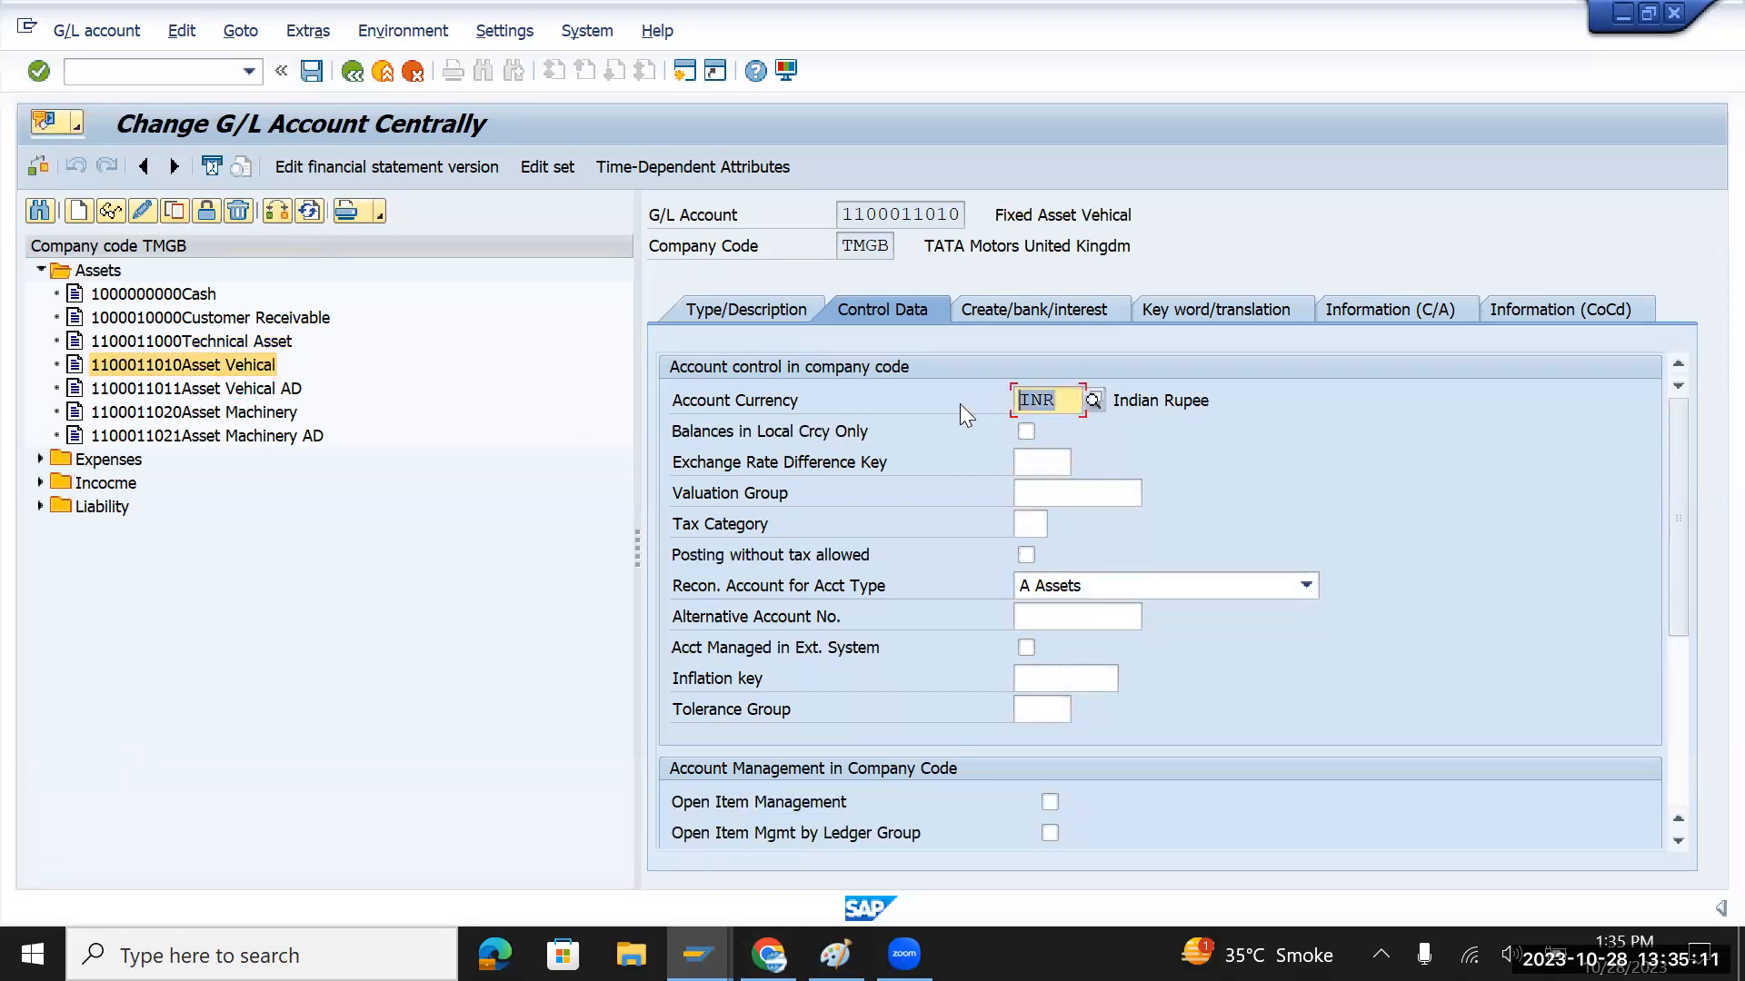
type("Asset")
key("BackSpace")
key("BackSpace")
key("BackSpace")
key("BackSpace")
key("BackSpace")
type("GB")
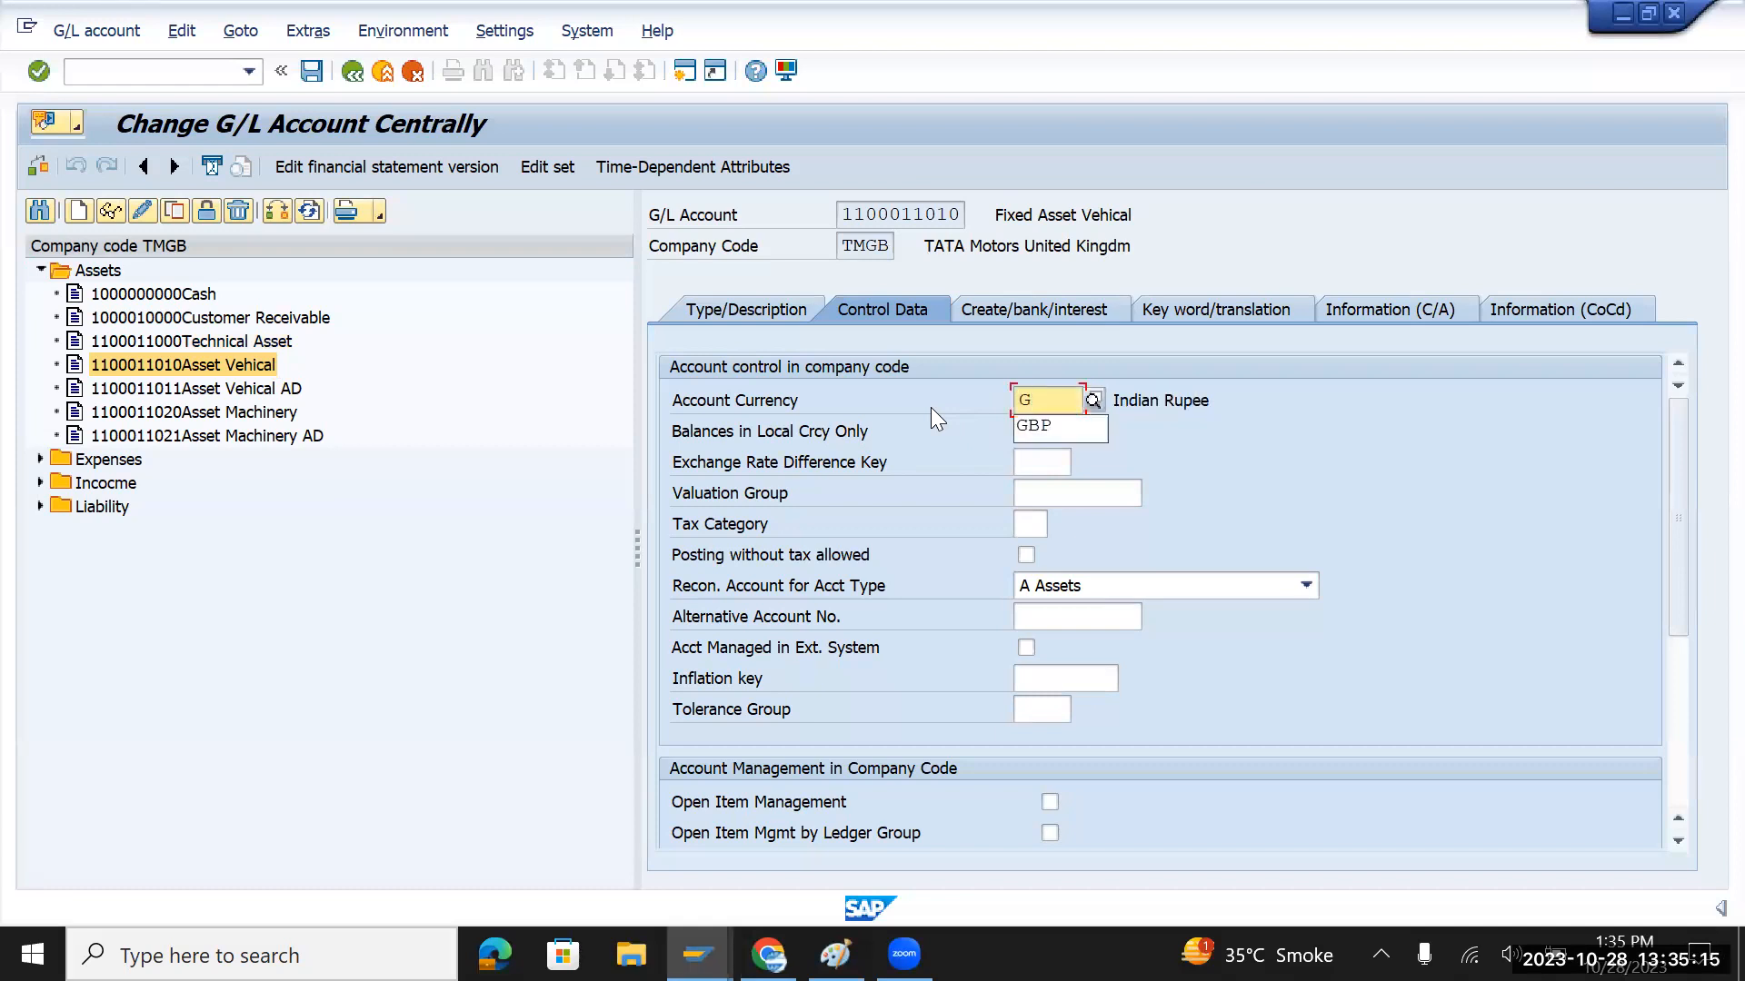
key("shift+Left")
key("shift+Left")
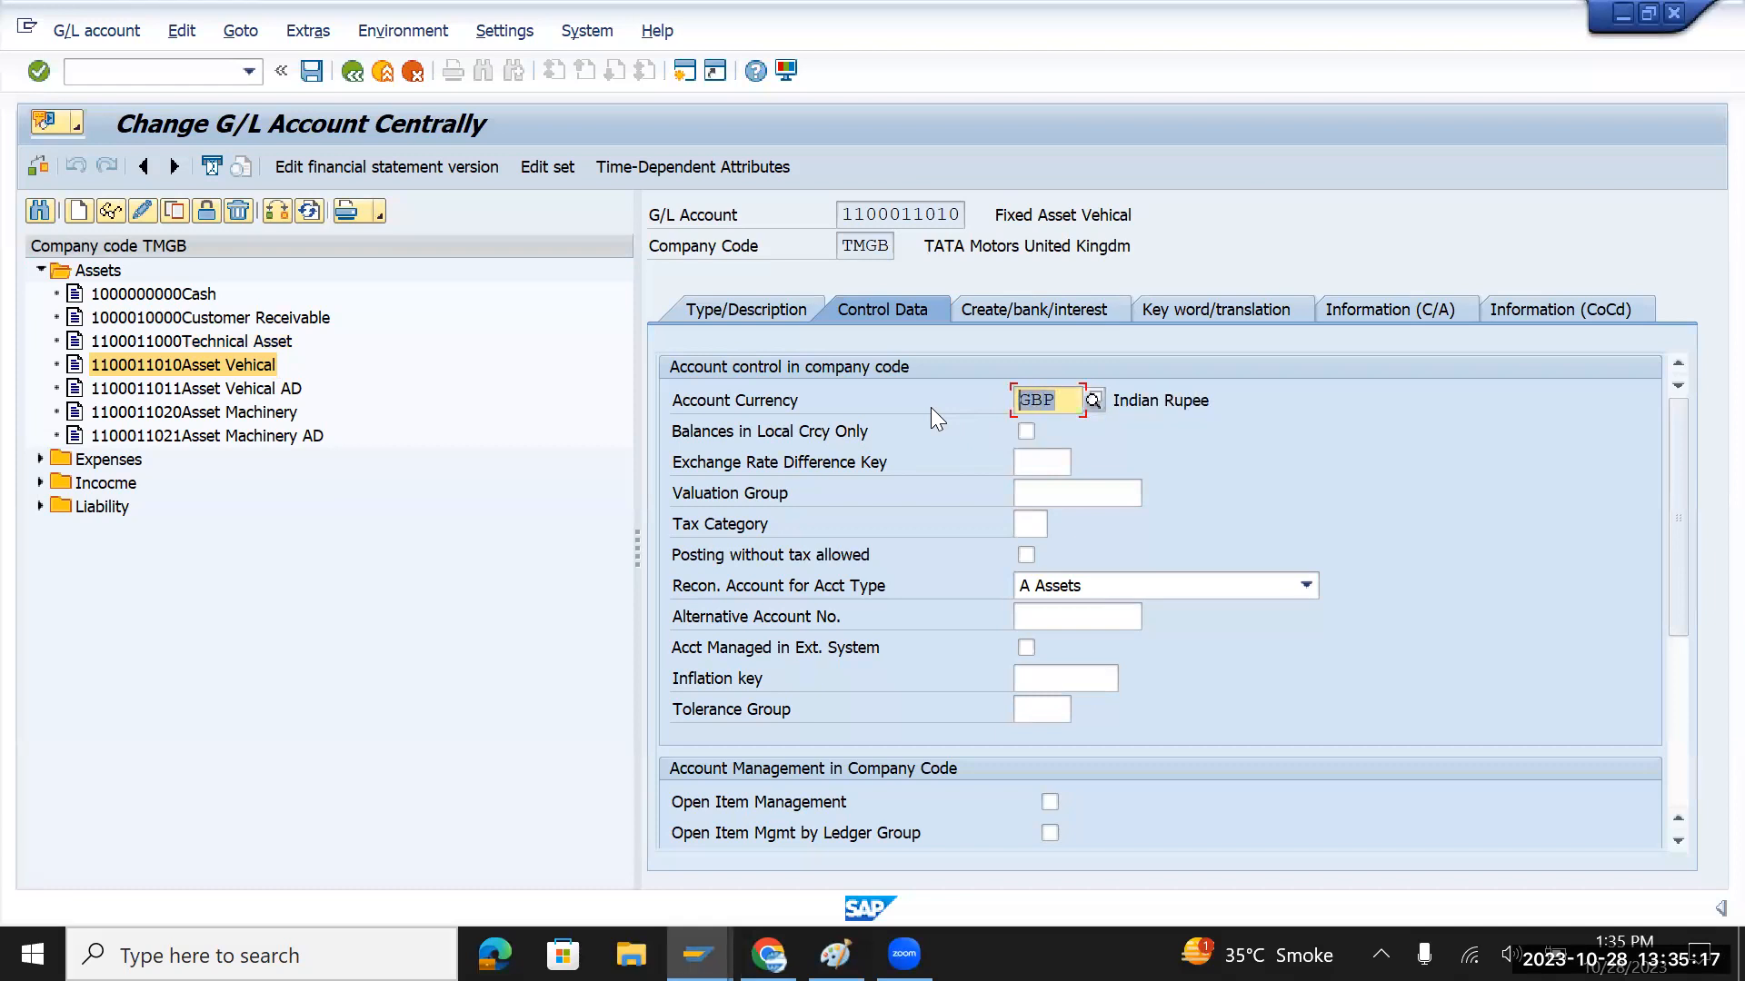
key("Left")
left_click(310, 69)
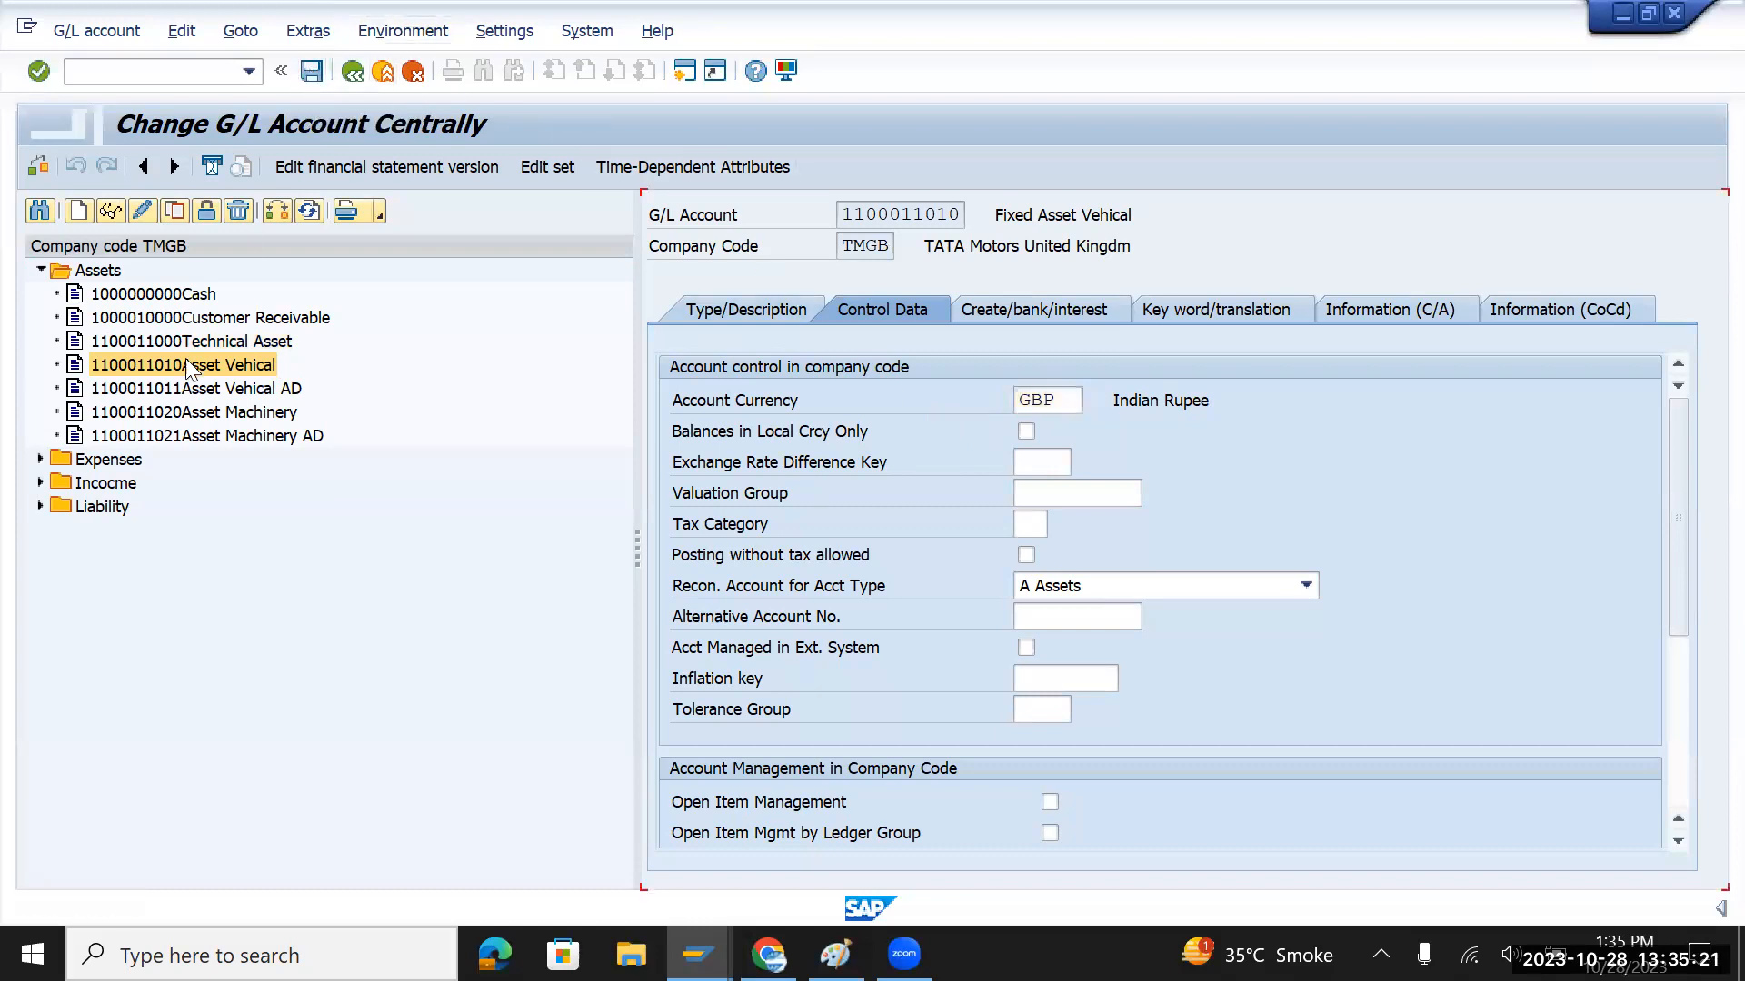
Open the Asset Vehical AD account's control data, set its account currency to GBP and save
double_click(176, 393)
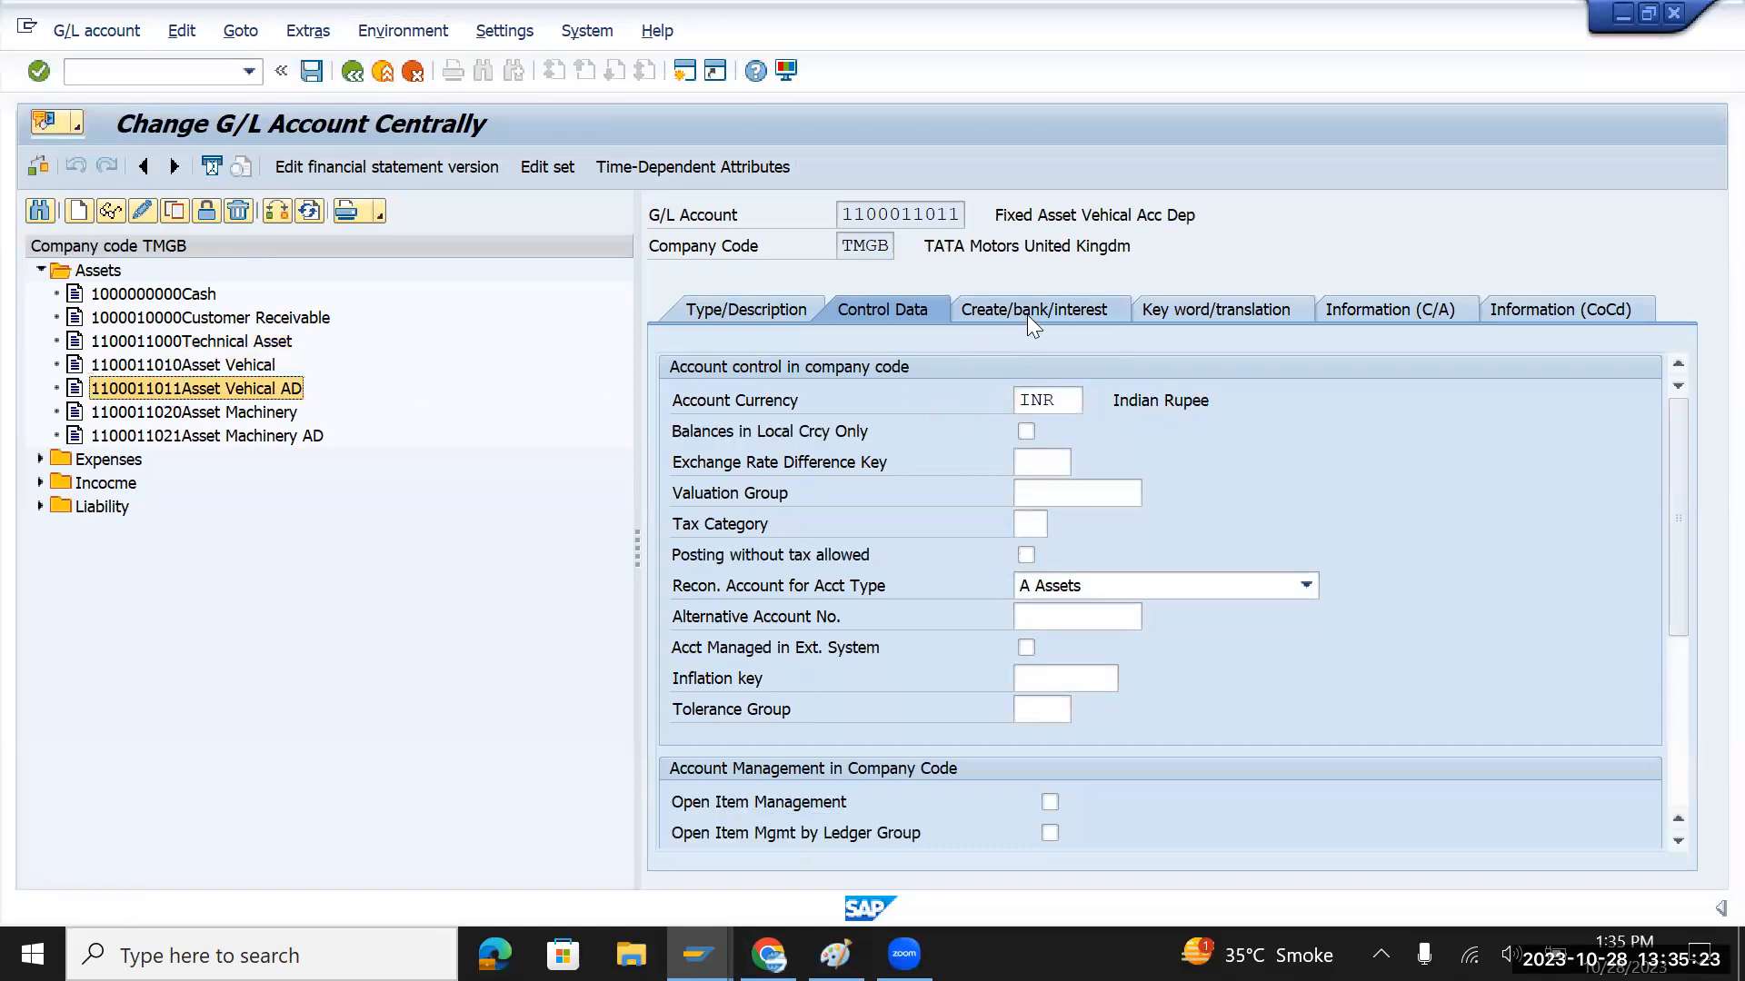
left_click(891, 318)
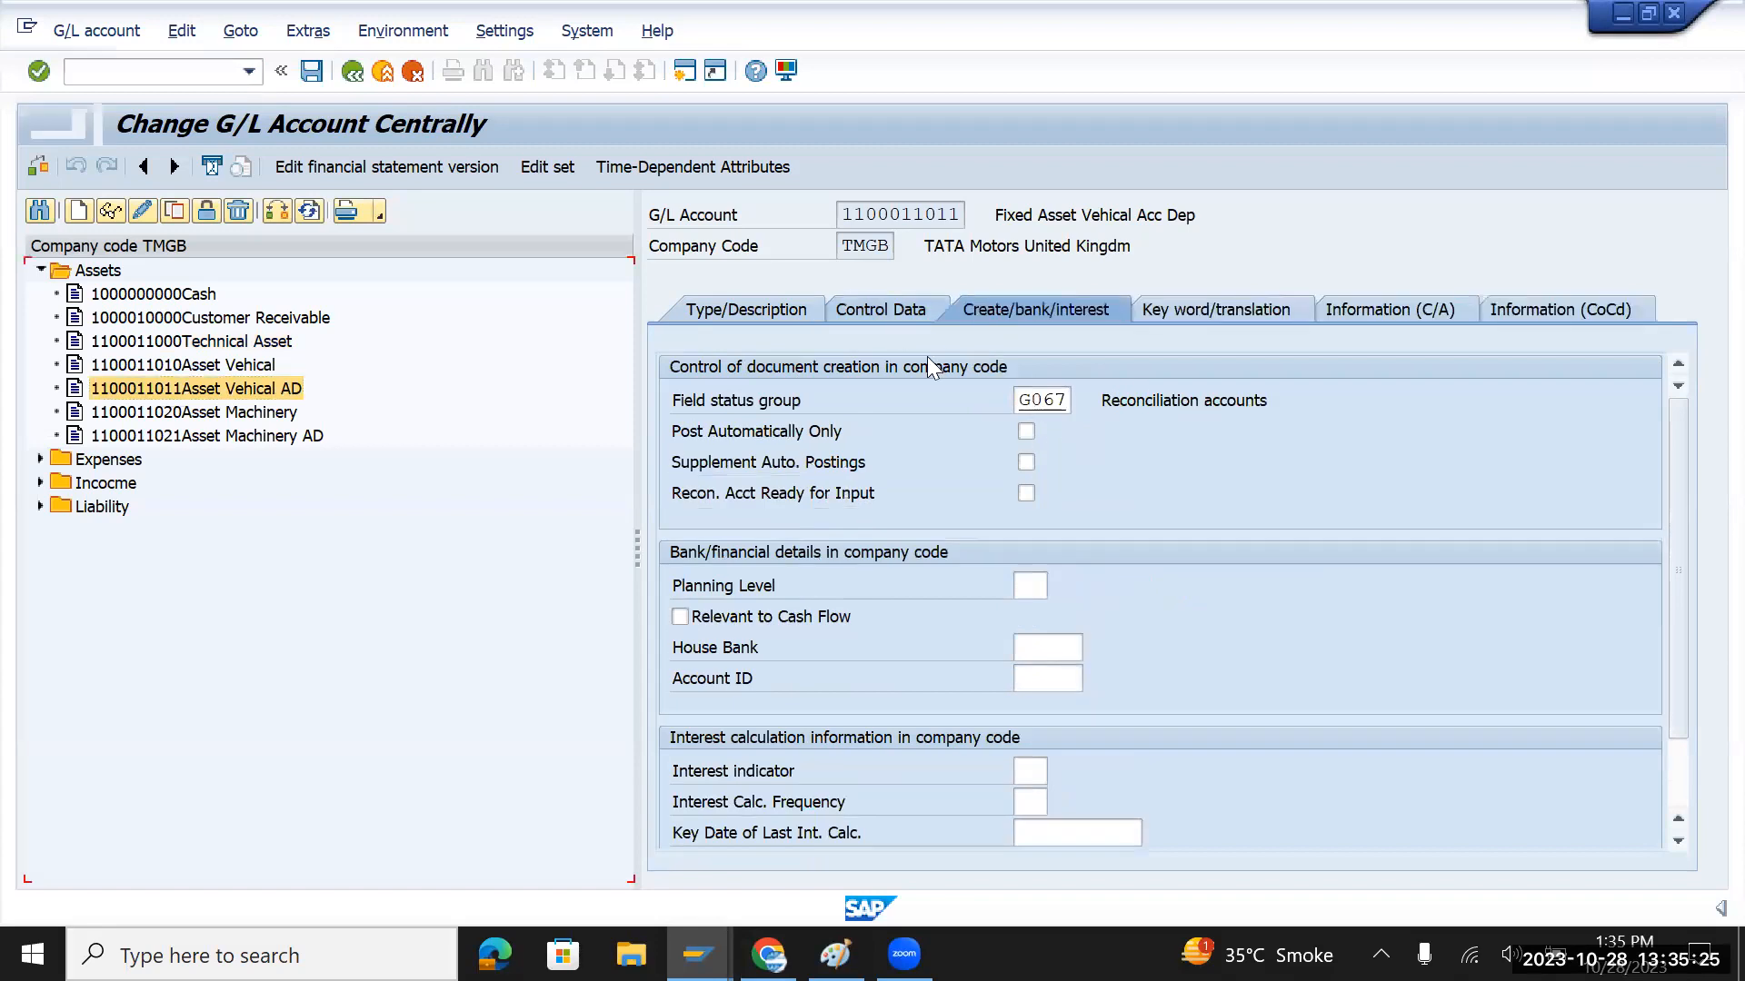
left_click(1022, 406)
type("GBP")
left_click(311, 71)
Set the account currency of Asset Machinery and Asset Machinery AD to GBP, saving each account
left_click(222, 413)
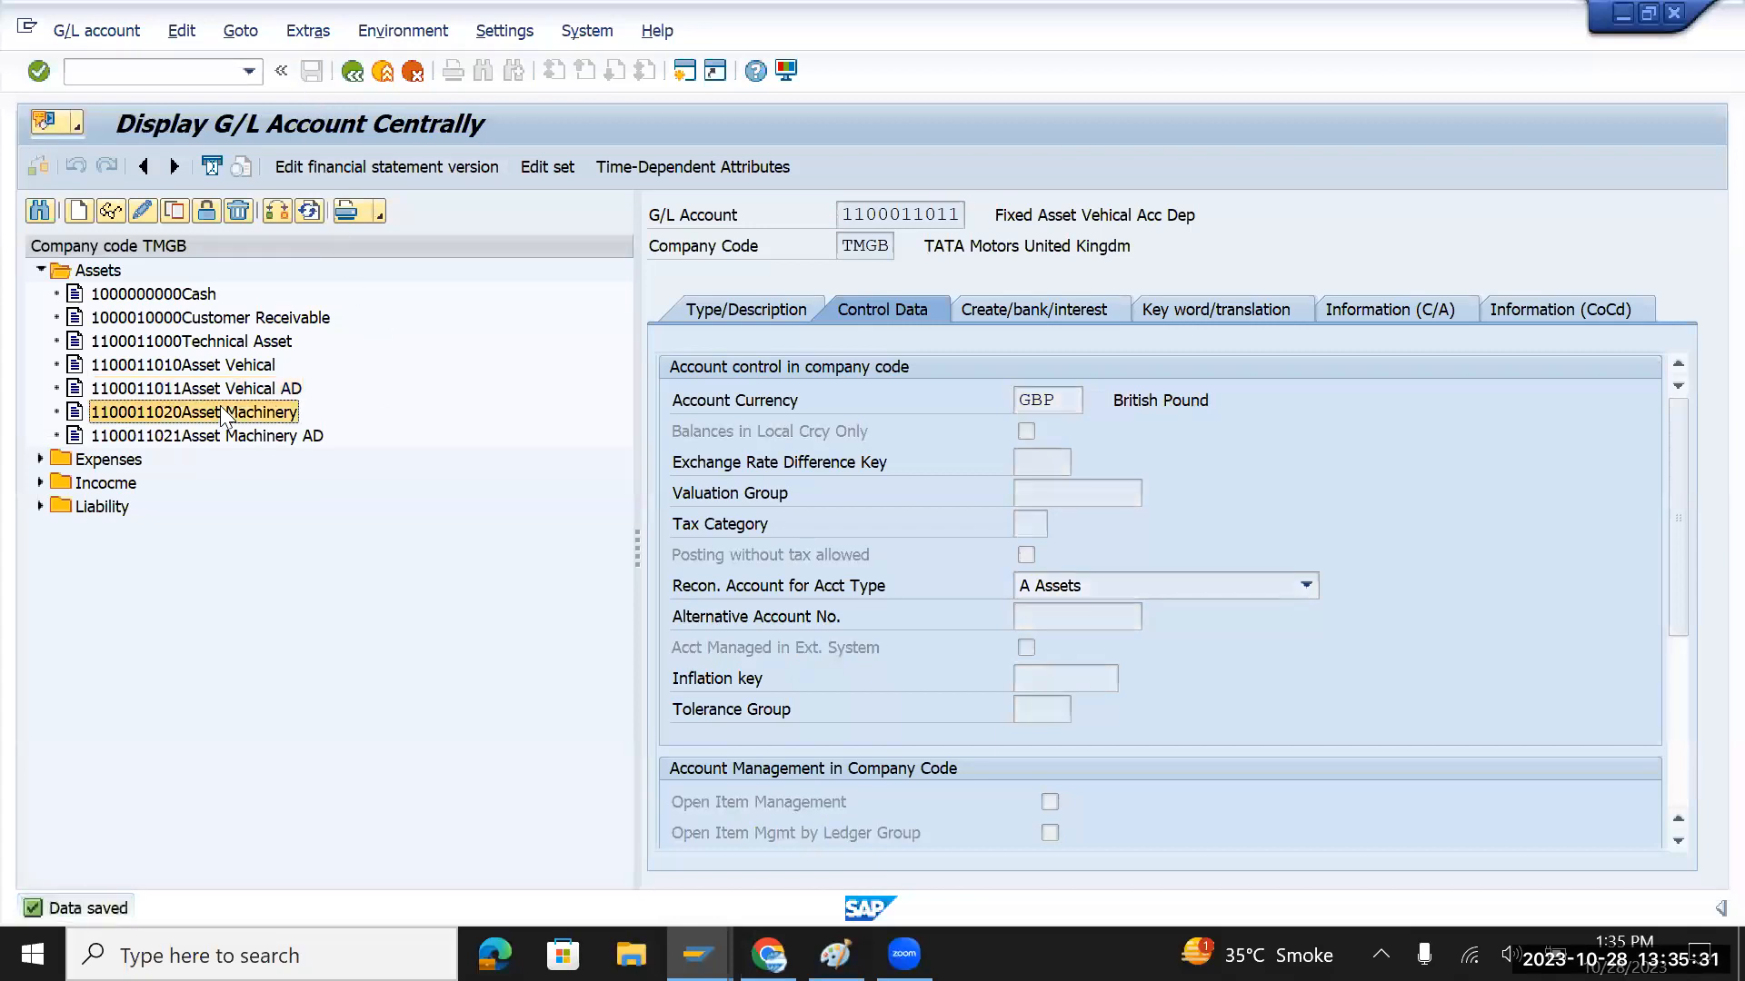
left_click(1079, 400)
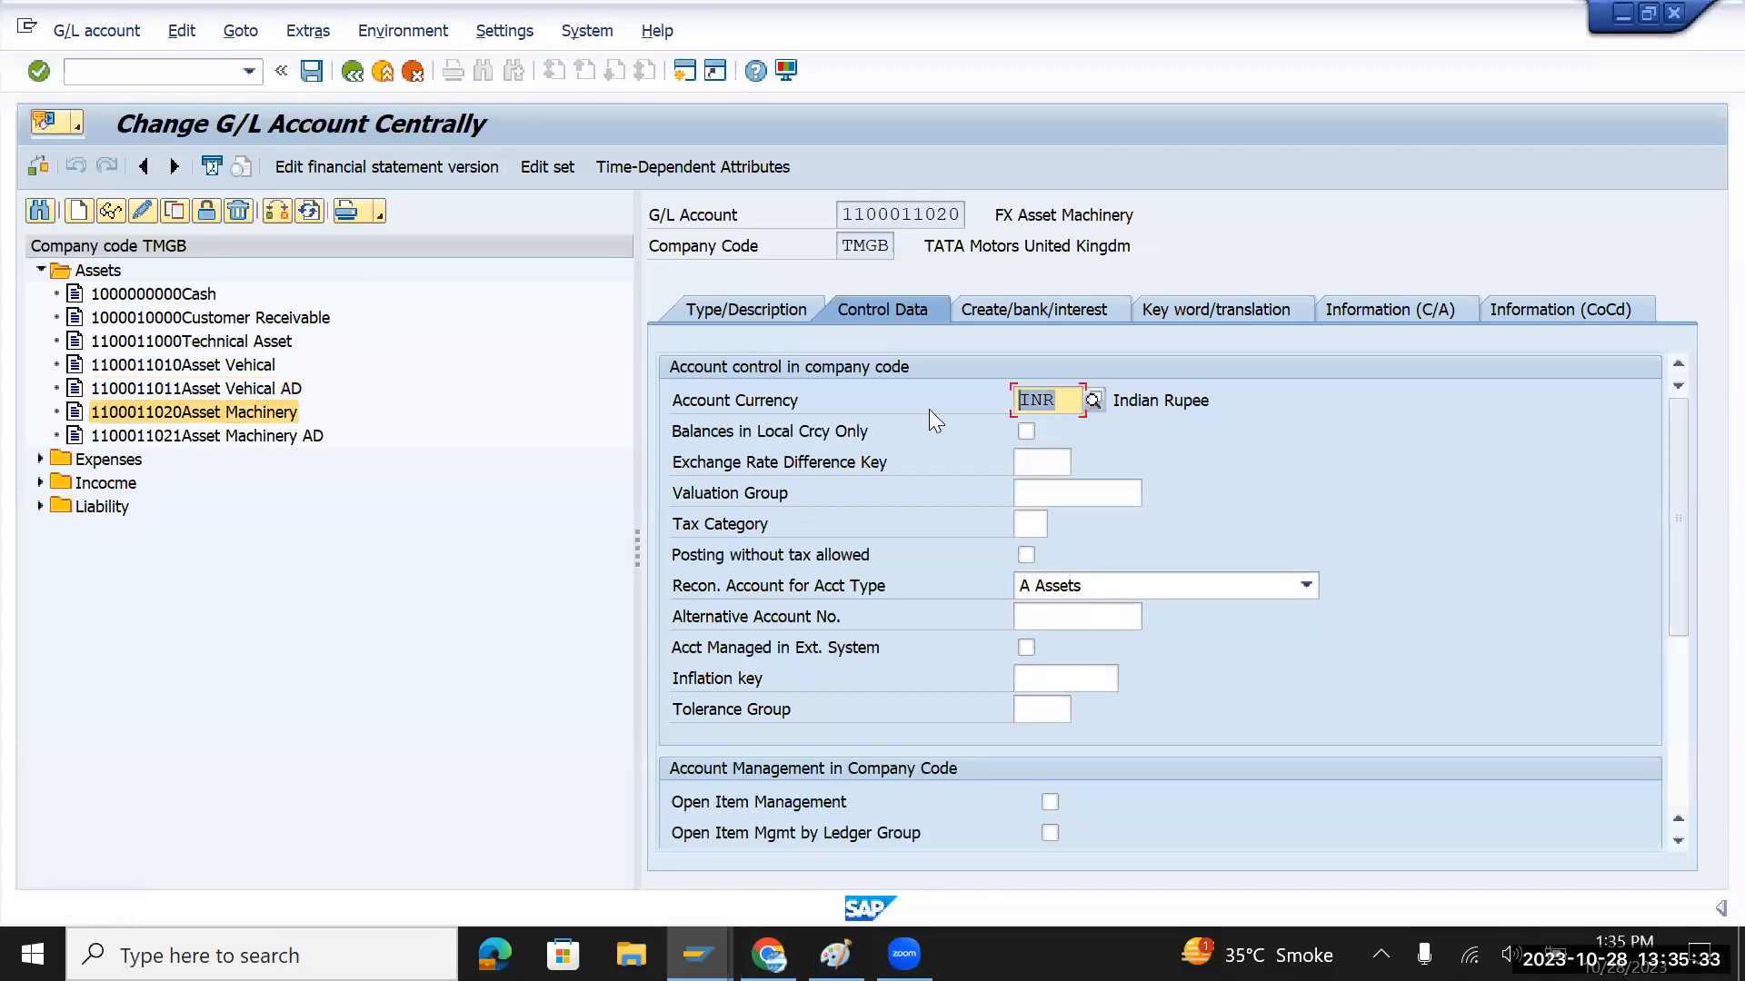
type("GBP")
left_click(311, 72)
double_click(254, 437)
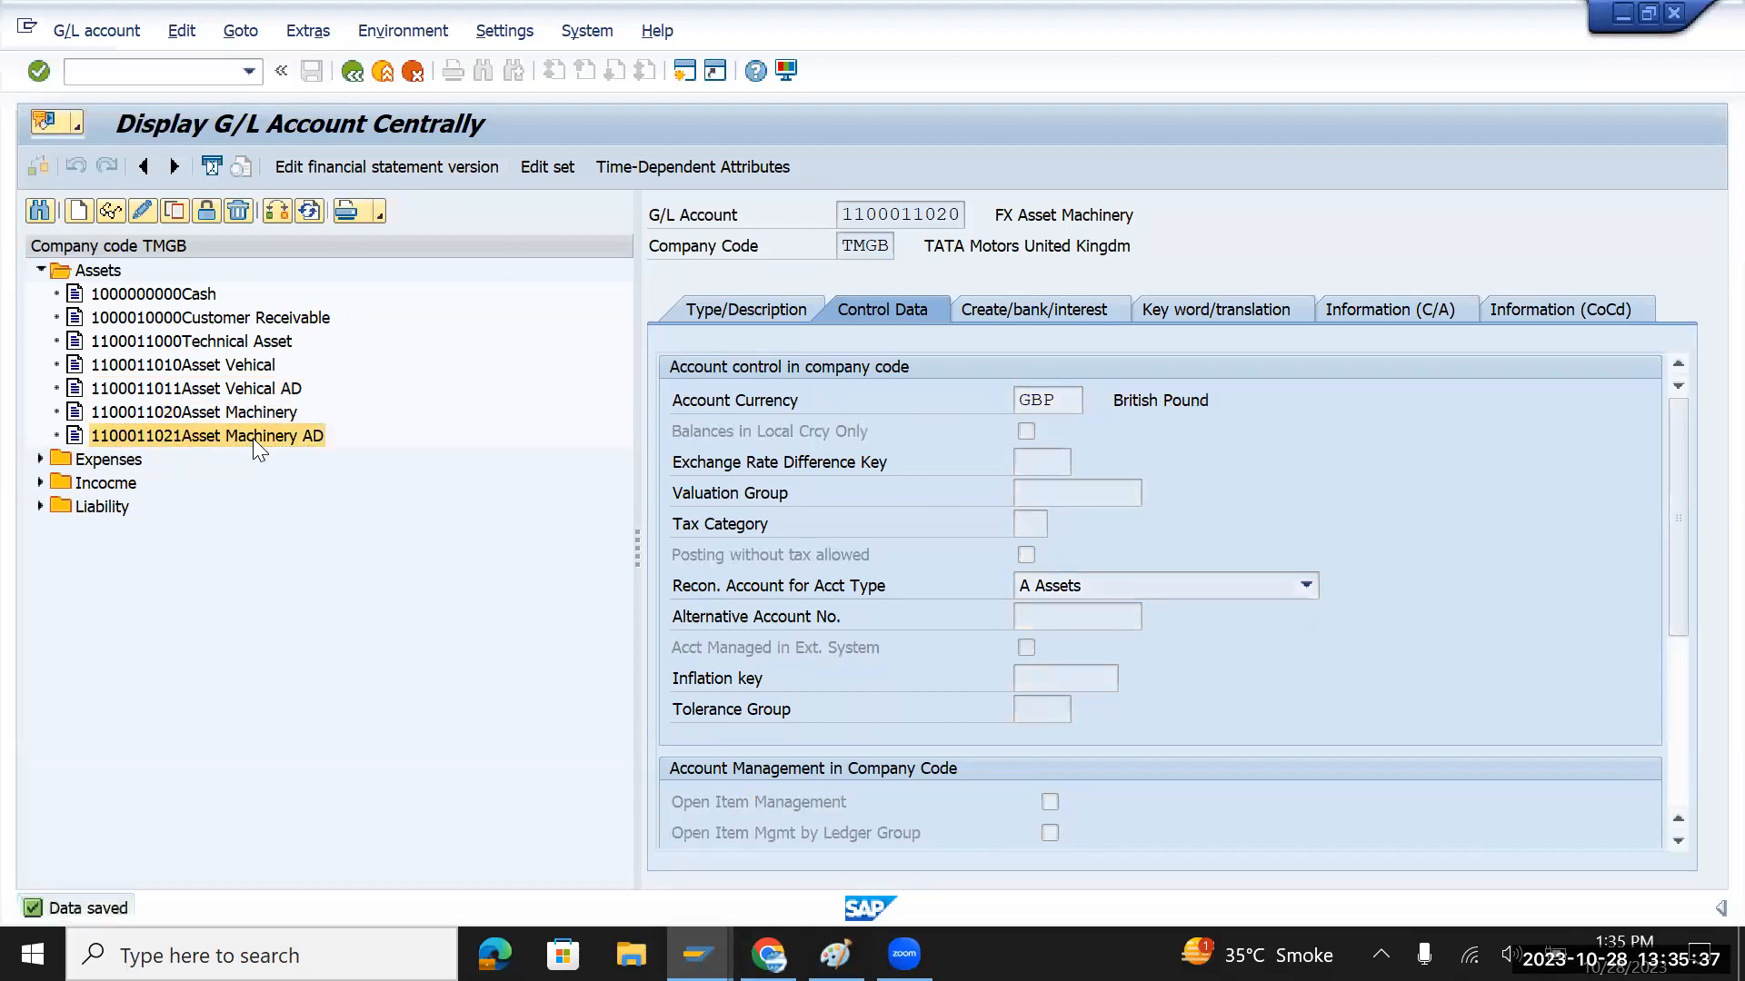
left_click(1045, 402)
type("GBP")
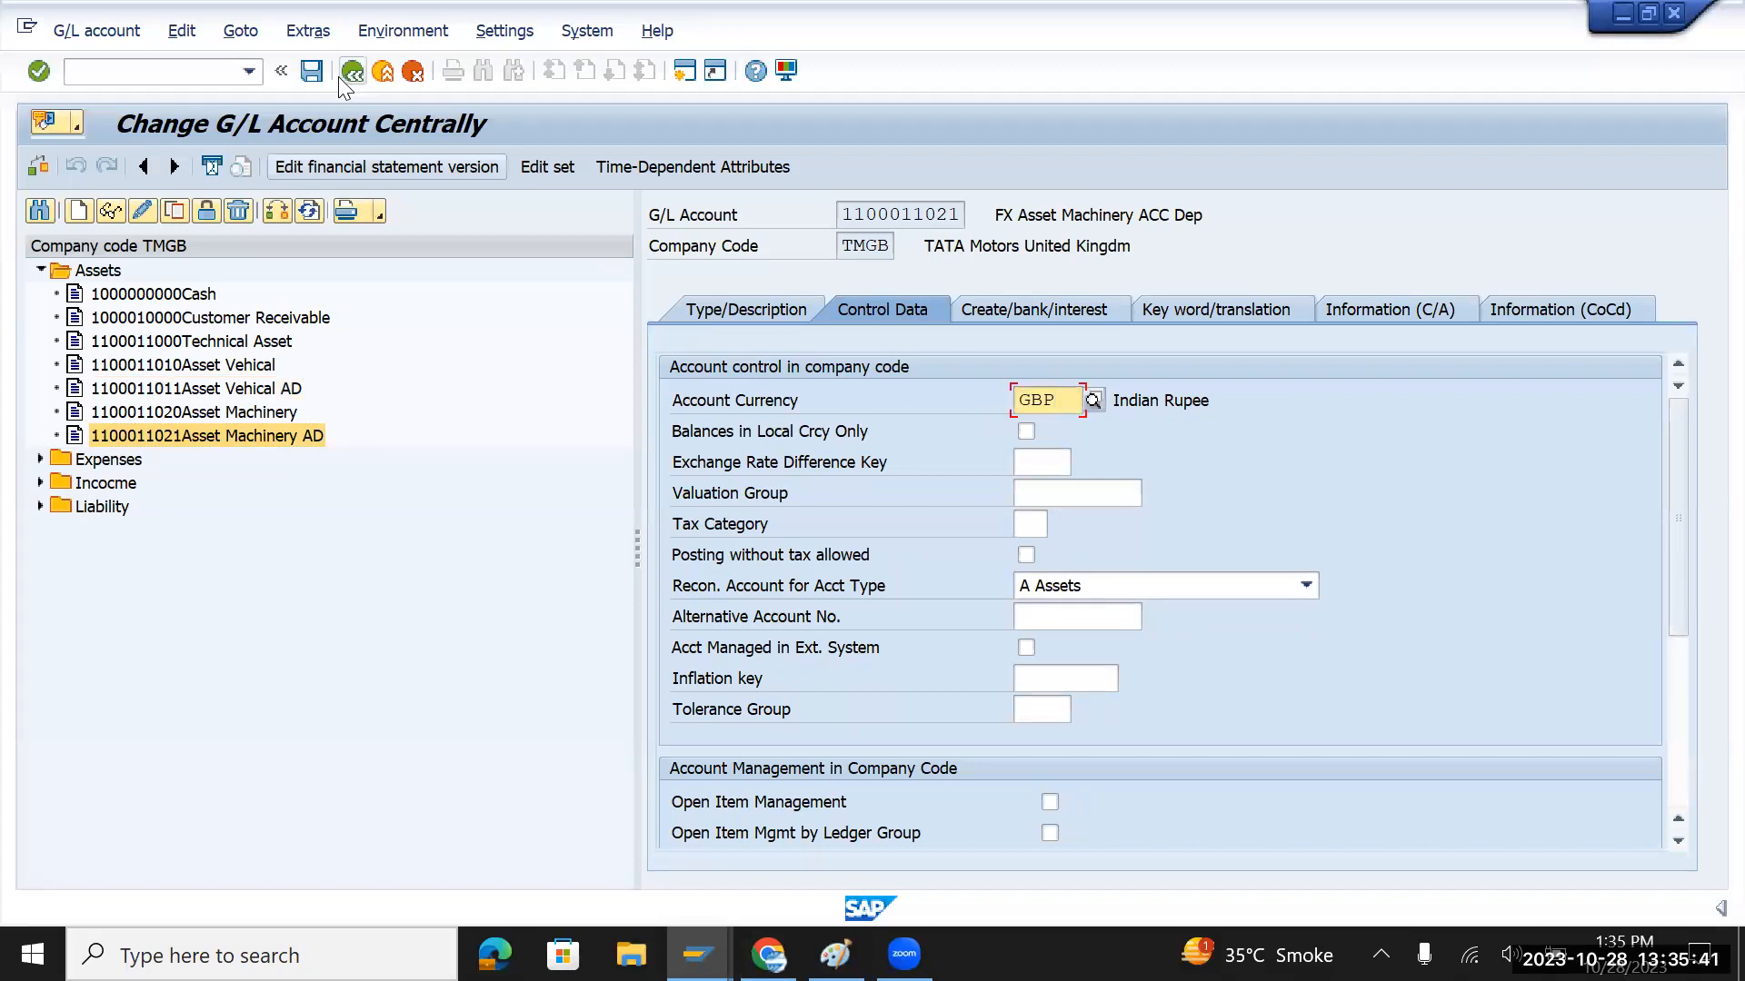
left_click(312, 72)
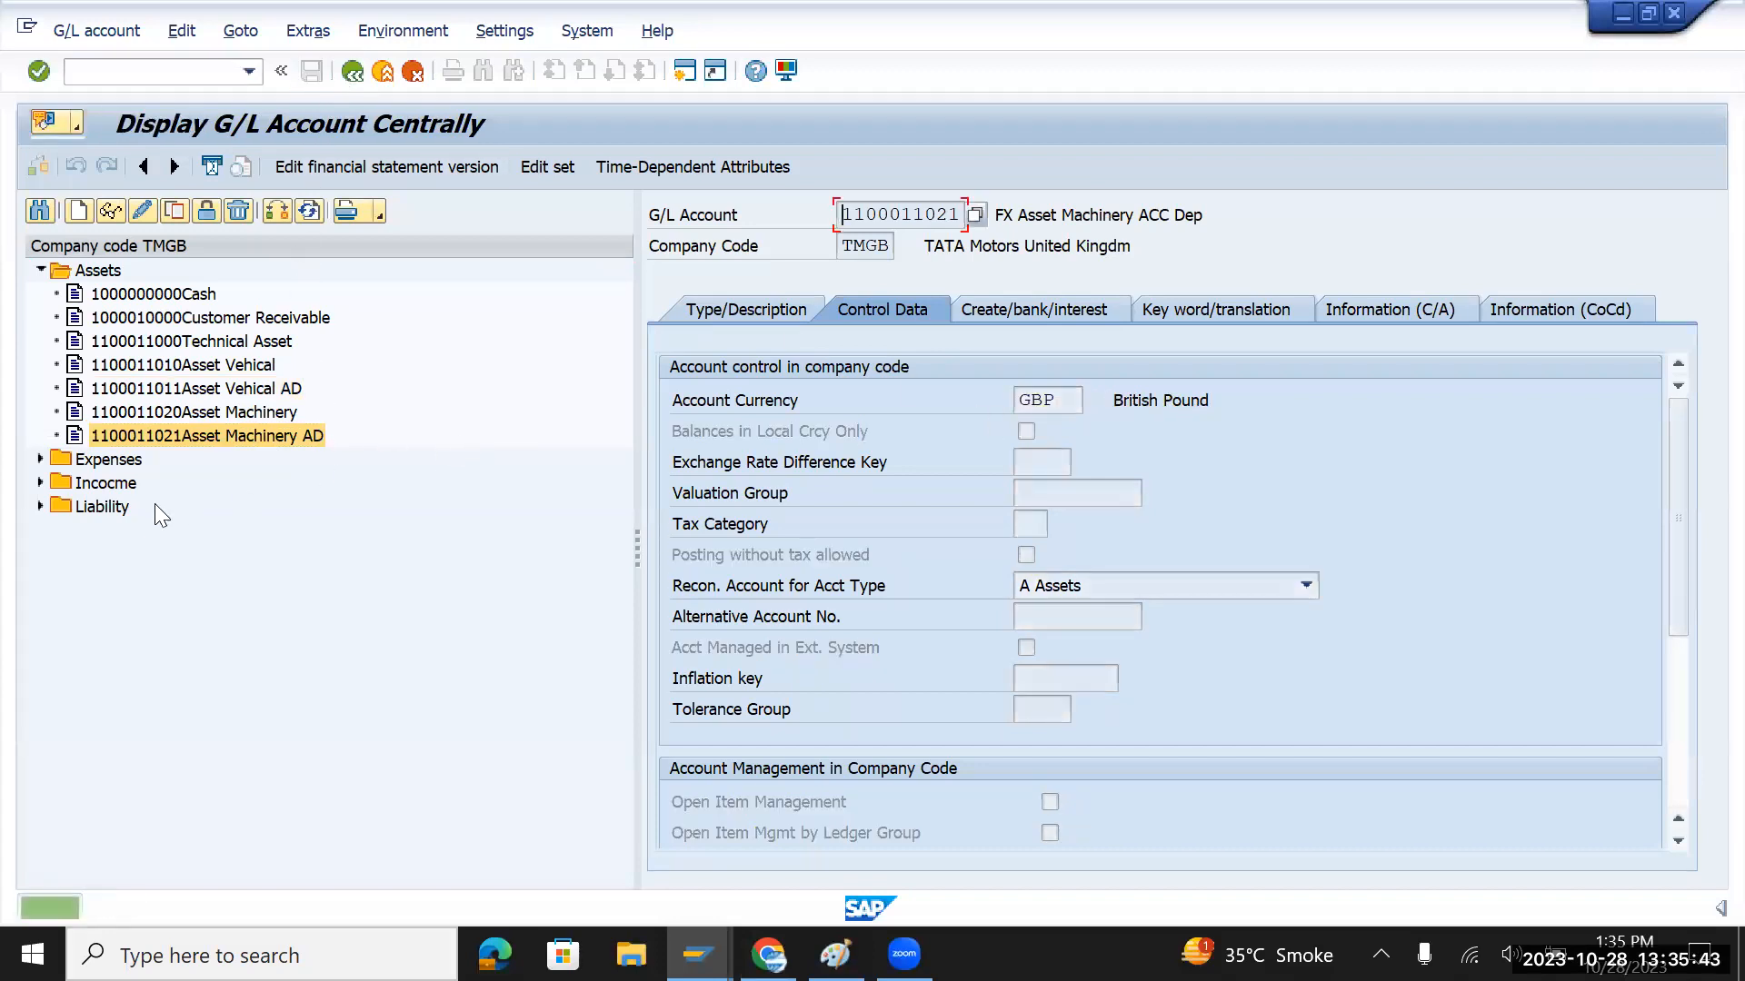
Open the Office Rent account under Expenses, set its account currency to GBP and save
left_click(40, 459)
double_click(169, 484)
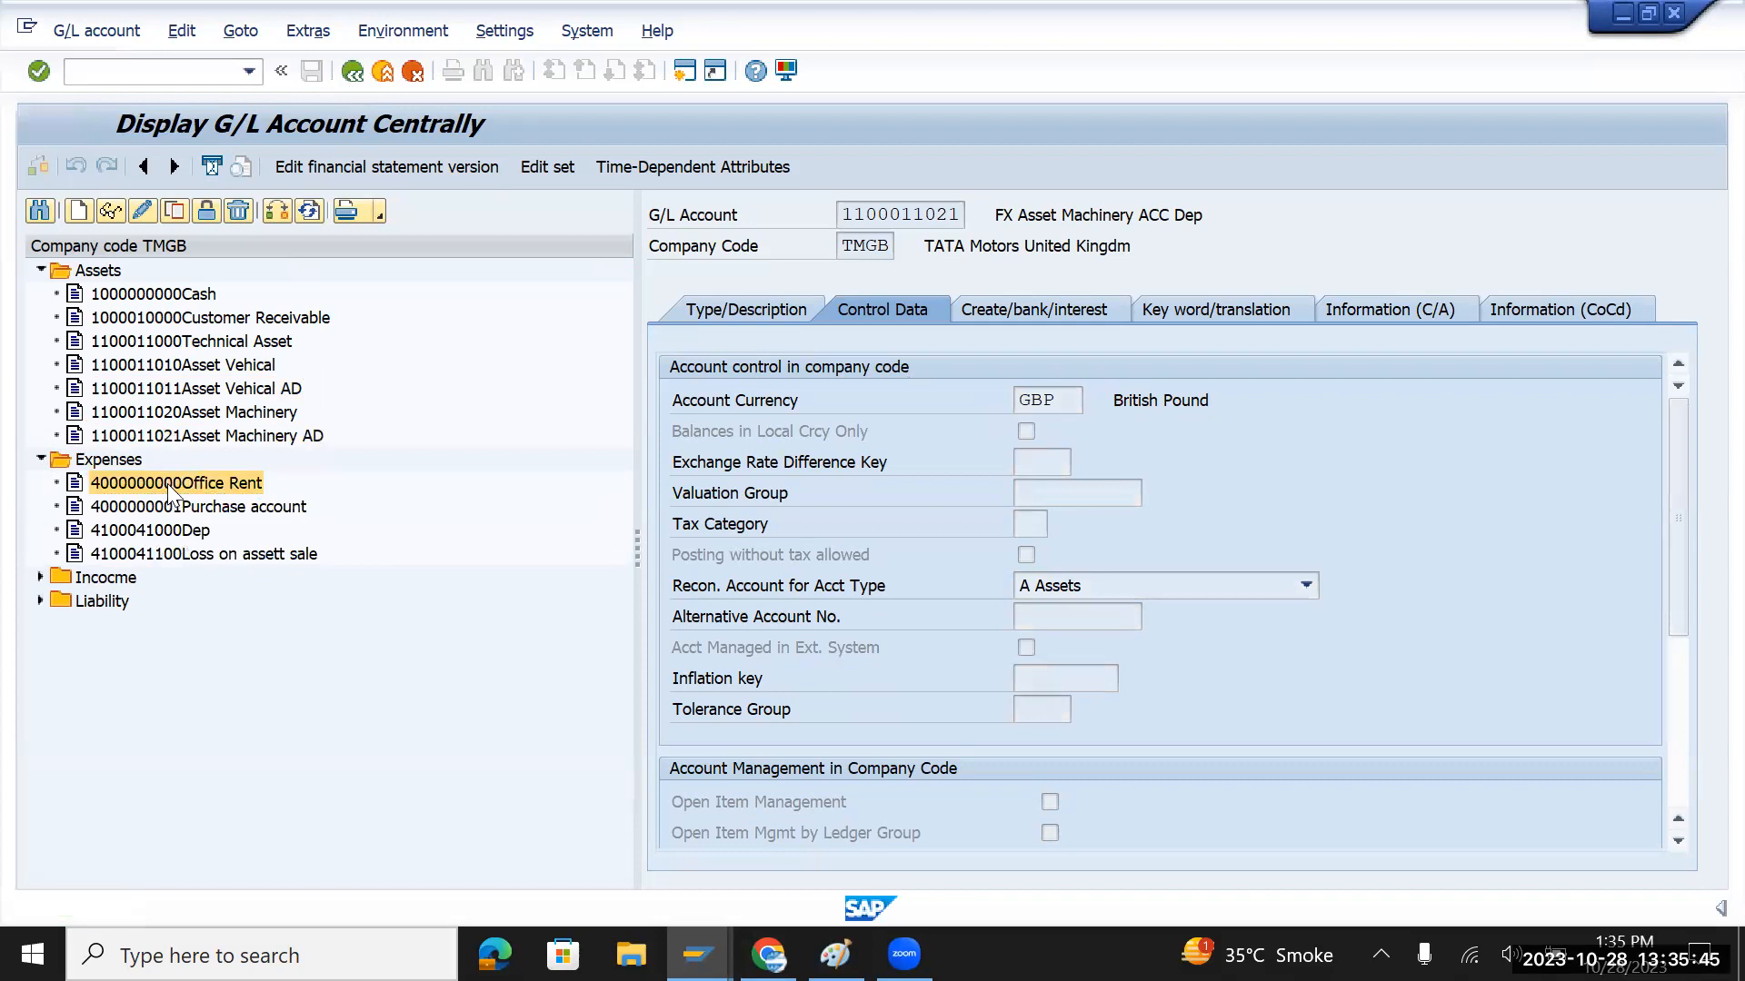
double_click(1049, 403)
type("GBP")
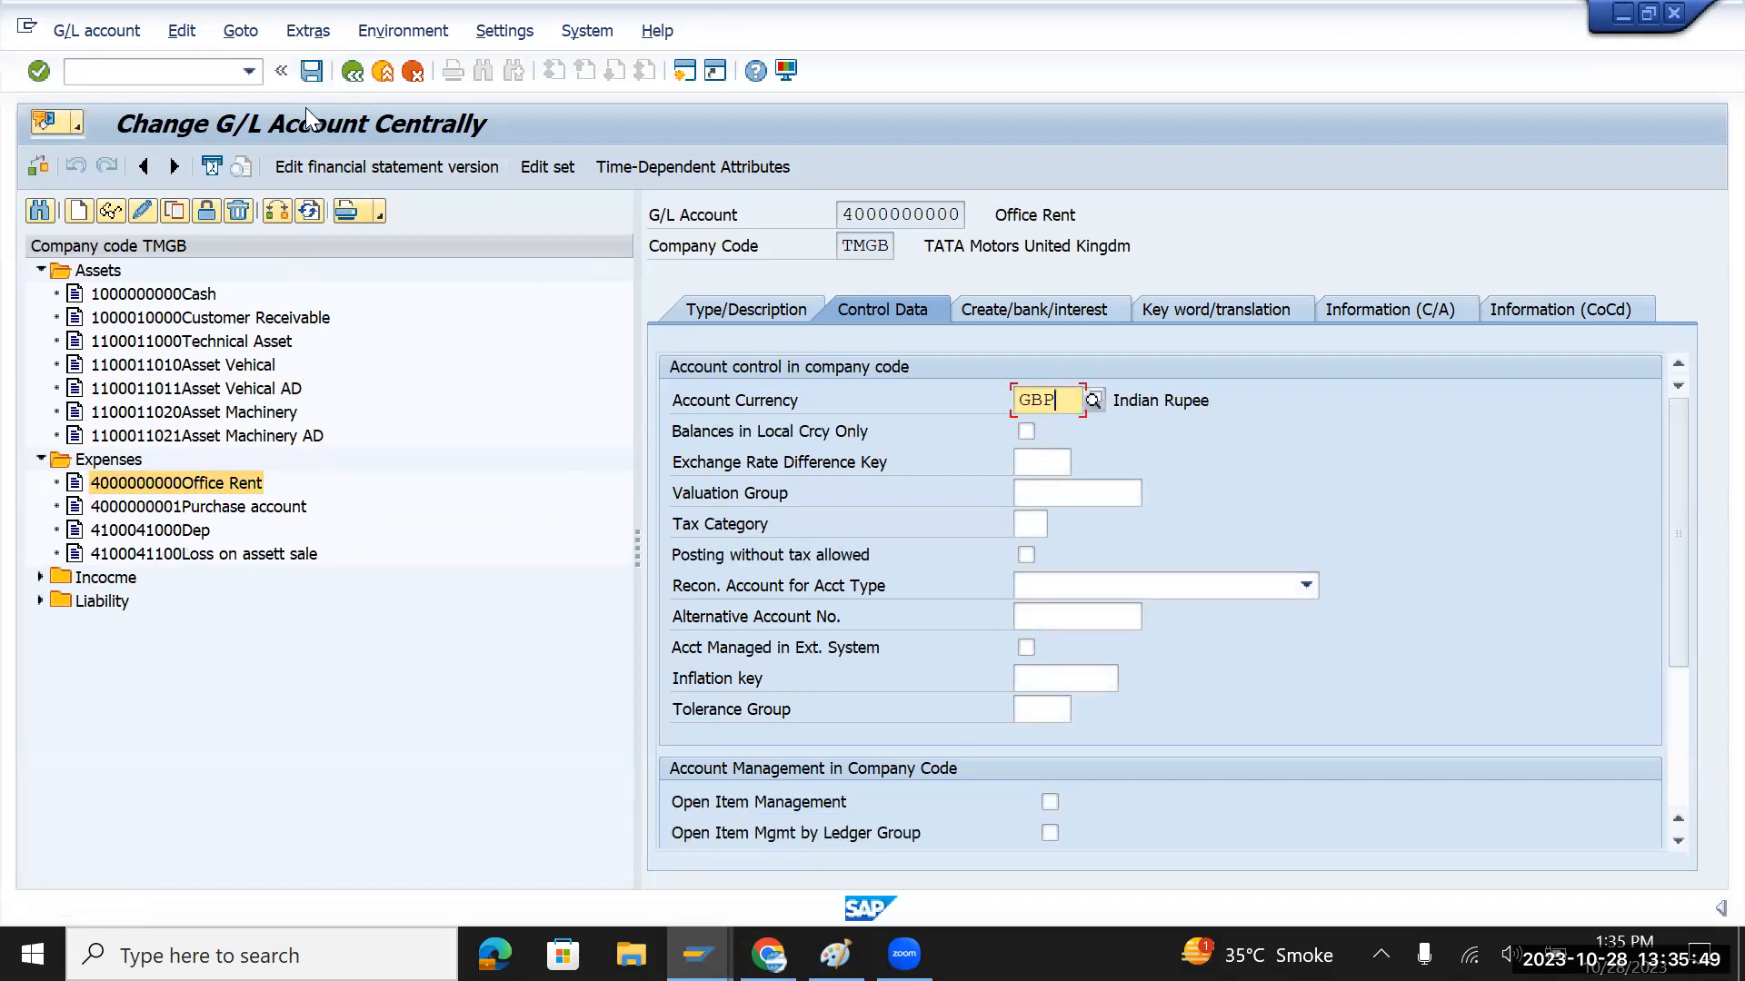
left_click(312, 71)
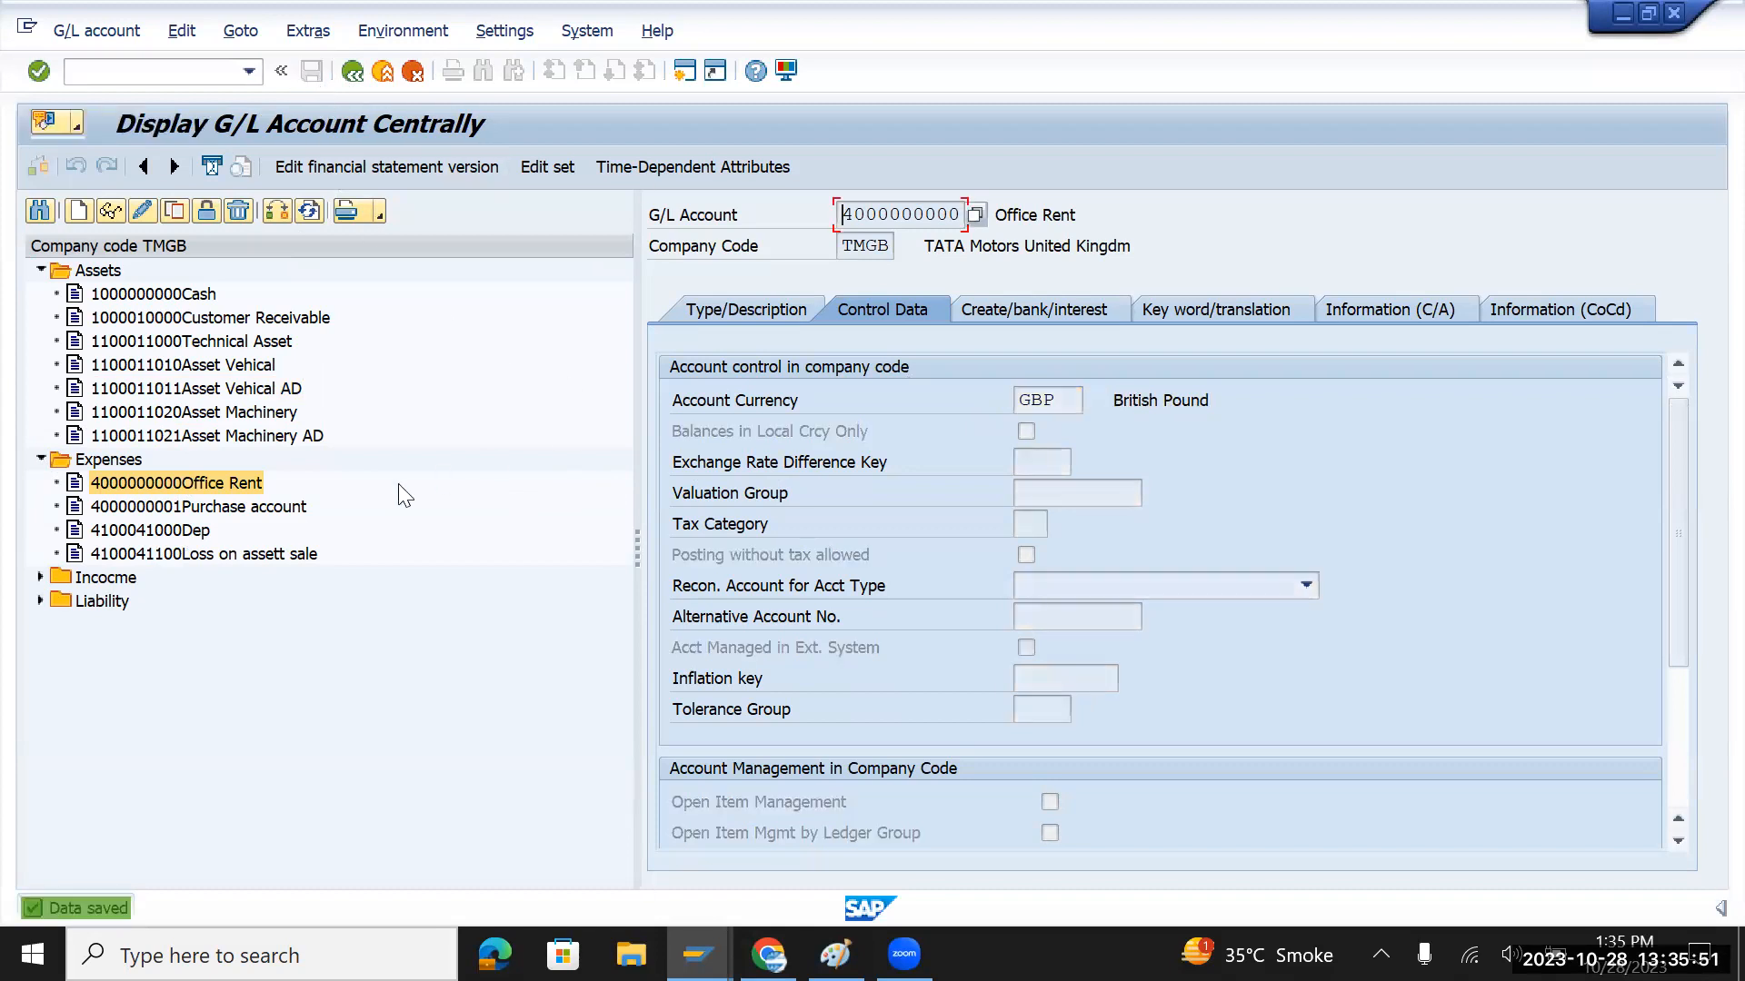
Check the account currency of the Purchase account under Expenses
left_click(226, 508)
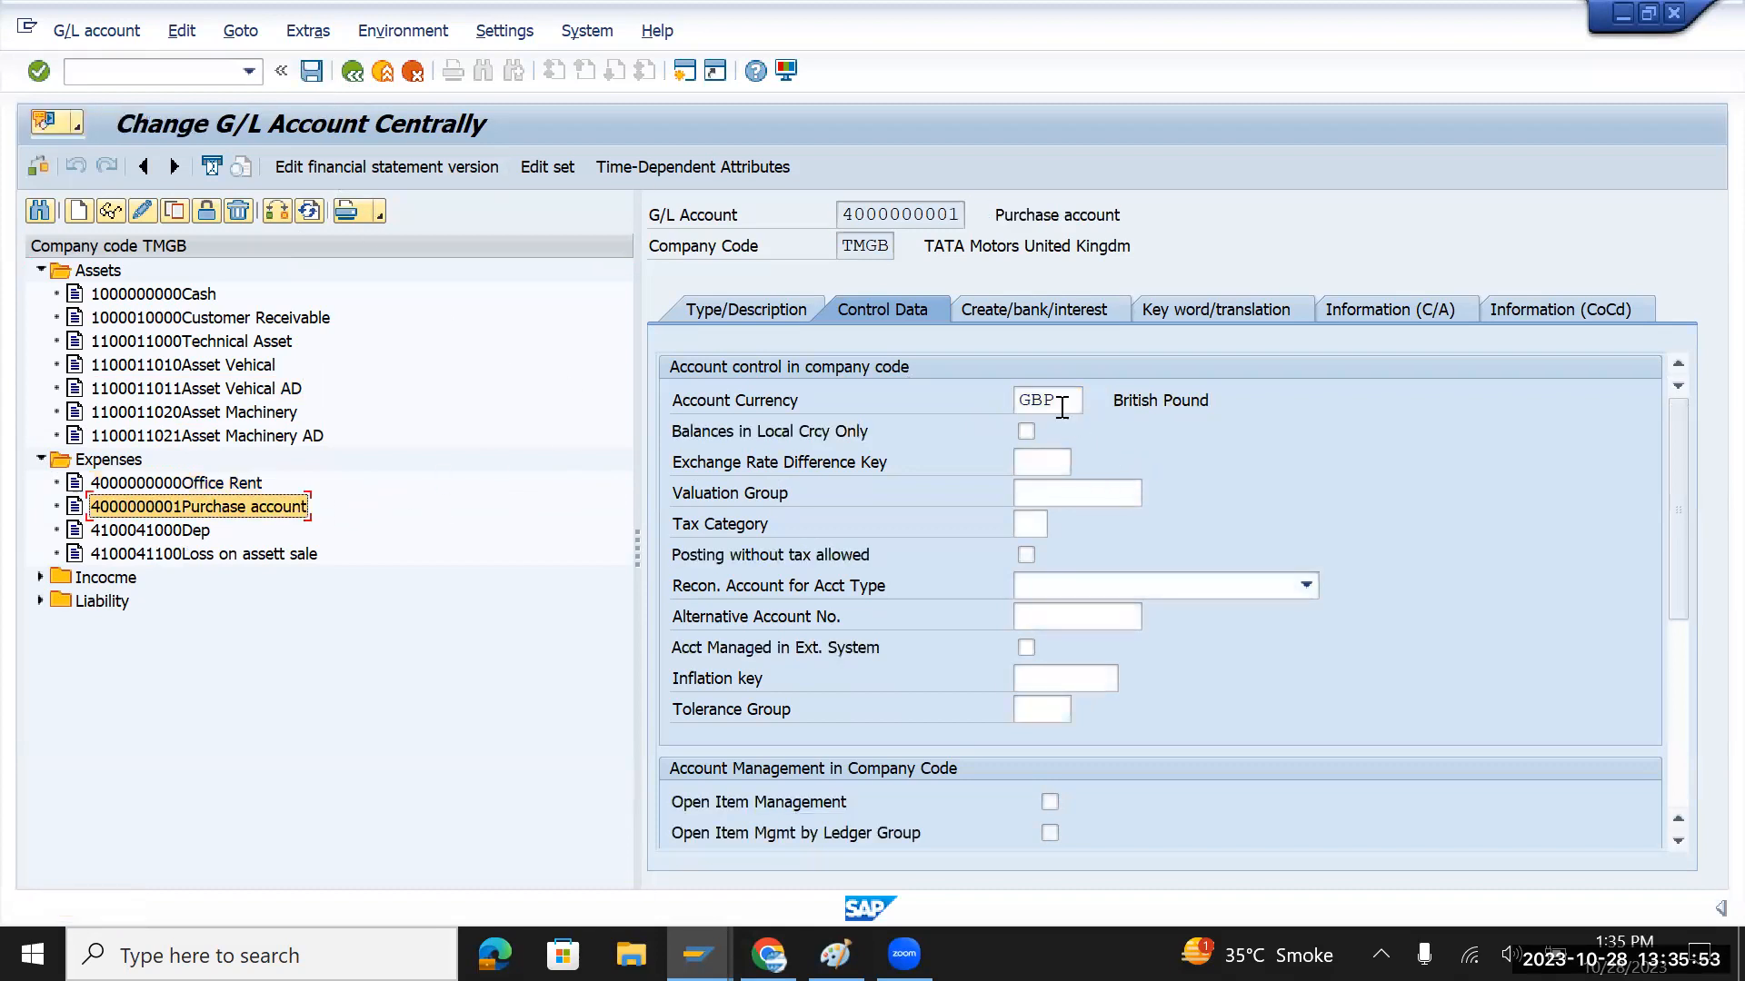
left_click(1061, 408)
left_click(231, 487)
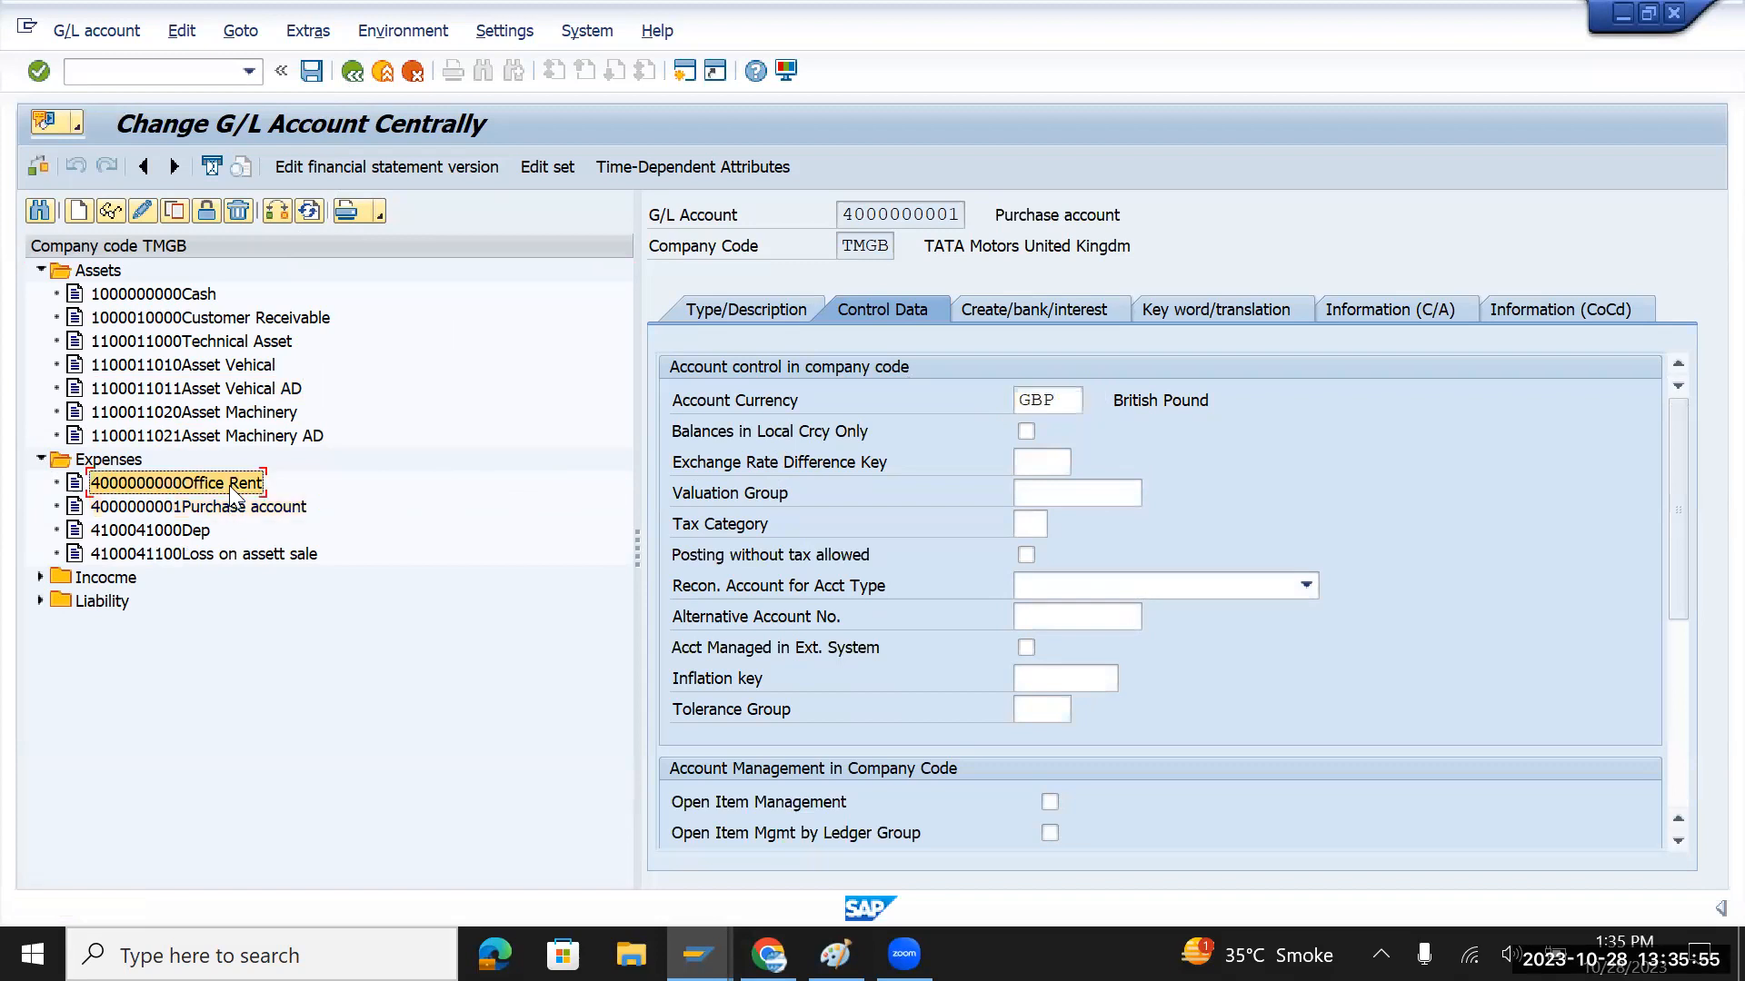
Set the account currency of the Dep and Loss on assett sale expense accounts to GBP, saving each account
left_click(187, 534)
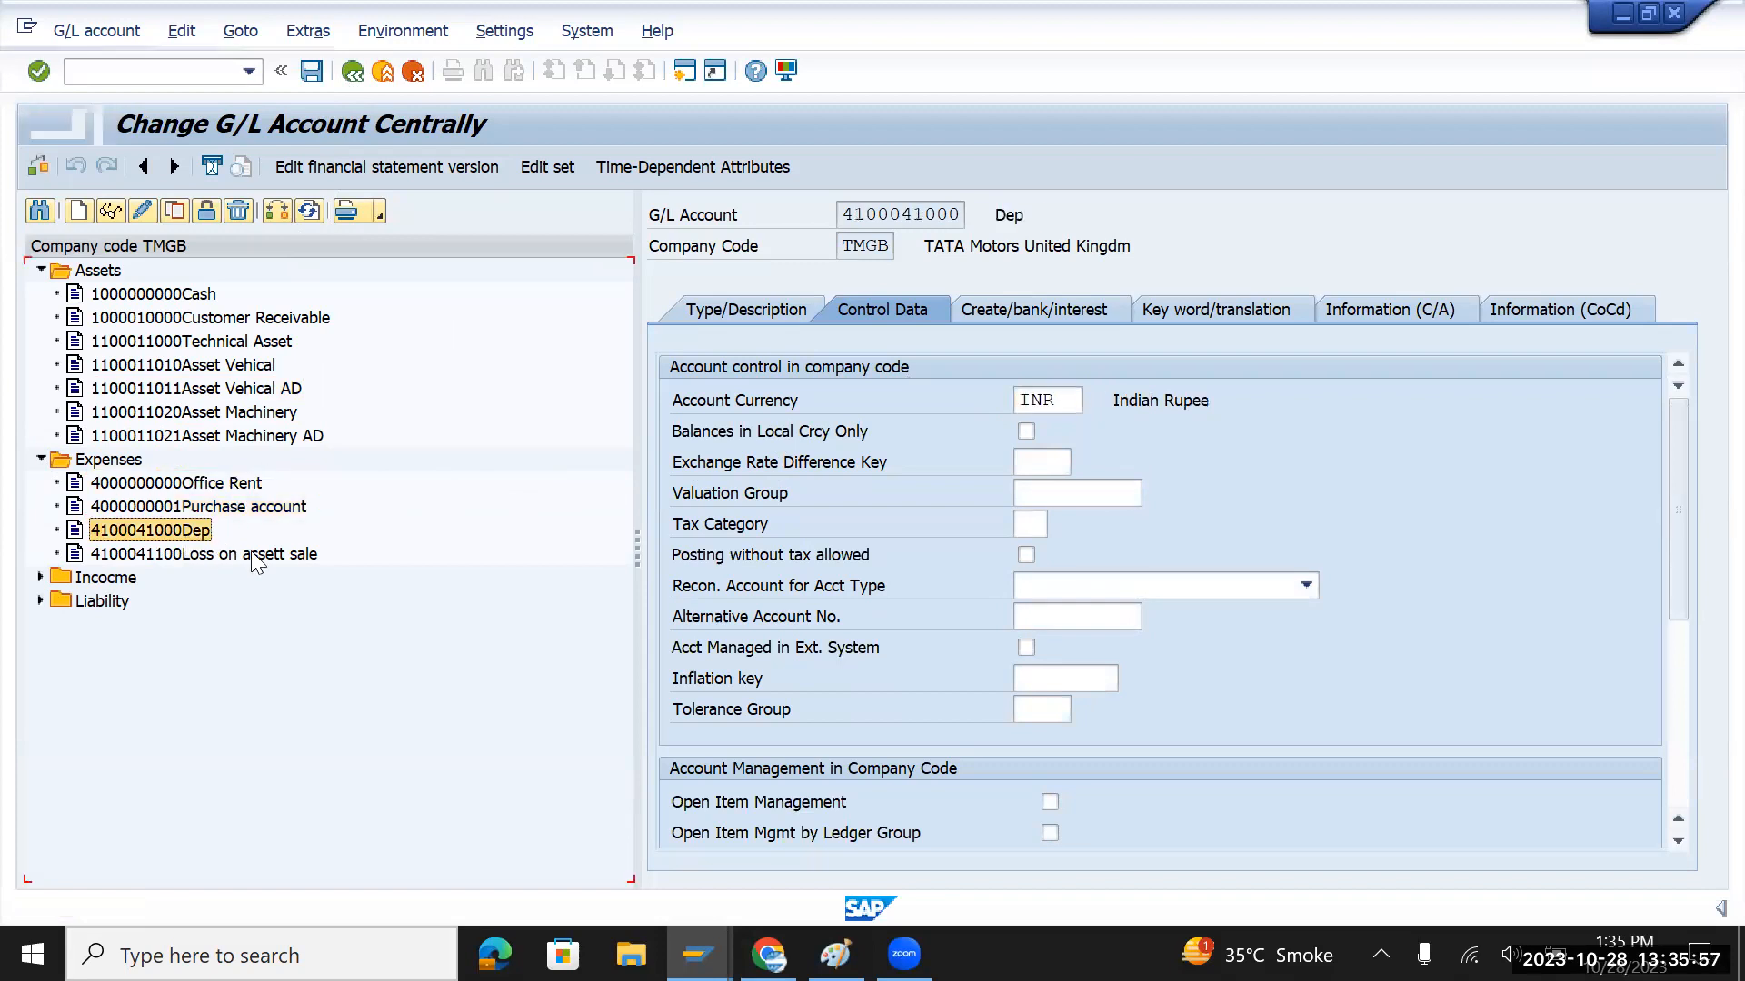
double_click(1073, 400)
type("GBP")
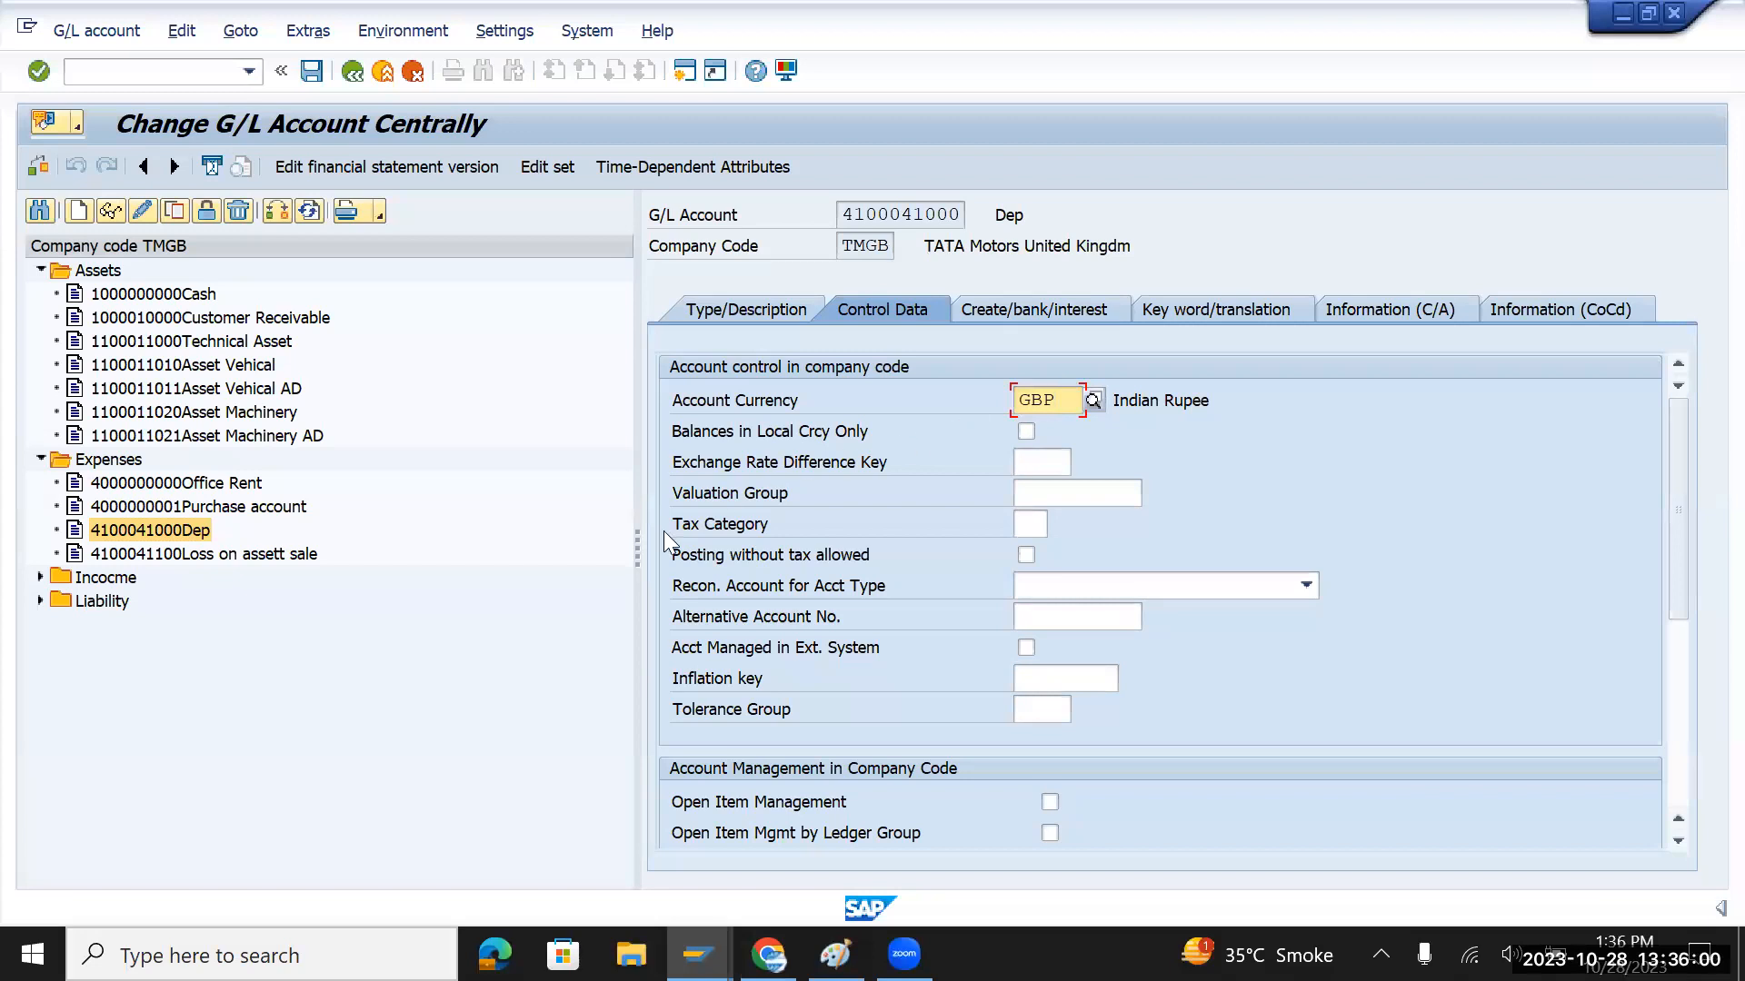
left_click(312, 72)
double_click(217, 555)
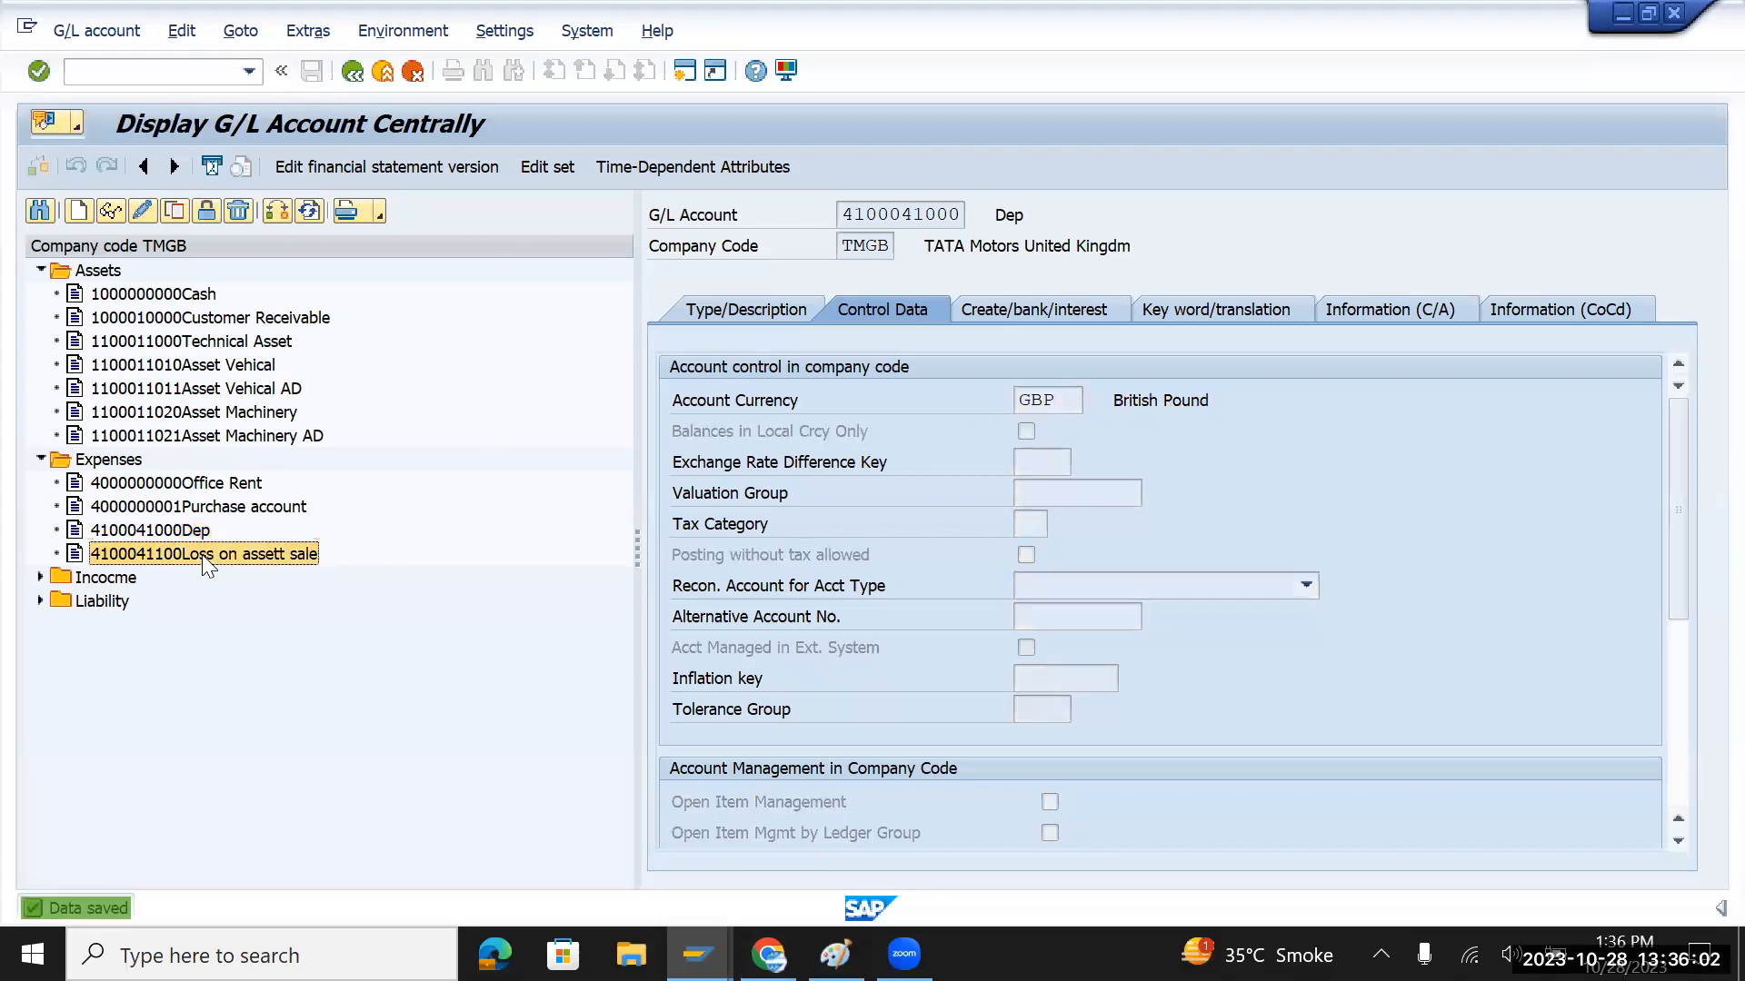
double_click(1060, 400)
type("GBP")
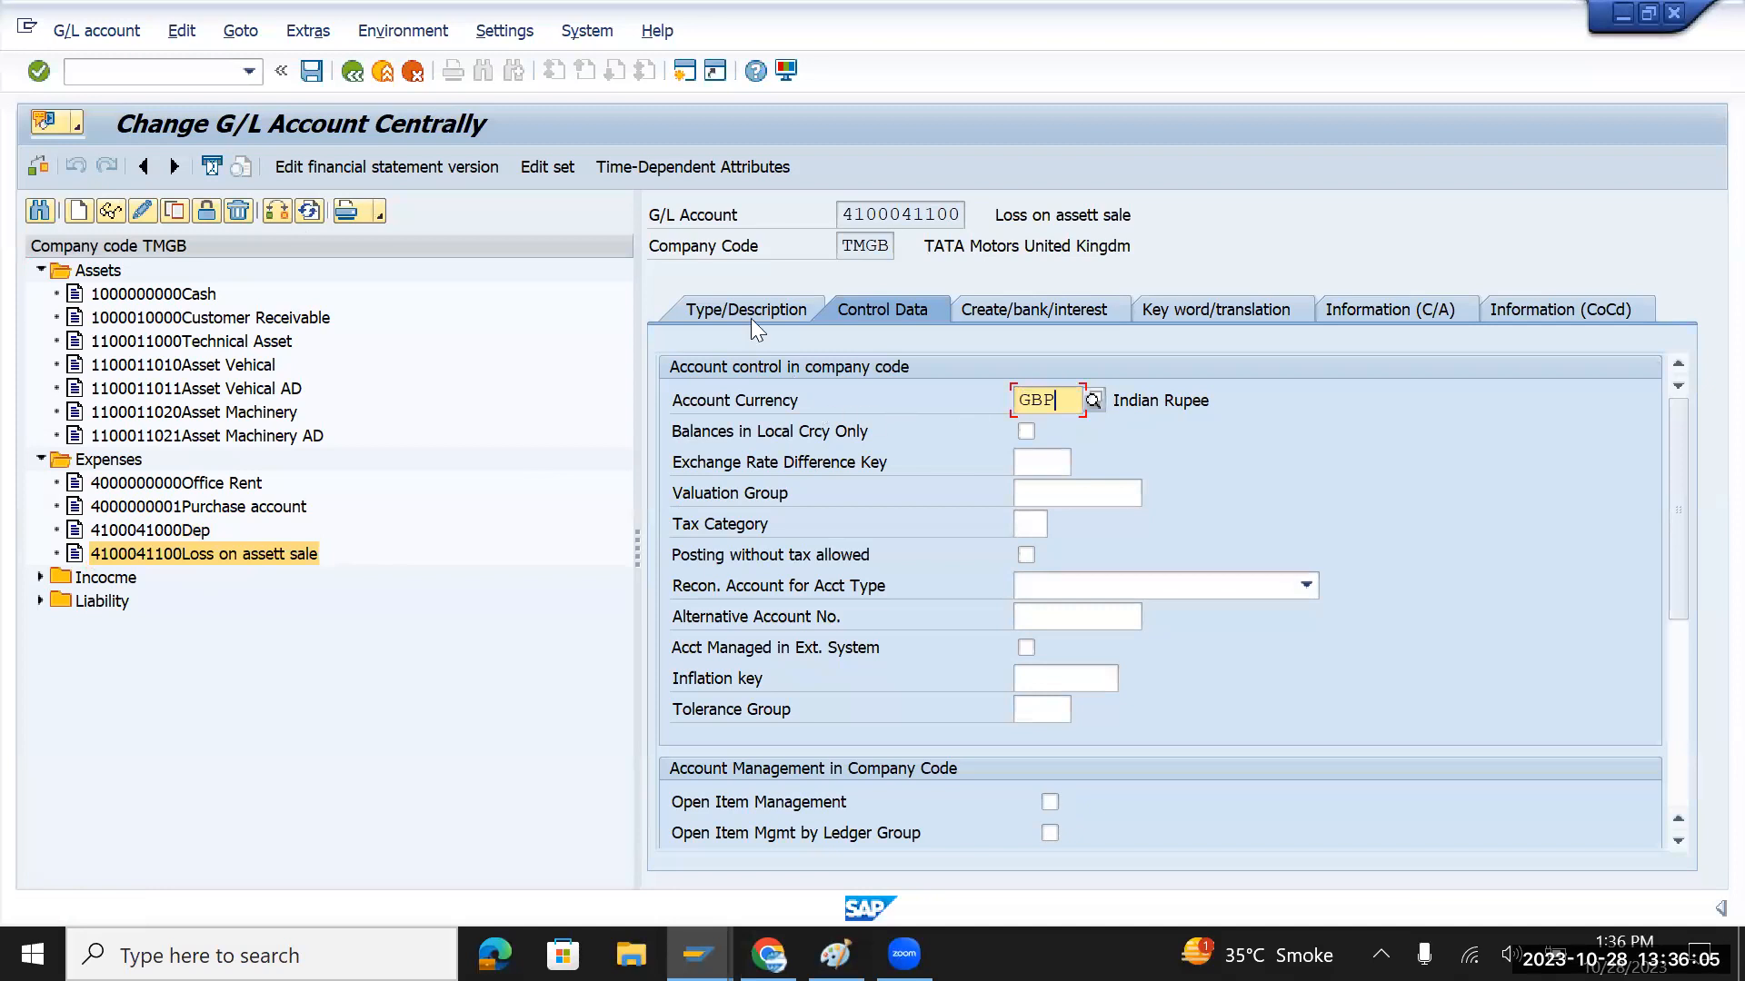
left_click(312, 71)
Open the Interest Received FD account in the income group, set its account currency to GBP and save
left_click(40, 577)
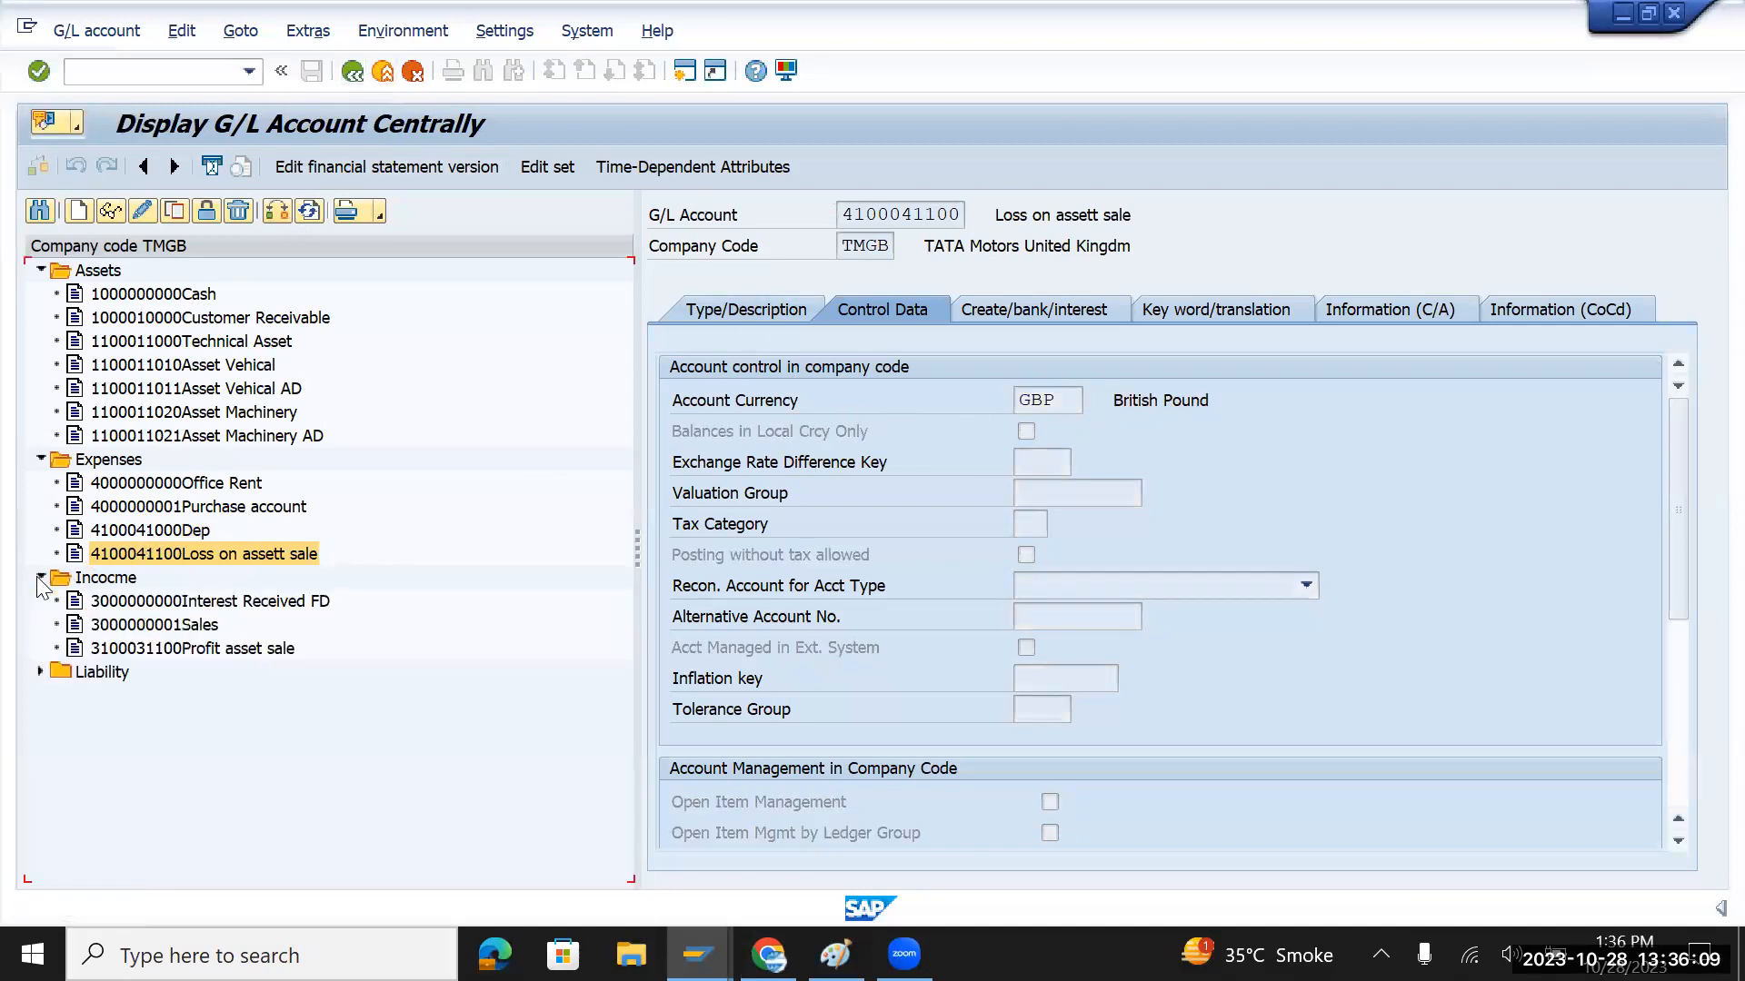
double_click(159, 601)
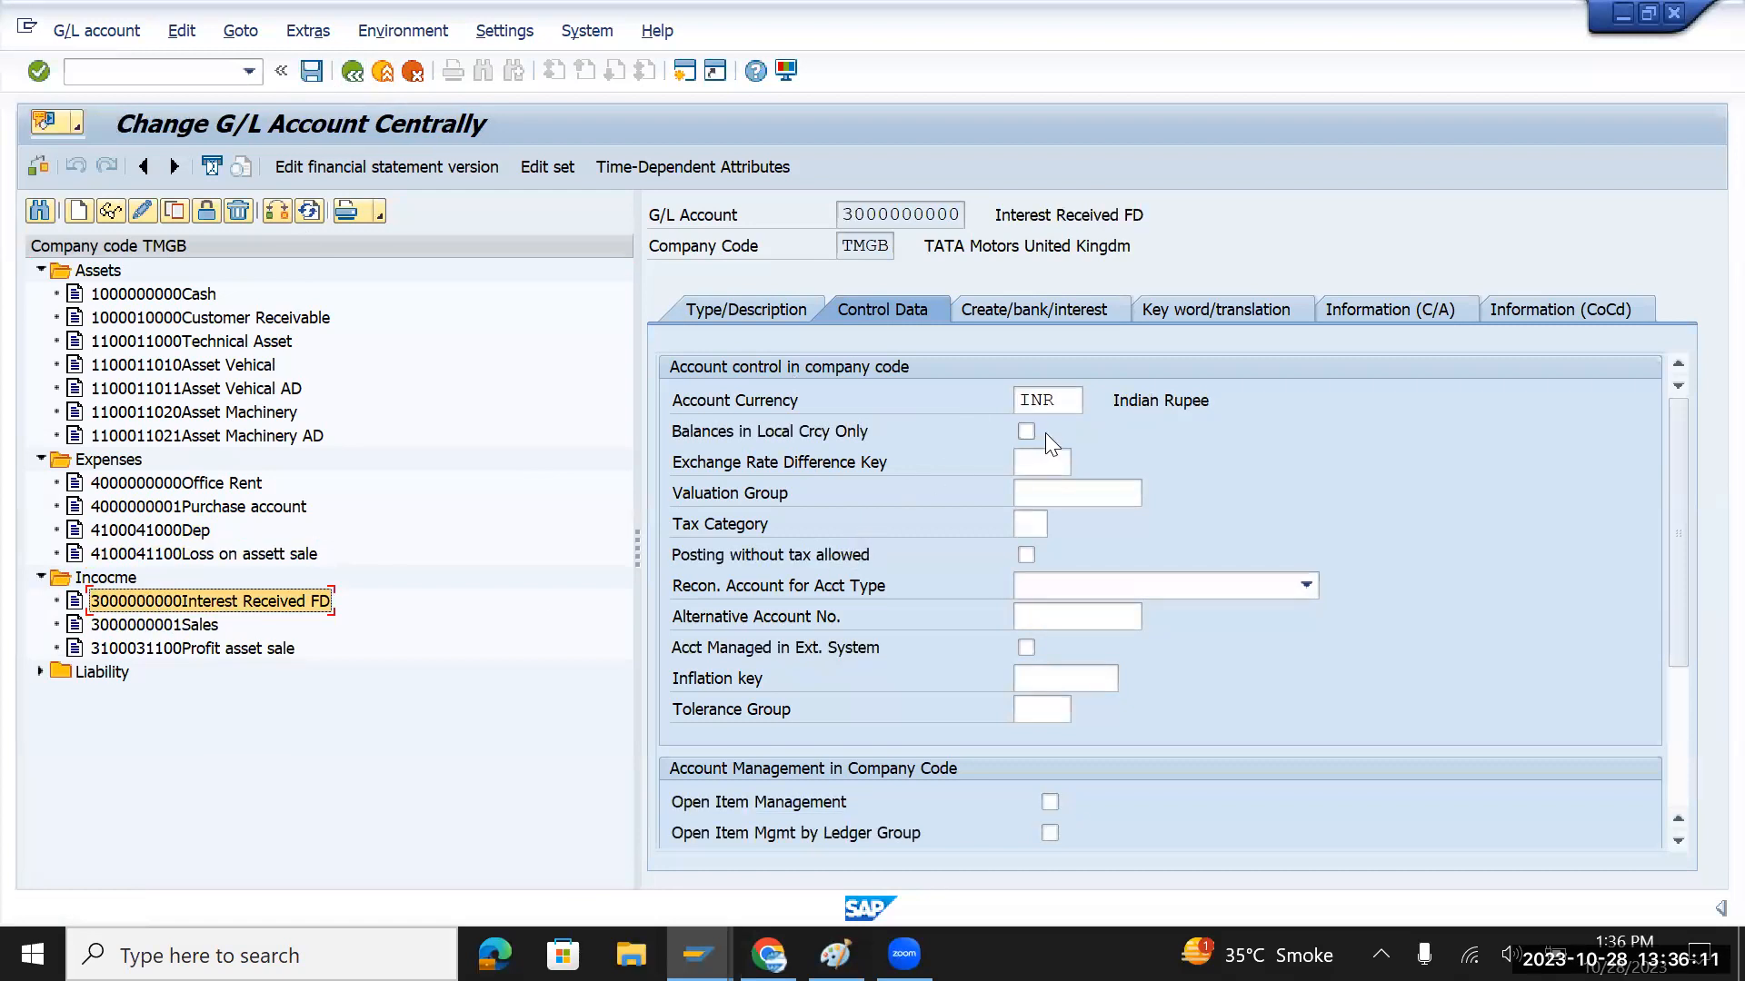
left_click_drag(1070, 400, 937, 421)
type("GBP")
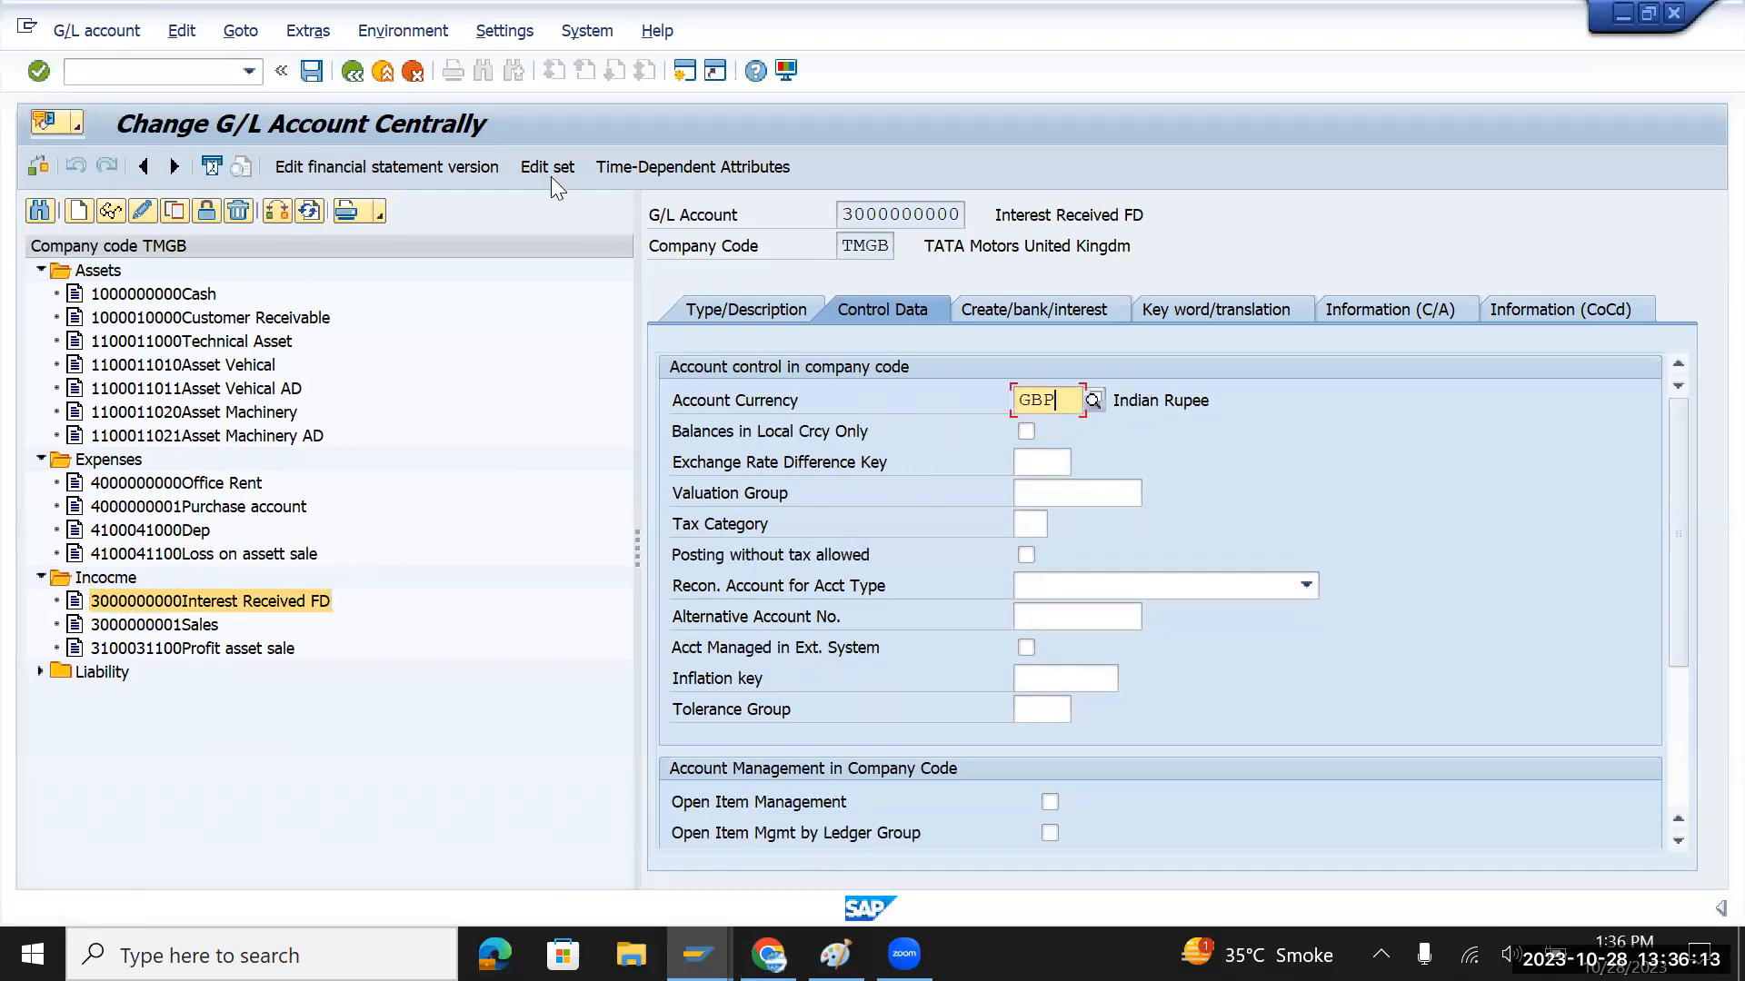
left_click(312, 71)
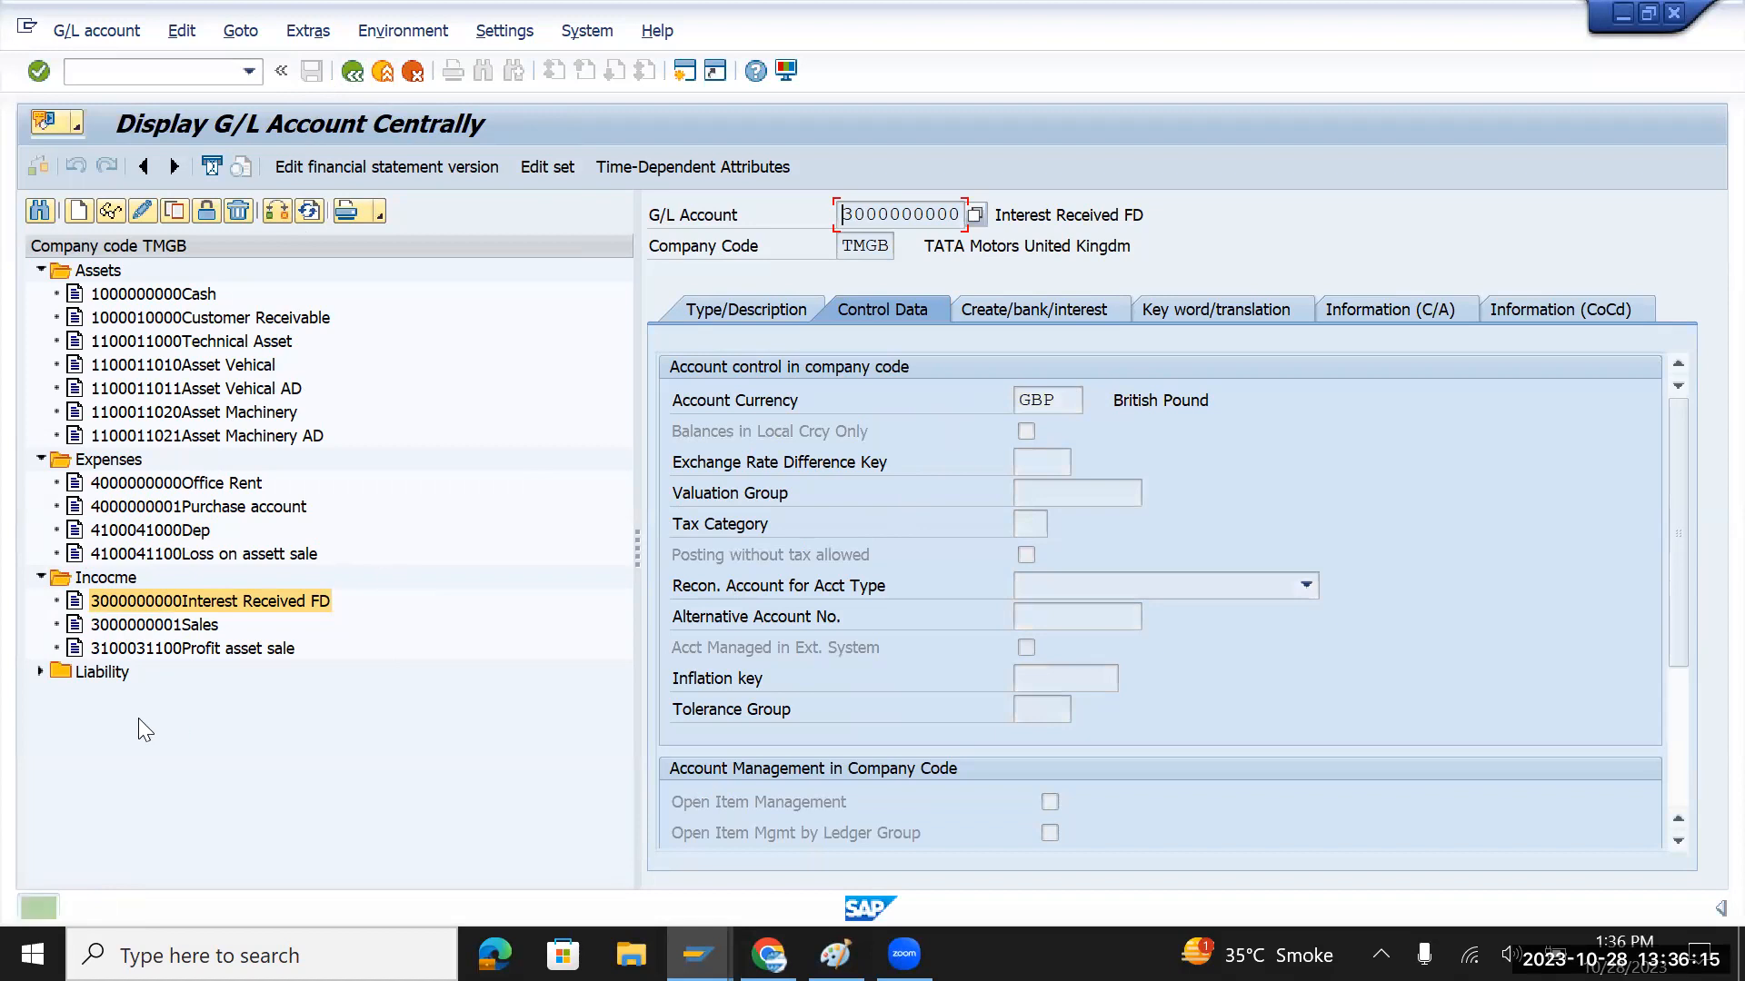
Set the account currency of the Sales and Profit asset sale accounts to GBP, saving each account
double_click(133, 622)
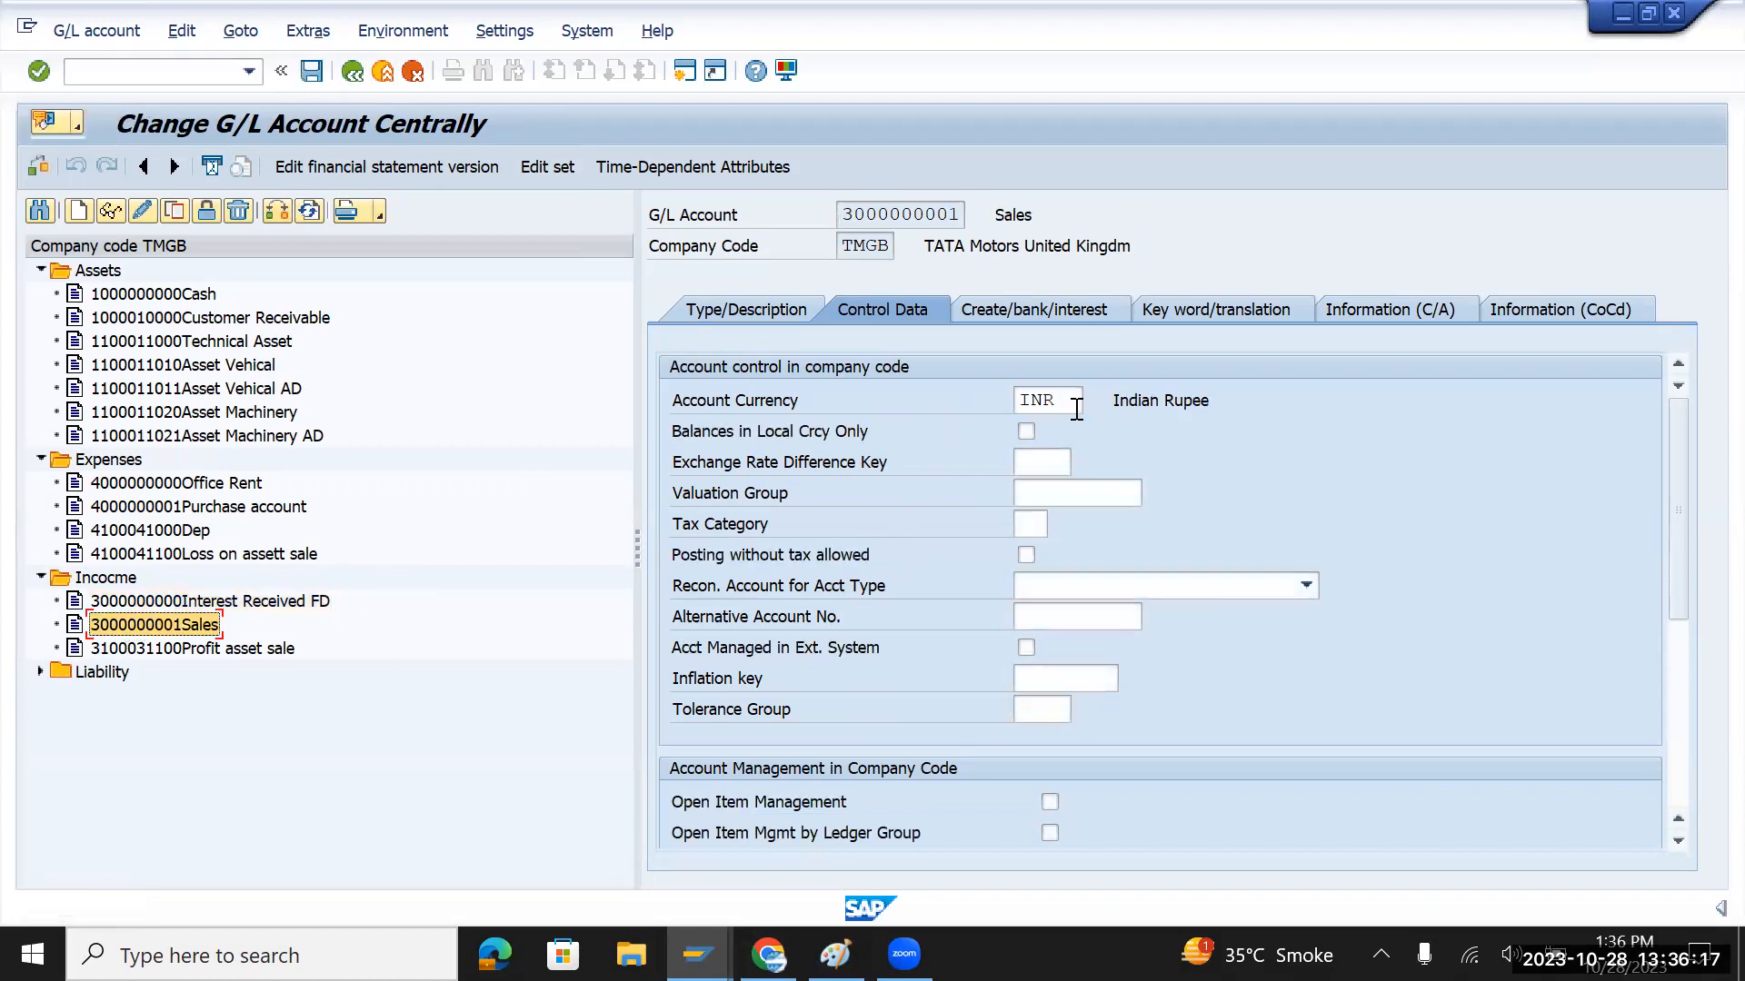
left_click_drag(1076, 408, 927, 402)
type("GBP")
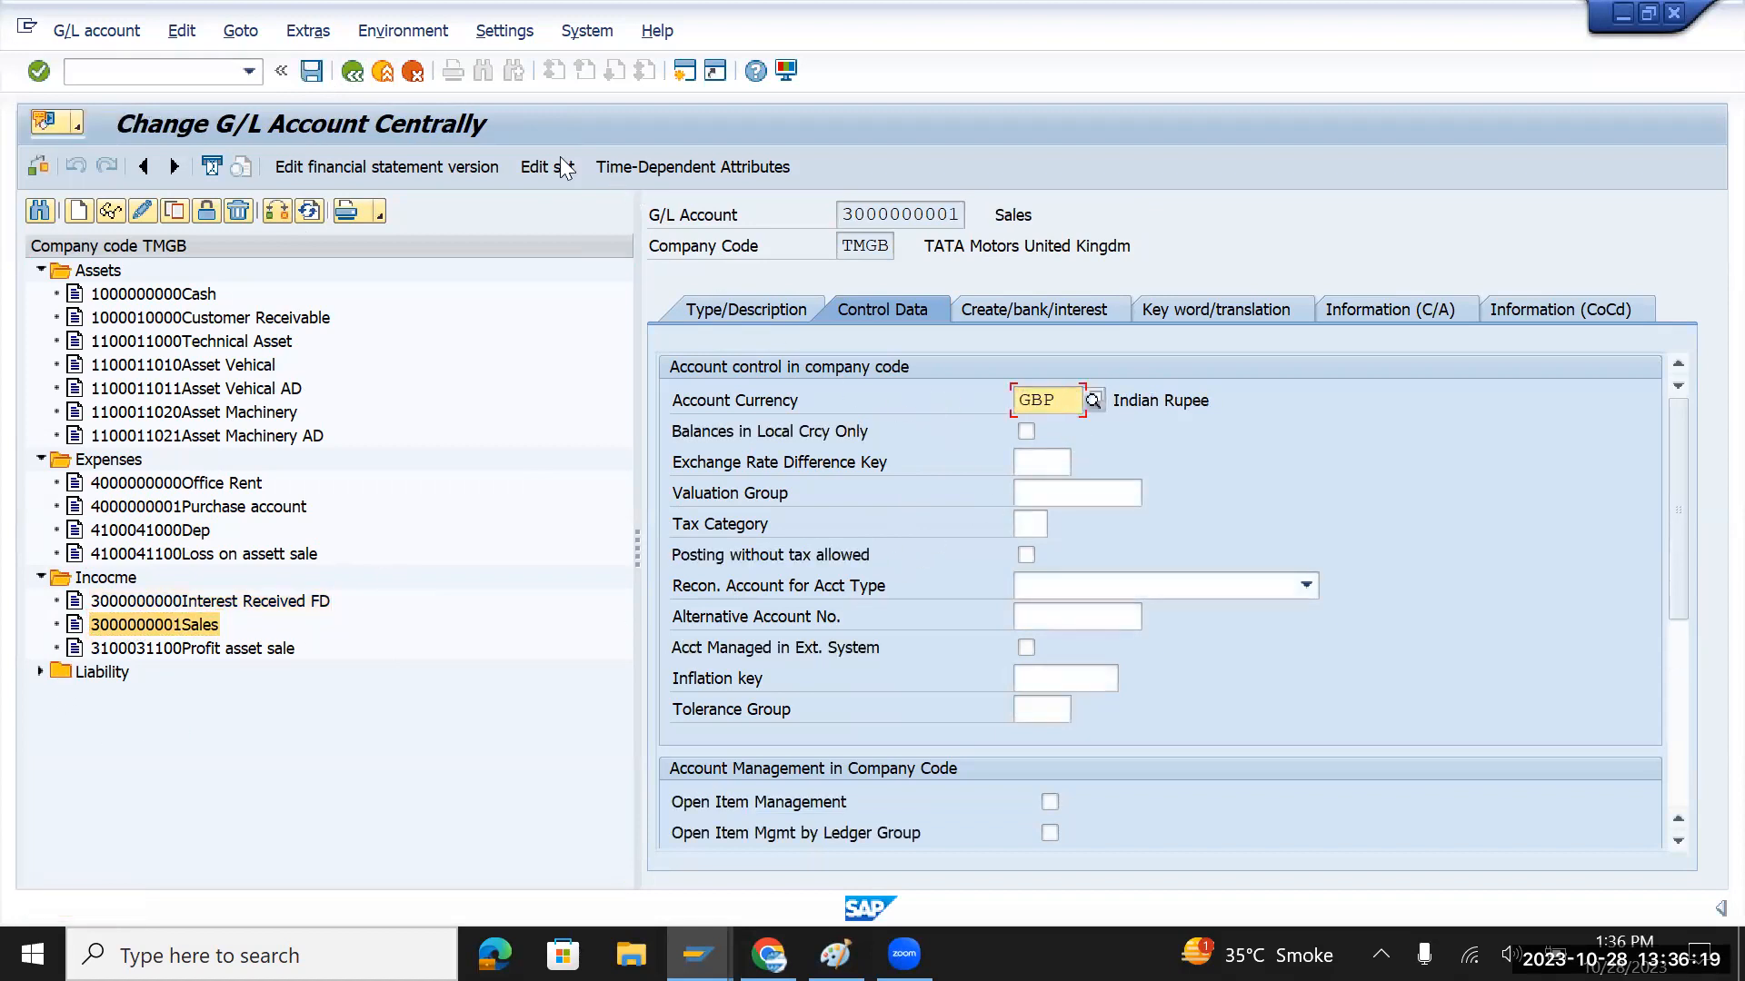
left_click(312, 71)
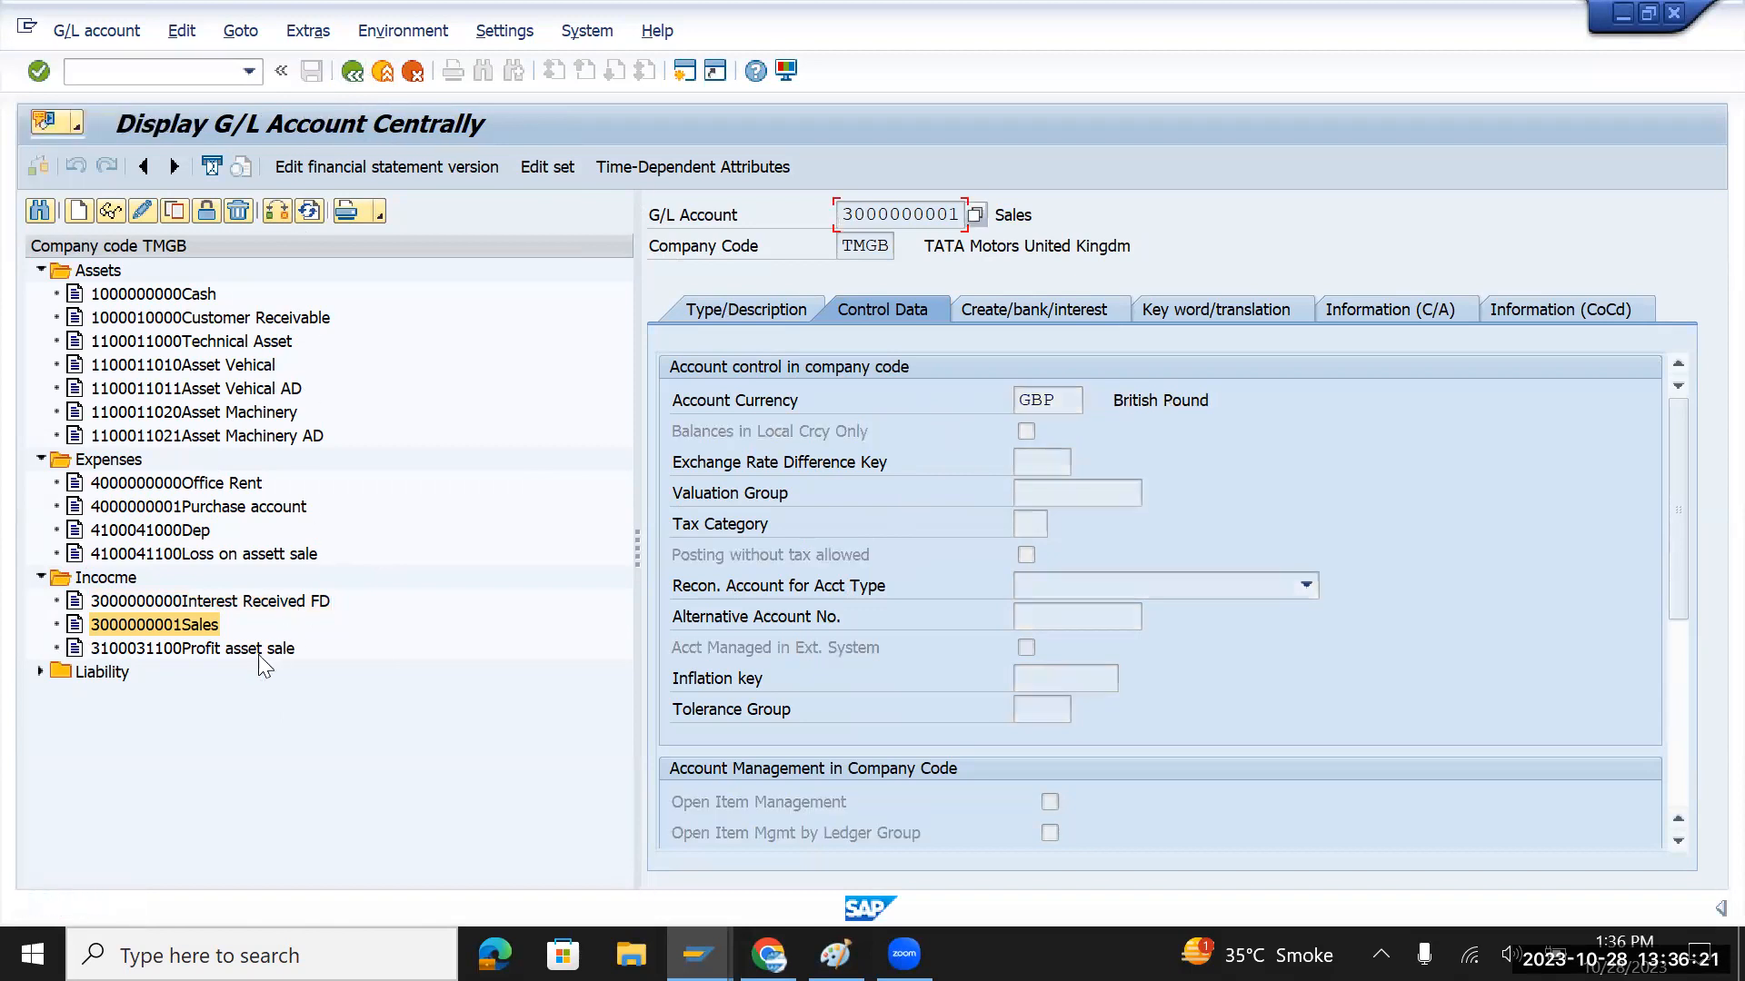
left_click(204, 649)
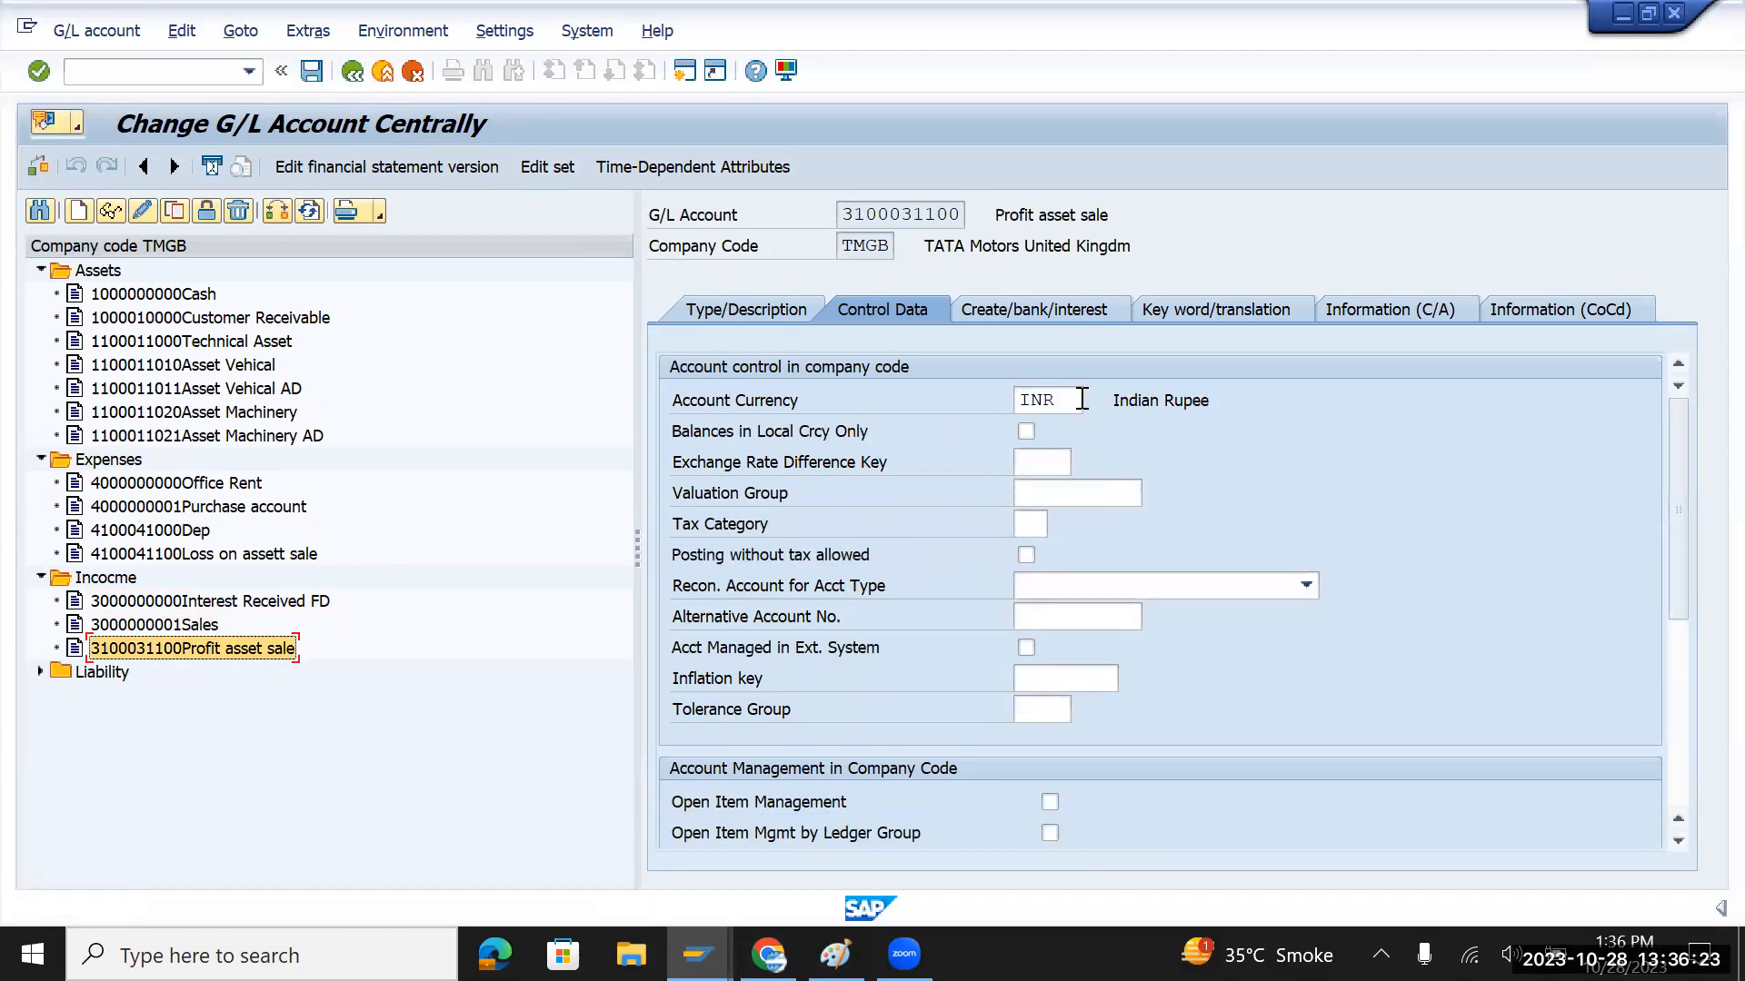
left_click_drag(1077, 406, 945, 422)
type("GBP")
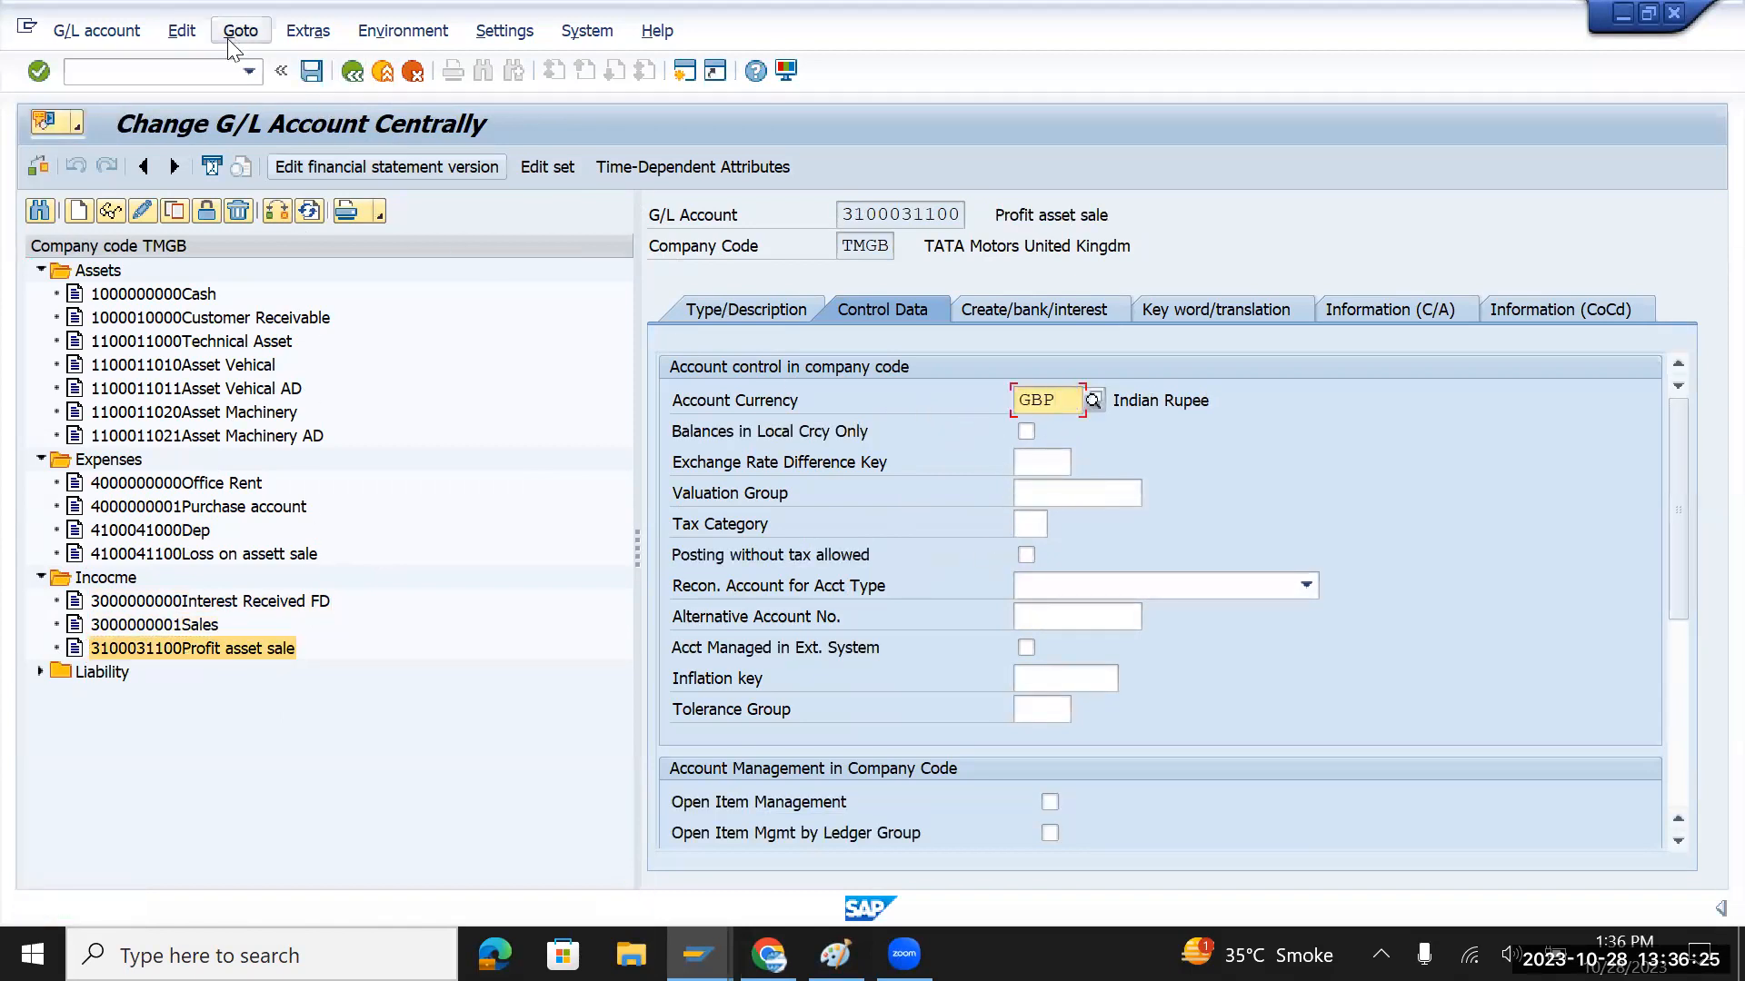
left_click(312, 71)
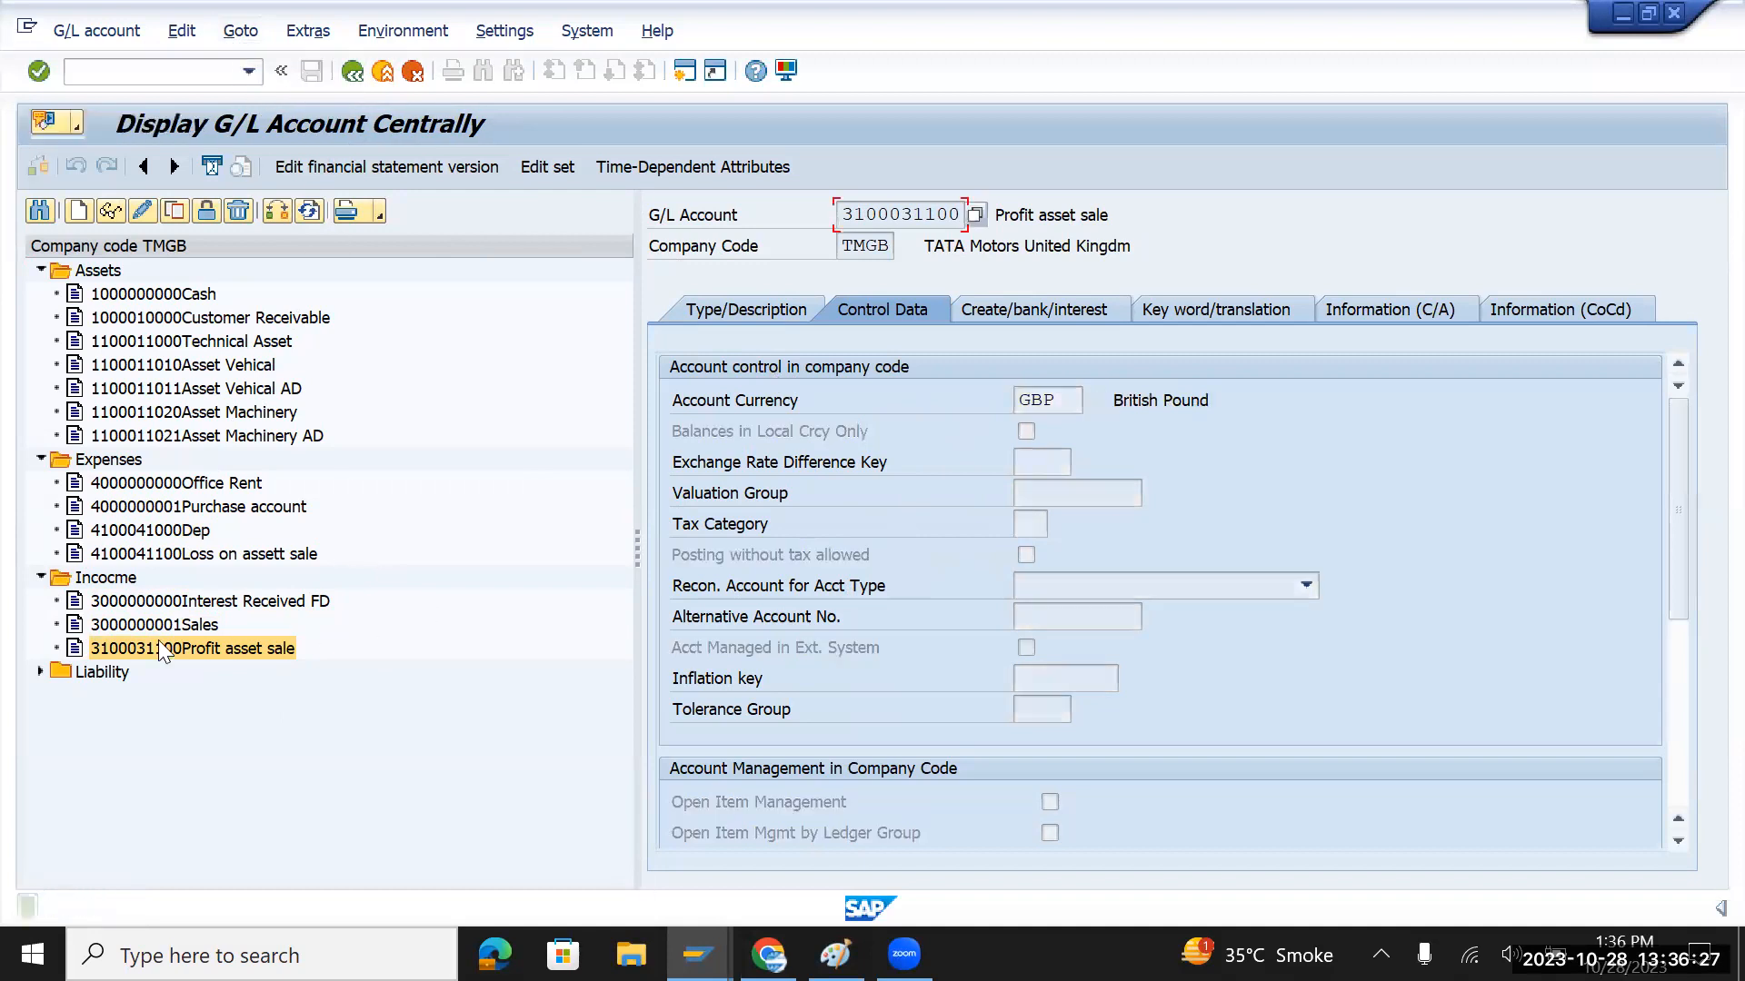
Set the account currency of the Retain Earning Accou account under Liability to GBP and save, accepting the displayed messages
left_click(38, 671)
left_click(75, 705)
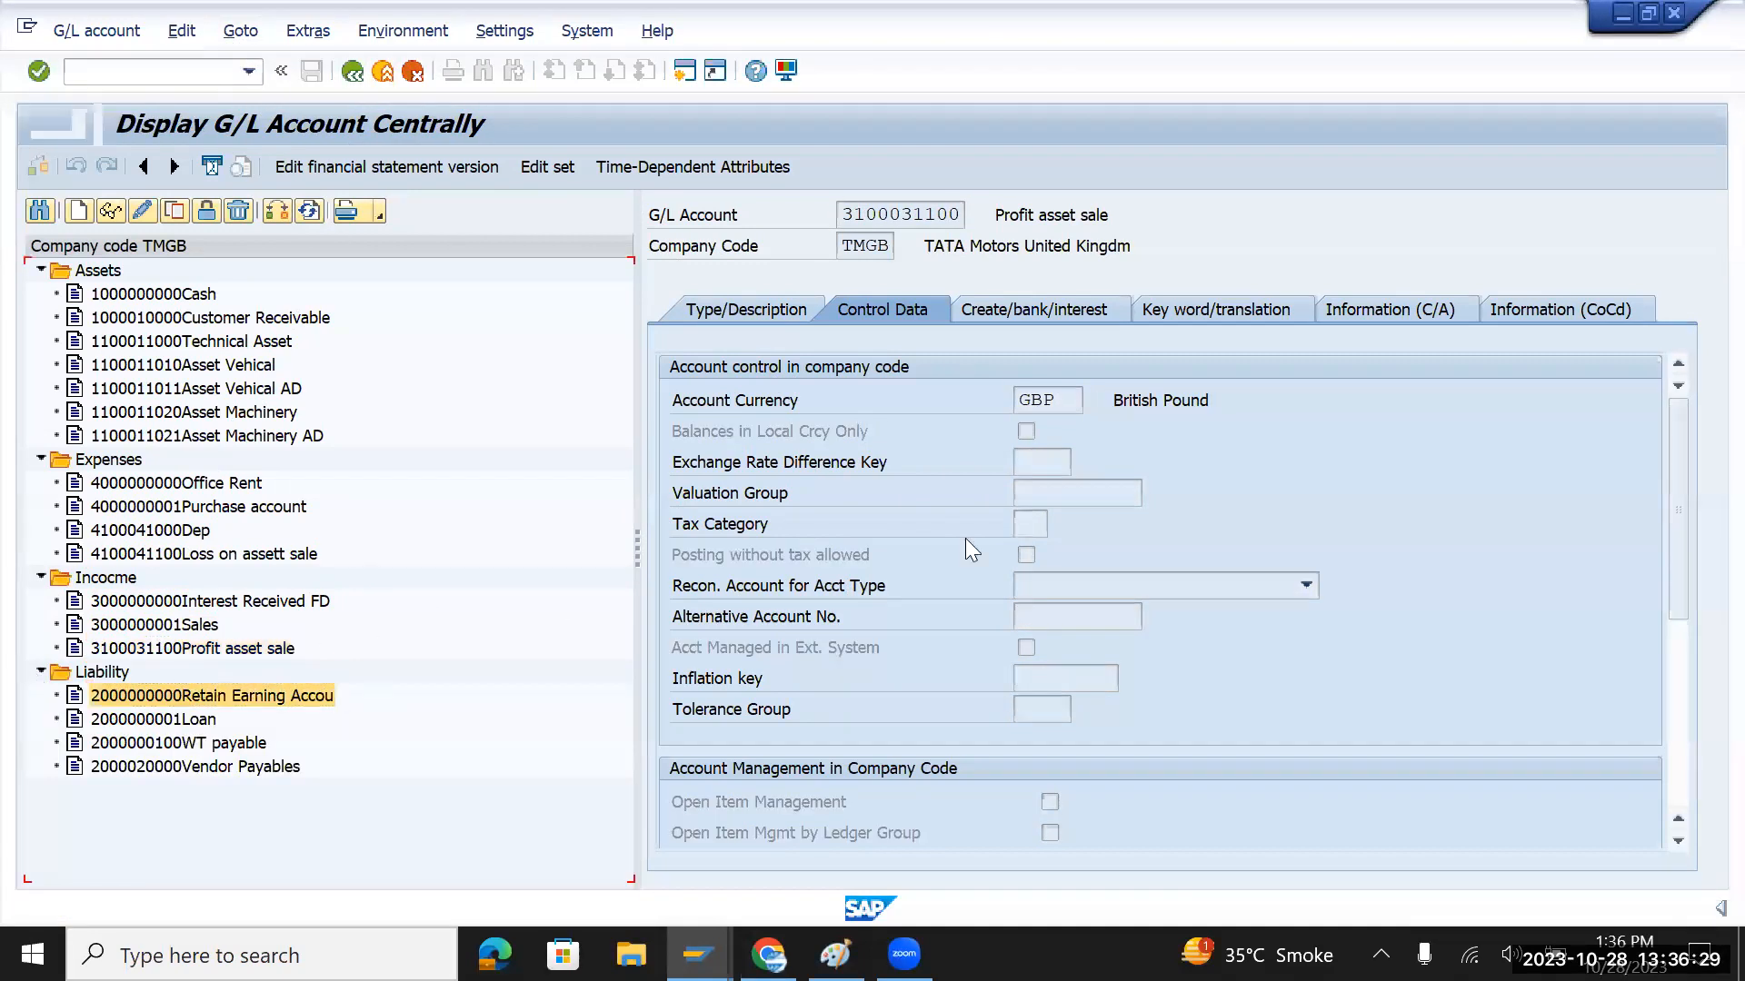
double_click(1059, 403)
type("GBP")
left_click(314, 72)
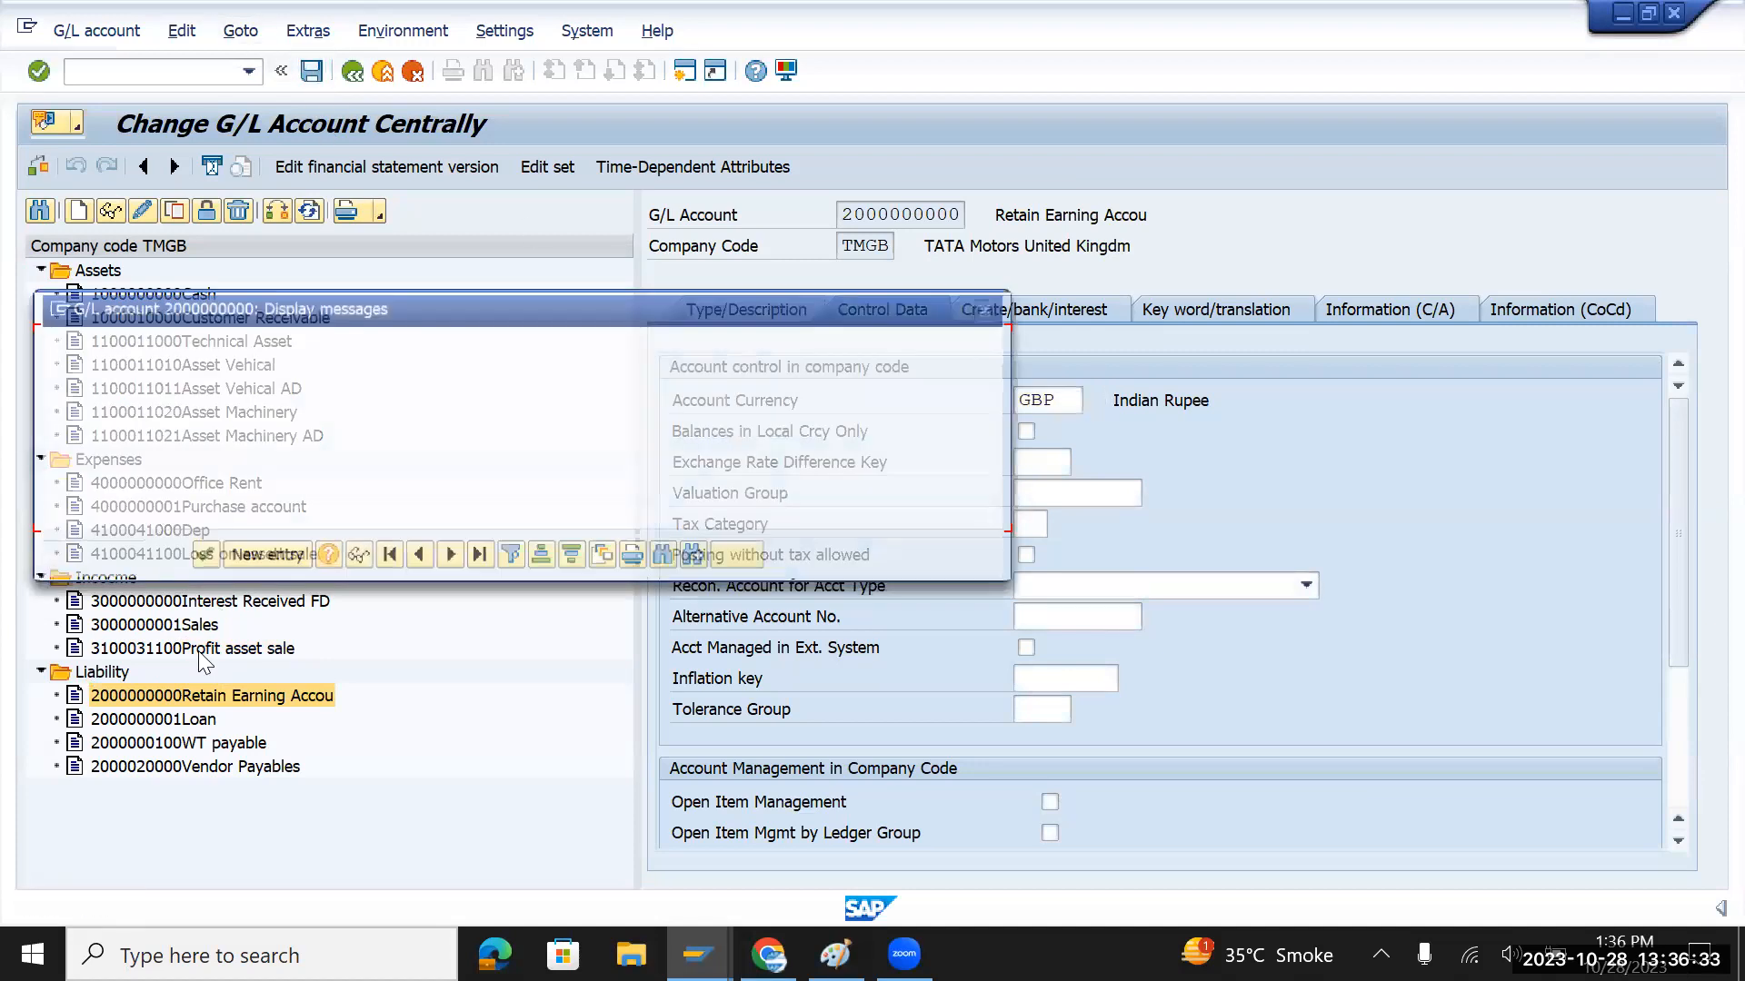
left_click(199, 556)
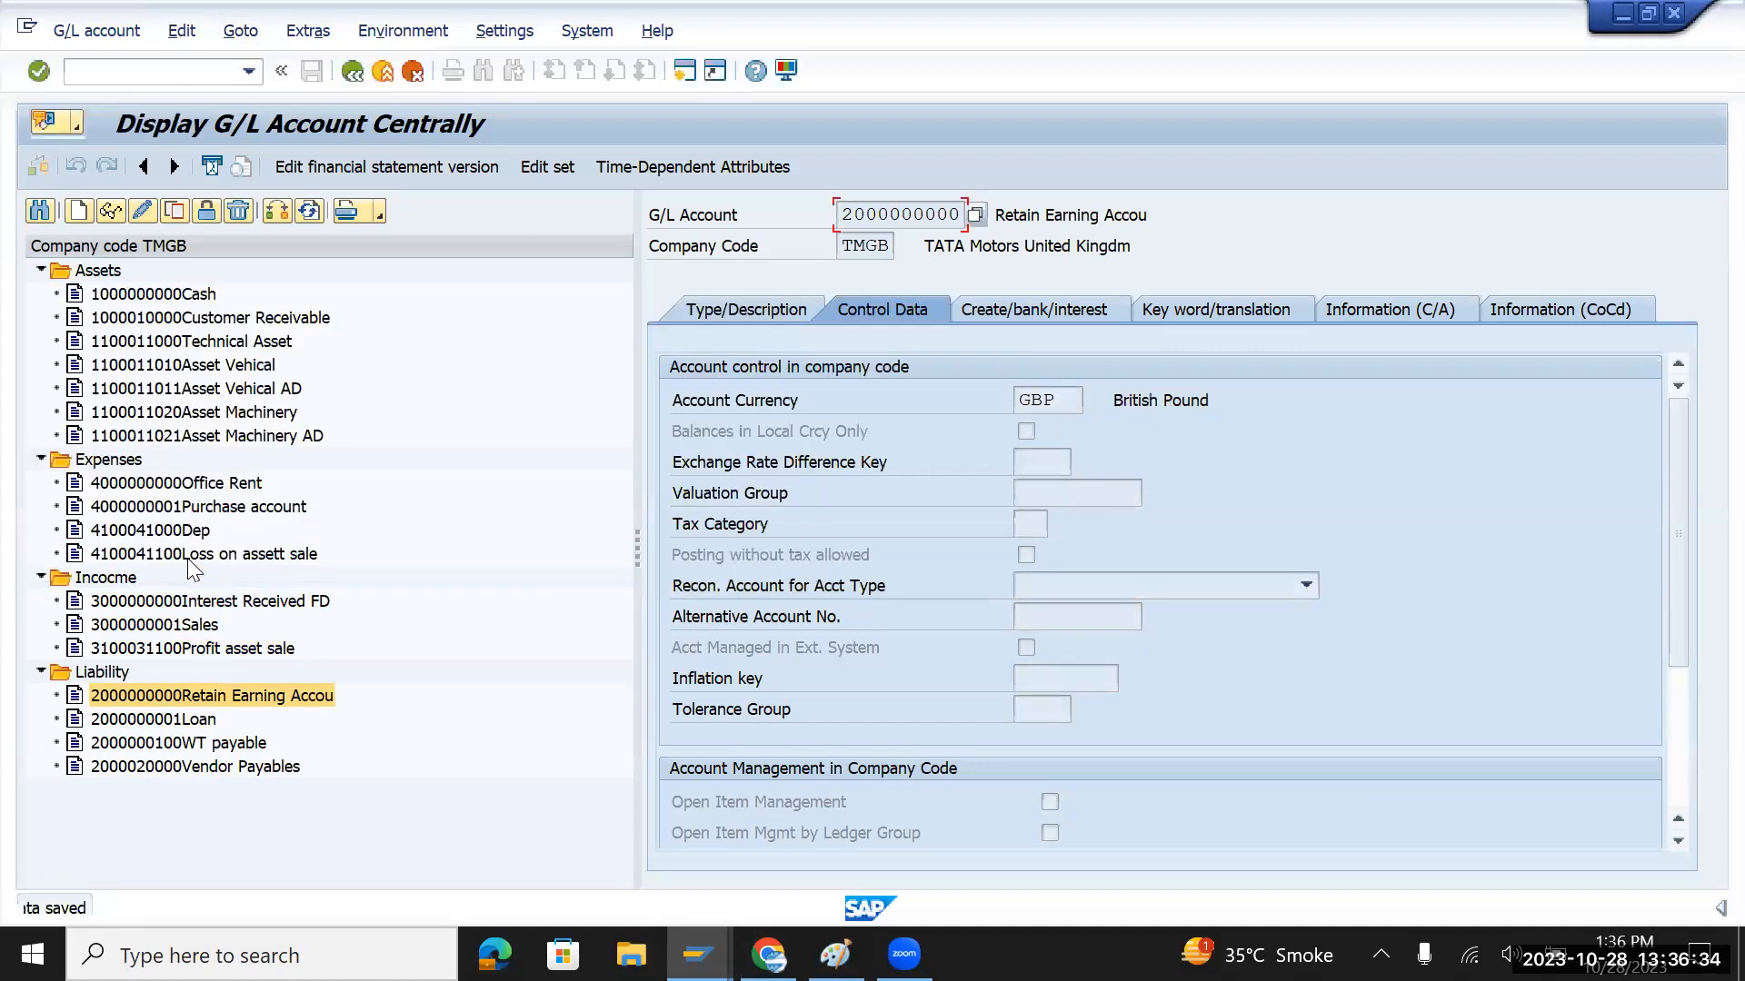
Set the account currency of the Loan account under Liability to GBP and save
left_click(173, 713)
double_click(1054, 402)
type("GBP")
left_click(311, 77)
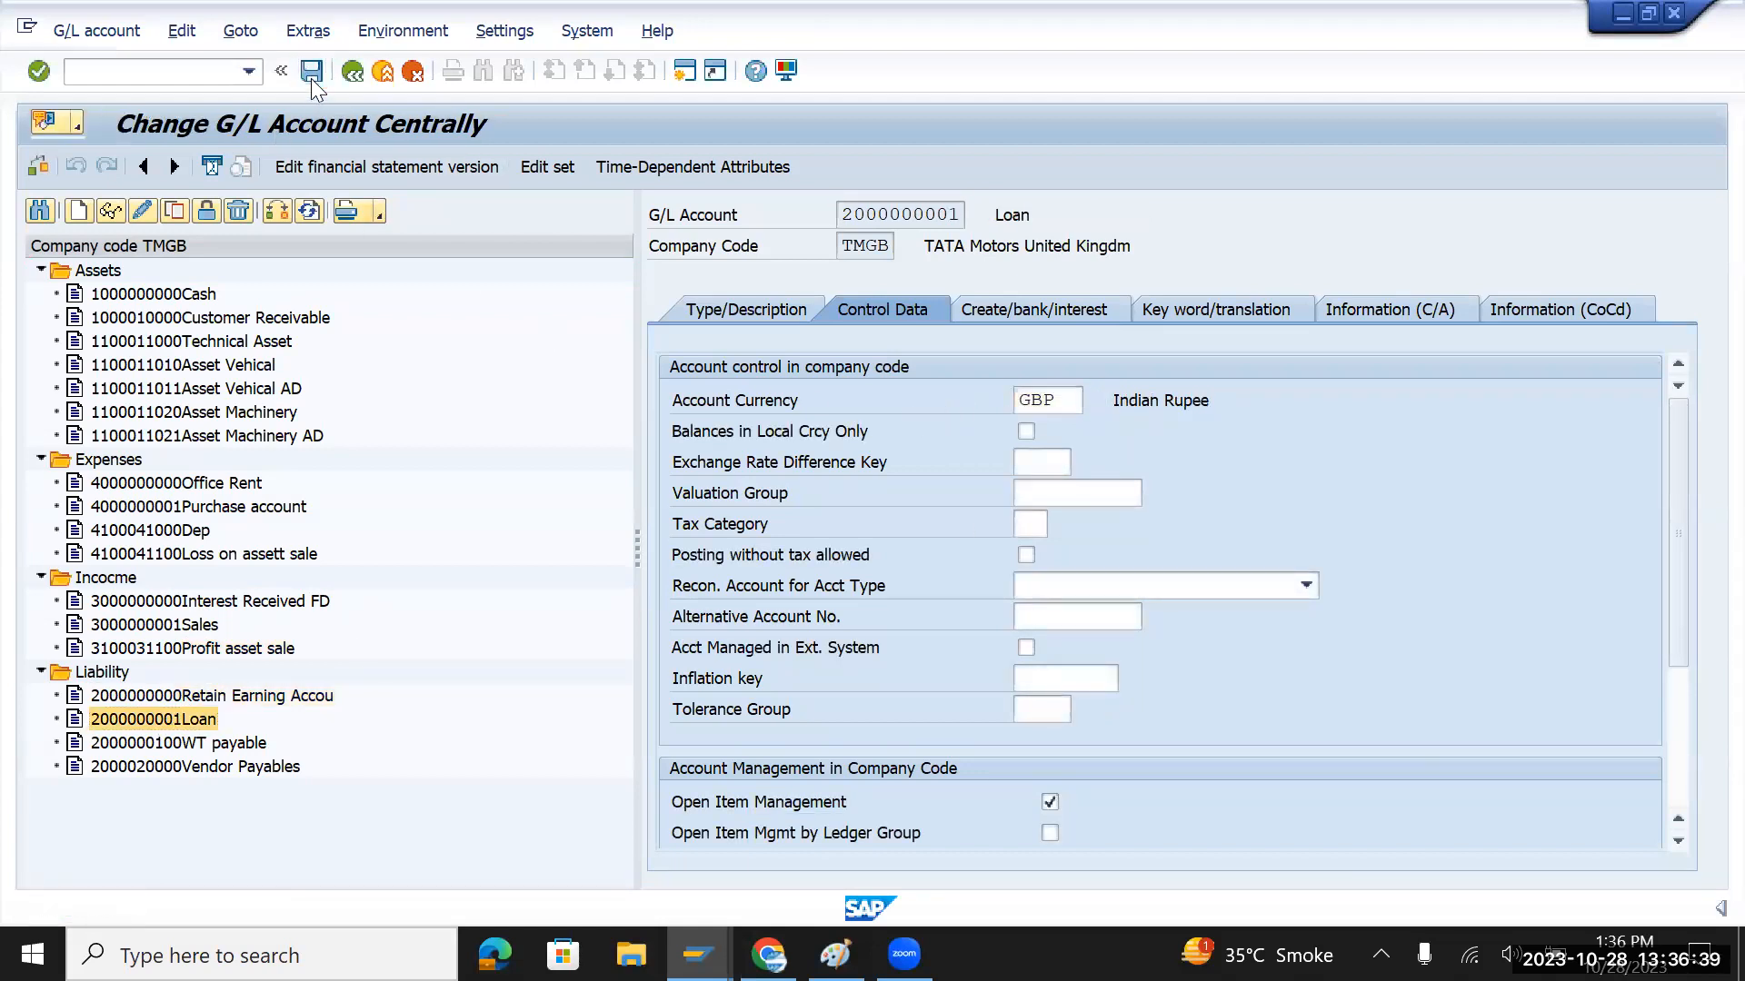
Set the account currency of the WT payable account under Liability to GBP and save, accepting the displayed message
double_click(192, 744)
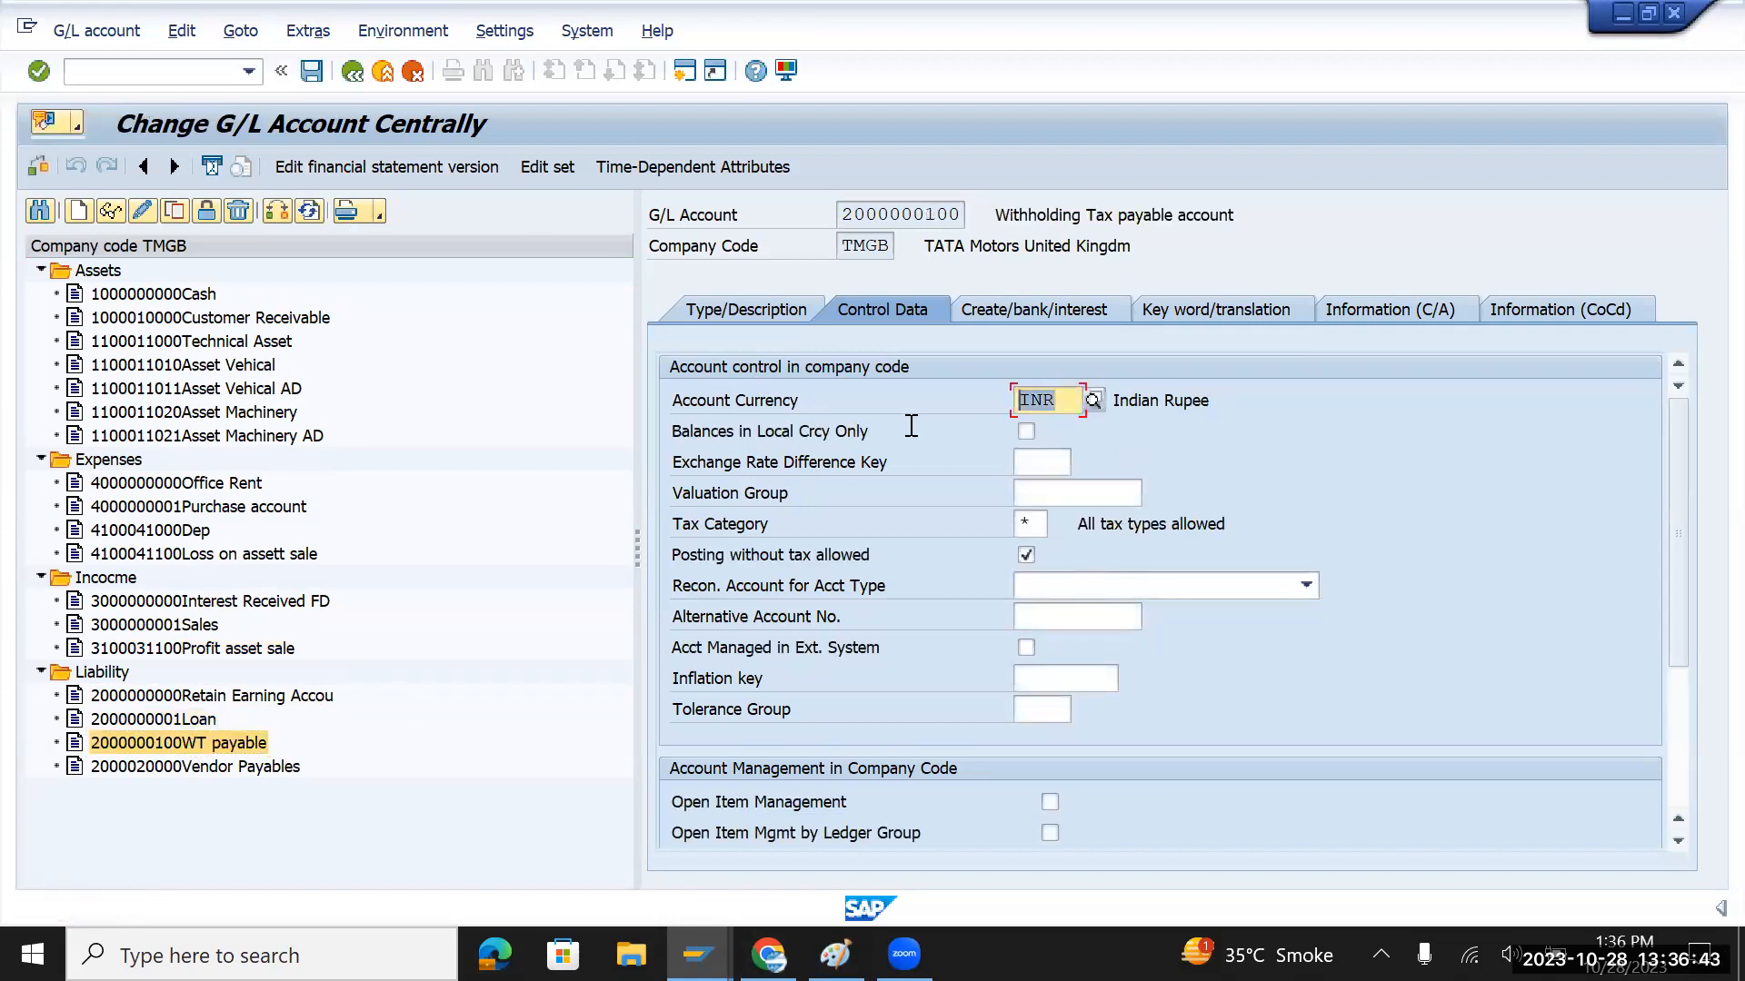
type("GBP")
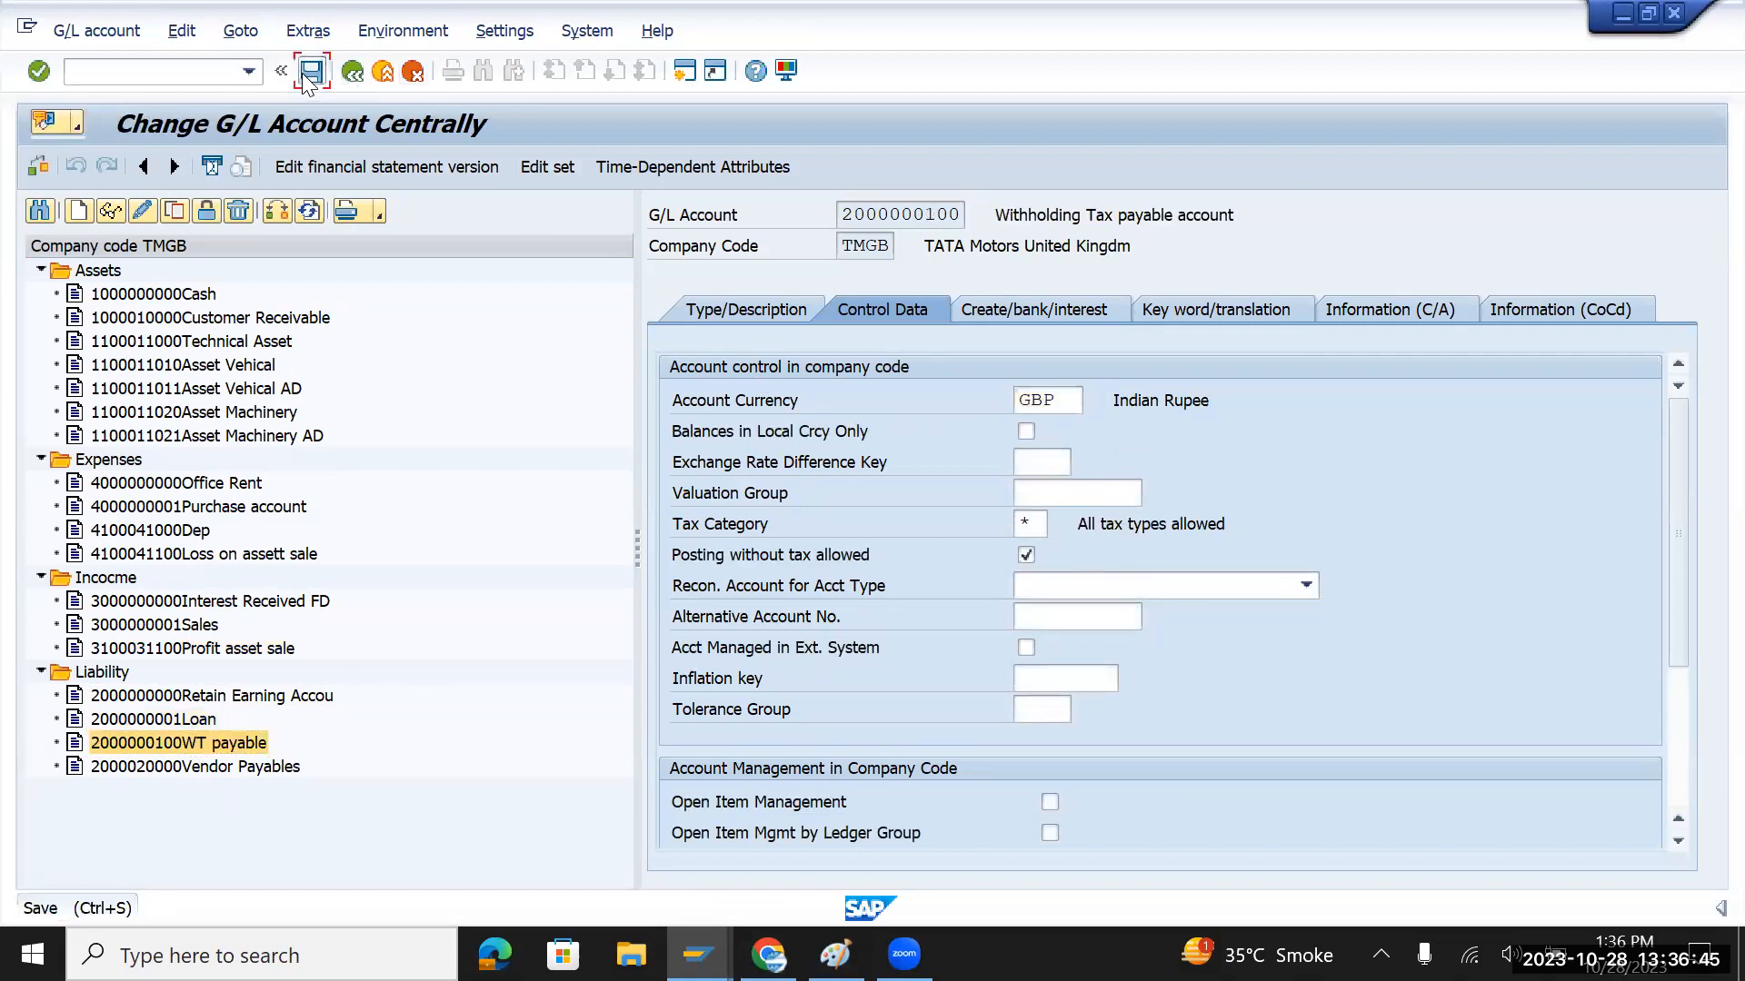
left_click(310, 77)
key("Return")
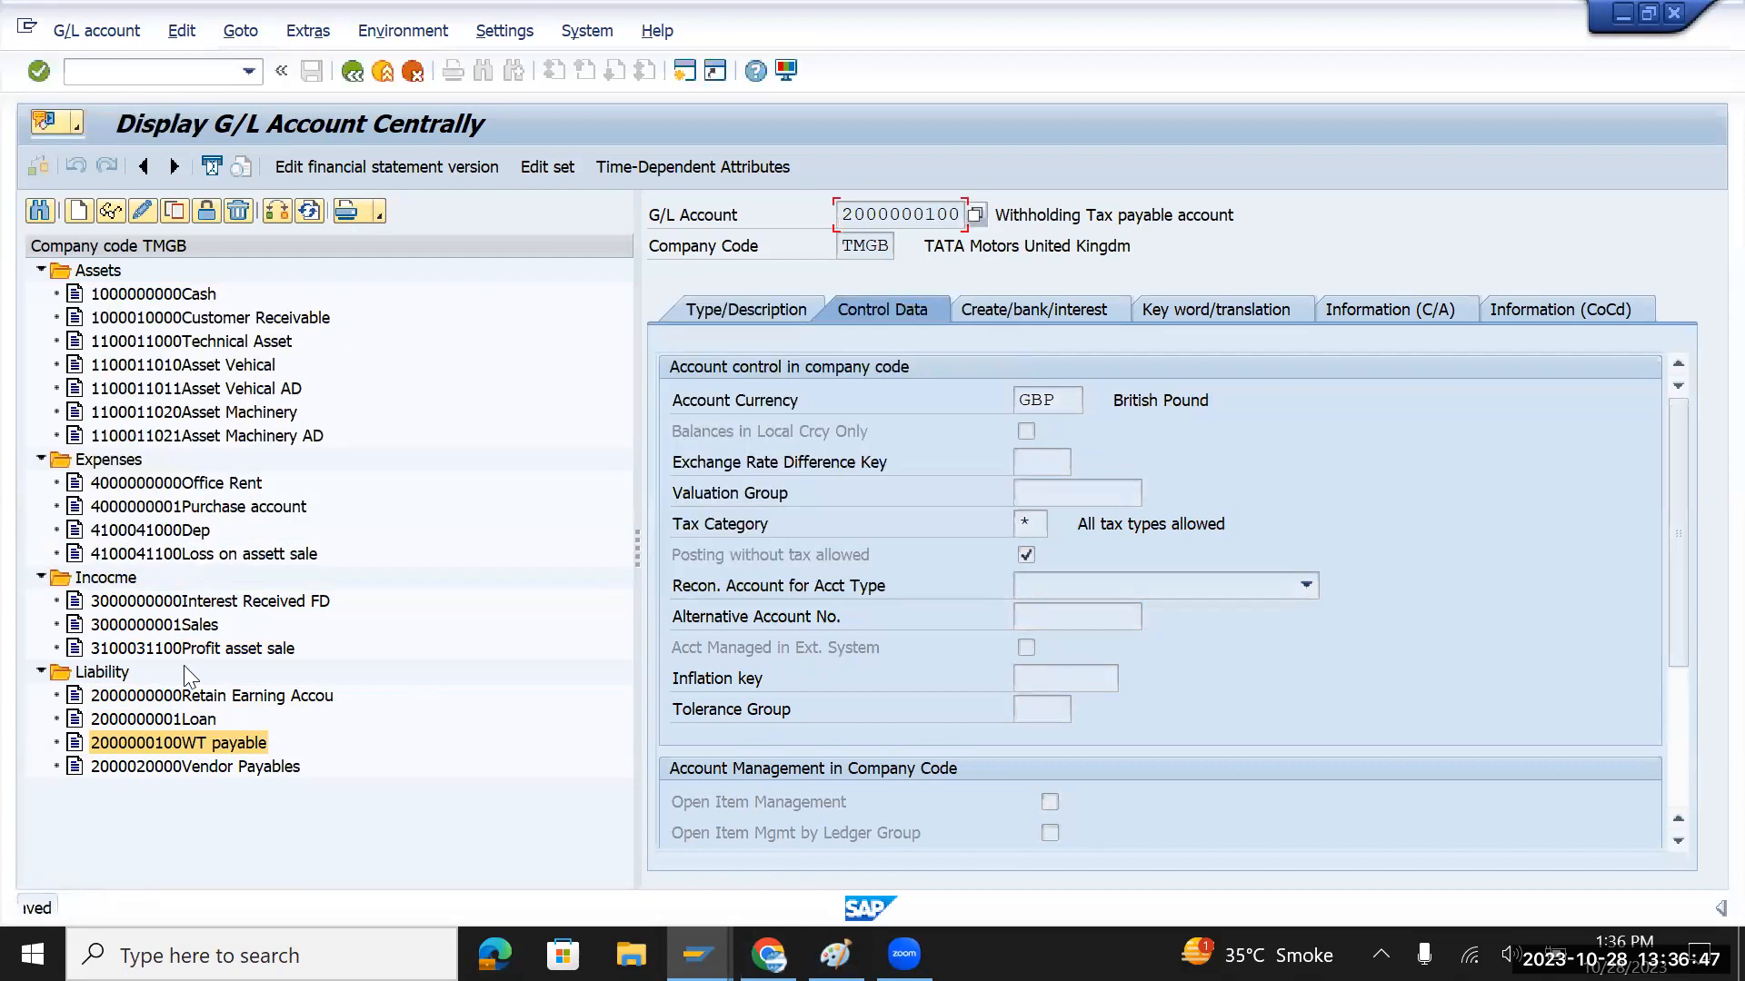
Open the Vendor Payables account under Liability, check that its account currency is GBP and save it
left_click(178, 768)
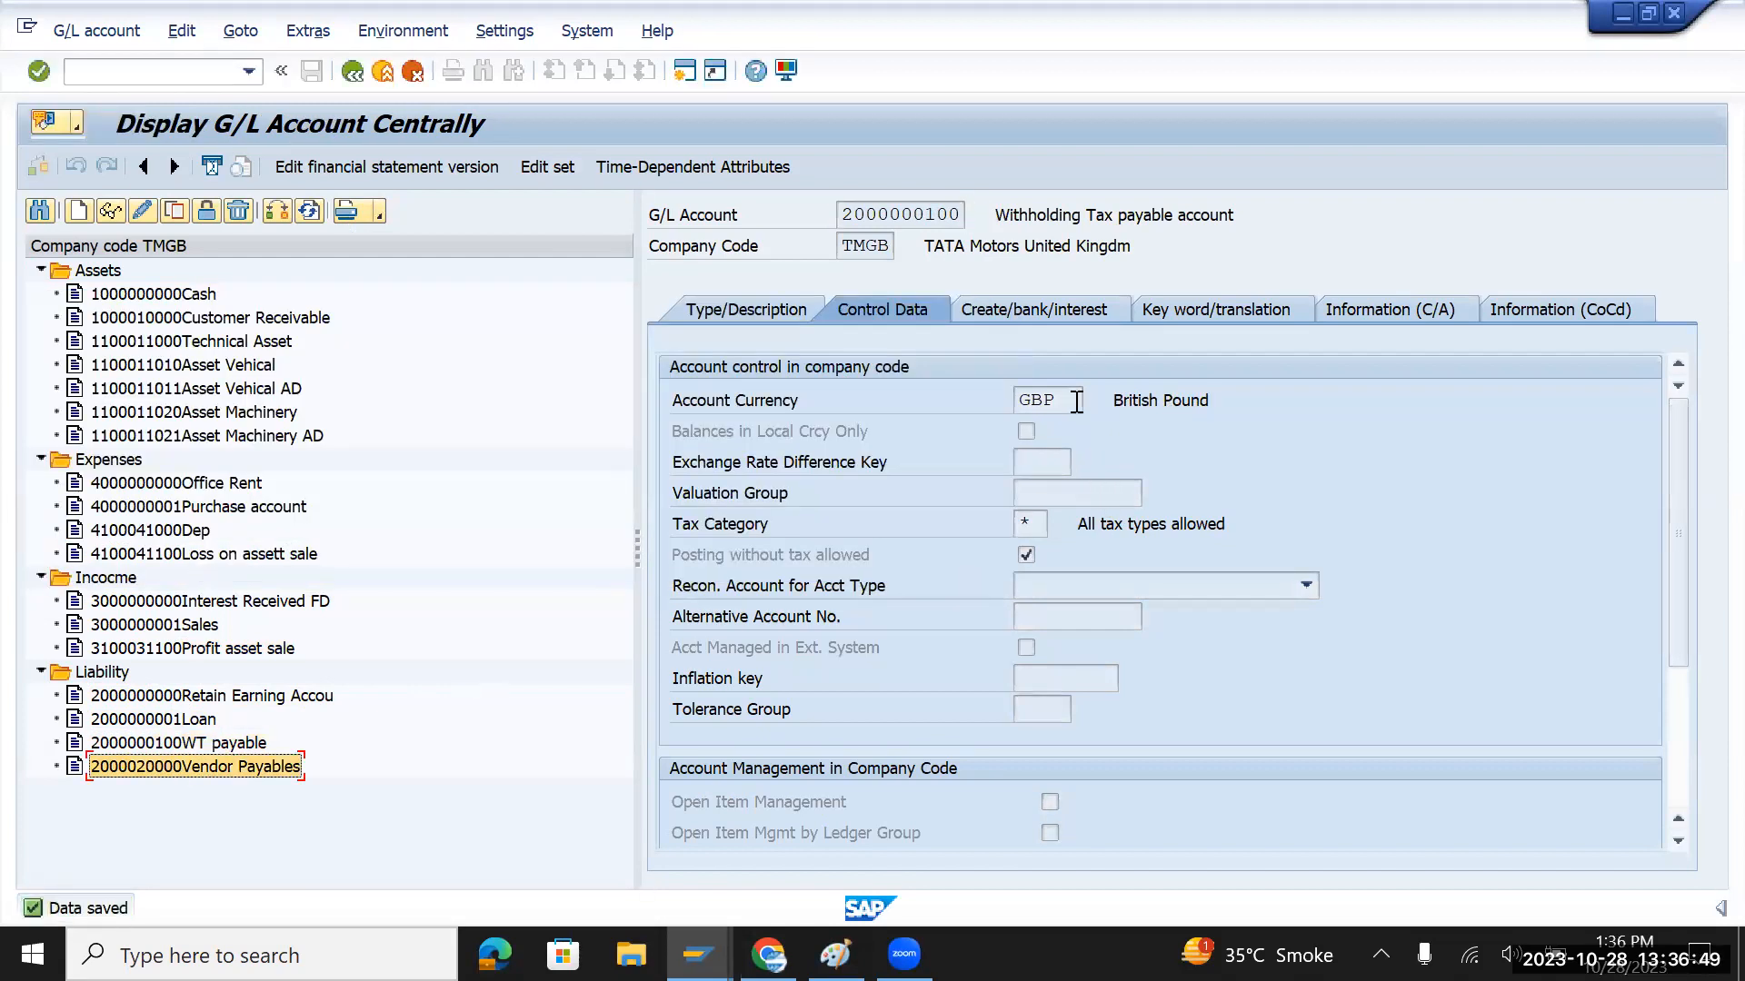
double_click(240, 767)
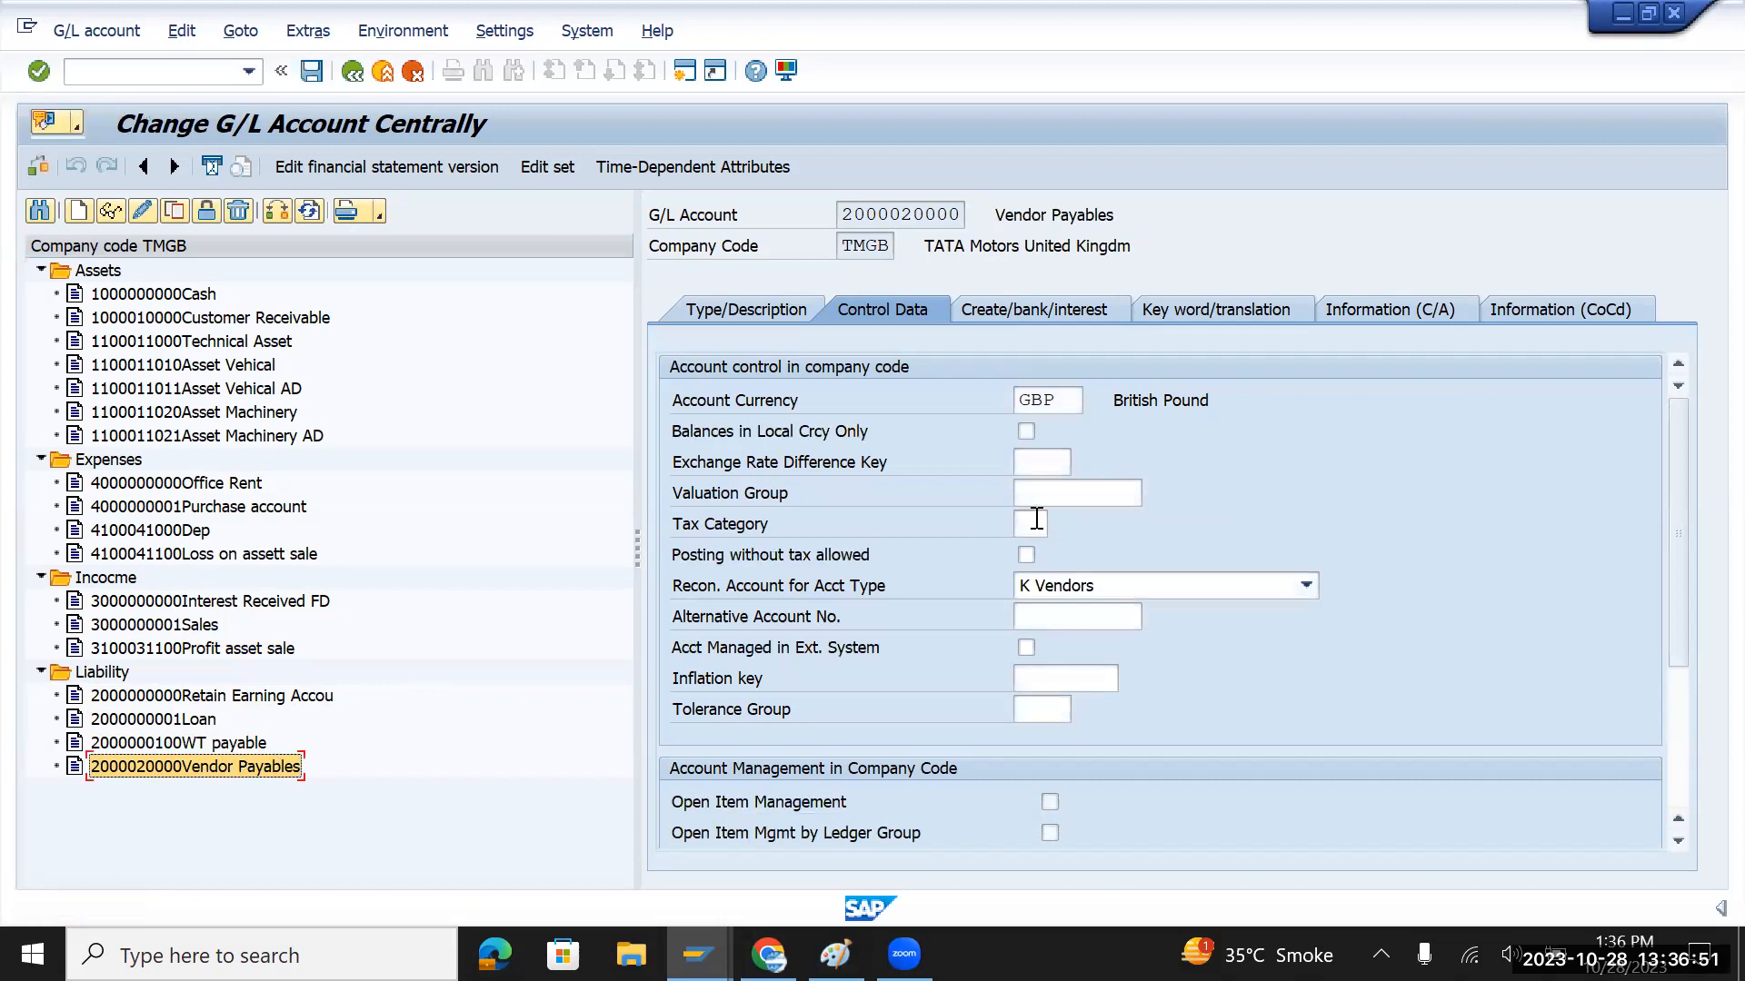
left_click(310, 71)
left_click(813, 773)
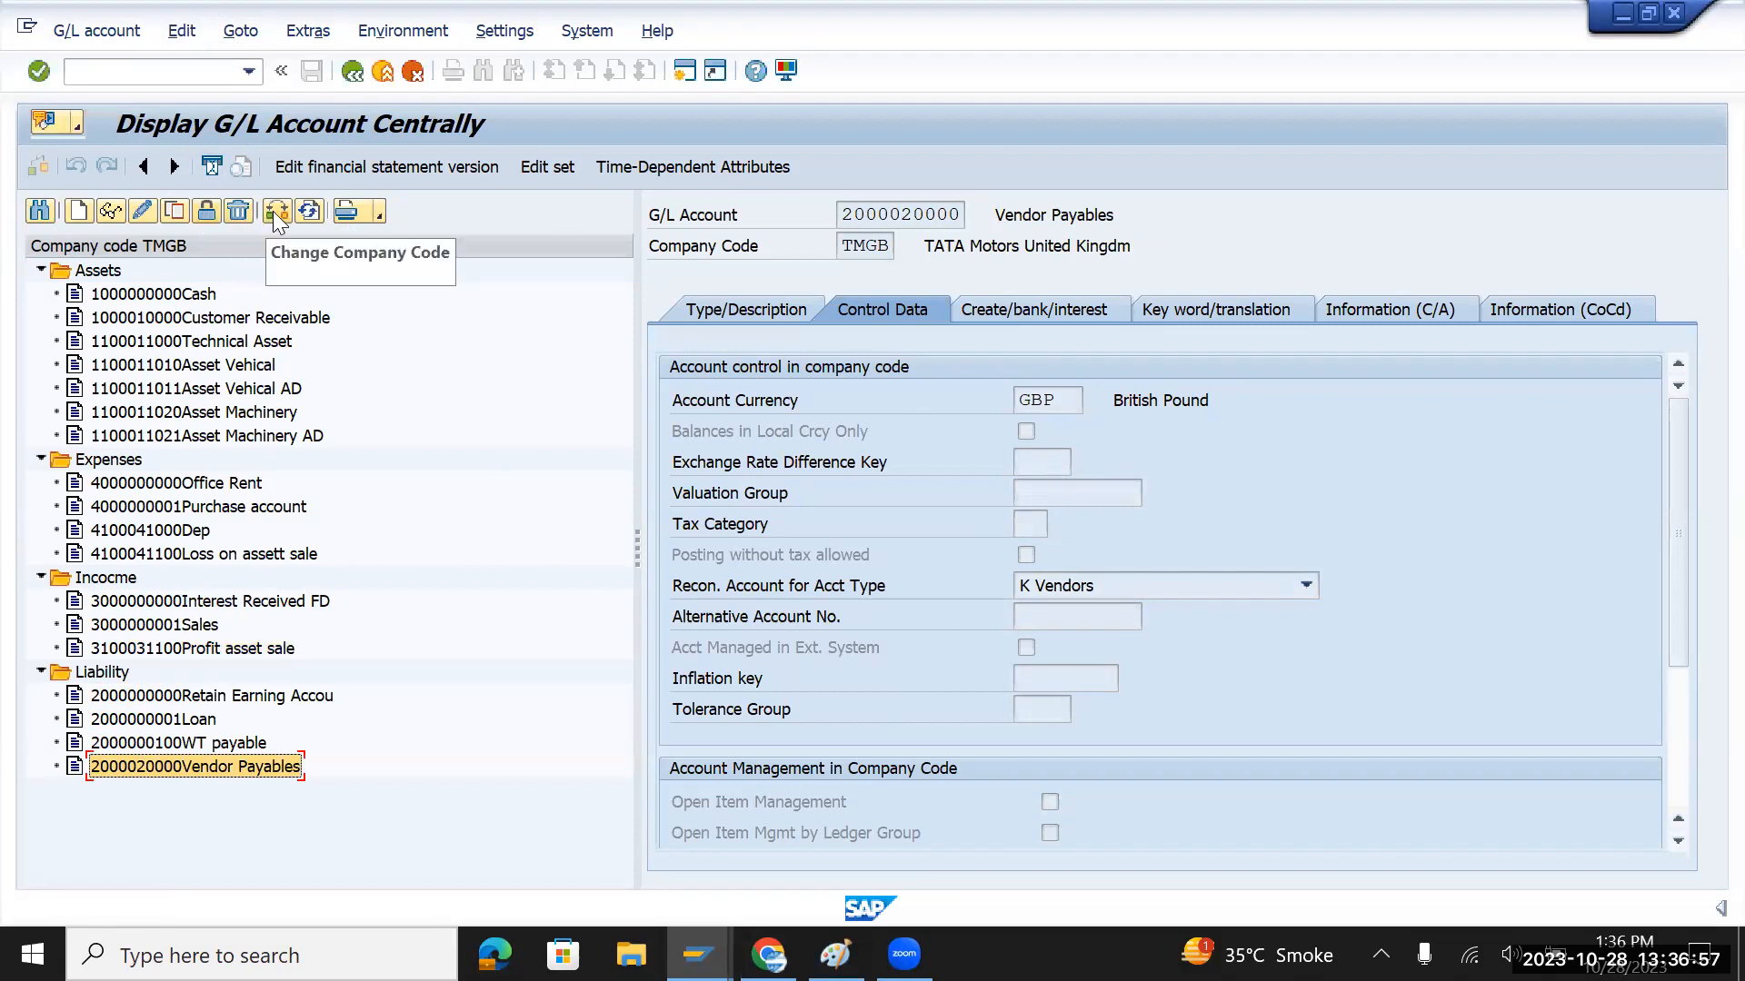
Change the company code of the G/L account list to TMUS
left_click(207, 212)
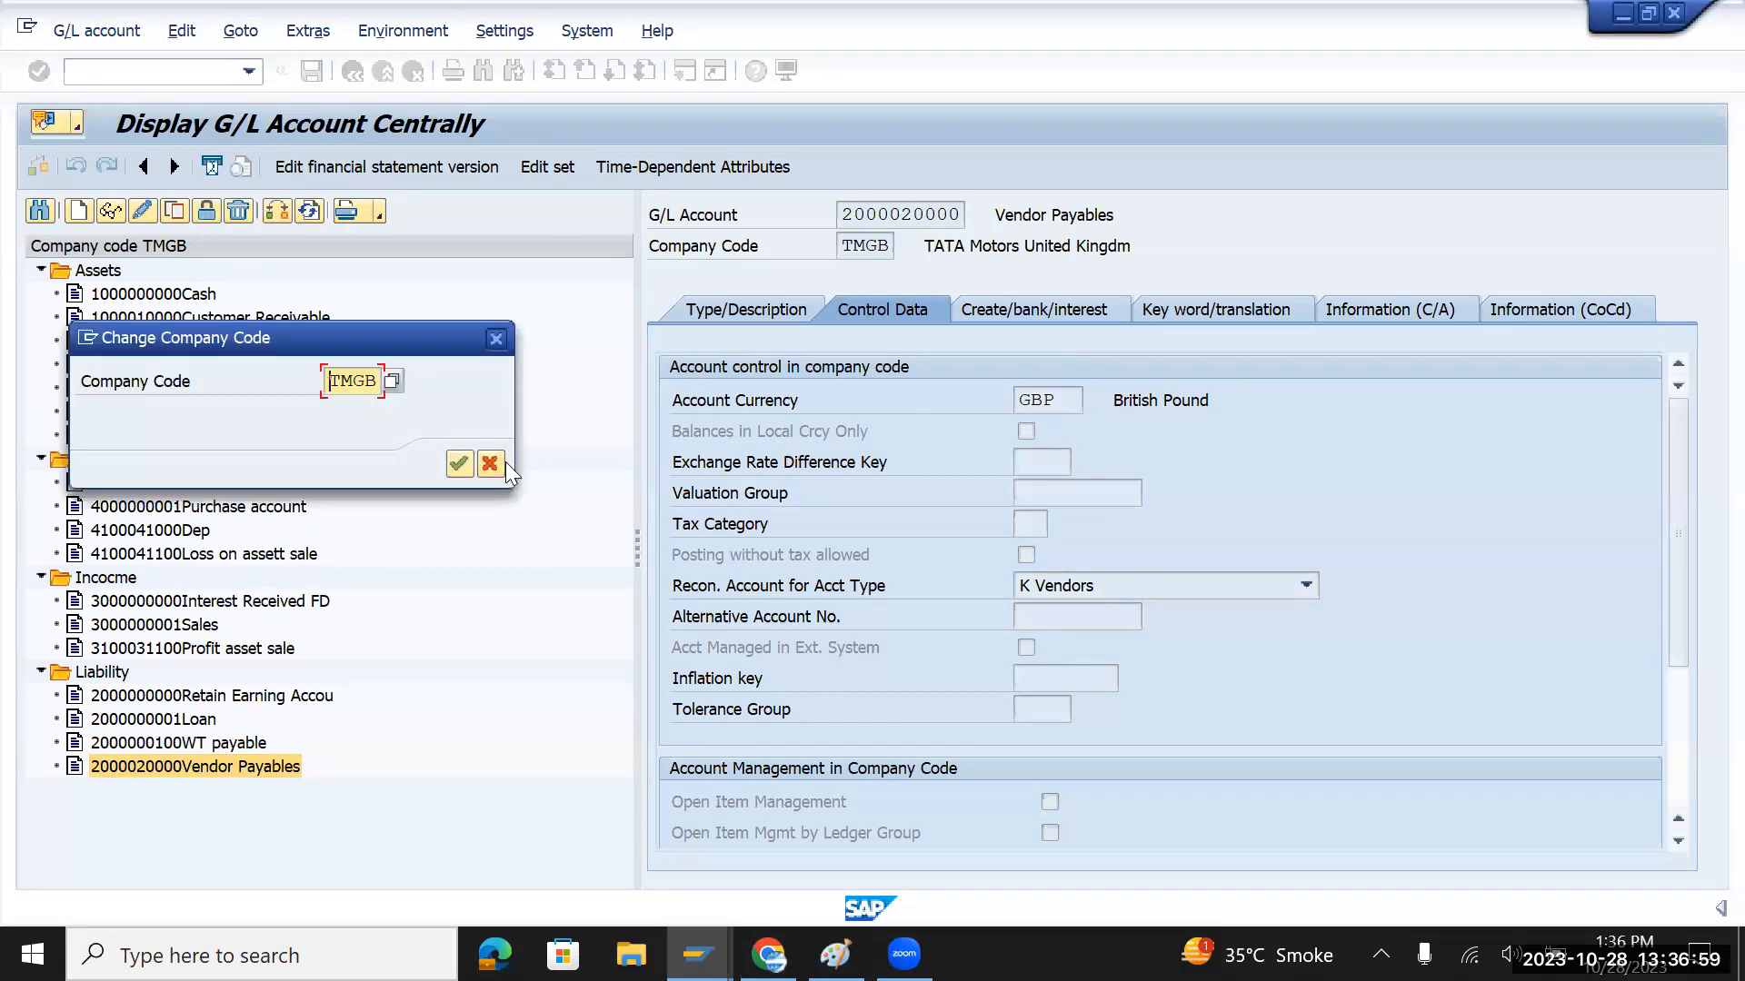
key("Right")
key("Right")
type("U")
key("Delete")
type("S")
key("Return")
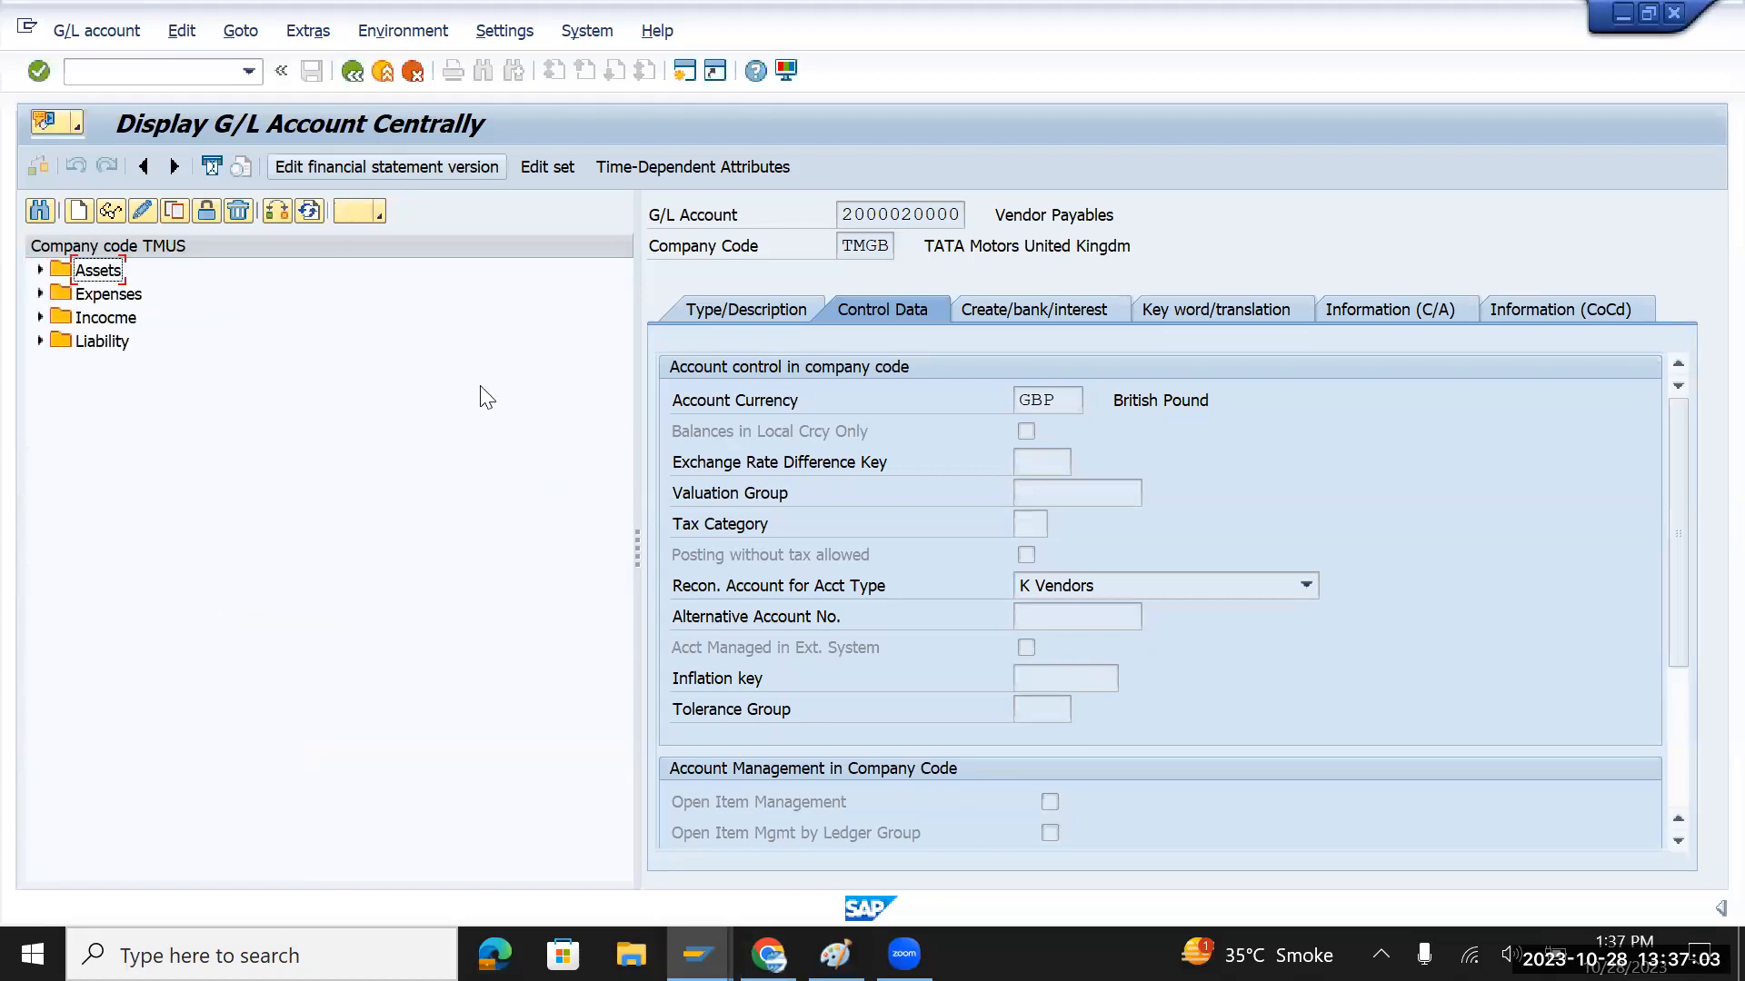
Check the account currency of each TMUS account under Assets, from Cash through Asset Machinery AD
left_click(40, 270)
double_click(123, 295)
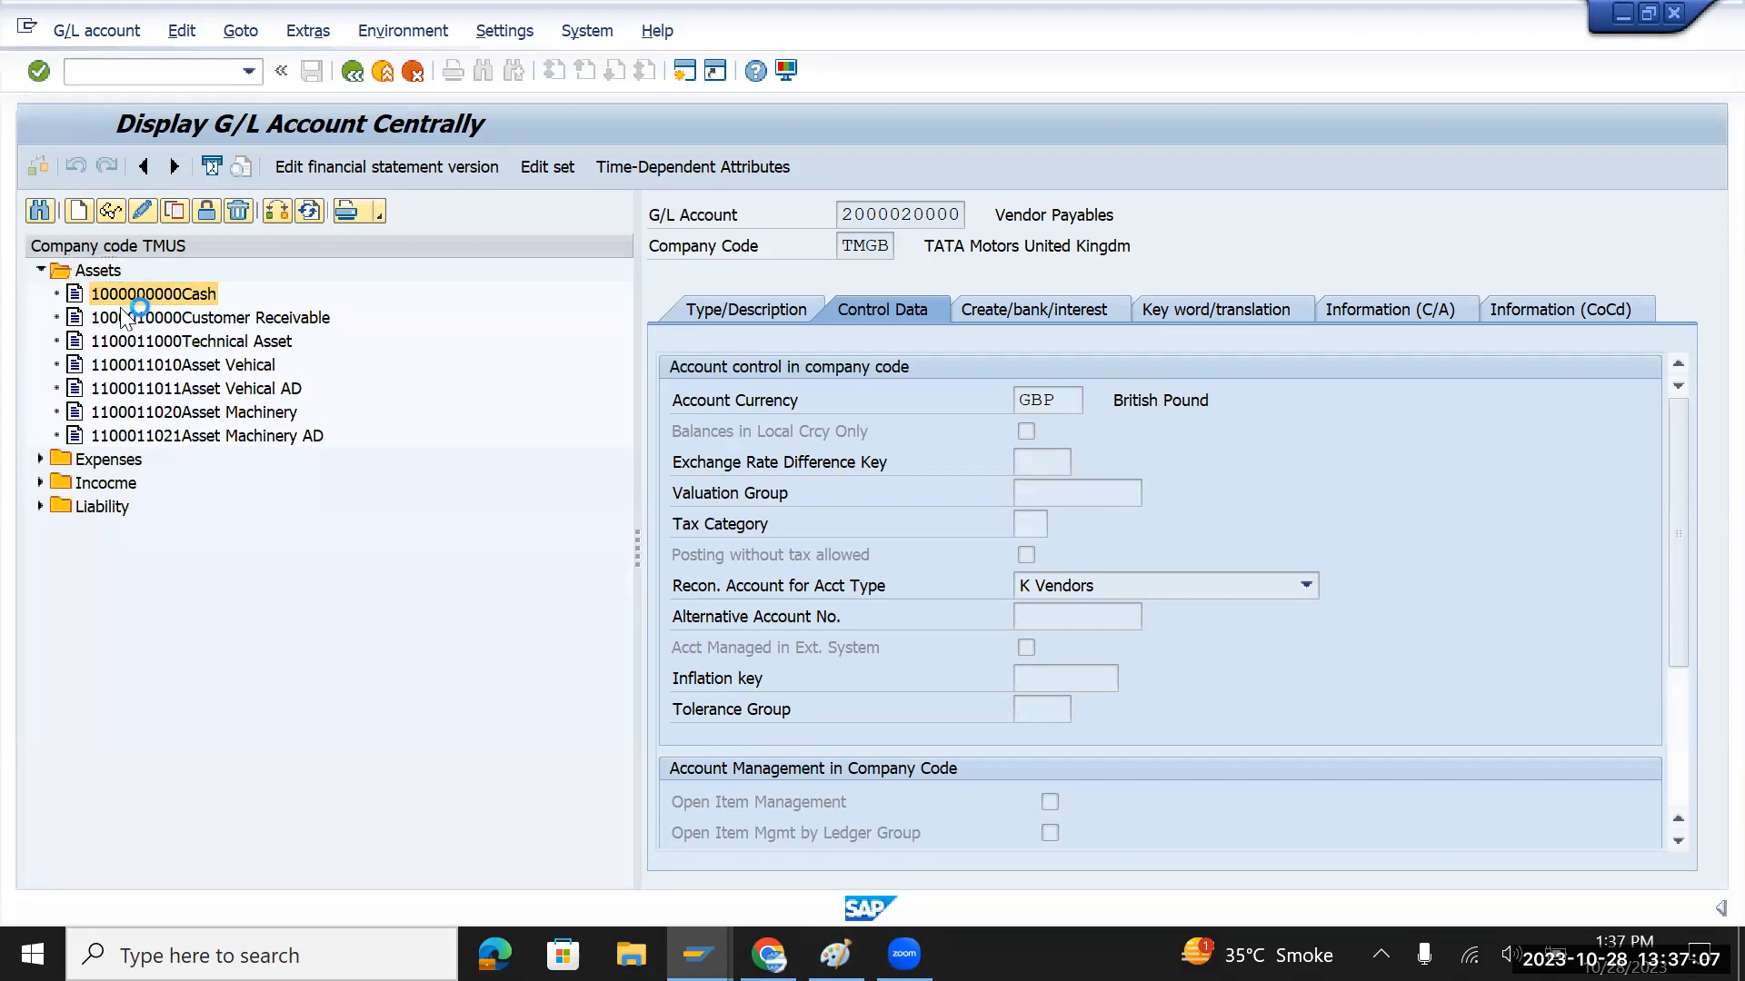
double_click(150, 317)
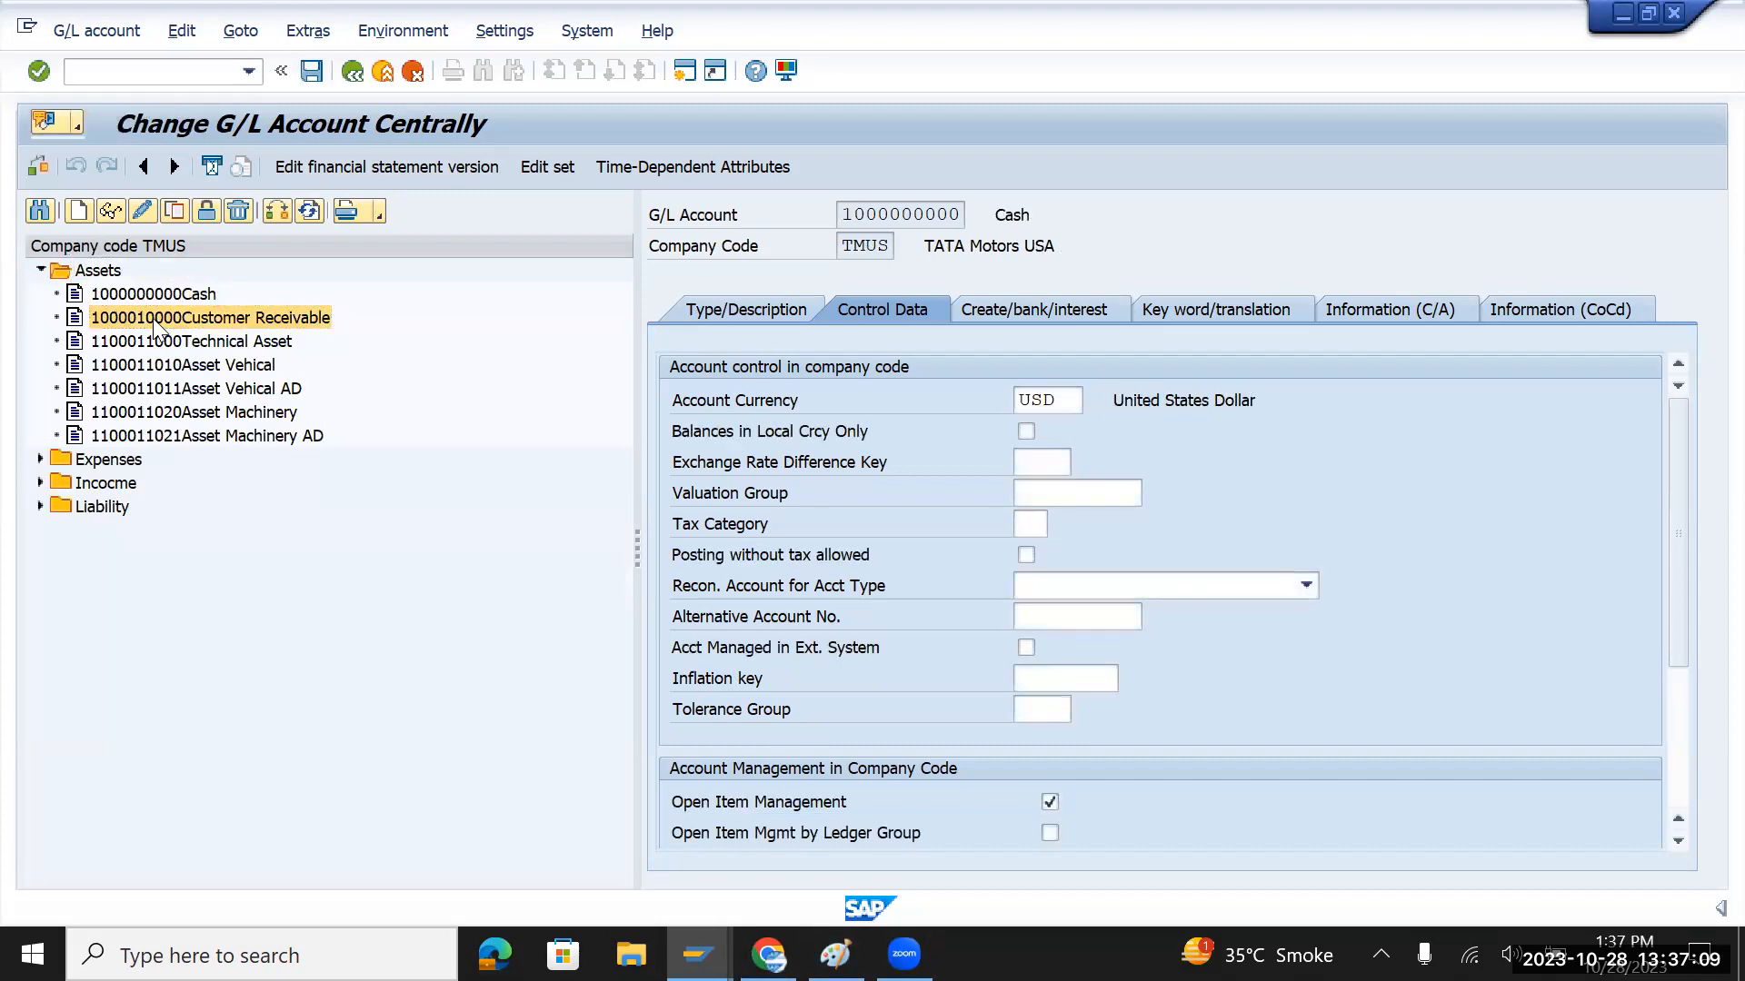
double_click(158, 341)
double_click(159, 365)
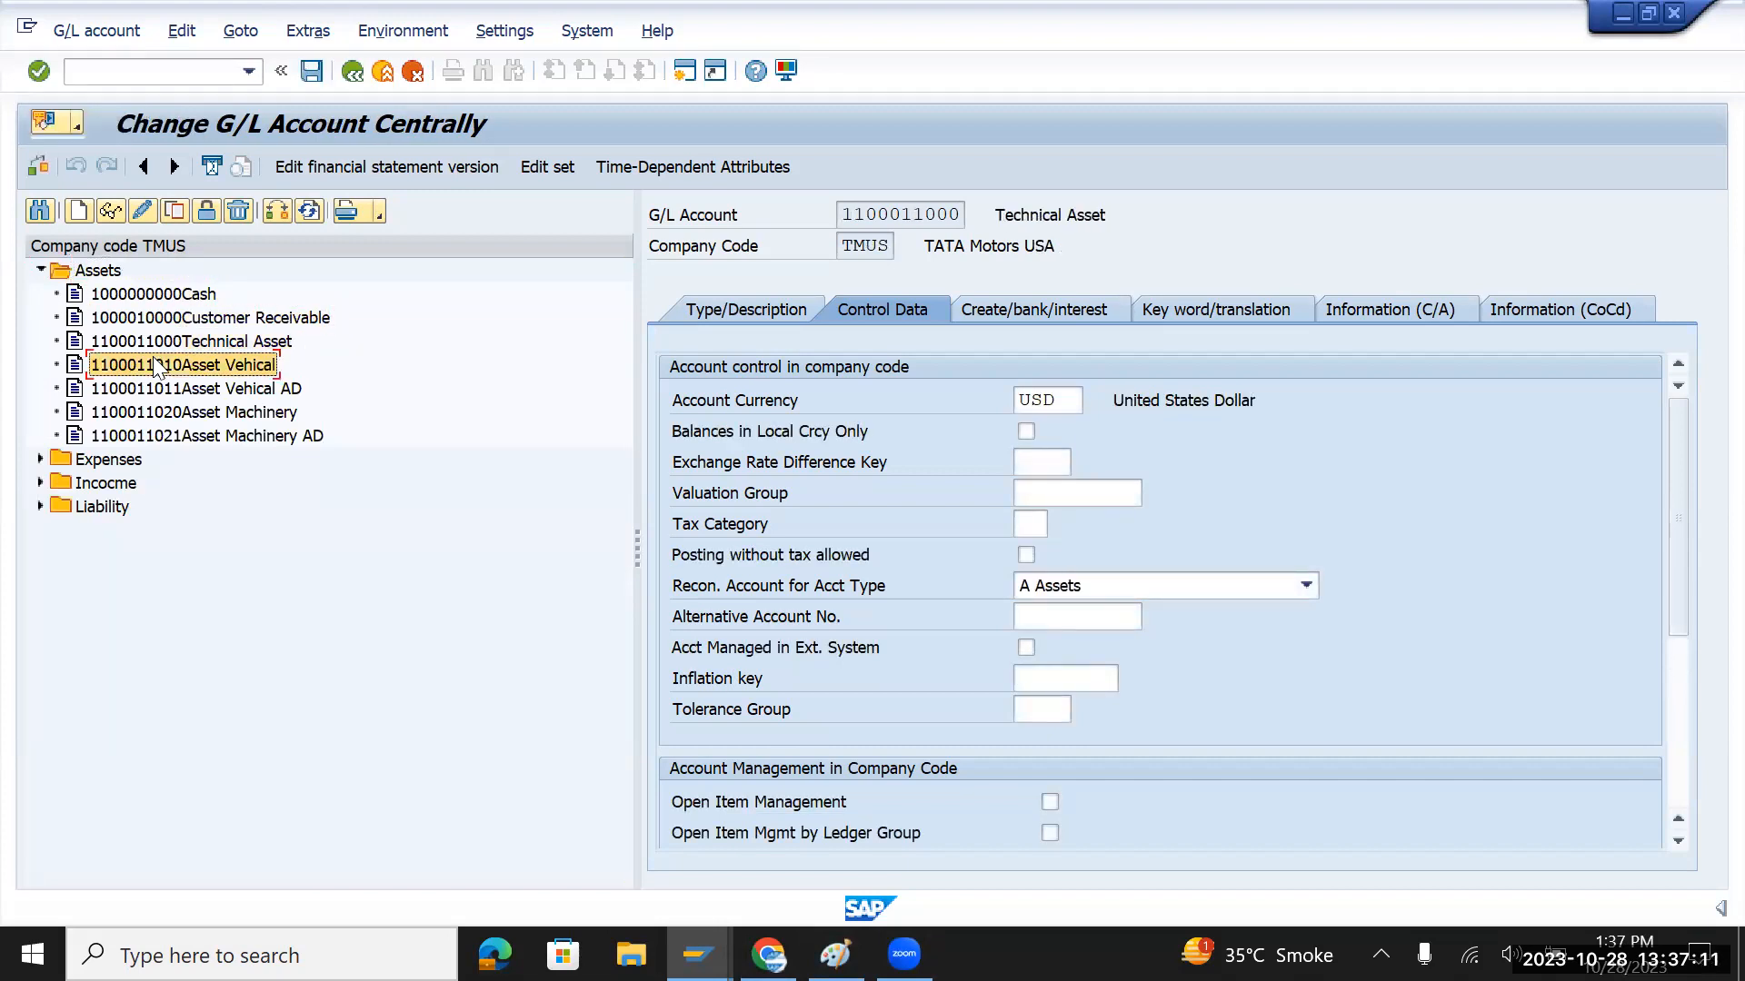
double_click(153, 388)
double_click(150, 411)
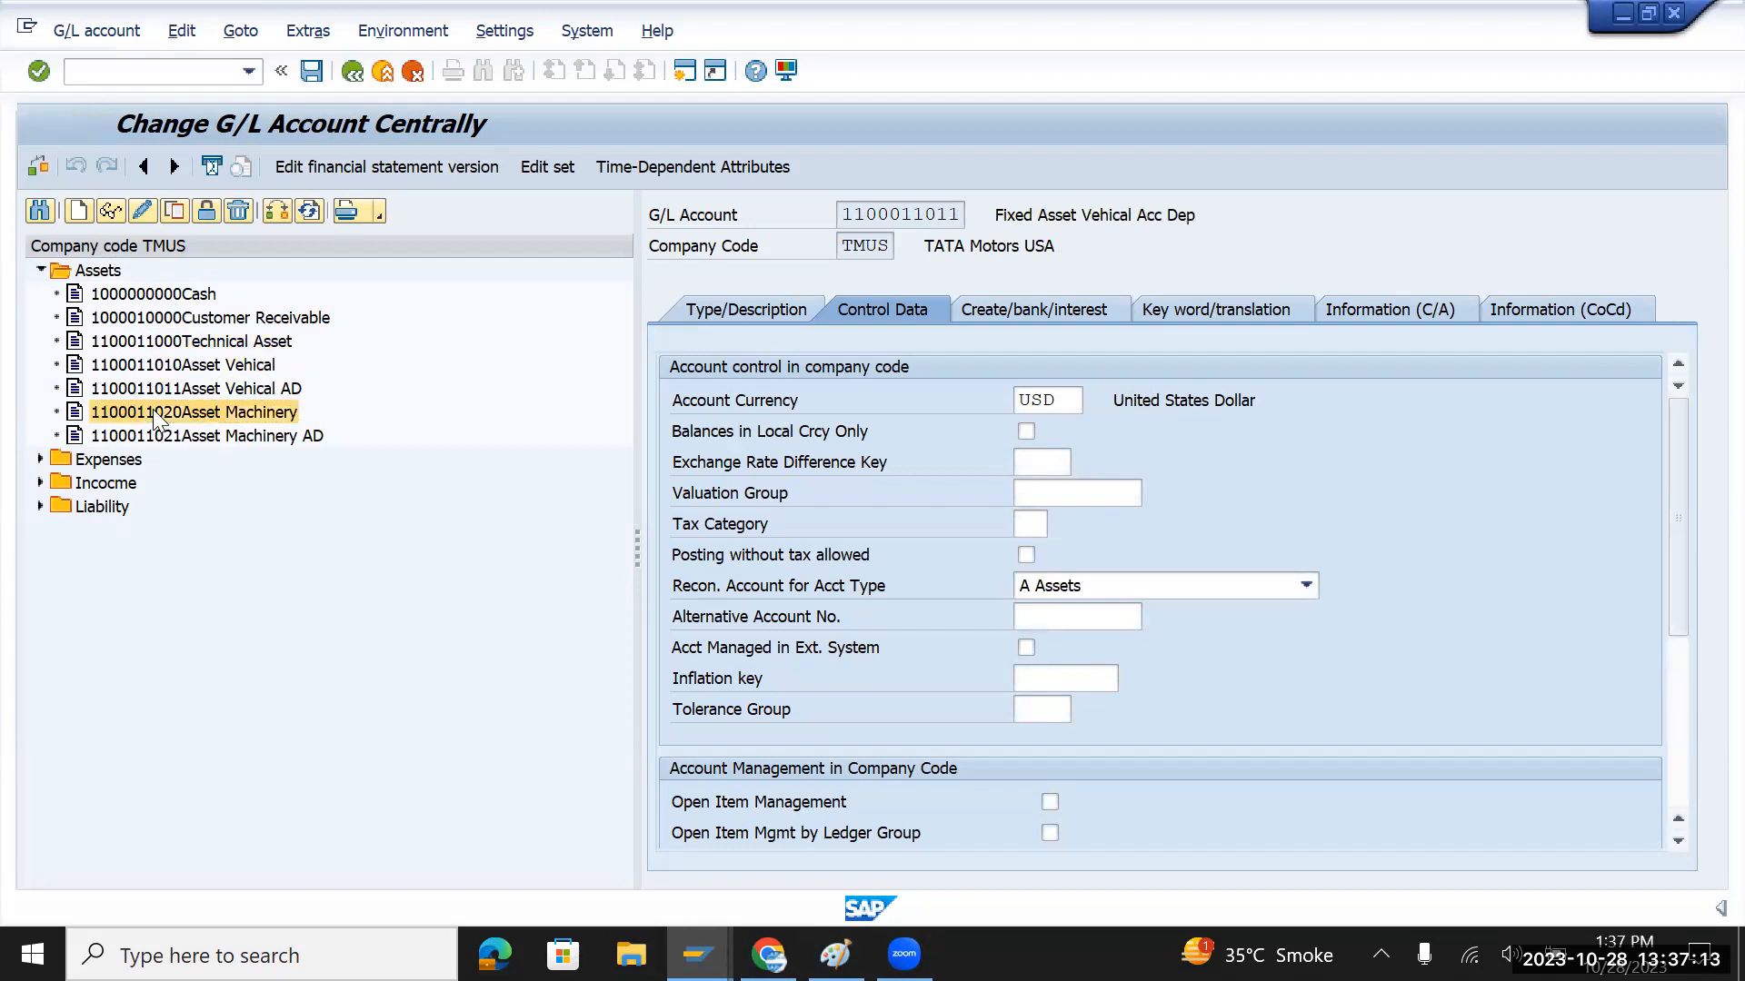
double_click(149, 437)
Check the account currency of the TMUS Expenses accounts: Office Rent, Purchase account, Dep and Loss on assett sale
double_click(128, 462)
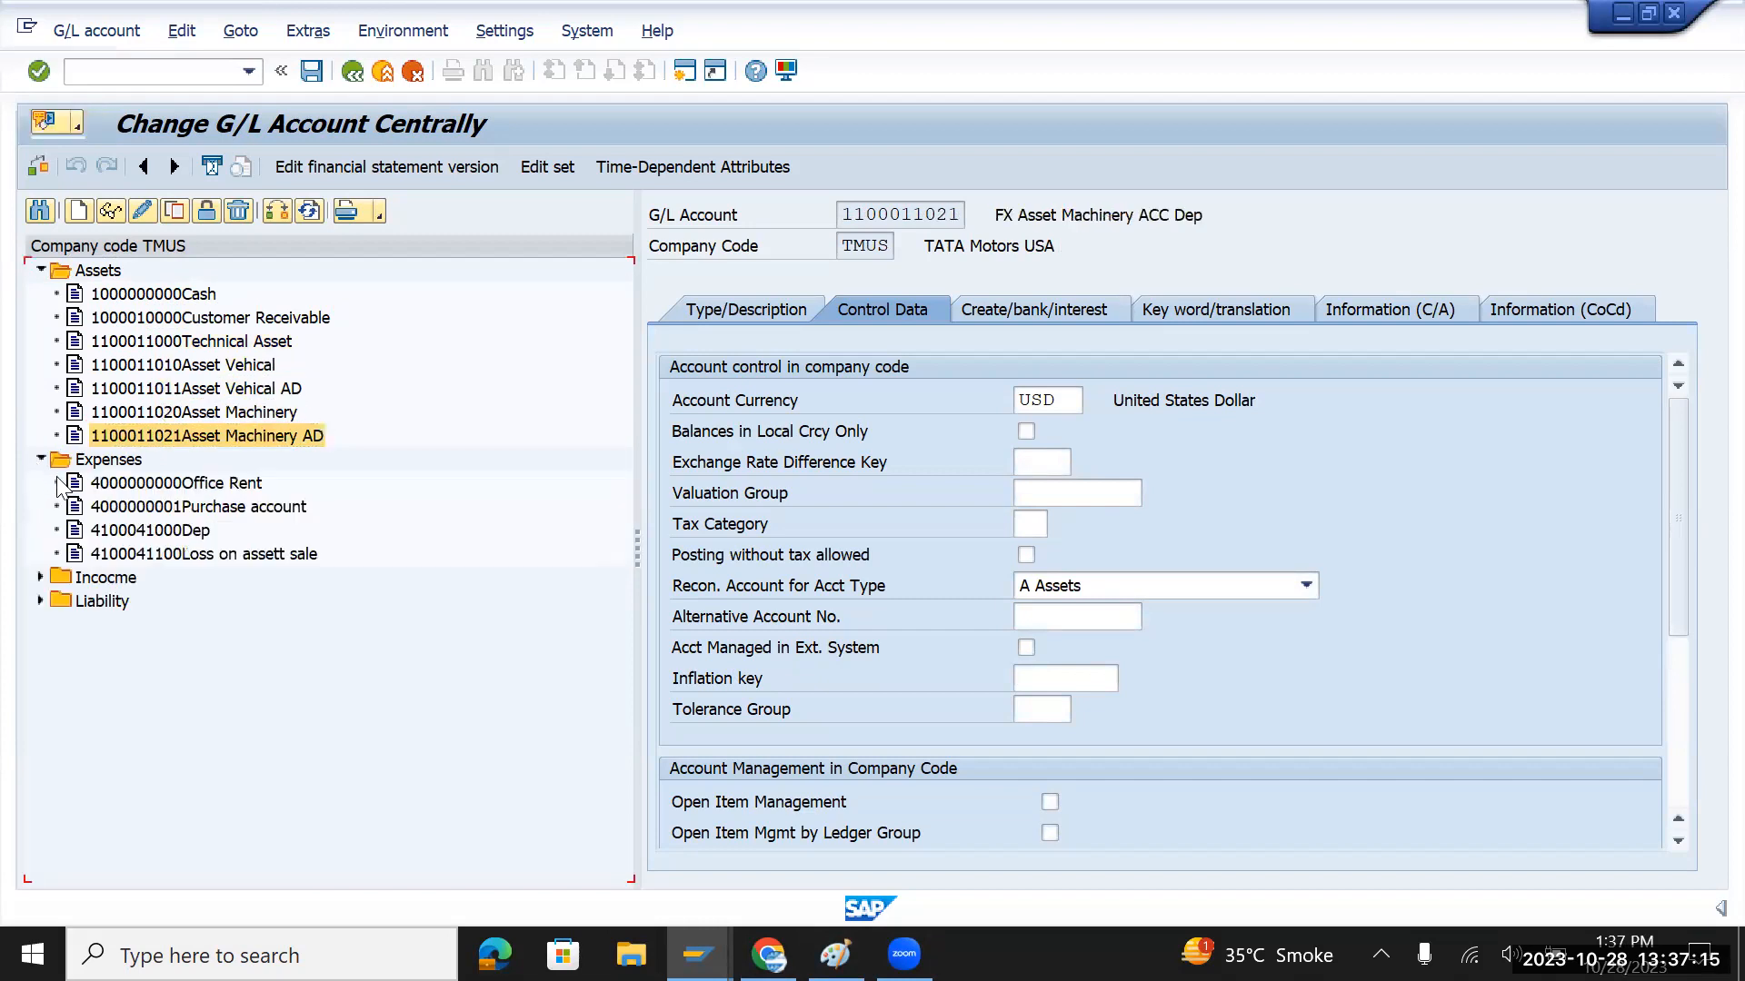
double_click(118, 486)
double_click(118, 507)
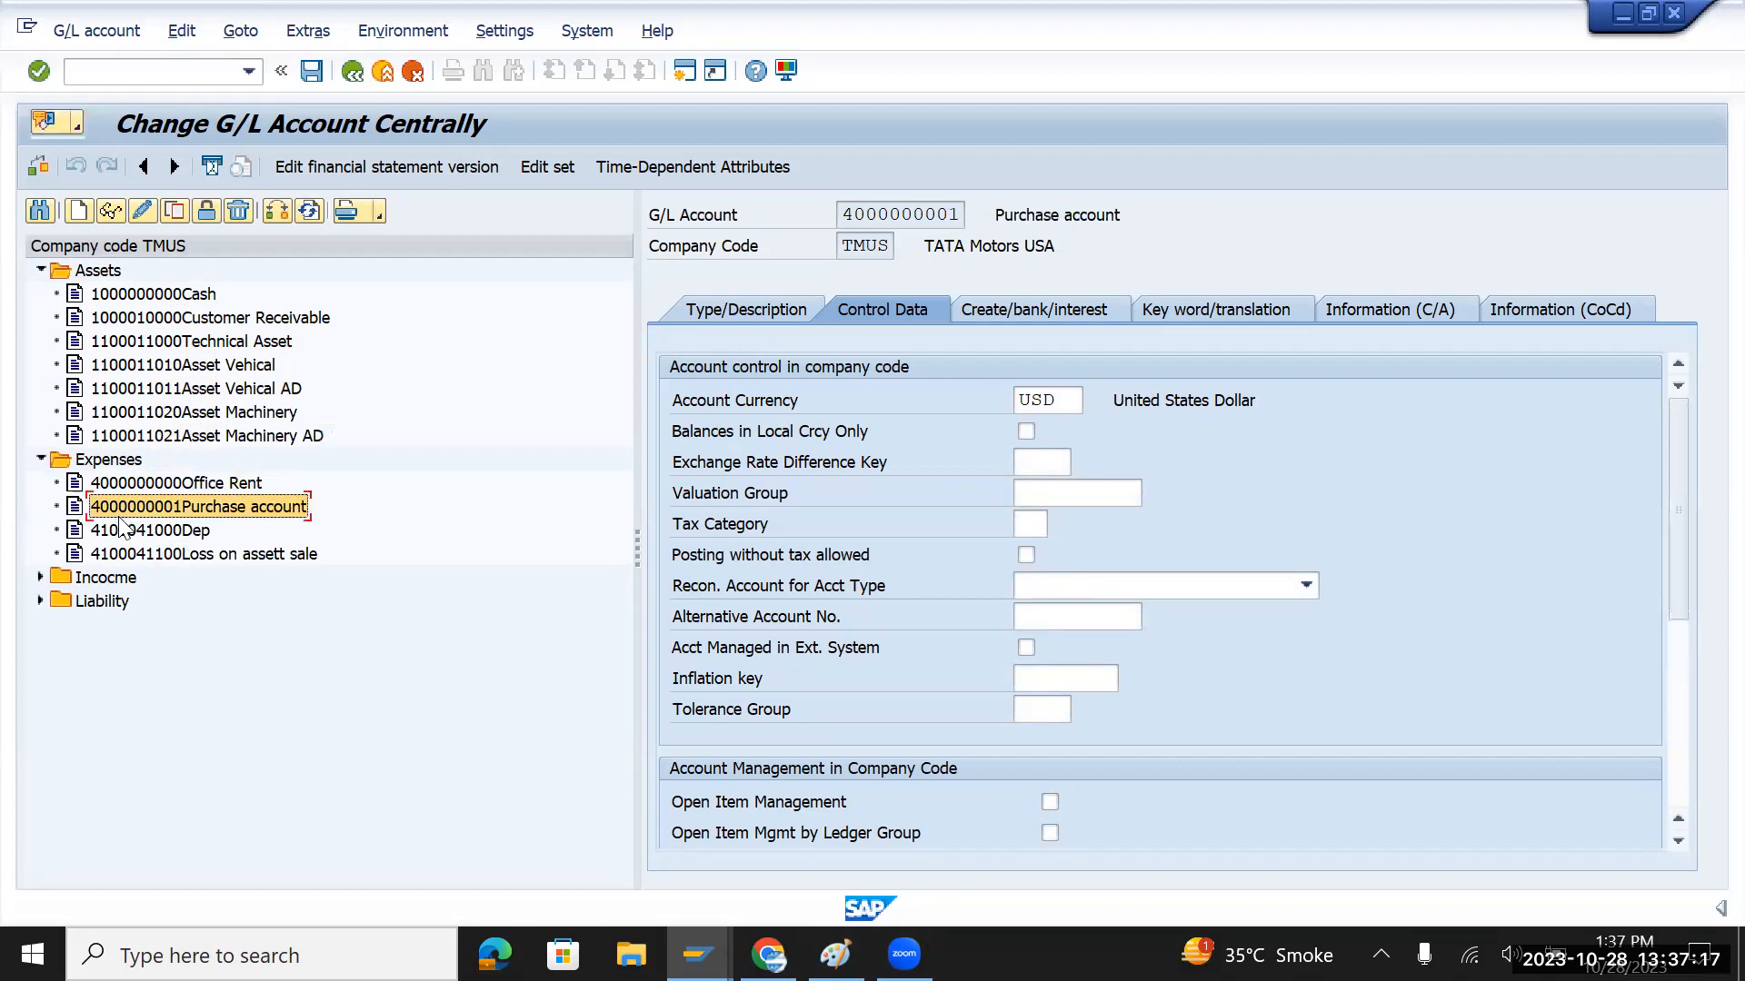
double_click(127, 532)
double_click(130, 556)
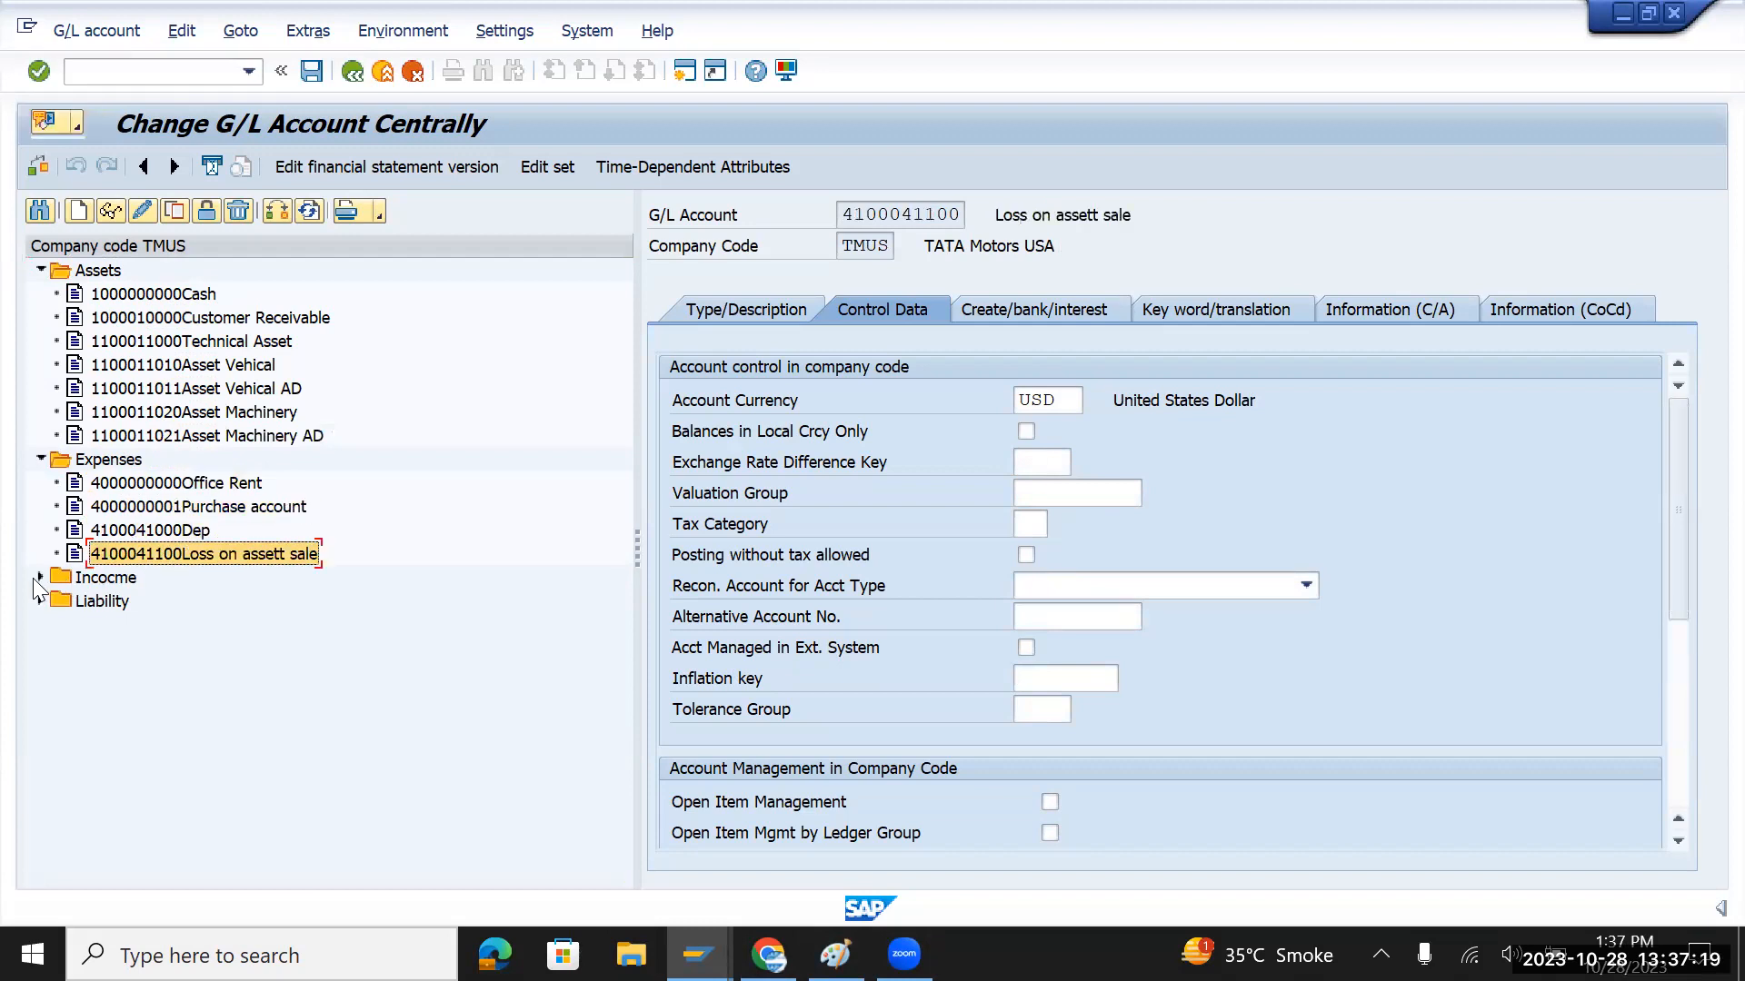
Check the account currency of the TMUS income accounts: Interest Received FD, Sales and Profit asset sale
double_click(65, 584)
double_click(128, 601)
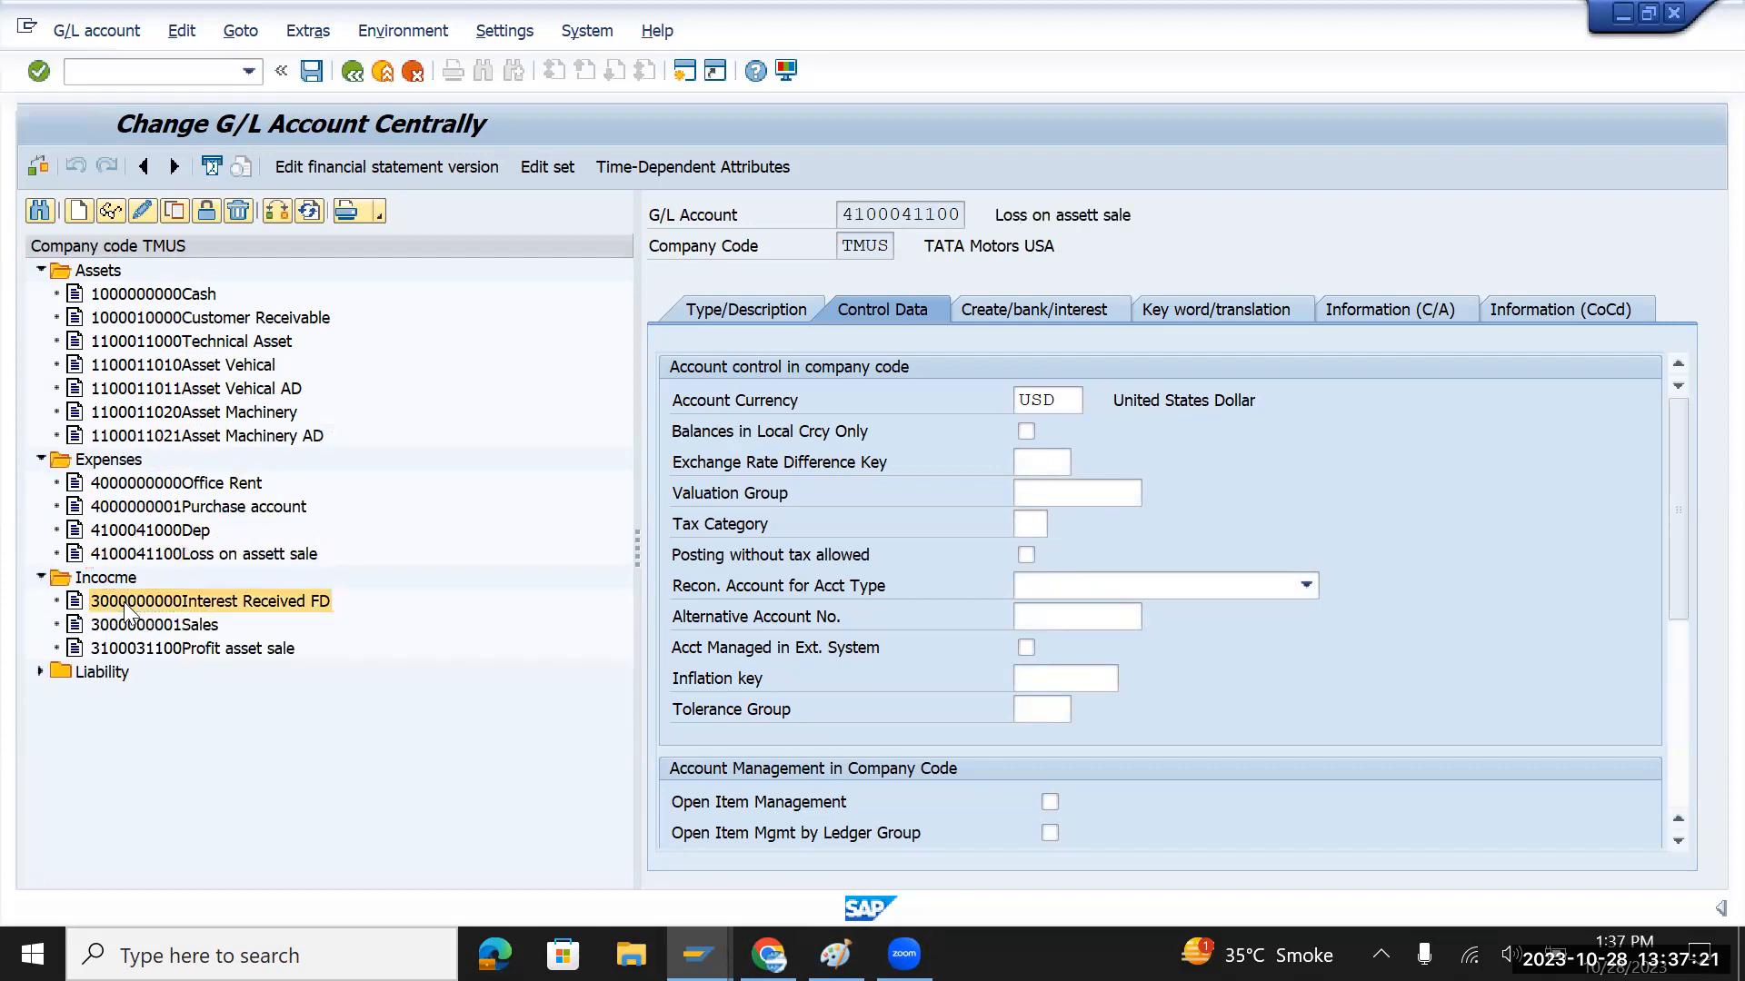
double_click(134, 626)
double_click(136, 649)
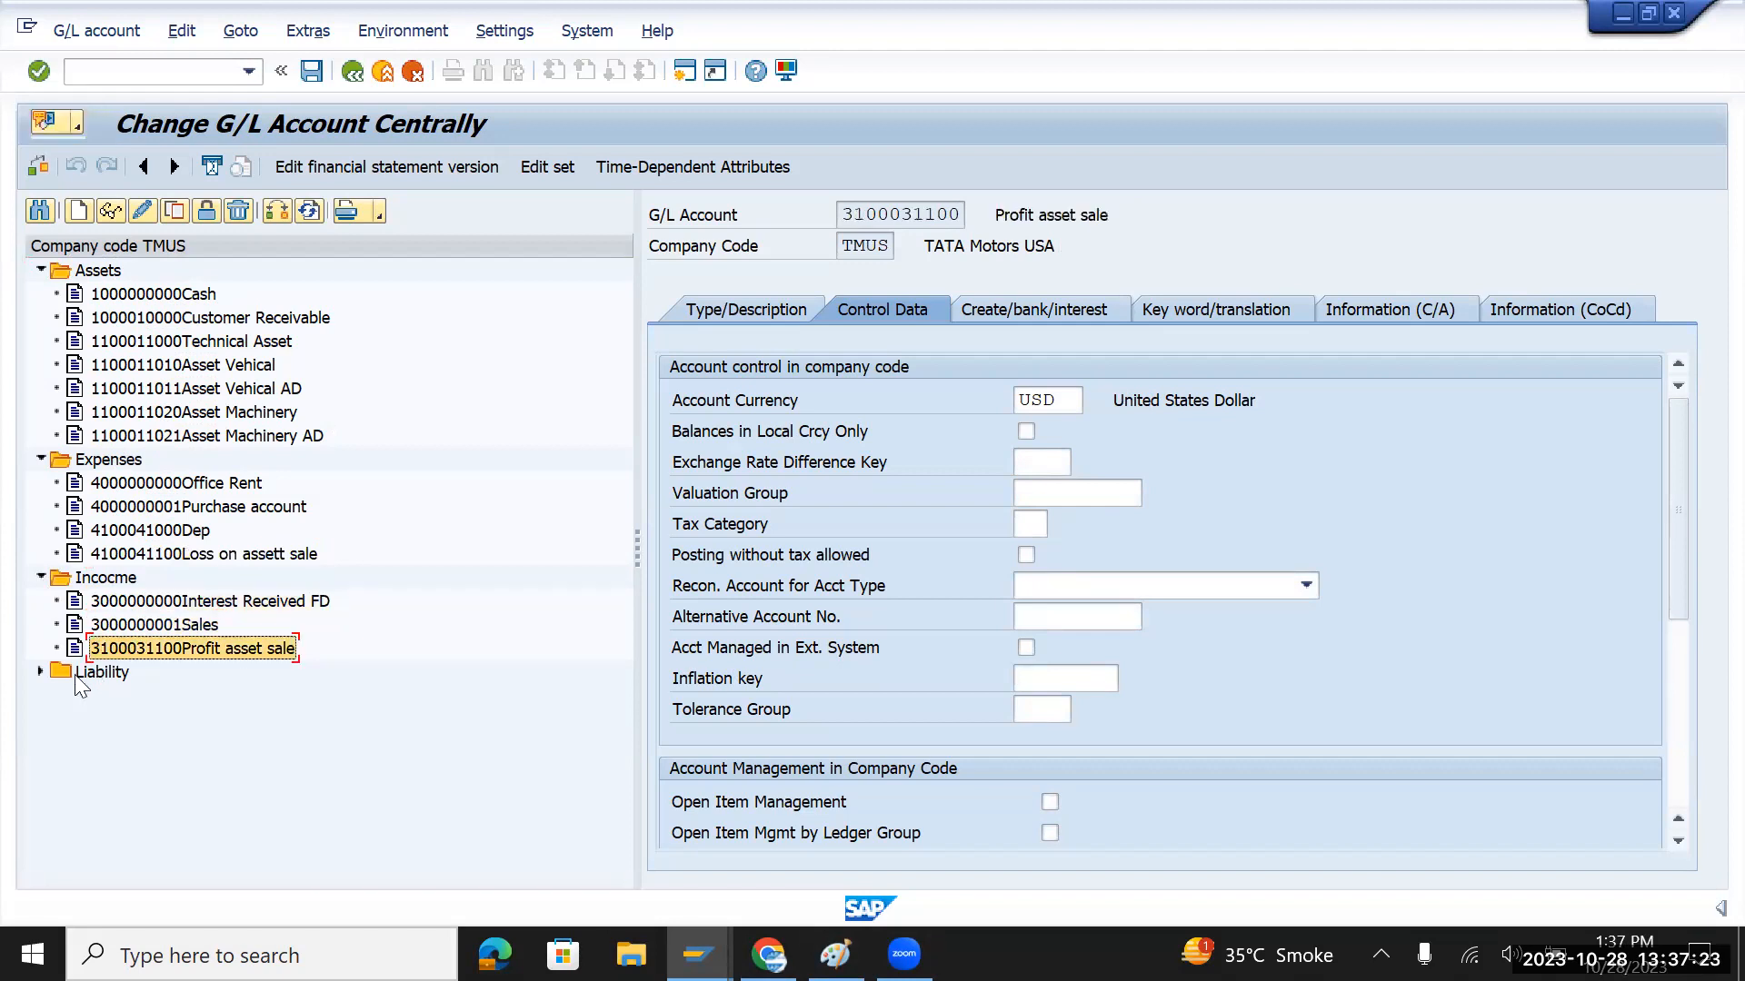
Check the account currency of the TMUS Liability accounts: Retain Earning Accou, Loan, WT payable and Vendor Payables
left_click(40, 672)
double_click(101, 695)
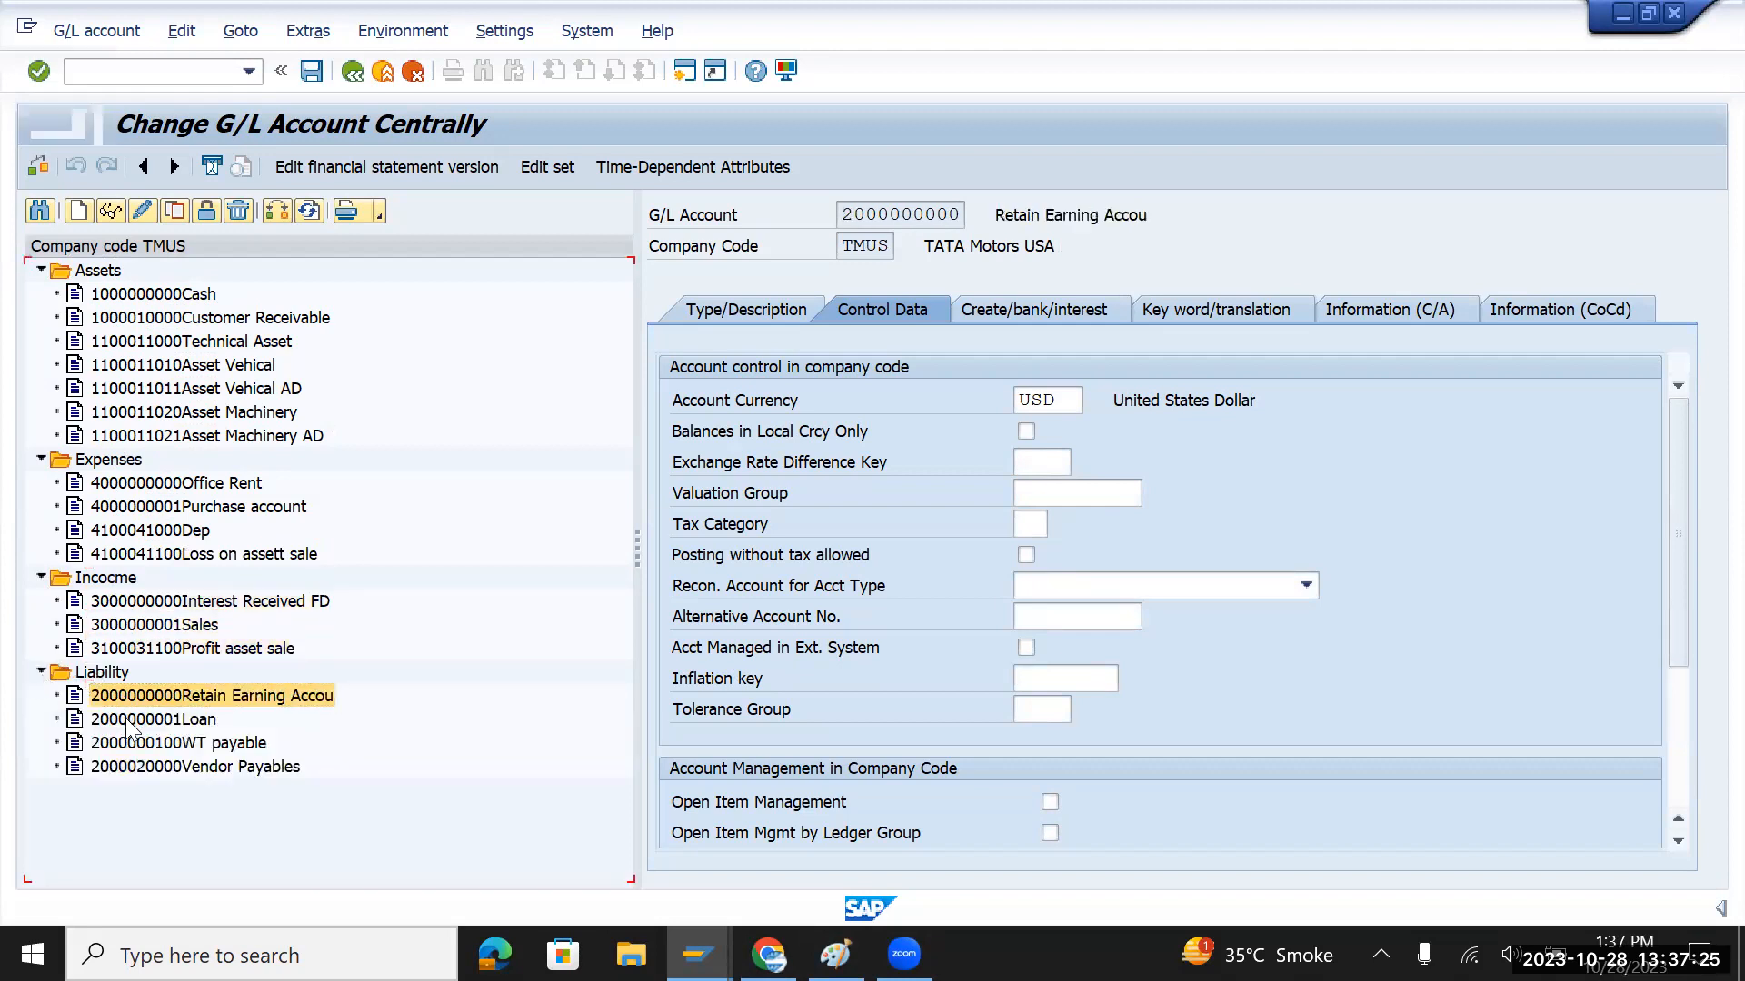
double_click(133, 720)
double_click(131, 745)
double_click(130, 768)
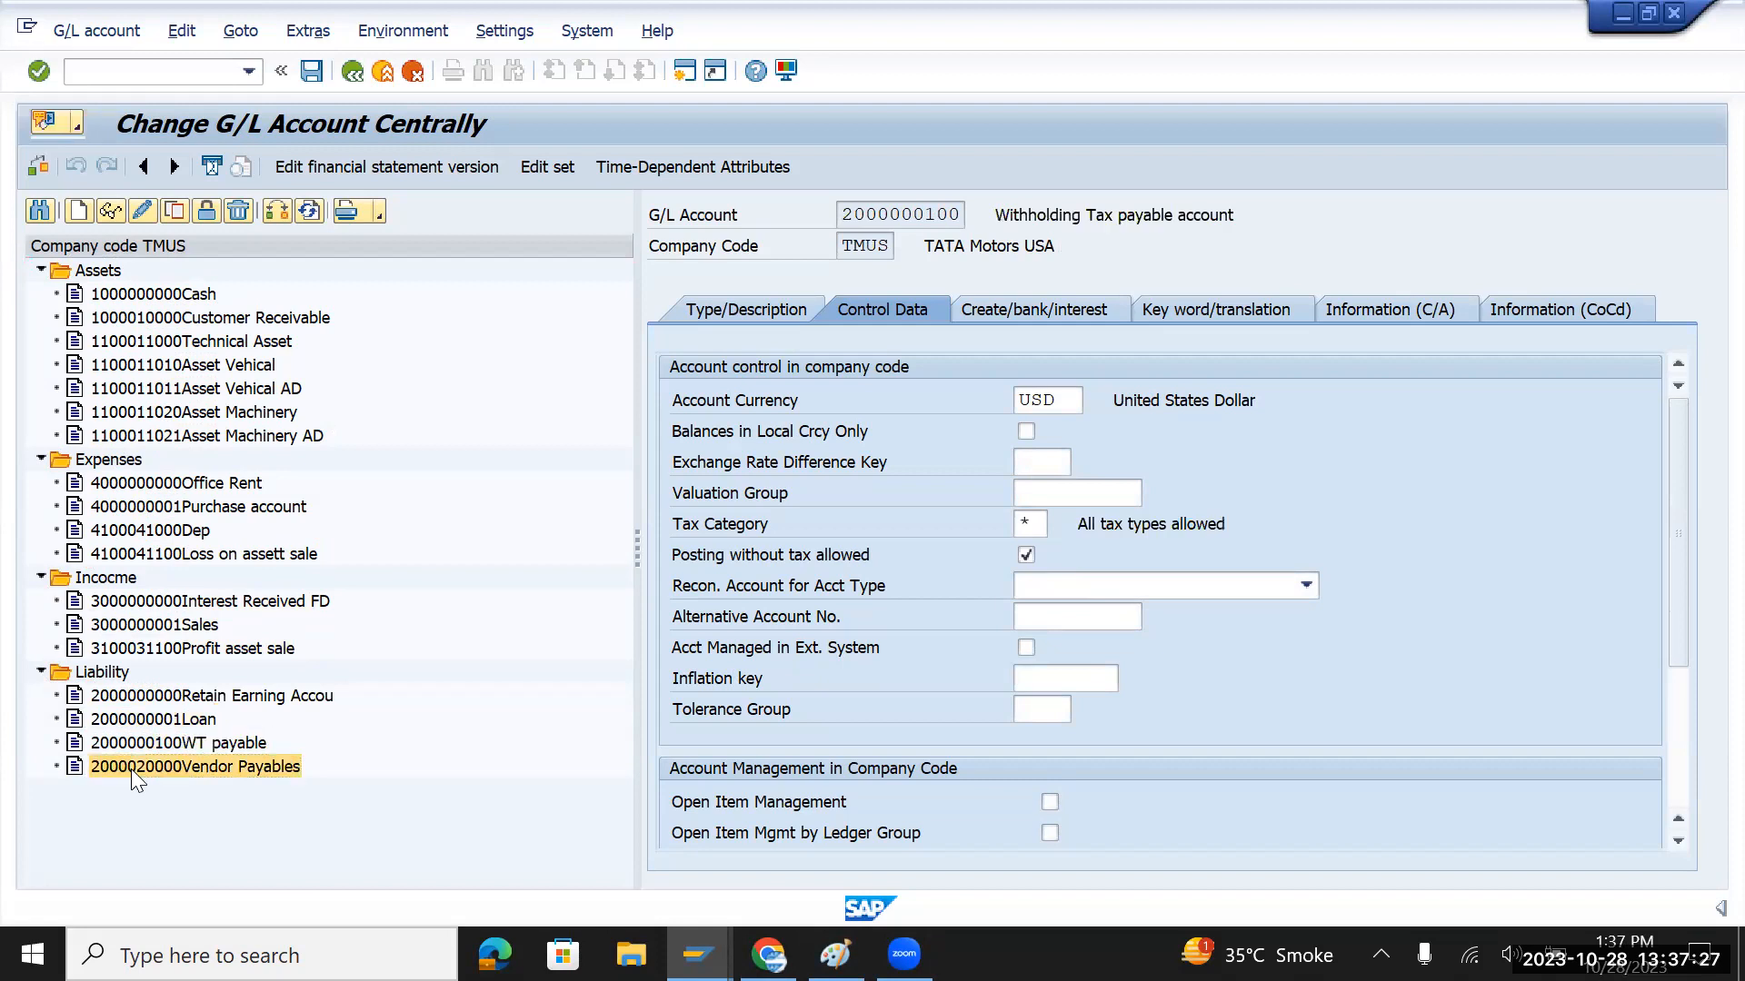
Leave G/L account maintenance and return to the session with the unfinished vendor invoice
left_click(122, 72)
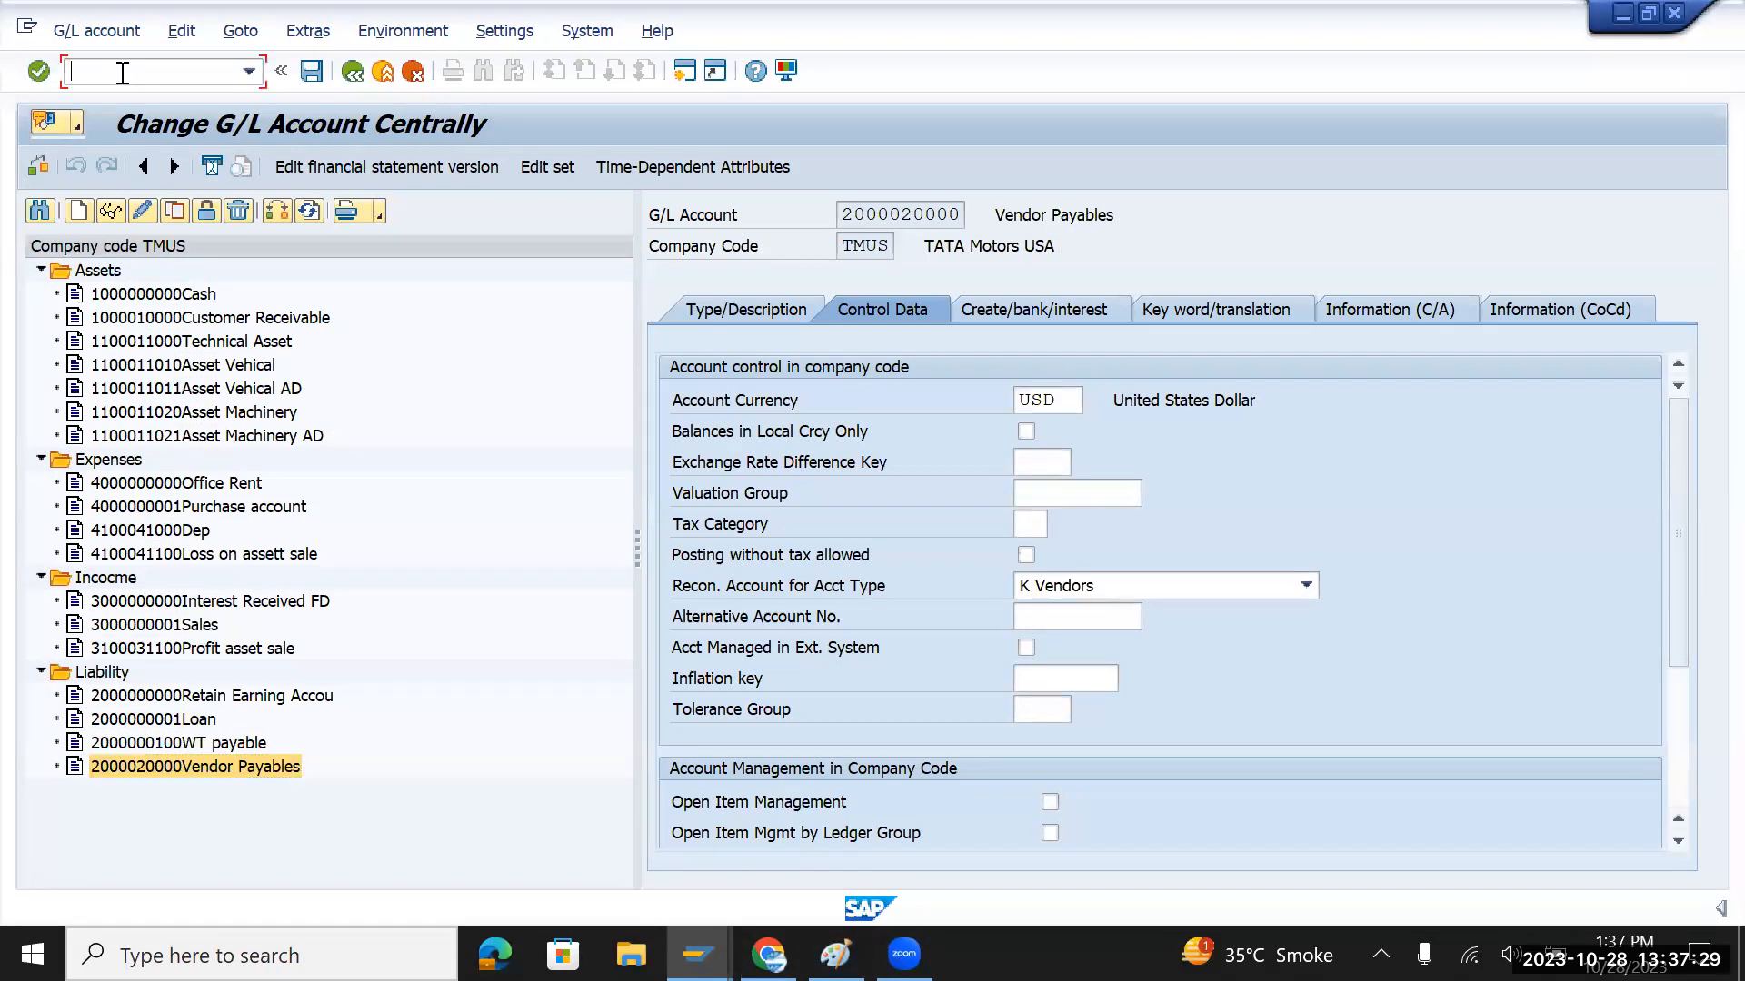
type("/n")
key("alt+Tab")
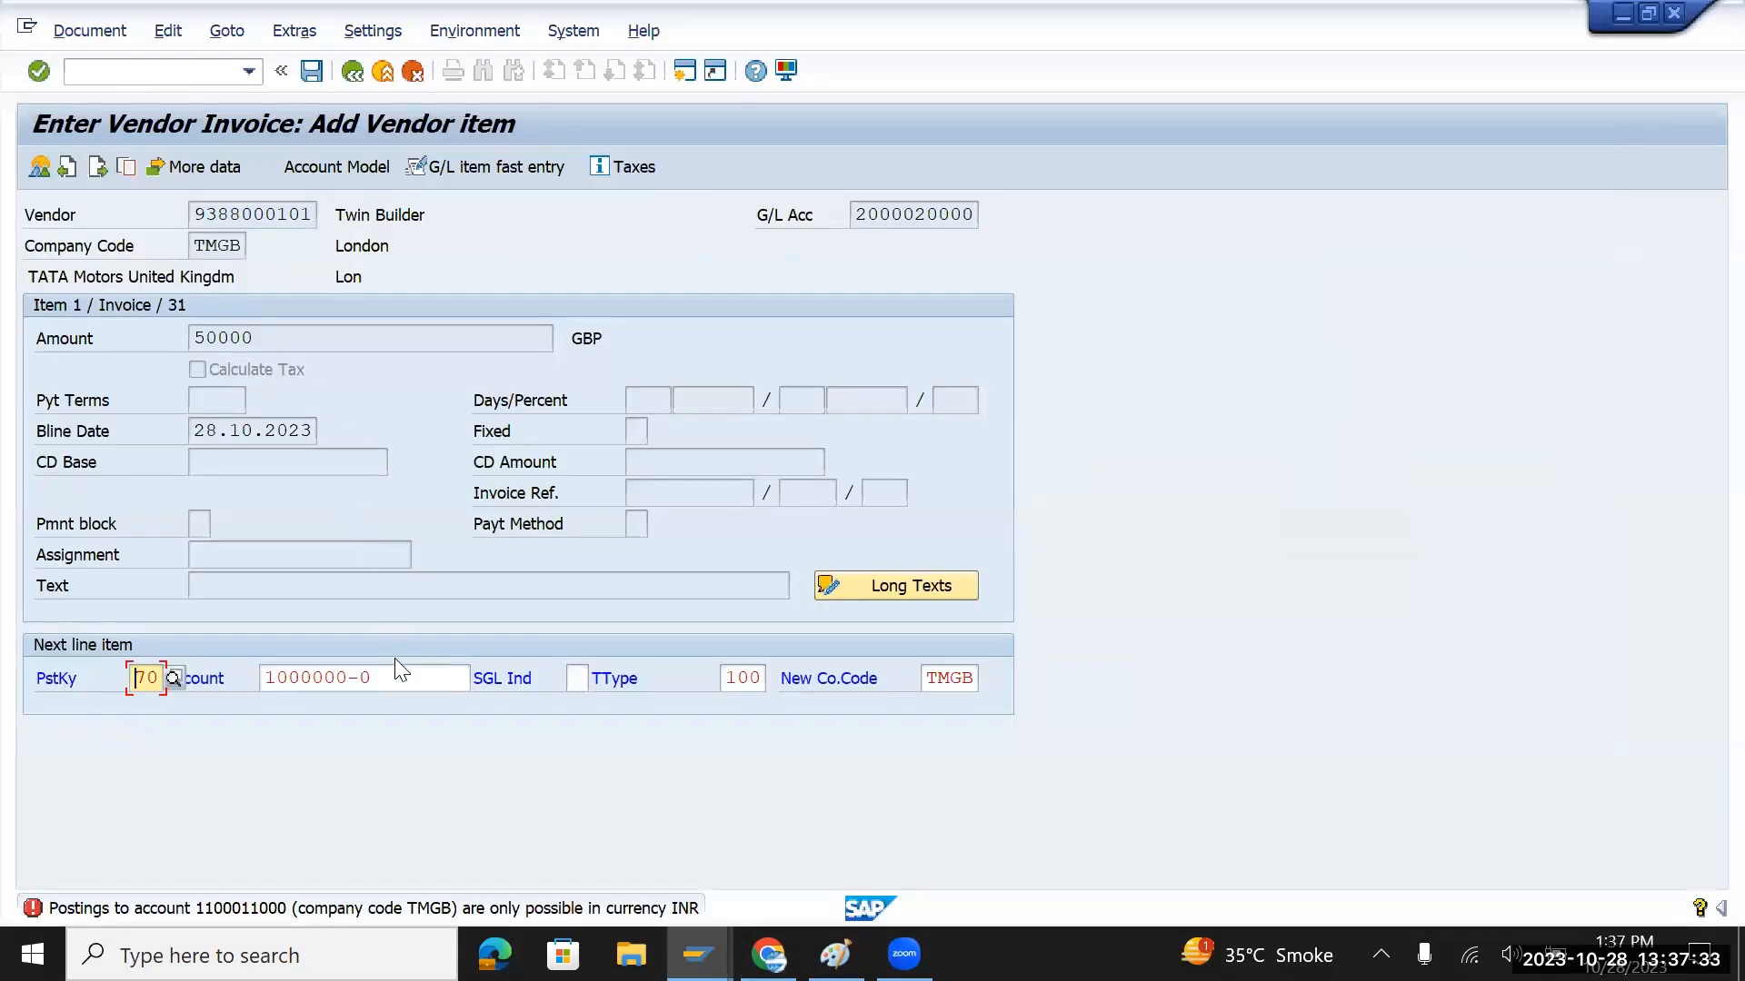
left_click(399, 675)
key("shift+Tab")
Abandon the unfinished vendor invoice and start transaction F-90 for an asset acquisition with vendor again
left_click(120, 71)
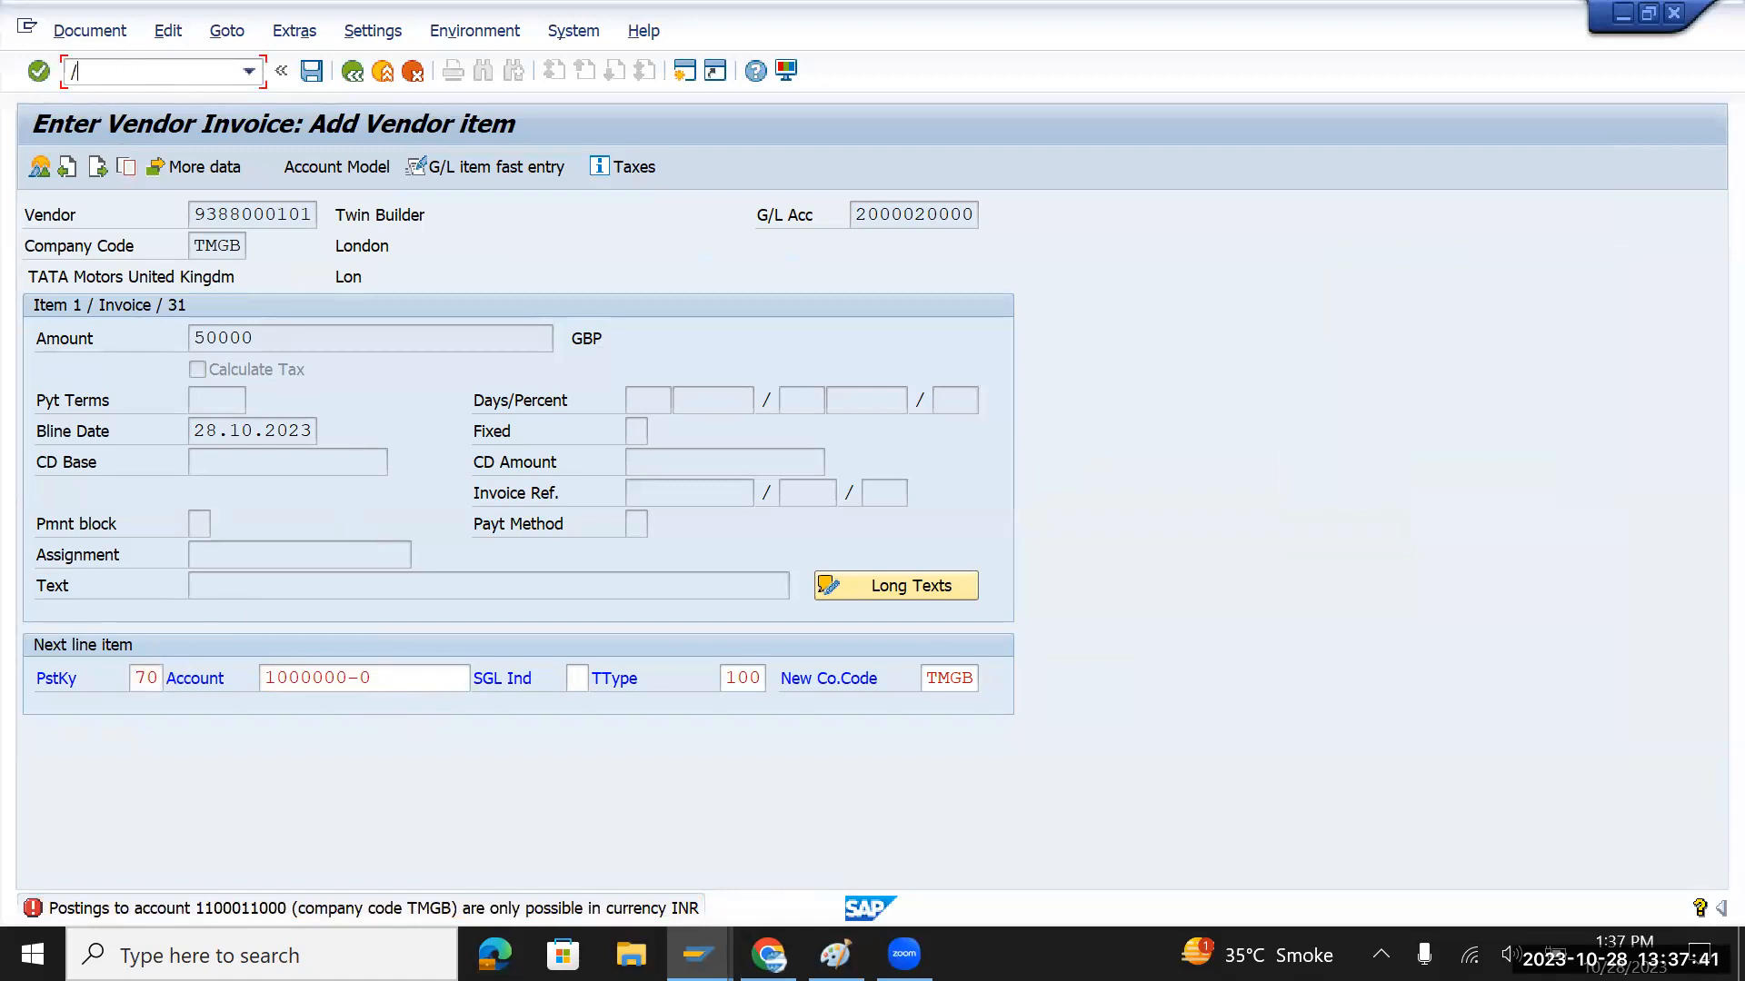
type("/n")
key("Return")
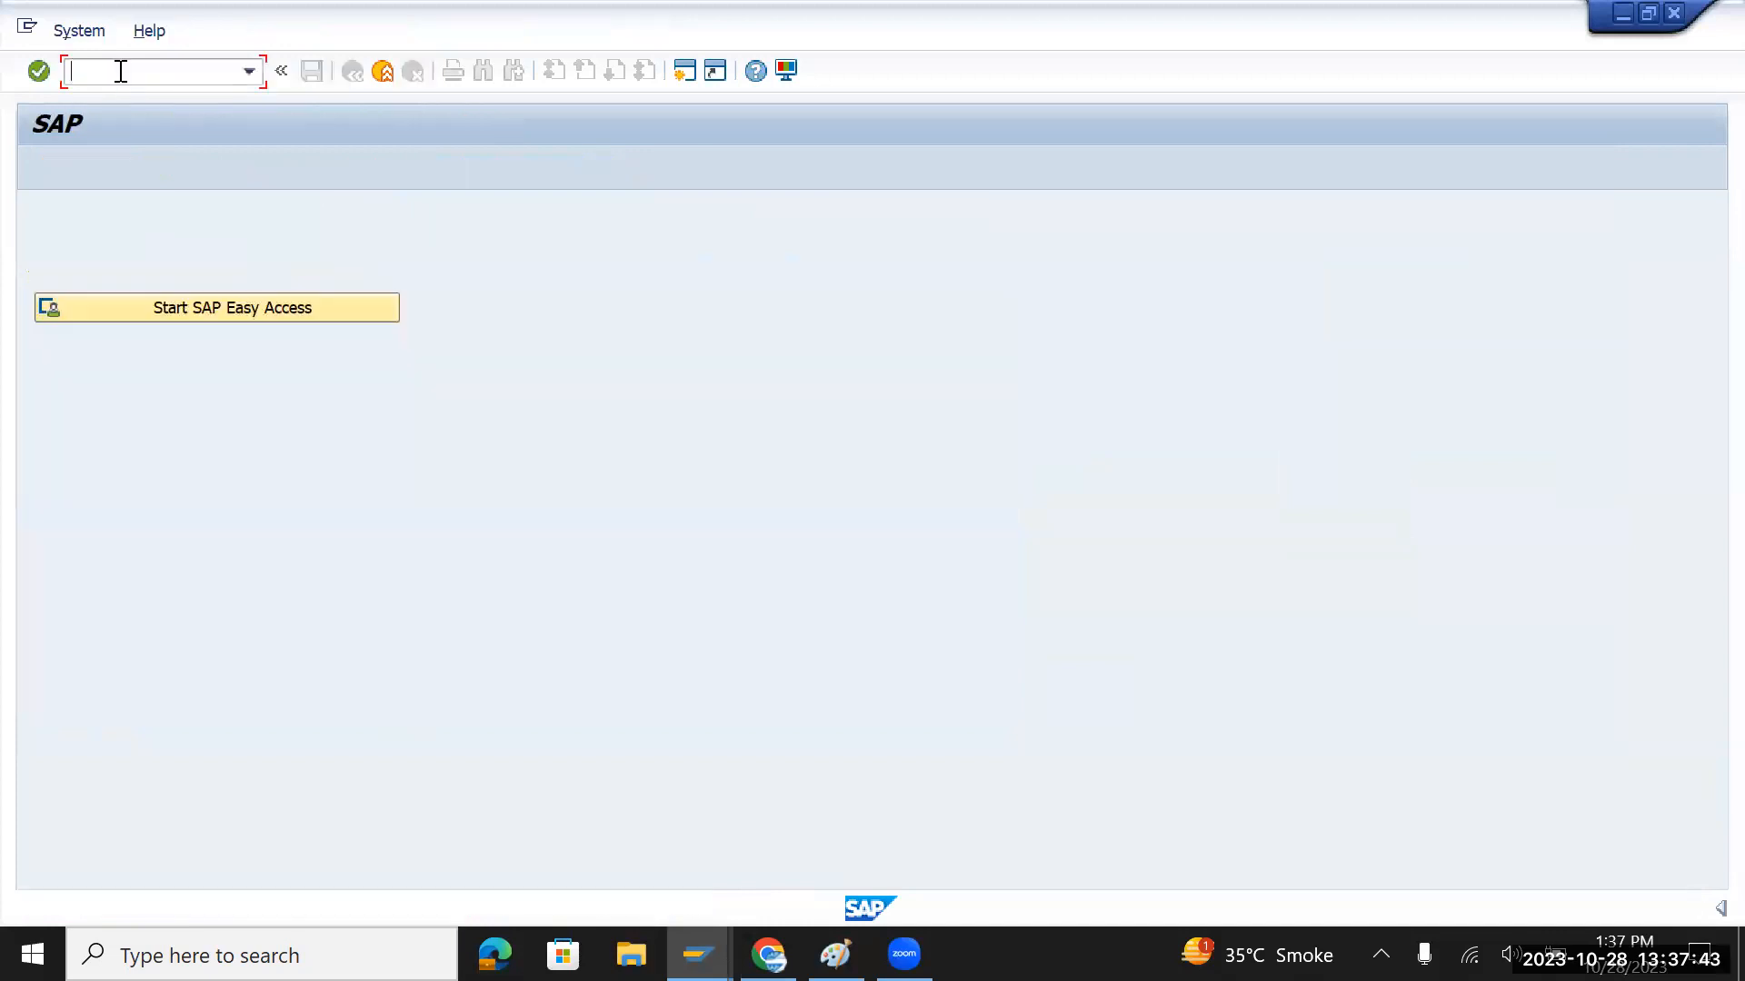
type("fb")
type("90")
key("Return")
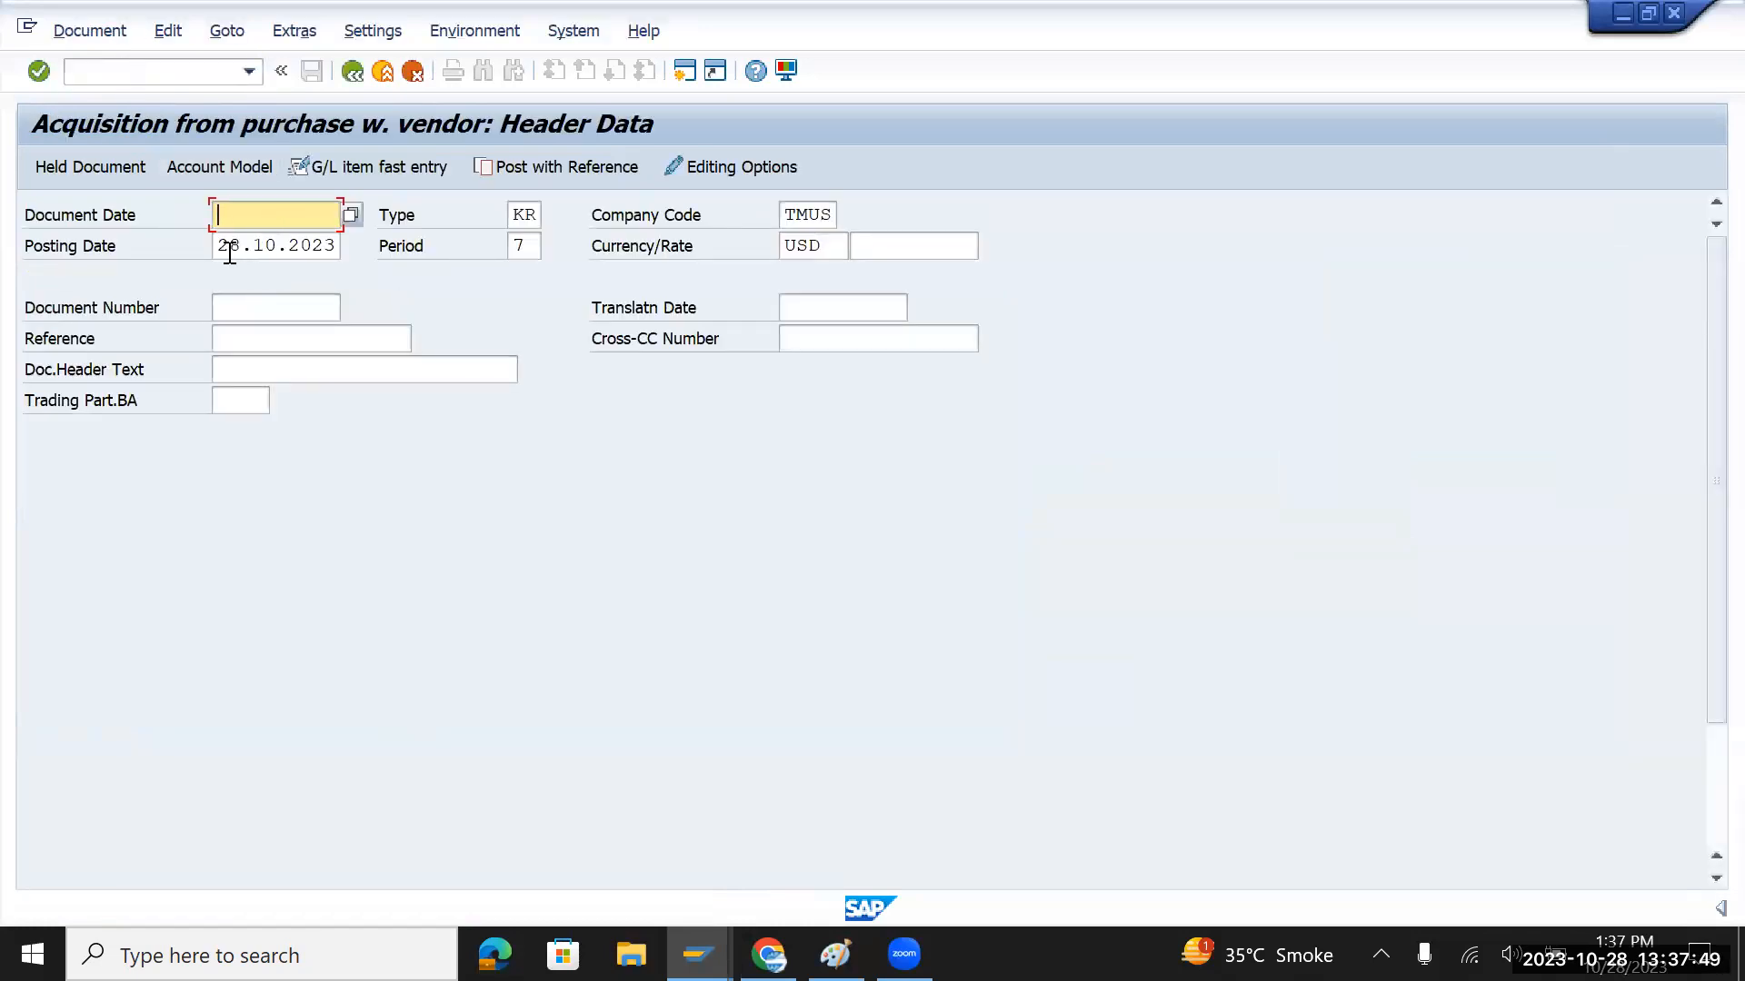
Copy the posting date 28.10.2023 into the document date and set the header's company code to TMGB
left_click_drag(222, 247, 426, 247)
key("ctrl+c")
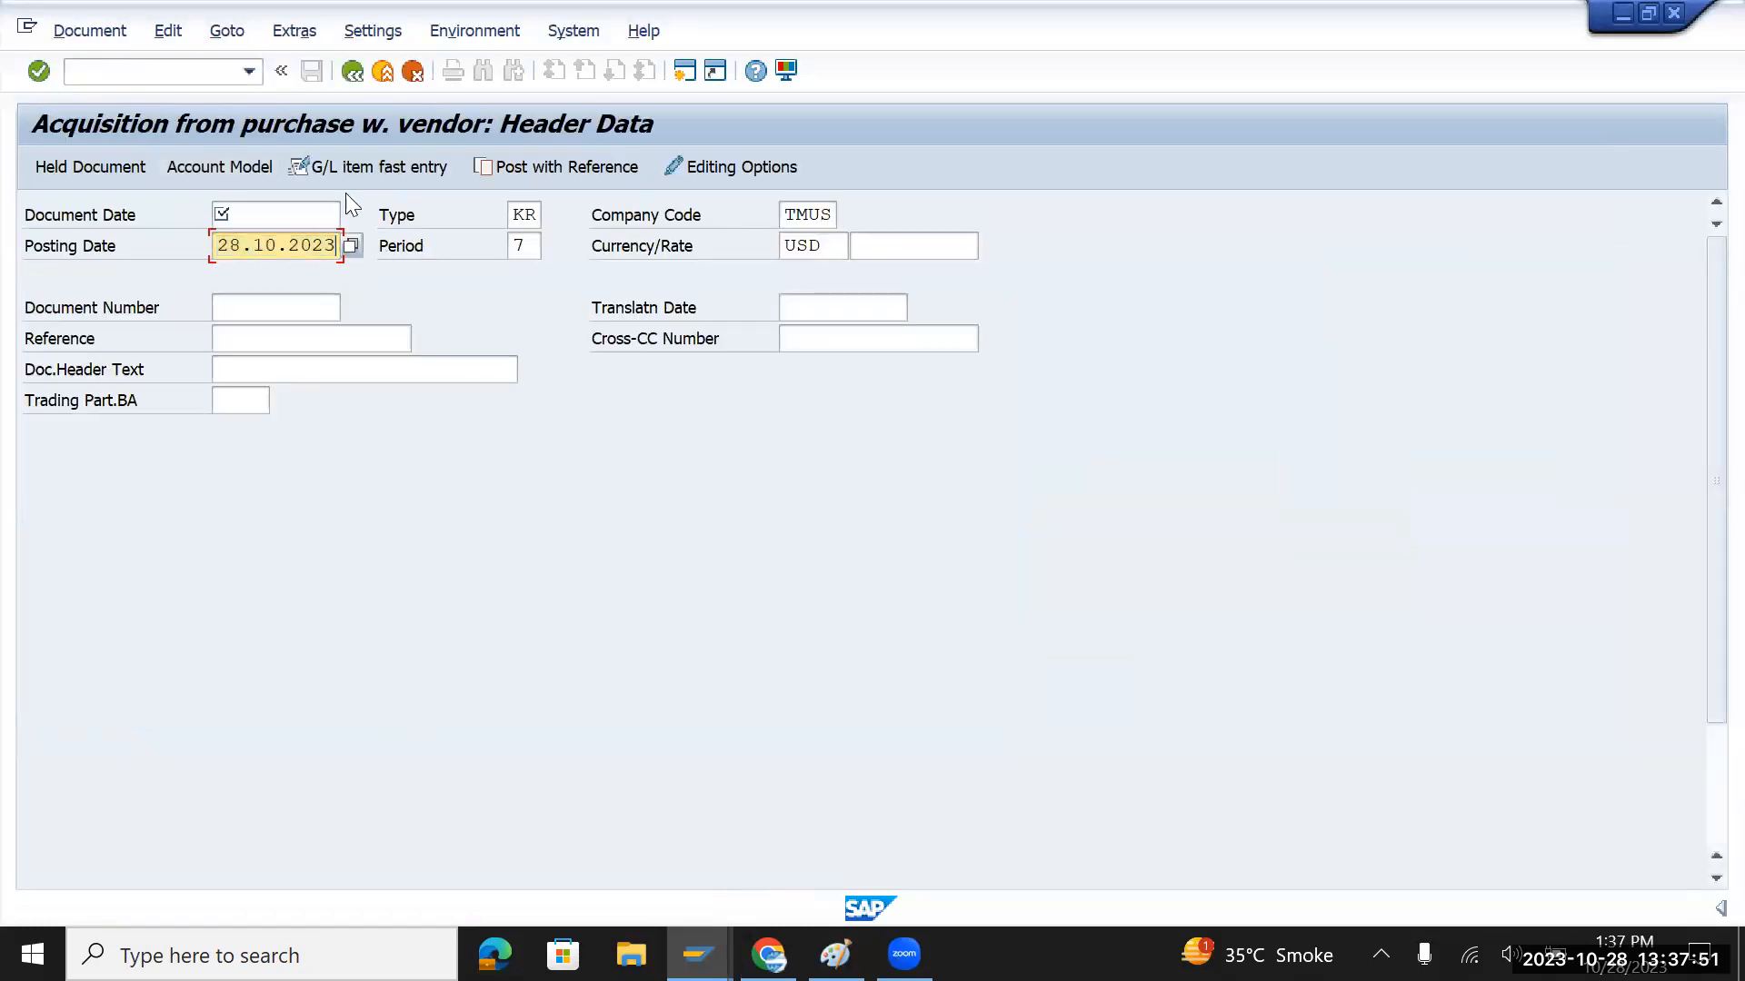
left_click(303, 206)
key("ctrl+v")
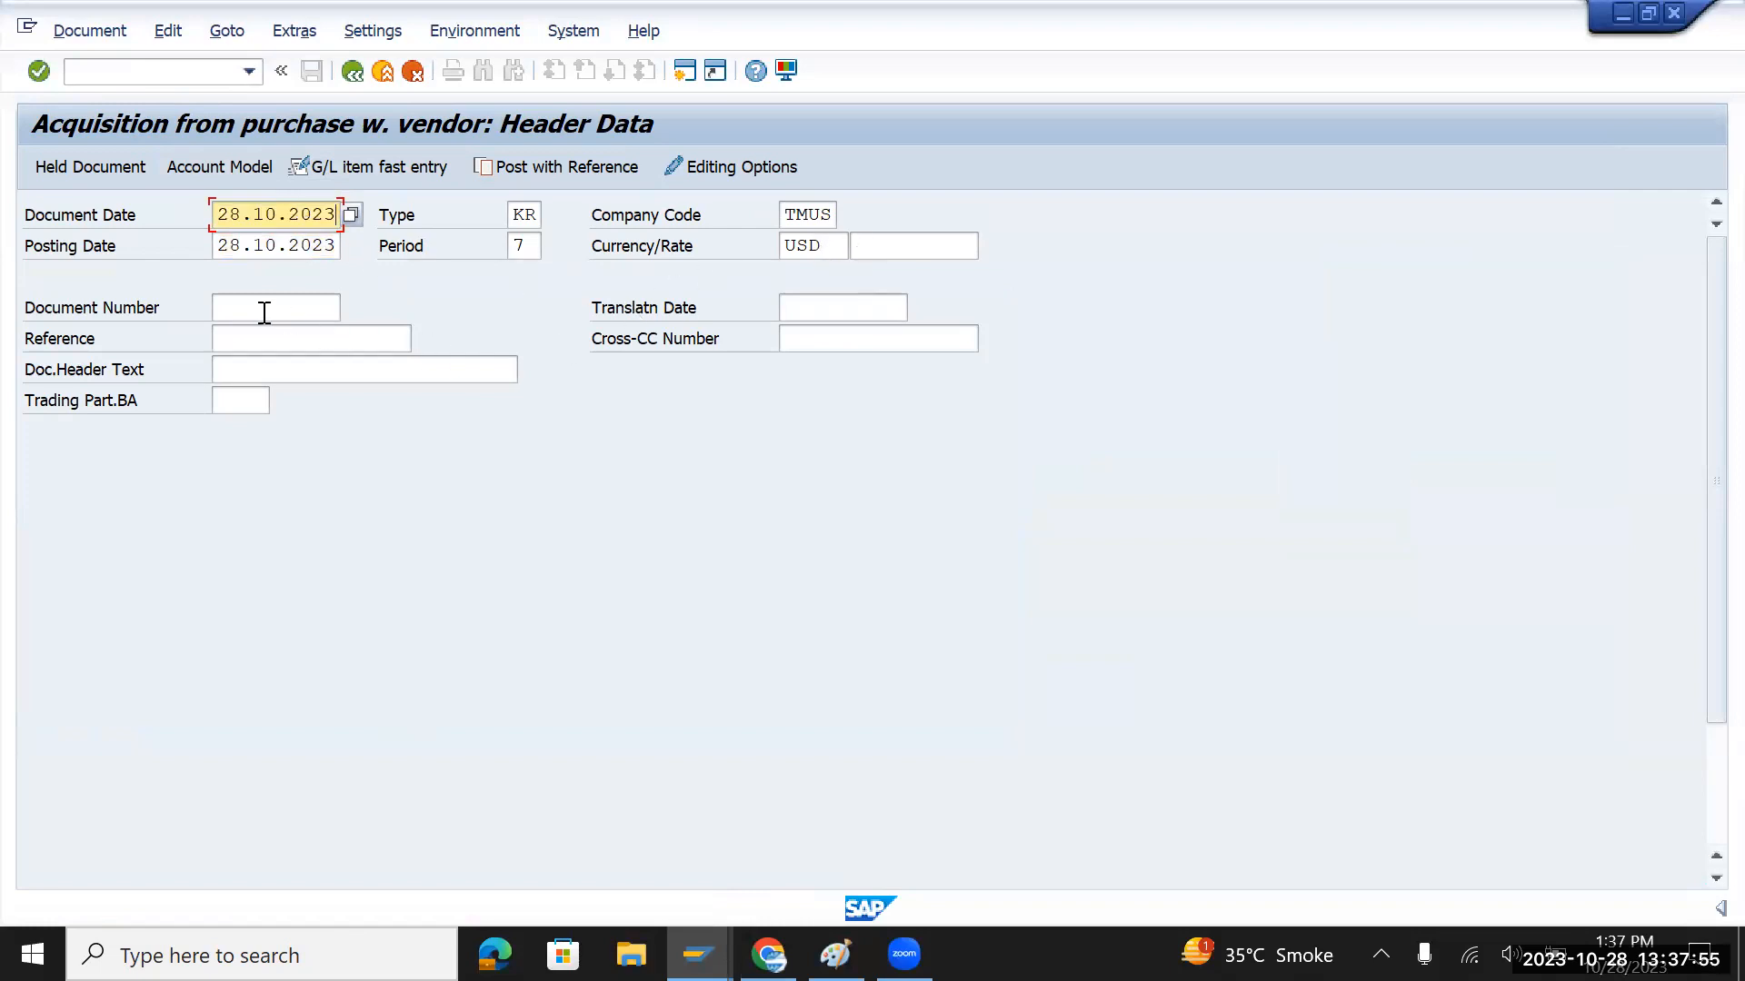
left_click(320, 343)
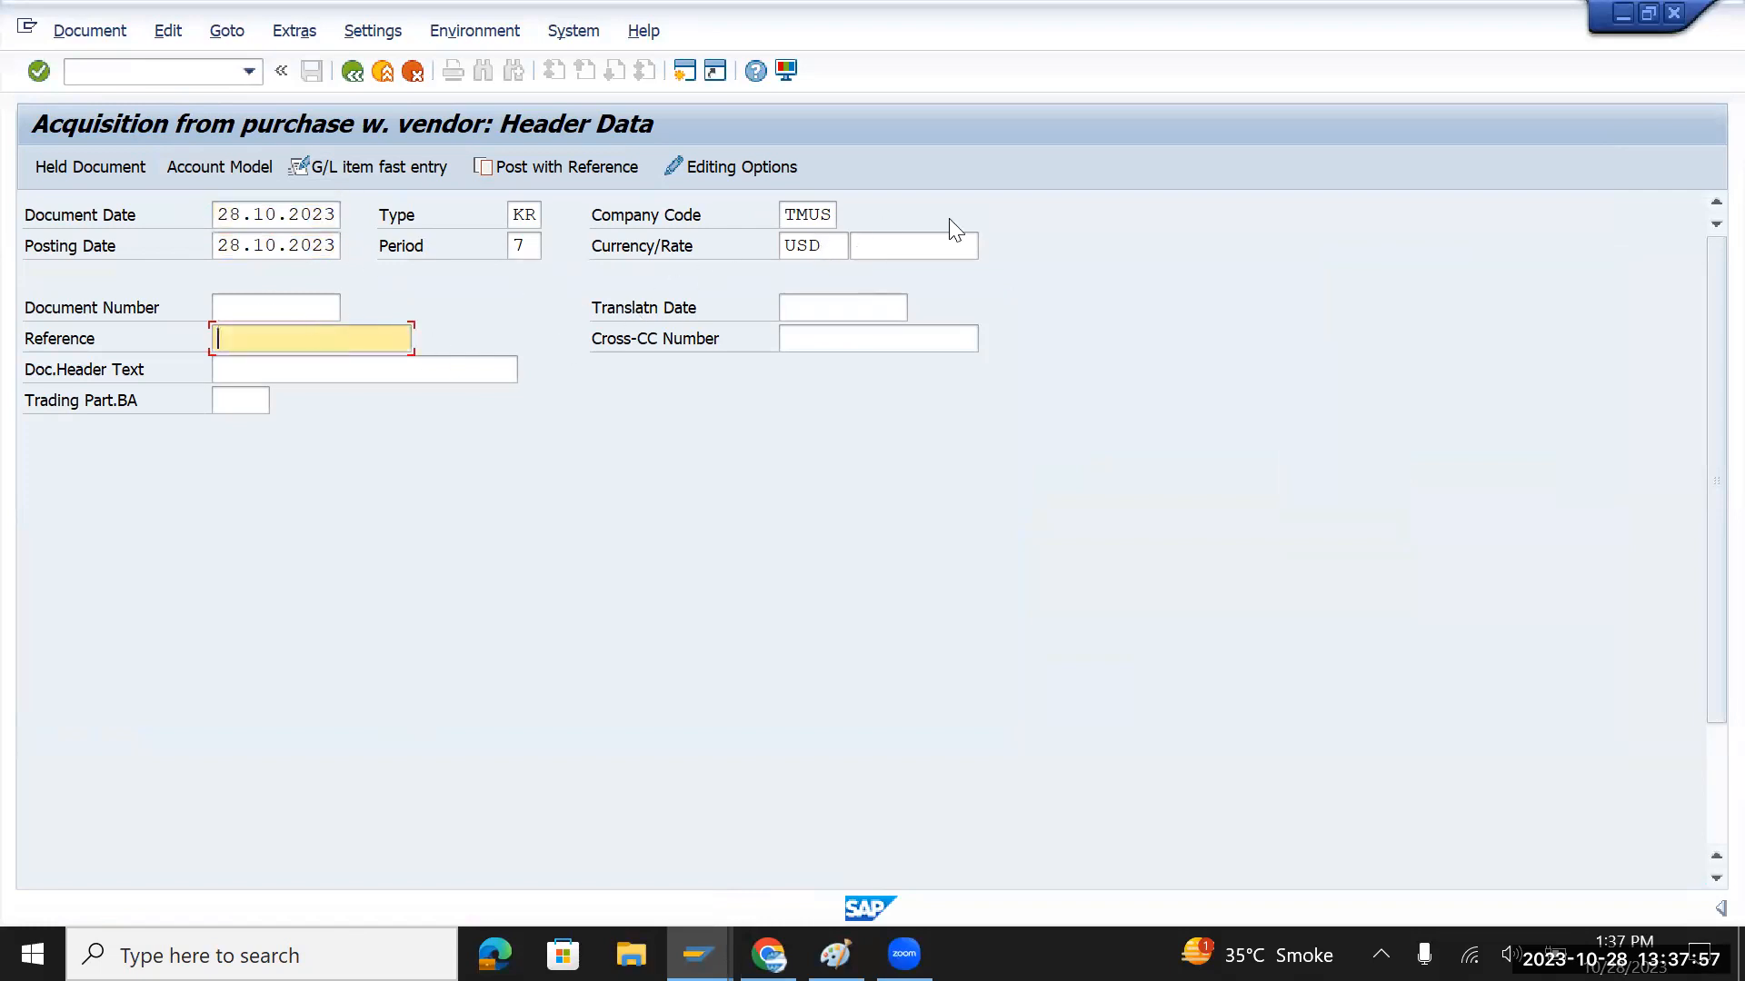
left_click_drag(782, 214, 893, 216)
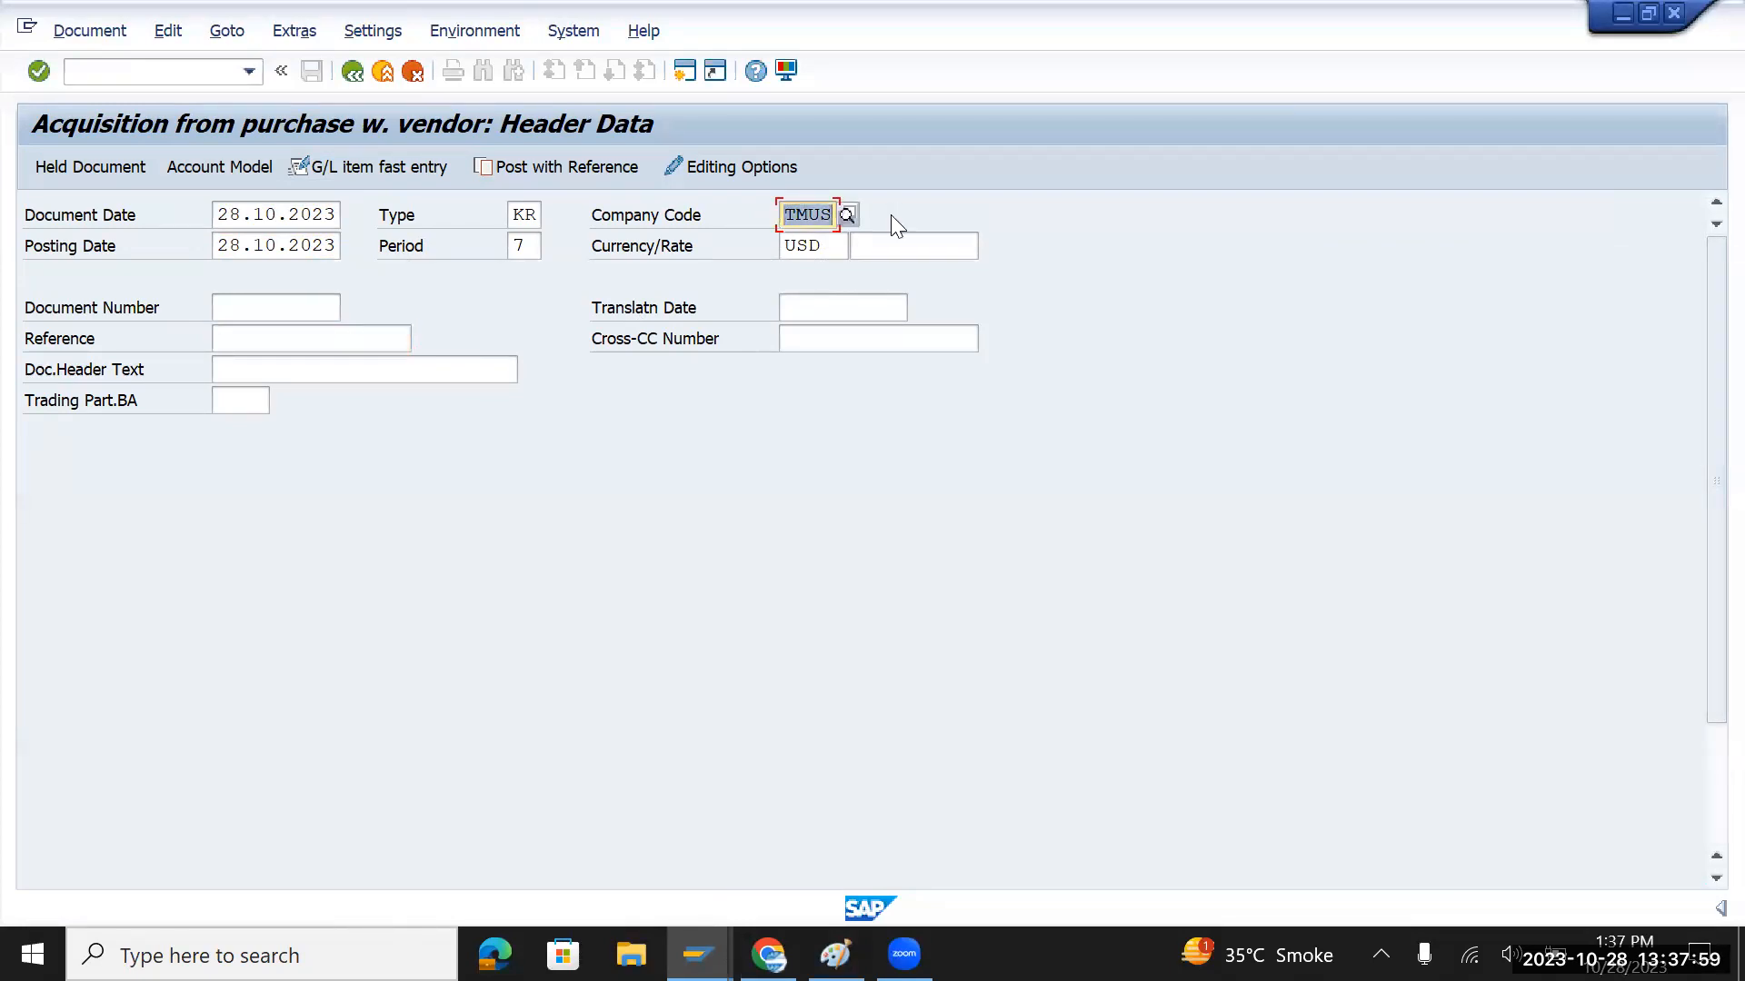
type("TMUS")
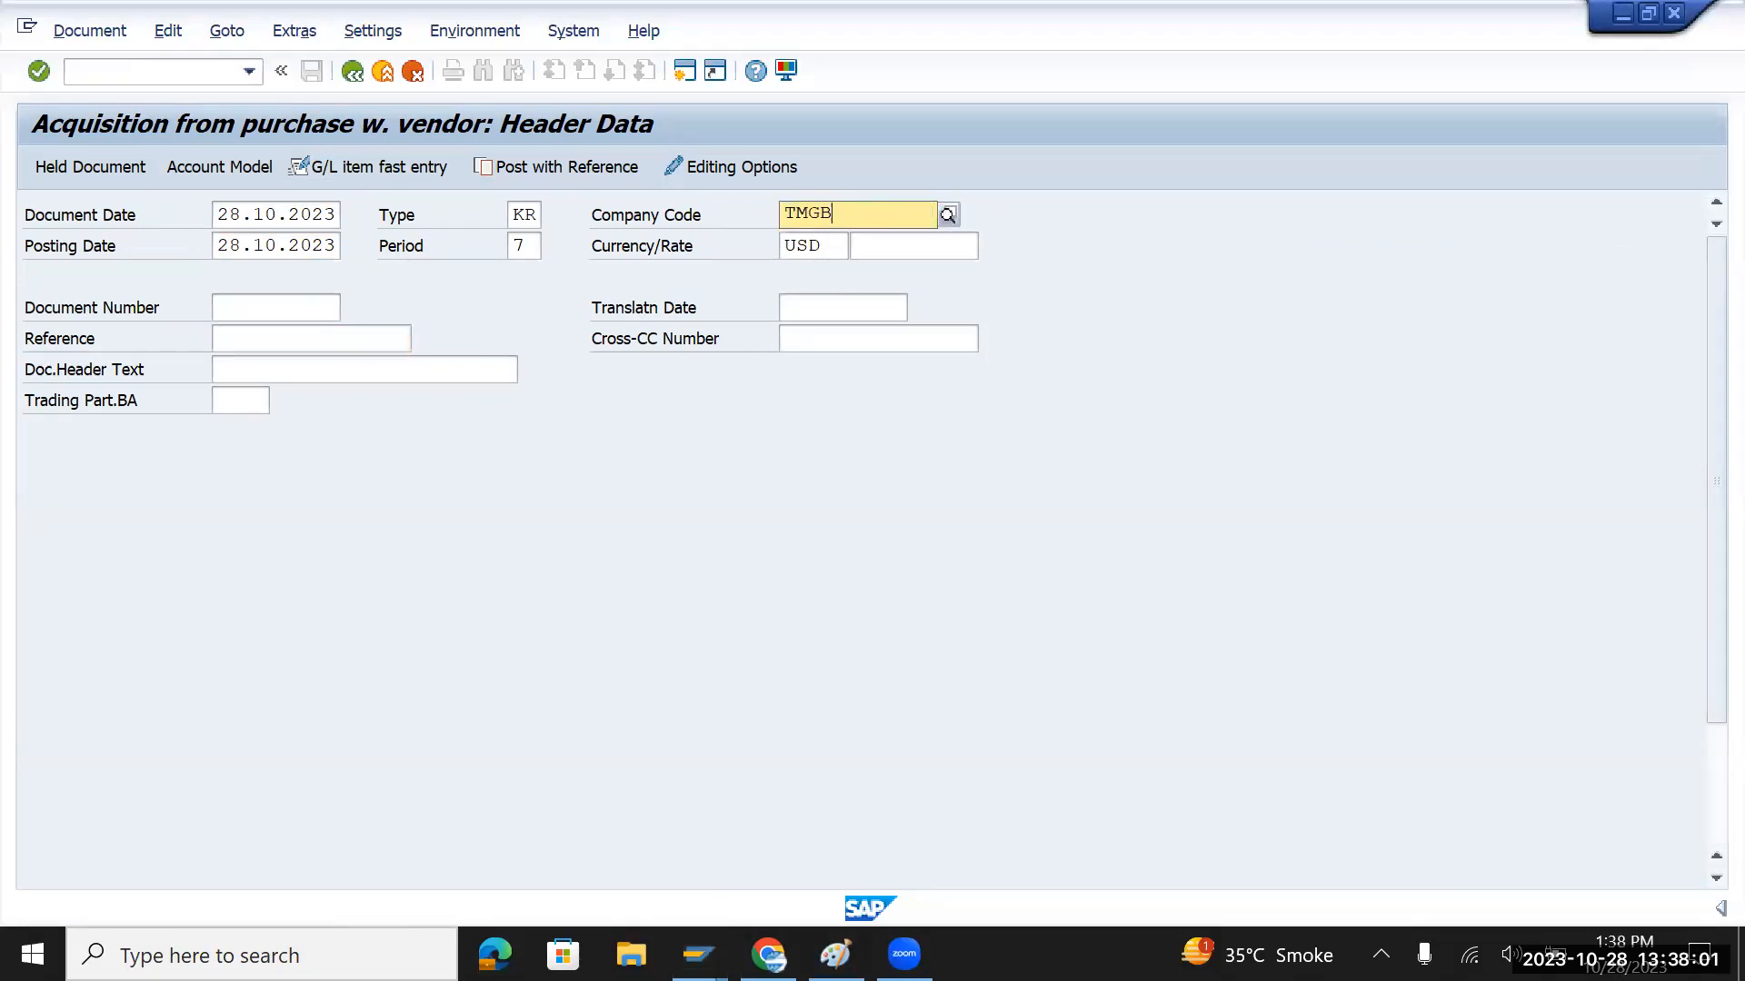
key("Return")
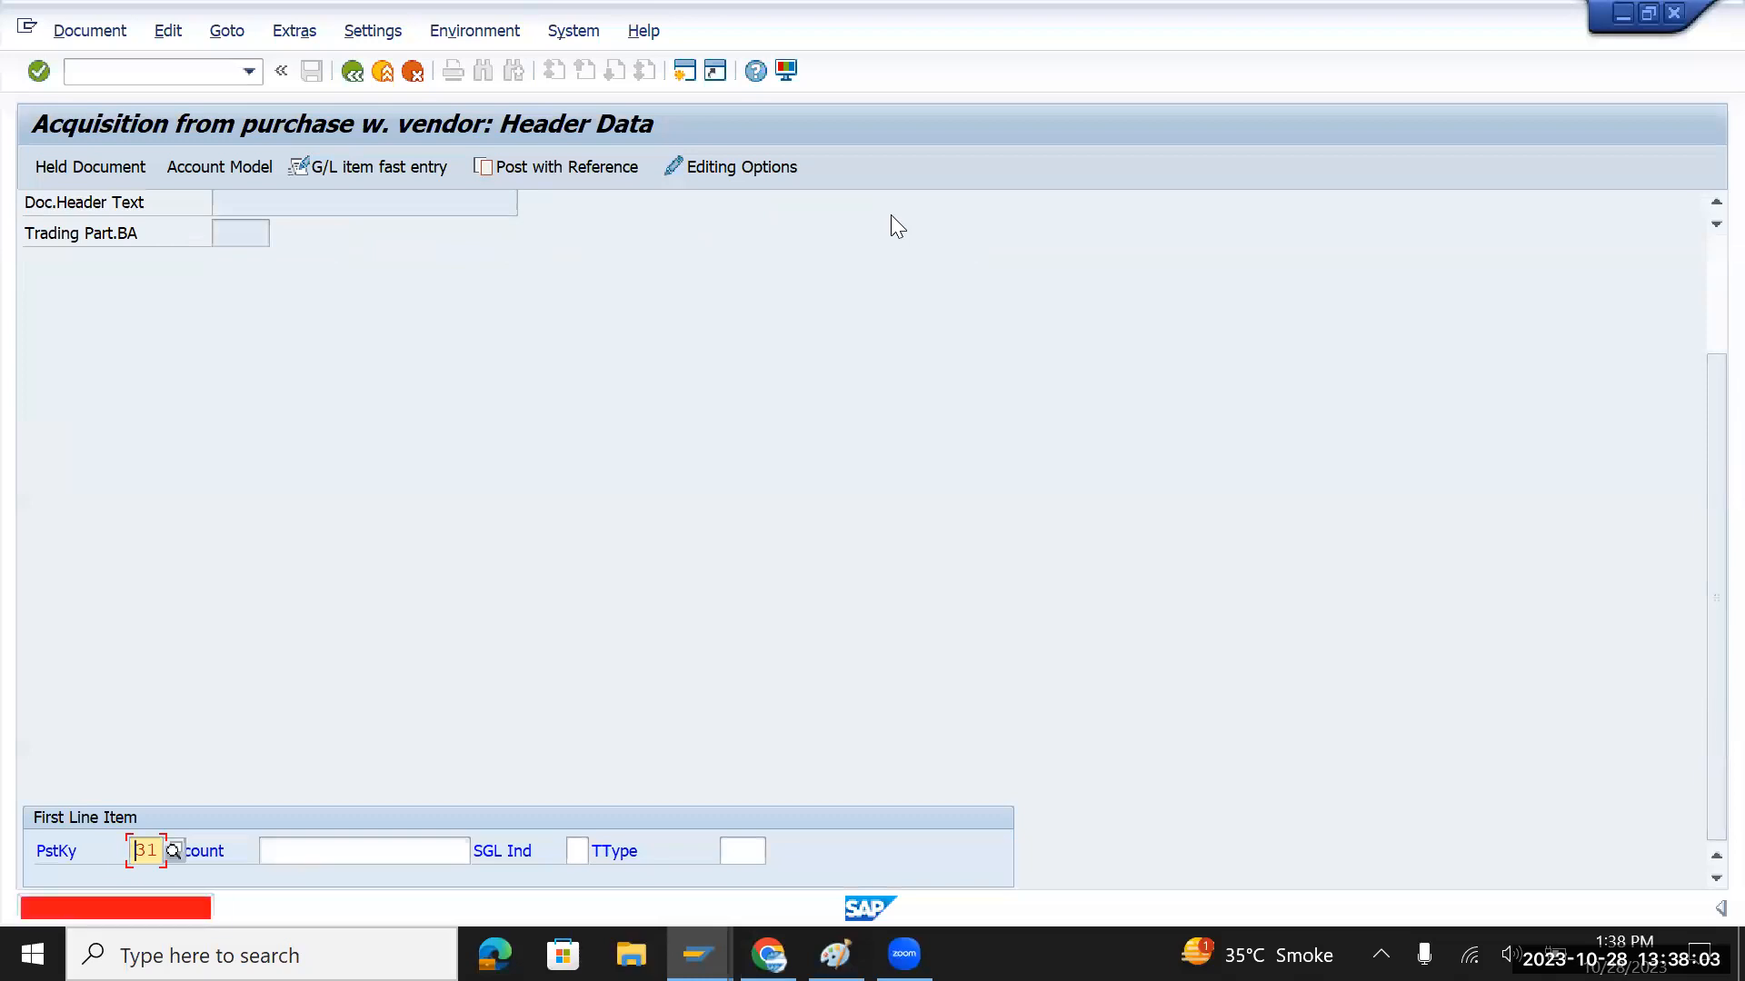
Choose the Twin Builder vendor account for the first line item with posting key 31 and enter the amount 50000
scroll(794, 390, "up", 3)
scroll(794, 393, "up", 2)
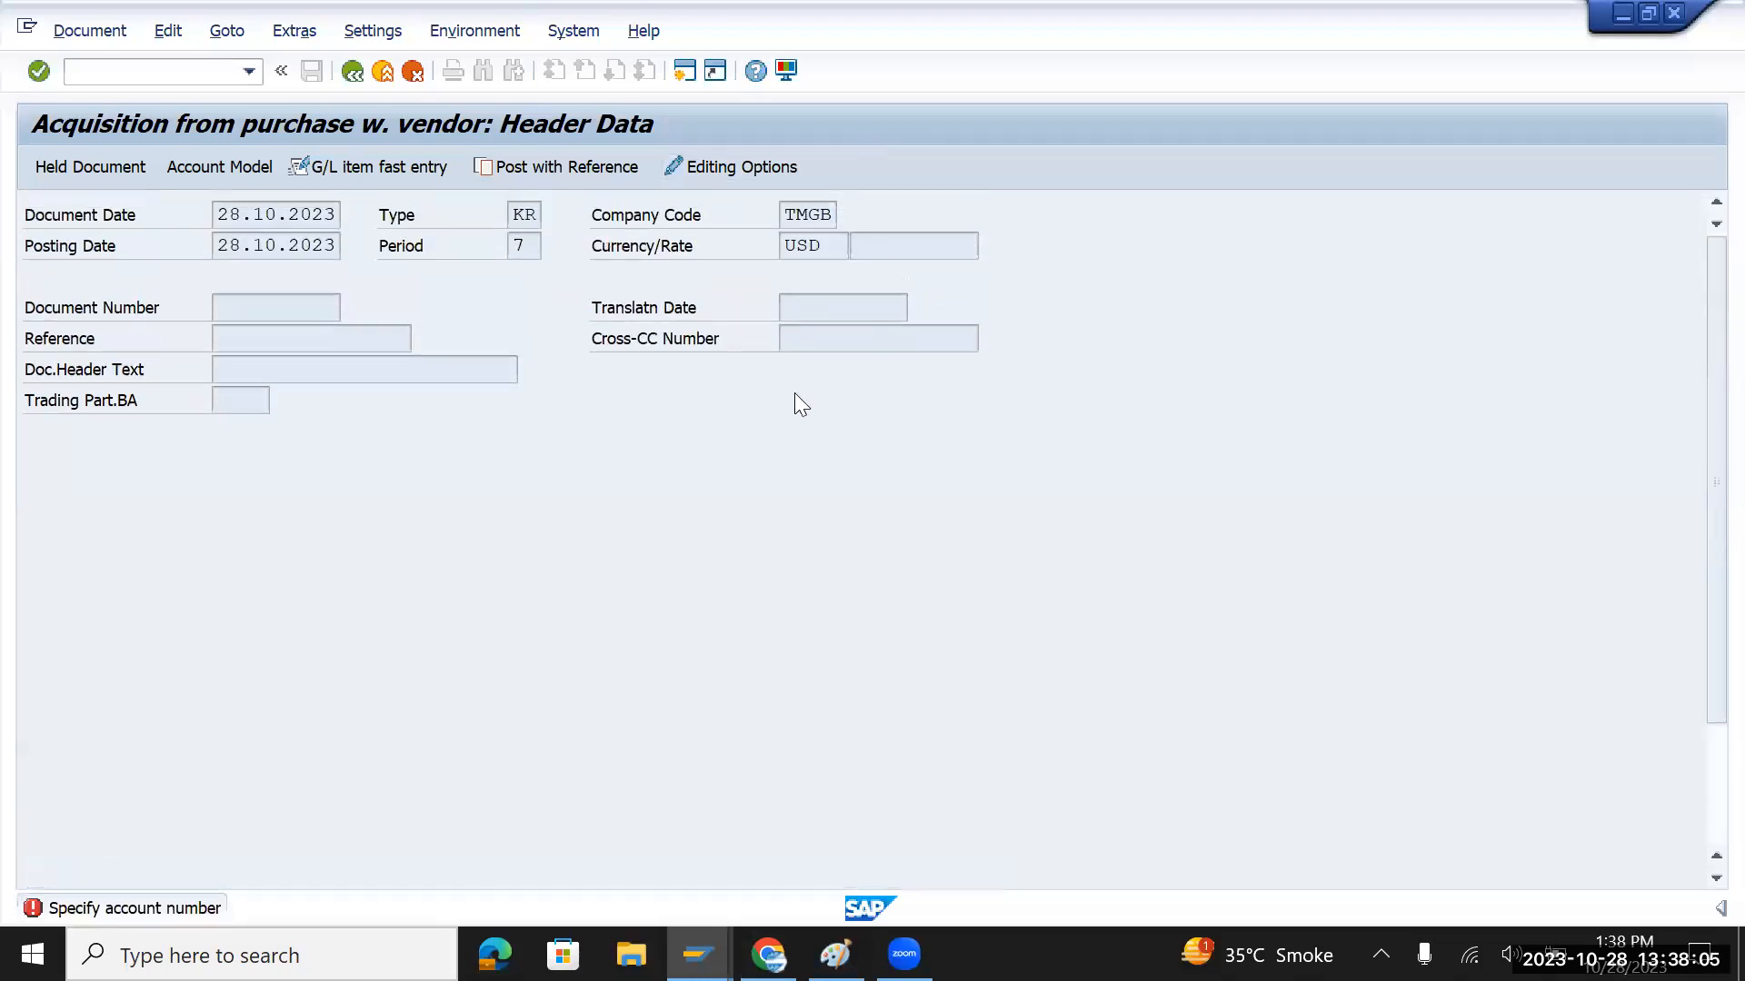
scroll(794, 393, "down", 4)
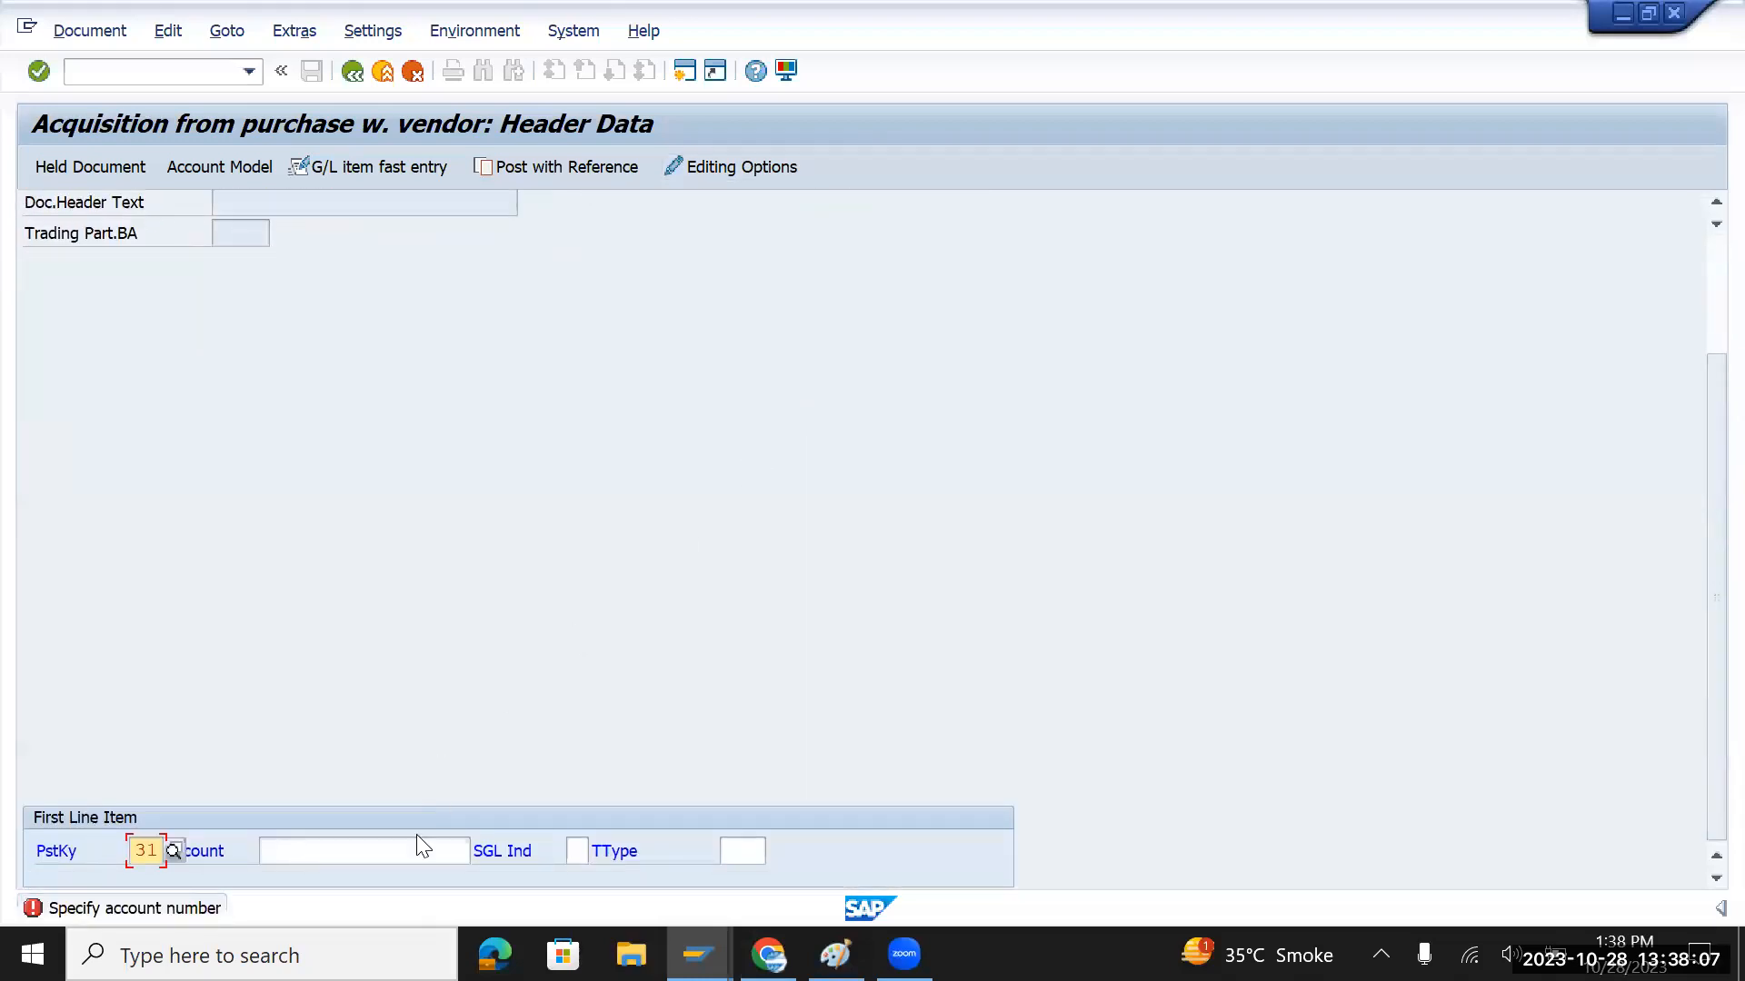
left_click(418, 847)
left_click(429, 850)
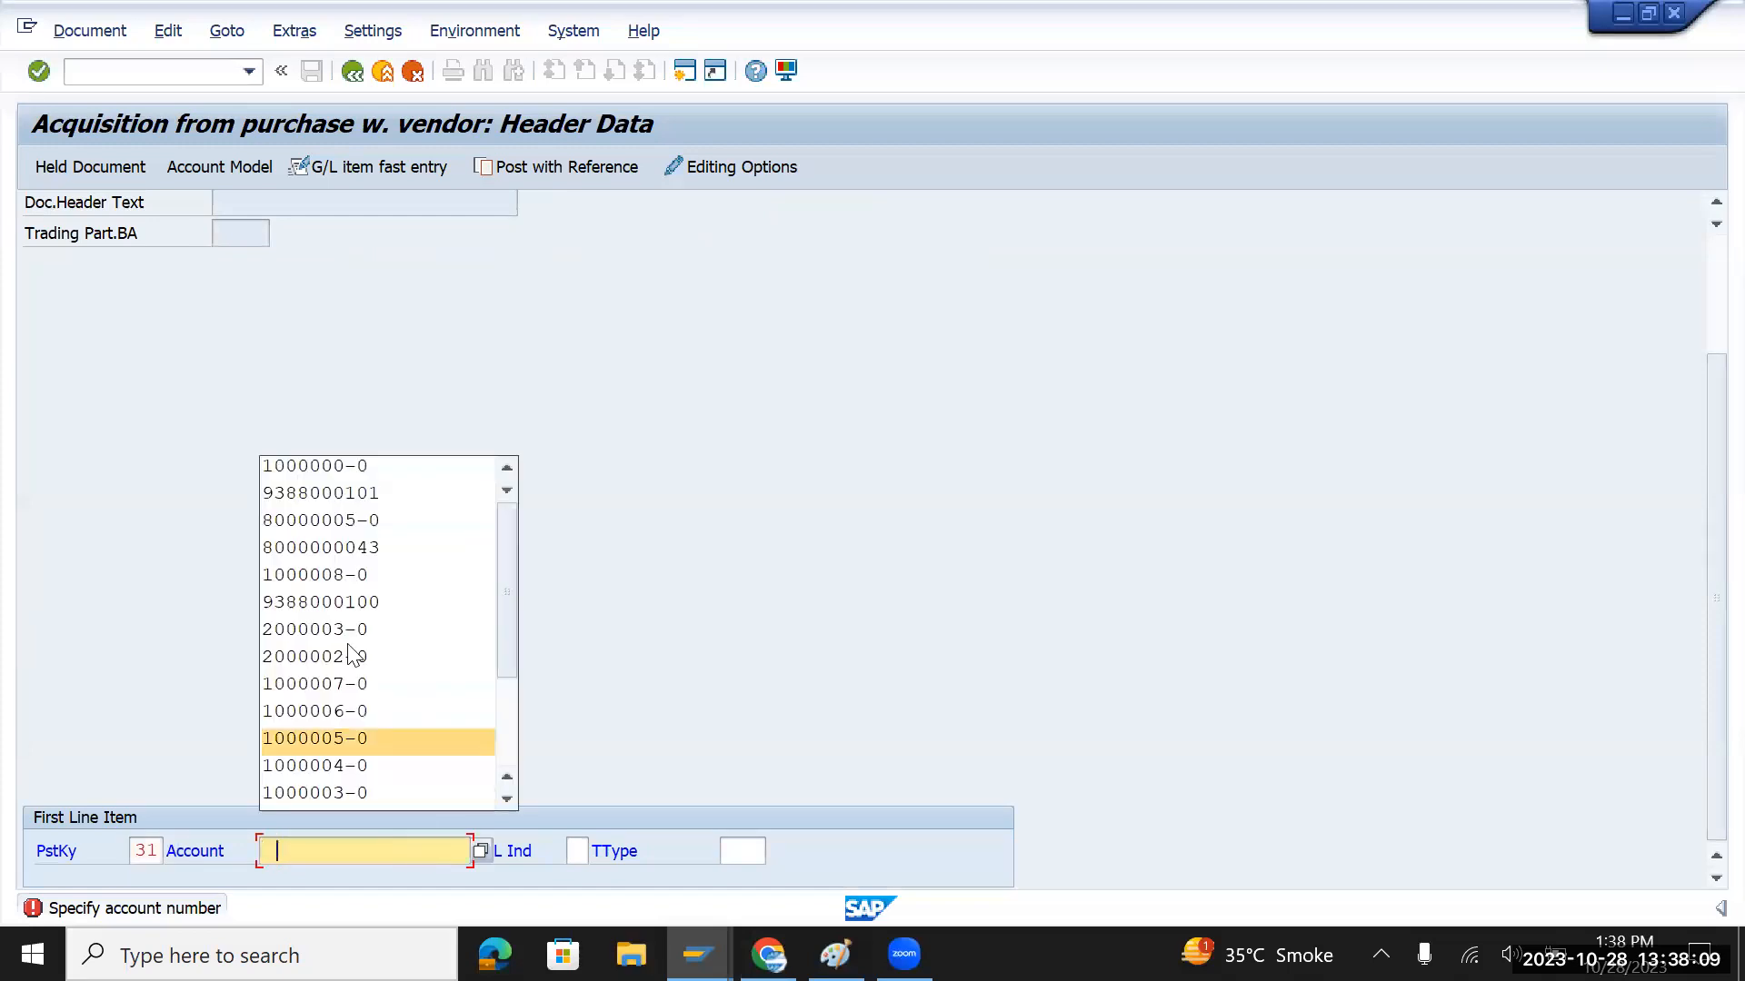
left_click(332, 496)
key("Return")
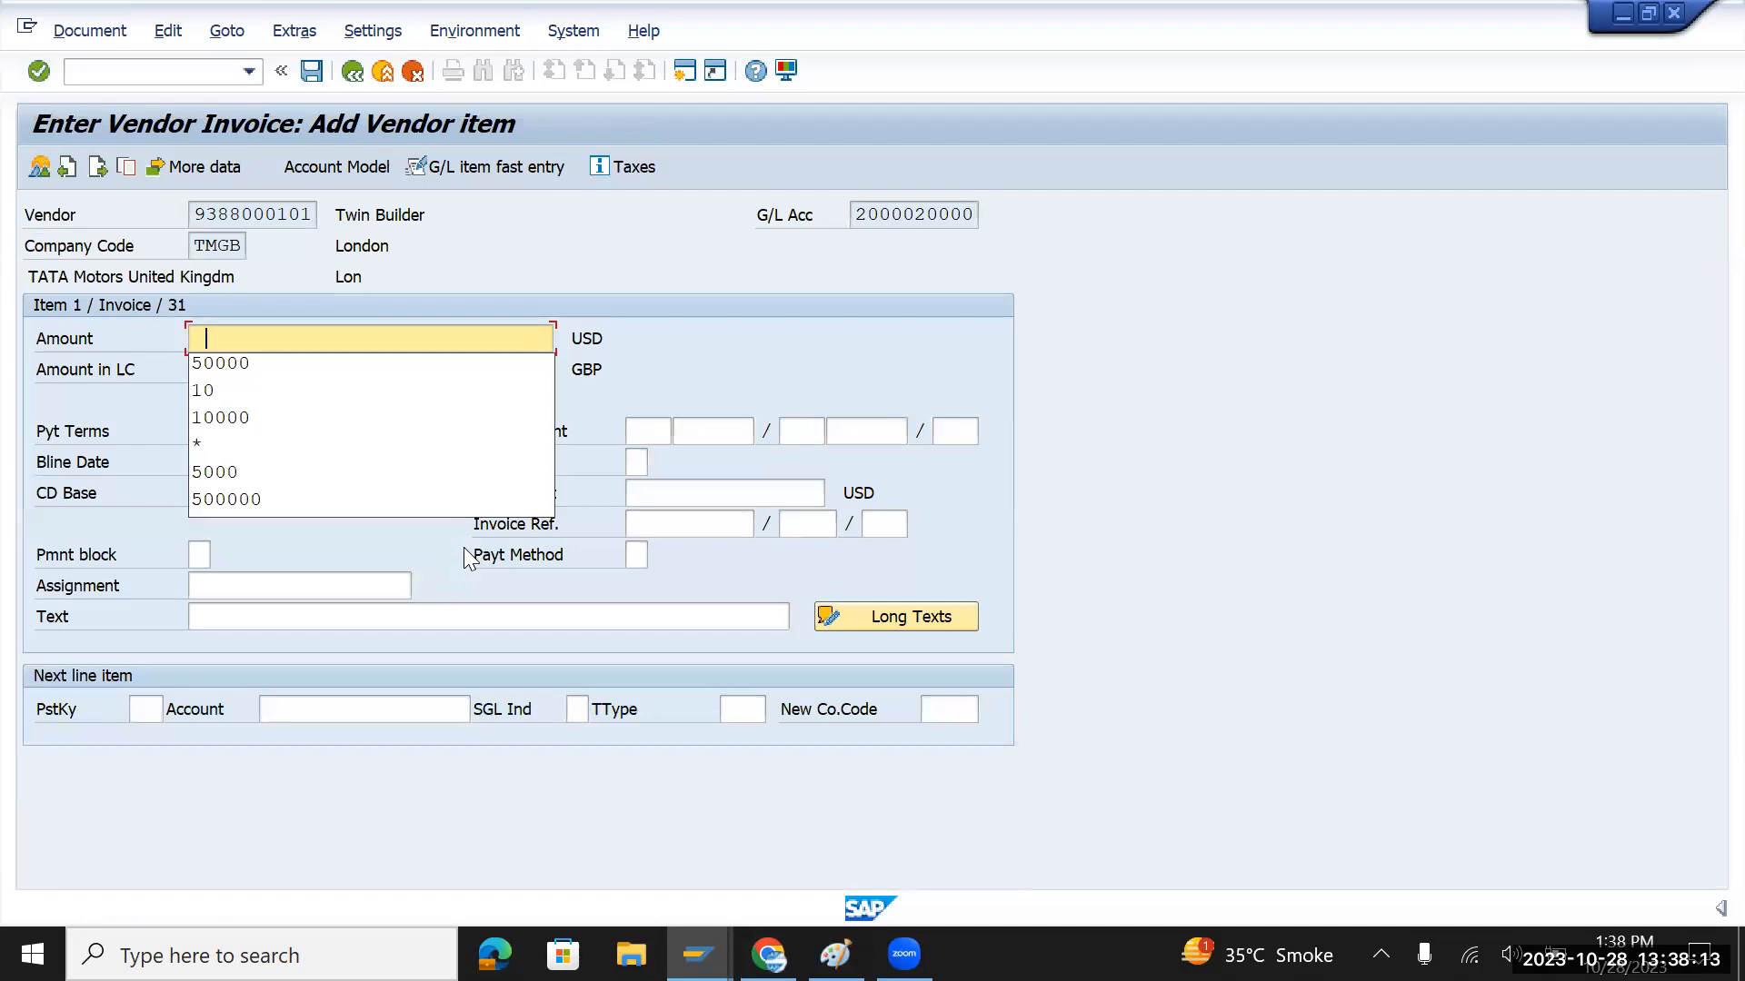
left_click(249, 365)
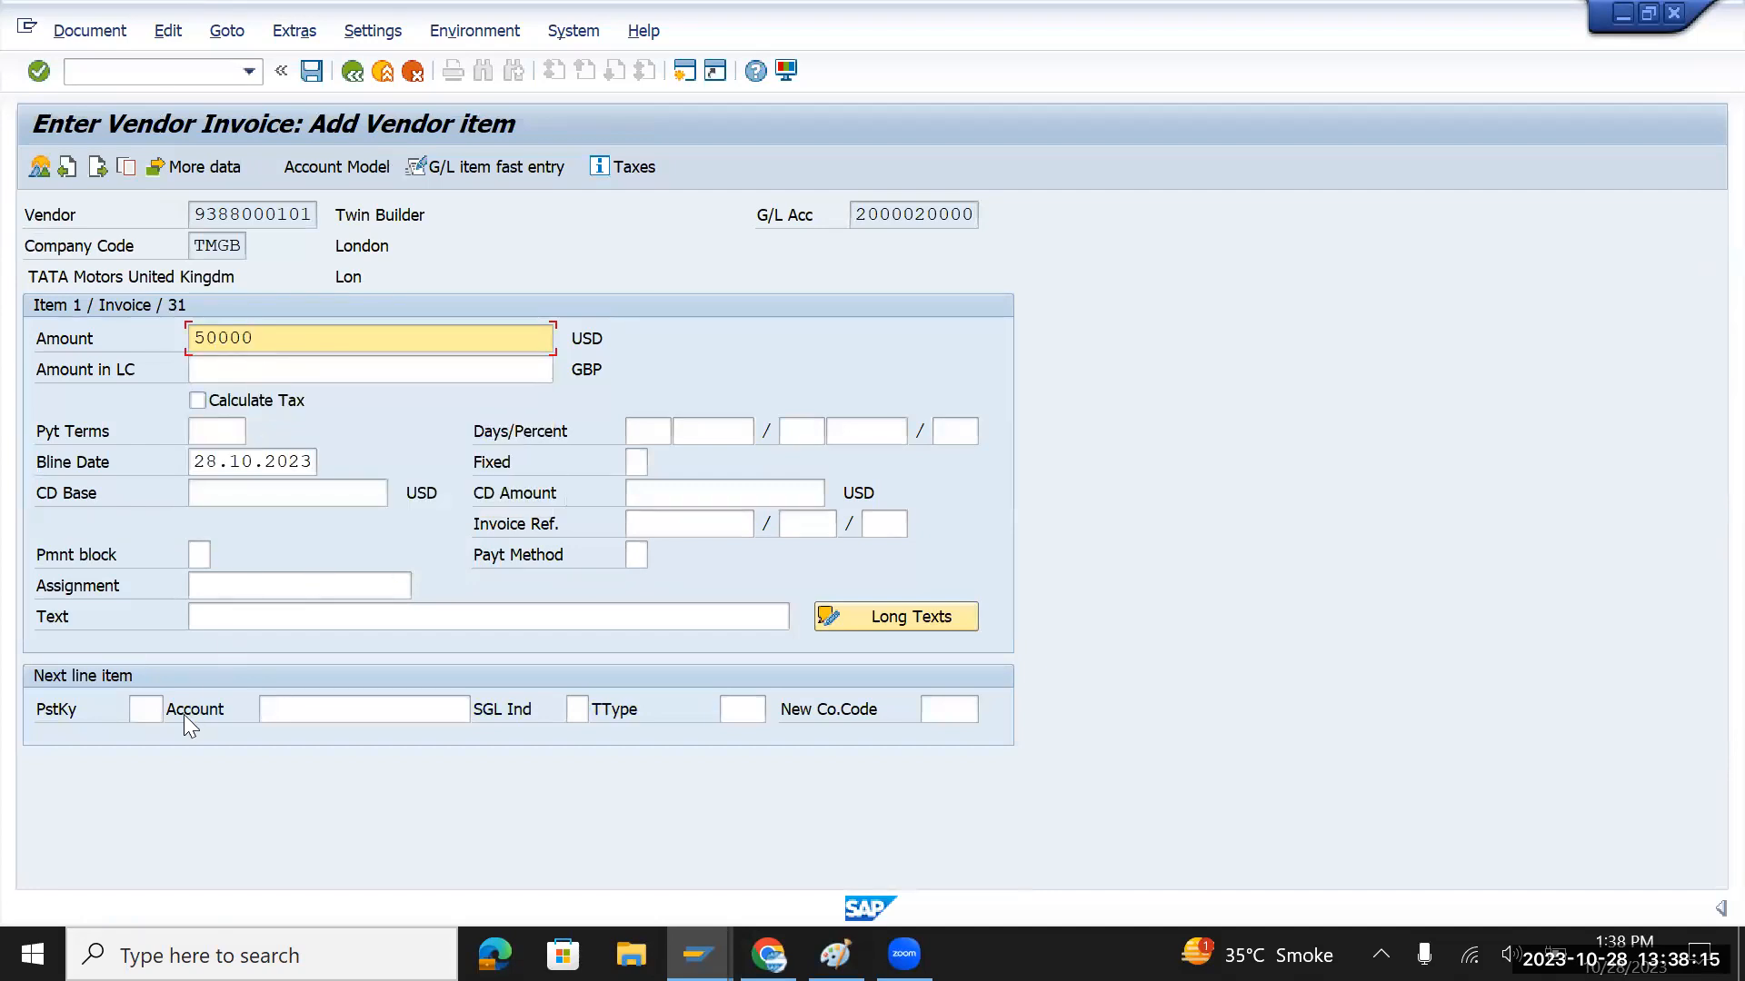
Set up the next line item with posting key 70, asset 1000000-0 and transaction type 100
left_click(148, 710)
left_click(169, 747)
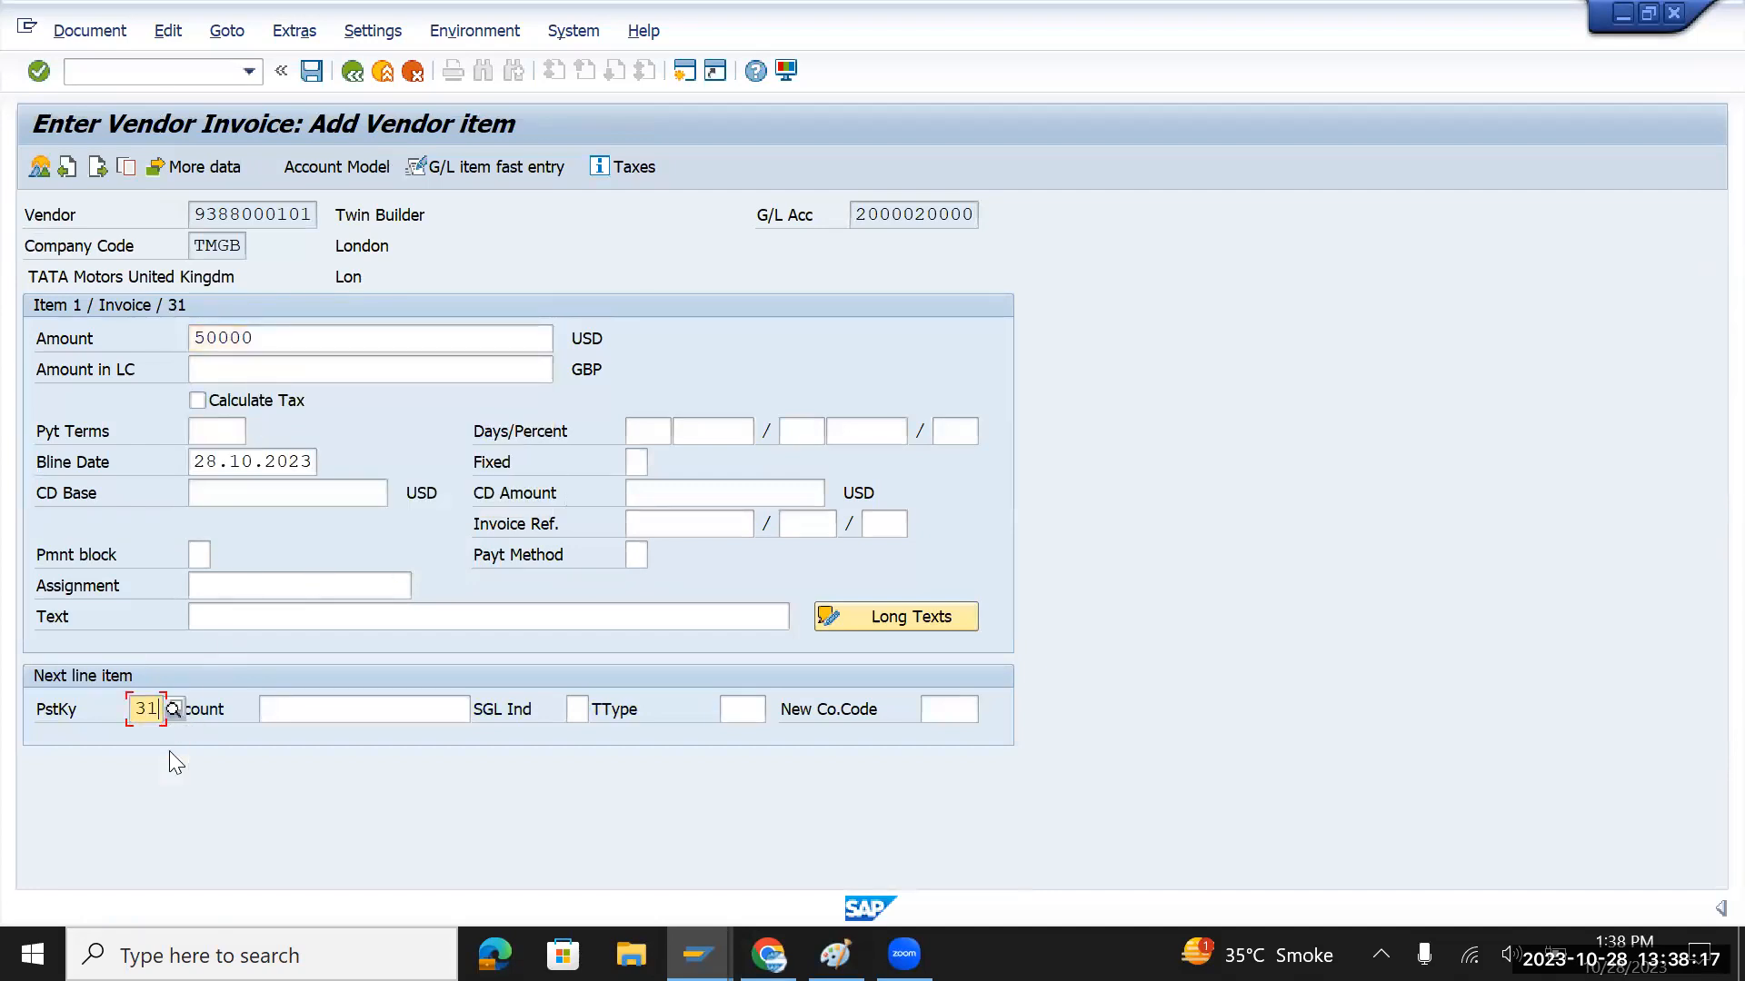
key("BackSpace")
key("BackSpace")
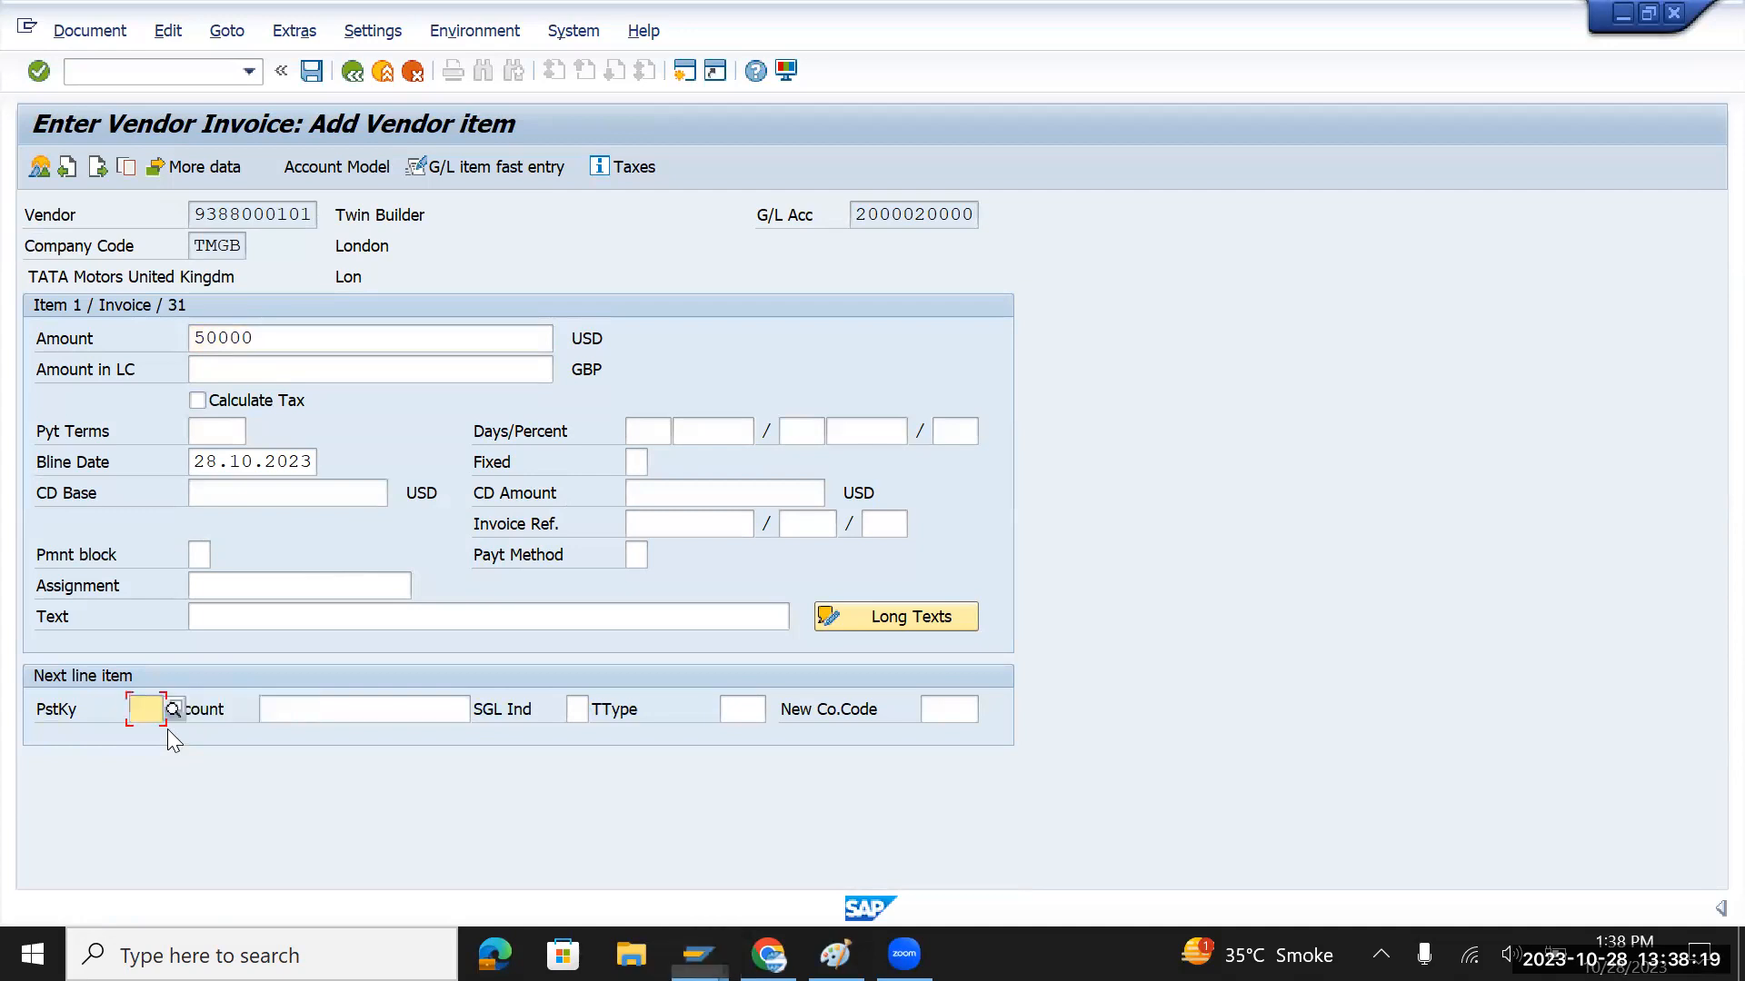
left_click(160, 763)
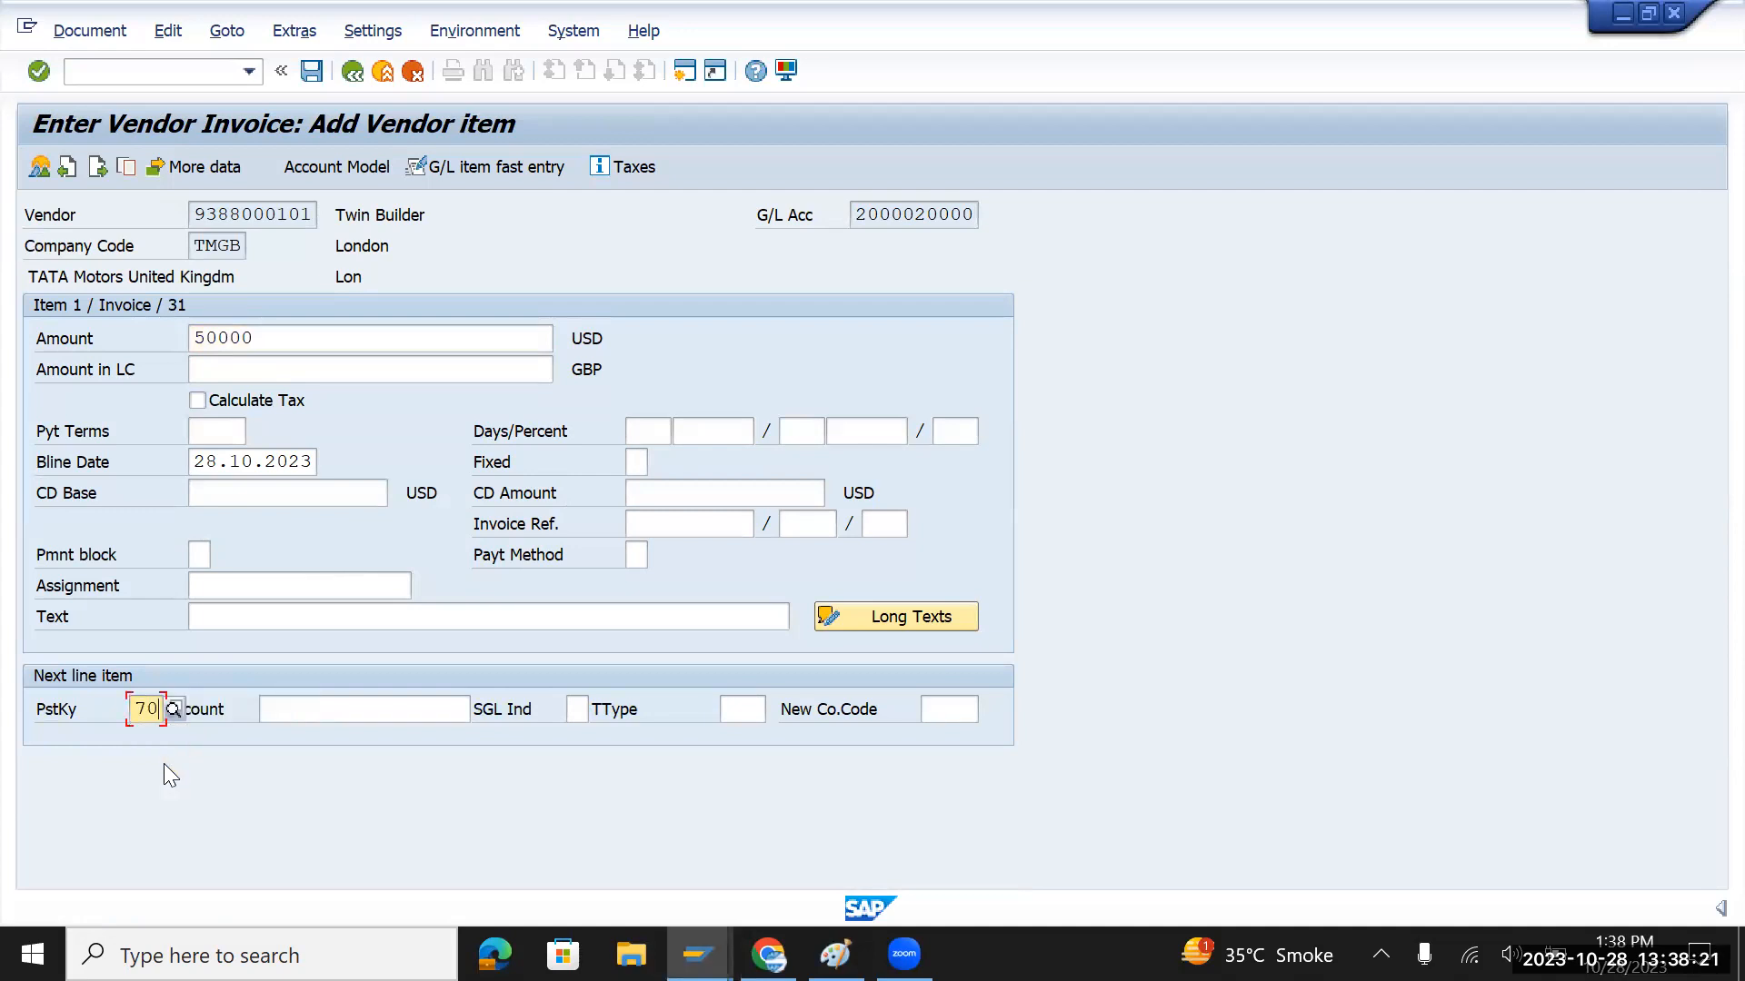
left_click(311, 709)
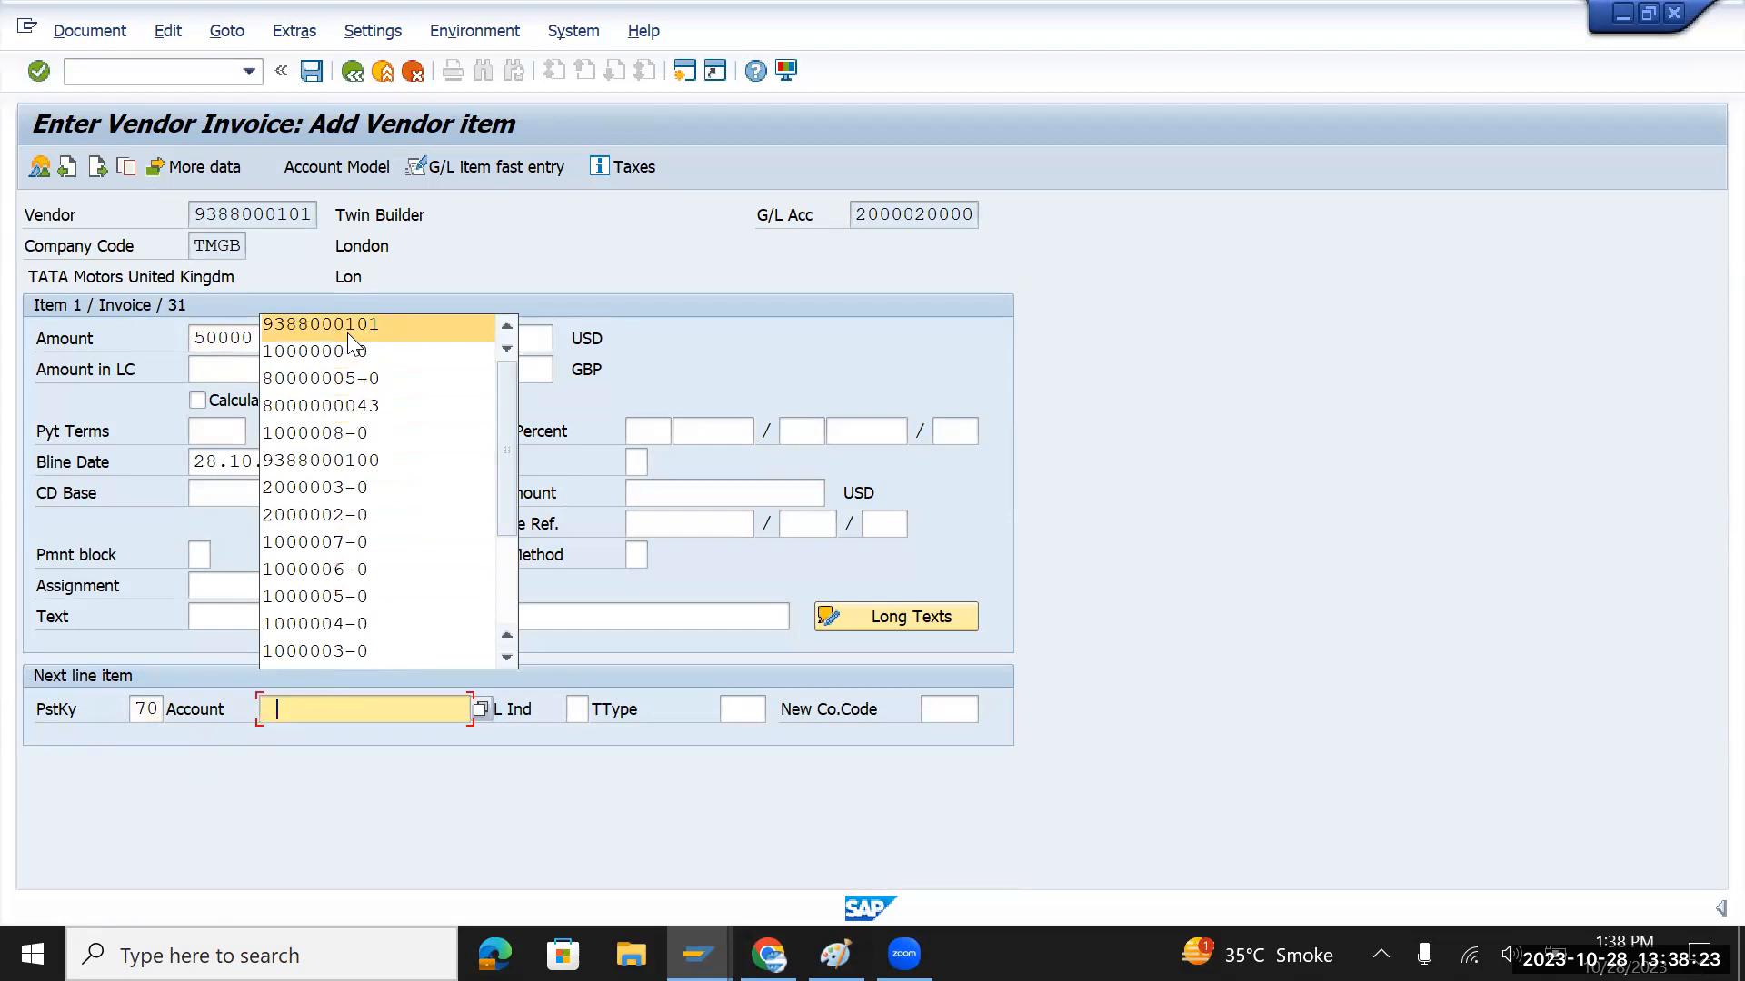
left_click(372, 358)
key("Tab")
key("Tab")
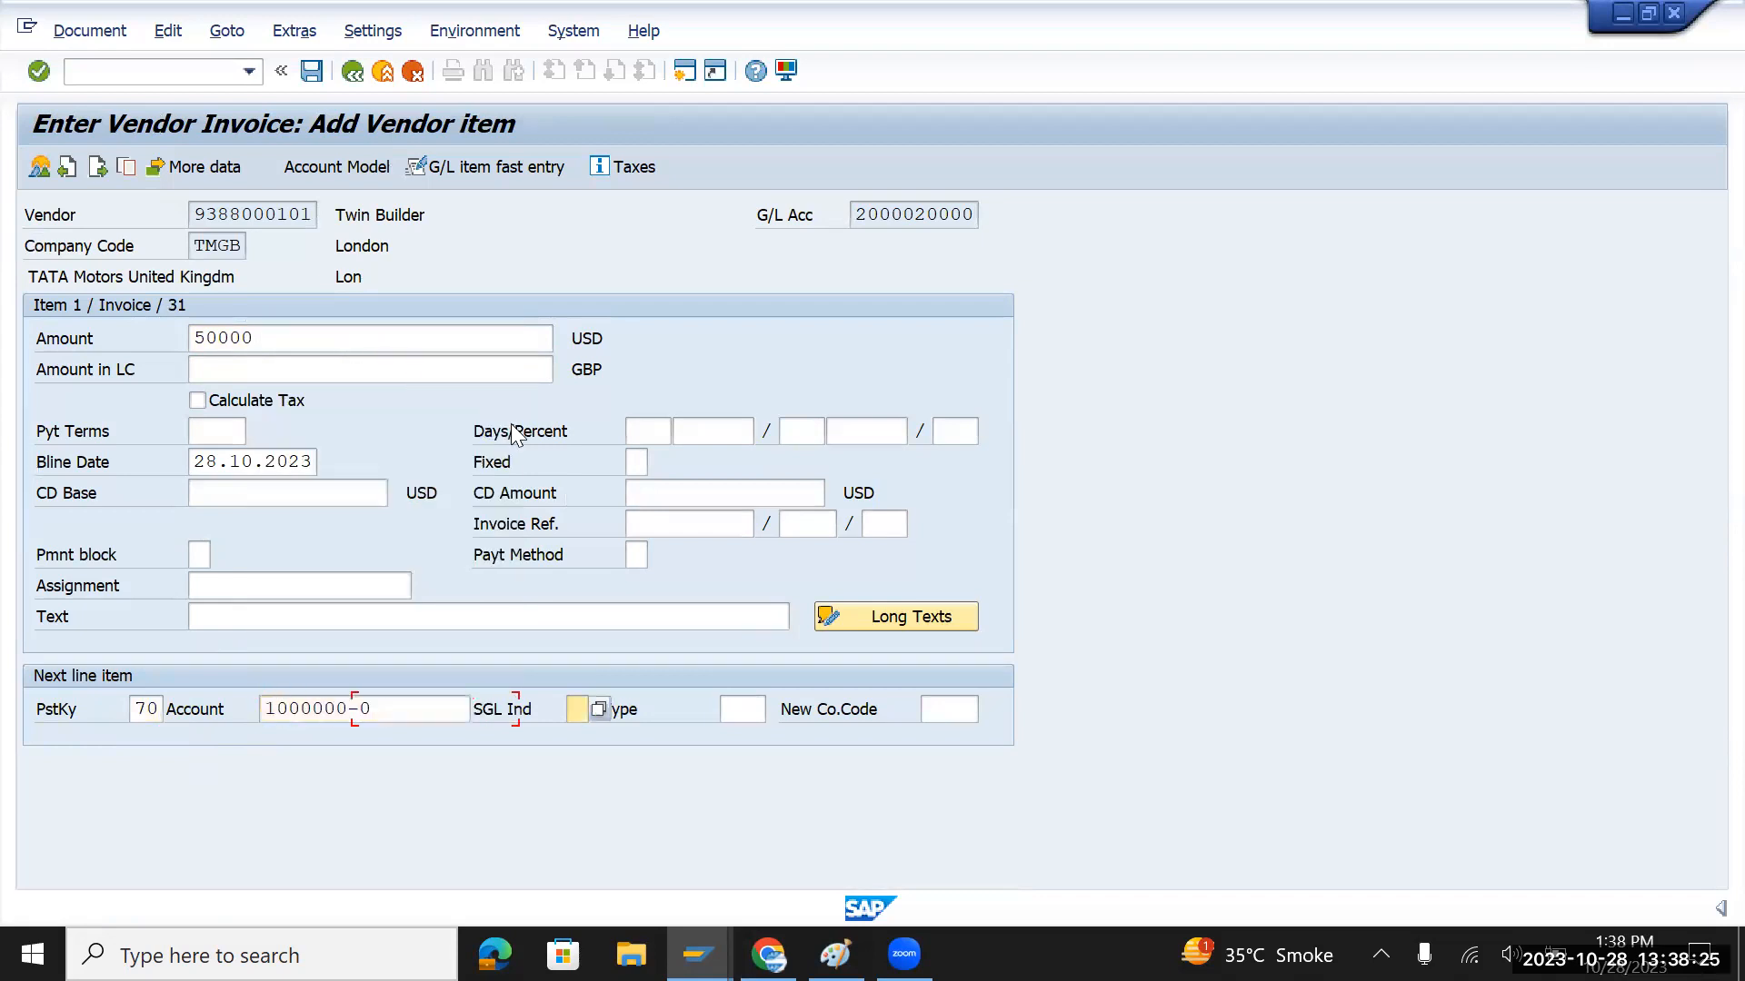
type("100")
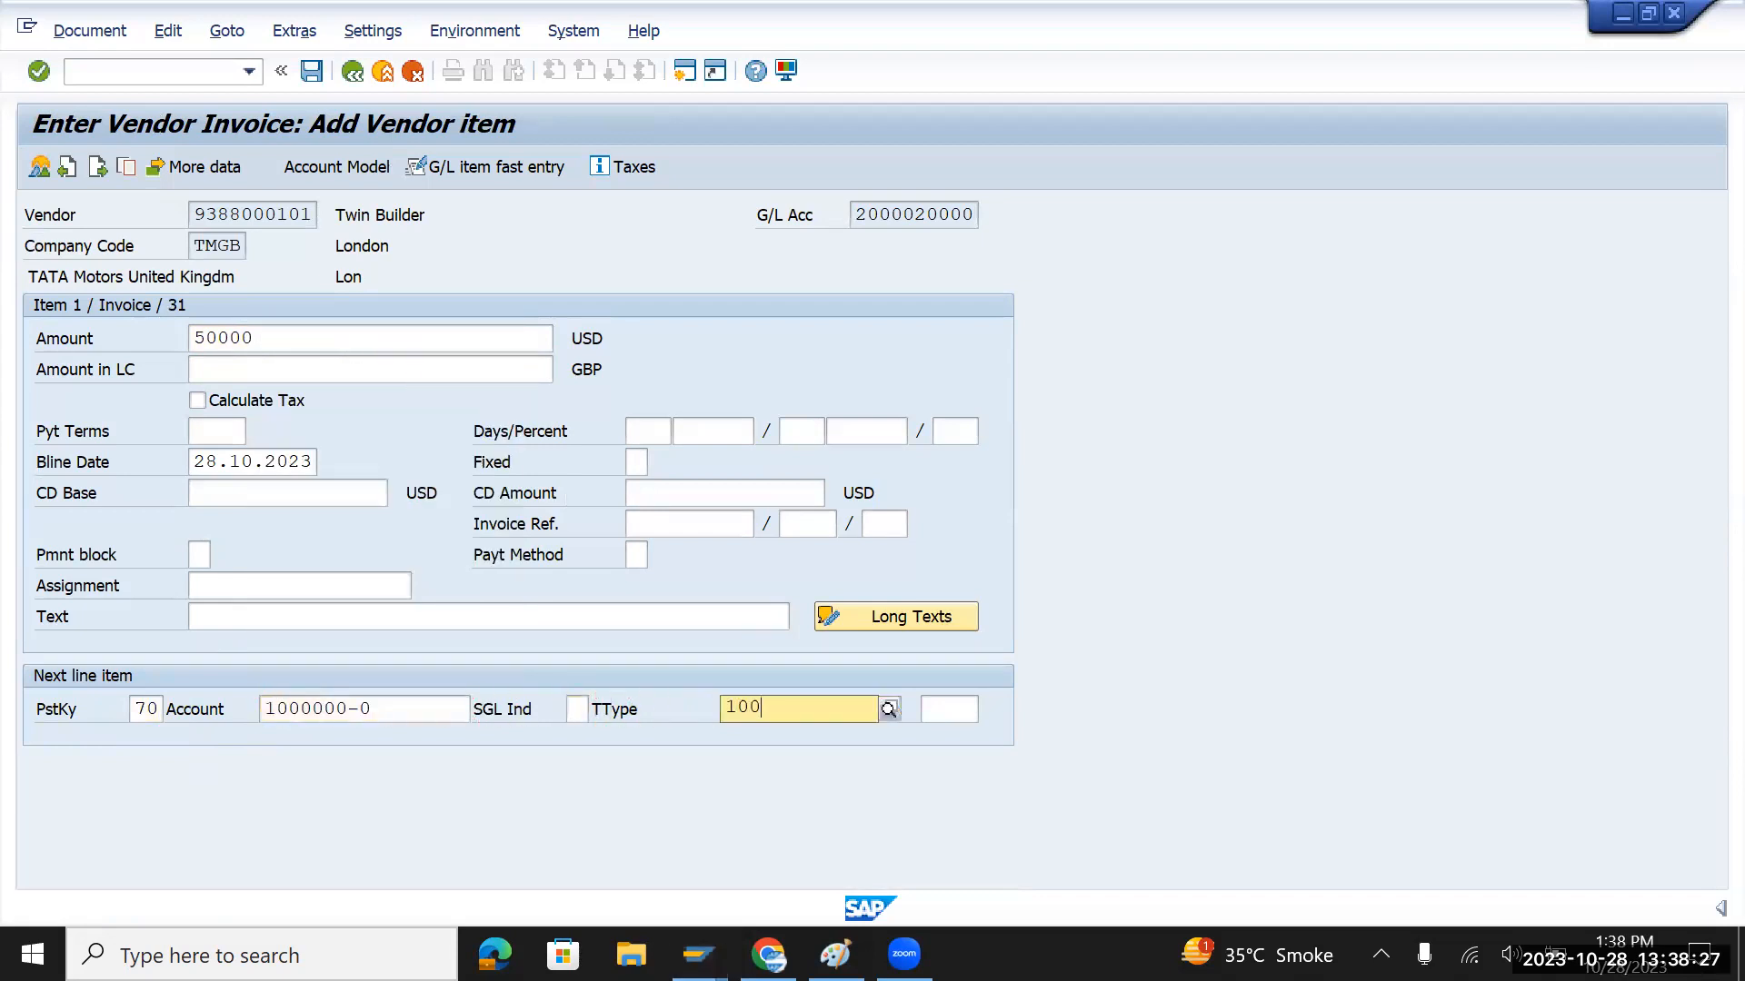
key("Return")
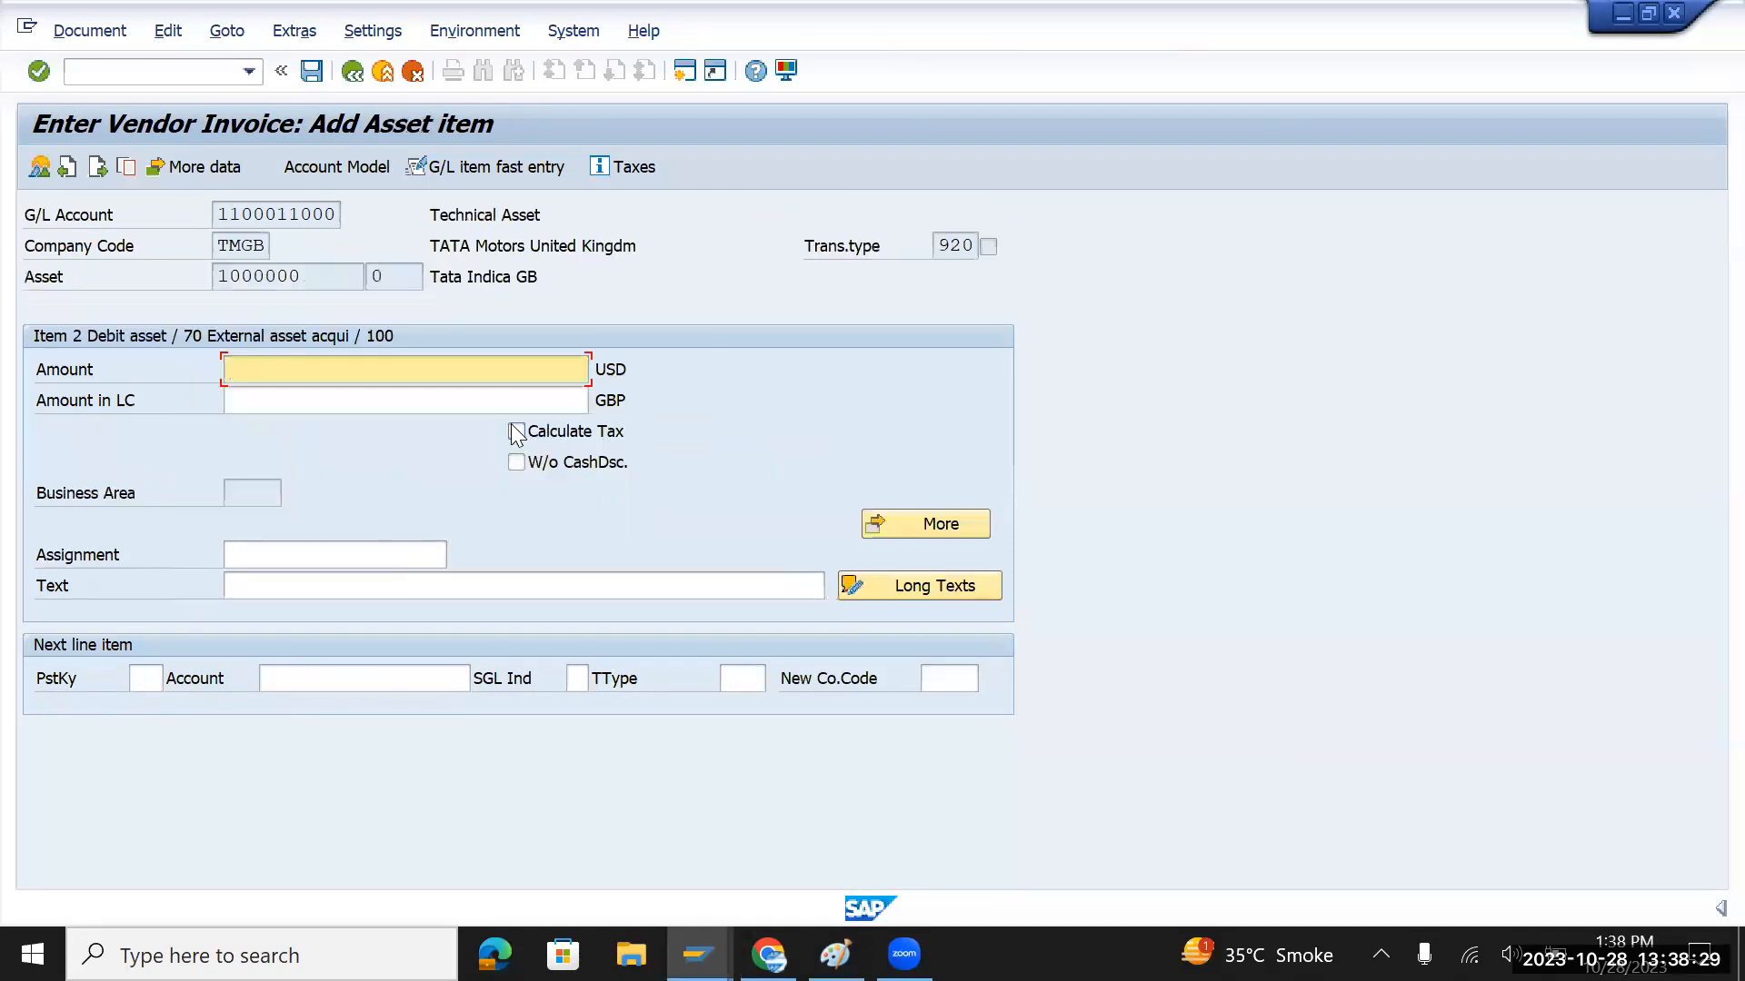
Enter 50000 USD as the asset item's amount and simulate the document
key("Down")
key("Down")
key("Tab")
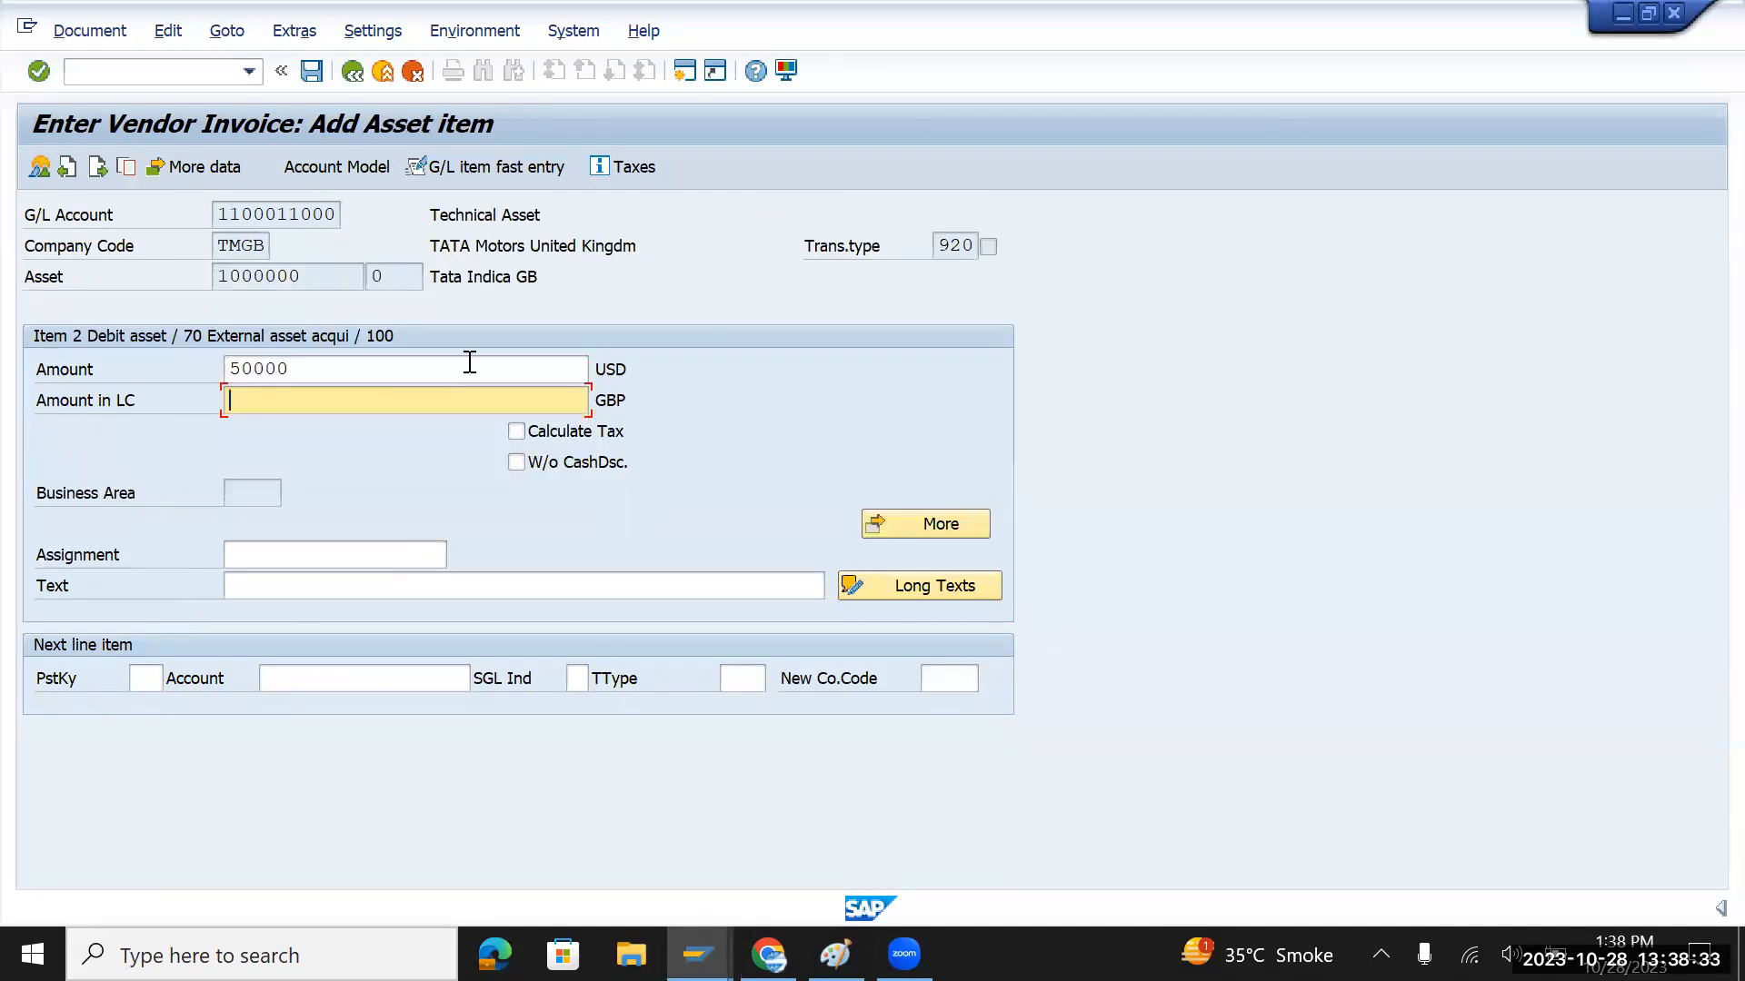
left_click(67, 32)
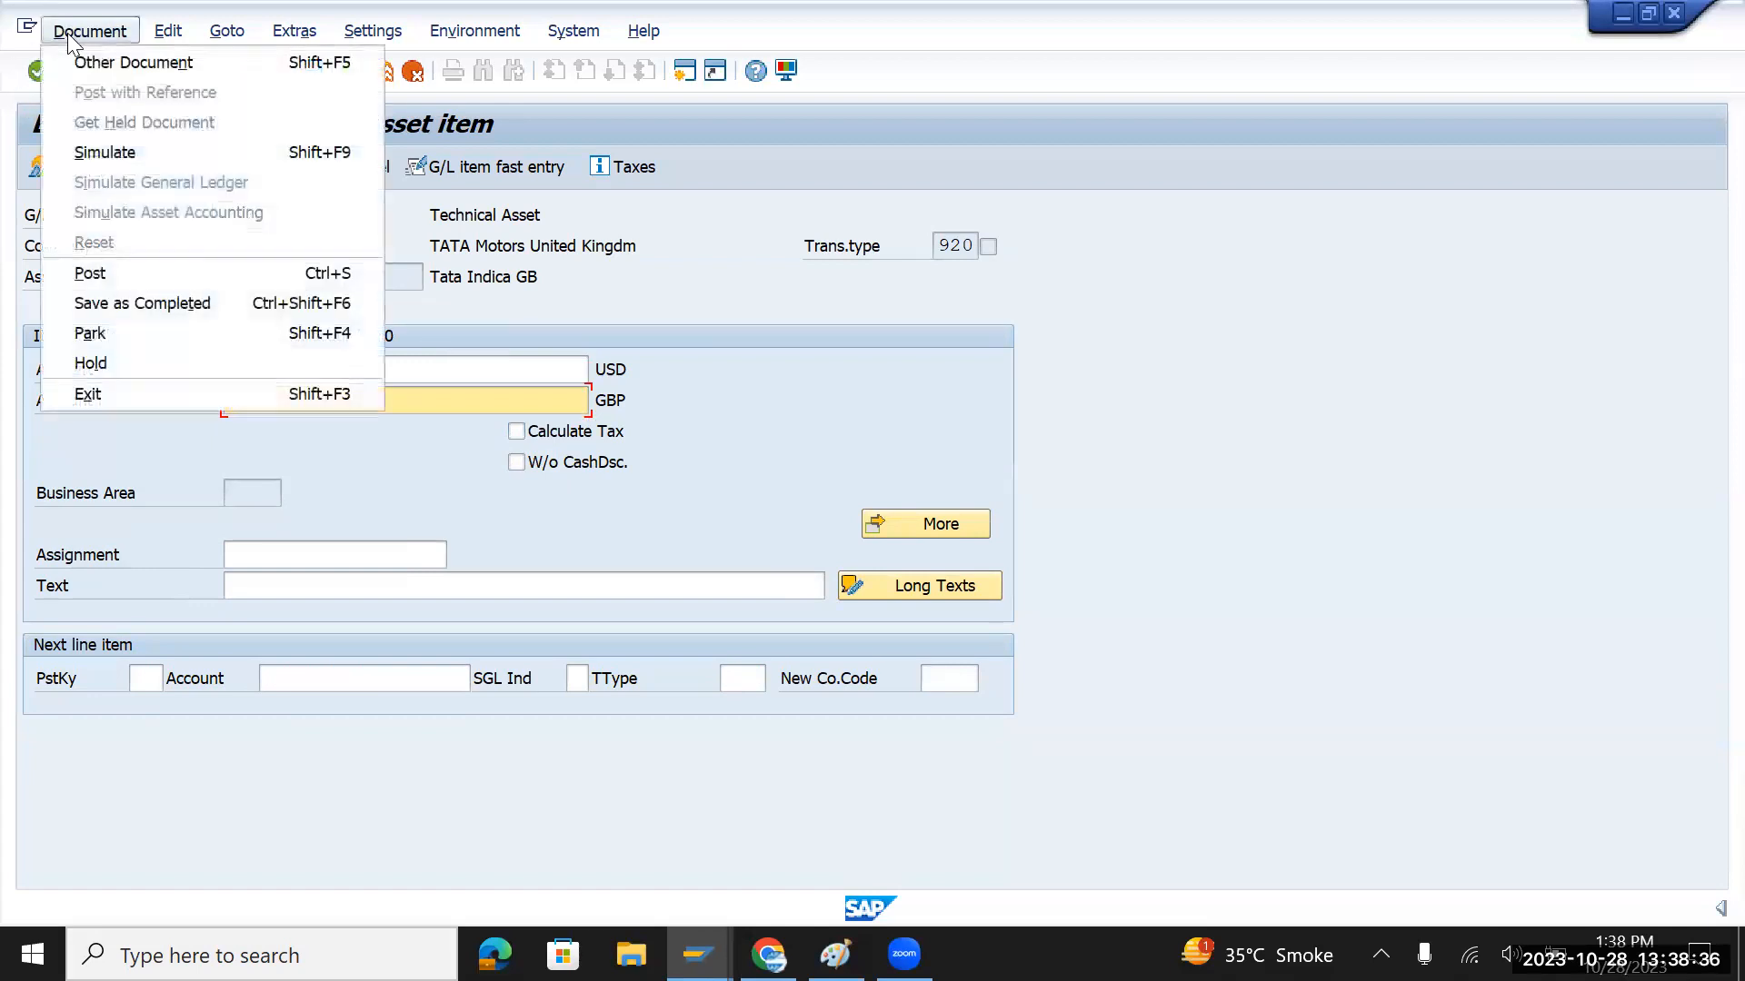
left_click(104, 152)
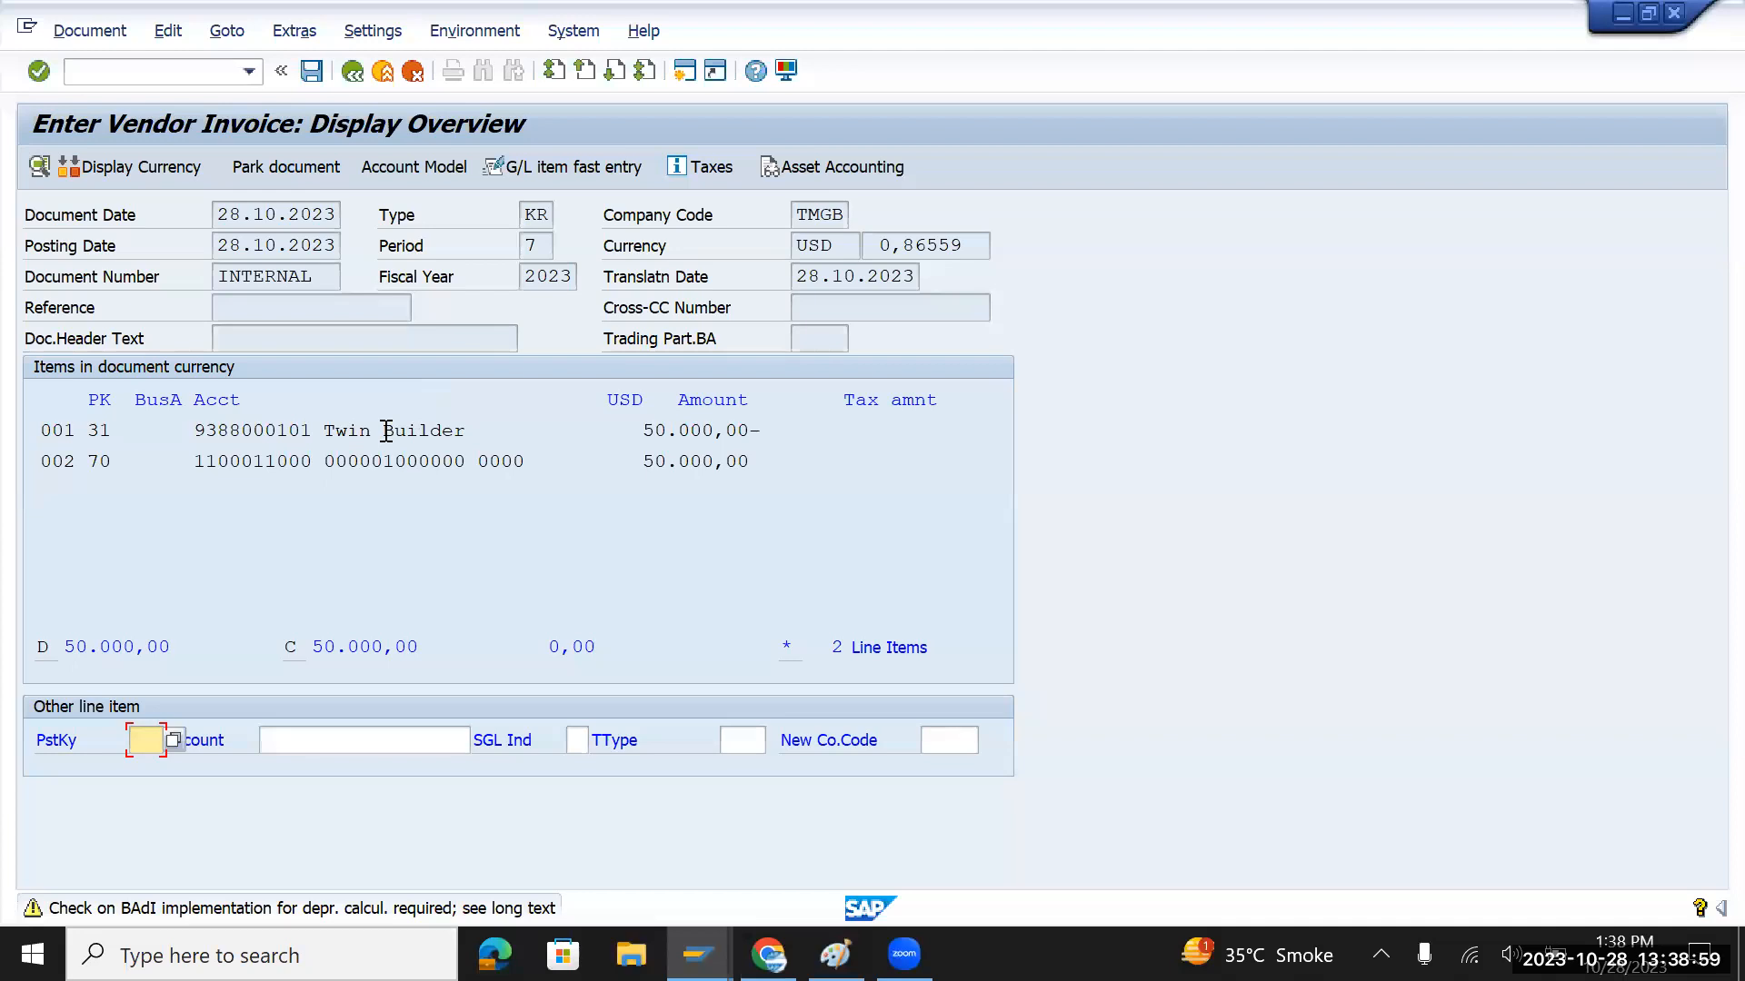
key("Return")
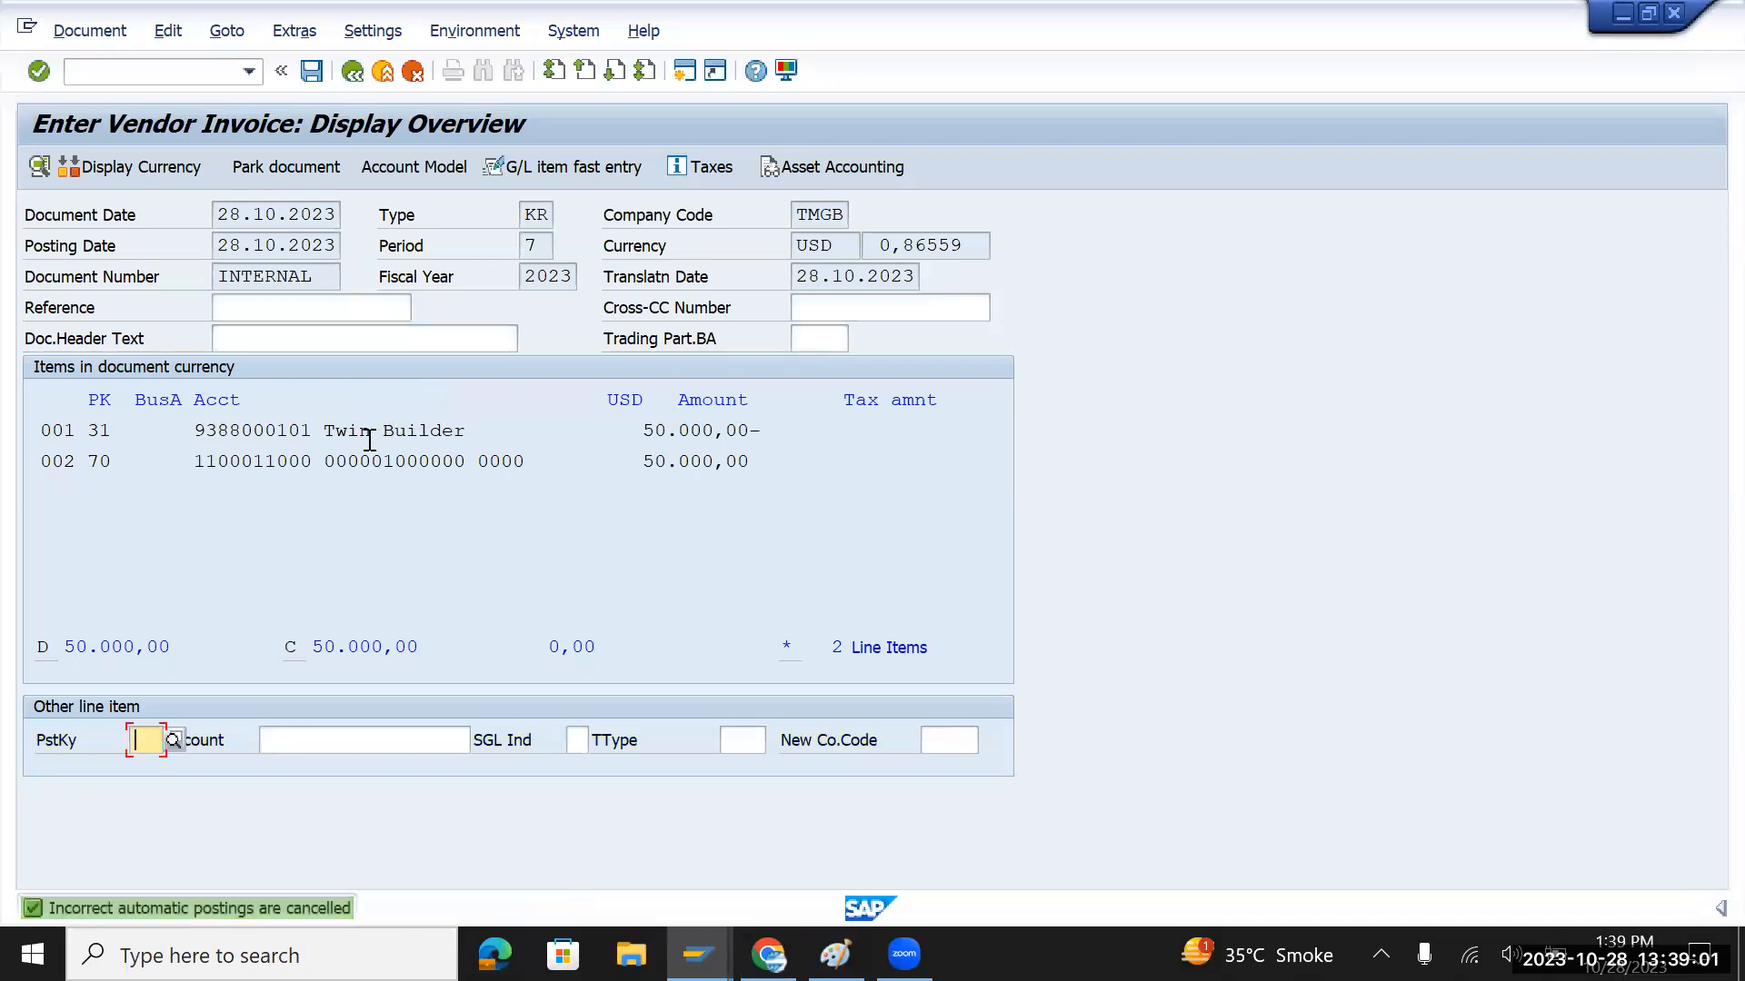
Open the Twin Builder line item and compare its document currency with its local currency
double_click(354, 440)
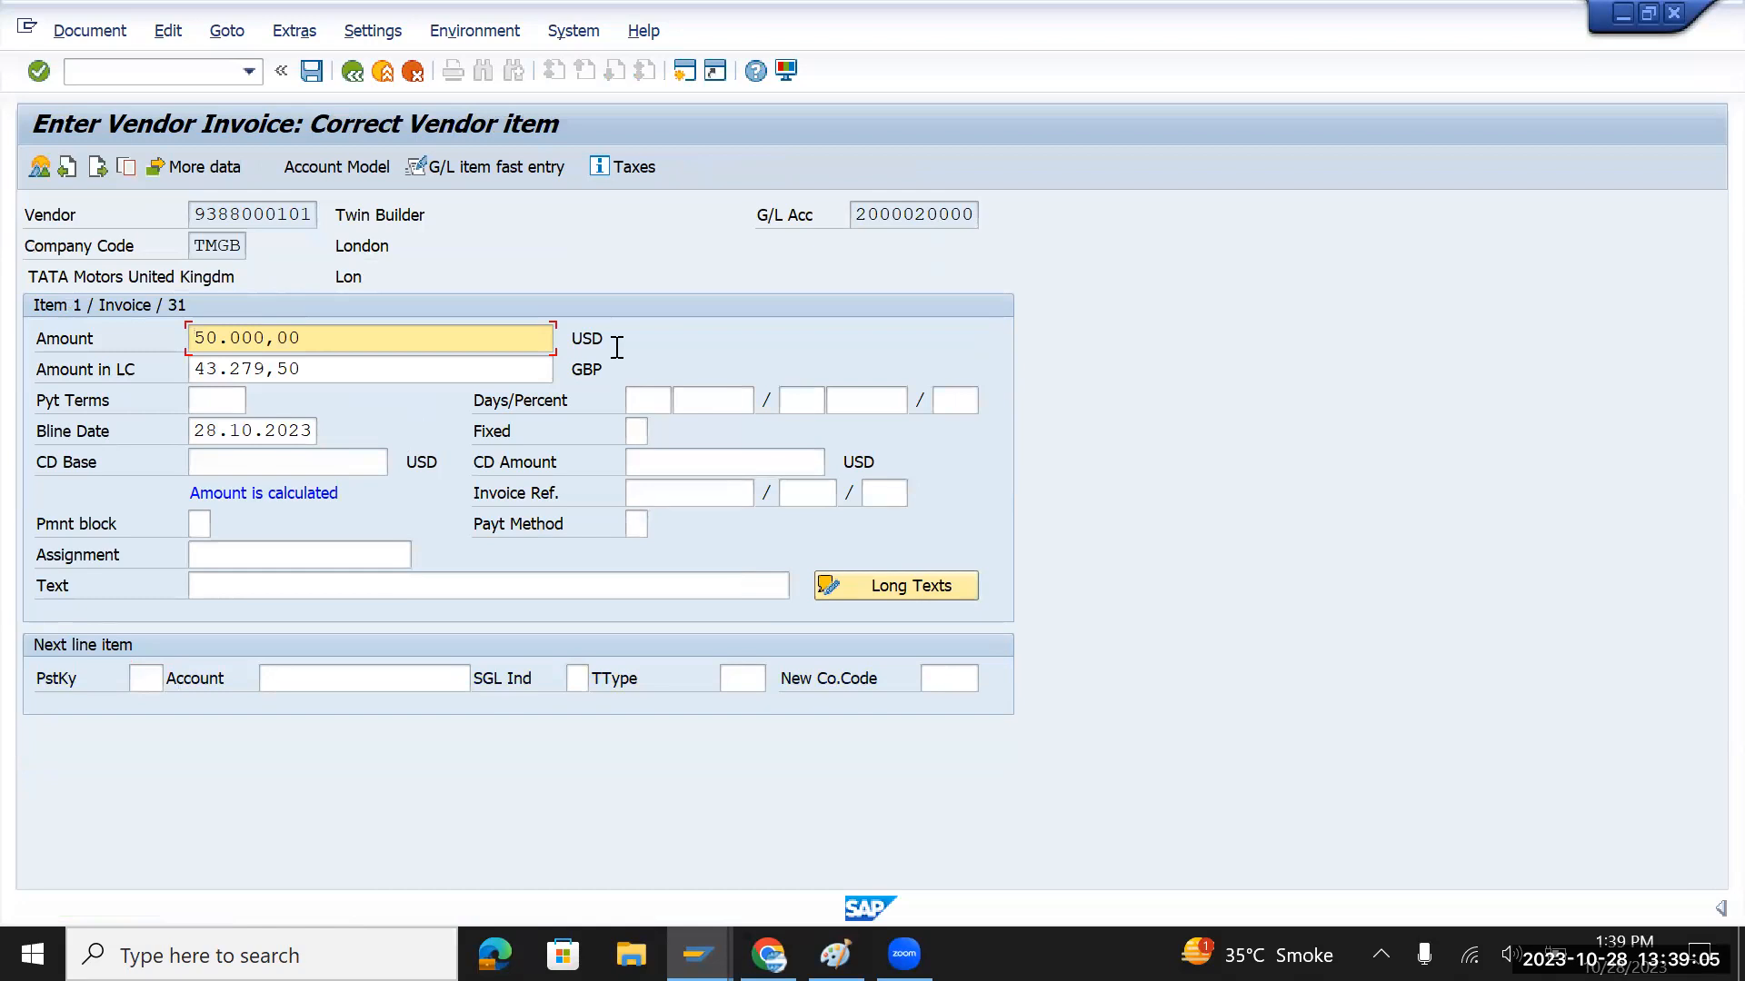
left_click_drag(616, 348, 573, 342)
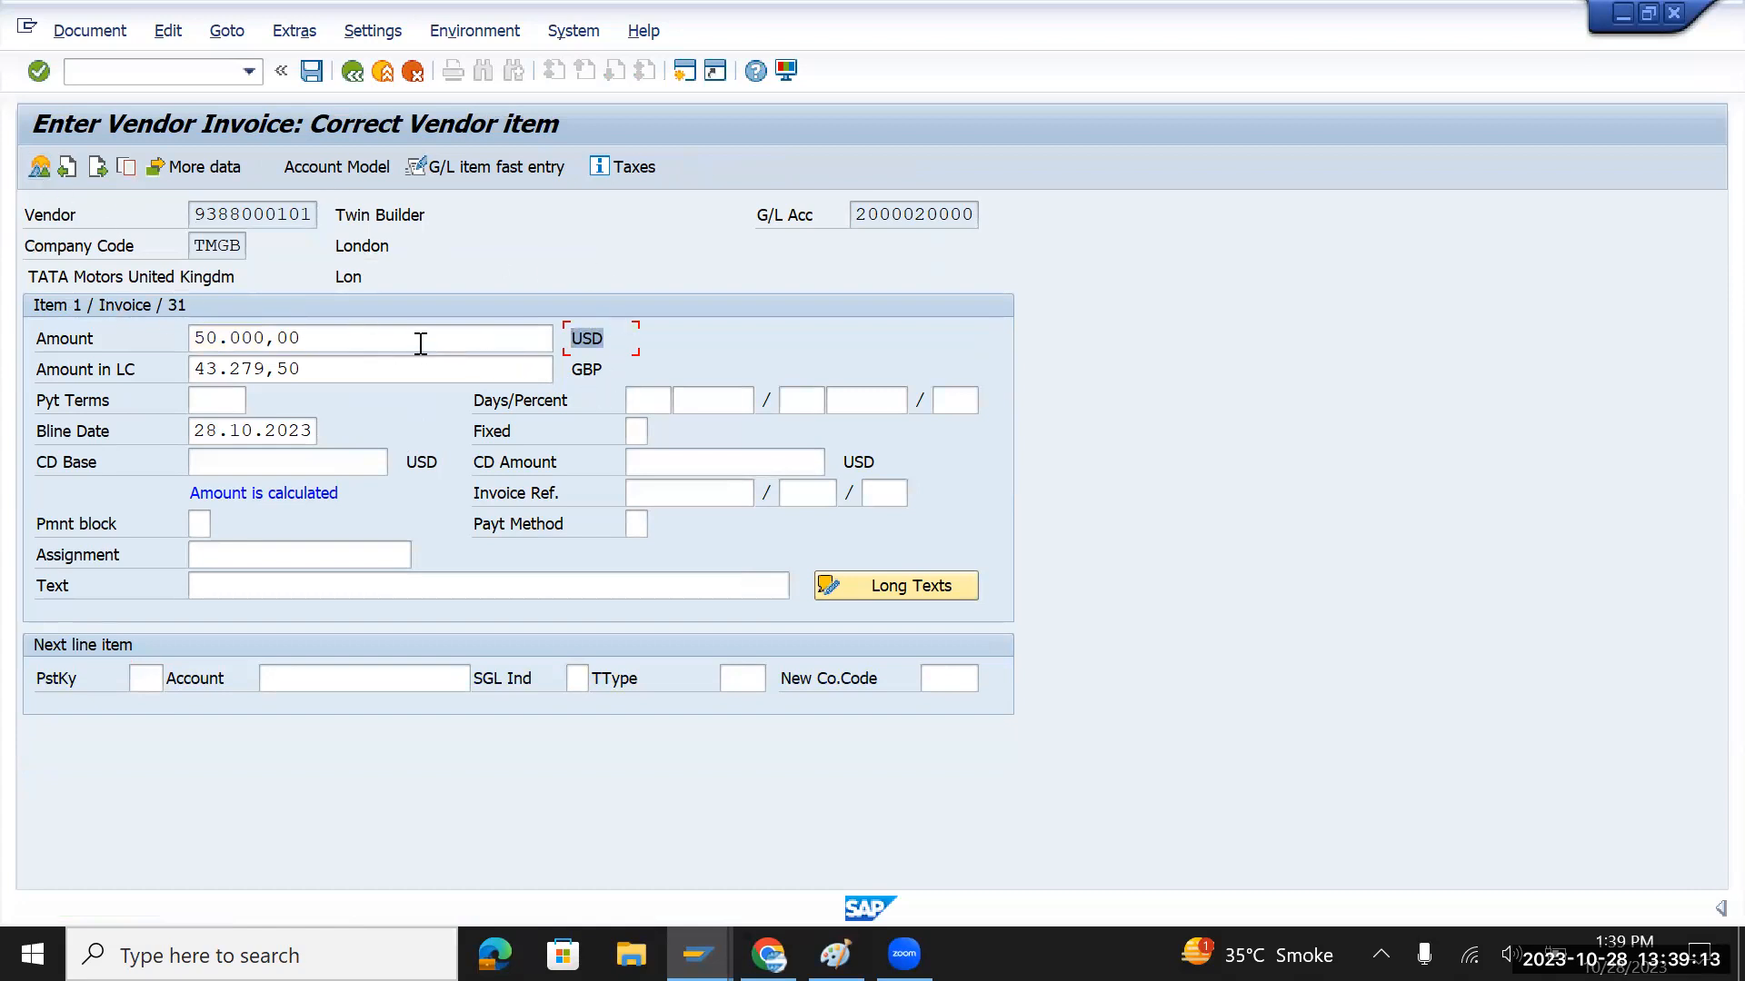
left_click(590, 370)
Abandon the USD invoice and restart transaction F-90 for an asset acquisition with vendor
left_click(116, 72)
type("/n")
key("Return")
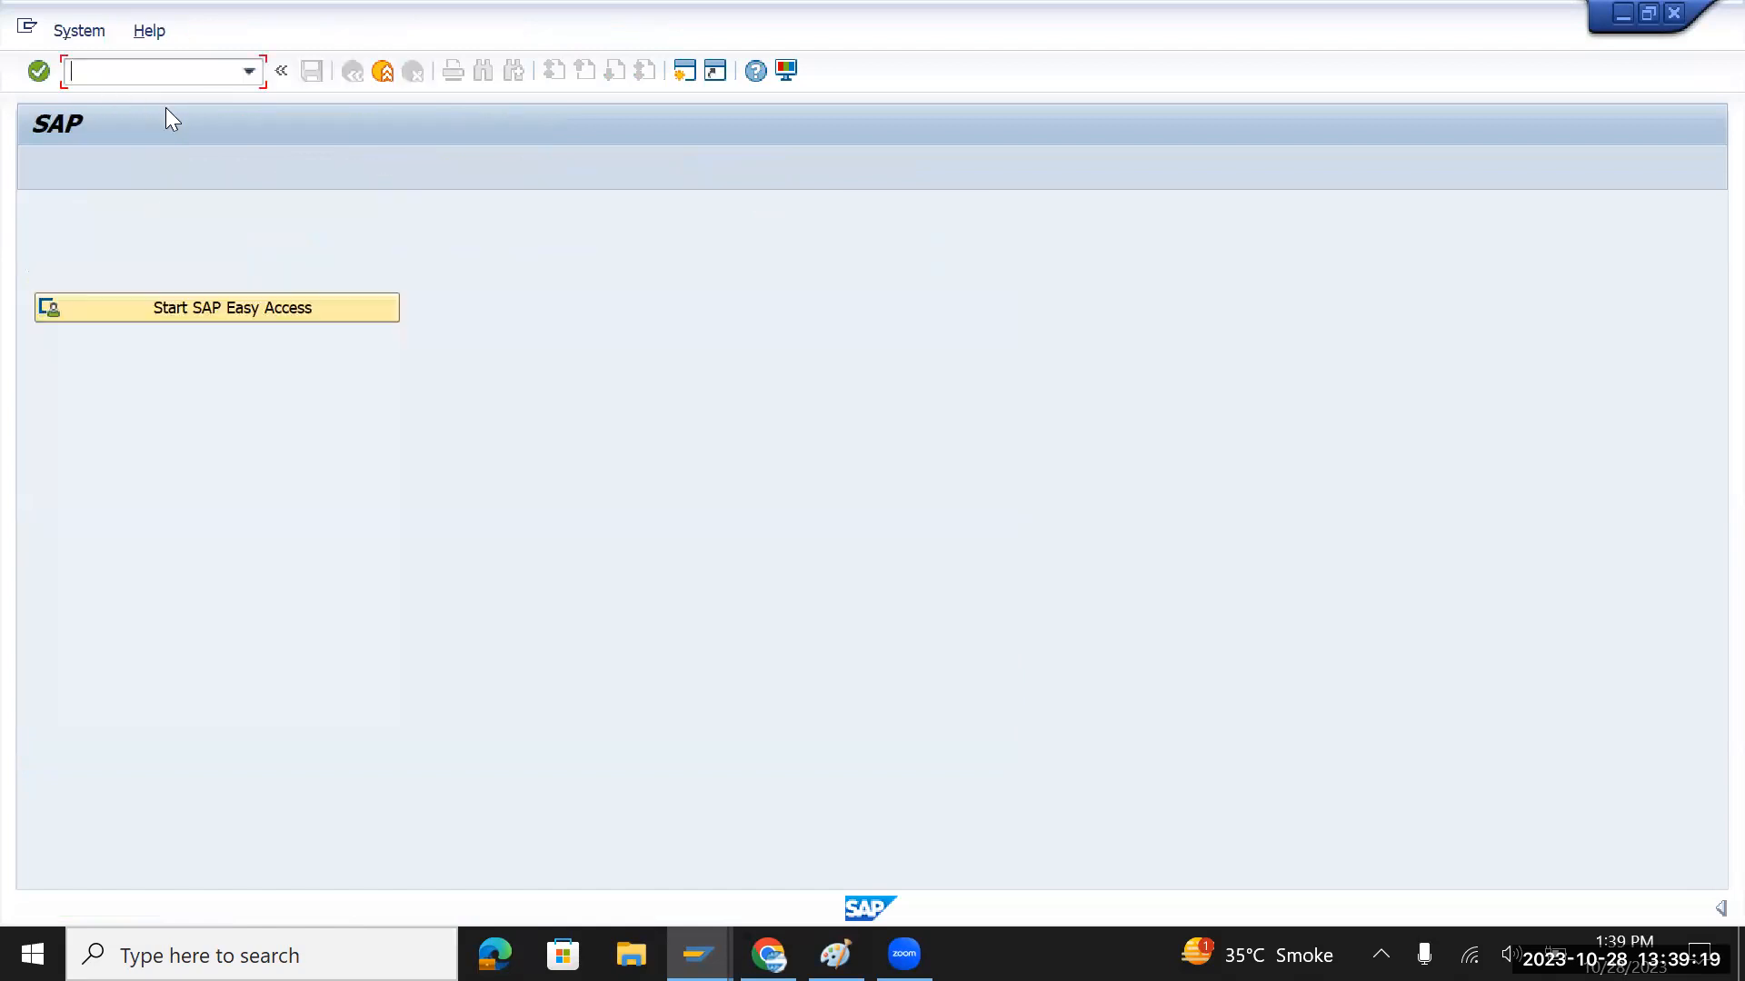
type("fb690")
key("Return")
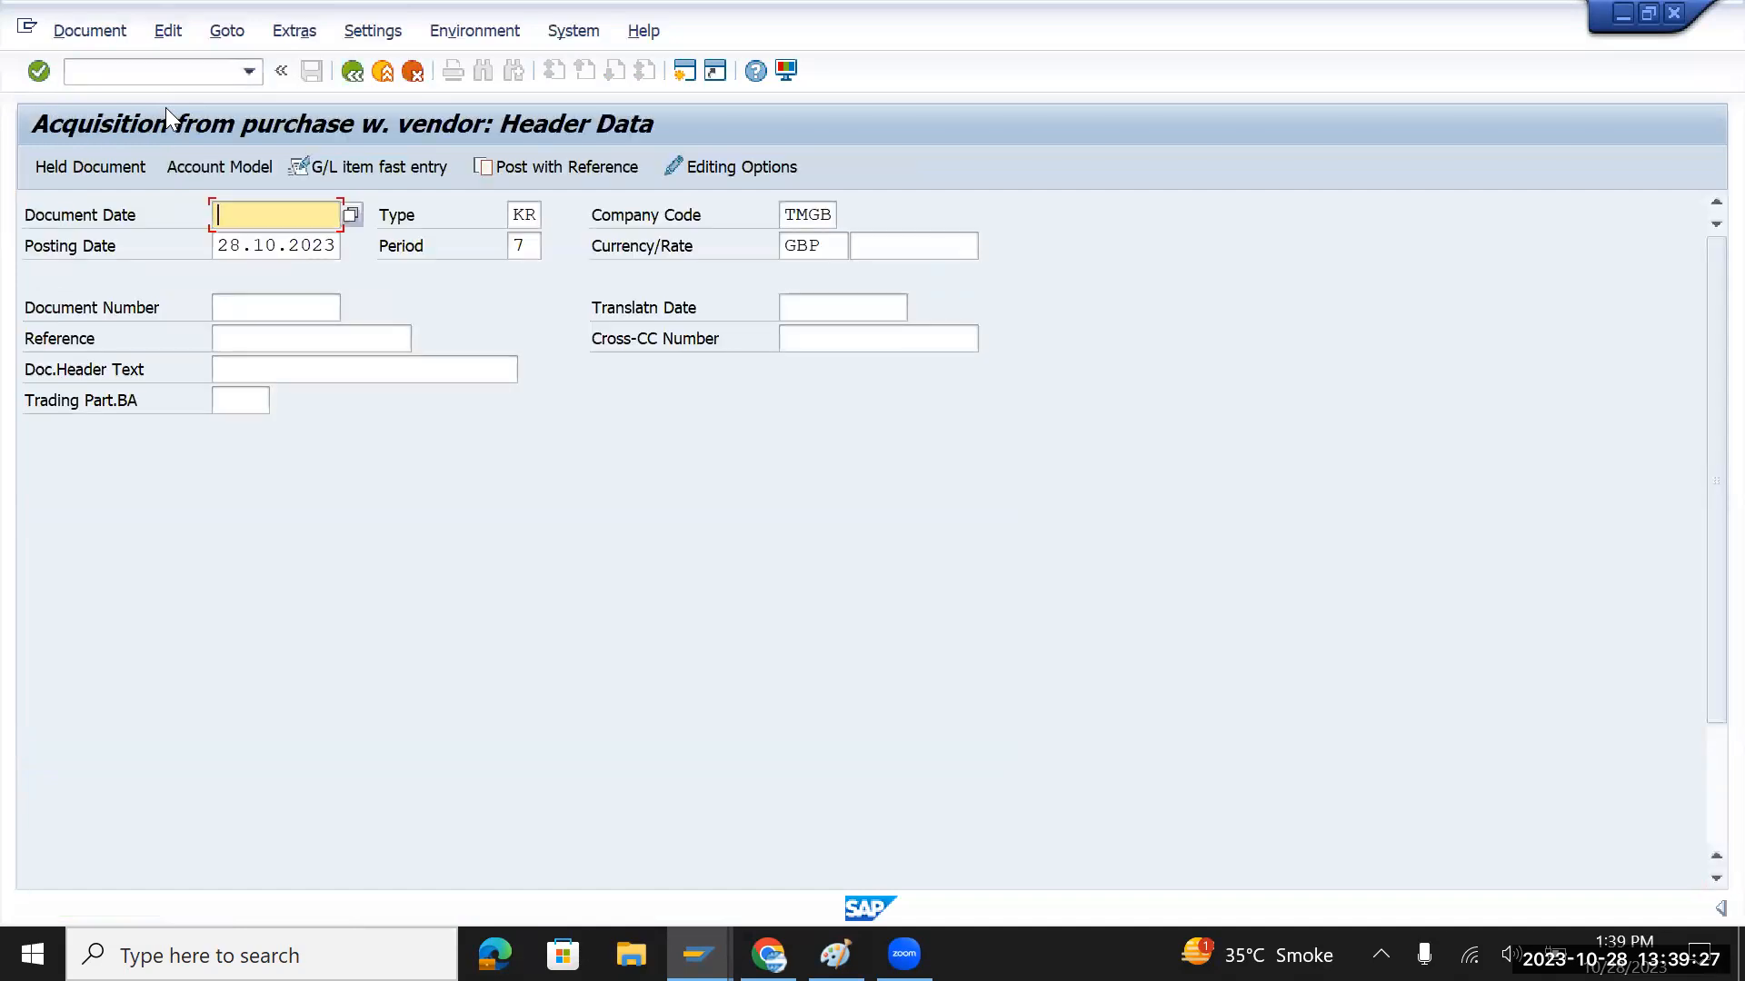
Set the document date to 28.10.2023 and check the header's document type, company code and currency
key("BackSpace")
key("Down")
key("Tab")
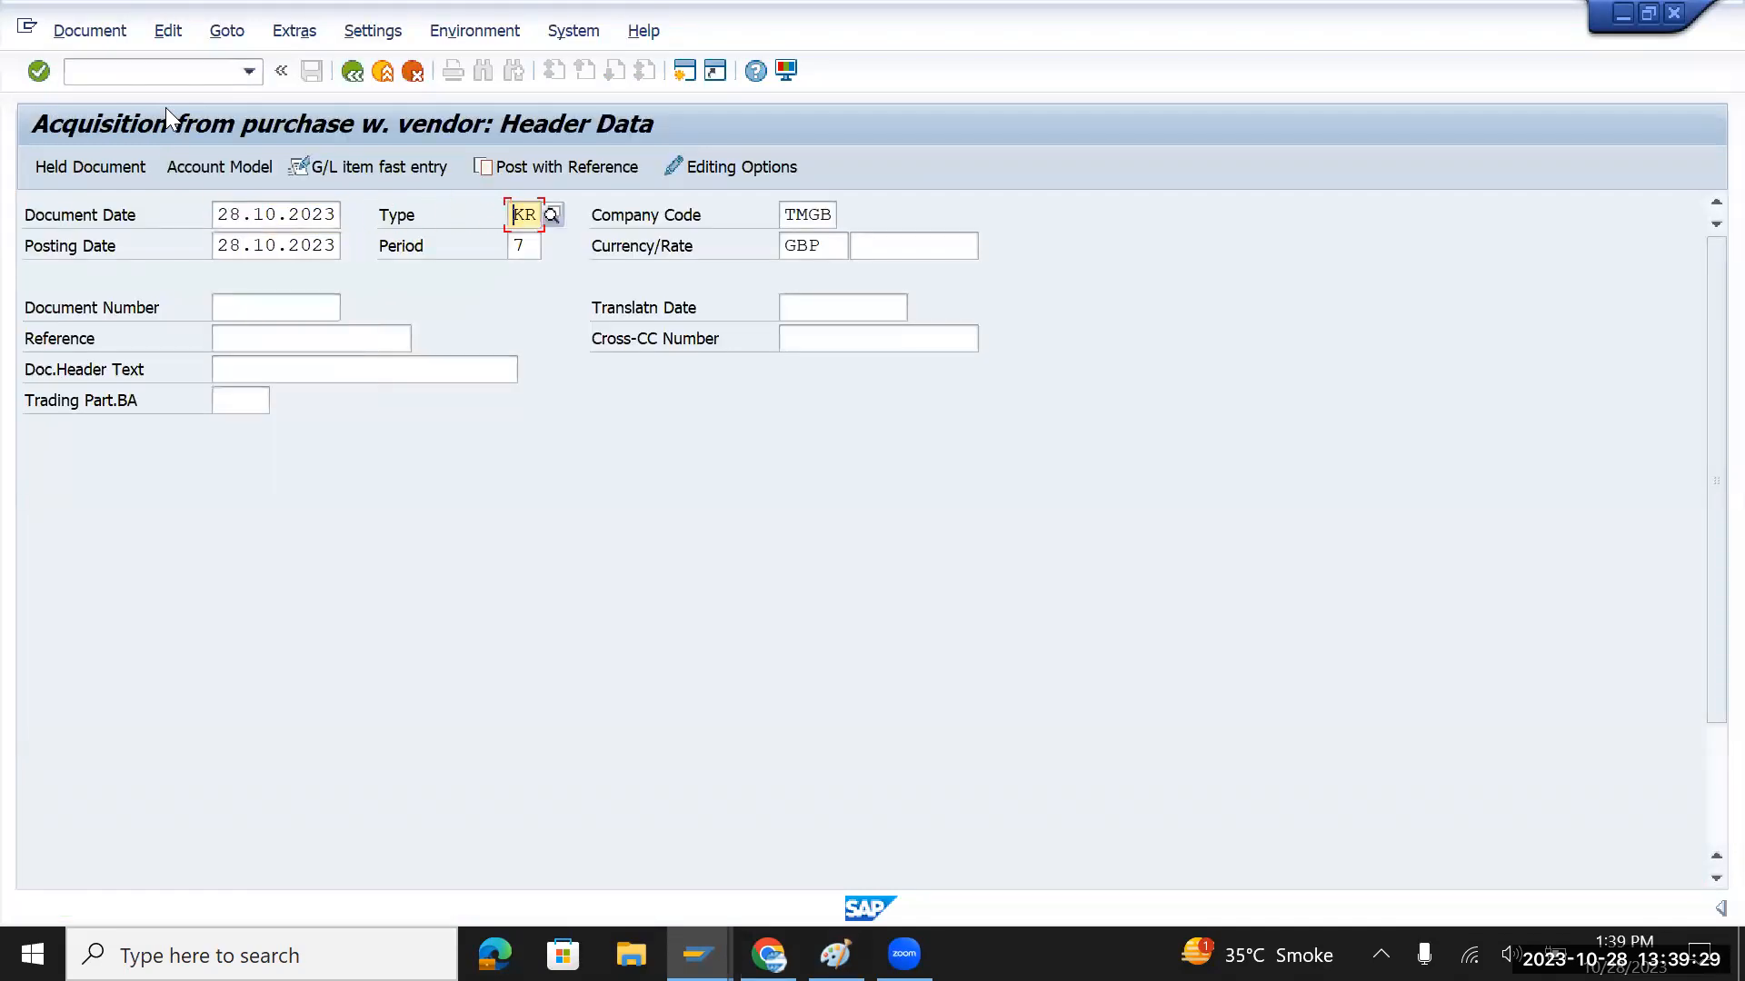
key("Tab")
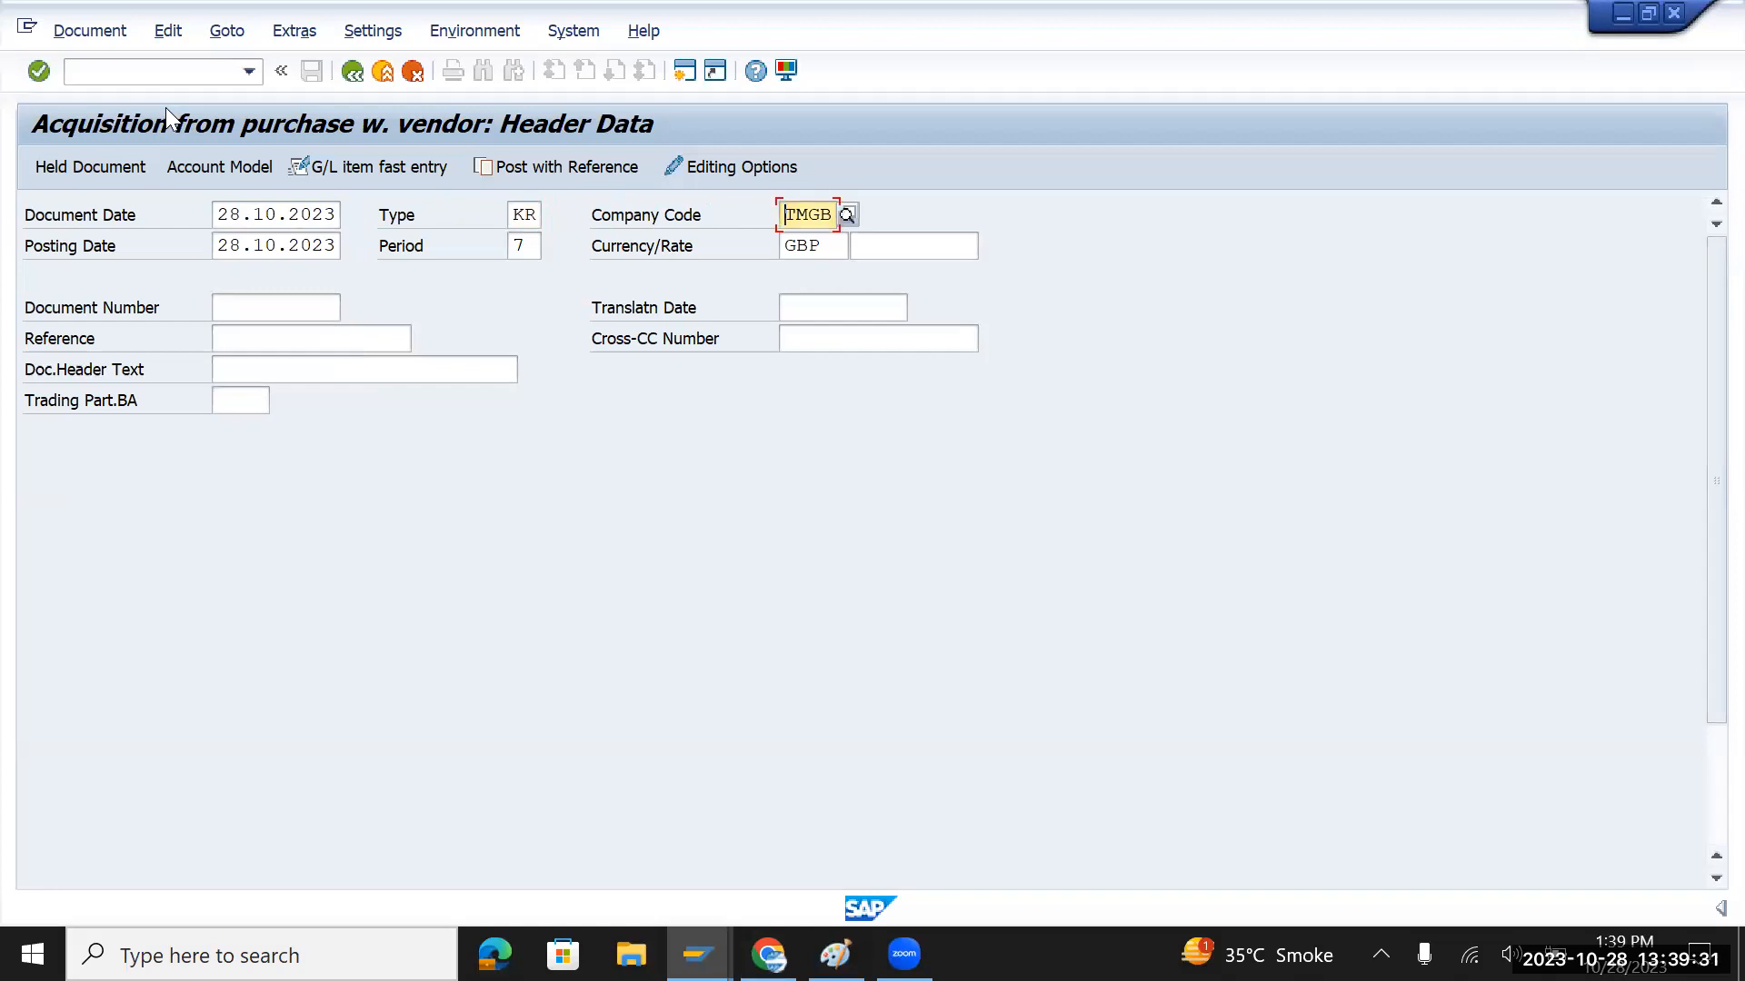
key("shift+Right")
key("shift+Right")
key("shift+Right")
key("shift+Right")
key("Right")
key("Tab")
Open the company code view with transaction OX02 and position the list on TMGB
key("F3")
type("ox02")
key("Return")
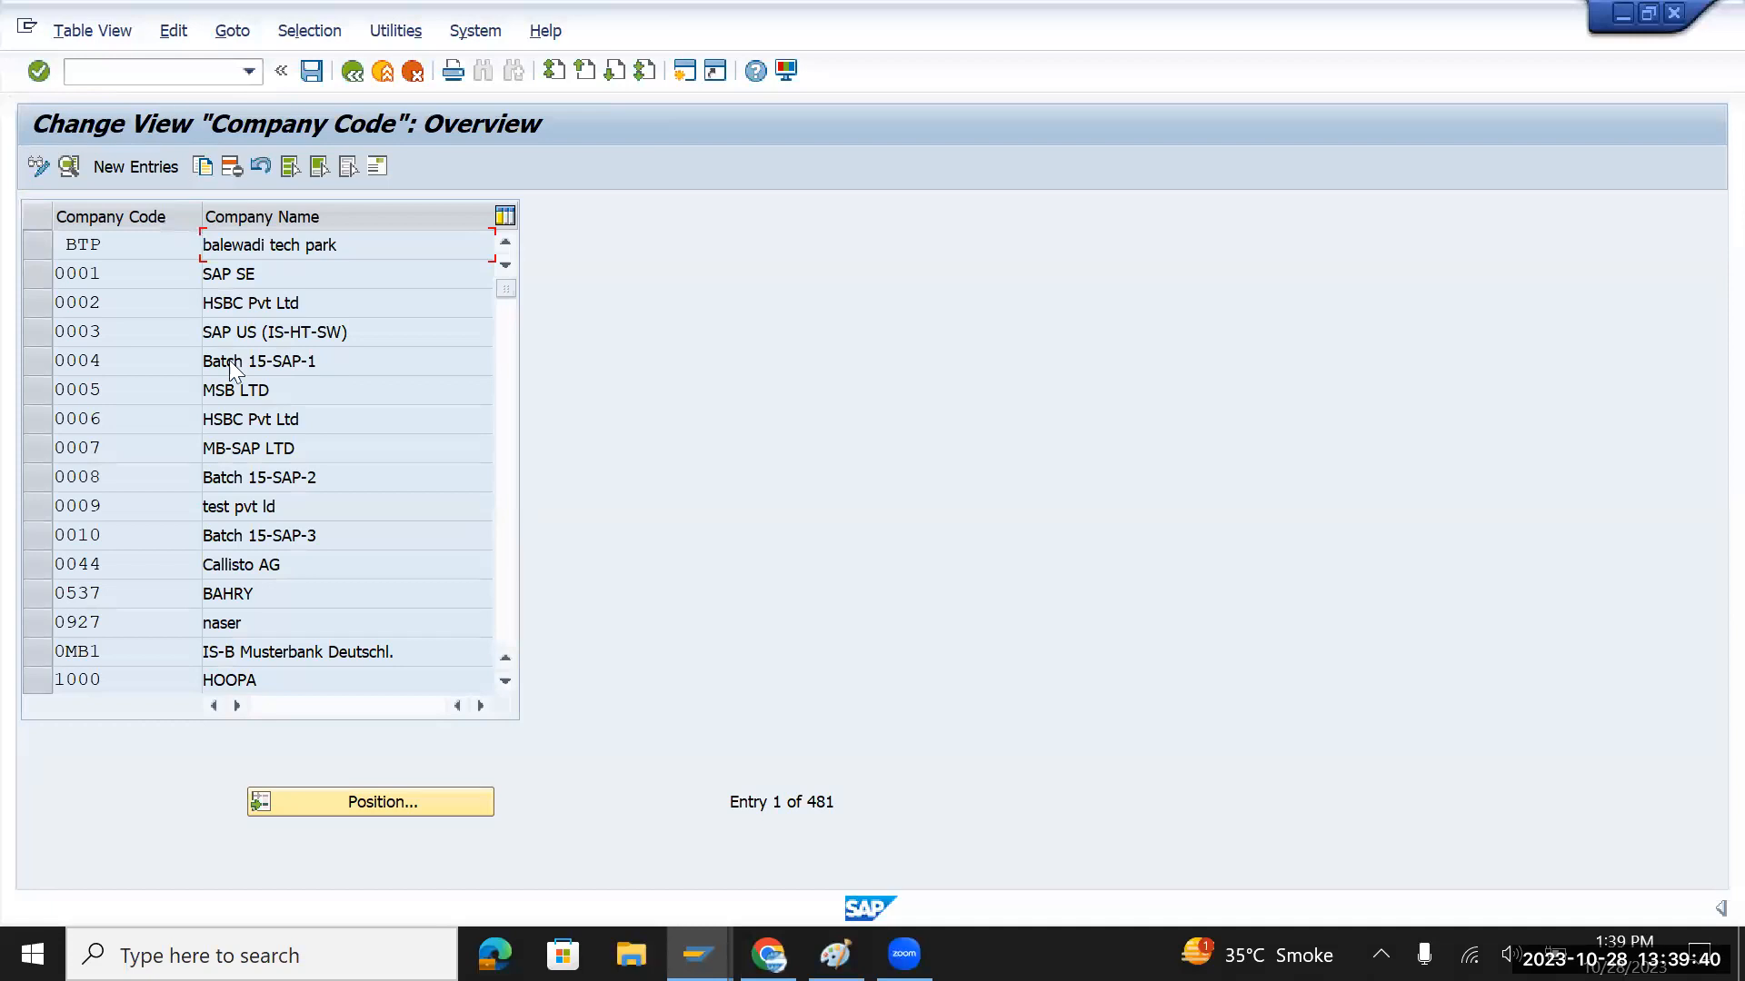
left_click(393, 804)
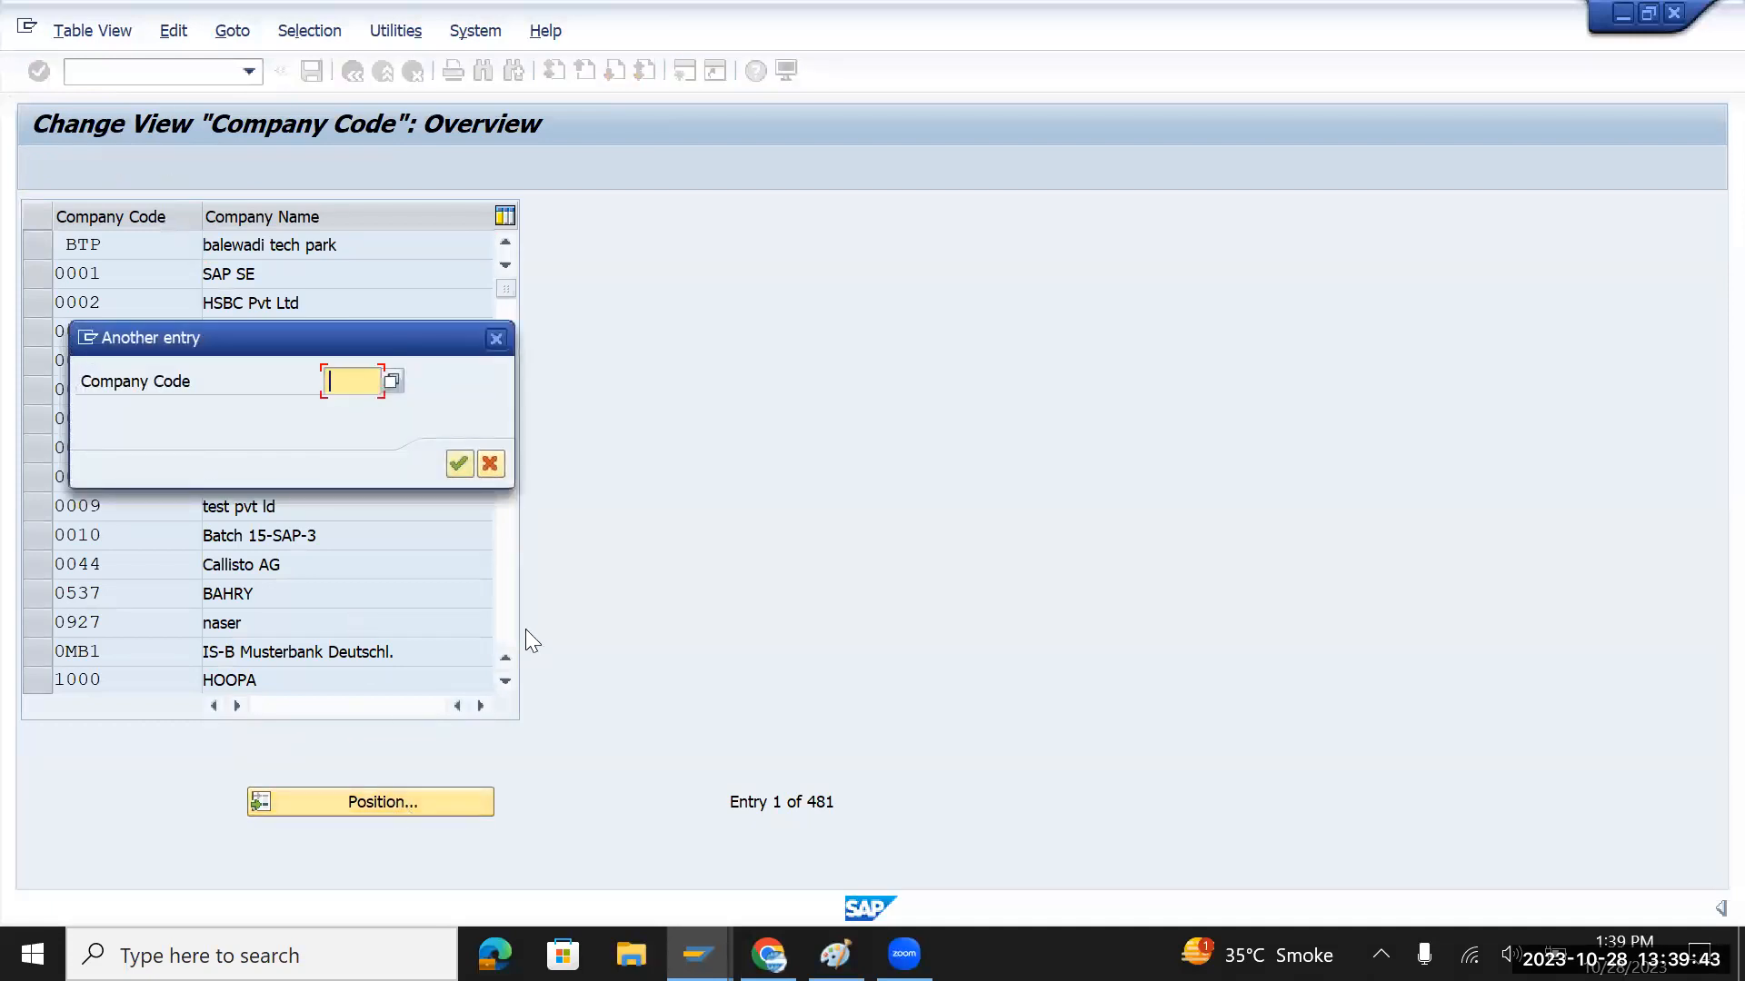
type("tm")
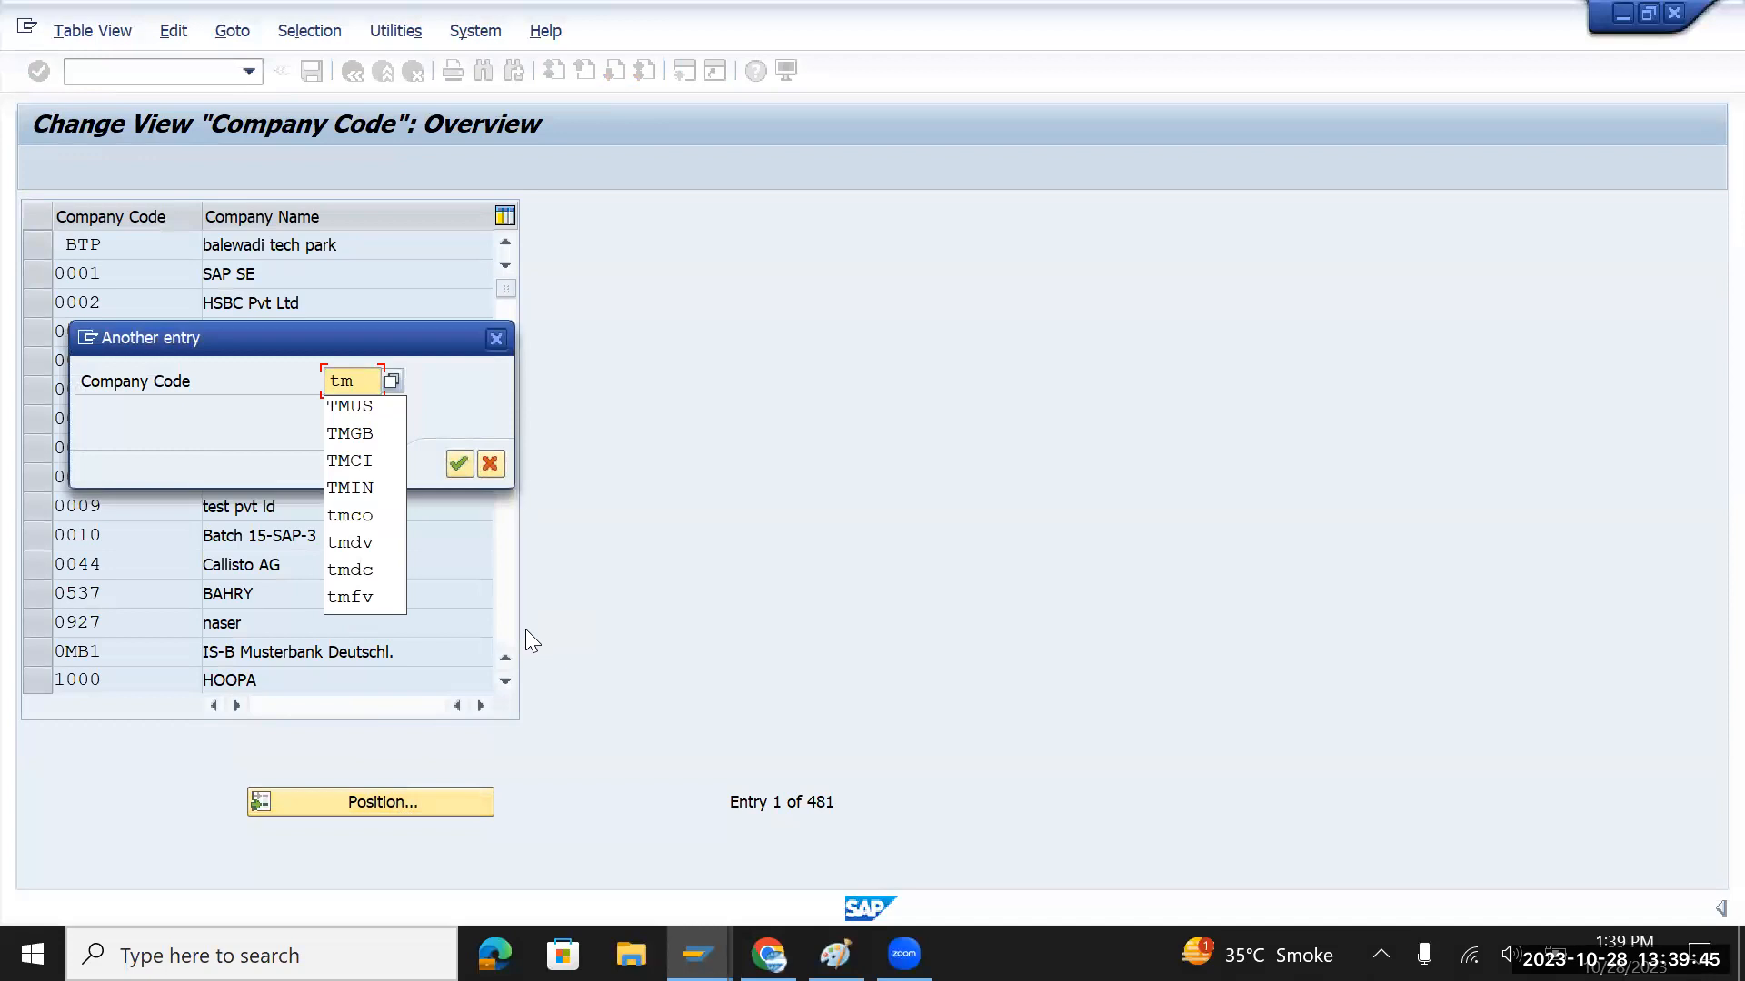
type("gb")
key("Return")
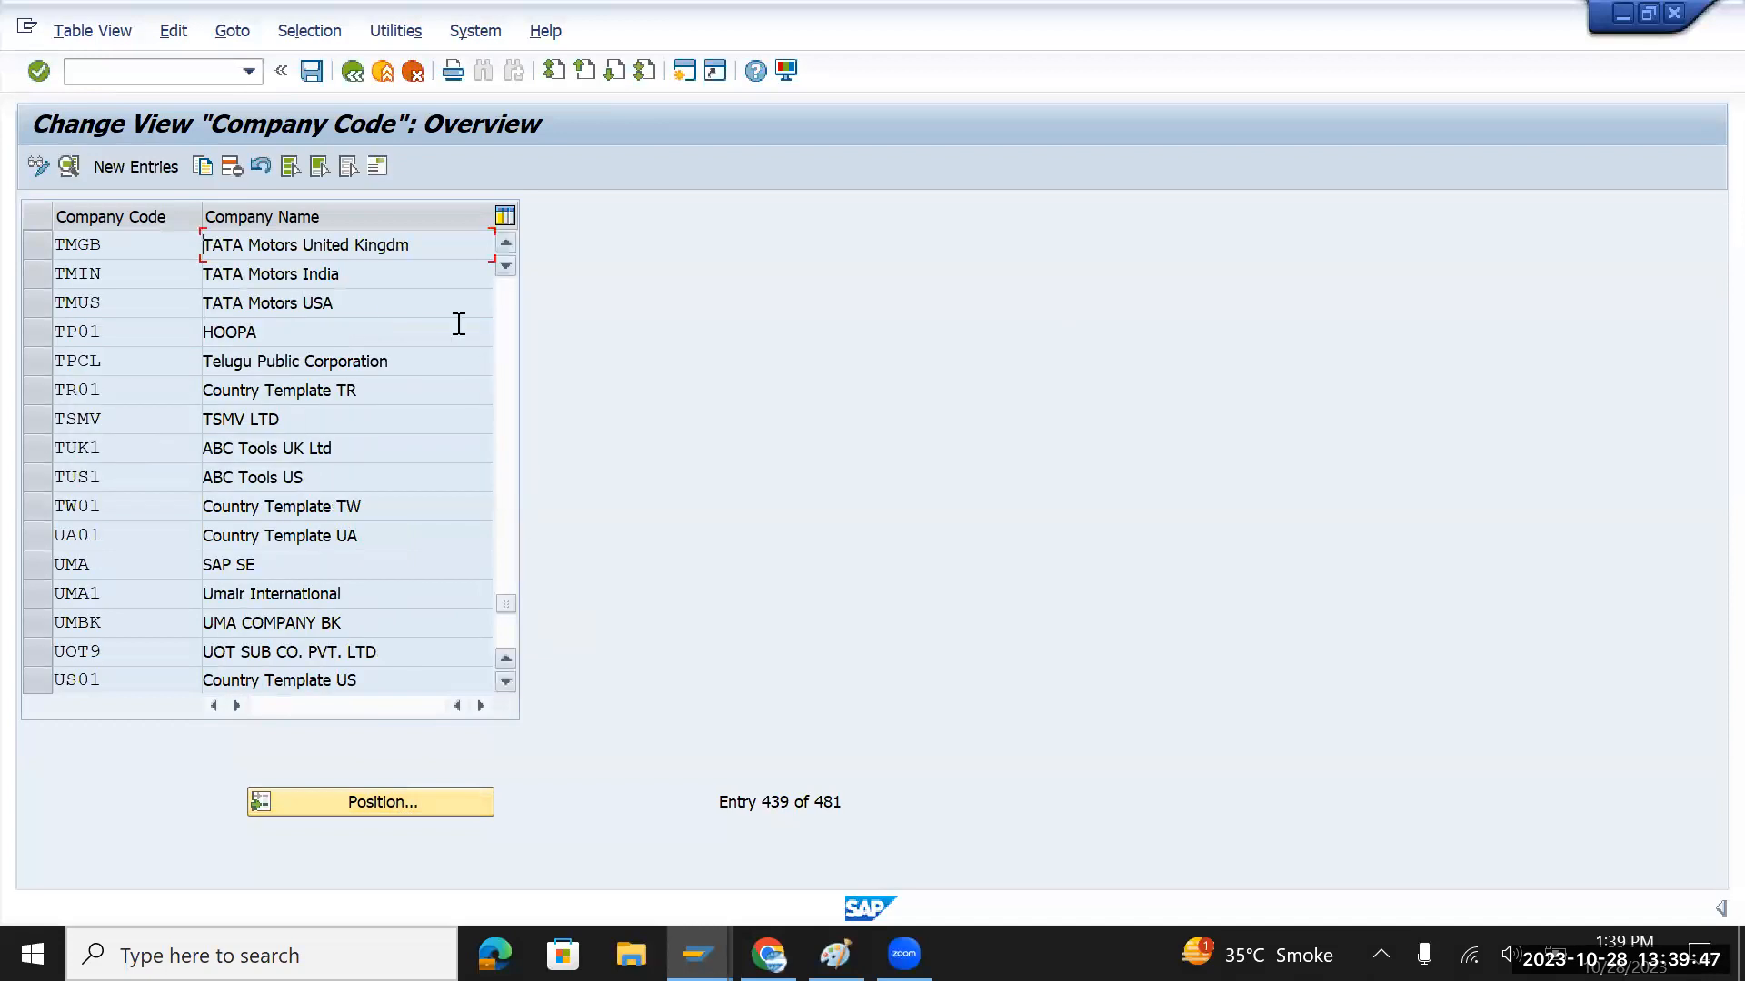
Check the currency in TMGB's company code details, leave the view and return to the acquisition header
double_click(363, 245)
left_click_drag(303, 398, 227, 397)
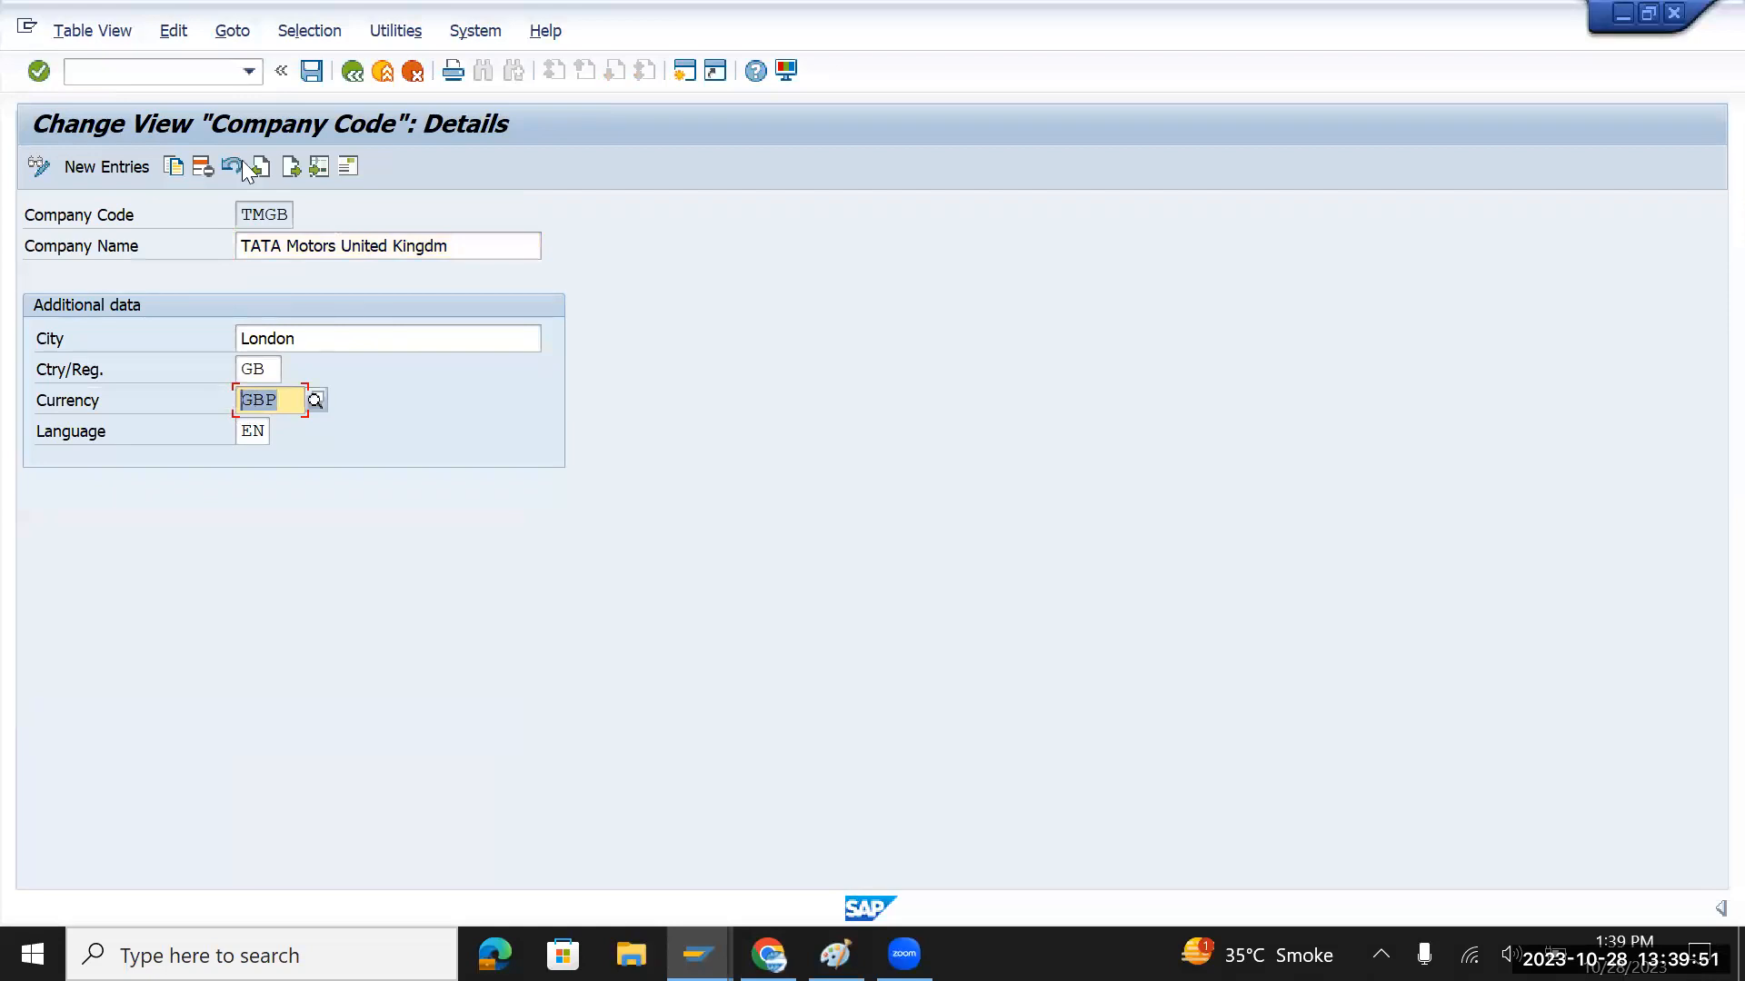
left_click(183, 71)
type("/")
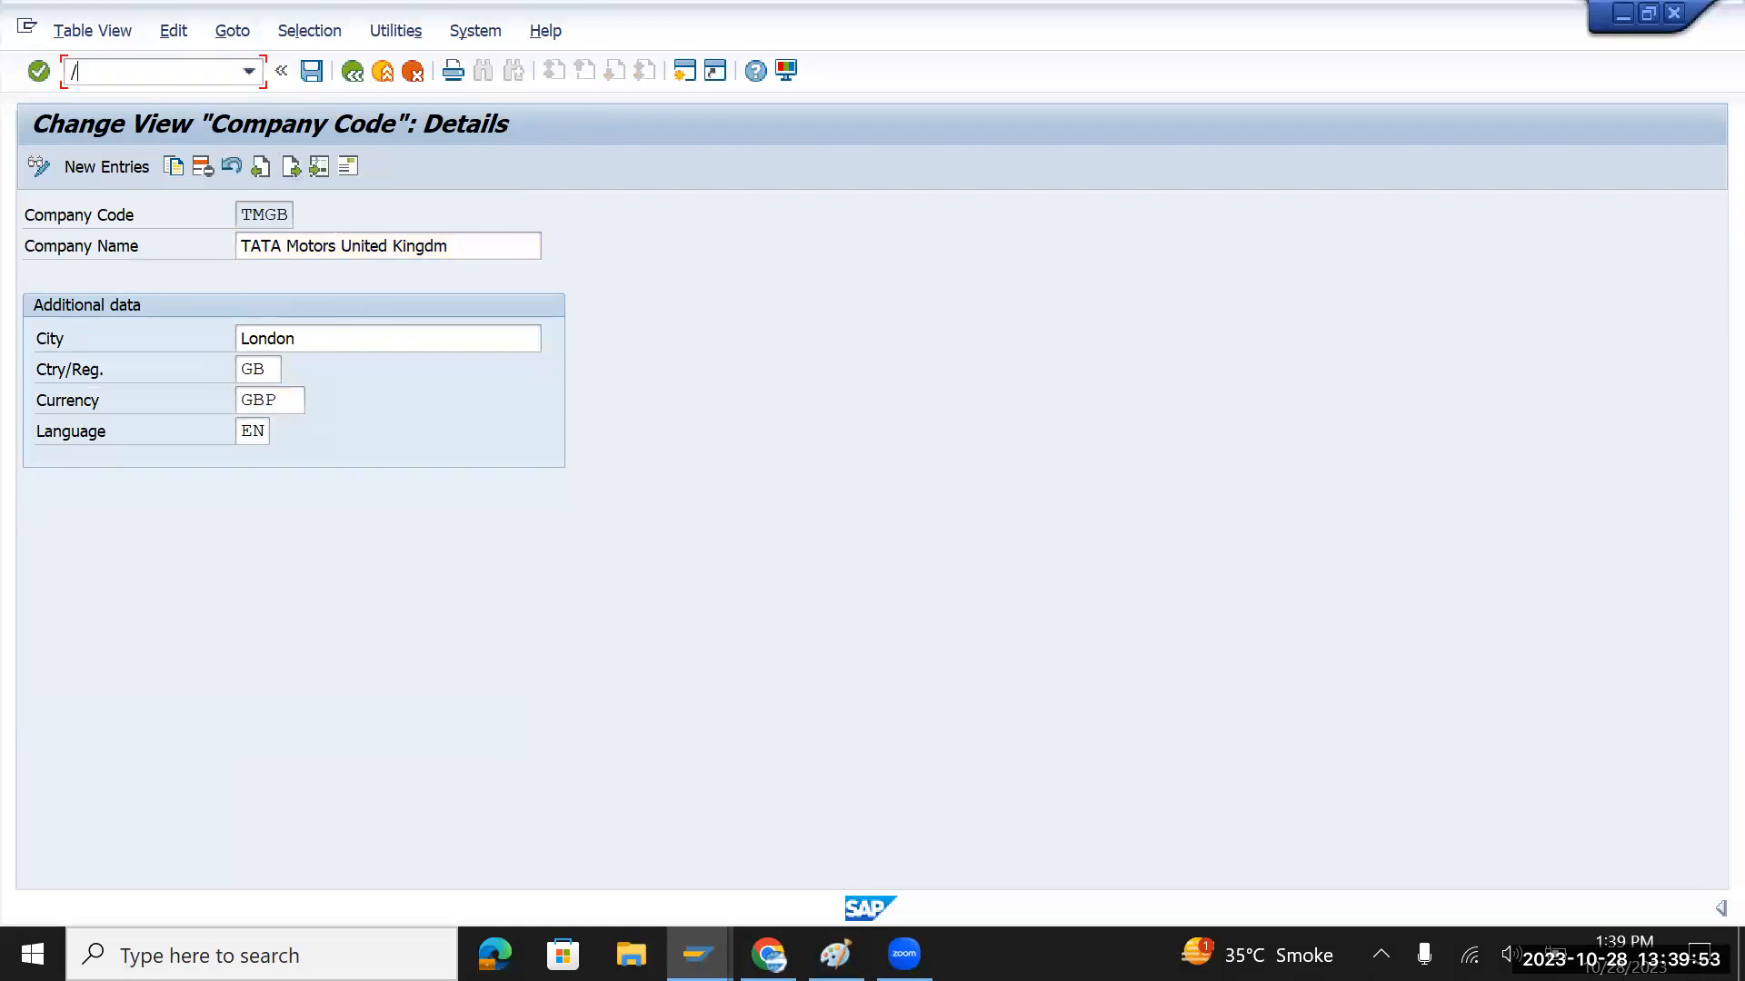
type("n")
key("Return")
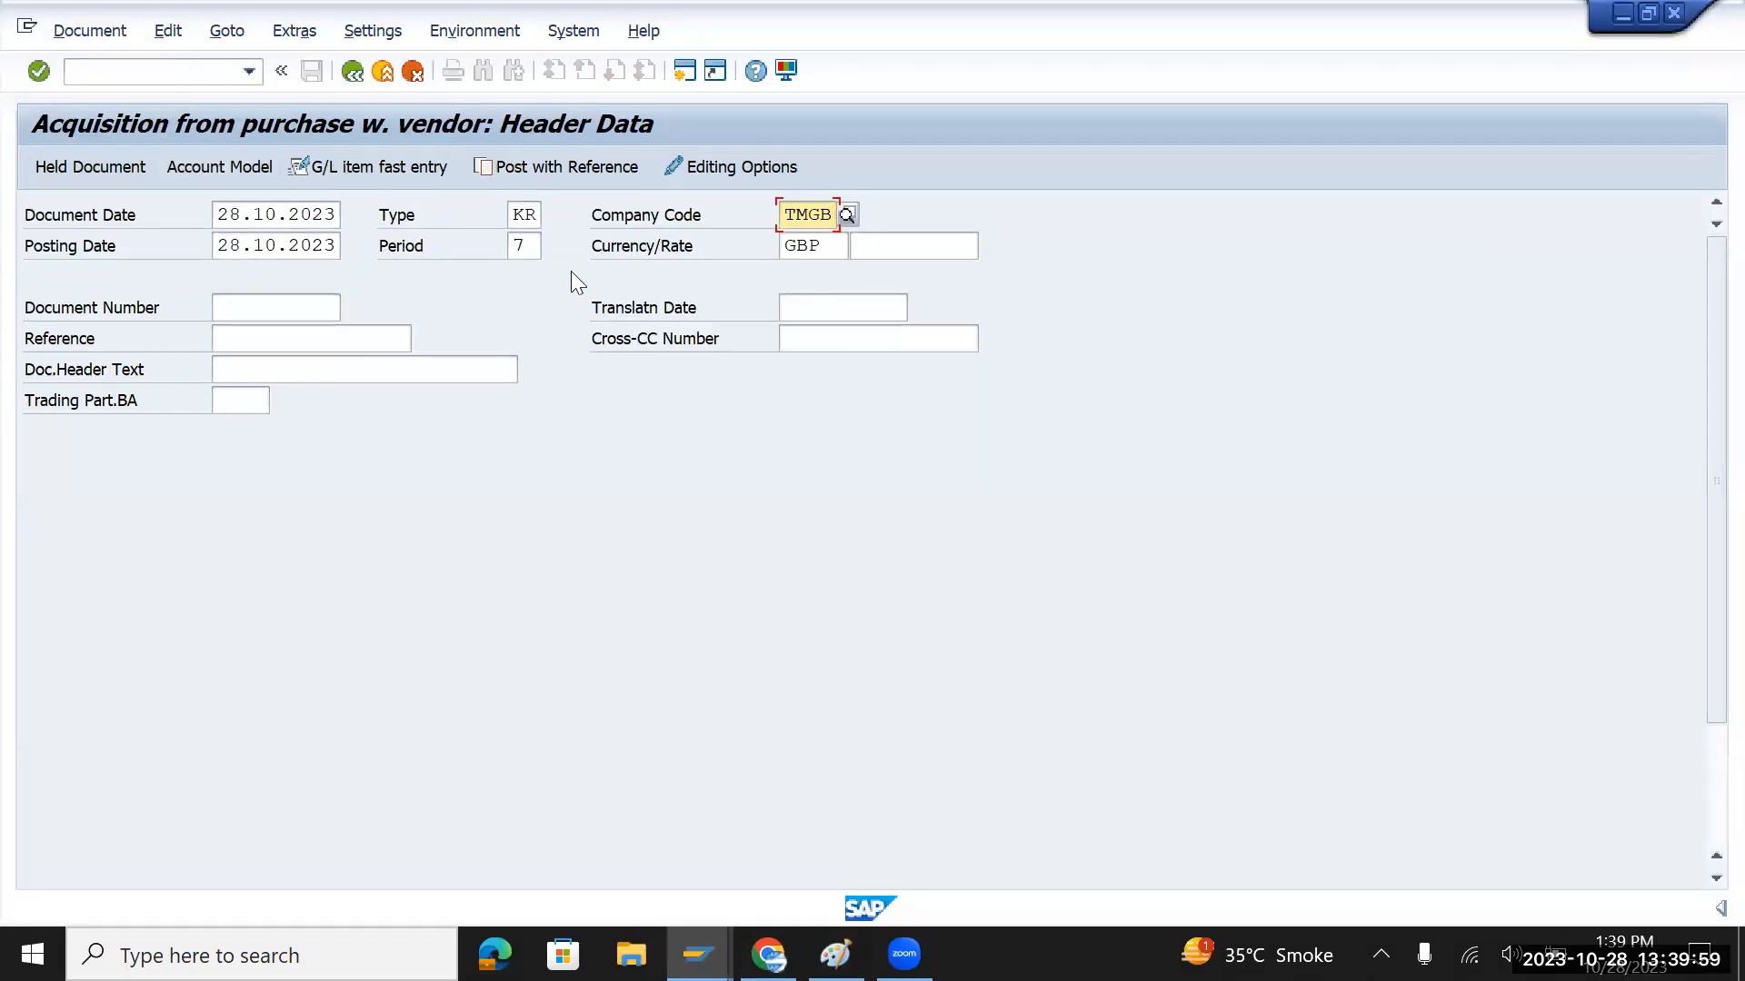
Enter Asset Pur as the document's reference and copy it into the document header text
left_click(249, 305)
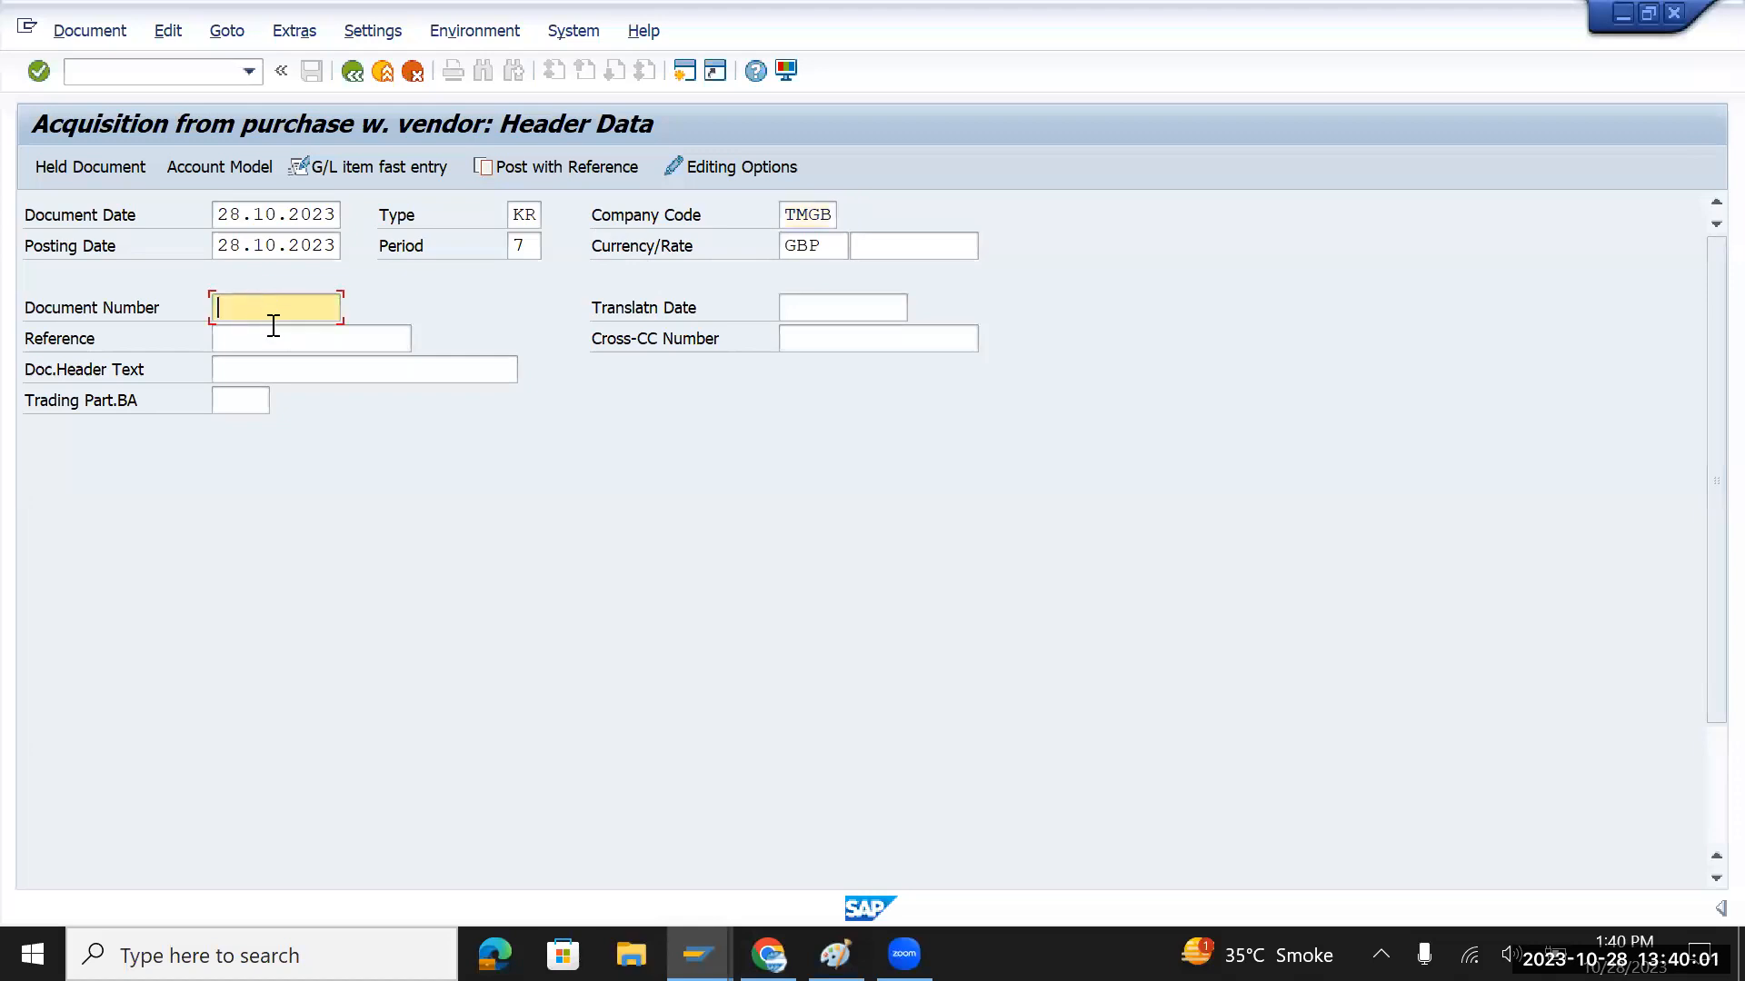
left_click(282, 341)
key("BackSpace")
key("Down")
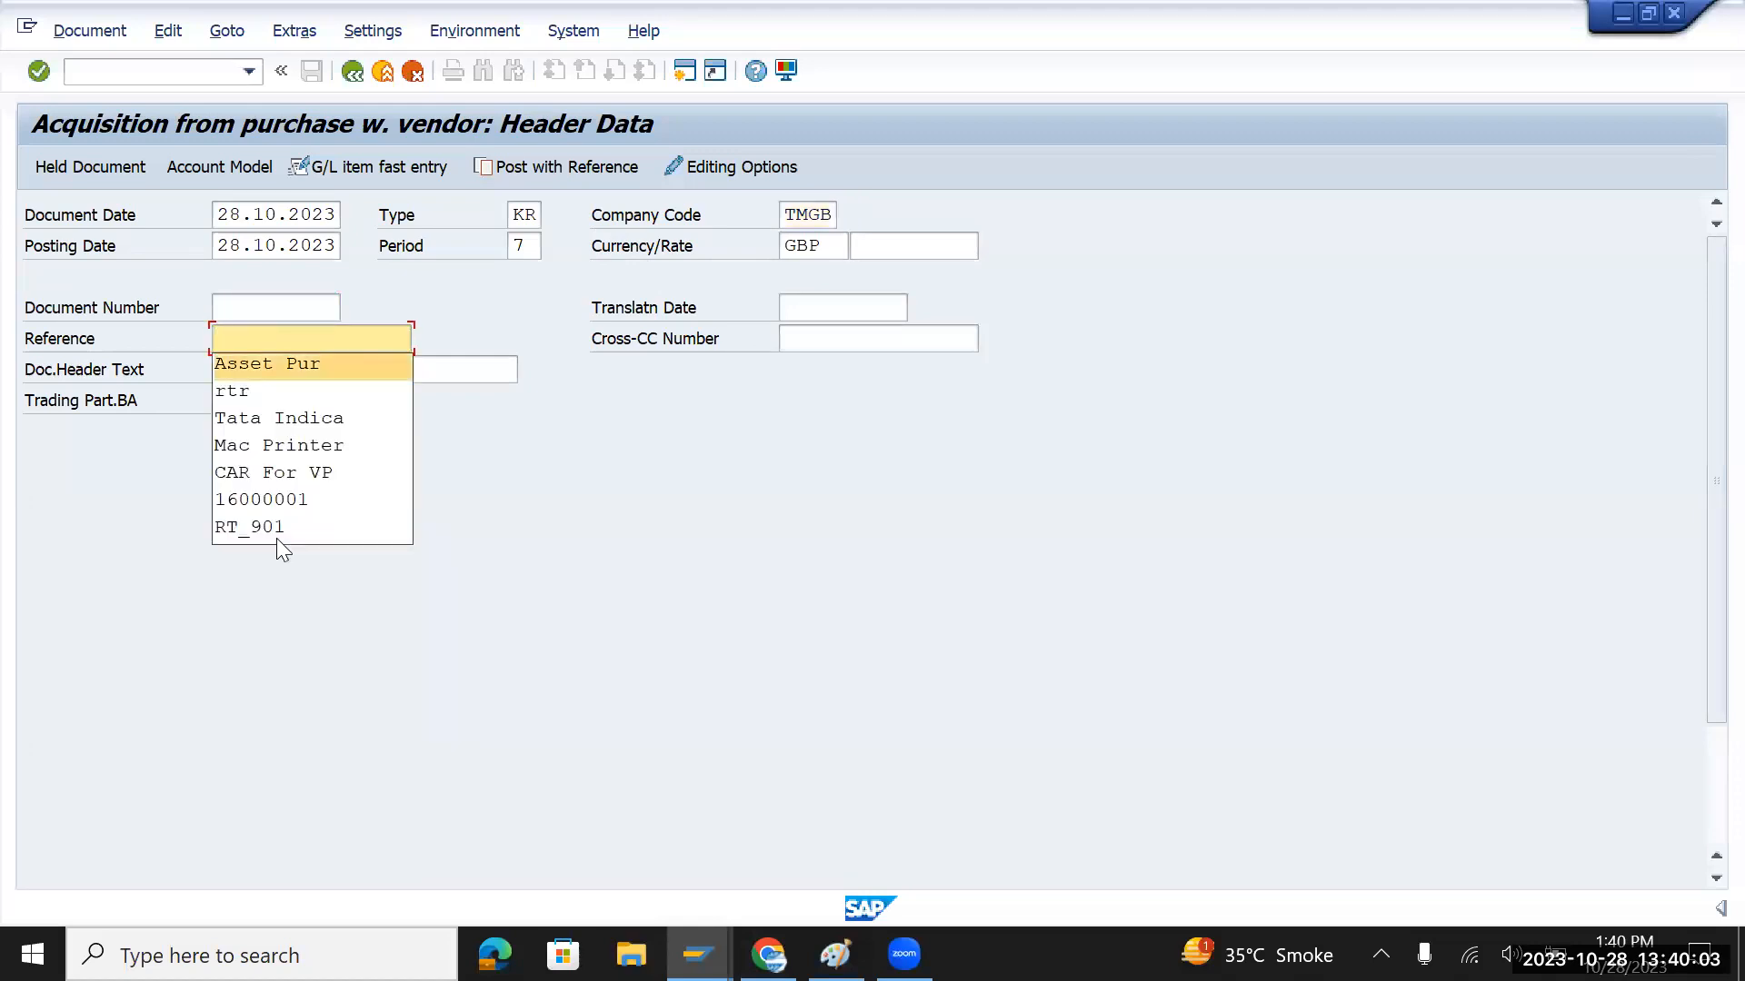
key("Tab")
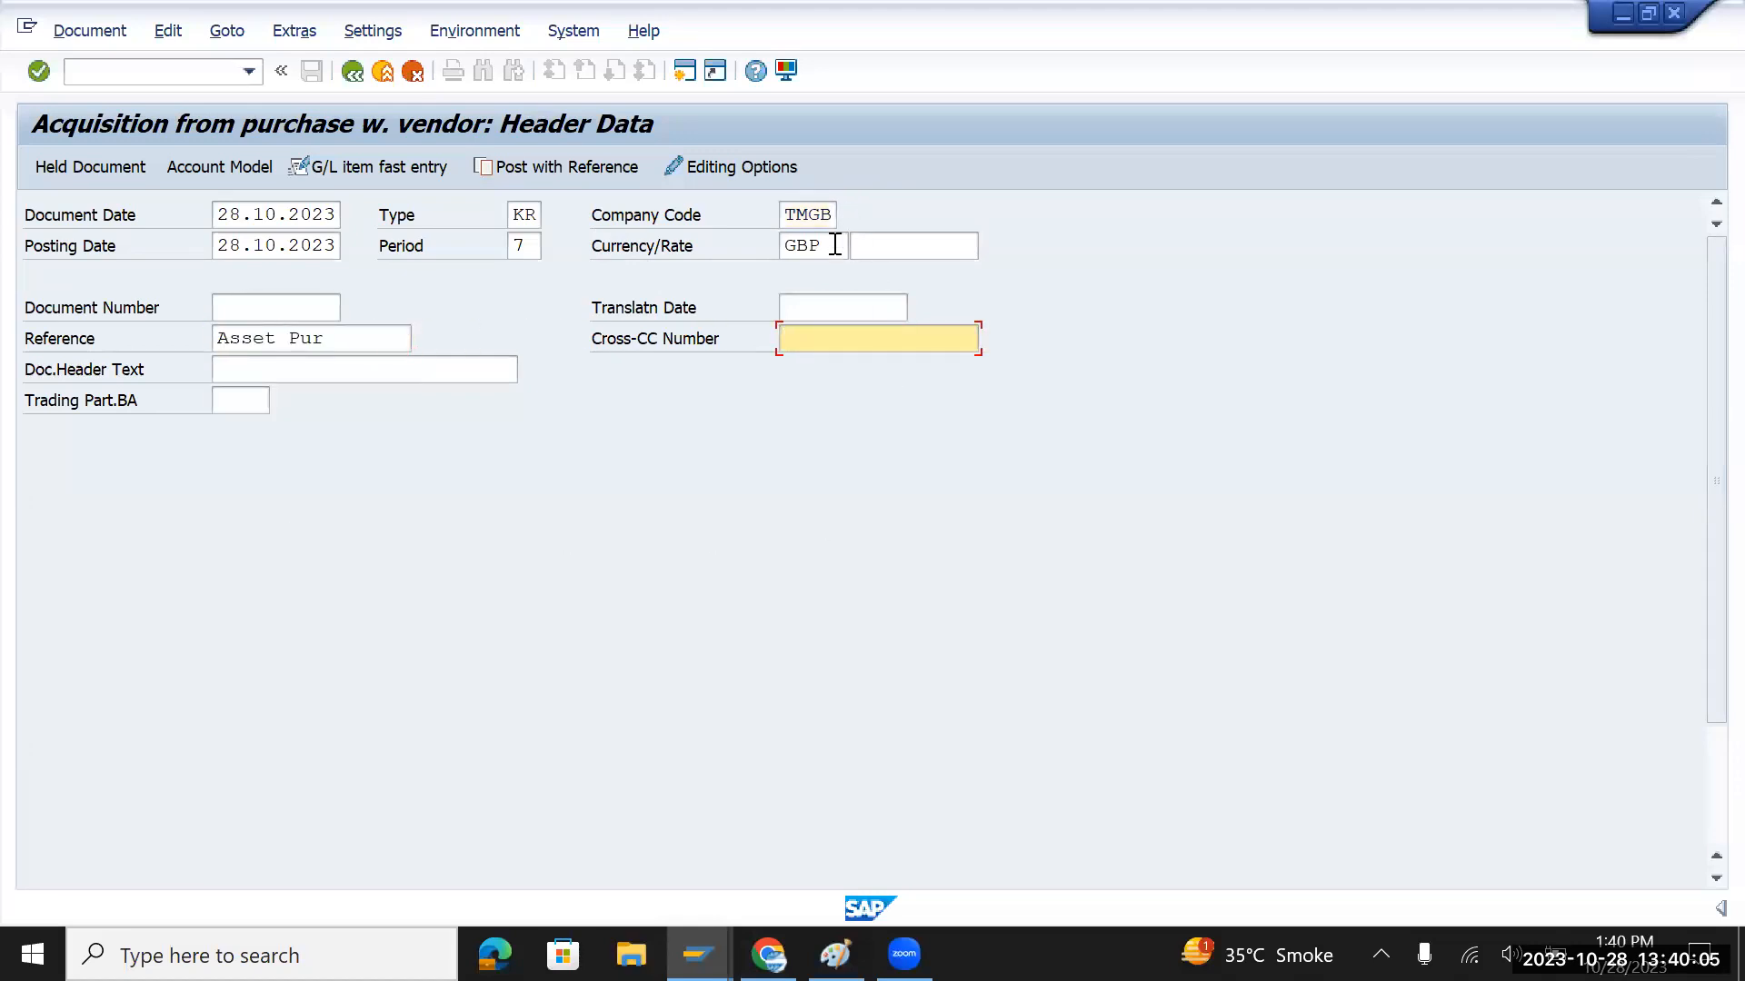
left_click_drag(833, 247, 753, 253)
left_click_drag(348, 346, 193, 351)
key("ctrl+c")
left_click(349, 425)
left_click(344, 385)
key("ctrl+v")
Choose the Twin Builder vendor account for the first line item with posting key 31 and set its amount to 50000 GBP
scroll(380, 482, "down", 1)
scroll(380, 495, "down", 1)
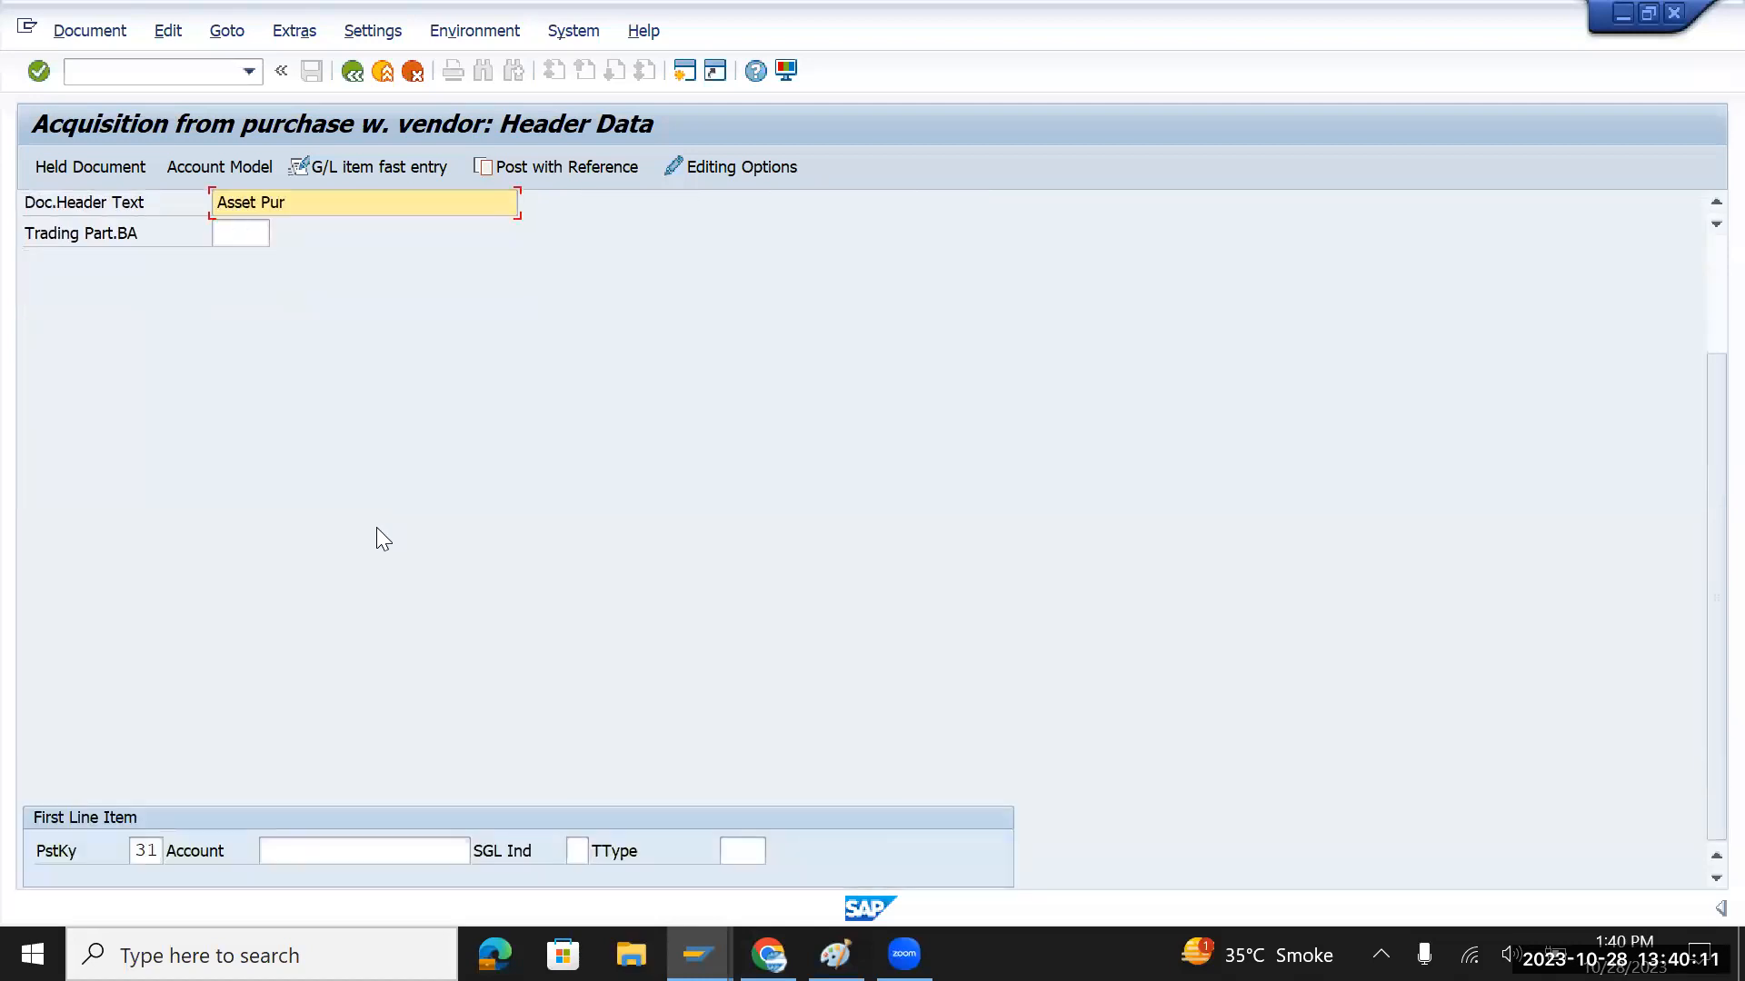
left_click(324, 854)
key("Down")
key("Down")
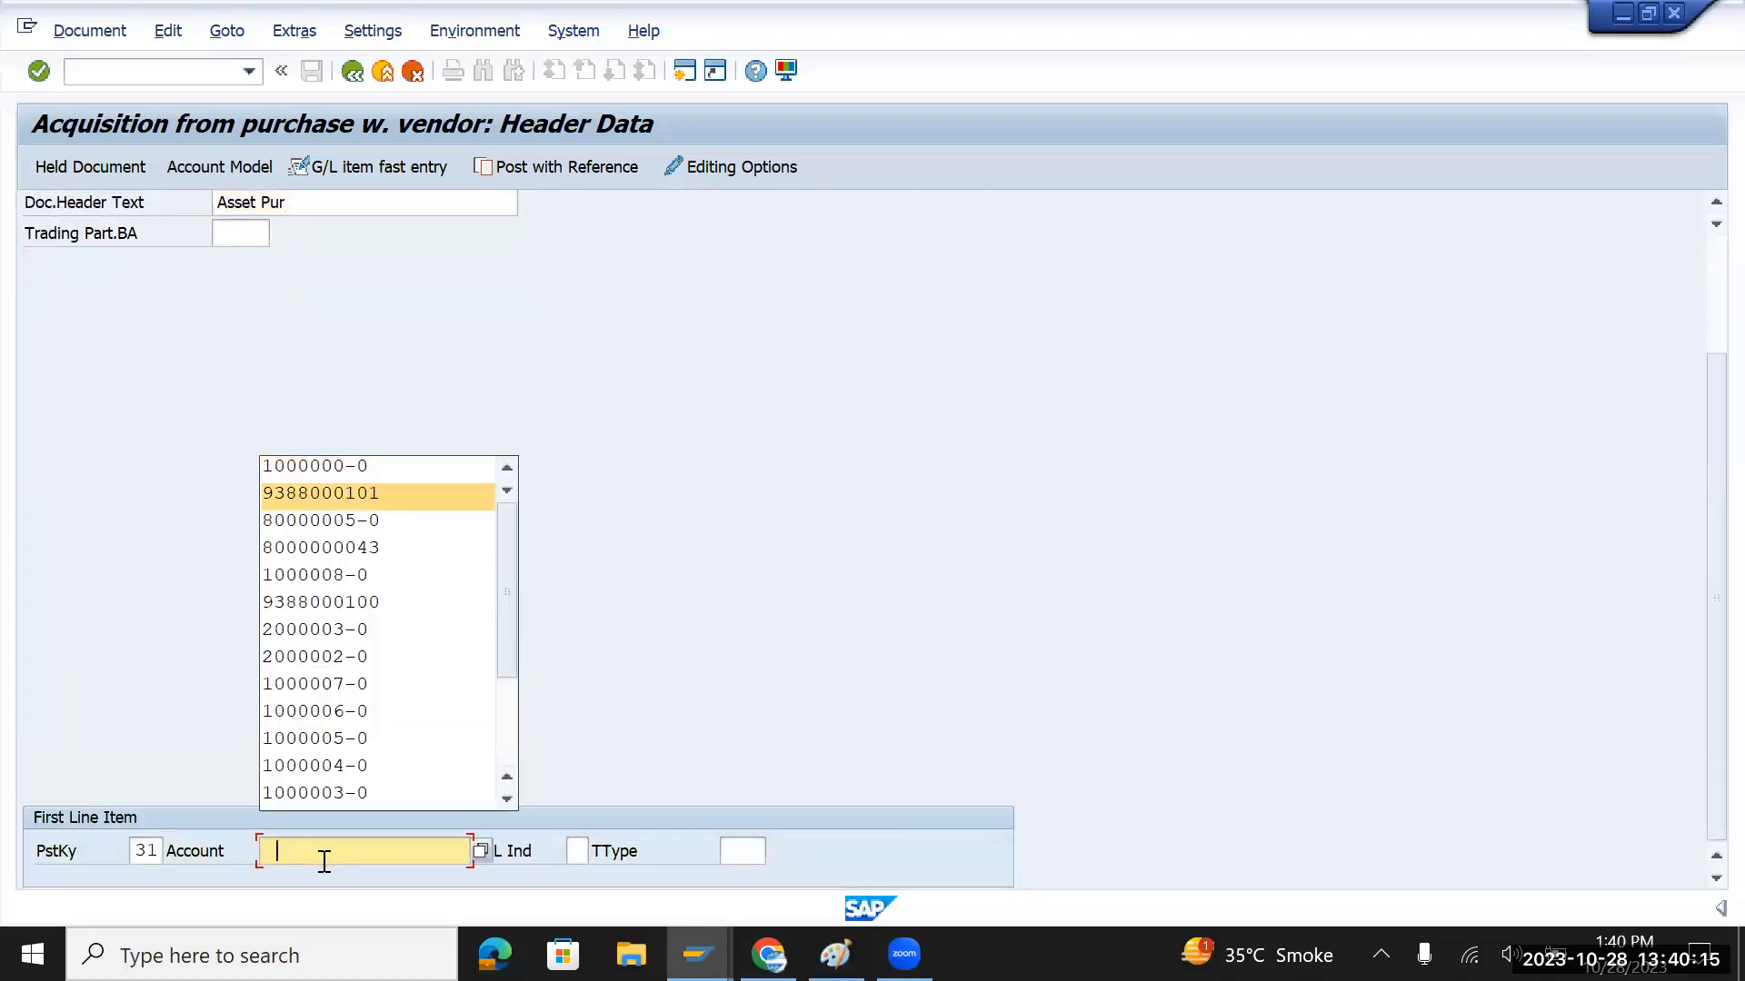
key("Return")
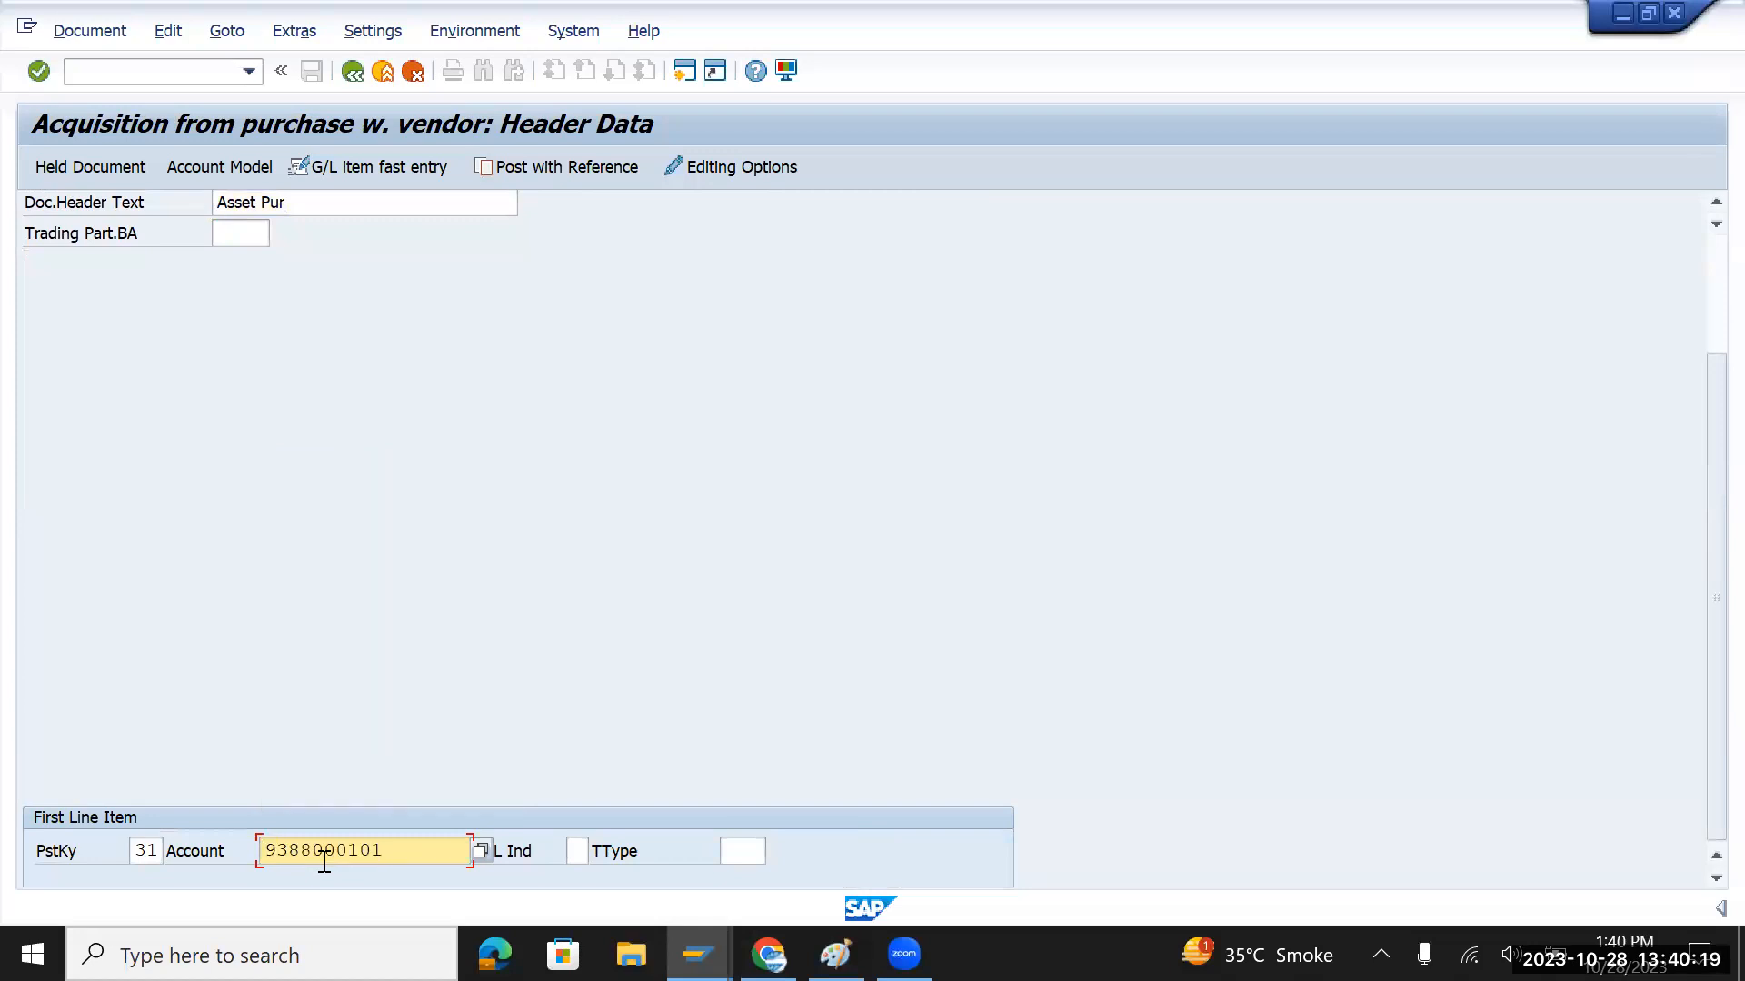
key("Return")
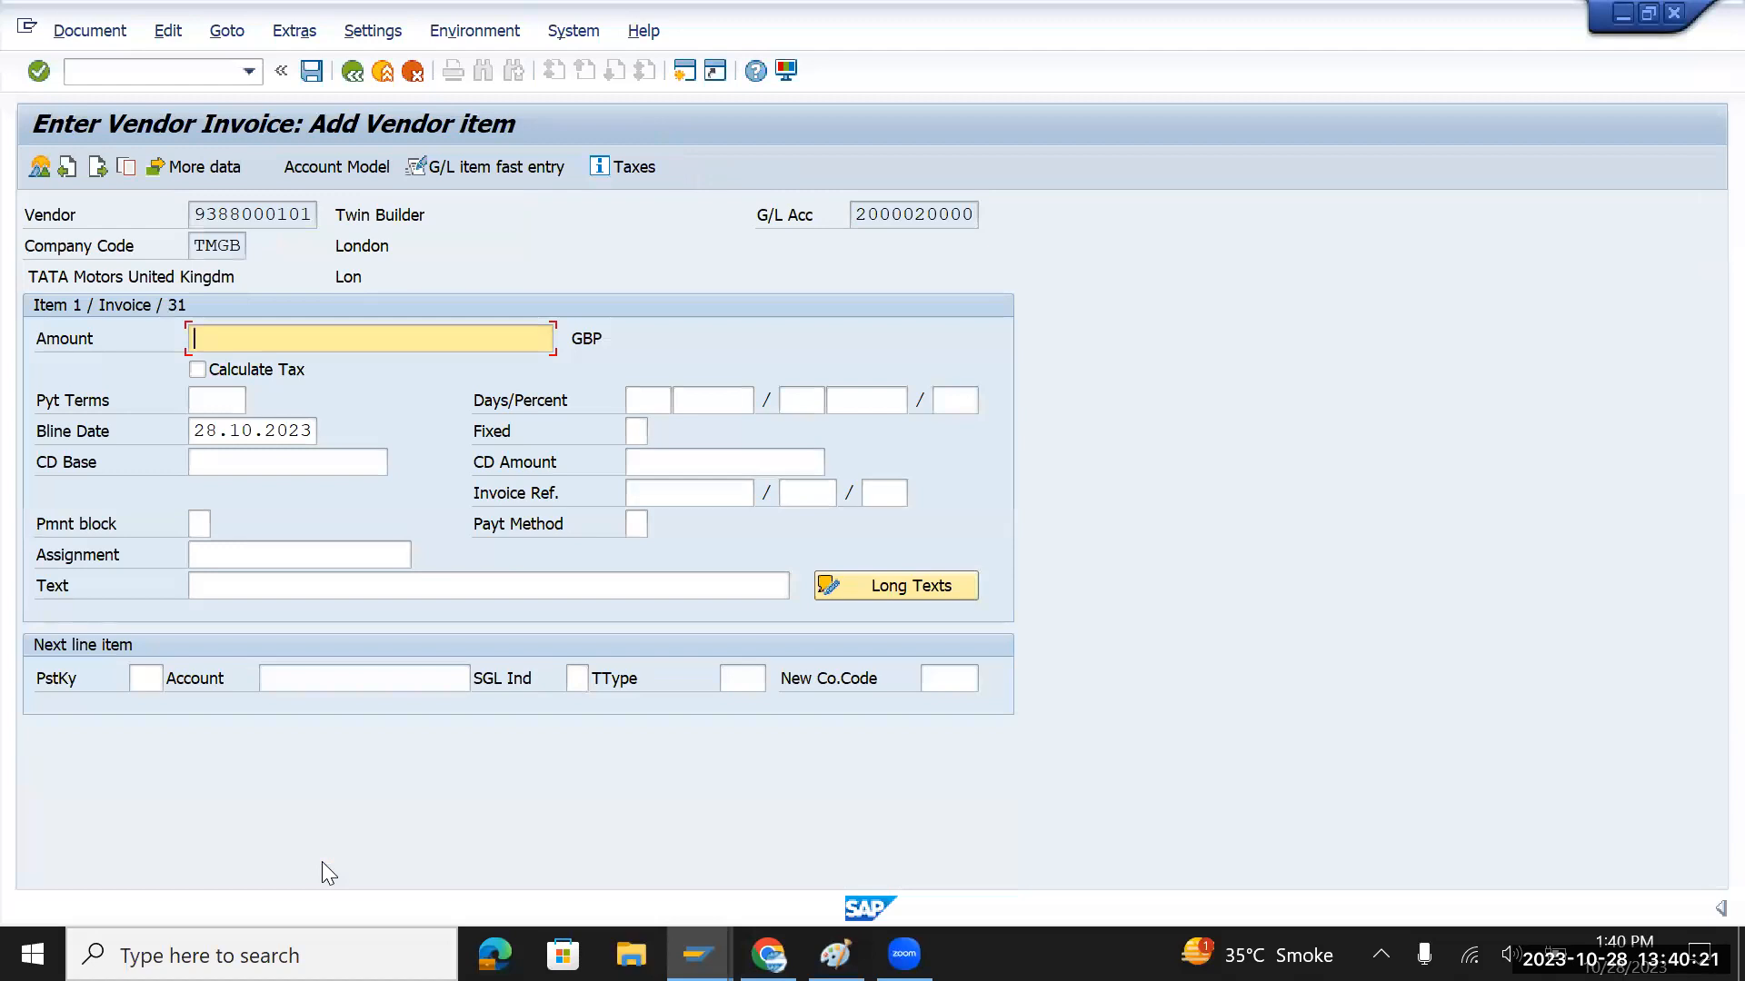
key("Down")
key("Down")
key("Return")
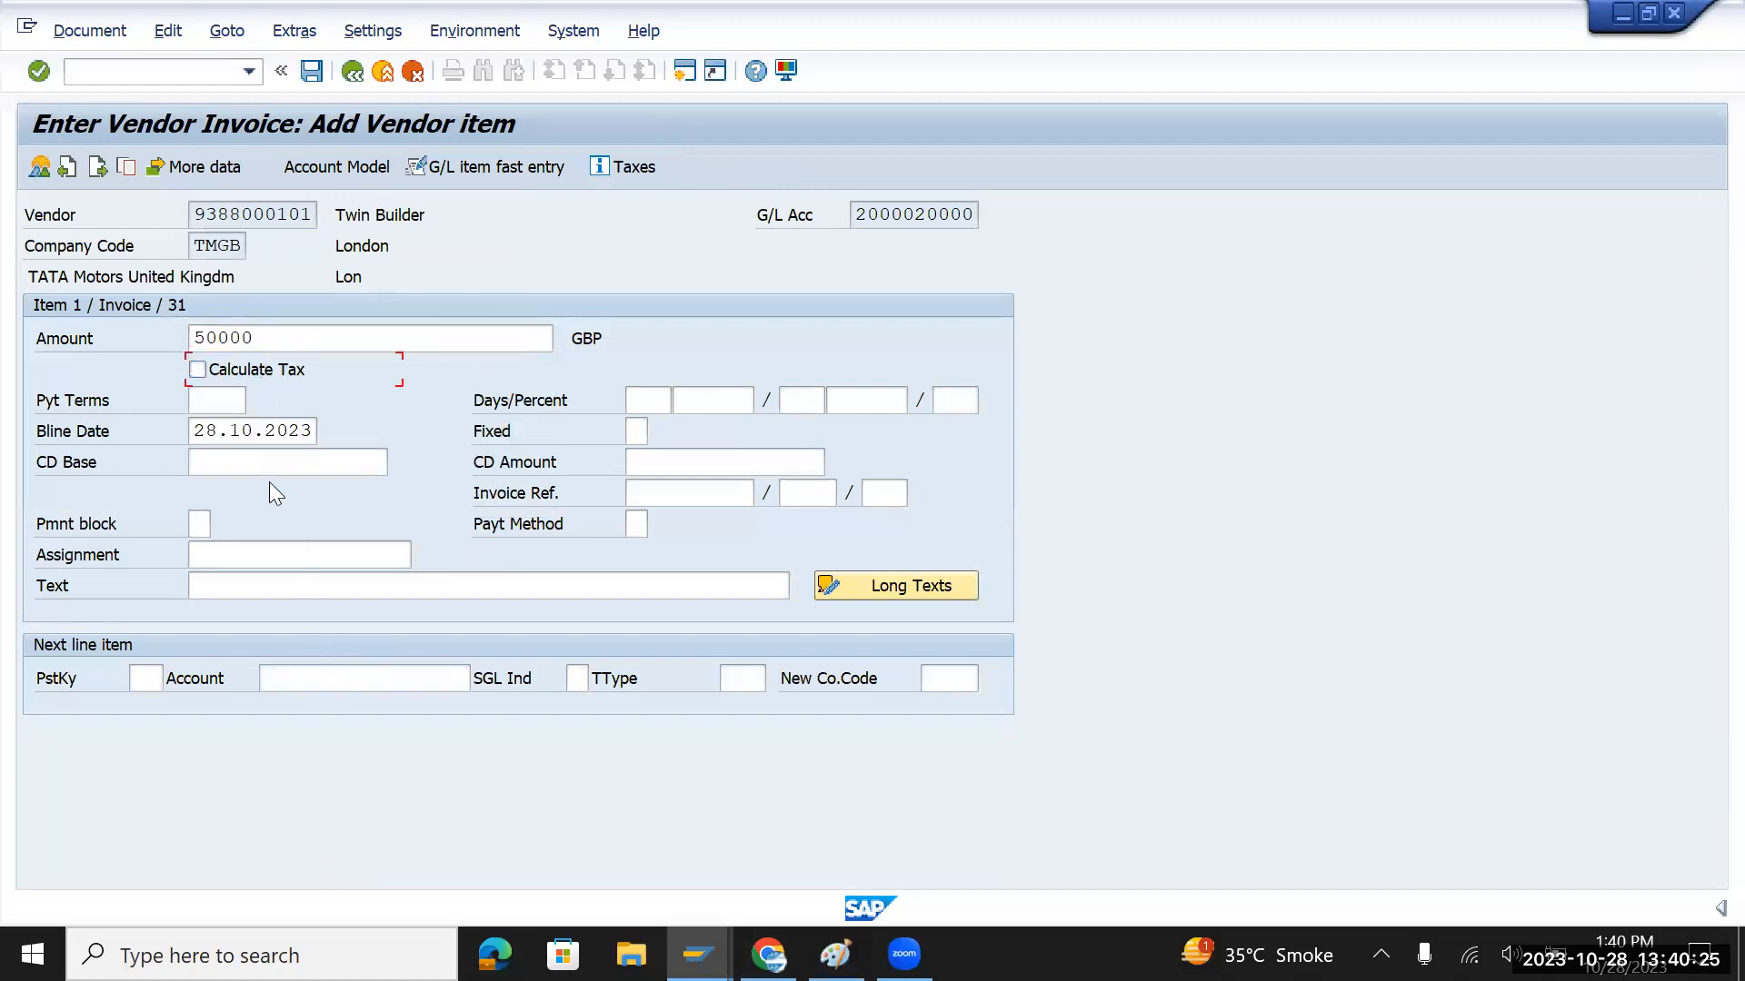
Enter posting key 70 and asset 1000000-0 for the next line item of the vendor invoice
left_click(145, 679)
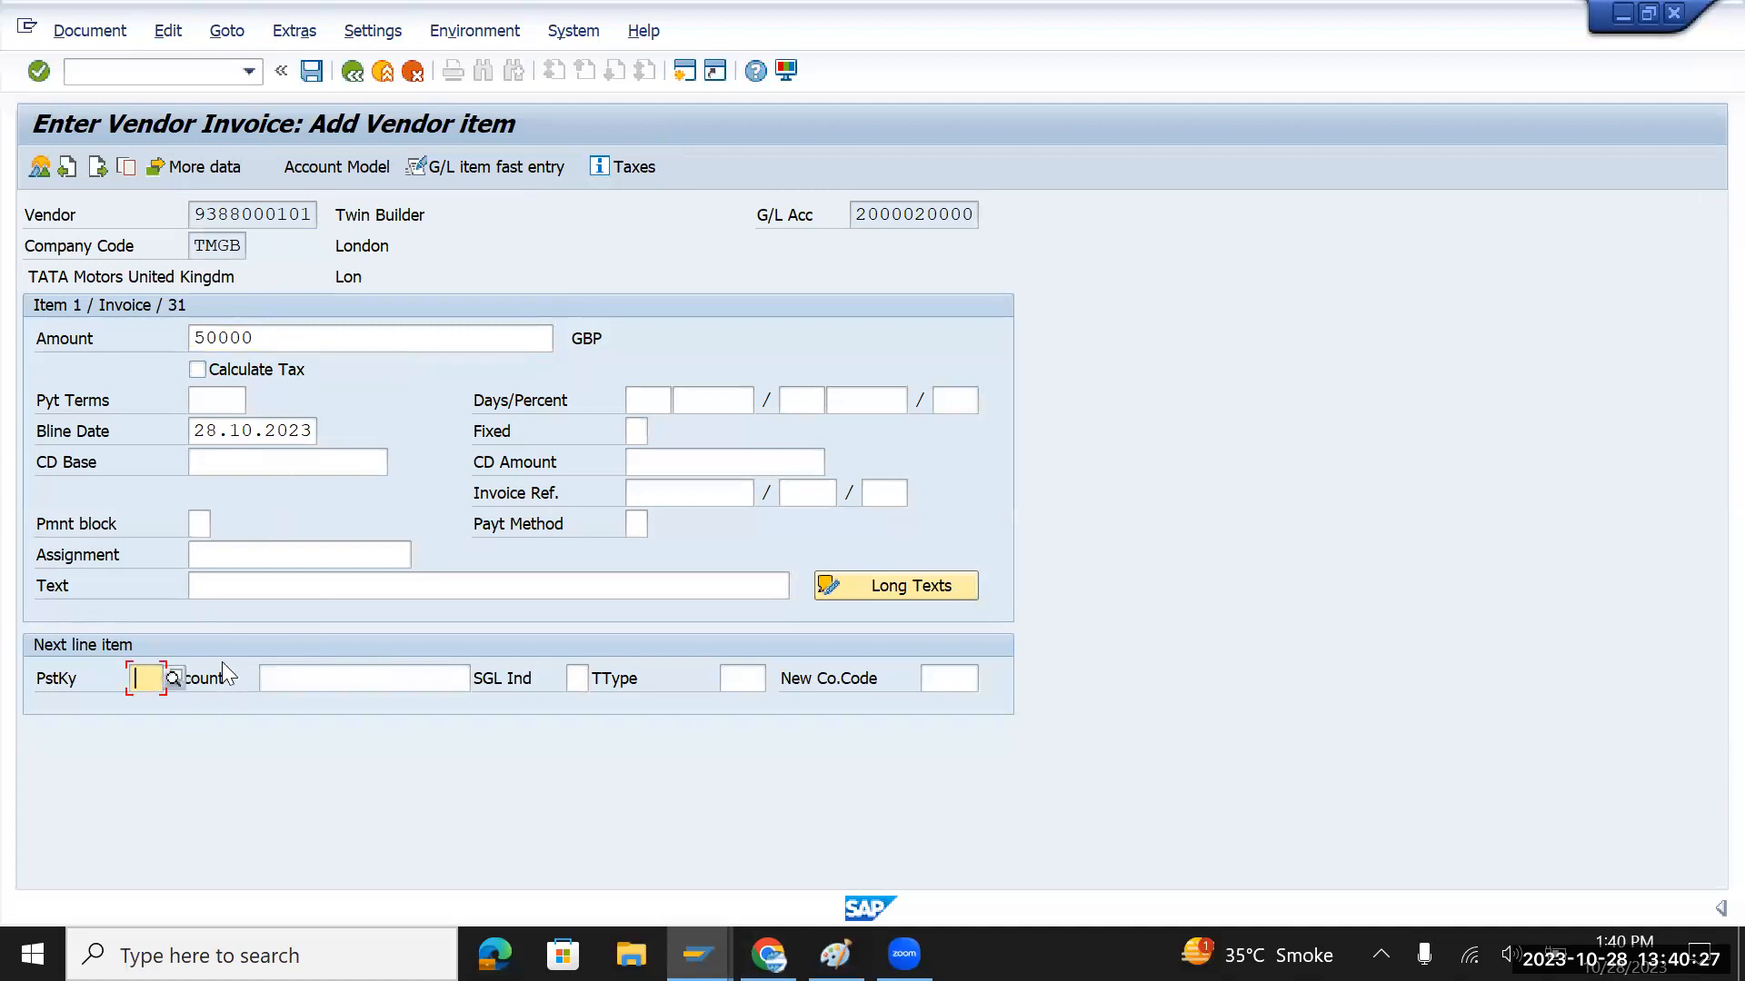
key("Down")
key("Down")
key("Down")
key("Return")
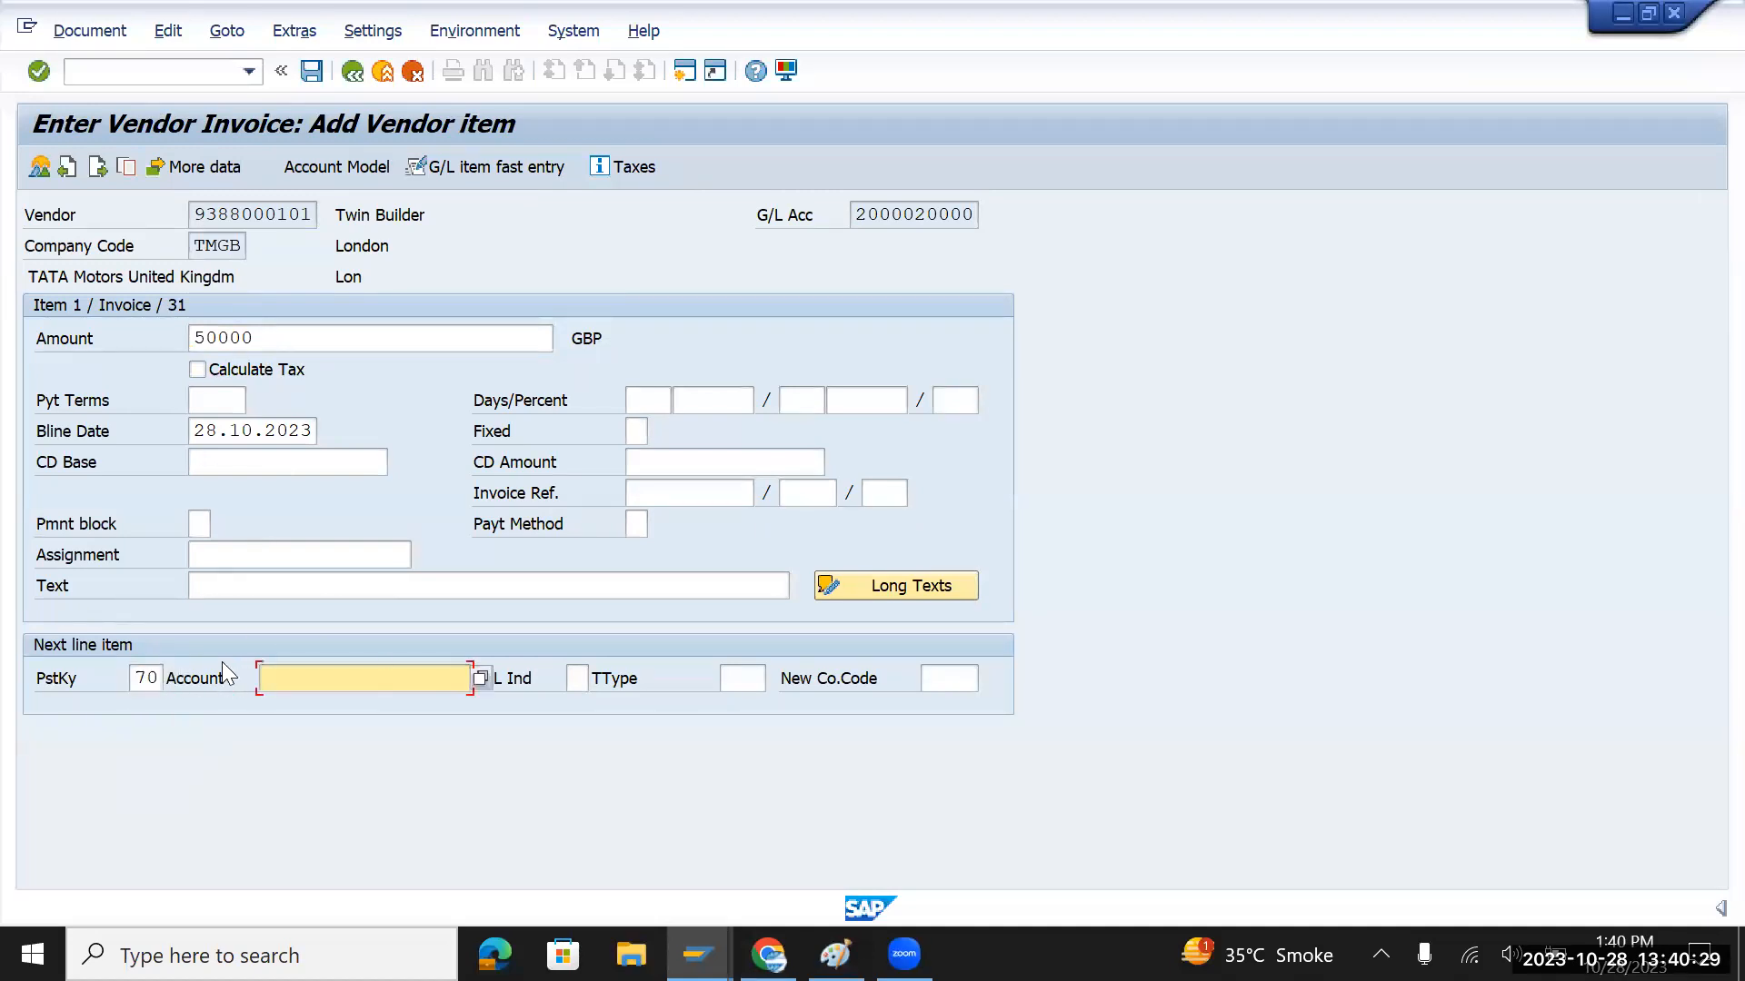
key("Down")
key("Down")
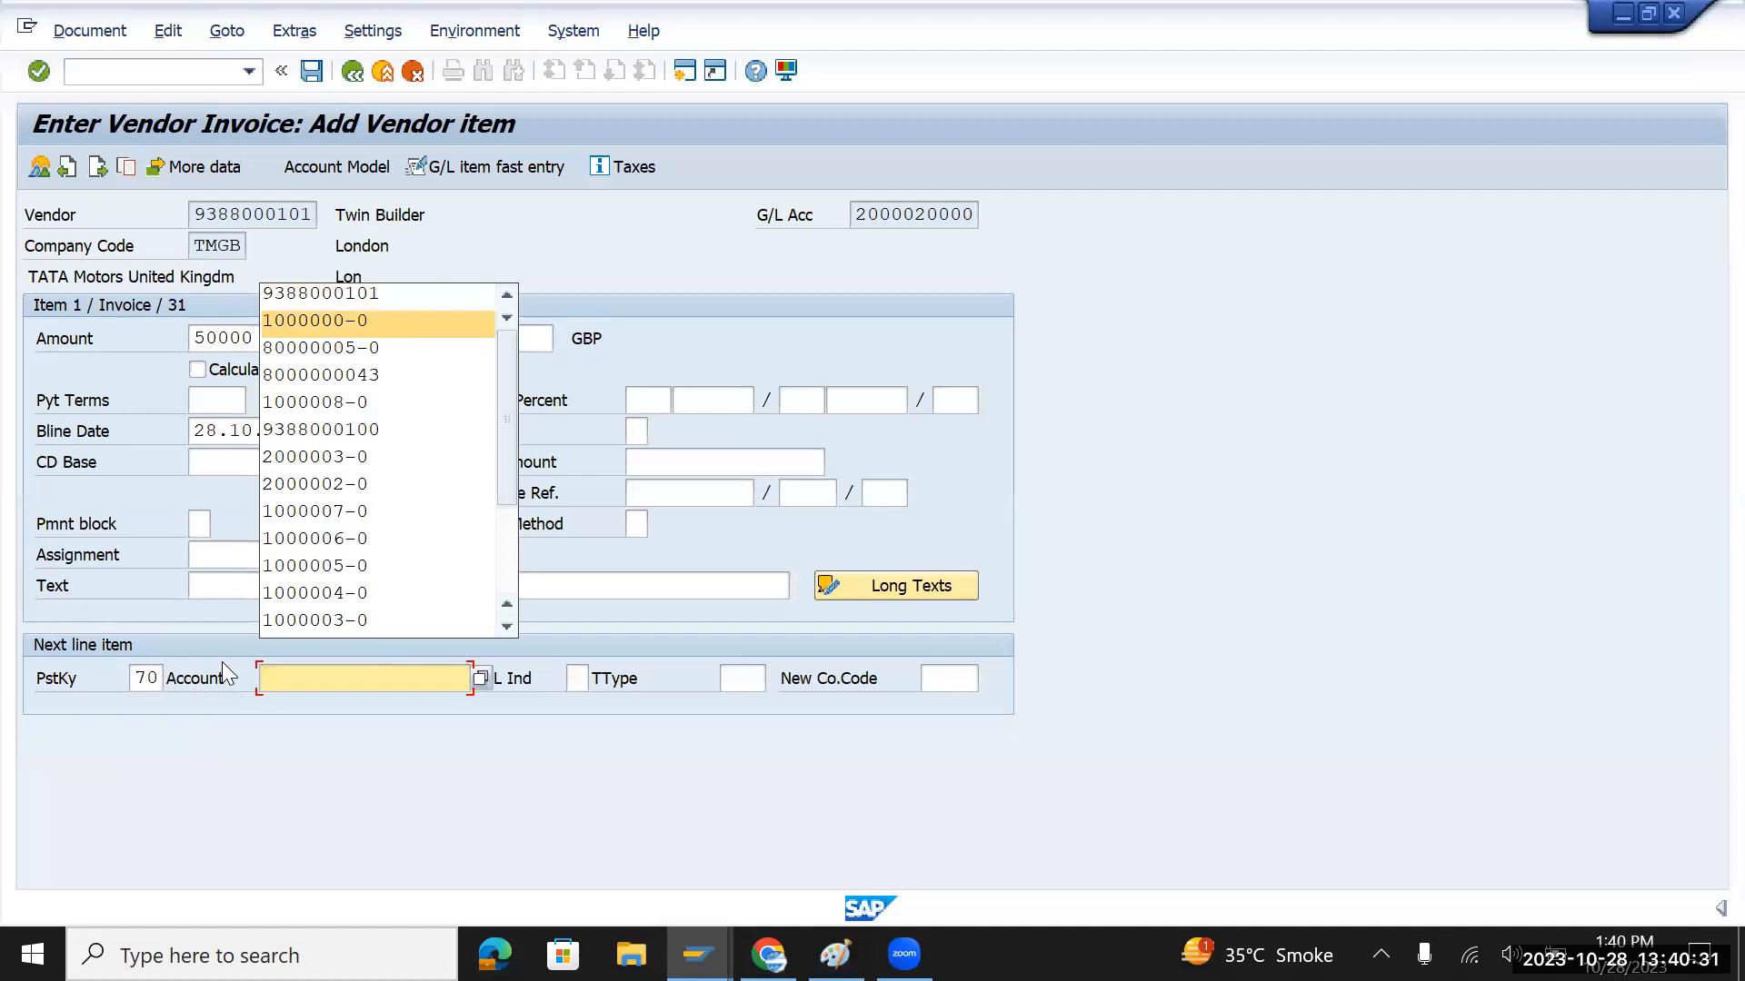
key("Return")
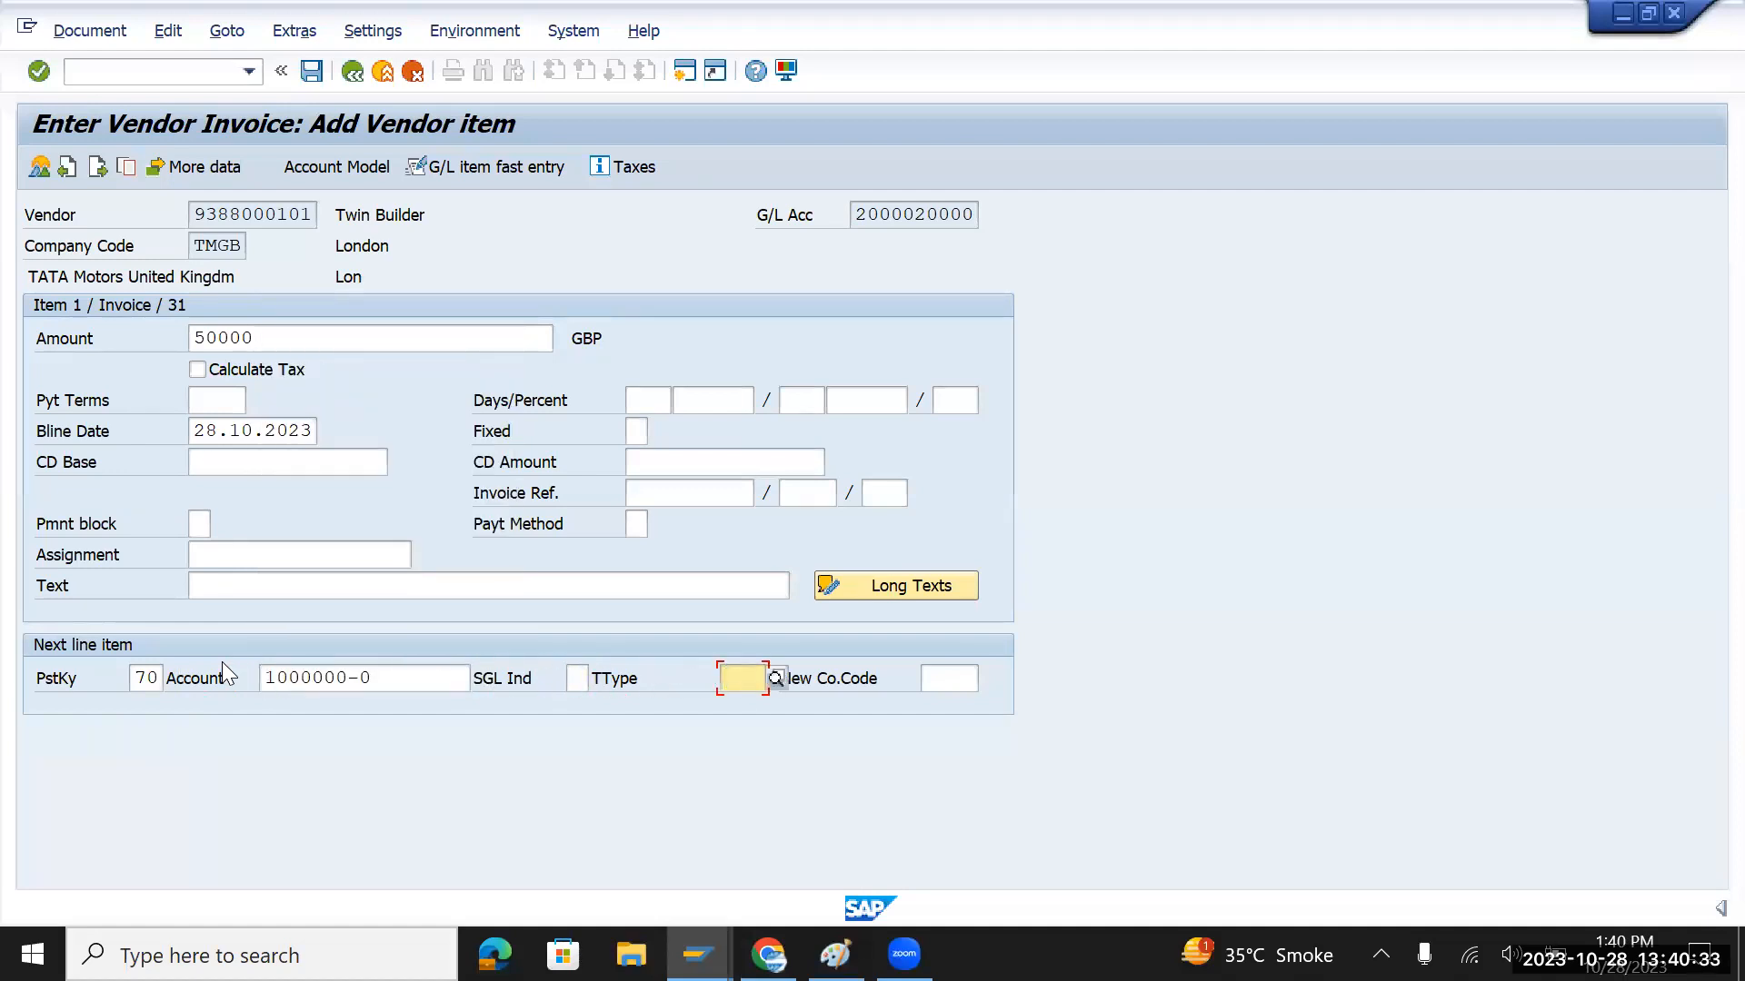
key("Return")
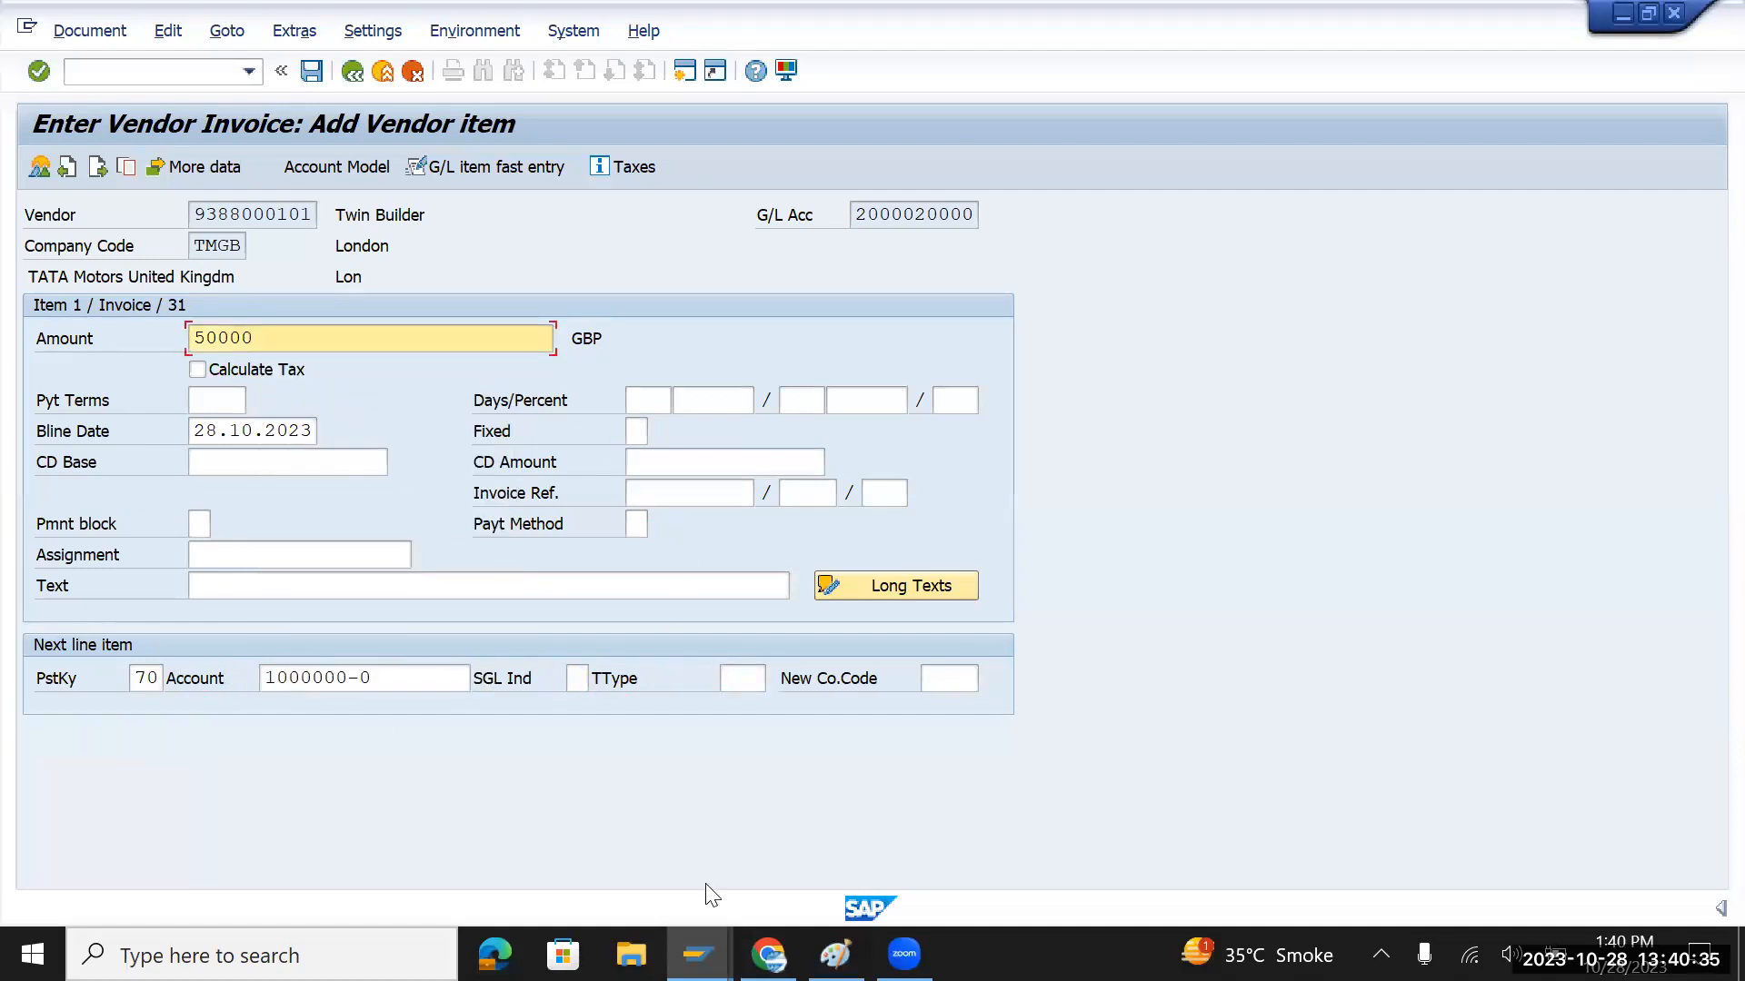
Set the next line item's transaction type to 100 and proceed to the asset item
left_click(757, 678)
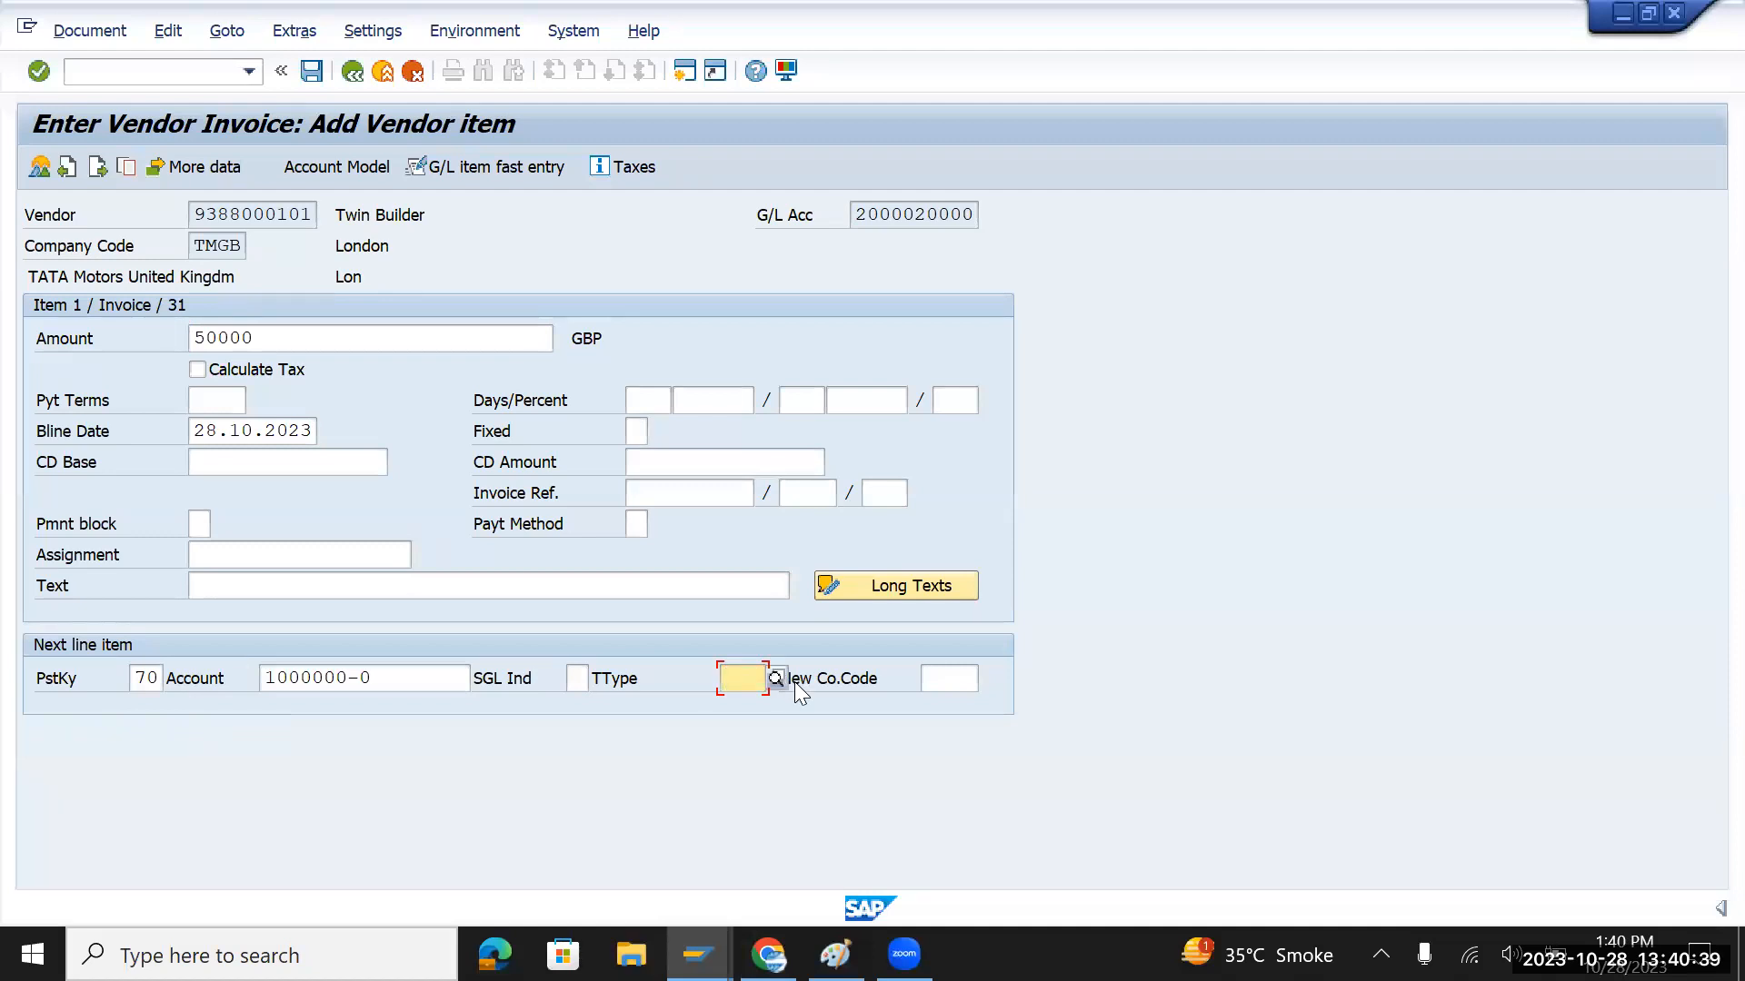
key("BackSpace")
key("Down")
key("Return")
key("Return")
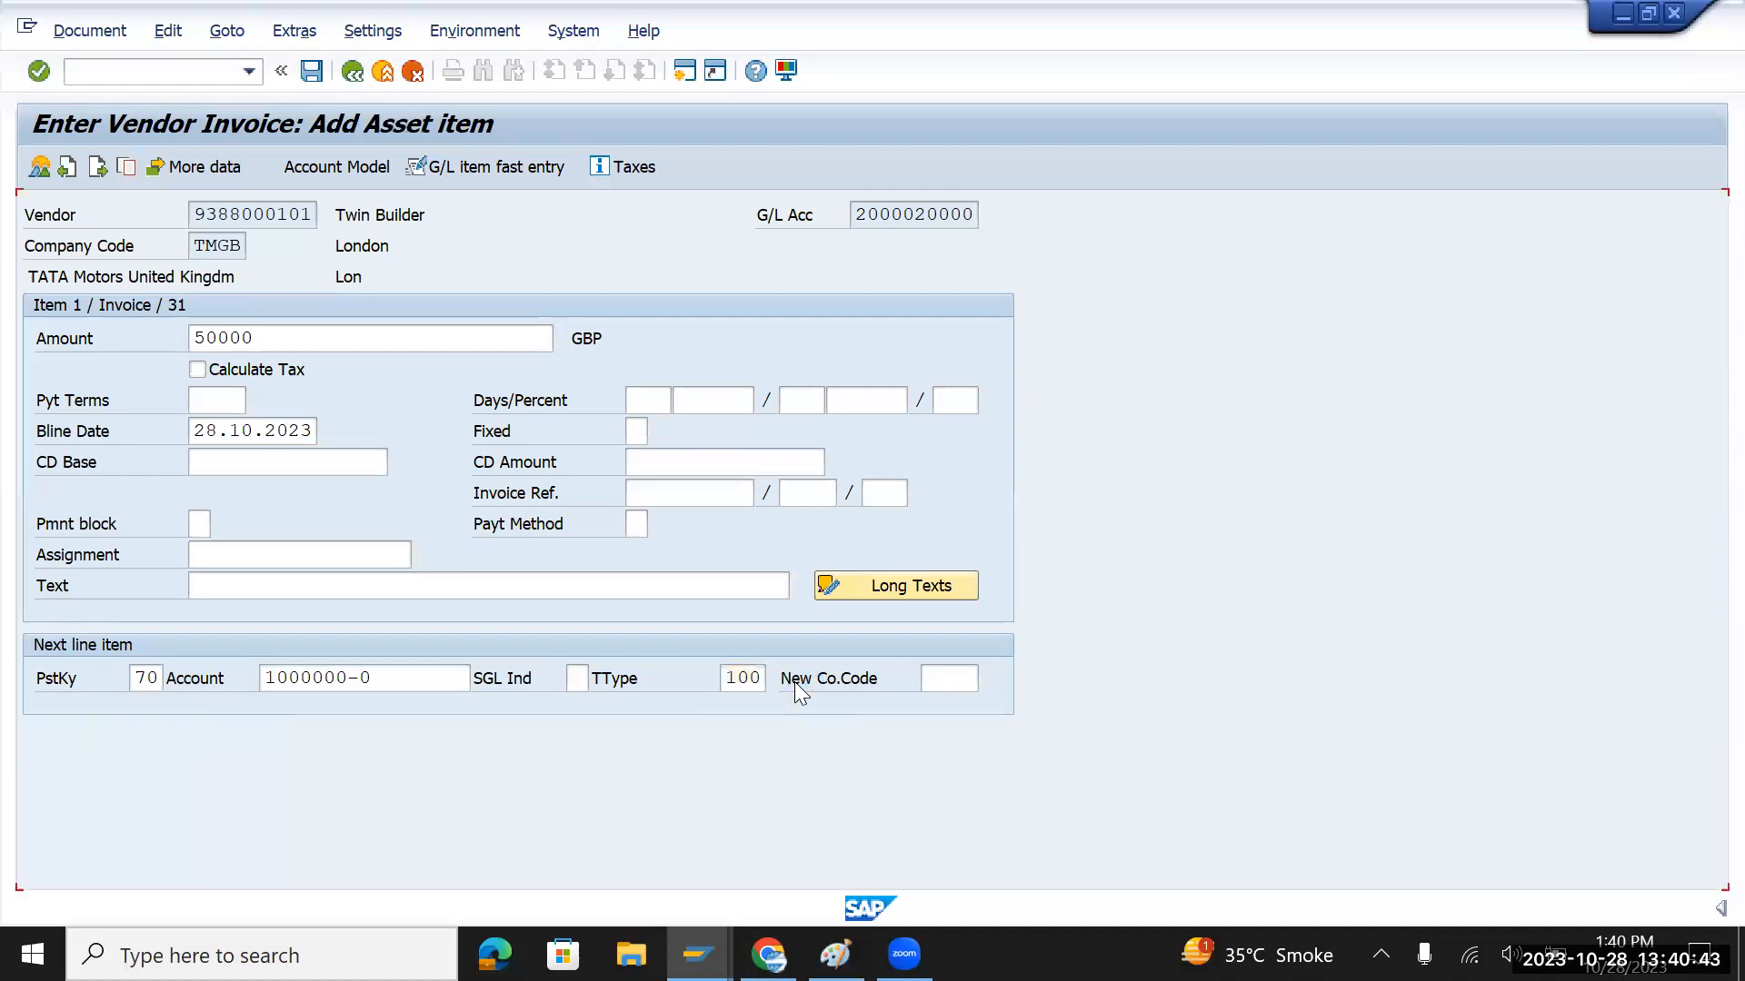
Set the asset item's amount to 50000 GBP and confirm the entry
key("BackSpace")
key("Down")
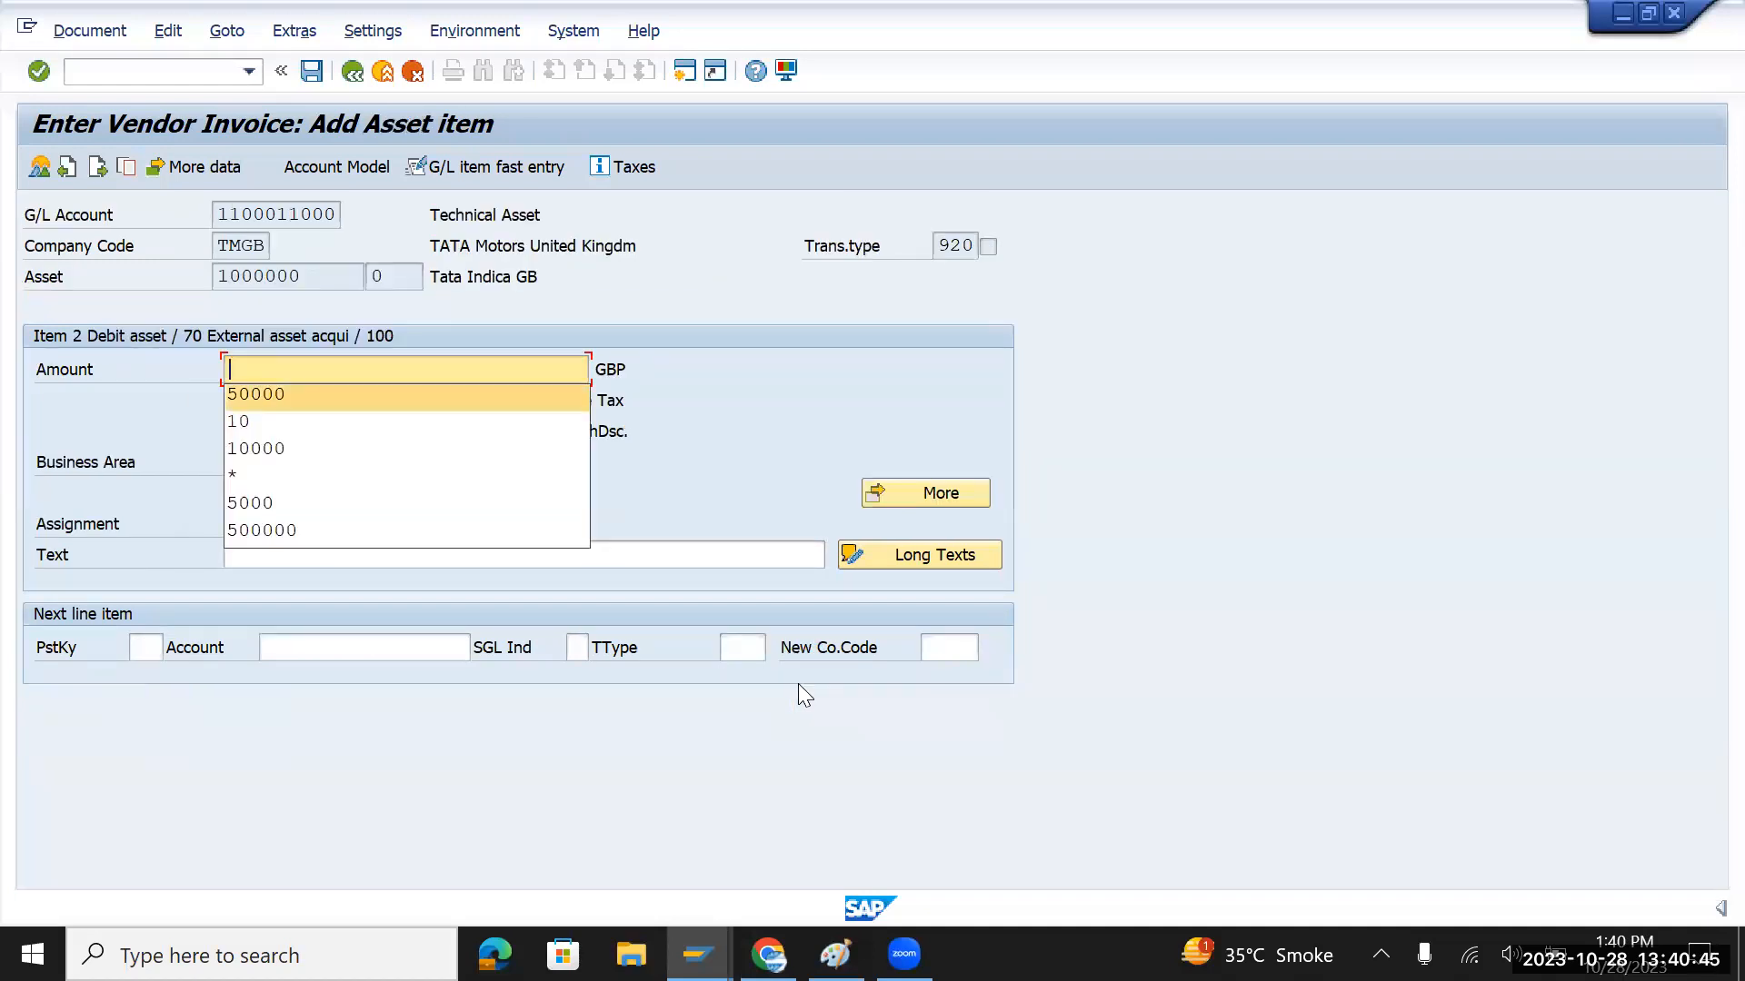
key("Return")
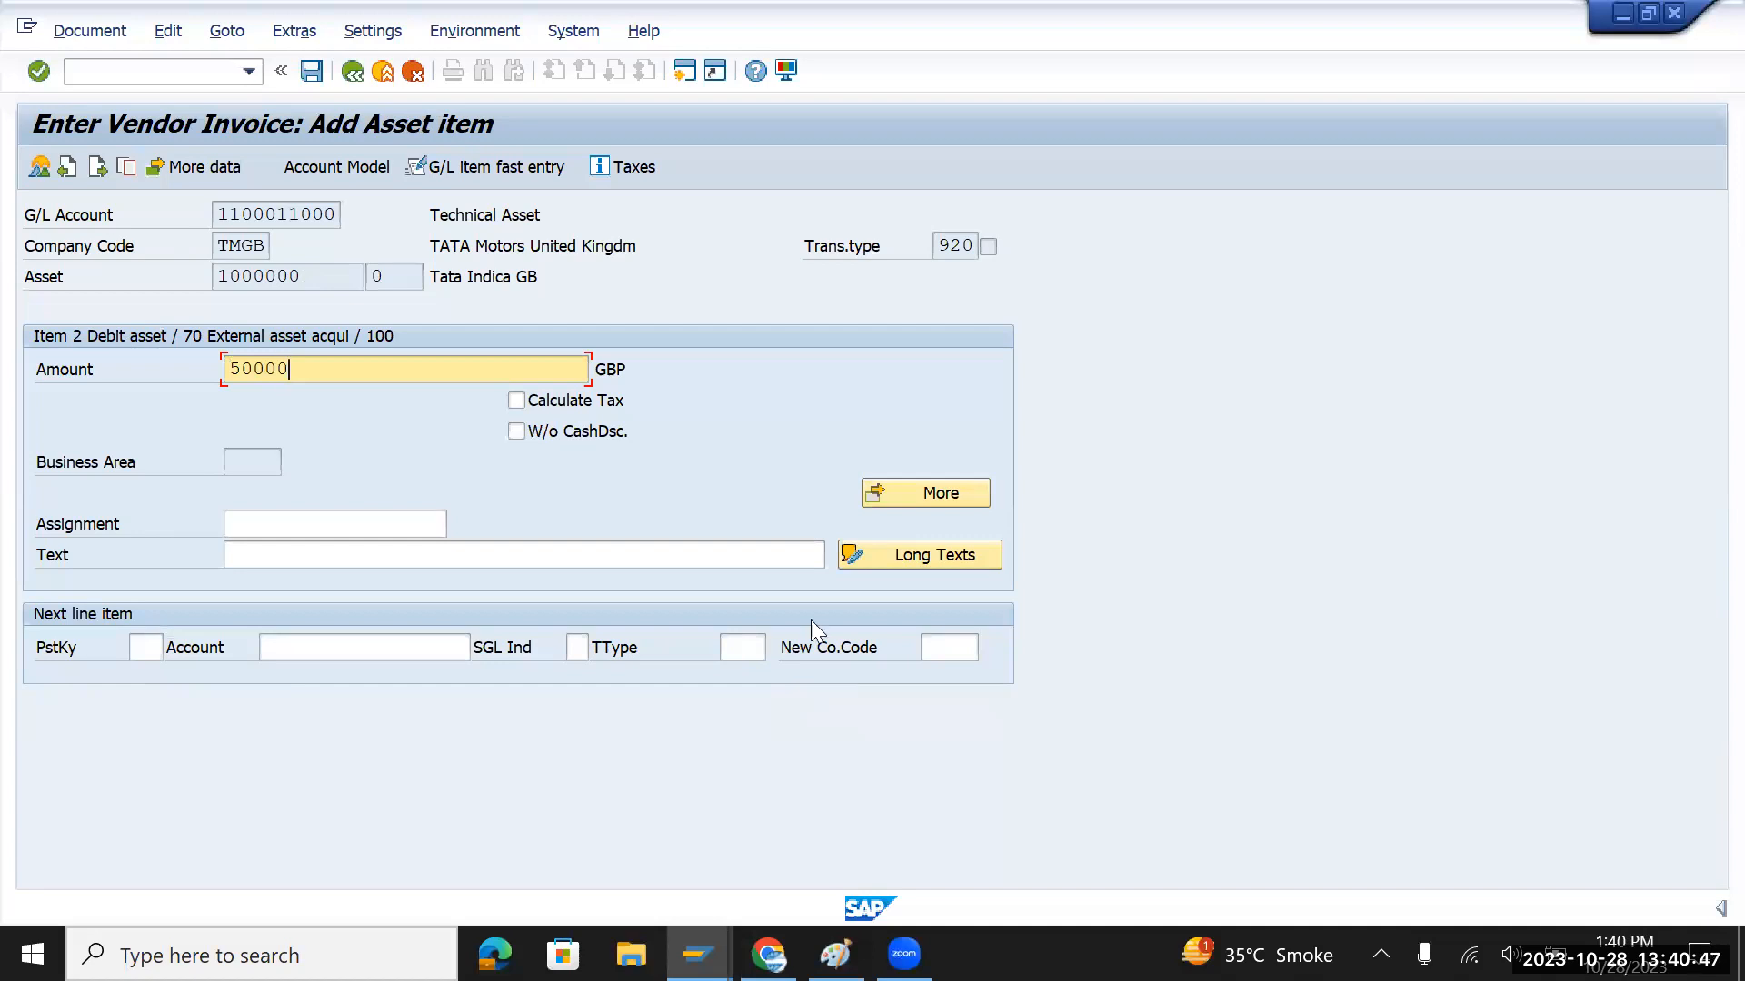
left_click_drag(597, 372, 648, 373)
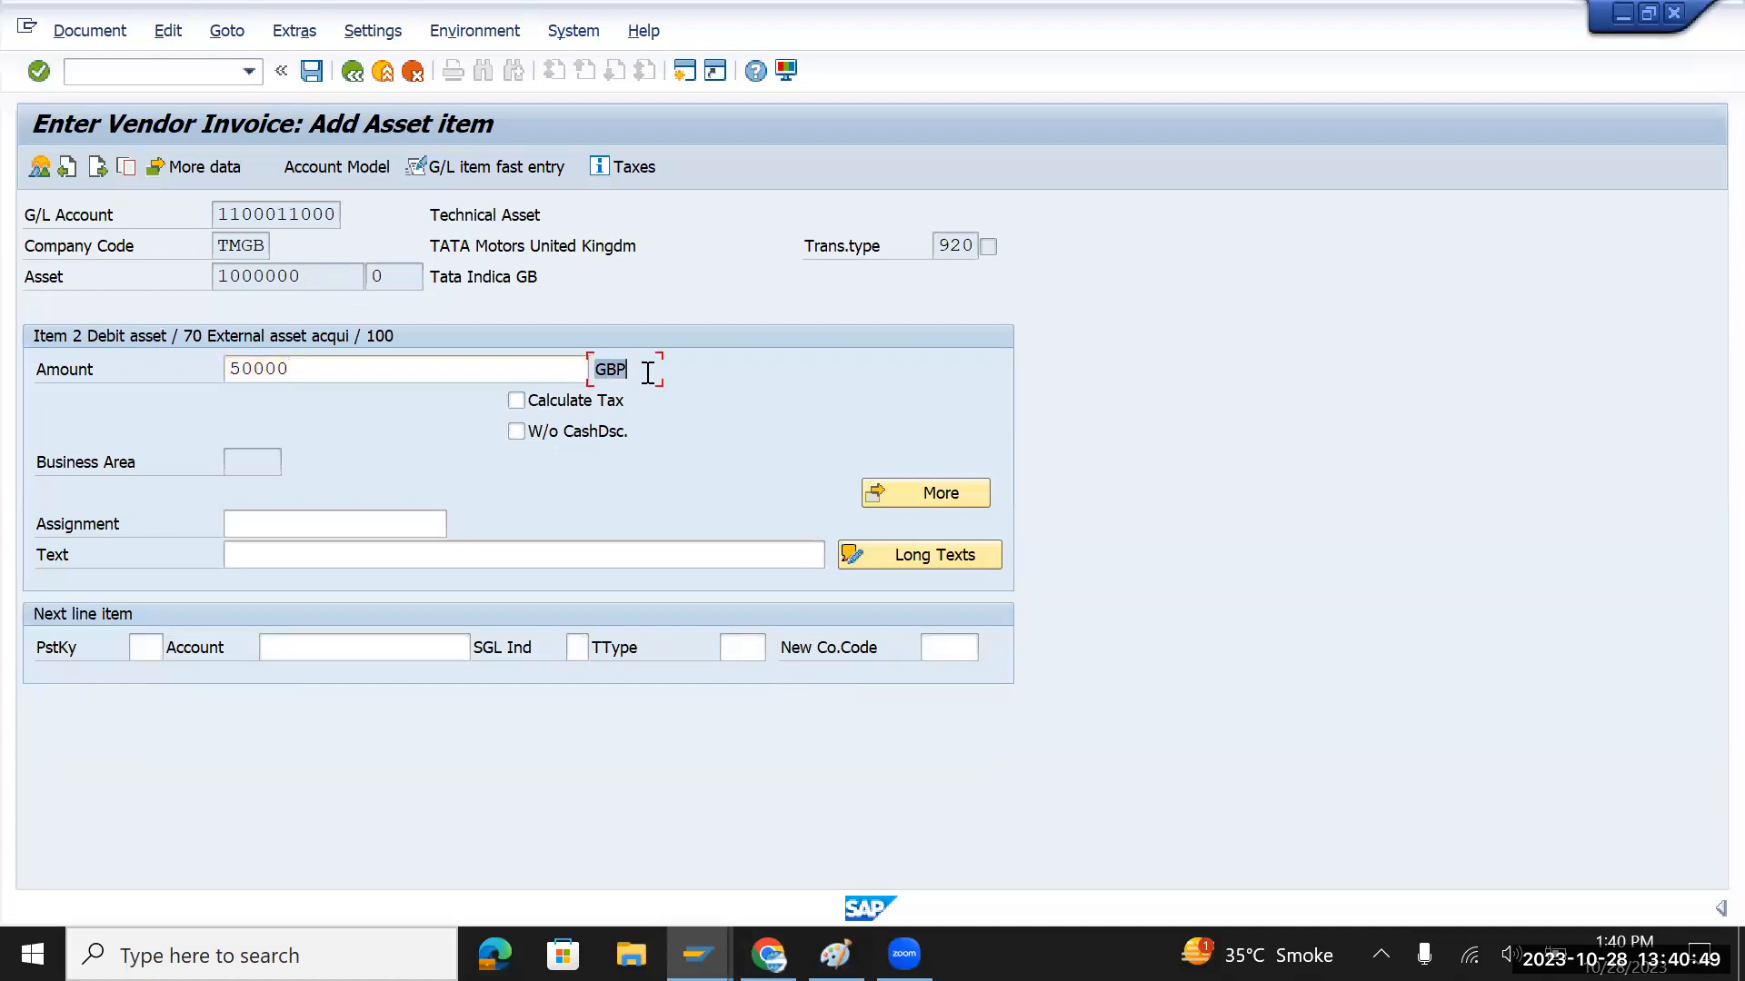
key("Return")
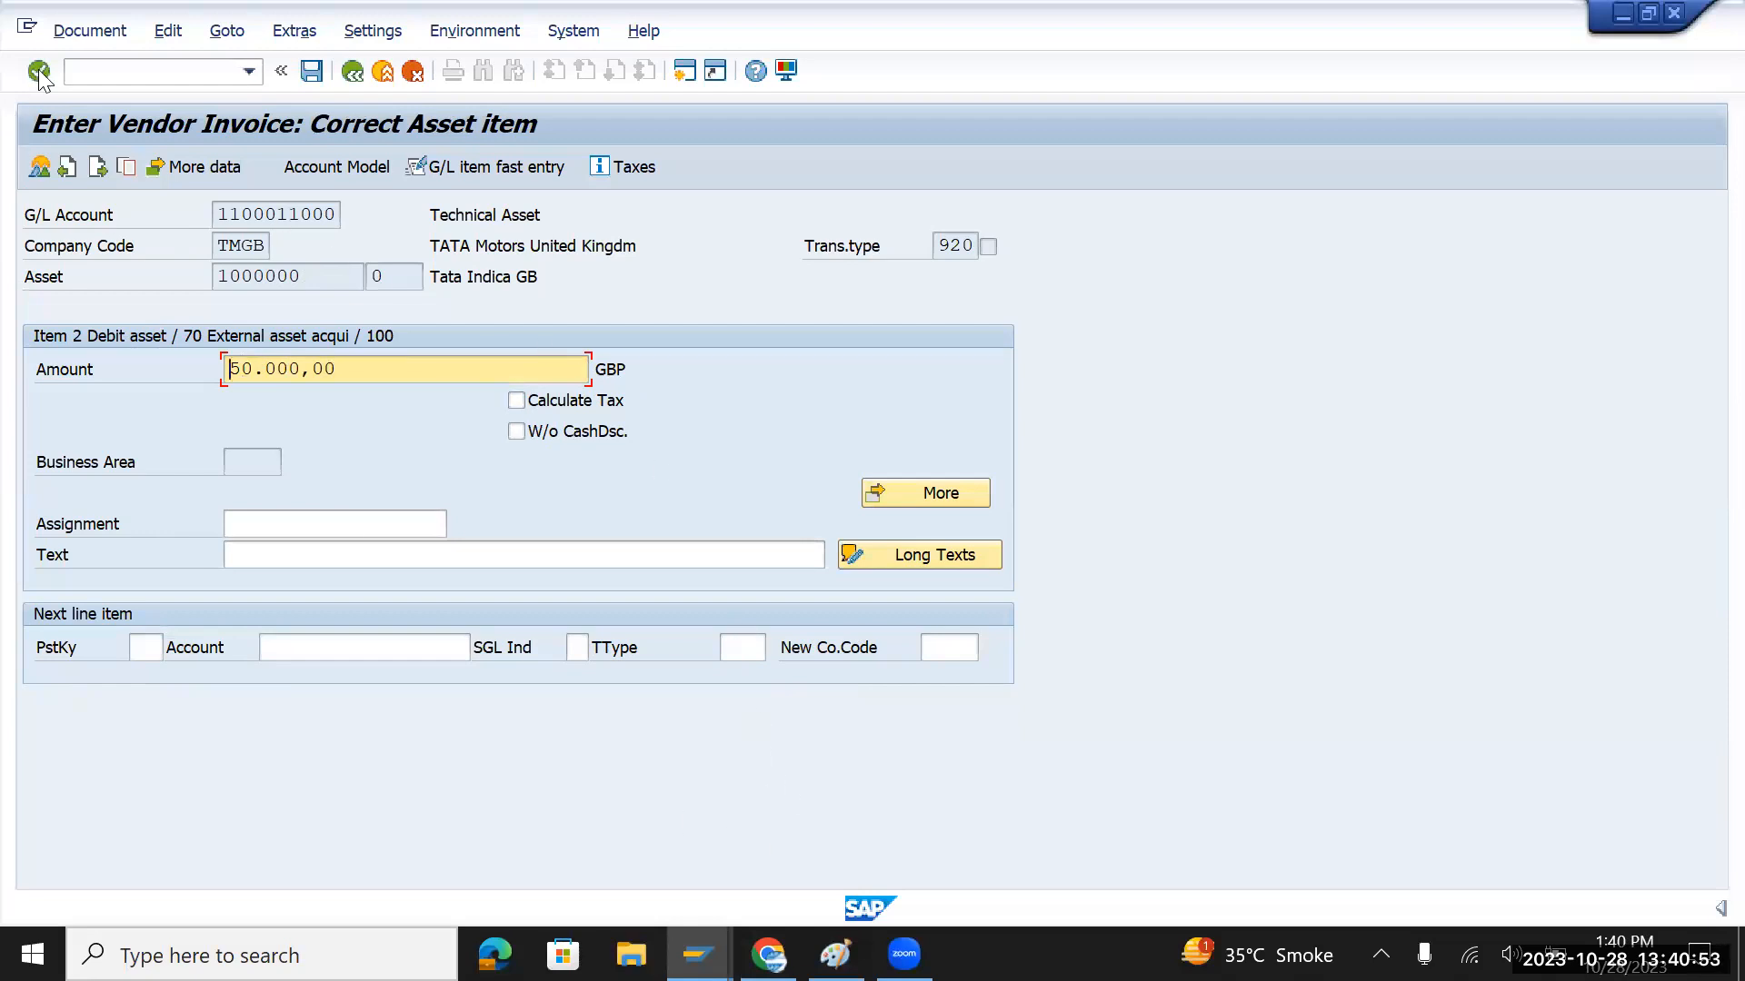
Simulate the document, check its currency in the overview and call up the asset accounting view
left_click(90, 31)
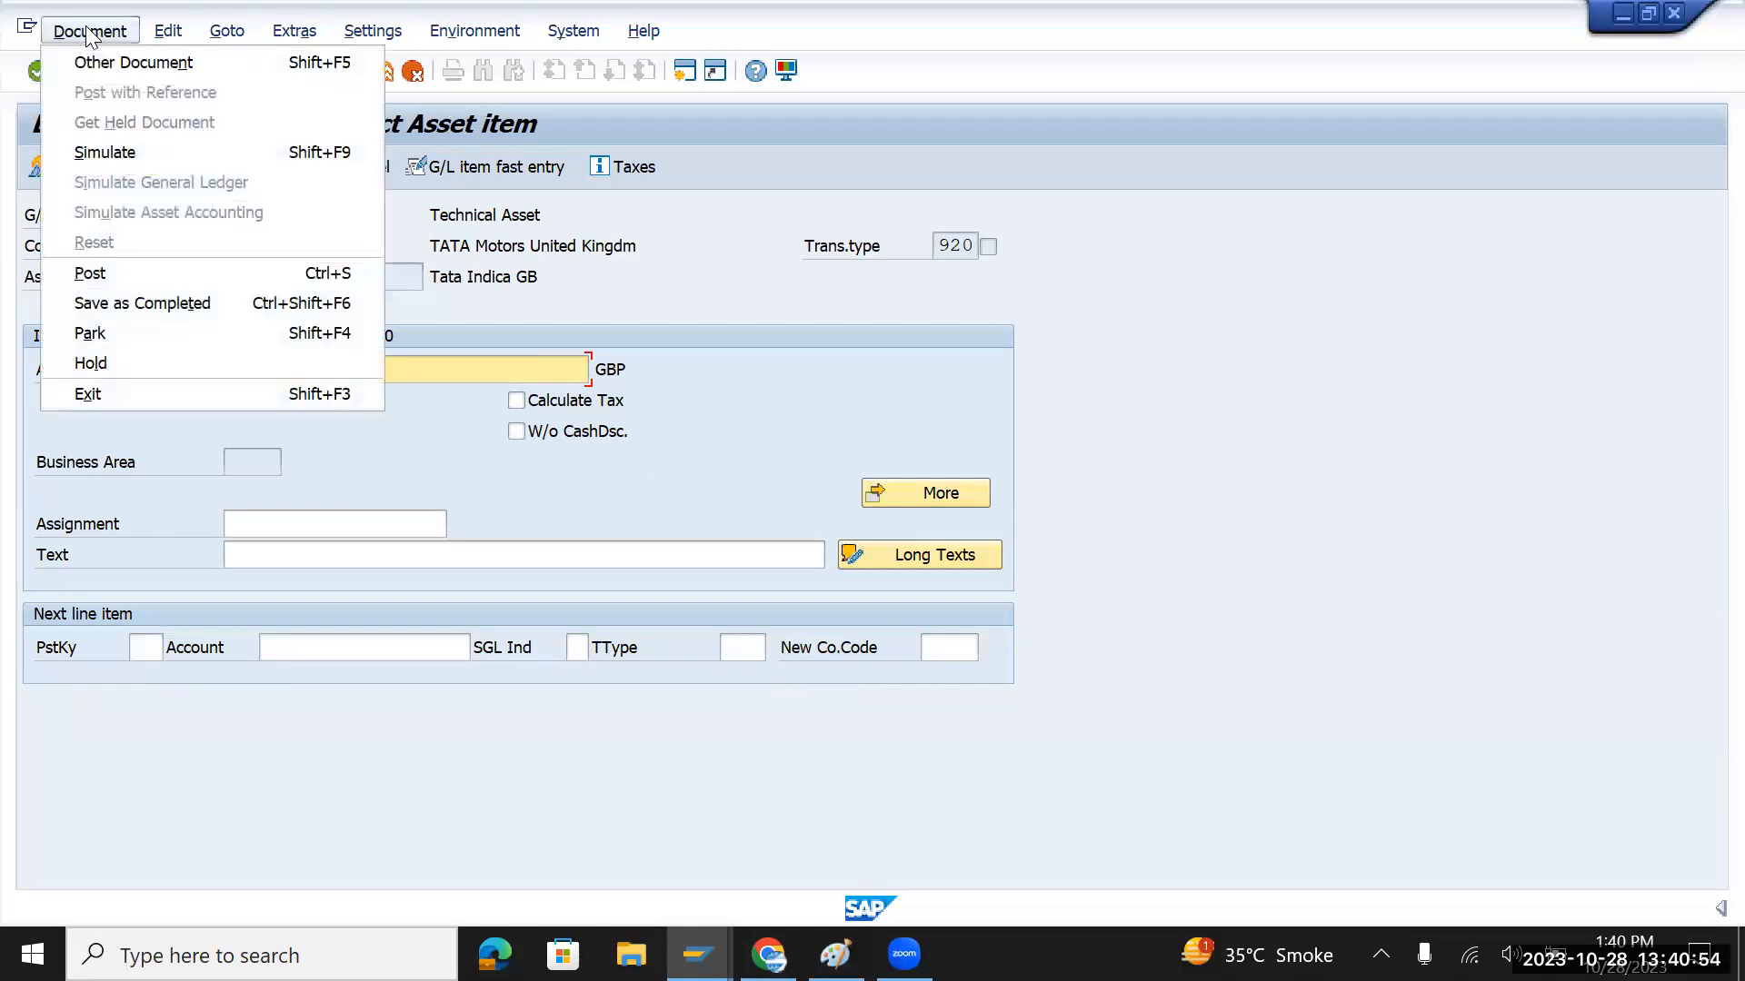
left_click(90, 150)
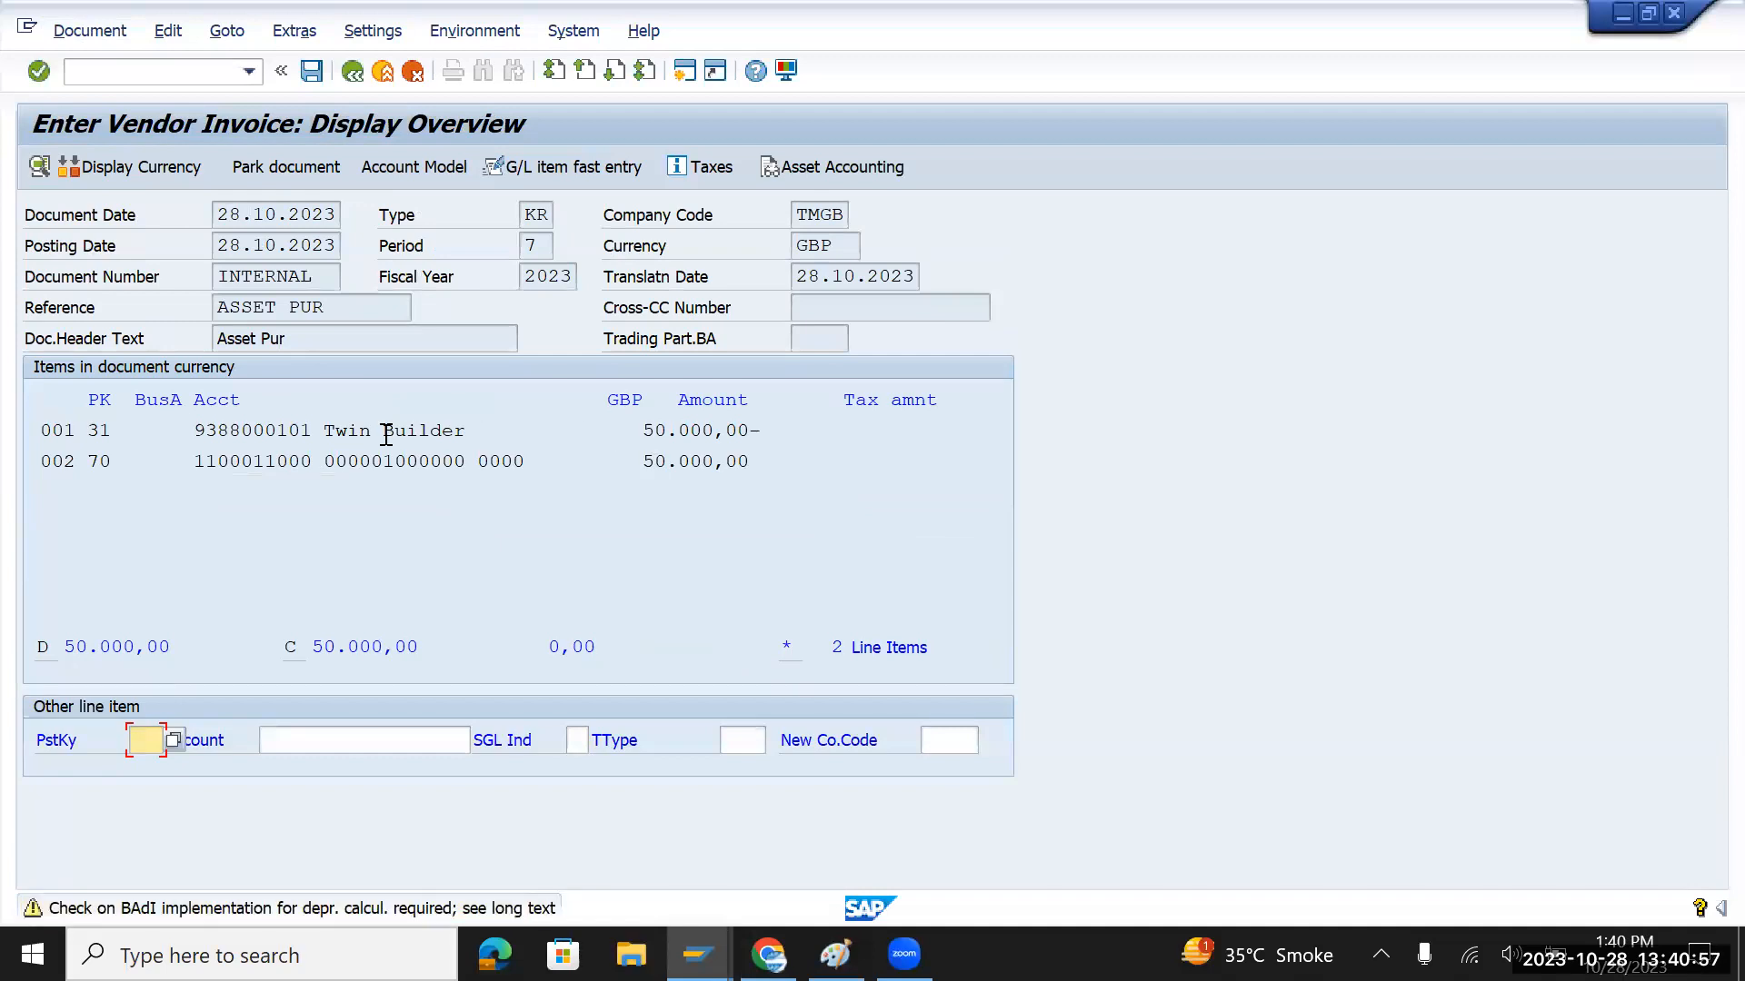
left_click_drag(836, 244, 783, 248)
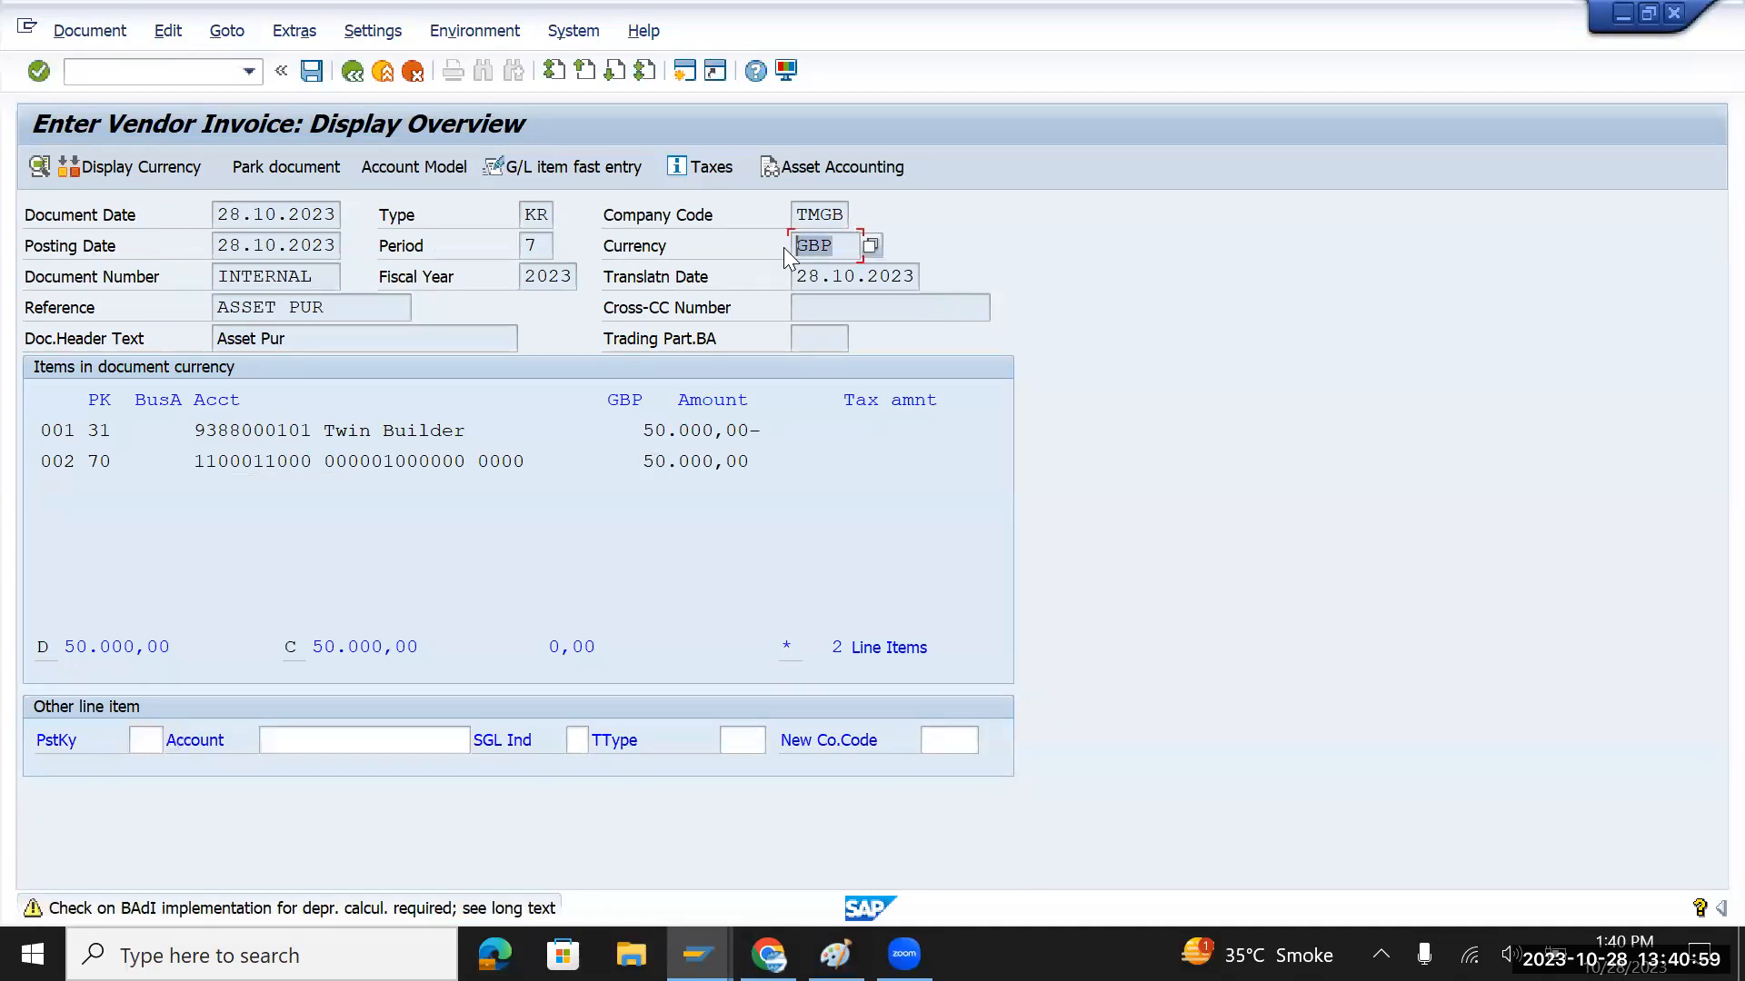
left_click(841, 170)
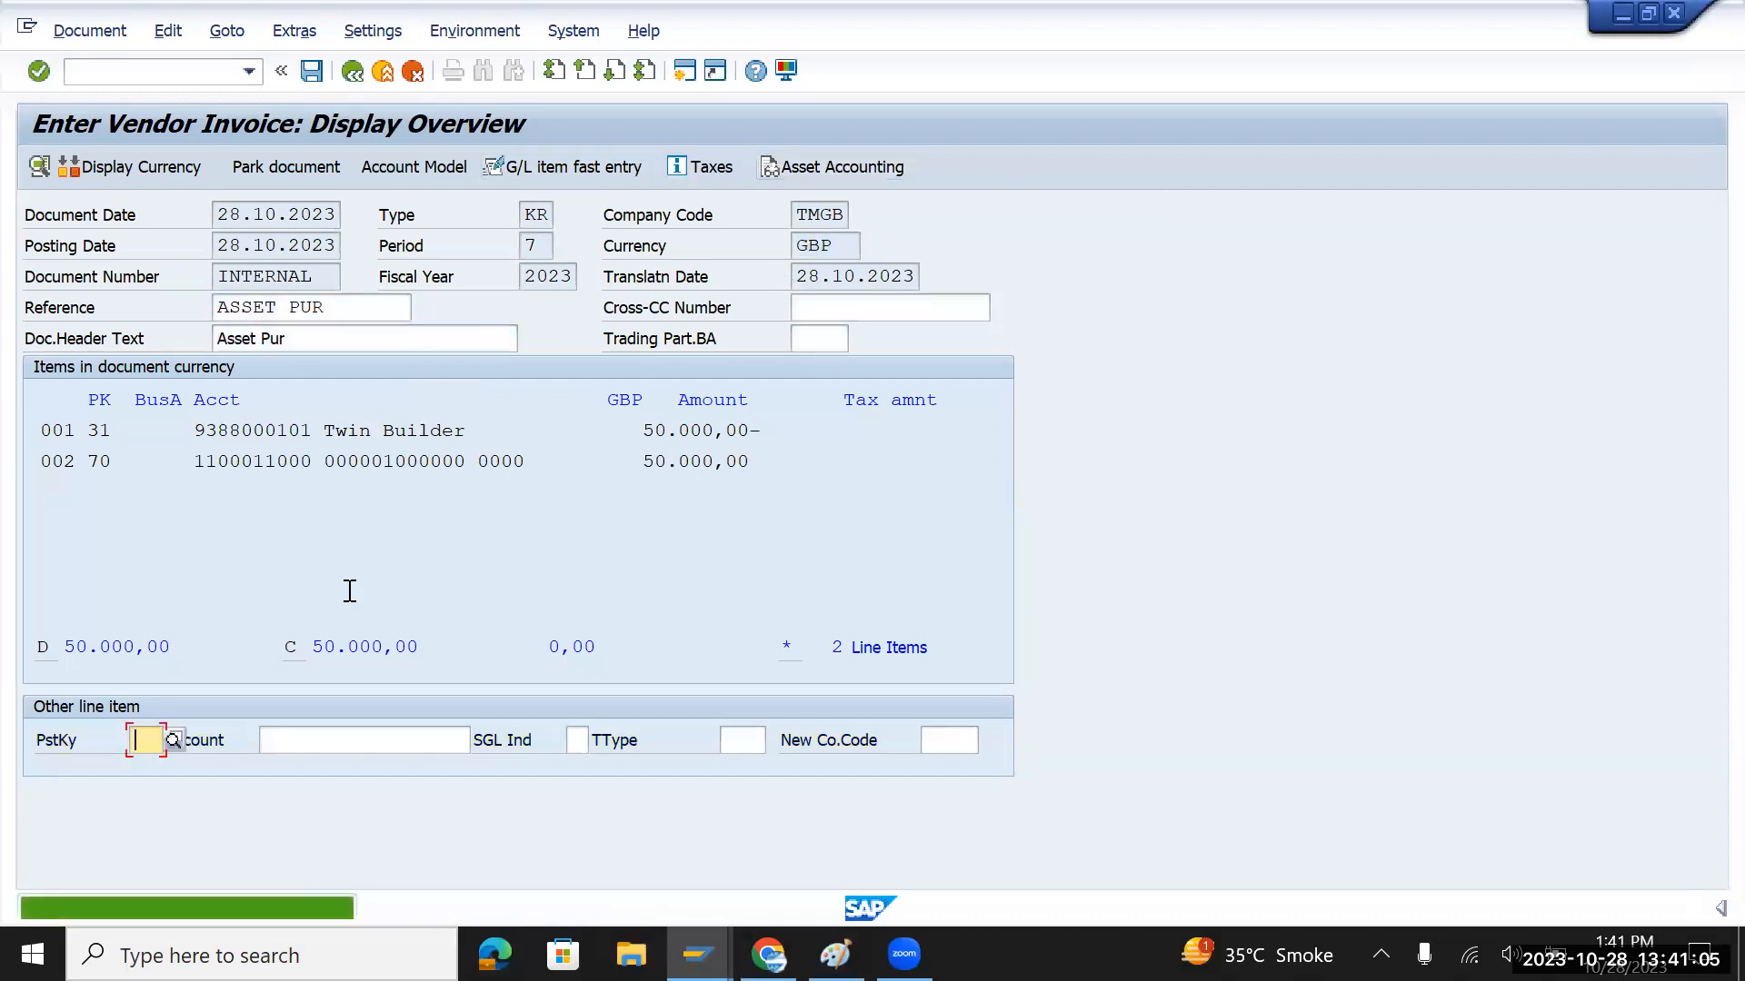
Review the amount of the Twin Builder vendor item and post the document
double_click(271, 431)
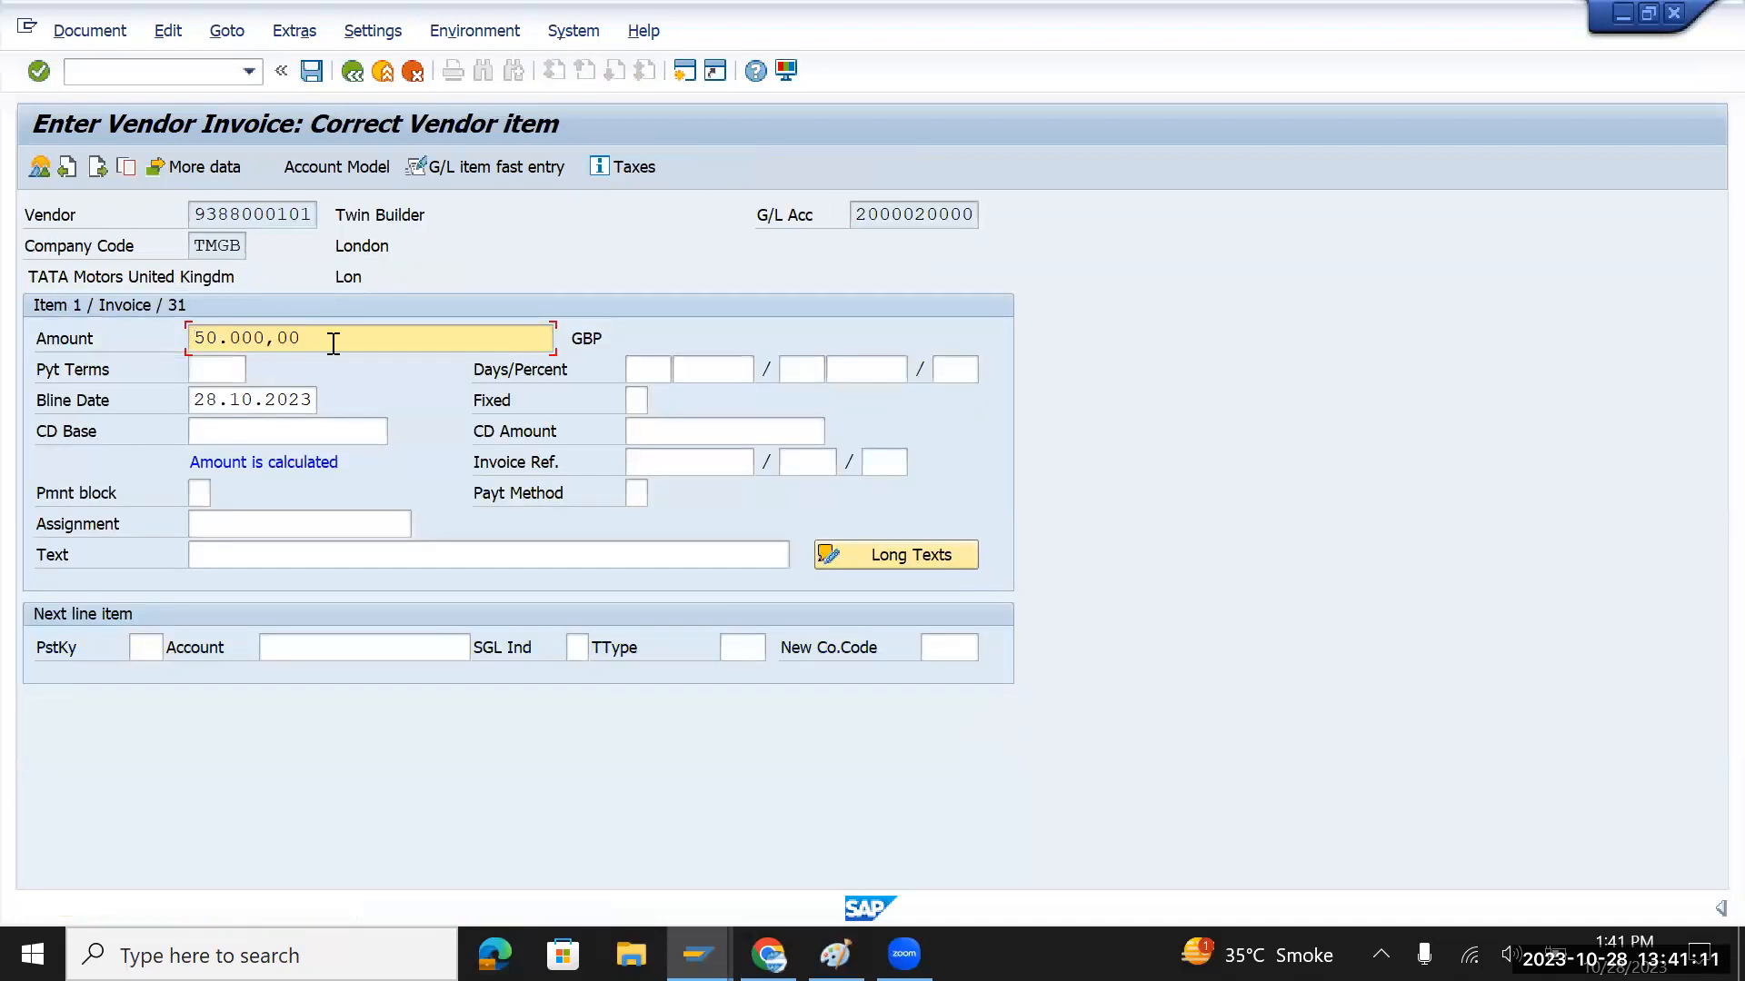
left_click_drag(369, 336, 178, 335)
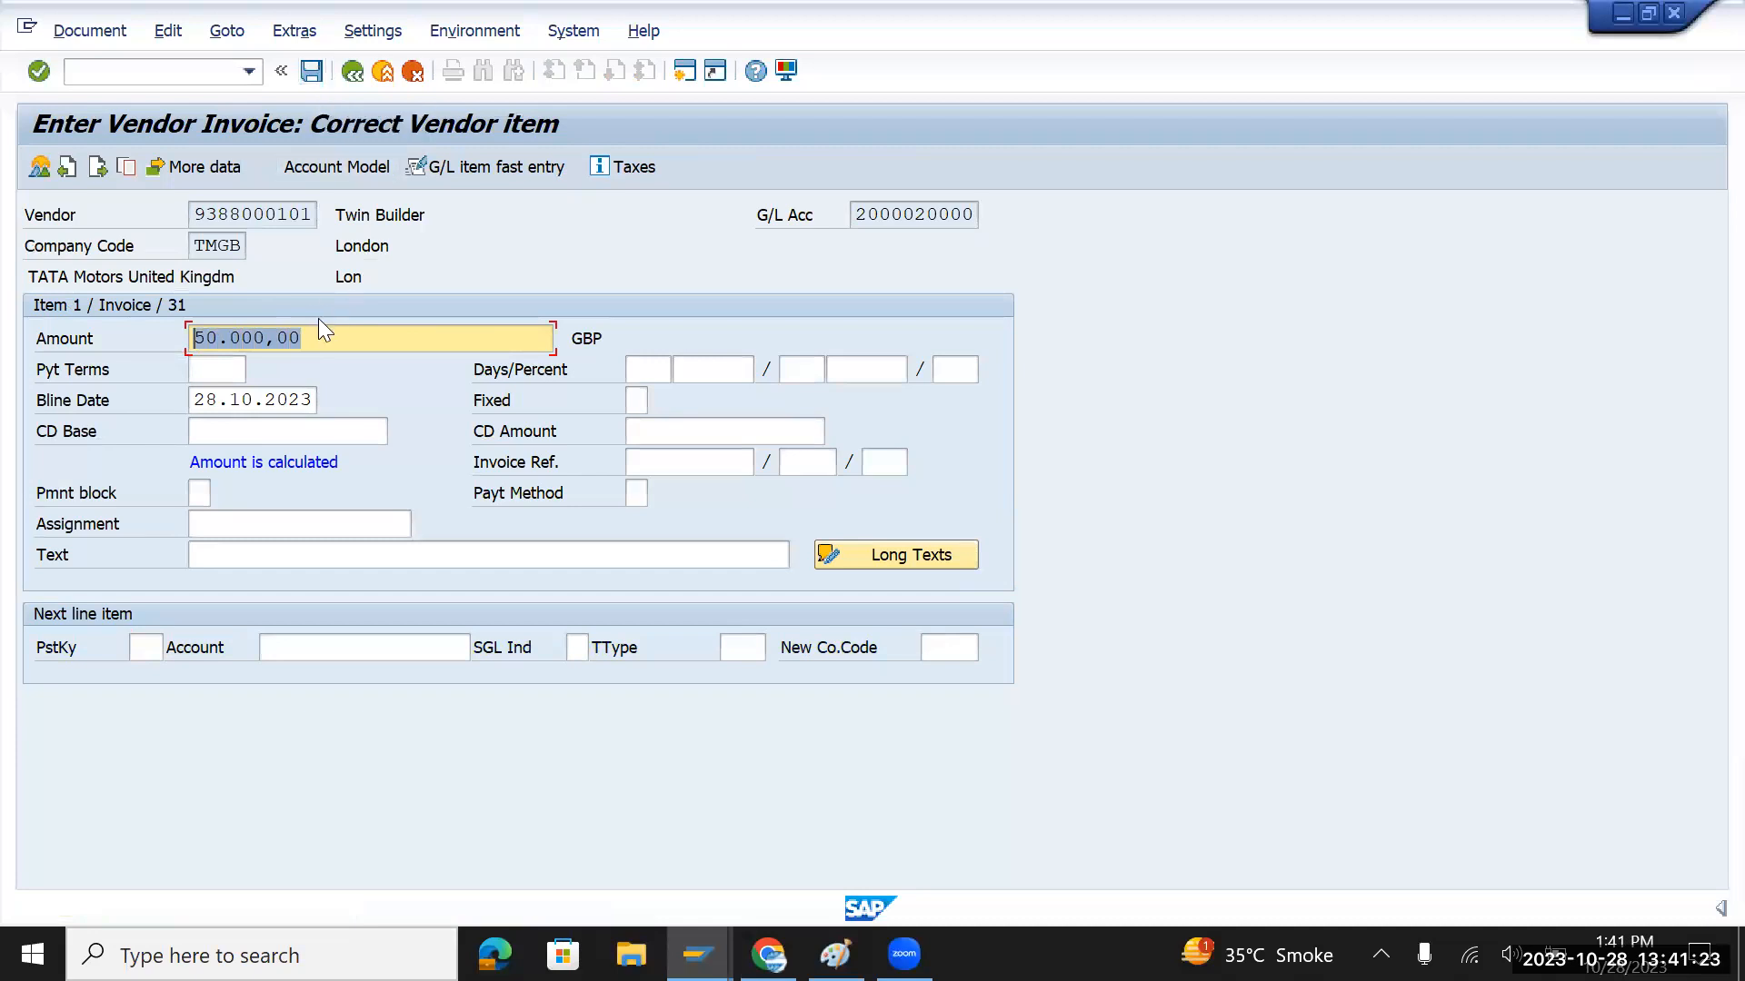
left_click(310, 73)
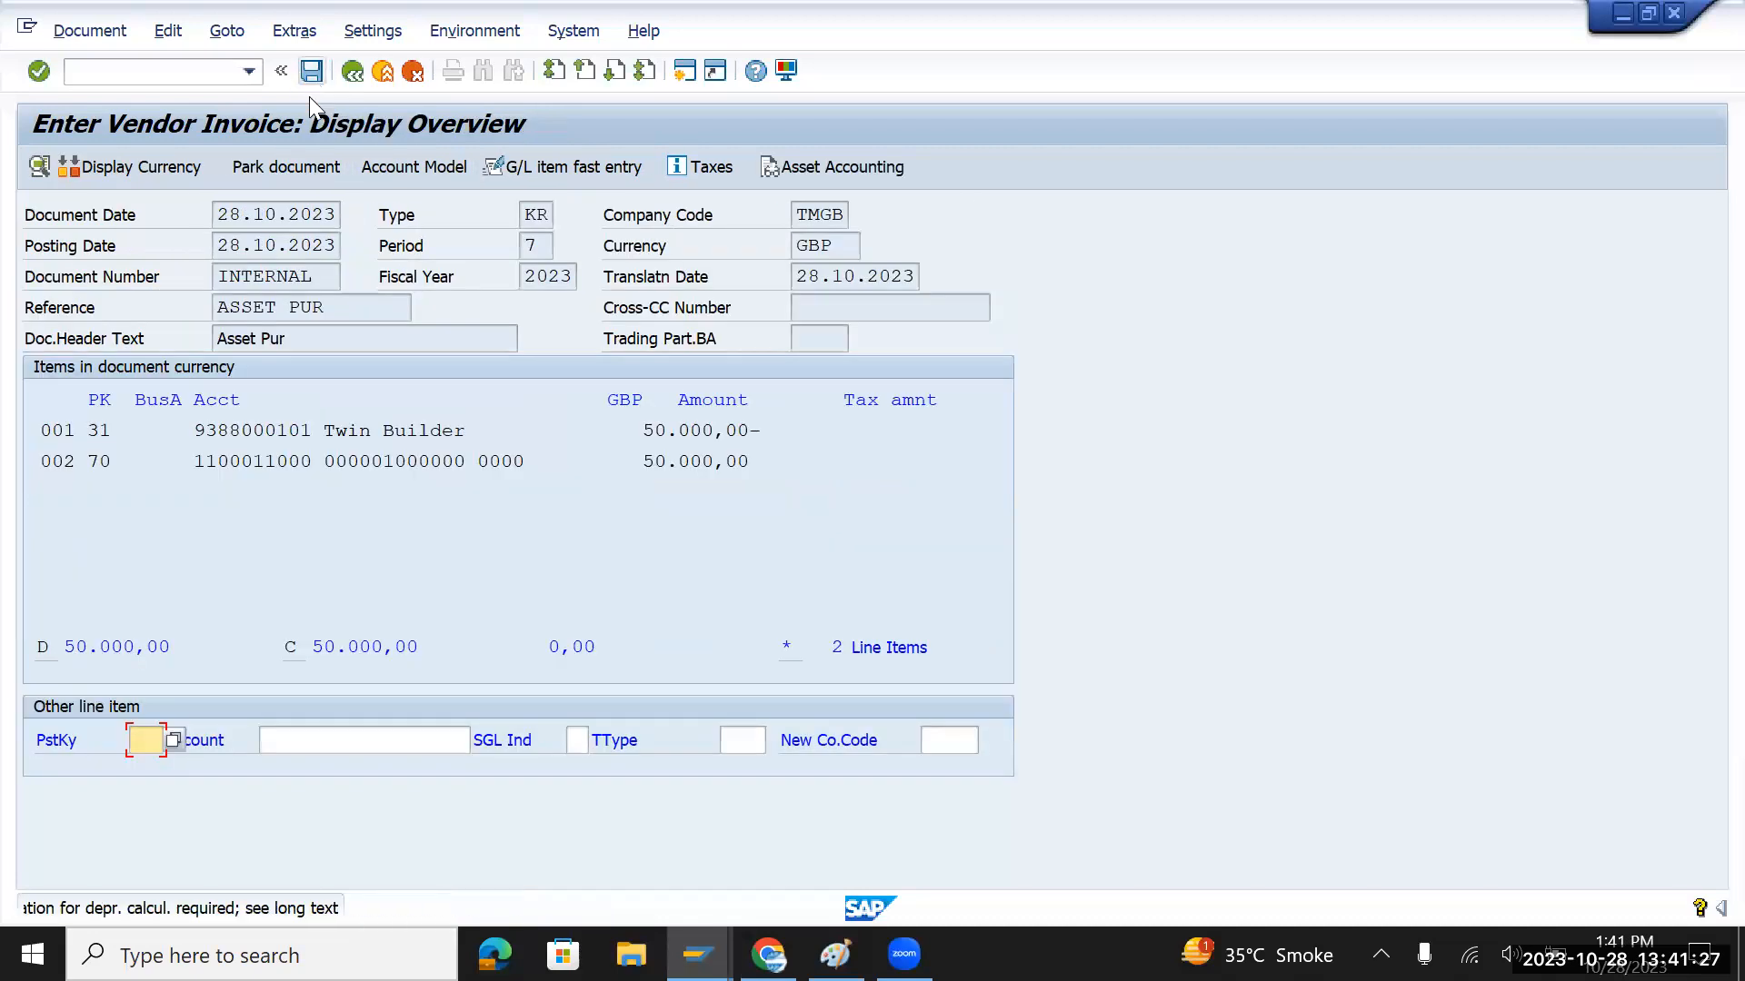
key("Return")
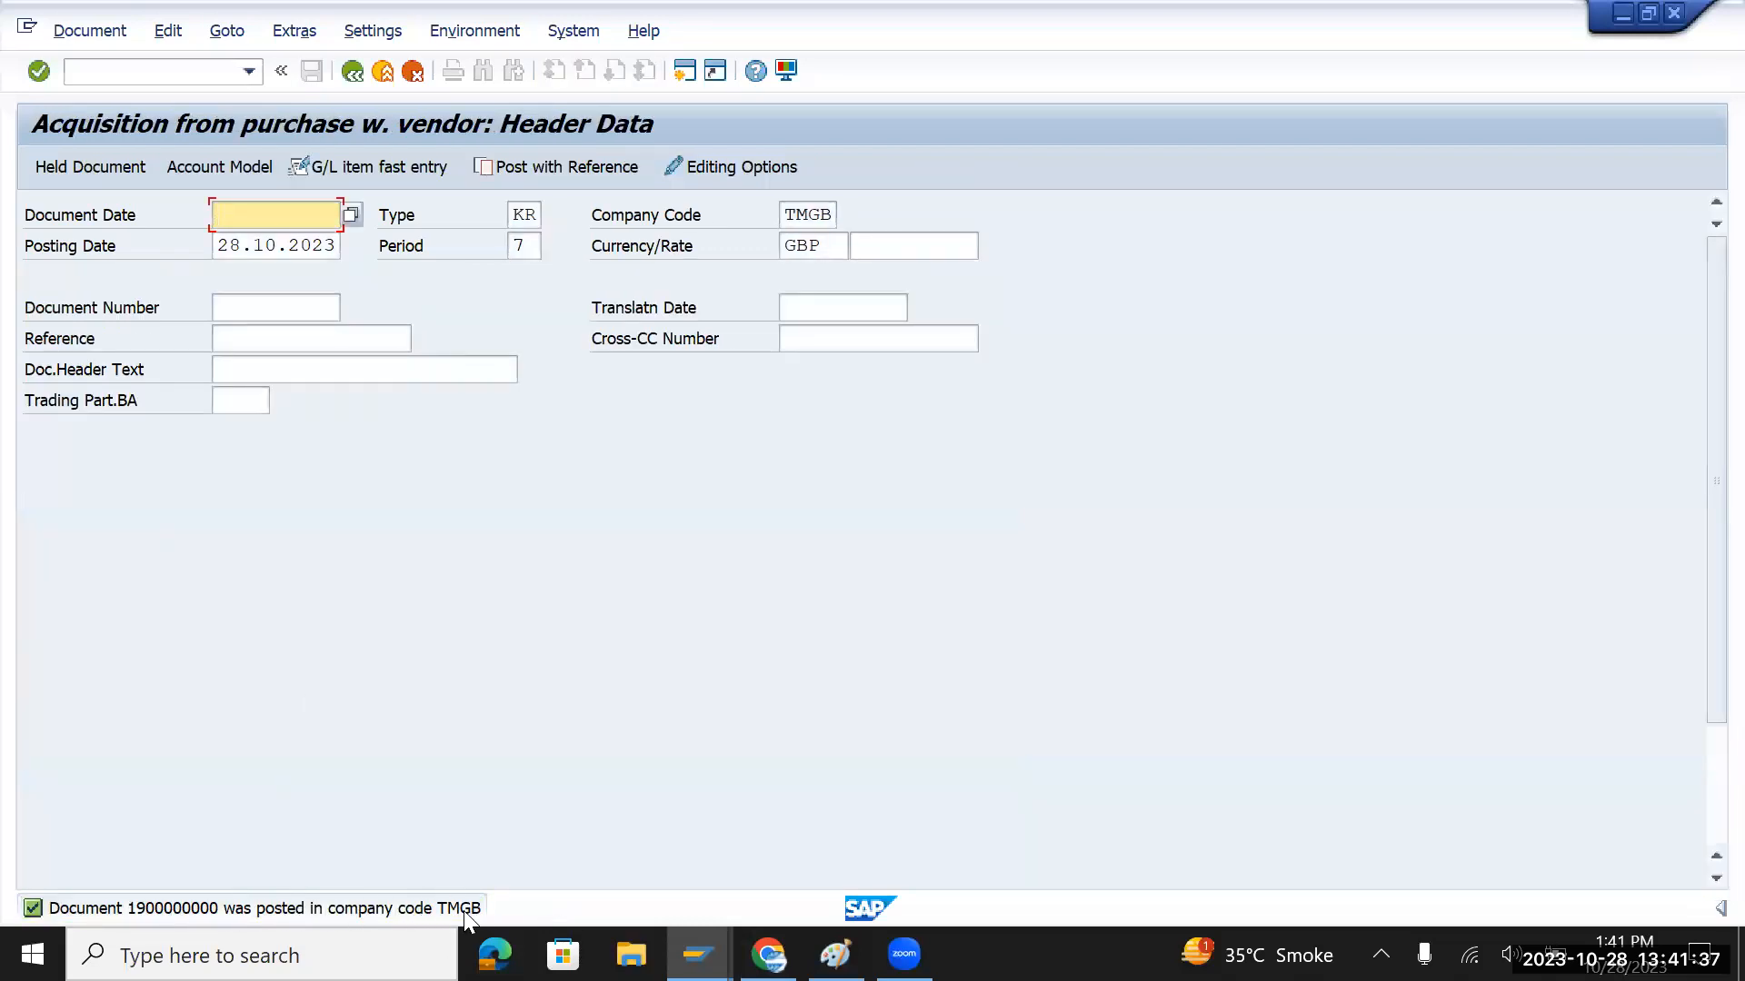
Open the Asset Explorer with transaction AW01N for TMGB's Tata Indica GB asset and acknowledge the message log
left_click(141, 73)
type("/naw01n")
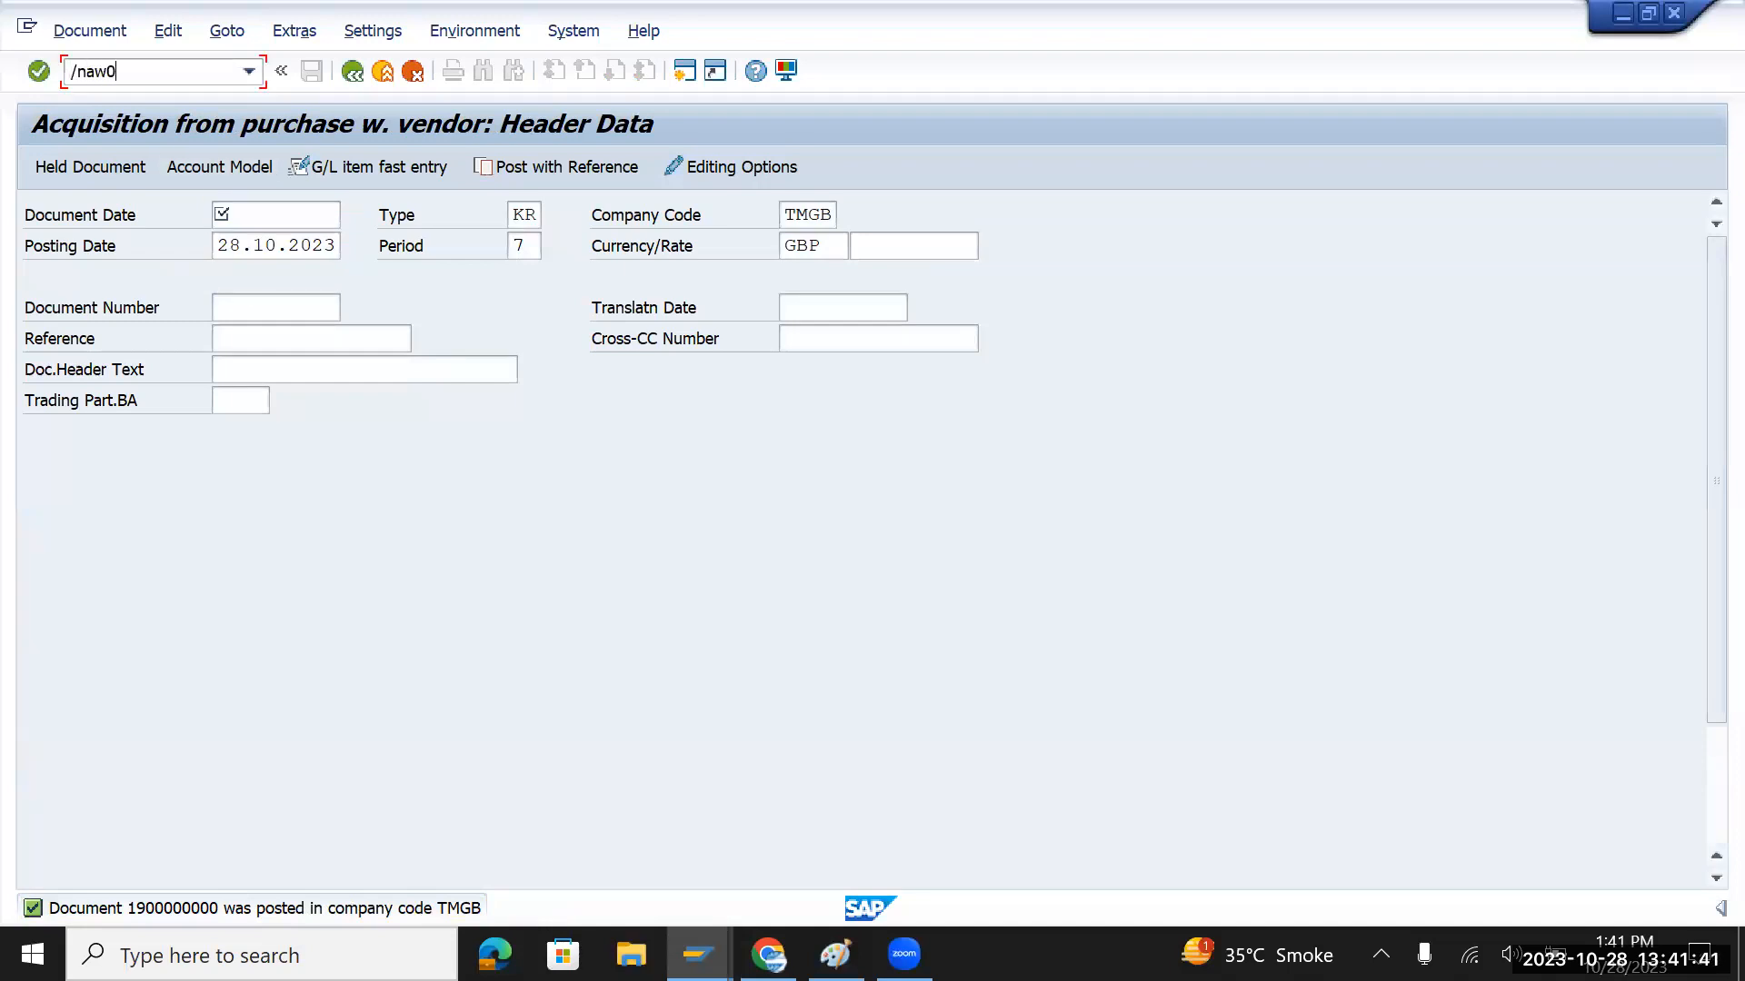
key("Return")
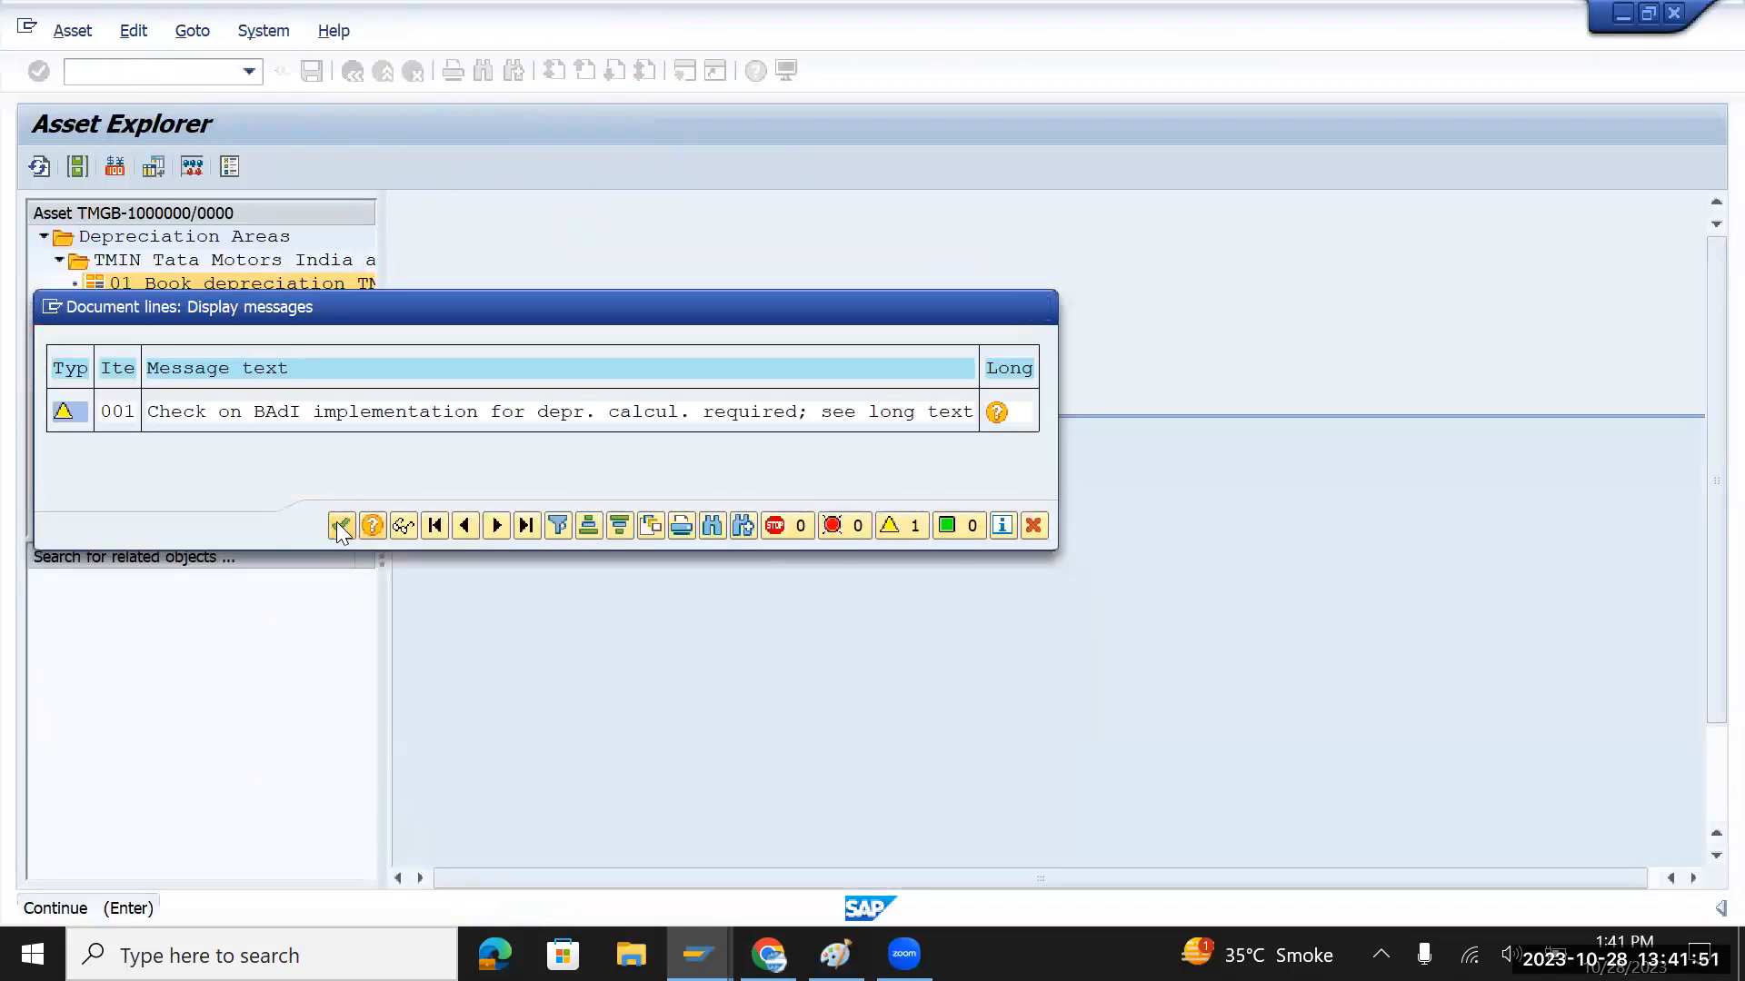
left_click(341, 526)
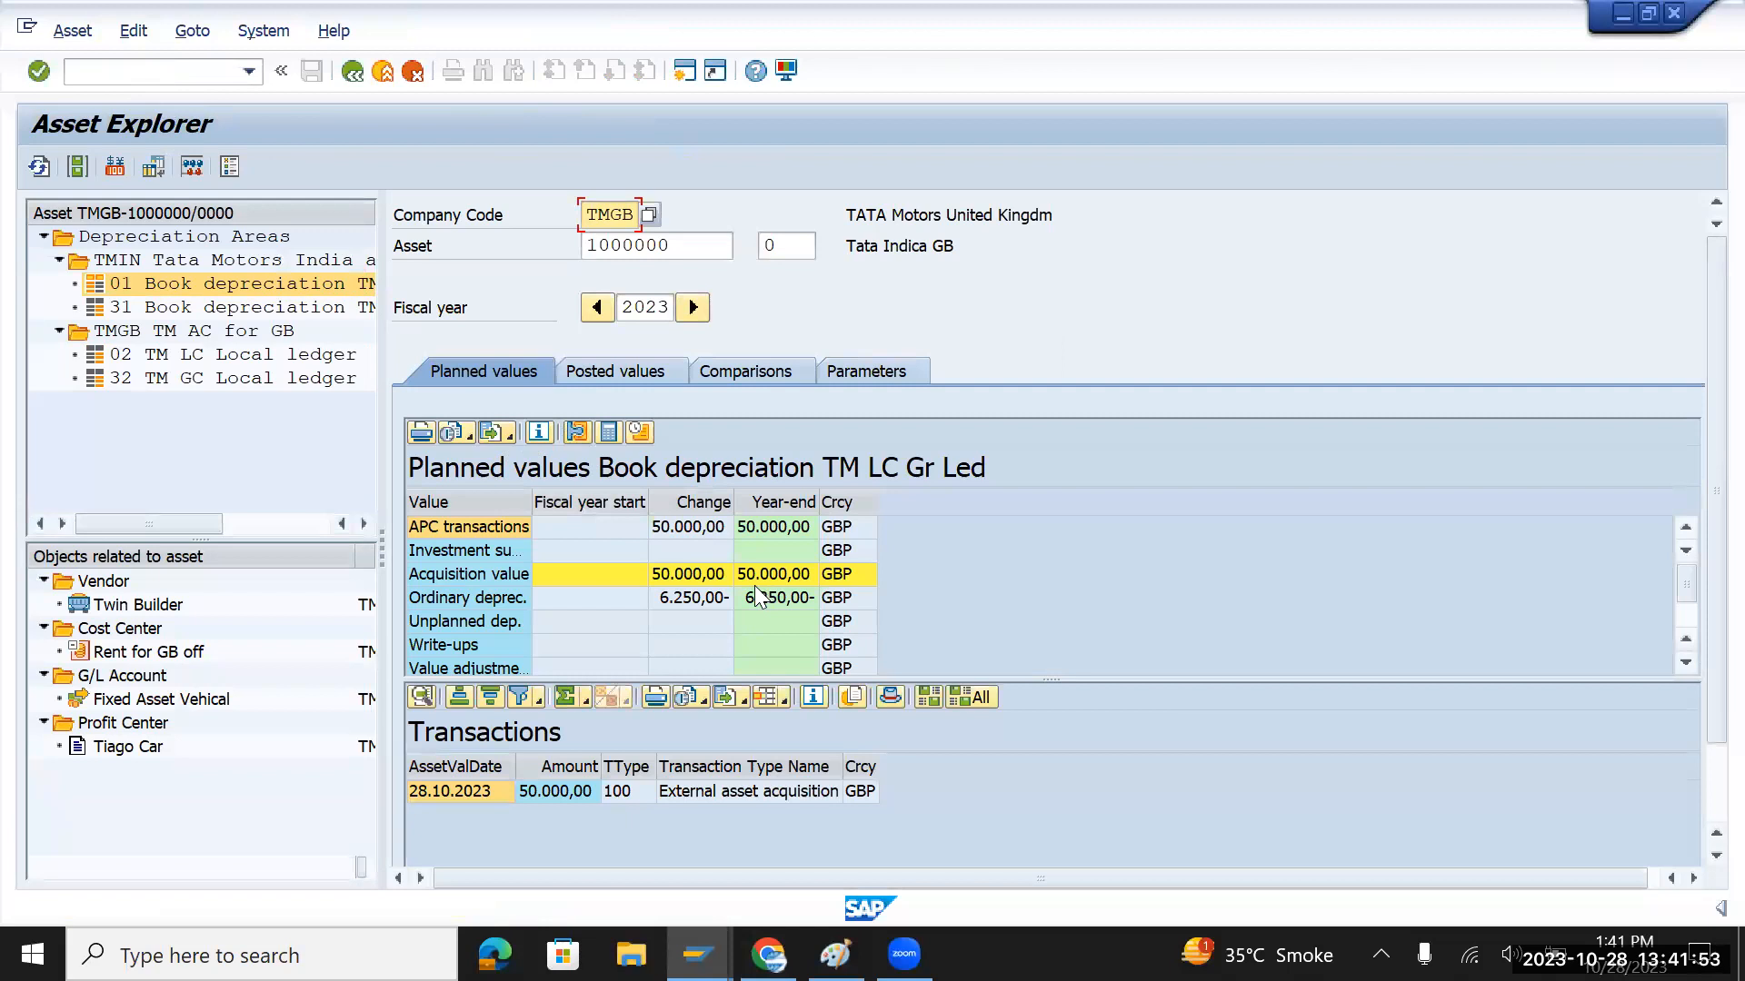
Widen the depreciation area tree and examine area 01's planned values, currency and yearly comparison of depreciation and net book value
left_click(680, 572)
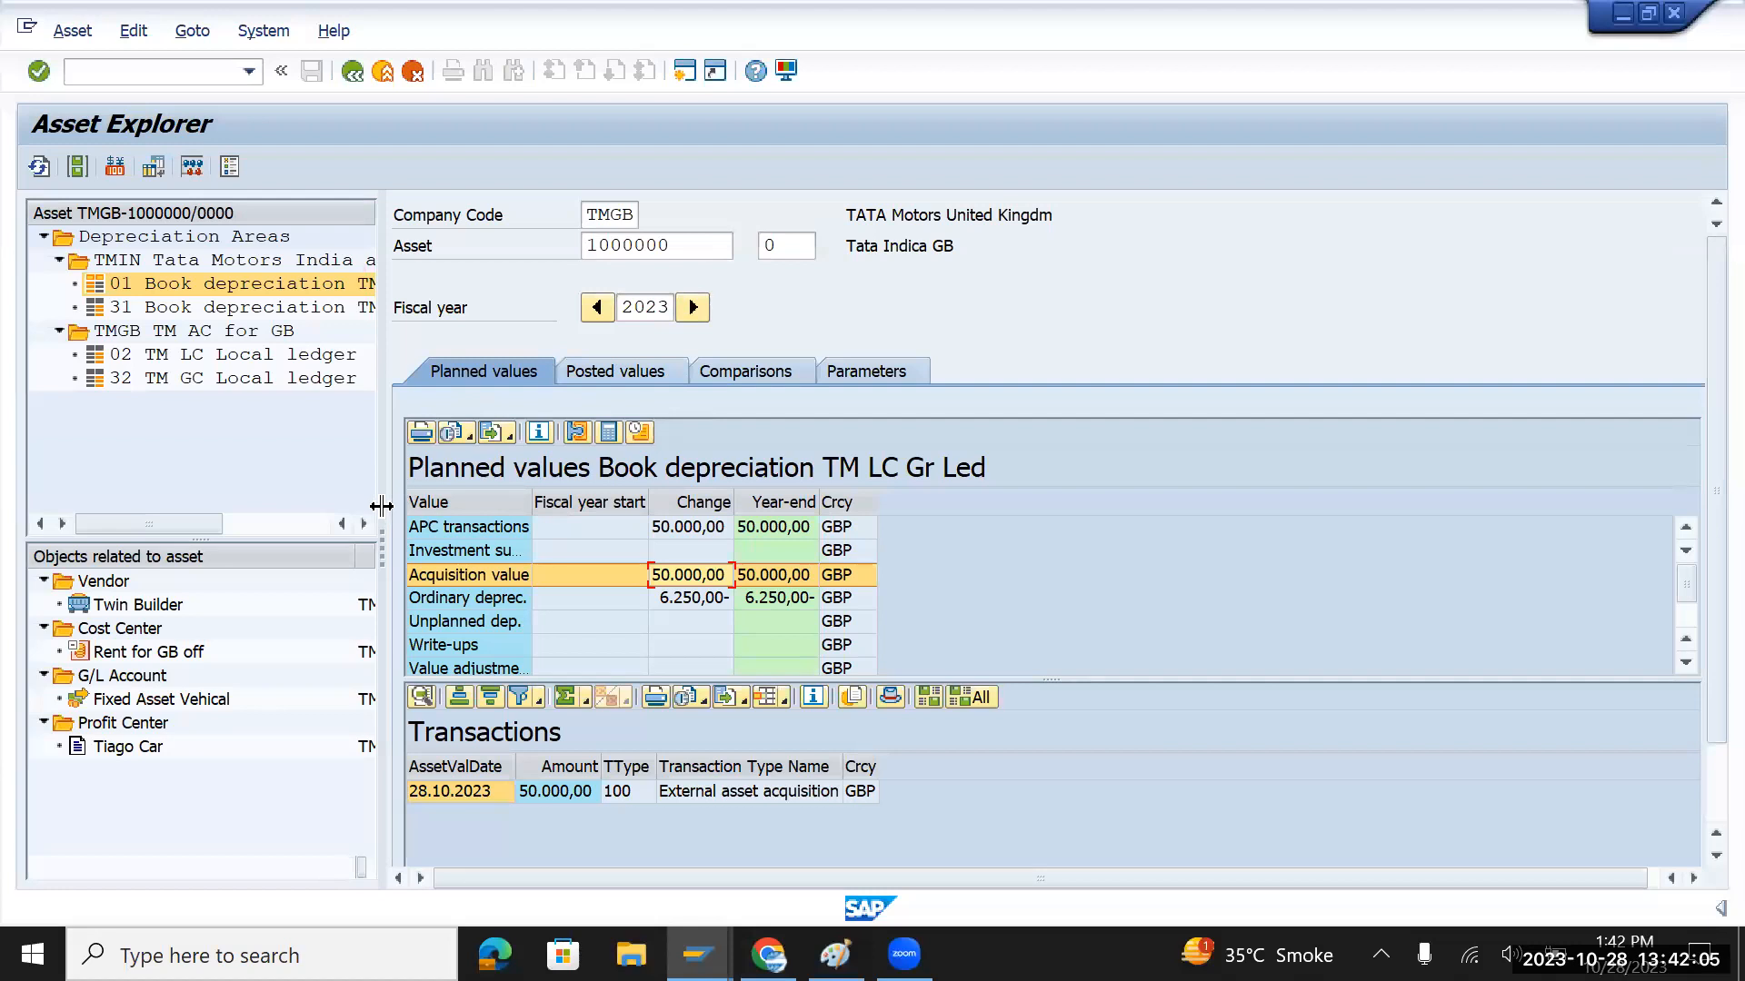
left_click_drag(381, 506, 654, 506)
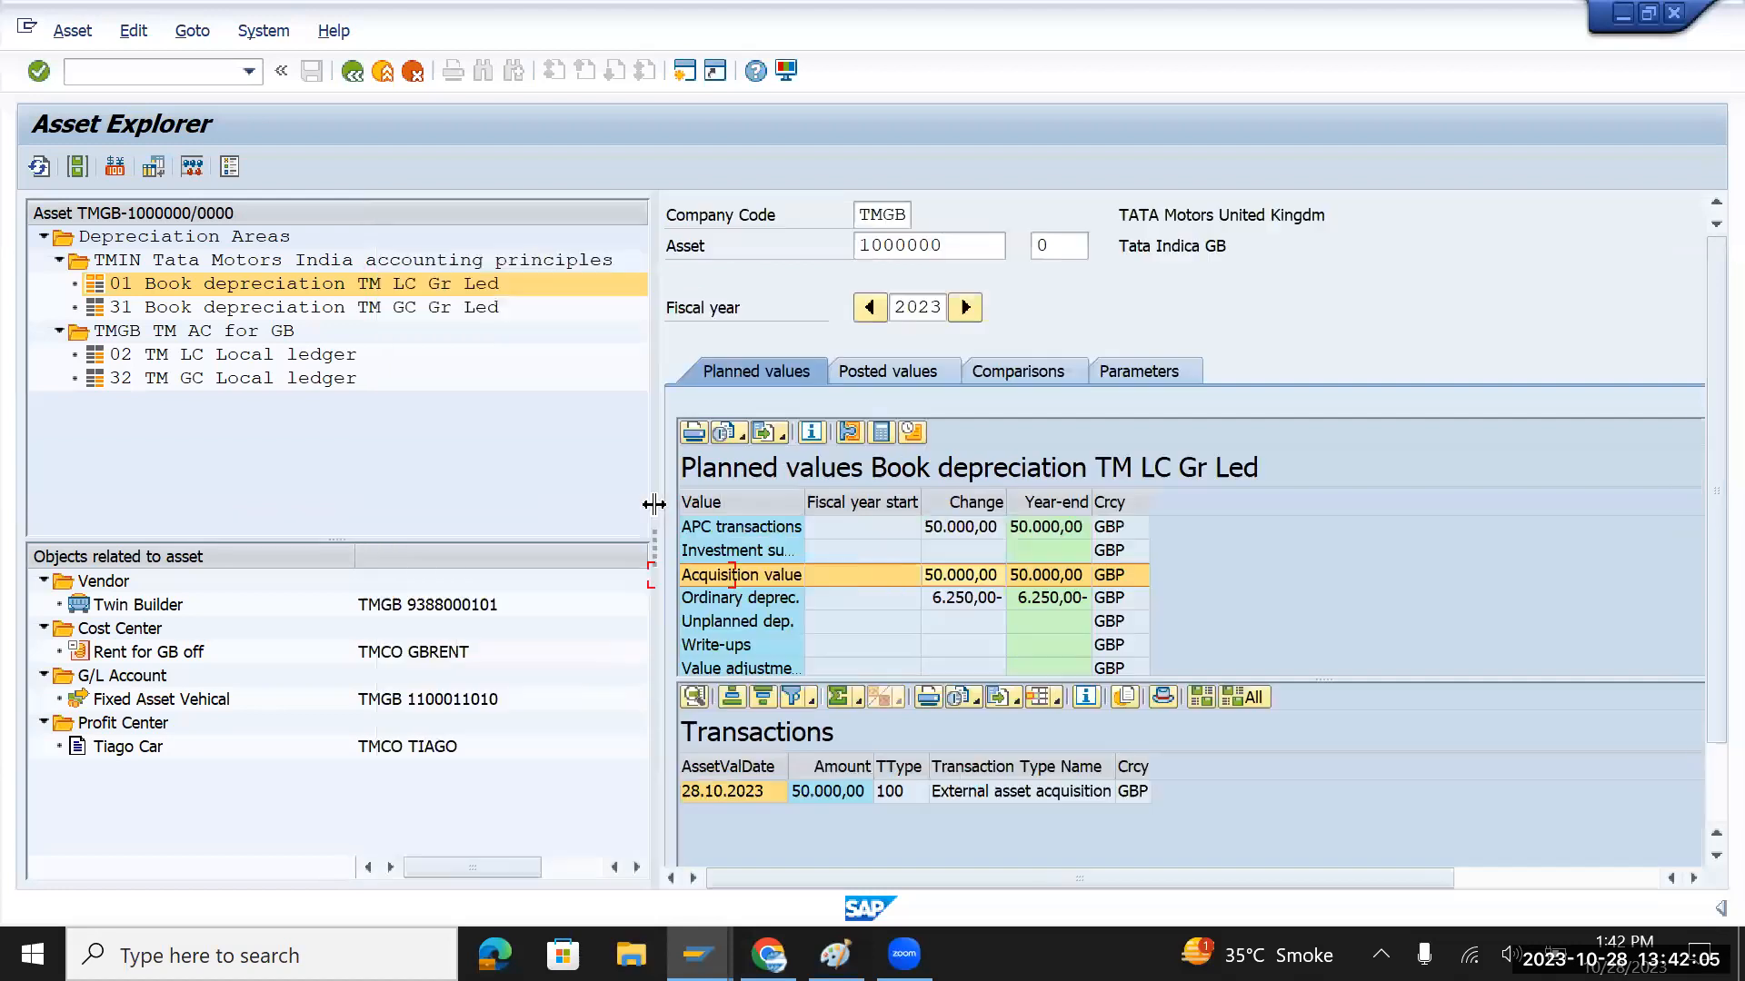
left_click(1114, 507)
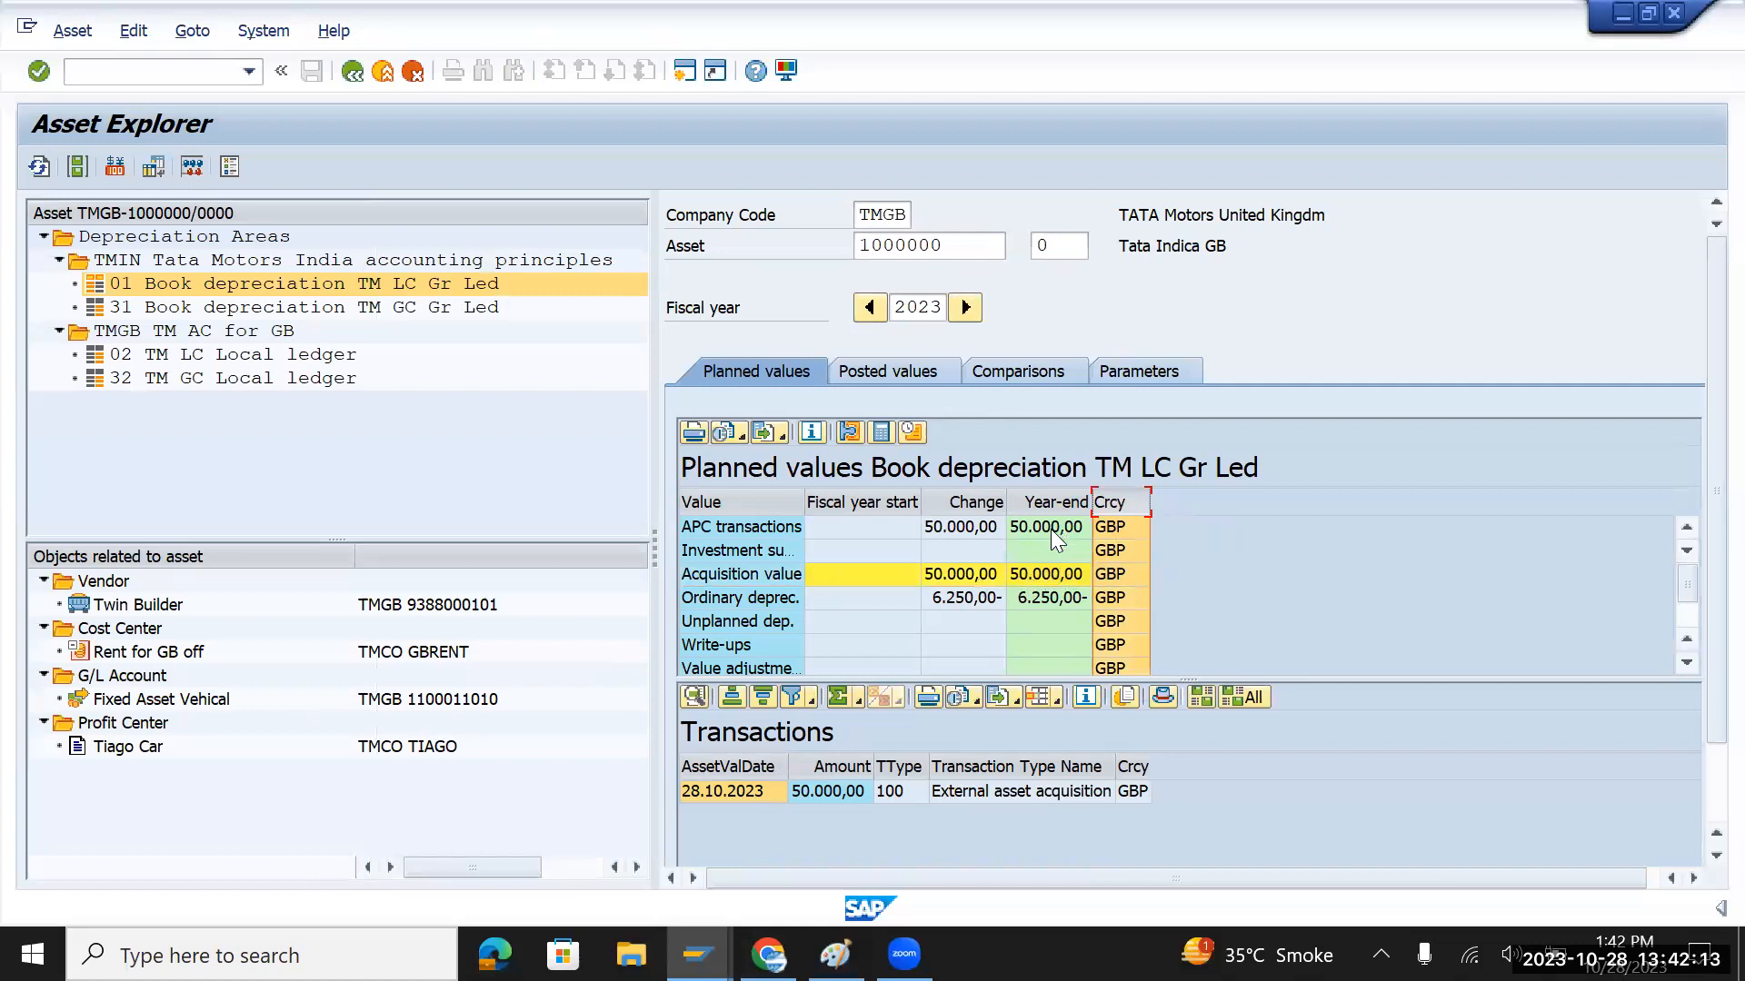
left_click(1001, 372)
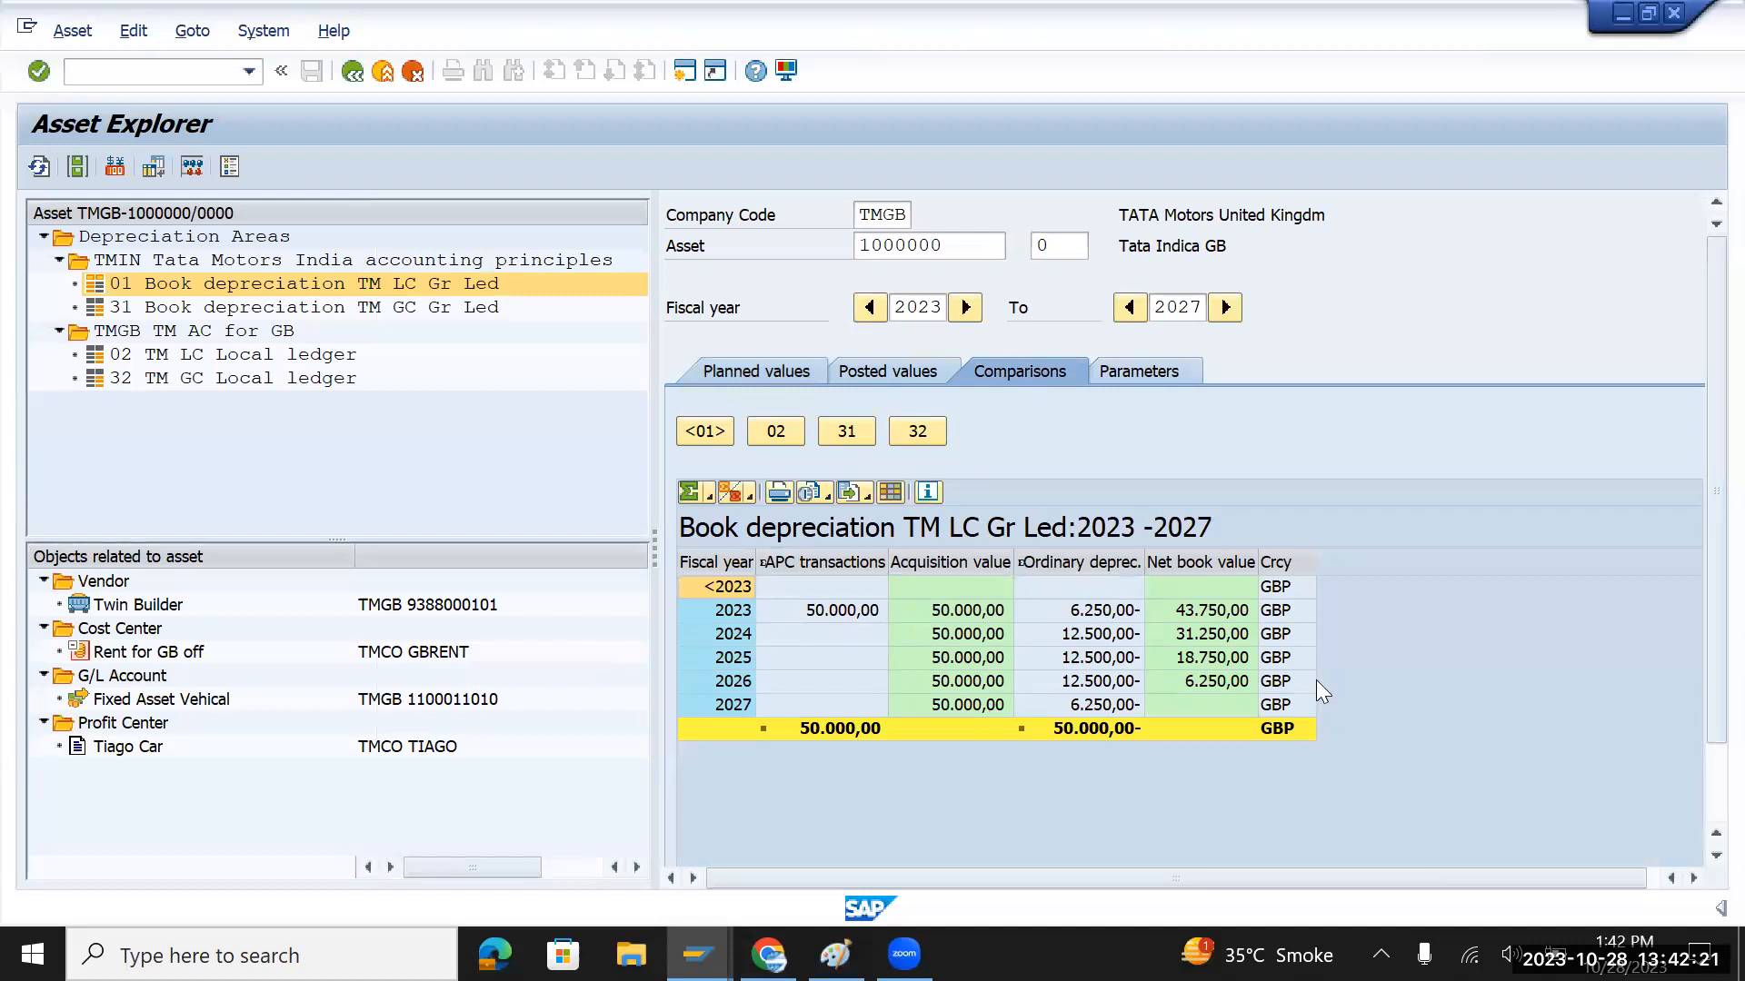
left_click(1228, 616)
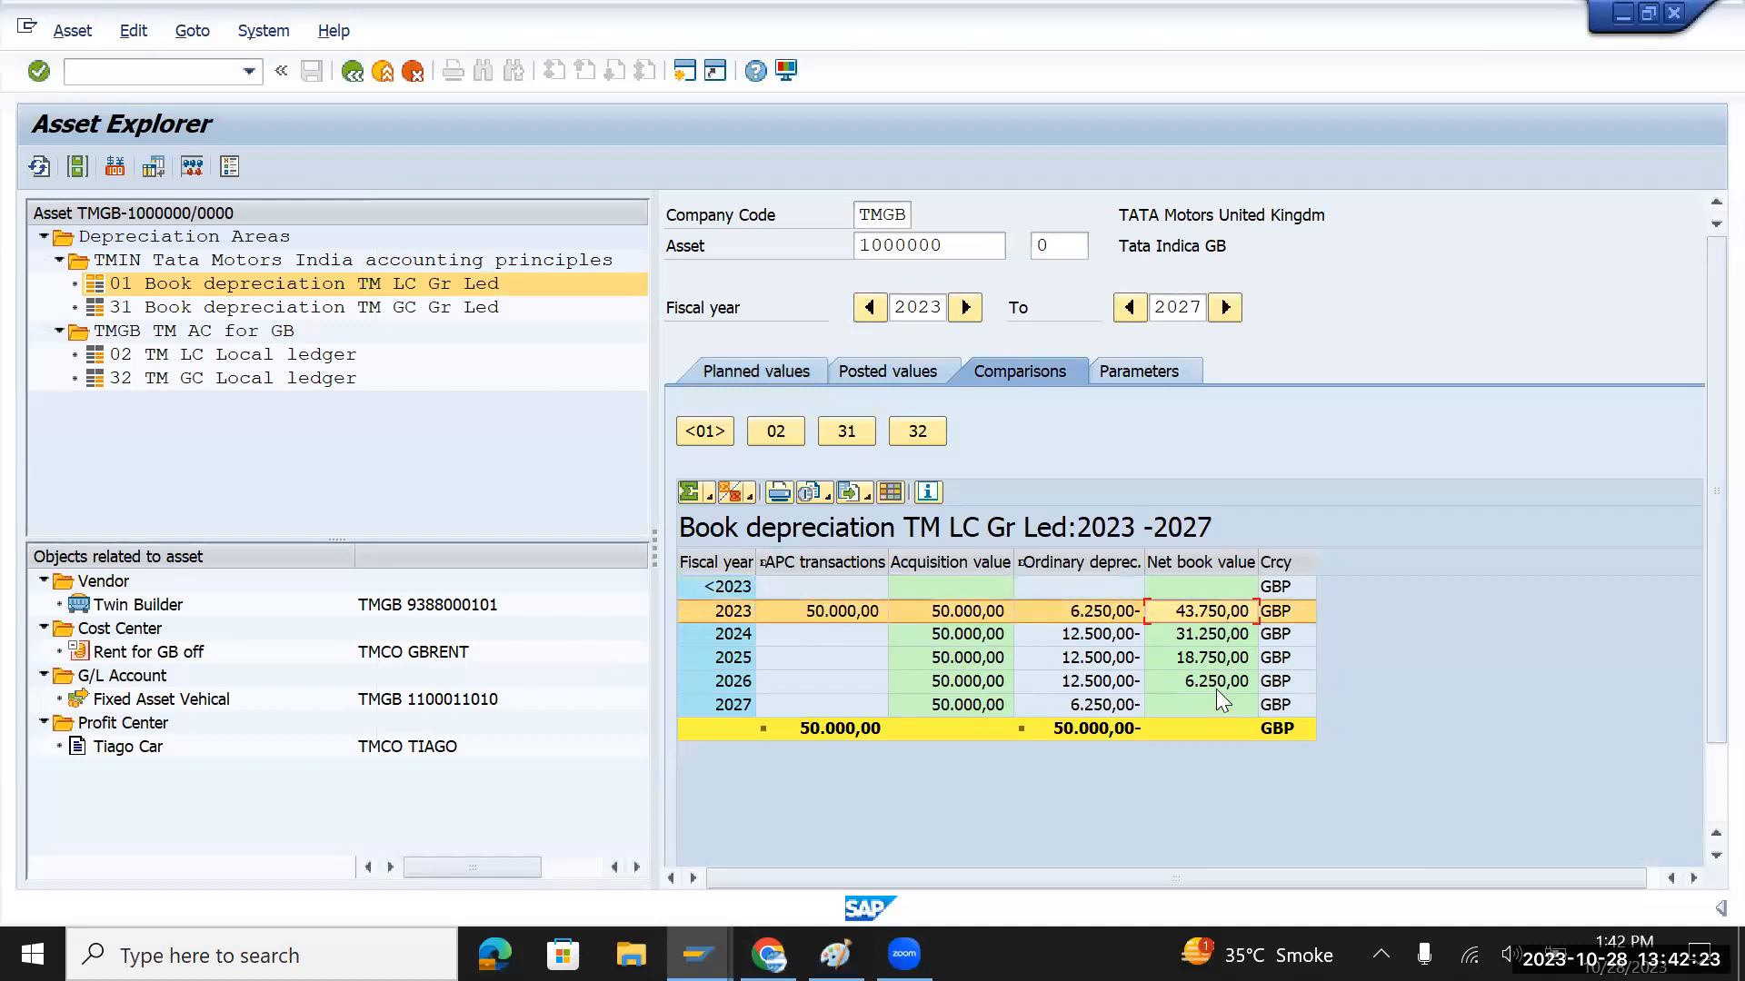
left_click(1088, 618)
left_click(1114, 706)
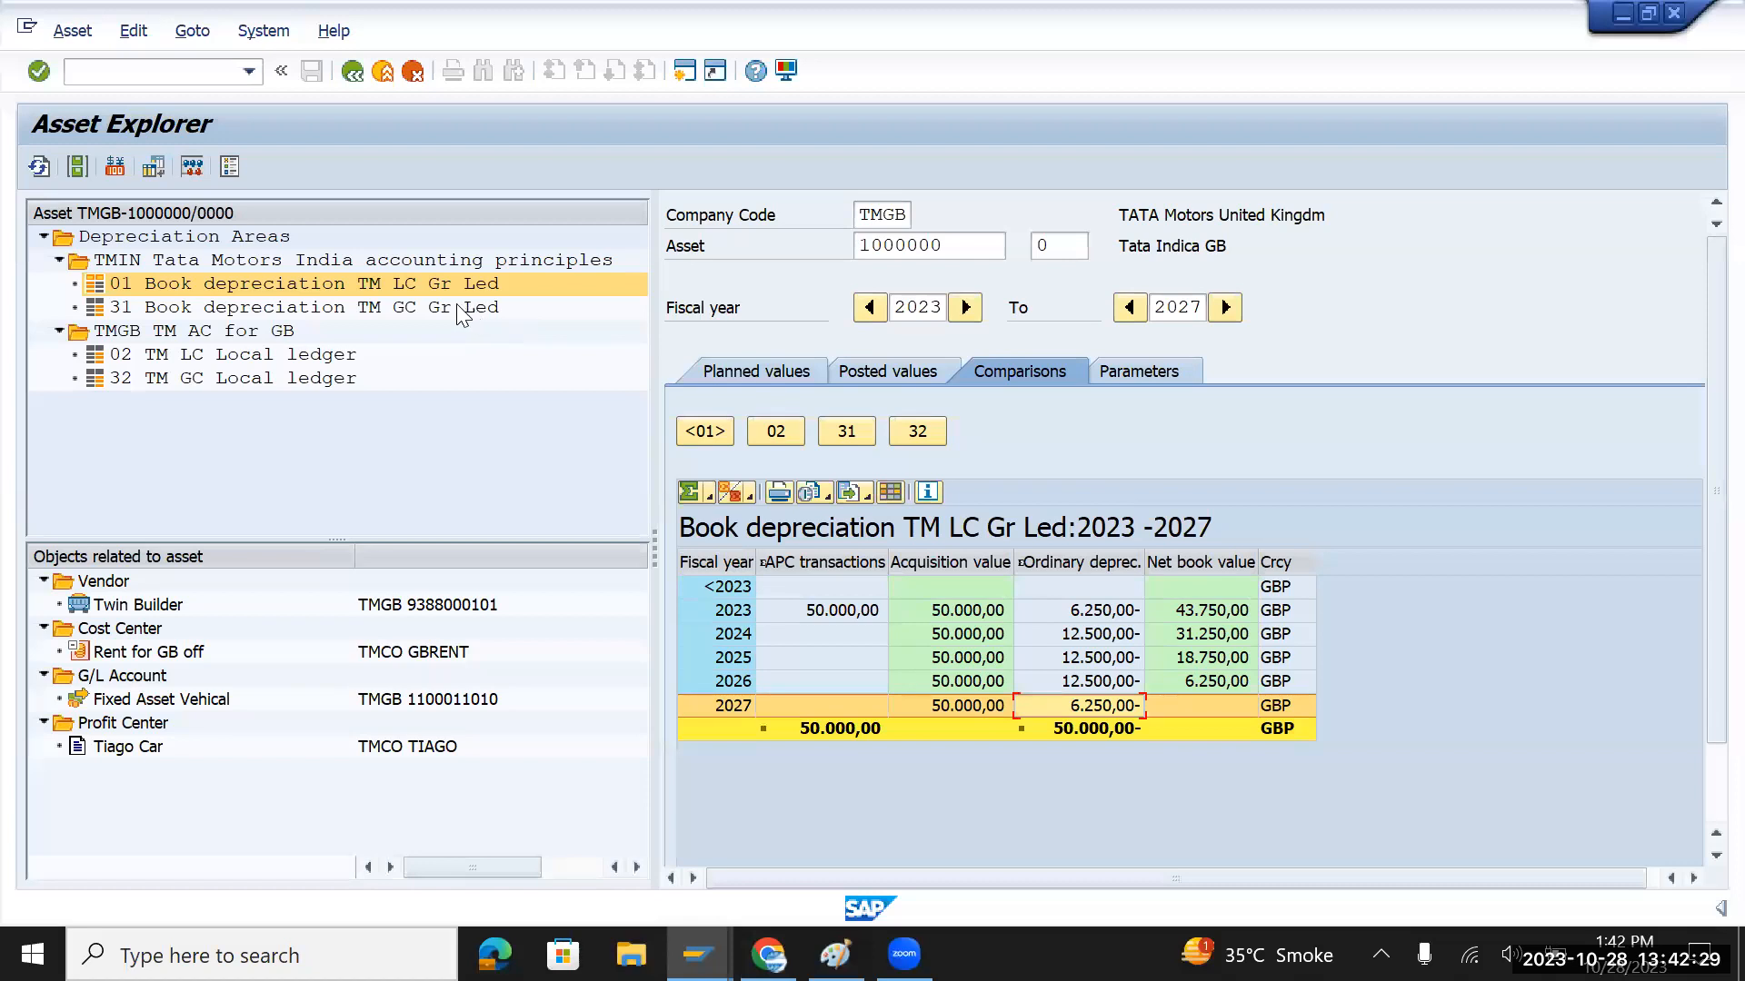
Compare the yearly net book values and currencies of depreciation areas 02, 32, 01 and 31
left_click(314, 357)
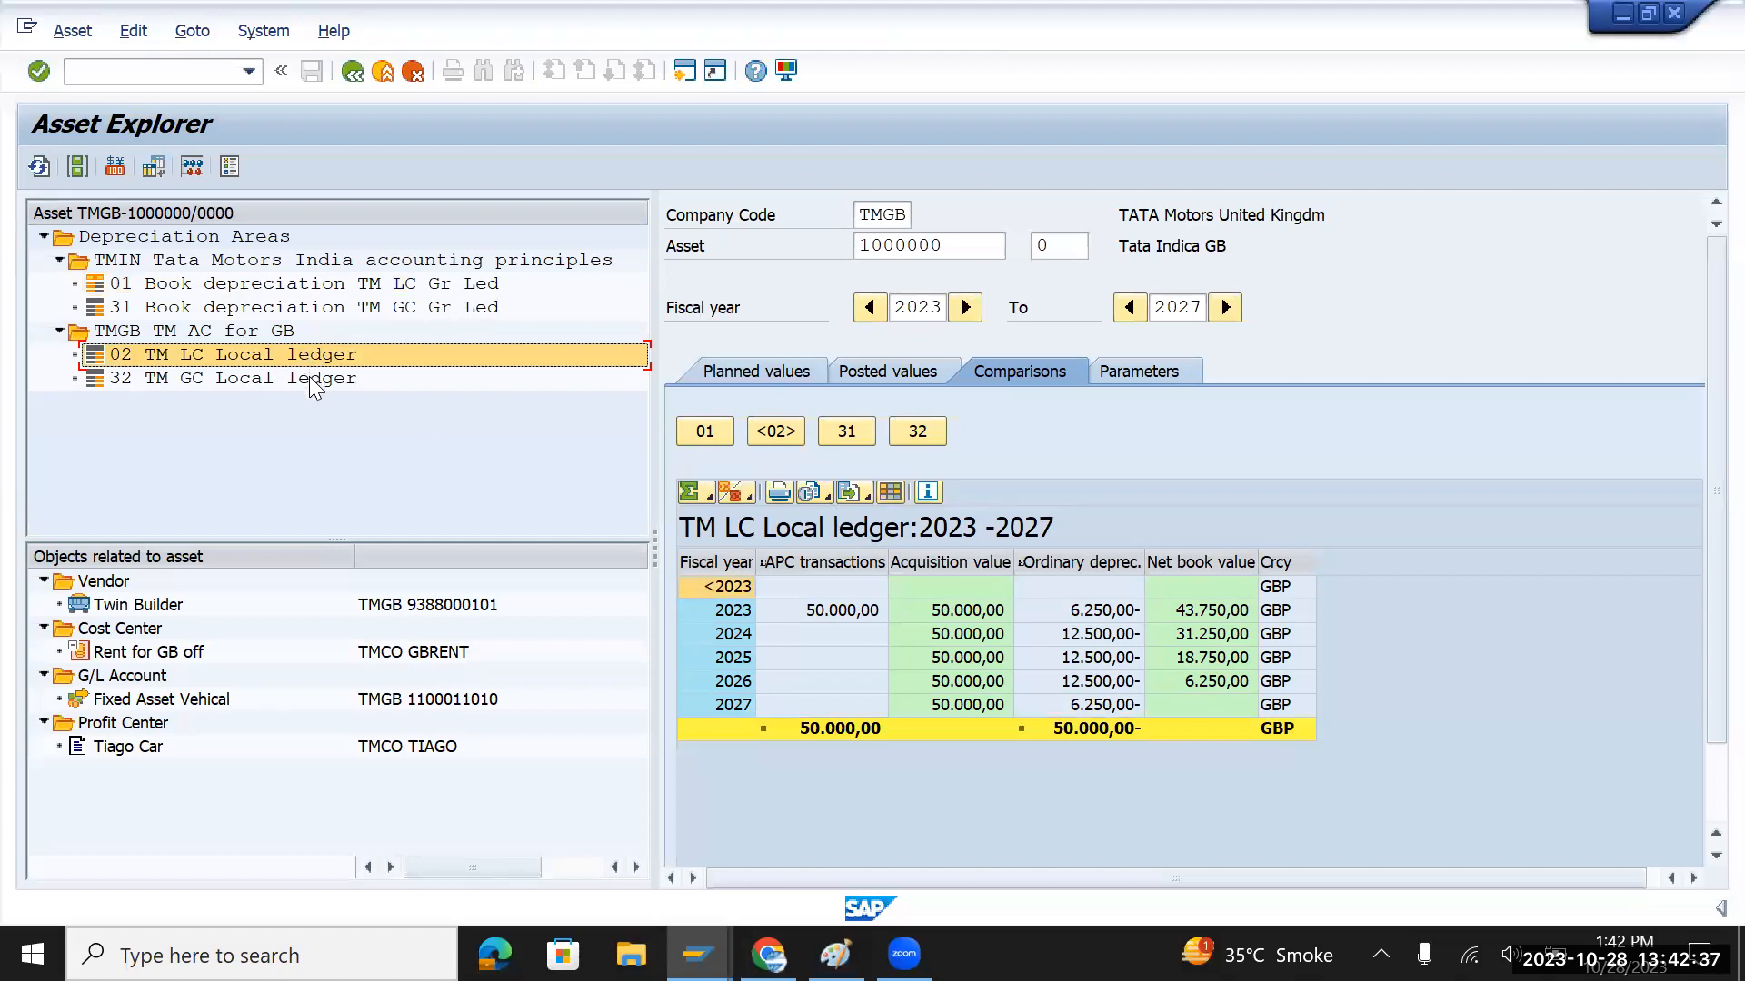
left_click(309, 376)
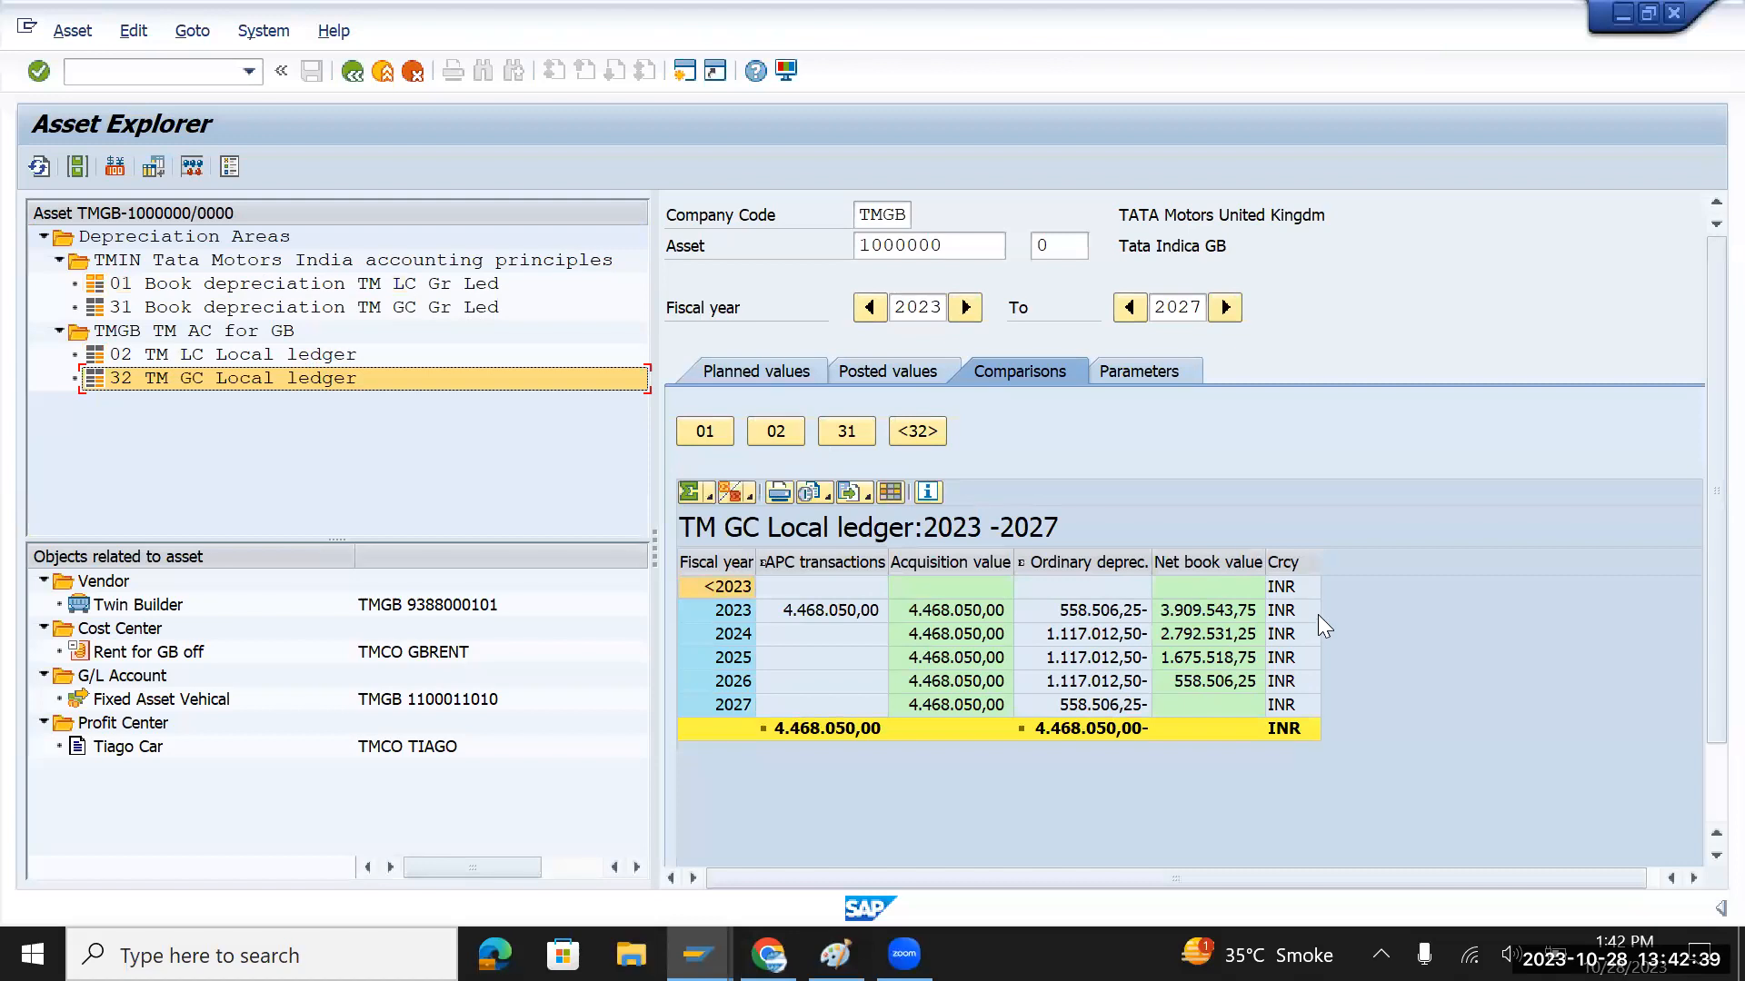
left_click(281, 289)
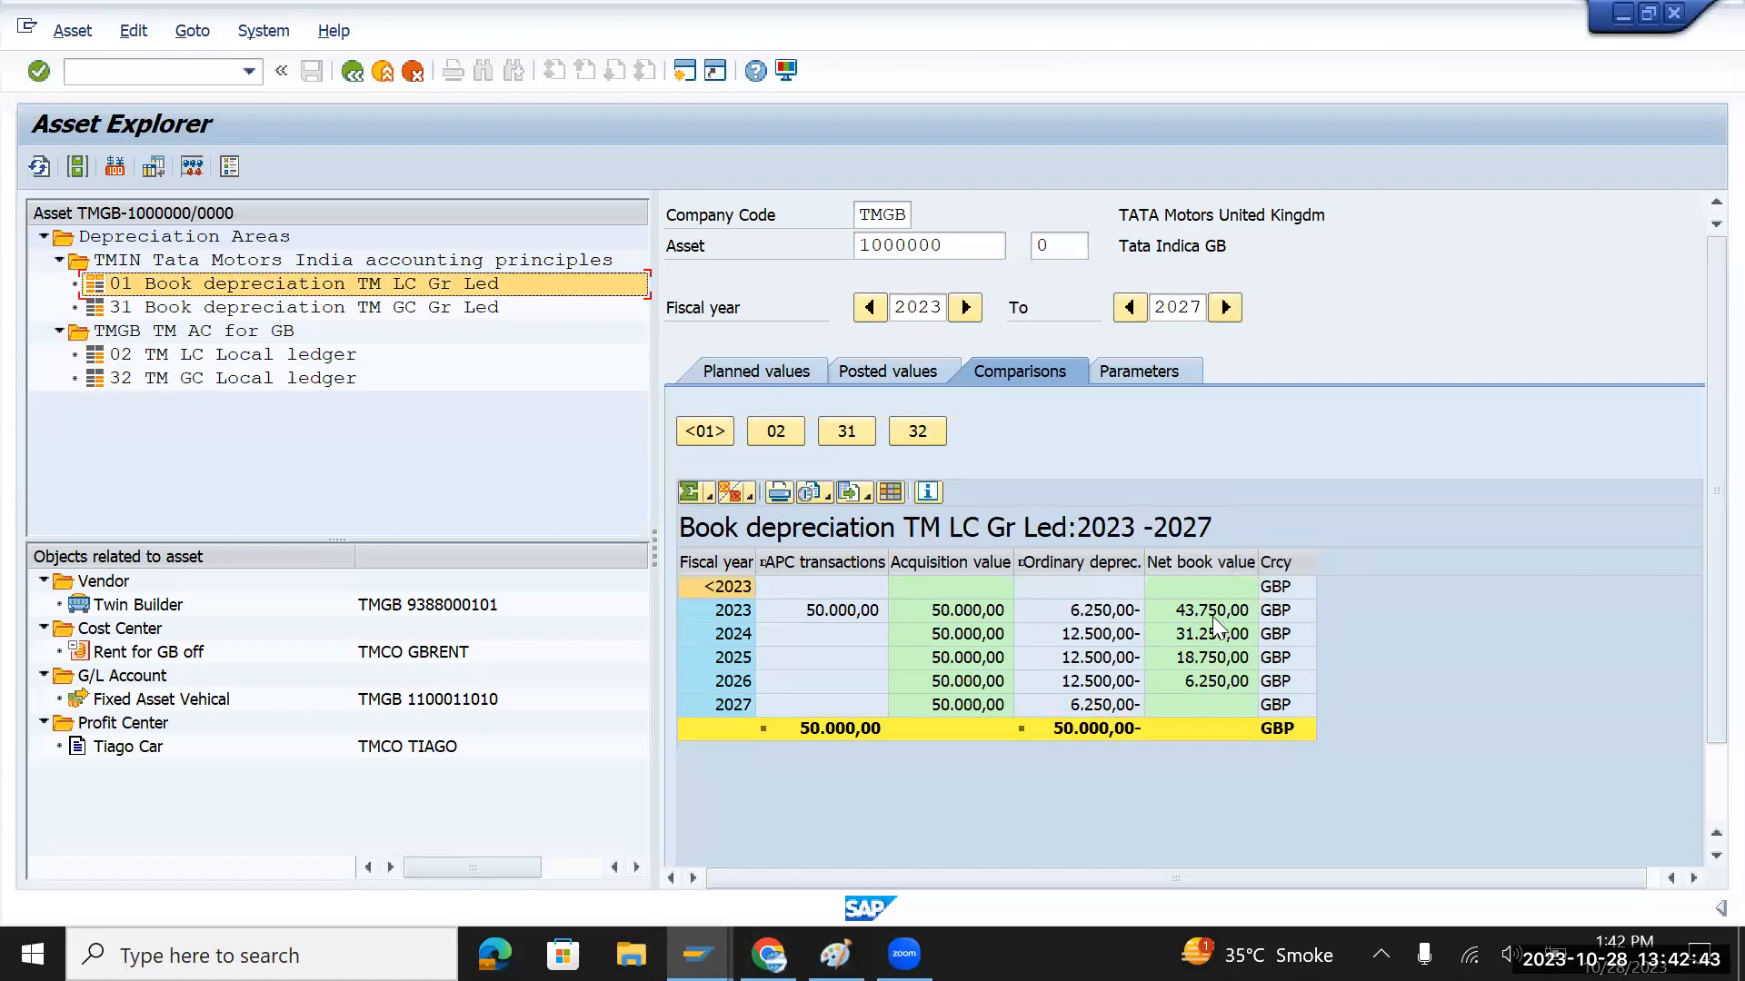
left_click(1216, 565)
left_click(1276, 562)
left_click(357, 309)
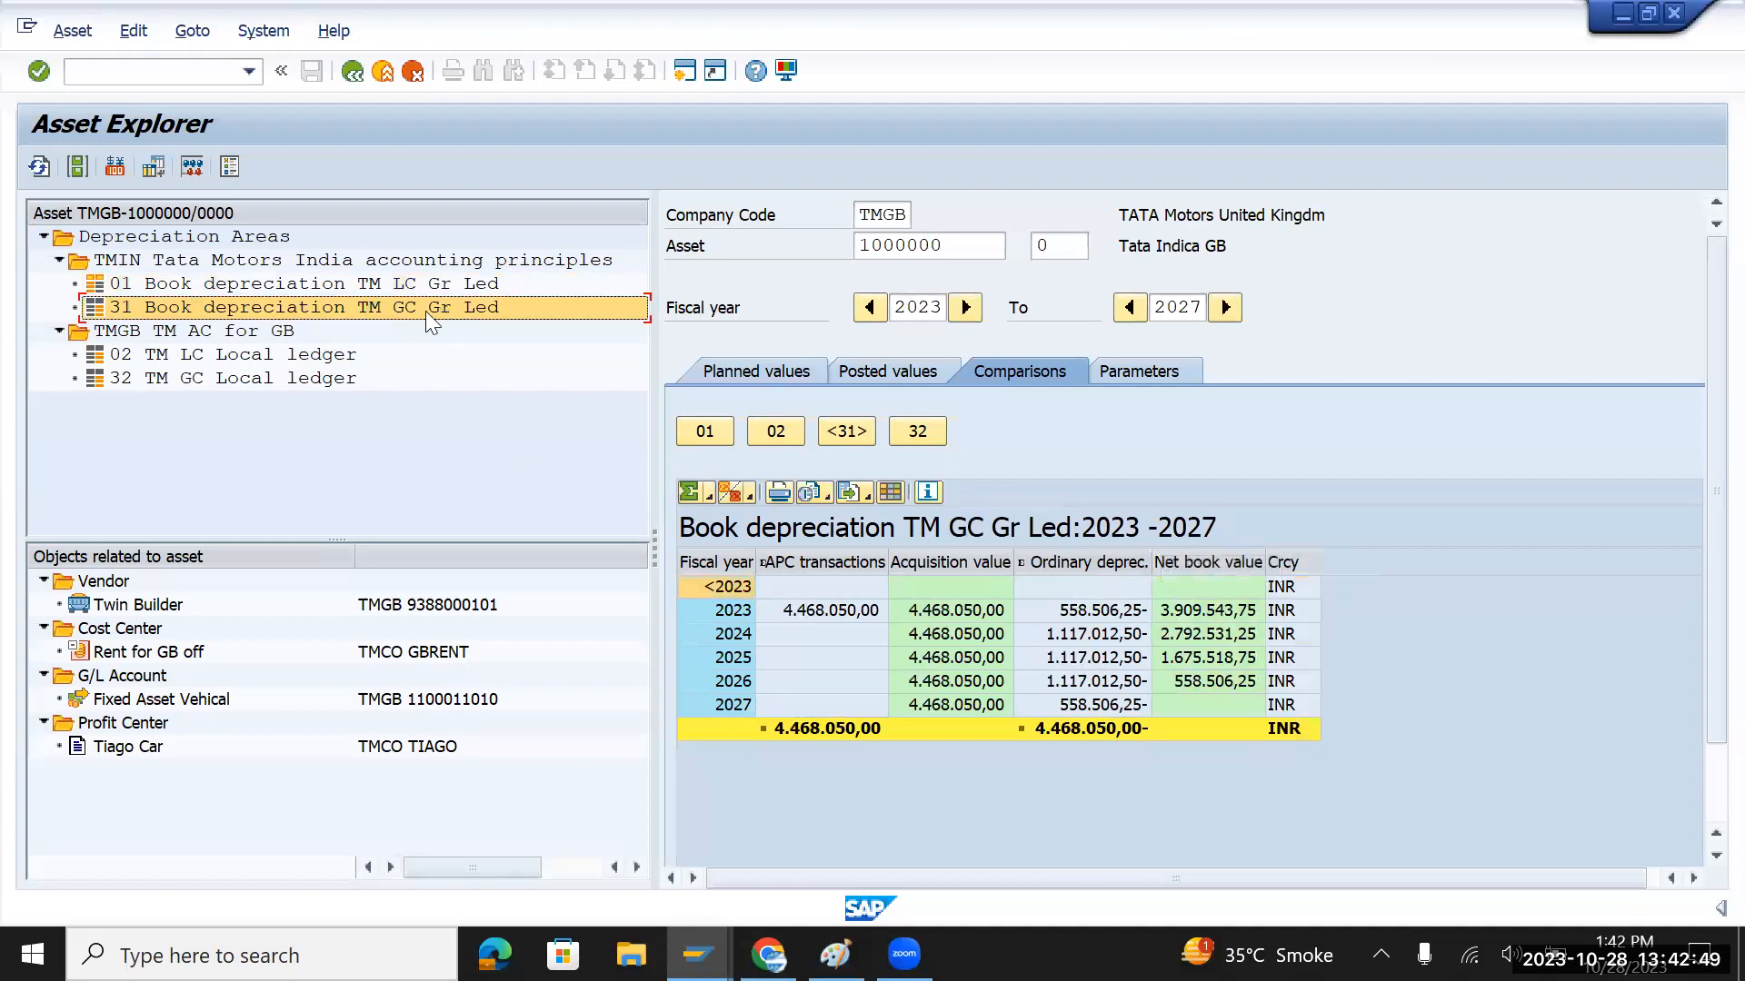
left_click(1258, 563)
left_click(1303, 563)
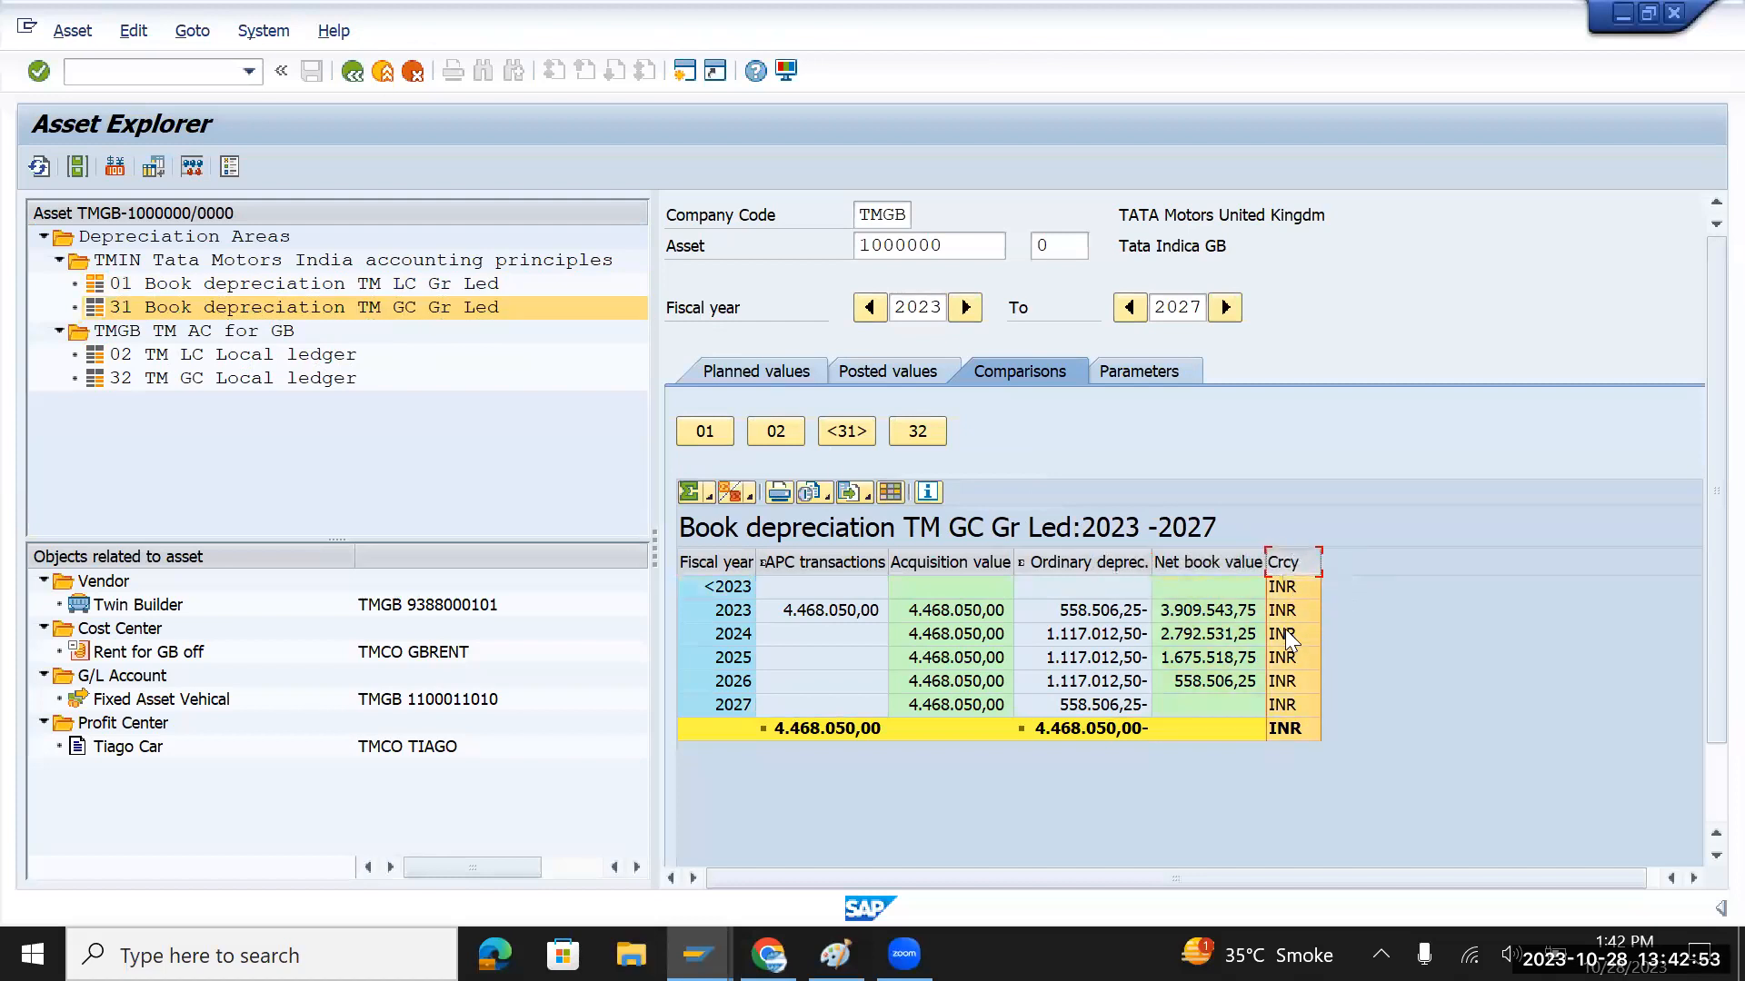
left_click(1208, 562)
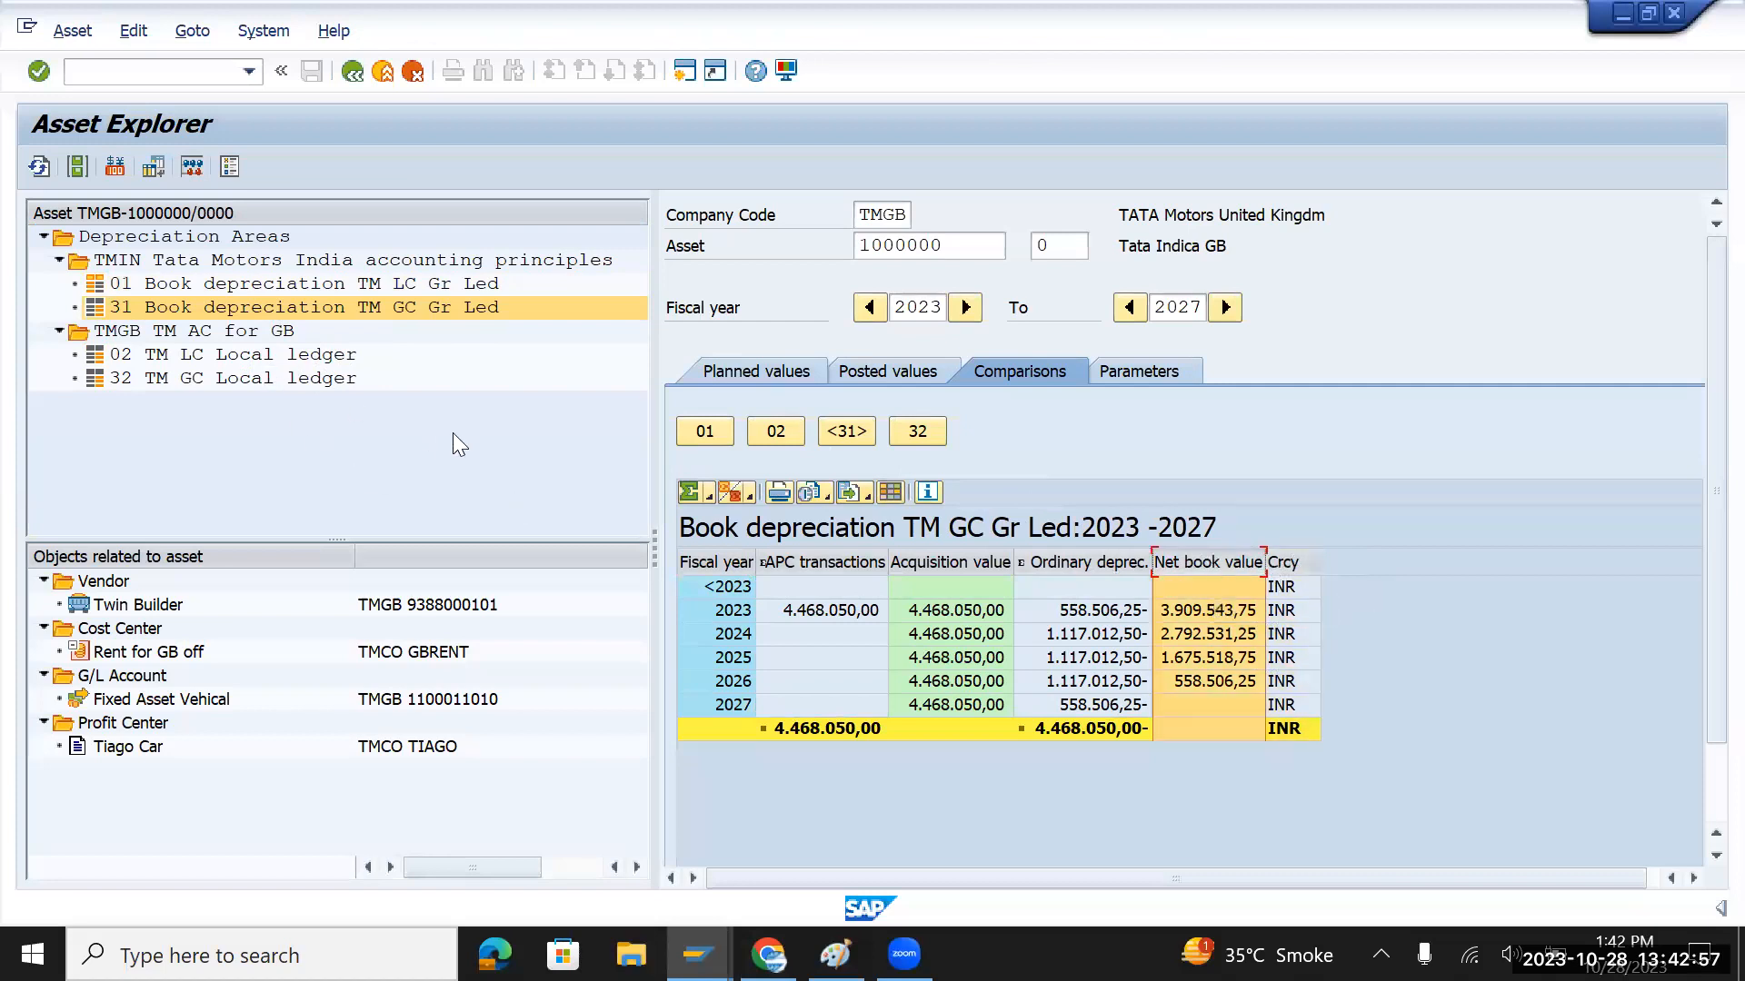
left_click(263, 354)
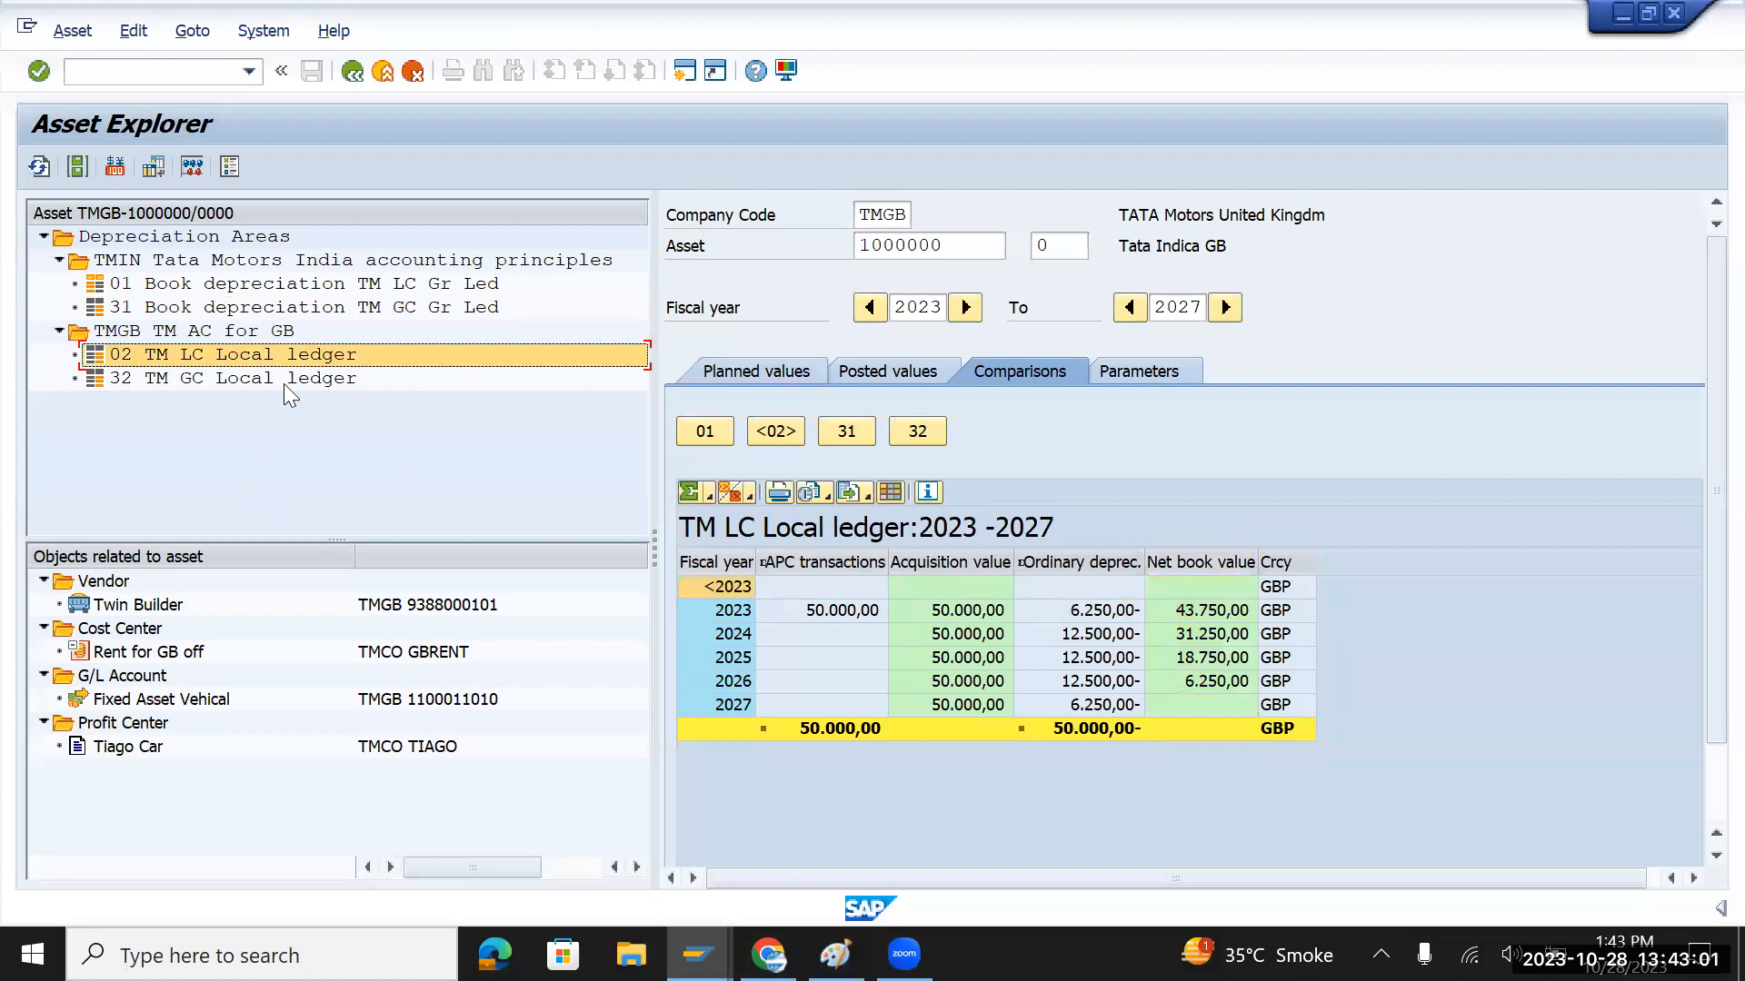
Check depreciation area 32's yearly comparison and open the acquisition-from-purchase-with-vendor posting with transaction F-90
left_click(287, 379)
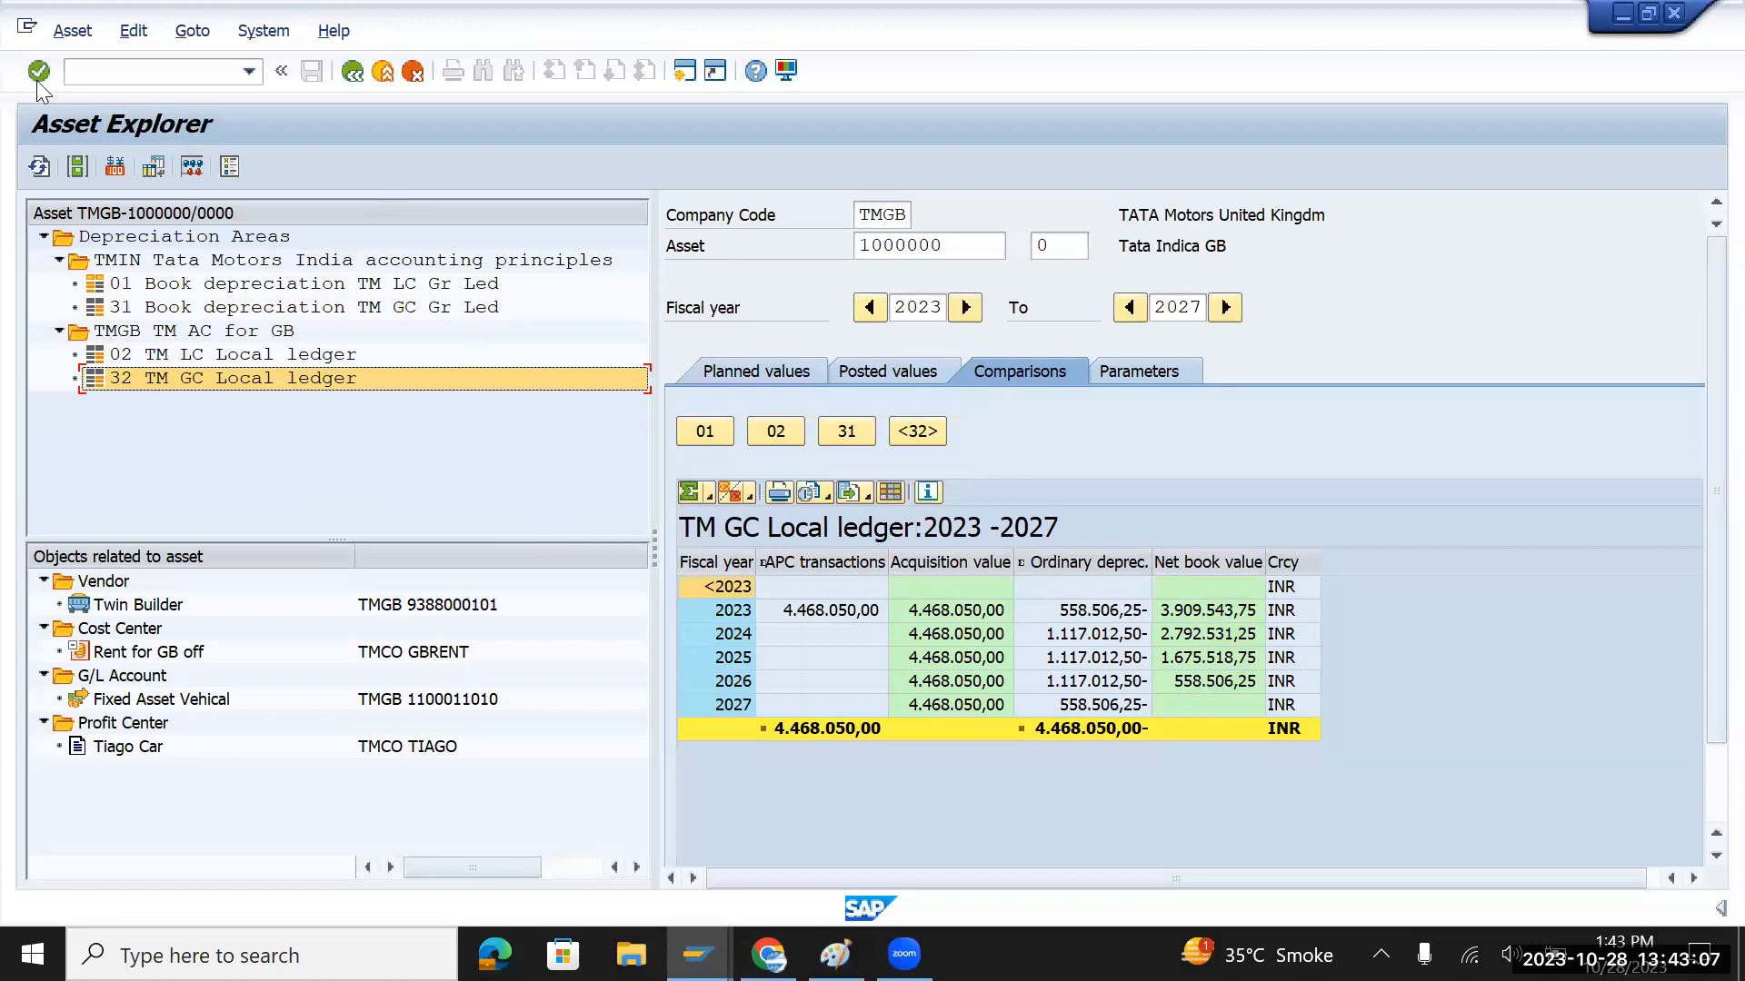
left_click(111, 76)
type("/n")
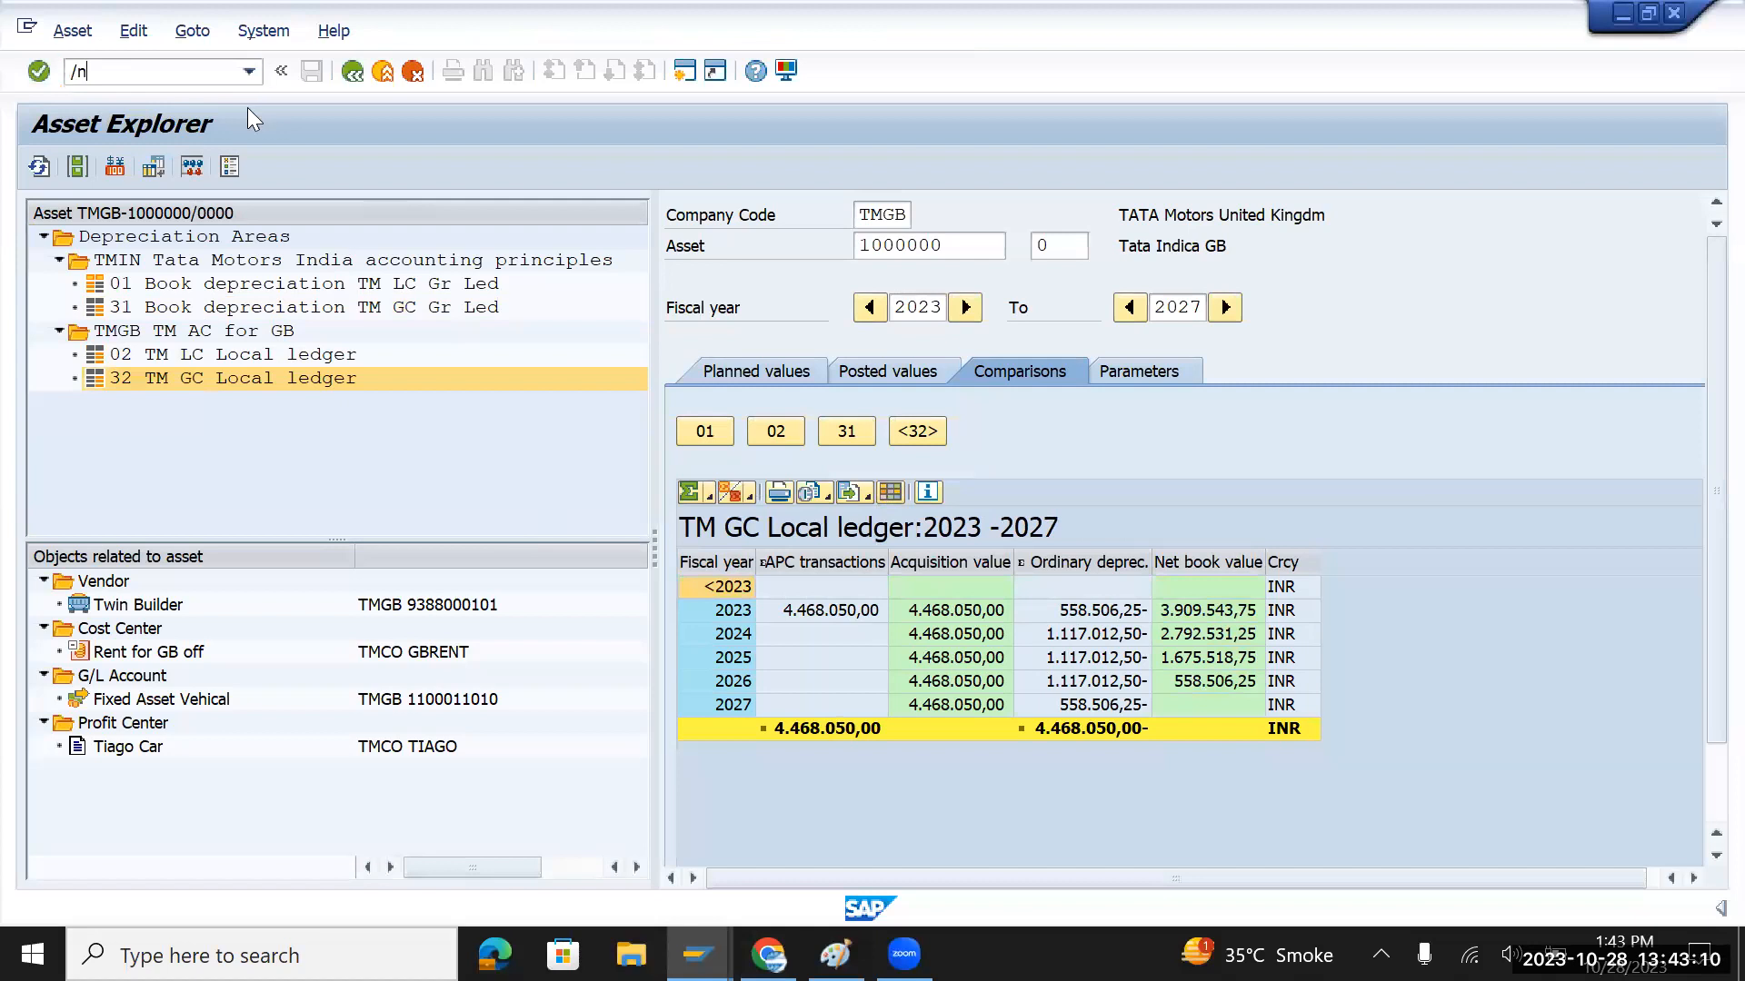
key("Return")
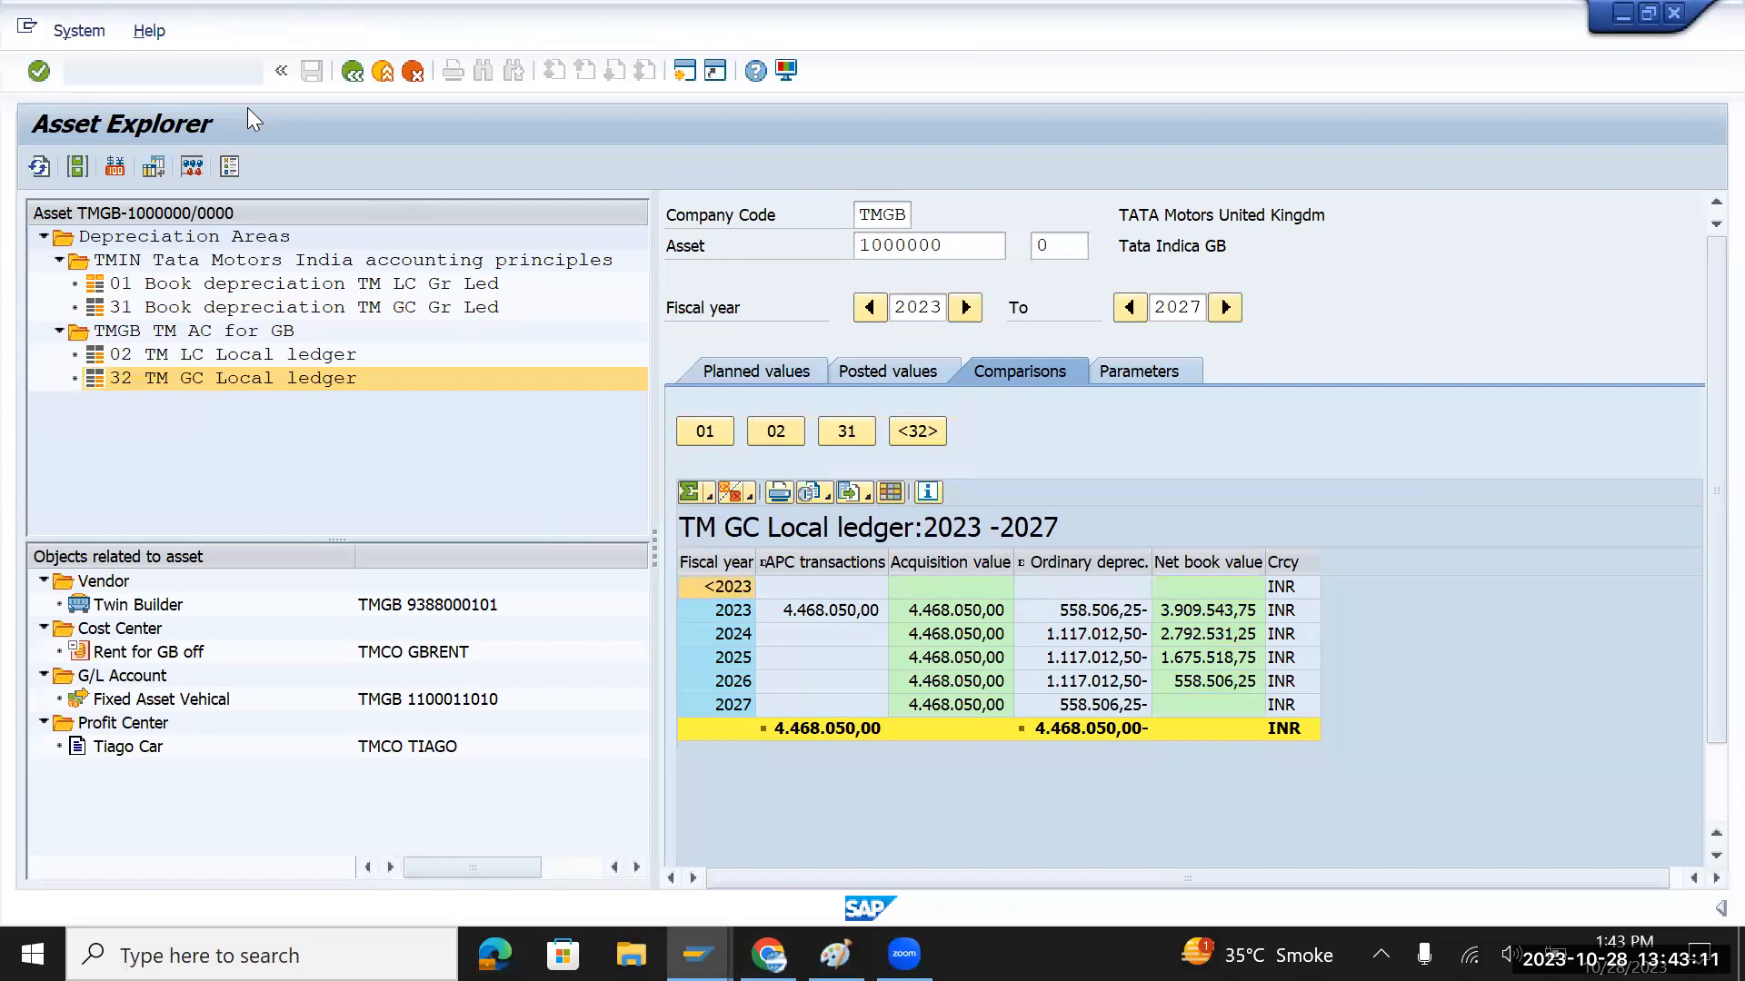
type("f")
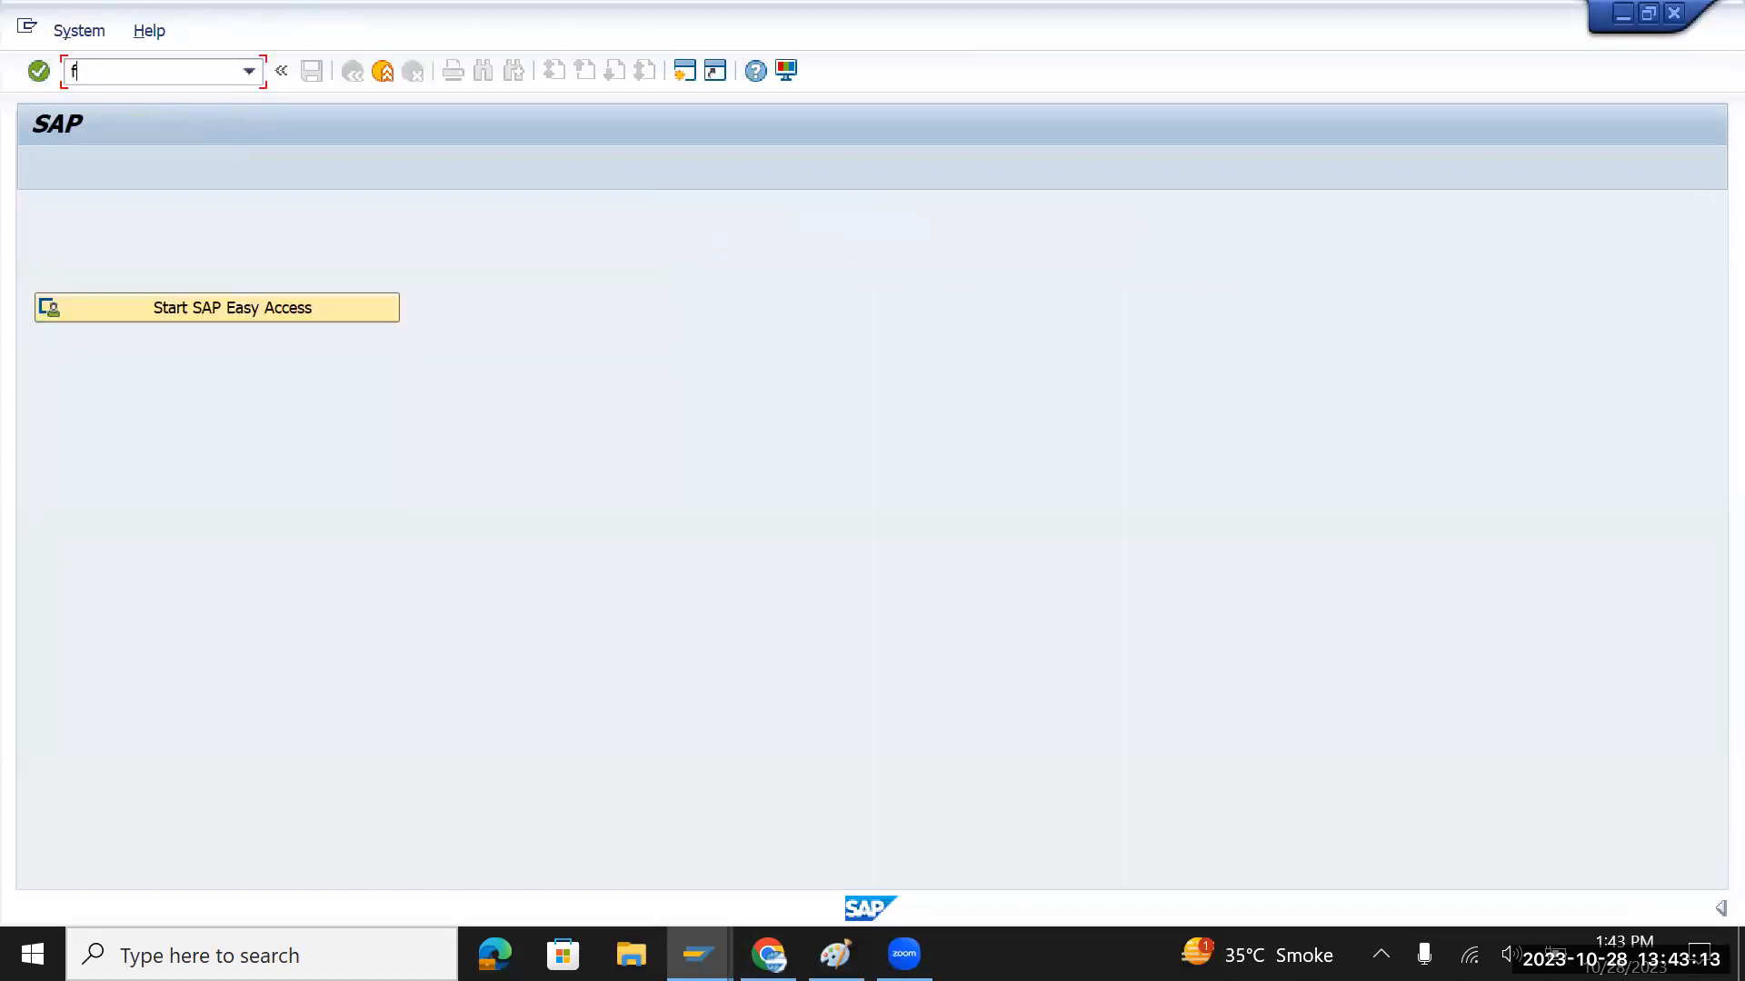
type("f-90")
key("Return")
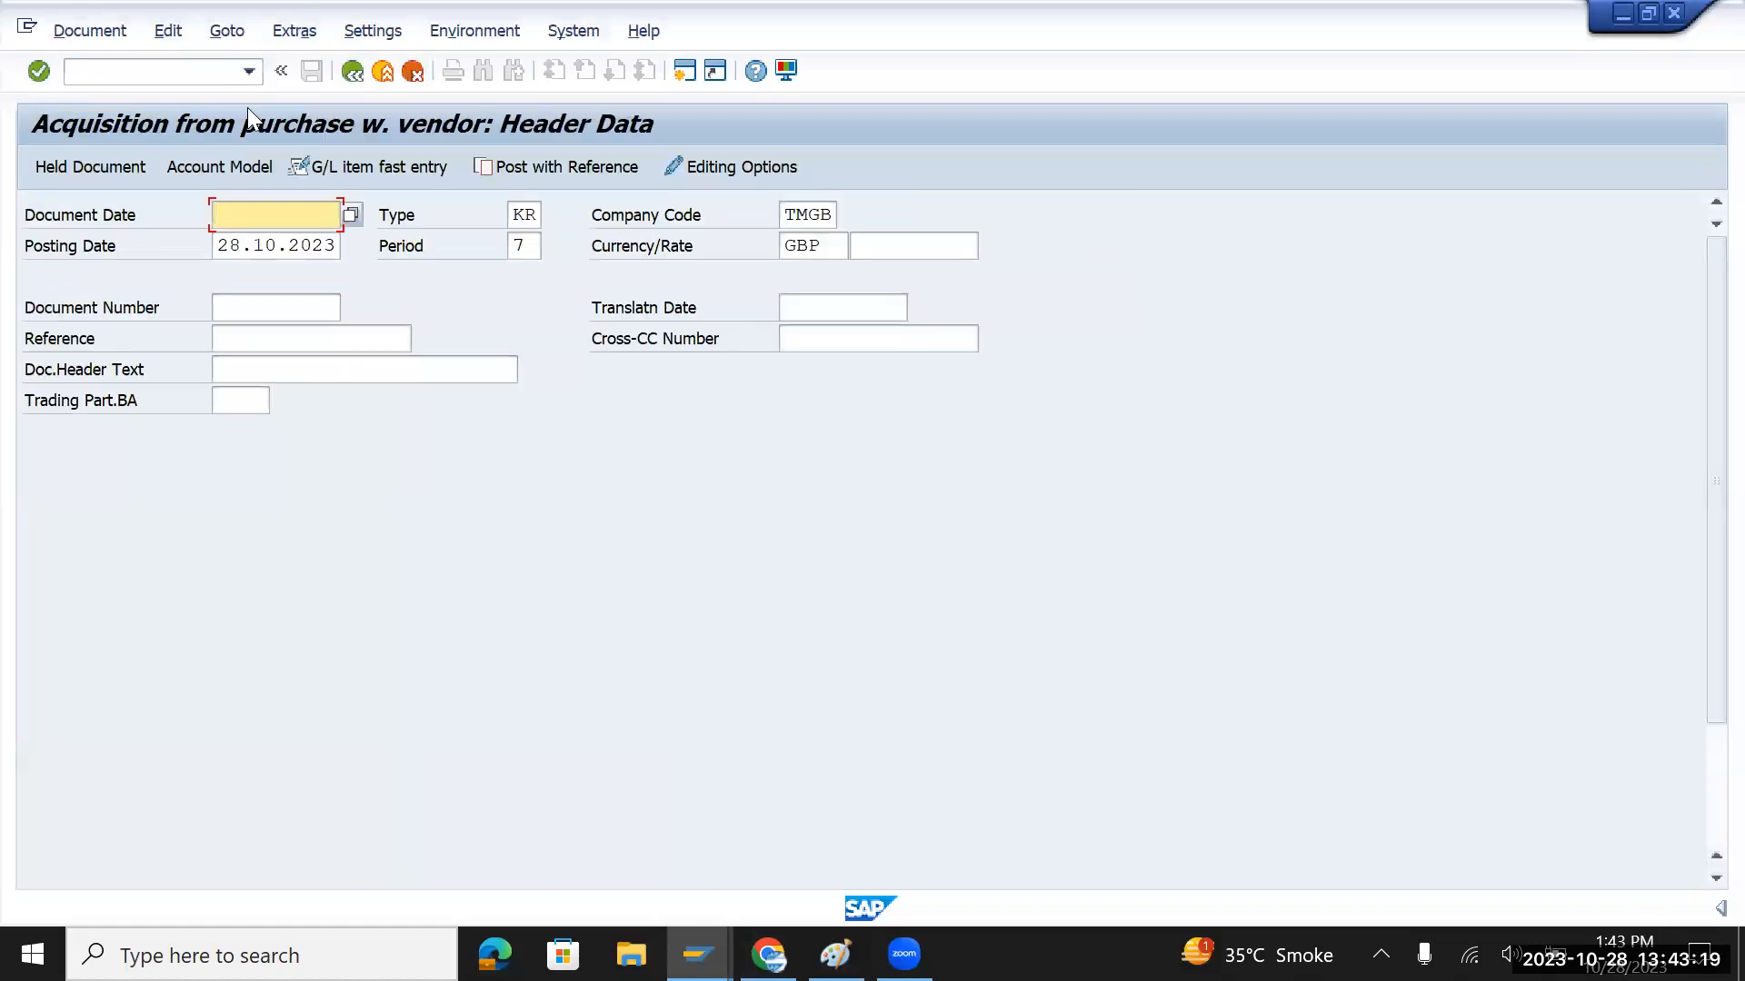
Set the document date to 28.10.2023 by copying the posting date
type("2")
key("Down")
key("alt+d")
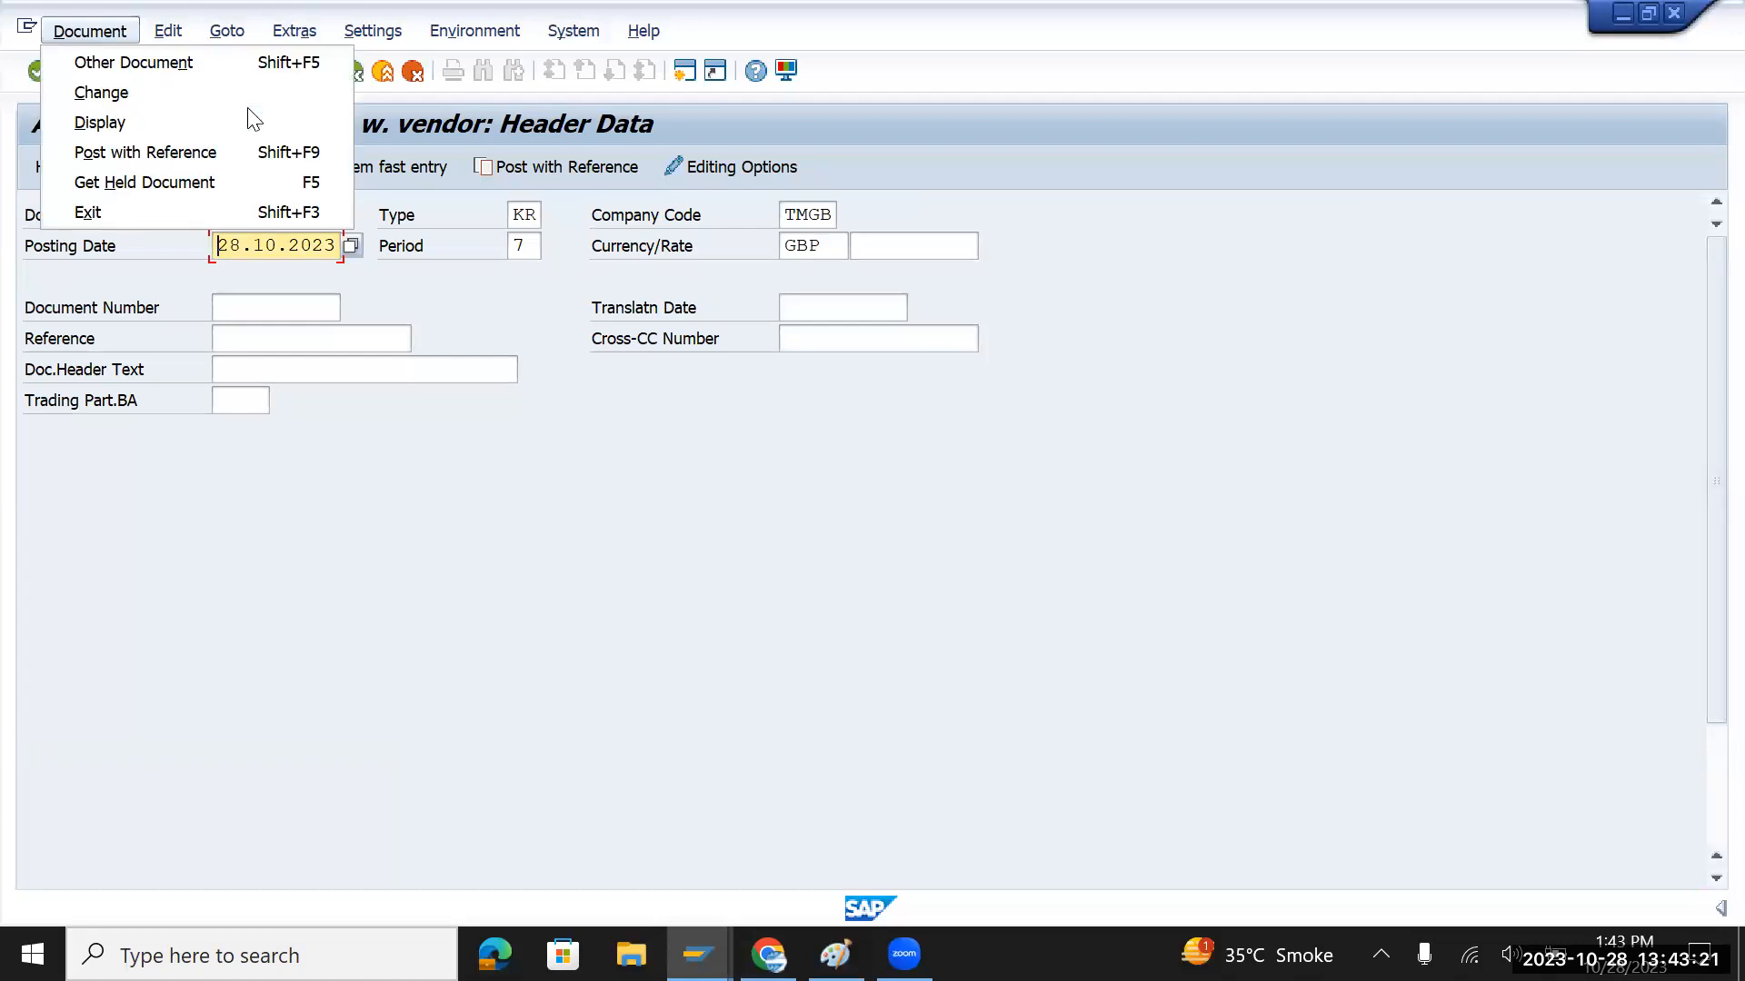
left_click(454, 292)
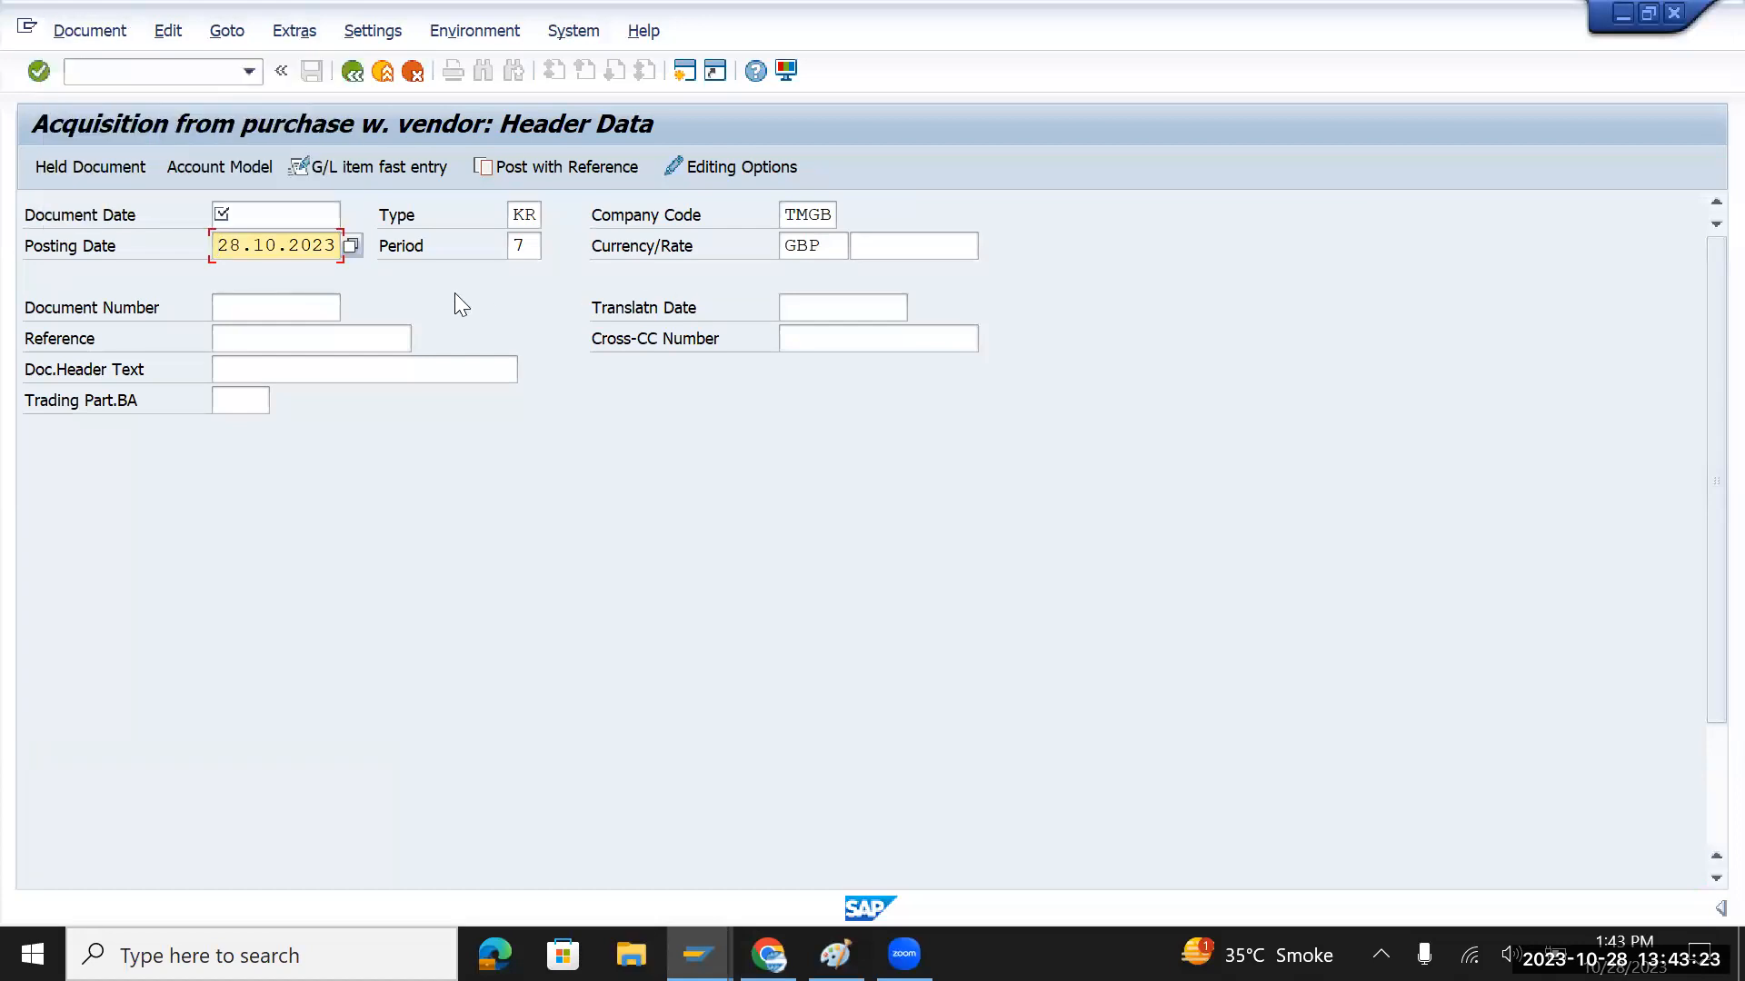
key("shift+Right")
key("shift+Right")
key("shift+Right")
key("shift+Right")
key("shift+Right")
key("shift+Right")
key("shift+Right")
key("shift+Right")
key("shift+Right")
key("shift+Right")
key("ctrl+c")
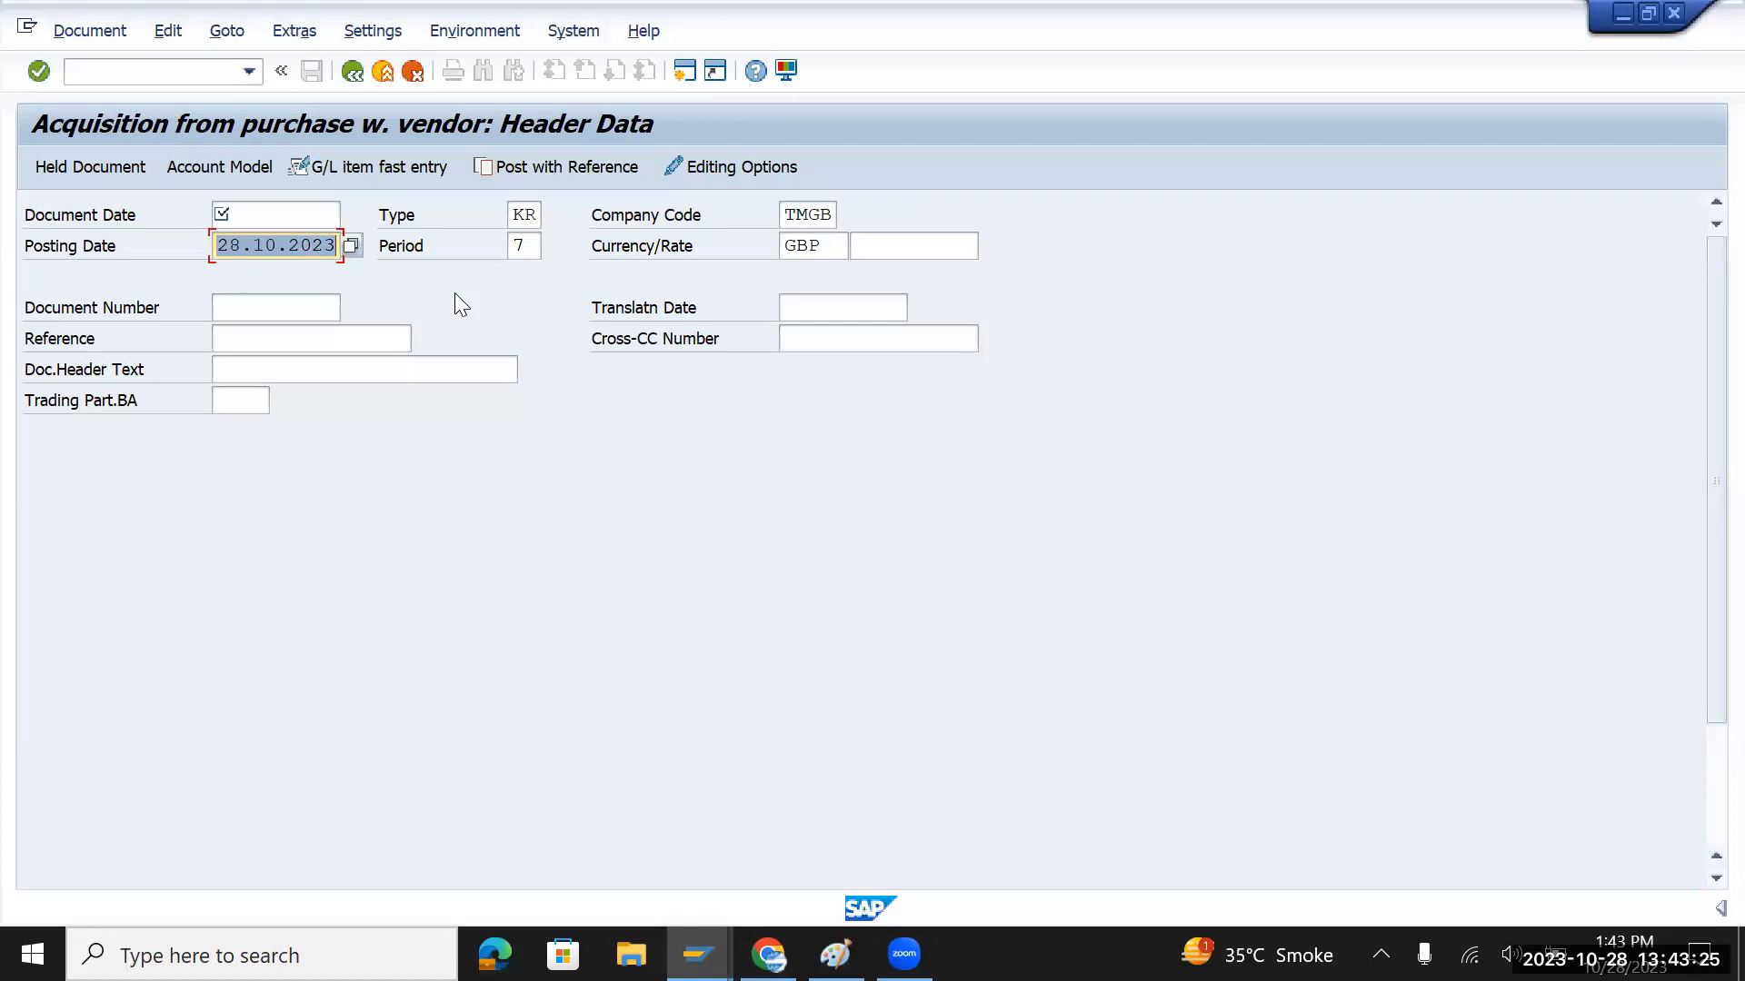
key("Up")
key("ctrl+v")
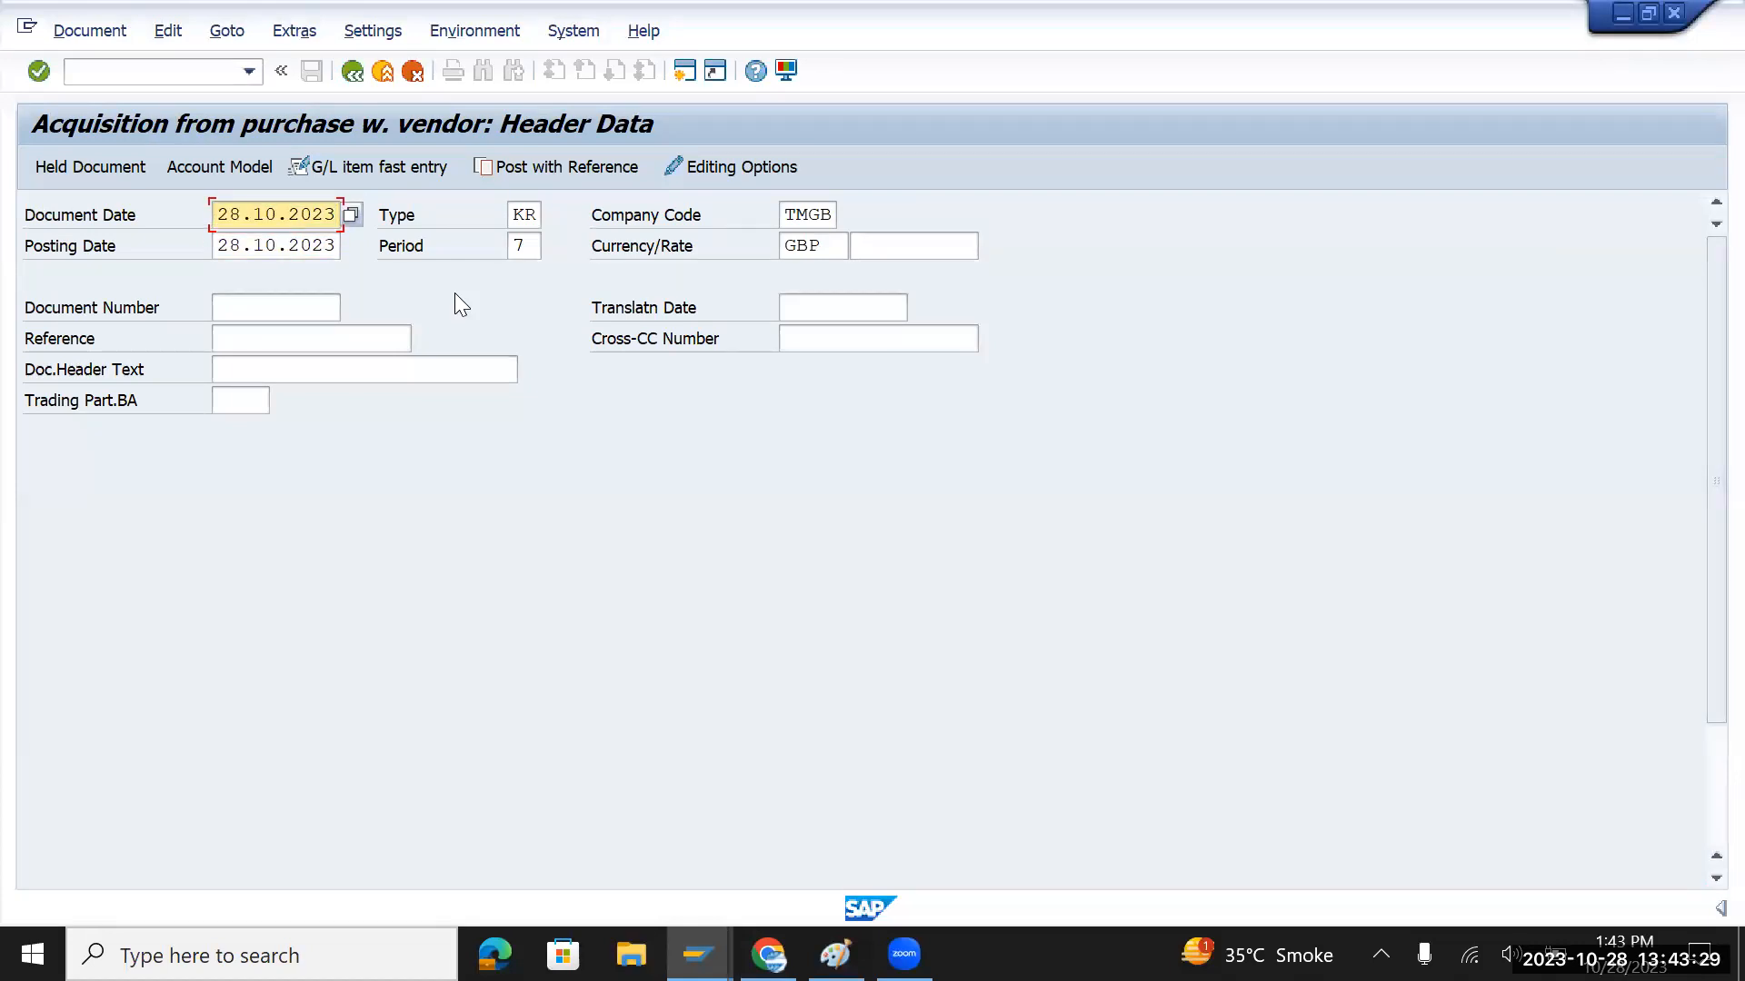
Set the document header's company code to TMUS and its currency to USD
key("Tab")
key("Tab")
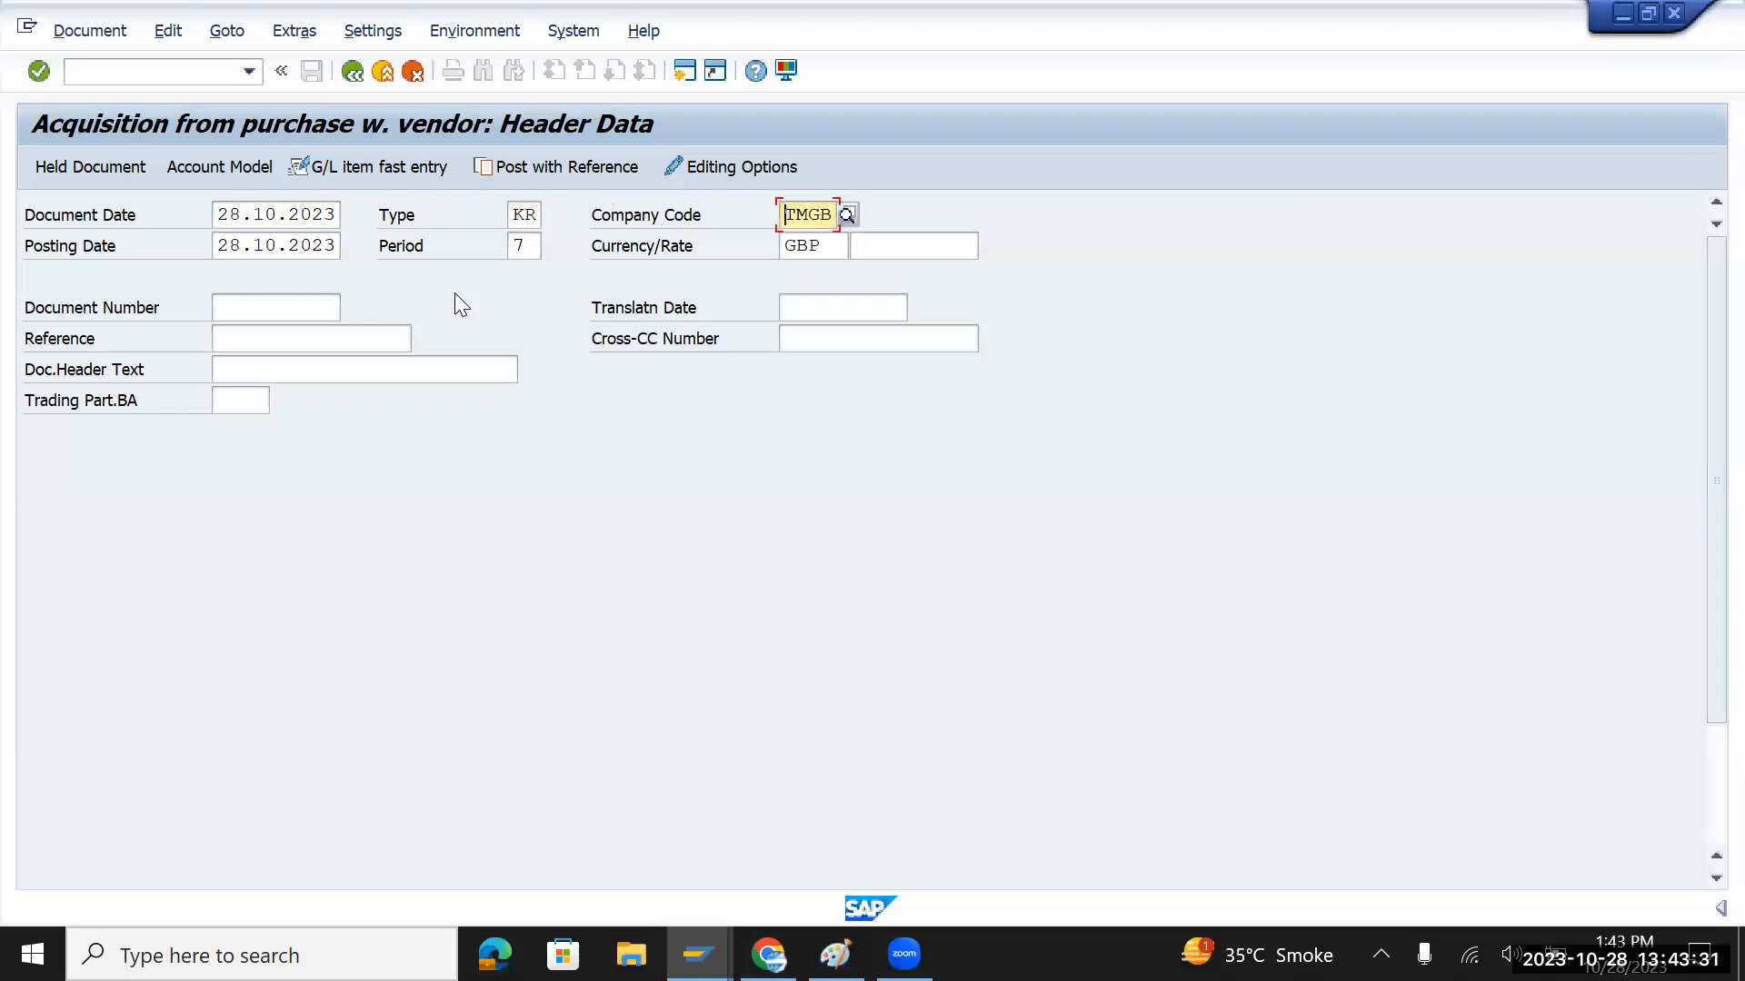
key("Right")
type("US")
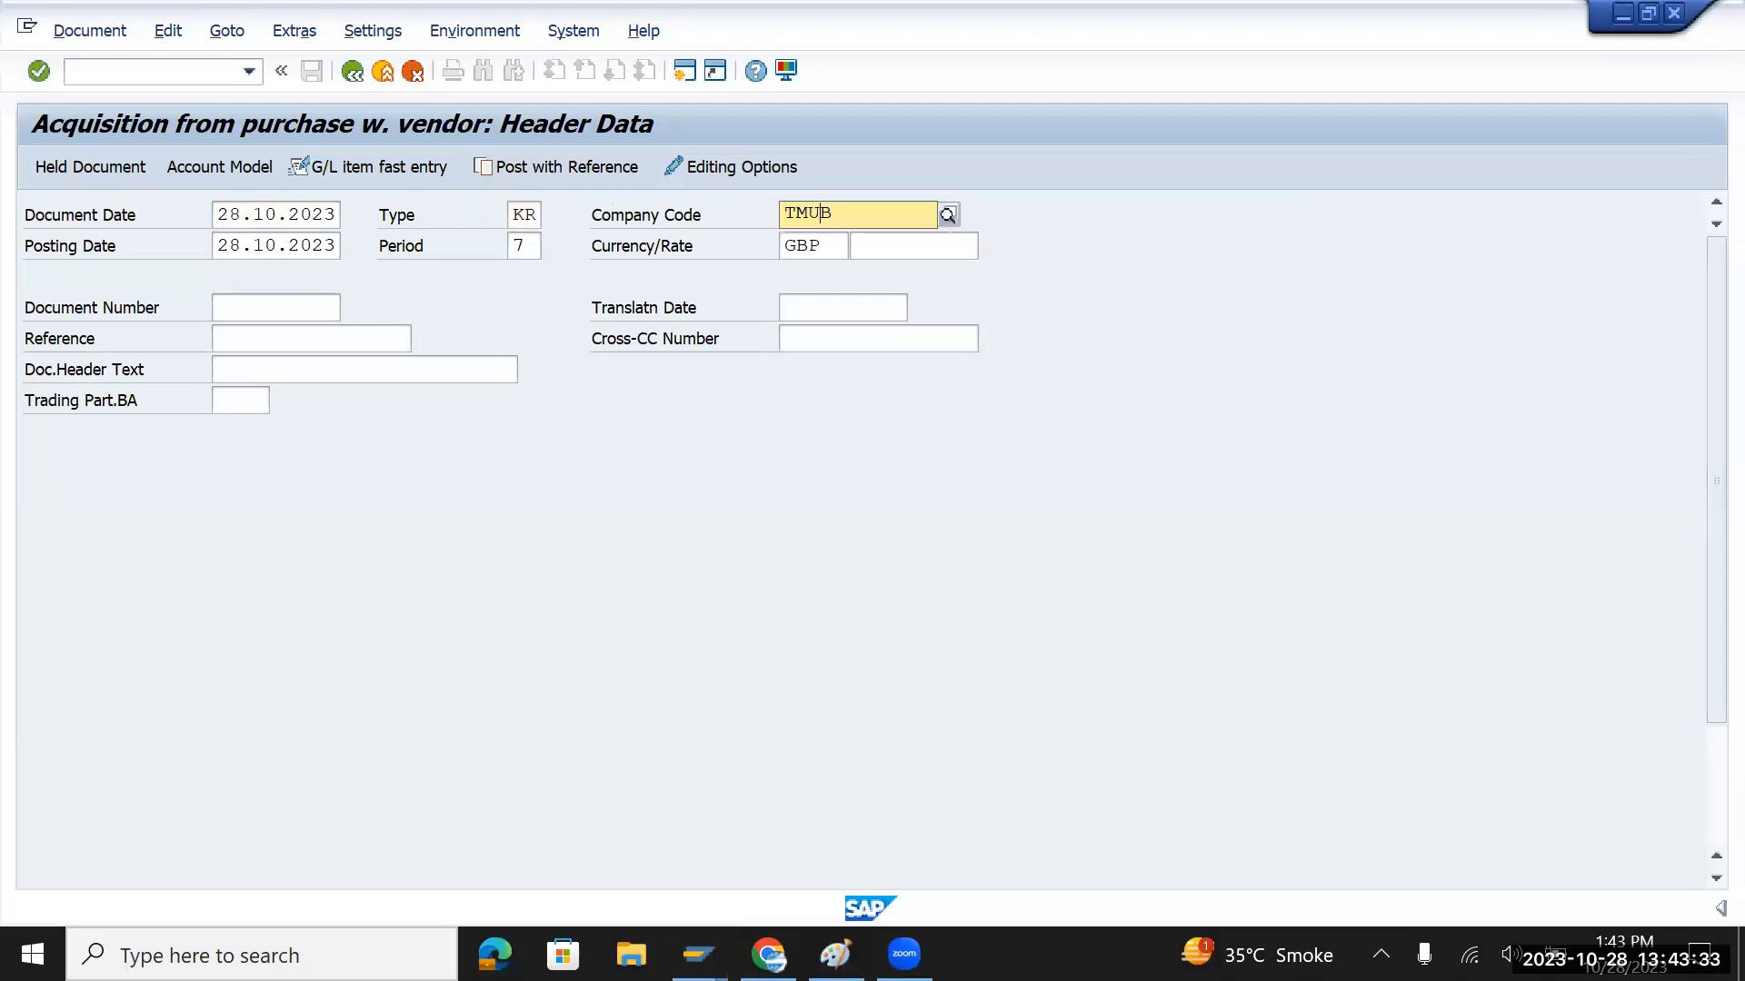
key("Tab")
key("Tab")
key("Tab")
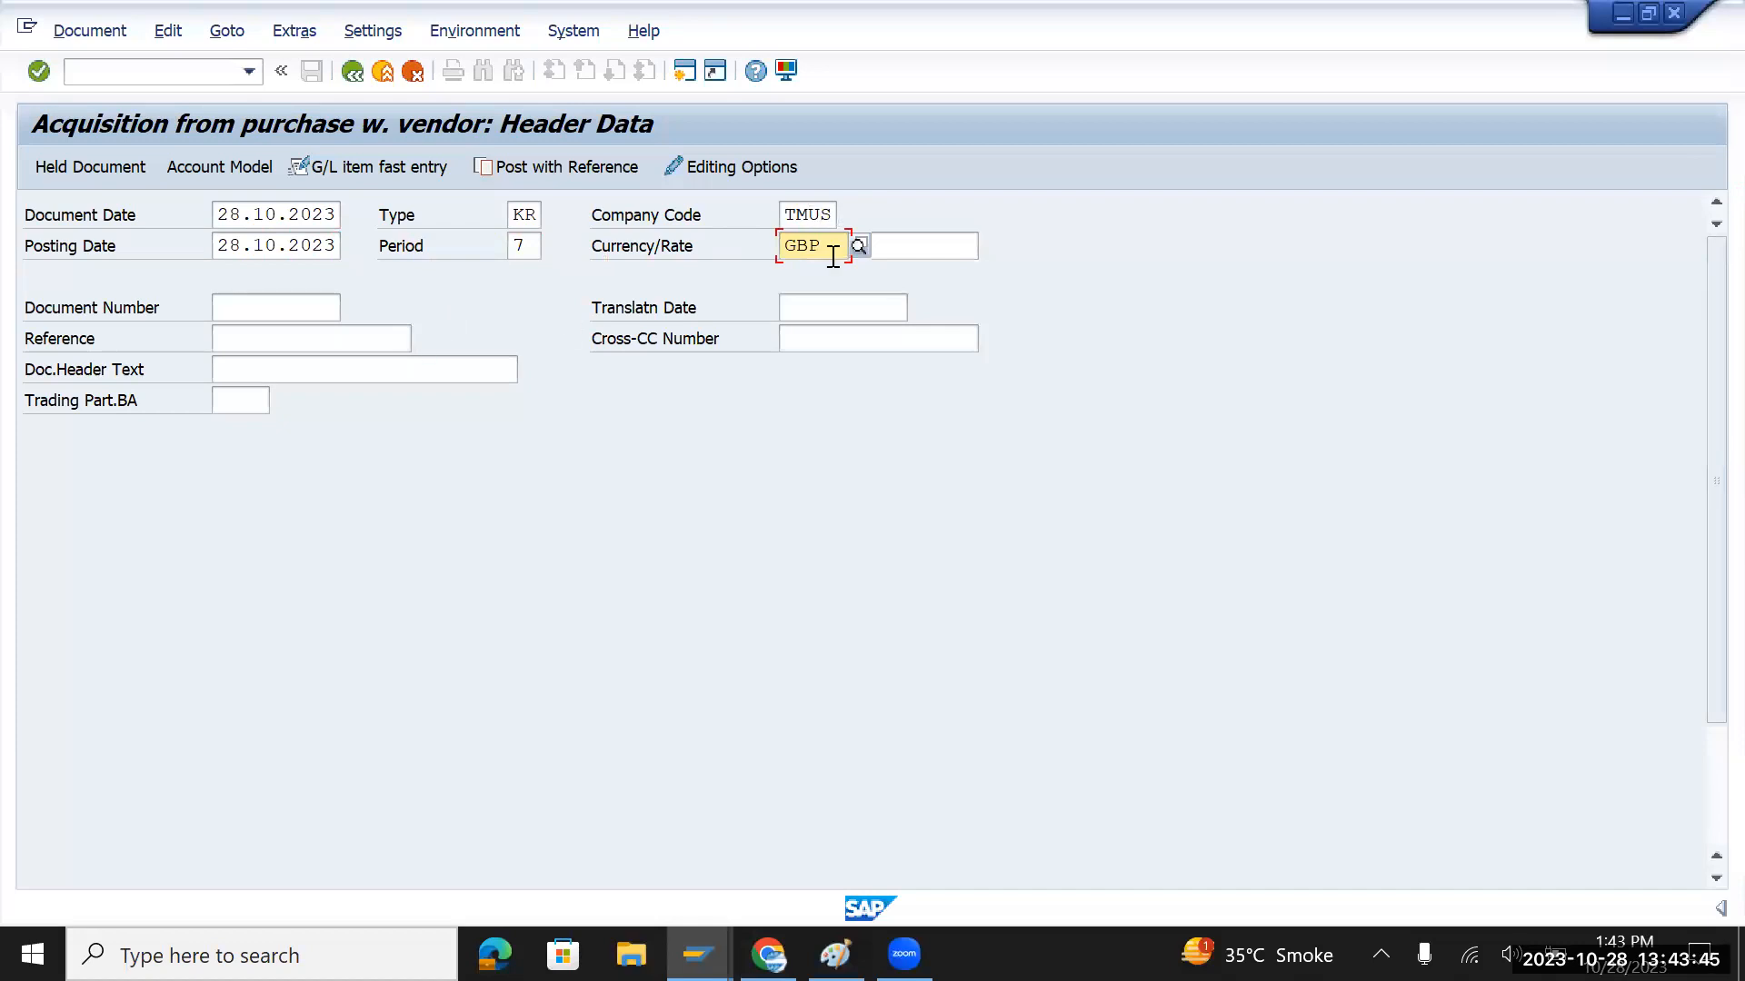
key("BackSpace")
key("BackSpace")
key("BackSpace")
type("US")
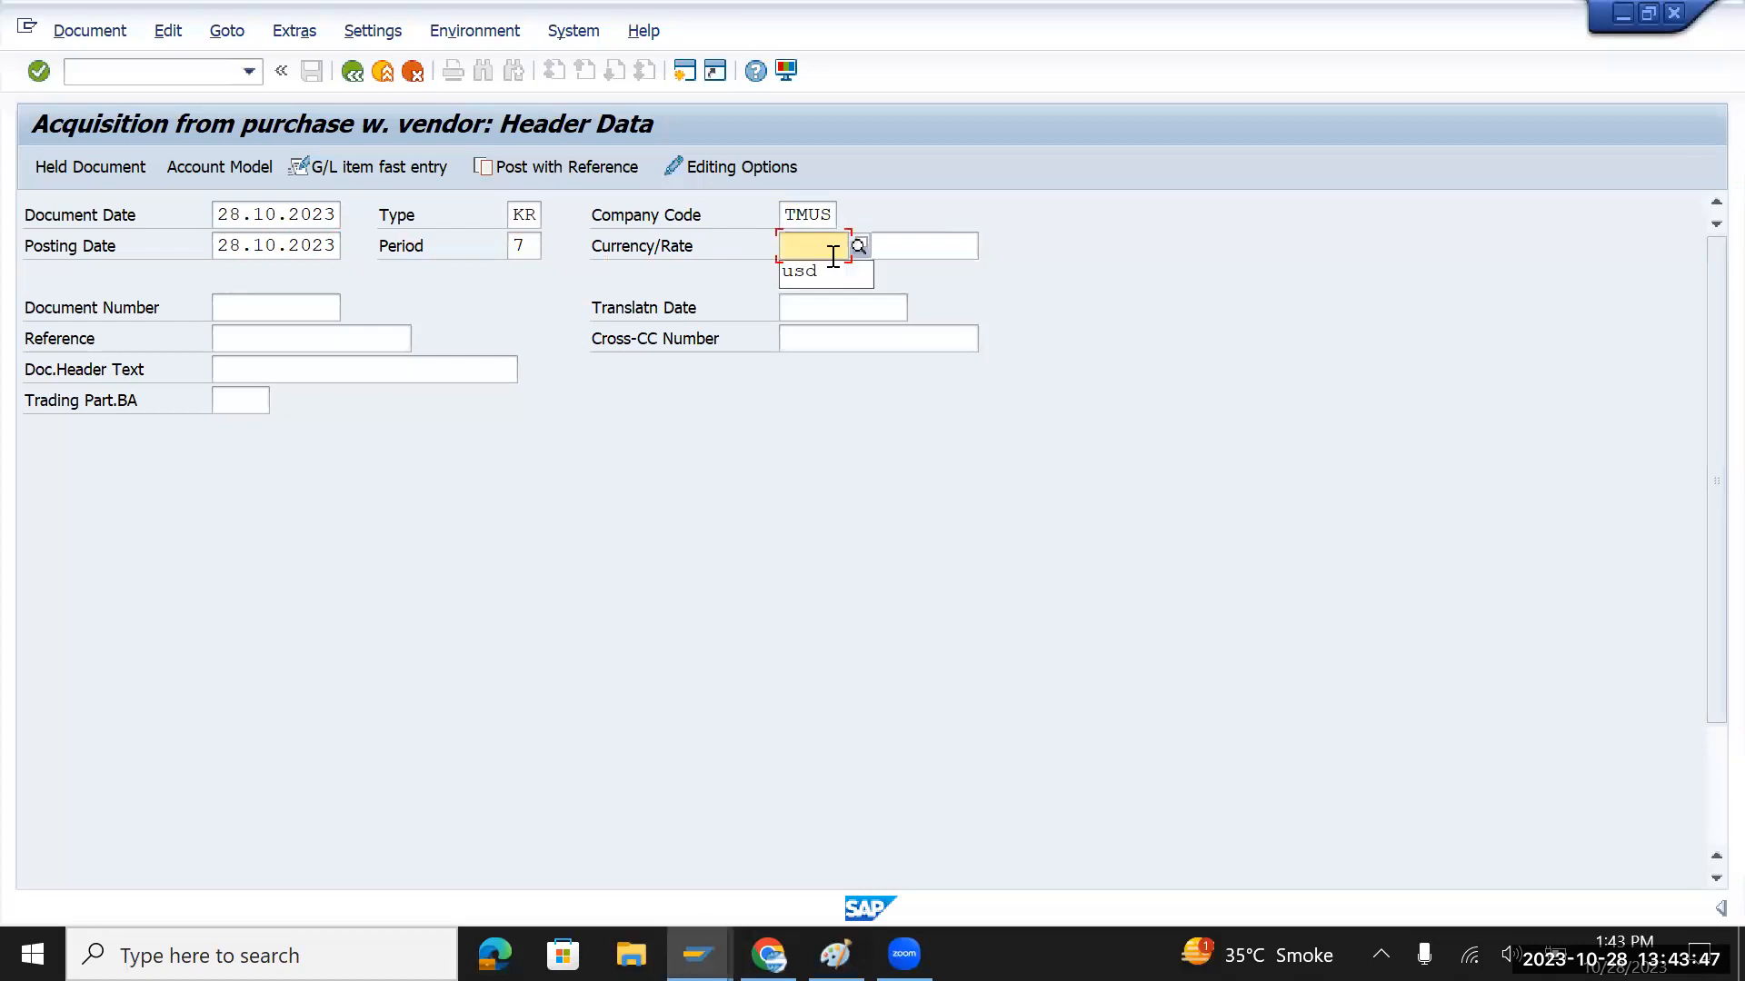
type("d")
key("Tab")
key("Tab")
key("Tab")
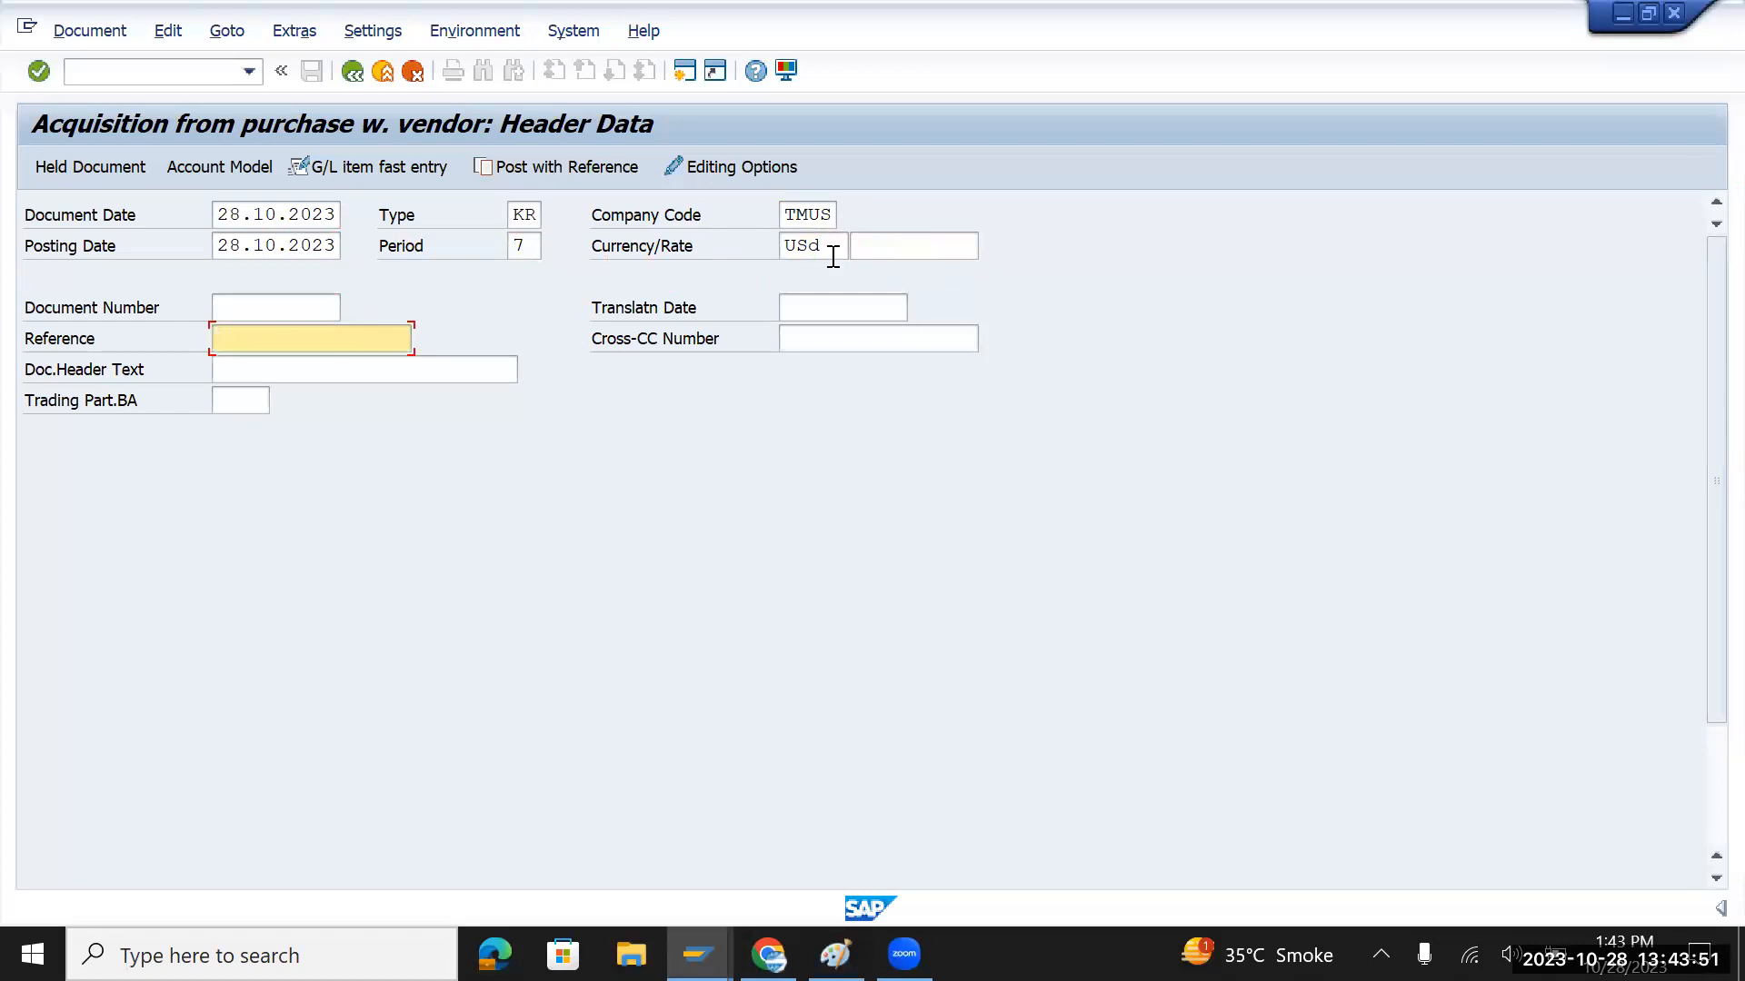
Fill in Asset Pur as both the reference and the document header text
key("Down")
key("Down")
key("Tab")
key("Tab")
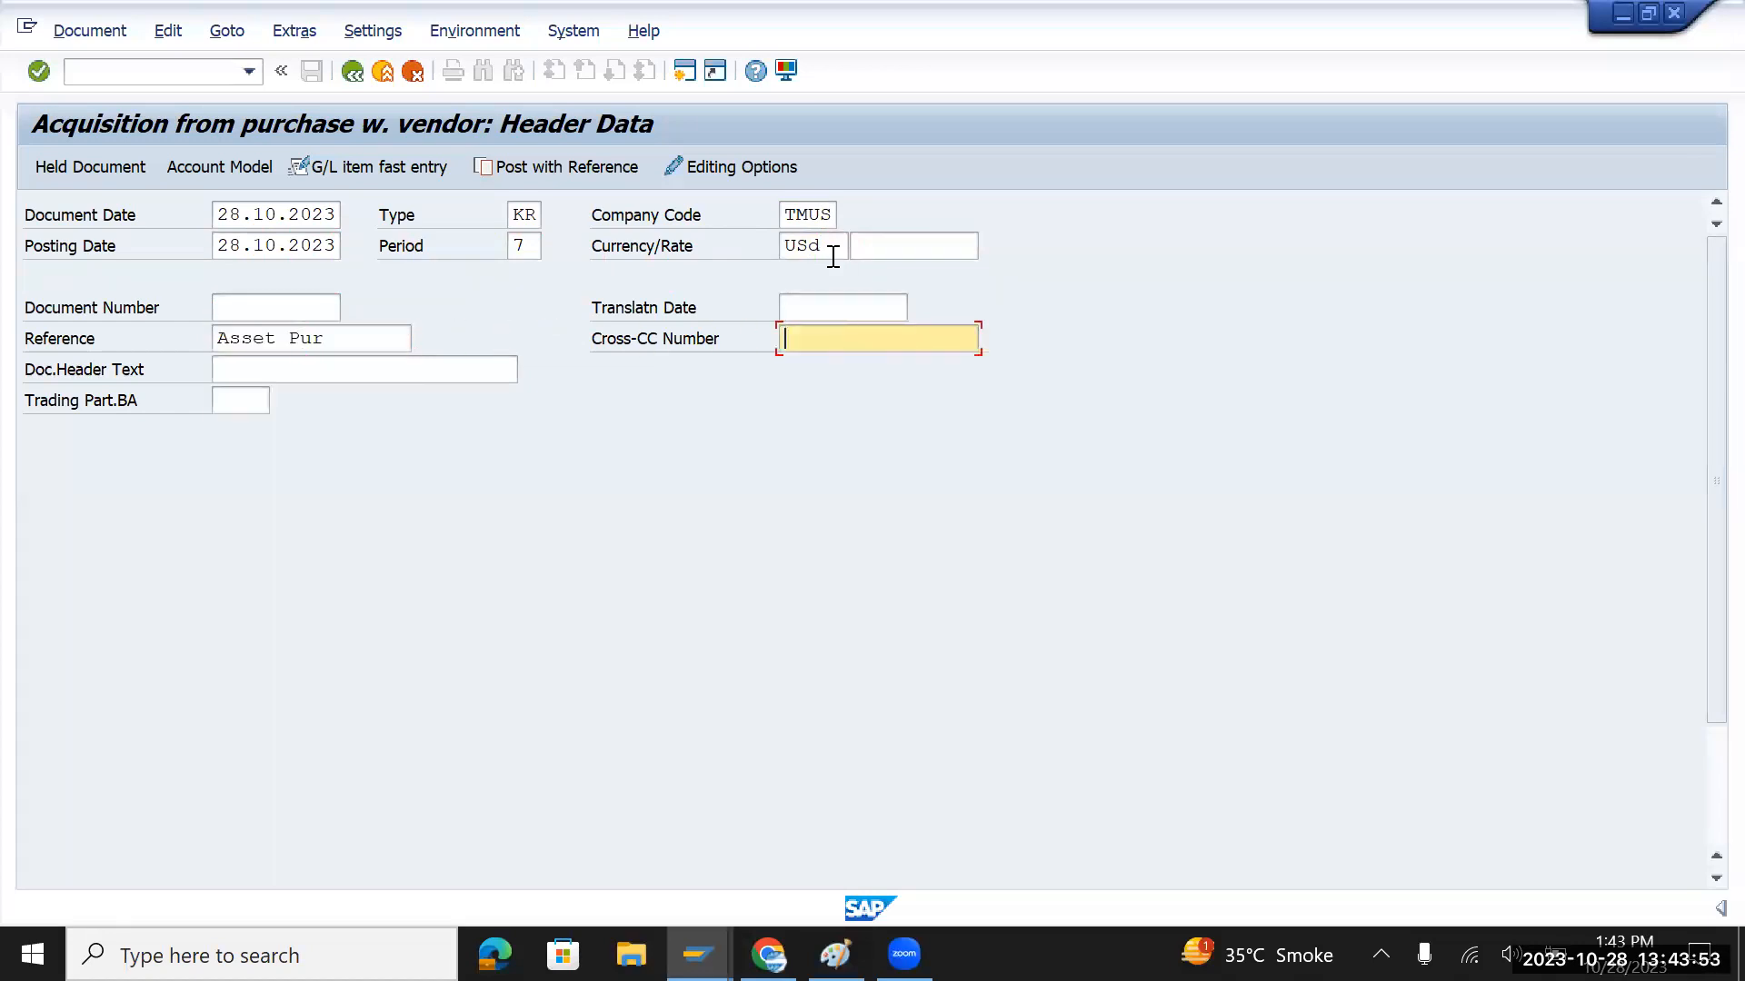
key("Down")
key("Down")
key("Tab")
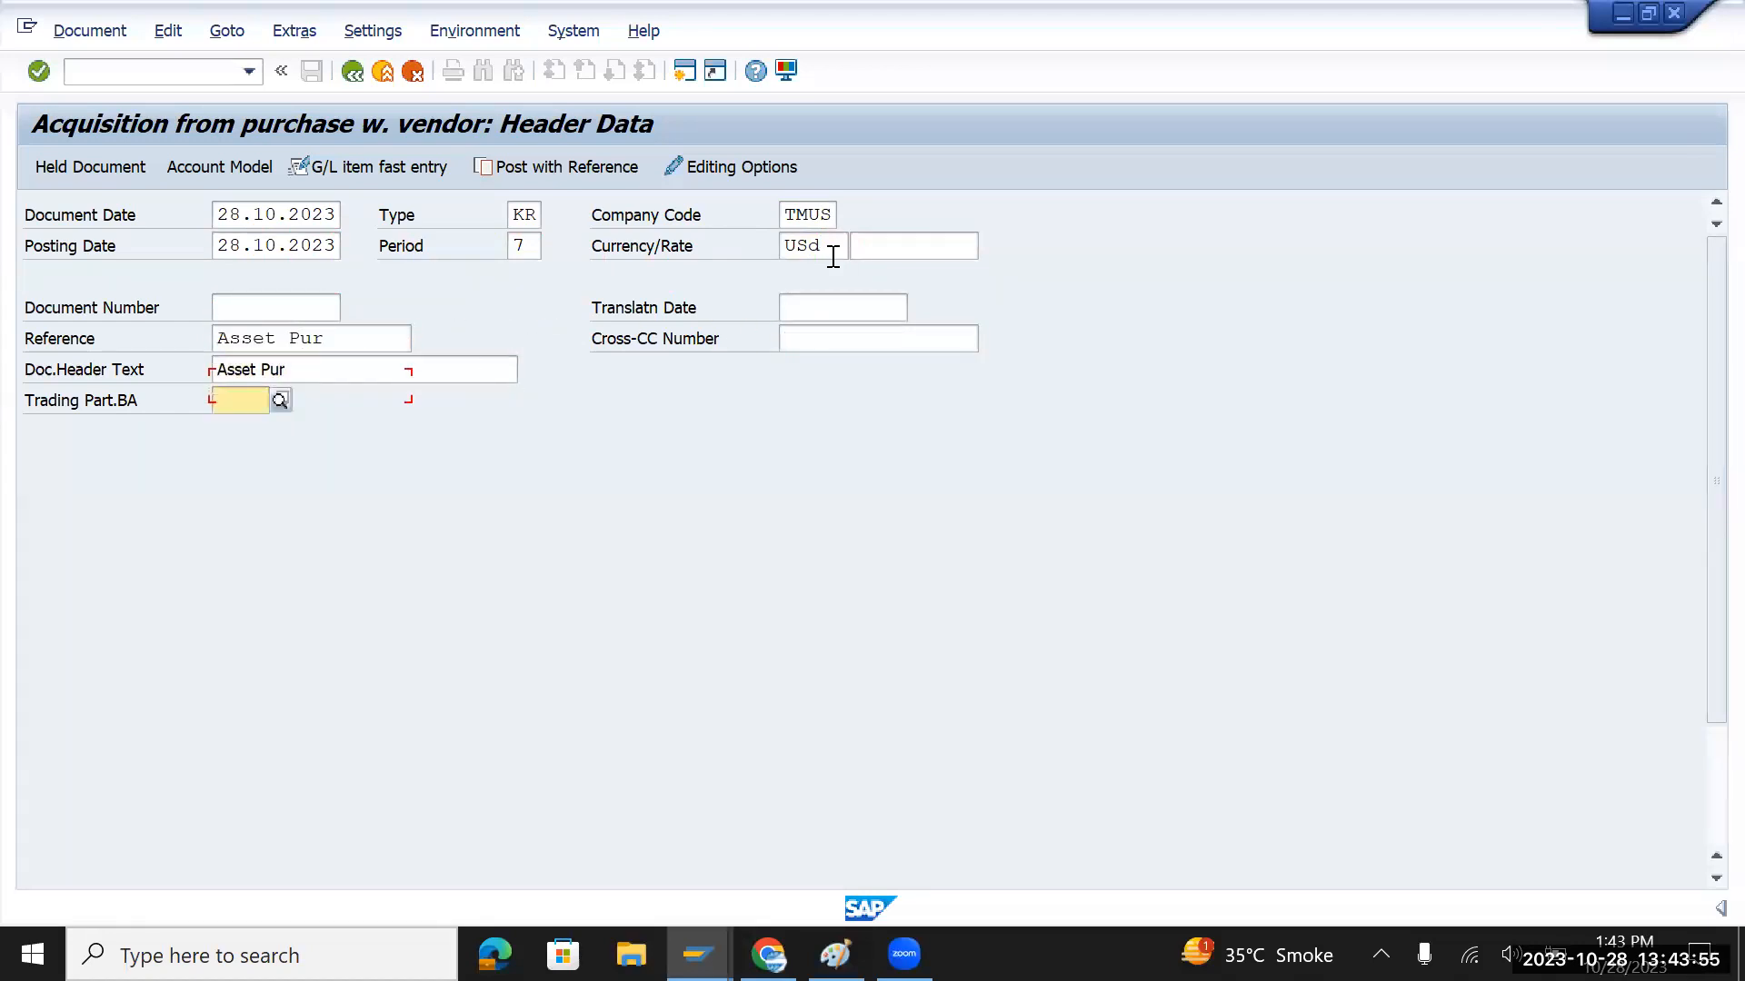
key("Tab")
key("Tab")
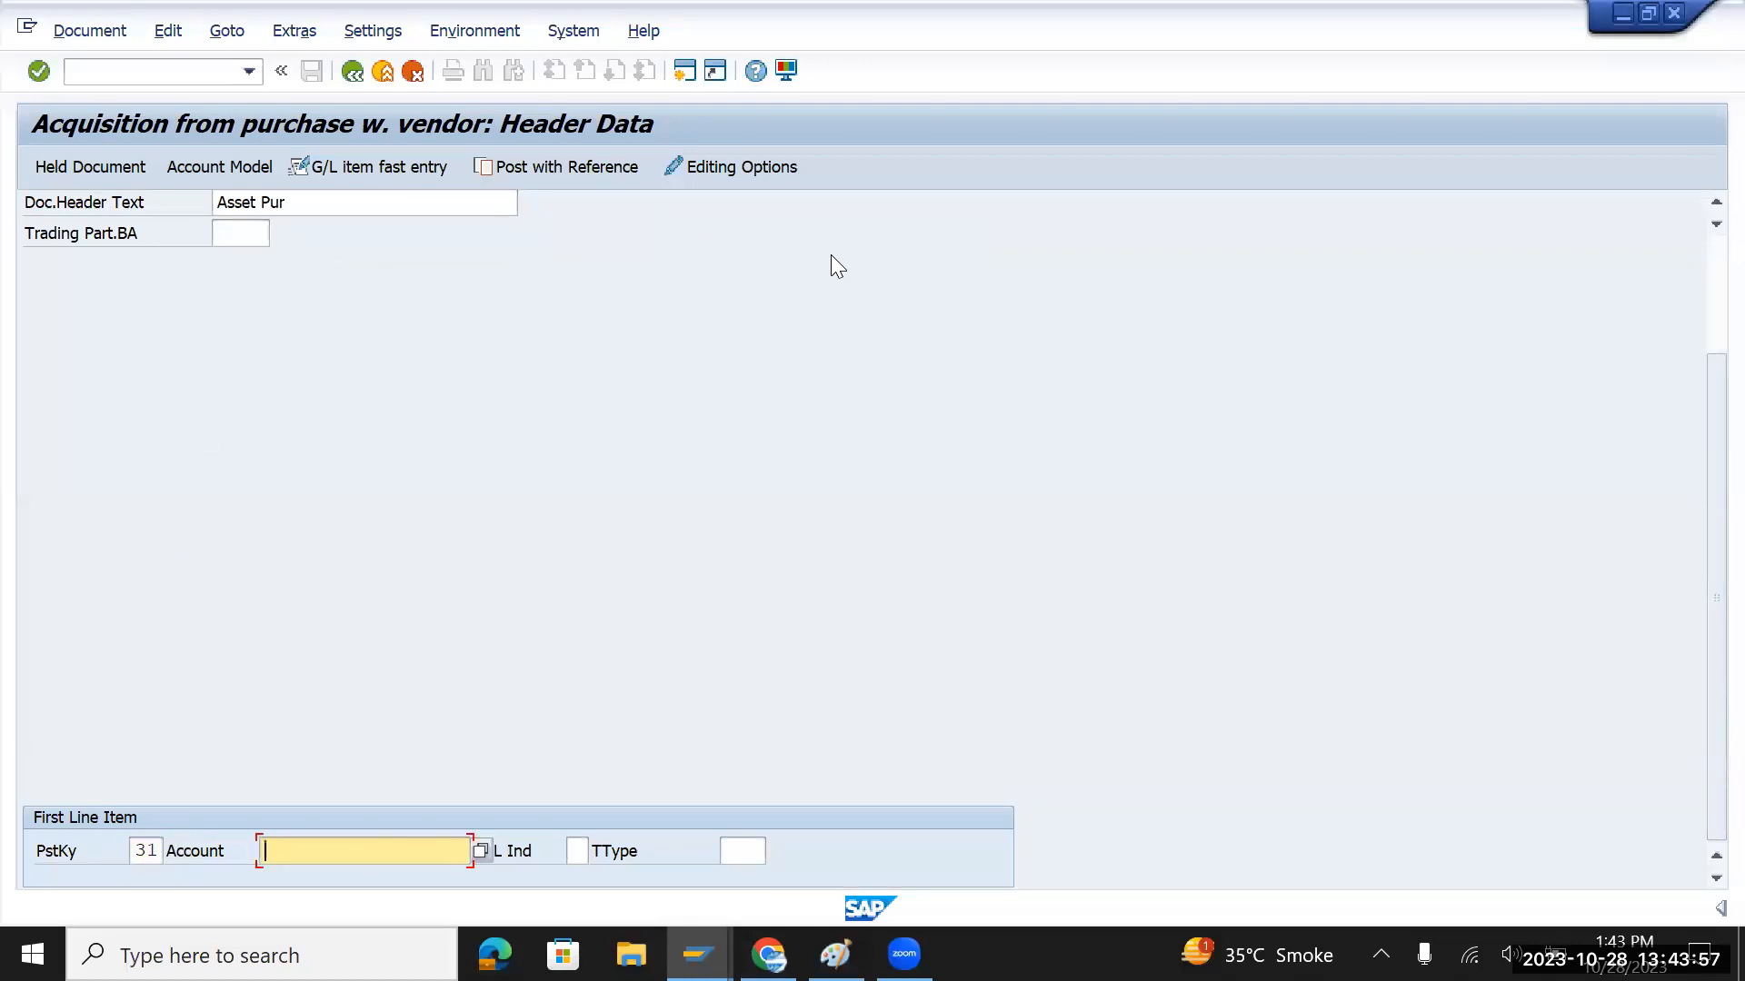
Look up Apple INC as the TMUS vendor for the first line item and enter an amount of 10000 USD
left_click(481, 850)
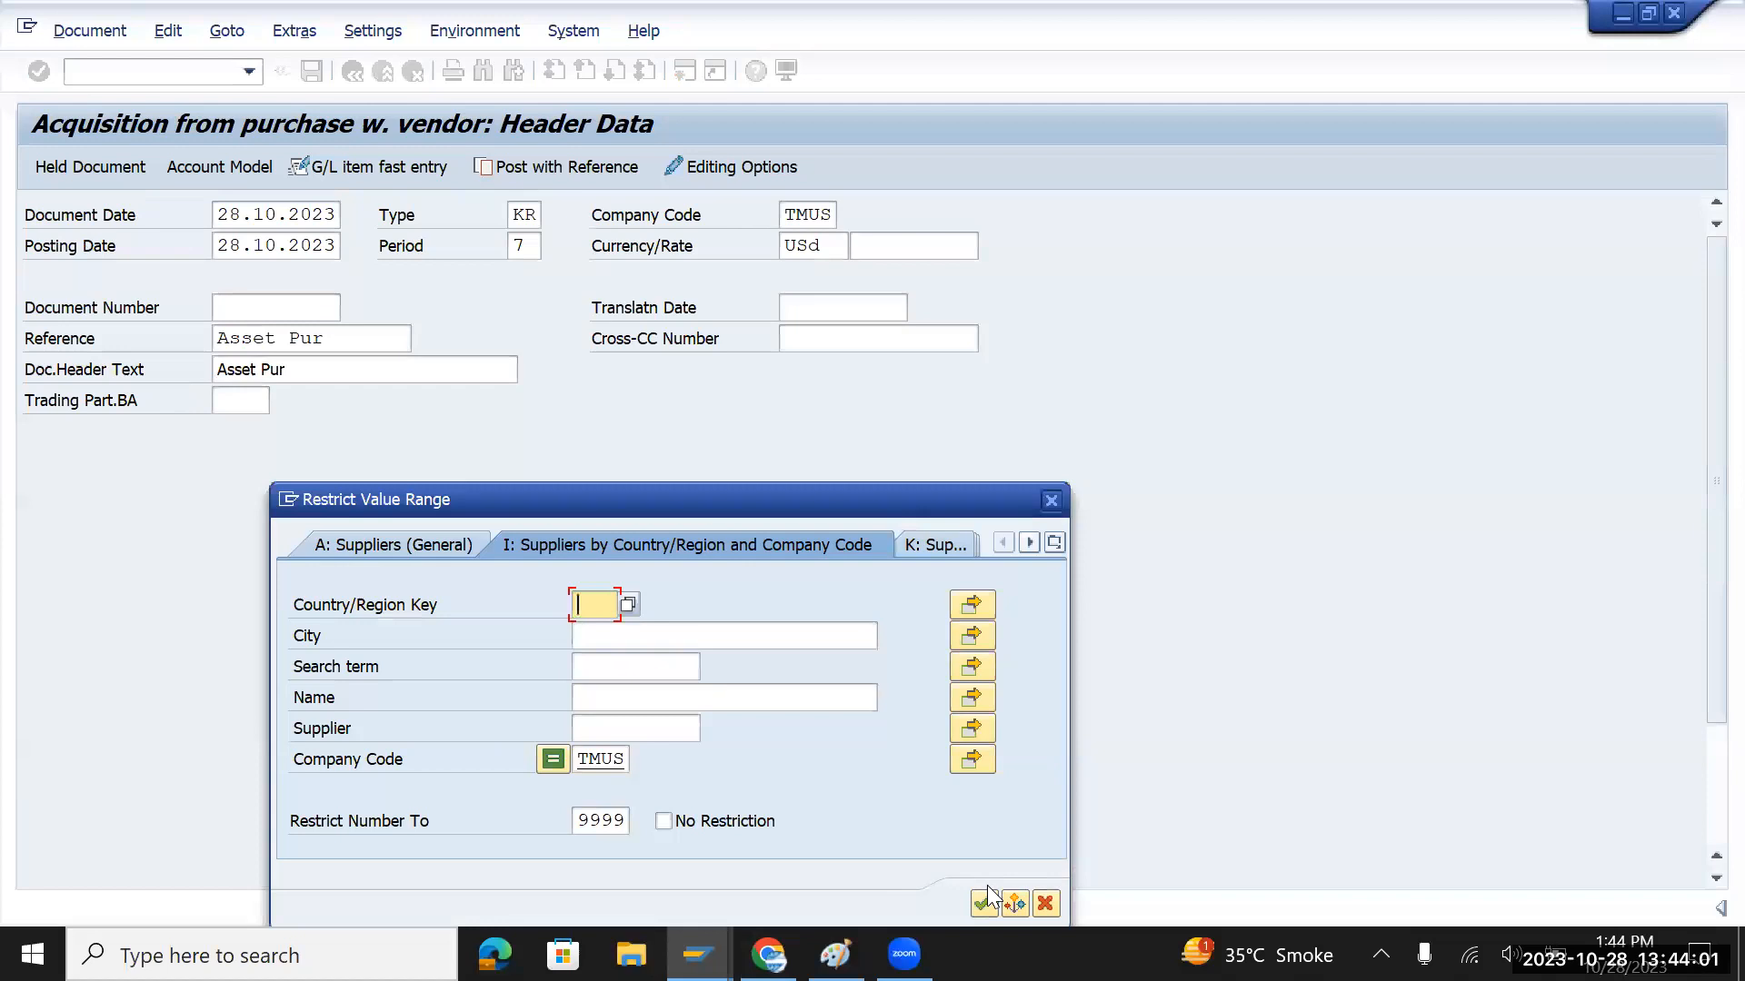
left_click(983, 903)
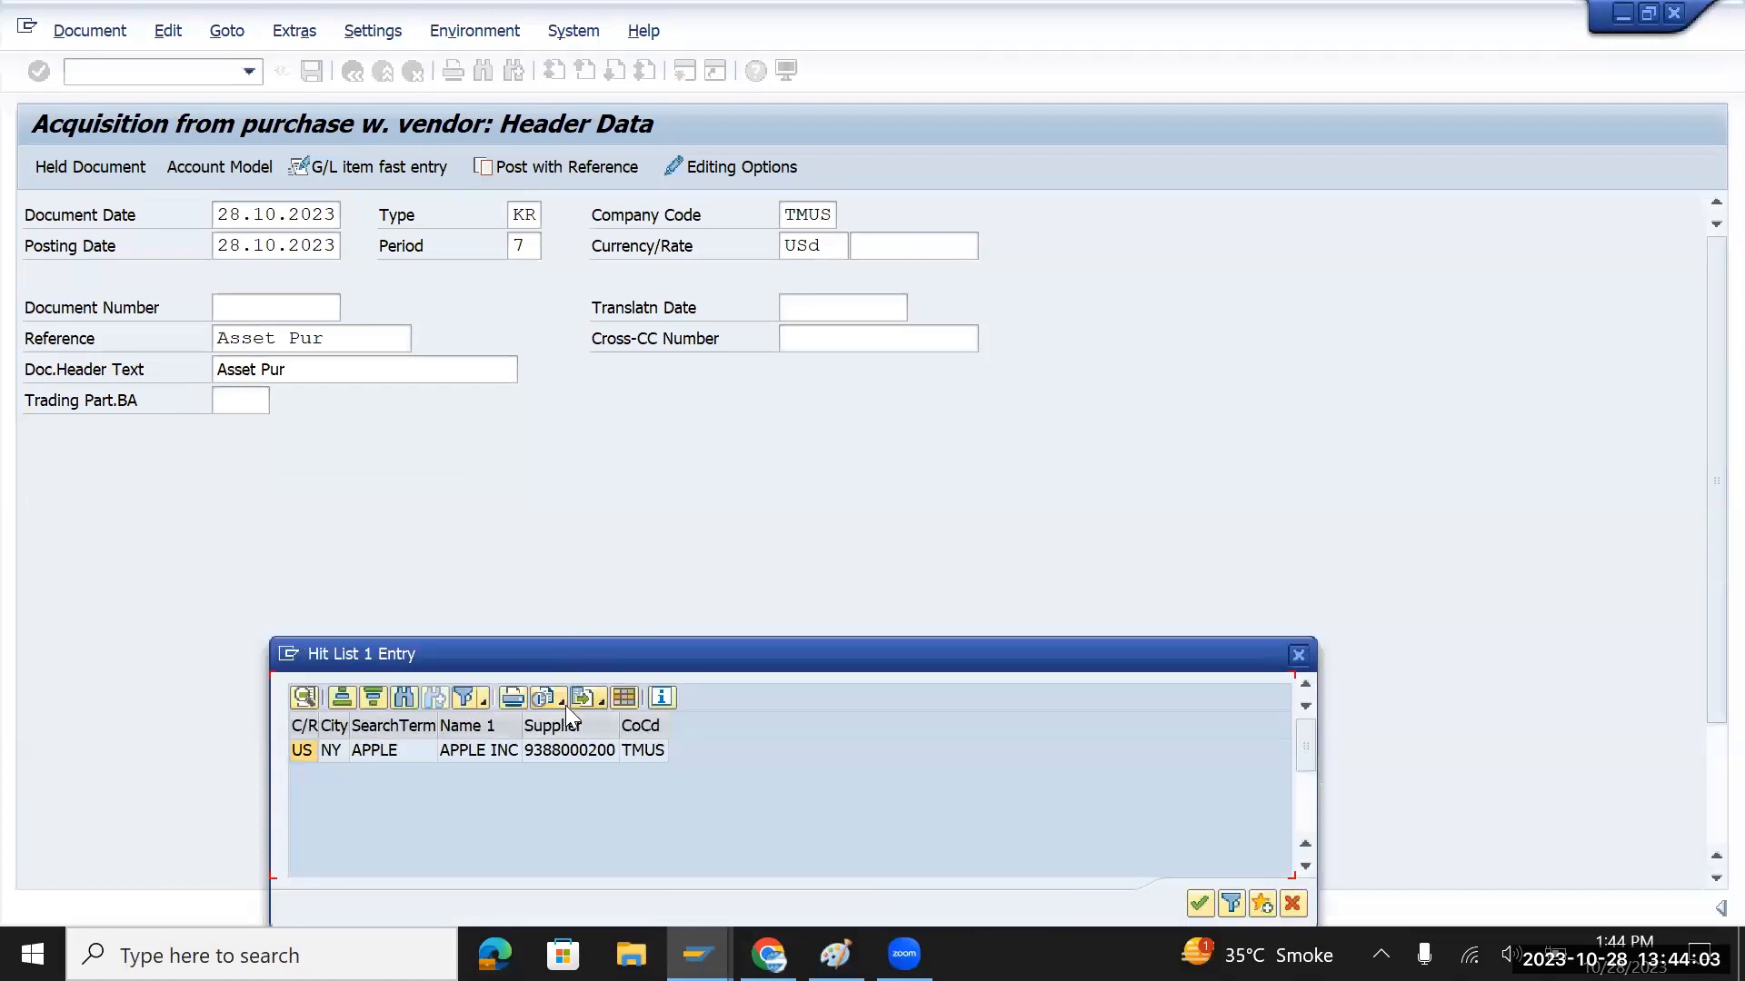
double_click(469, 751)
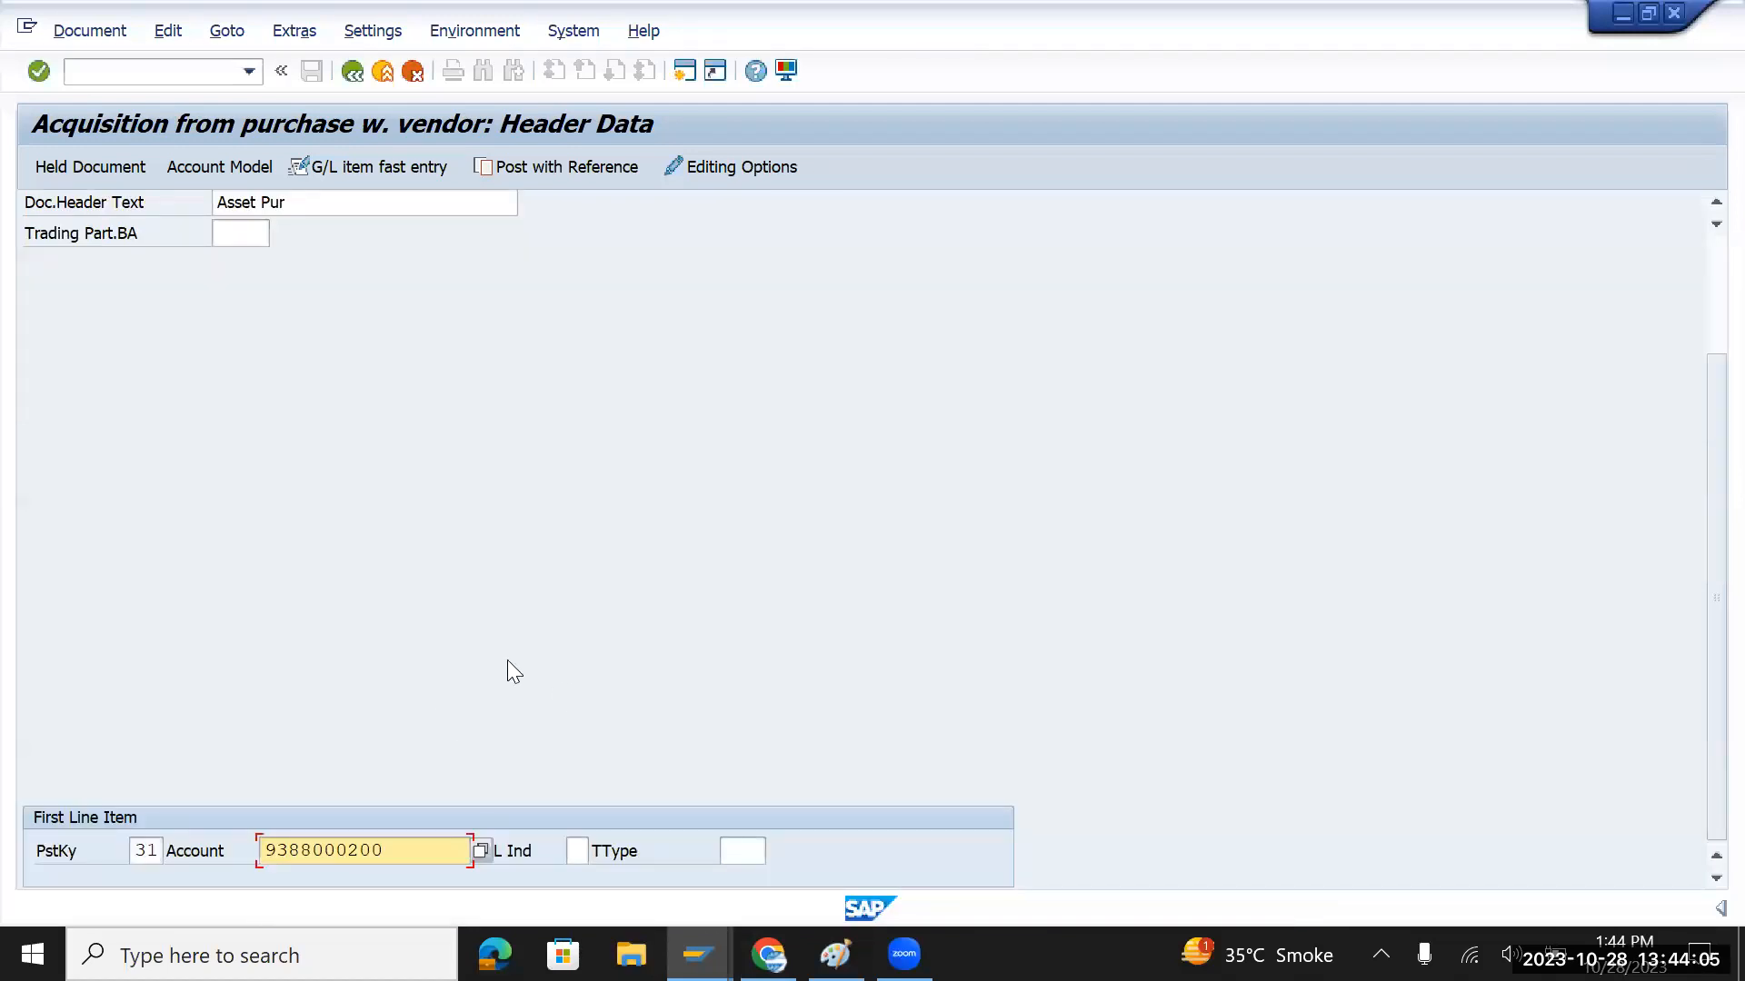
key("Return")
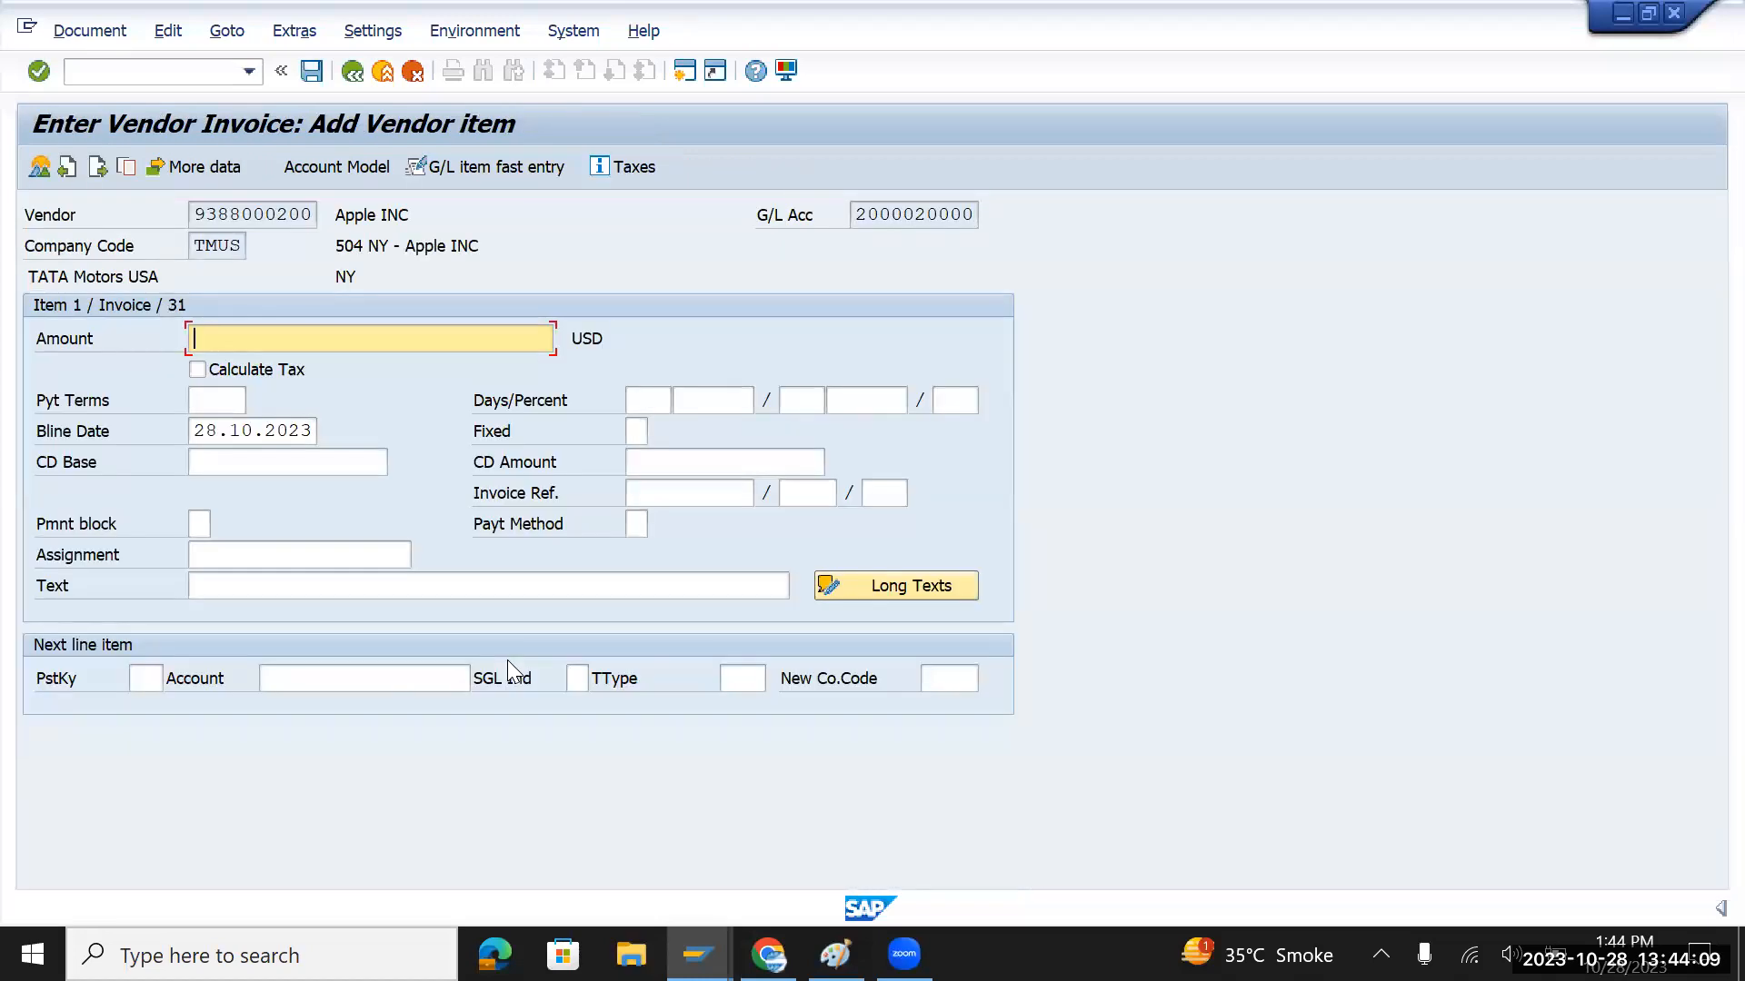
type("12")
key("BackSpace")
type("0")
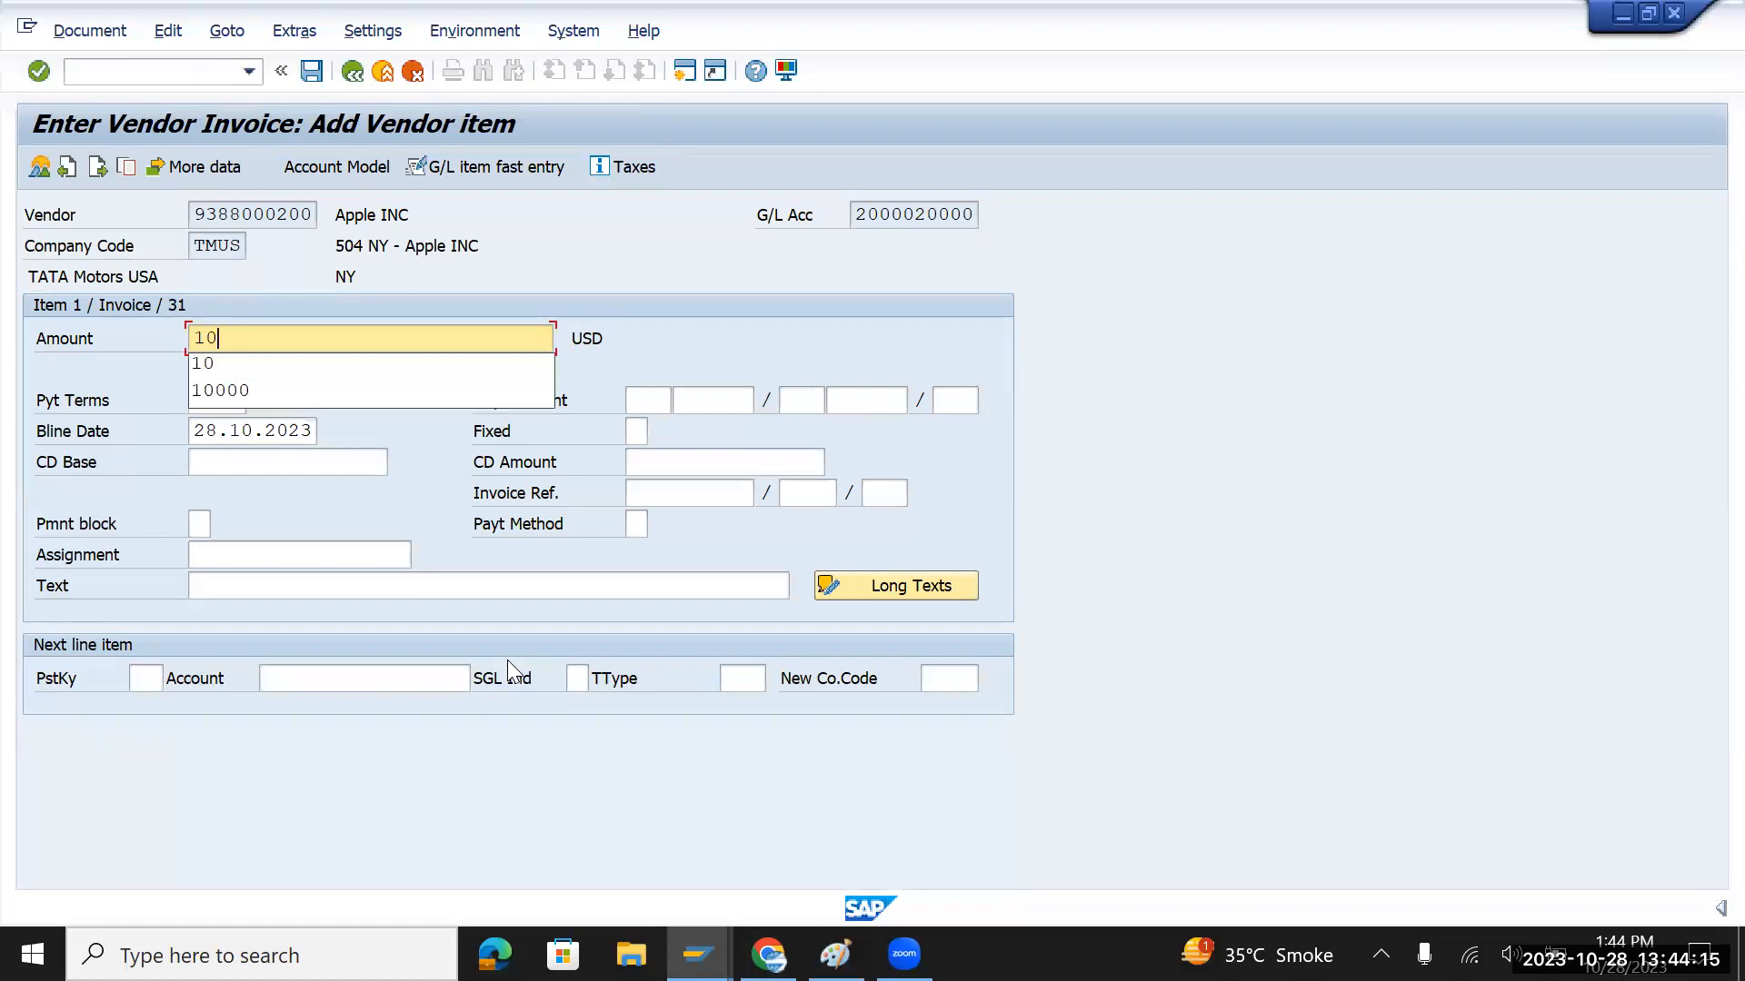
type("000")
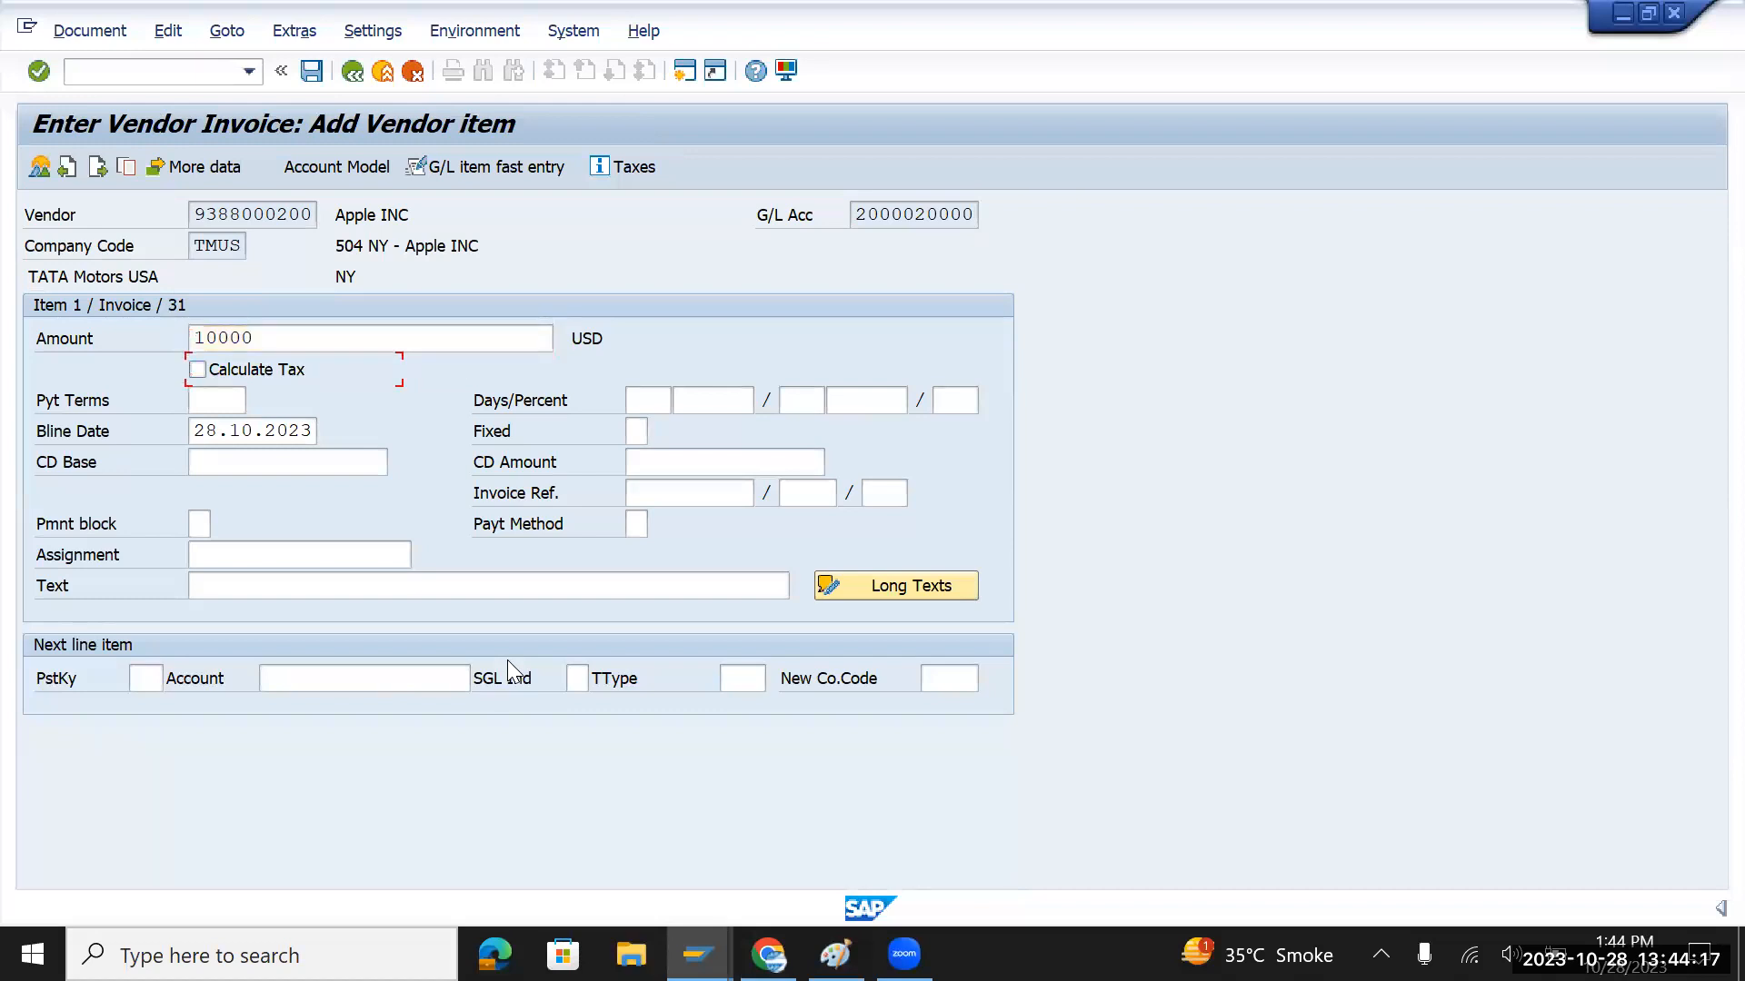
Add the next line item with posting key 70, TMUS's Tata Indica asset and transaction type 100
left_click(148, 680)
type("70")
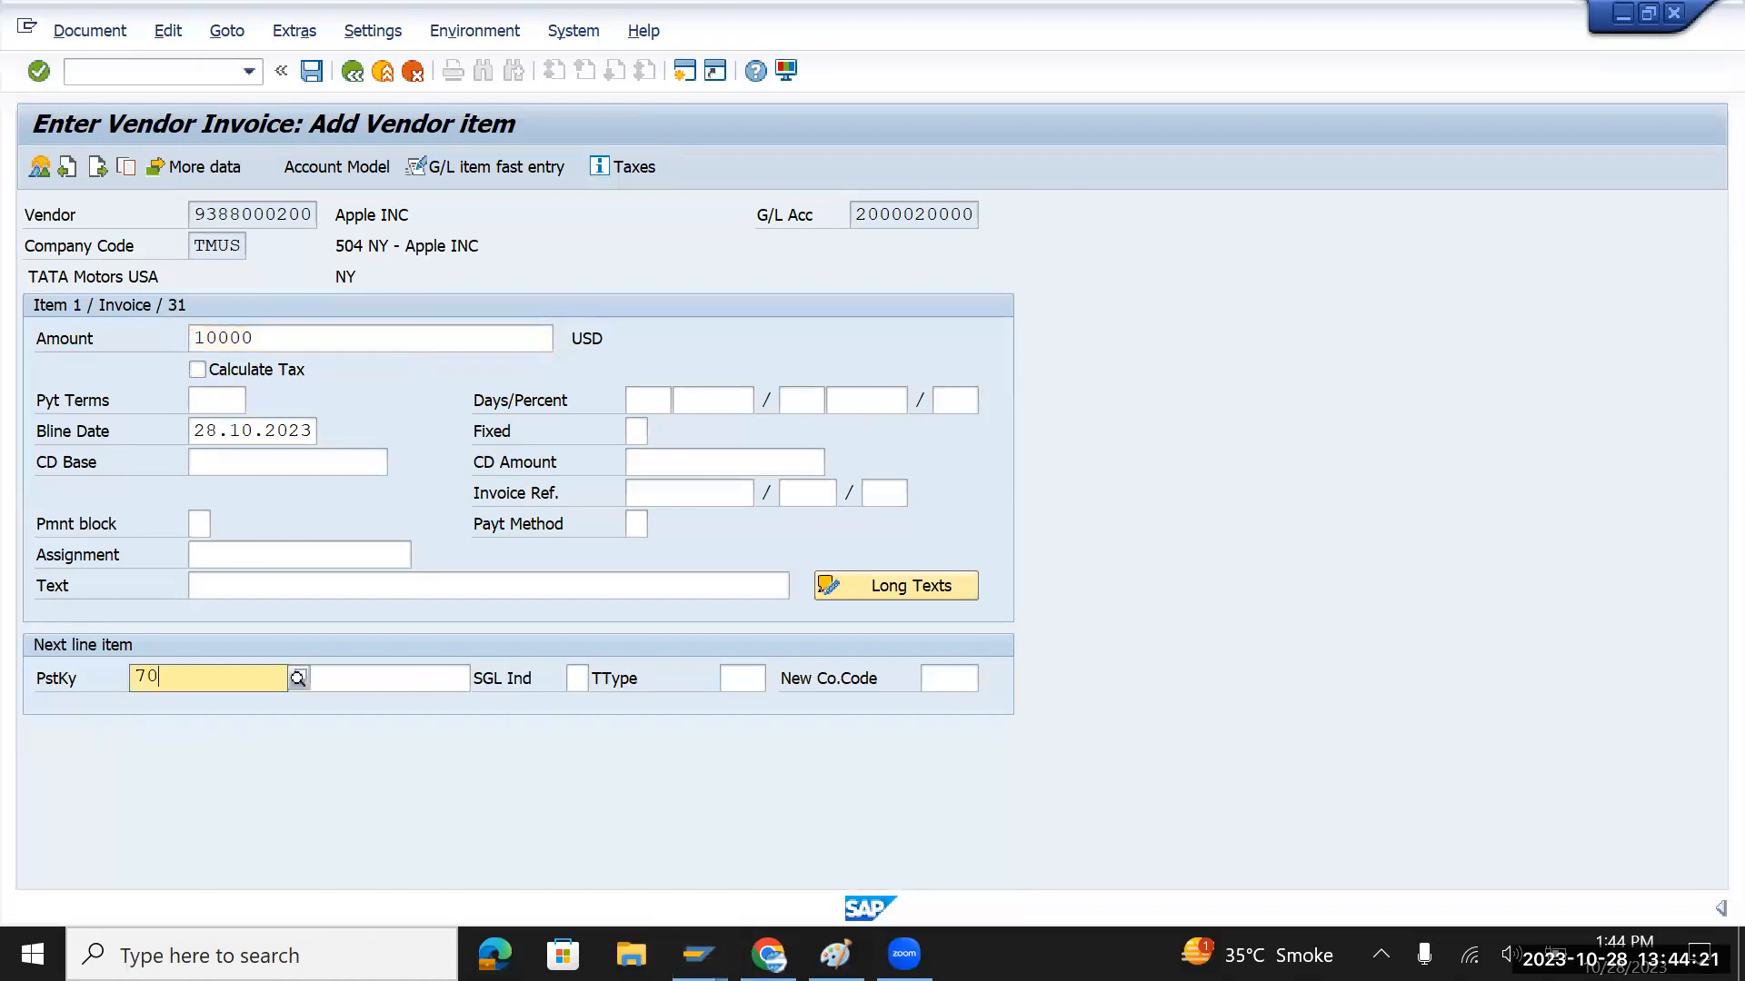
key("Tab")
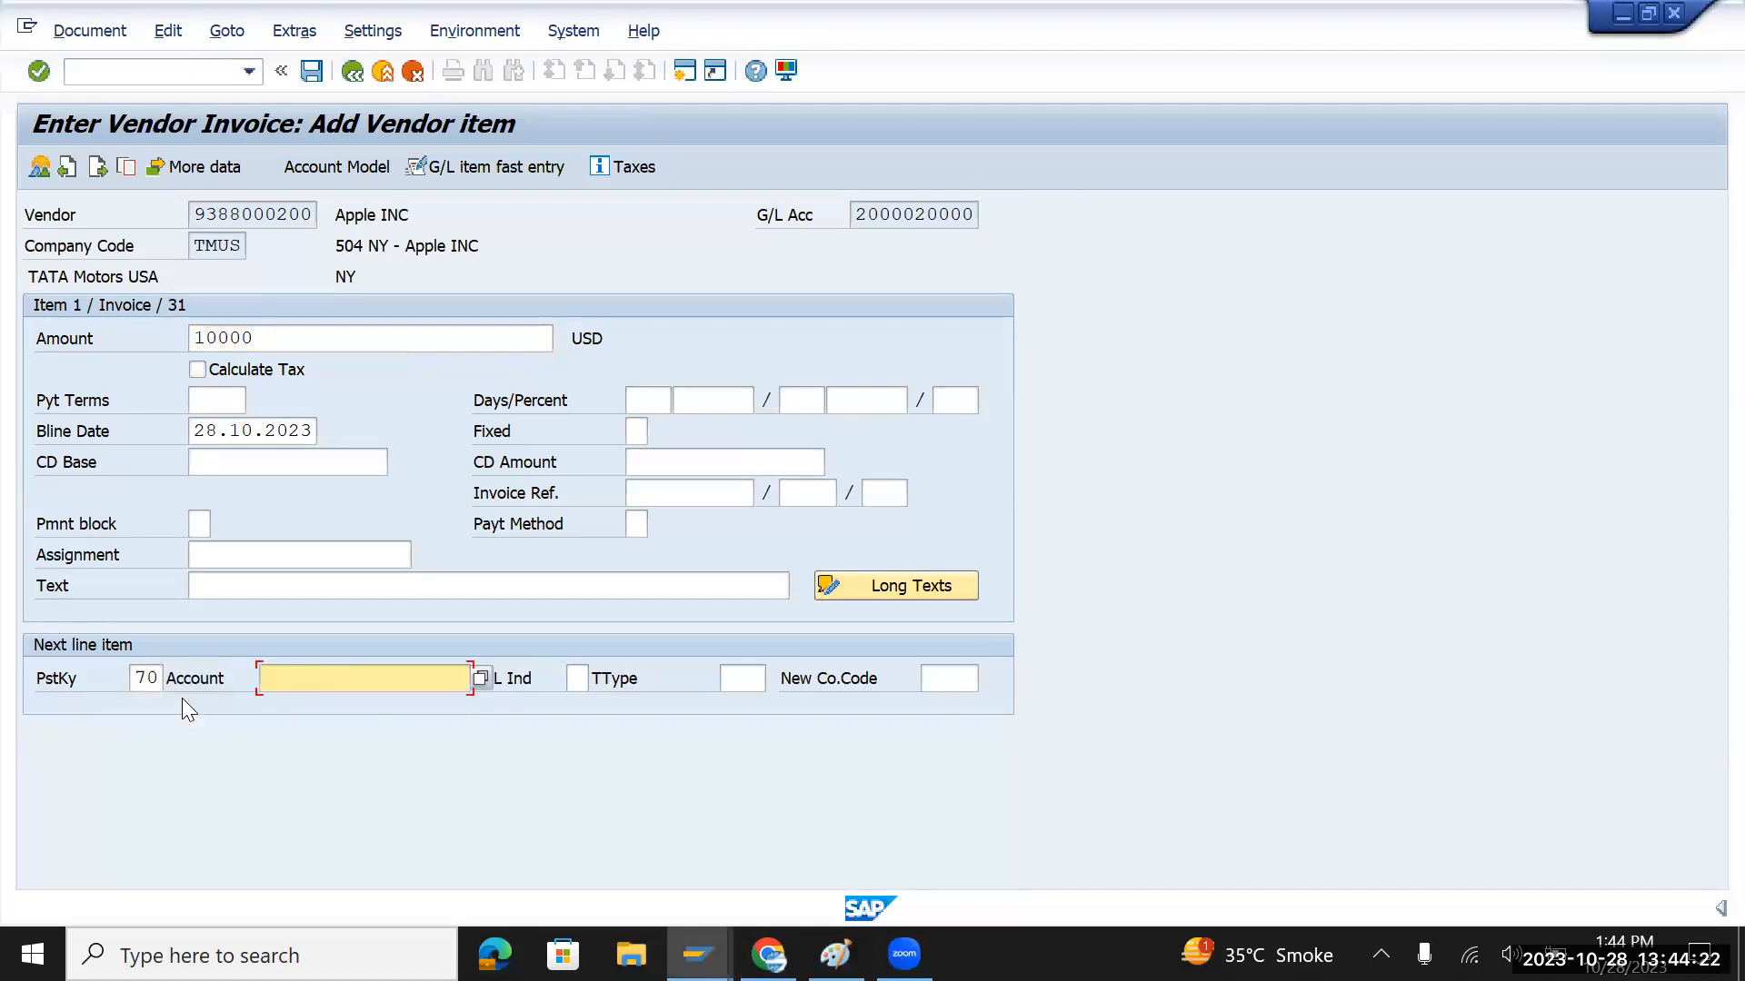
left_click(479, 680)
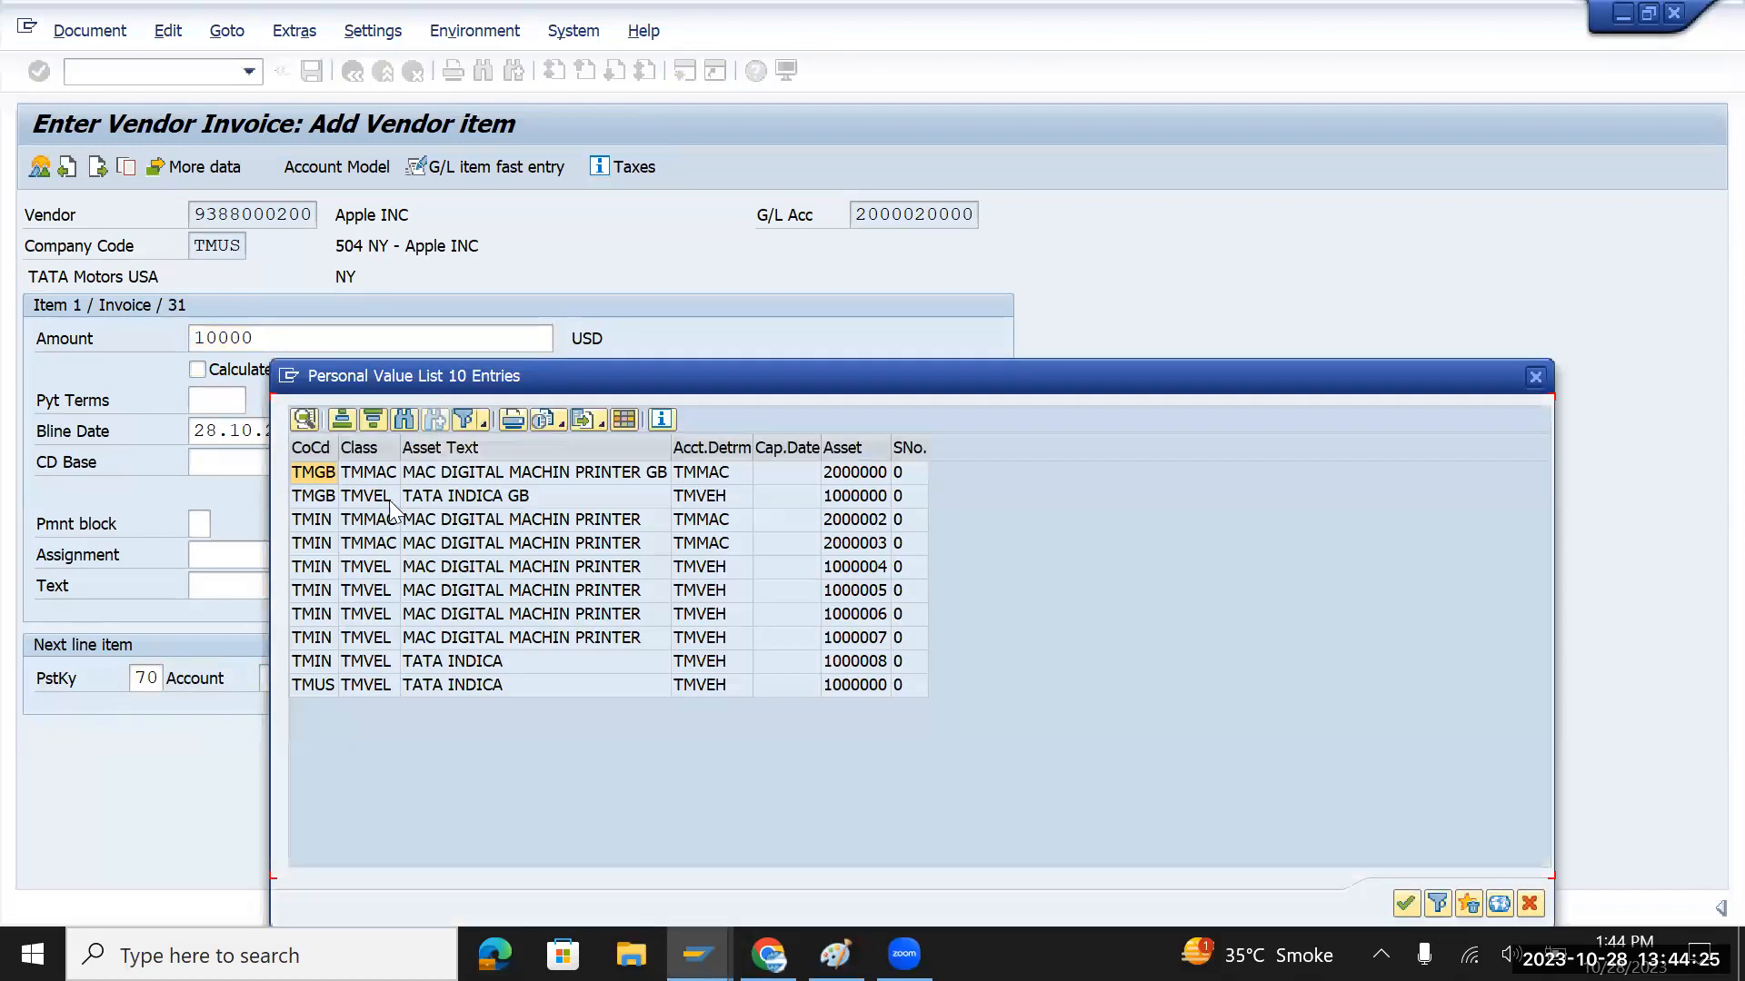
left_click(370, 686)
double_click(486, 683)
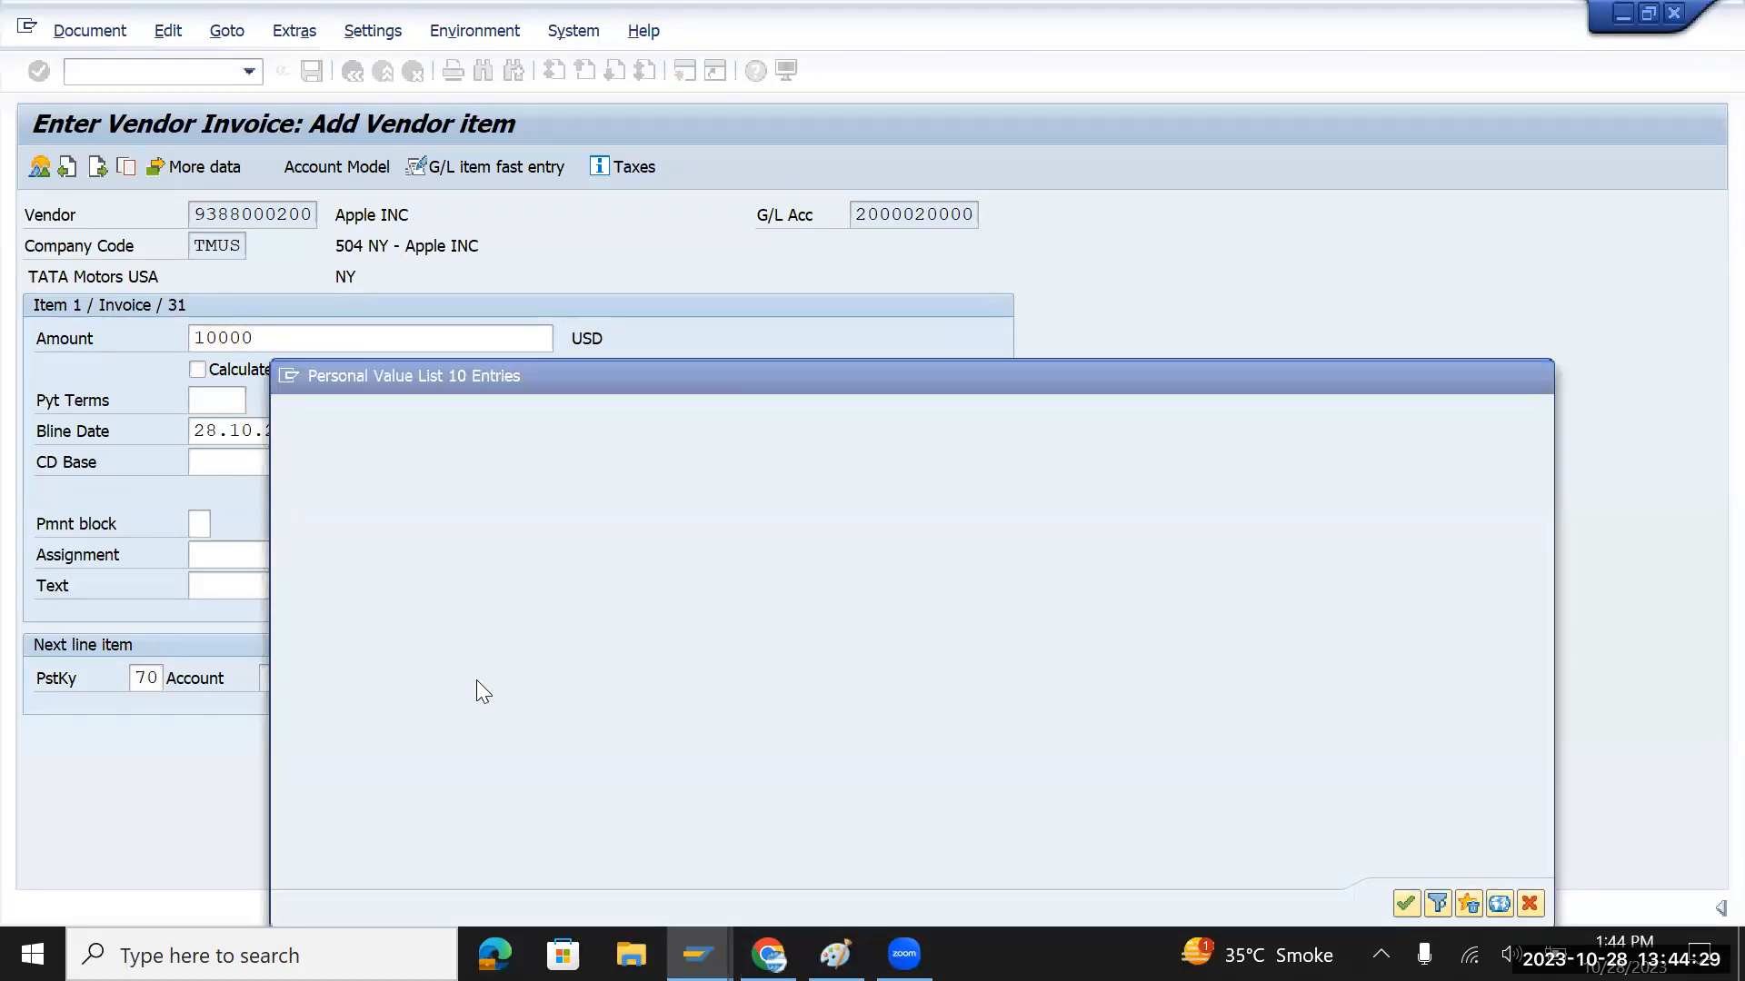
left_click(741, 679)
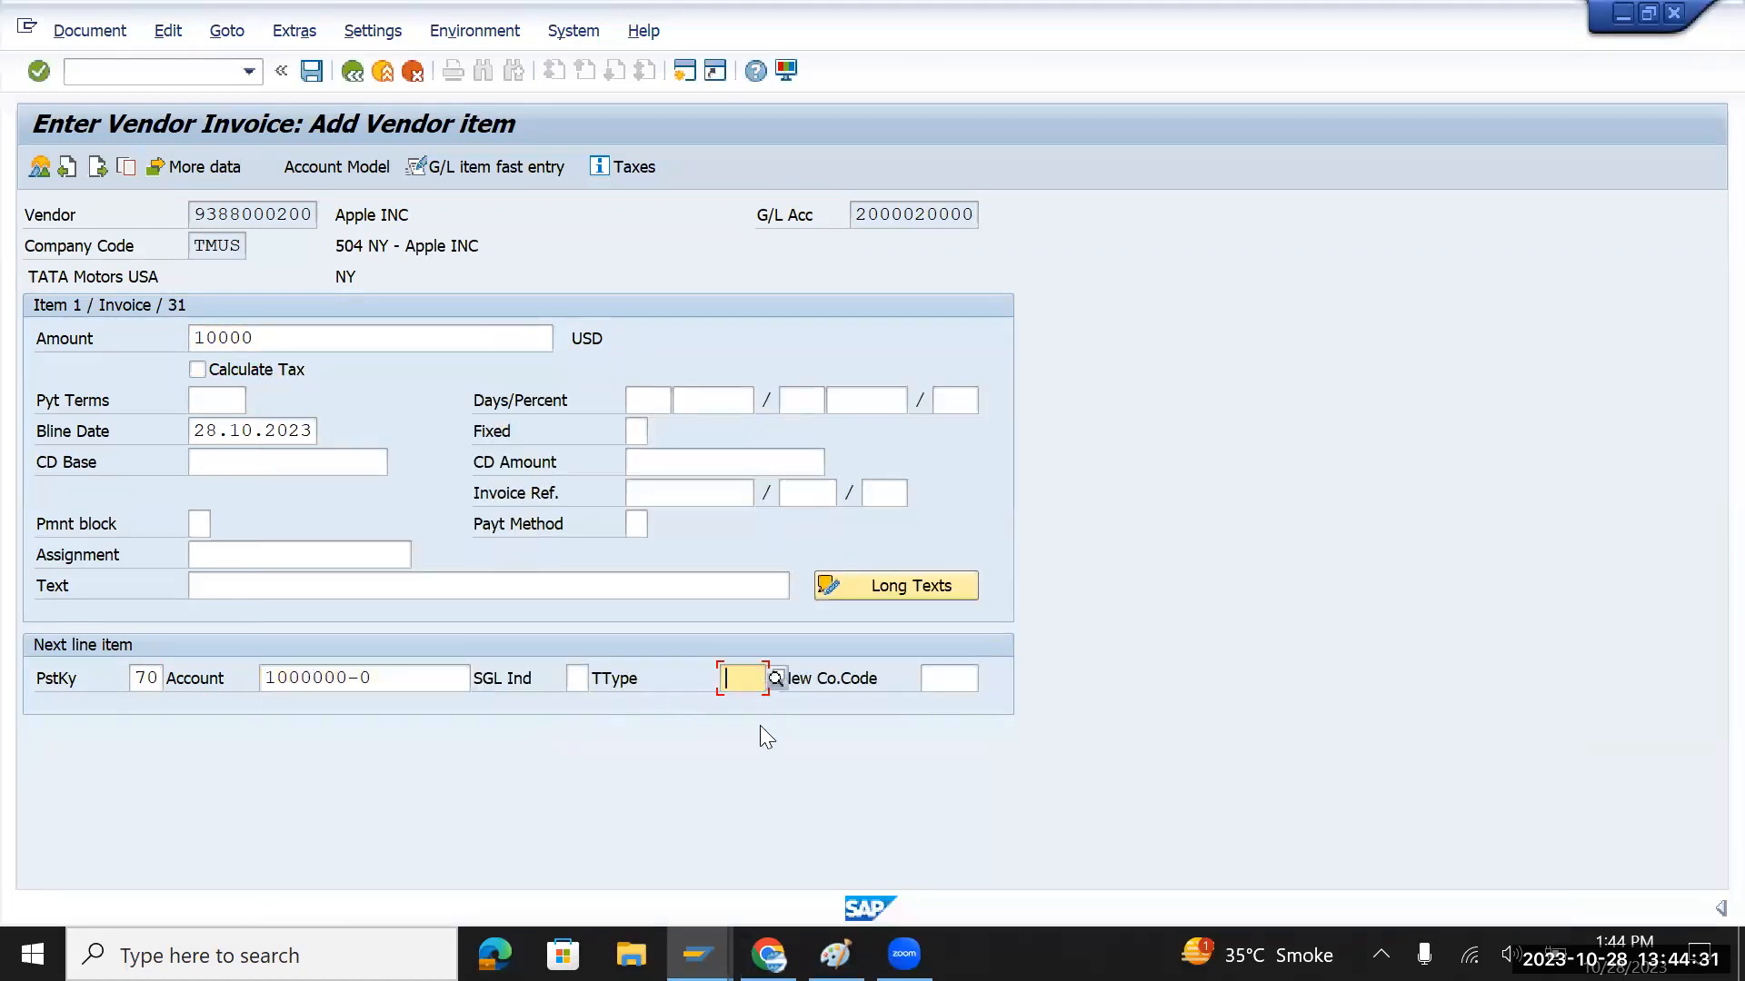
type("100")
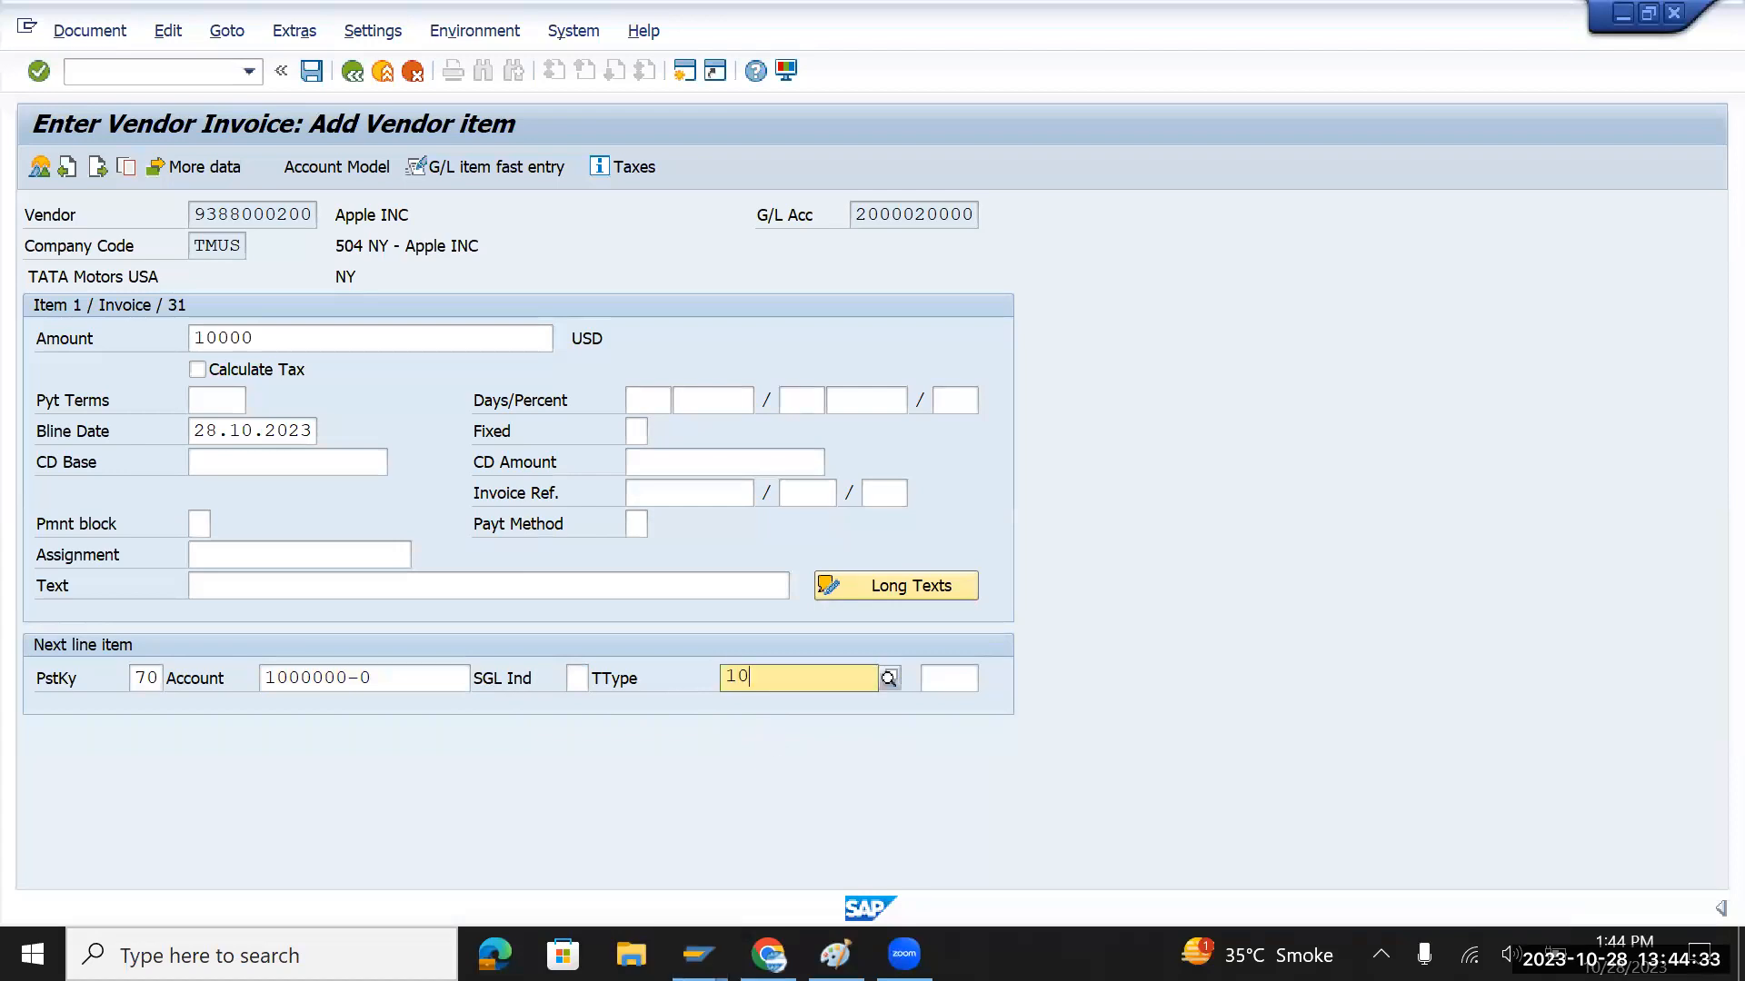
key("Return")
key("Return")
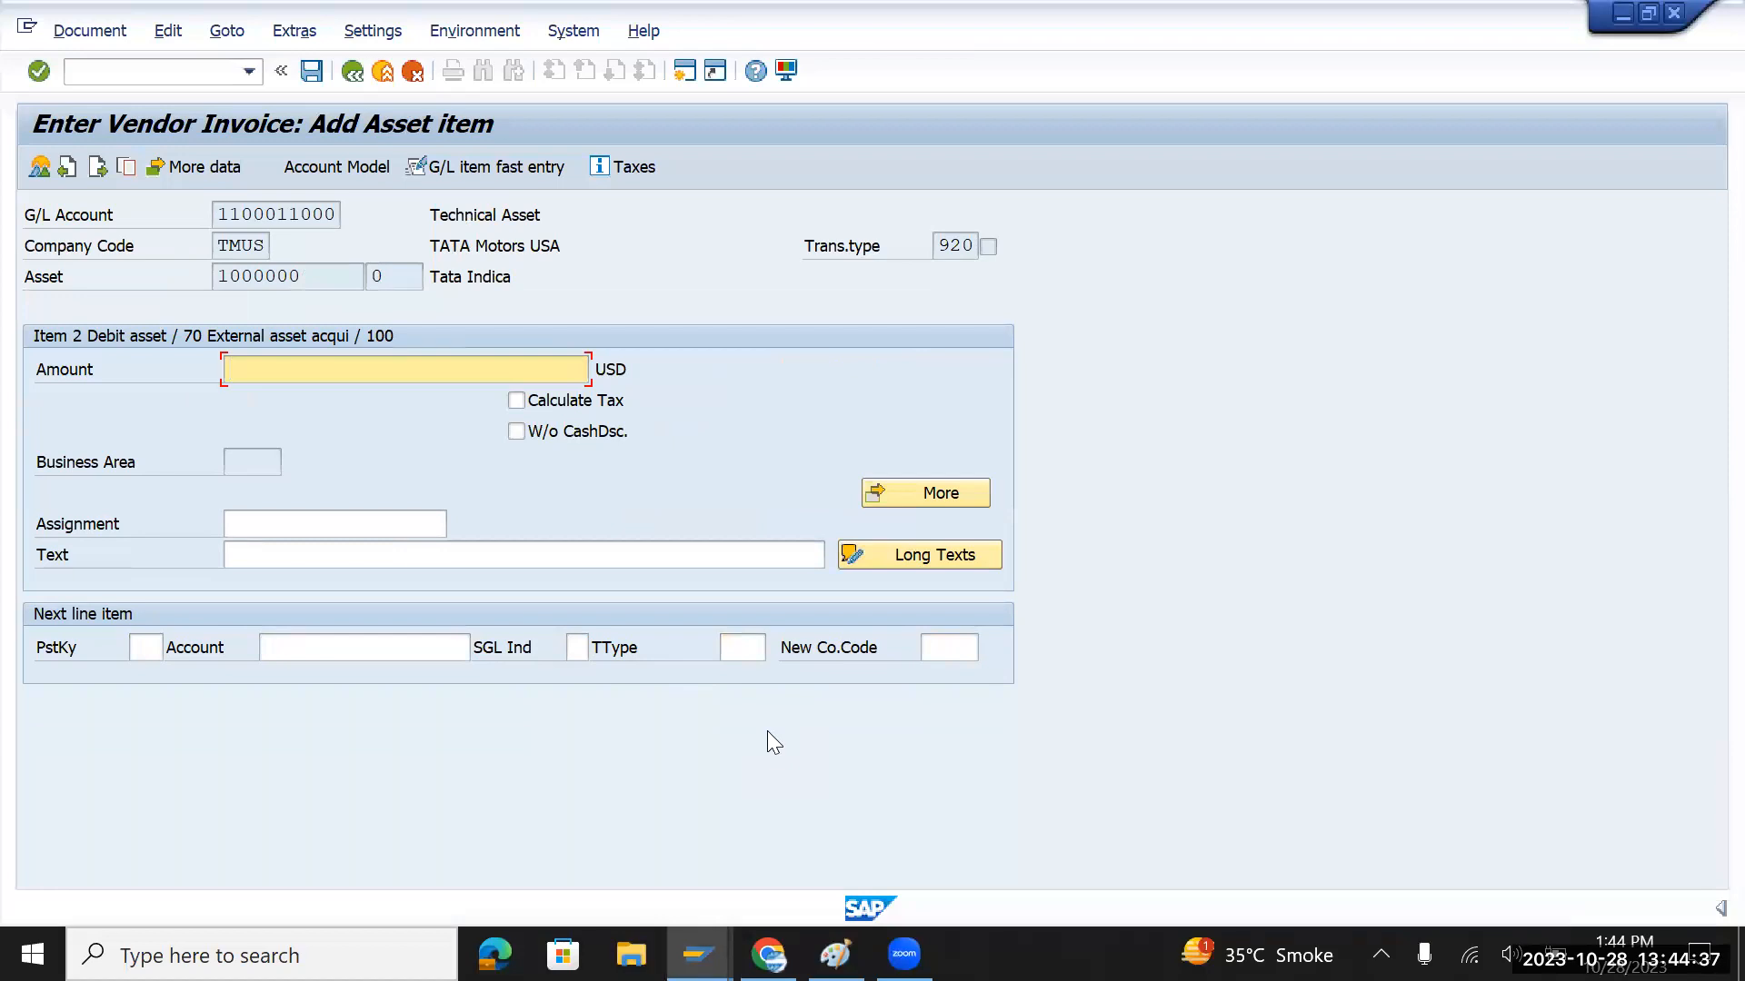
Enter 10000 USD as the amount of the Tata Indica asset item
type("1000")
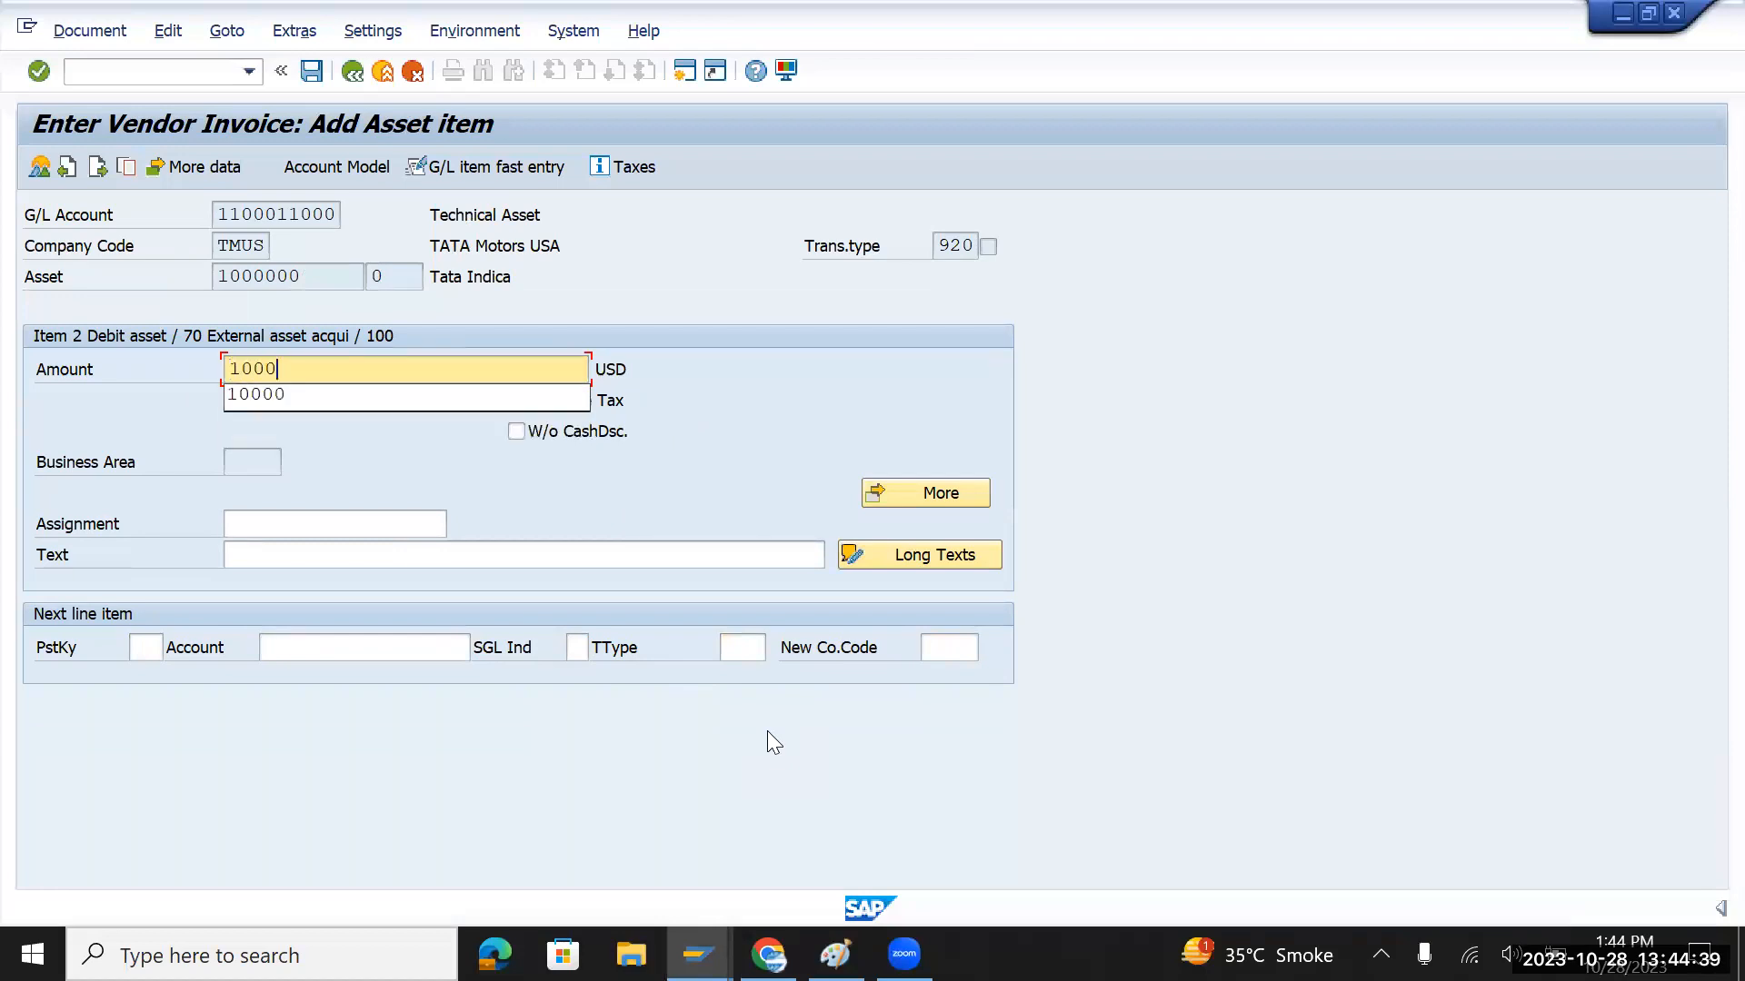
type("0")
key("Return")
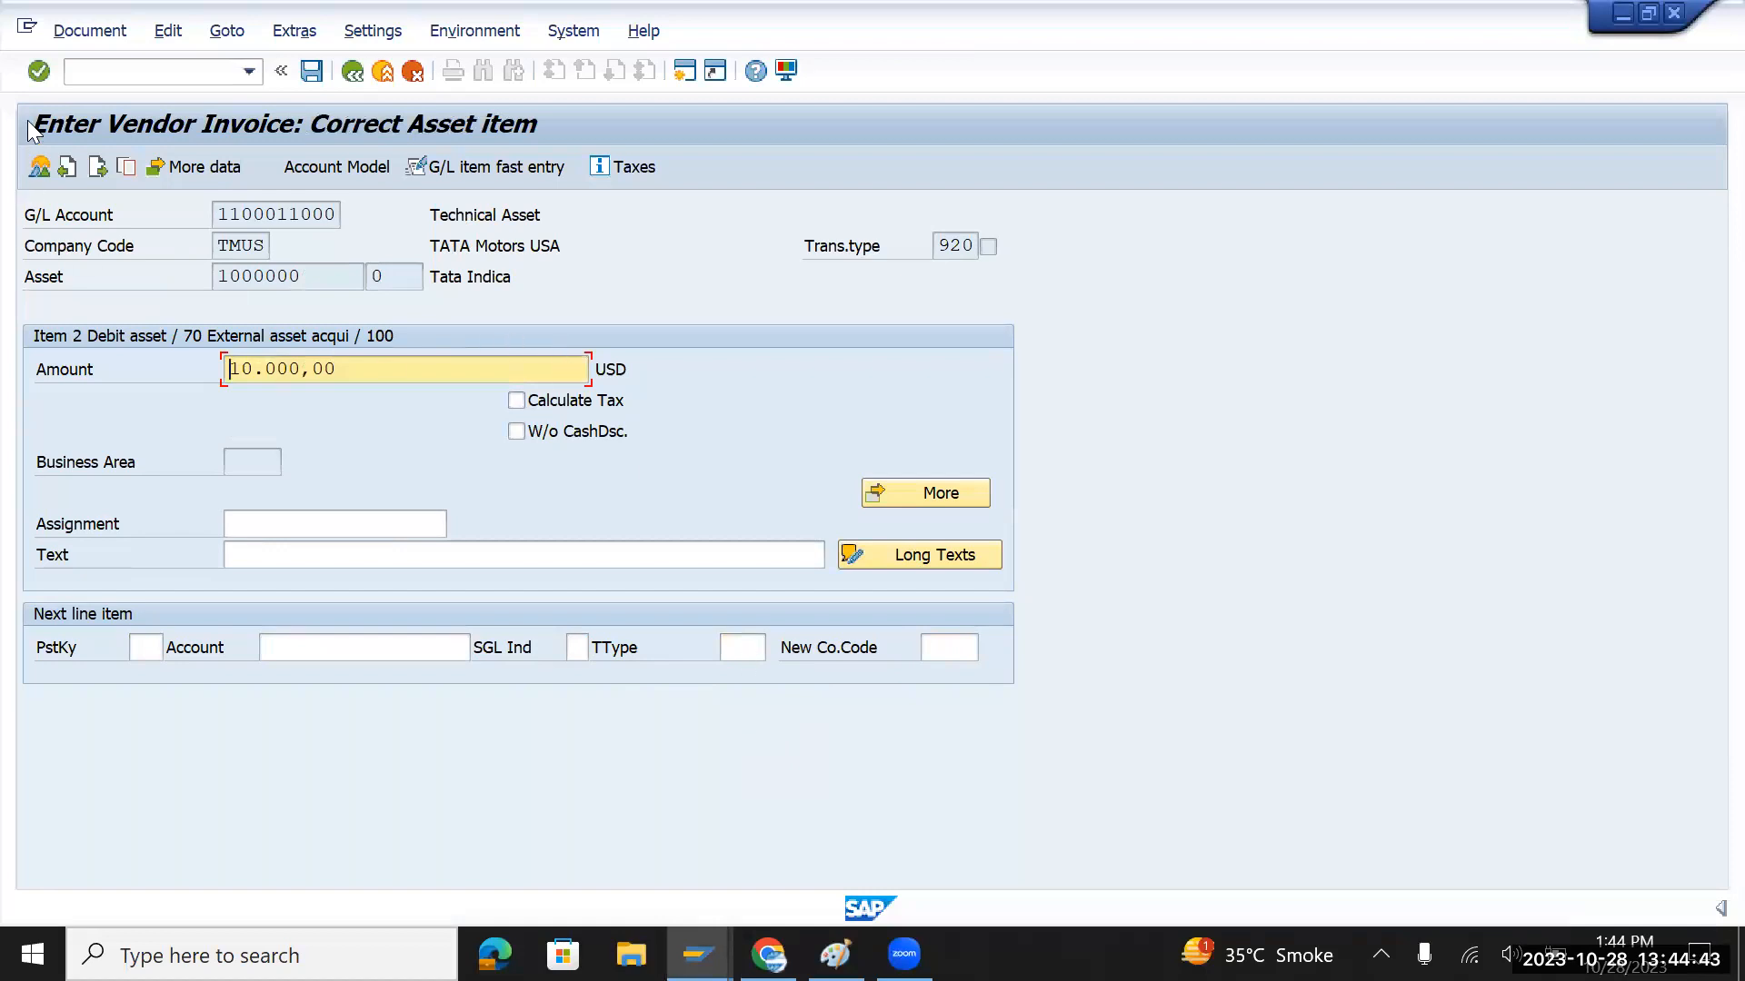
Simulate the asset purchase document and open its Apple INC vendor item for review
left_click(84, 33)
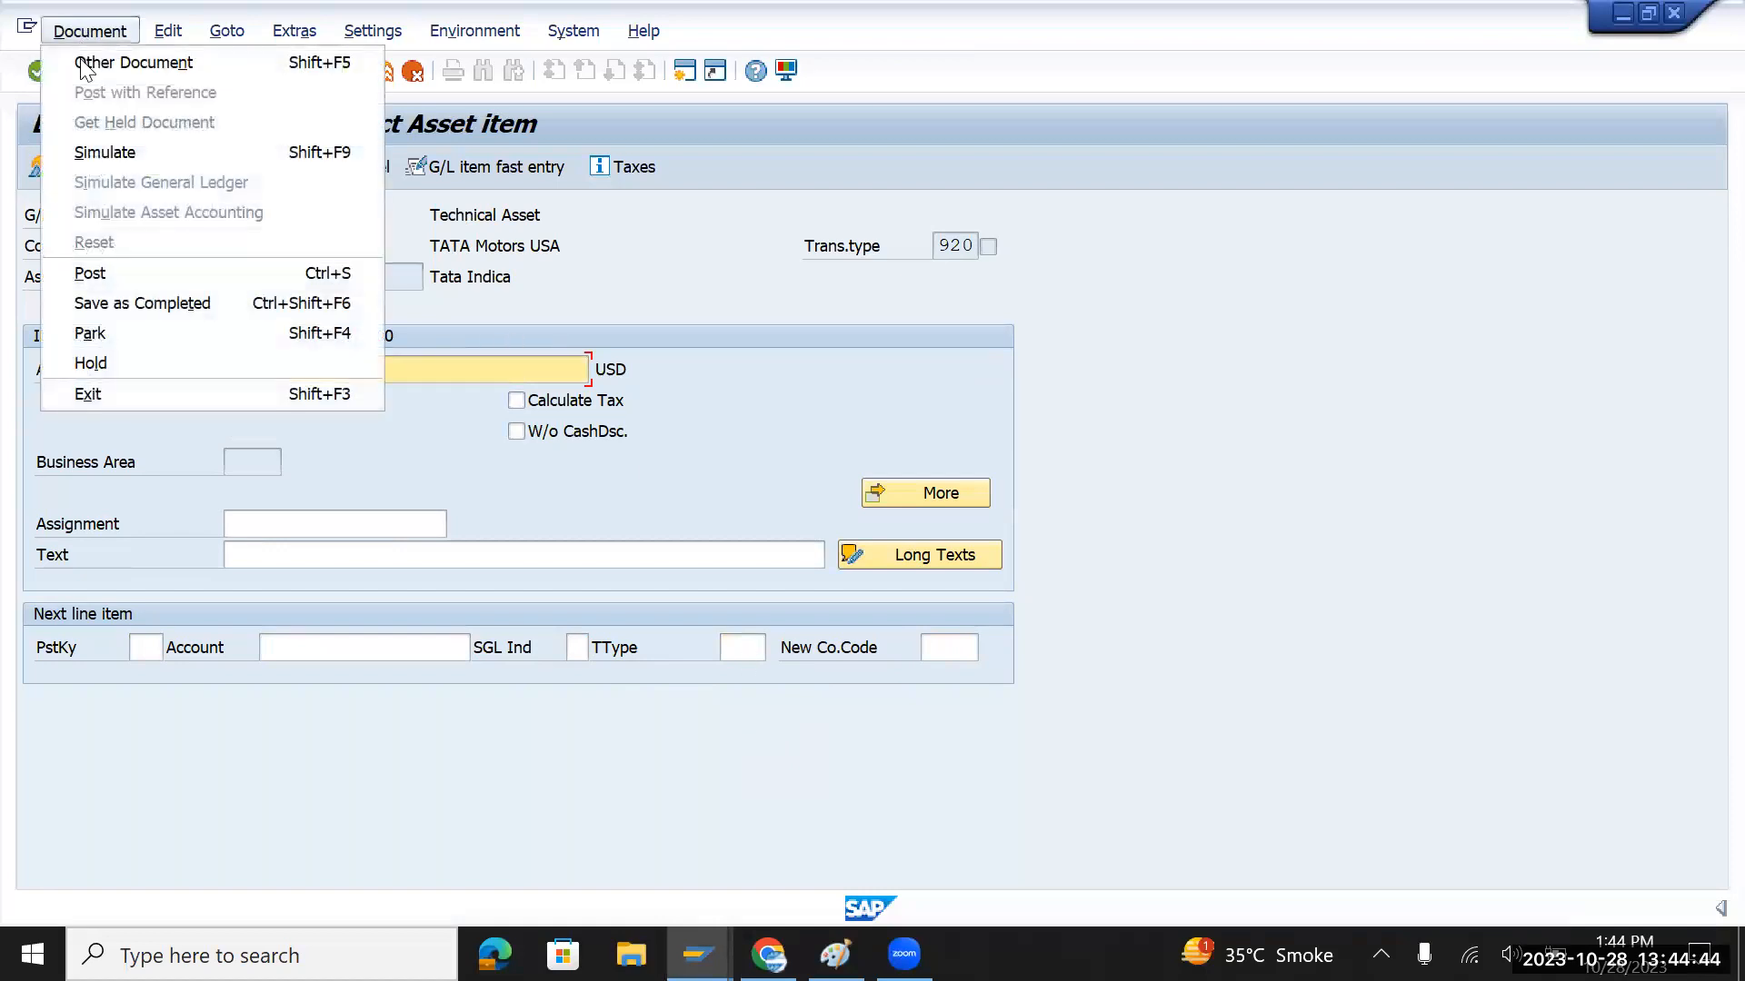
left_click(105, 155)
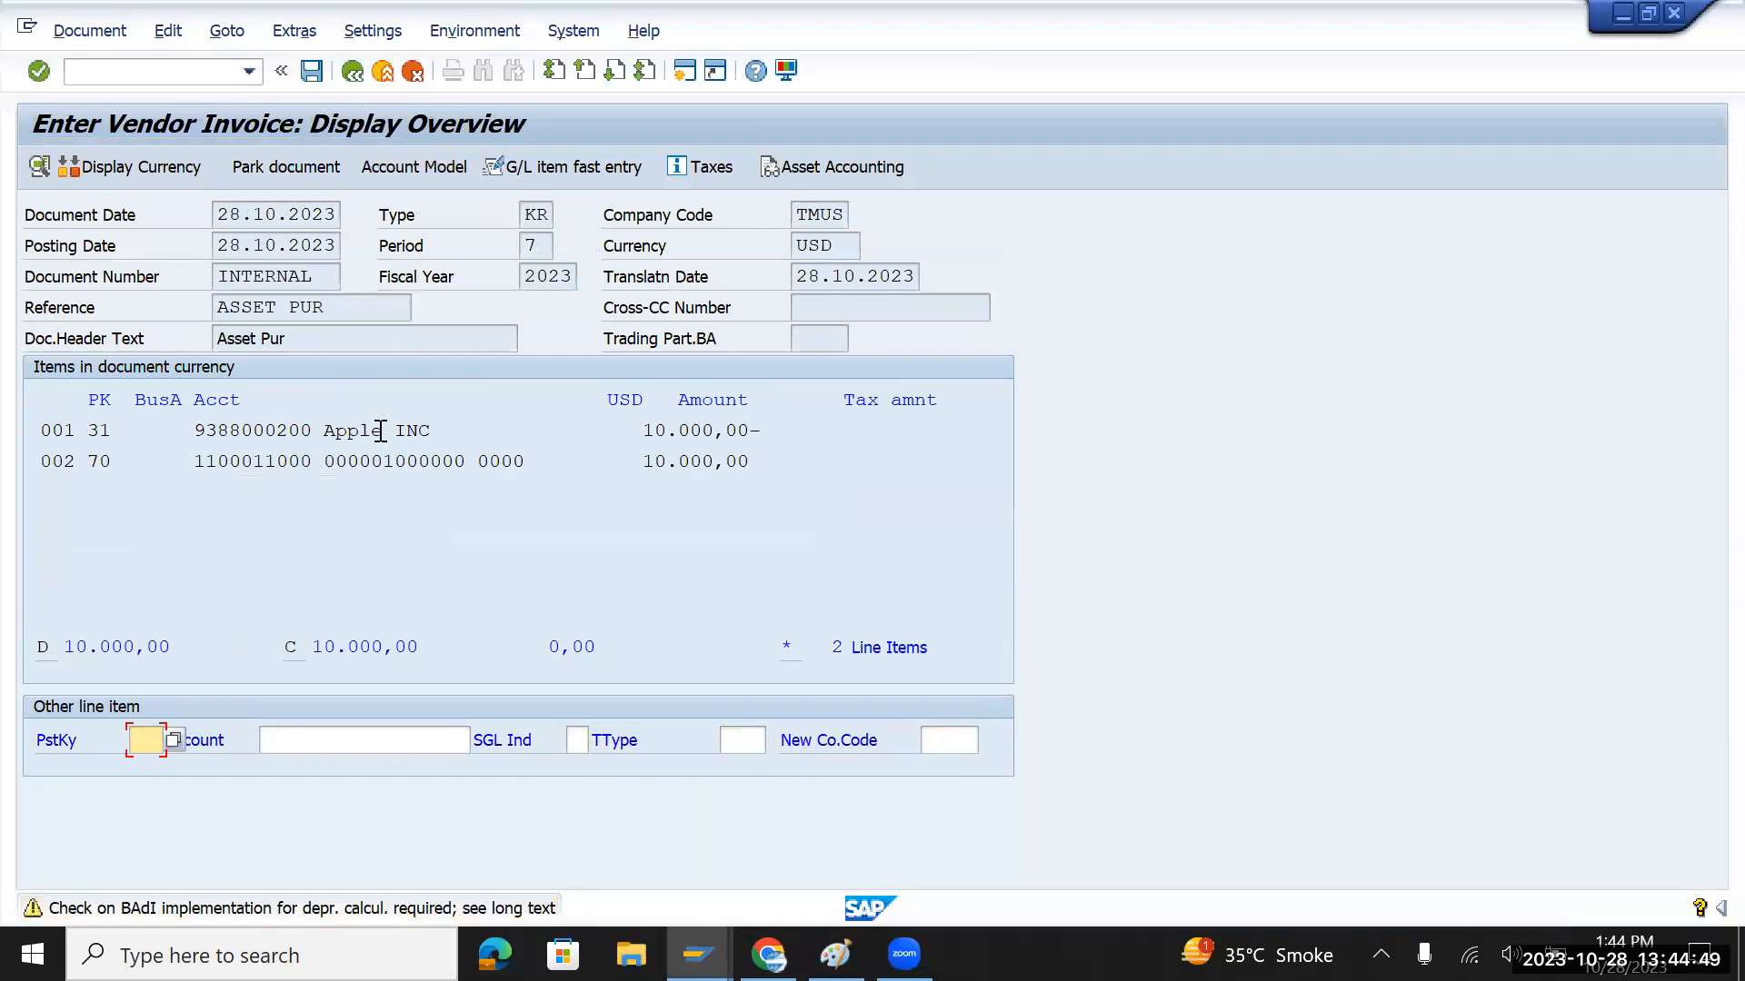
double_click(270, 433)
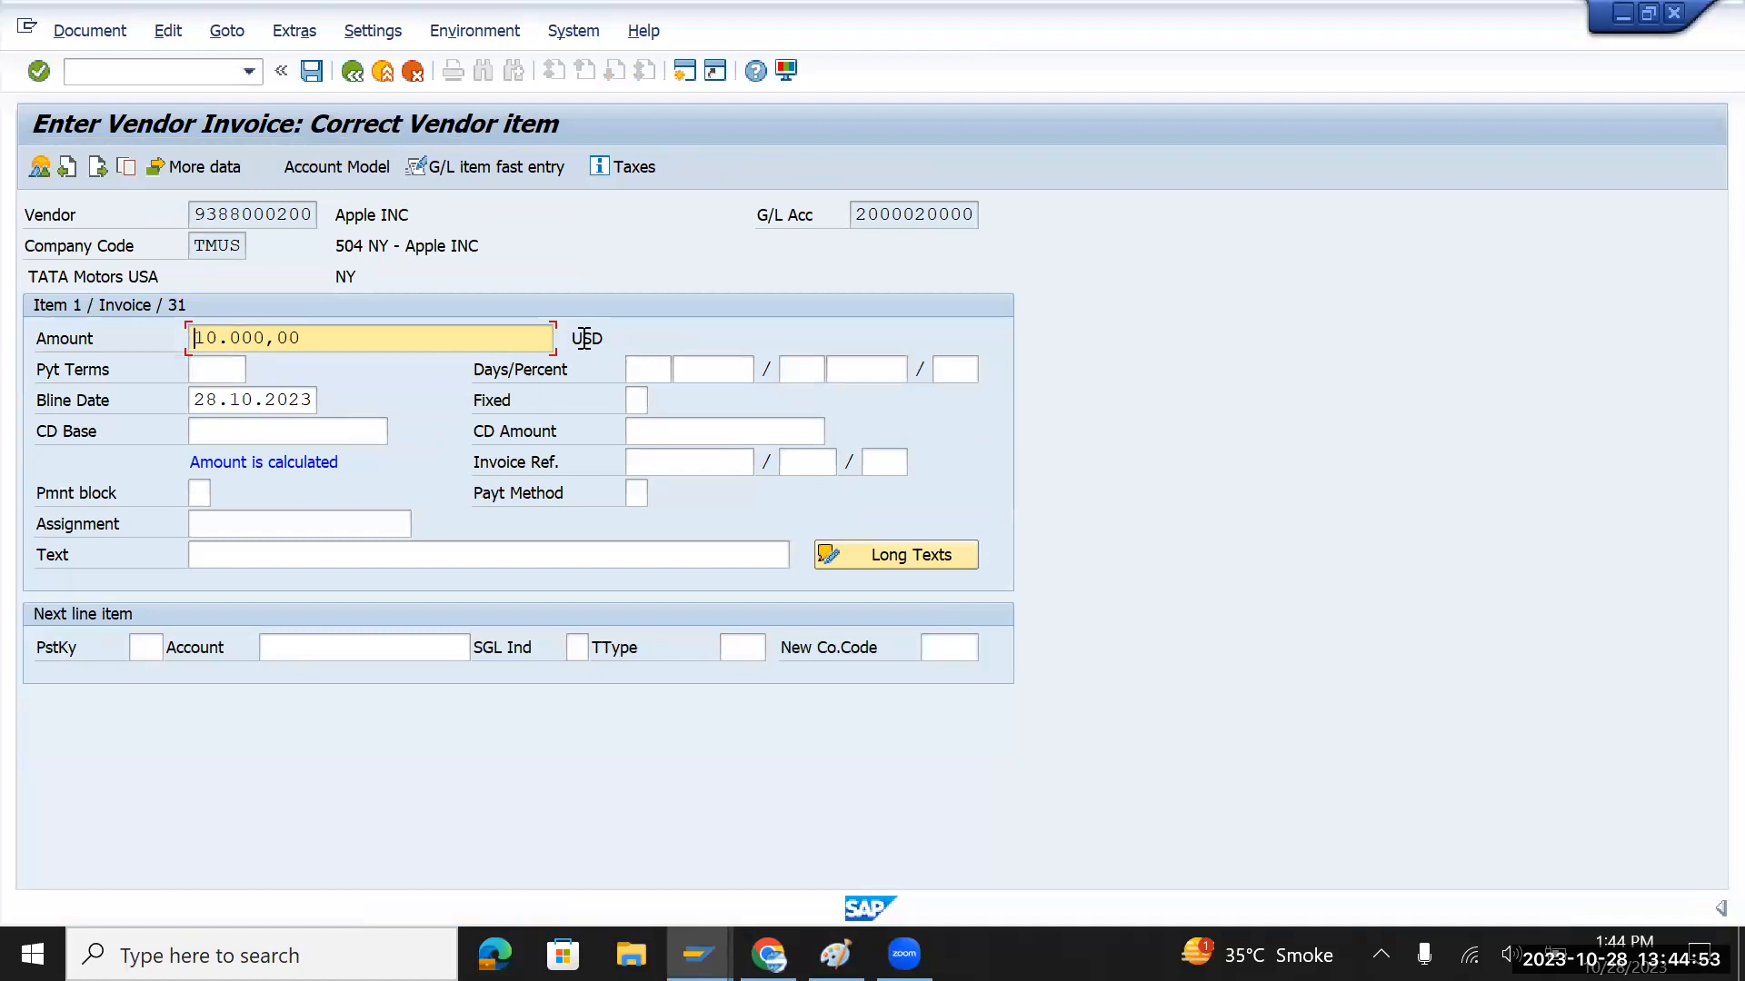
Try to post the TMUS asset purchase document, passing the posting period checks
left_click(309, 74)
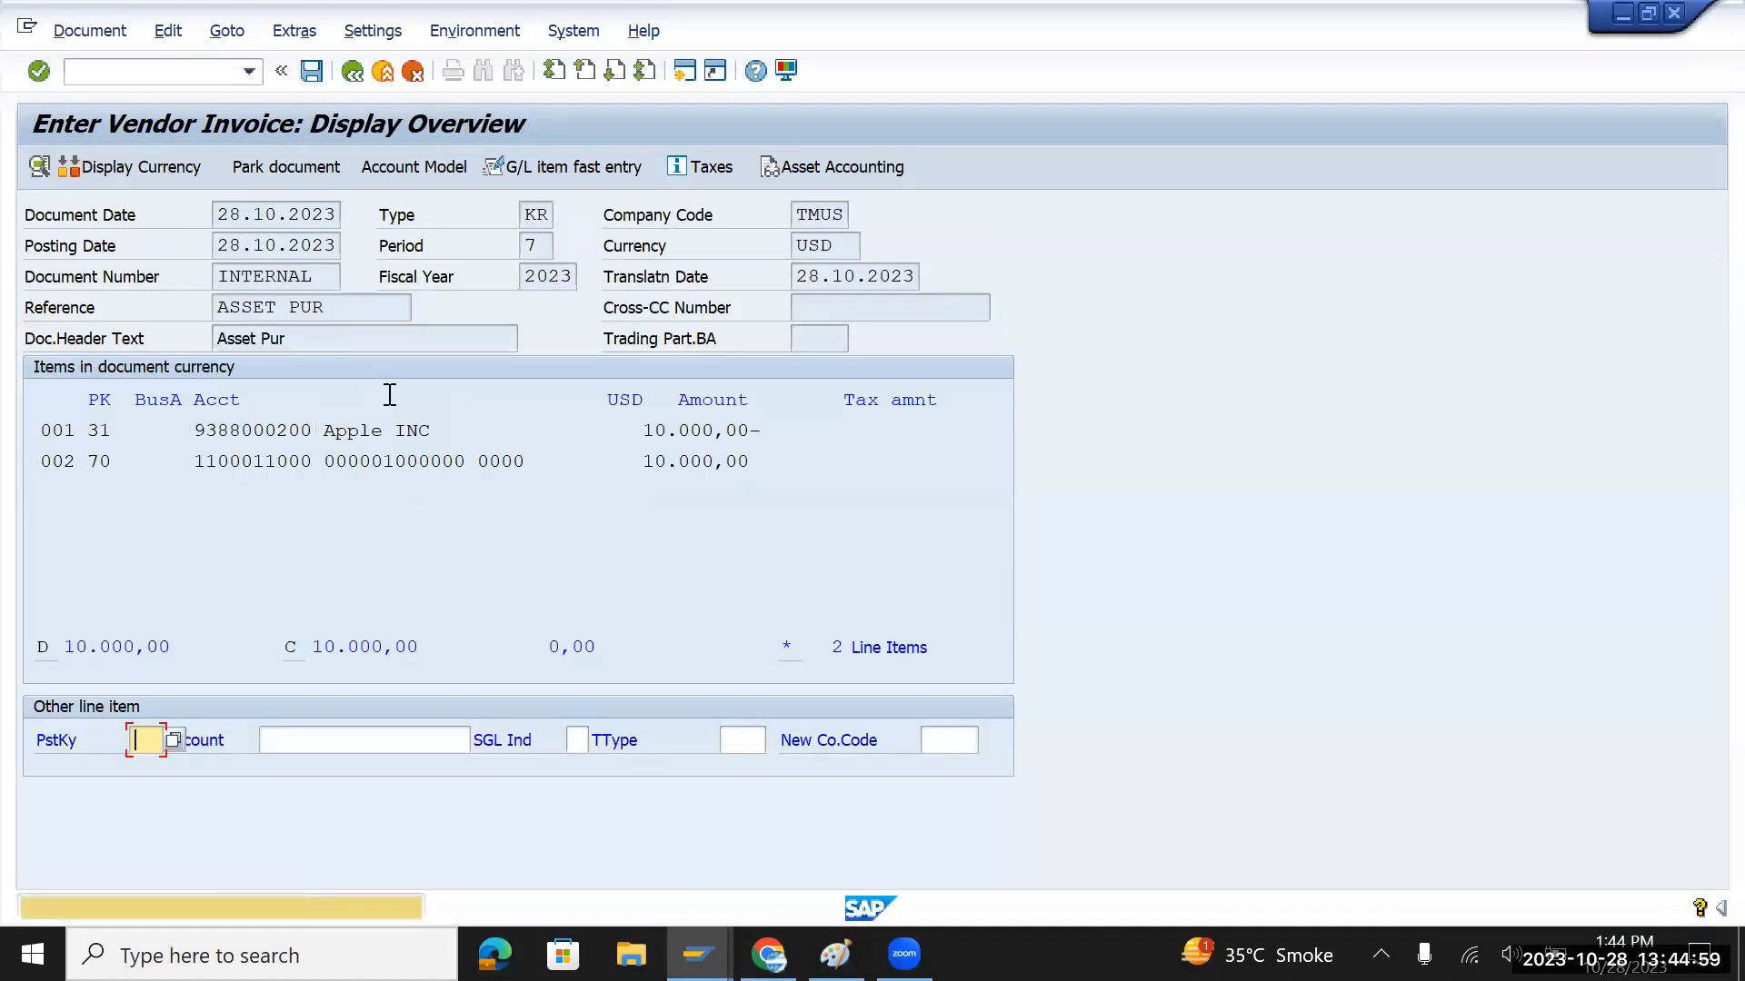
key("Return")
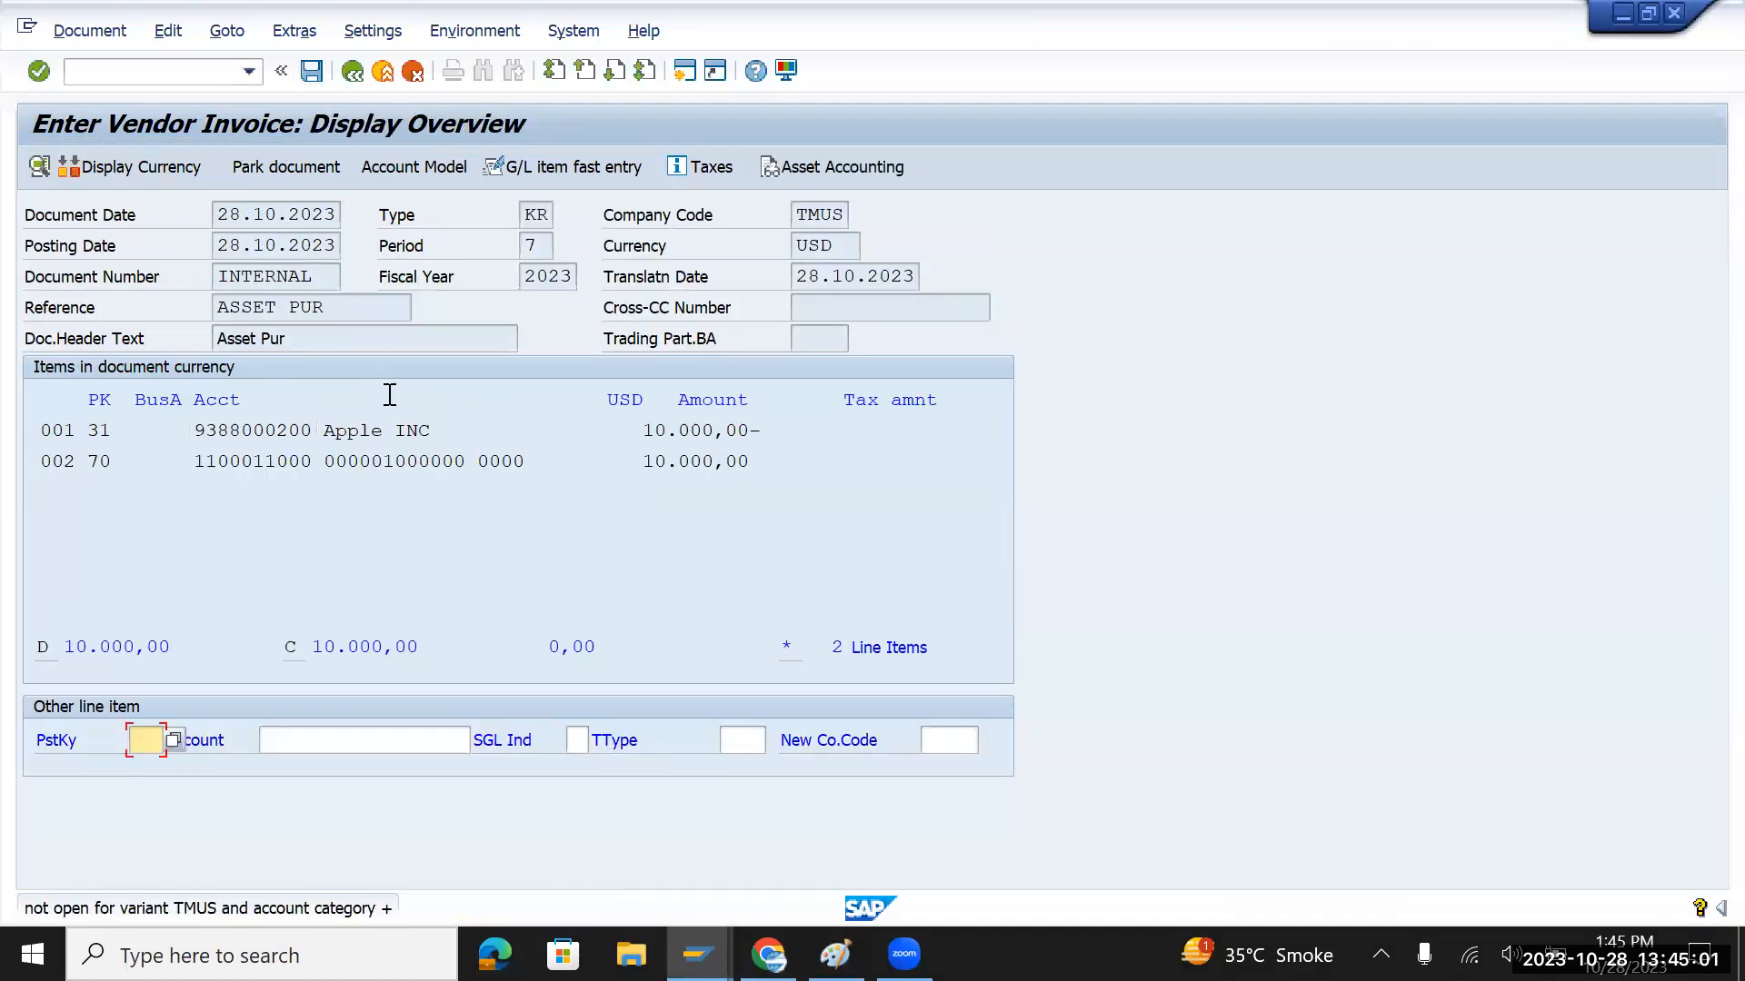
key("Return")
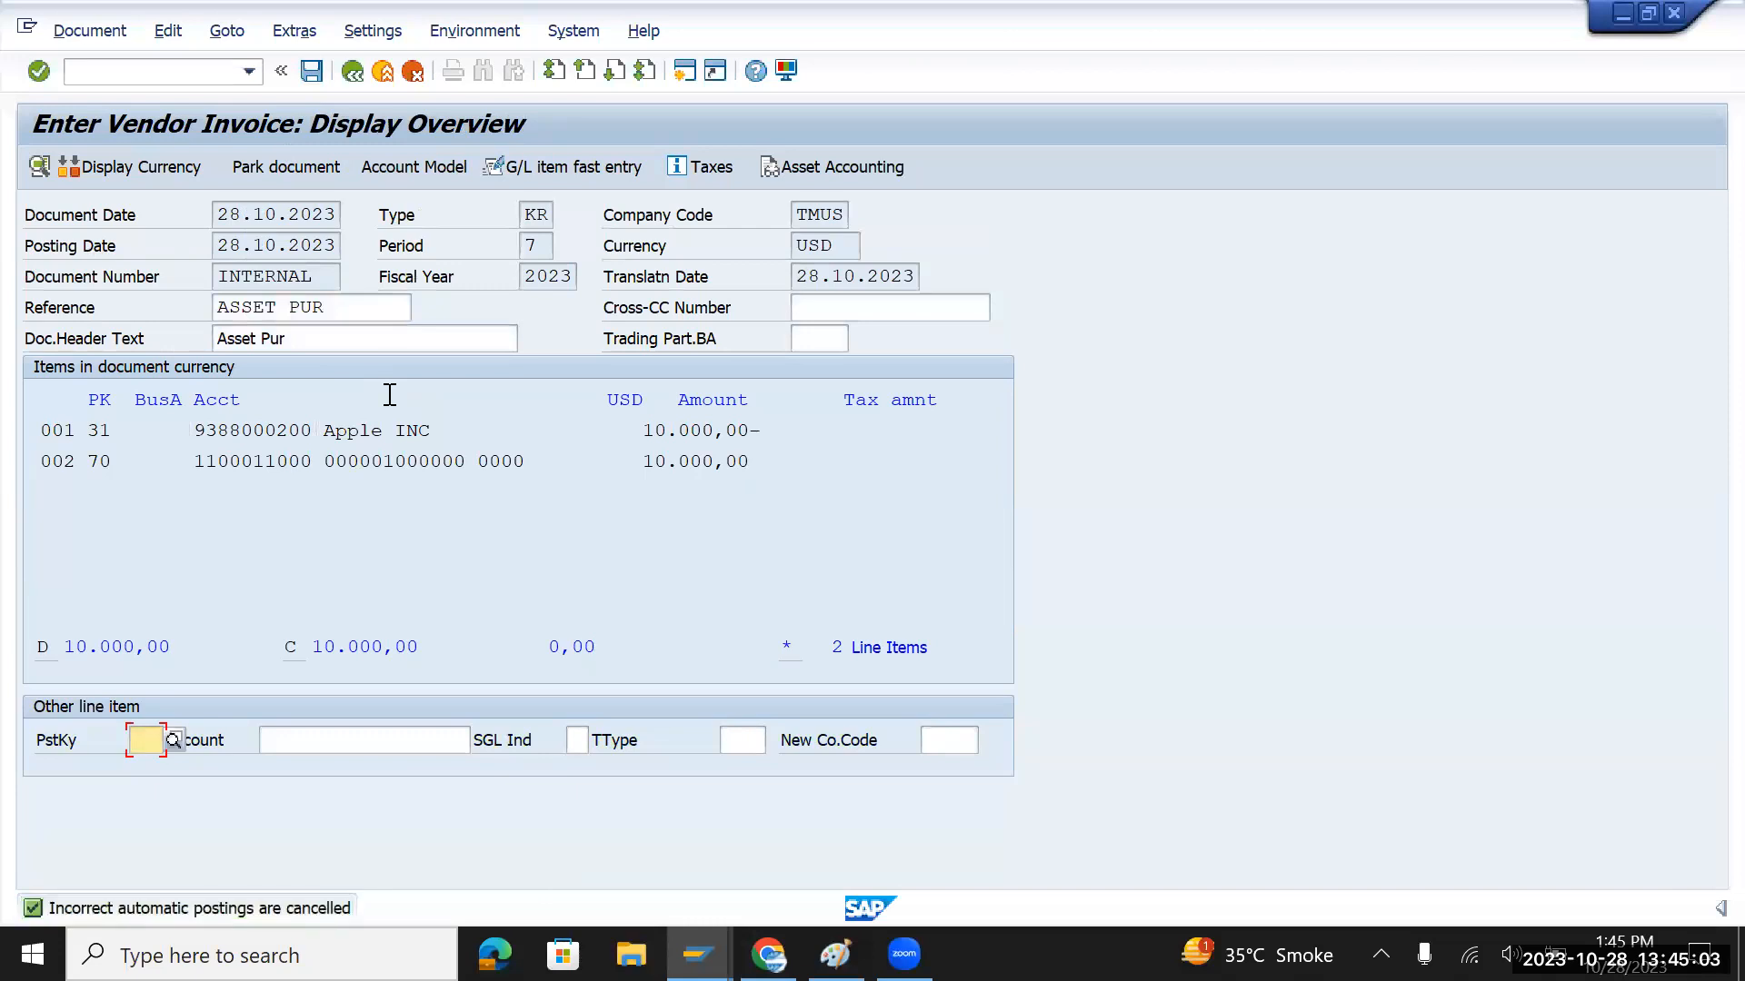
left_click(311, 70)
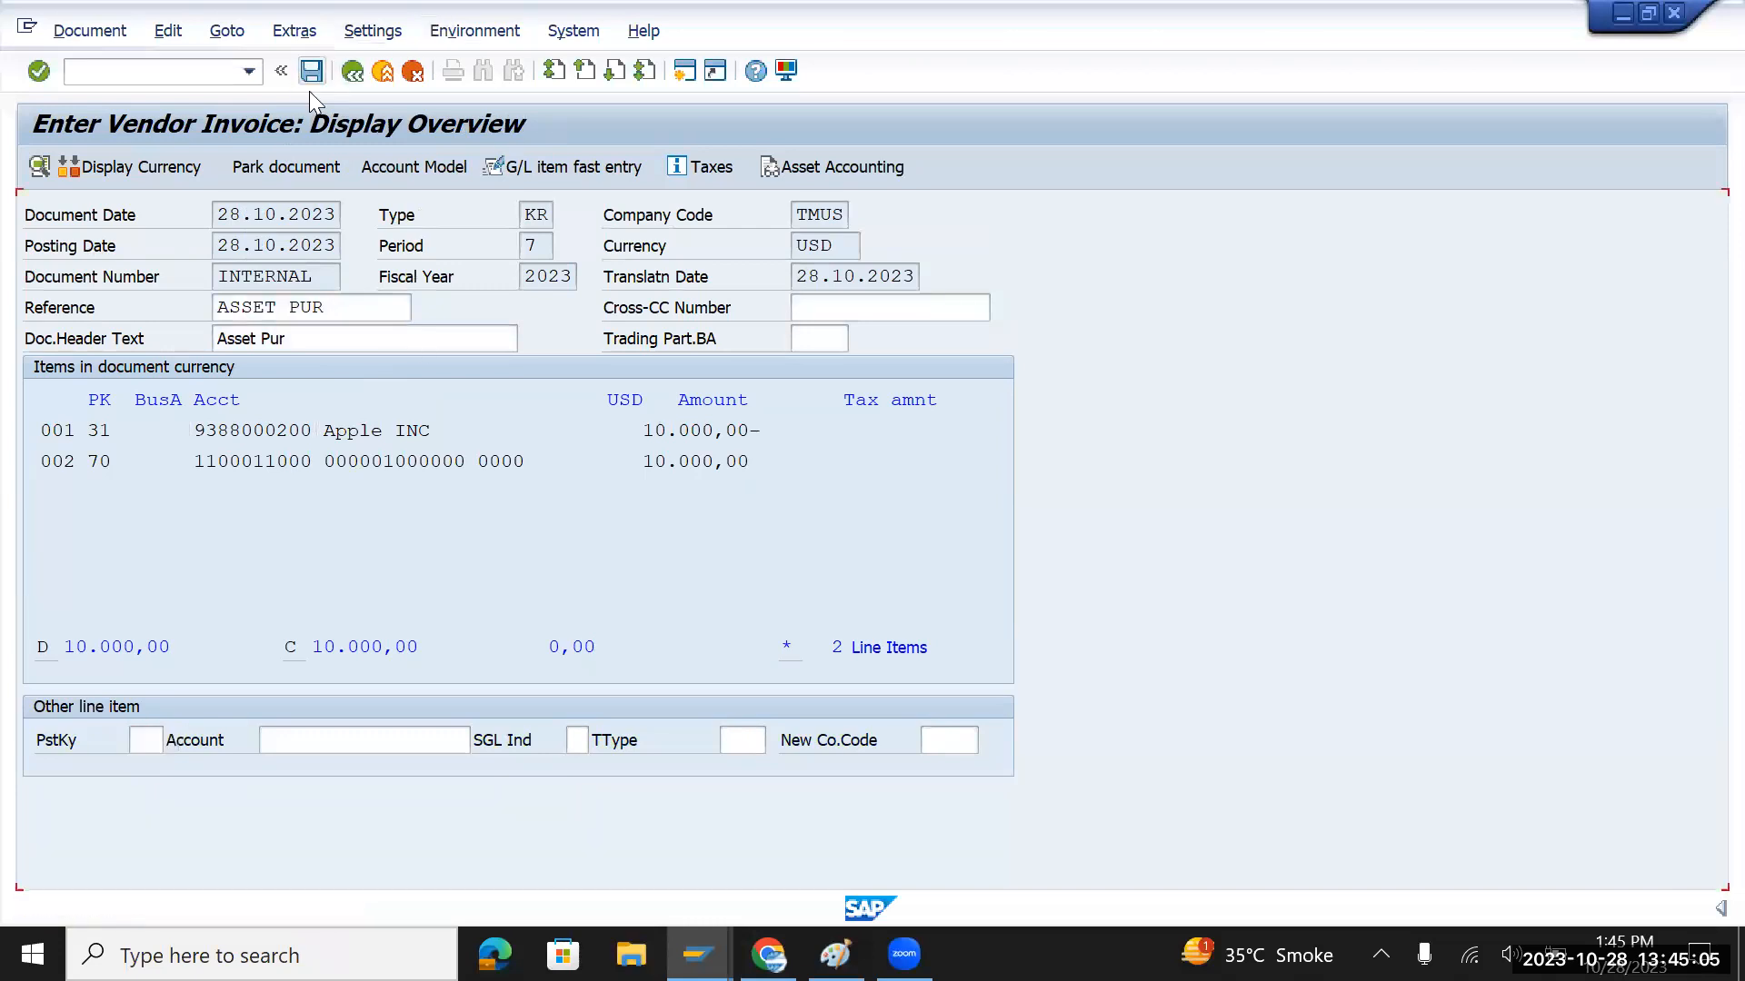
key("Return")
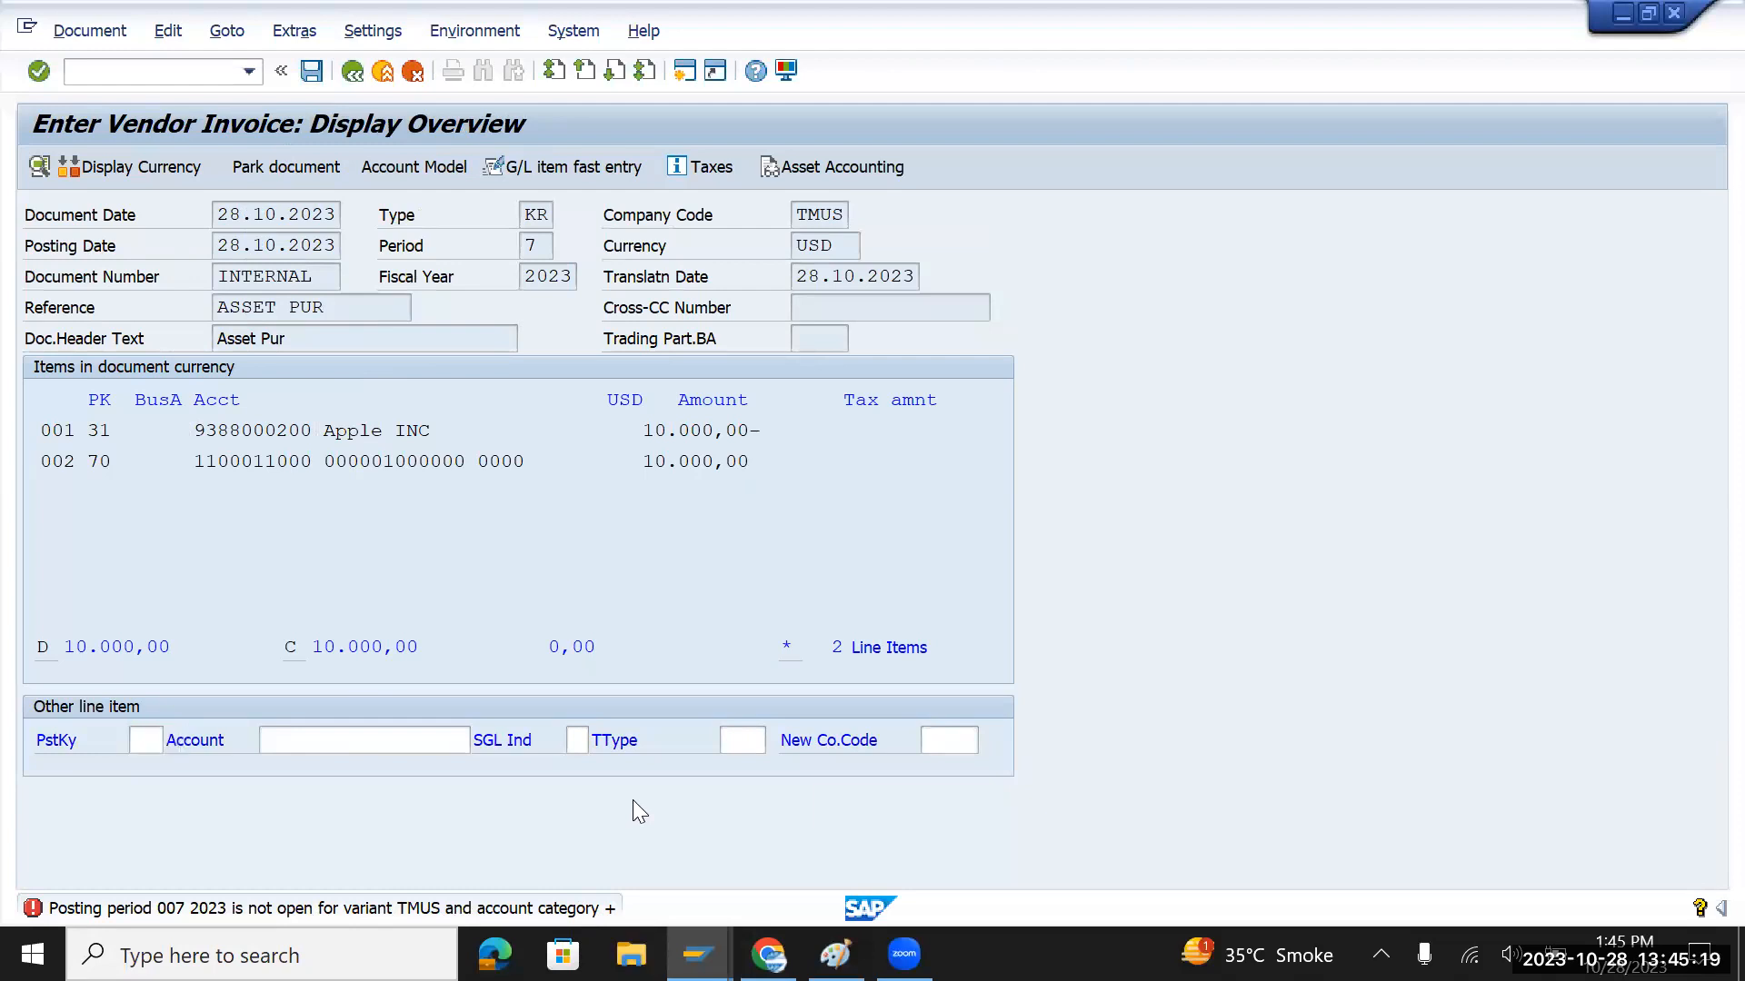
Open posting period maintenance (OB52) in a new session for posting period variant TMUS
key("ctrl+n")
type("ob52")
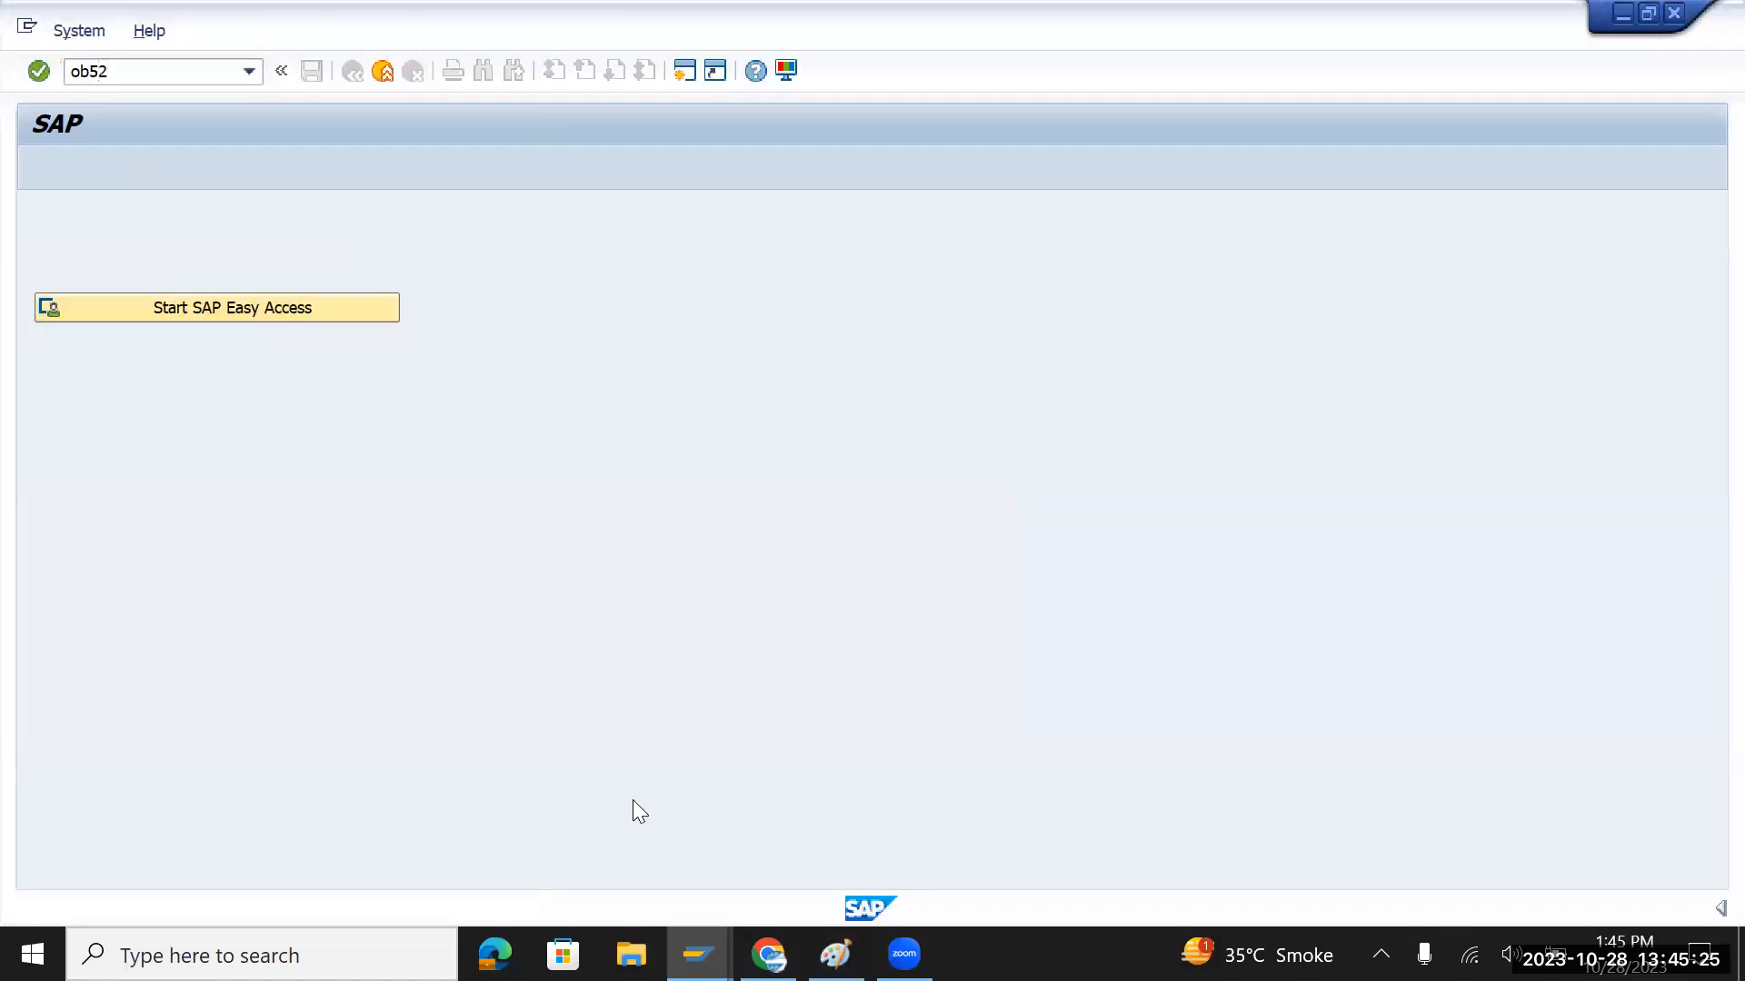
key("Return")
key("alt+Tab")
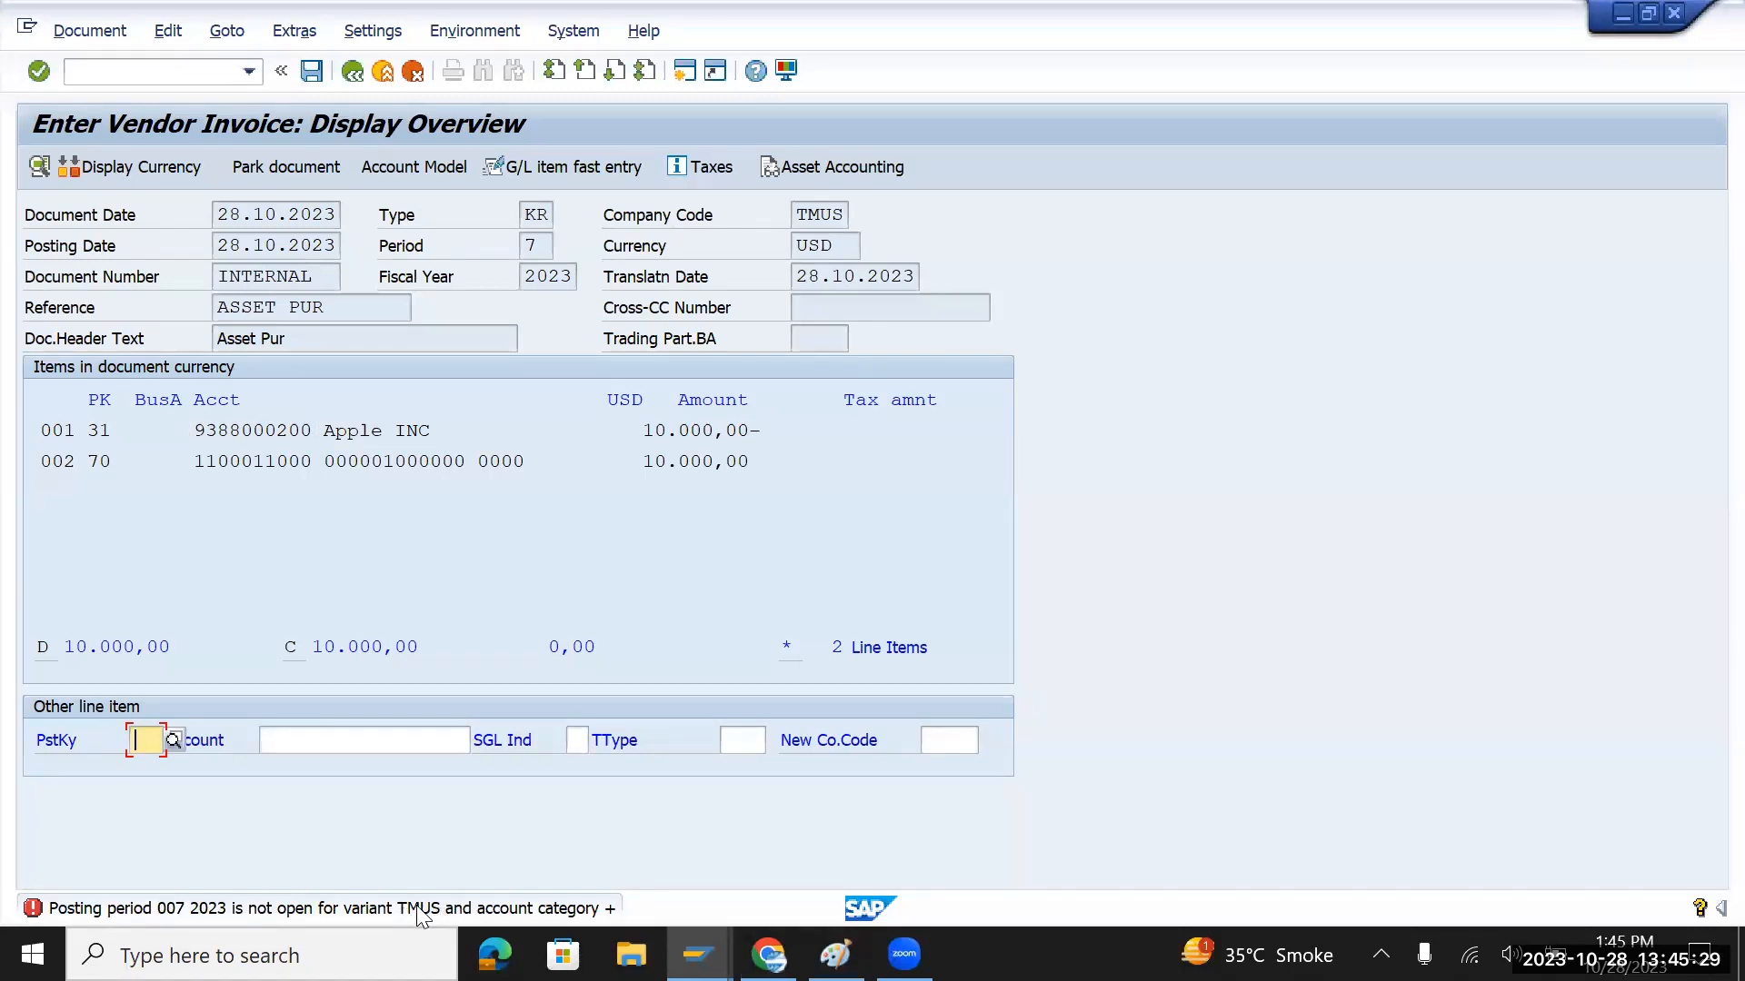
key("alt+Tab")
type("TMUS")
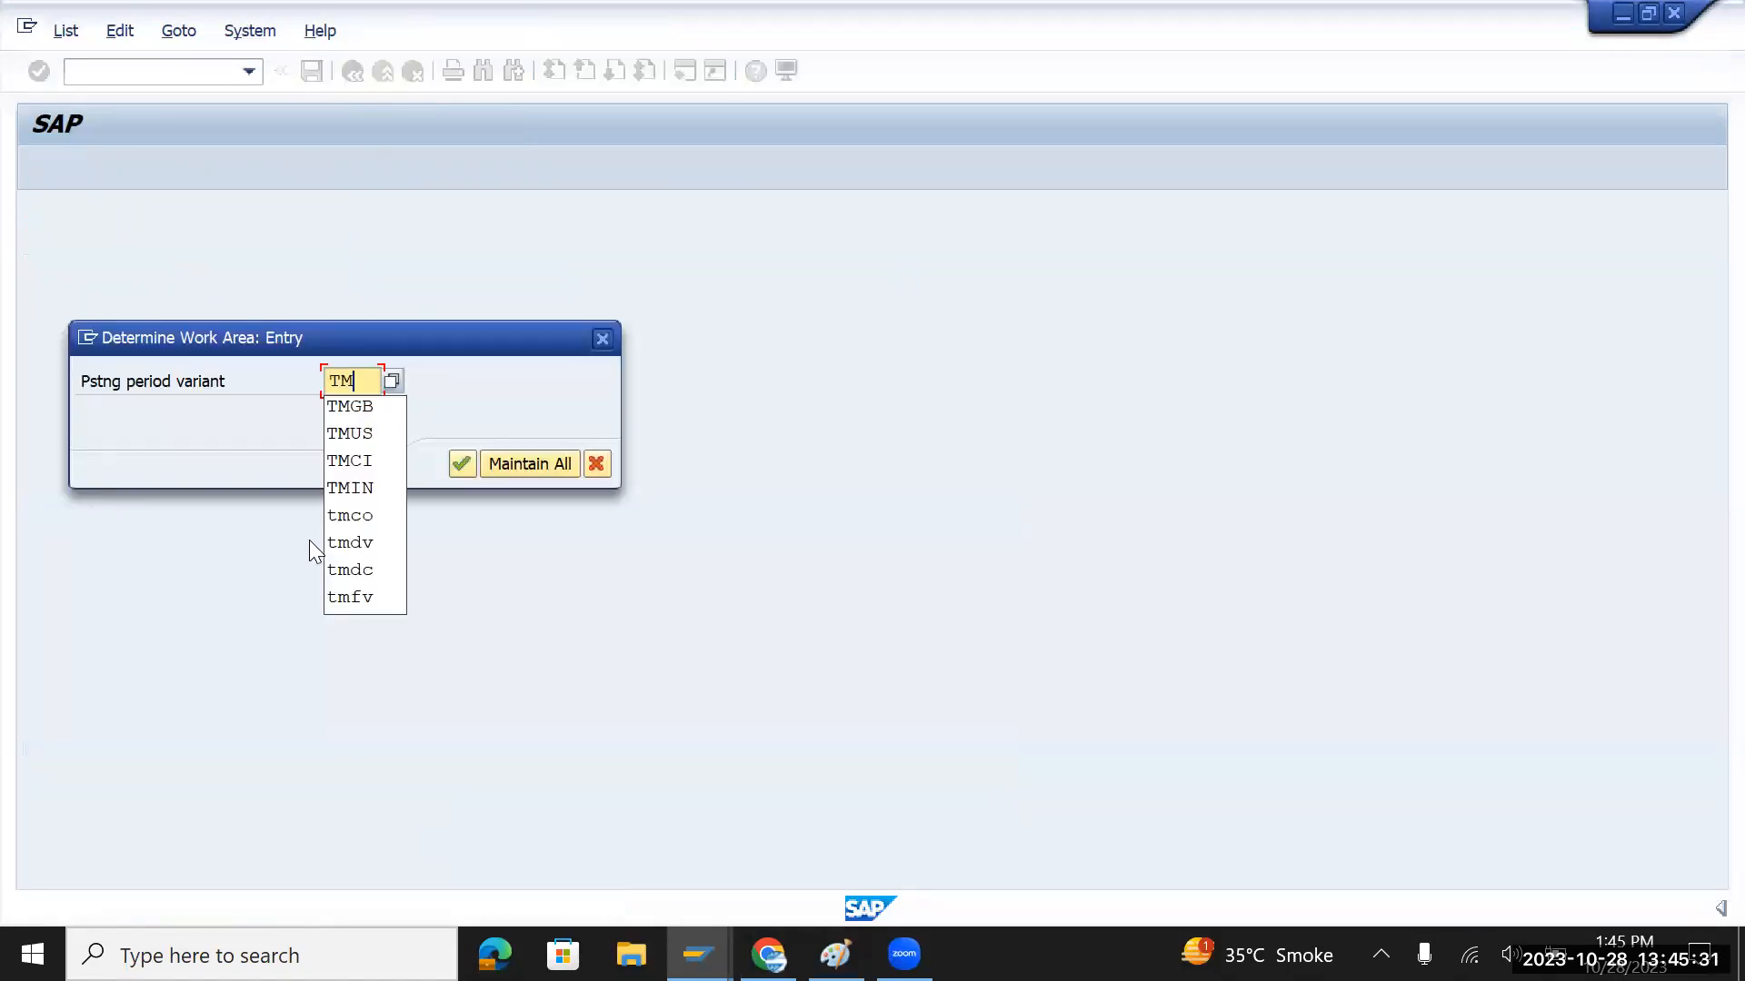
key("Return")
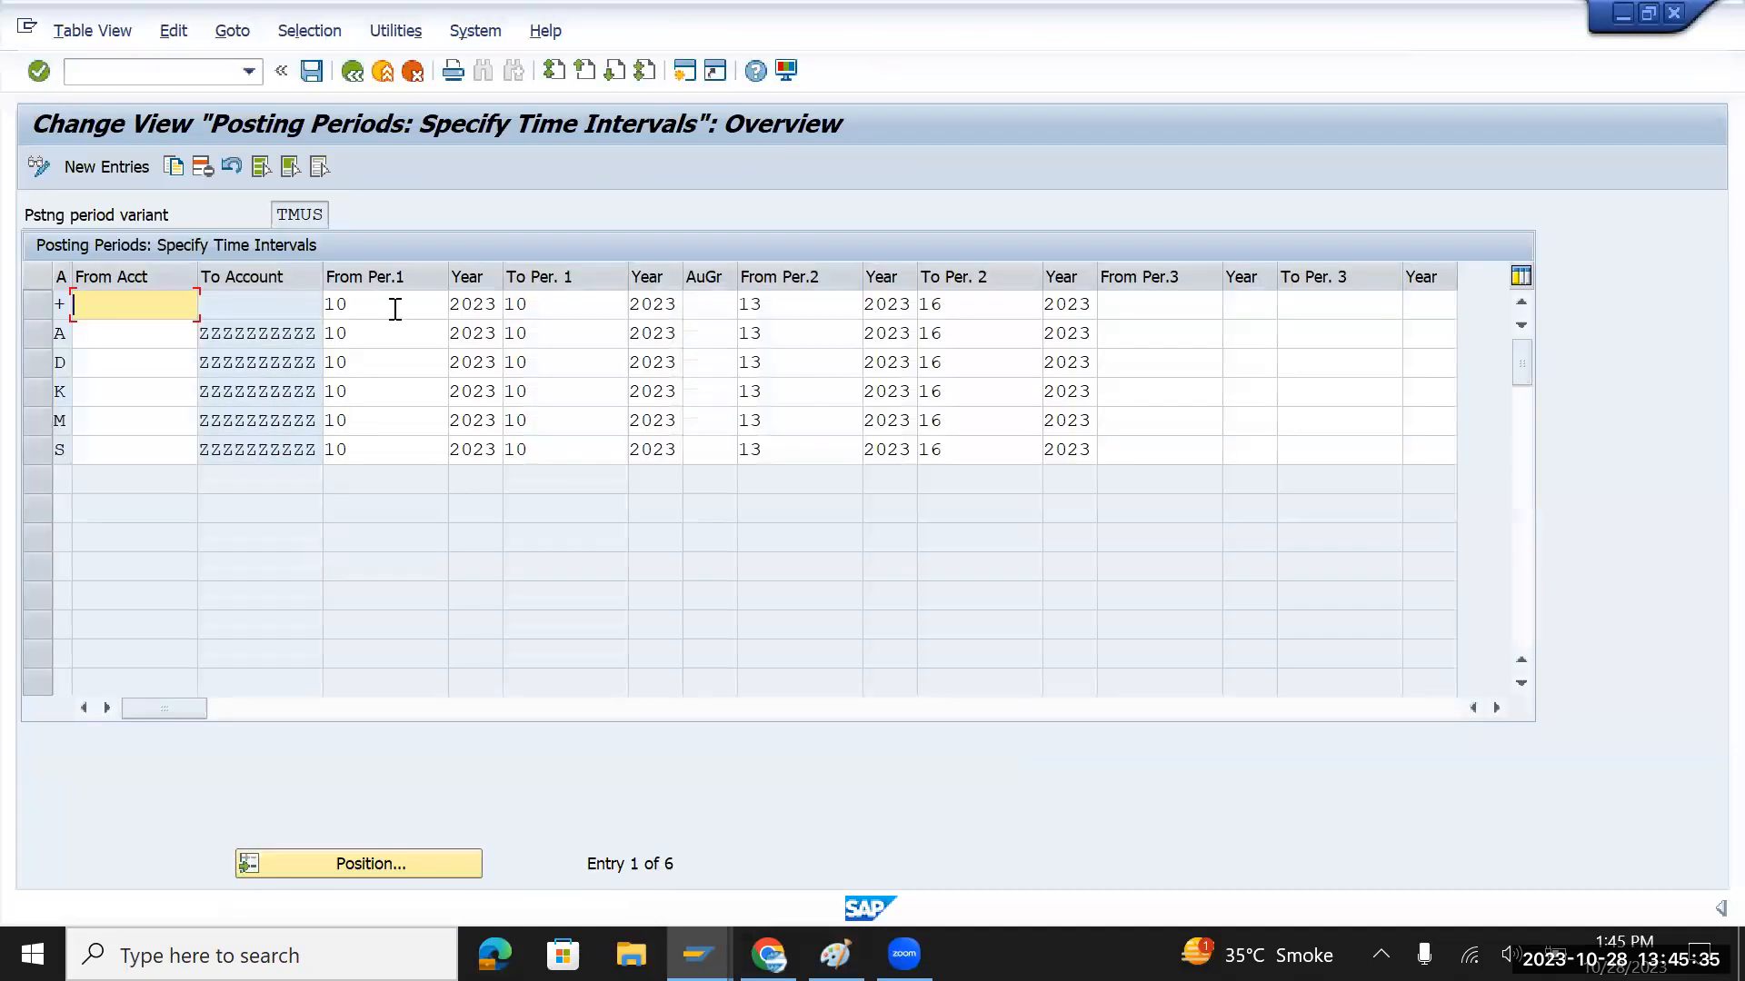
Set the start of the first period interval to 7 for account types +, A and D
left_click_drag(389, 311, 322, 305)
type("7")
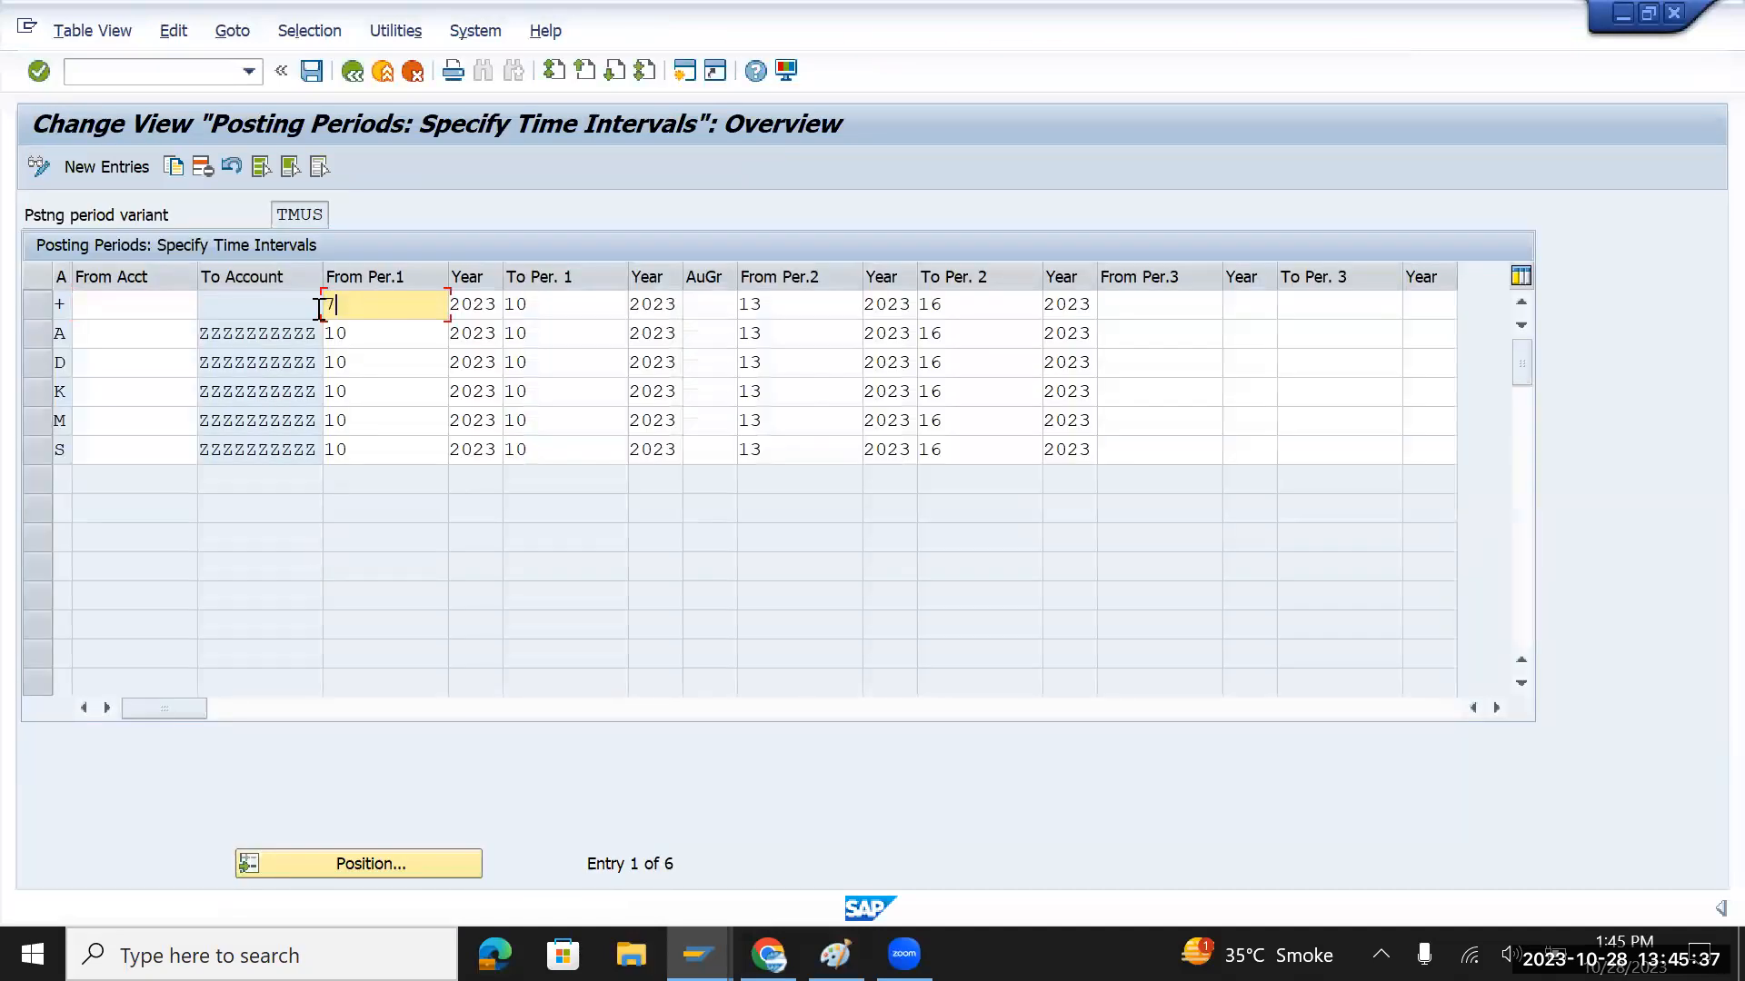
key("Down")
key("shift+End")
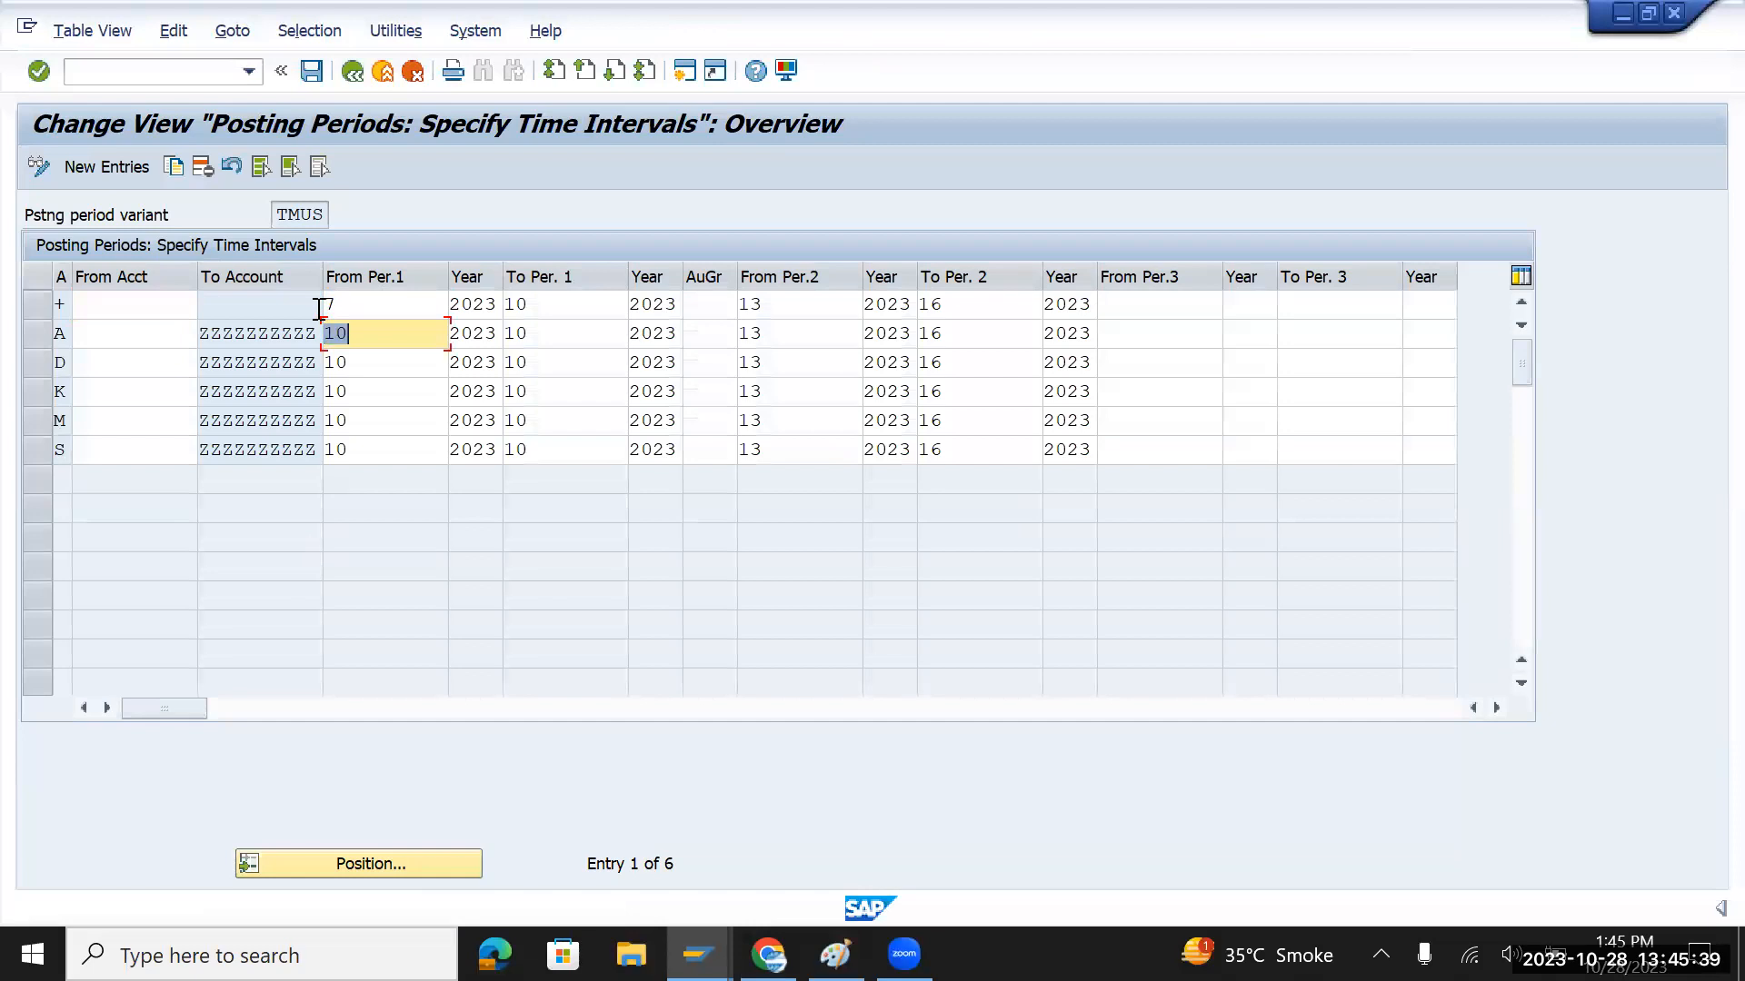
type("7")
key("Down")
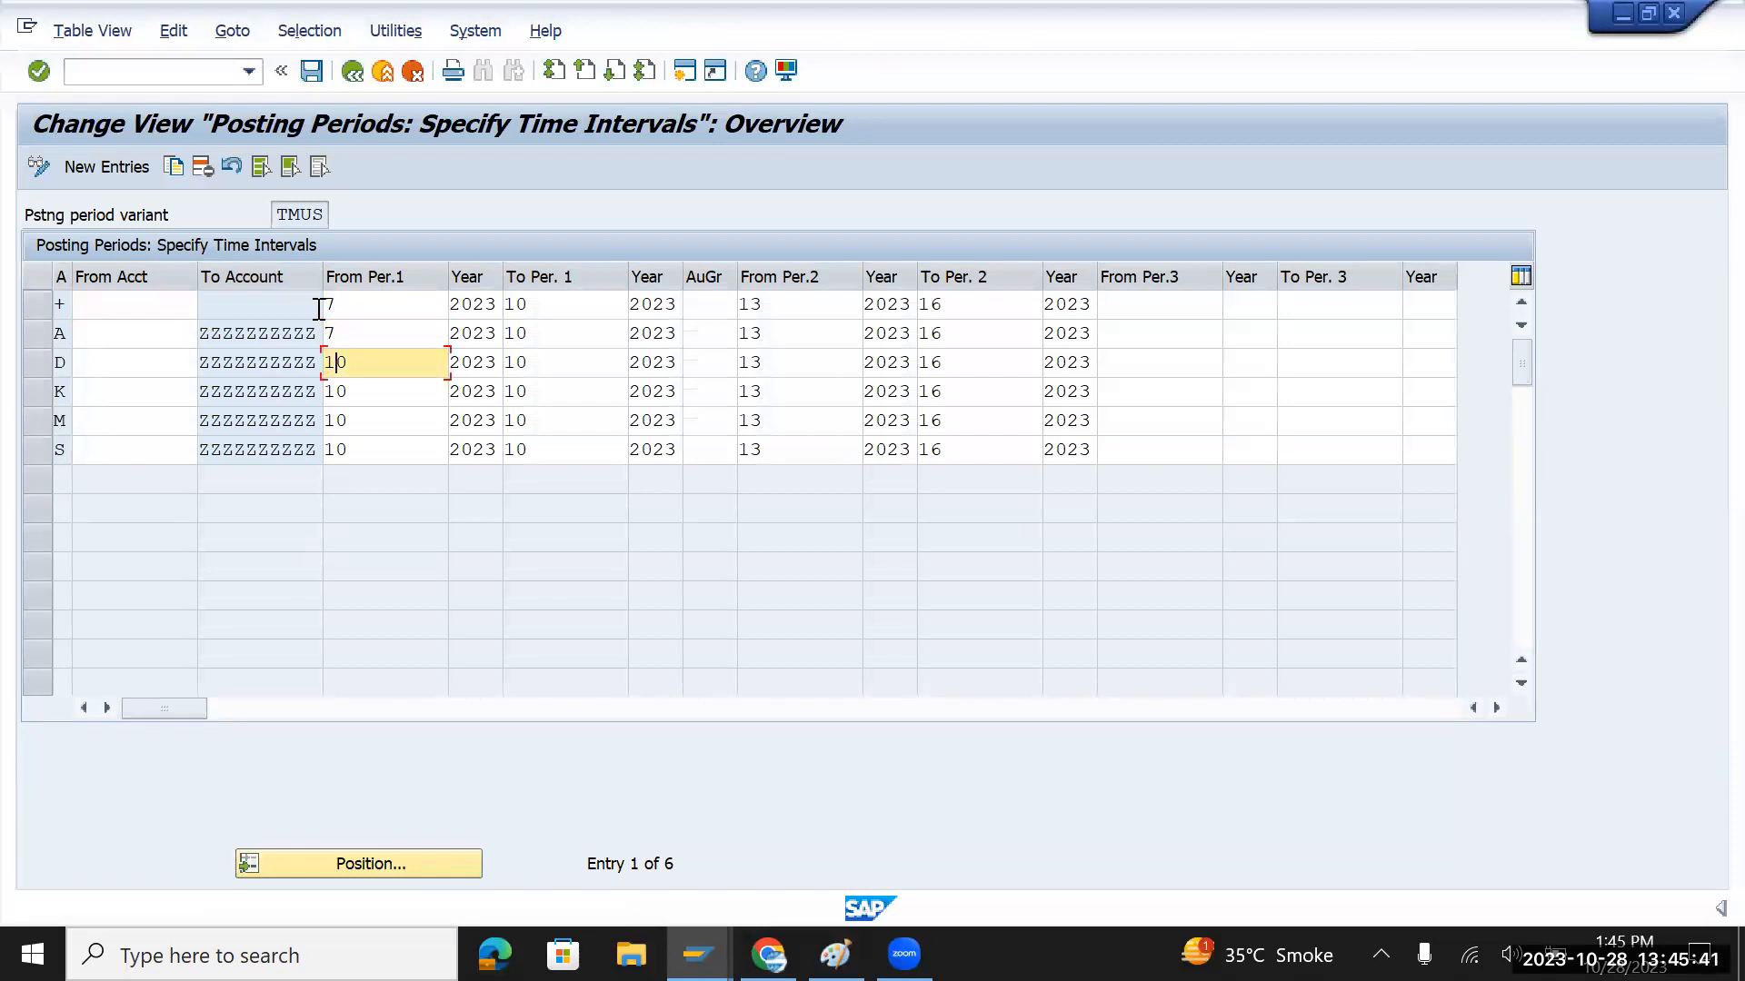
key("shift+Home")
type("7")
Set the start of the first period interval to 7 for account types K, M and S, and save the posting periods
key("Down")
key("shift+End")
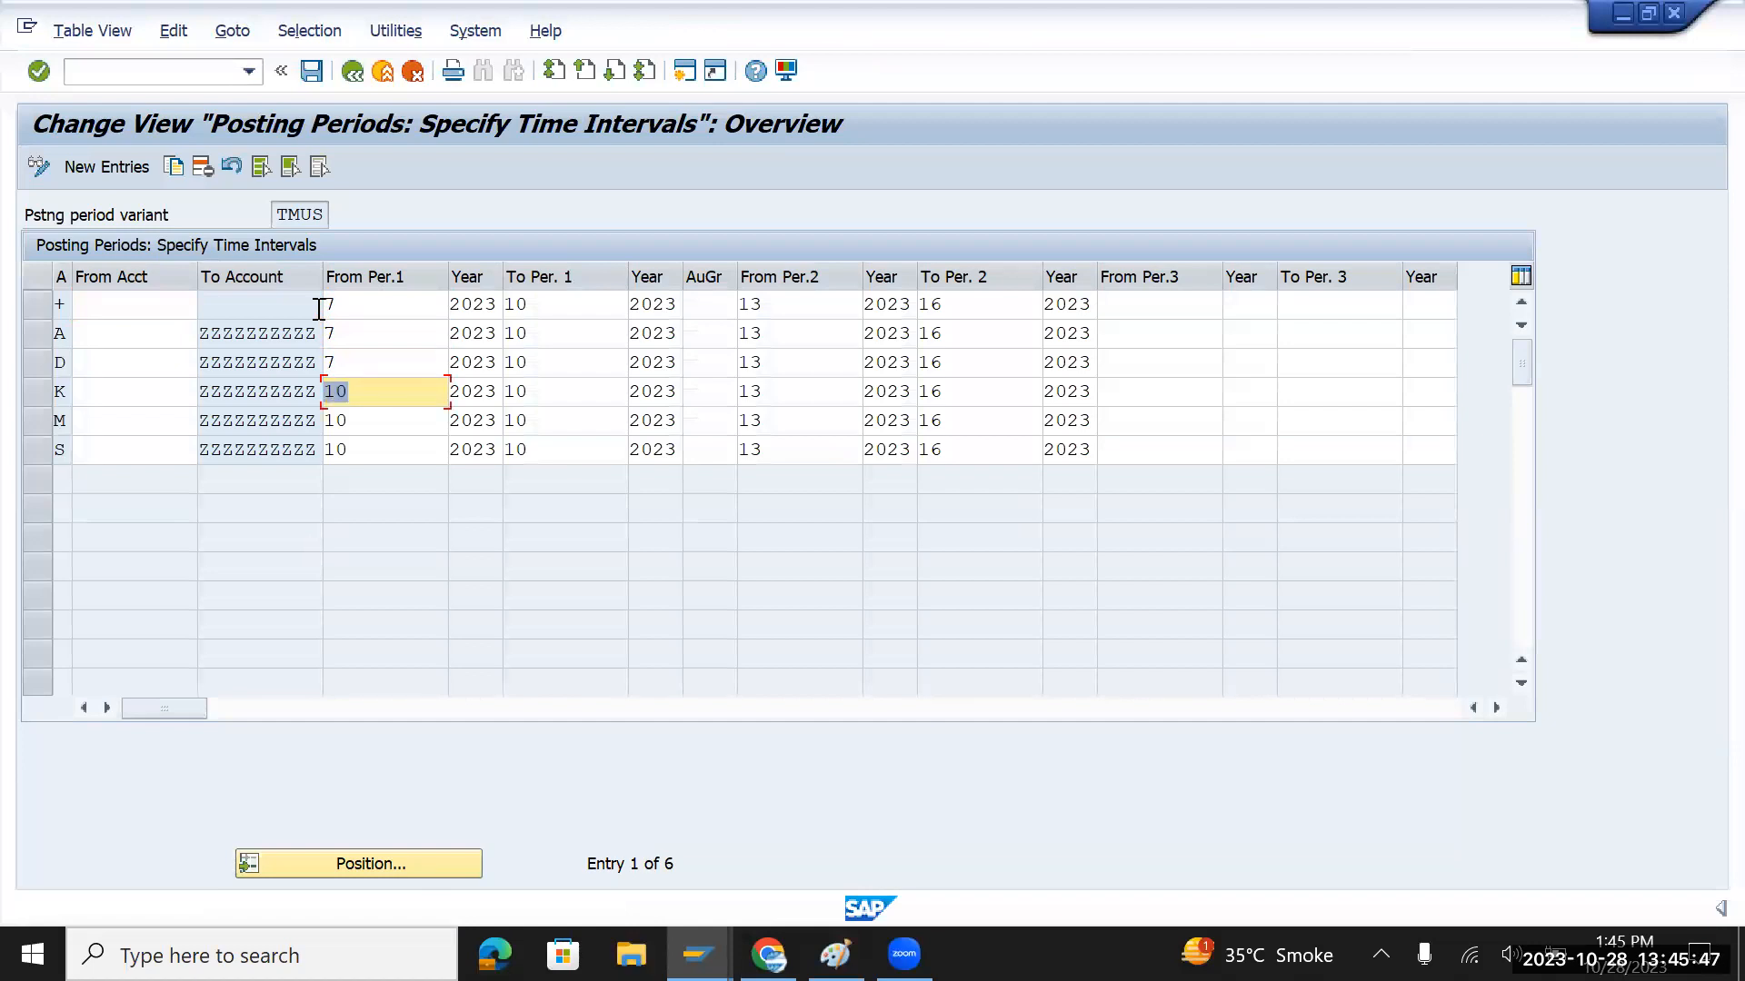
type("7")
key("Down")
key("shift+Right")
key("shift+Right")
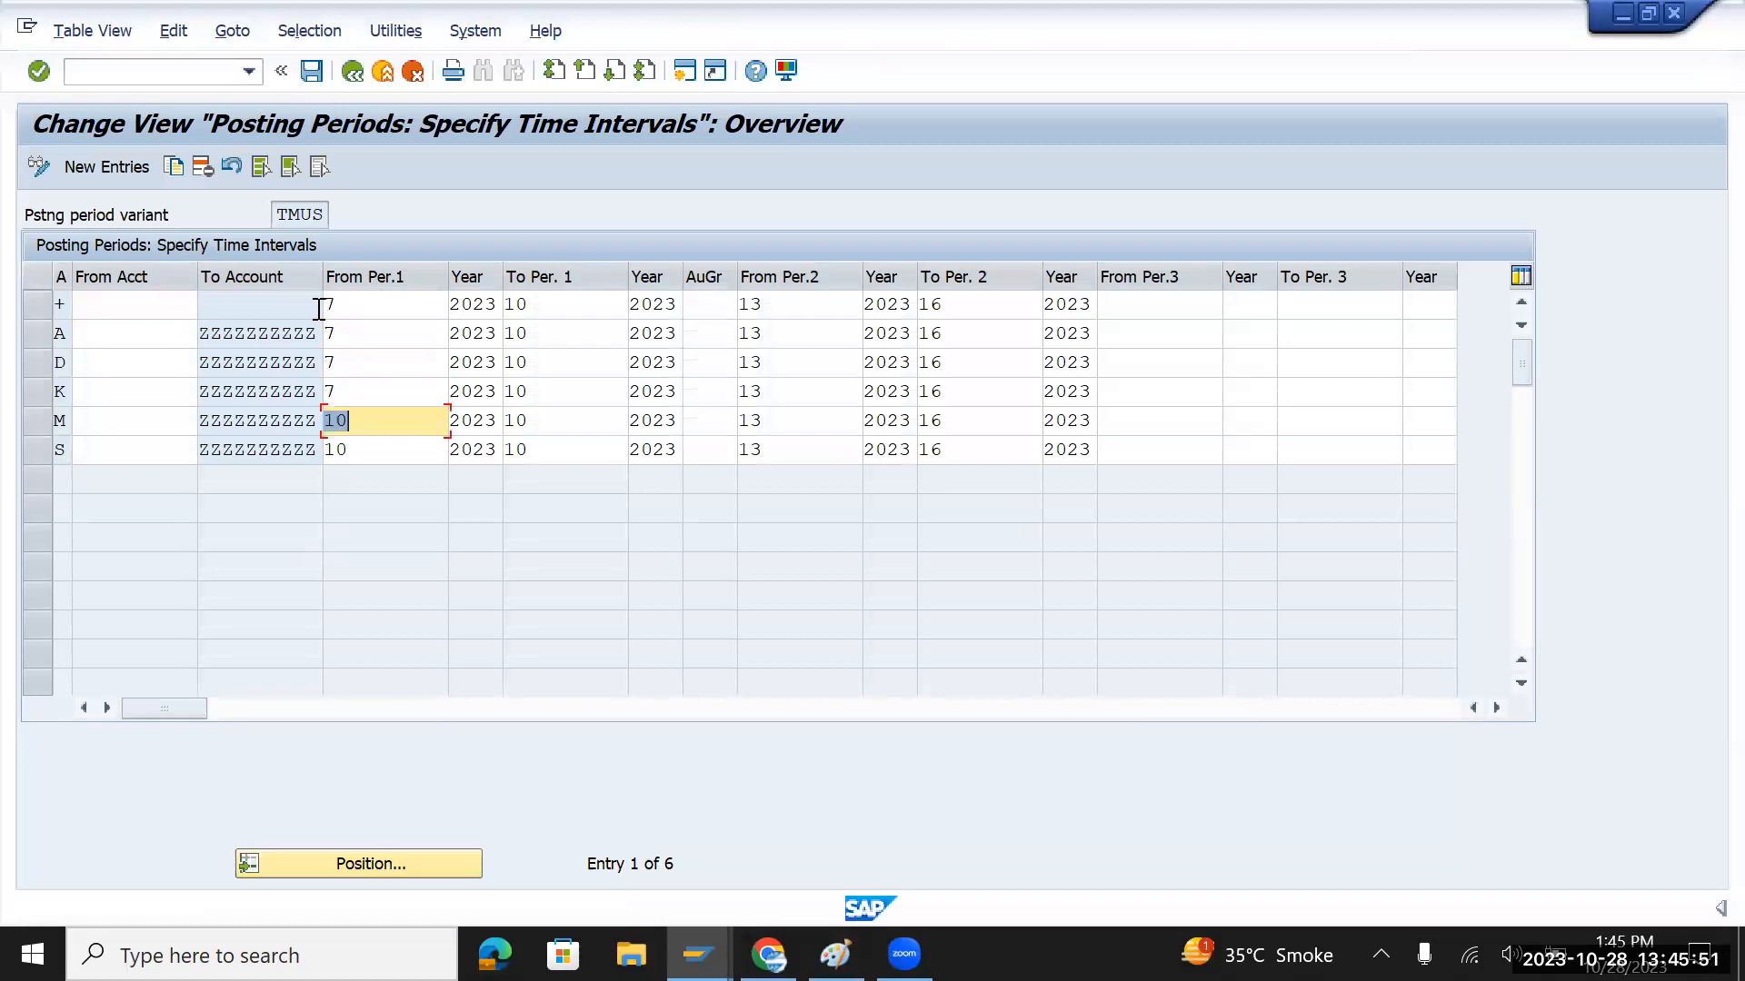
type("7")
key("Down")
key("shift+Right")
key("shift+Right")
type("7")
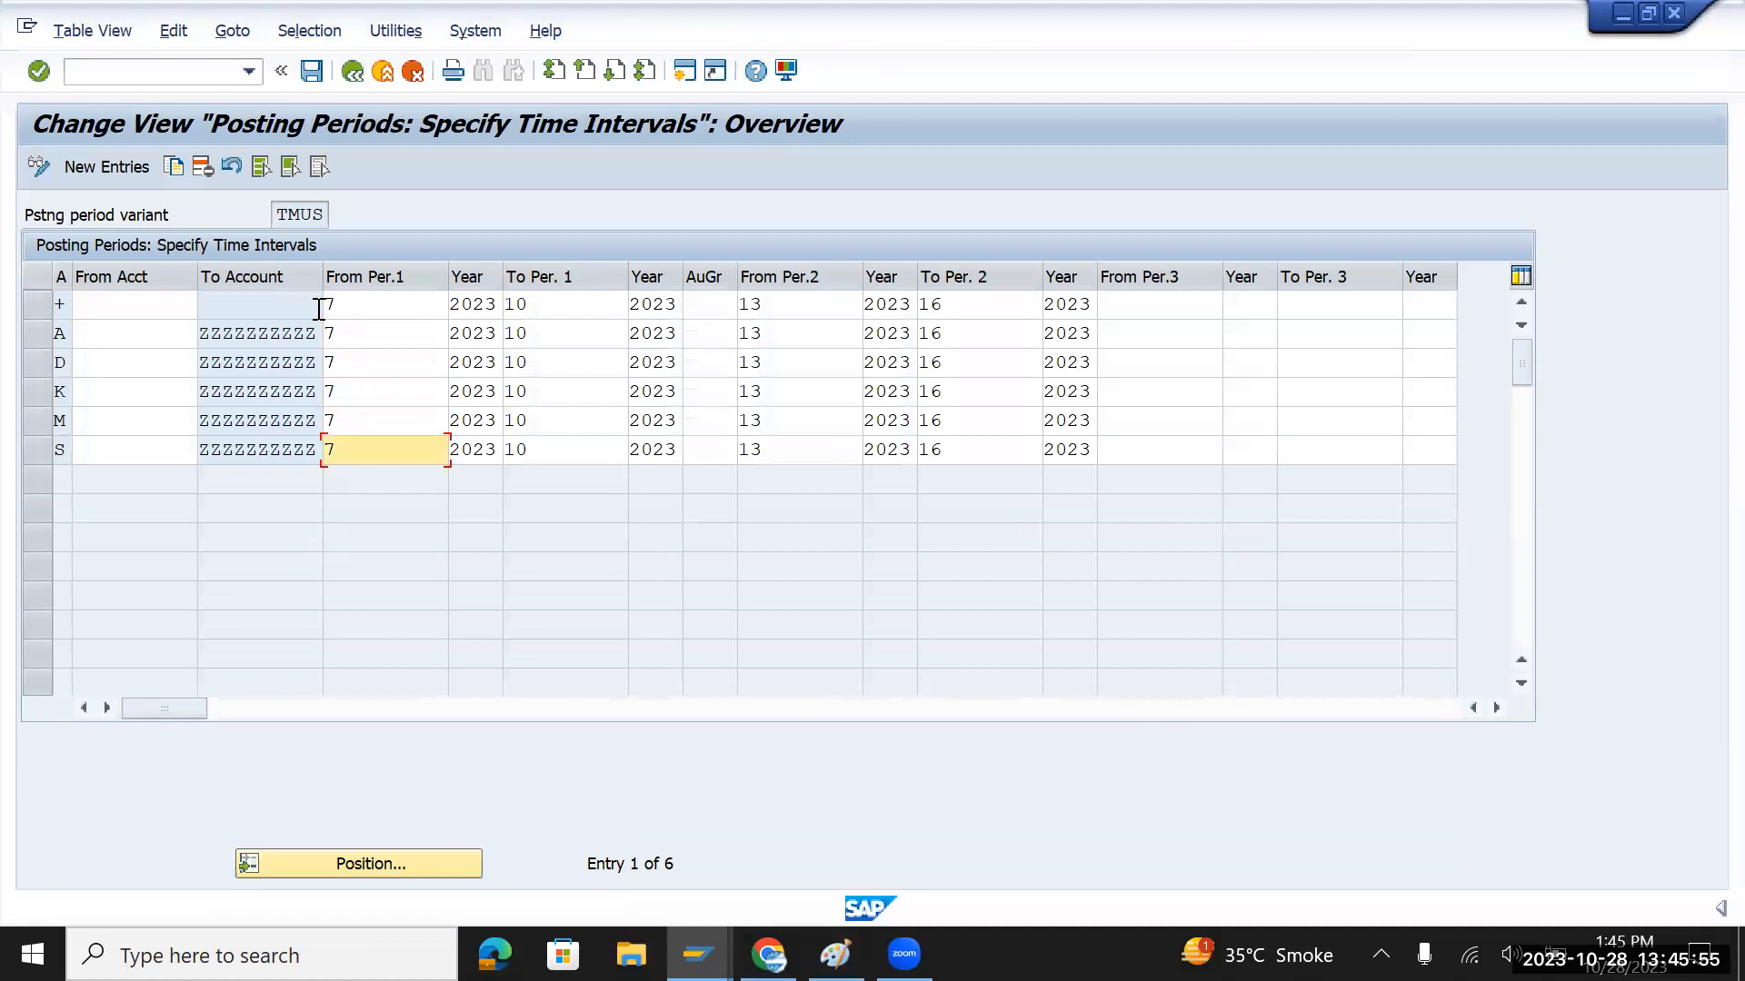
left_click(313, 74)
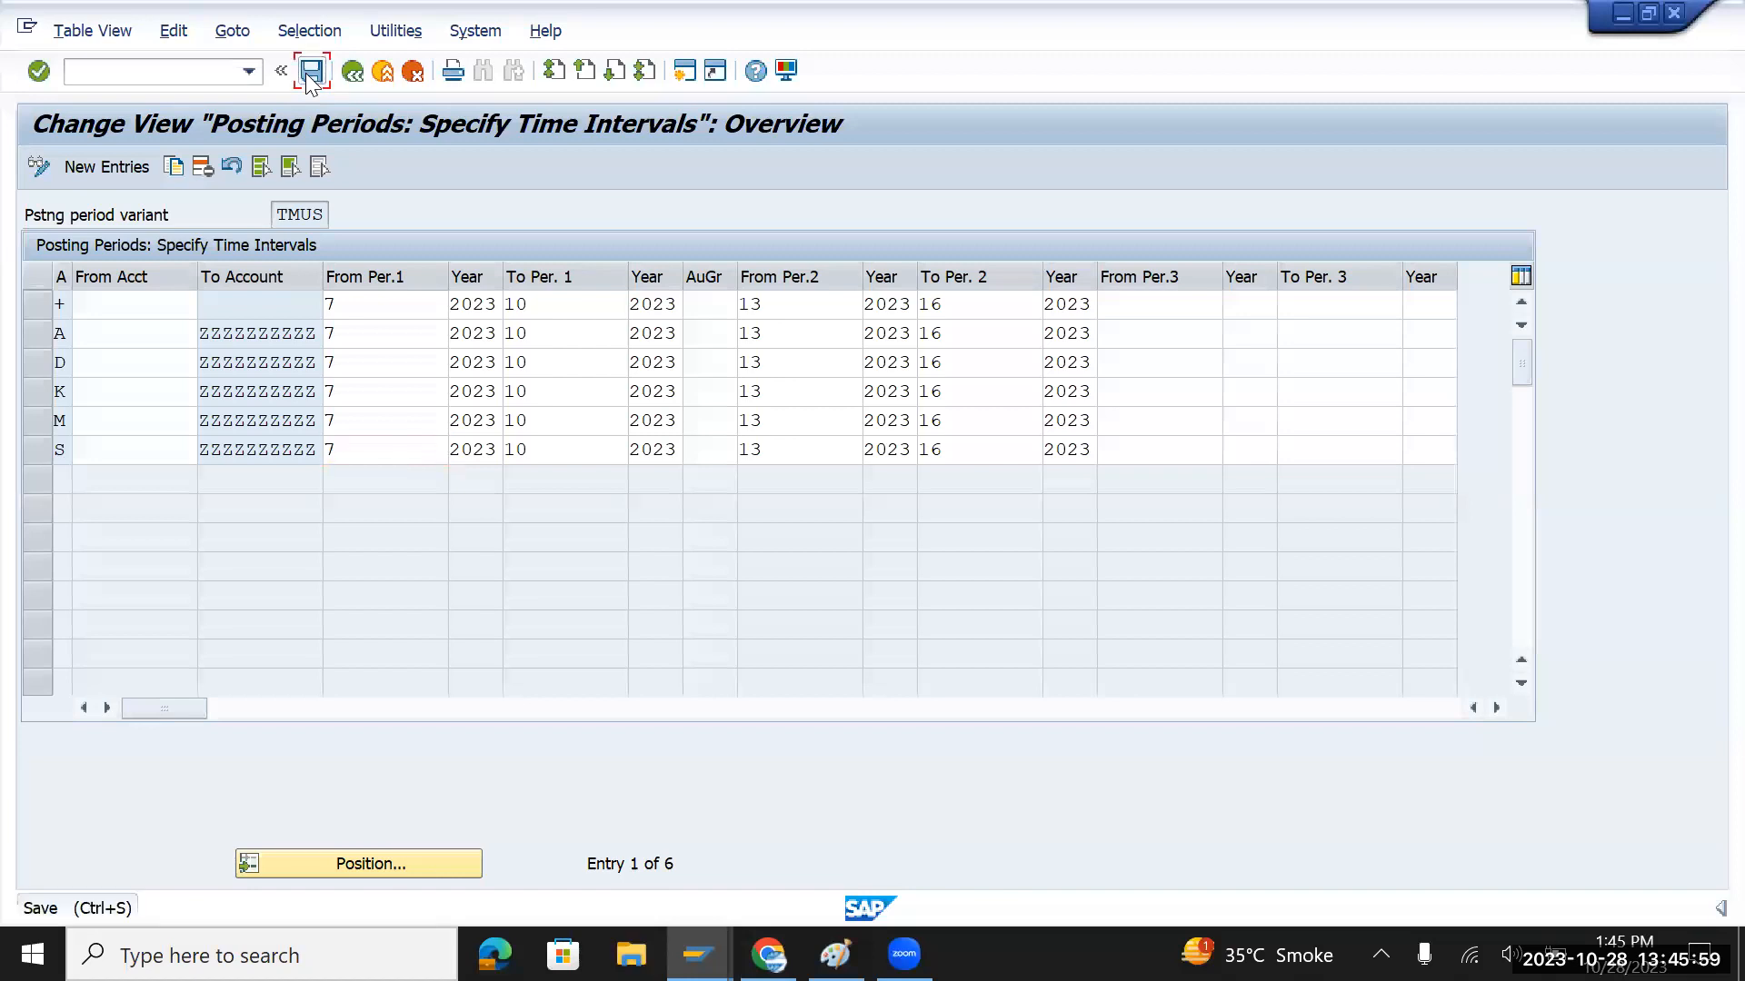
left_click(570, 463)
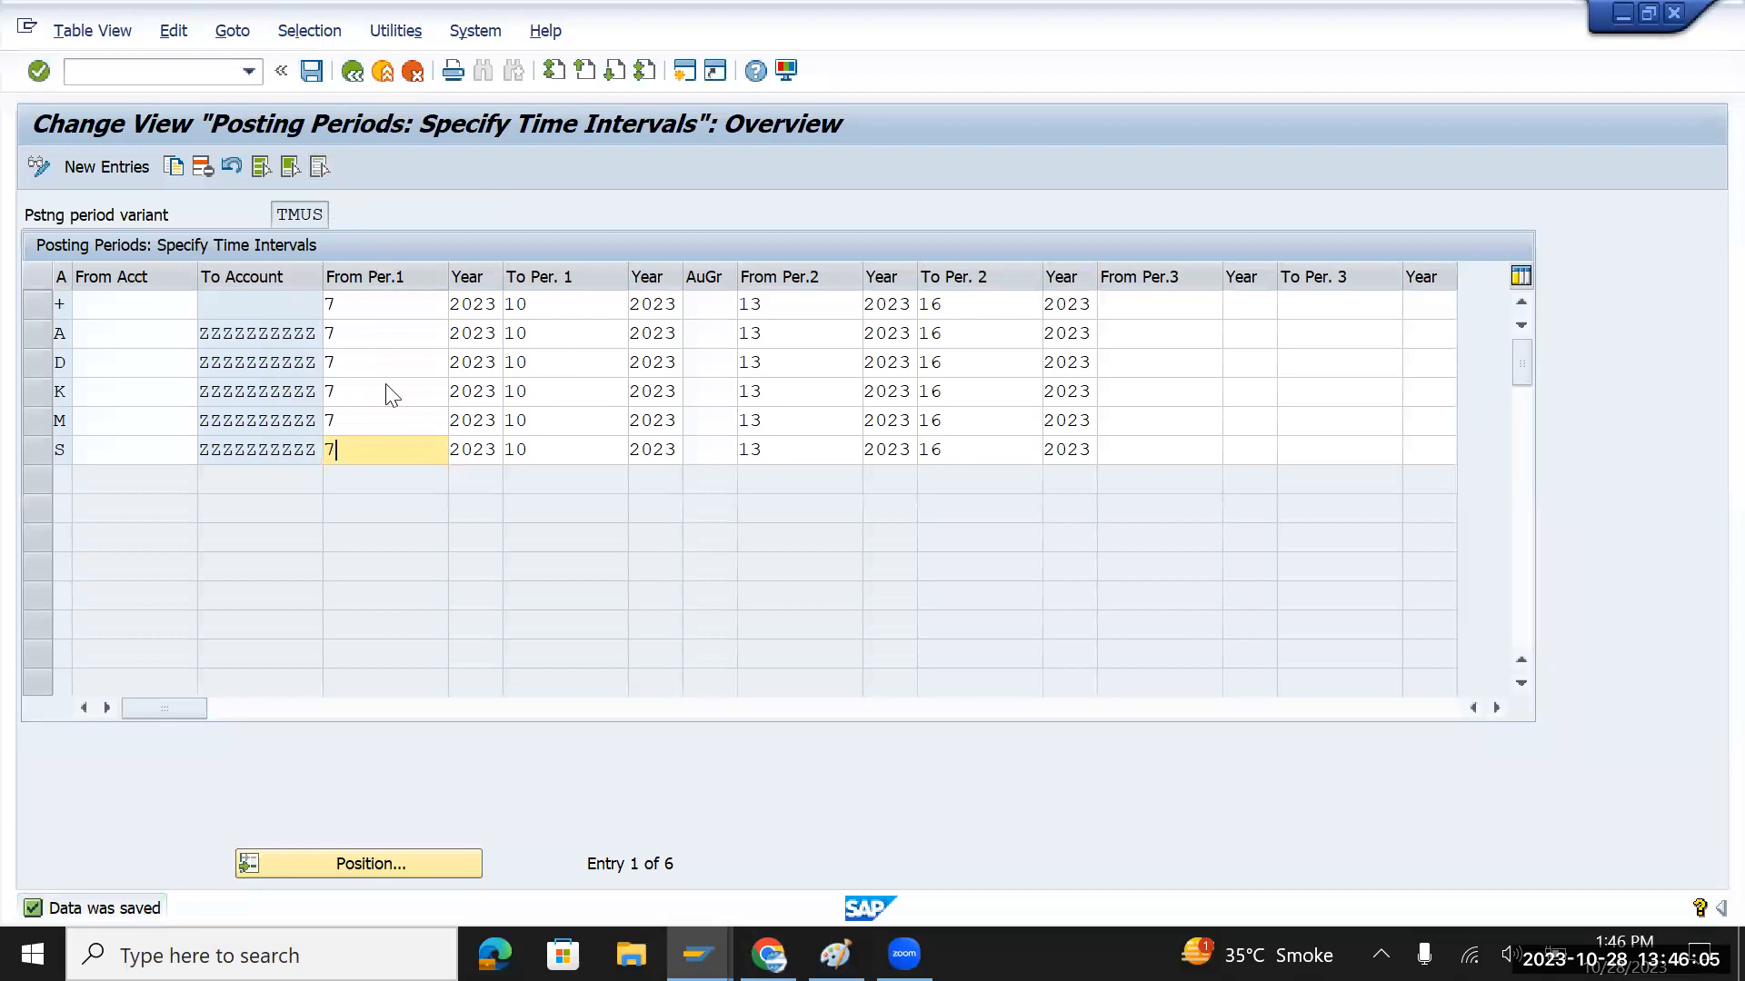
Abandon the unposted vendor invoice in the other session and start a fresh F-90 asset acquisition
key("alt+Tab")
left_click(139, 78)
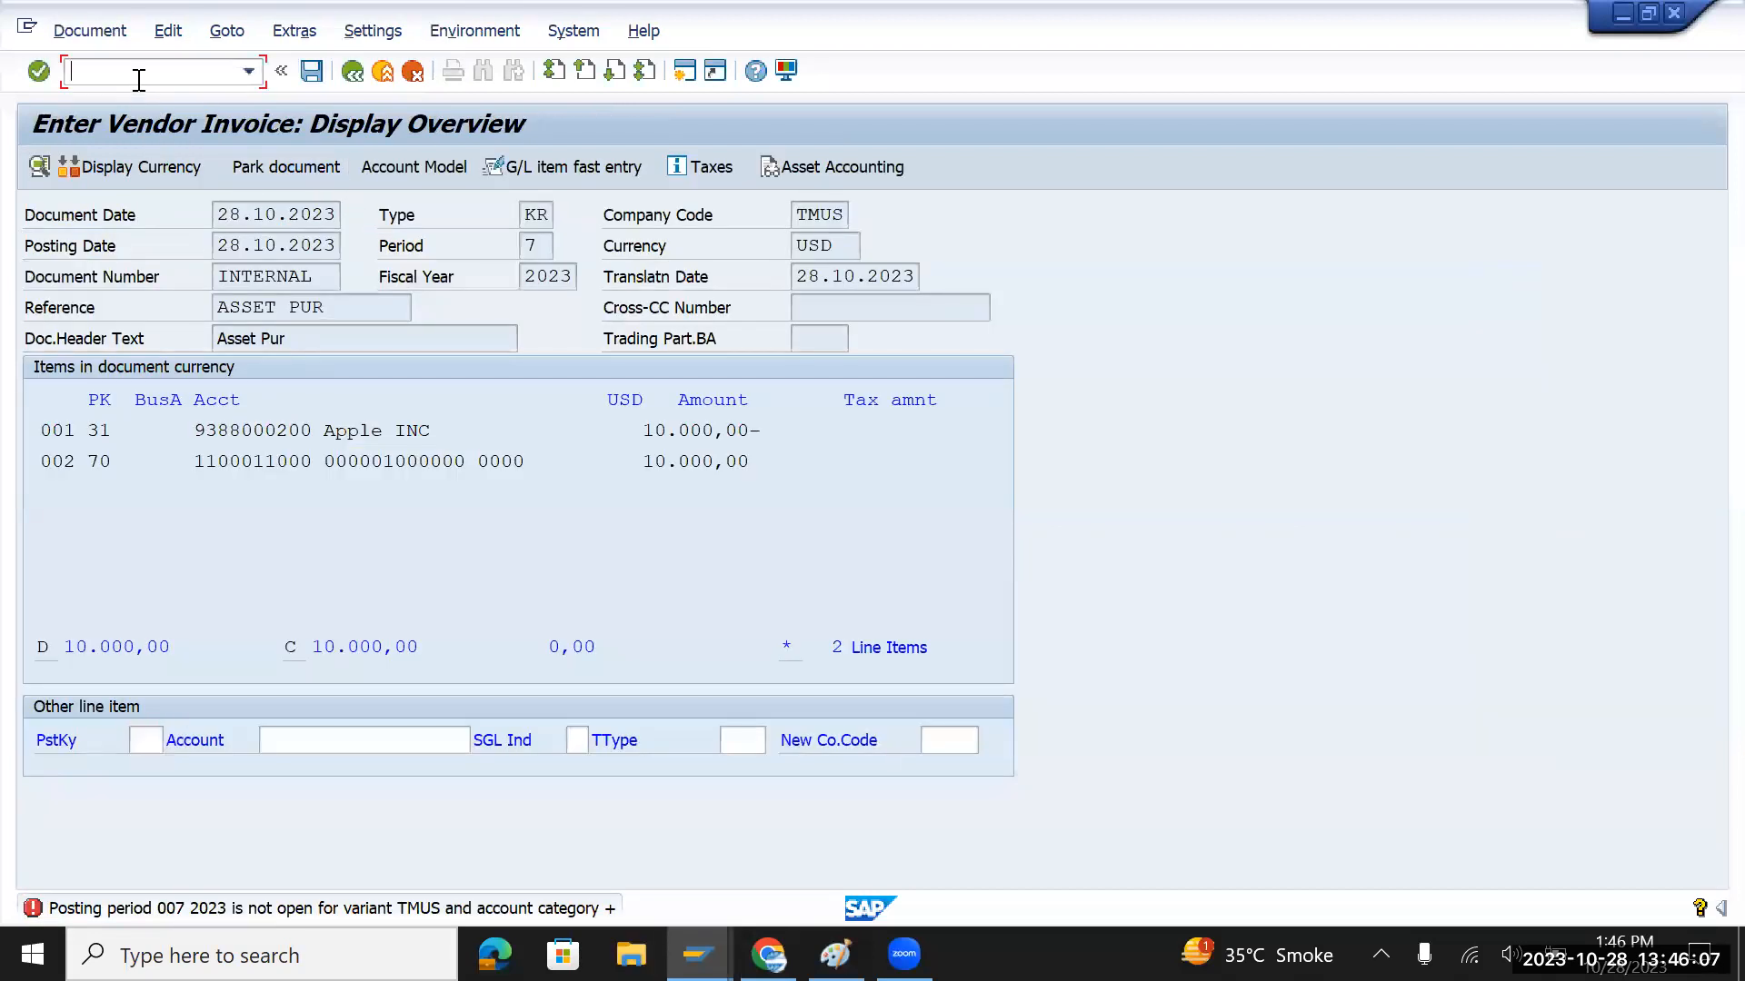
type("/n")
key("Return")
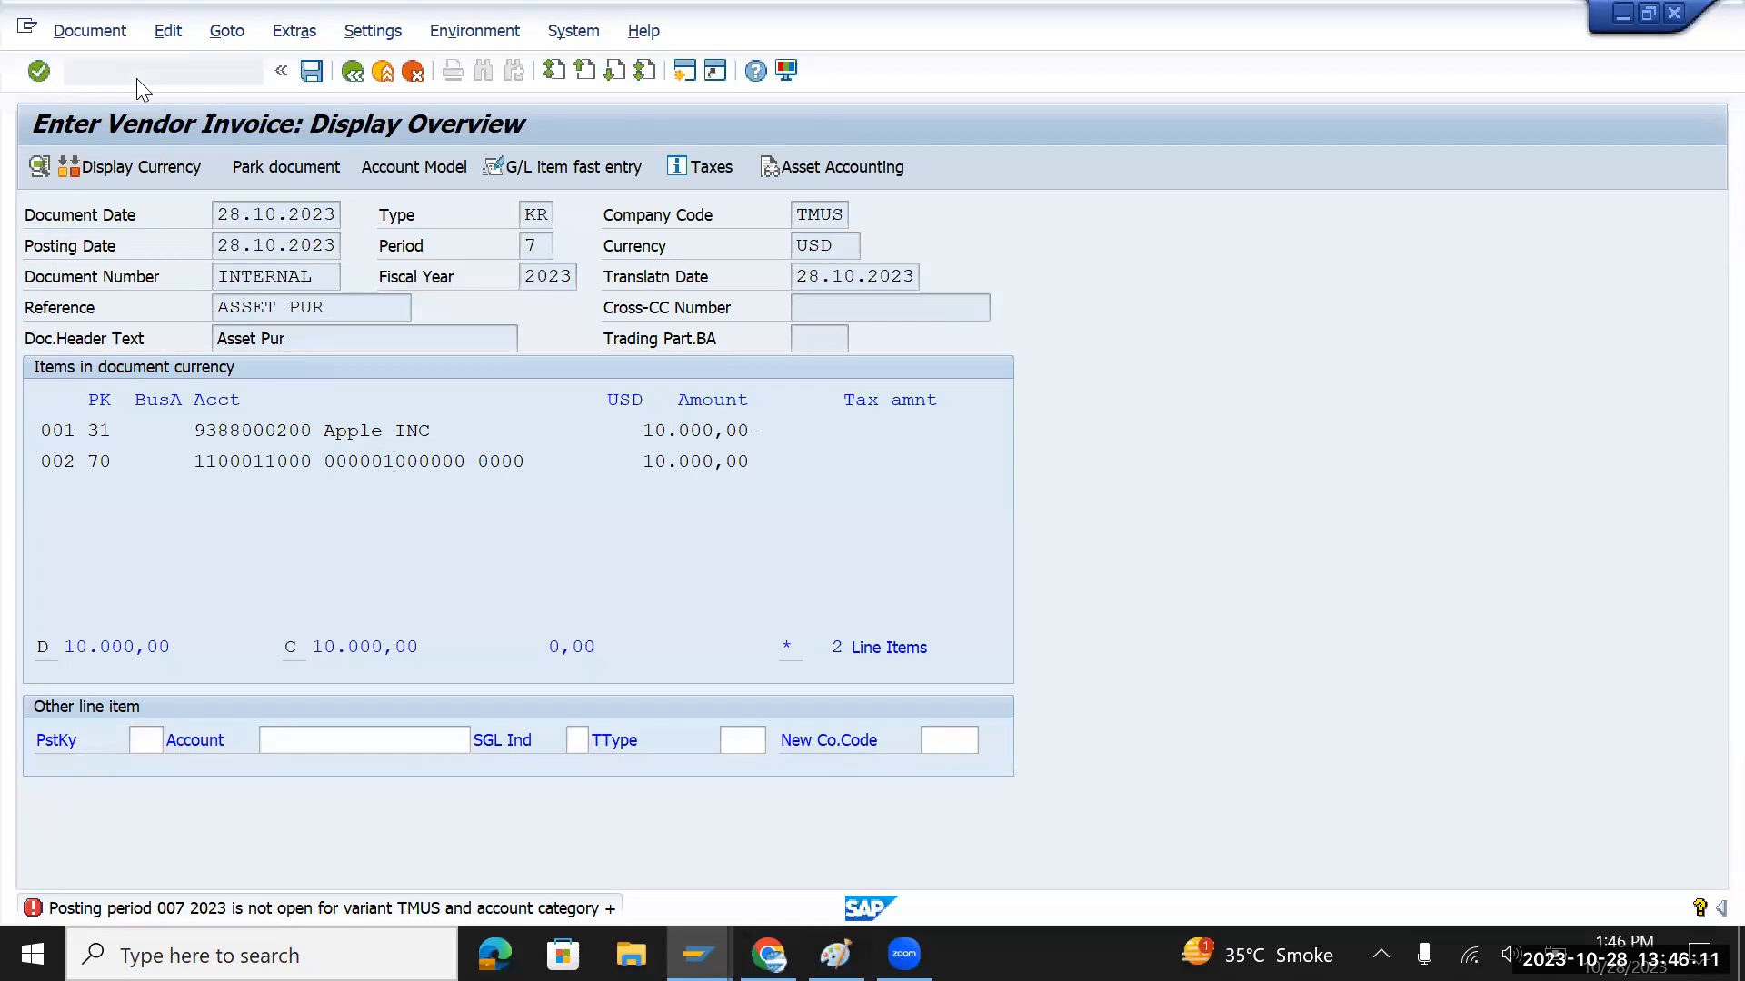
type("f-90")
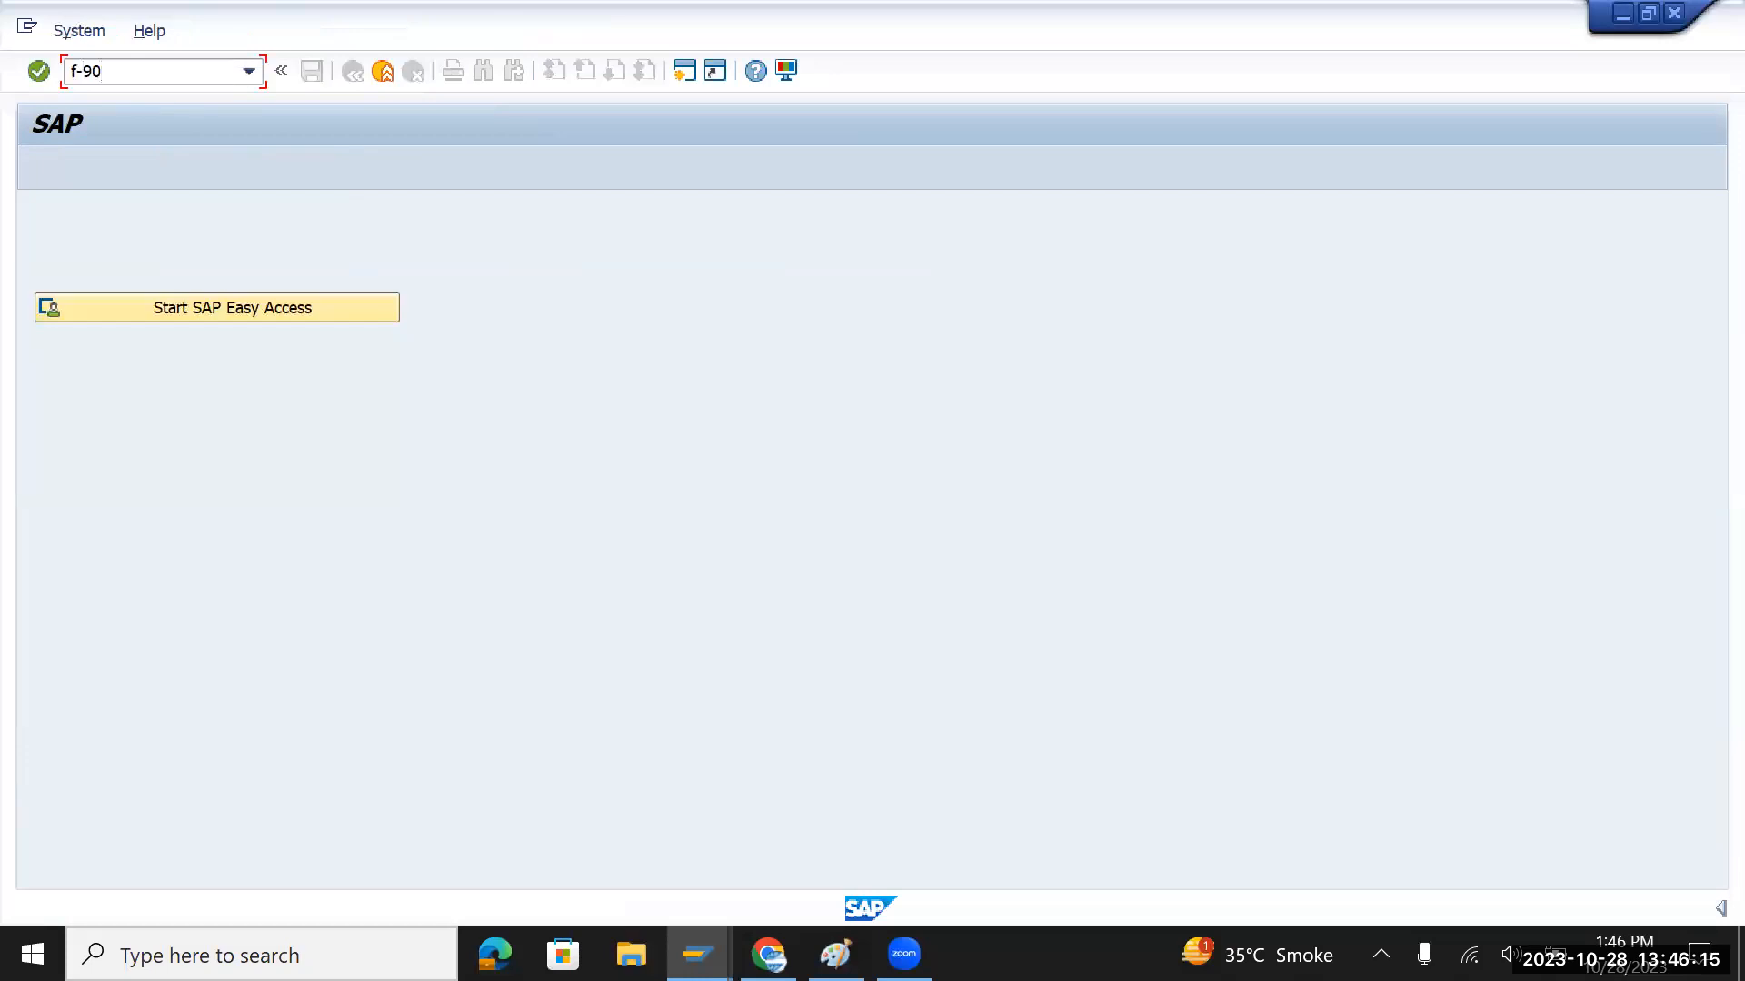
key("Return")
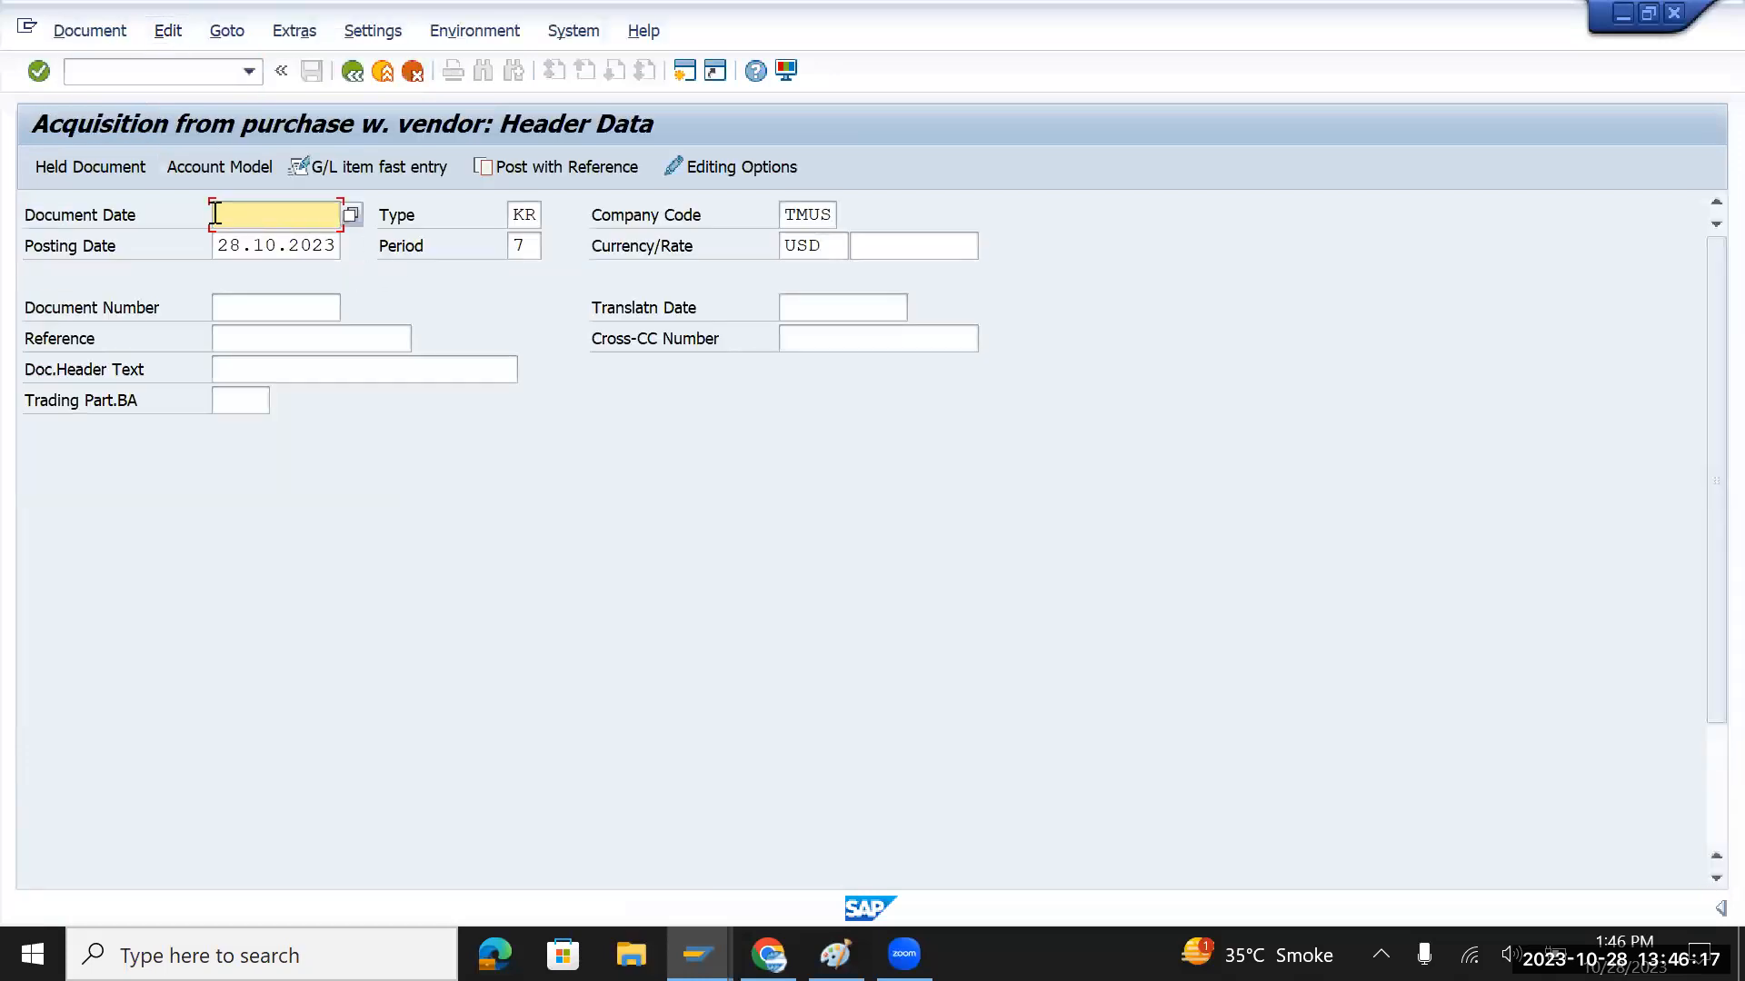
Copy the posting date 28.10.2023 into the document date of the acquisition header
left_click_drag(219, 245, 345, 249)
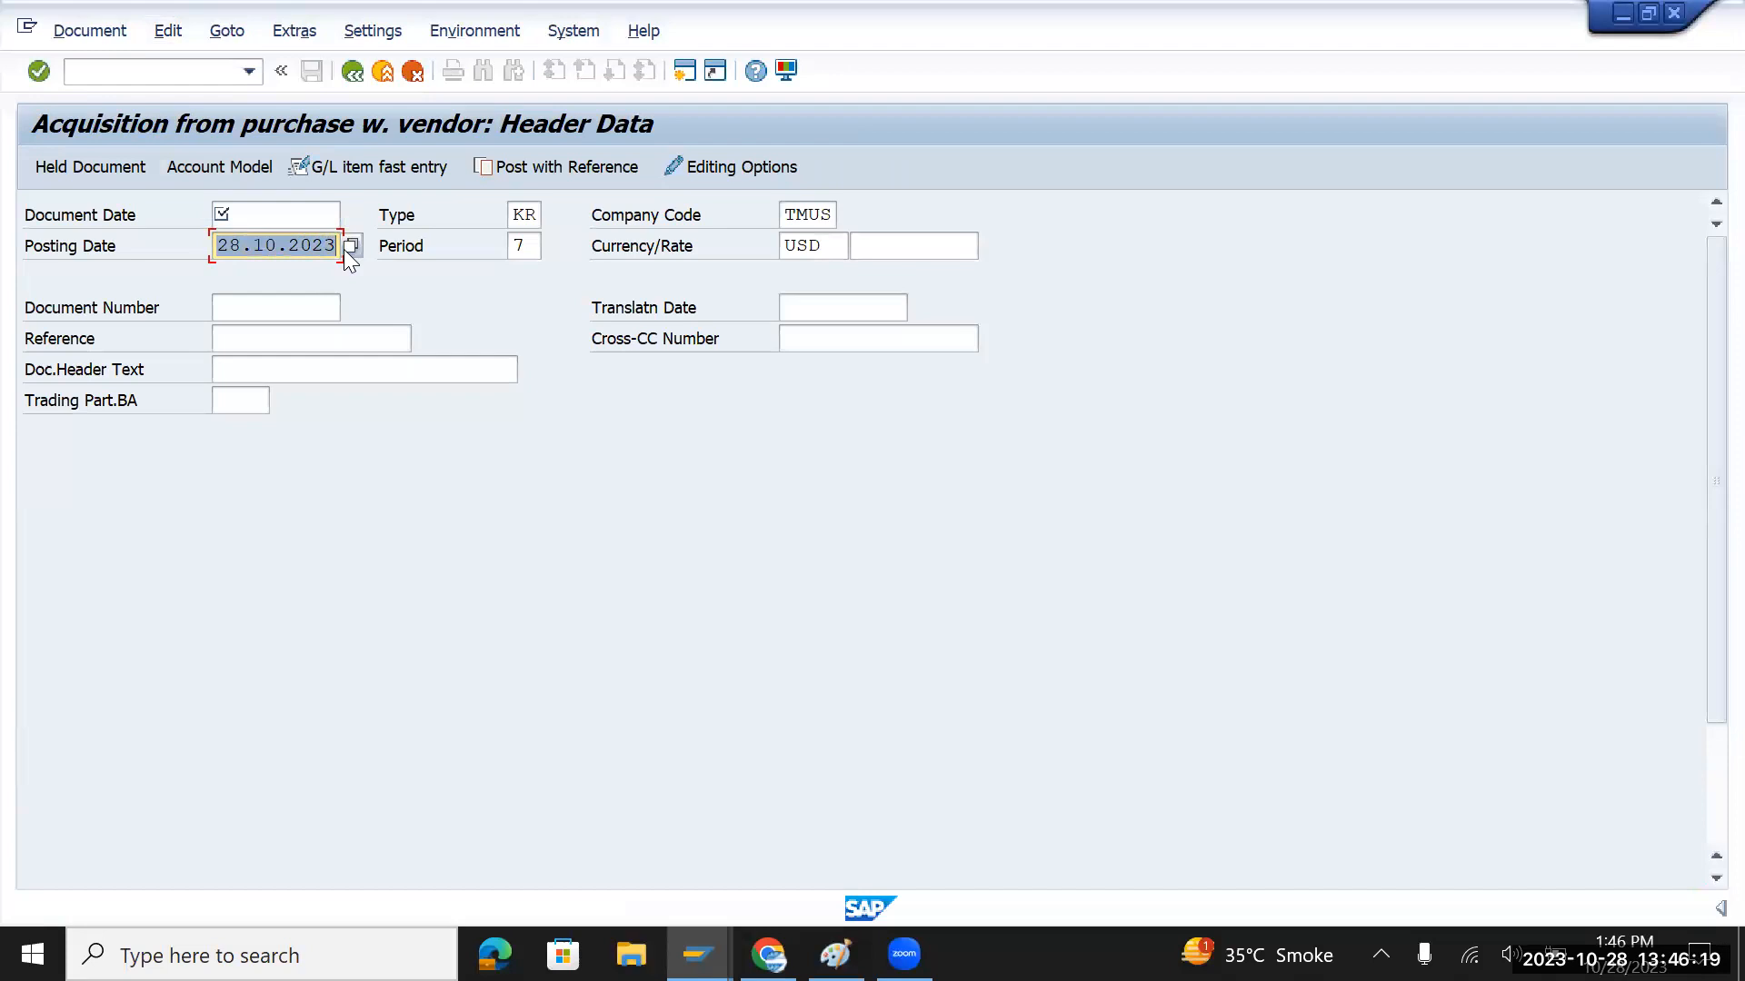
key("ctrl+c")
left_click(288, 213)
key("ctrl+v")
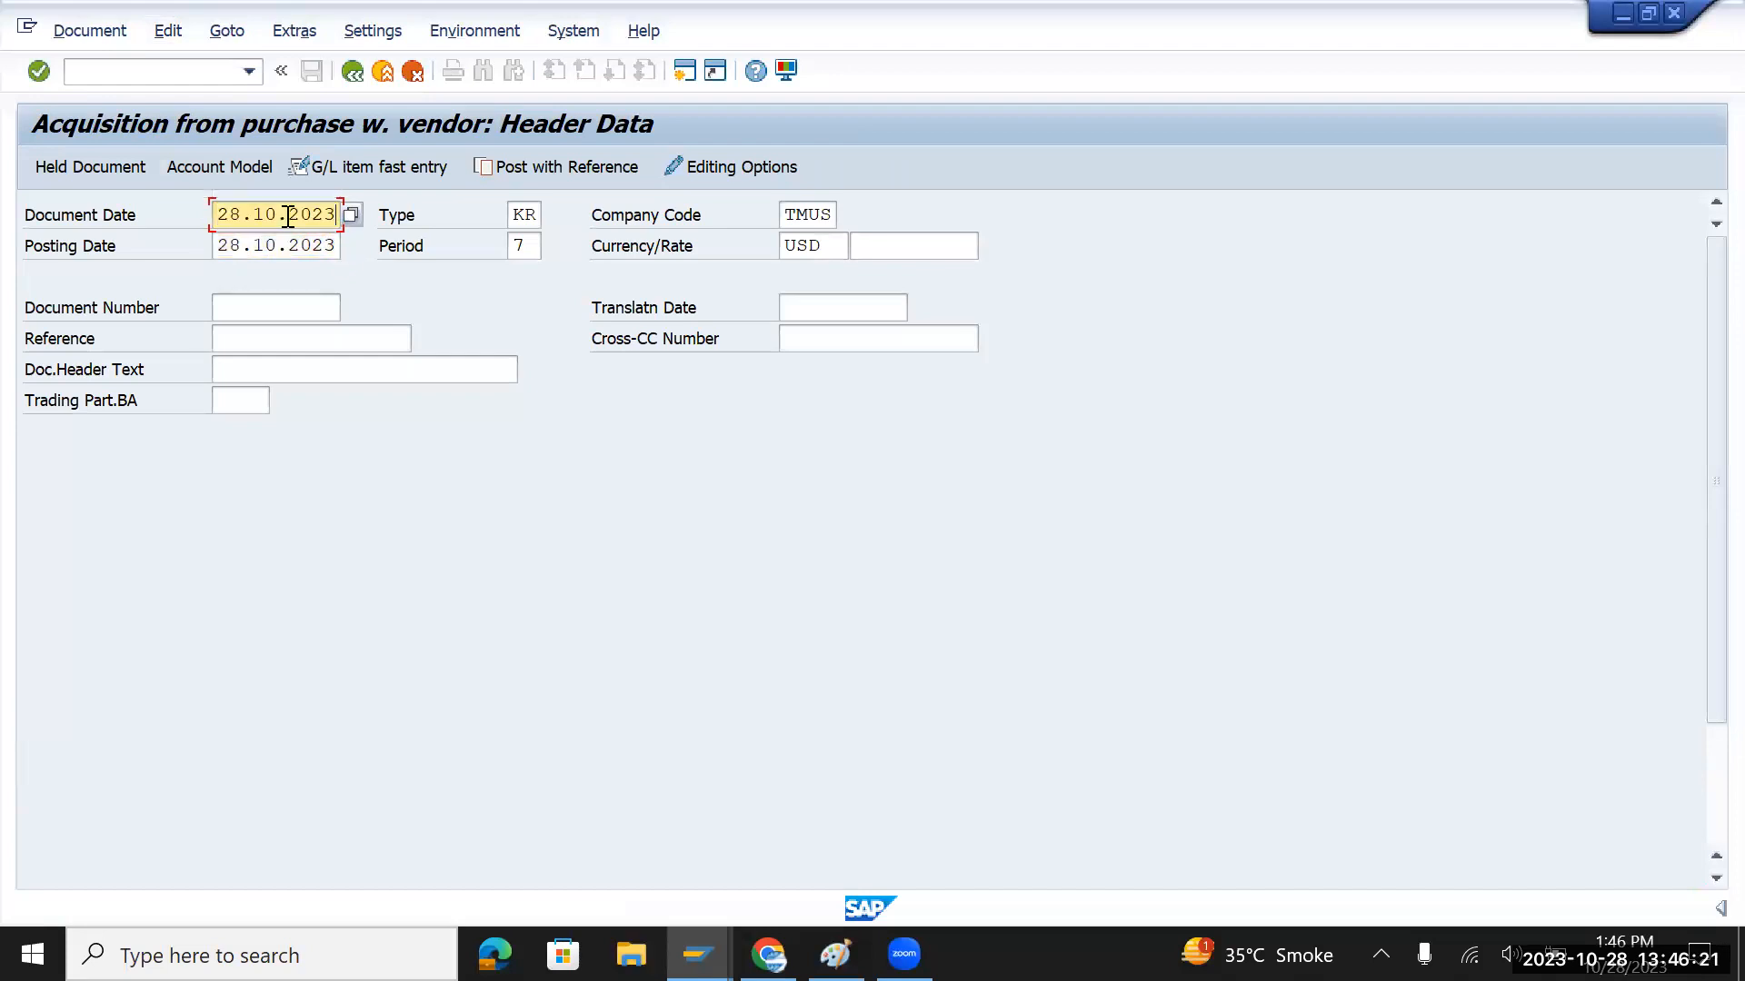
Enter Asset Pur as both the reference and the document header text
key("Tab")
key("Tab")
key("Tab")
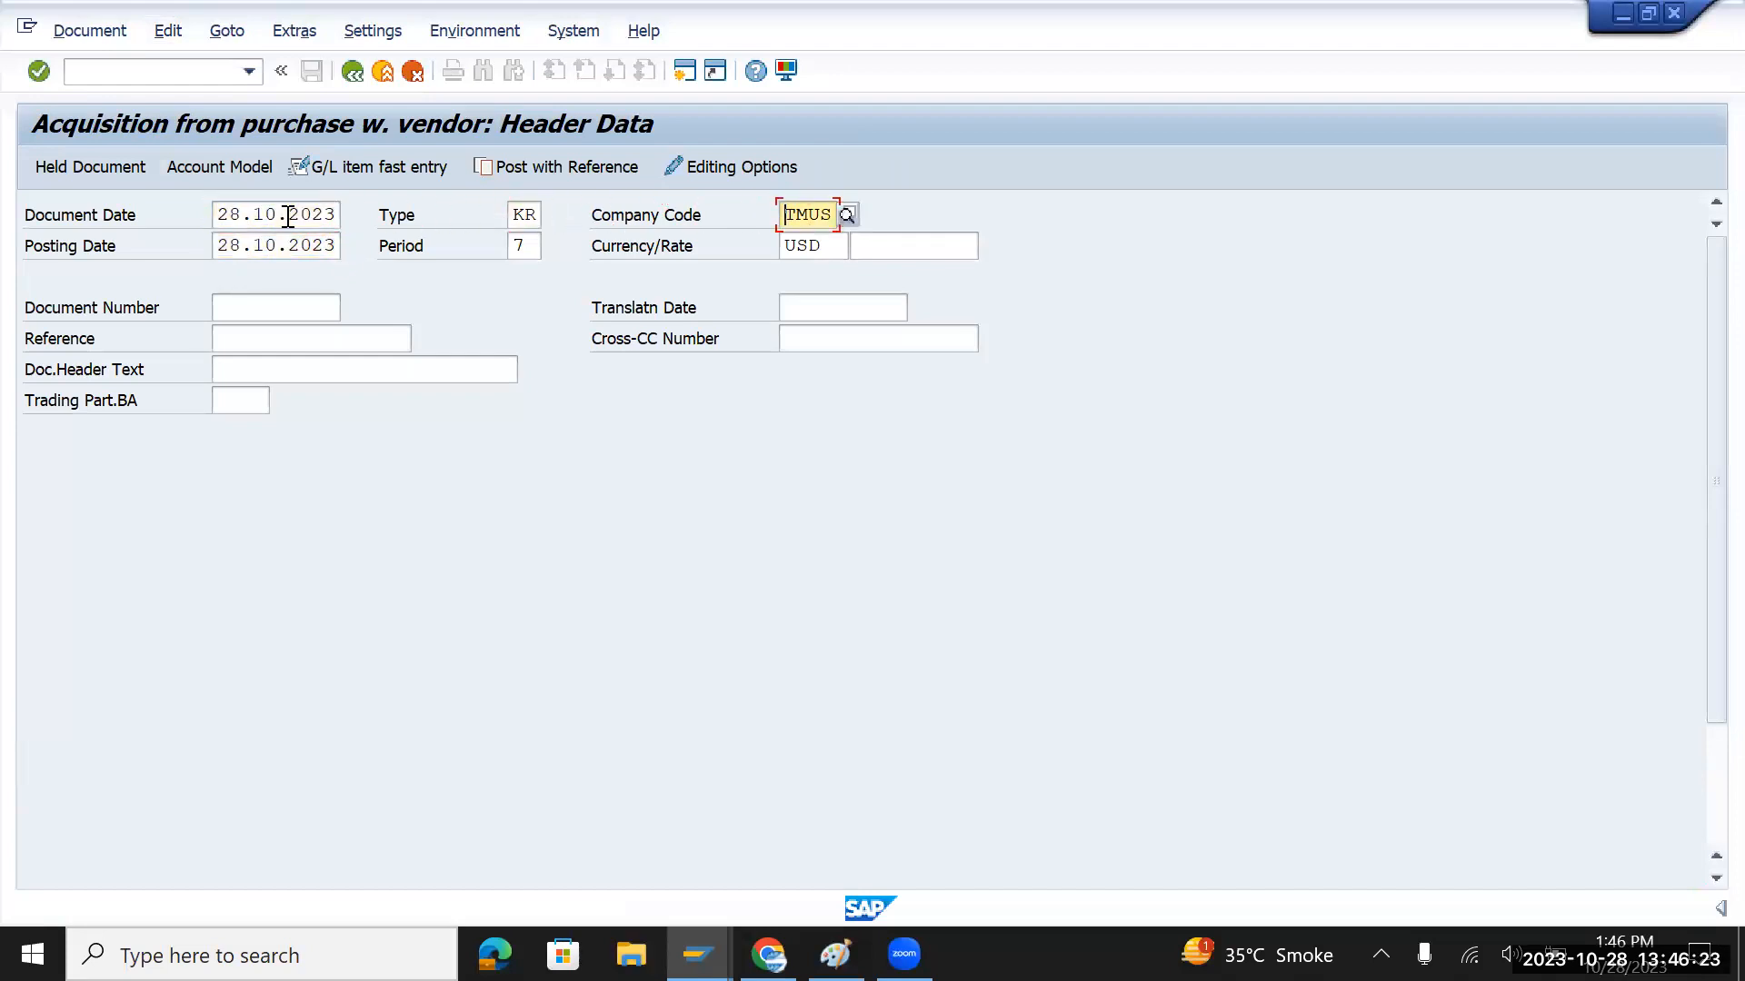
key("Tab")
key("Tab")
key("Tab")
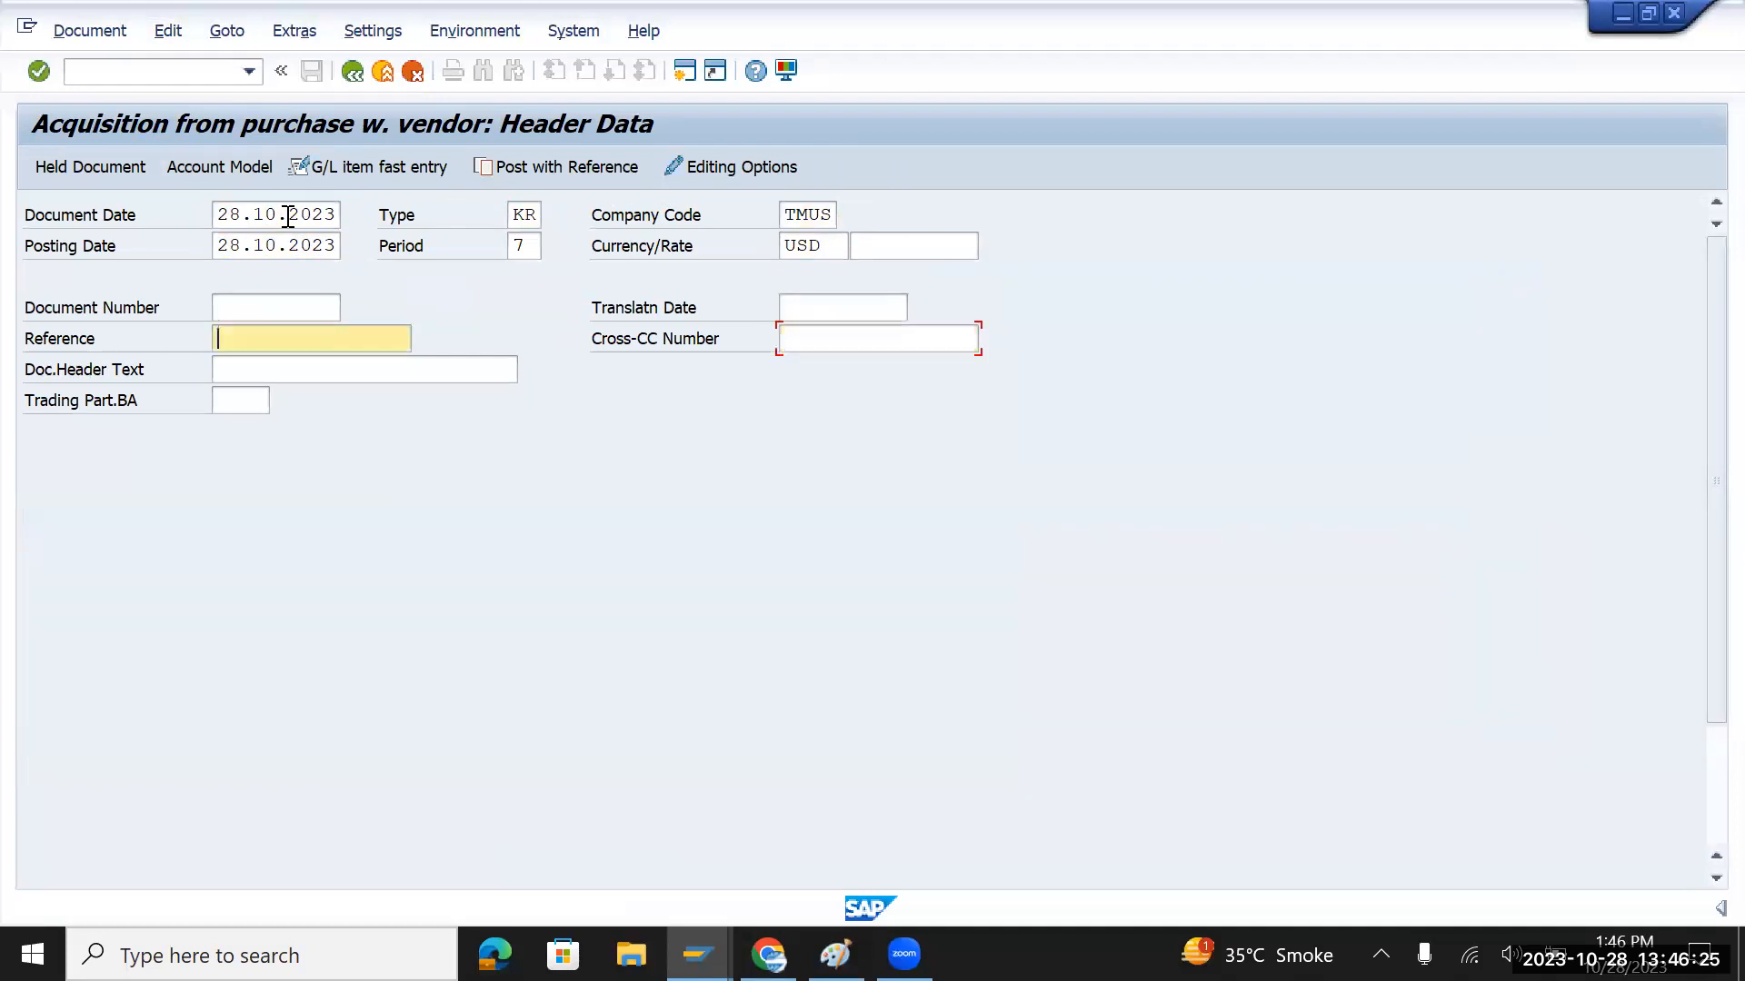
key("Down")
key("Tab")
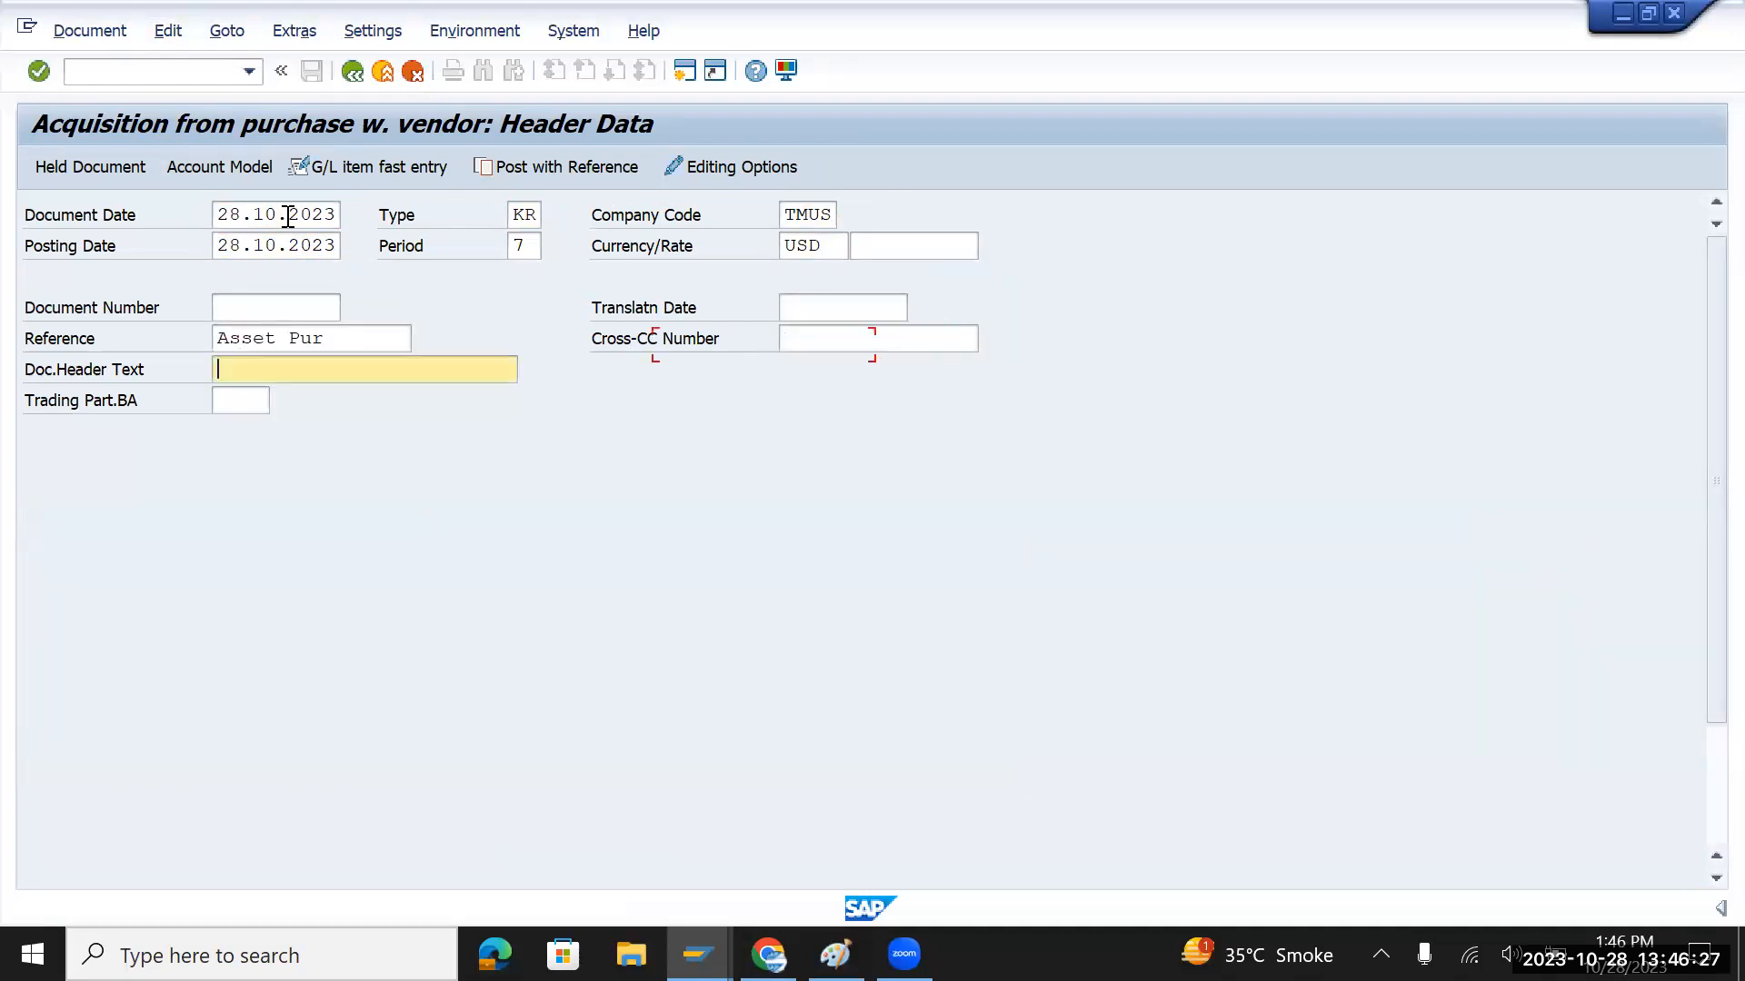
key("Down")
key("Tab")
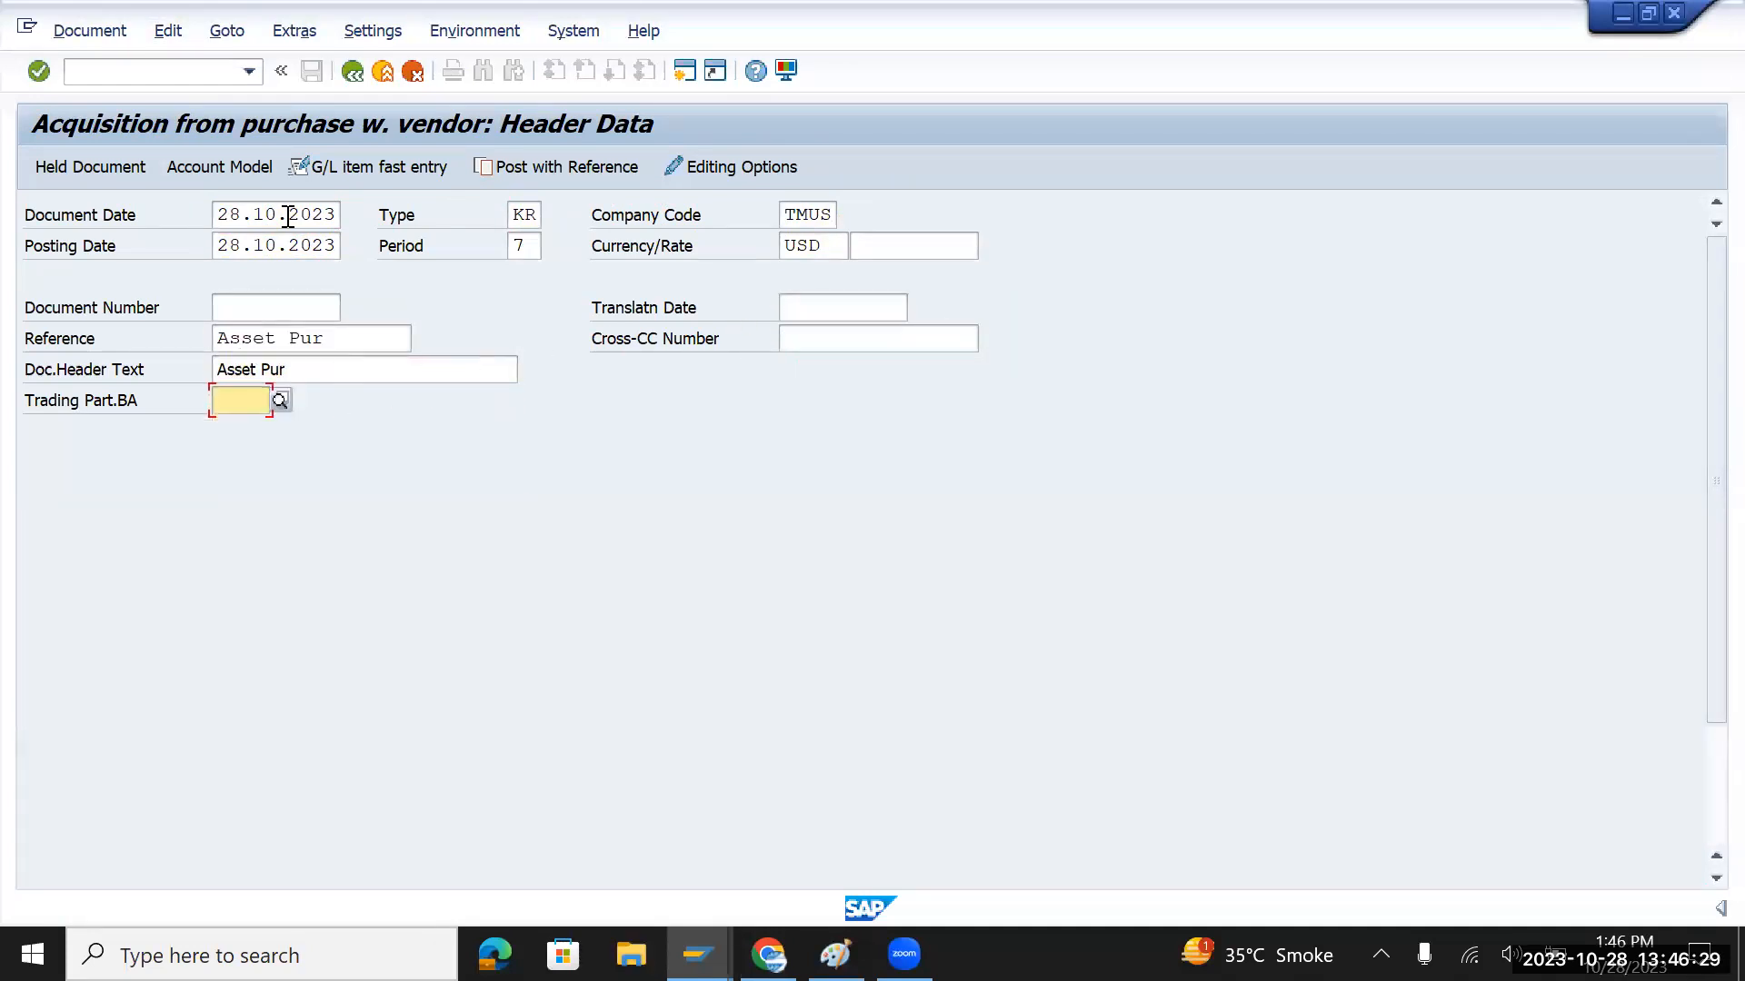
Choose the Apple INC vendor for the first line item with posting key 31 and enter an amount of 10000 USD
key("Tab")
key("Tab")
key("Down")
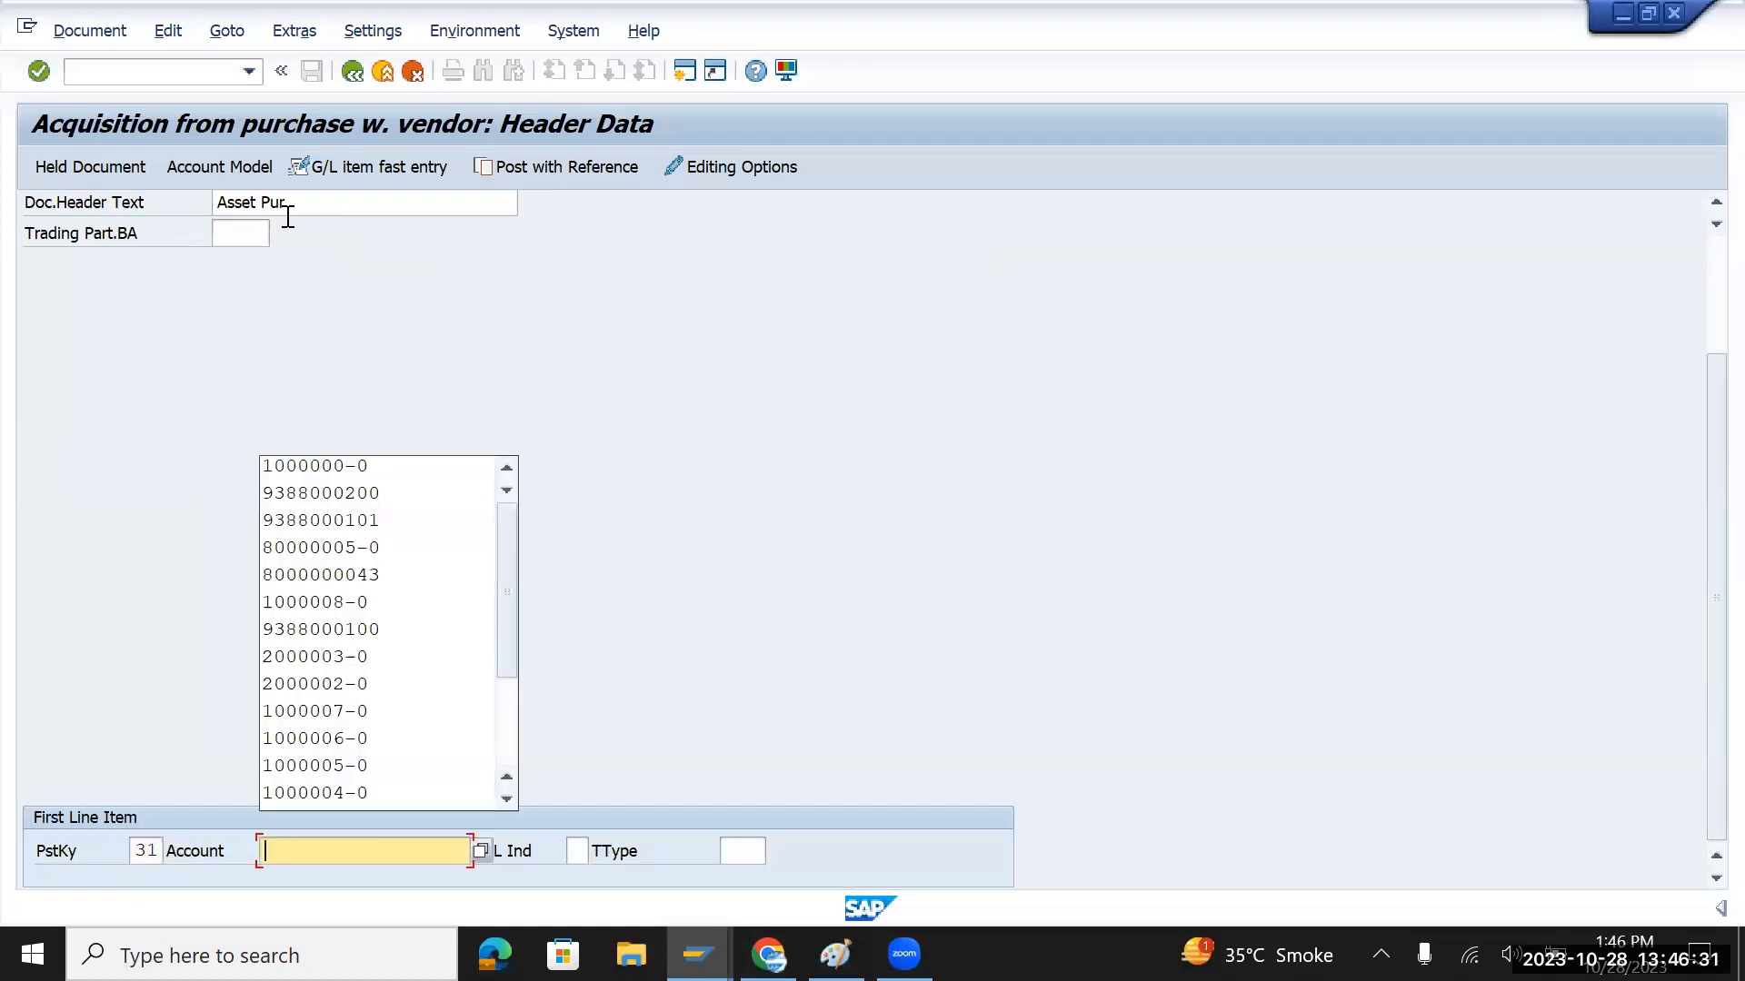
key("Down")
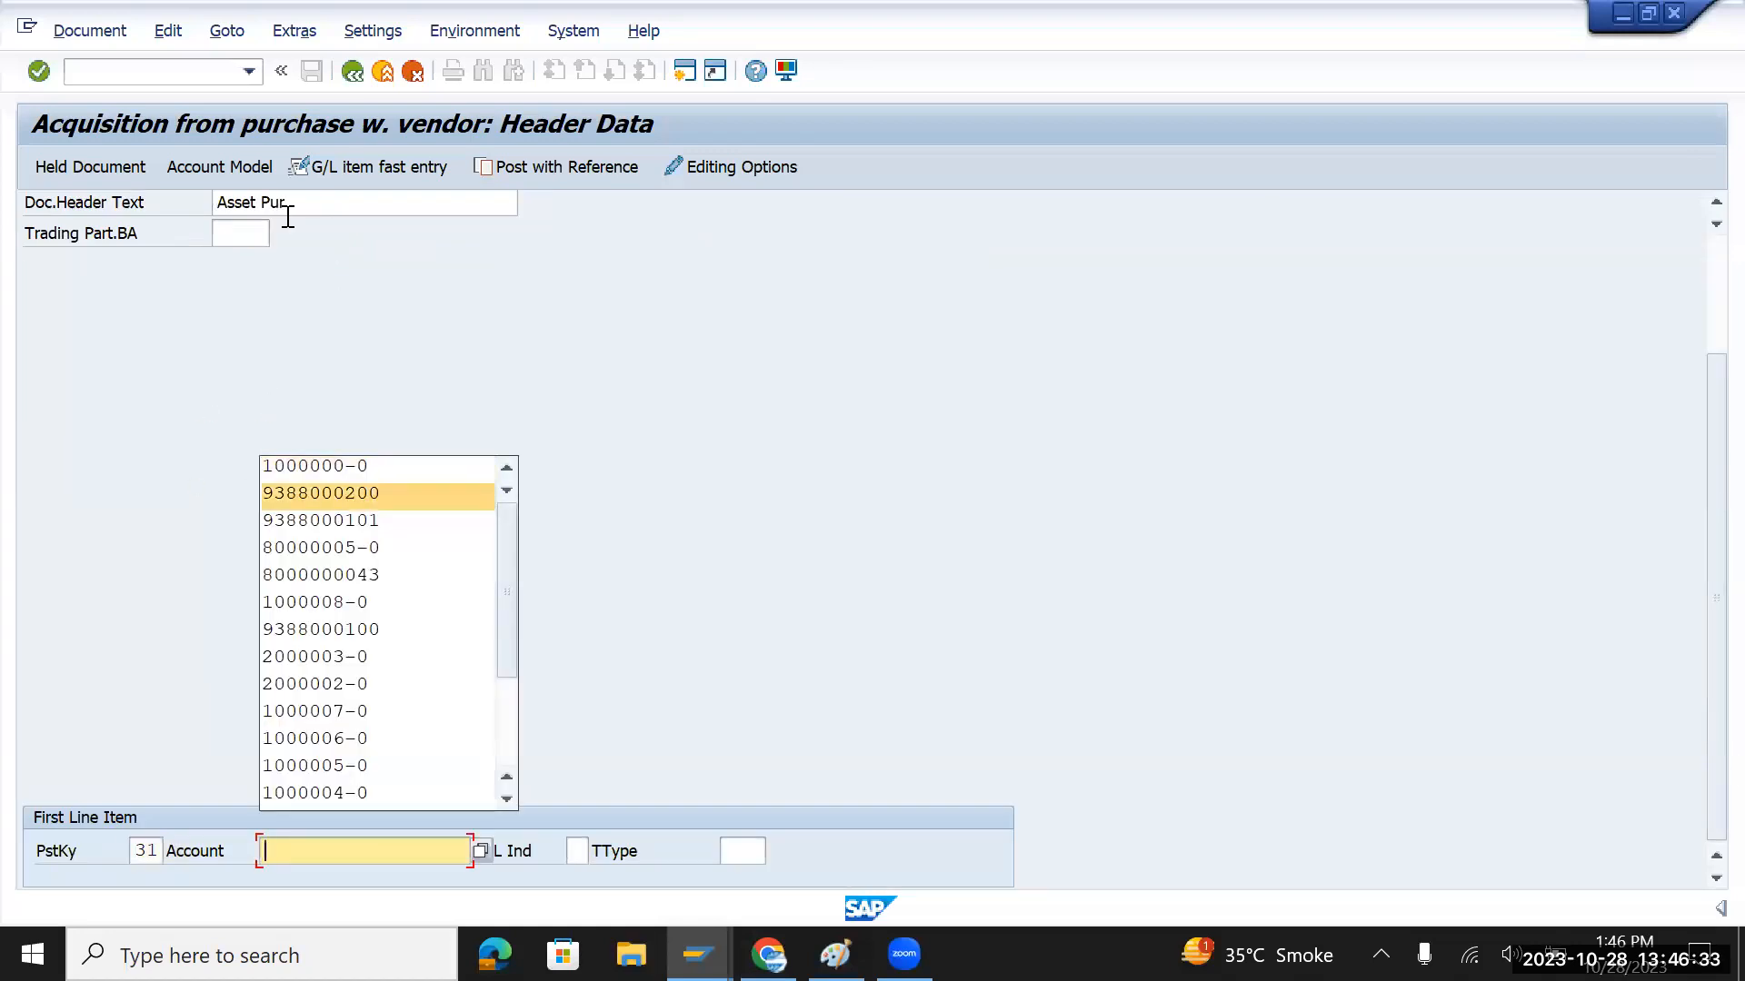
key("Return")
key("Return")
key("Down")
key("Return")
Set the posting key of the next line item to 70
key("Tab")
key("Down")
key("Down")
key("Down")
key("Down")
key("Down")
key("Down")
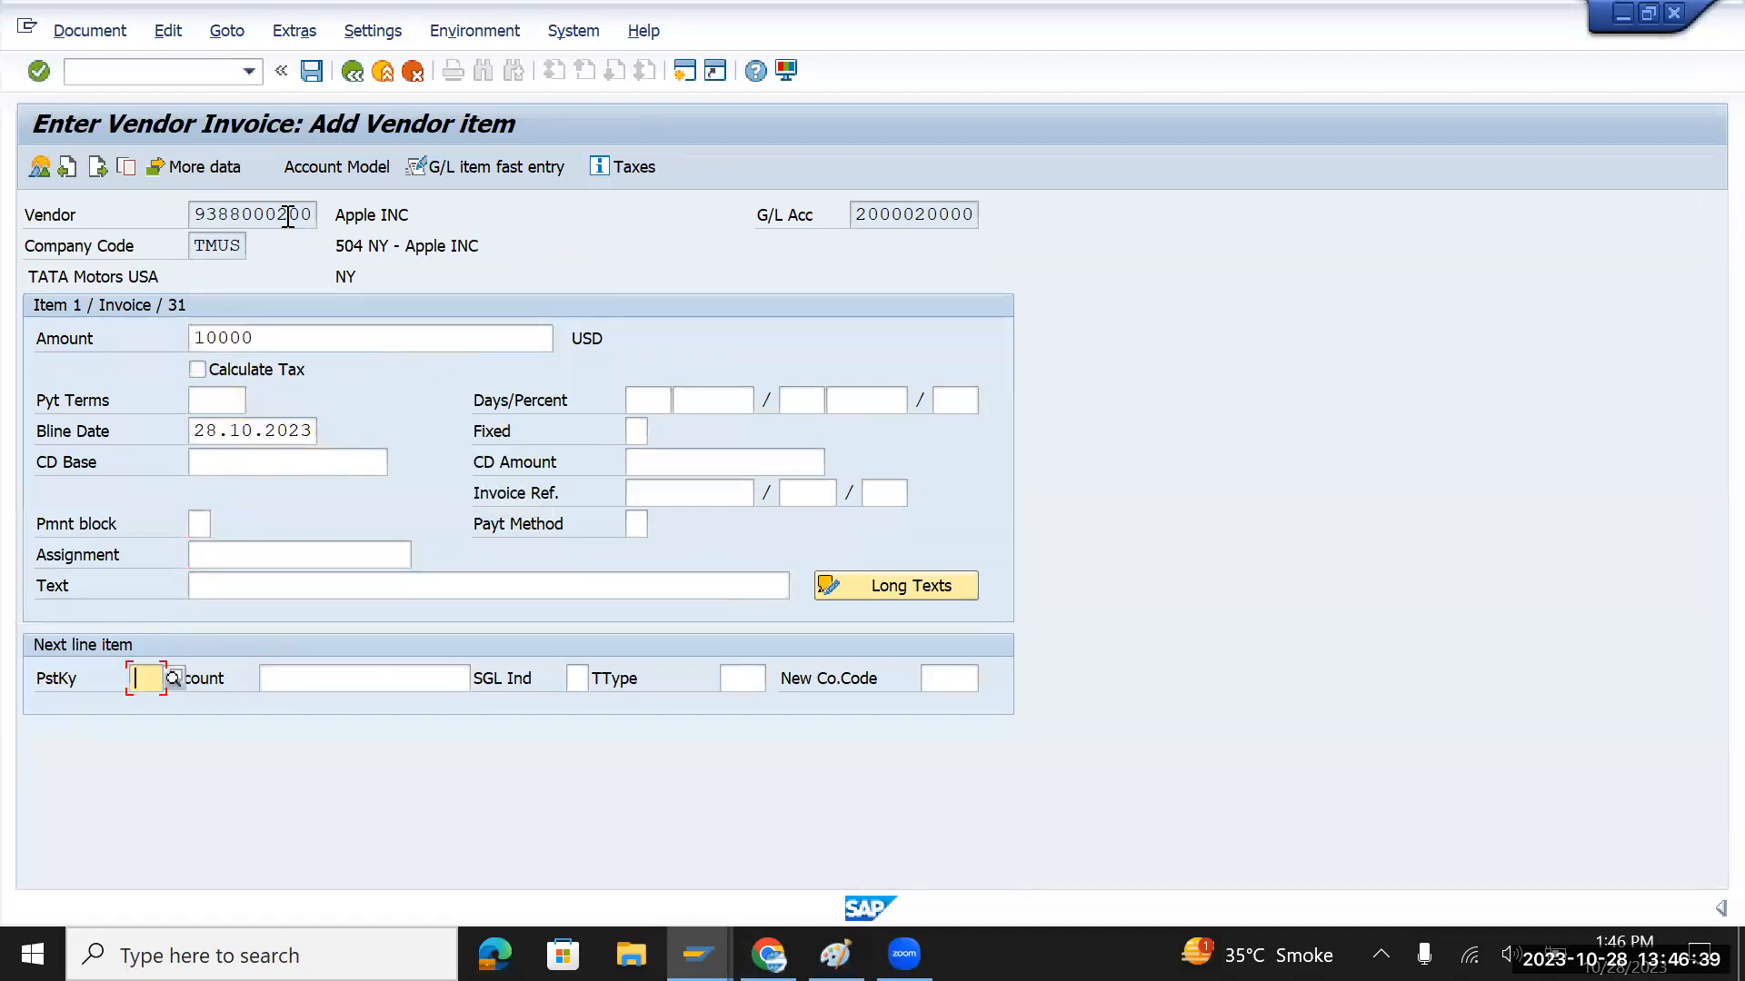
key("Down")
key("Down")
key("Down")
key("Tab")
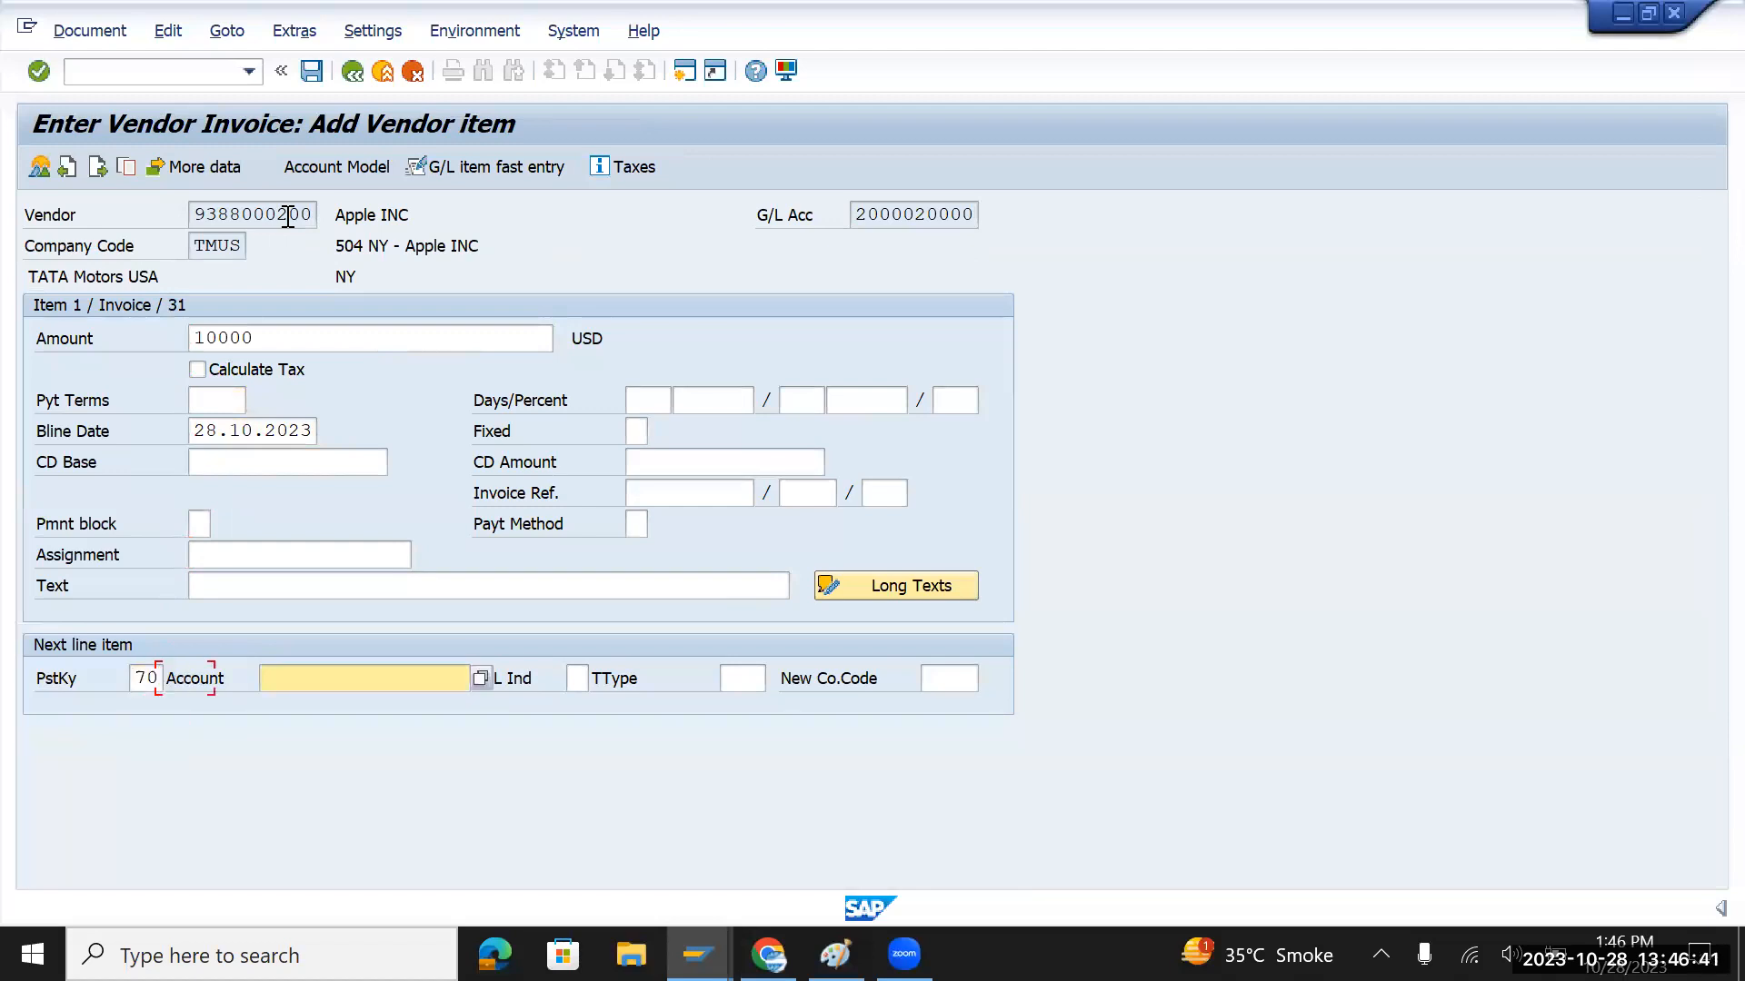
Assign asset 1000000-0 and transaction type 100 to the next line item
key("Down")
key("Down")
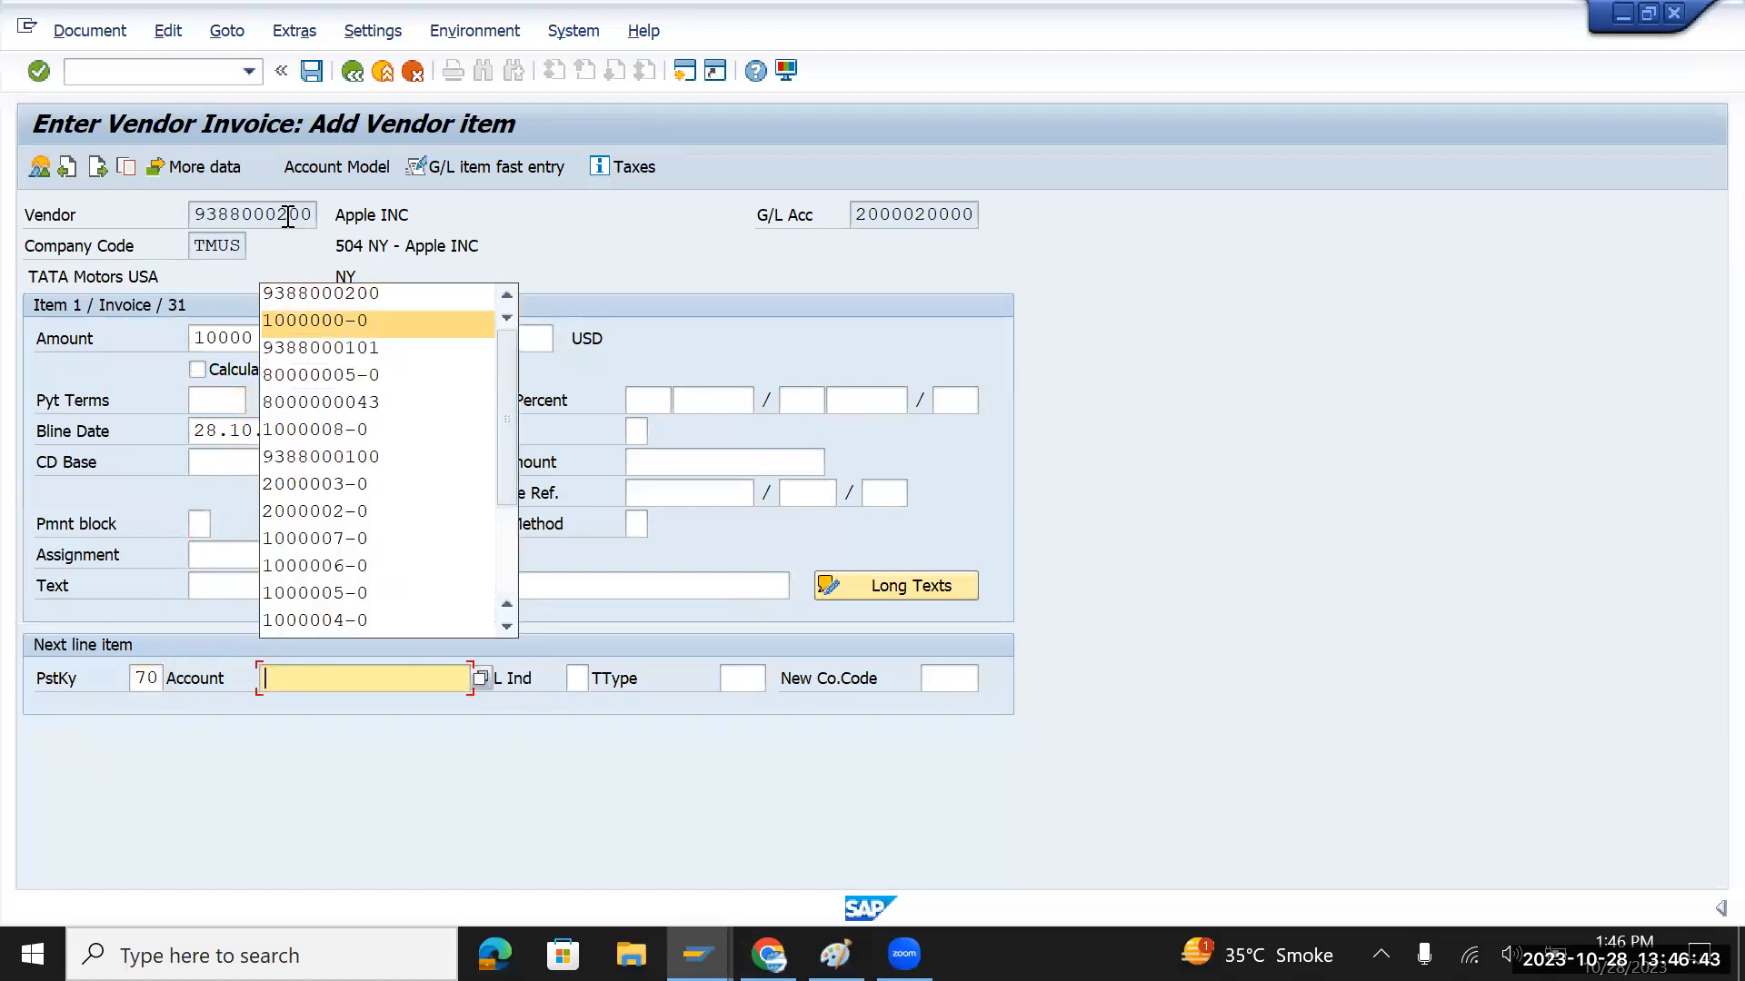
key("Tab")
key("Tab")
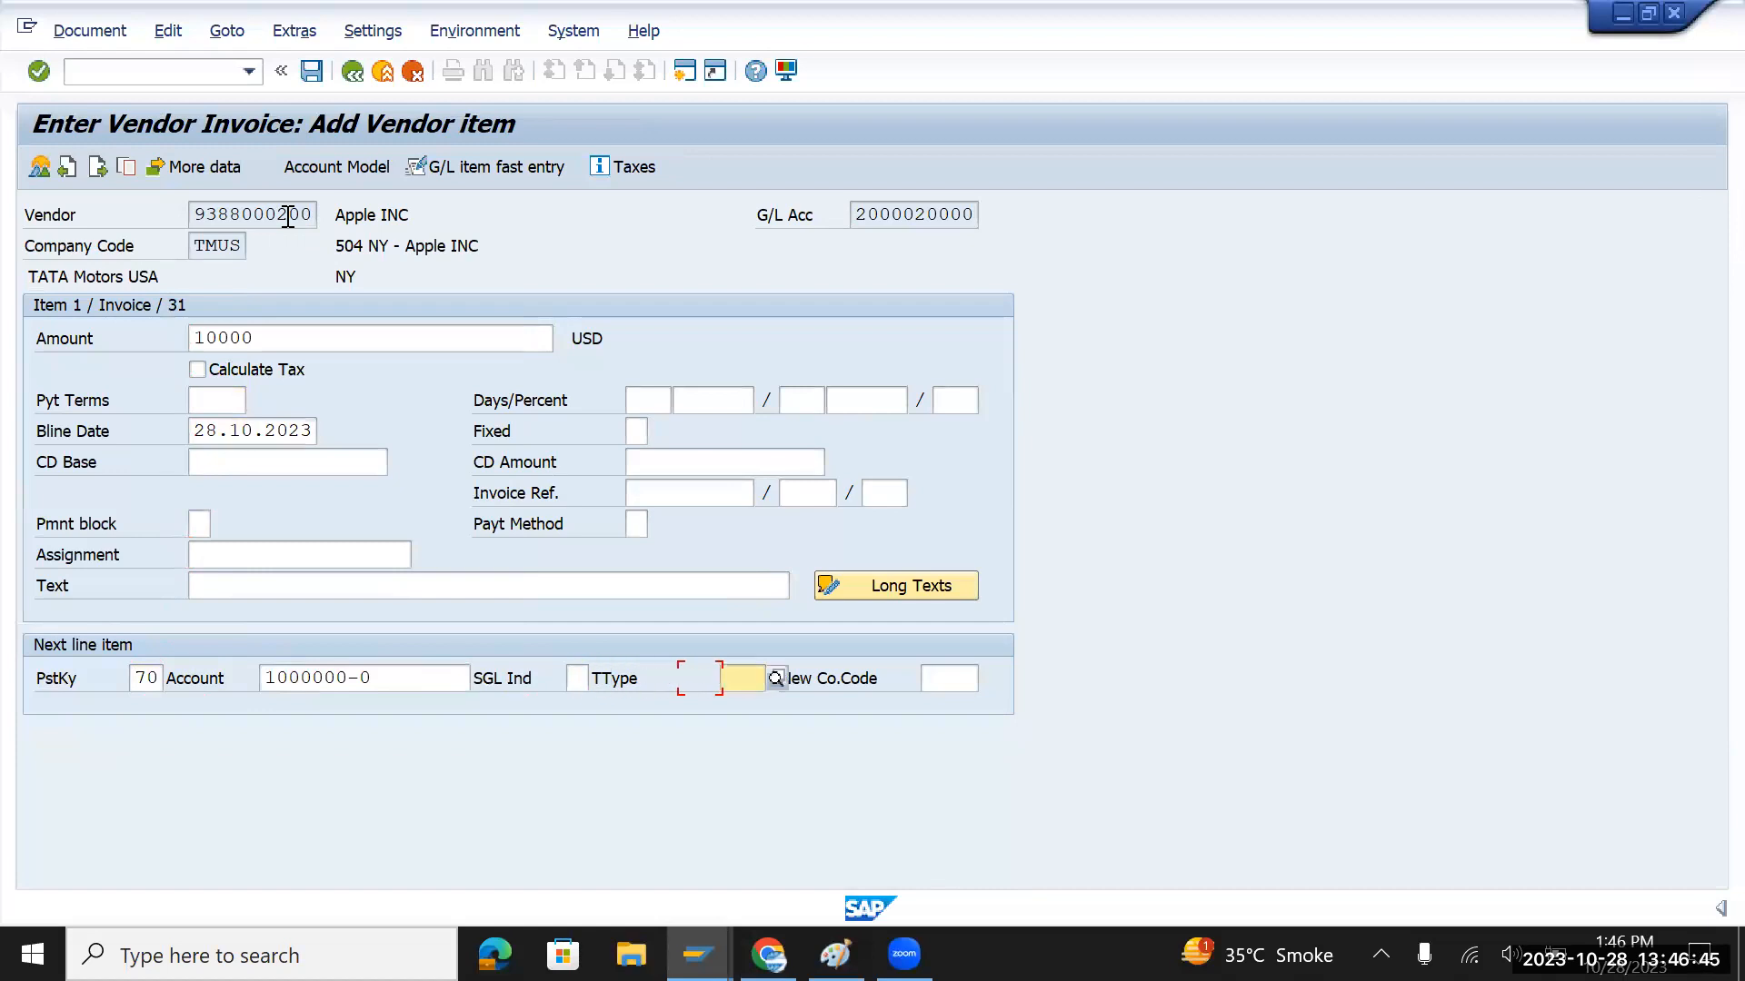
key("Down")
key("Down")
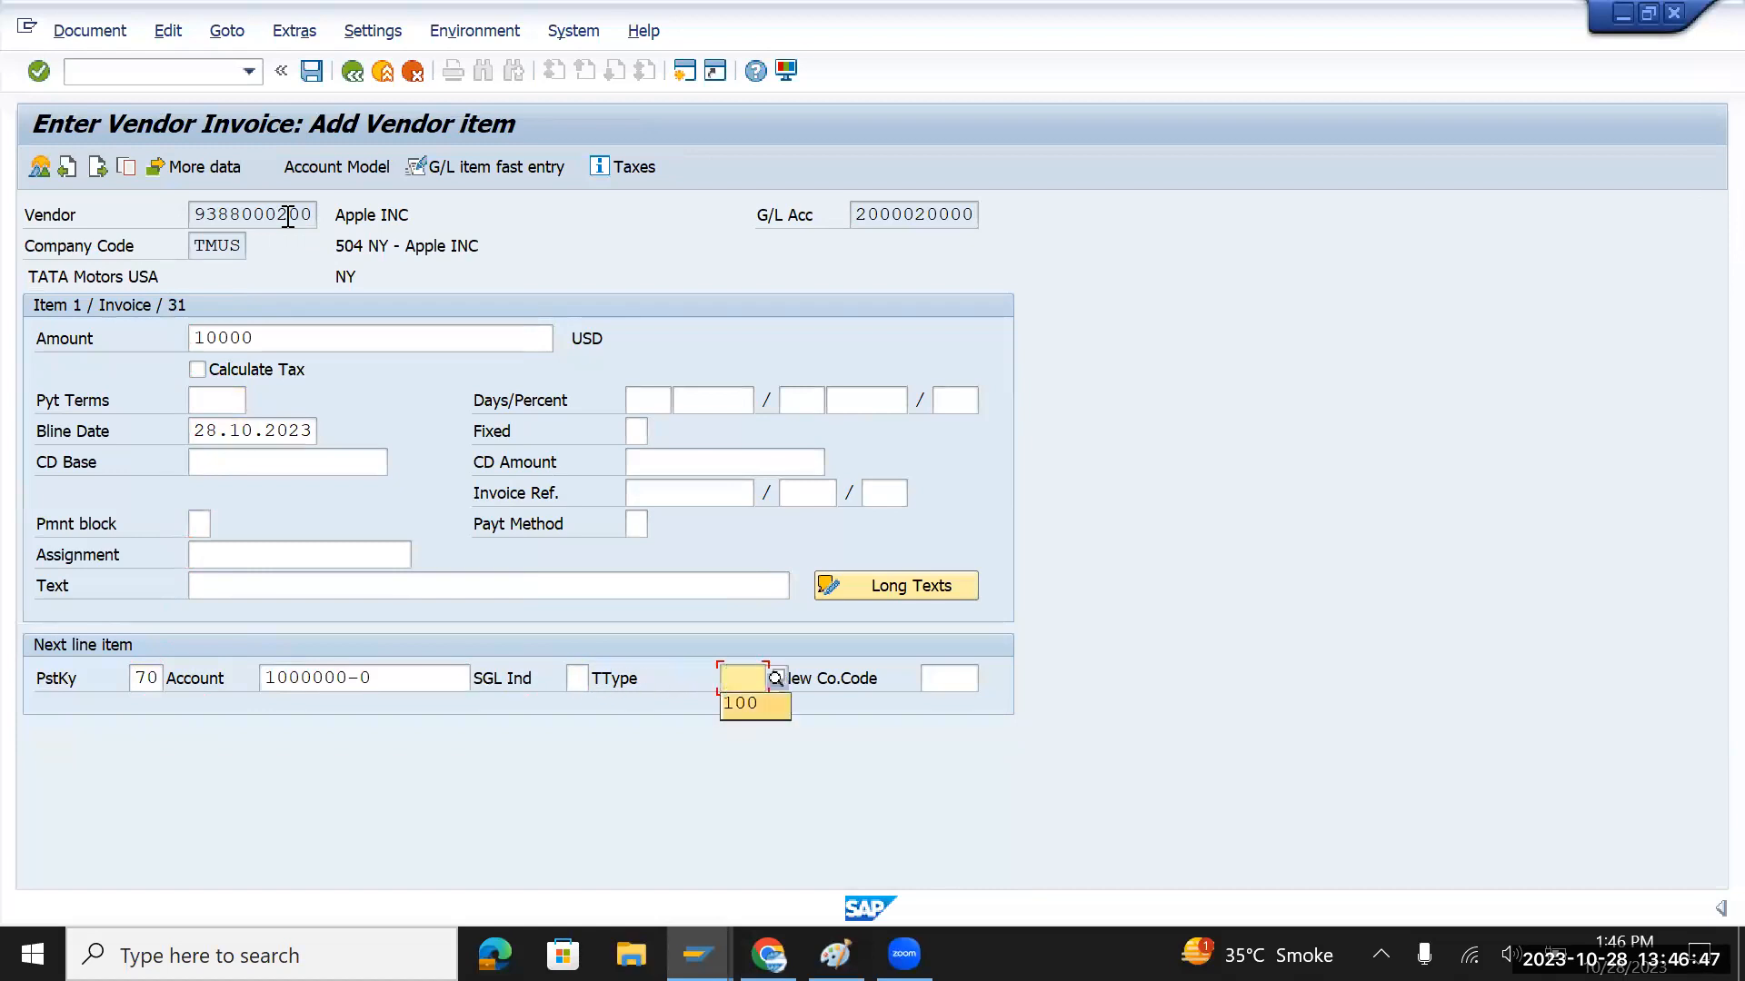
key("Return")
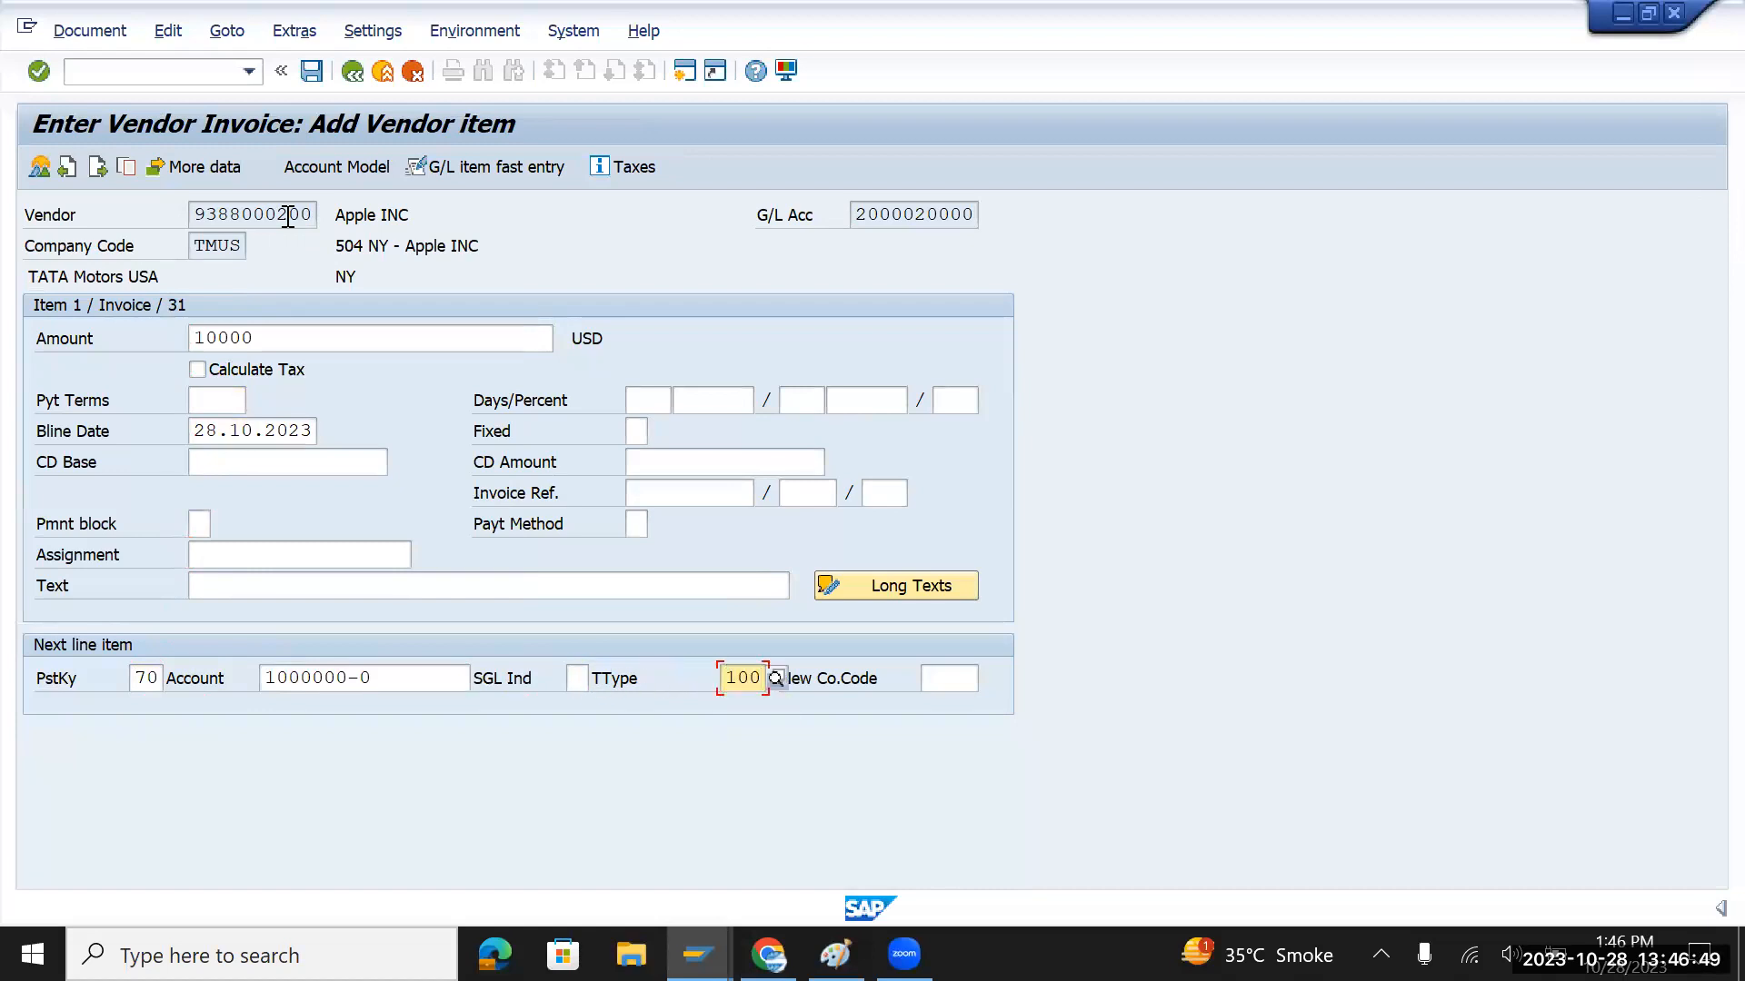
Enter an amount of 10000 USD for the asset line item and simulate the vendor invoice
key("Return")
key("Down")
key("Down")
key("Return")
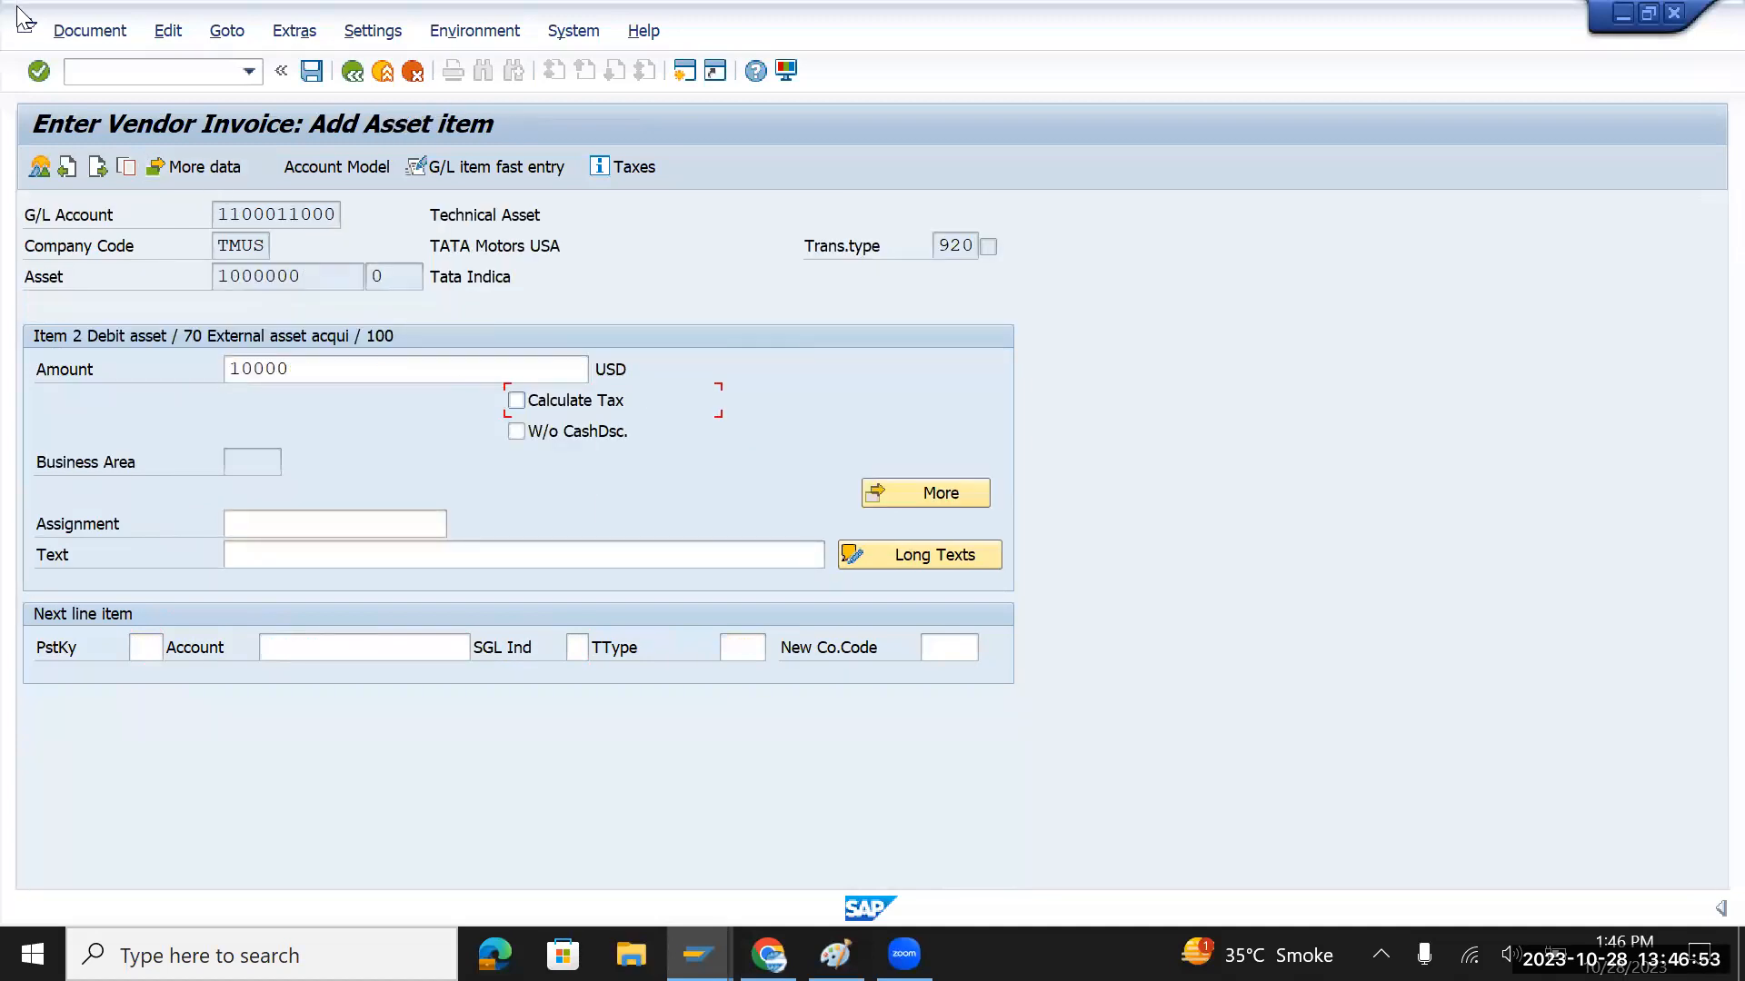
left_click(89, 30)
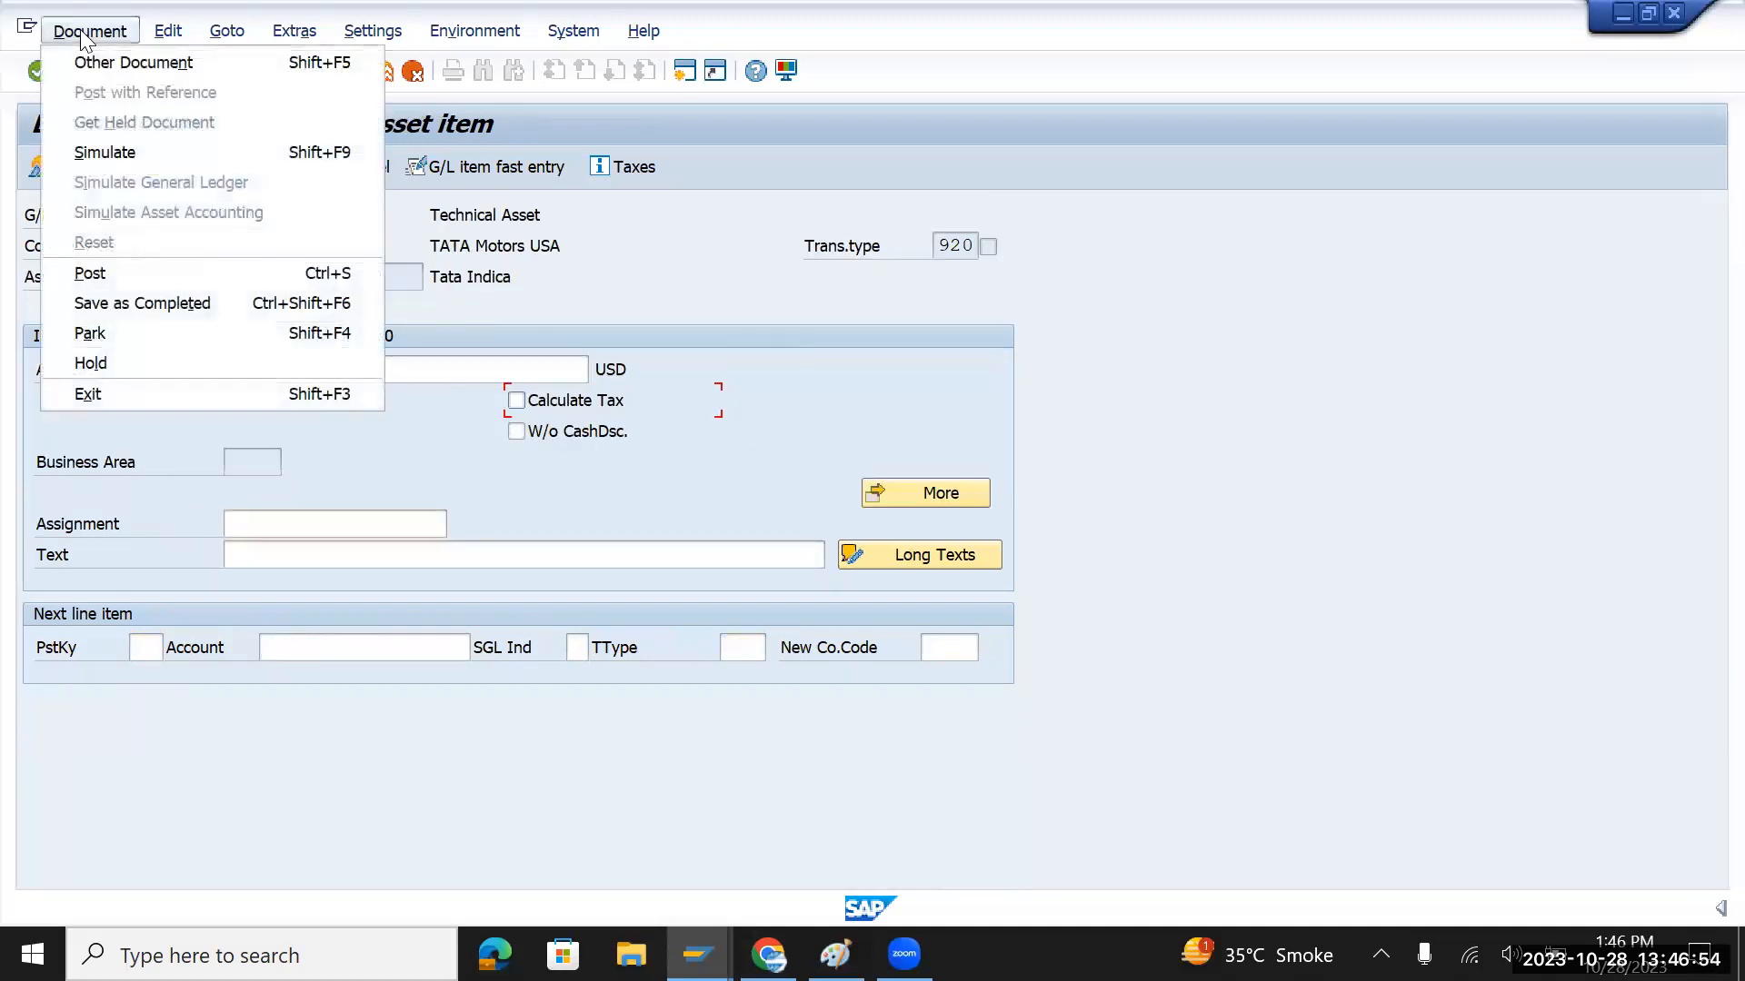
left_click(107, 150)
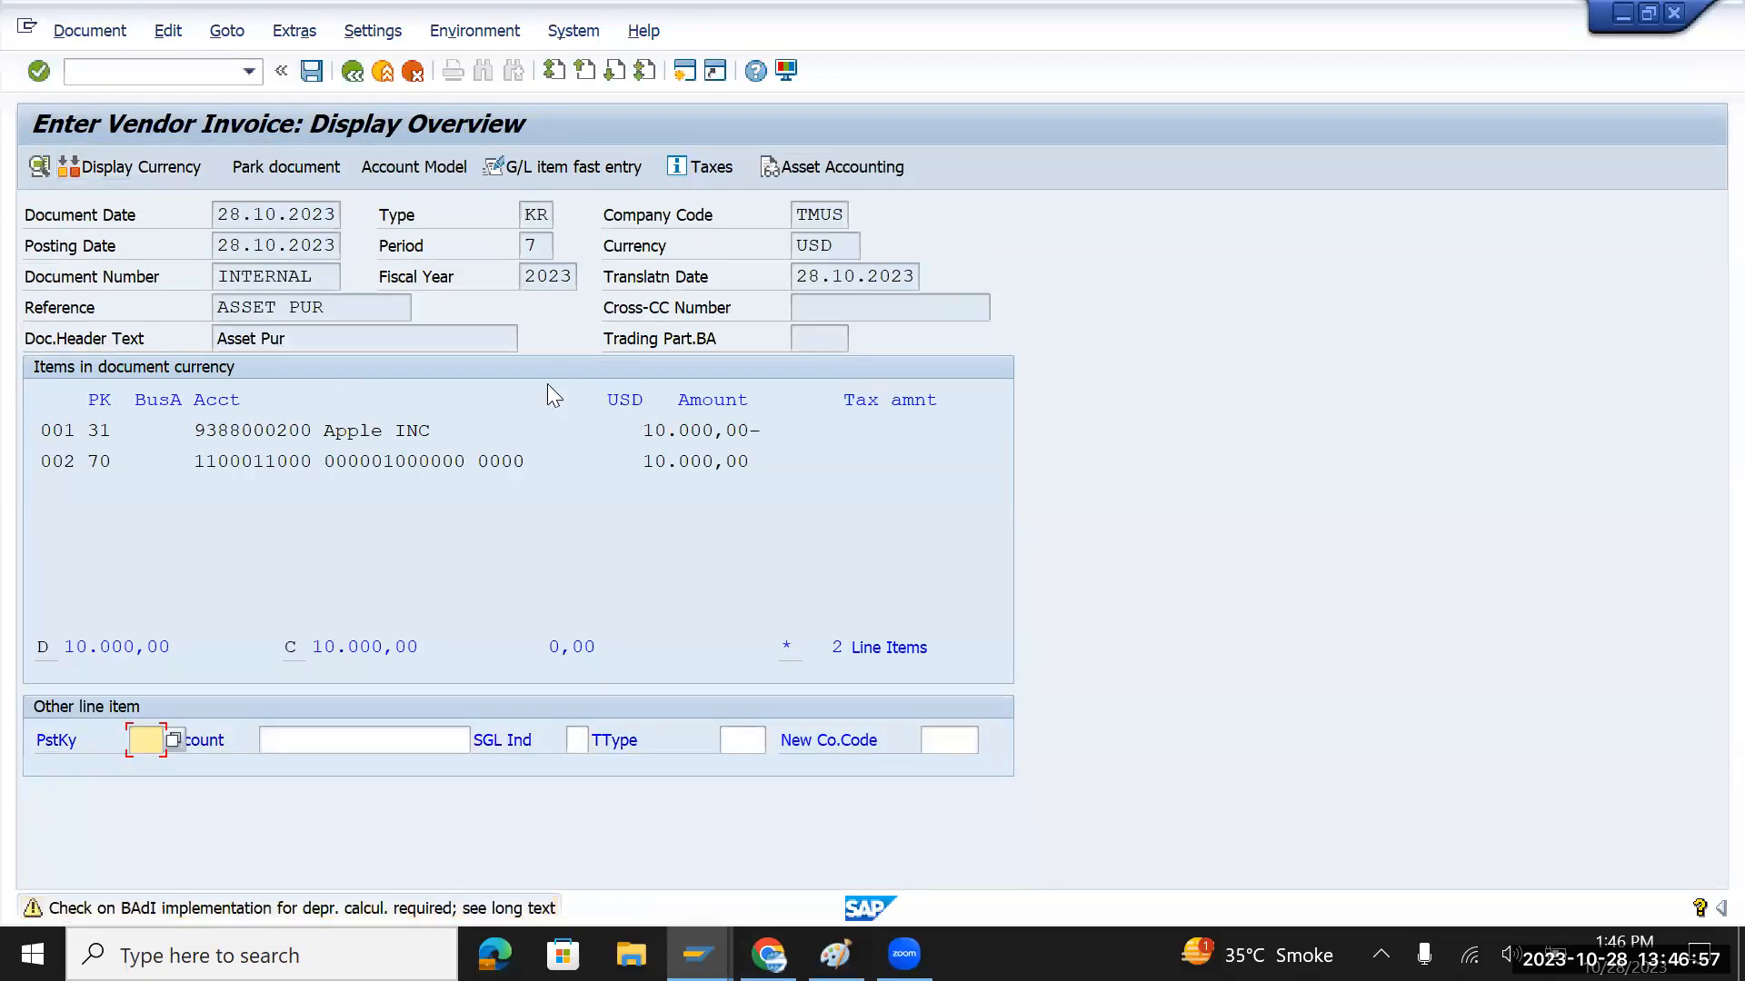
Try to post the vendor invoice, and read the long text of the system message
left_click(312, 71)
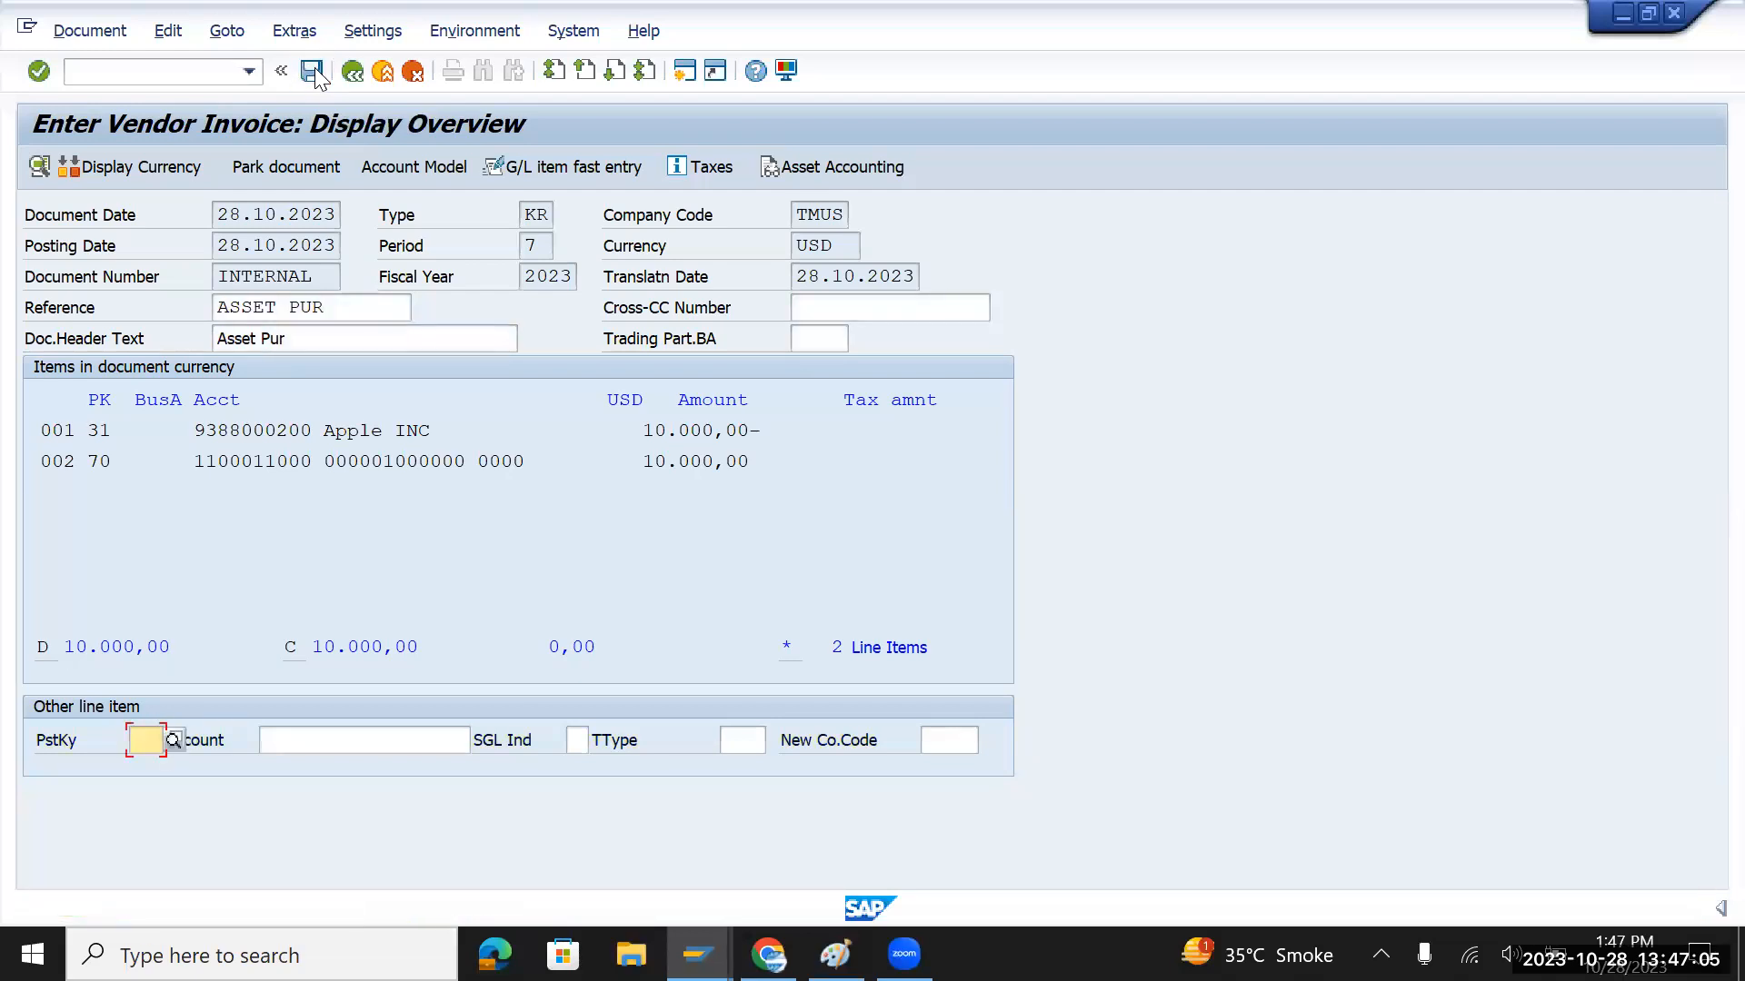
left_click(311, 71)
left_click(311, 71)
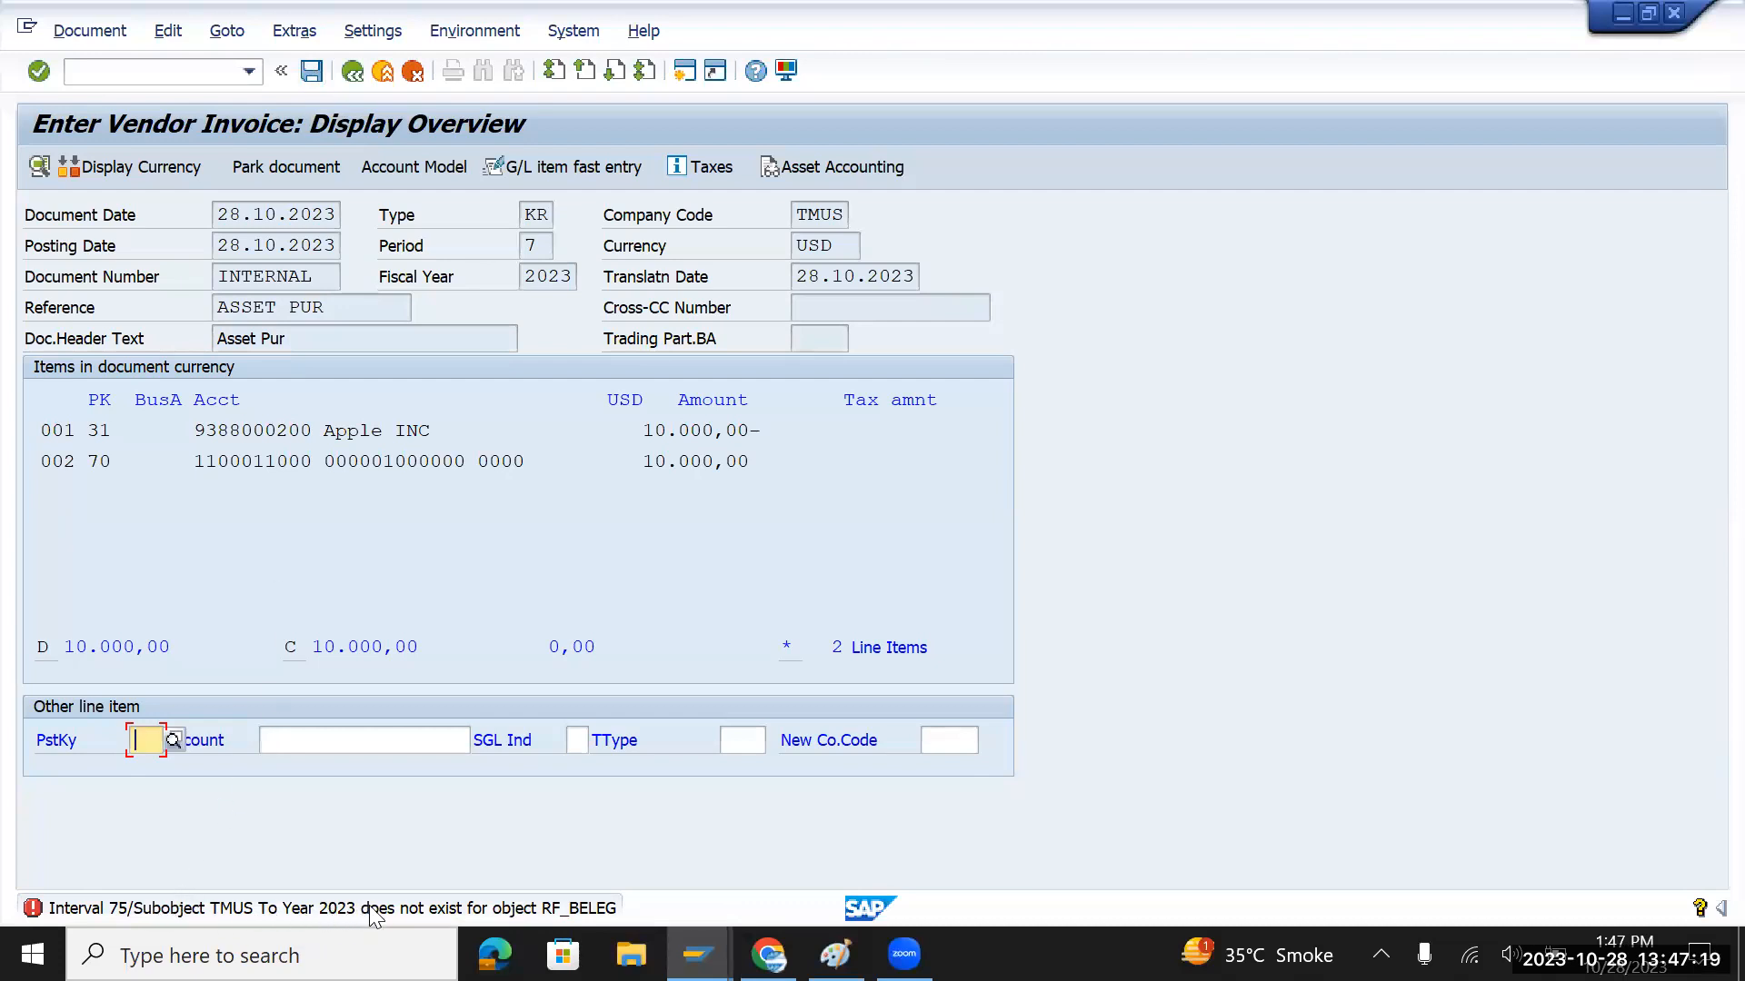
double_click(434, 908)
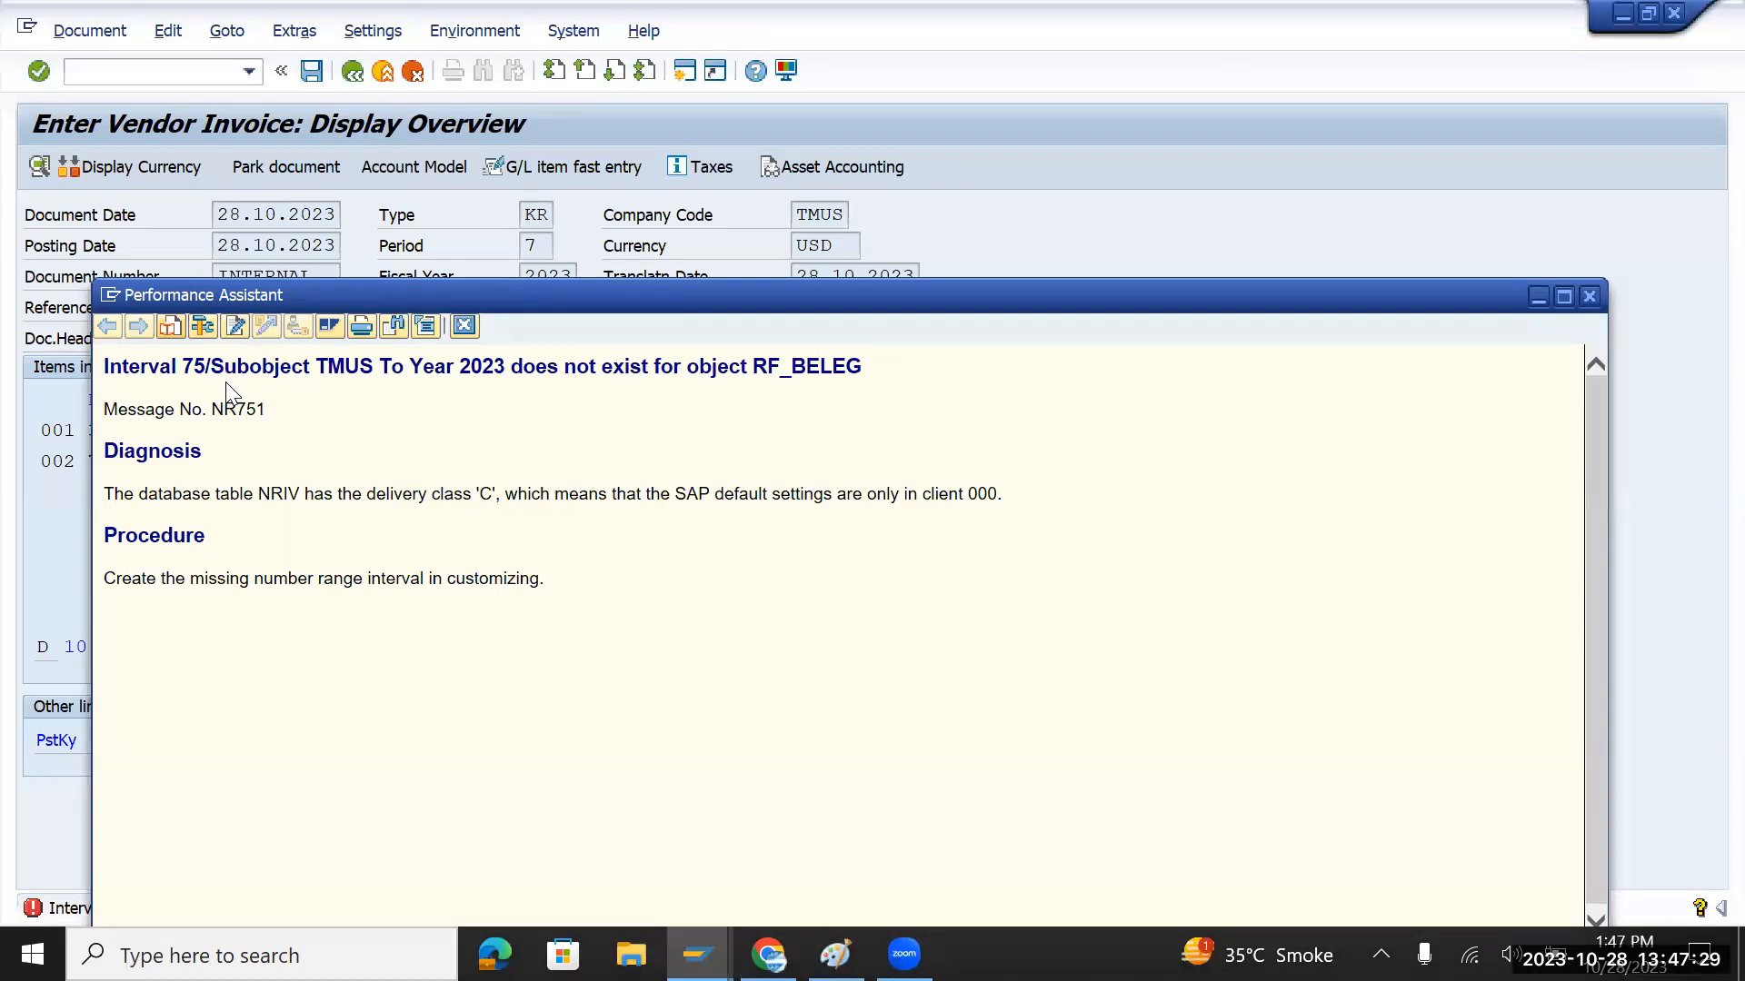
left_click_drag(327, 373, 360, 372)
left_click(1588, 296)
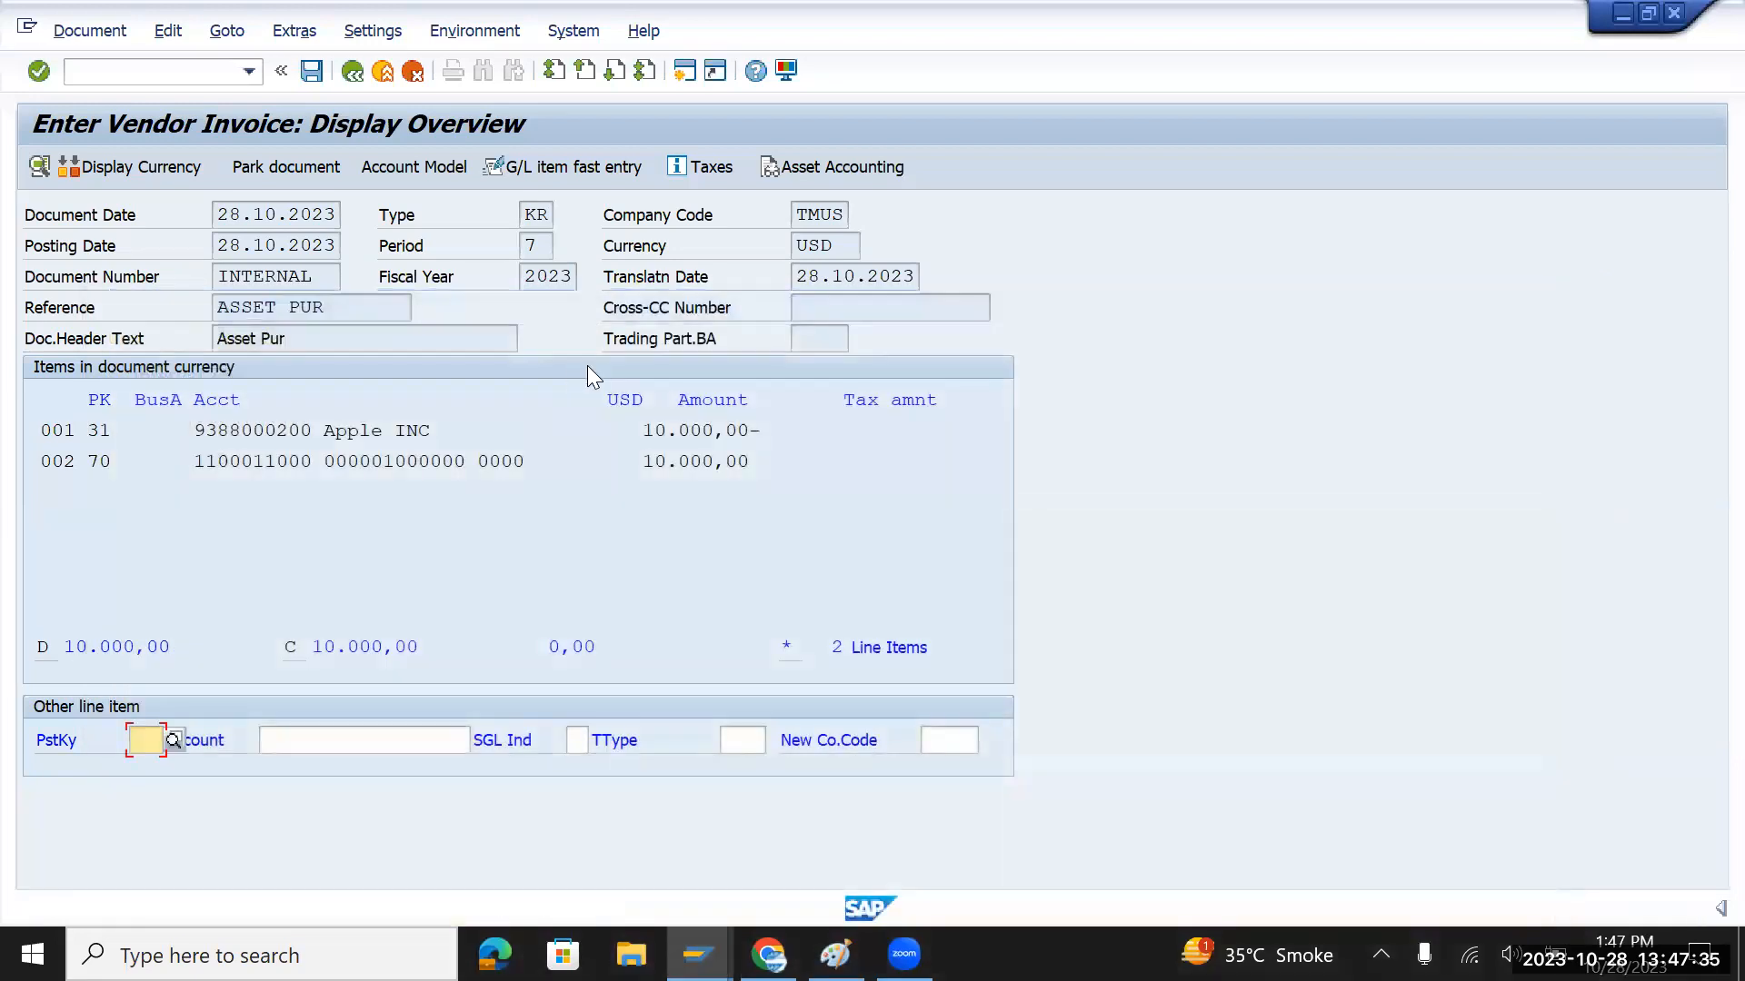
Start transaction FBN1 in a new session and open company code TMUS's document number intervals for editing
key("ctrl+n")
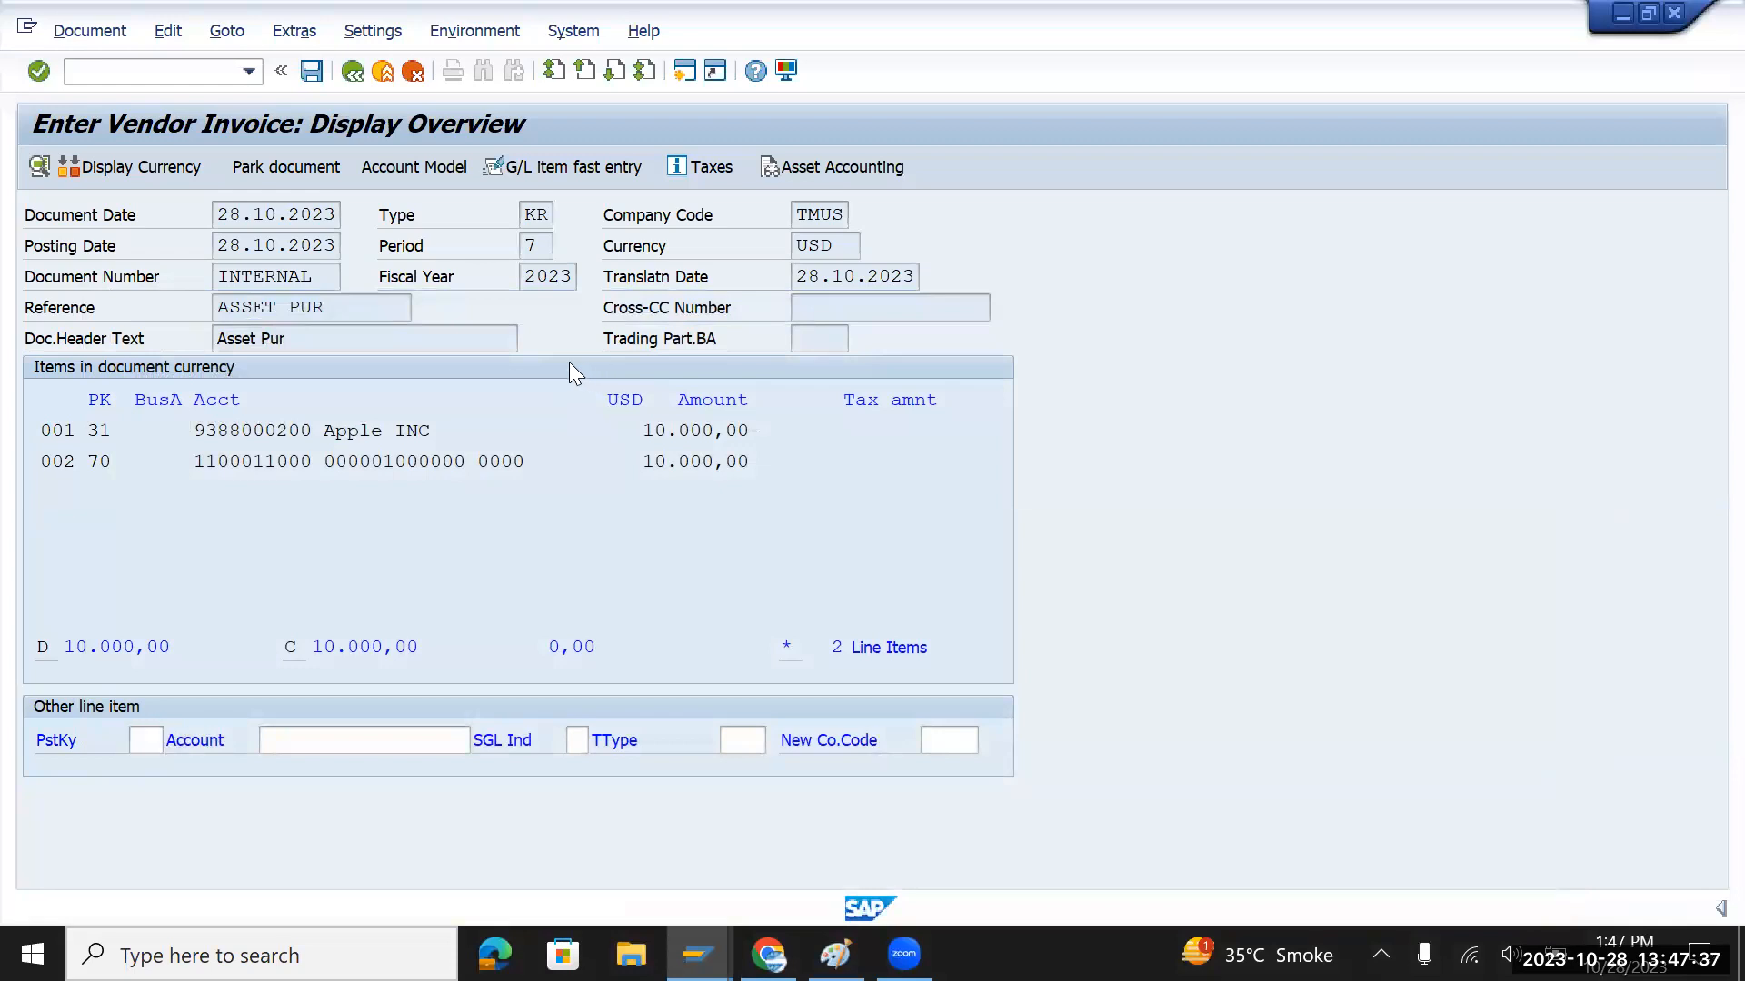
type("fb")
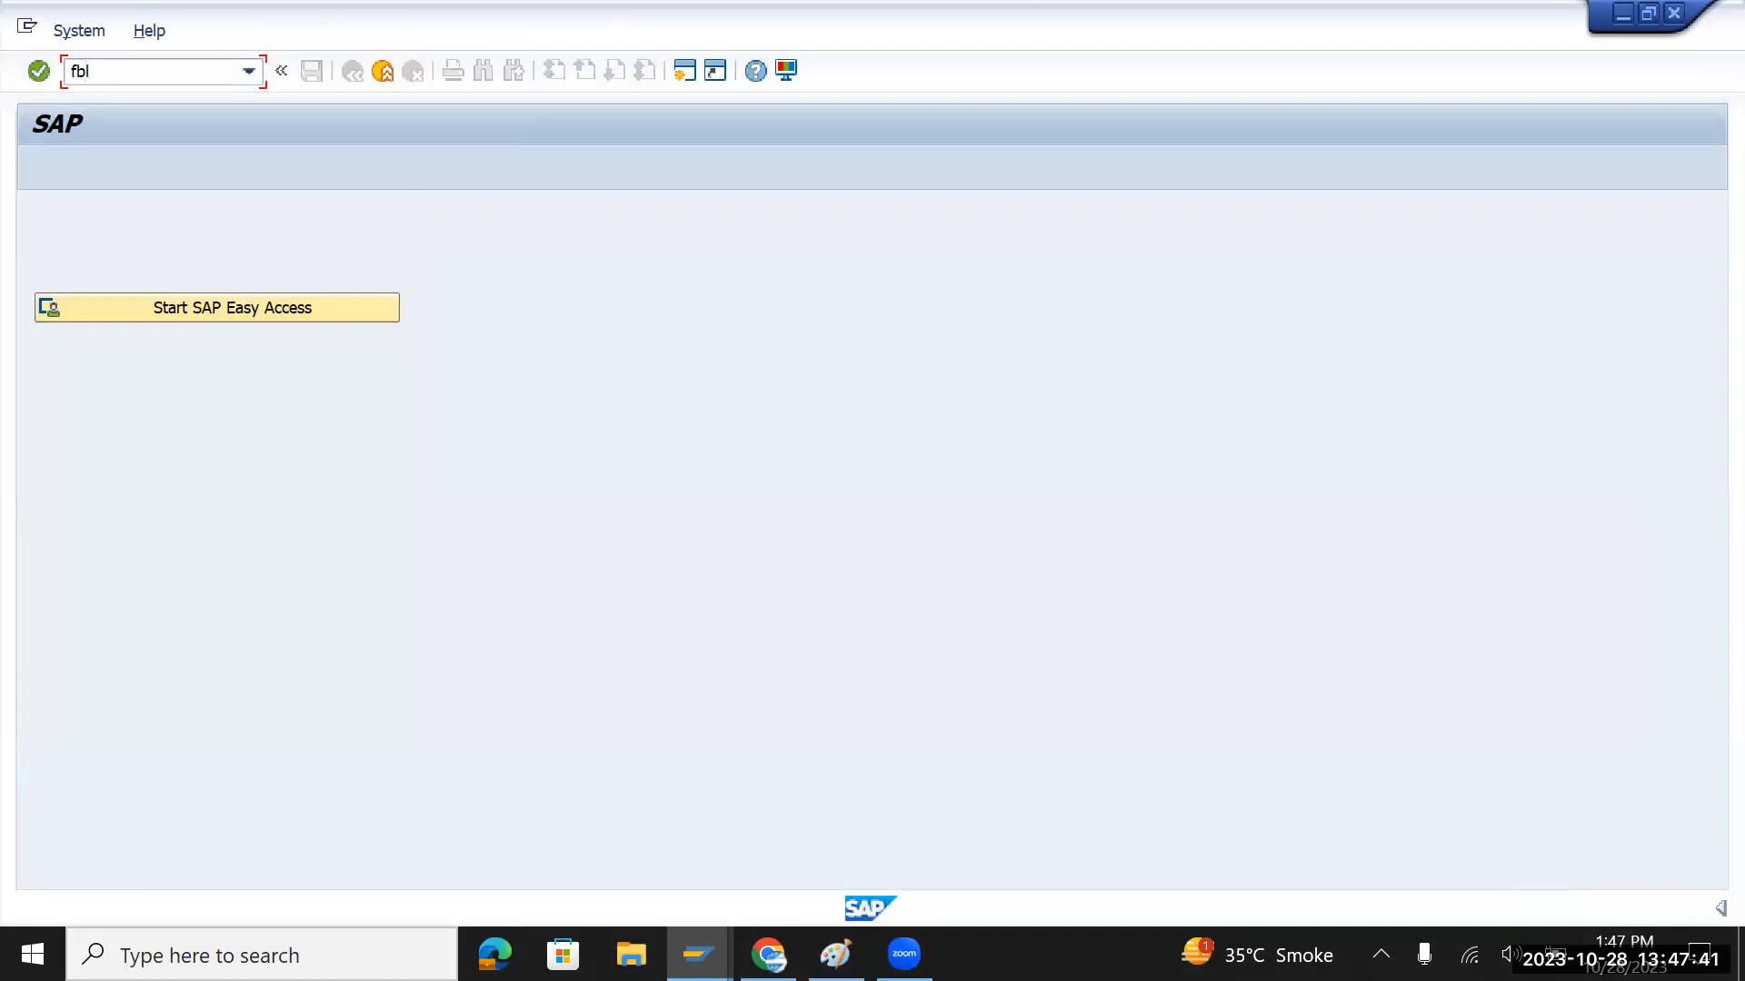
type("l")
key("BackSpace")
key("BackSpace")
key("BackSpace")
type("fbn1")
key("Return")
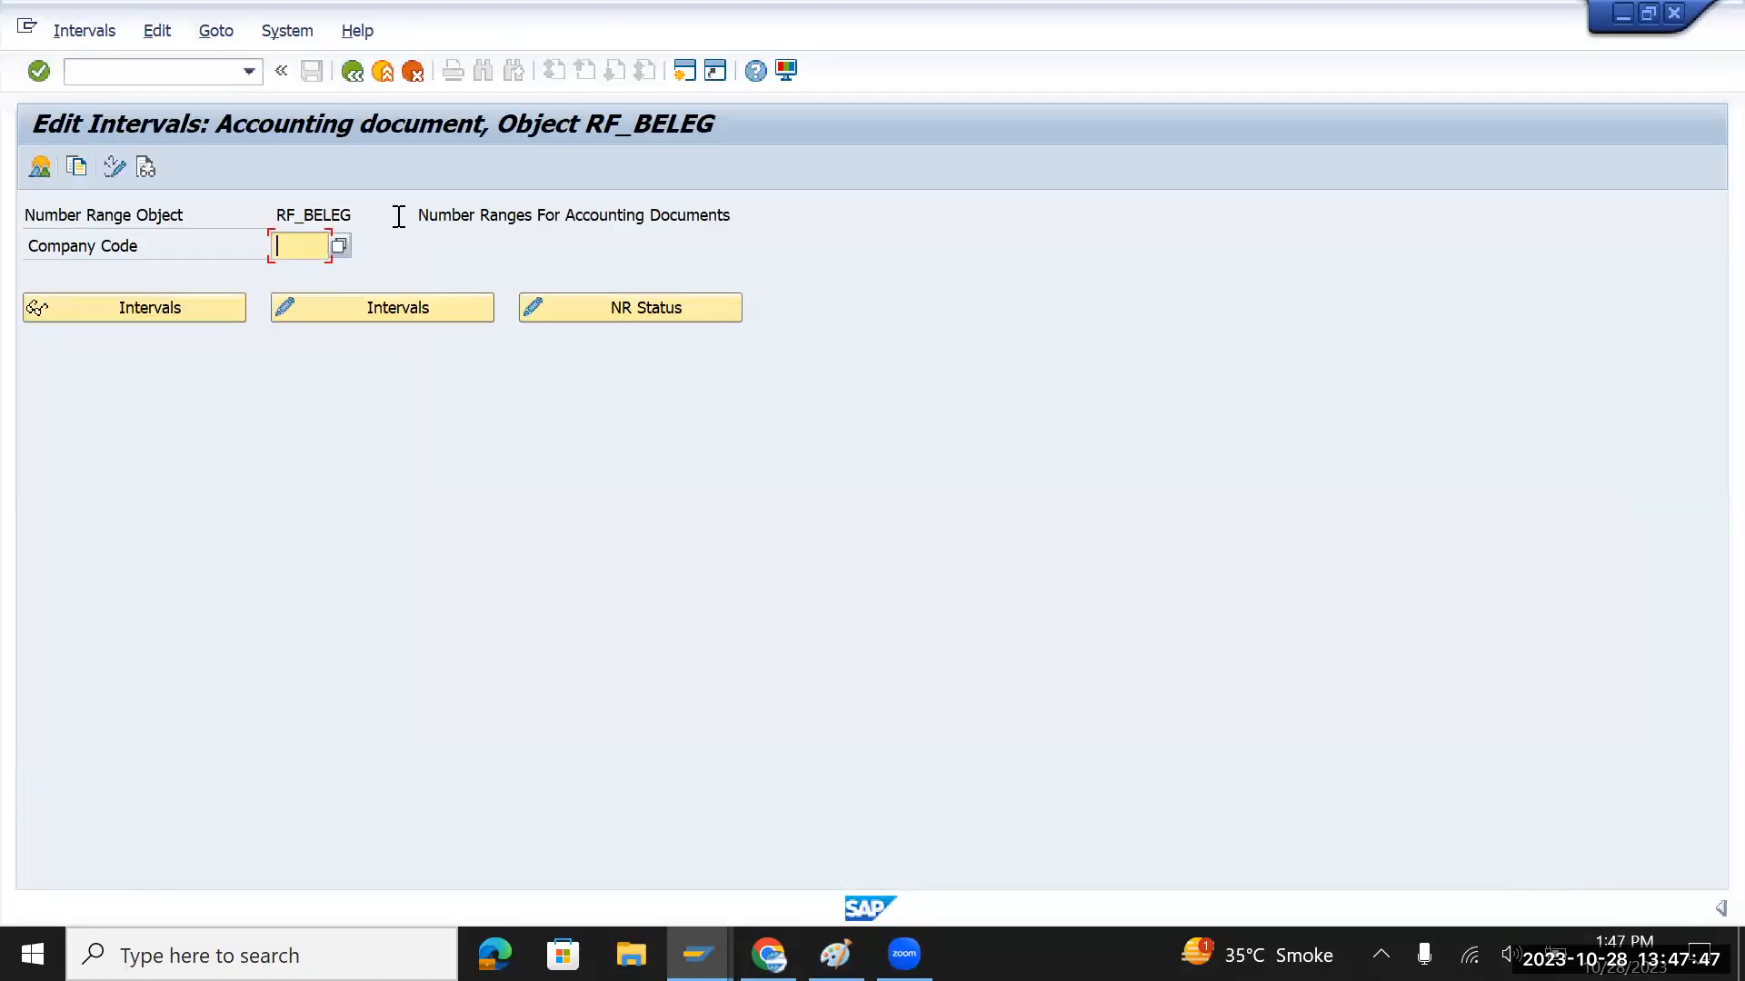
type("TMUS")
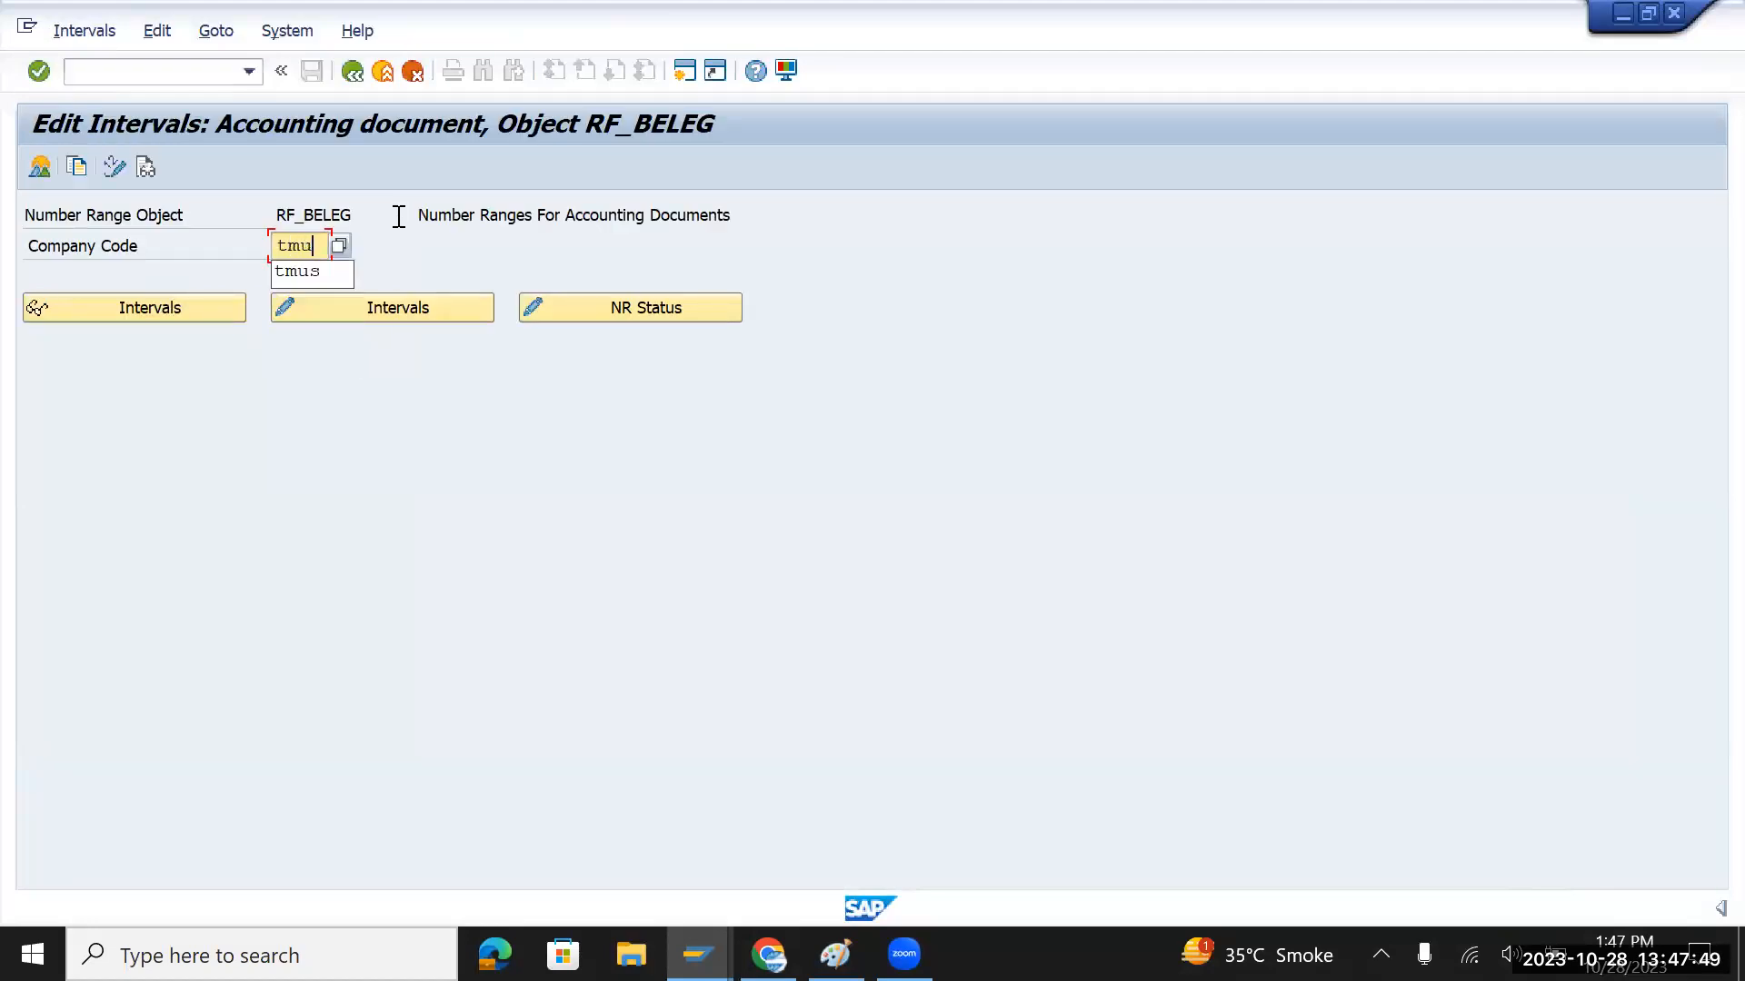
left_click(356, 313)
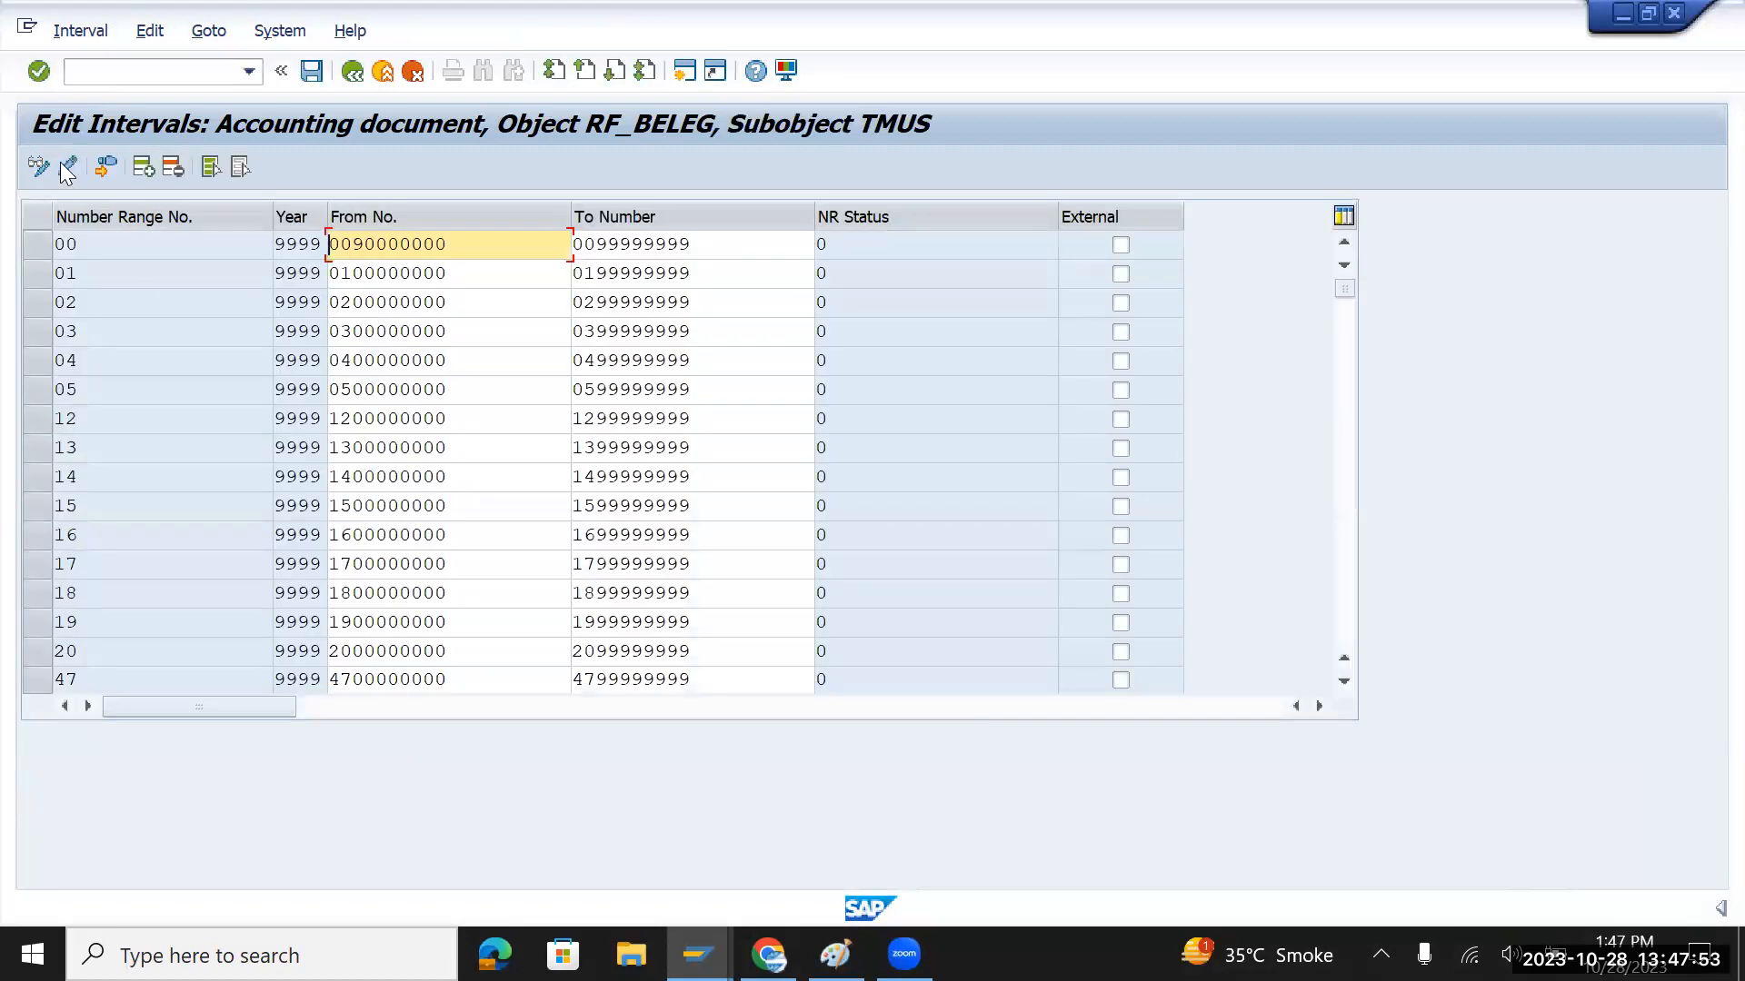
left_click(145, 169)
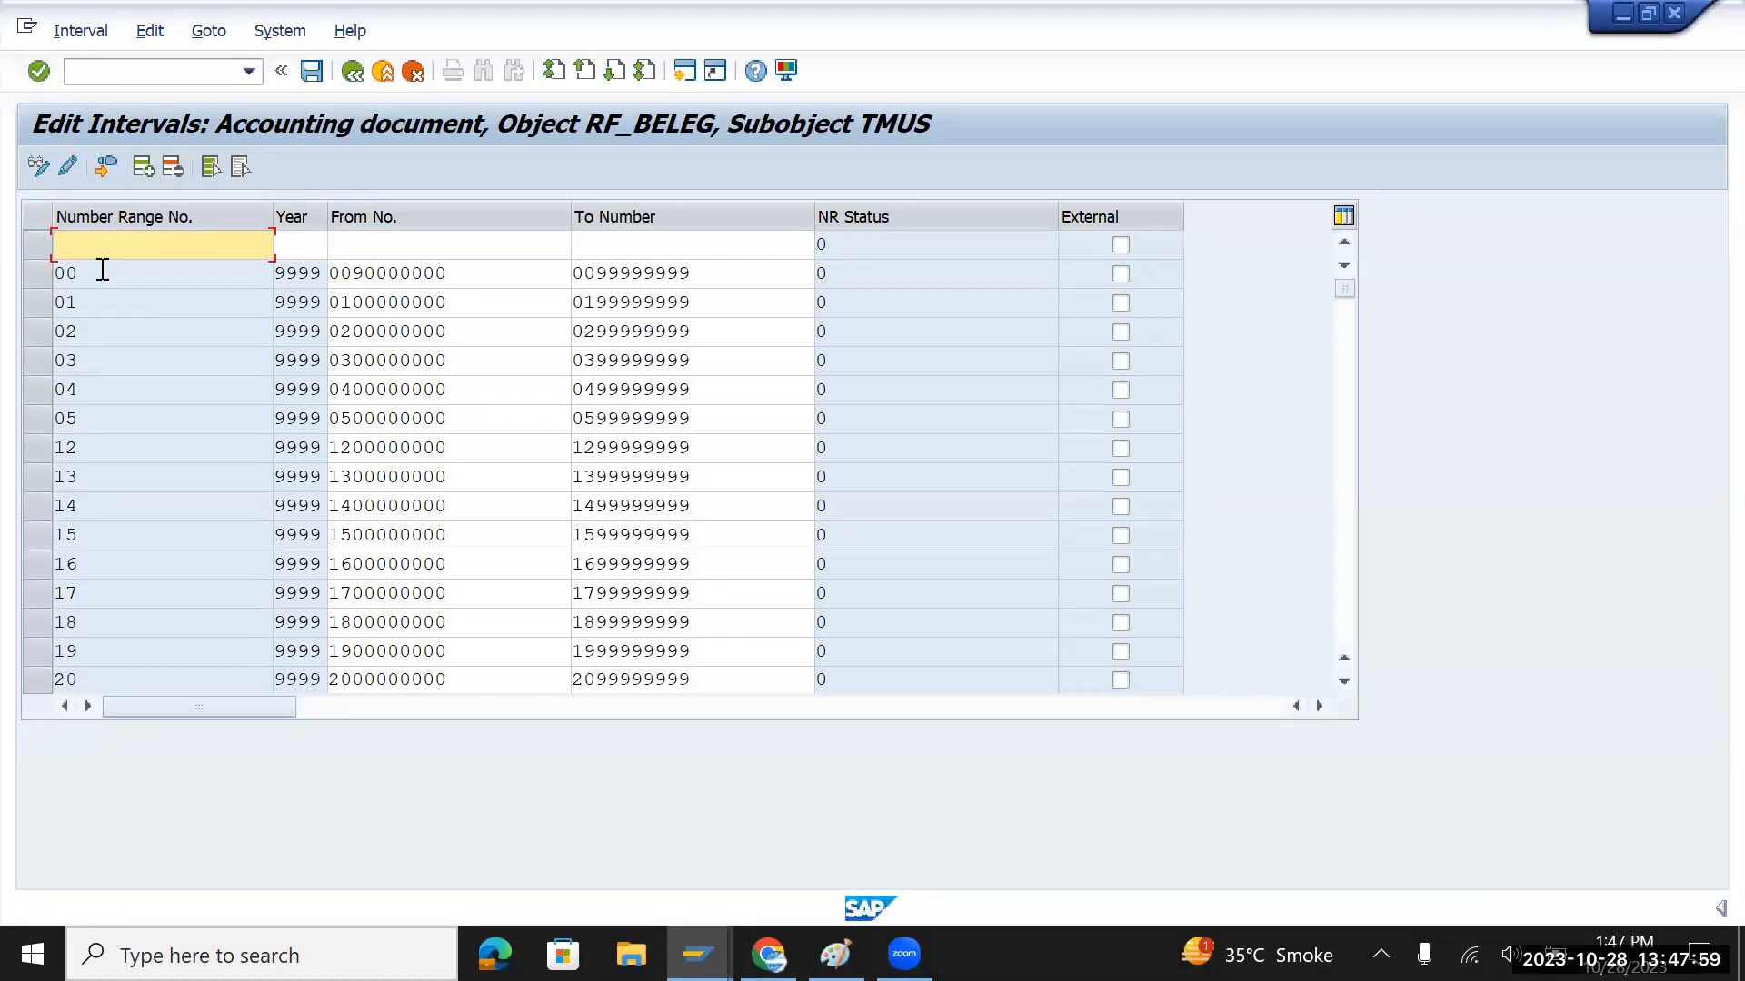
type("75")
key("Tab")
type("9999")
key("Tab")
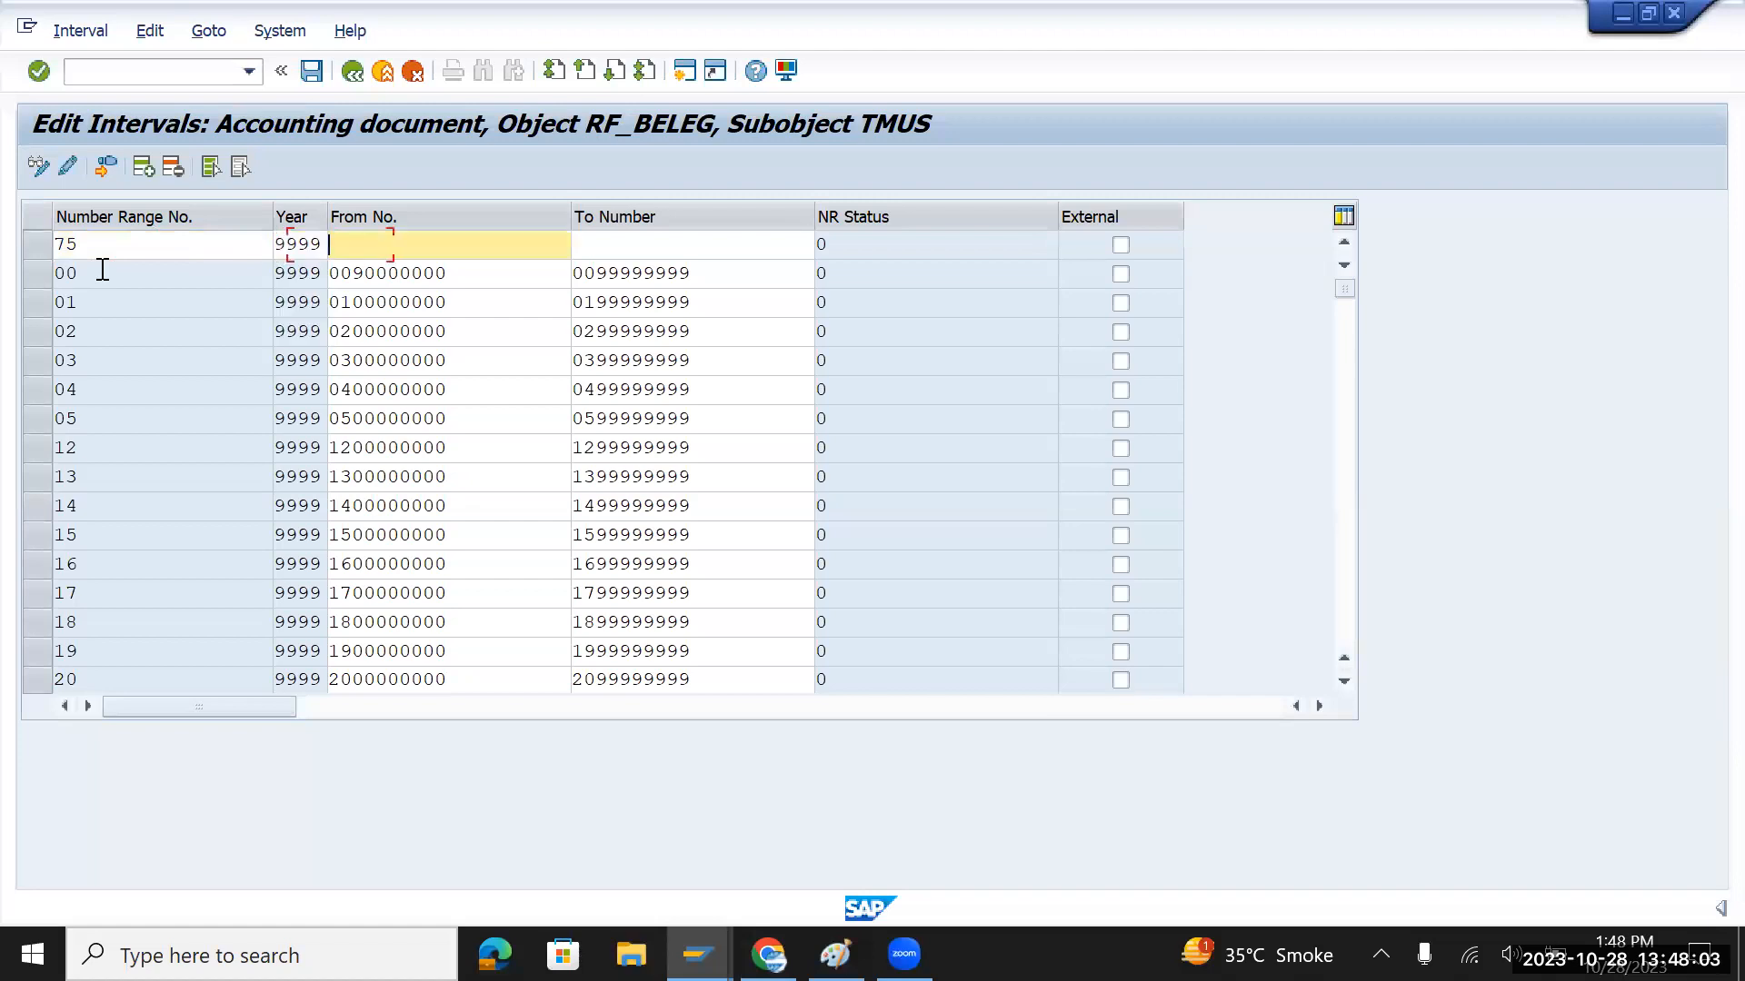
type("7500000000")
key("Tab")
type("7")
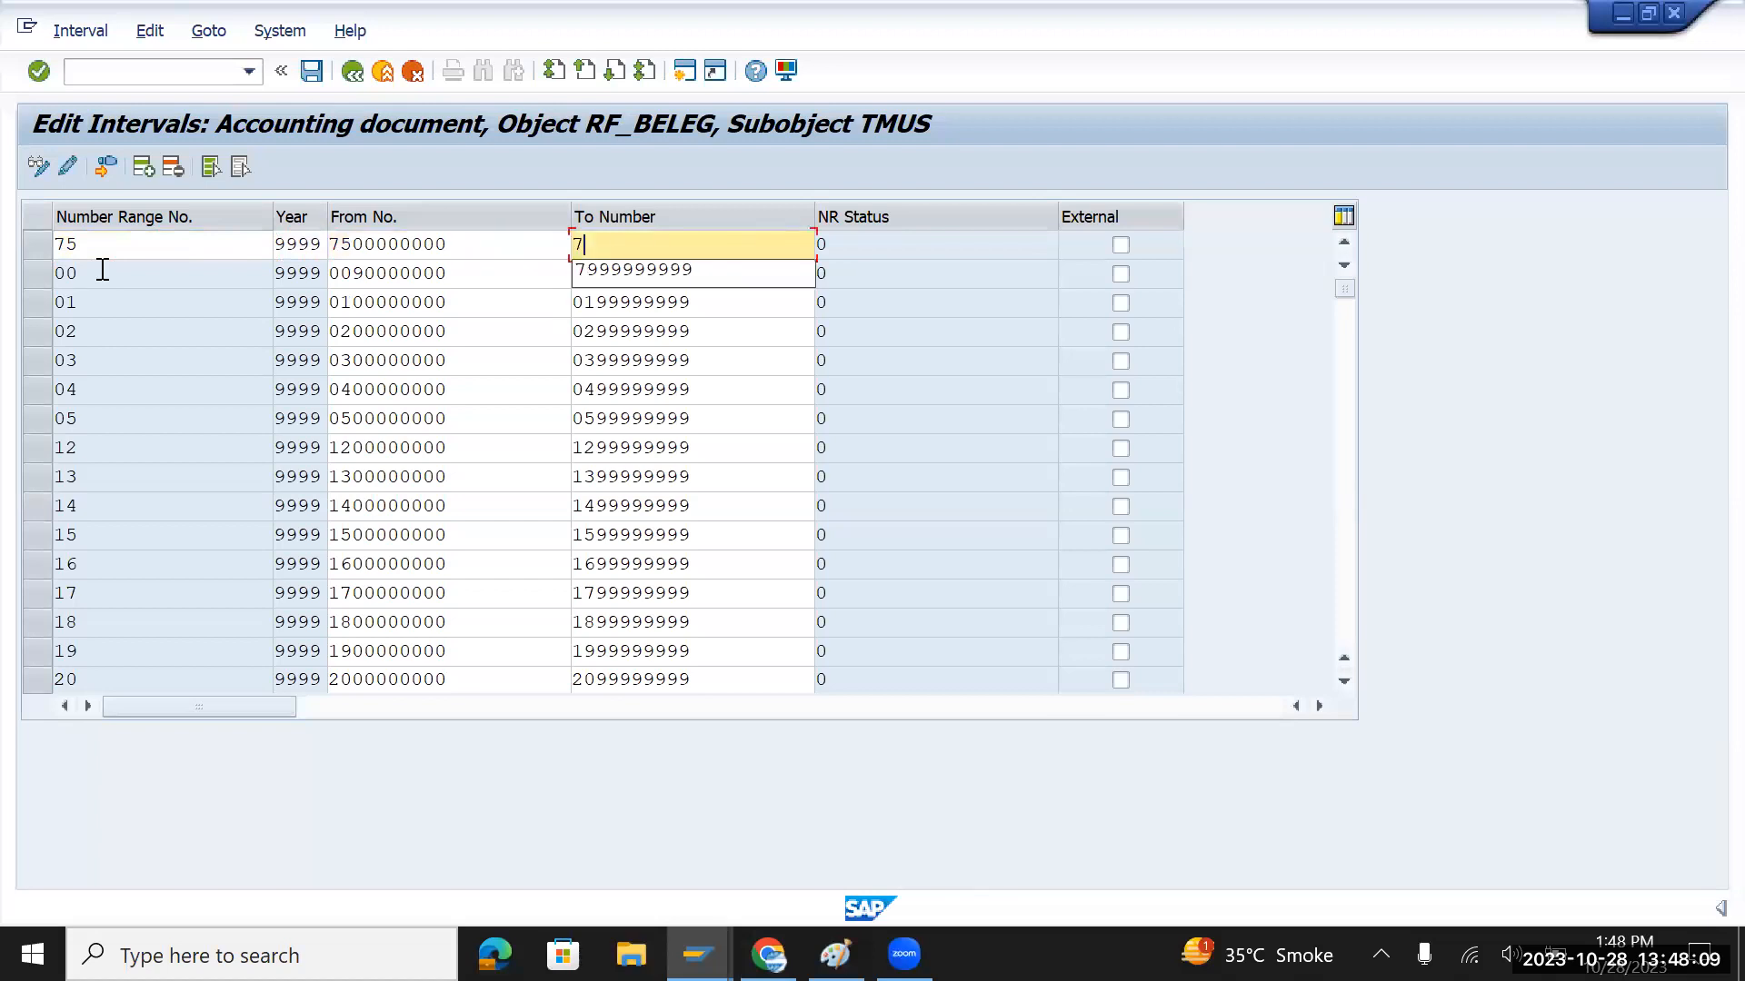
type("599999999")
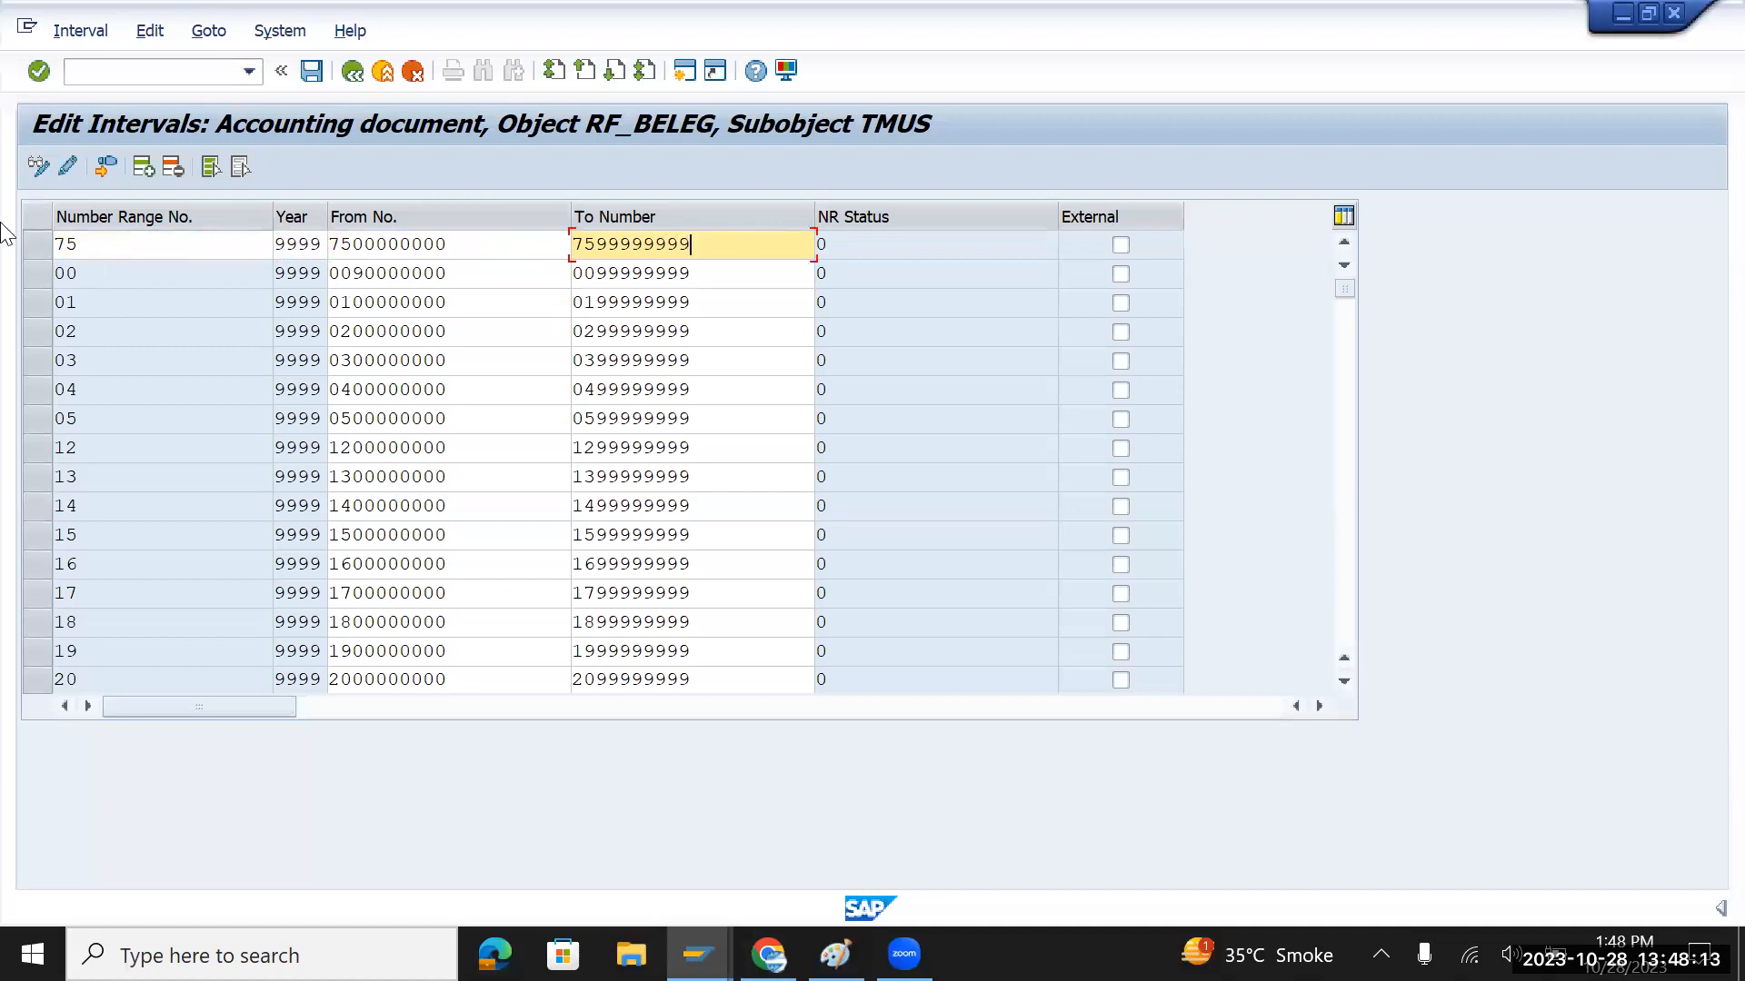
left_click(319, 72)
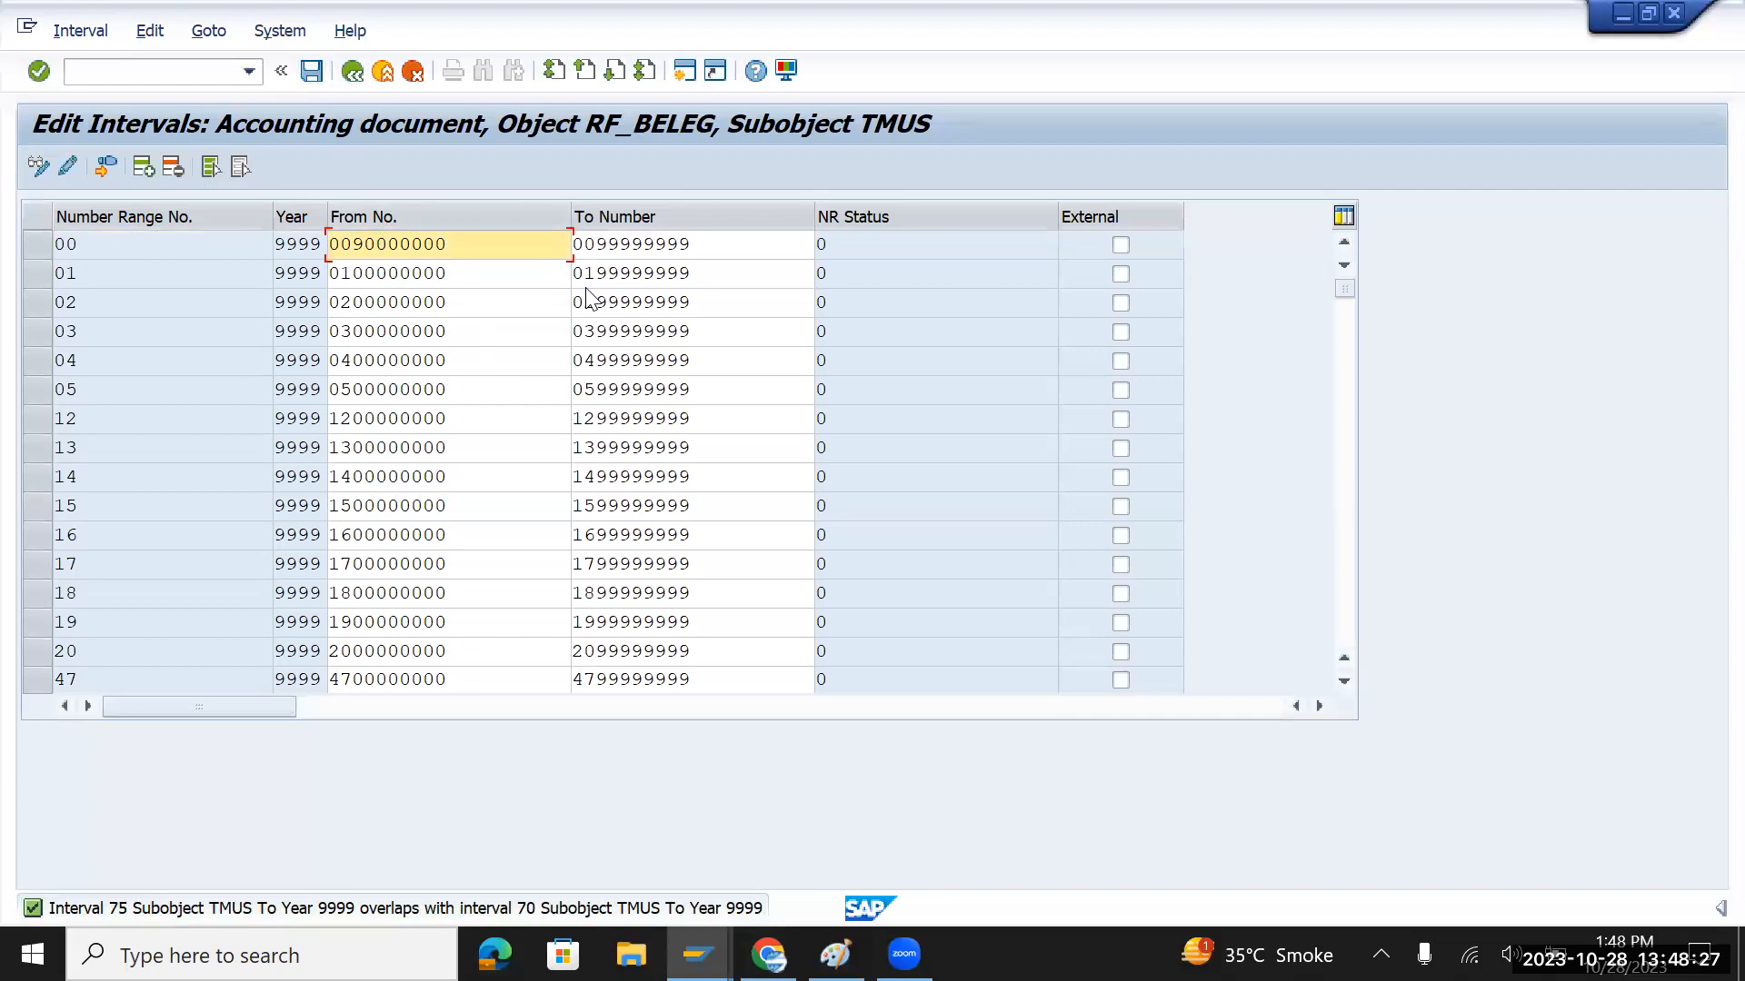
scroll(569, 404, "down", 2)
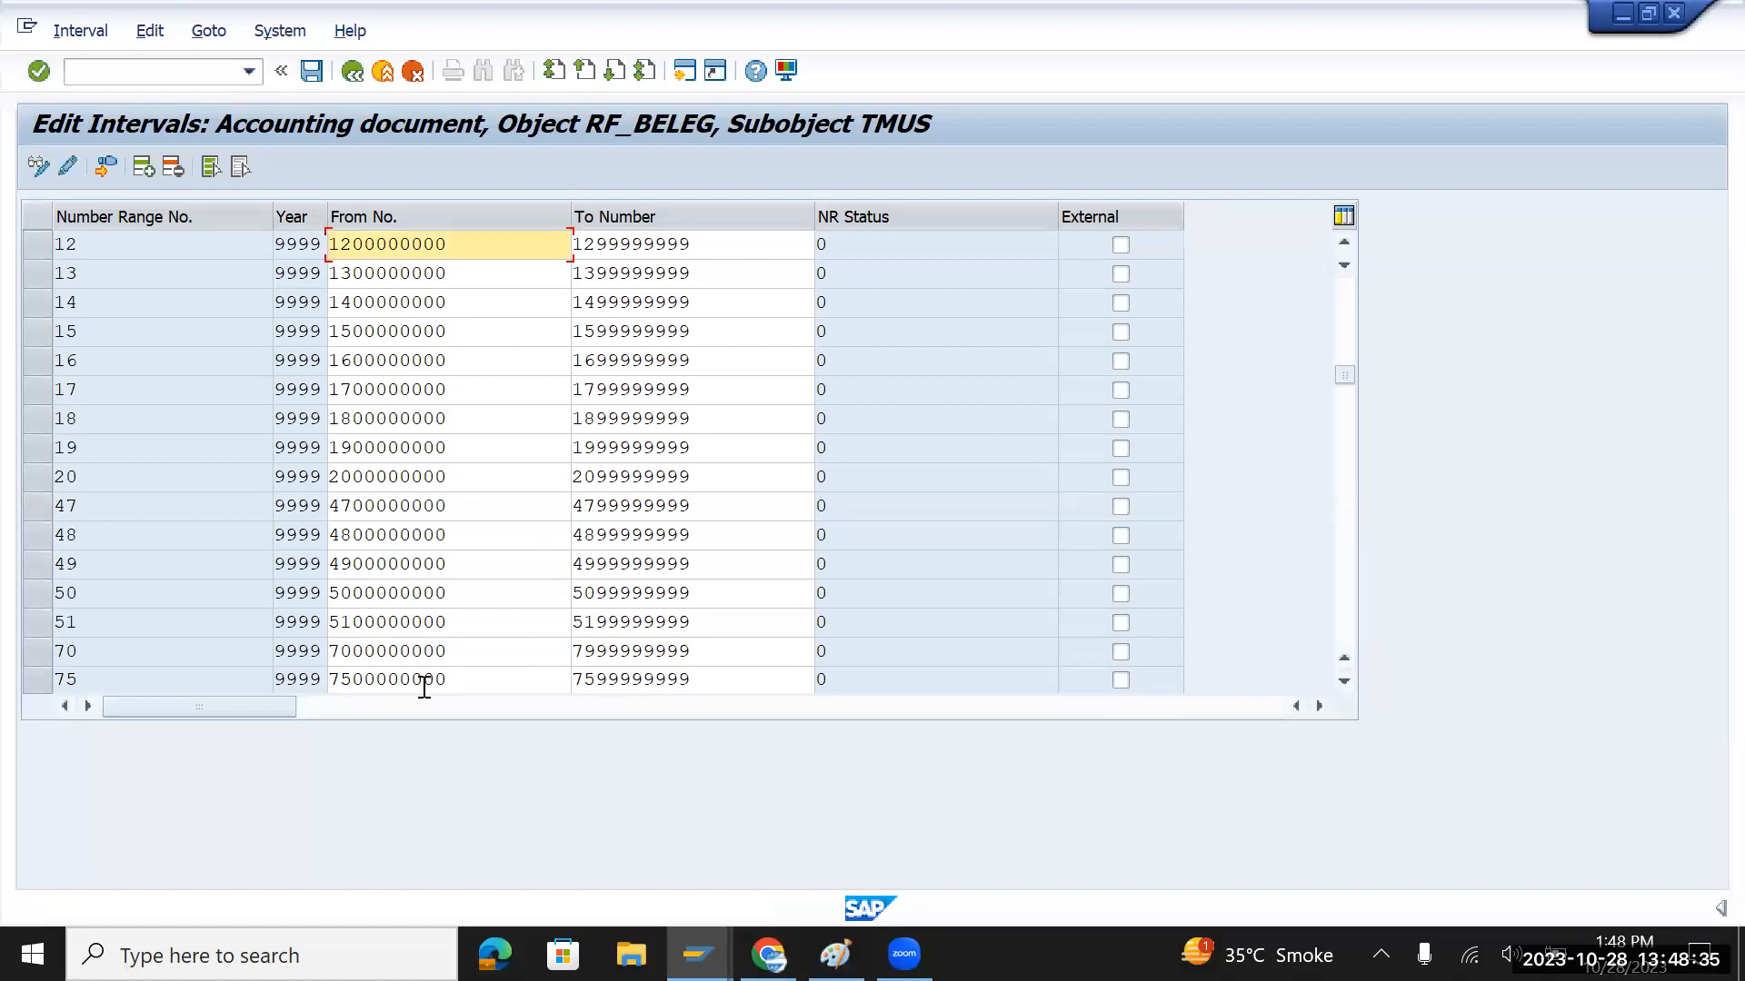
left_click(586, 652)
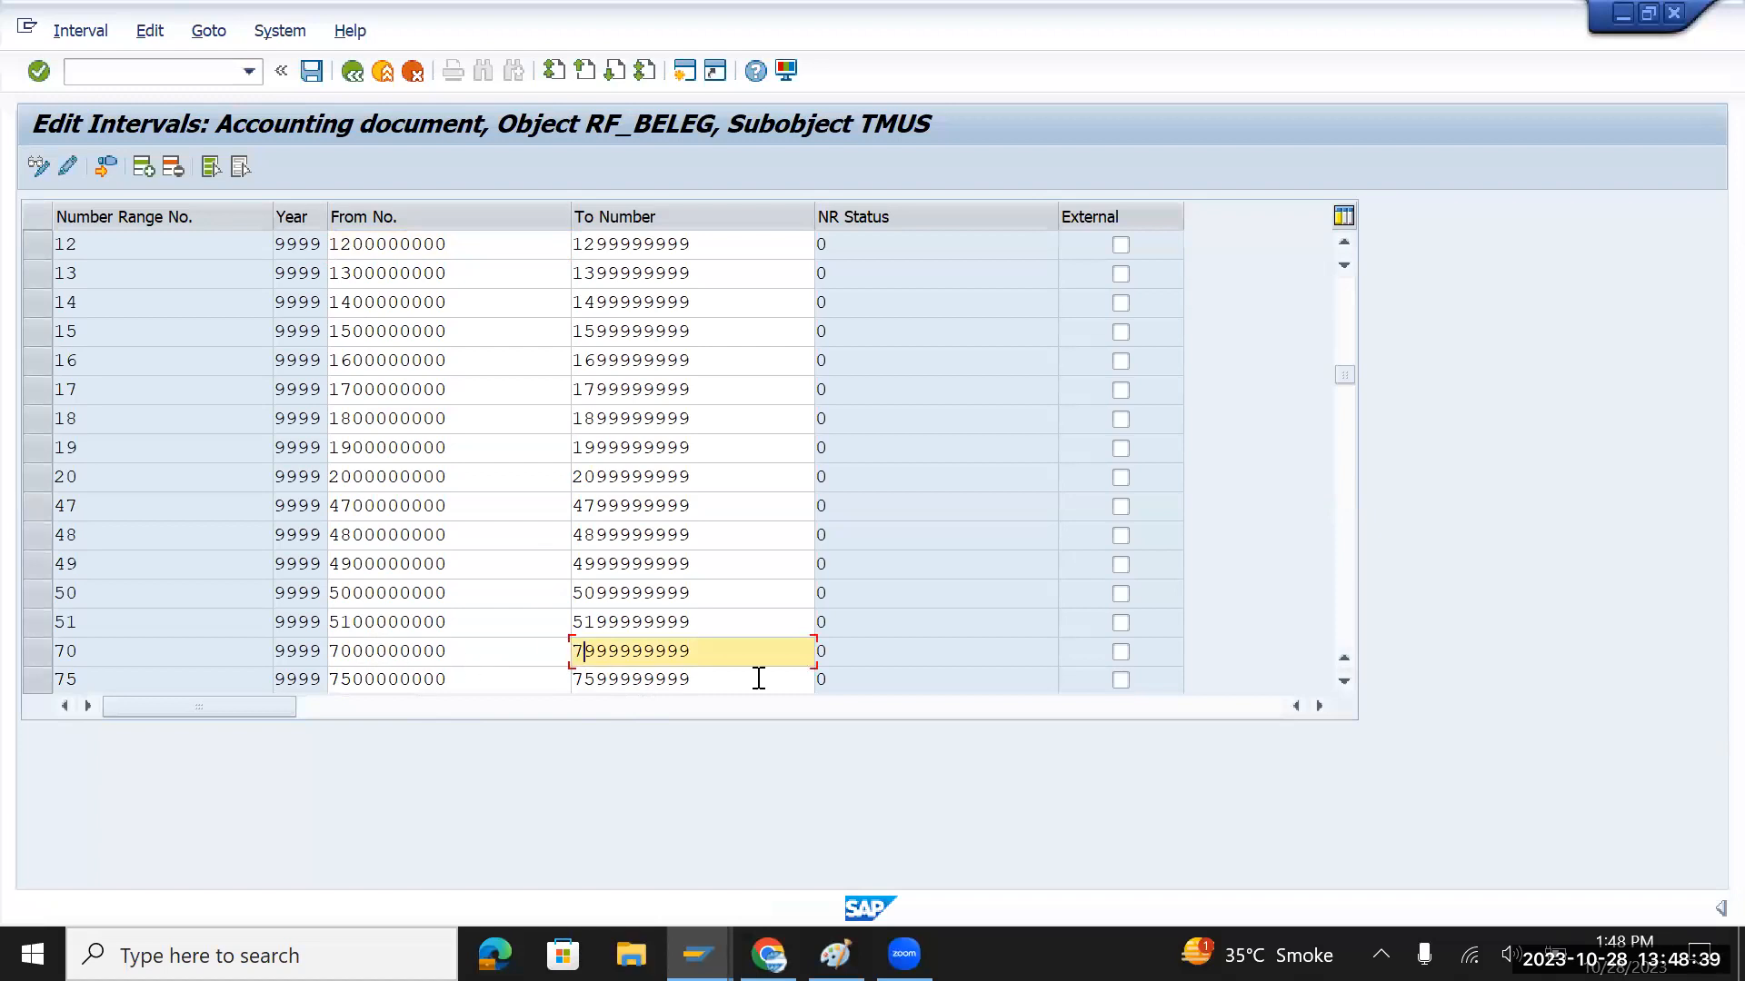
type("0")
left_click(313, 70)
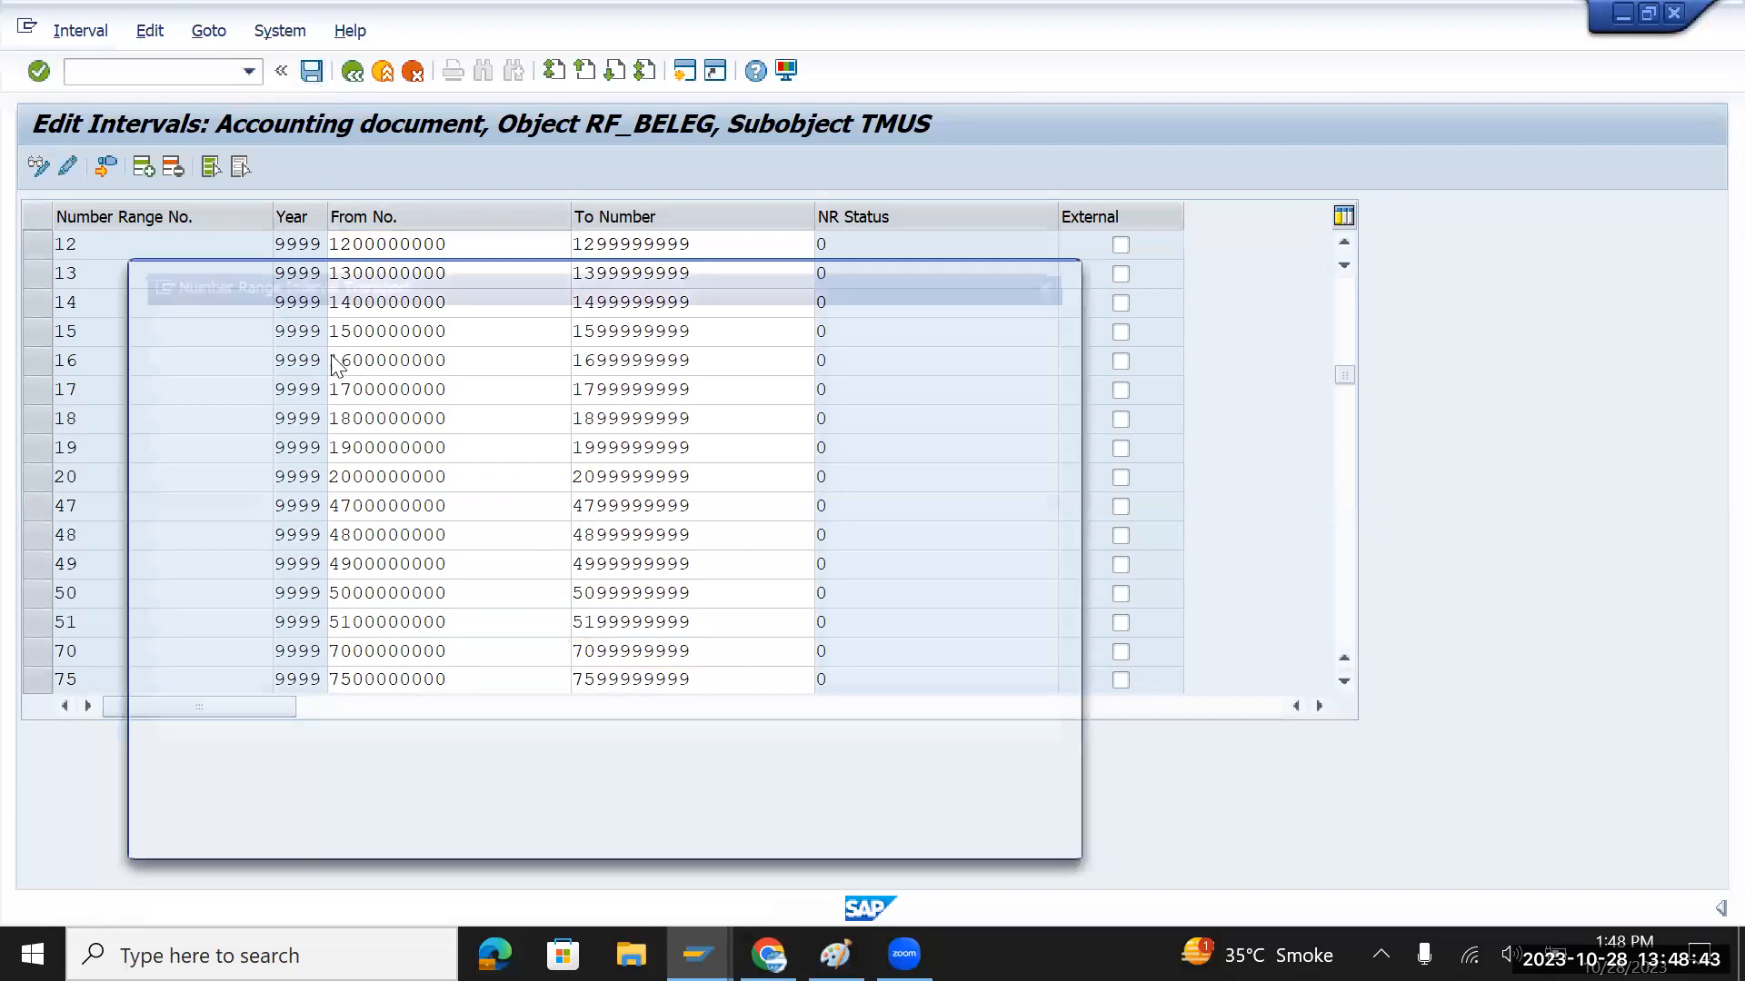
left_click(965, 835)
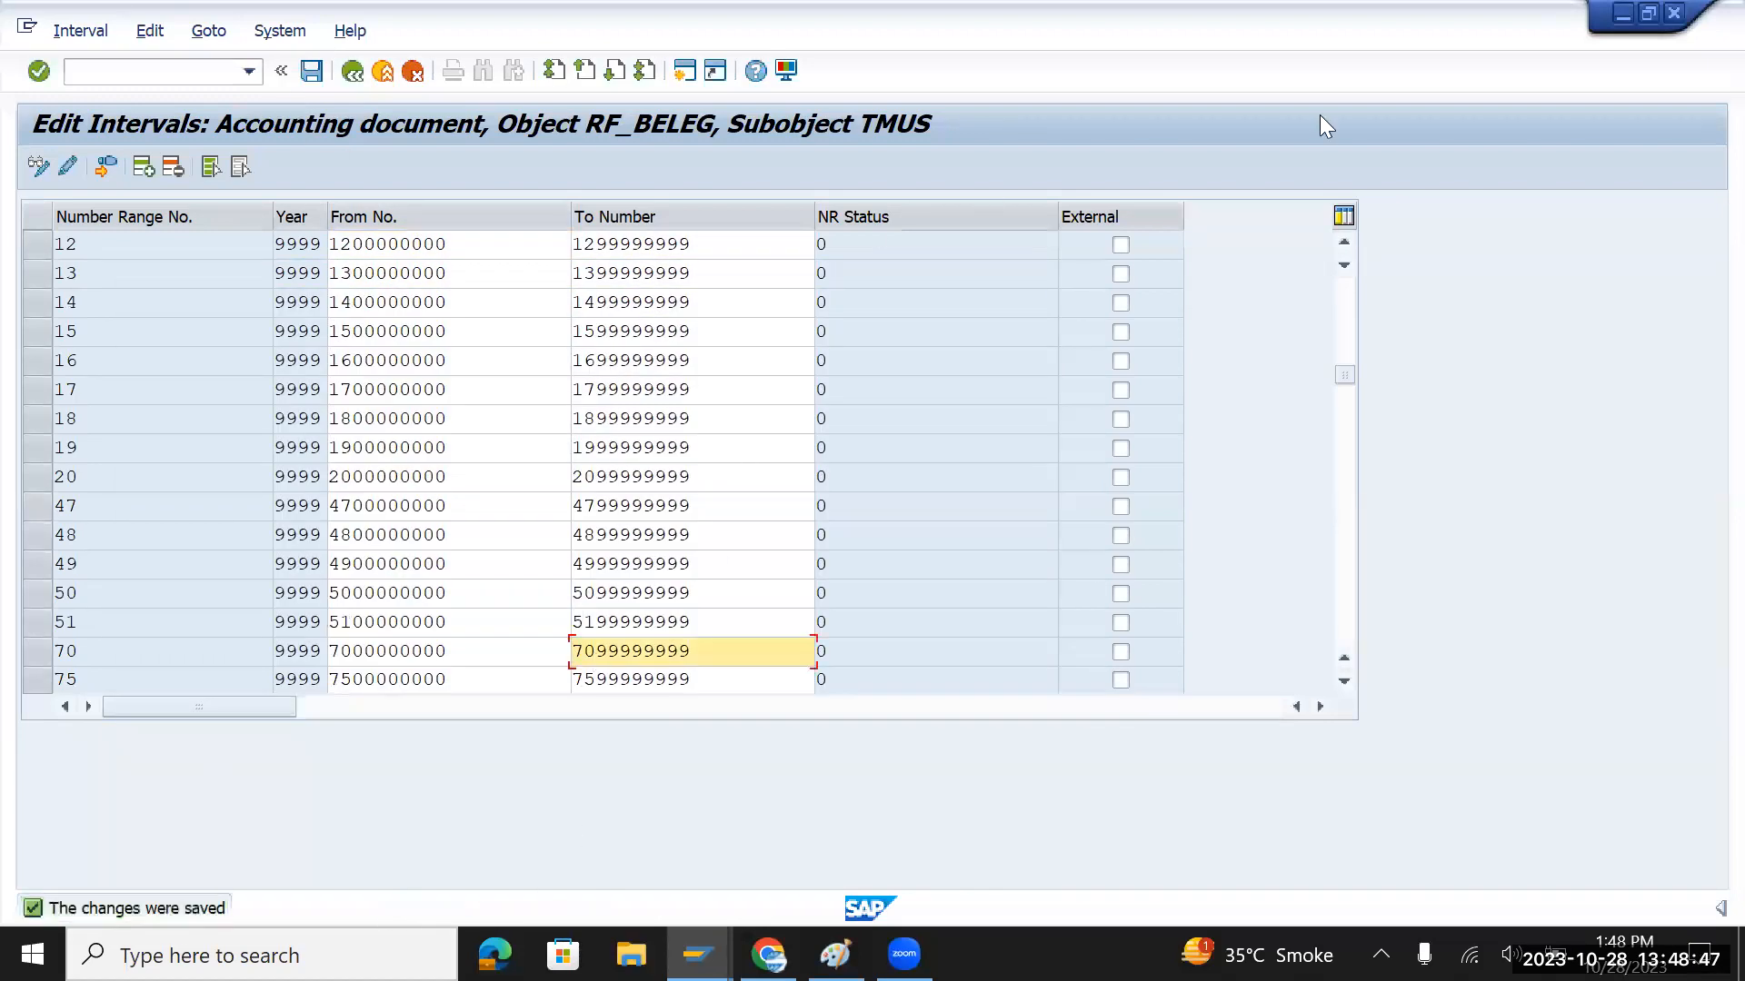
Switch the company code to TMGB and open its document number intervals for editing
key("alt+Tab")
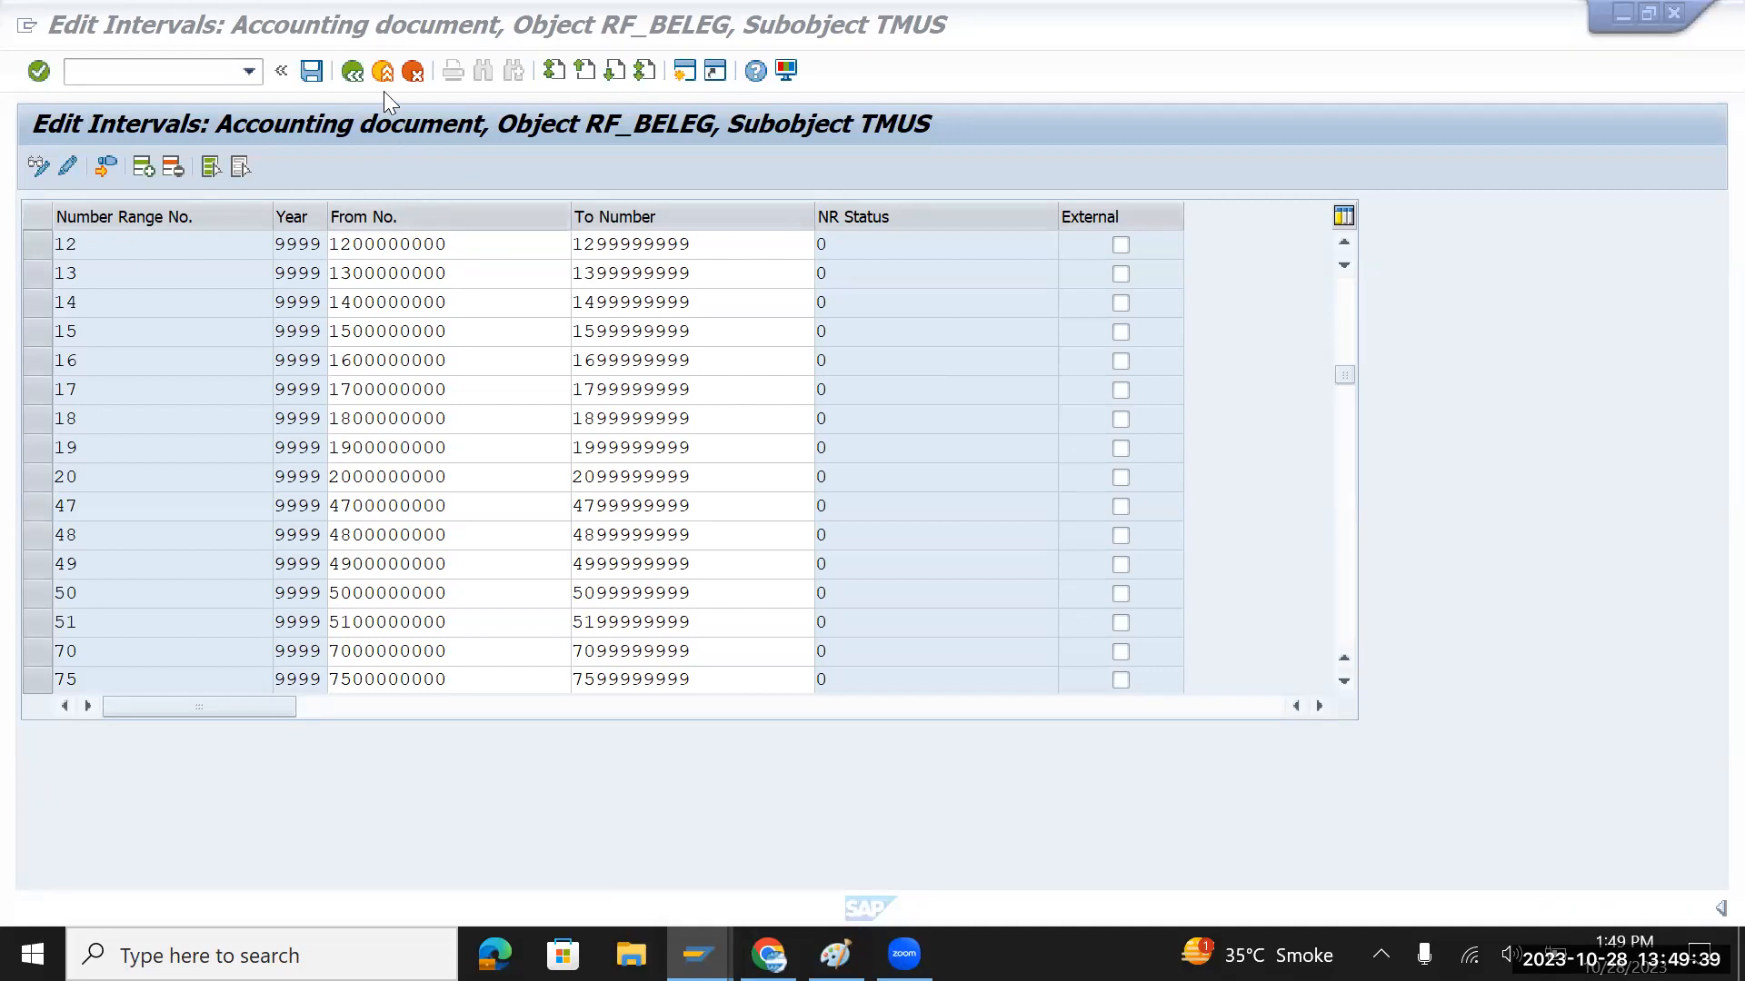
left_click(354, 72)
type("tm")
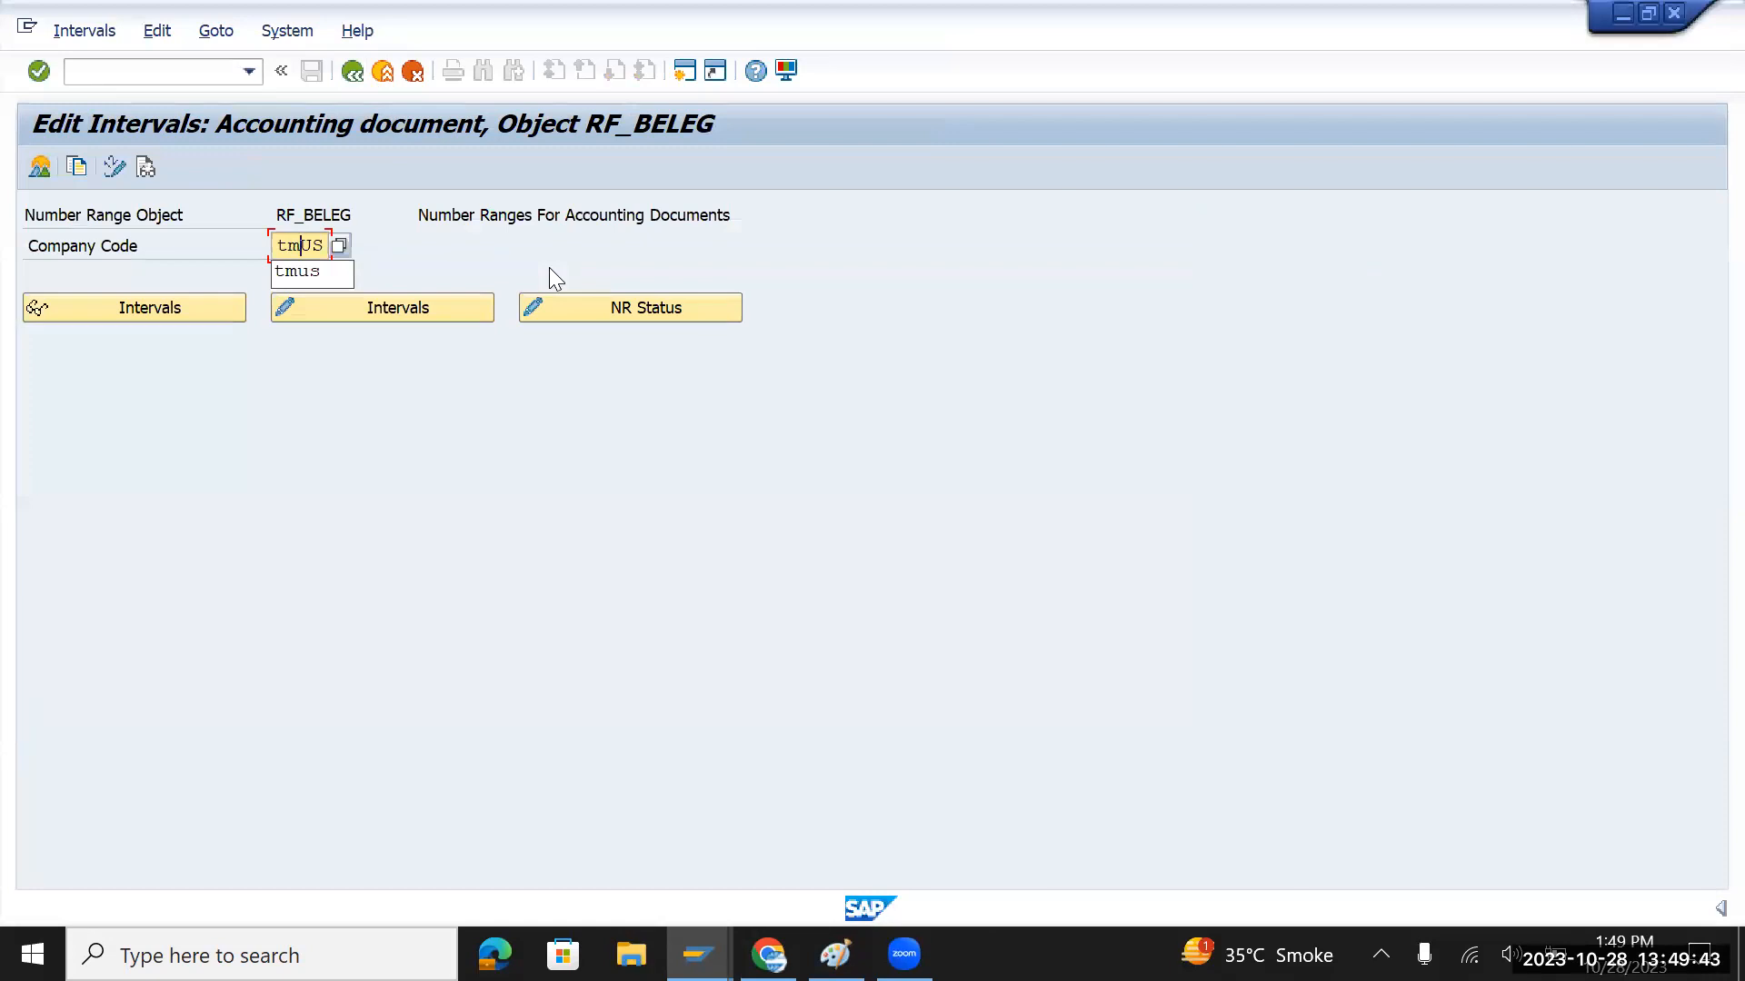
type("gb")
key("Return")
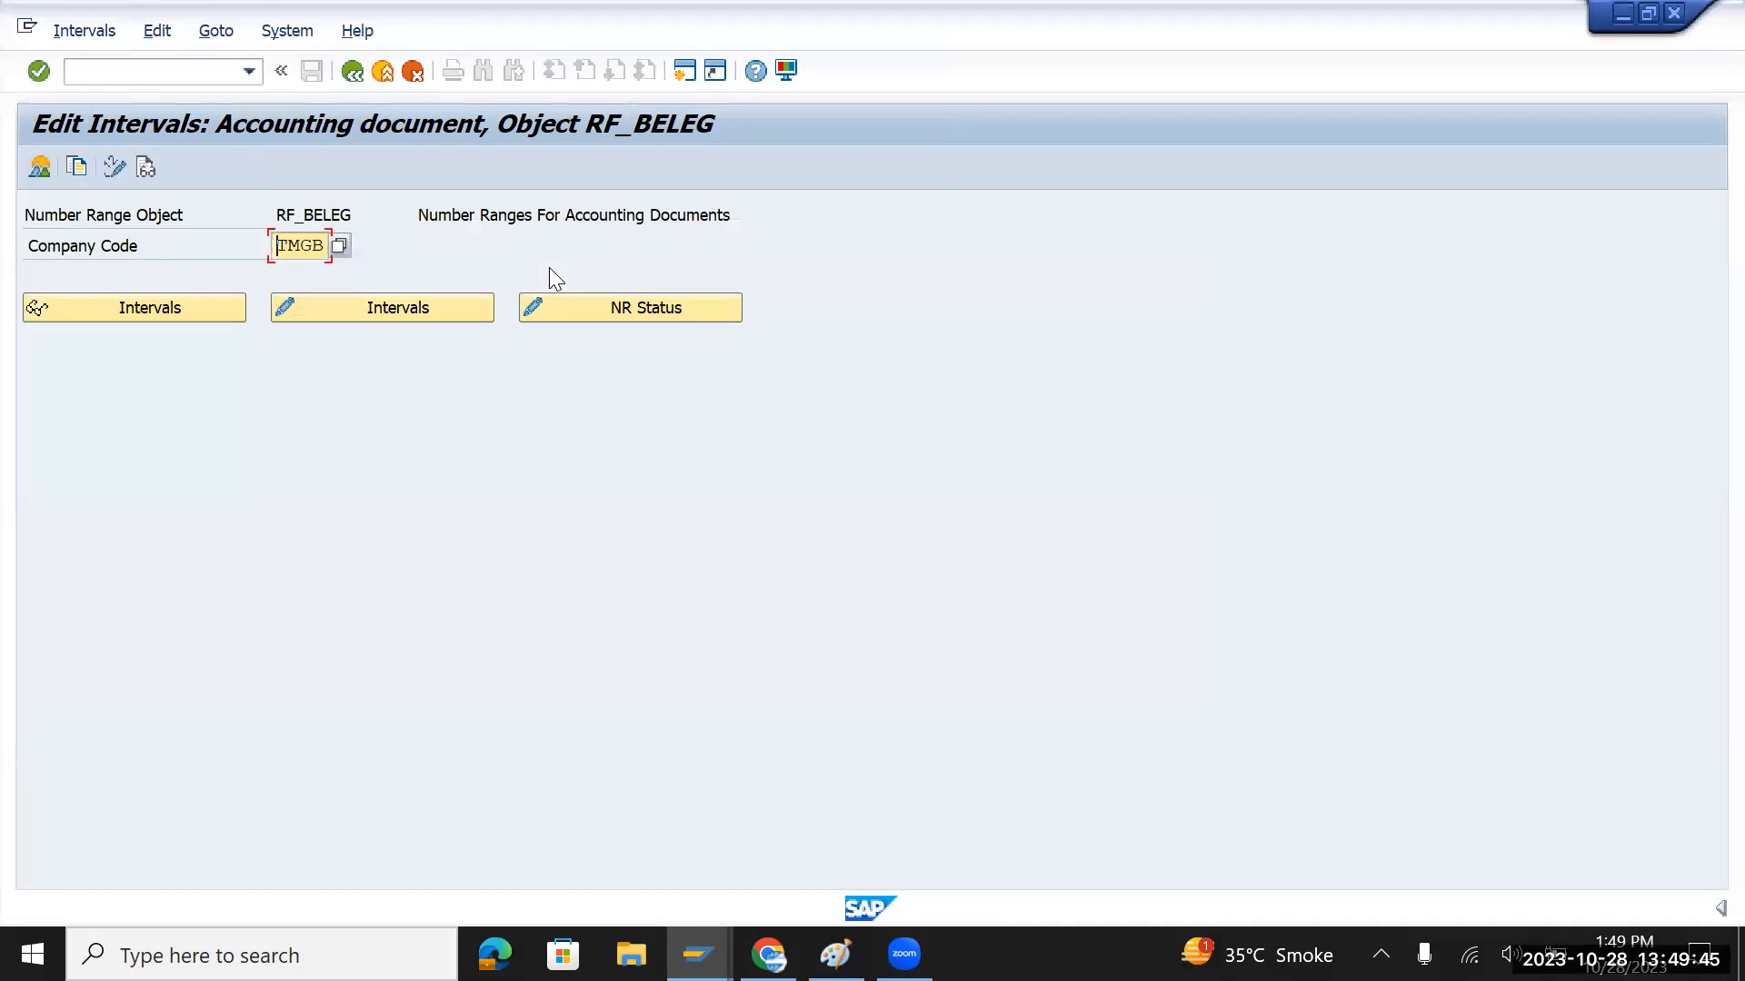
left_click(416, 308)
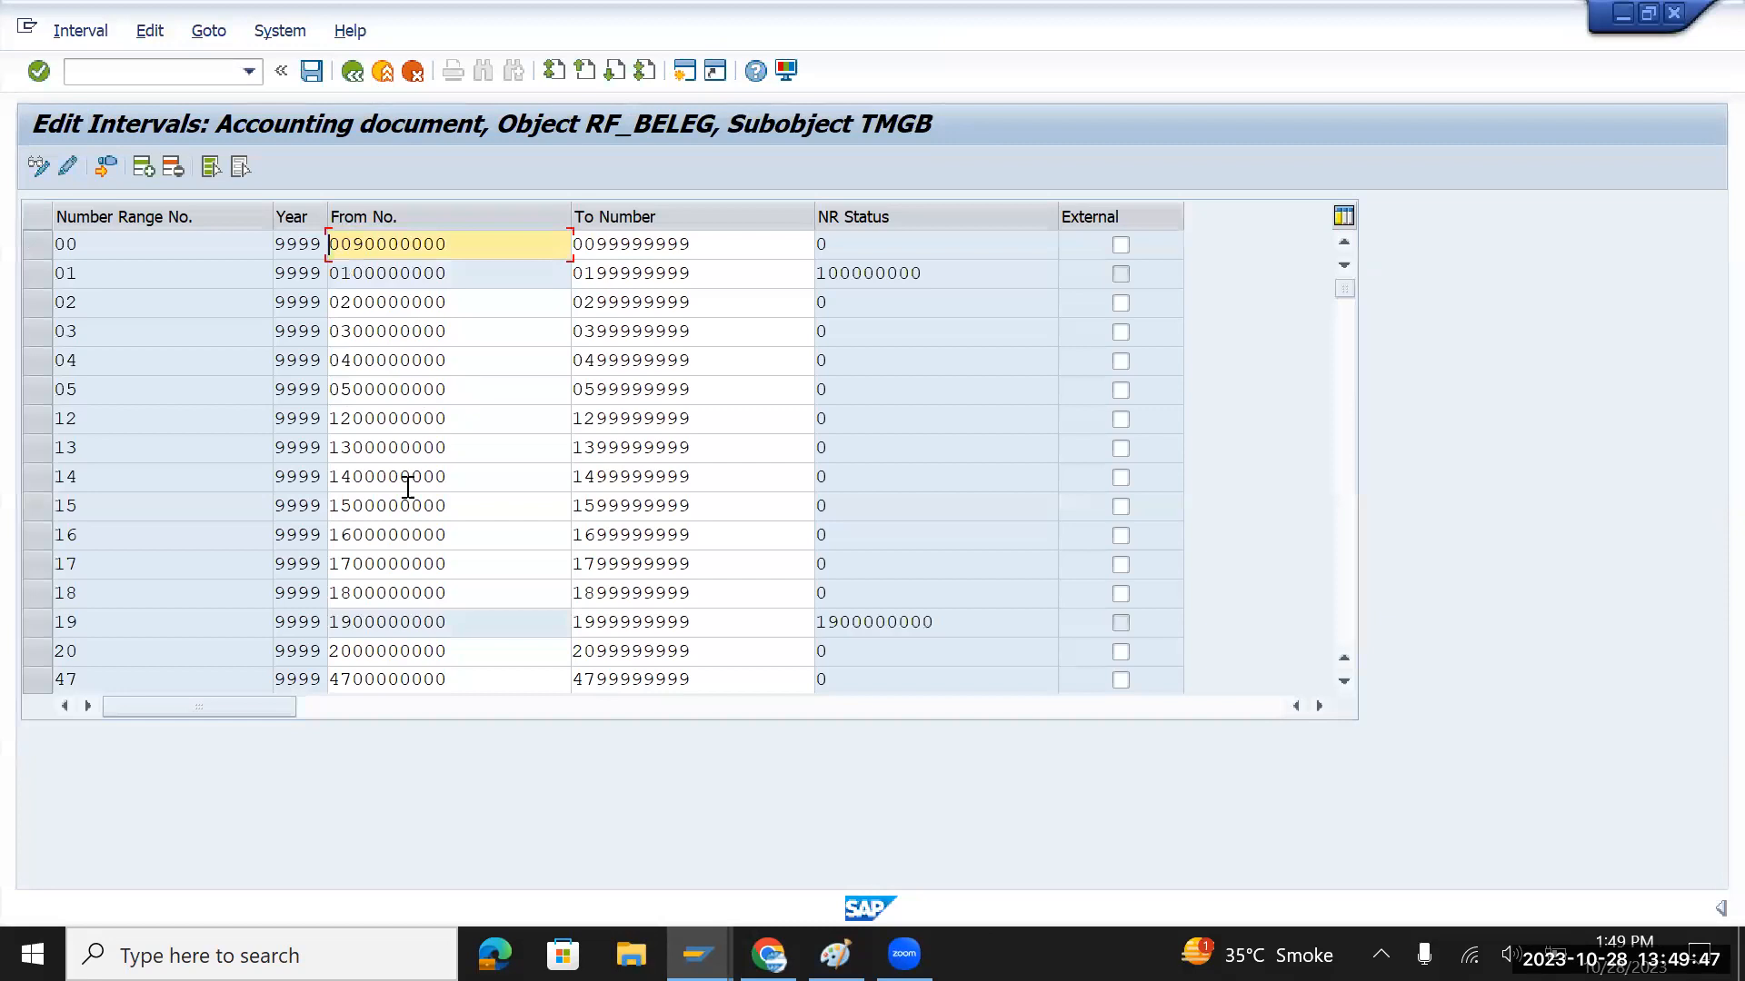
scroll(409, 514, "down", 2)
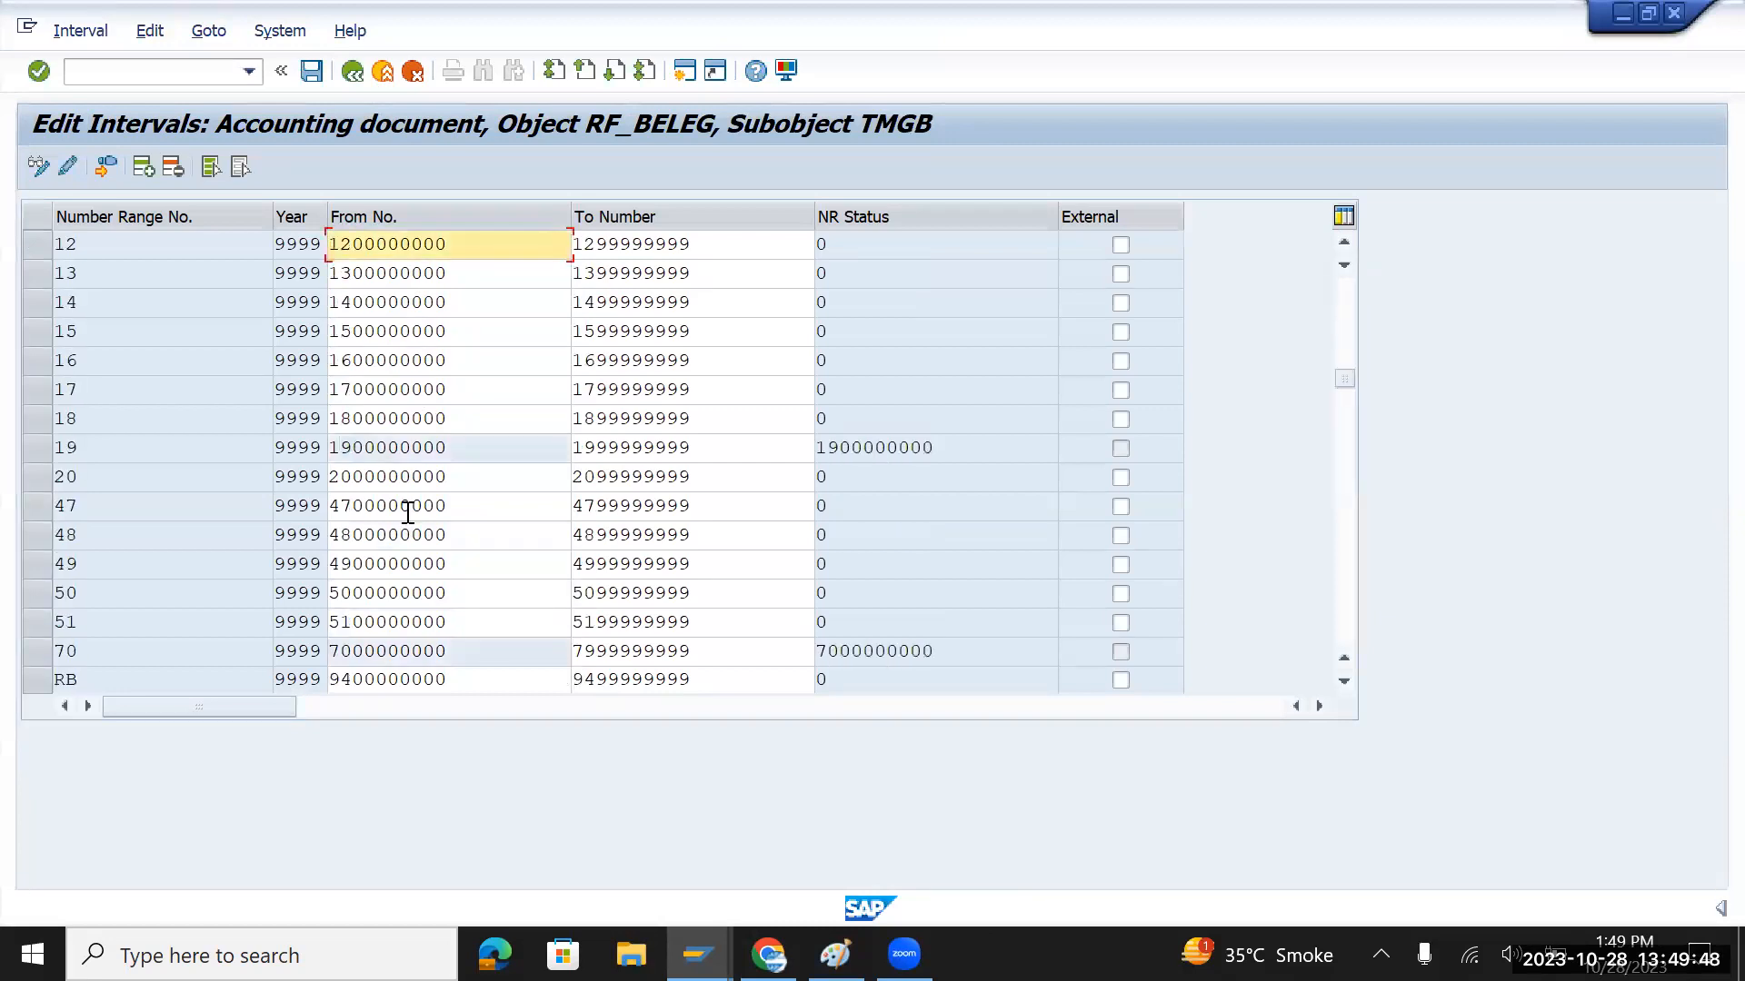
left_click(578, 652)
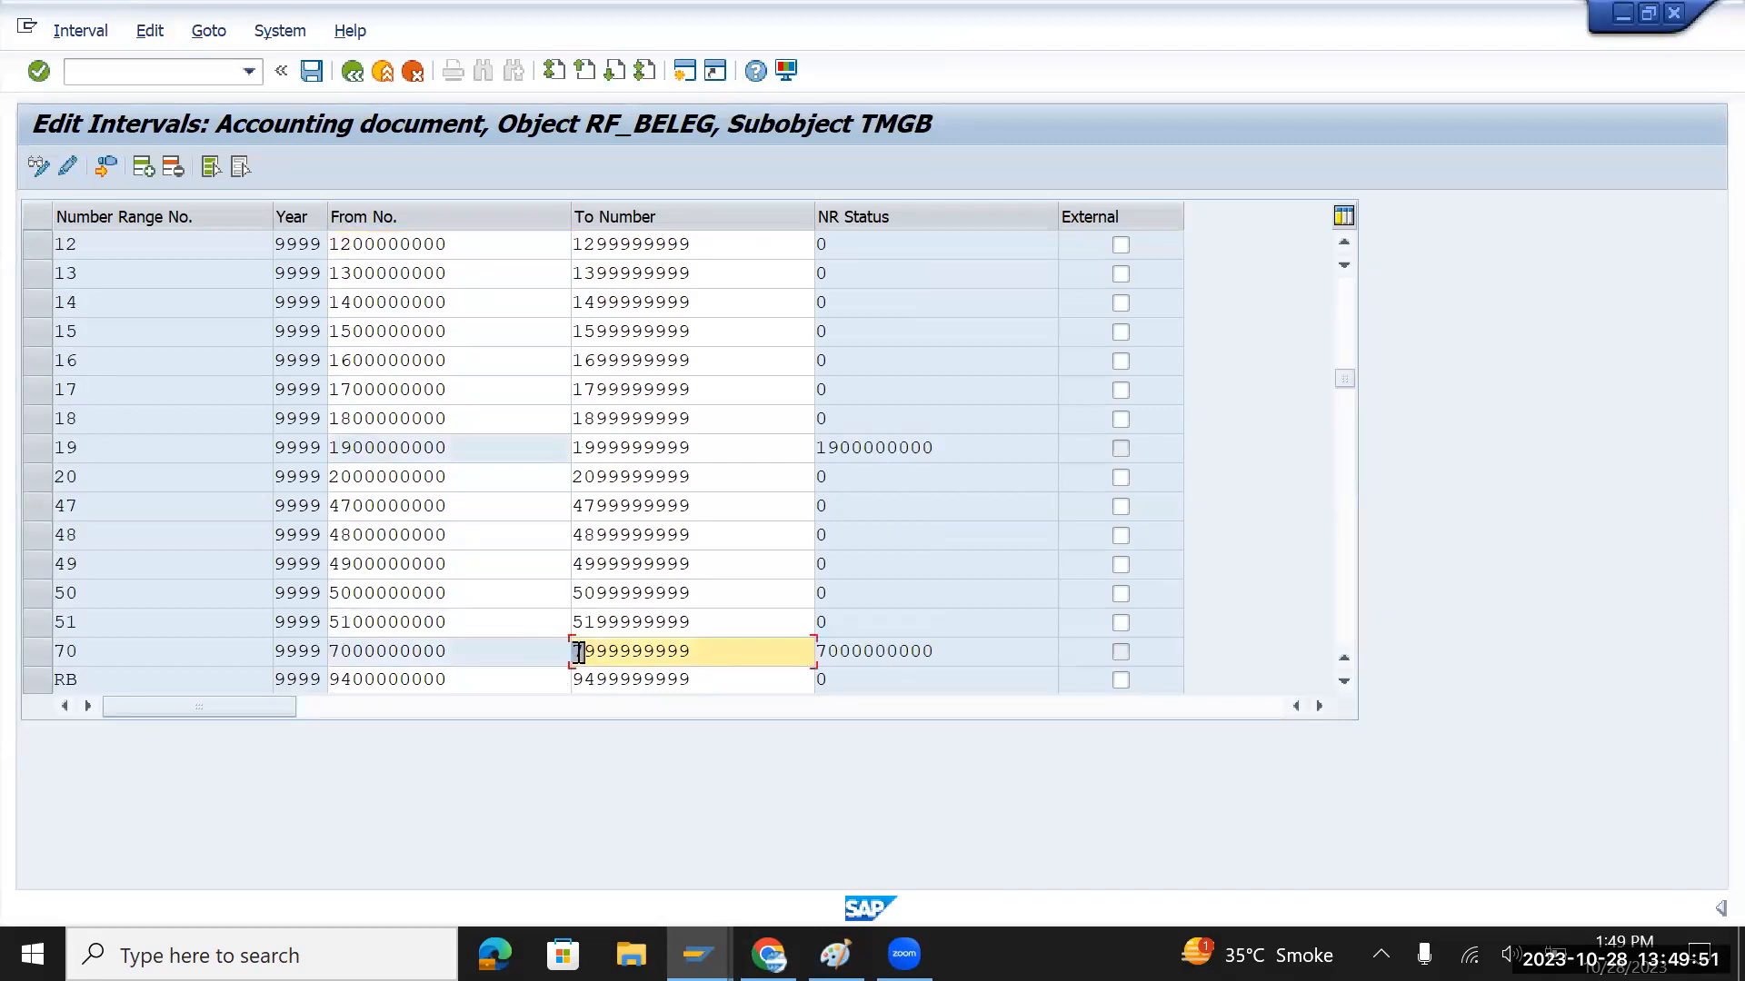
type("0")
left_click(311, 70)
scroll(403, 389, "up", 1)
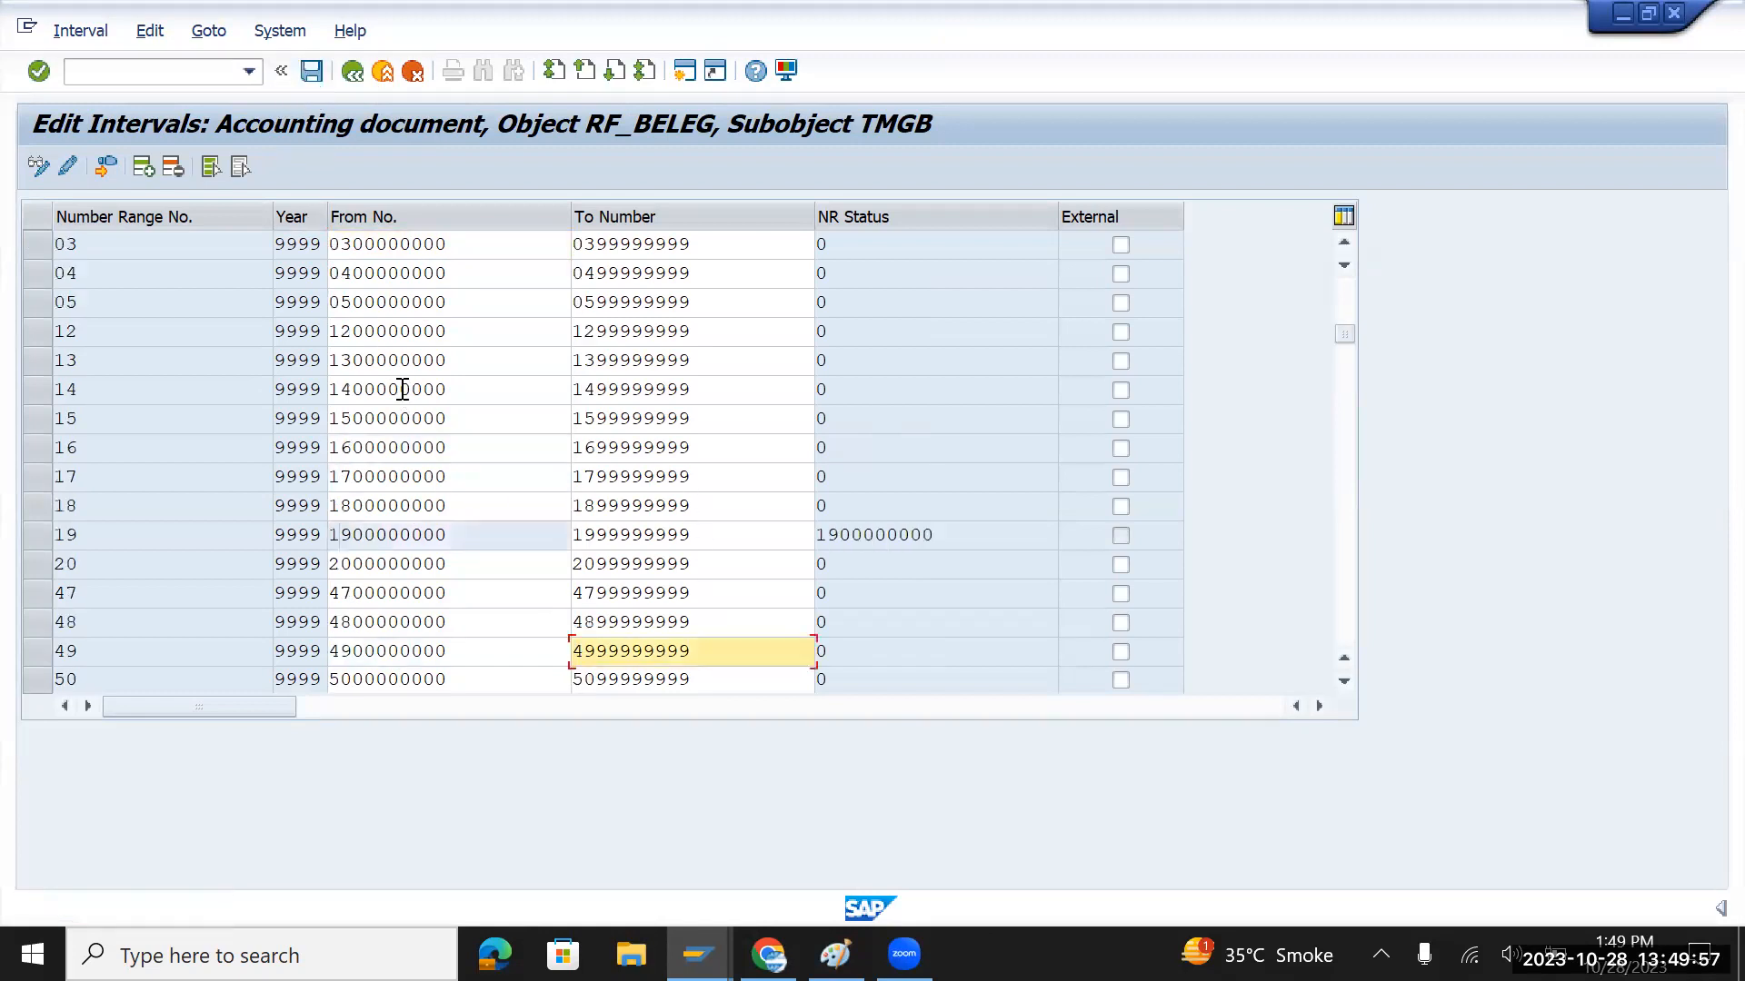
scroll(403, 388, "up", 1)
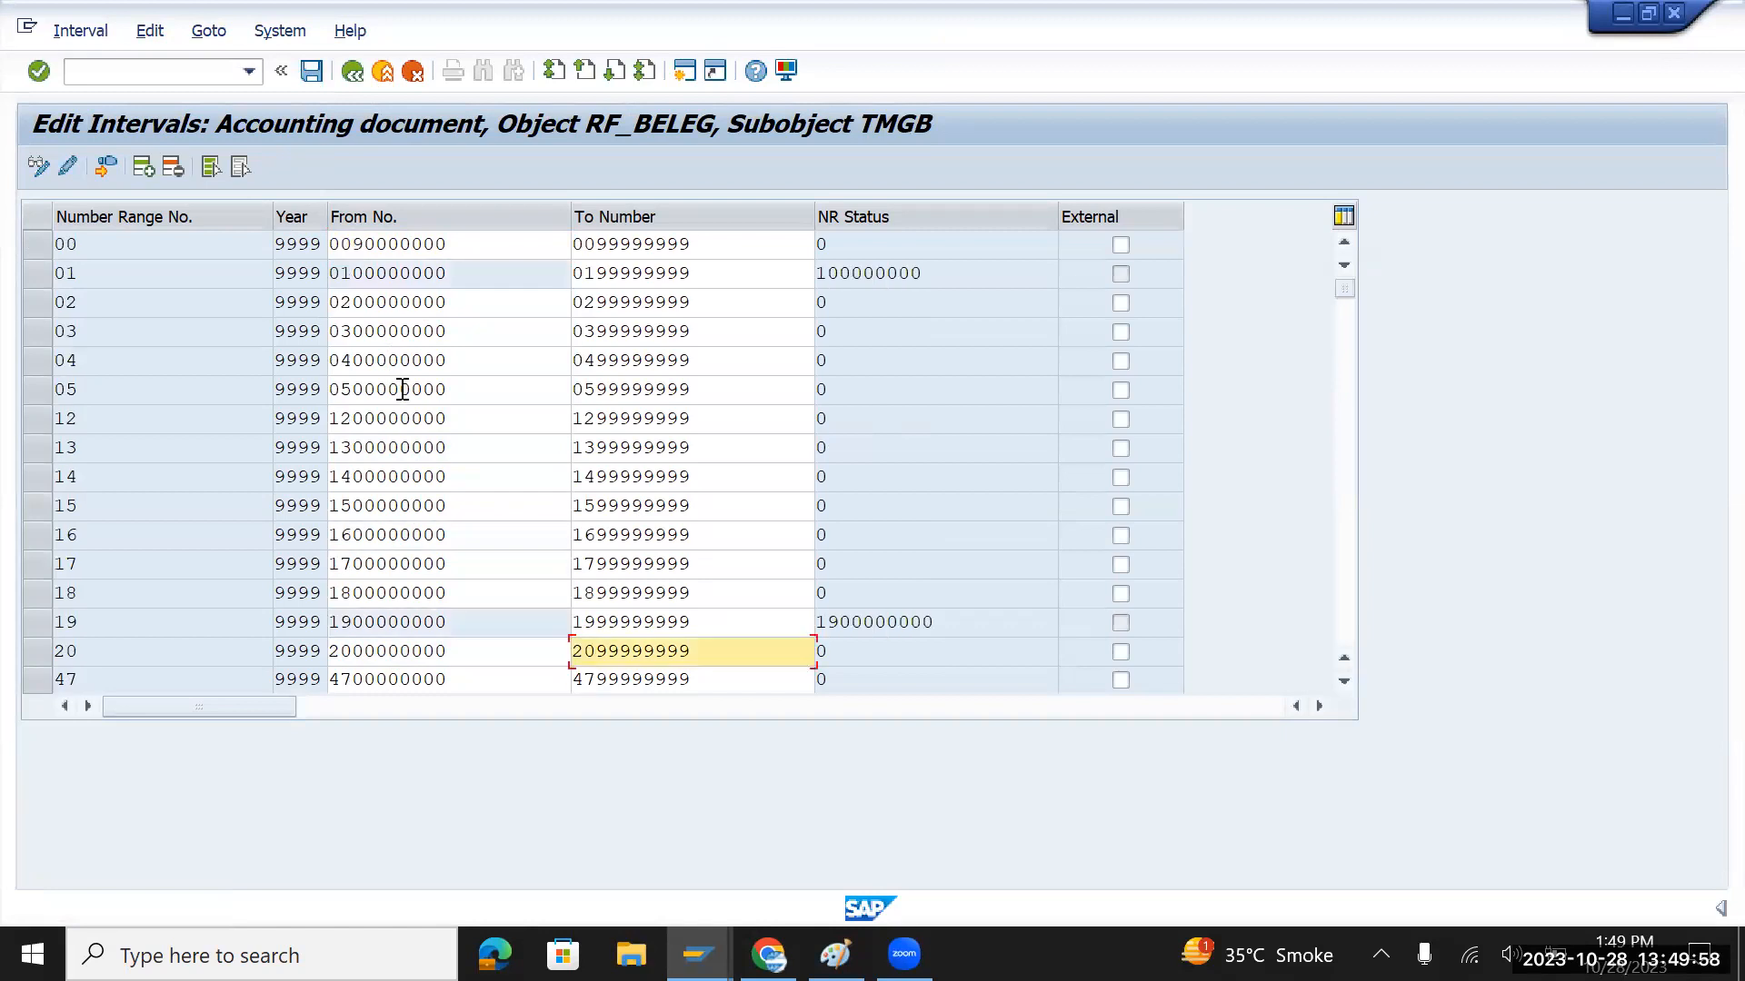
left_click(147, 167)
type("7")
left_click(179, 269)
key("Tab")
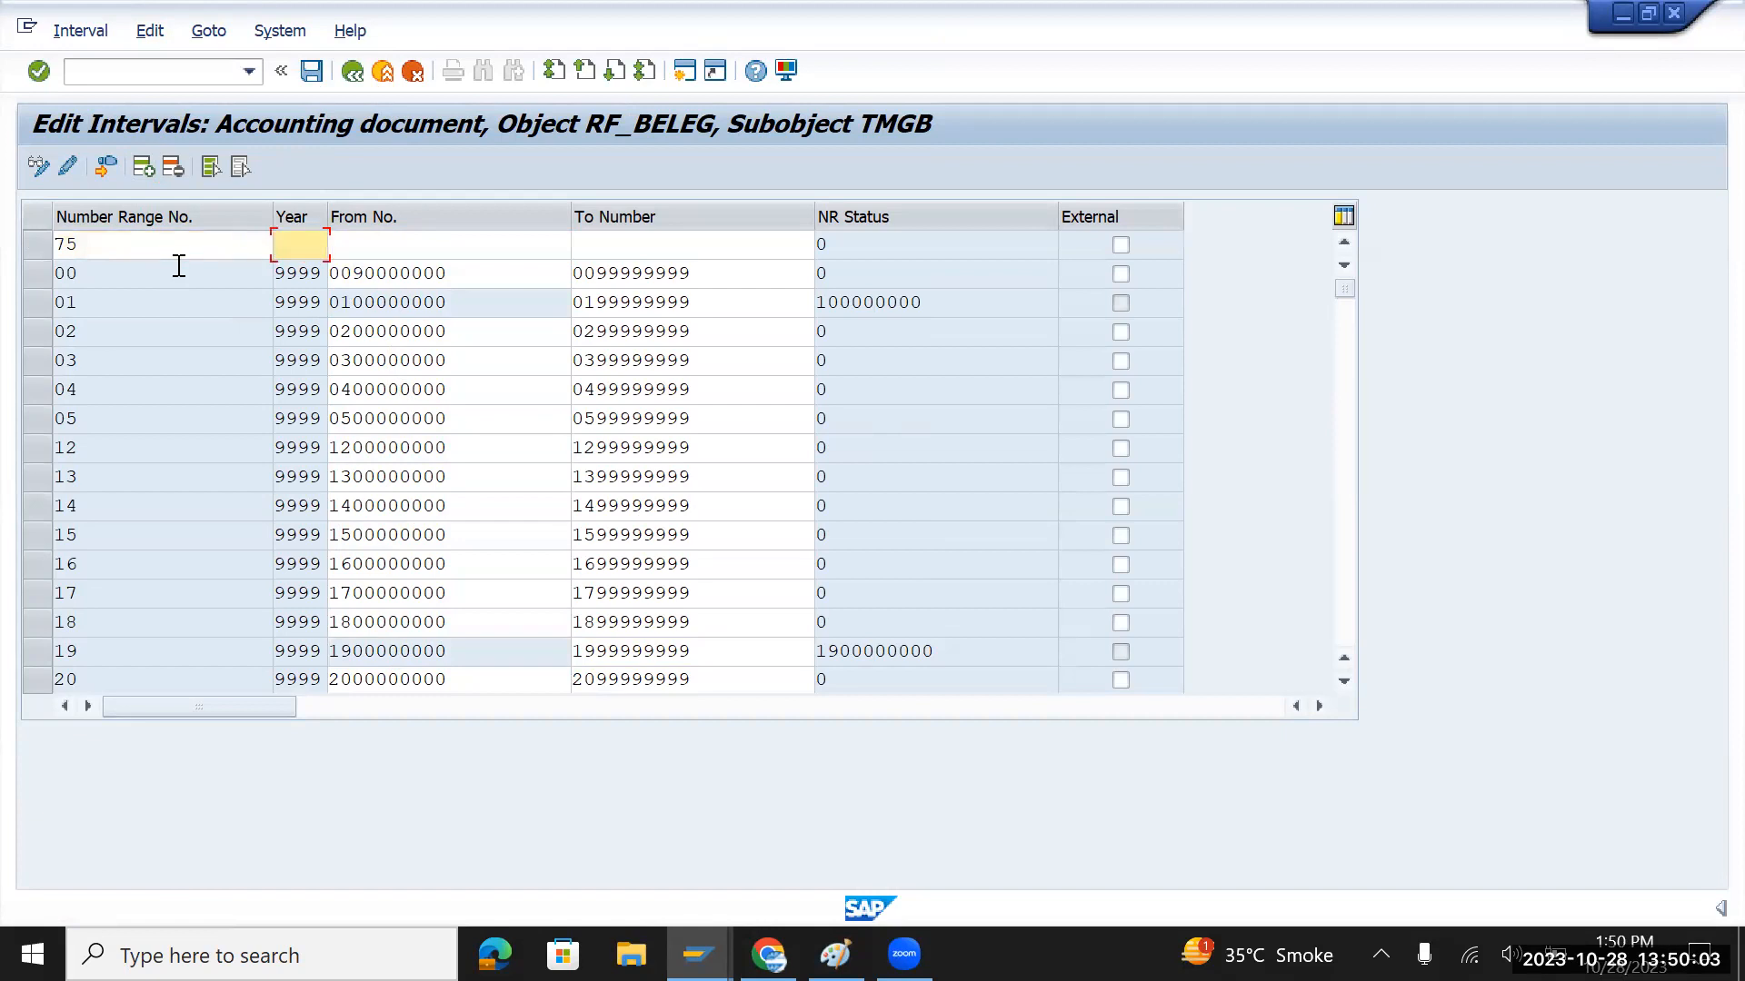
type("9999")
key("Tab")
key("Down")
key("Tab")
key("Down")
key("Down")
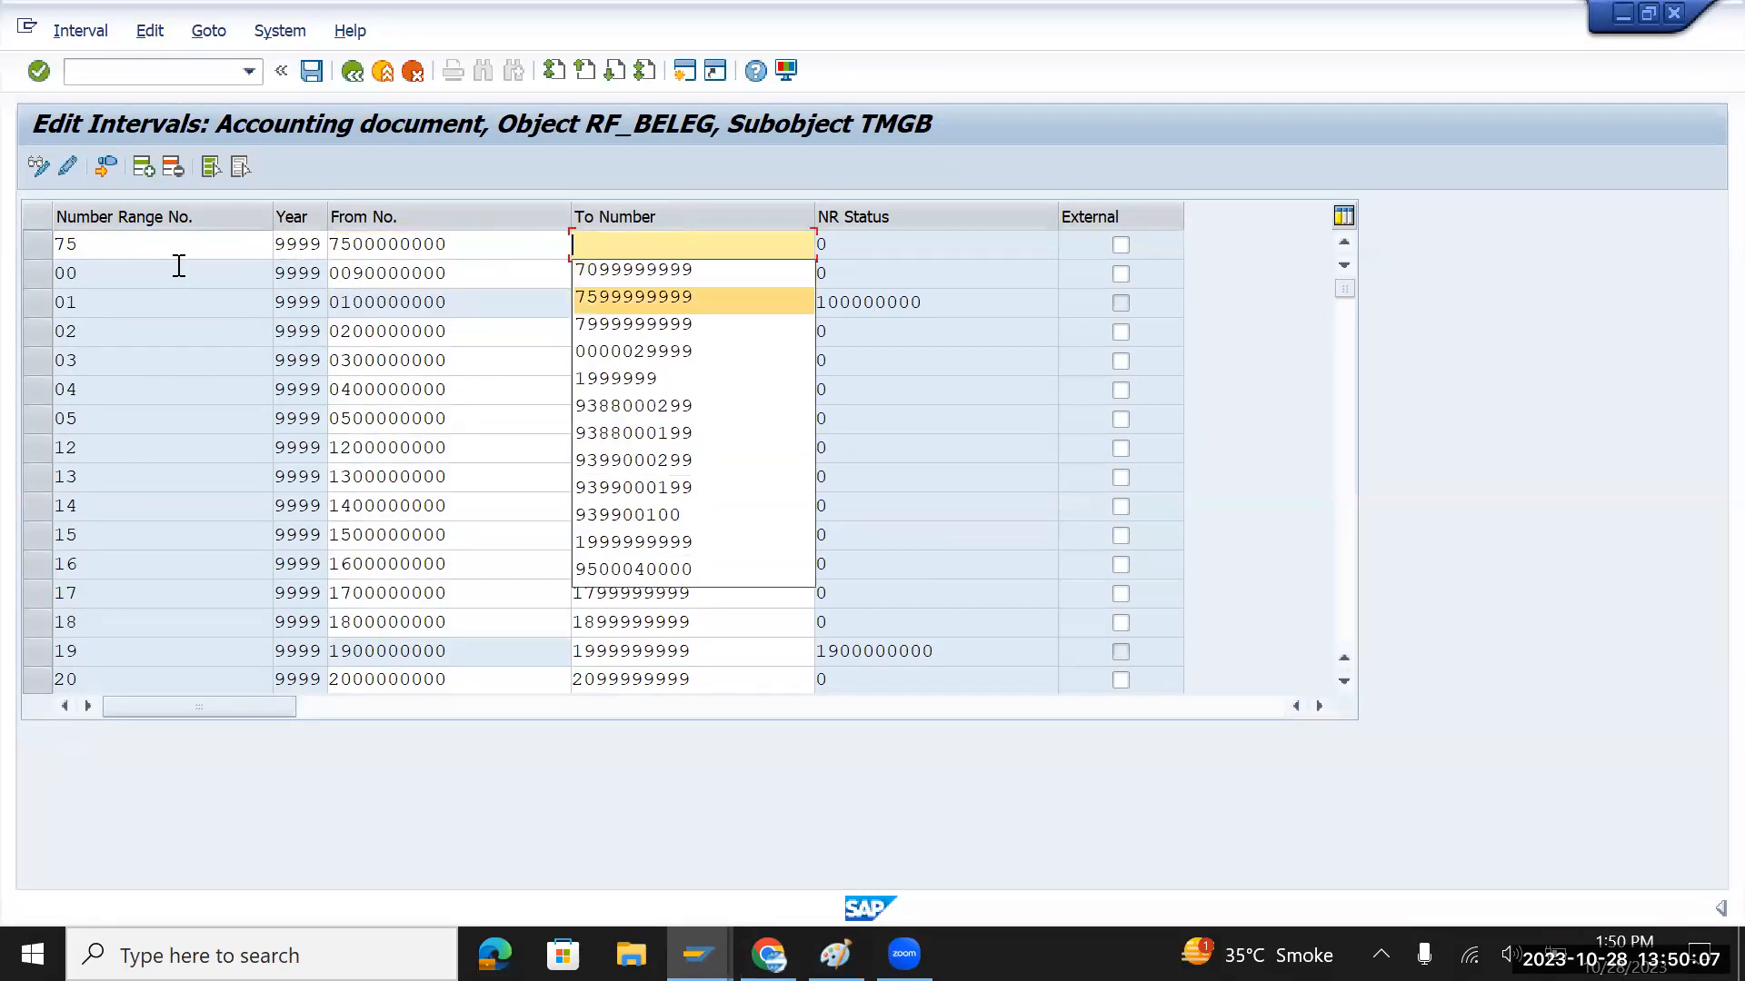
key("Return")
key("Return")
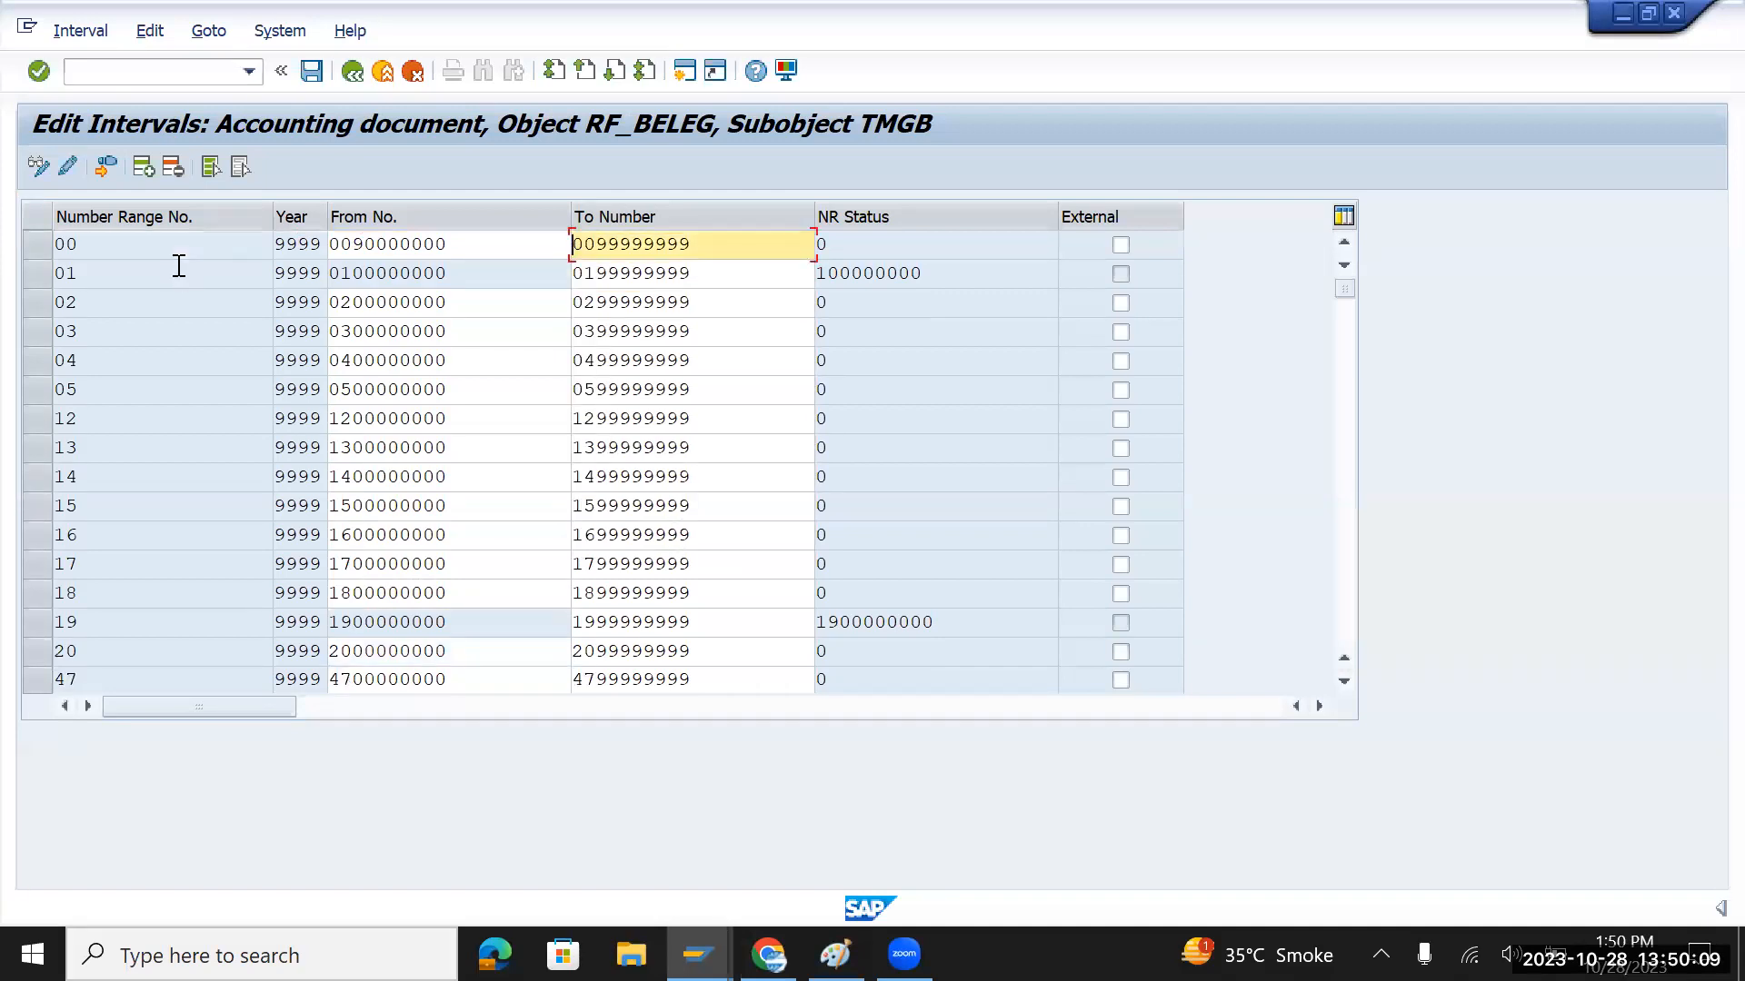
left_click(312, 70)
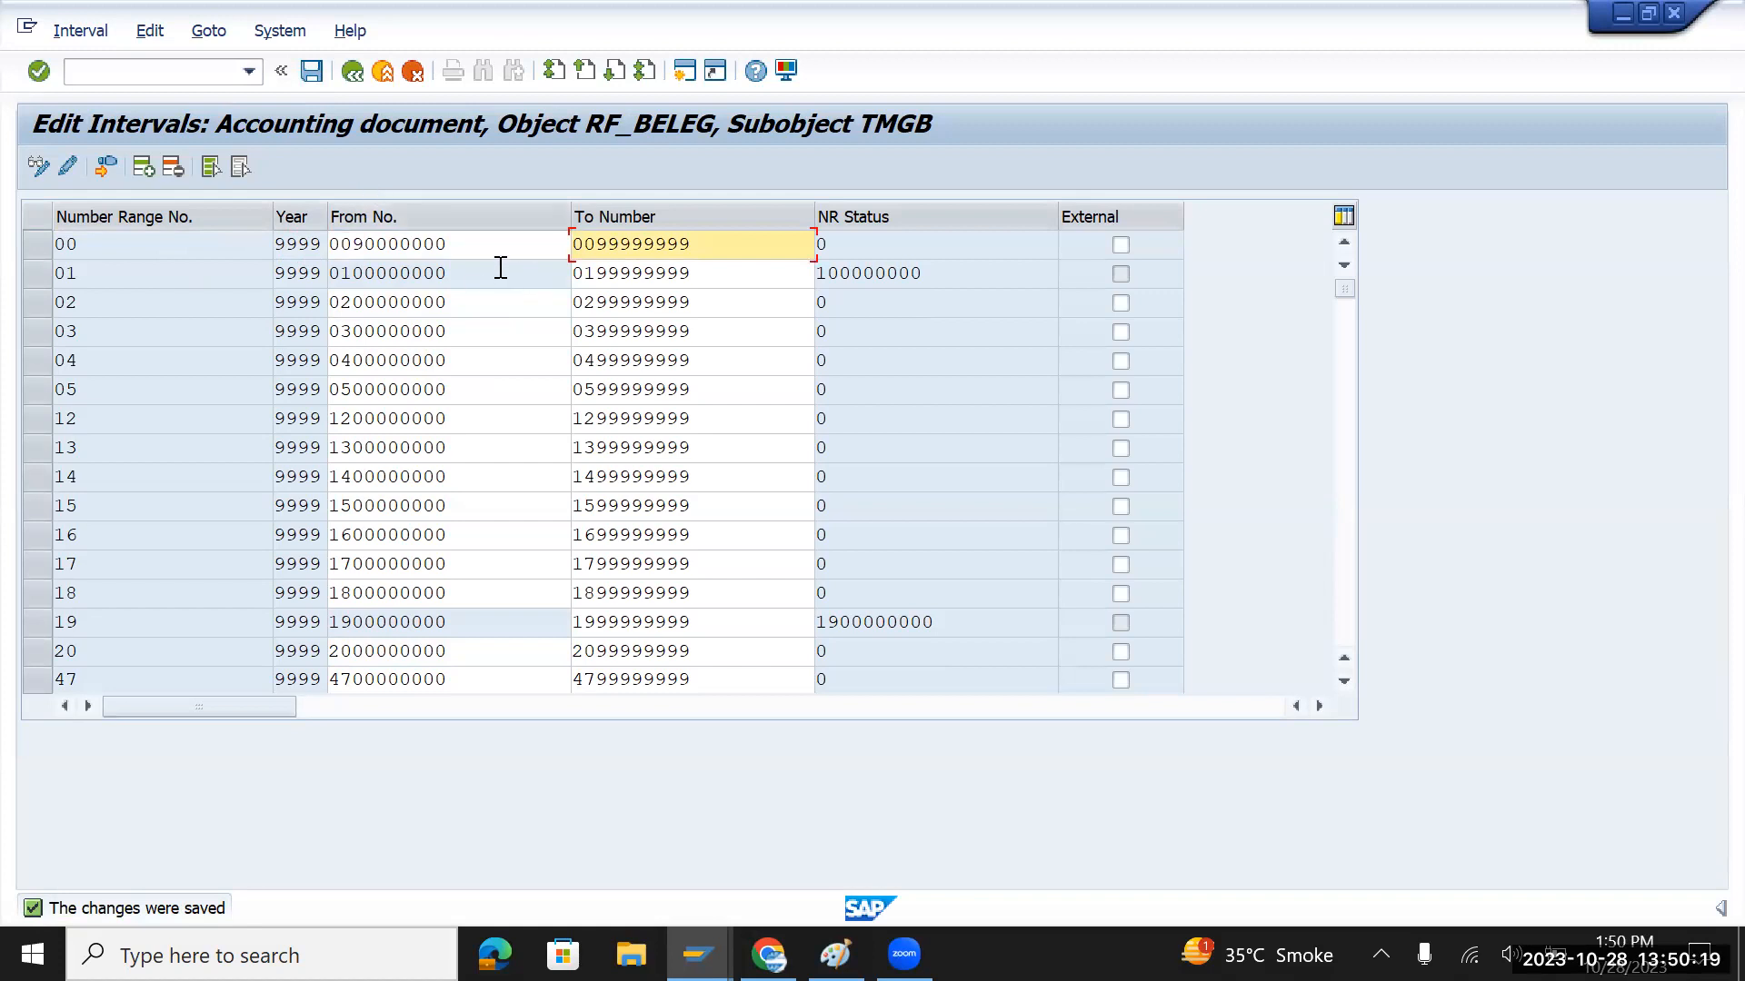
left_click(492, 247)
left_click_drag(494, 254, 351, 250)
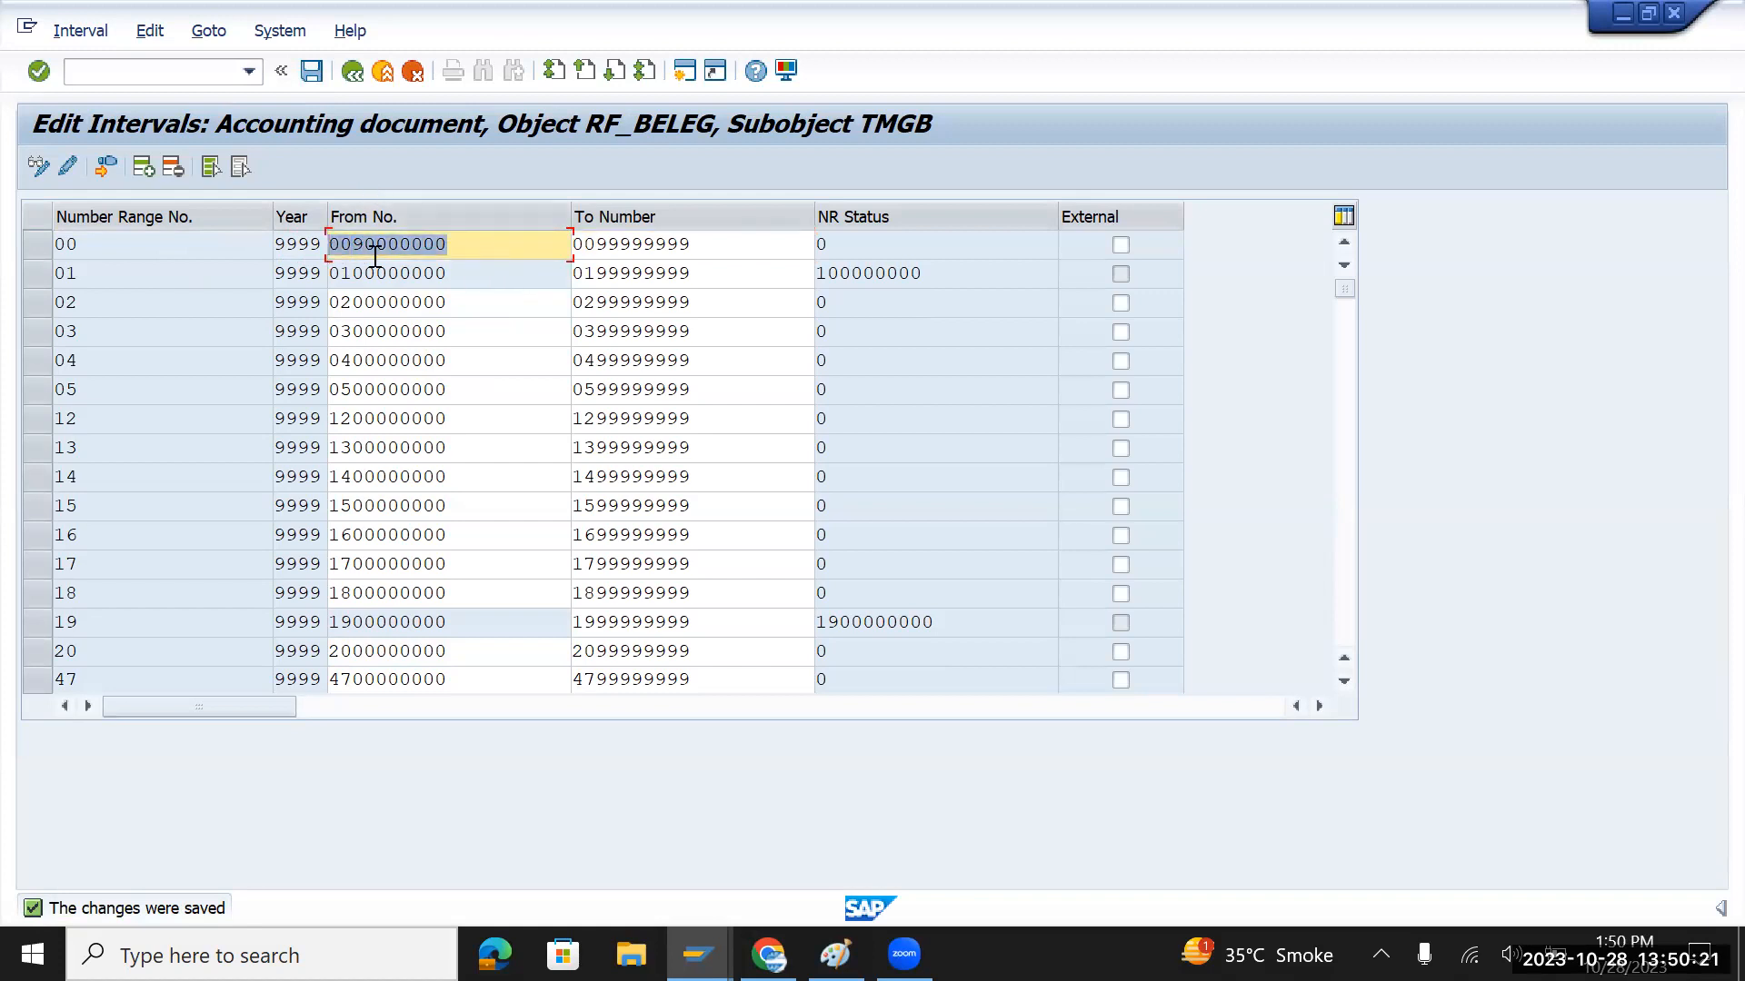
left_click_drag(705, 249, 309, 244)
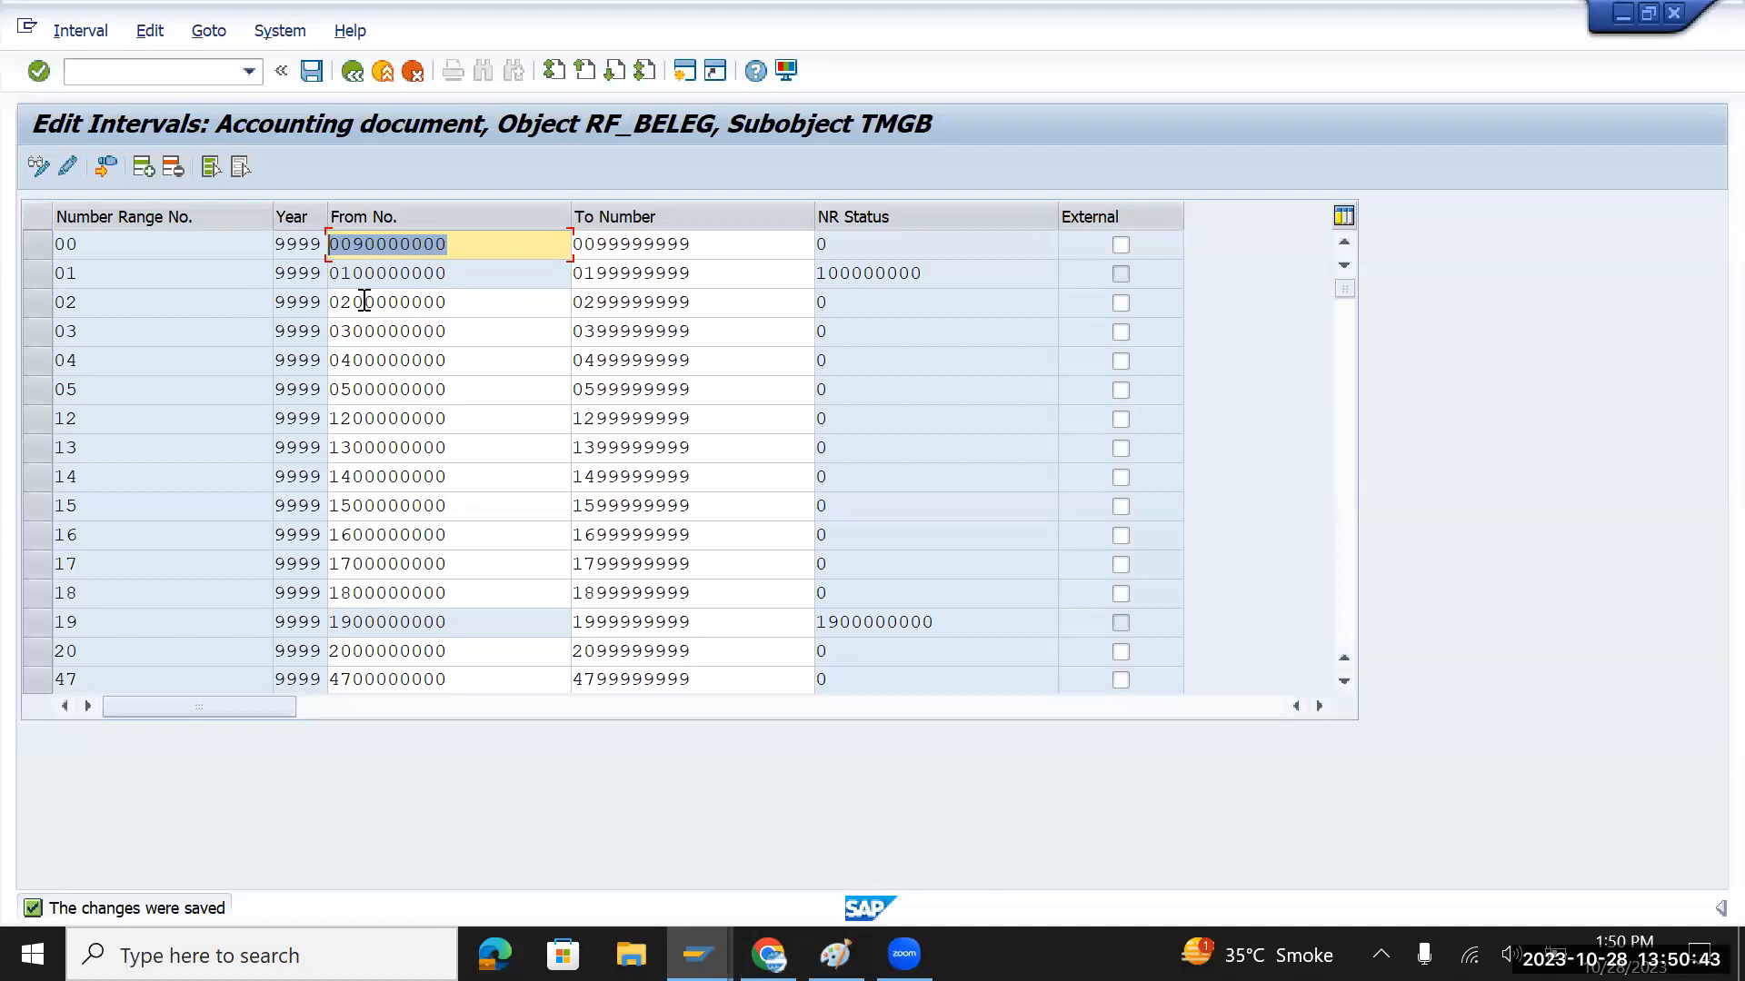
Return to the vendor invoice session and restart the asset acquisition entry in transaction F-90
left_click(353, 72)
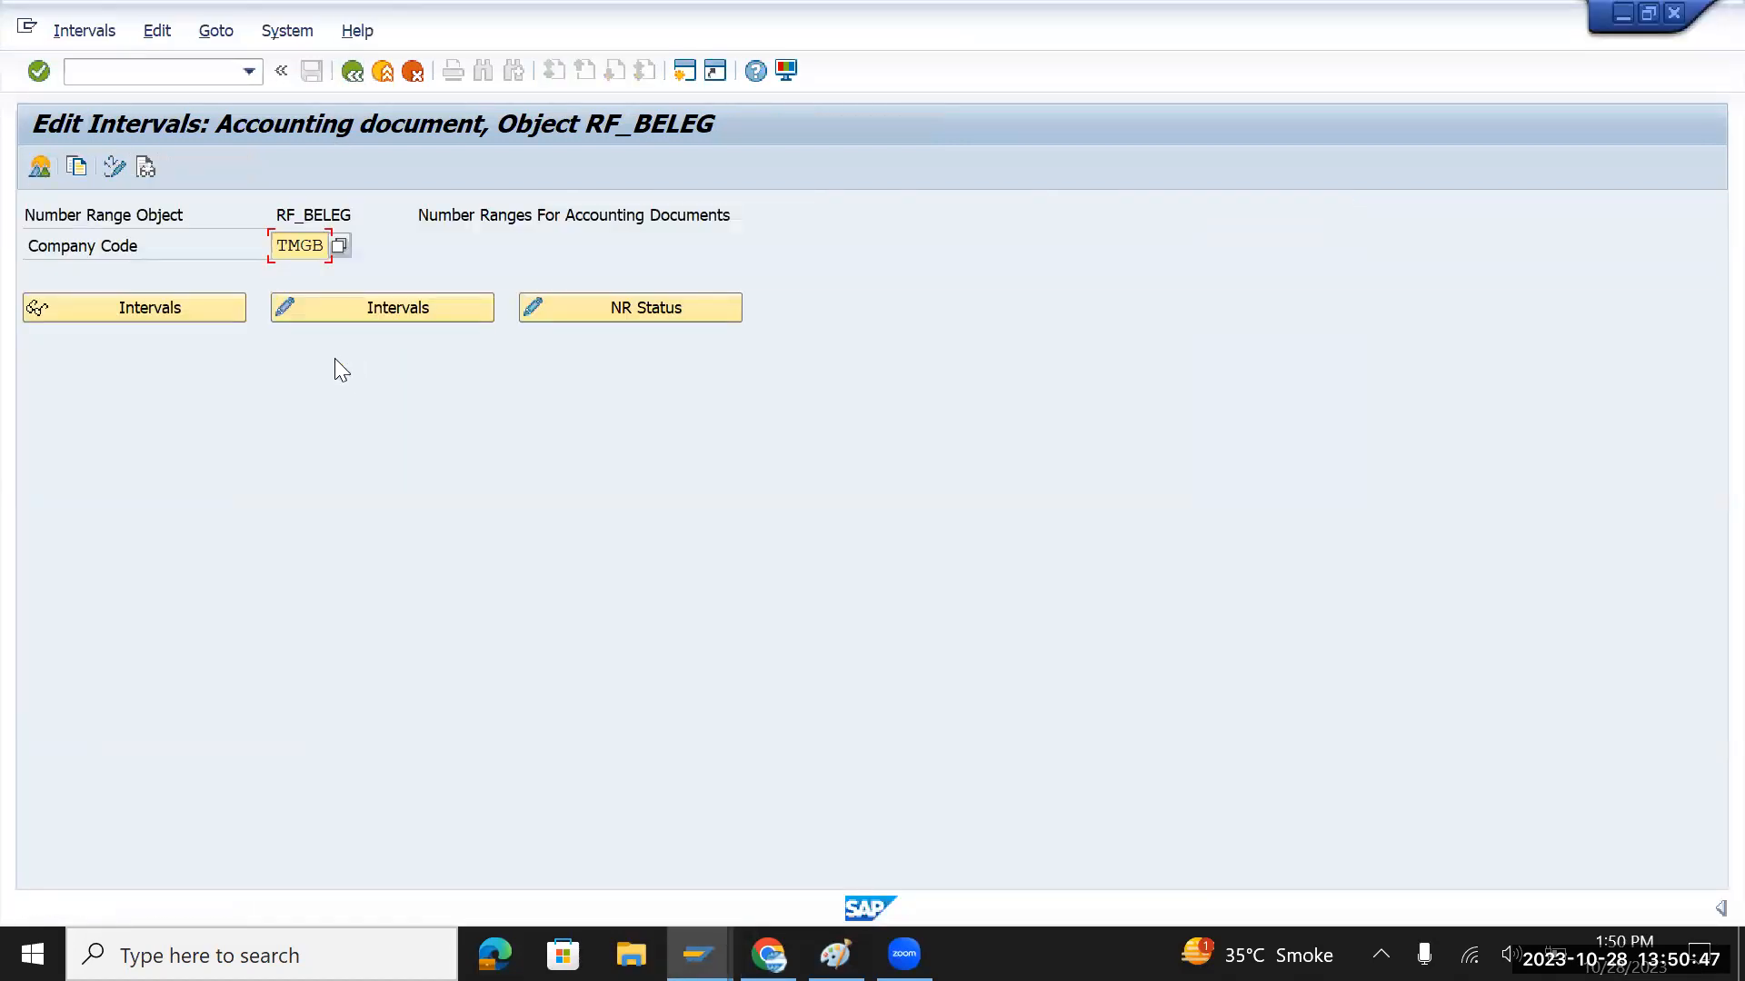
key("alt+Tab")
key("alt+Tab")
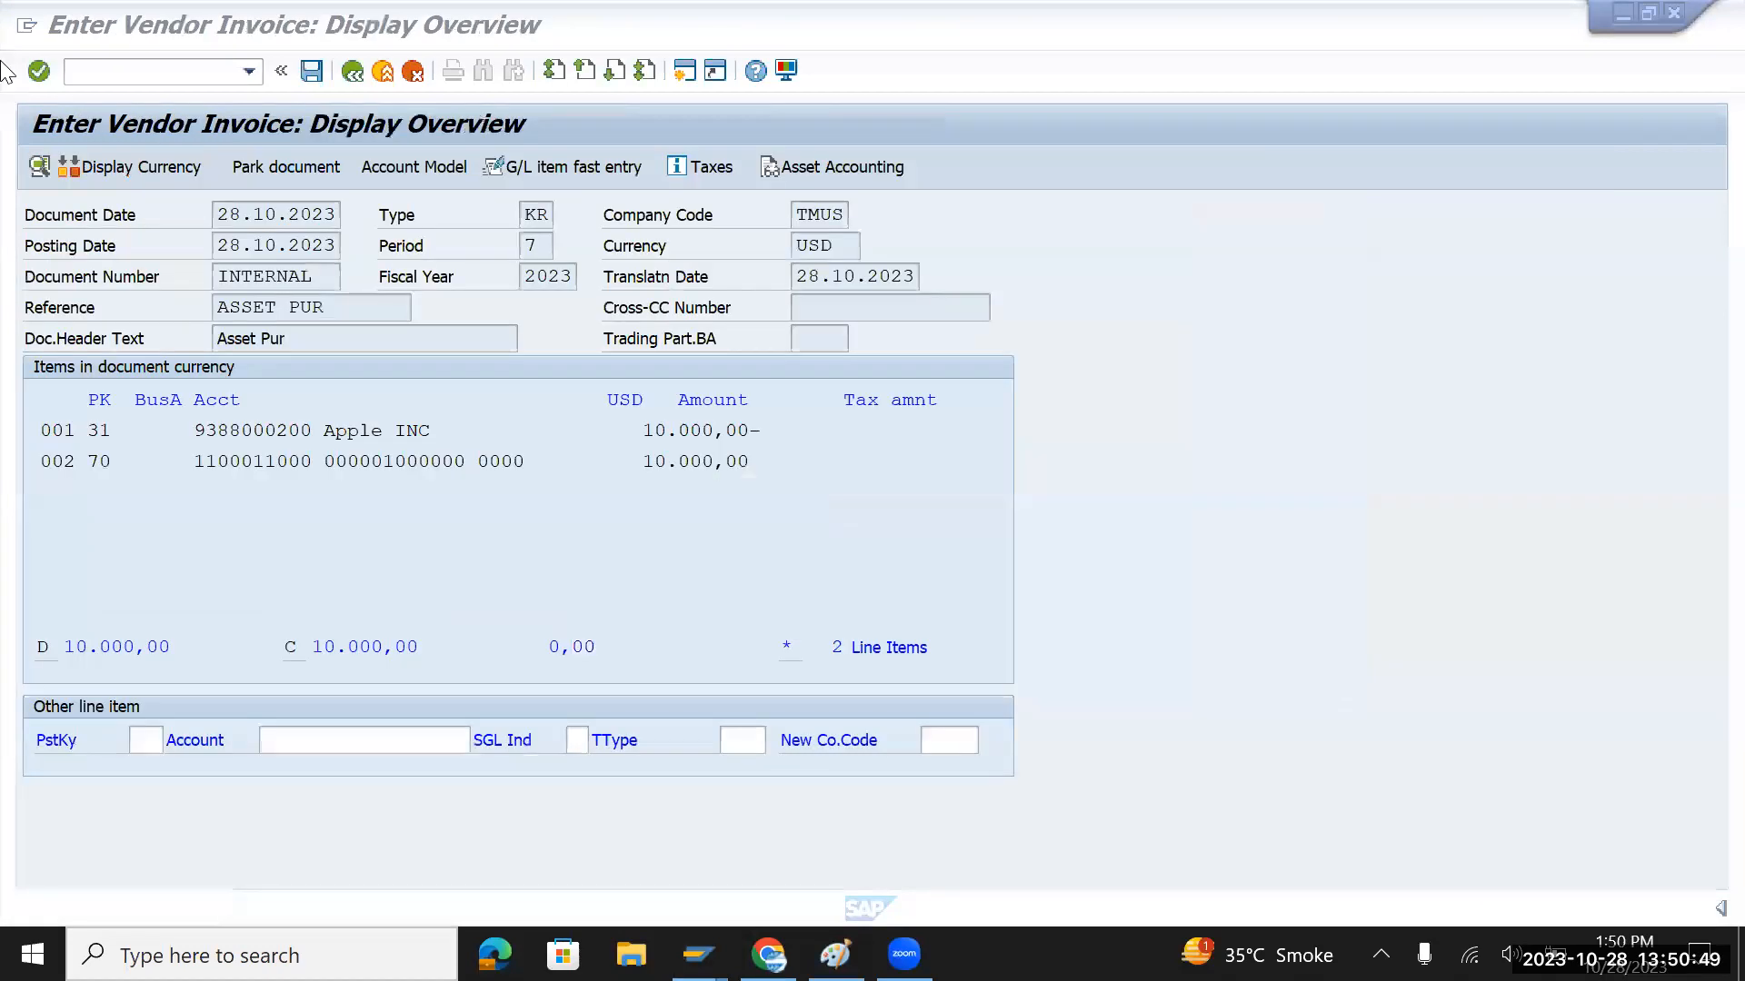
left_click(102, 78)
type("/")
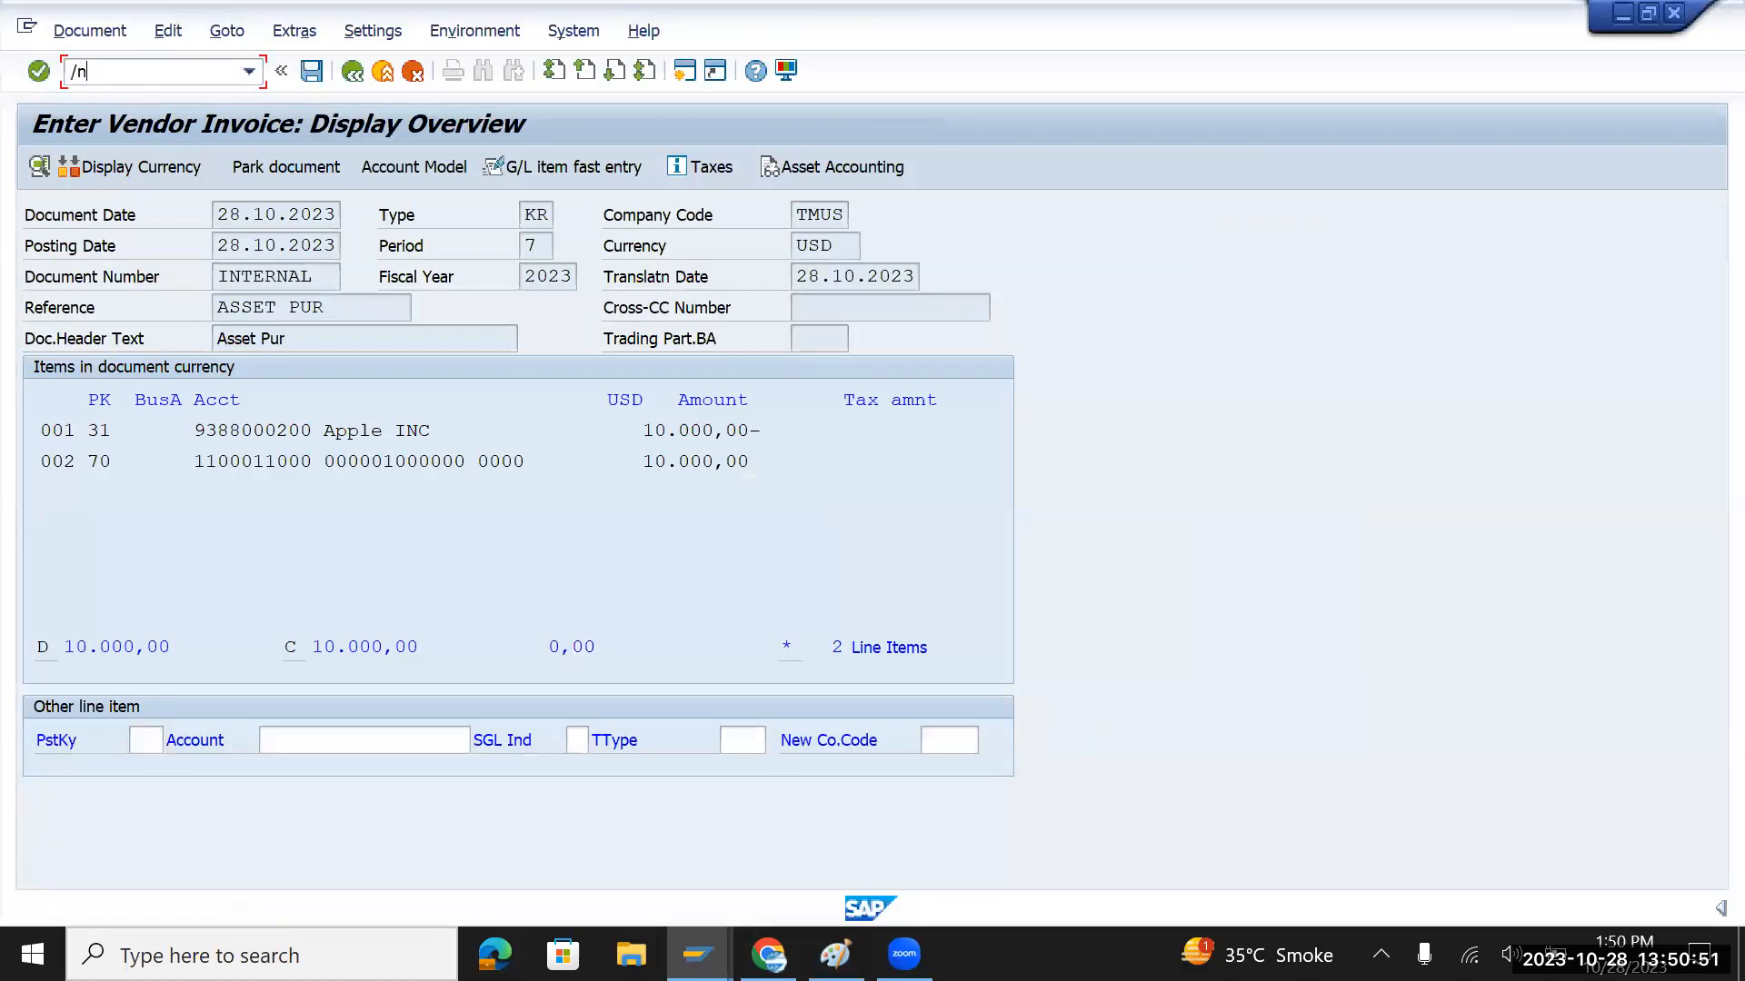
type("n")
key("Return")
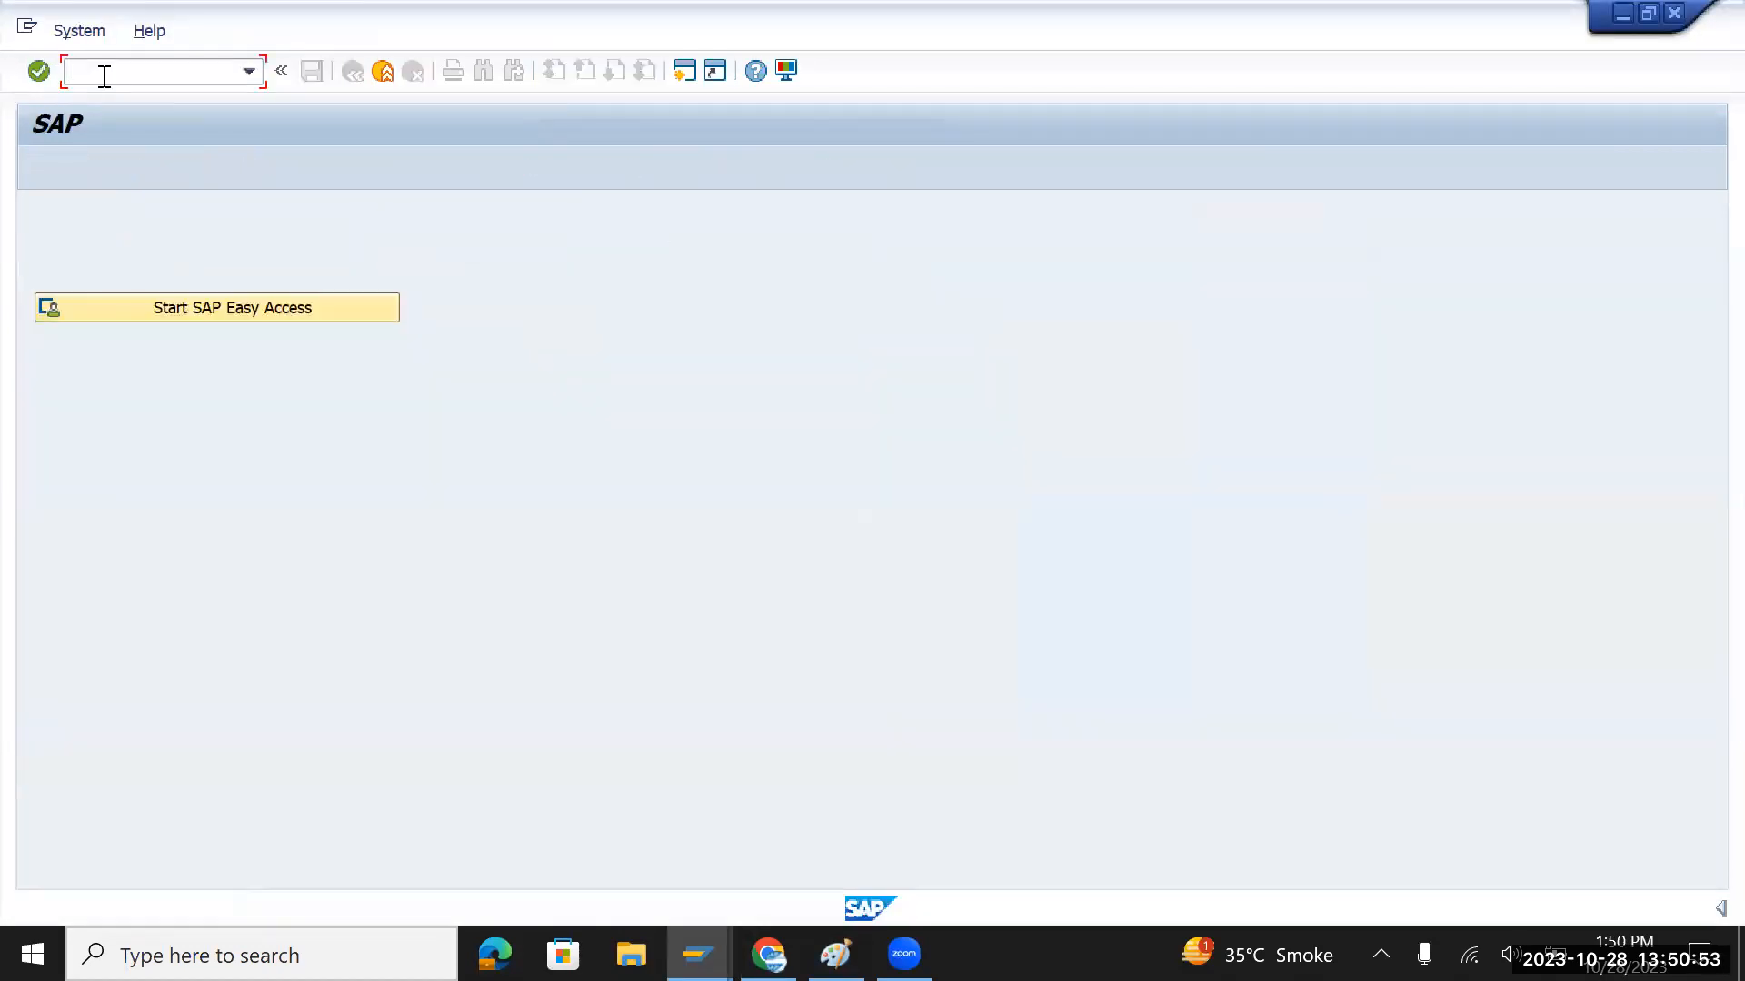
type("f-90")
key("Return")
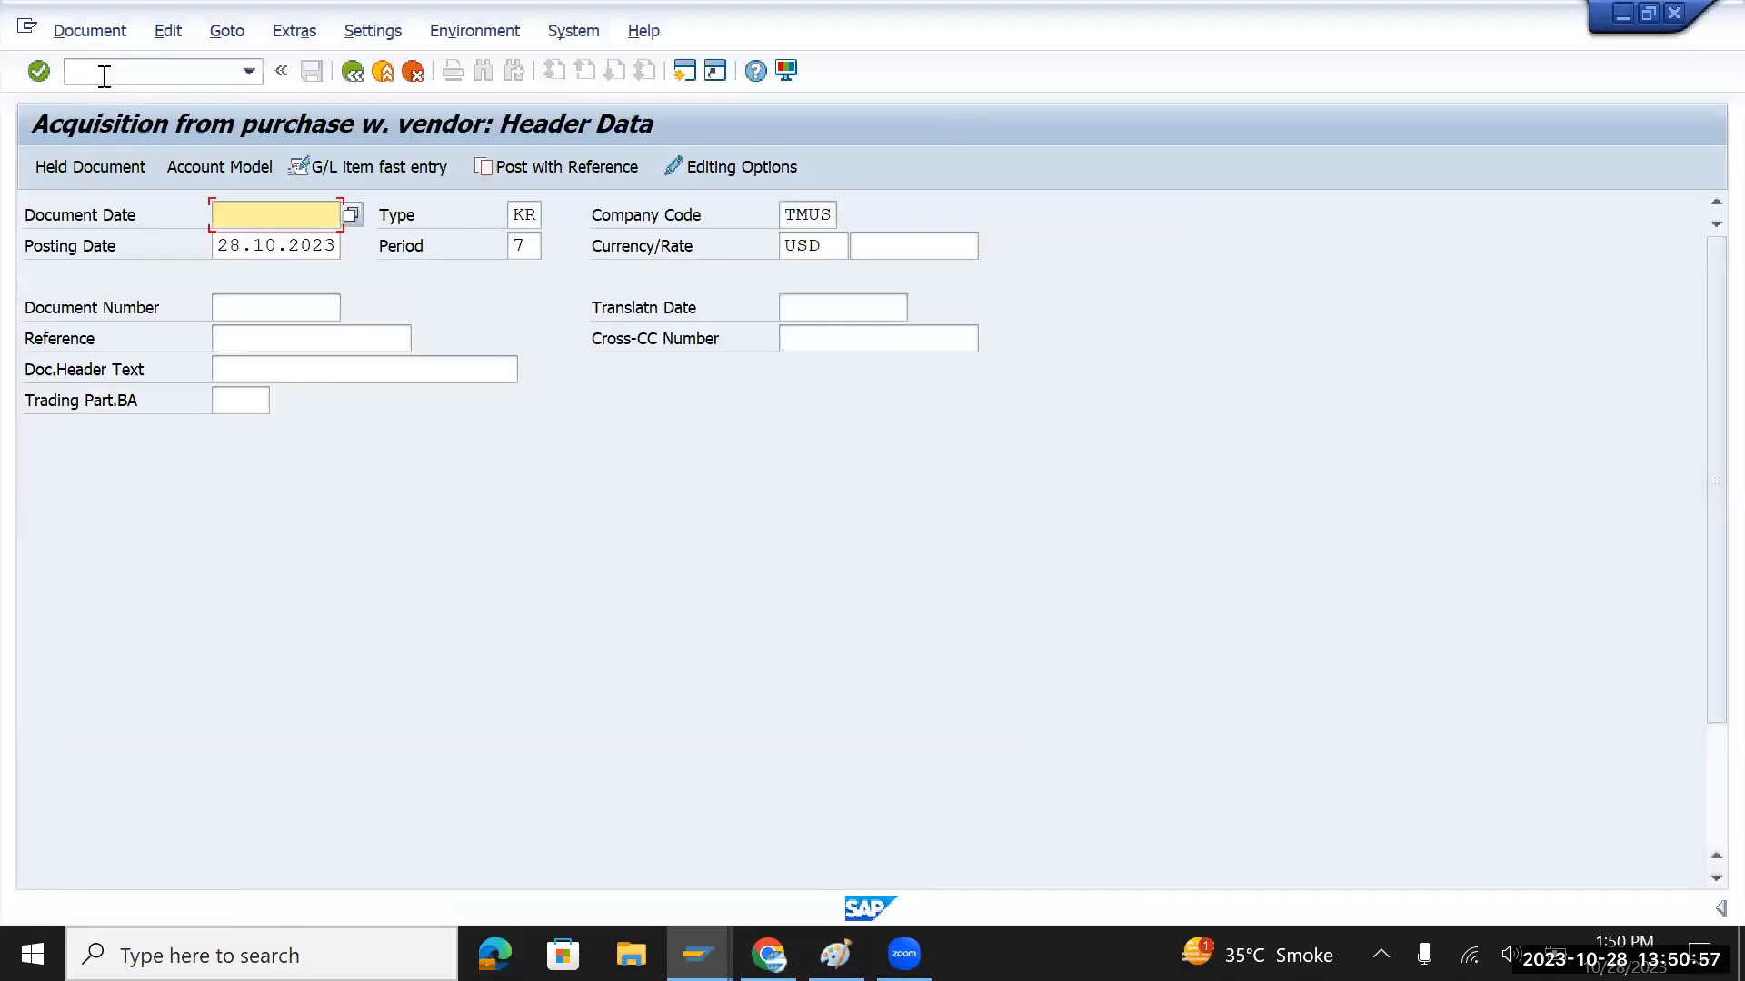
Copy the posting date 28.10.2023 into the document date of the acquisition header
key("Down")
key("shift+Right")
key("shift+Right")
key("shift+Right")
key("shift+Right")
key("shift+Right")
key("shift+Right")
key("shift+Right")
key("shift+Right")
key("shift+Right")
key("shift+Right")
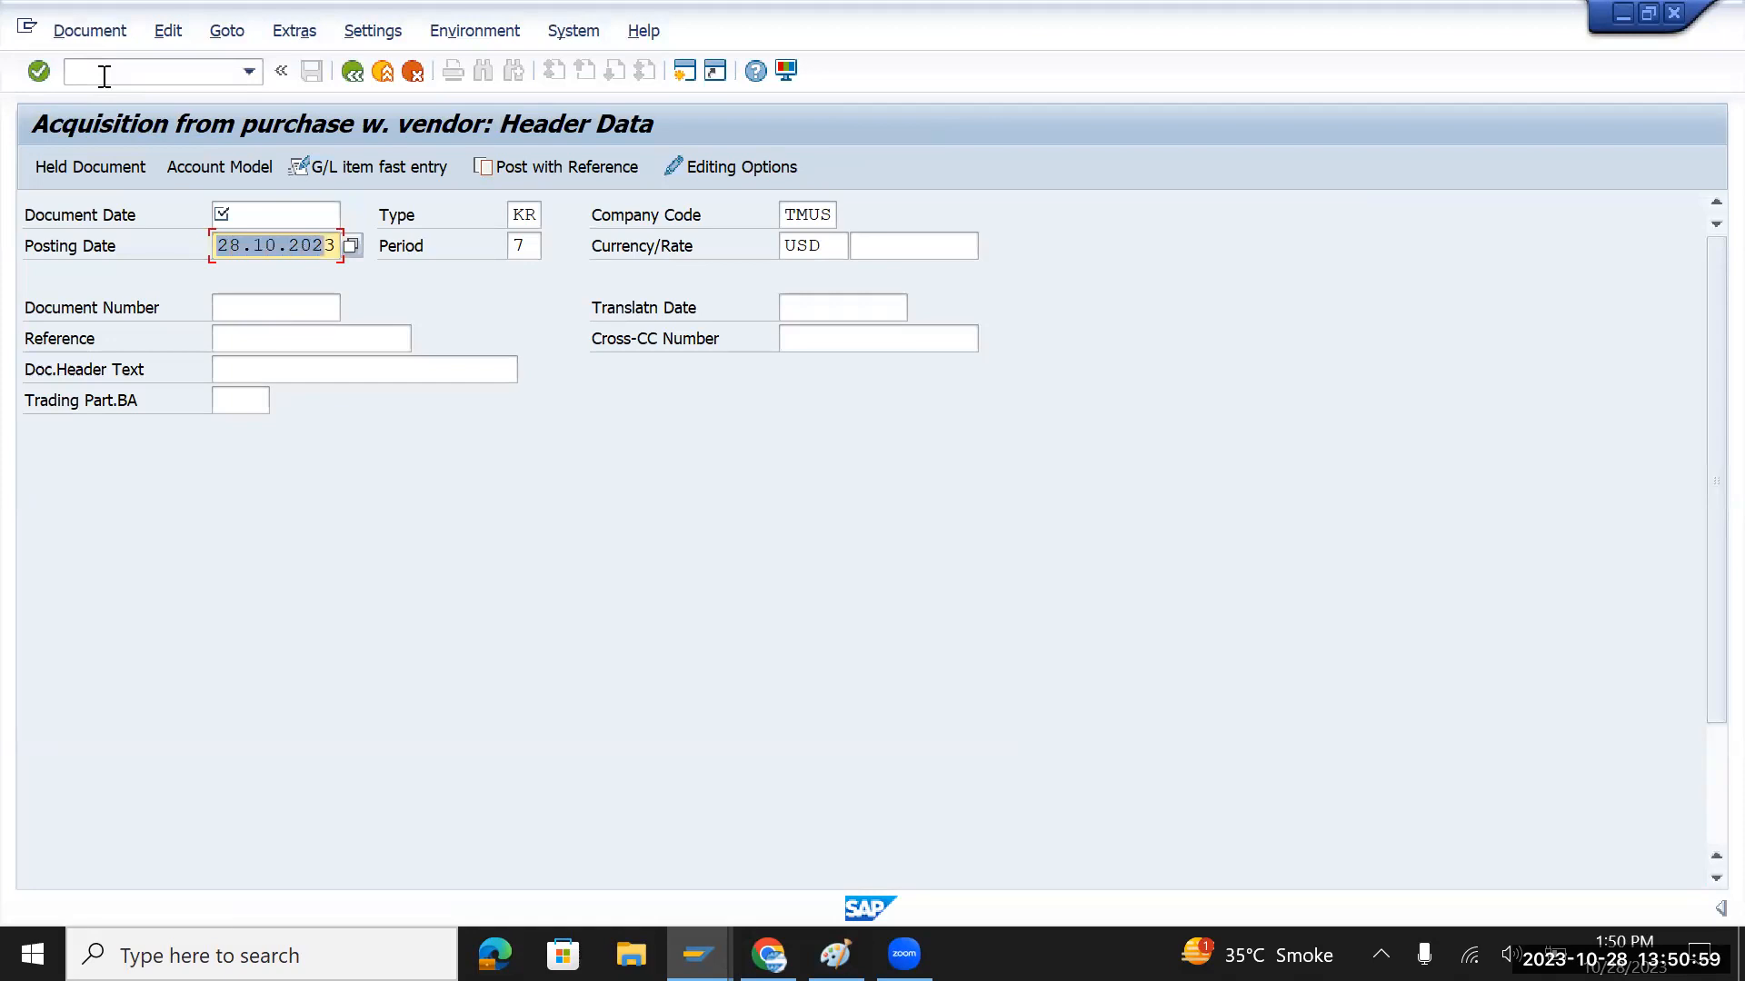
key("ctrl+c")
key("Up")
key("ctrl+v")
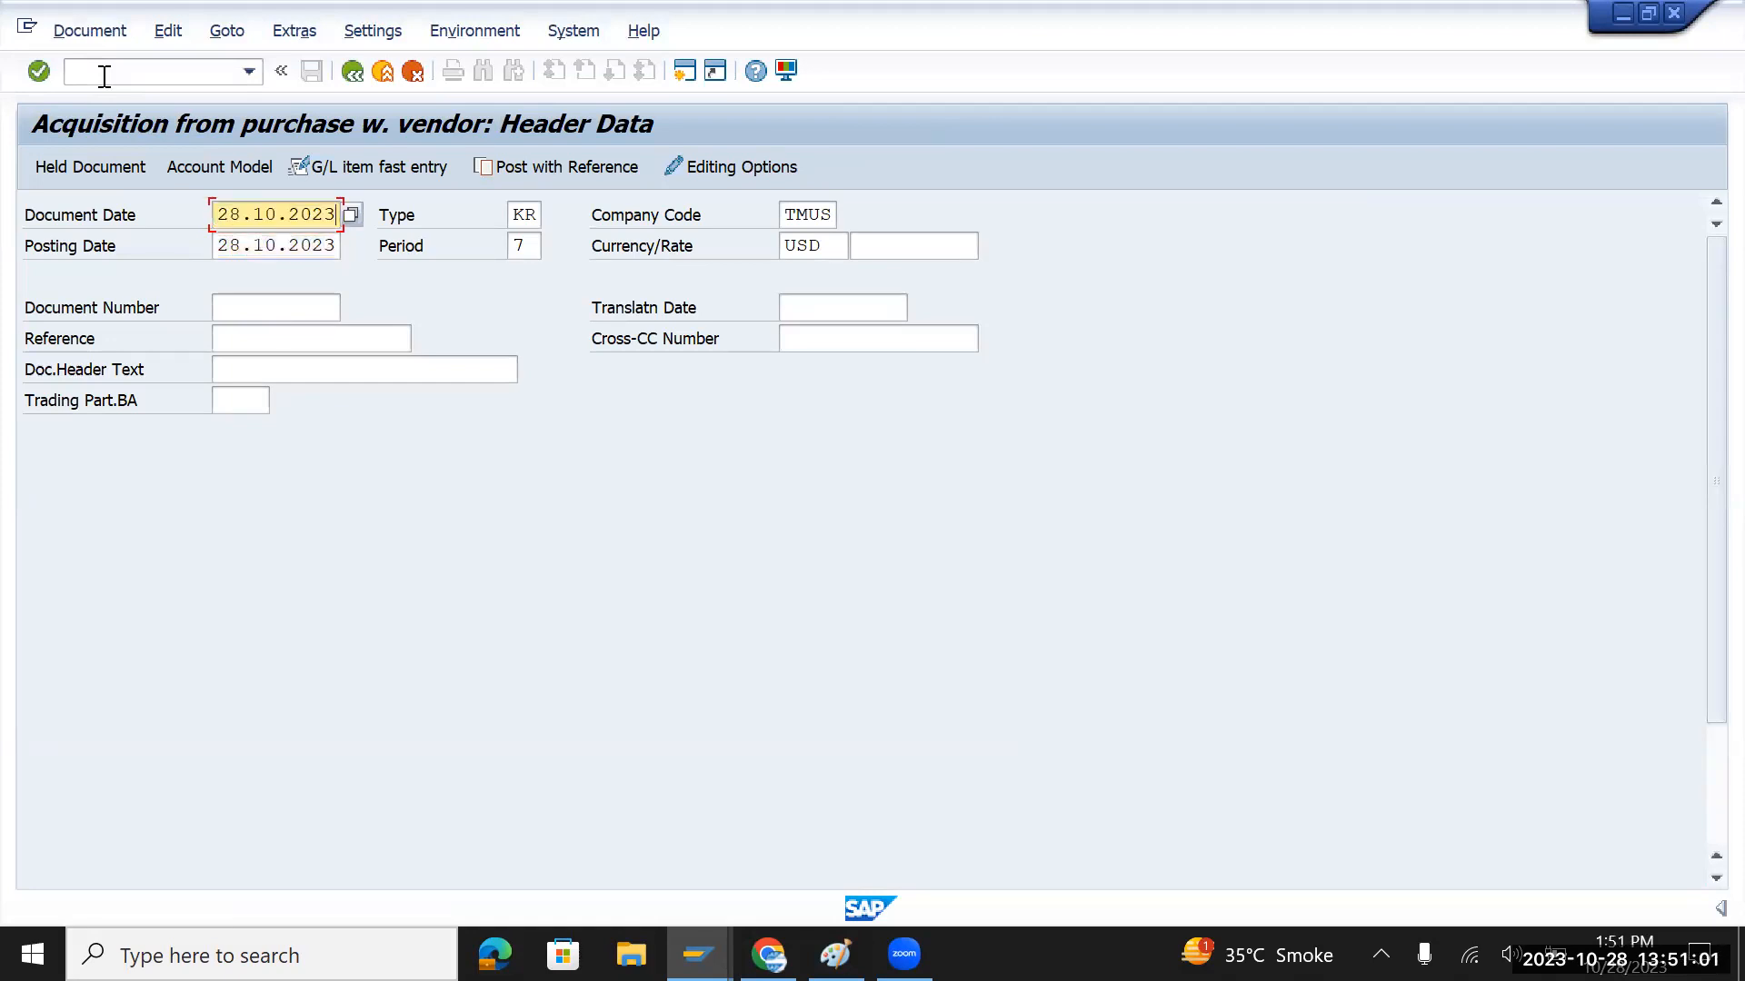
Fill in the reference ASSET PUR and the document header text Asset Pur
key("Down")
key("Down")
key("Down")
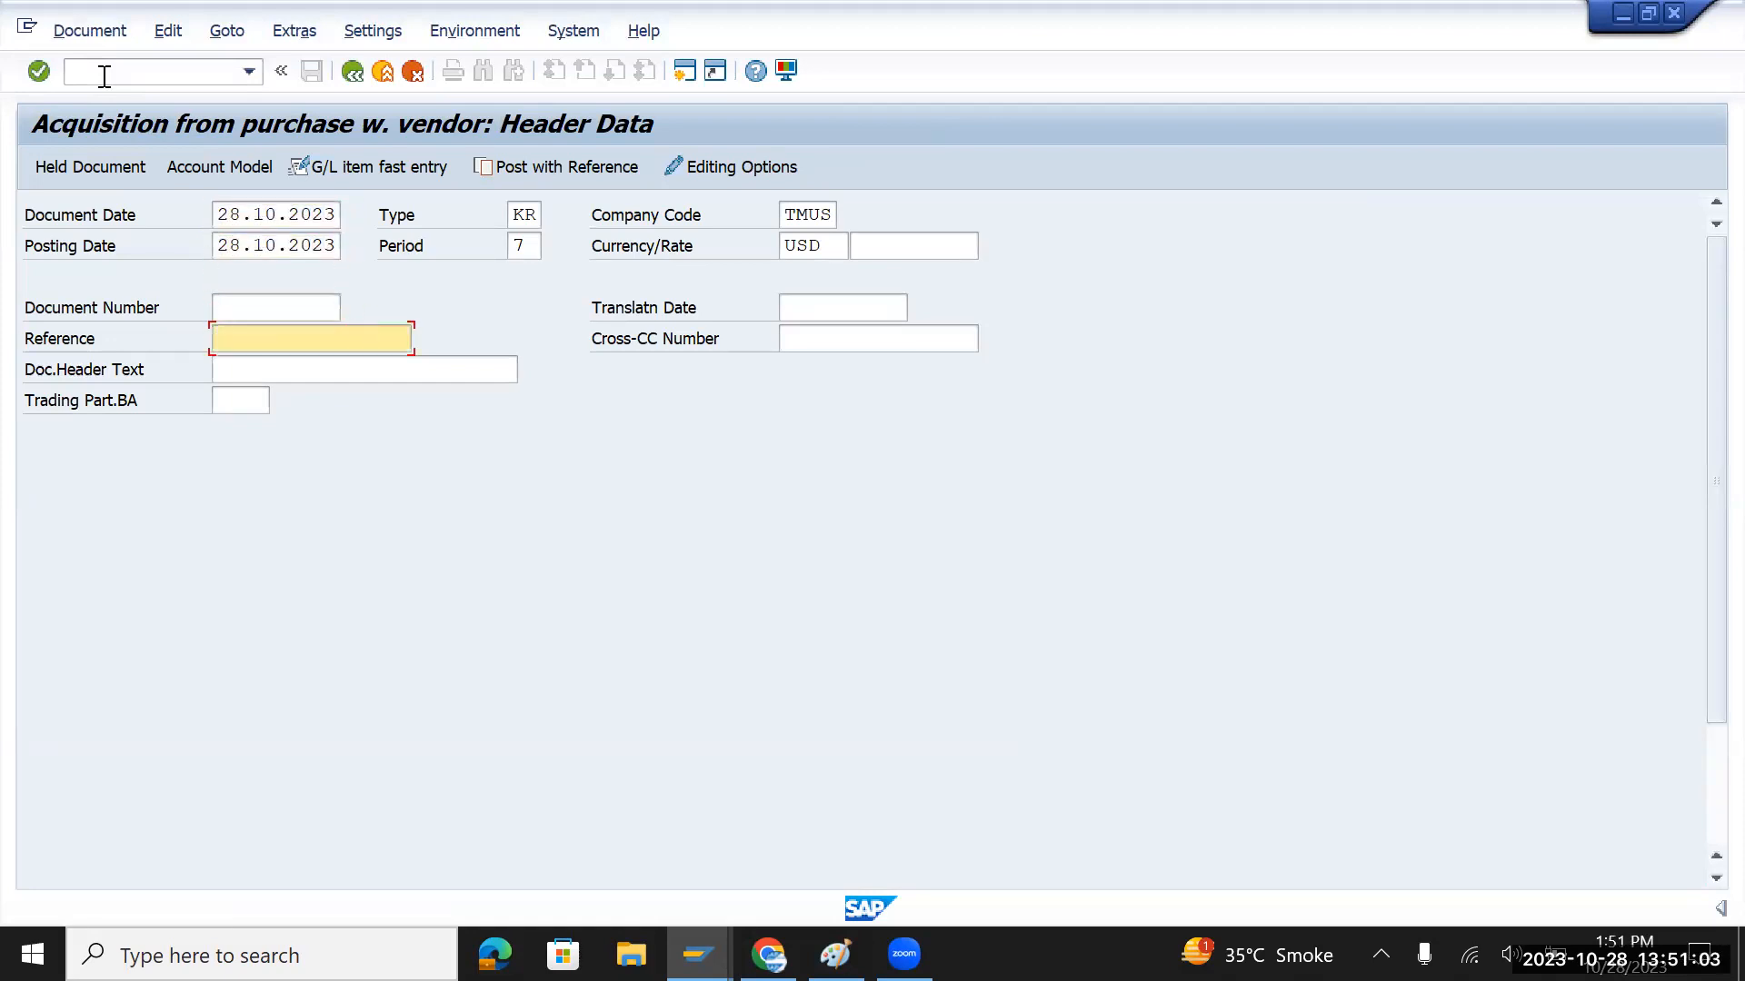
key("BackSpace")
key("Down")
key("Tab")
key("Tab")
key("BackSpace")
key("Down")
key("Tab")
key("Tab")
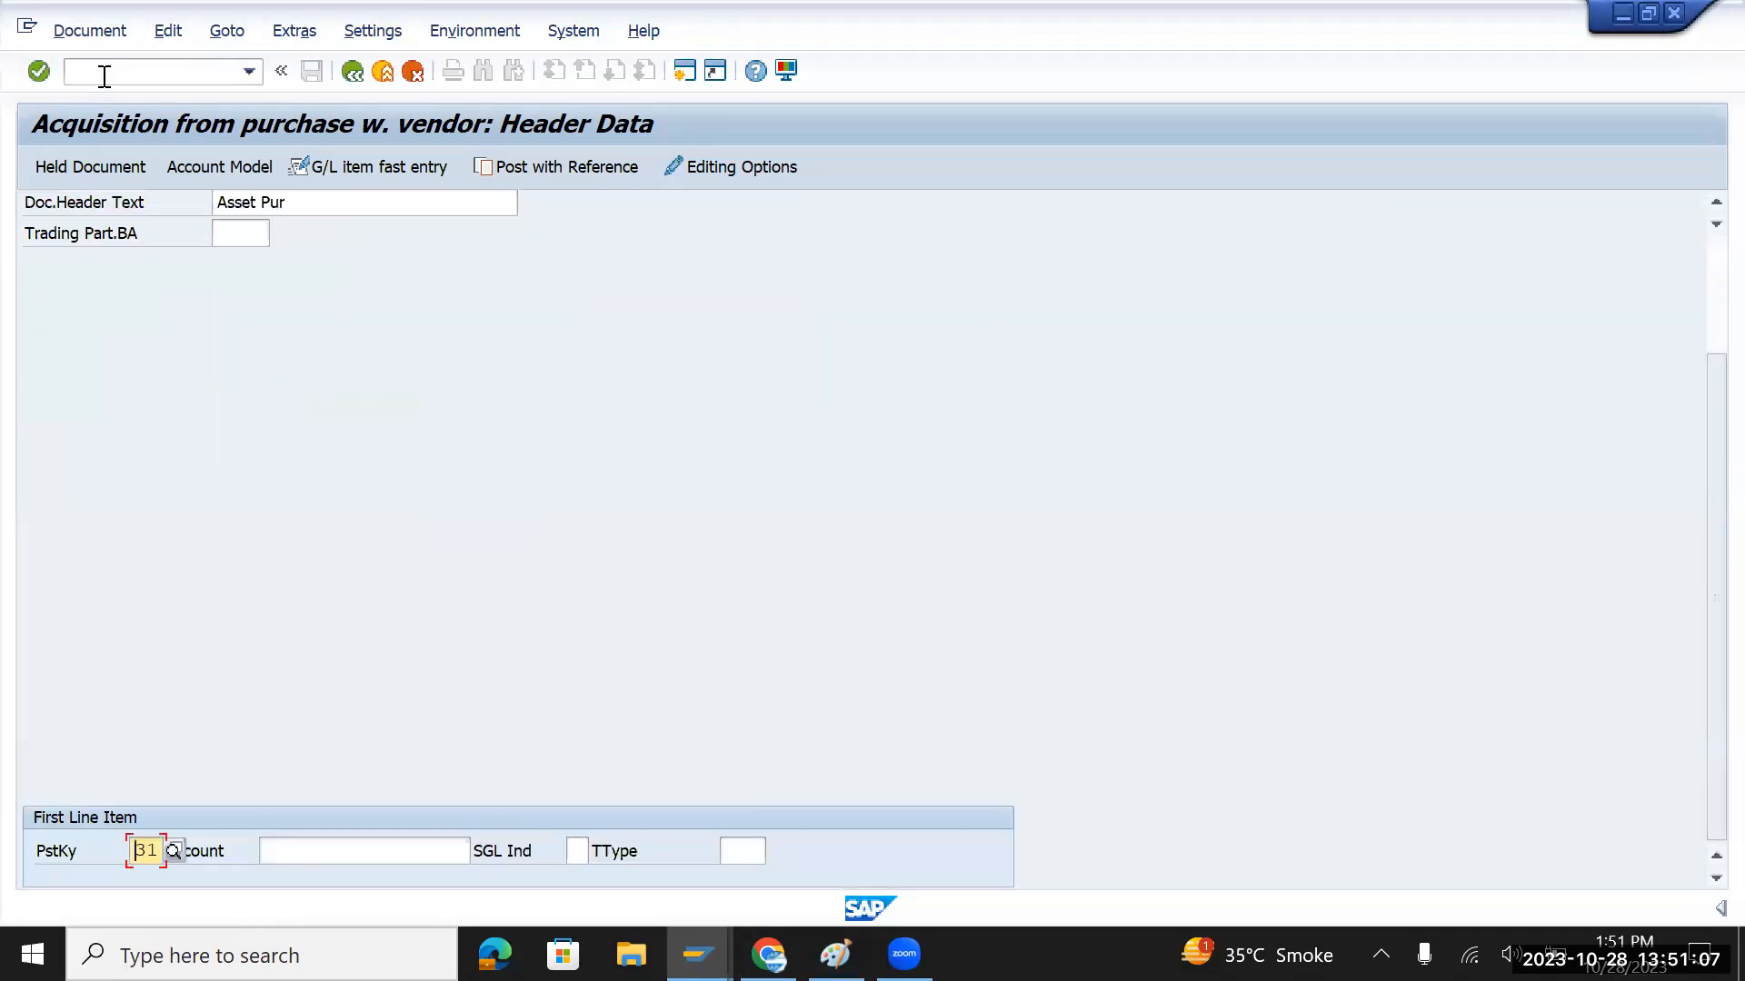
Enter Apple INC's vendor account for the first line item with posting key 31 and set its amount to 10000
key("Tab")
key("BackSpace")
key("Down")
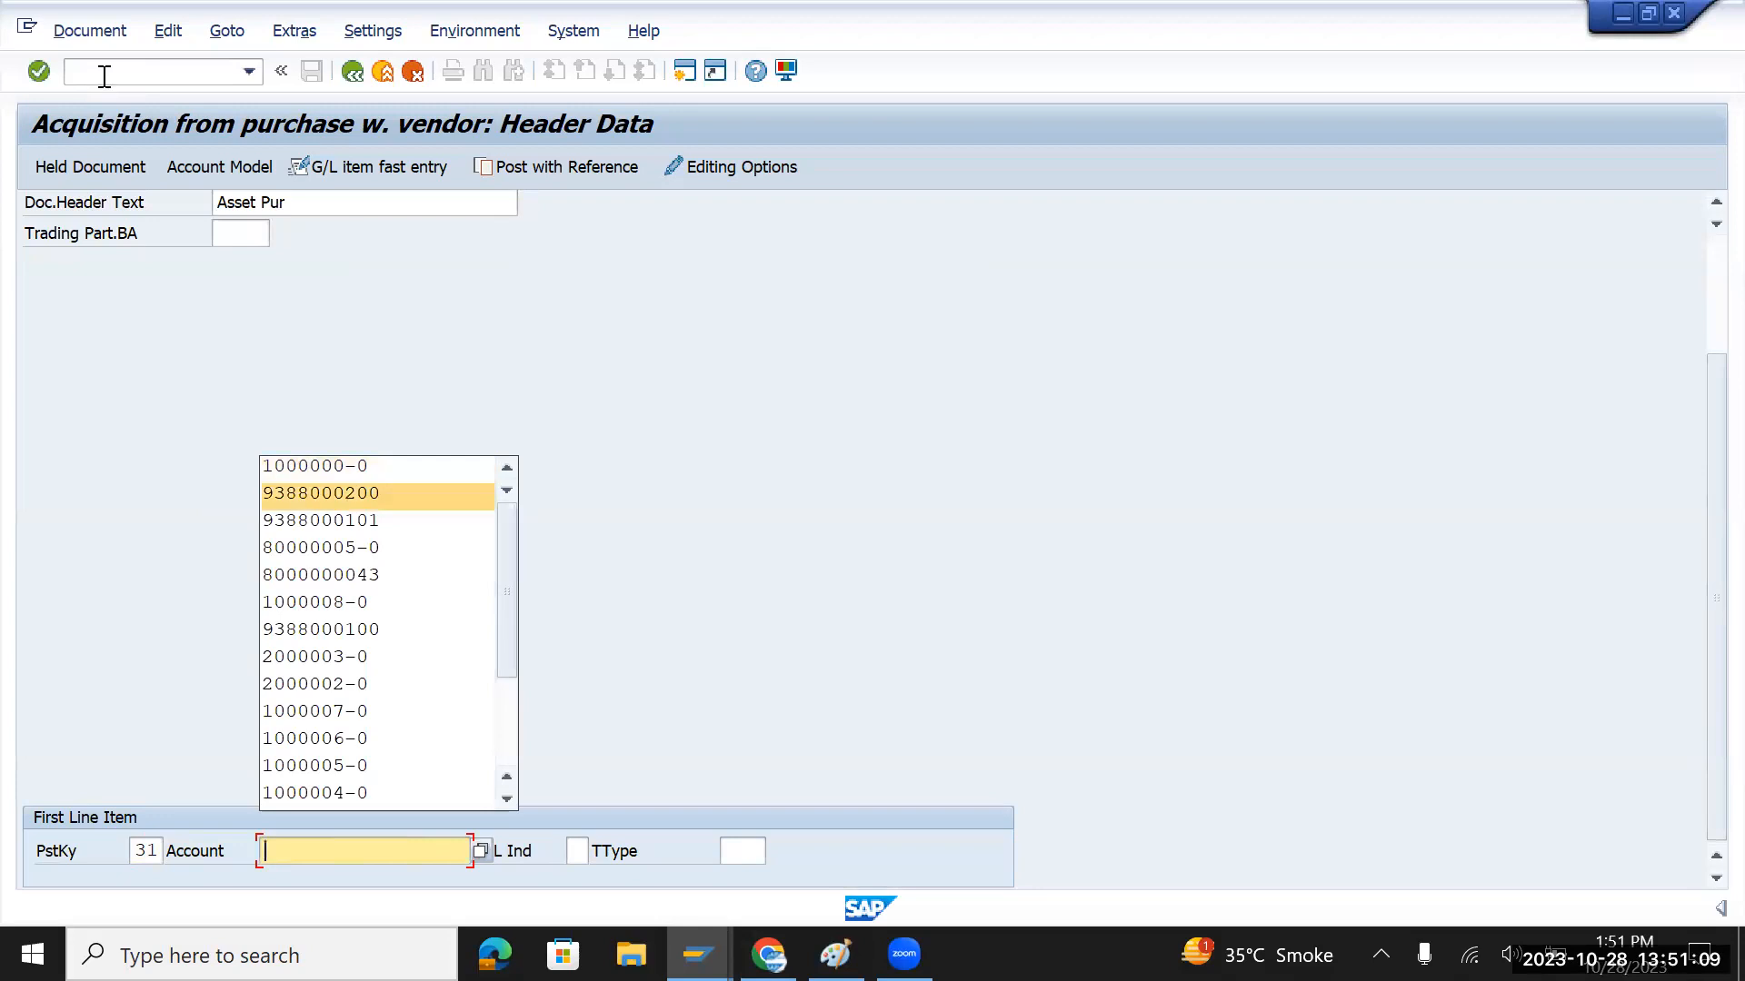
key("Return")
key("Return")
key("BackSpace")
key("Down")
key("Return")
Set the posting key of the next line item to 70
key("Tab")
key("Tab")
key("Tab")
key("Tab")
key("Tab")
key("Tab")
key("Tab")
key("Tab")
key("BackSpace")
key("Down")
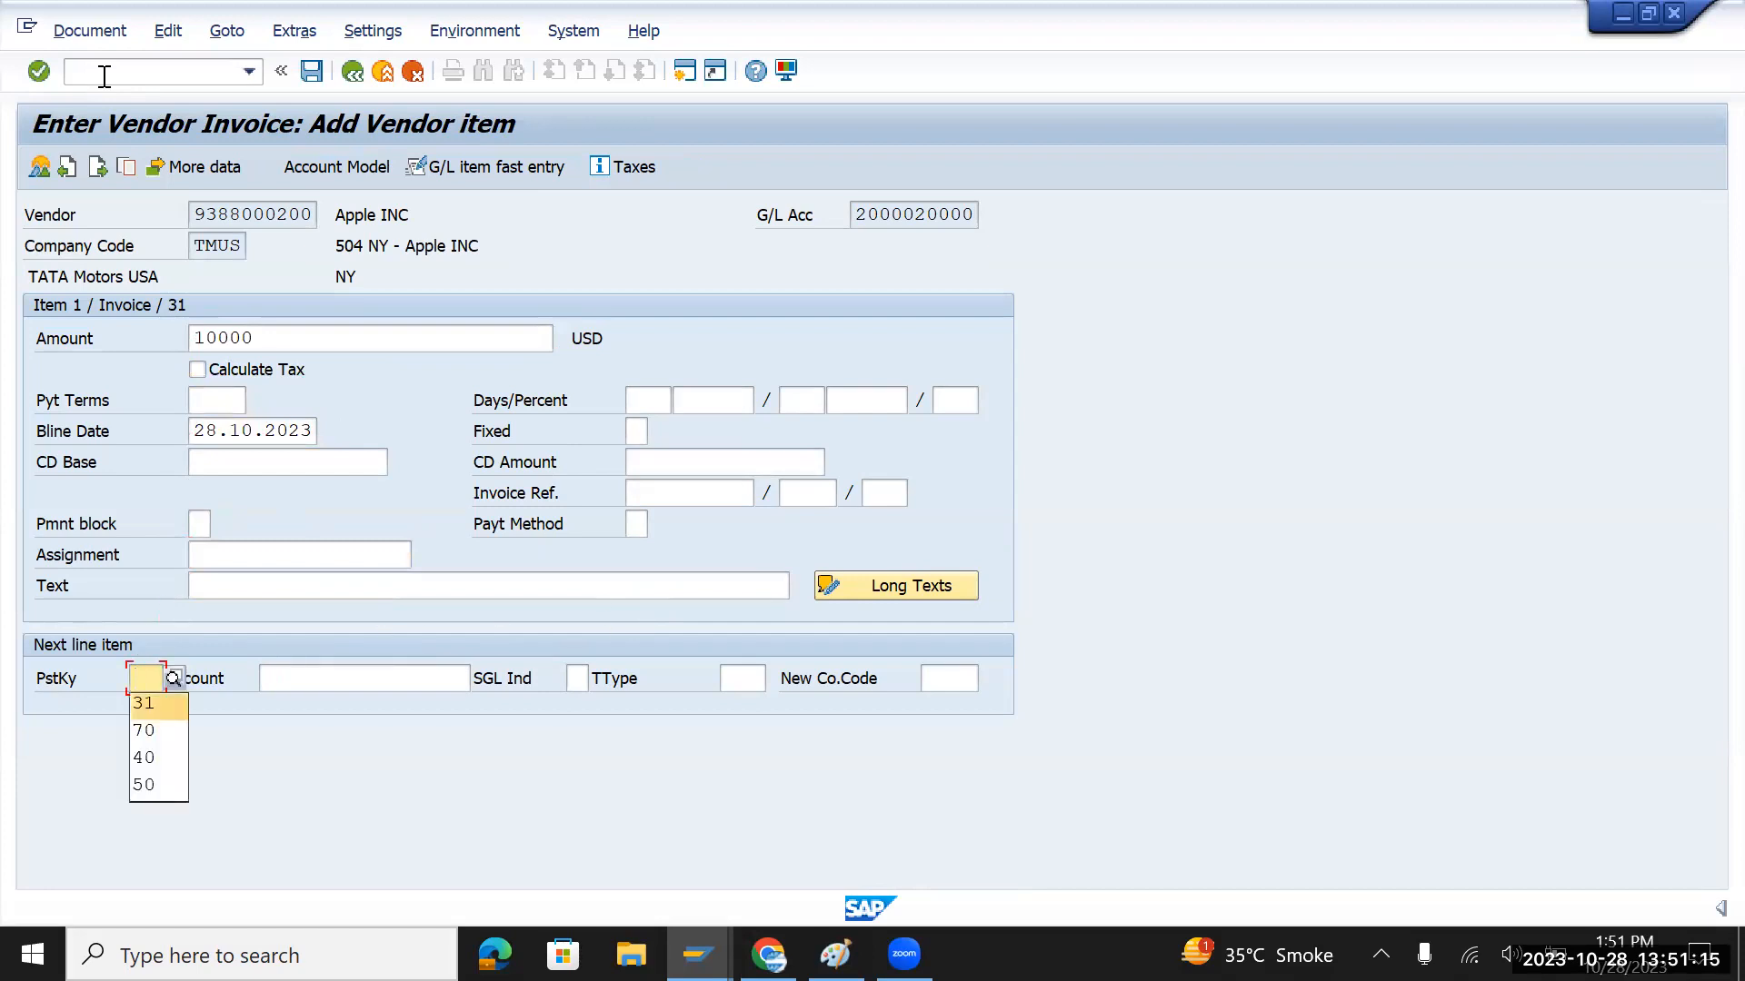
key("Down")
key("Return")
Assign asset 1000000-0 and transaction type 100 to the next line item and open the asset item
key("Tab")
key("BackSpace")
key("Down")
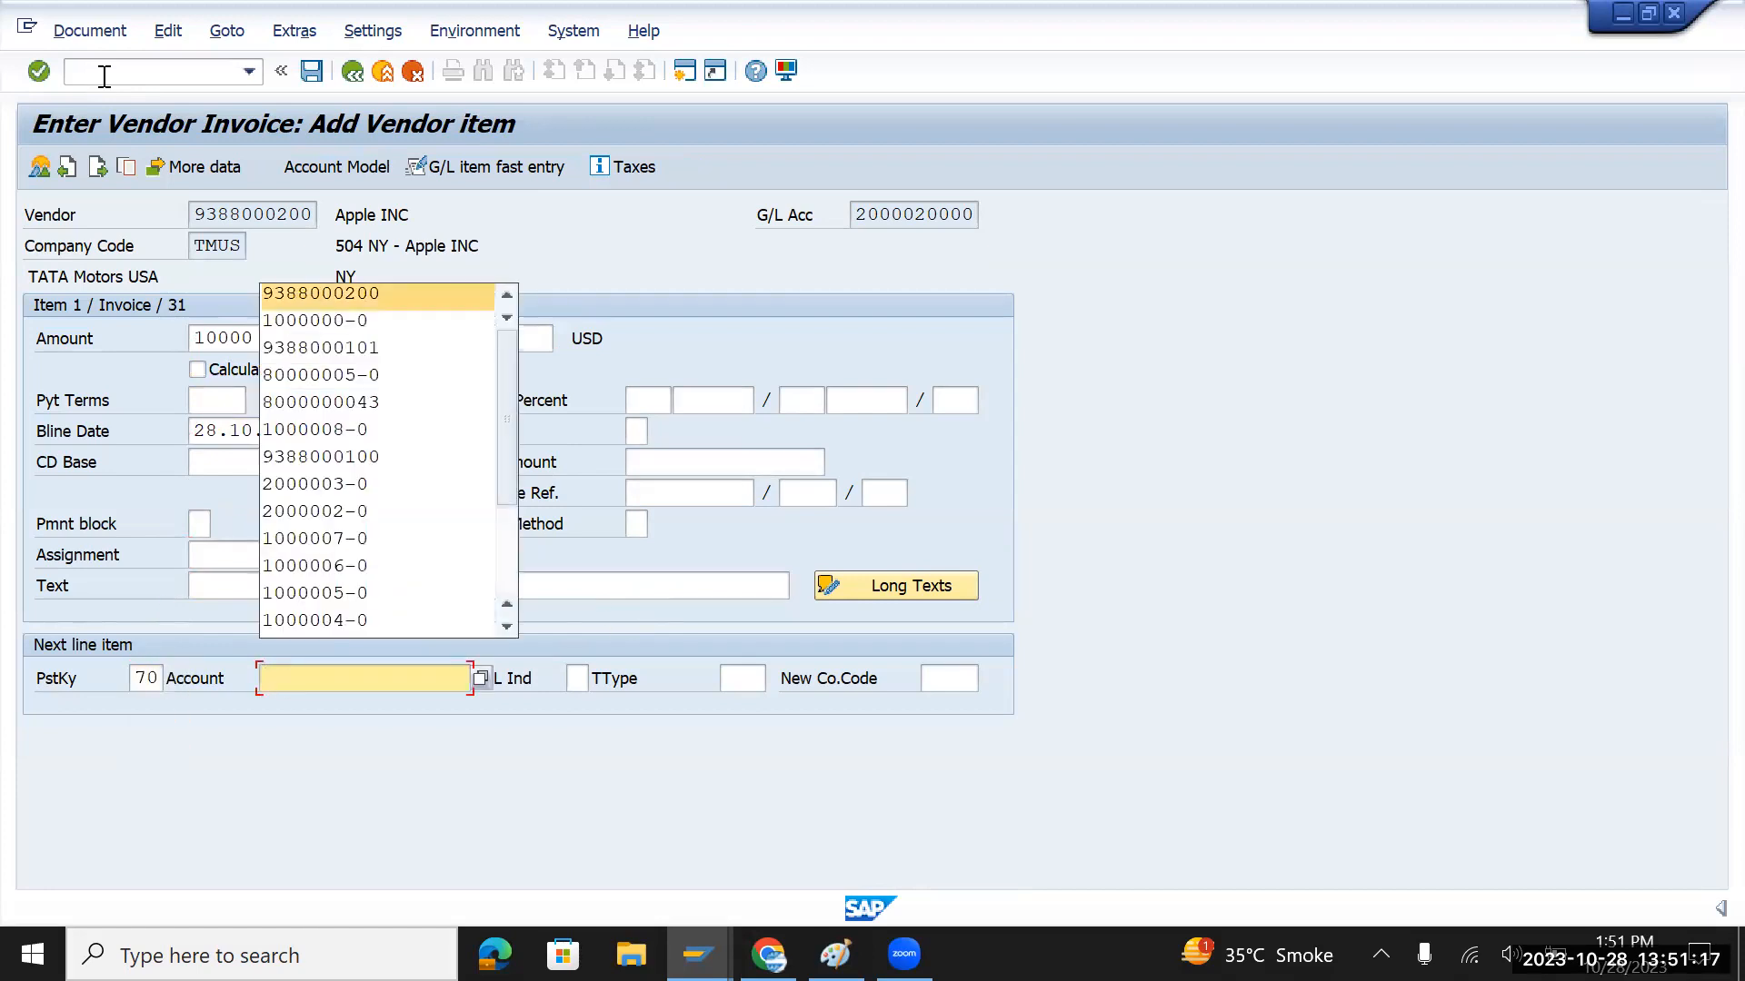
key("Down")
key("Return")
key("Tab")
key("Tab")
key("Down")
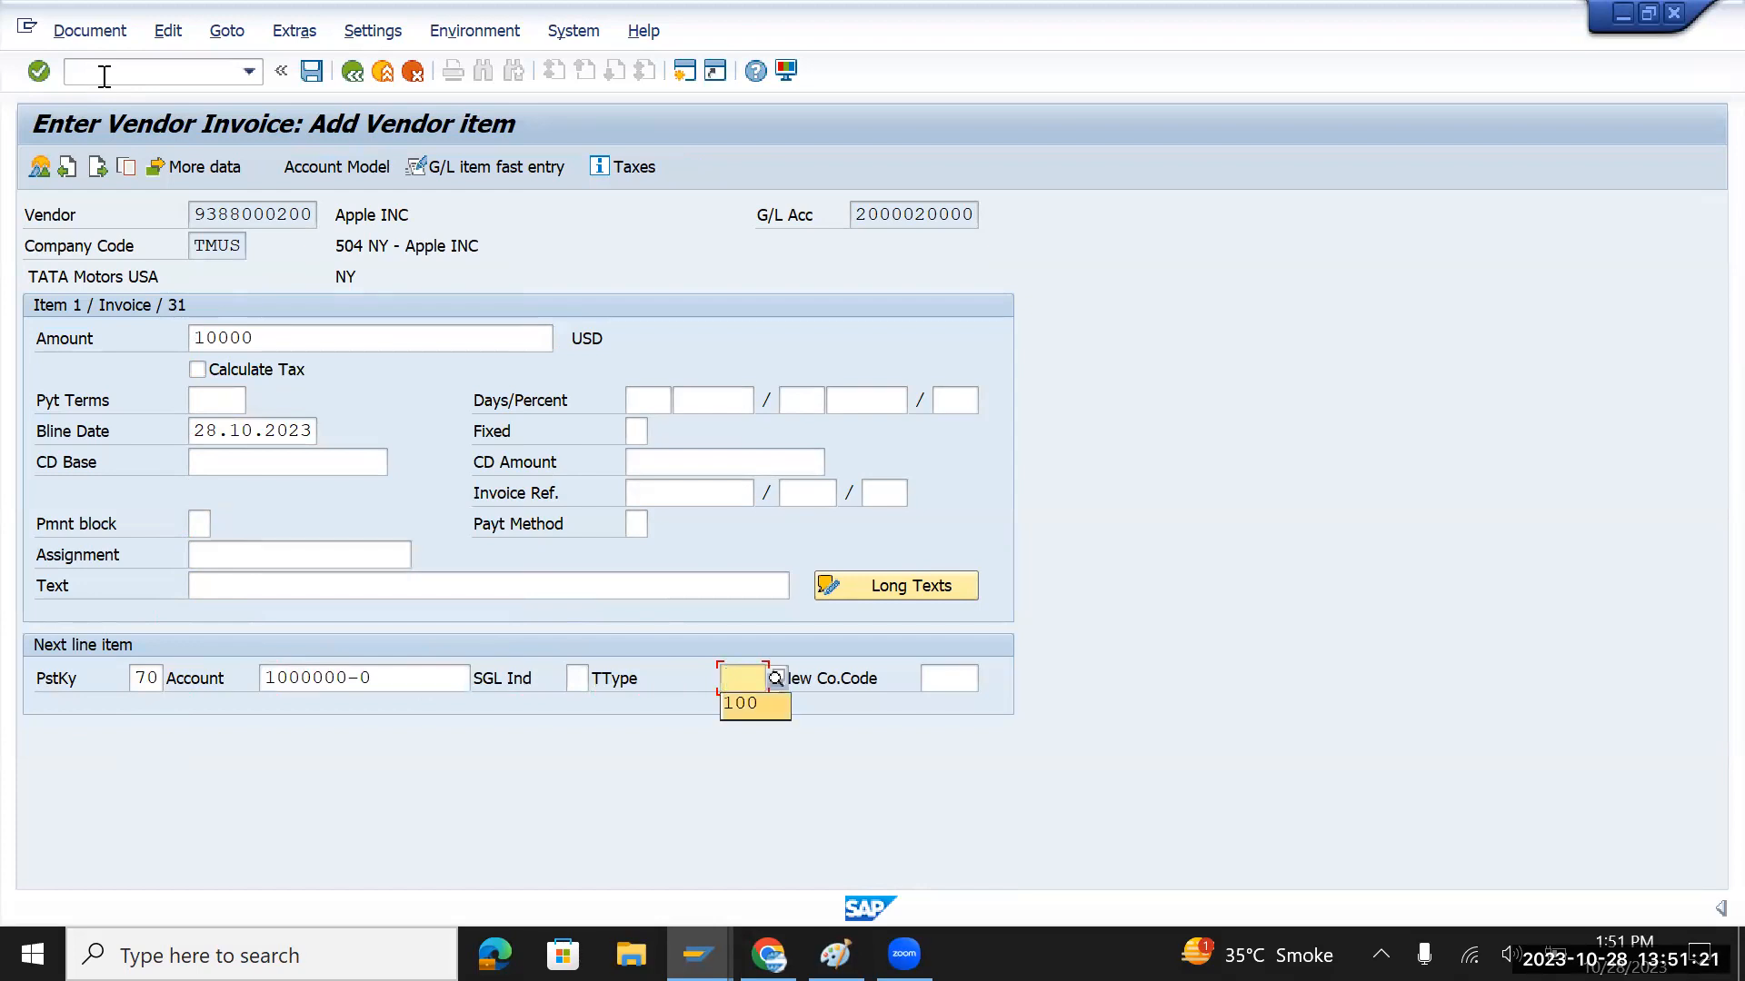
key("Return")
key("Return")
Set the asset item's amount to 10000 USD and simulate the document
key("Down")
key("Up")
key("Down")
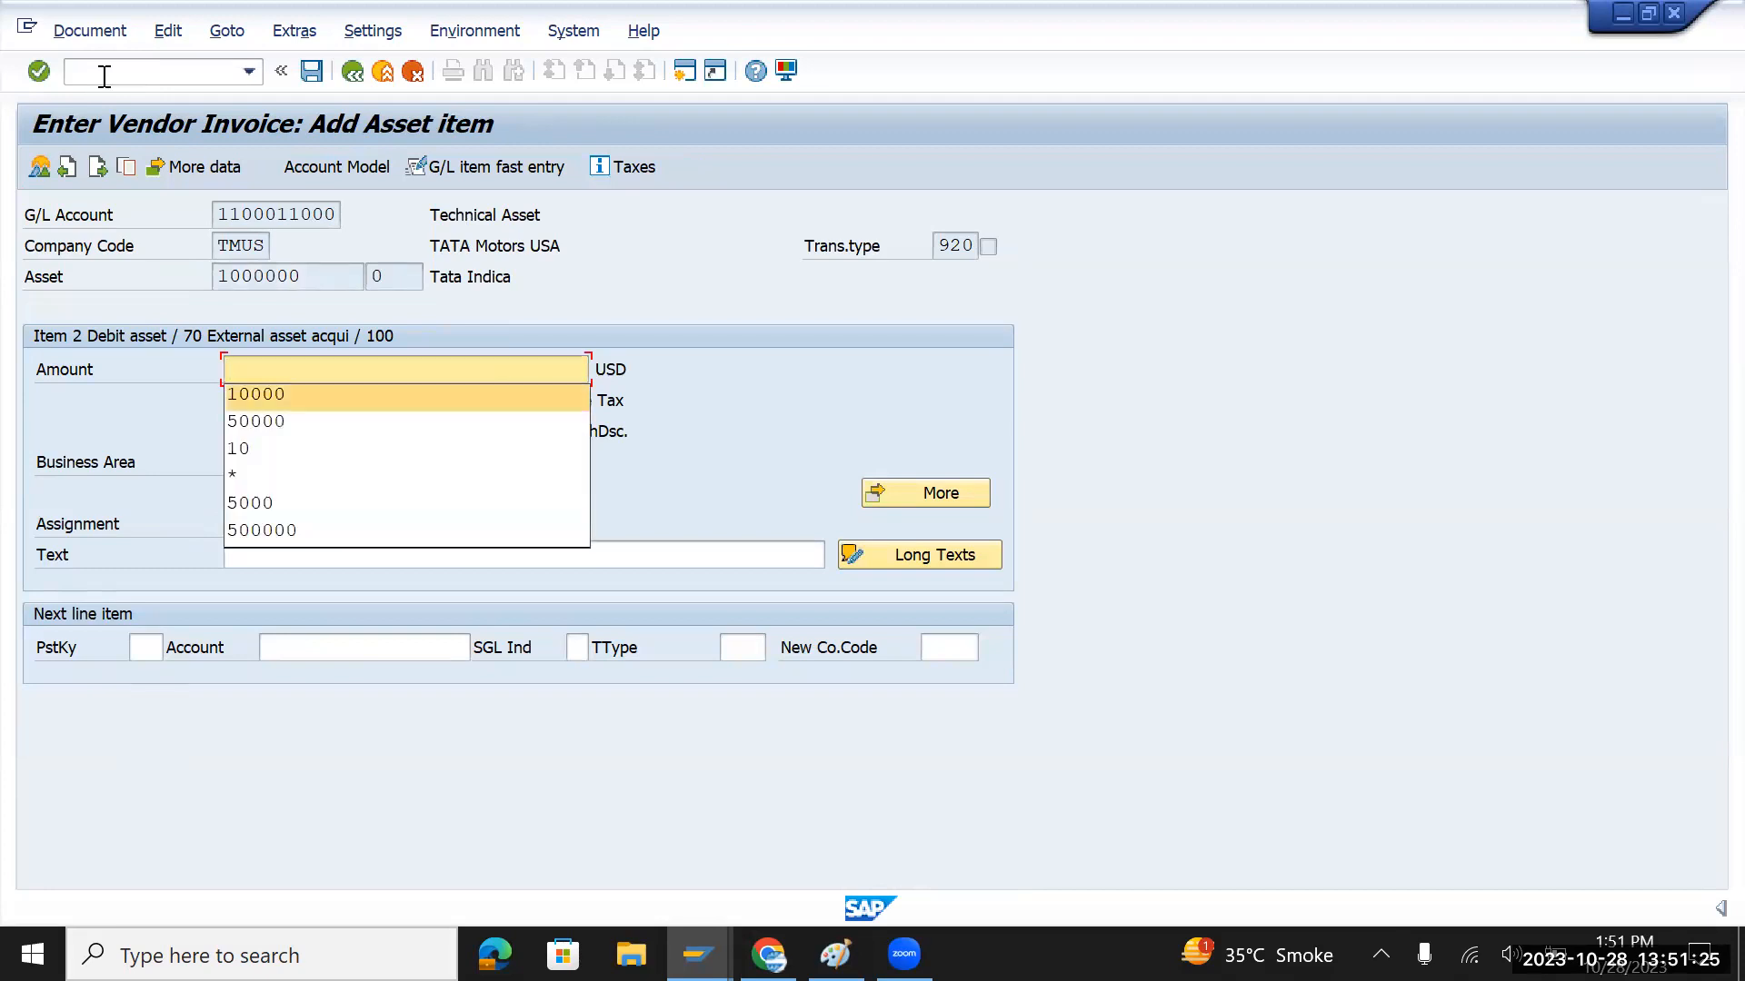
key("Return")
key("Return")
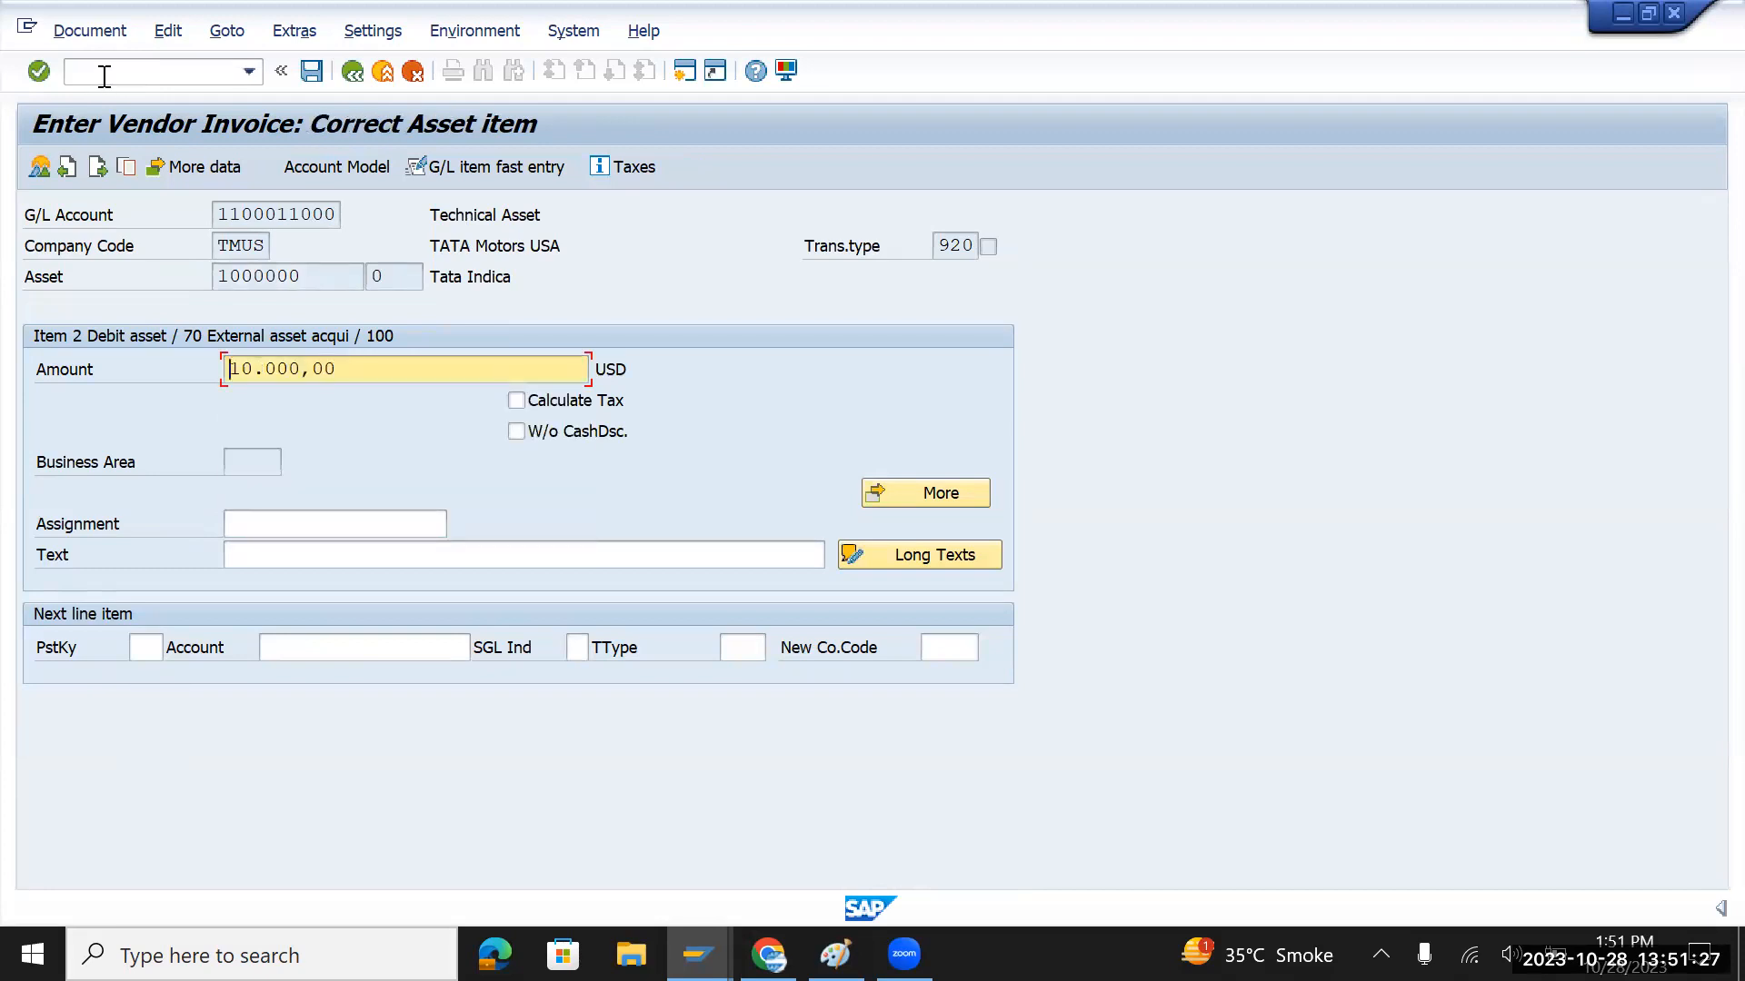
left_click(64, 35)
left_click(102, 148)
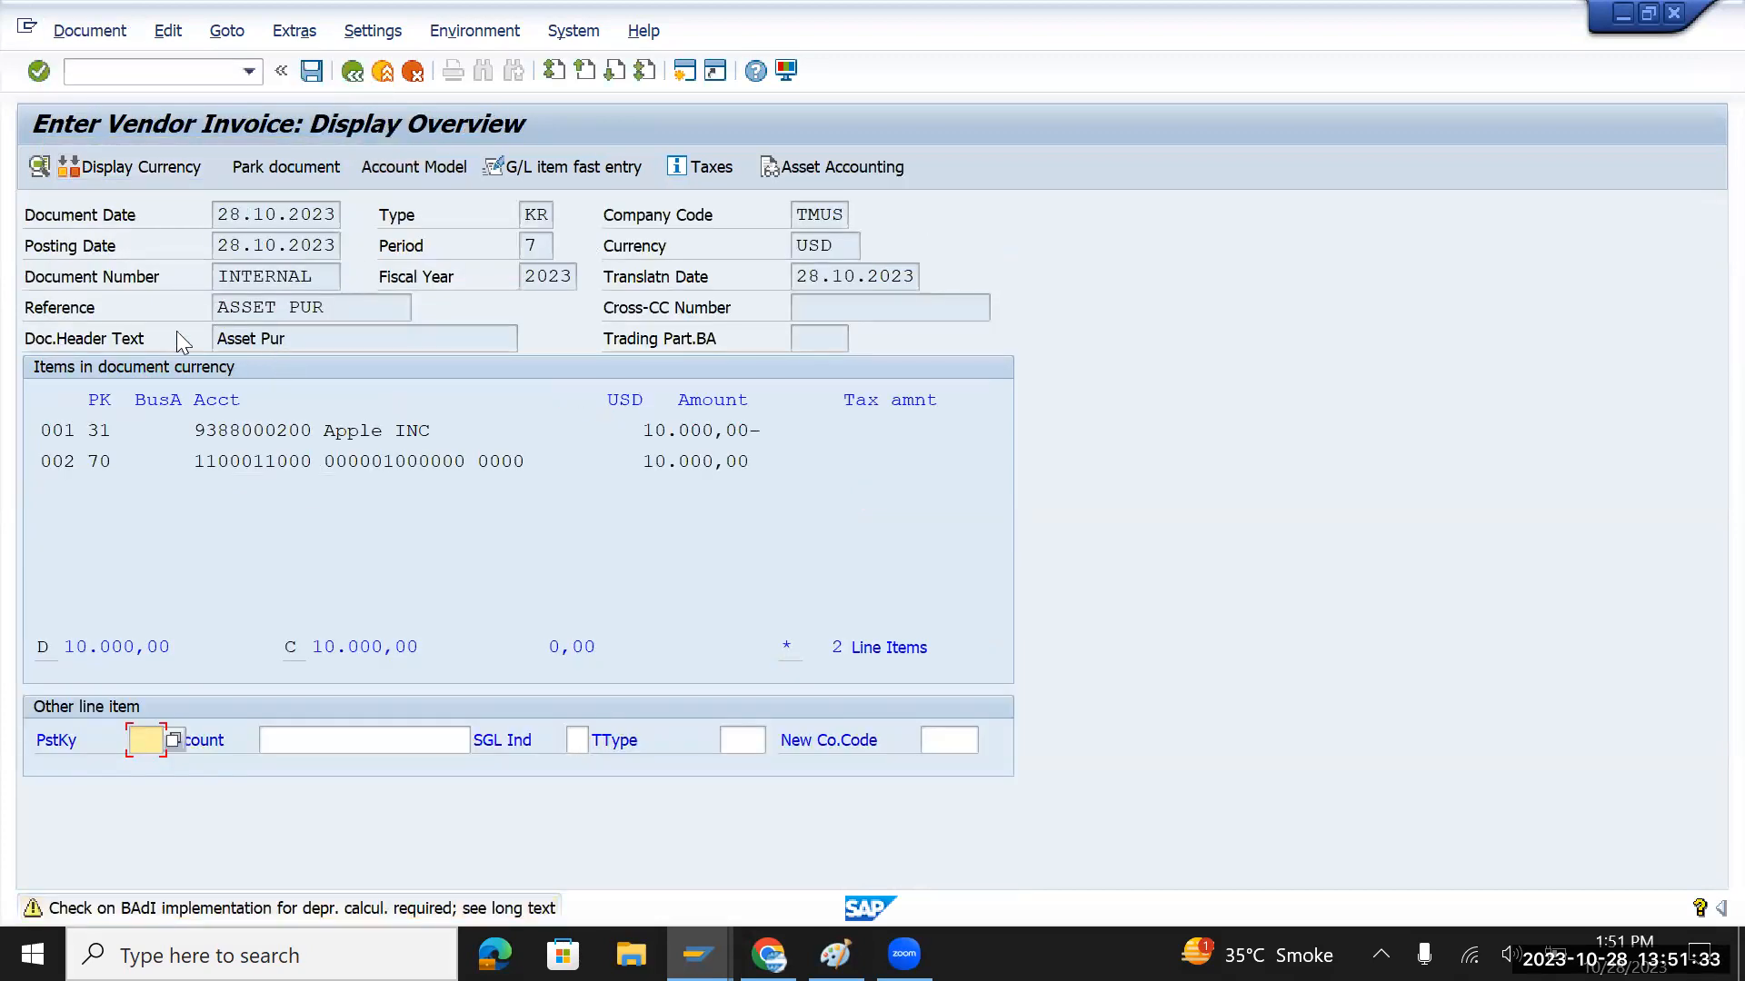
Acknowledge the depreciation warning and post the asset purchase document in company code TMUS
key("Return")
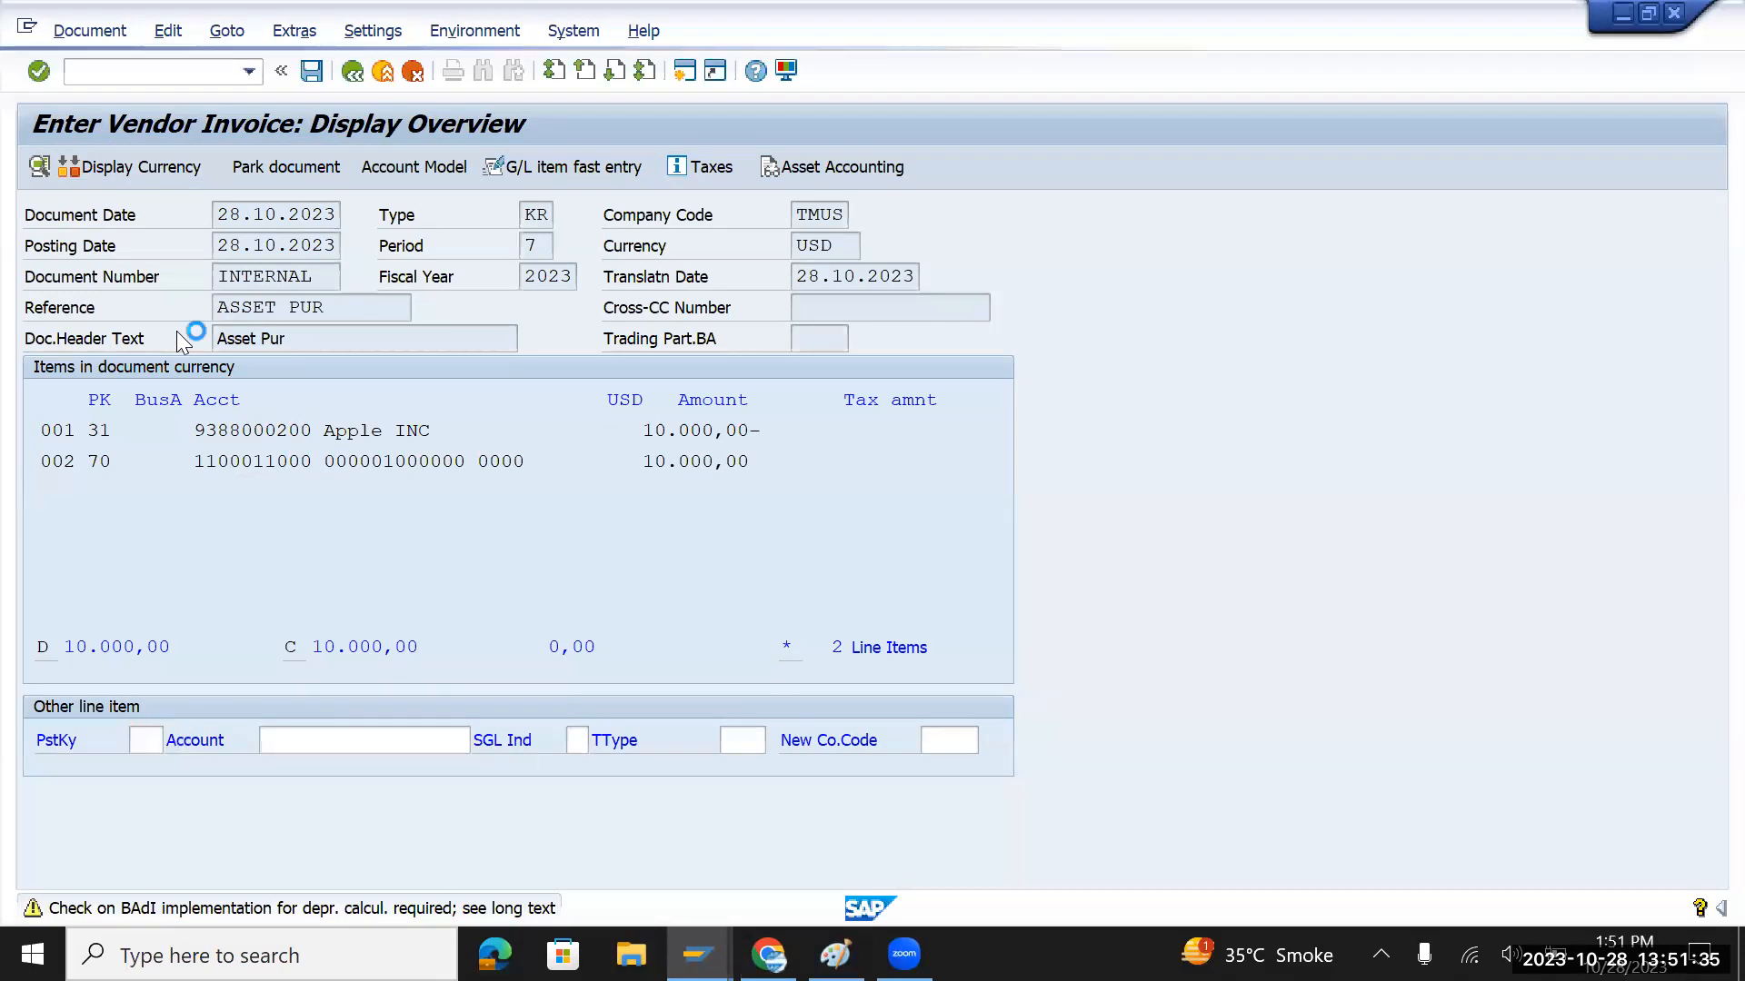
left_click(311, 72)
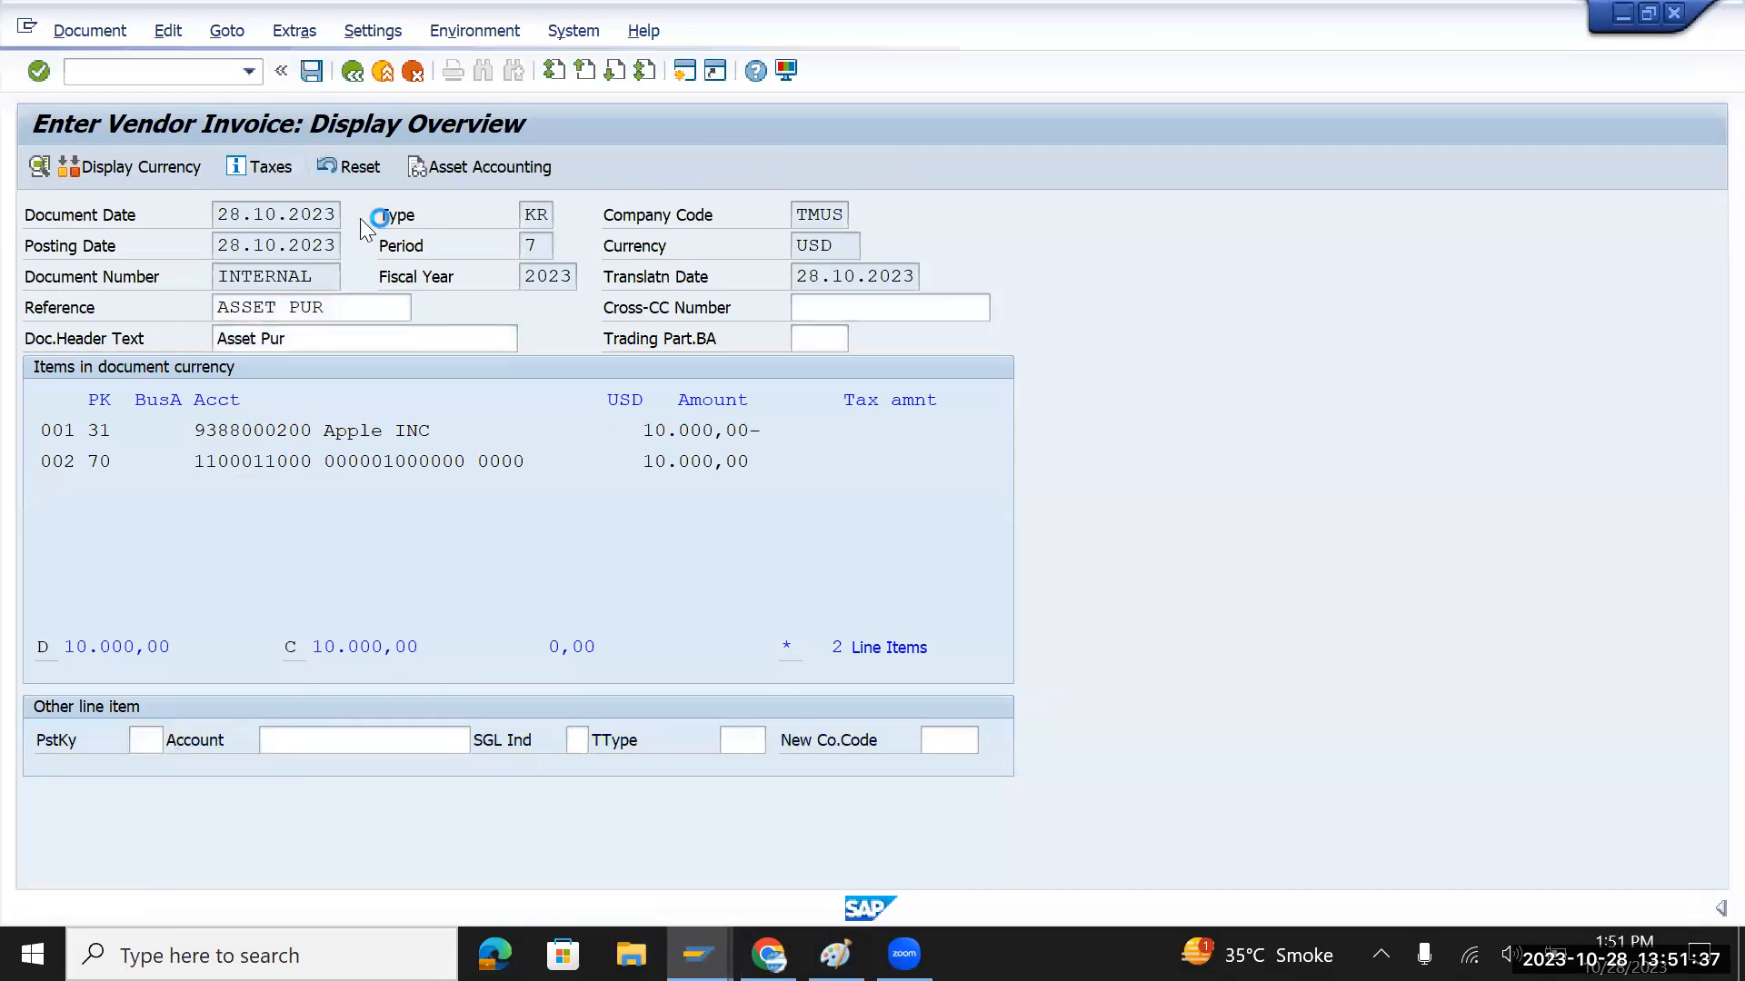
key("Return")
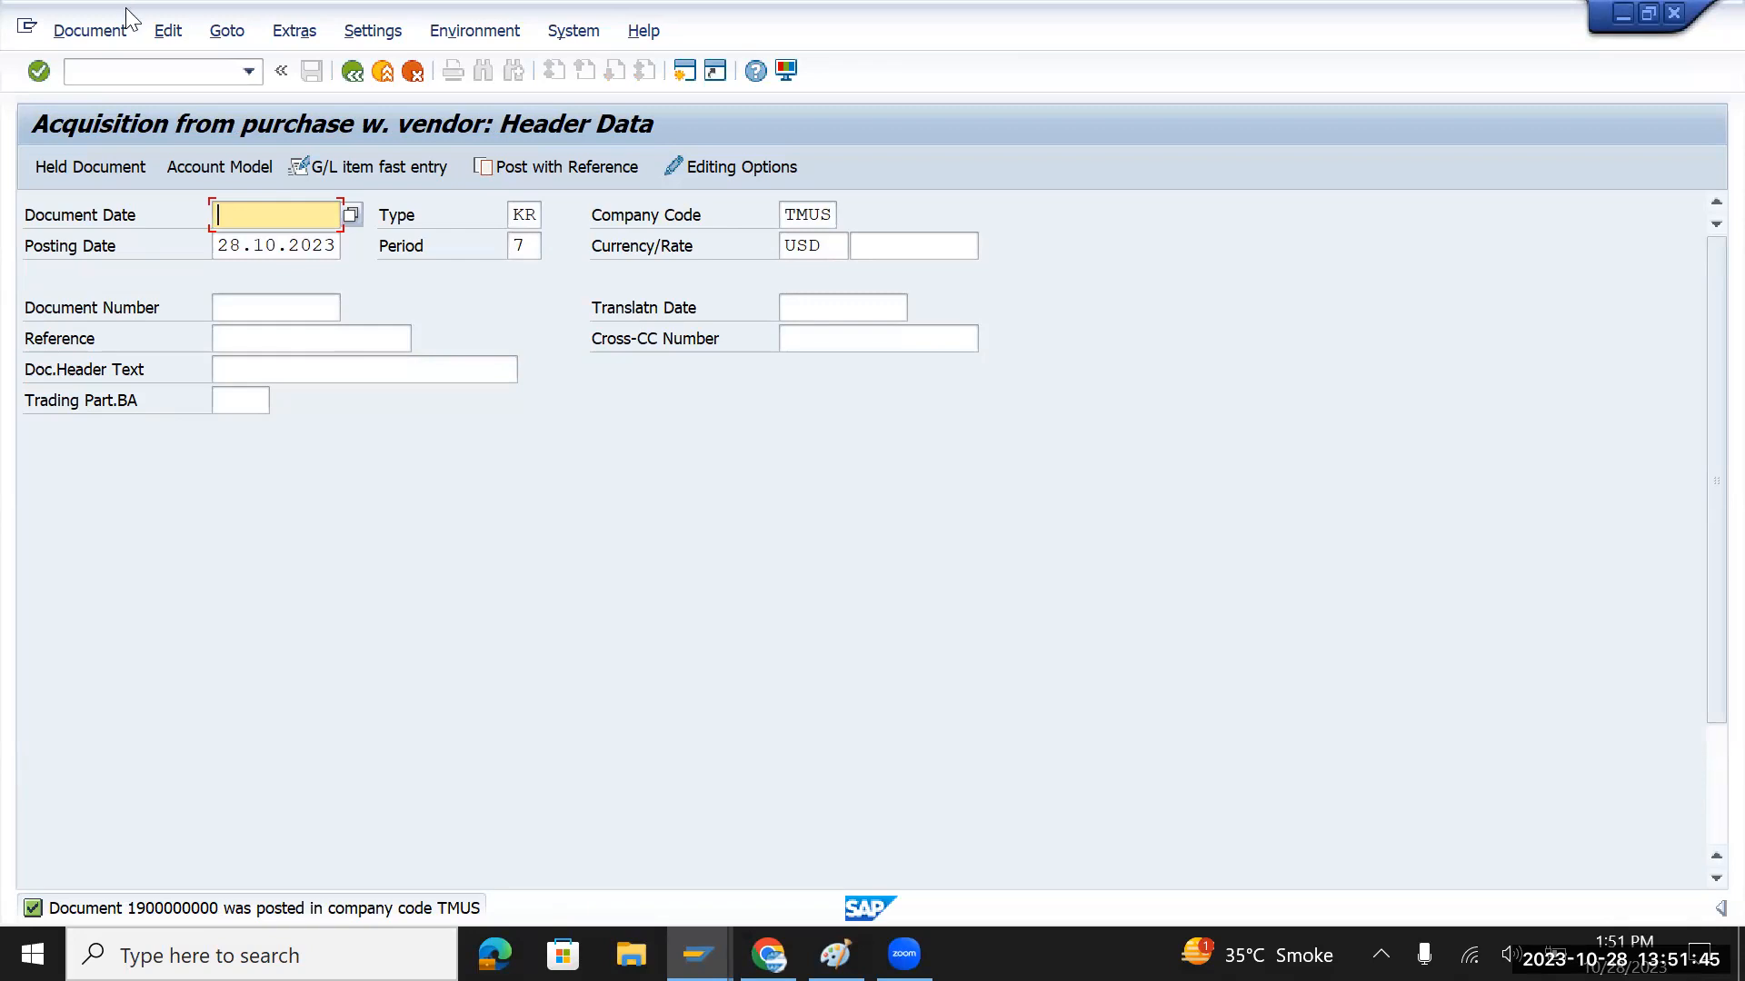
Open asset 1000000 of company code TMUS in Asset Explorer
left_click(122, 70)
type("/naw0")
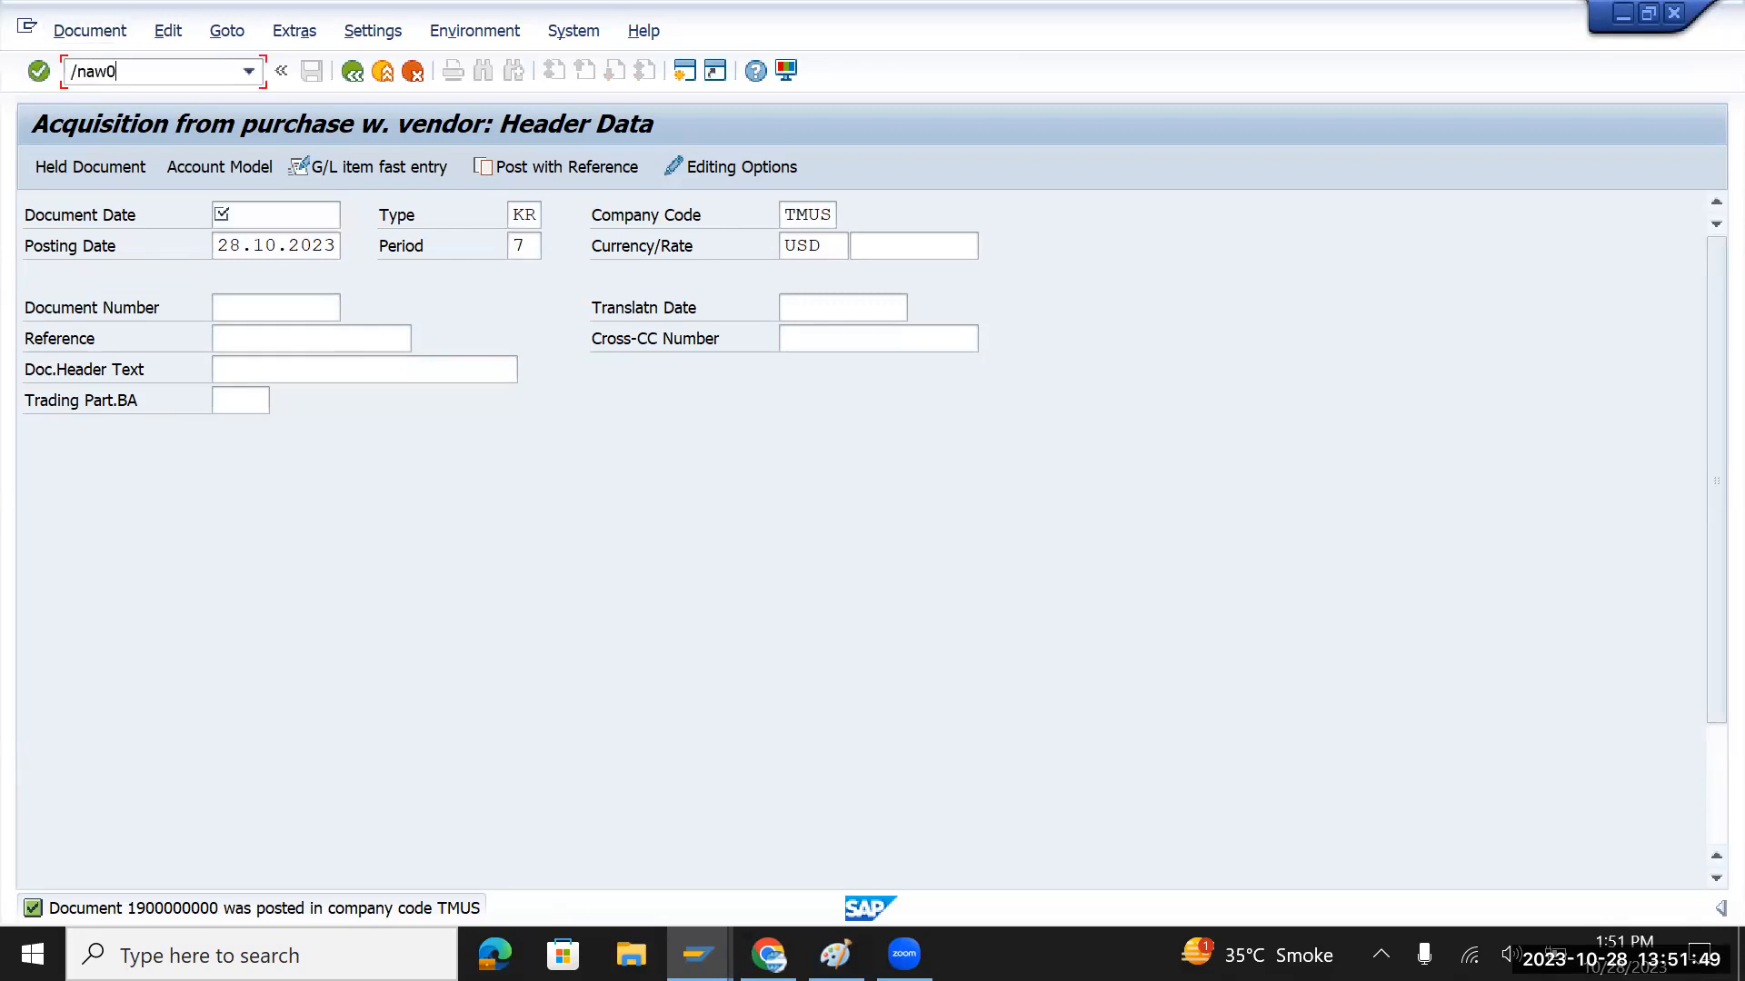
key("Return")
key("Return")
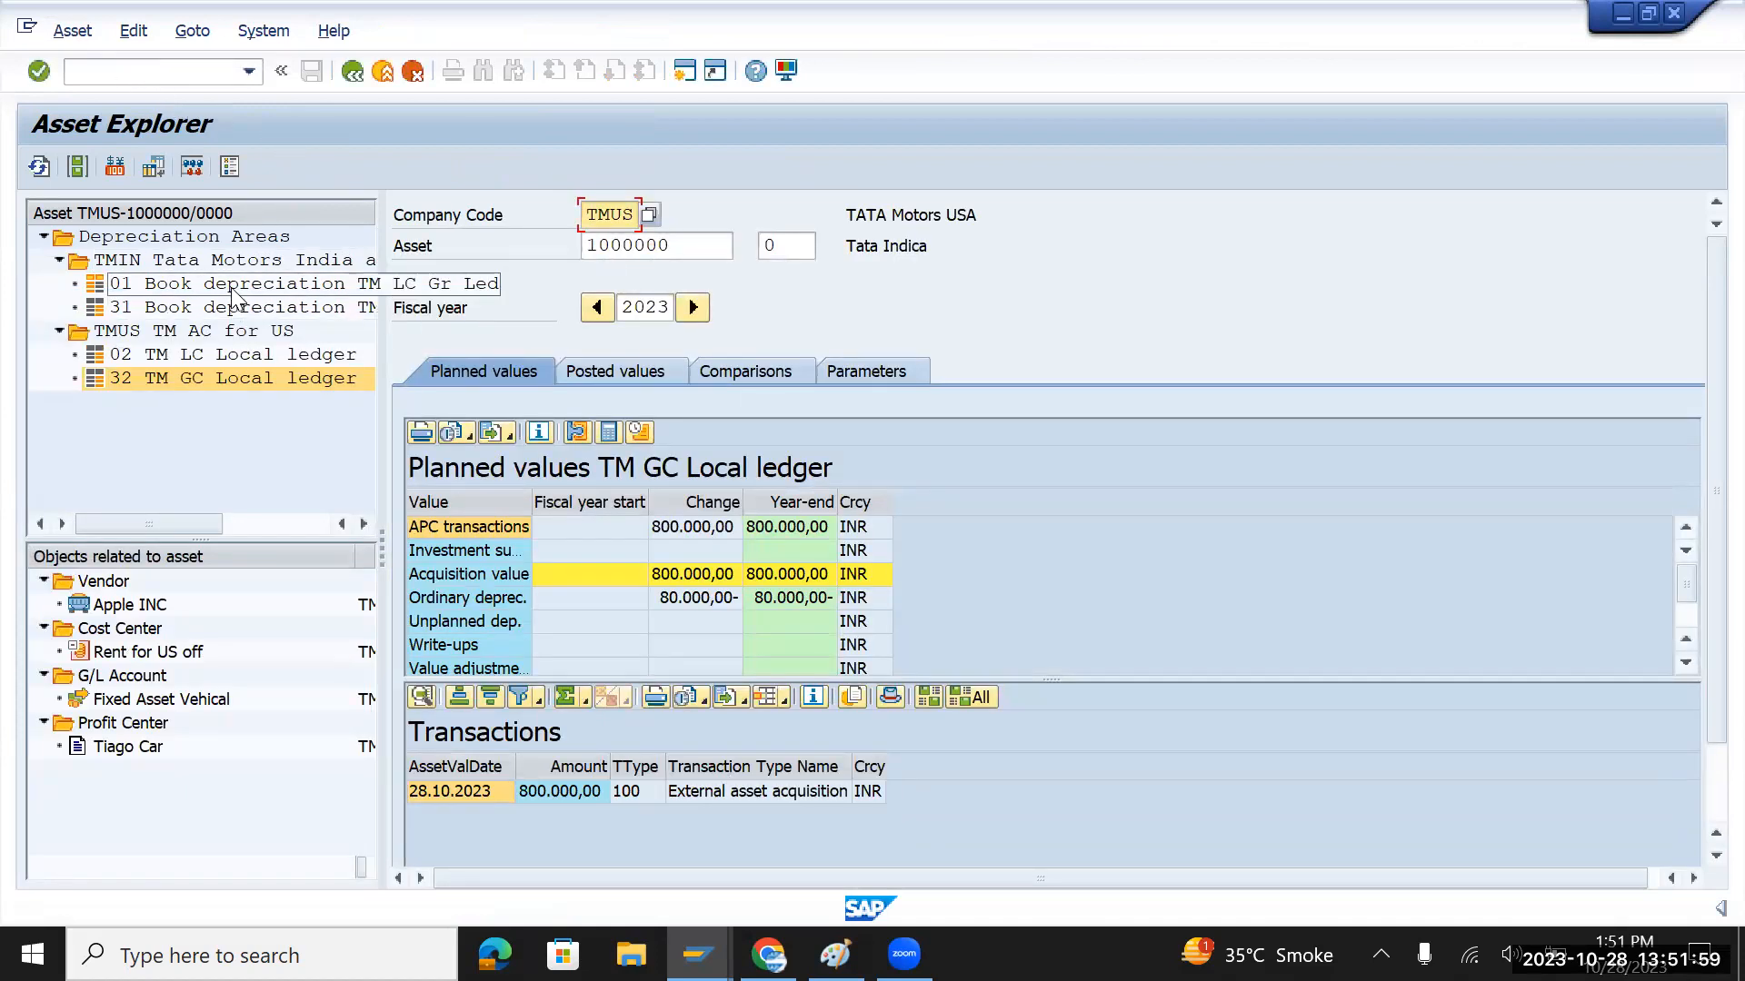
Examine the acquisition amount, ordinary depreciation and currency in the planned values of depreciation area 01
left_click(273, 284)
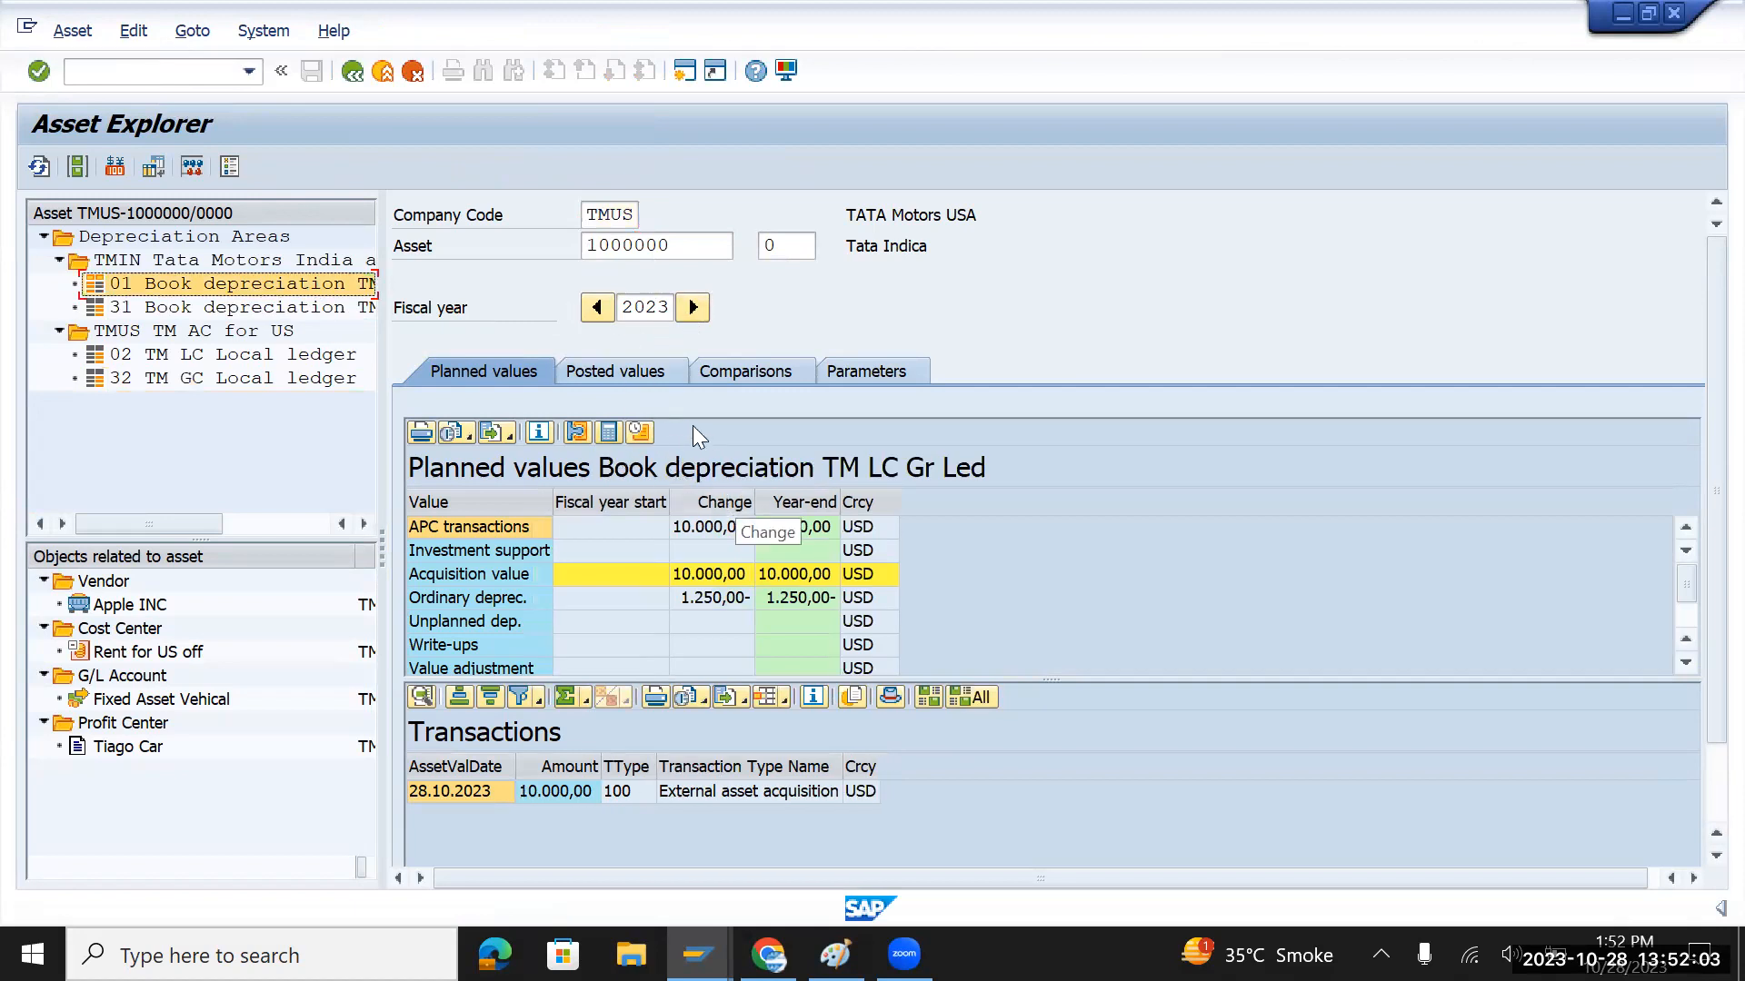
left_click(681, 529)
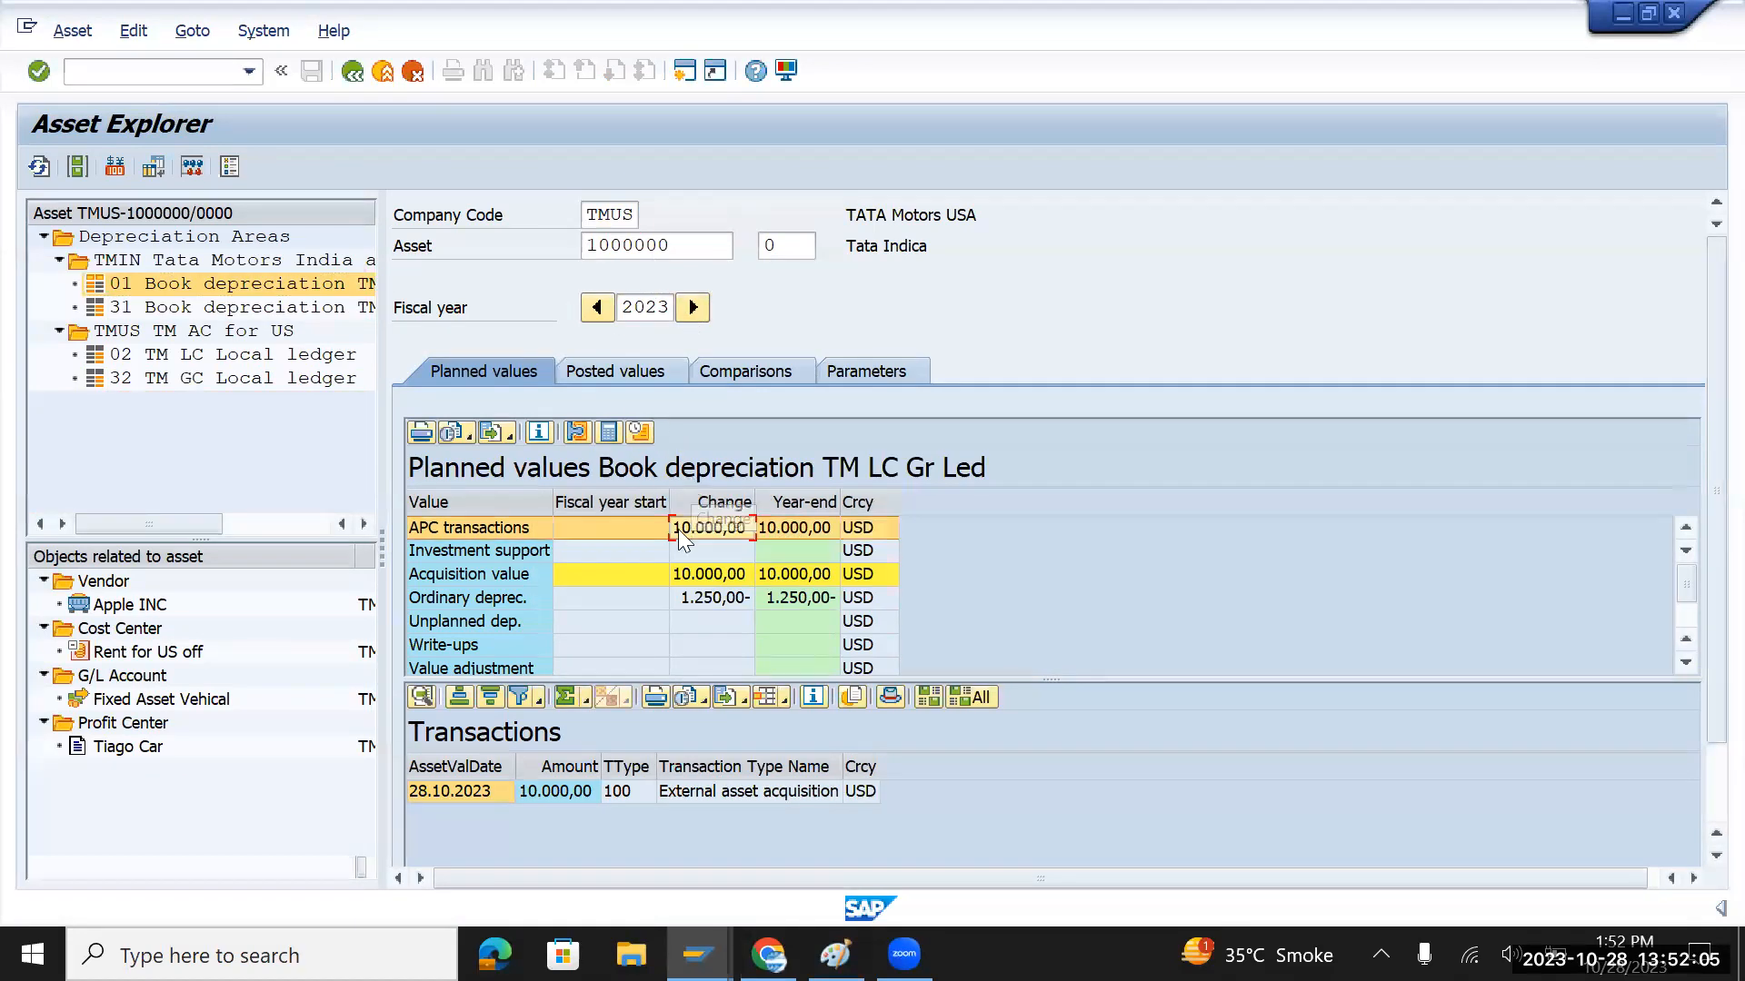
left_click(705, 598)
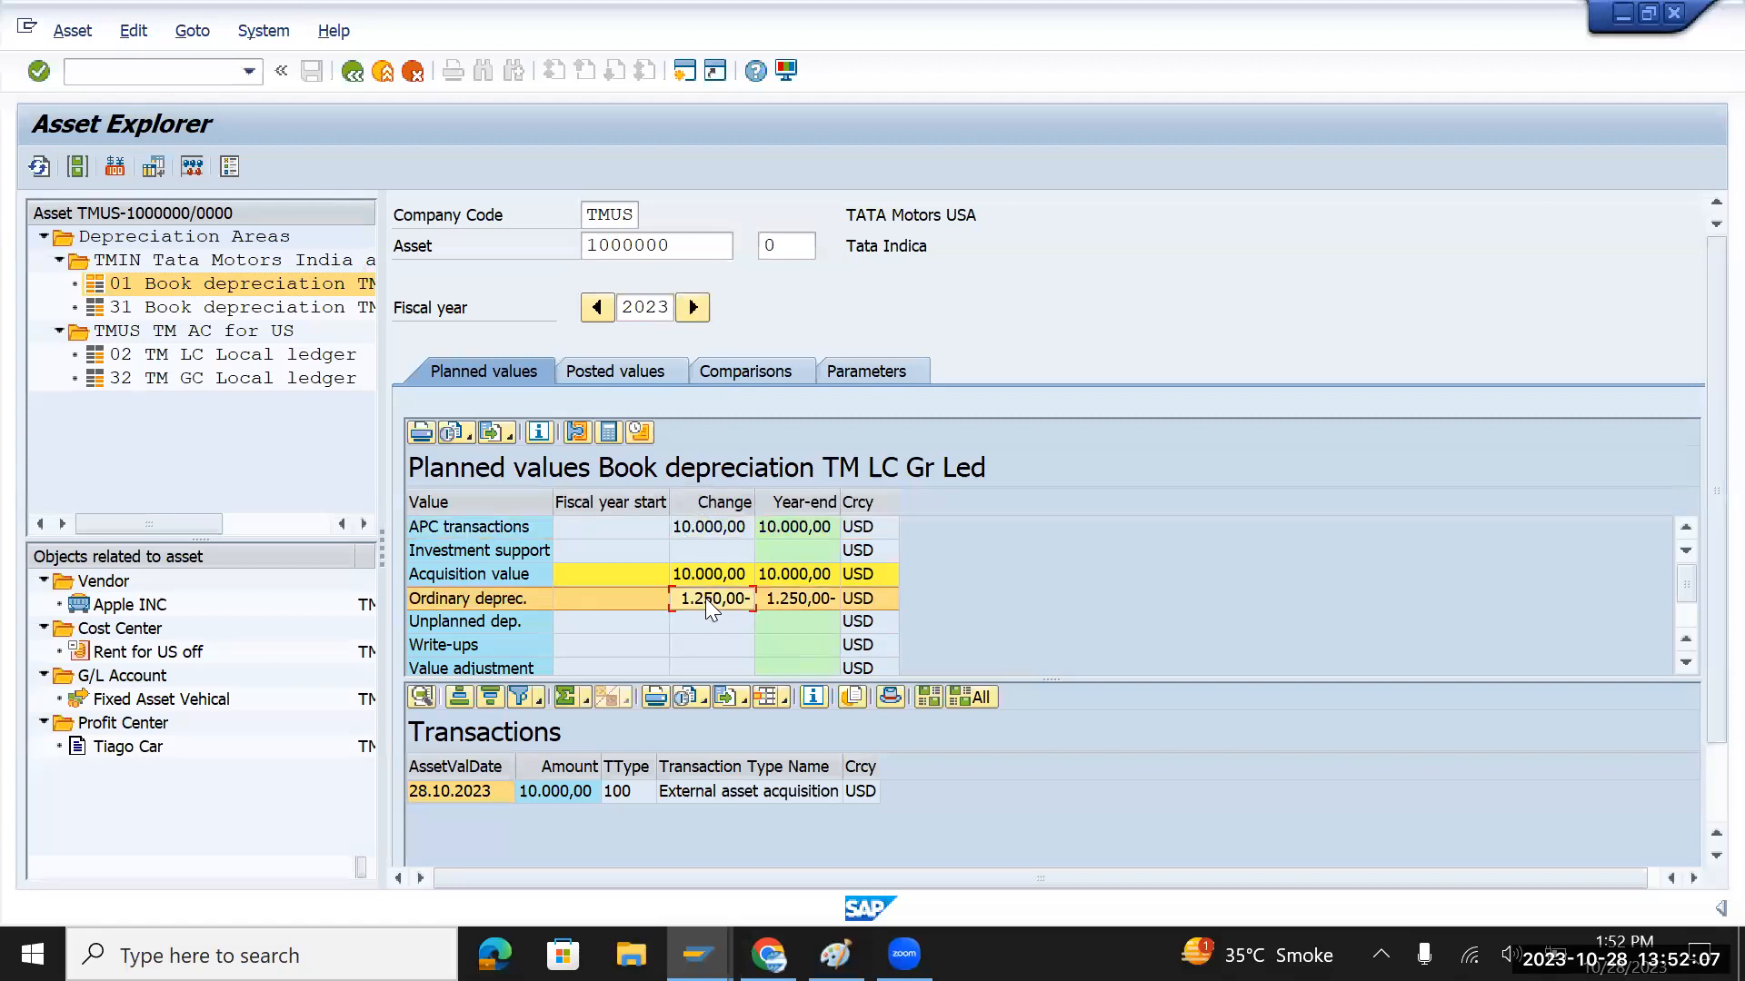
left_click(854, 505)
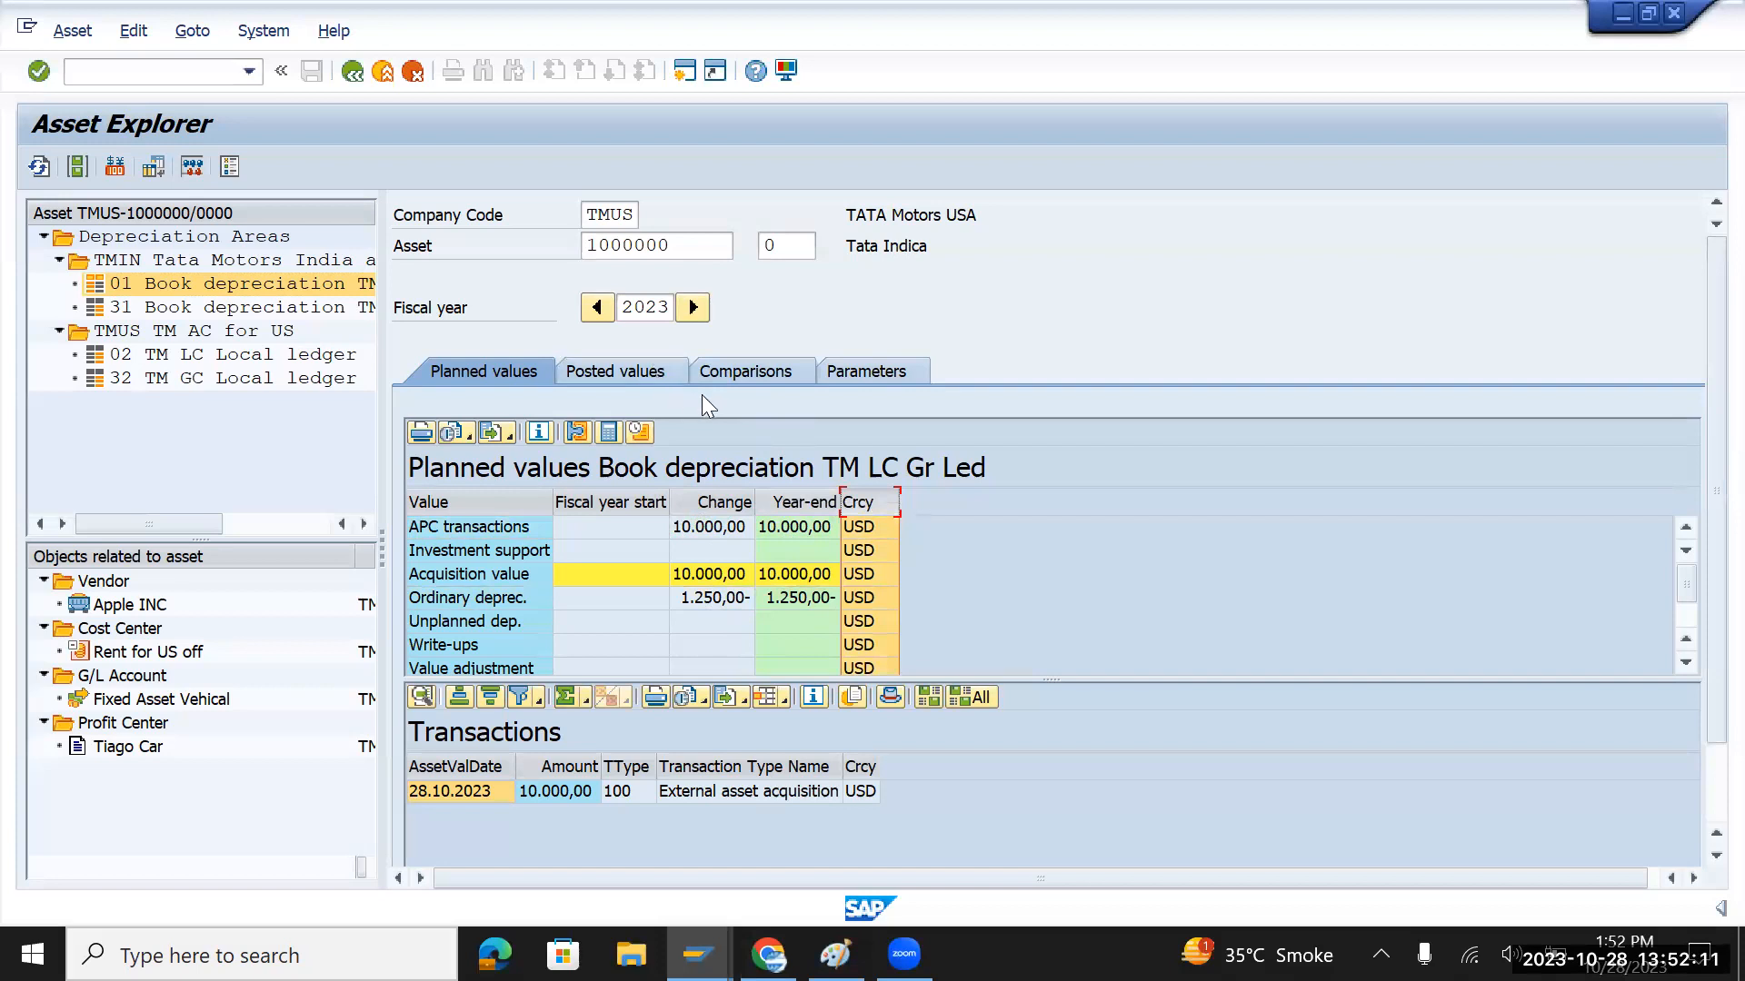
Review depreciation area 01's year-by-year ordinary depreciation in the 2023 to 2028 comparison
left_click(729, 367)
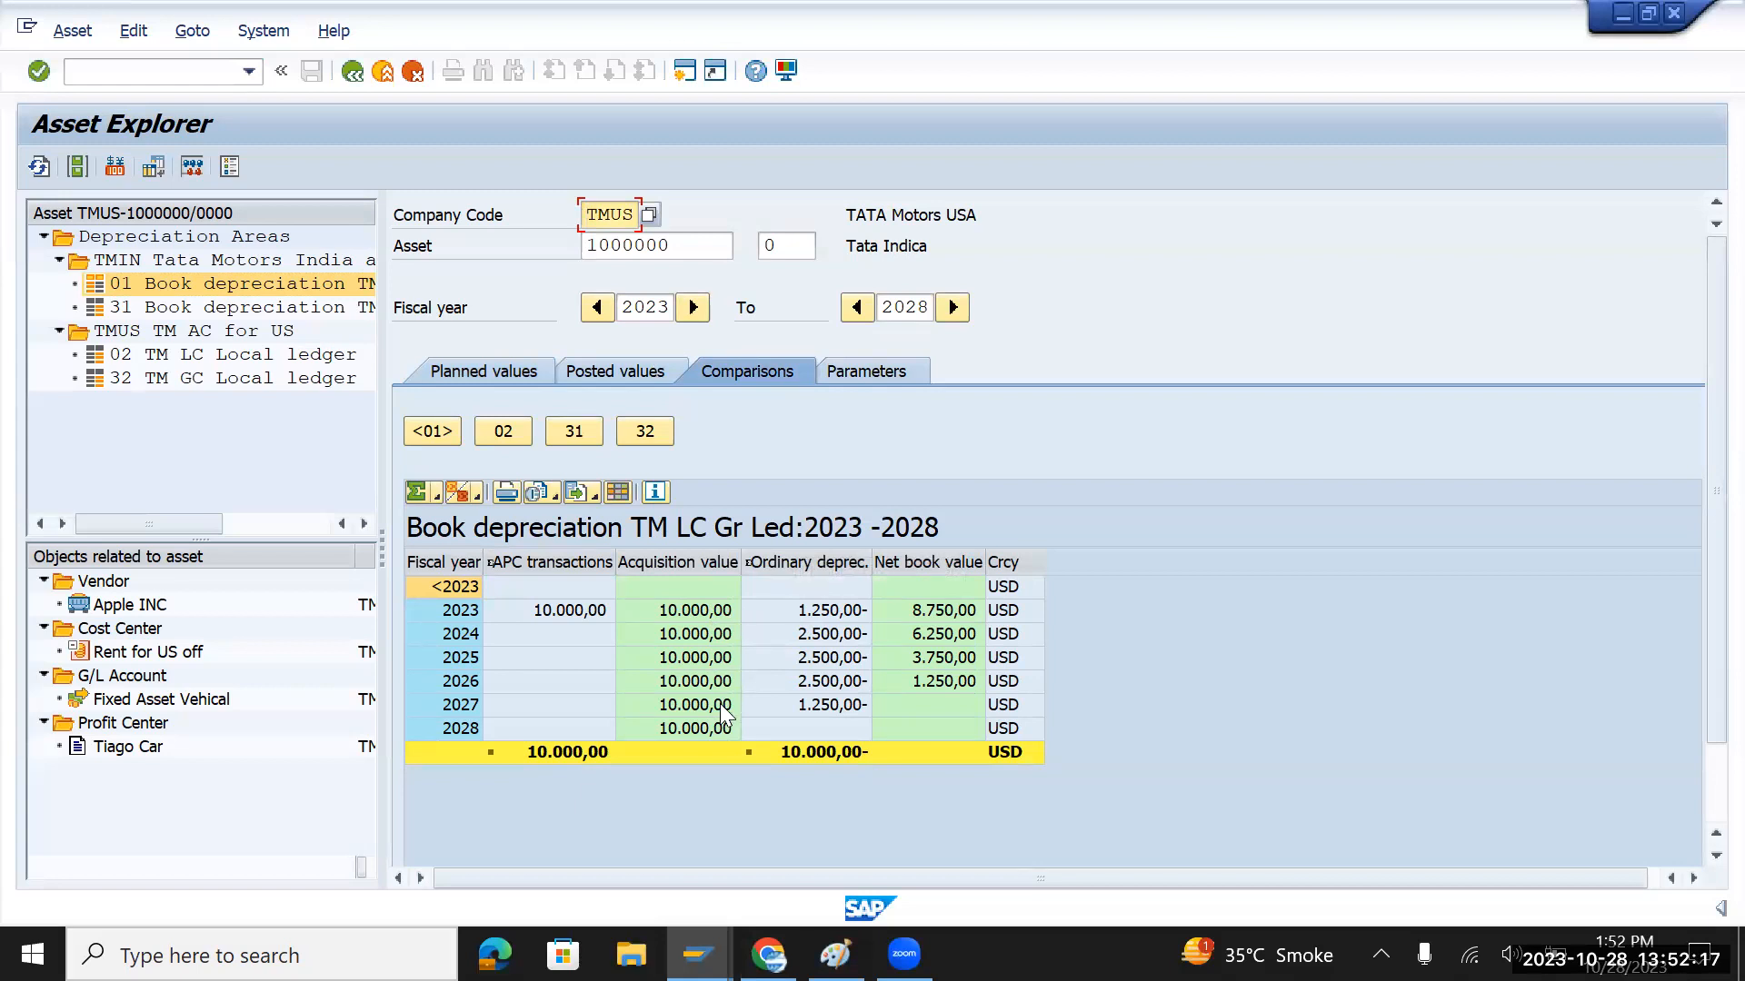
left_click(812, 615)
left_click(815, 640)
left_click(815, 660)
left_click(815, 682)
left_click(815, 701)
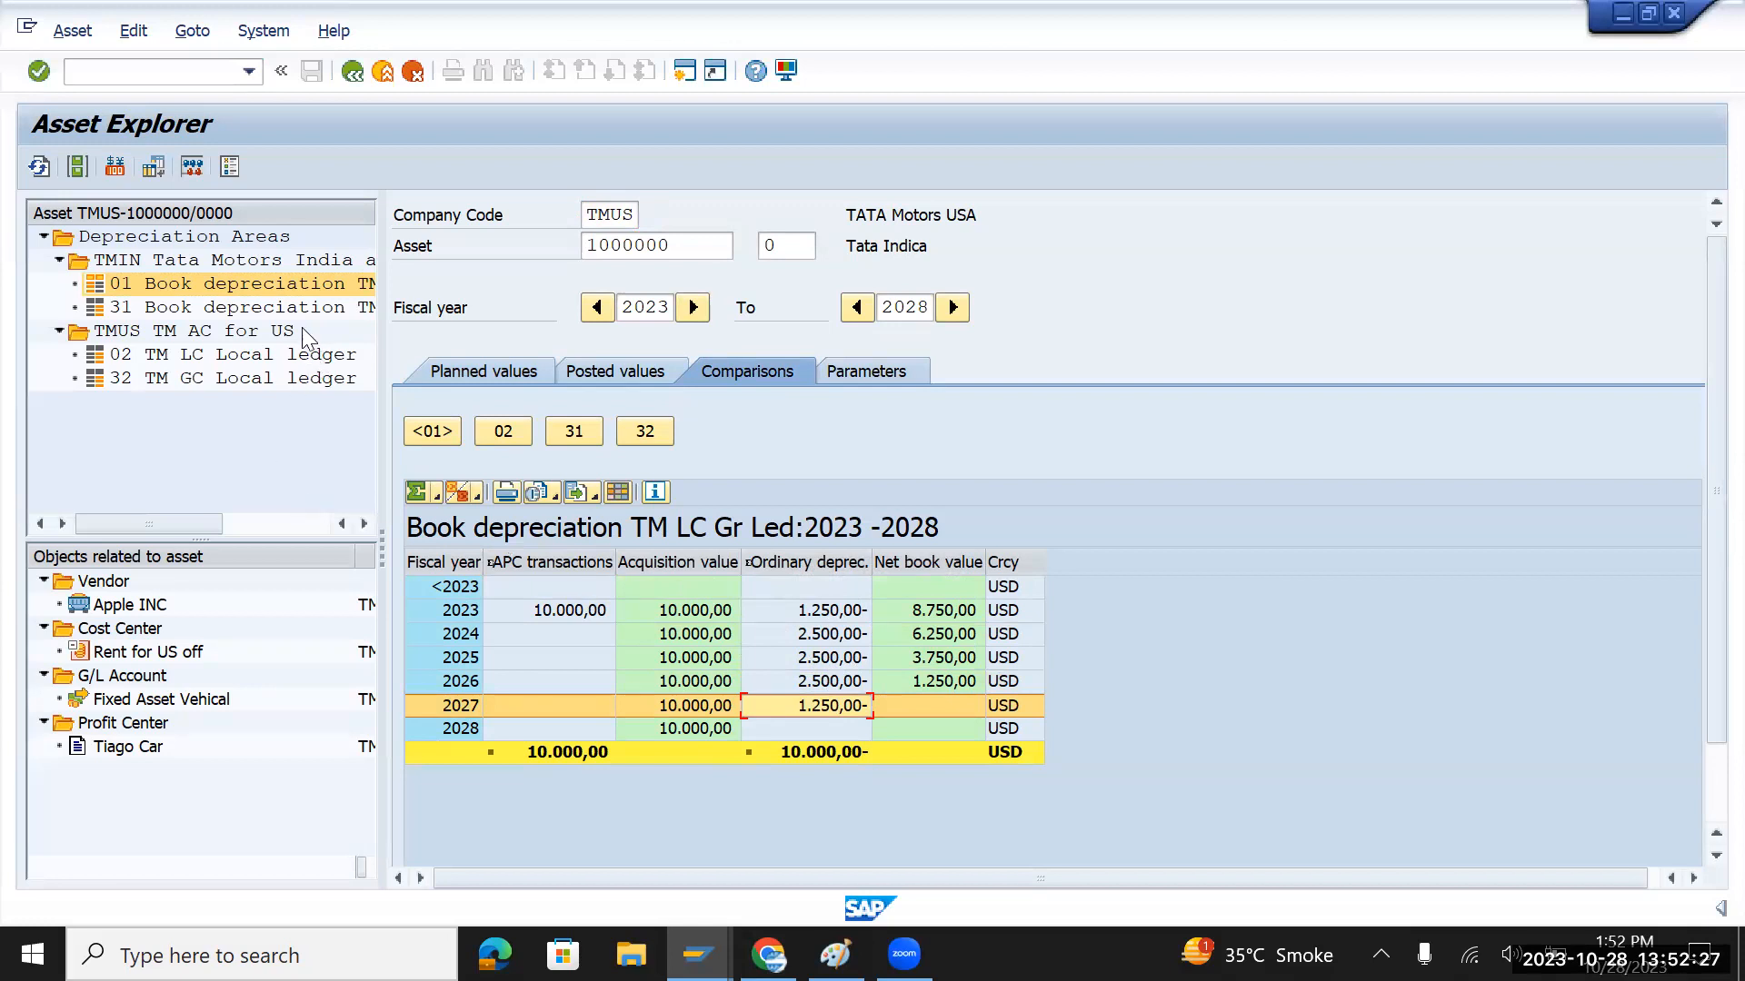
Compare the 2023 to 2028 values and currencies of depreciation areas 31, 02 and 32
left_click(283, 311)
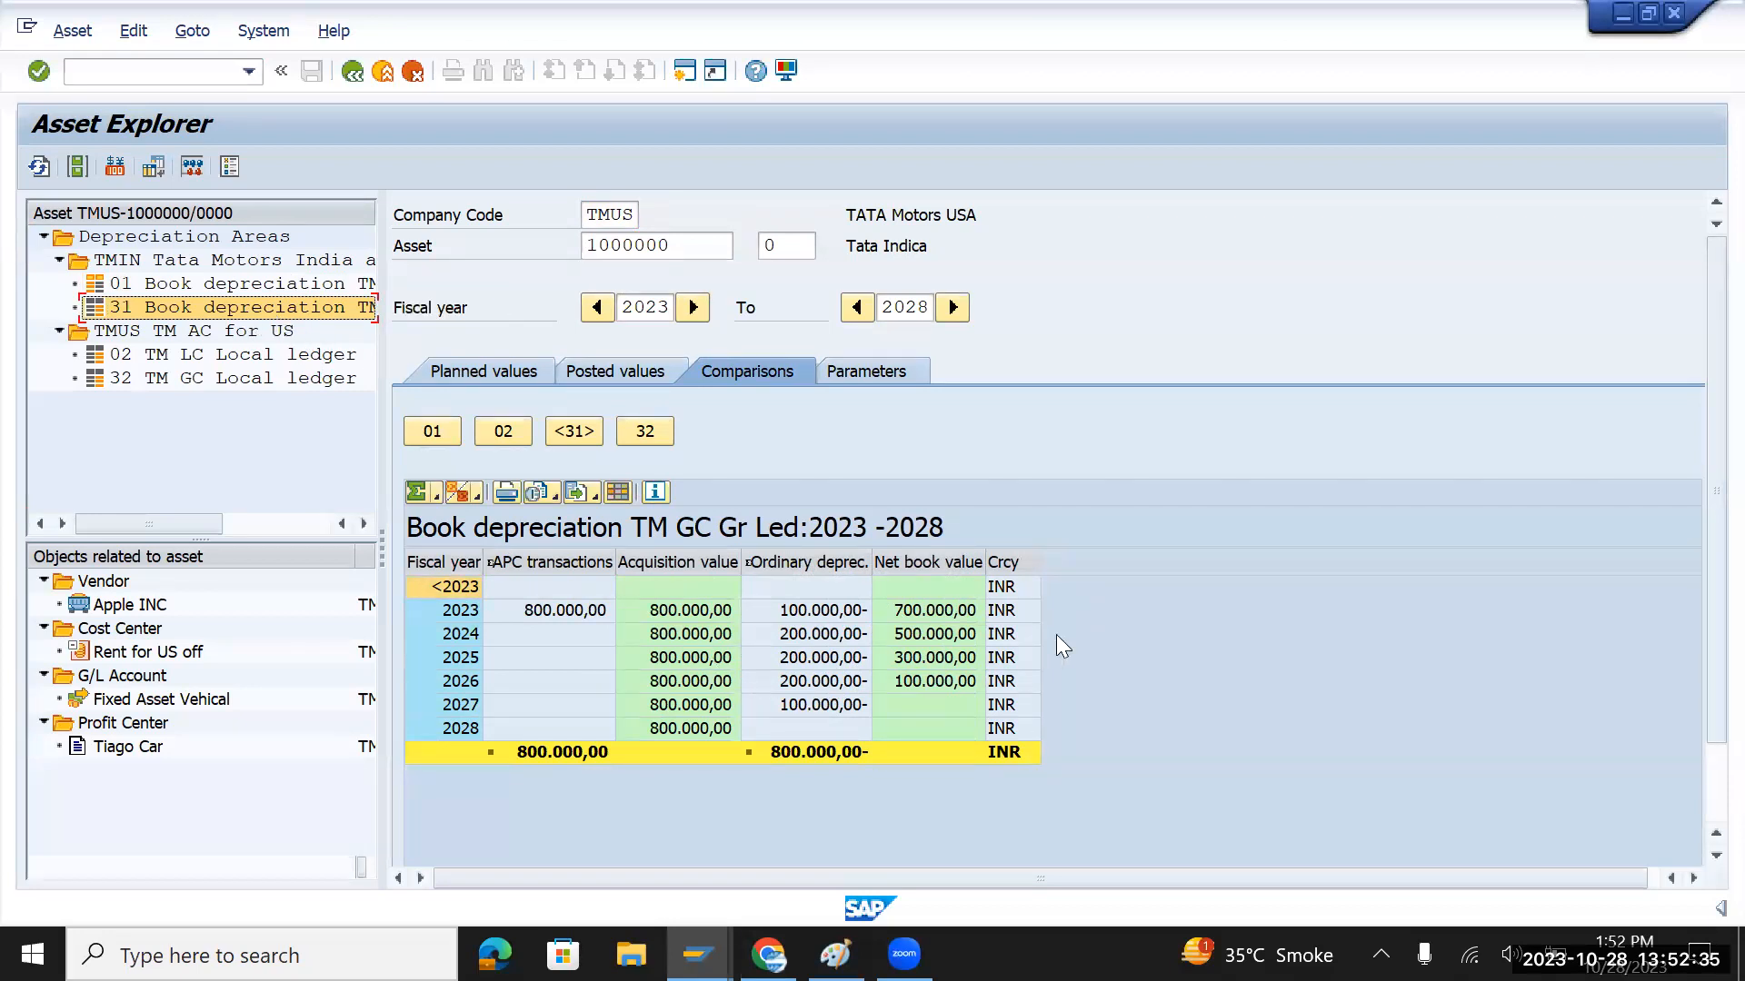
left_click(1013, 565)
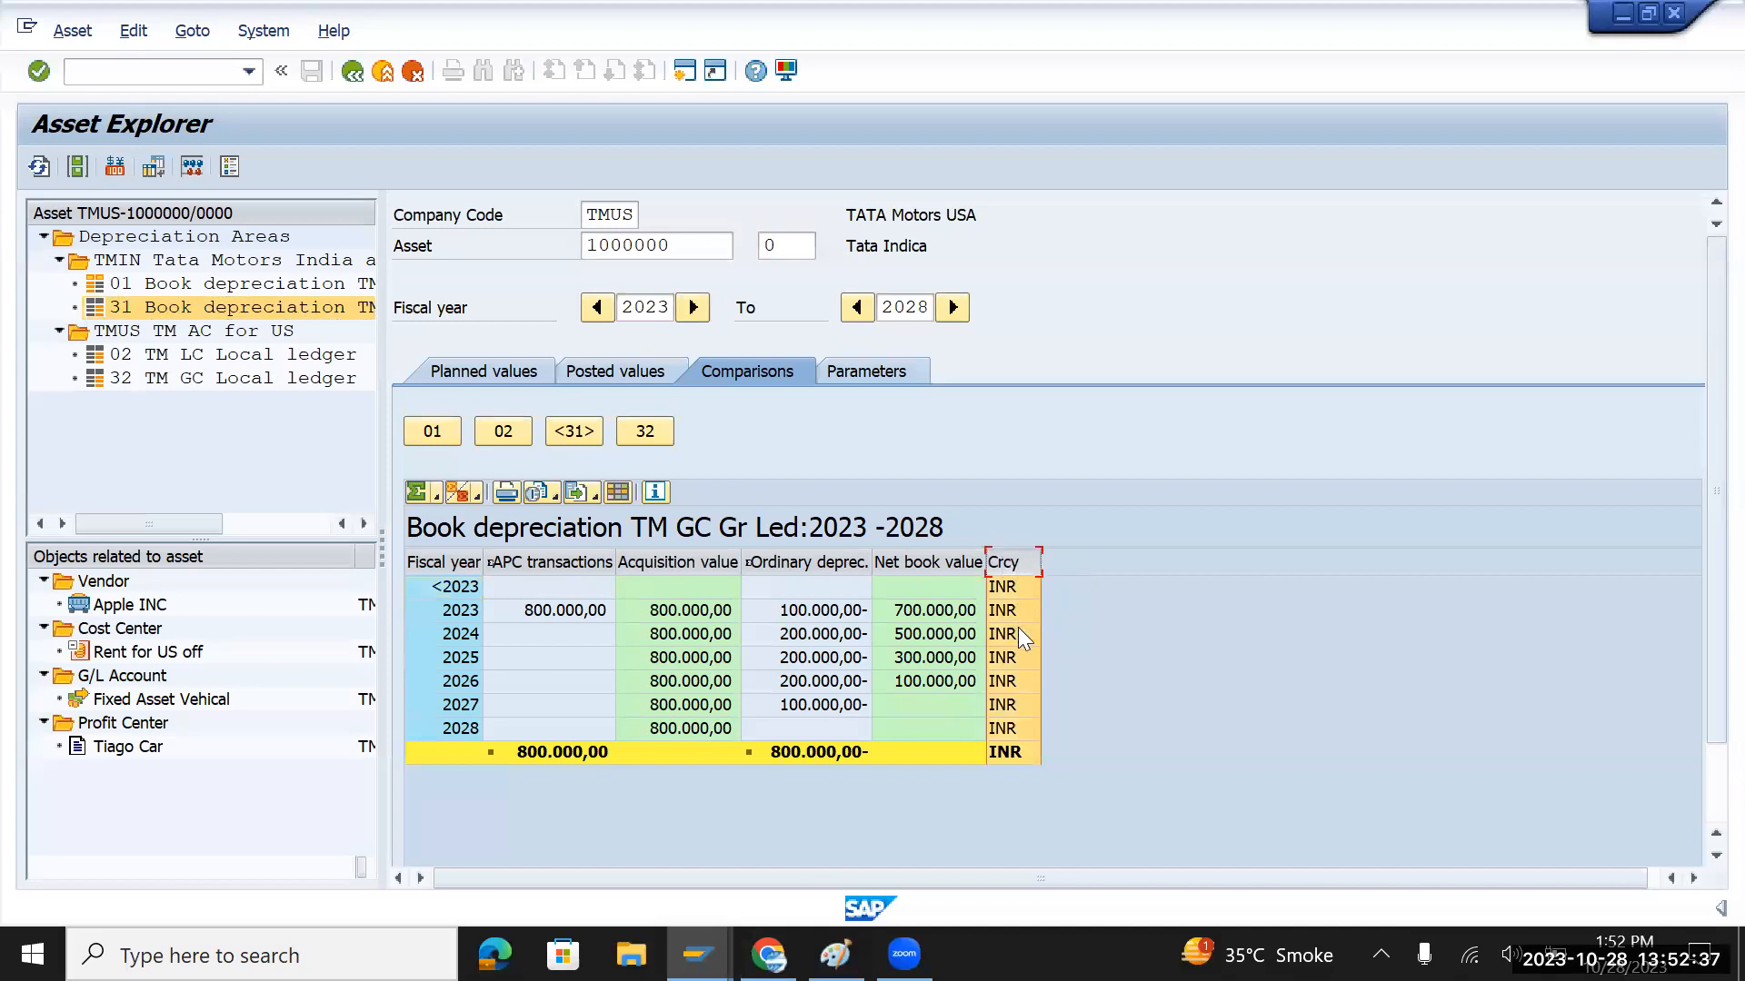
left_click(234, 354)
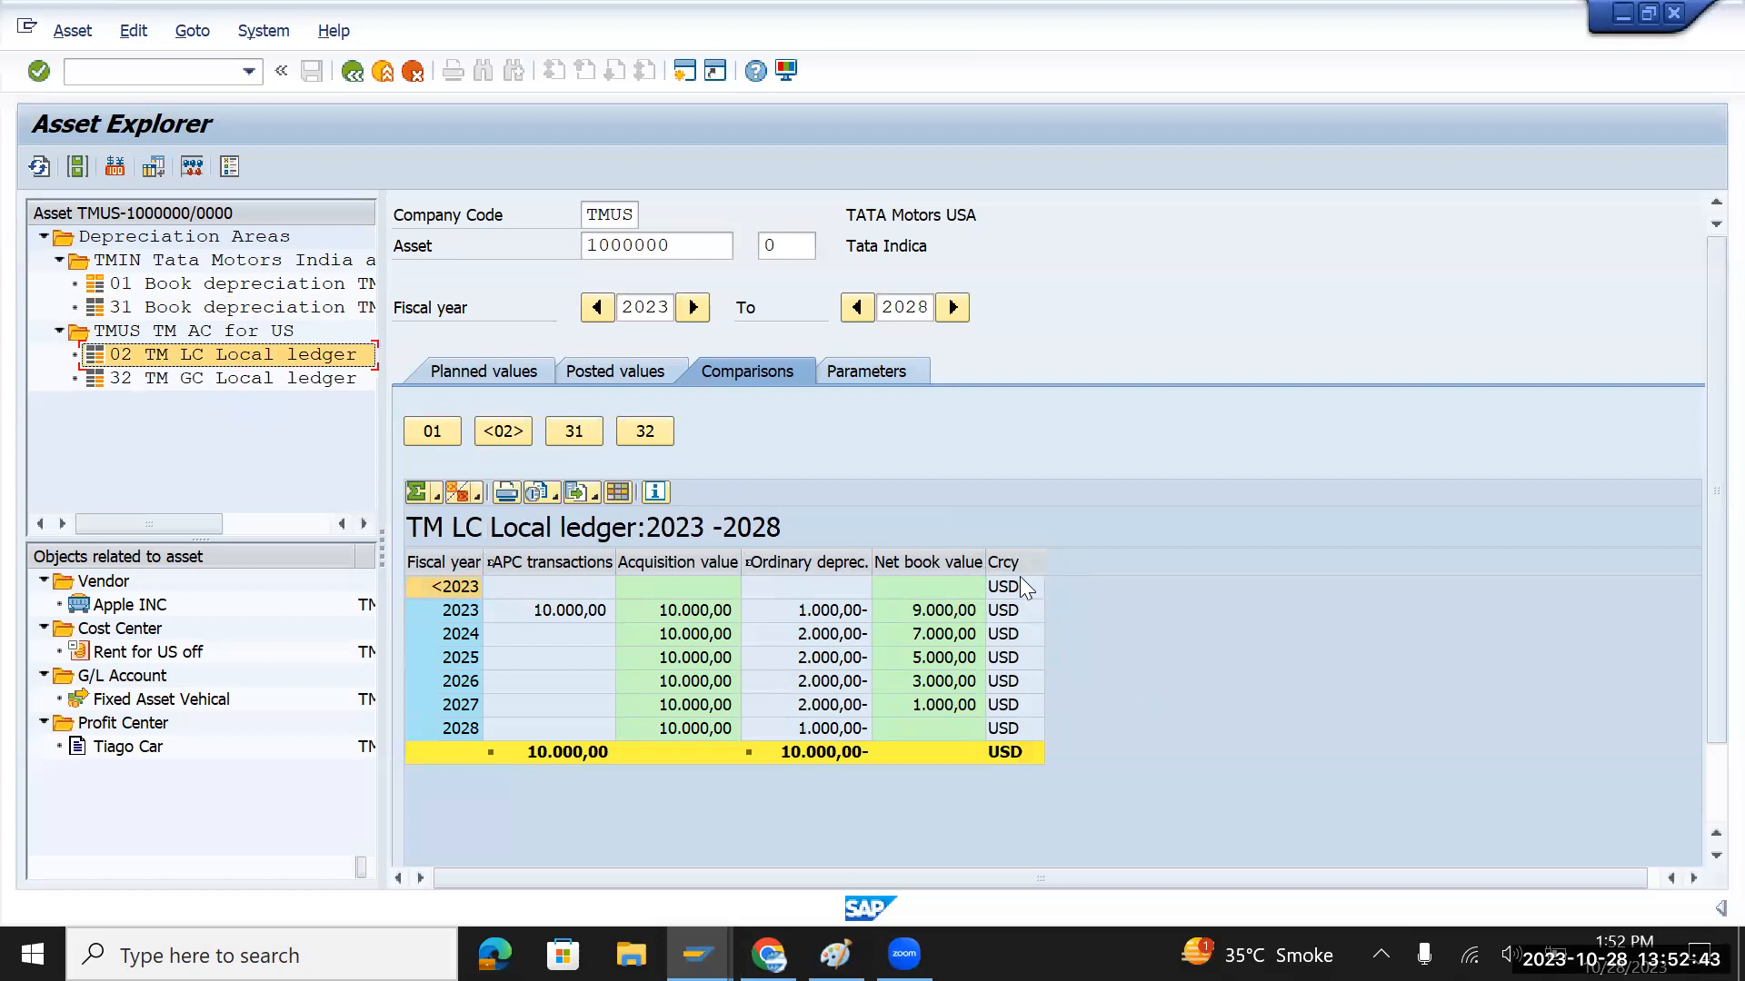
left_click(306, 381)
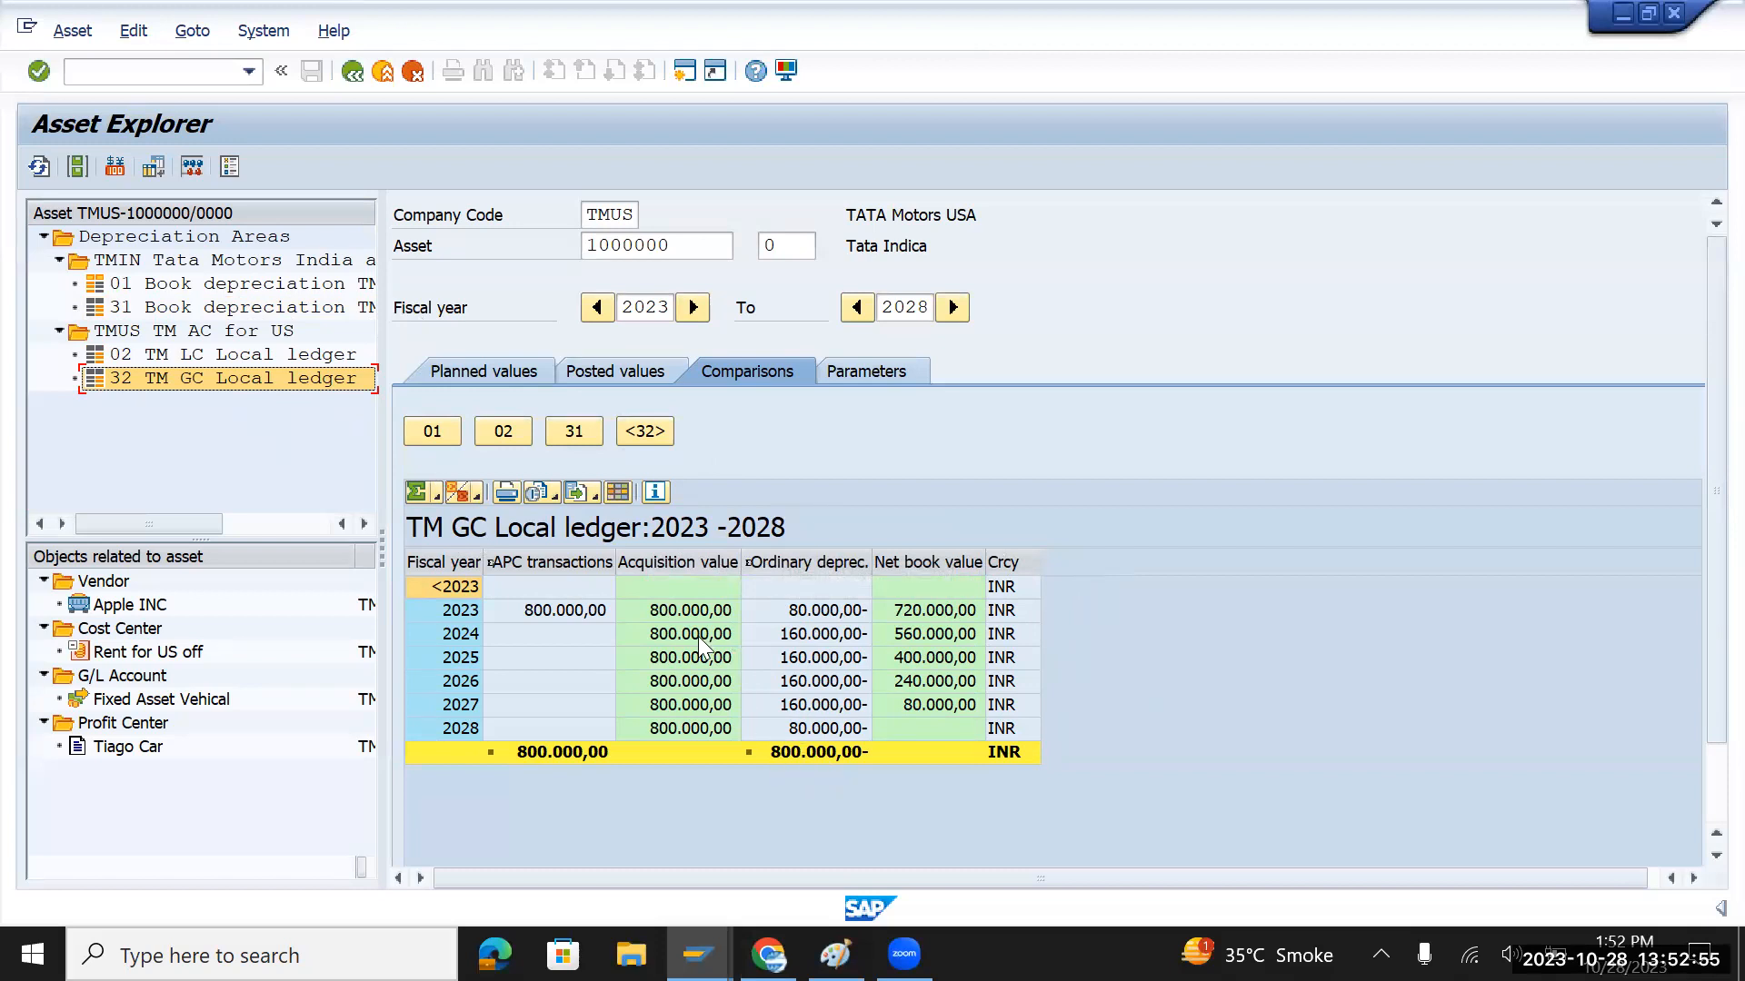
left_click(156, 74)
type("/n")
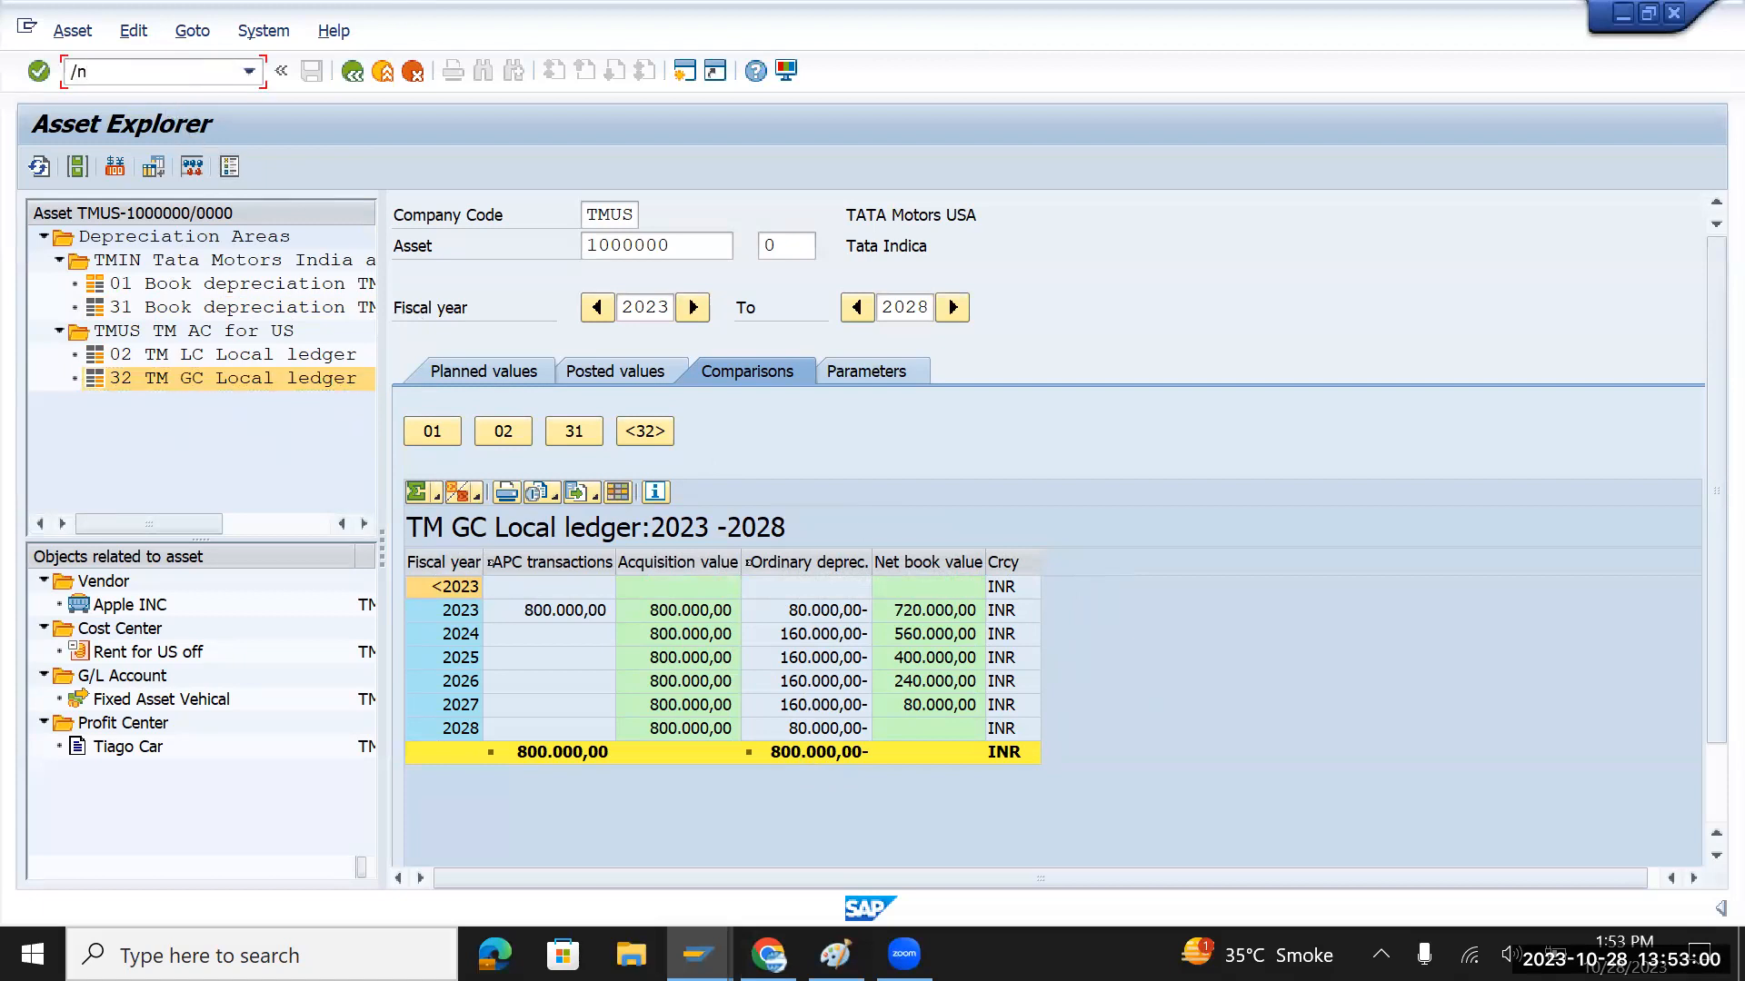
key("Return")
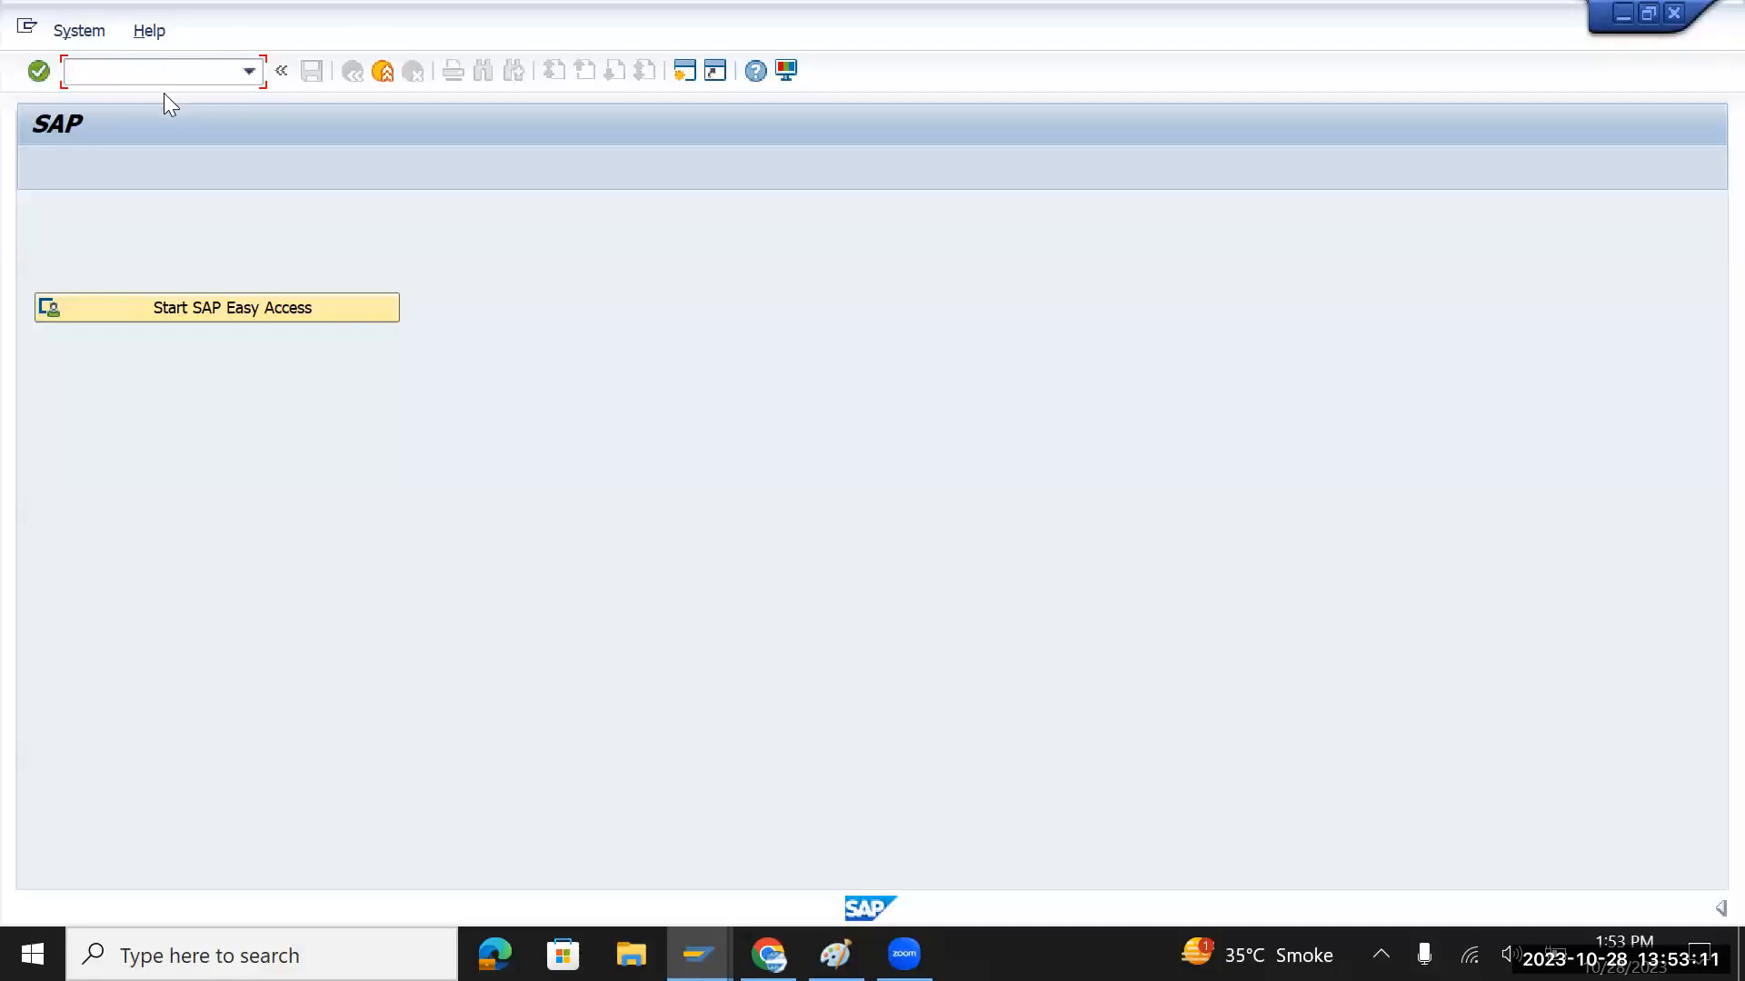
type("/nfb03")
key("Return")
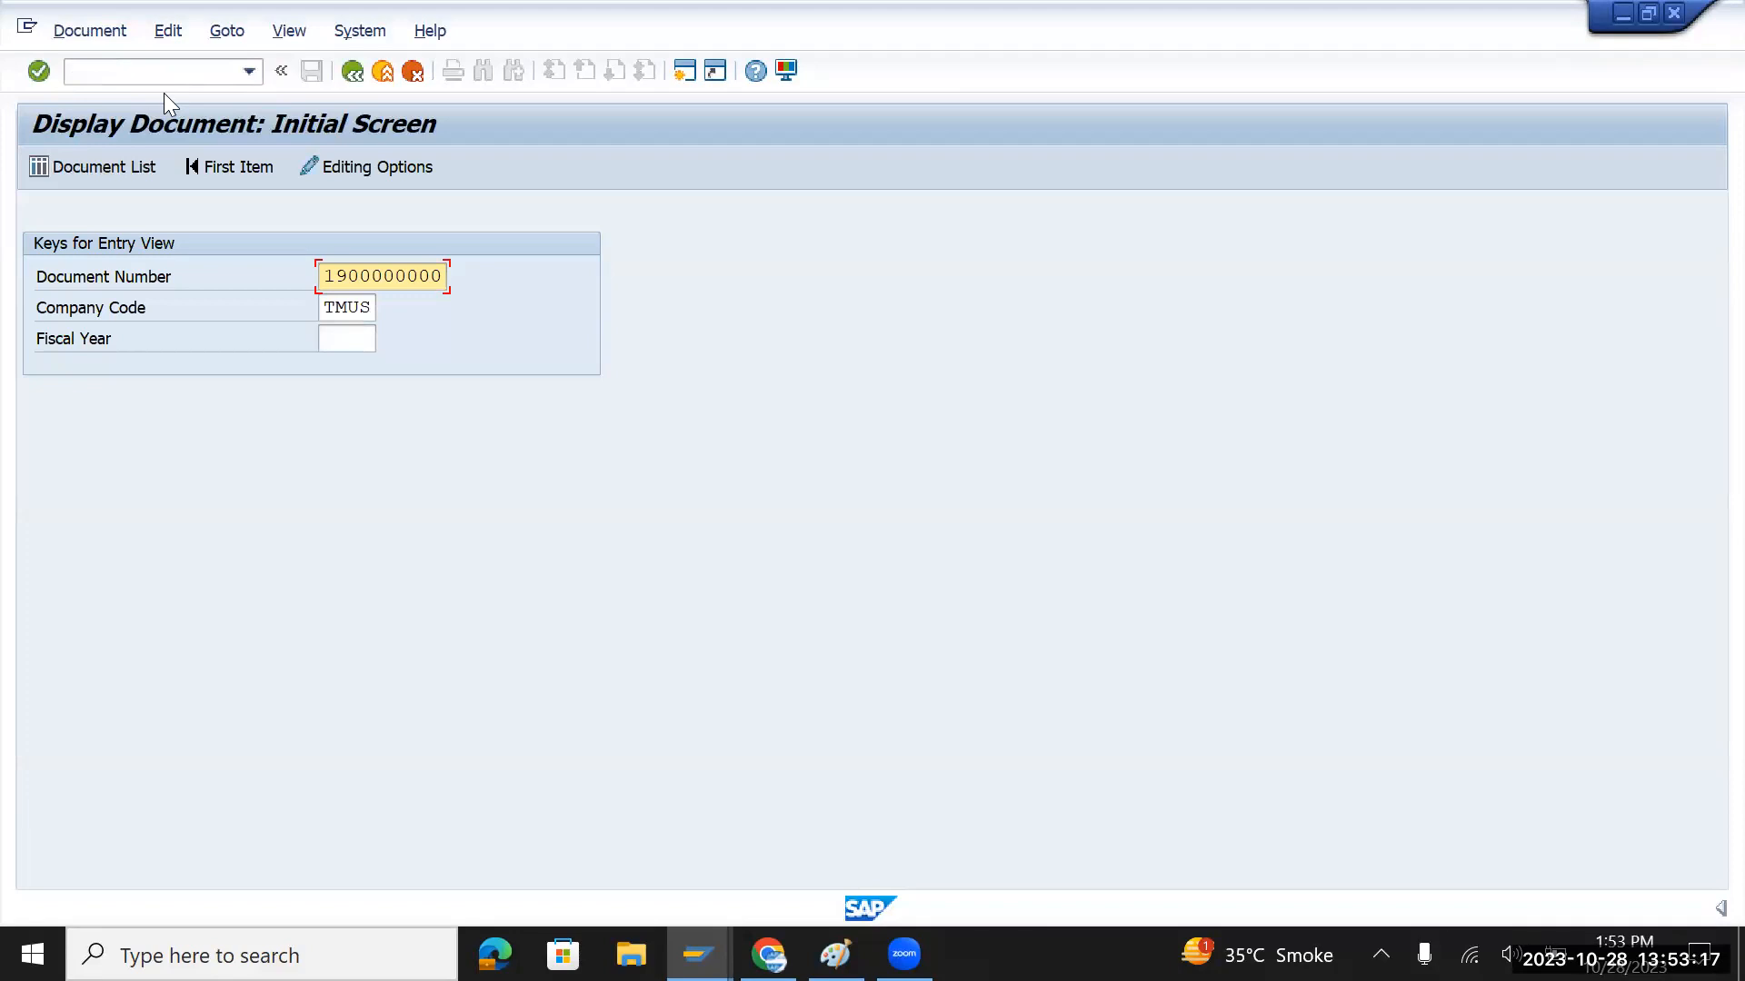
key("Tab")
key("Tab")
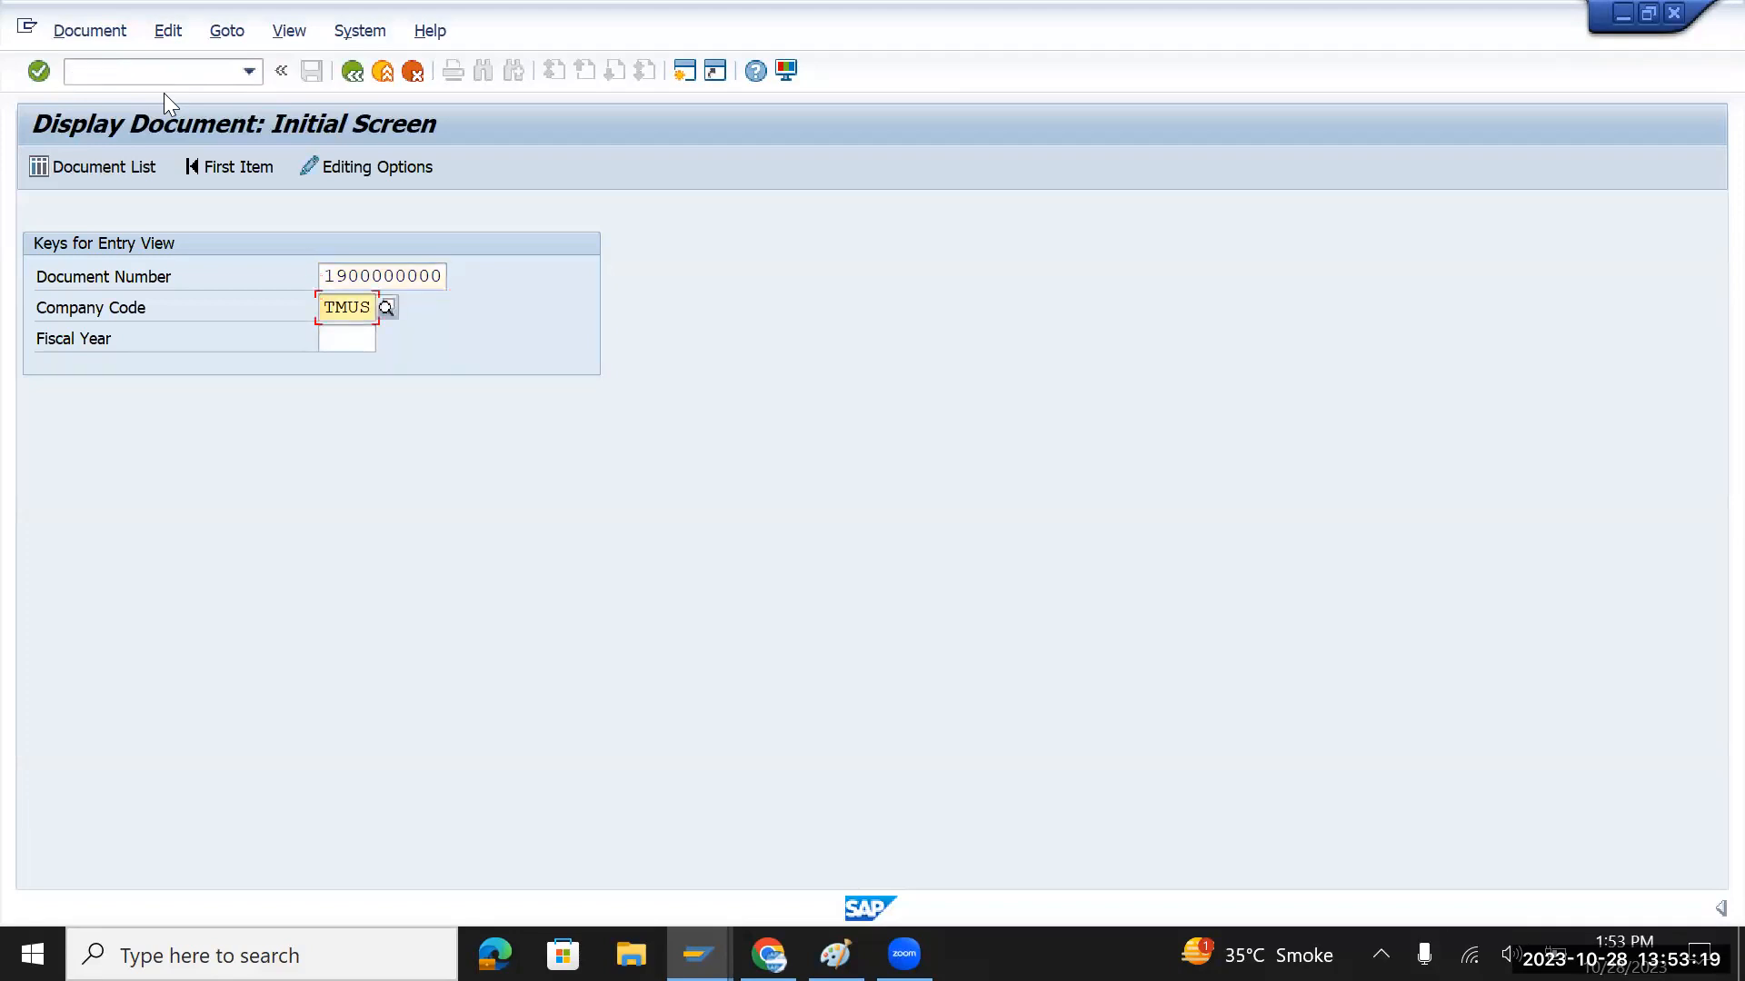
type("2023")
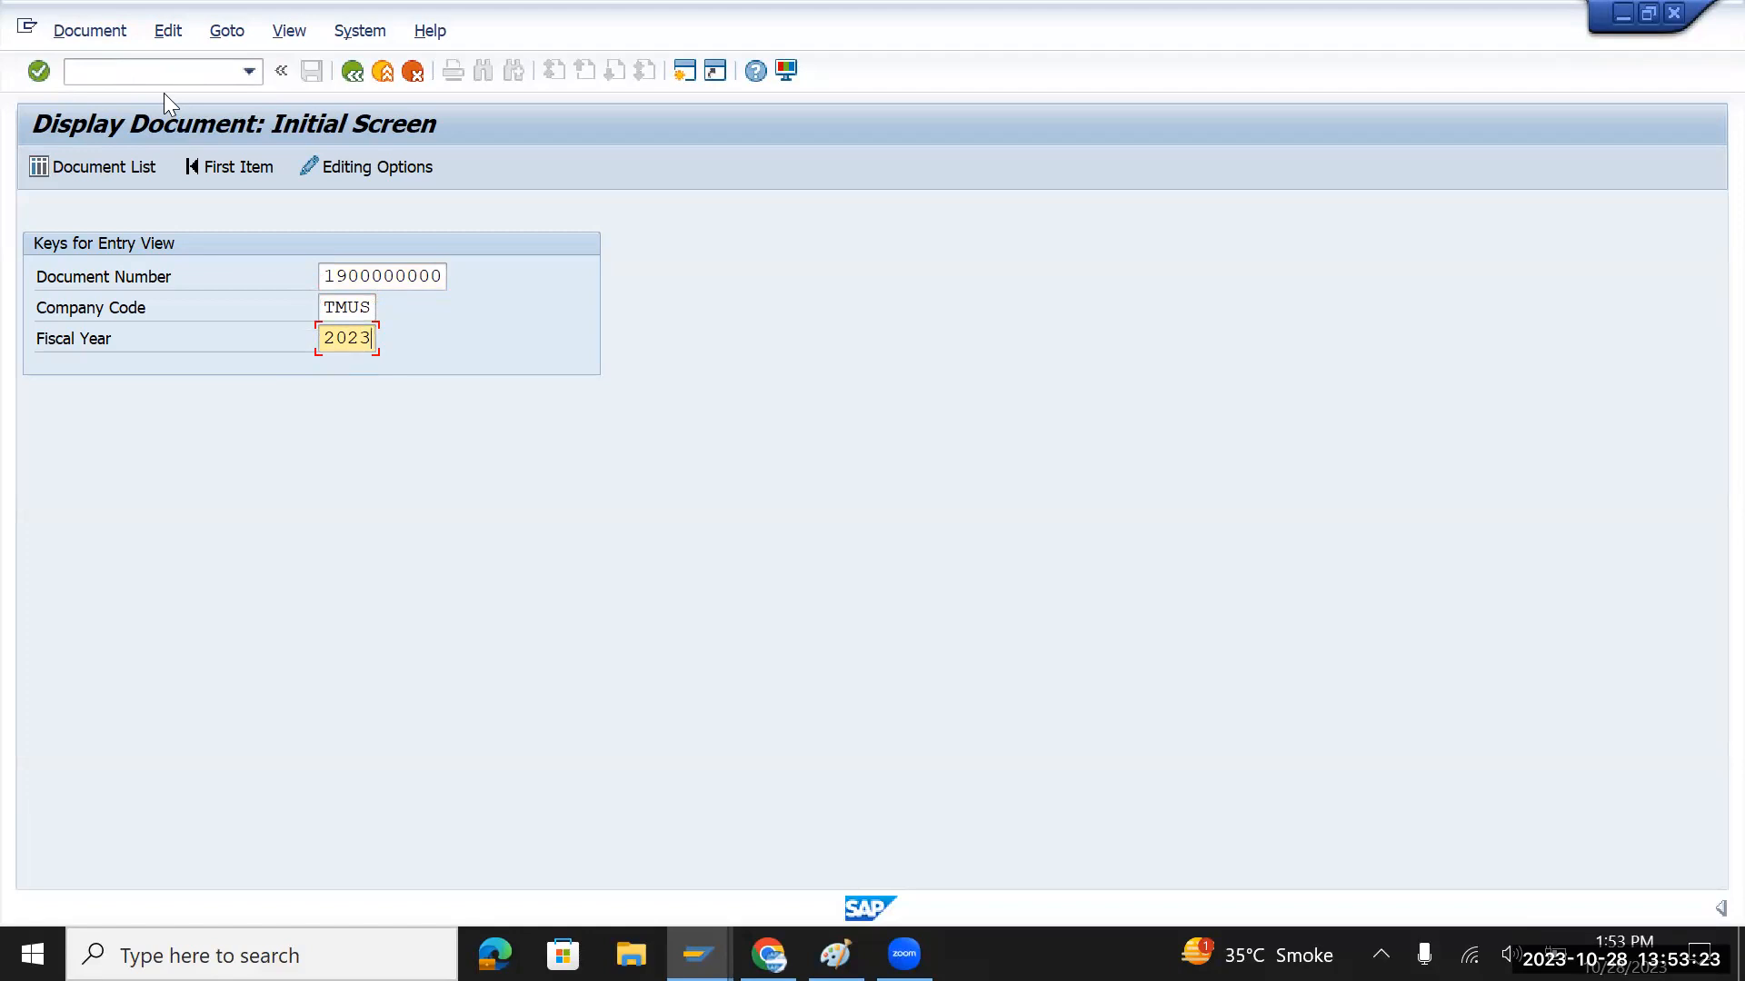
key("Return")
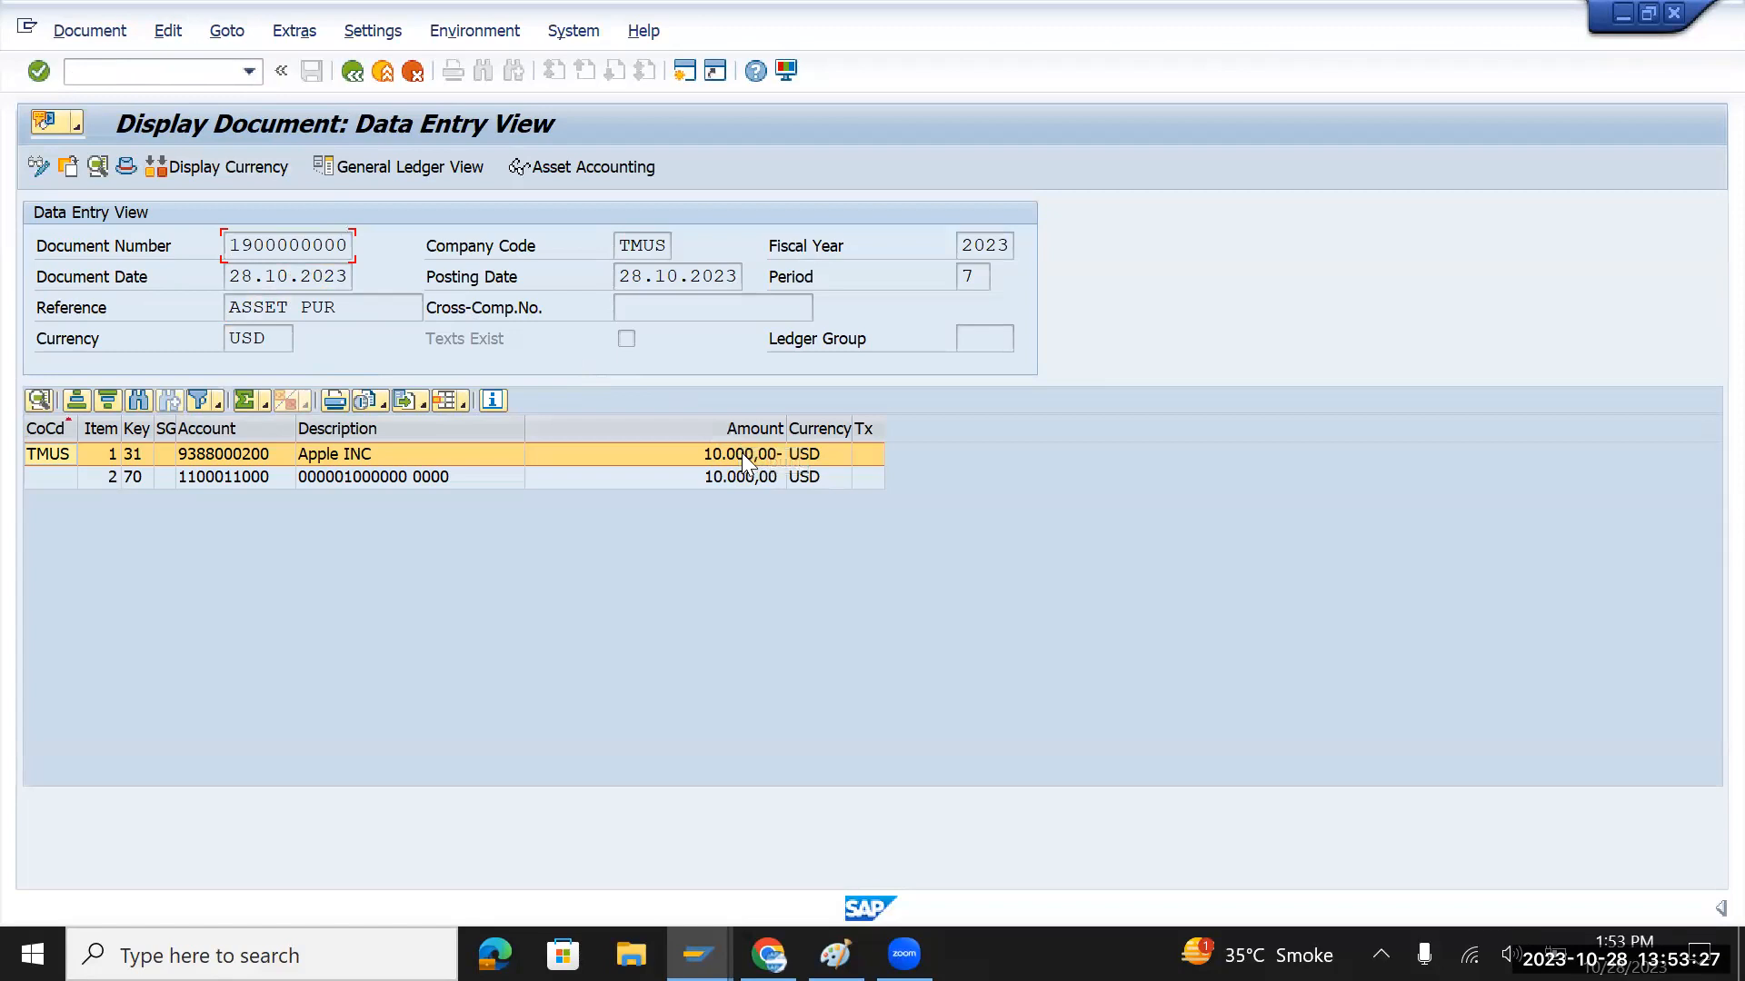
Examine the document's vendor and asset line items, posting date and posting period in the entry view
left_click(220, 454)
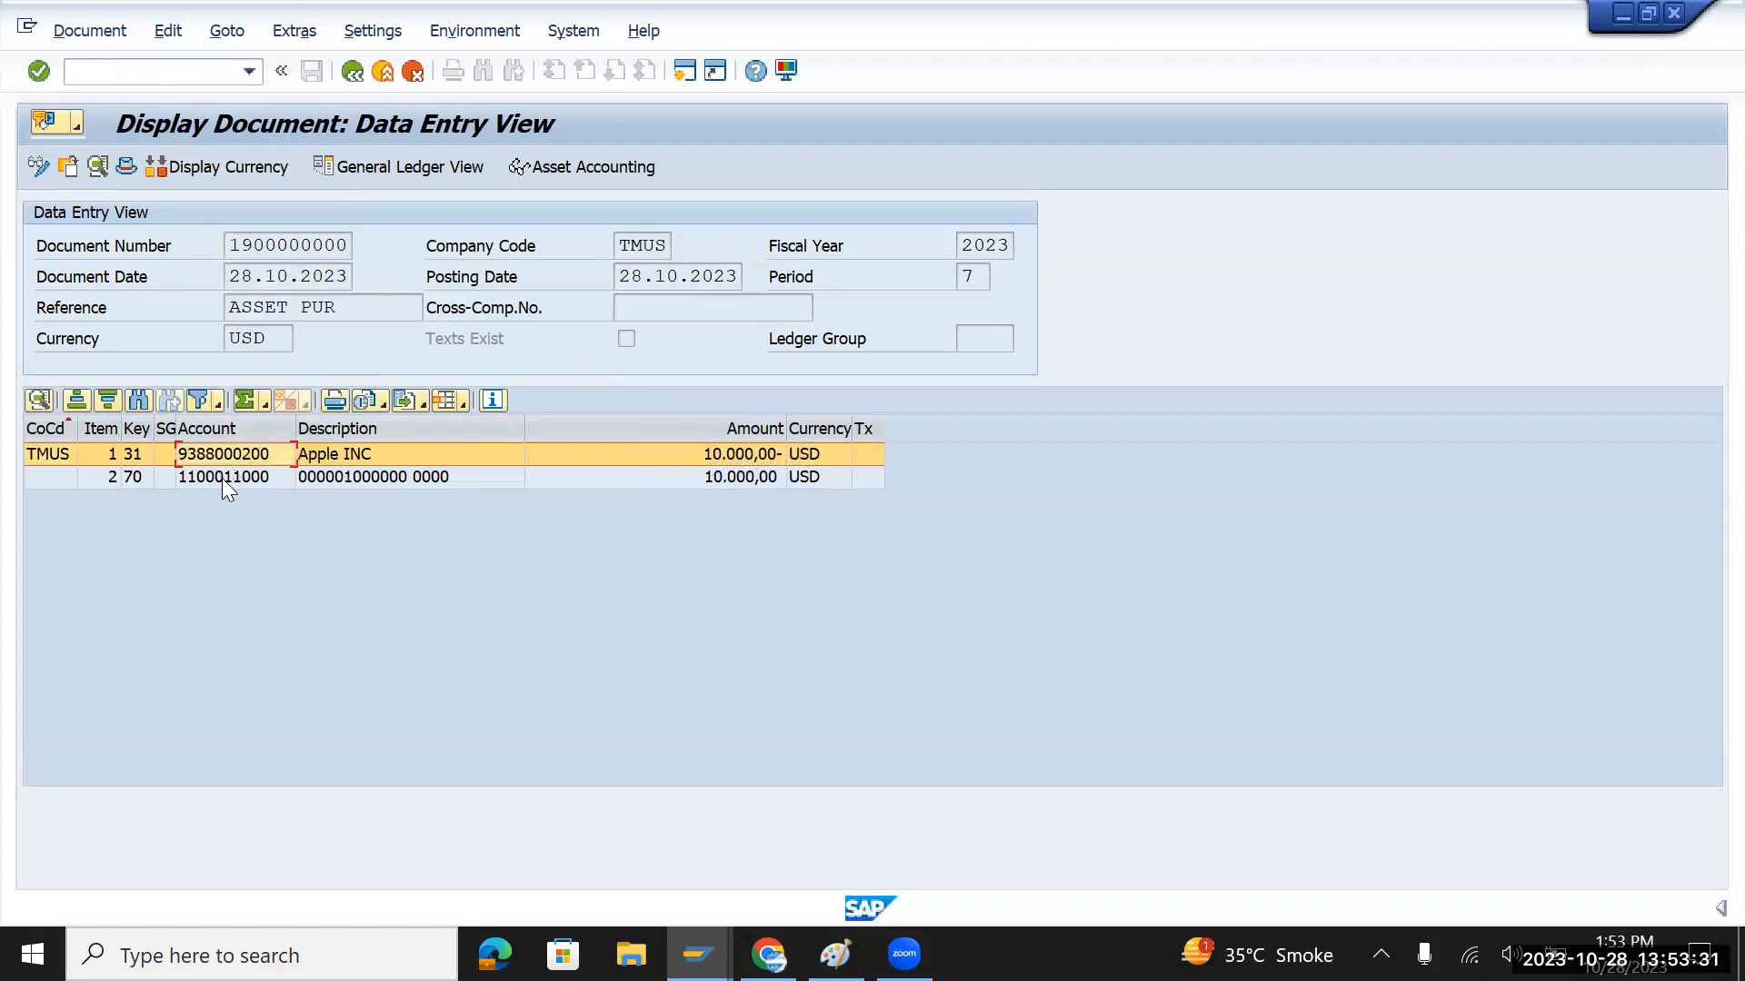
left_click(221, 478)
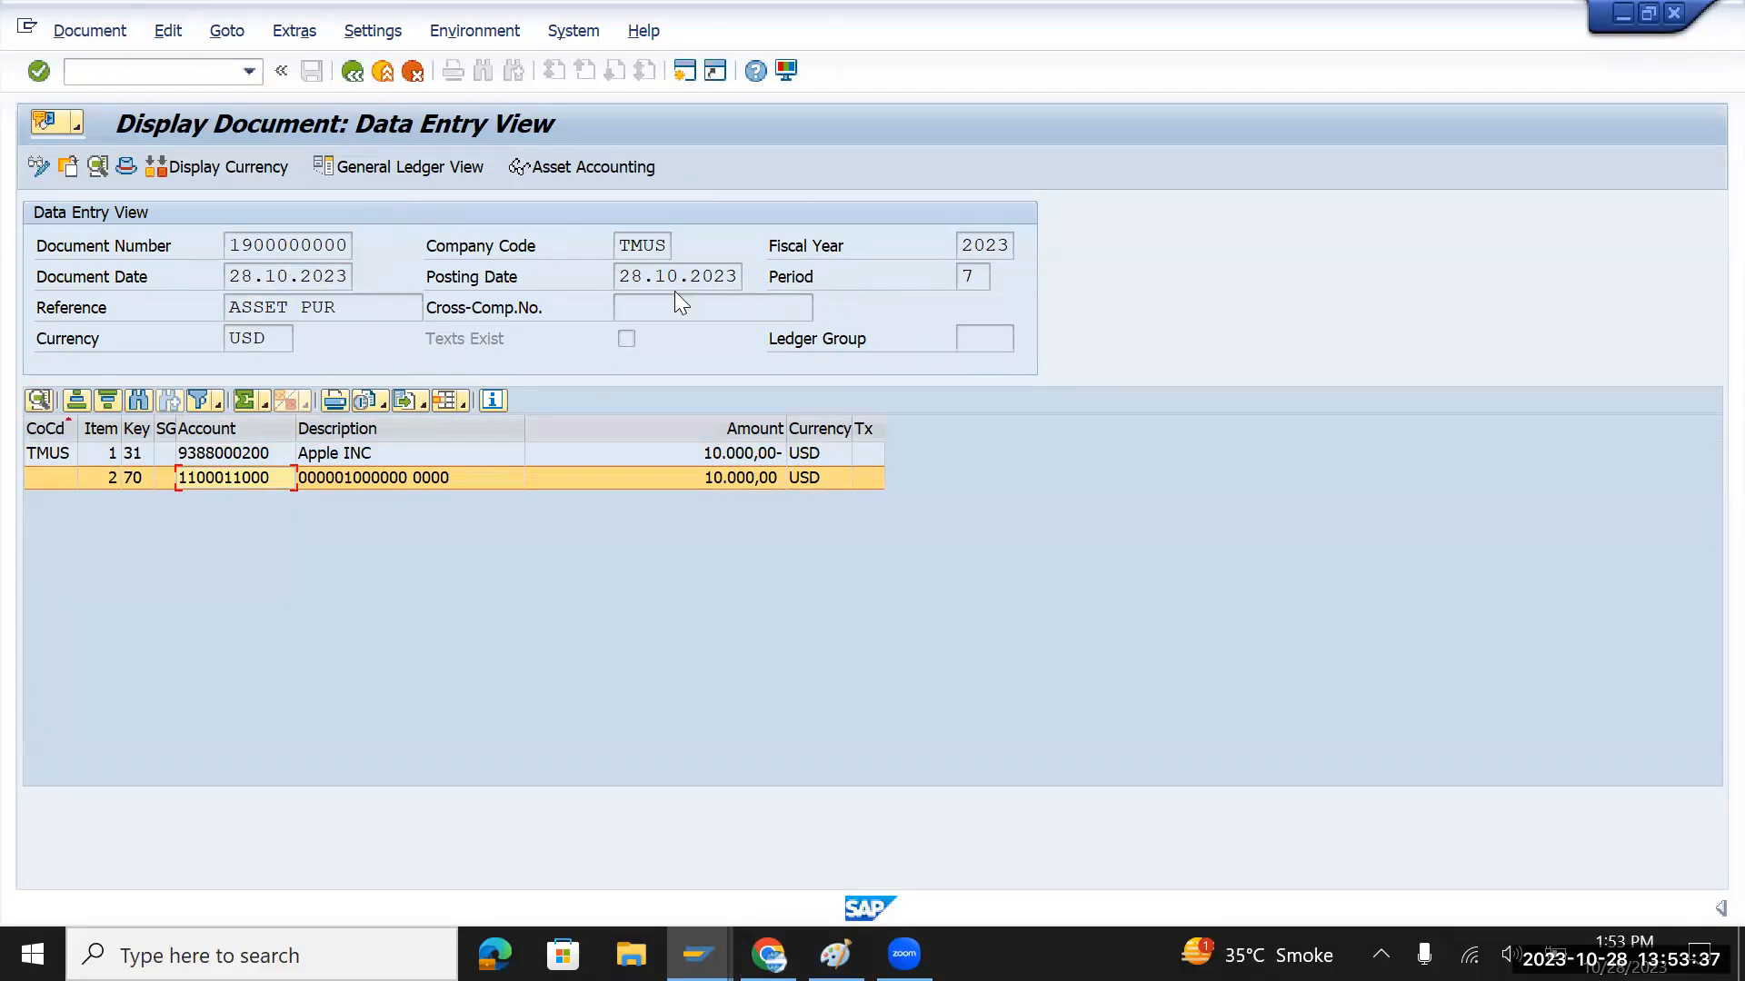
left_click_drag(614, 277, 781, 273)
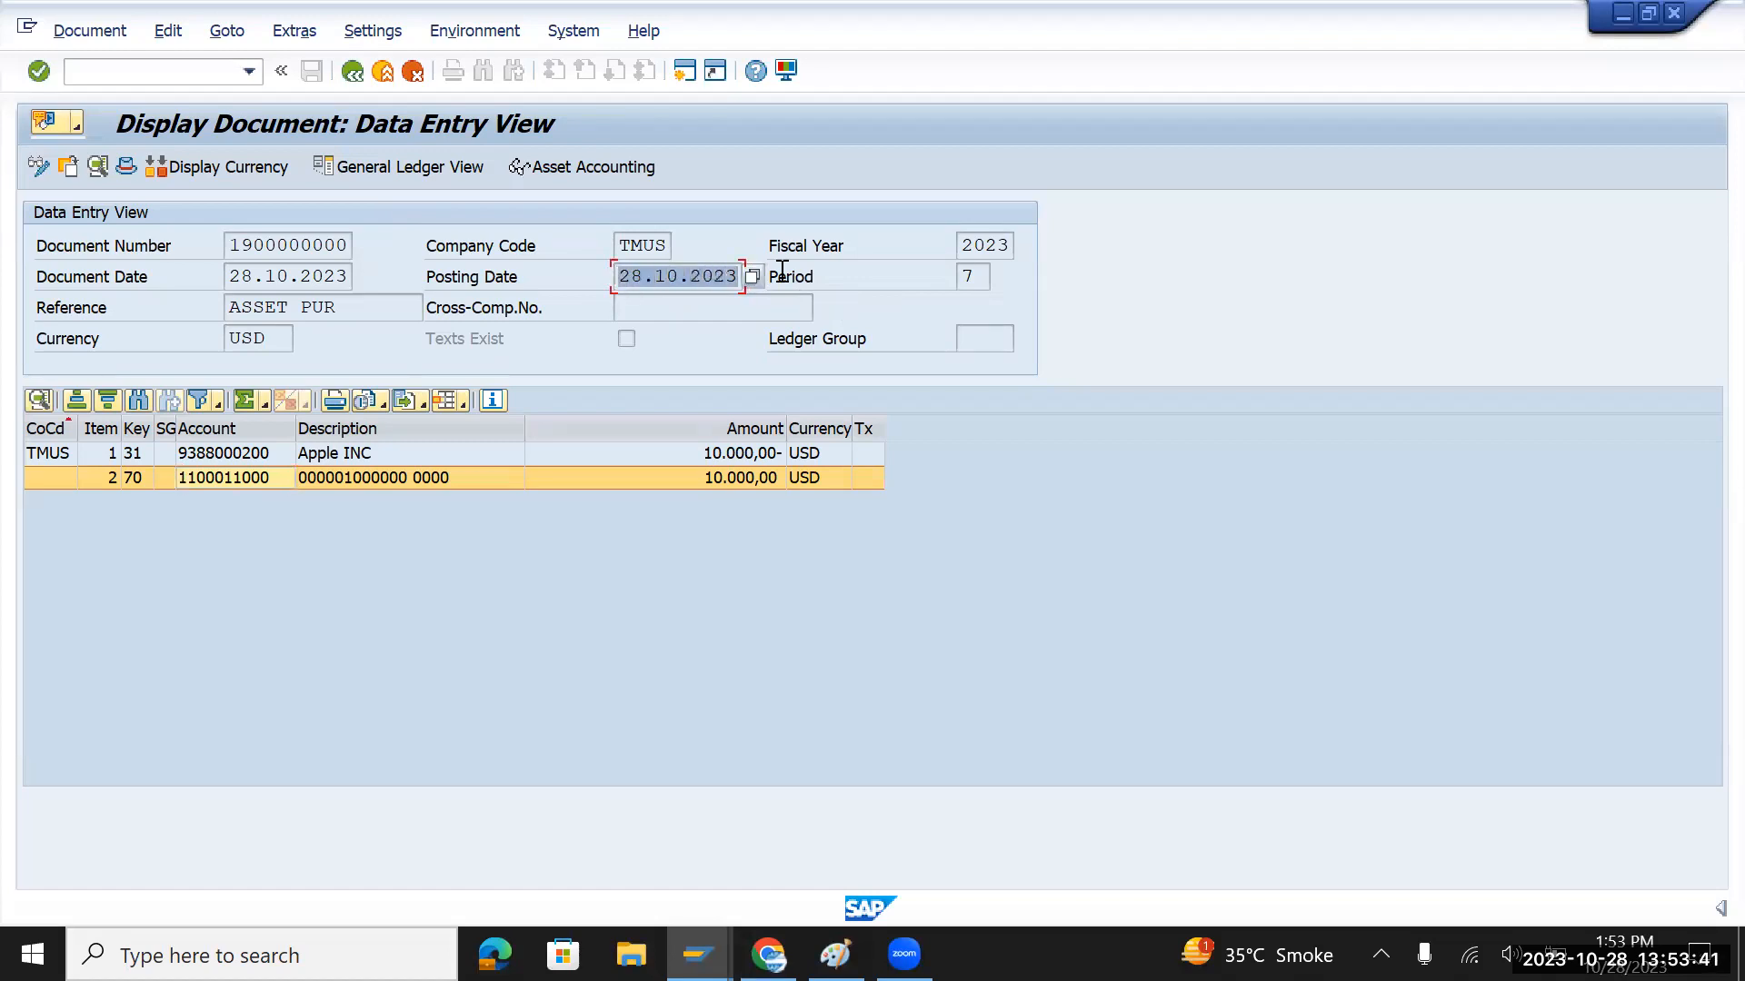
left_click(972, 279)
left_click_drag(973, 280, 943, 278)
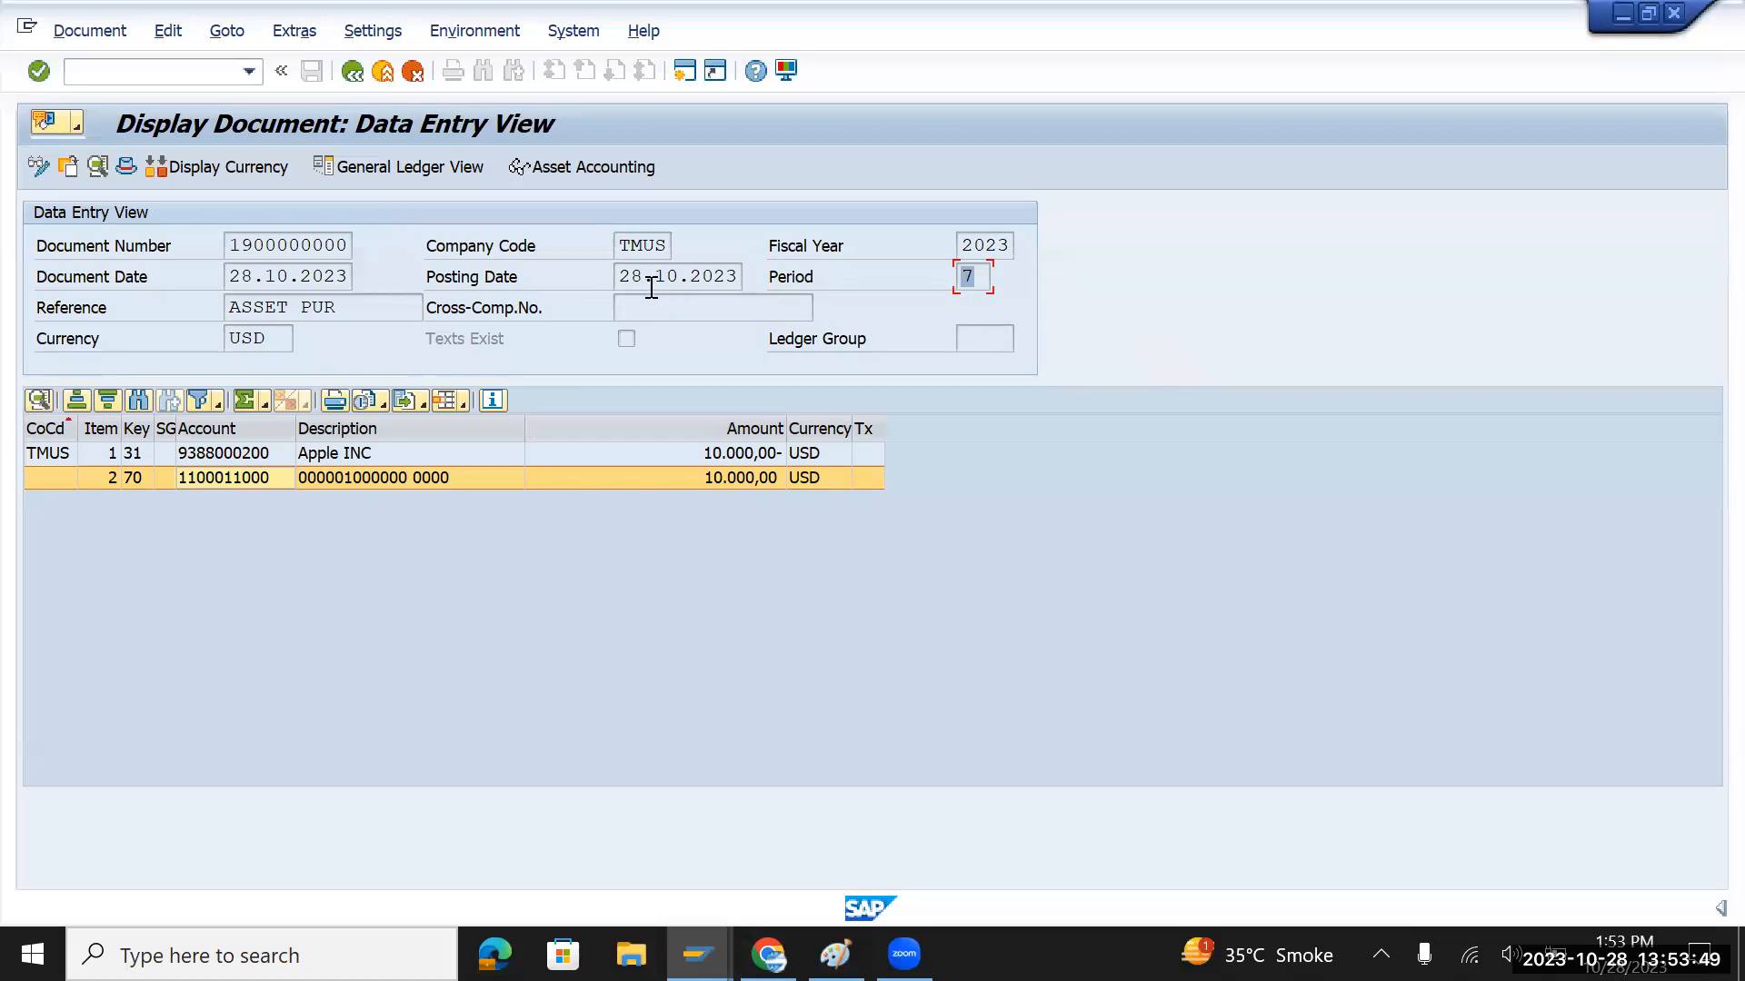
Switch the document to the General Ledger View and review the selectable ledgers, especially extension ledger TE
left_click(400, 171)
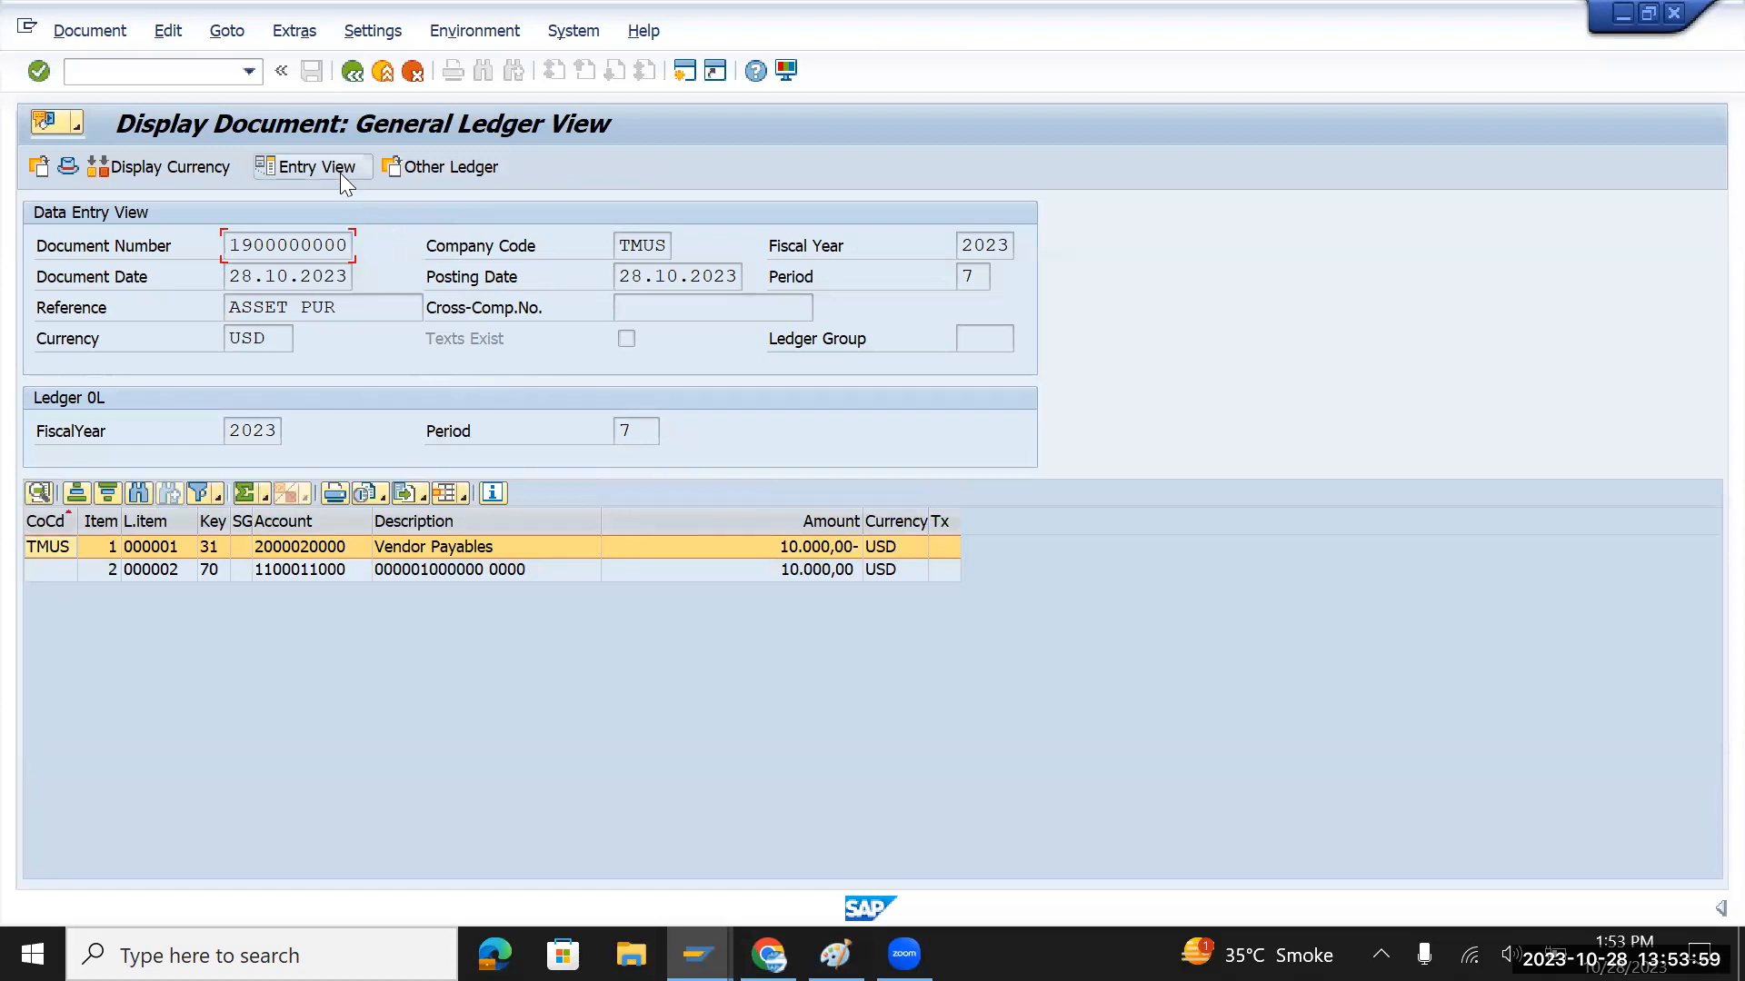
left_click(420, 171)
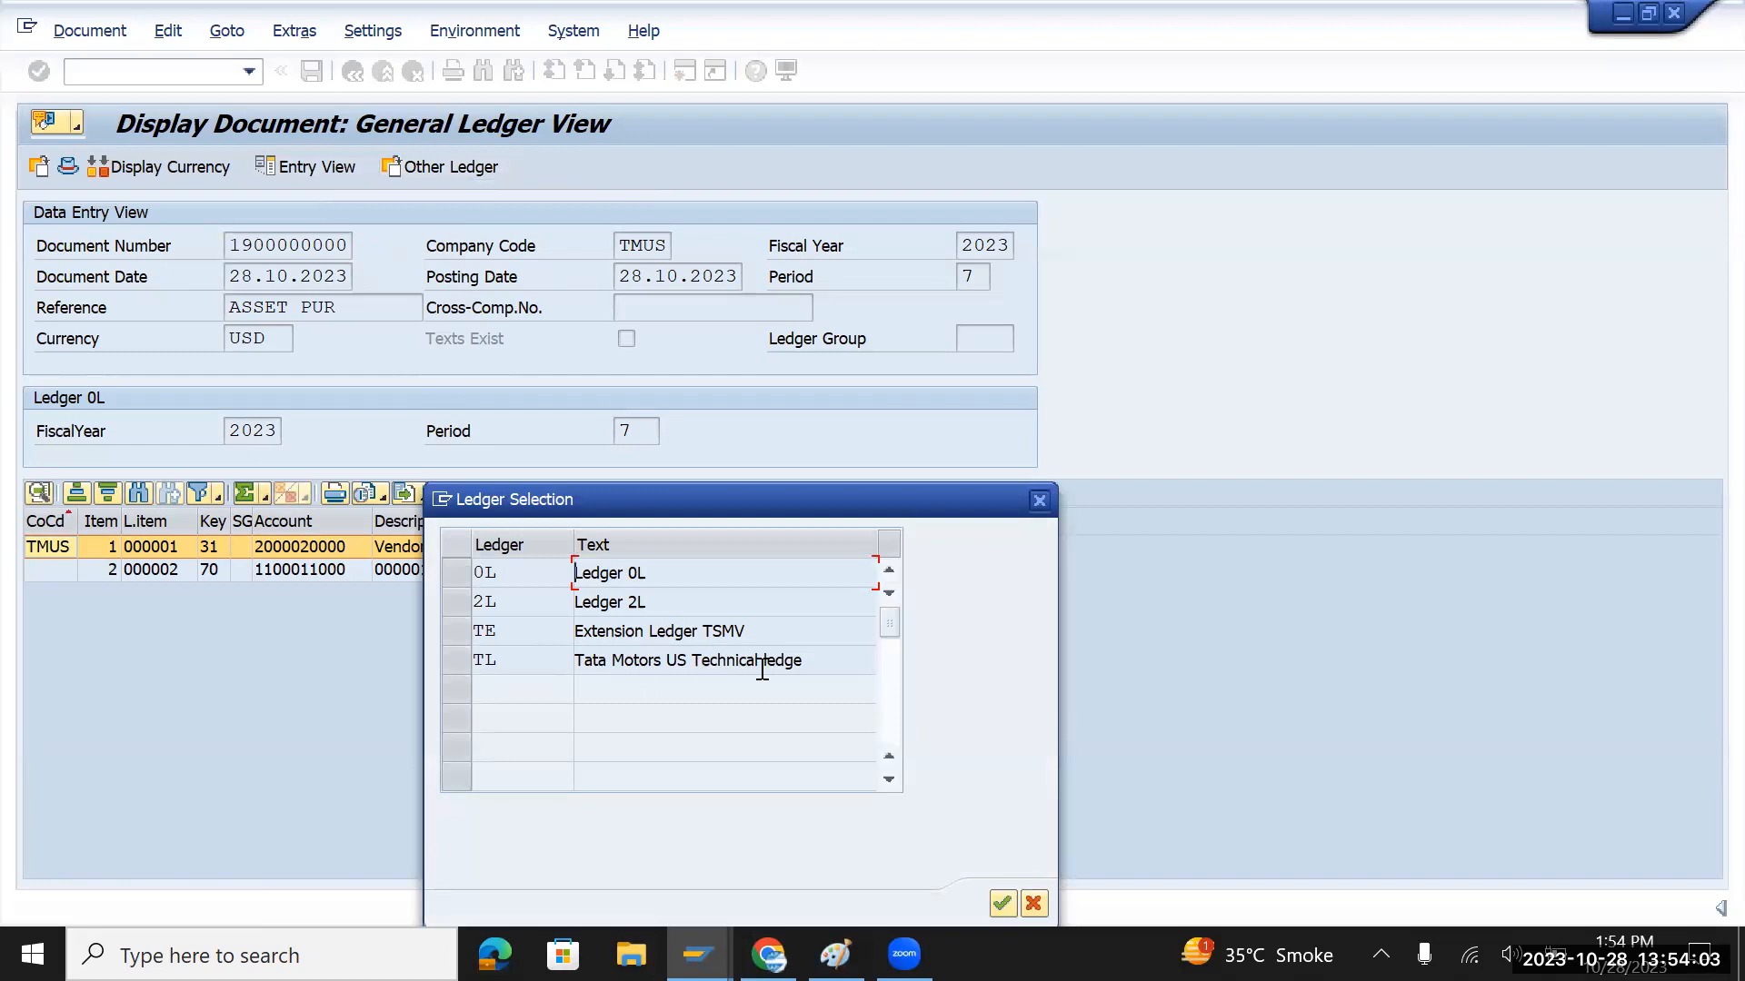
left_click_drag(786, 639, 482, 631)
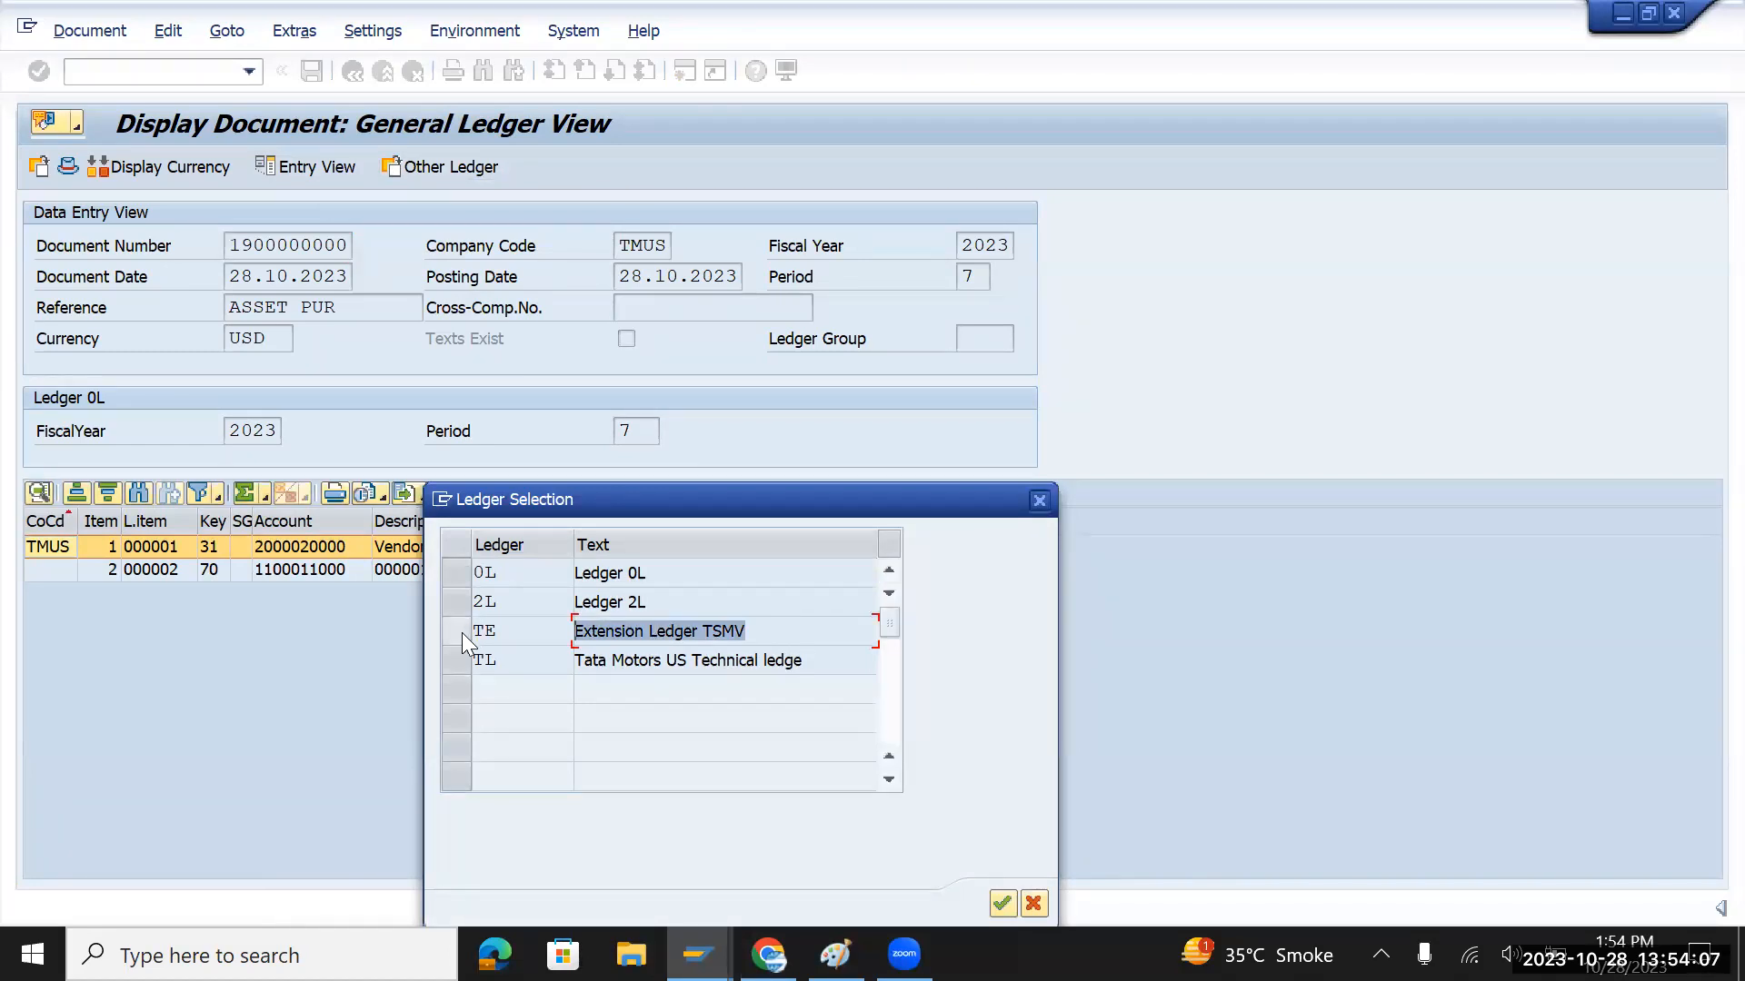
left_click(462, 632)
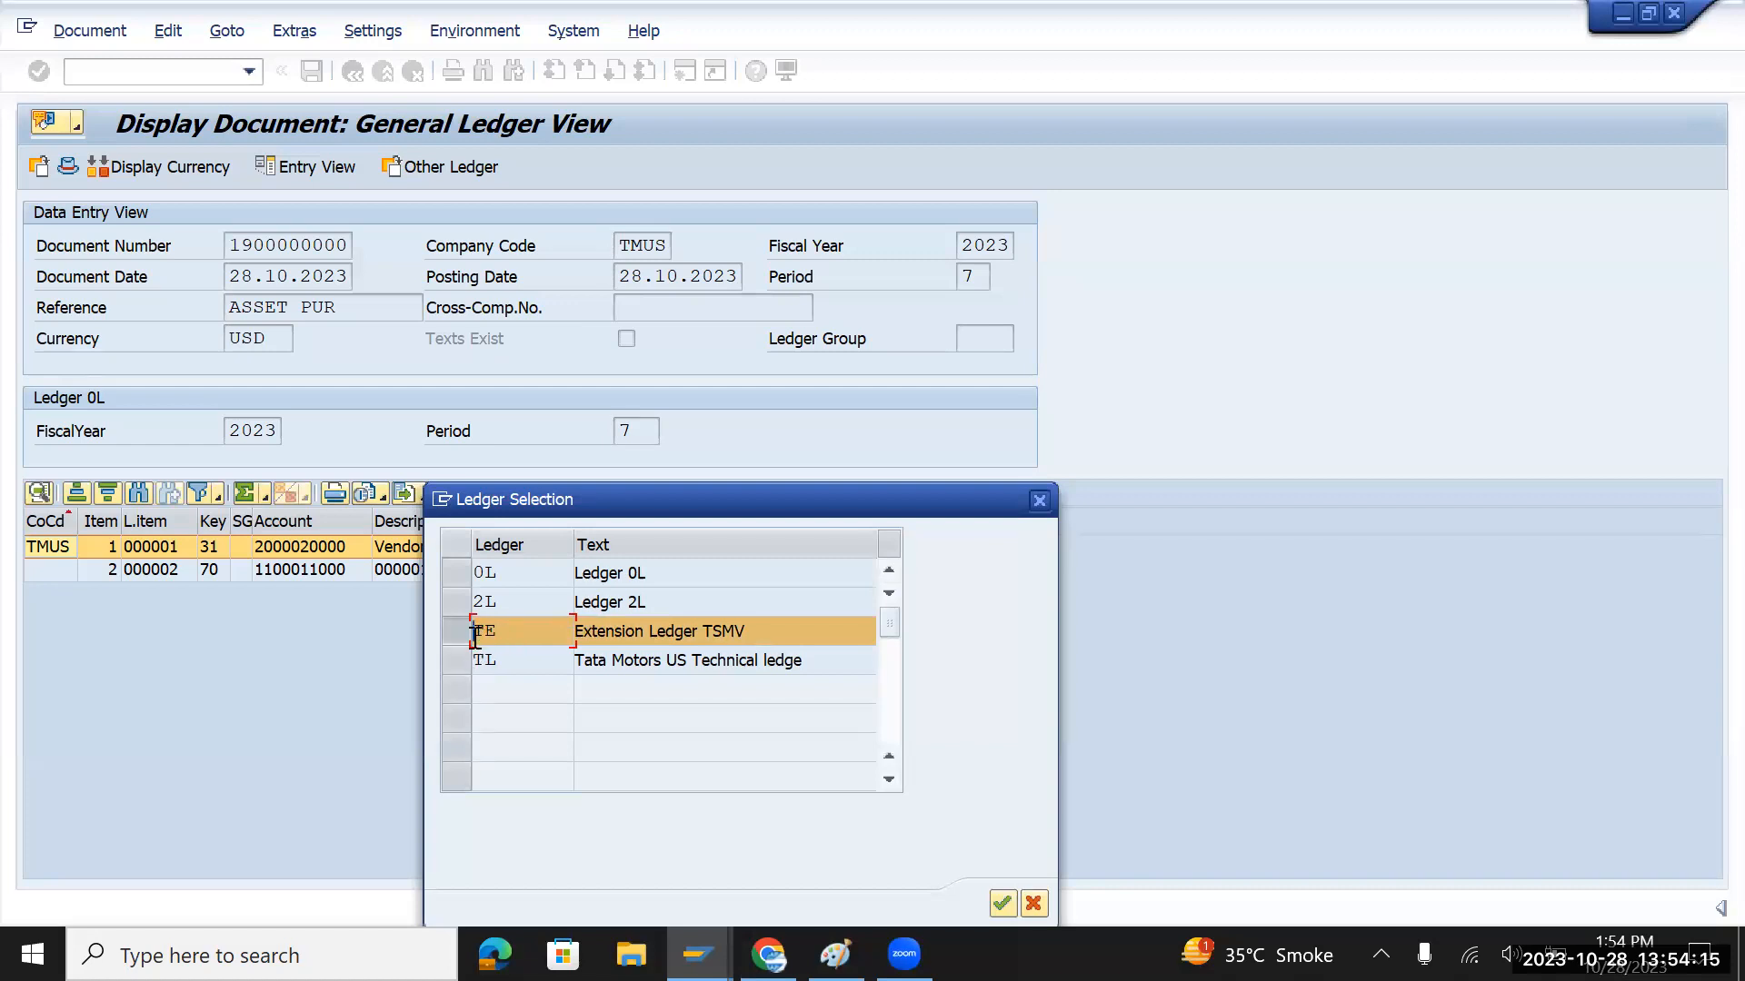
left_click_drag(492, 633, 470, 634)
left_click(452, 571)
left_click(449, 599)
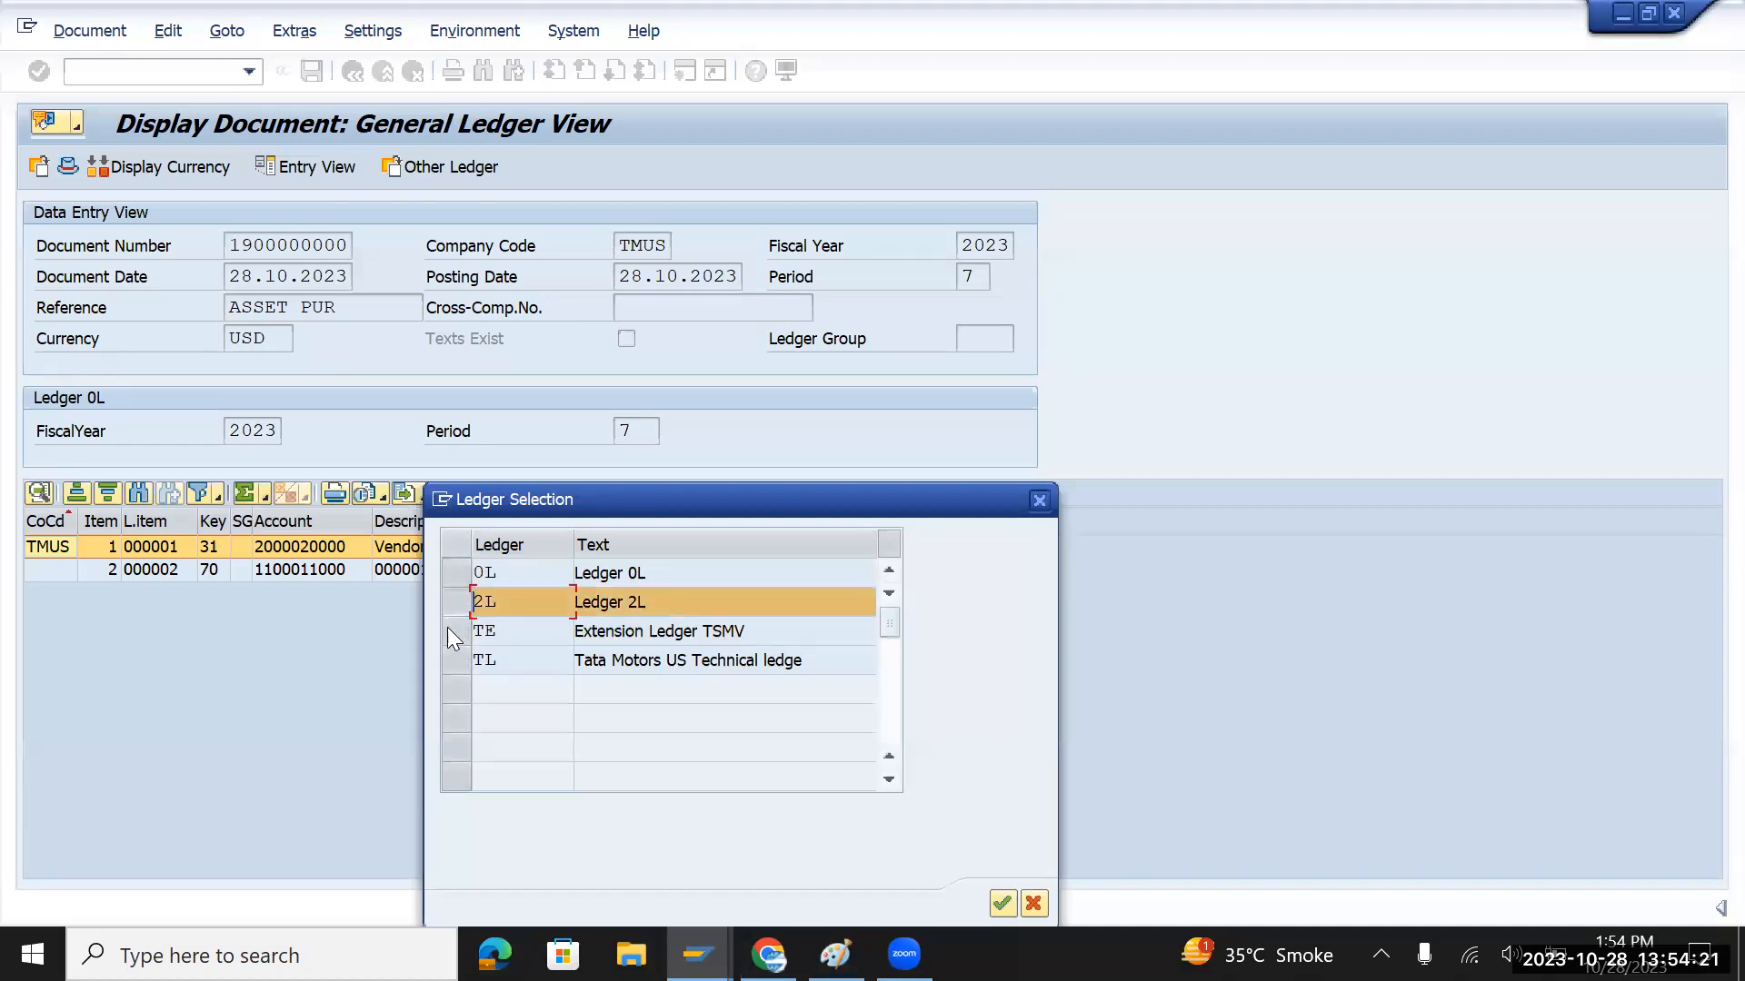
left_click(445, 662)
left_click(450, 636)
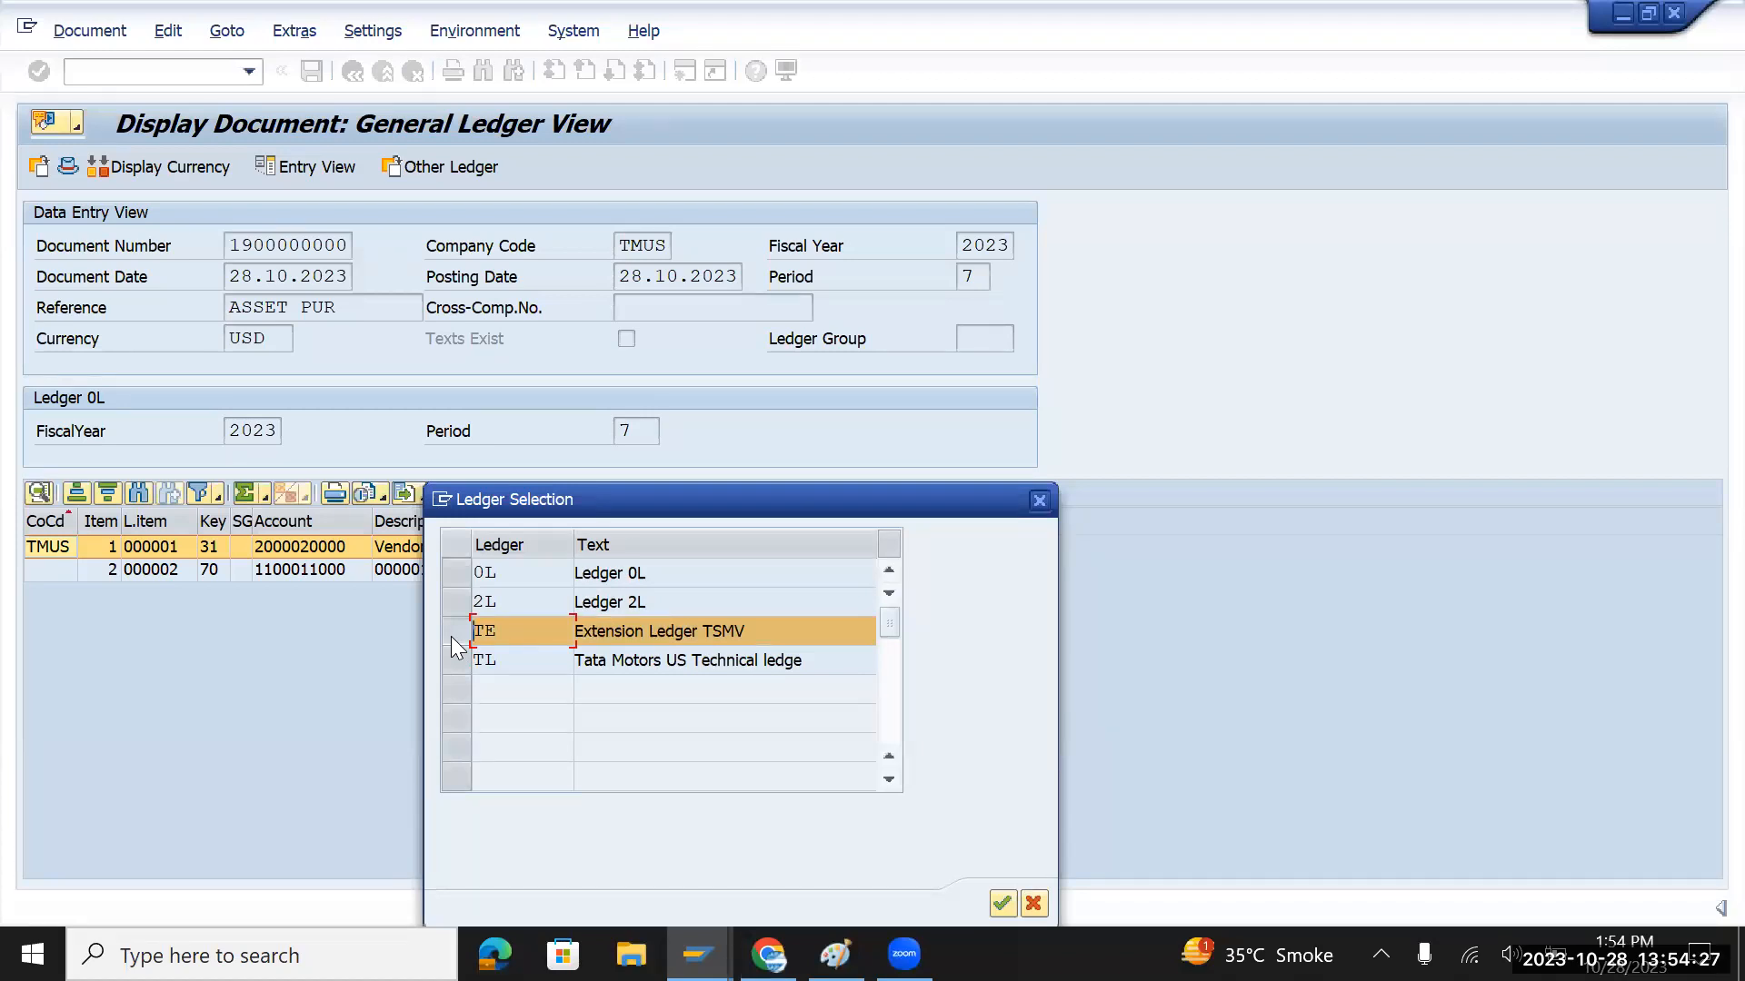
left_click_drag(849, 633, 514, 630)
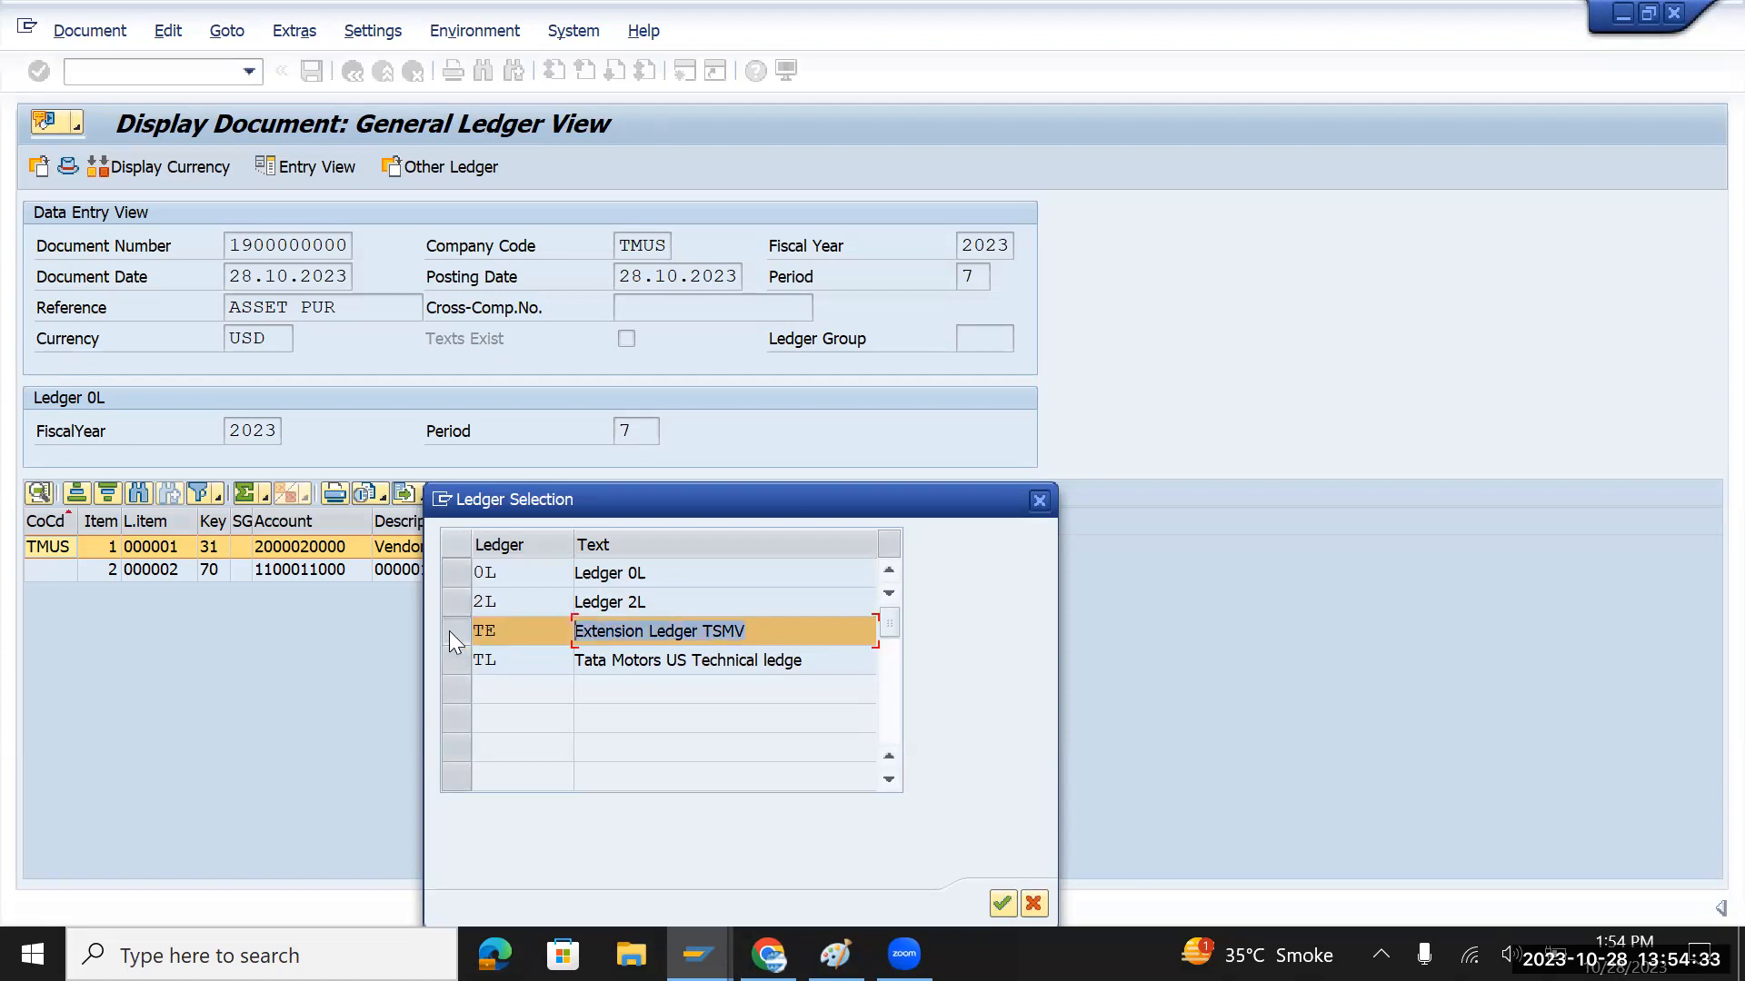
left_click_drag(518, 631, 467, 630)
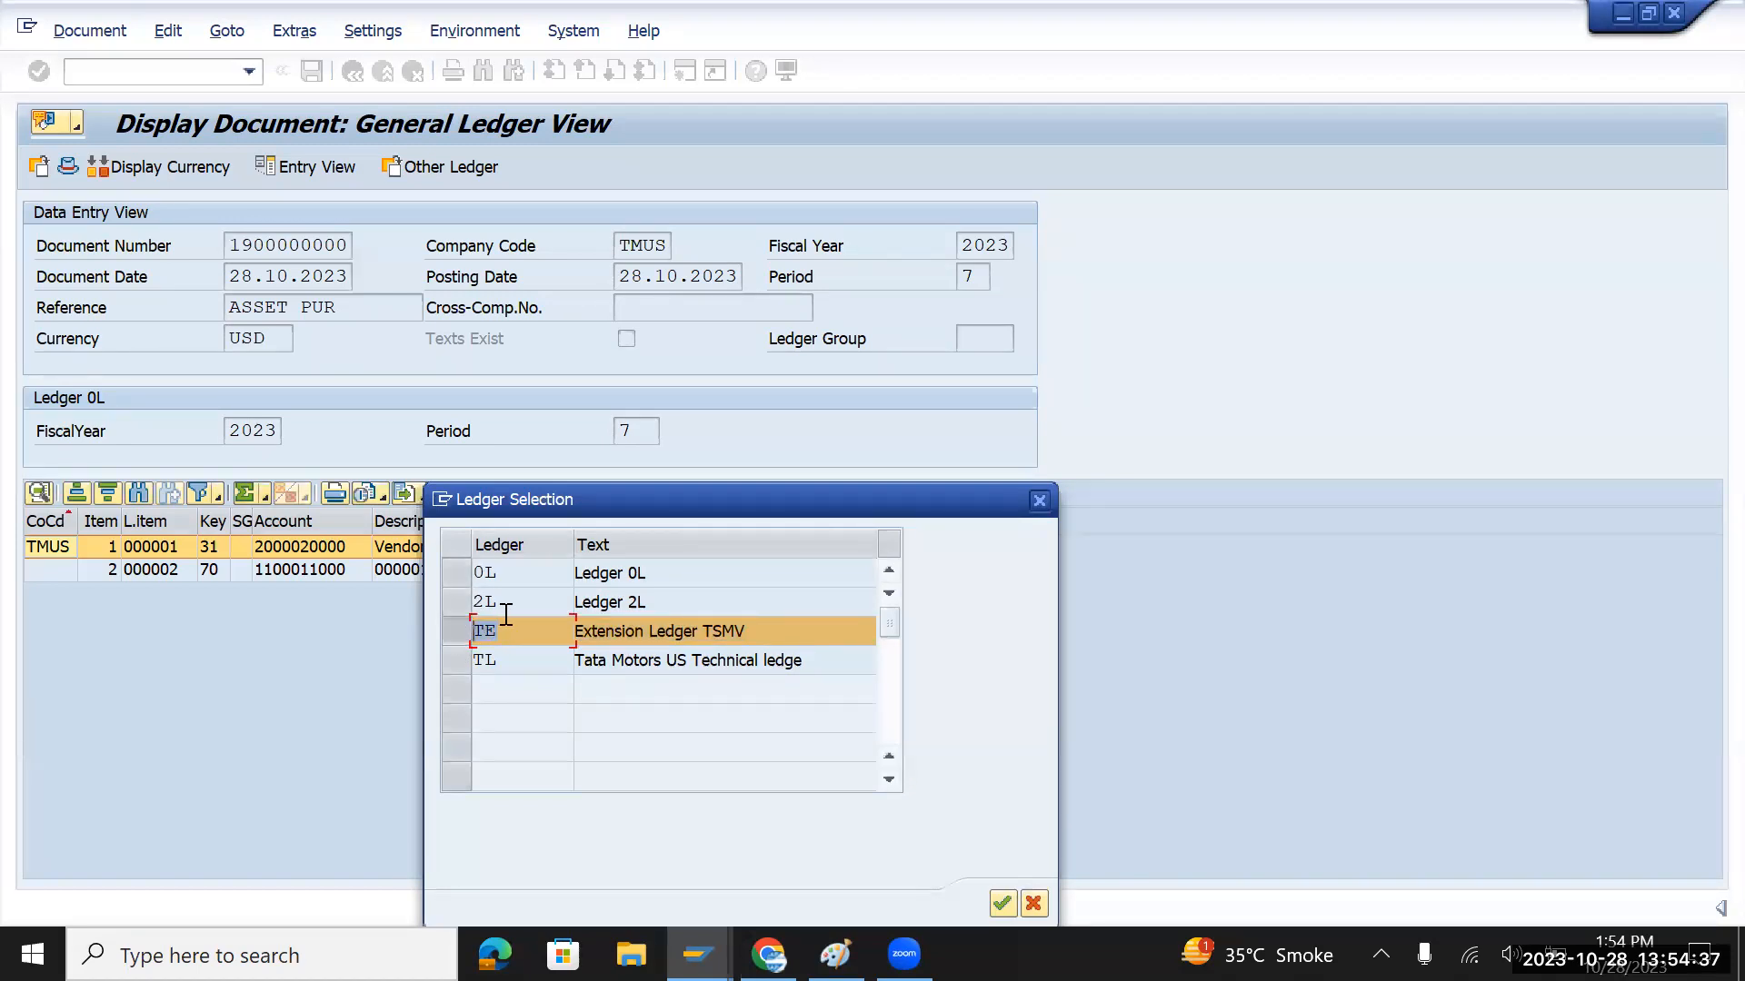
Display the document in ledger 0L and check its period and line item currency
left_click(463, 582)
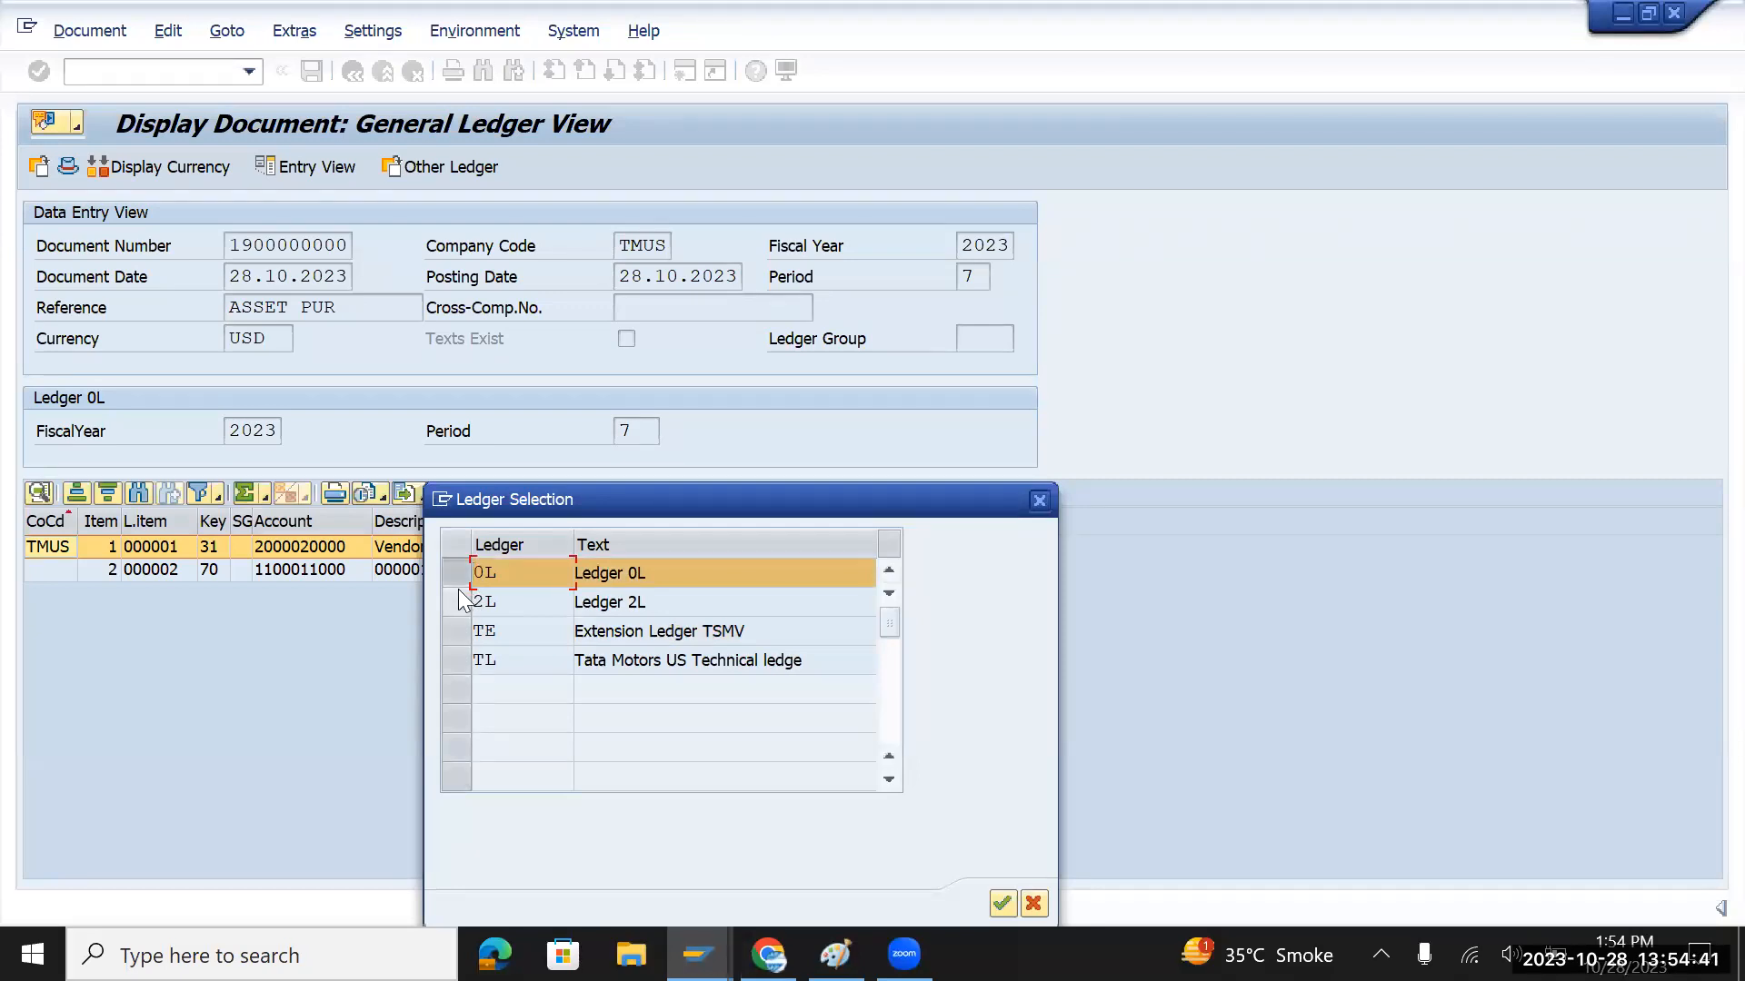
left_click(458, 572)
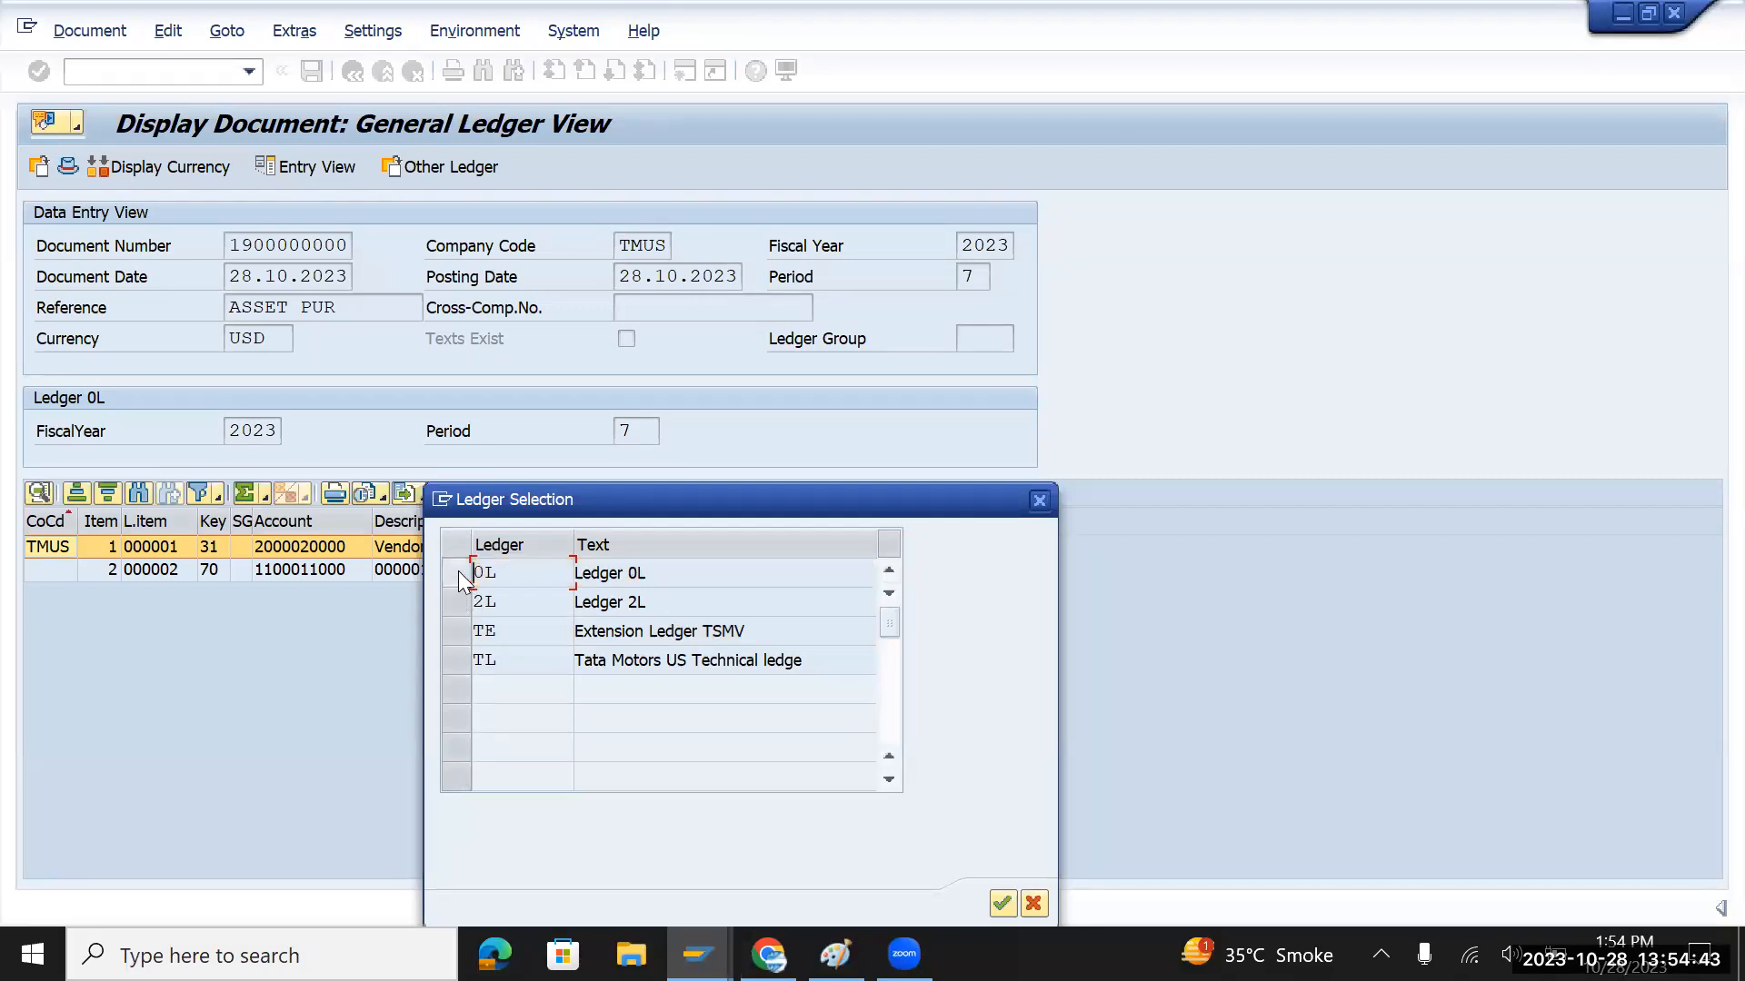
double_click(494, 573)
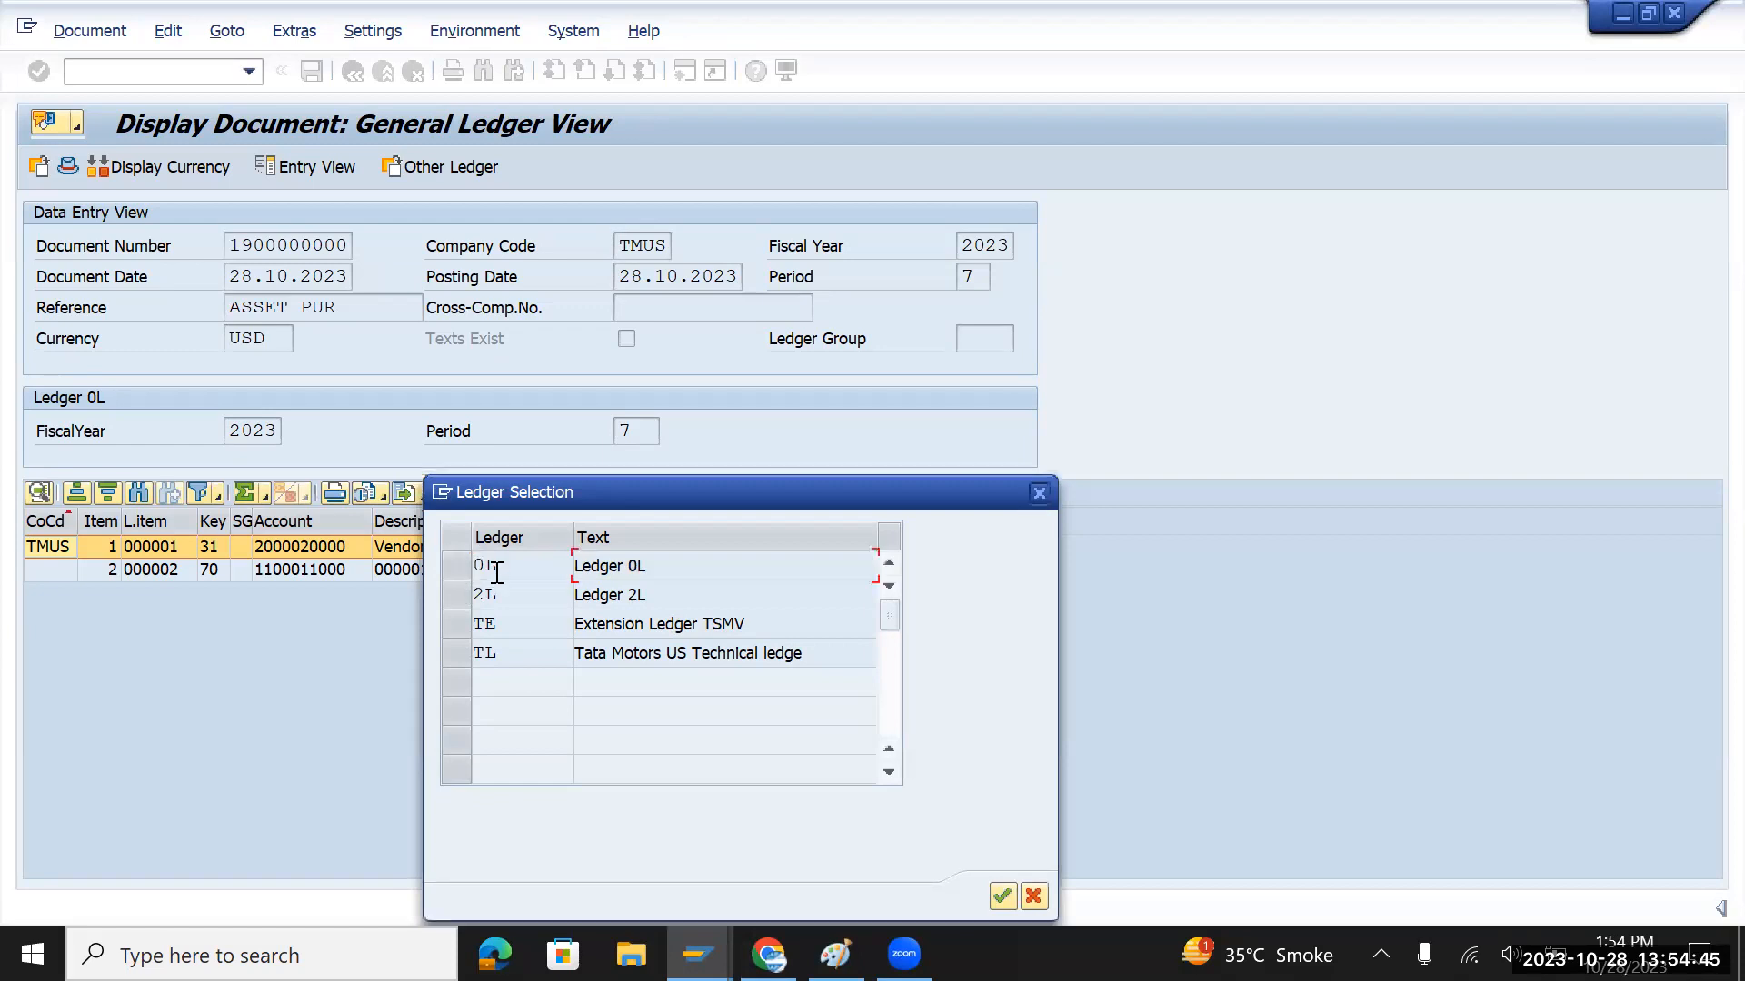
left_click(457, 572)
left_click(1003, 898)
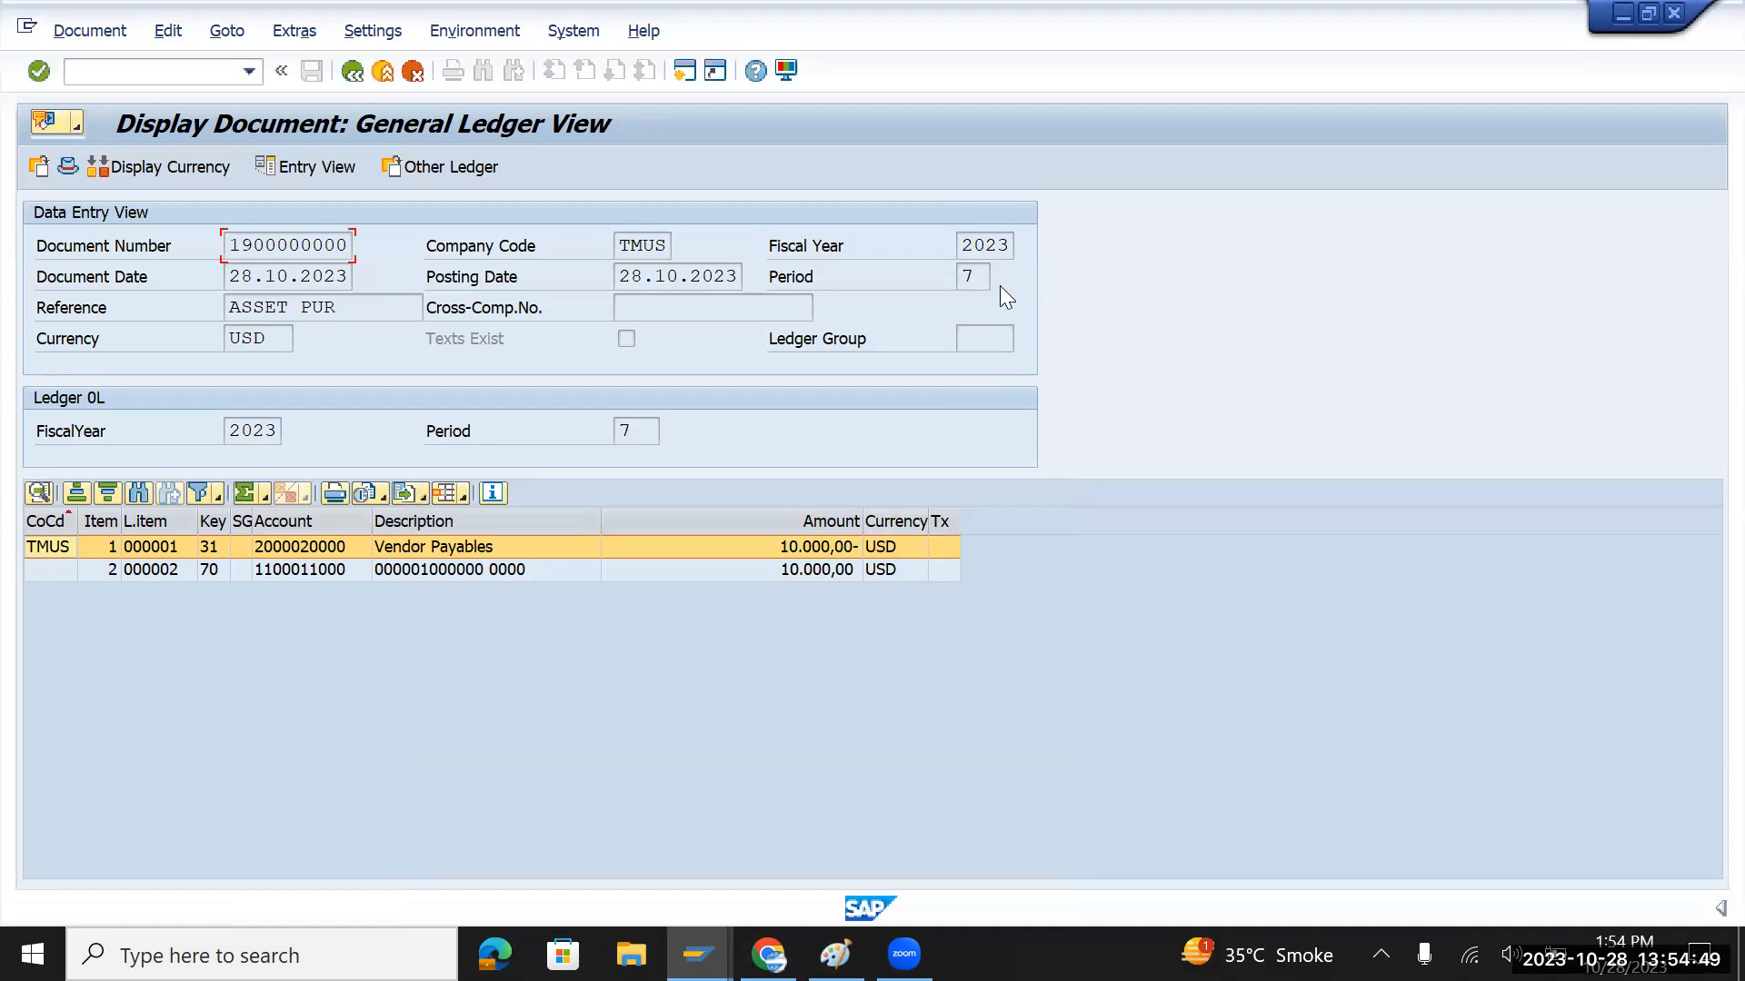
left_click(973, 278)
left_click(912, 549)
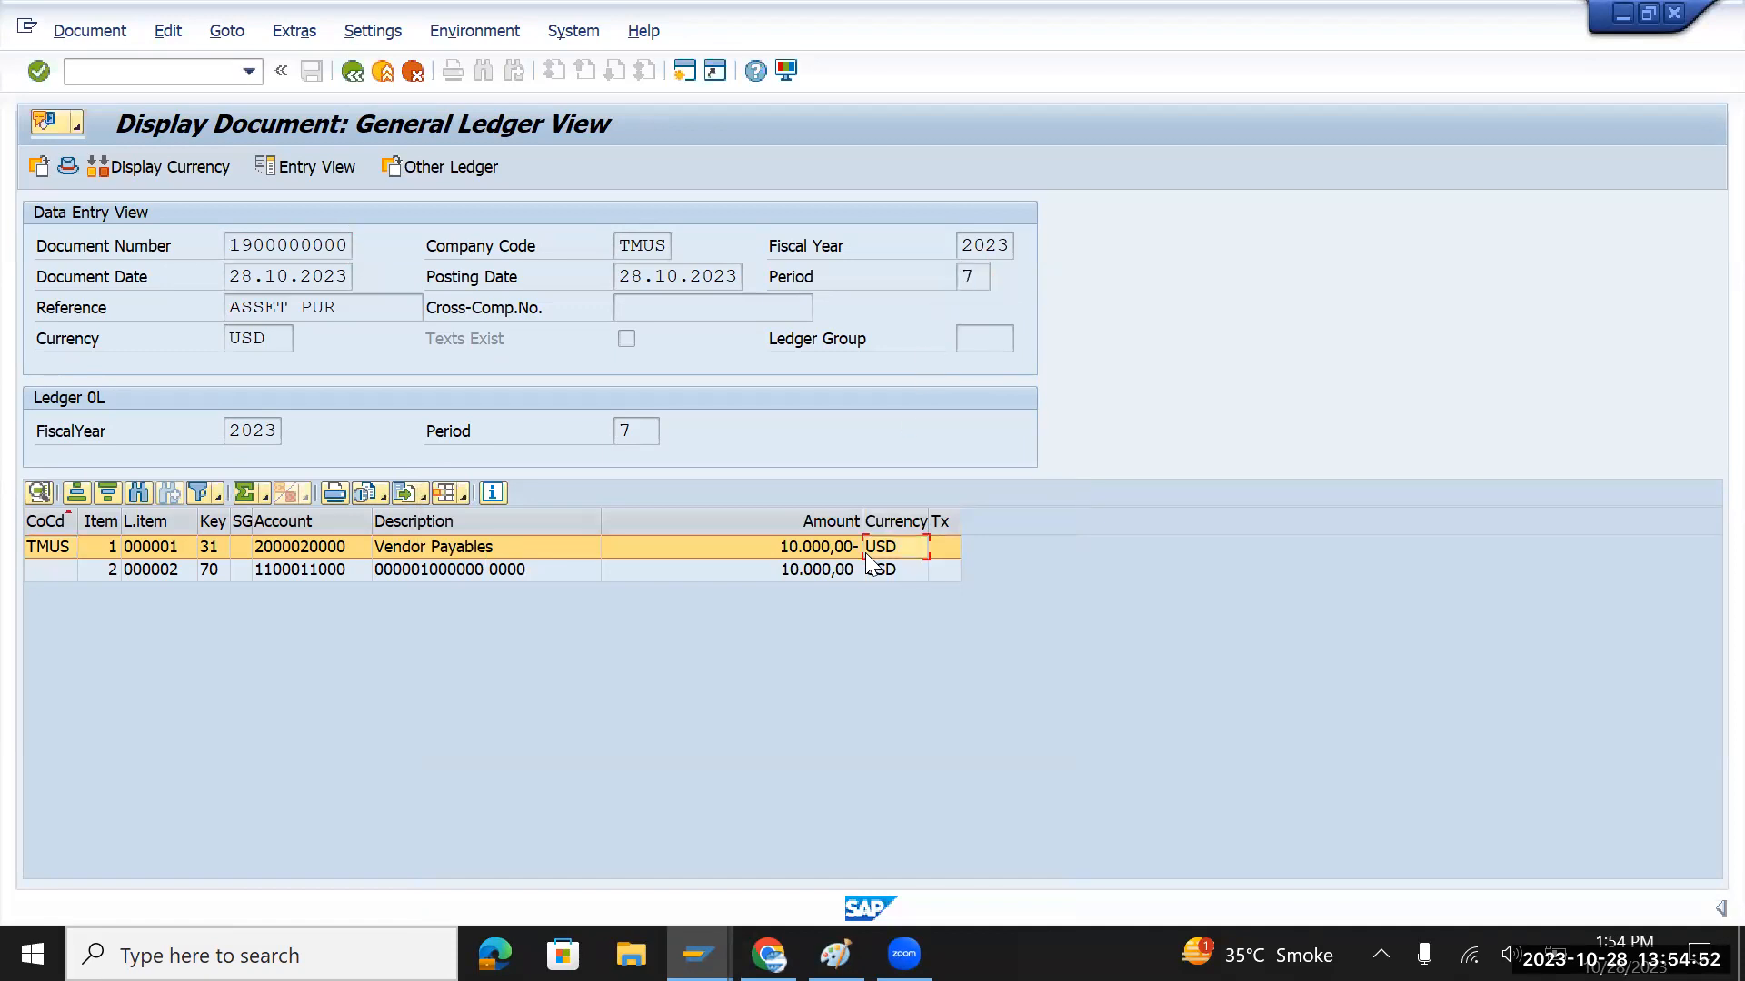
Display the document in ledger 2L and check the ledger's fiscal year and period
left_click(424, 167)
left_click(457, 601)
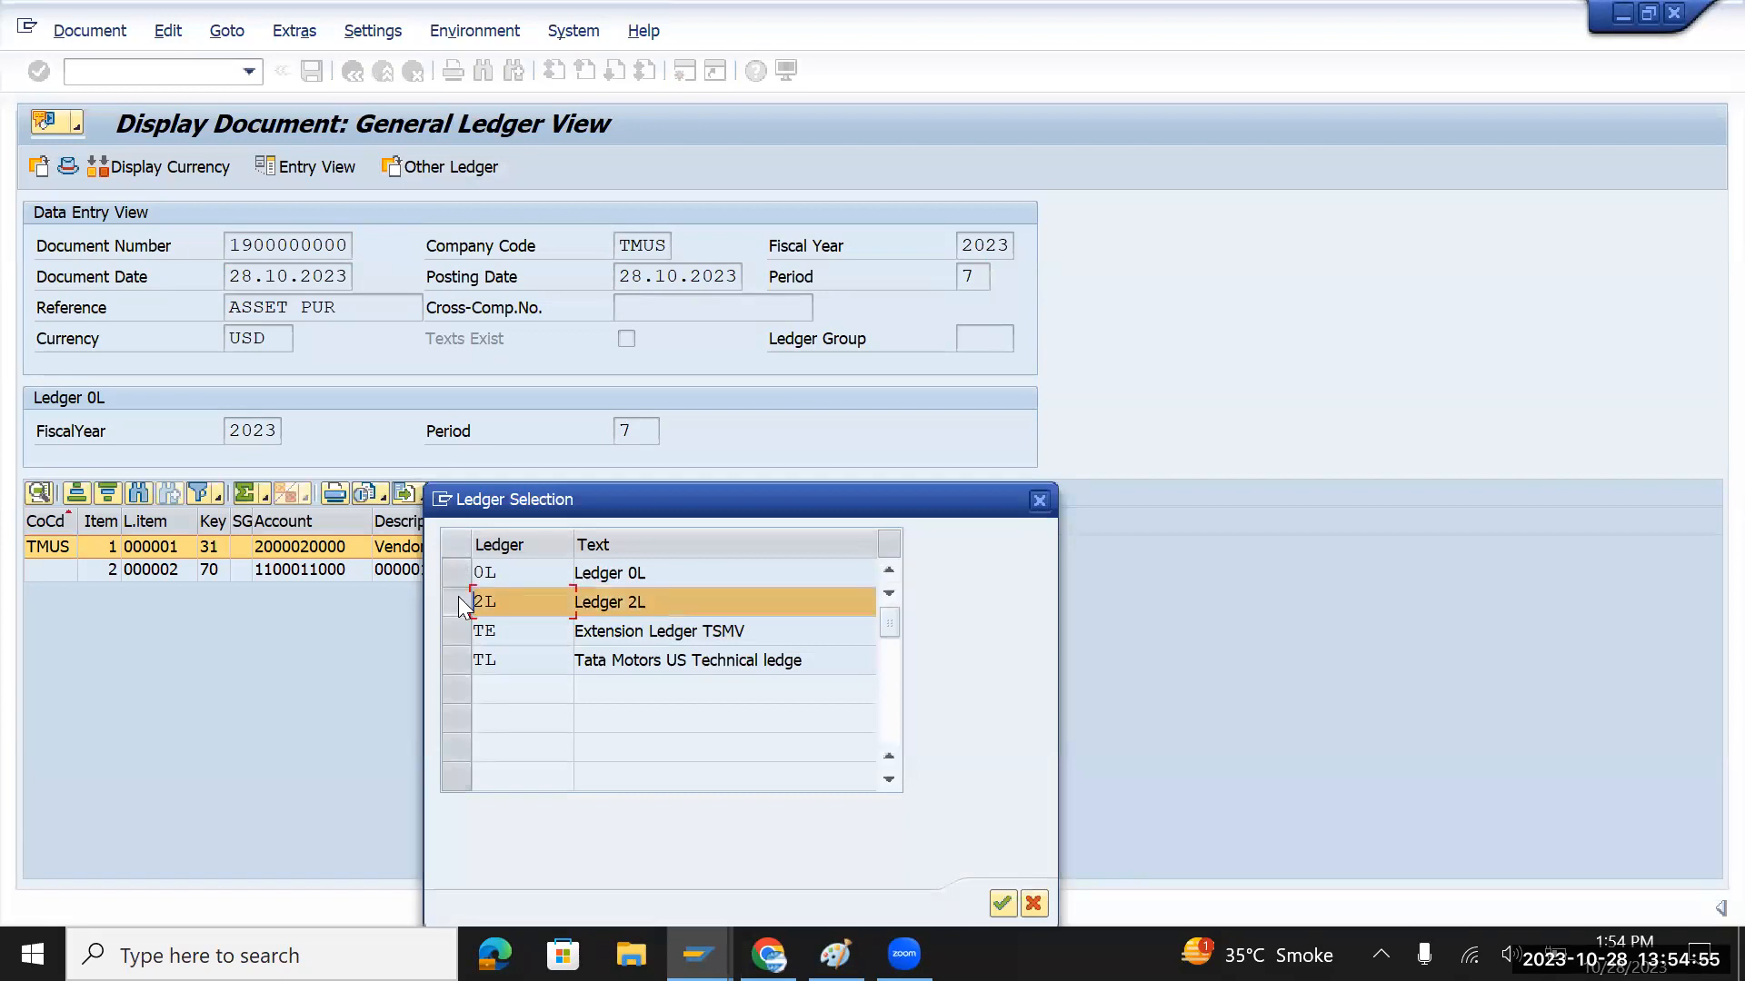
left_click(1002, 904)
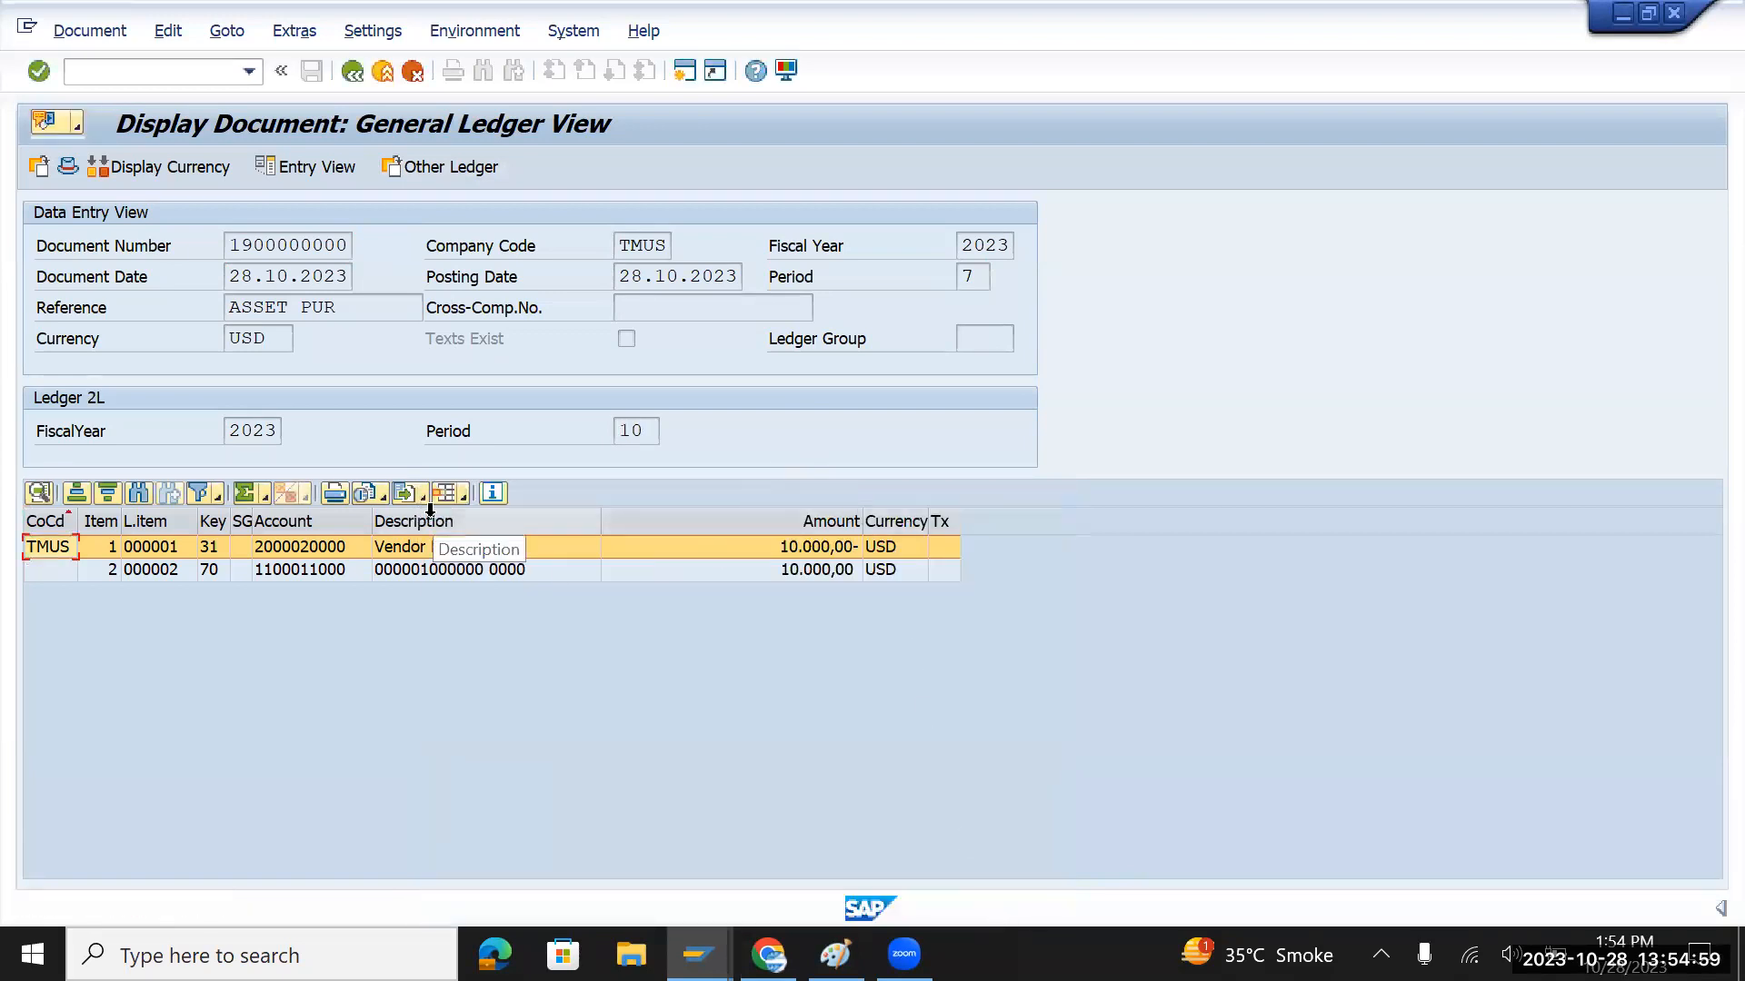
double_click(248, 430)
double_click(625, 431)
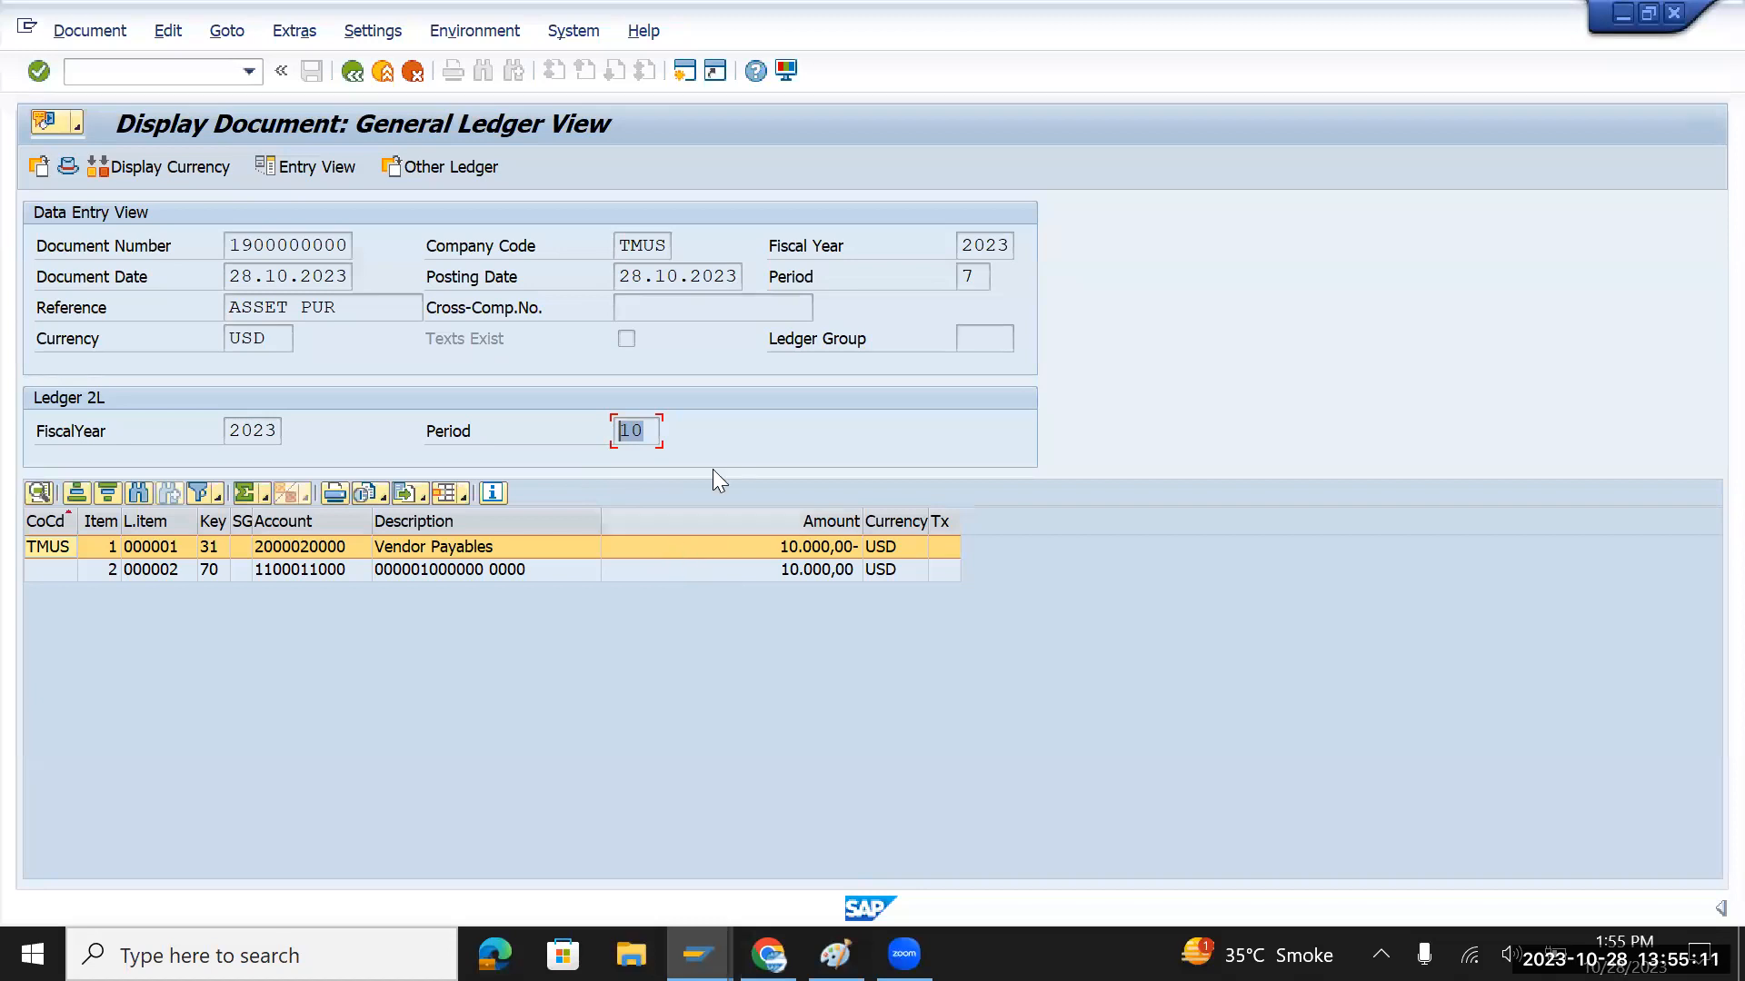
Display the document in ledger TL and check its period and line item currency
left_click(469, 169)
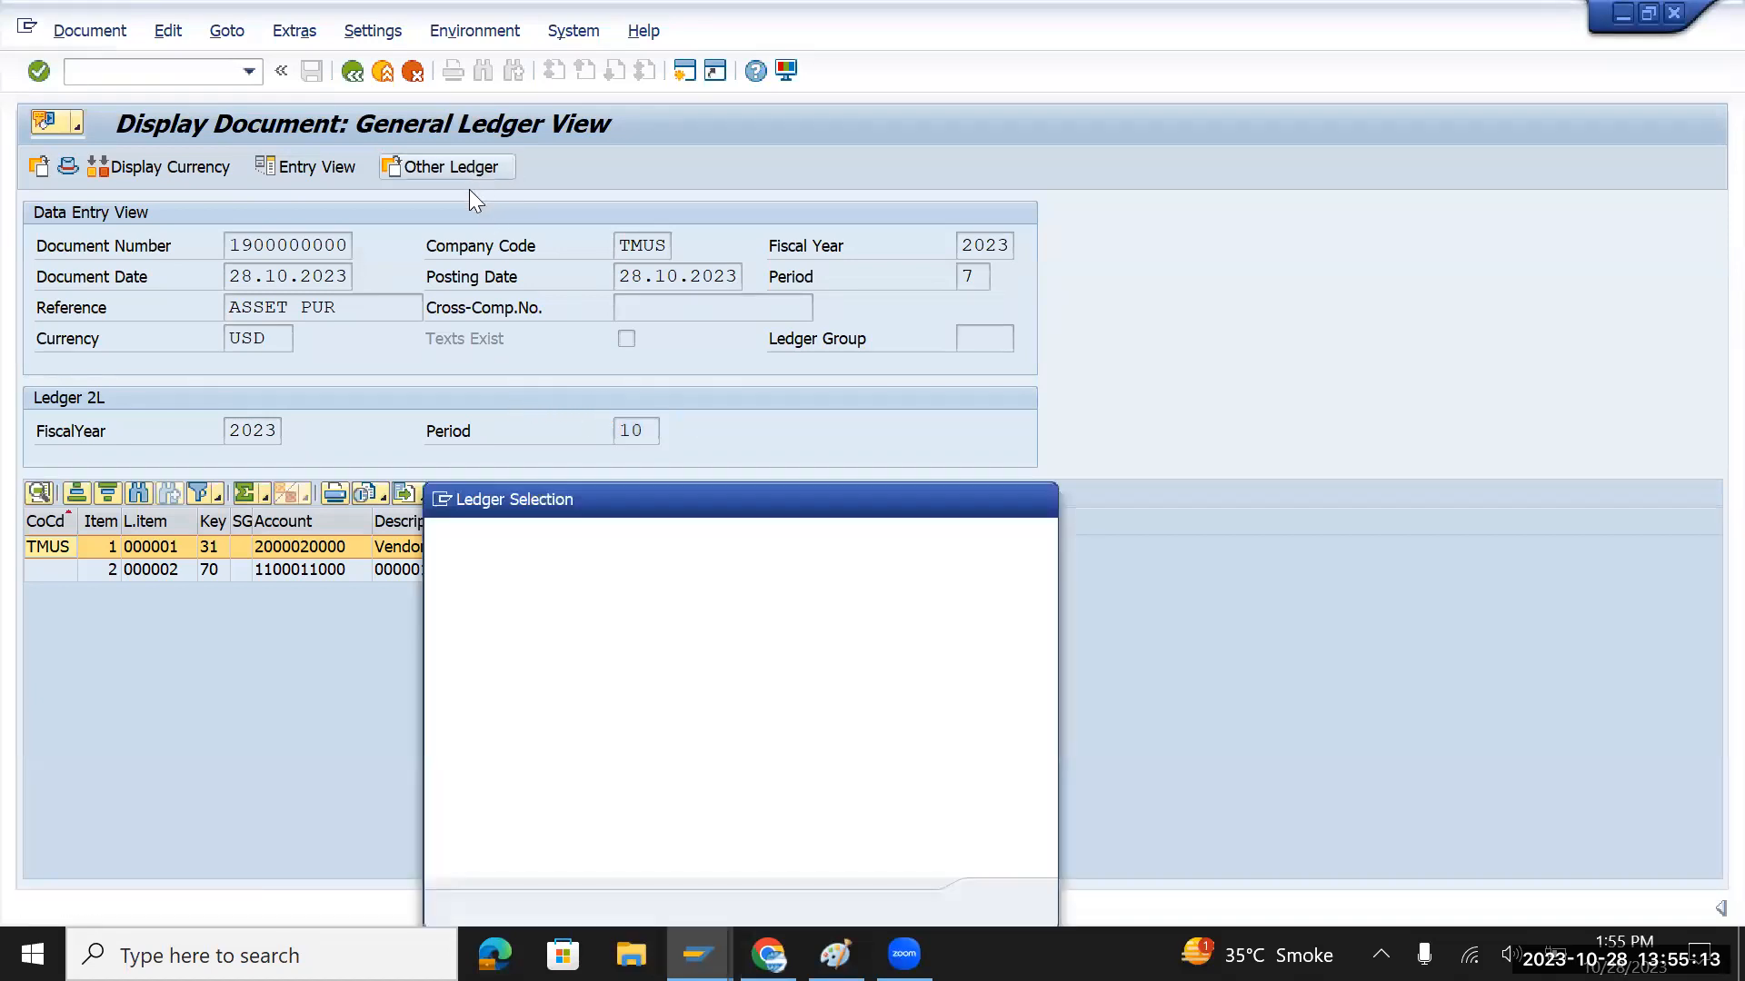
left_click(505, 663)
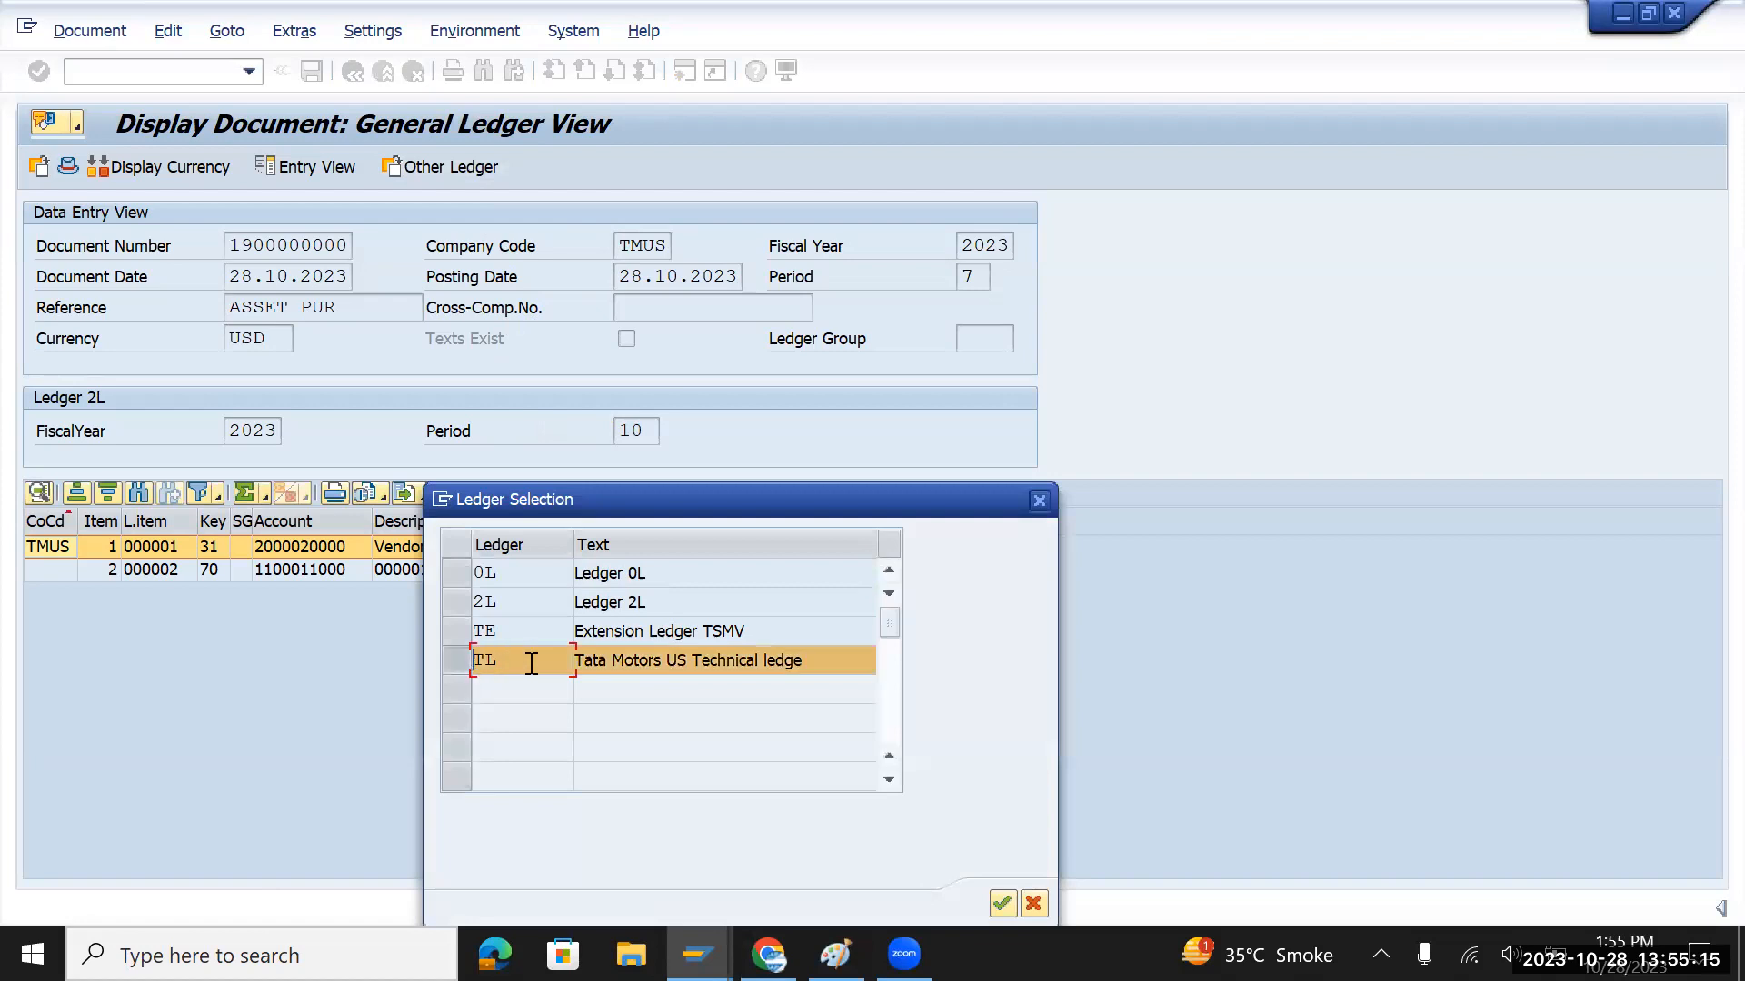
left_click(1002, 903)
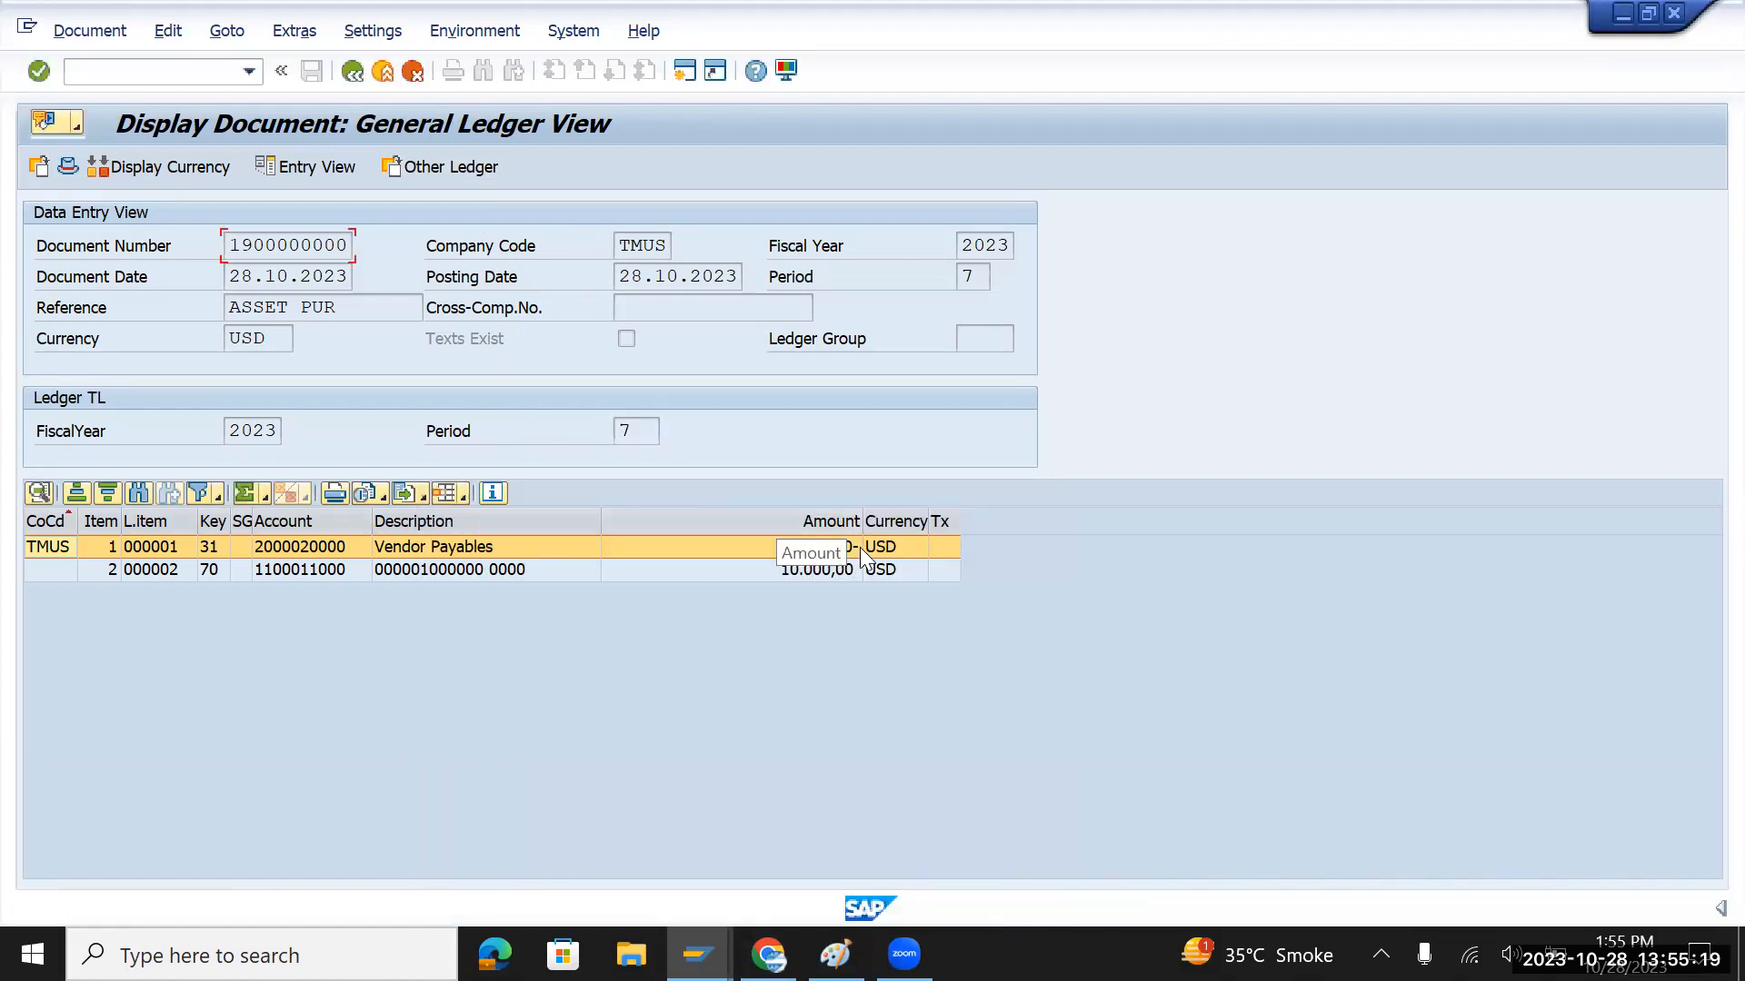
double_click(644, 441)
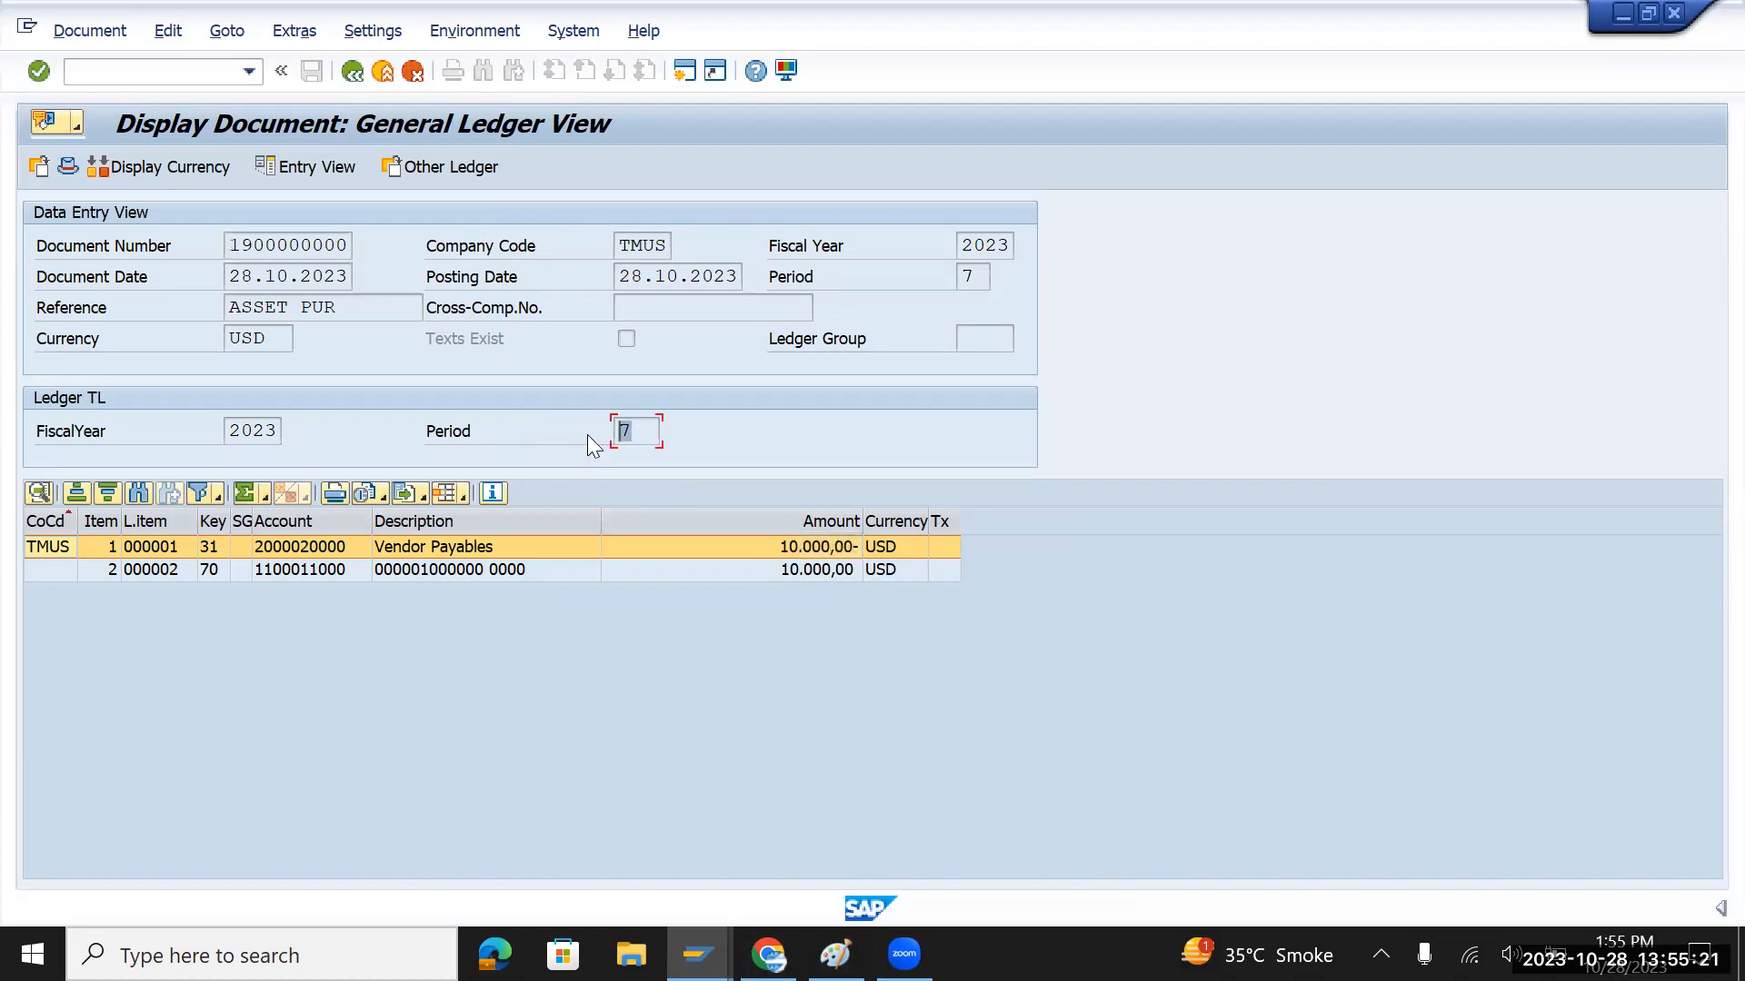
left_click(907, 553)
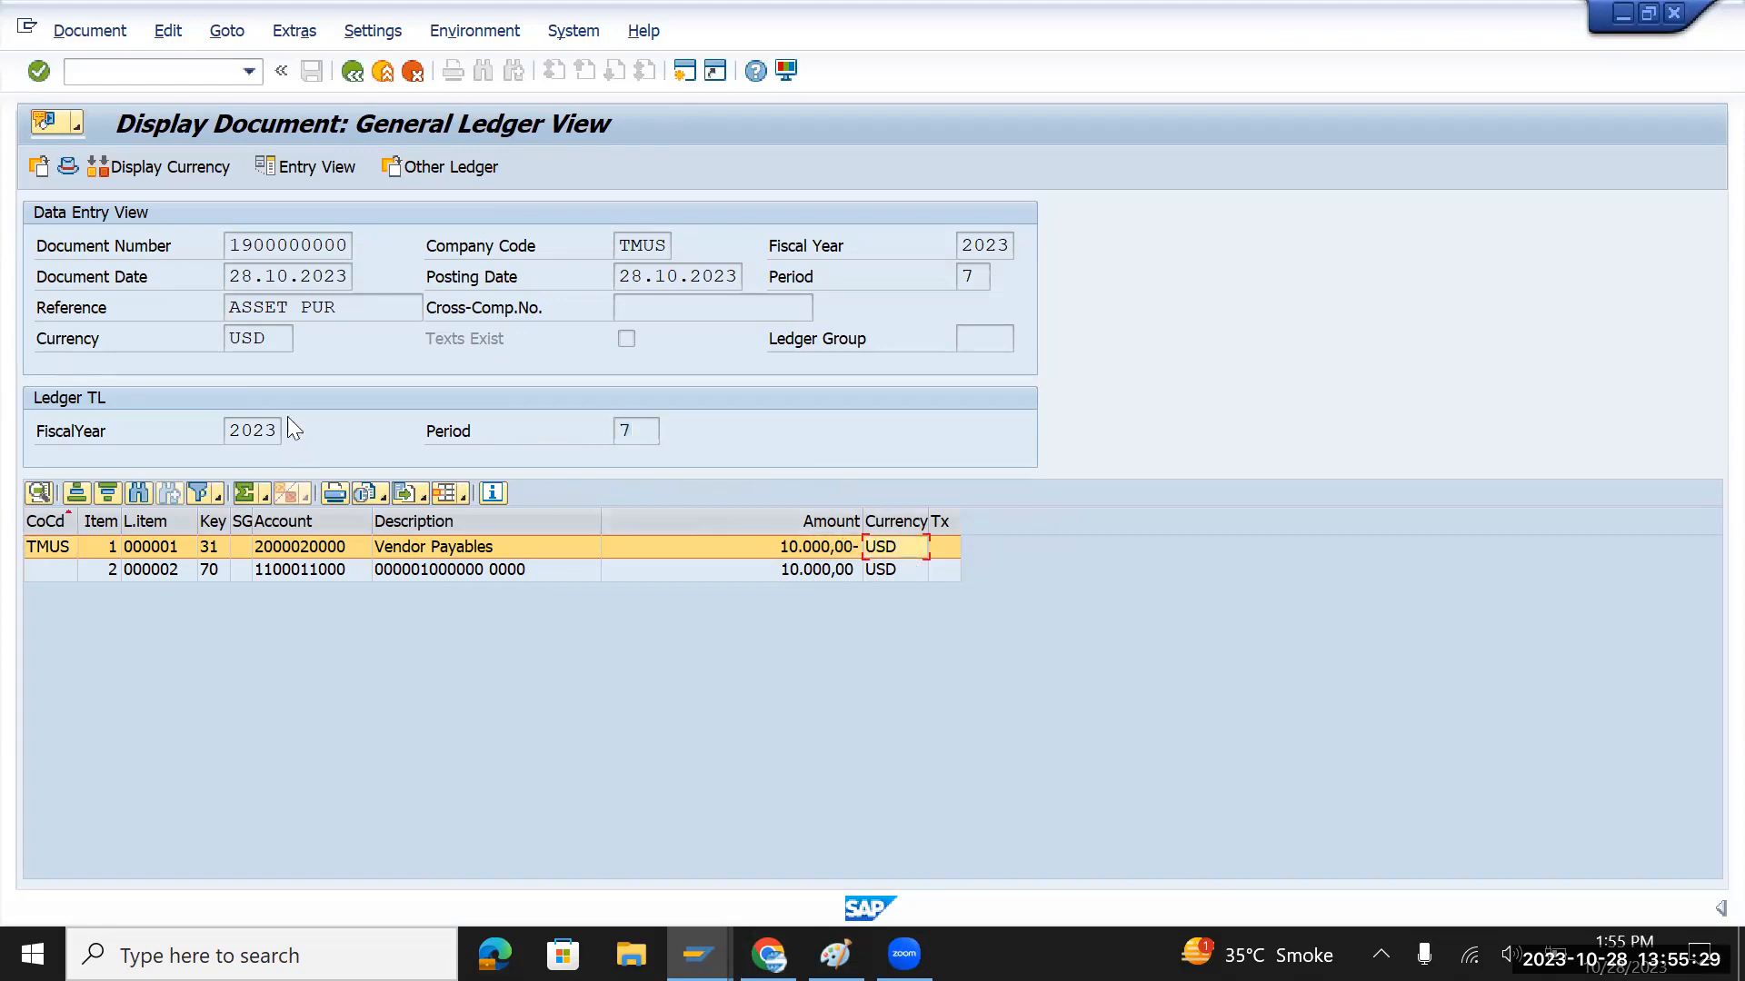
Show the ledger TL line items in group currency and examine their amounts
left_click(160, 165)
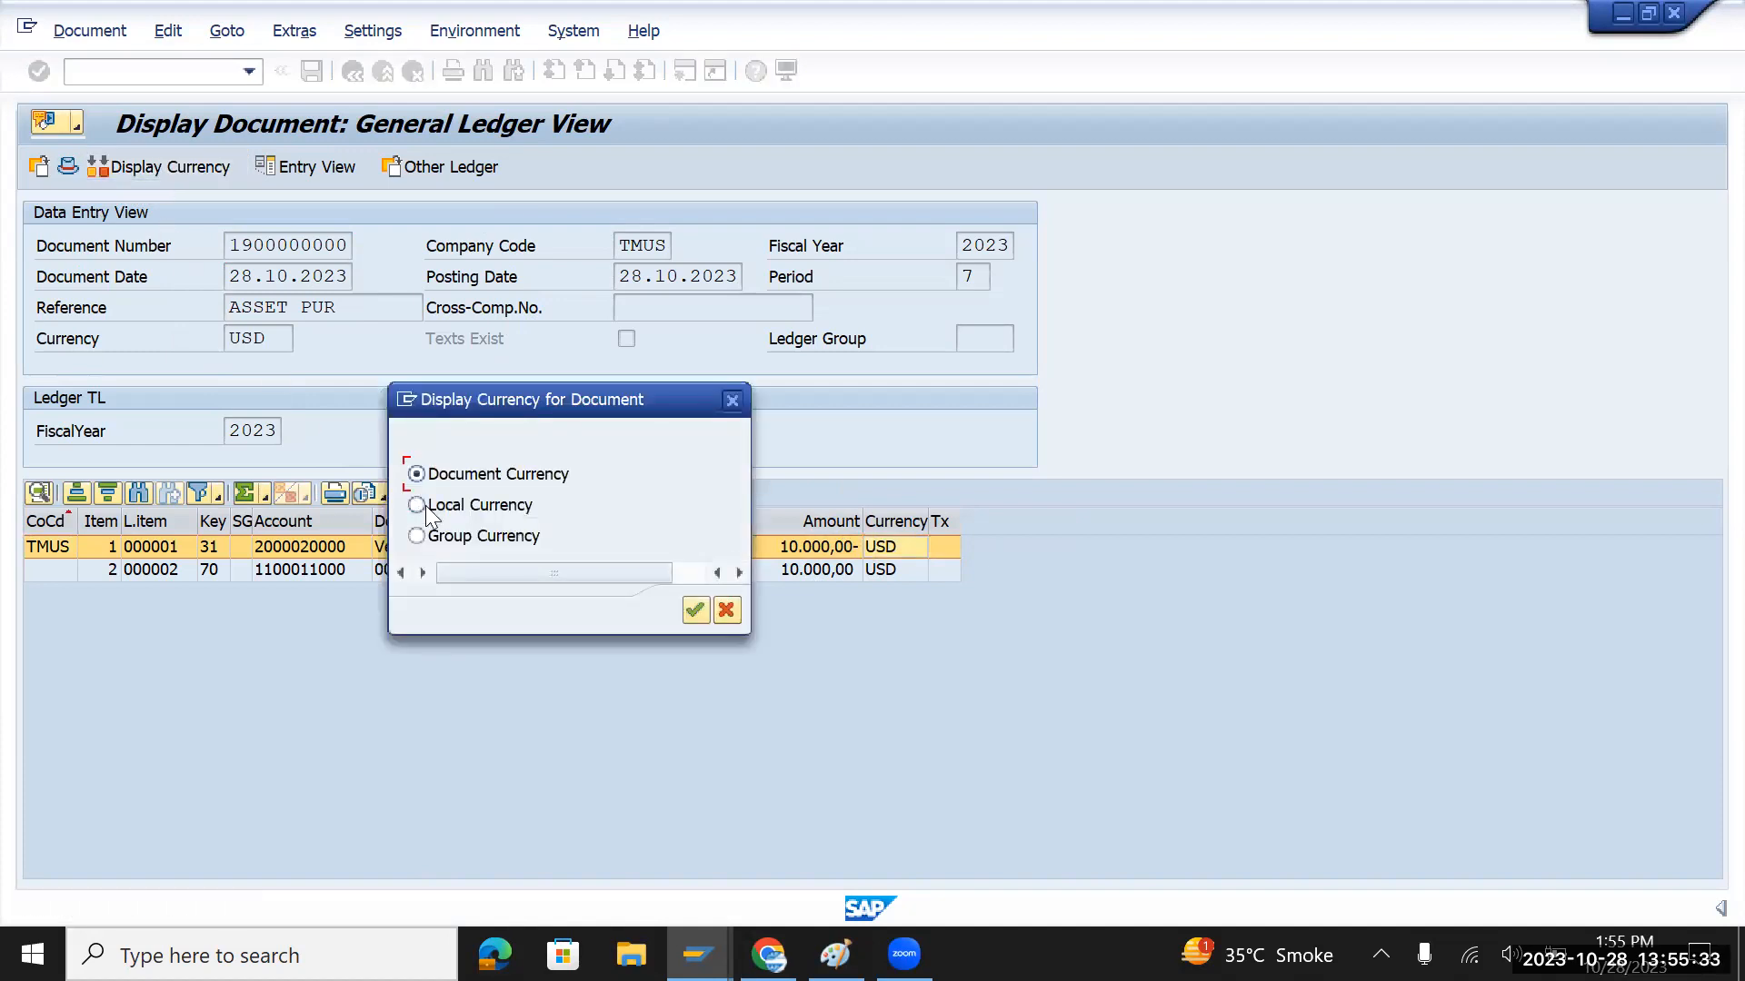
left_click(415, 536)
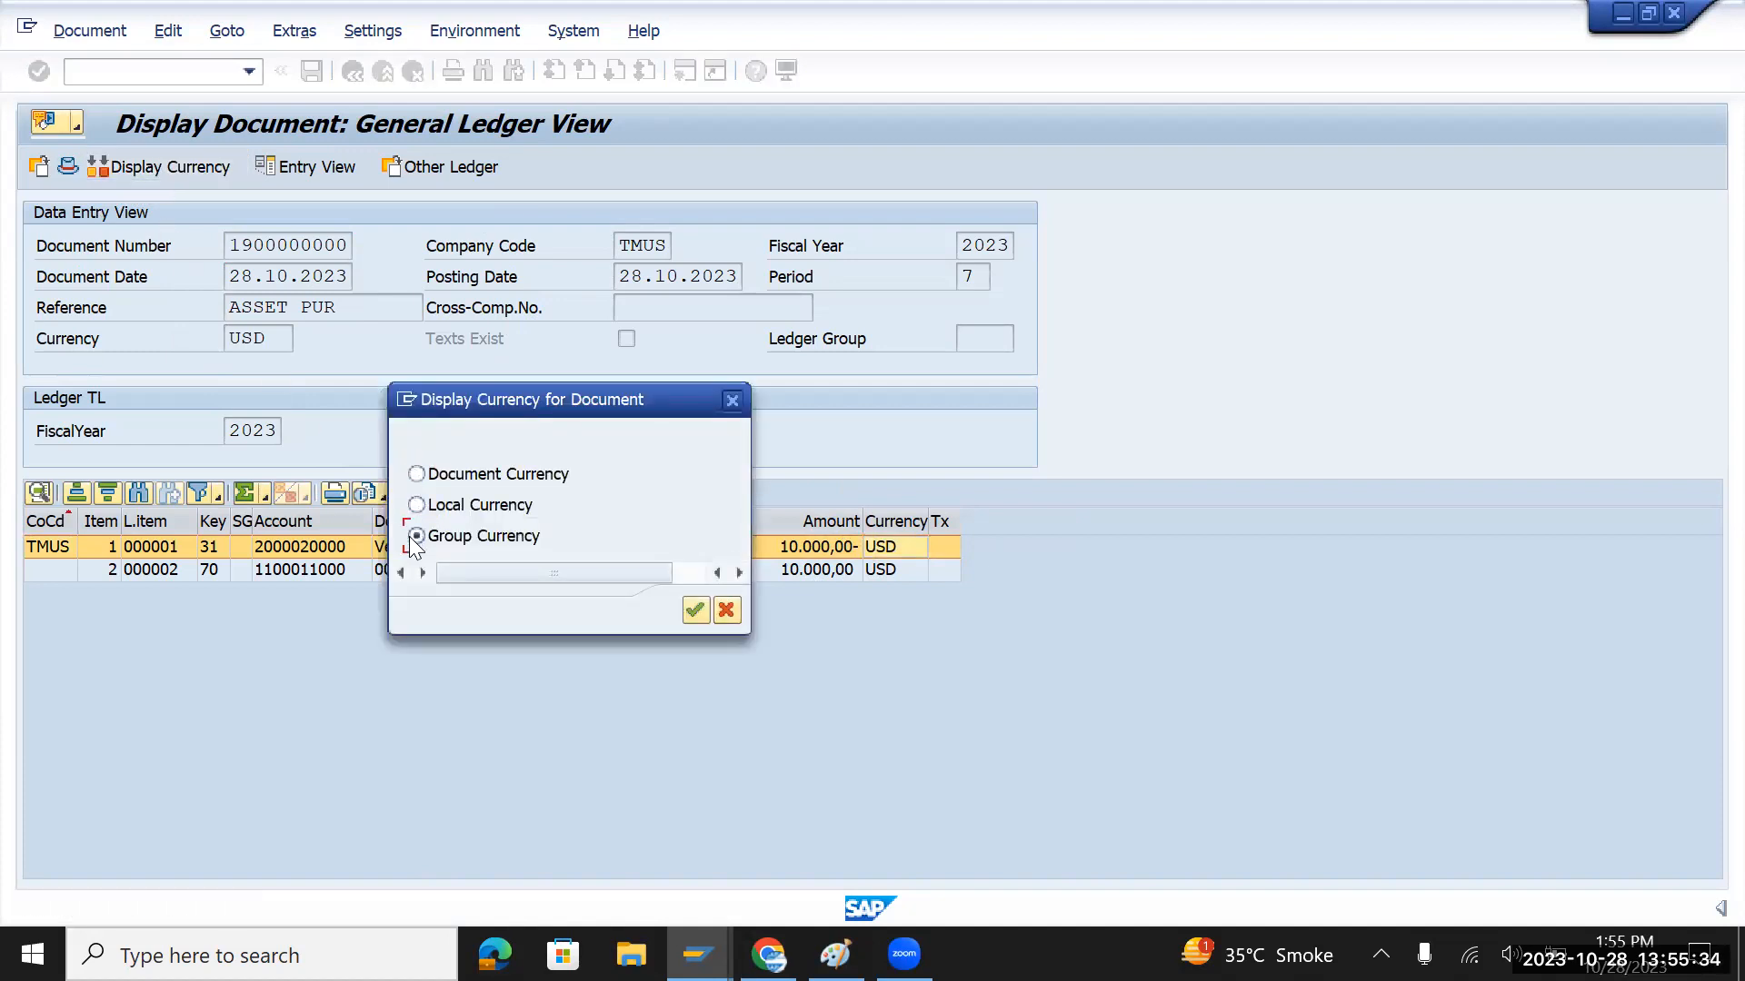
left_click(693, 611)
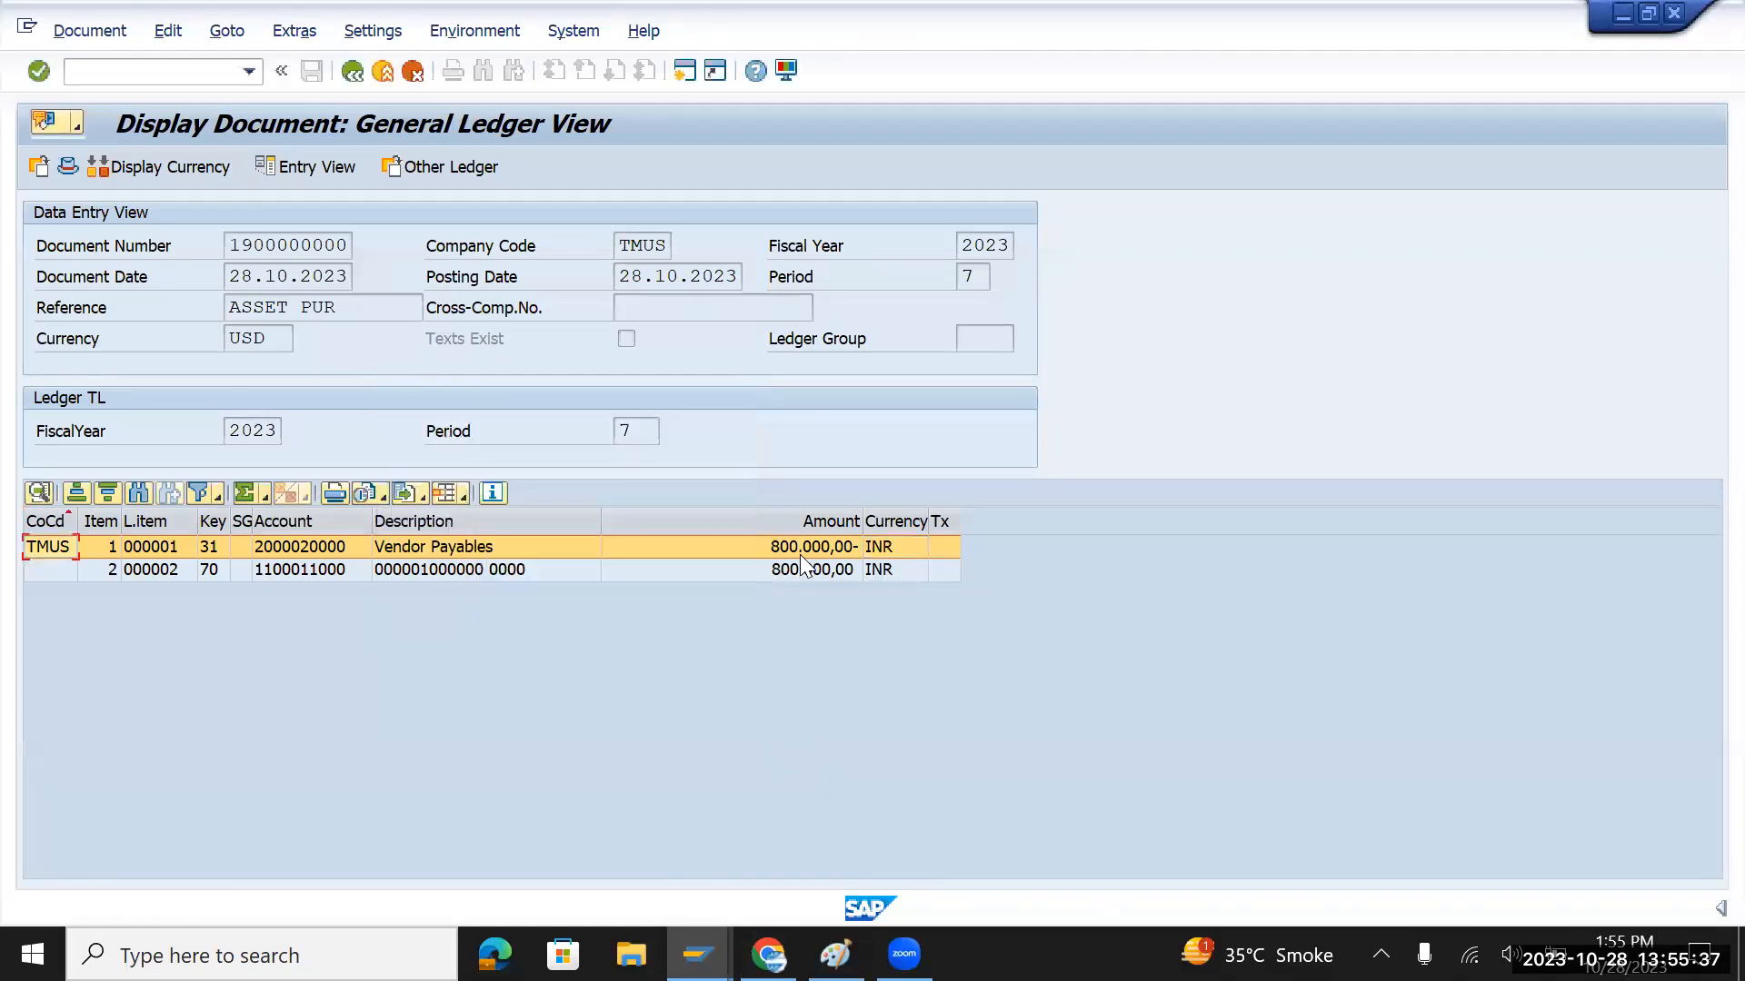
left_click(813, 521)
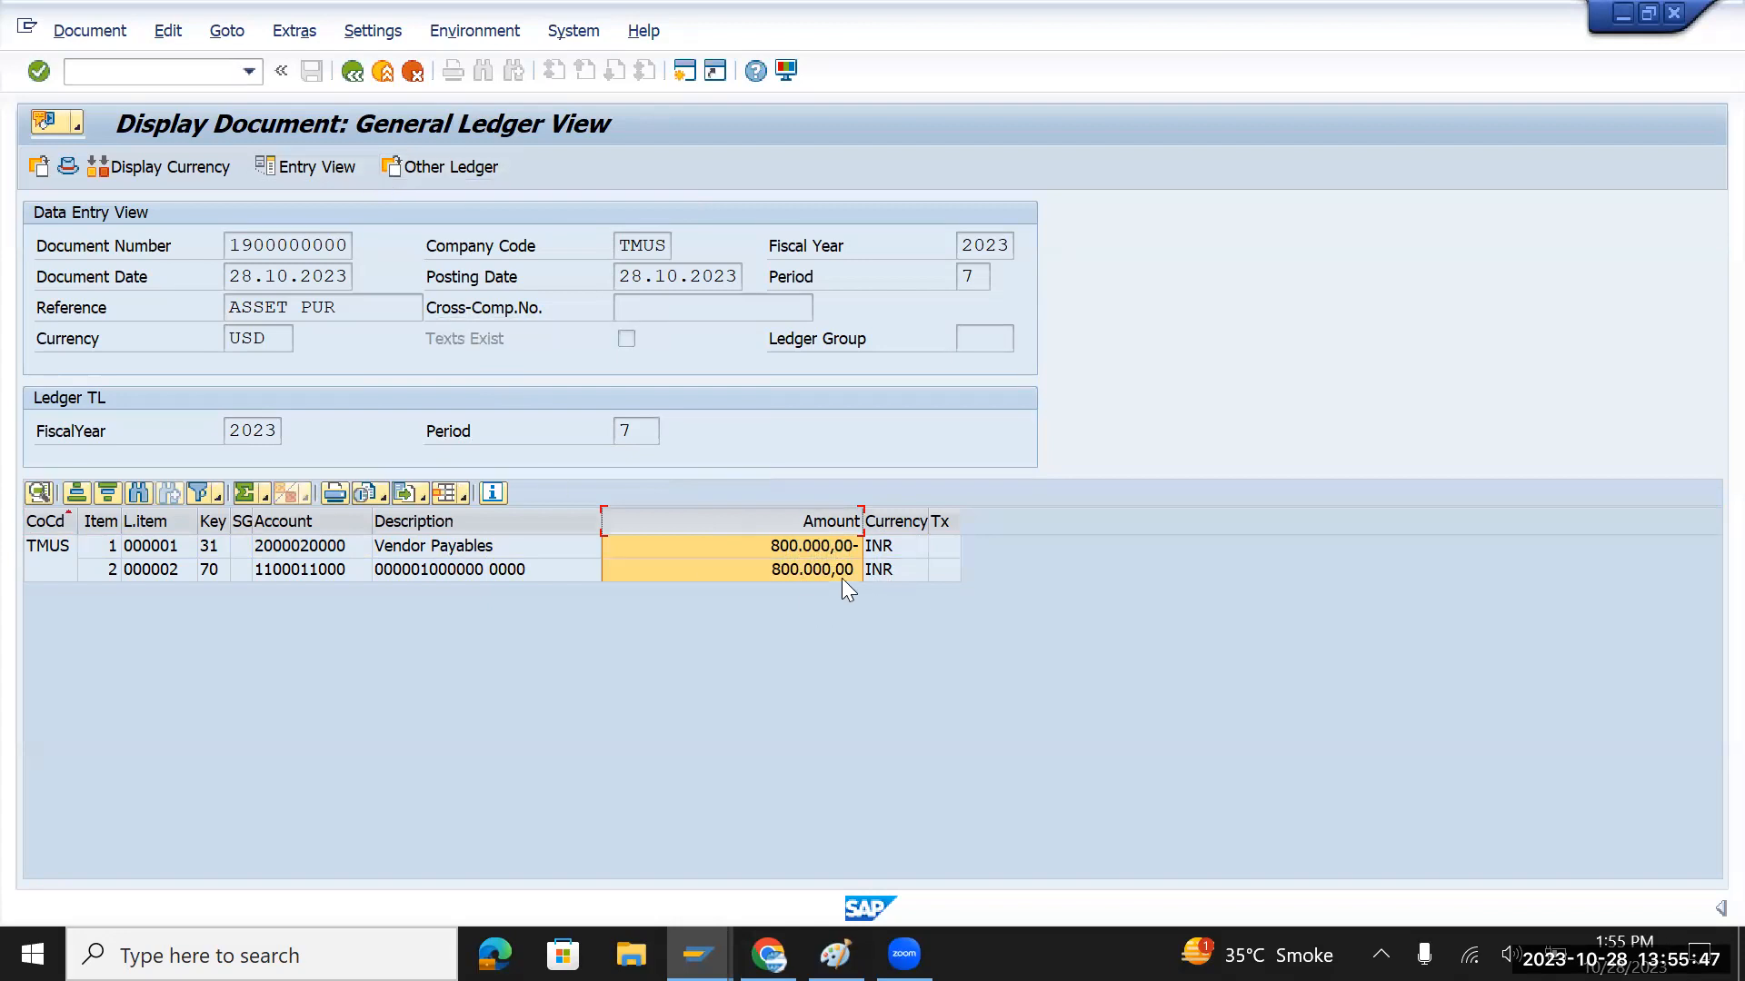
Check the currency and amount columns of the ledger TL line items, then leave the document's general ledger view
left_click(909, 526)
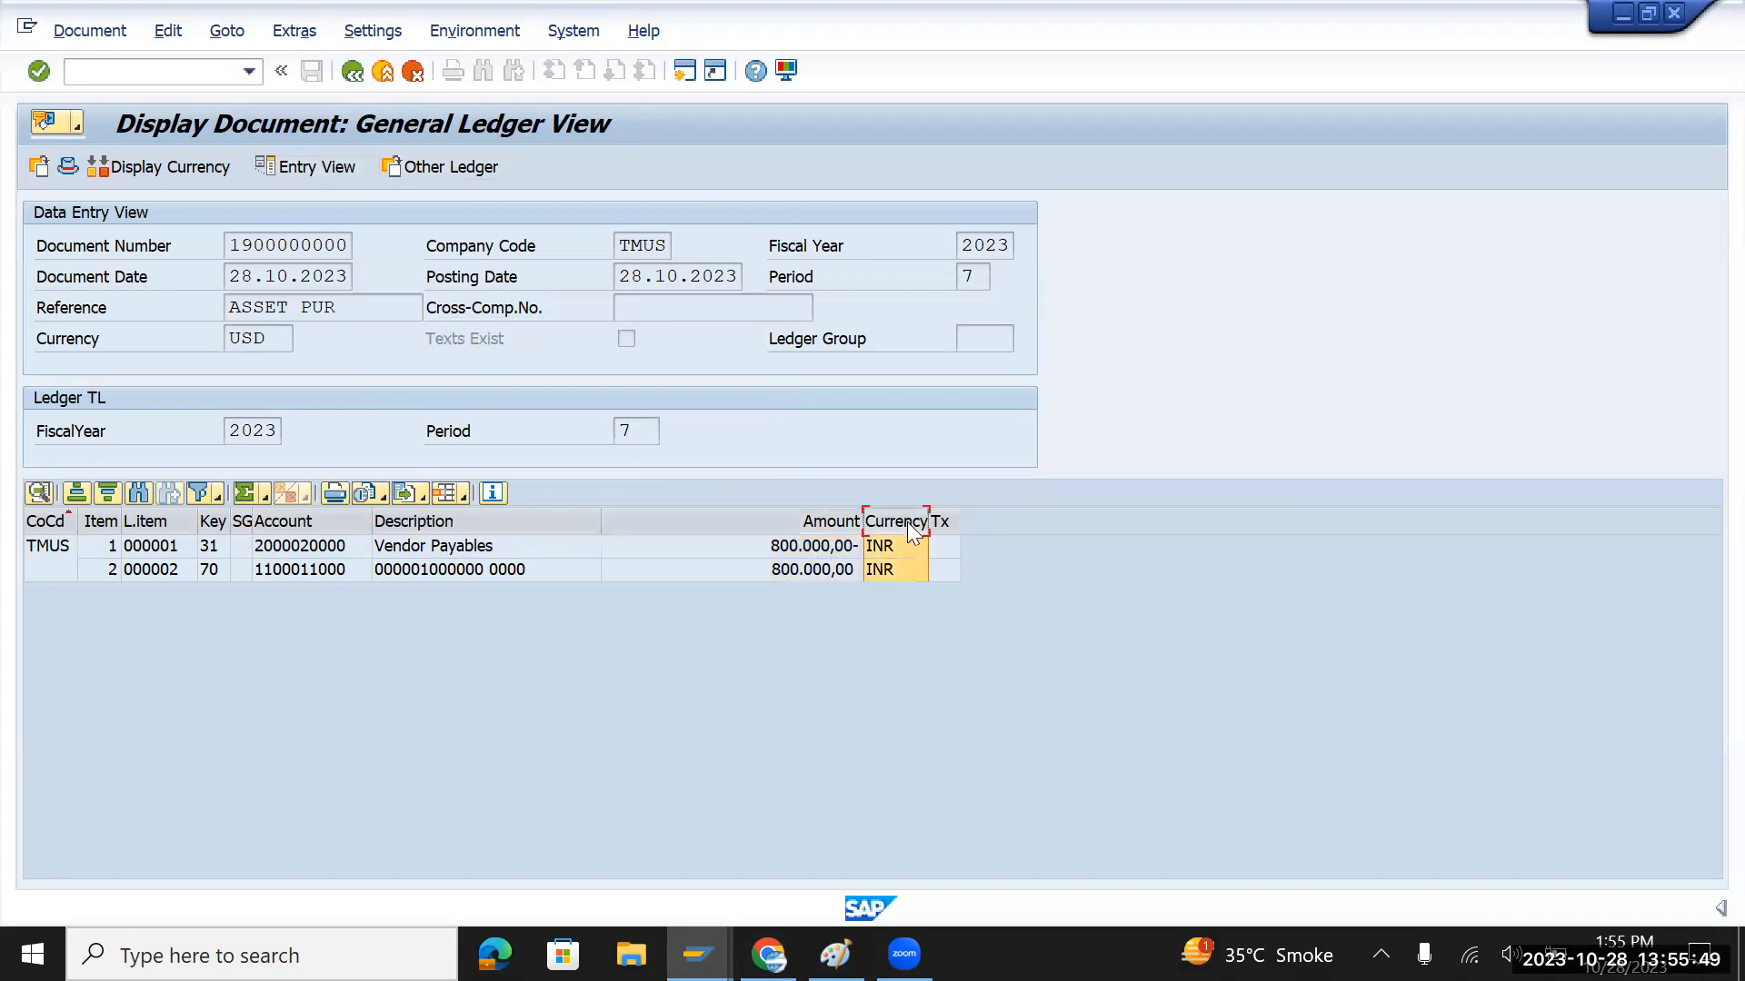
left_click(823, 523)
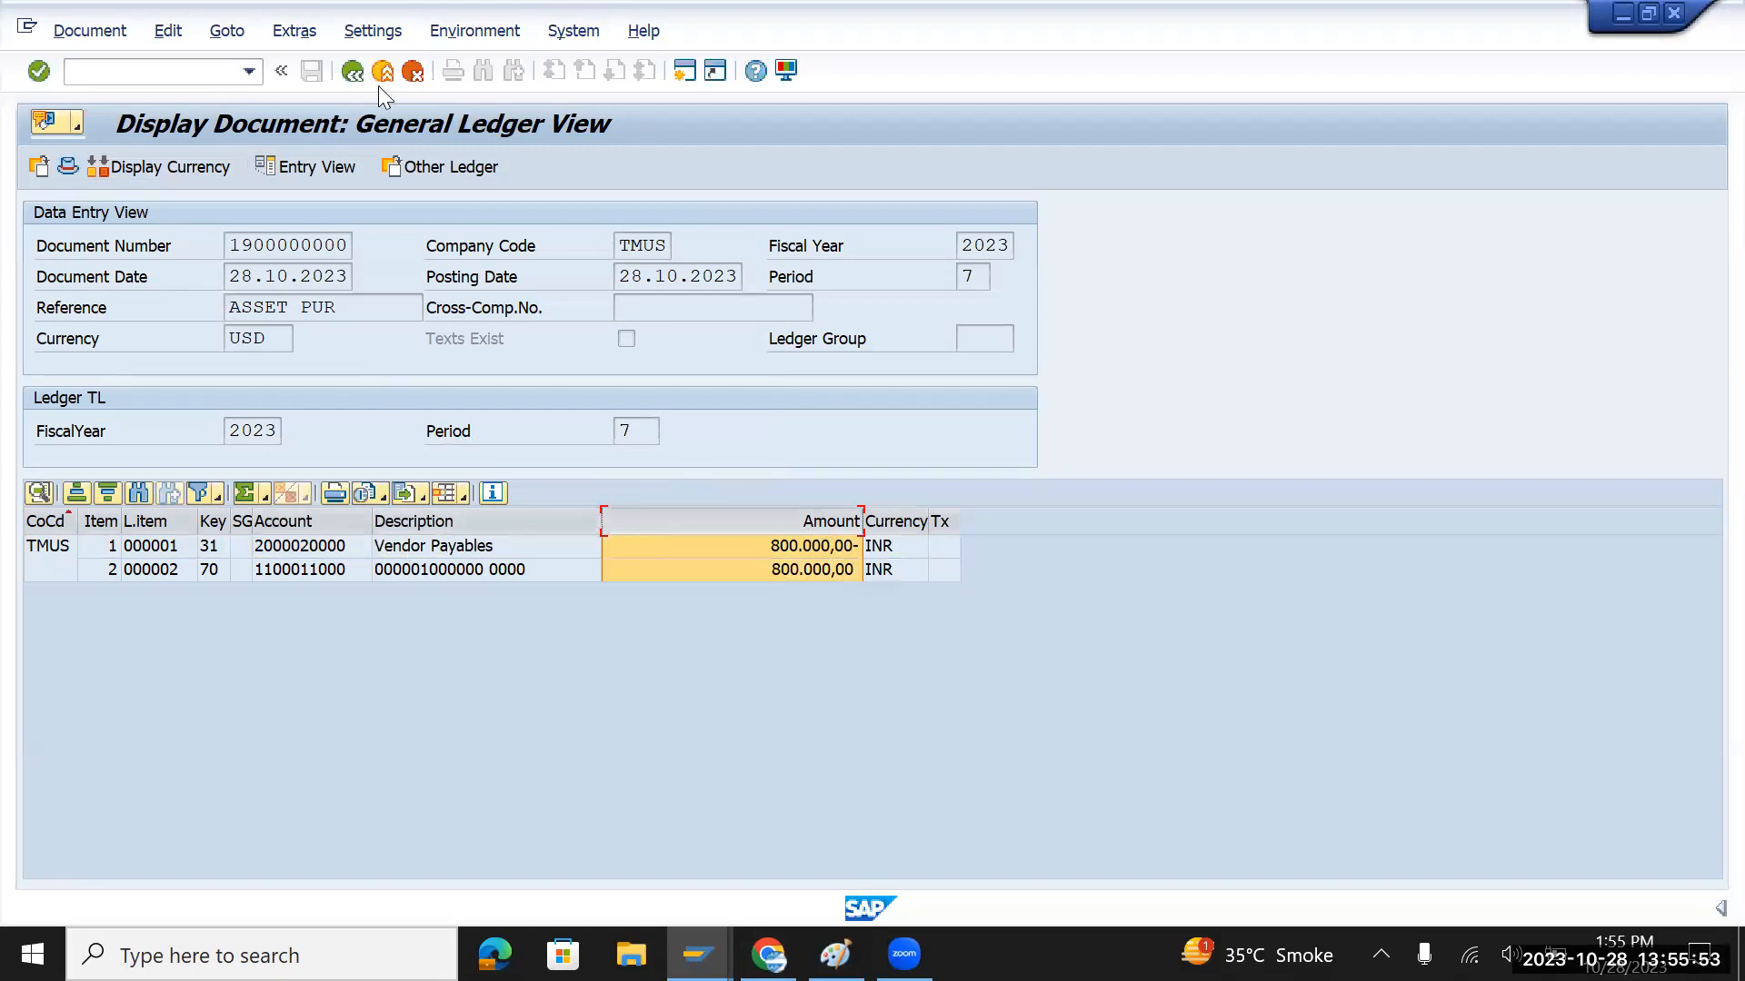
left_click(353, 73)
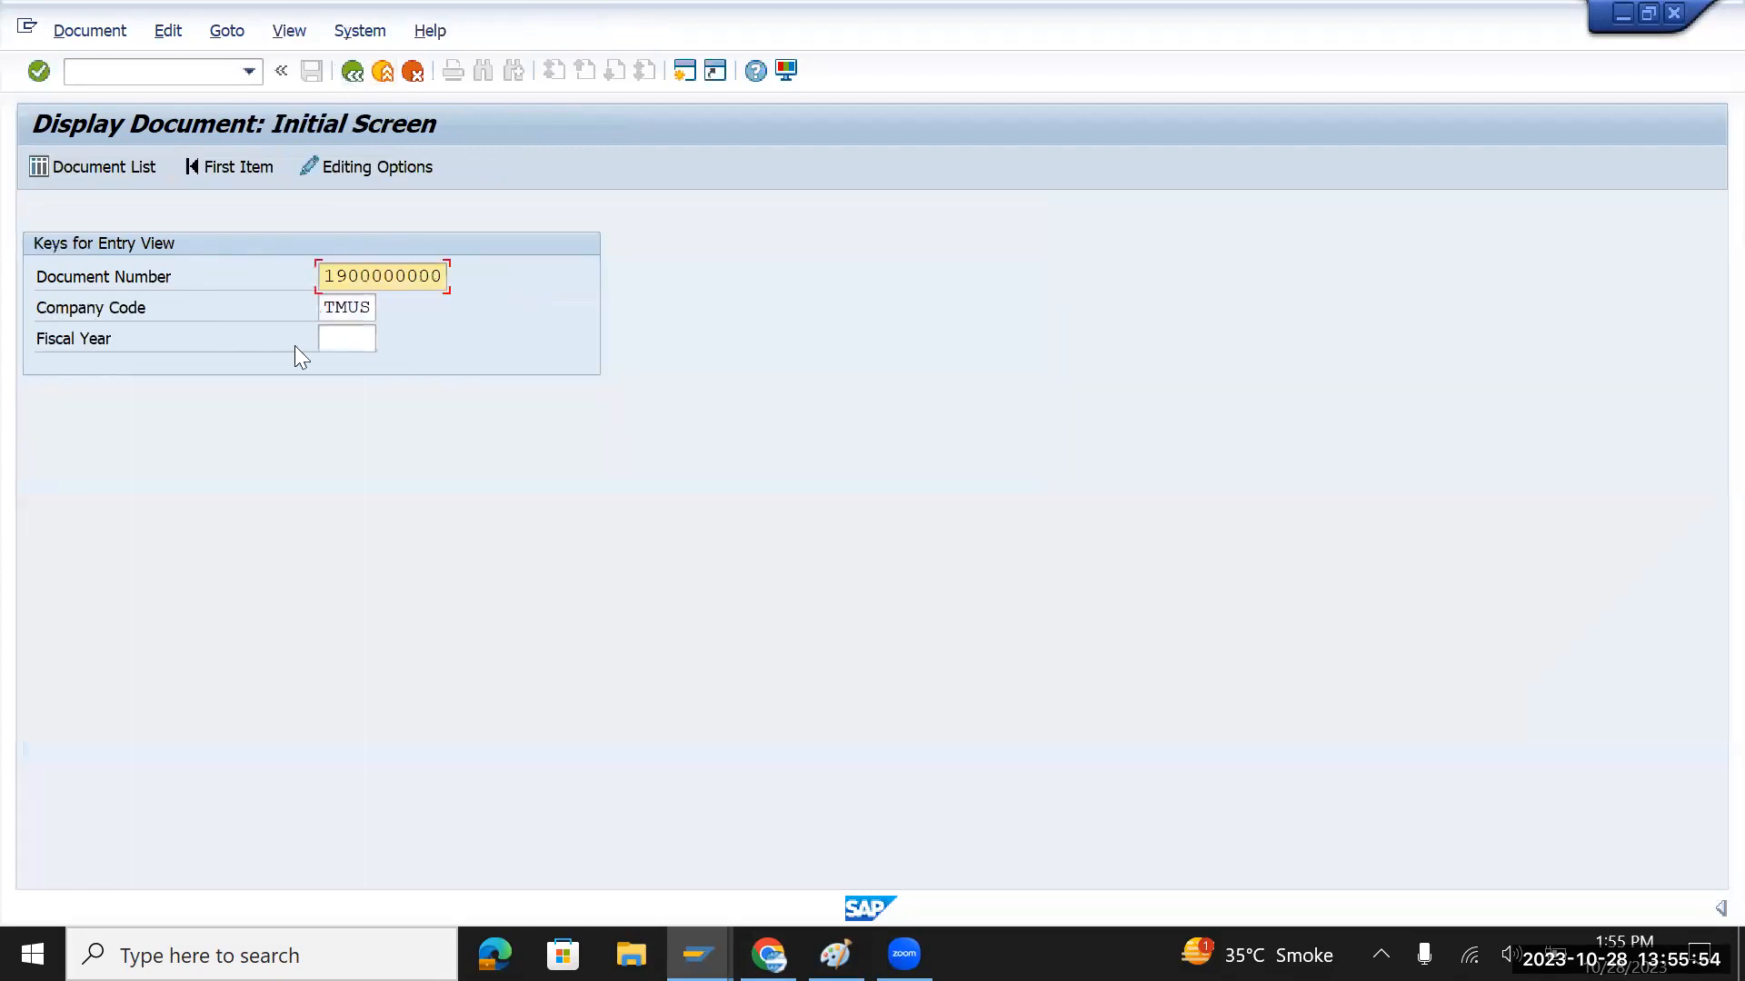
End the document display transaction with /n and return to the SAP start screen
left_click(142, 70)
type("/n")
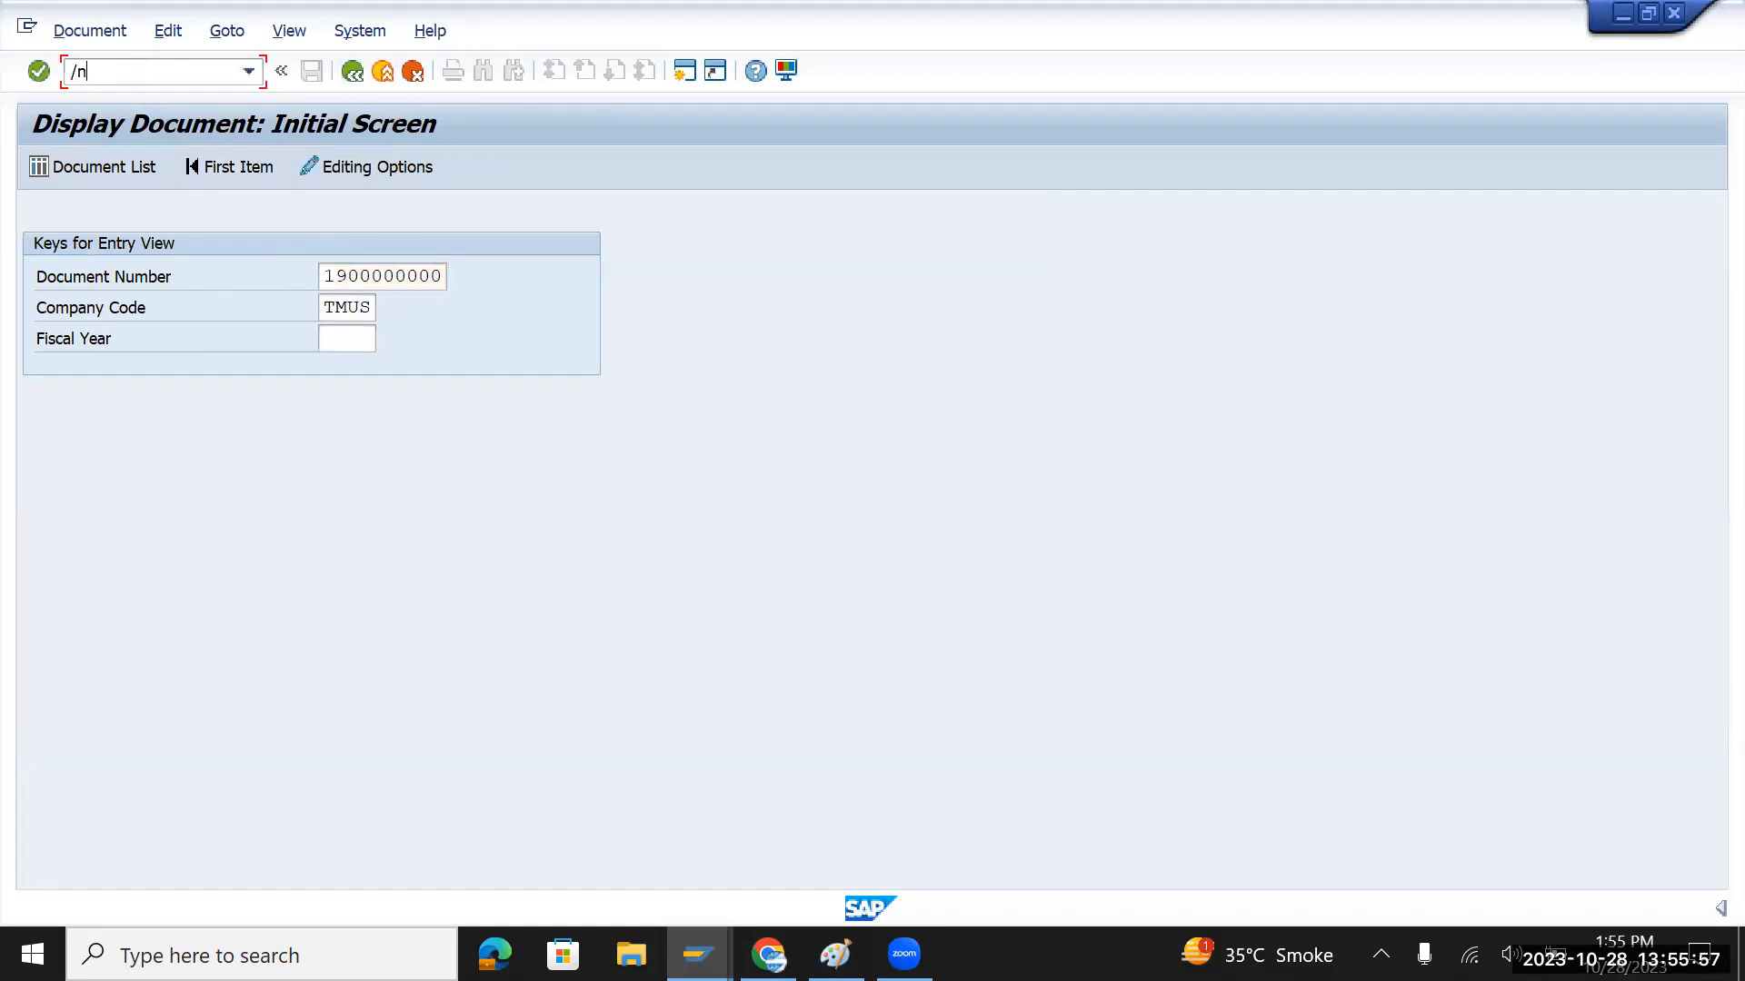
key("Return")
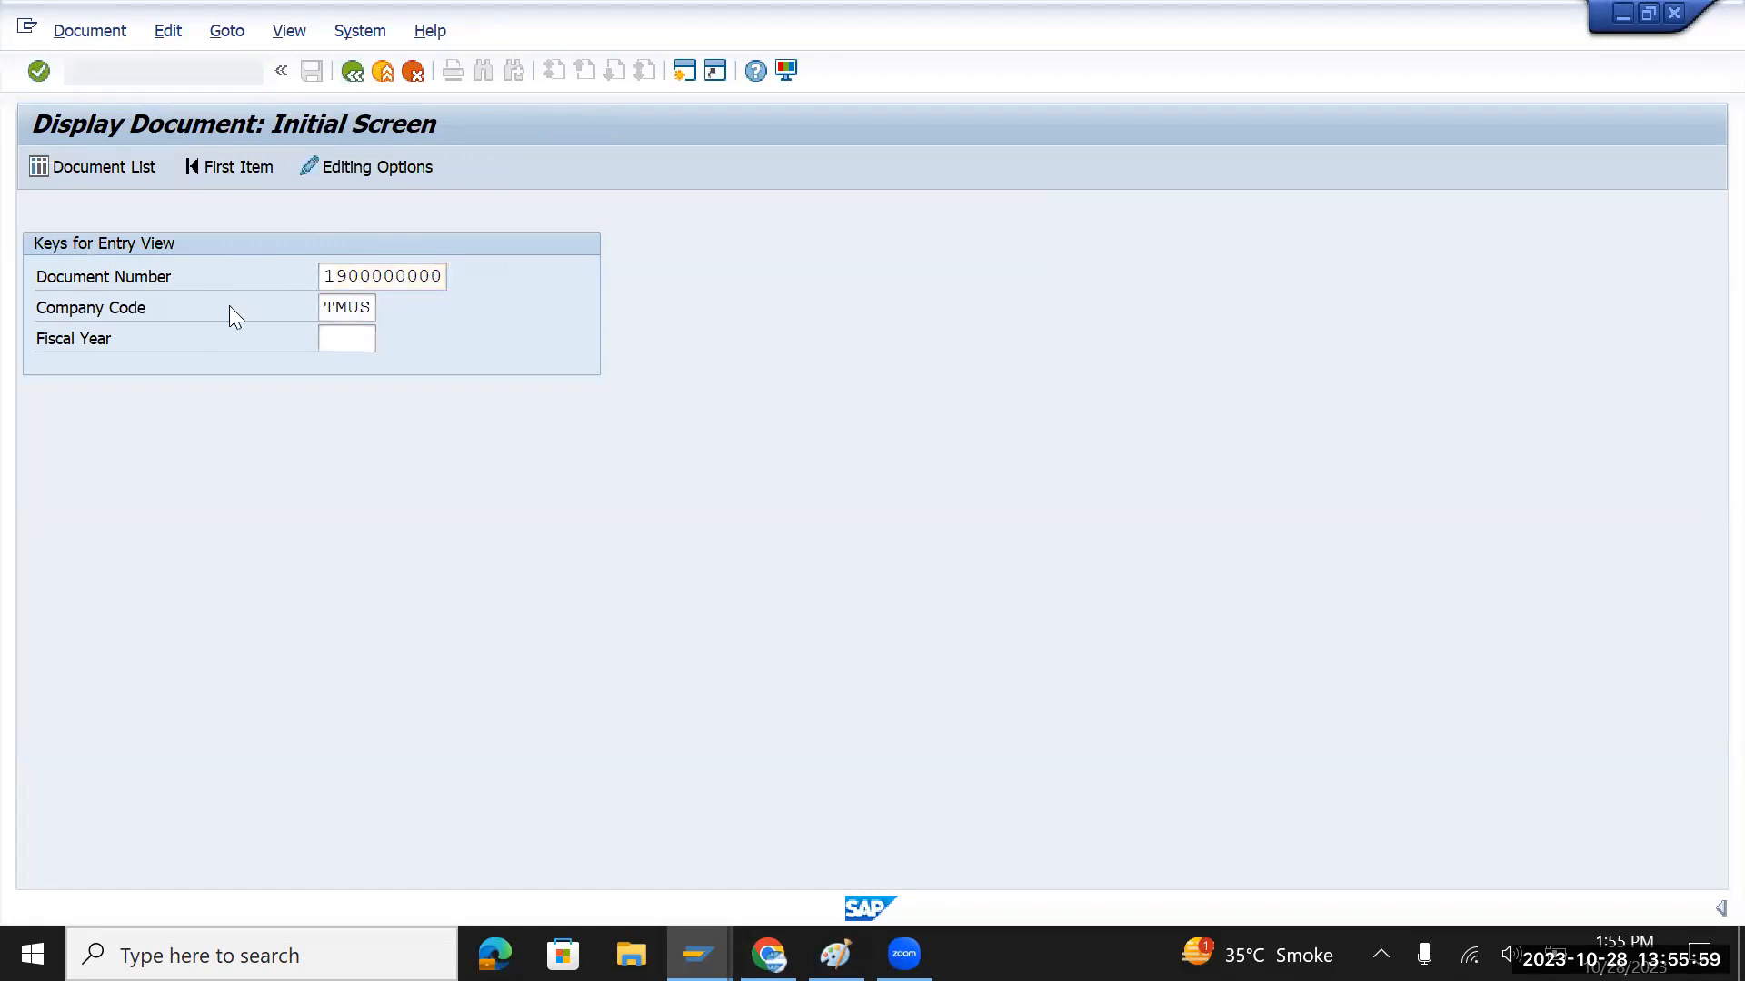
type("/n")
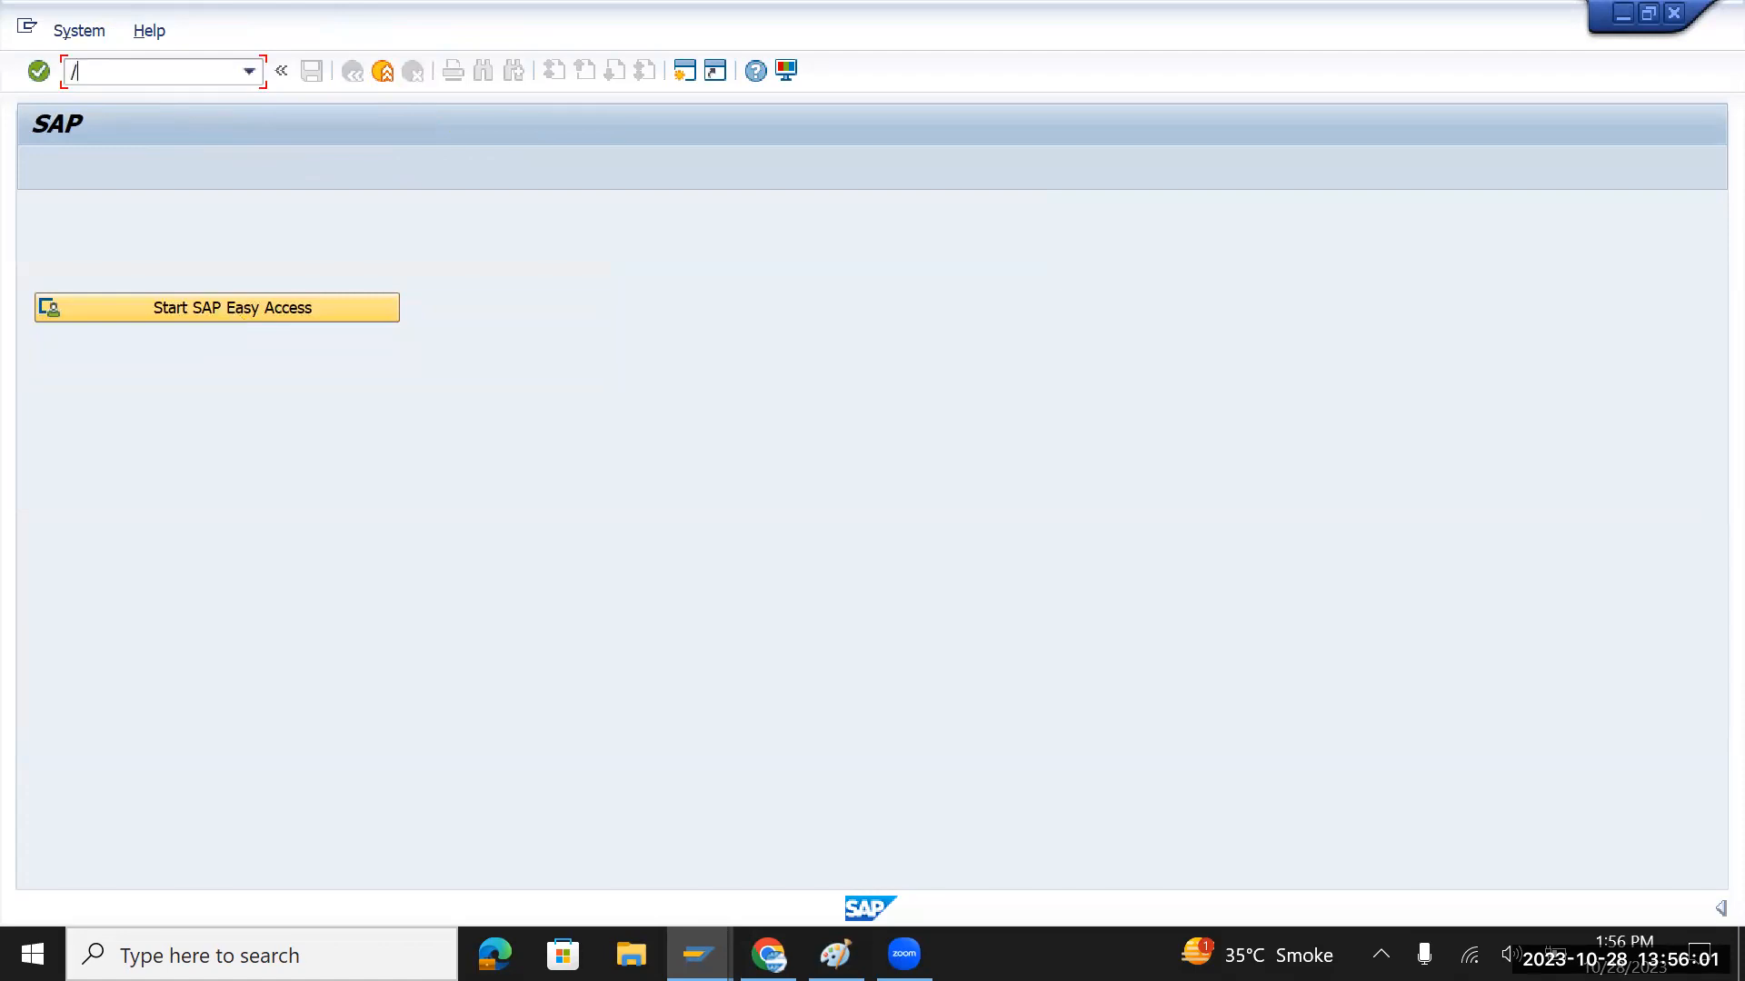
key("Return")
left_click(231, 312)
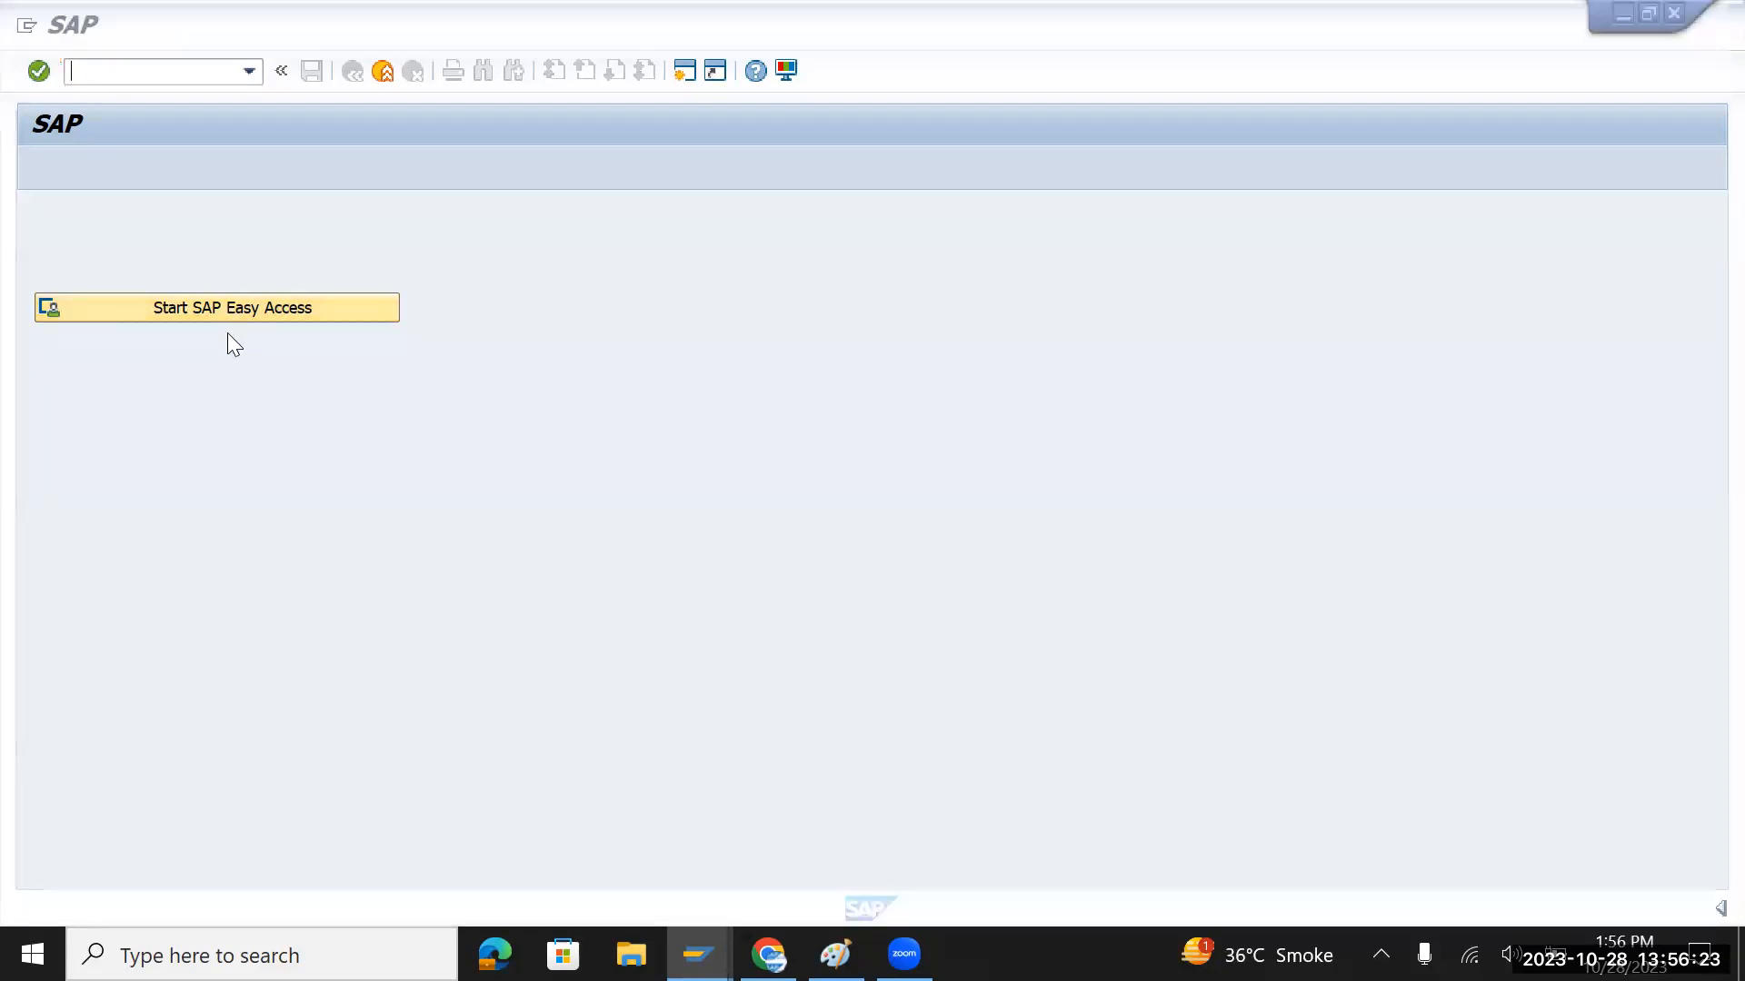
Switch to Paint and undo the most recent rectangle annotations on the ledger and depreciation area tables
key("alt+Tab")
key("alt+Tab")
key("alt+Tab")
key("alt+Tab")
key("alt+Tab")
key("alt+Tab")
key("alt+Tab")
key("alt+Tab")
key("ctrl+z")
key("ctrl+z")
key("ctrl+z")
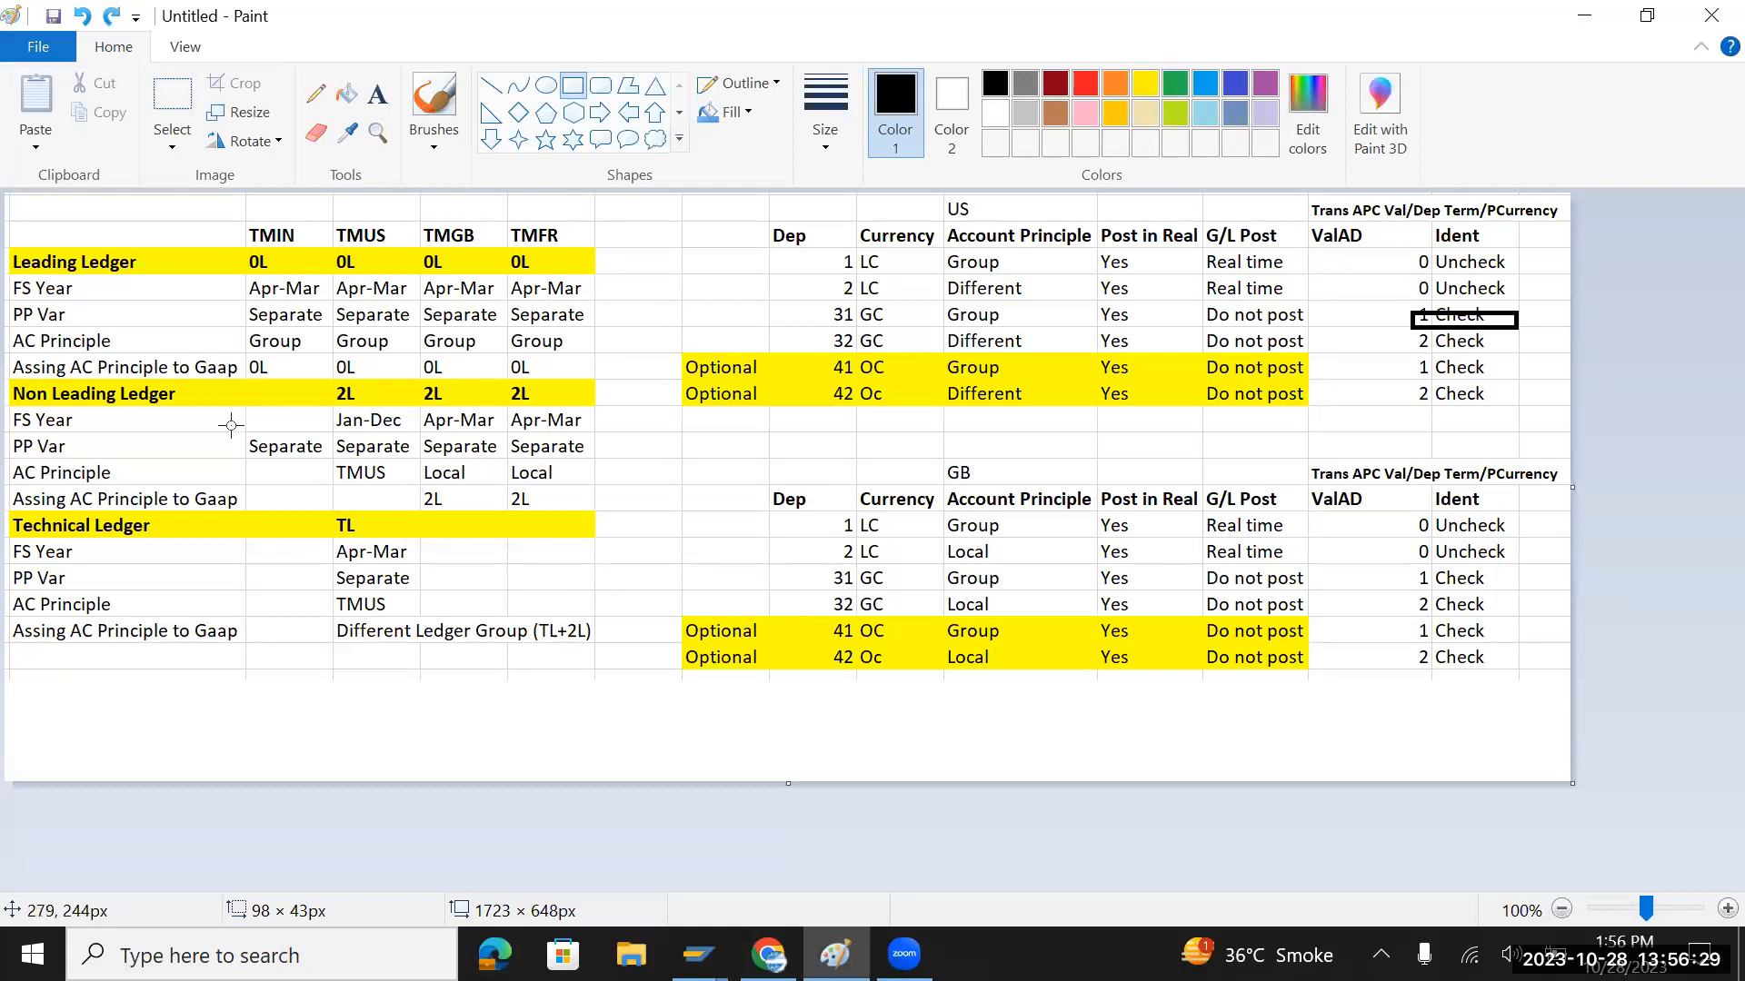
Draw black rectangles around TMIN's 0L heading, the TMGB column down to its 2L assignment, and the full TMUS column
left_click_drag(238, 211, 303, 284)
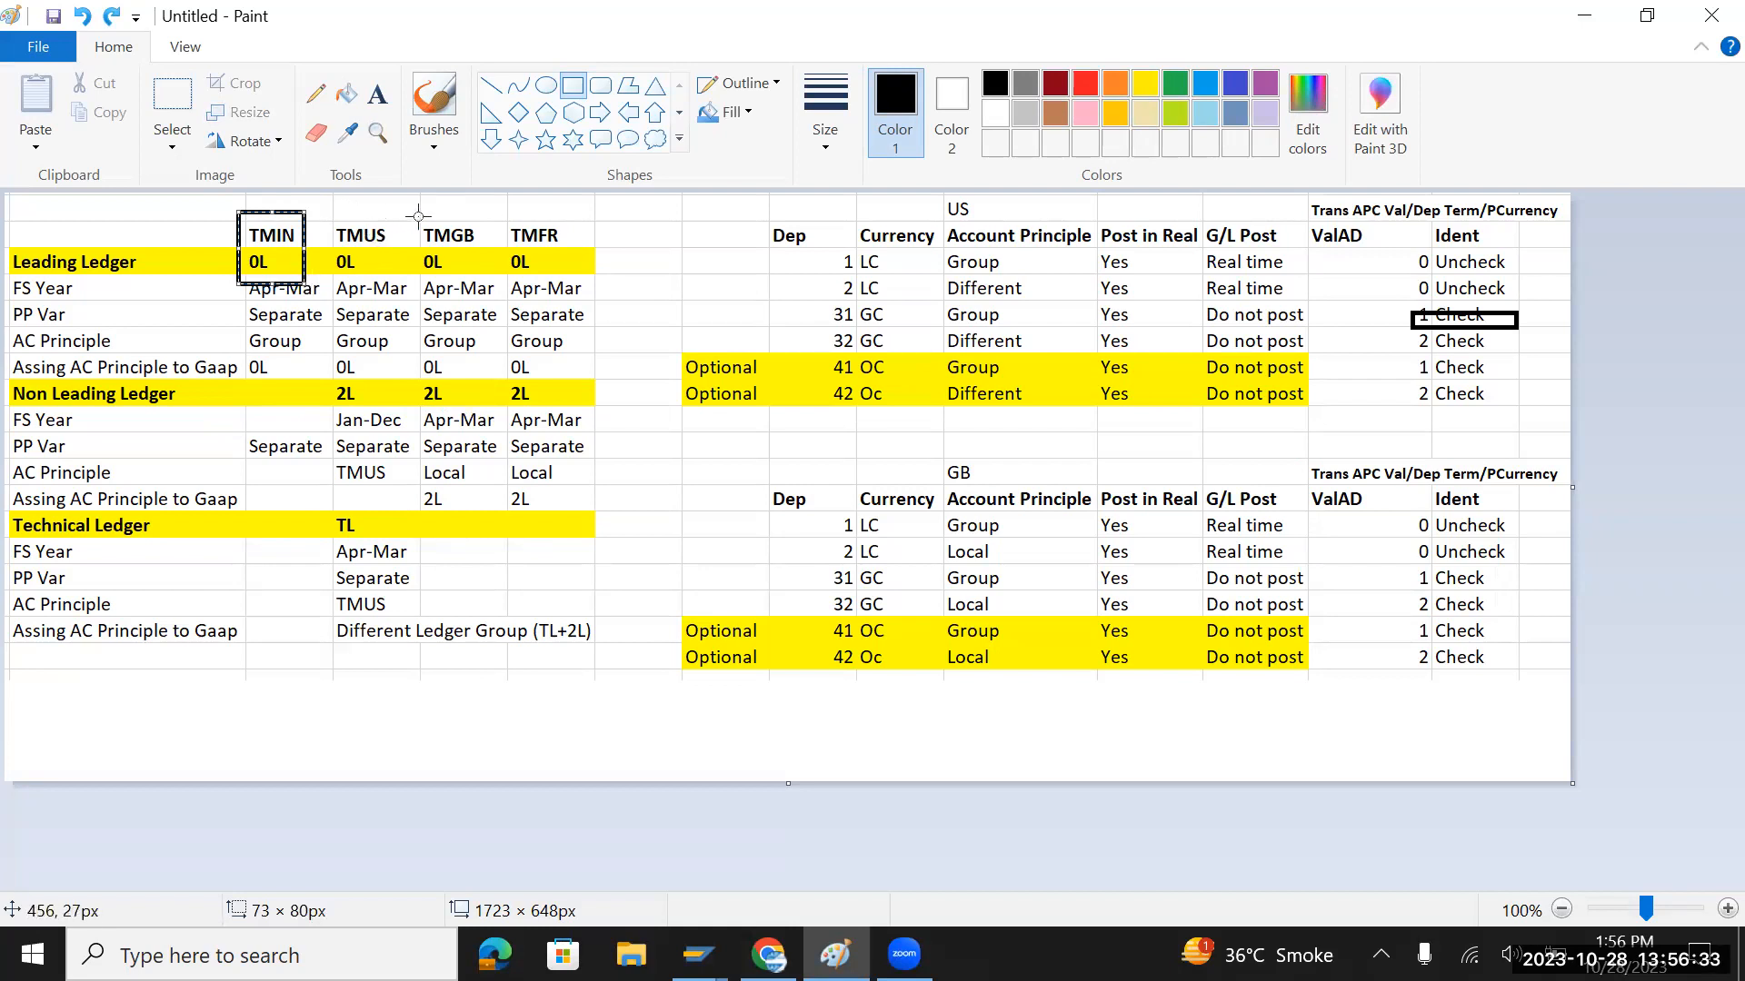
left_click_drag(423, 203, 494, 509)
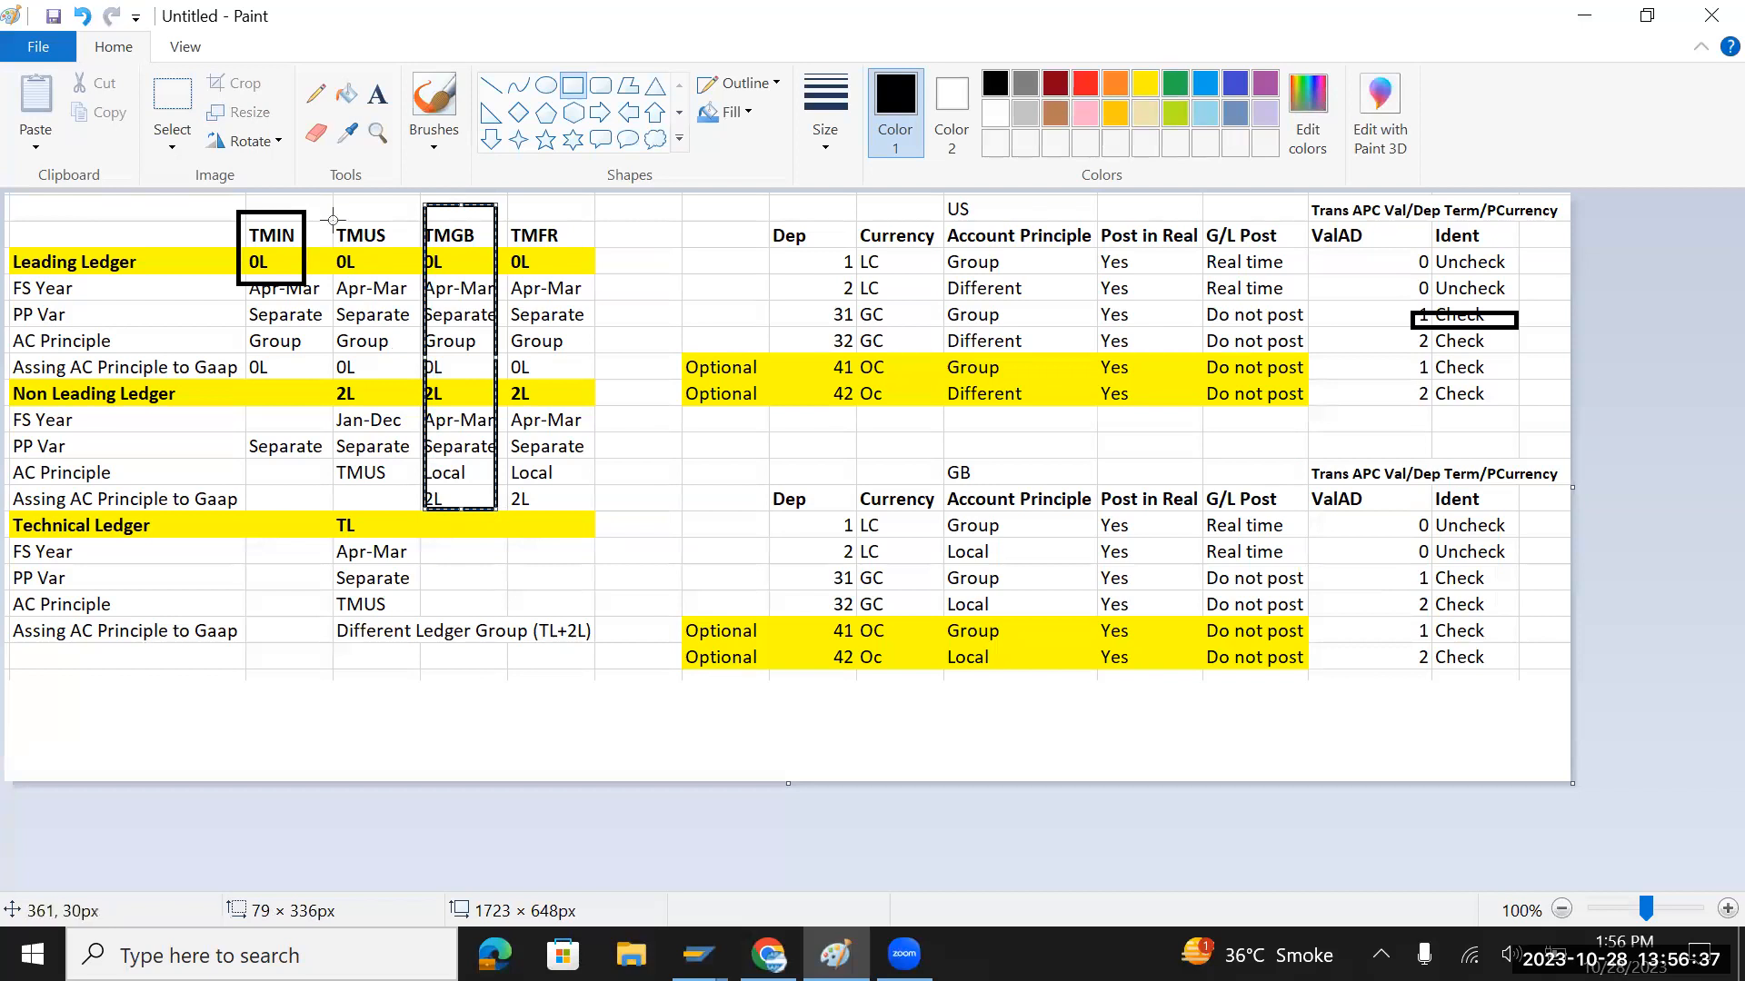
left_click_drag(330, 205, 414, 648)
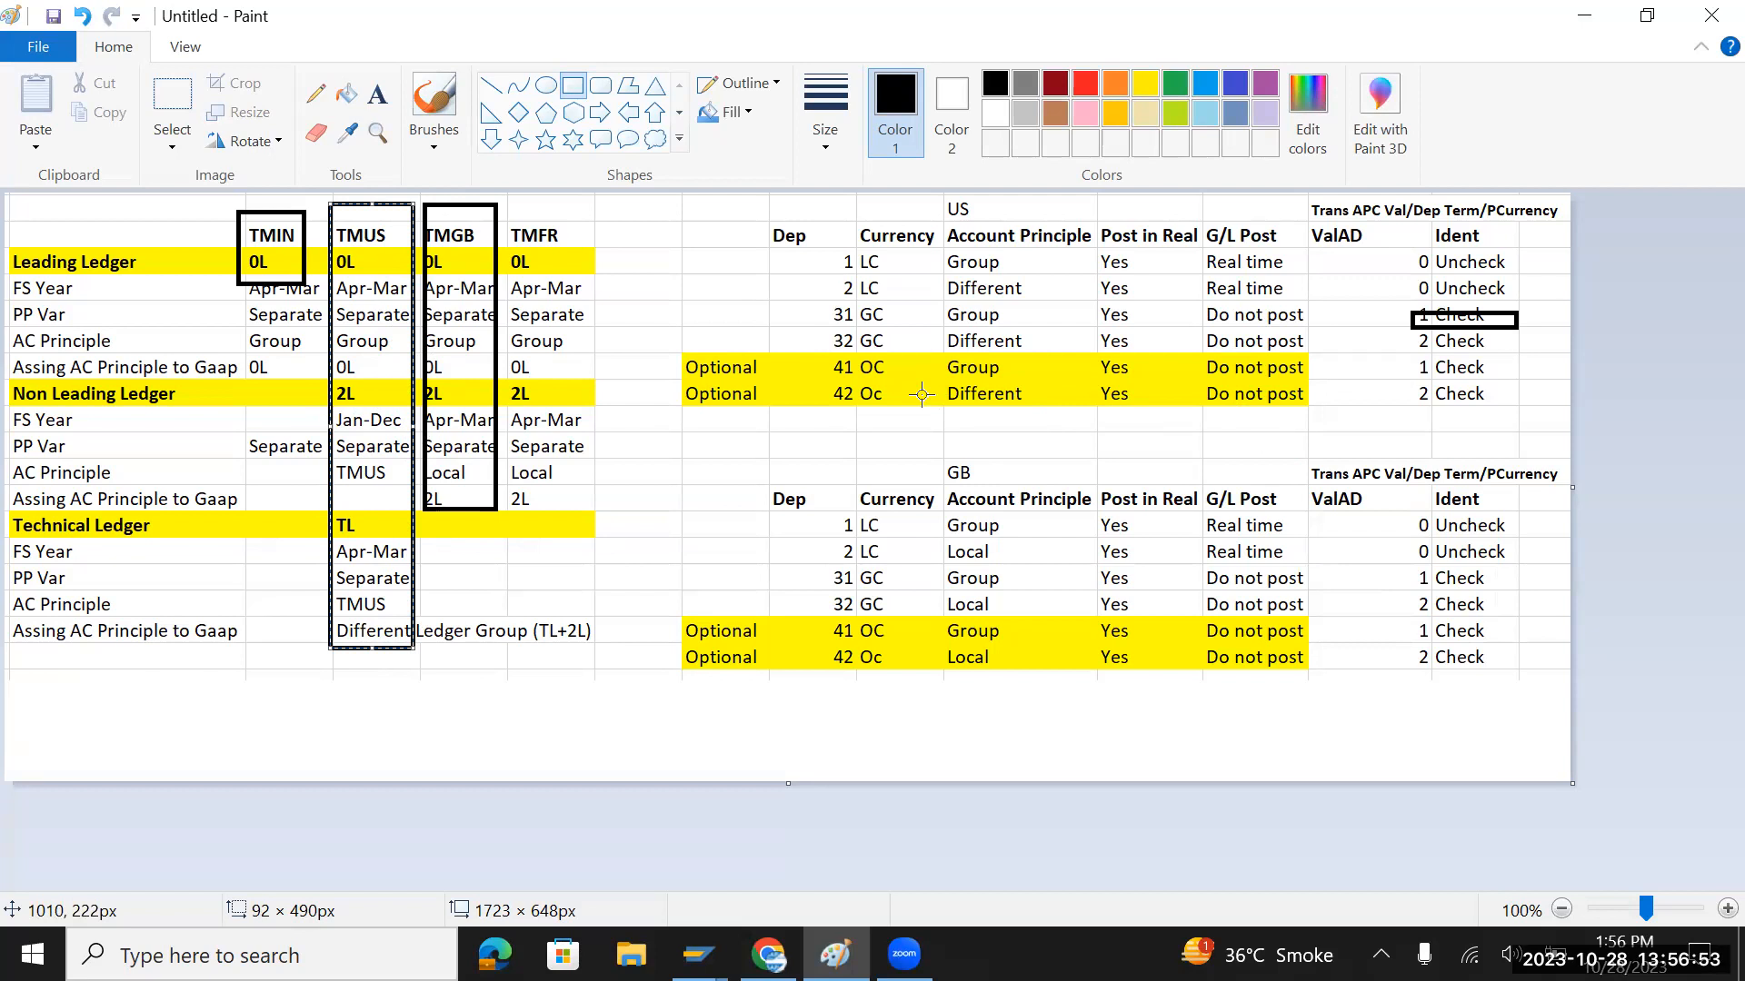
Undo all rectangles over the ledger and depreciation area tables, including the one at area 31, and switch back to SAP
key("ctrl+z")
key("ctrl+z")
key("ctrl+z")
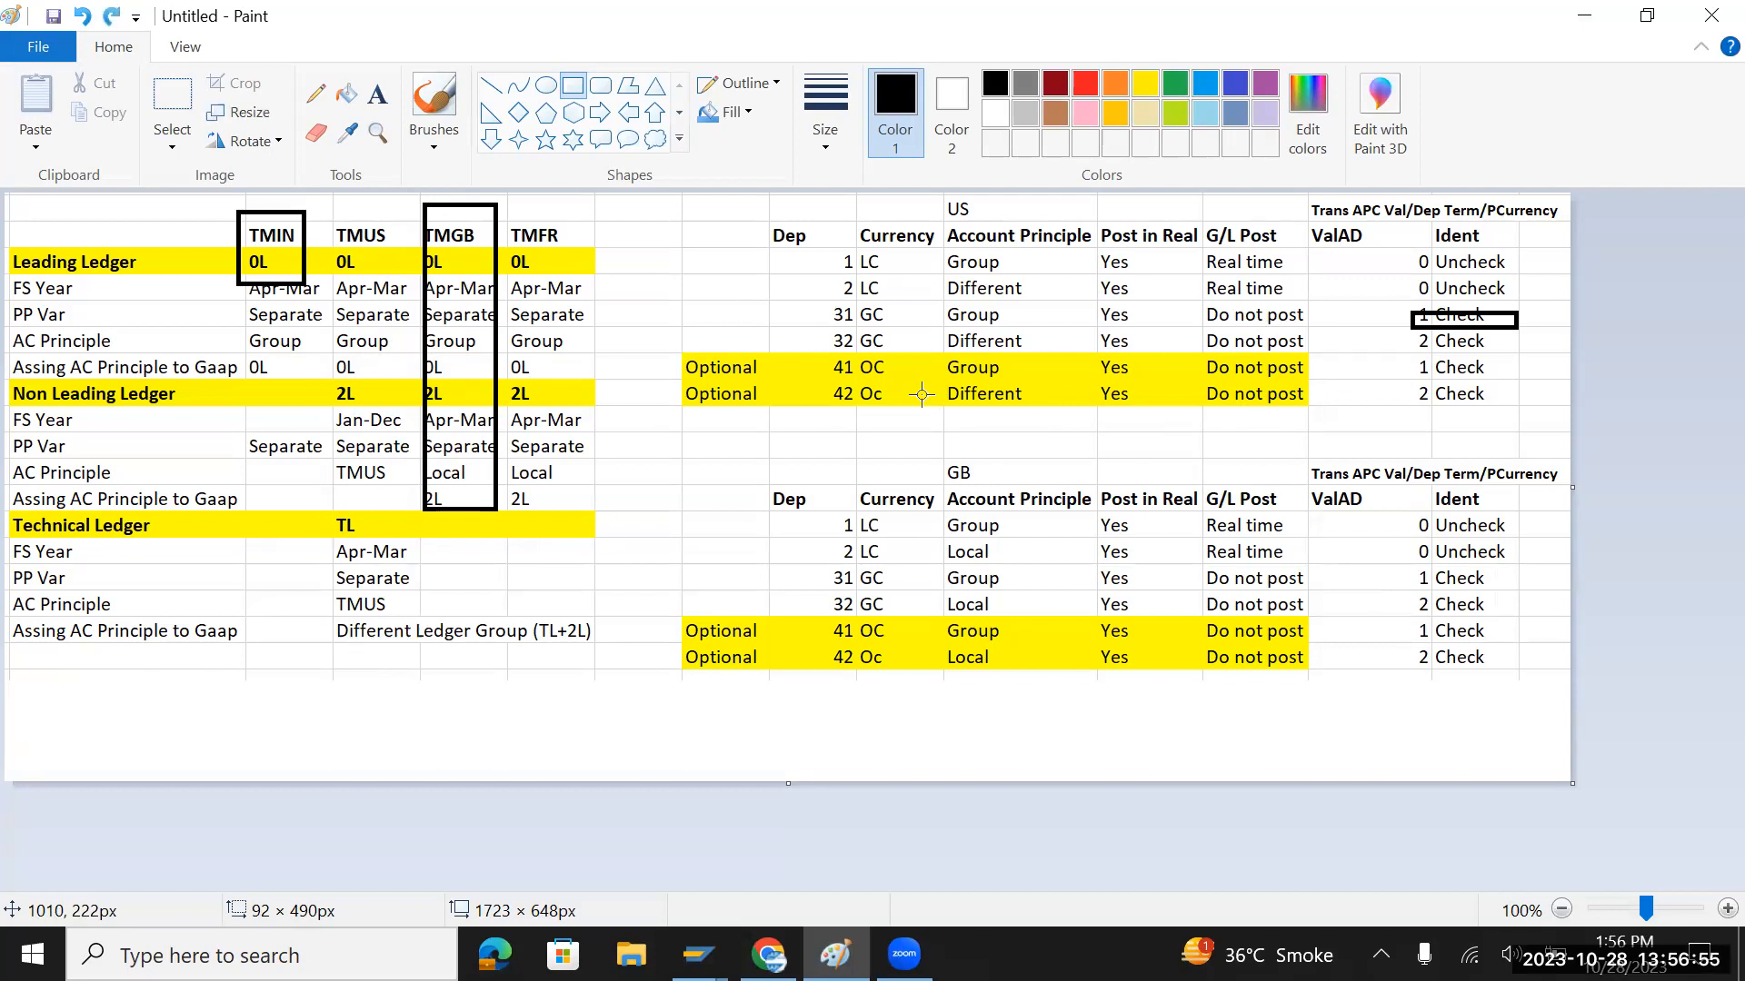
key("ctrl+z")
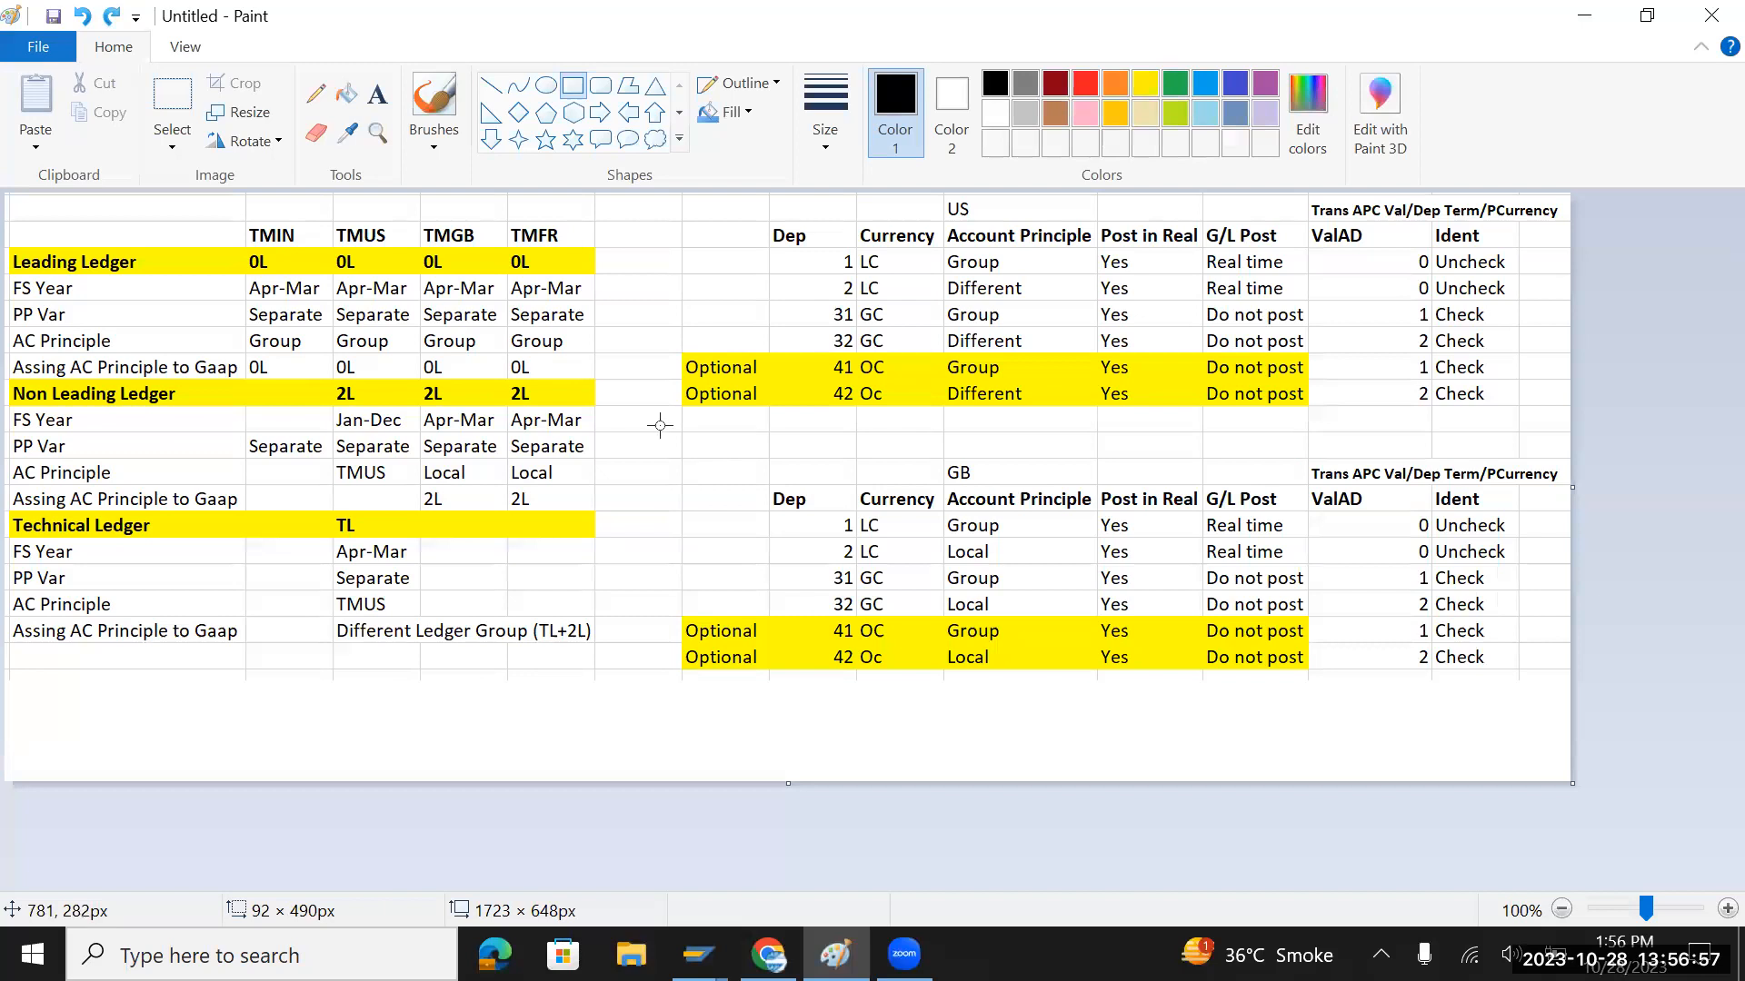
key("alt+Tab")
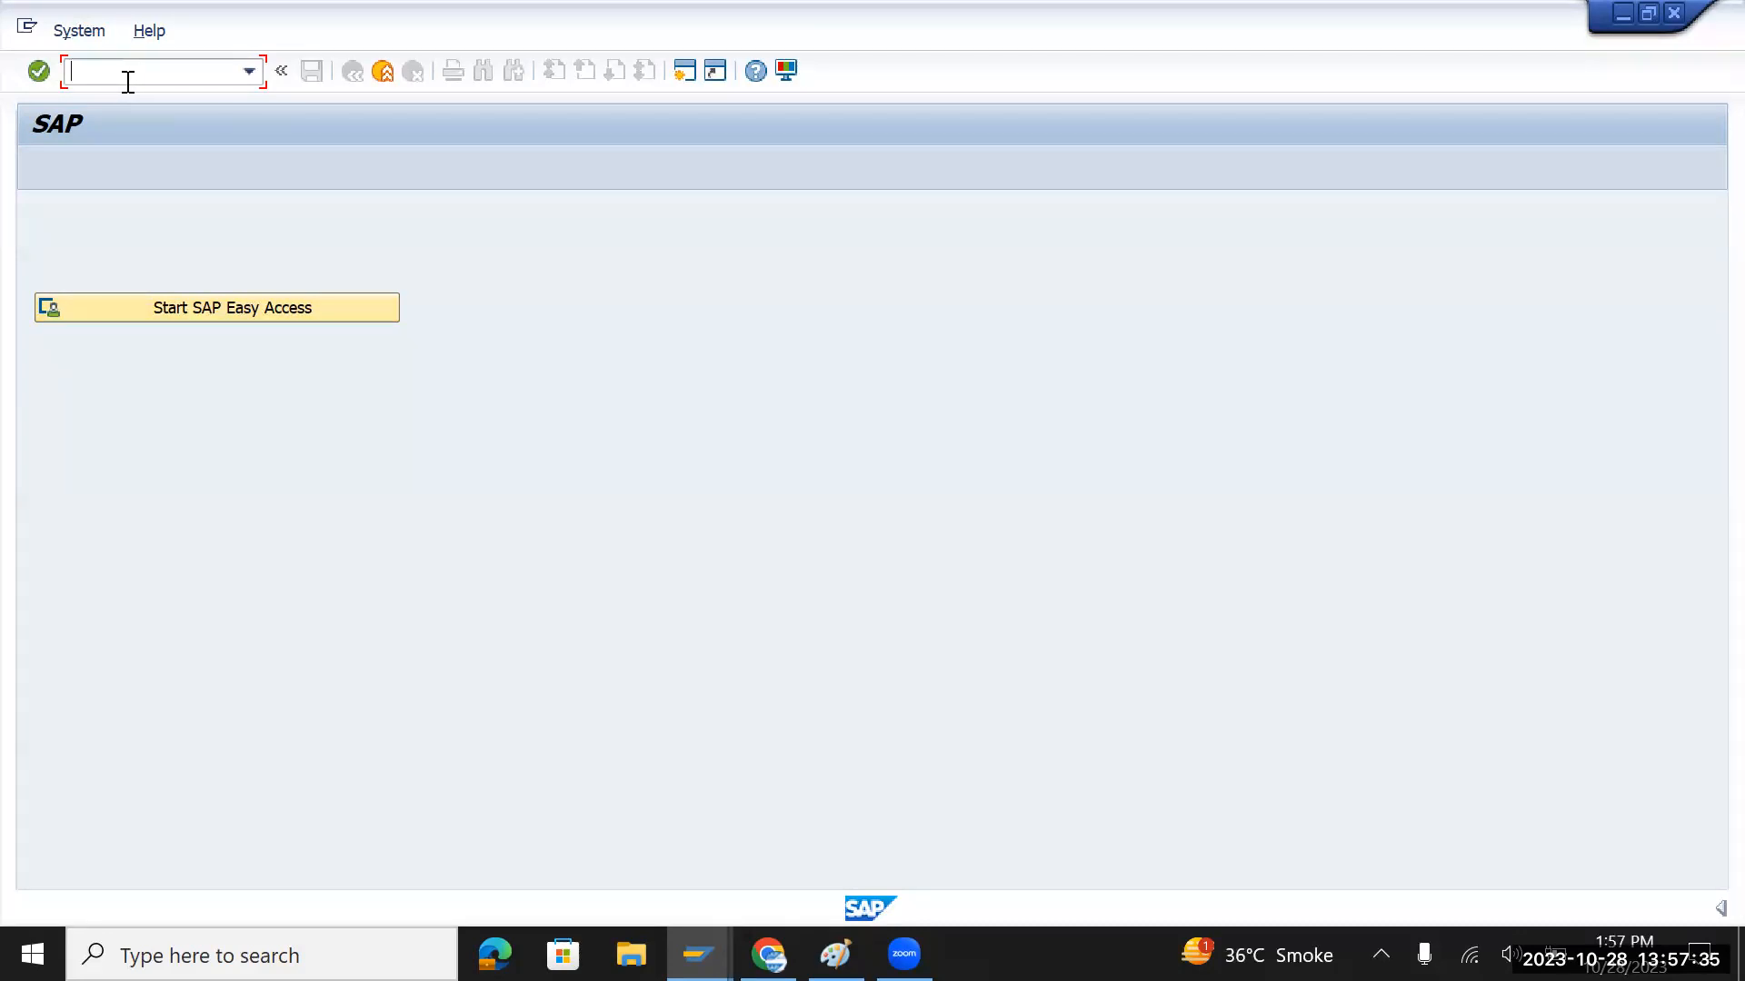
left_click(1250, 116)
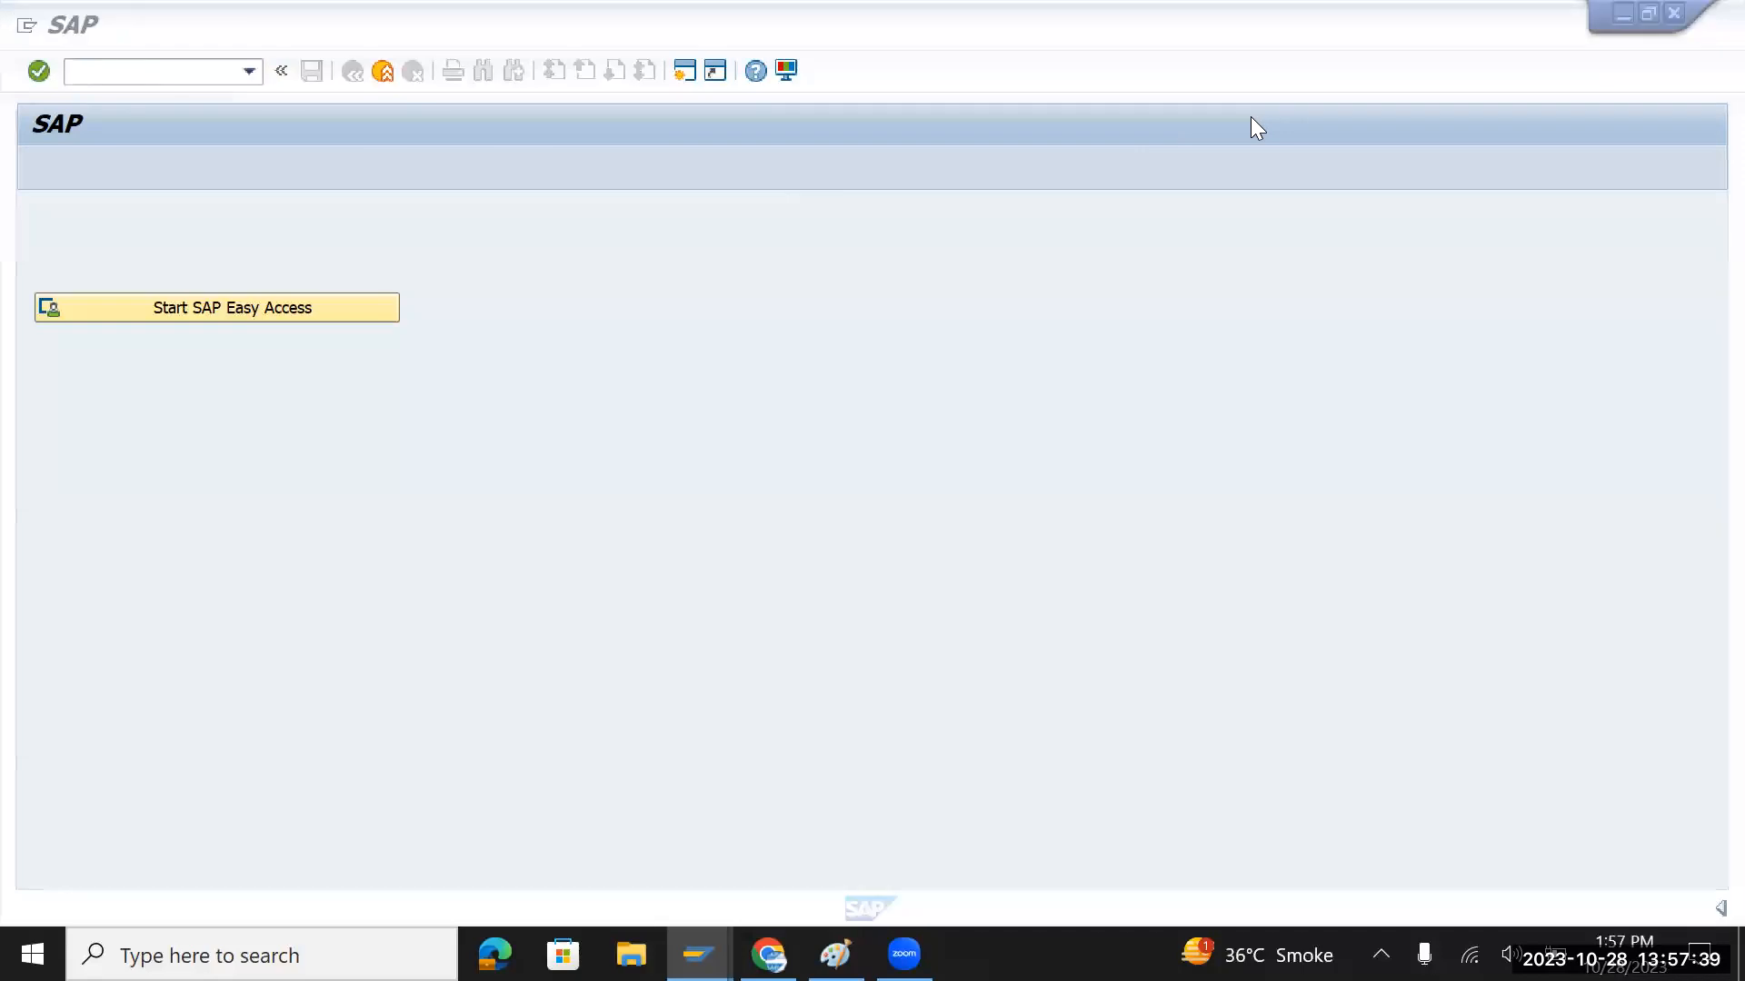